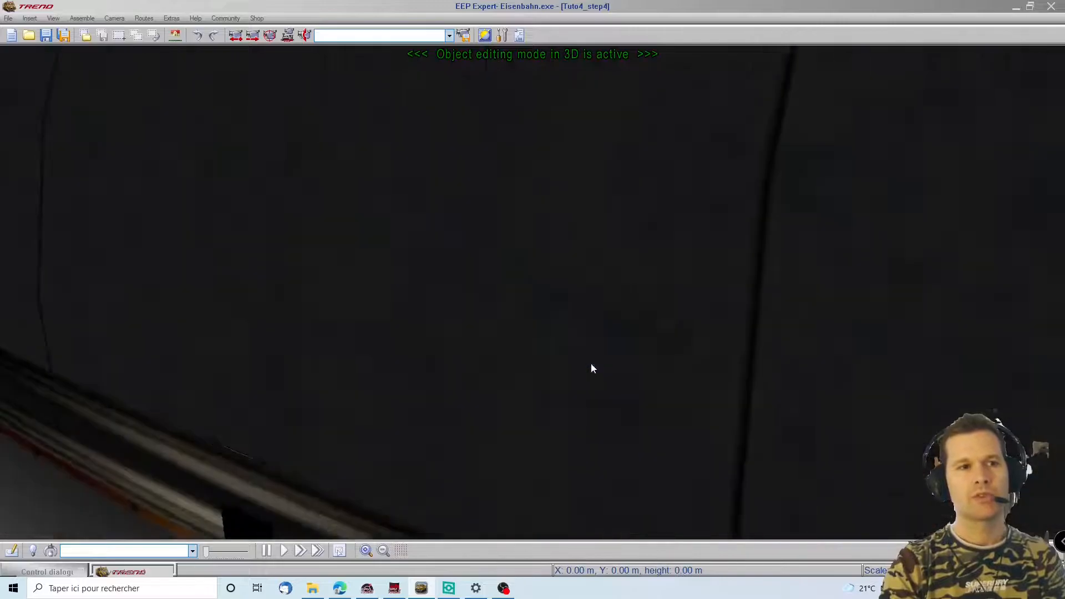
Step: Examine the demo layout's terrain around the tunnel portal, the cliffs and the small hilltop station
scroll(570, 374, "down", 10)
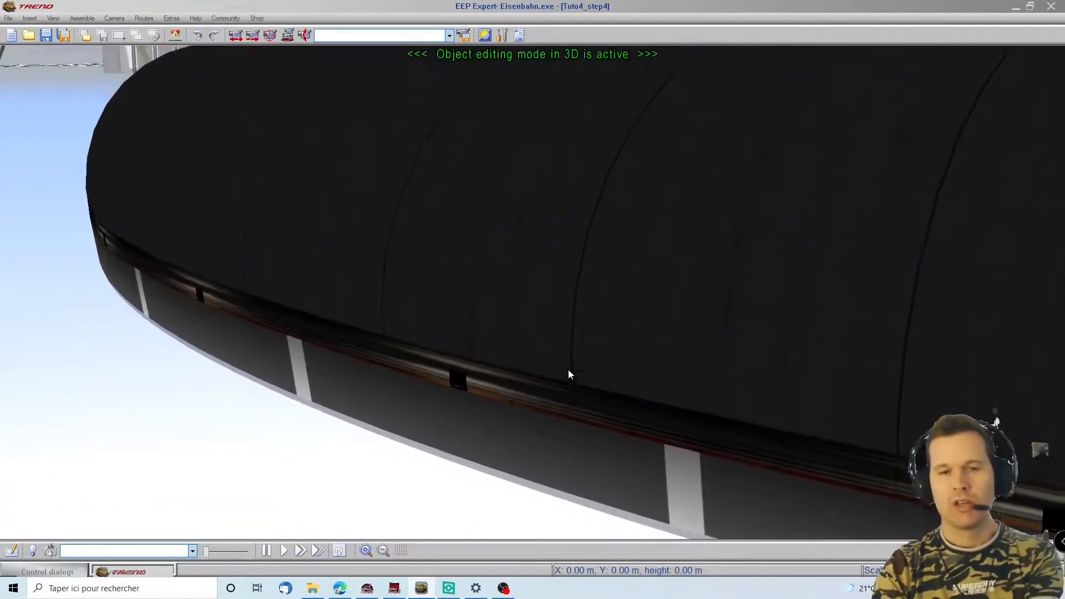
scroll(568, 370, "down", 10)
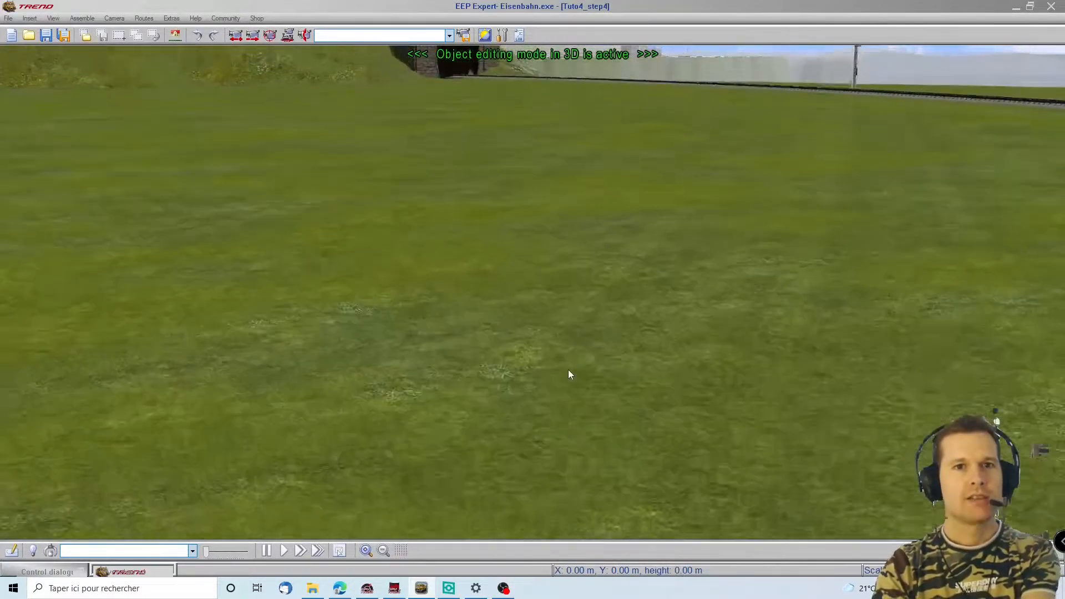
scroll(981, 123, "down", 10)
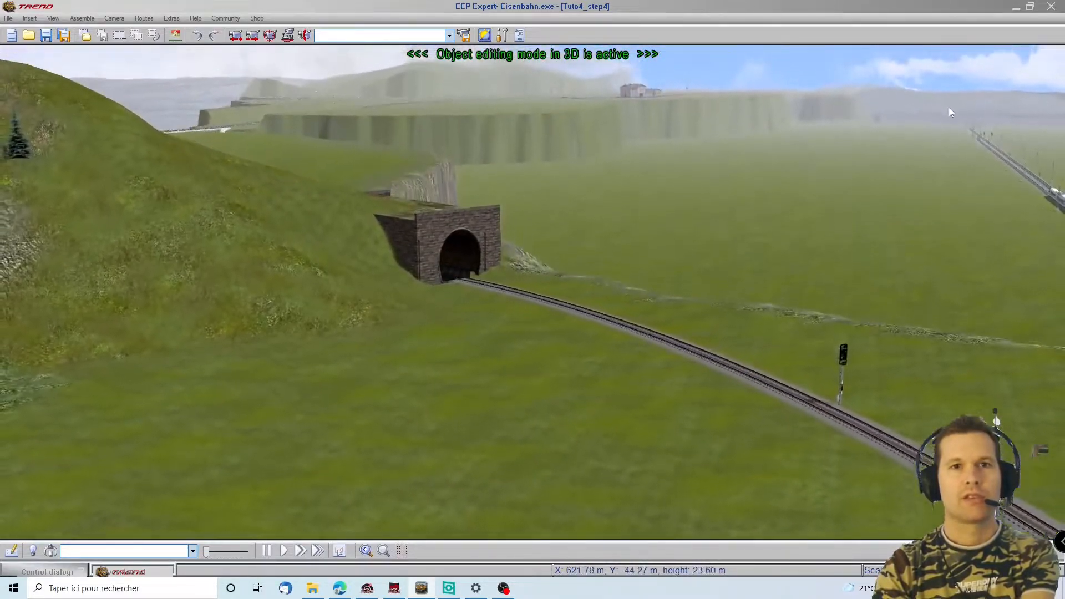
scroll(484, 73, "down", 5)
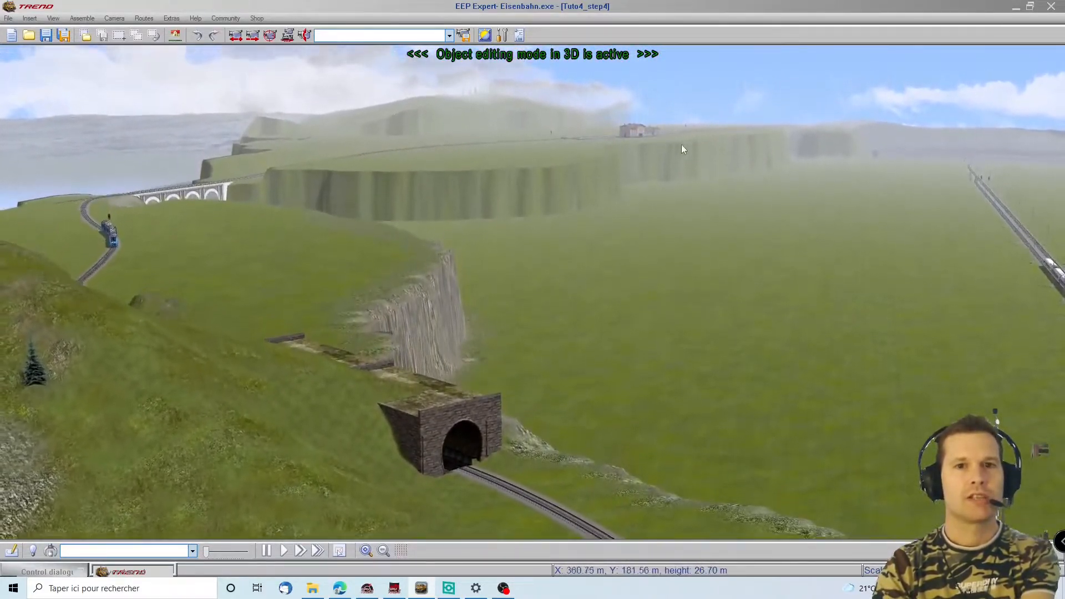
right_click_drag(541, 72, 631, 318)
scroll(634, 318, "up", 10)
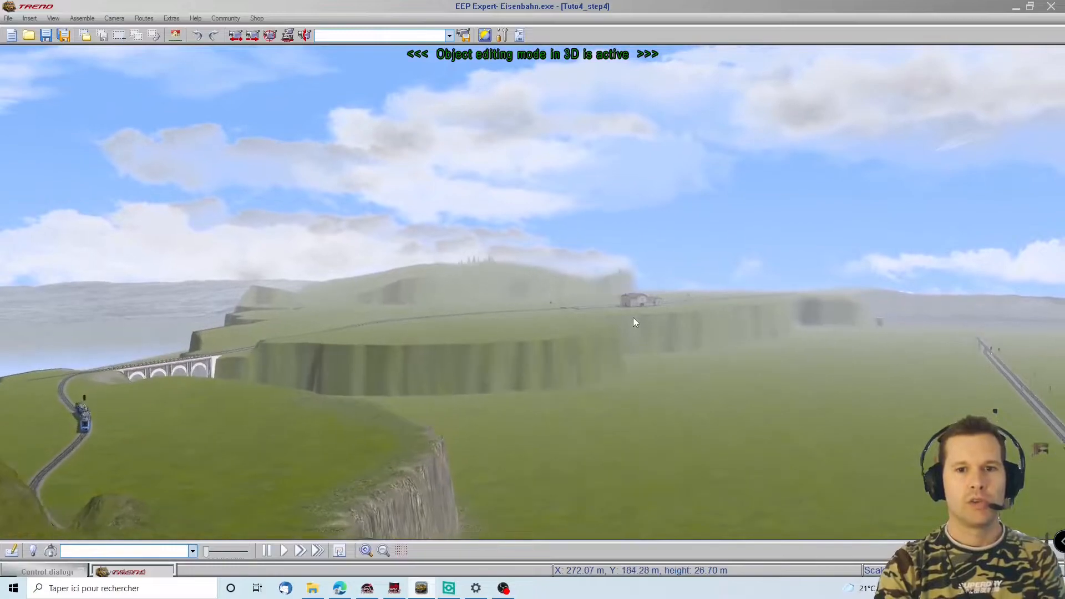
right_click_drag(740, 277, 425, 311)
scroll(313, 301, "up", 6)
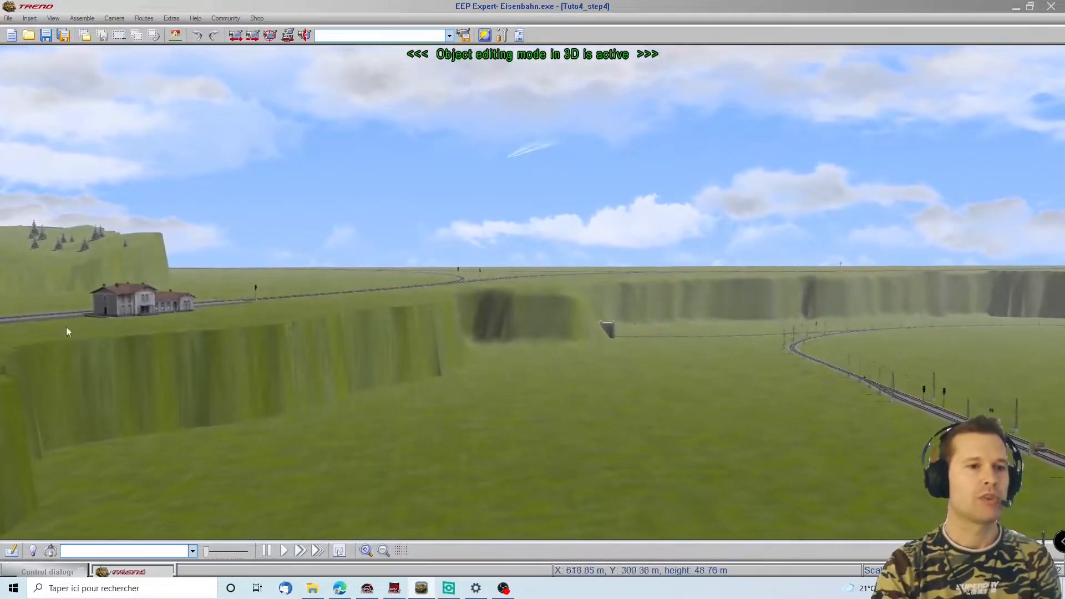
right_click_drag(369, 259, 384, 237)
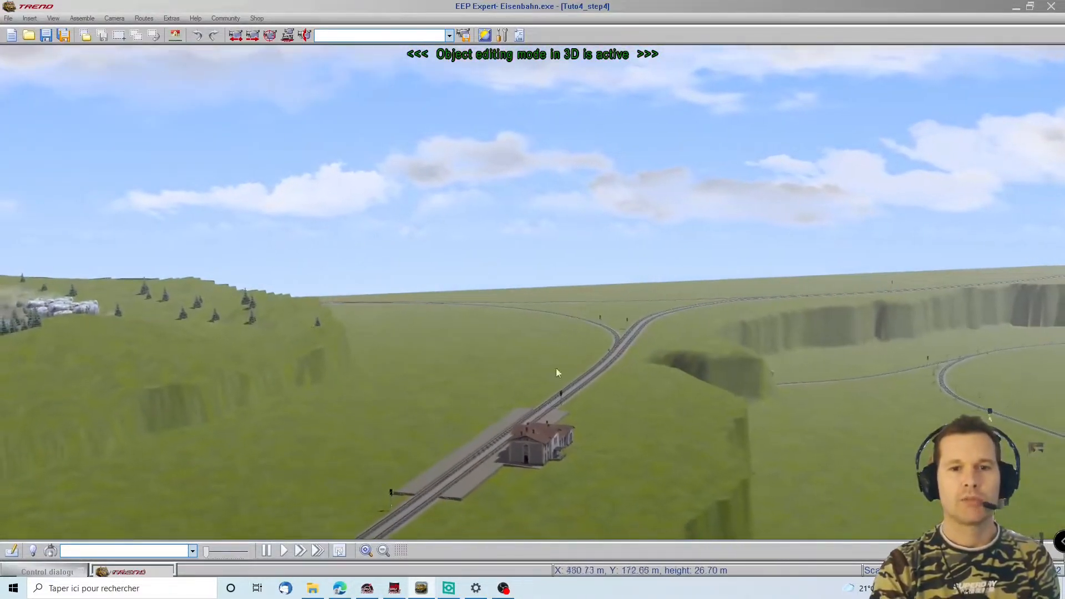
right_click_drag(1044, 239, 630, 279)
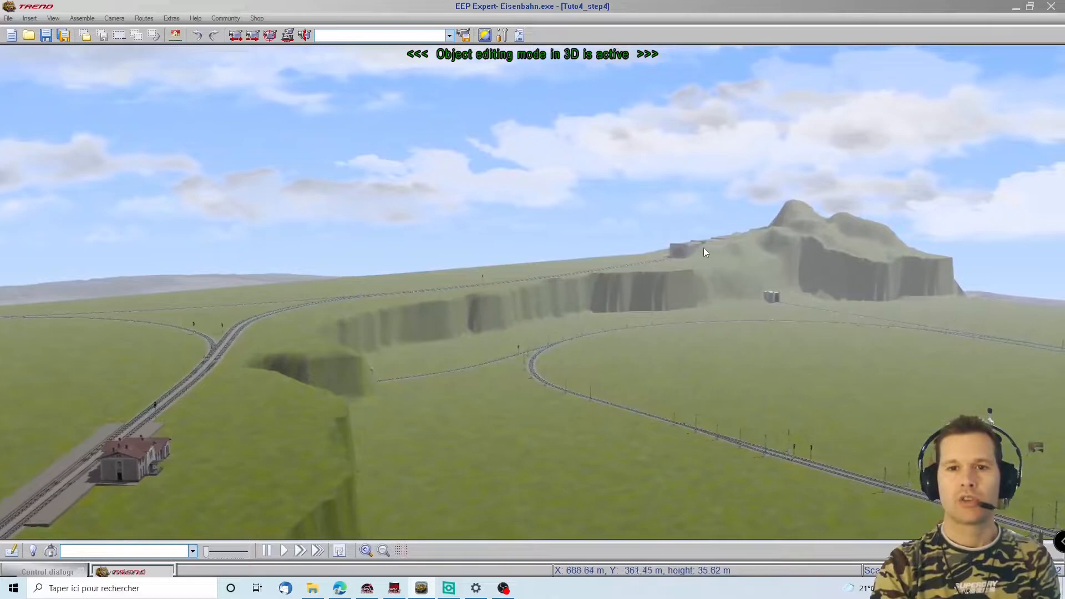
Step: Examine the track junctions on the plateau and the mountain lake with its rocks and fir trees
right_click_drag(335, 395, 452, 257)
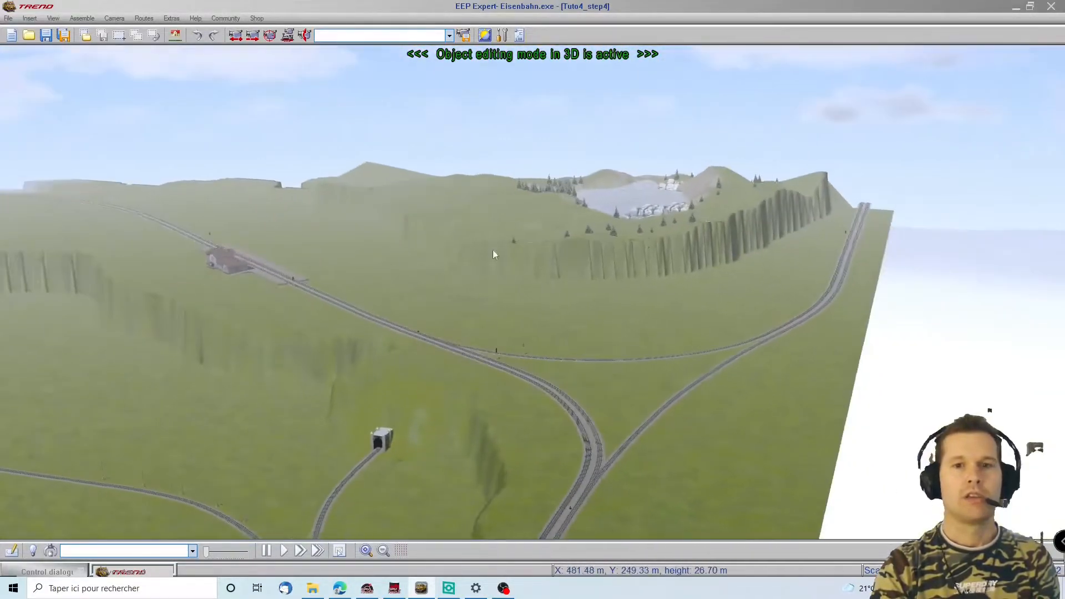
right_click_drag(590, 194, 640, 166)
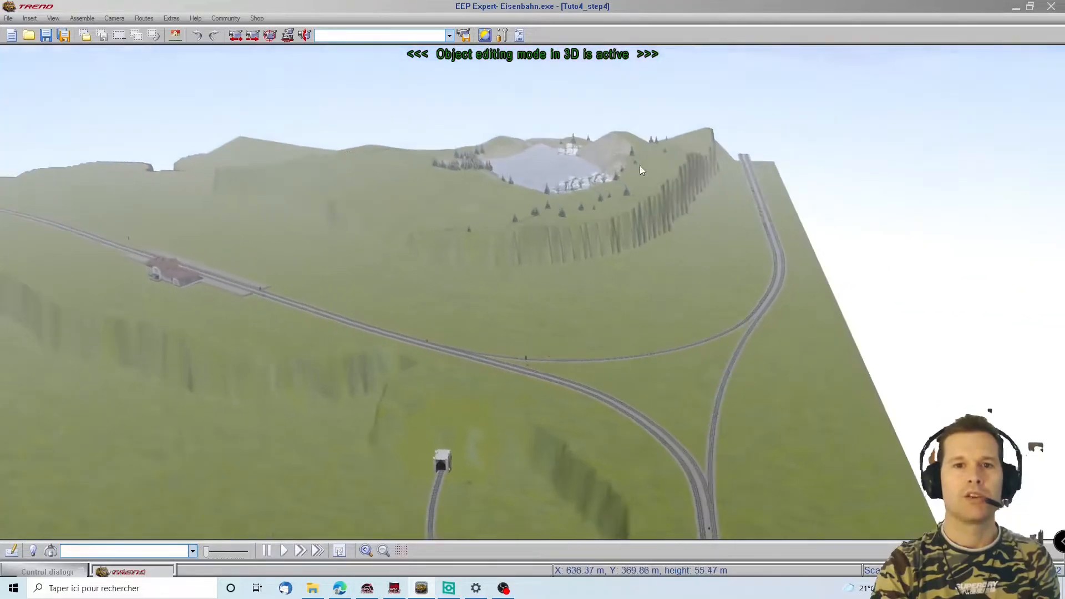
scroll(546, 179, "up", 4)
scroll(545, 175, "up", 7)
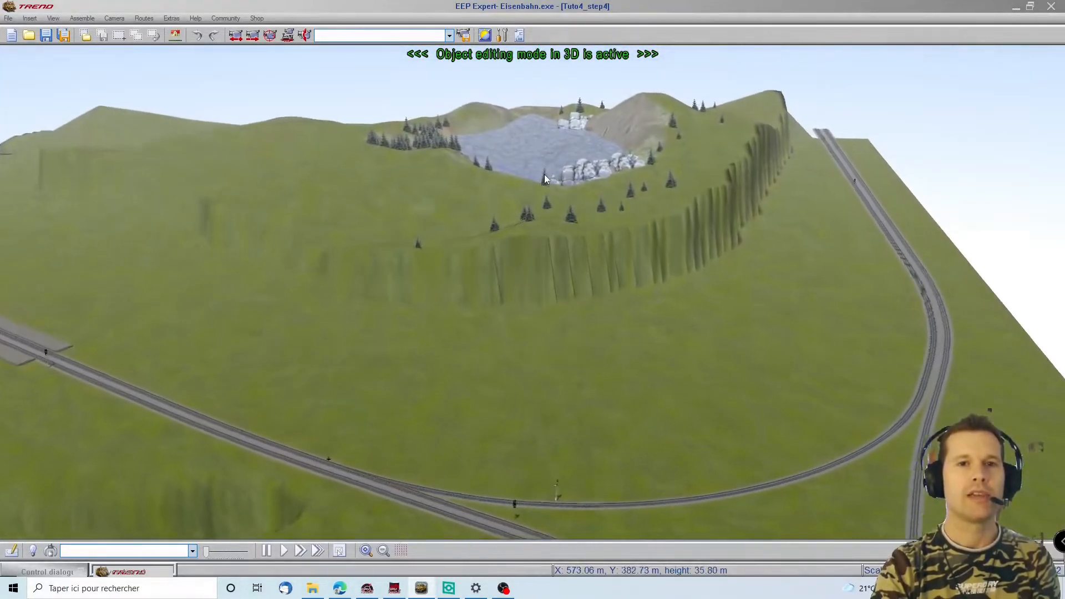
right_click_drag(538, 118, 2, 139)
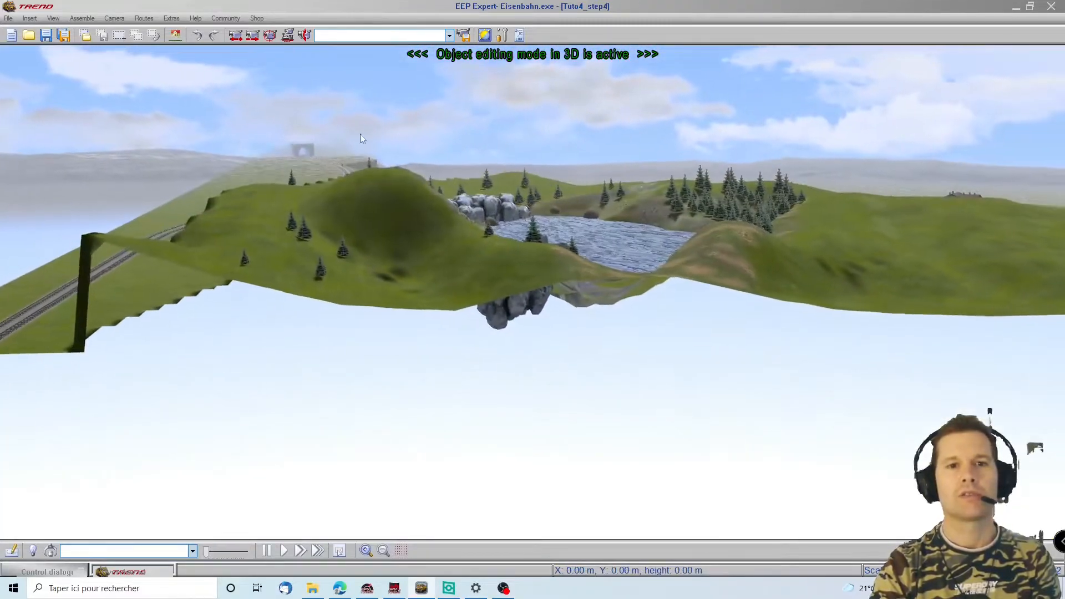
scroll(650, 189, "up", 4)
scroll(652, 187, "up", 8)
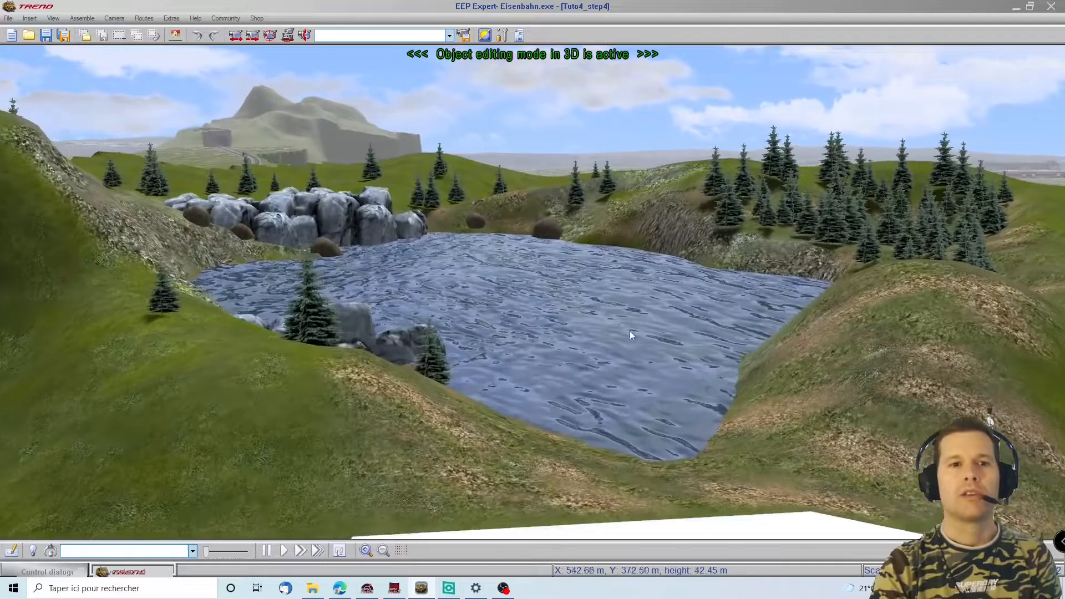
right_click_drag(630, 332, 623, 380)
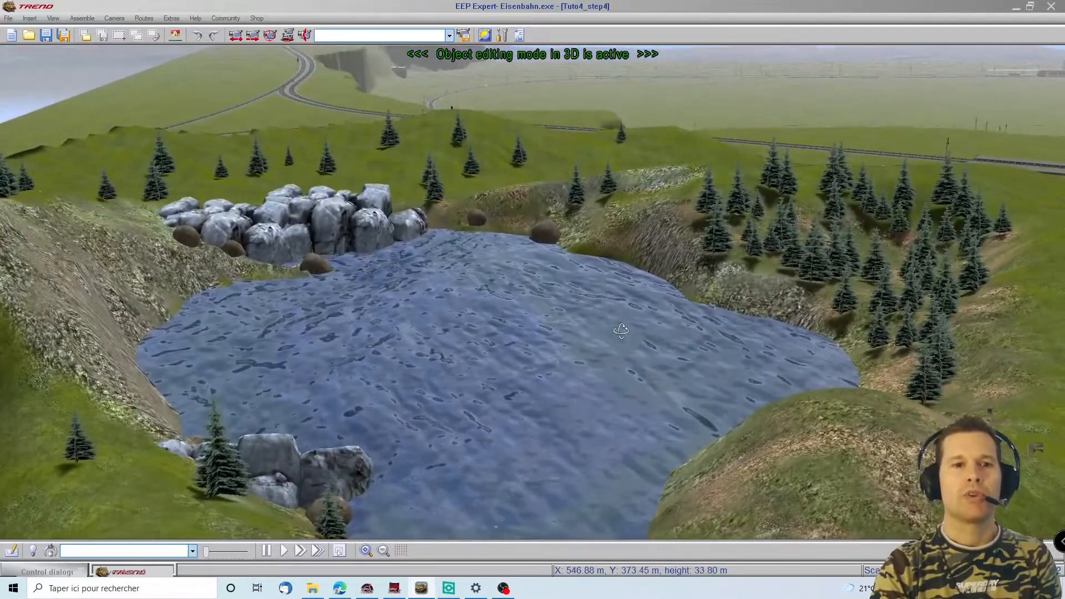
right_click_drag(494, 297, 628, 291)
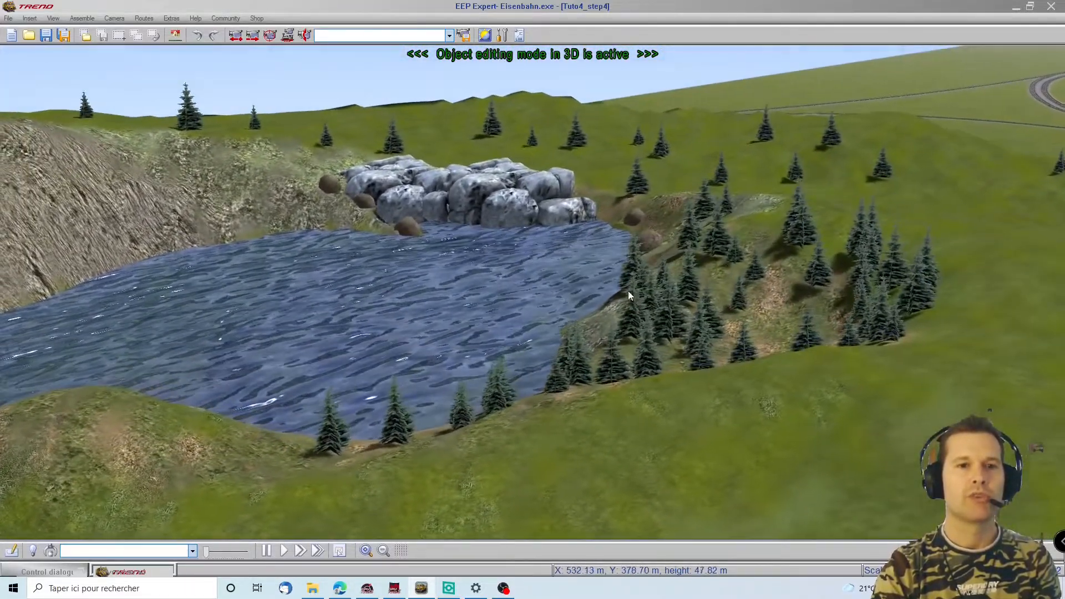
Step: Examine both railway stations, the trains and the signalled tracks between them in the demo layout
left_click(1041, 210)
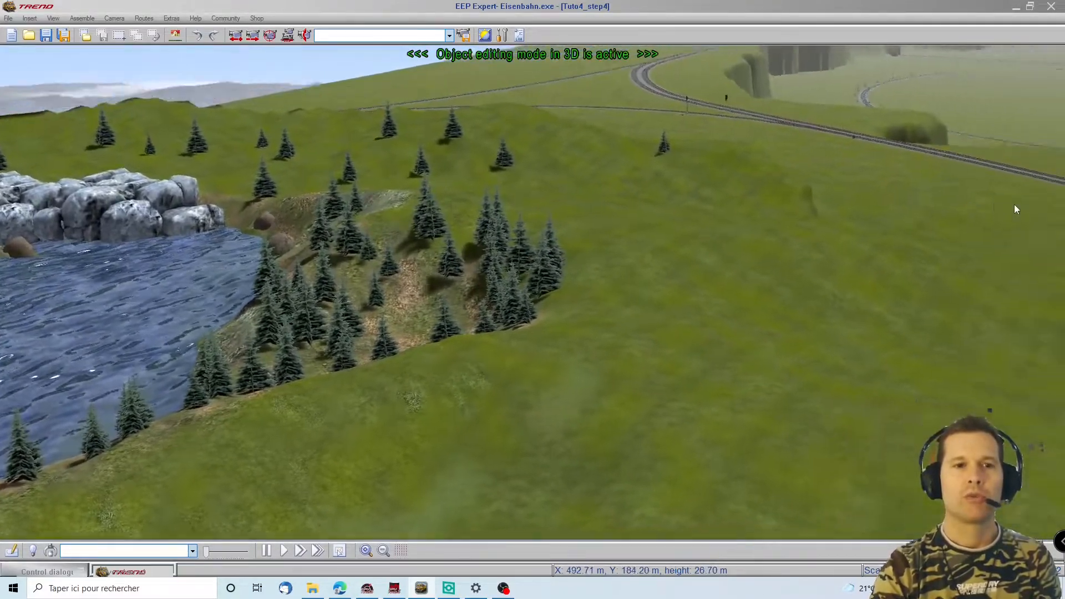
left_click(1014, 206)
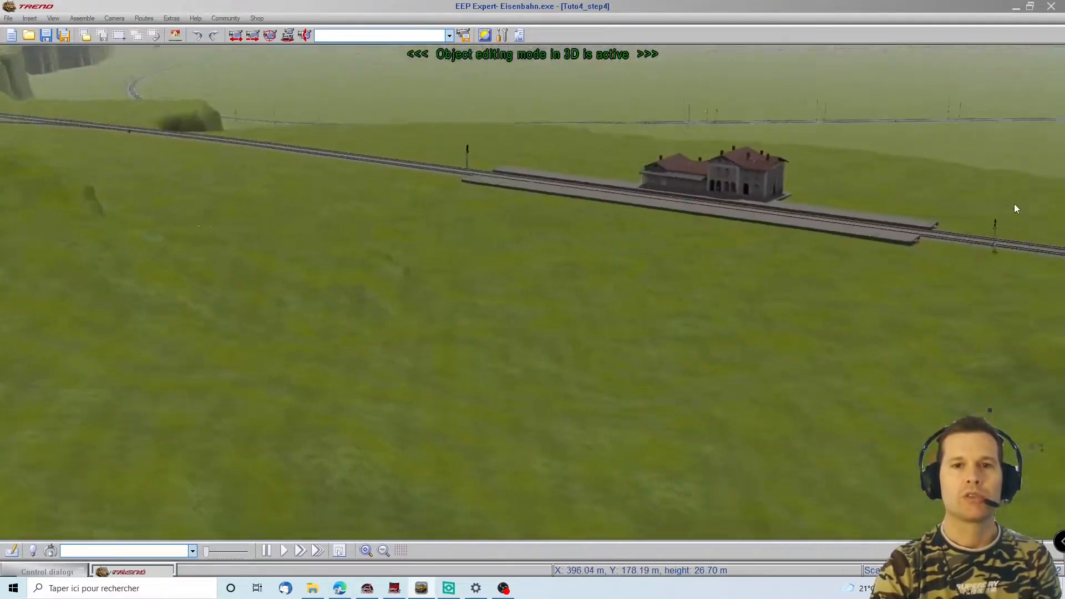
left_click(507, 82)
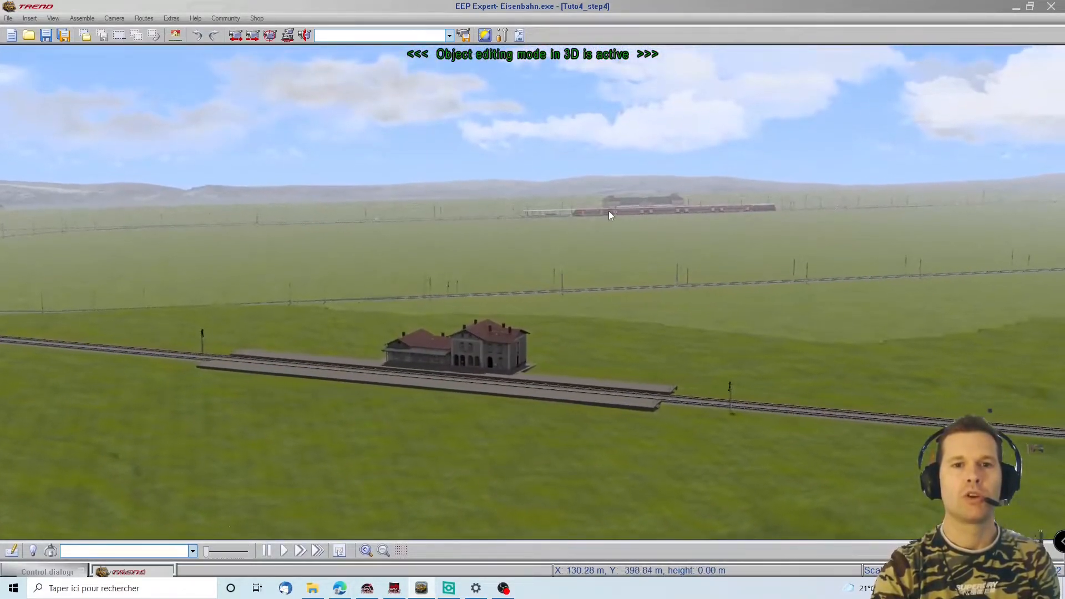
right_click_drag(689, 225, 181, 253)
right_click_drag(450, 308, 350, 247)
scroll(606, 229, "up", 4)
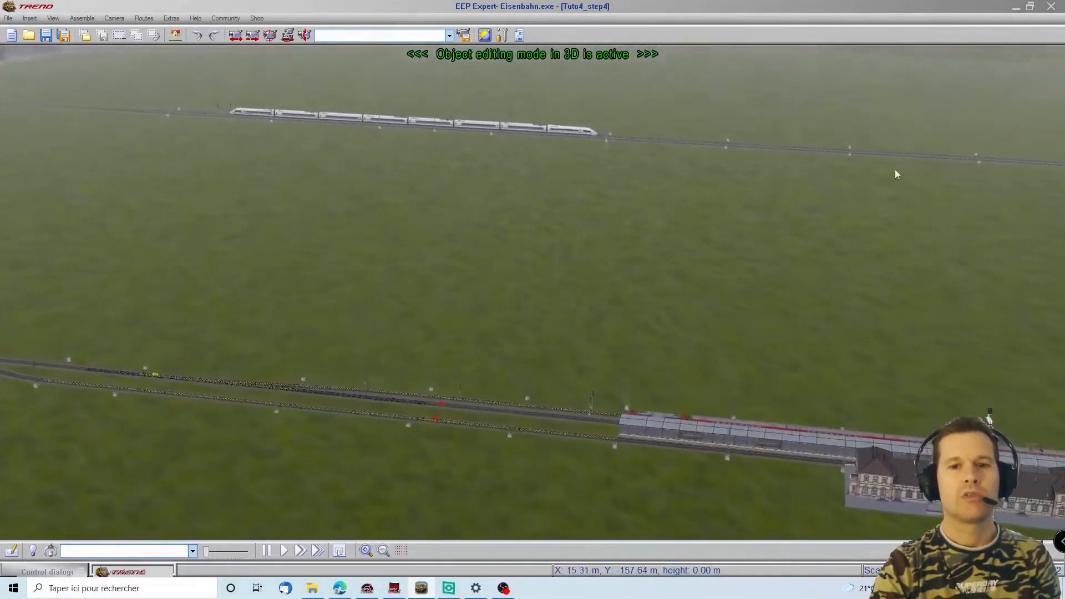
right_click_drag(1053, 148, 1064, 227)
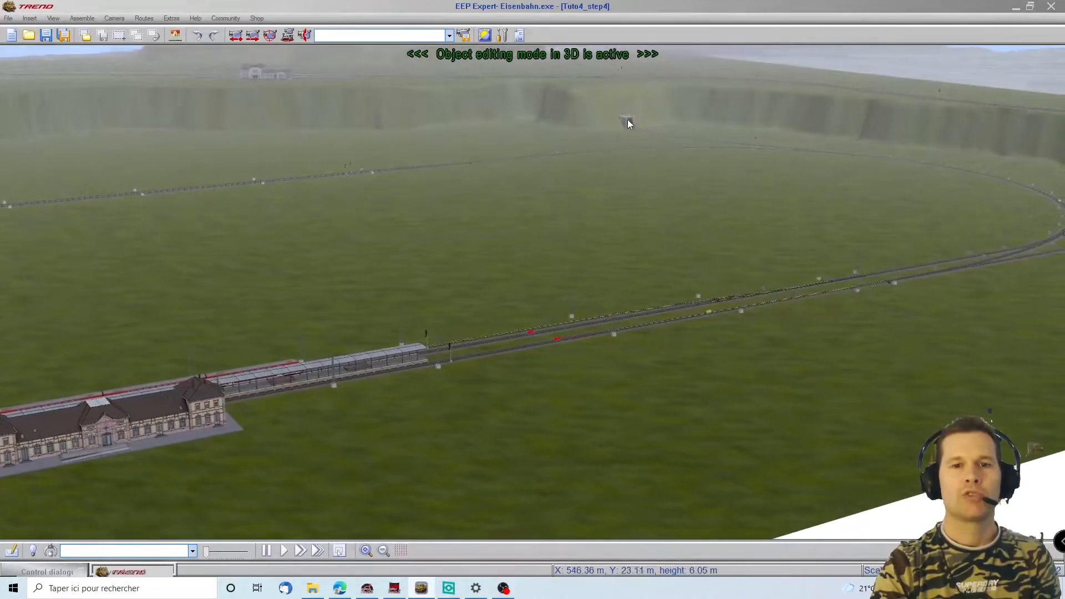
right_click_drag(982, 166, 1064, 156)
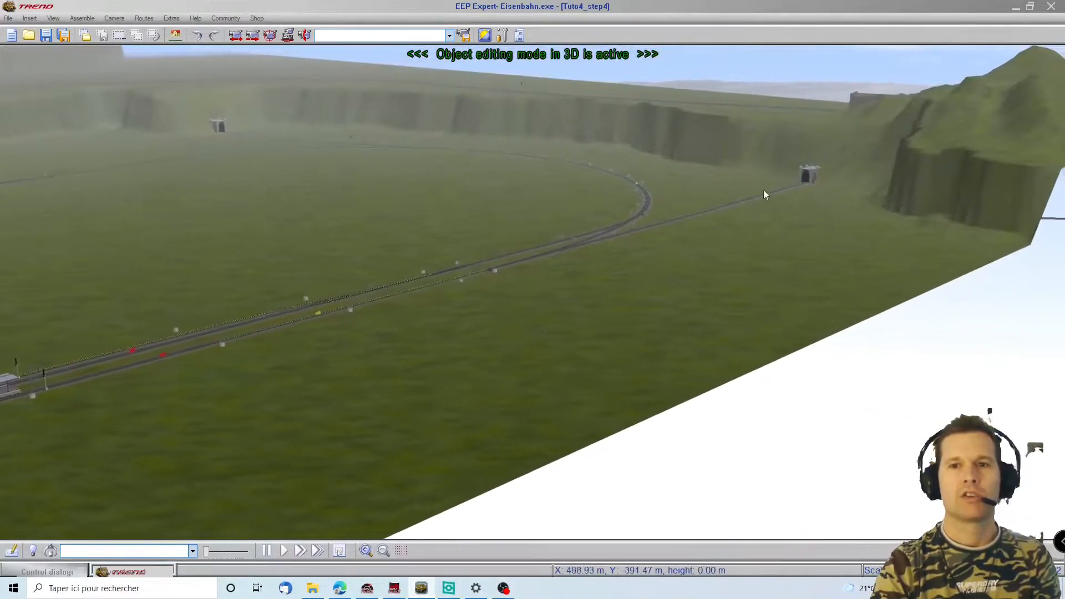
right_click_drag(76, 267, 214, 155)
right_click_drag(1030, 230, 1029, 230)
scroll(742, 292, "up", 1)
right_click_drag(952, 267, 588, 255)
scroll(588, 255, "up", 3)
middle_click_drag(596, 256, 651, 282)
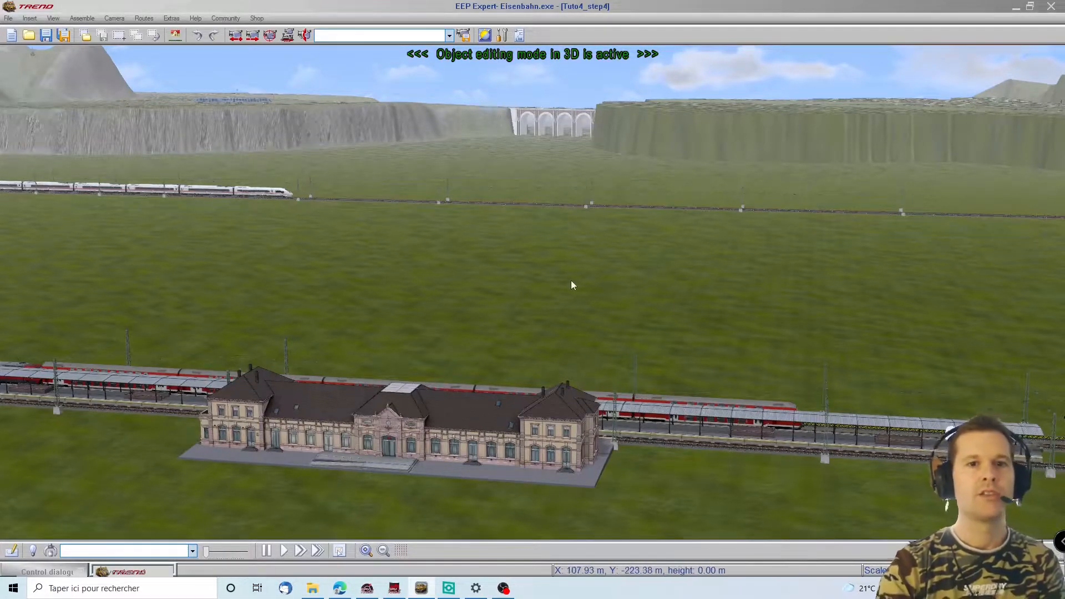
left_click(7, 155)
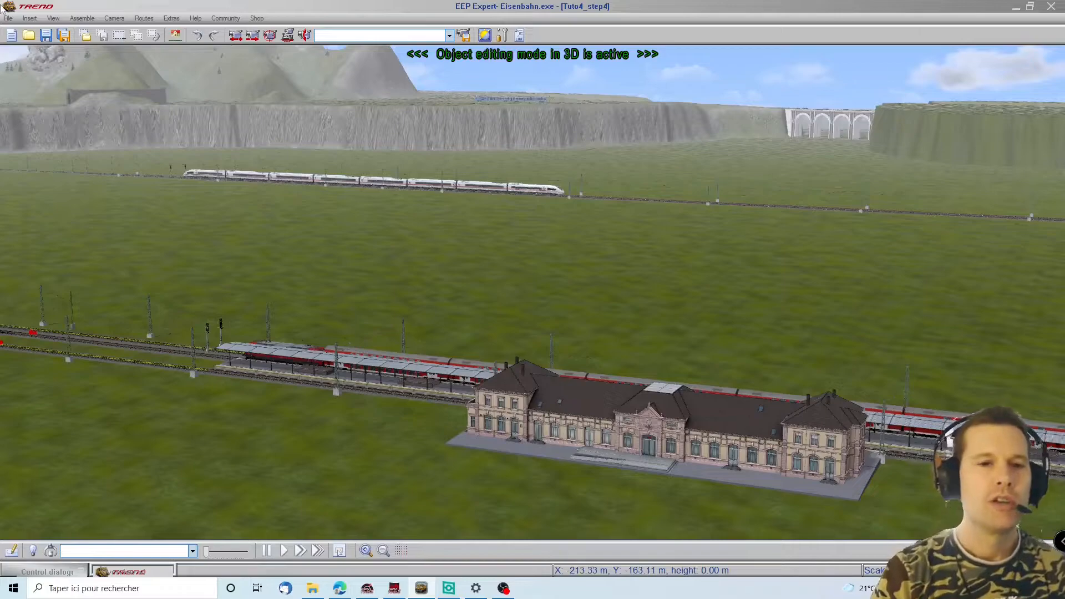
right_click_drag(9, 192, 177, 255)
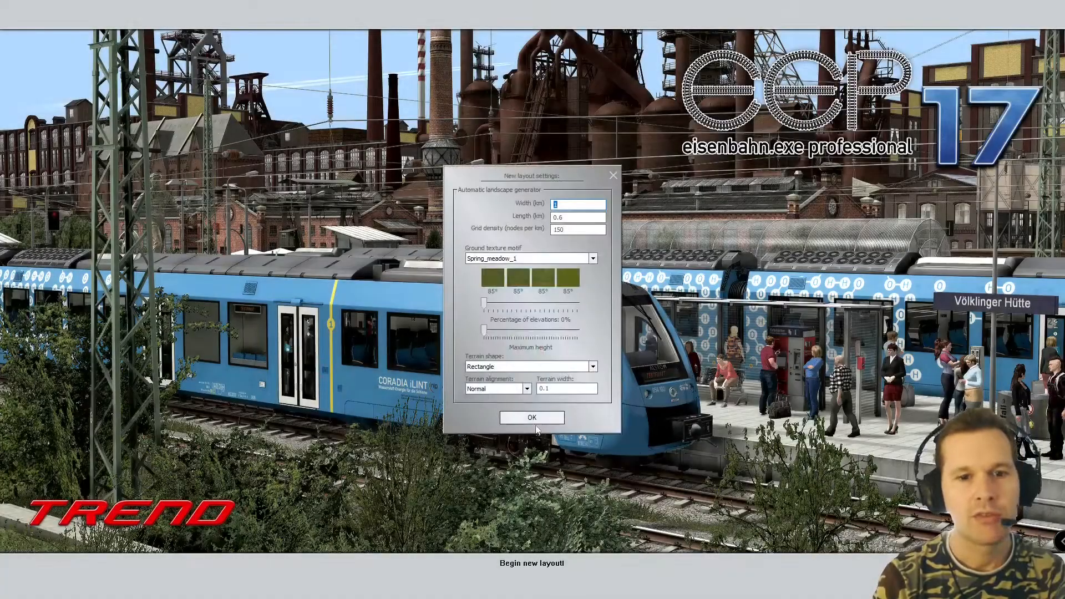
Step: Create a rectangular new layout with the Spring_meadow_1 ground texture and place a straight 60 m track section in its western part
left_click(542, 420)
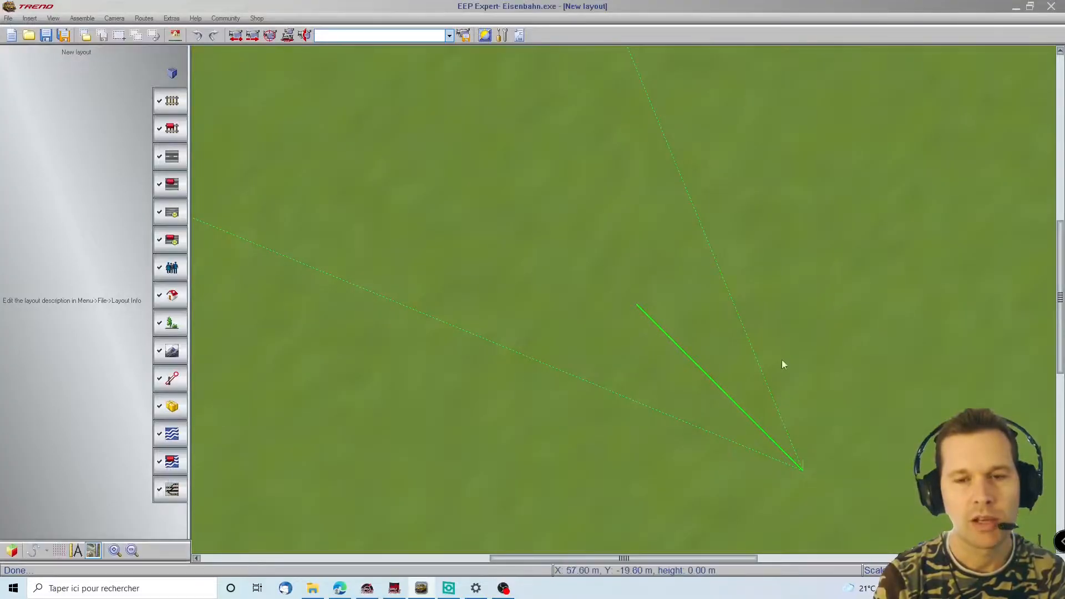
left_click(172, 101)
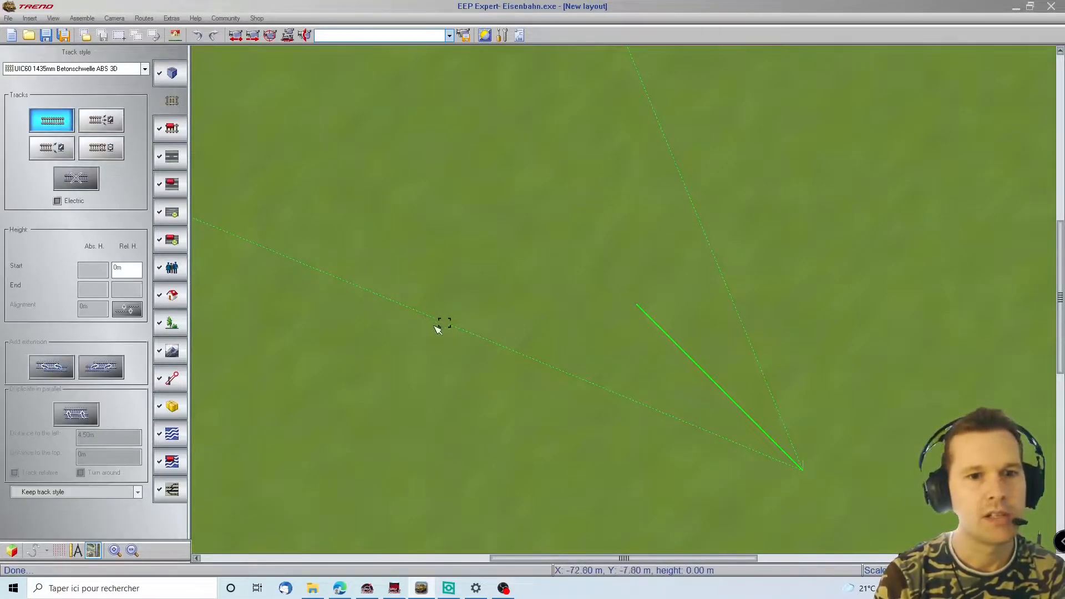
scroll(397, 315, "down", 4)
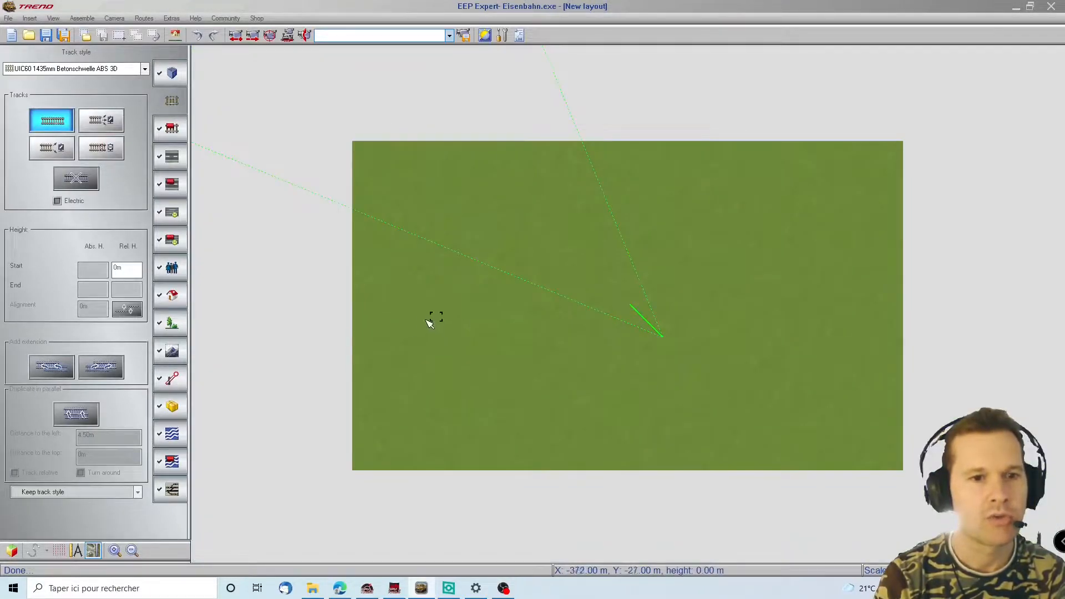
left_click(424, 323)
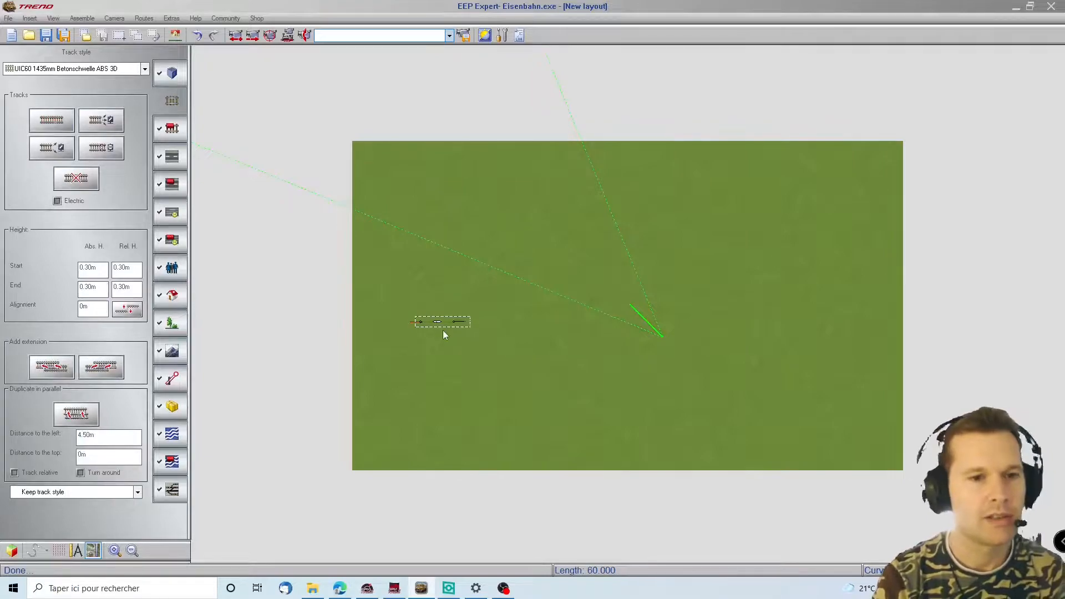
left_click(449, 328)
left_click(450, 325)
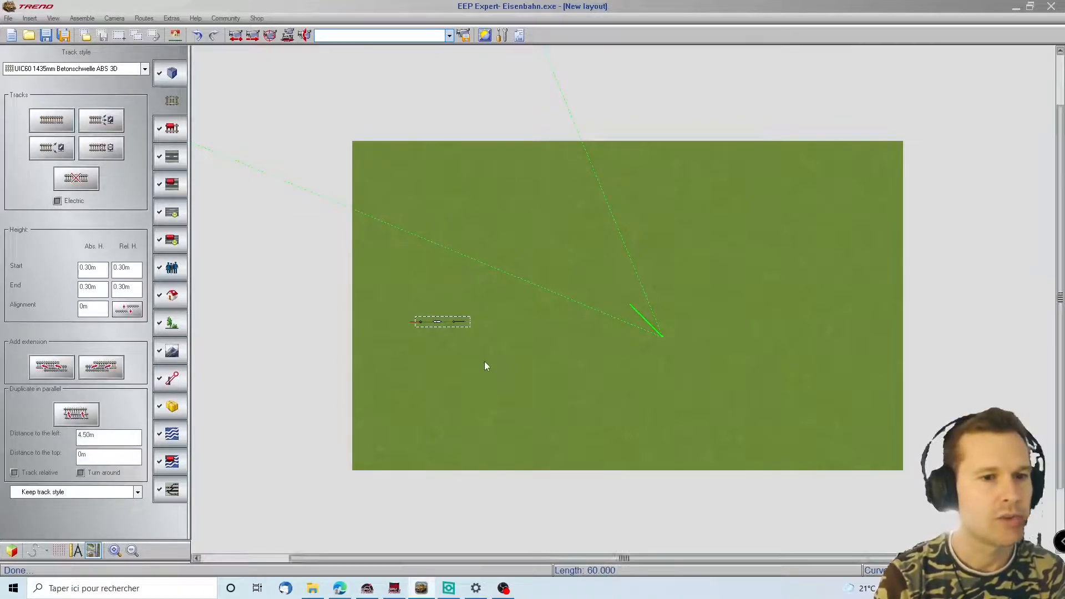
Step: Extend the track eastward with repeated straight 60 m sections until it almost reaches the layout's eastern edge
scroll(484, 367, "up", 2)
left_click(101, 367)
left_click(101, 367)
left_click(100, 368)
left_click(101, 367)
left_click(101, 367)
left_click(101, 368)
left_click(101, 367)
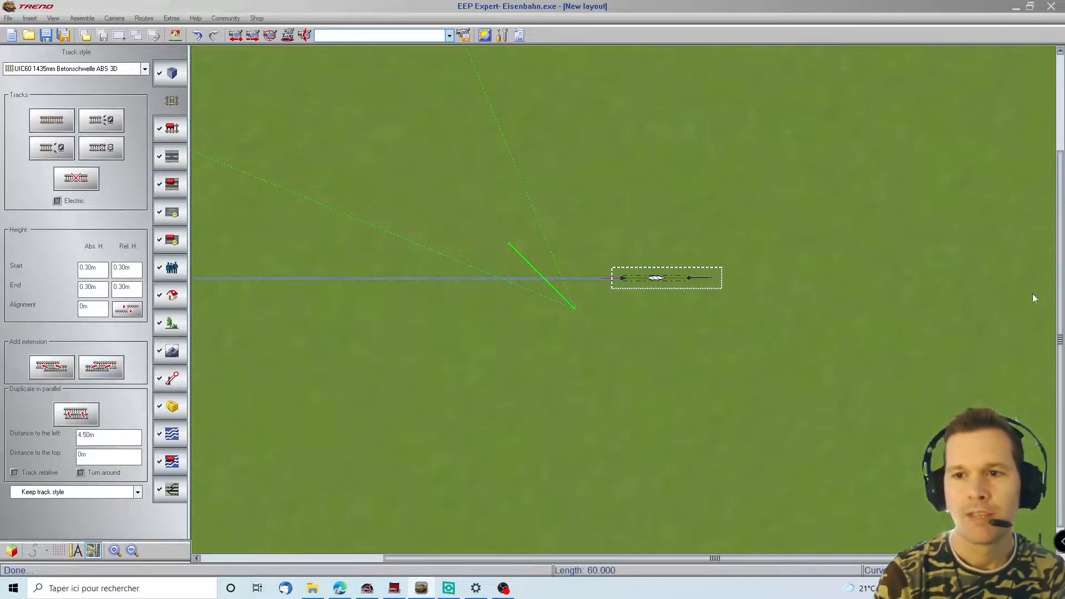
left_click(101, 368)
left_click(101, 367)
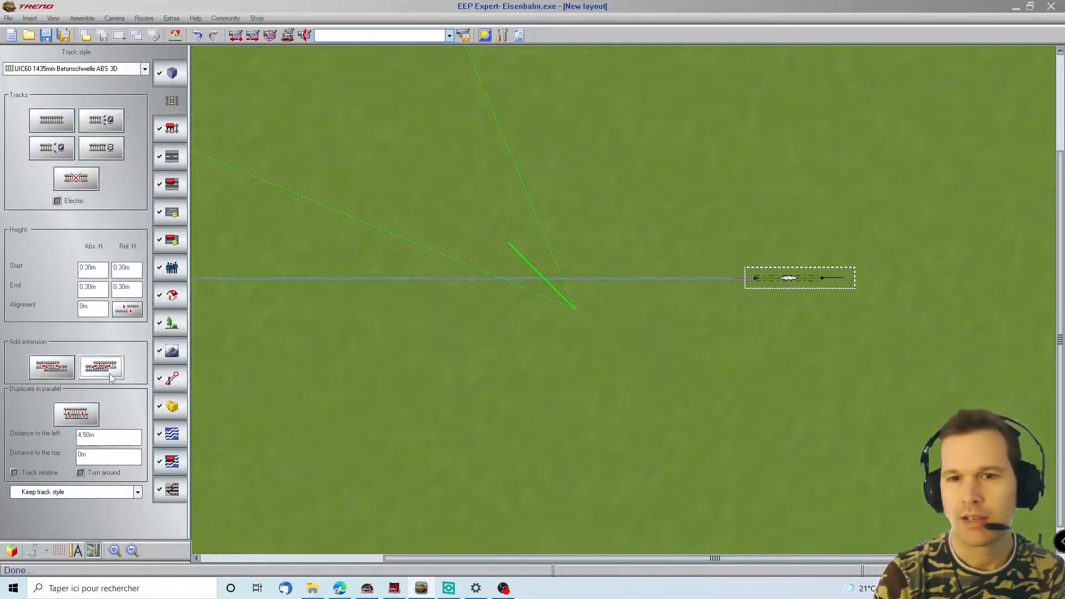
left_click(101, 368)
left_click(110, 377)
scroll(764, 328, "down", 3)
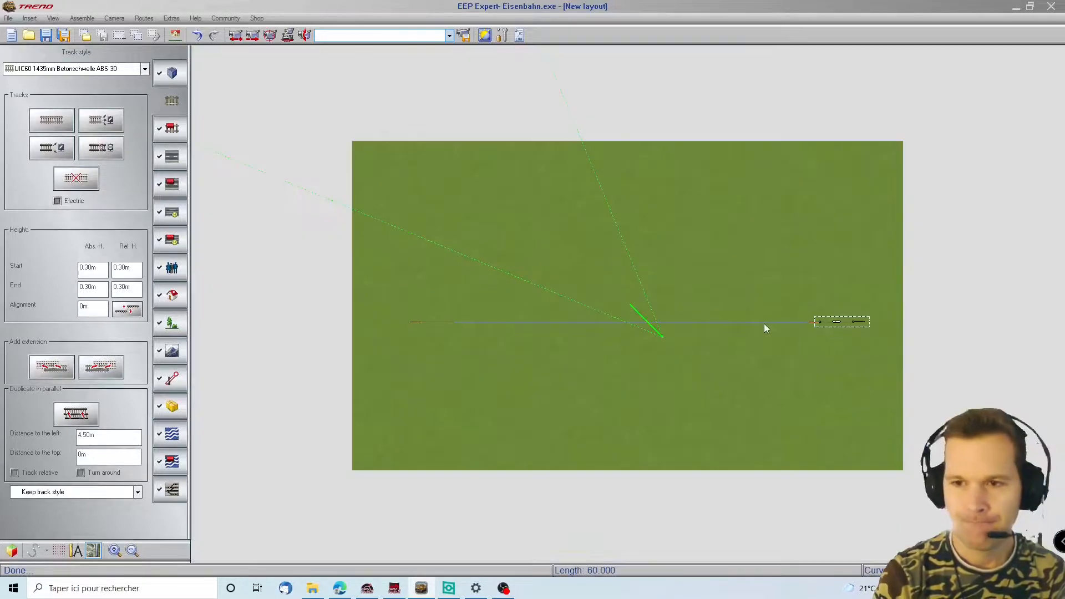
scroll(528, 321, "up", 4)
scroll(532, 341, "down", 4)
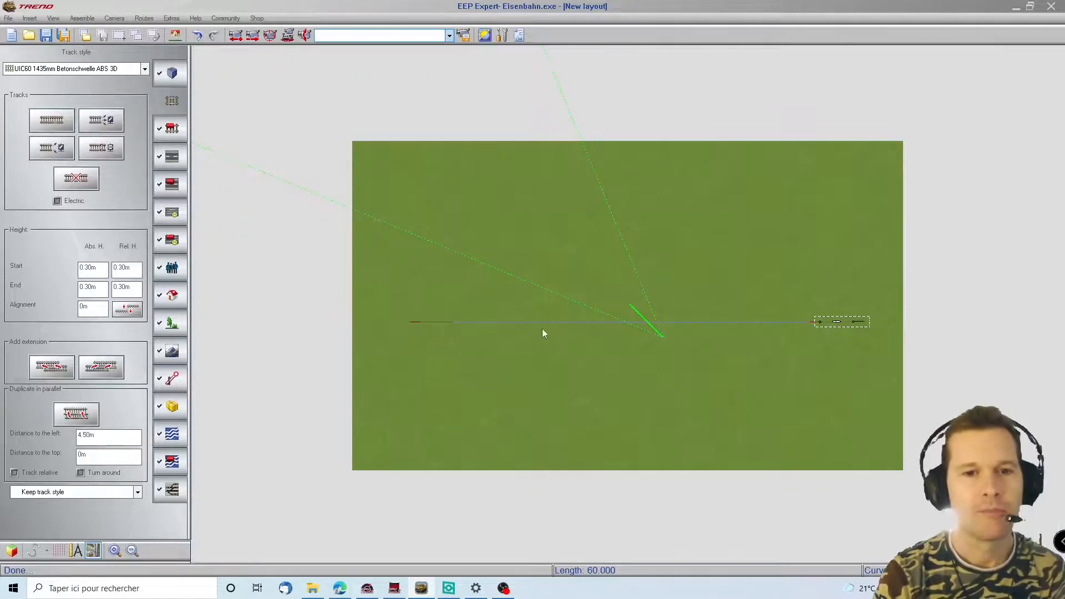
Step: Place three "F_HP-1bras avec présignal" main signals one after another along the western part of the track
scroll(543, 330, "up", 5)
left_click(172, 379)
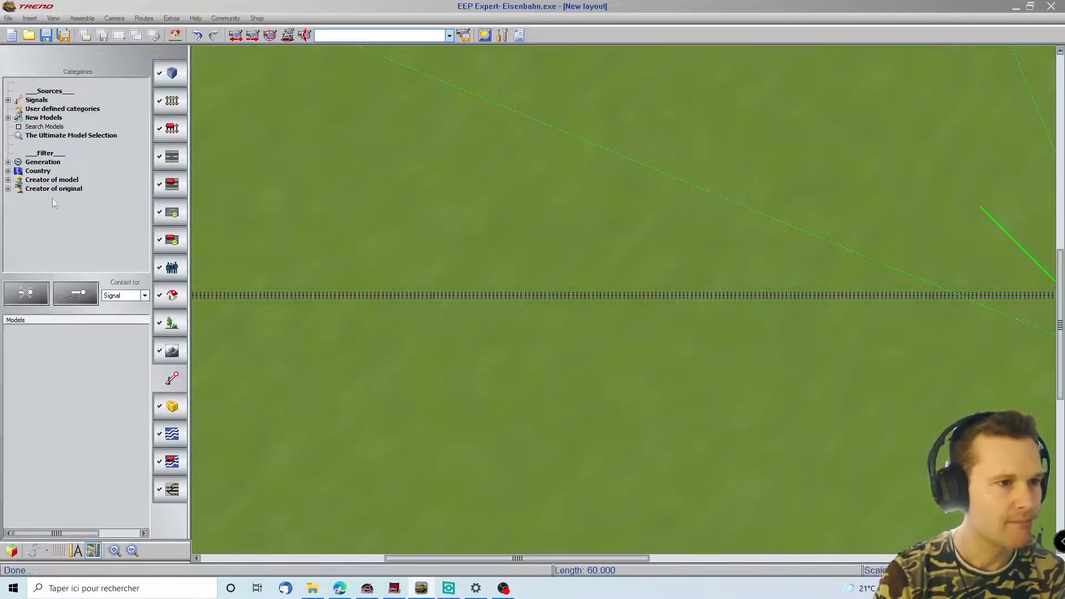
double_click(41, 102)
left_click(51, 109)
mouse_move(37, 368)
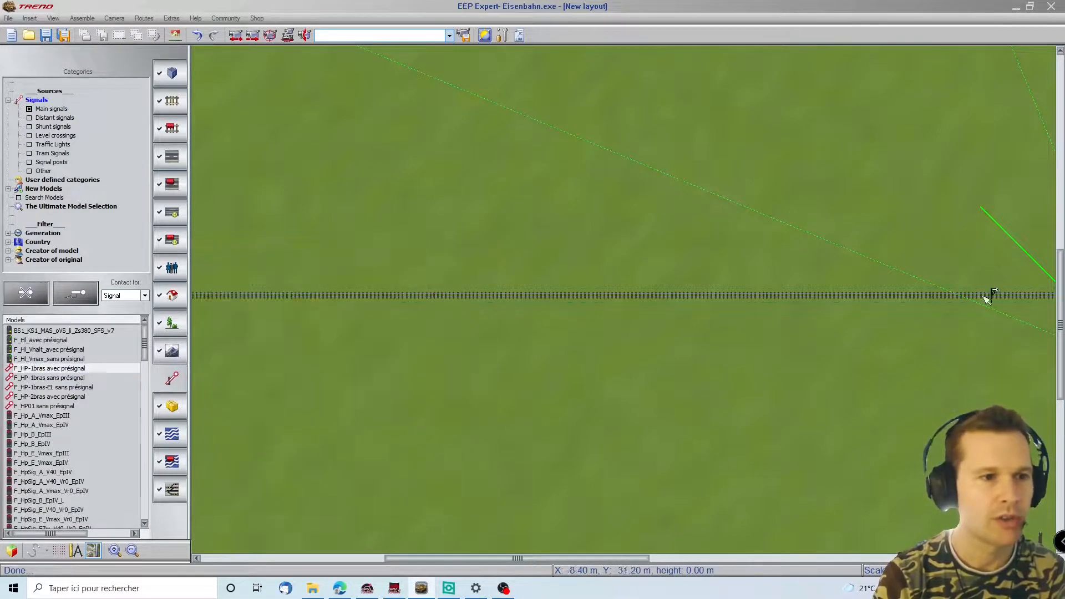
scroll(347, 374, "up", 3)
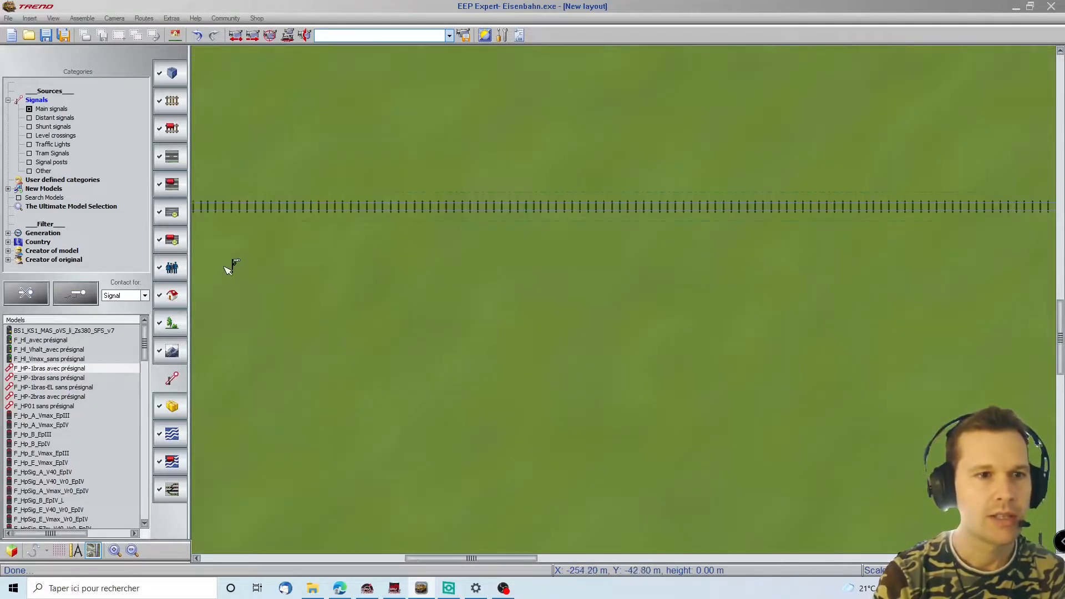
scroll(350, 253, "down", 1)
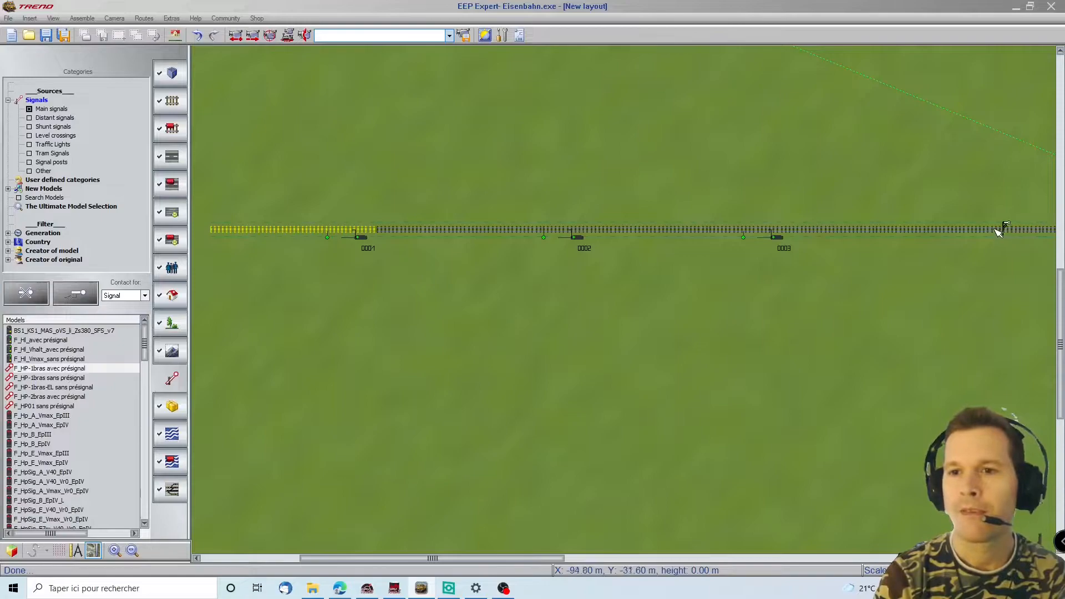
Step: Add four more "F_HP-1bras avec présignal" main signals at intervals along the central and eastern track
scroll(1040, 228, "right", 10)
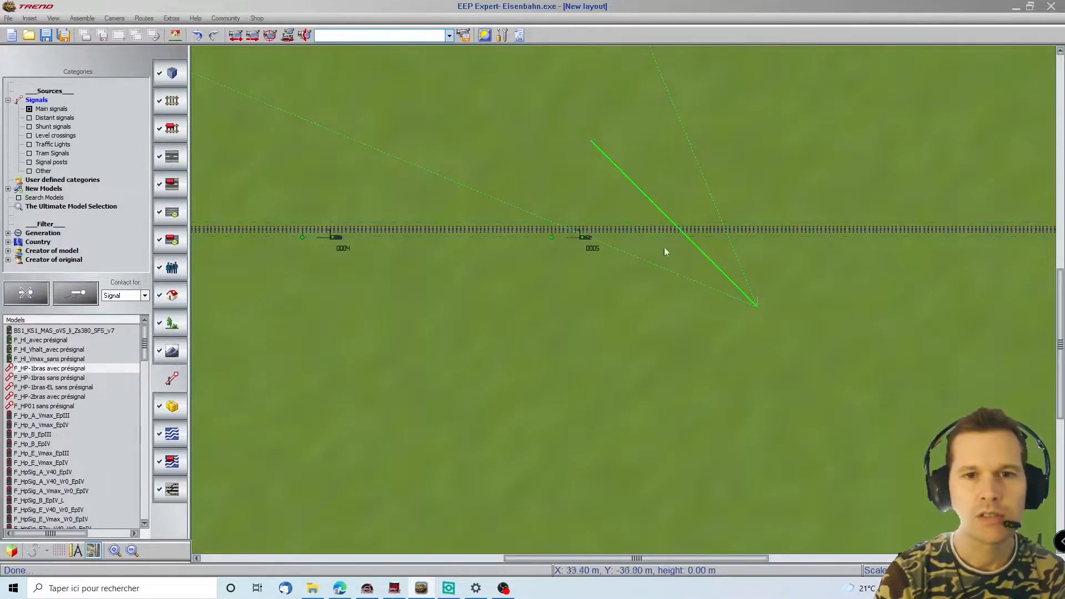
left_click(900, 236)
scroll(1034, 217, "right", 9)
scroll(1035, 217, "right", 2)
left_click(89, 369)
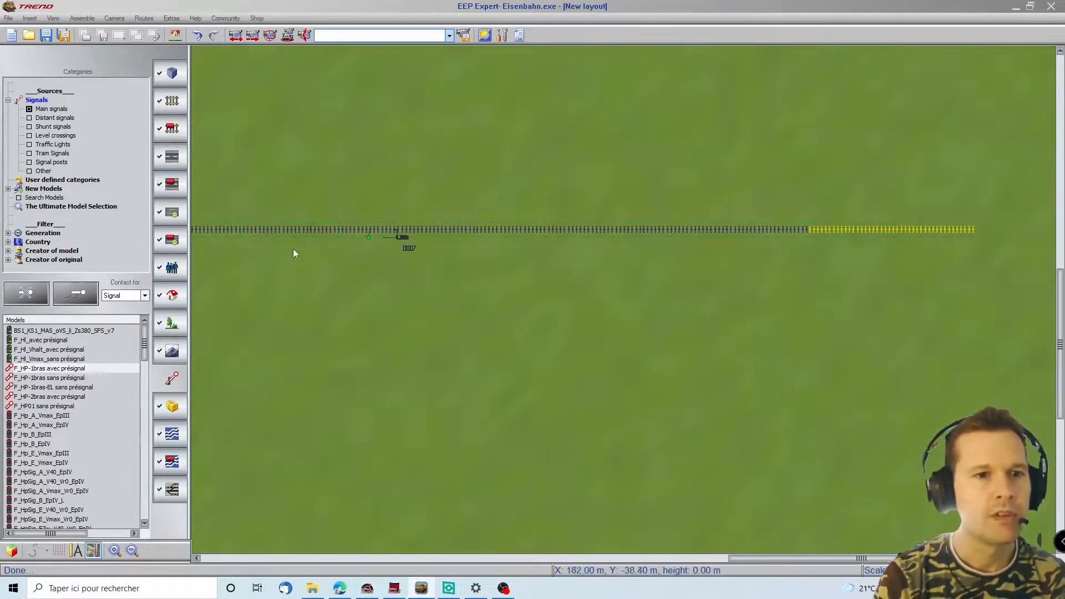
Step: Link the track's open western end to its open eastern end with a virtual connection of tracks
scroll(216, 258, "left", 20)
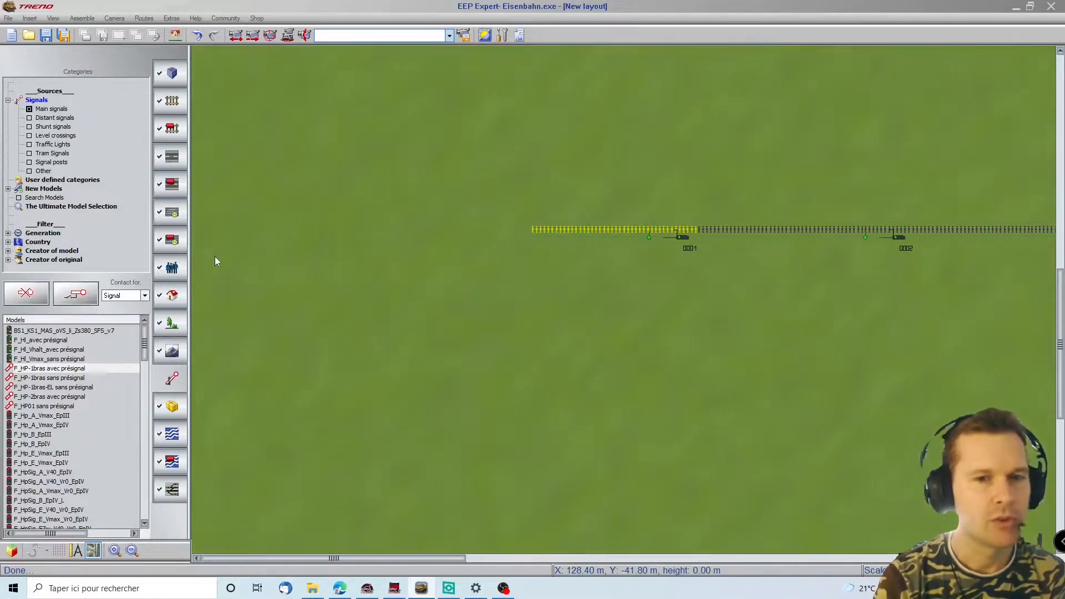
scroll(215, 256, "left", 4)
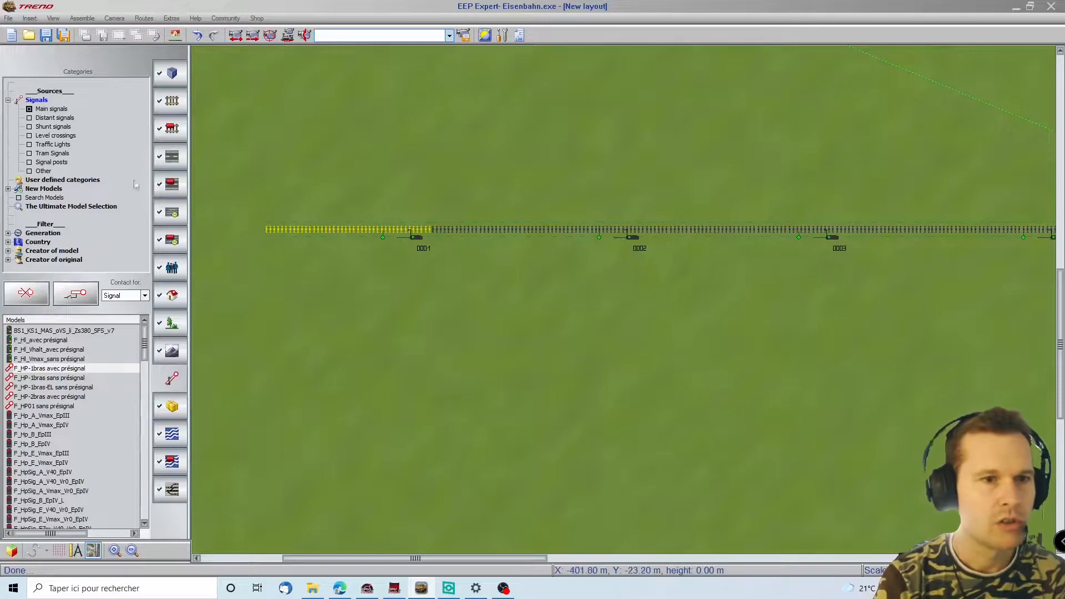
left_click(172, 99)
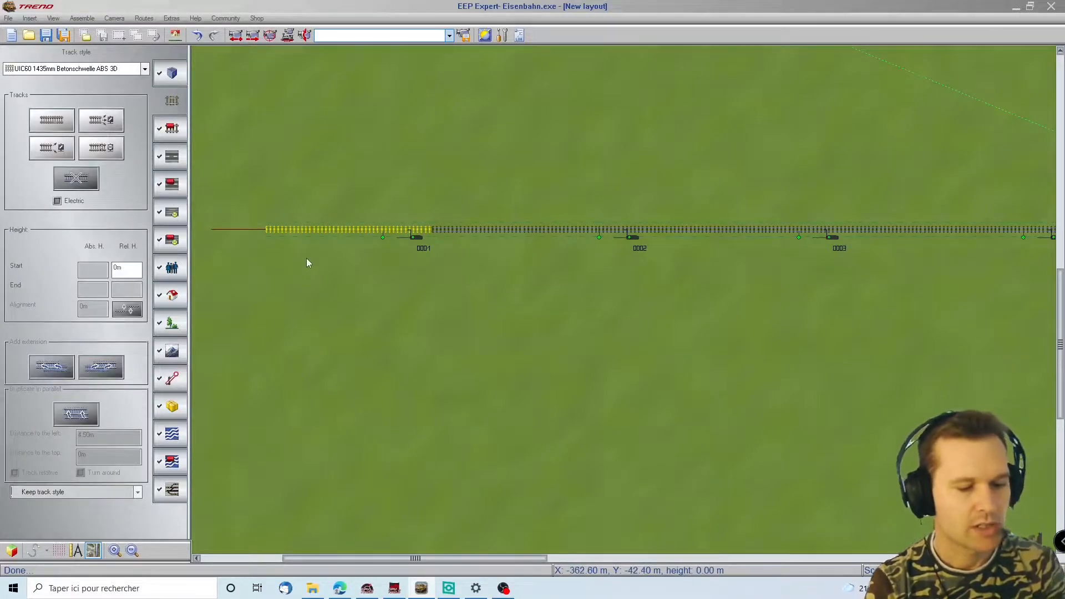
left_click(265, 230)
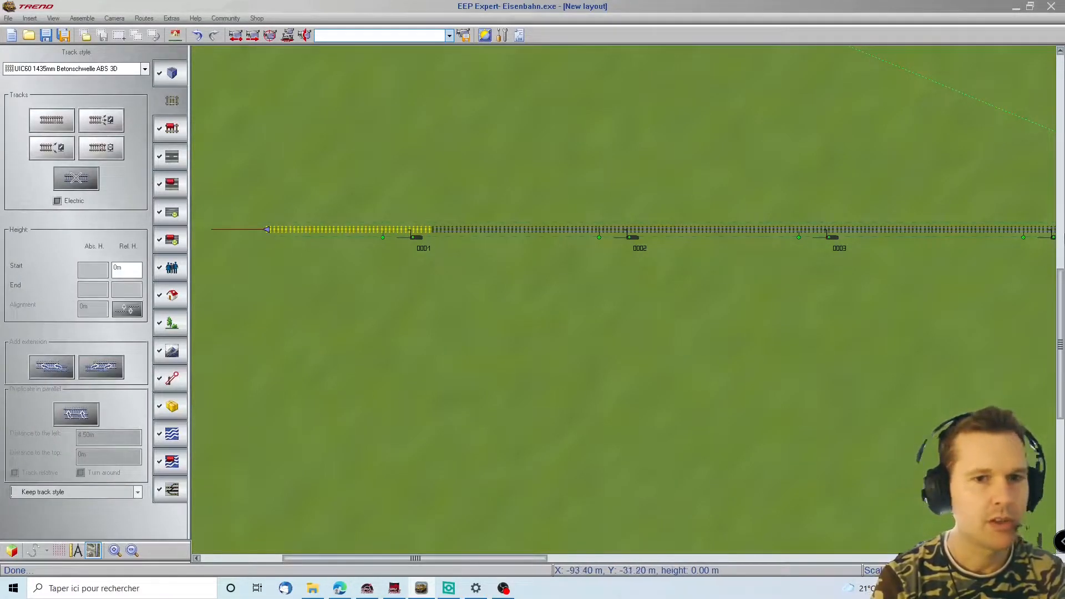
scroll(1036, 243, "right", 20)
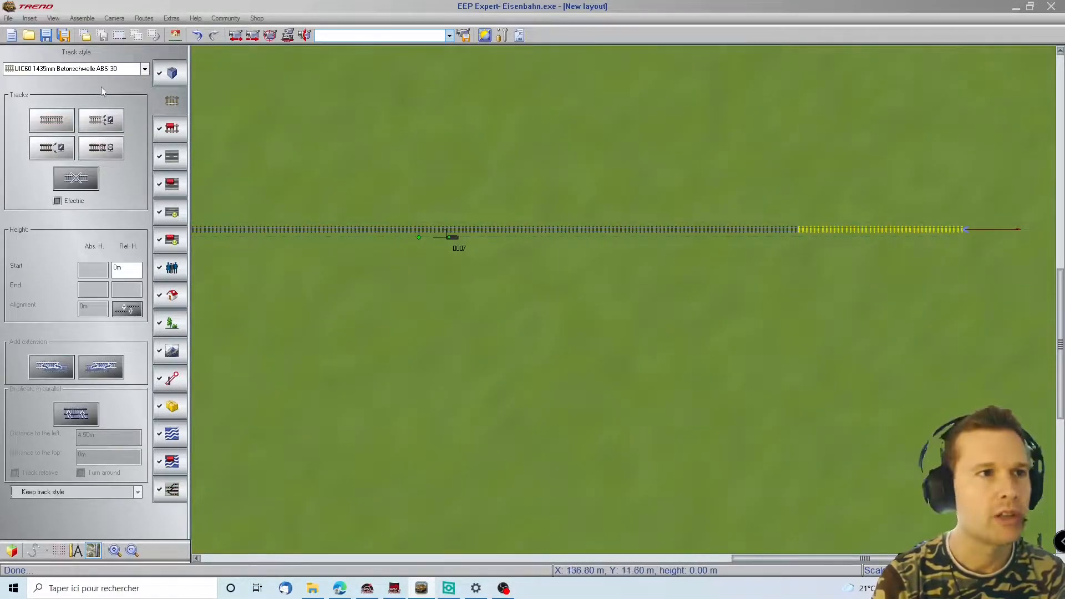
left_click(86, 23)
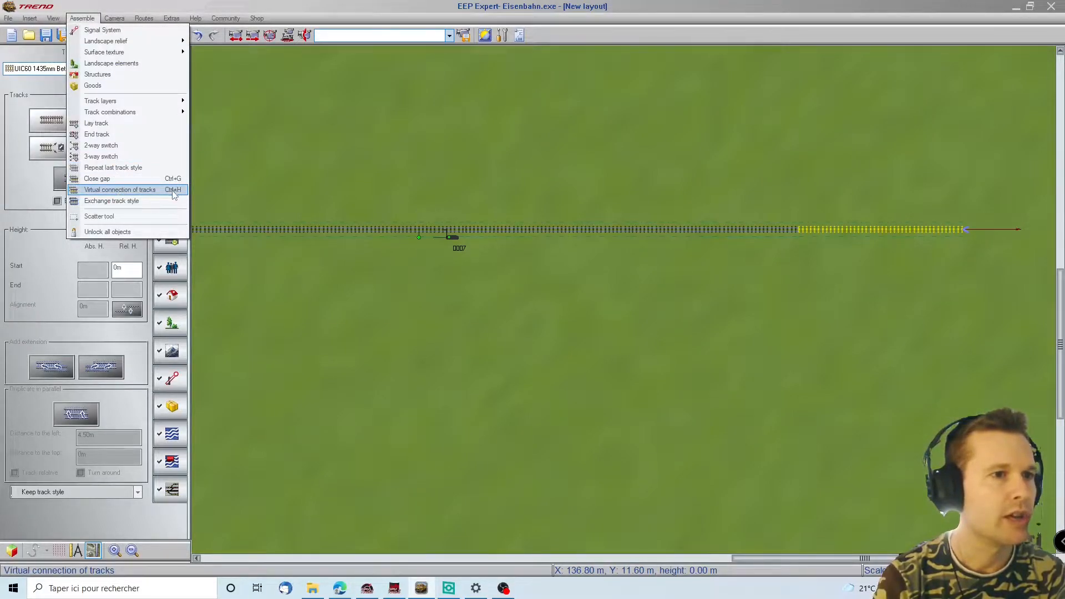
left_click(966, 229)
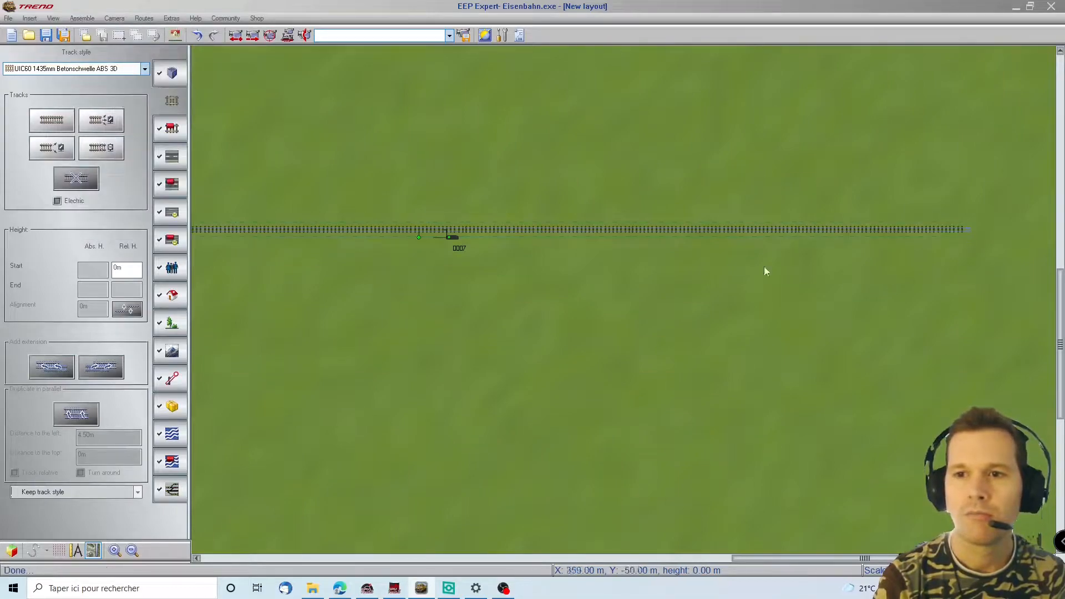
Step: Select the westernmost track section and check its virtual link at the eastern end of the line
scroll(204, 212, "left", 16)
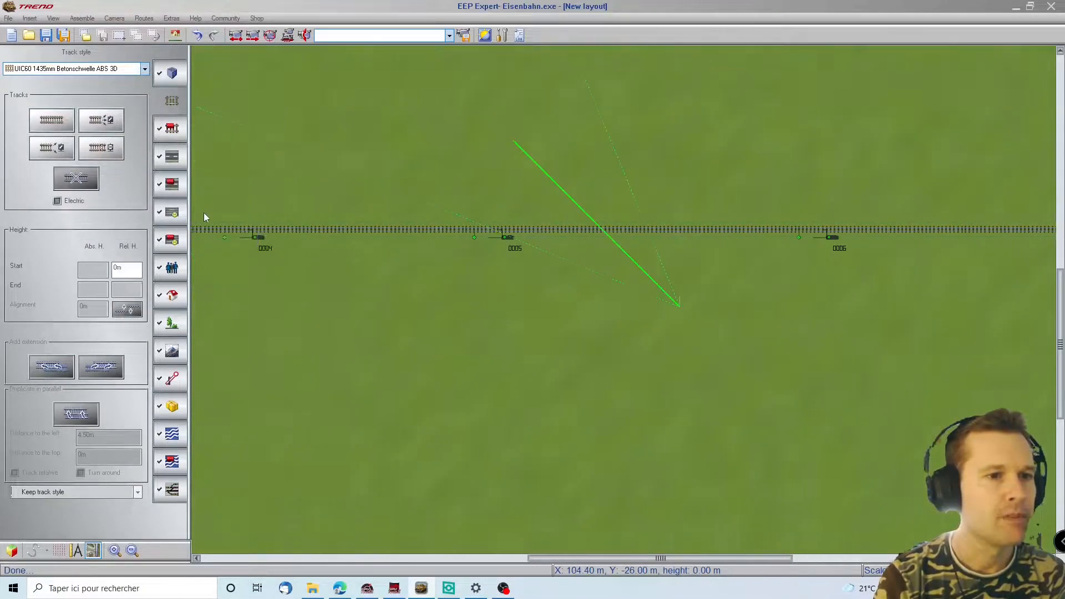
scroll(204, 212, "left", 6)
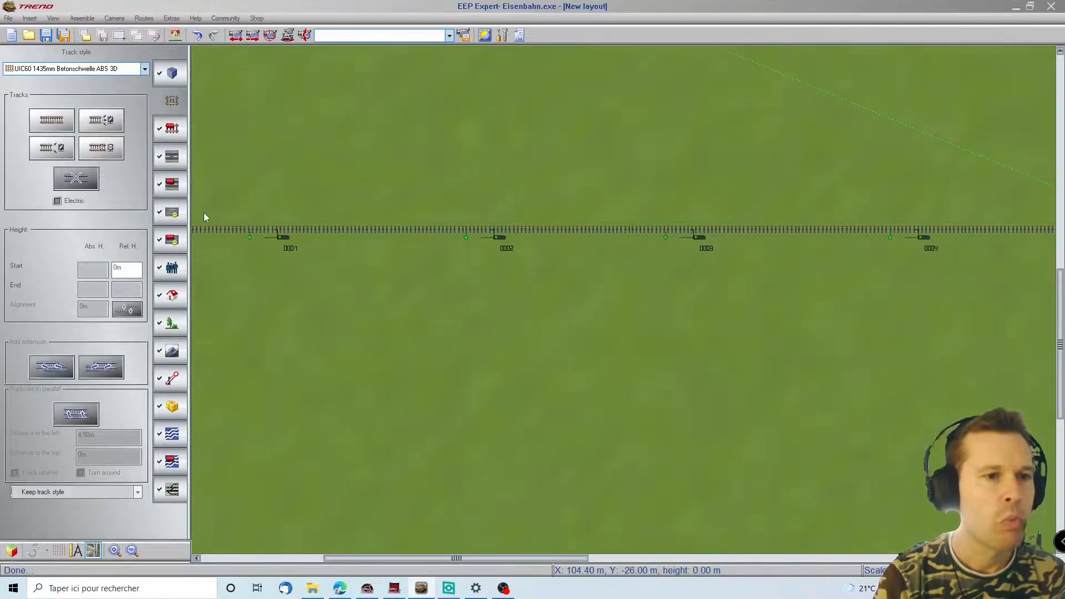
left_click(399, 231)
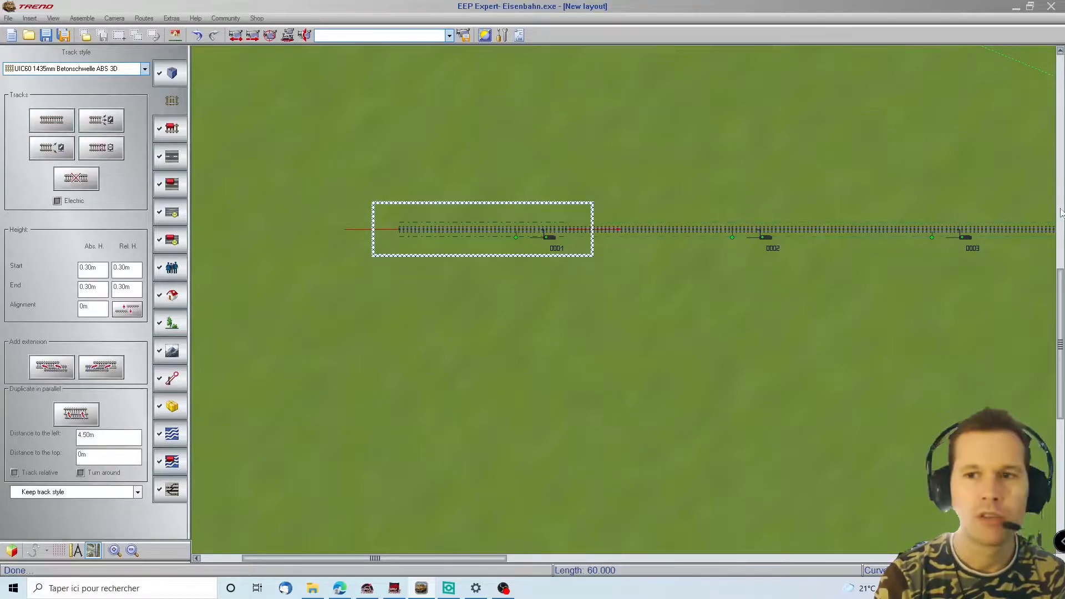
scroll(1043, 213, "right", 20)
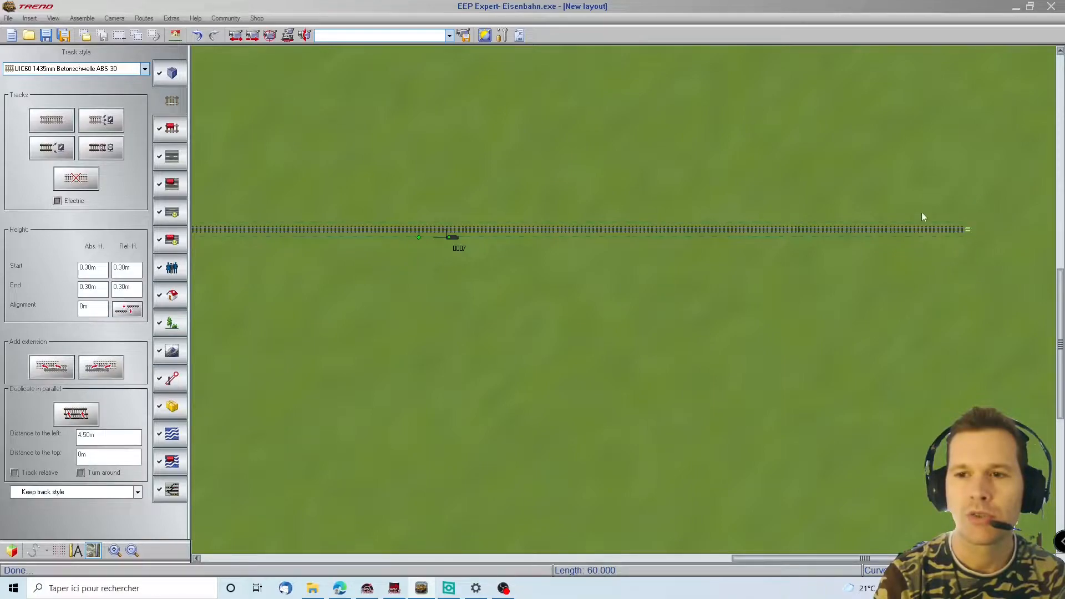
left_click_drag(210, 233, 198, 221)
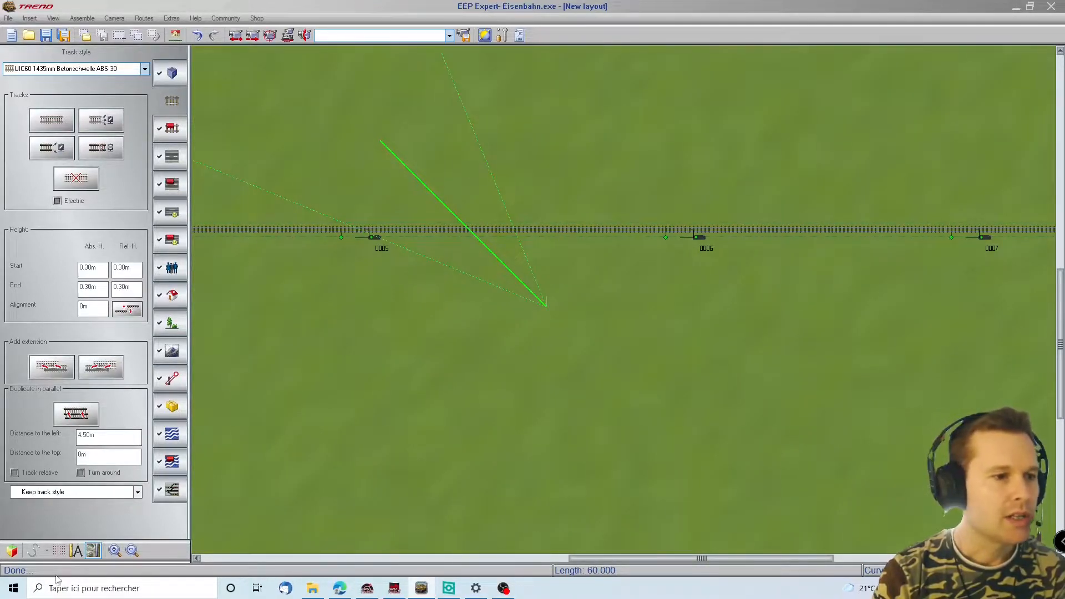
Step: Show the layout in 3D and examine the signals and the track towards its eastern end
left_click(12, 551)
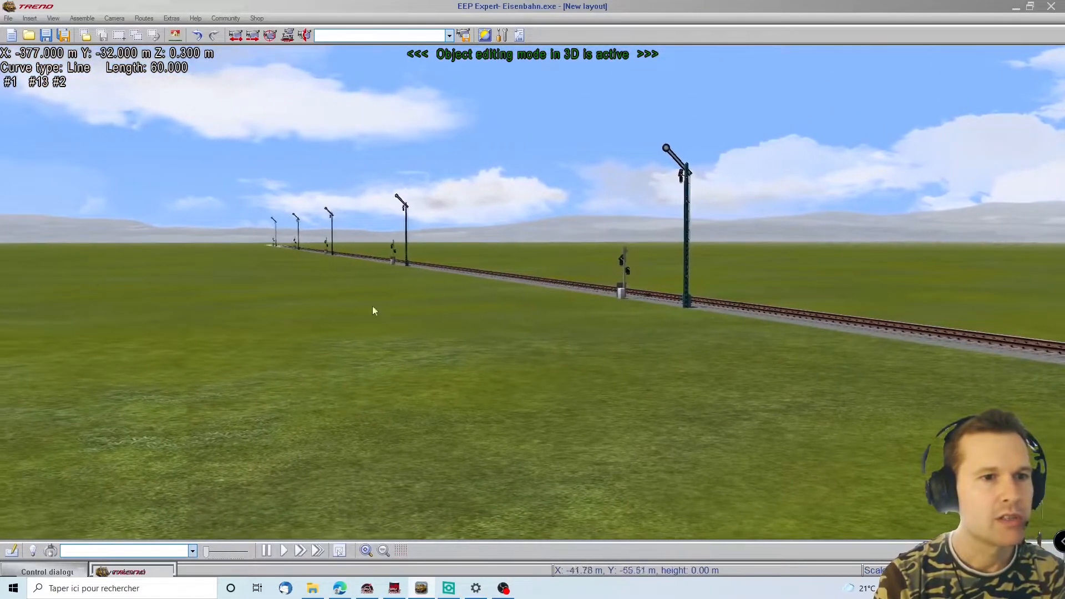
middle_click_drag(477, 346, 558, 327)
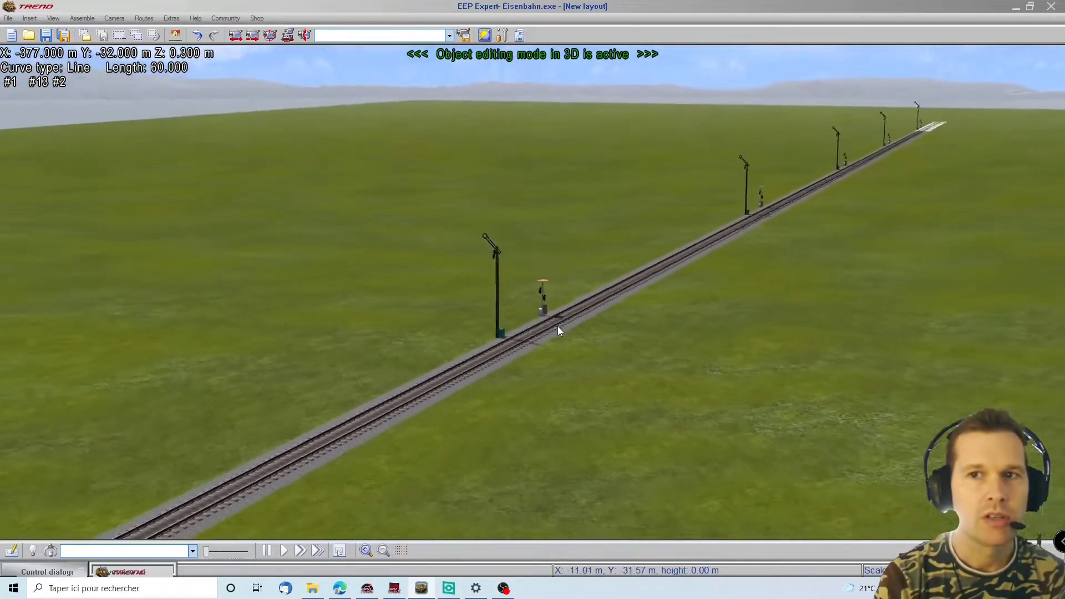
scroll(558, 327, "down", 4)
middle_click_drag(417, 385, 516, 411)
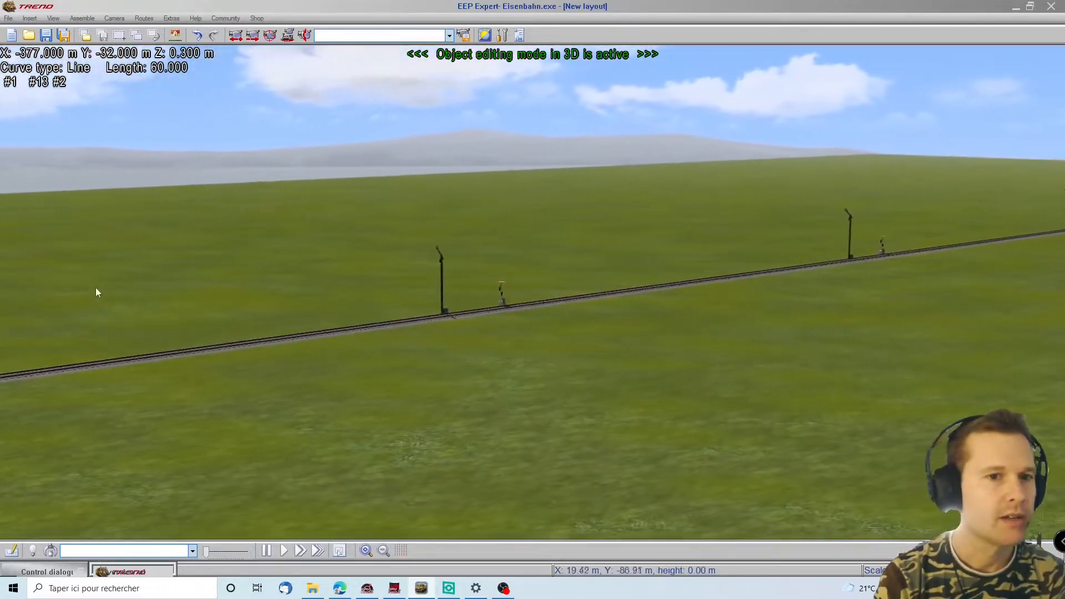
left_click(47, 285)
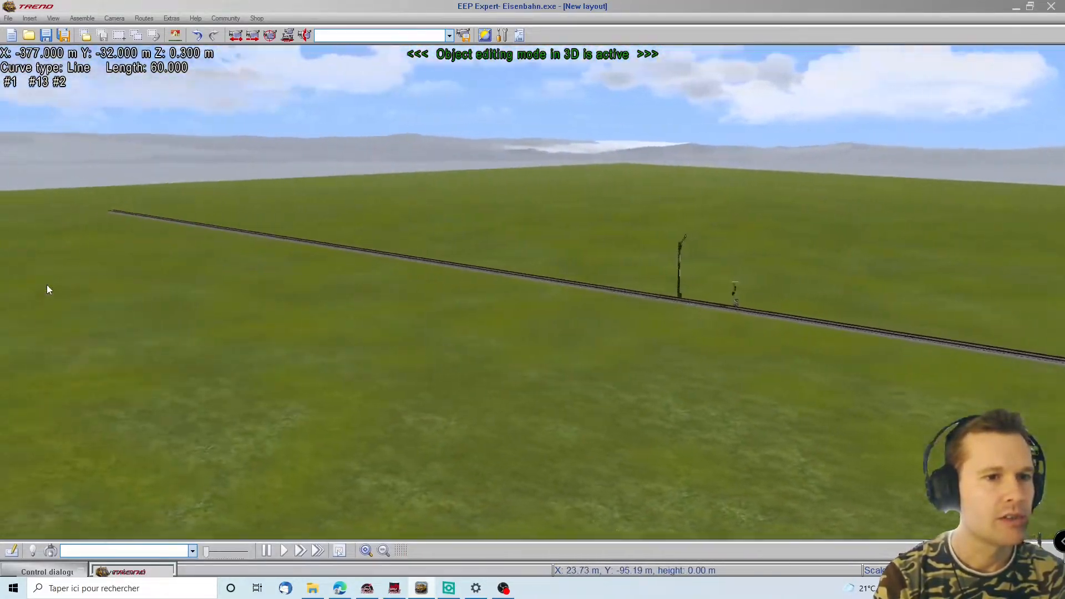
middle_click_drag(394, 261, 281, 205)
middle_click_drag(1, 220, 50, 227)
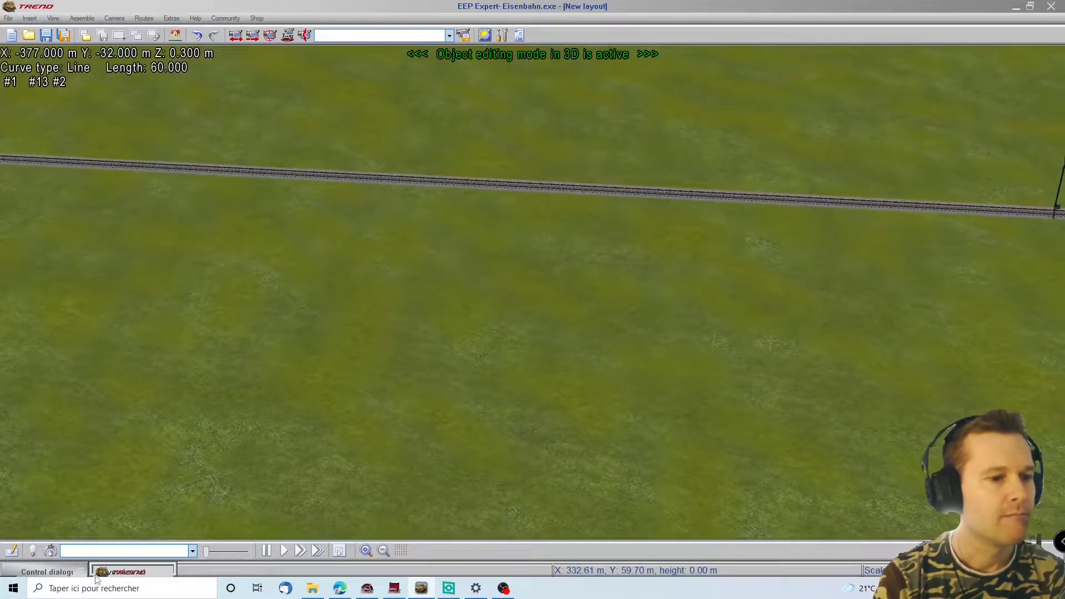
Step: Use the overview map to move the 3D camera to the track's western end and view the first signals
left_click(119, 574)
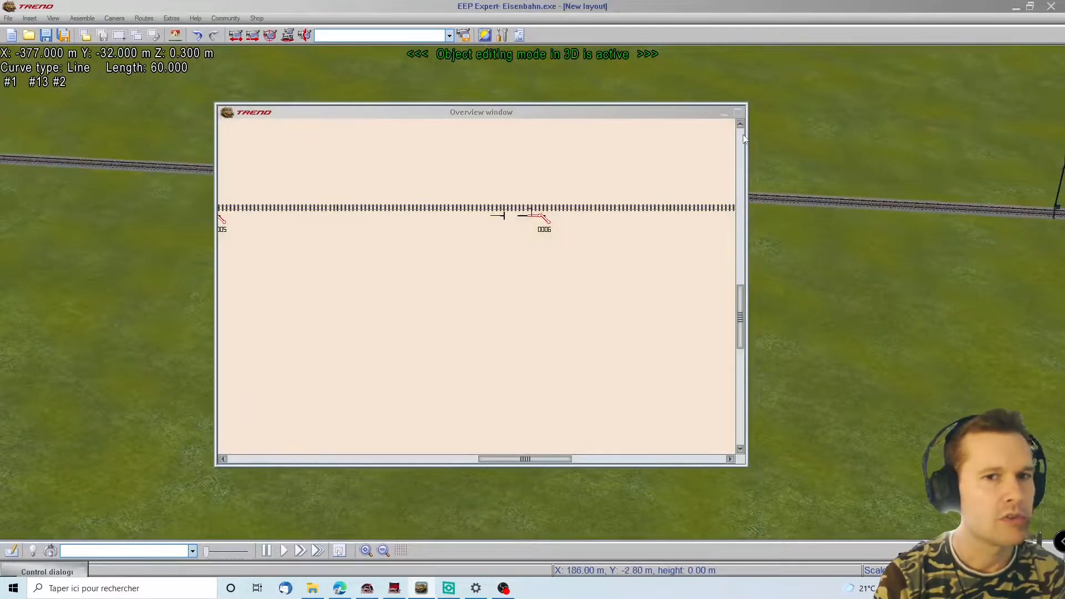
scroll(589, 241, "down", 4)
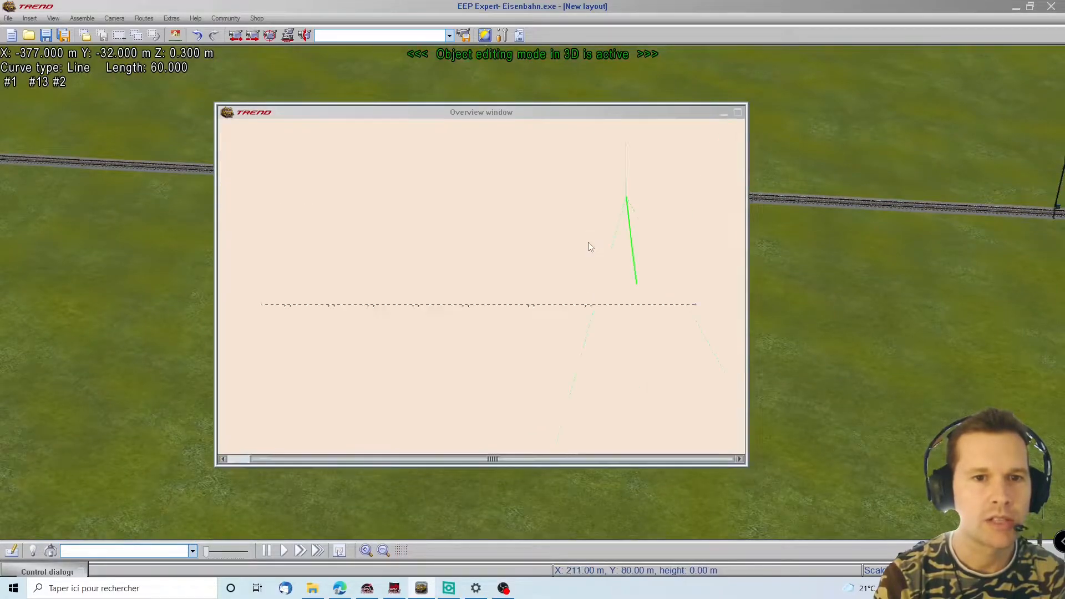
scroll(589, 242, "up", 1)
scroll(588, 242, "down", 2)
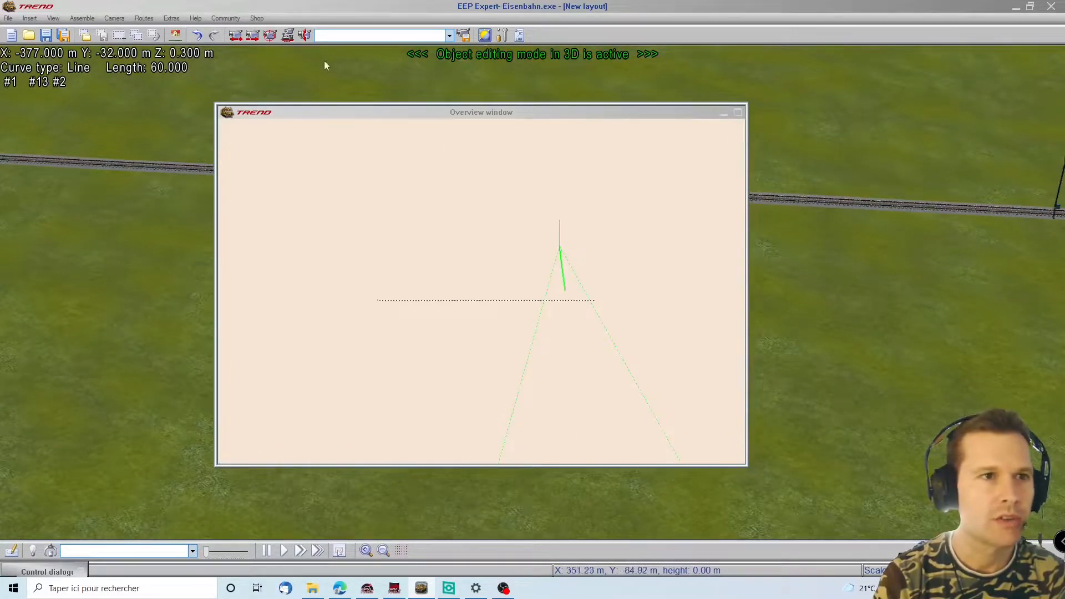
left_click_drag(315, 355, 395, 305)
left_click(725, 115)
right_click_drag(707, 250, 837, 173)
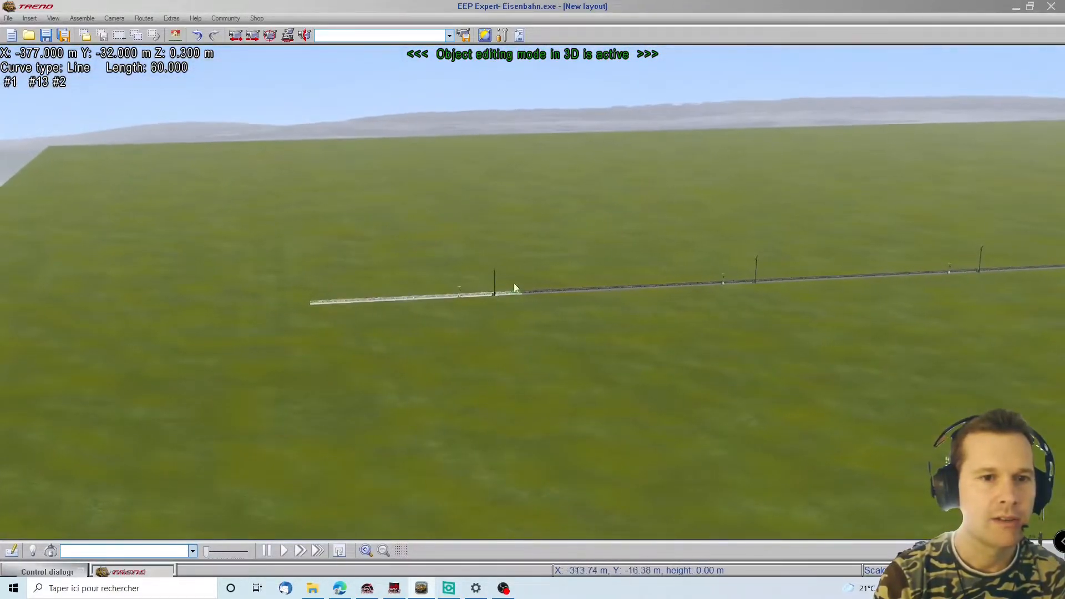
scroll(385, 328, "up", 4)
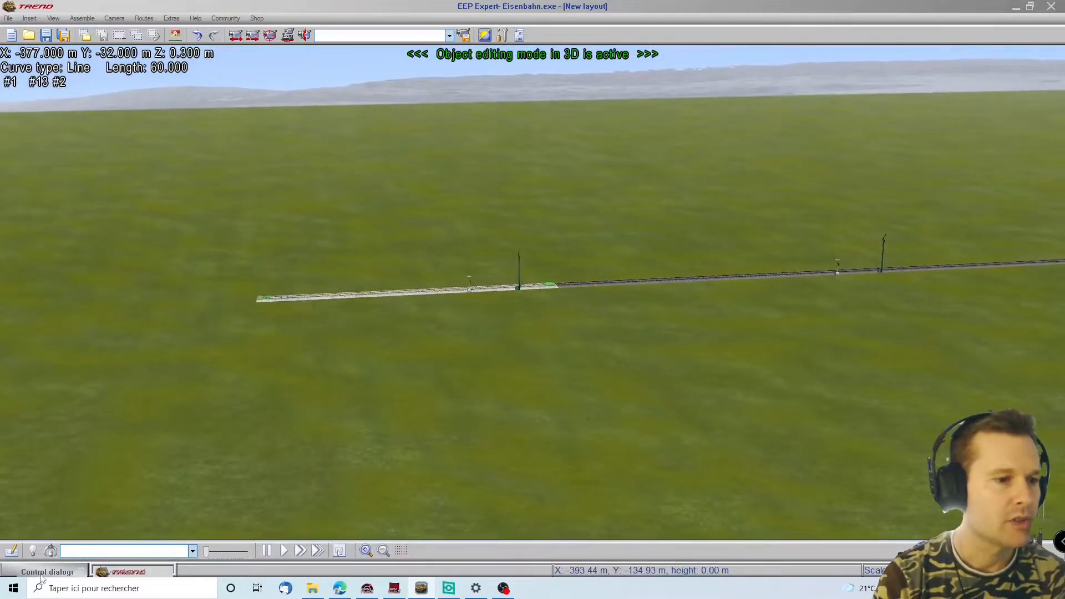
Step: Reopen the overview window and move it clear of the track in the 3D view
left_click(127, 574)
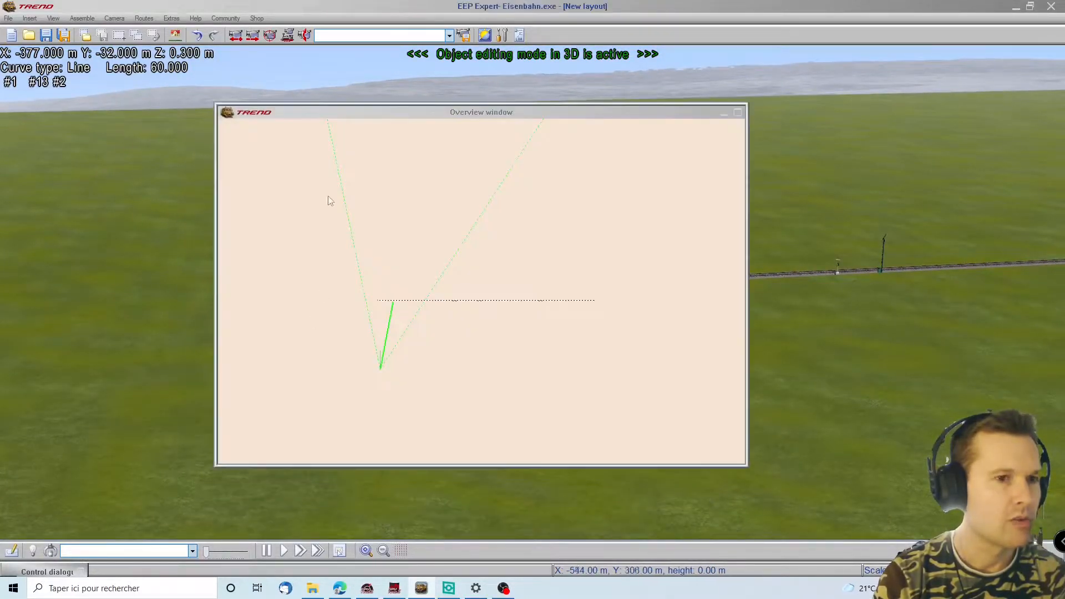
left_click_drag(649, 104, 649, 280)
left_click_drag(448, 291, 789, 378)
Step: Place an ALCo RS 11 standard-gauge diesel locomotive on the track just before the first signal, keeping its suggested name
left_click(53, 571)
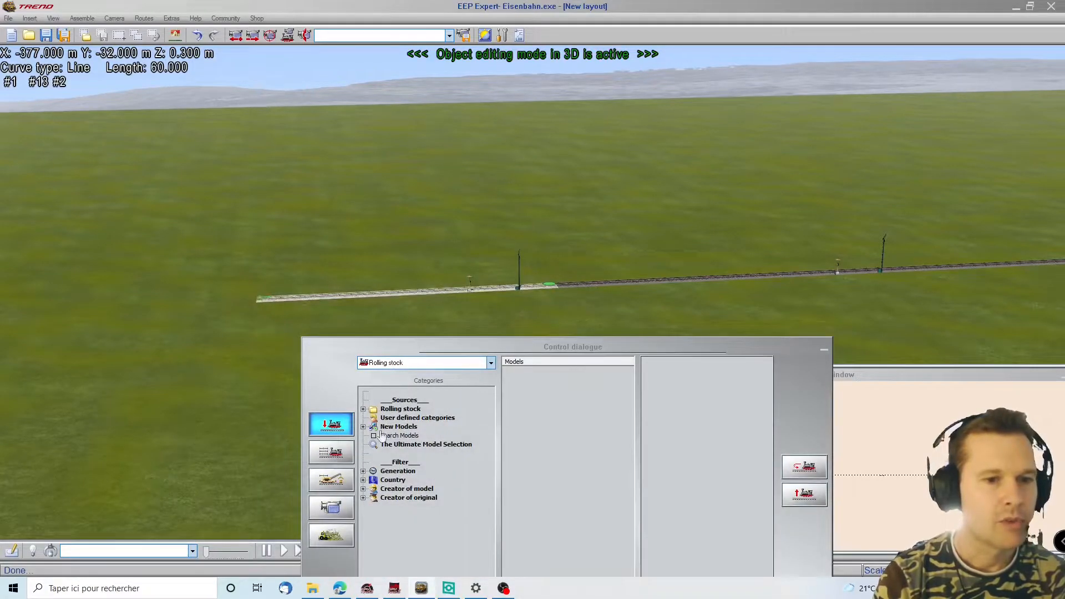
left_click(407, 409)
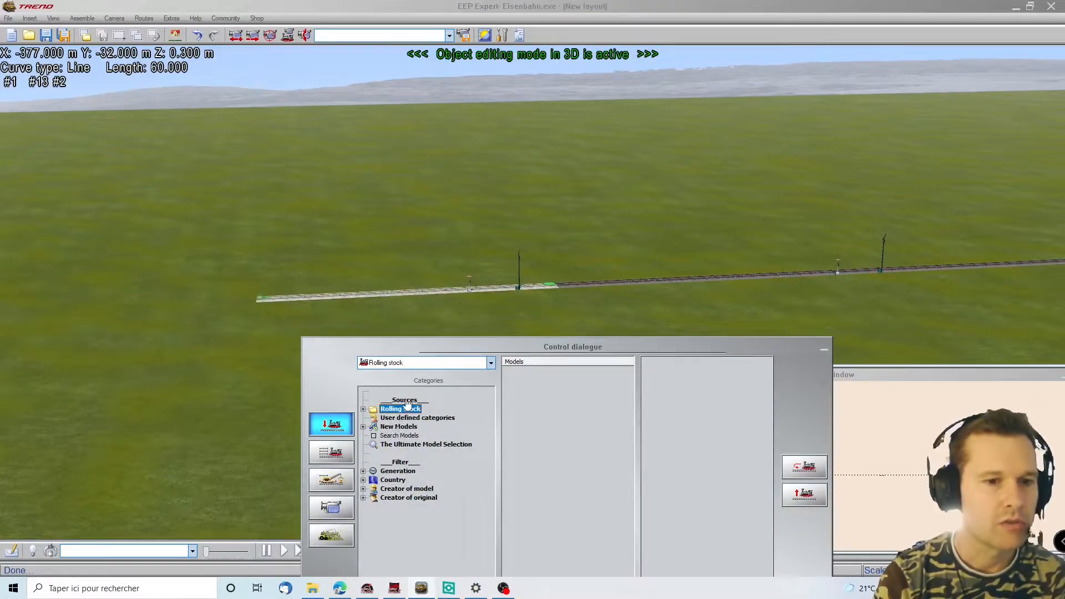
double_click(407, 409)
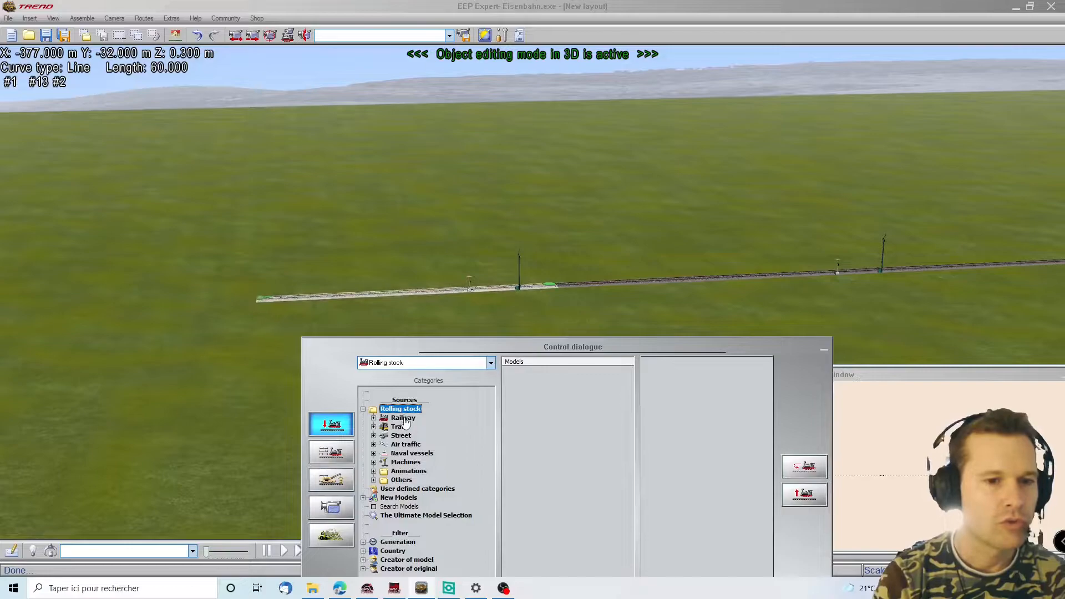
double_click(405, 419)
double_click(421, 427)
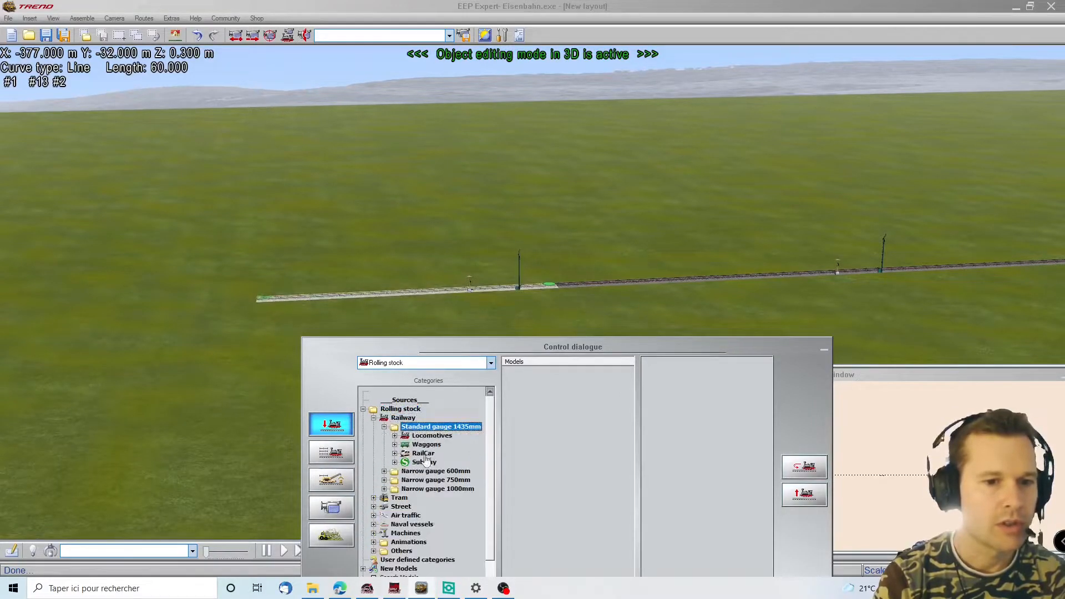
double_click(431, 436)
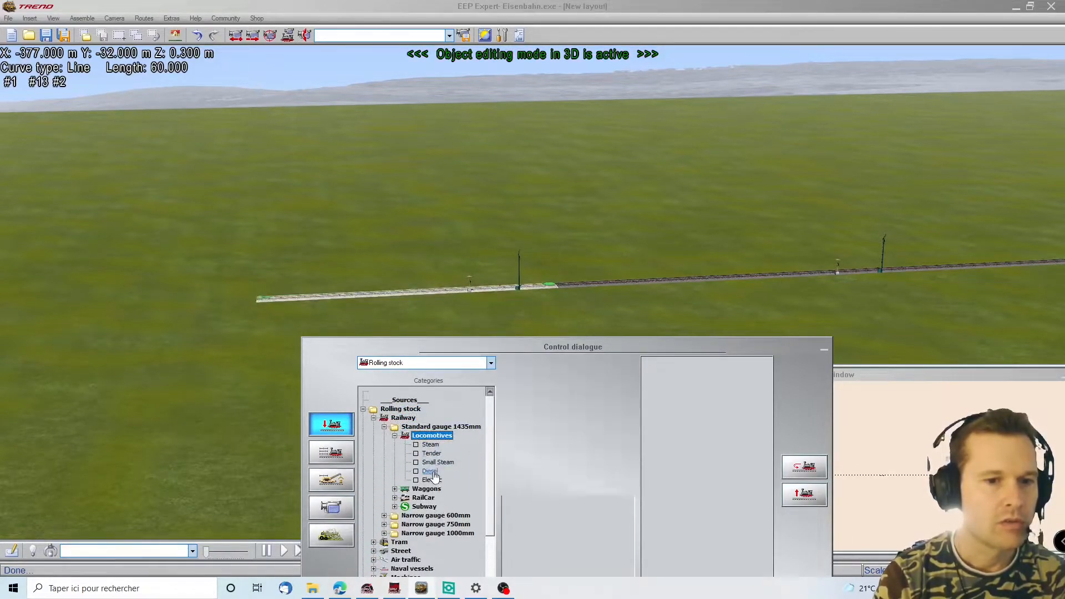
left_click(431, 472)
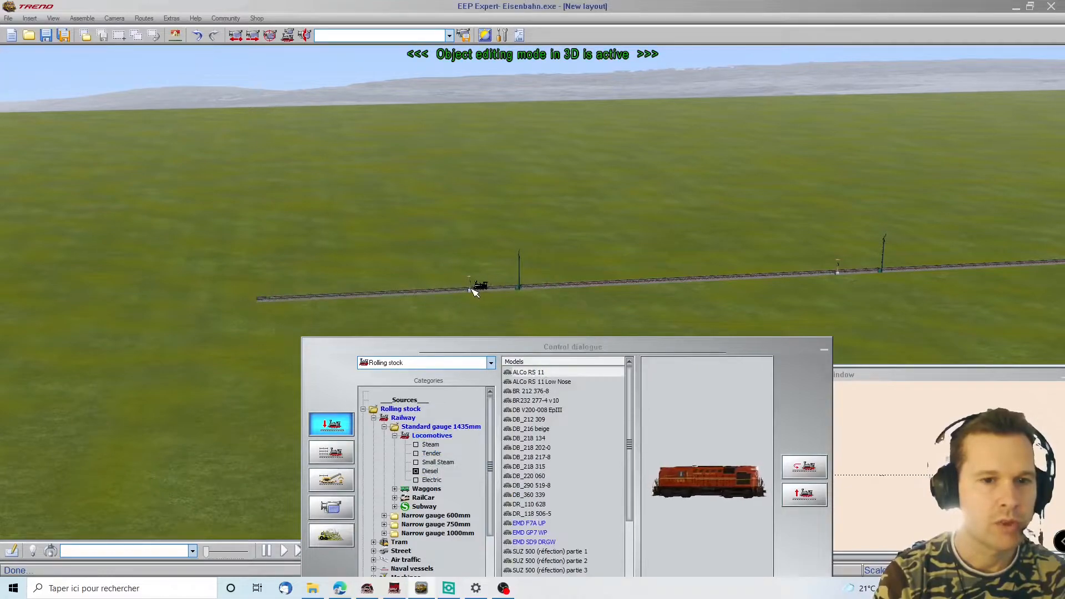
left_click(452, 292)
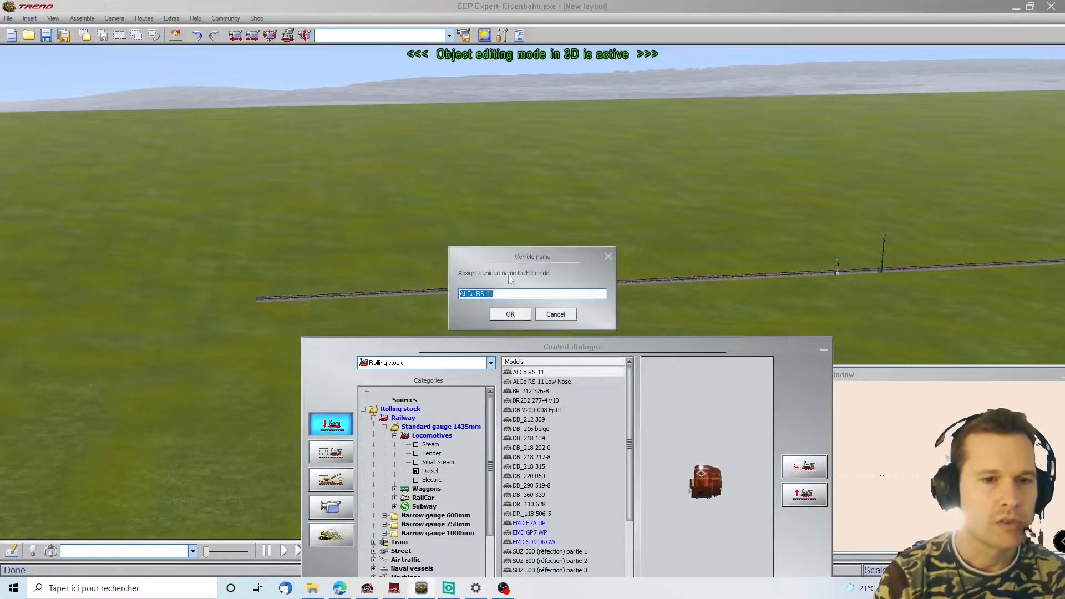
left_click(510, 315)
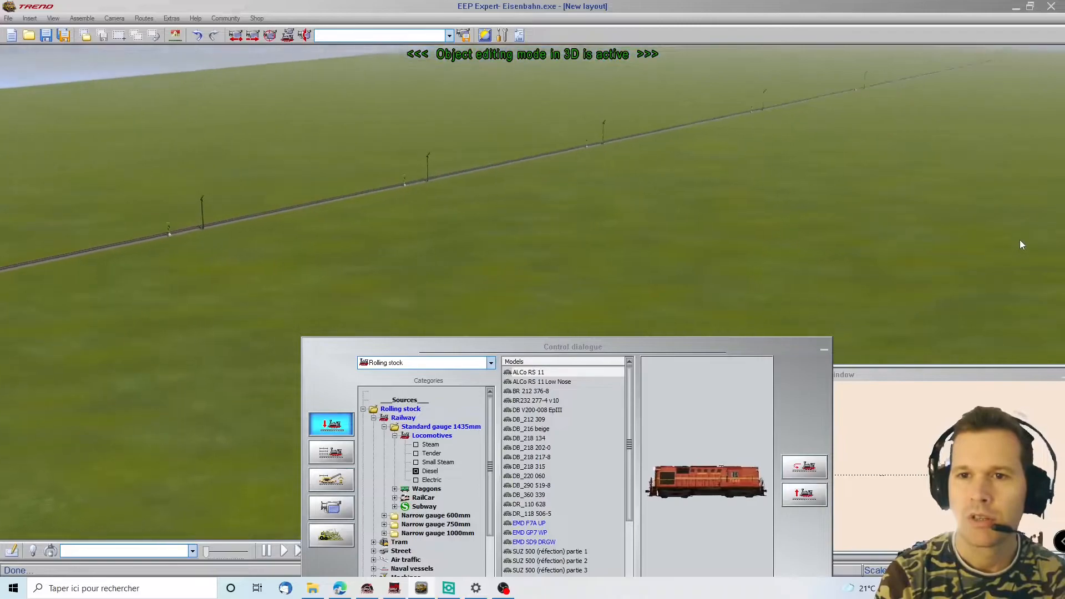
Step: Follow the track in 3D to its eastern end and browse the signal categories in the control dialogue
right_click_drag(678, 145, 810, 193)
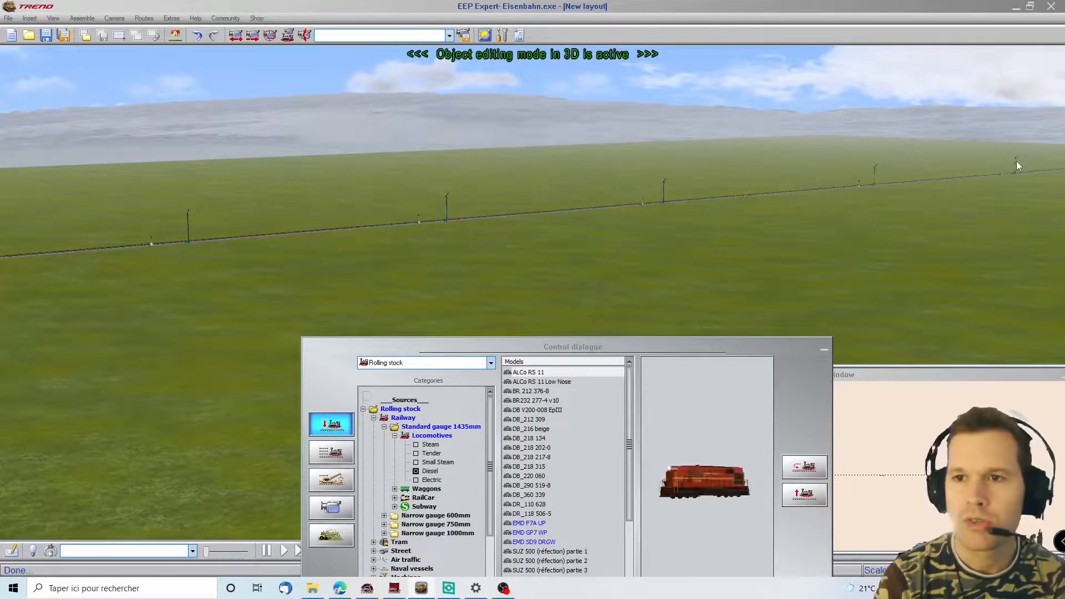
right_click_drag(1011, 184, 979, 195)
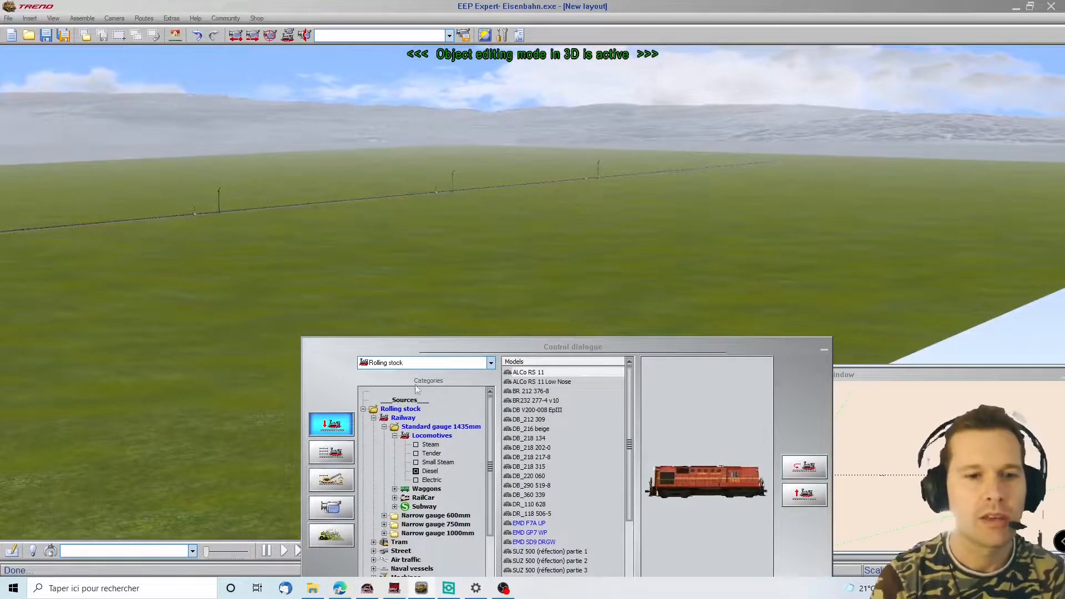
right_click_drag(743, 185, 628, 242)
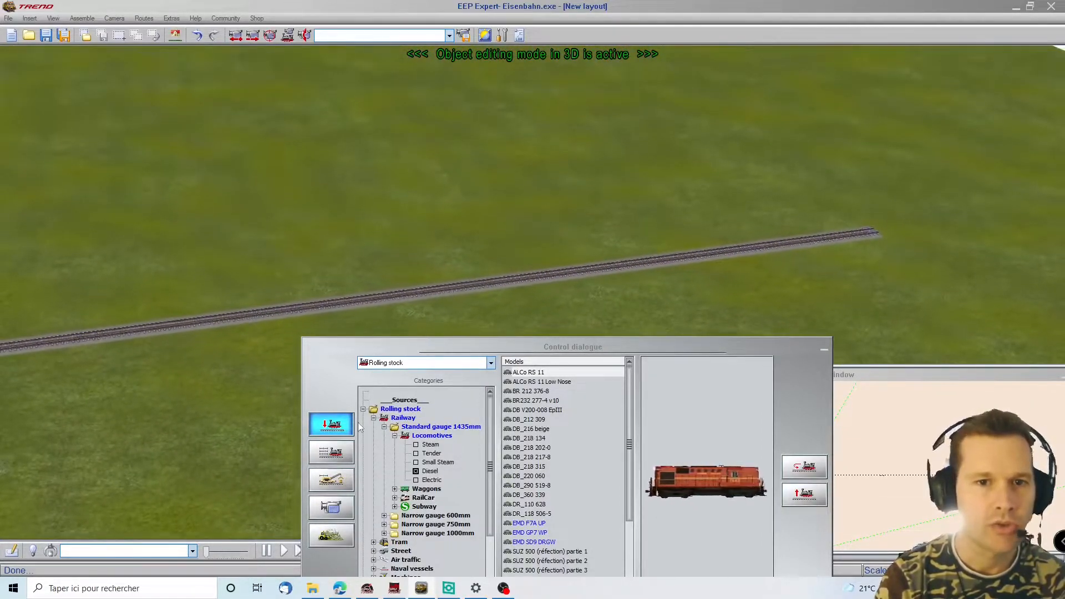
left_click(384, 364)
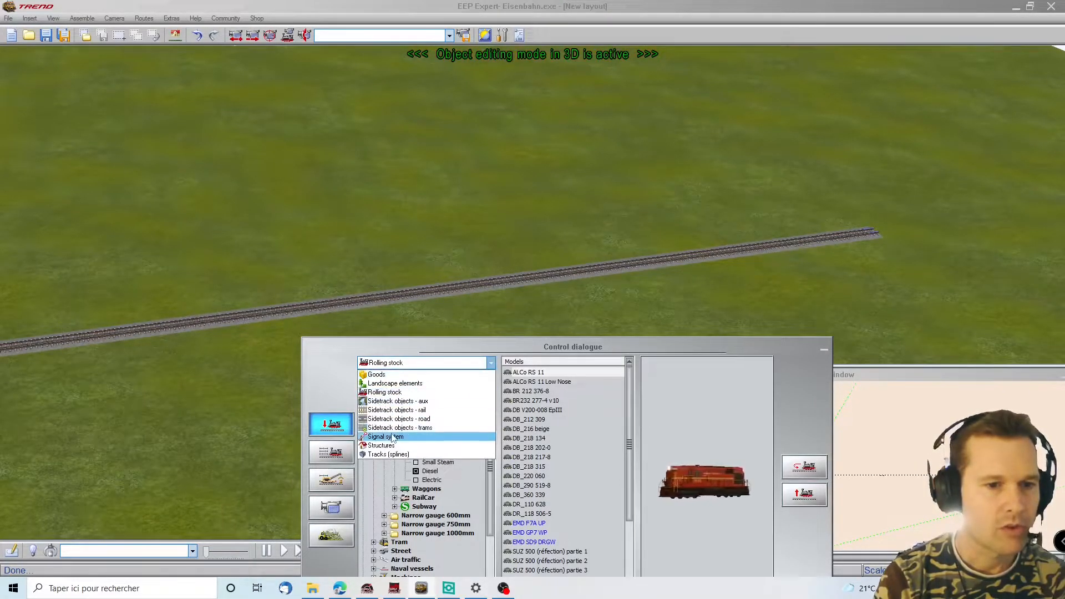
left_click(395, 423)
double_click(390, 410)
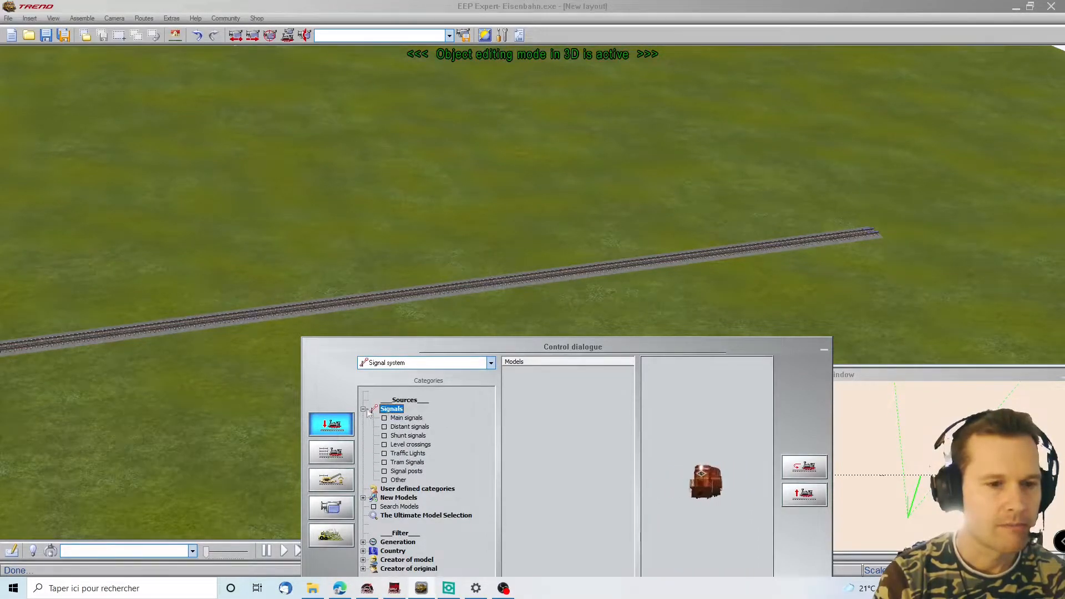
left_click(71, 464)
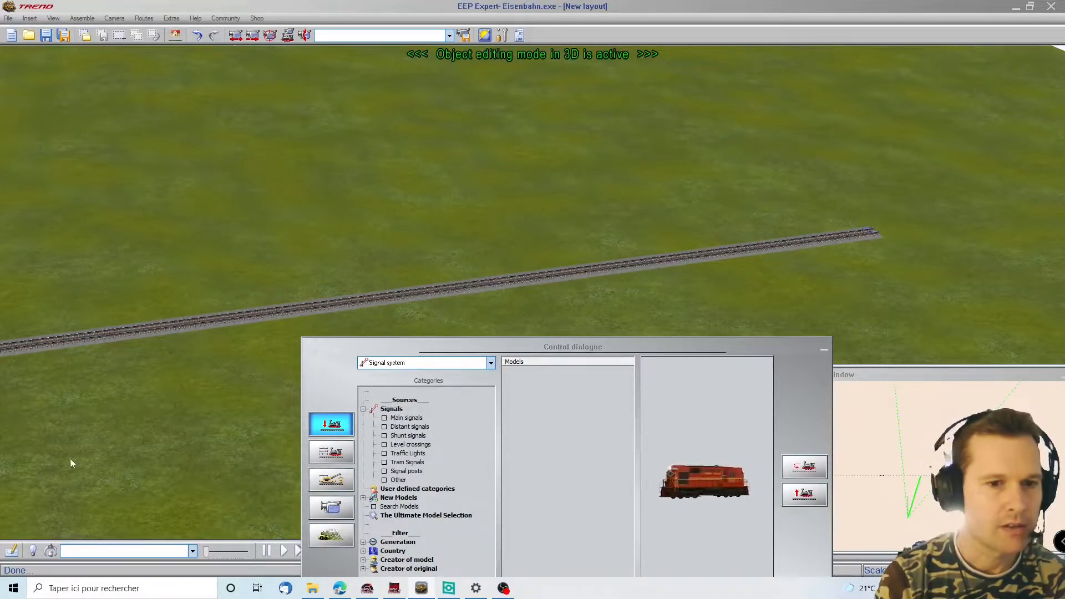
Step: Return to the 2D plan and place a virtual depot exit contact between the track's western end and the locomotive
left_click(10, 552)
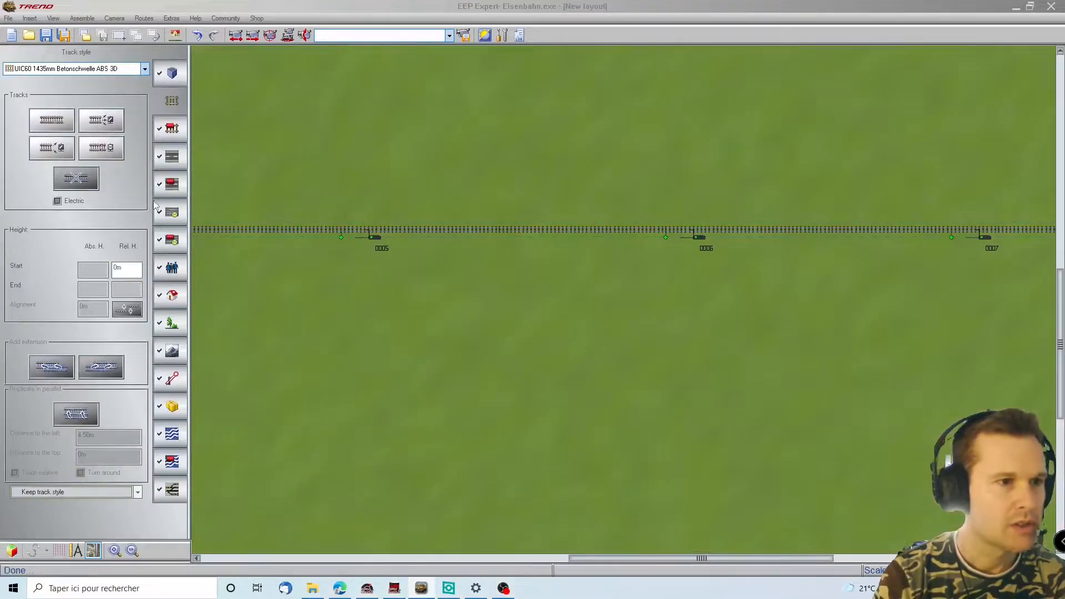
left_click(172, 380)
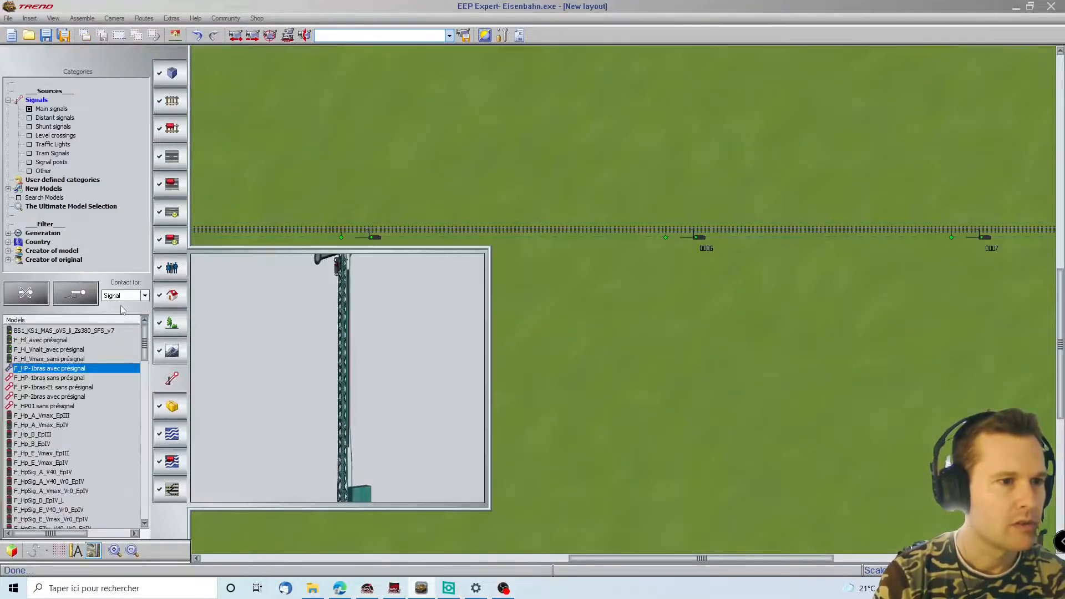
left_click(127, 296)
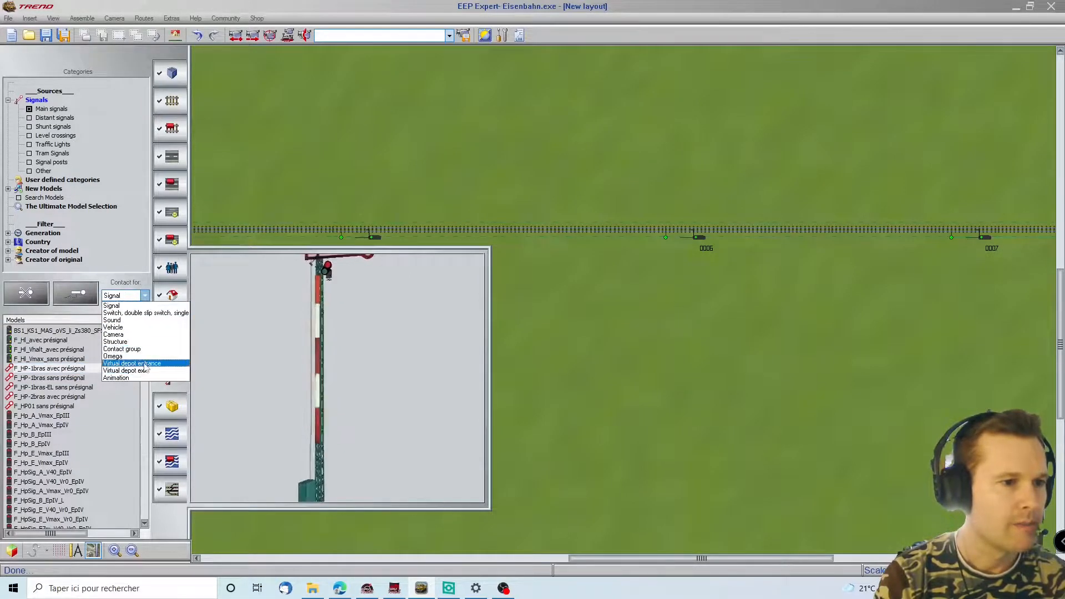
left_click(128, 371)
left_click(76, 297)
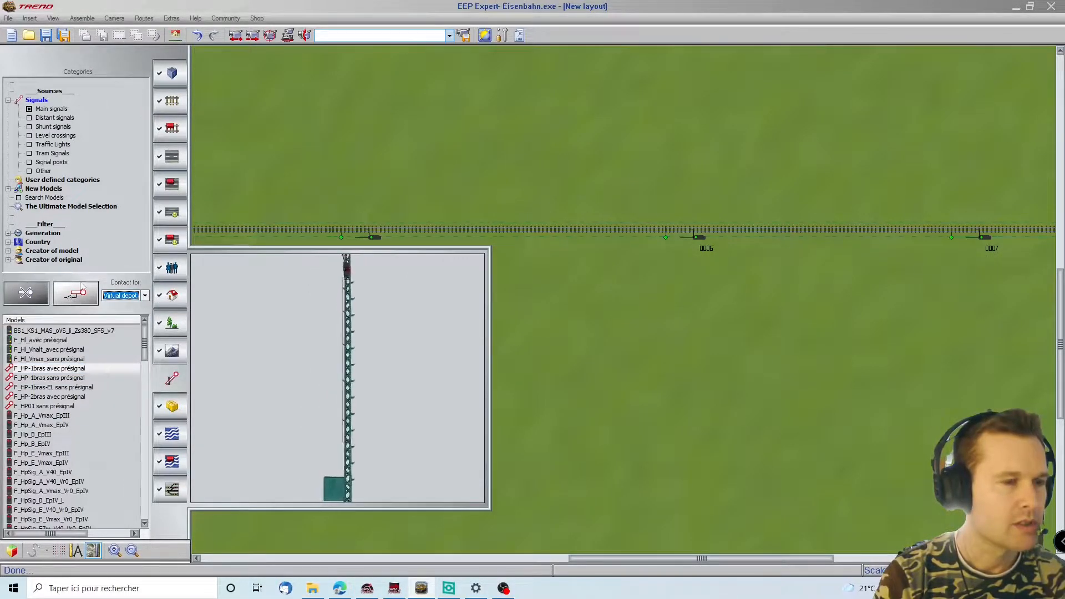
left_click(134, 296)
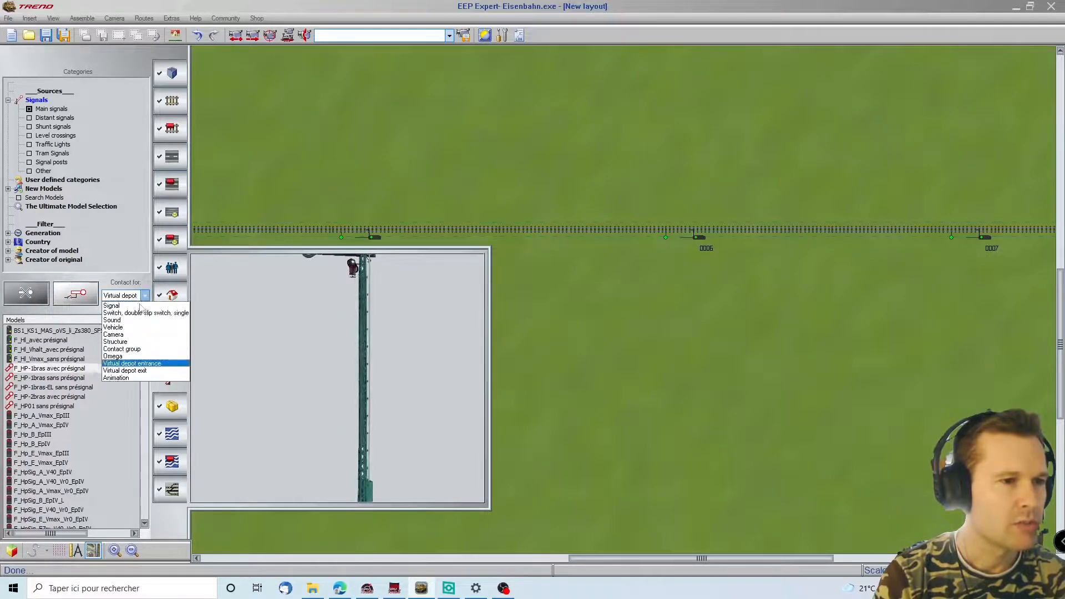
left_click(138, 373)
scroll(202, 231, "left", 18)
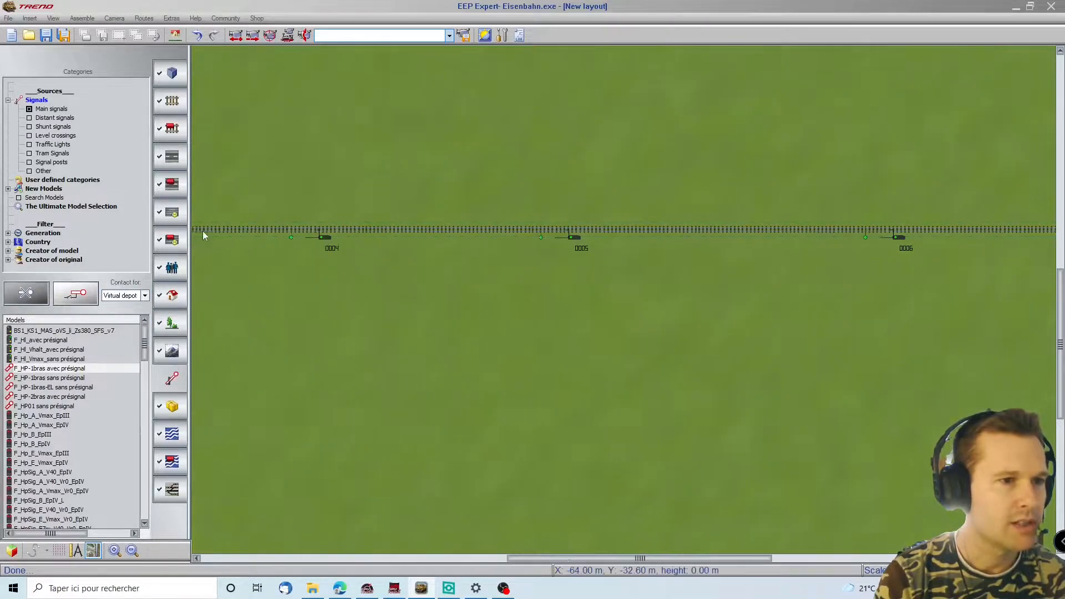
scroll(202, 231, "right", 2)
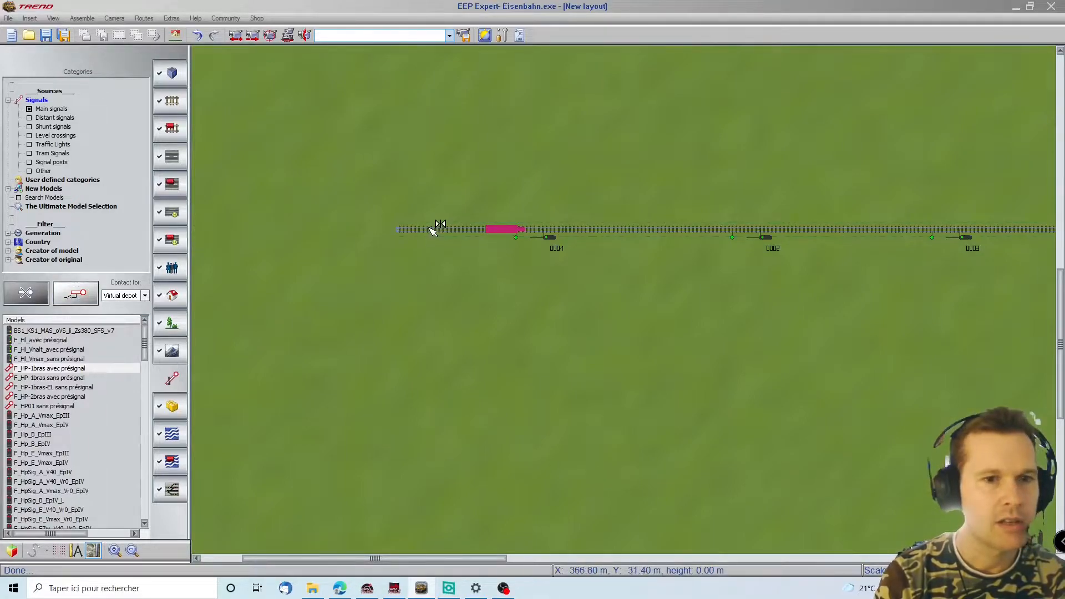
Step: Place a virtual depot entrance contact near the eastern end of the track and open its settings
left_click(144, 295)
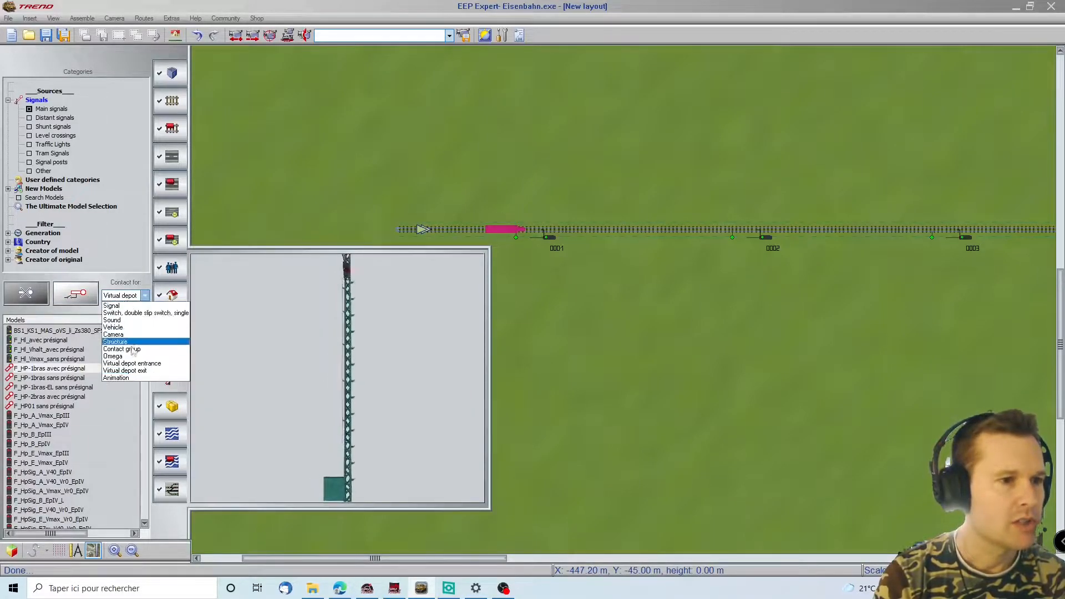
left_click(135, 366)
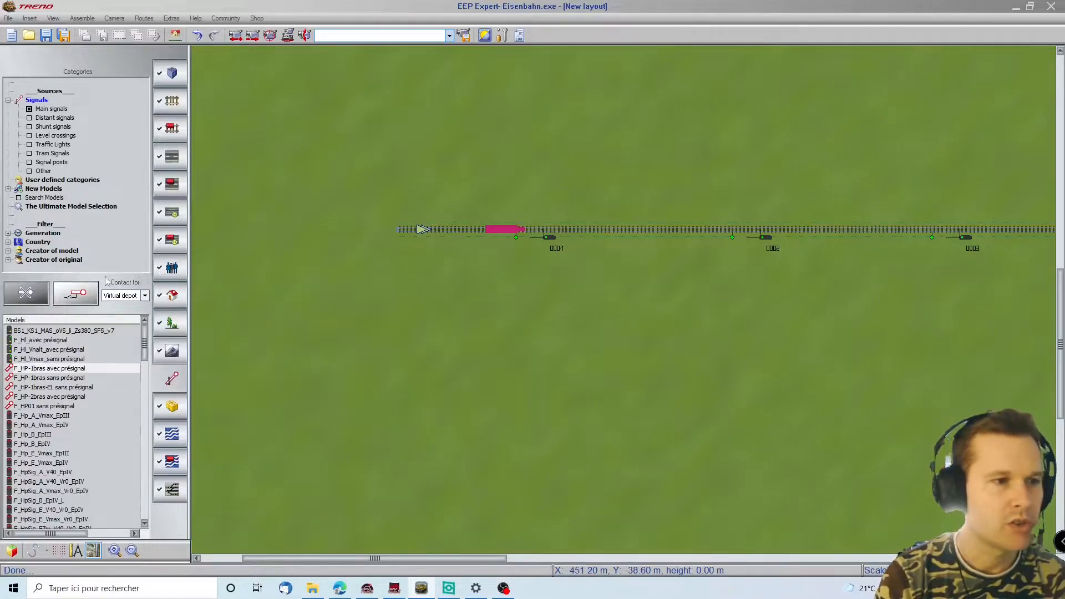
key("Right")
key("Right")
key("Right")
key("Right")
key("Right")
key("Right")
key("Right")
key("Right")
key("Right")
key("Right")
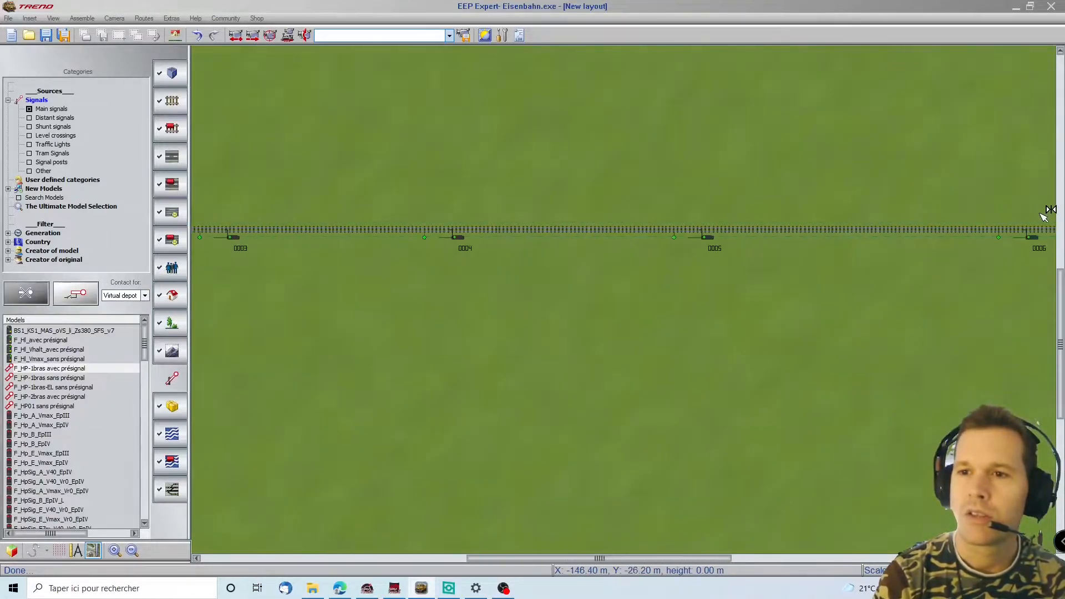
left_click(752, 229)
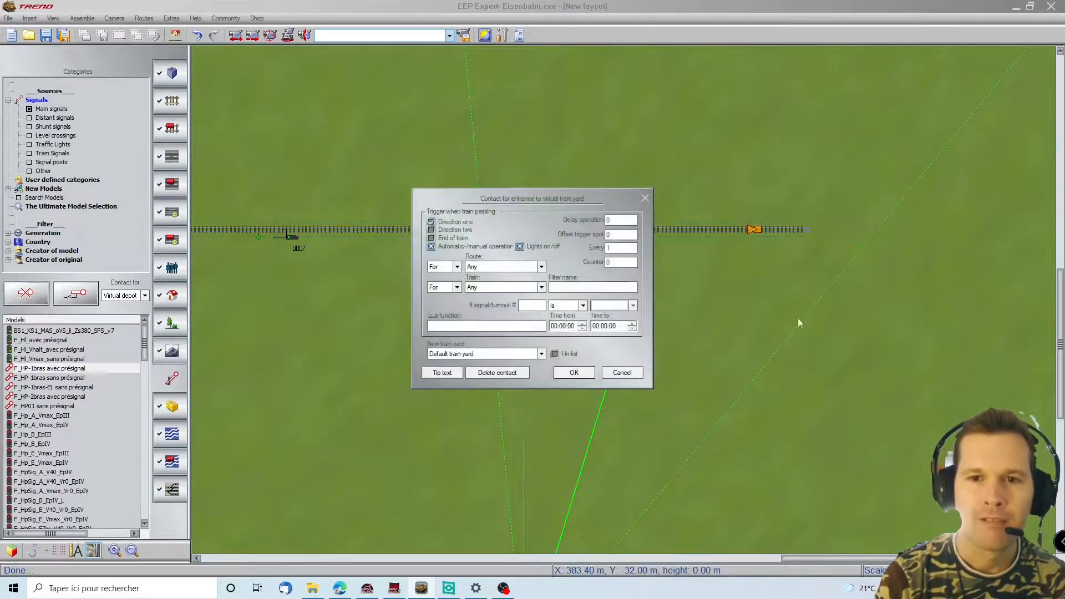
Step: Assign the virtual depot entrance contact to Train yard #1
left_click(504, 356)
left_click(519, 372)
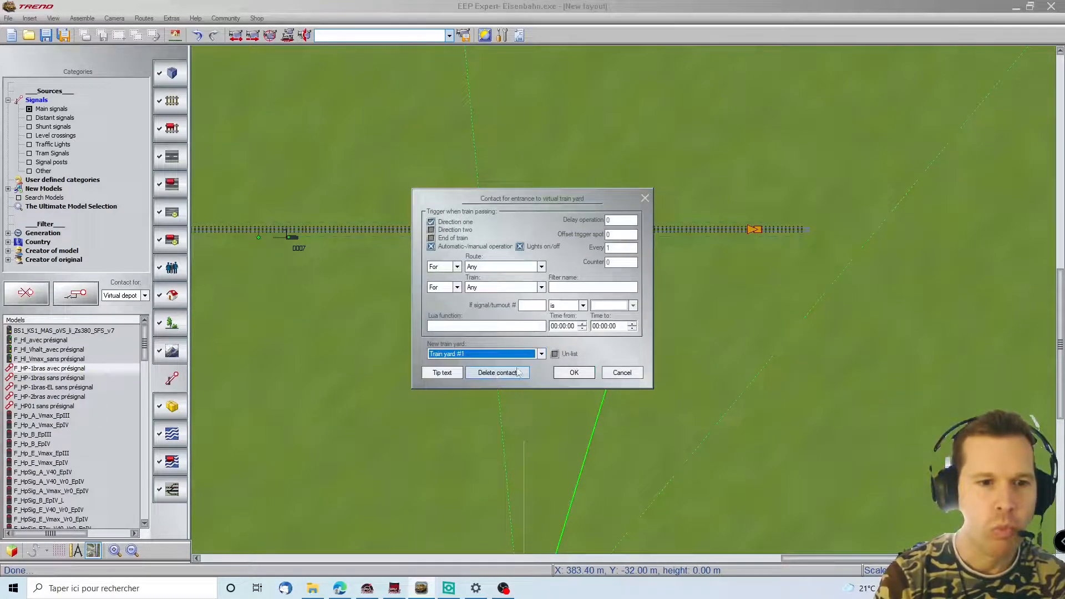
left_click(574, 373)
Step: Review the signals and the depot contacts along the track between its eastern and western ends
mouse_move(208, 217)
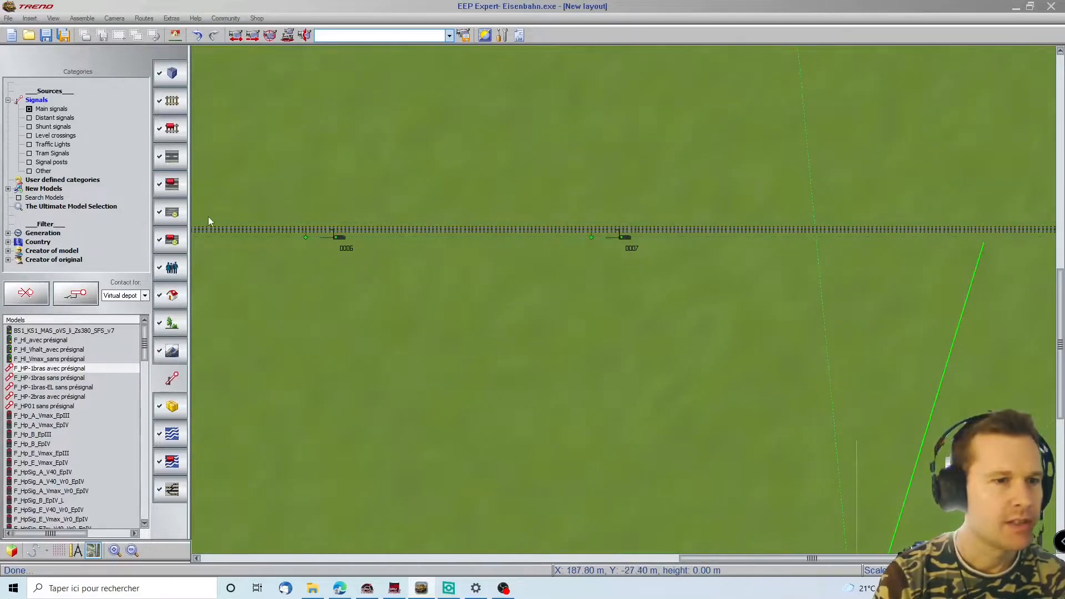
scroll(208, 216, "right", 5)
scroll(208, 216, "left", 3)
scroll(208, 216, "right", 4)
scroll(208, 216, "right", 1)
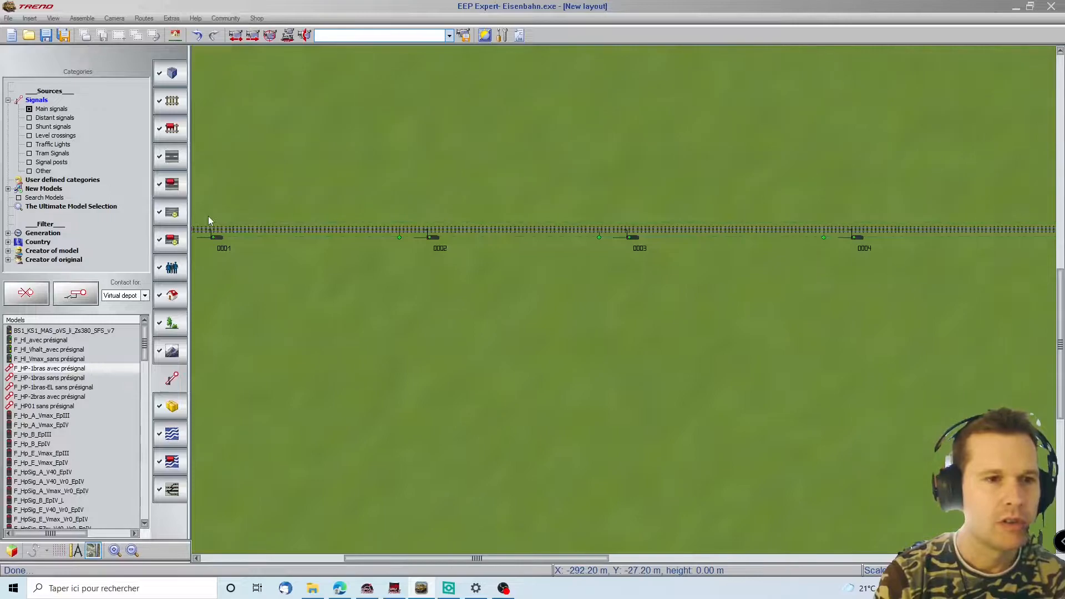
scroll(208, 217, "left", 4)
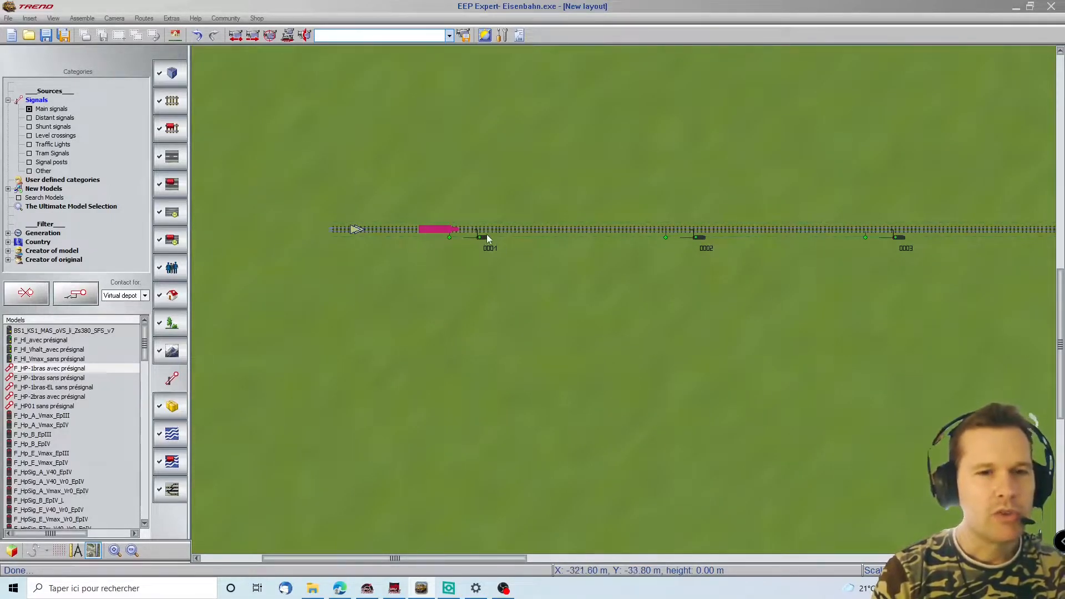
scroll(1036, 218, "right", 5)
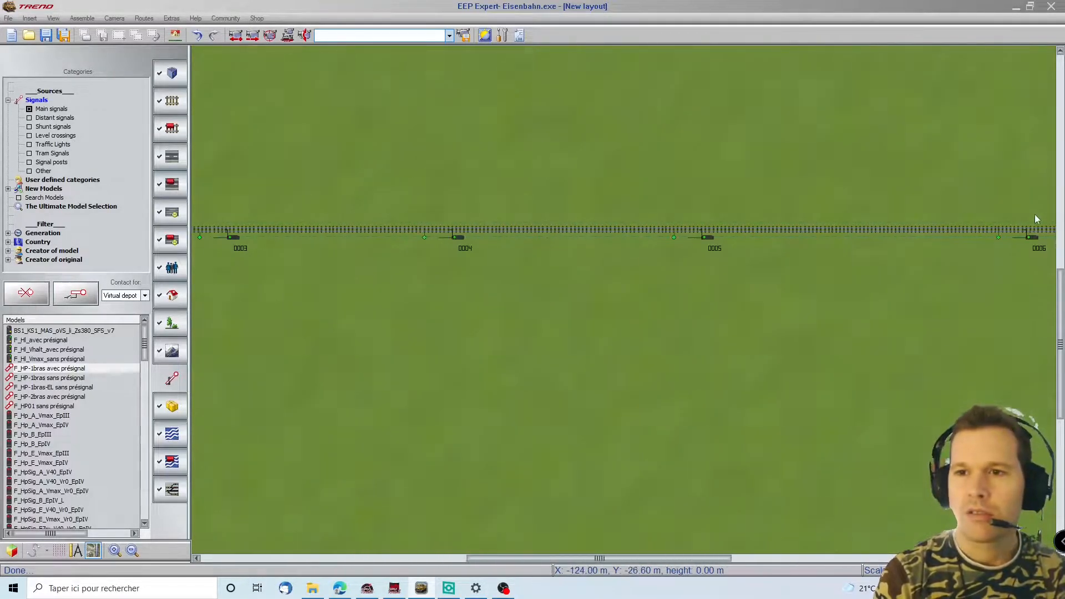
scroll(1034, 214, "left", 2)
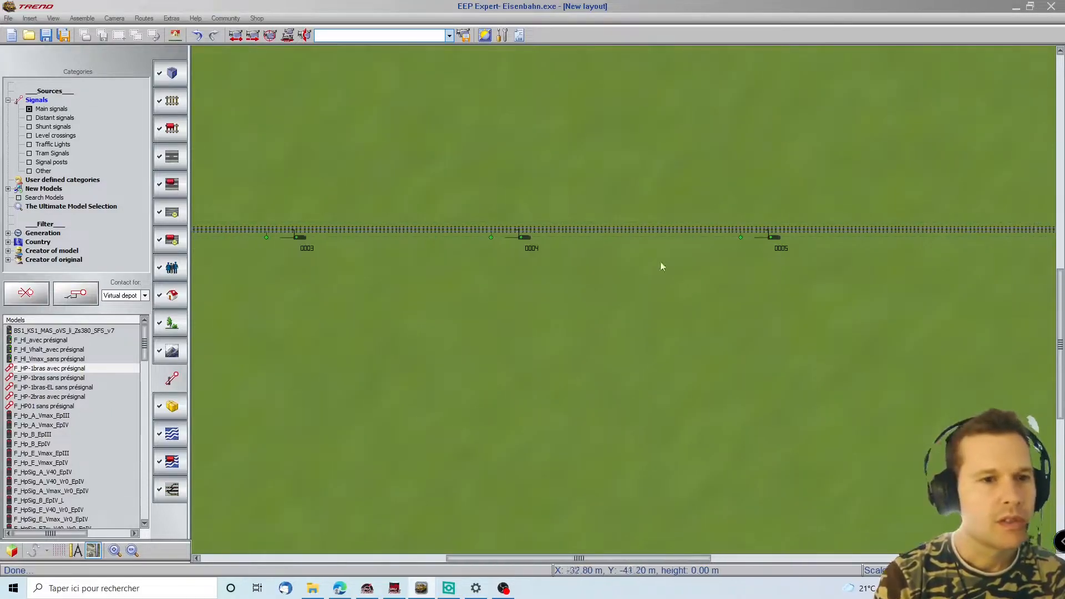
Step: Set the contact type to Signal and place a contact for signal 0001 on the track just east of that signal
scroll(465, 283, "down", 2)
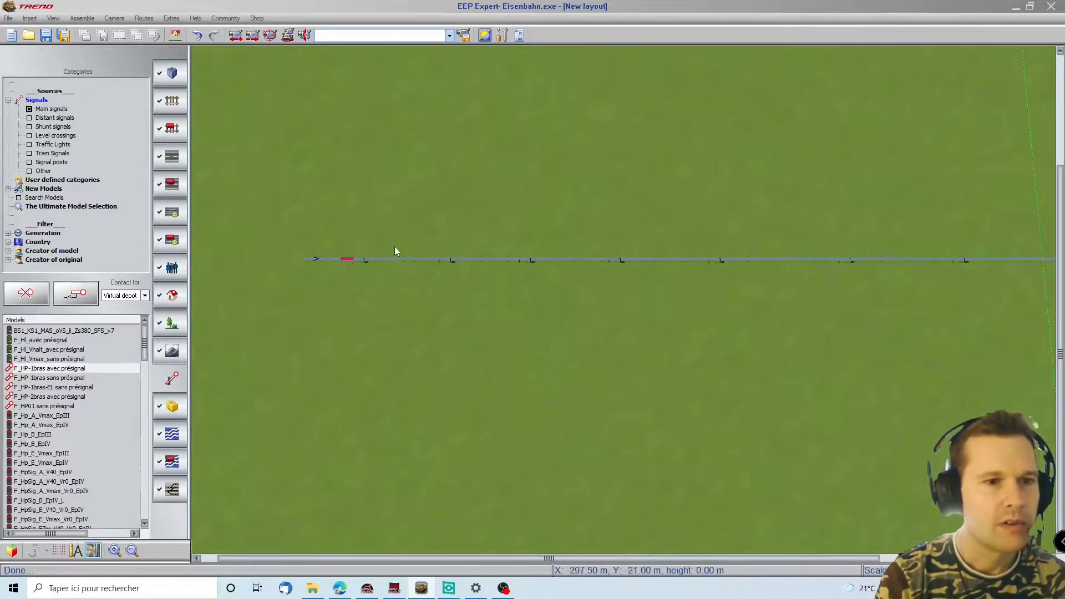
scroll(383, 256, "up", 3)
scroll(212, 283, "left", 1)
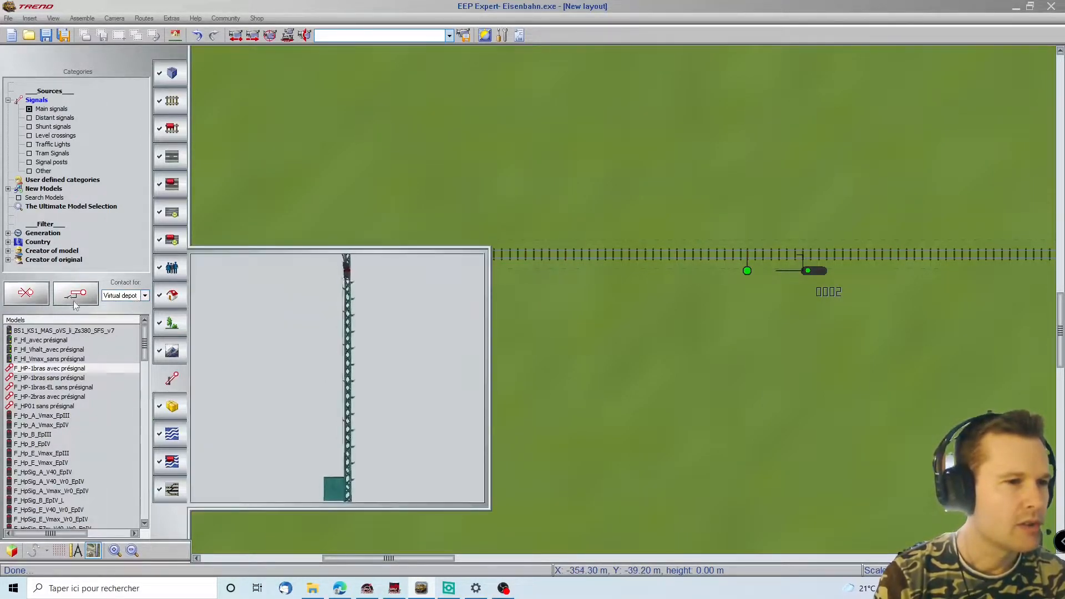
left_click(144, 295)
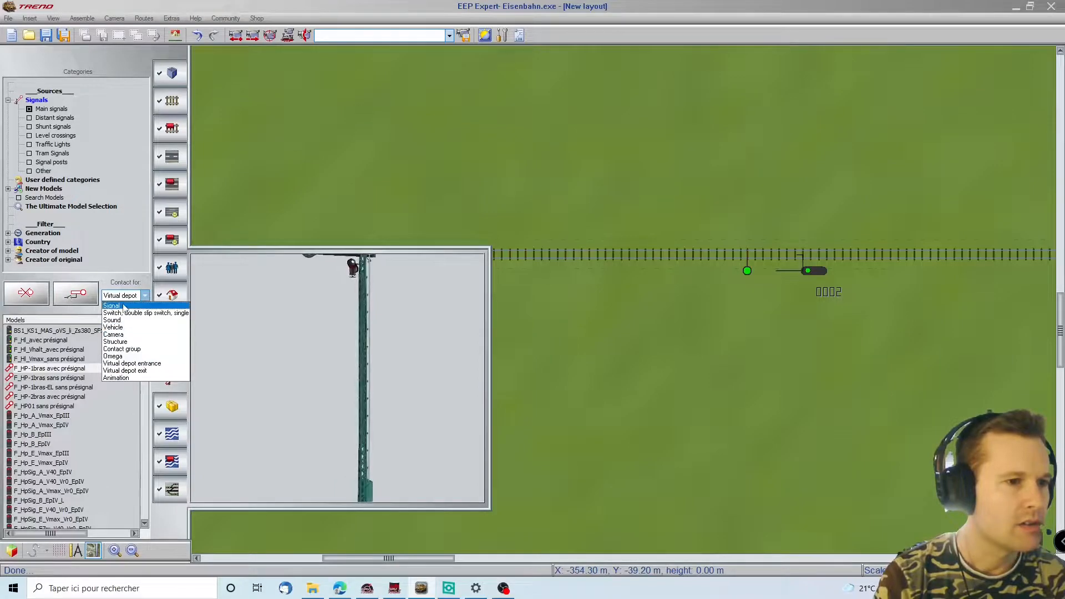
left_click(111, 305)
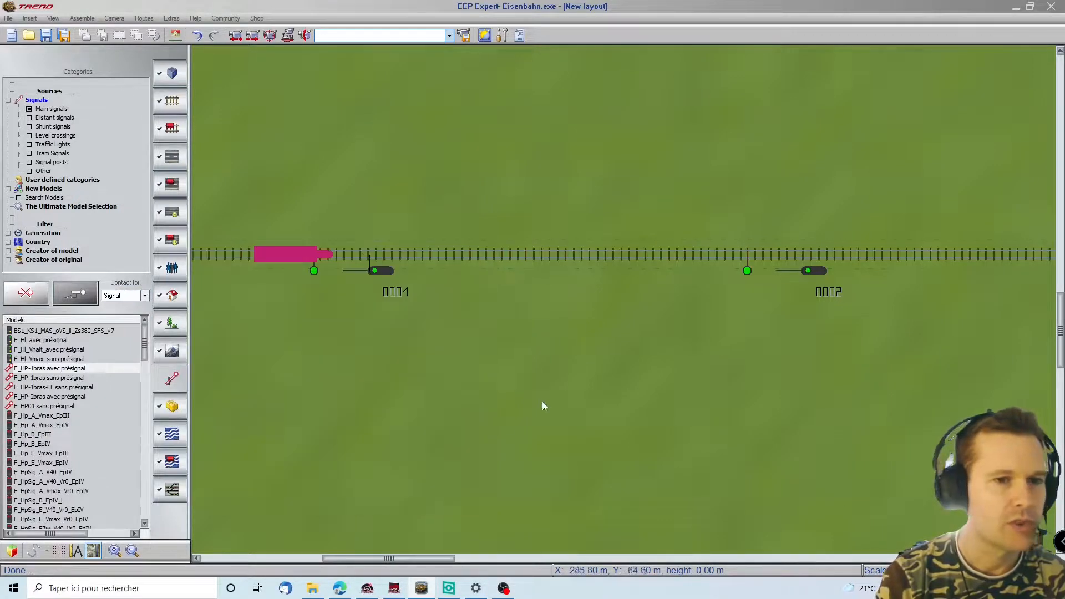
left_click(23, 293)
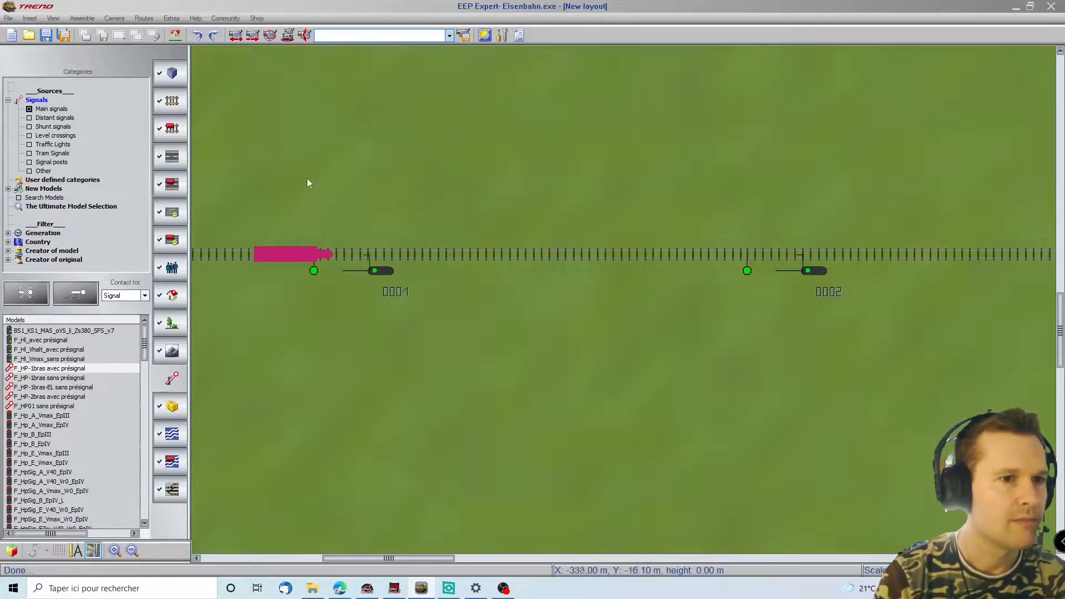
left_click(372, 270)
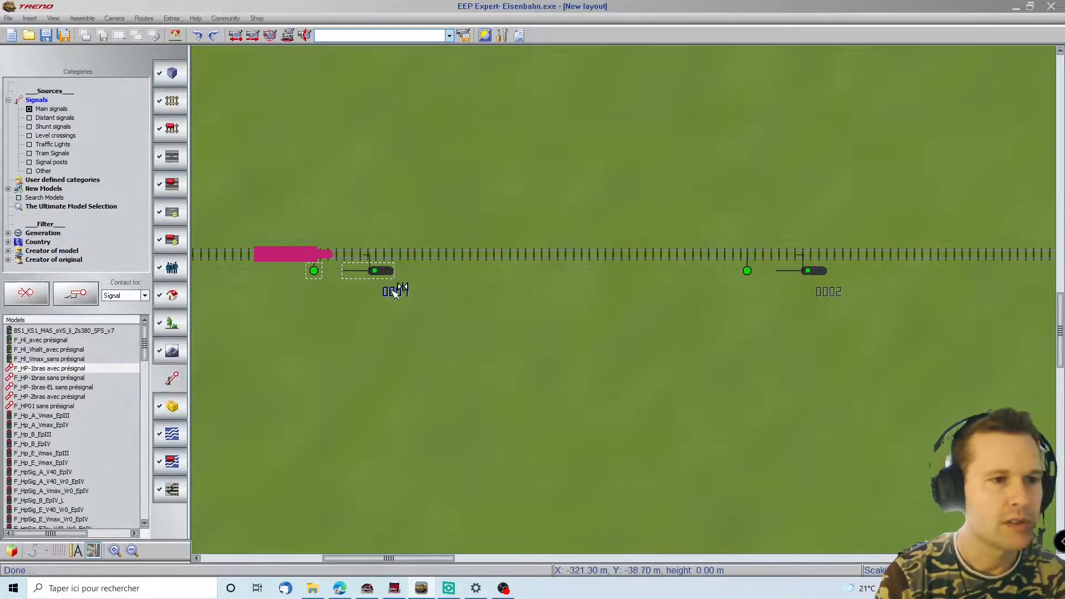
left_click(400, 256)
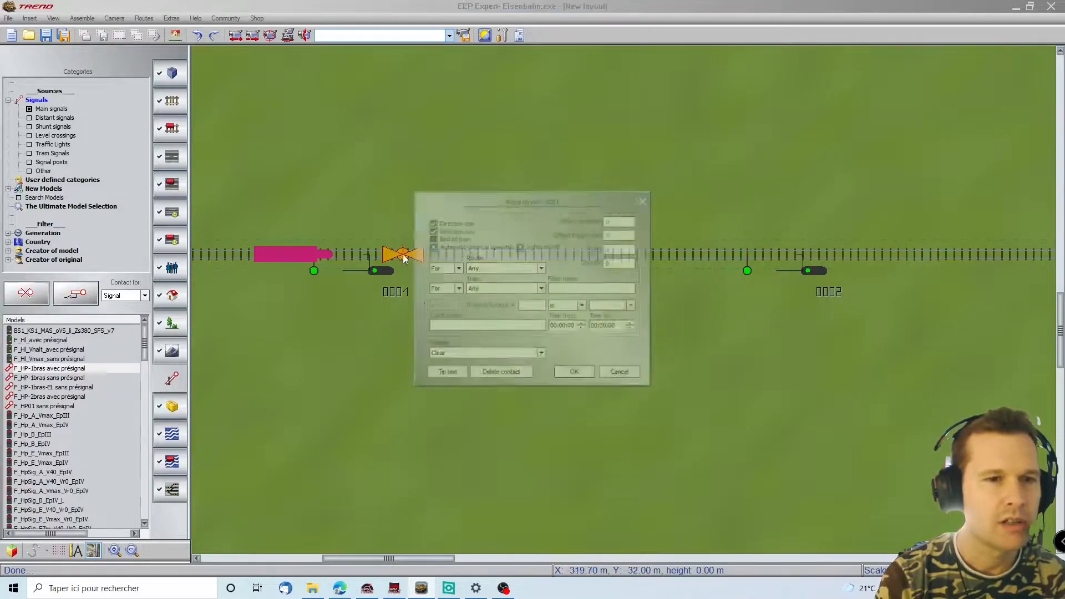
Step: Set the signal 0001 contact to Danger, triggered in direction one only and by the end of train
left_click(506, 355)
left_click(490, 375)
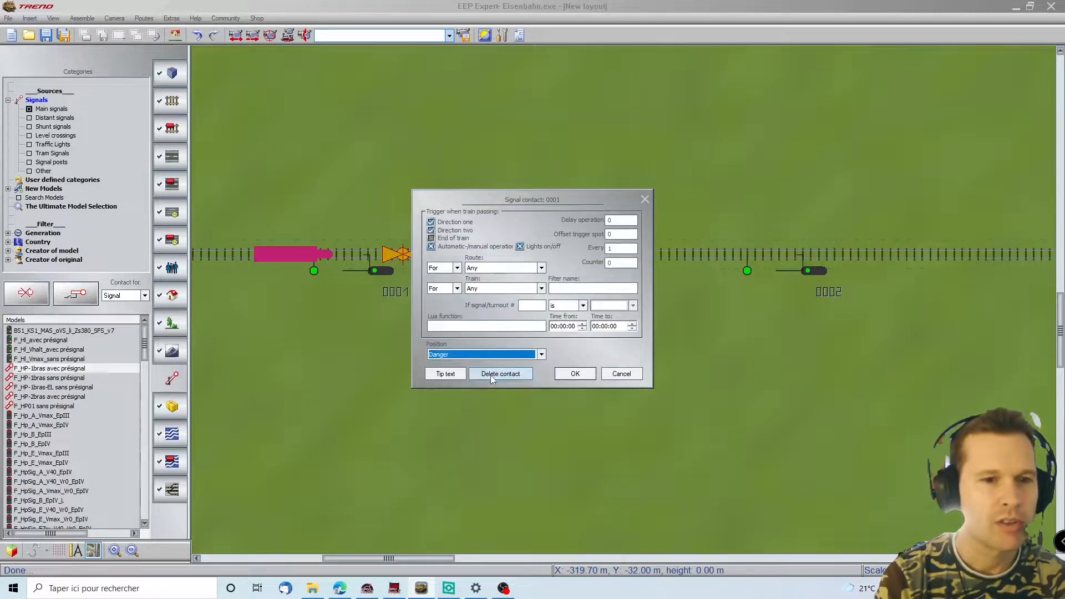
left_click(575, 374)
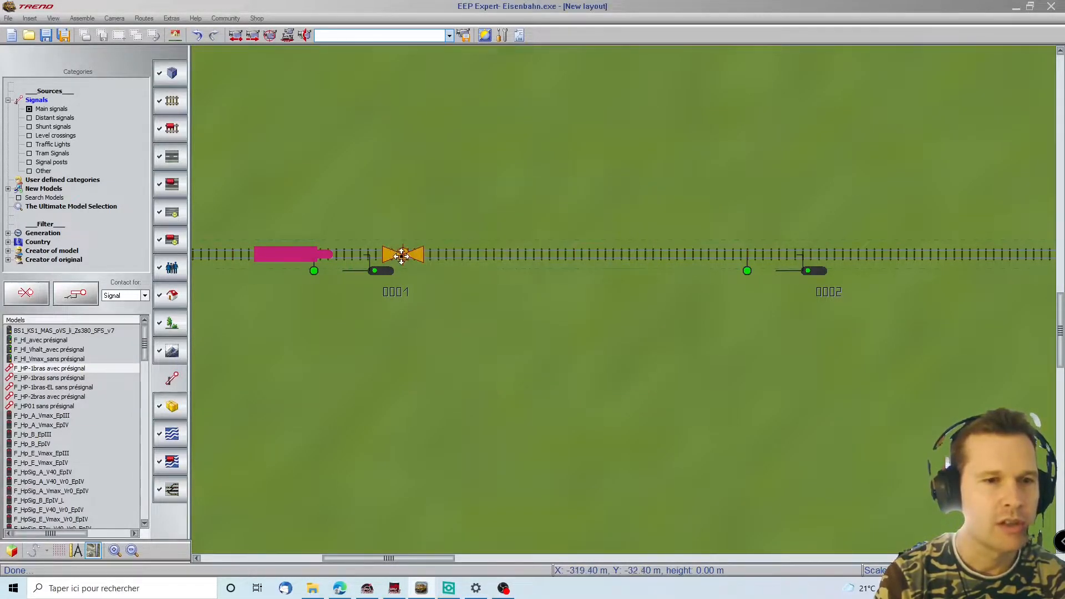
double_click(402, 256)
left_click(575, 374)
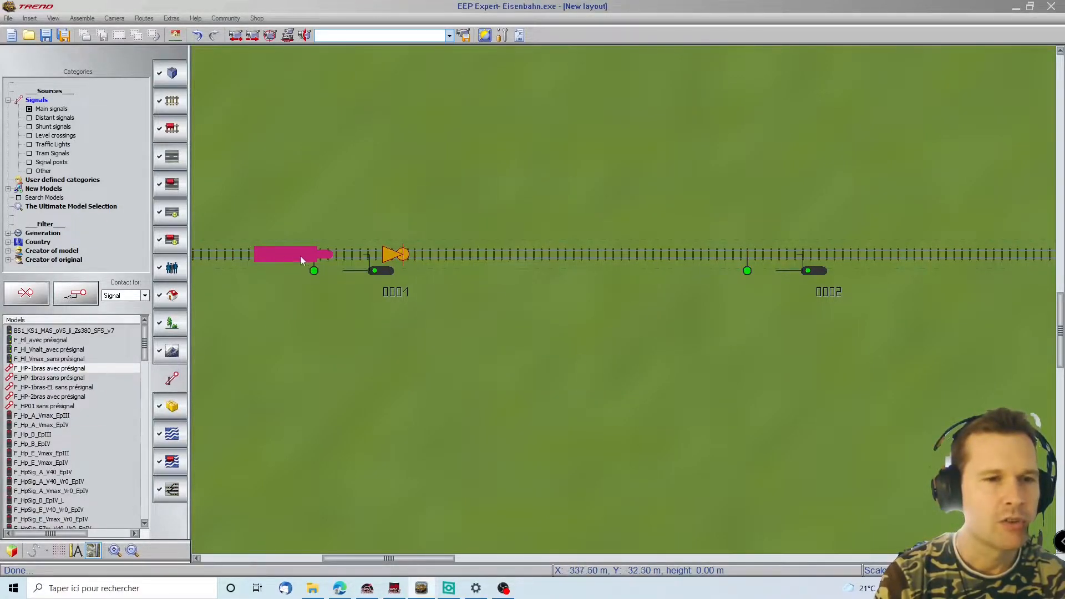
double_click(392, 252)
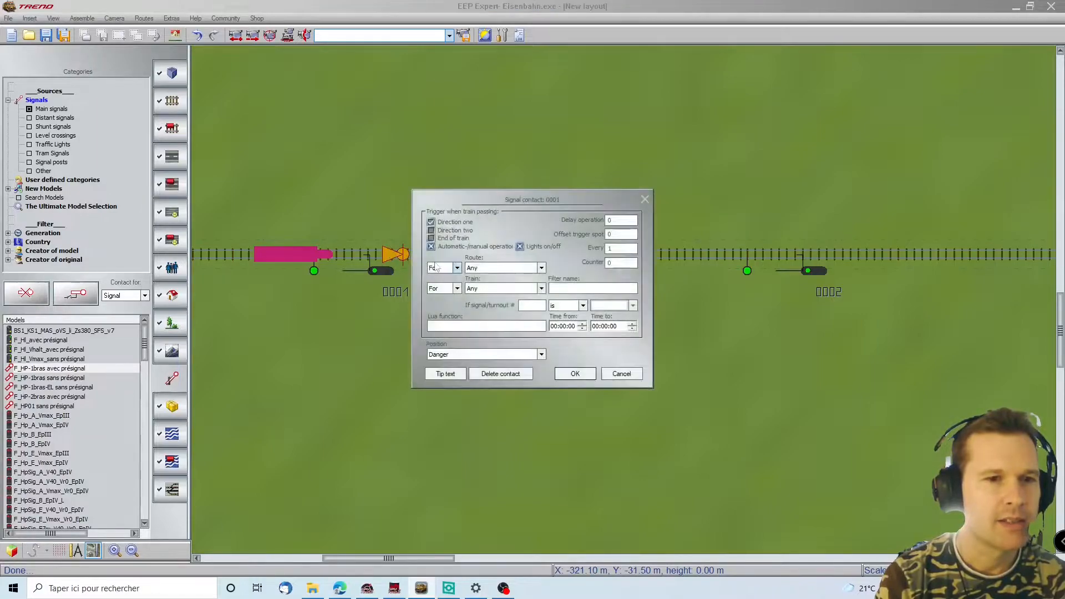
left_click(578, 376)
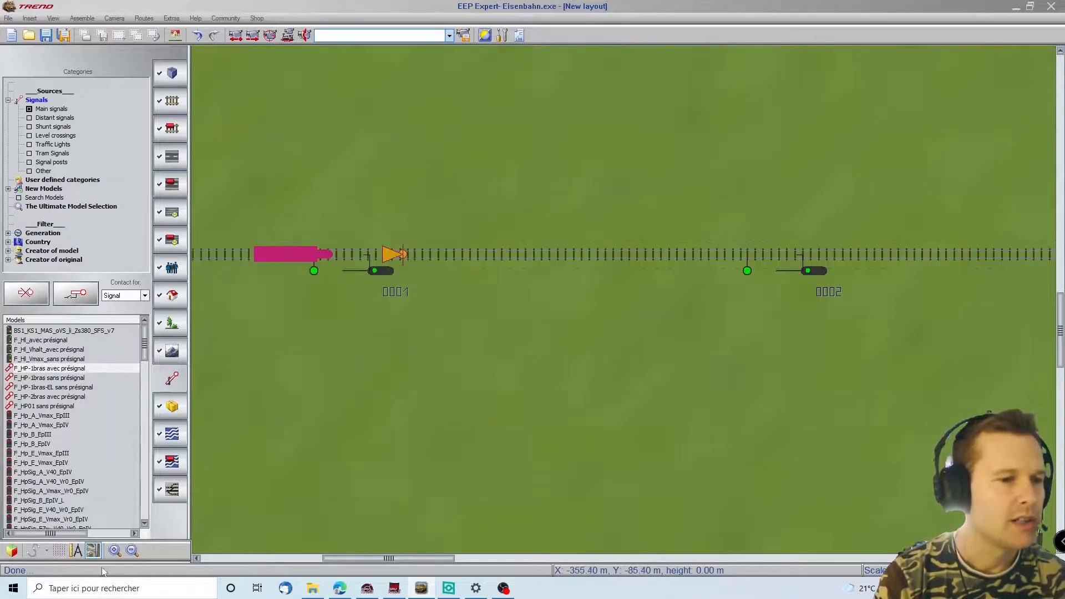
Step: Switch to the 3D view and place a signal contact for the second signal on the track just past its mast
left_click(13, 551)
right_click_drag(40, 295, 382, 175)
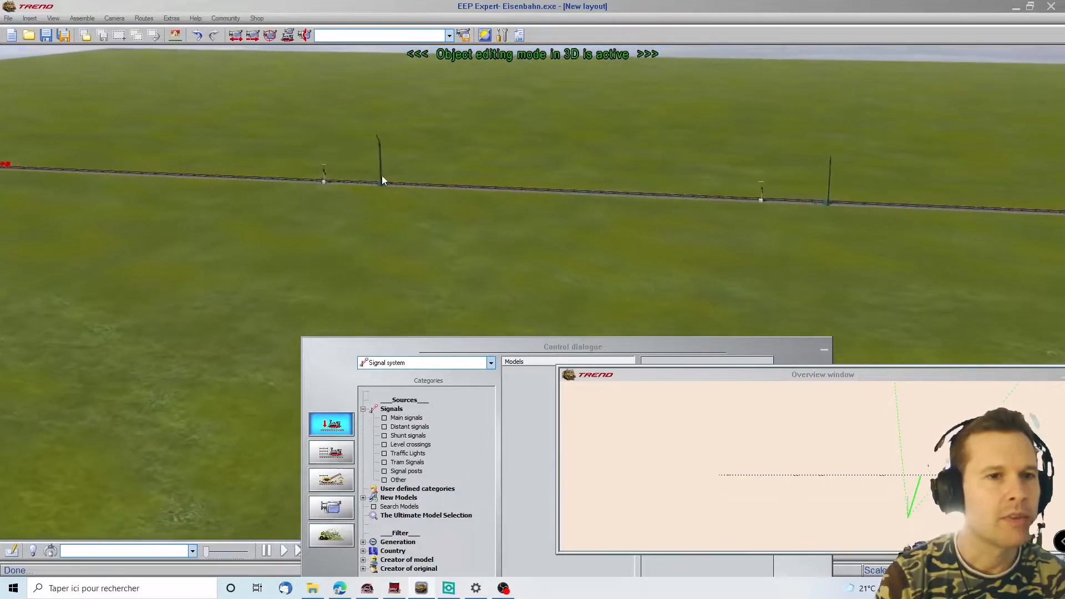
left_click(378, 182)
right_click(377, 182)
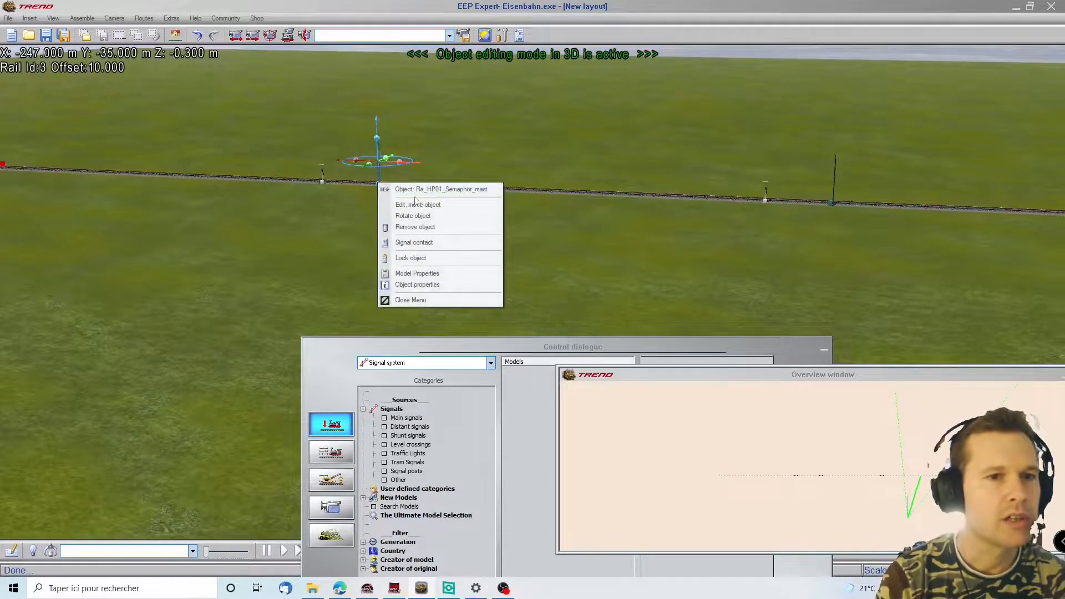
left_click(431, 244)
left_click(406, 183)
Step: Set the second signal's contact to Danger, triggered in direction one only and by the end of train
right_click(405, 181)
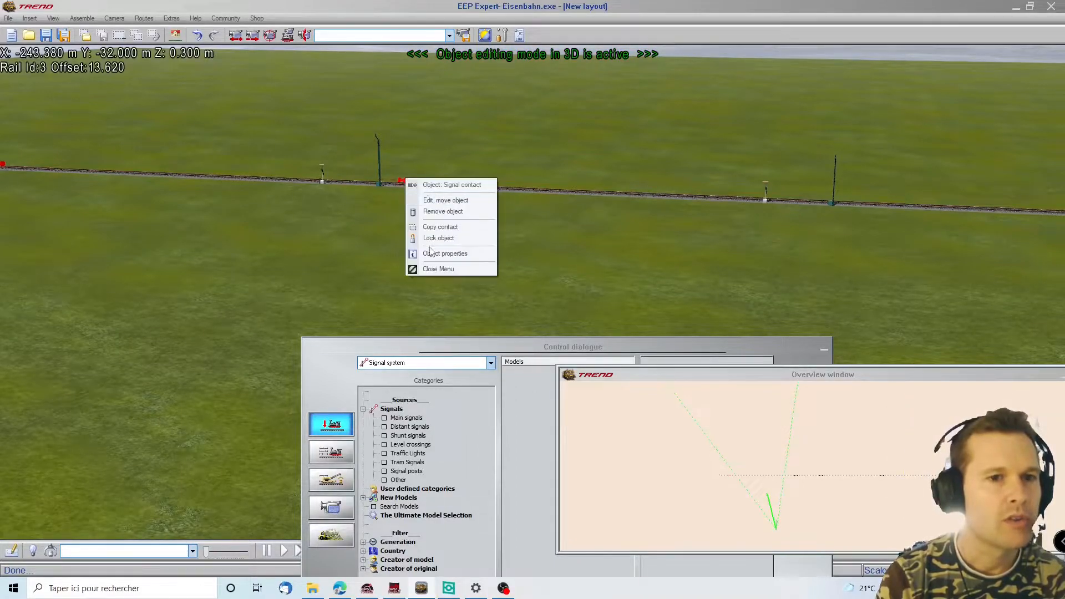
left_click(435, 256)
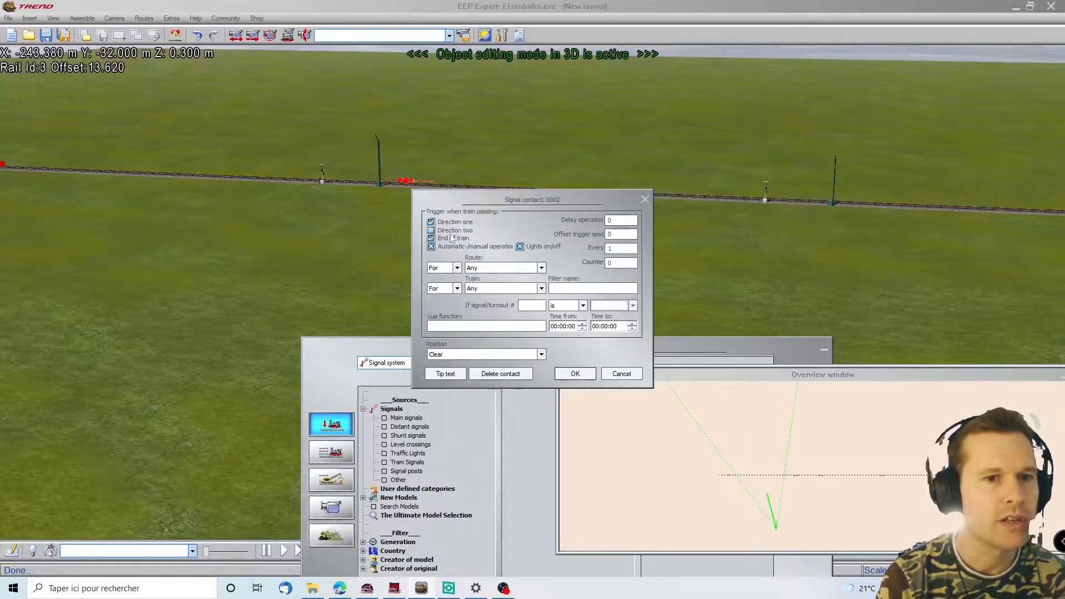
left_click(461, 355)
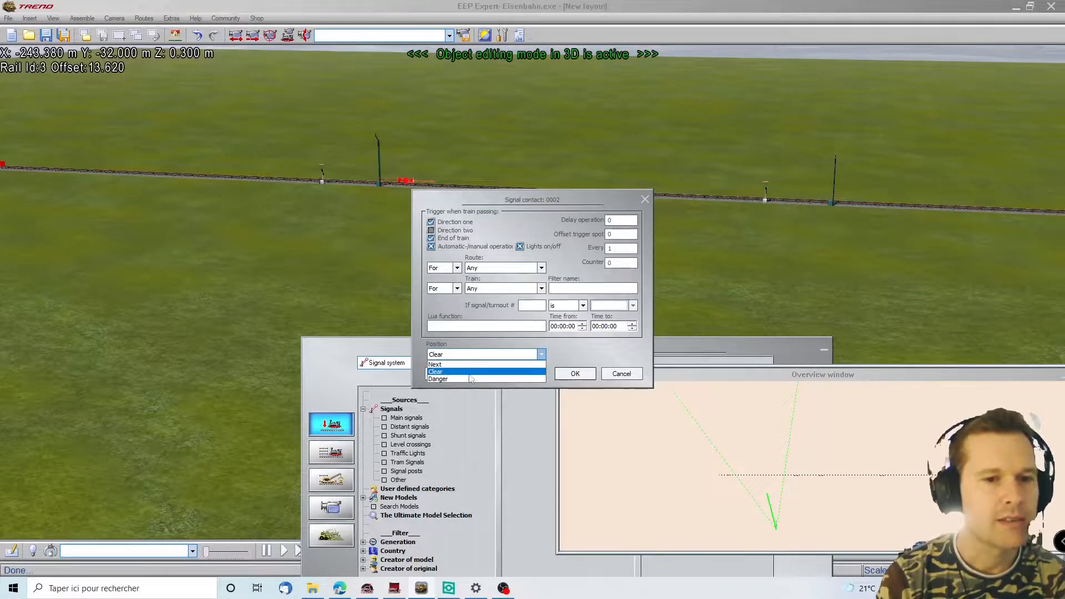
left_click(470, 379)
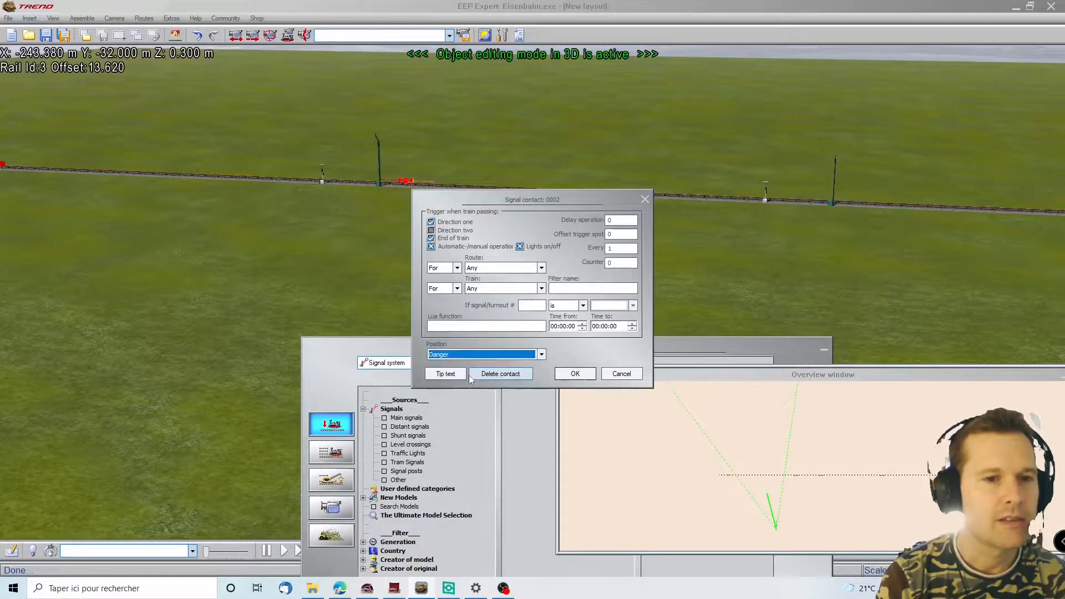
left_click(576, 373)
Step: Check the trigger and position settings of the first signal's contact in front of the locomotive
right_click_drag(105, 222, 11, 202)
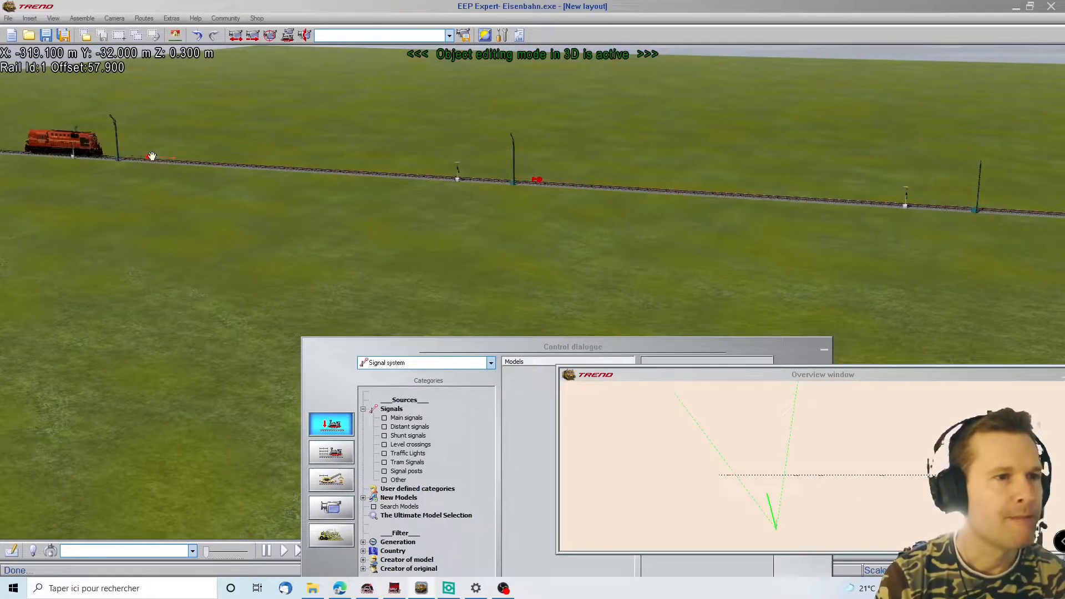
right_click(153, 158)
left_click(192, 232)
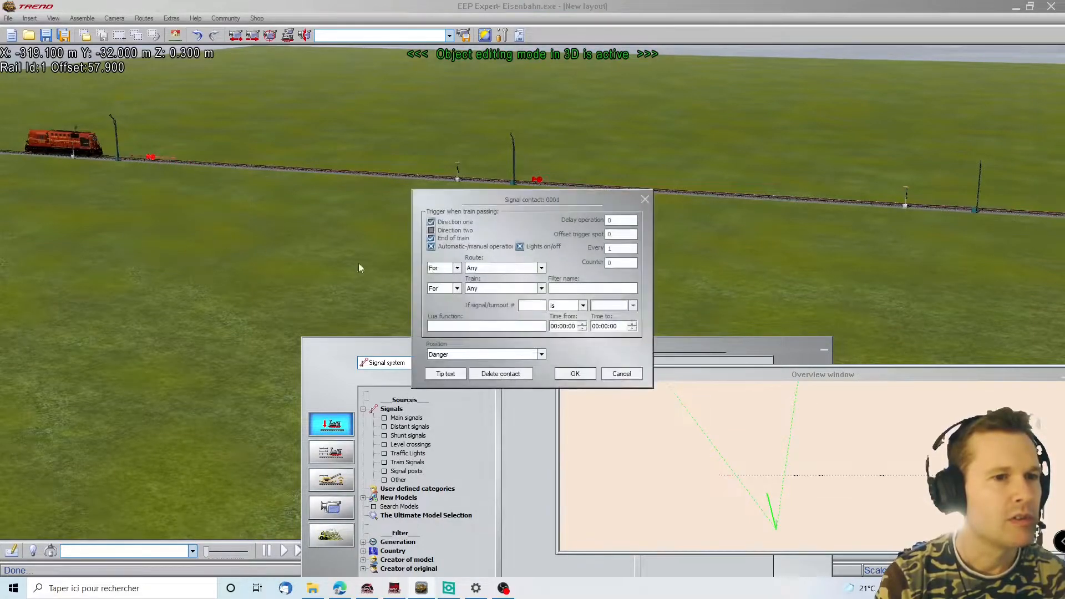
left_click(575, 374)
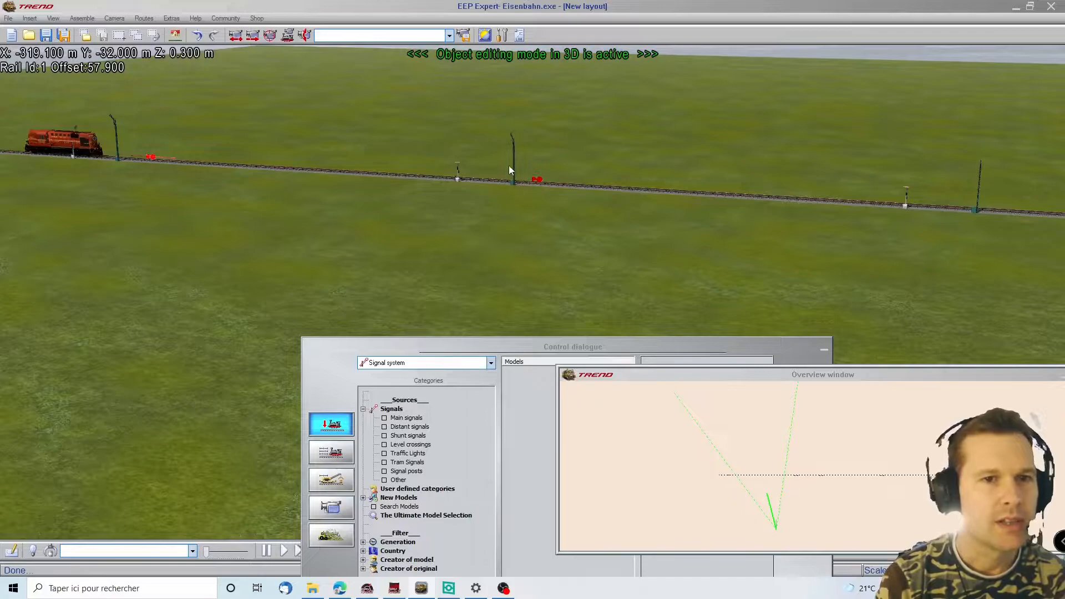
Step: Place another contact for the first signal just past the second signal's contact, set to Clear and triggered in direction one only
left_click(116, 157)
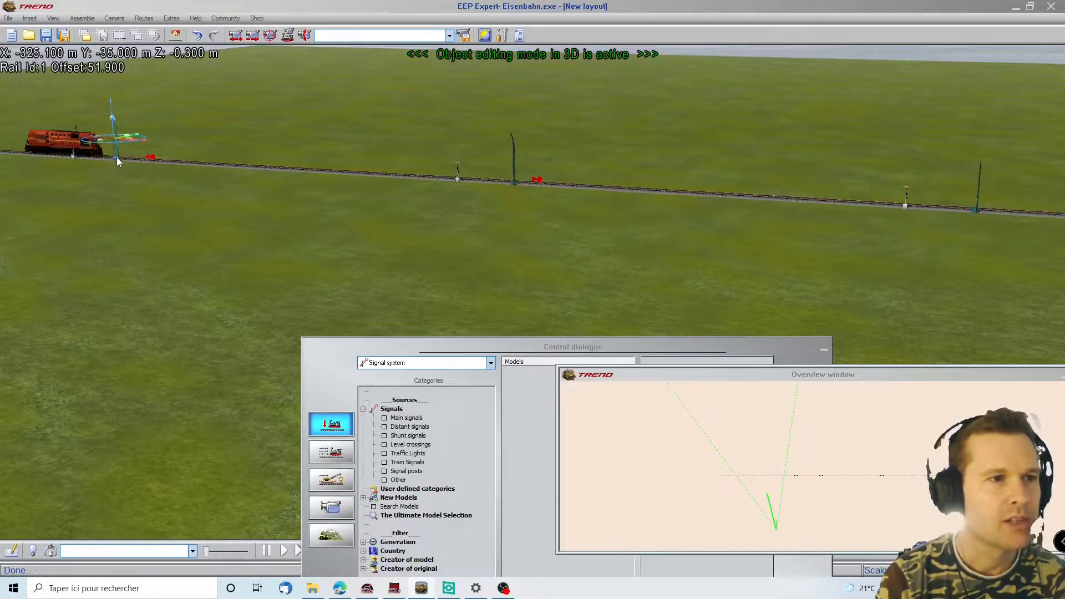
right_click(117, 158)
left_click(156, 218)
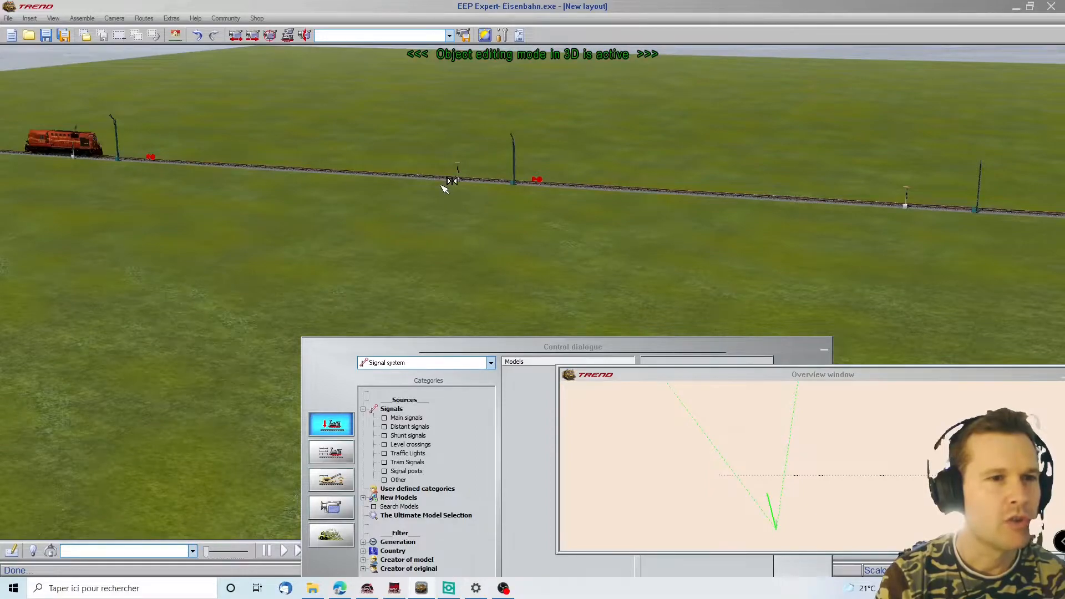
right_click(554, 182)
left_click(587, 254)
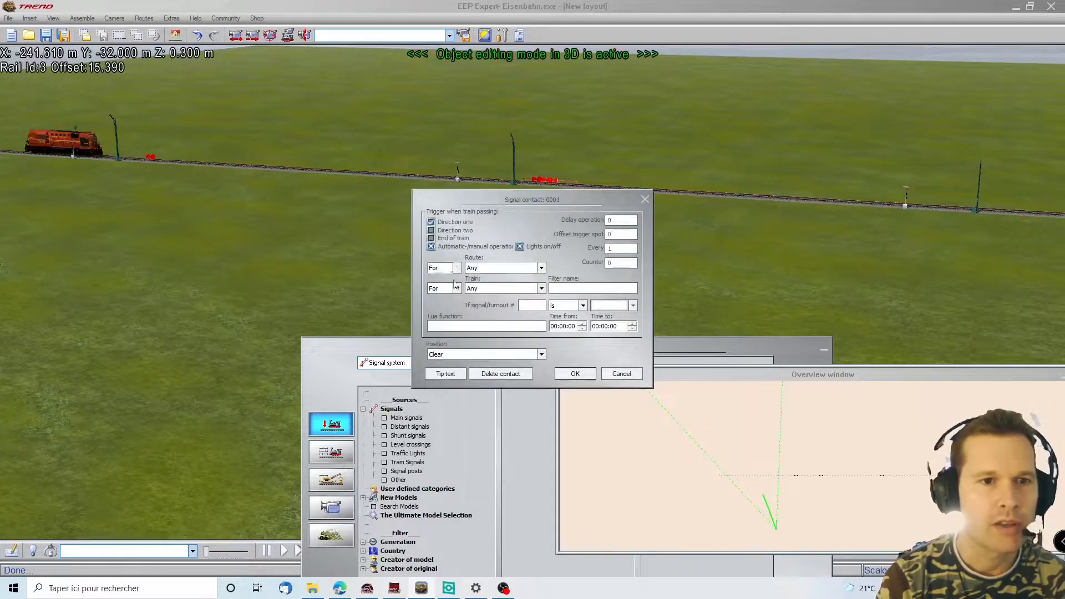
left_click(575, 374)
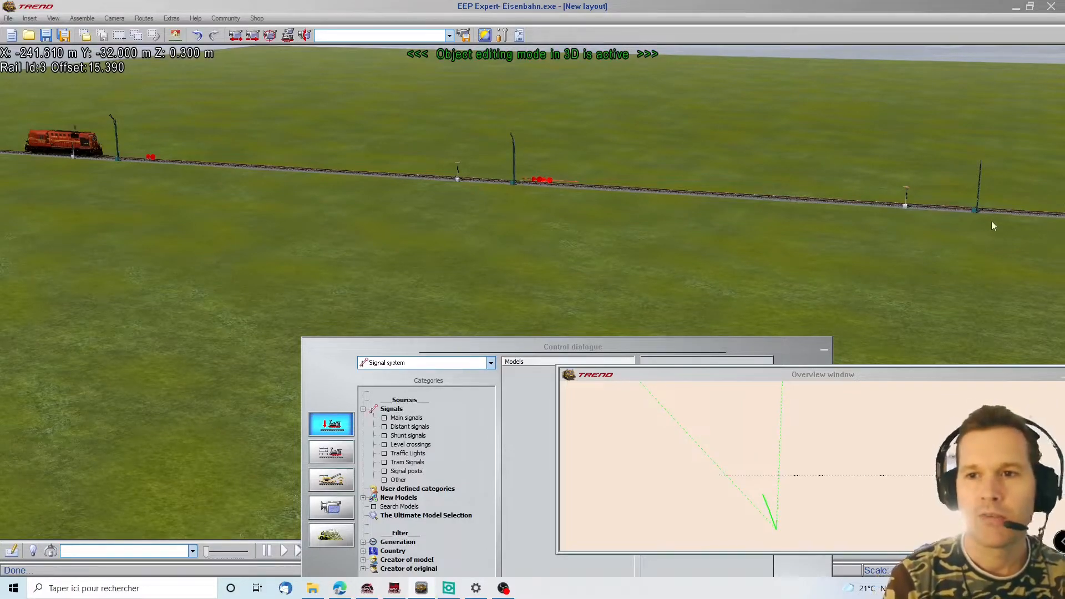
Step: Place a signal contact for the third signal on the track just past its mast
mouse_move(1064, 227)
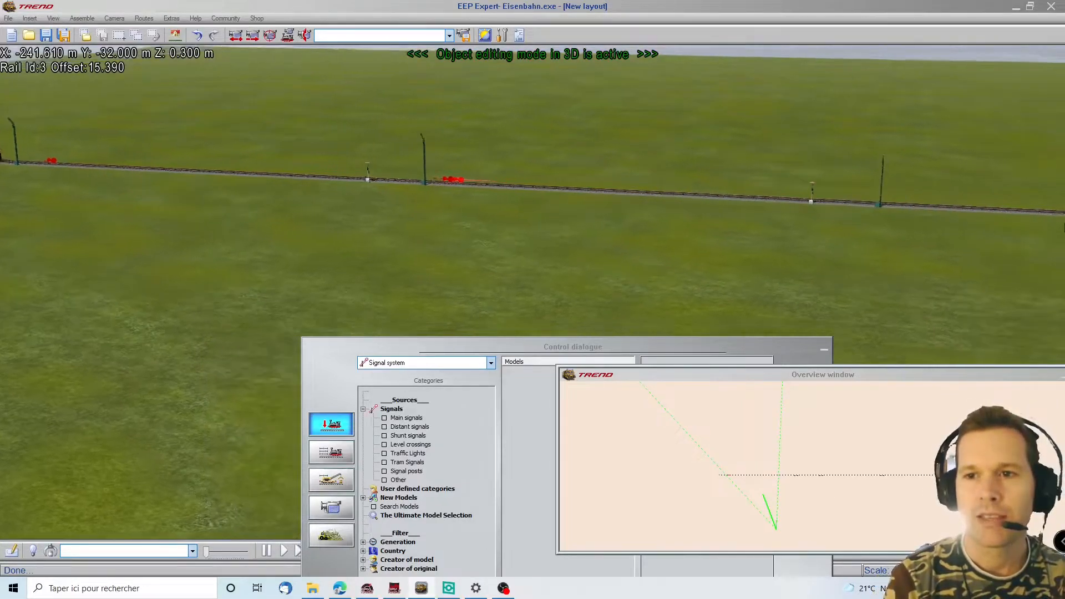
left_click(696, 197)
right_click(696, 197)
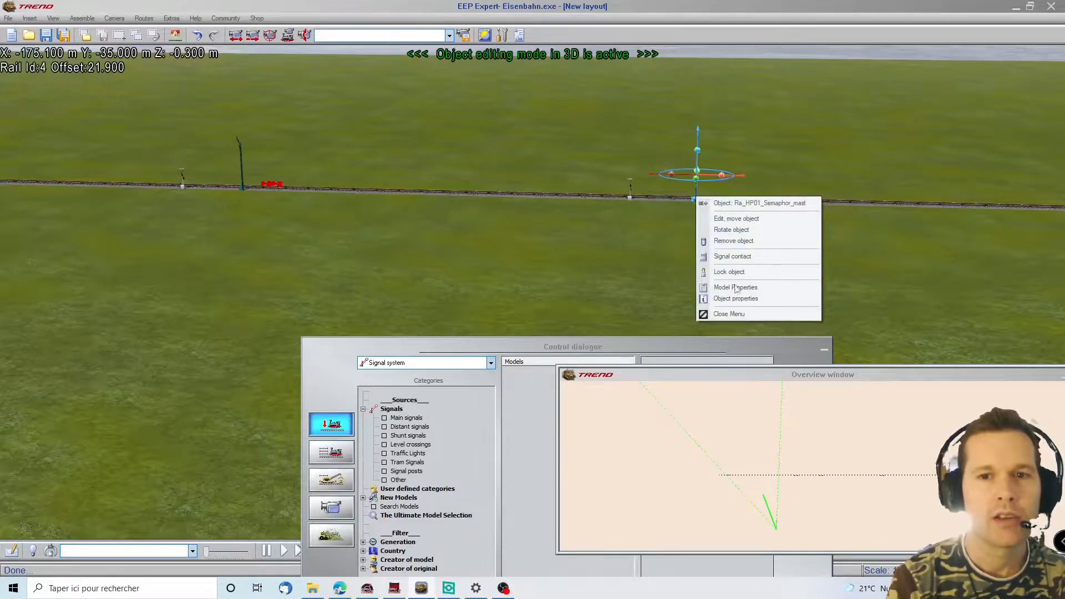
left_click(748, 257)
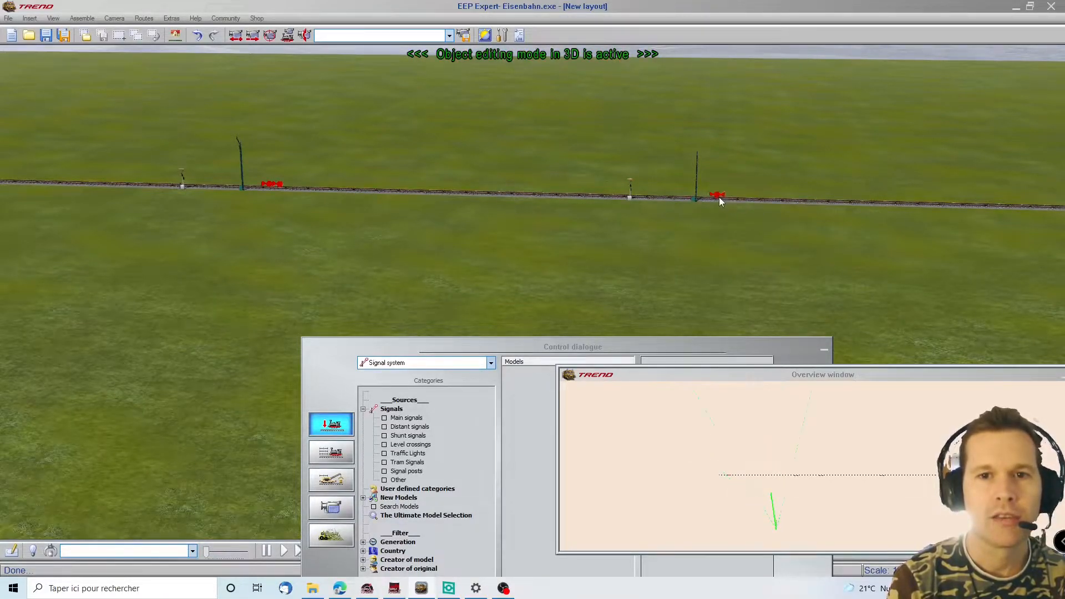
Step: Set the third signal's contact to Danger and trigger it in direction one only
right_click(717, 195)
left_click(744, 271)
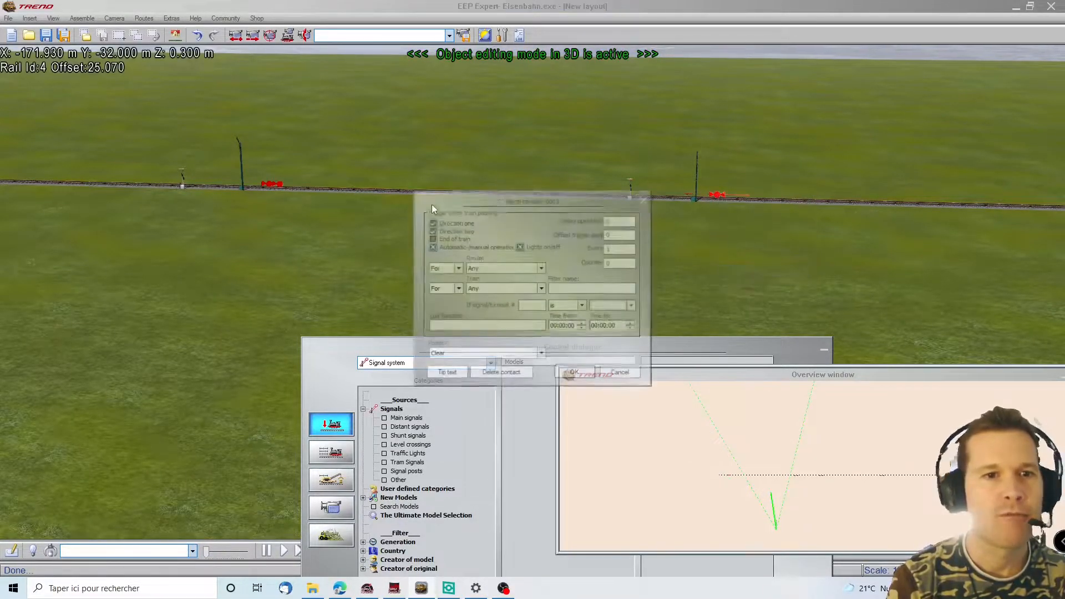
left_click(467, 358)
left_click(483, 370)
left_click(566, 373)
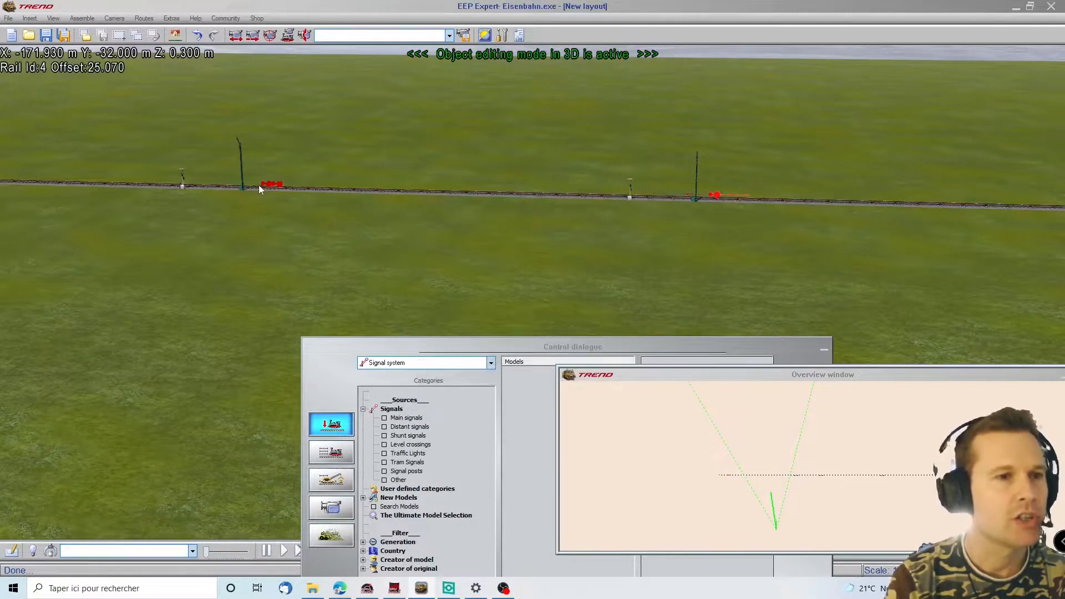
Step: Place another contact for the second signal just past the third signal's contact, set to Clear and triggered in direction one only
left_click(242, 183)
right_click(245, 183)
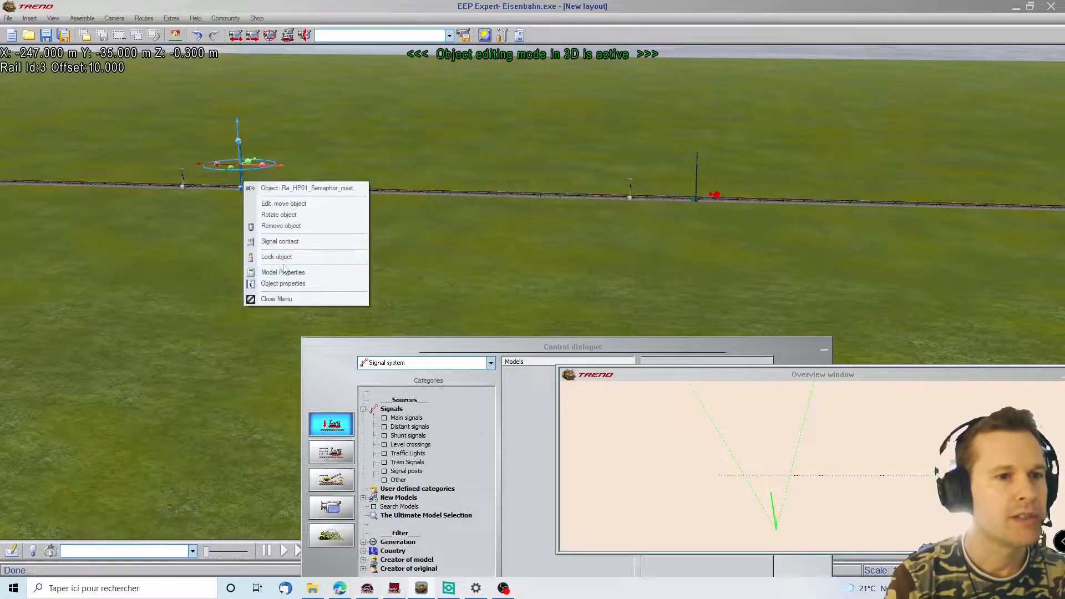
left_click(292, 242)
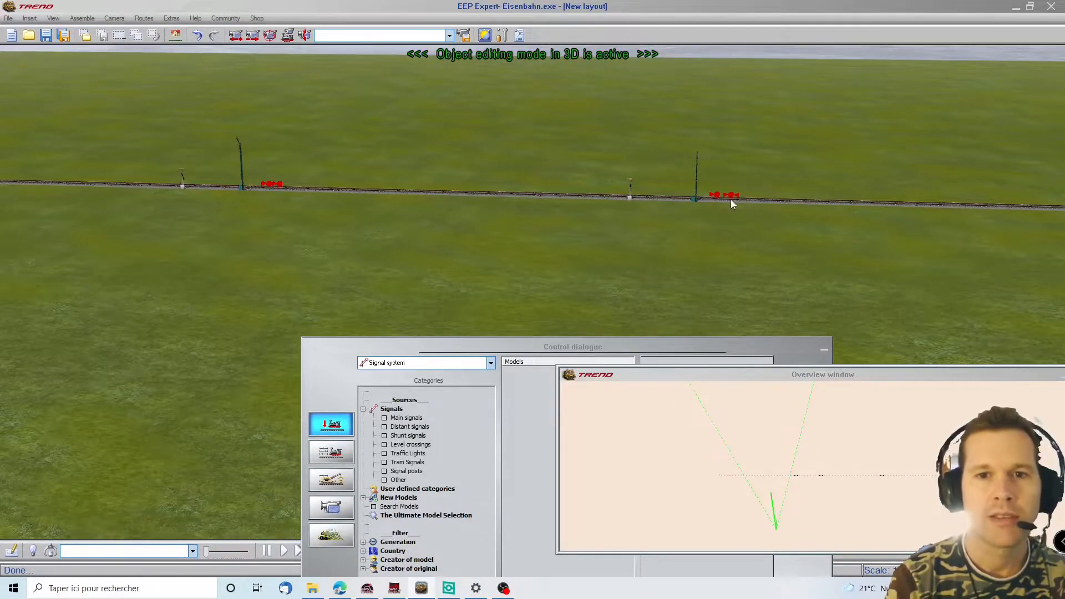
left_click(732, 197)
right_click(731, 197)
left_click(755, 272)
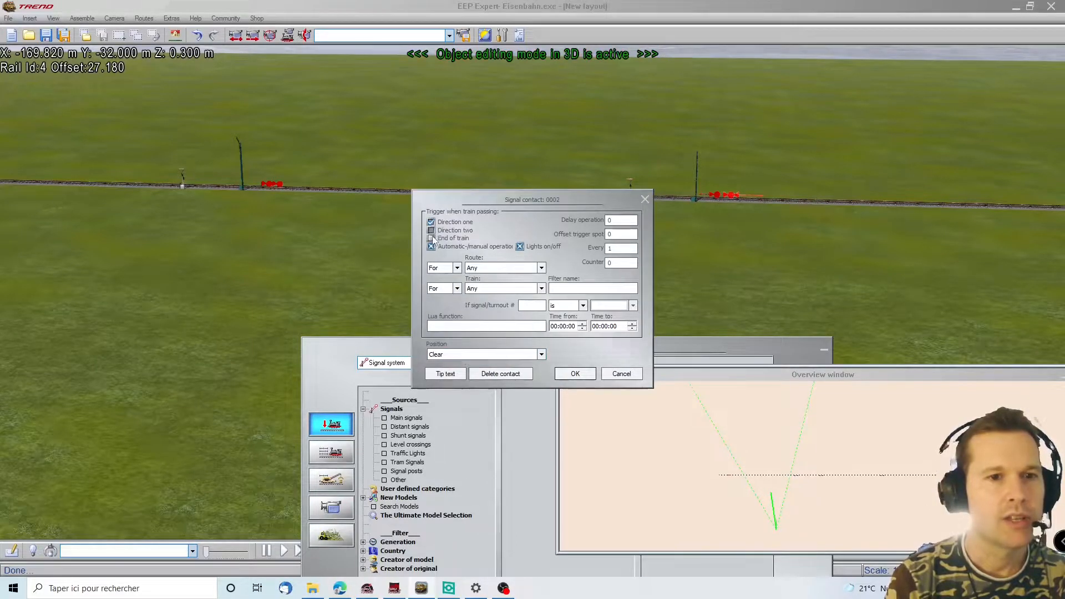
left_click(575, 373)
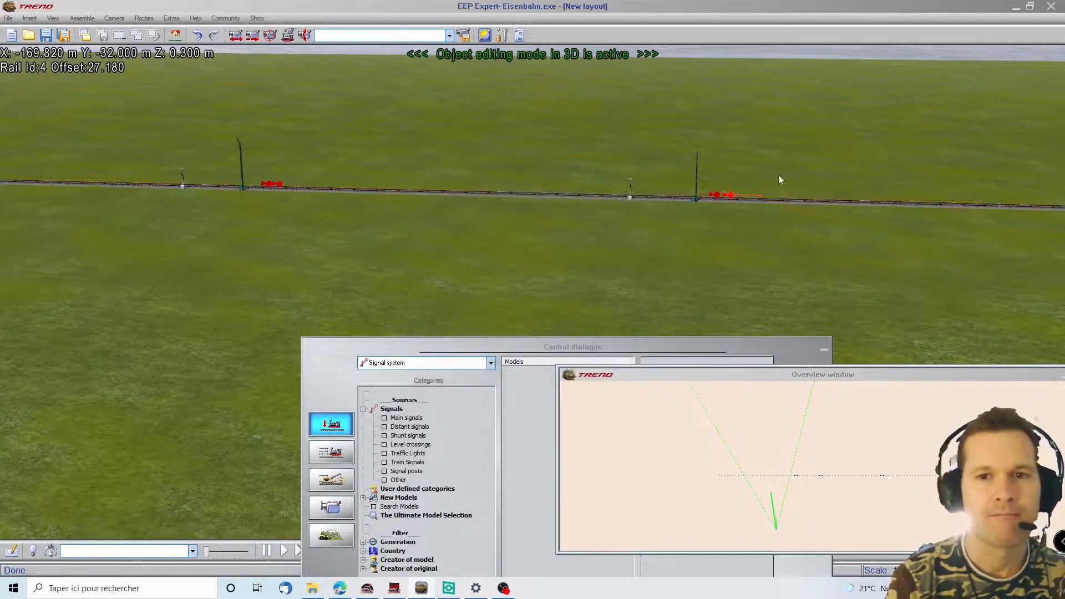
right_click_drag(1047, 210, 1030, 182)
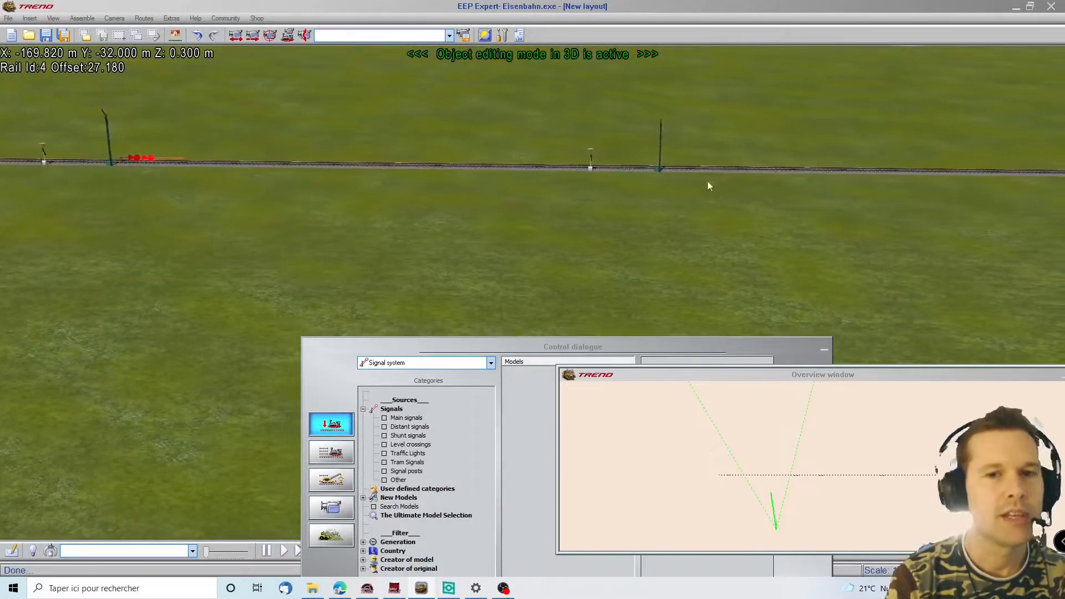
Step: Place a signal contact for the fourth signal on the track just past its mast
left_click(660, 169)
right_click(660, 168)
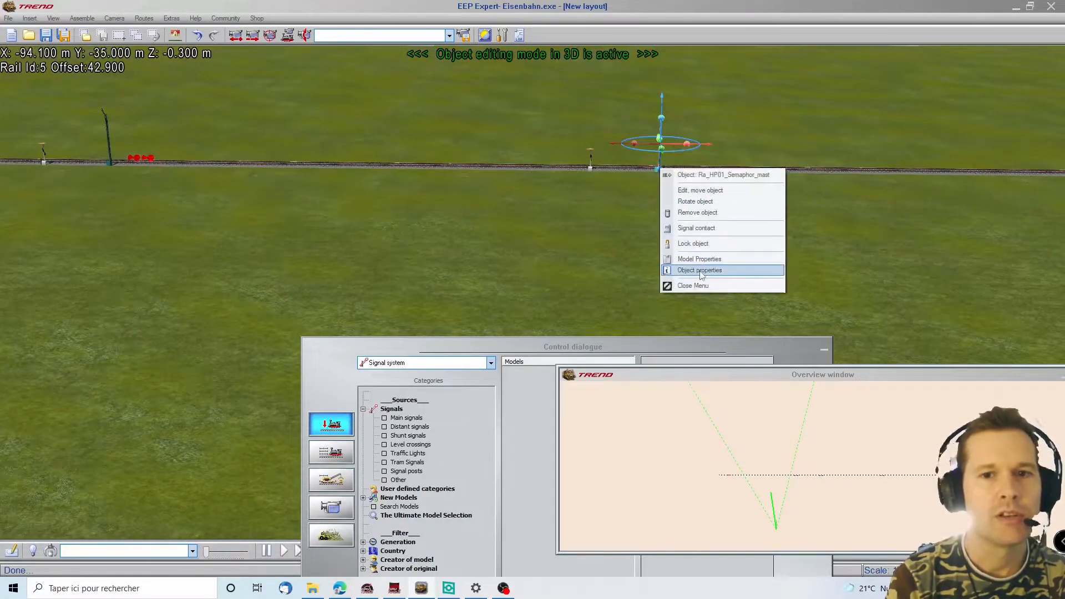
left_click(697, 228)
left_click(683, 165)
Step: Set the fourth signal's contact to Danger, triggered by the end of the train in direction one only
right_click(684, 165)
left_click(701, 243)
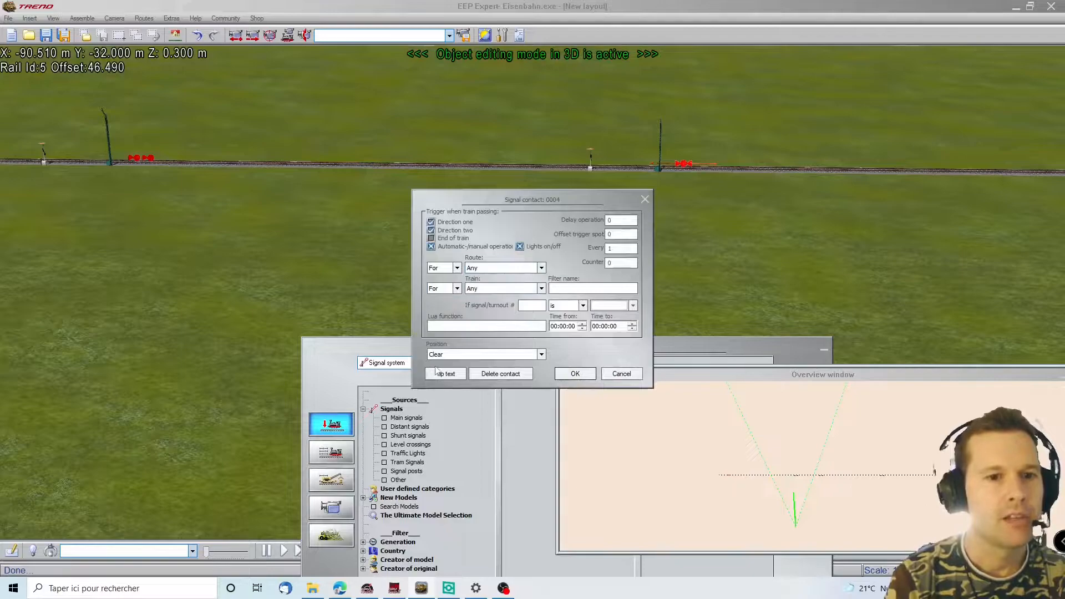
left_click(447, 355)
left_click(445, 378)
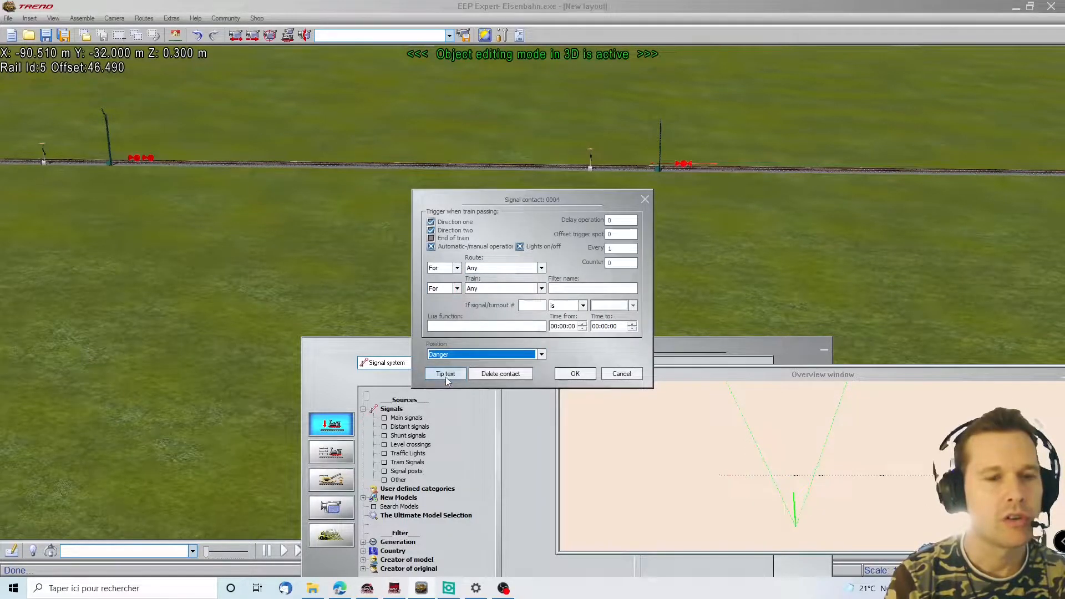
left_click(446, 238)
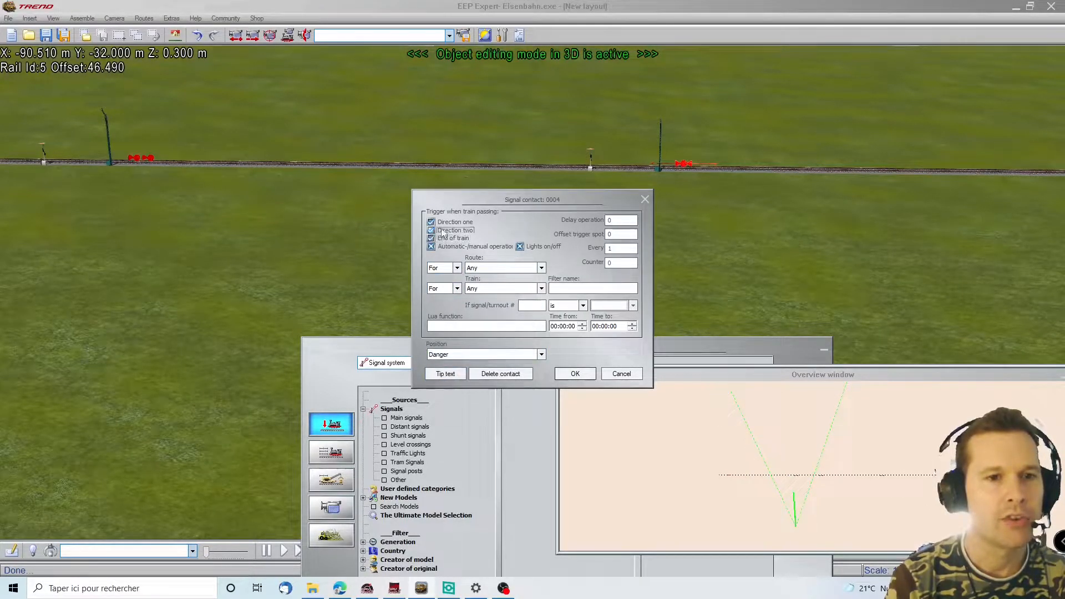
left_click(576, 373)
Step: Place another contact for the third signal just past the fourth signal's contact, set to Clear at end of train in direction one only
left_click(107, 161)
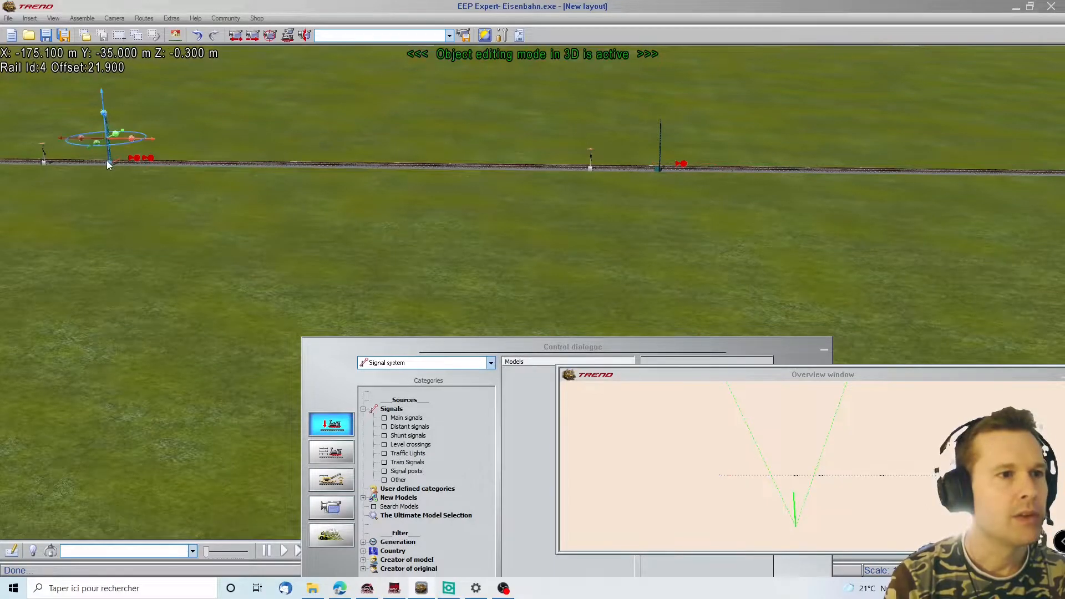
right_click(107, 161)
left_click(140, 236)
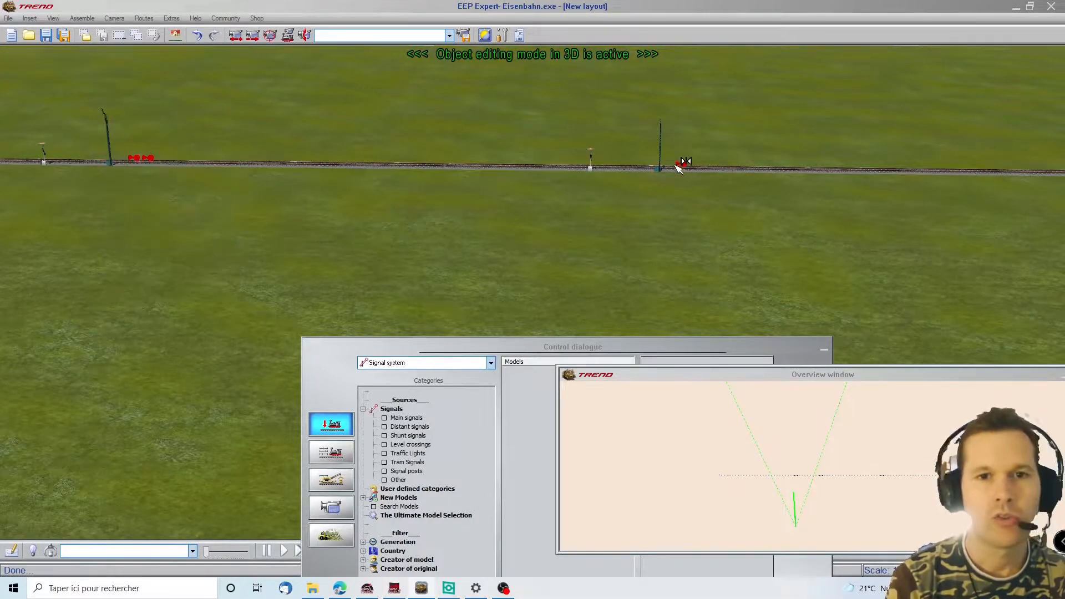
left_click(695, 167)
right_click(695, 167)
left_click(712, 242)
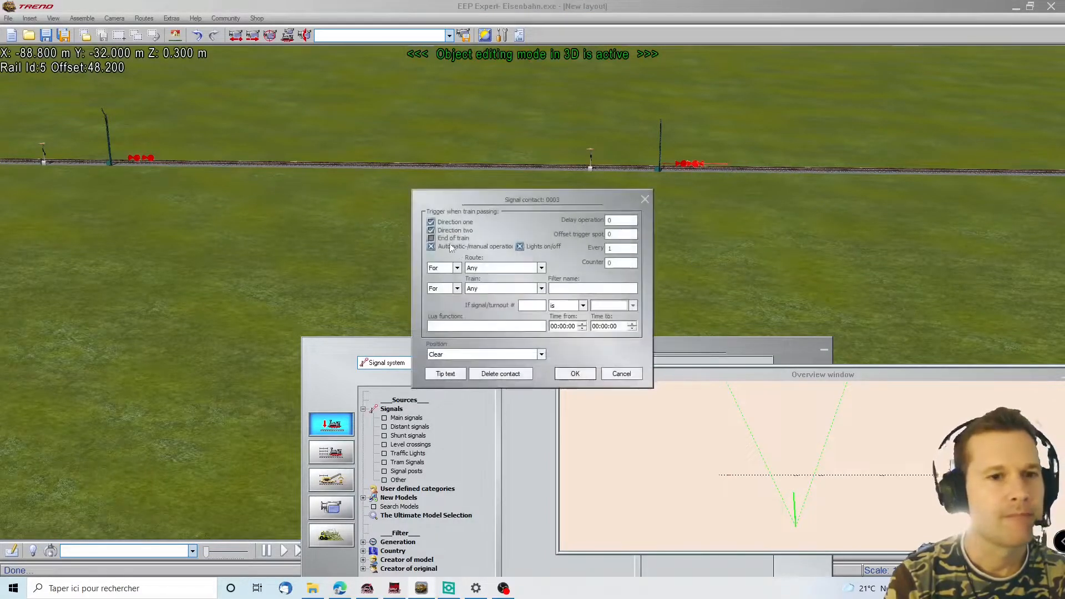
left_click(474, 354)
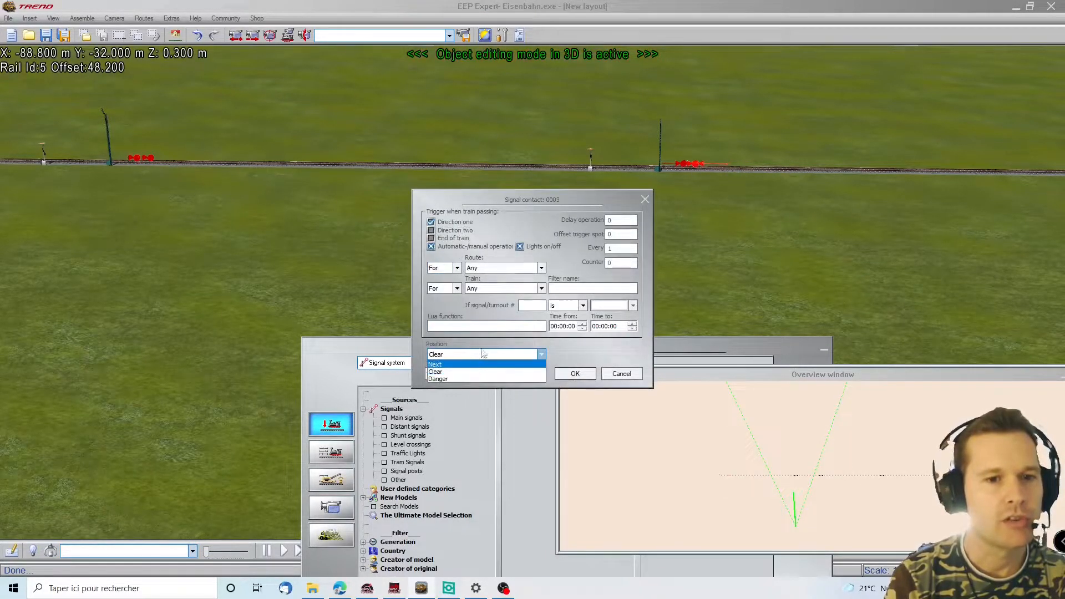
left_click(477, 363)
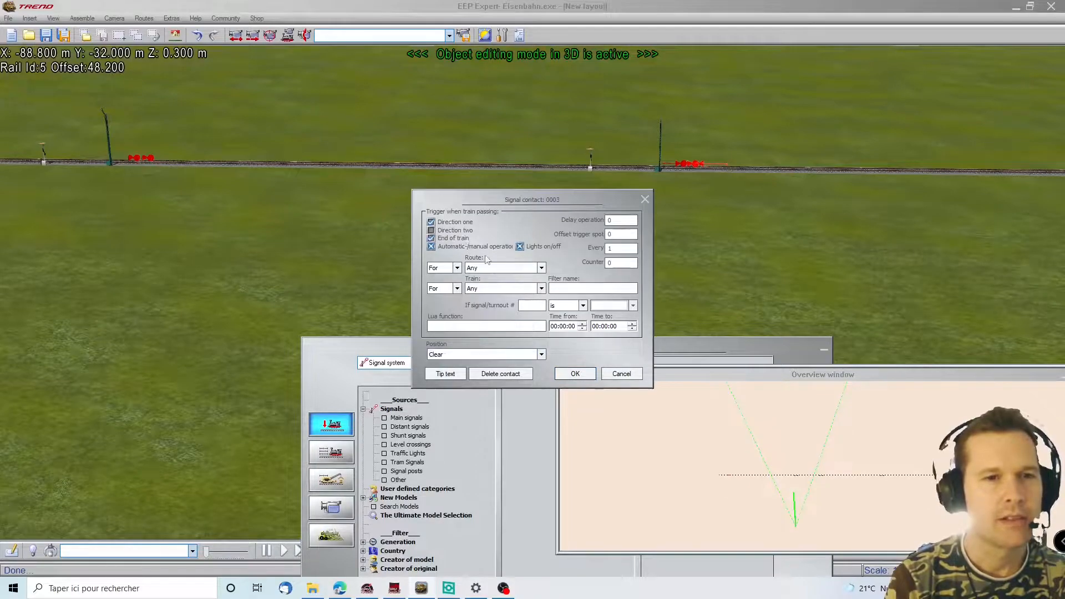
left_click(575, 374)
Step: Place a signal contact for the fifth signal on the track just past its mast
right_click_drag(988, 213, 1007, 178)
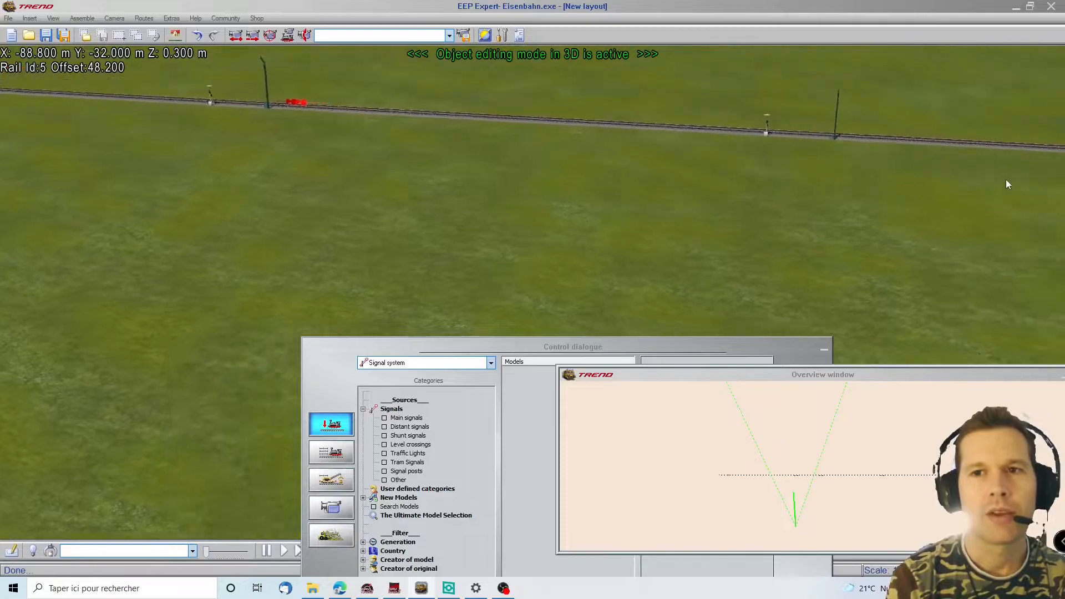
right_click(694, 131)
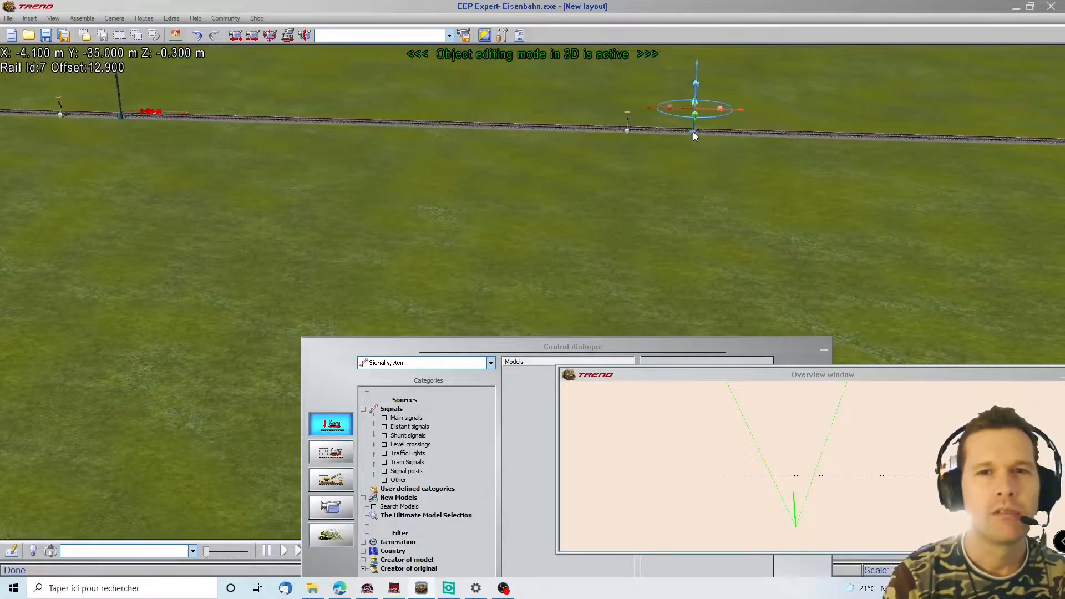
left_click(730, 191)
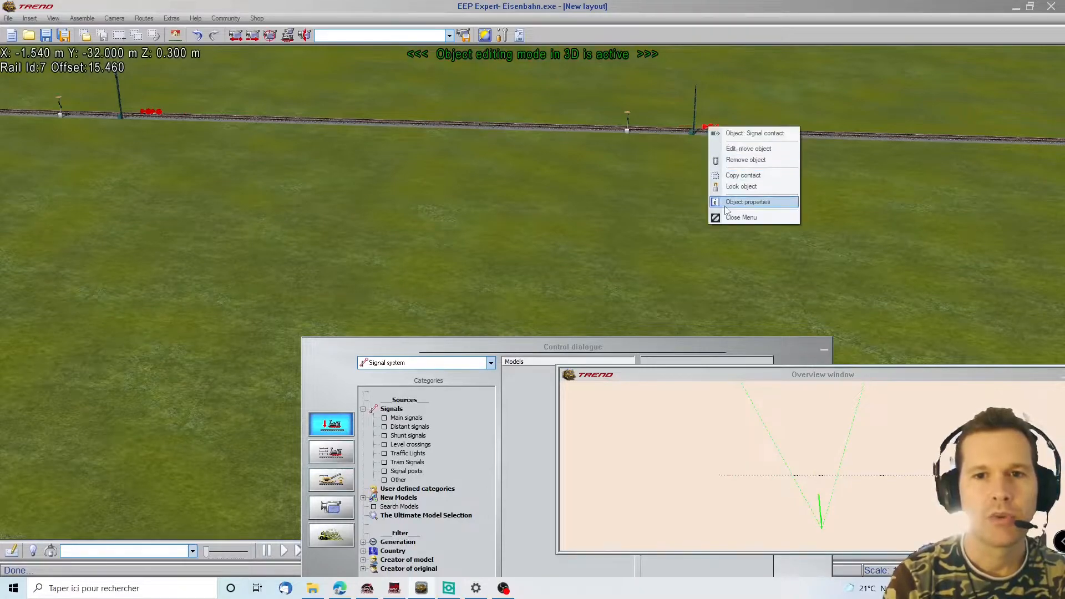
Step: Set the fifth signal's contact to Danger, triggered by the end of the train in direction one only
left_click(727, 204)
left_click(453, 238)
left_click(483, 355)
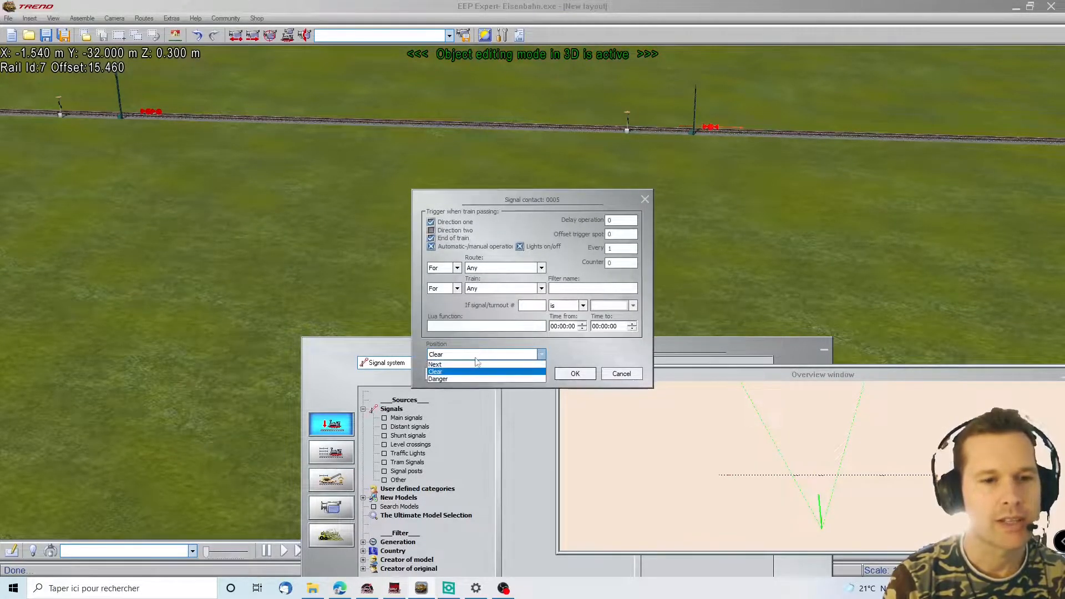
left_click(472, 378)
left_click(568, 374)
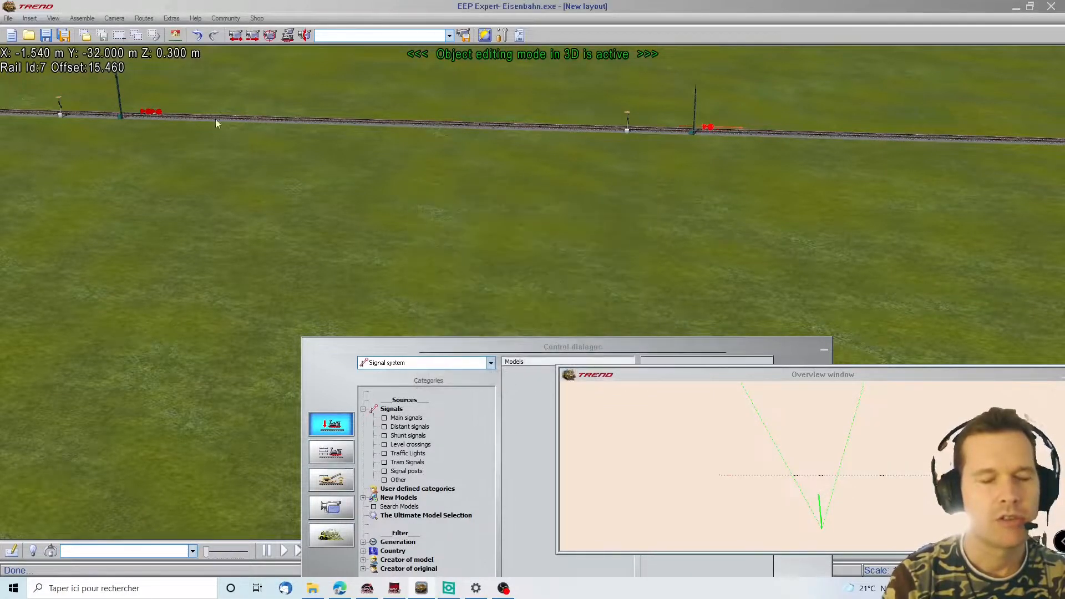
Step: Place another contact for the fourth signal just past the fifth signal's contact, set to Clear at end of train in direction one only
right_click(120, 115)
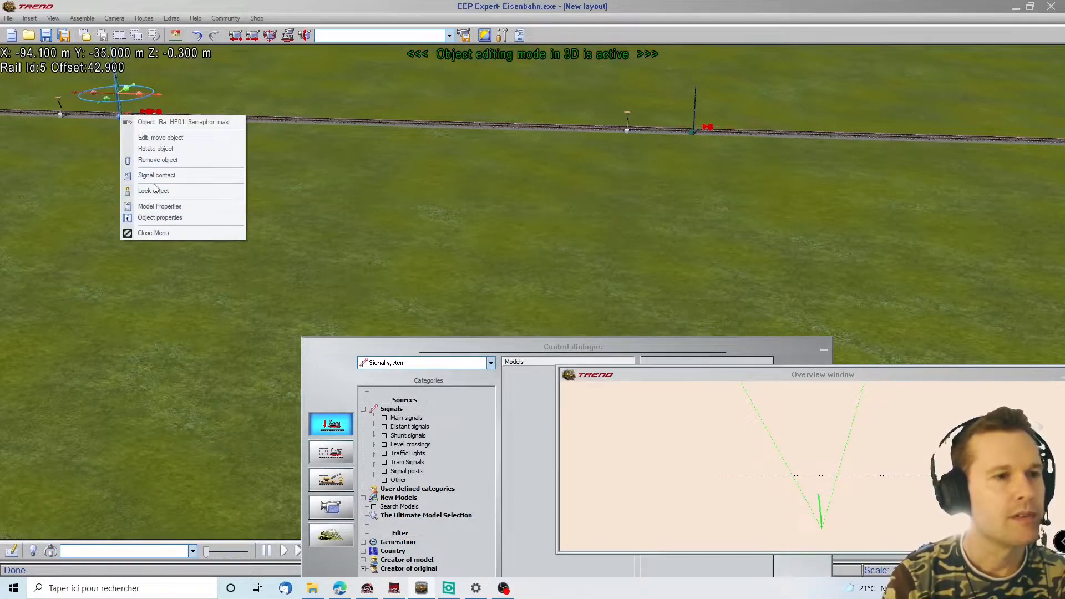
left_click(157, 176)
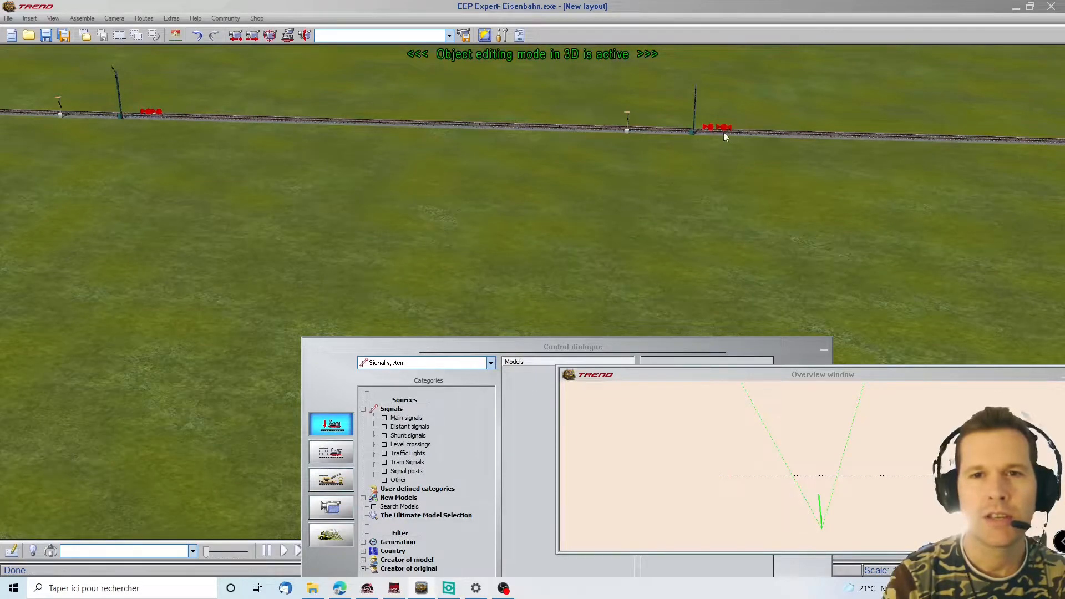
right_click(725, 127)
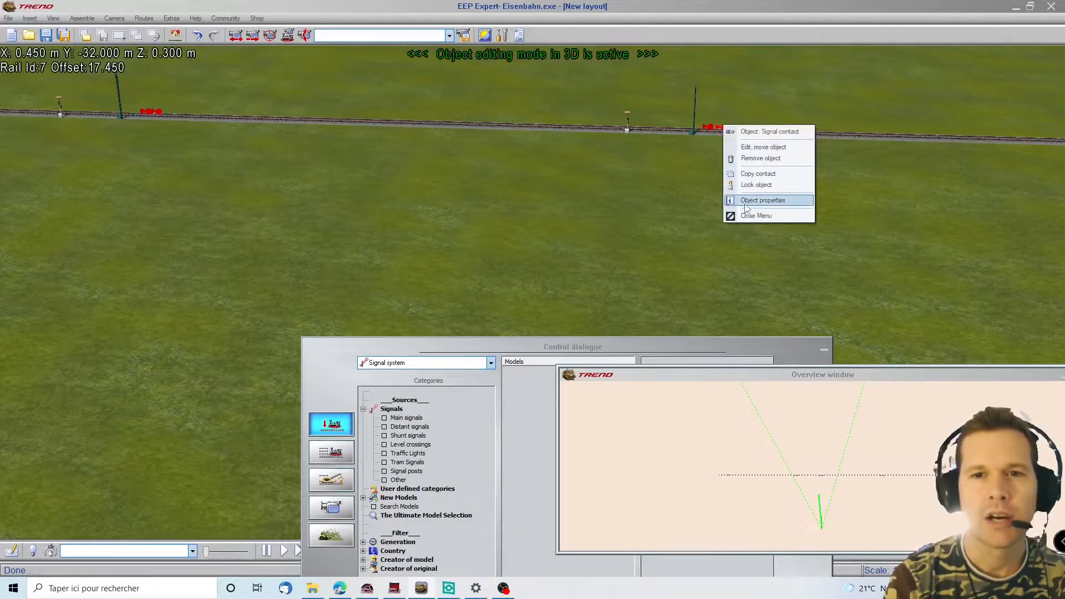
left_click(743, 200)
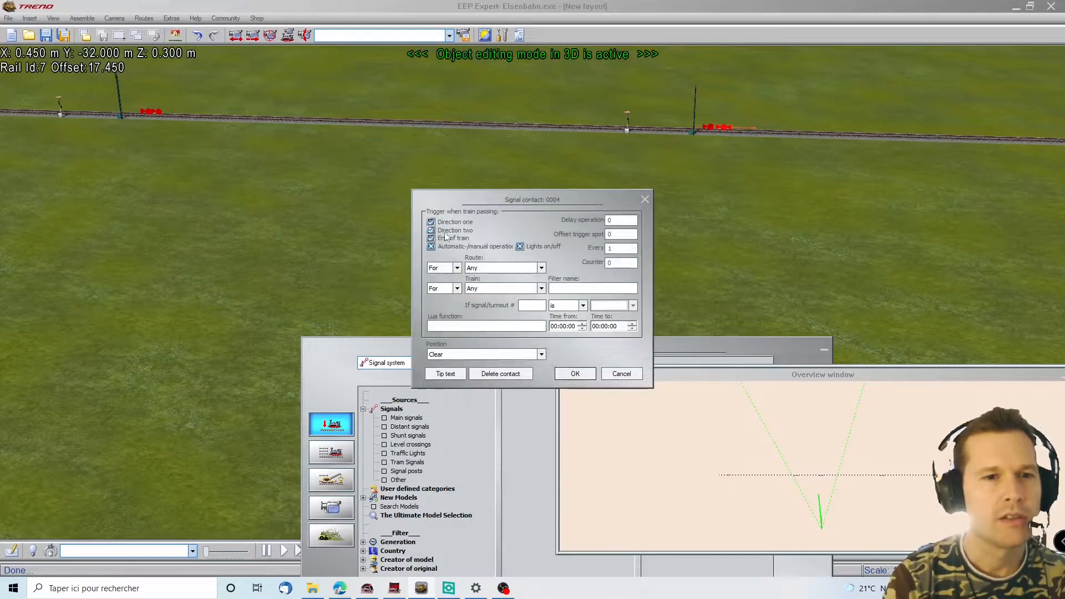
left_click(574, 375)
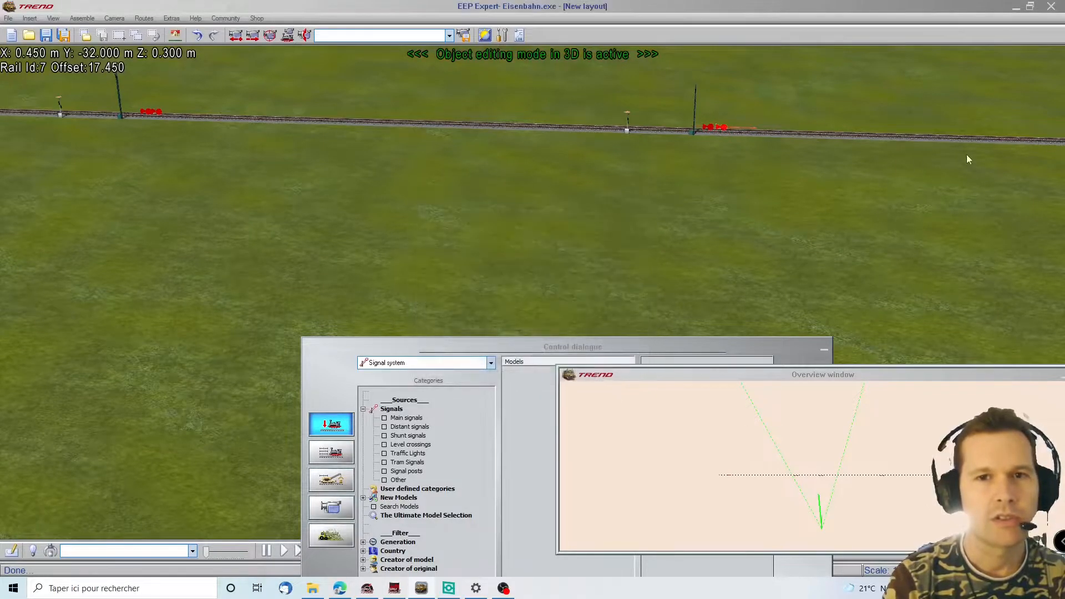
Step: Place a signal contact for the sixth signal on the track just past its mast
right_click_drag(909, 161, 869, 146)
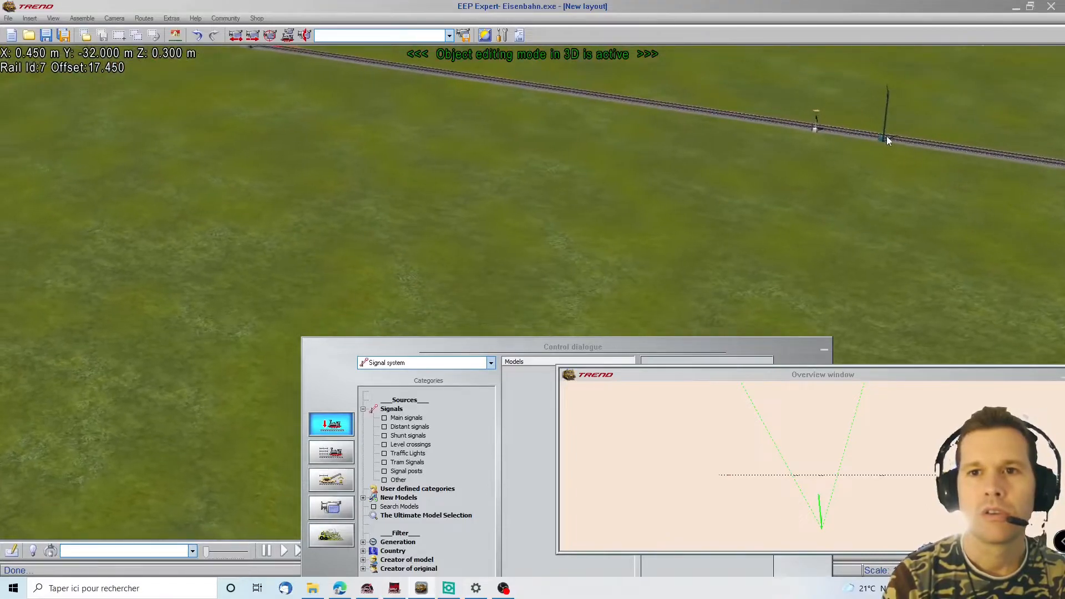
left_click(883, 137)
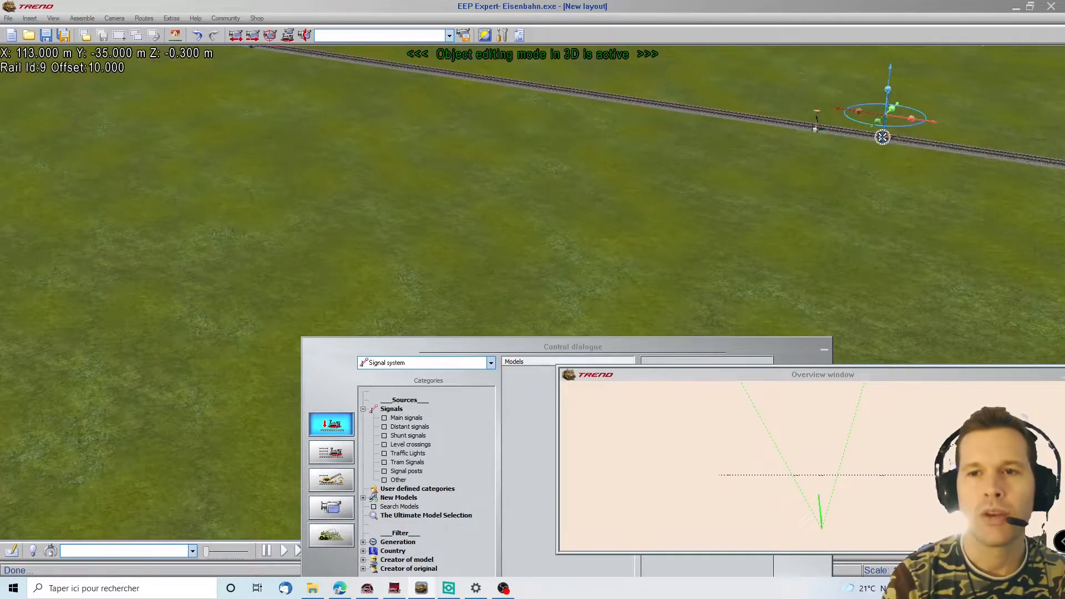
right_click(882, 137)
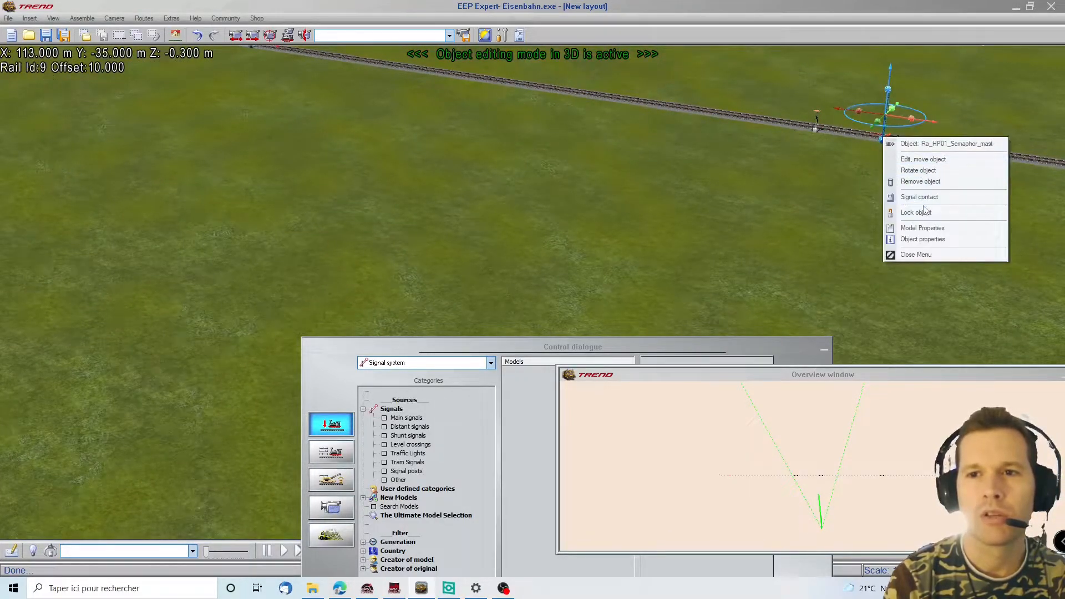
left_click(922, 171)
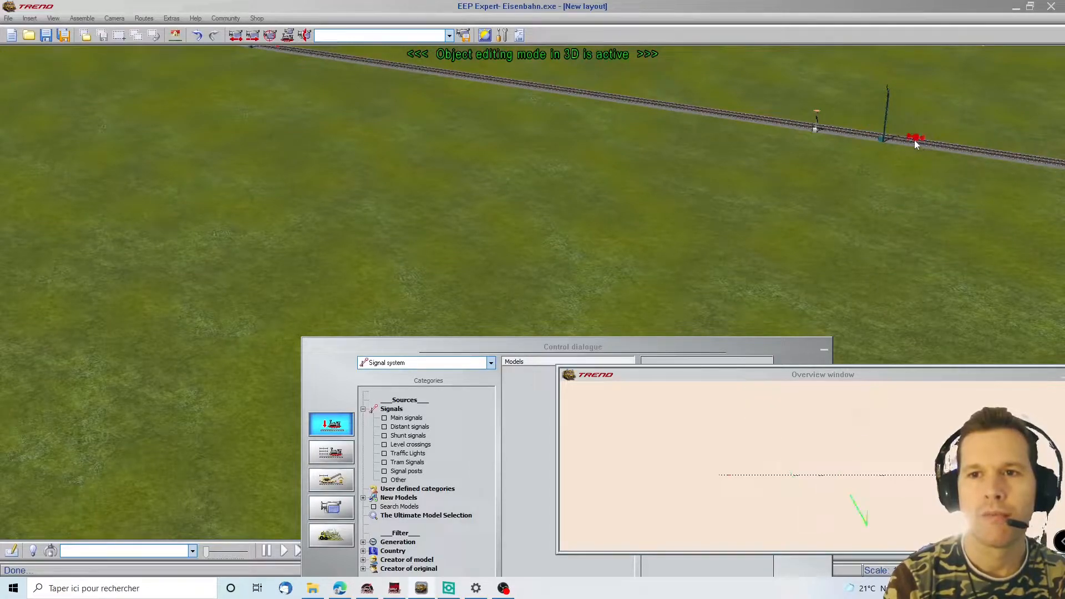
Step: Set the sixth signal's contact to Danger, triggered by the end of the train in direction one only
right_click(915, 143)
left_click(954, 218)
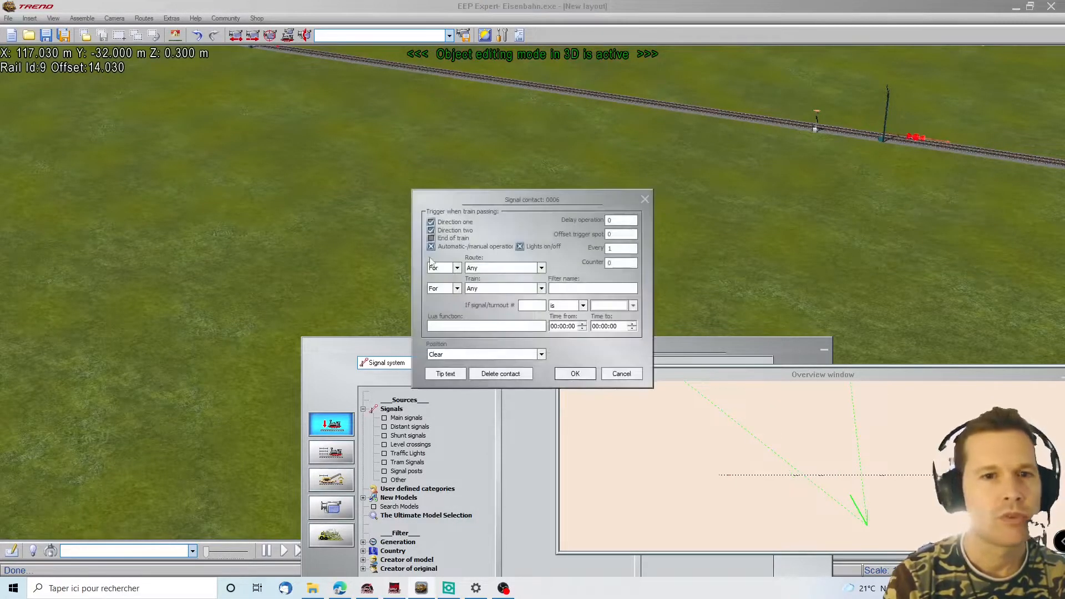
left_click(431, 238)
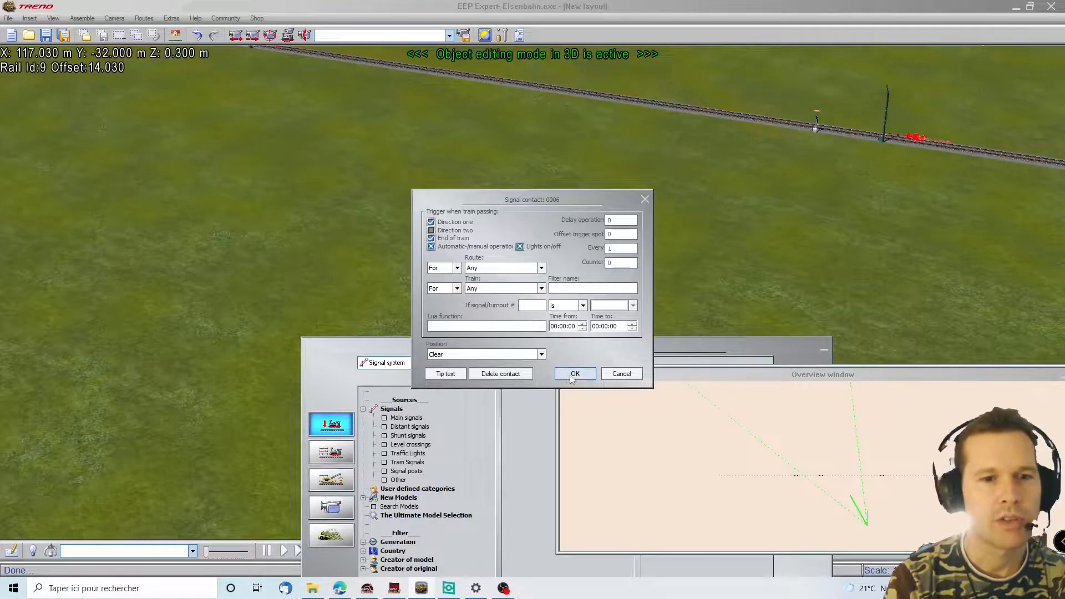
left_click(541, 354)
left_click(477, 370)
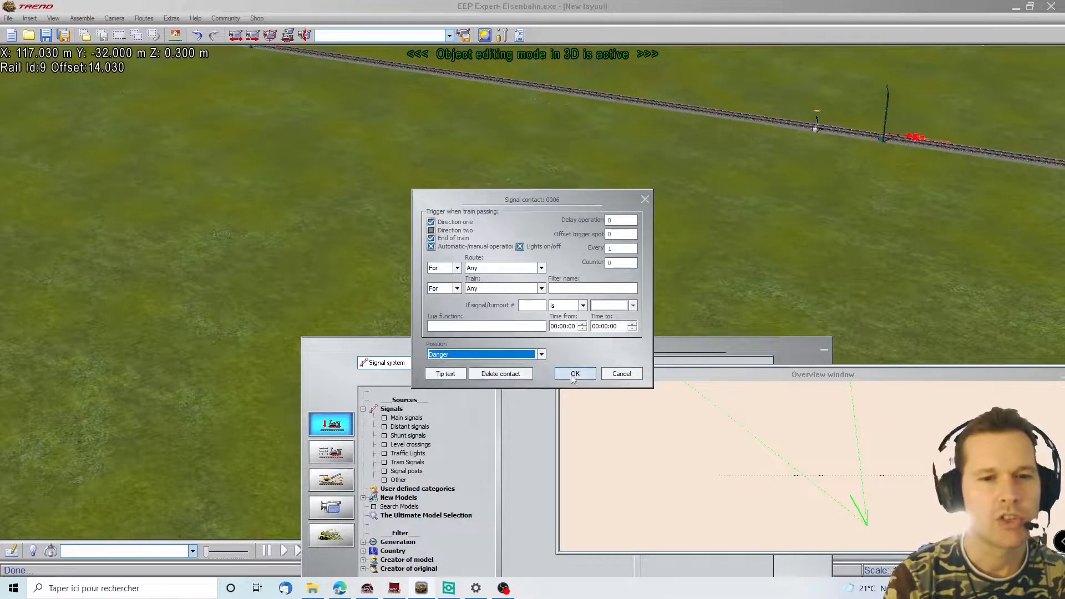
left_click(574, 375)
Step: Place another contact for the fifth signal just past the sixth signal's contact, set to Clear at end of train in direction one only
scroll(299, 48, "up", 4)
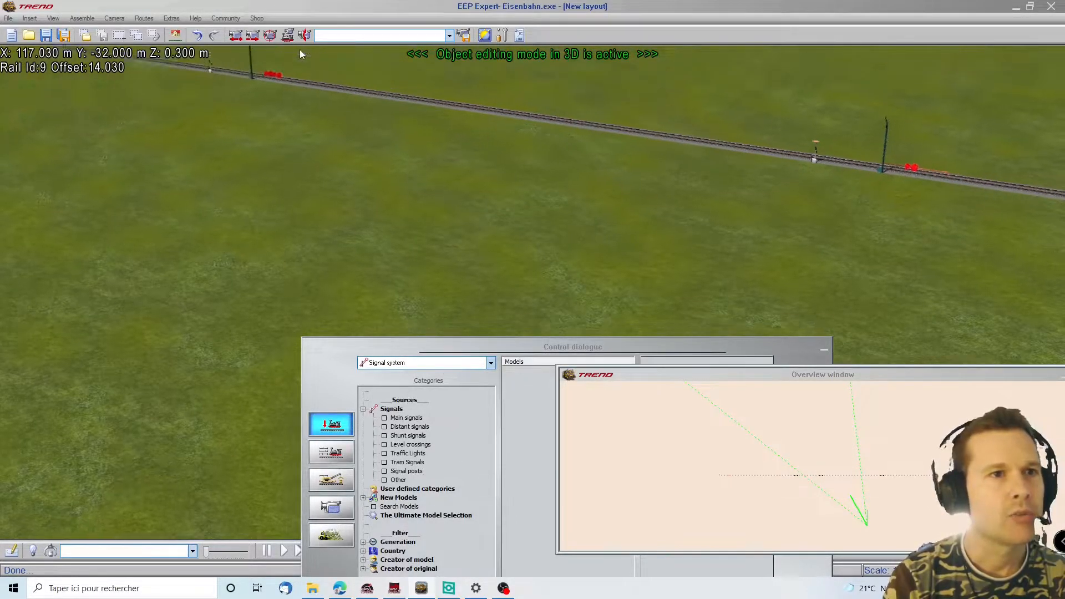
left_click(254, 152)
right_click(255, 151)
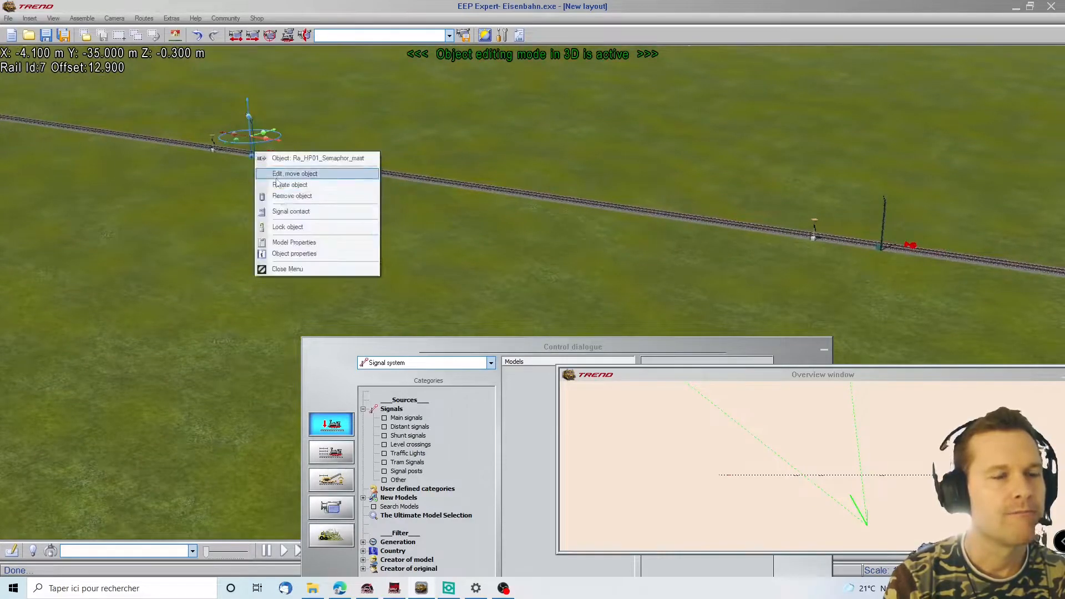
left_click(292, 213)
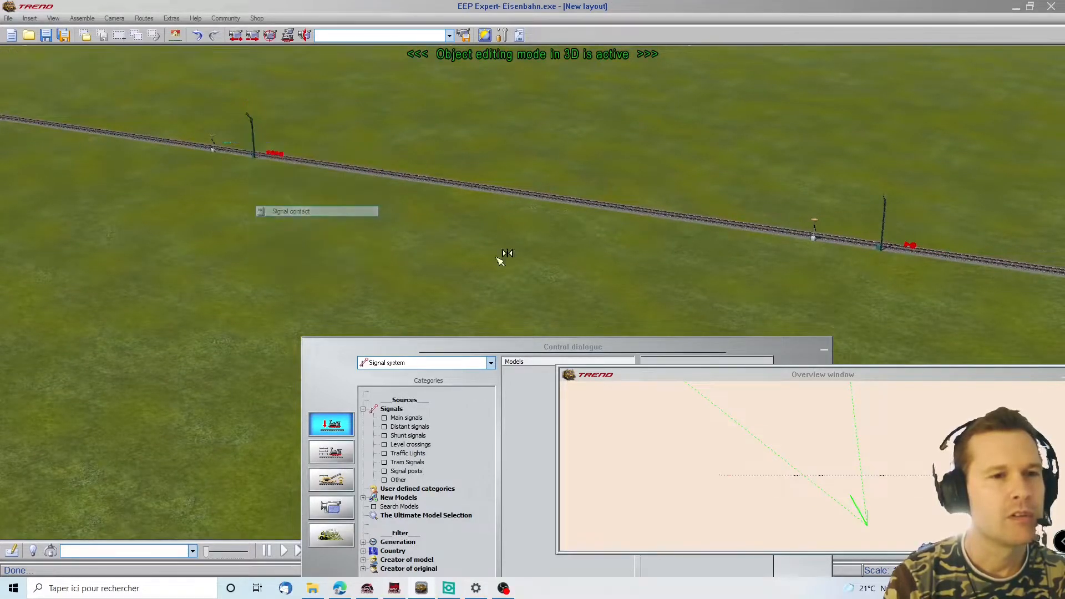
left_click(930, 251)
right_click(931, 251)
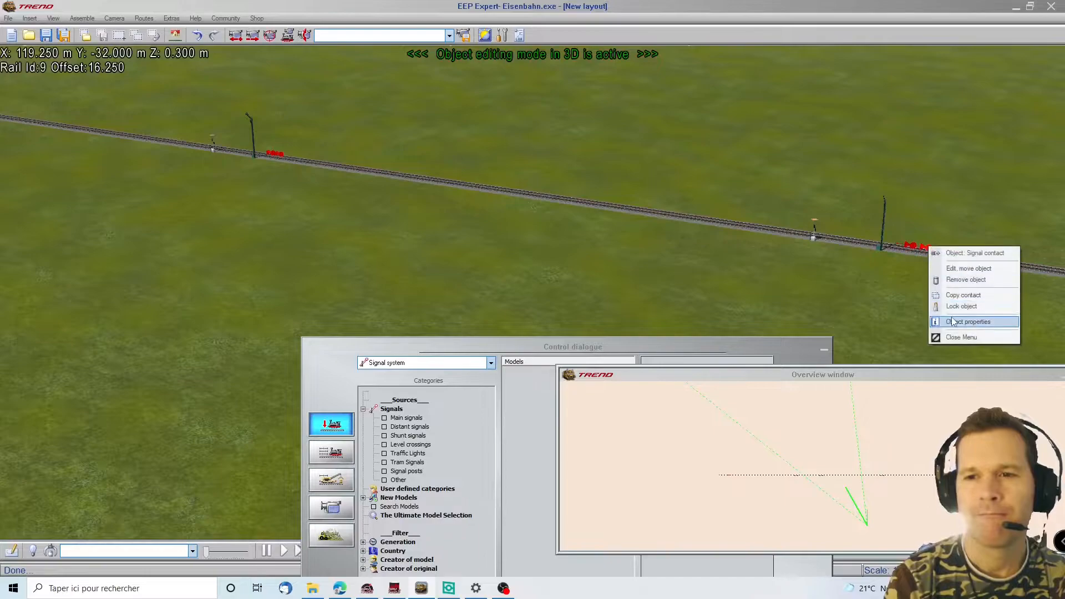
left_click(953, 322)
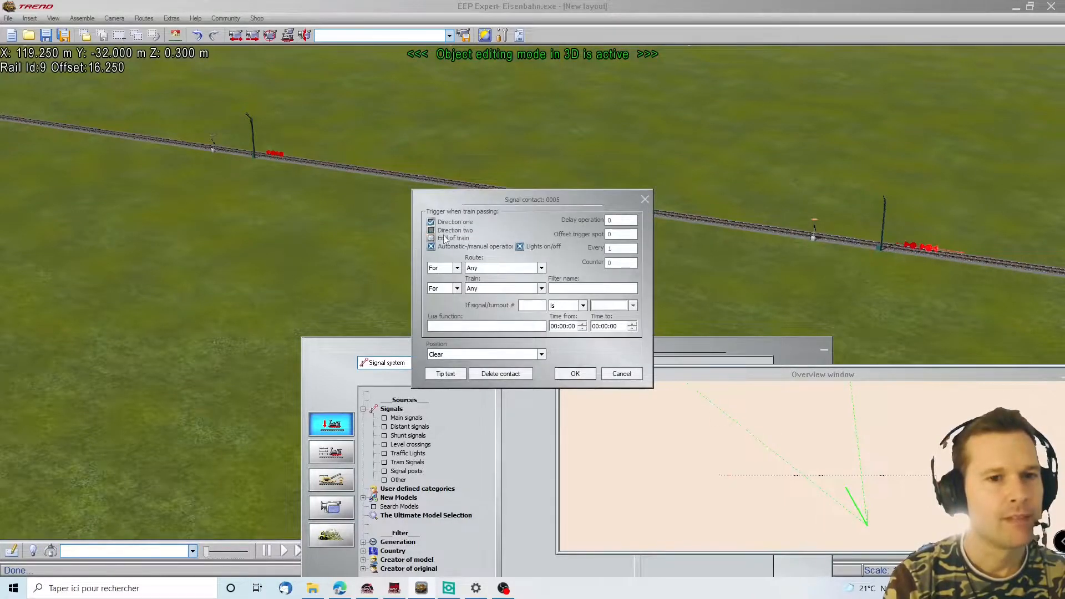
left_click(576, 374)
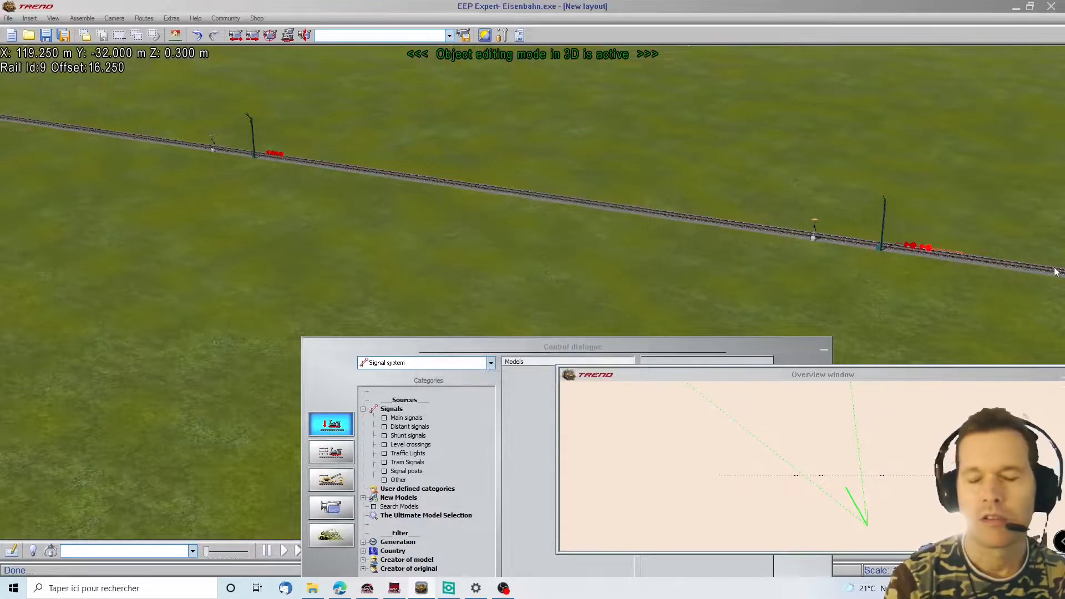
Step: Place a signal contact for the seventh signal on the track just past its mast
left_click(1042, 270)
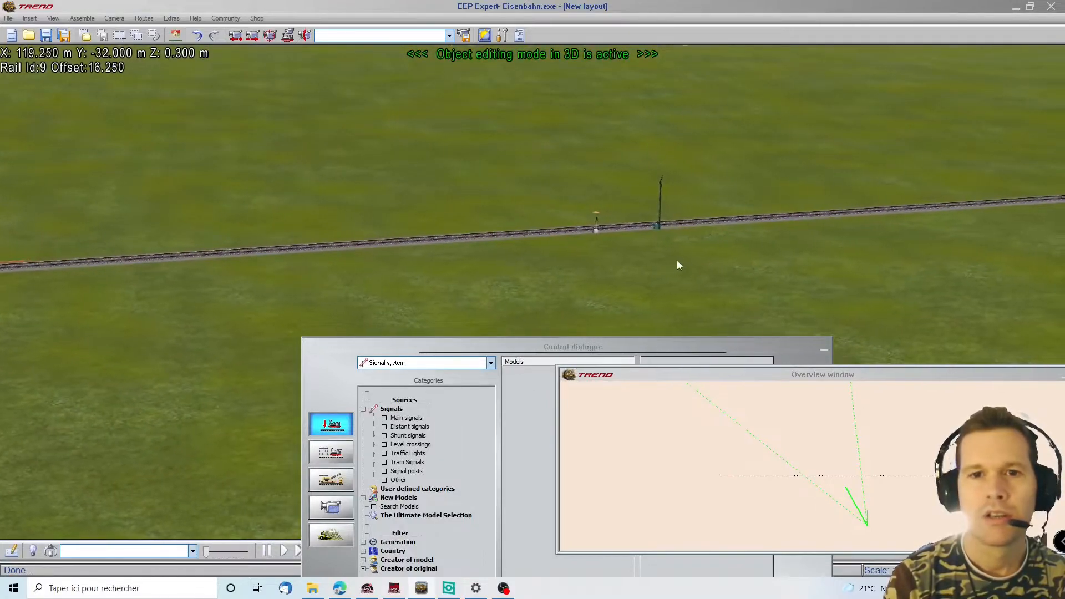
left_click(801, 267)
right_click(801, 267)
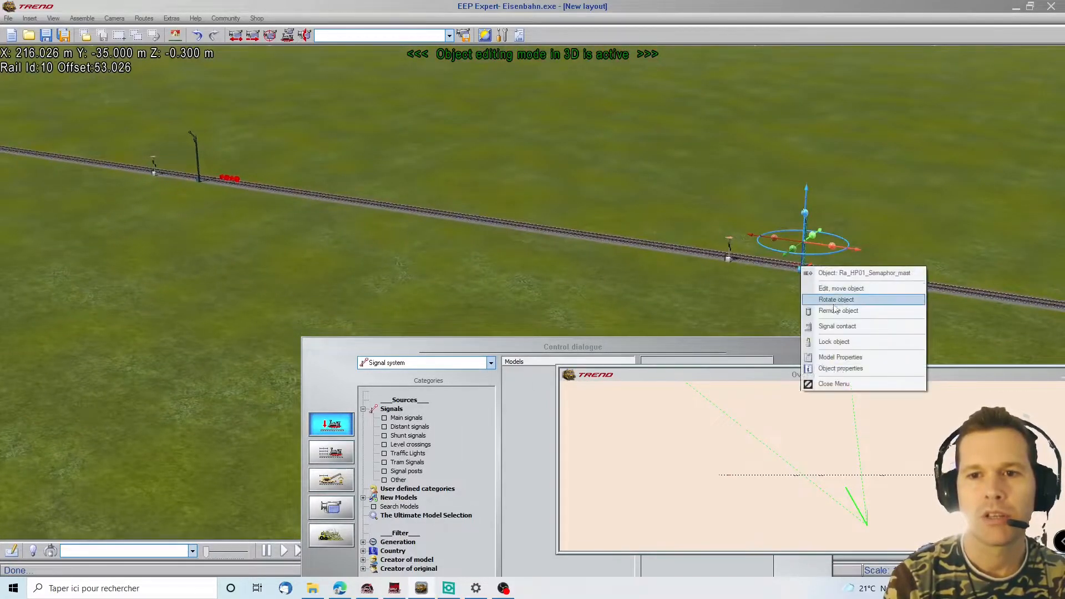
left_click(837, 326)
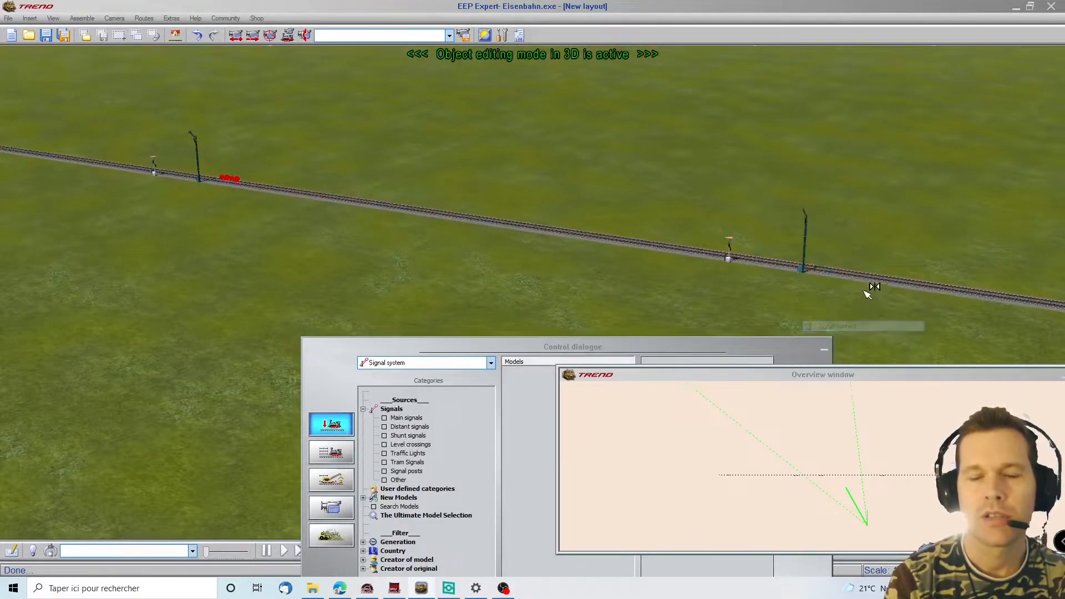
left_click(838, 272)
Step: Set the seventh signal's contact to Danger for trains passing in direction one
right_click(840, 269)
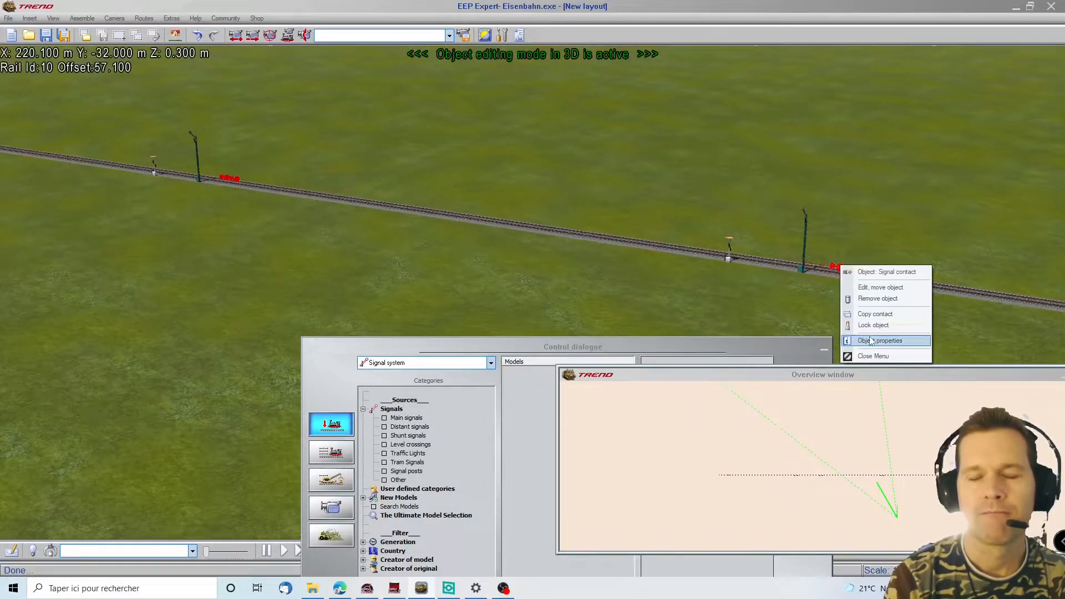
left_click(871, 341)
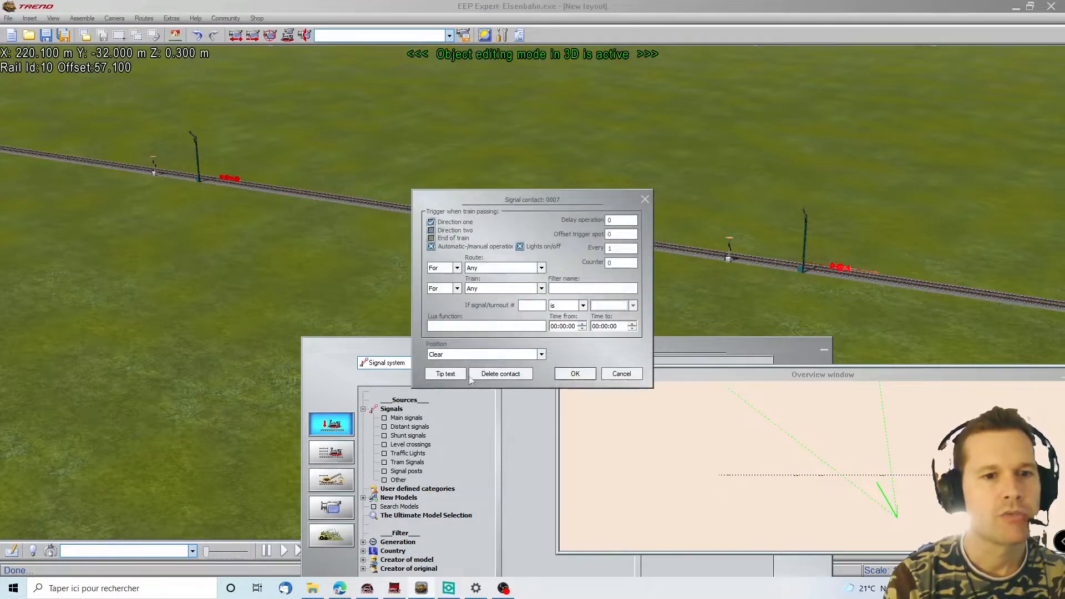
left_click(542, 354)
left_click(489, 378)
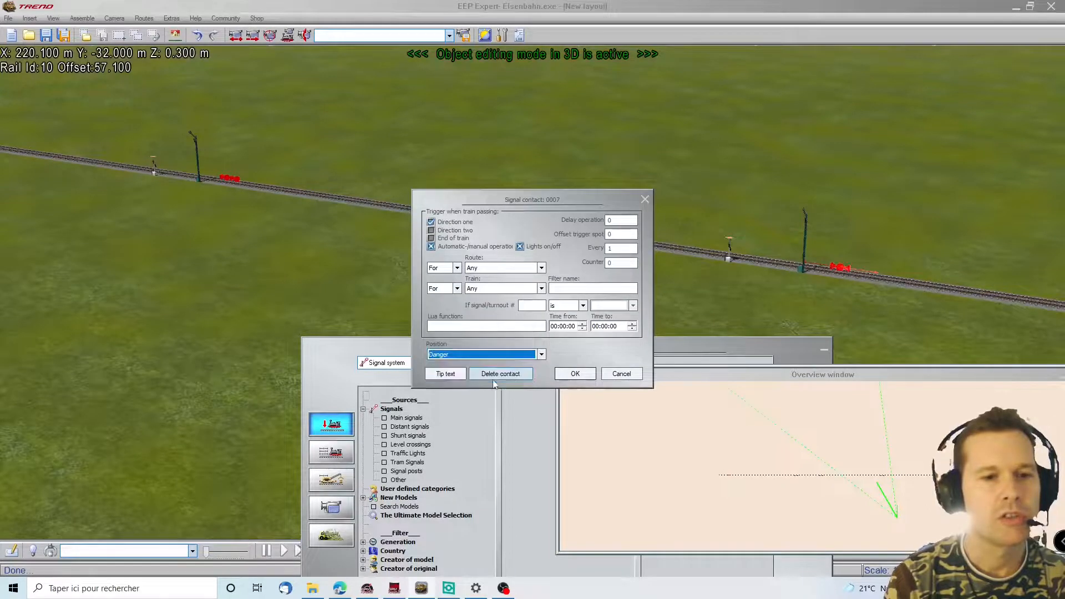
left_click(575, 374)
Step: Place another contact for the sixth signal just past the seventh signal's contact, set to Clear at end of train in direction one only
right_click(199, 174)
left_click(281, 234)
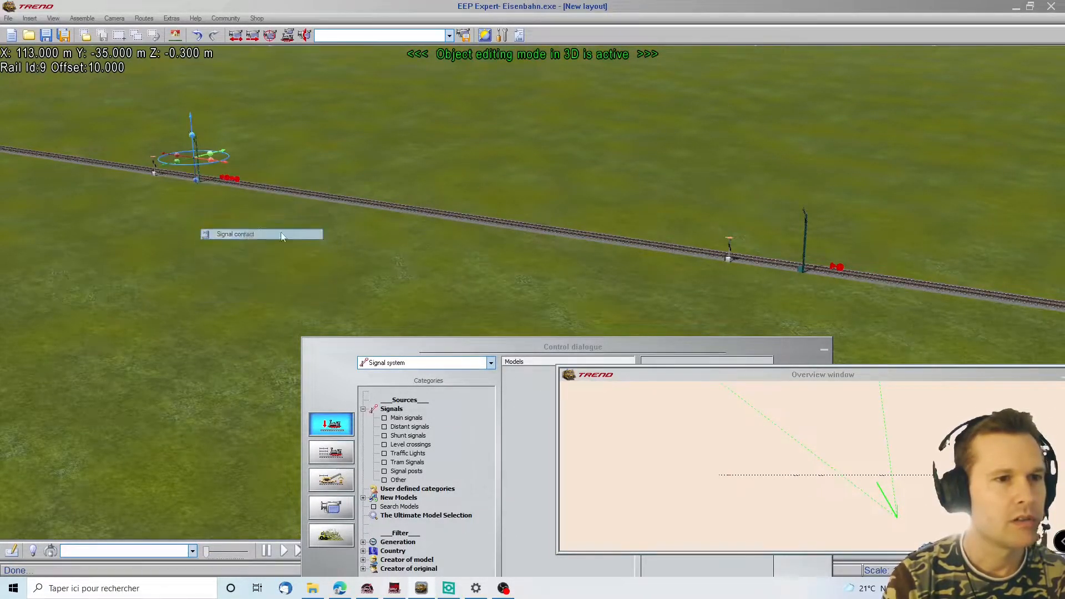
right_click(860, 271)
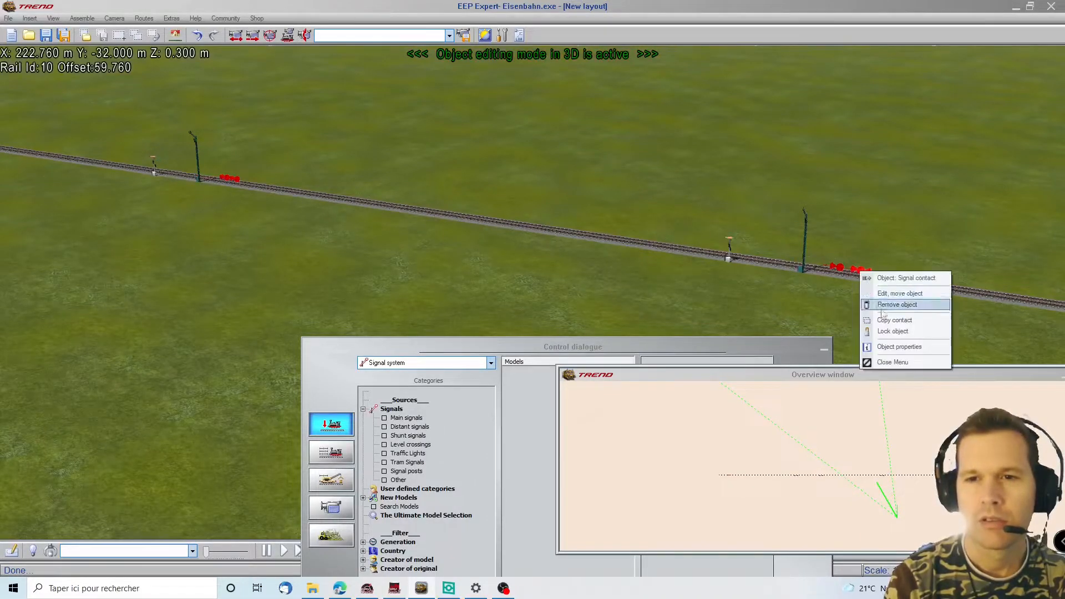
left_click(902, 347)
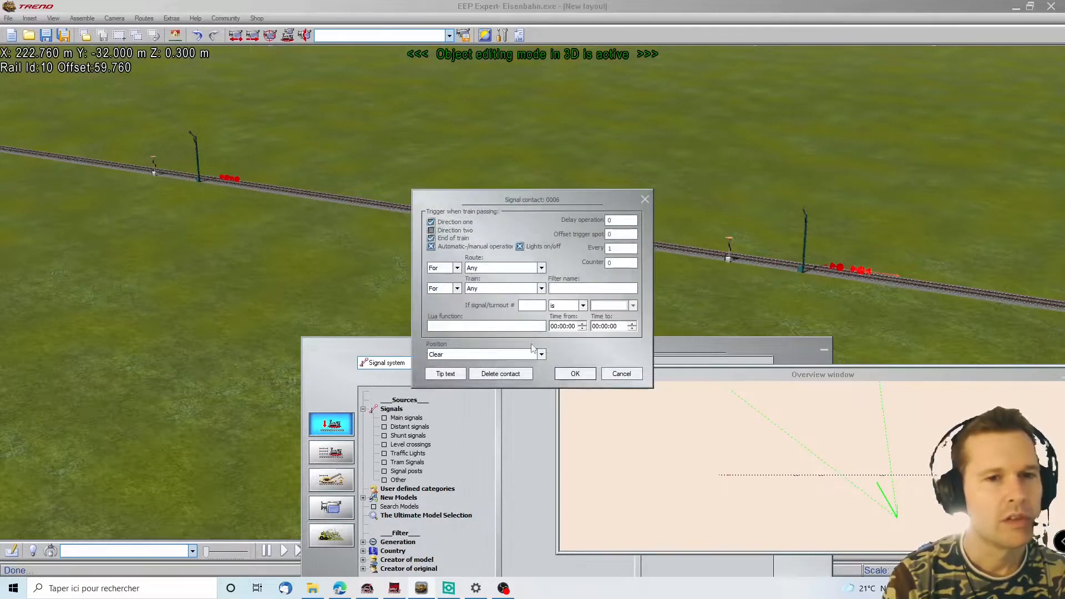
left_click(575, 373)
Step: Run the ALCo RS 11 at the start of the track under automatic control with a target speed of 100 km/h
key("Right")
key("Left")
key("Left")
key("Right")
right_click_drag(29, 142, 146, 174)
right_click_drag(13, 175, 291, 199)
scroll(657, 286, "up", 5)
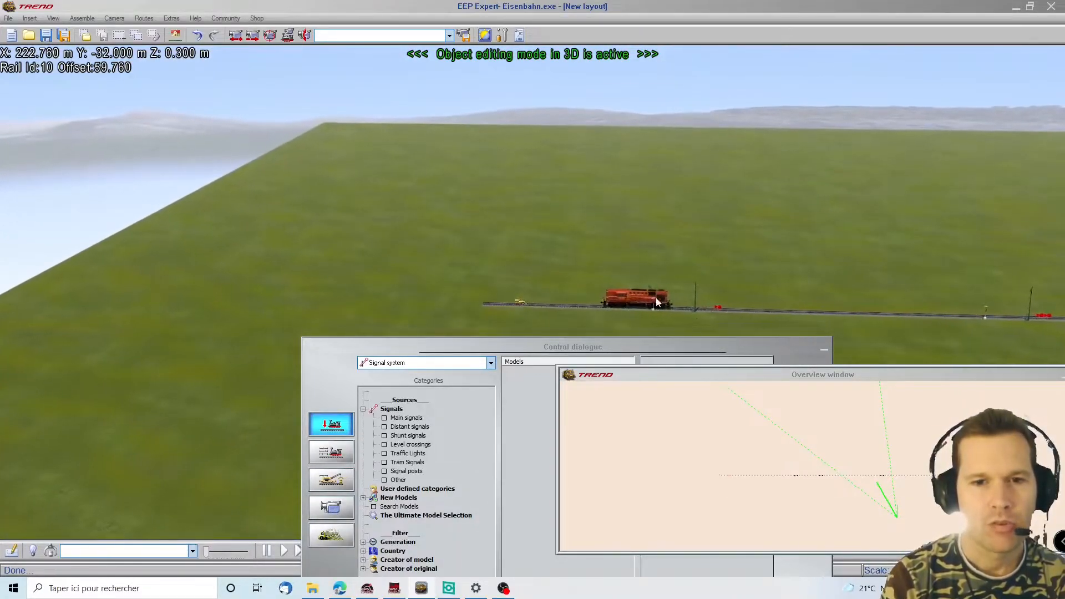
left_click(338, 451)
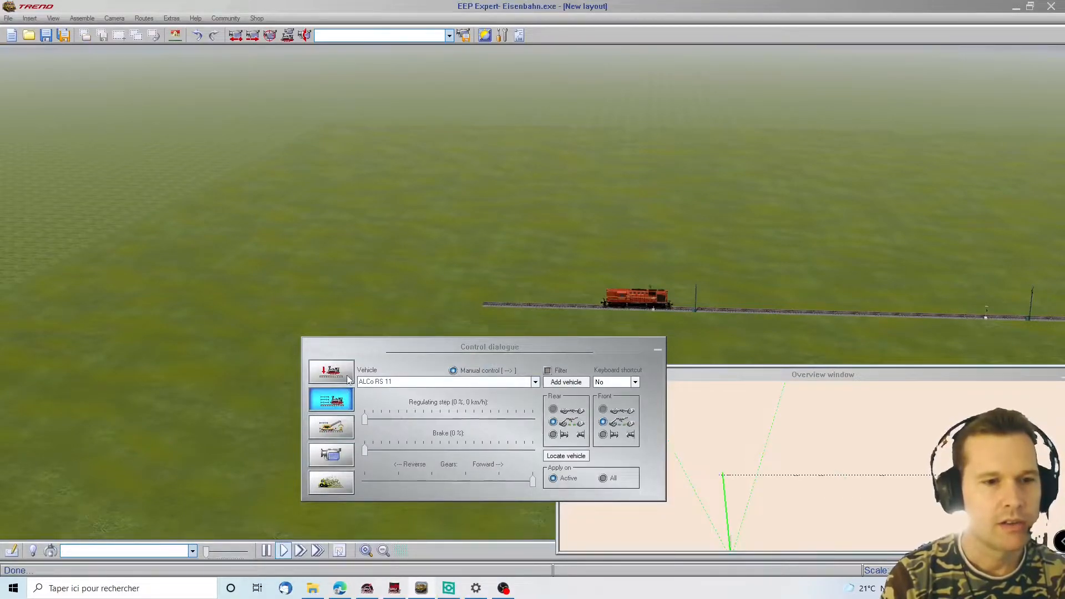
left_click(331, 401)
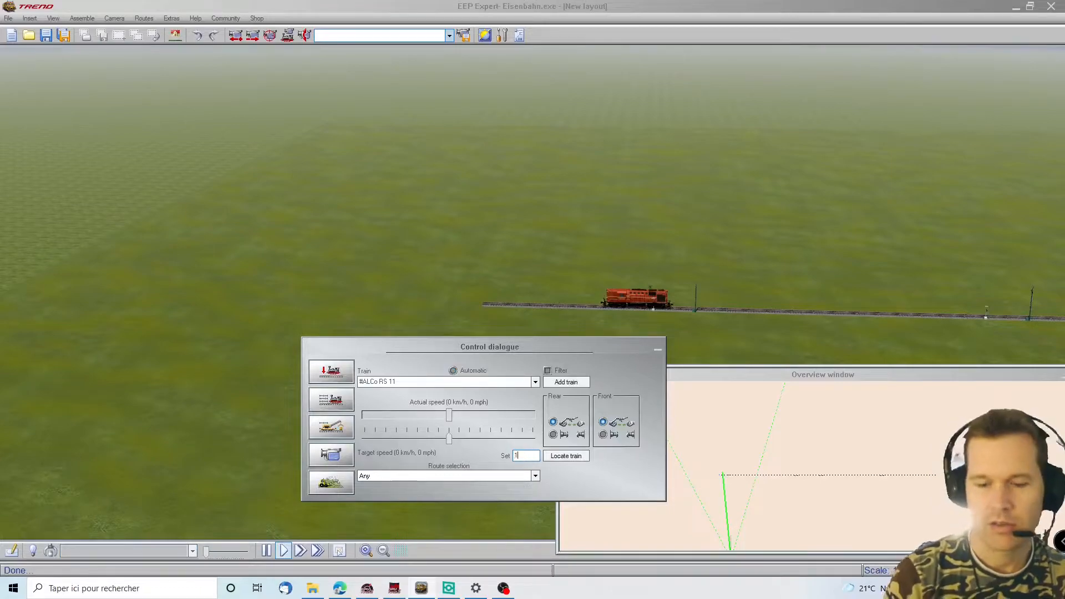
key("Return")
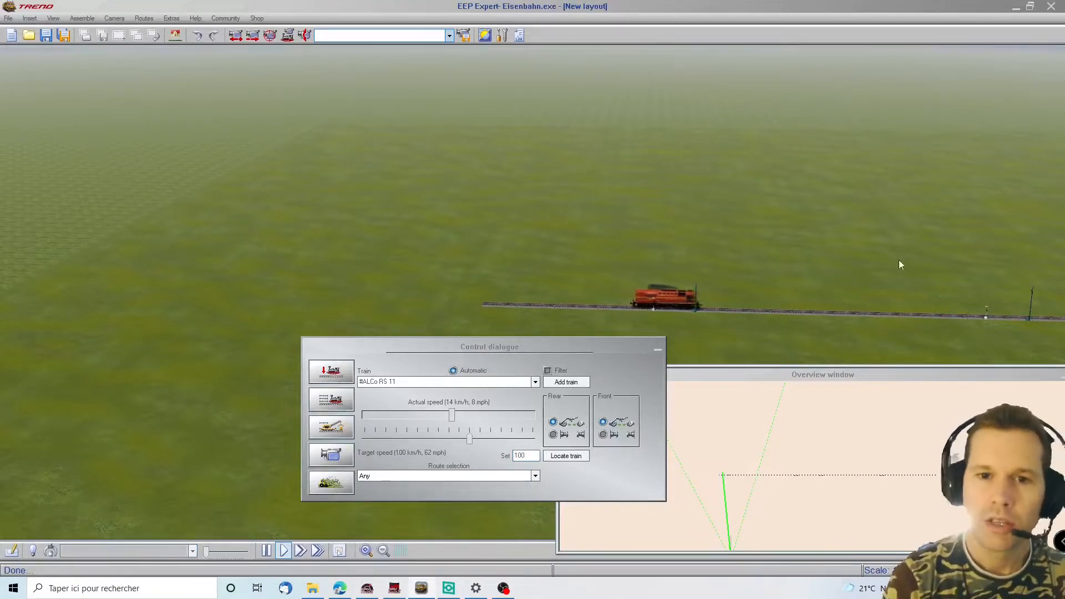
Step: Follow the moving locomotive along the track and check how each signal switches as the train passes its contacts
scroll(734, 313, "up", 2)
right_click_drag(820, 323, 698, 341)
right_click_drag(788, 235, 481, 242)
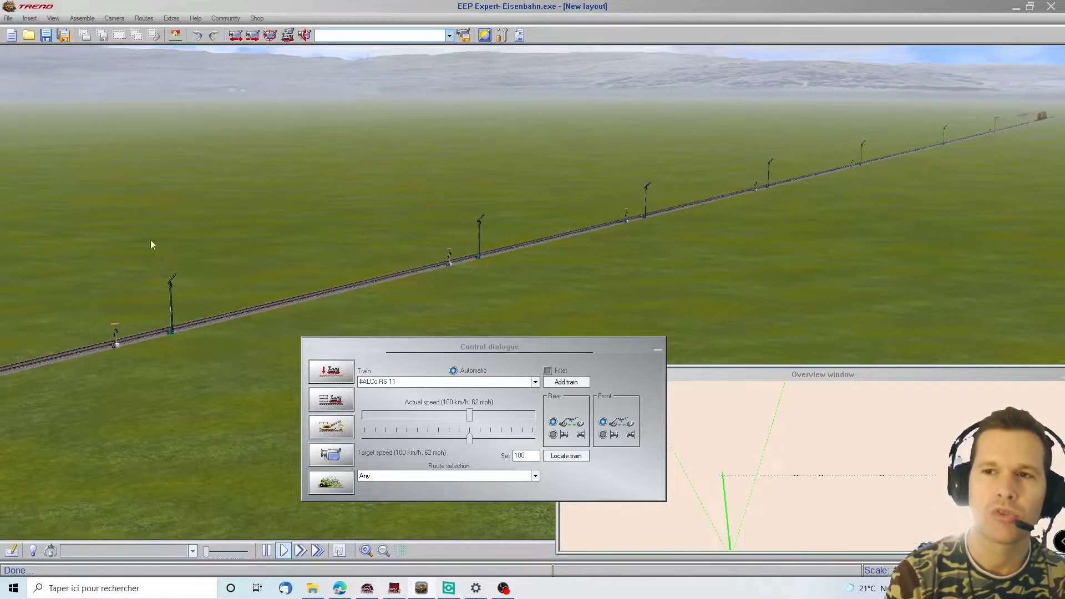
left_click(25, 325)
key("Left")
left_click_drag(666, 380, 731, 358)
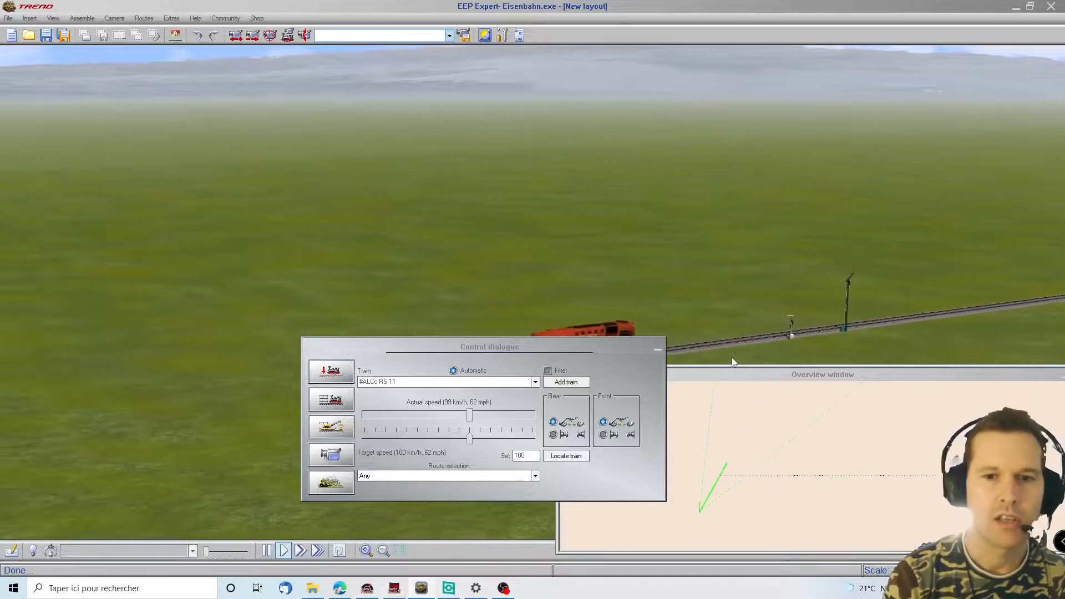
left_click(1045, 256)
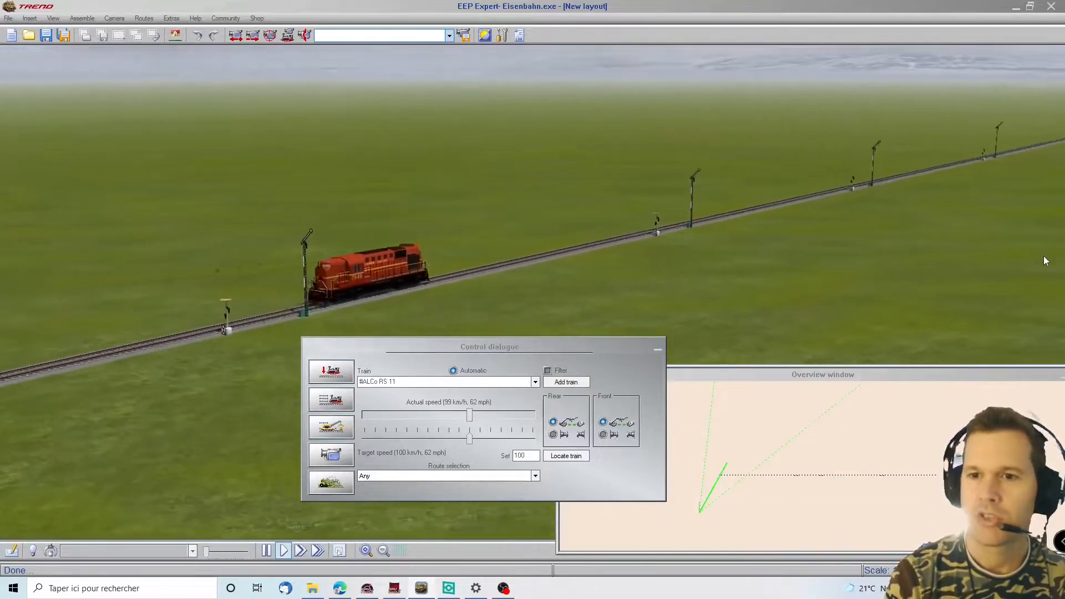
left_click_drag(645, 186, 753, 173)
left_click(17, 208)
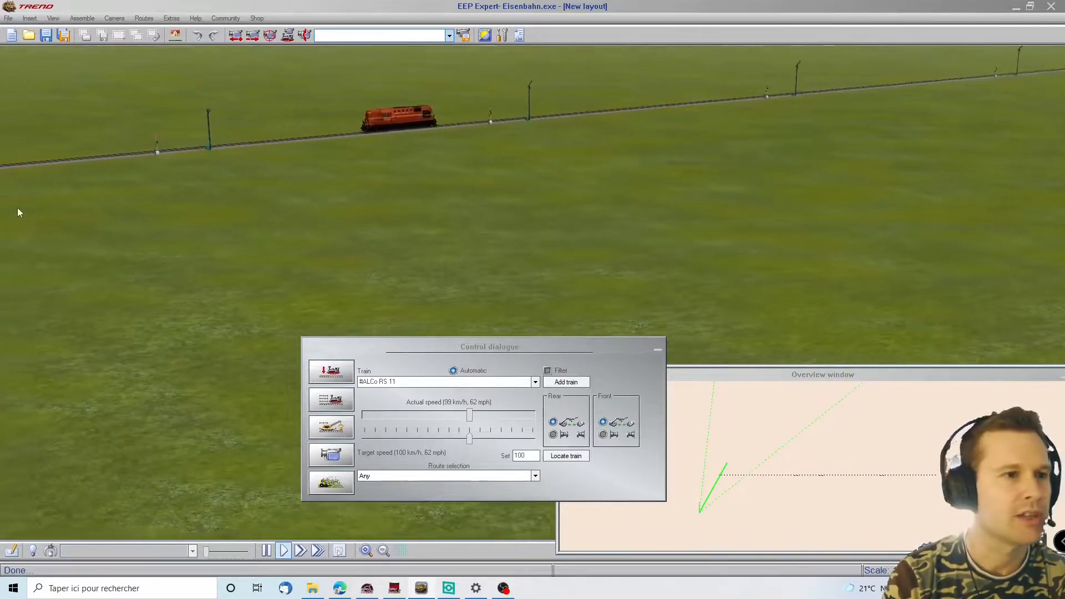
Step: Place an ALCo RS 11 Low Nose diesel locomotive before the first signal and run it automatically at a target speed of 100 km/h
left_click(331, 372)
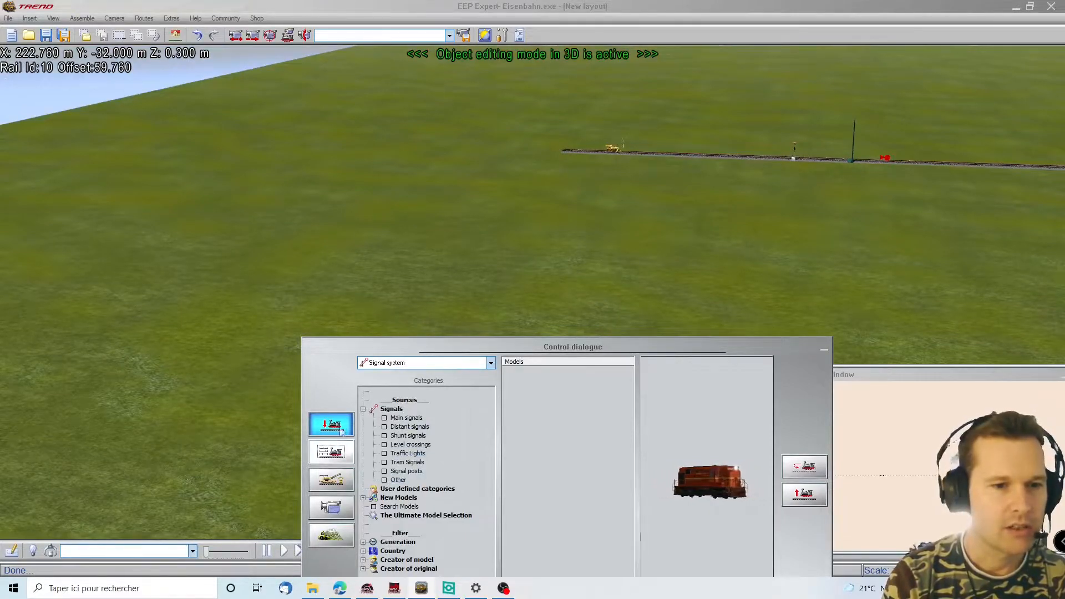
left_click(397, 363)
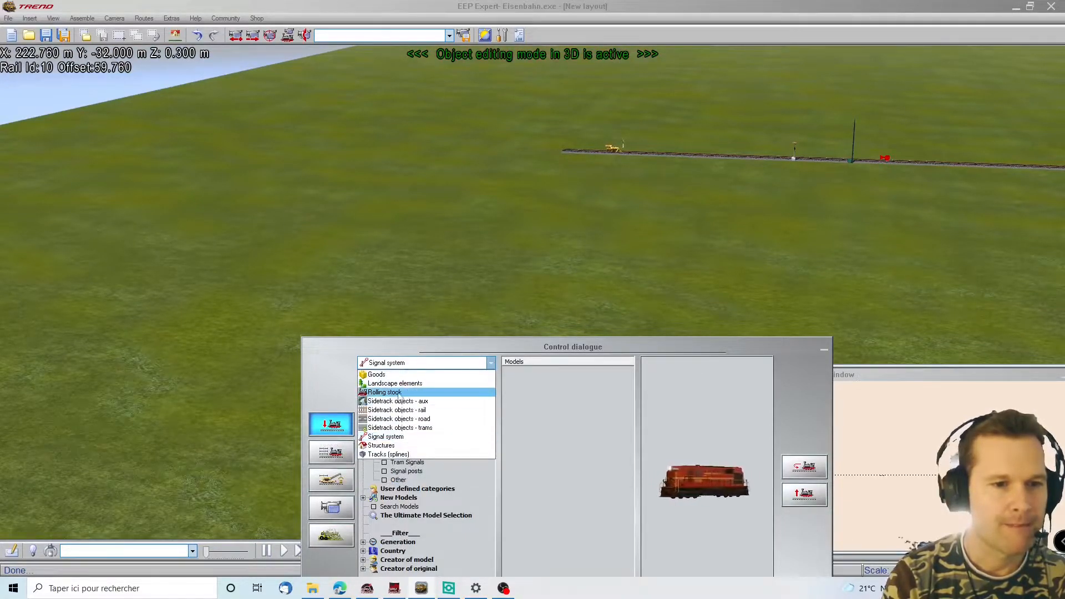
left_click(399, 393)
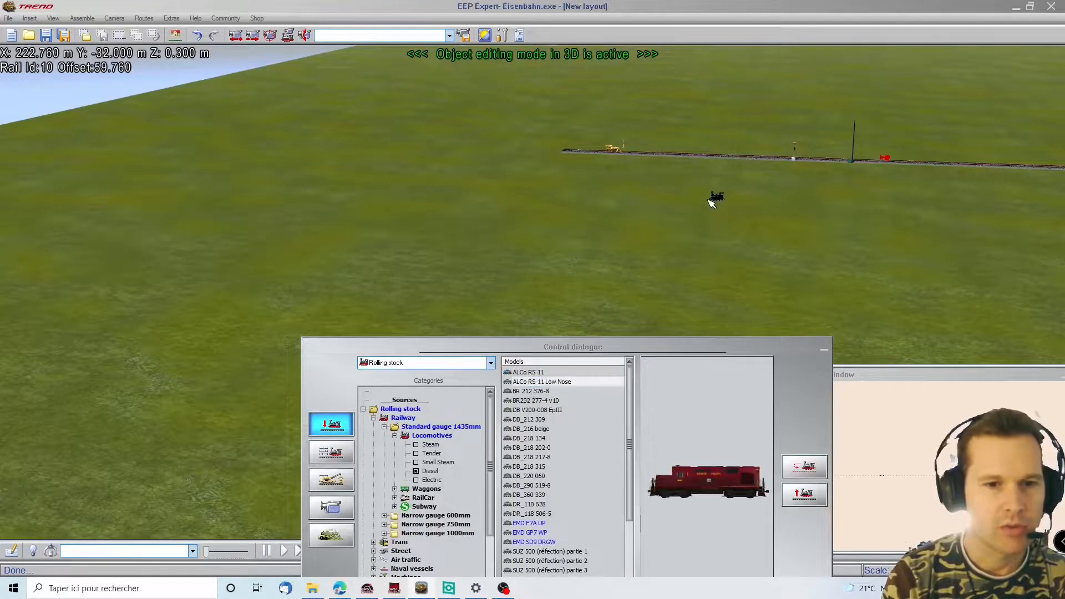
left_click(706, 156)
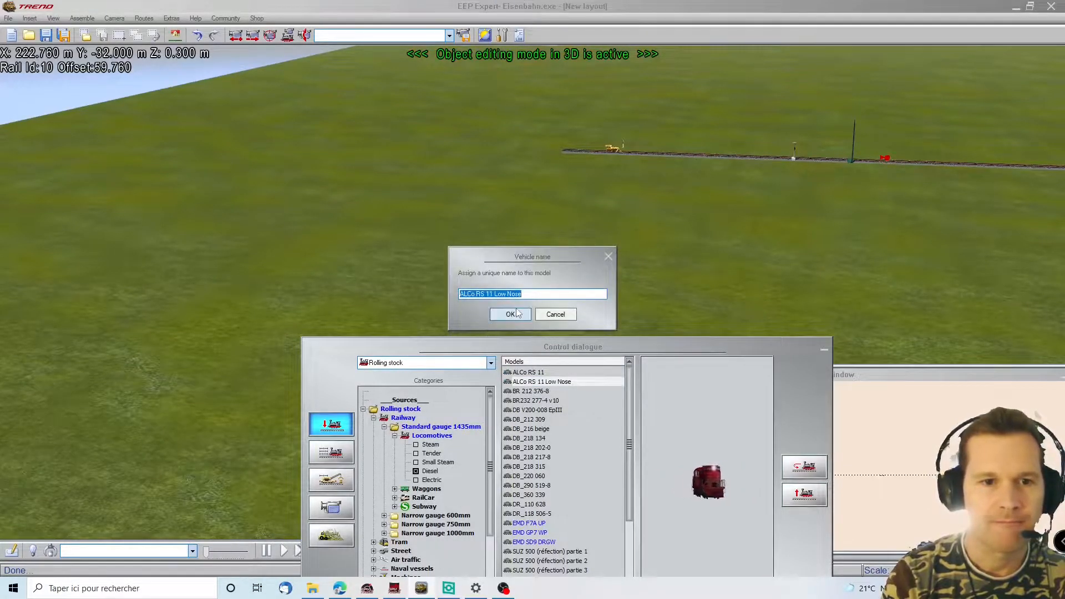
left_click(513, 314)
left_click(331, 454)
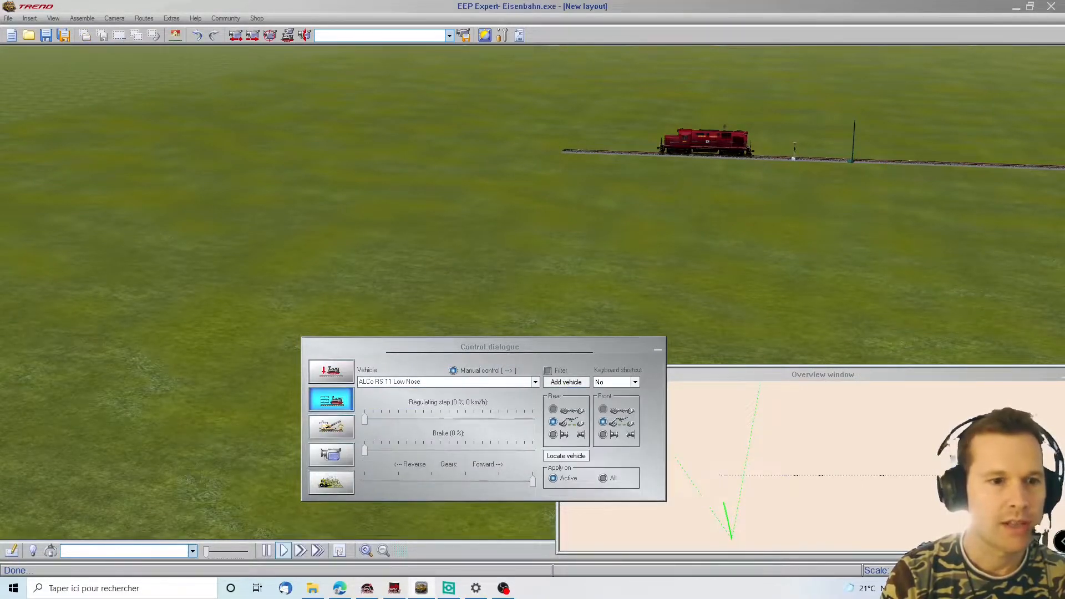
left_click(334, 410)
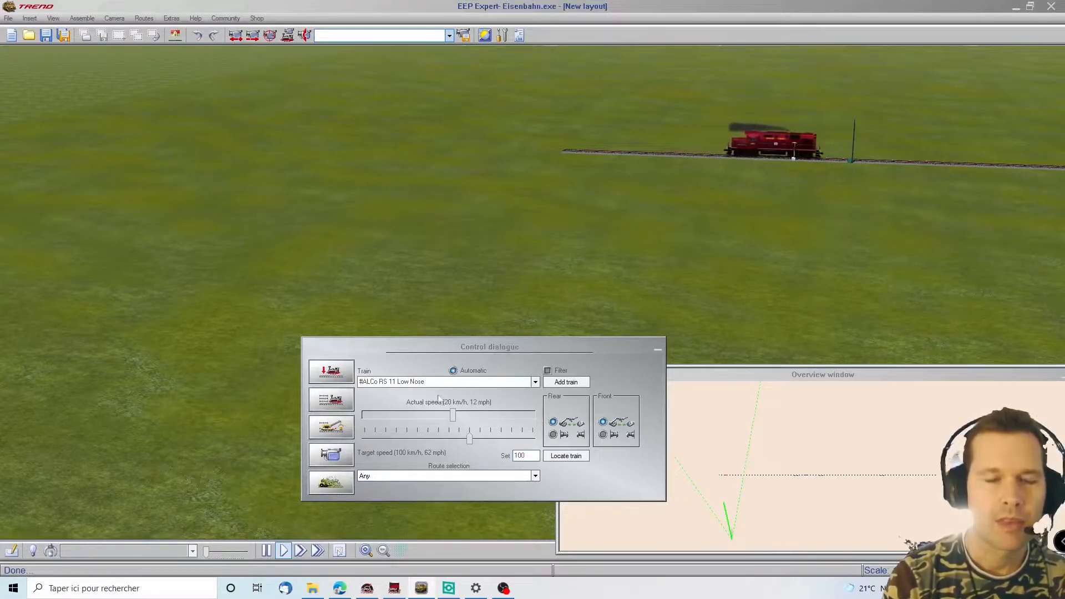
Step: Place a BR 212 376-8 diesel locomotive before the first signal and run it automatically at a target speed of 100 km/h
left_click(335, 401)
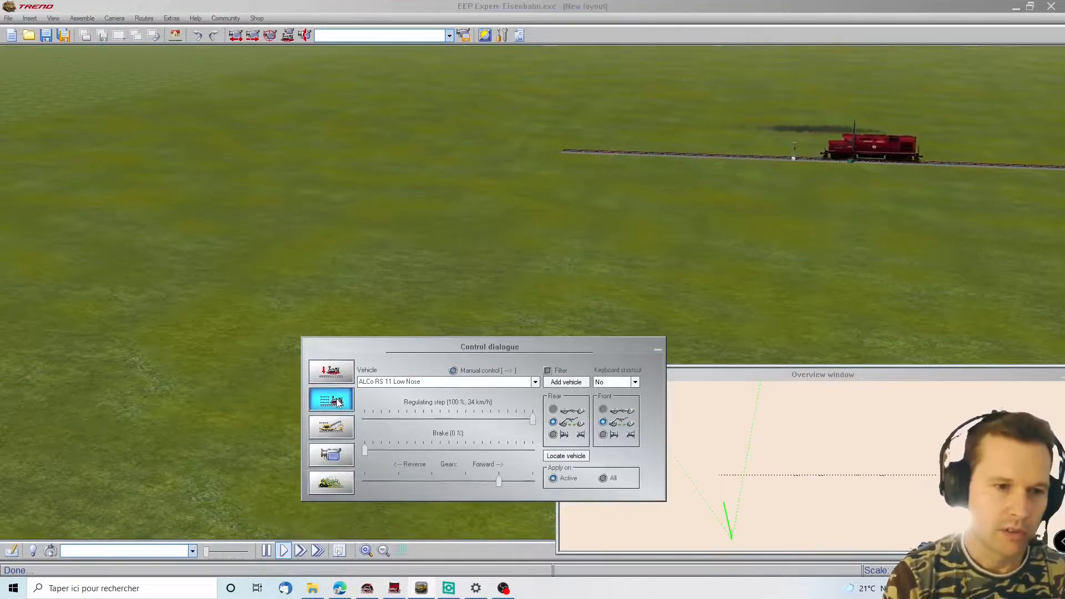
left_click(331, 371)
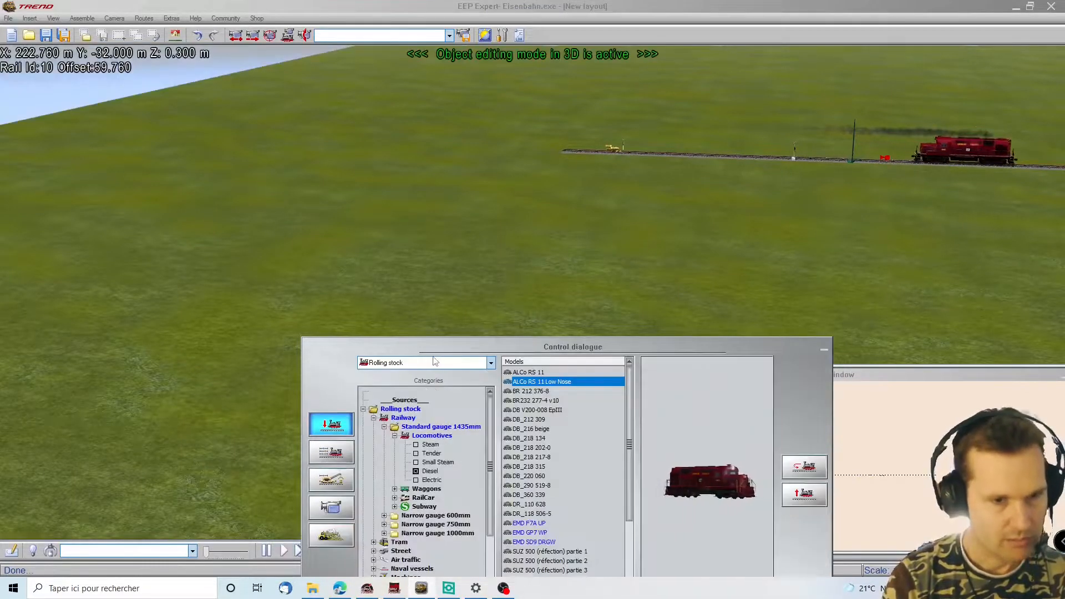
left_click(531, 391)
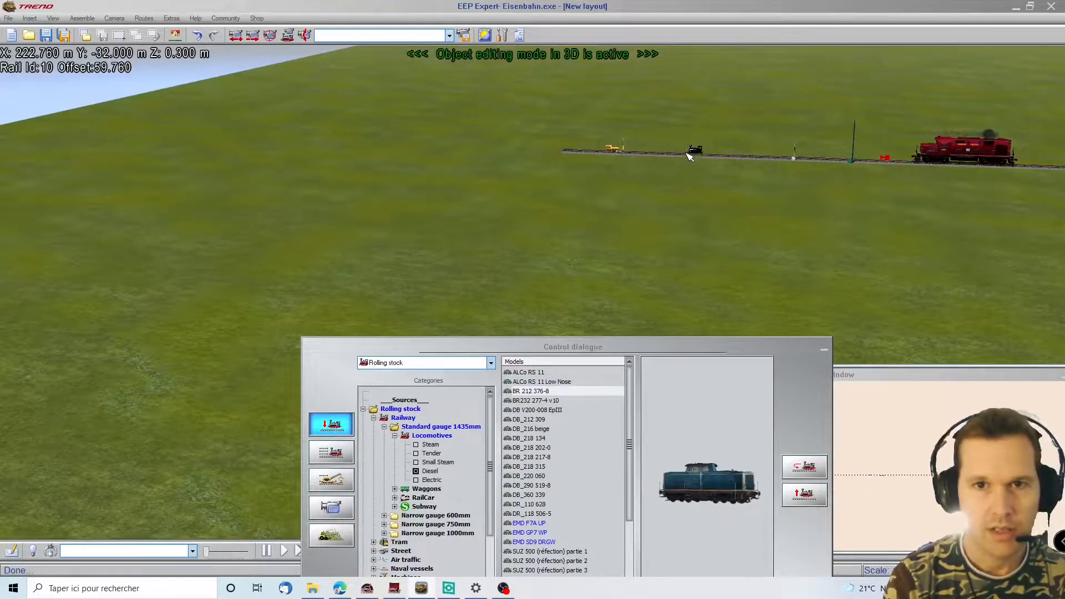
left_click(688, 156)
left_click(510, 314)
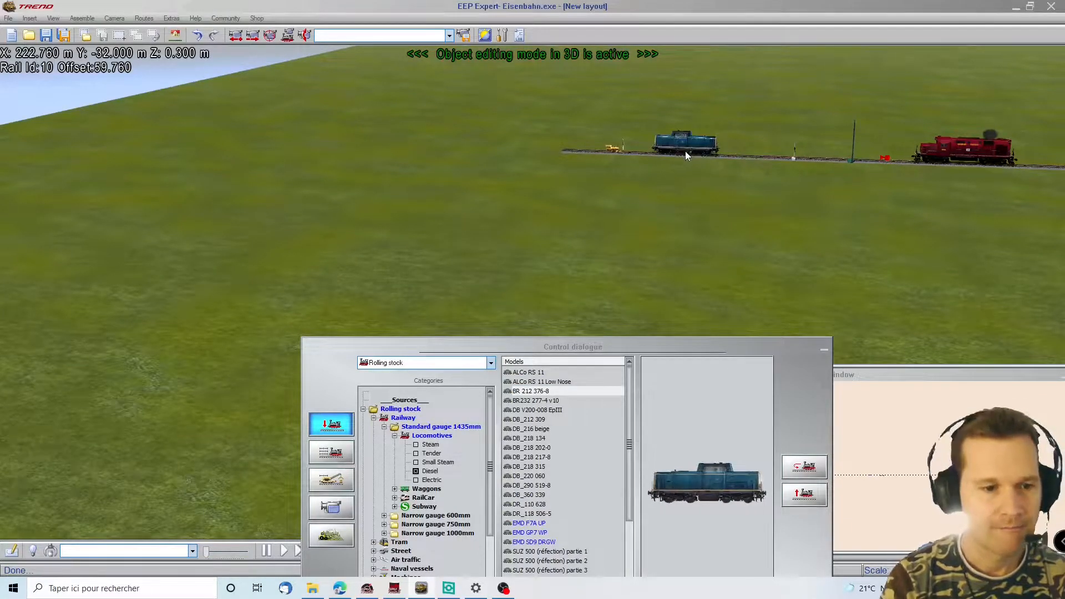
left_click(690, 145)
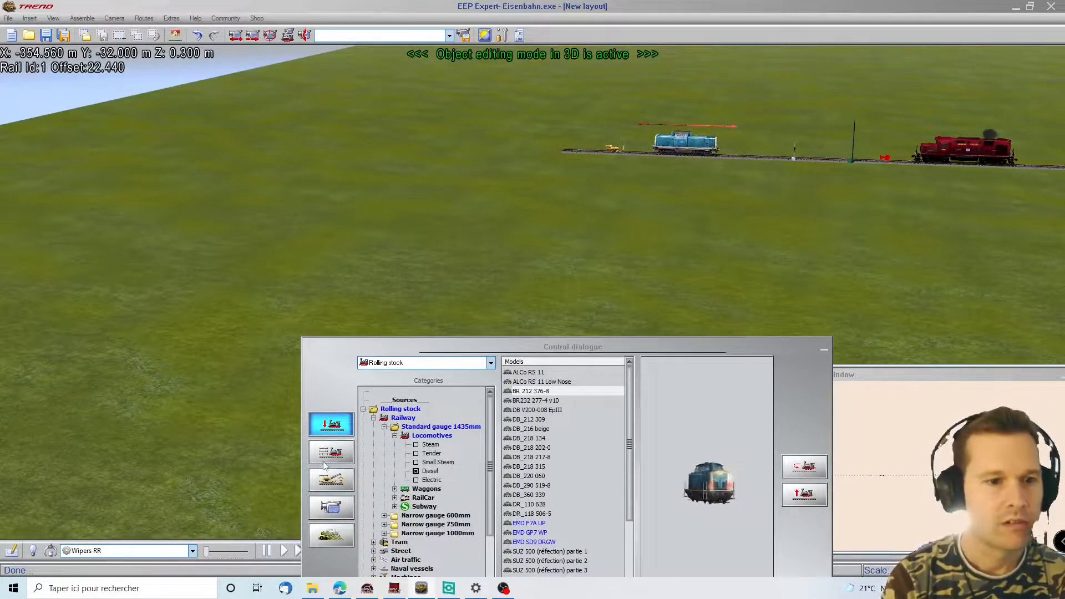
left_click(328, 456)
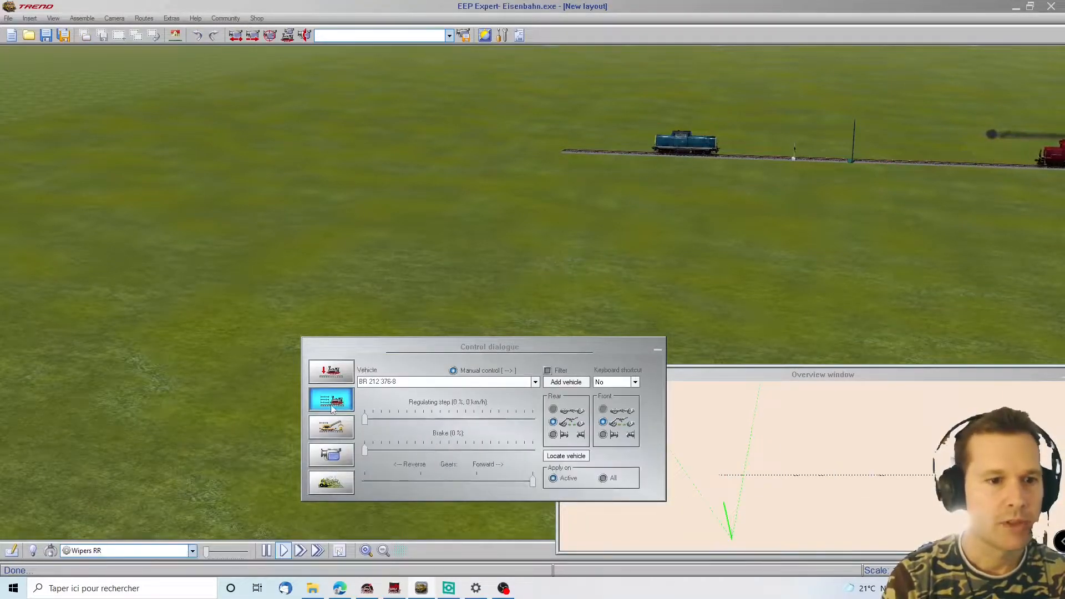
left_click(332, 408)
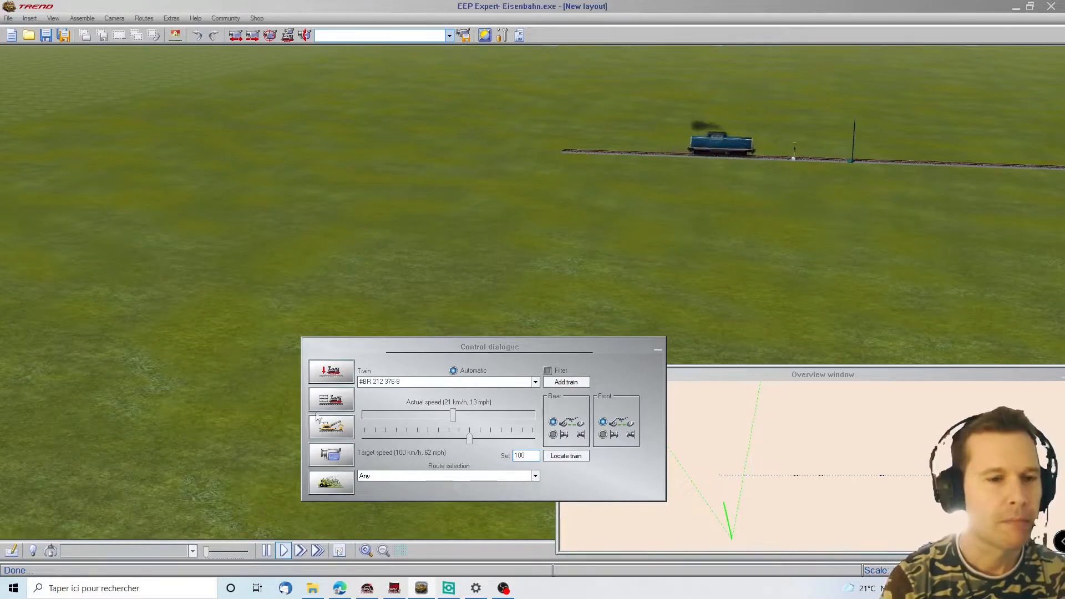
Step: Place a BR232 277-4 v10 diesel locomotive before the first signal and run it automatically at a target speed of 100 km/h
left_click(326, 404)
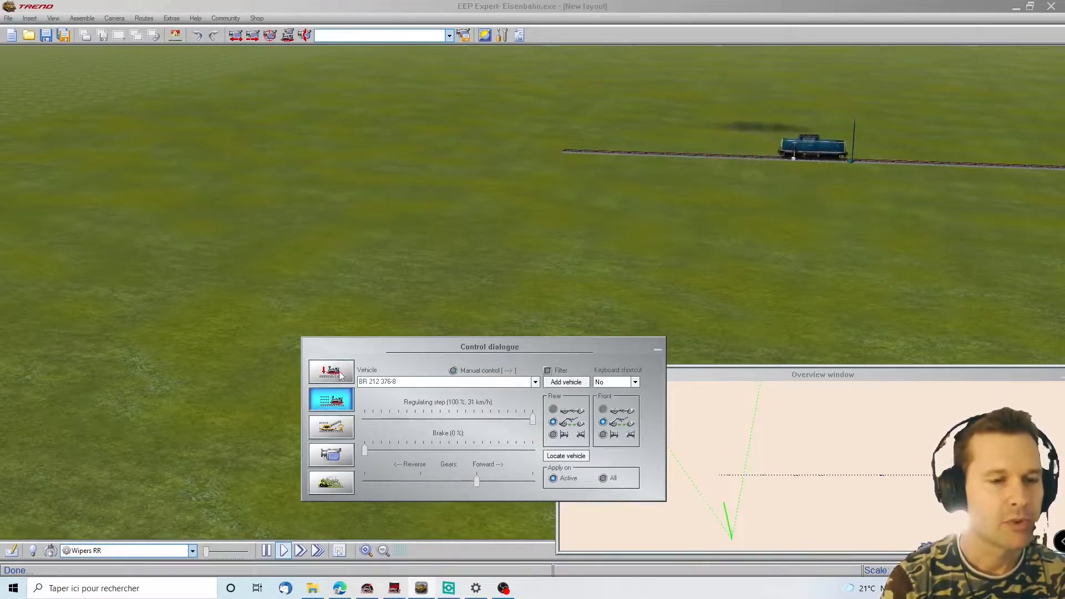
left_click(331, 372)
left_click(534, 401)
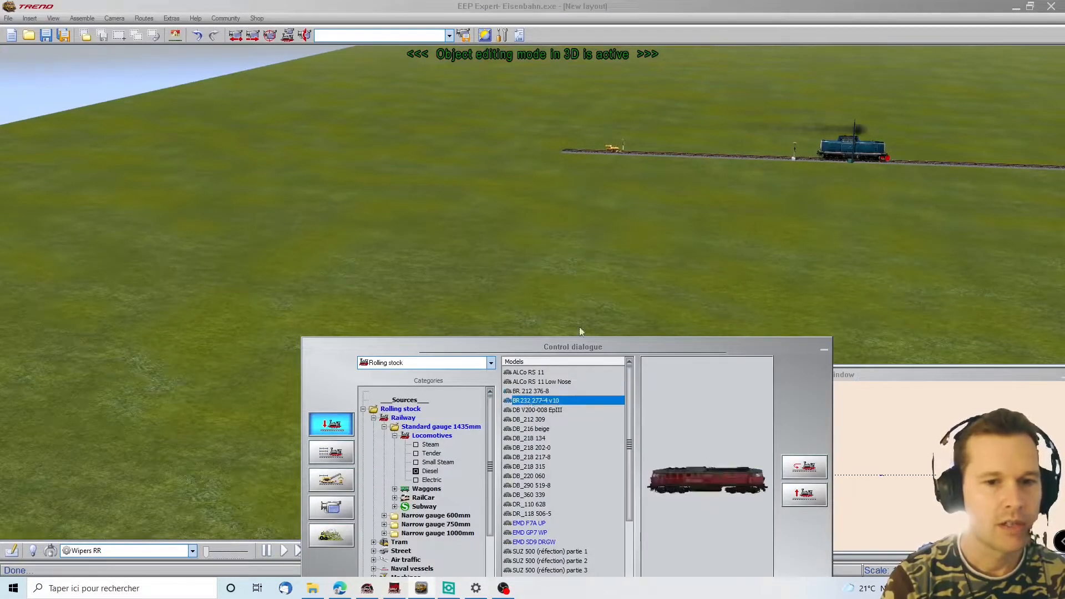
left_click(665, 155)
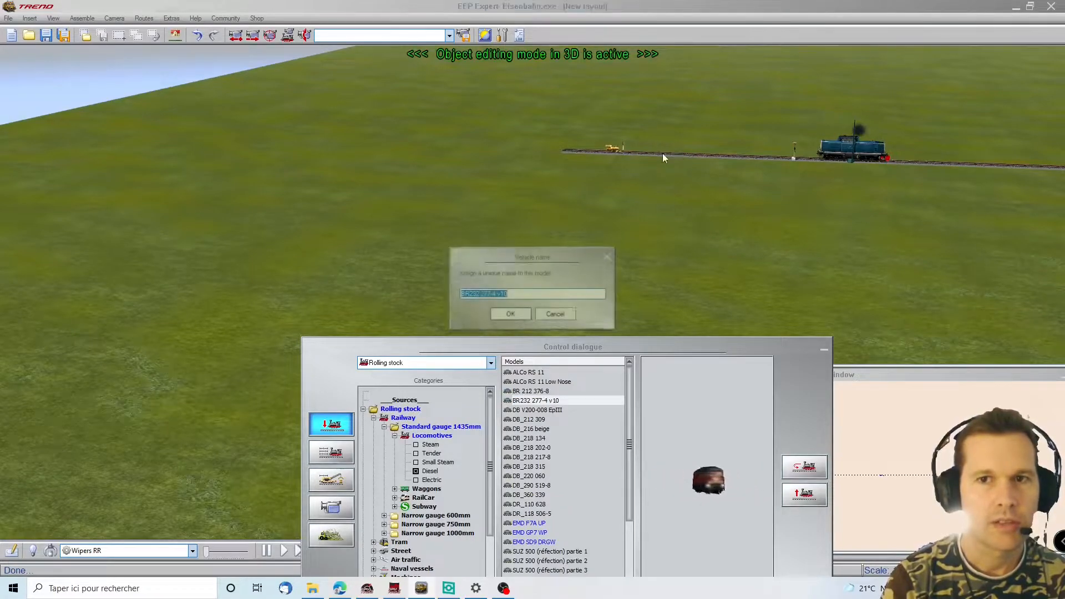
left_click(512, 316)
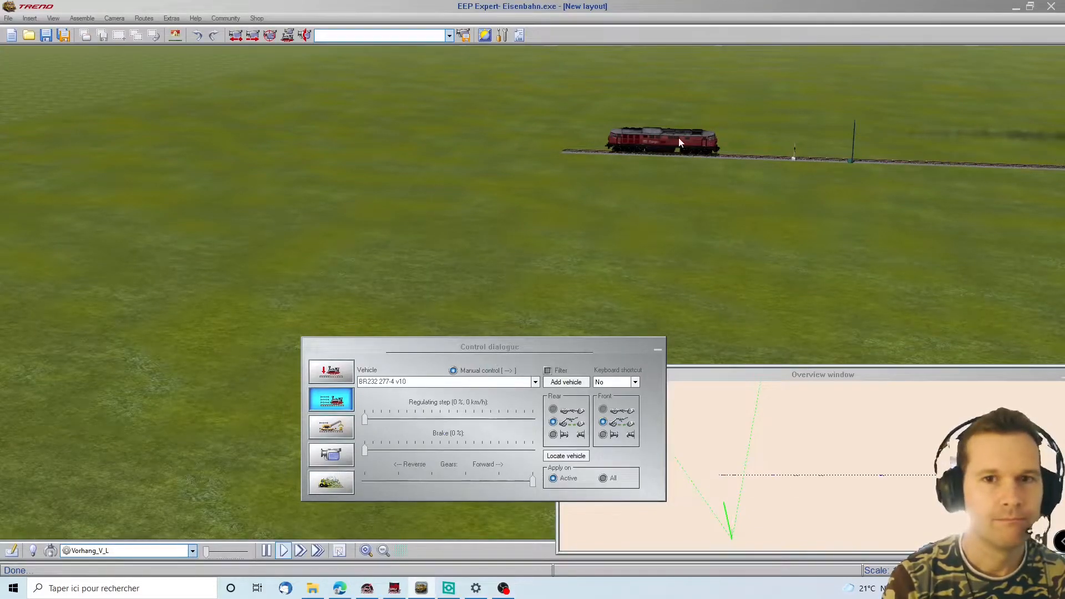
left_click(330, 401)
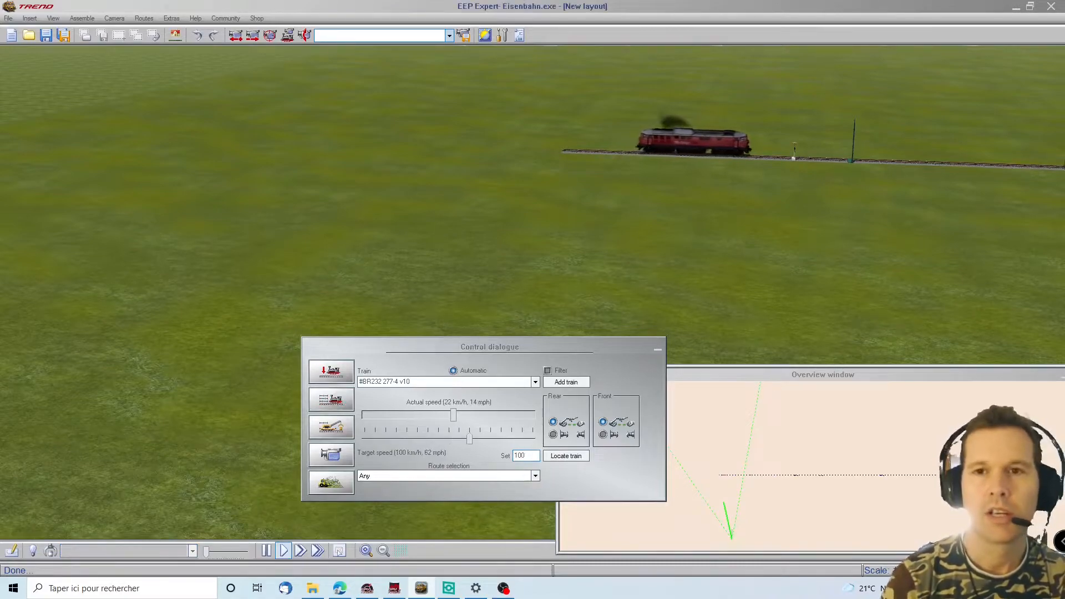
Step: Place a DB V200-008 EpIII diesel locomotive before the first signal and run it automatically at a target speed of 100 km/h
left_click(1056, 228)
key("Right")
key("Left")
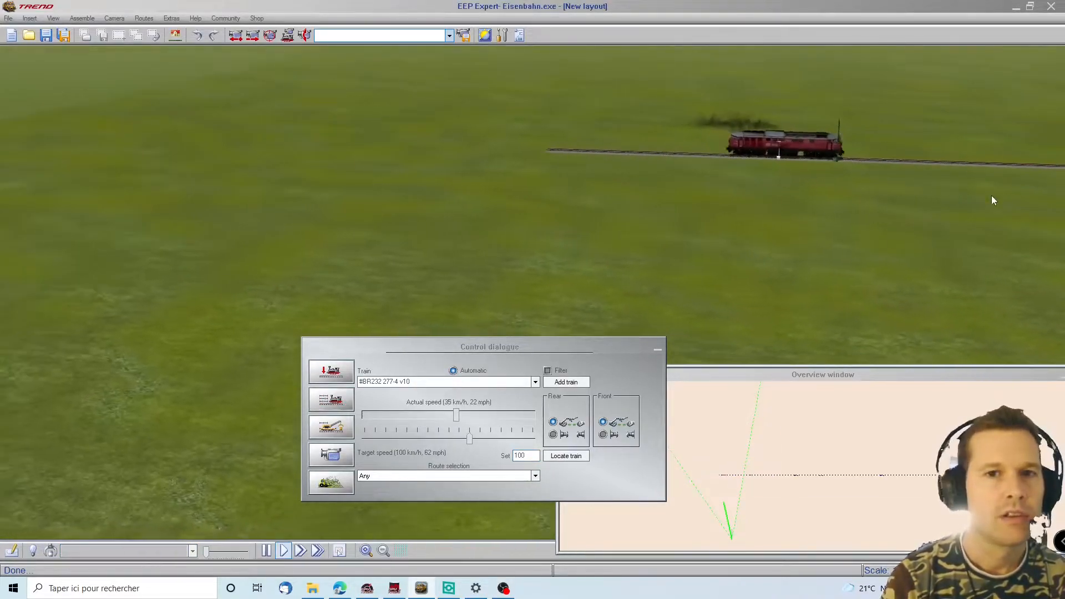
left_click(348, 402)
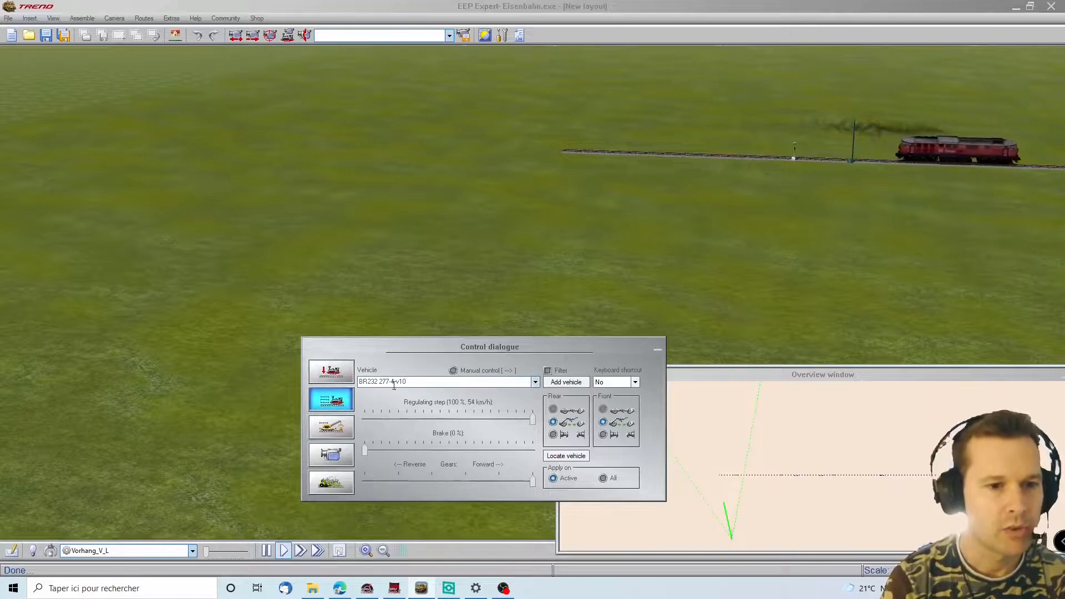
left_click(331, 371)
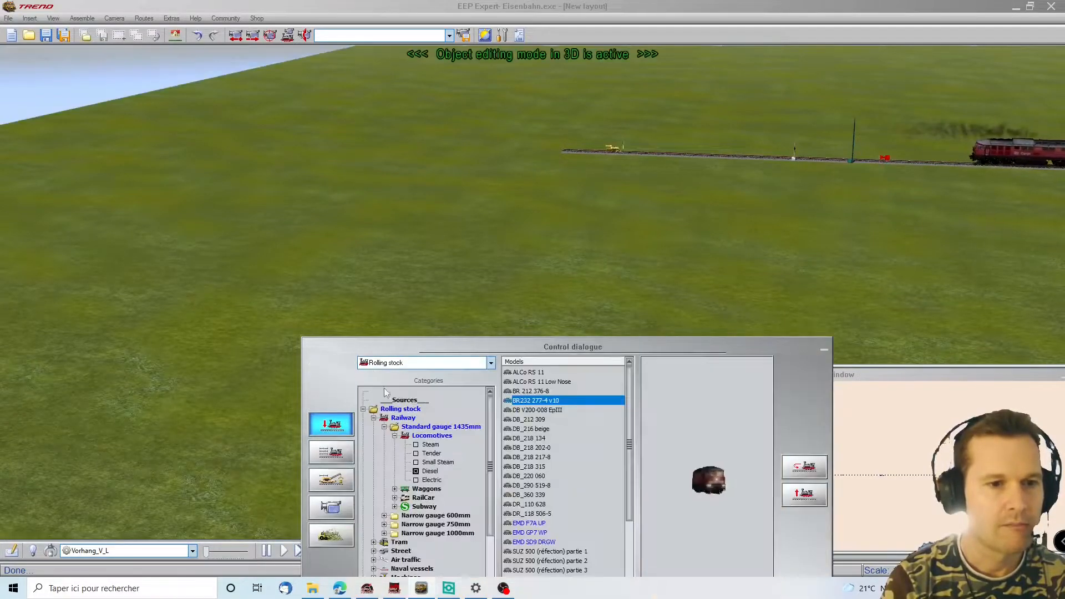
left_click(554, 411)
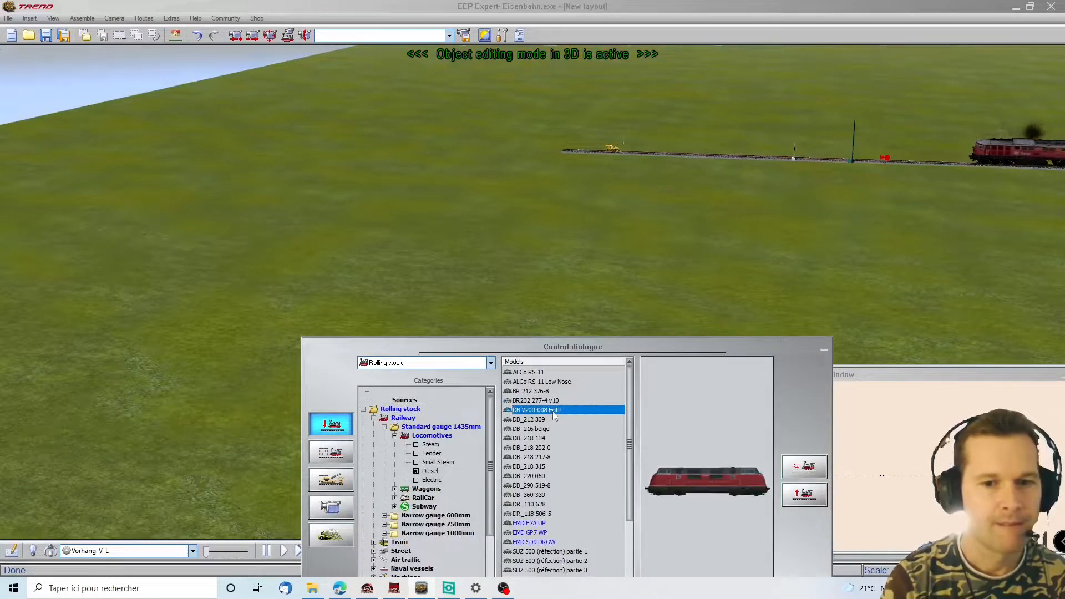
left_click(669, 155)
left_click(509, 314)
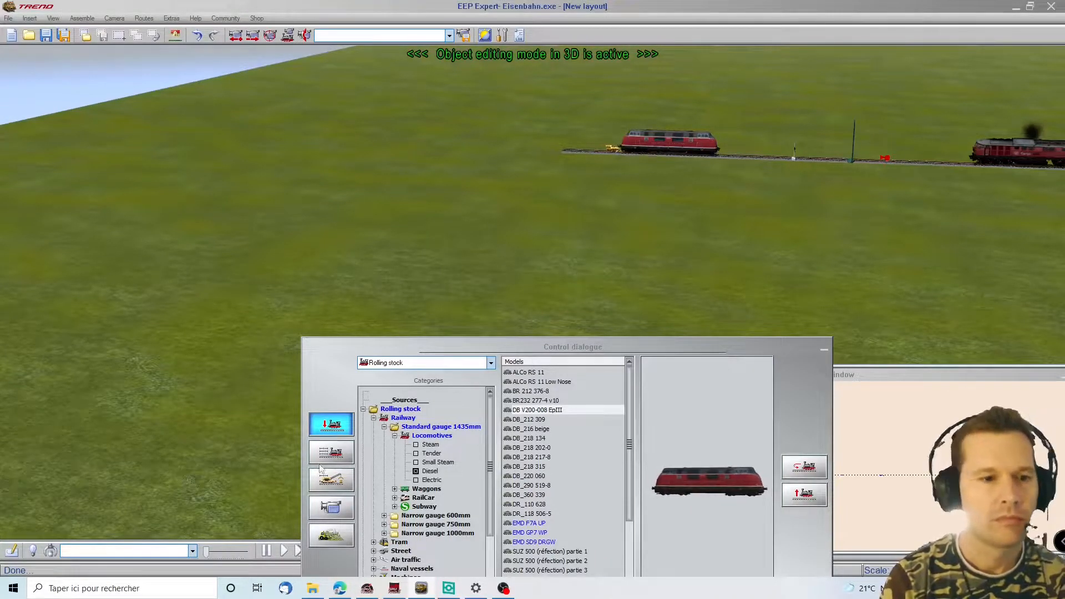
left_click(325, 408)
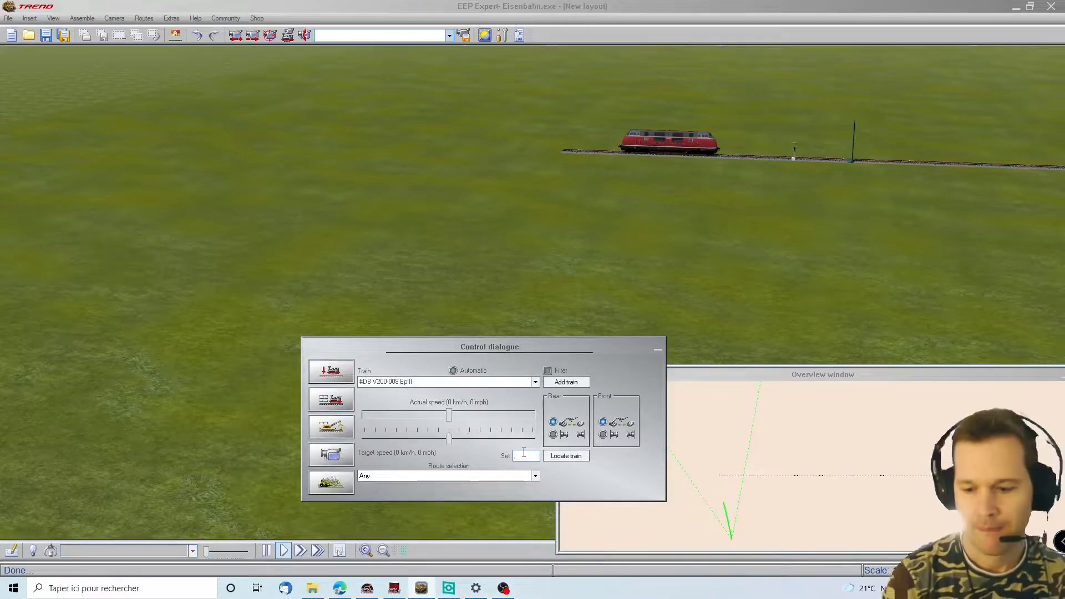
Step: Place a DB_212 309 diesel locomotive before the first signal and run it automatically at a target speed of 100 km/h
right_click_drag(1040, 292, 1058, 256)
key("Right")
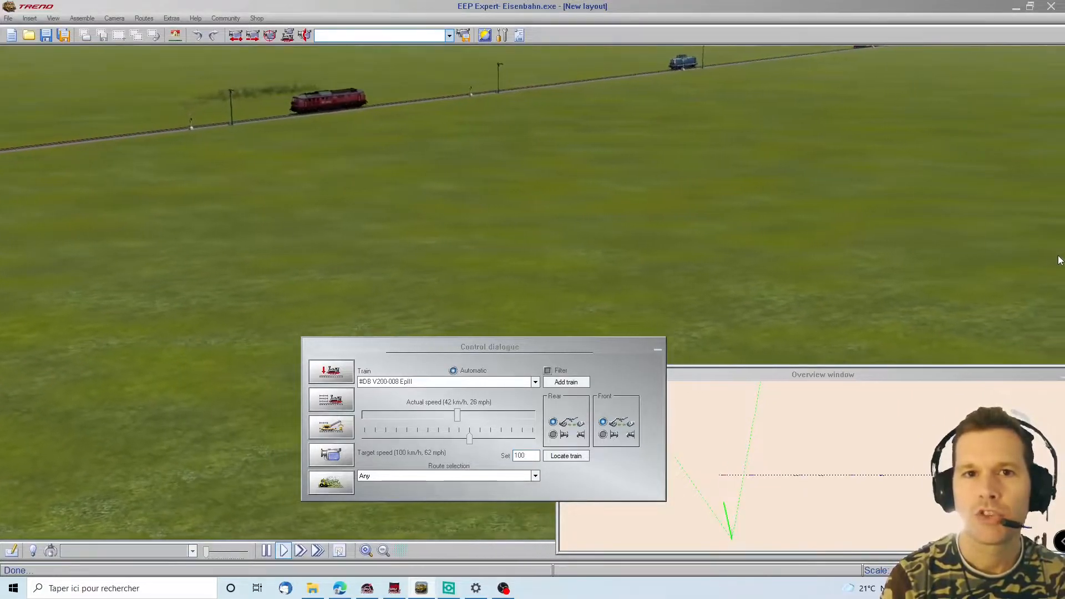
key("Left")
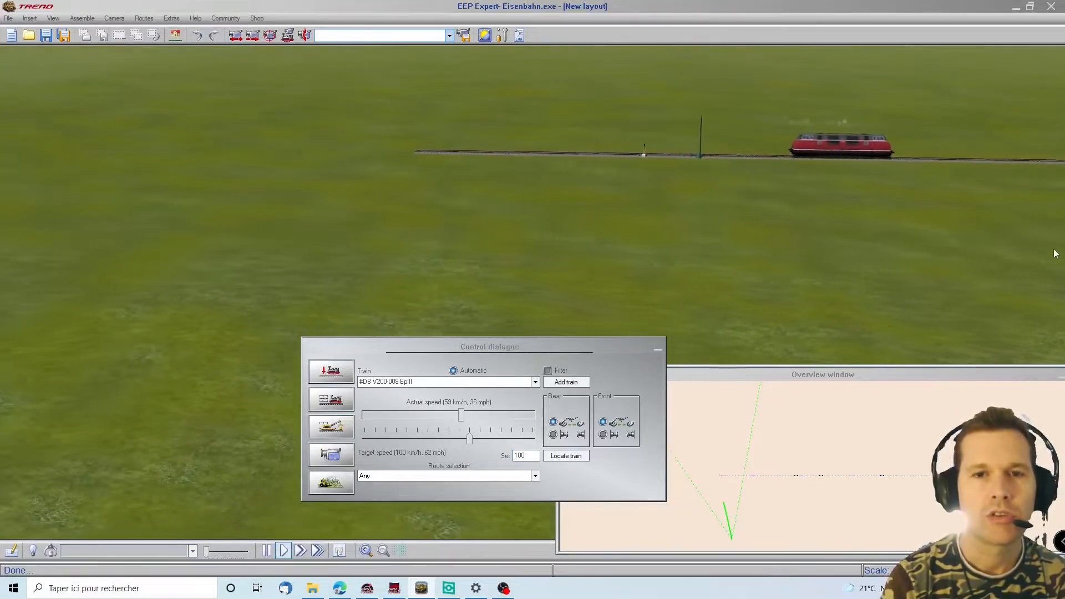
left_click(332, 371)
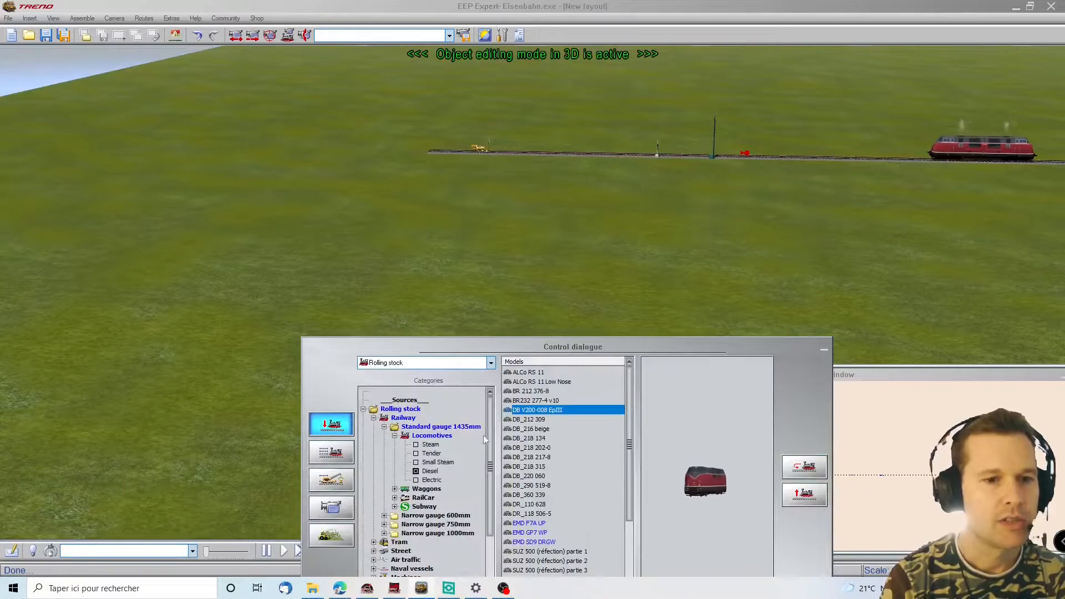
left_click_drag(528, 420, 561, 152)
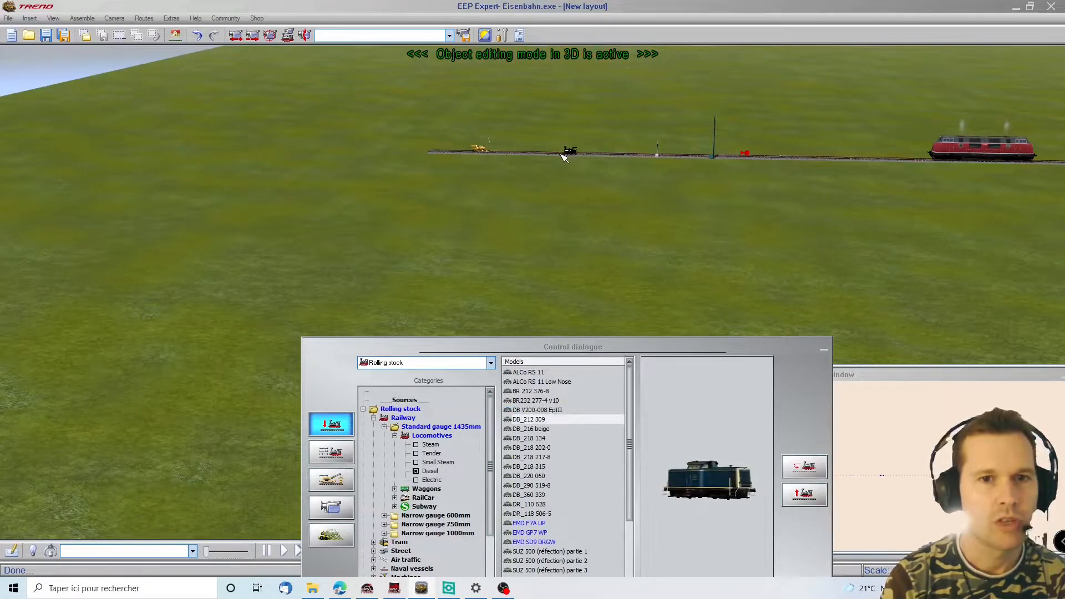
left_click(507, 312)
left_click(331, 453)
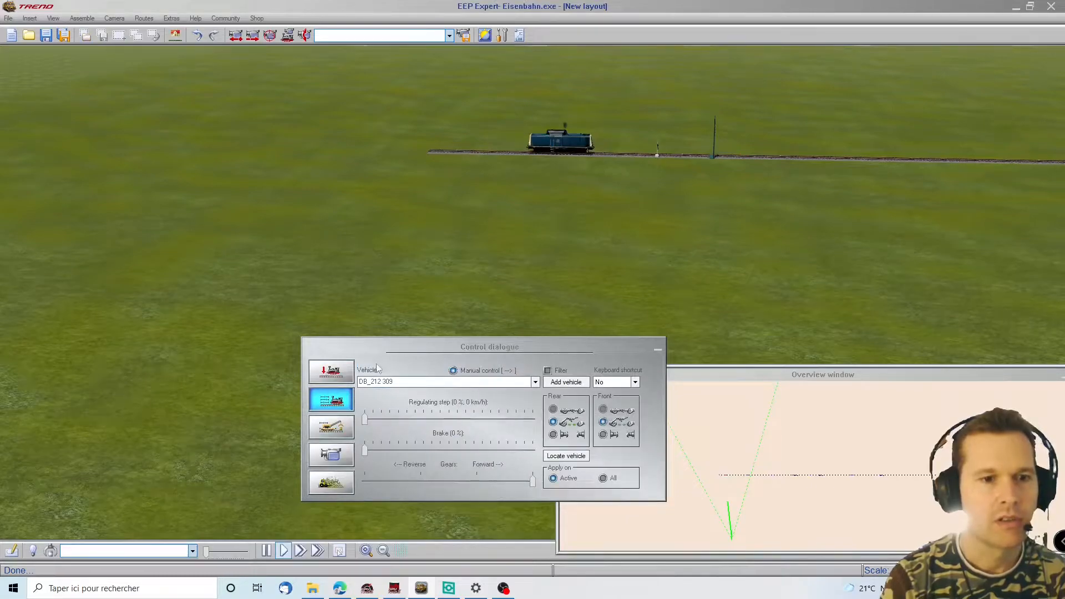
left_click(453, 371)
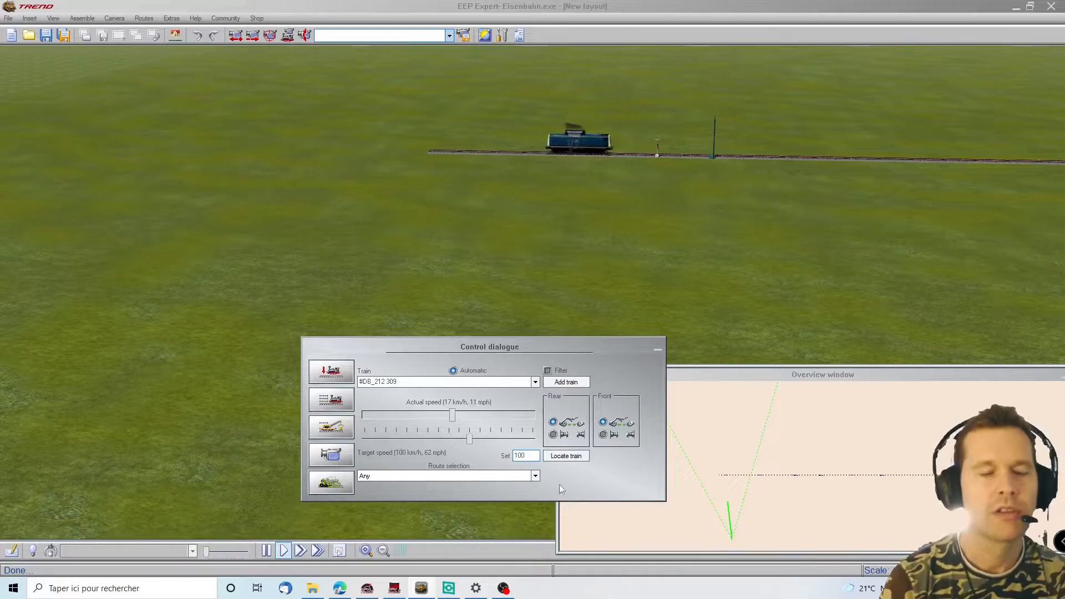
Step: Look along the track from the first signal to the last and check how the locomotives queue up at the block signals
right_click_drag(1033, 134, 1033, 134)
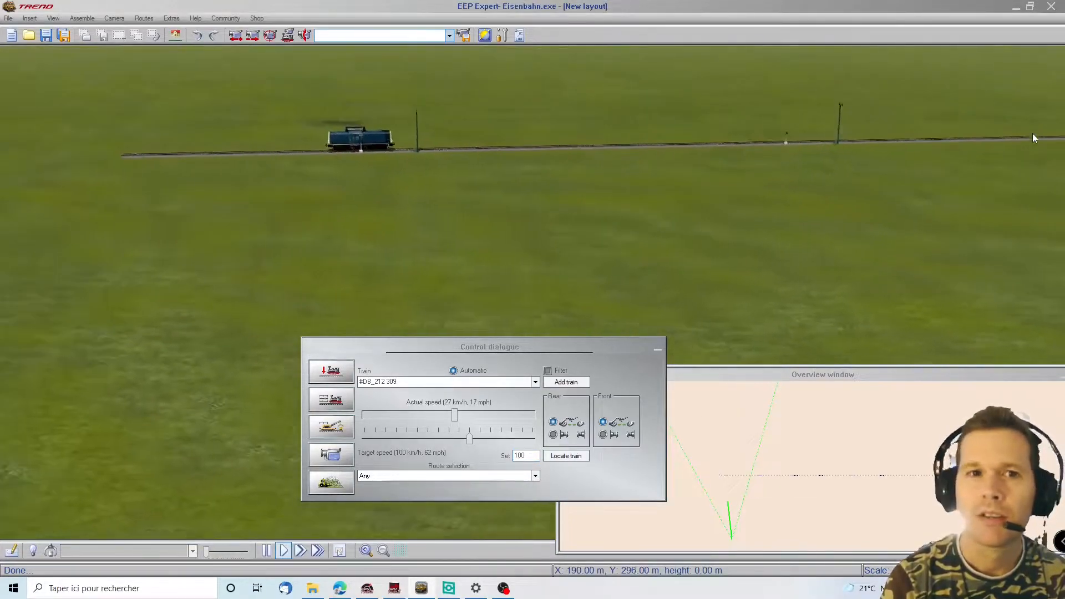
left_click(327, 404)
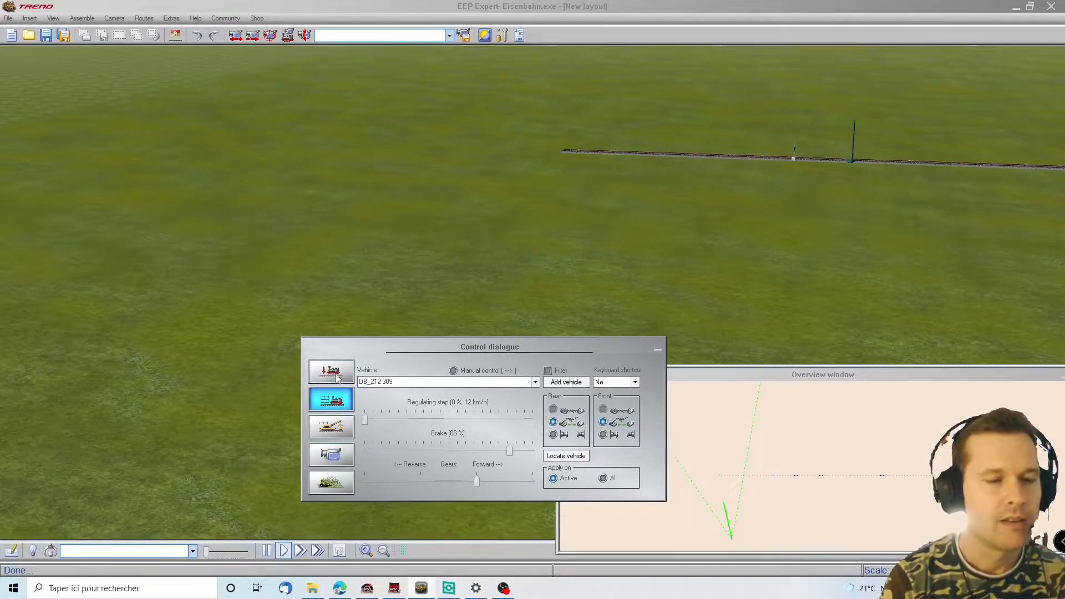
right_click_drag(1044, 152, 1042, 148)
right_click_drag(846, 26, 143, 198)
scroll(384, 307, "up", 3)
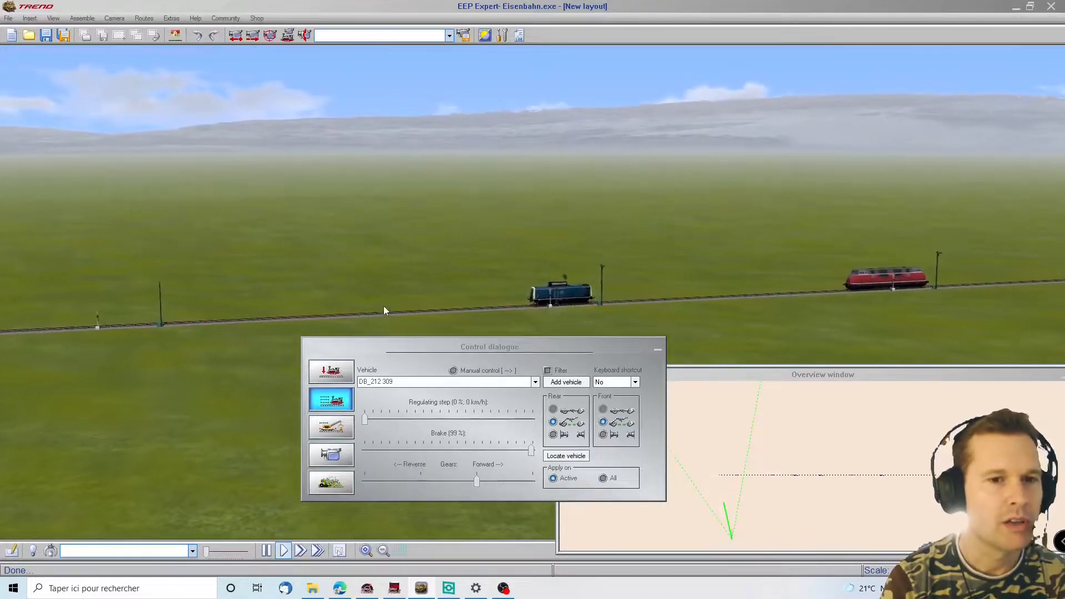
scroll(385, 311, "up", 2)
right_click_drag(17, 328, 167, 333)
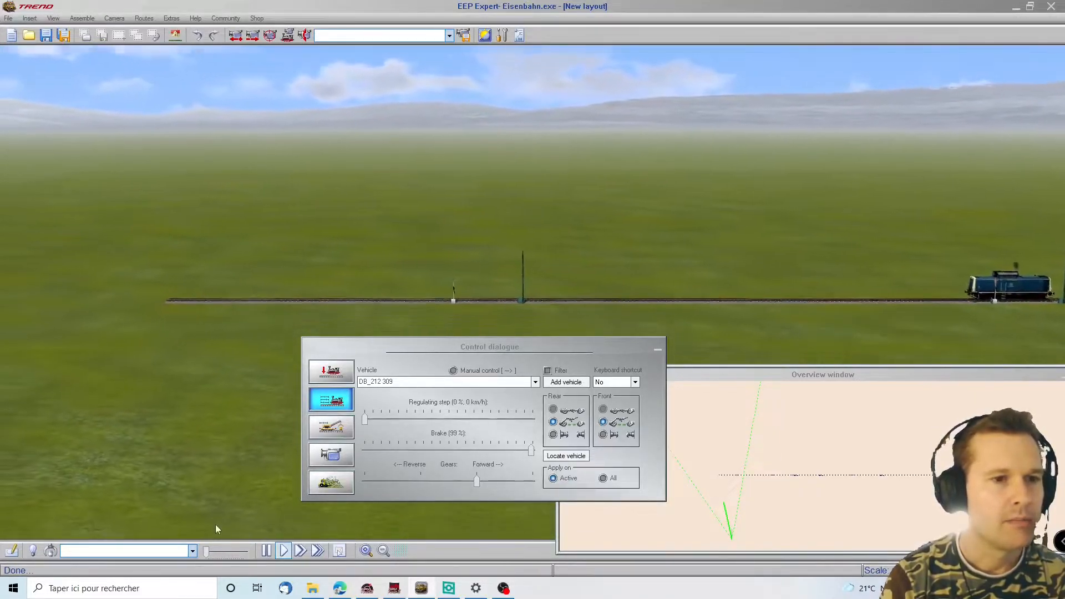
right_click_drag(215, 524, 244, 421)
right_click_drag(1043, 197, 933, 150)
right_click_drag(1028, 53, 673, 121)
right_click_drag(24, 171, 25, 171)
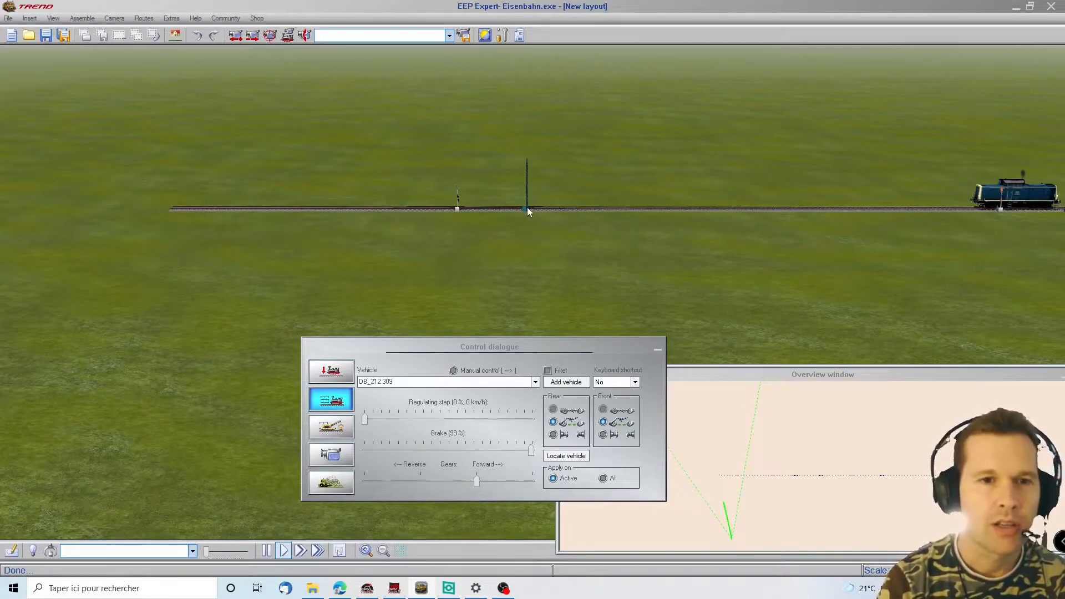
Step: Set the signal contact with position Clear just past the first signal to trigger at the end of the train
left_click(331, 370)
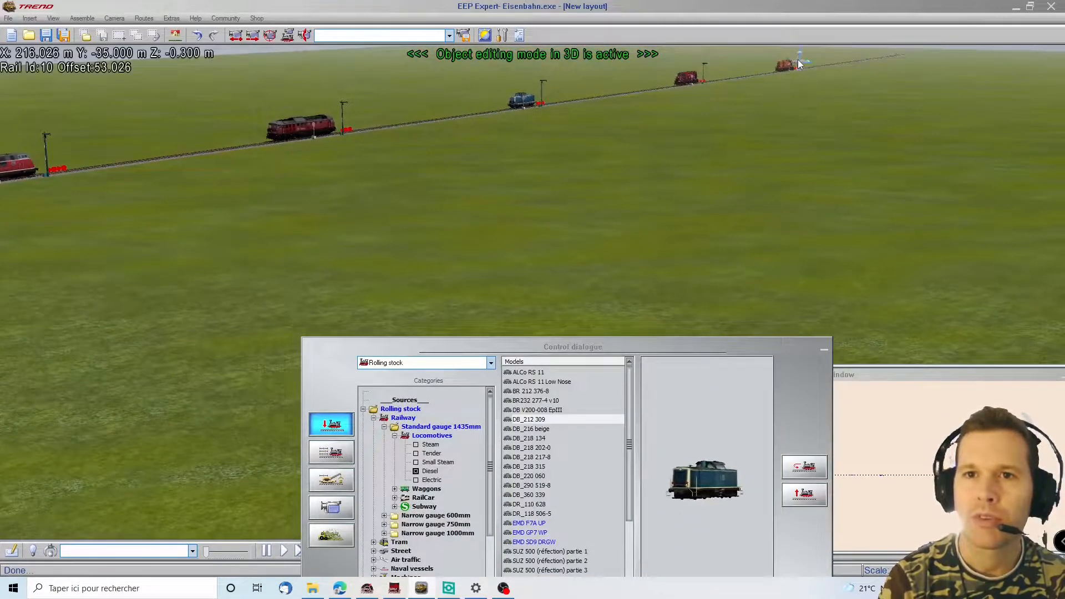
right_click(798, 59)
left_click(835, 120)
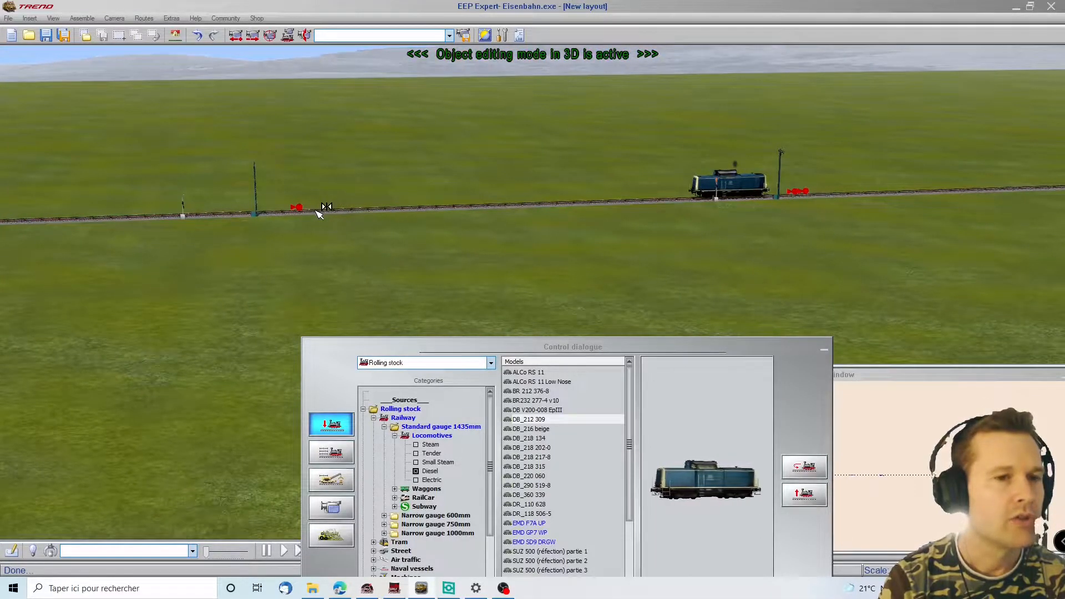
right_click(314, 209)
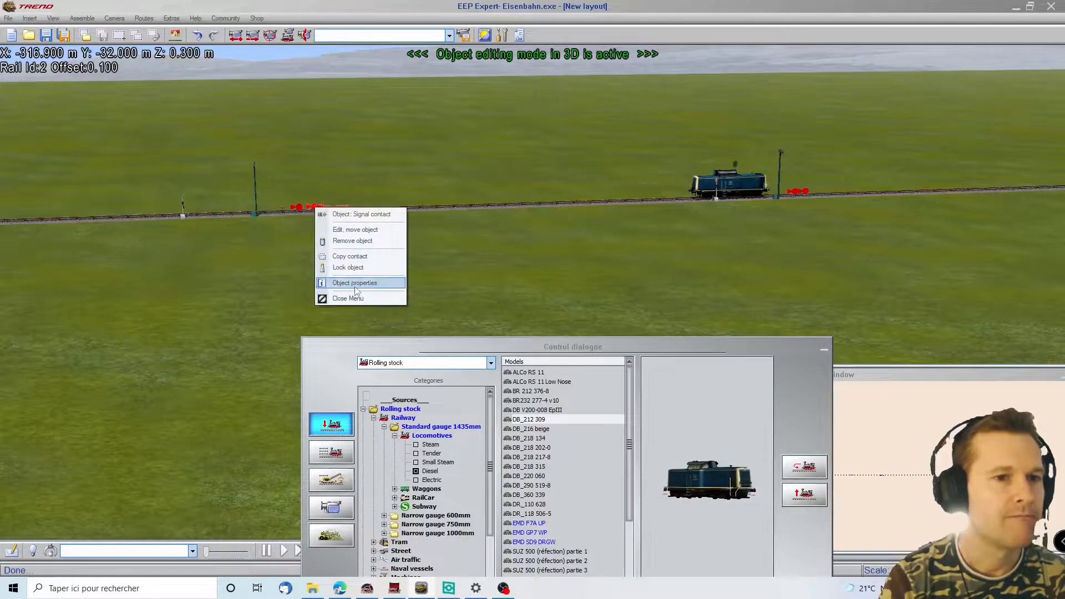
left_click(355, 285)
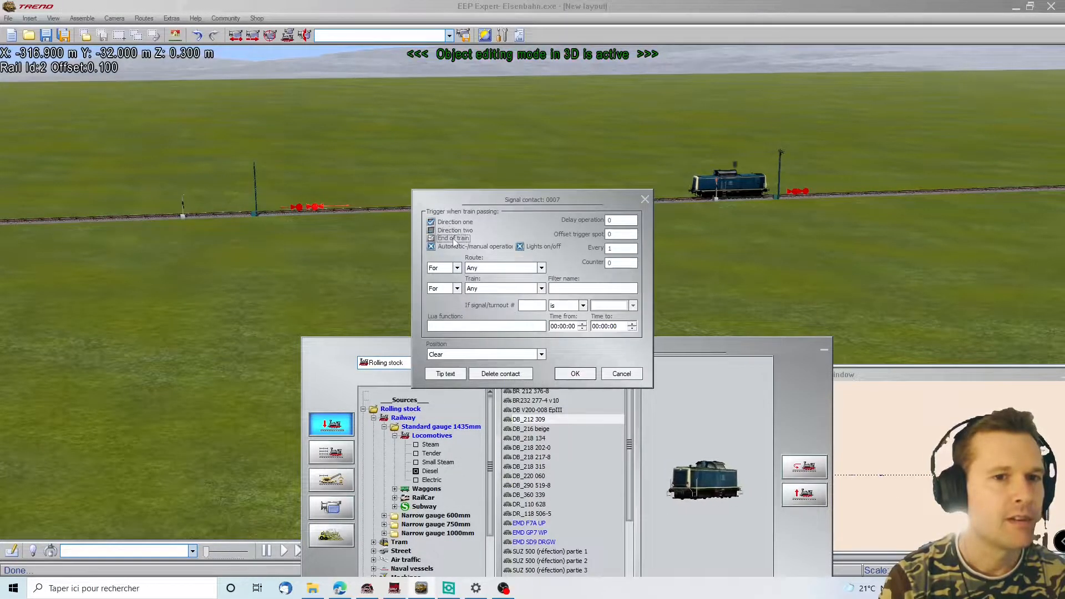
left_click(571, 374)
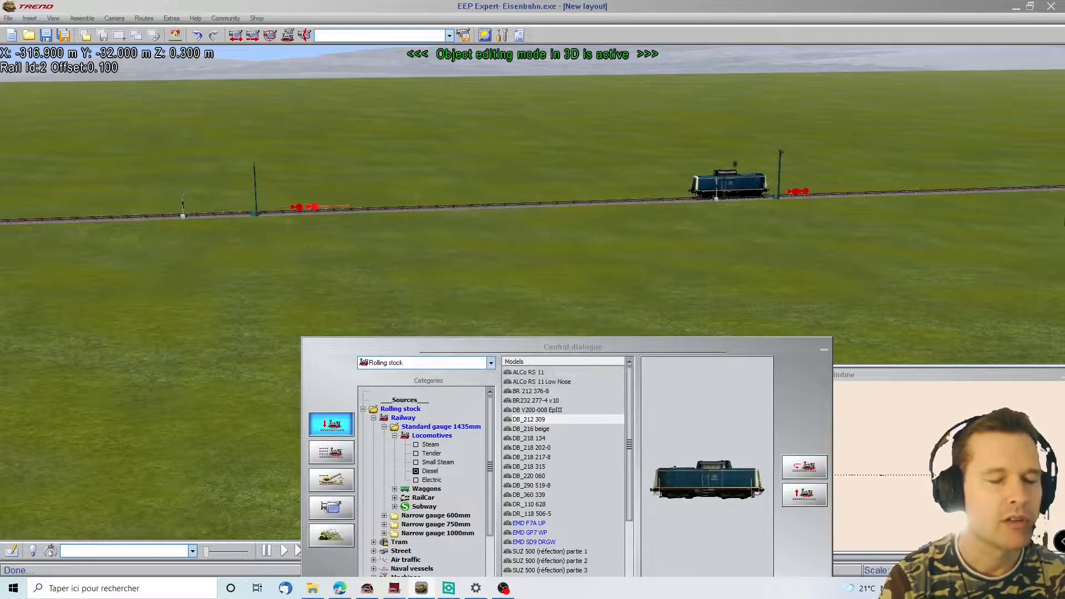
Step: Return to driving mode and examine the row of locomotives waiting at their signals
left_click_drag(1064, 152, 852, 145)
left_click(330, 451)
left_click_drag(221, 206, 0, 268)
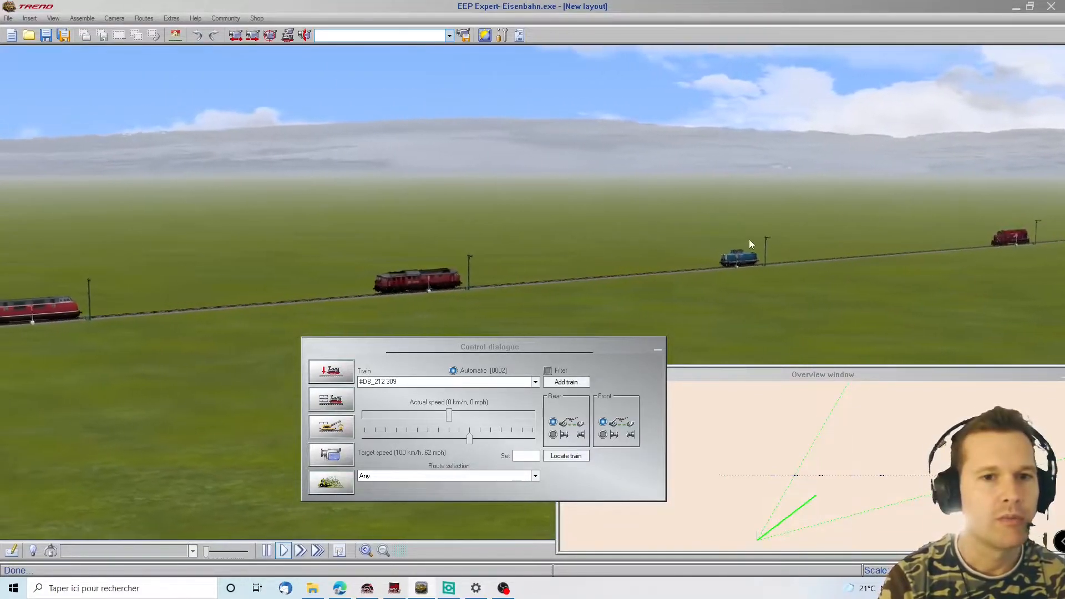
right_click_drag(753, 300, 856, 308)
scroll(668, 267, "down", 6)
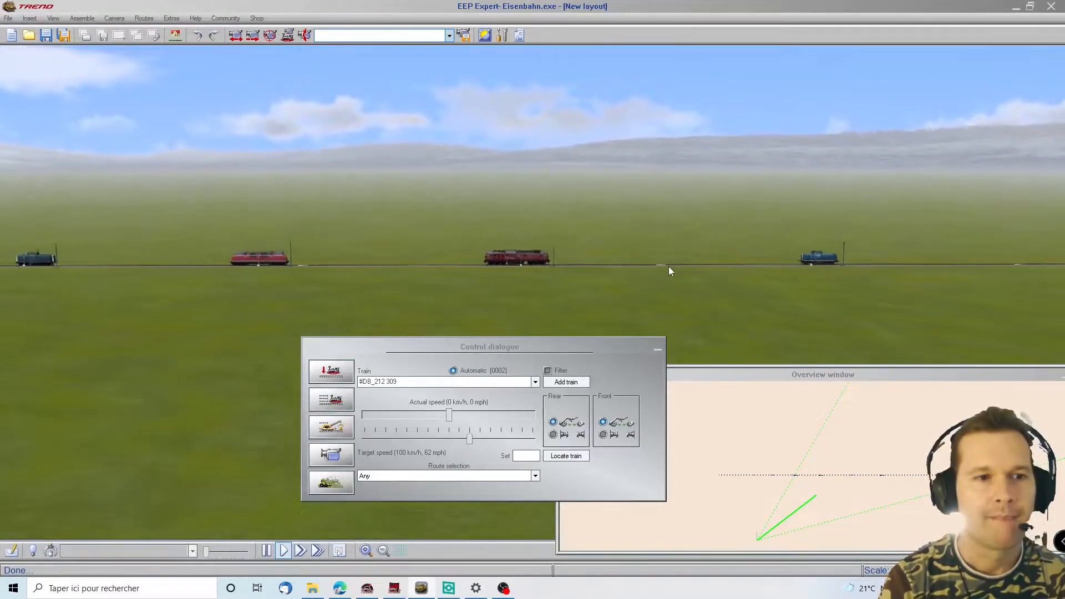
Step: Follow the row of locomotives back to the start of the track and check how each block releases the following train
right_click_drag(740, 291, 747, 171)
key("Right")
key("Left")
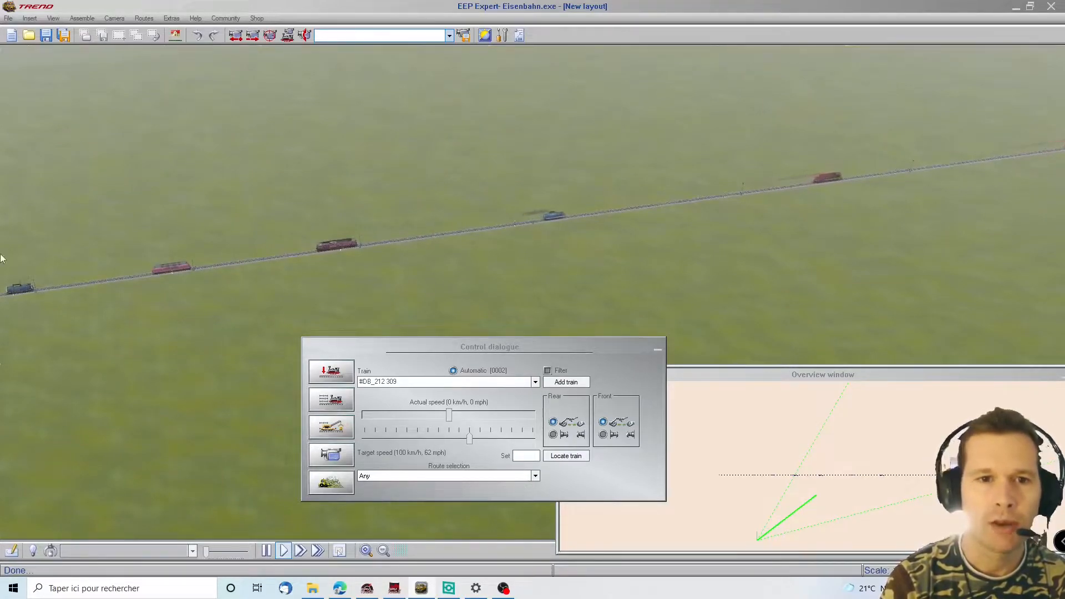
key("Left")
key("Right")
key("Right")
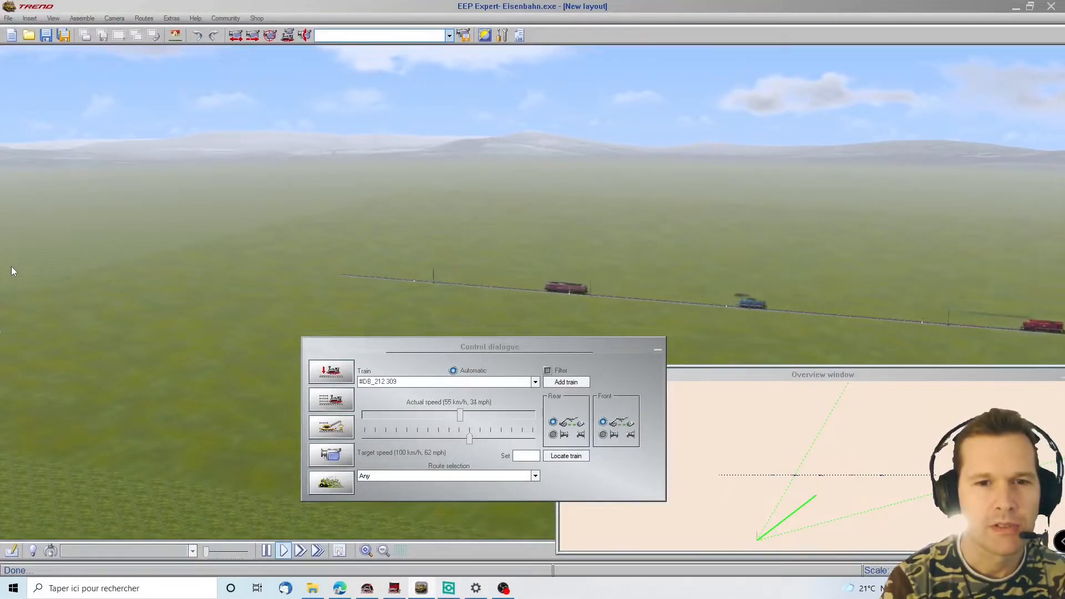
left_click_drag(497, 311, 984, 180)
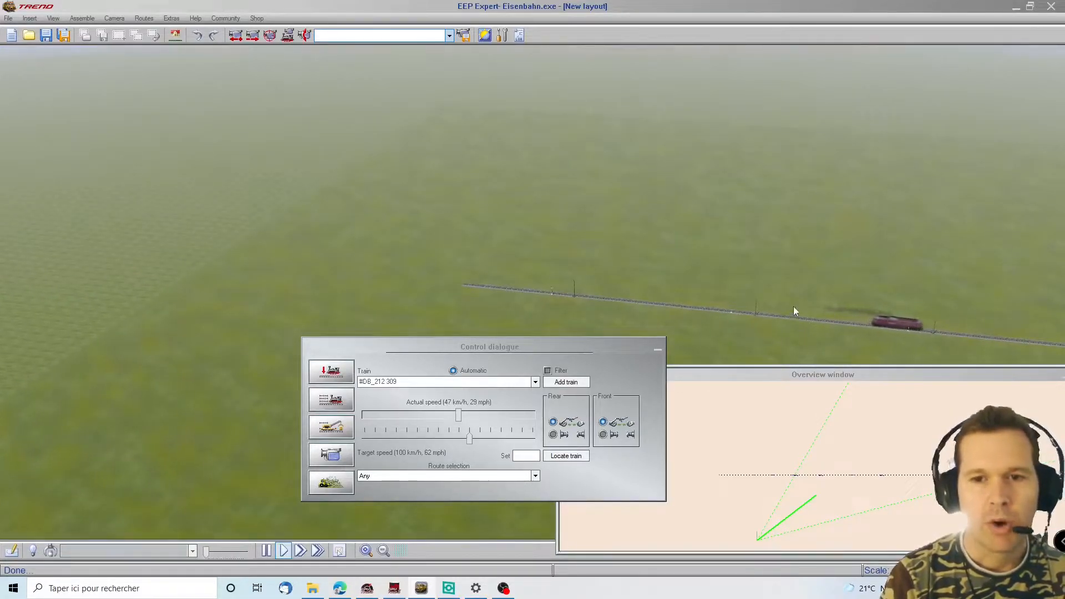
left_click(467, 284)
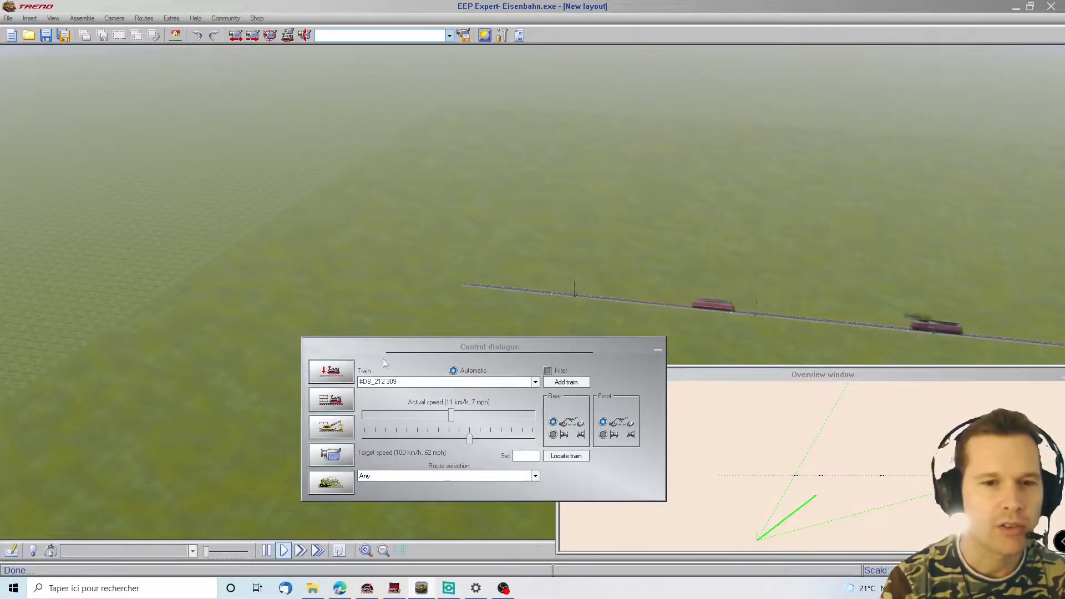
Step: Enter 3D object editing and list the first group of Other models under the Air/Water/Misc track splines
right_click_drag(521, 311, 472, 319)
scroll(475, 305, "up", 5)
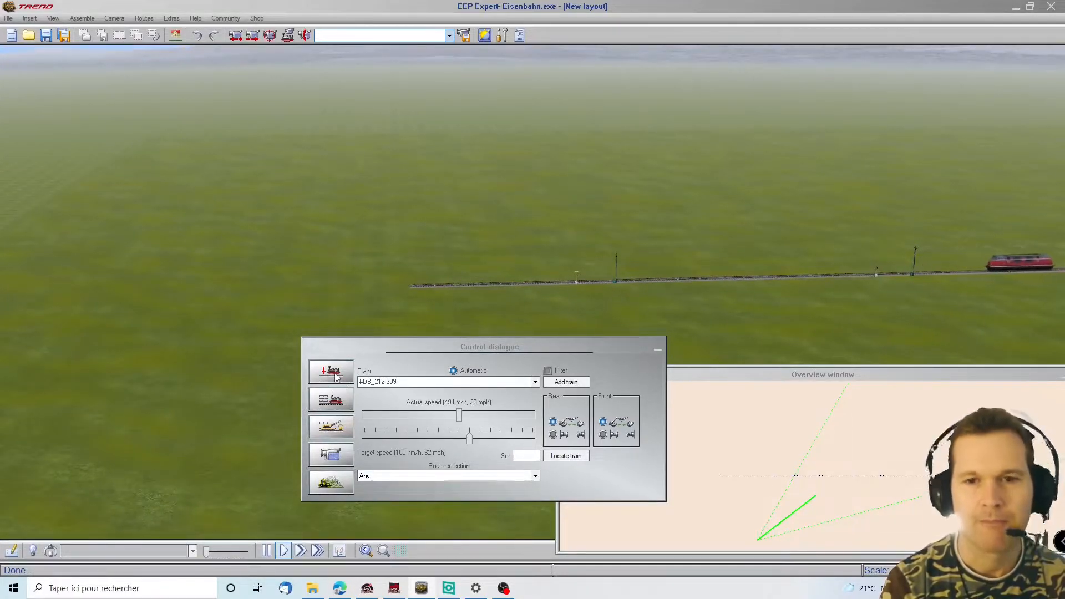
left_click(336, 378)
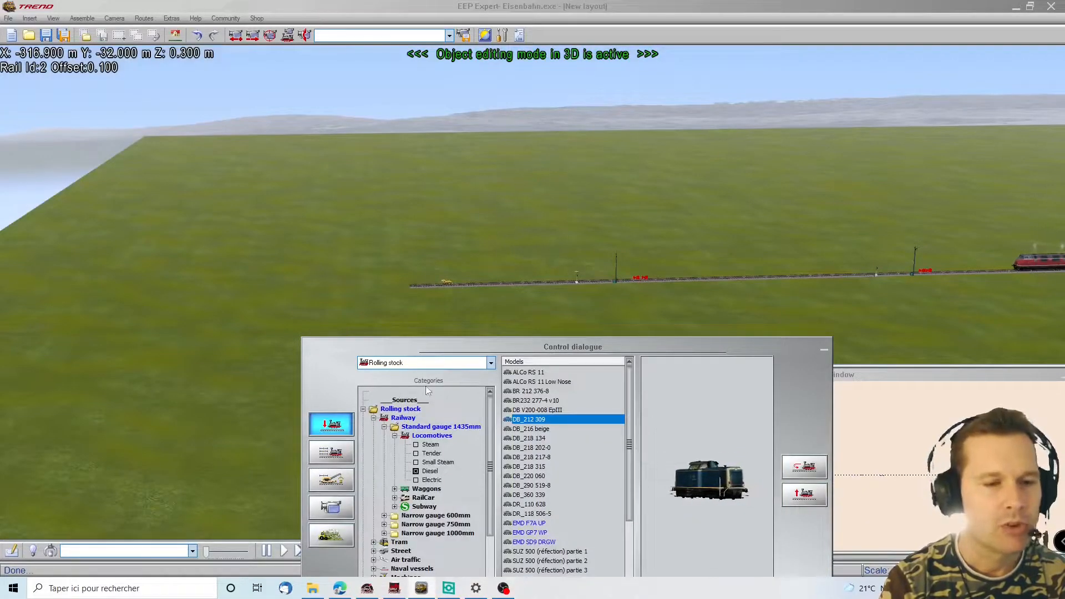
right_click_drag(548, 294, 615, 351)
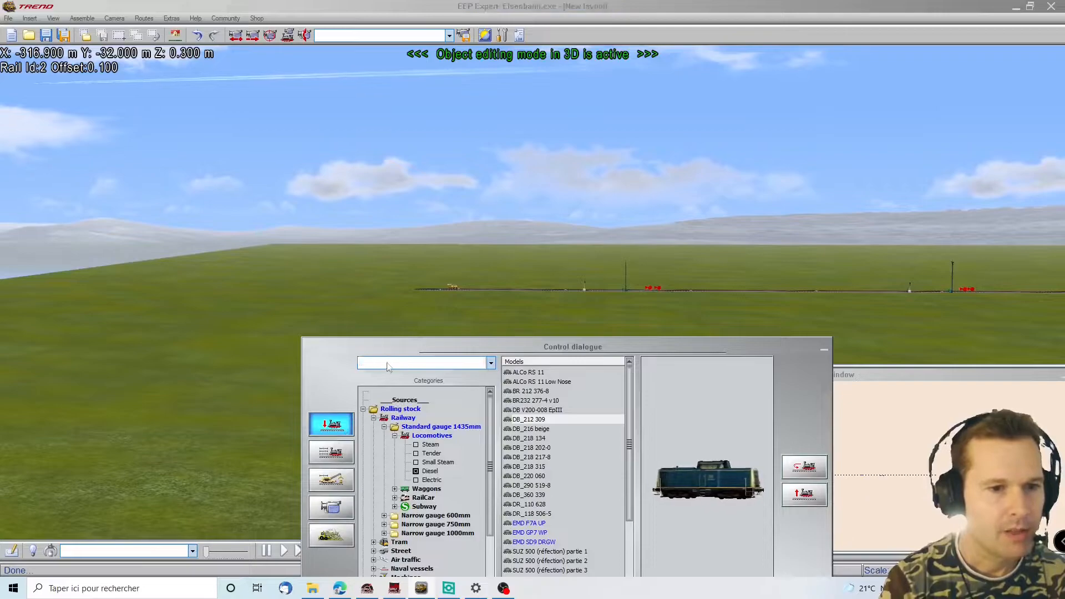
left_click(409, 364)
left_click(407, 454)
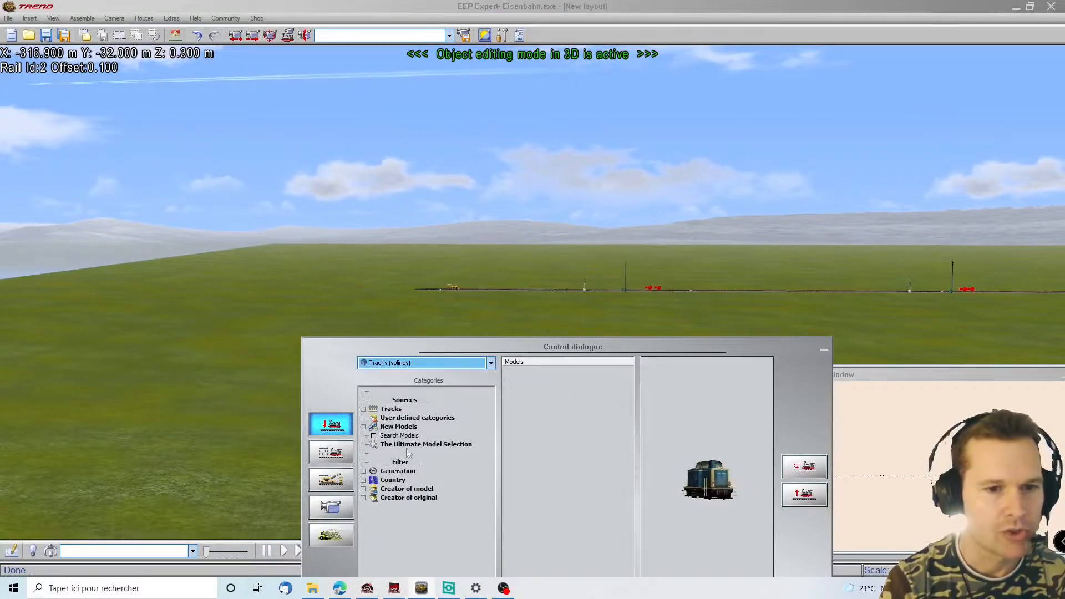
double_click(391, 409)
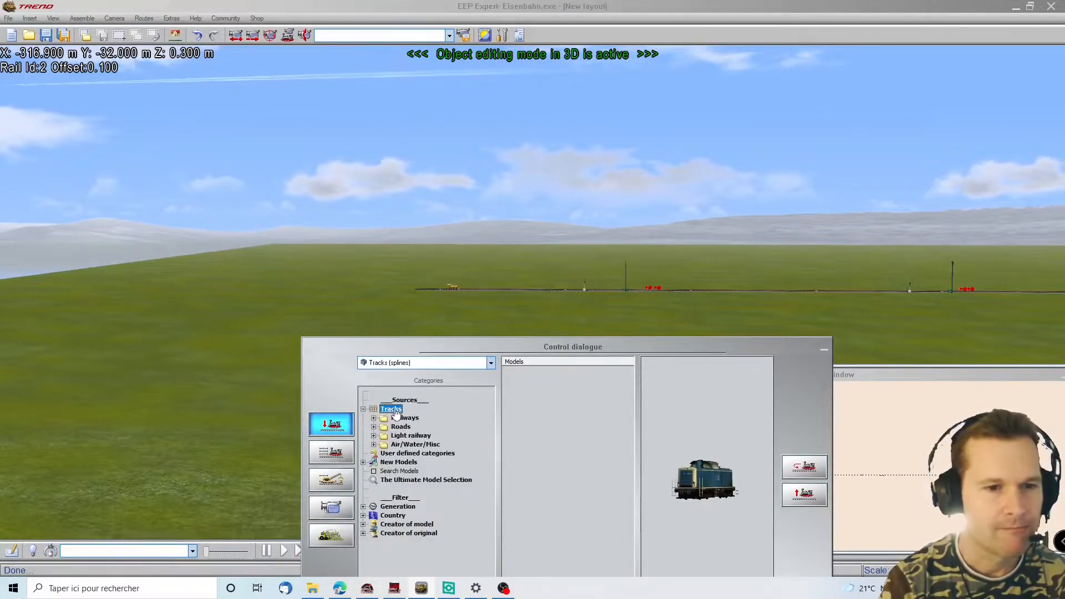
double_click(415, 444)
left_click(409, 454)
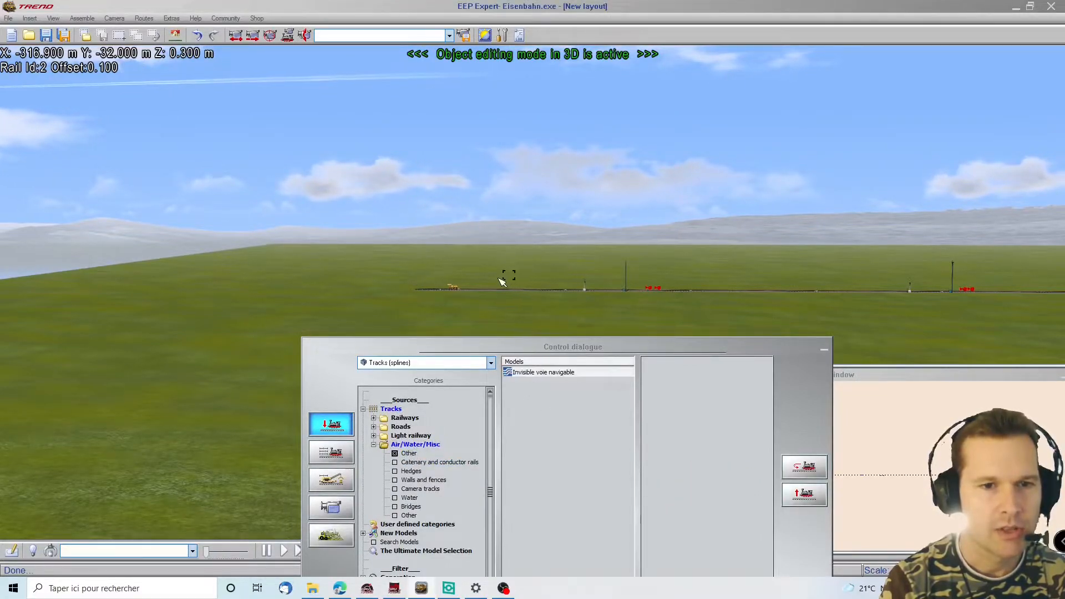
Step: Place a straight Invisible voie navigable track 60 m long beside the start of the railway track
middle_click_drag(514, 295, 327, 279)
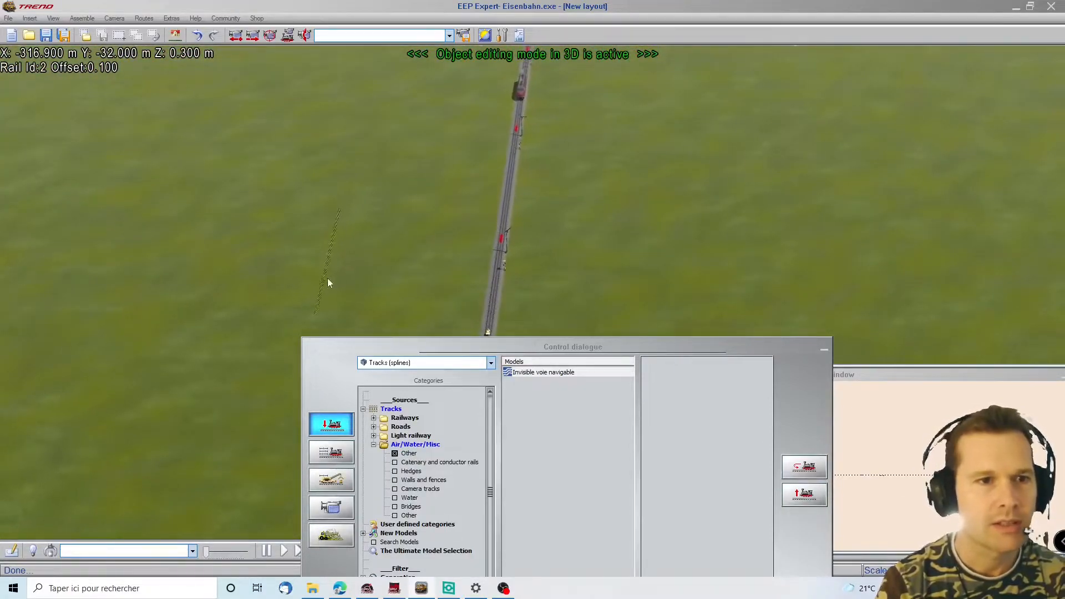
left_click(326, 271)
left_click_drag(326, 262, 318, 323)
Step: Place two x_Signal invisible signals from the Other signals category on the invisible track
left_click(491, 363)
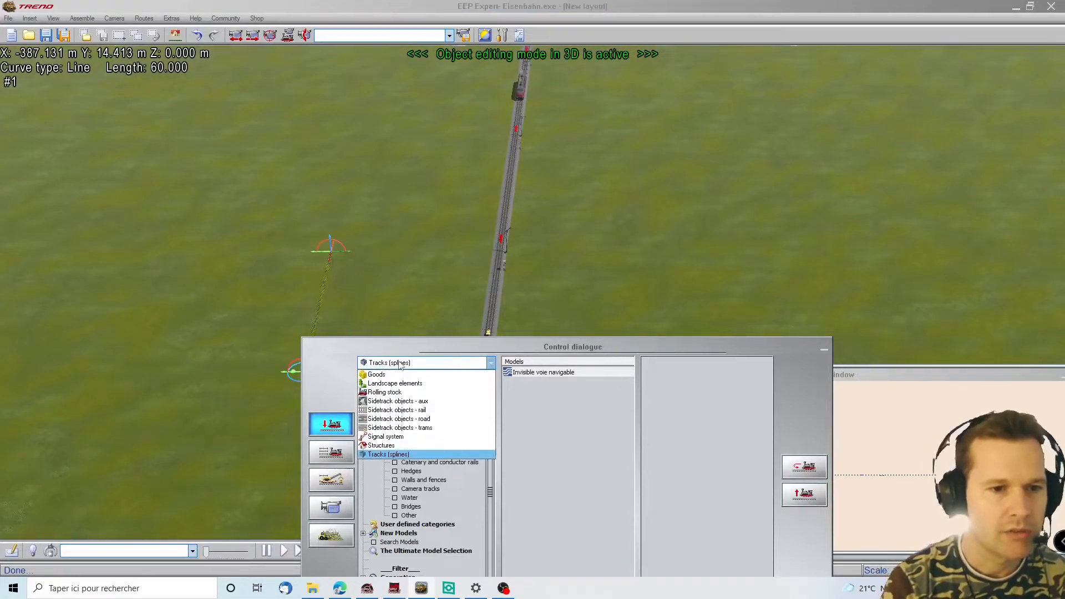
left_click(400, 437)
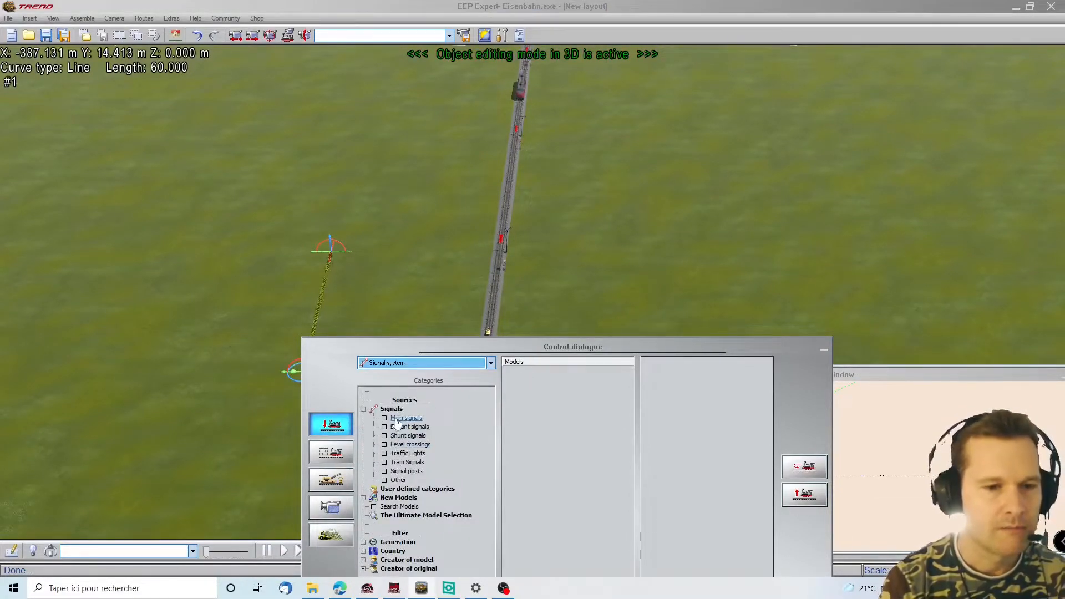
left_click(398, 480)
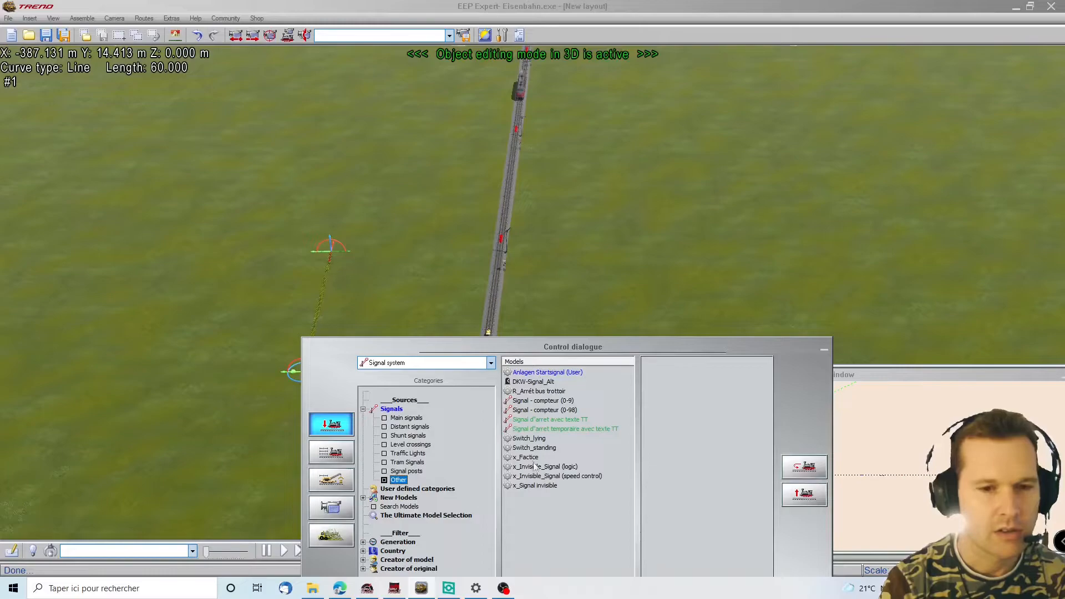
left_click(547, 486)
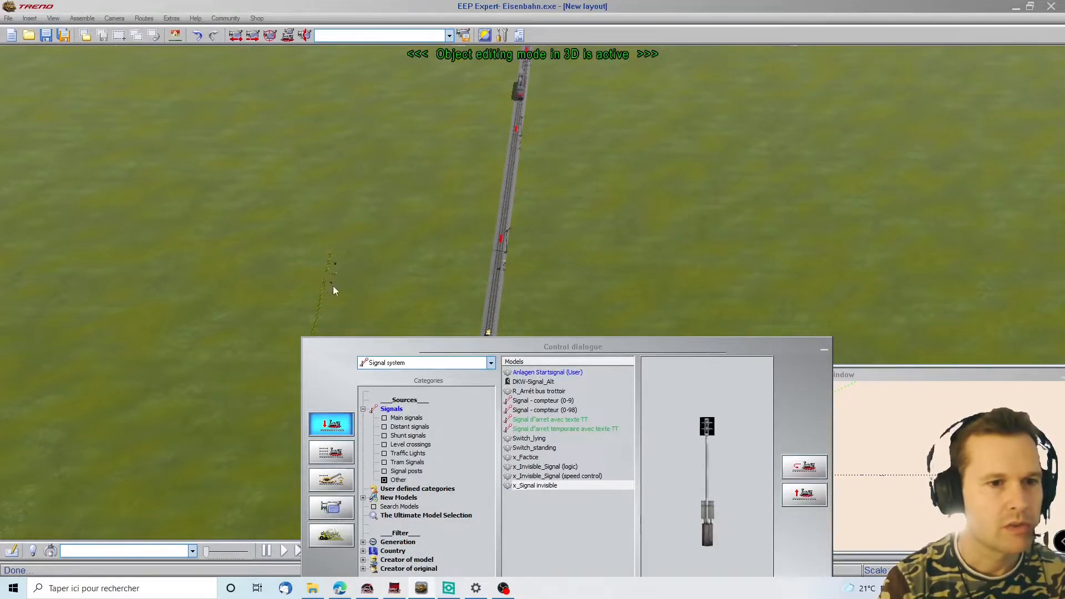
middle_click_drag(335, 280, 325, 320)
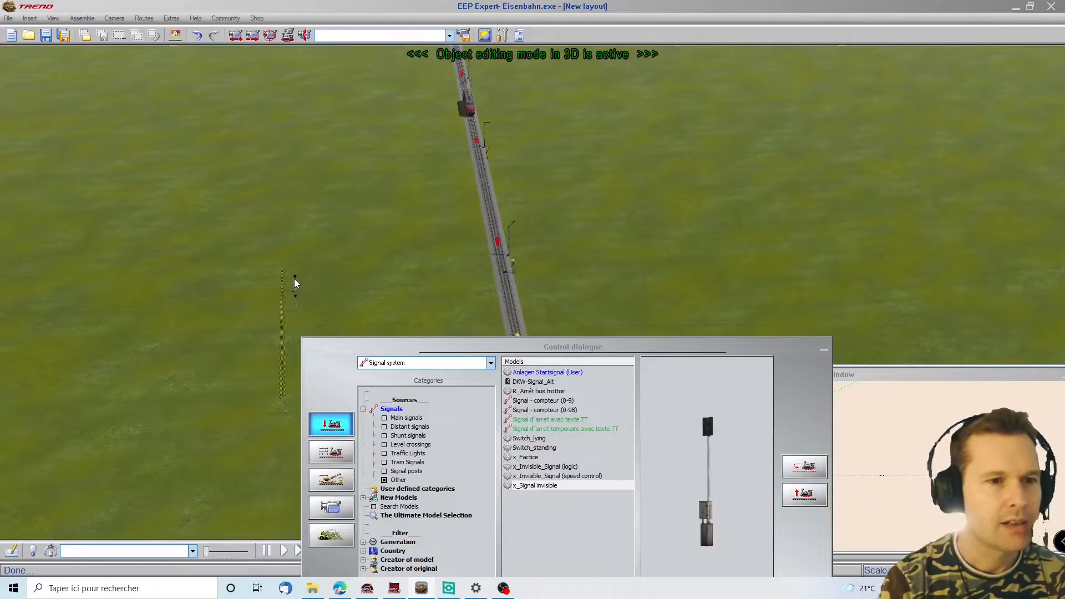
middle_click_drag(441, 271, 682, 266)
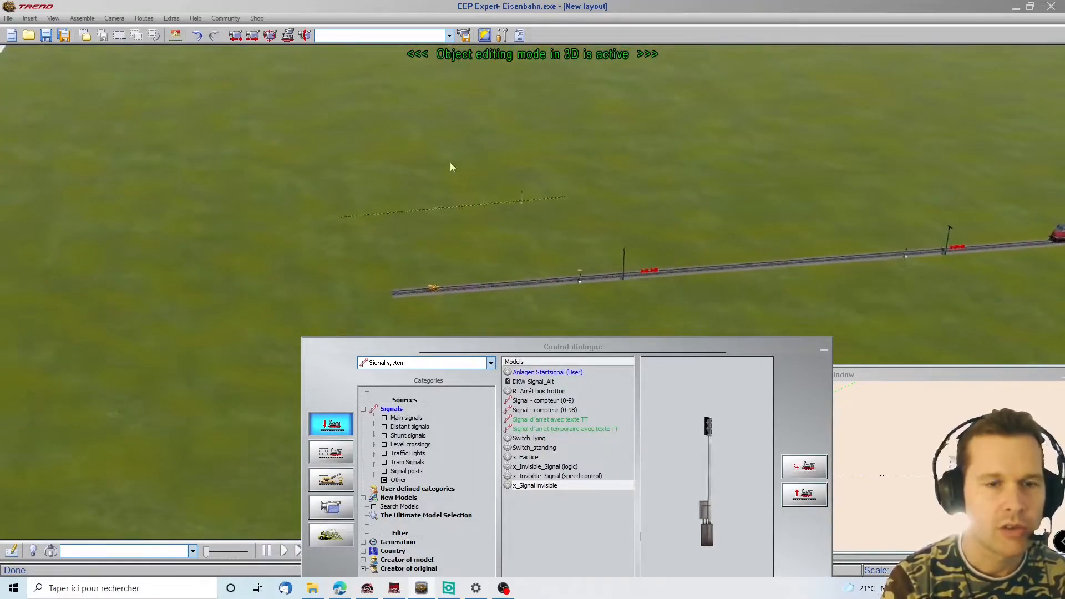
scroll(599, 299, "up", 5)
middle_click_drag(603, 298, 679, 329)
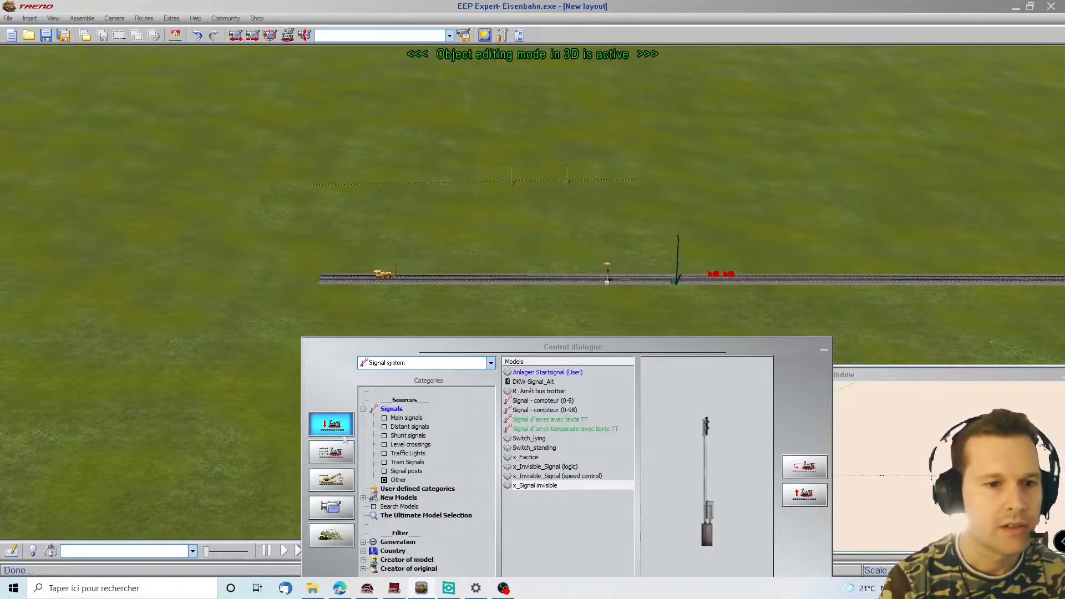
Step: Add a contact for the second invisible signal on the railway track before the first block signal, triggered in direction one only
left_click(566, 181)
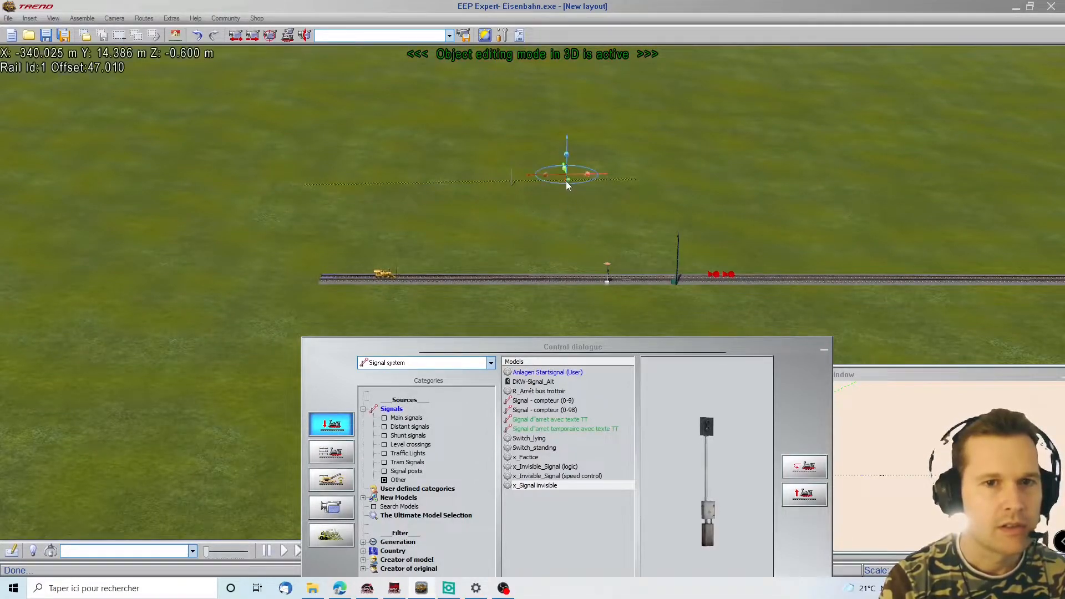
right_click(566, 180)
left_click(603, 256)
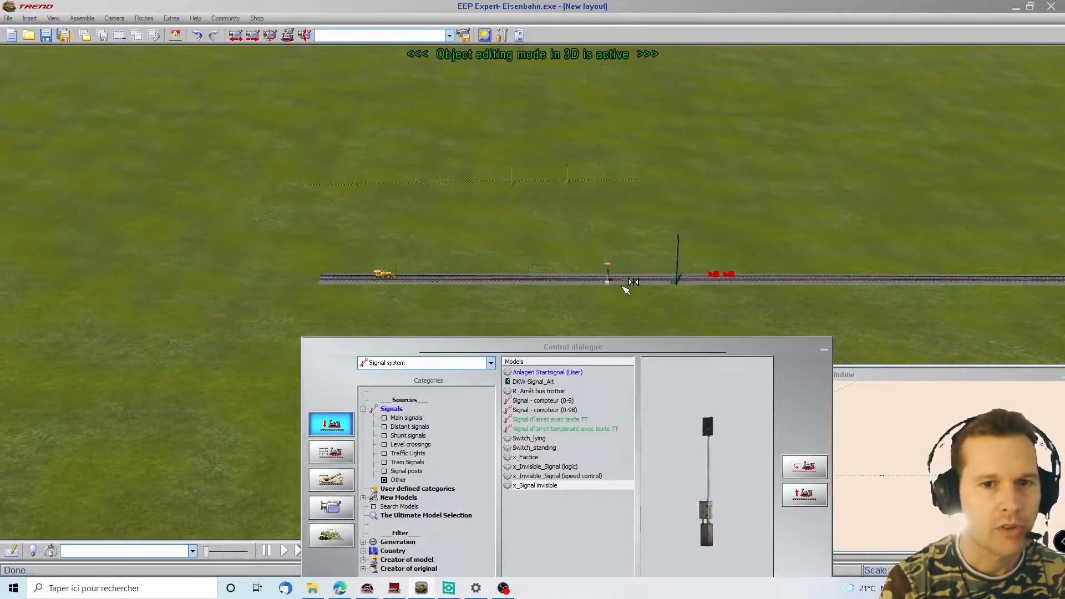
left_click(547, 275)
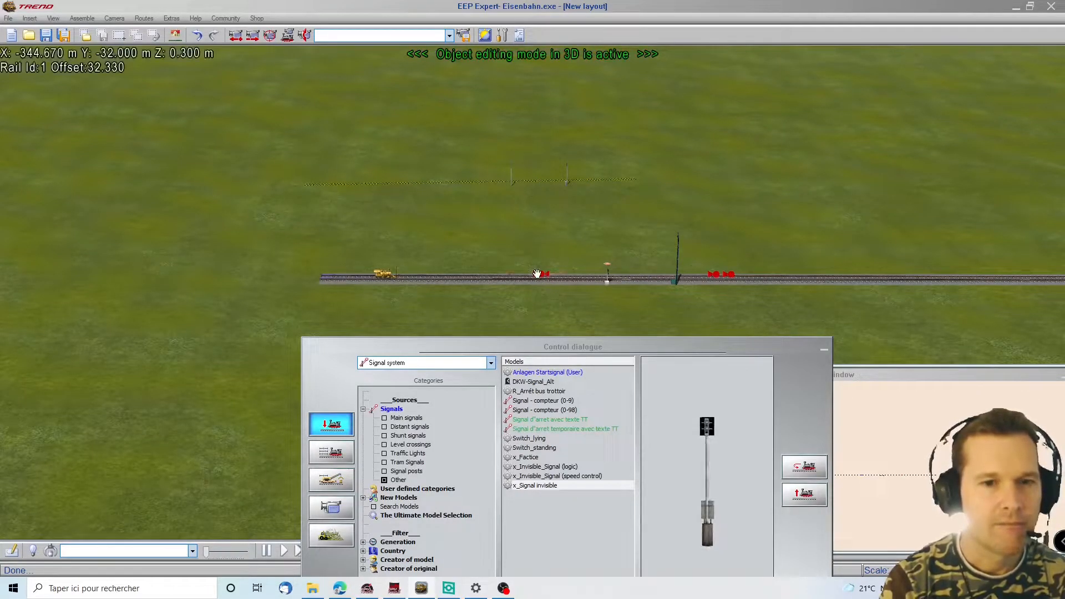
right_click(537, 274)
left_click(555, 353)
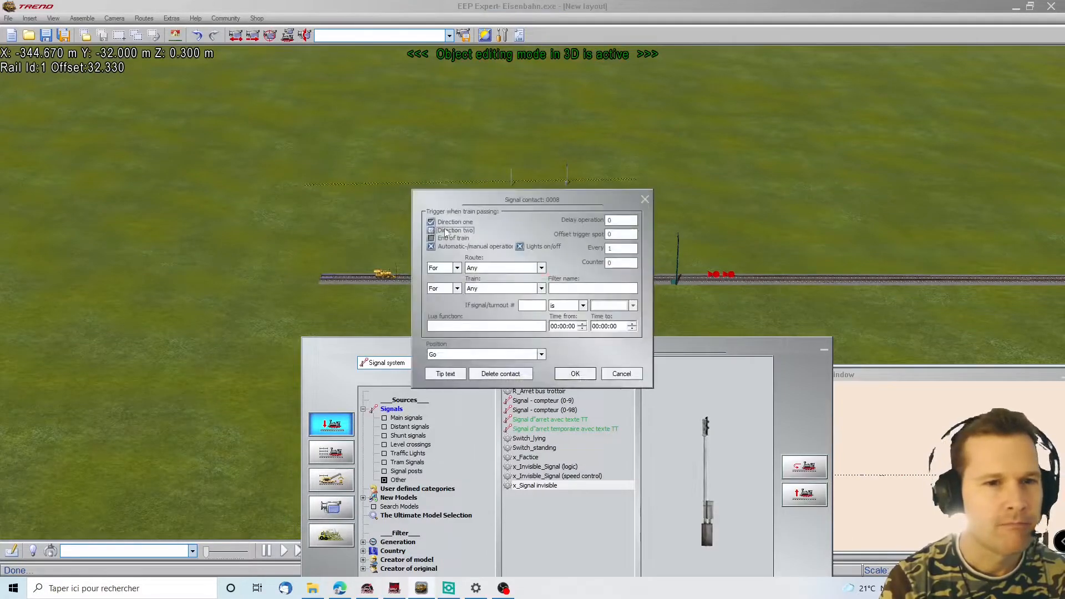
left_click(490, 355)
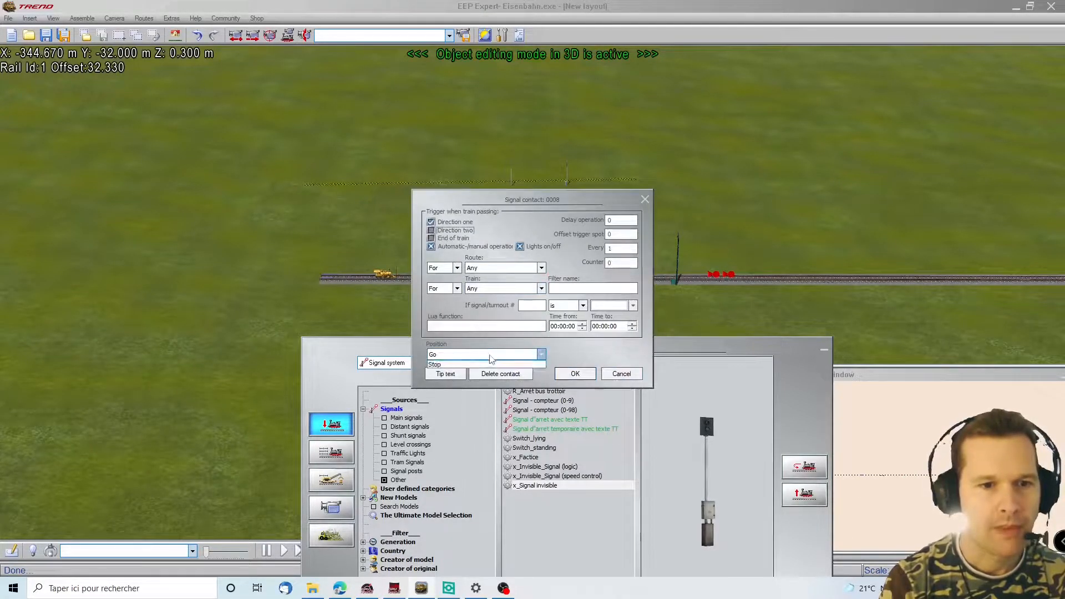
left_click(486, 363)
left_click(575, 374)
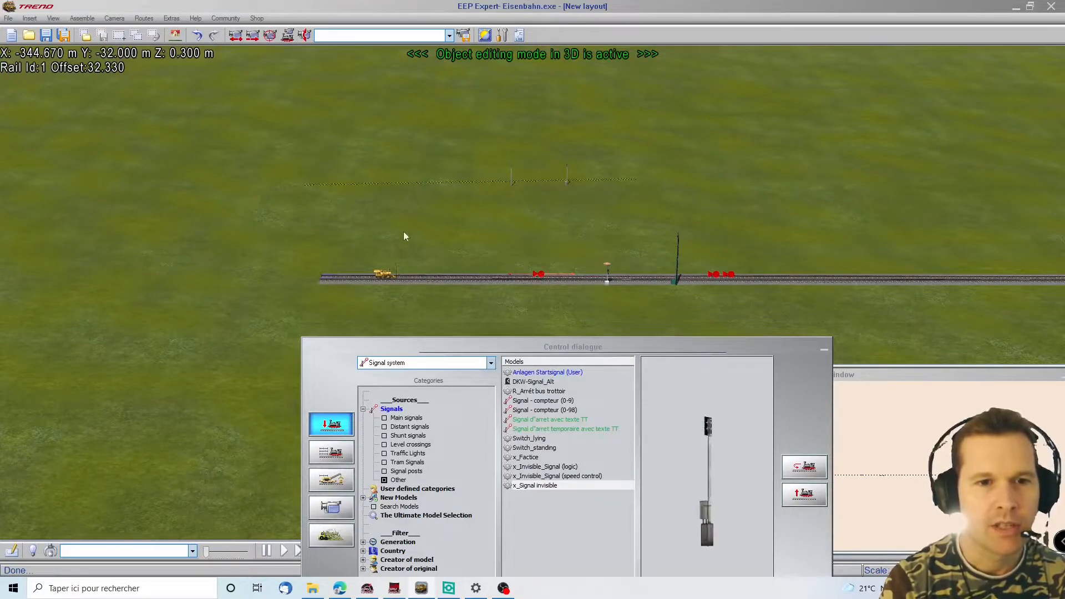
Step: Add another contact for the same invisible signal just past the first block signal, triggered in direction one by the end of the train
left_click(568, 181)
right_click(567, 181)
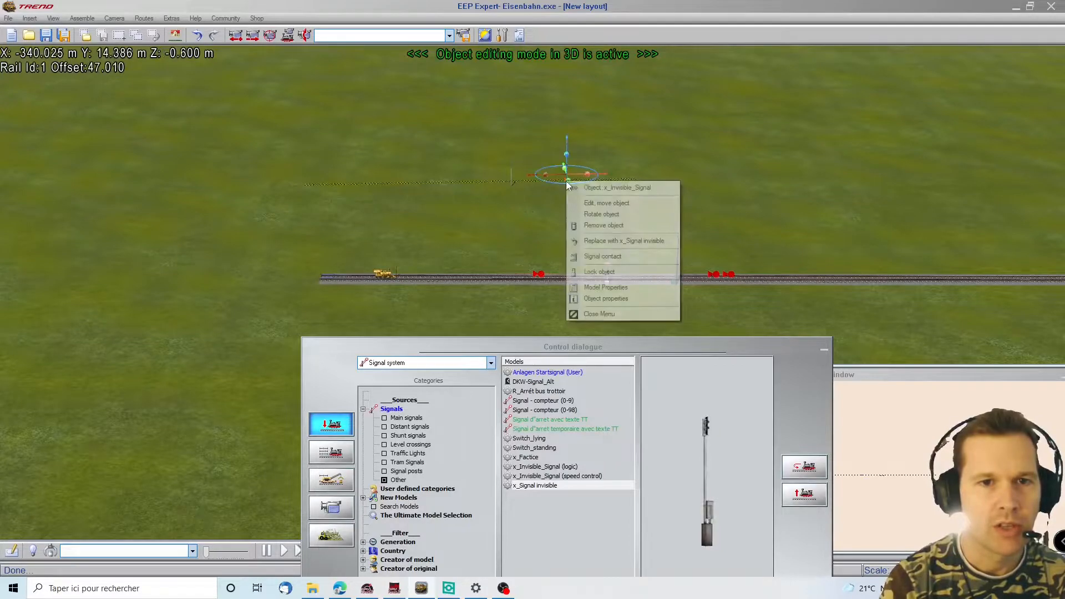
left_click(605, 256)
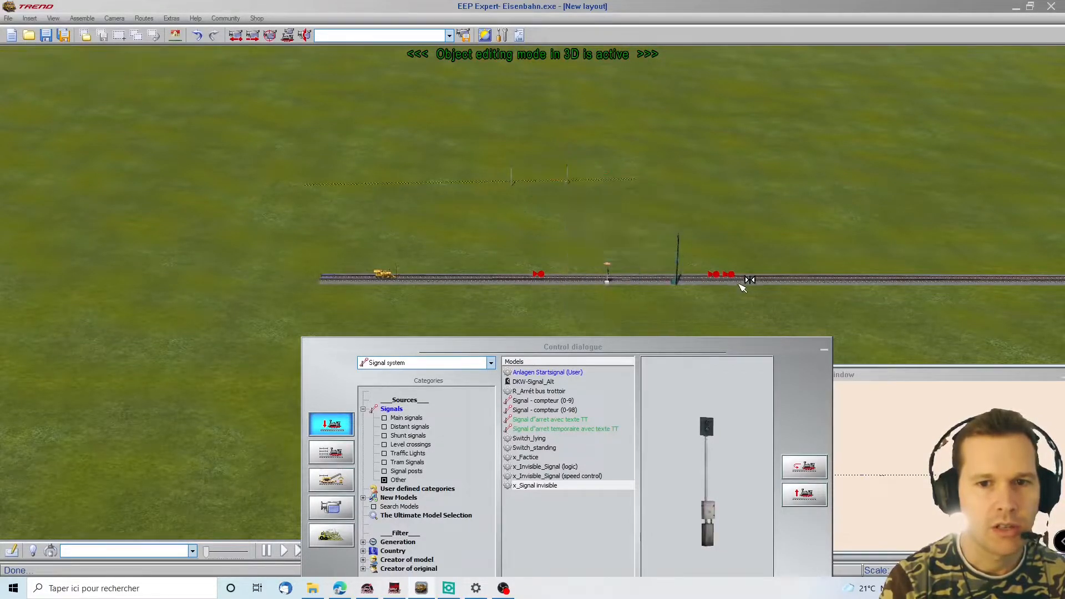
left_click(743, 276)
right_click(743, 276)
left_click(767, 352)
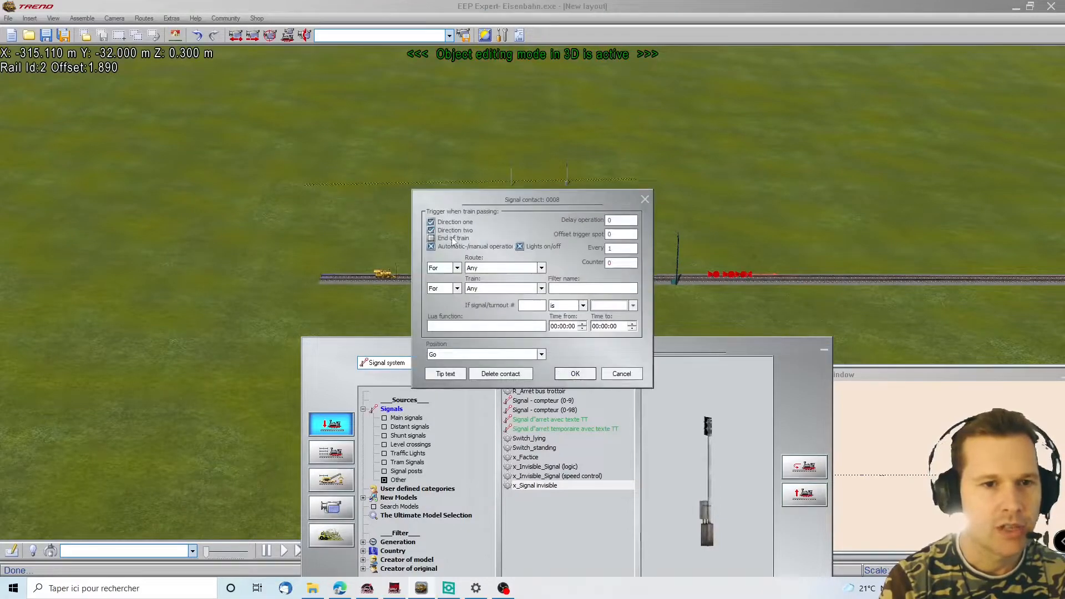
left_click(452, 232)
left_click(469, 355)
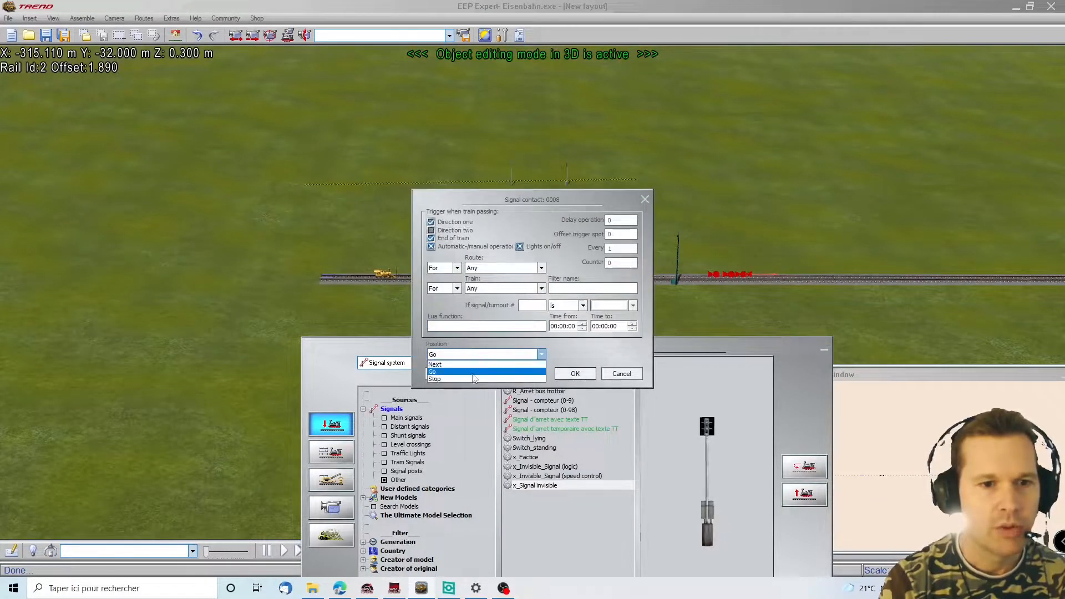
left_click(472, 365)
left_click(575, 374)
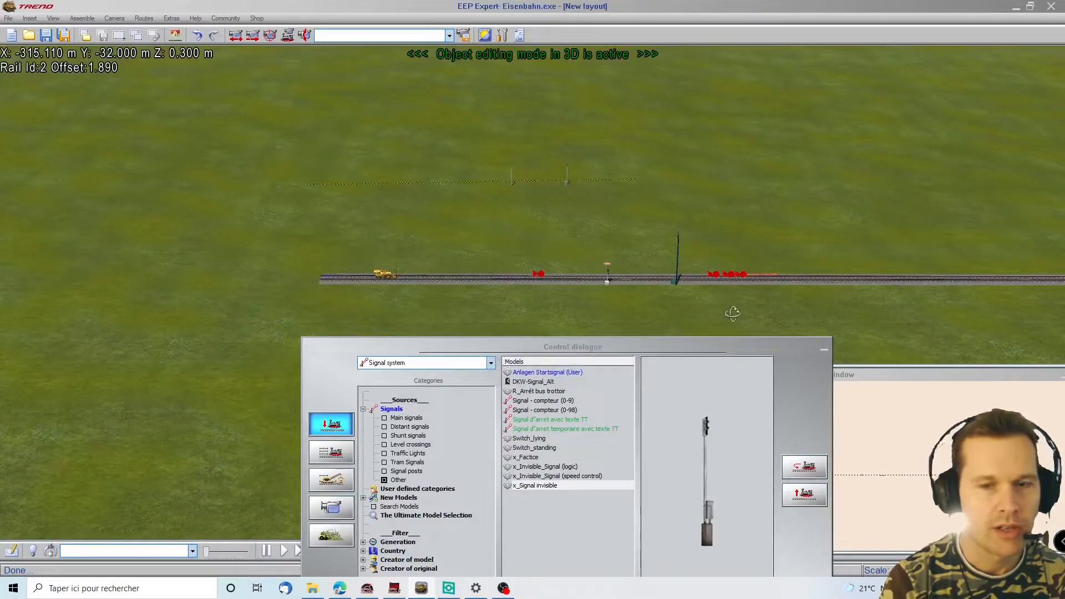
Step: Examine the contacts around the first signal and the row of block signals and locomotives along the track
right_click_drag(733, 315, 682, 308)
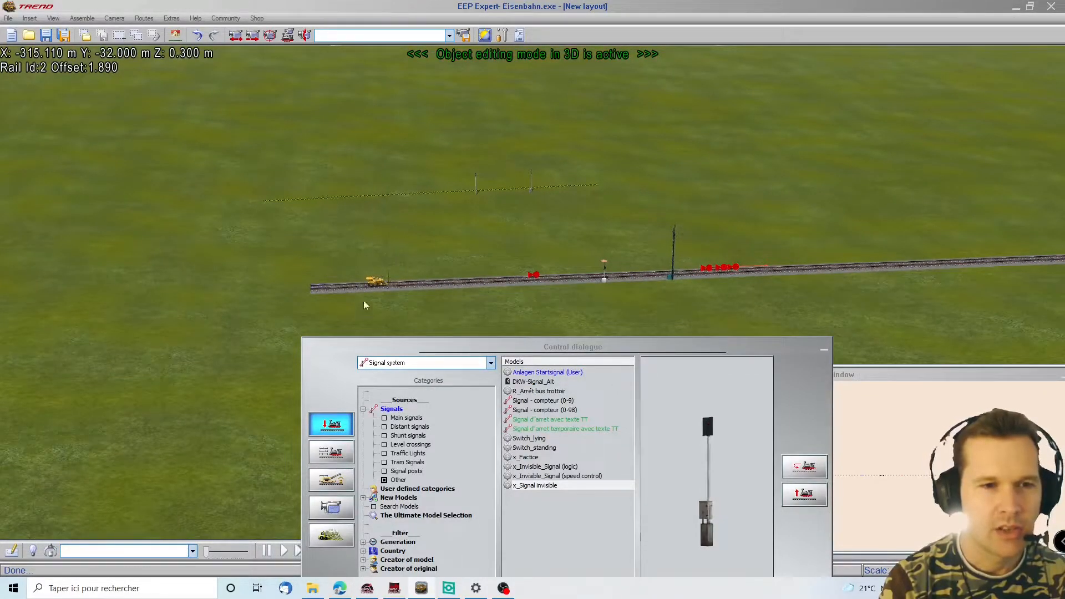
scroll(683, 321, "up", 3)
scroll(754, 299, "down", 5)
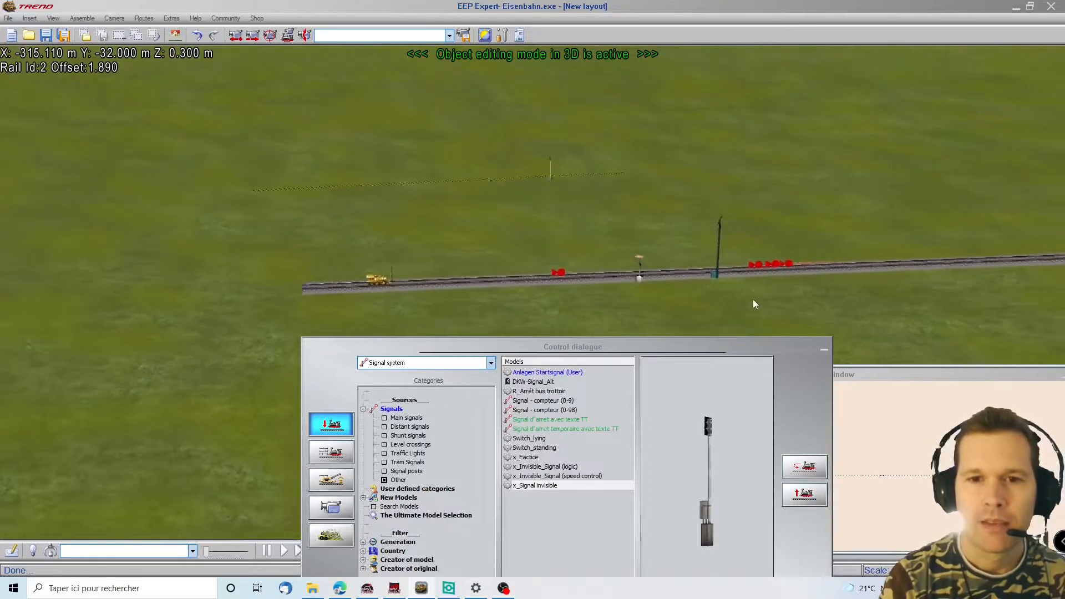
right_click_drag(754, 299, 381, 220)
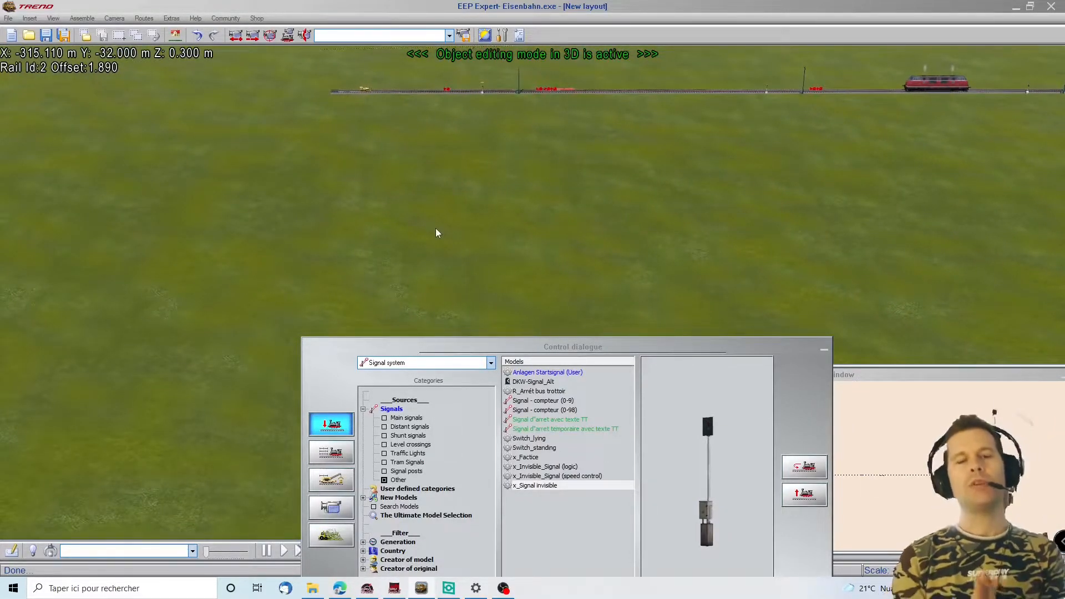
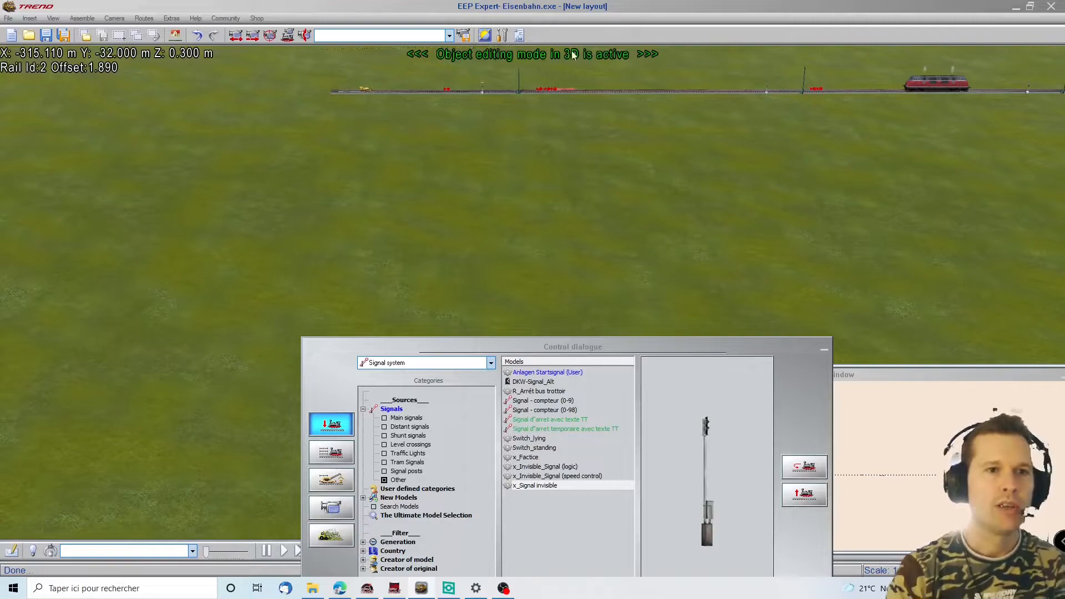
left_click(476, 69)
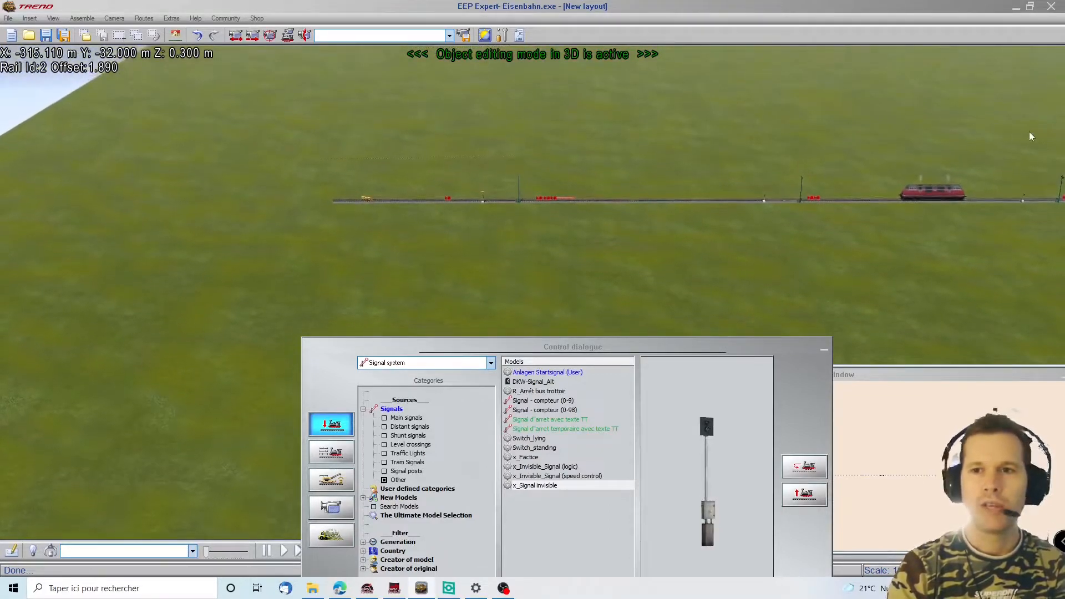
left_click(1064, 143)
left_click(952, 54)
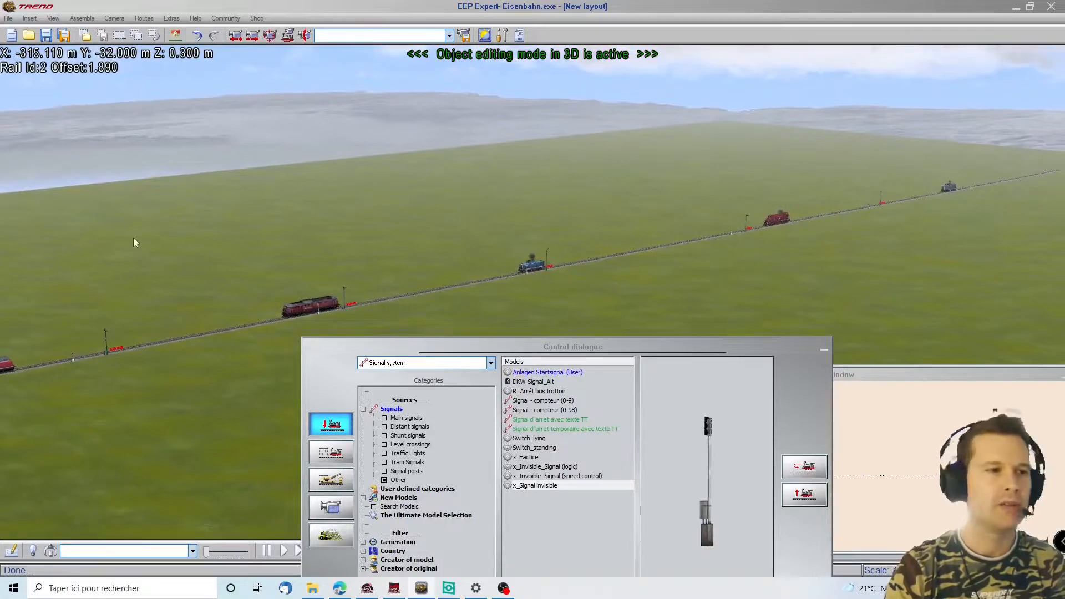
left_click(4, 230)
left_click(191, 475)
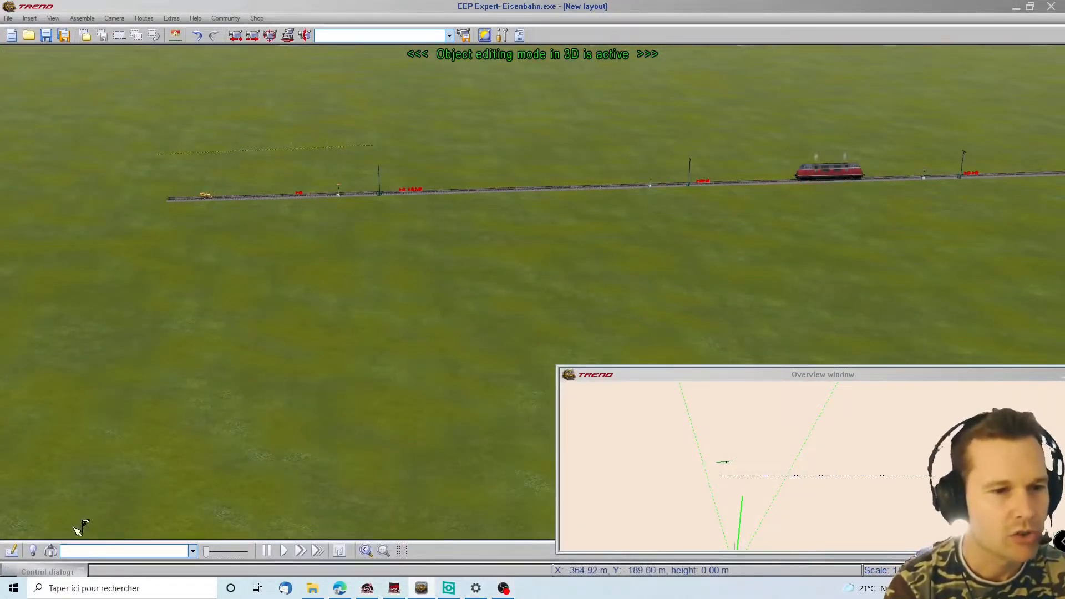
Step: Place an invisible auxiliary track in the 2D plan and move it to open ground below the railway track
left_click(11, 550)
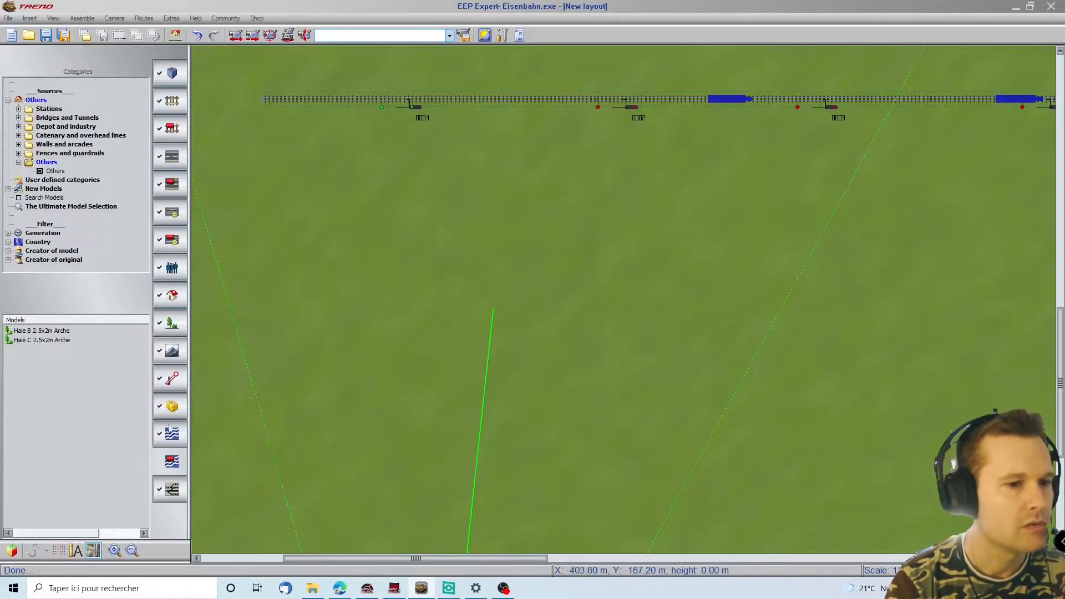
left_click(170, 435)
left_click(39, 69)
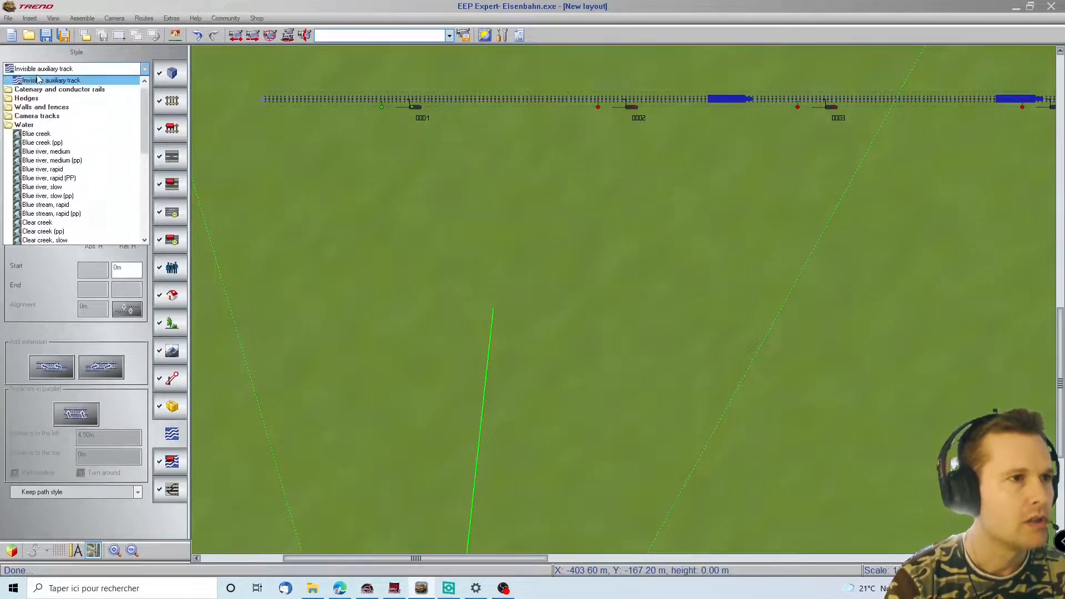
left_click(39, 80)
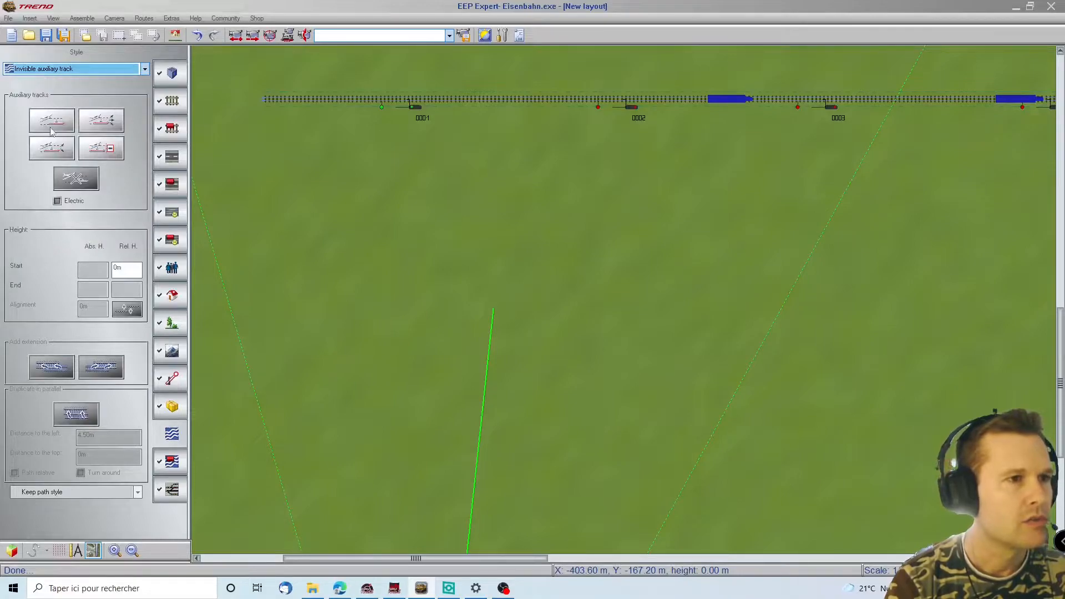
left_click(51, 131)
left_click(277, 285)
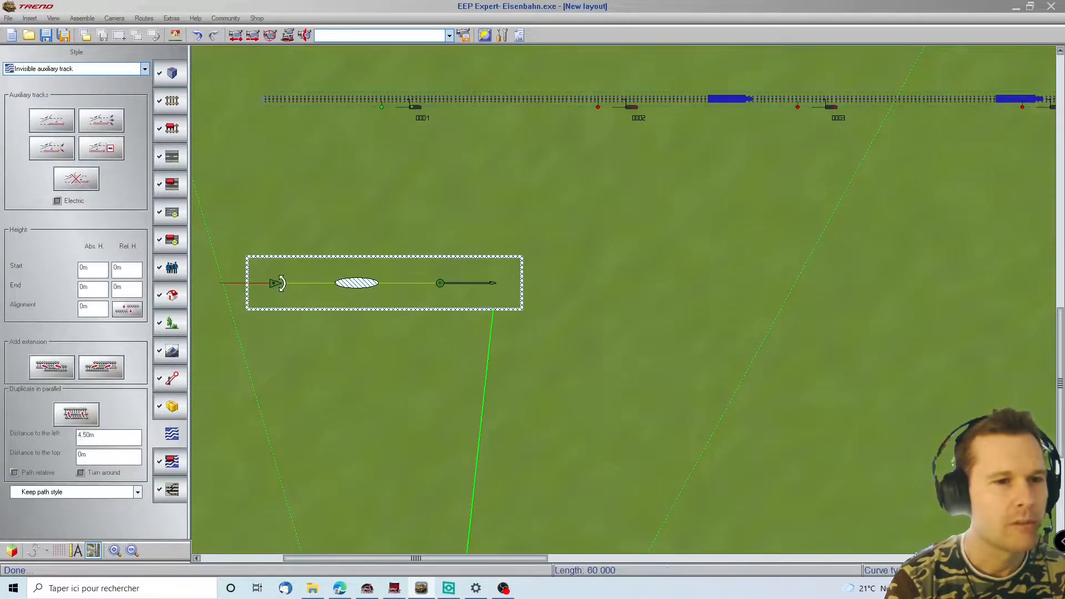
left_click(367, 282)
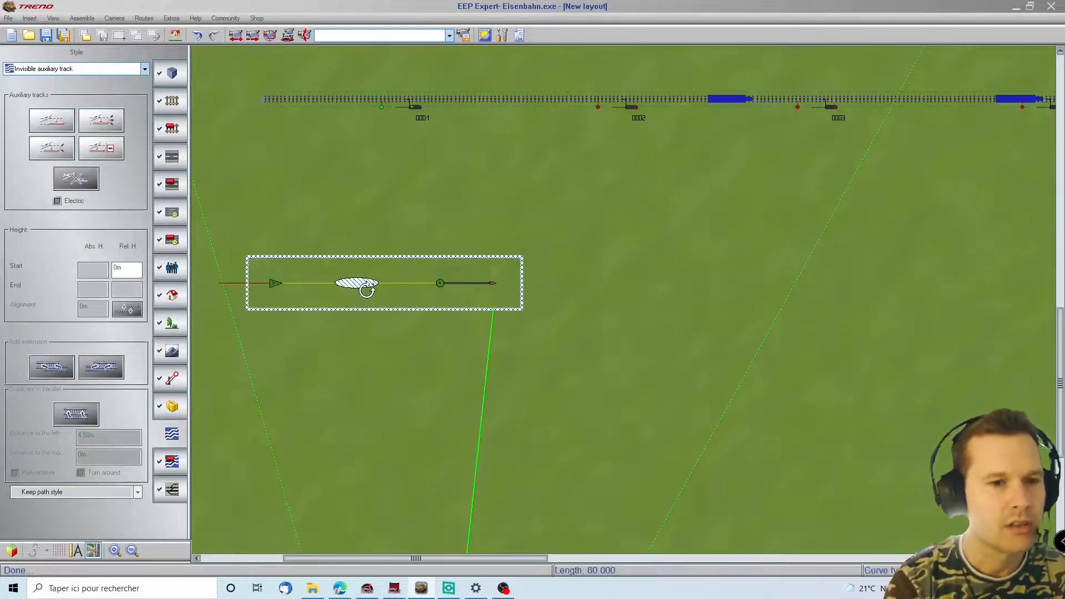
left_click(369, 284)
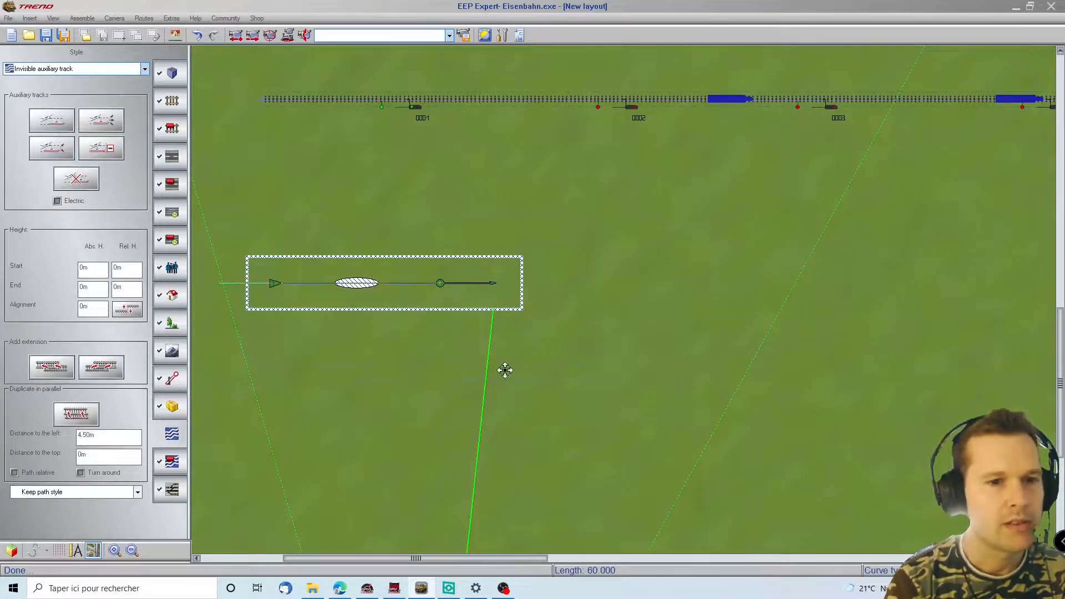
left_click_drag(513, 382, 513, 382)
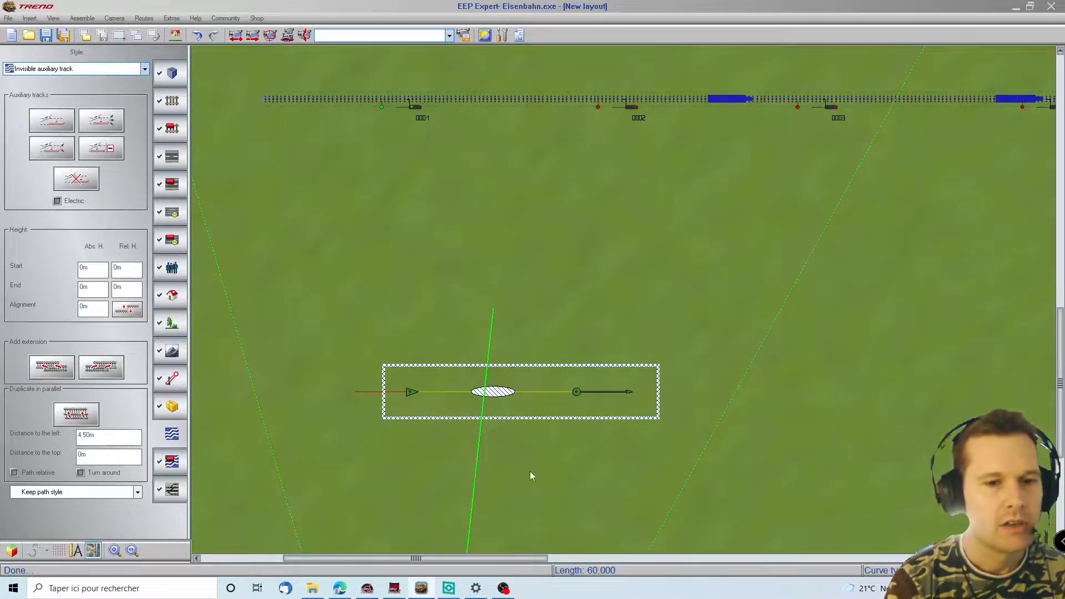
Step: Set the length of the new invisible auxiliary track to 20 m in its track properties
scroll(521, 475, "down", 2)
right_click(419, 440)
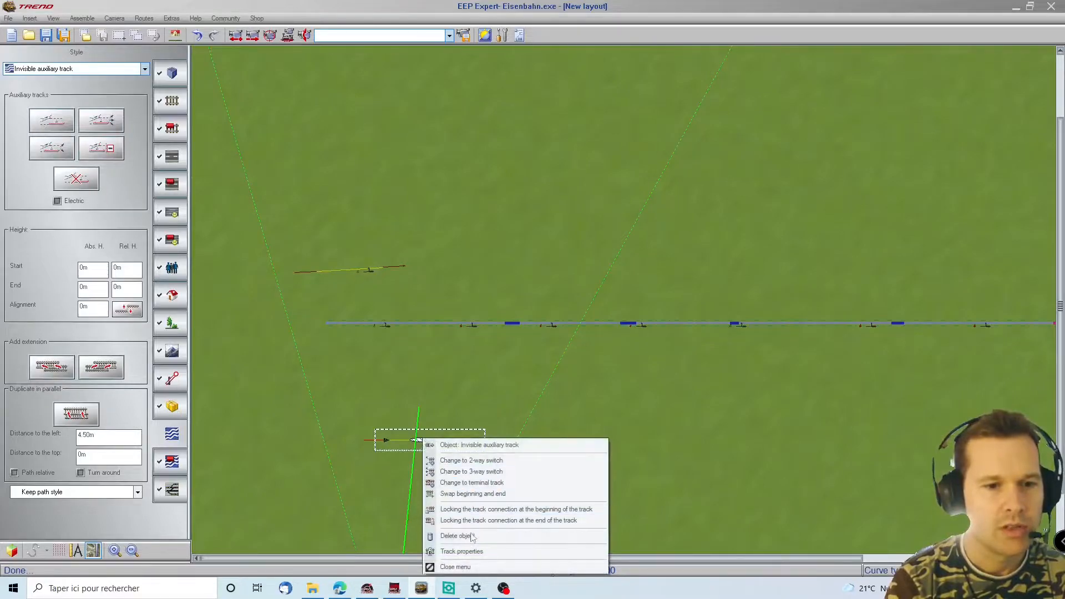
left_click(462, 552)
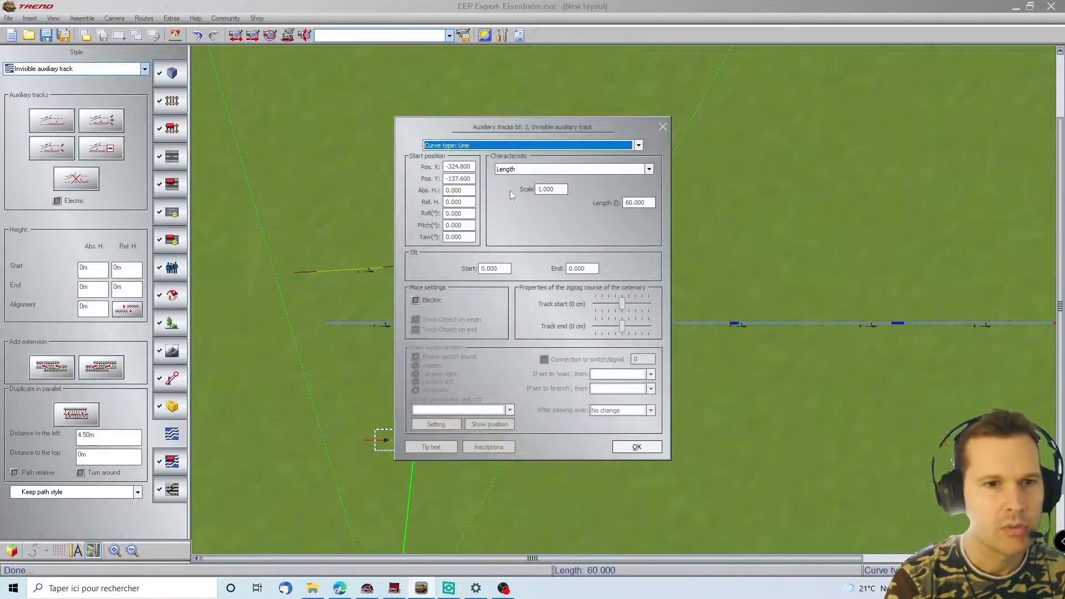
double_click(636, 202)
type("20")
key("Return")
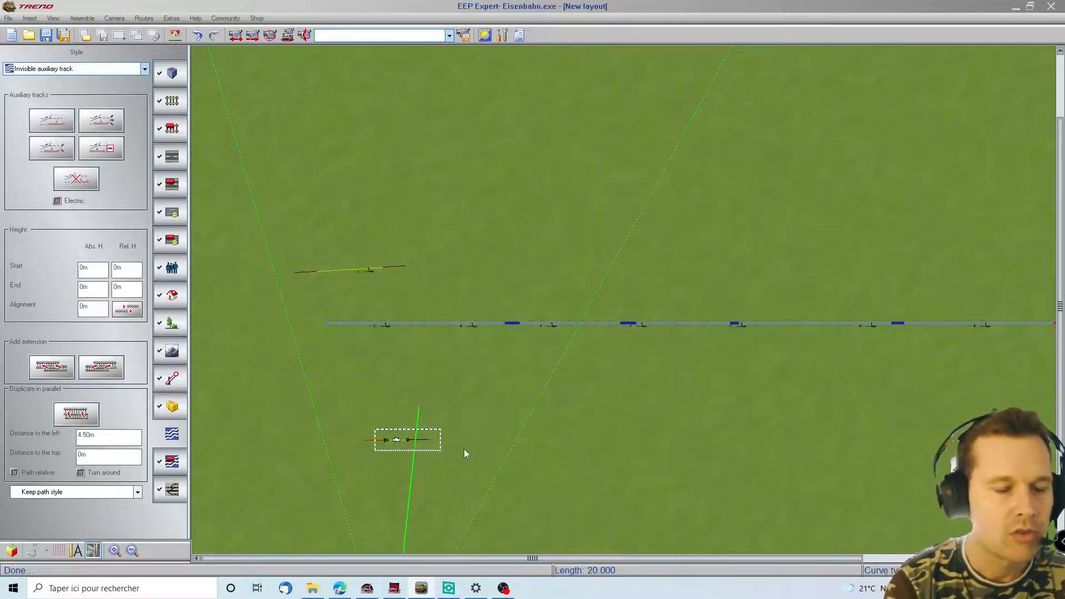
scroll(439, 466, "up", 3)
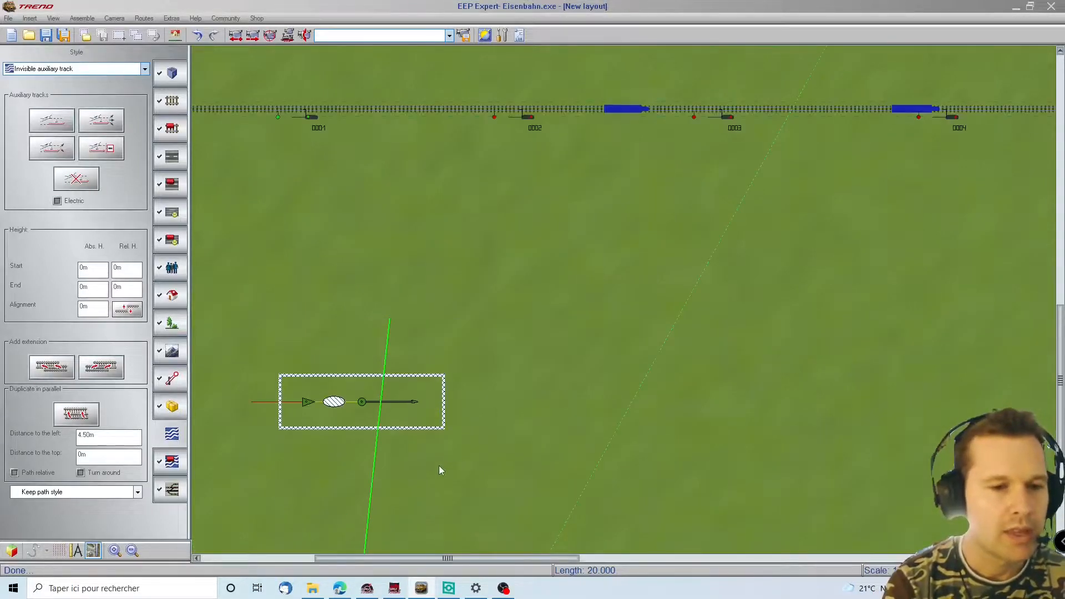
Step: Add an extension at the end of the 20 m invisible track and change that extension to a 3-way switch
left_click(101, 368)
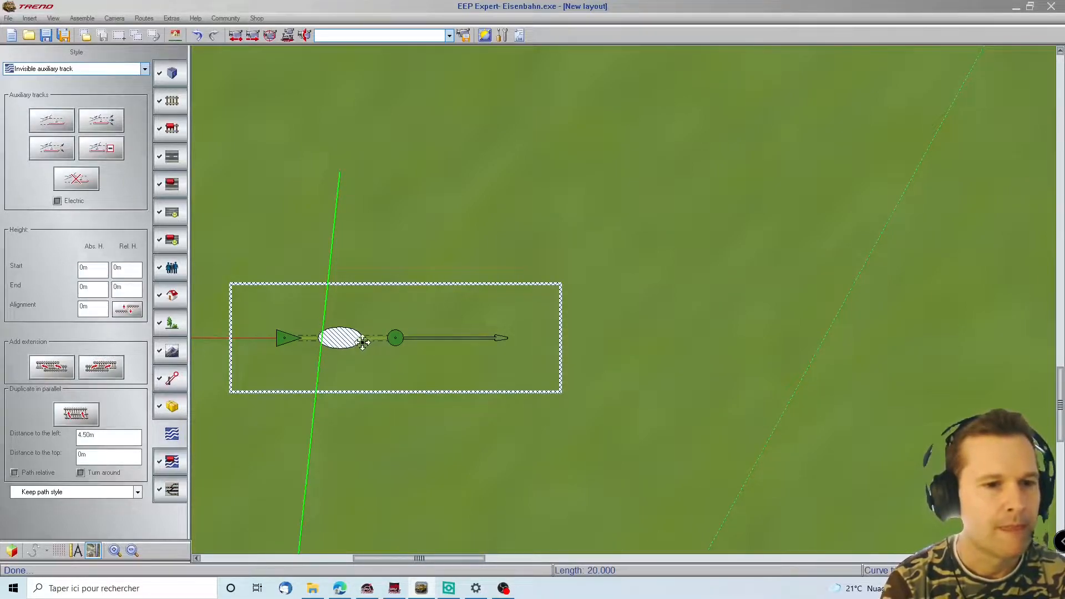
right_click(365, 342)
left_click(411, 376)
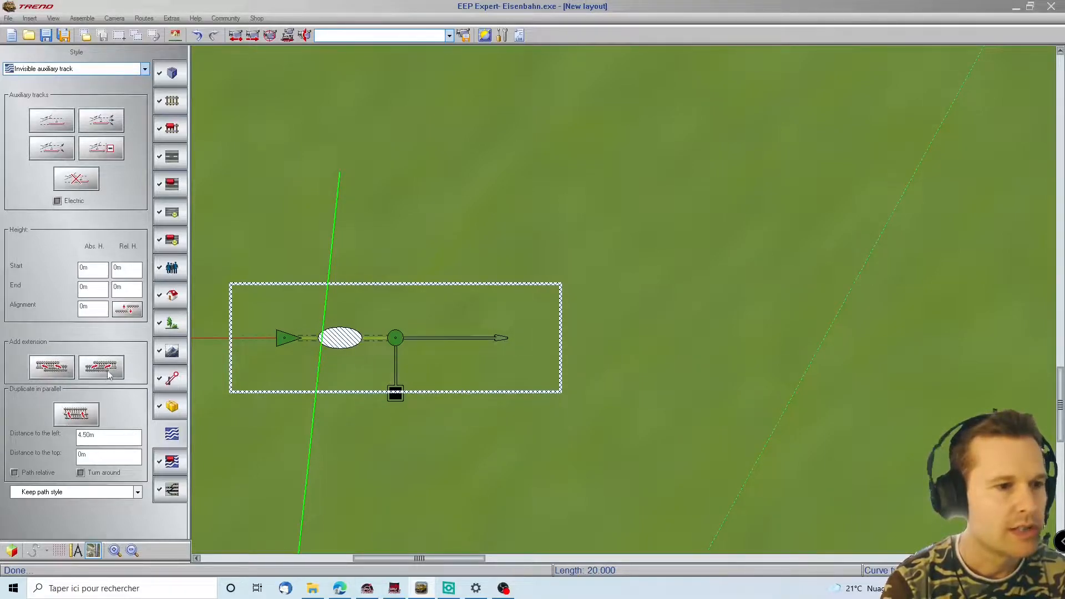
Step: Add a branch curving upward about 47° over about 23 m to the 3-way switch and change it to normal track
left_click(110, 375)
left_click_drag(511, 337, 516, 288)
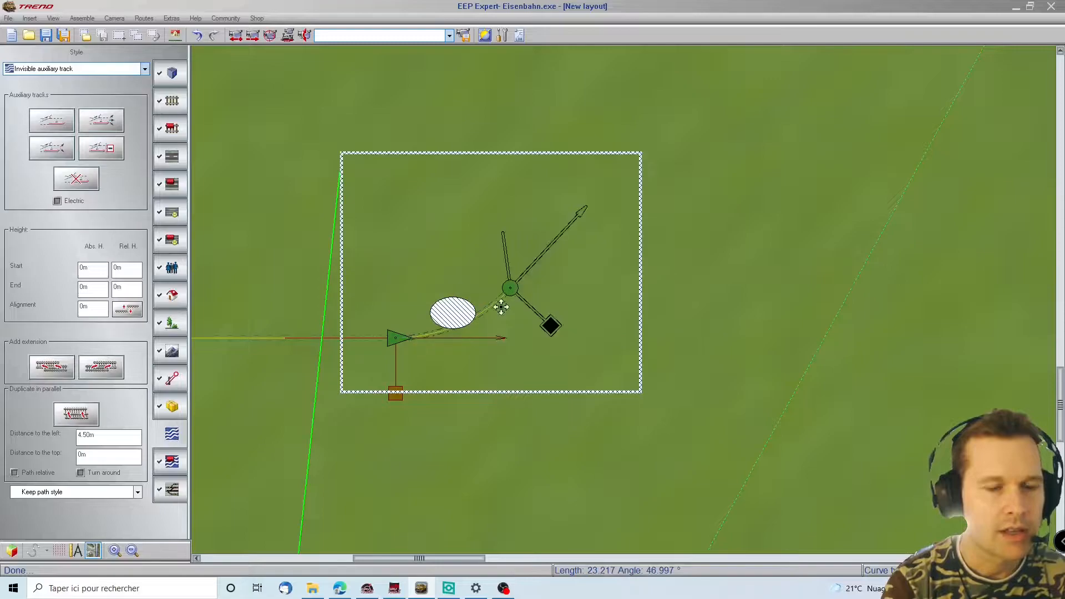
right_click(498, 307)
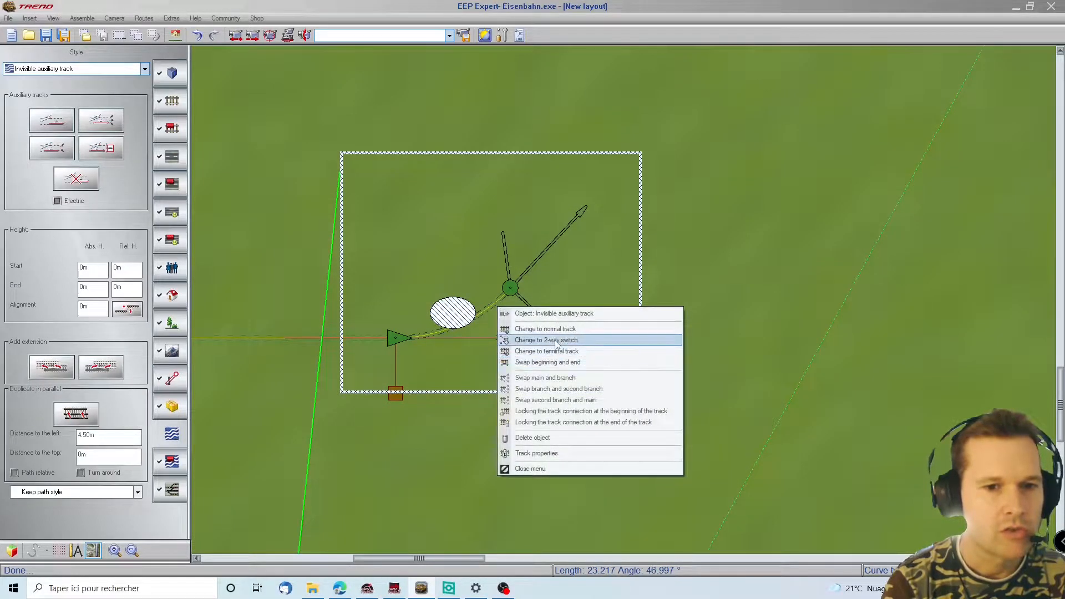
left_click(557, 329)
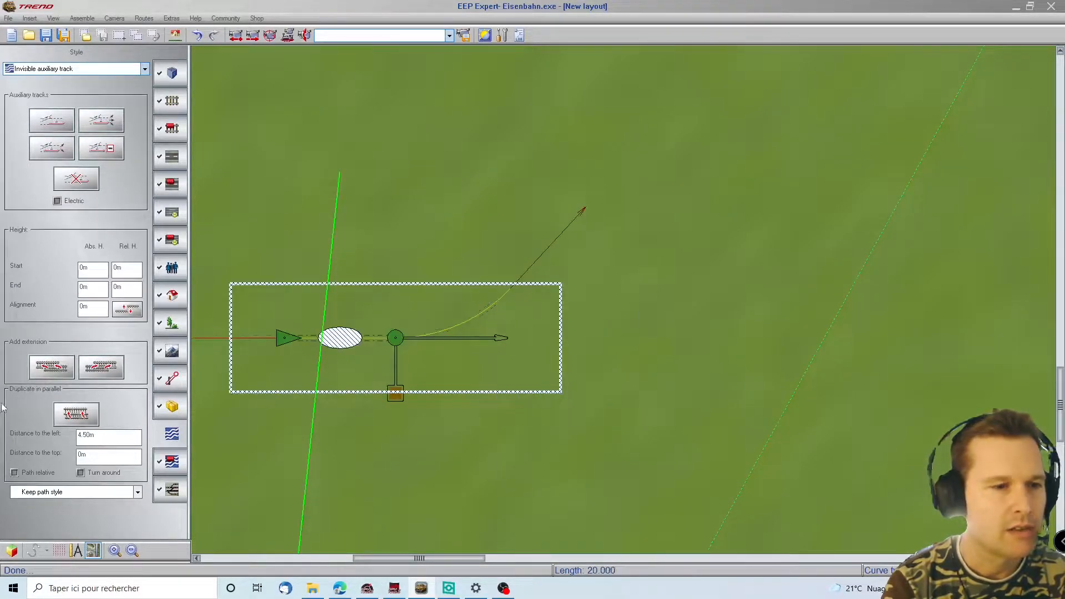
Step: Add a second branch curving downward about 59° over about 28 m to the switch and change it to normal track
left_click(113, 373)
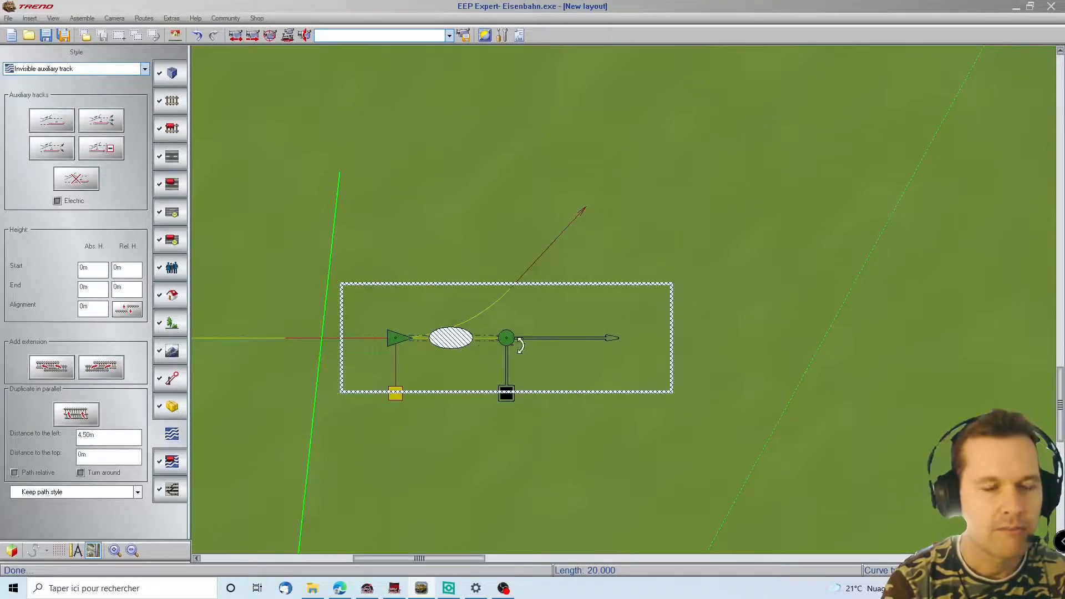
left_click_drag(515, 344, 527, 412)
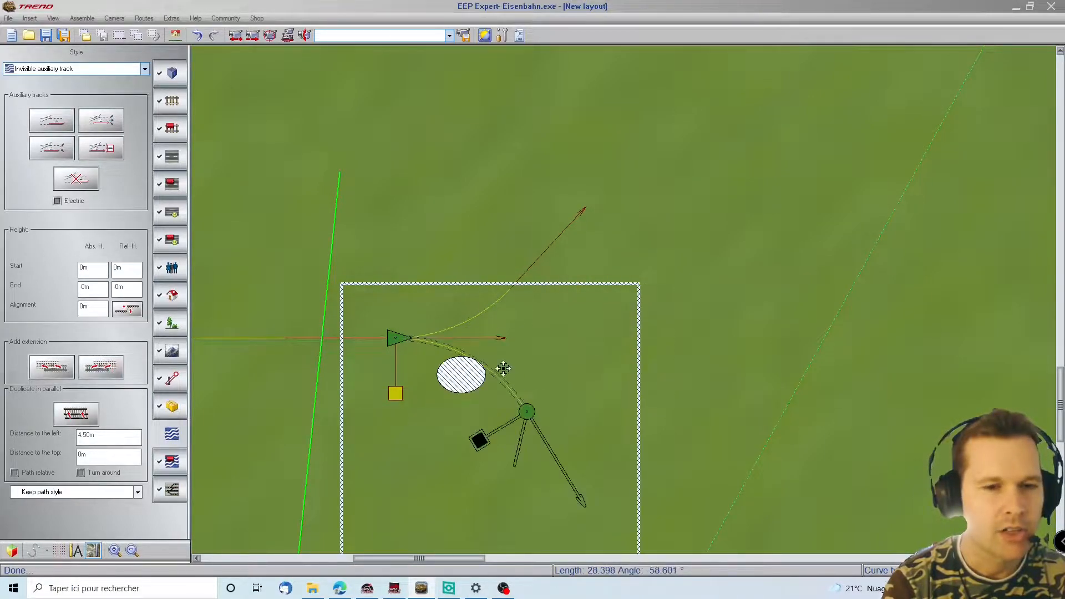
right_click(491, 377)
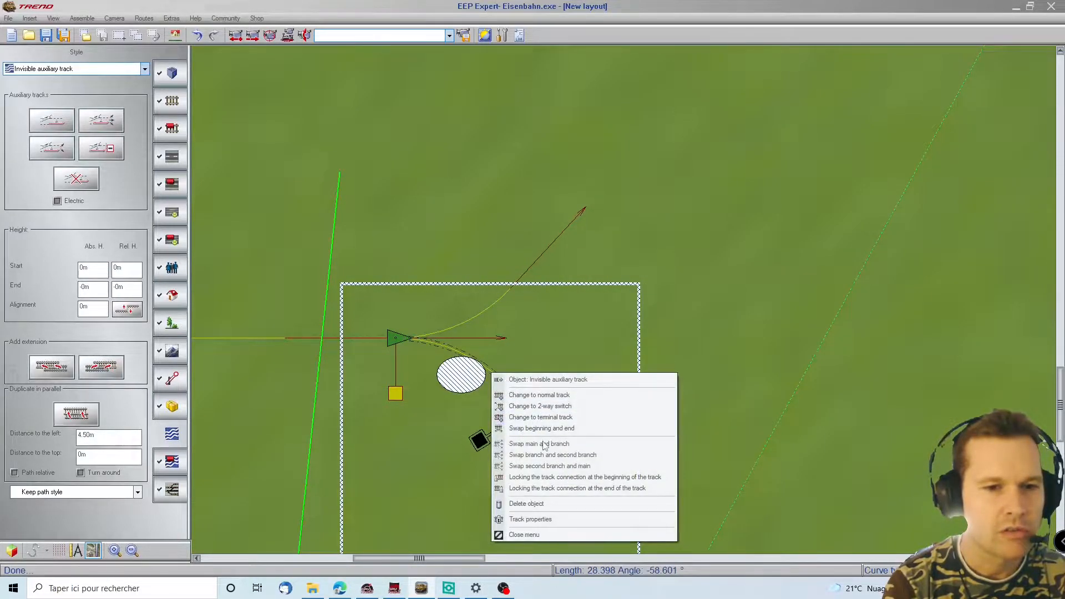
left_click(555, 390)
Step: Add the straight middle branch to the 3-way switch, change it to normal track and lengthen it to about 32 m
left_click_drag(441, 353, 340, 340)
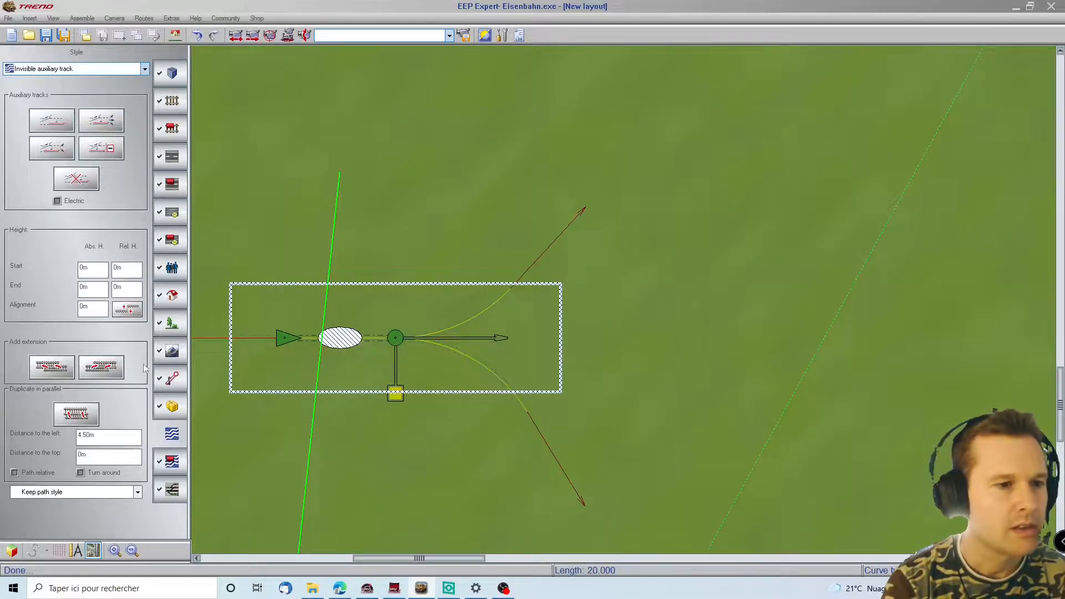
left_click(101, 374)
right_click(479, 339)
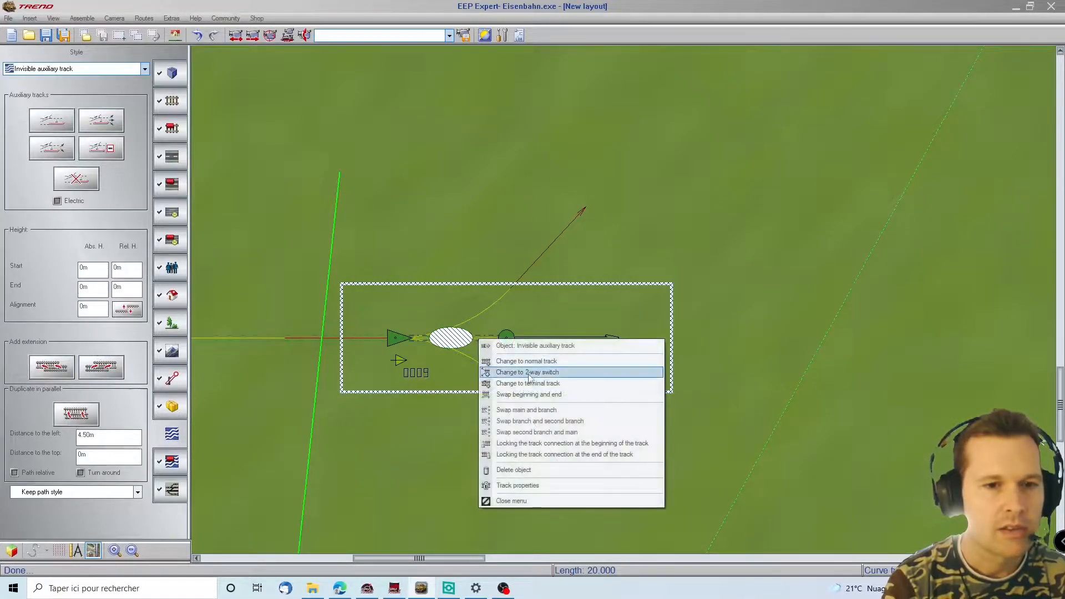
left_click(552, 362)
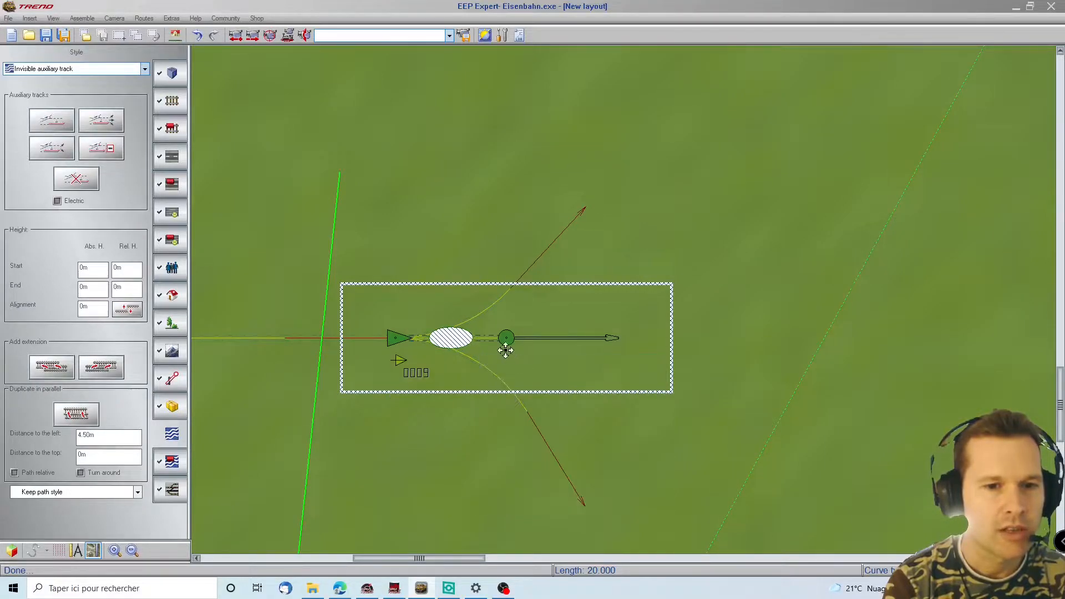
left_click_drag(513, 340, 741, 340)
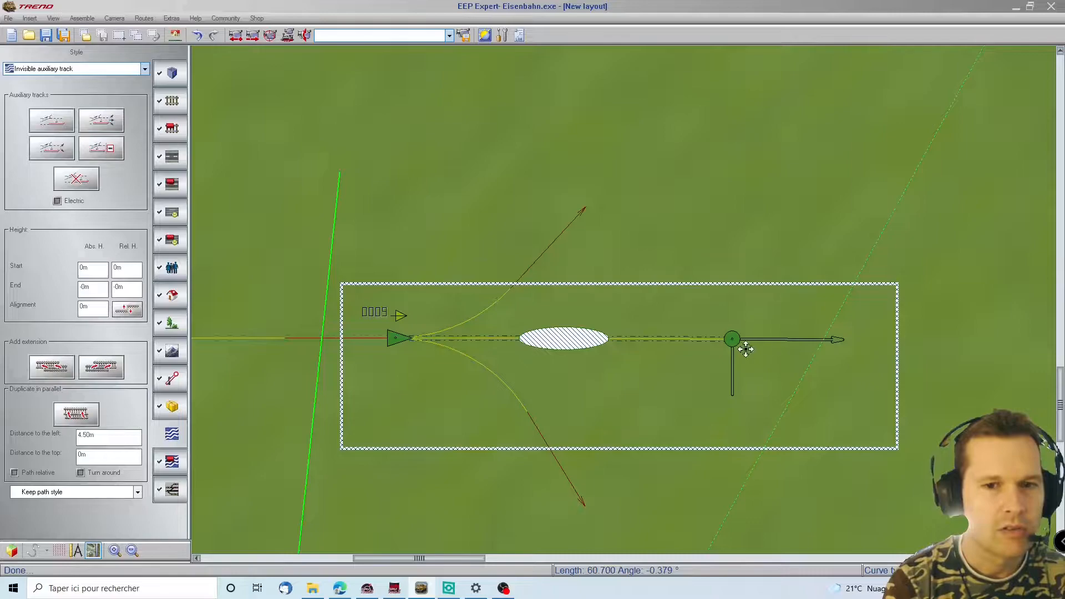
left_click_drag(739, 347, 564, 338)
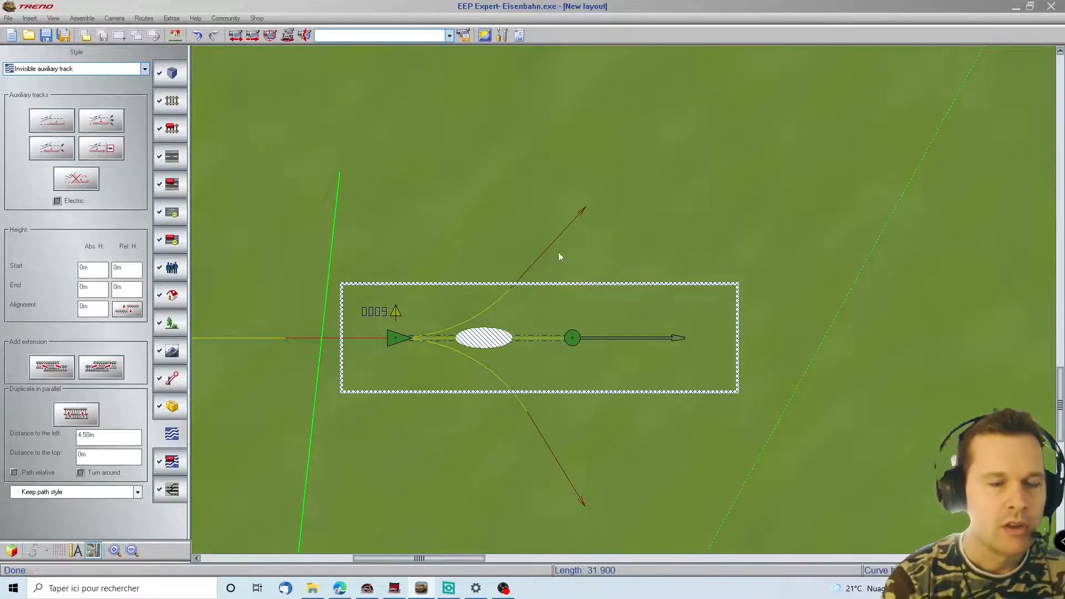
Step: Lengthen the upper branch to about 35 m at about 60° and the lower branch to about 38 m at about 73°
left_click(536, 281)
left_click(499, 296)
left_click_drag(518, 287, 564, 242)
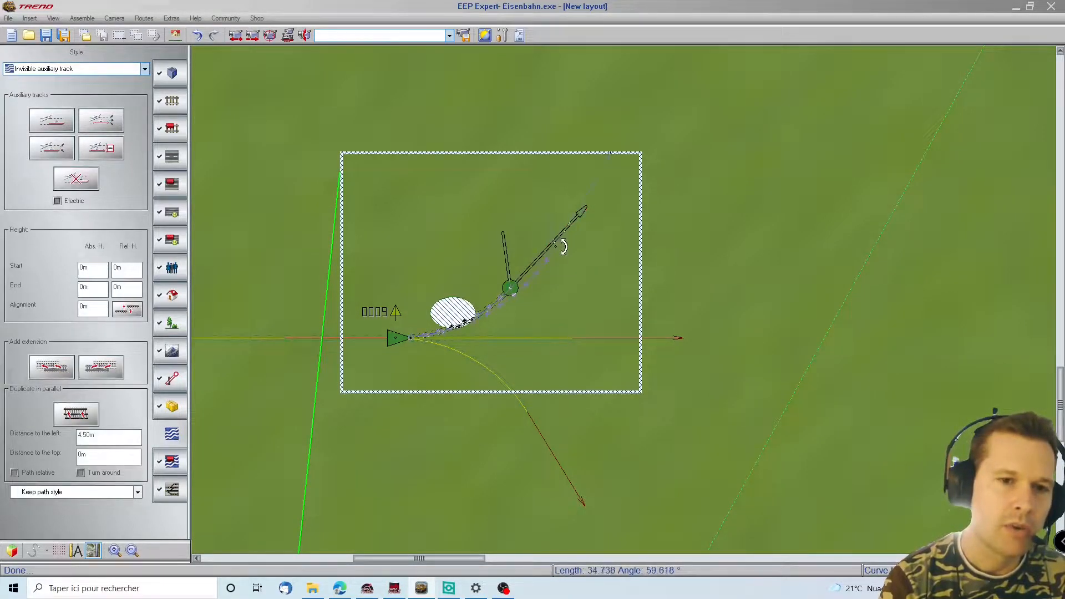
left_click(521, 407)
left_click_drag(527, 409, 562, 458)
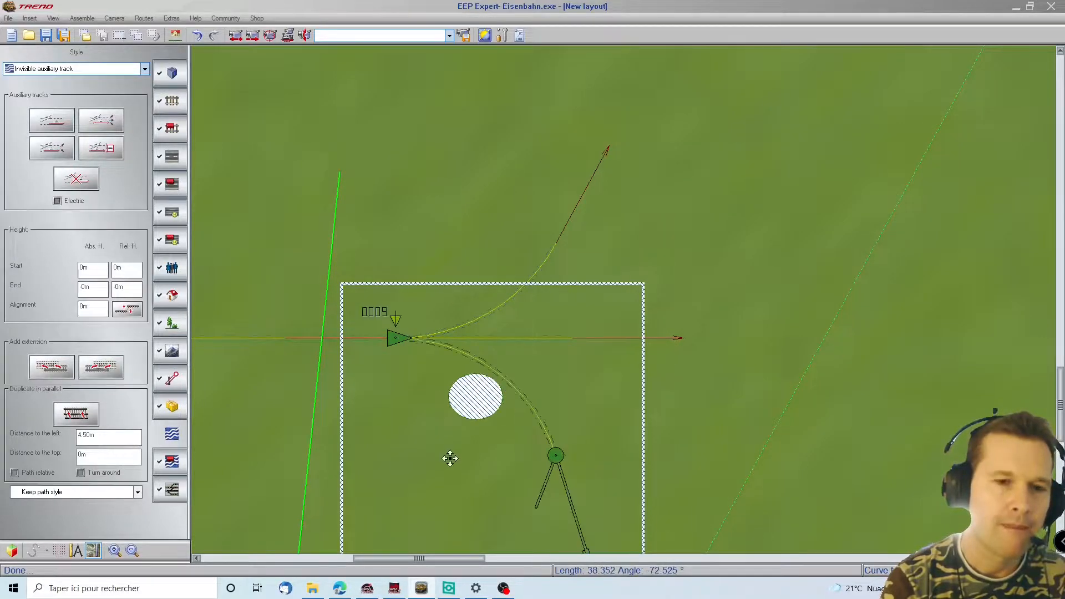
Step: Swap the beginning and end of the invisible track ahead of the 3-way switch and change that track to a 3-way switch
scroll(214, 317, "left", 3)
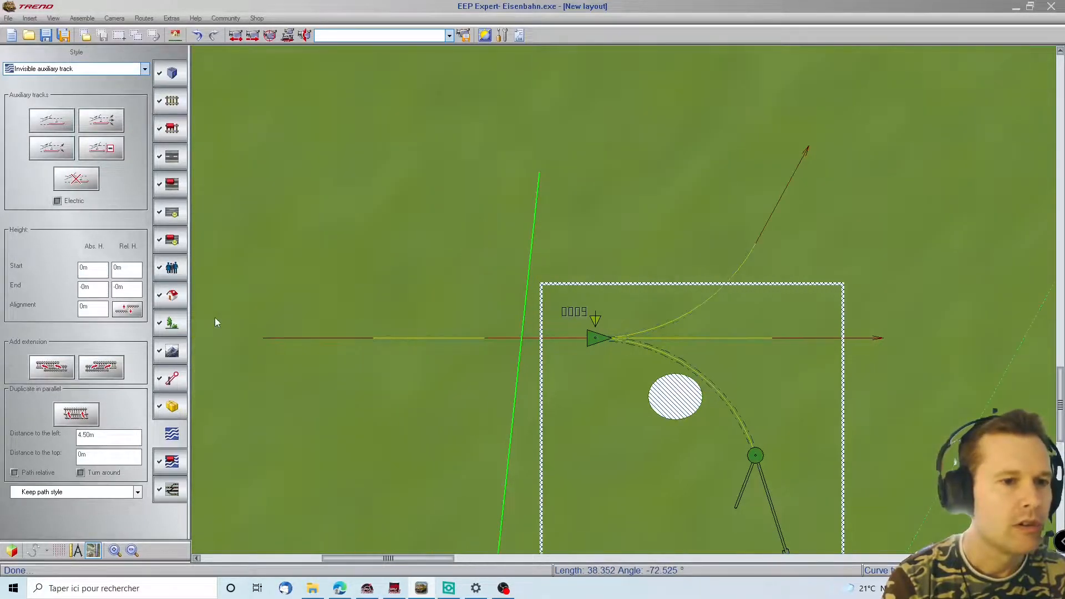
left_click(411, 338)
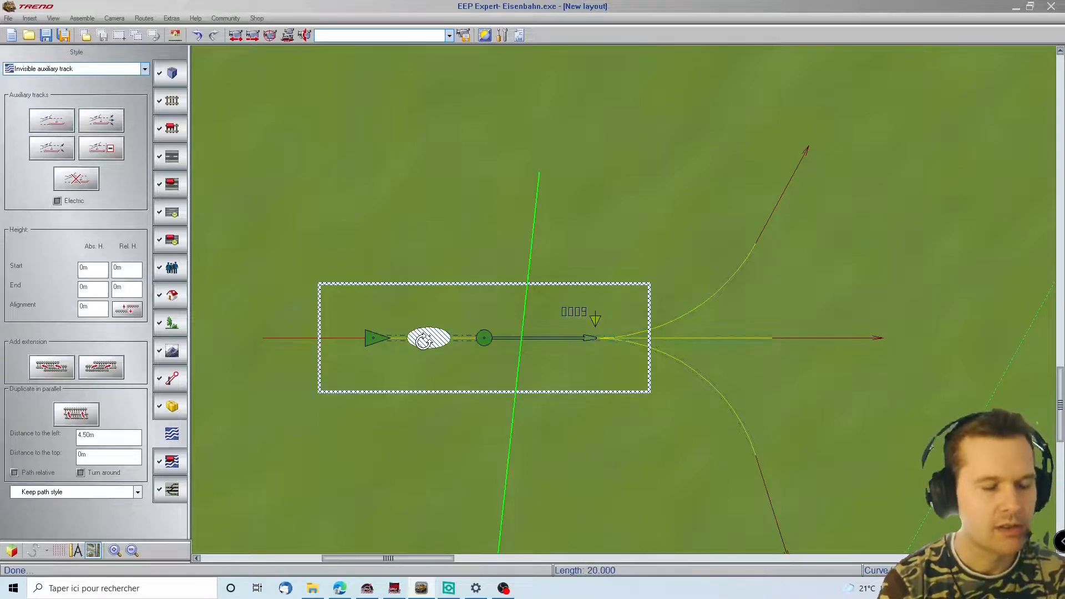
left_click(424, 341)
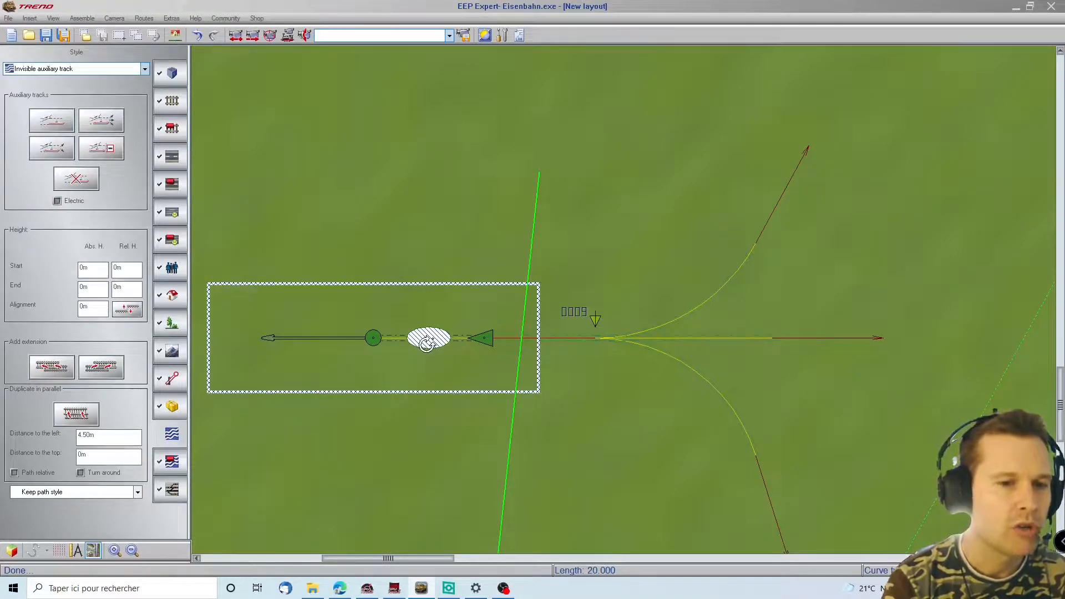
right_click(427, 343)
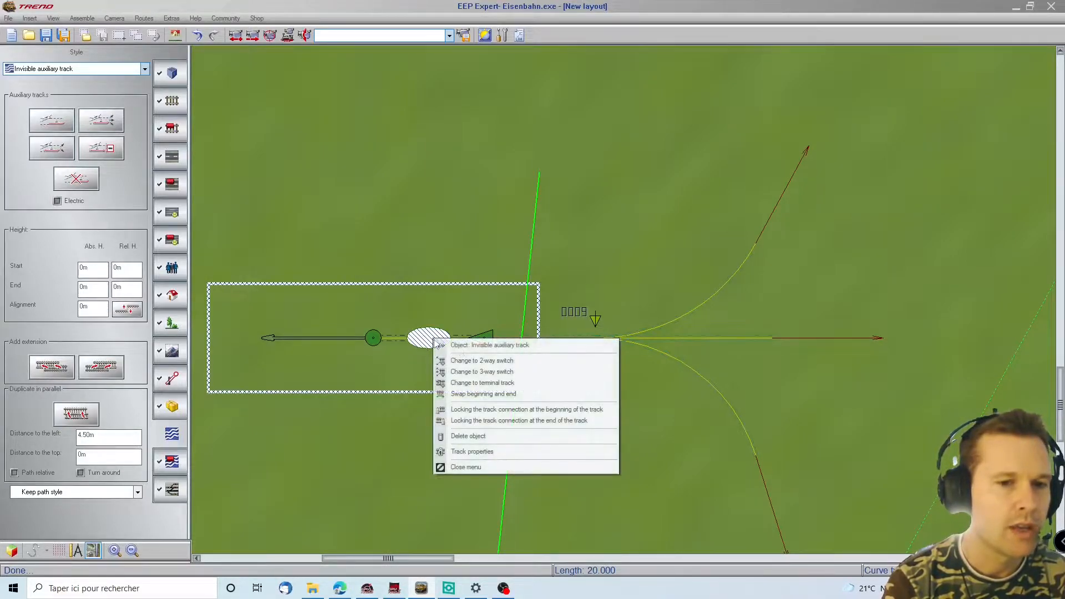
left_click(490, 395)
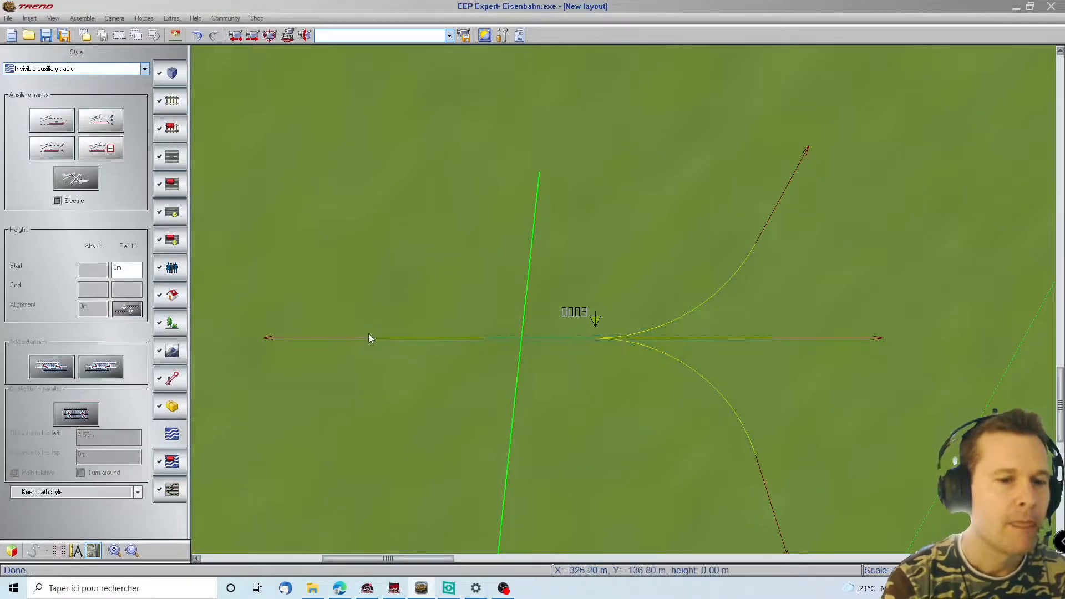
left_click(391, 338)
right_click(401, 337)
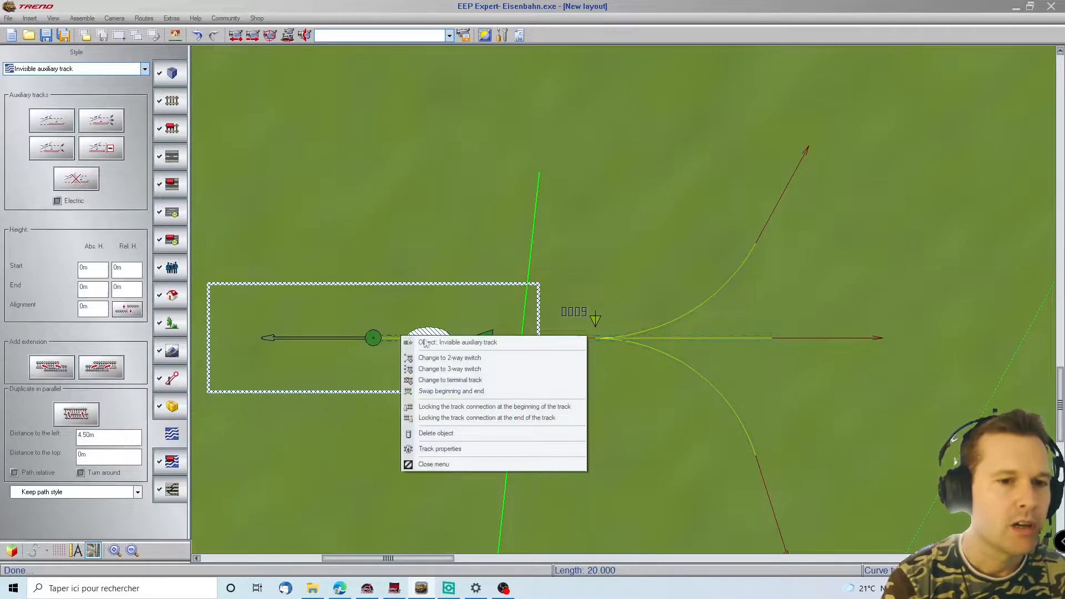
left_click(444, 369)
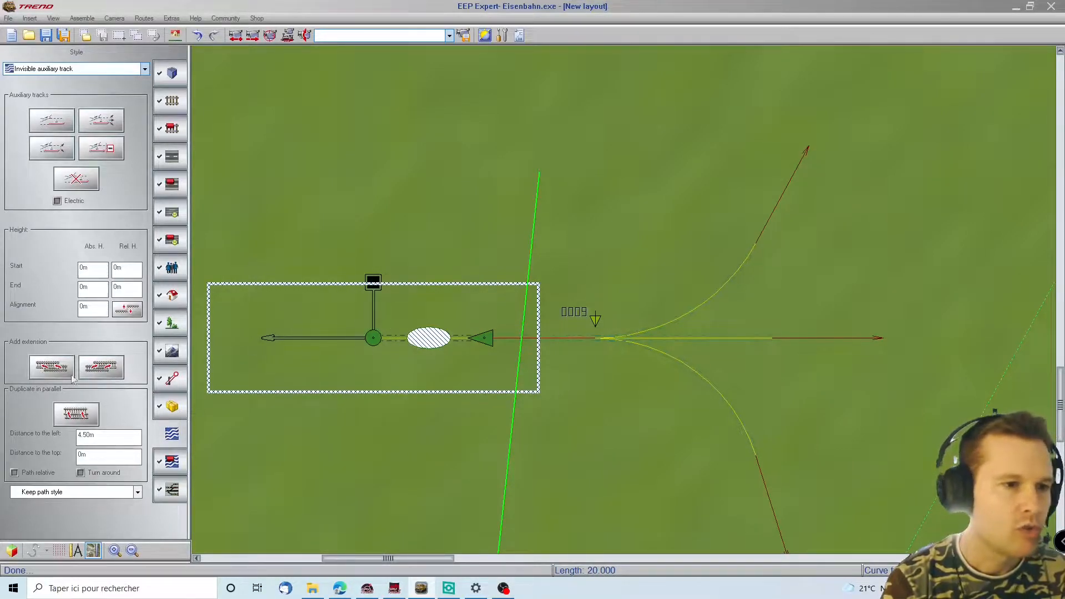
Step: Try to add an extension at the beginning of the reversed 3-way switch, undo it, and reselect that switch
left_click(52, 367)
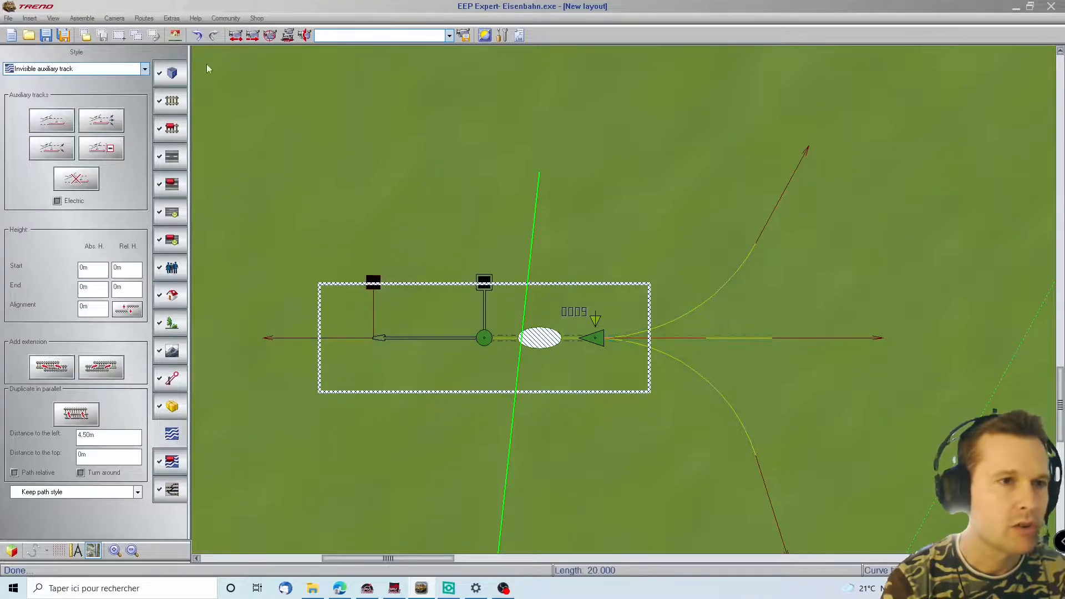
left_click(204, 318)
left_click(413, 333)
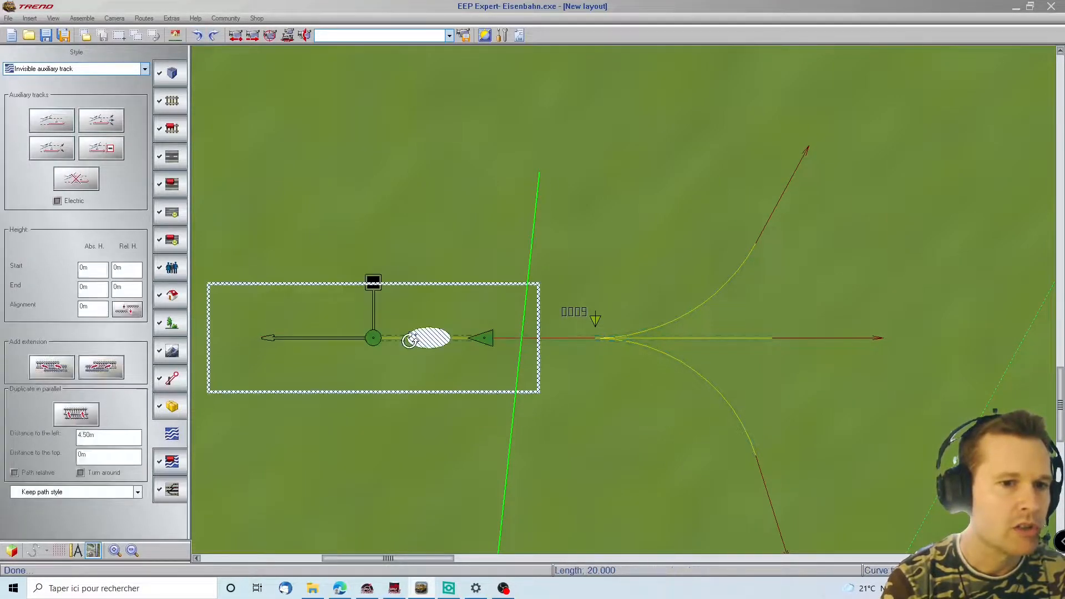
Step: Add the upper branch to the reversed 3-way switch, curve it to about 31.7 m at about 71° and change it to normal track
left_click(296, 351)
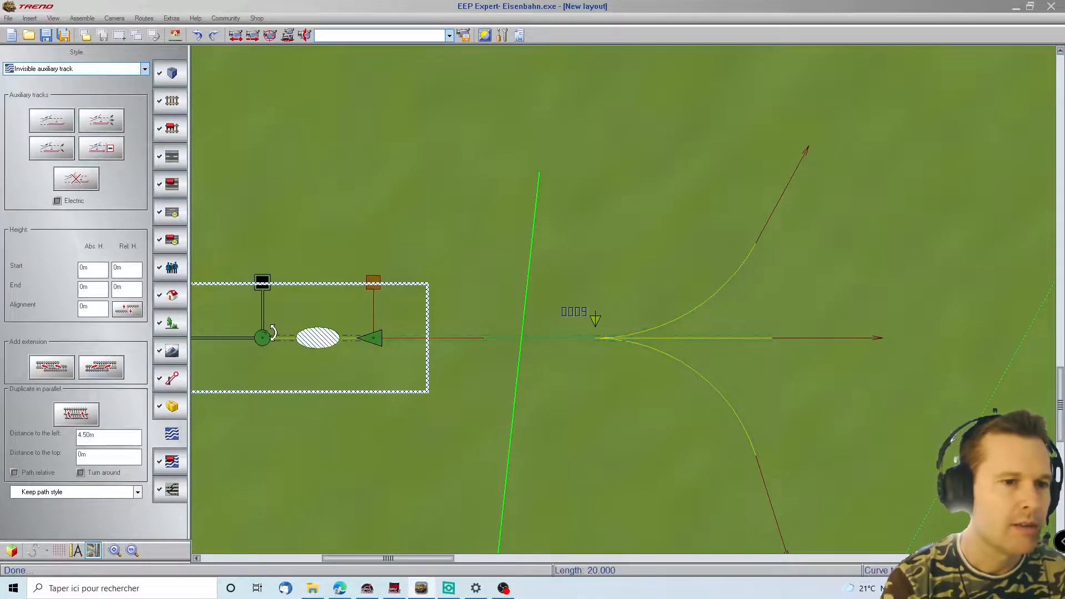
left_click_drag(268, 335, 247, 242)
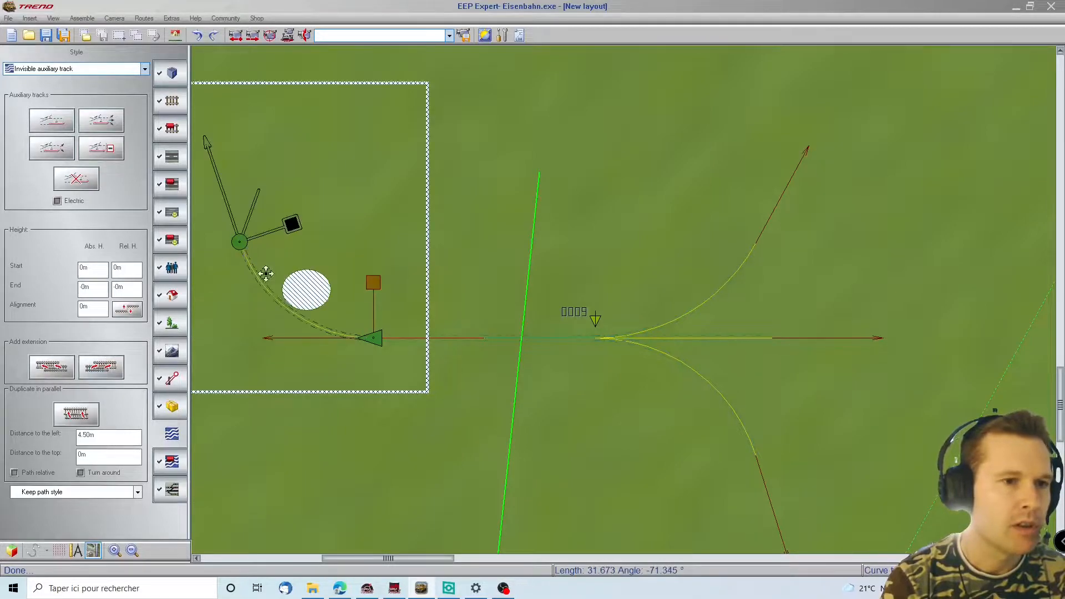
right_click(283, 309)
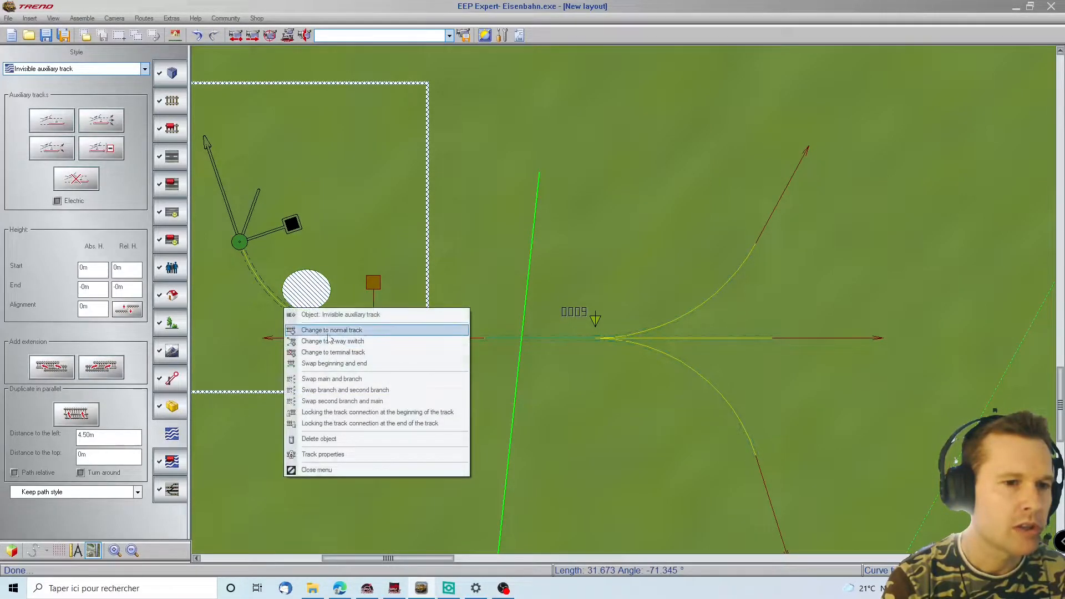
left_click(328, 332)
Step: Add another extension to the reversed 3-way switch, change it to normal track and curve it downward as the lower branch
left_click(434, 338)
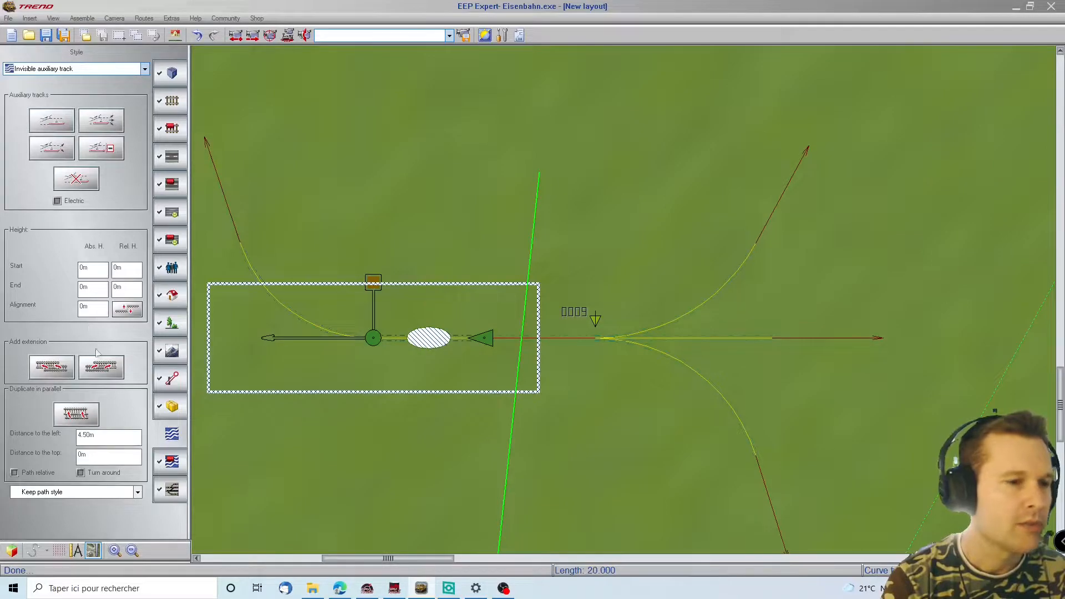
left_click(100, 372)
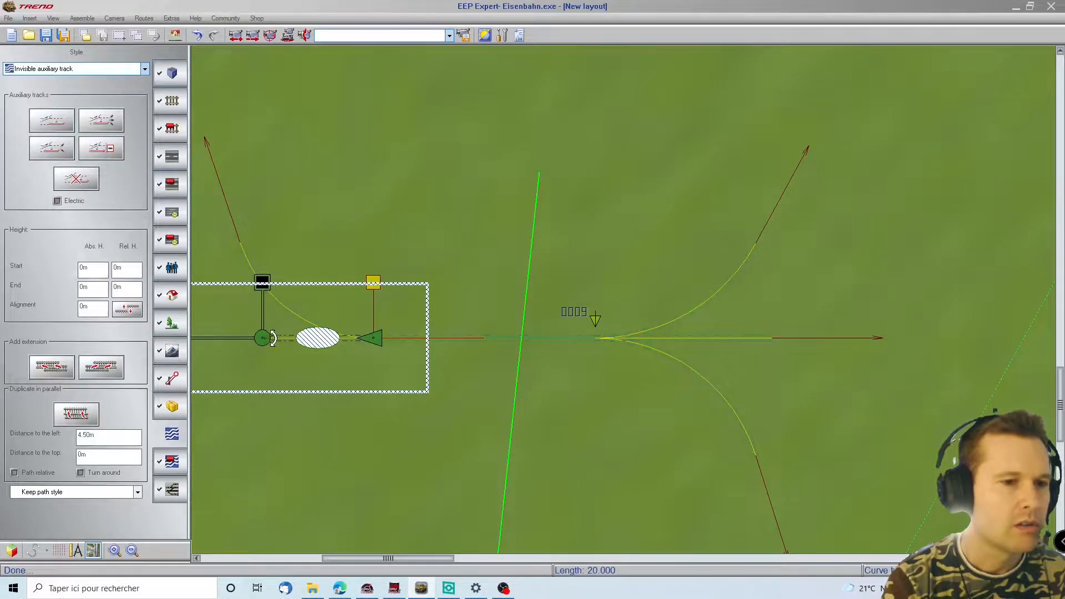
left_click_drag(262, 338, 226, 338)
right_click(295, 336)
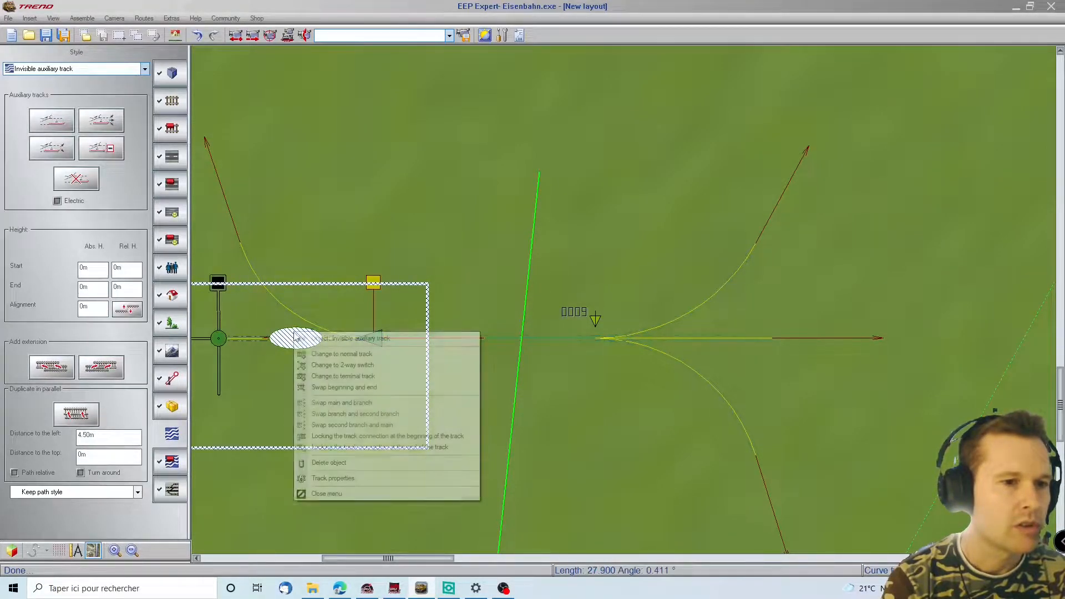
left_click(344, 354)
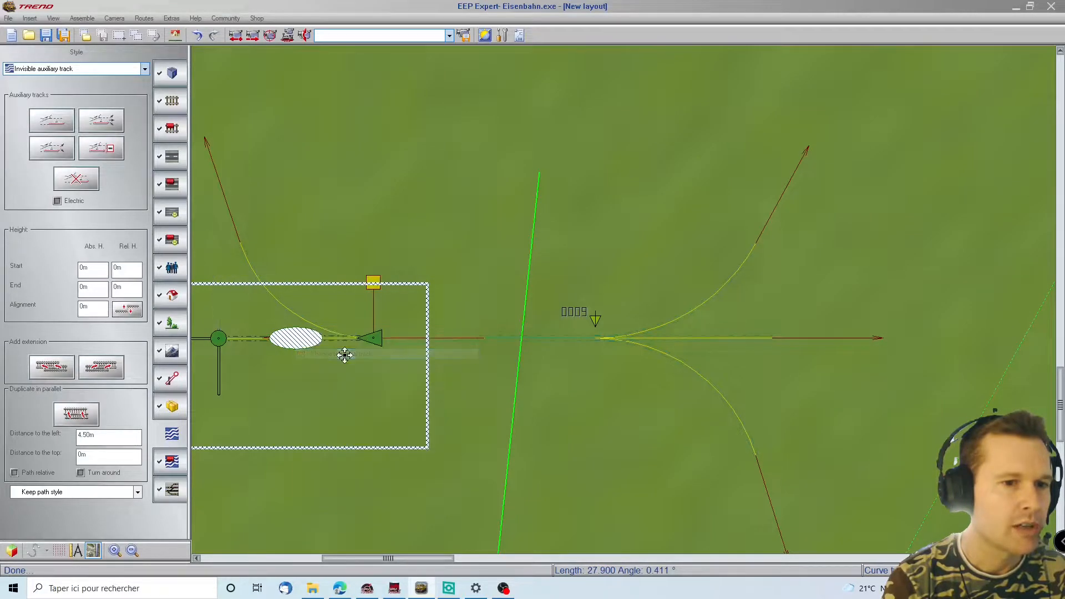
left_click_drag(219, 338, 207, 443)
Step: Add the straight middle branch to the reversed 3-way switch, lengthen it to about 27.7 m and change it to normal track
left_click(434, 338)
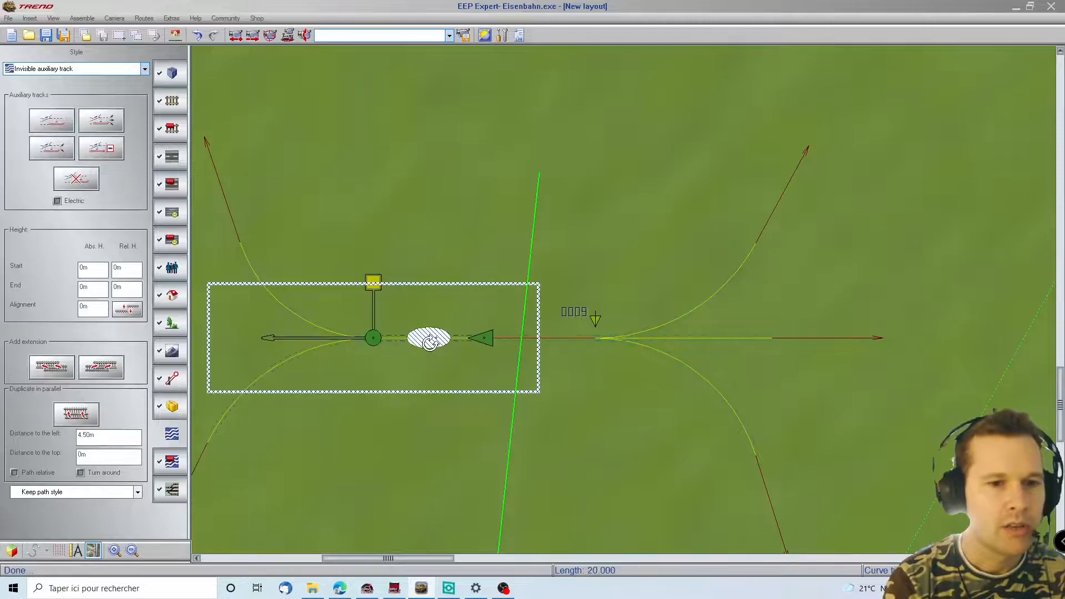
left_click(103, 373)
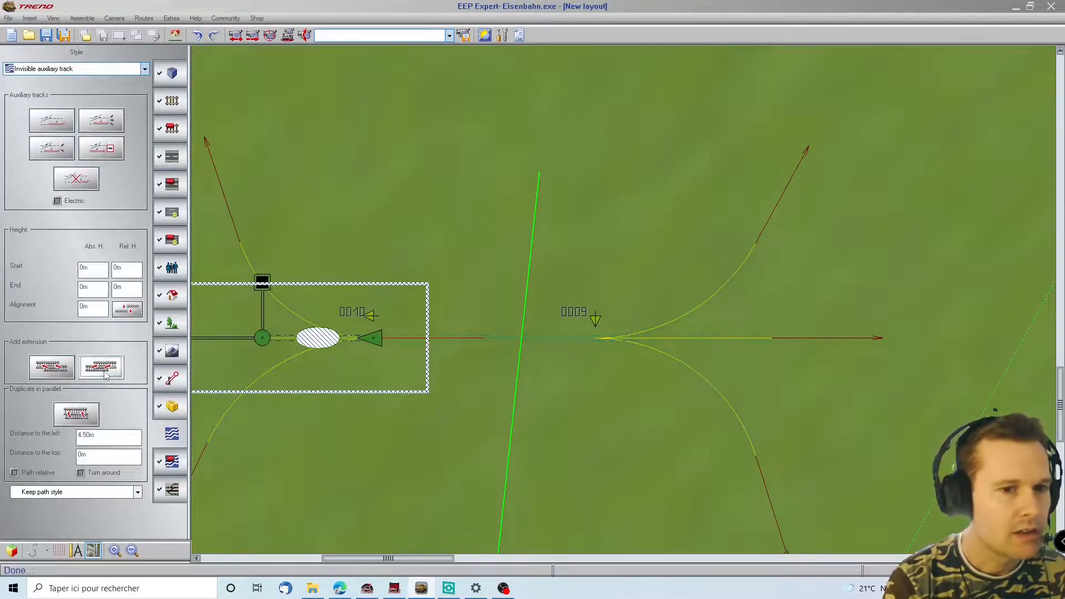
left_click_drag(263, 282, 219, 283)
right_click(299, 335)
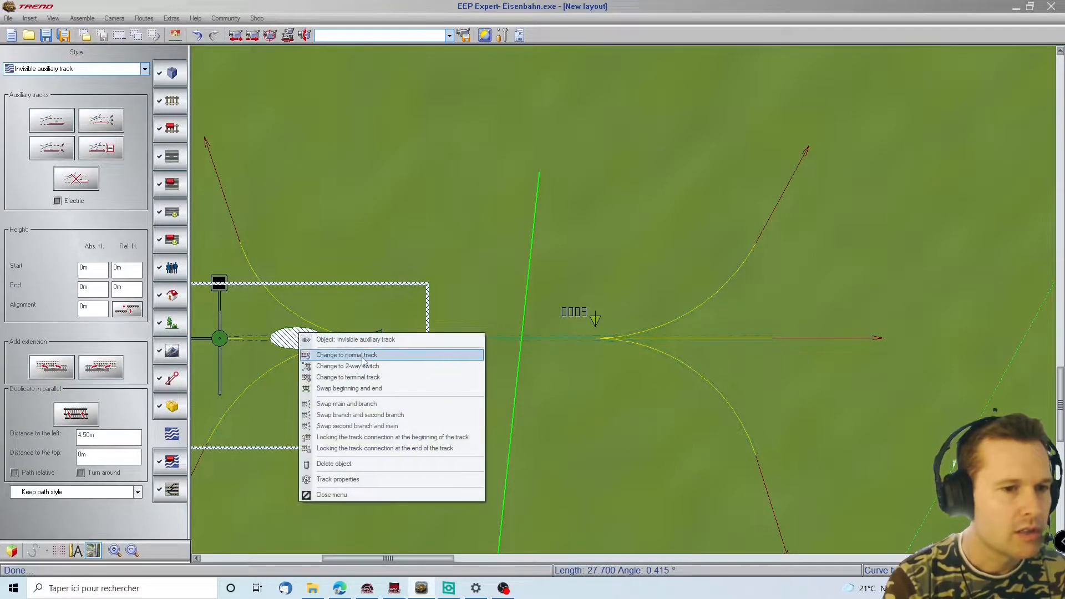
left_click(362, 358)
scroll(267, 280, "down", 2)
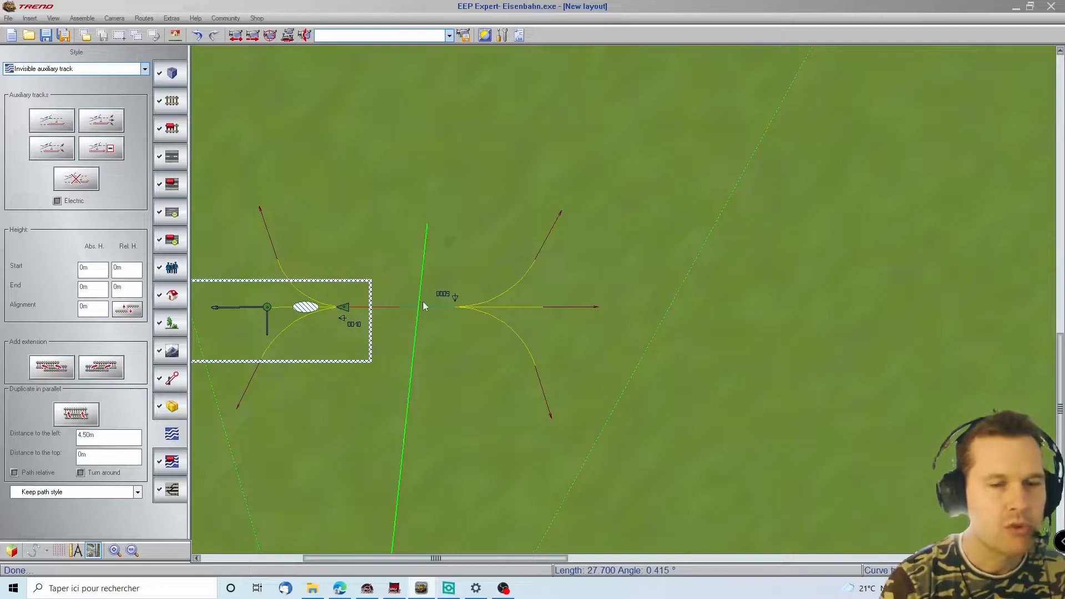
left_click(419, 421)
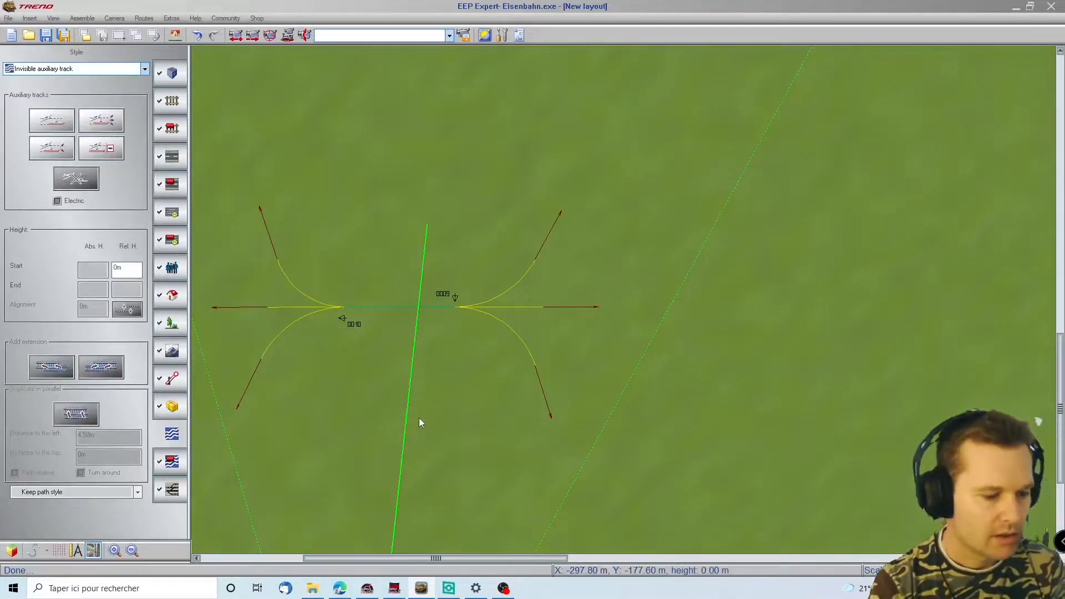
Step: Virtually connect the open ends of the two 3-way switches in pairs: upper with upper, middle with middle, lower with lower
left_click(536, 260)
left_click(276, 258)
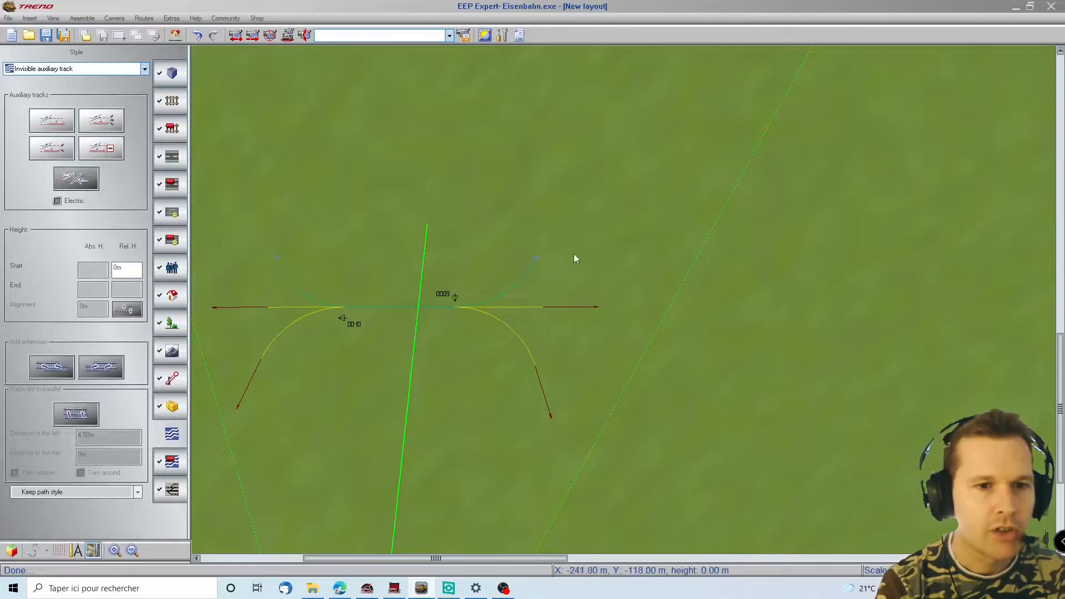
key("v")
left_click(543, 308)
left_click(267, 309)
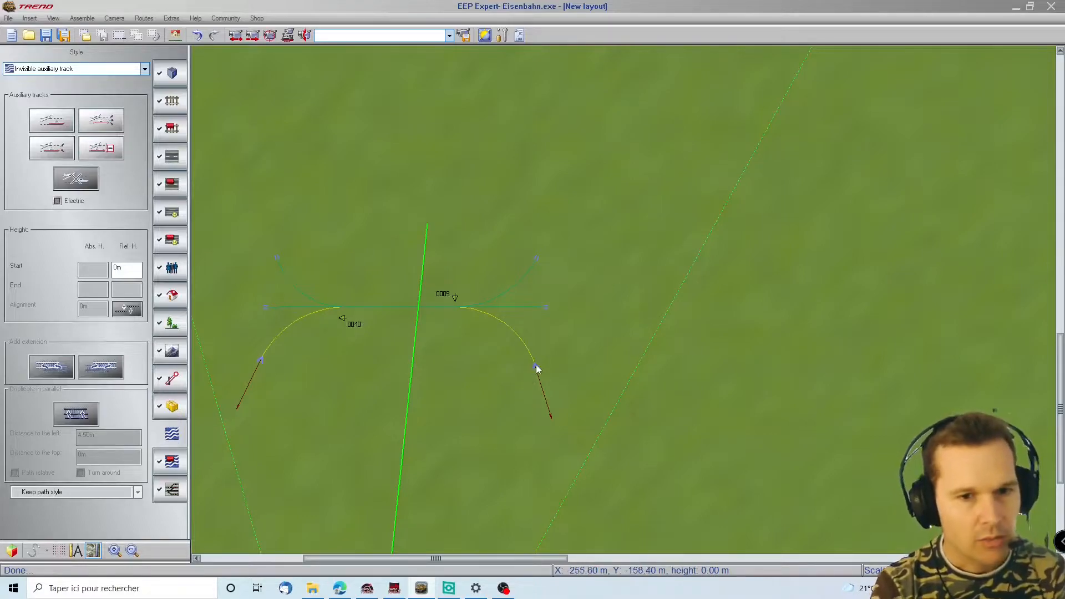
left_click(260, 361)
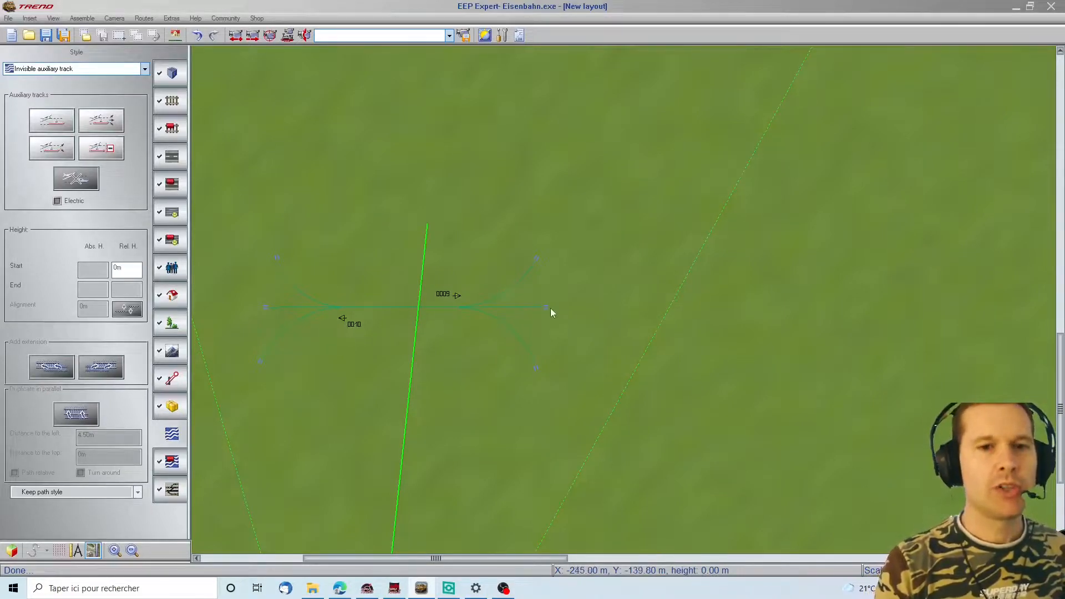
Step: Examine the signals and contacts along the main track to its far end, and toggle the position of switch 0009
scroll(934, 259, "down", 1)
scroll(942, 273, "up", 1)
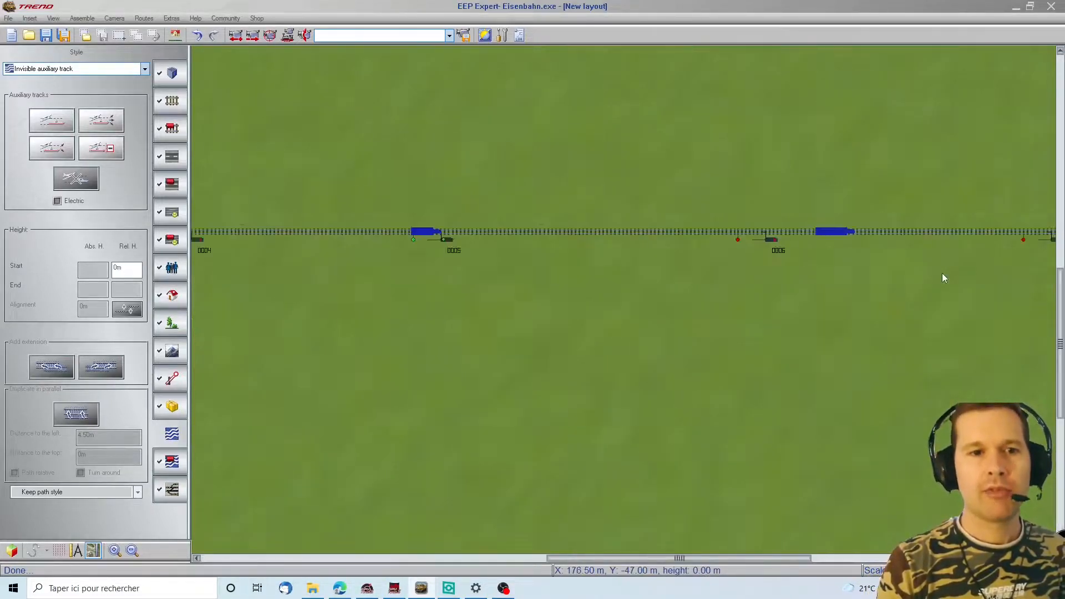
key("Right")
key("Right")
key("Right")
key("Right")
key("Right")
key("Right")
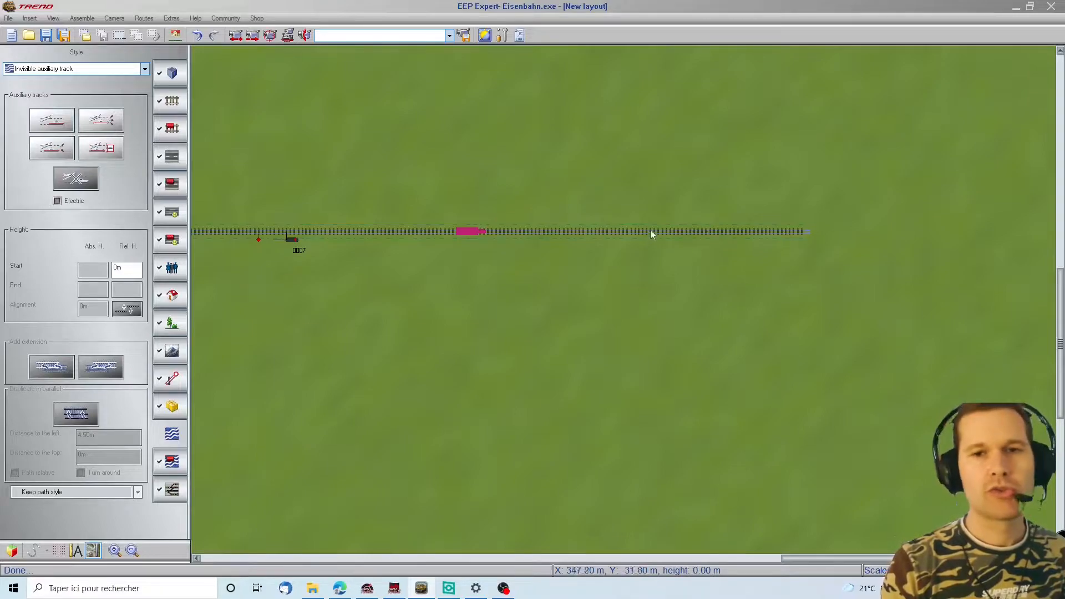
left_click(169, 101)
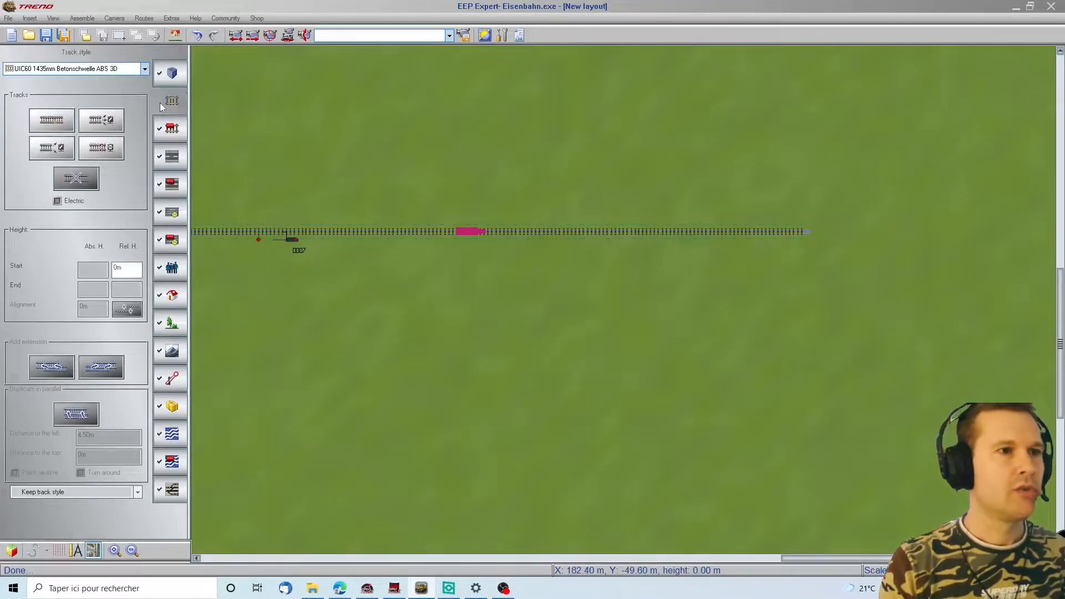
left_click(170, 383)
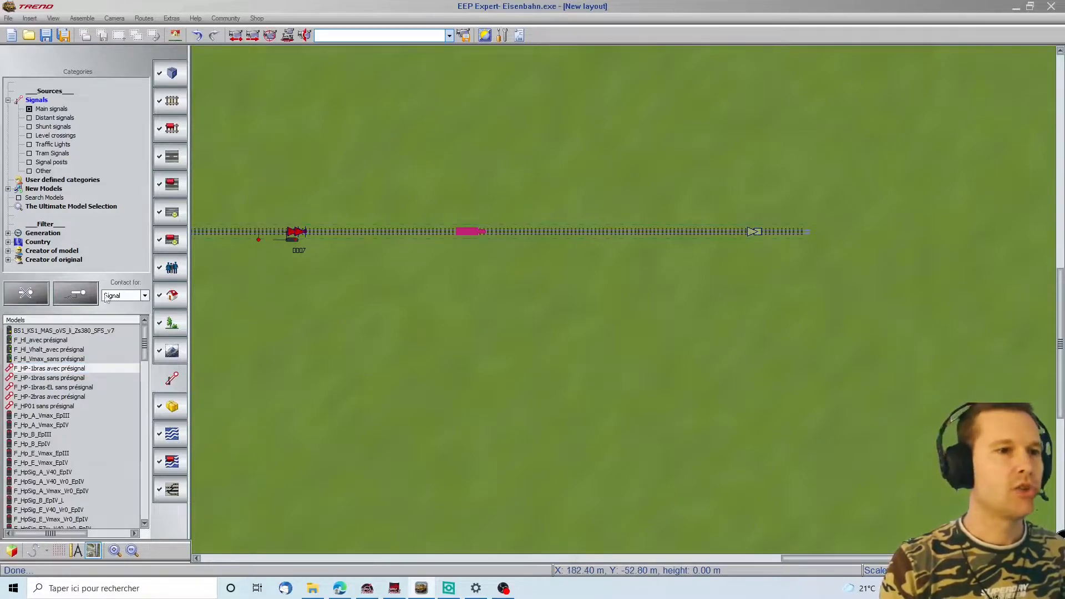
scroll(205, 355, "left", 20)
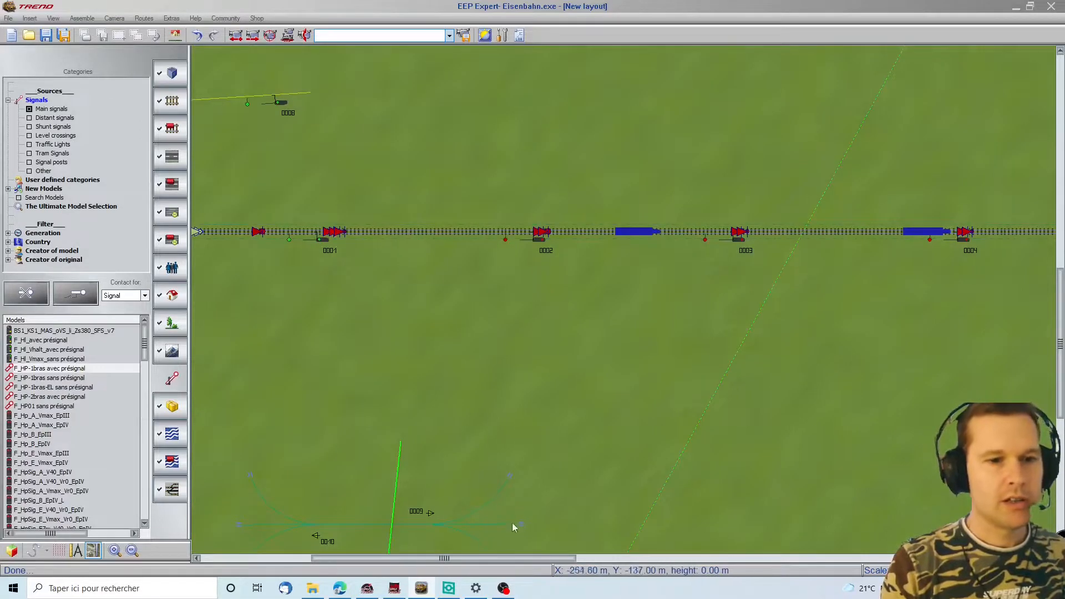
scroll(455, 500, "down", 3)
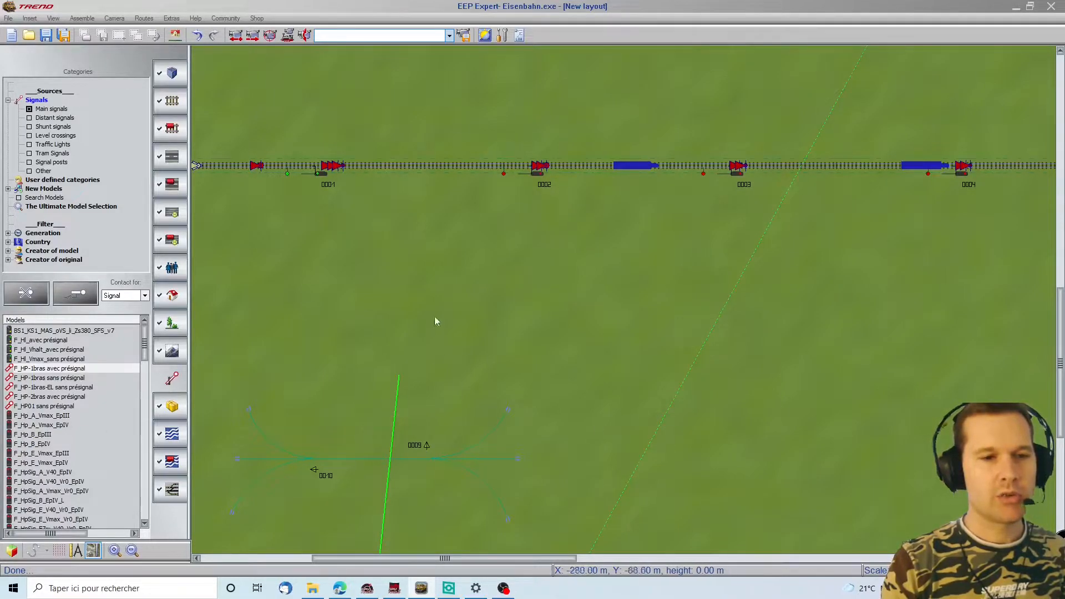
left_click(435, 458)
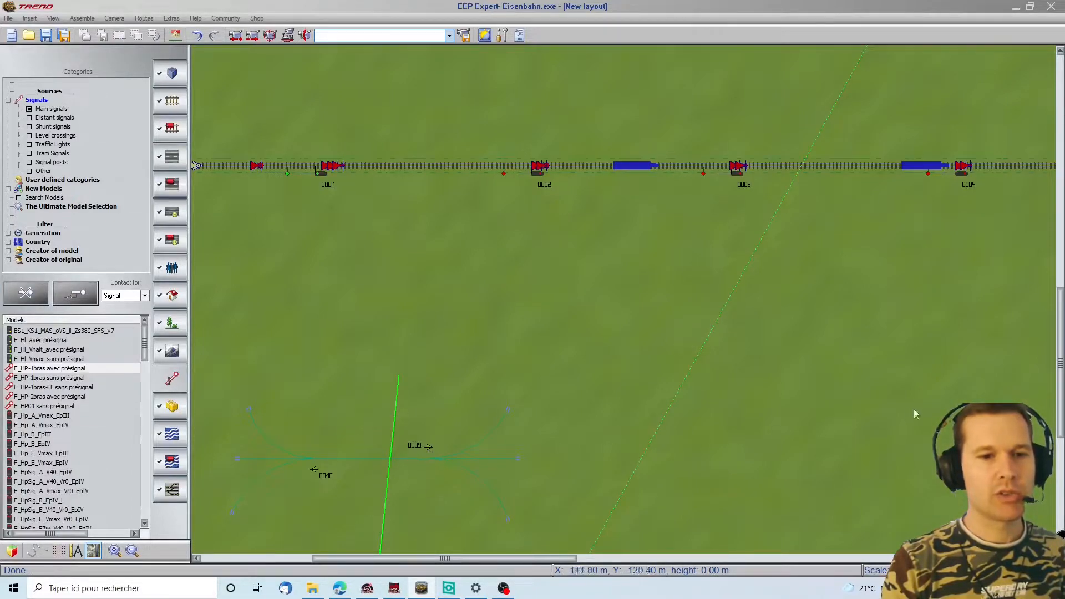
Step: Place a contact for switch 0009 near the main track's far end, triggered in direction one with position Main
left_click(118, 298)
left_click(119, 318)
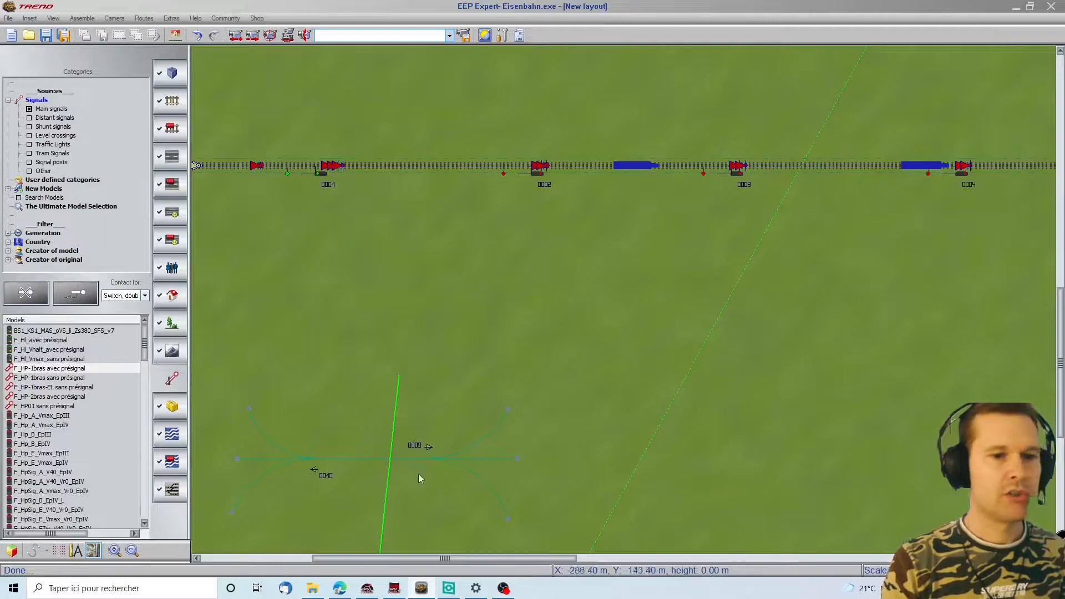
left_click(404, 459)
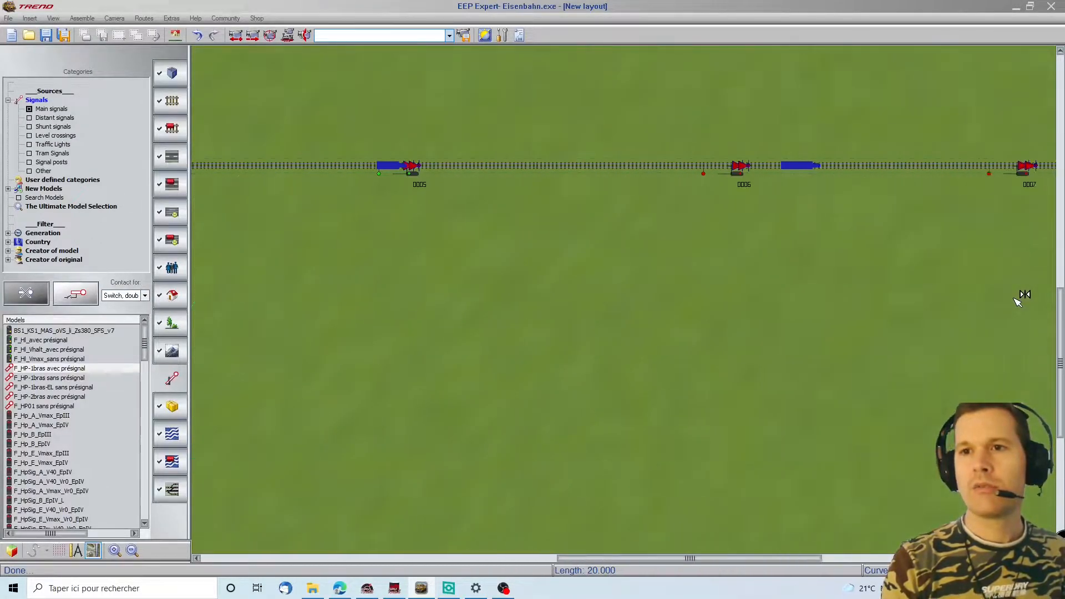
left_click(882, 166)
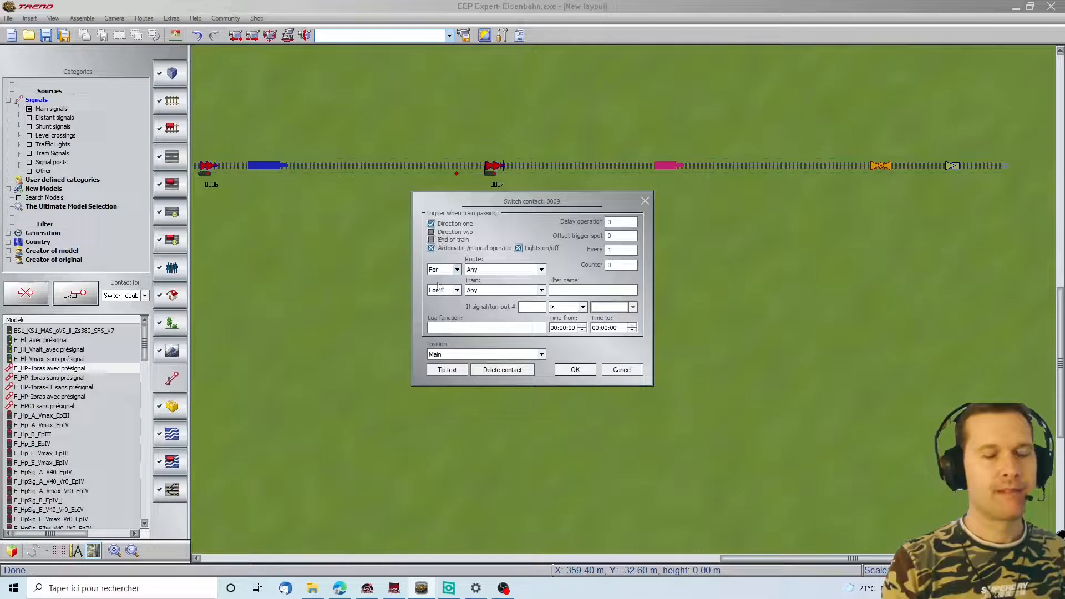
left_click(575, 370)
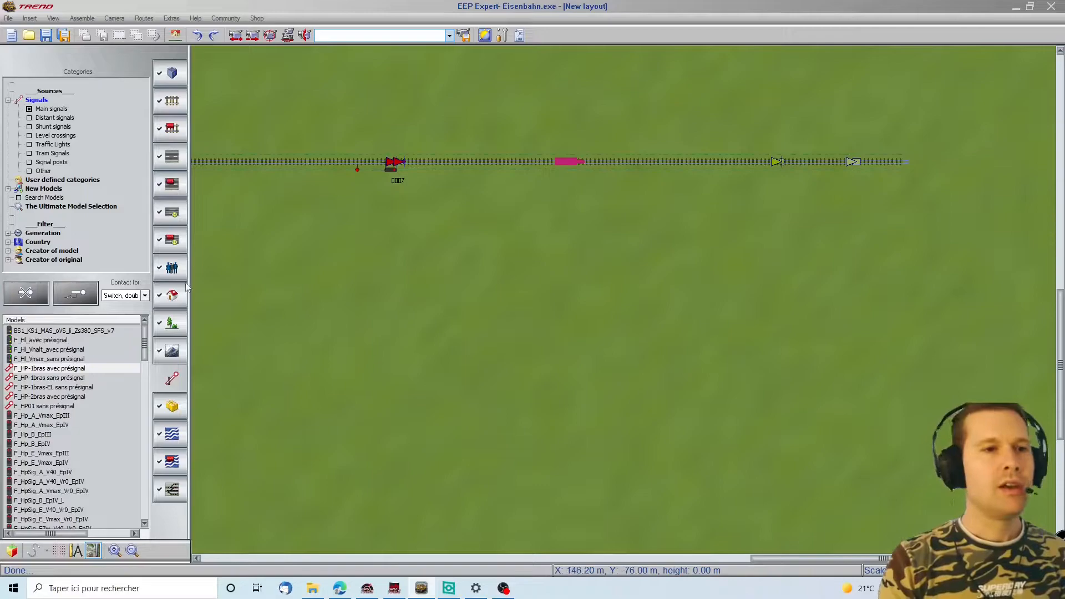
Step: Place another contact for switch 0009 on that switch's own straight middle branch
mouse_move(195, 275)
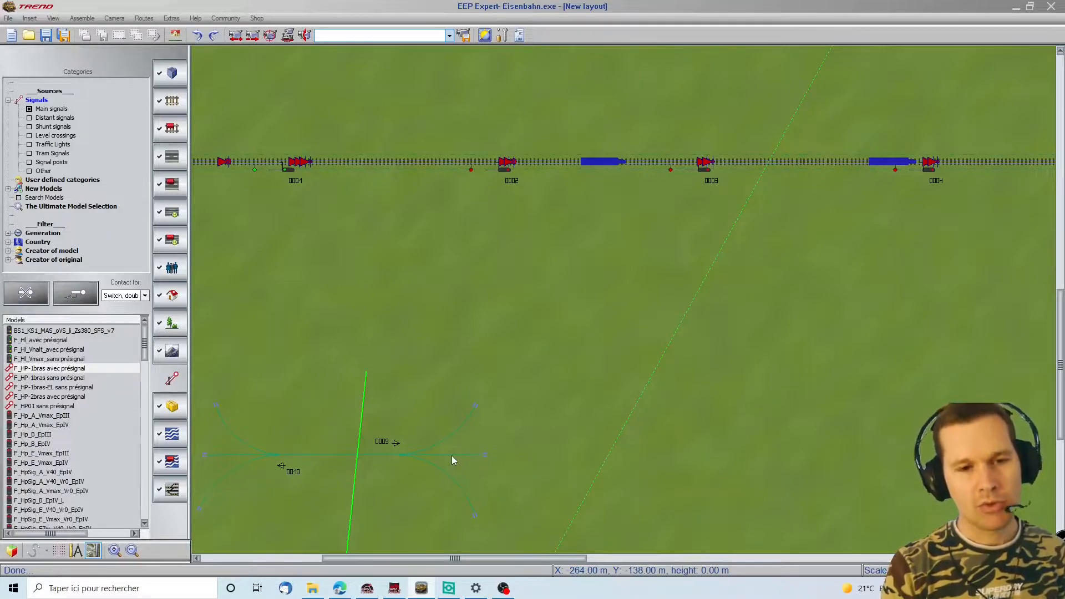
mouse_move(203, 235)
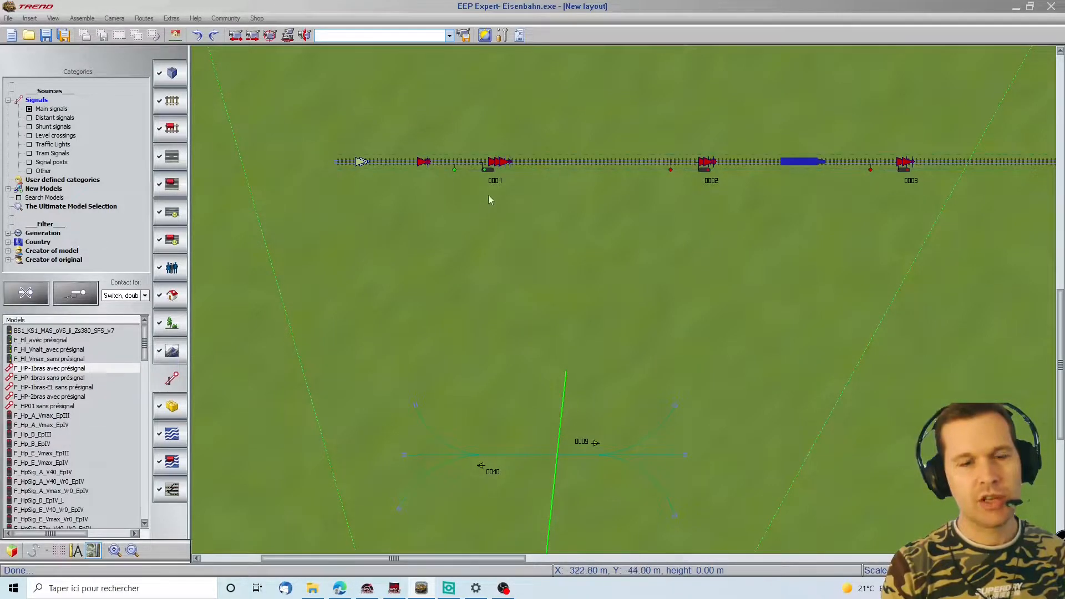
scroll(446, 69, "up", 2)
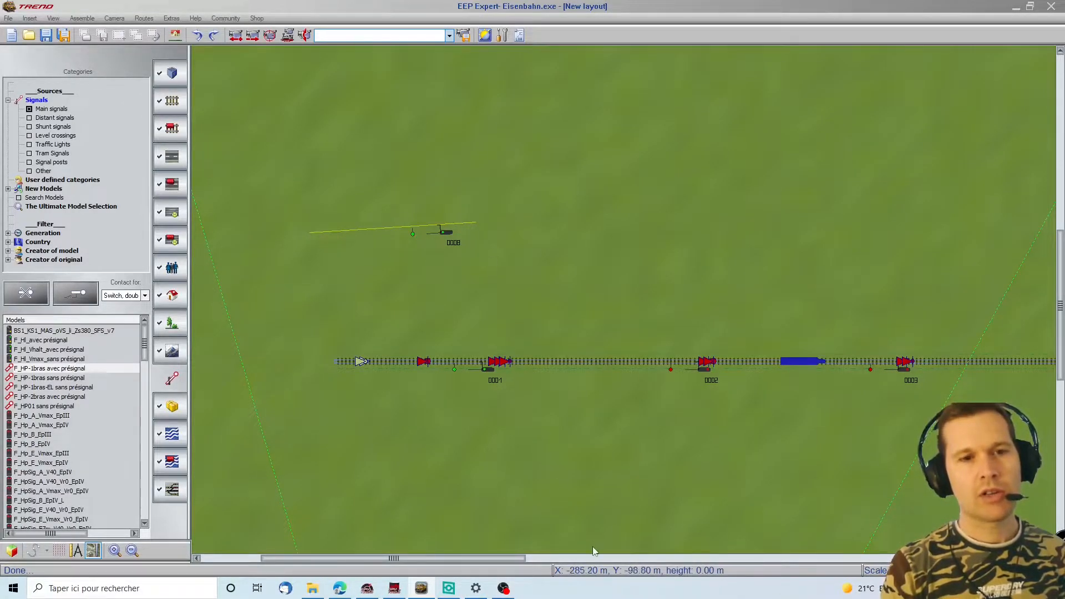
scroll(593, 547, "down", 4)
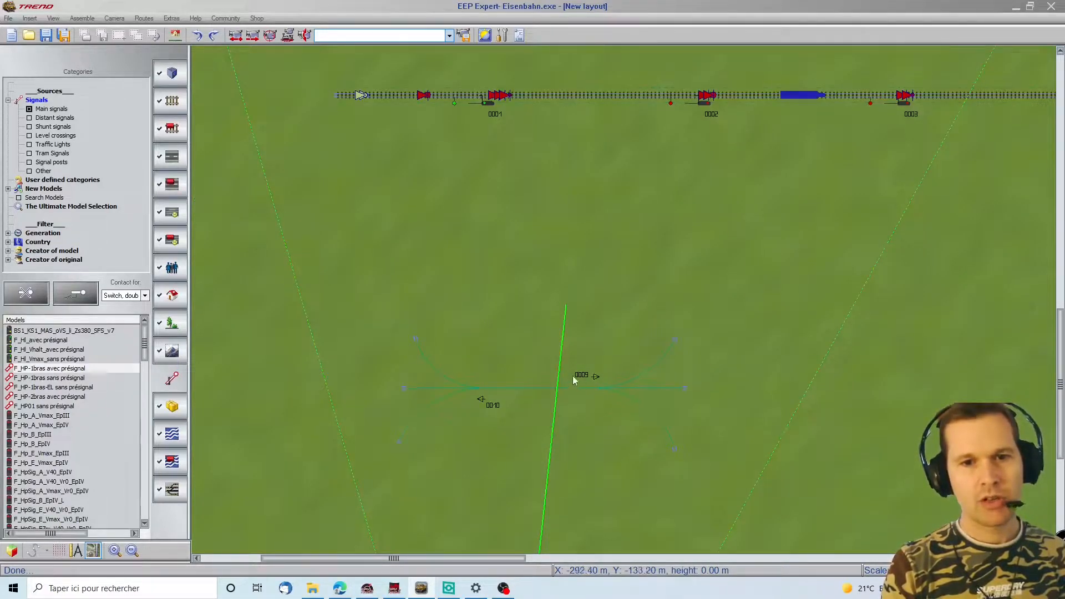
left_click(575, 386, "shift")
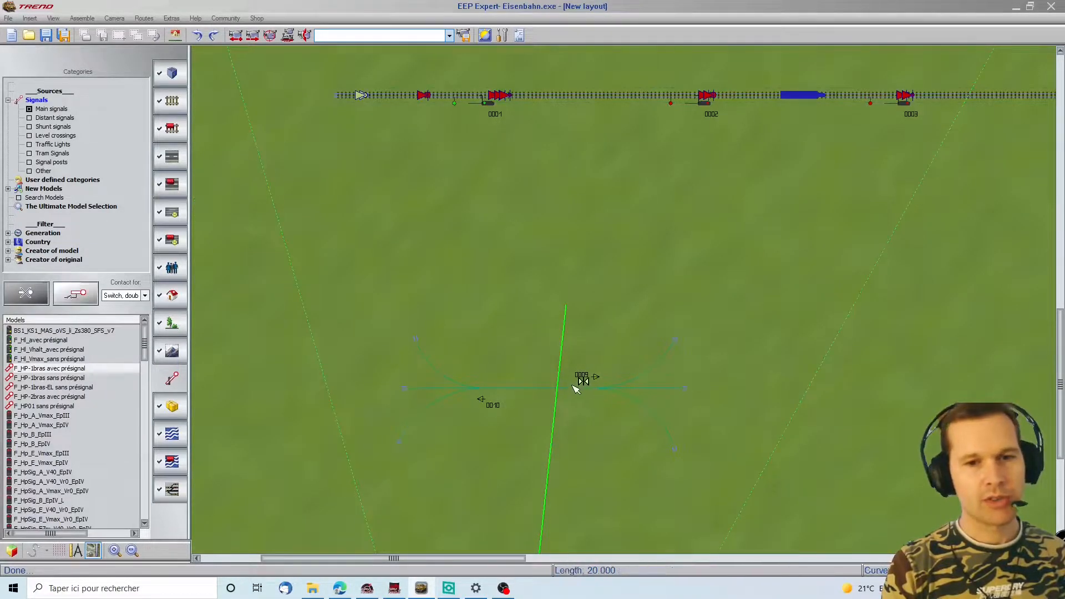
left_click(651, 389, "shift")
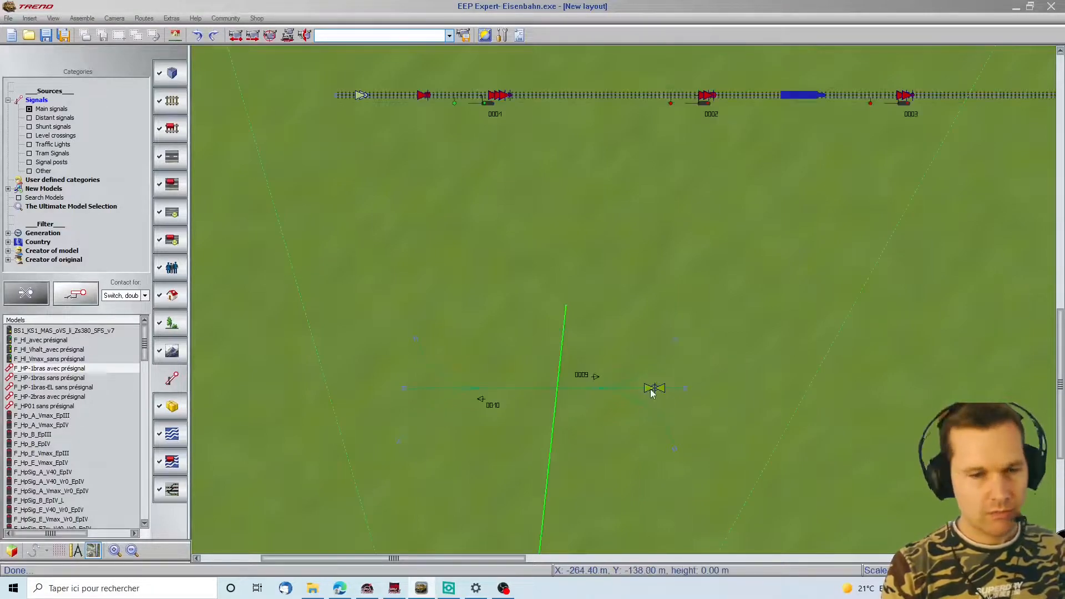
Step: Set the contact on switch 0009's middle branch to direction one only, condition signal 8 is Go, position Second branch, and toggle the switch
right_click(652, 390)
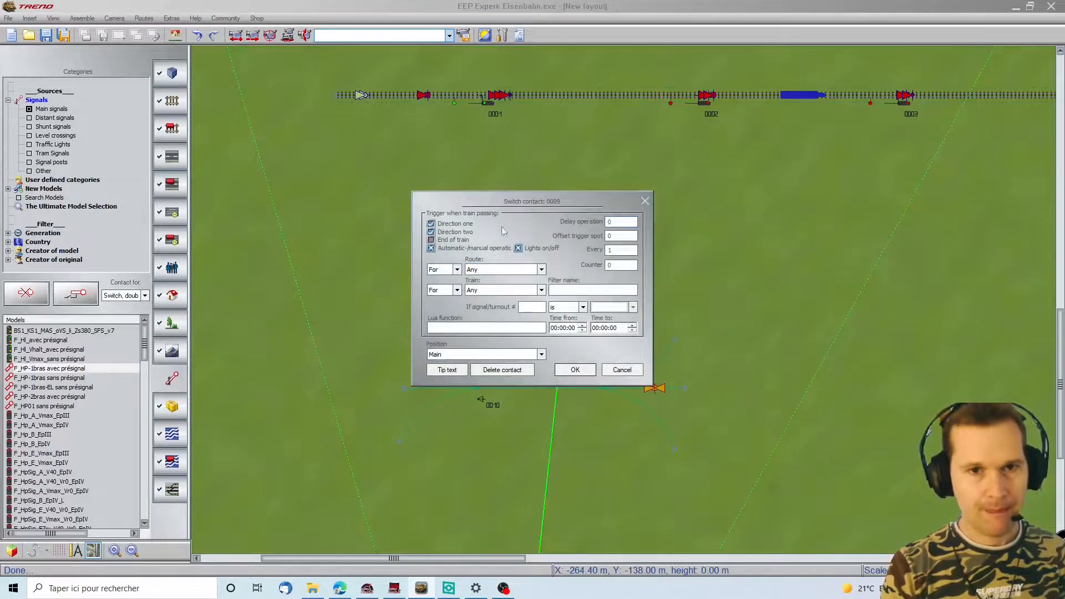
left_click(465, 233)
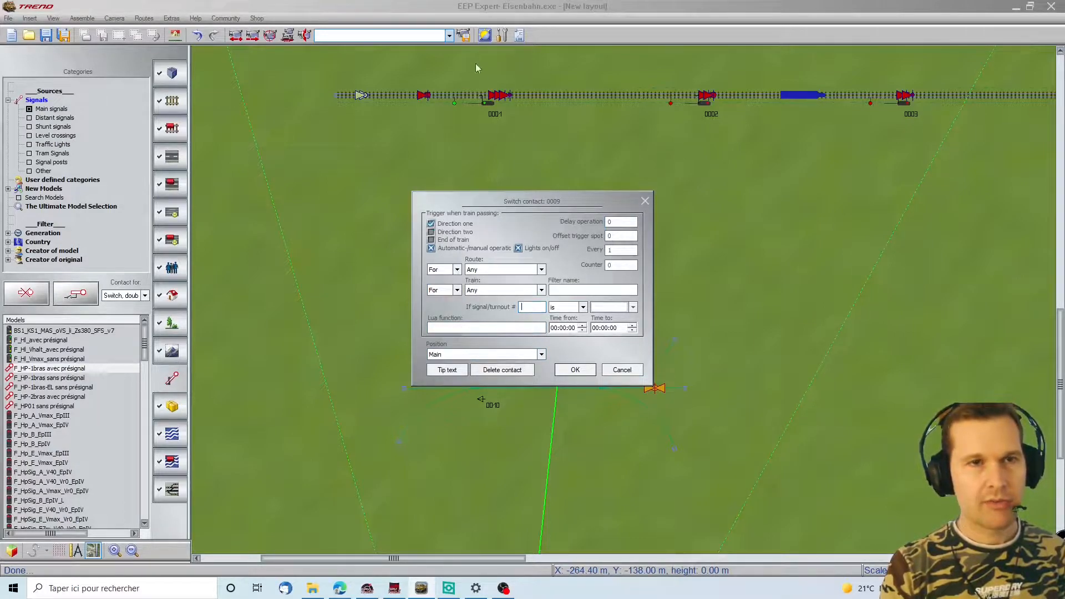
type("8")
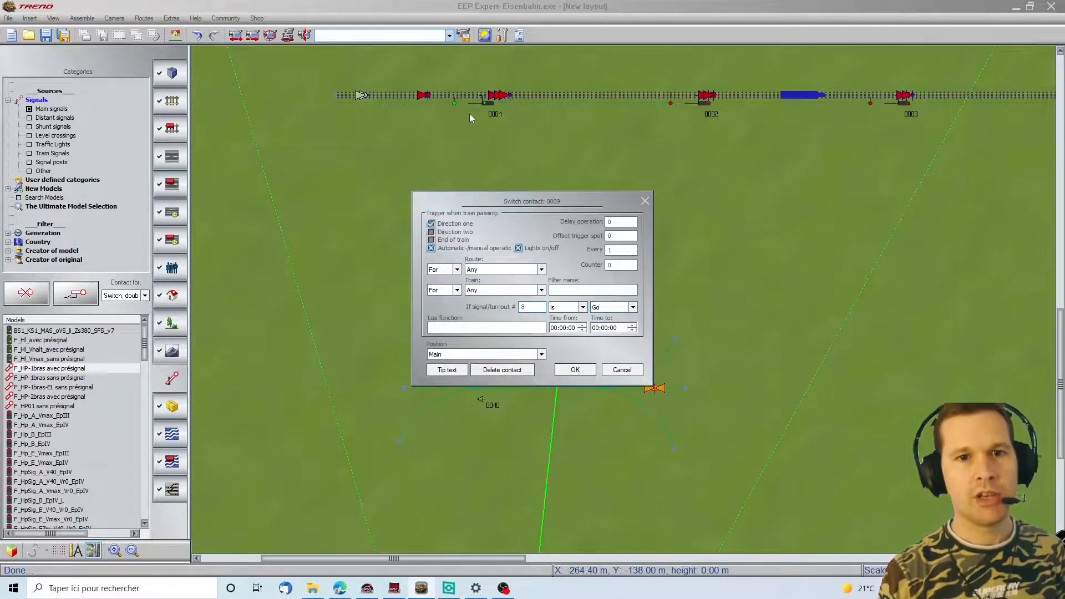
left_click(471, 360)
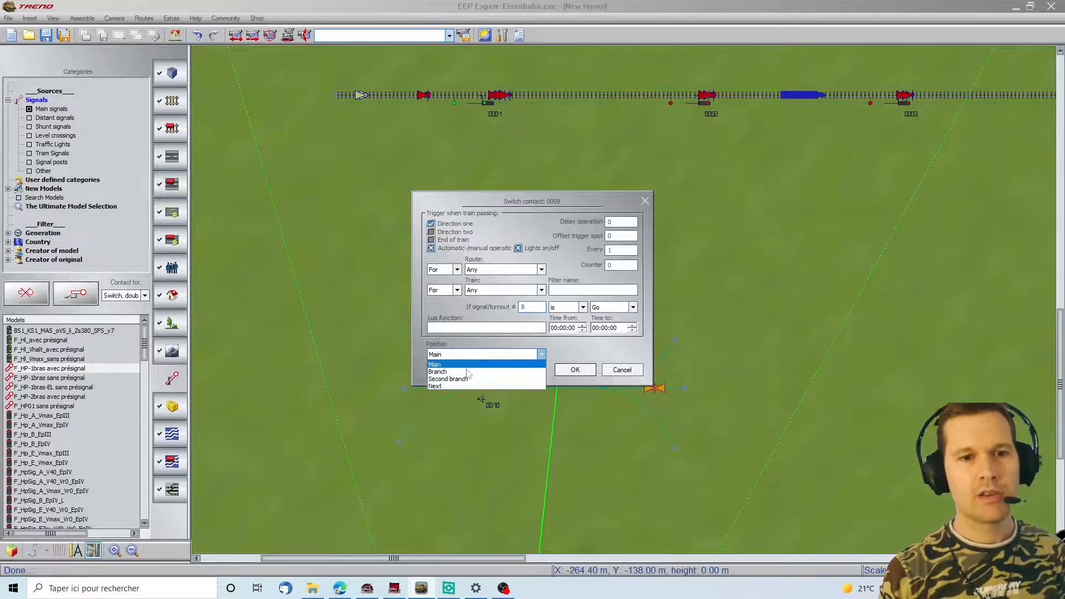
left_click(470, 380)
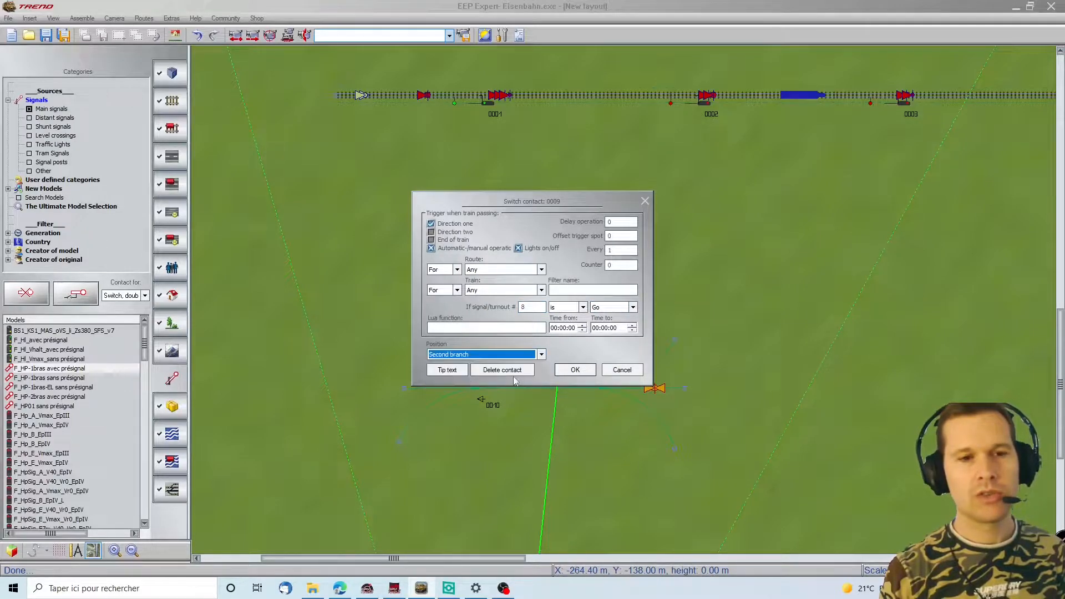
left_click(575, 370)
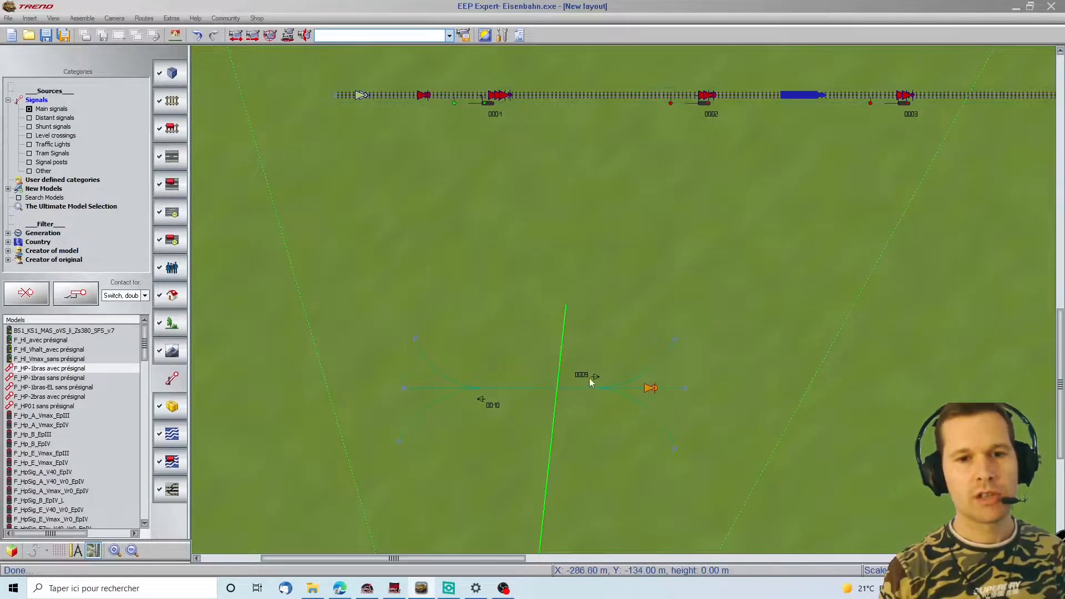
left_click_drag(595, 383, 594, 383)
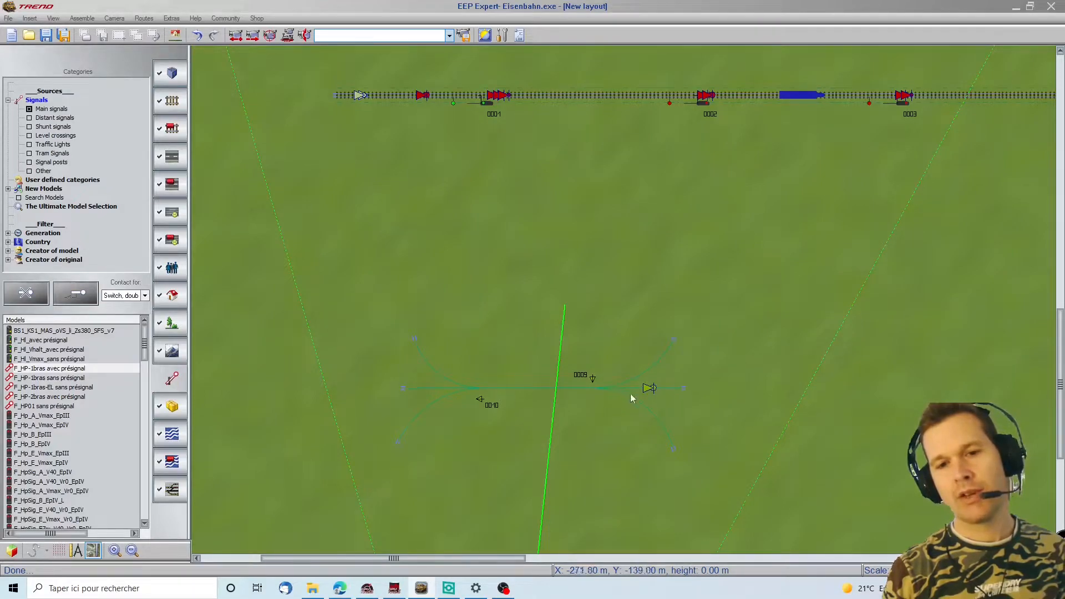
Step: Review signal 0008, the settings of the contact on switch 0009's middle branch, and the signals along the main track
scroll(441, 62, "up", 3)
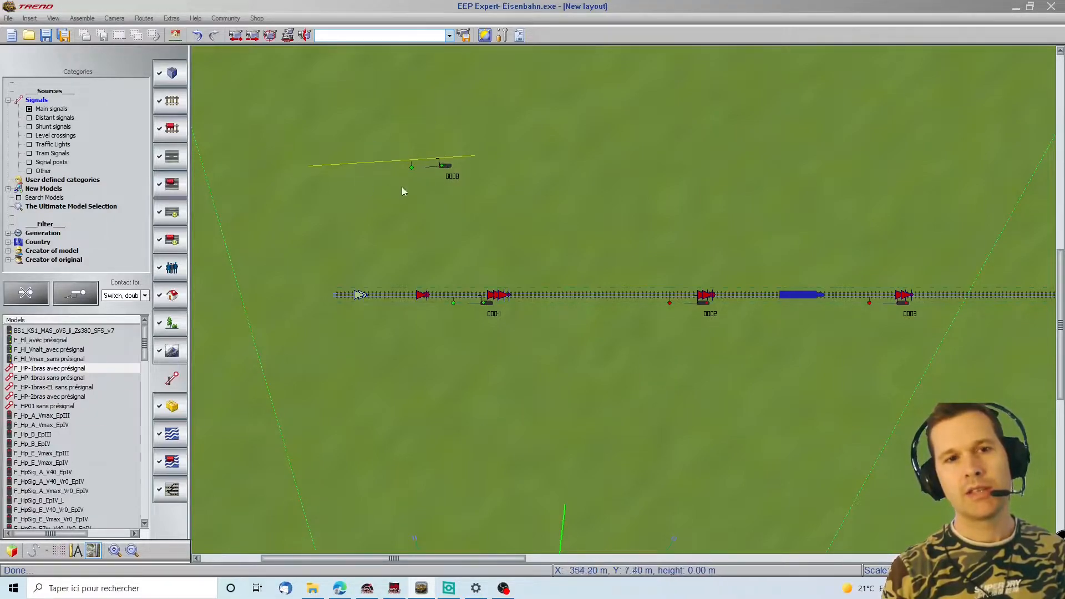
scroll(634, 542, "down", 1)
scroll(634, 541, "down", 2)
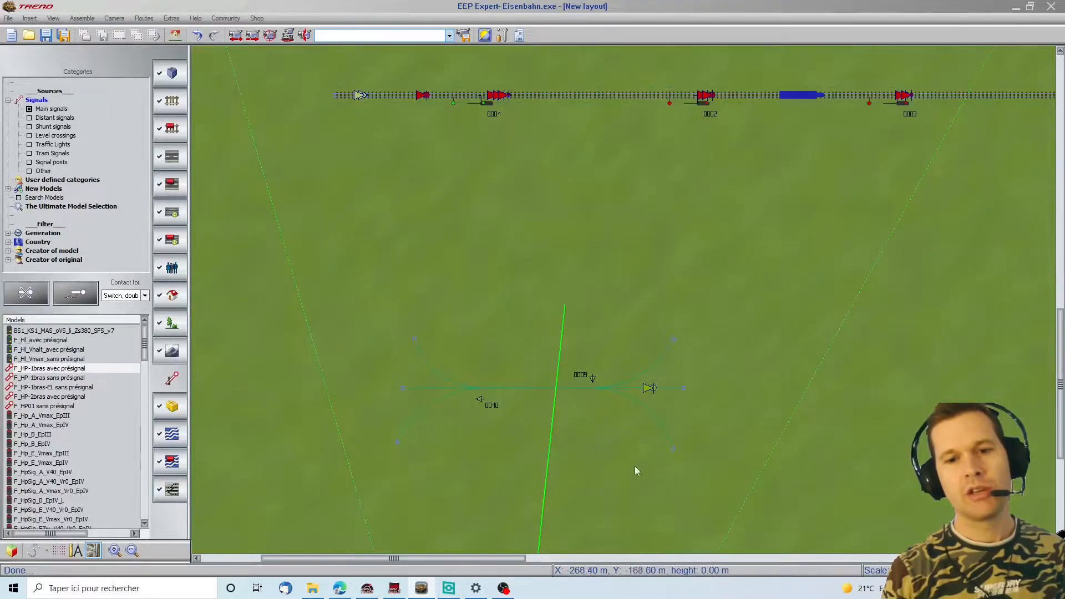
right_click(649, 389)
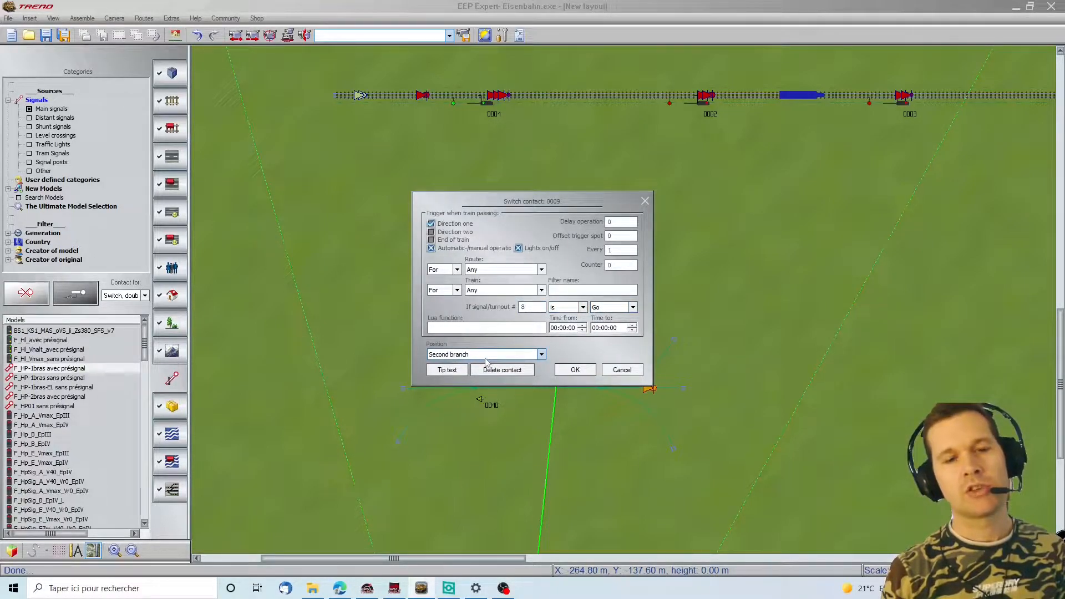
left_click(576, 369)
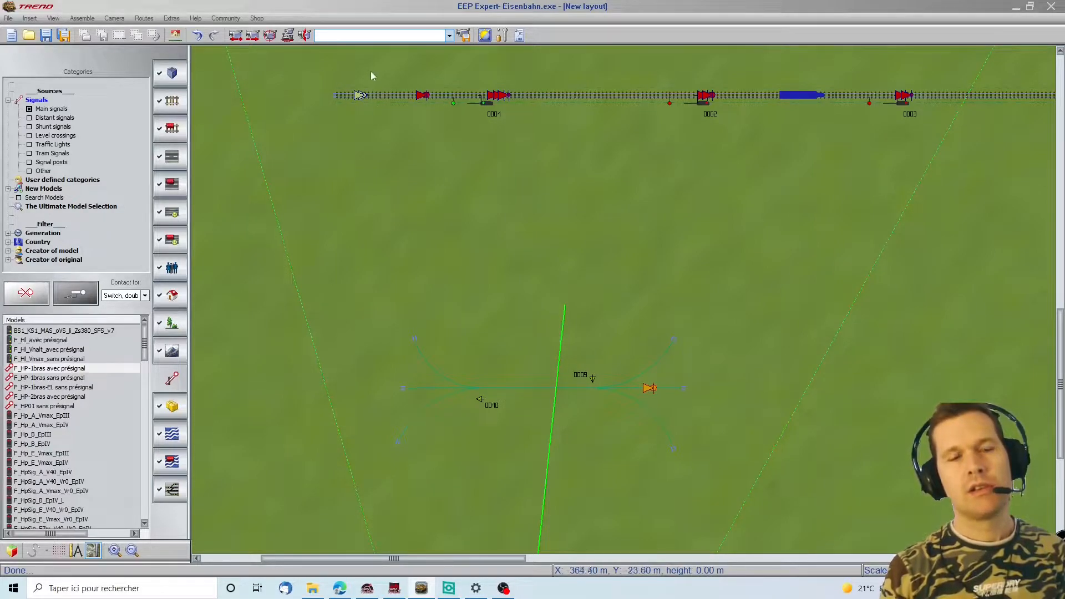
scroll(391, 55, "up", 3)
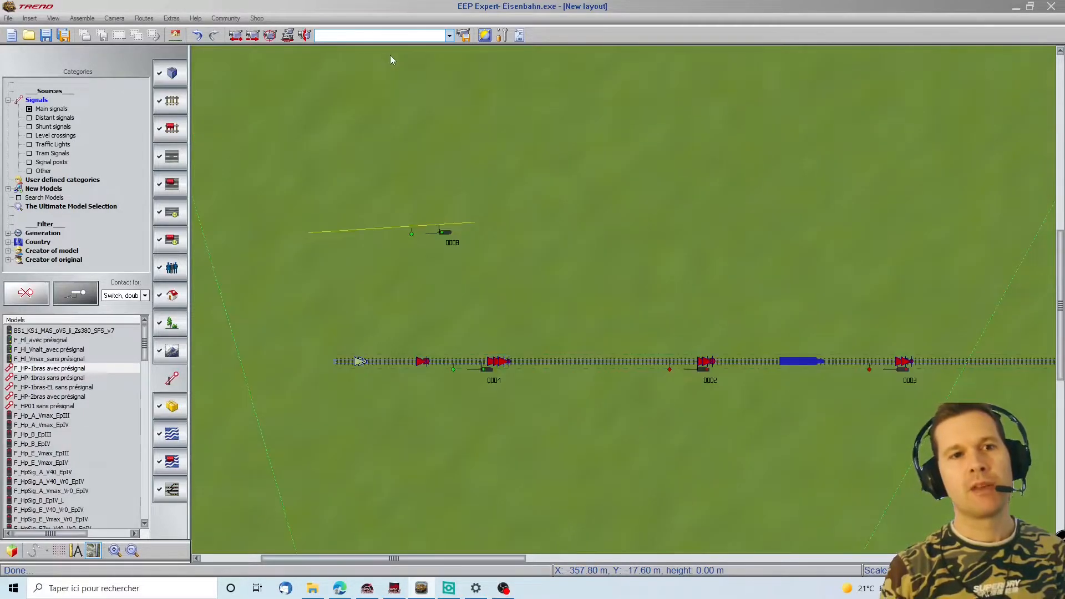
scroll(391, 60, "down", 2)
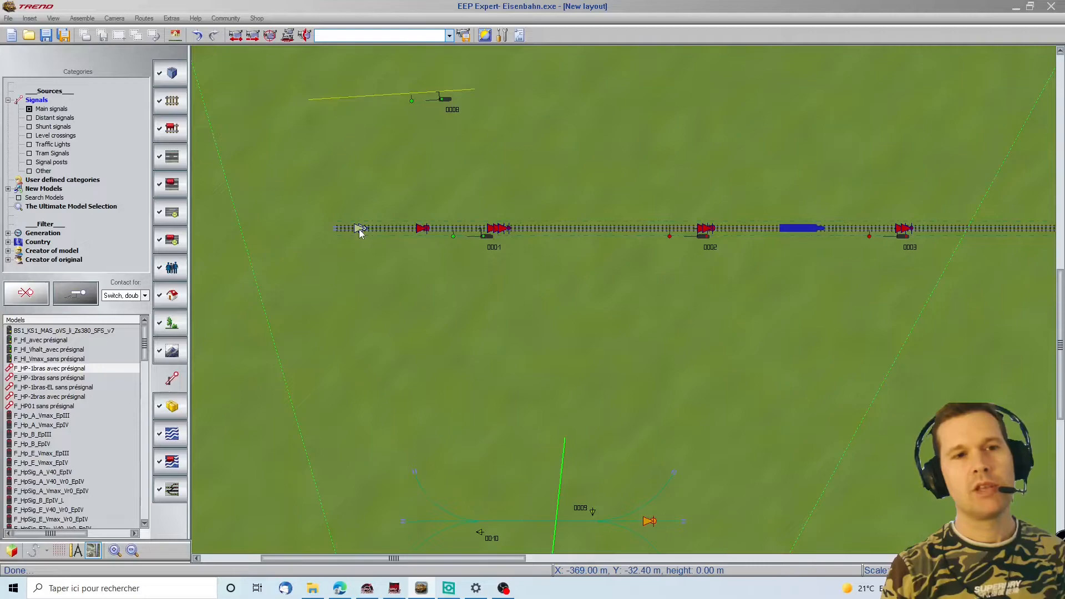
scroll(1038, 282, "right", 7)
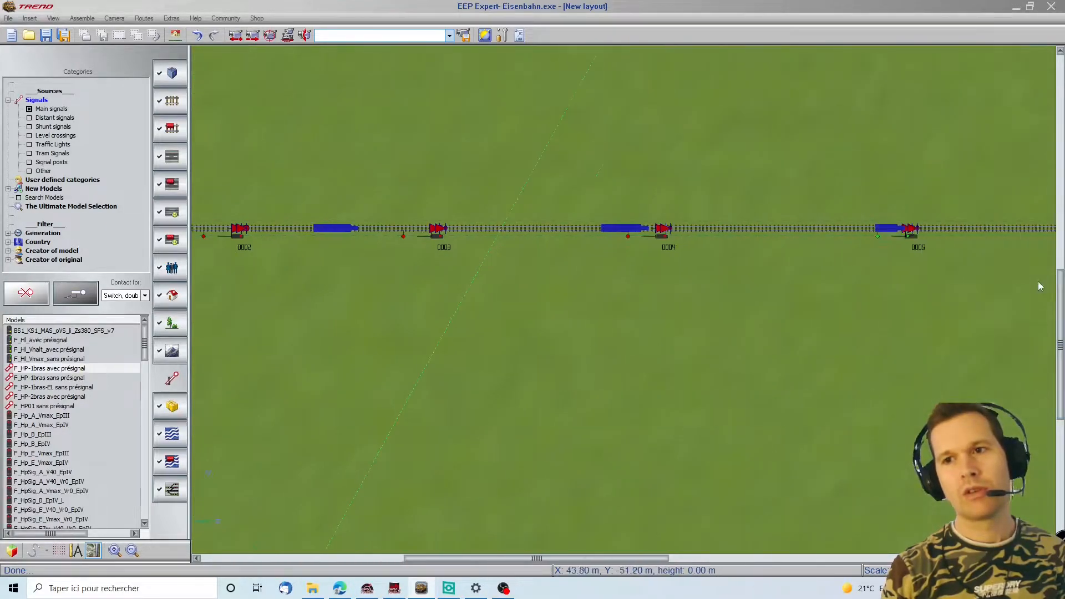
scroll(1037, 281, "left", 6)
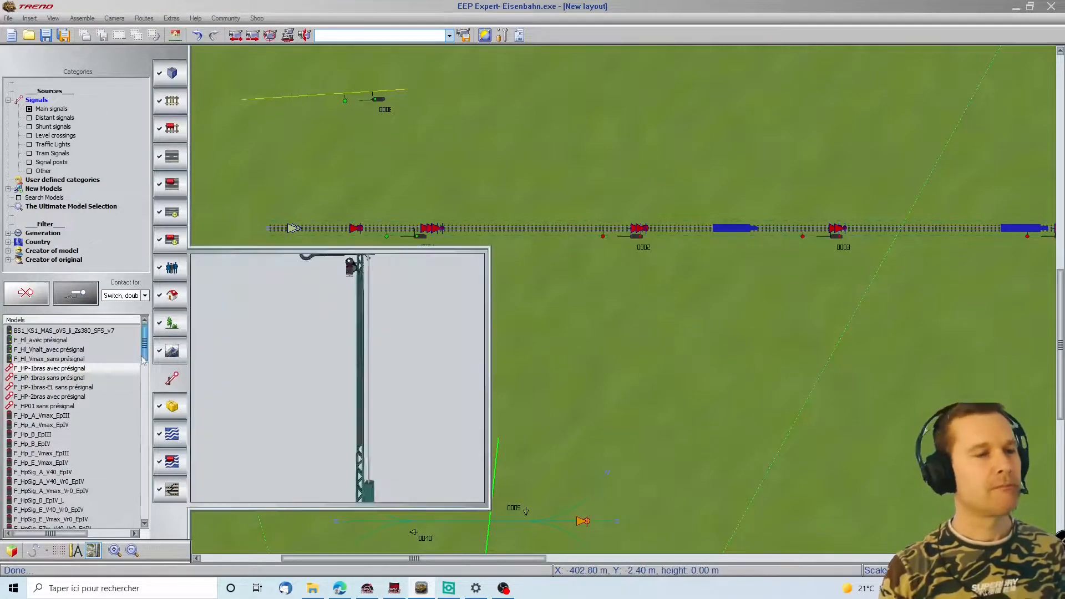
Step: Choose Signal as the contact type and place an x_Signal invisible from the Other signals on switch 0009's lower branch
scroll(592, 538, "down", 2)
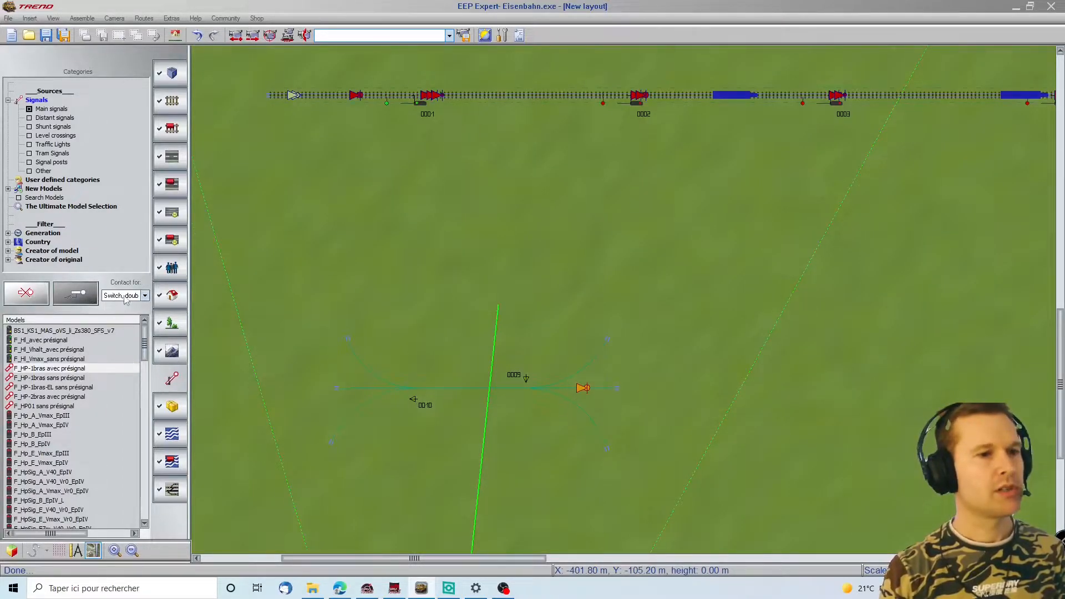
left_click(145, 295)
left_click(183, 311)
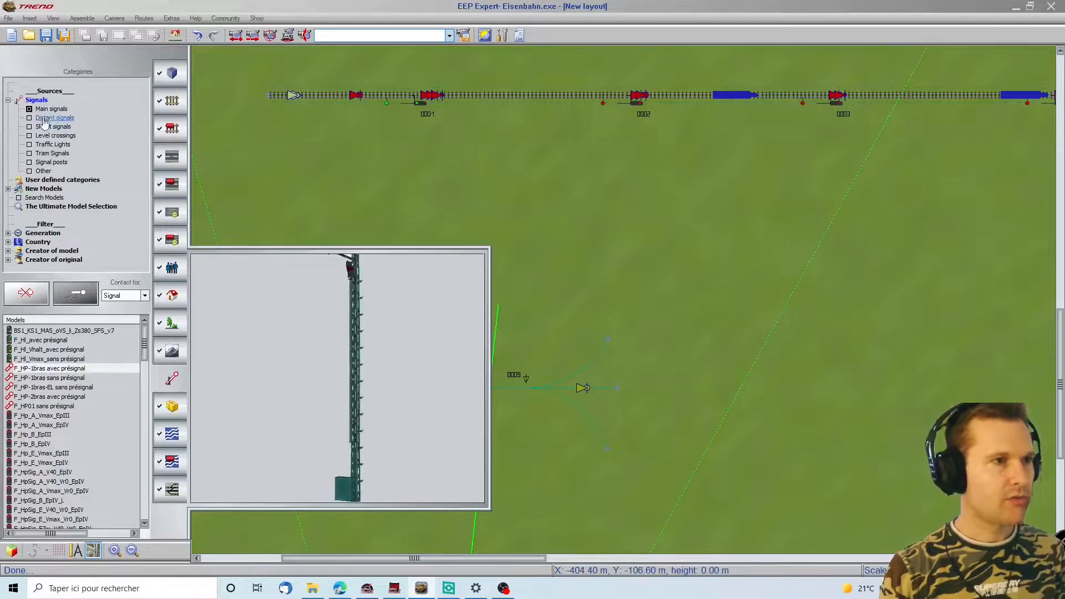
left_click(44, 171)
left_click(51, 109)
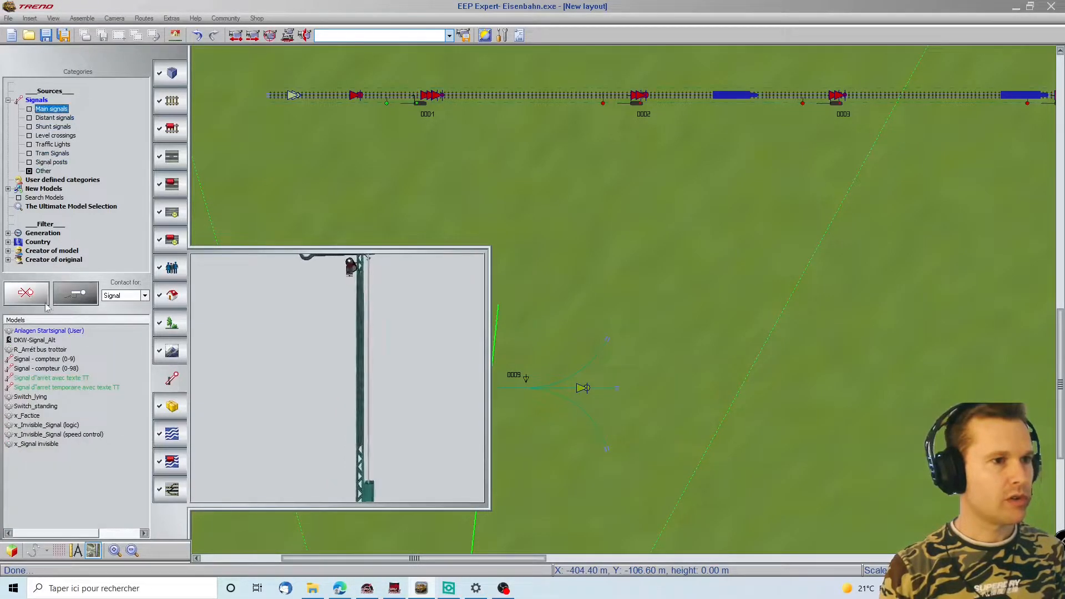
left_click(42, 444)
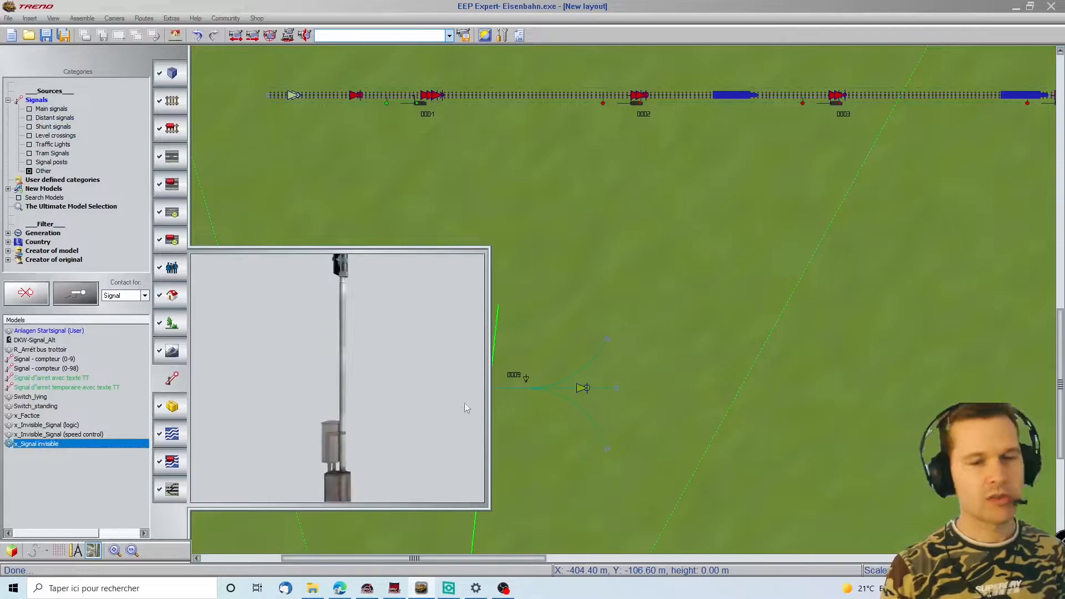
left_click(589, 414)
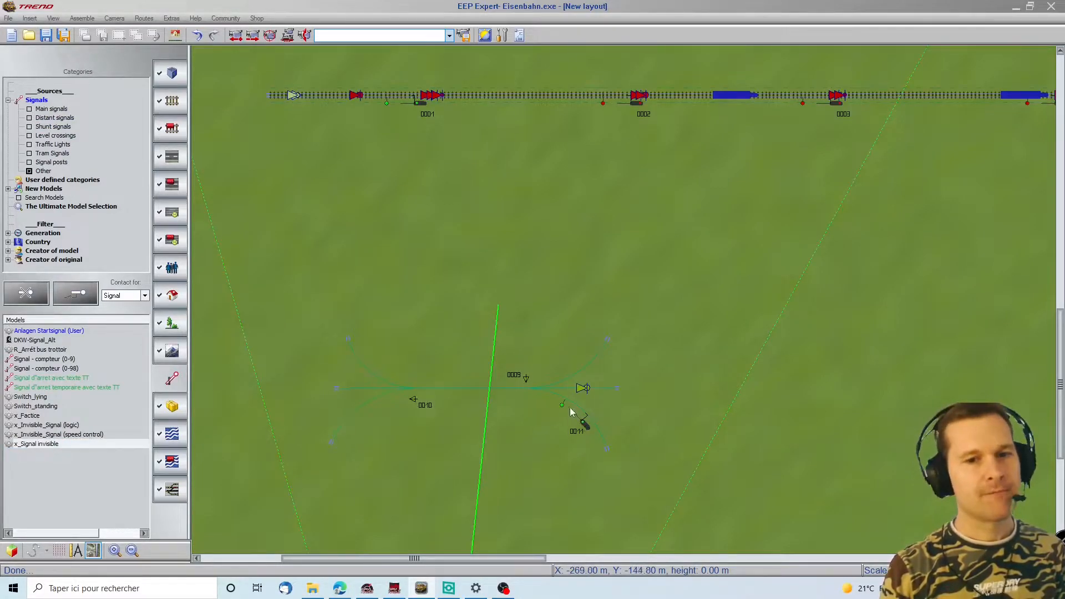
Step: Move the stopping point of signal 0011 along the lower branch, closer to the signal
left_click(575, 418)
left_click_drag(563, 405, 573, 416)
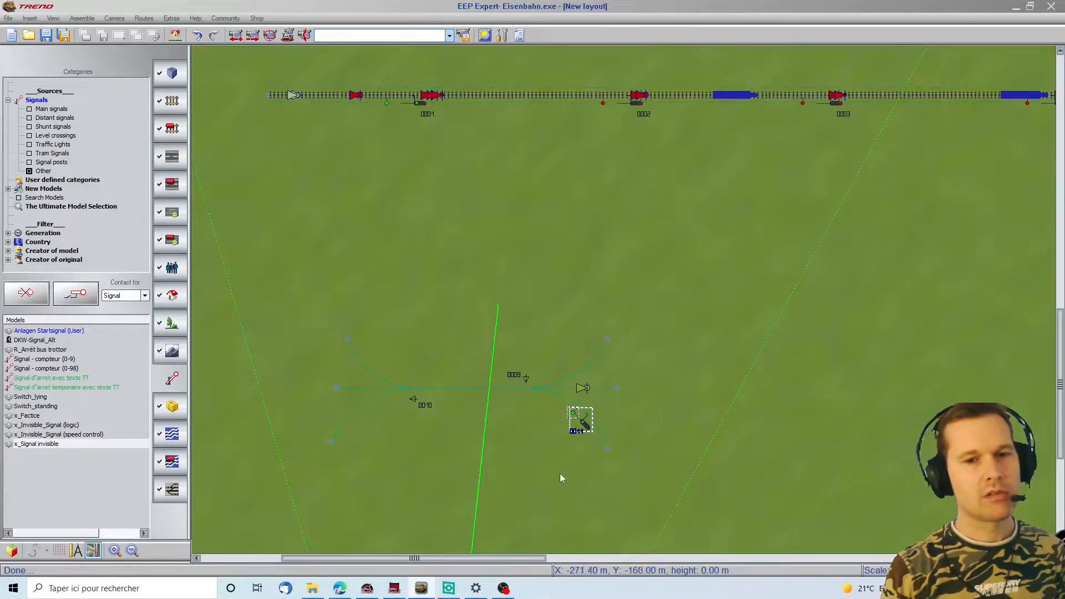
left_click(533, 463)
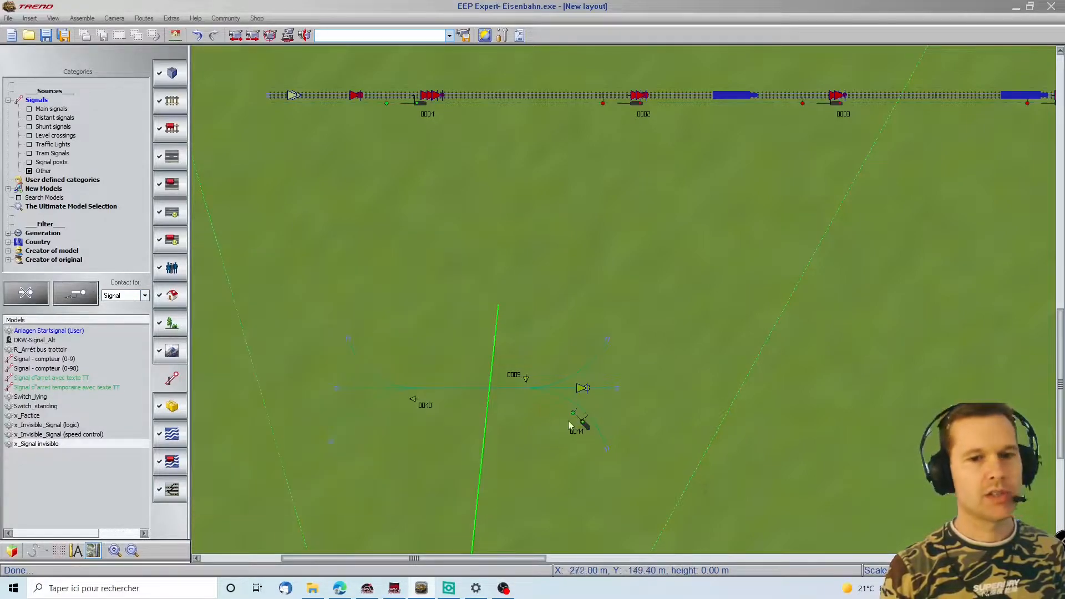
Step: Place a contact for signal 0011 on switch 0009's lower branch, between the switch and the signal's stopping point
left_click(578, 423)
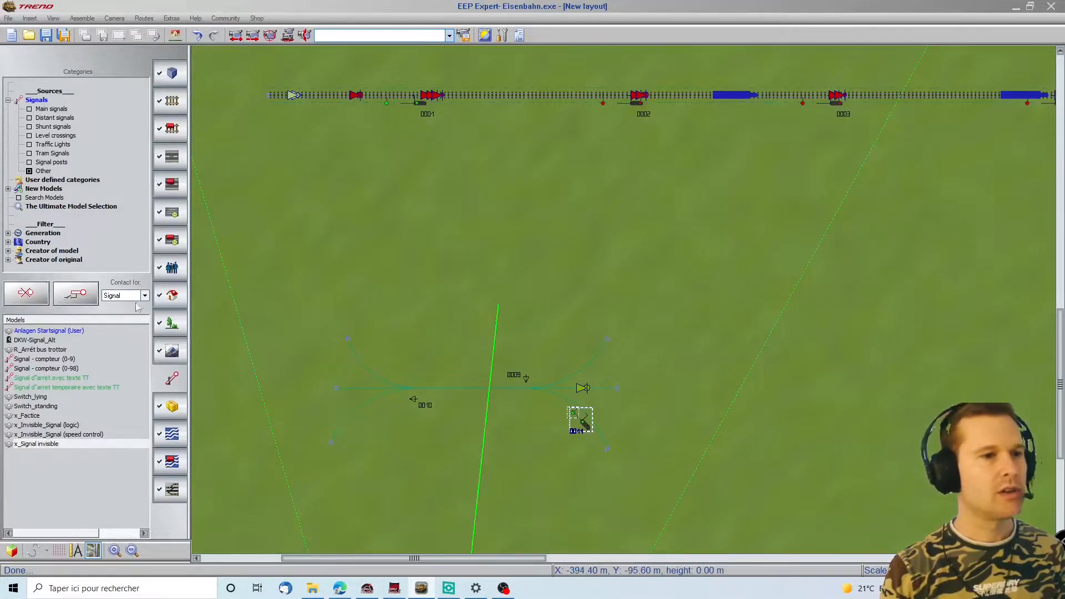
left_click(77, 301)
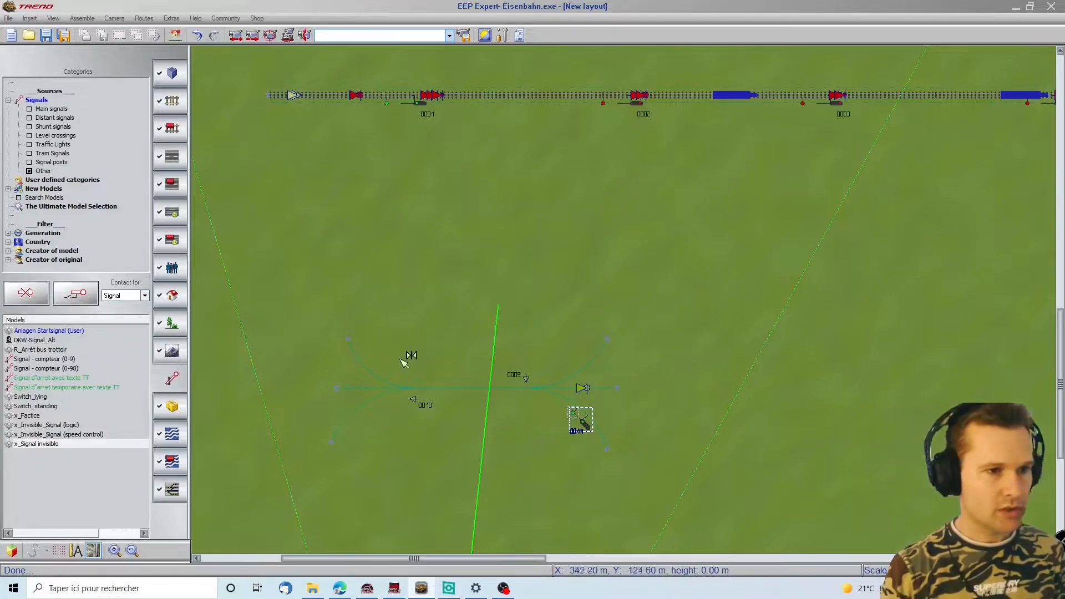
left_click(562, 399)
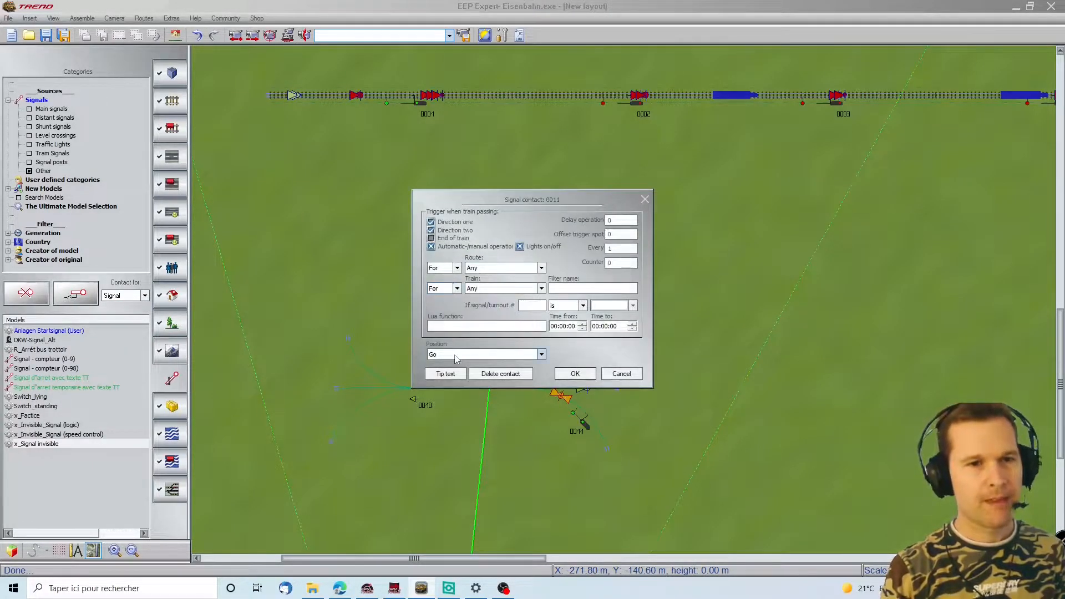
Step: Limit the Go contact for signal 0011 to trains passing in direction one
left_click(431, 230)
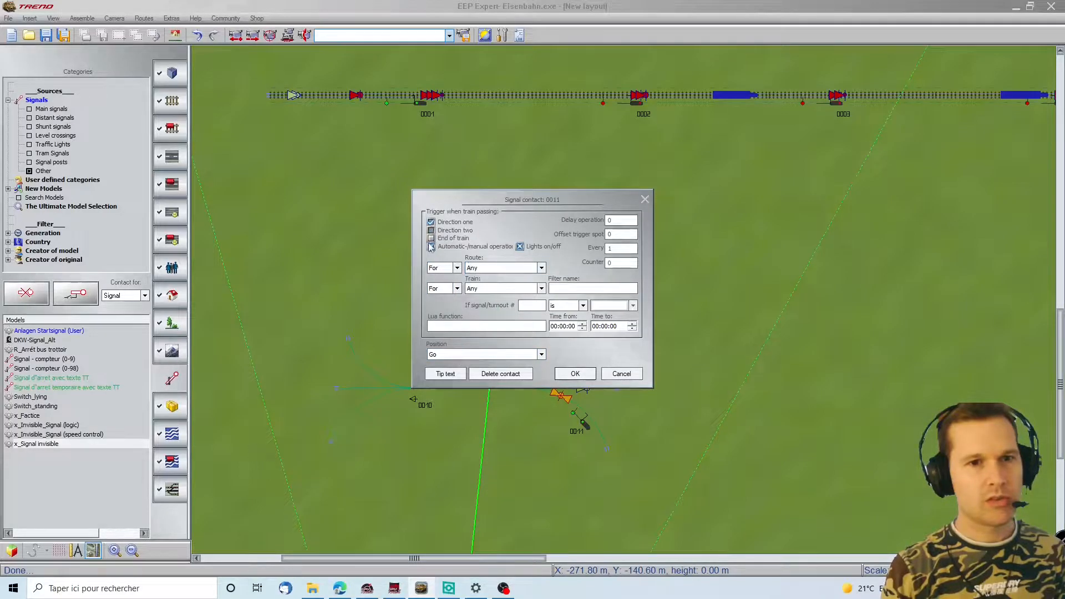
left_click(576, 374)
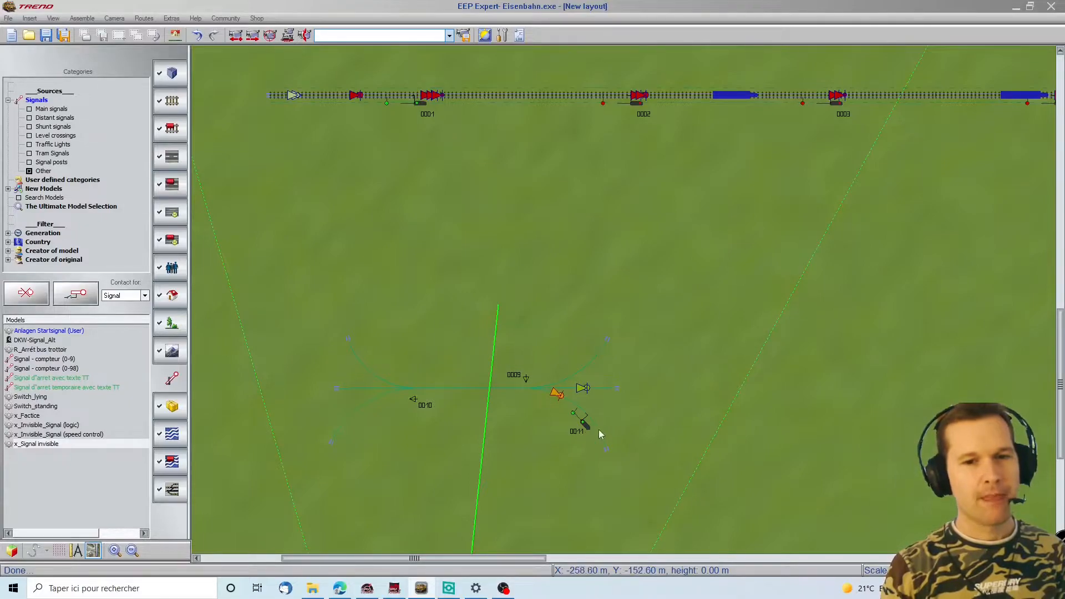
Step: Place a contact for switch 0009 on the lower-right branch track, just beyond signal 0011
left_click(597, 428)
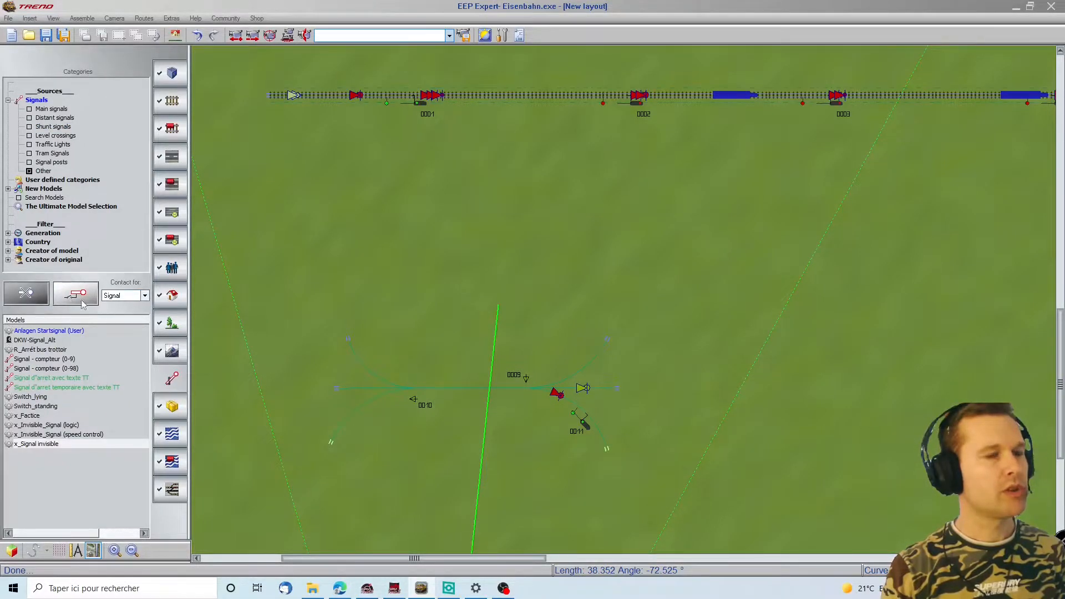
left_click(129, 300)
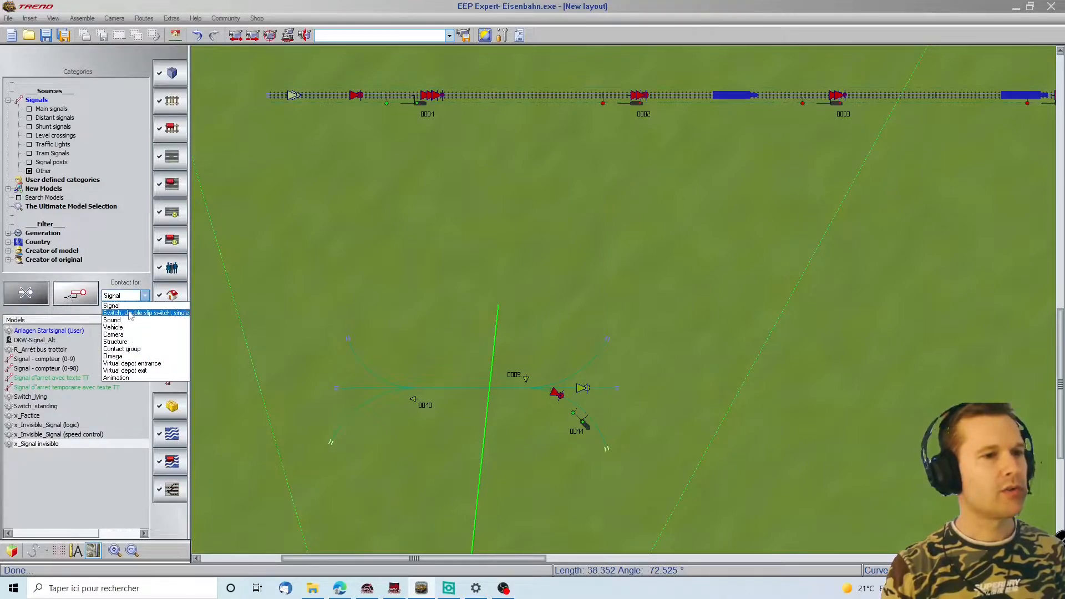
left_click(119, 312)
key("space")
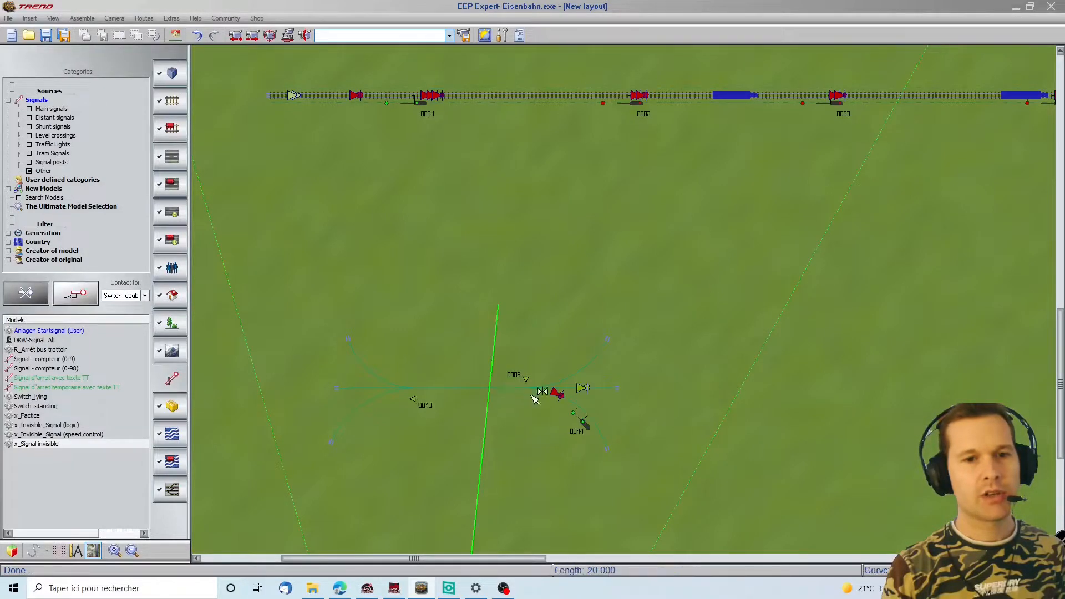
left_click(600, 428)
left_click(601, 432)
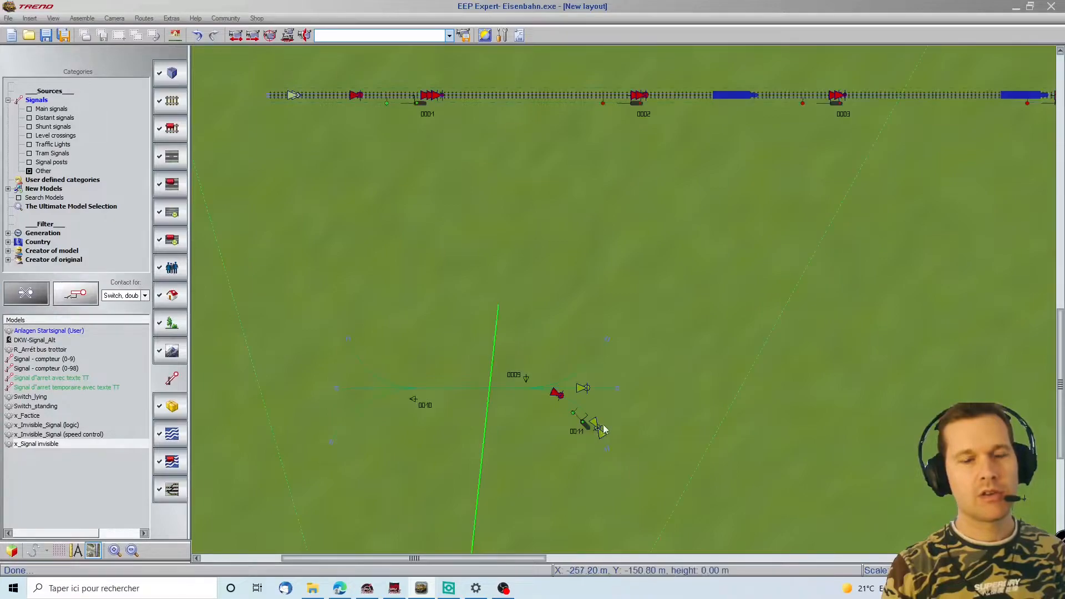
Step: Set the new switch contact to Branch for direction one only, and change the position of switch 0009
double_click(598, 433)
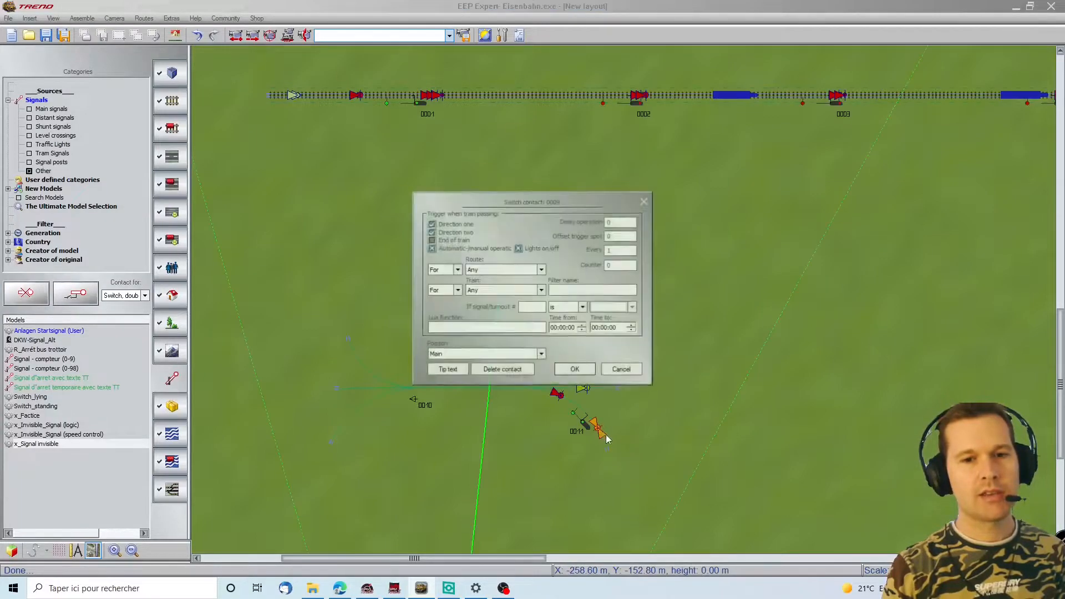
left_click(456, 355)
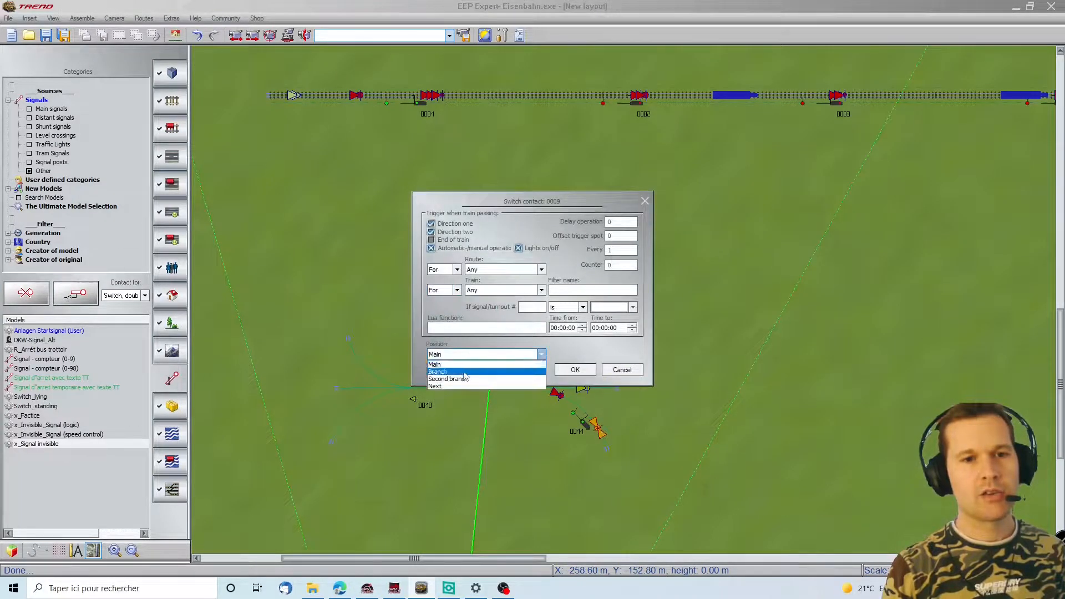
left_click(465, 370)
left_click(432, 240)
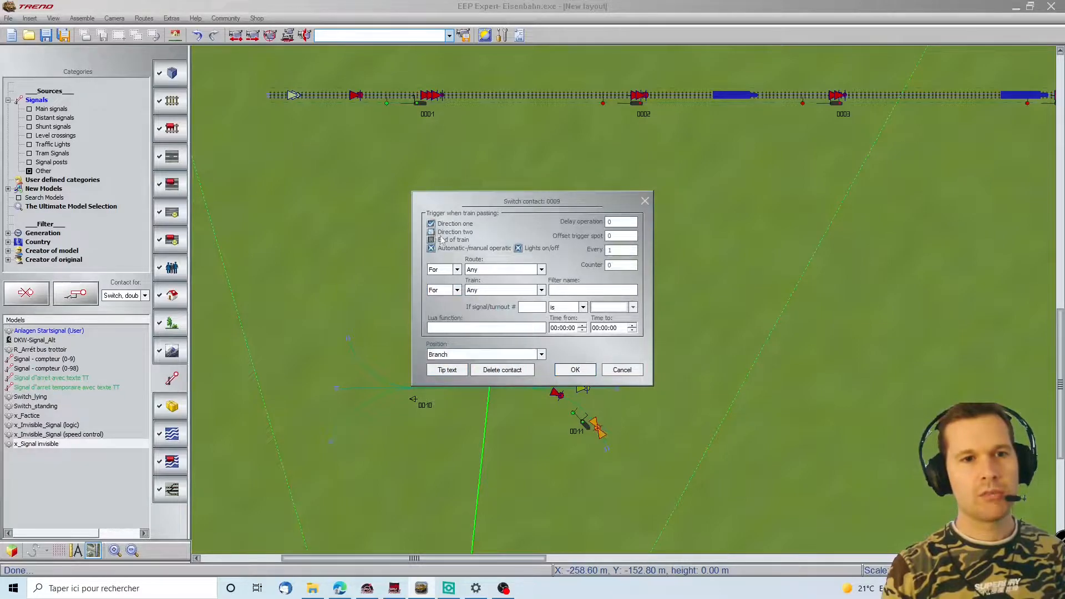
left_click(576, 371)
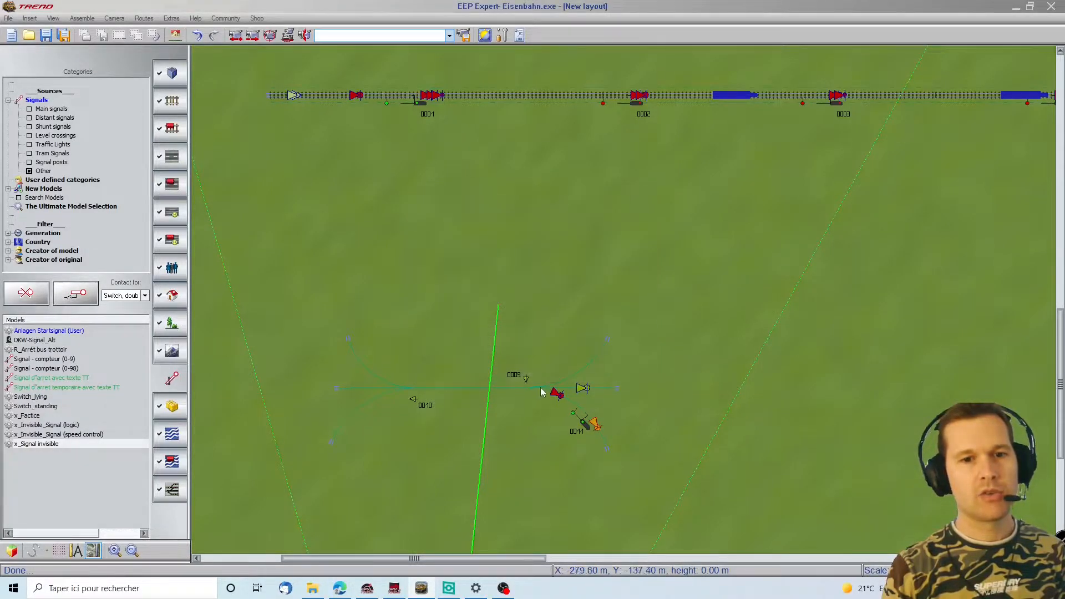
left_click(528, 382)
left_click(526, 381, "shift")
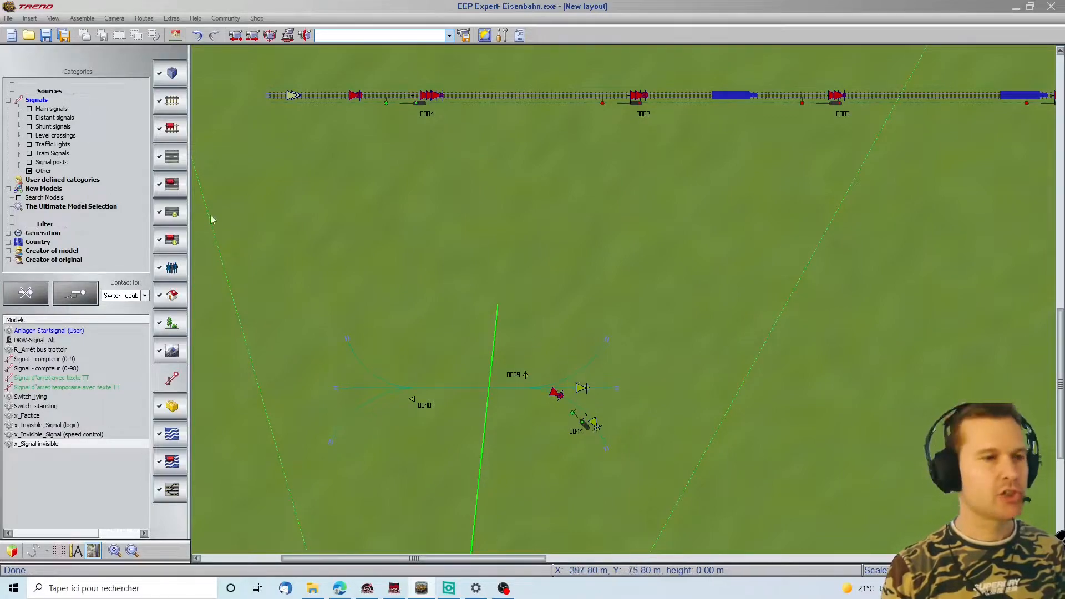
Step: Place a contact for signal 0011 on the upper-right branch track
left_click(581, 424)
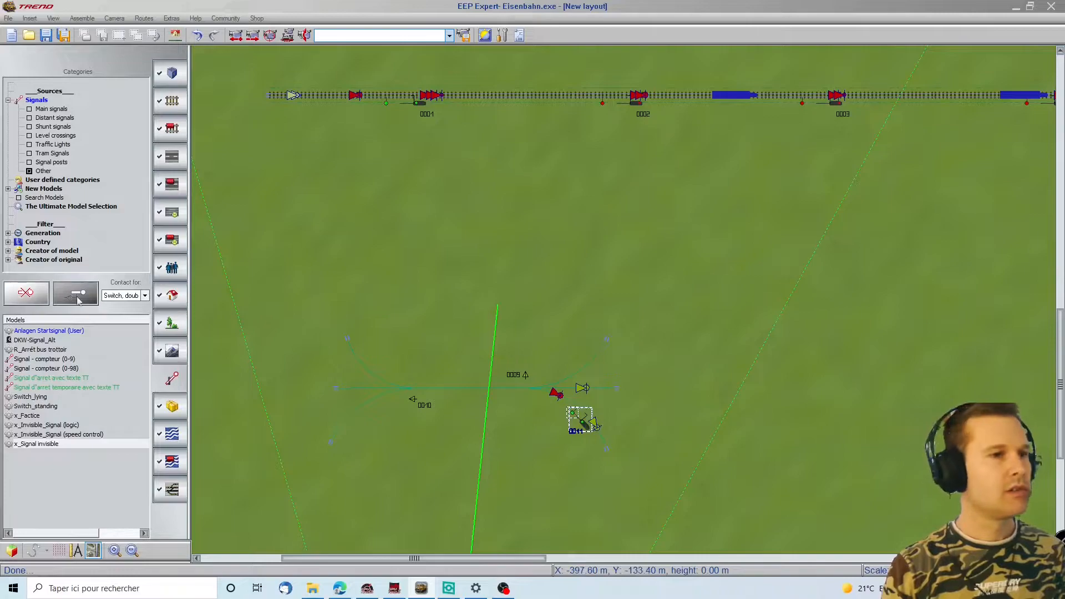
left_click(145, 295)
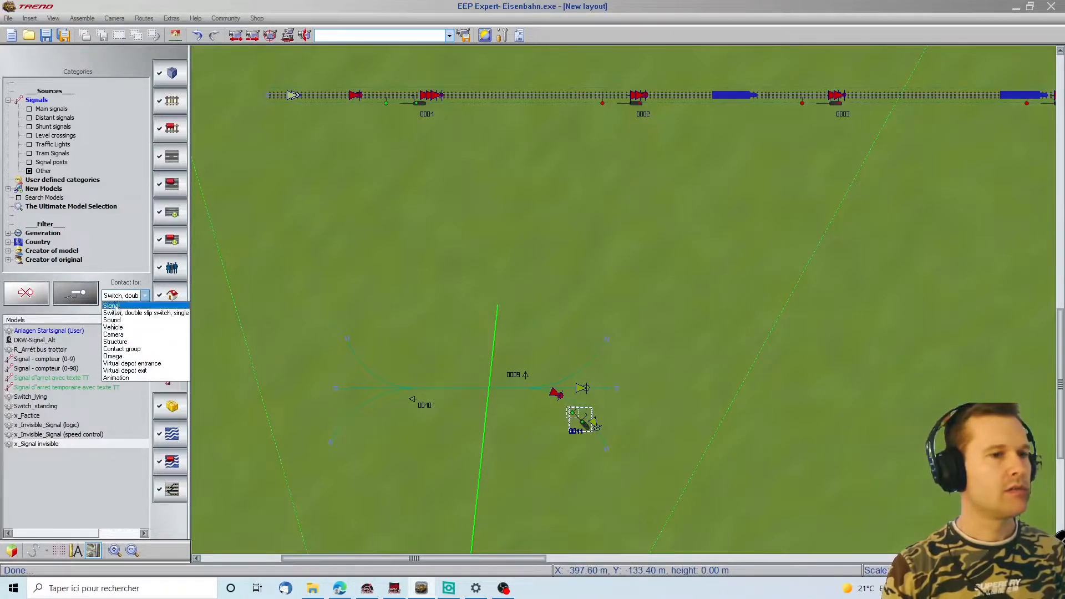
left_click(128, 312)
left_click(586, 422)
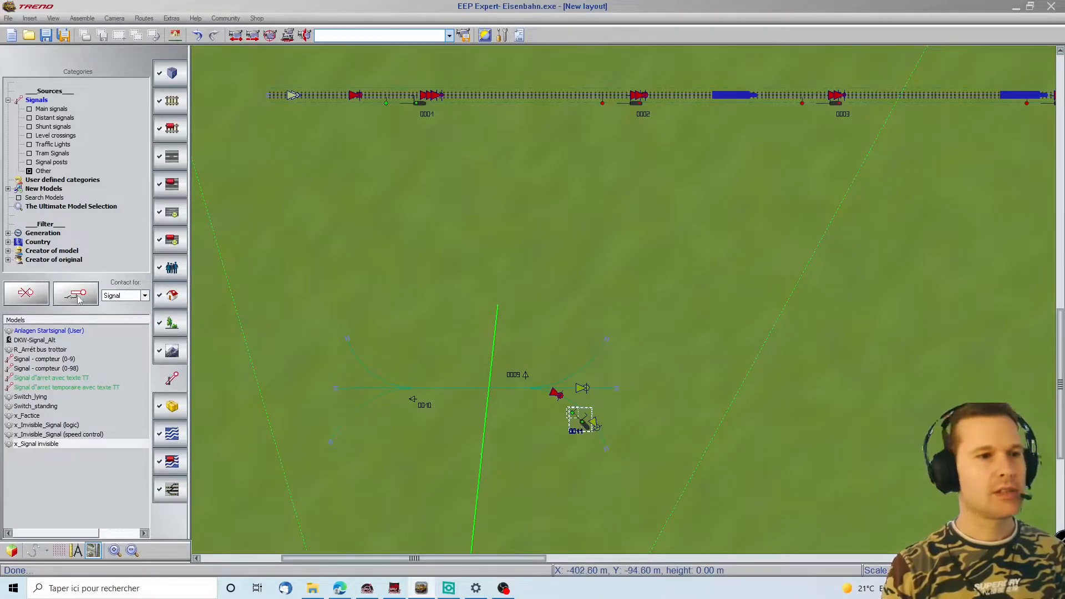
left_click(583, 368)
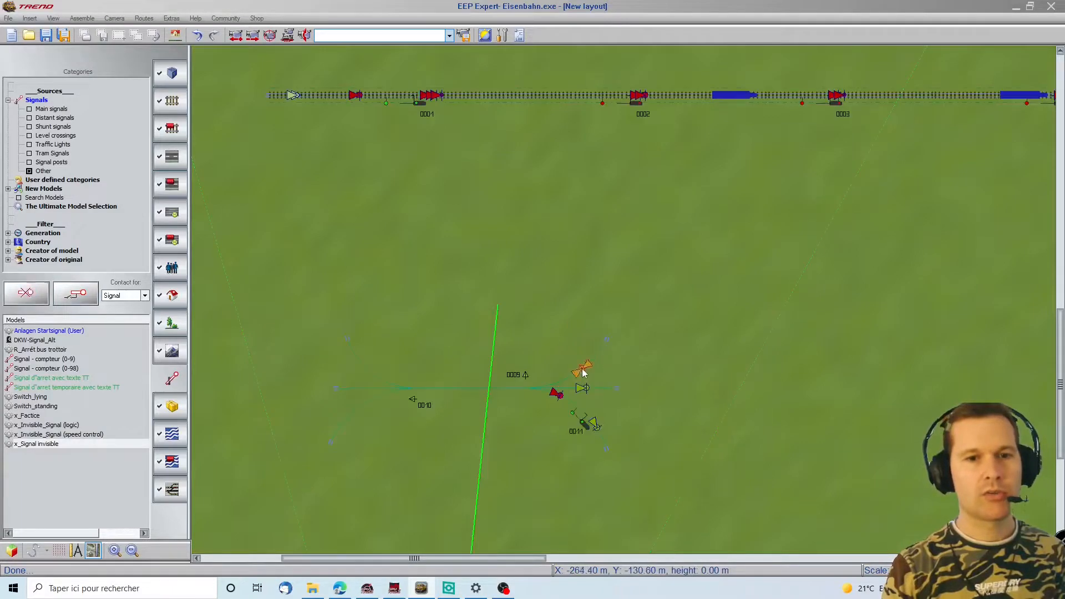
Step: Set the upper branch's signal contact to Stop and limit it to direction one
left_click(449, 355)
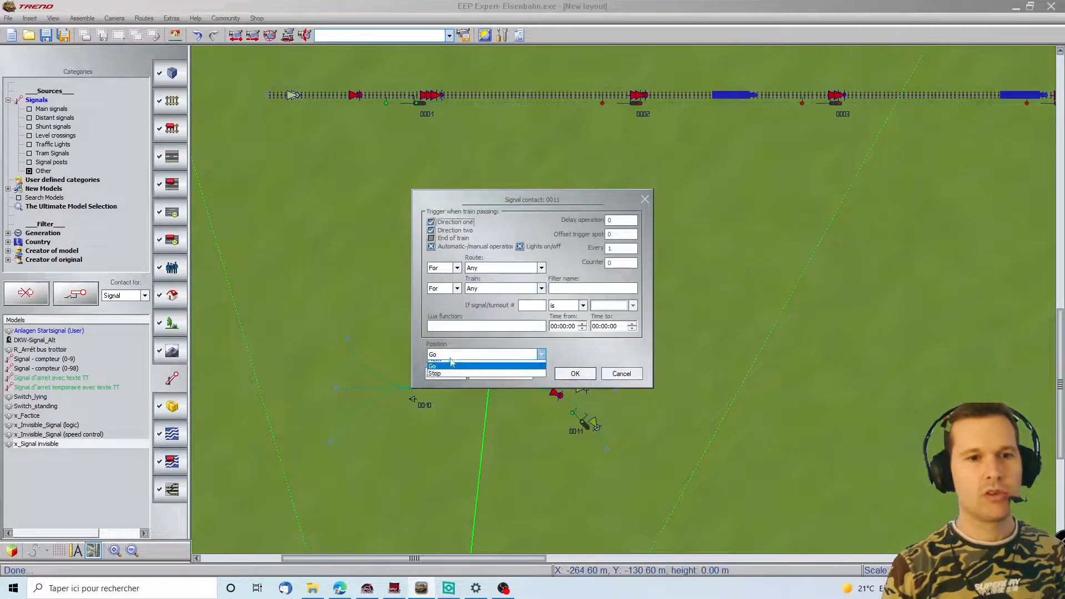
left_click(522, 372)
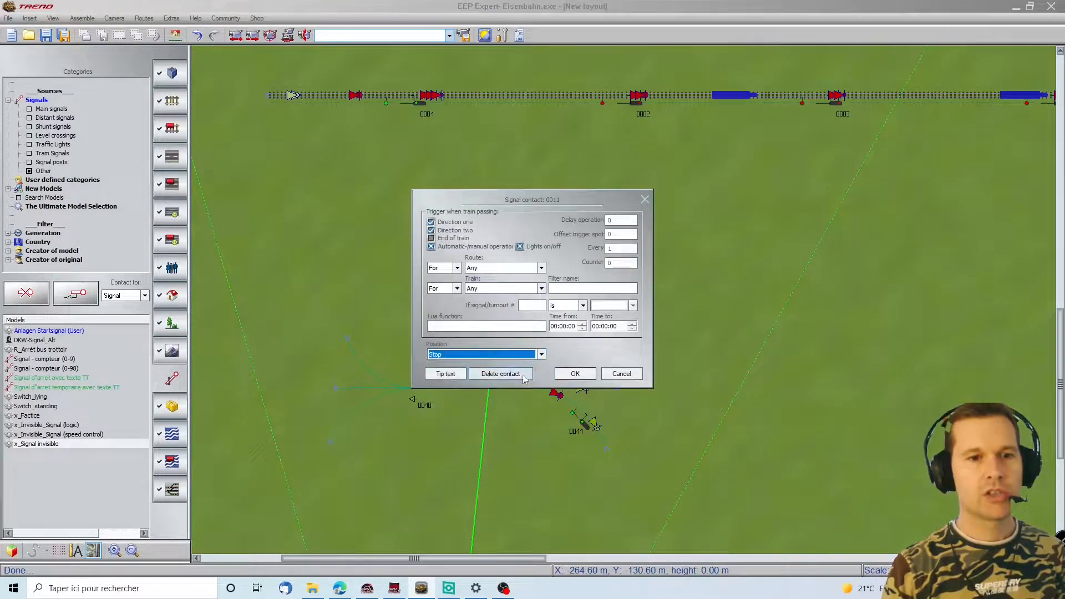
left_click(444, 230)
left_click(575, 374)
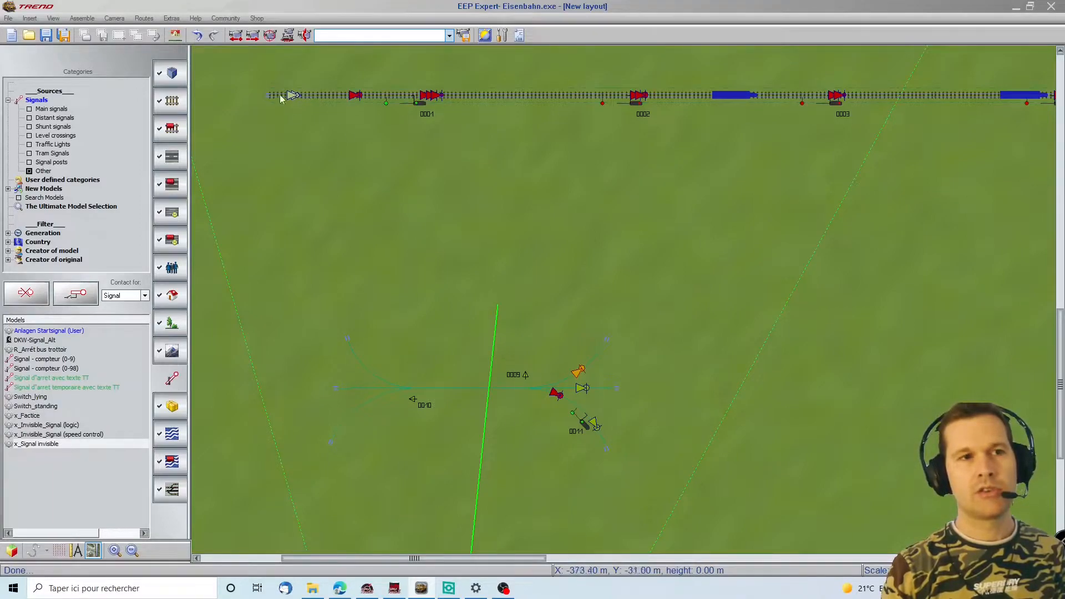
Step: Examine the main track with its signals and contacts all the way to its far end
key("Right")
key("Right")
key("Right")
key("Right")
key("Right")
key("Right")
key("Right")
key("Right")
key("Right")
key("Right")
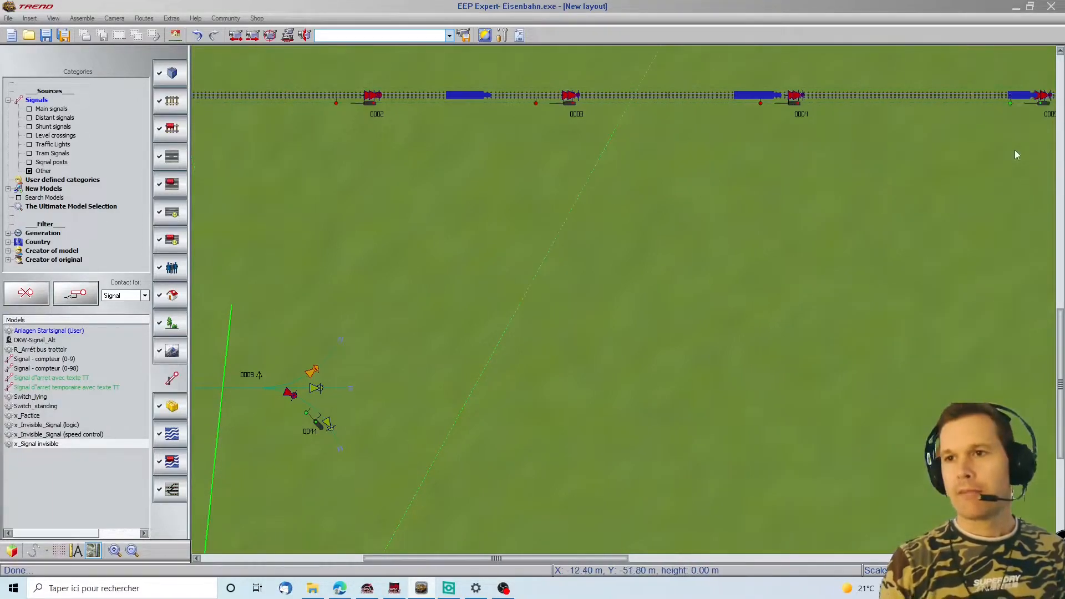
key("Right")
key("Right")
key("Right")
key("Right")
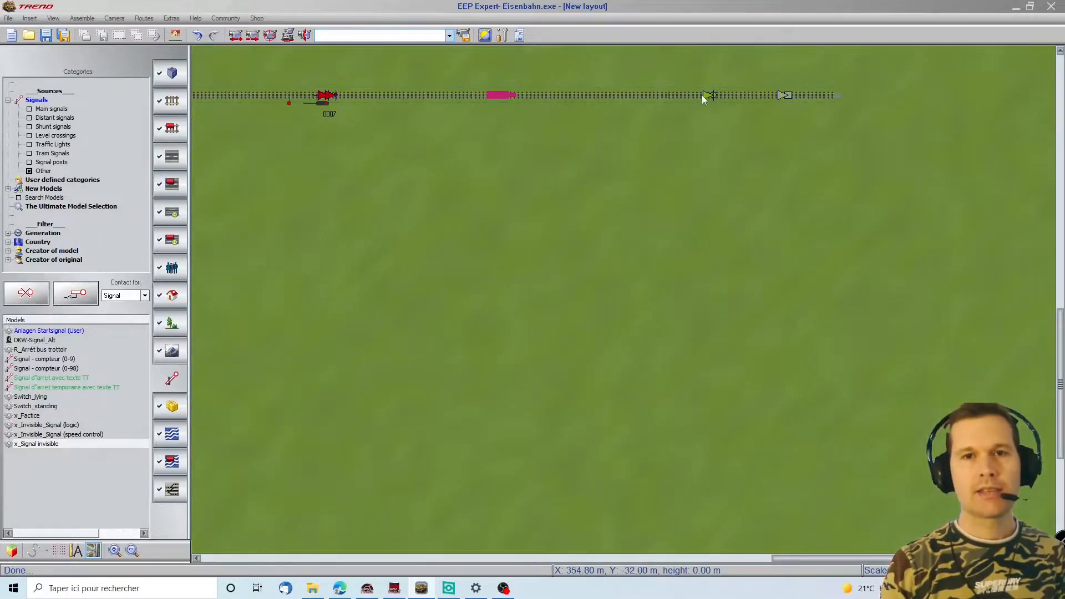
key("Left")
key("Left")
key("Left")
key("Left")
key("Left")
key("Left")
key("Left")
key("Left")
key("Left")
key("Left")
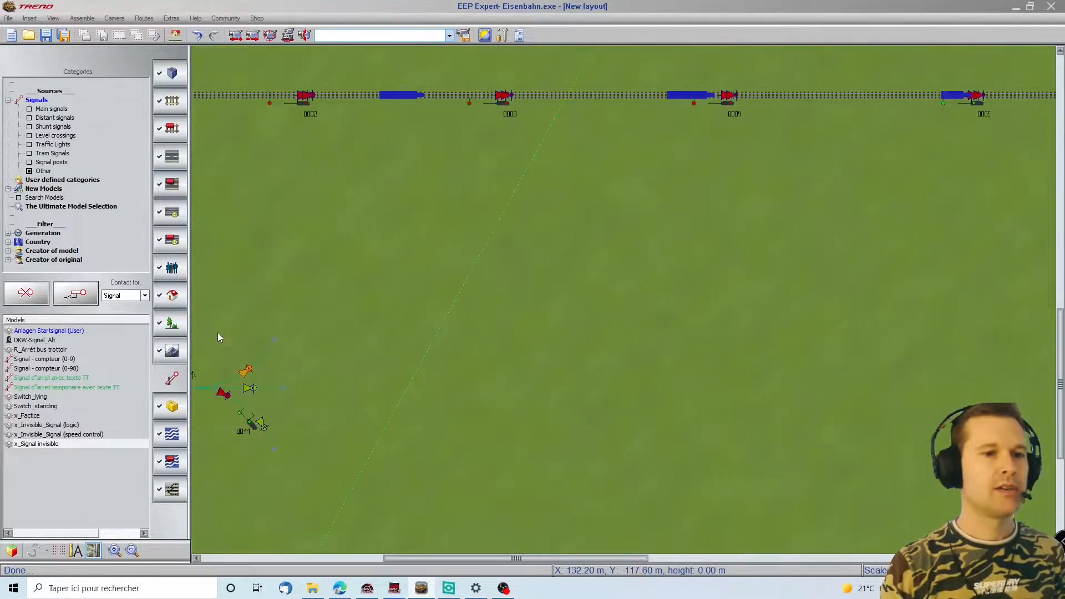
Step: Change the position of switch 0009 and review the settings of its contact on the middle track
left_click(392, 382)
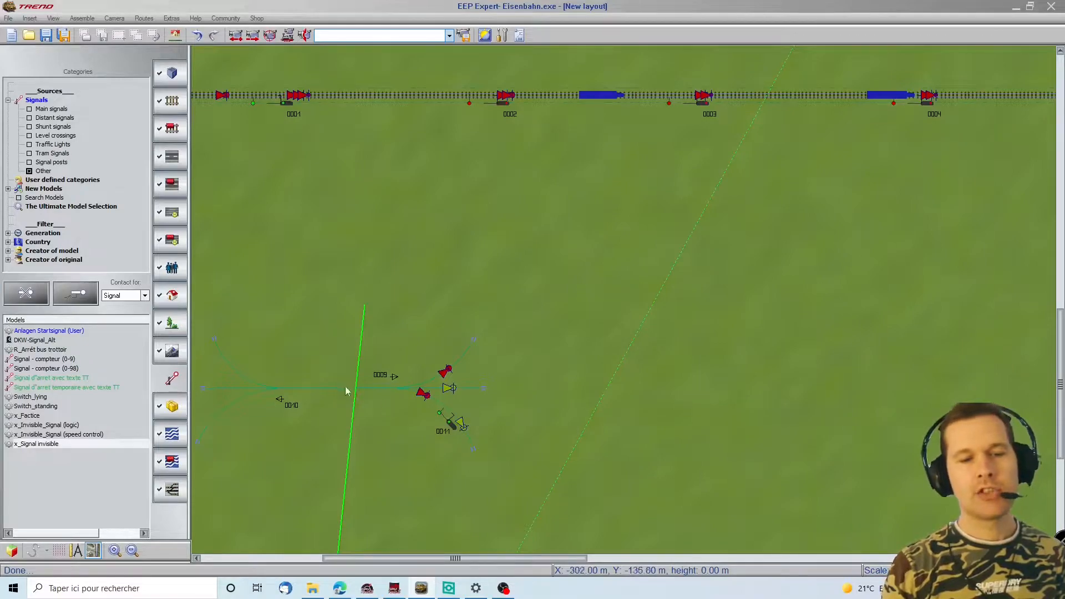
double_click(449, 389)
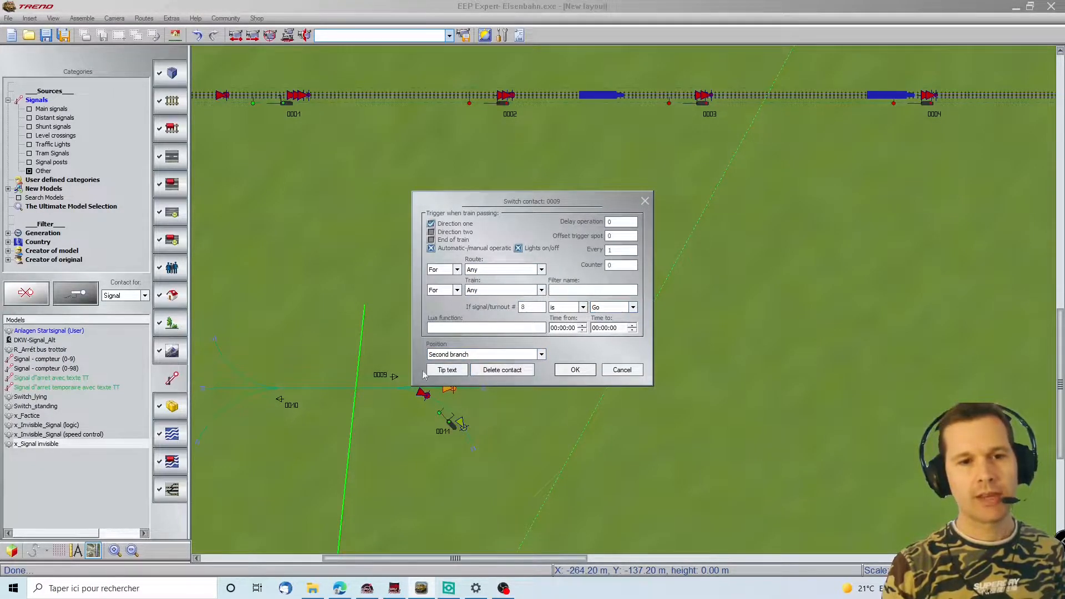
left_click(592, 370)
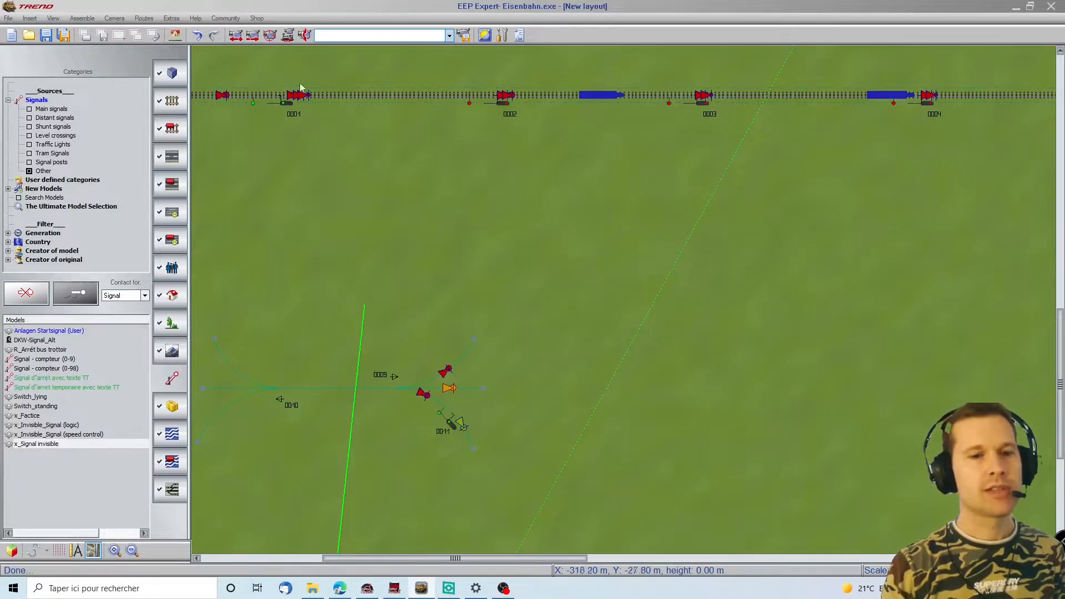
Step: Review the settings of the signal 0008 contact located beside signal 0001, and locate signal 0008 above the main track
scroll(295, 69, "up", 3)
scroll(218, 205, "left", 3)
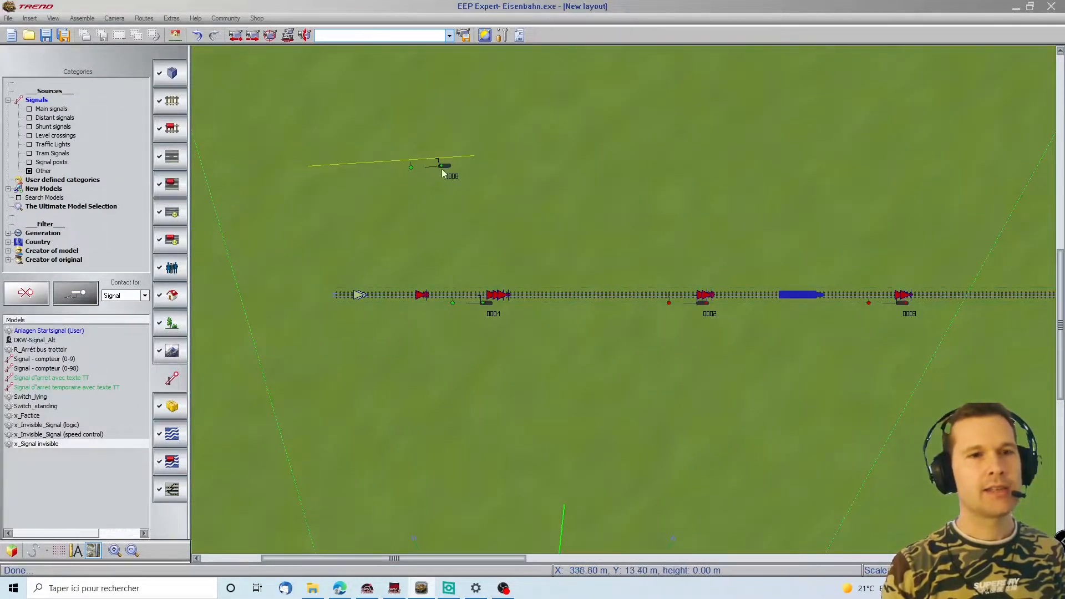
scroll(435, 168, "down", 2)
scroll(446, 334, "up", 2)
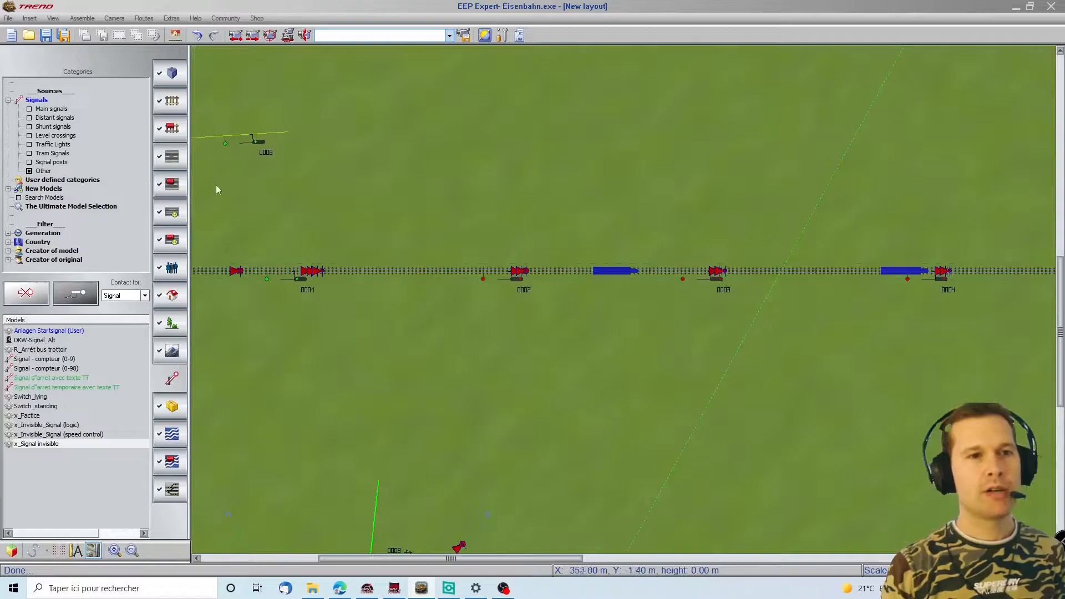
scroll(218, 192, "left", 2)
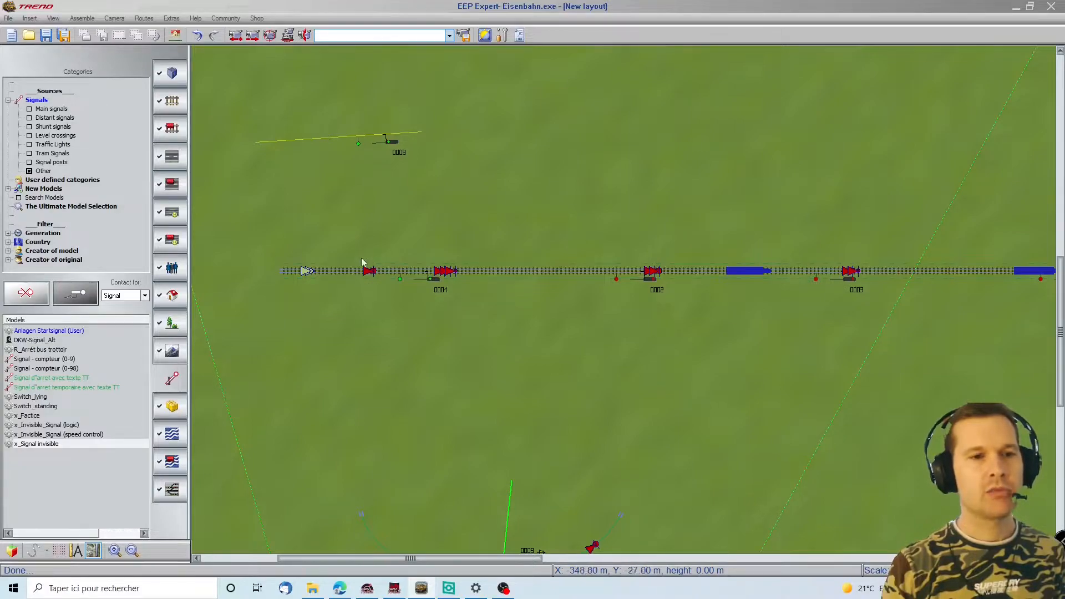
double_click(449, 272)
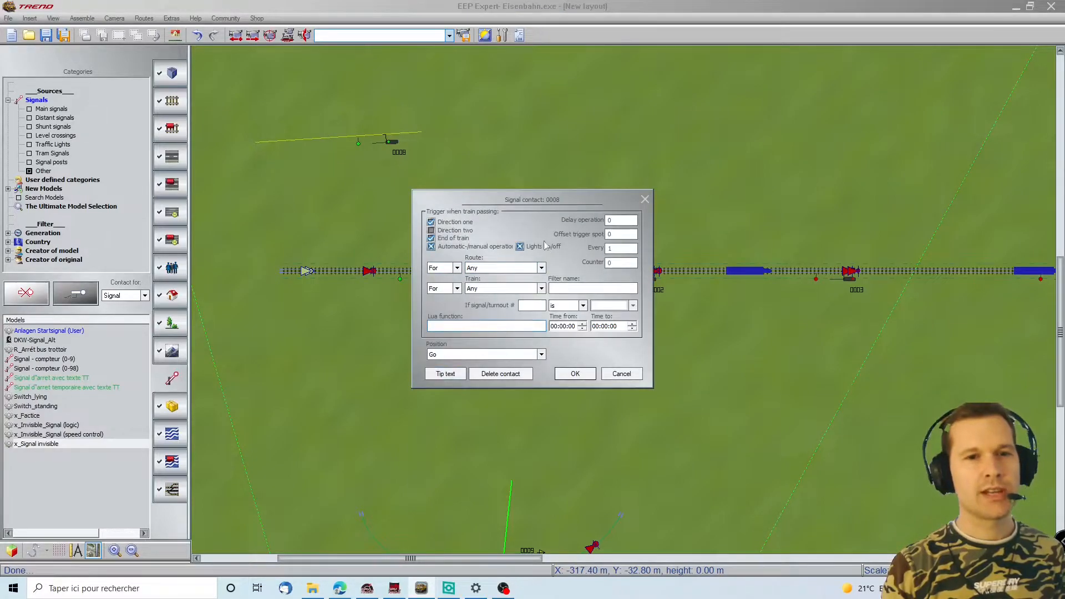
left_click(621, 374)
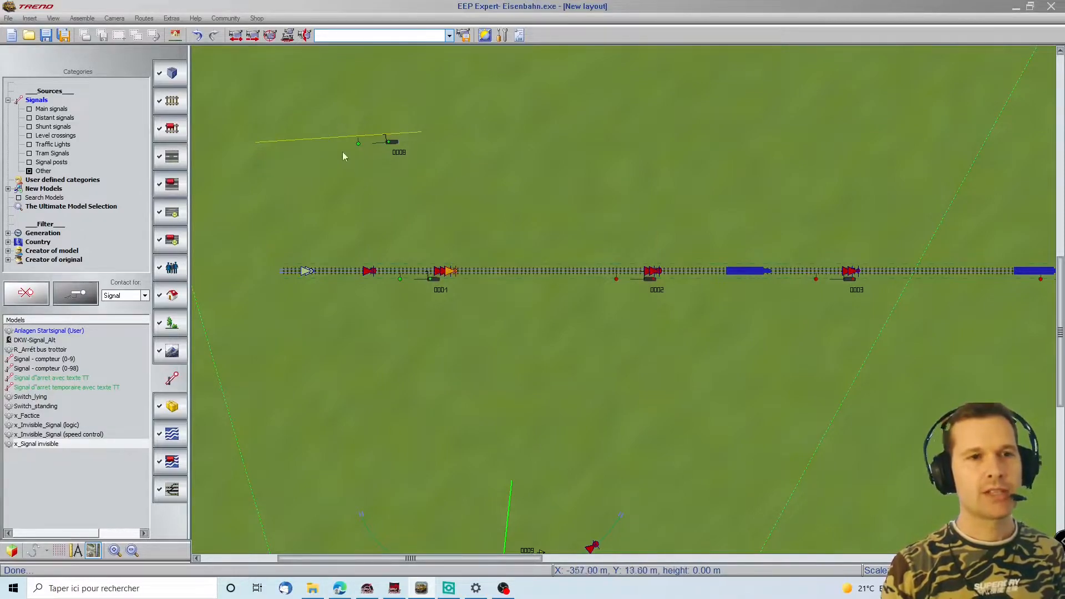
left_click(387, 145)
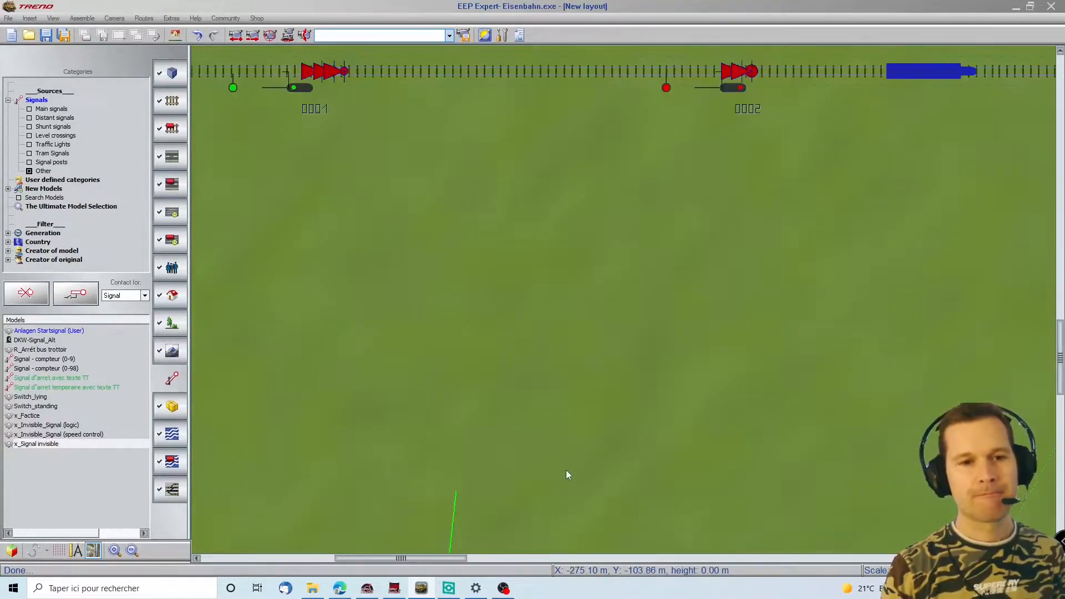
Step: Set the position of signal 0011 on the lower-right branch to Stop
scroll(533, 516, "down", 3)
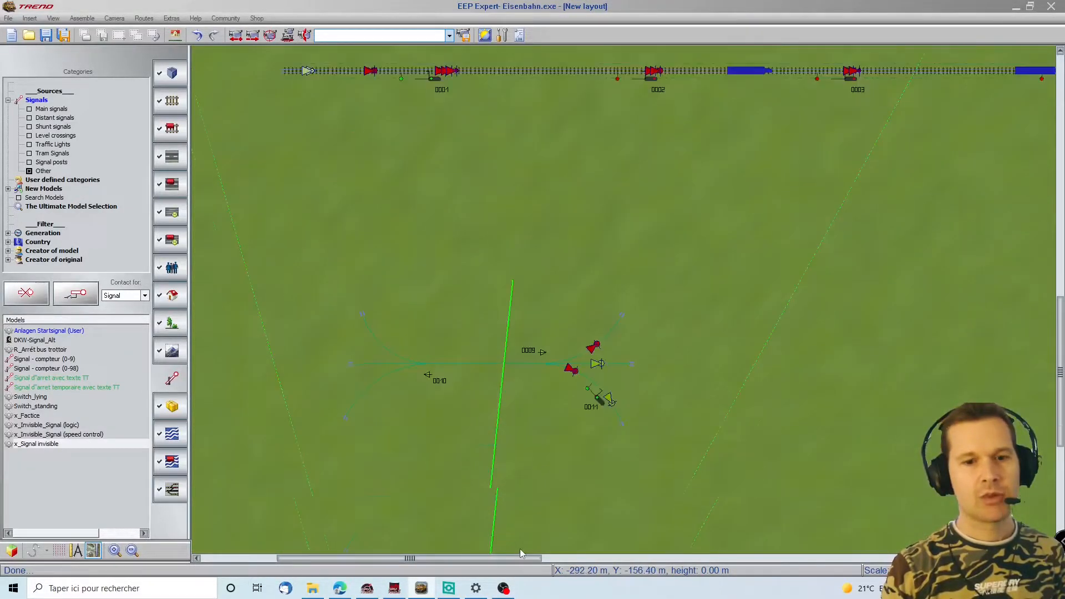
double_click(600, 404)
left_click(649, 361)
left_click(638, 378)
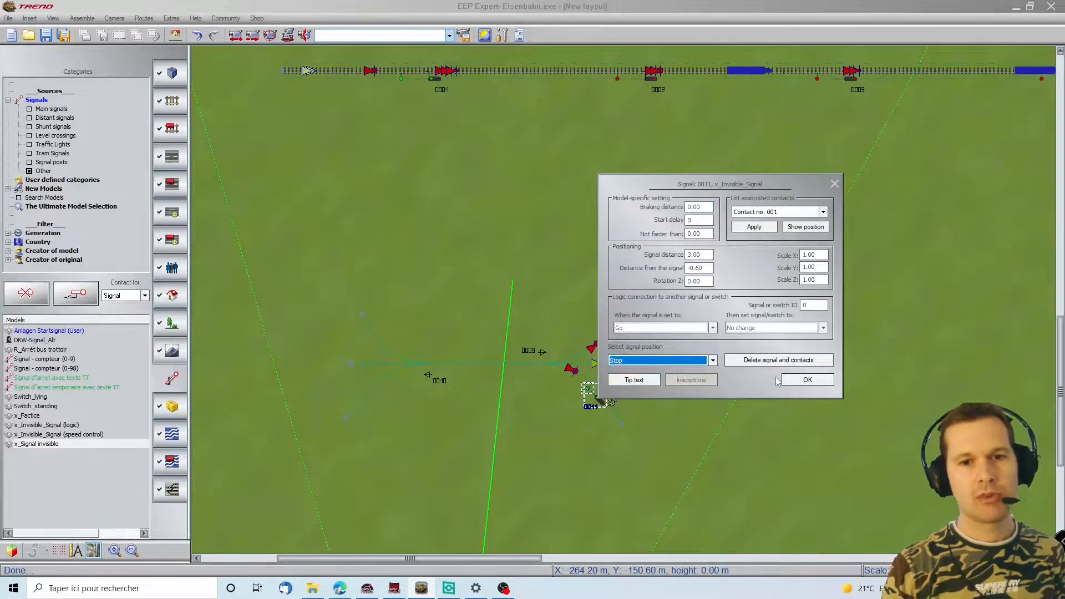
left_click(806, 380)
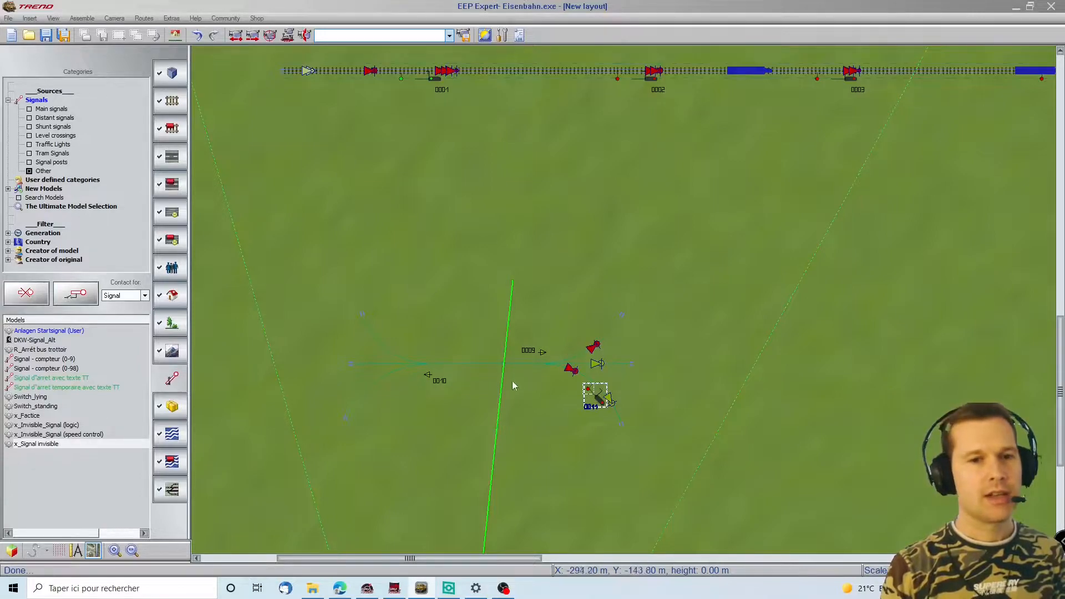
Step: Switch to the 3D view and examine the auxiliary switch track
left_click(12, 551)
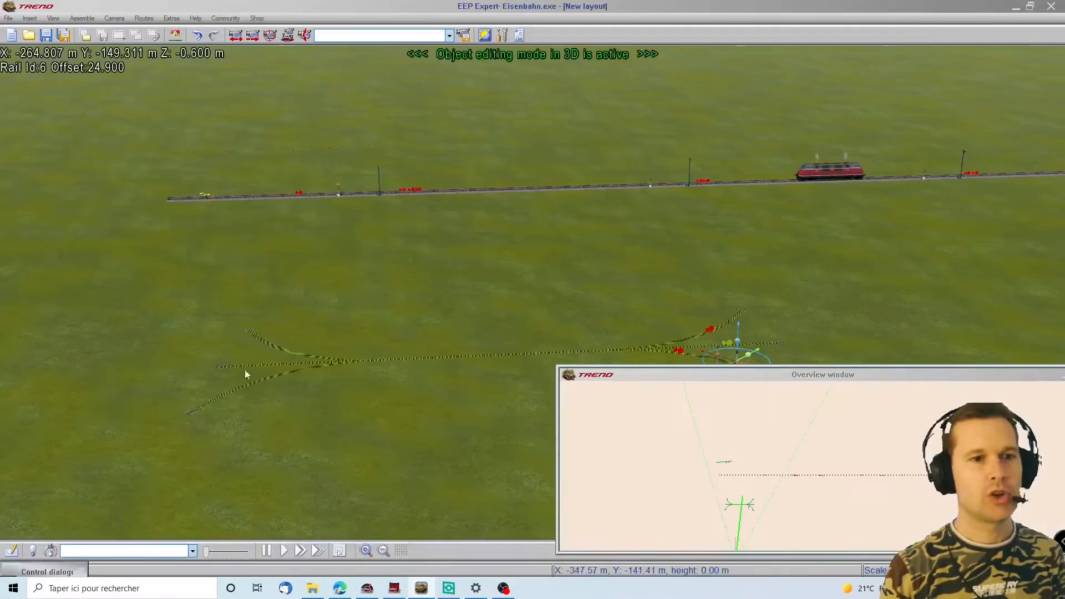
right_click_drag(352, 450, 315, 151)
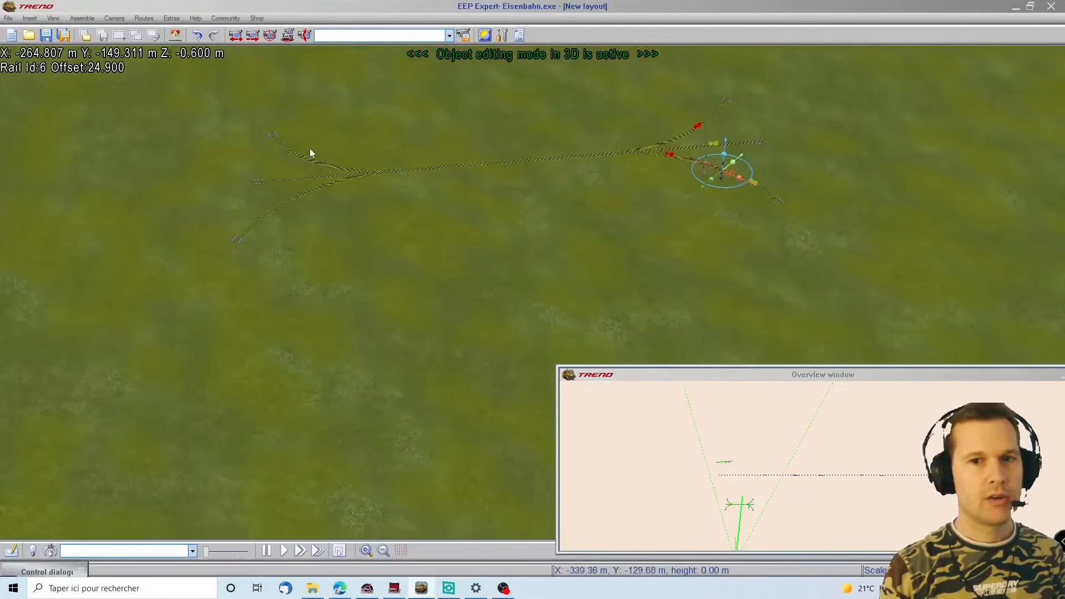
Step: Place the Schaltauto model from the Road vehicles main folder of the rolling stock on the auxiliary track's upper-left branch
left_click(36, 577)
left_click_drag(379, 353, 302, 284)
left_click(310, 295)
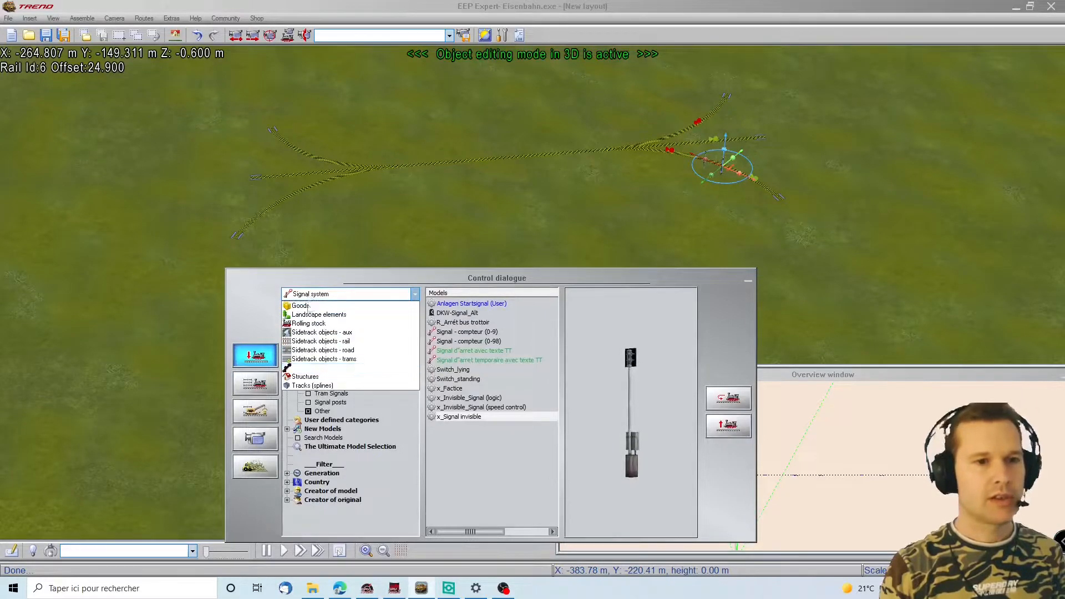
left_click(309, 324)
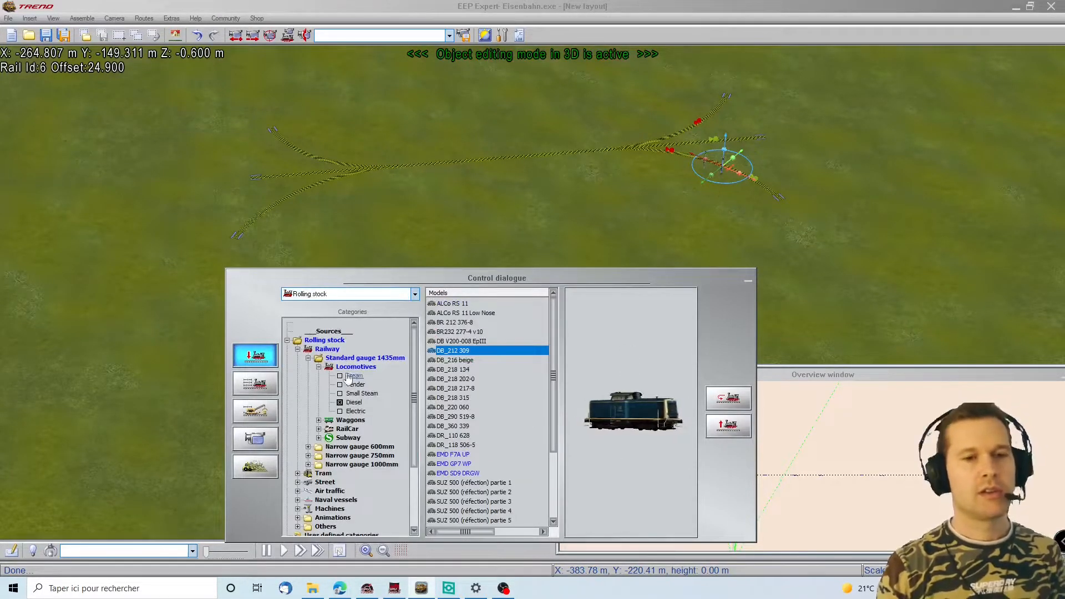
left_click(341, 402)
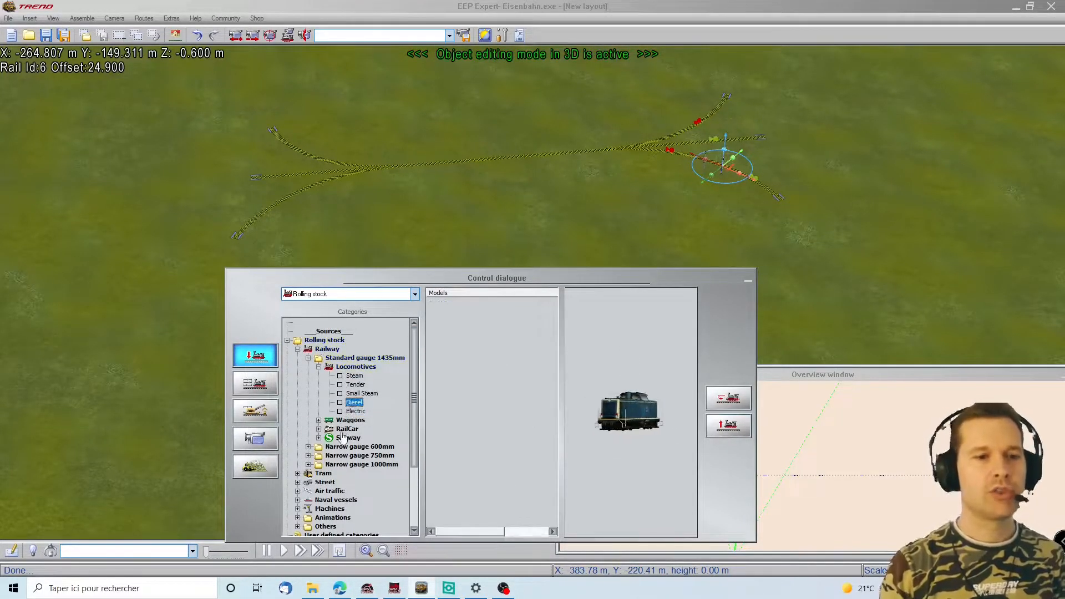
double_click(324, 482)
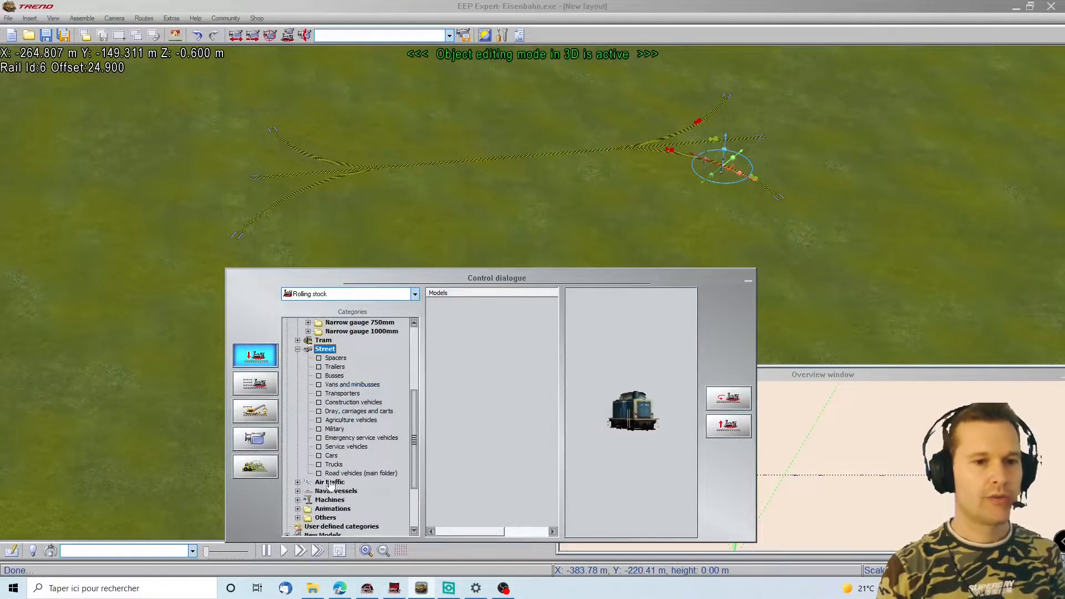
left_click(334, 474)
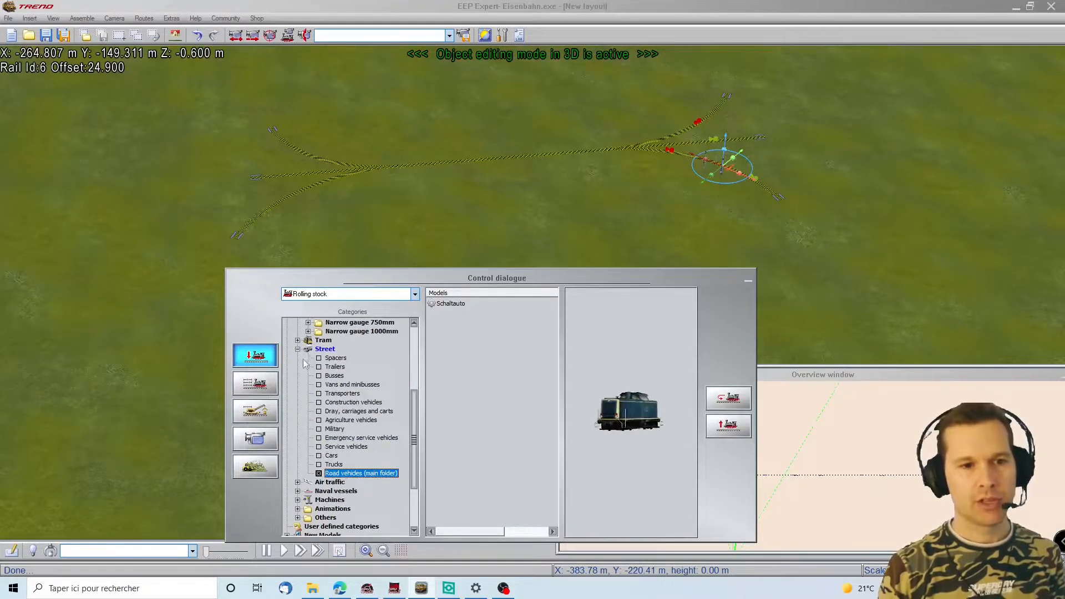
left_click(452, 304)
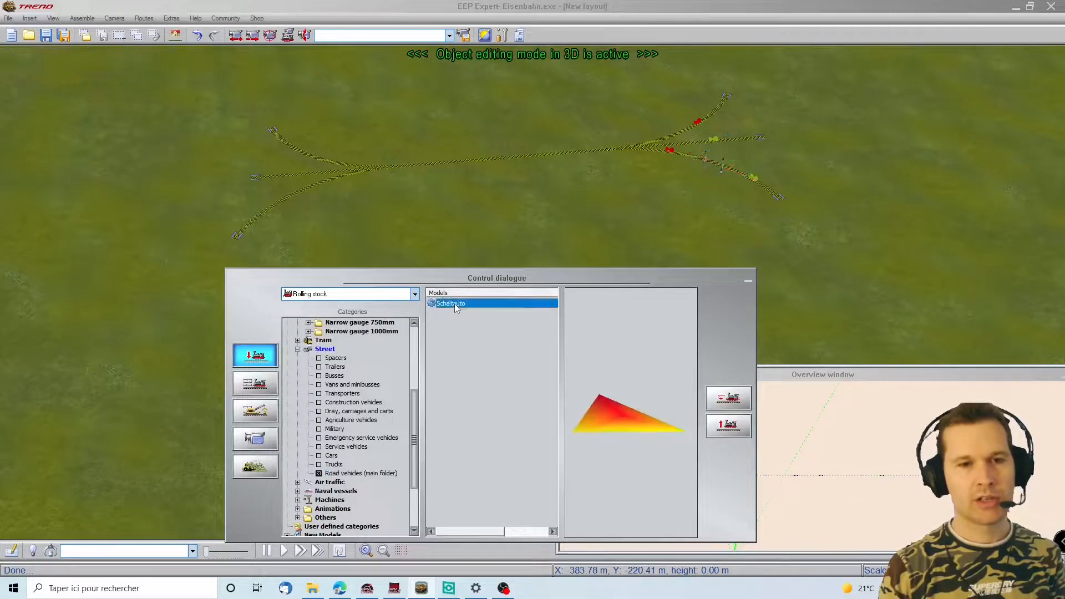
left_click(283, 142)
left_click(519, 315)
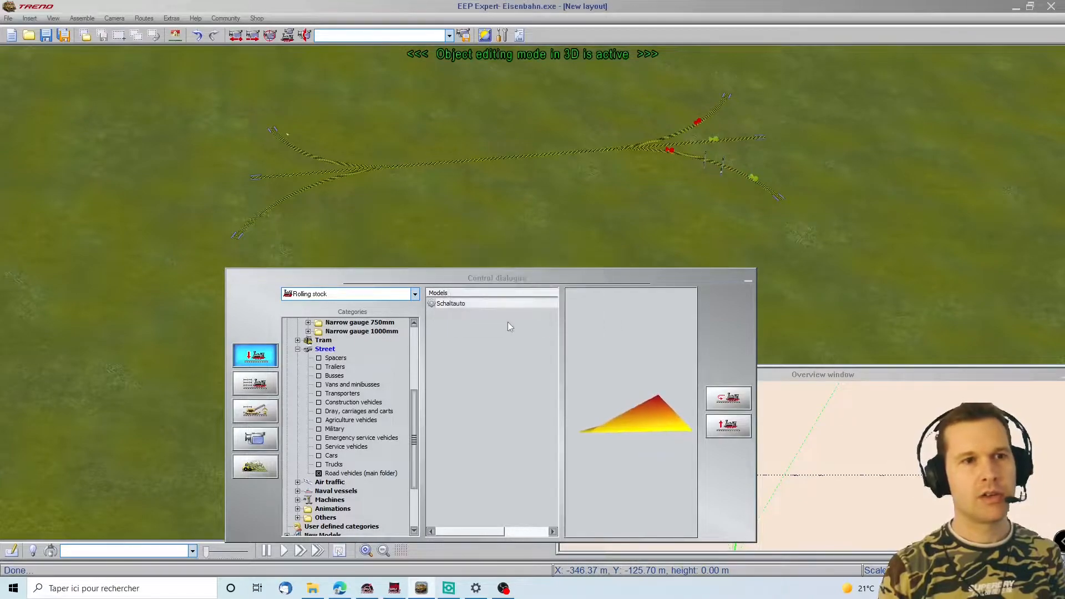
Step: Turn around the Schaltauto on the upper-left branch of the auxiliary track
scroll(287, 134, "up", 5)
right_click_drag(171, 78, 158, 200)
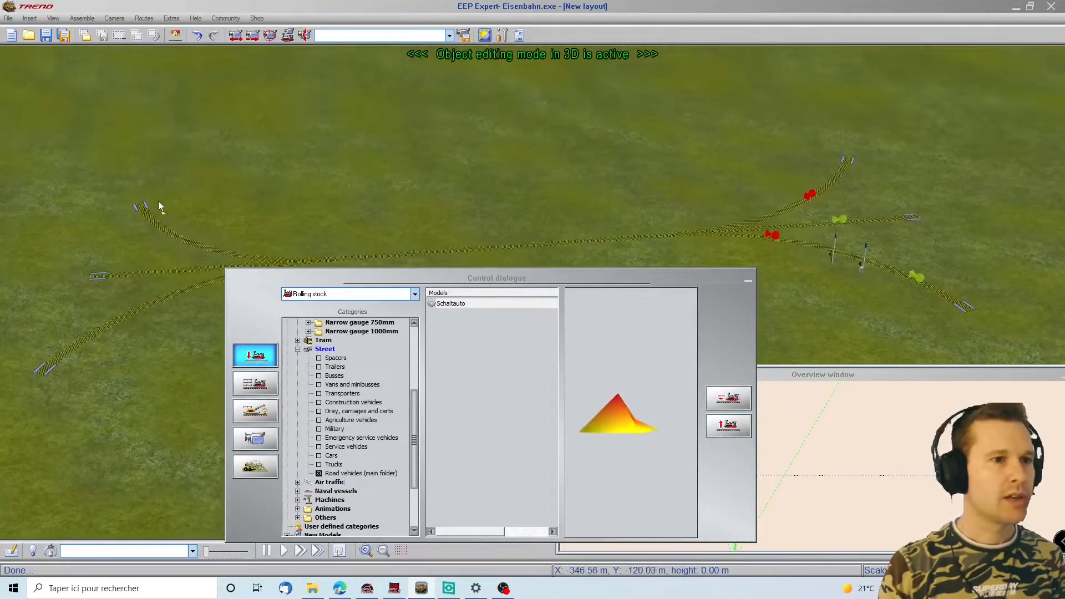
left_click(161, 215)
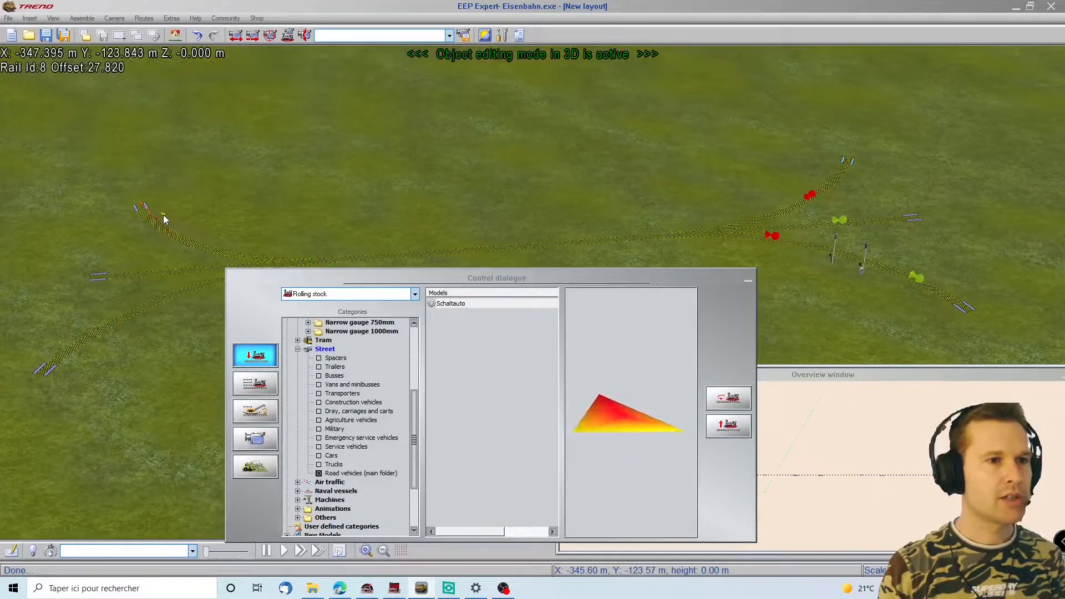
left_click(721, 403)
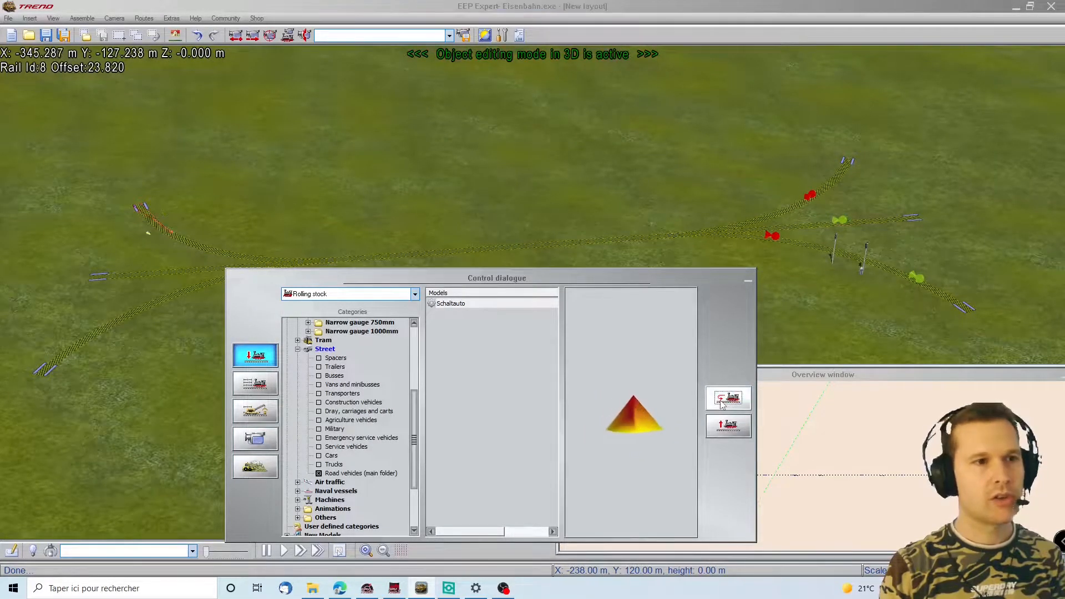
Step: Set the Schaltauto's target speed to 400 km/h in automatic mode and minimise the Control dialogue
left_click(269, 382)
left_click(258, 335)
left_click(269, 336)
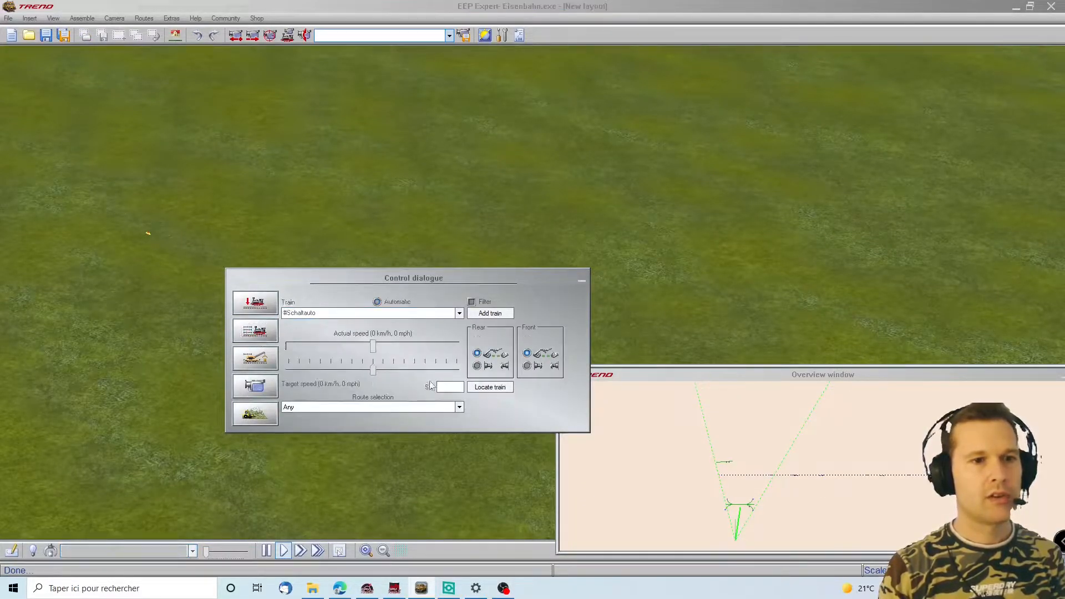
type("400")
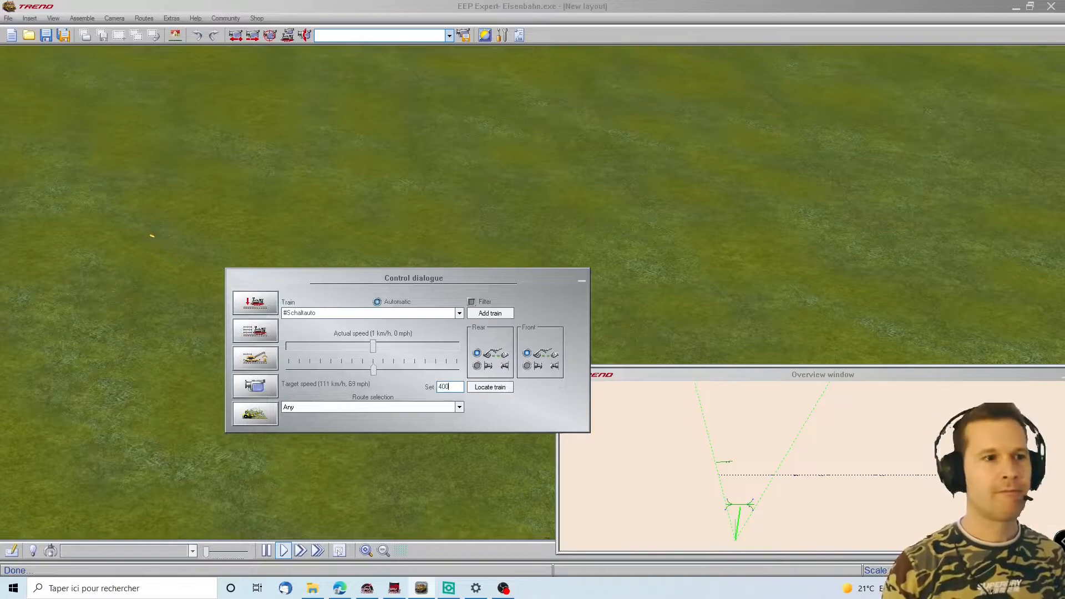
key("Return")
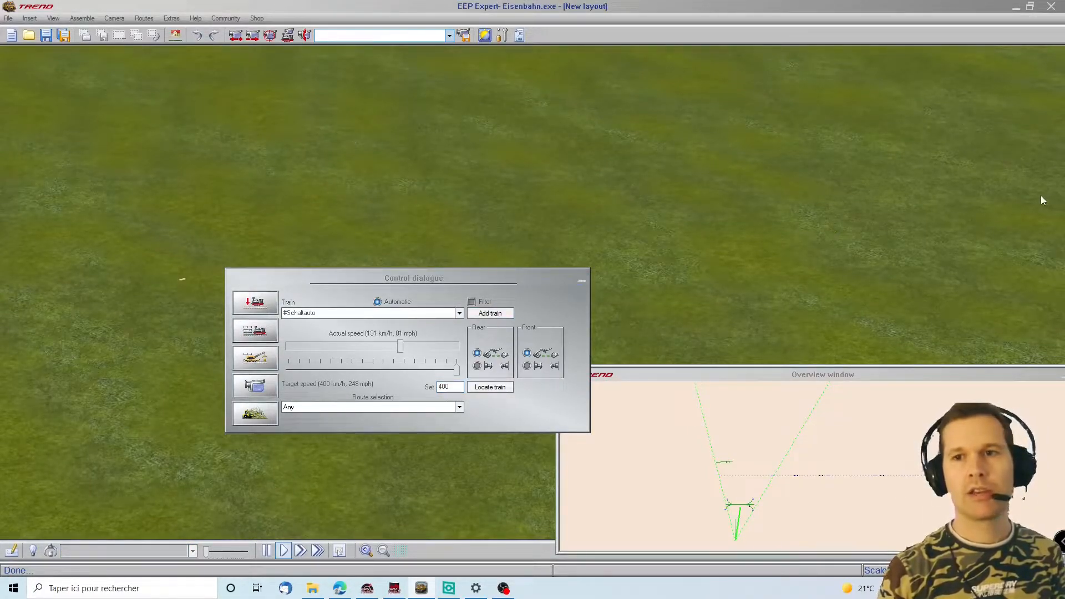
left_click(580, 281)
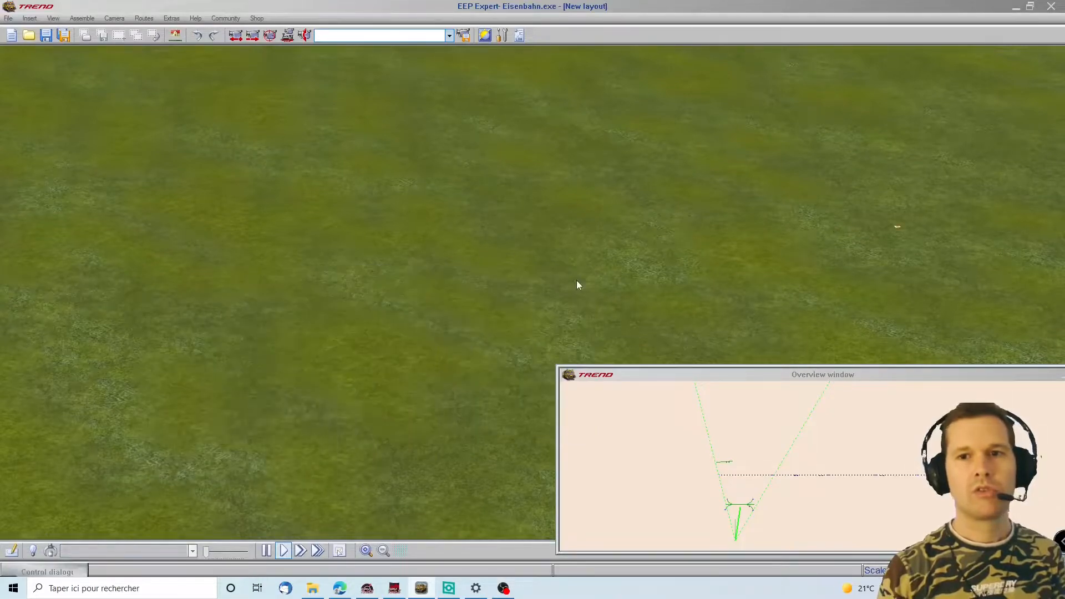
Step: Follow the trains along the main line in the 3D view while the Schaltauto circulates
right_click_drag(735, 264, 748, 10)
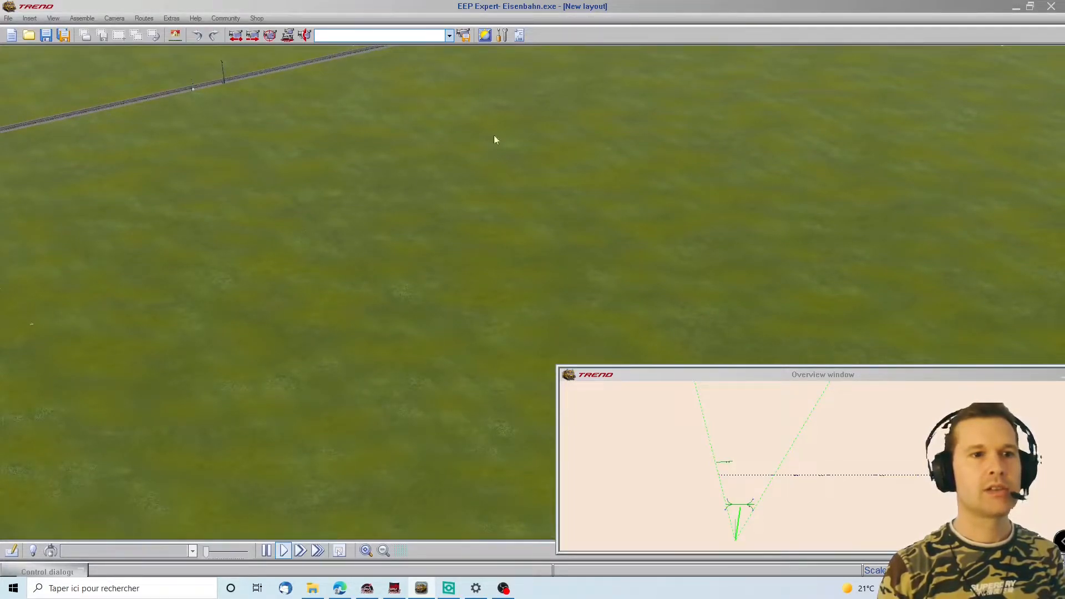
left_click(794, 51)
left_click(1024, 194)
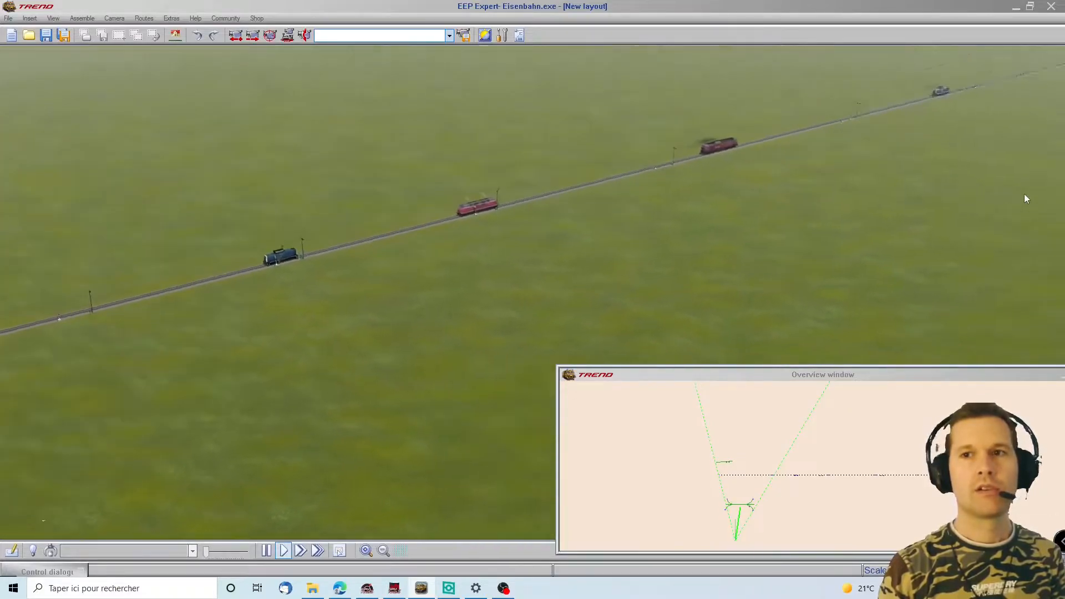
left_click(816, 62)
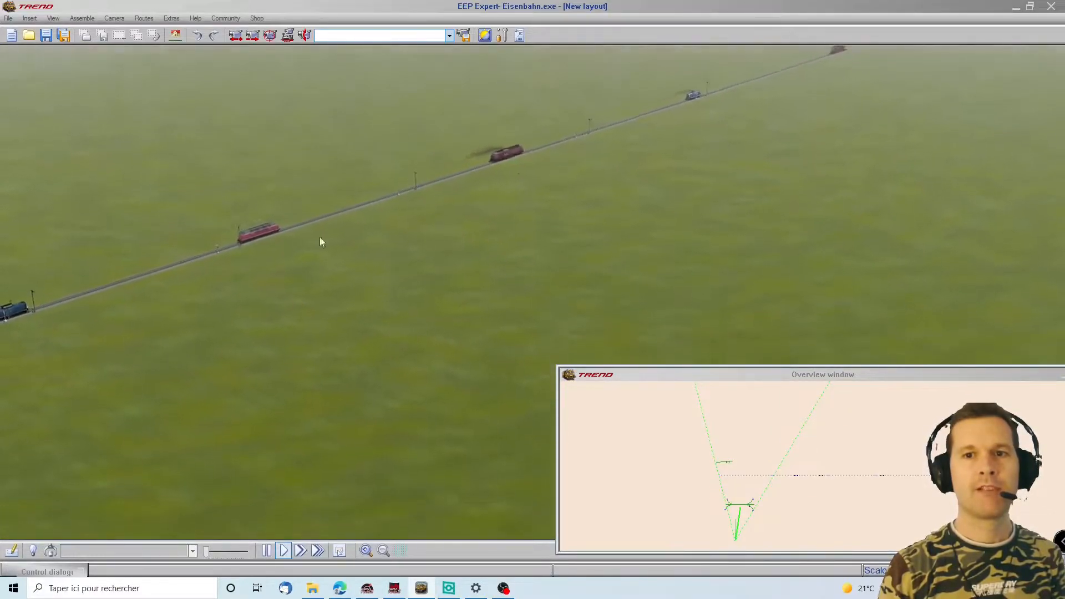
left_click(8, 324)
Step: In the 2D plan, set the train depot at the start of the main line to auto-eject by signal ID 11
left_click(12, 550)
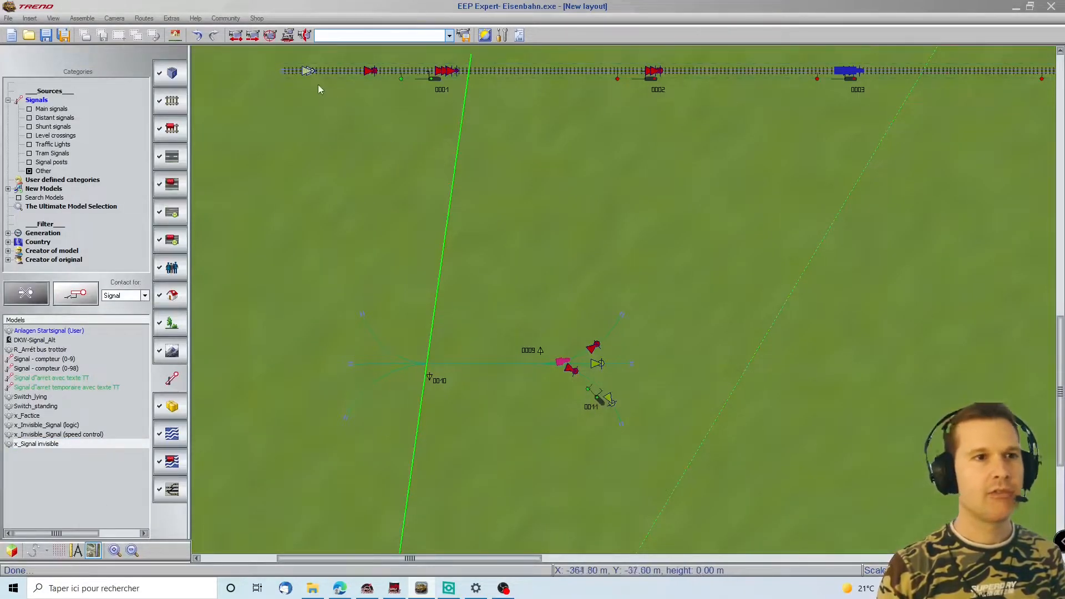
left_click(305, 73)
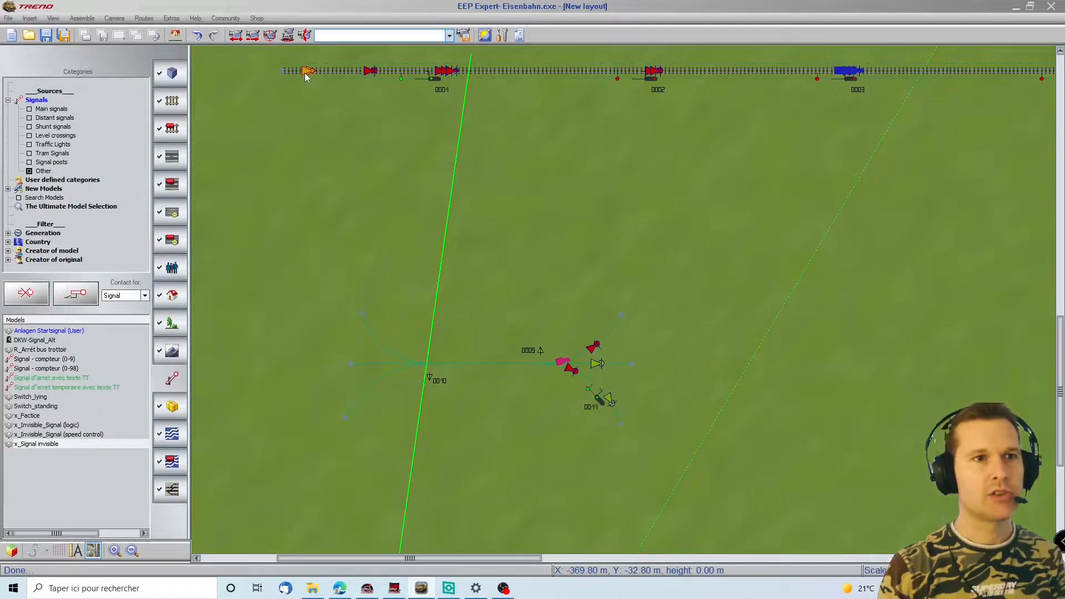
double_click(304, 72)
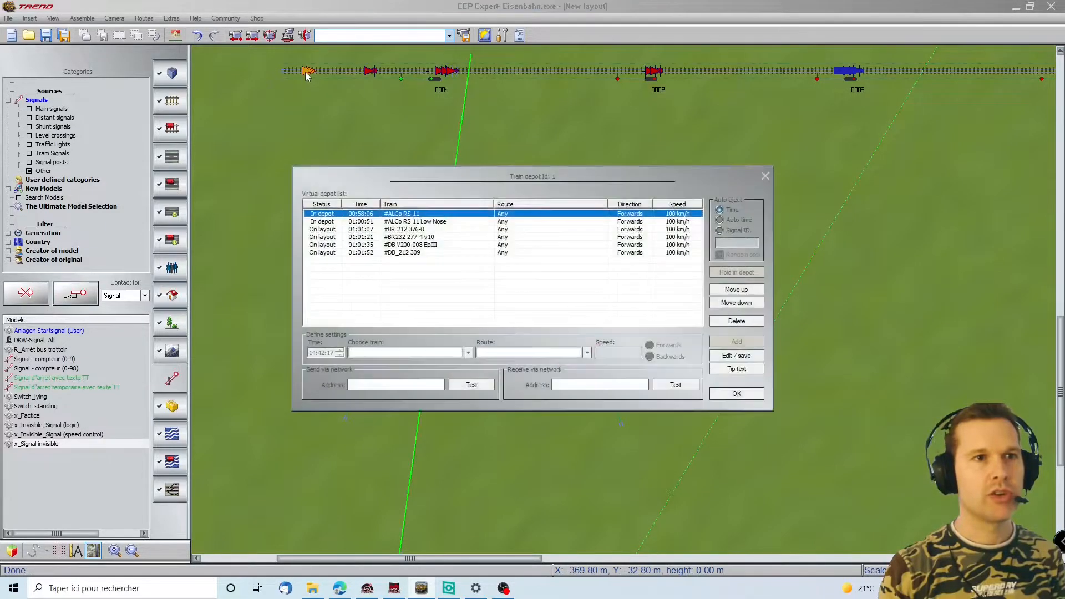
left_click(720, 231)
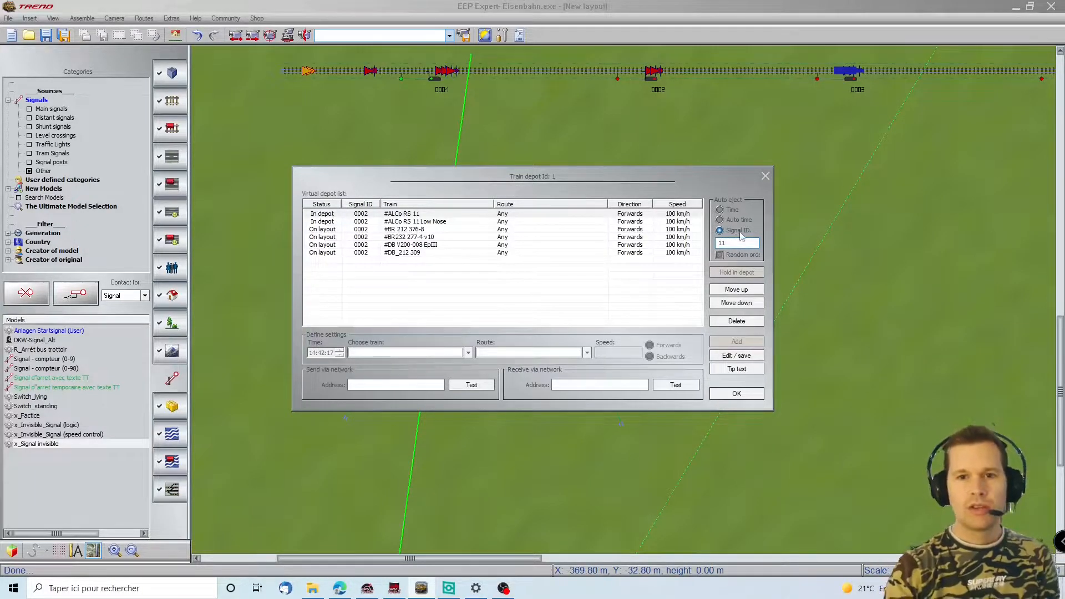
left_click(713, 396)
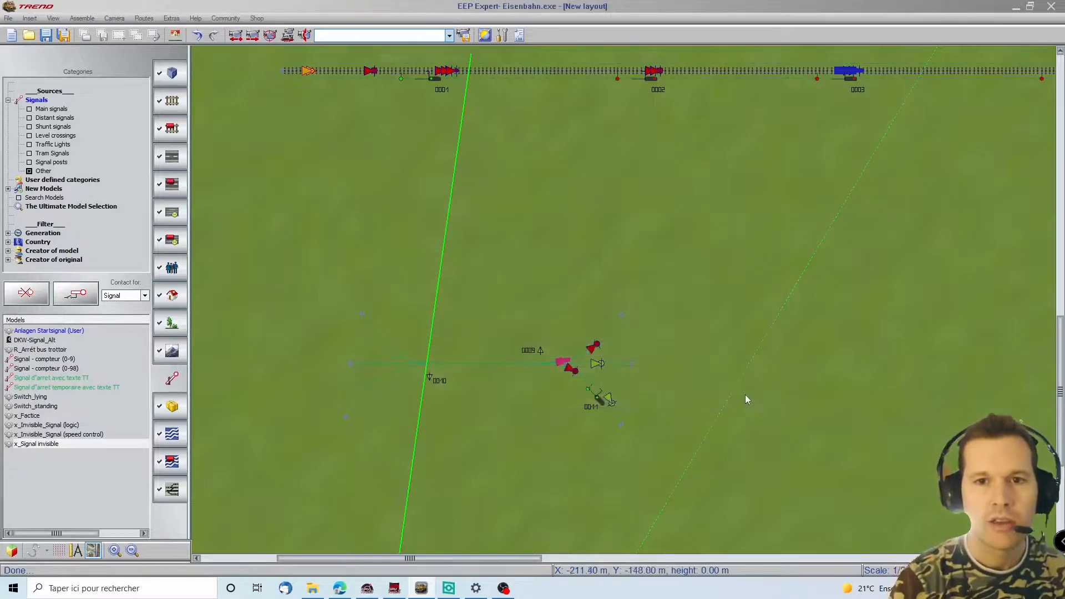
Step: Return to the 3D view and examine the train spacing between the main-line signals back to the line's start
left_click(12, 551)
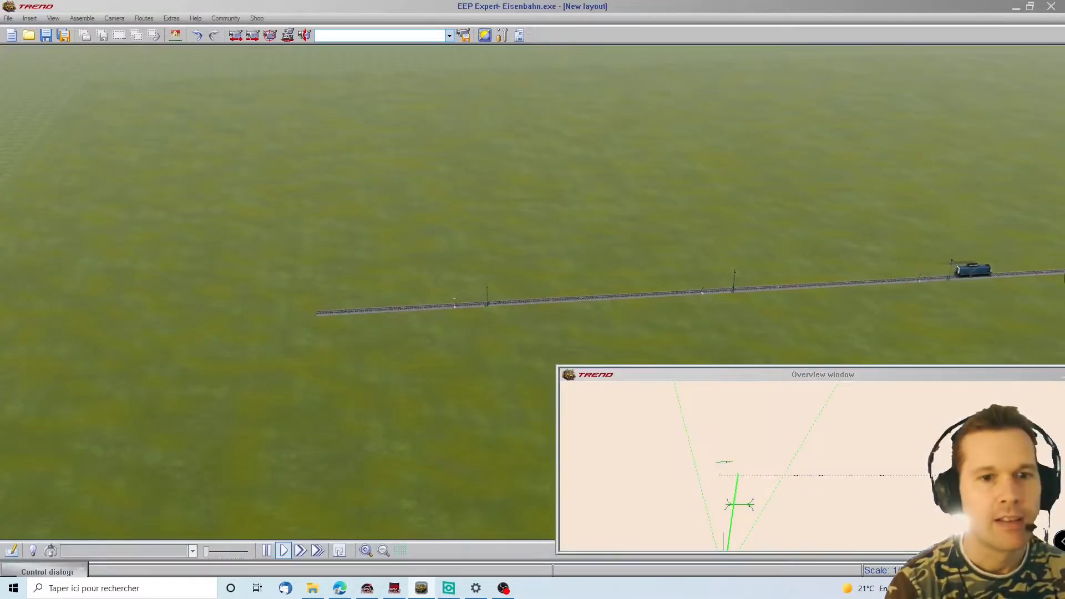
mouse_move(1064, 284)
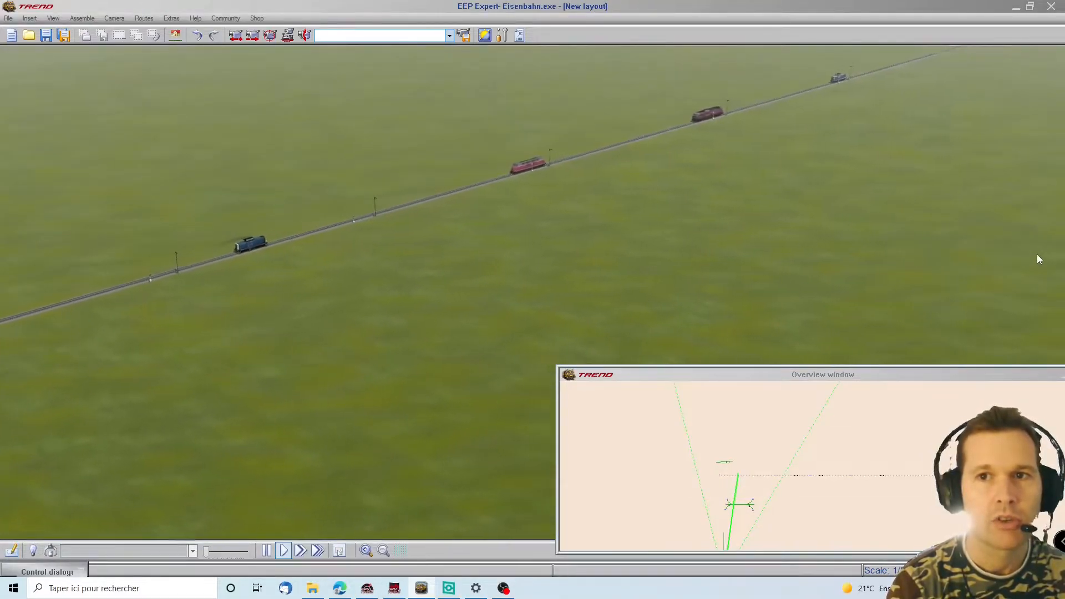
mouse_move(798, 54)
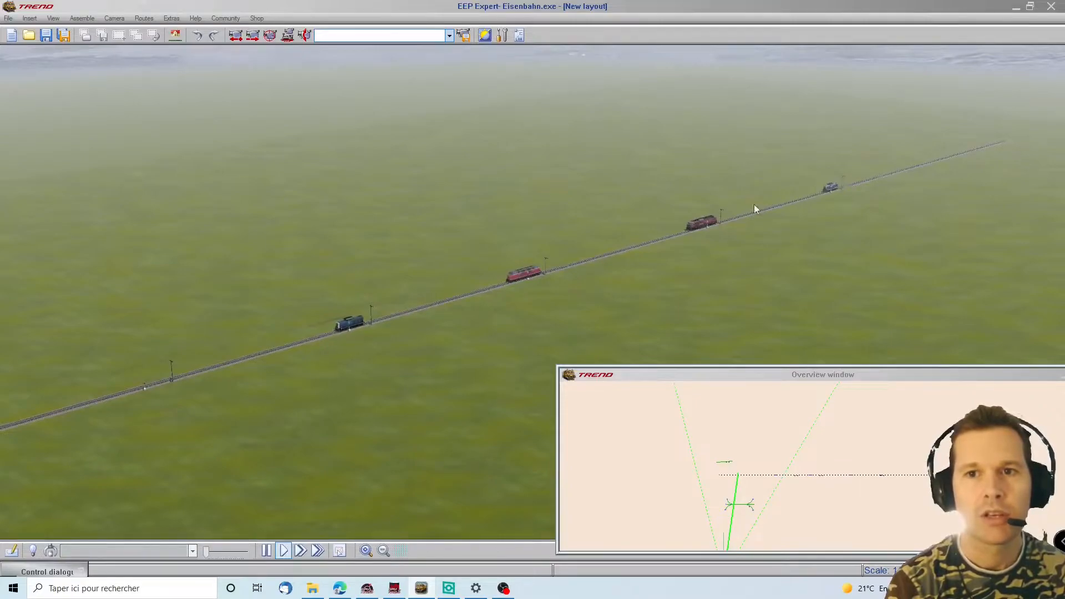
left_click(76, 344)
left_click(192, 488)
left_click(14, 309)
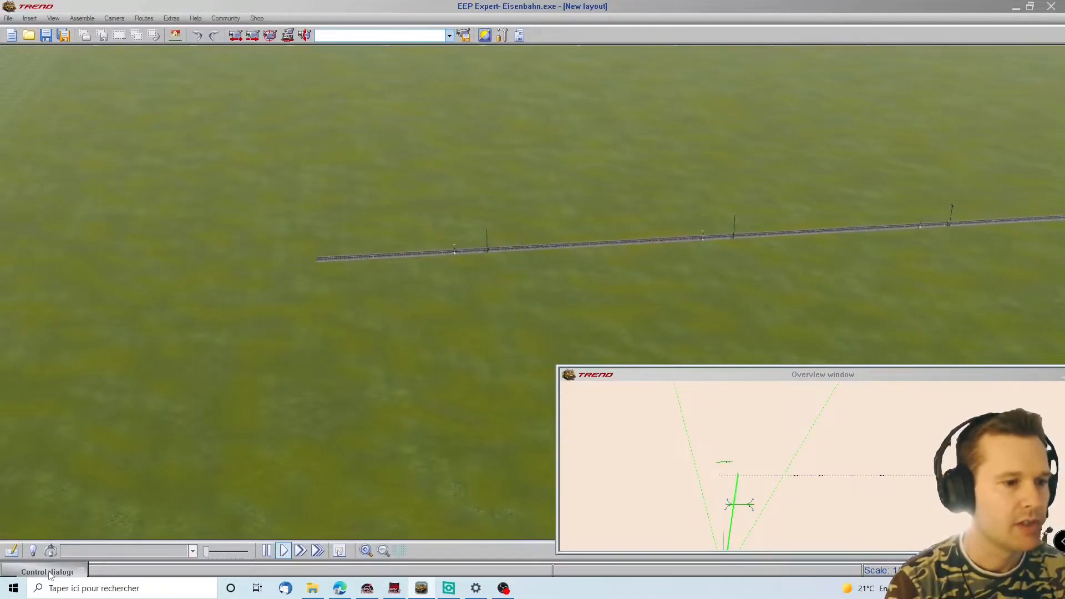
Step: Place the diesel locomotive DB_218 202-0 at the start of the main line
left_click(49, 572)
left_click(257, 302)
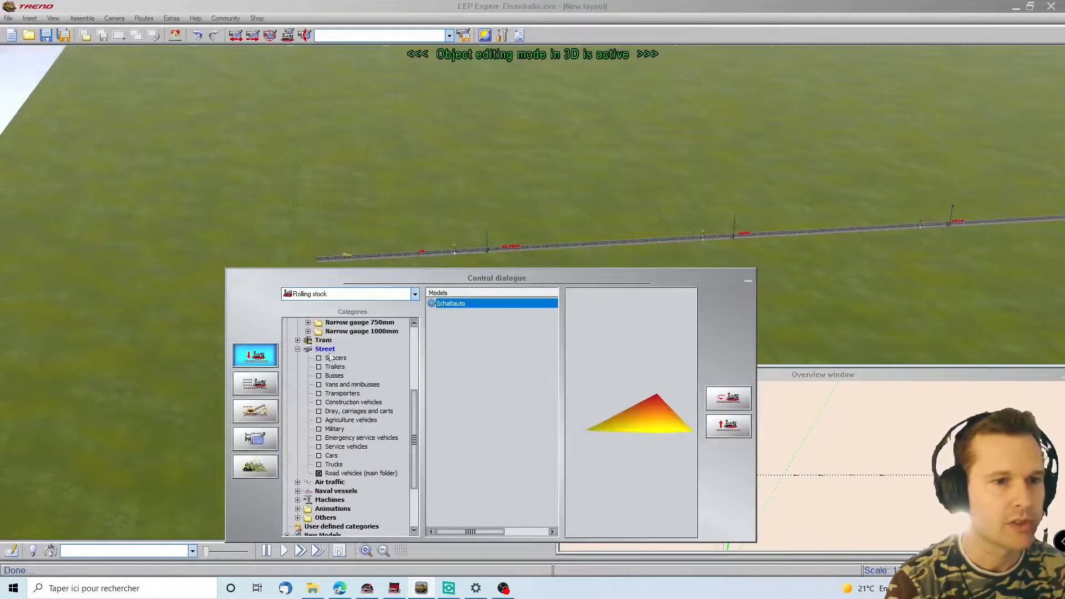
scroll(337, 377, "up", 5)
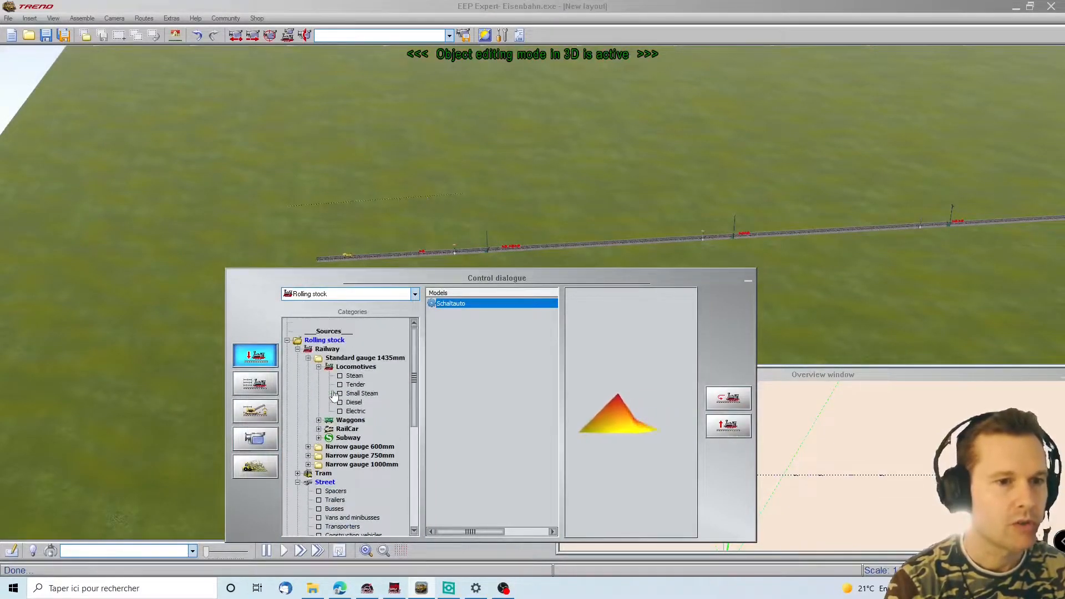
left_click(340, 402)
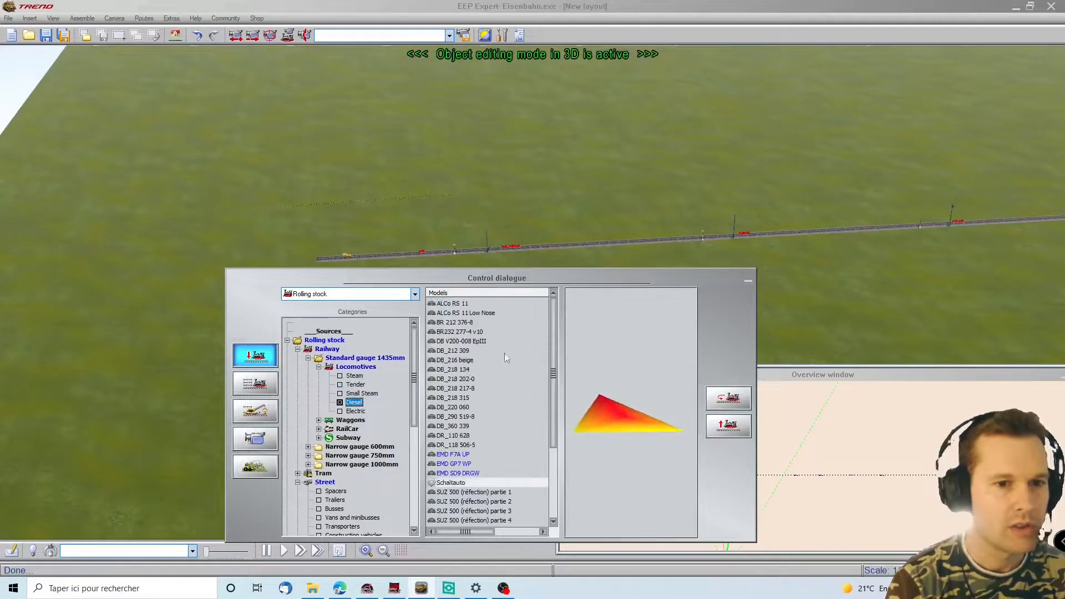
left_click(457, 380)
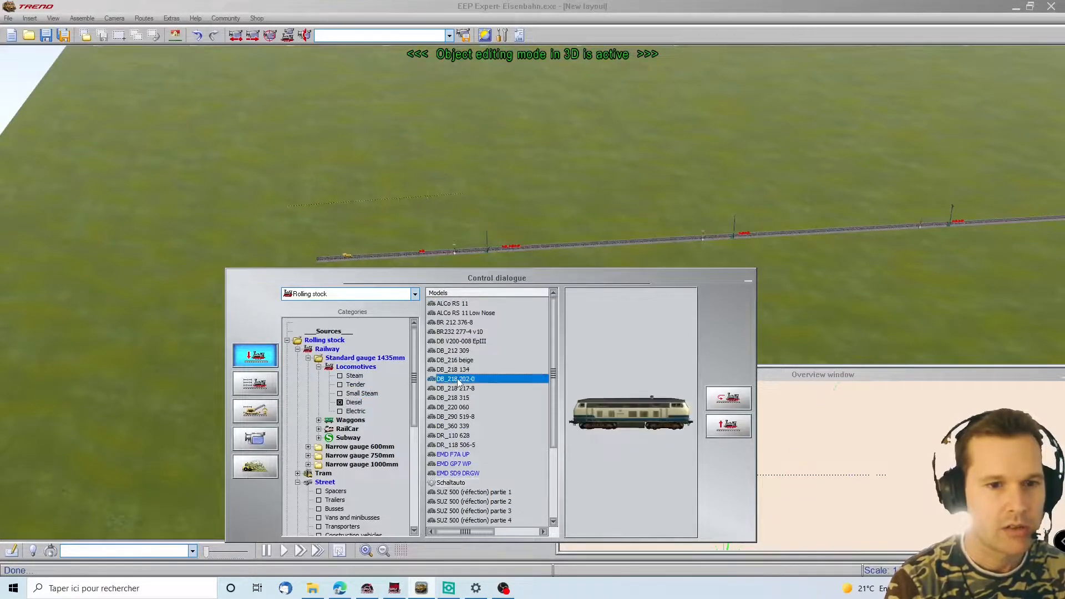
left_click(385, 258)
left_click(510, 315)
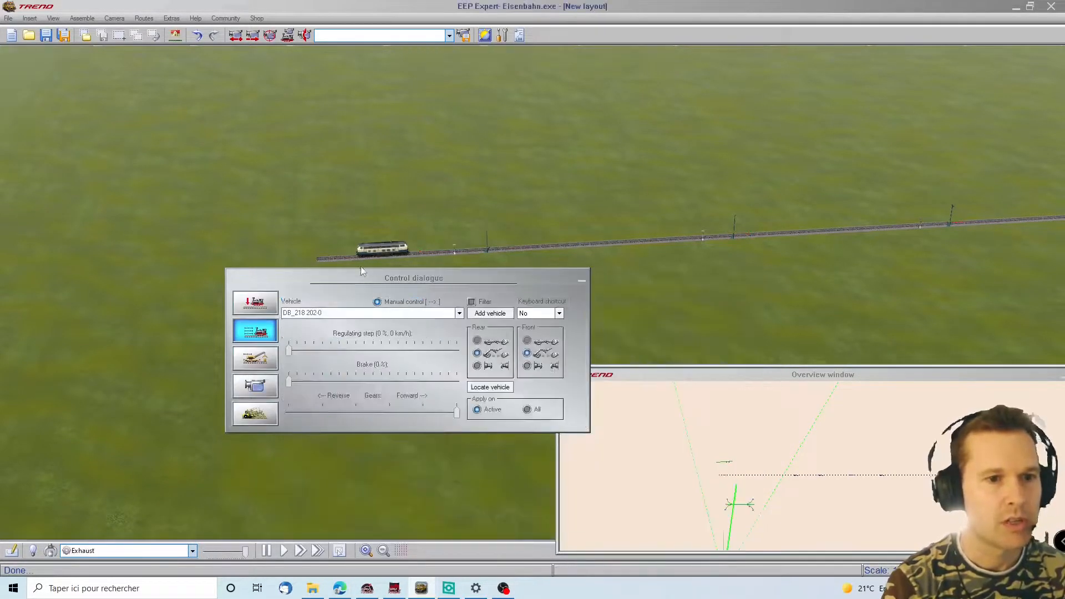
Step: Set locomotive DB_218 202-0 to 100 km/h in automatic mode and follow it along the main line, minimising the Control dialogue
left_click(266, 333)
type("00")
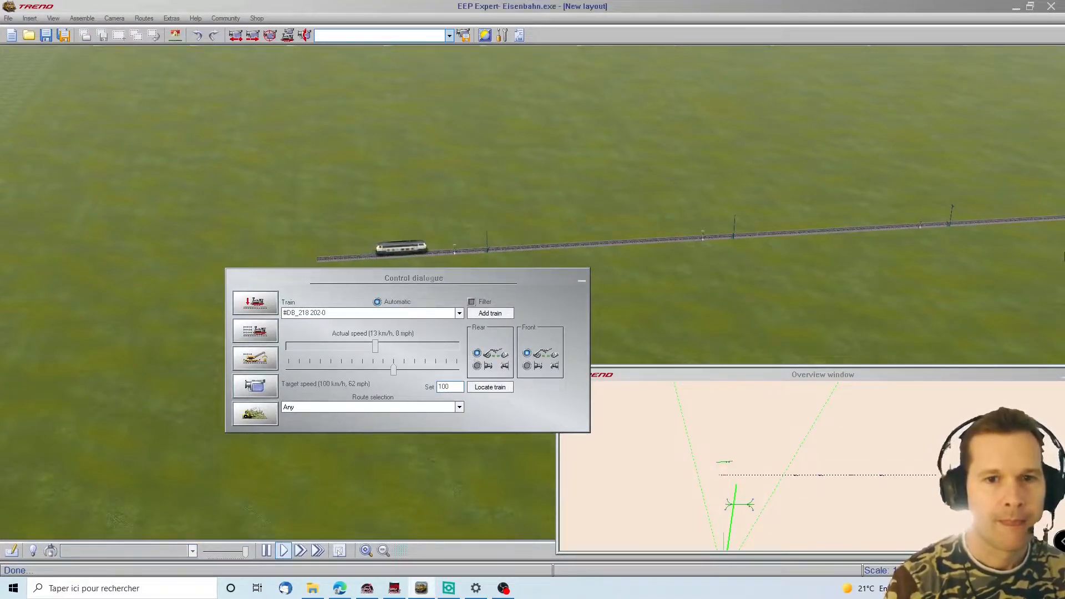
right_click_drag(1064, 256, 588, 222)
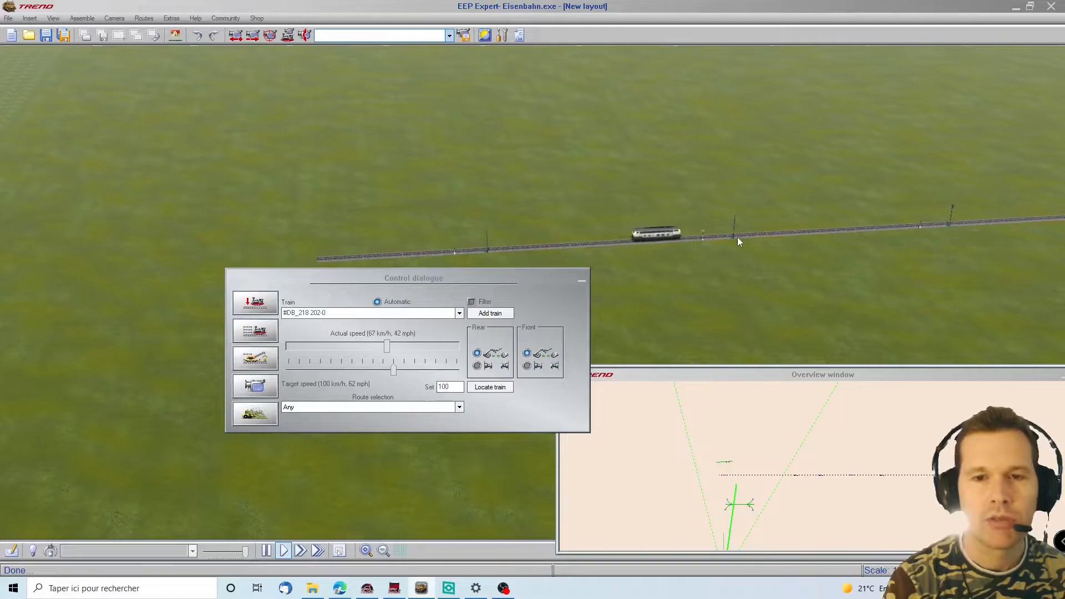
right_click_drag(1056, 218, 1058, 221)
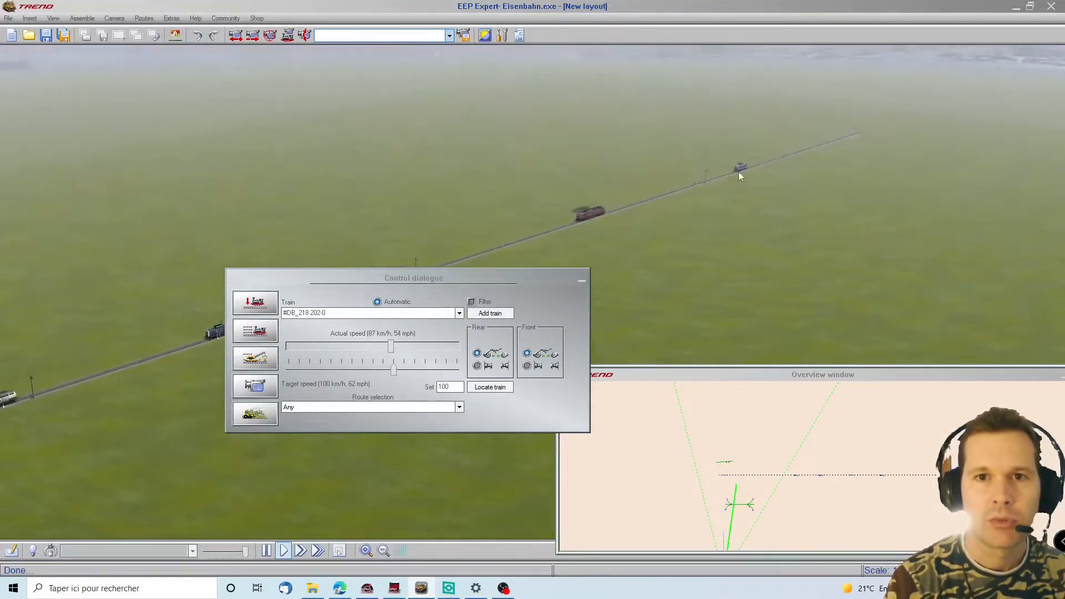
left_click(583, 281)
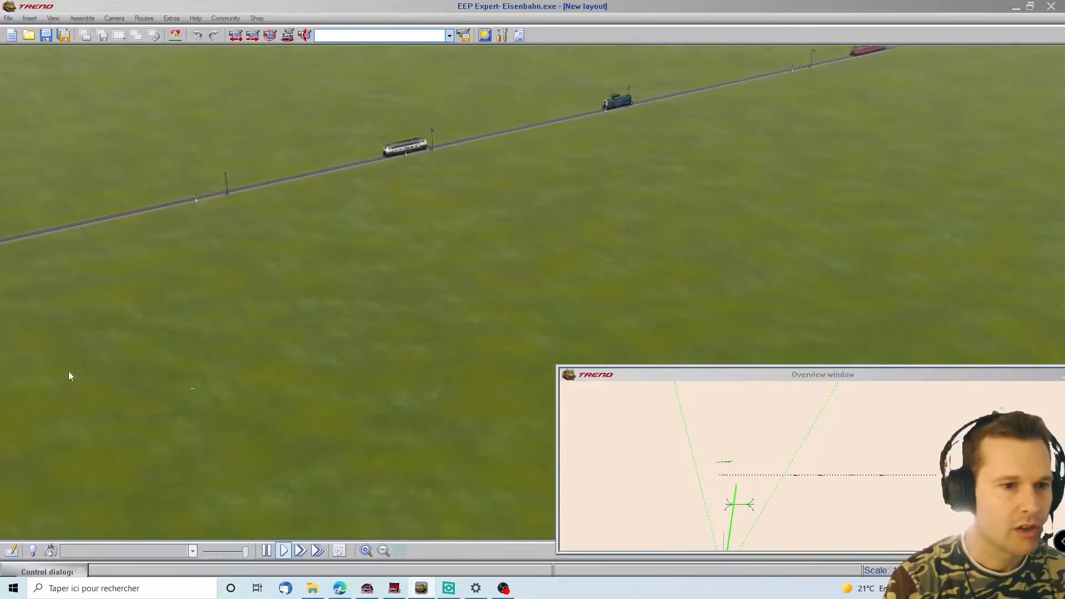
Step: Examine the trains running between the main-line signals in 3D, from the line's start to its far end and back
left_click(381, 506)
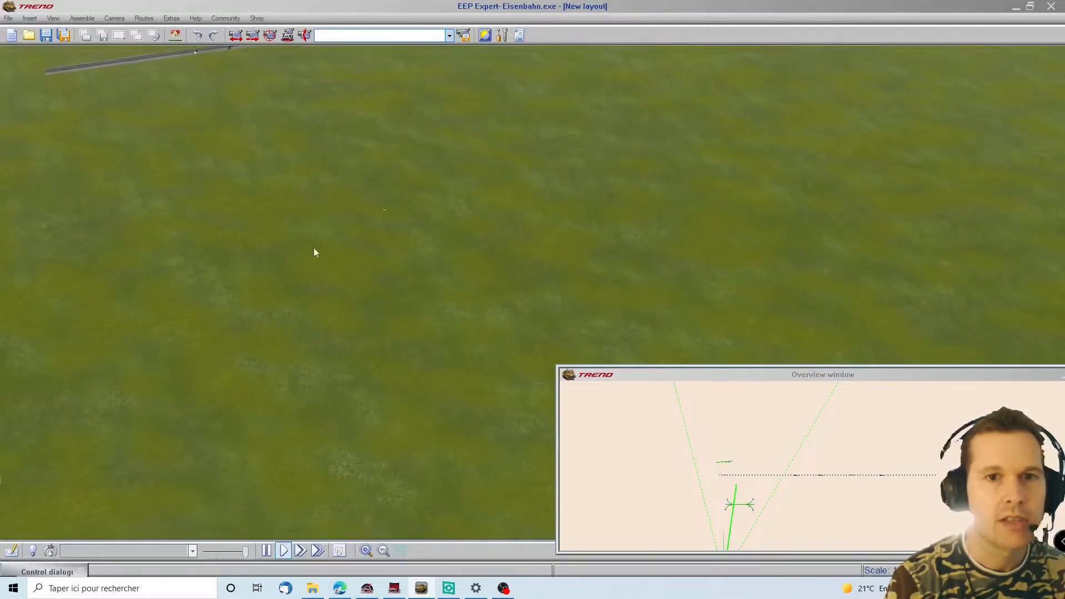
left_click(239, 50)
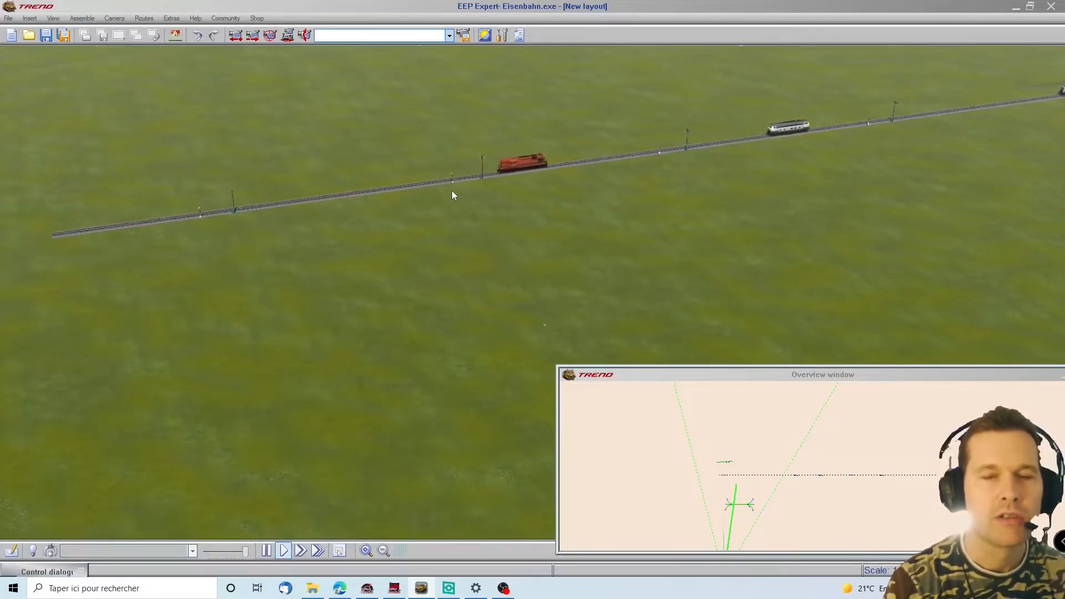
left_click(1043, 151)
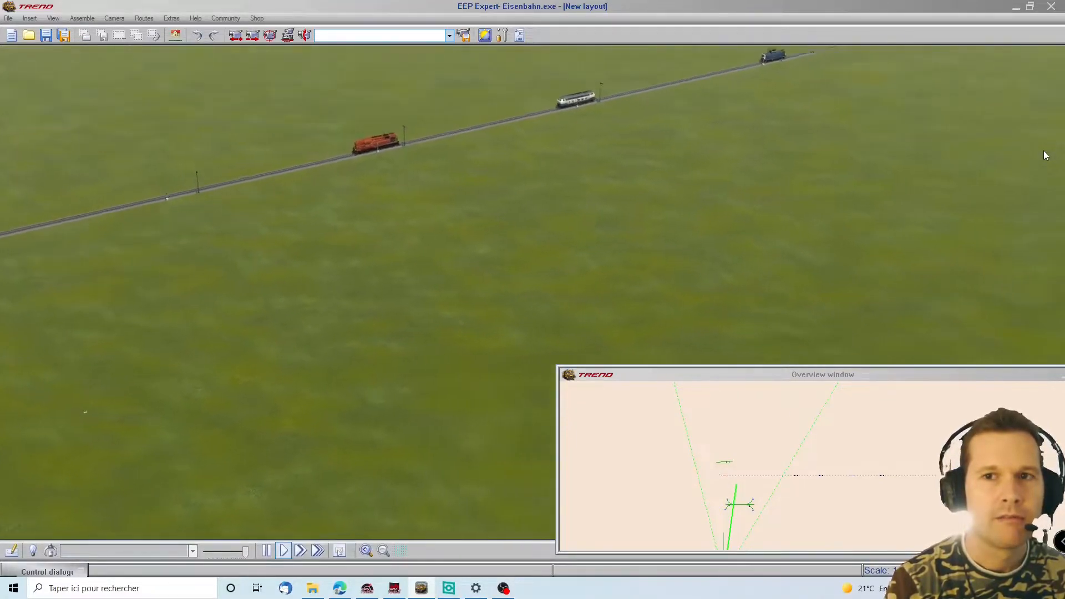
left_click(838, 65)
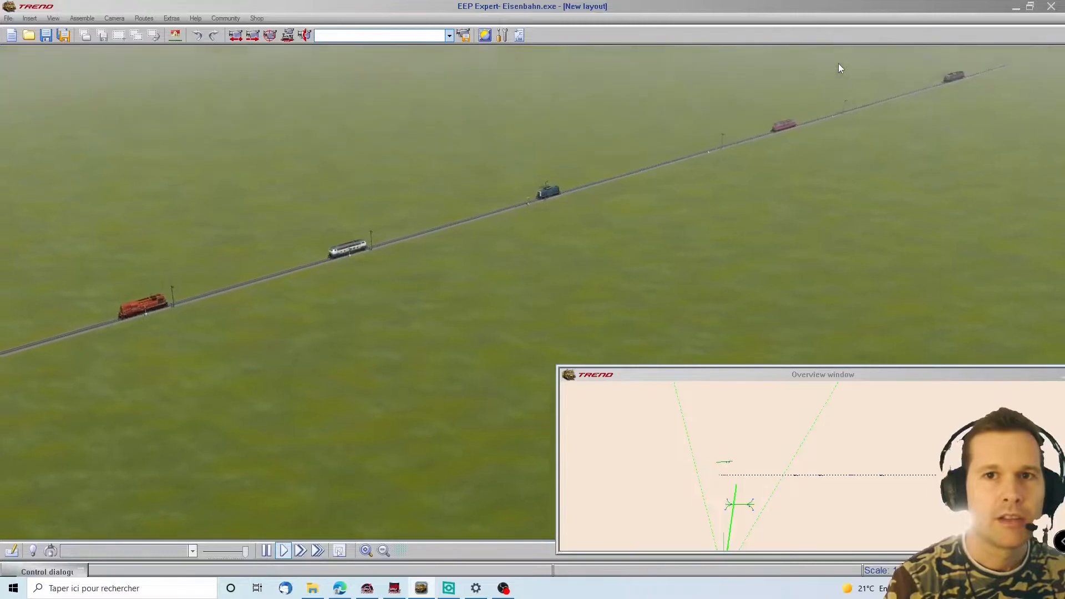
scroll(838, 64, "down", 5)
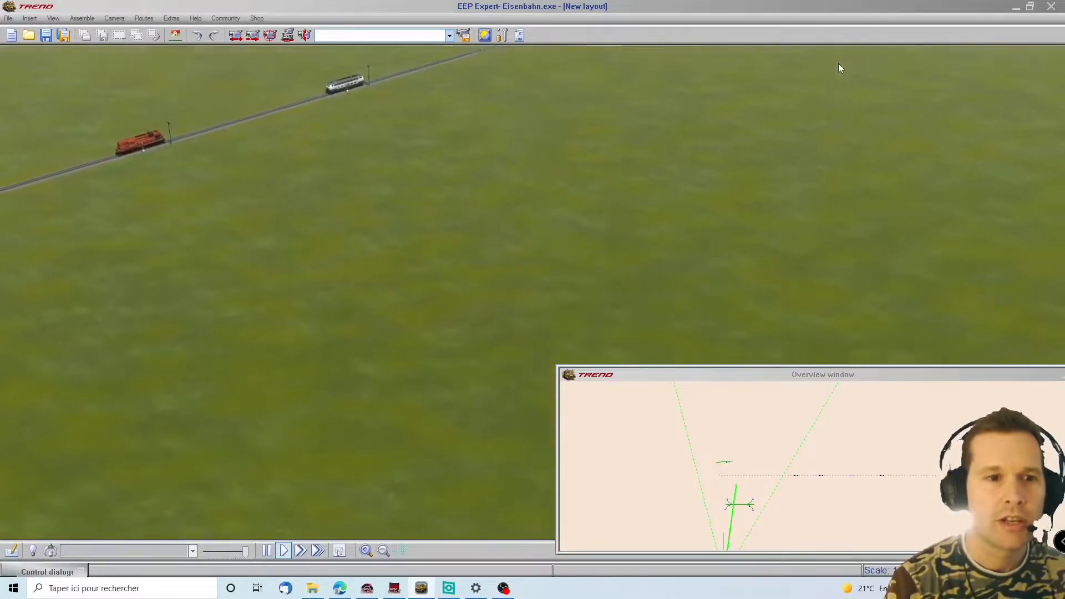
mouse_move(1, 255)
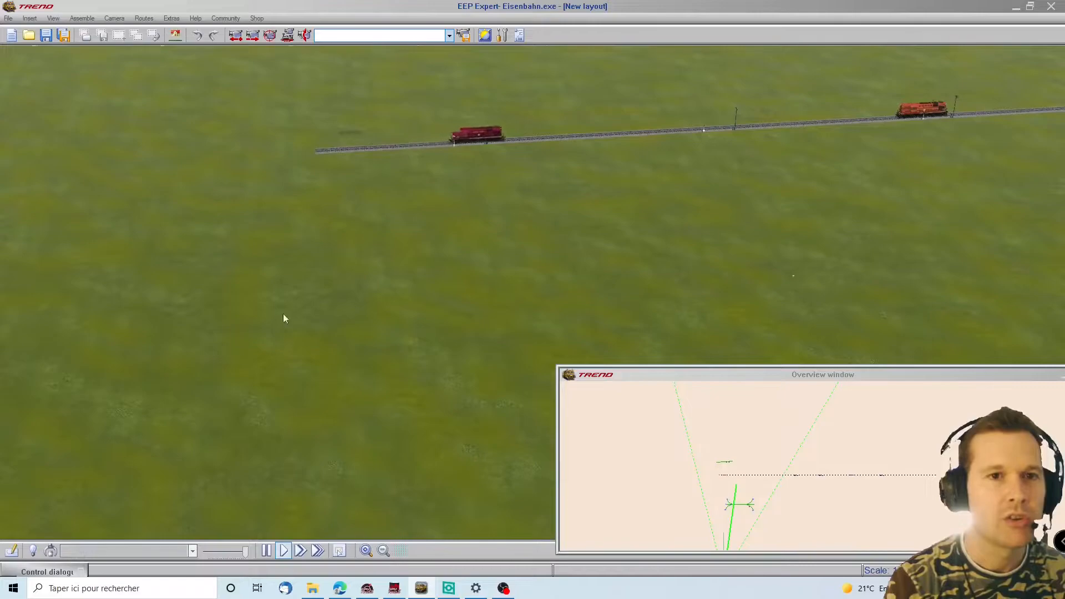
Step: In the 2D plan, clear Direction one on the signal 0011 contact set to Go on the auxiliary switch track
left_click(9, 552)
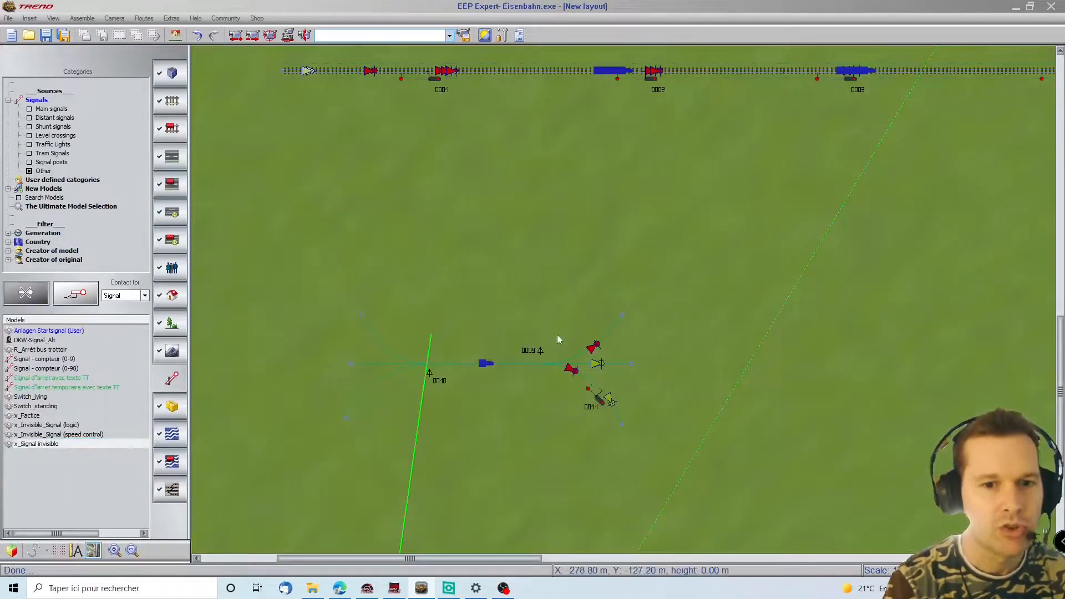
double_click(571, 371)
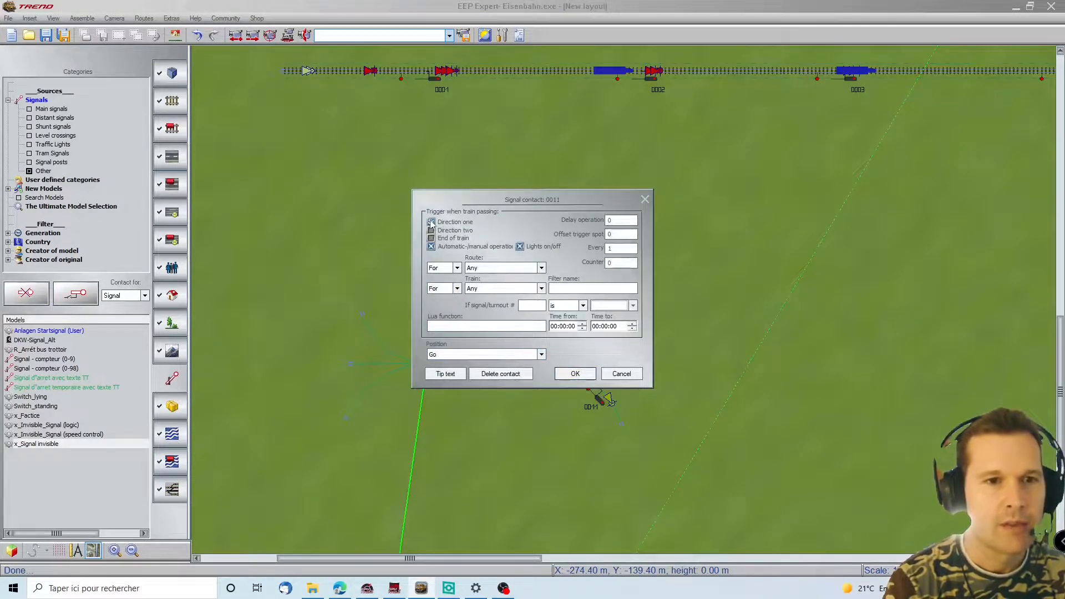
left_click(575, 374)
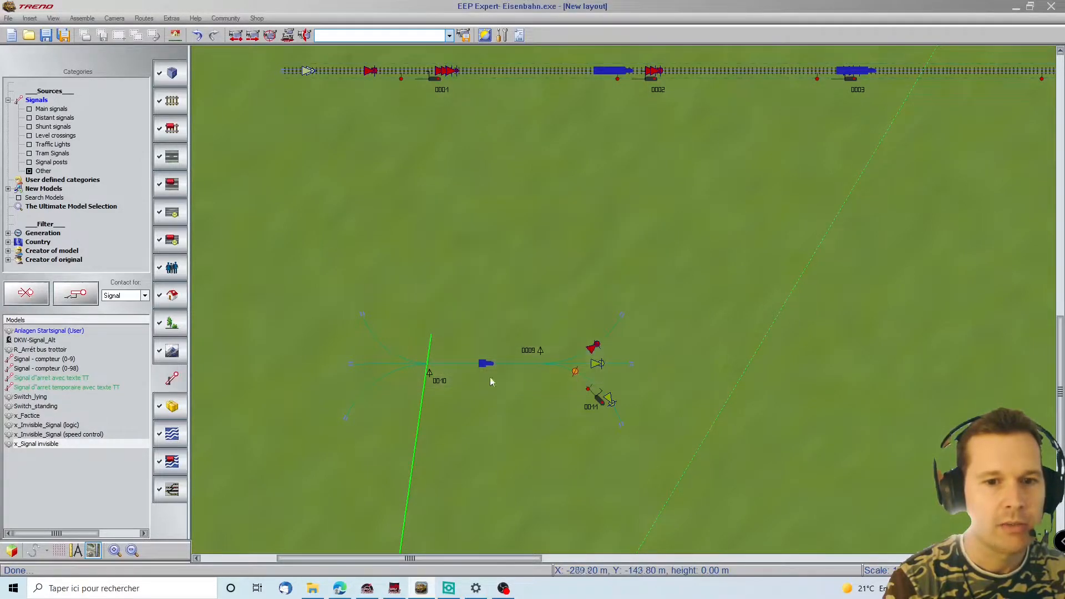
Step: Examine the train spacing along the main line in 3D and the Schaltauto's position at signal 0011 in the 2D plan
left_click(11, 551)
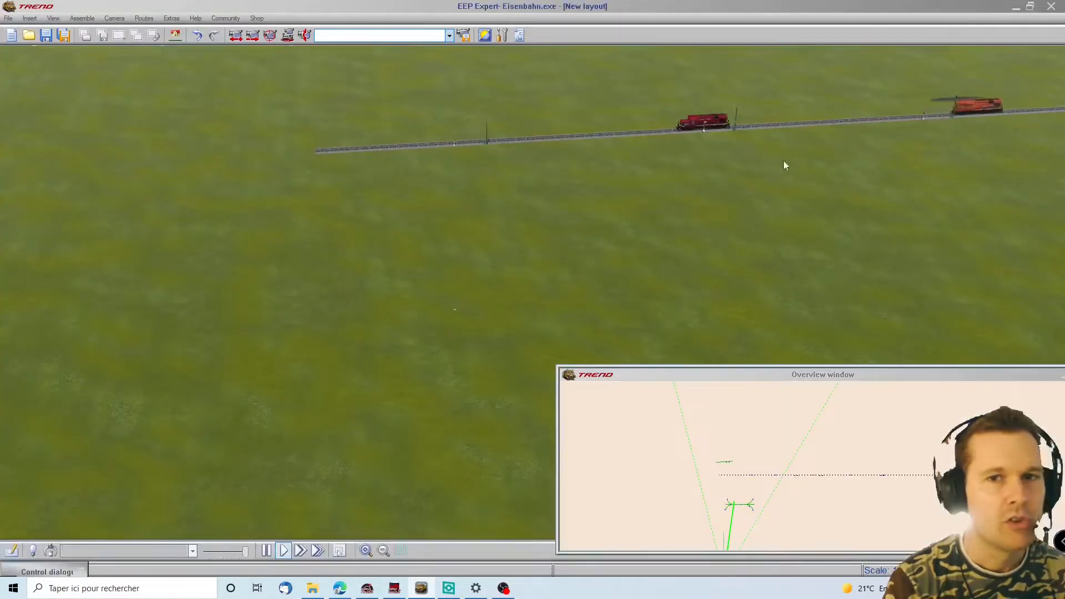
right_click_drag(1064, 191, 904, 63)
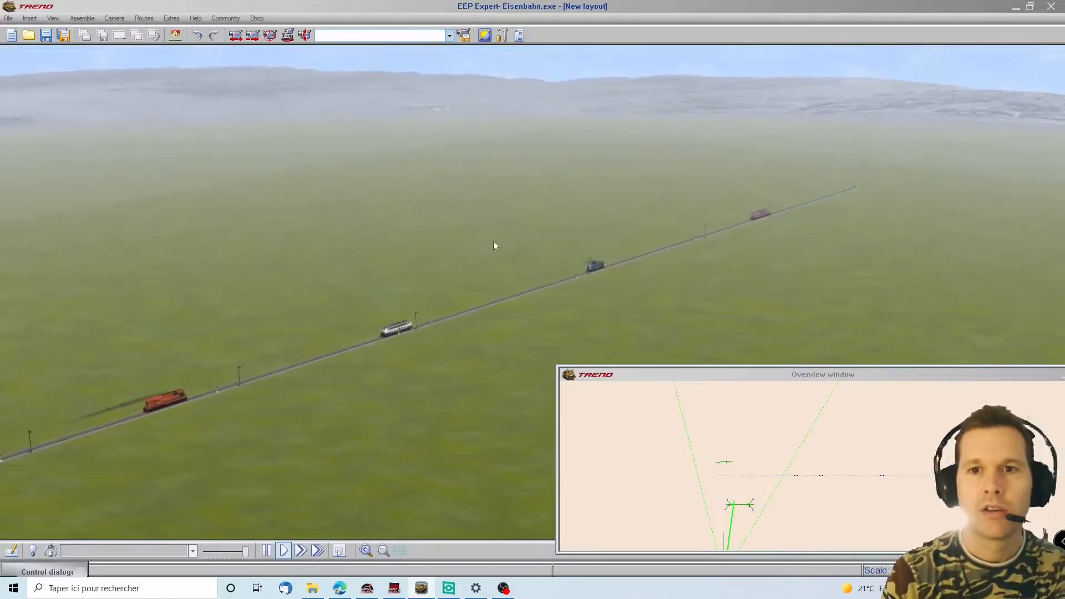
right_click_drag(63, 294, 371, 494)
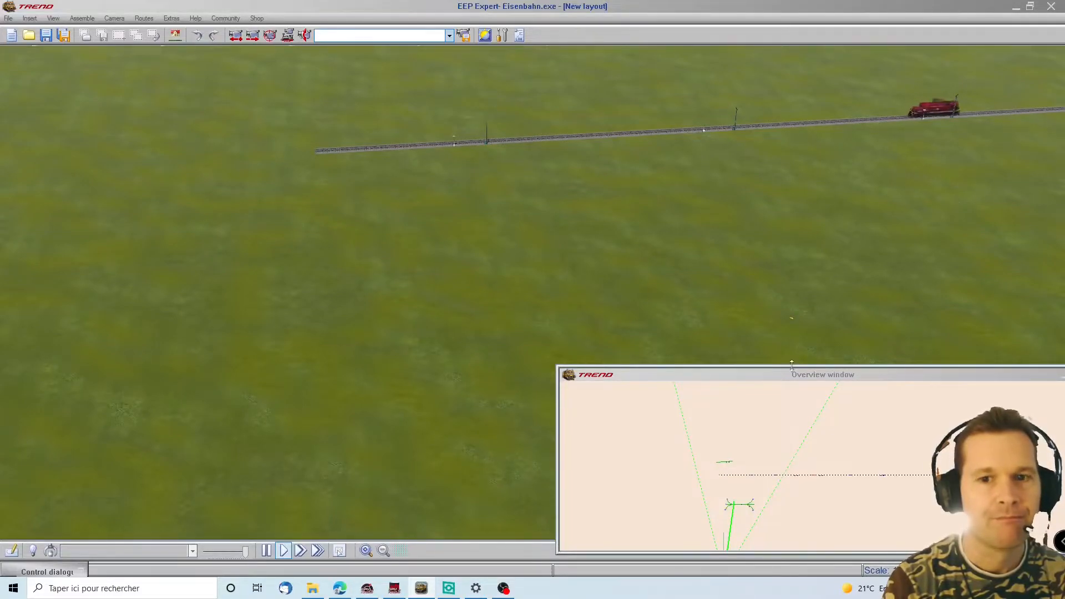
left_click(12, 550)
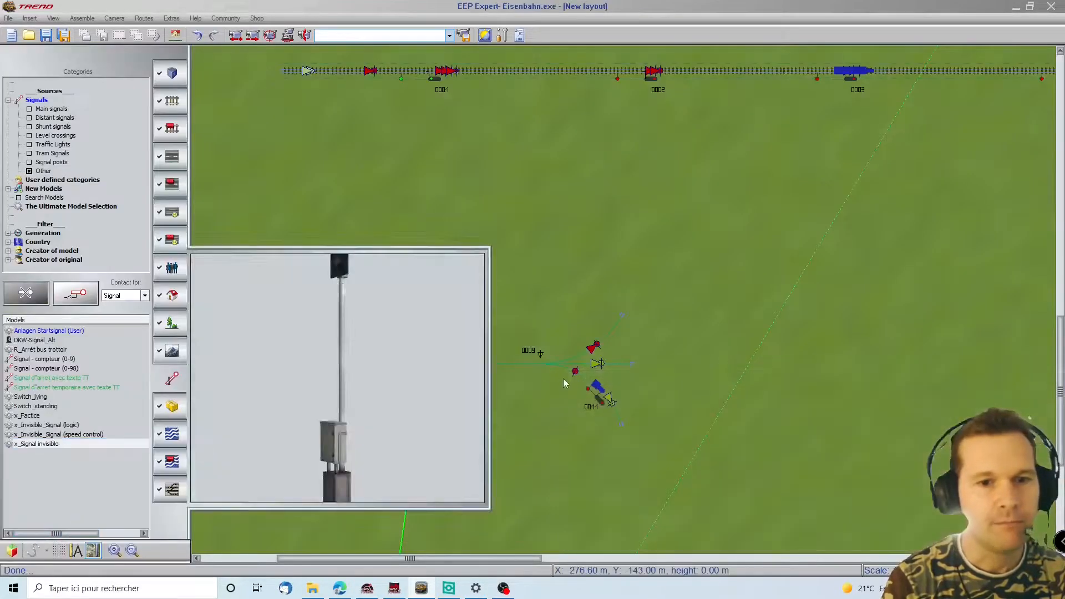
scroll(602, 396, "up", 5)
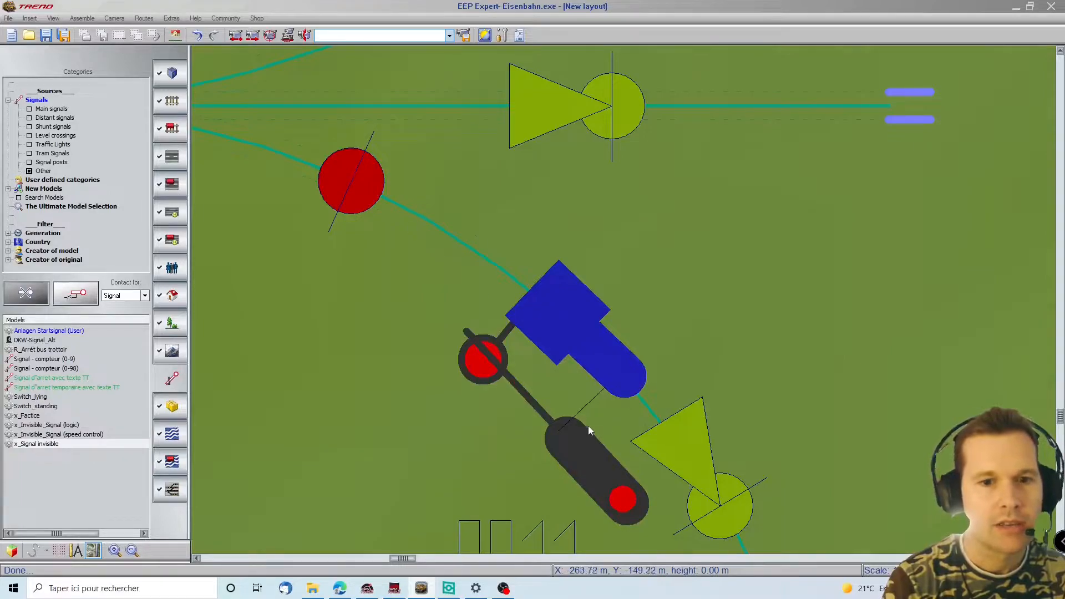
left_click(11, 550)
right_click_drag(1062, 152, 910, 136)
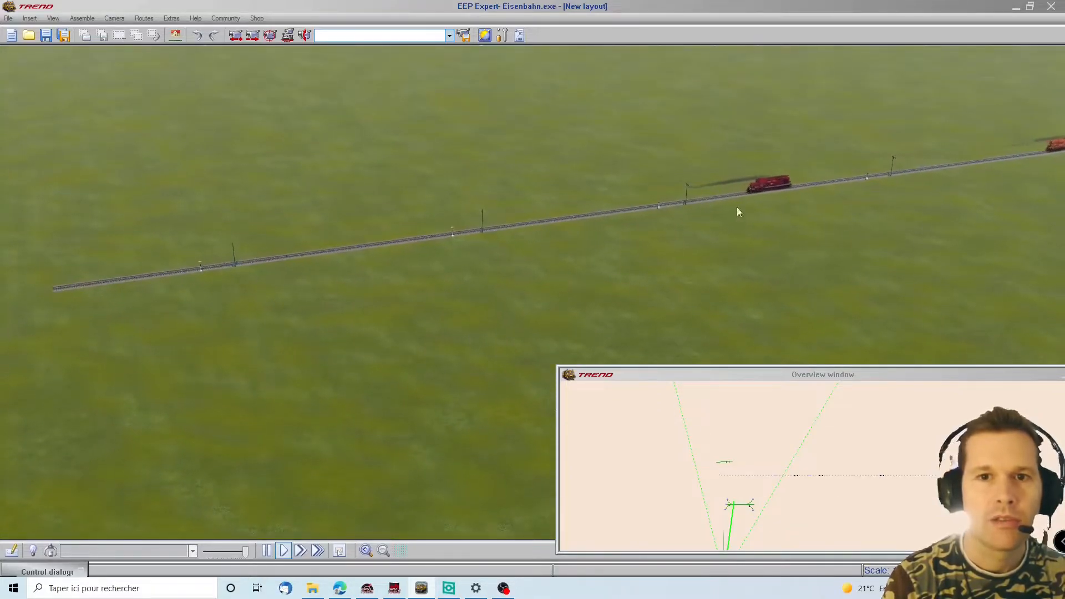
right_click_drag(1063, 225, 1047, 222)
right_click_drag(57, 202, 548, 216)
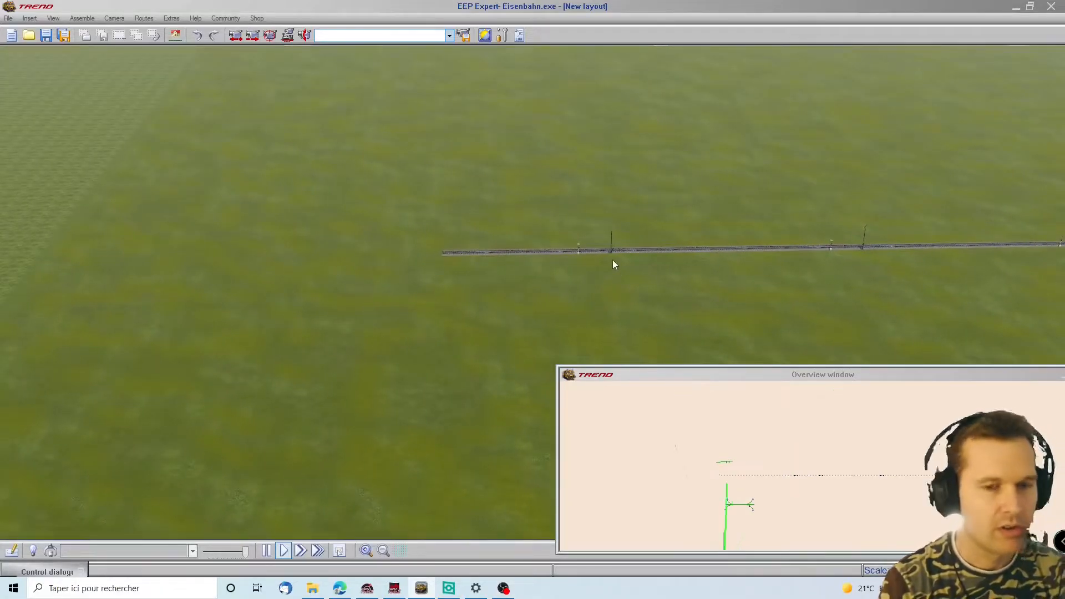
Step: In the 2D plan, check the trigger settings of the contact for signal 0001 on the main line
left_click(12, 551)
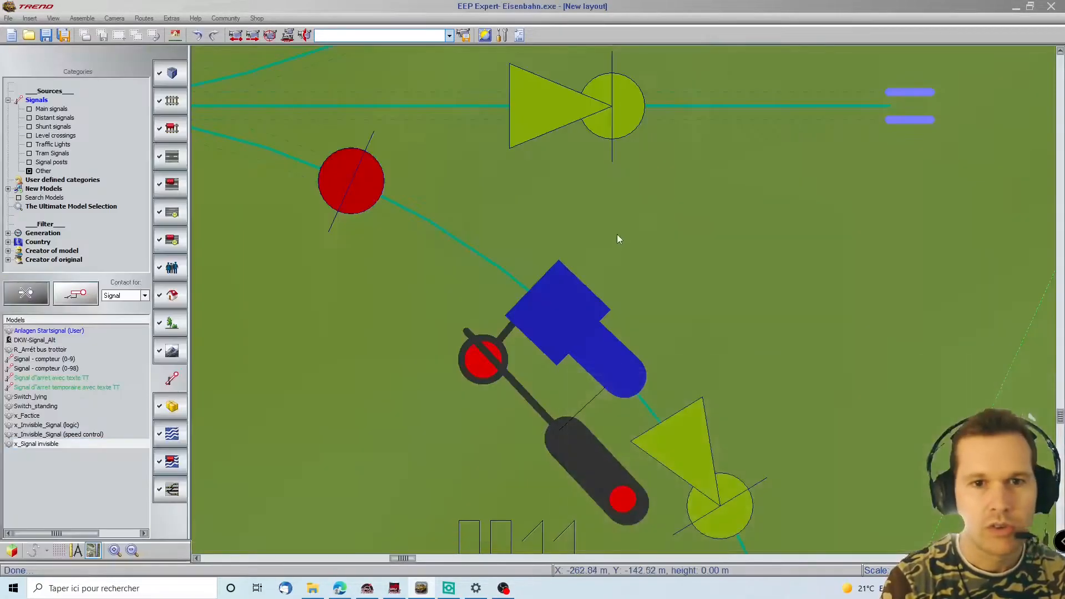
scroll(242, 222, "down", 5)
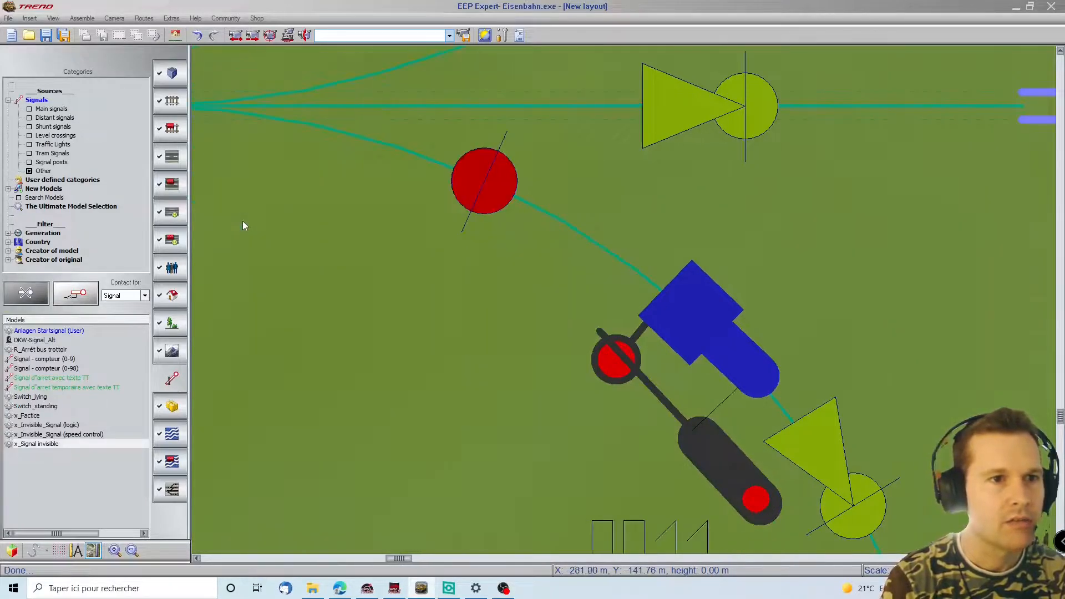
scroll(527, 250, "up", 5)
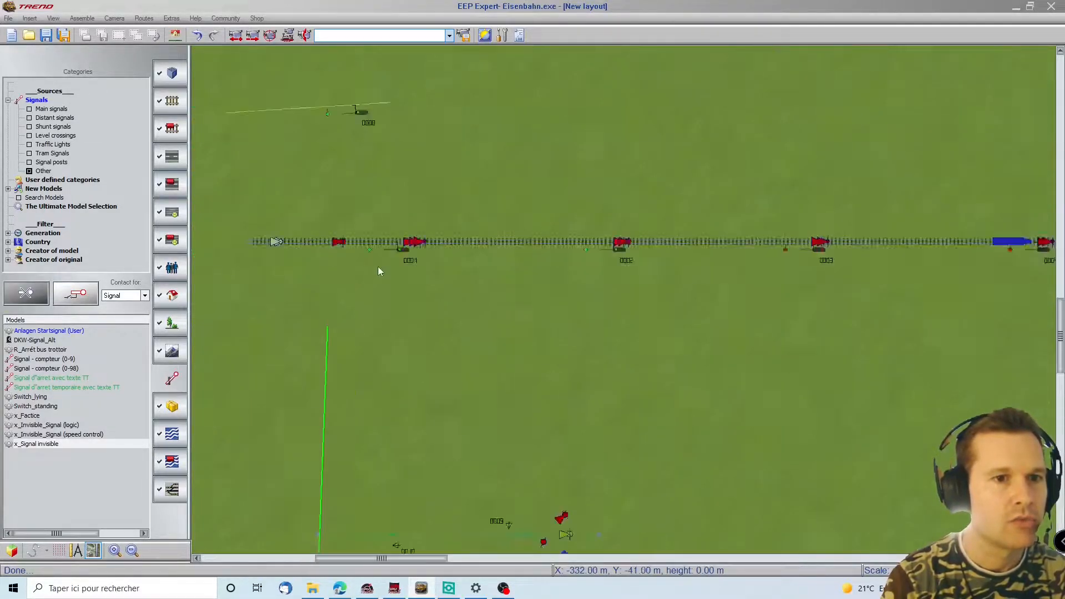
double_click(434, 214)
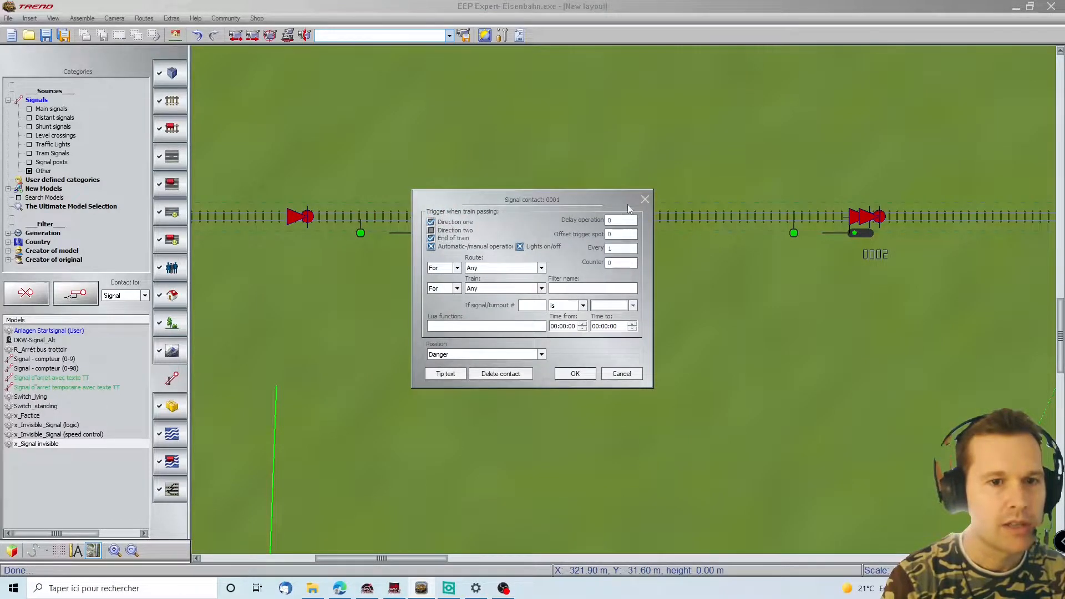
left_click(645, 199)
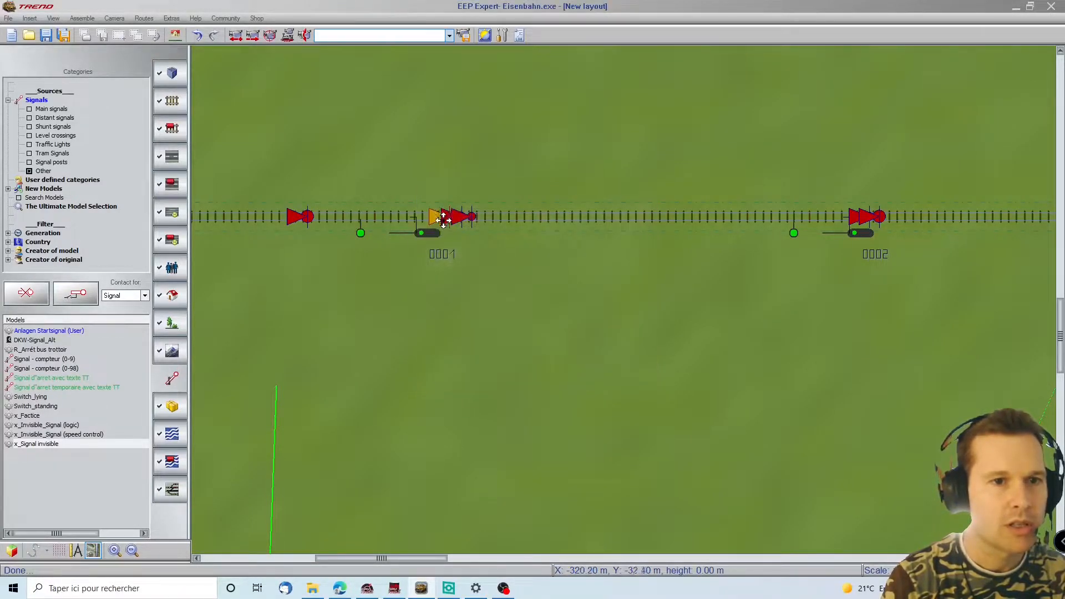
Step: Clear Direction one on the signal 0007 contact beside main-line signal 0001, keeping End of train and the Clear position
scroll(447, 218, "up", 5)
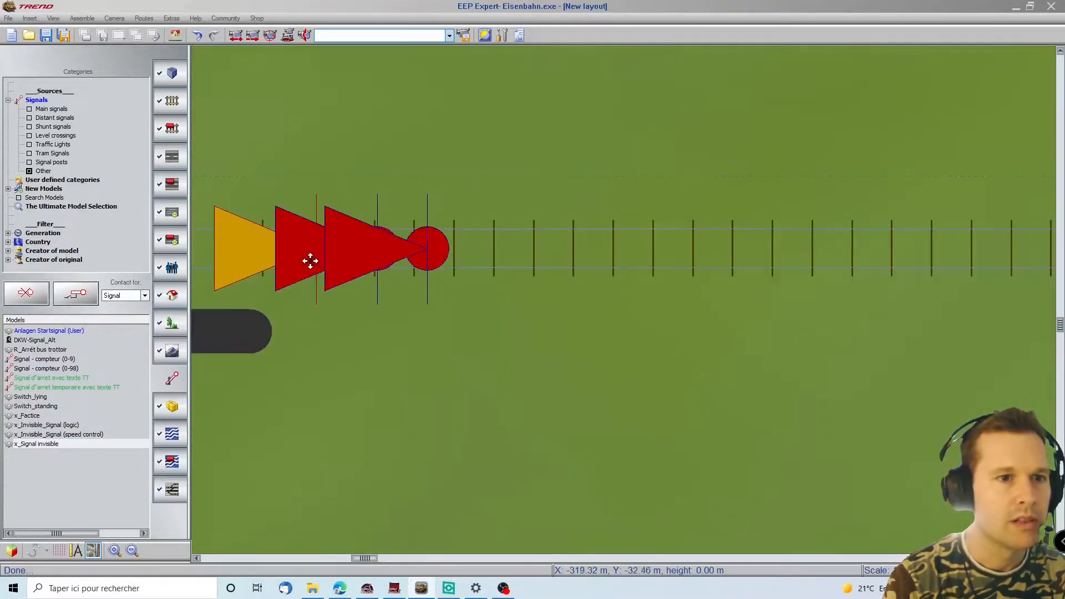
left_click(311, 261)
left_click(305, 258)
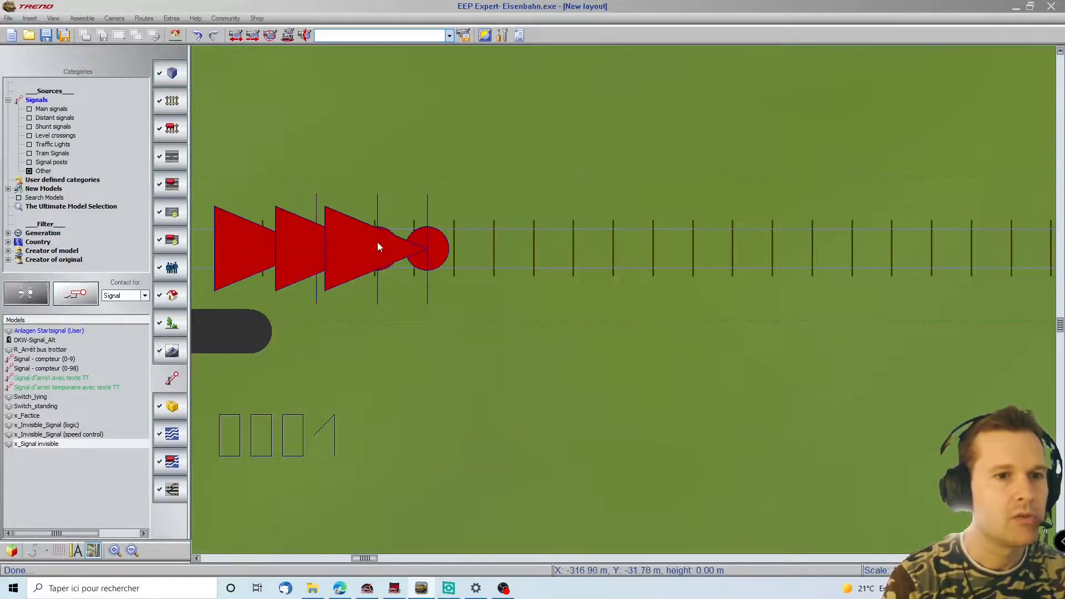
double_click(289, 245)
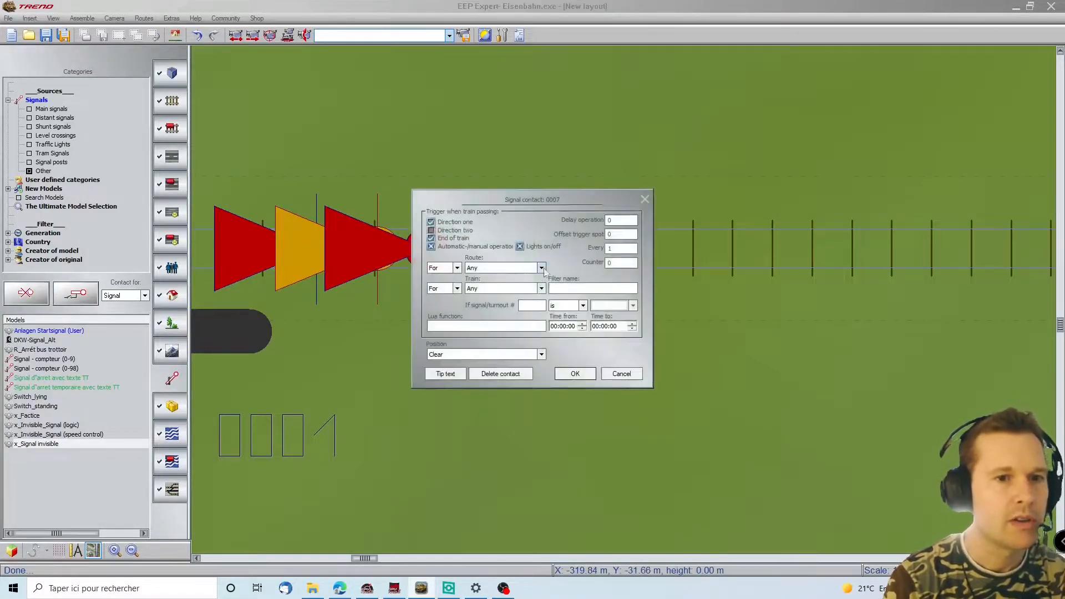
left_click(464, 355)
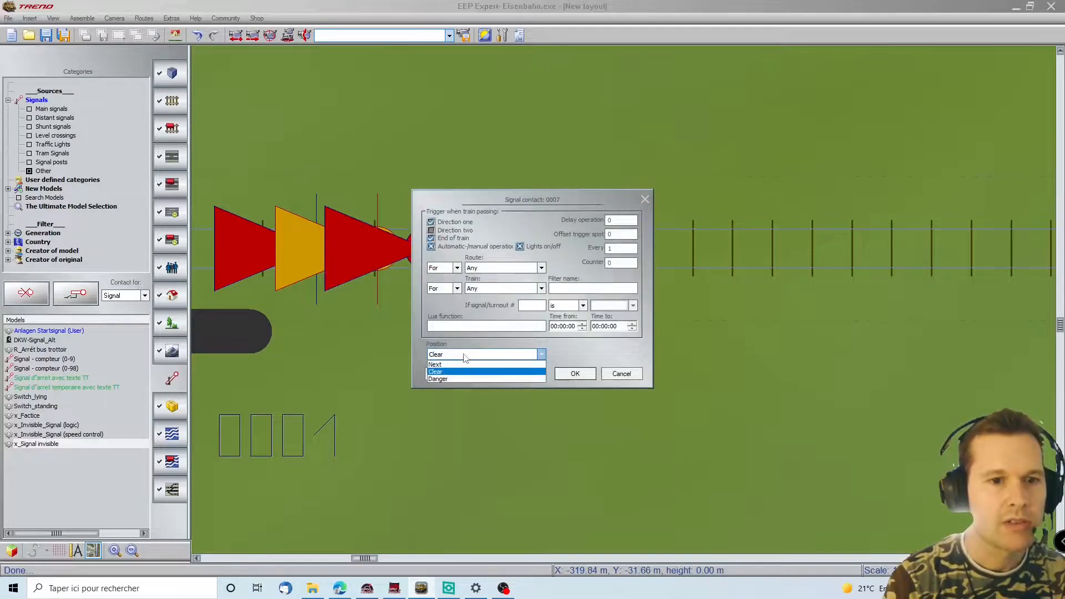
left_click(464, 355)
left_click(450, 222)
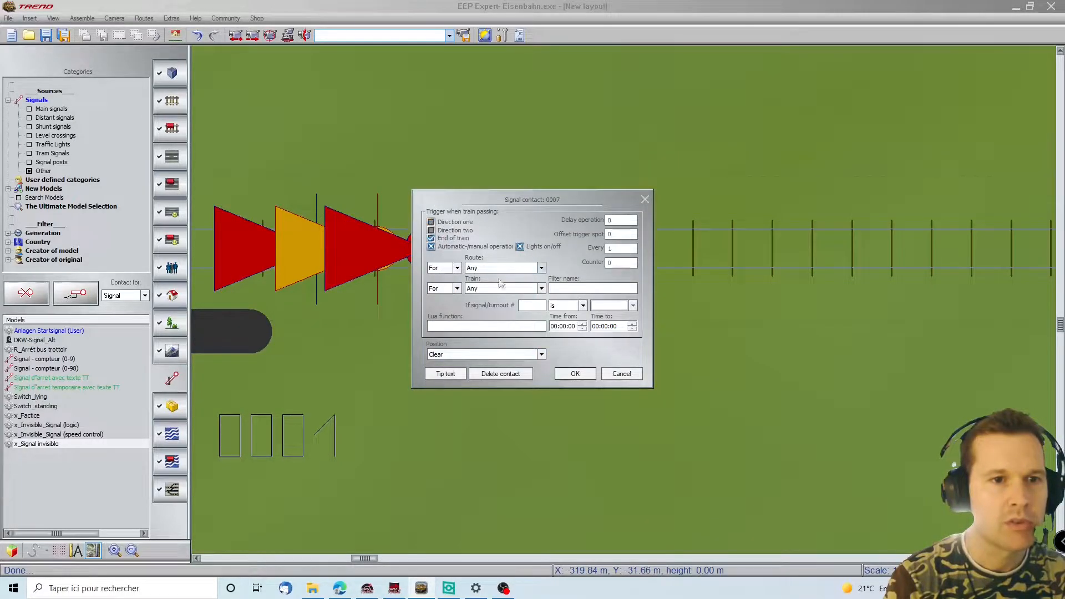
left_click(566, 373)
scroll(397, 350, "down", 5)
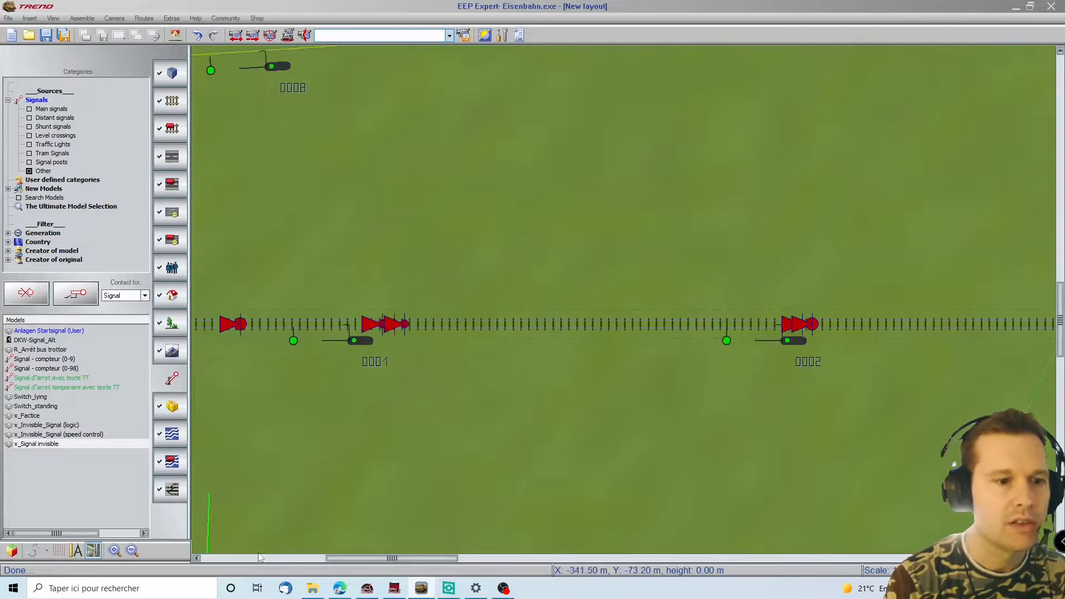
Step: Return to the 3D view and examine the trains at the main-line signals, ending at the line's start
left_click(11, 551)
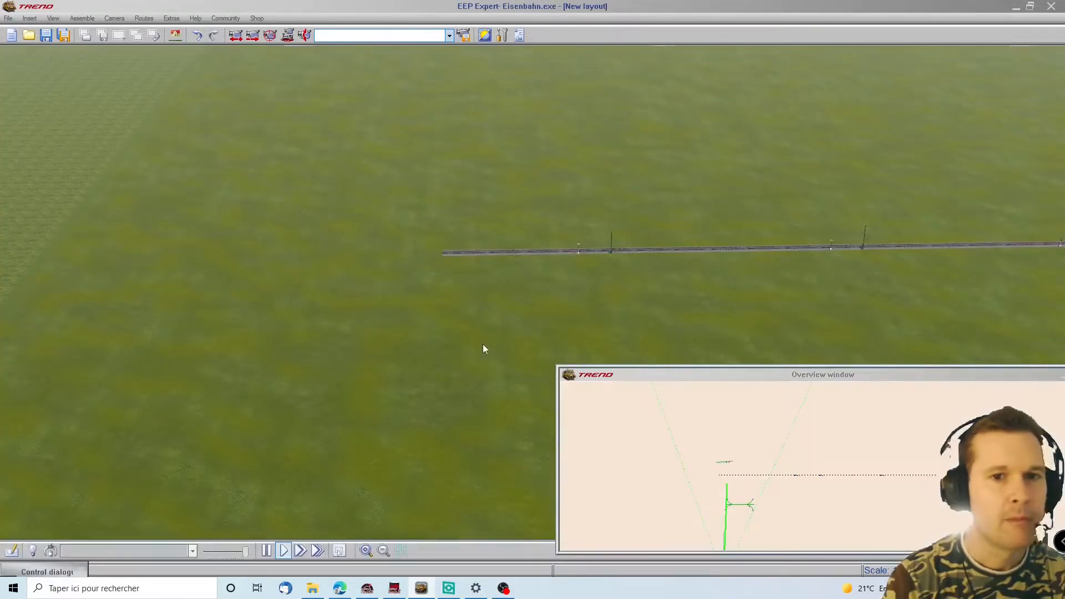
left_click_drag(704, 355, 389, 311)
left_click_drag(1035, 241, 804, 227)
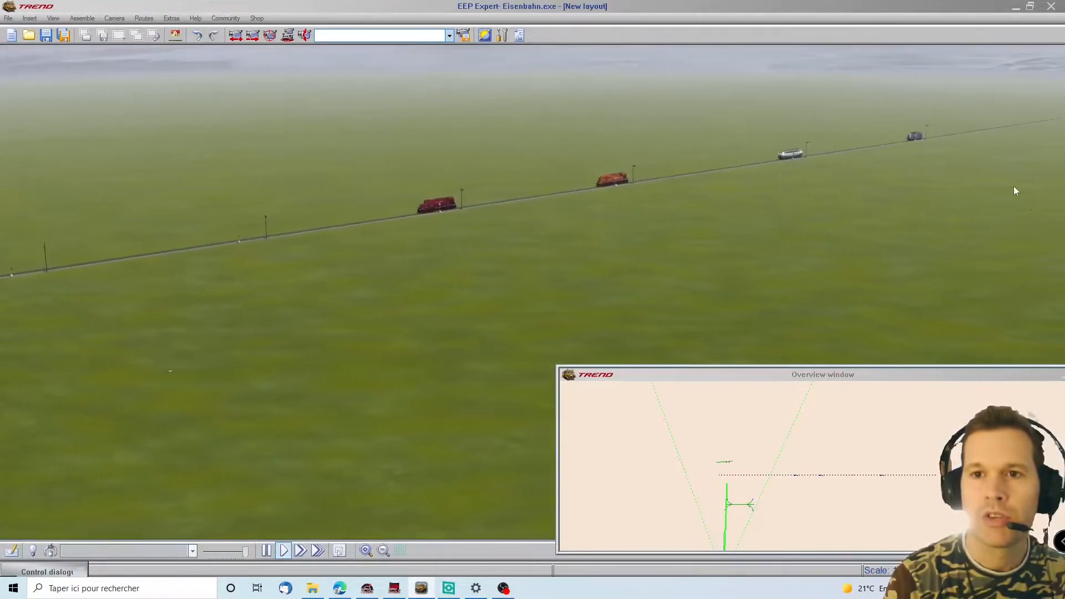
left_click_drag(1044, 133, 505, 122)
left_click_drag(1, 246, 369, 373)
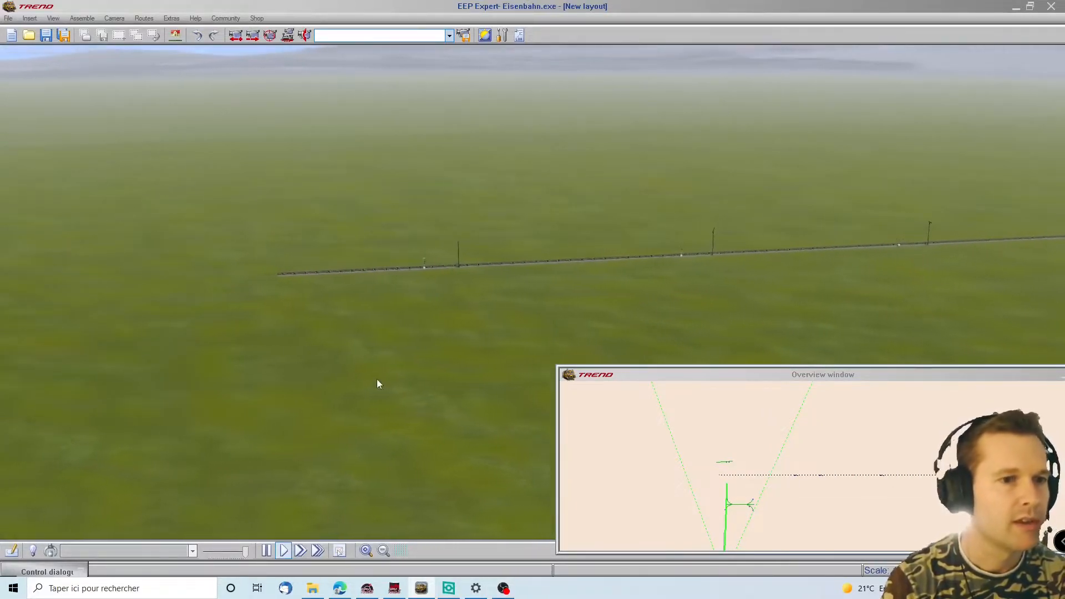
Step: Place the diesel locomotive DB_218 217-8 at the start of the main line and reopen the Control dialogue
left_click(36, 573)
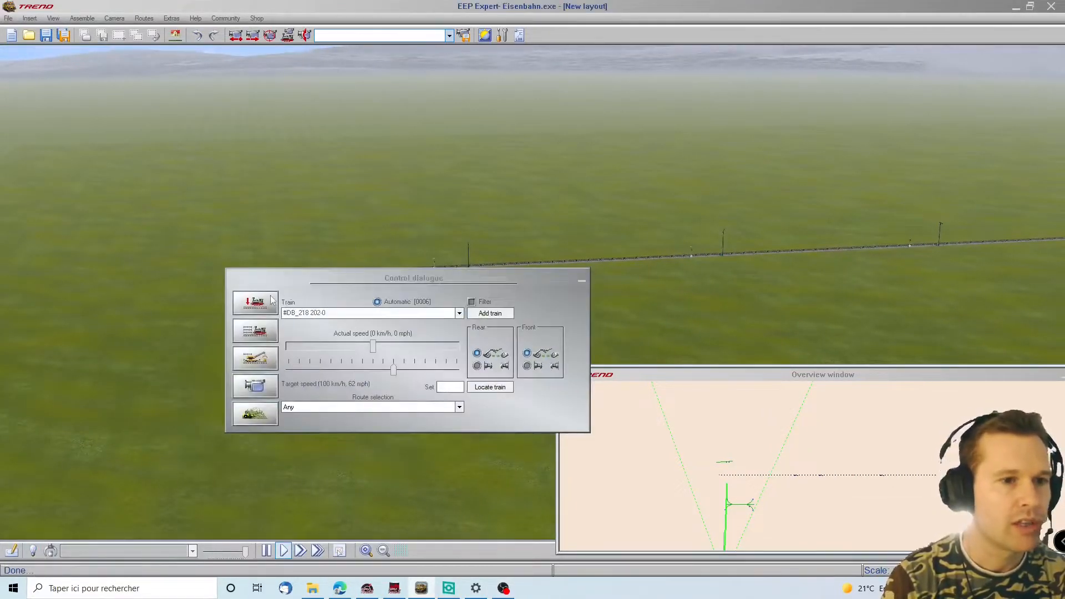
left_click(255, 302)
left_click(455, 390)
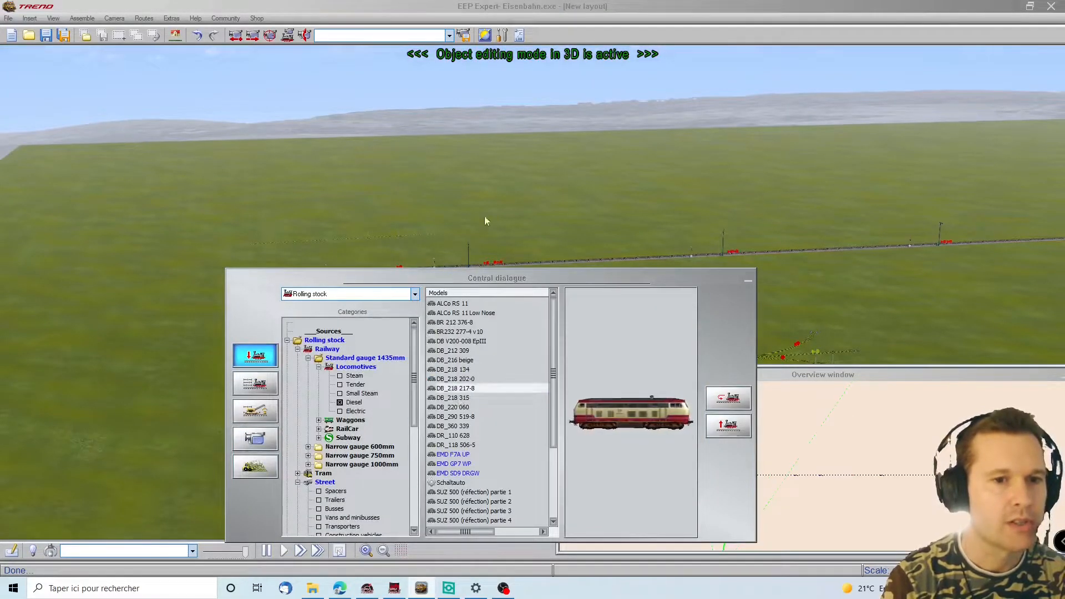
left_click(748, 282)
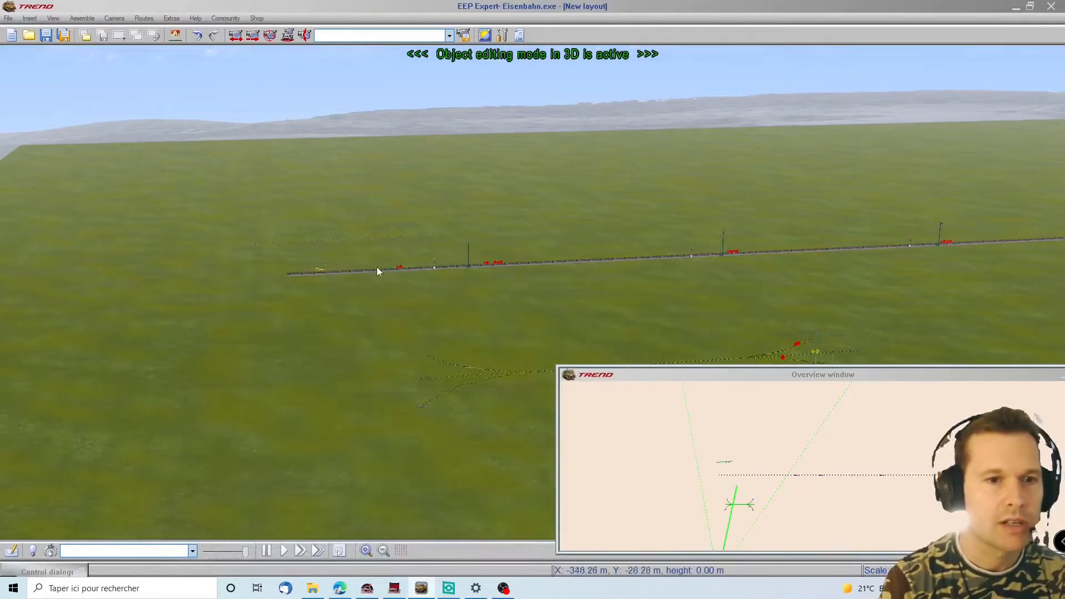
left_click(363, 272)
left_click(506, 314)
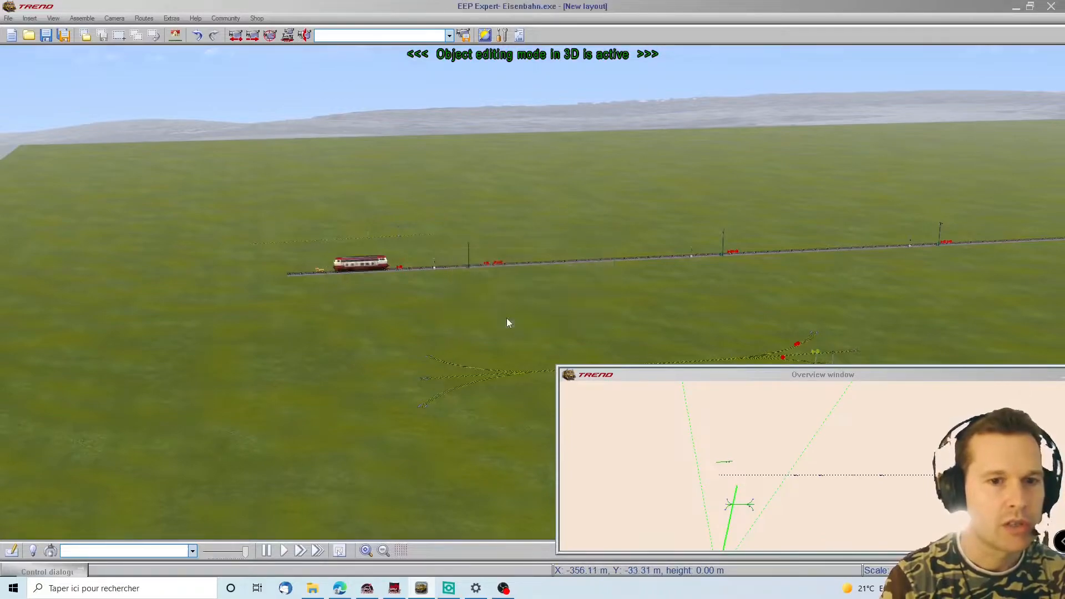
left_click(48, 571)
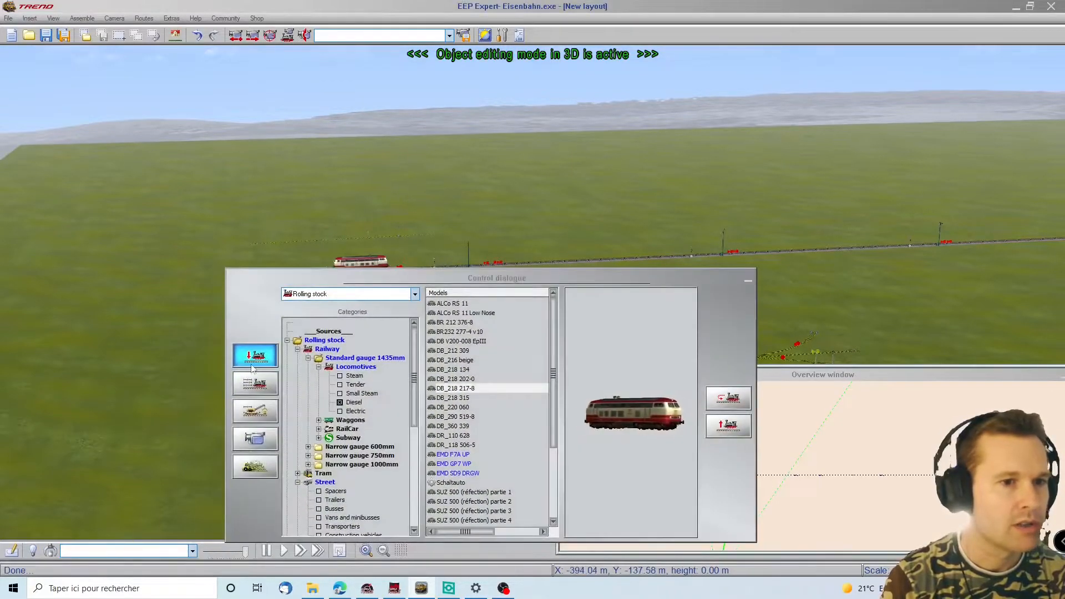
Step: Switch the DB_218 217-8 at the start of the main line to automatic control with a target speed of 100 km/h
left_click(256, 384)
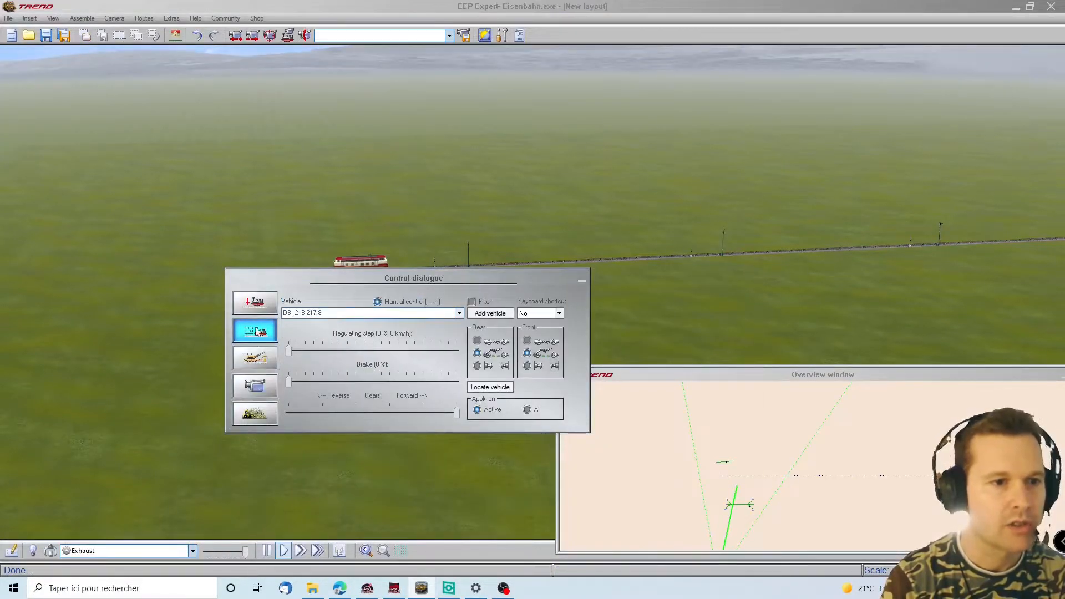
left_click(256, 331)
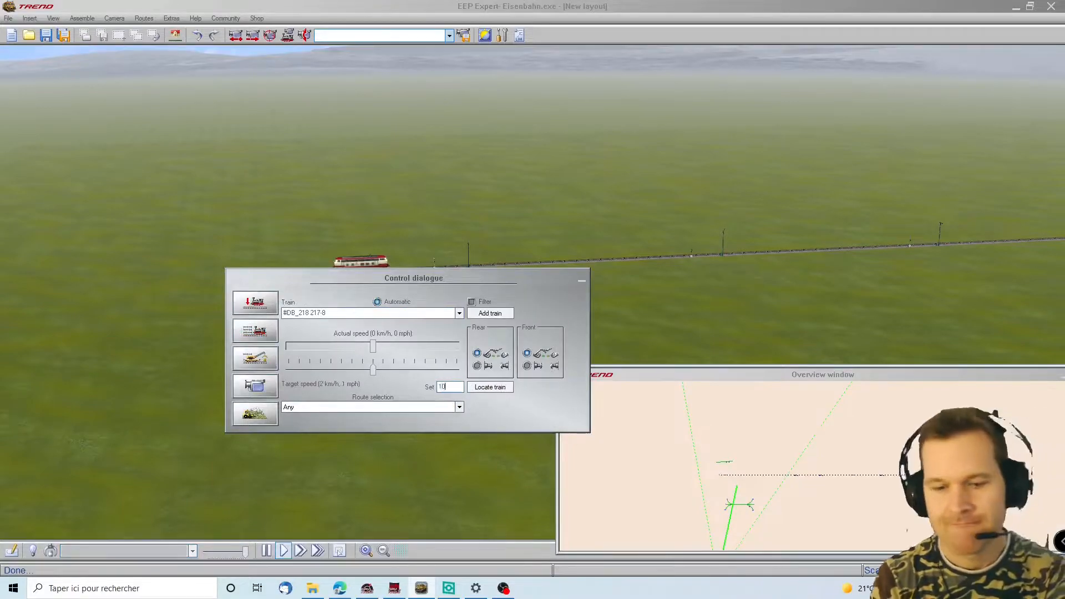
key("Return")
Step: Place the diesel locomotive DB_218 315 at the start of the main line, keeping its suggested name
left_click(247, 310)
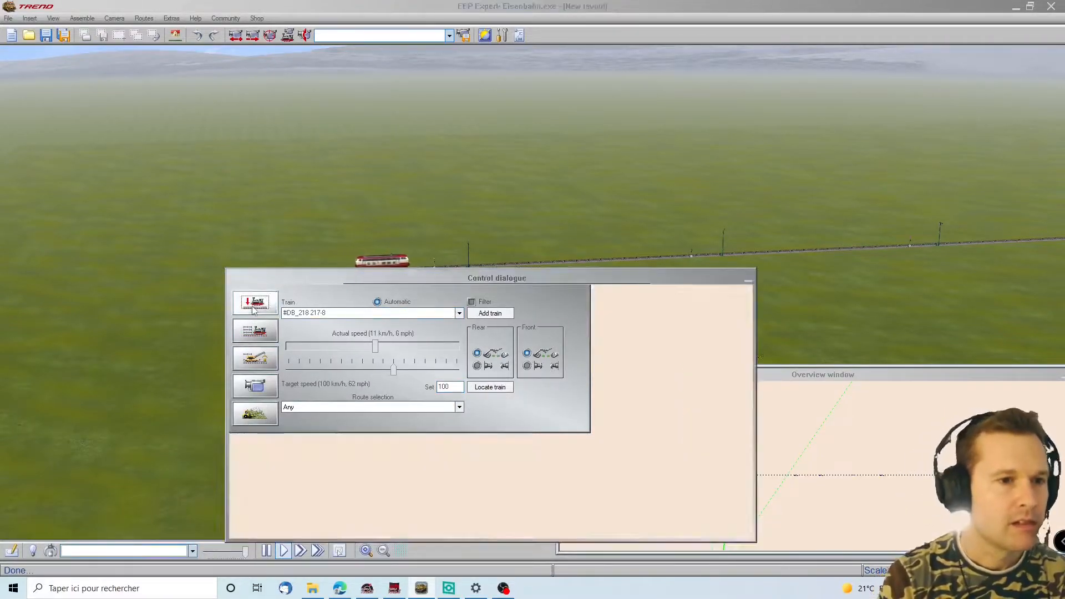
left_click(455, 398)
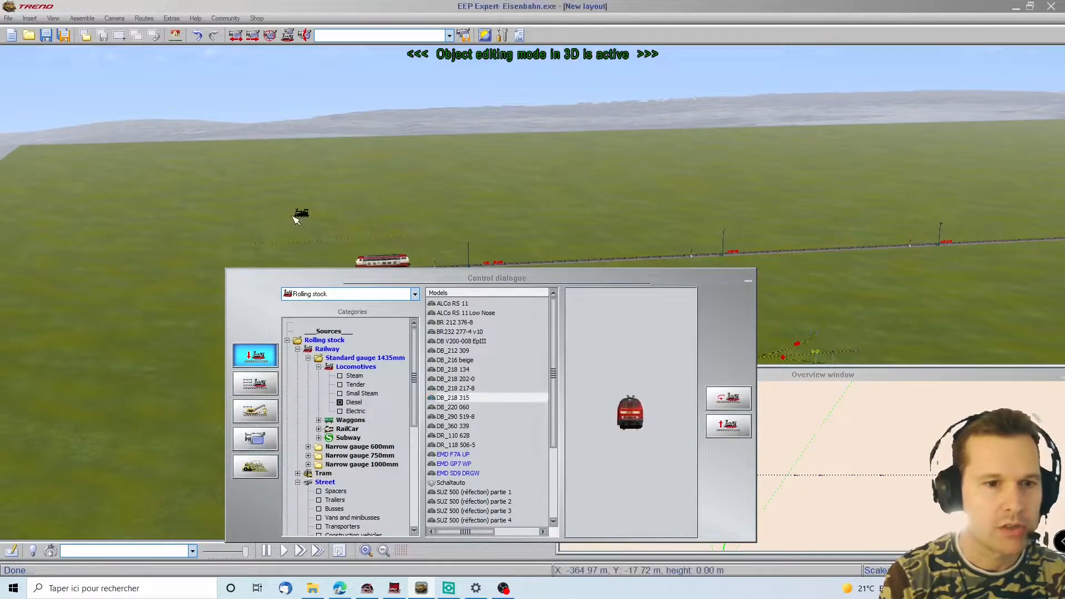
left_click(745, 280)
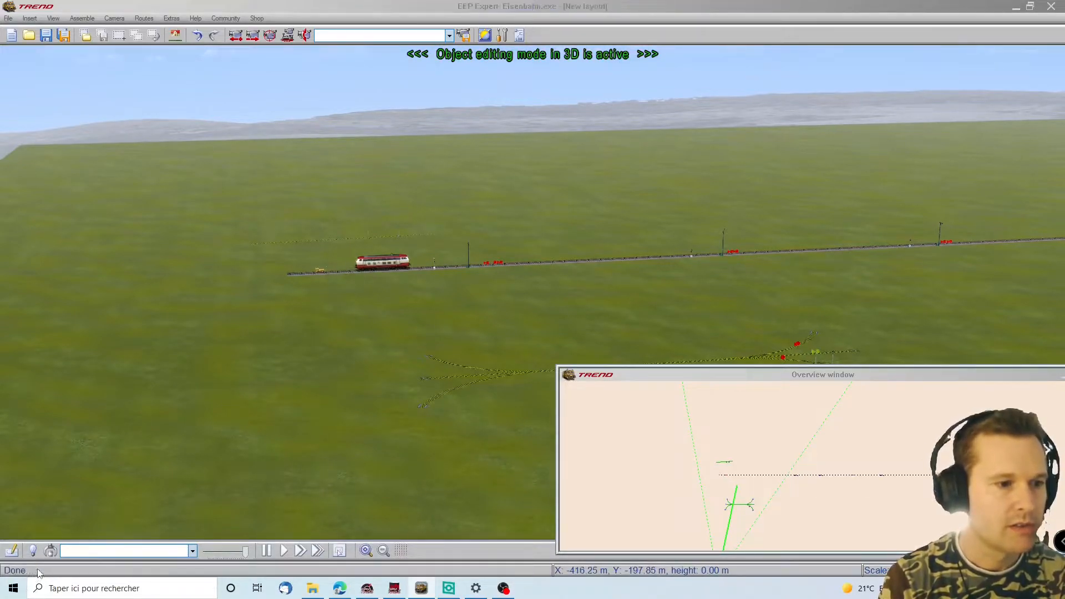
left_click(40, 572)
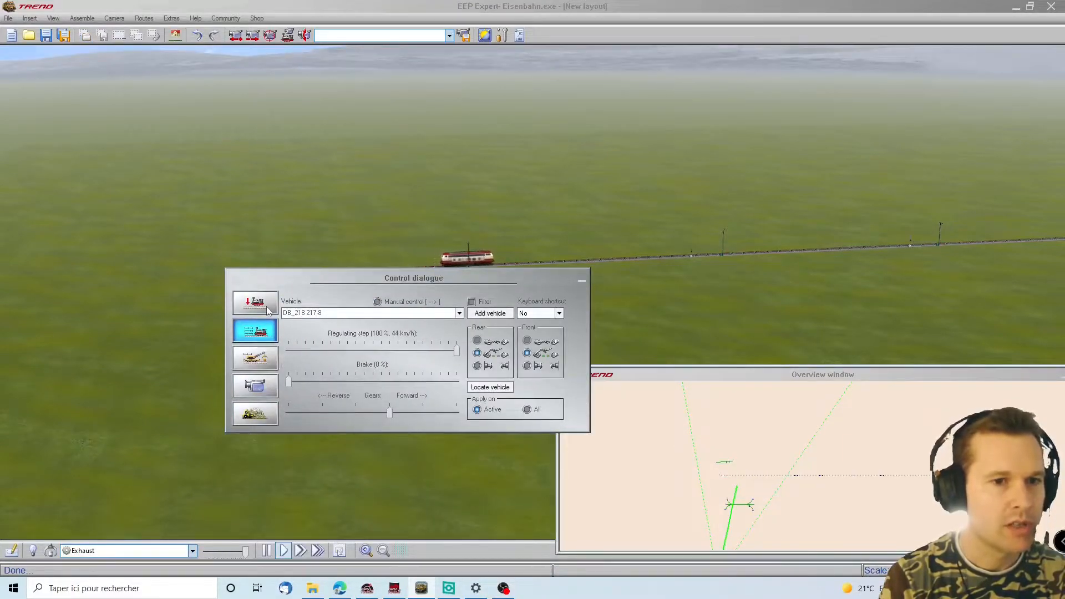
left_click(267, 308)
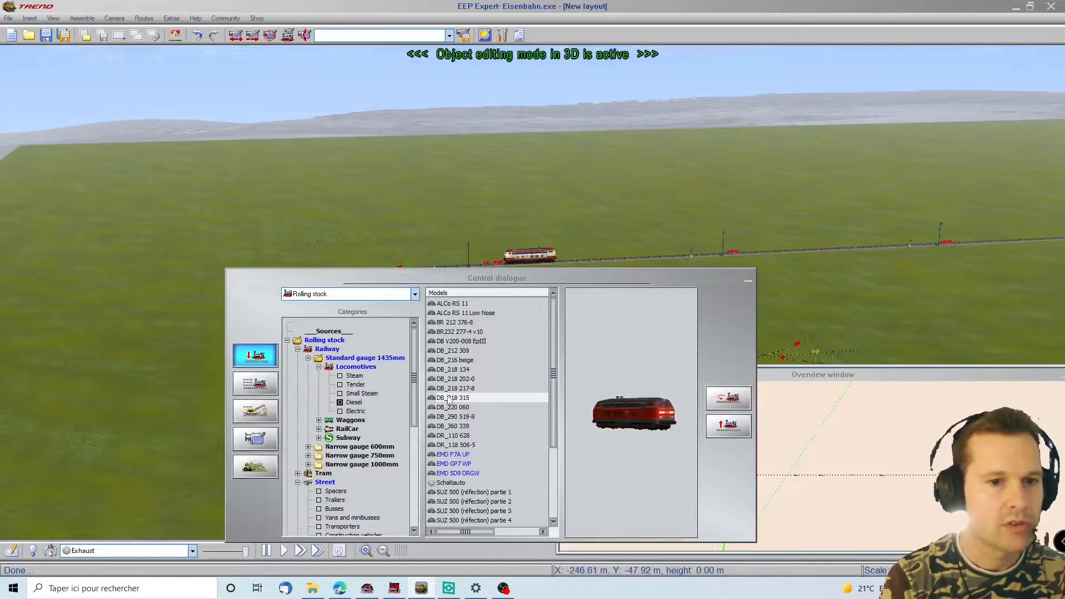
left_click(748, 281)
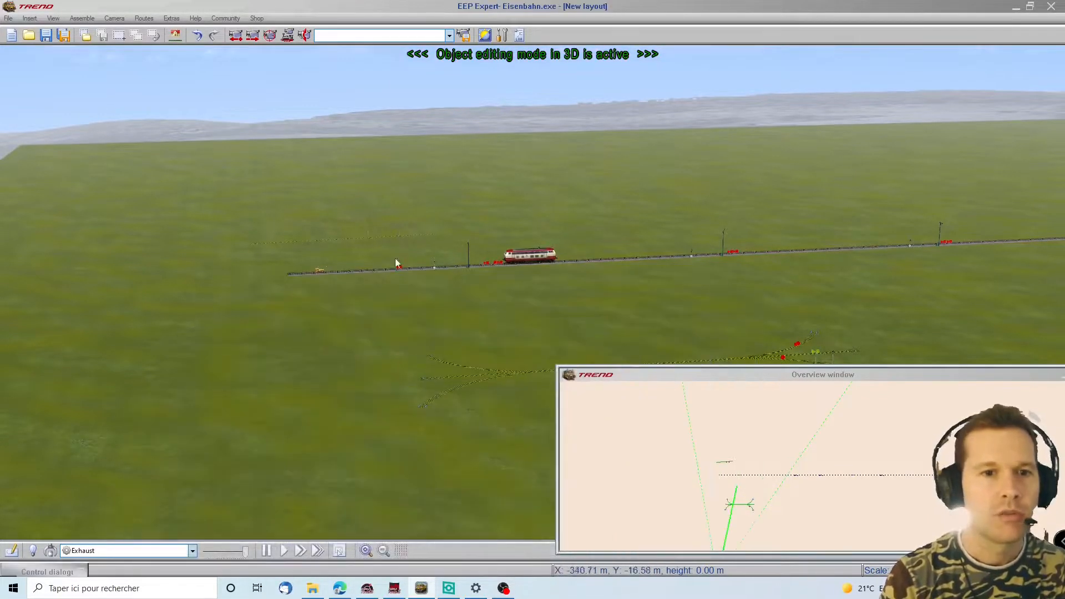
left_click(354, 272)
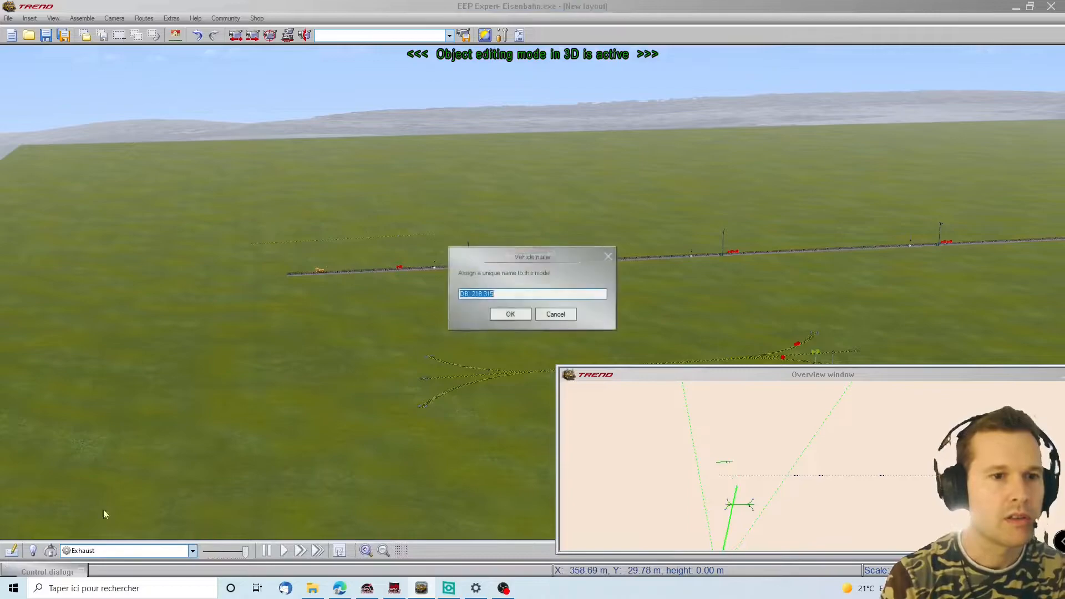
left_click(511, 315)
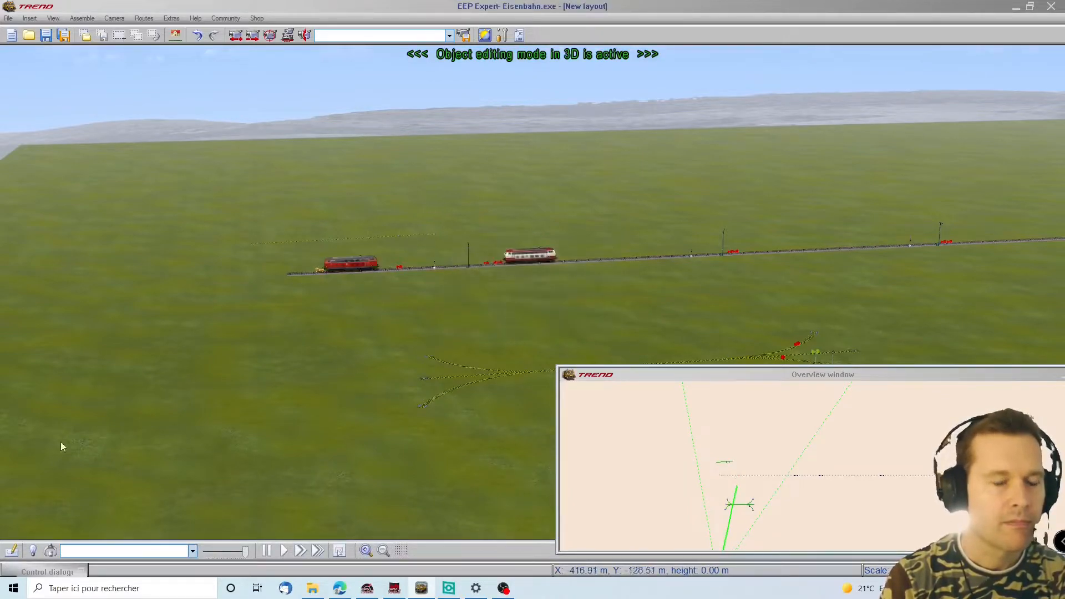
Step: Switch the DB_218 315 to automatic control and set its target speed to 100 km/h
left_click(14, 552)
left_click(13, 552)
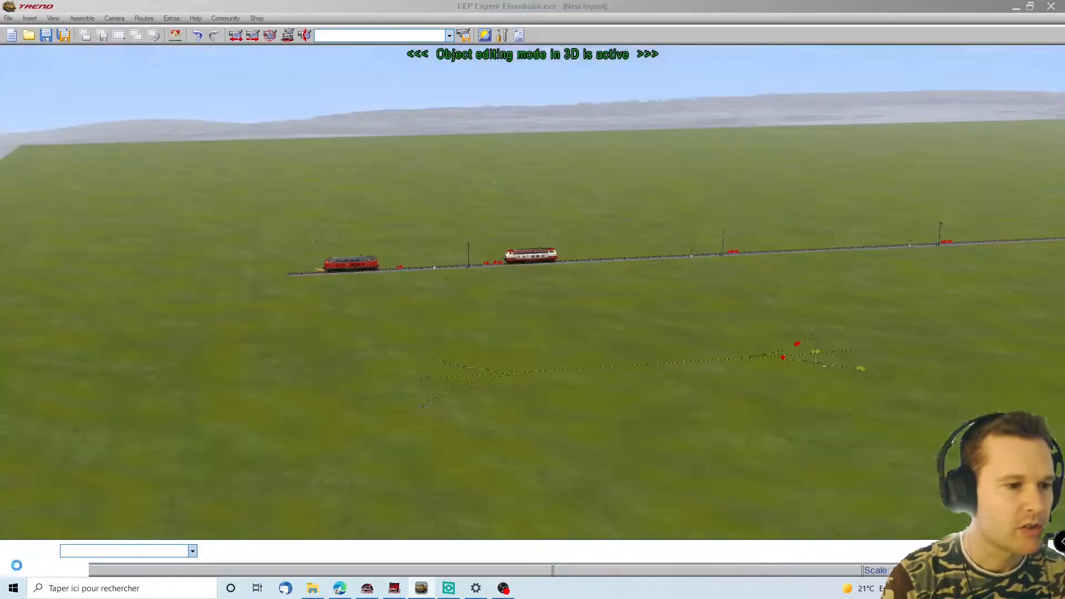
left_click(21, 572)
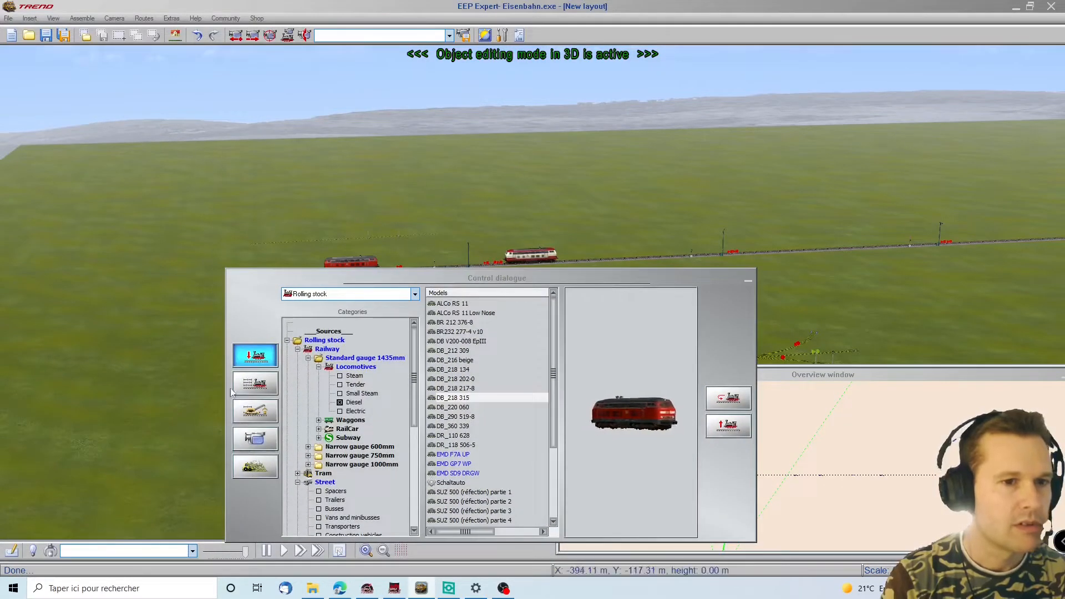
left_click(255, 384)
left_click(351, 262)
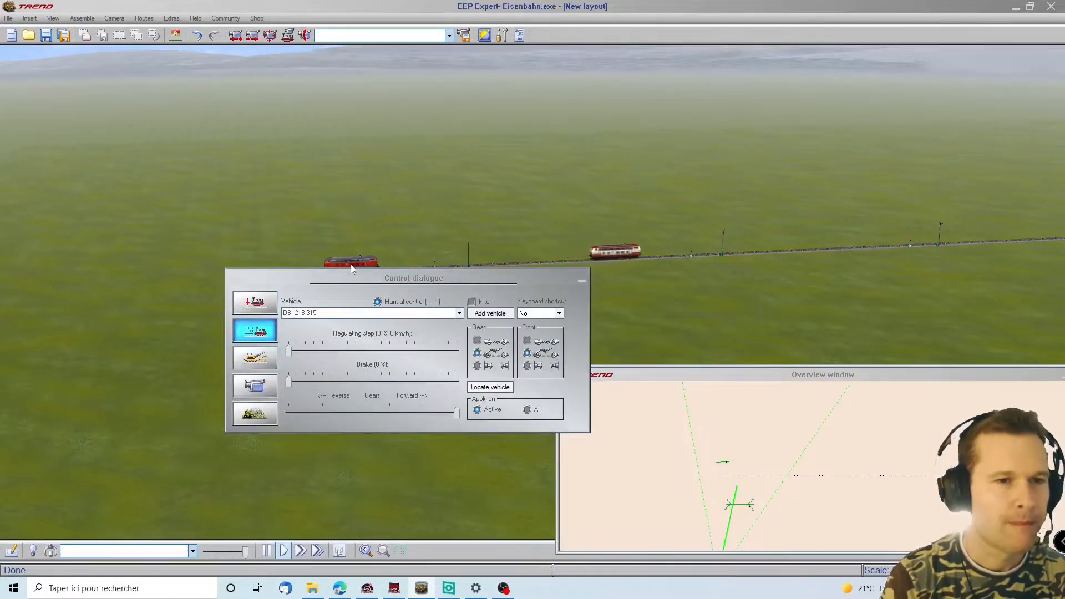
left_click(260, 332)
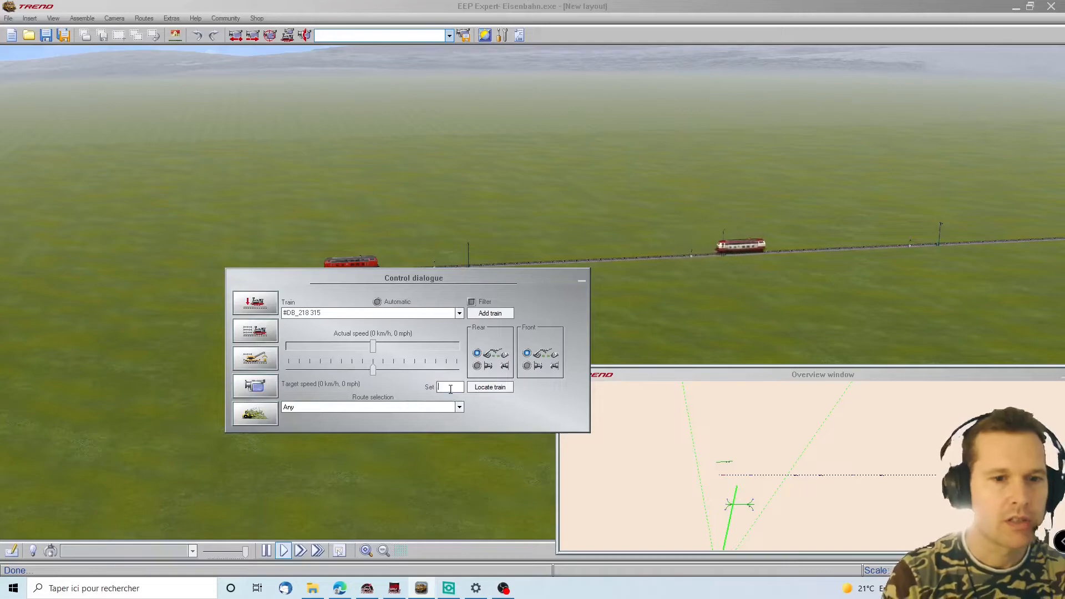
type("100")
key("Return")
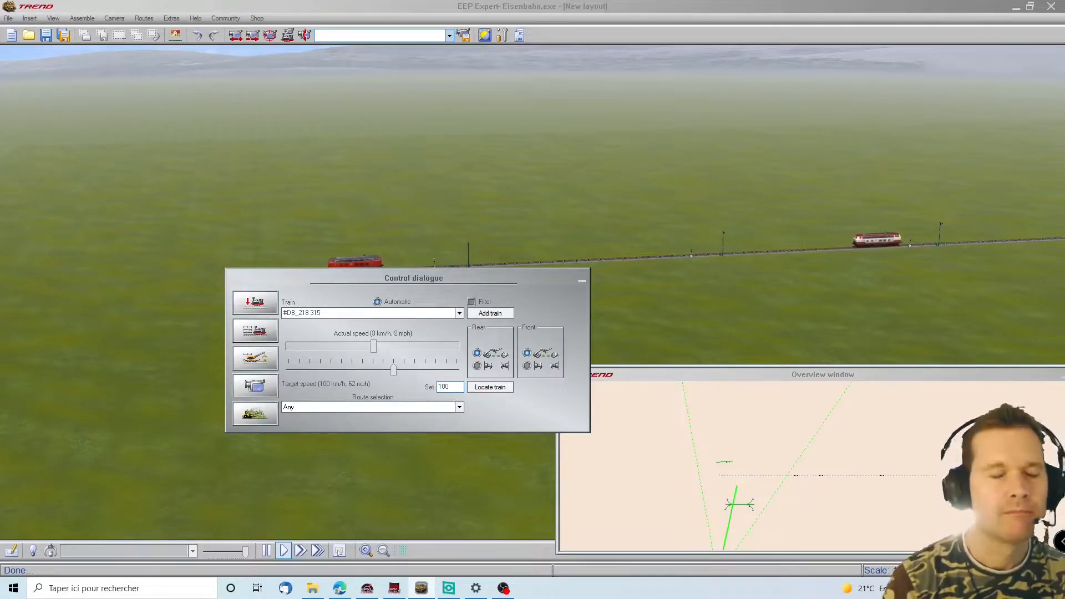
Step: Place the diesel locomotive DB_290 519-8 at the start of the main line, accepting its suggested name
left_click(294, 298)
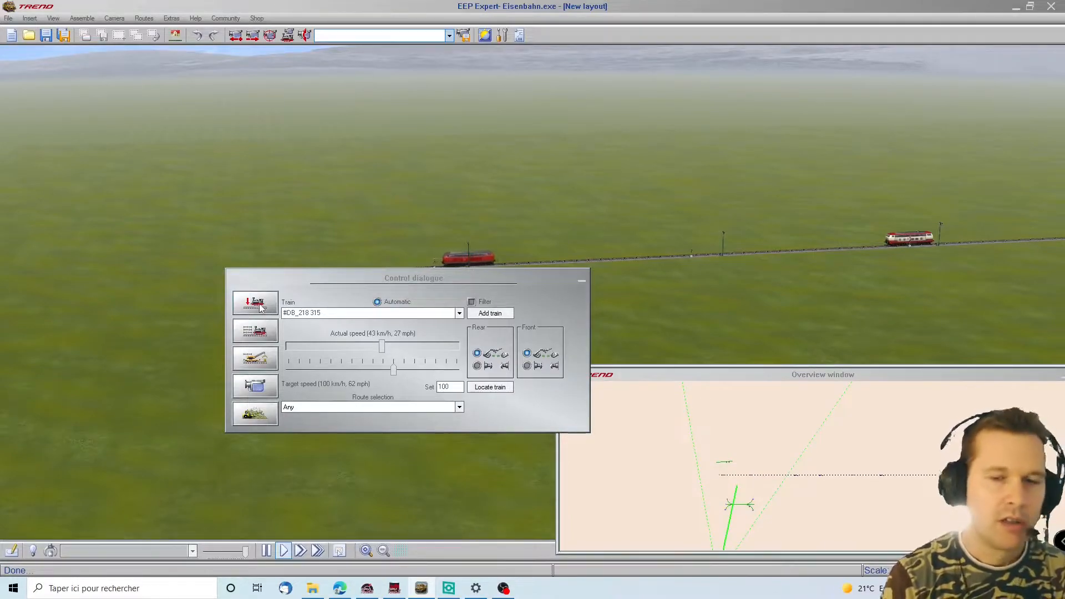
left_click(258, 304)
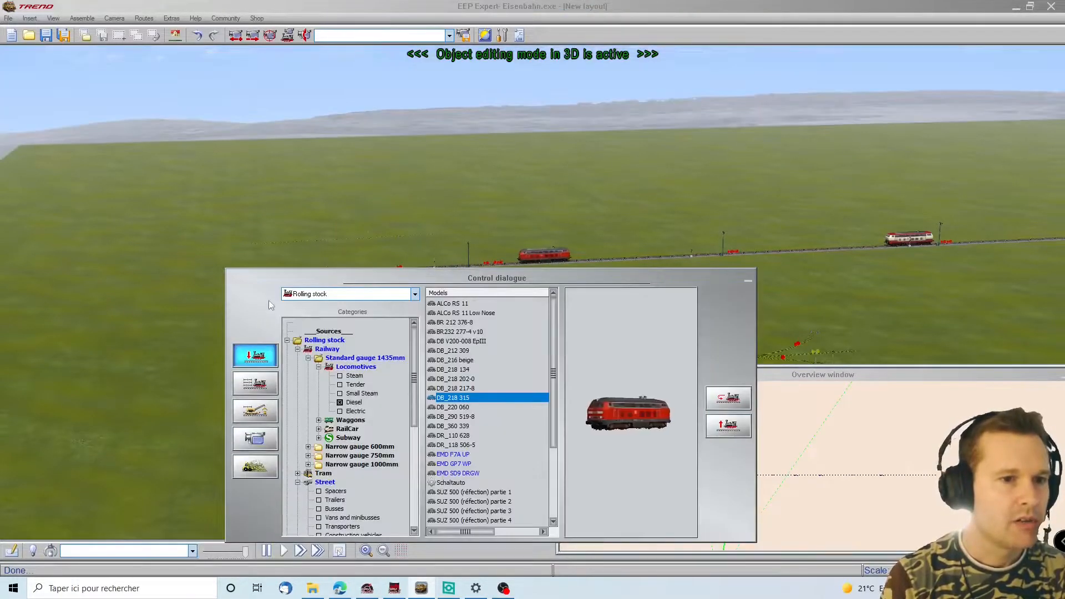
left_click(460, 408)
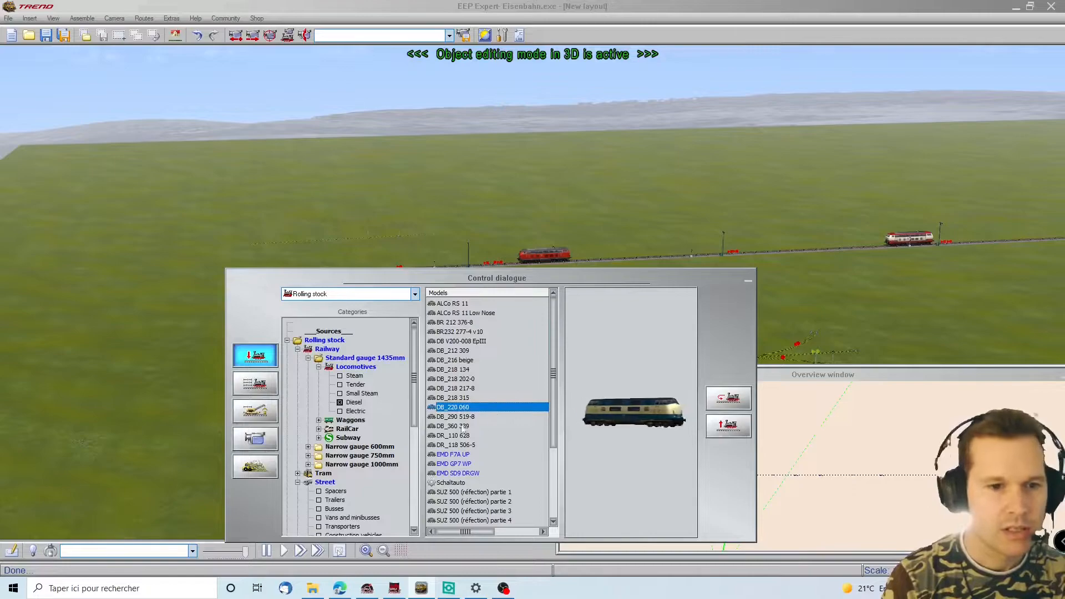
left_click(459, 417)
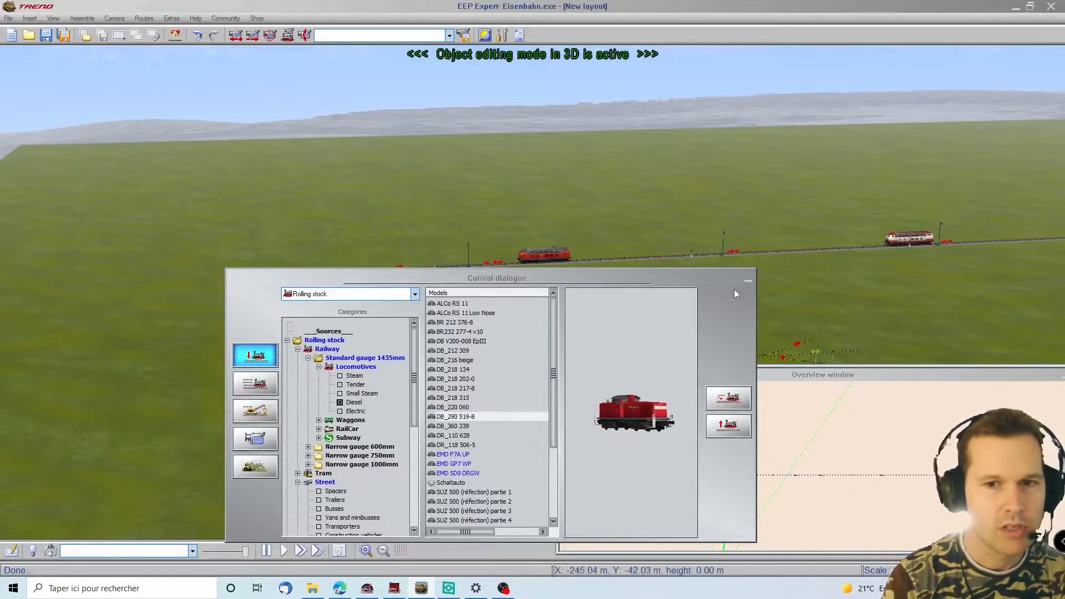
left_click(747, 280)
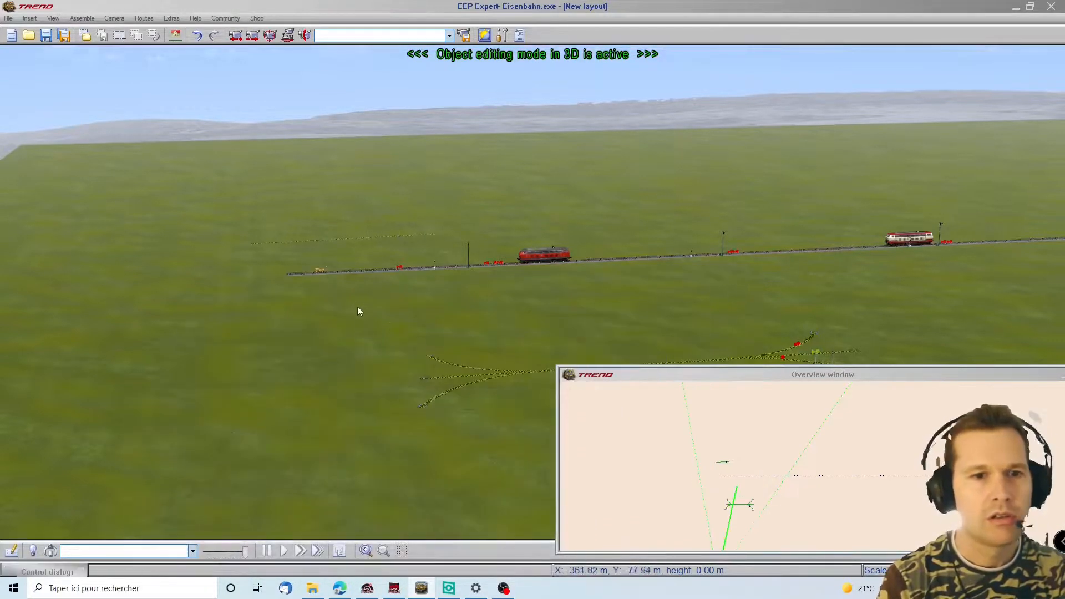
left_click(371, 268)
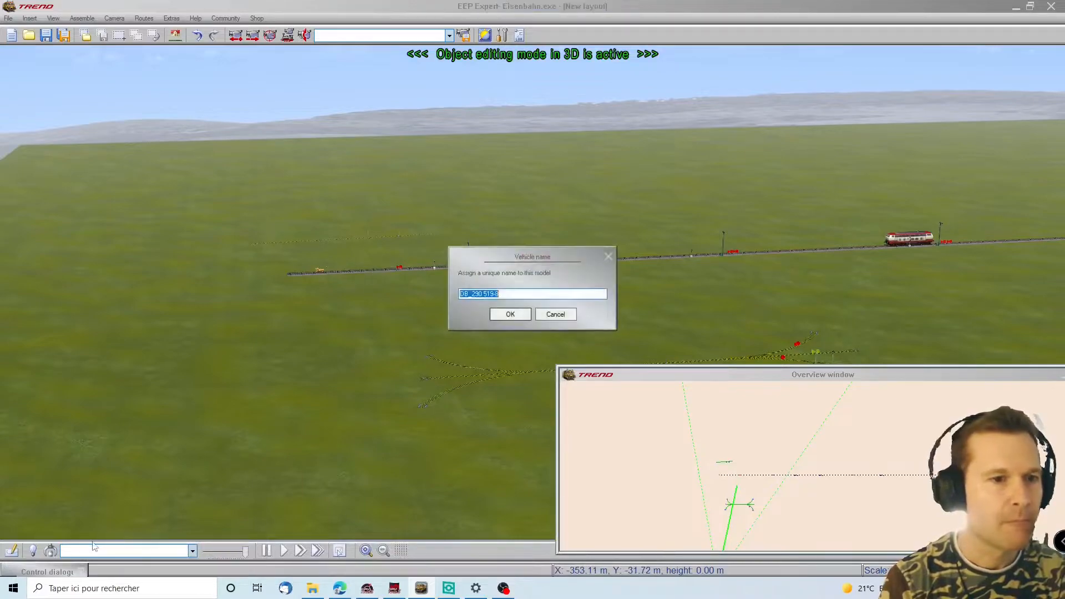
left_click(519, 318)
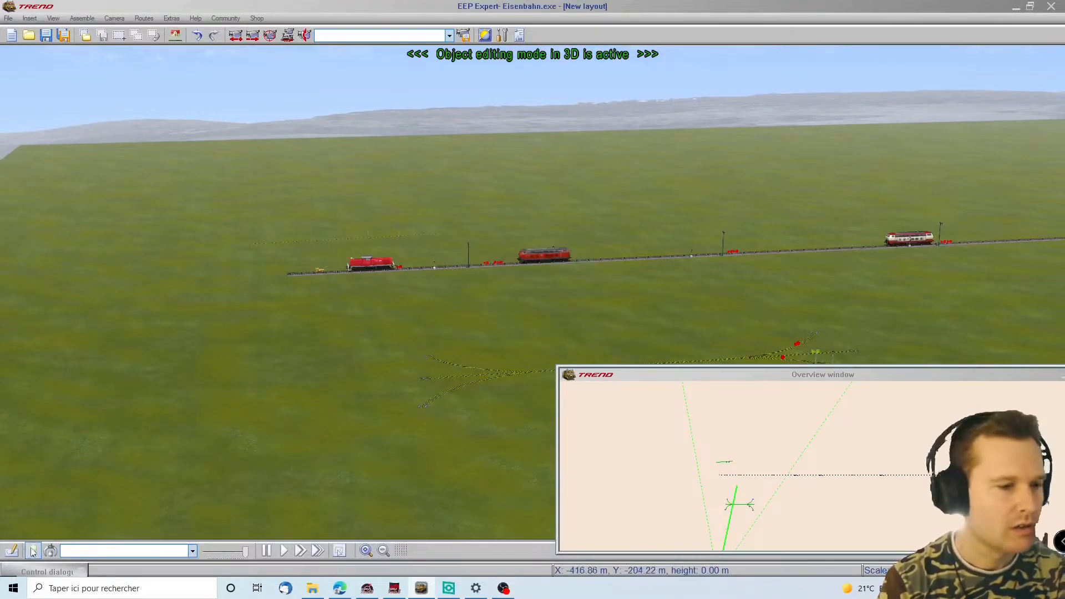
Step: Put the DB_290 519-8 in automatic control at a target speed of 100 km/h, then minimise the Control dialogue
double_click(31, 571)
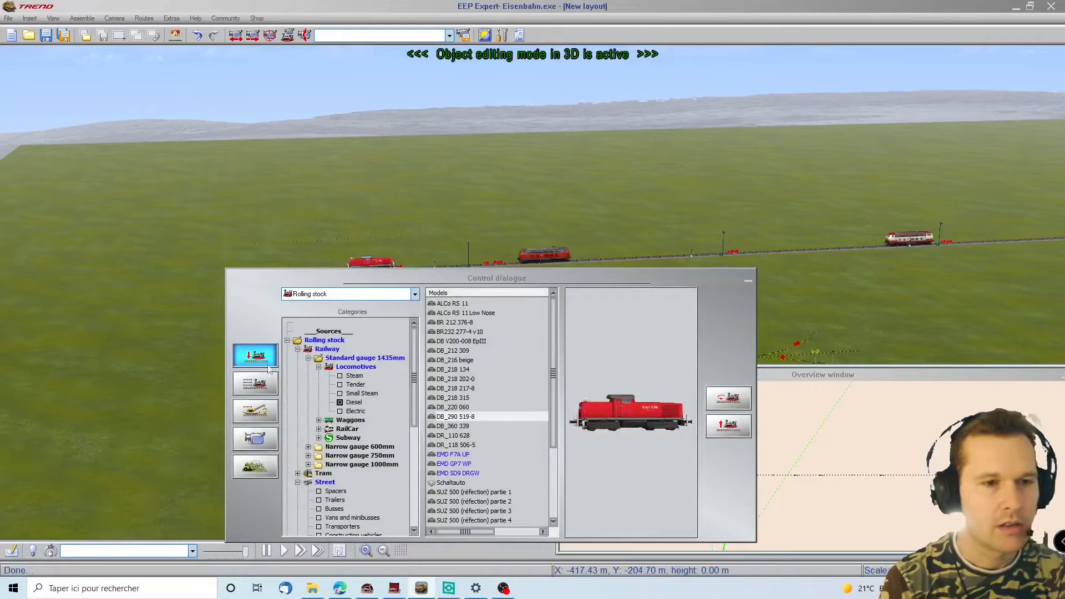
left_click(255, 383)
left_click(256, 302)
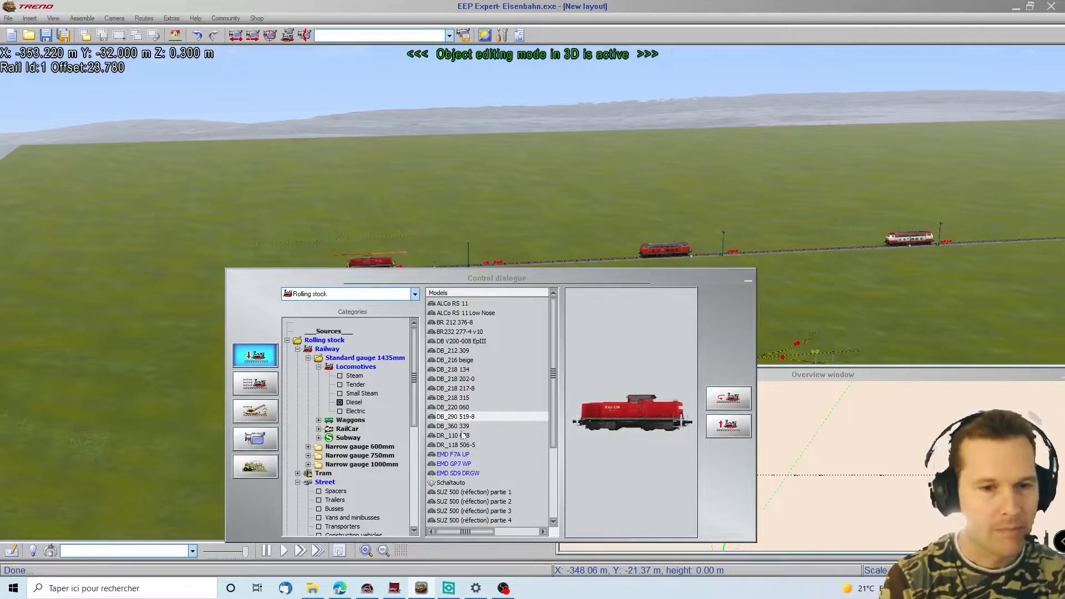
left_click(256, 383)
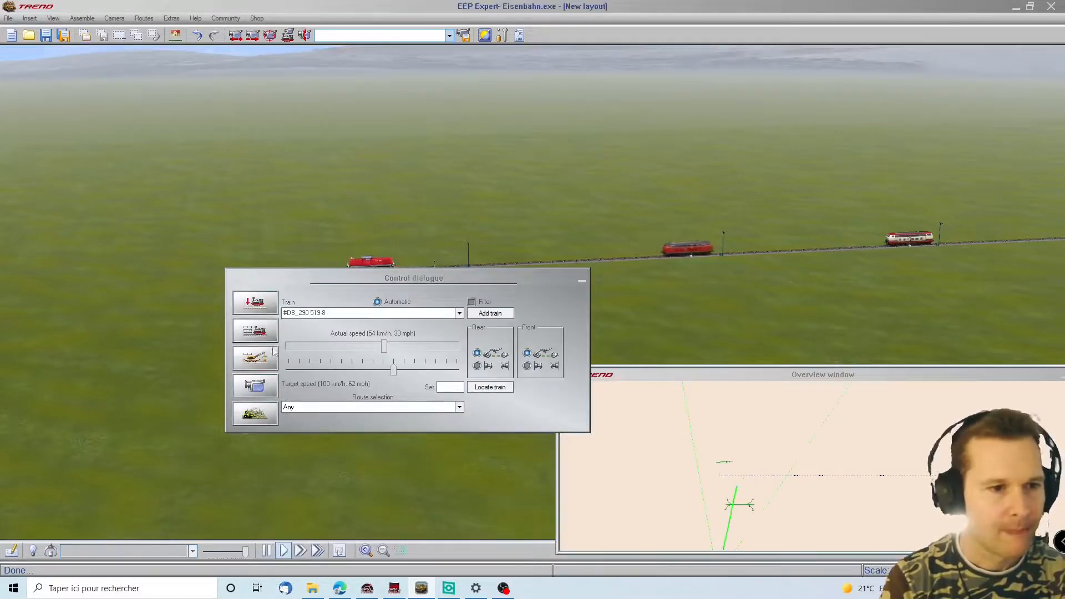
left_click(256, 330)
left_click(272, 336)
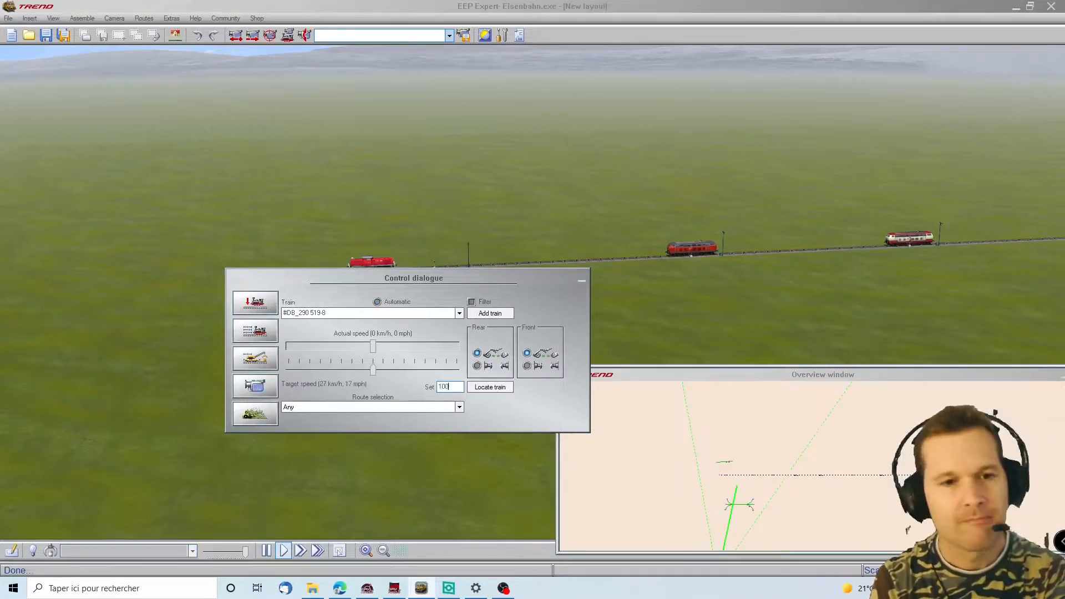
left_click(581, 281)
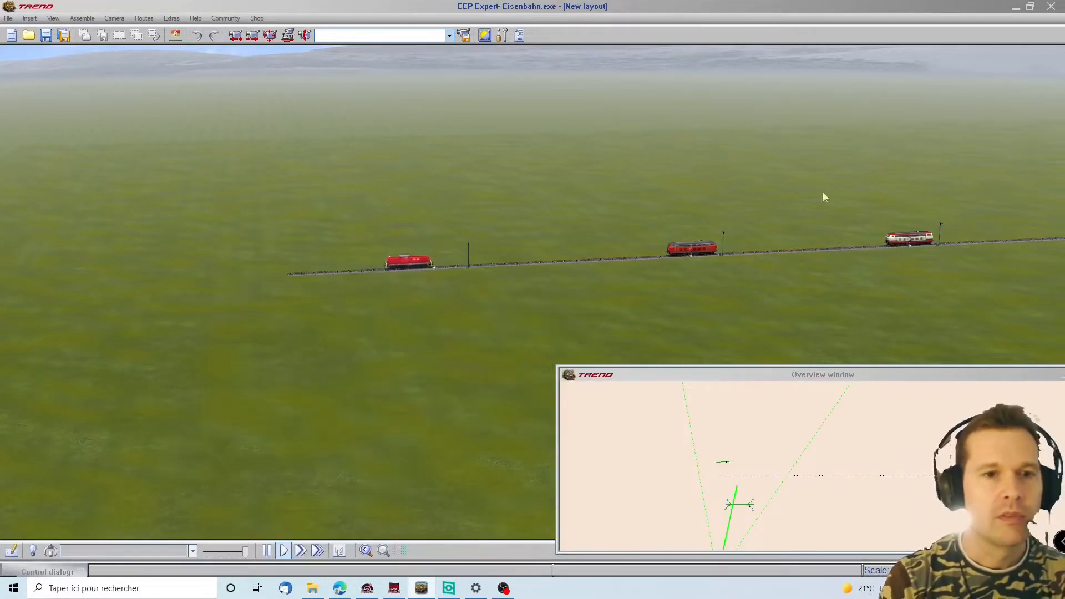
Step: Examine the trains queued at the main-line signals in 3D and the start of the line in the 2D plan
mouse_move(1062, 170)
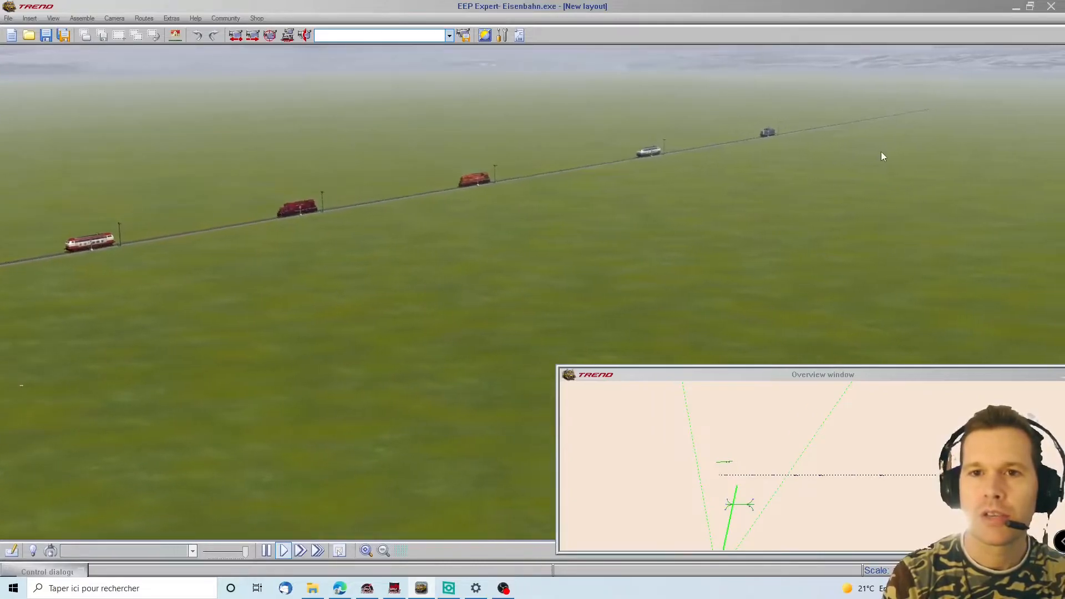
right_click_drag(881, 151, 1012, 142)
right_click_drag(22, 178, 320, 216)
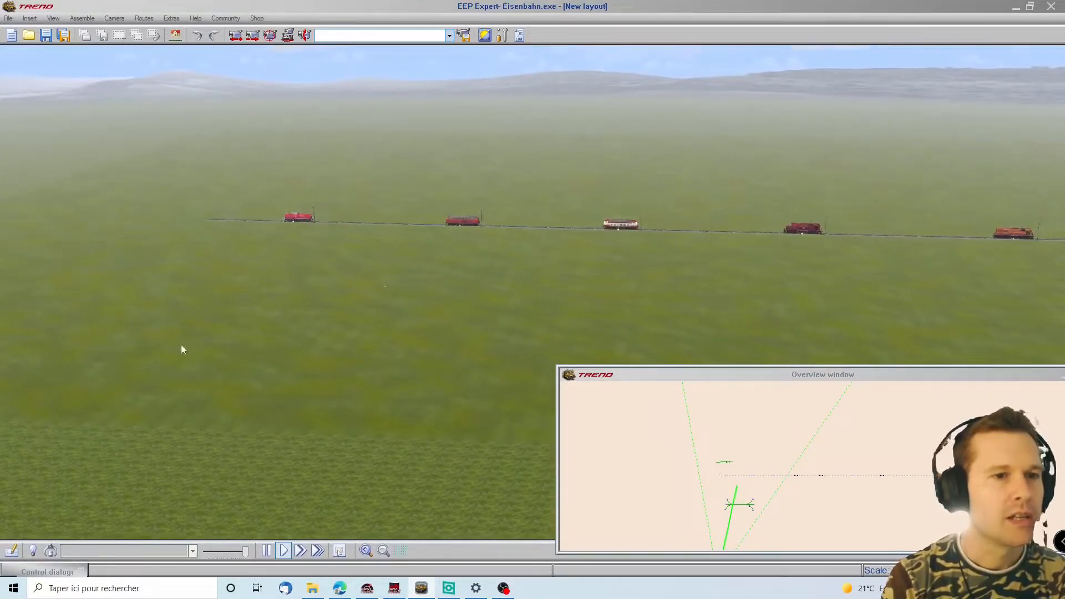
left_click(12, 551)
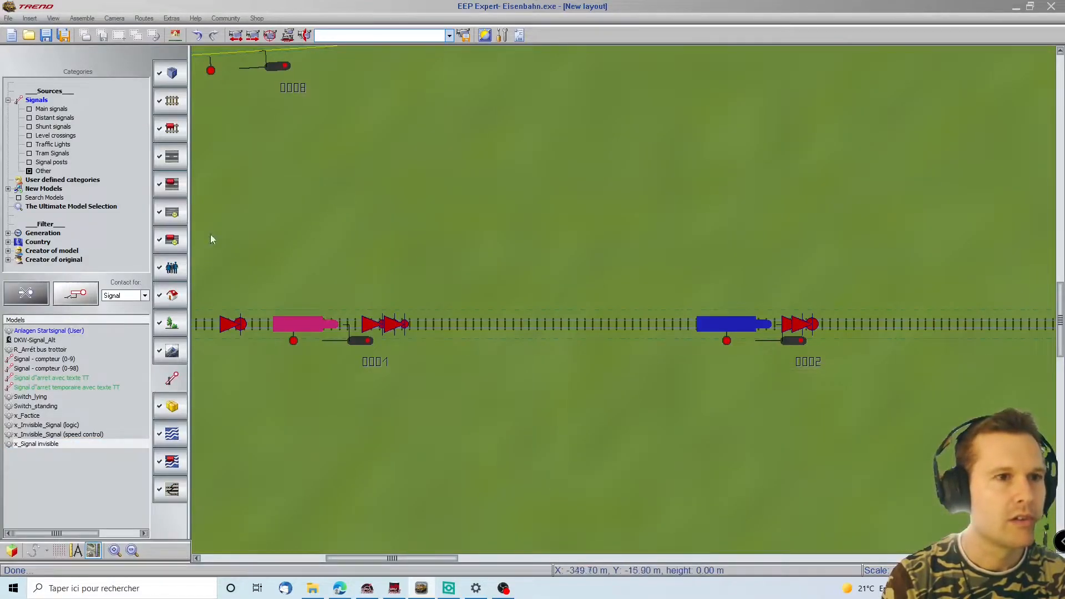
scroll(211, 234, "left", 3)
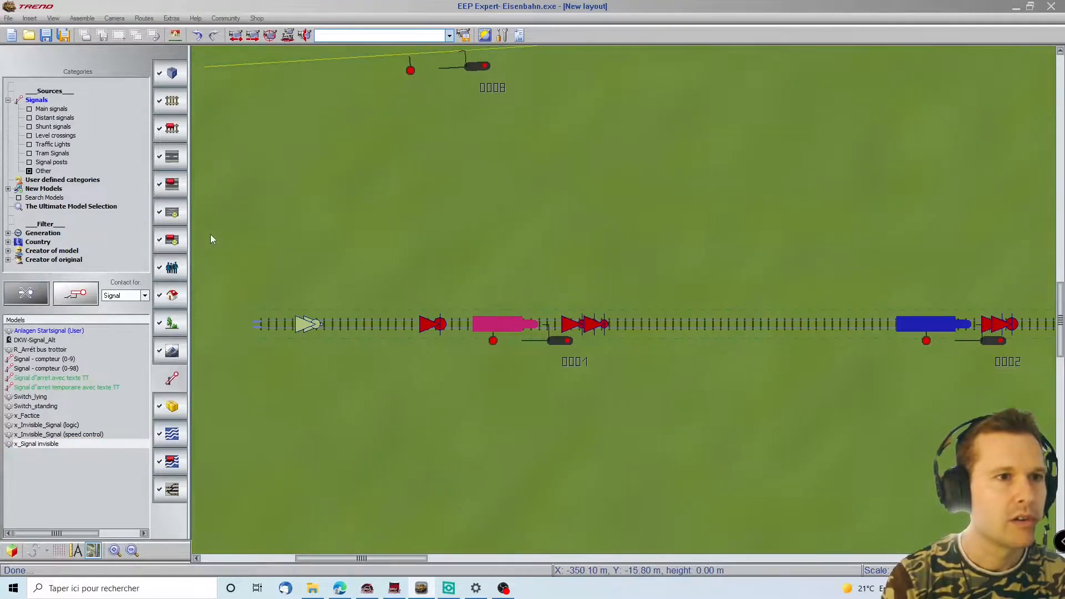
left_click(12, 551)
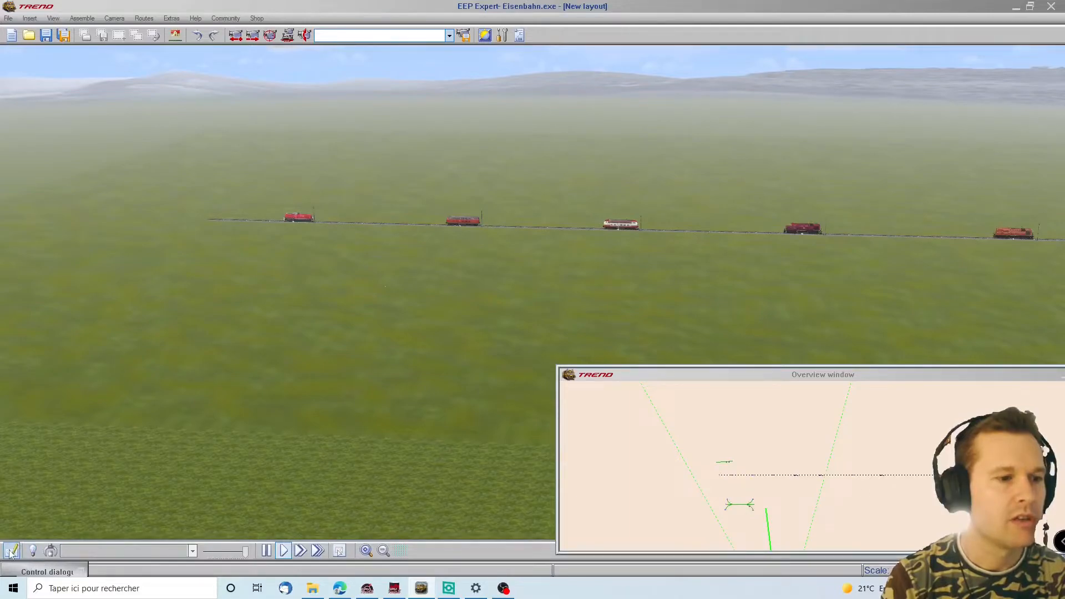
left_click(12, 551)
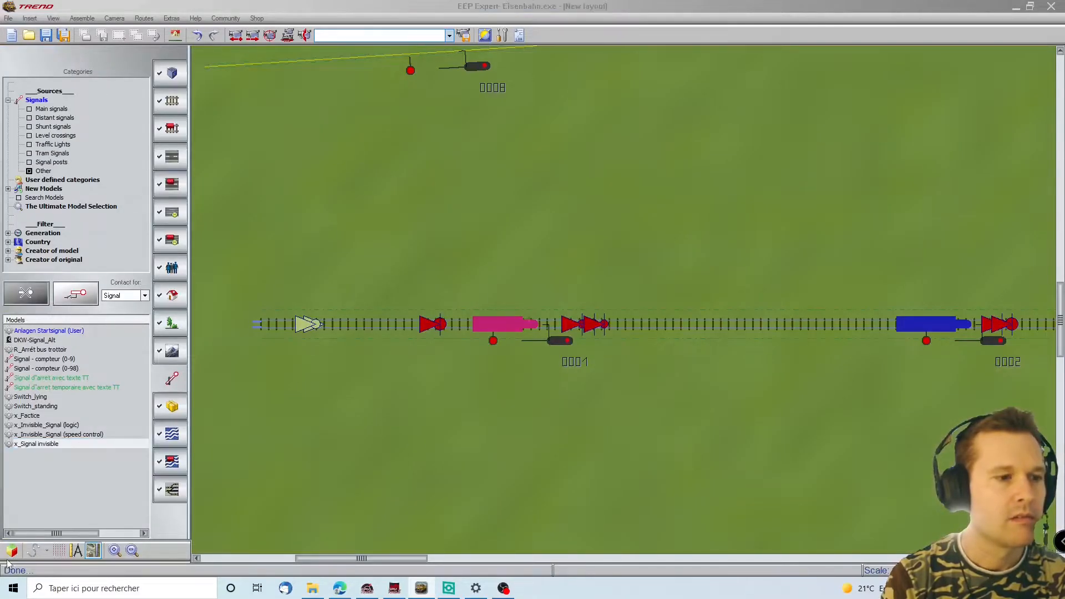
Step: Return to 3D, activate object editing and review the settings of signal contact 0007 just beyond the first main-line signal
left_click(13, 551)
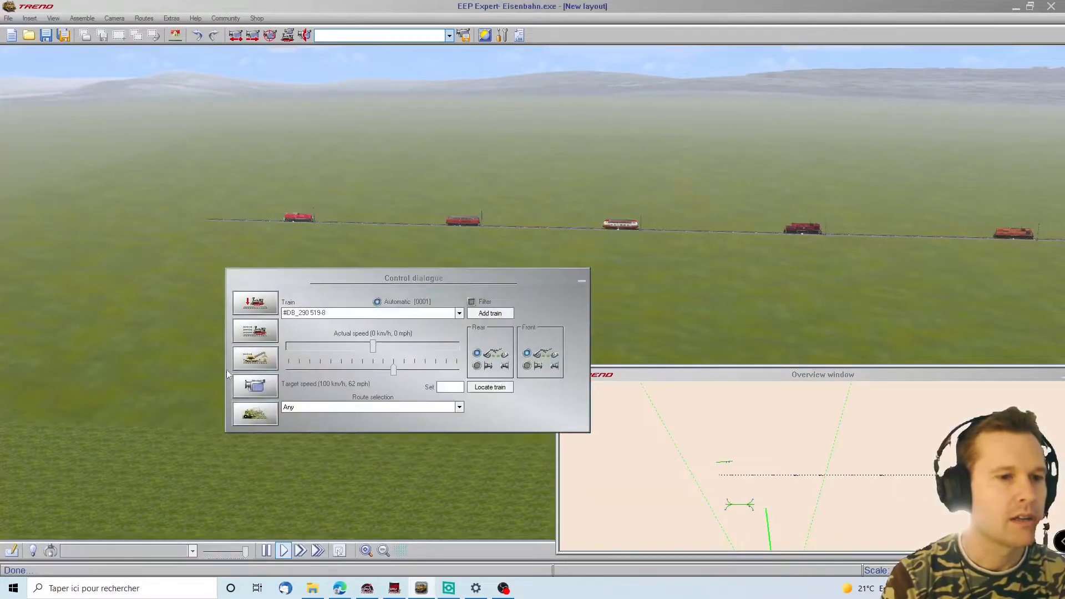
left_click(253, 304)
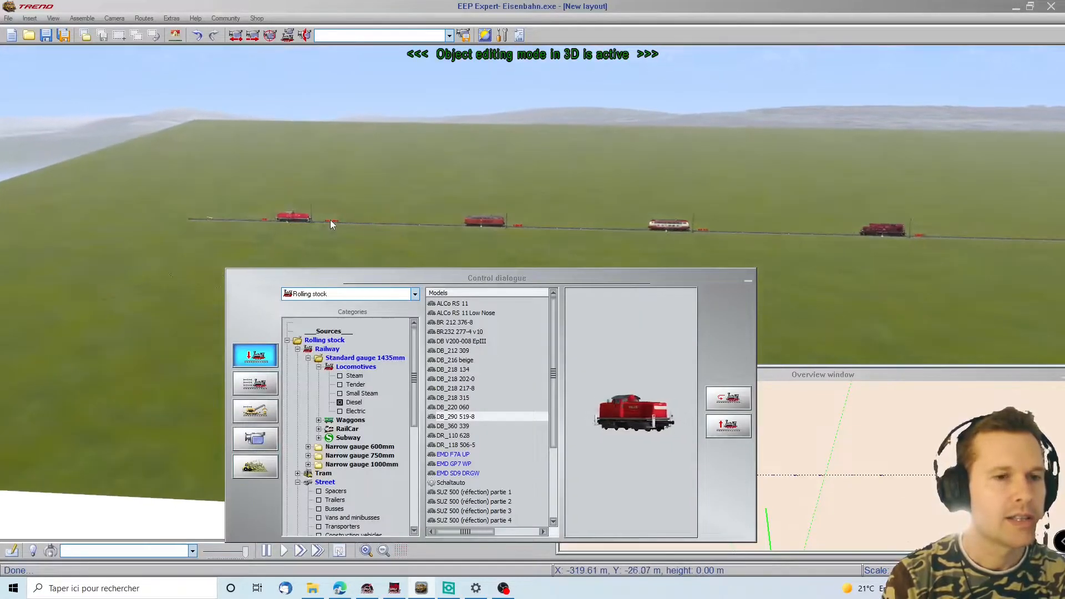
scroll(331, 220, "up", 5)
right_click_drag(164, 186, 721, 187)
scroll(809, 178, "up", 5)
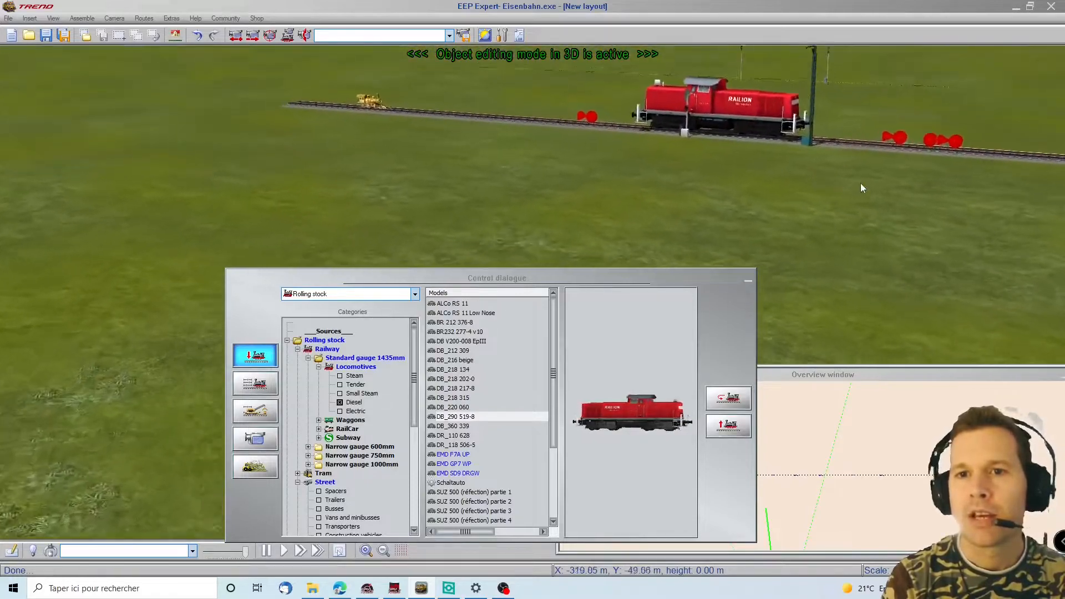
right_click(967, 127)
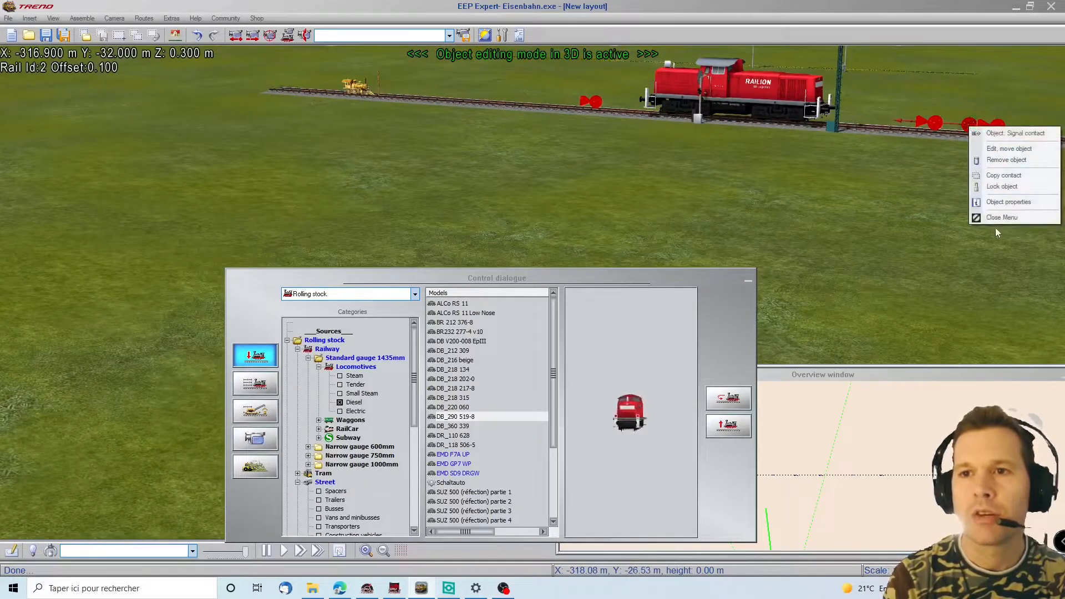
left_click(1001, 203)
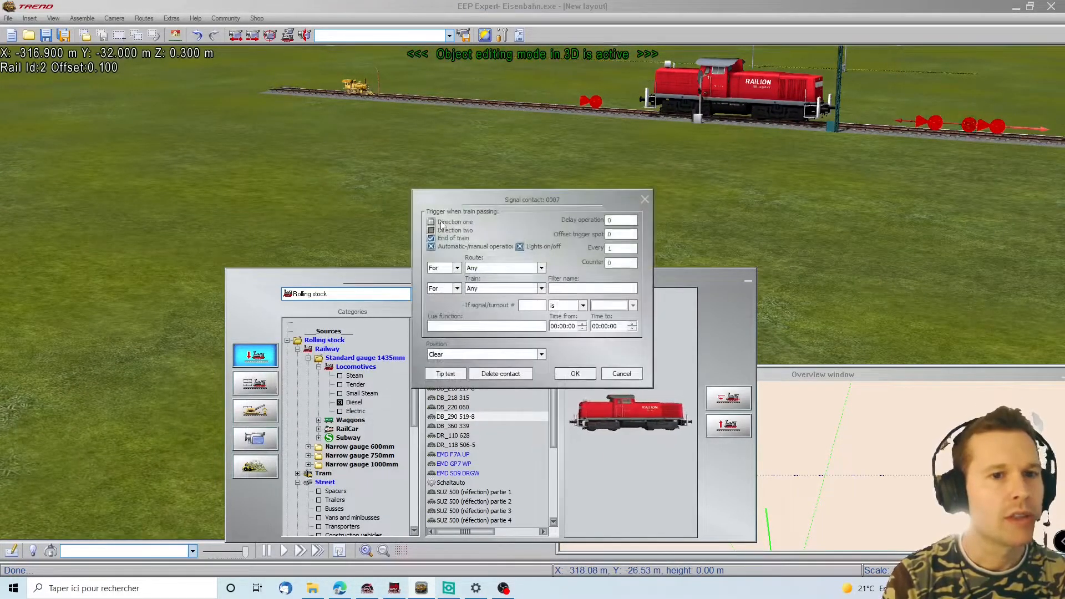
left_click(574, 374)
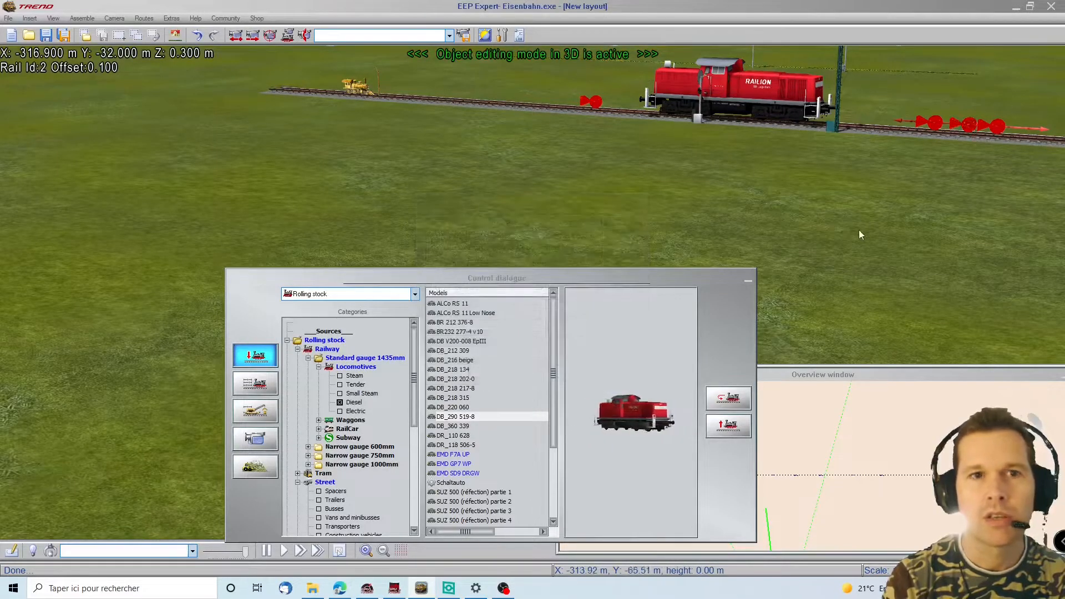
Step: Minimise the Control dialogue and Overview window, and check the properties of the signal contact on the auxiliary track's branch nearest the Schaltauto
scroll(861, 230, "down", 4)
scroll(878, 342, "up", 4)
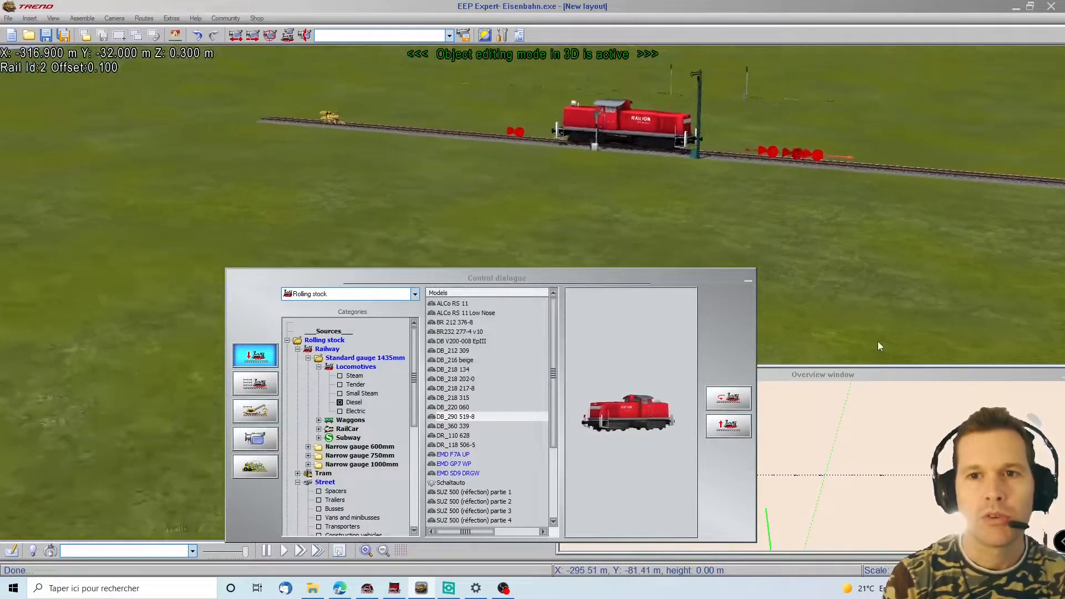
scroll(860, 276, "down", 4)
scroll(860, 274, "down", 5)
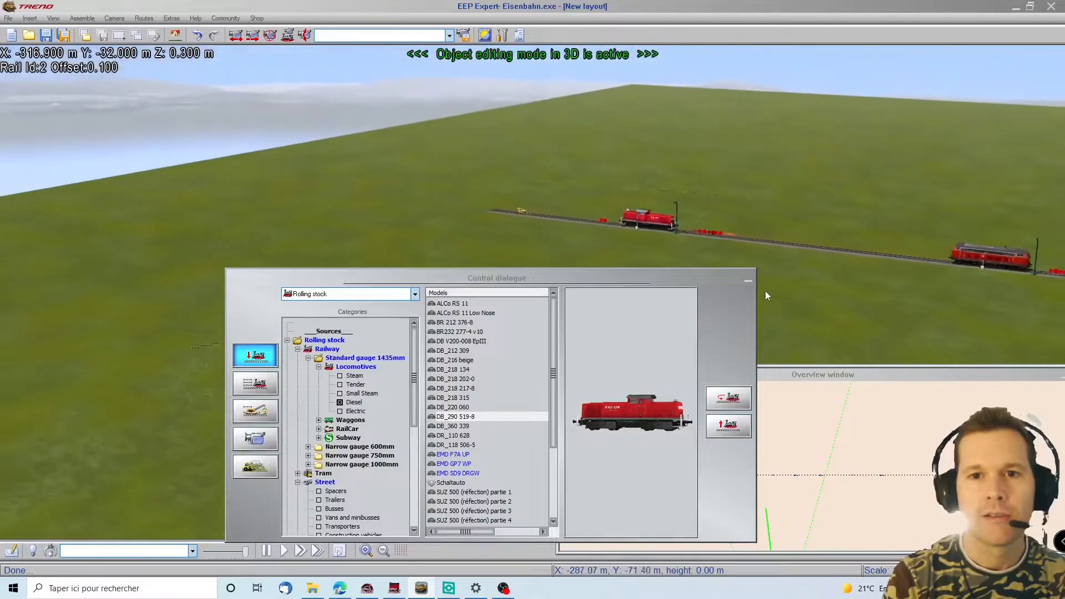
left_click(748, 282)
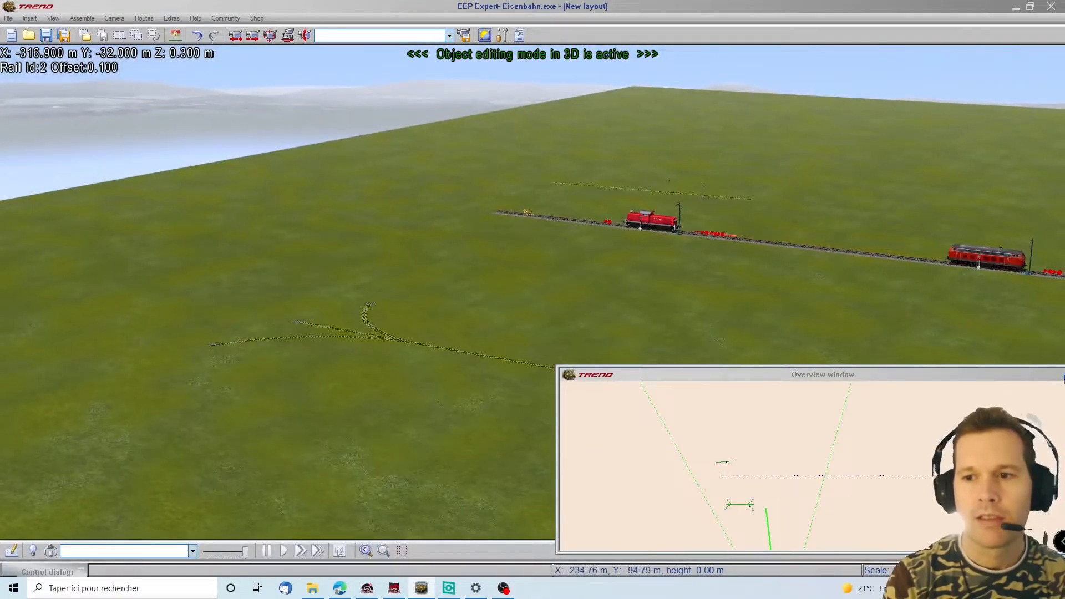
left_click(1063, 376)
middle_click_drag(735, 404, 568, 460)
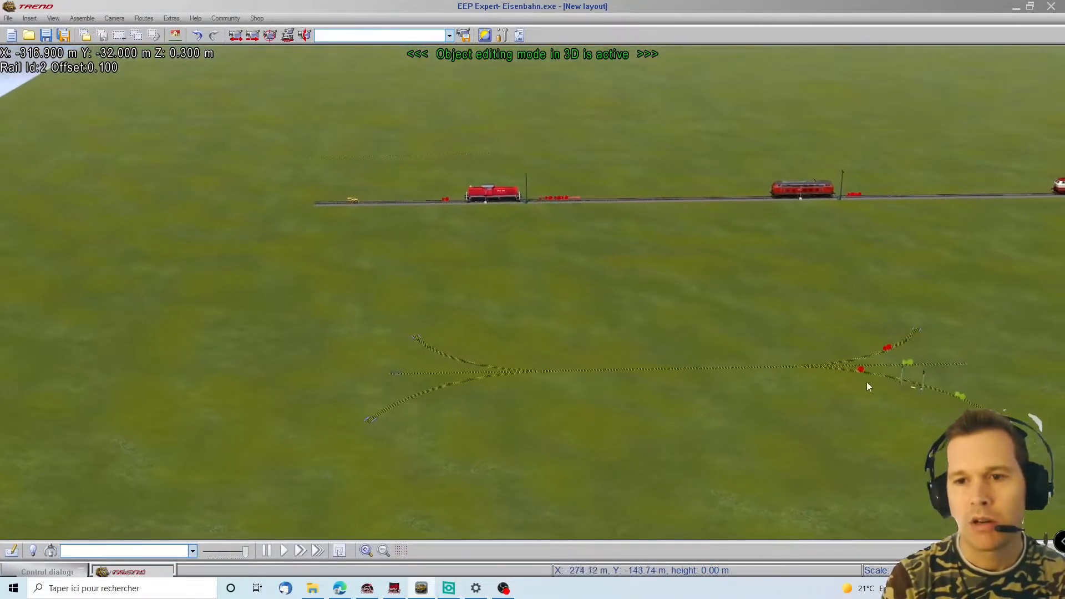
right_click(859, 369)
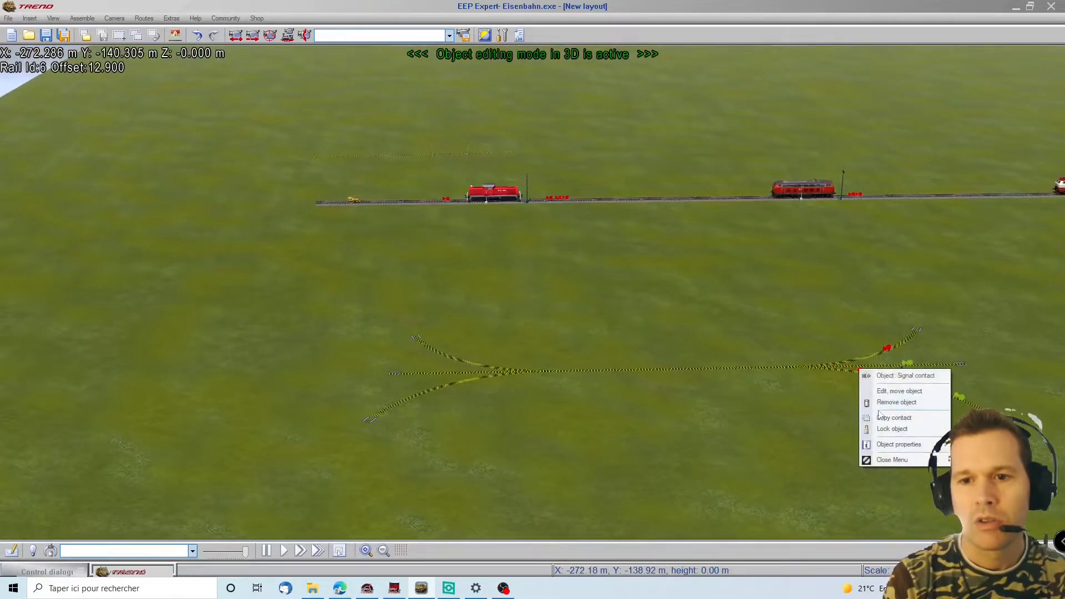
left_click(888, 444)
left_click(575, 373)
scroll(944, 405, "up", 2)
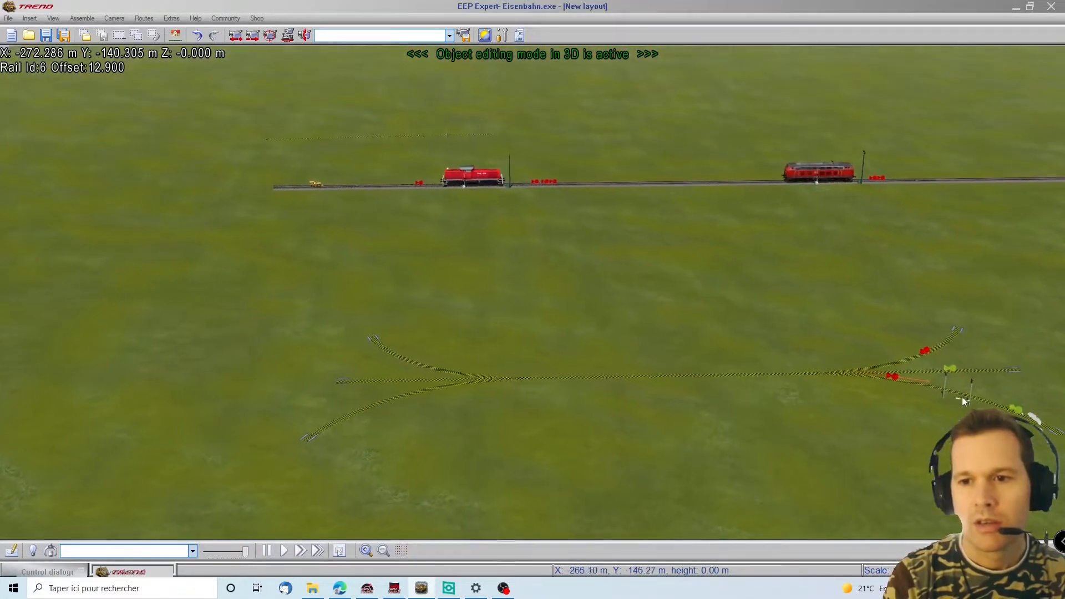
Step: Move the Schaltauto from the auxiliary branch with the signals back onto the straight central track section
left_click(973, 397)
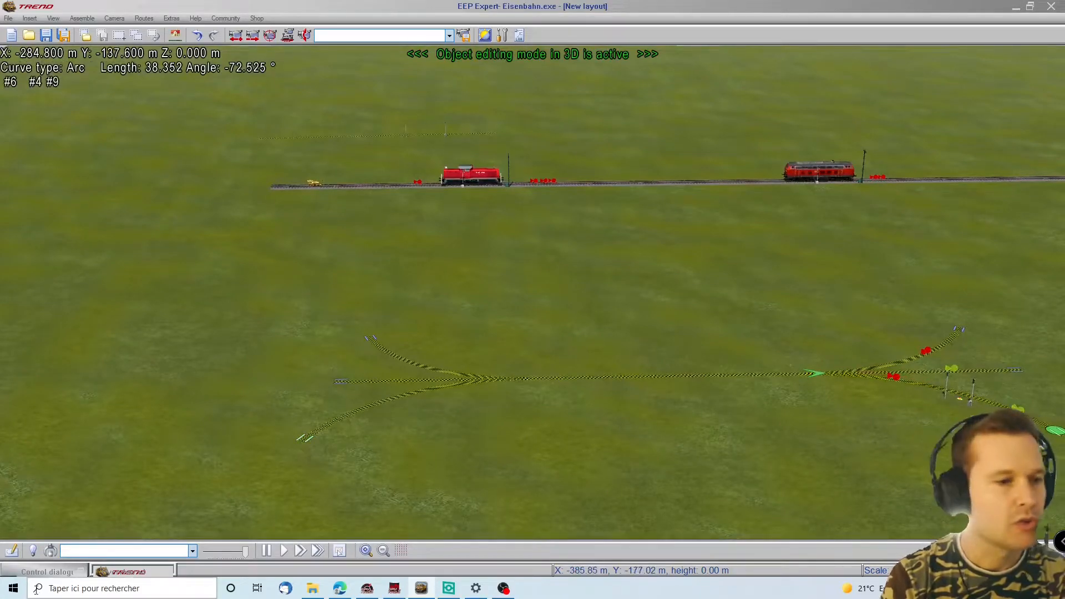
left_click(71, 573)
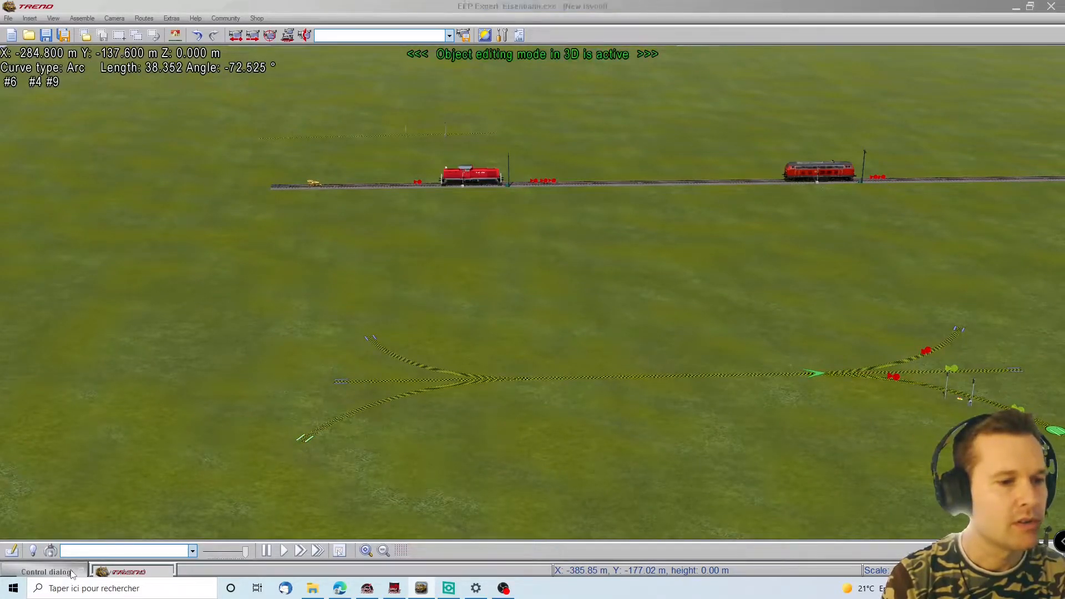
left_click(141, 576)
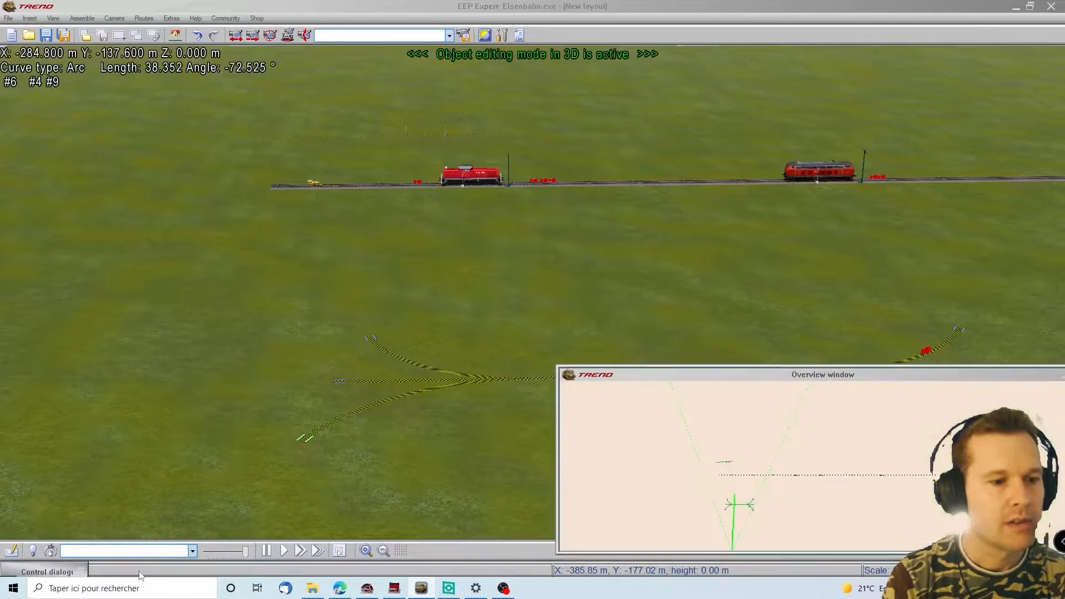
left_click(1061, 377)
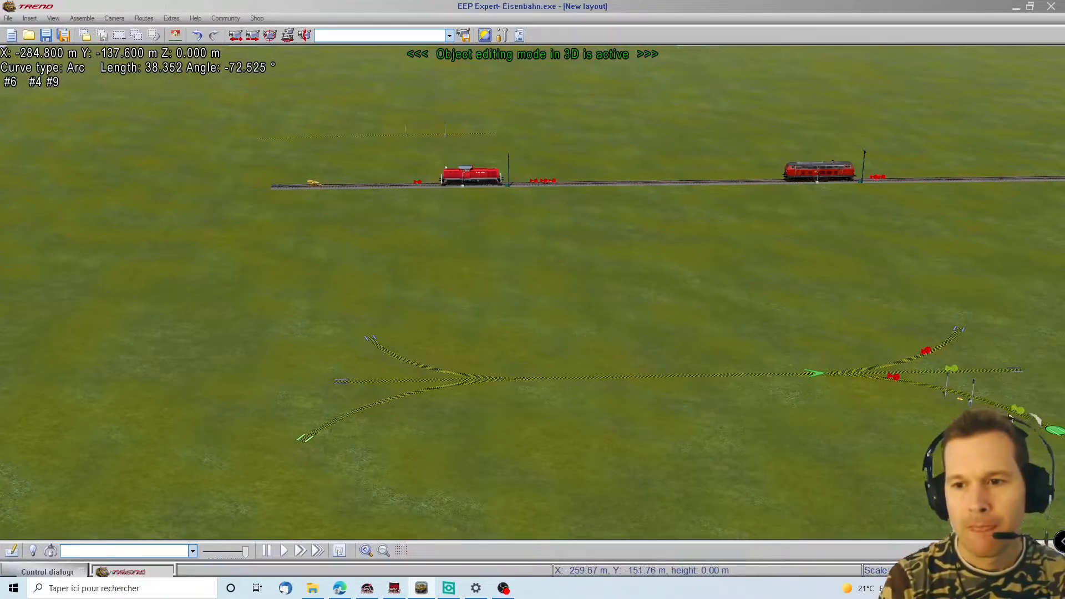
middle_click_drag(992, 420, 1013, 396)
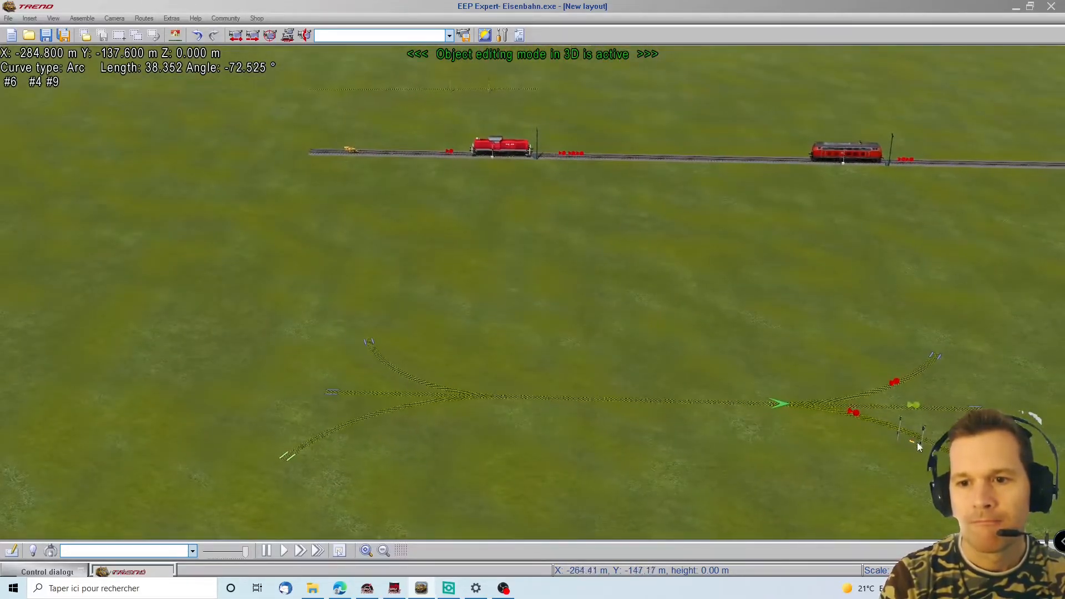
left_click(912, 442)
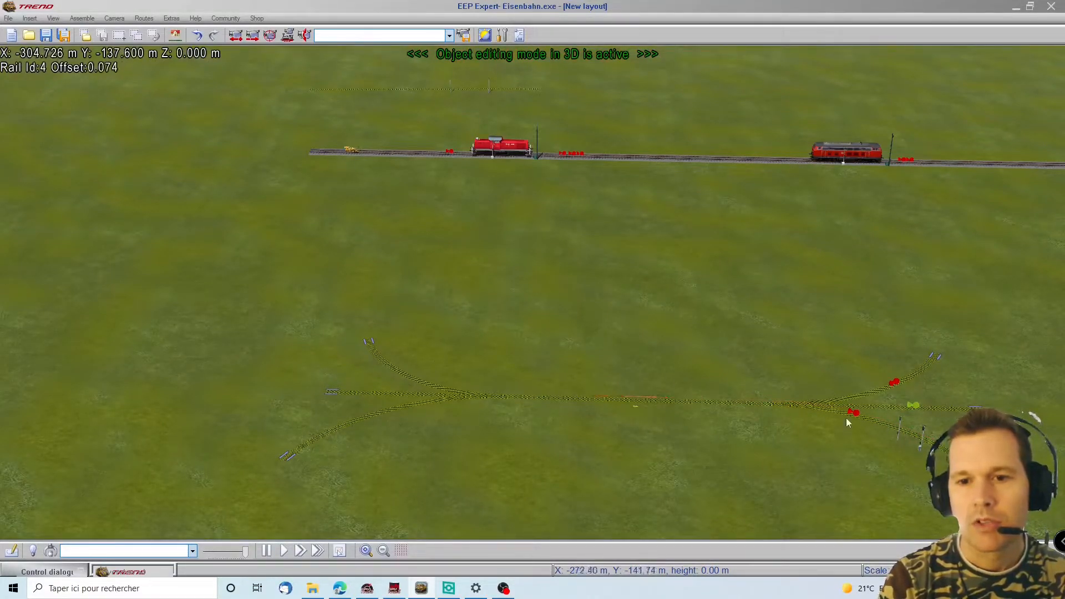
Step: Change the position of three-way turnout 0009 in the Overview window, then minimise that window
scroll(810, 408, "up", 3)
right_click_drag(896, 466, 939, 461)
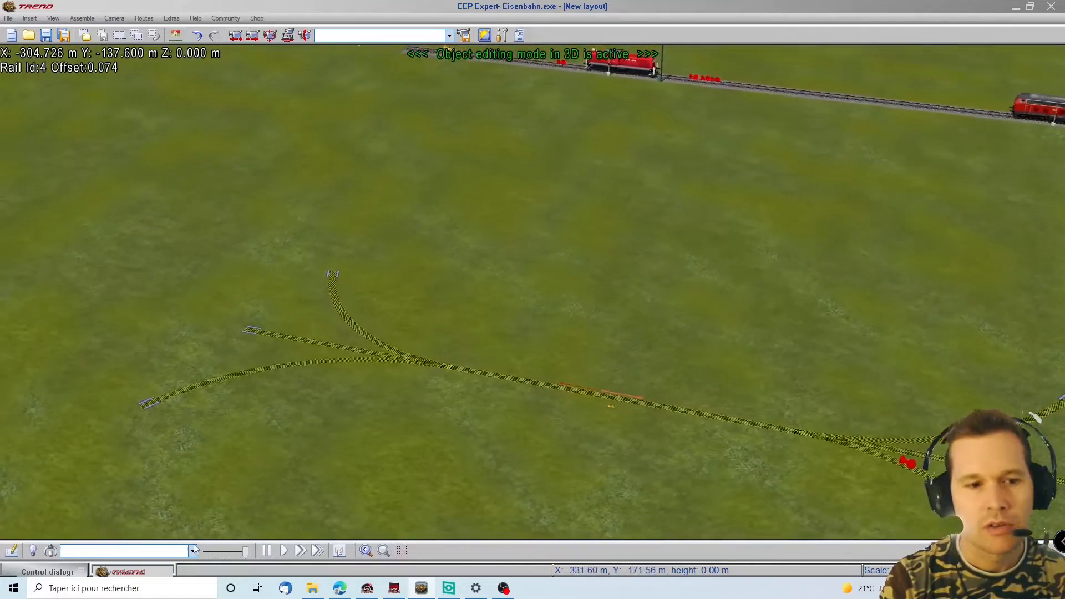
left_click(149, 572)
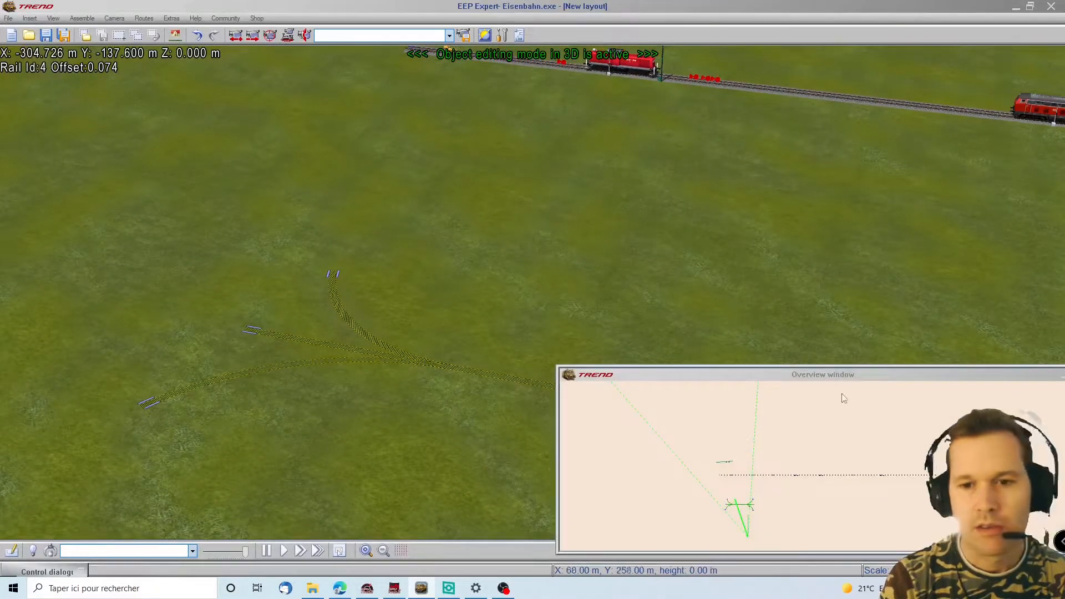
left_click_drag(791, 376, 606, 219)
scroll(574, 340, "up", 1)
scroll(574, 341, "up", 4)
middle_click_drag(546, 239, 546, 304)
scroll(494, 367, "up", 2)
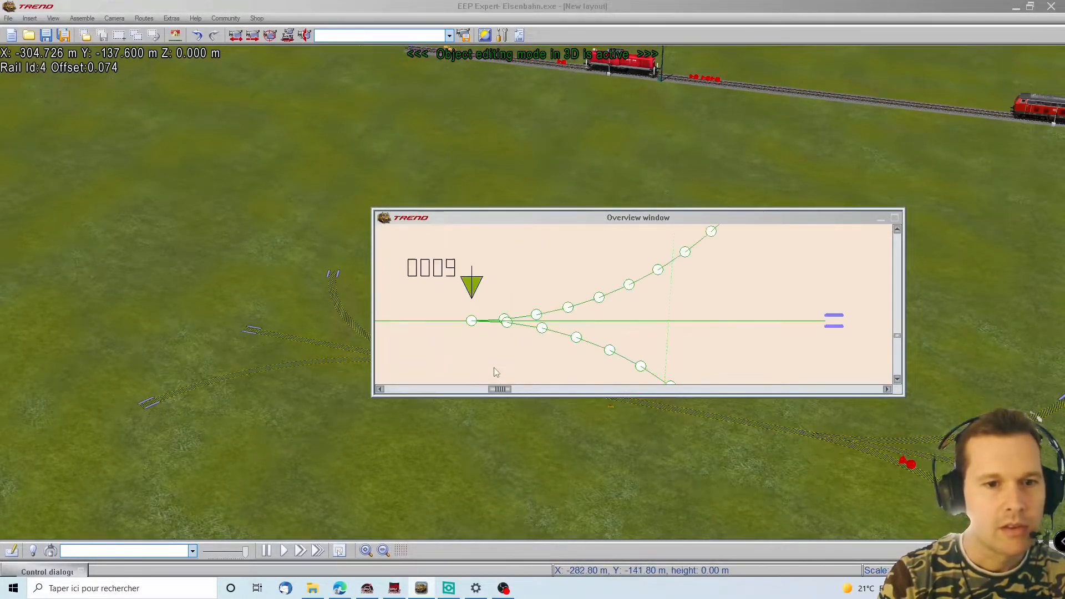
left_click(475, 286)
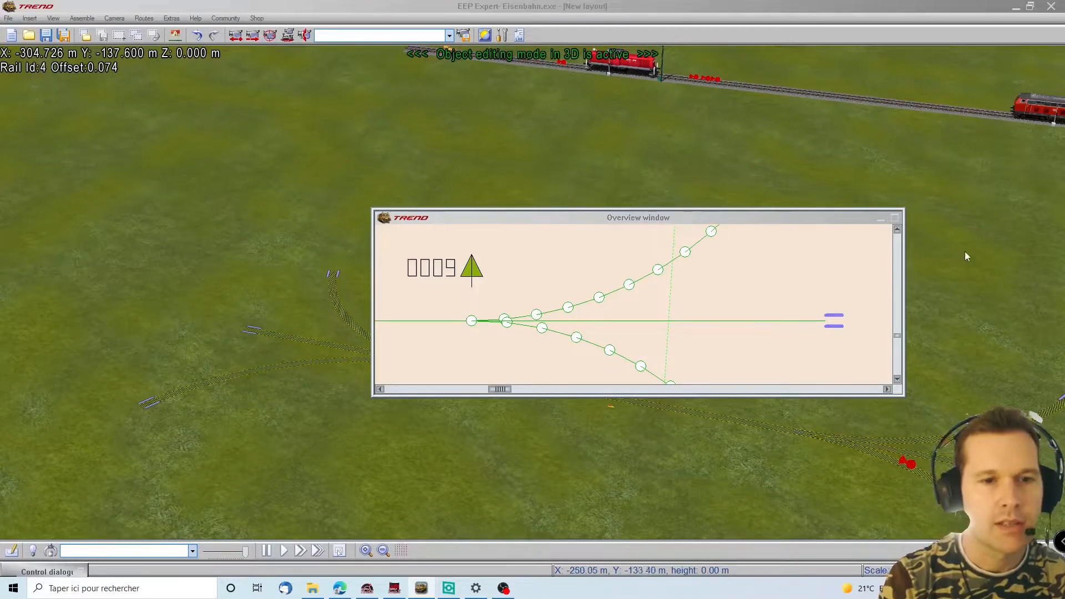
left_click(881, 219)
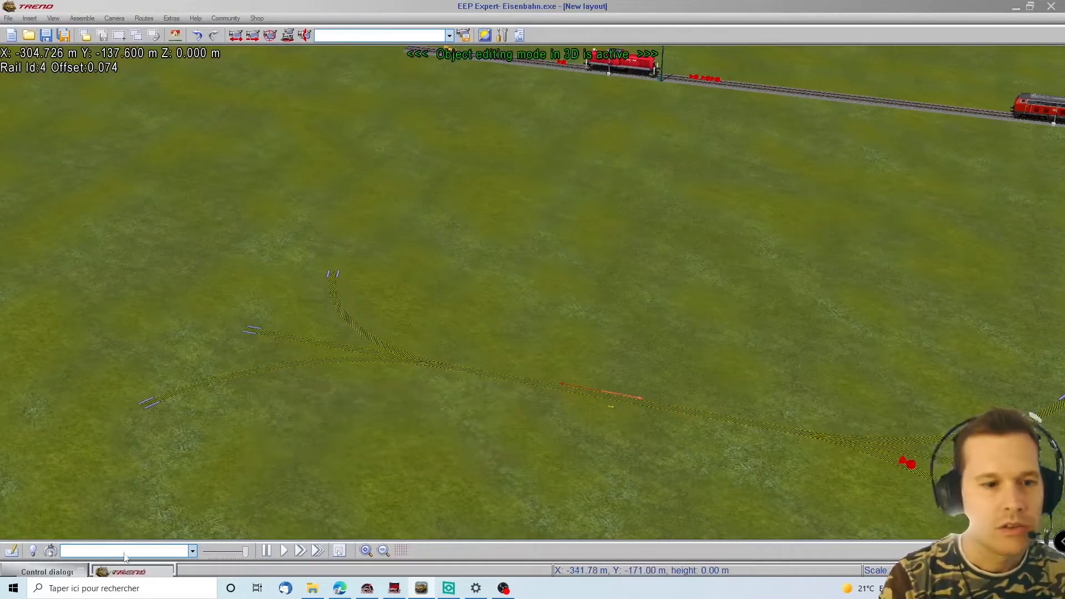
Step: Leave object editing, put the Schaltauto in automatic control at a target speed of 400 km/h, and minimise the Control dialogue
left_click(61, 571)
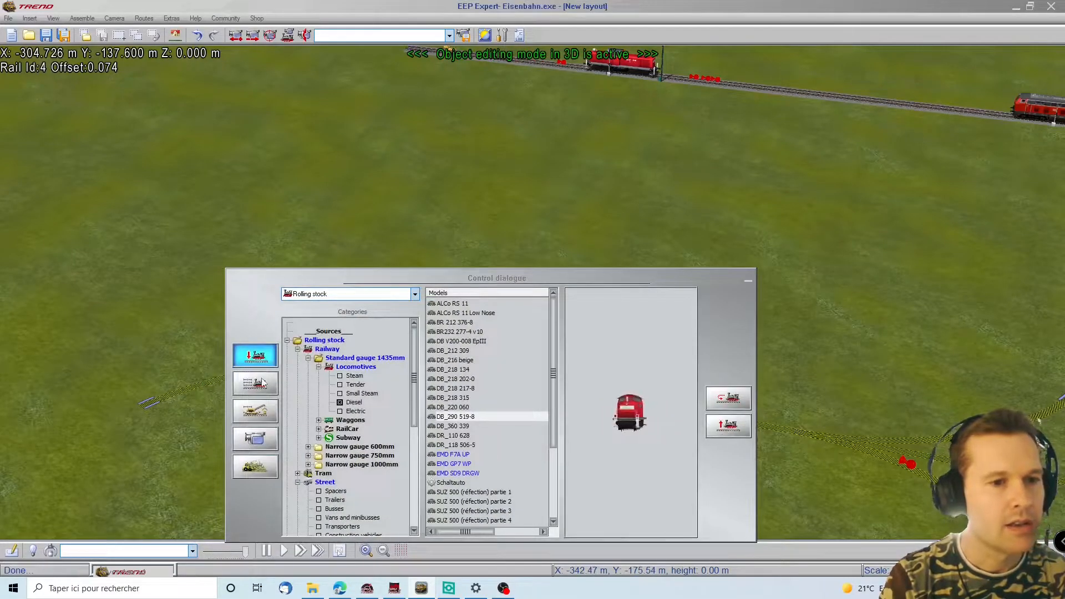
left_click(263, 383)
left_click(581, 280)
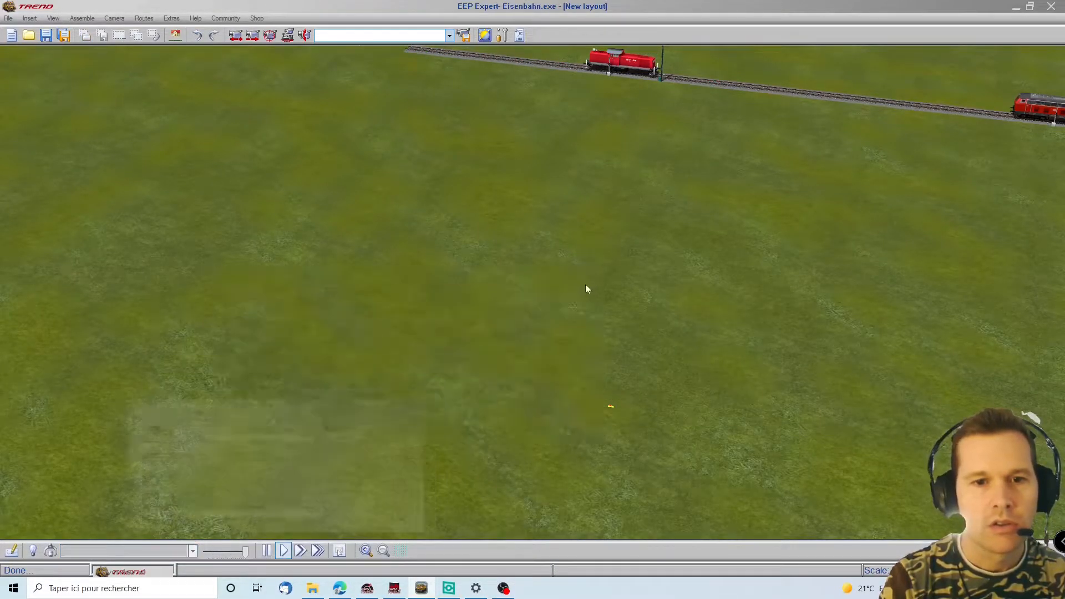
scroll(675, 371, "up", 5)
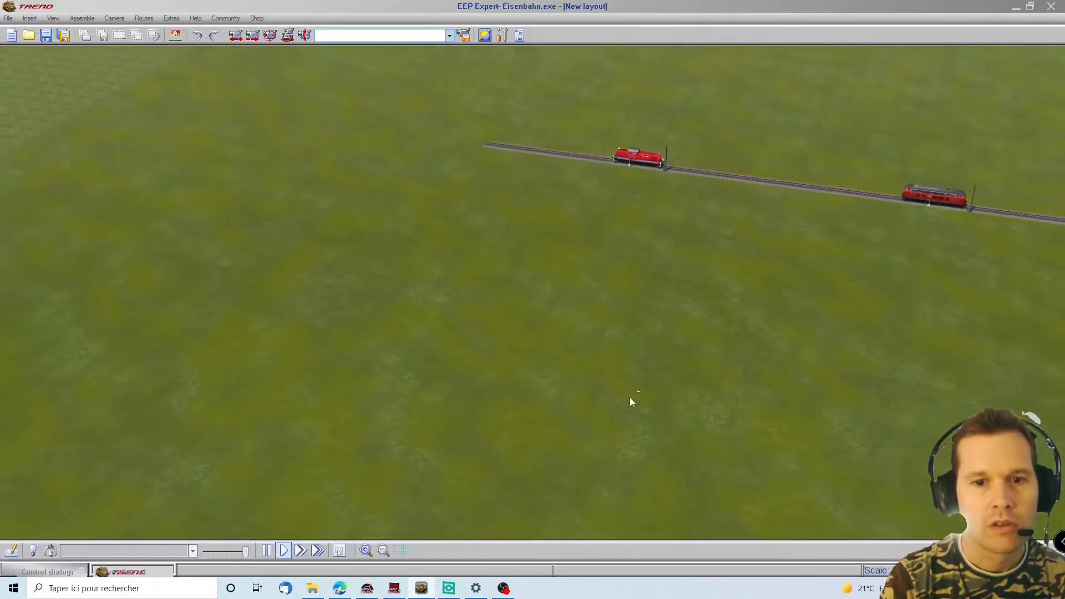
left_click(45, 572)
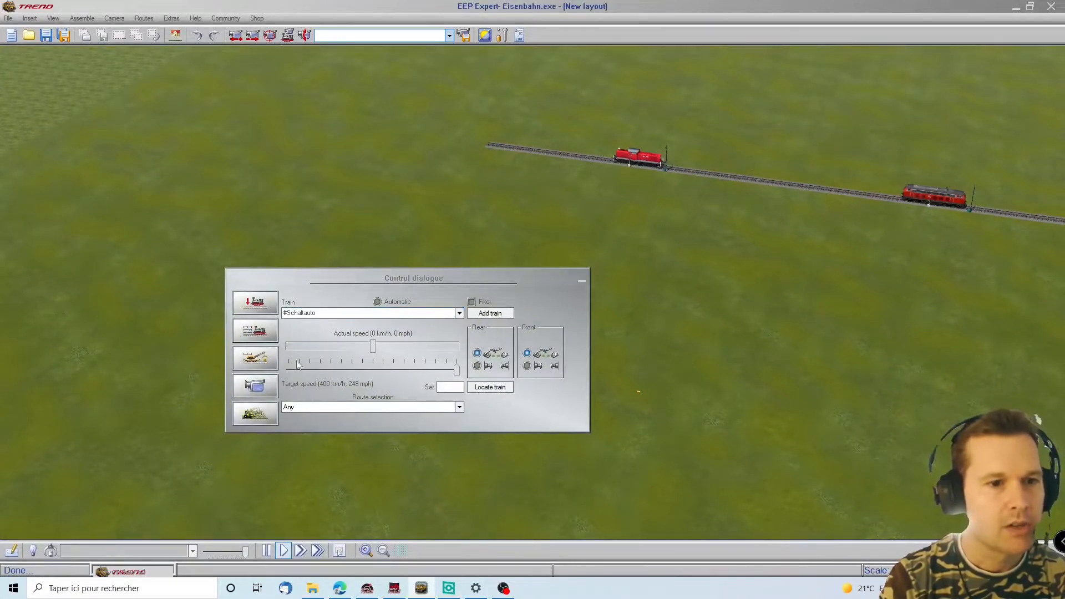
left_click(254, 332)
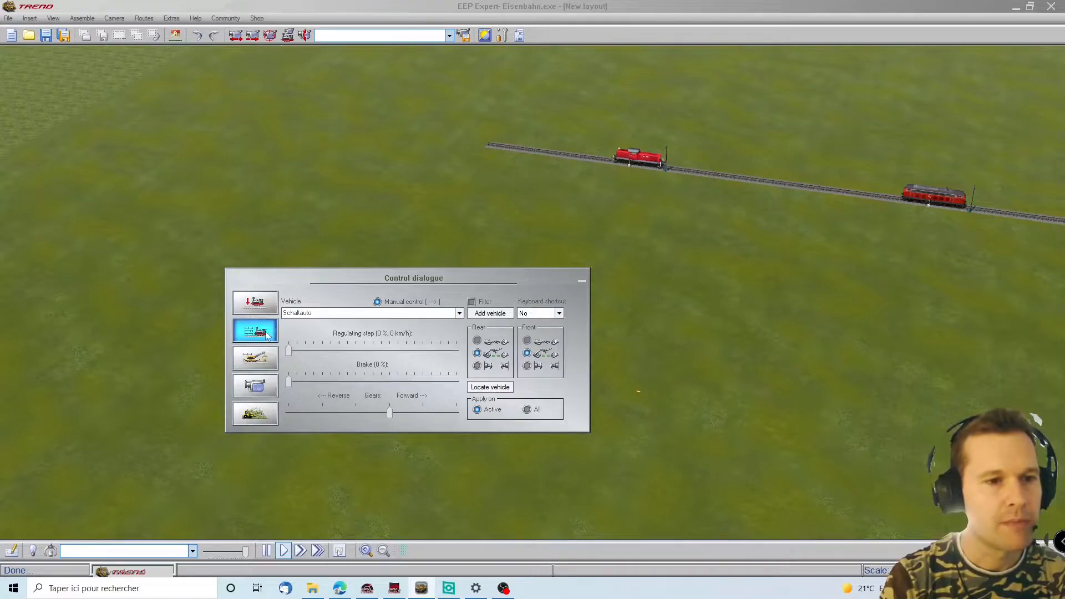
left_click(260, 341)
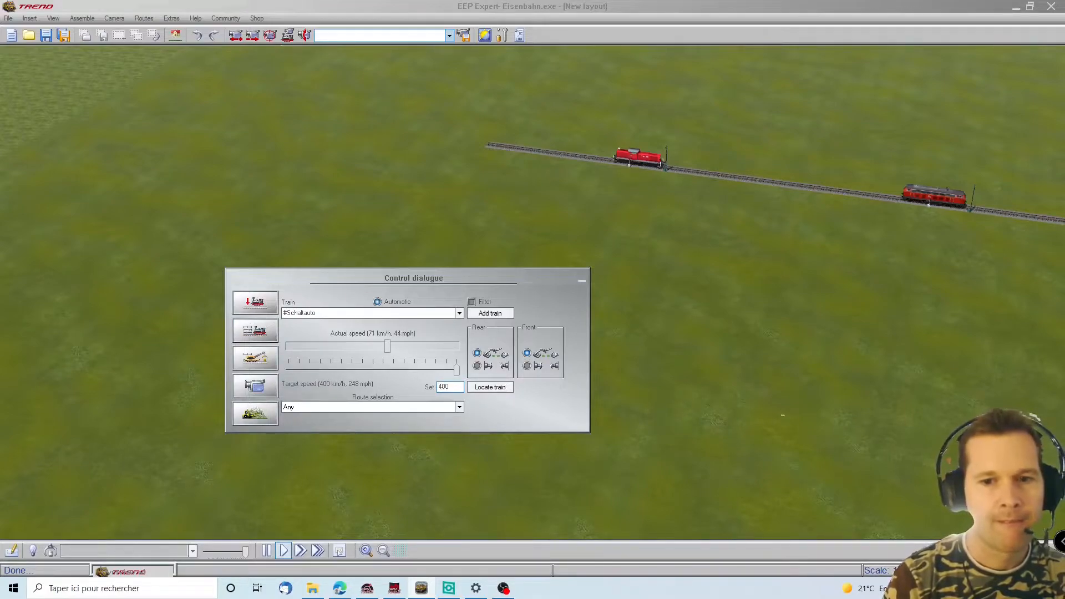
left_click(1001, 21)
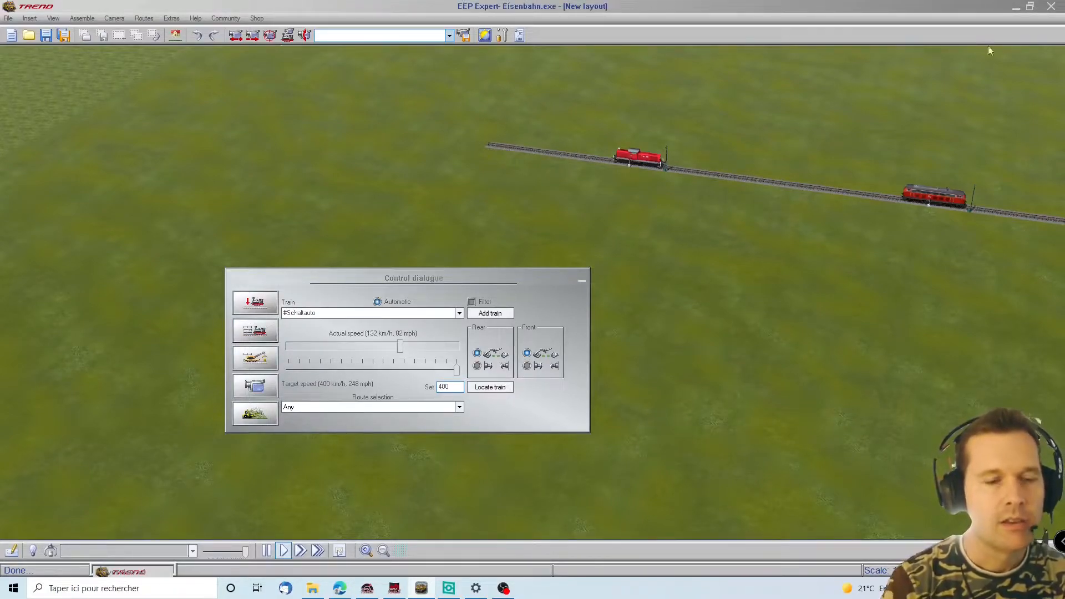
left_click(582, 284)
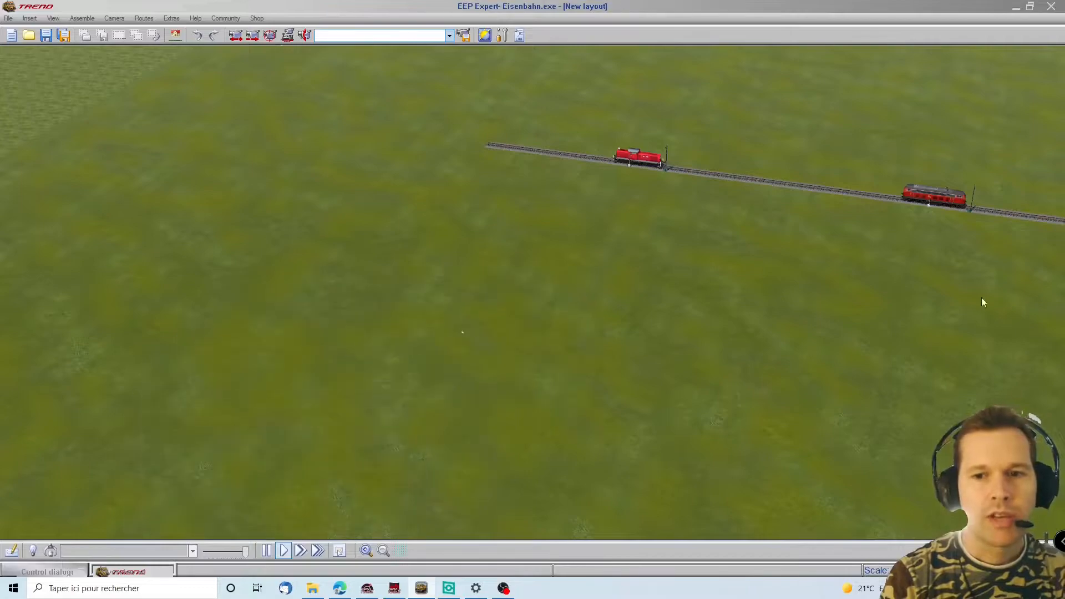
Step: Look over the locomotives standing at the signals along the main line in 3D
scroll(880, 350, "down", 5)
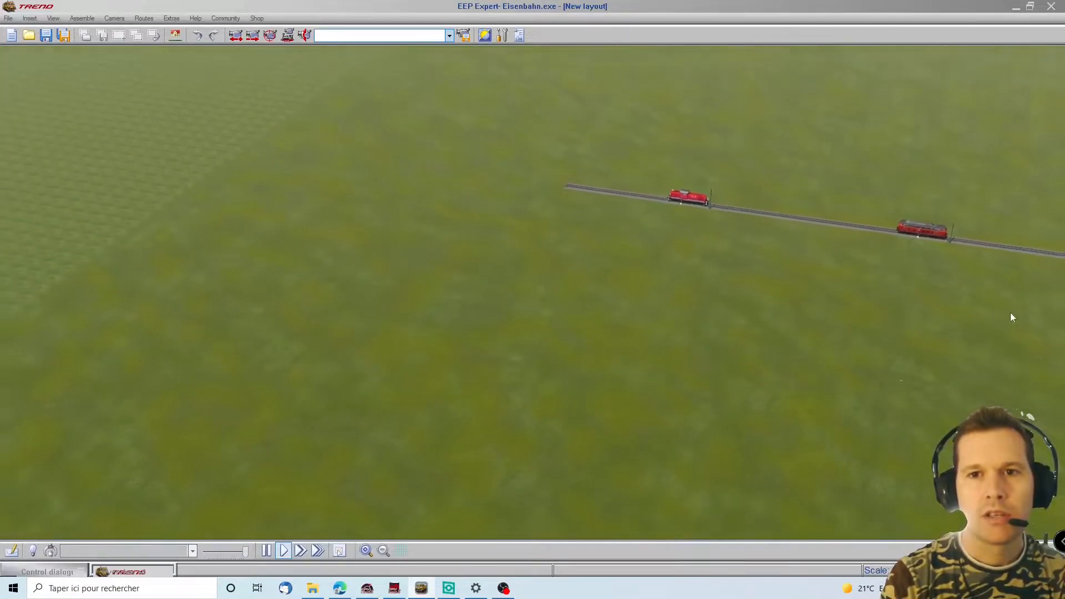
left_click(1024, 311)
left_click(688, 48)
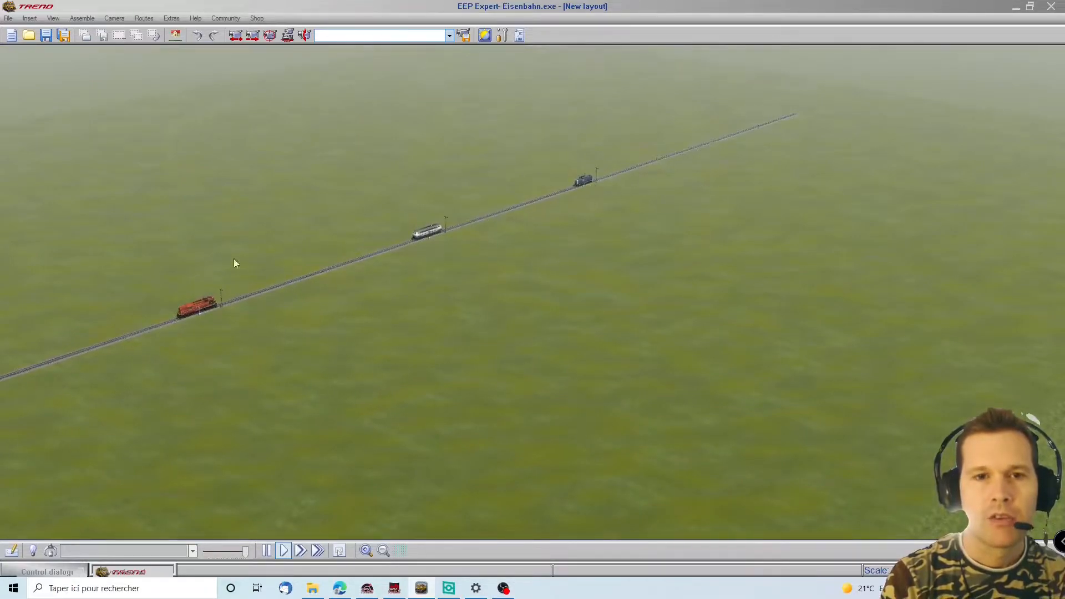
left_click(41, 321)
Step: Check the virtual depot list of train depot 1 at the start of the main line and close it unchanged
left_click(16, 557)
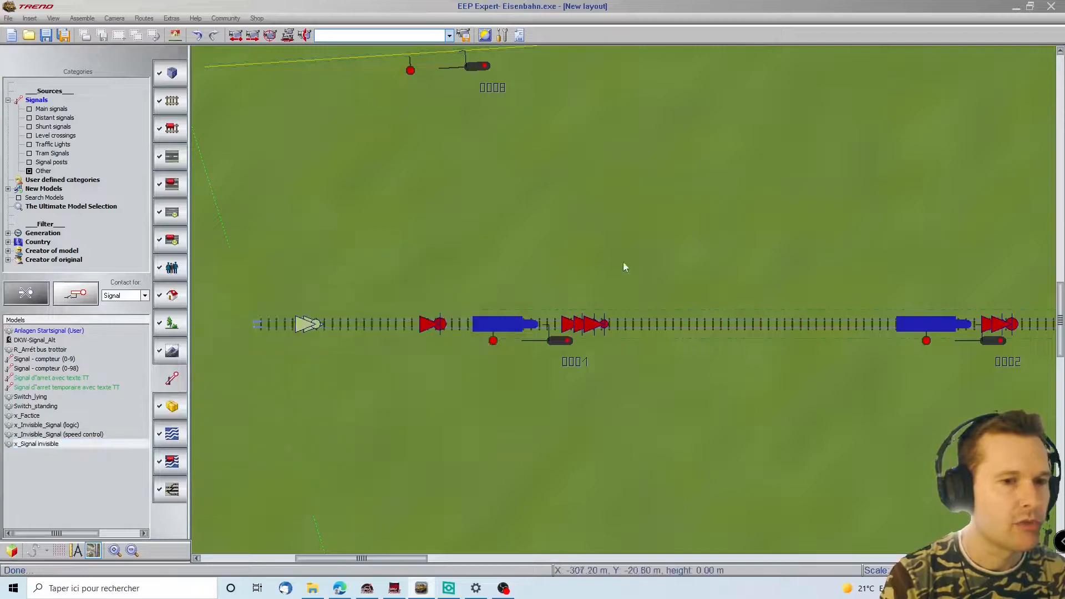
left_click(308, 327)
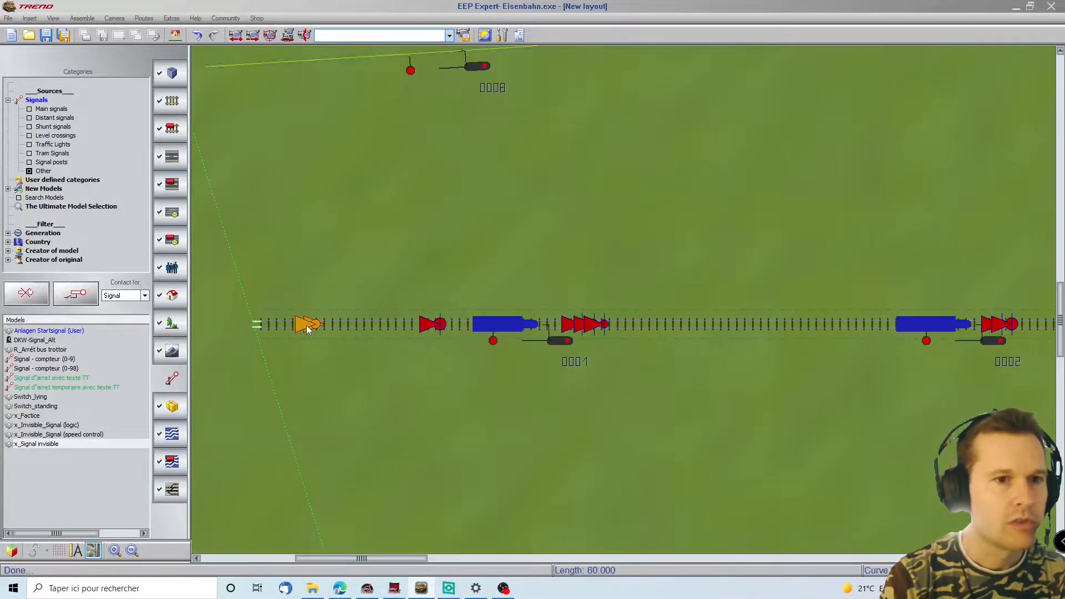
double_click(307, 328)
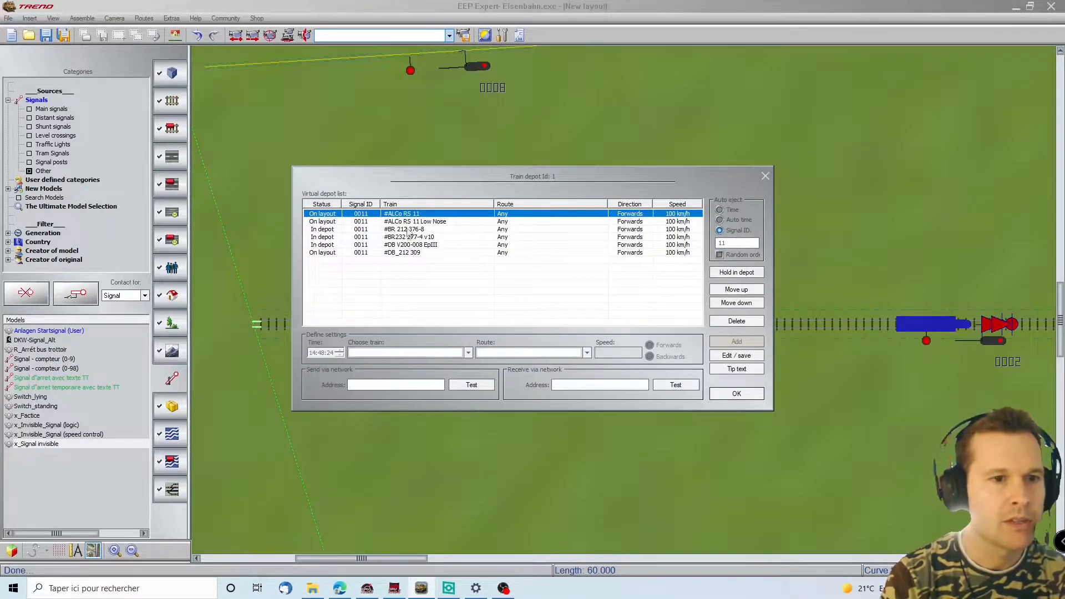
left_click(765, 177)
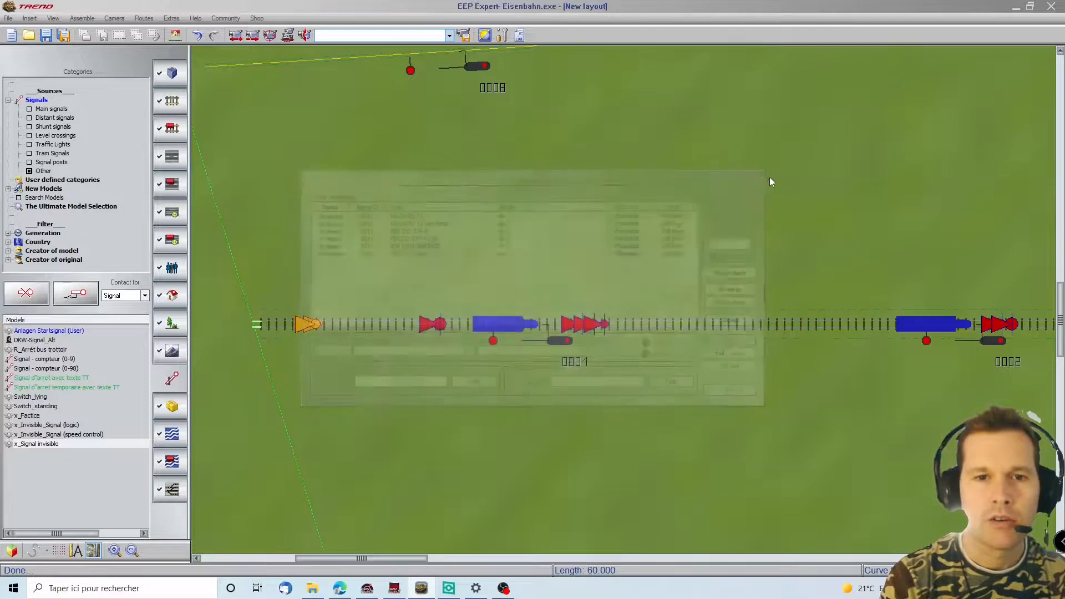
Step: Examine in 3D how the locomotives queue at the block signals along the main line and at its depot end
left_click(12, 550)
right_click_drag(981, 311, 601, 170)
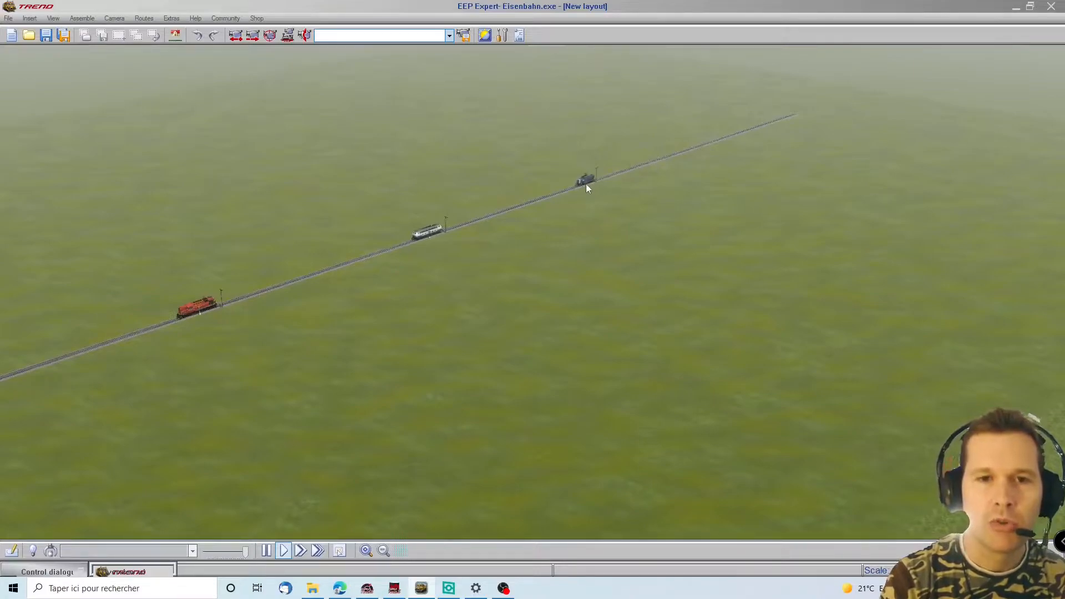
scroll(608, 235, "down", 3)
mouse_move(1, 419)
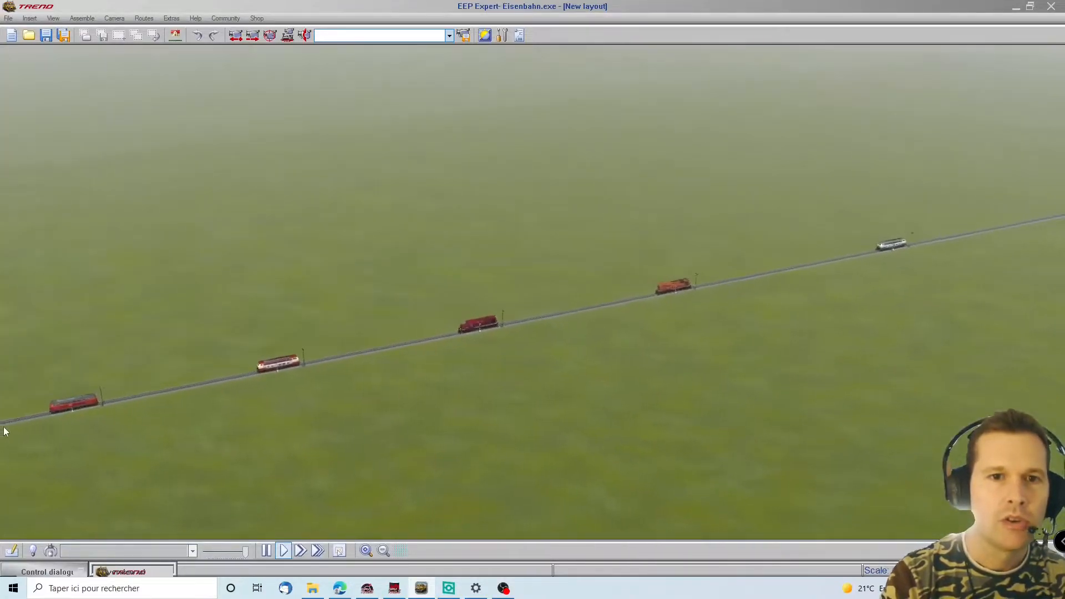
right_click_drag(499, 447, 480, 367)
scroll(479, 366, "down", 4)
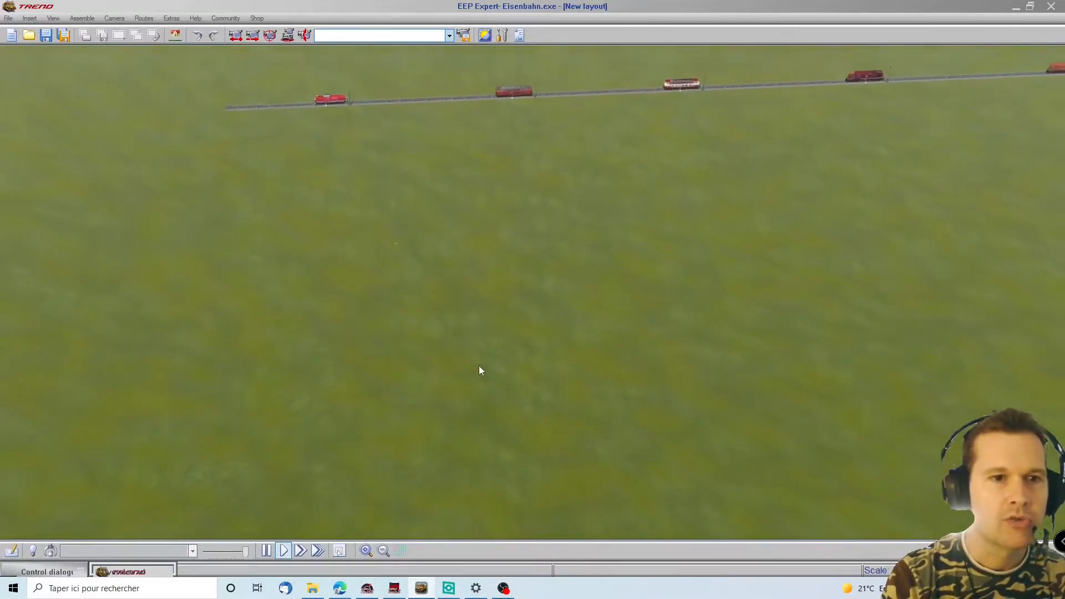
mouse_move(1064, 222)
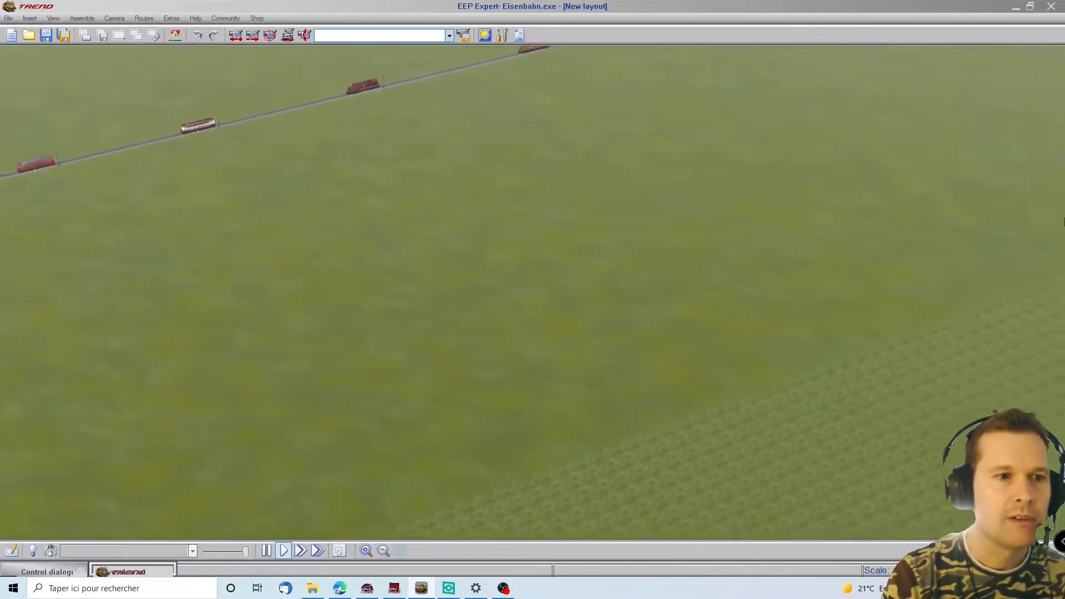
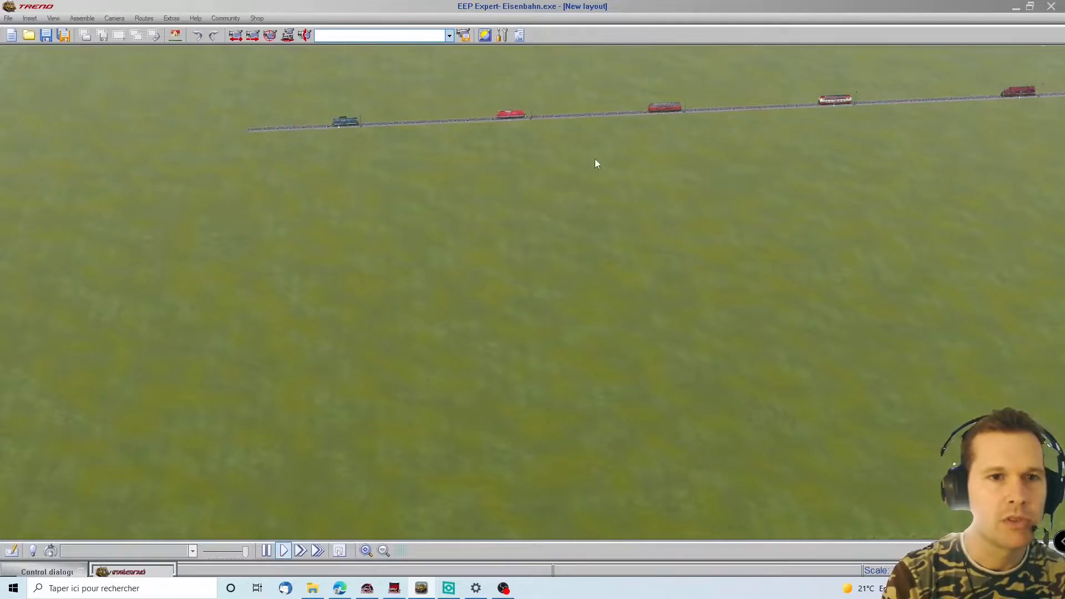
right_click_drag(590, 161, 595, 297)
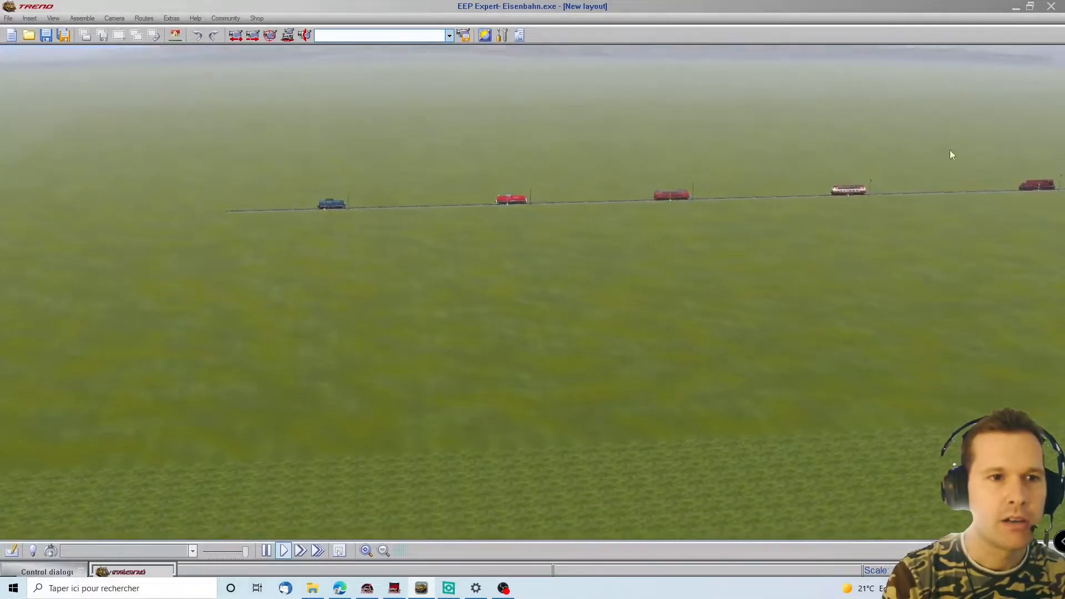
right_click_drag(1064, 151, 1064, 150)
key("Left")
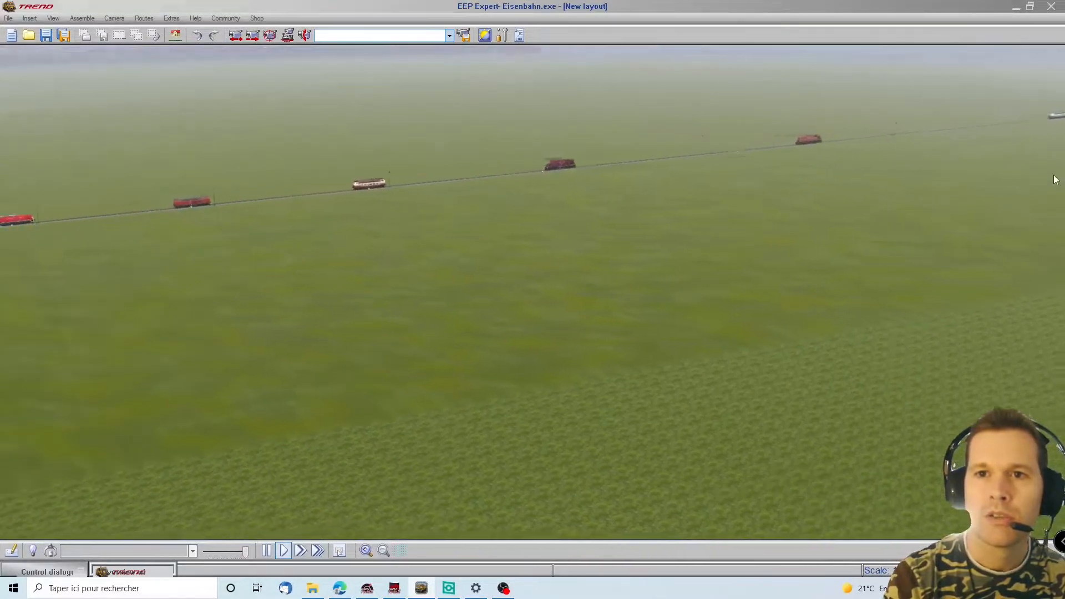
key("Right")
key("Right")
key("Left")
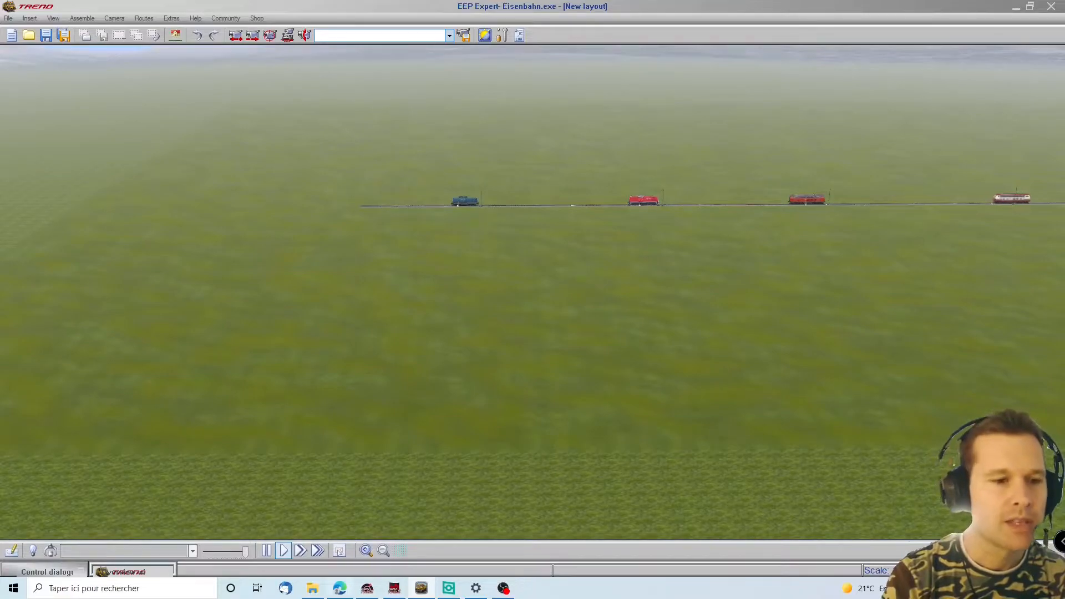
Step: Run the simulation at its fastest speed and watch the locomotives advance from block to block along the main line
left_click(317, 555)
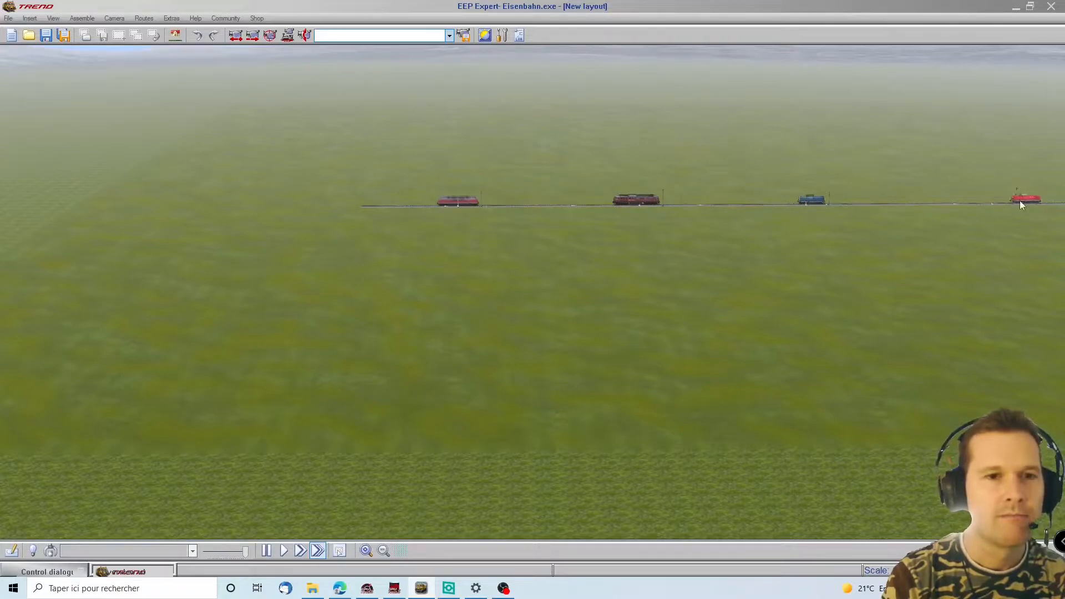
key("Left")
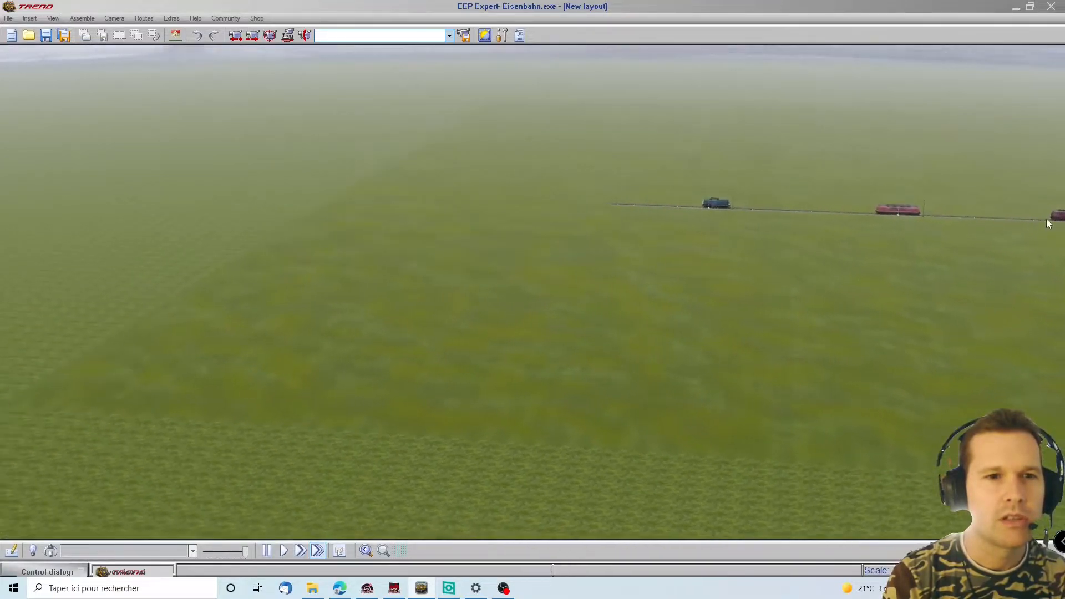
key("Right")
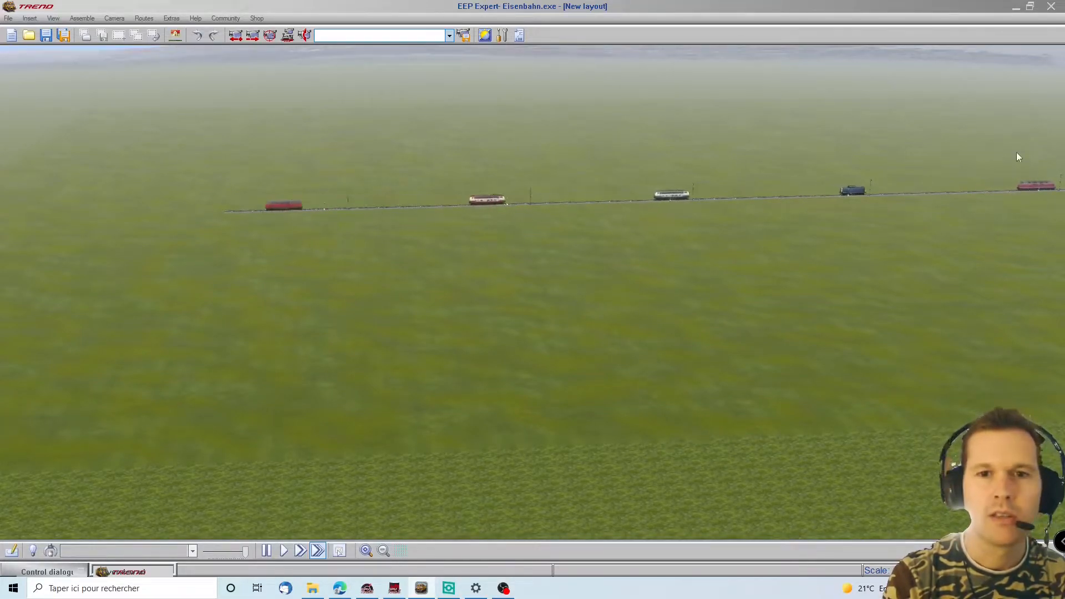
key("Right")
key("Left")
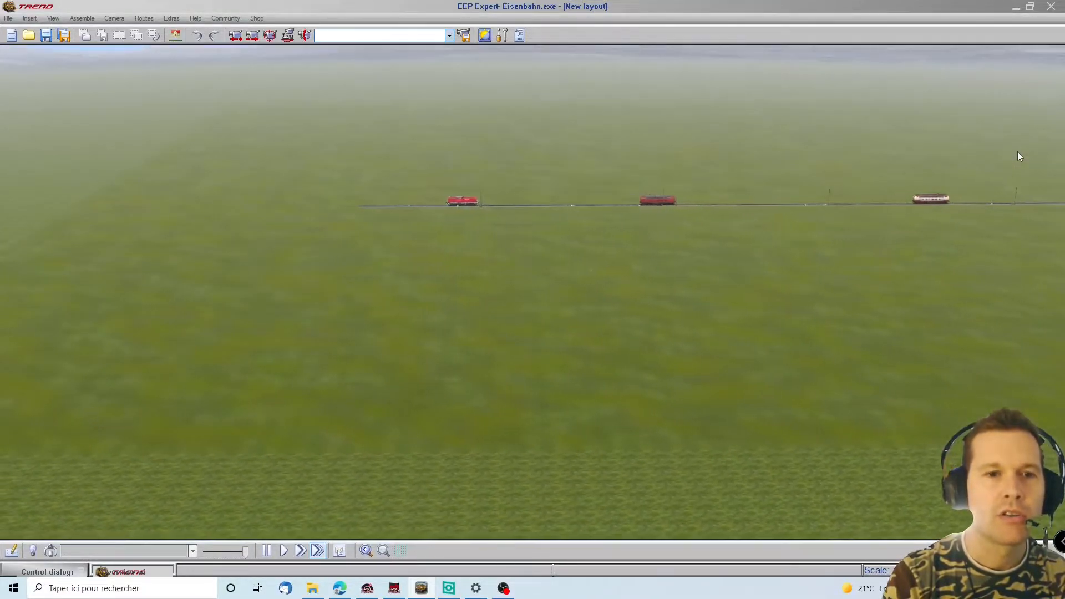
key("Right")
key("Left")
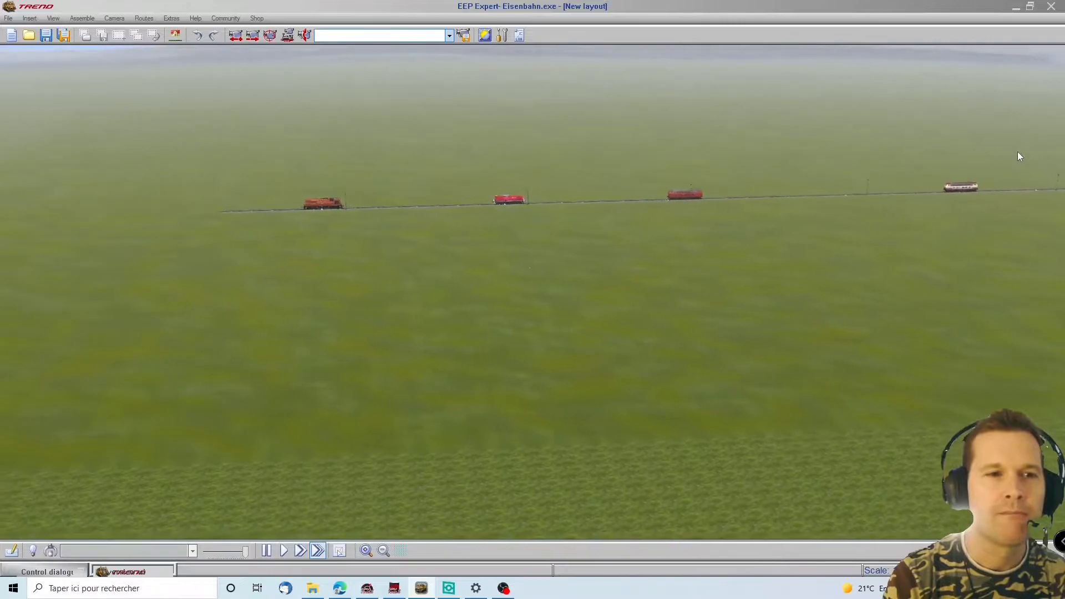
left_click(575, 82)
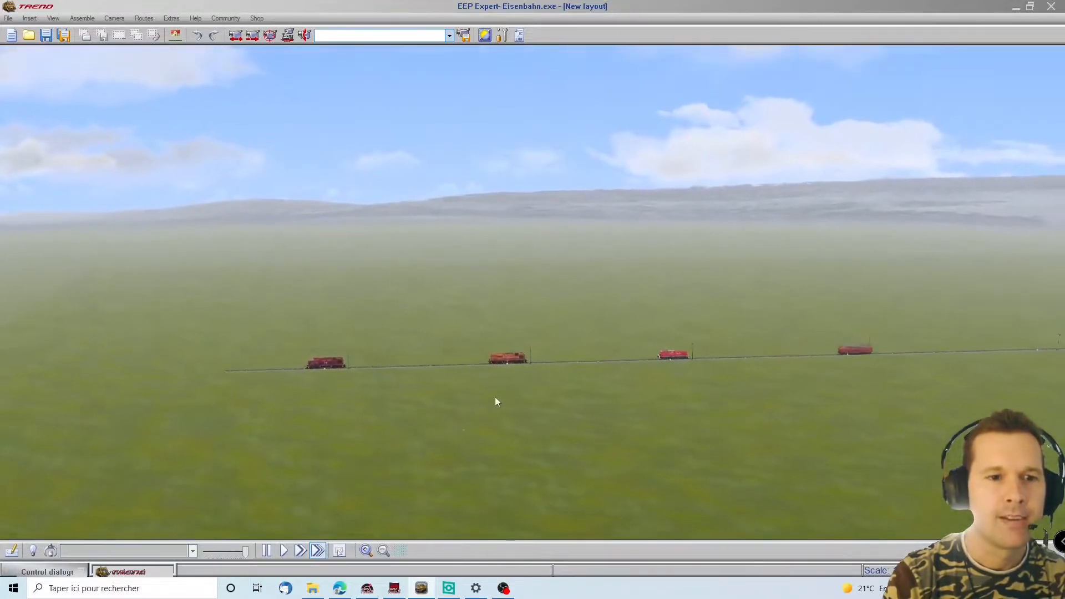
left_click(495, 397)
middle_click_drag(488, 472, 487, 444)
left_click(495, 515)
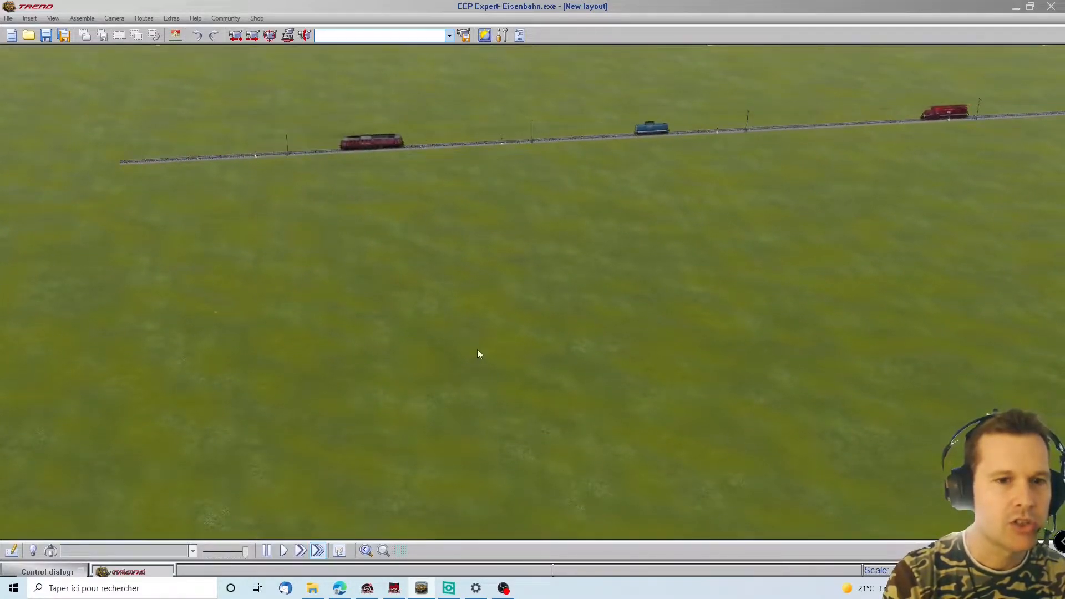
middle_click_drag(563, 425, 340, 524)
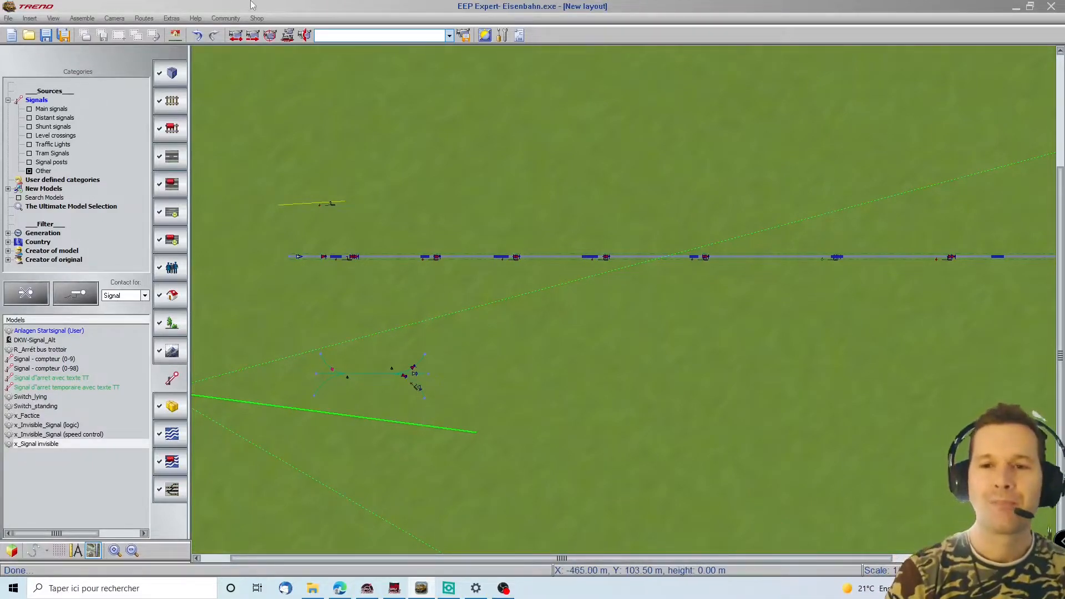
Step: Check the settings of switch contact 0009 near the far end of the main line in the plan view and confirm them
left_click(1041, 300)
key("Left")
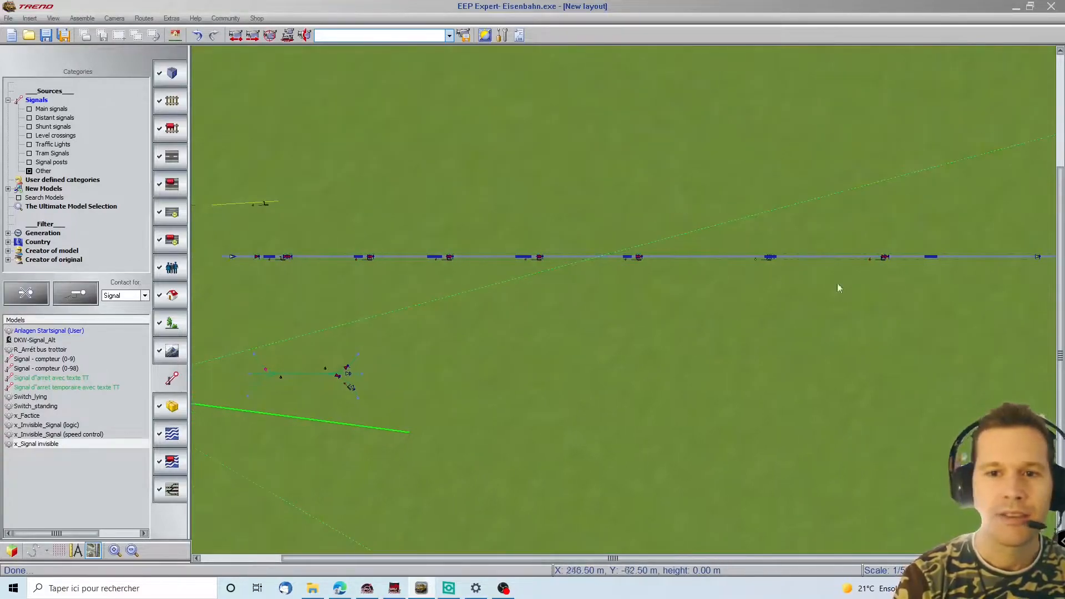
key("Left")
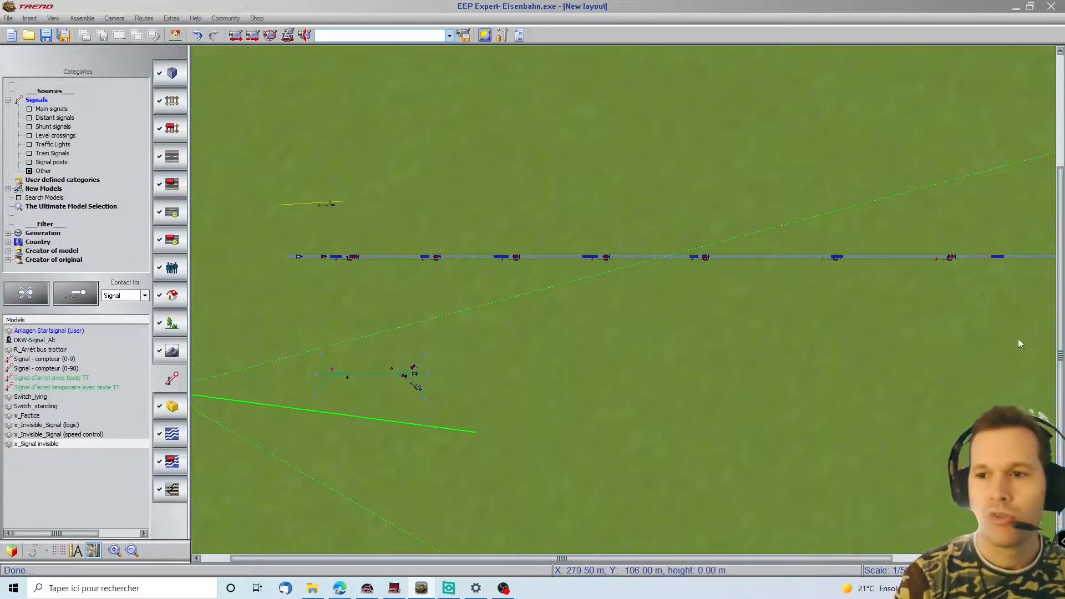
mouse_move(1039, 332)
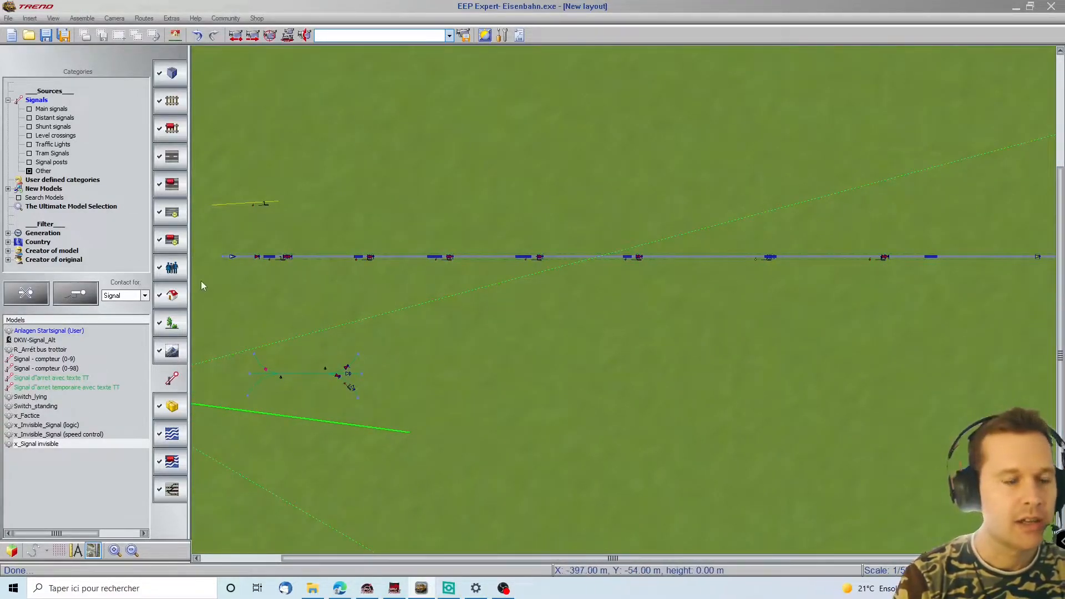
key("Left")
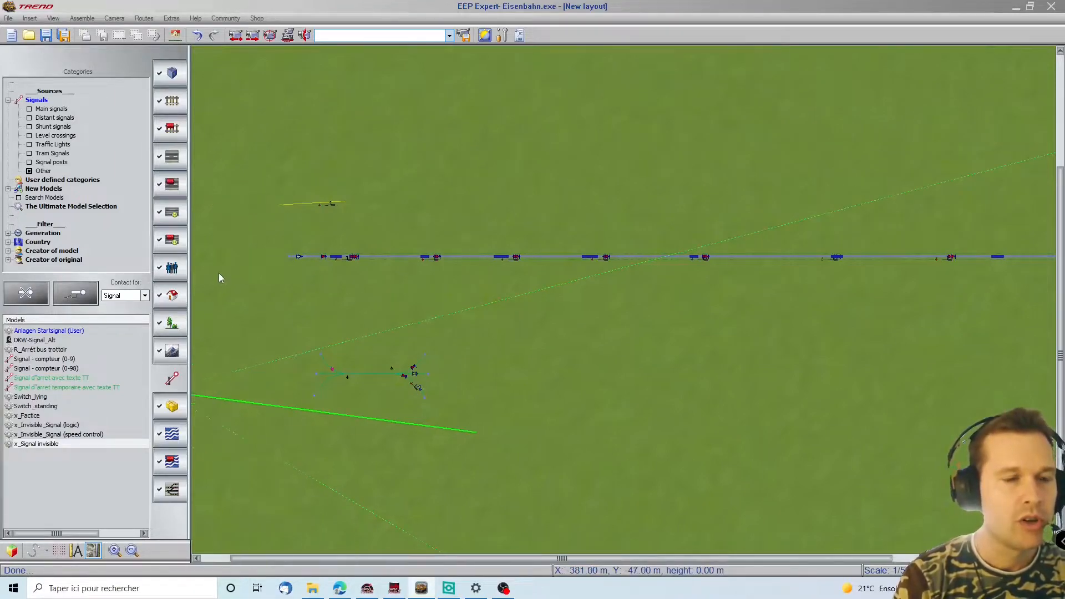
mouse_move(1029, 271)
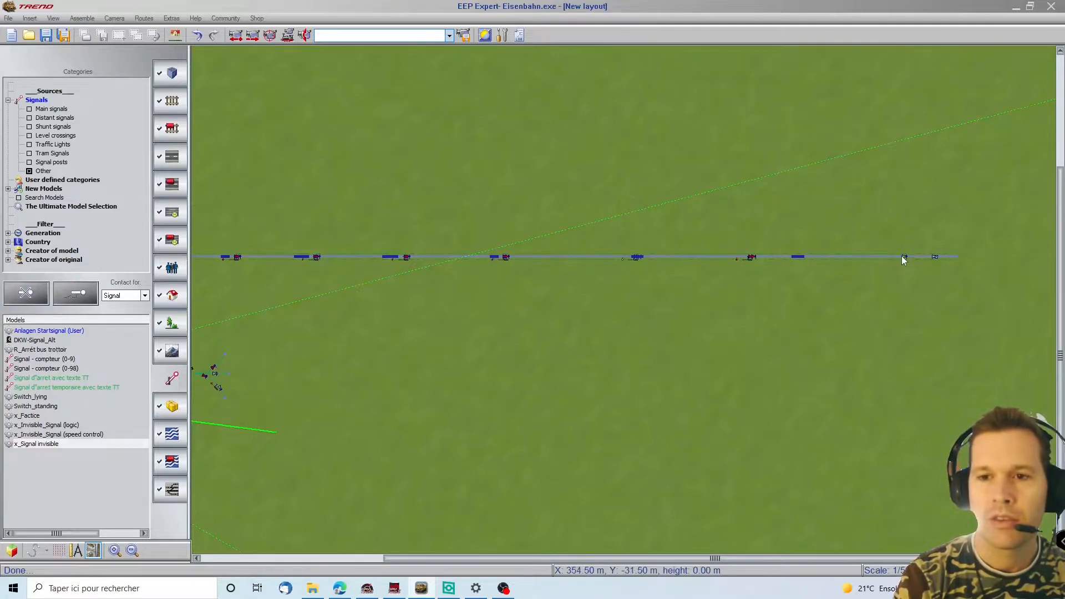
left_click(904, 257)
right_click(904, 258)
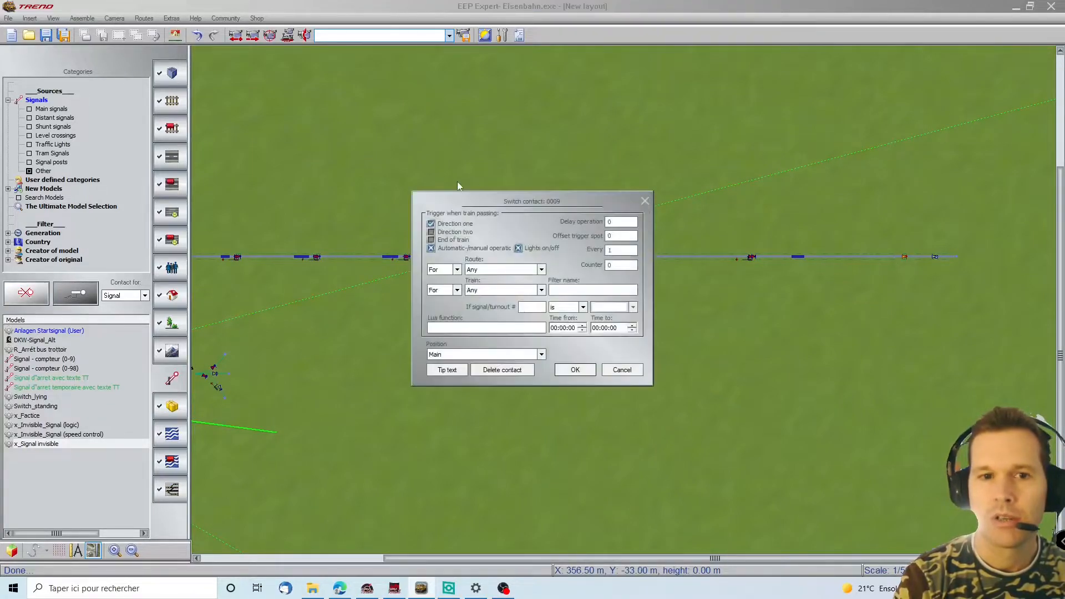
left_click(575, 370)
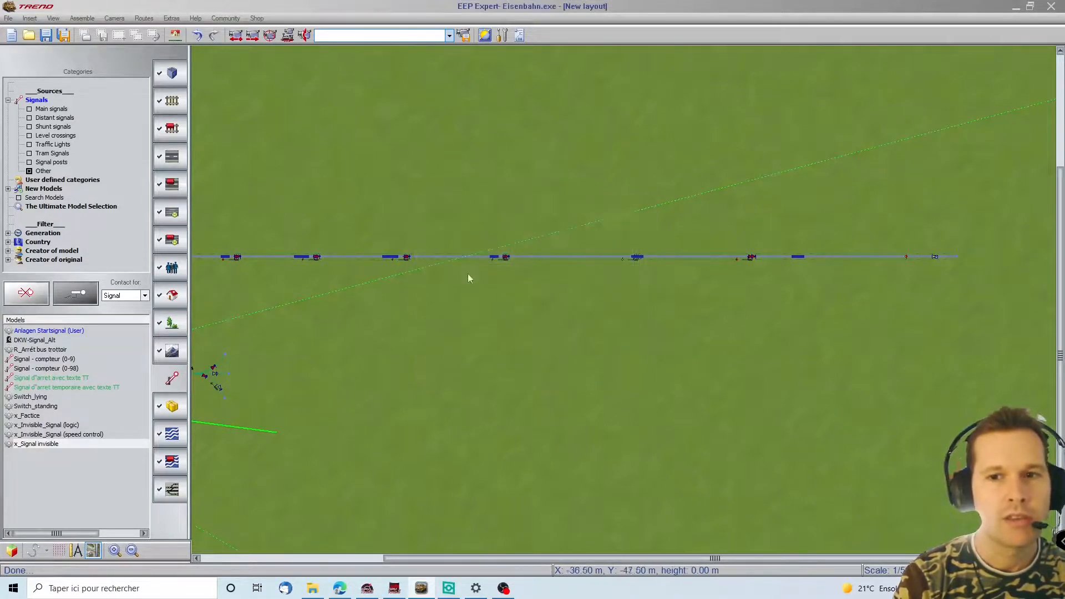
Step: Inspect the main line in 3D from its start to its far end, checking the signals and the passing locomotives
scroll(201, 393, "left", 3)
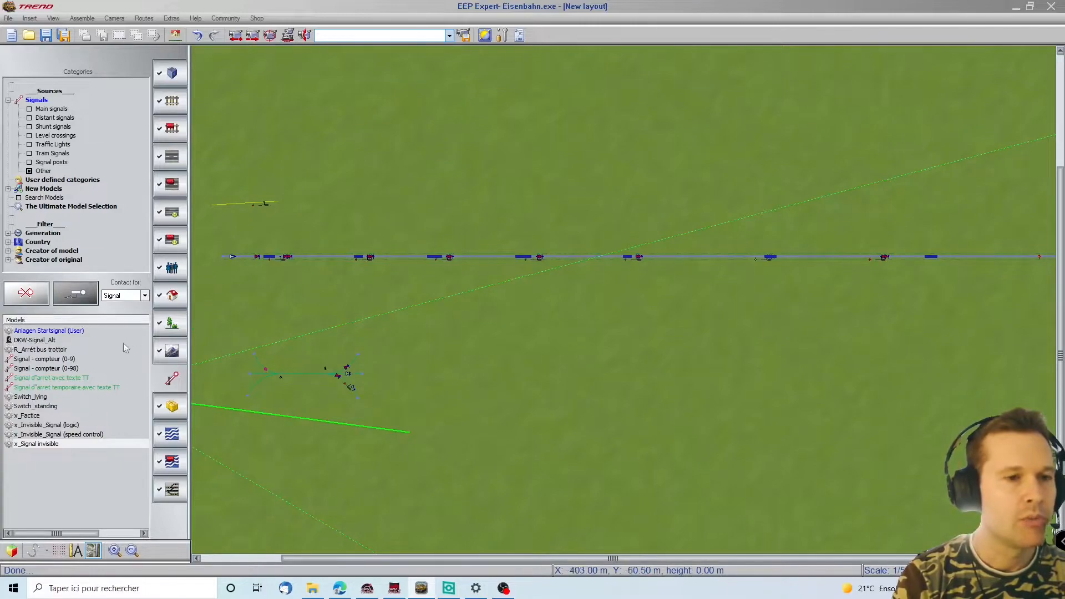
left_click(11, 552)
right_click_drag(55, 341, 472, 374)
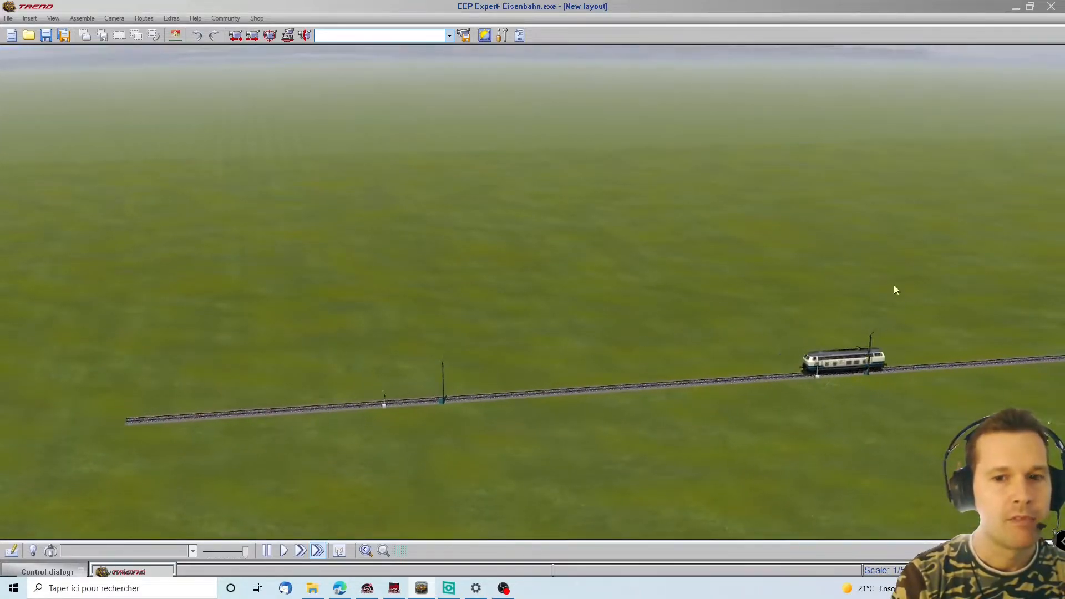
mouse_move(1062, 235)
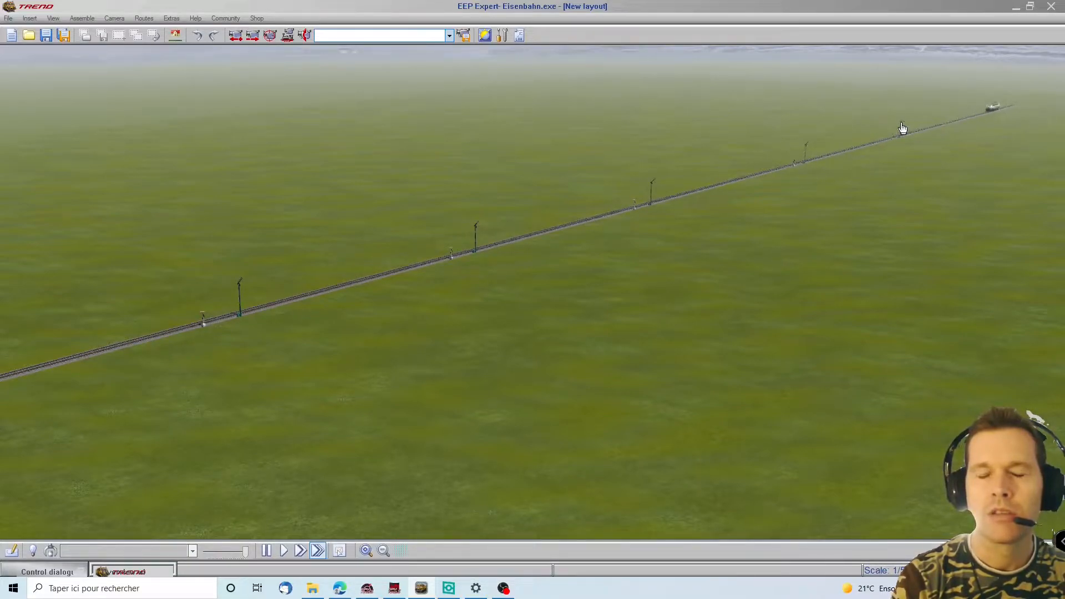
left_click_drag(829, 258, 1059, 173)
left_click_drag(504, 254, 692, 357)
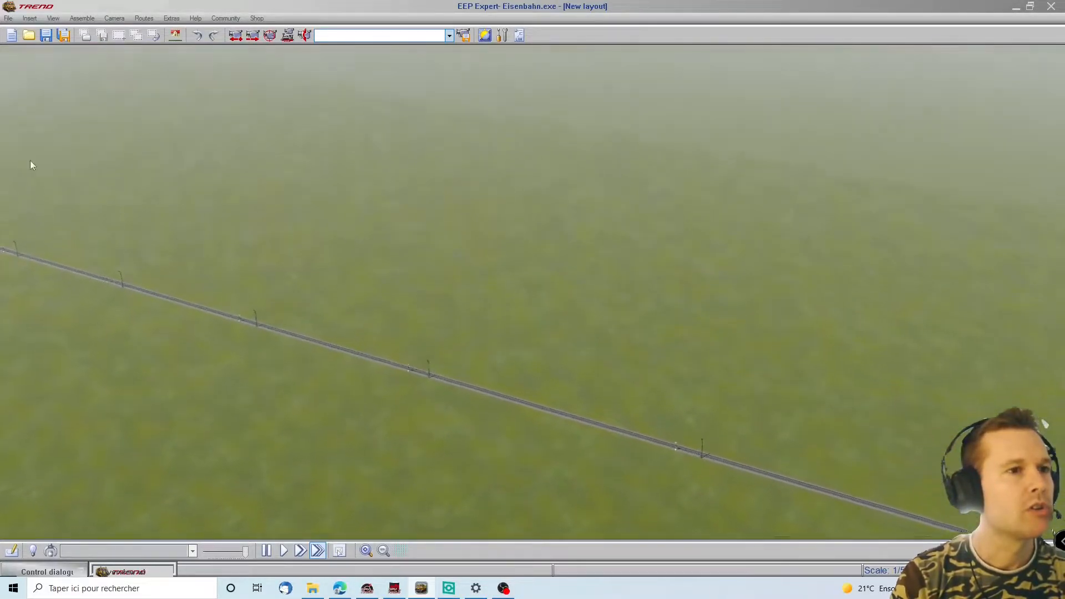
mouse_move(0, 185)
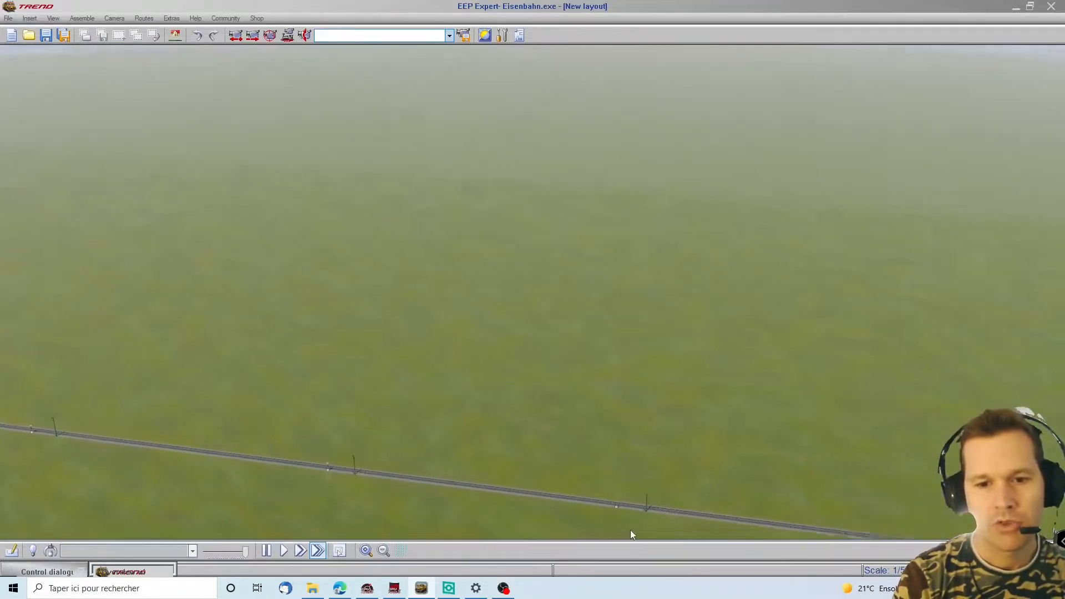
mouse_move(630, 531)
right_click_drag(918, 441, 688, 315)
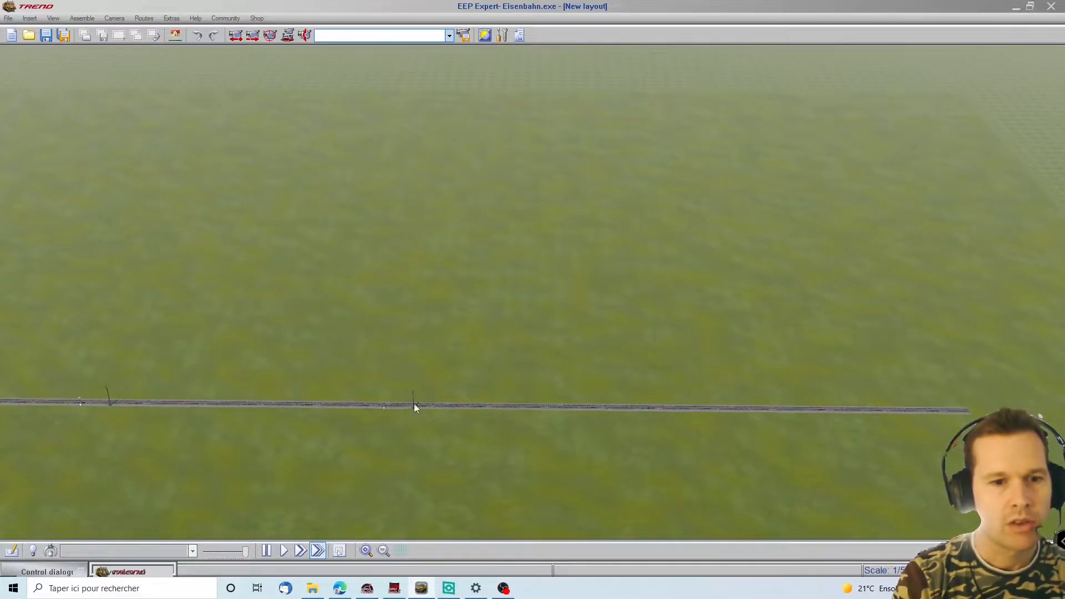
mouse_move(1, 388)
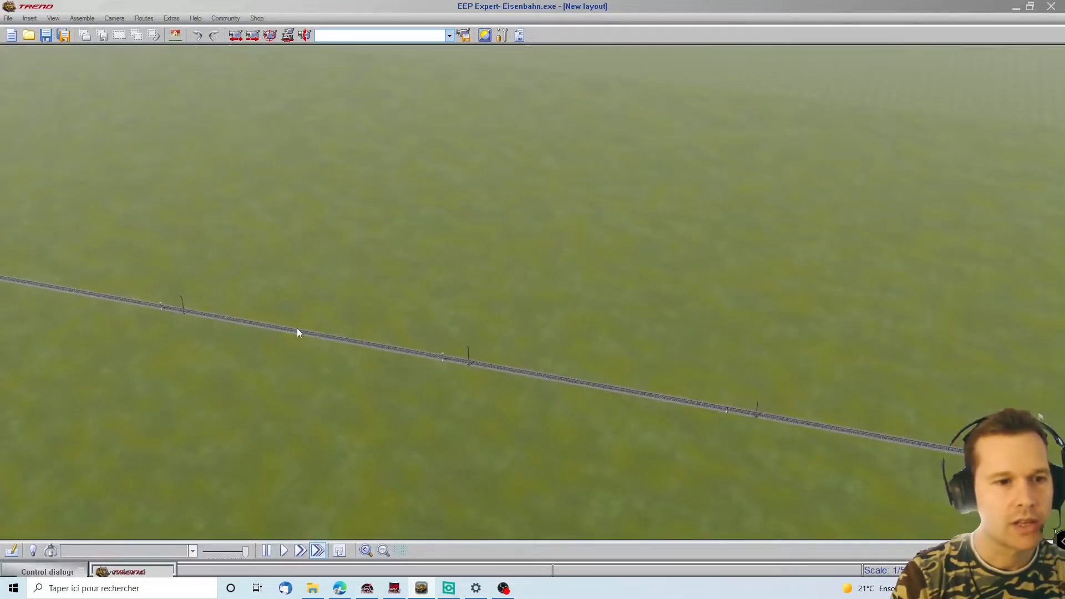
key("Left")
key("Left")
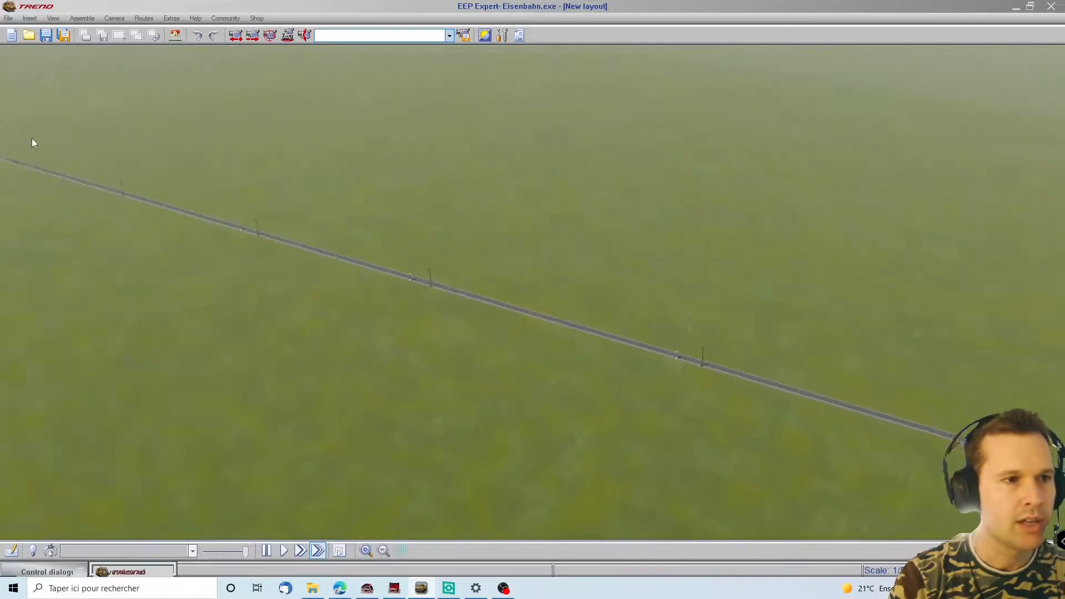
Step: Activate 3D object editing and choose the Tracks (splines) category for inserting models
key("Right")
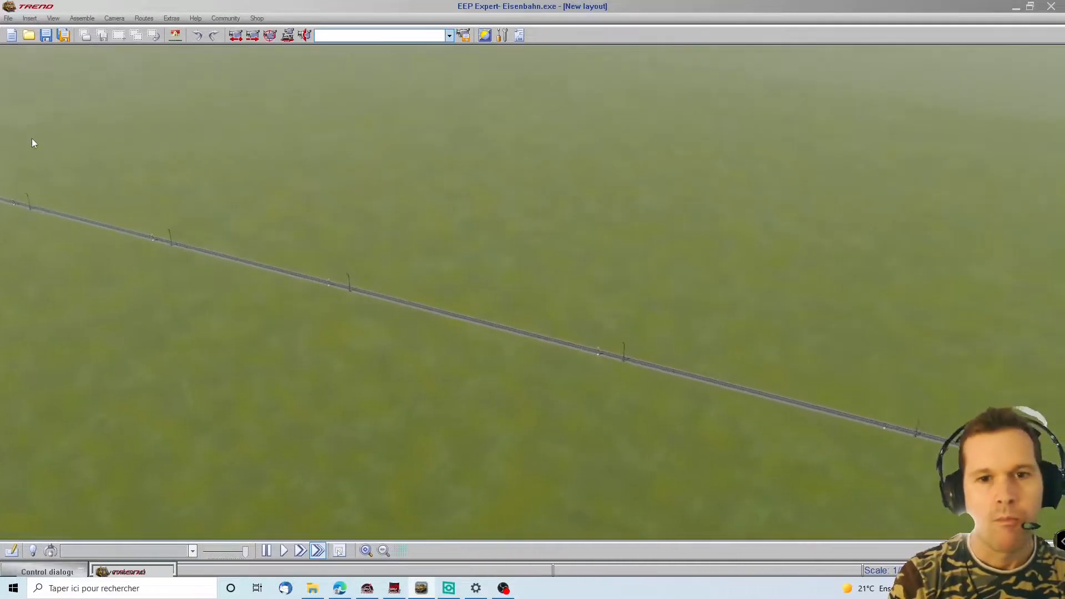
left_click(36, 574)
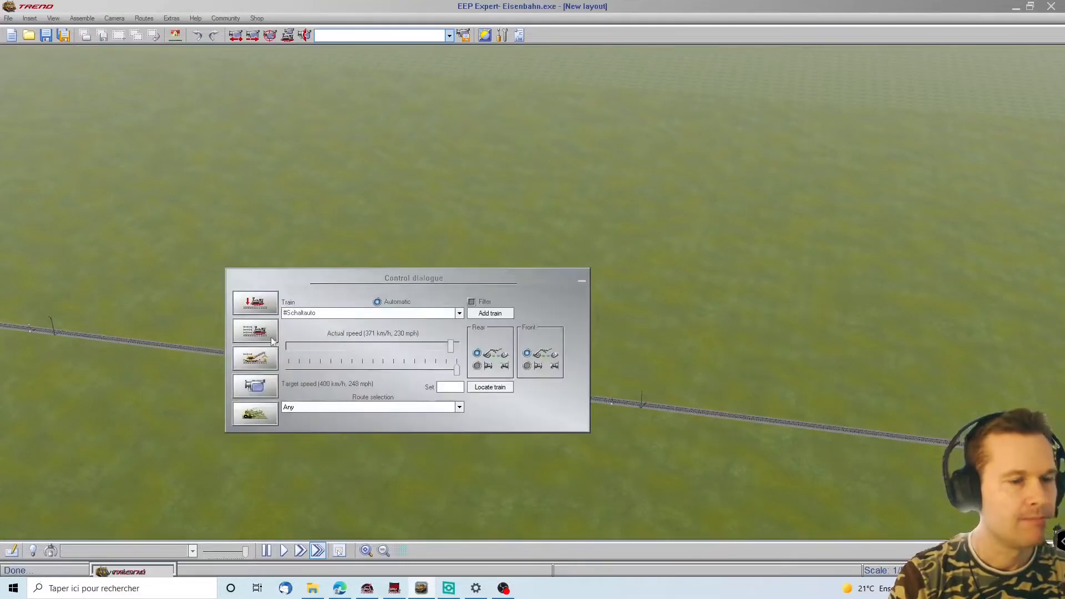
left_click(262, 297)
left_click_drag(298, 297, 119, 404)
left_click(119, 402)
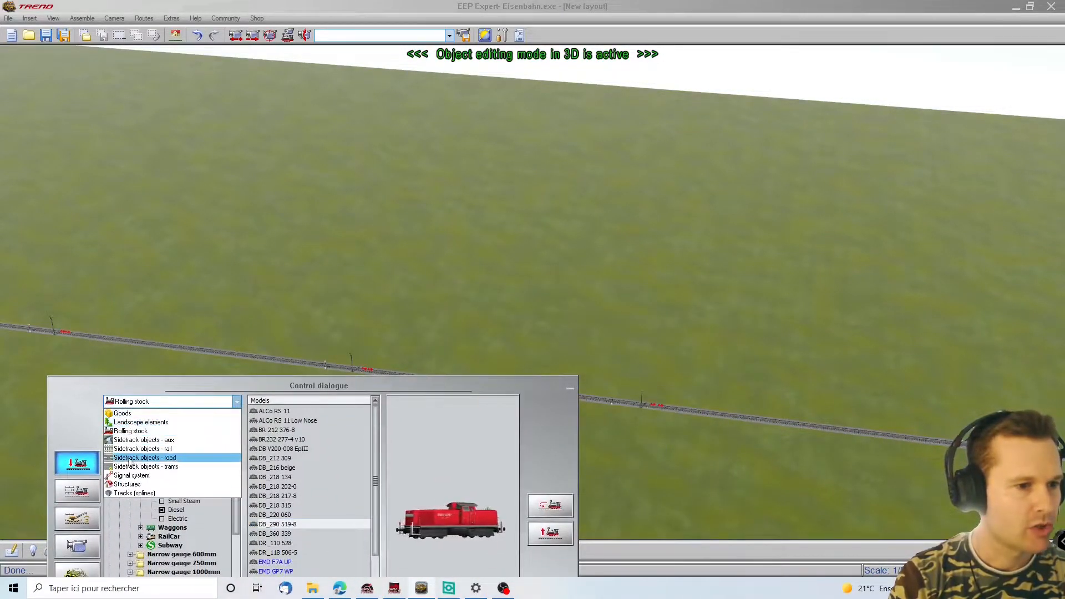
left_click(141, 494)
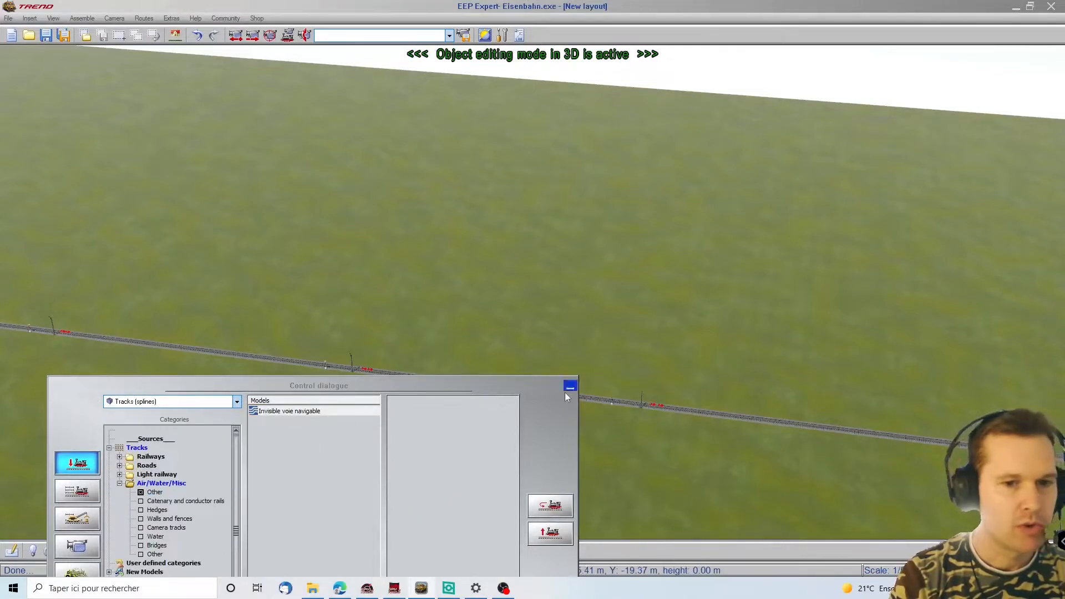
Step: Convert the 60 m main-line track starting at X 43 m into a 2-way switch
left_click(197, 352)
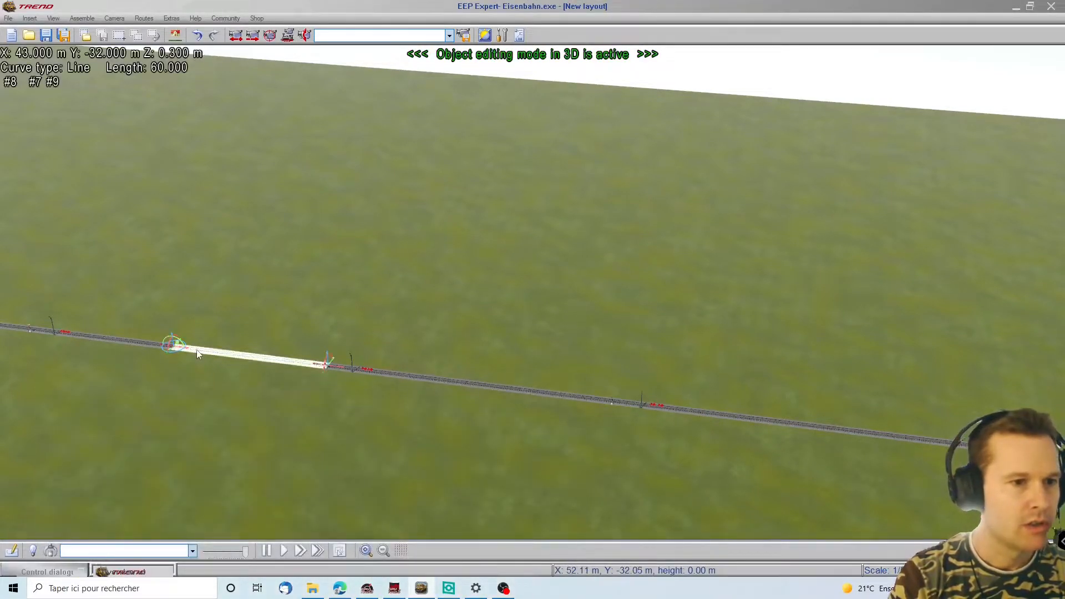
right_click(205, 350)
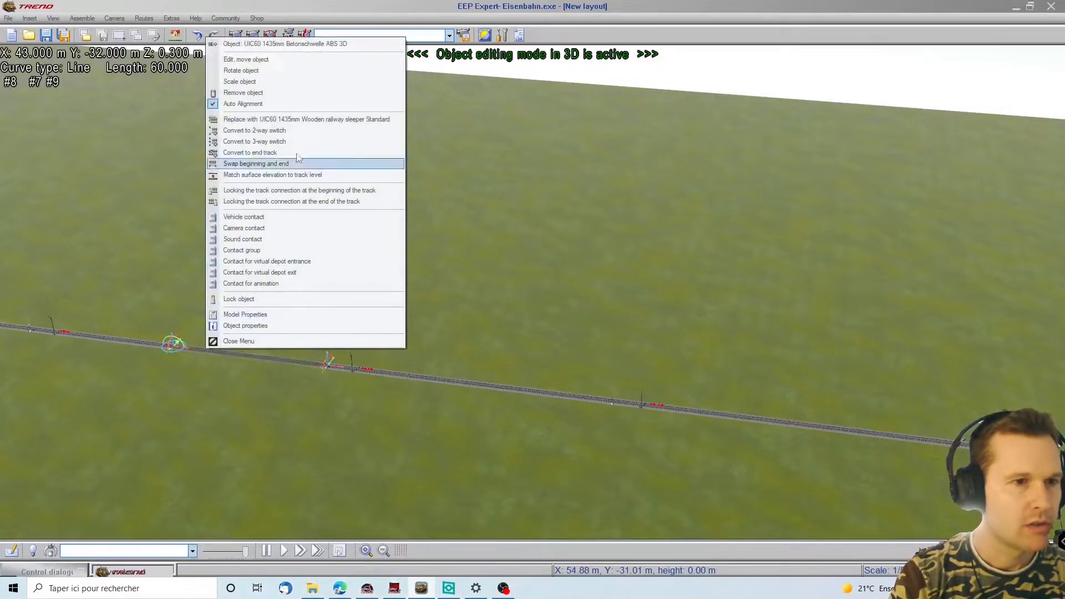
left_click(274, 131)
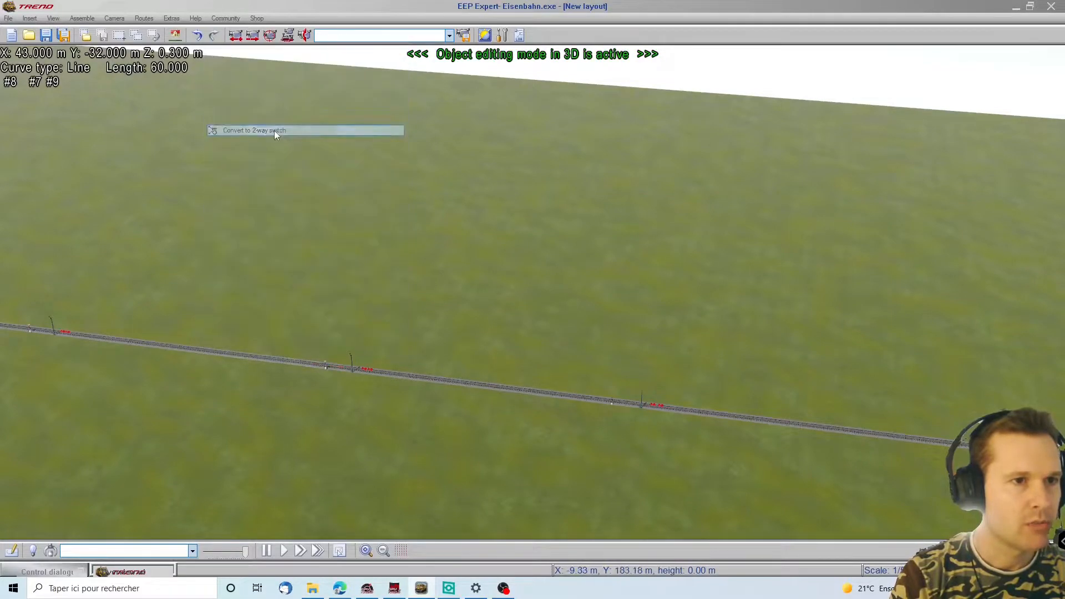
left_click(253, 357)
right_click(253, 357)
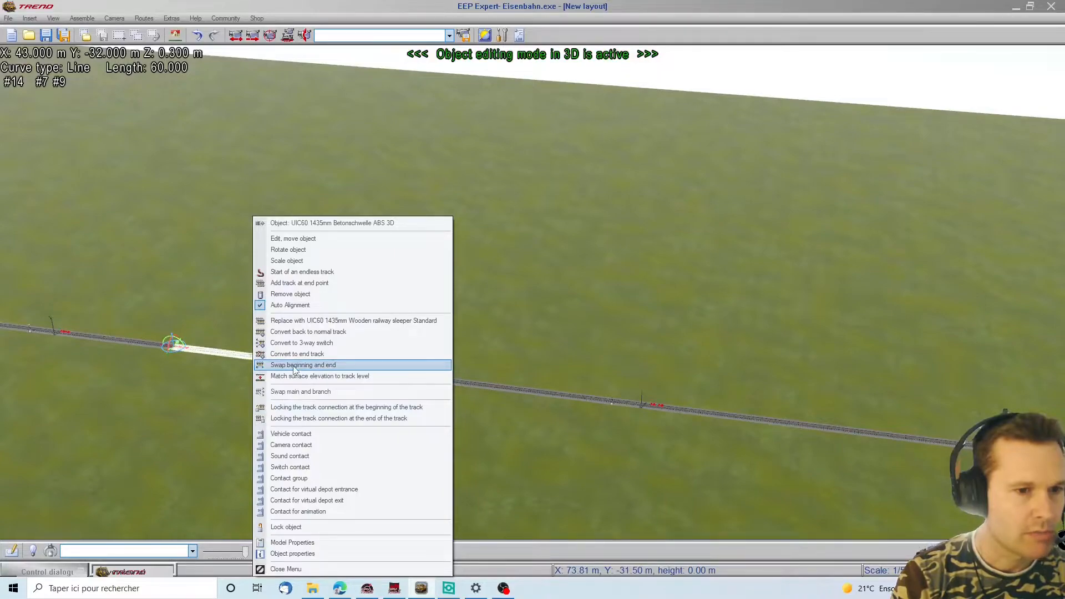
left_click(192, 401)
Step: Copy a straight 60 m main-line track and place the copy on the open ground beside the new switch
right_click_drag(230, 416, 505, 353)
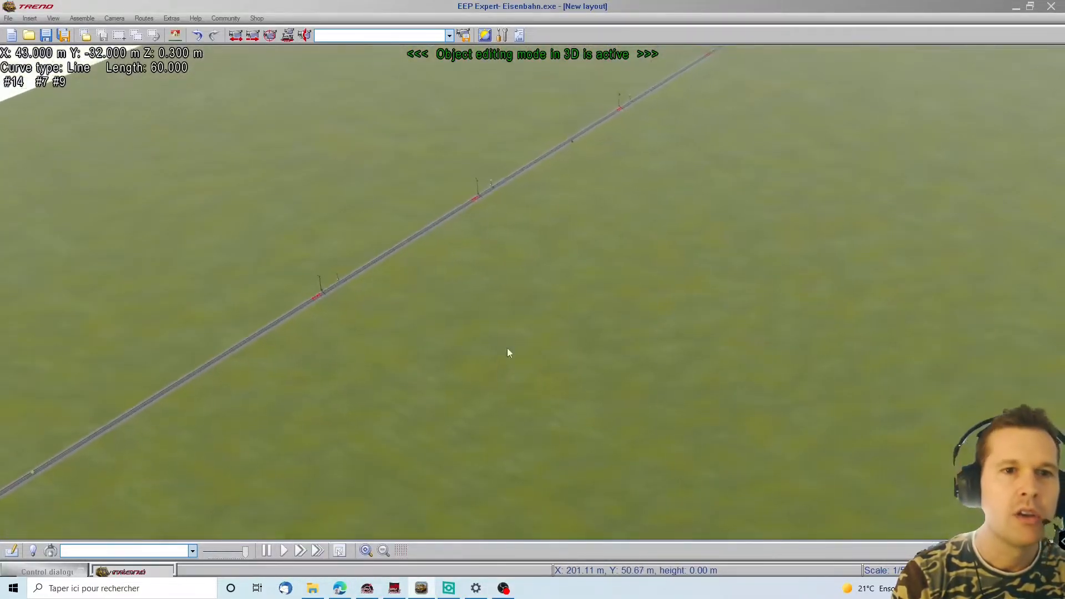
right_click_drag(670, 122, 671, 301)
left_click(672, 286)
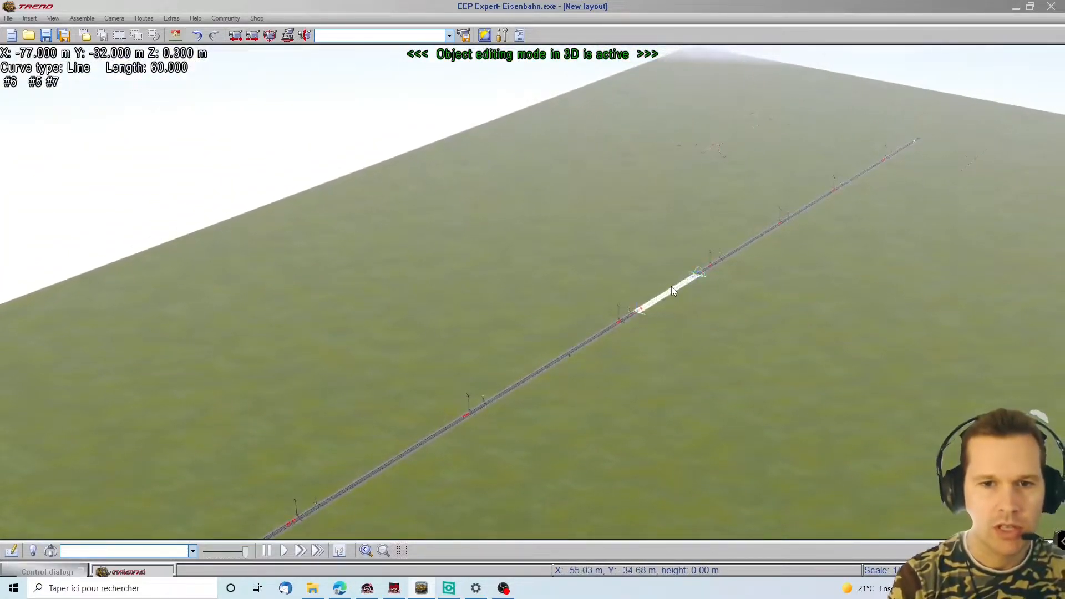
left_click(663, 337)
left_click(660, 363)
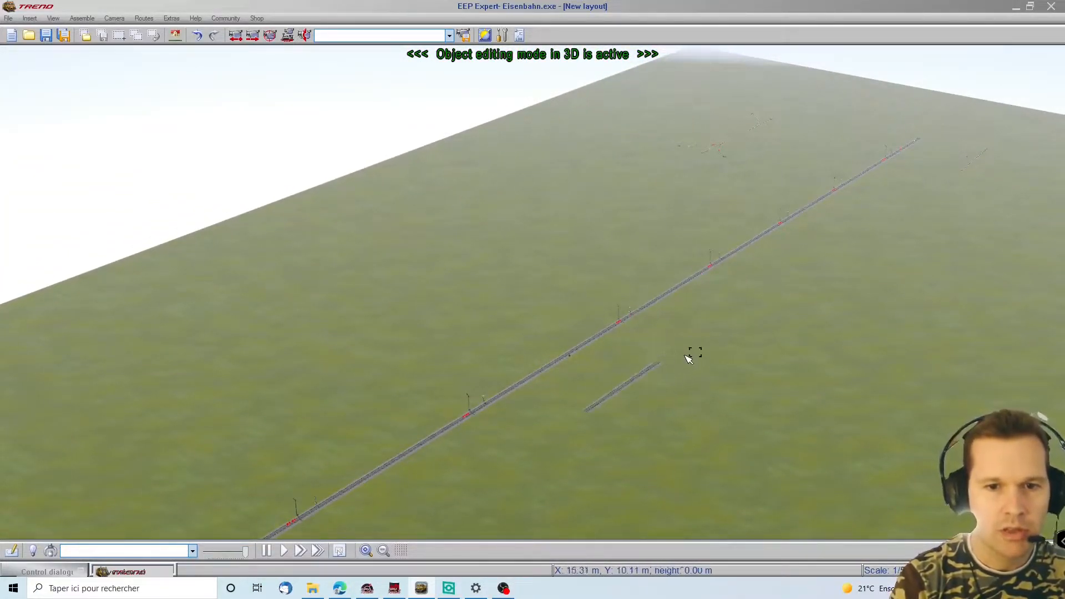
Step: Bend the loose 60 m track into an arc of about -53° and shift it slightly away from the main line
left_click(657, 363)
mouse_move(666, 363)
left_mouse_down()
mouse_move(686, 381)
mouse_move(678, 368)
left_mouse_up()
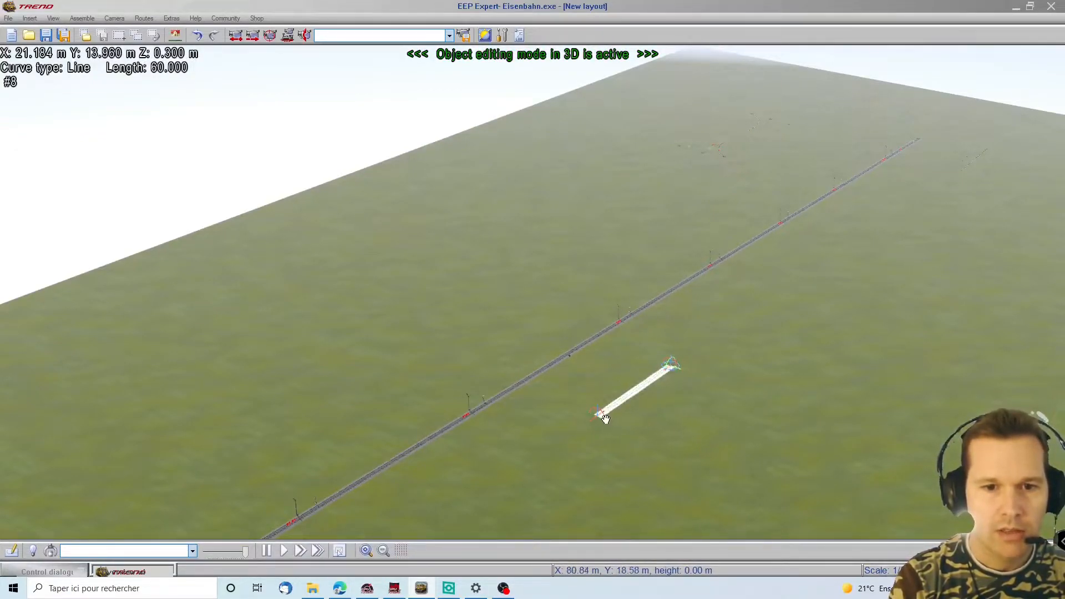
left_click_drag(605, 419, 555, 382)
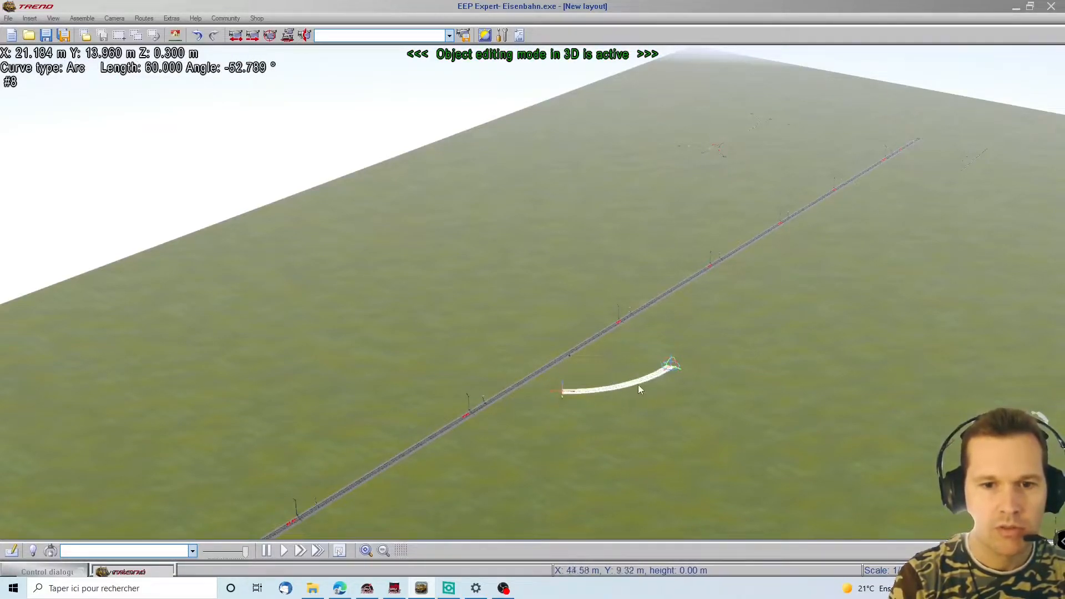
mouse_move(641, 380)
left_mouse_down()
mouse_move(533, 368)
mouse_move(643, 398)
left_mouse_up()
Step: Connect the loose arc to the switch as its branch and flatten it to about -27°
scroll(555, 358, "up", 6)
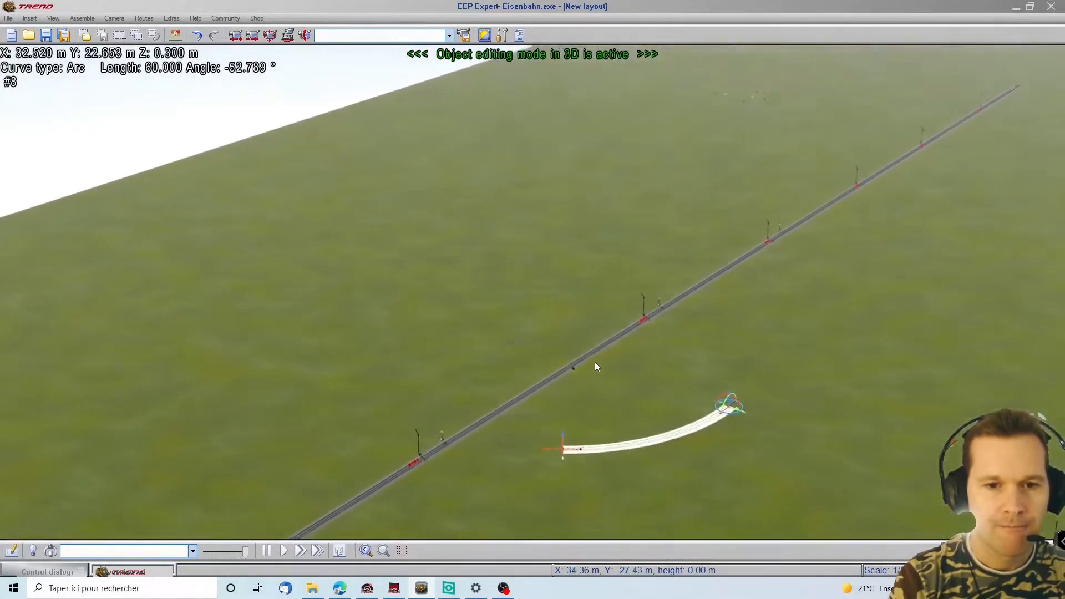
left_click_drag(742, 503, 479, 441)
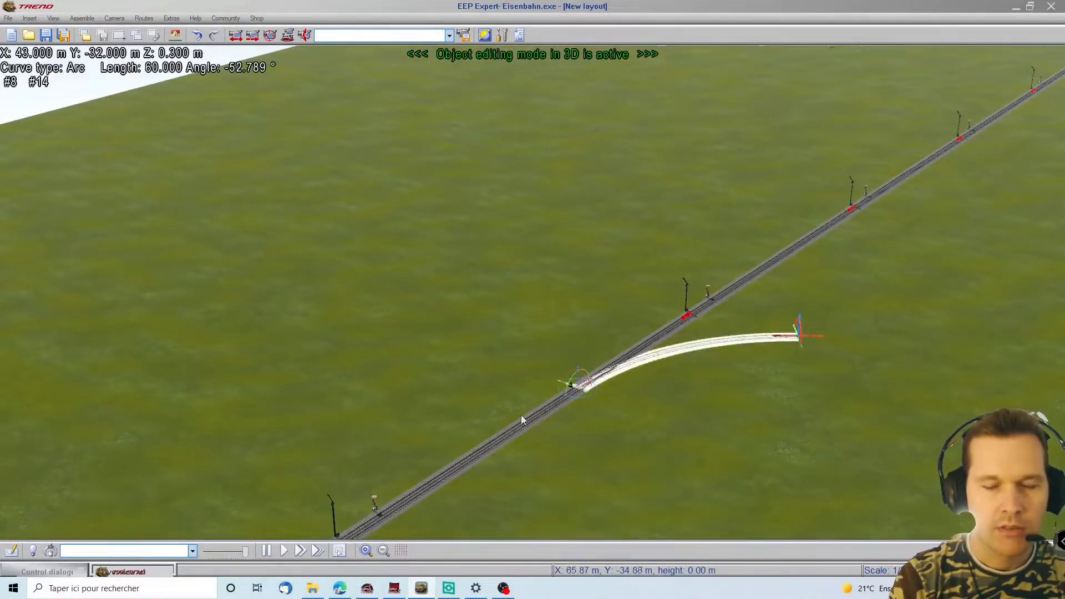
left_click_drag(801, 346, 760, 320)
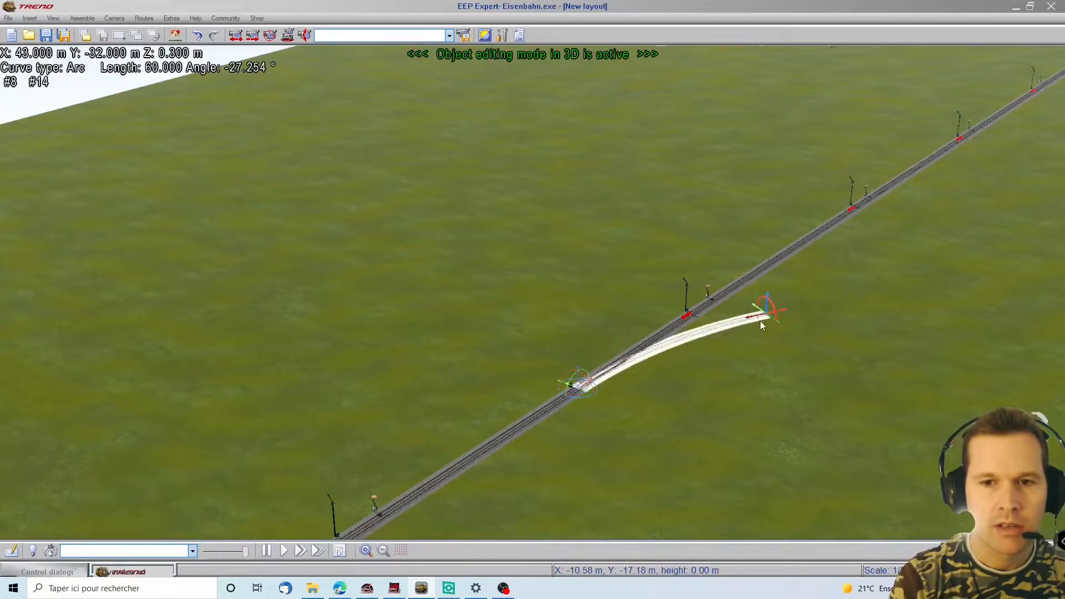
Step: Extend the branch with another 60 m arc bent back about 27.6° so it runs parallel to the main line
double_click(762, 319)
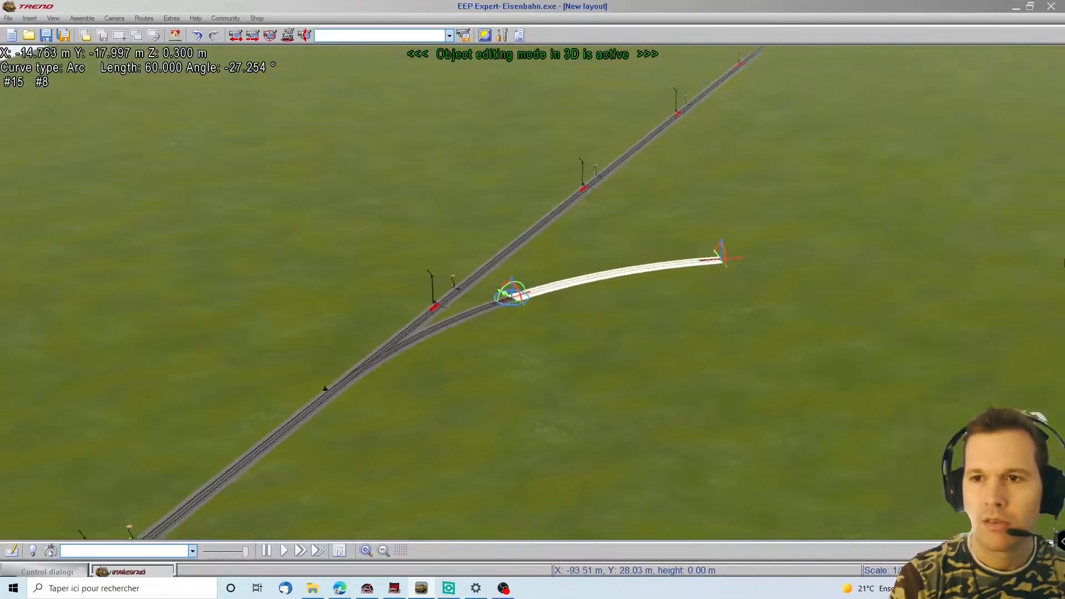
left_click_drag(364, 267, 302, 178)
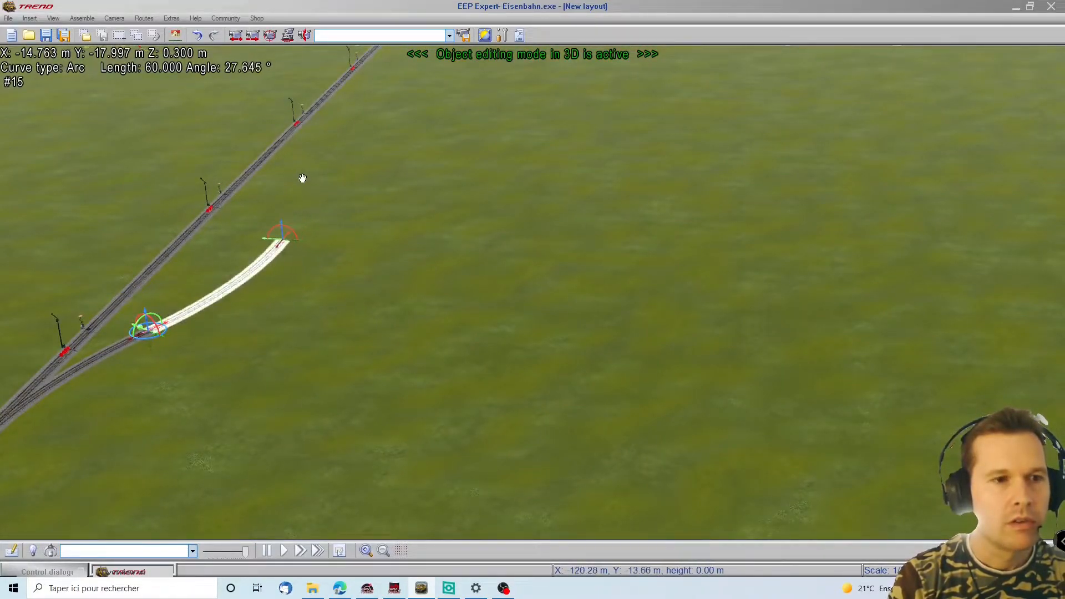
middle_click_drag(437, 241, 770, 227)
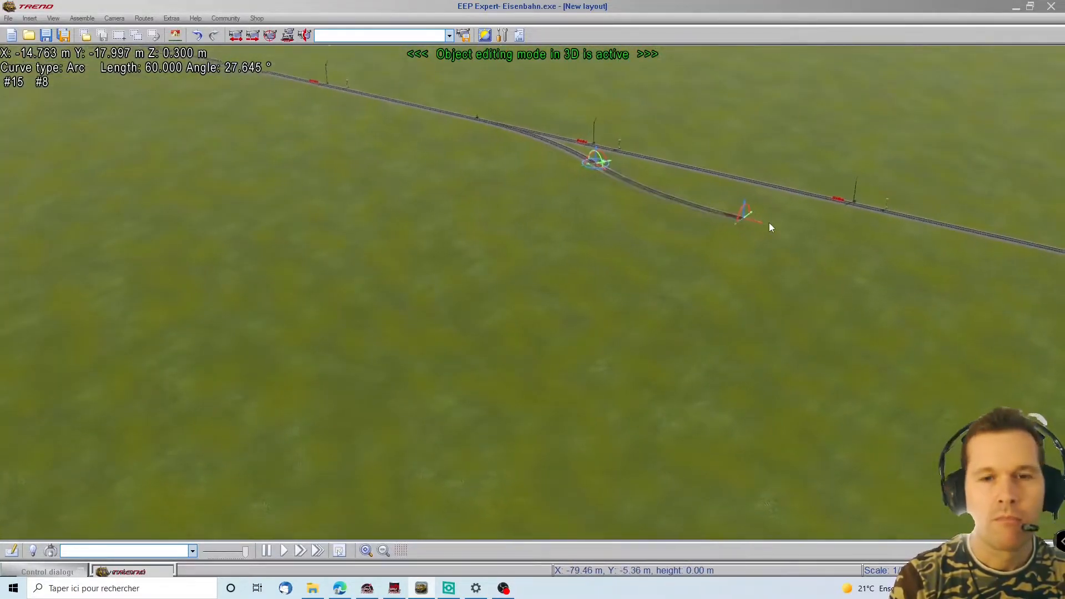
Step: Add another 60 m track to the branch's end and change its curve type to Line
left_click(735, 221)
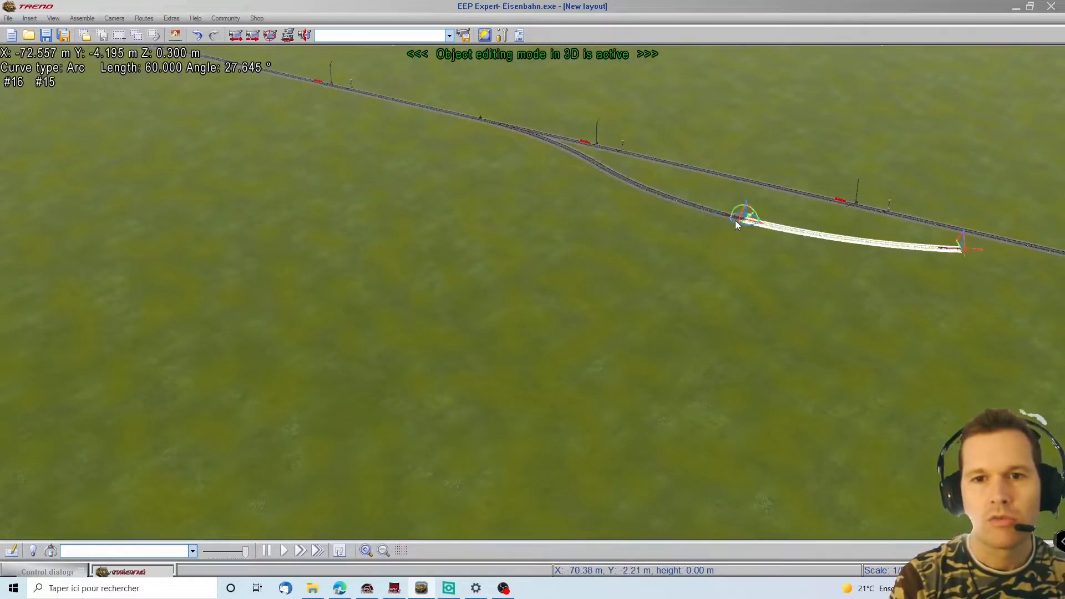
right_click(901, 244)
left_click(882, 543)
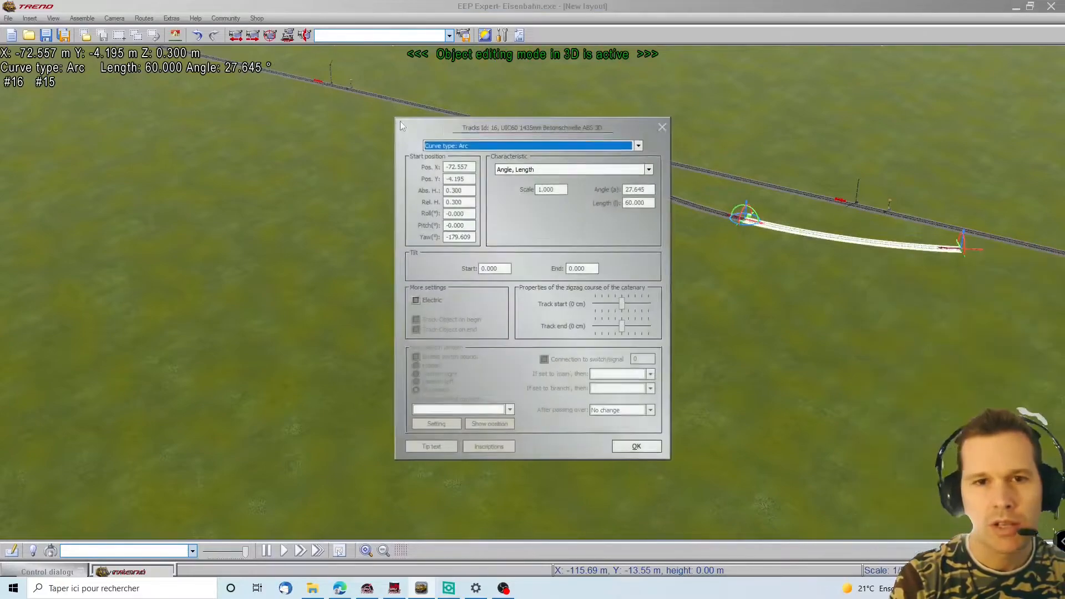
left_click(451, 145)
scroll(465, 172, "up", 1)
left_click(450, 156)
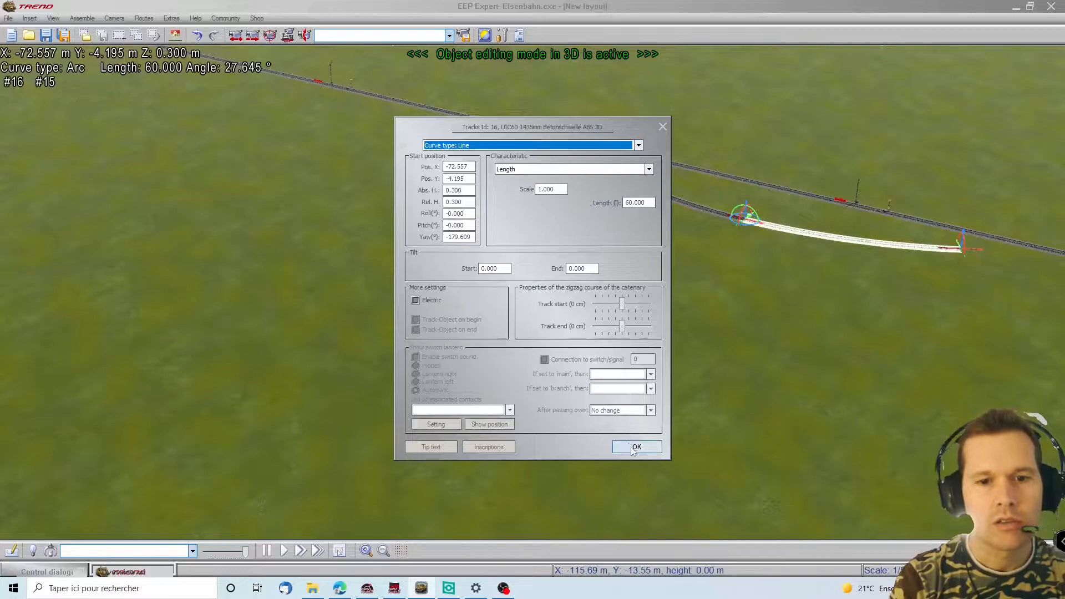
left_click(633, 447)
Step: Extend the branch with three more straight 60 m tracks alongside the main line
left_click(945, 268)
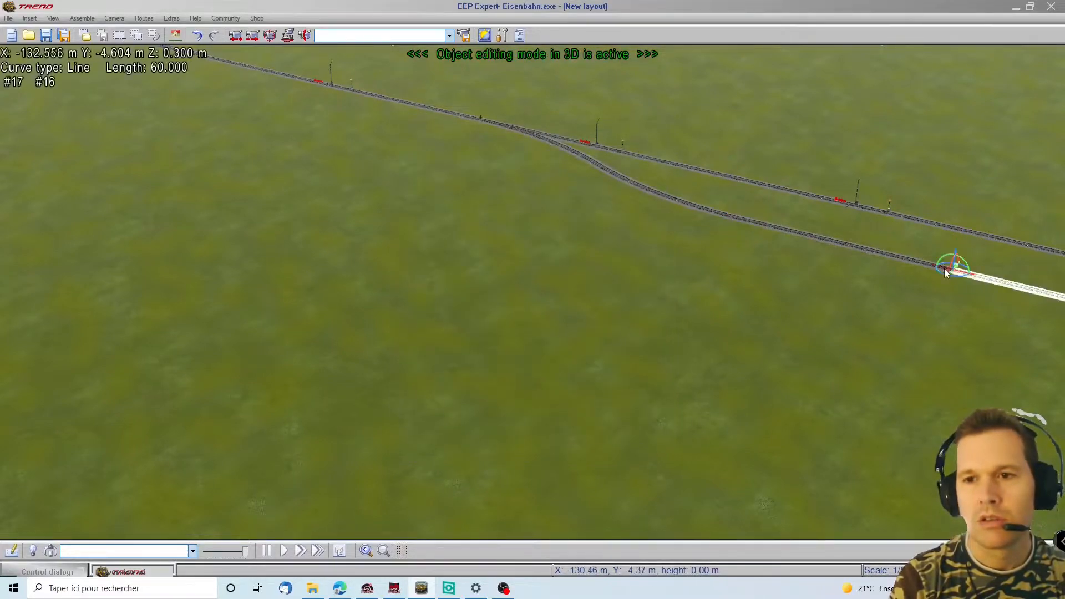
key("Right")
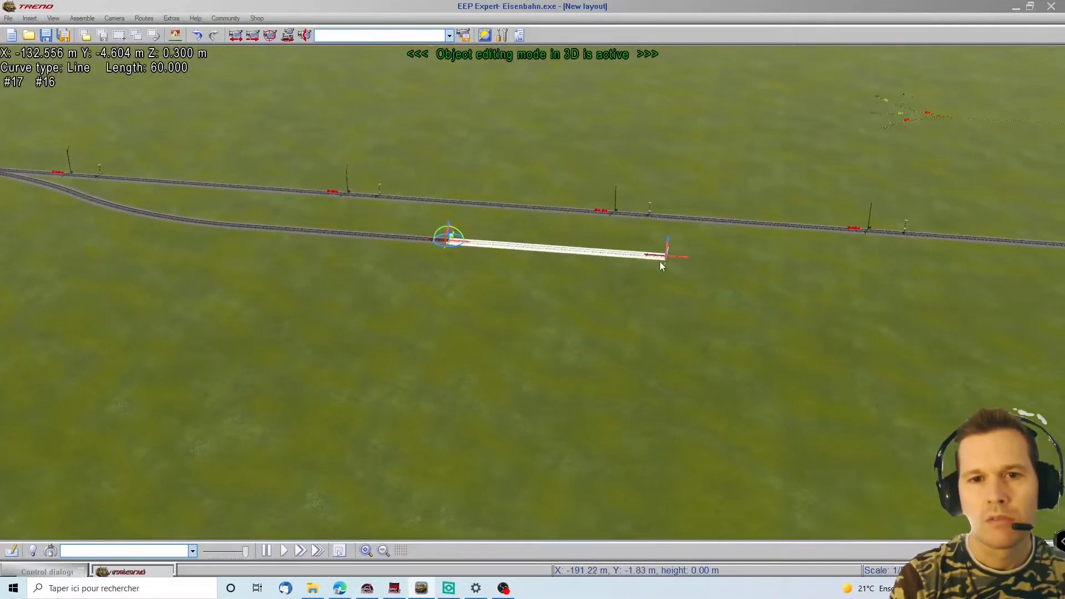
left_click(659, 258)
left_click(981, 254)
key("Right")
left_click(268, 267)
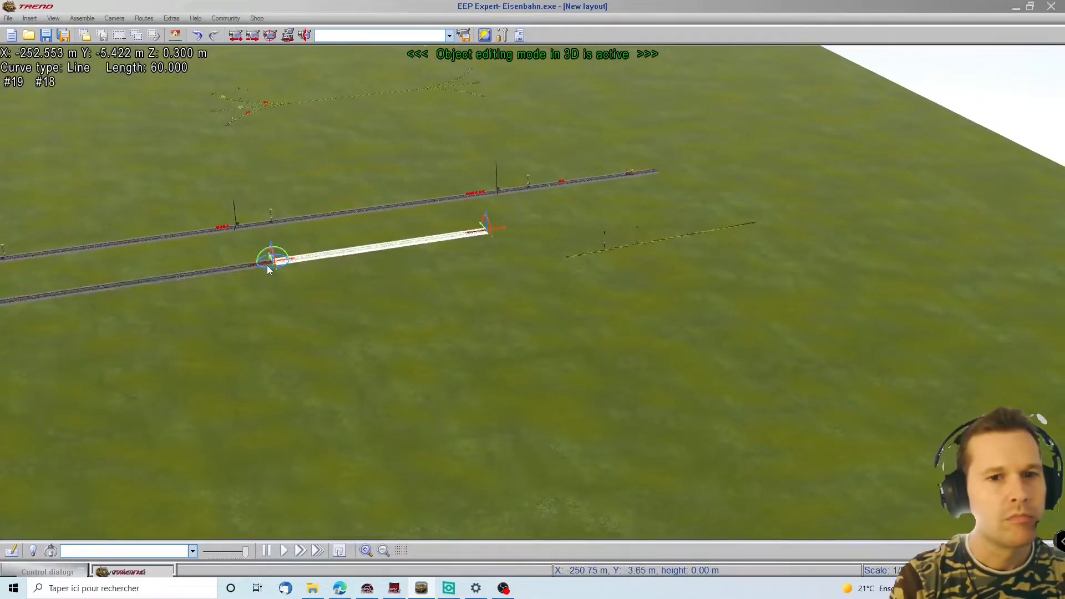
Step: Convert the 60 m main-line track starting at X 229 m into a 2-way switch
key("Left")
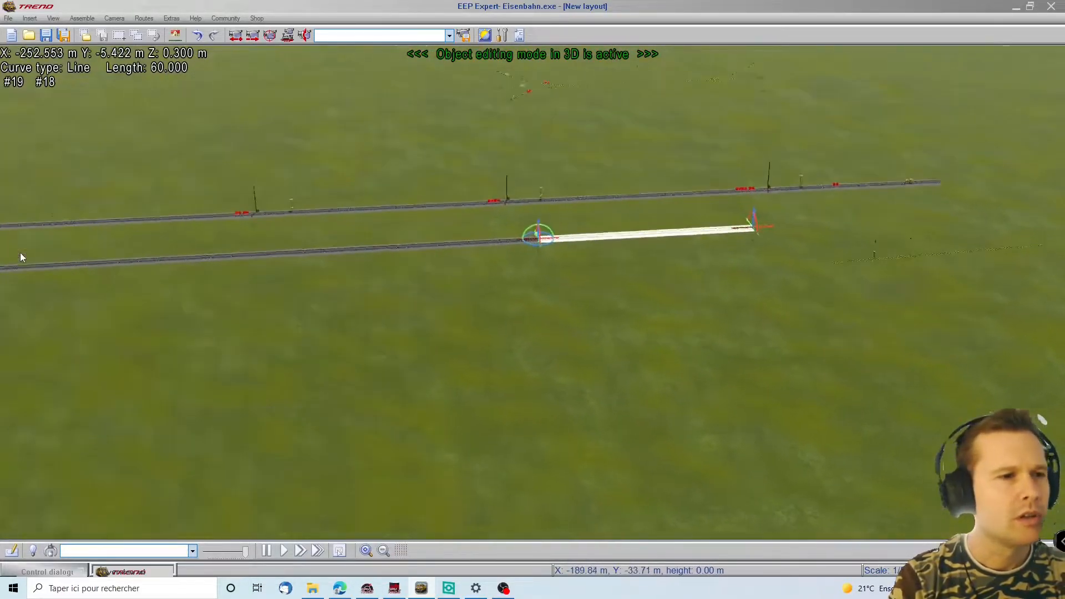
left_click(505, 59)
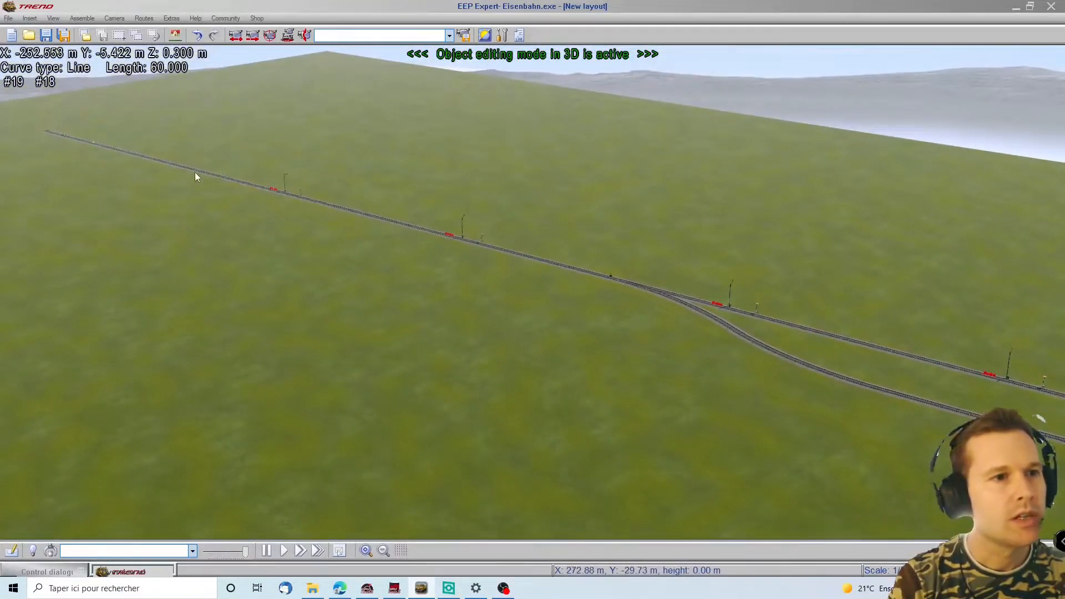
left_click(195, 173)
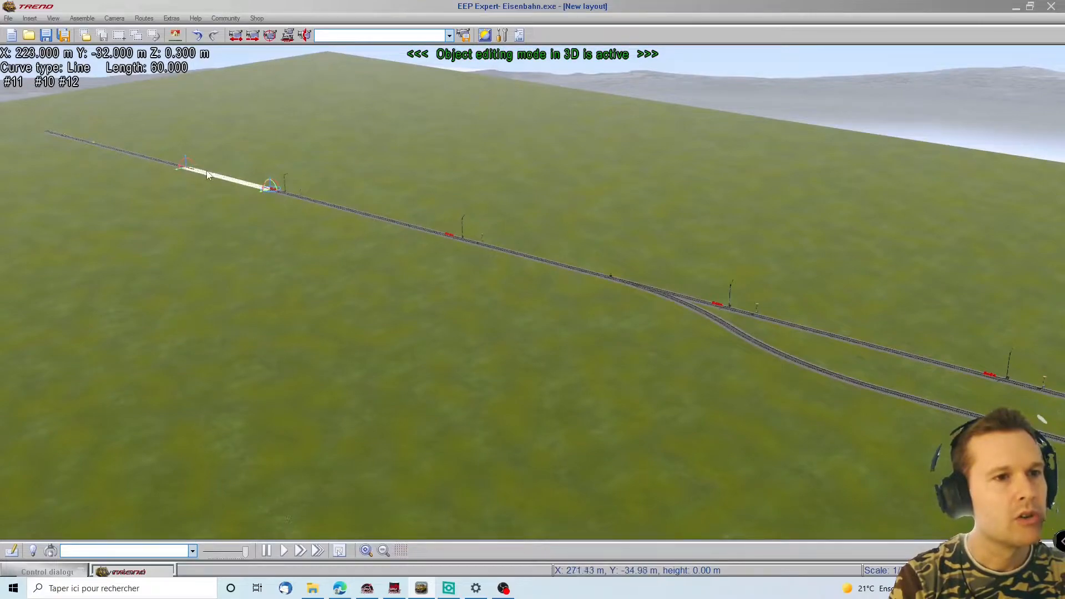
right_click(204, 172)
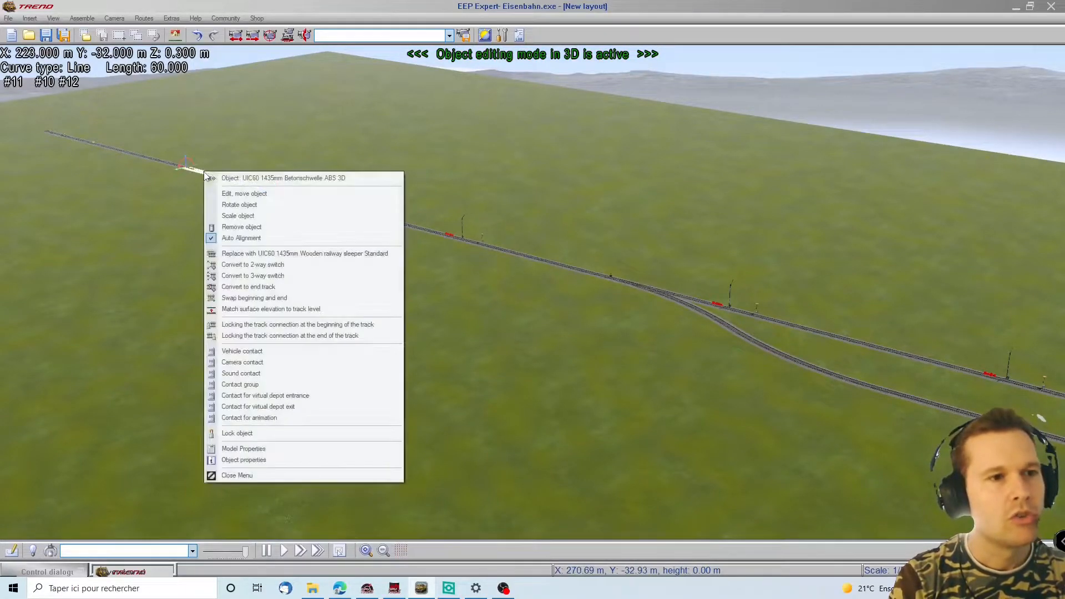
left_click(254, 266)
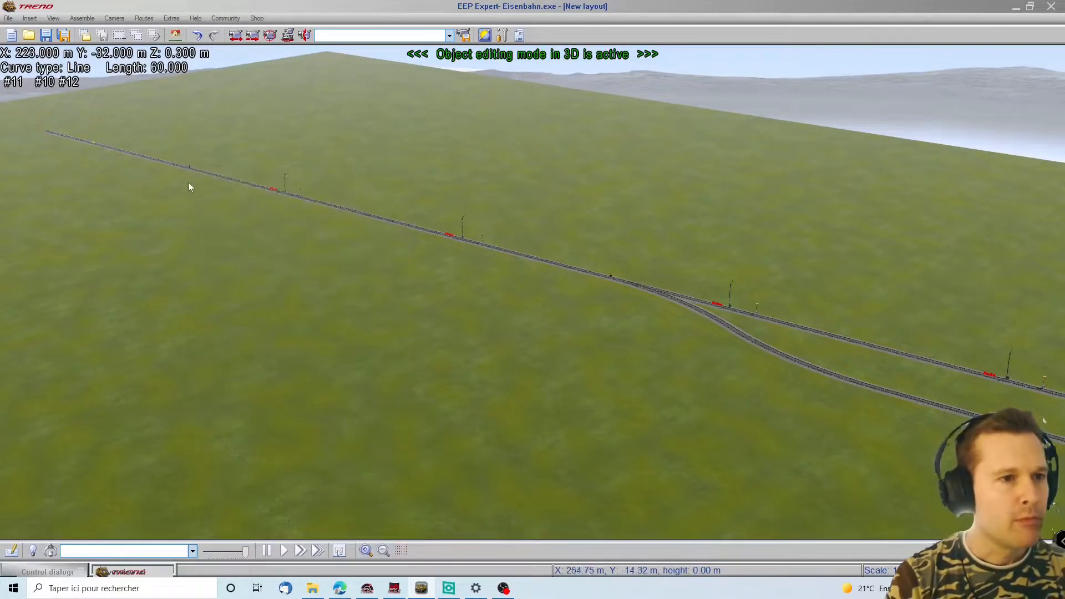
Step: Place a copy of the neighbouring 60 m main-line track beside the second switch and bend it into an arc of about 29°
left_click(347, 212)
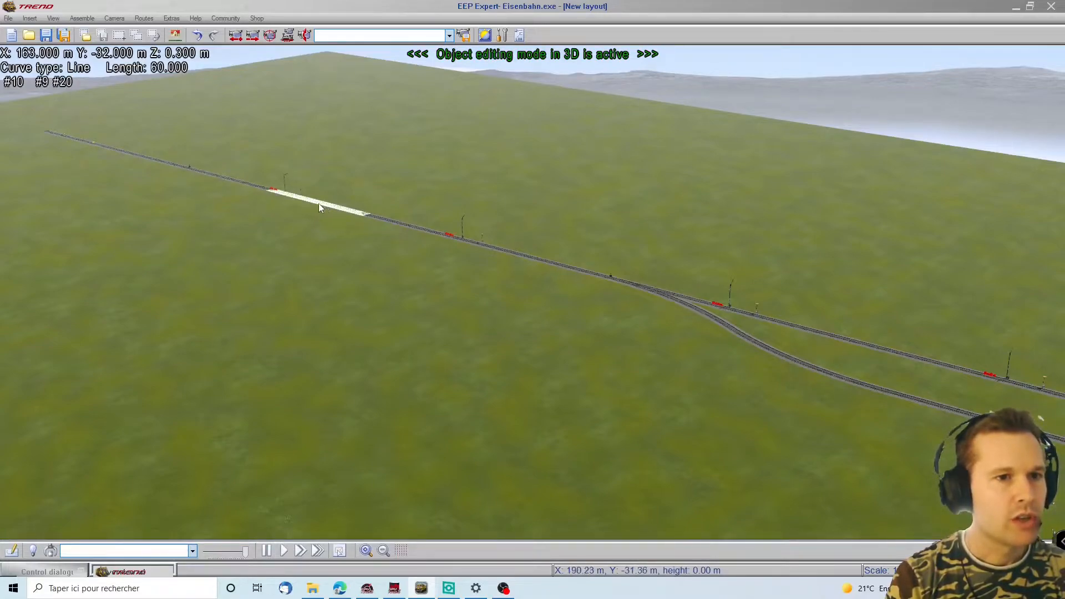
key("ctrl+c")
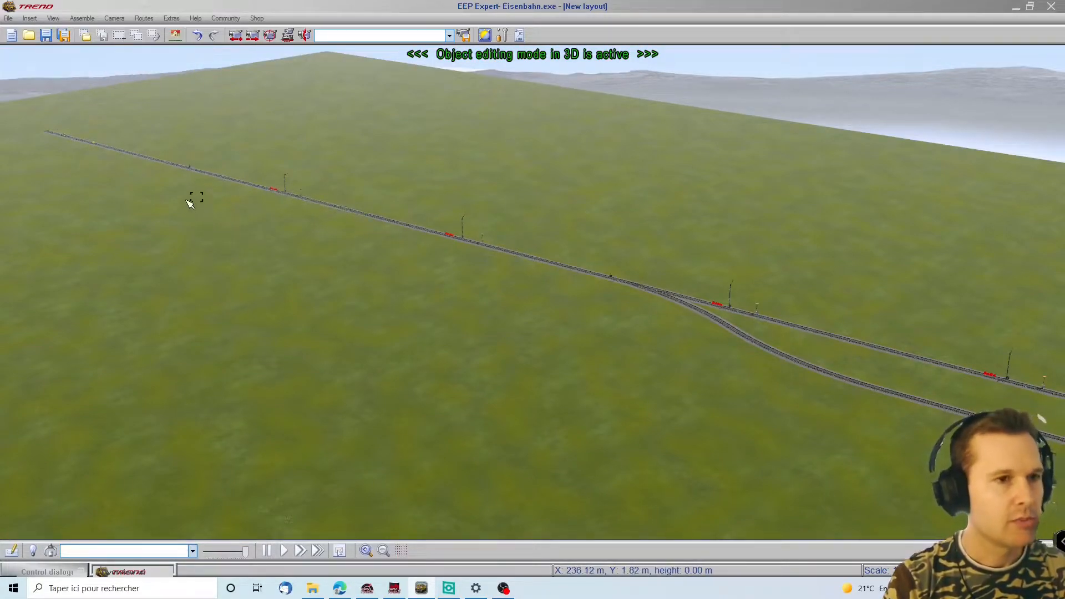
left_click(159, 181)
left_click(84, 164)
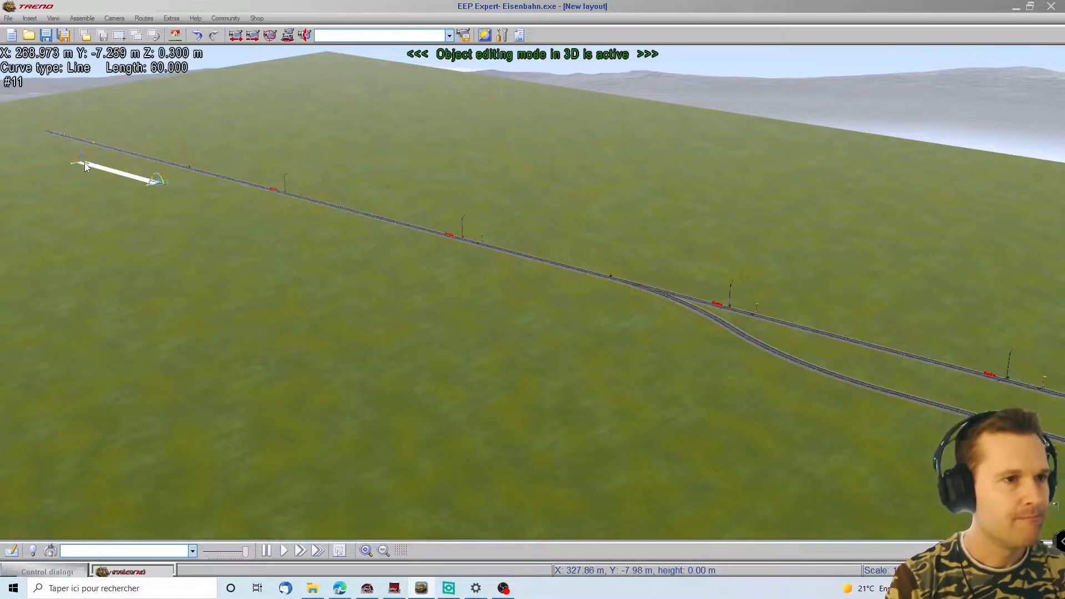
left_click_drag(67, 167, 45, 182)
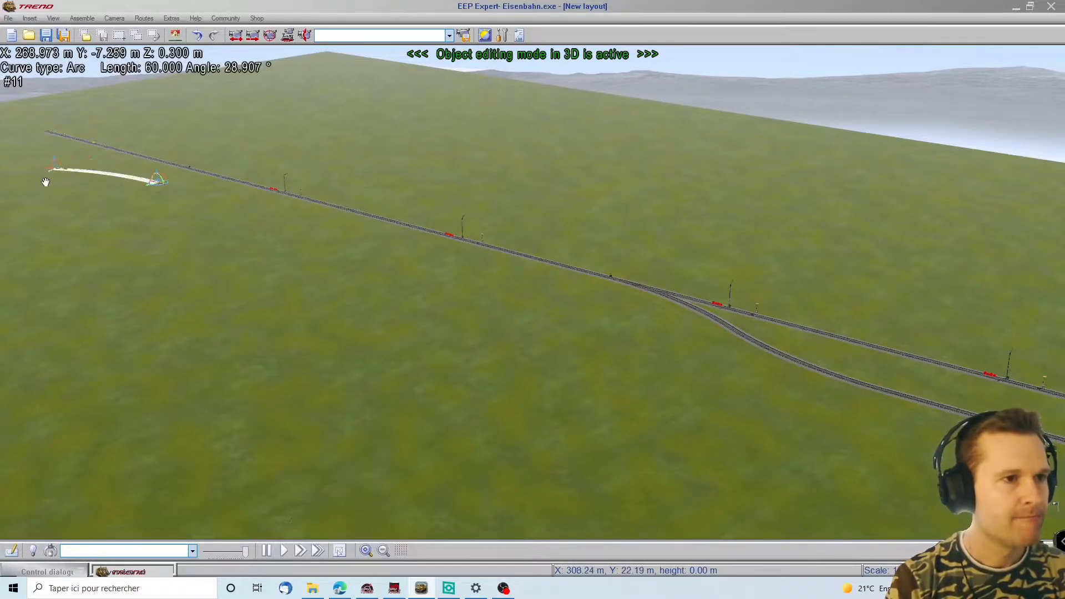
scroll(151, 175, "up", 4)
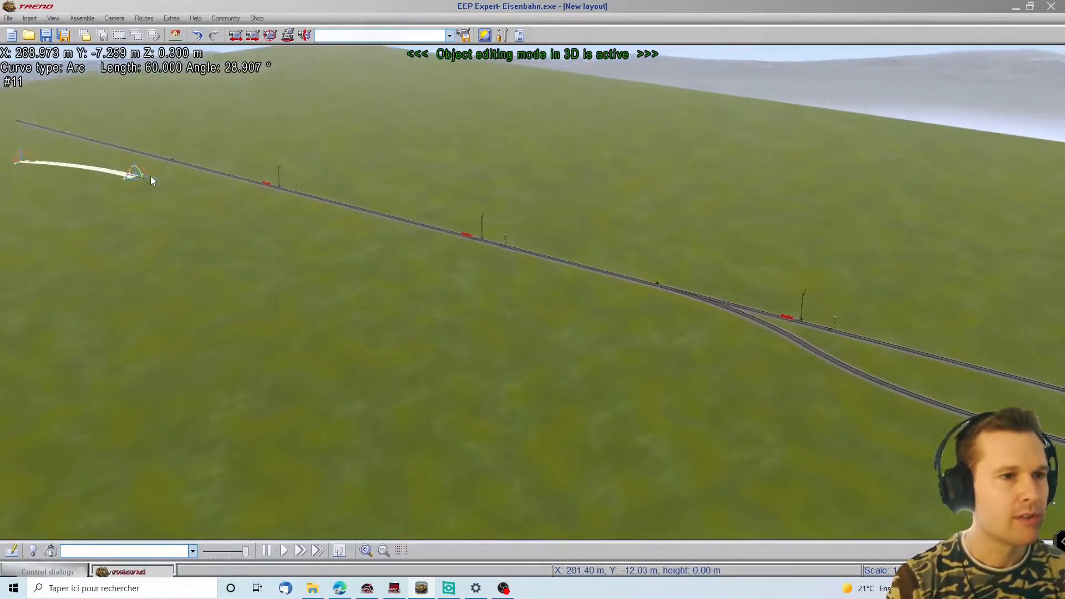
Step: Attach the 60 m arc track to the diverging end of the second switch so the branch curves away from the main line
right_click_drag(35, 145, 629, 131)
scroll(571, 146, "up", 3)
right_click_drag(554, 250, 613, 66)
scroll(633, 125, "down", 5)
left_click(544, 230)
left_click_drag(544, 229, 598, 186)
double_click(524, 171)
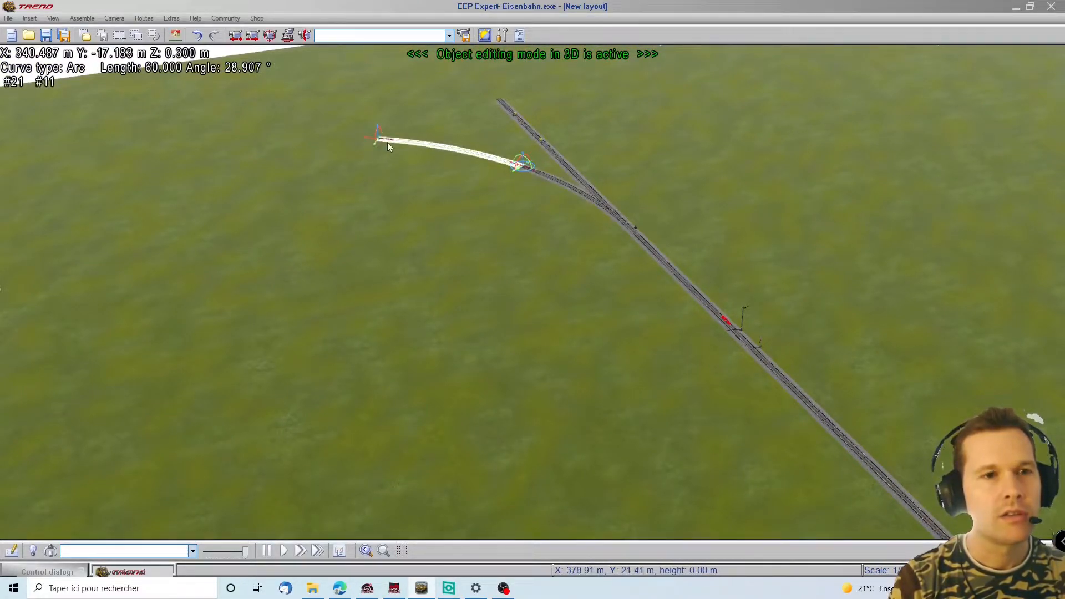
middle_click_drag(425, 237, 352, 223)
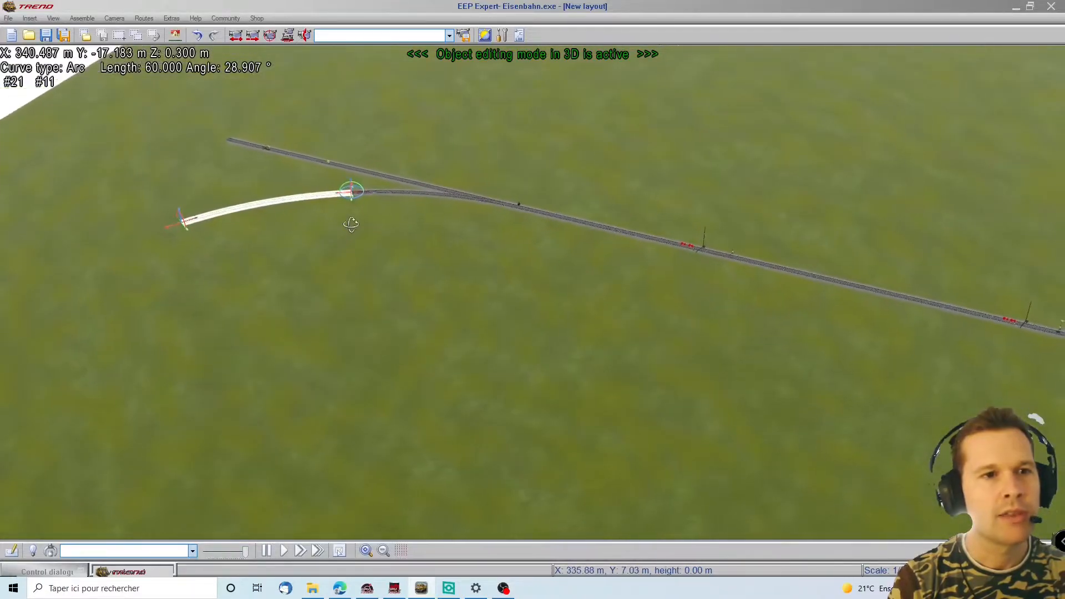
left_click(404, 338)
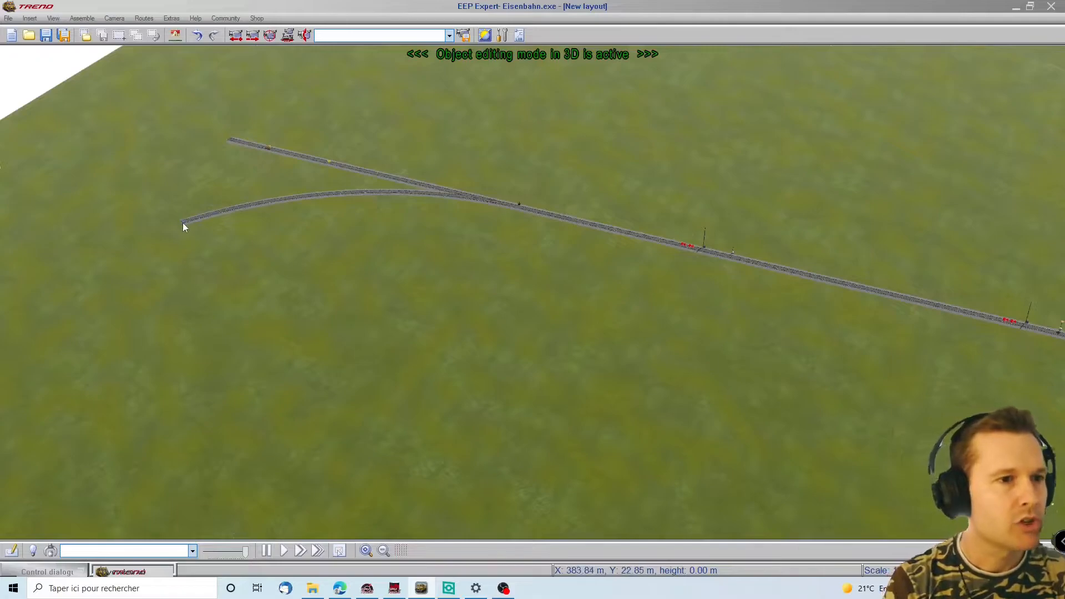
Step: Review the layout from the second switch's curved branch to the far end of the first branch
key("Right")
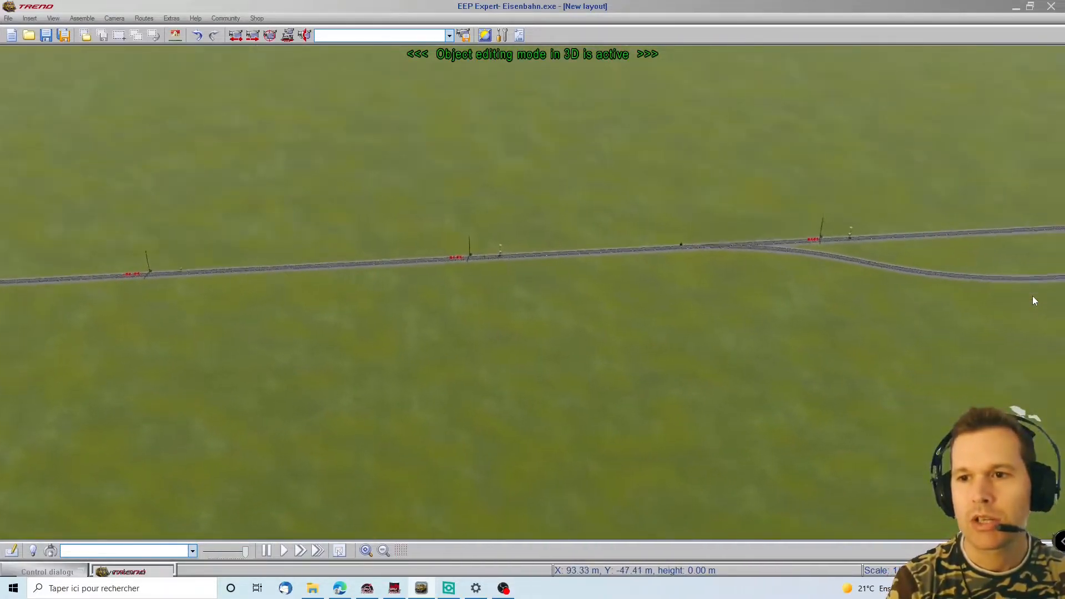
key("Right")
left_click(983, 62)
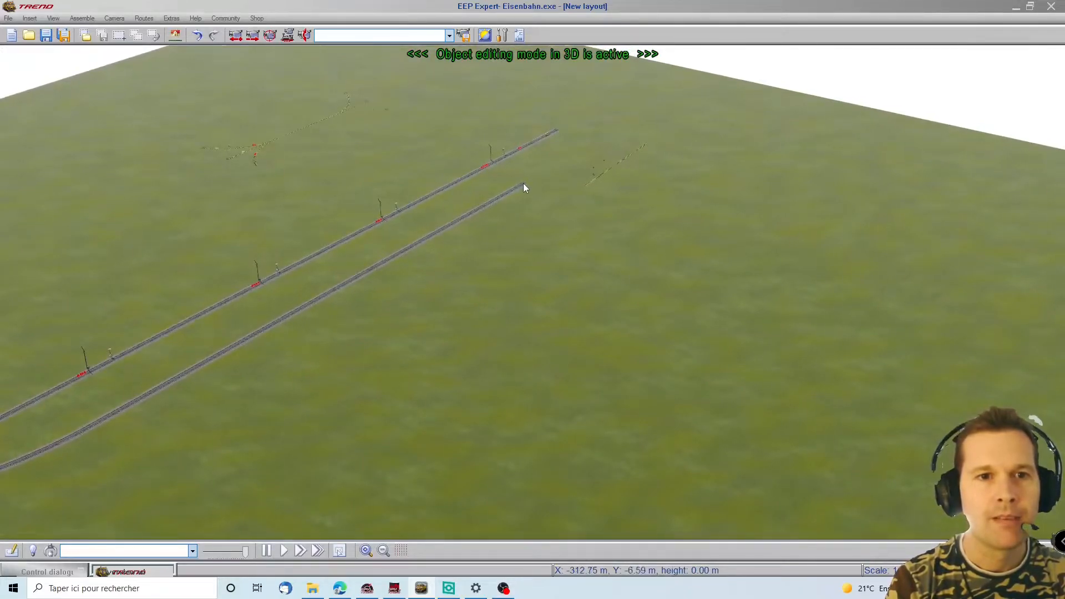
scroll(517, 194, "up", 2)
scroll(518, 194, "up", 6)
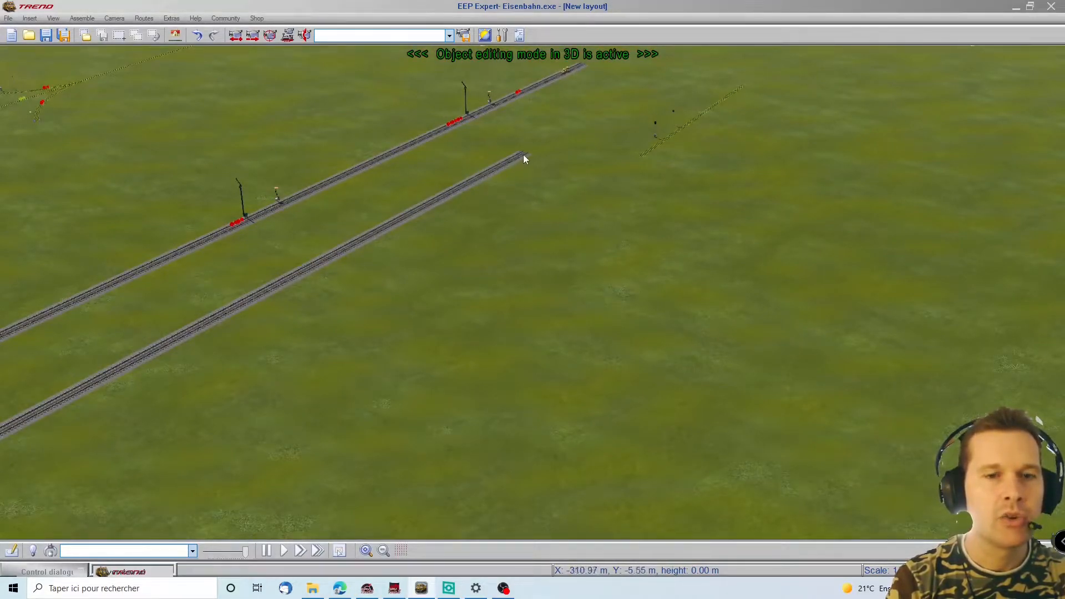
right_click_drag(203, 231, 112, 196)
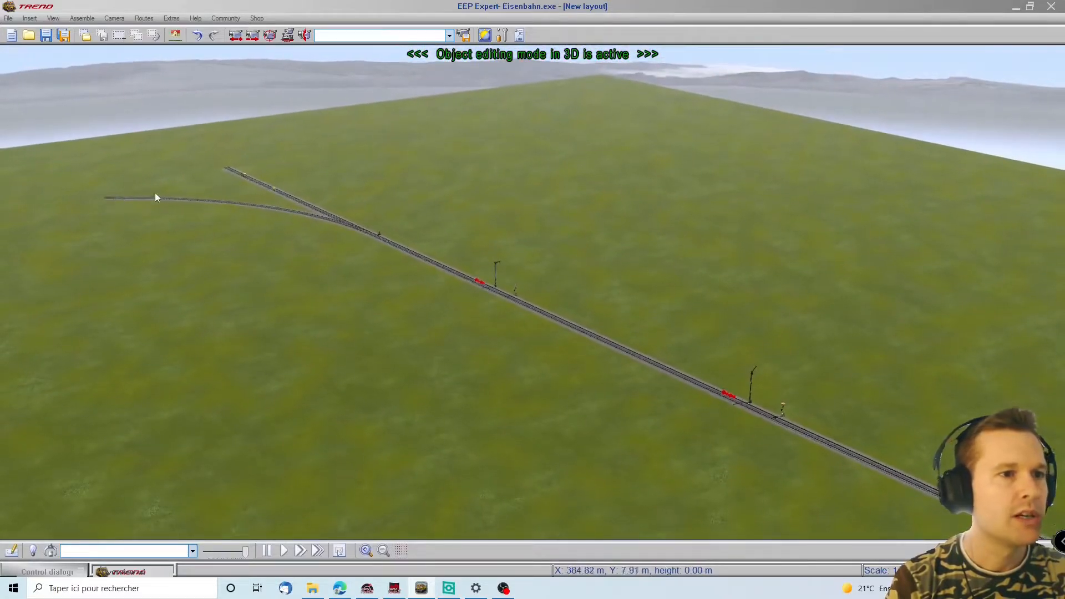
right_click_drag(488, 272, 614, 396)
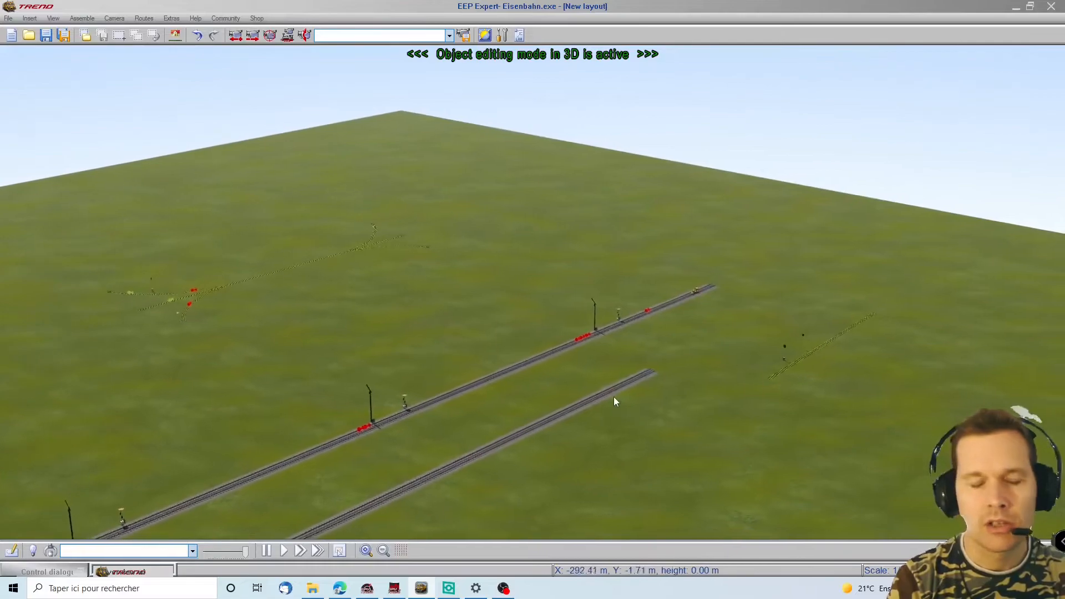
Step: Place the main signal F_HP-1bras avec présignal on the last 60 m track of the straight branch
left_click(63, 571)
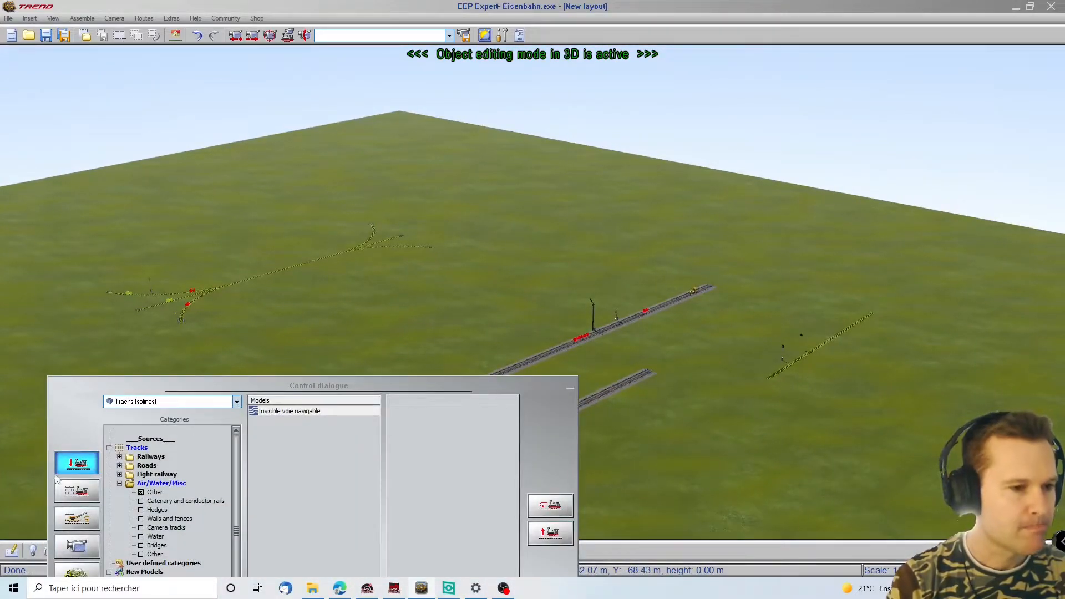
left_click(133, 402)
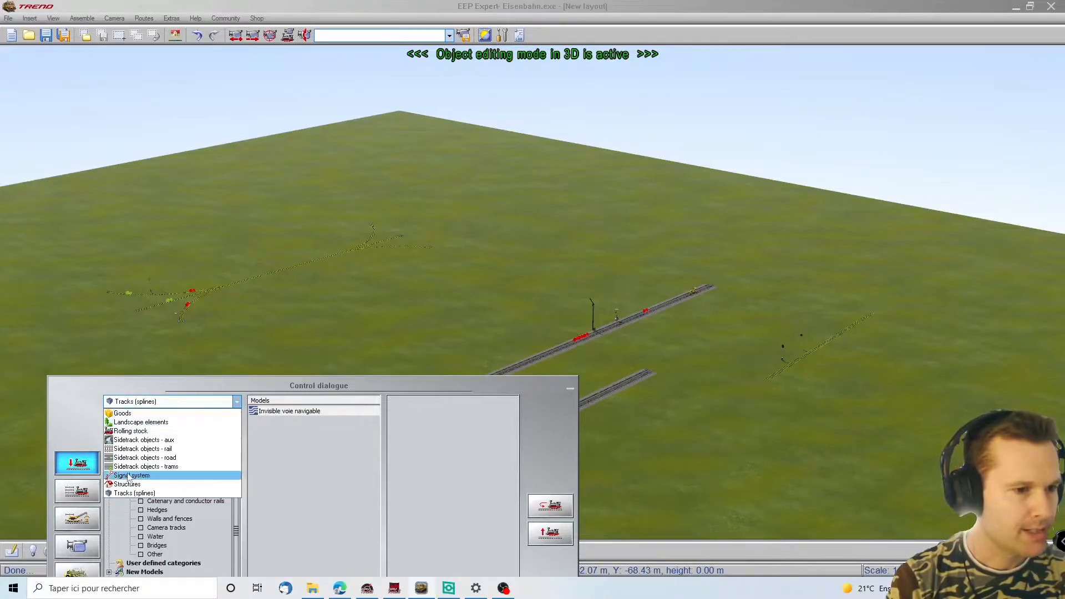
left_click(175, 468)
left_click(131, 518)
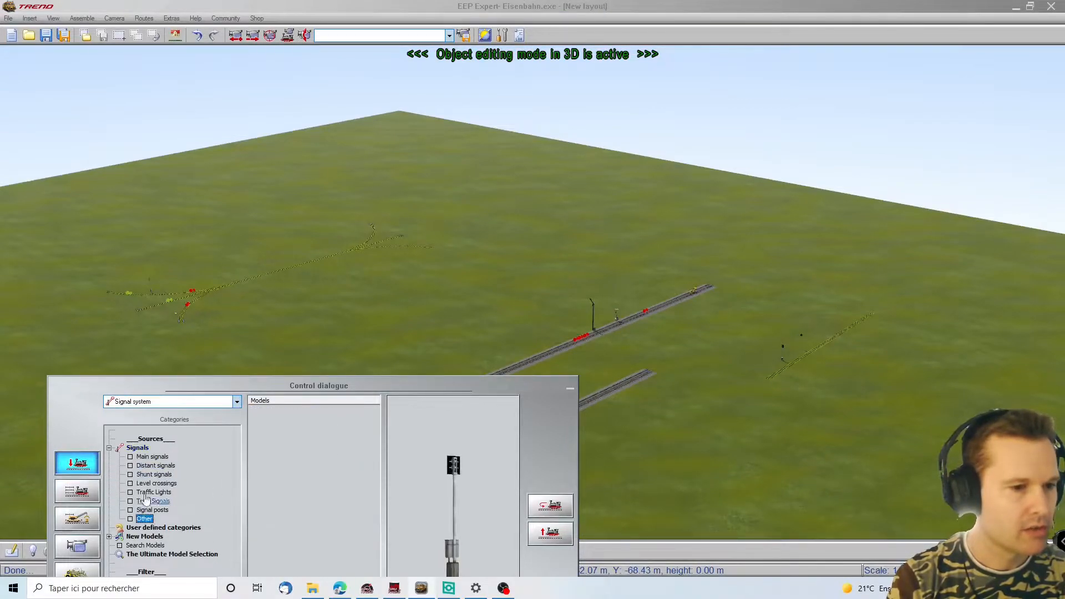
left_click(158, 458)
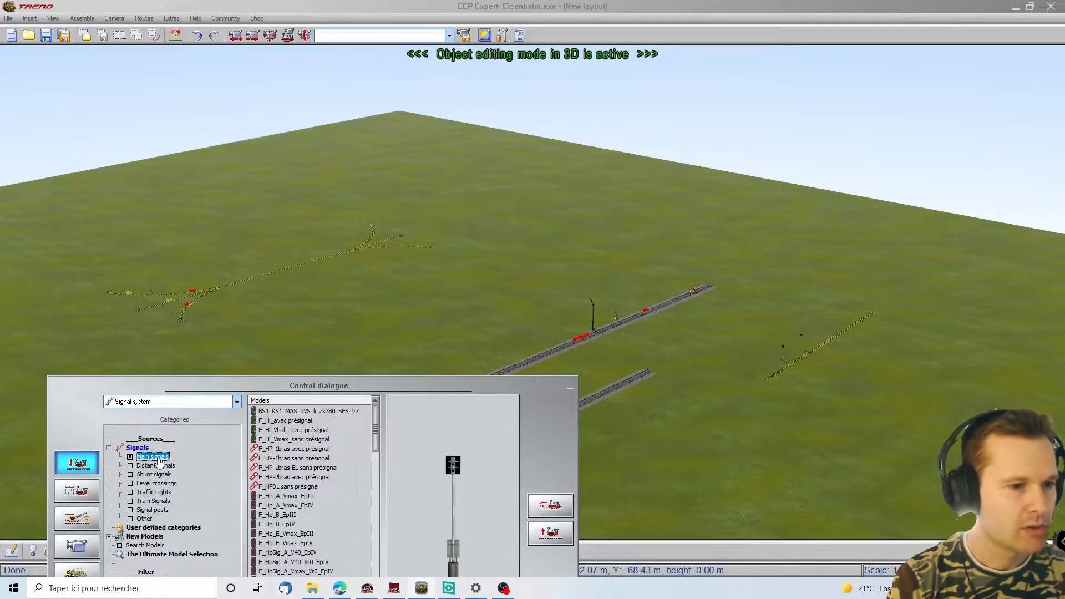
left_click(287, 450)
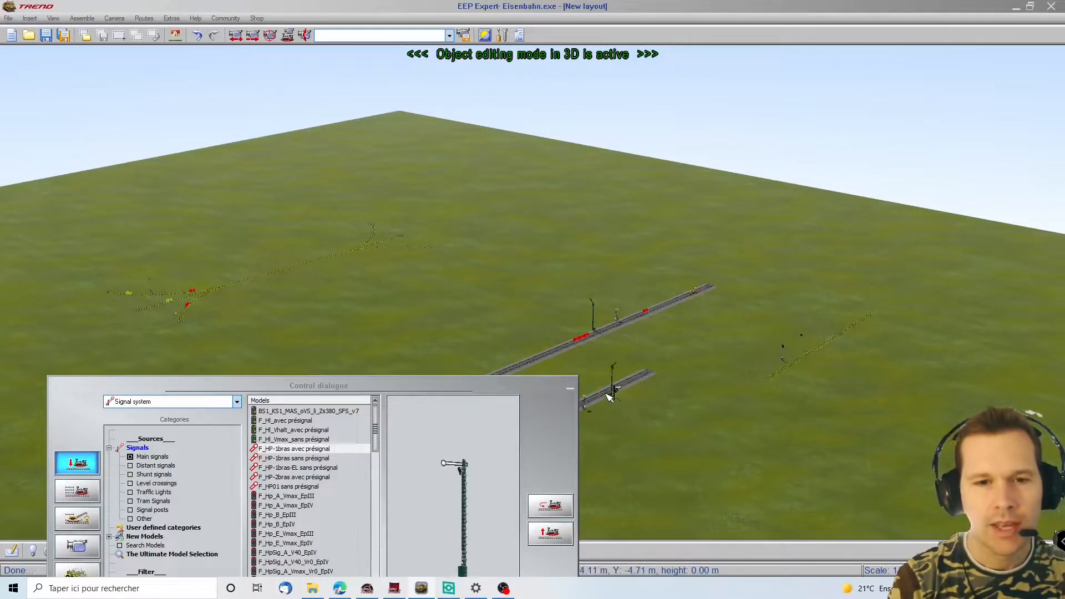
left_click(570, 389)
Step: Set the new branch semaphore's signal position to Danger in its object properties
right_click_drag(681, 427, 768, 344)
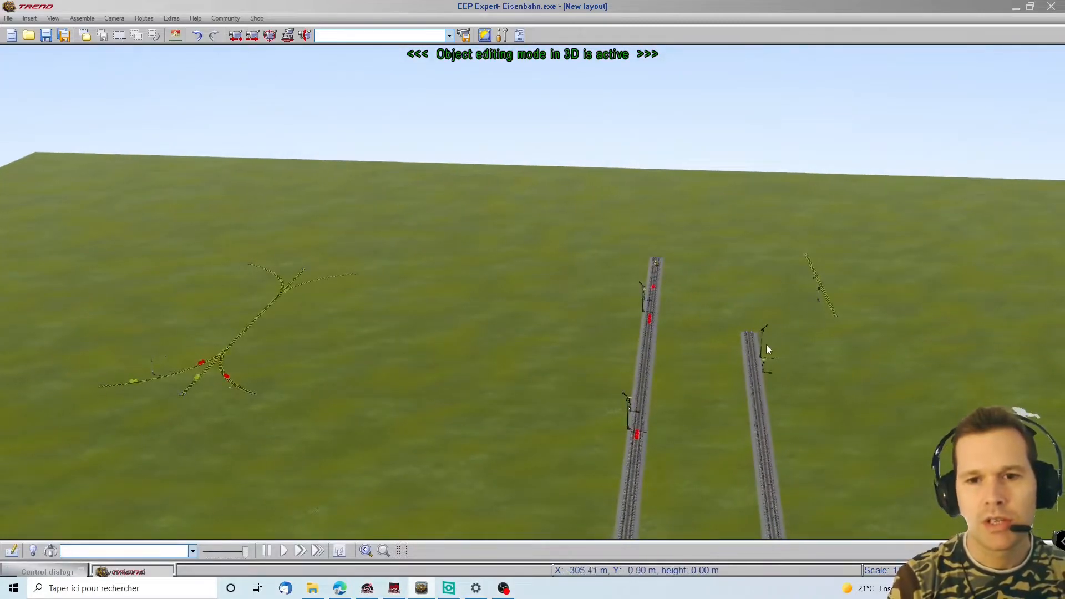
right_click(763, 345)
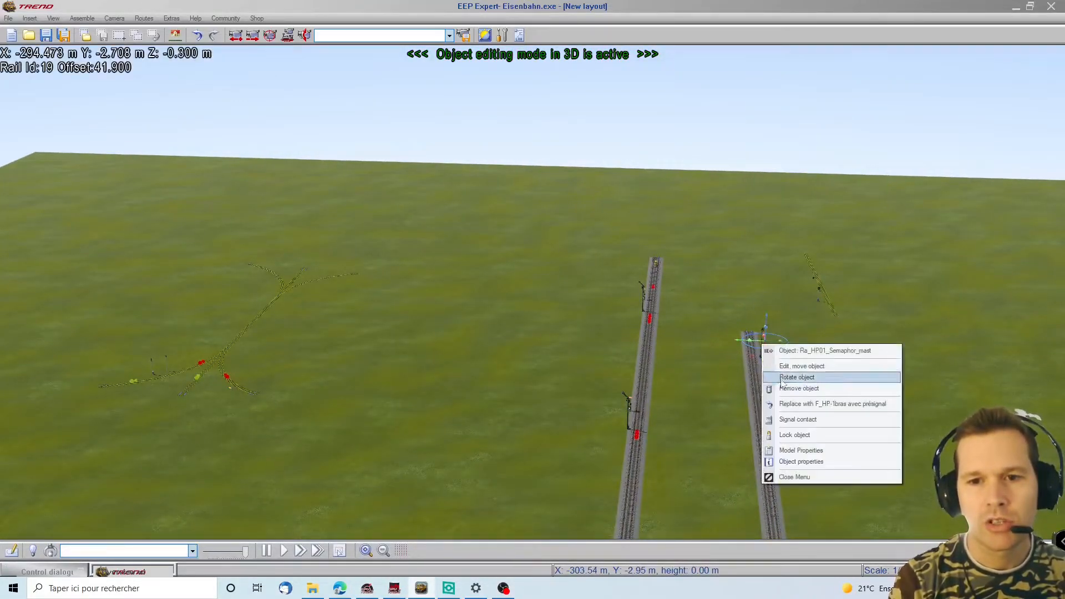
left_click(805, 462)
left_click(524, 362)
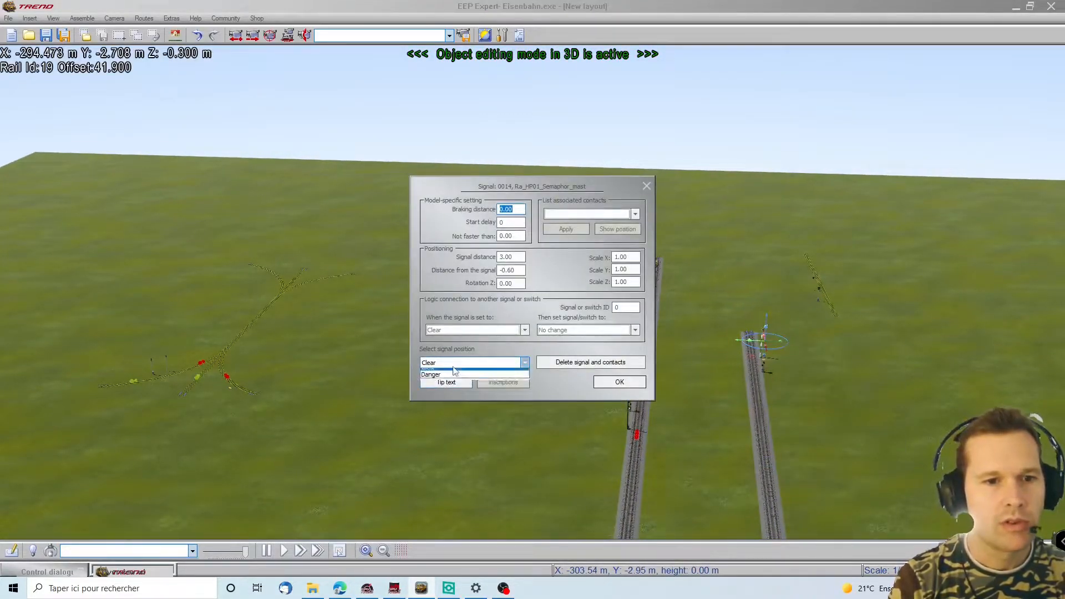
left_click(453, 382)
left_click(622, 382)
Step: Examine the branch's last 60 m track and the separate auxiliary tracks with their signals beside it
right_click_drag(855, 415, 764, 372)
right_click_drag(1017, 301, 344, 300)
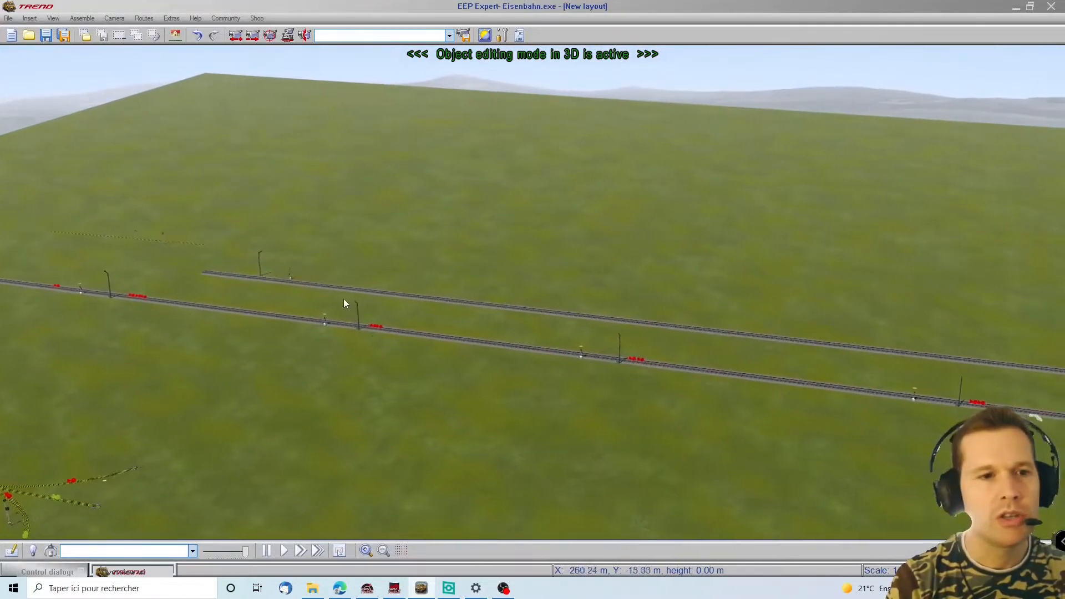
left_click(358, 286)
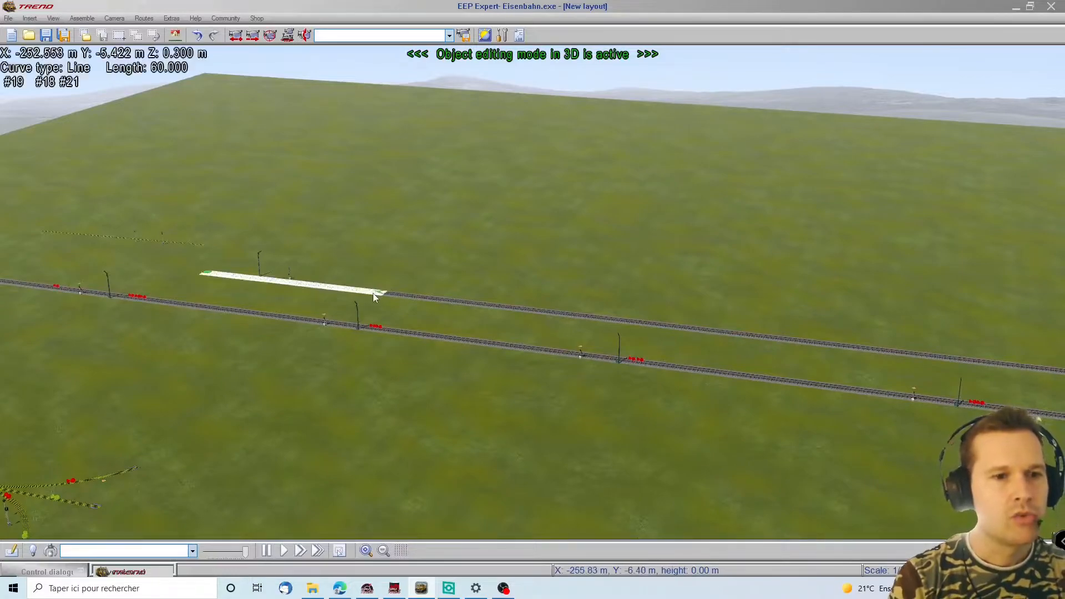
right_click_drag(504, 311, 422, 323)
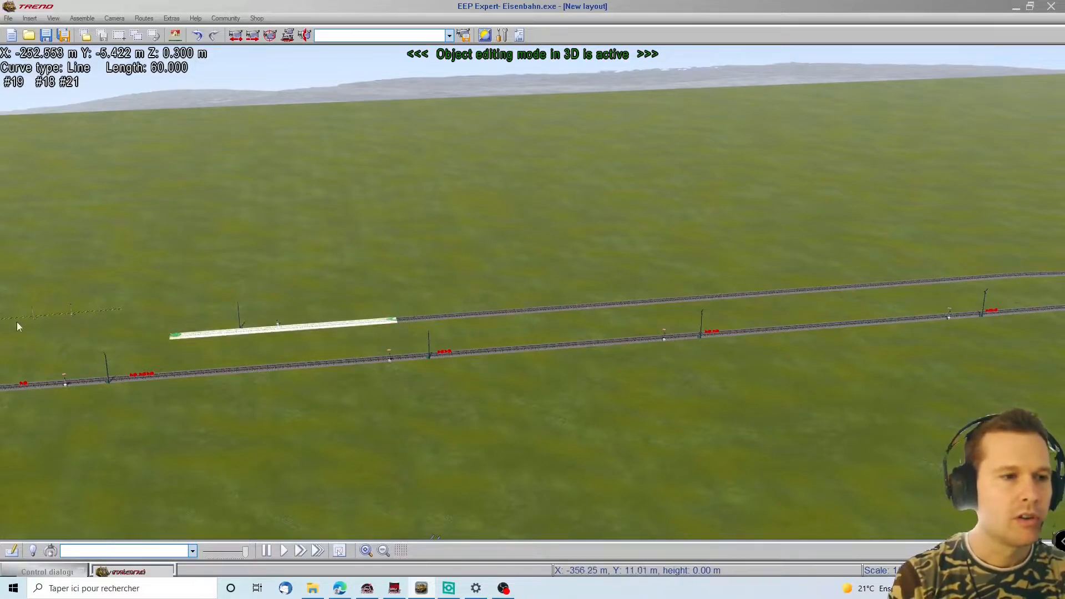
left_click(103, 314)
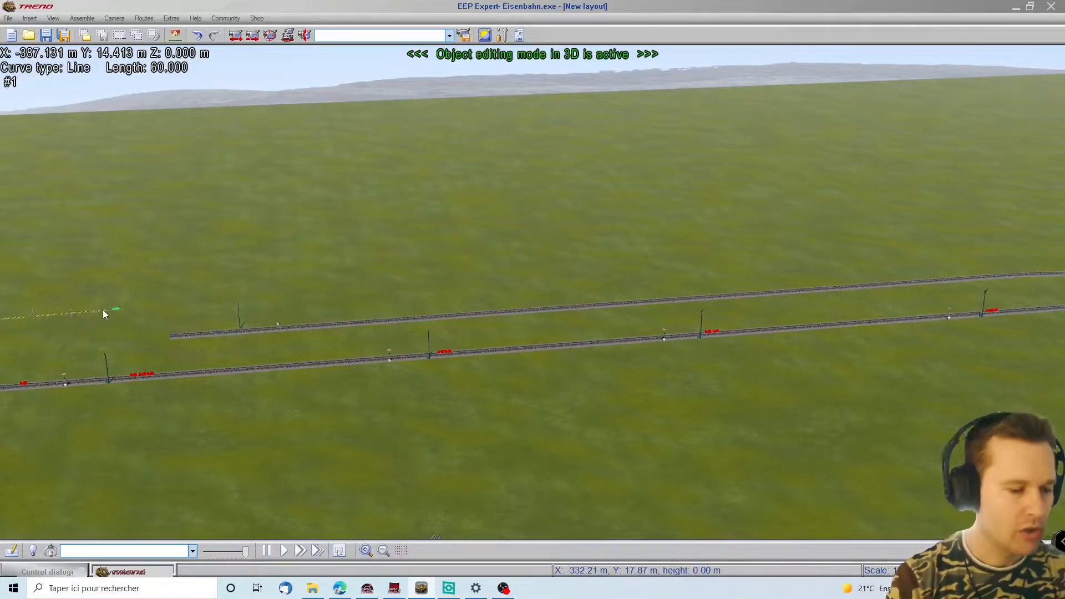
left_click(104, 309)
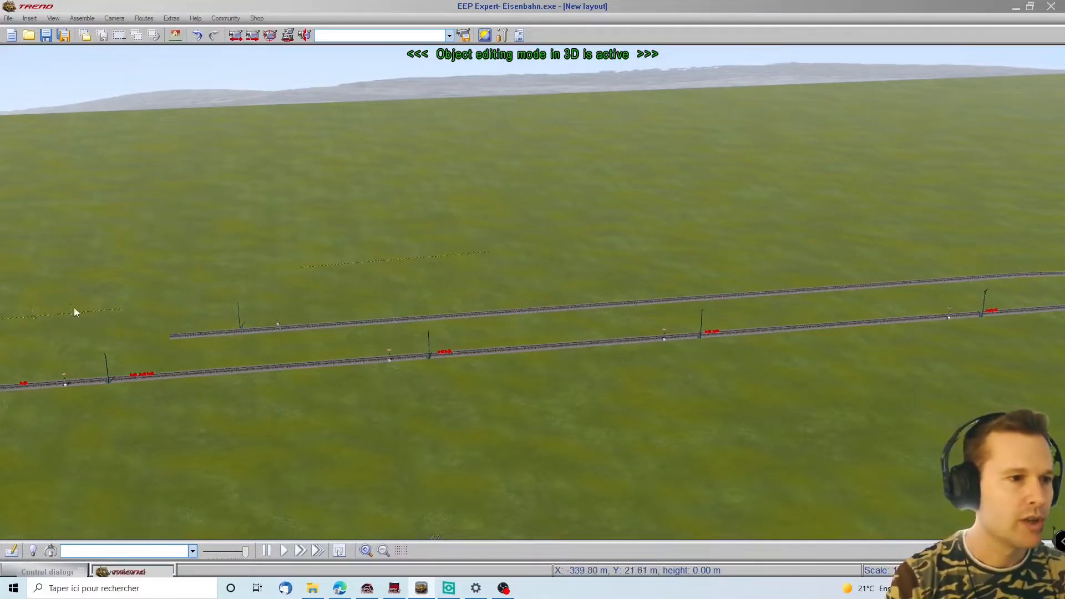
middle_click_drag(457, 296, 457, 237)
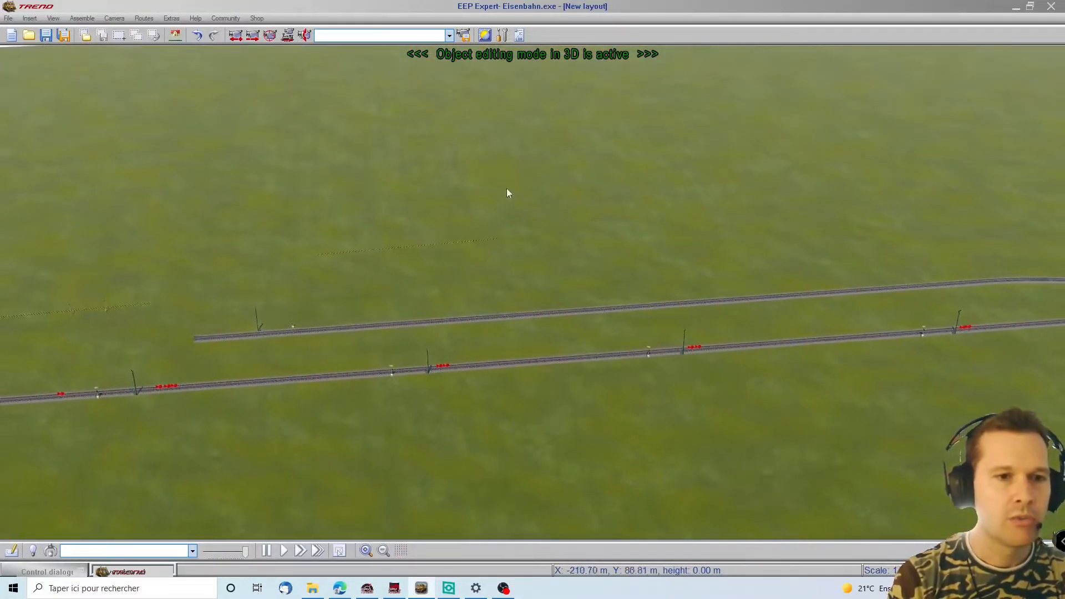
left_click(107, 312)
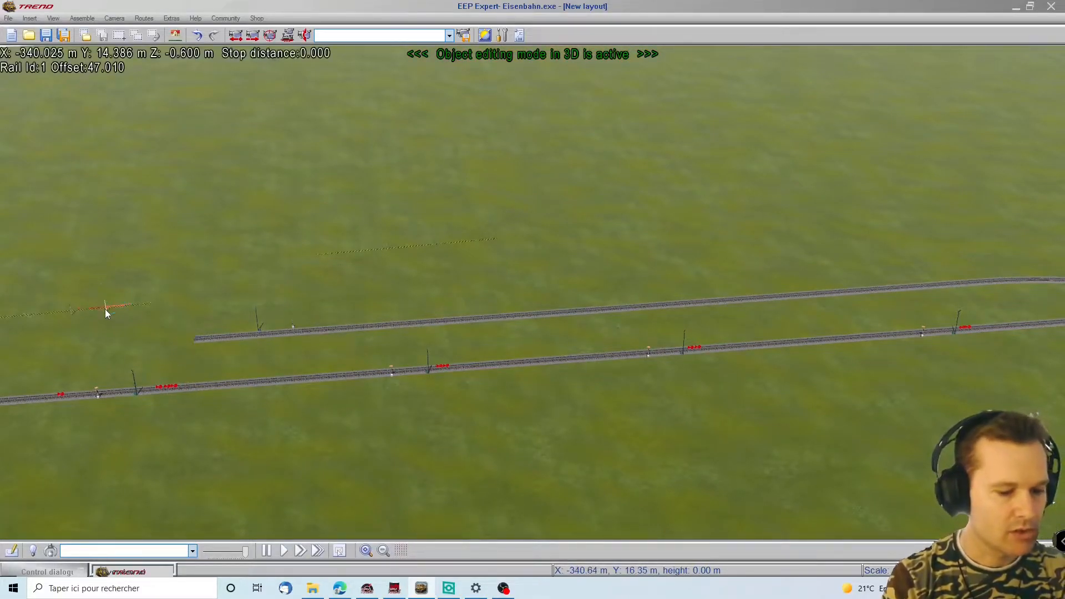
left_click(105, 309)
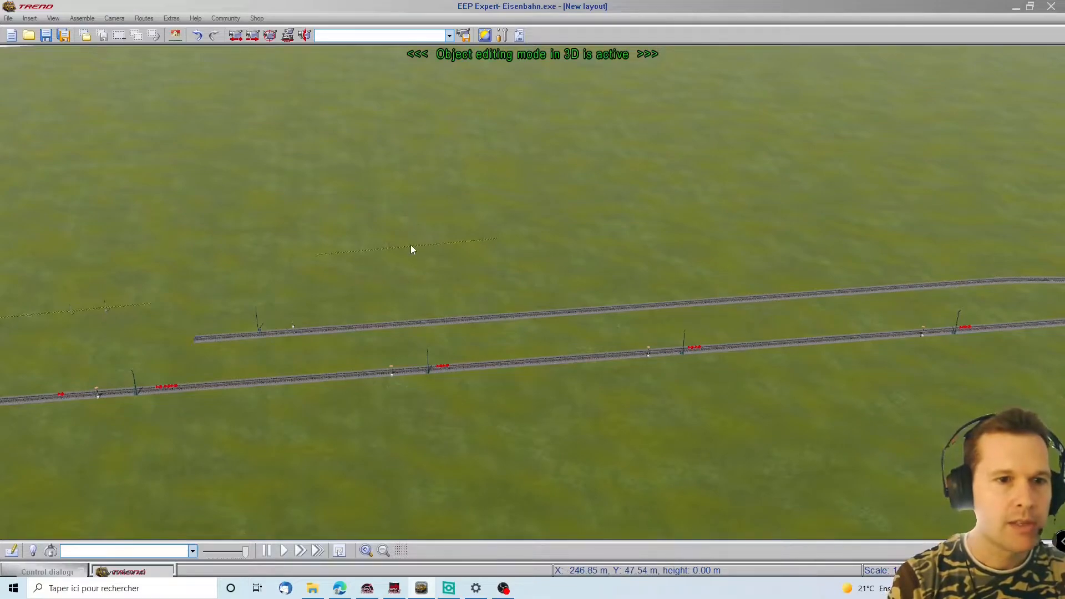
scroll(413, 249, "up", 5)
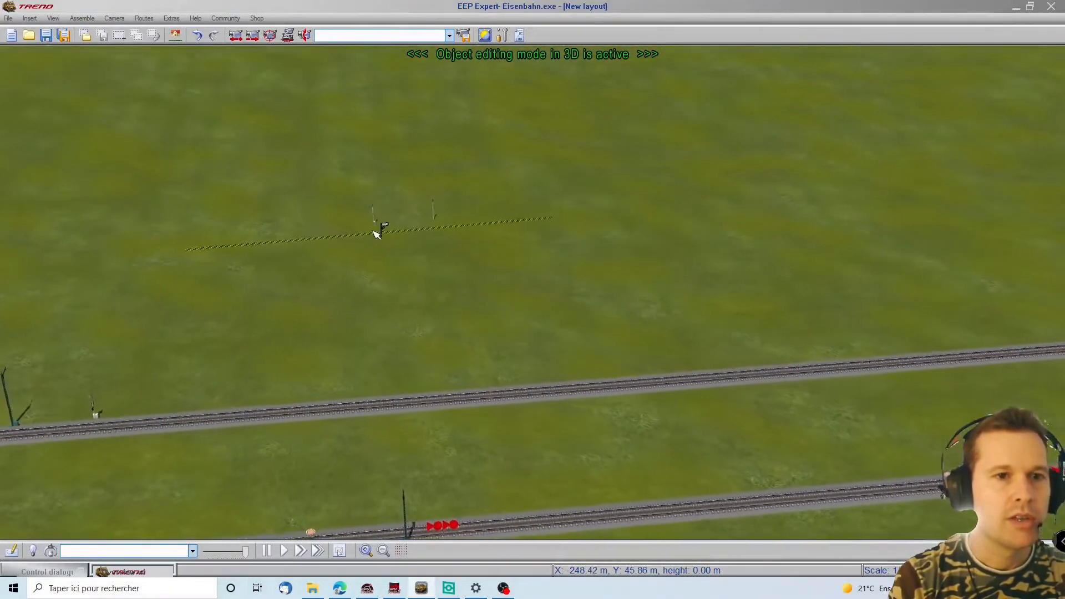
Step: Add a signal contact for the second auxiliary track's invisible signal to the branch's last track, with direction one and position Go
right_click_drag(342, 269, 663, 294)
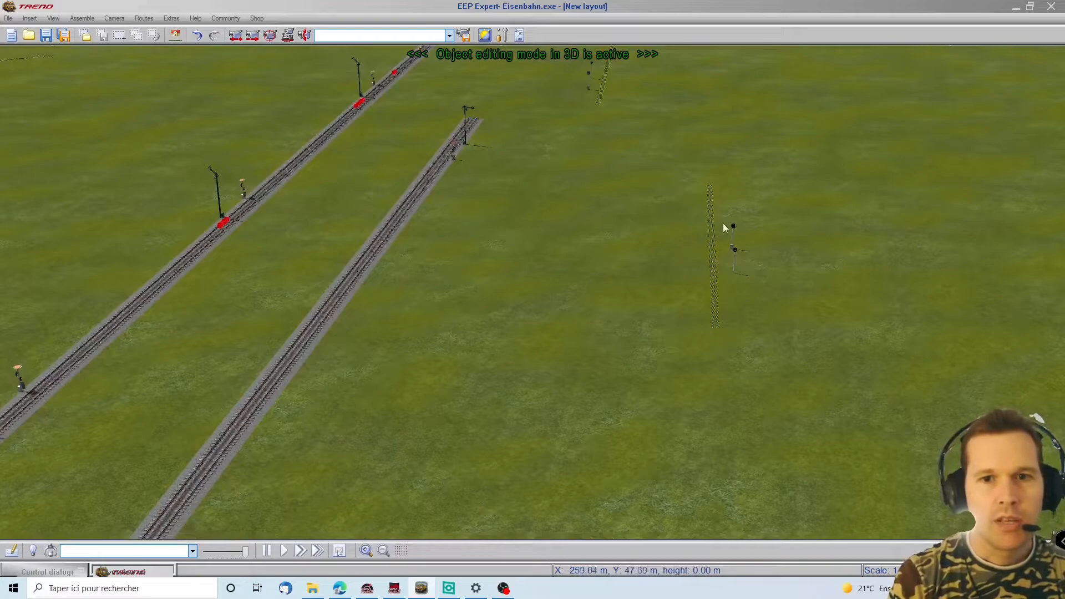
left_click(731, 238)
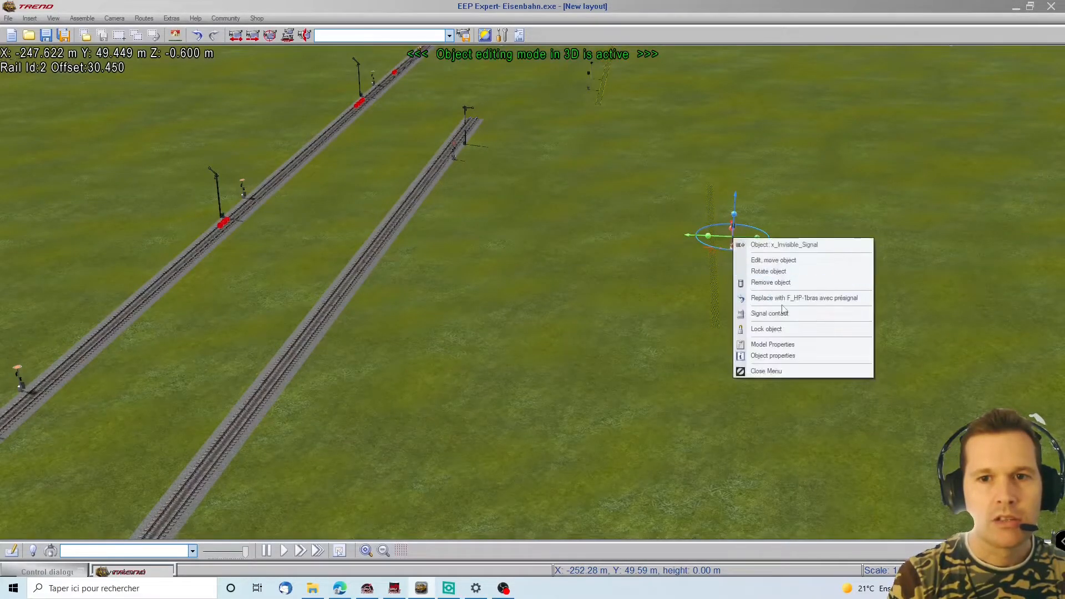
left_click(777, 313)
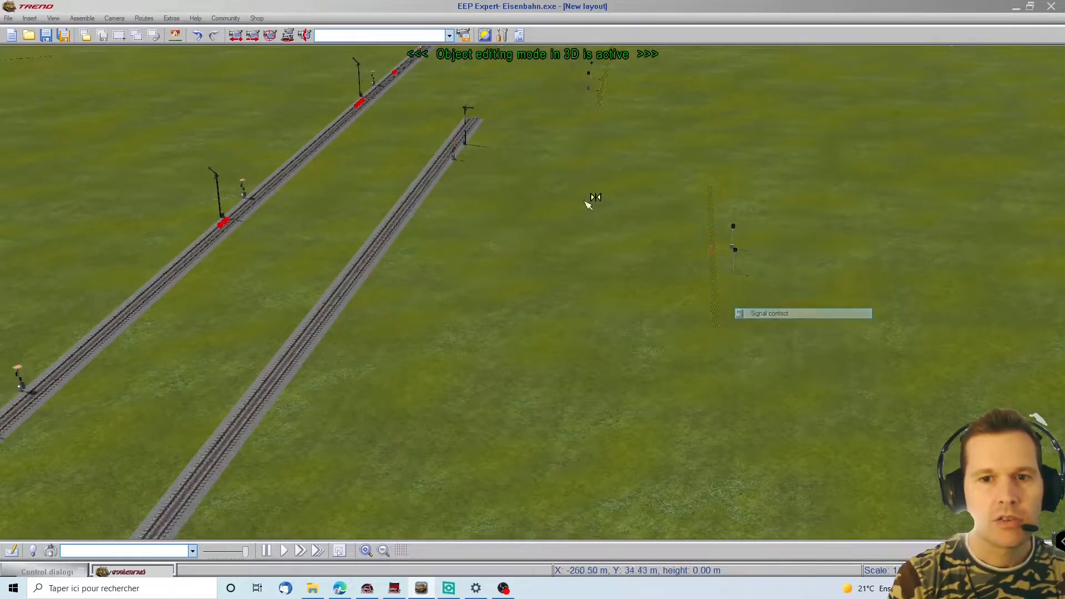
left_click(425, 185)
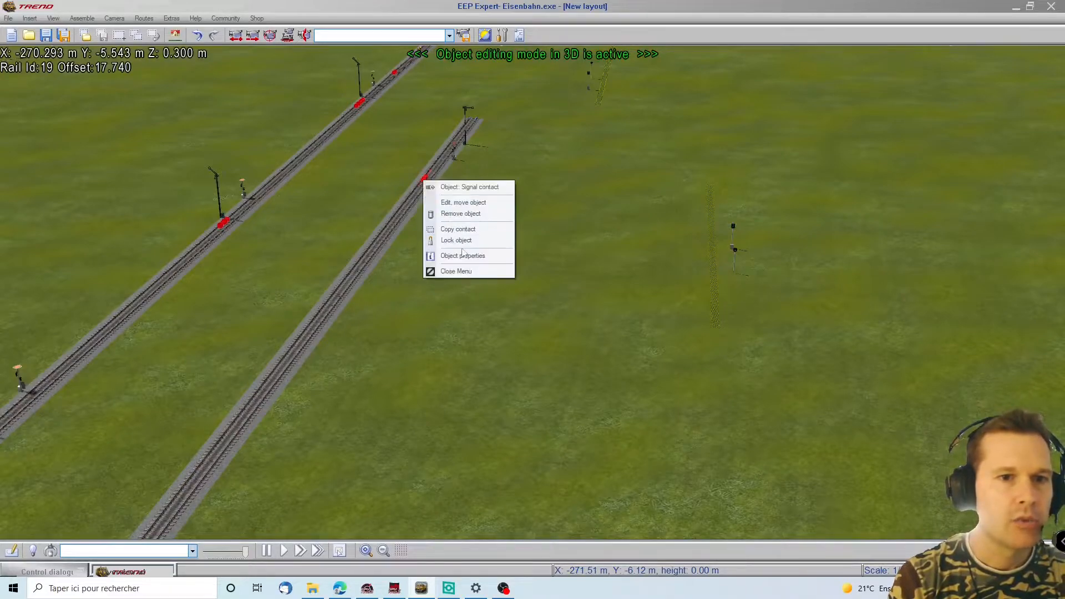
left_click(464, 256)
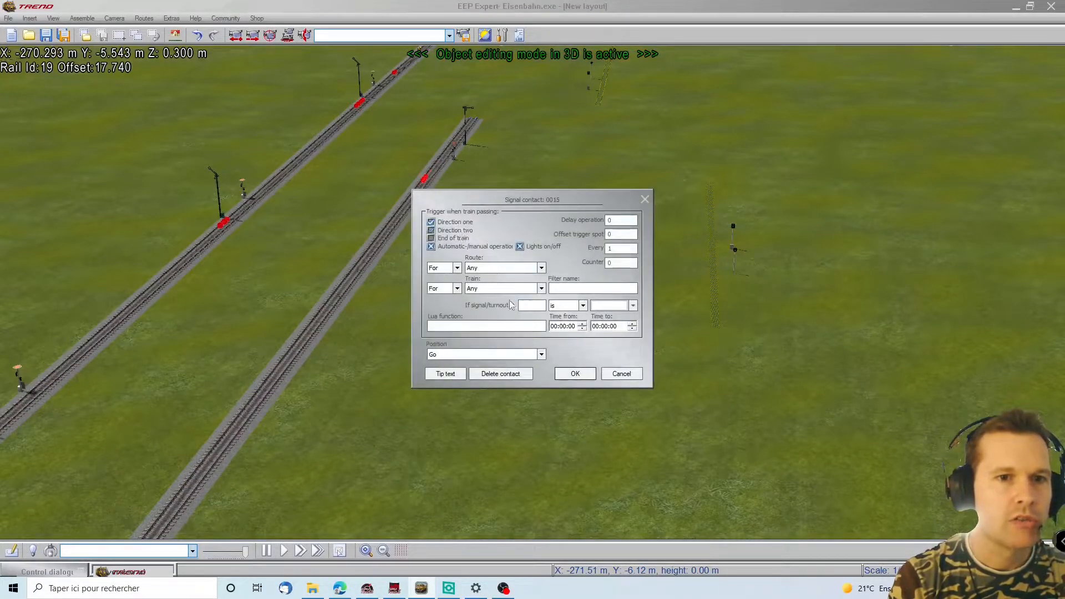
left_click(575, 373)
Step: Change the branch signal contact's position to Stop
right_click_drag(443, 245, 722, 277)
right_click_drag(1040, 230, 506, 252)
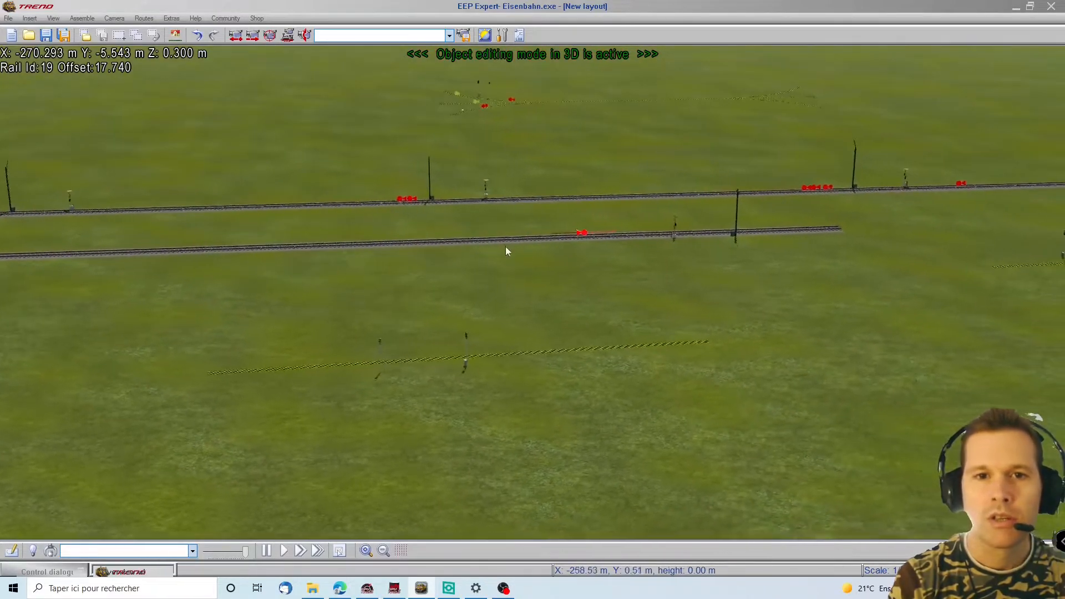
right_click(572, 237)
left_click(588, 313)
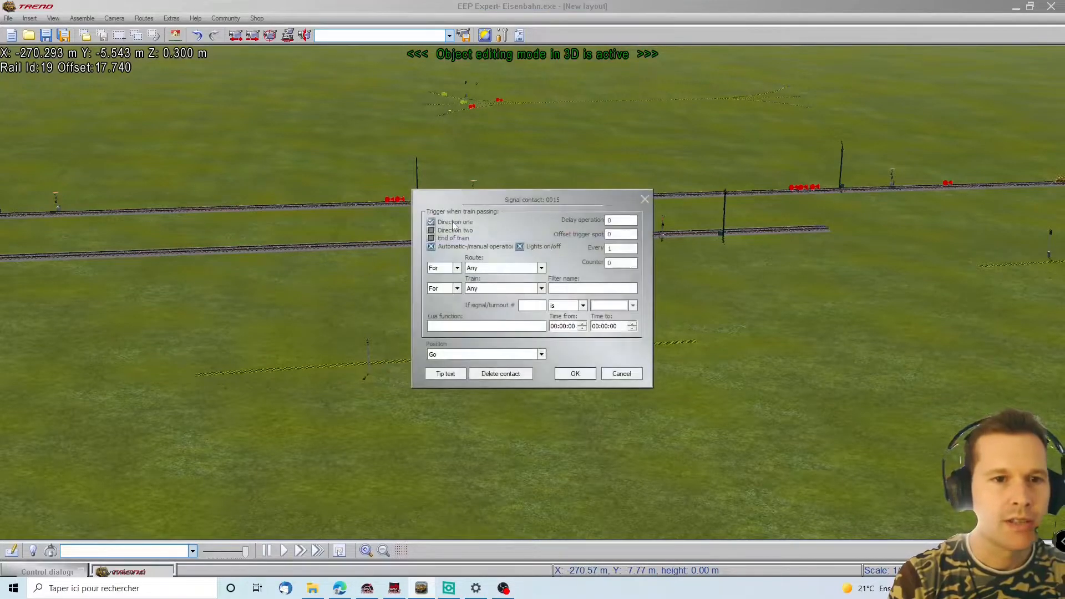
left_click(466, 355)
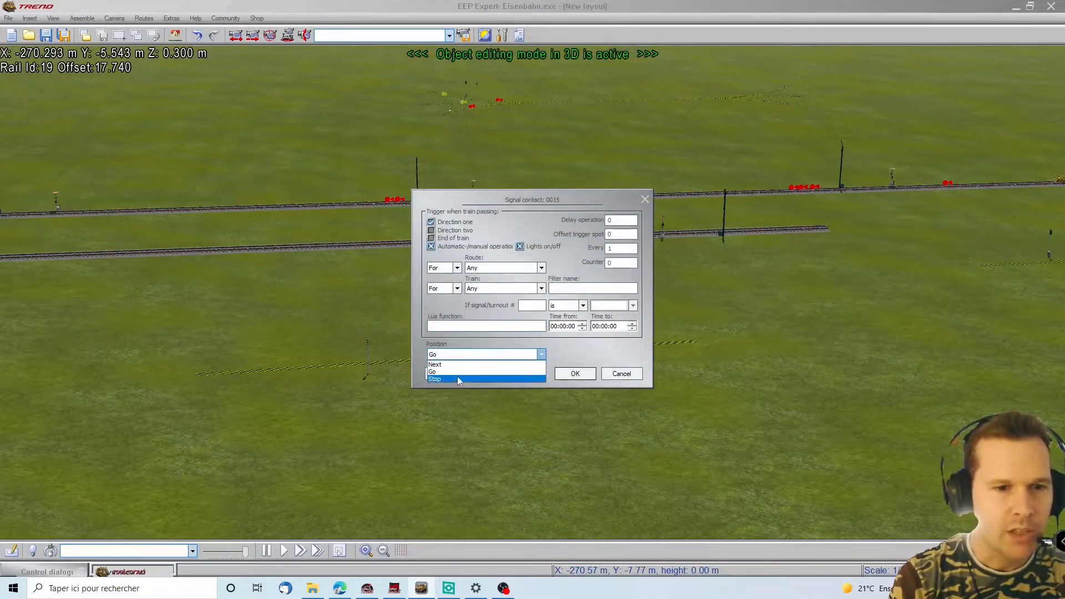
left_click(457, 376)
left_click(575, 374)
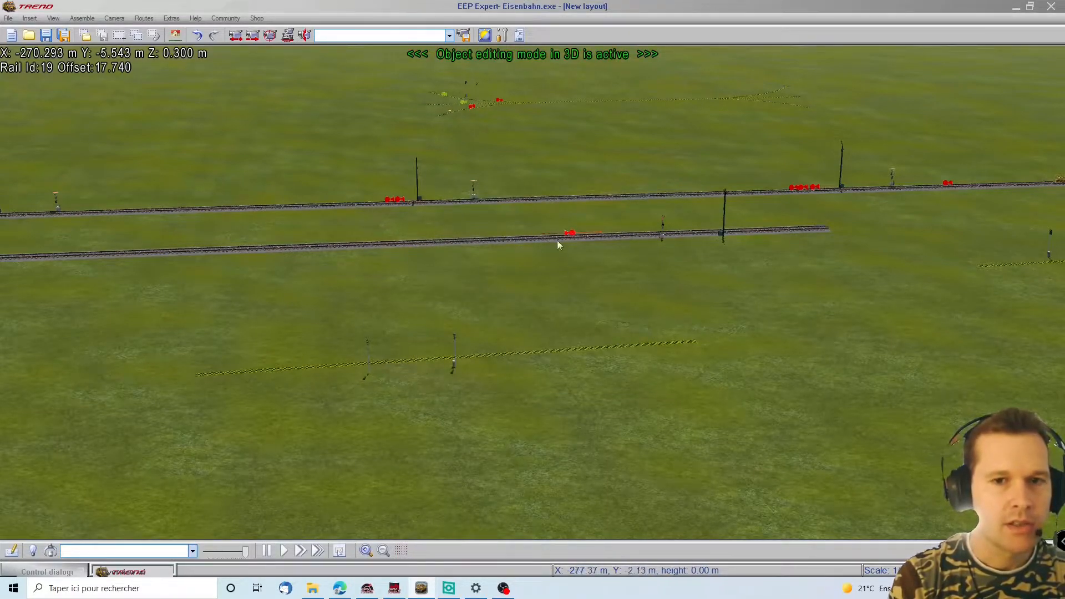
left_click(453, 365)
right_click(454, 365)
left_click(570, 288)
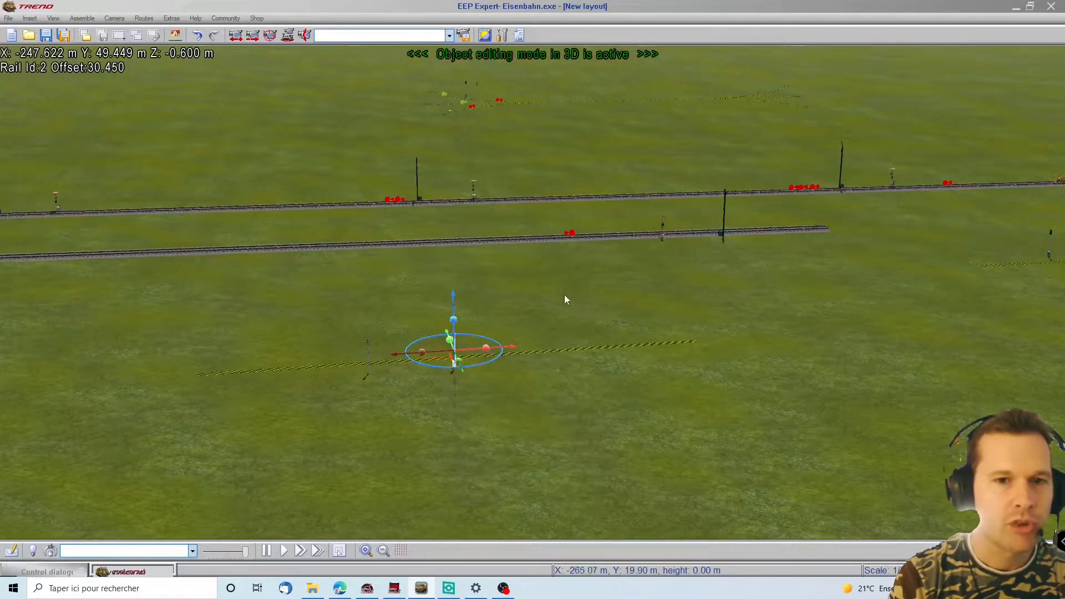
left_click(564, 276)
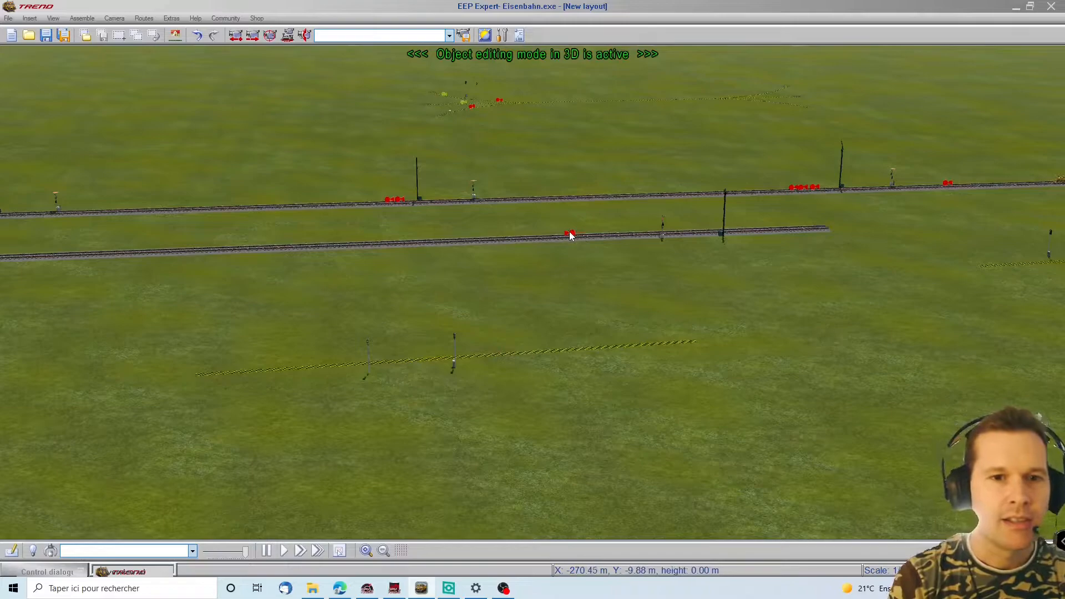
Step: Copy the branch's signal contact and place the copy on the track just past the branch semaphore
right_click(570, 233)
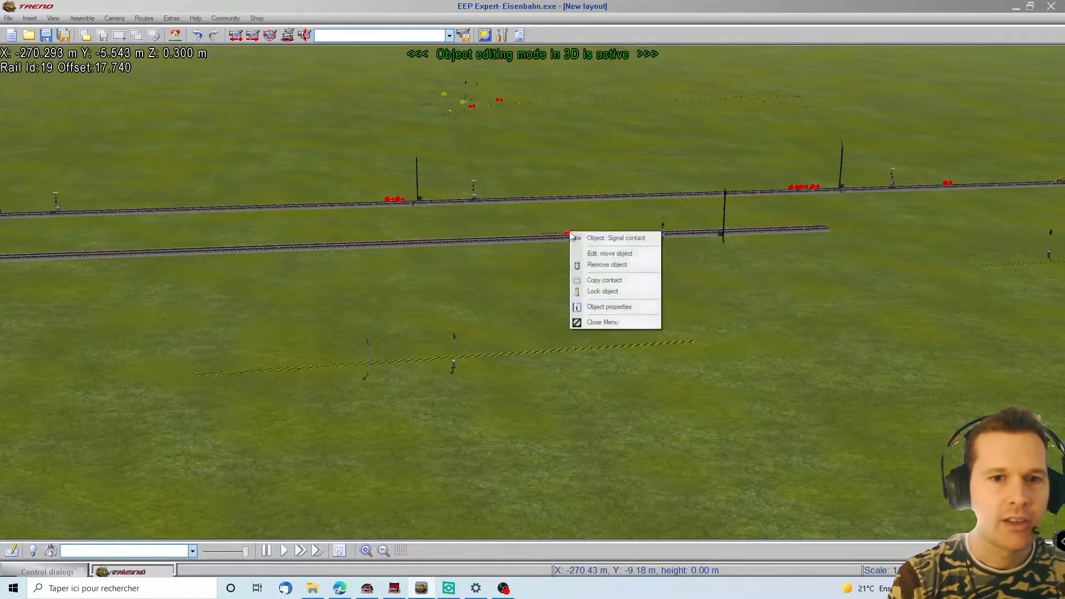
left_click(605, 280)
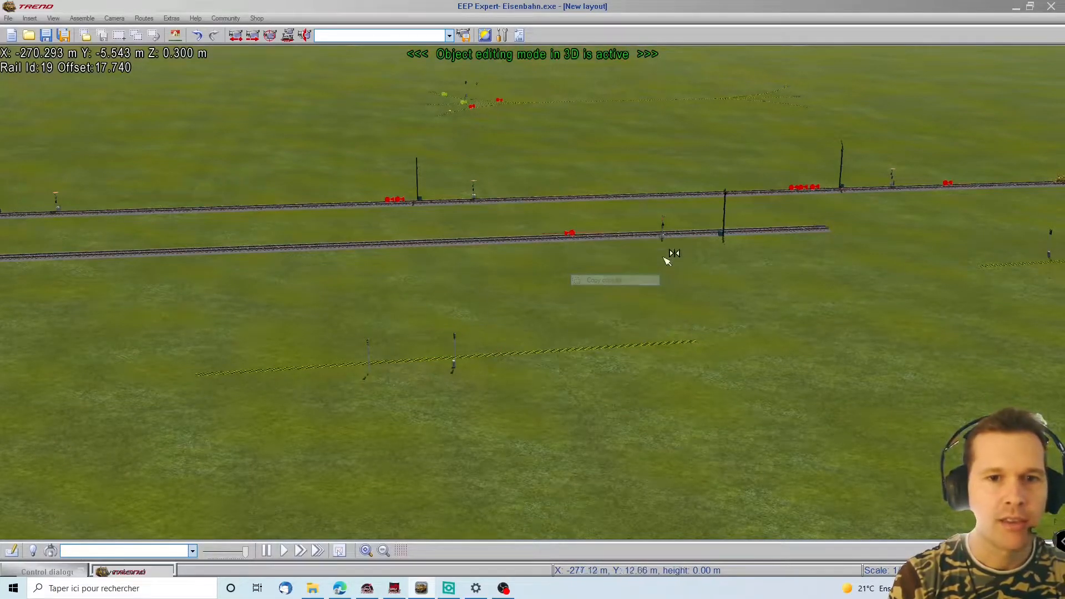
left_click(746, 226)
Step: Set the copied contact's position to Go and make it trigger at the end of train
right_click(746, 225)
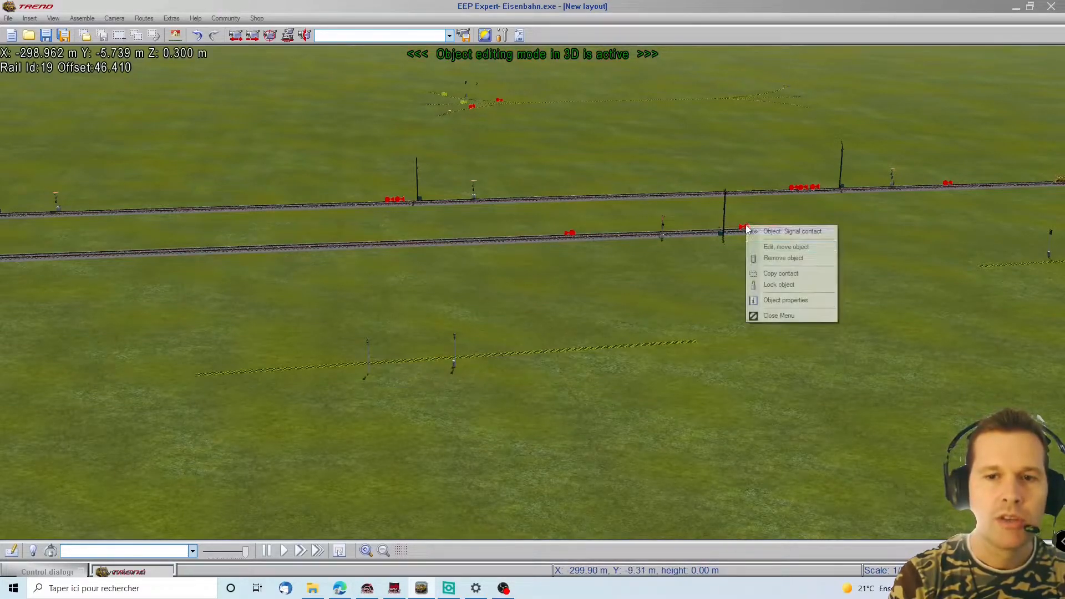
left_click(771, 301)
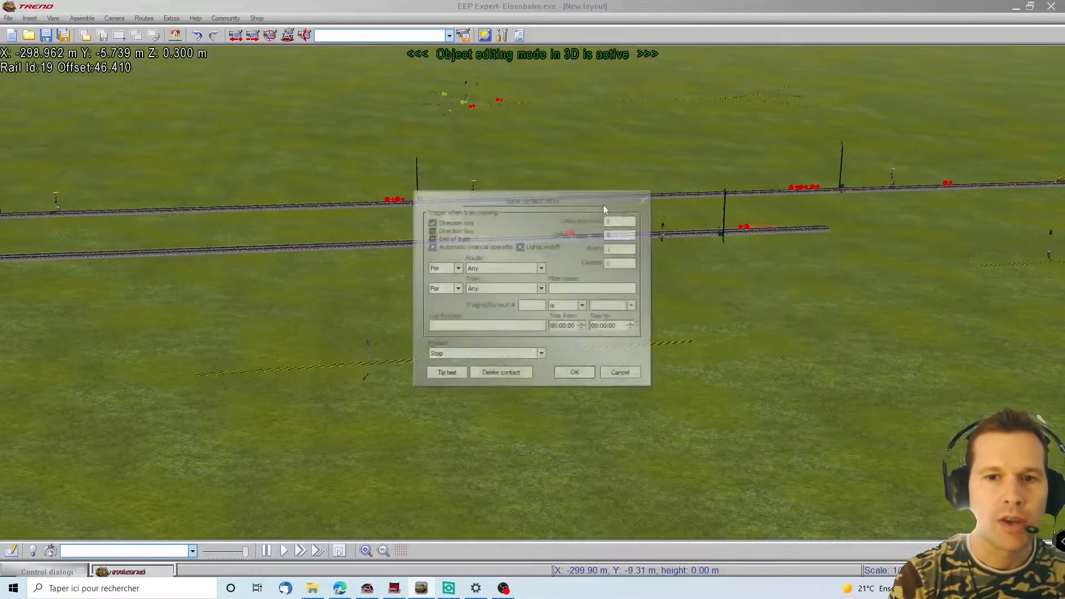
left_click(466, 356)
left_click(454, 377)
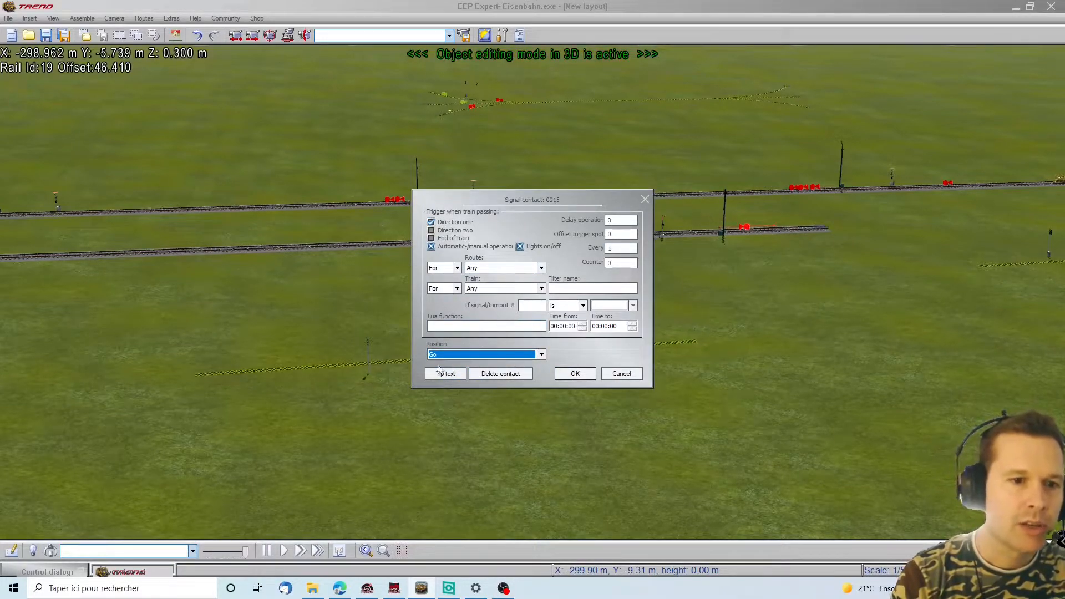
left_click(443, 239)
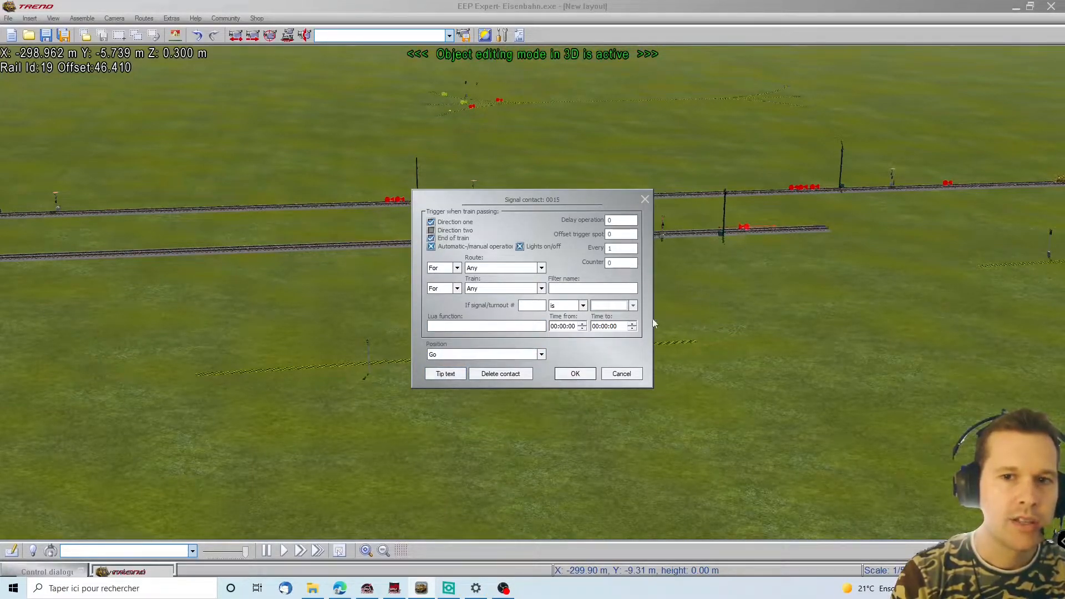
left_click(576, 373)
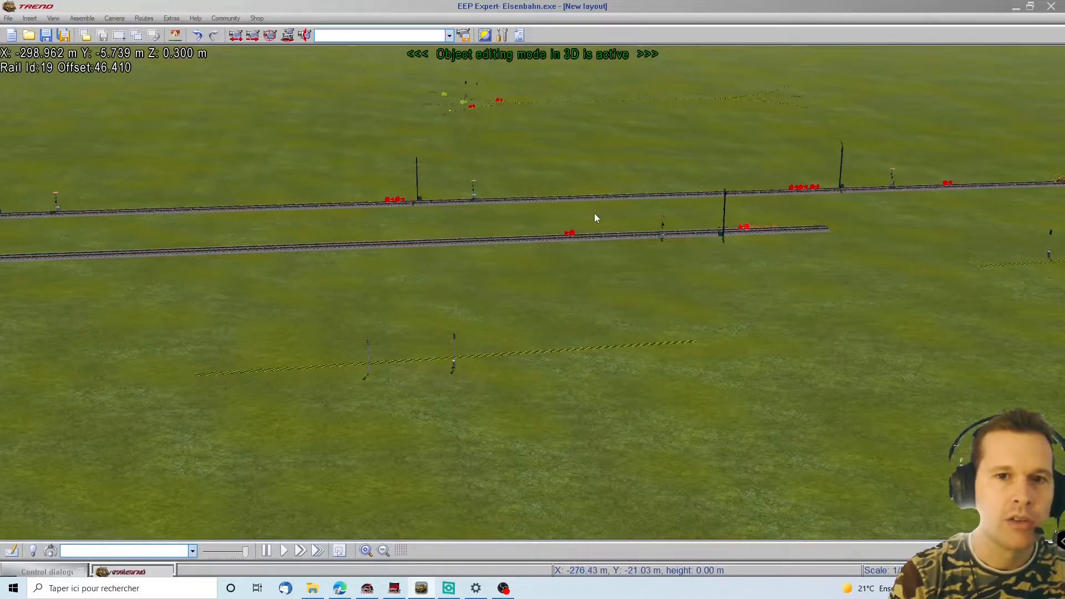
Step: Add a signal contact for the branch semaphore beside the copied contact and set its position to Danger
left_click(723, 237)
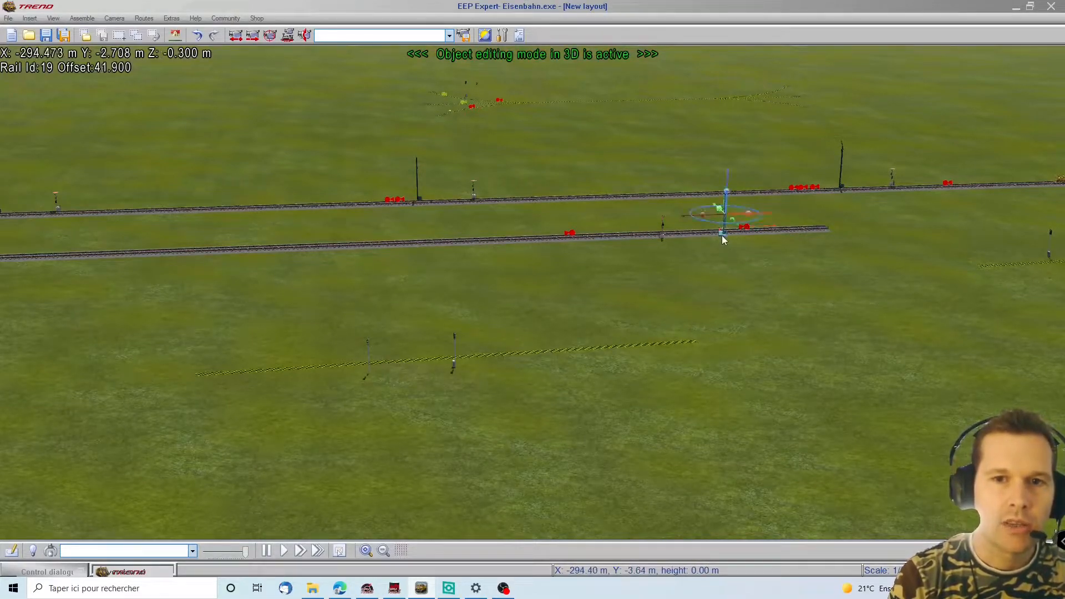
right_click(723, 238)
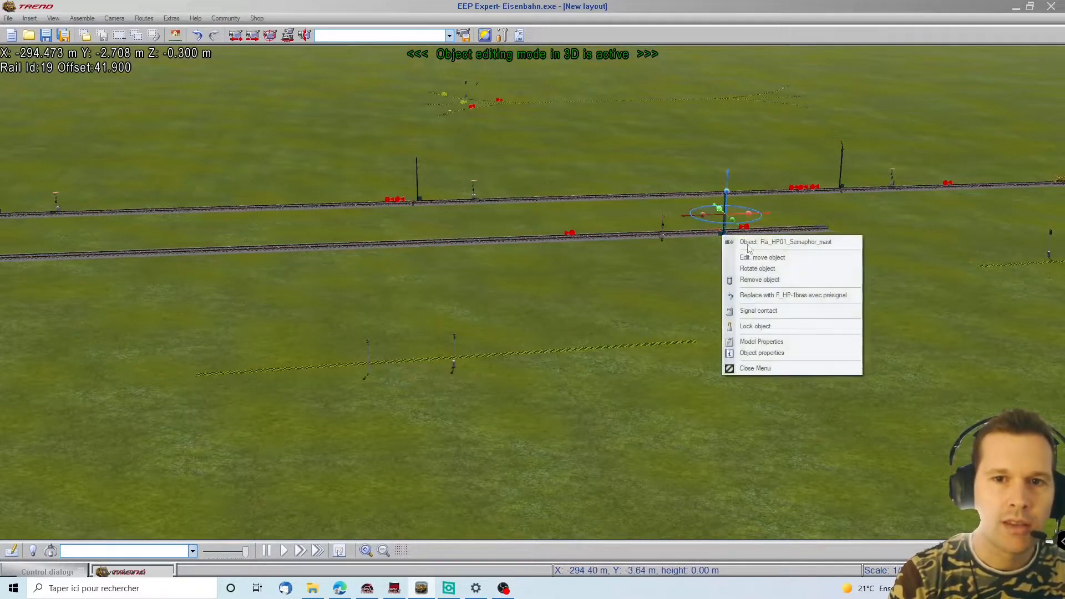
left_click(763, 311)
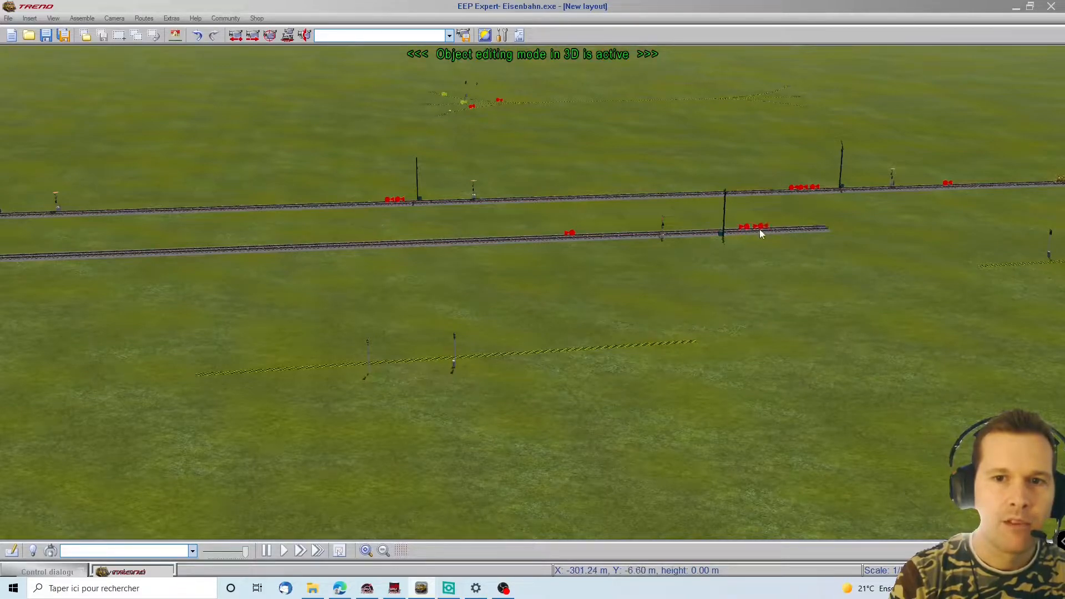
right_click(758, 228)
left_click(802, 303)
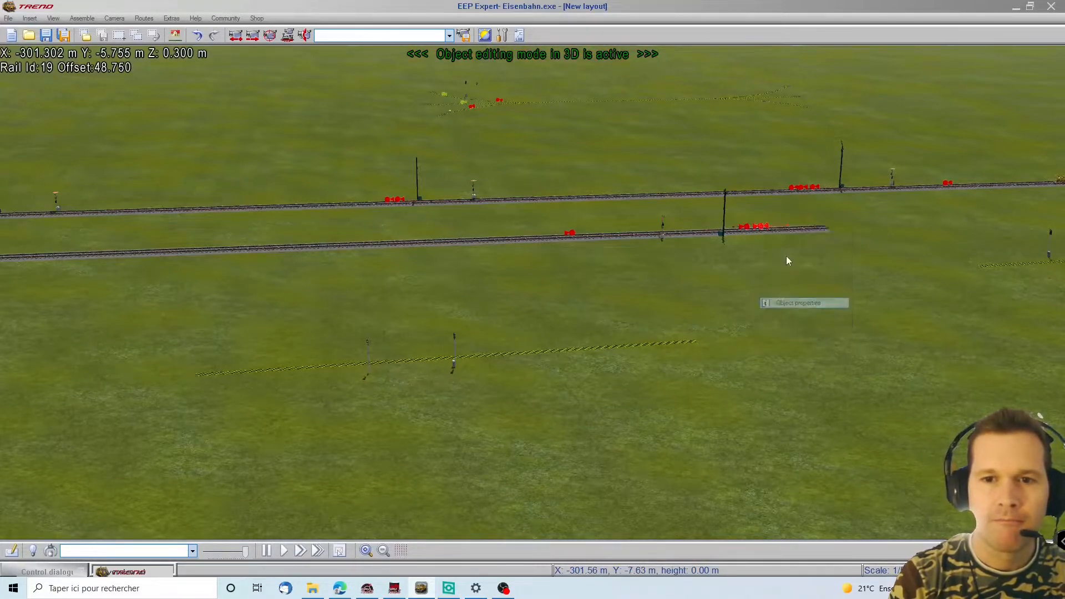
left_click(530, 355)
left_click(468, 375)
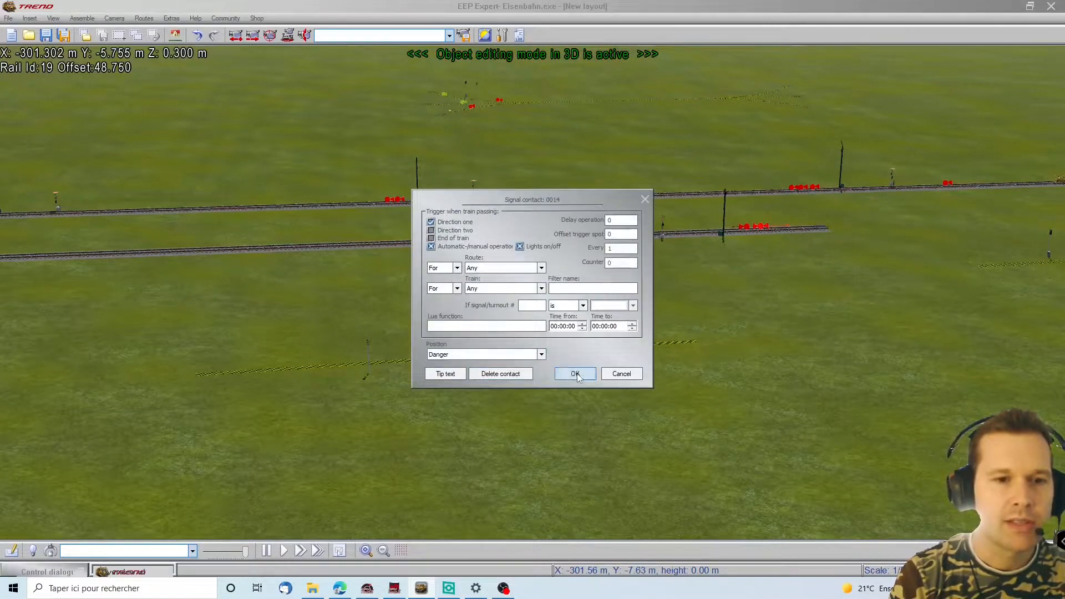
left_click(577, 378)
Step: Examine the line from the branch's end along the main line's block signals to the switch near the locomotive
middle_click_drag(765, 303, 555, 255)
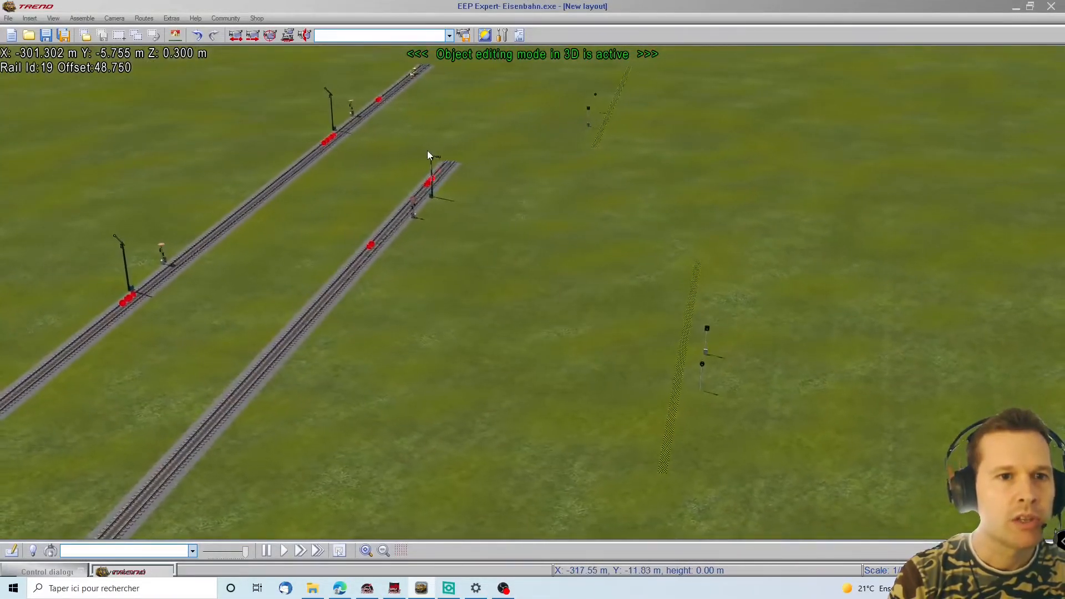
scroll(434, 191, "down", 2)
scroll(458, 245, "down", 2)
middle_click_drag(511, 304, 436, 348)
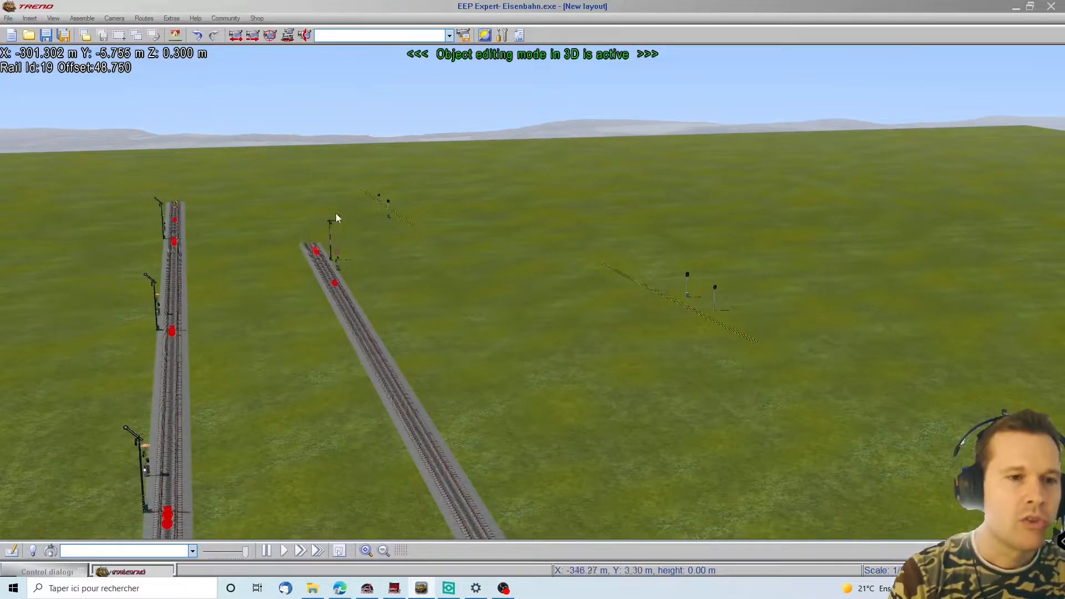
middle_click_drag(532, 355, 390, 350)
left_click(974, 345)
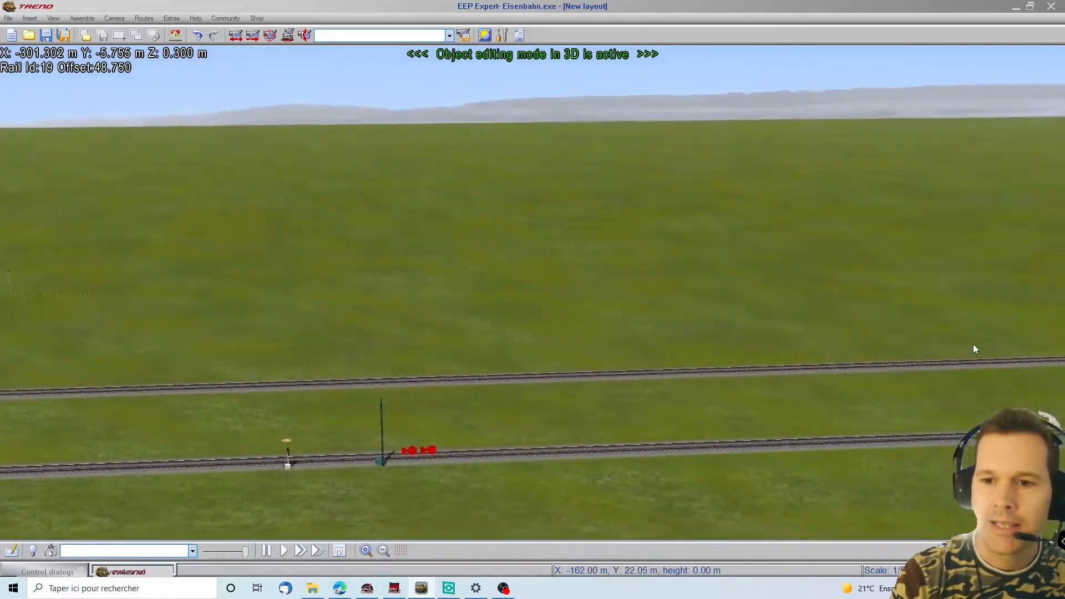
middle_click_drag(846, 314, 1035, 264)
left_click(1057, 235)
middle_click_drag(450, 224, 688, 176)
left_click(1050, 173)
left_click(235, 62)
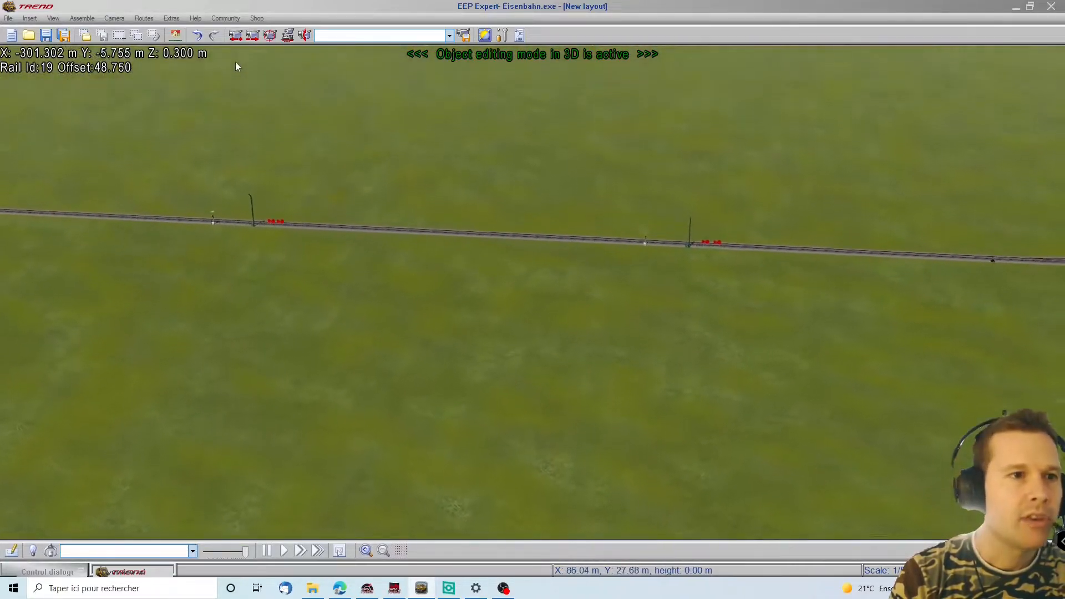
left_click(8, 209)
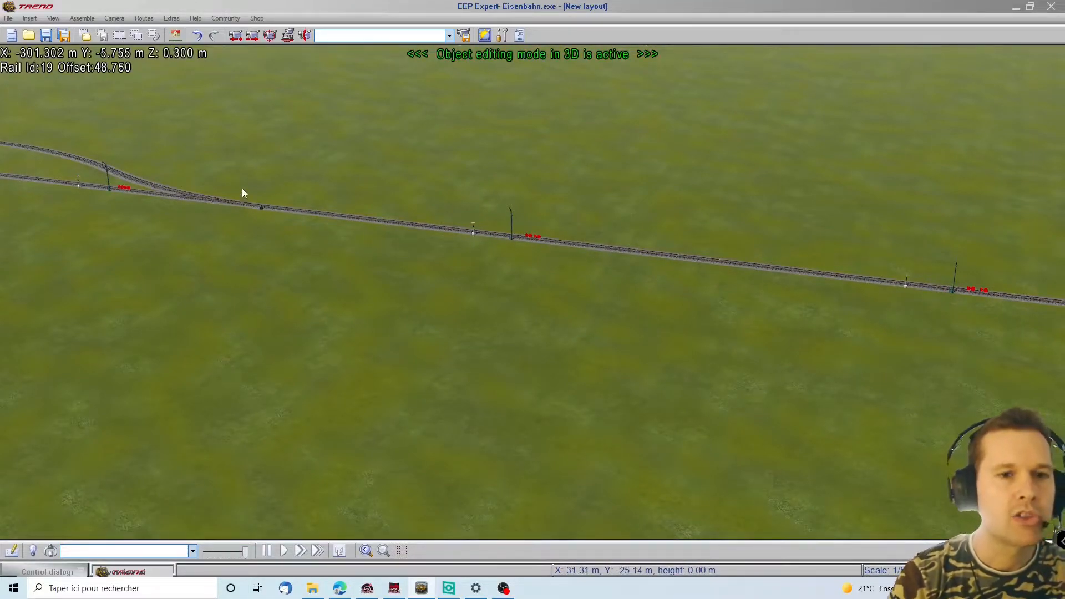
key("Right")
key("Left")
key("Left")
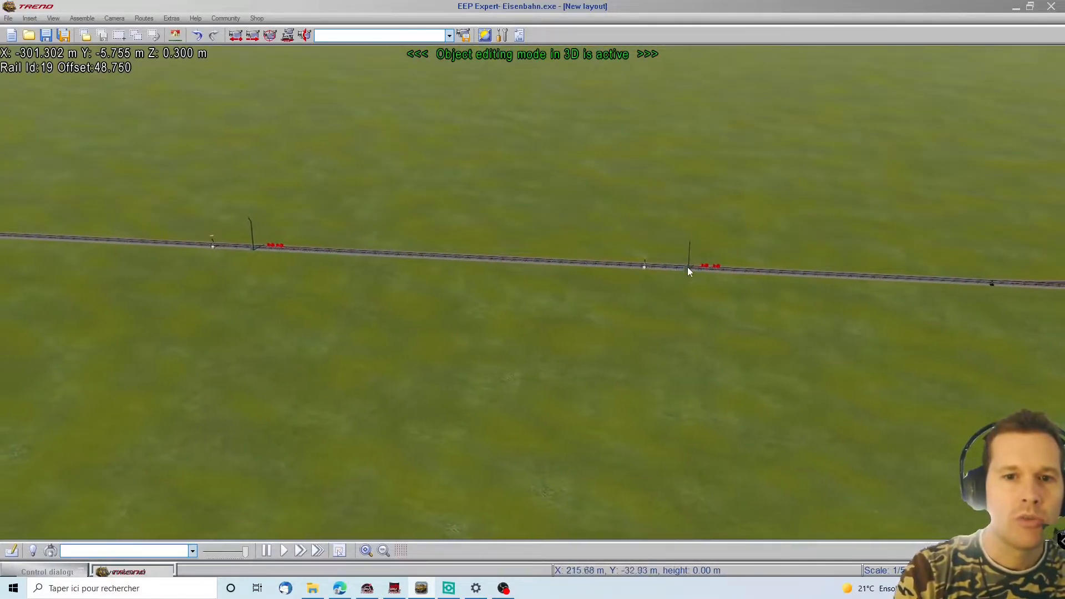
key("Right")
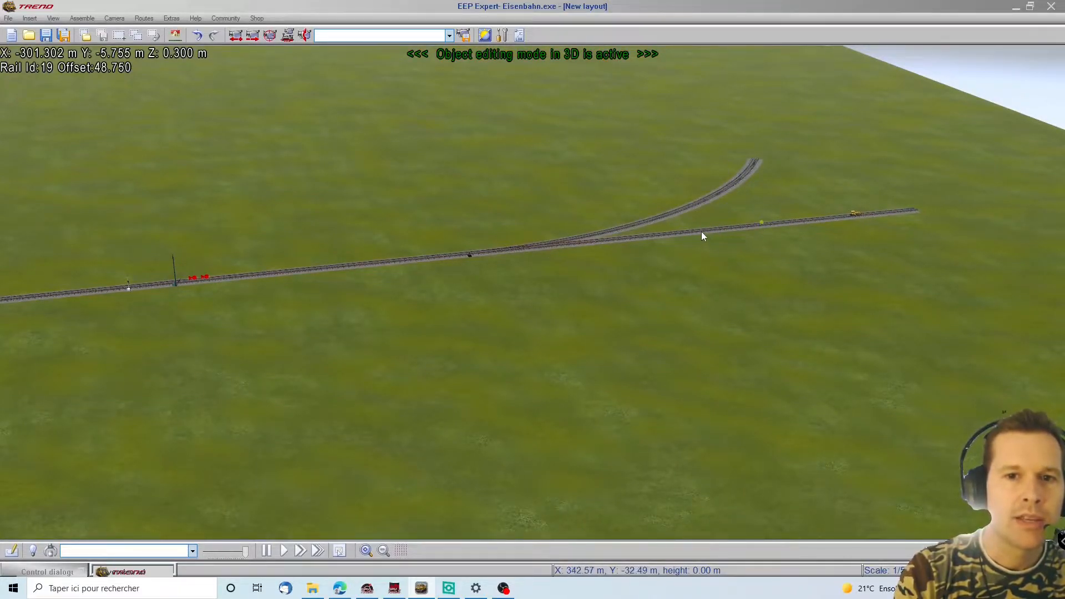
key("Left")
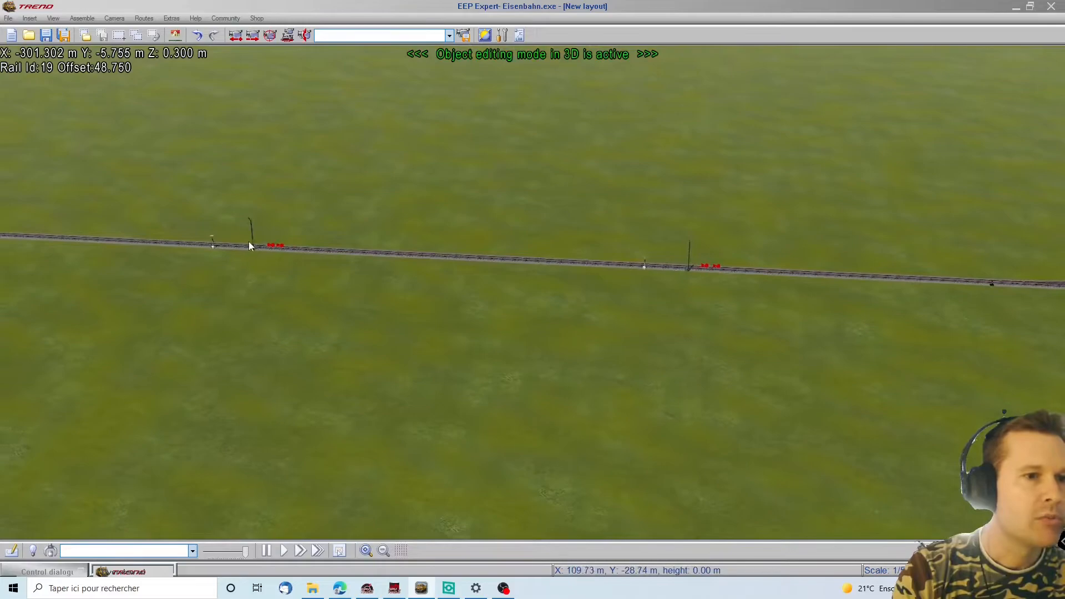
Step: Examine the semaphore ahead of the branch switch and how the main line and branch blocks follow it
mouse_move(1, 215)
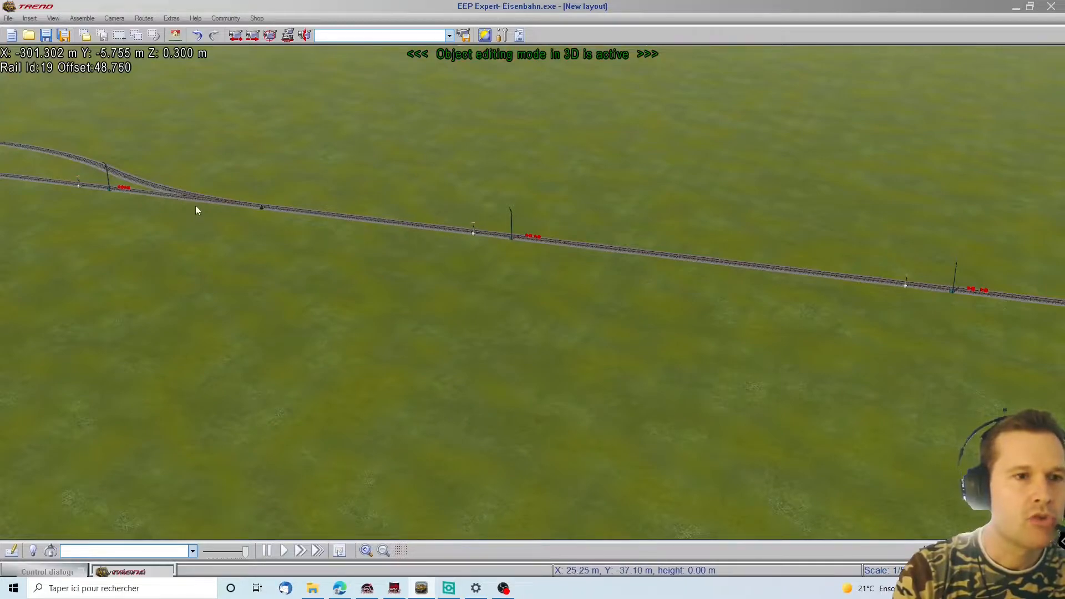
mouse_move(1064, 274)
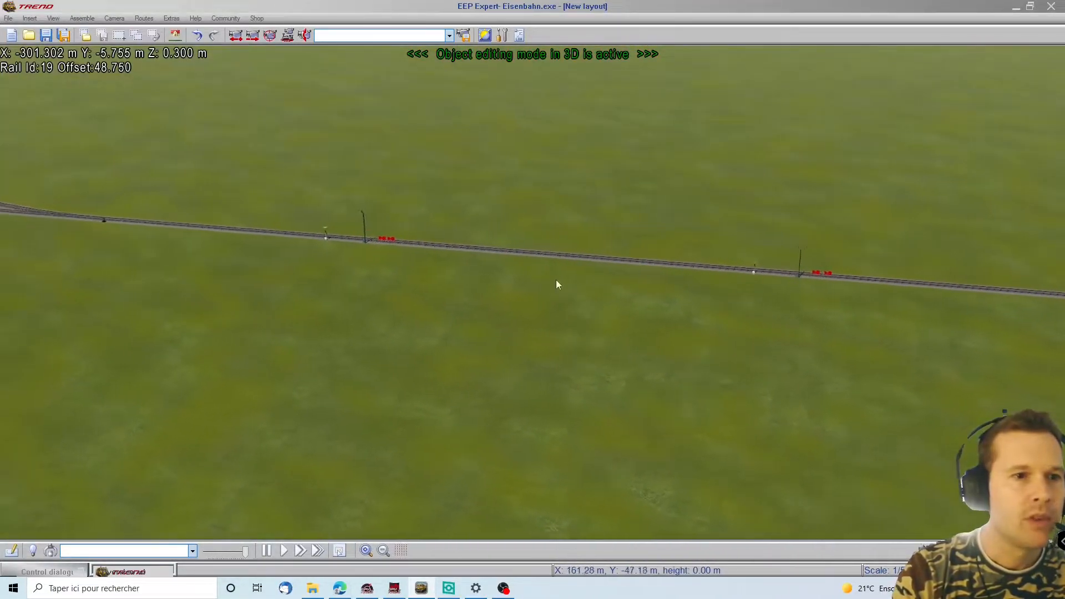
scroll(155, 250, "up", 1)
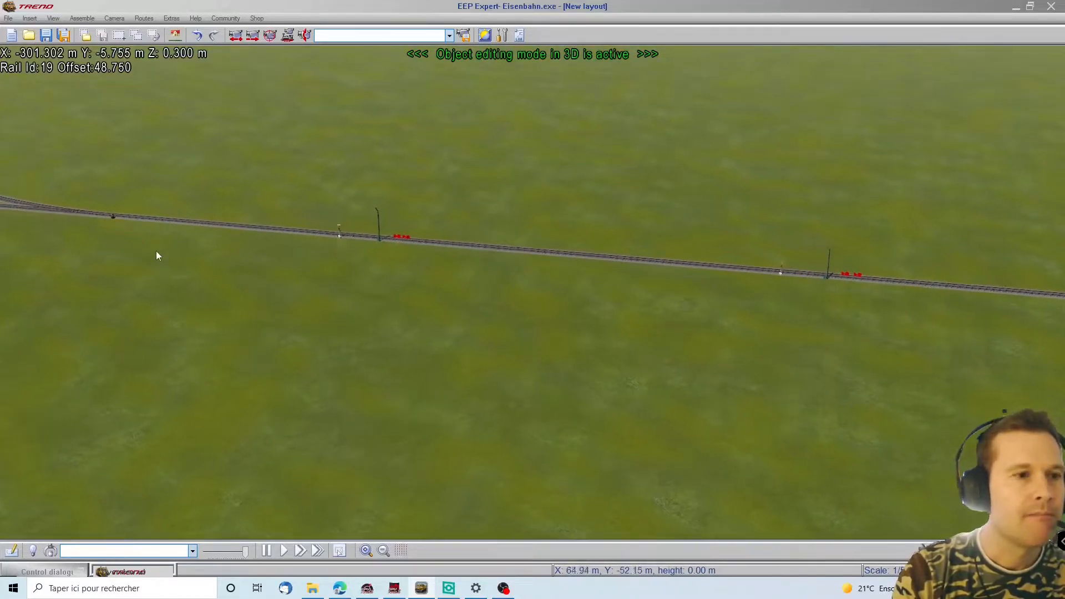
left_click_drag(32, 222, 367, 218)
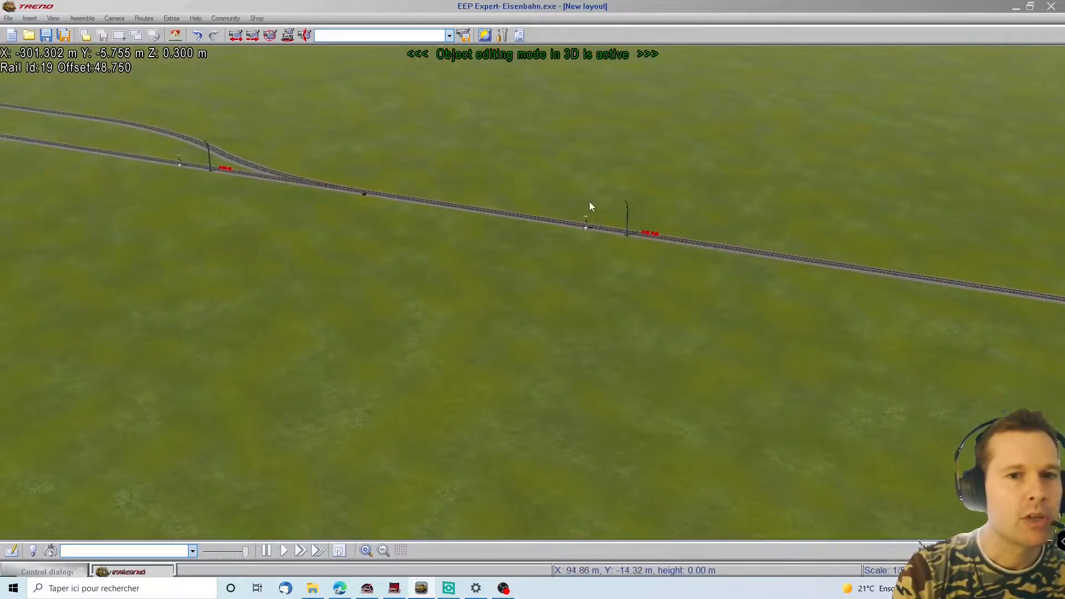
right_click_drag(989, 263, 1057, 275)
right_click_drag(311, 304, 640, 222)
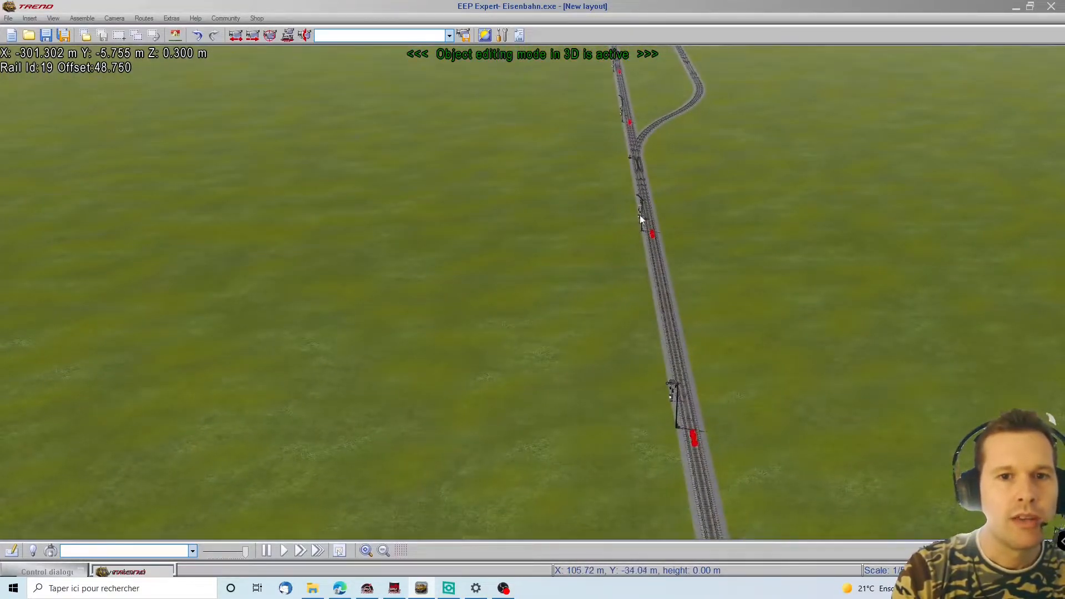
scroll(666, 69, "up", 7)
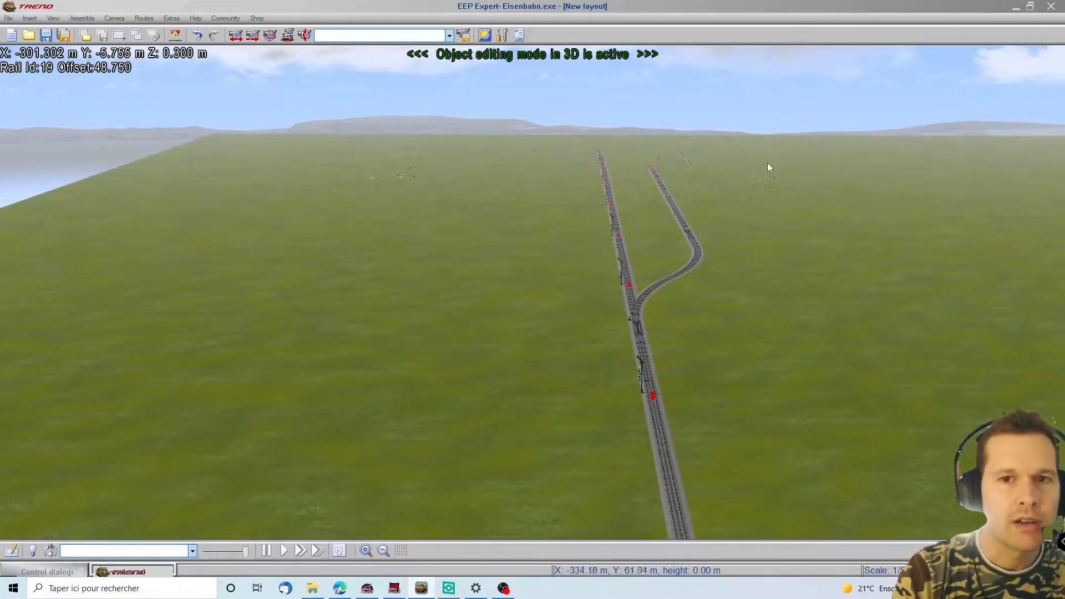
right_click_drag(623, 407, 765, 366)
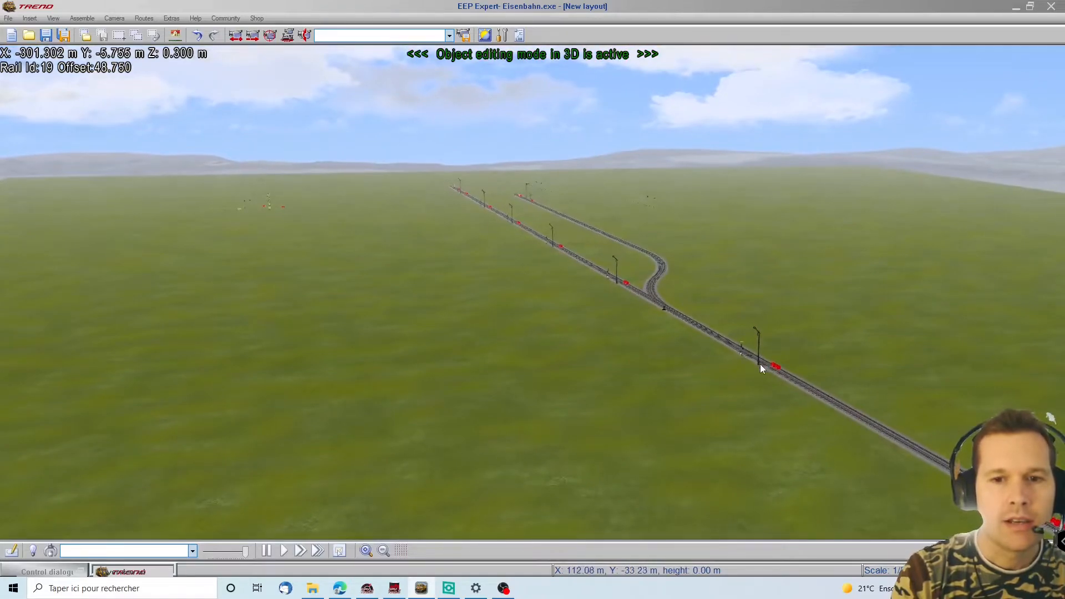
Step: Review the properties of both signal contacts beside the semaphore ahead of the branch switch
left_click(760, 364)
right_click_drag(768, 435, 501, 377)
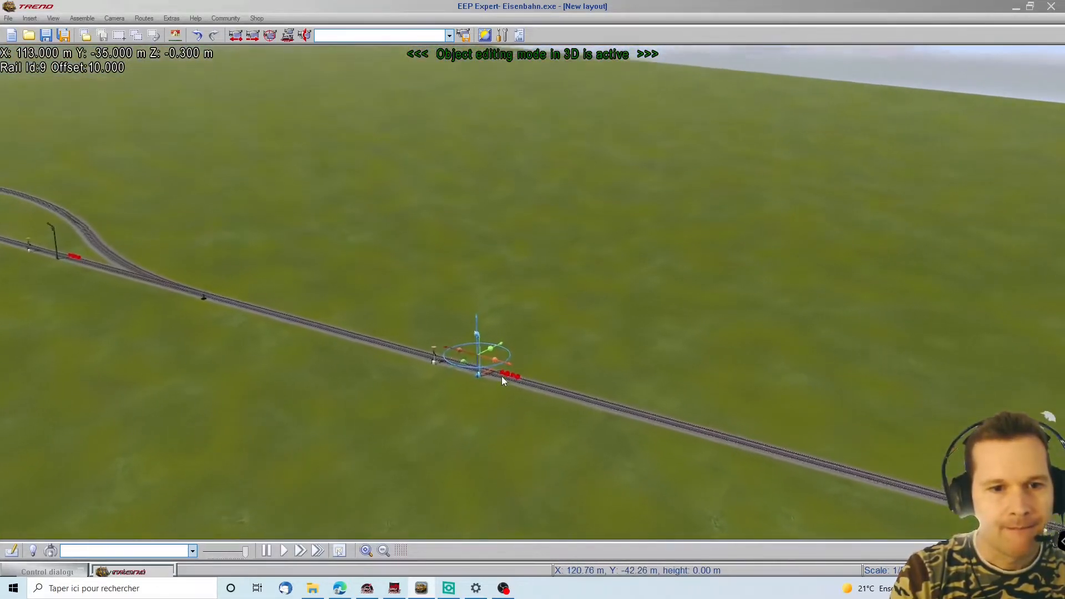
left_click(502, 378)
right_click(503, 380)
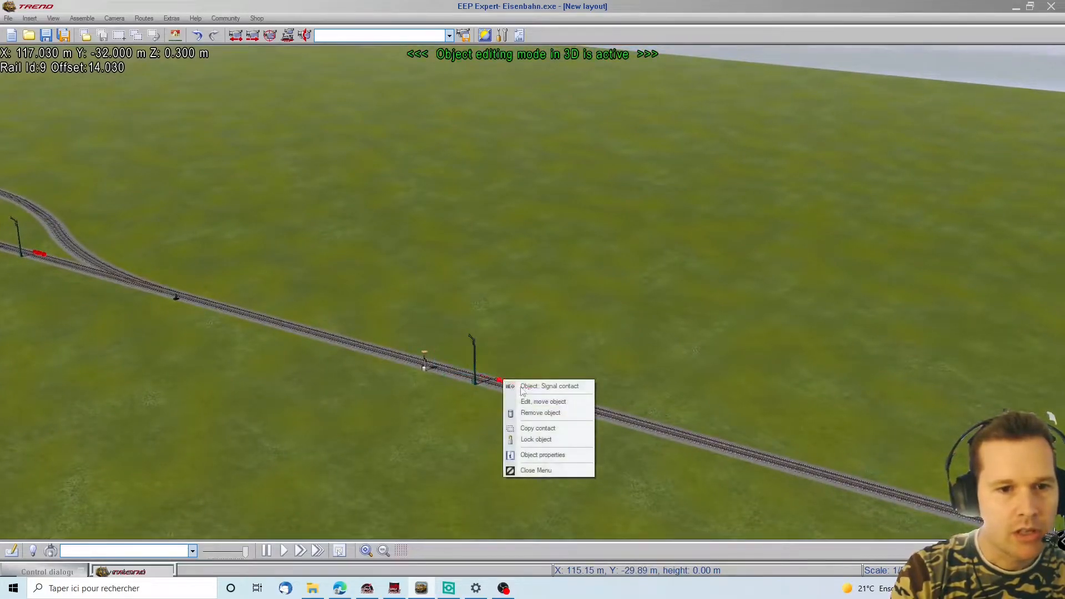
left_click(525, 455)
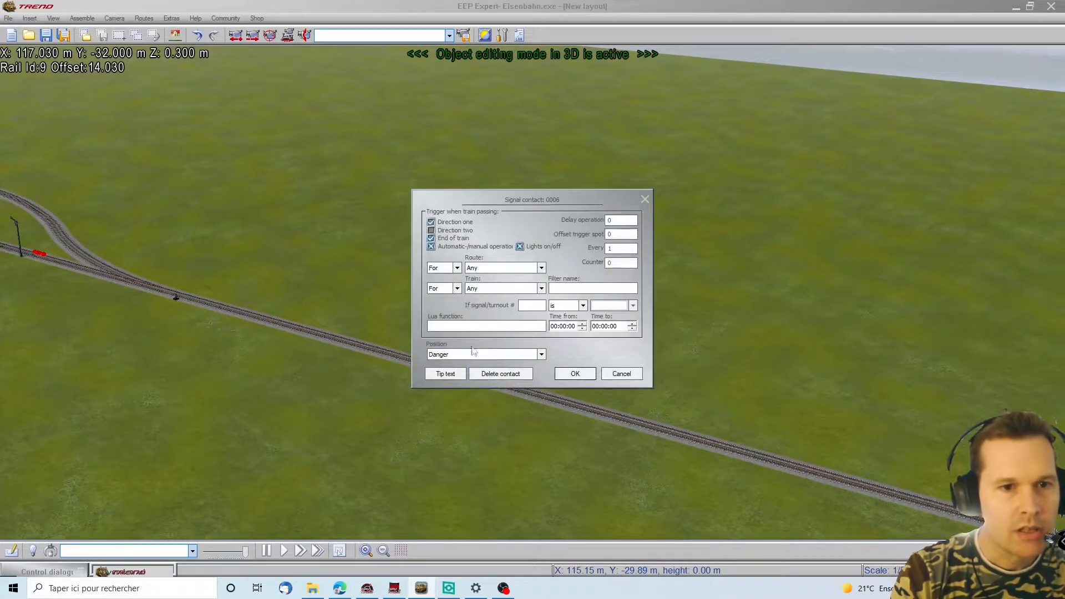
left_click(645, 200)
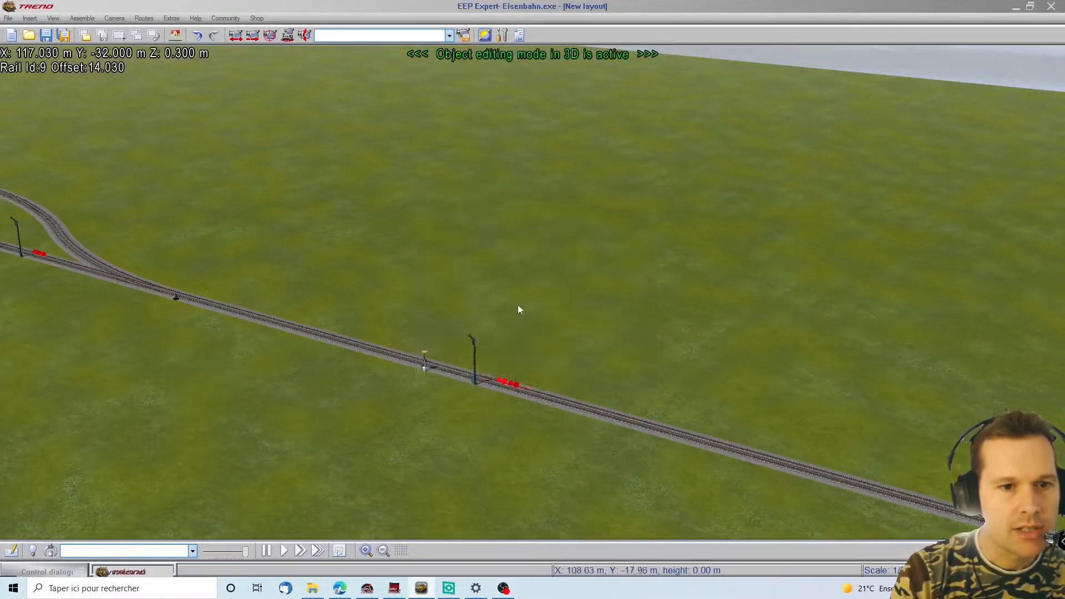
right_click(518, 386)
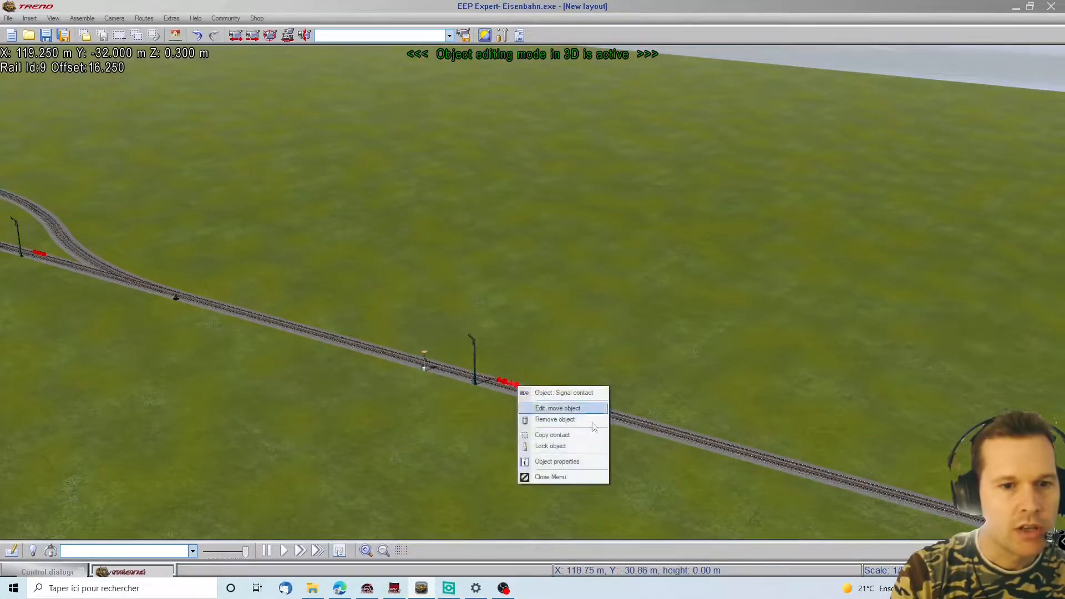
left_click(527, 460)
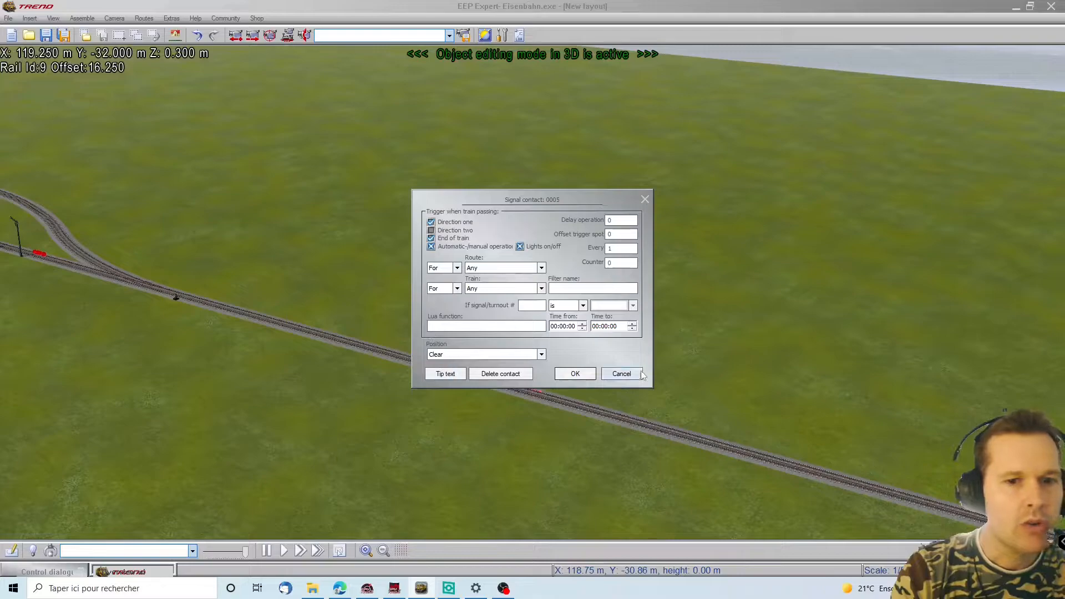
left_click(621, 374)
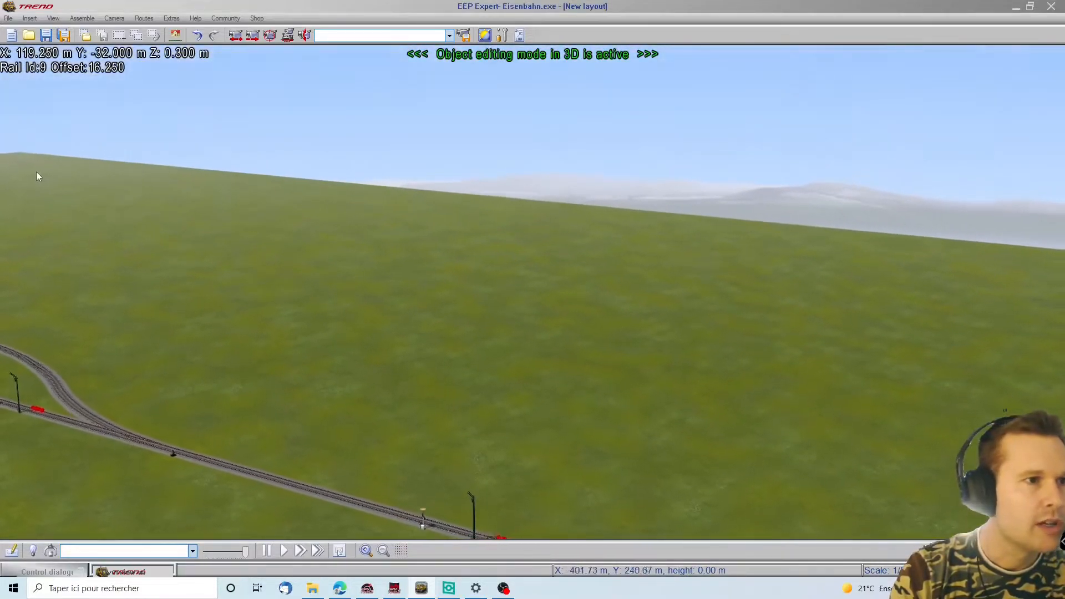
Step: Look up the signal ID of the invisible signal on the separate auxiliary track near the branch's end
scroll(266, 222, "up", 8)
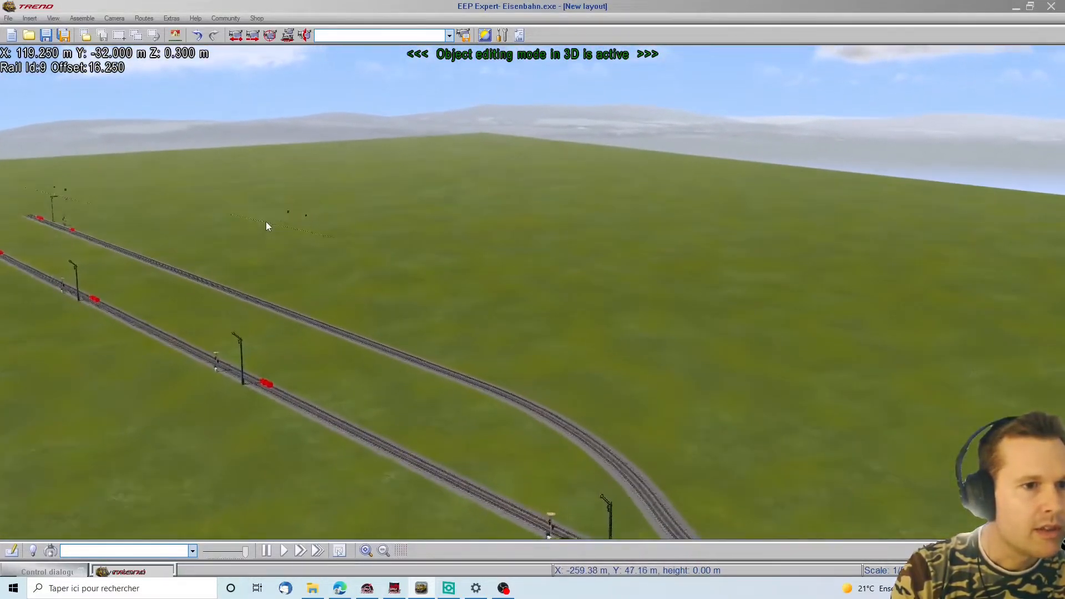
left_click(217, 196)
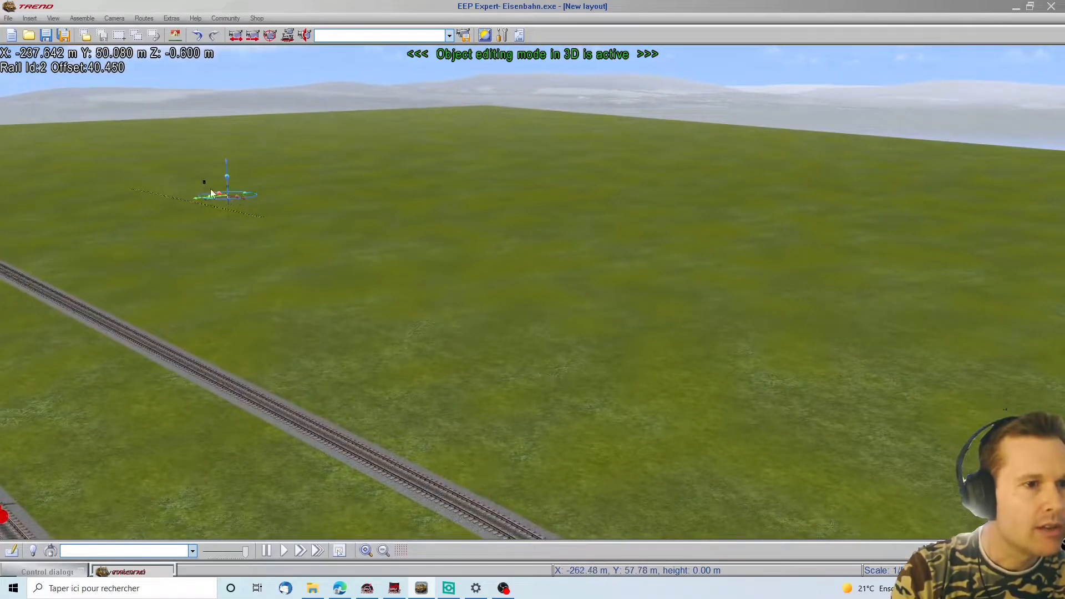
right_click(226, 192)
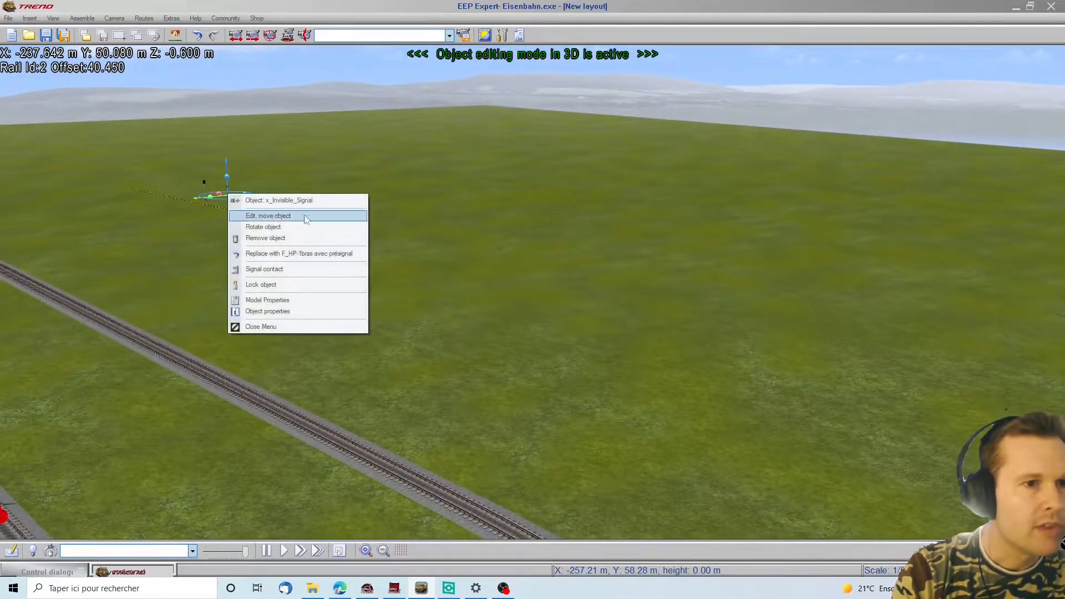
left_click(268, 311)
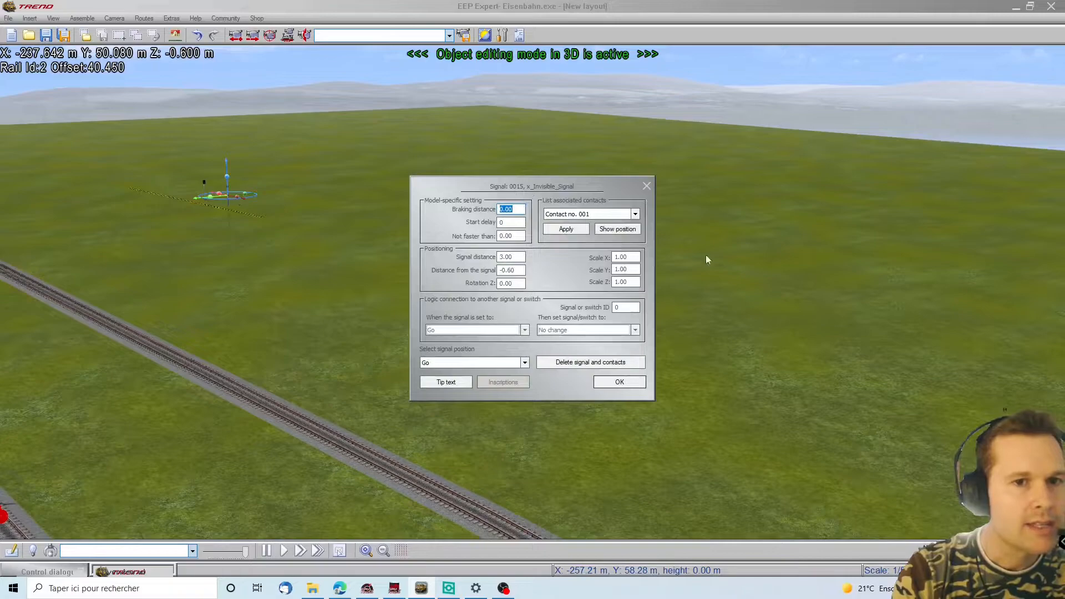
left_click(635, 378)
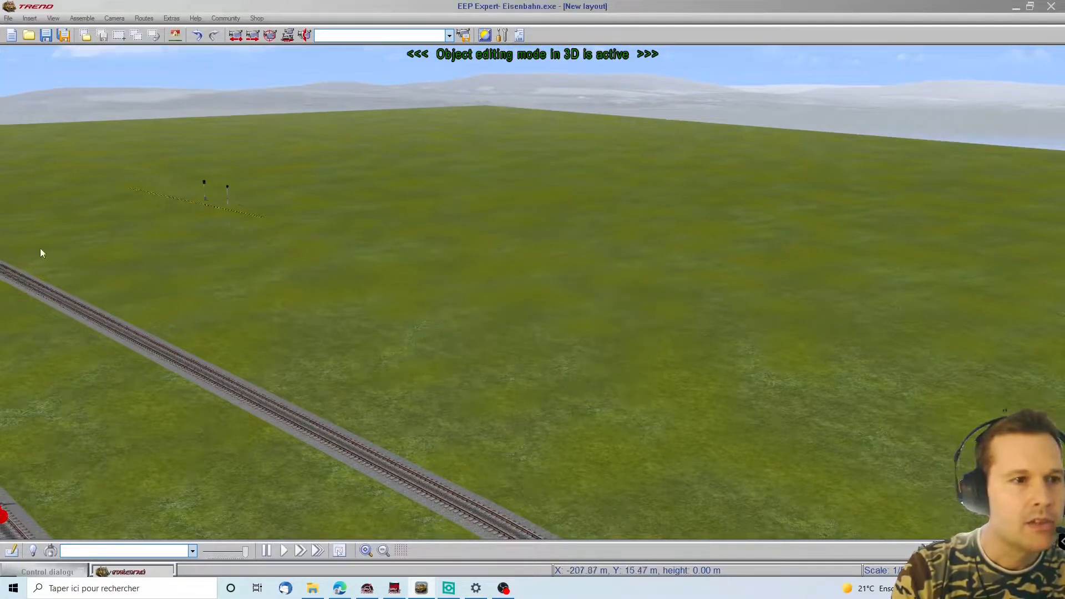
Step: Make the Clear contact beside the semaphore ahead of the branch switch trigger only if signal 15 is Go
left_click(20, 235)
scroll(335, 185, "down", 3)
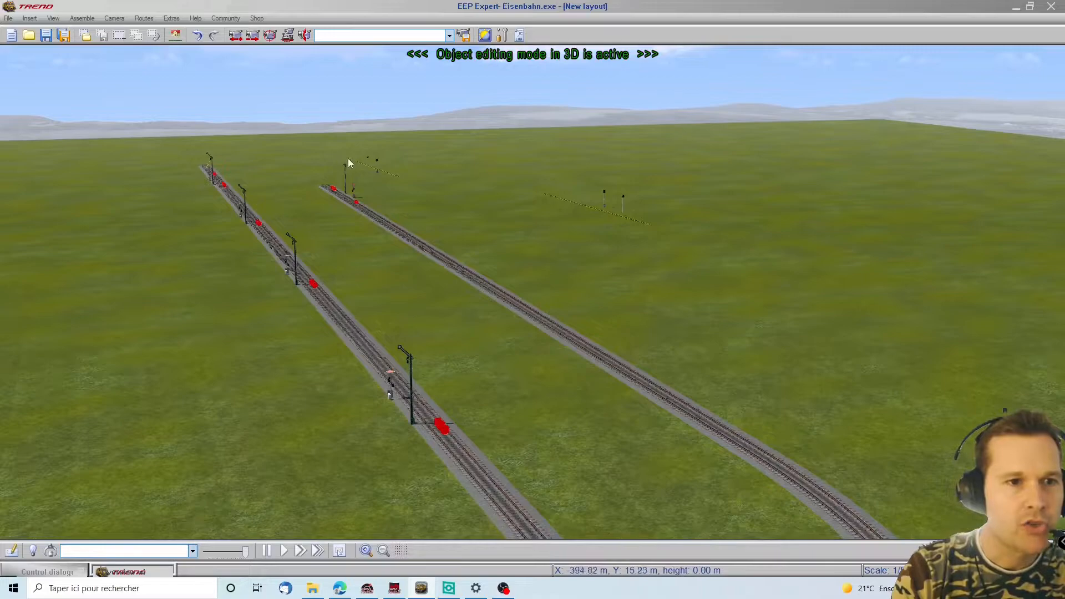
scroll(686, 503, "down", 8)
scroll(755, 442, "down", 8)
right_click_drag(741, 452, 828, 505)
scroll(186, 309, "down", 2)
right_click_drag(1034, 382, 833, 338)
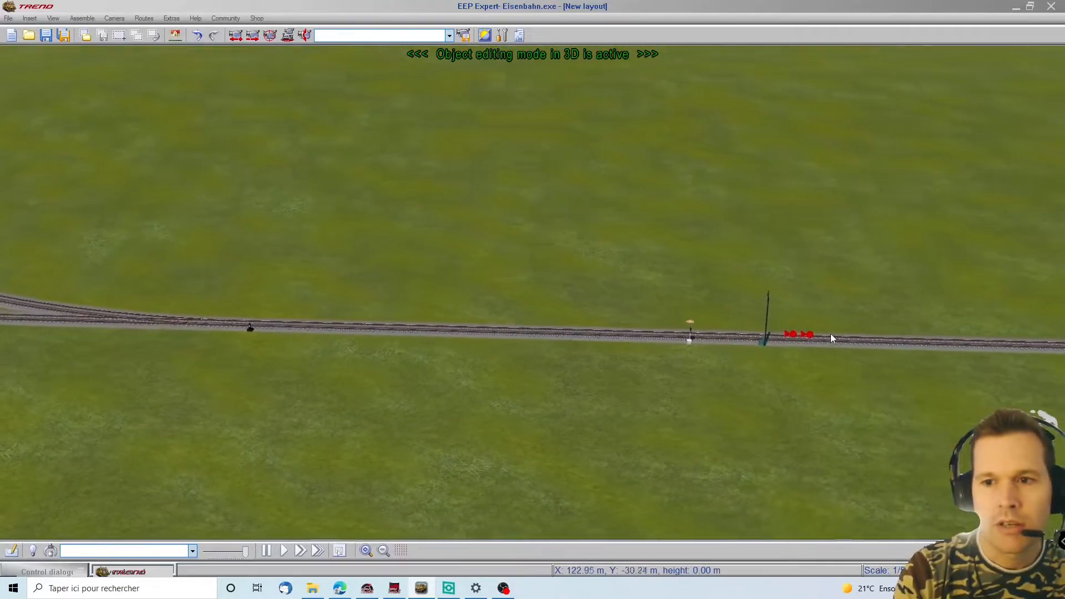
right_click(793, 335)
left_click(838, 409)
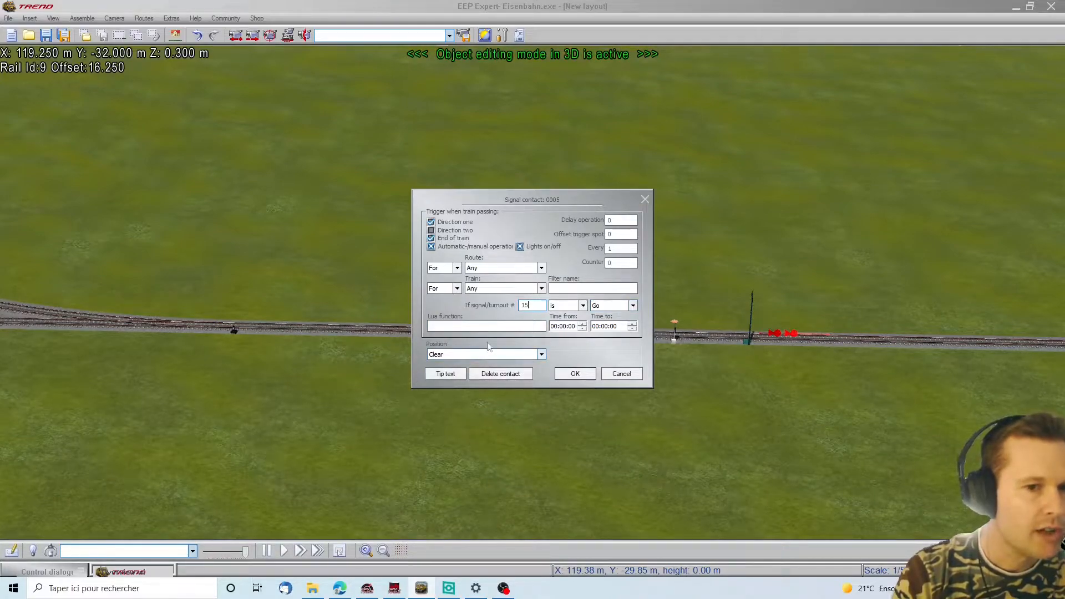
left_click(575, 374)
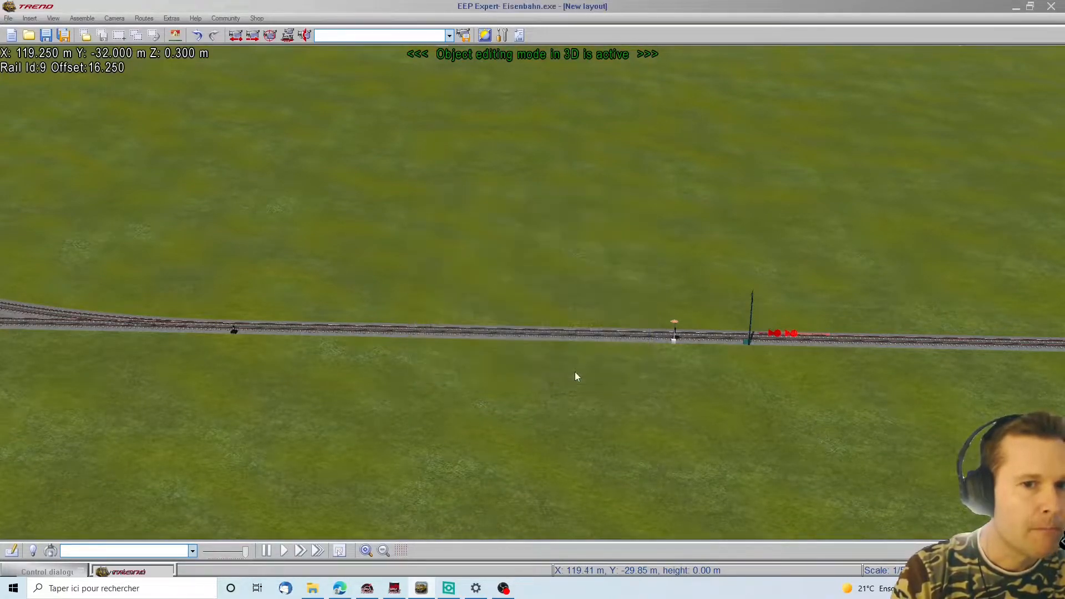
Step: Examine the track between the branch switch and the switch near the locomotive, including the semaphores and contacts along it
key("Left")
right_click_drag(15, 258, 170, 257)
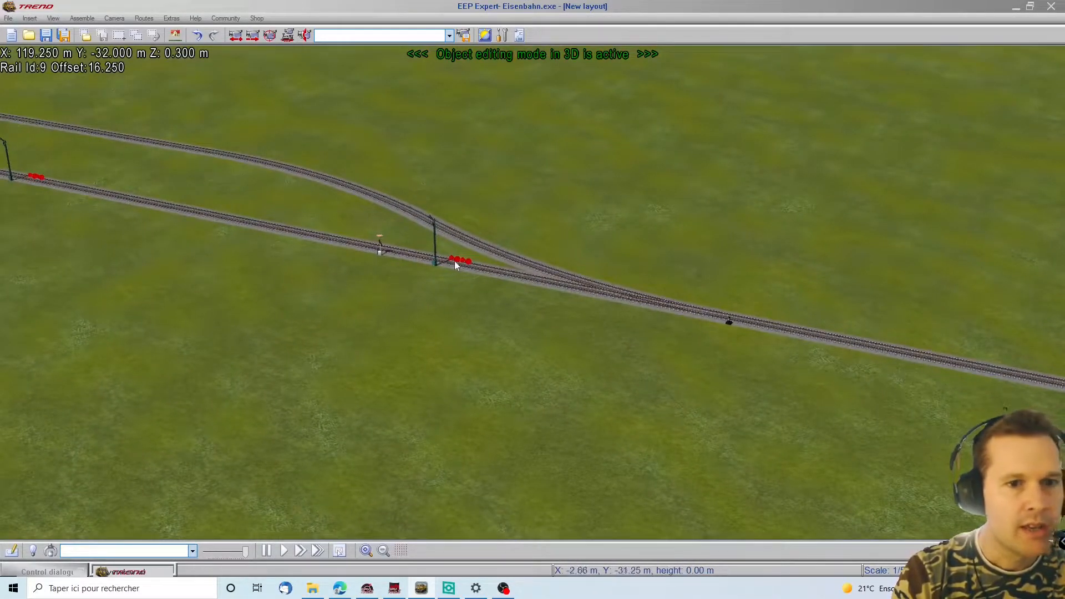
right_click_drag(1052, 339, 882, 339)
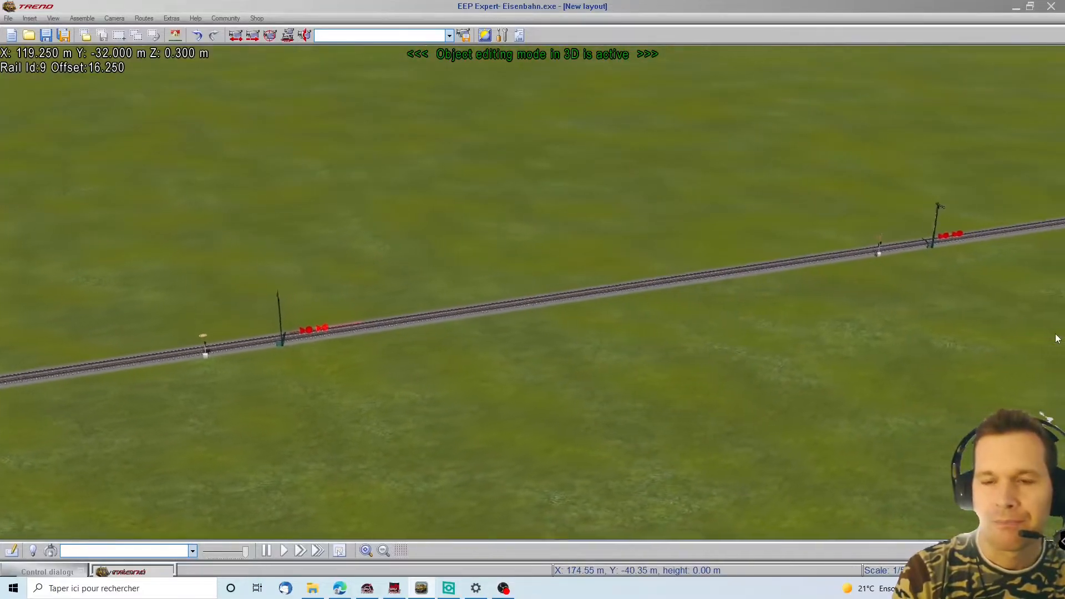
middle_click_drag(784, 352, 171, 247)
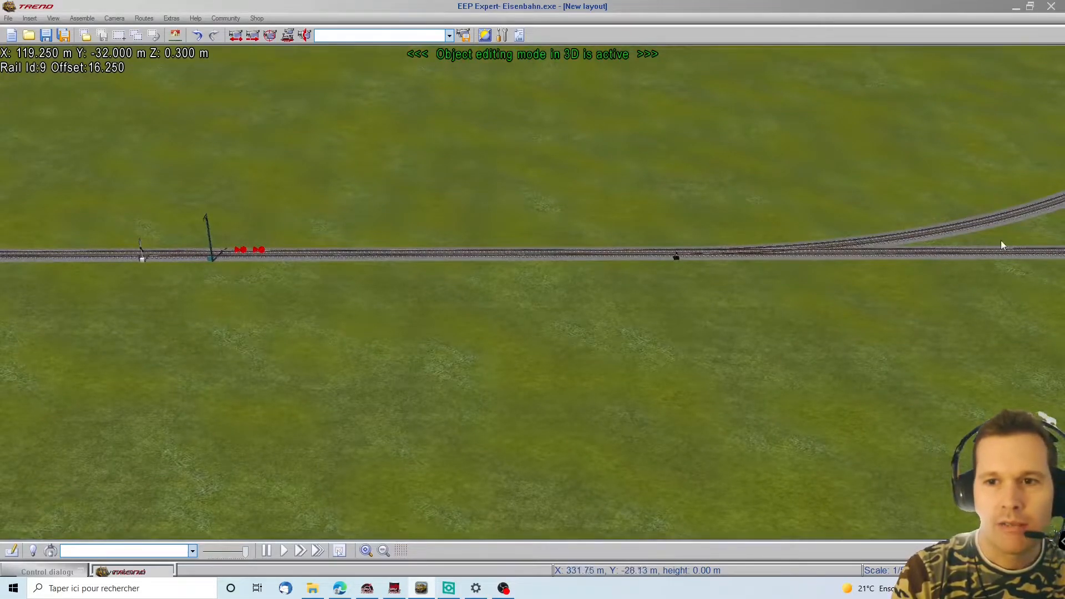
key("Right")
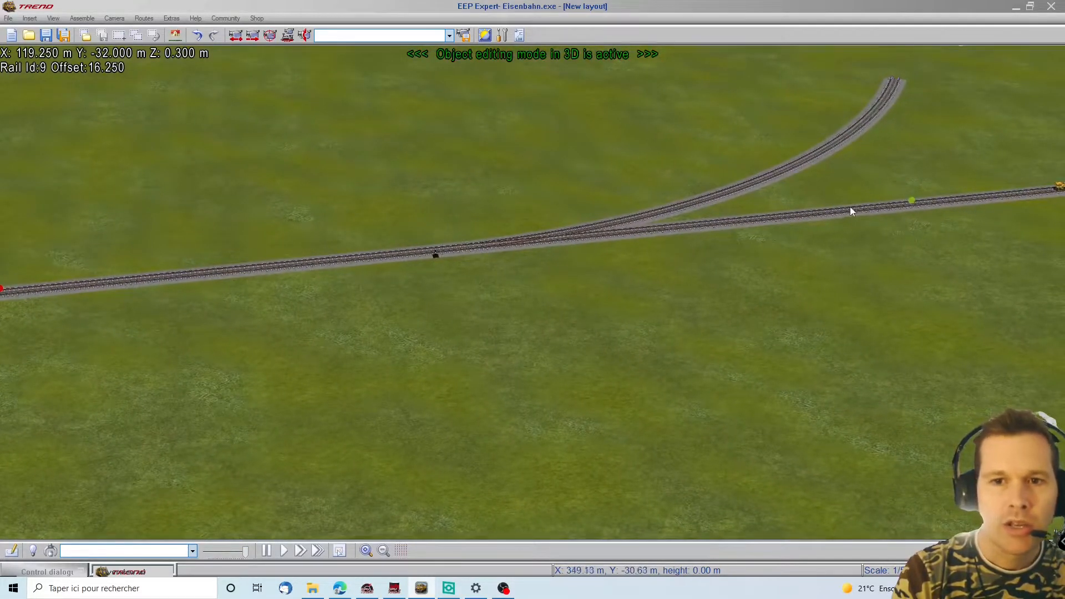
left_click_drag(72, 247, 119, 50)
left_click_drag(893, 396, 743, 333)
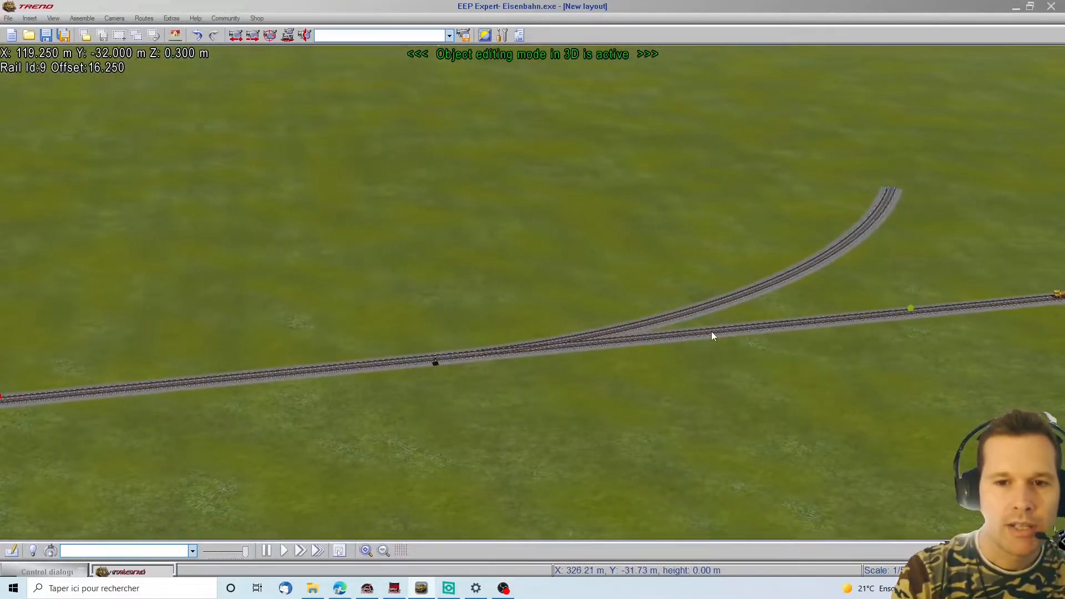
scroll(48, 369, "up", 1)
left_click_drag(48, 373, 249, 375)
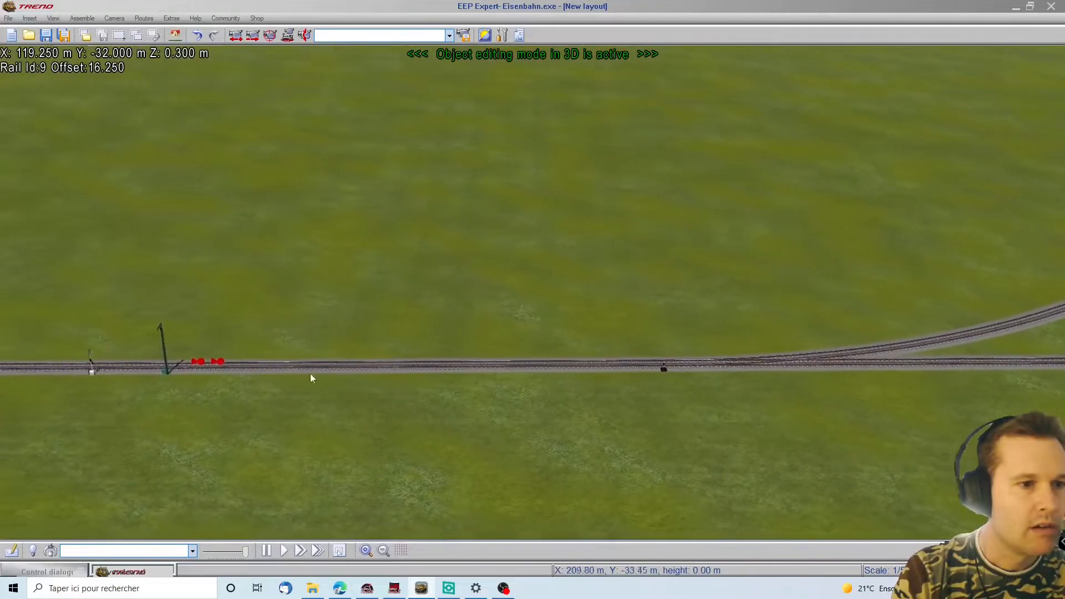
left_click_drag(1040, 365, 1037, 360)
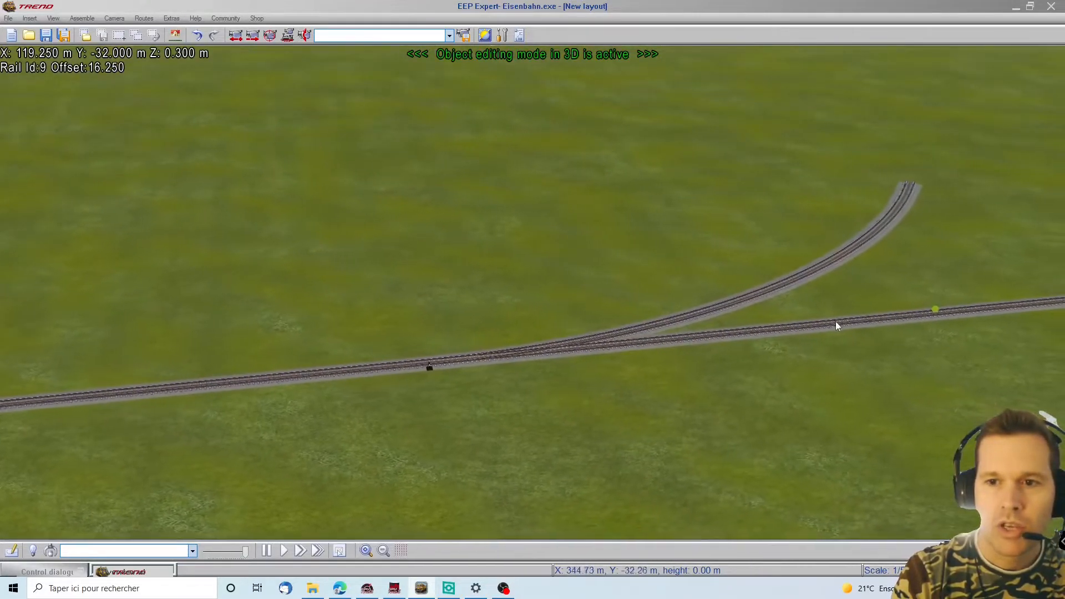
left_click_drag(0, 241, 117, 198)
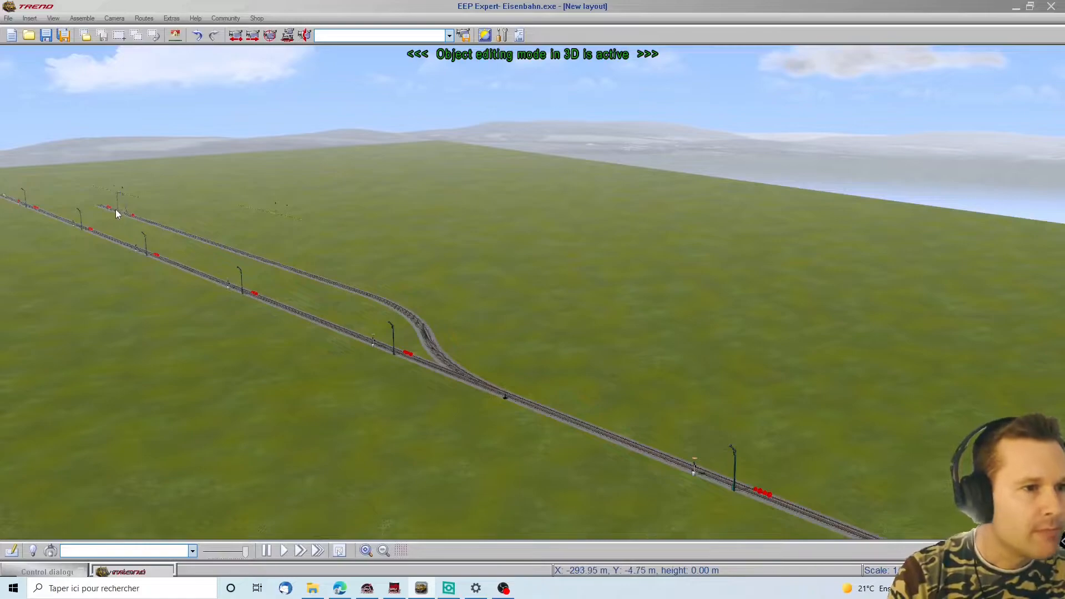
Step: Look up the signal ID of the semaphore at the branch's end in its object properties
right_click(118, 209)
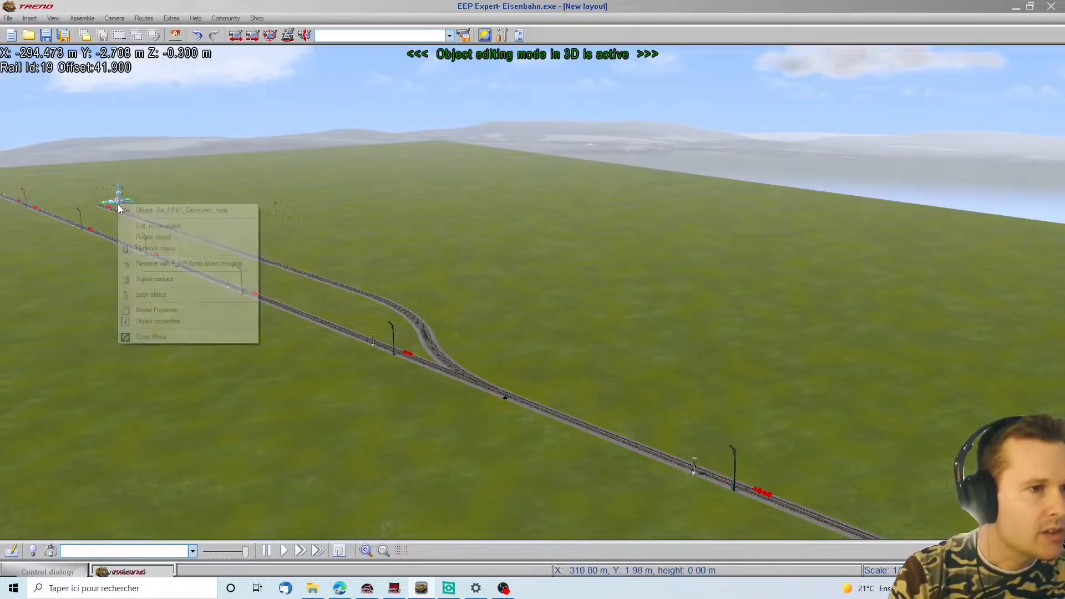
left_click(165, 320)
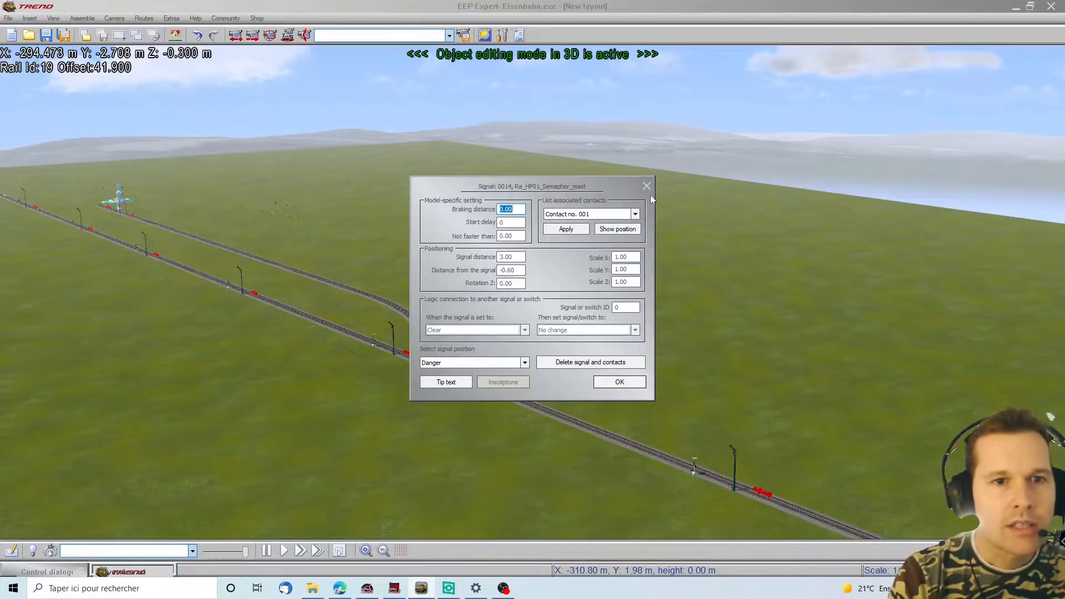
left_click(647, 186)
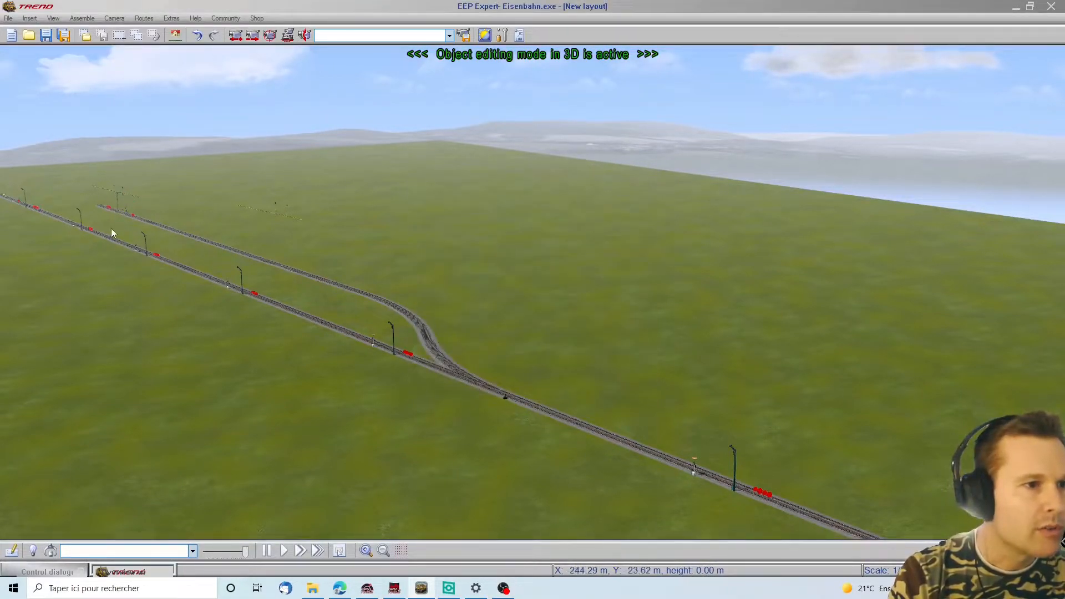
Step: Place a signal contact for the branch-end semaphore on the straight track between the far switch and the locomotive
scroll(111, 228, "up", 5)
left_click(63, 101)
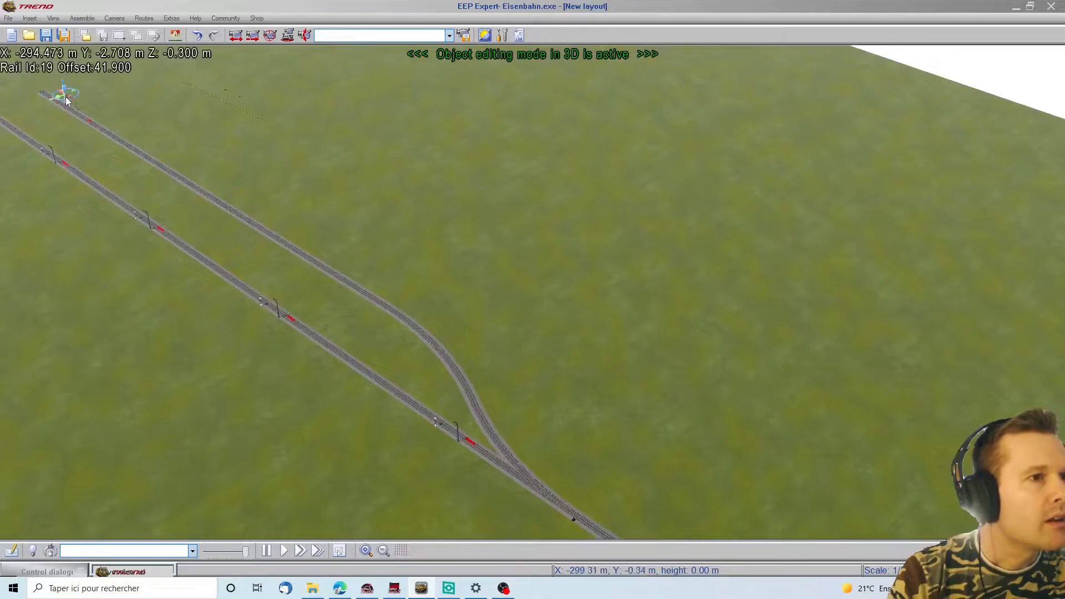
right_click(65, 100)
left_click(139, 172)
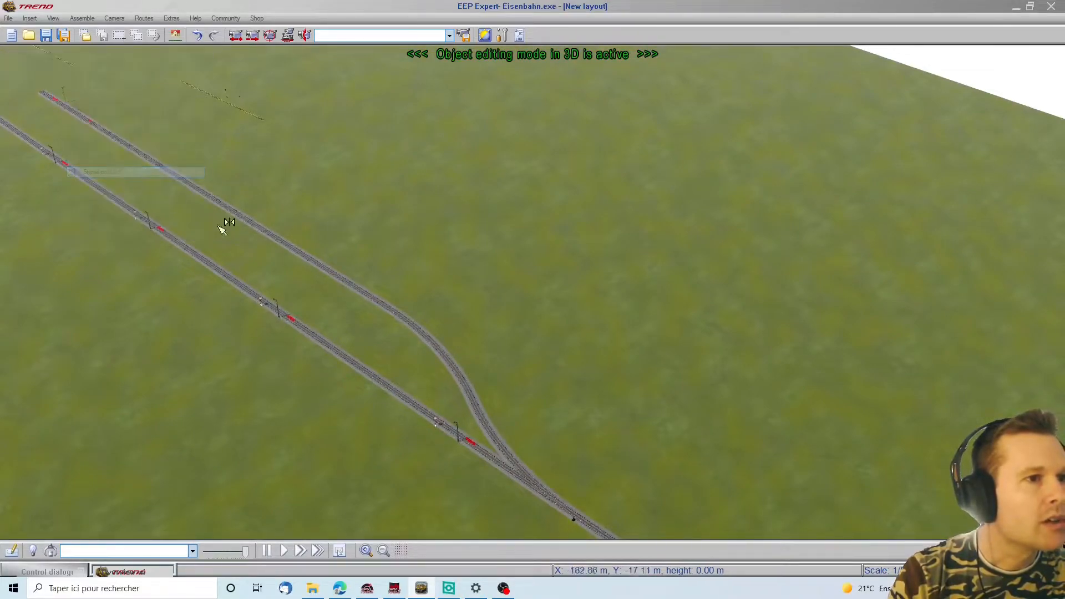
scroll(657, 515, "down", 15)
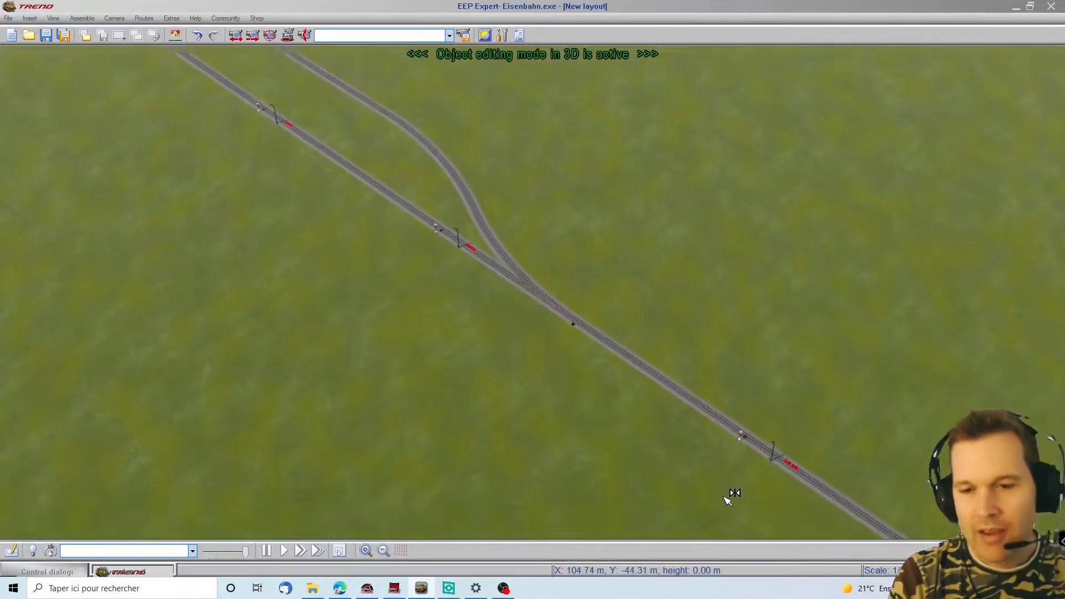
left_click_drag(1058, 438, 1055, 411)
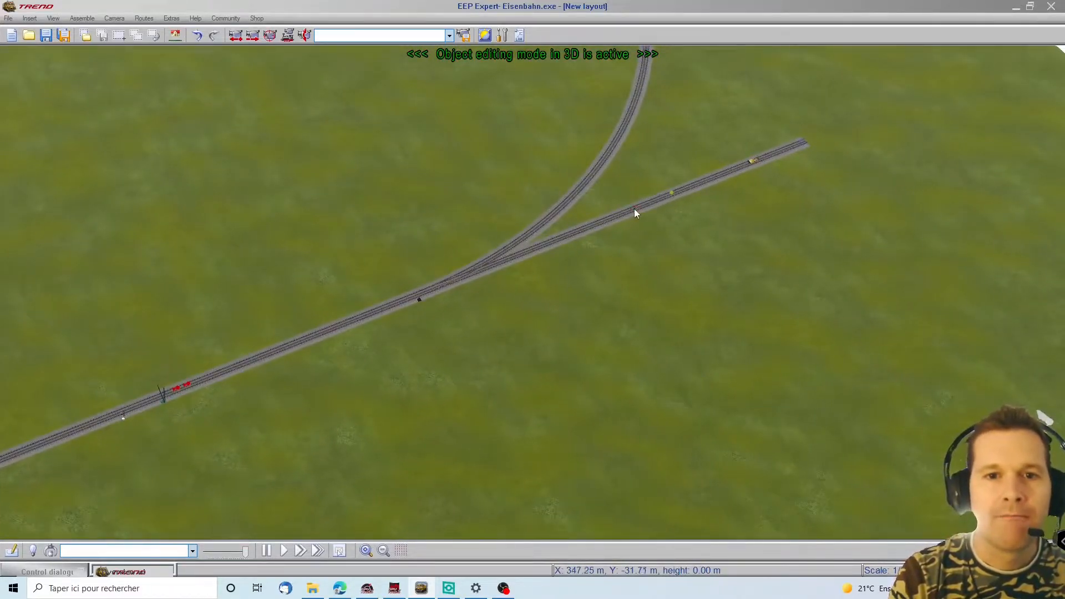
middle_click_drag(645, 215, 735, 352)
left_click(746, 261)
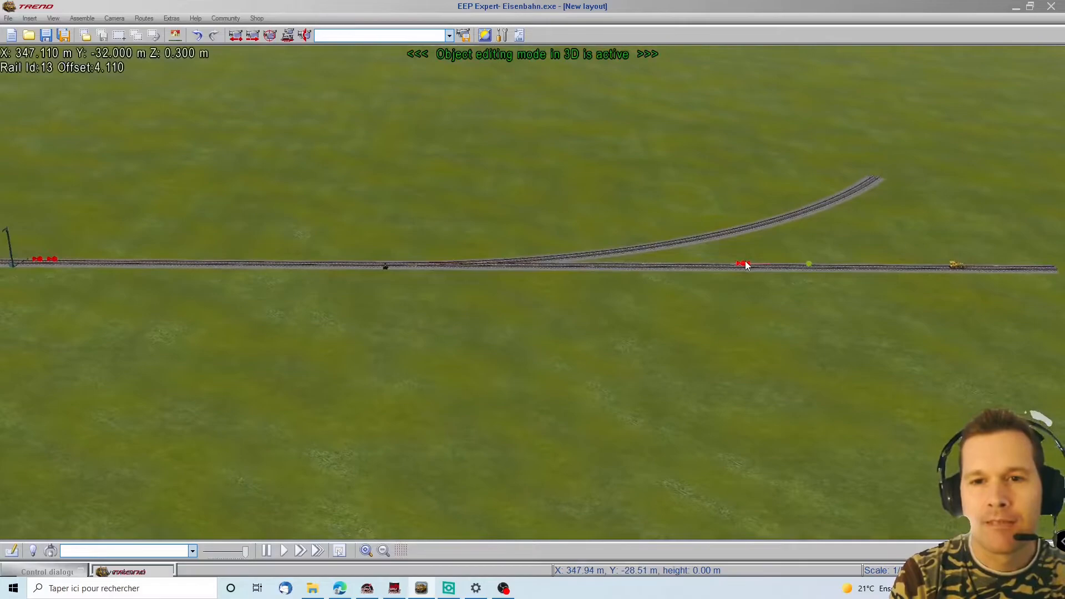
Step: Turn off direction two for the new contact so it triggers only in direction one
right_click(744, 265)
left_click(771, 337)
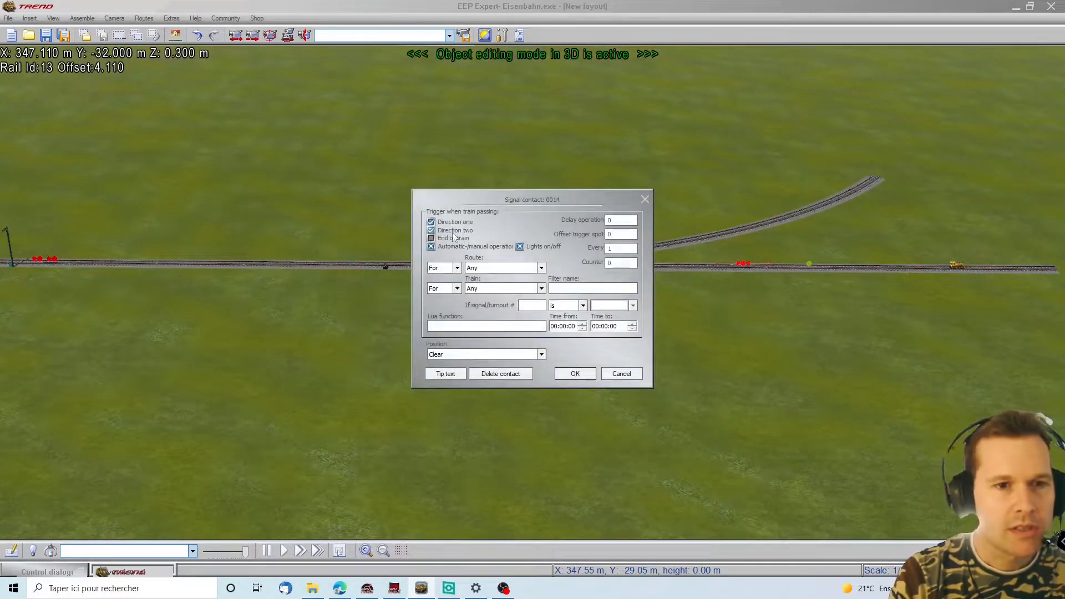
left_click(454, 233)
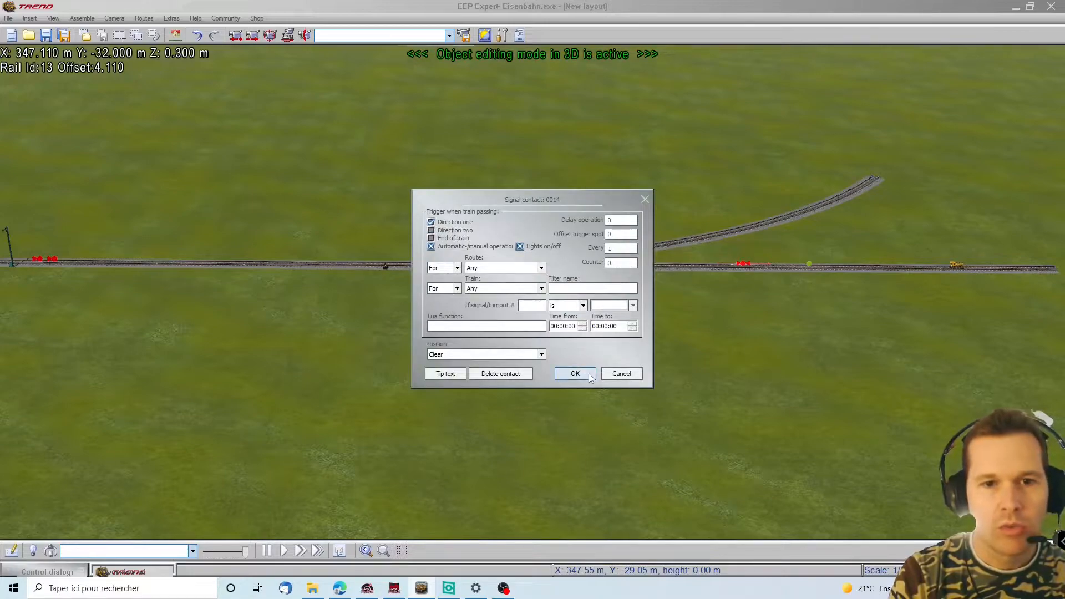
left_click(575, 374)
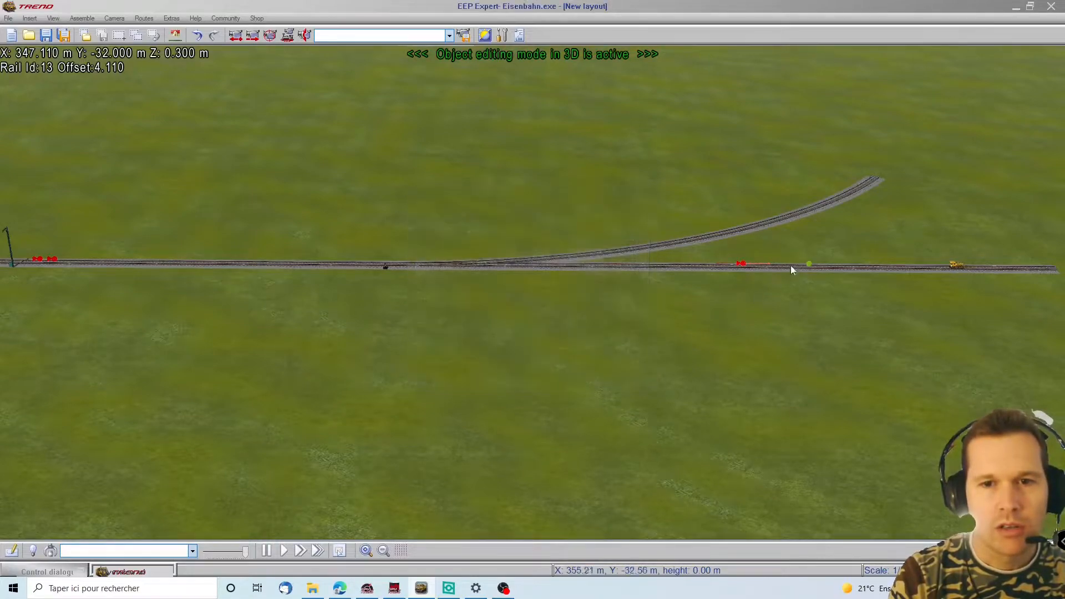
Step: Set the new signal contact on the straight track to trigger on every 2nd train, with the signal position Clear
right_click(744, 266)
left_click(777, 341)
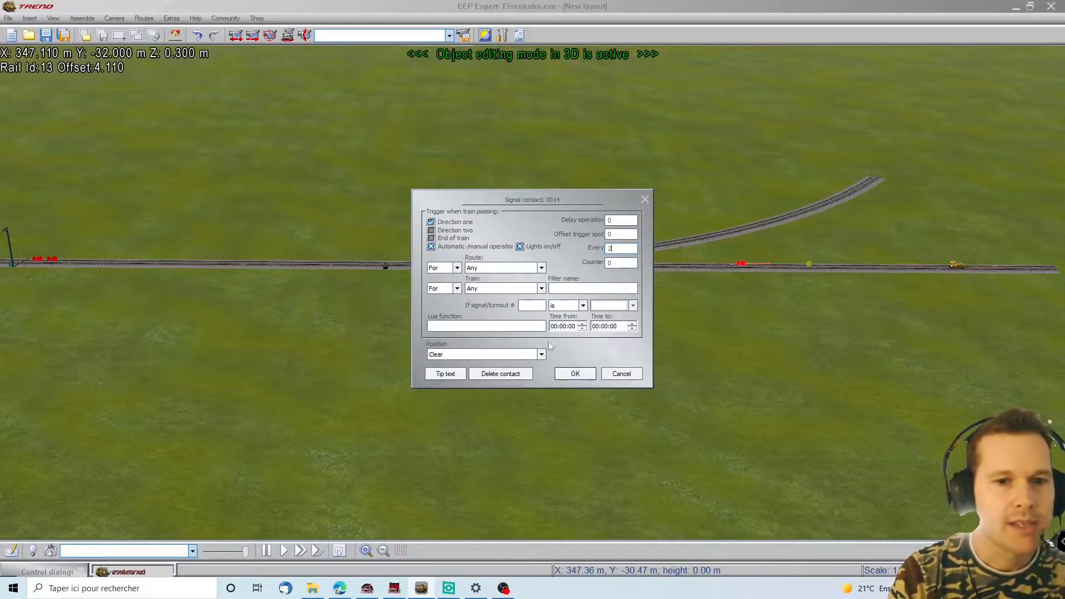
left_click(575, 374)
Step: Move the signal contact from the straight track back onto the straight leg of the switch near the locomotive
key("Left")
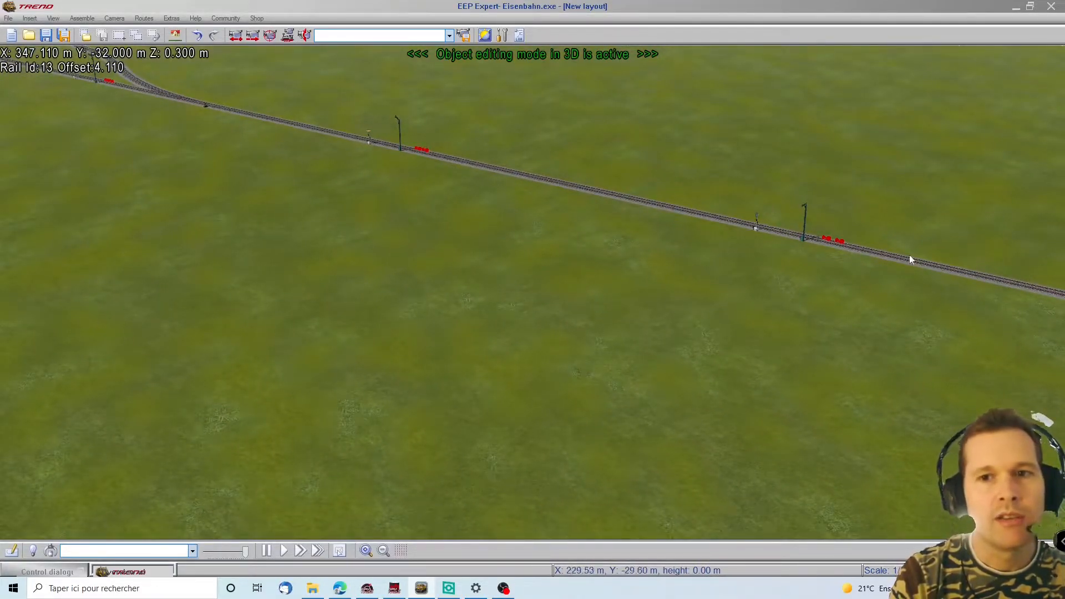
mouse_move(1059, 272)
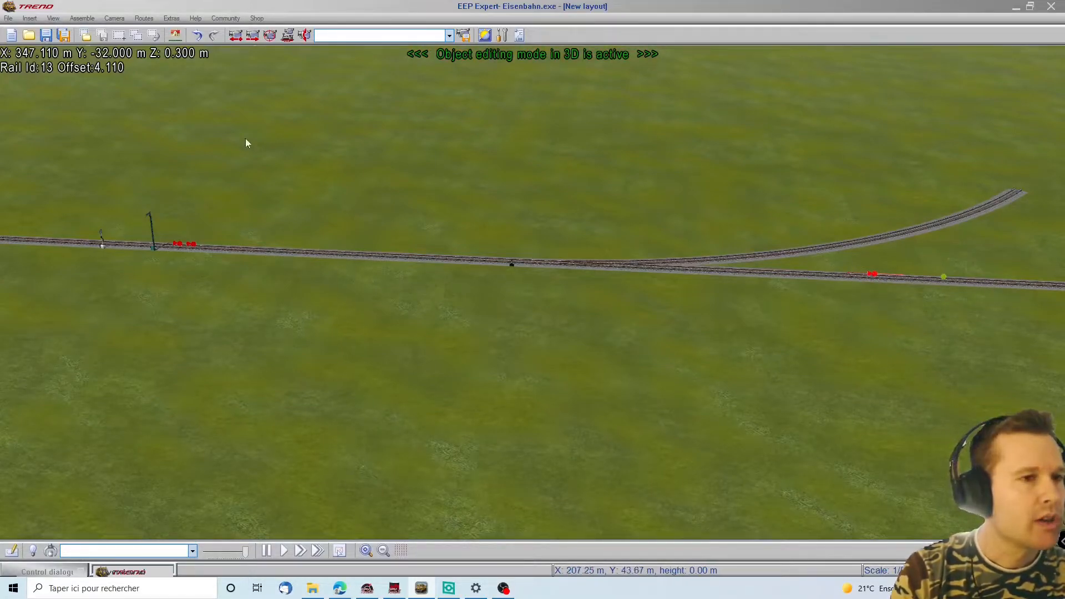
left_click_drag(137, 234, 26, 214)
key("Left")
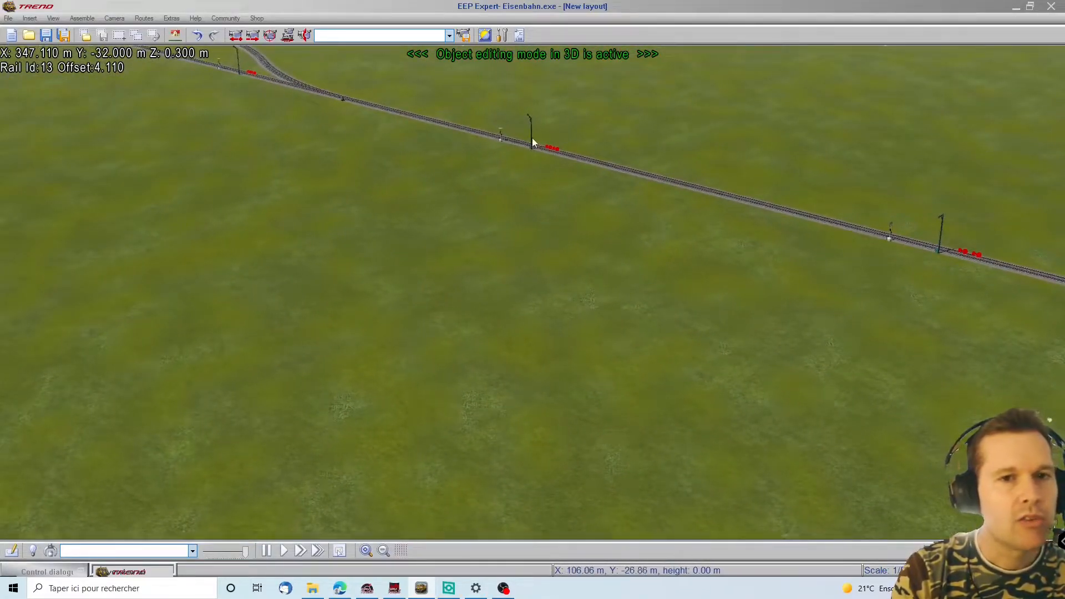
key("Right")
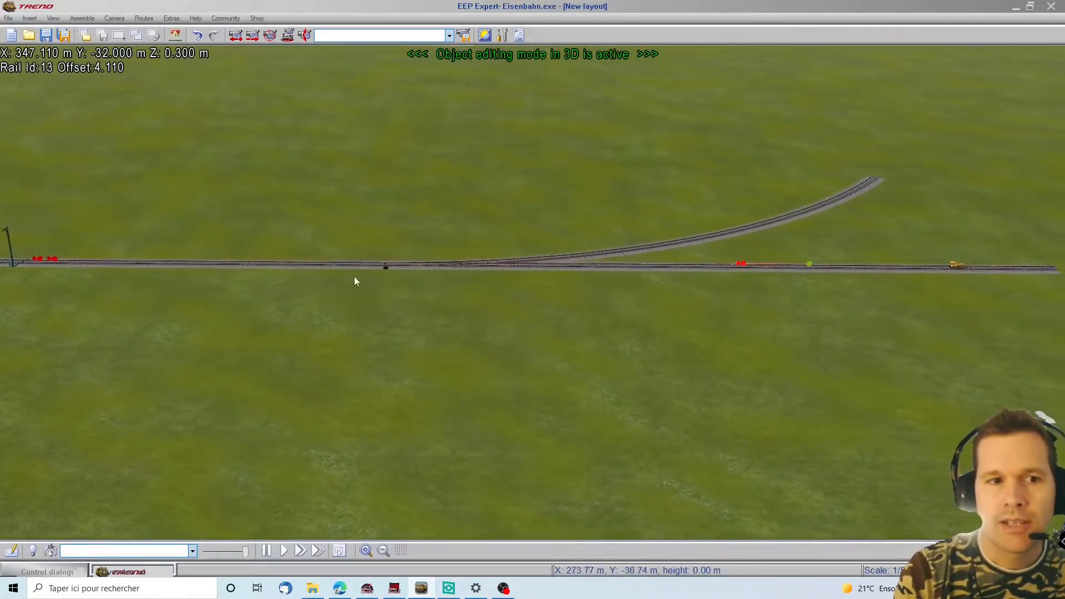
left_click(742, 267)
left_click_drag(742, 268, 654, 262)
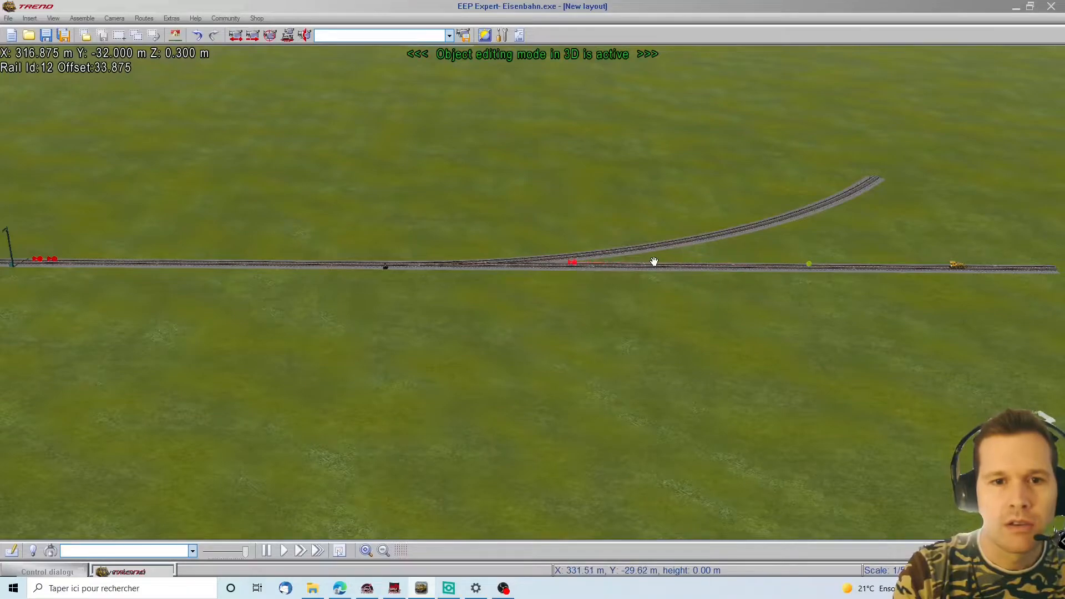
Step: Open the object properties of the signal contact on the switch's straight leg
right_click(585, 260)
left_click(565, 301)
right_click(585, 263)
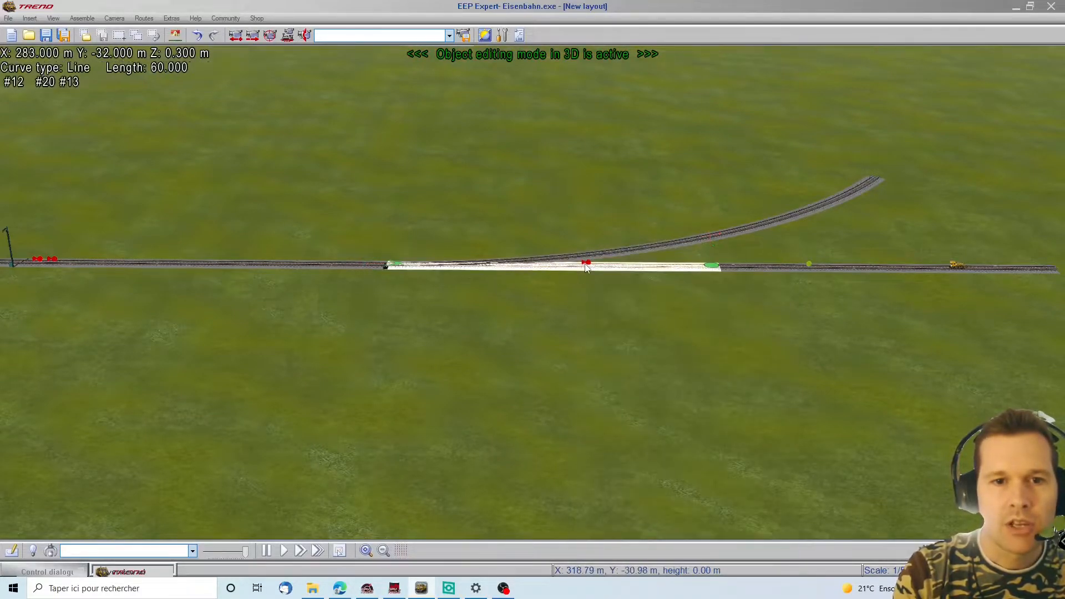
Step: Set the signal contact on the straight track past the junction to trigger only if signal/turnout 15 is Stop
right_click(586, 264)
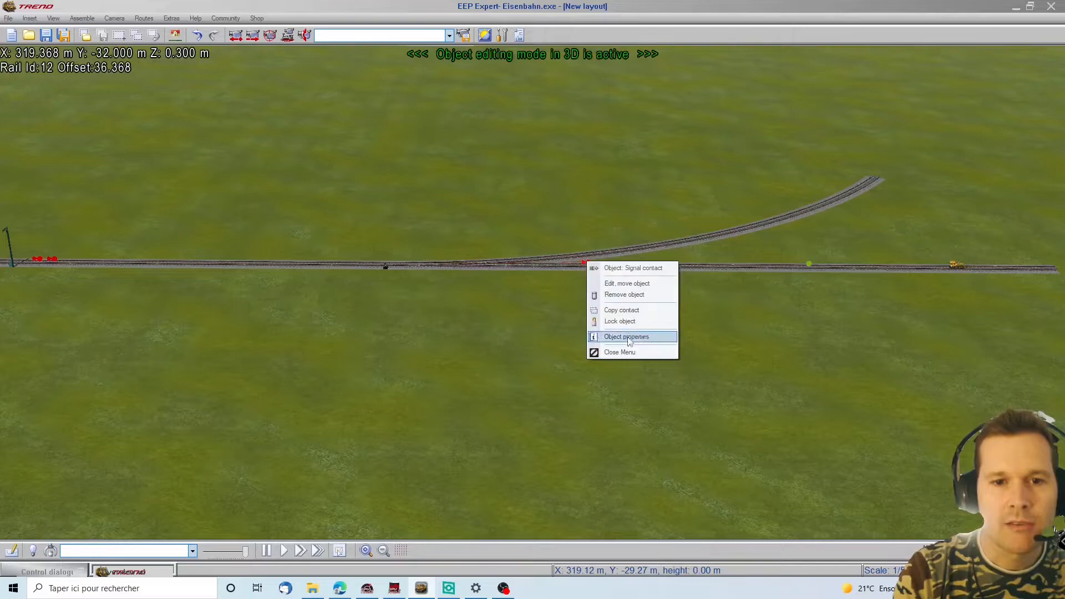
left_click(630, 337)
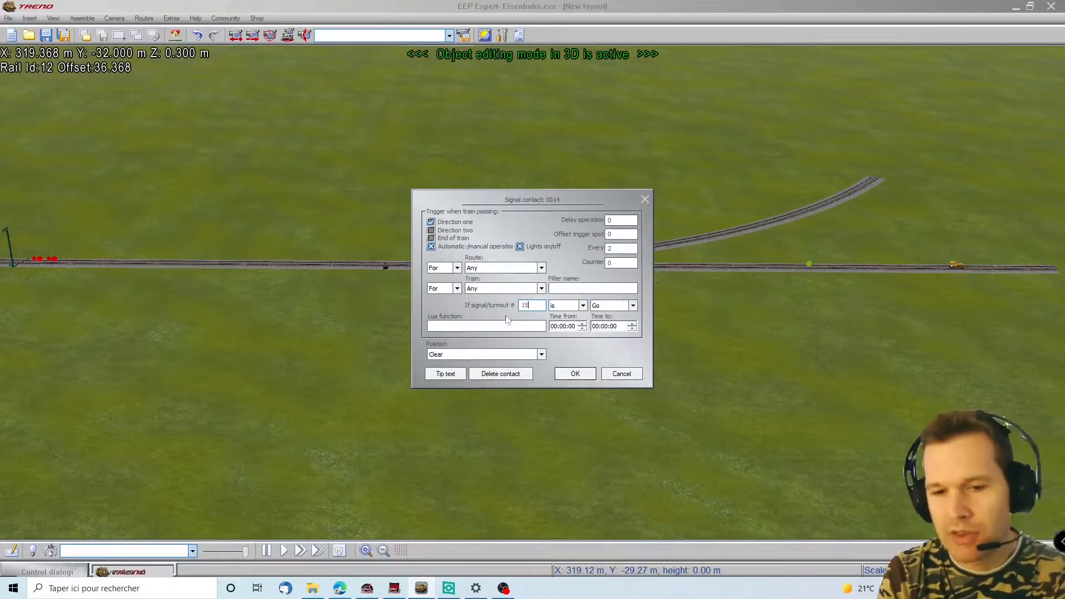
left_click(599, 307)
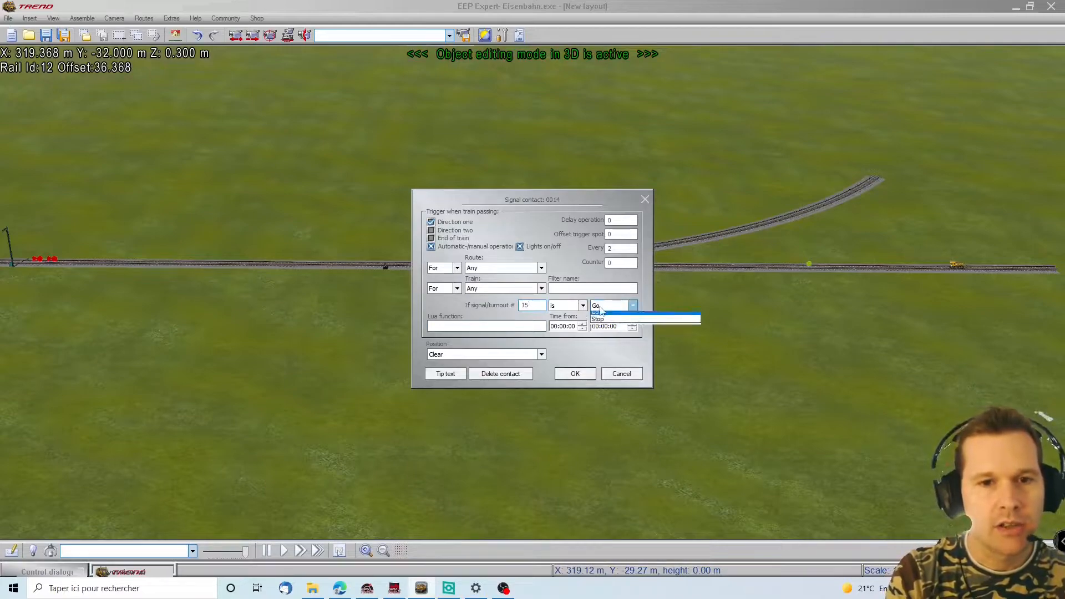
left_click(600, 322)
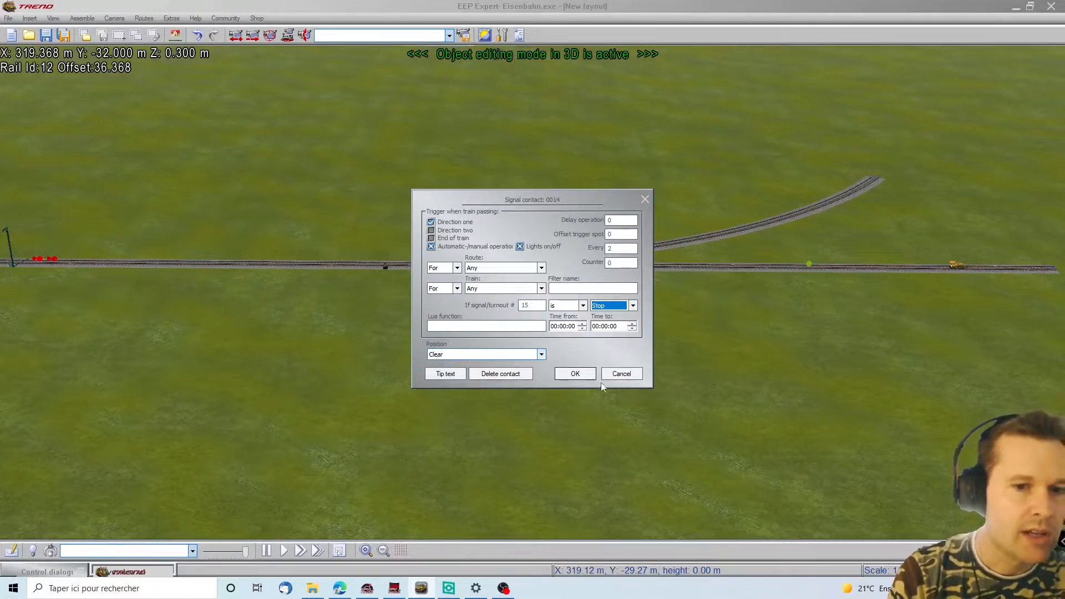
left_click(574, 374)
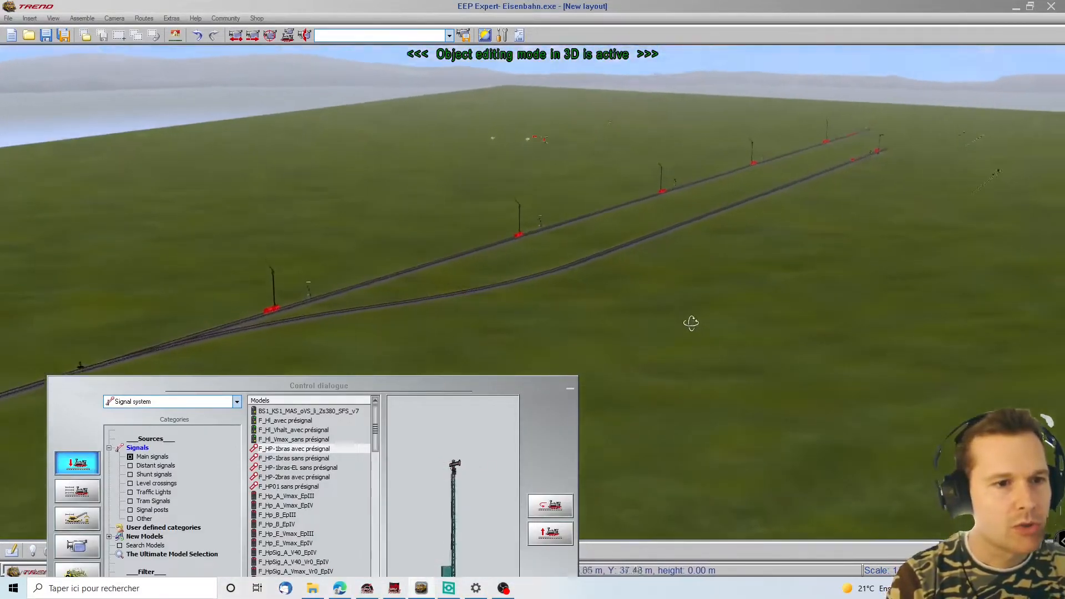
Step: Place a signal contact for the semaphore beside the junction onto the diverging track
right_click_drag(692, 324, 666, 297)
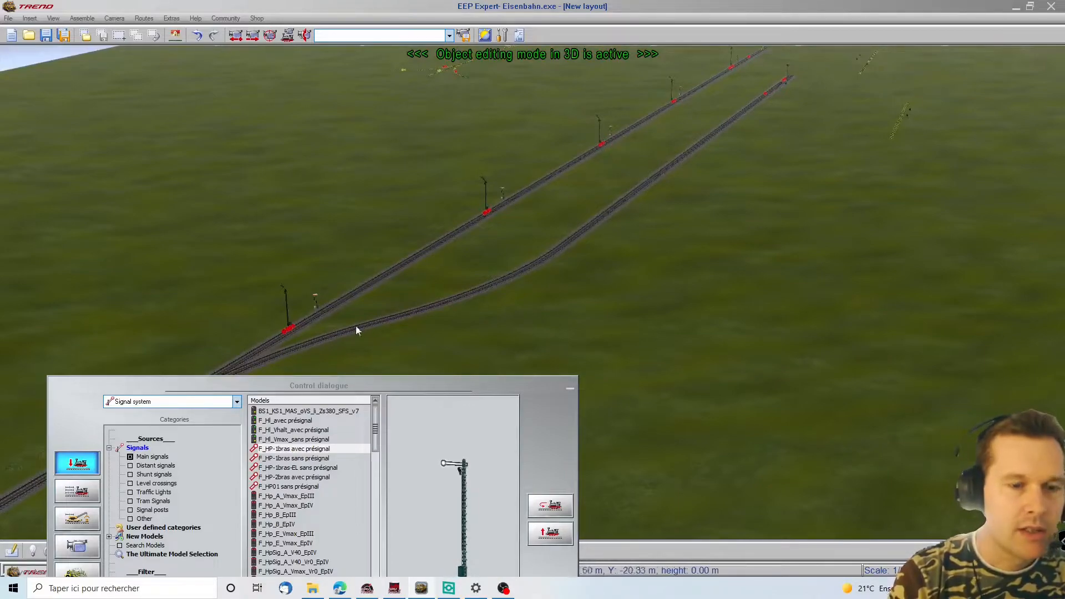
left_click(569, 388)
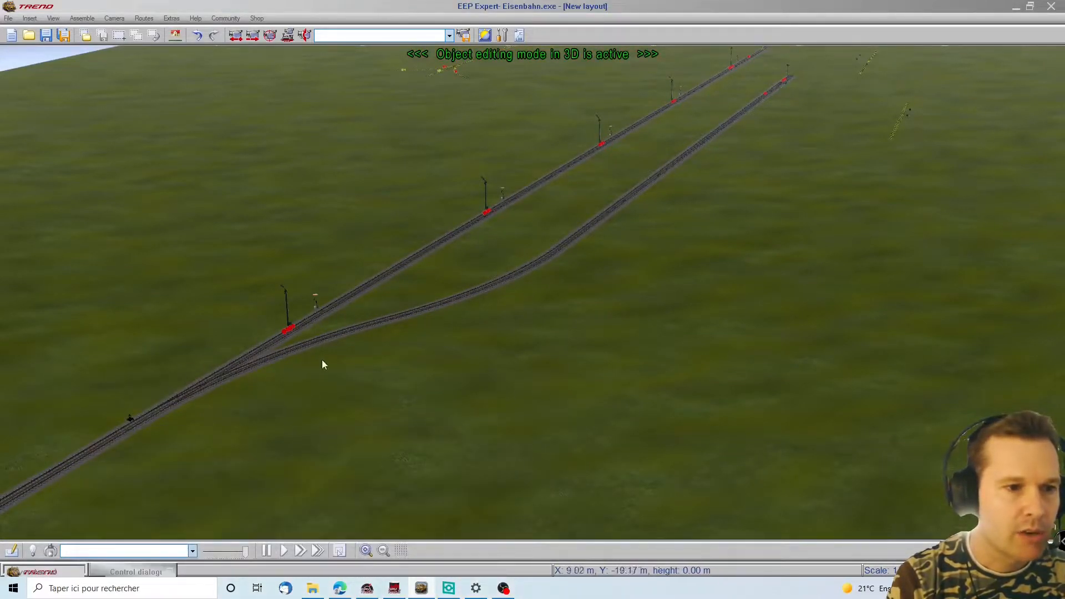
right_click(287, 303)
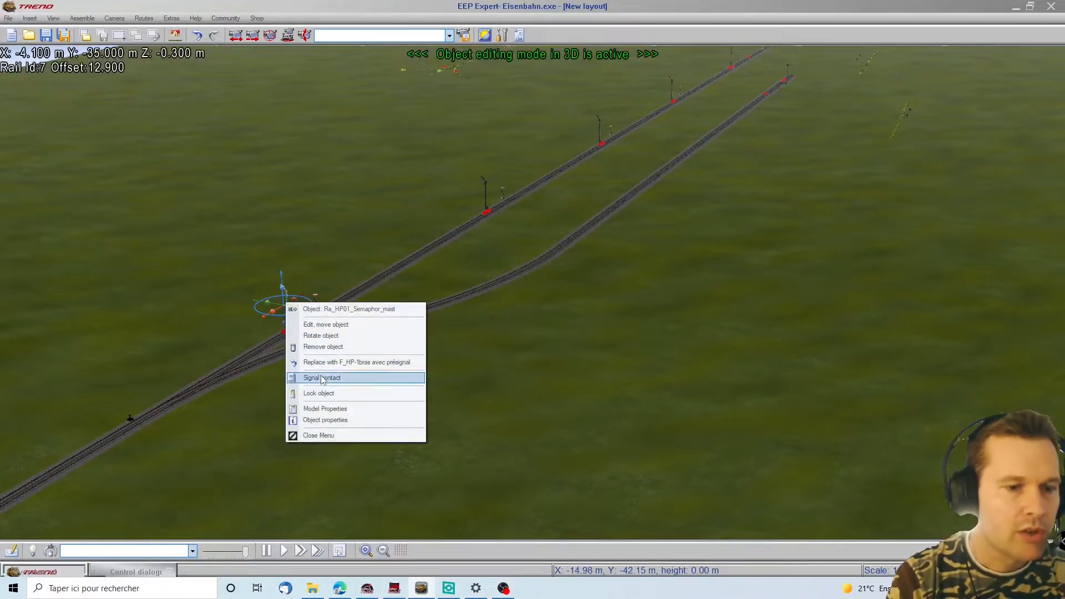
left_click(322, 379)
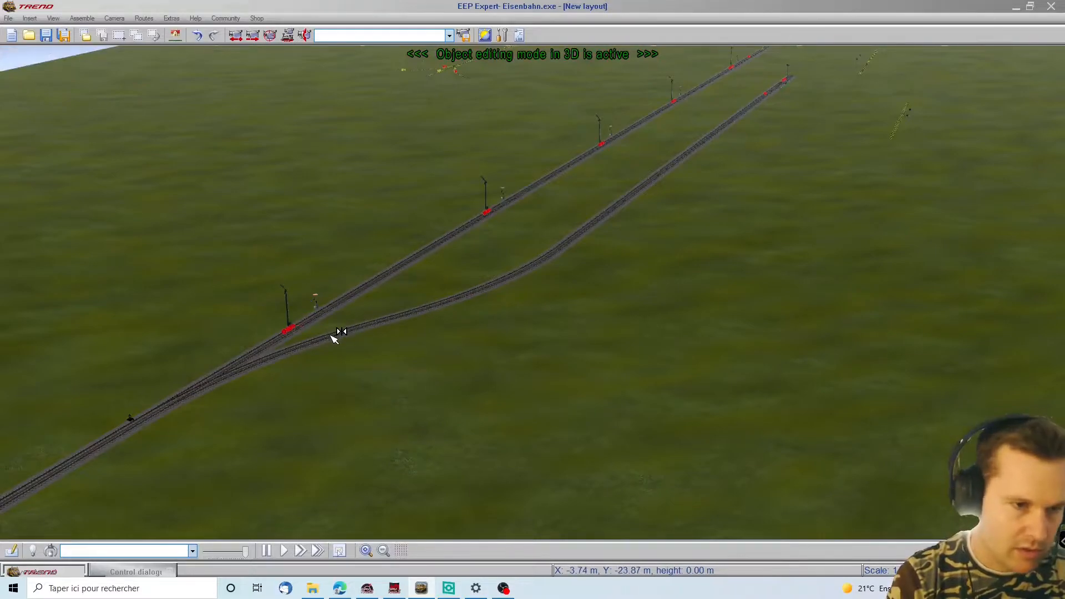
Step: Enable the End of train trigger in the properties of the signal contact on the diverging track
right_click(329, 334)
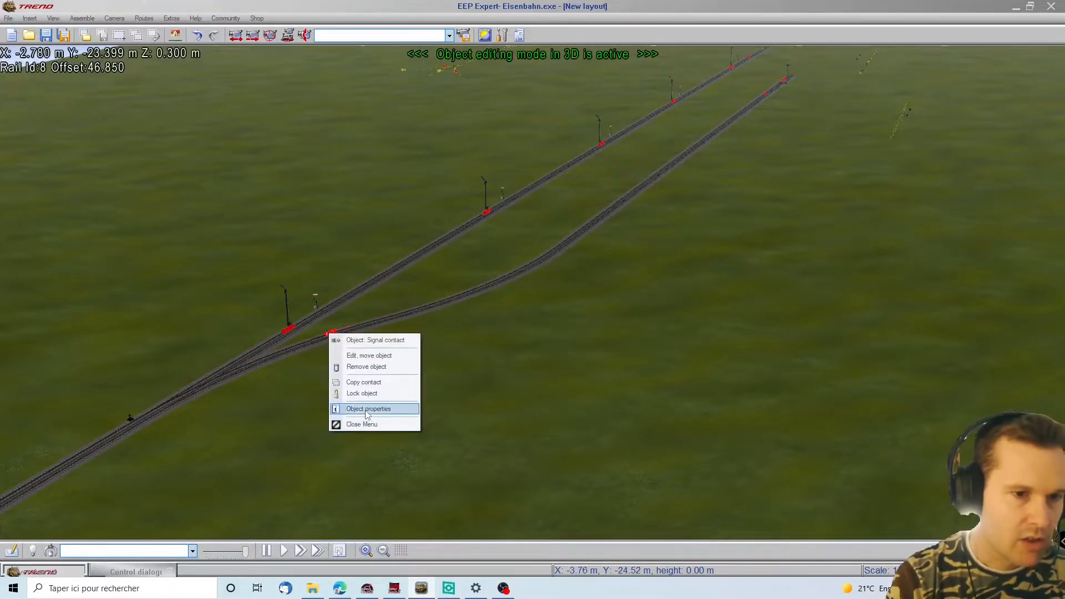
left_click(358, 409)
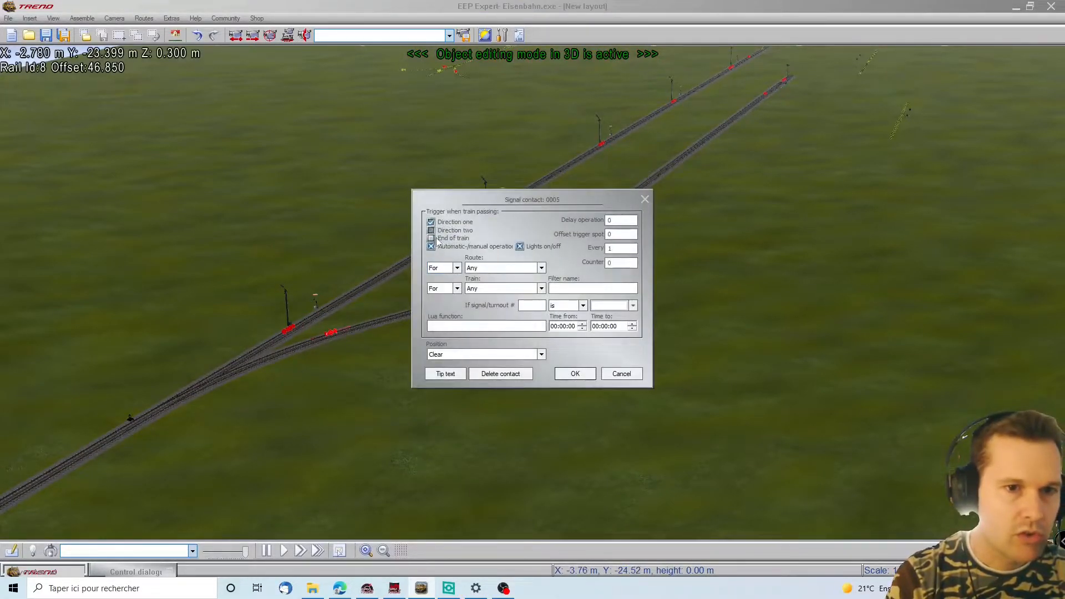
left_click(575, 374)
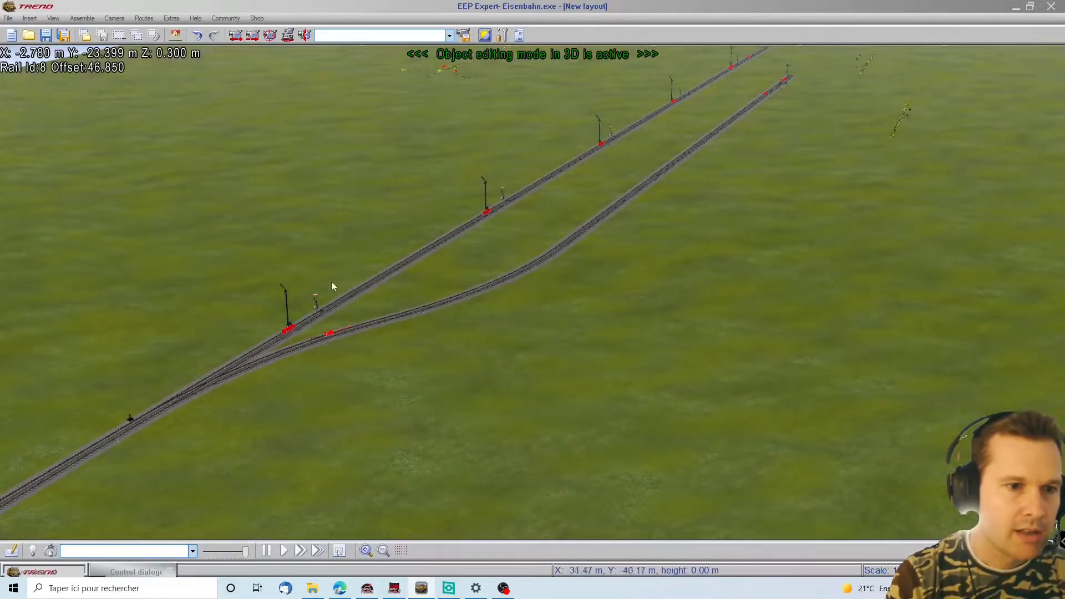
right_click(331, 337)
left_click(357, 411)
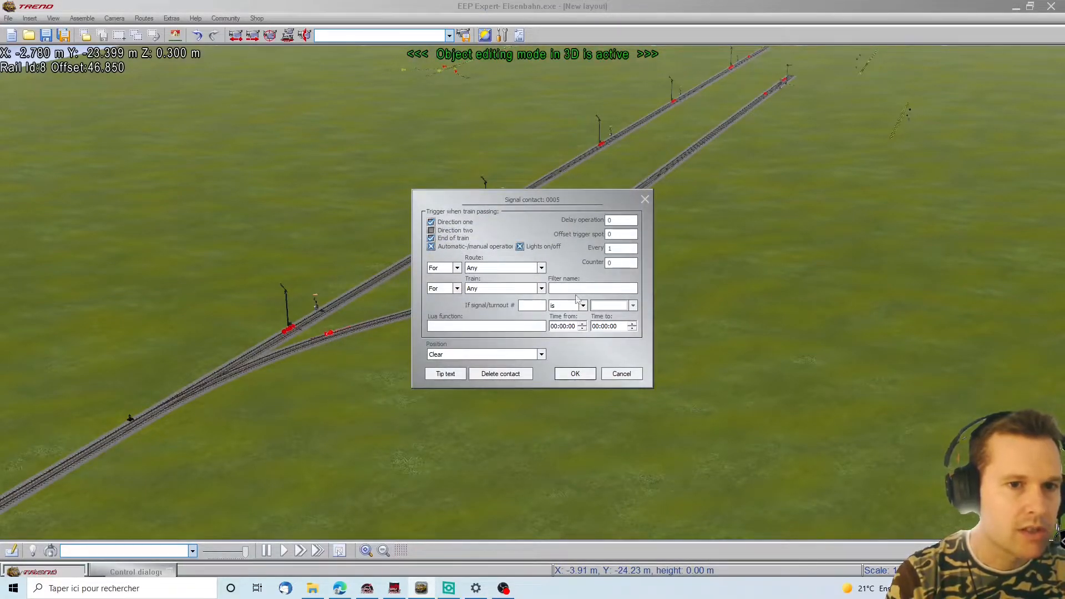
left_click(576, 373)
Step: In the 2D plan, place a switch contact for turnout 0012 on the single track just ahead of its points
left_click_drag(82, 401, 102, 401)
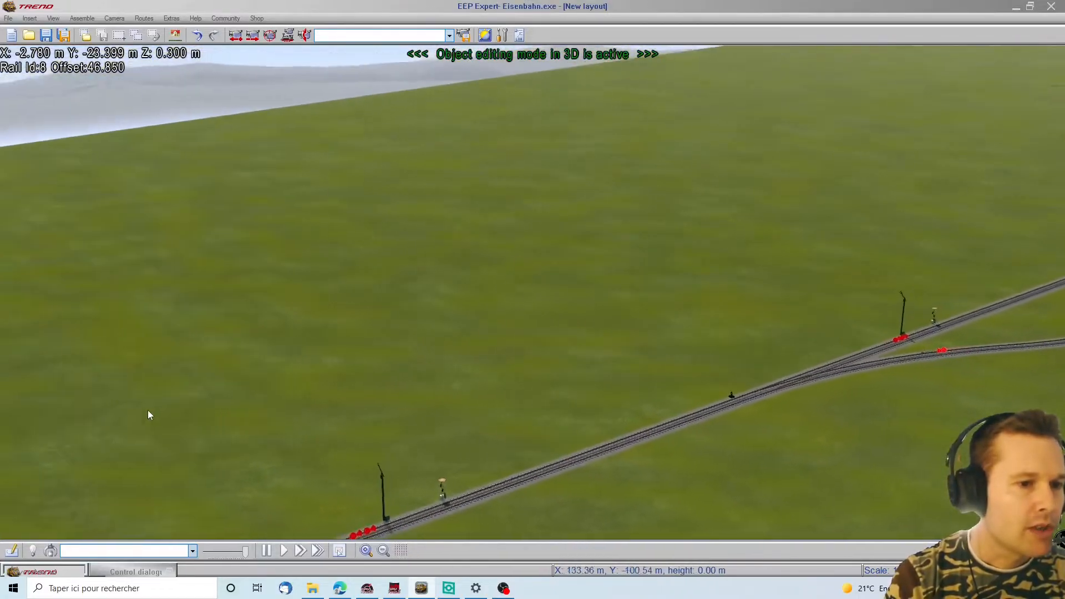
middle_click_drag(775, 498, 647, 300)
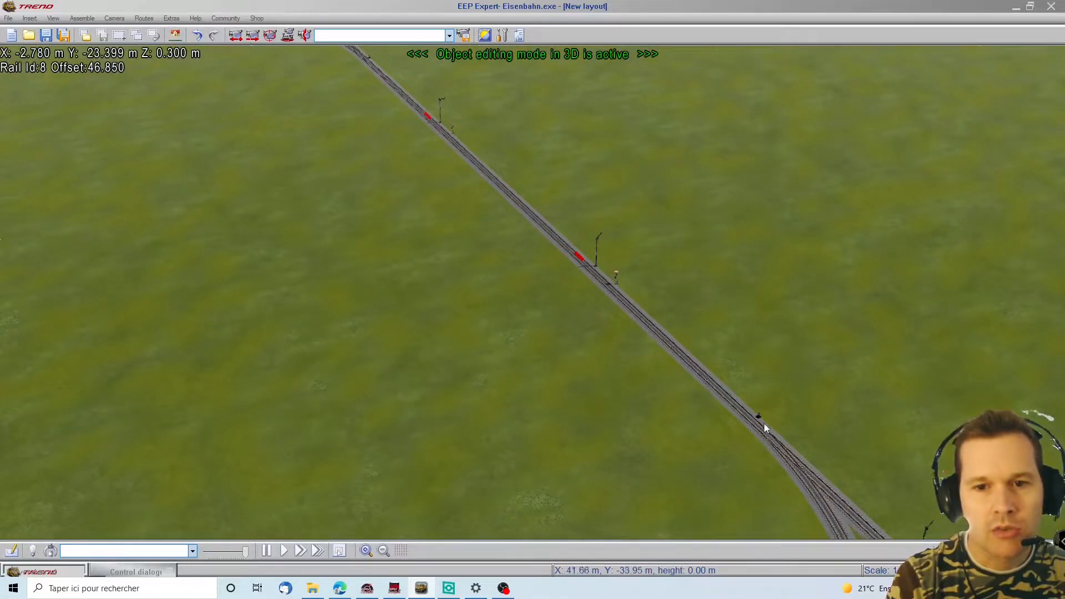
left_click(127, 572)
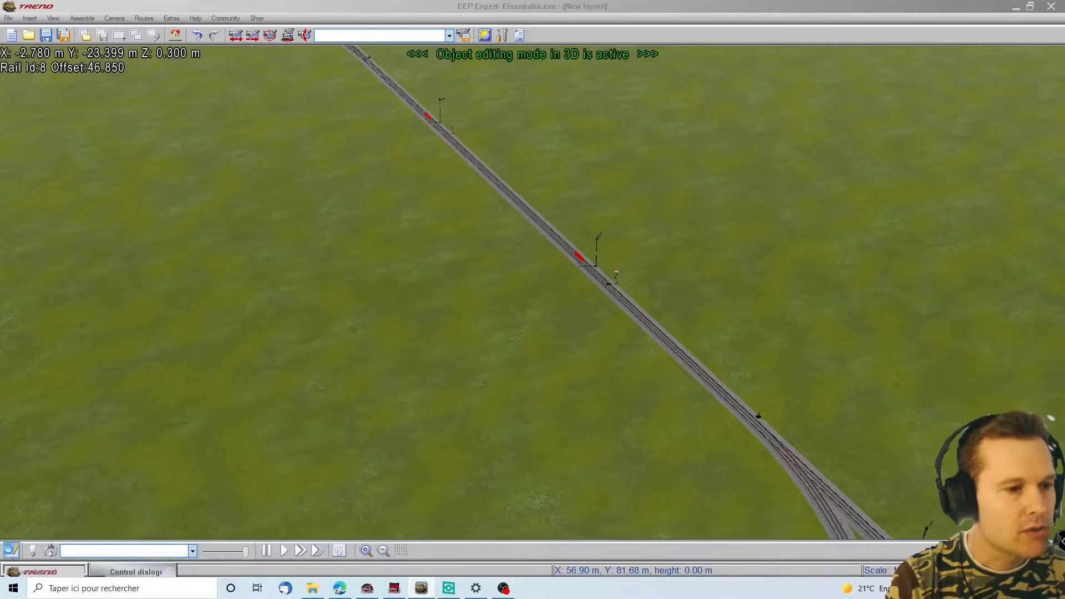
left_click(11, 551)
scroll(701, 262, "up", 5)
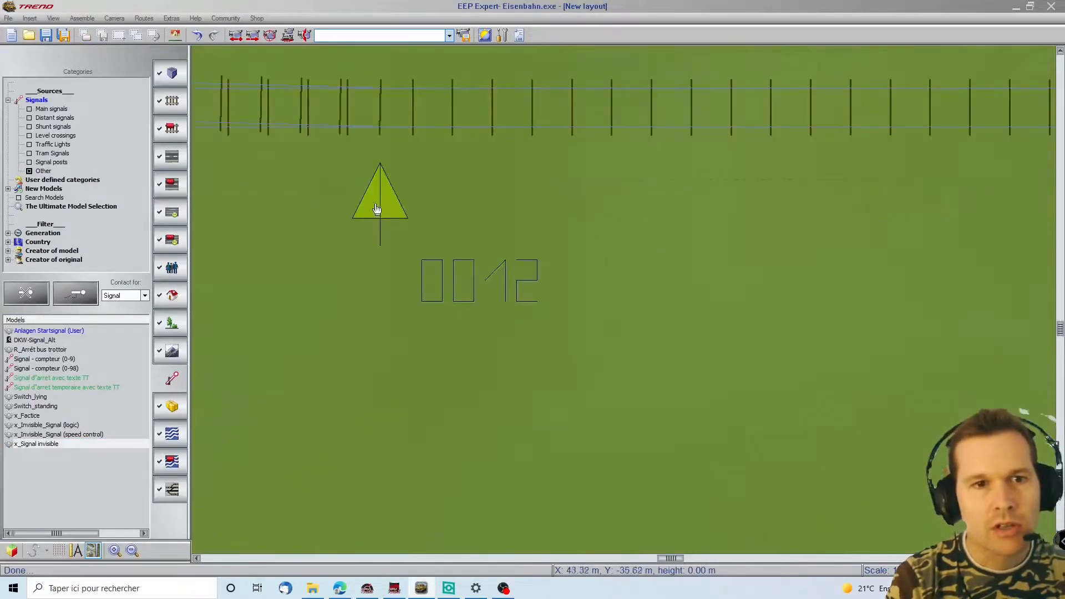
scroll(387, 212, "down", 2)
left_click(145, 295)
left_click(122, 310)
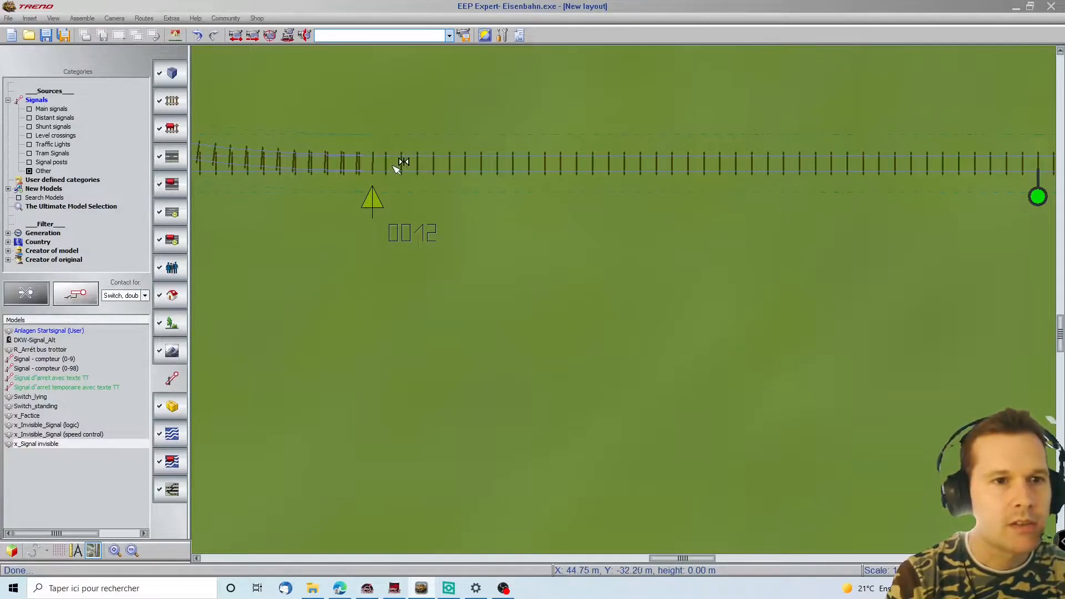
left_click(526, 162)
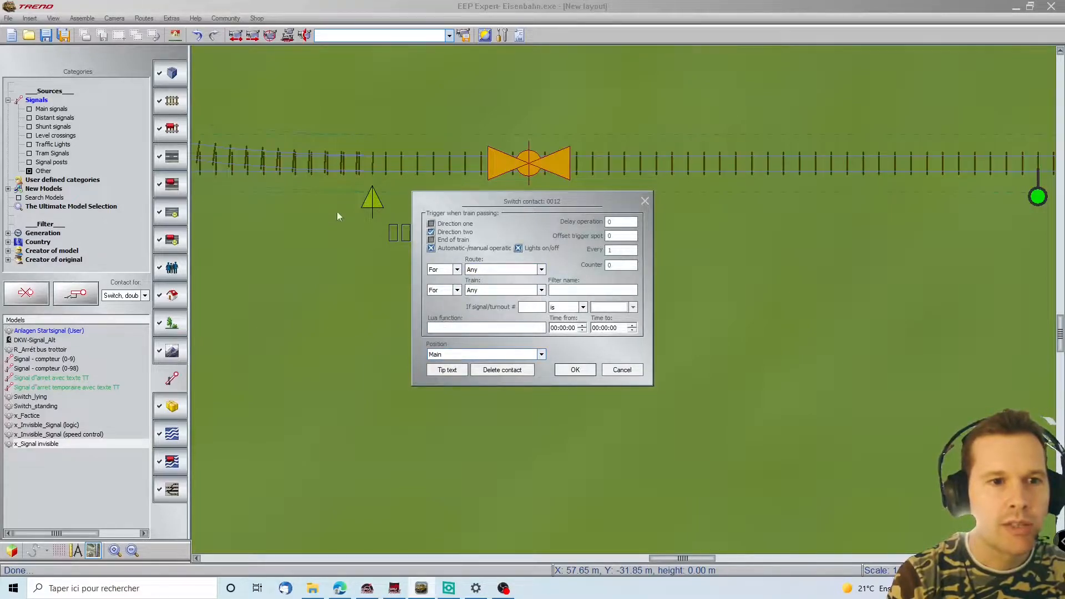
Step: Set the turnout 0012 contact's position to Branch and its trigger to Direction one only
left_click(481, 355)
left_click(488, 370)
left_click(577, 370)
double_click(368, 205)
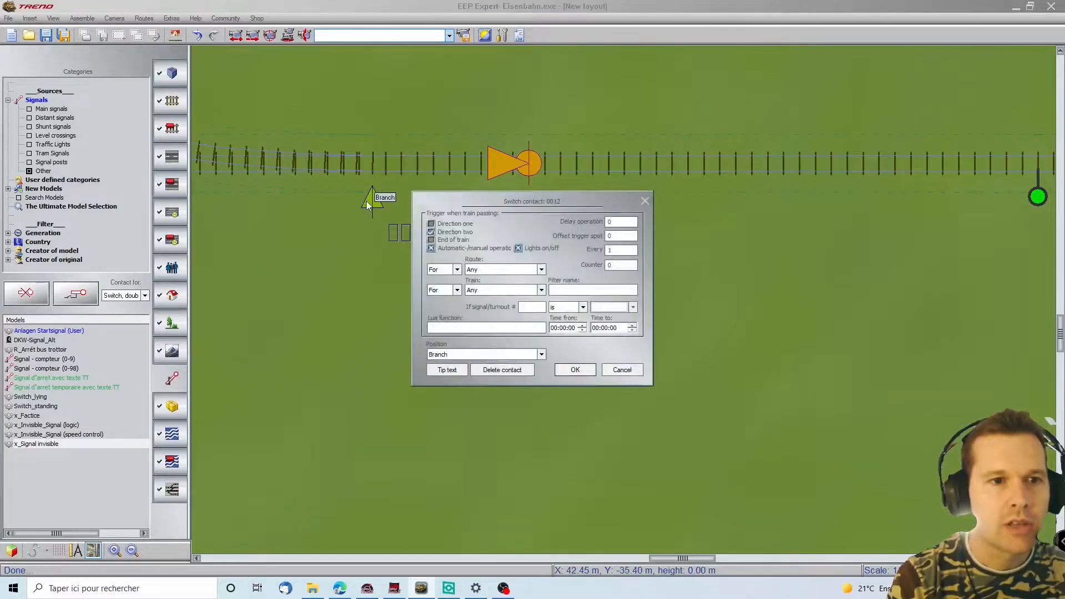
left_click(650, 200)
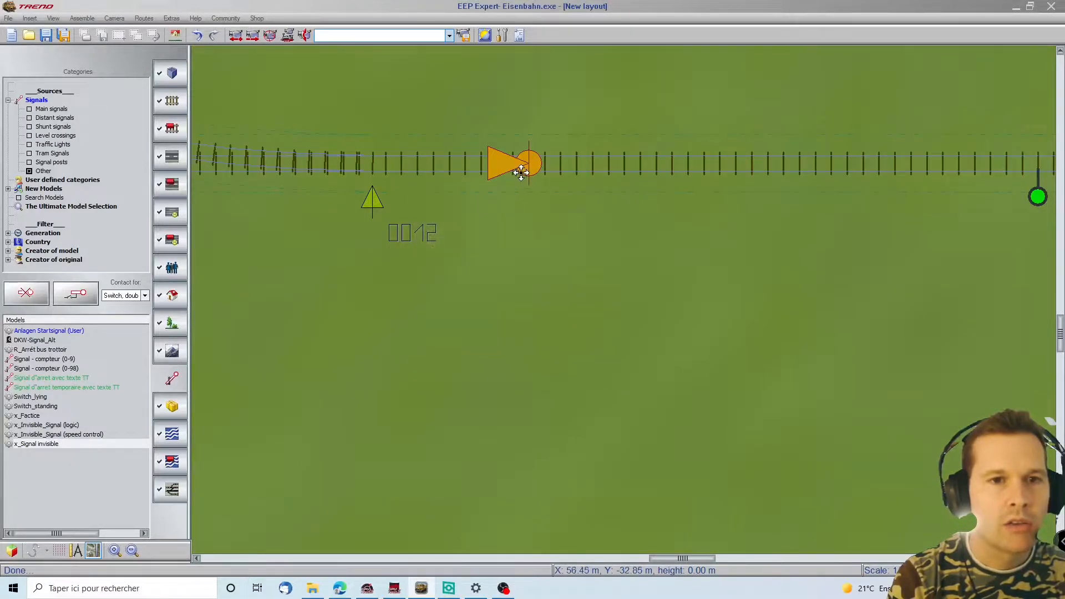
double_click(523, 172)
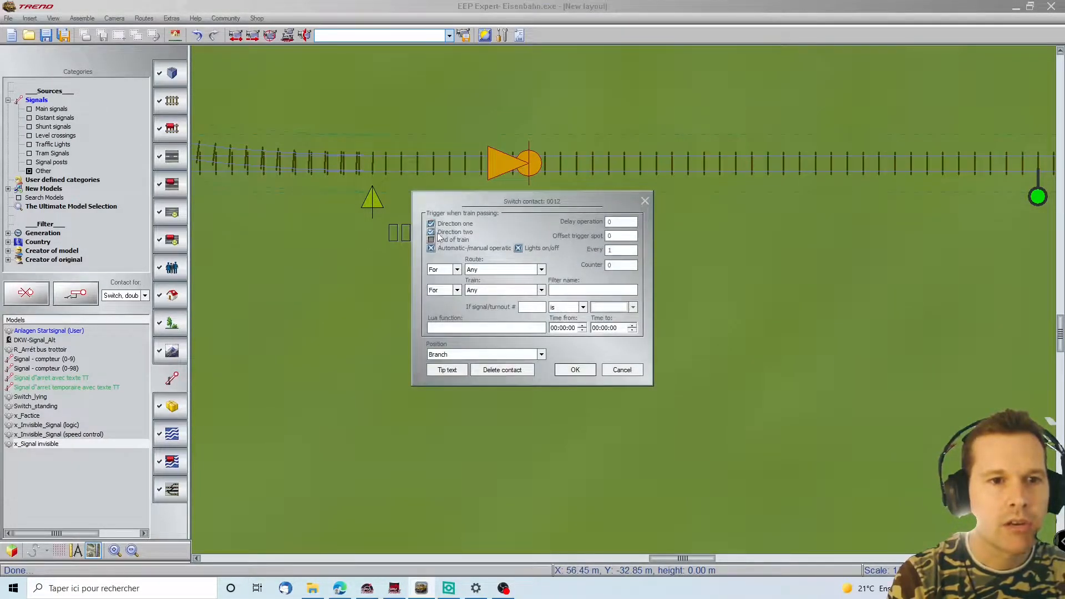
left_click(576, 370)
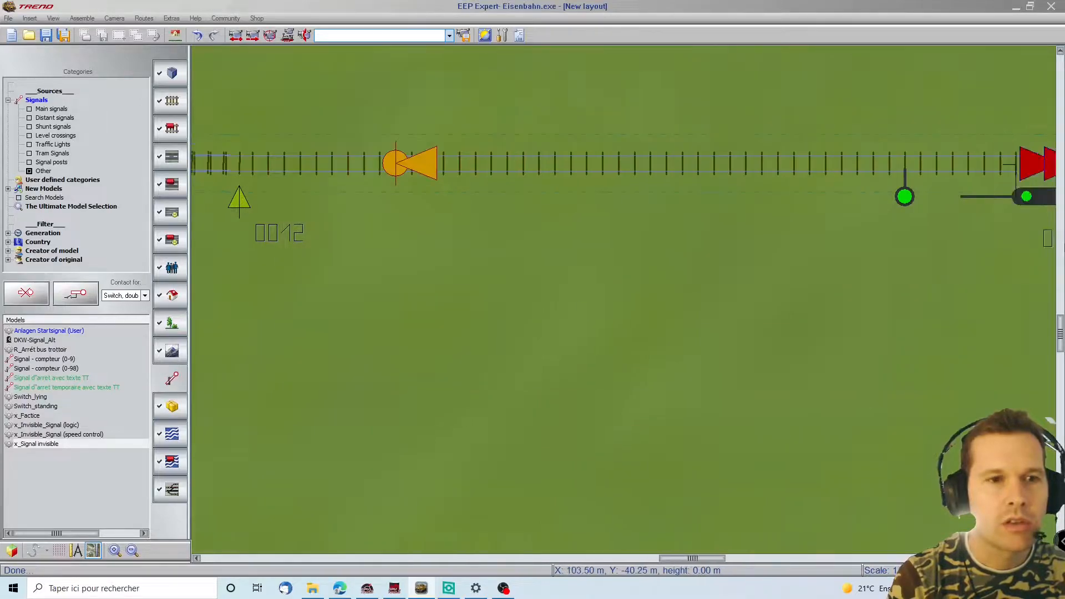
Step: Place a switch contact for turnout 0013 on the track ahead of it, with position Main and Direction one
key("Right")
key("Left")
key("Left")
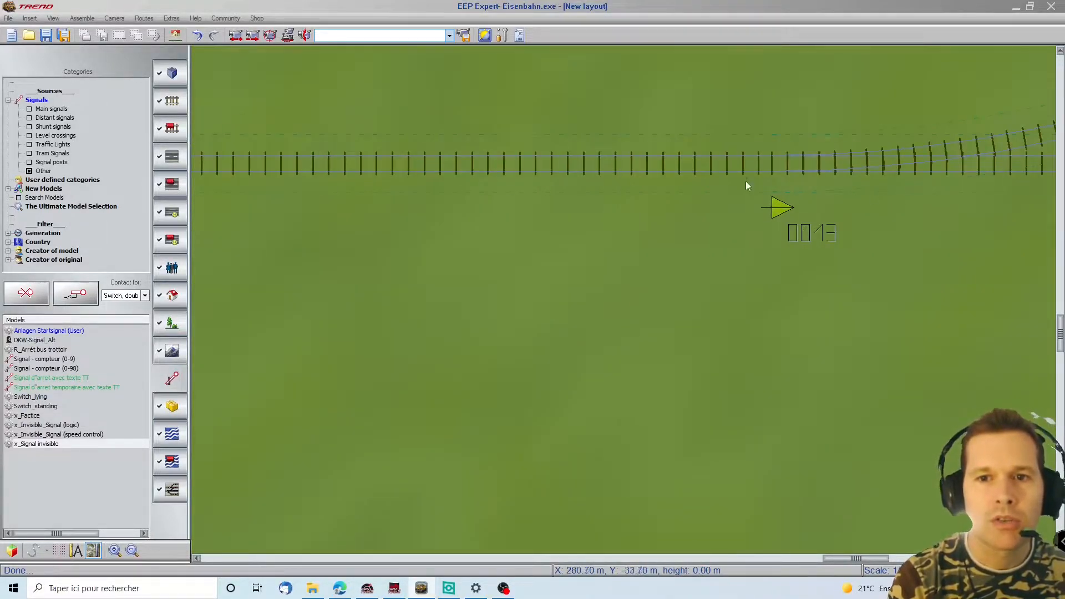
left_click(584, 163)
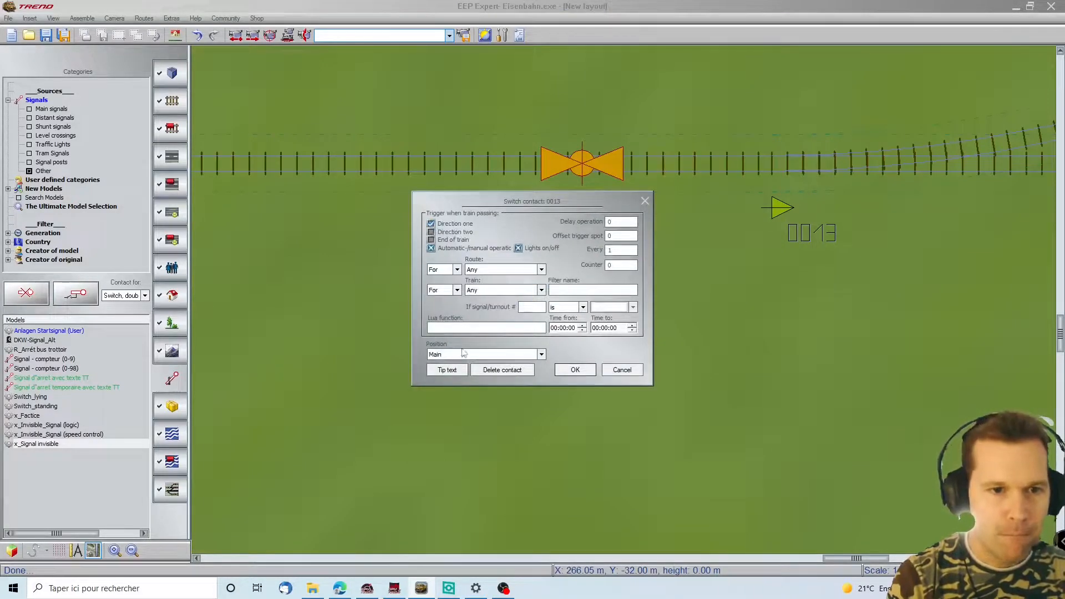
left_click(575, 370)
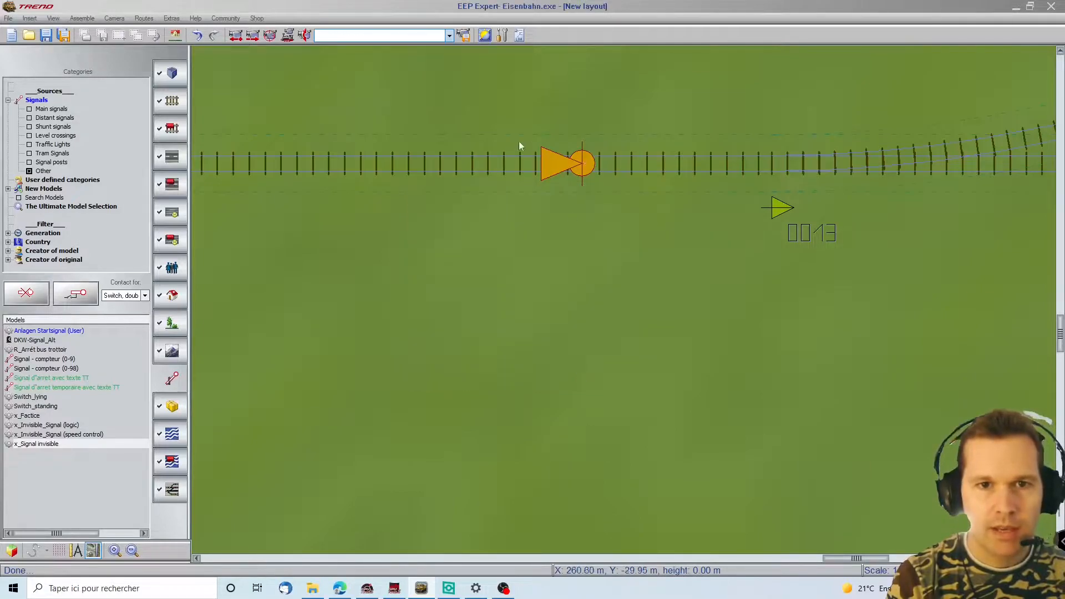
left_click(777, 212)
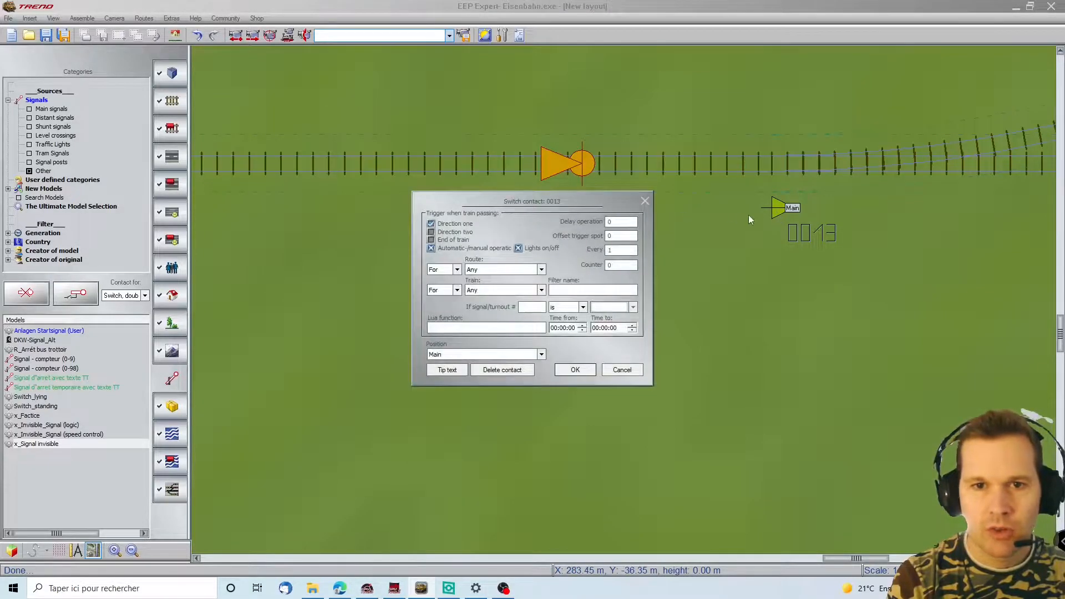
left_click(646, 200)
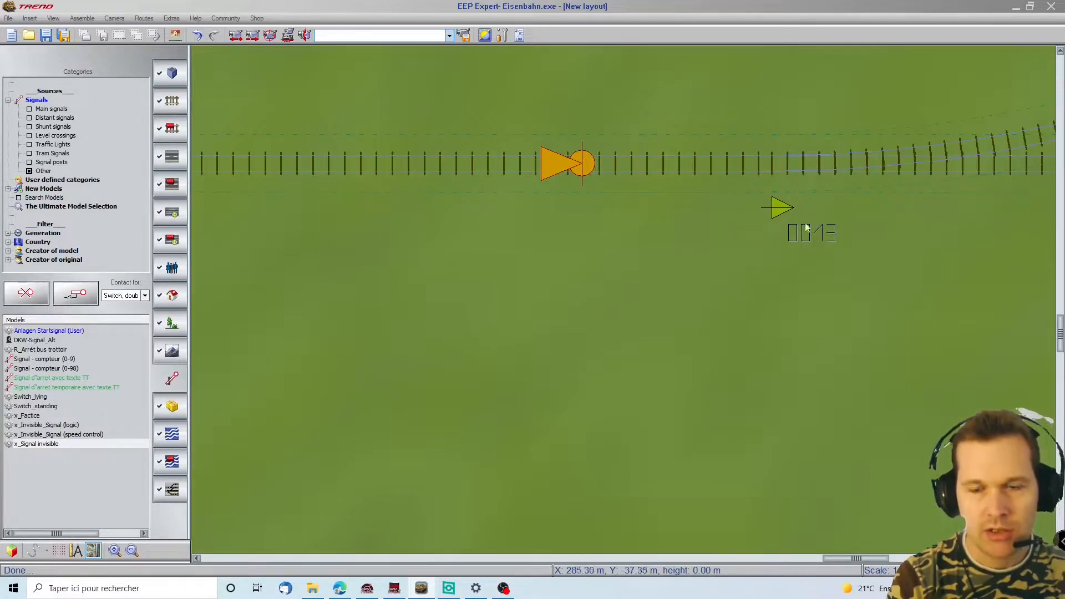
Step: Return to the 3D view and inspect the contacts and signals along both tracks
scroll(847, 157, "down", 5)
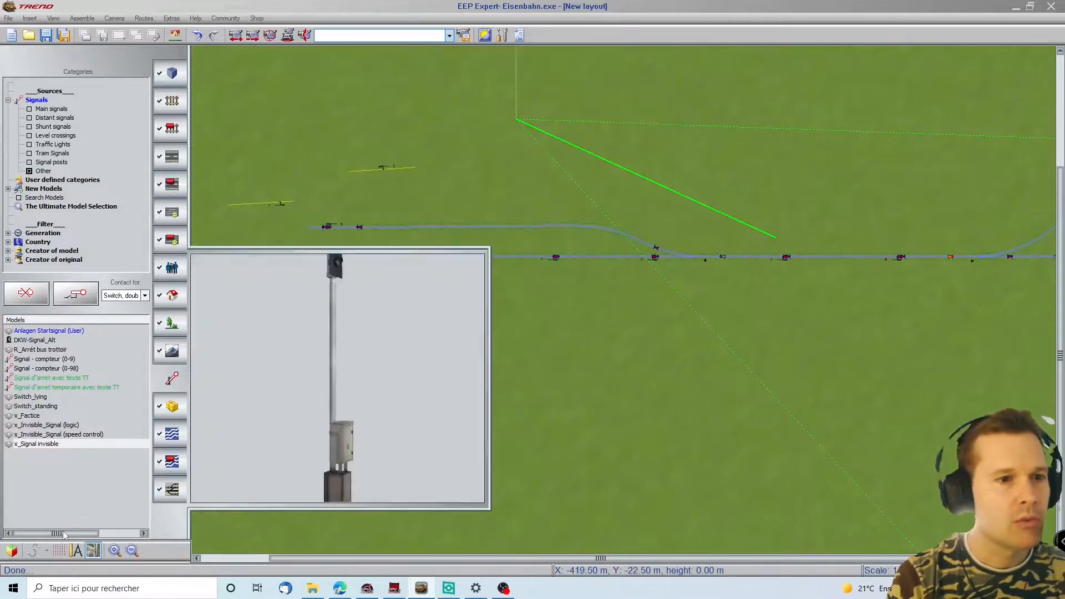
left_click(16, 549)
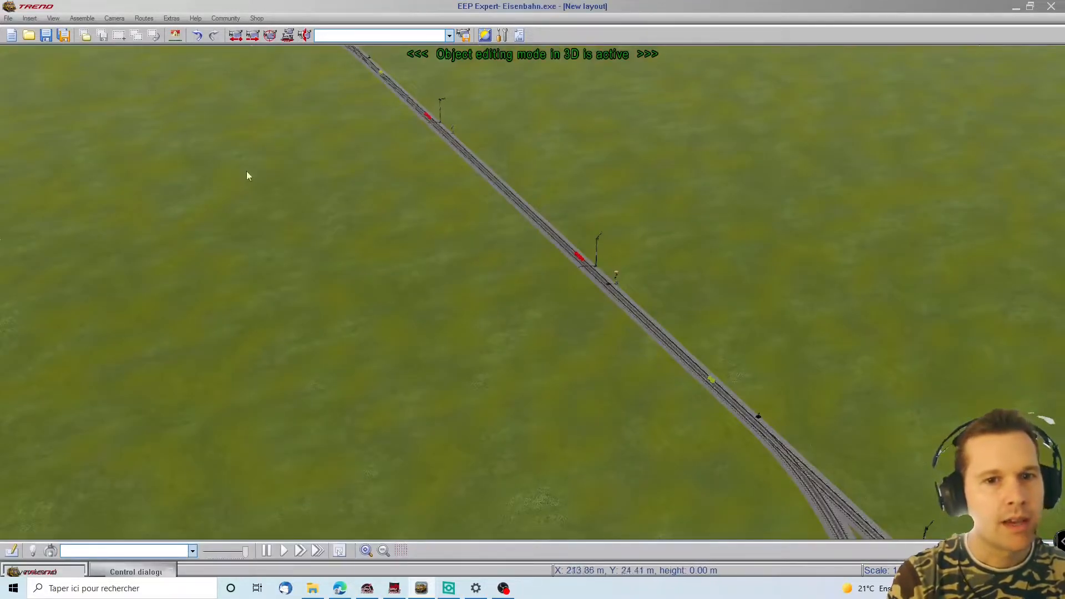
left_click(13, 550)
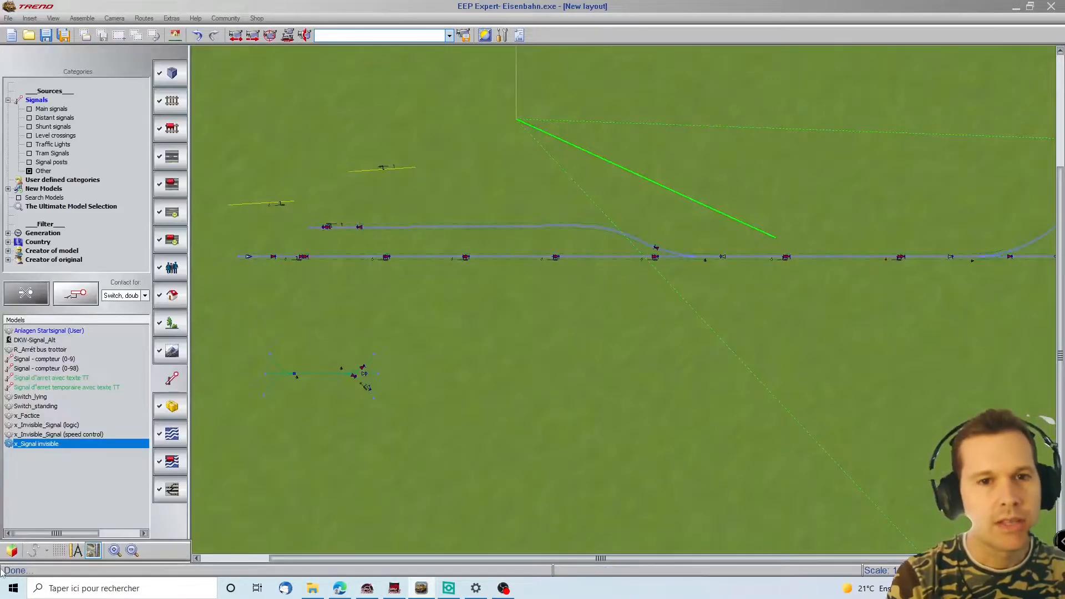
left_click(12, 550)
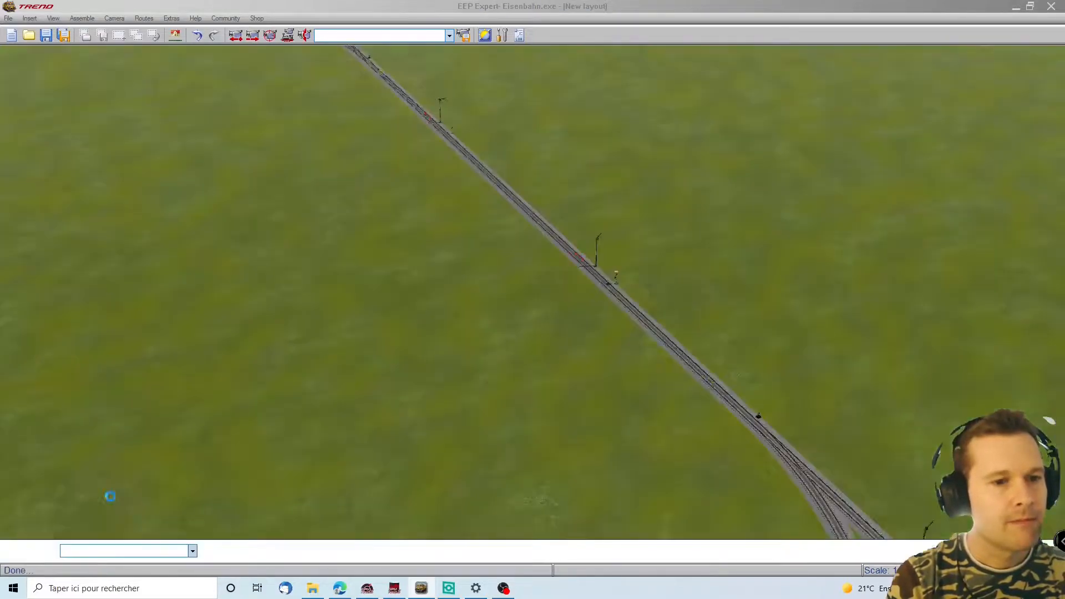
right_click_drag(542, 327, 392, 344)
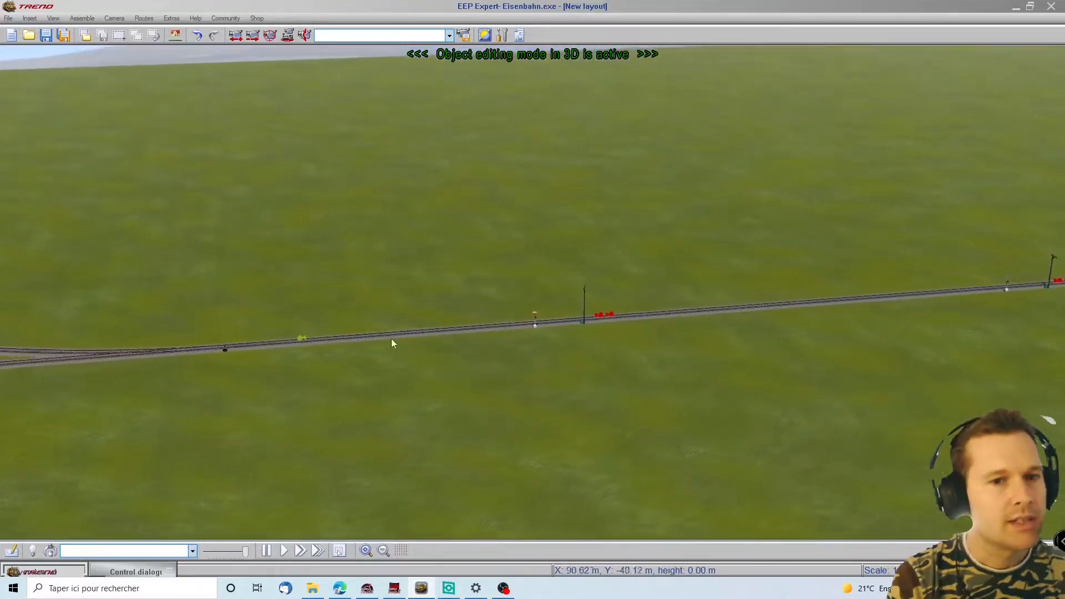
left_click(1035, 289)
key("Left")
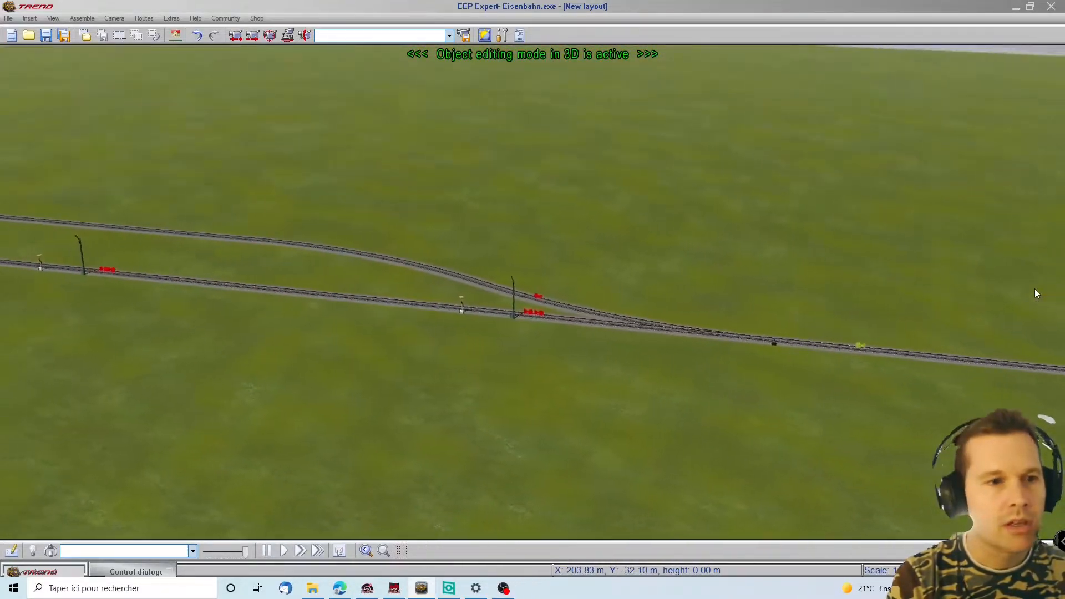
right_click_drag(257, 257, 185, 236)
right_click_drag(191, 119, 1023, 233)
left_click(1023, 233)
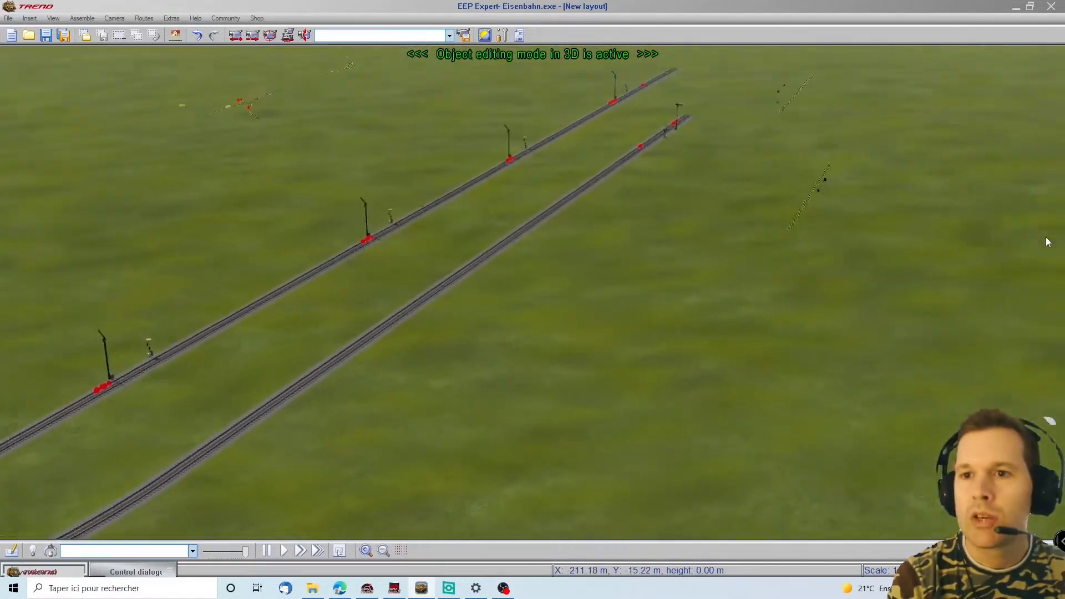
Step: In the 3D view, set the signal contact 0007 just past the first signal to trigger on End of train with position Clear
left_click(1047, 240)
scroll(312, 205, "up", 3)
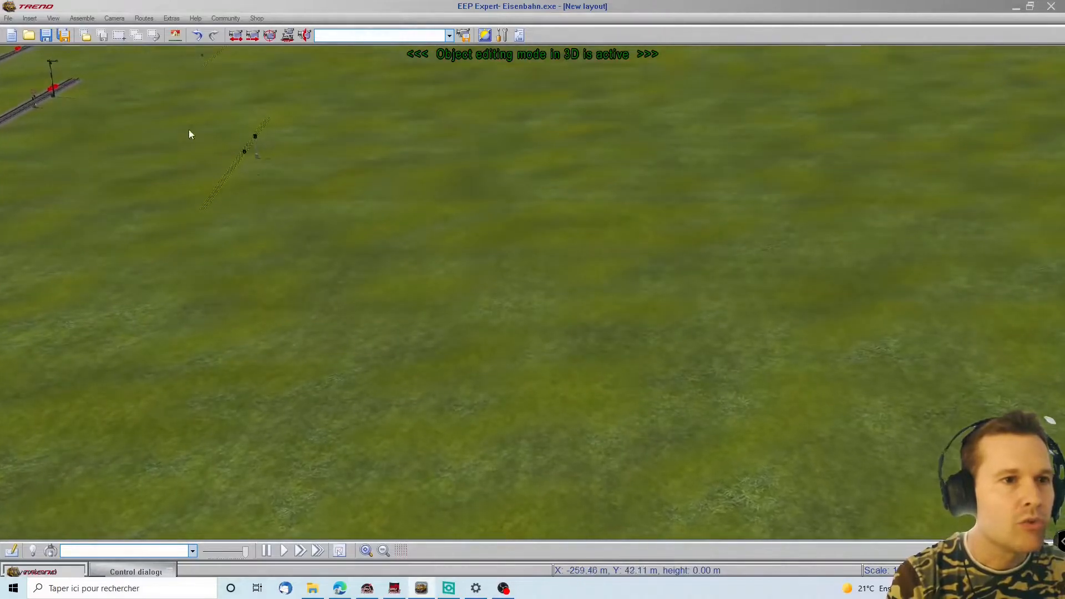
left_click(14, 68)
right_click_drag(299, 89, 391, 126)
left_click(471, 125)
right_click(471, 124)
left_click(520, 199)
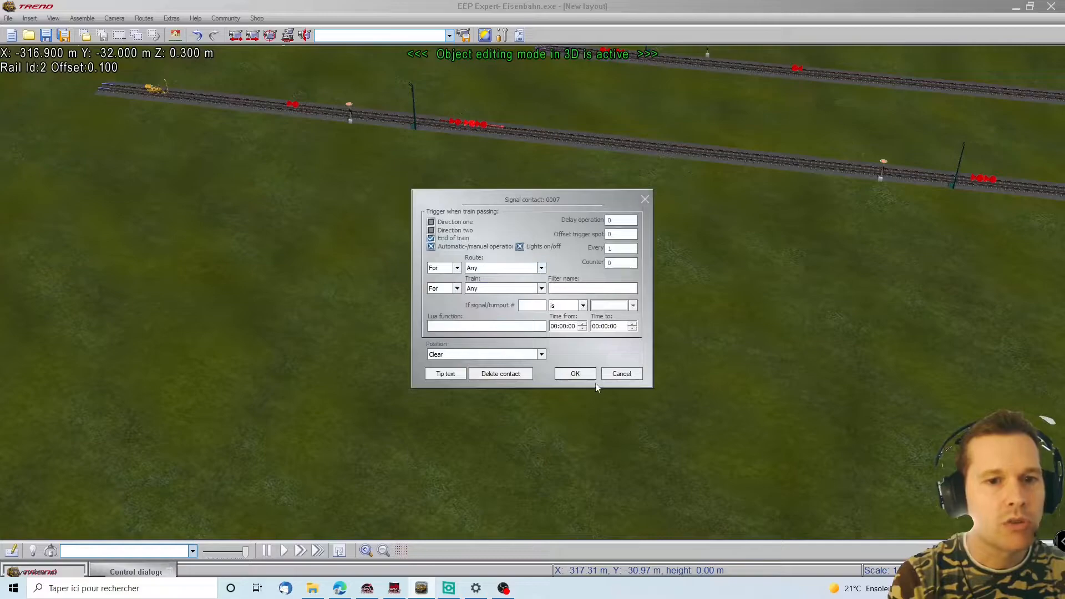
left_click(581, 372)
Step: Switch to train control, clear the overview window away and watch the locomotives run up to the signals
right_click_drag(1056, 286, 479, 381)
left_click(76, 572)
left_click(65, 490)
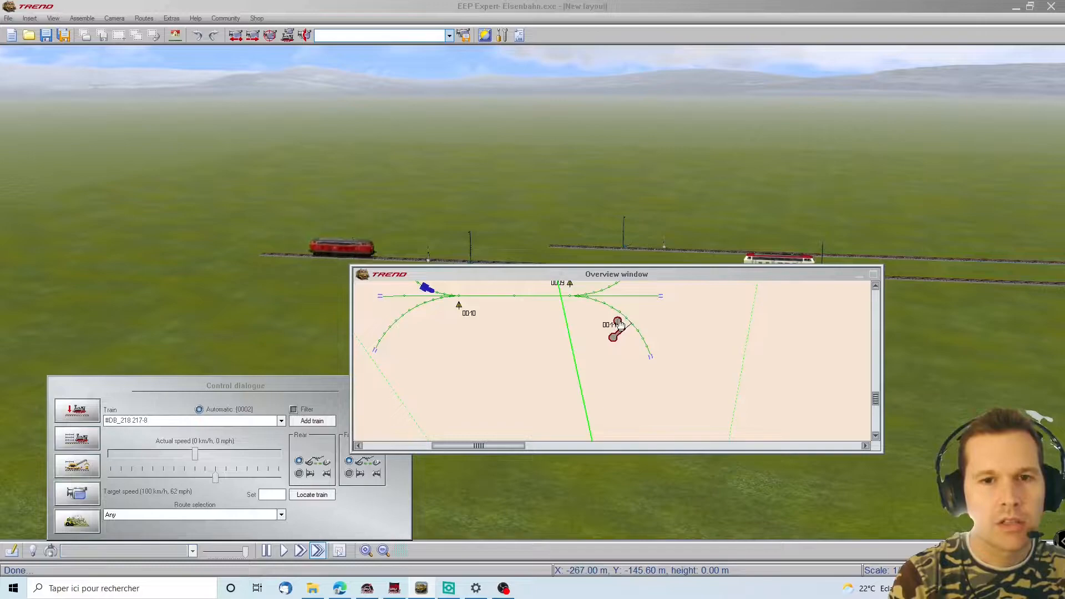
left_click(858, 275)
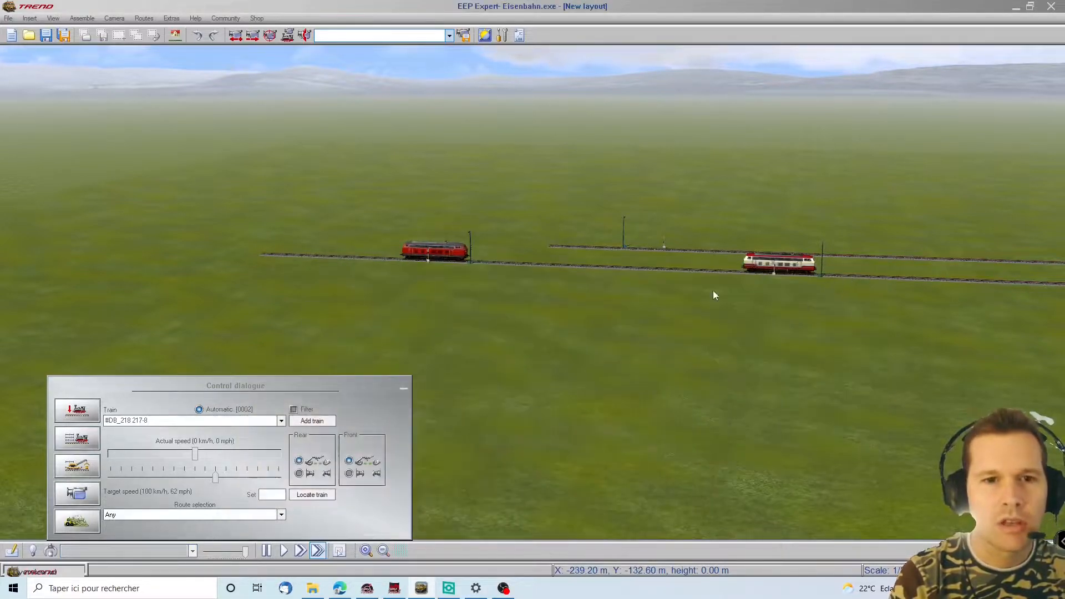
Step: Set the signal contact 0007 past the first signal to trigger on Direction one and End of train, then resume train control
left_click(77, 420)
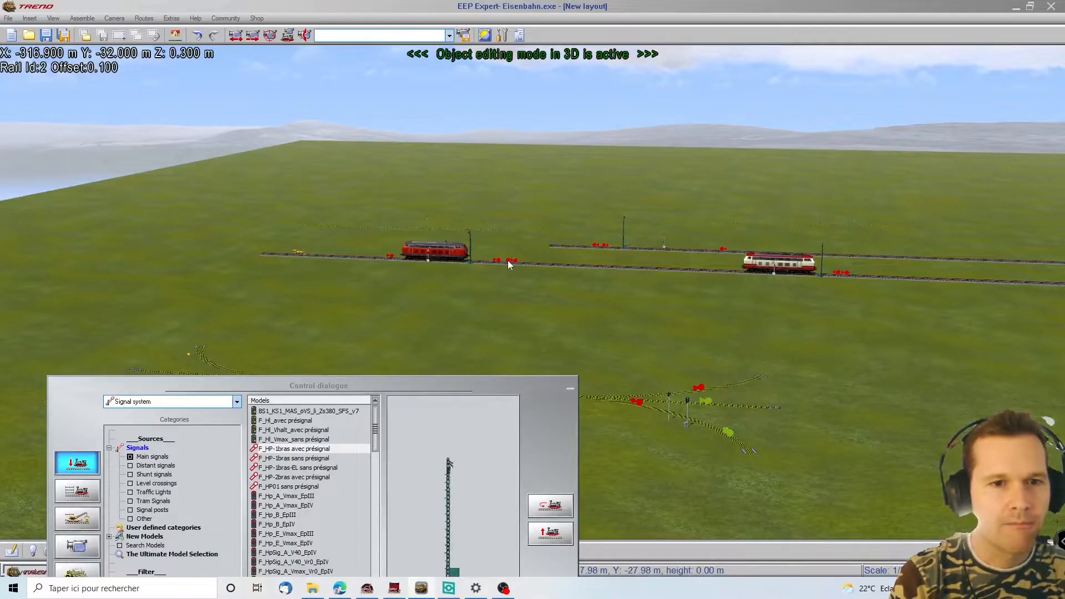
left_click(79, 488)
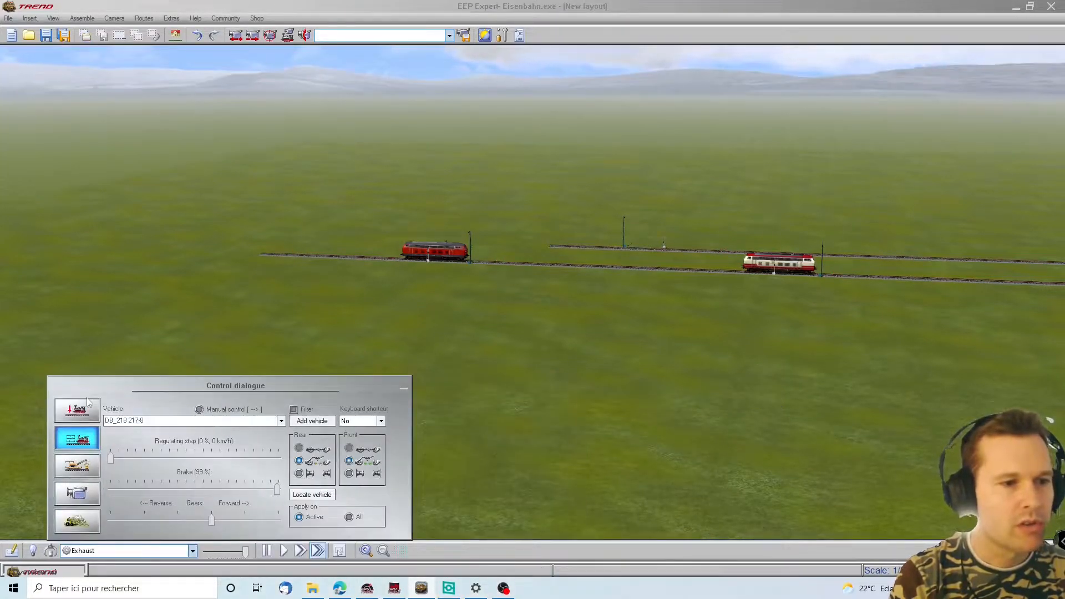
left_click(87, 403)
scroll(527, 249, "up", 3)
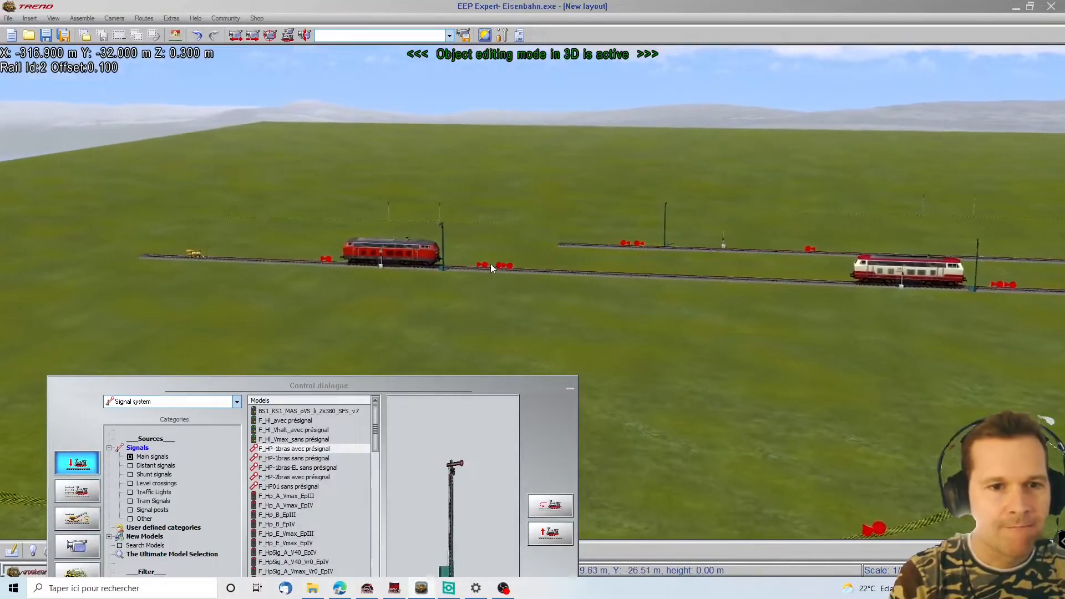
right_click(498, 266)
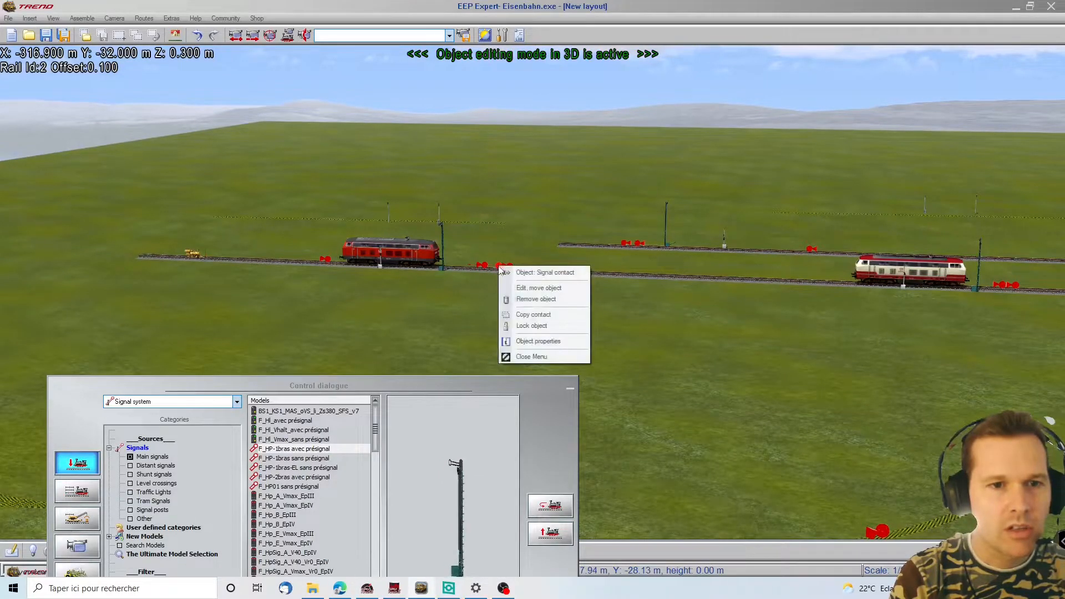
left_click(533, 341)
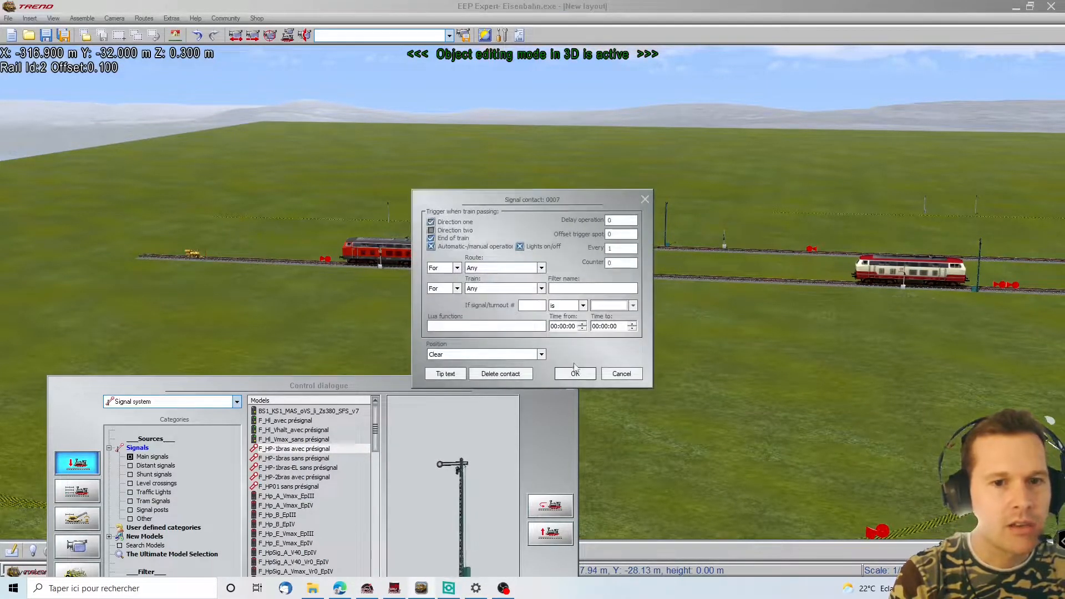
left_click(576, 372)
left_click(83, 490)
Step: Manually switch the signal ahead of the leading locomotive and follow the trains towards the turnout where the two tracks merge
right_click_drag(857, 254, 975, 213)
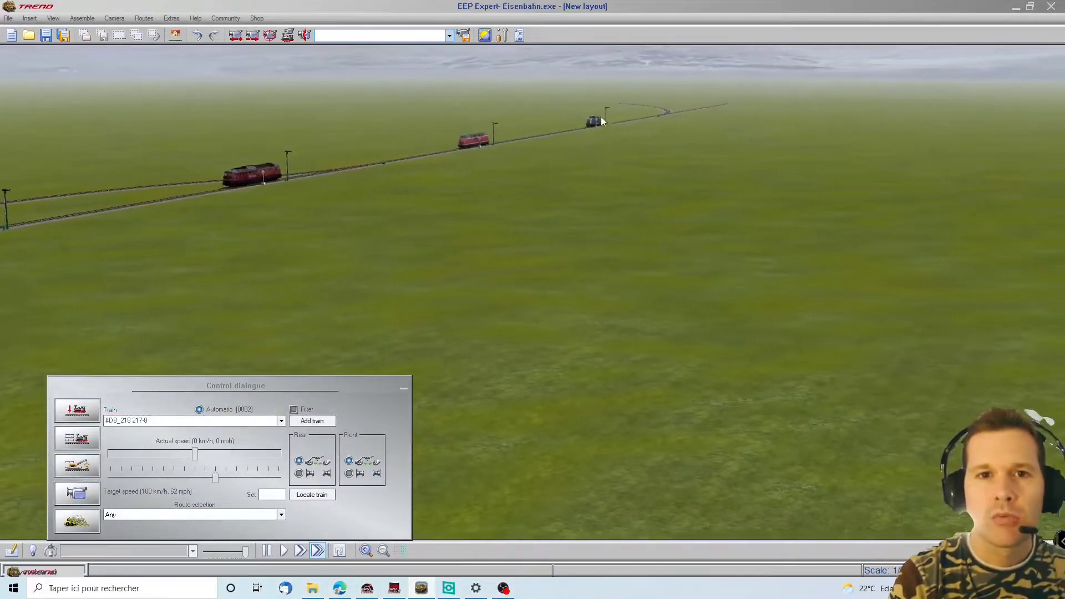
left_click(604, 114, "shift")
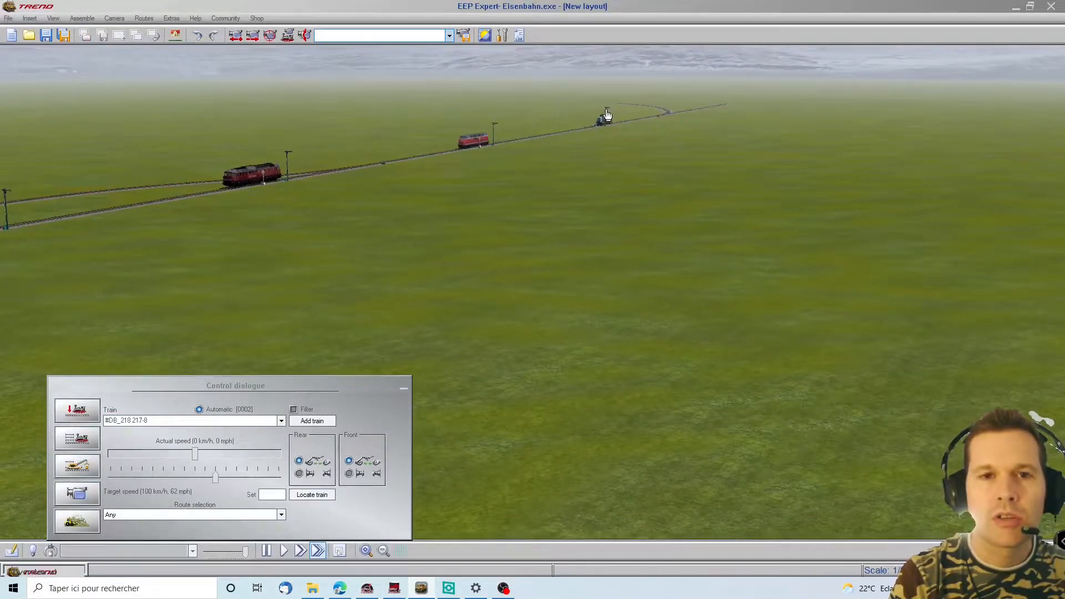
scroll(294, 224, "down", 1)
right_click_drag(294, 223, 809, 338)
right_click_drag(518, 261, 927, 172)
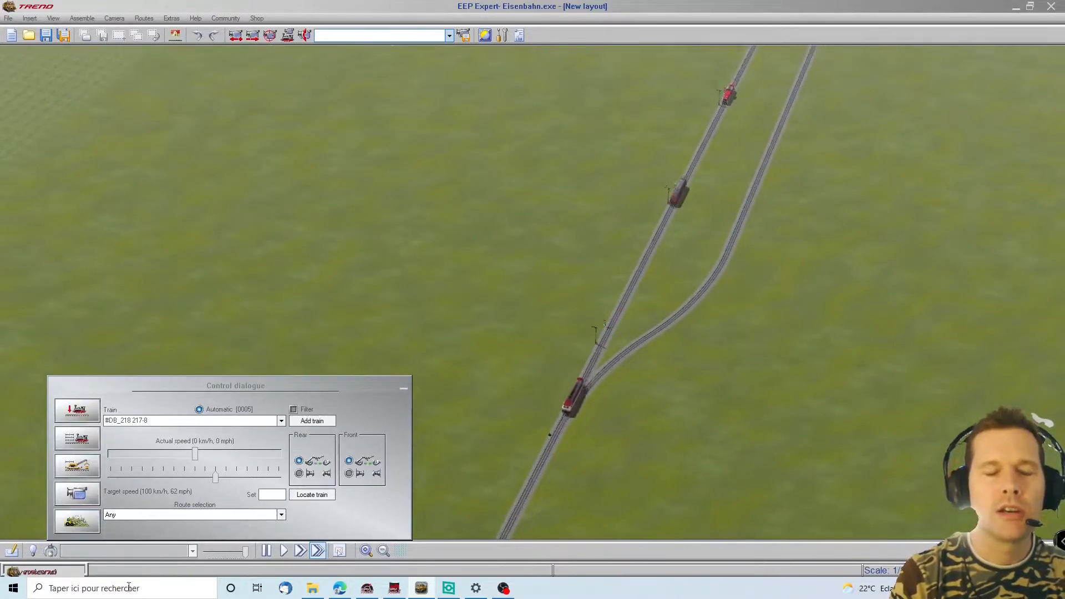
Step: Add the diesel locomotive DR_110 628 on the curved branch track leading to the merging turnout, keeping its default name
left_click(76, 410)
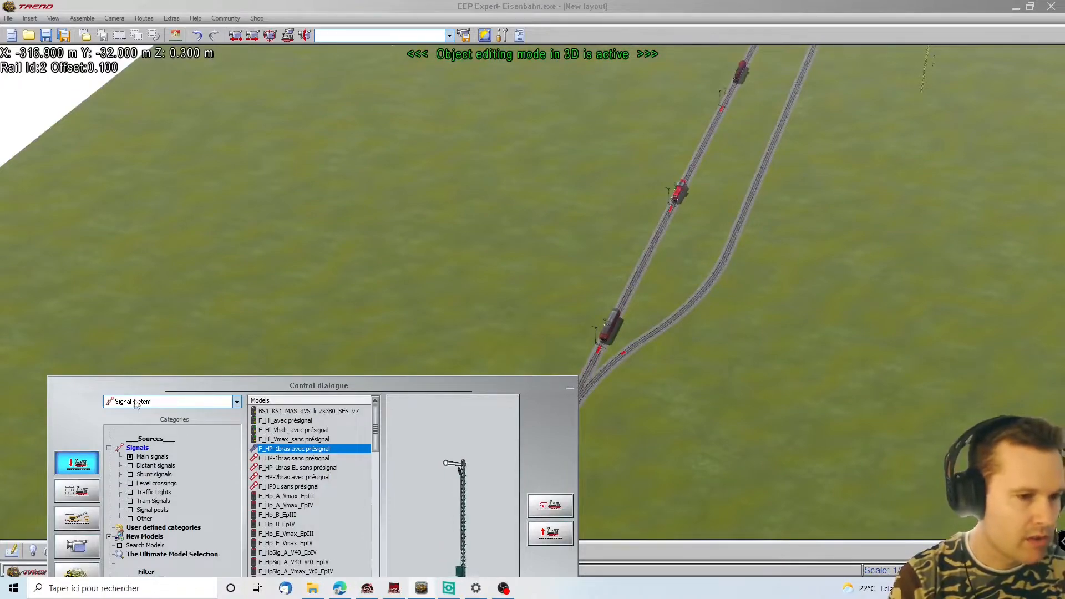
left_click(167, 401)
left_click(131, 432)
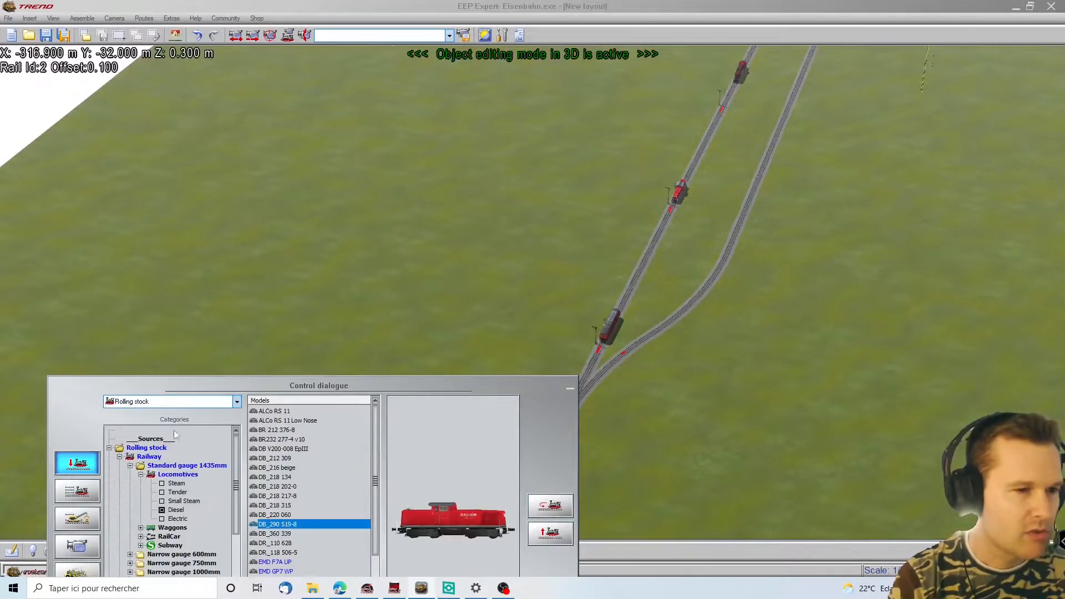
left_click(289, 553)
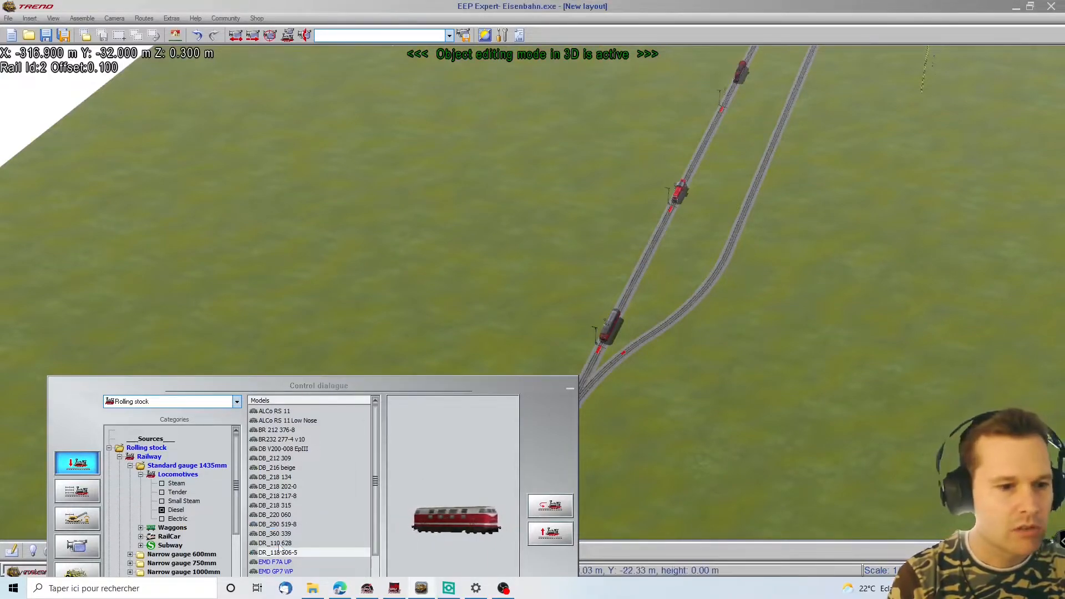
left_click(278, 543)
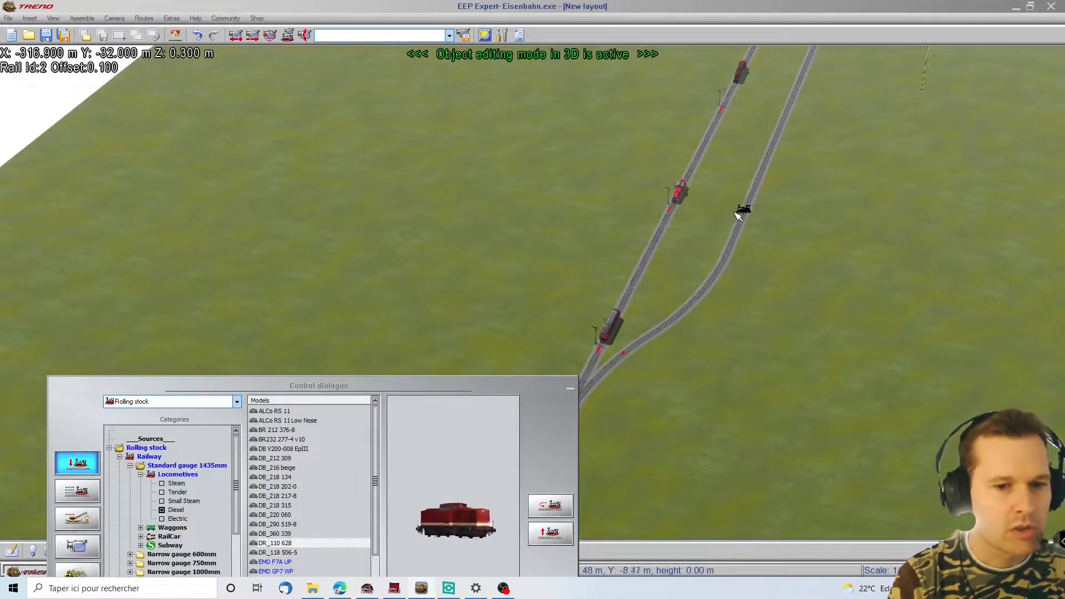
left_click(702, 289)
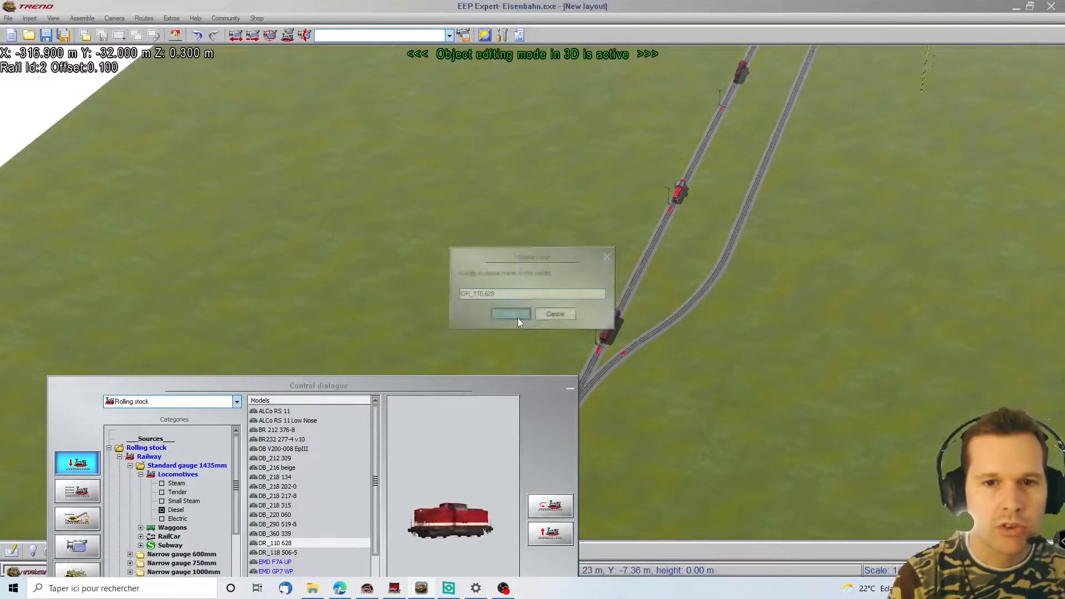
left_click(517, 318)
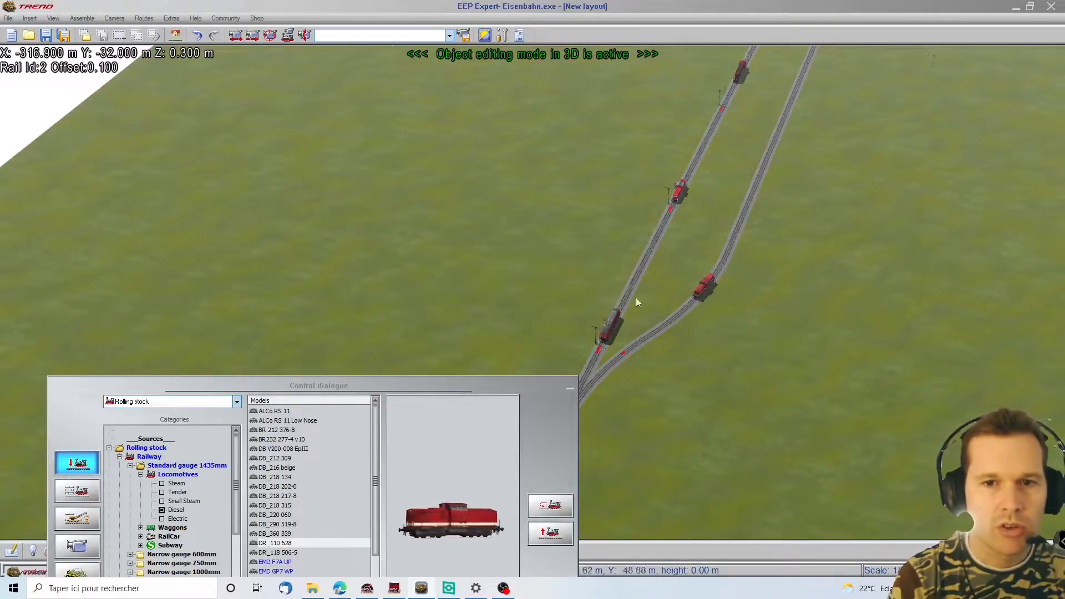
Step: Put the DR_110 628 under automatic train control with a target speed of 15 km/h
left_click(77, 491)
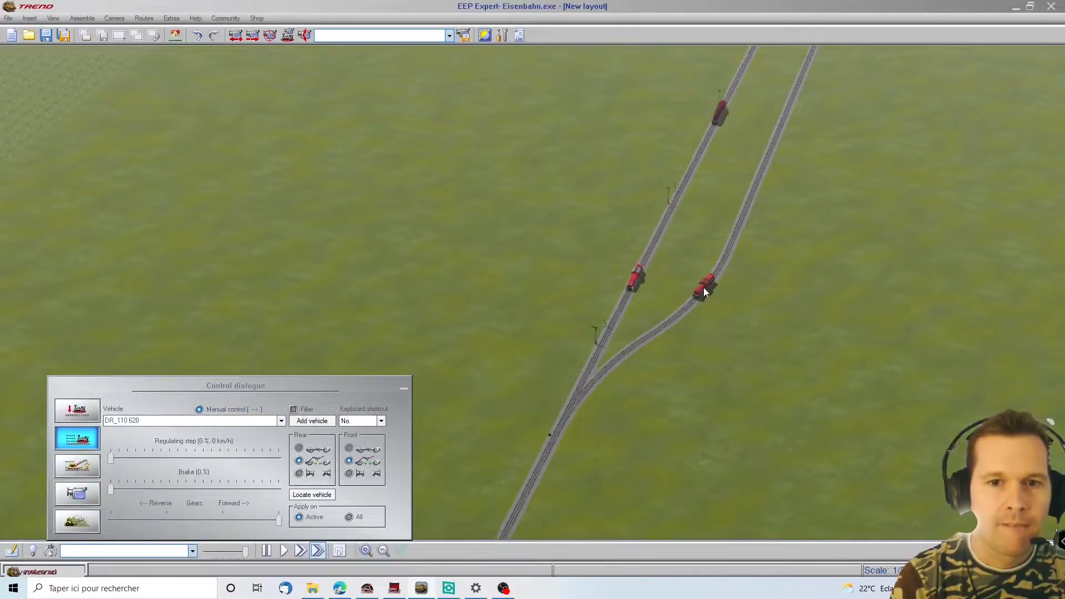
left_click(78, 439)
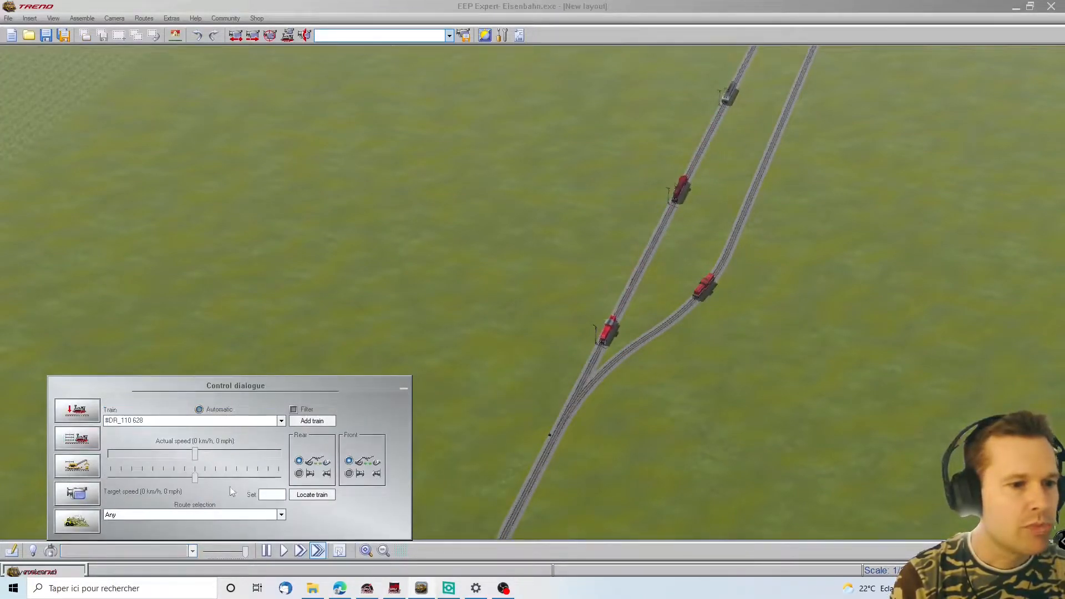
left_click(271, 495)
type("15")
key("Return")
Step: Speed the simulation up to the medium rate and follow the DR_110 628 along the branch track
left_click_drag(871, 345, 533, 503)
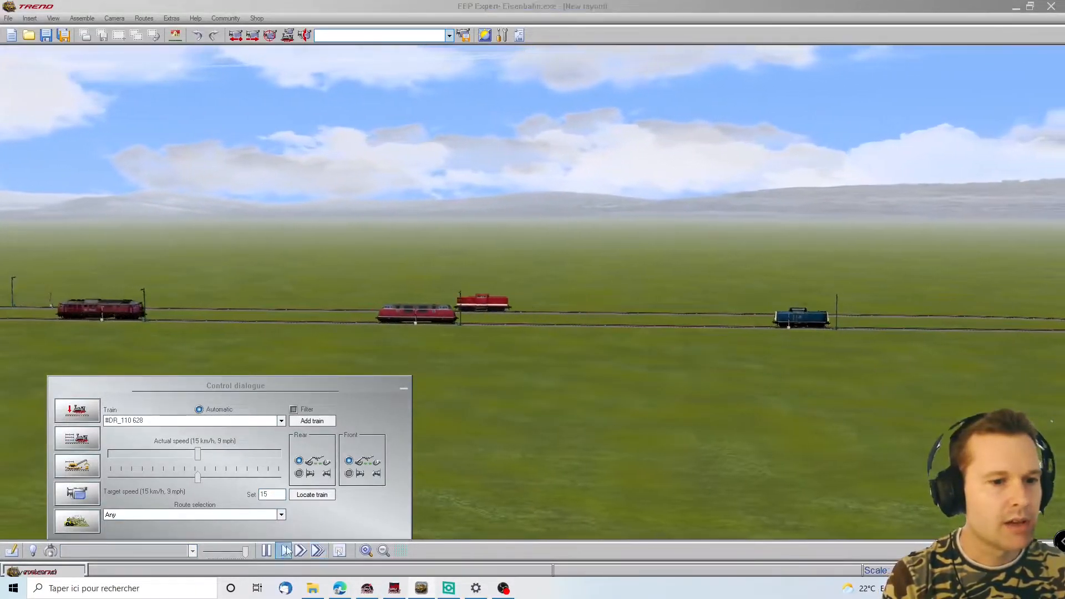
left_click_drag(593, 406, 637, 304)
left_click_drag(449, 321, 1063, 379)
left_click(300, 551)
left_click_drag(47, 341, 21, 307)
left_click_drag(1017, 400, 1017, 402)
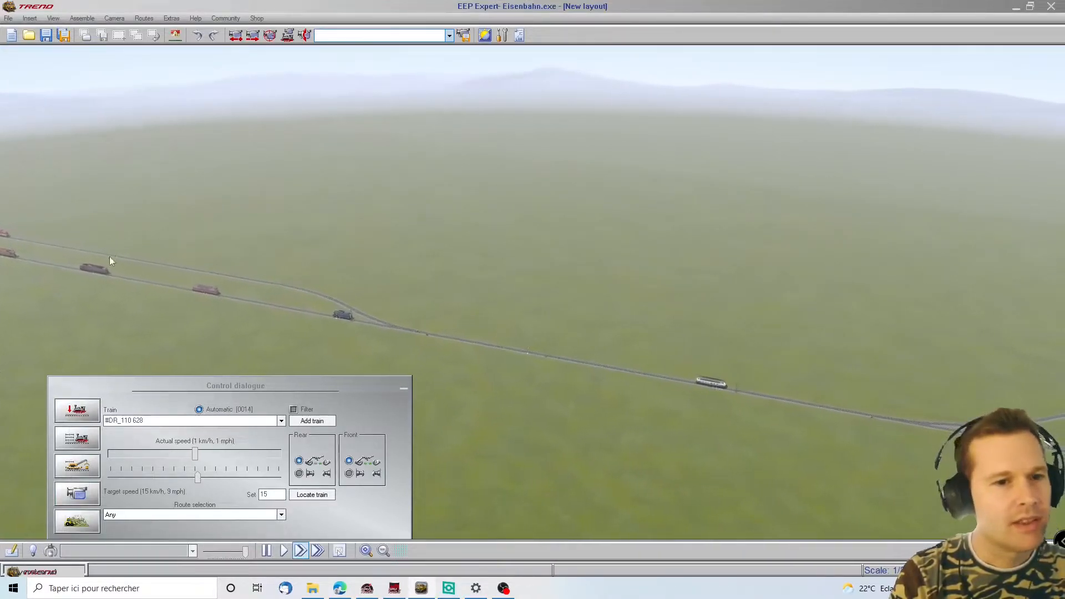
Step: Examine the trains waiting before the merging turnout, the locomotive on the single track and the diverging turnout beyond it
left_click_drag(126, 265, 595, 329)
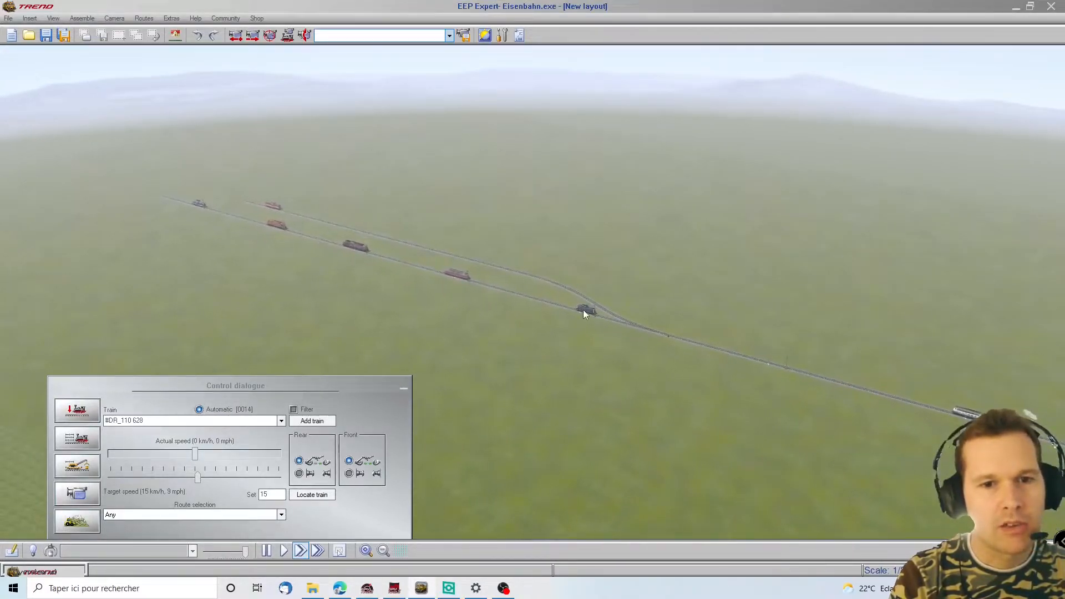
left_click(1028, 358)
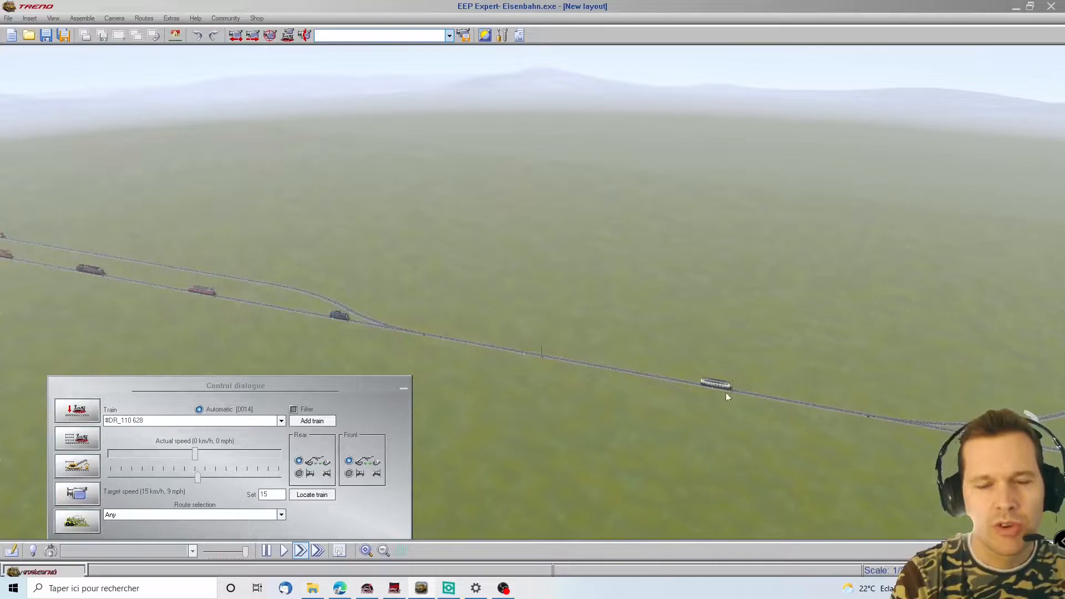
right_click_drag(542, 355, 594, 405)
scroll(518, 399, "up", 4)
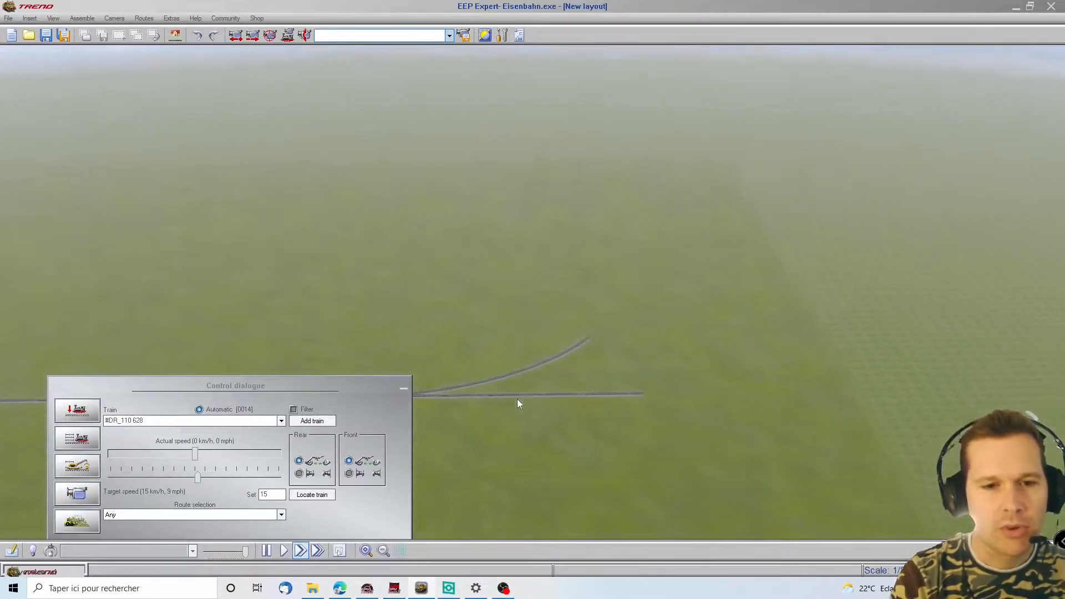
left_click(404, 388)
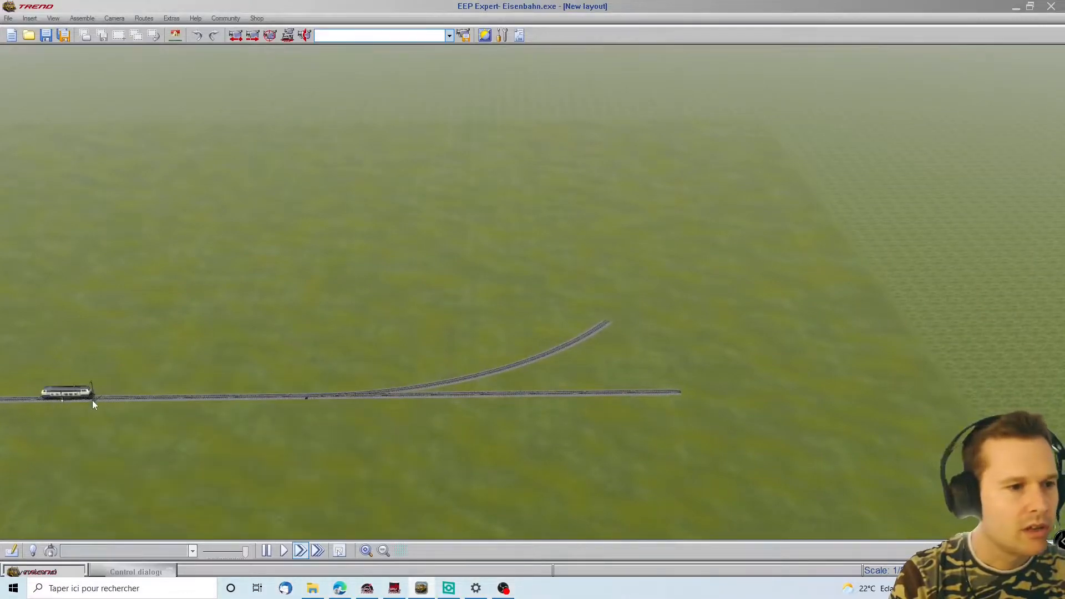
scroll(561, 407, "up", 4)
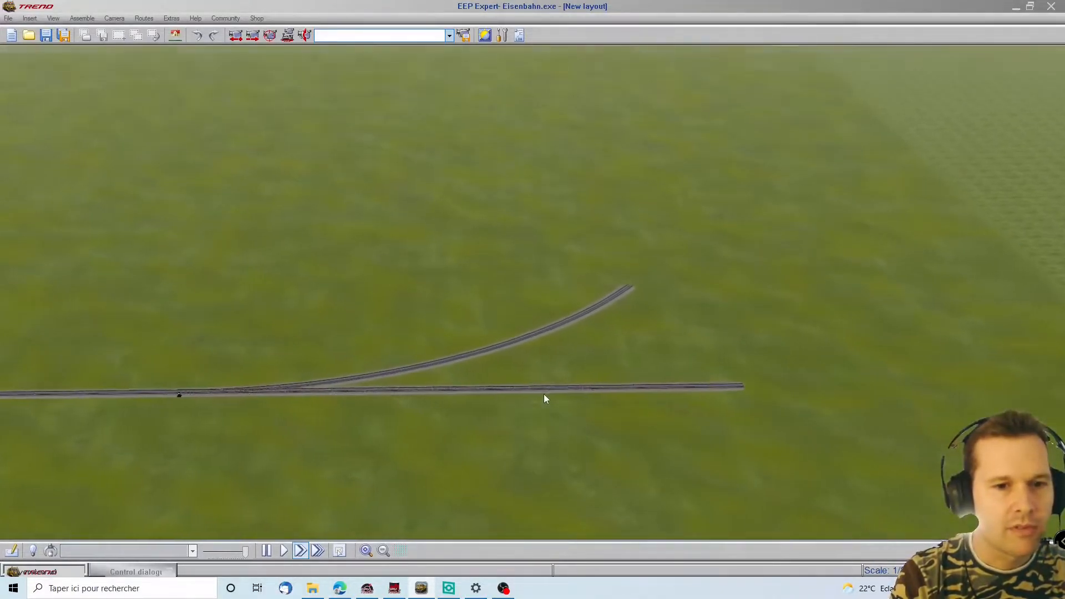
left_click(18, 572)
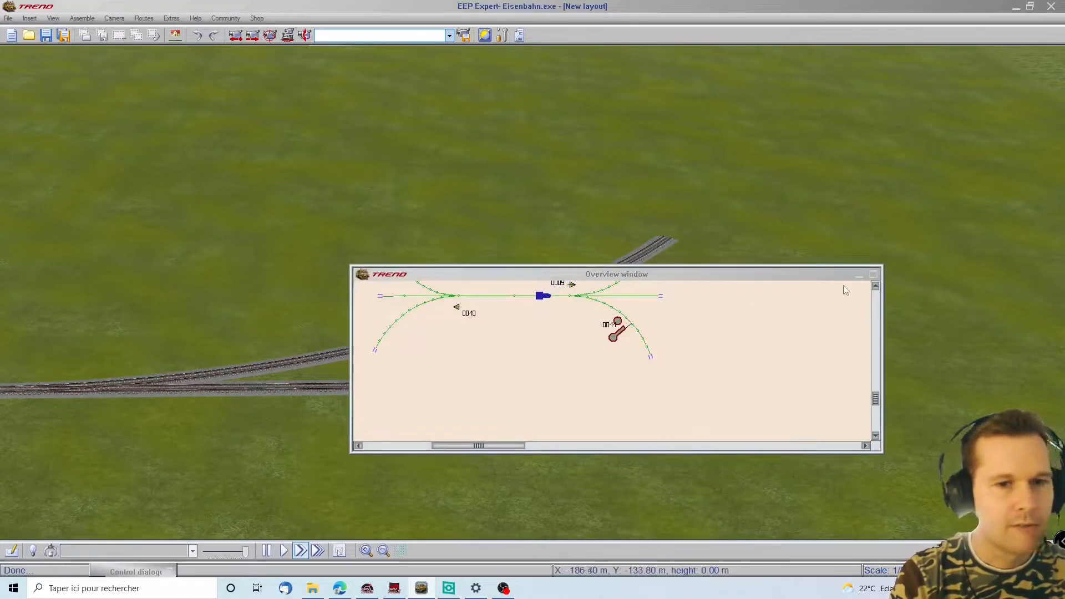
left_click(859, 276)
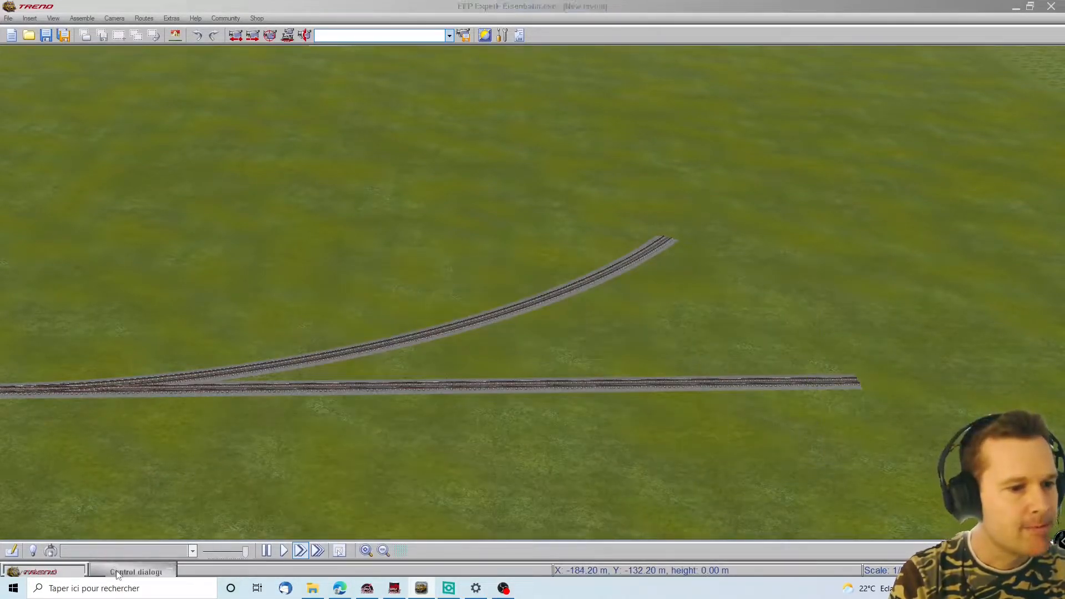
Step: Activate 3D object editing and place a contact for the second single-track signal on the straight track beyond the diverging turnout
left_click(117, 572)
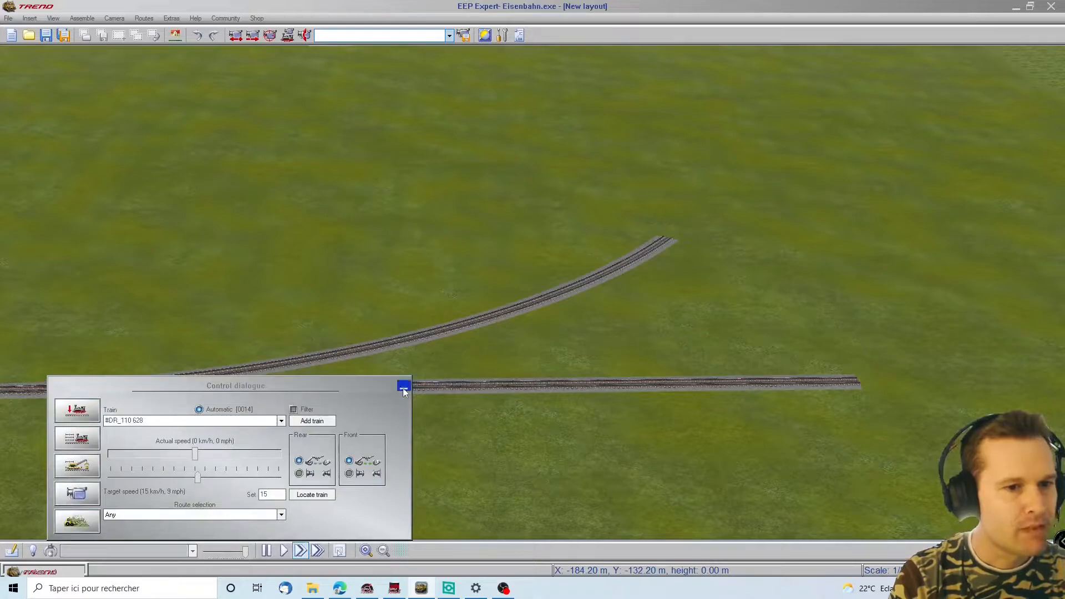
left_click(78, 411)
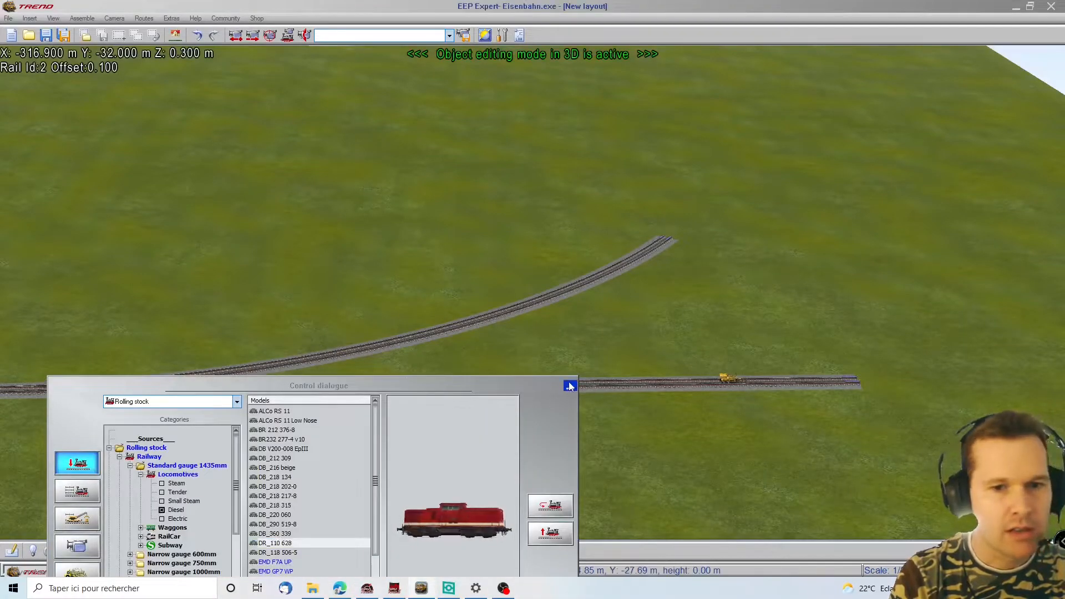
left_click(570, 386)
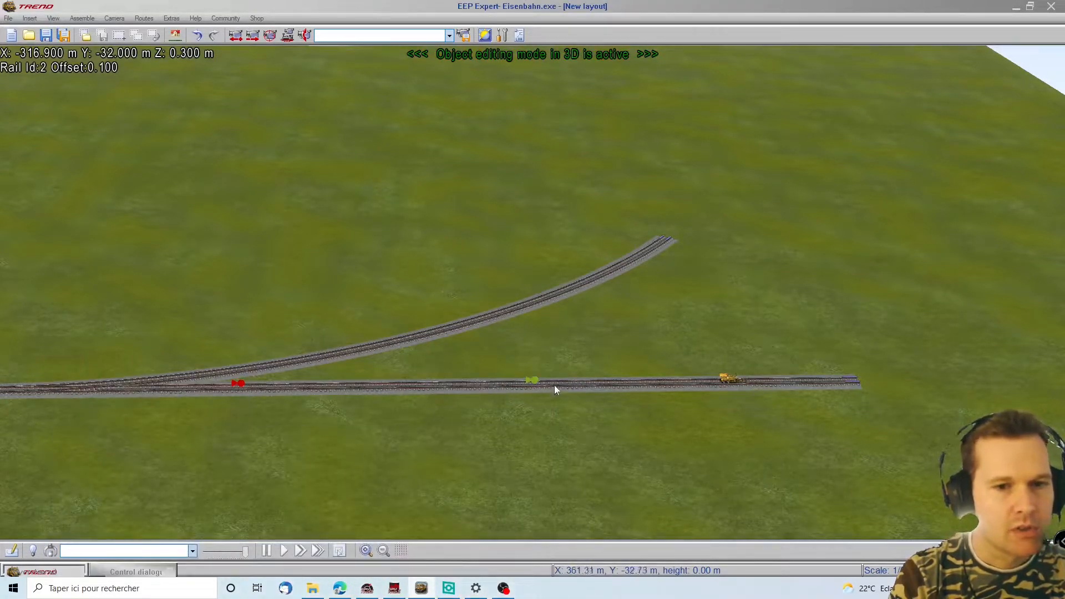
key("Left")
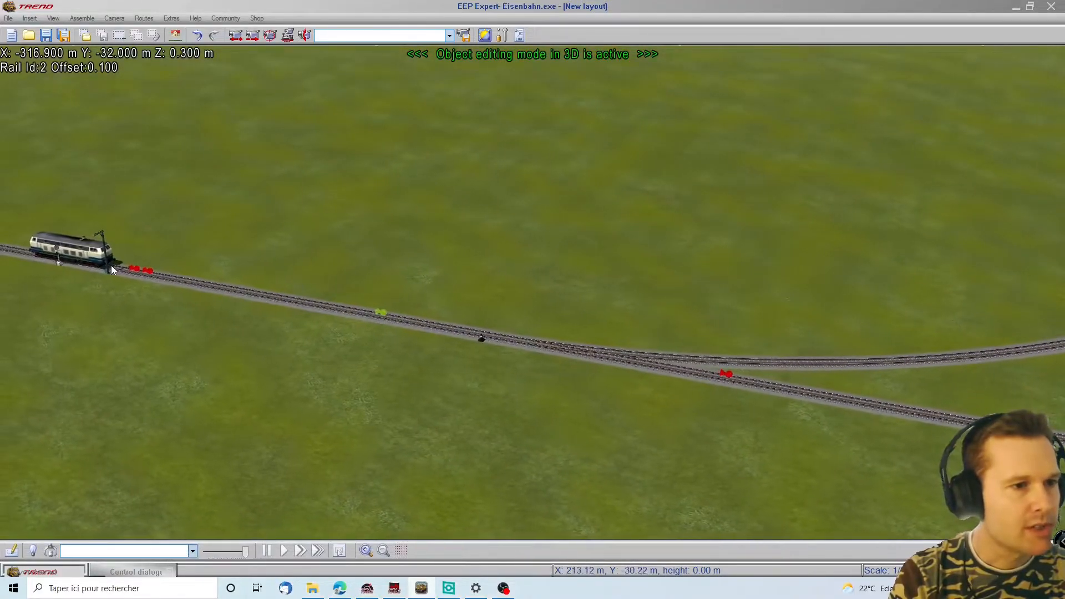
left_click(108, 270)
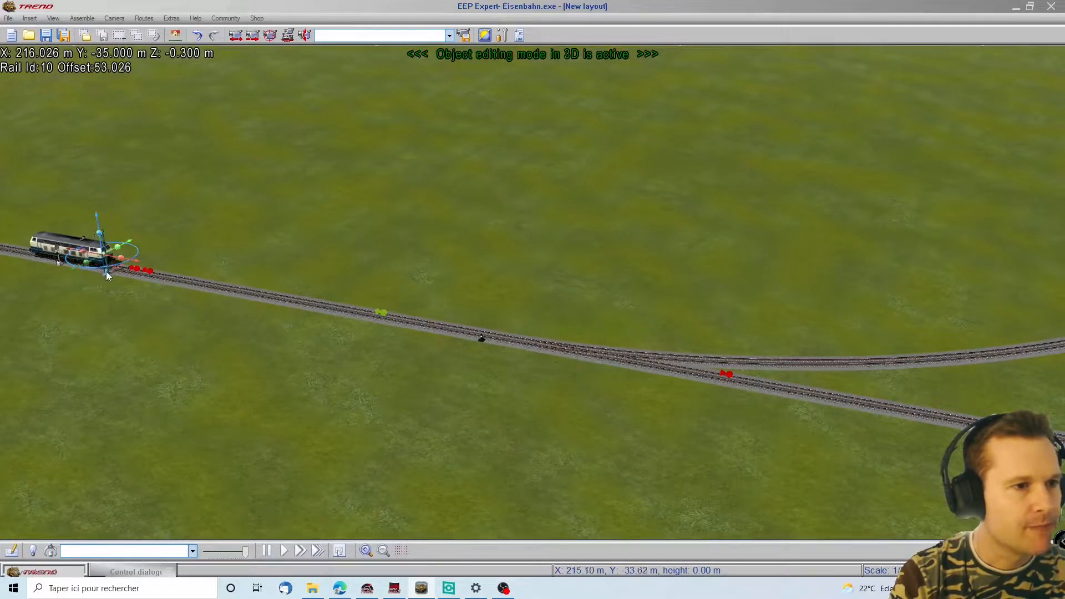
left_click(317, 216)
right_click(105, 271)
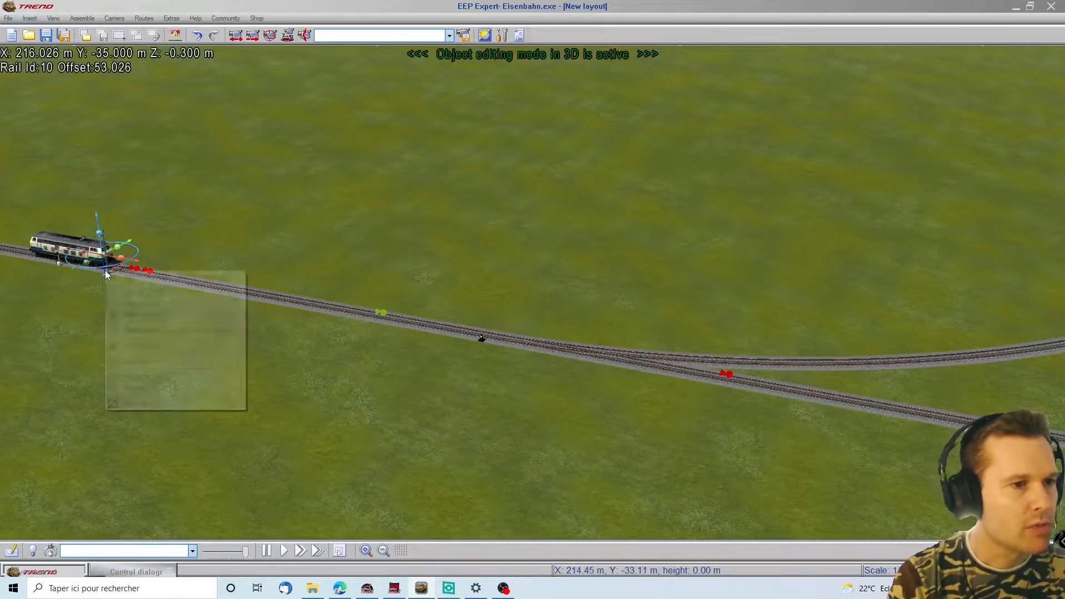
left_click(143, 346)
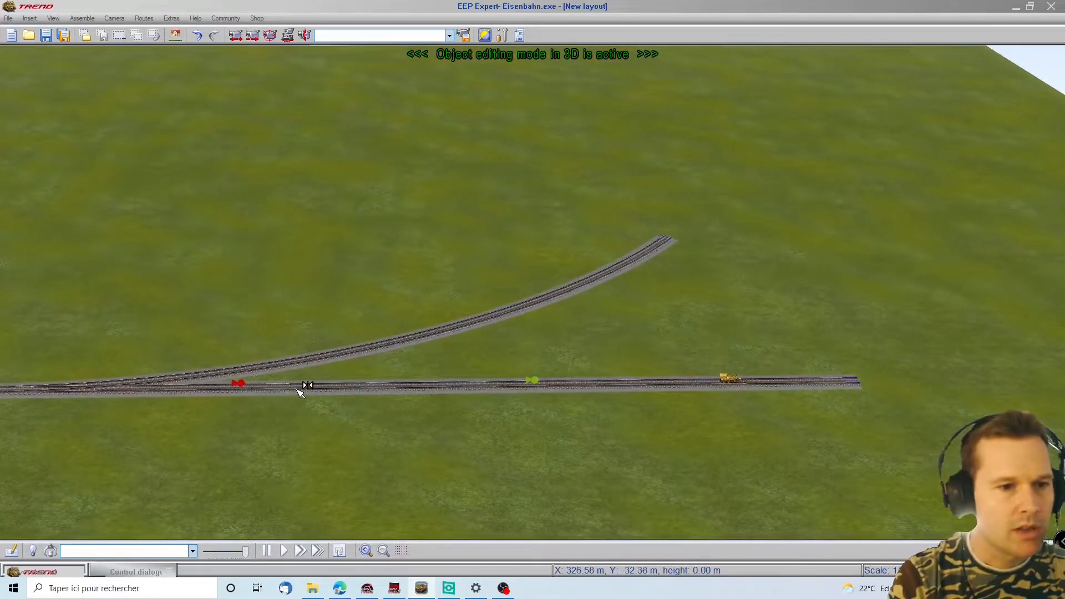
Step: Set the new signal contact to Clear for the end of trains in direction one, conditional on signal 15 being at Stop
right_click(299, 385)
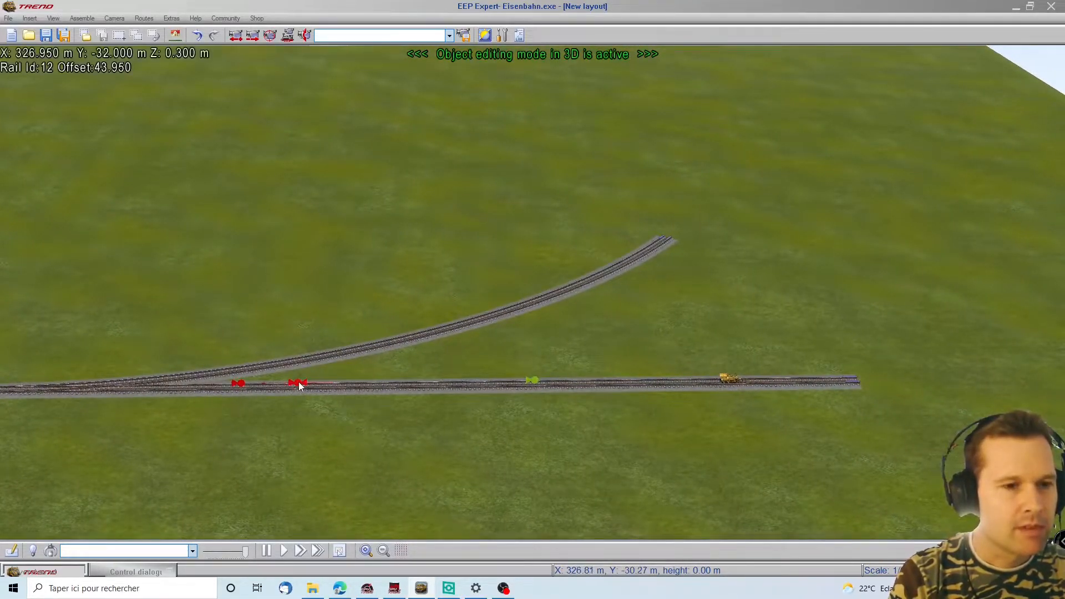
left_click(336, 458)
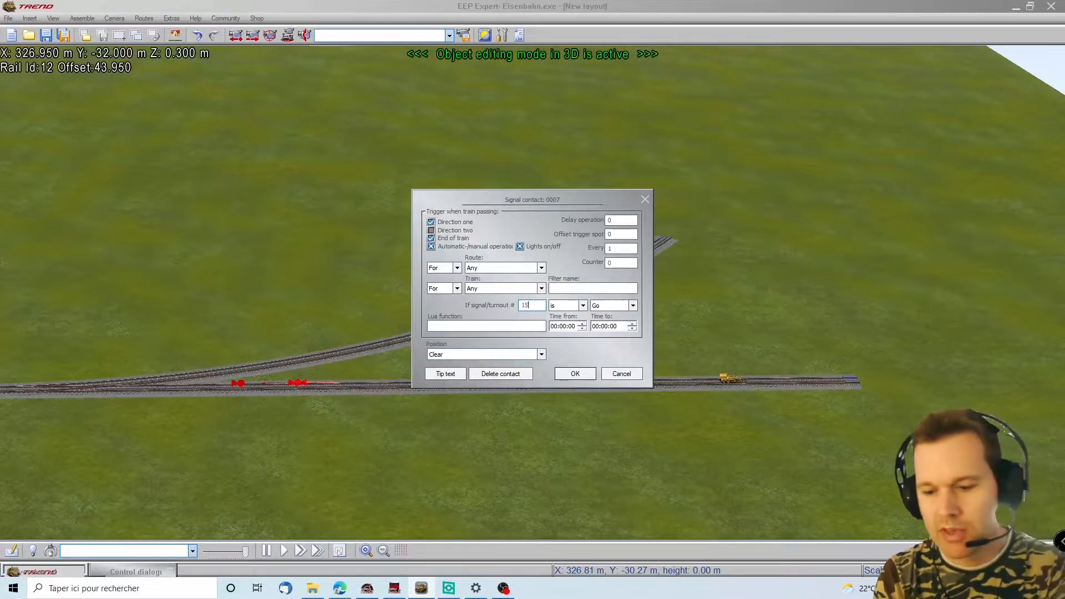
left_click(608, 323)
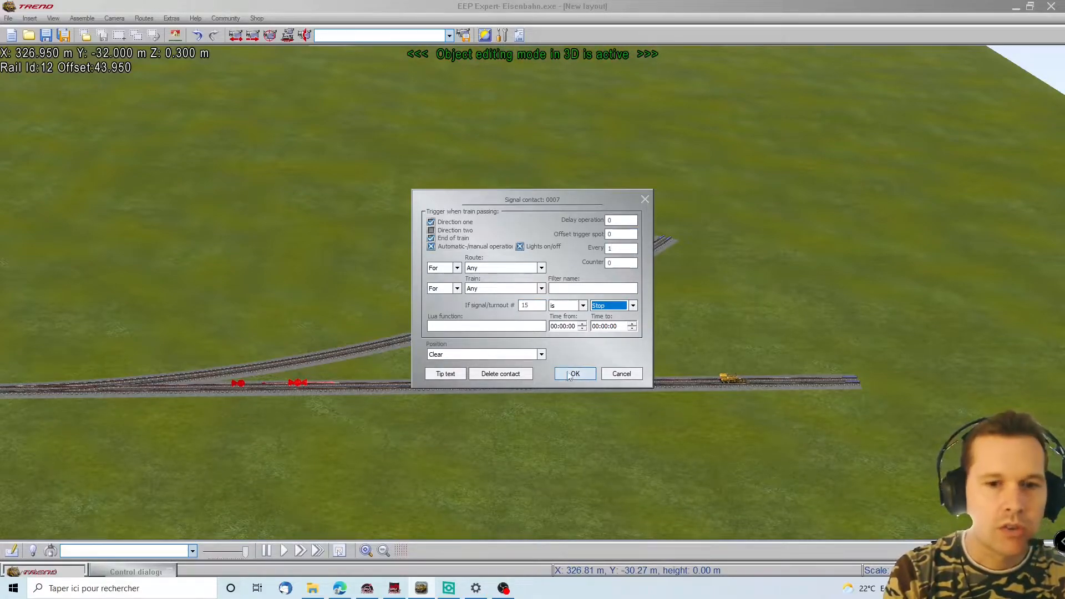
left_click(574, 374)
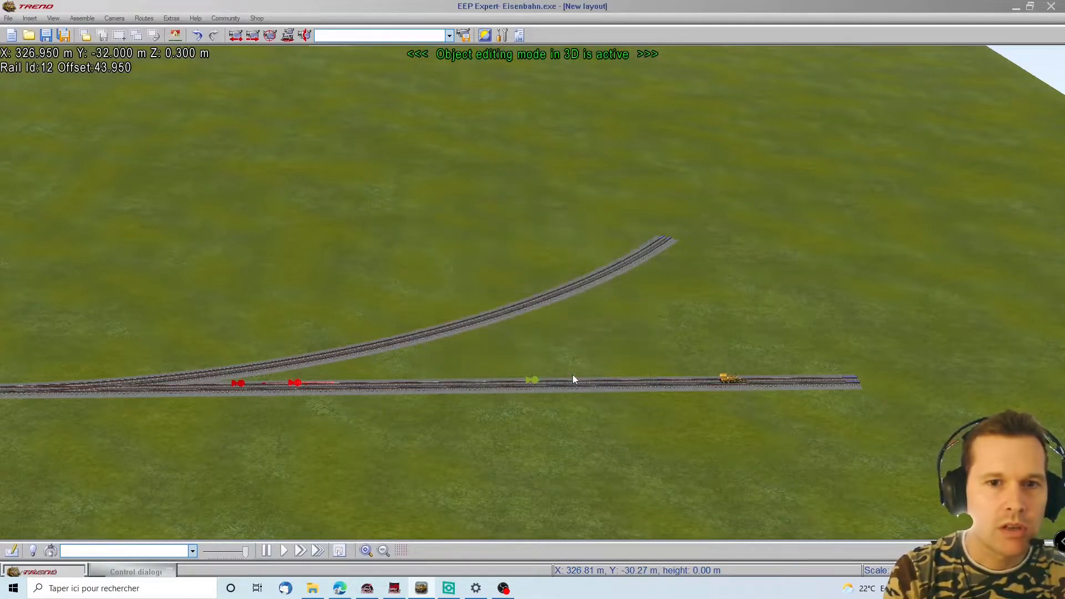
Step: Leave 3D object editing and bring the DR_110 628 and the trains around the merging turnout into view
left_click(42, 293)
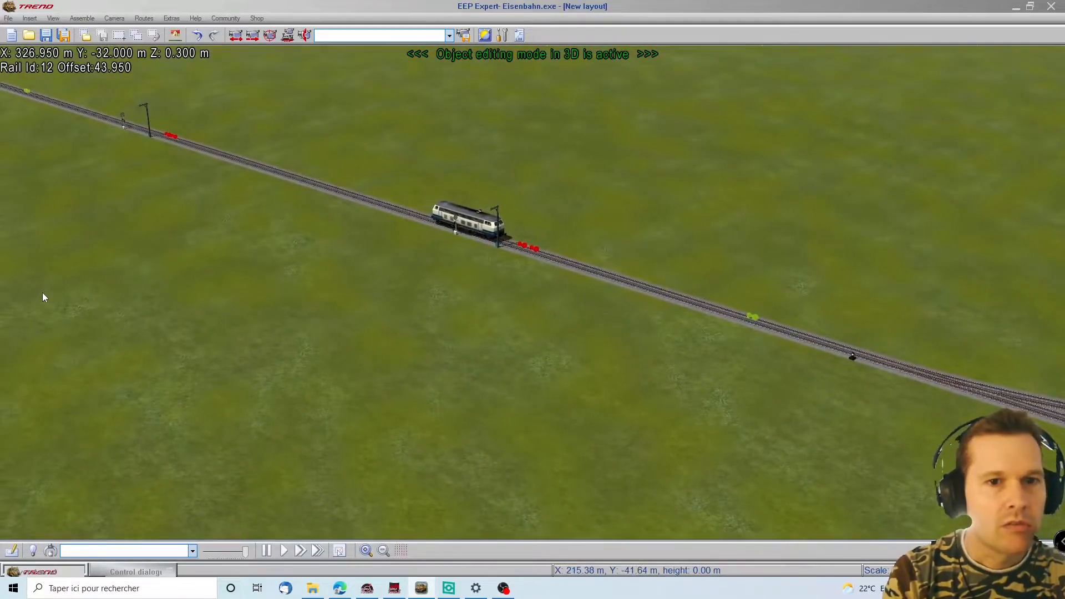
right_click_drag(42, 291, 377, 216)
left_click(99, 570)
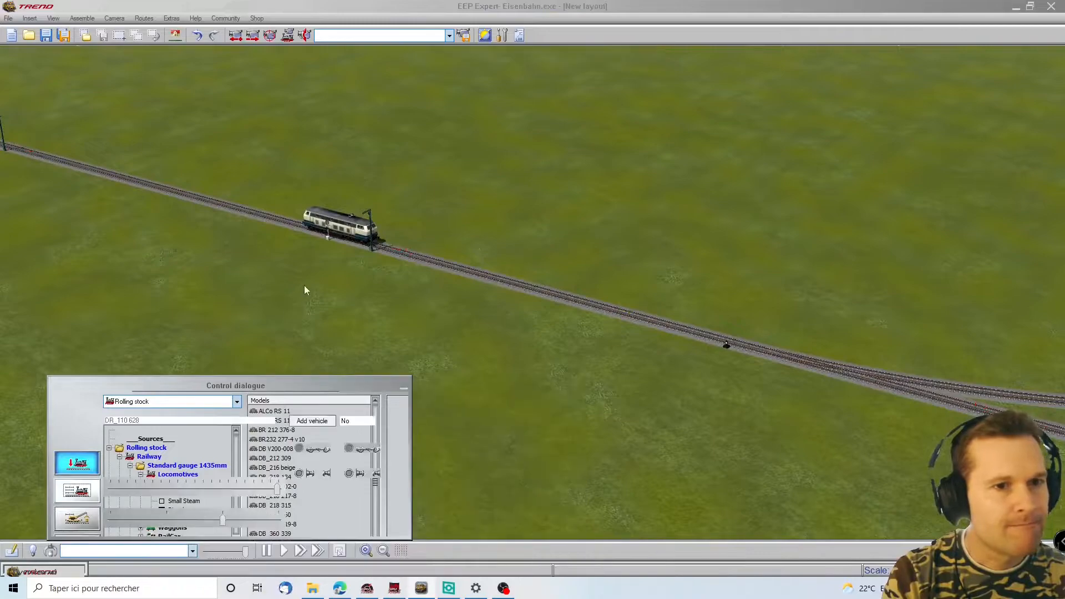
left_click(364, 216)
scroll(452, 292, "down", 5)
scroll(451, 291, "down", 2)
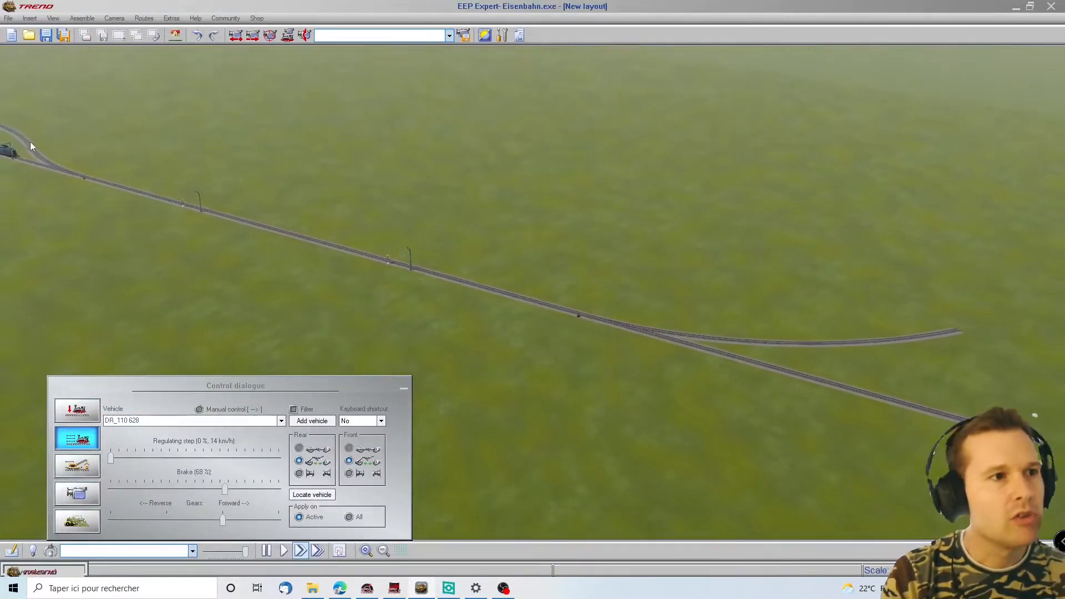
left_click_drag(30, 141, 522, 110)
left_click_drag(642, 392, 567, 377)
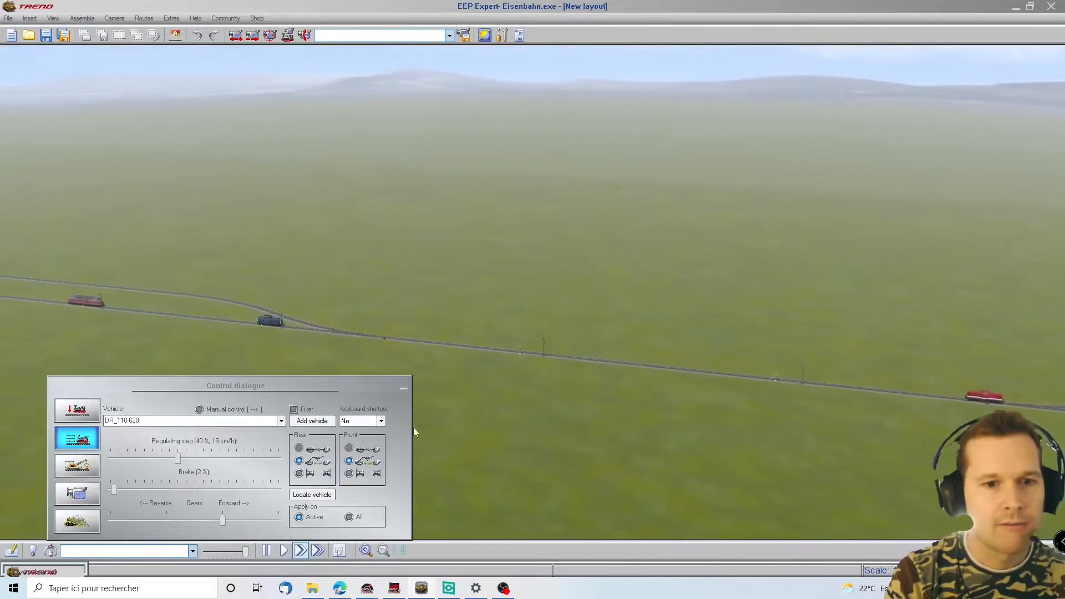
left_click(404, 387)
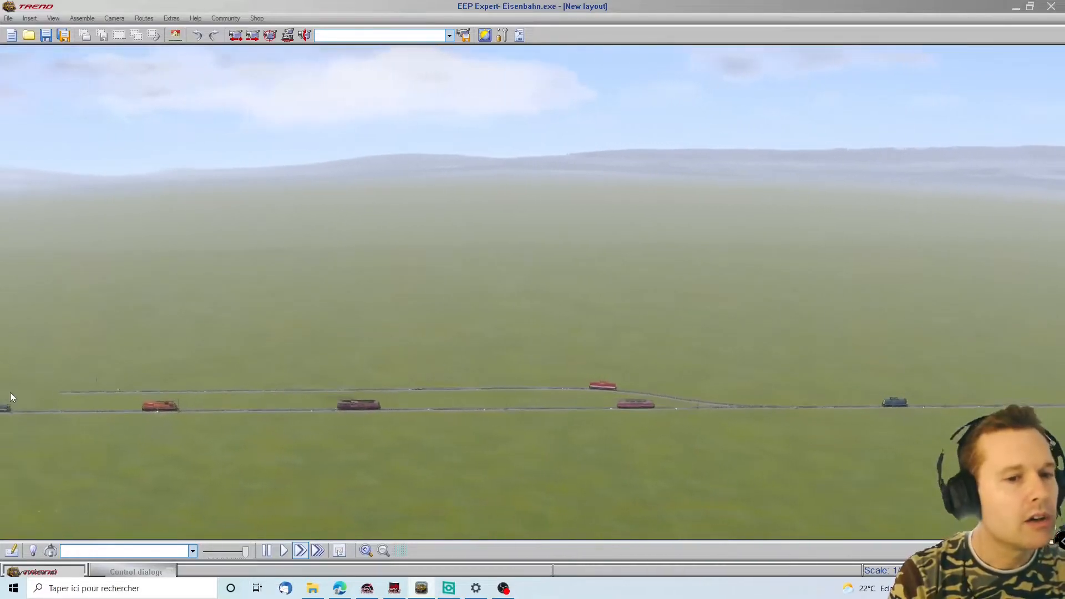
Step: Watch the trains queue and merge onto the single track, running the simulation briefly at the highest rate before returning to normal speed
key("Left")
key("Right")
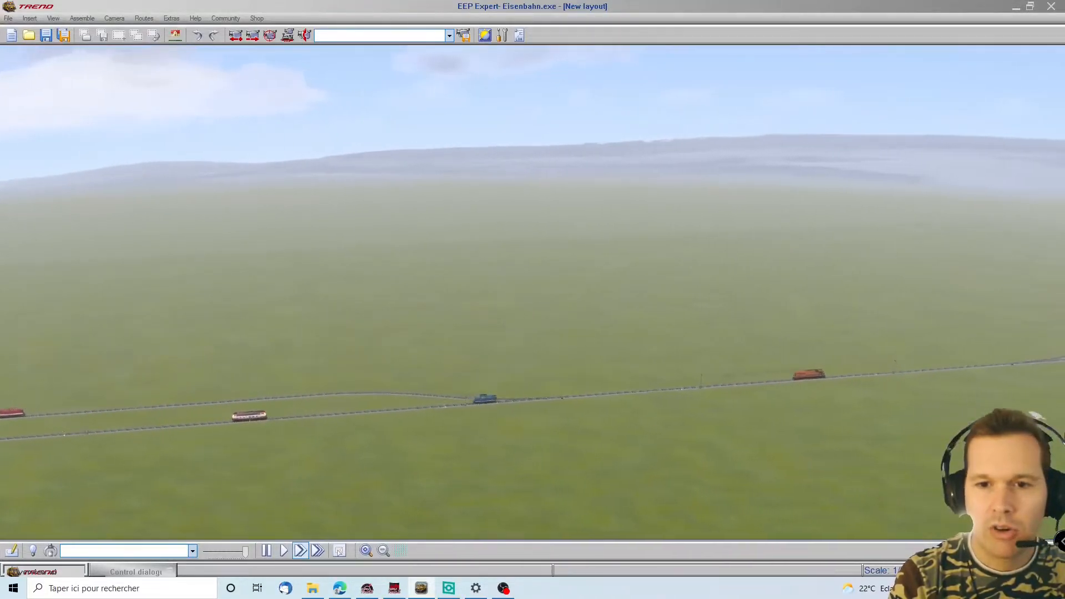
scroll(796, 447, "up", 4)
scroll(795, 447, "down", 6)
scroll(515, 403, "up", 2)
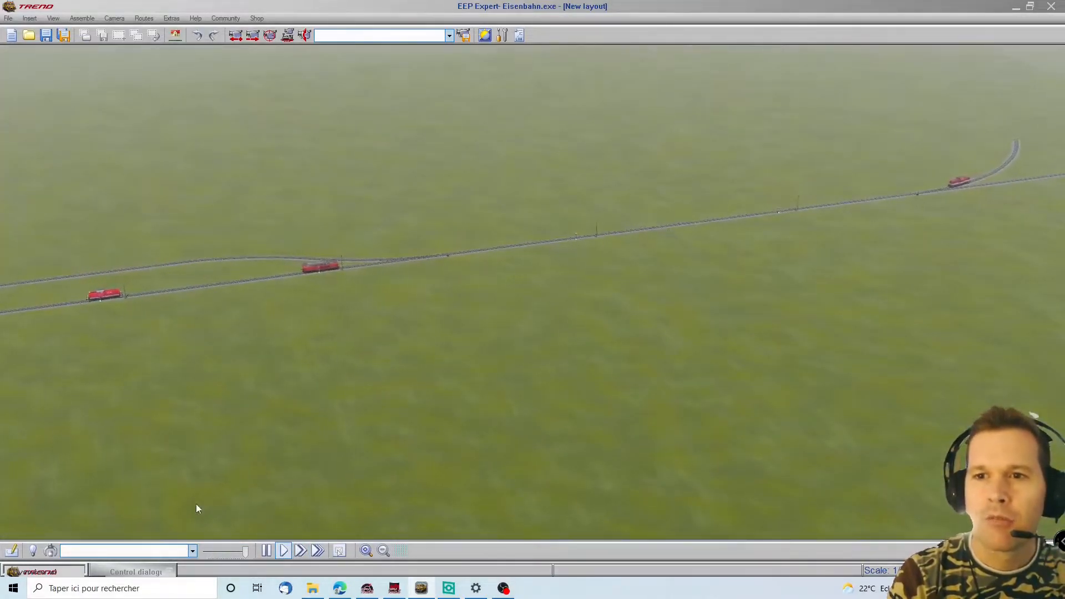
left_click(318, 551)
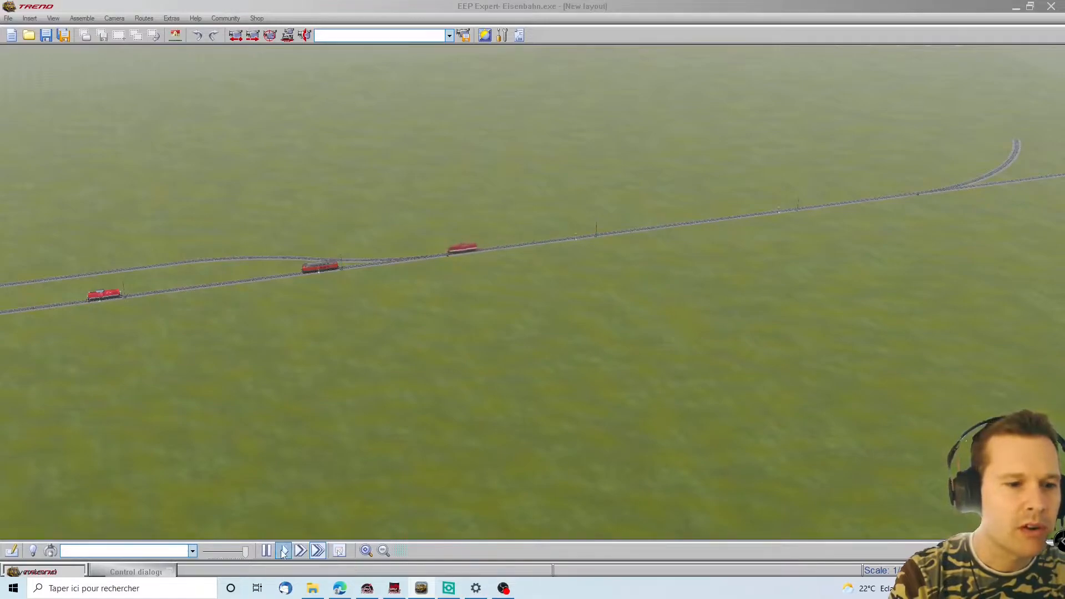
right_click_drag(390, 346, 551, 412)
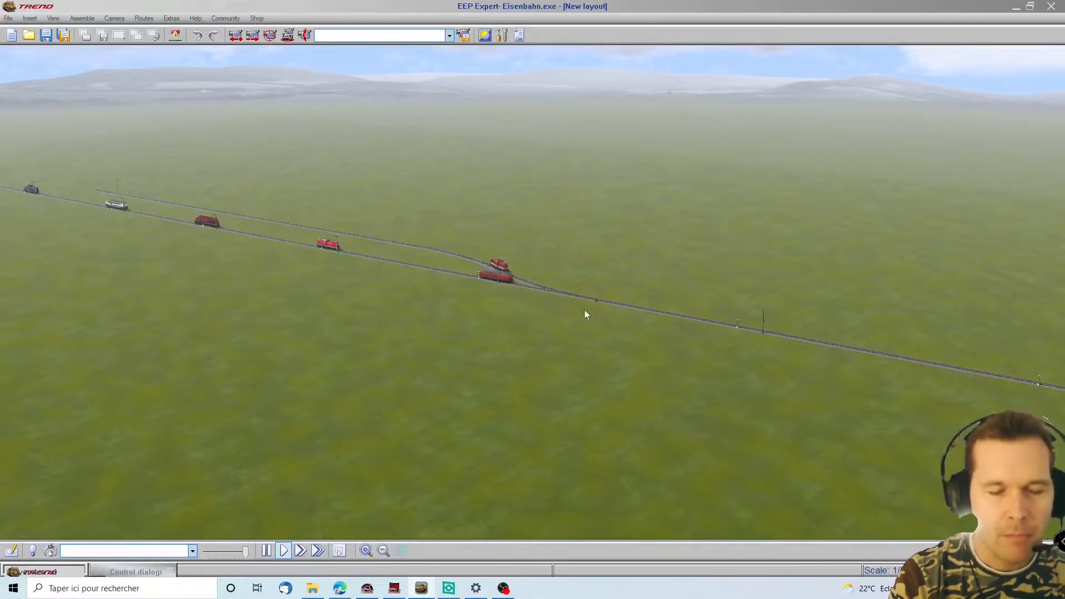
Step: Follow the red locomotive from the merging turnout along the single track to the diverging turnout and check the trains queued behind it
scroll(518, 277, "up", 5)
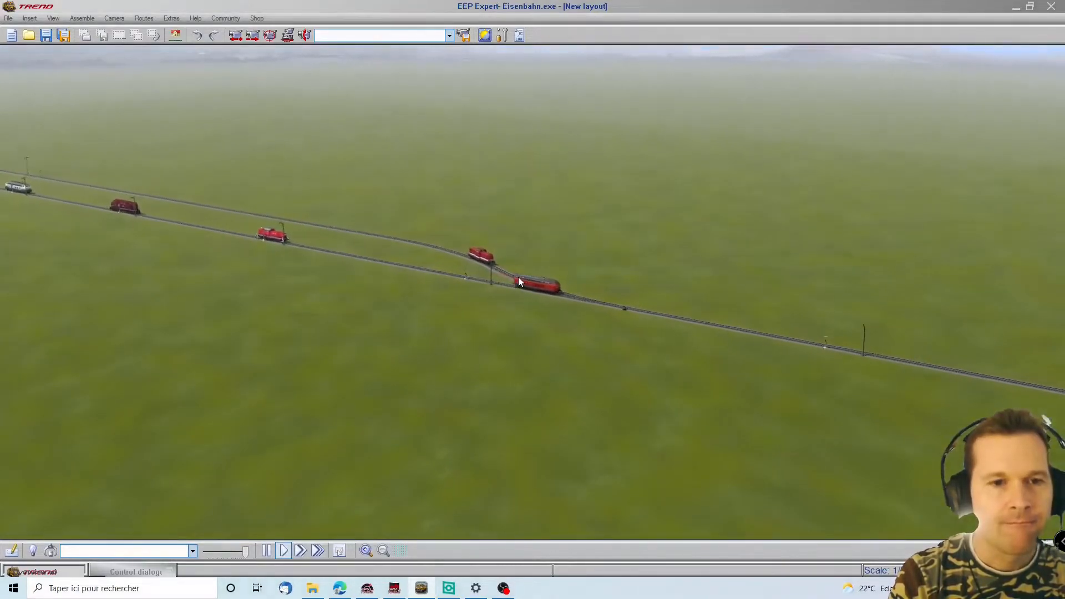
middle_click_drag(498, 281, 457, 236)
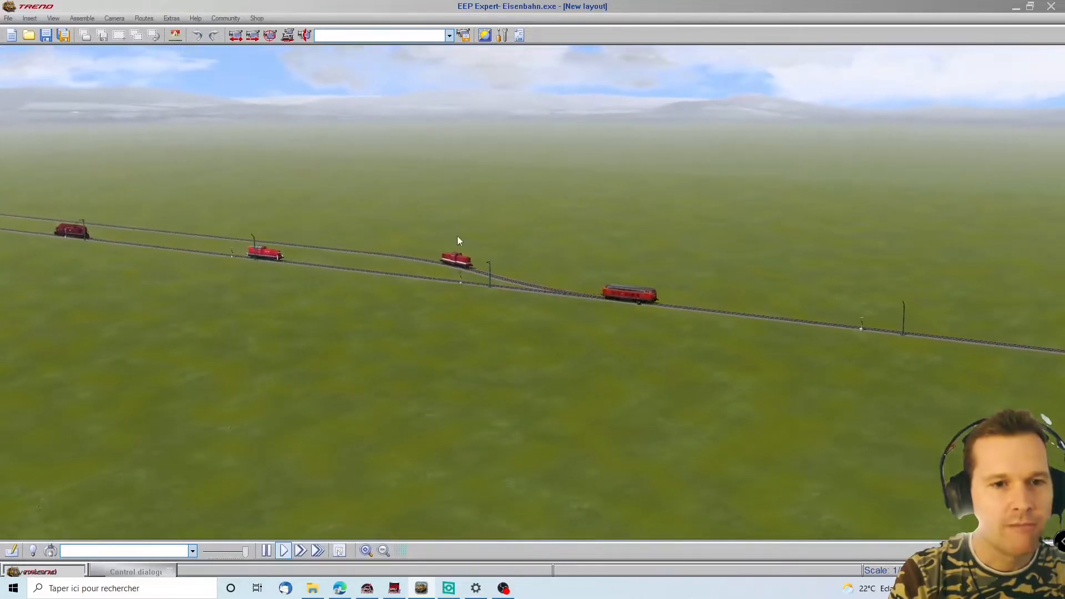
key("Left")
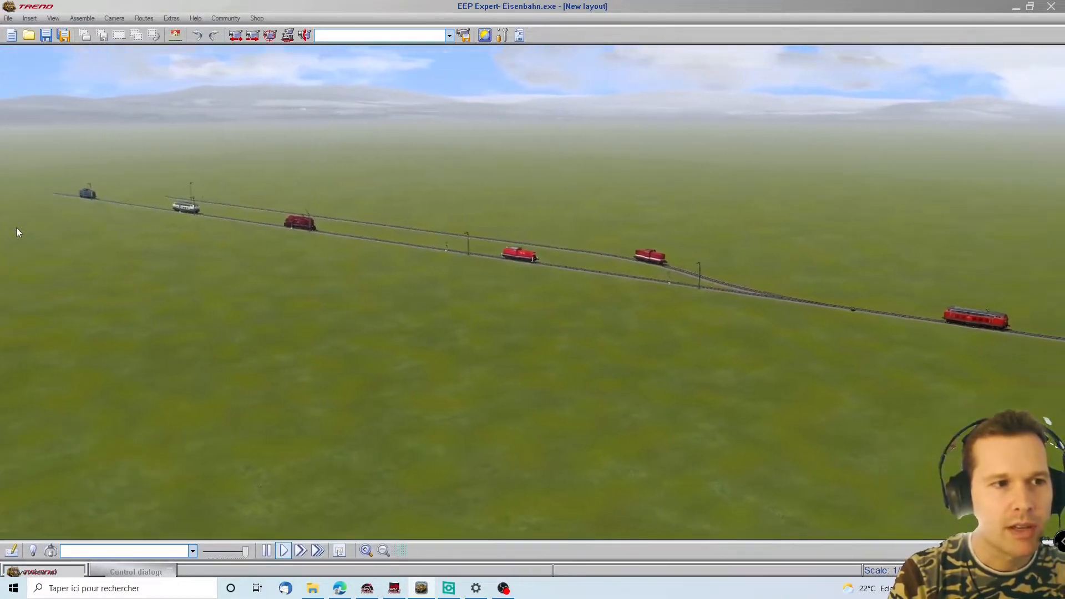
key("Right")
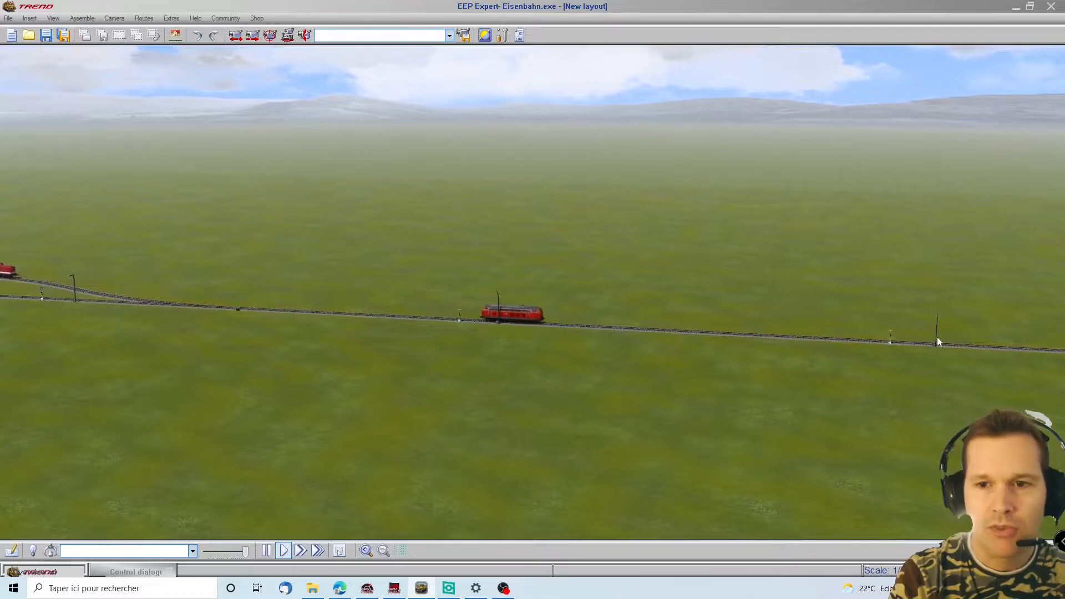
key("Left")
key("Right")
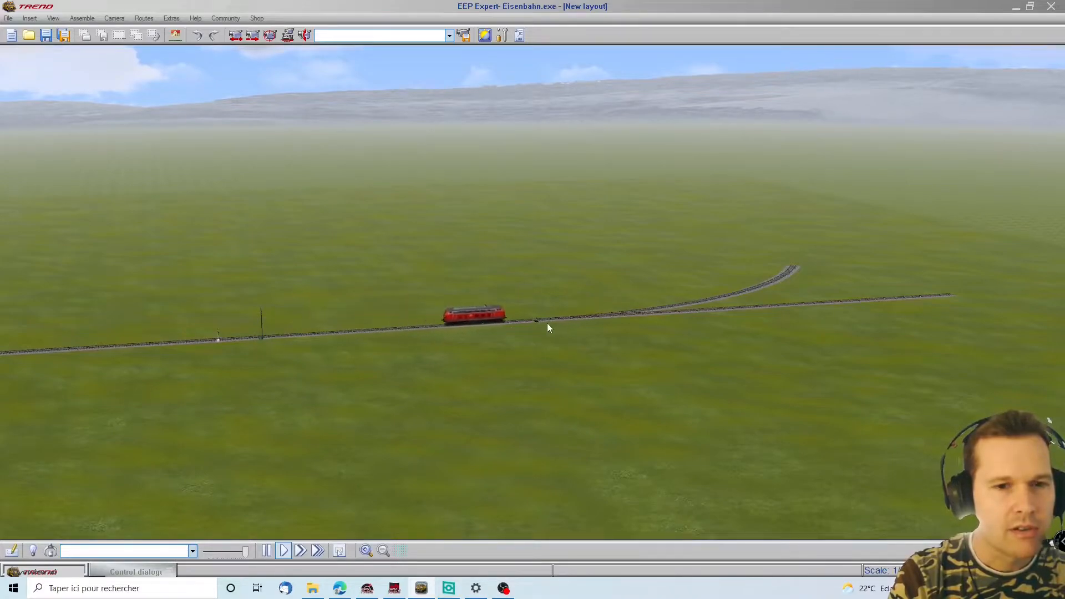
Step: Examine how the signals space the remaining trains between the two turnouts, then run the simulation at the highest rate
mouse_move(0, 239)
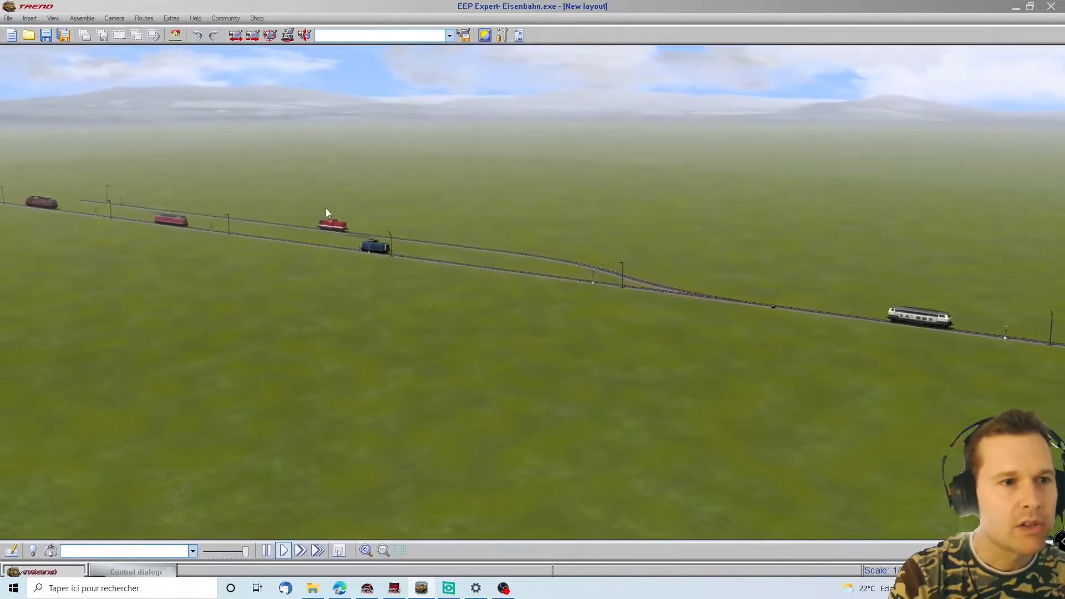
right_click_drag(721, 325, 1031, 328)
key("Right")
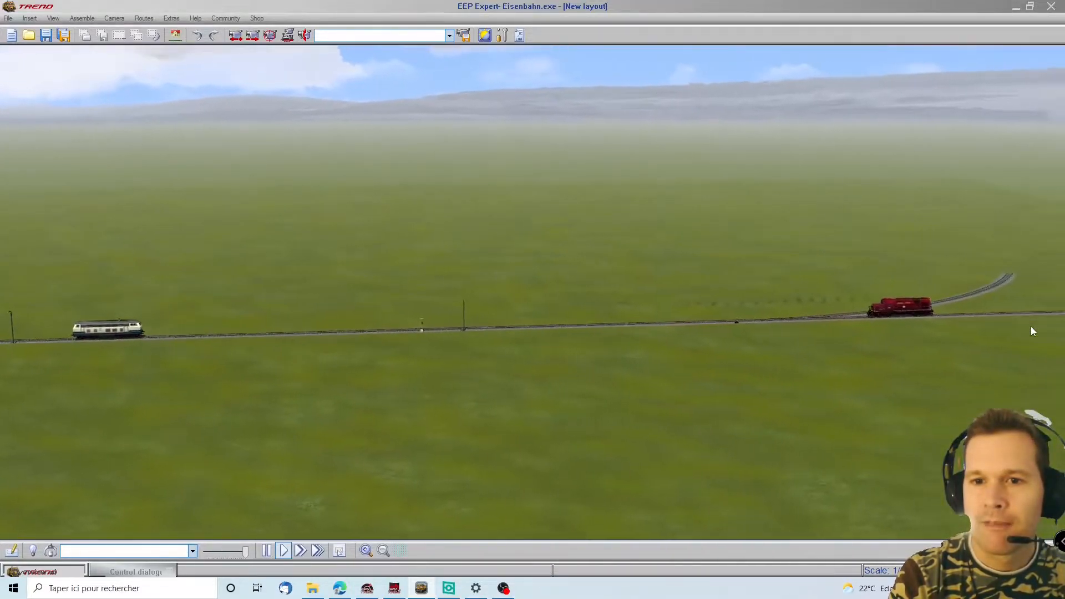
key("Left")
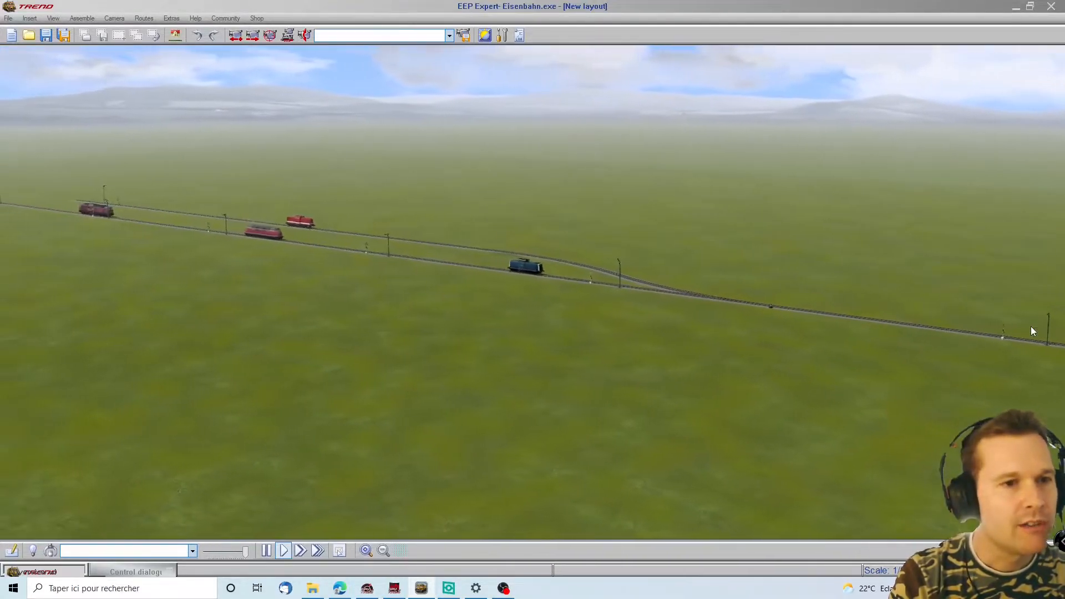
mouse_move(427, 376)
right_mouse_down()
mouse_move(459, 309)
mouse_move(528, 336)
mouse_move(504, 333)
mouse_move(489, 311)
mouse_move(490, 323)
mouse_move(442, 311)
right_mouse_up()
scroll(471, 281, "down", 3)
scroll(542, 295, "up", 1)
scroll(542, 295, "down", 2)
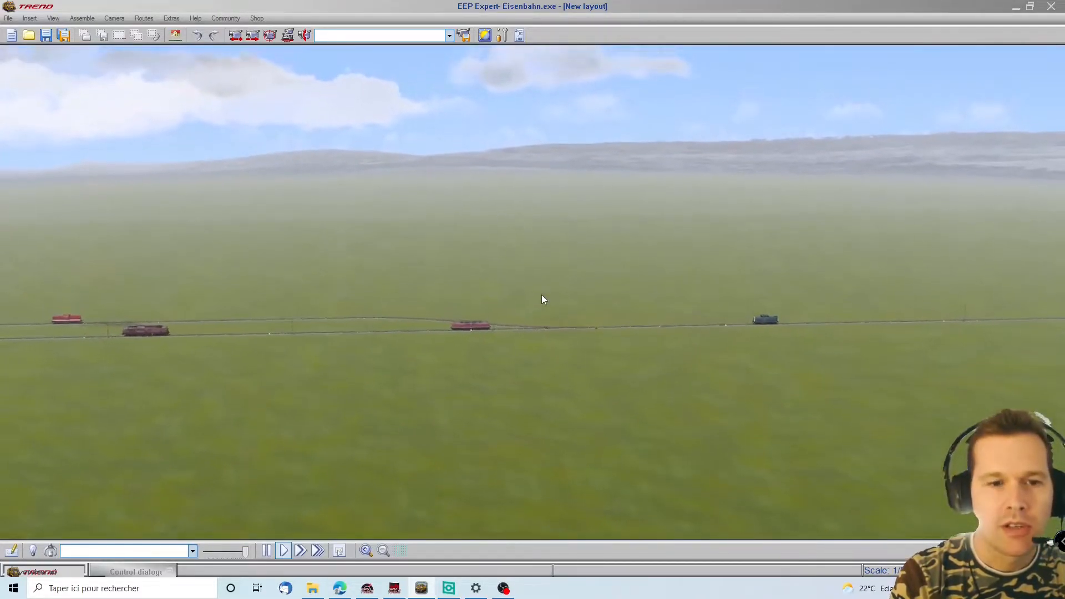
scroll(555, 375, "up", 1)
mouse_move(559, 421)
right_mouse_down()
mouse_move(627, 355)
mouse_move(661, 212)
right_mouse_up()
scroll(662, 212, "down", 3)
mouse_move(5, 232)
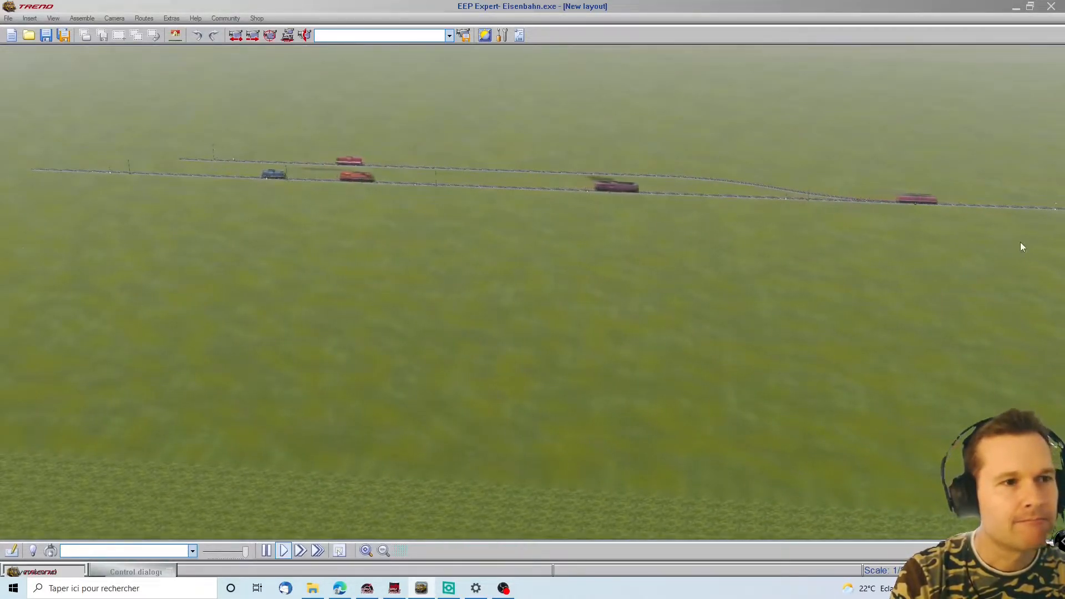
mouse_move(1023, 242)
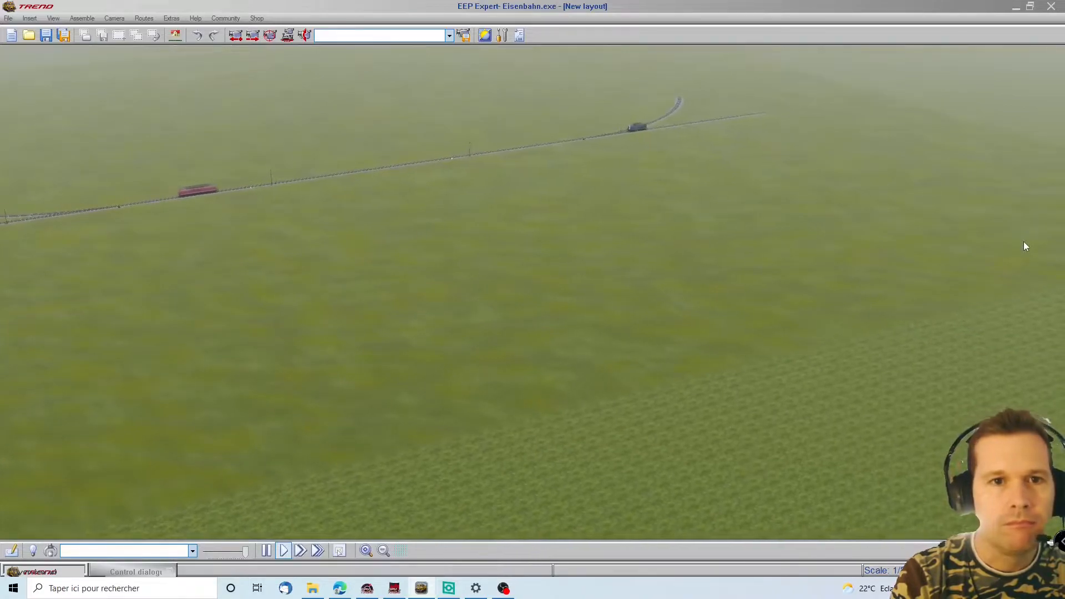
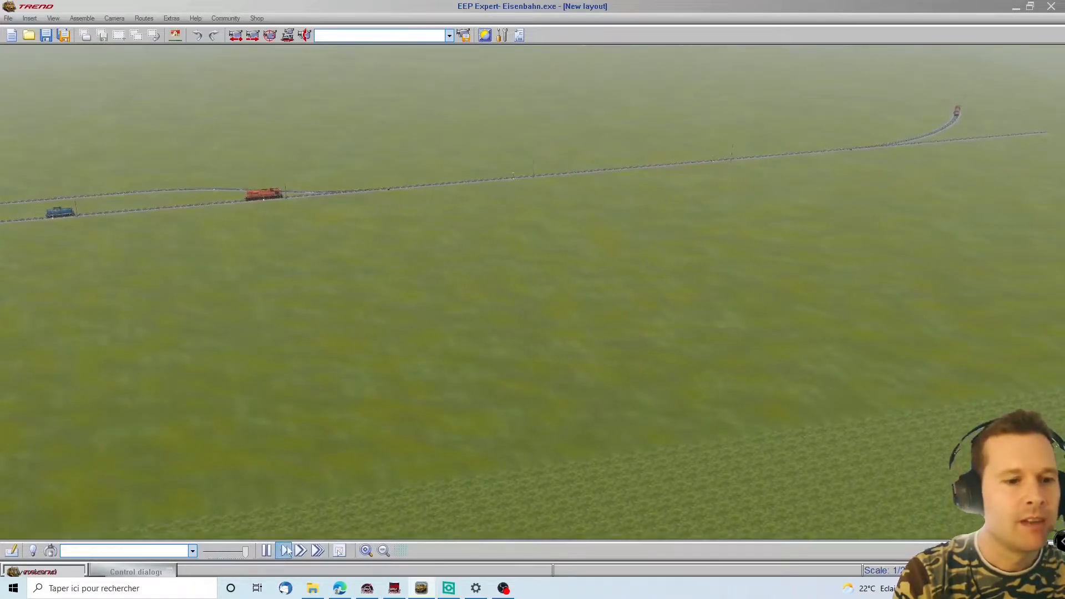
left_click(318, 551)
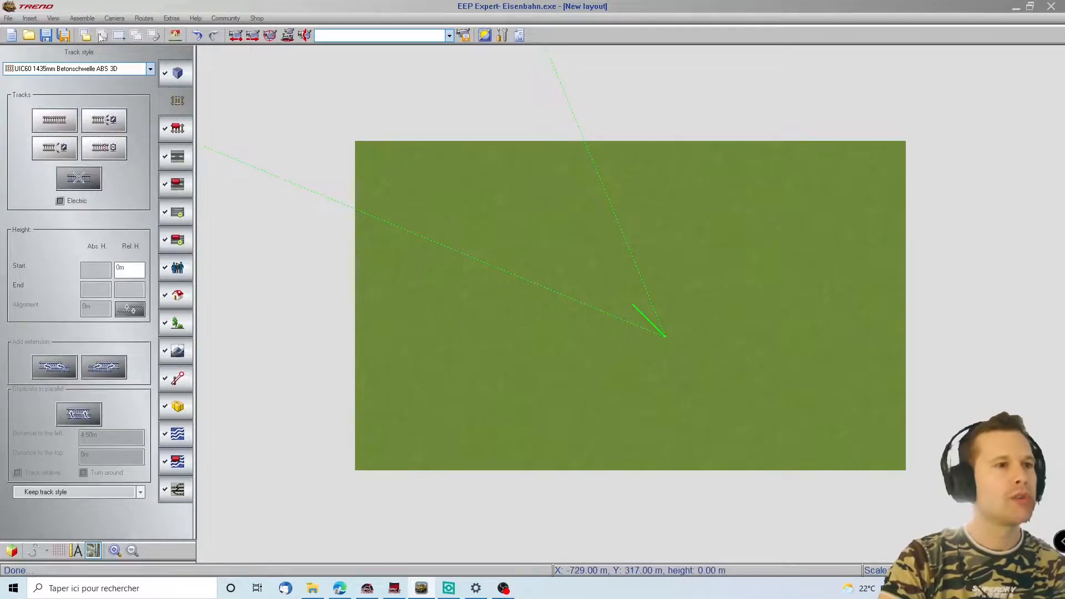
Step: Place a straight UIC60 1435mm Betonschwelle ABS 3D track in the empty layout and extend it into a straight line across the terrain
left_click(55, 123)
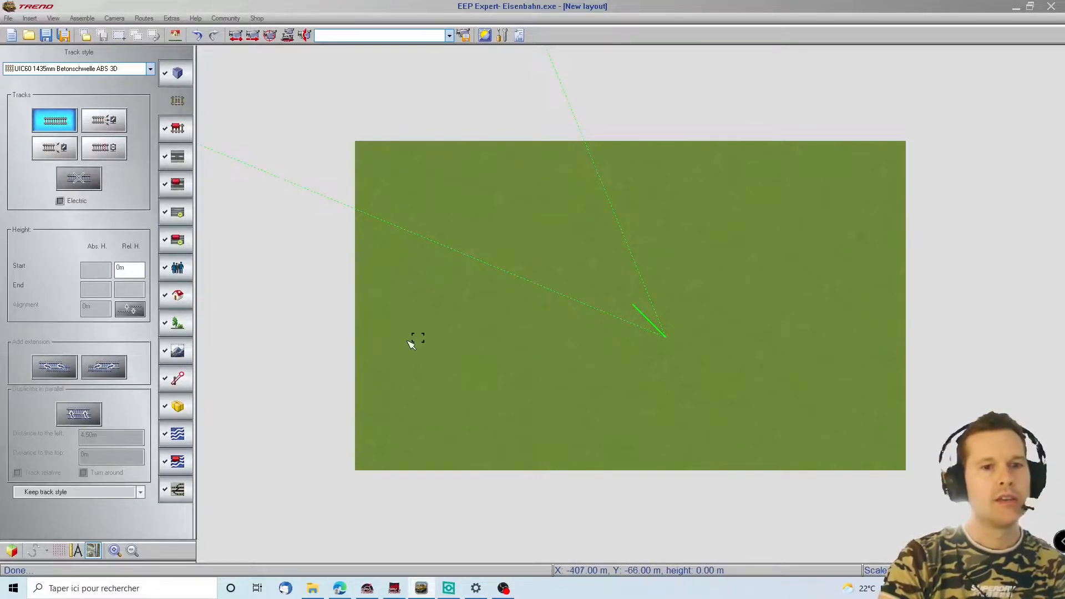
left_click(393, 330)
left_click(118, 372)
left_click(117, 372)
left_click(118, 372)
left_click(118, 372)
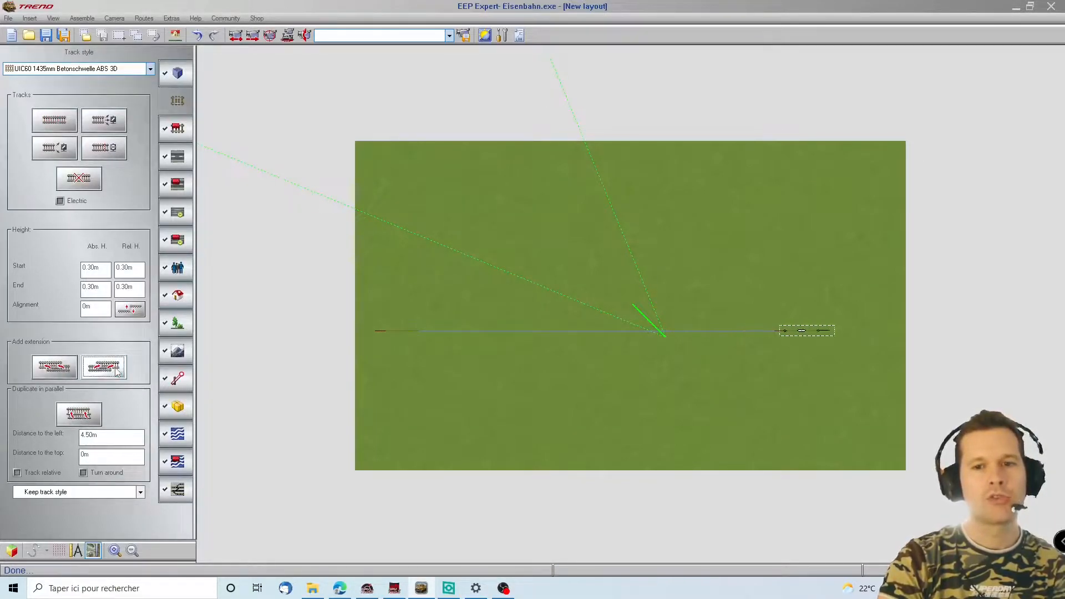
Step: Select the entire straight track line and duplicate it in parallel at a distance of 4.50 m
left_click(120, 36)
left_click_drag(369, 305, 885, 350)
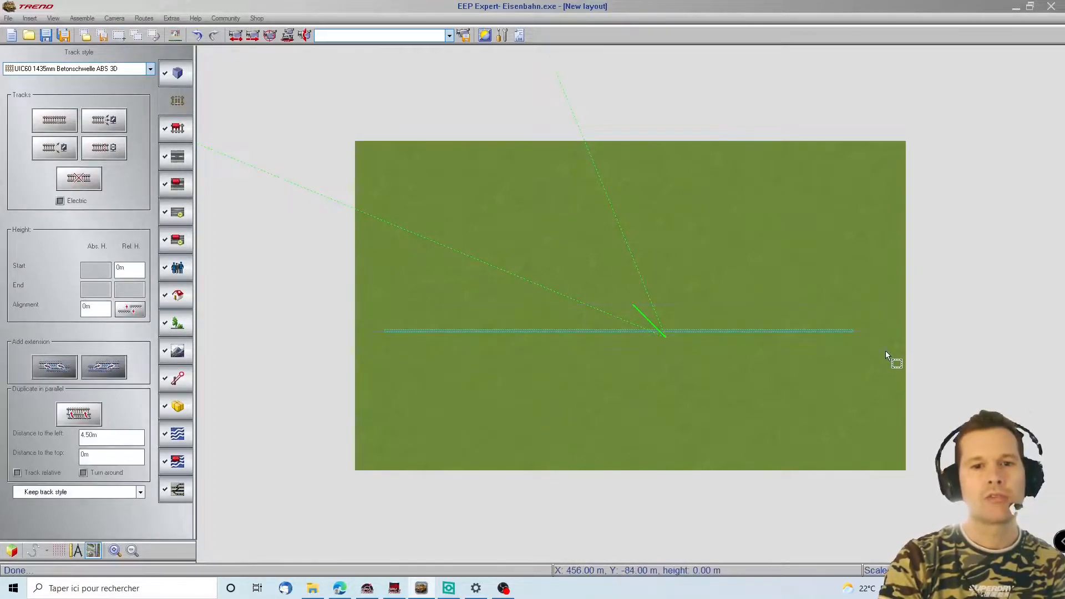
left_click(71, 424)
scroll(501, 371, "up", 3)
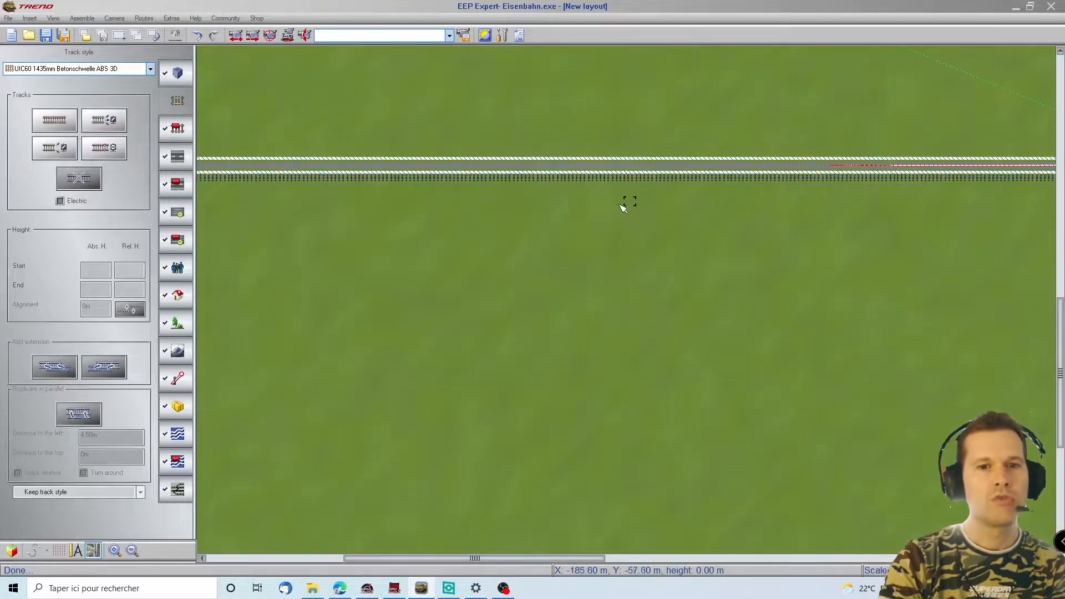
scroll(693, 246, "down", 2)
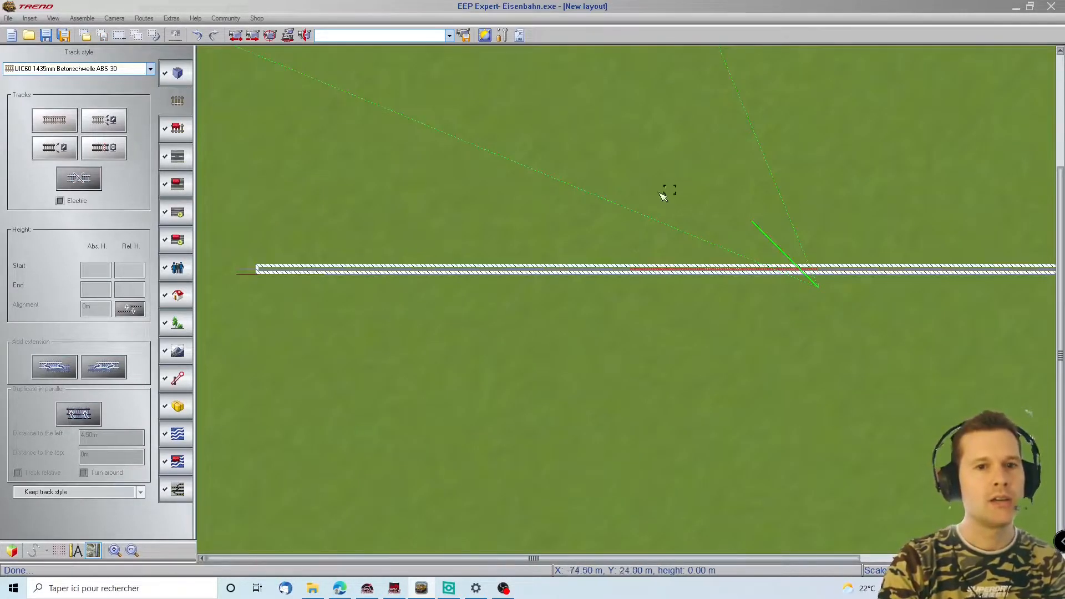
Step: Connect the open far ends of each of the two parallel tracks to one another
left_click(621, 336)
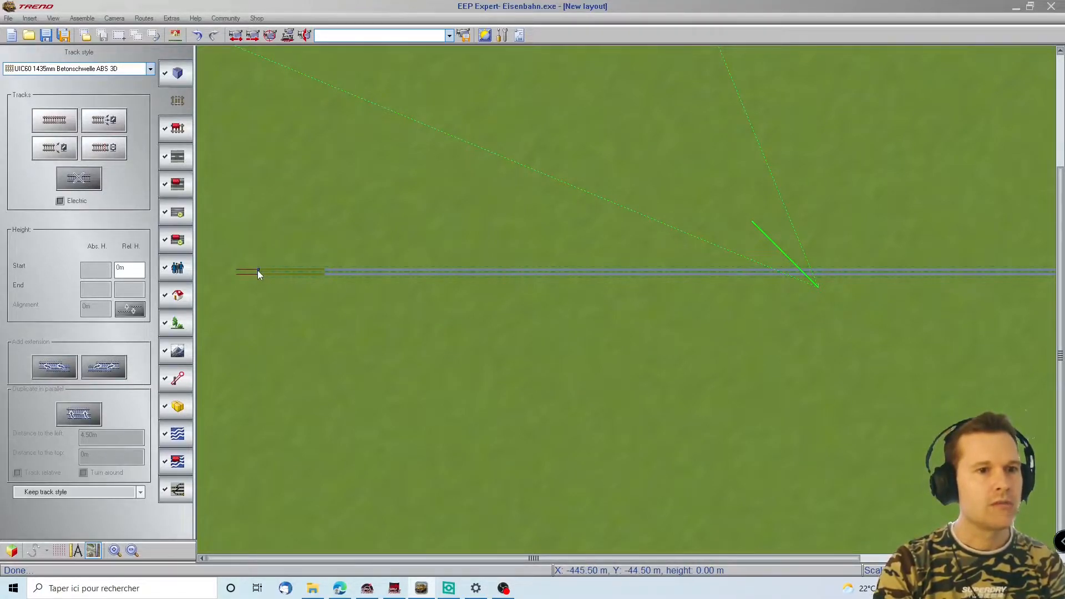
mouse_move(1064, 284)
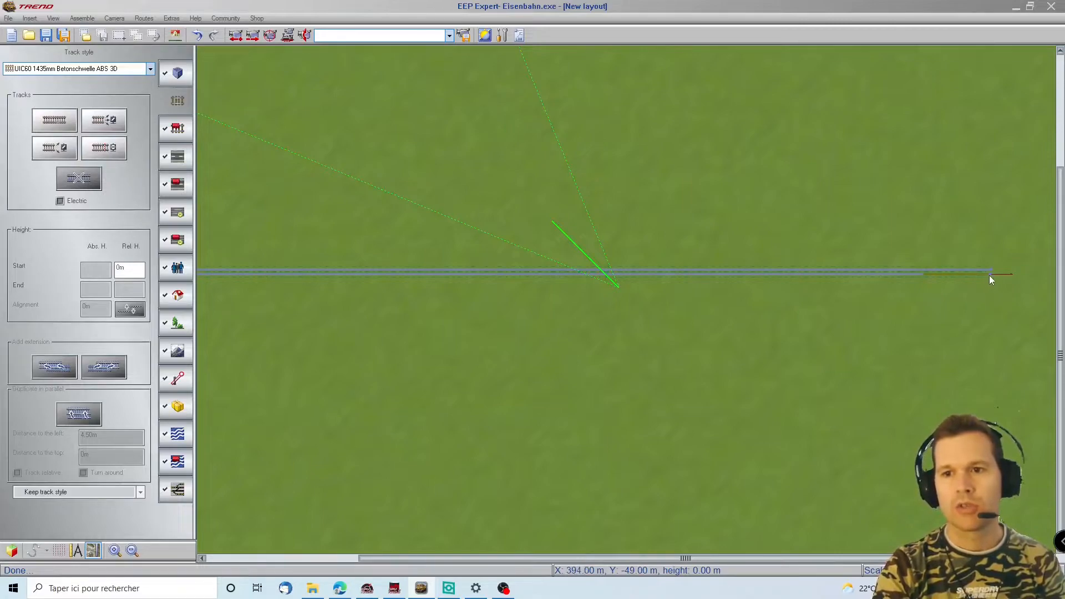
mouse_move(227, 284)
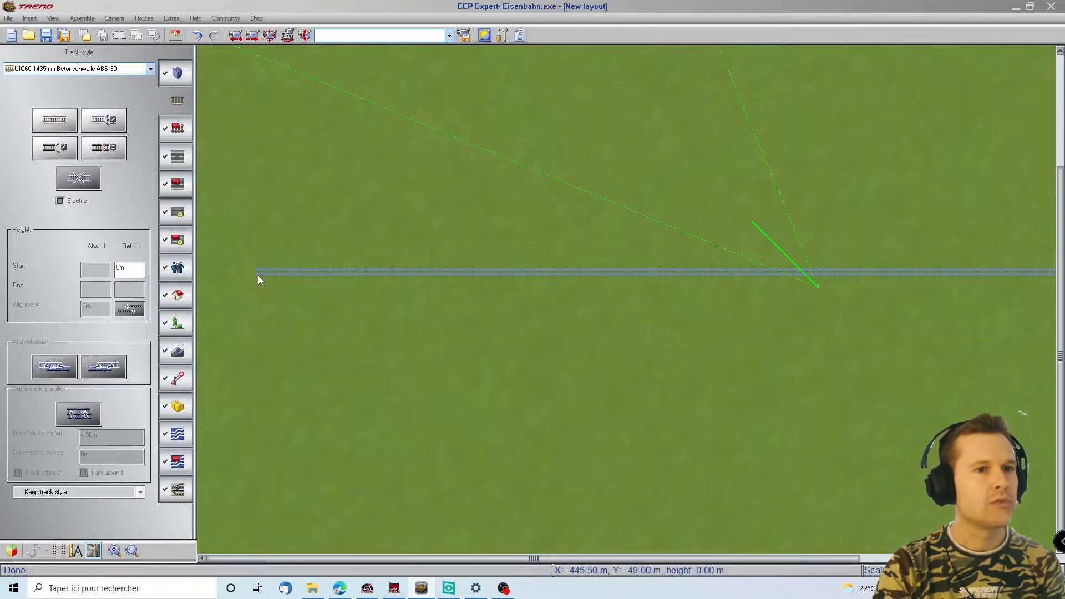
Step: Place a New country road (v7) segment, turn it perpendicular to the tracks and extend it by one segment across them
left_click(177, 157)
left_click(53, 123)
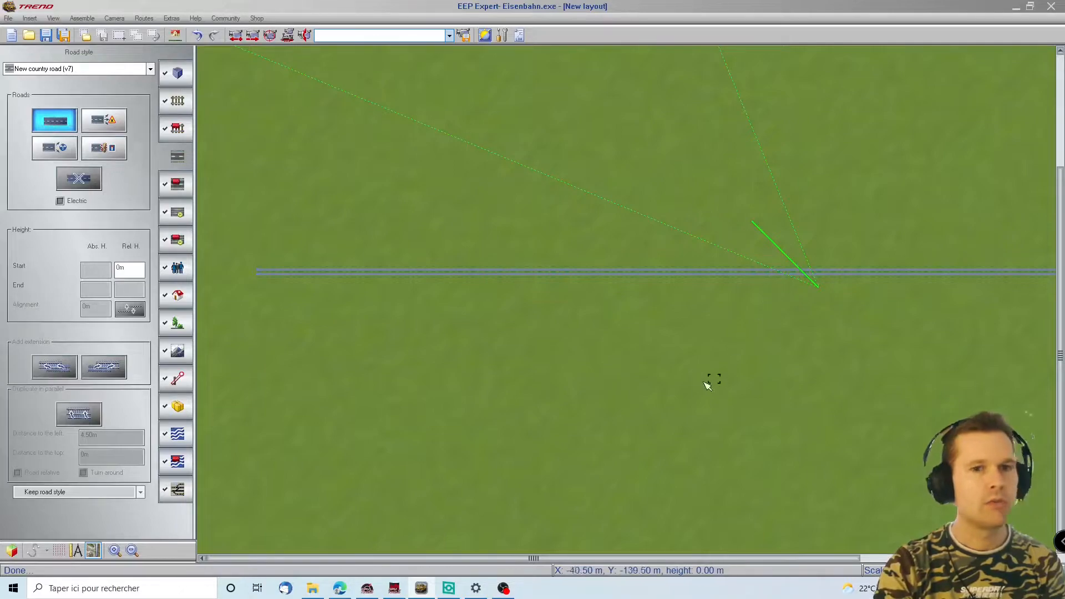
left_click(701, 339)
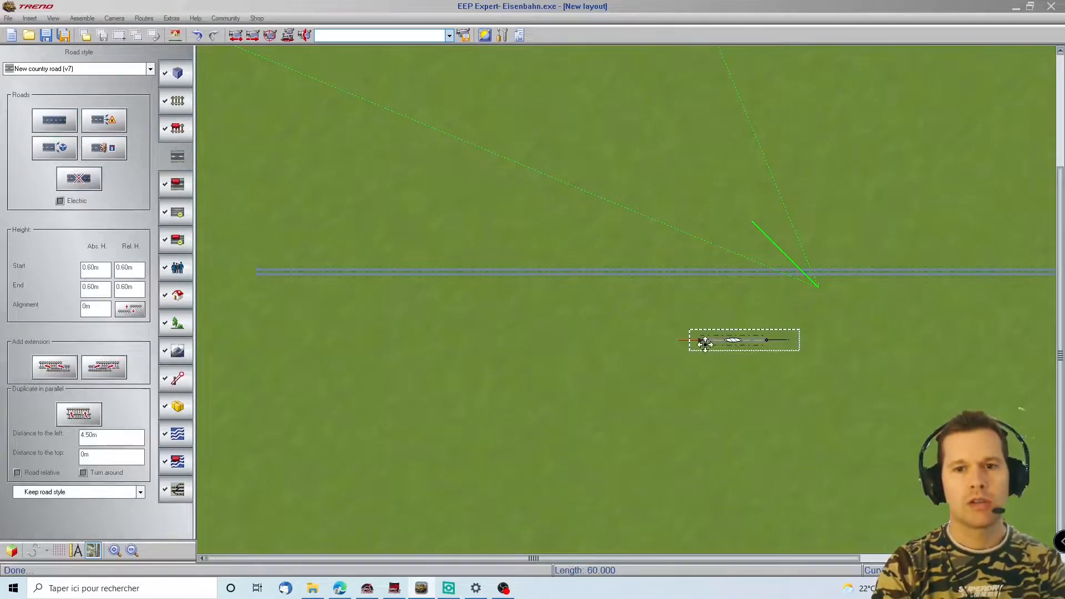
left_click_drag(707, 339, 701, 333)
left_click(699, 331)
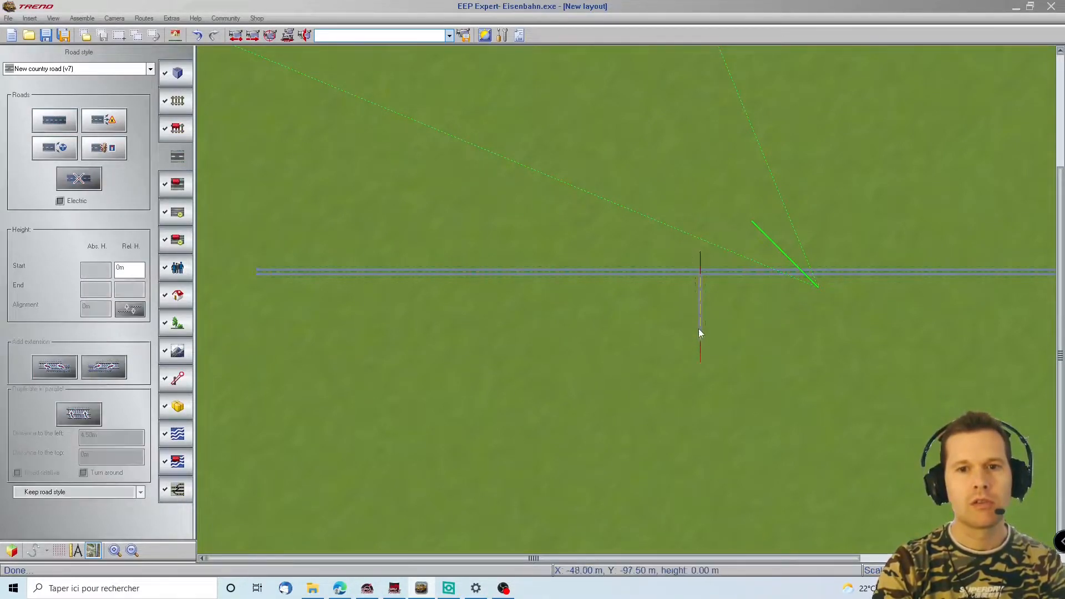
left_click(701, 316)
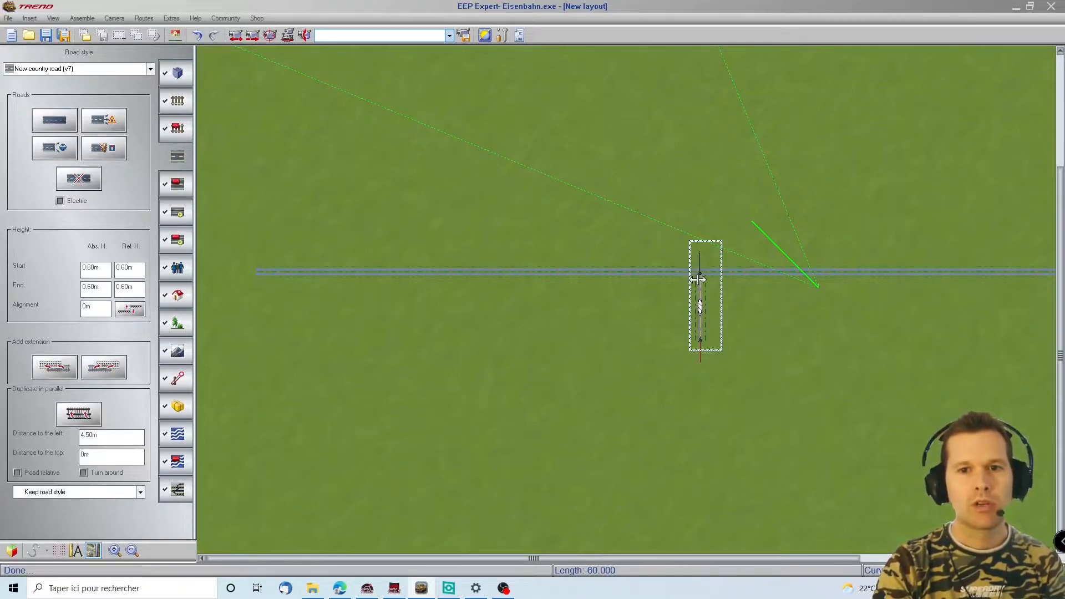
left_click(104, 367)
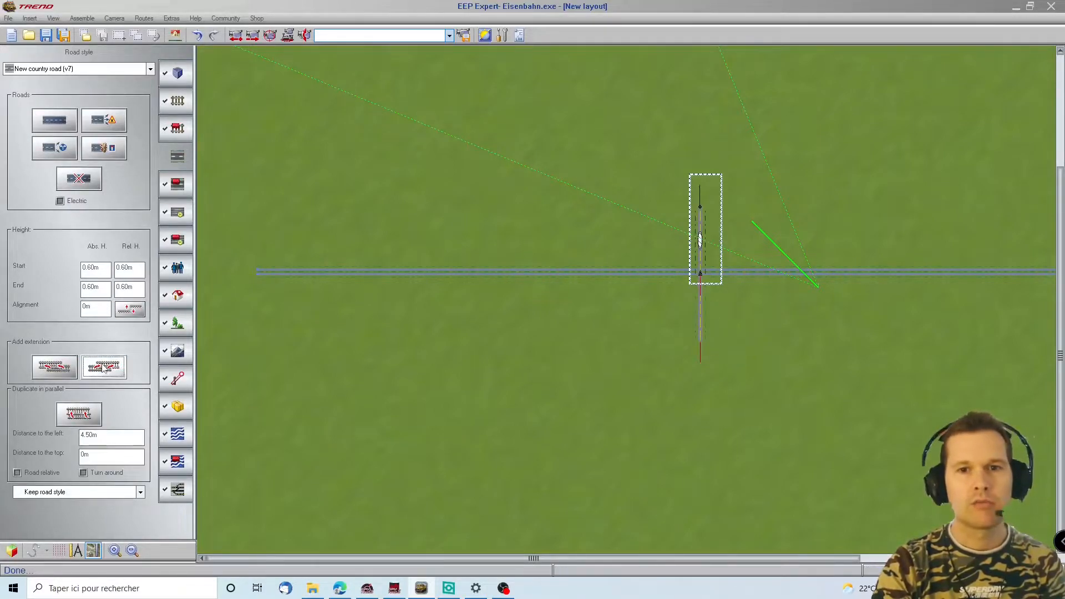
left_click(784, 457)
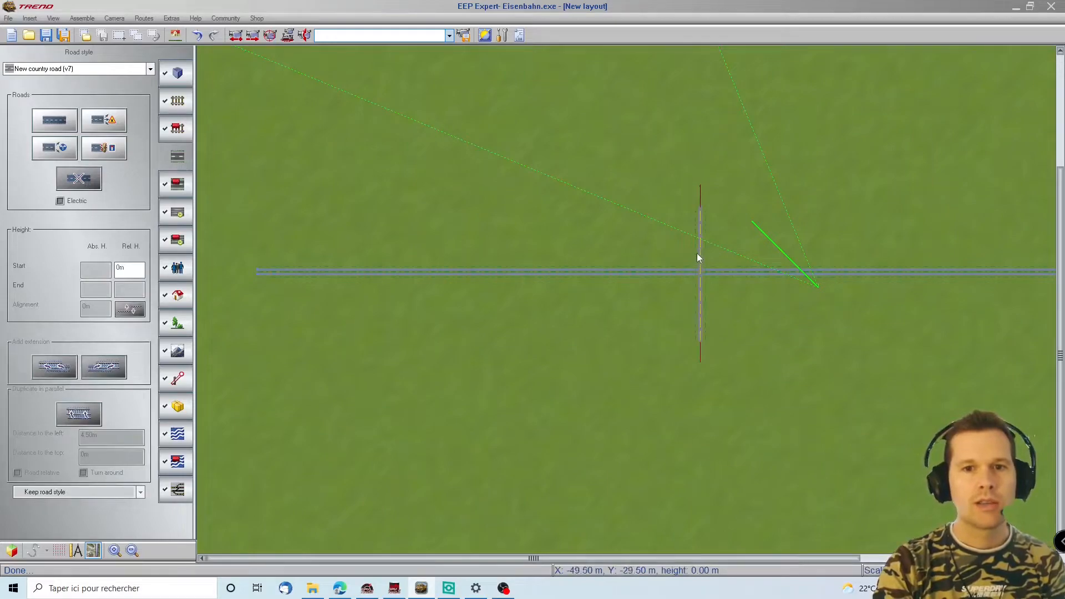
Step: Set the absolute height of the road segment on the north side of the tracks to 0.28 m
left_click(699, 251)
right_click(701, 249)
left_click(738, 361)
left_click(451, 192)
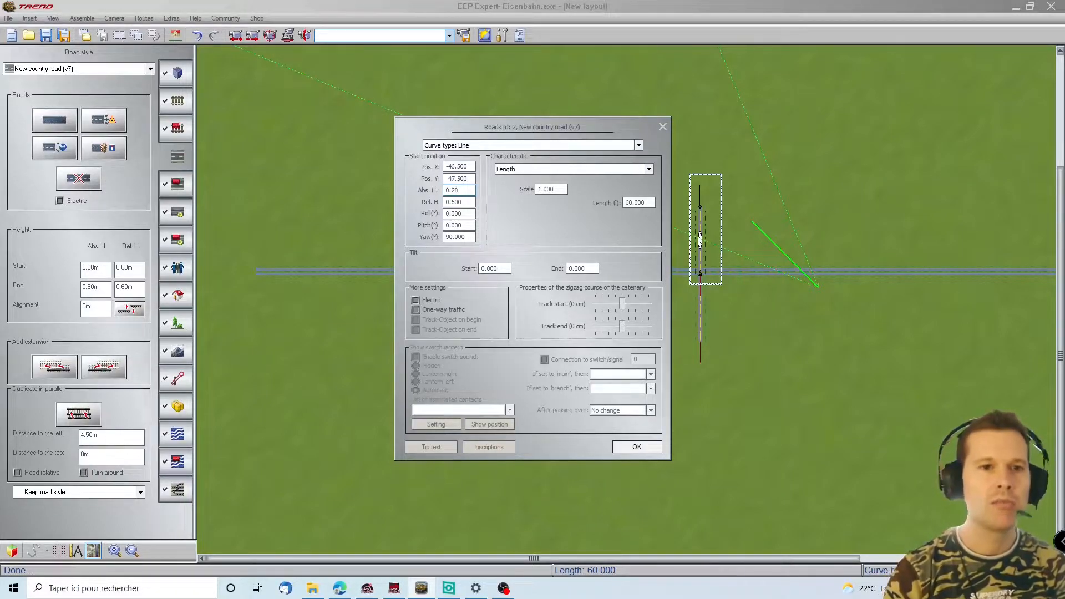
left_click(648, 448)
Step: Set the absolute height of the road segment on the south side of the tracks to 0.28 m
left_click(700, 306)
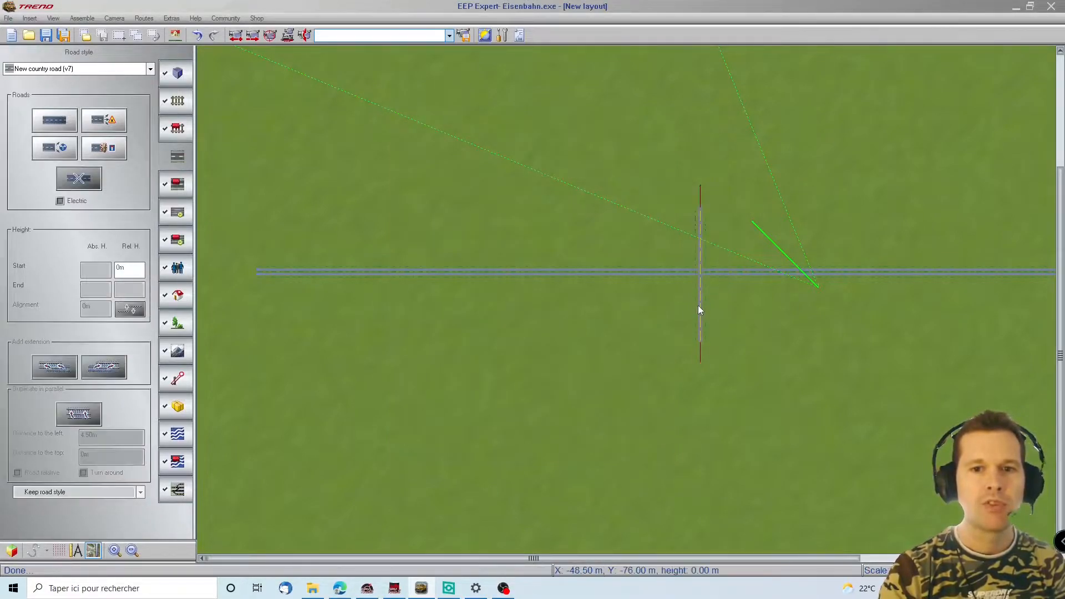
left_click(700, 311)
right_click(700, 314)
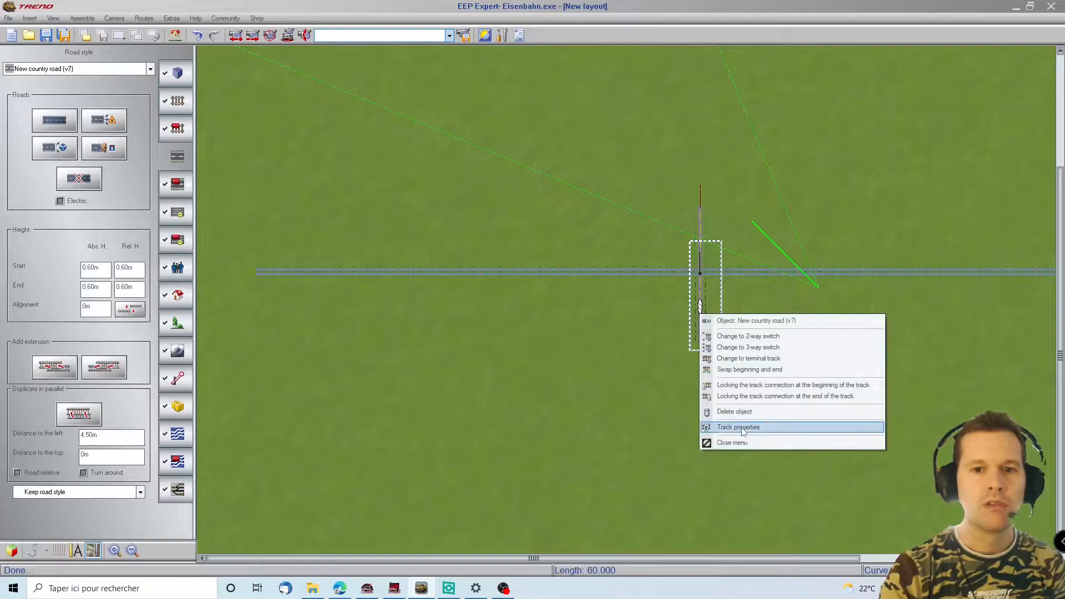
left_click(738, 427)
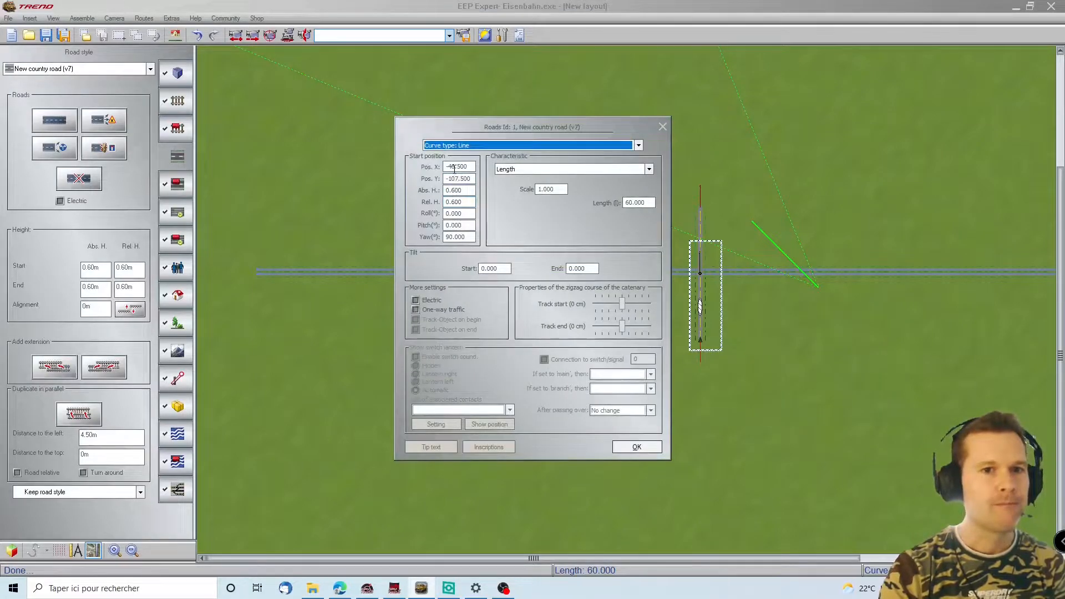
left_click(454, 191)
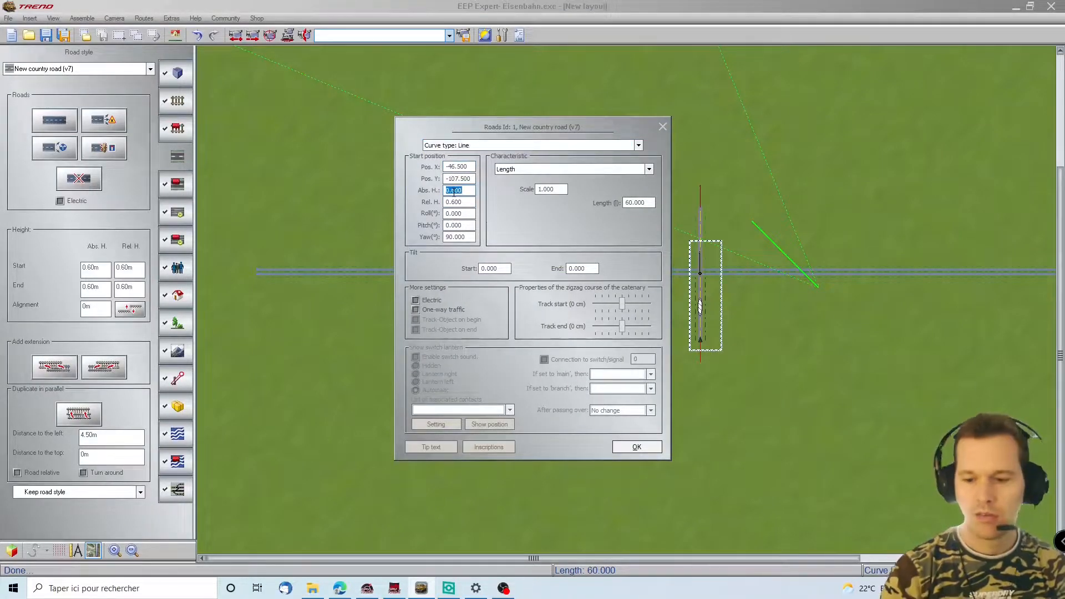
key("Return")
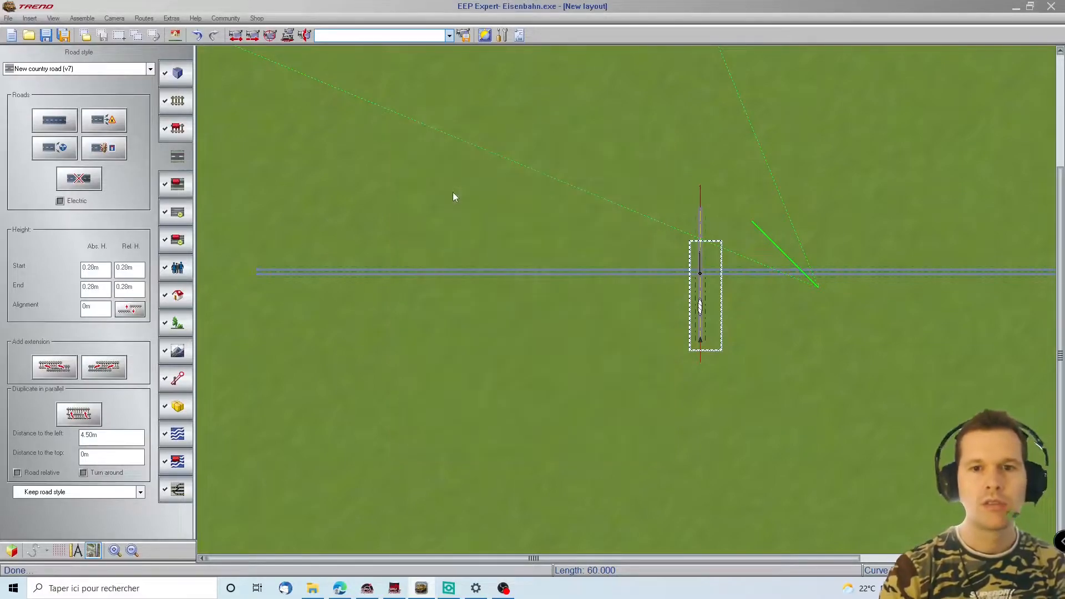
Step: Extend the road by one more segment at both ends and connect its two open ends to one another
left_click(701, 215)
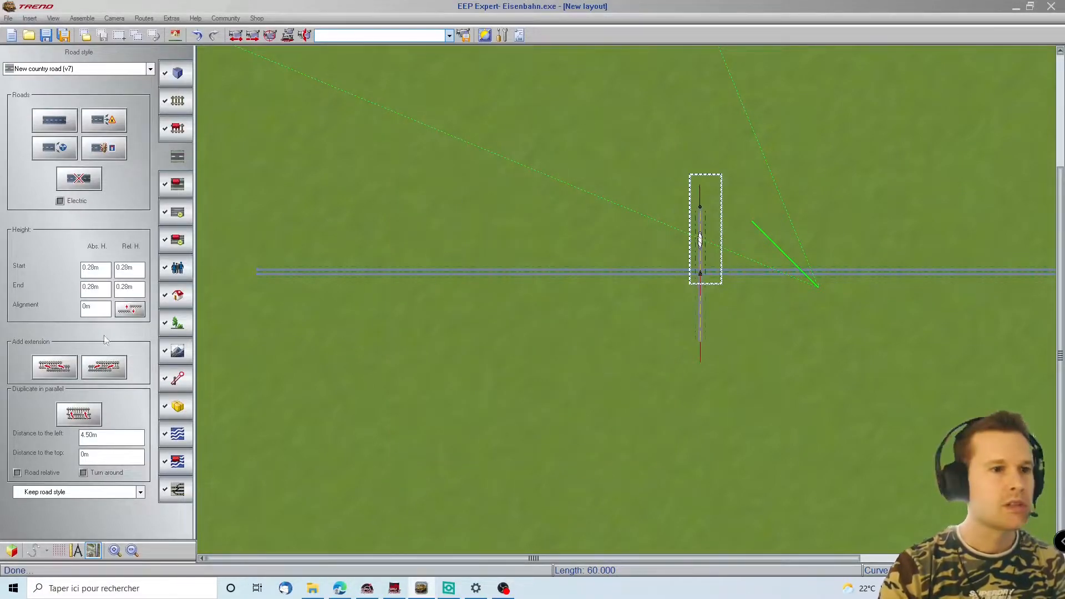
left_click(117, 370)
left_click(701, 327)
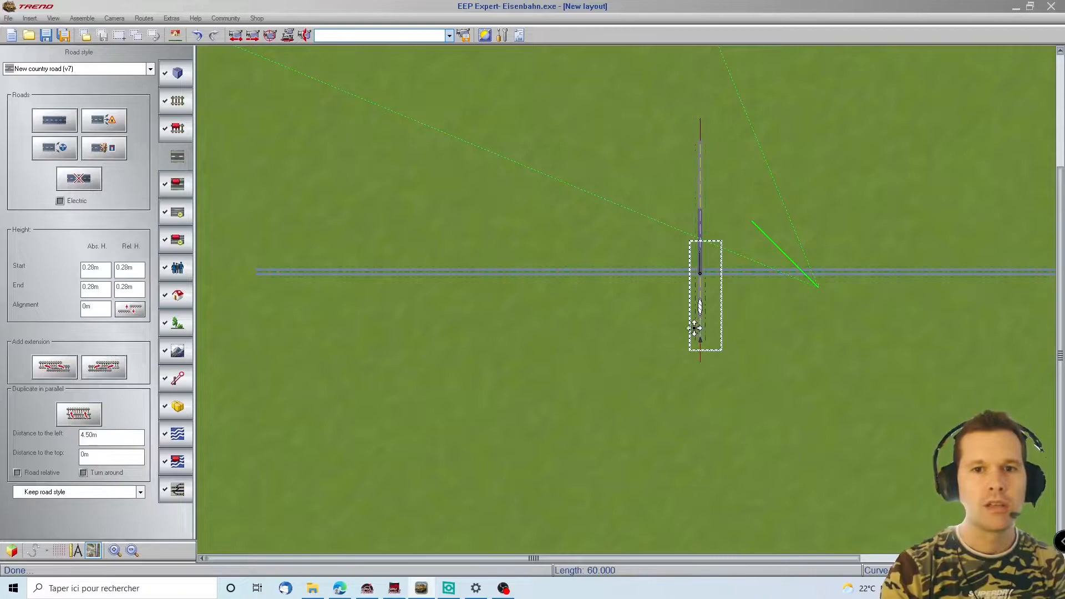
left_click(49, 369)
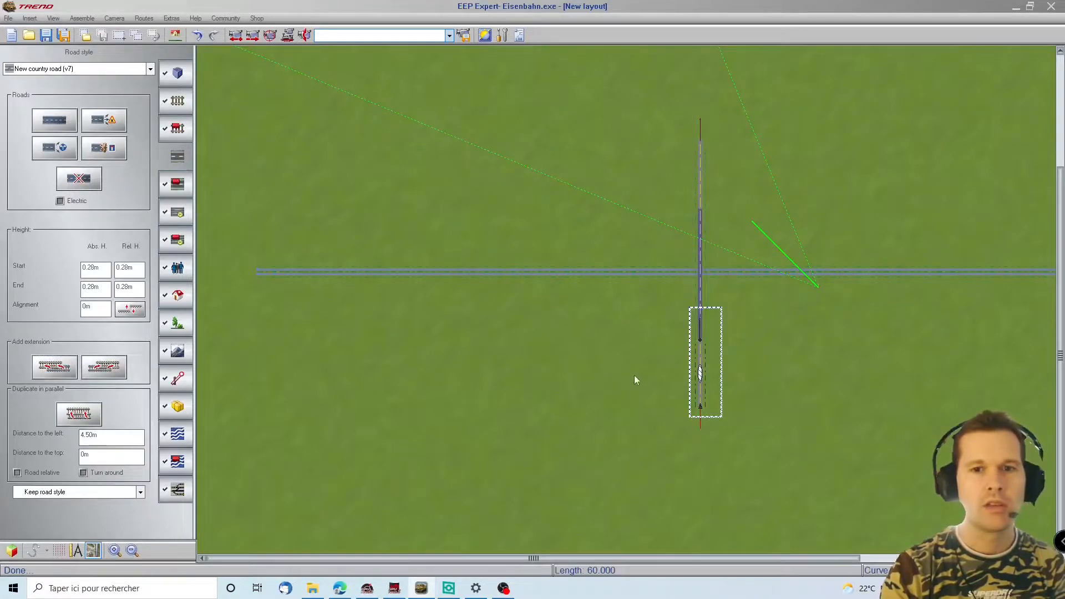
left_click(708, 303)
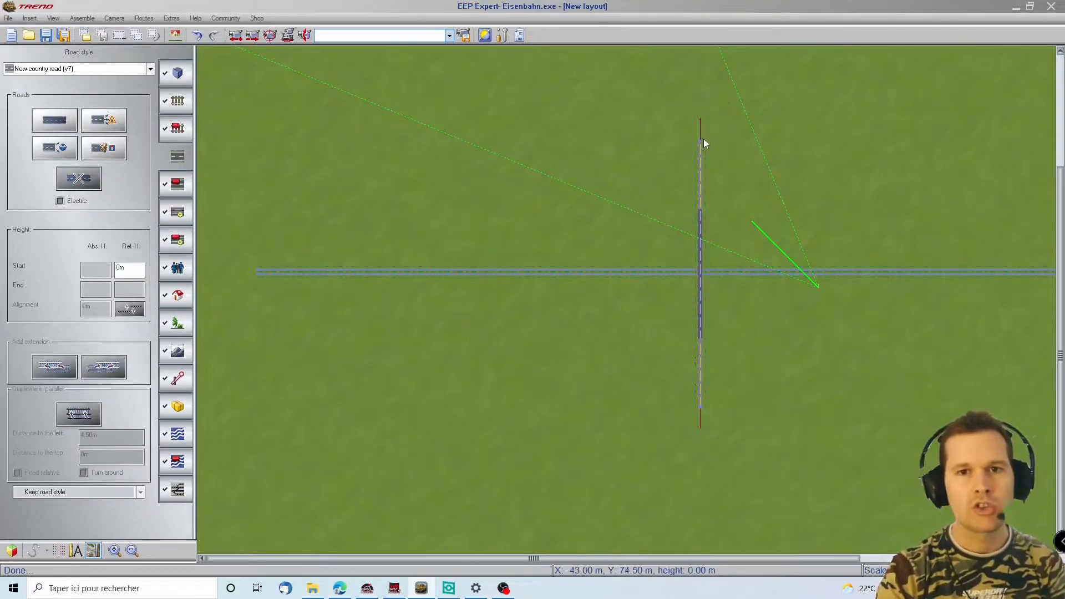
left_click(701, 411)
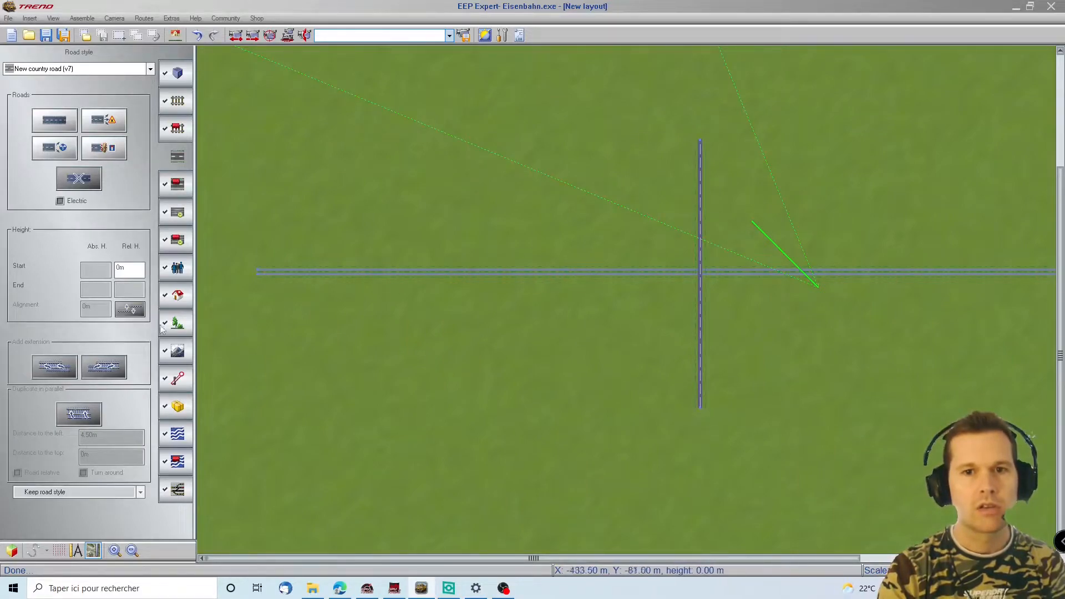
Step: Show the road and track crossing in the 3D view, with the control dialogue open and the overview window minimized
left_click(12, 551)
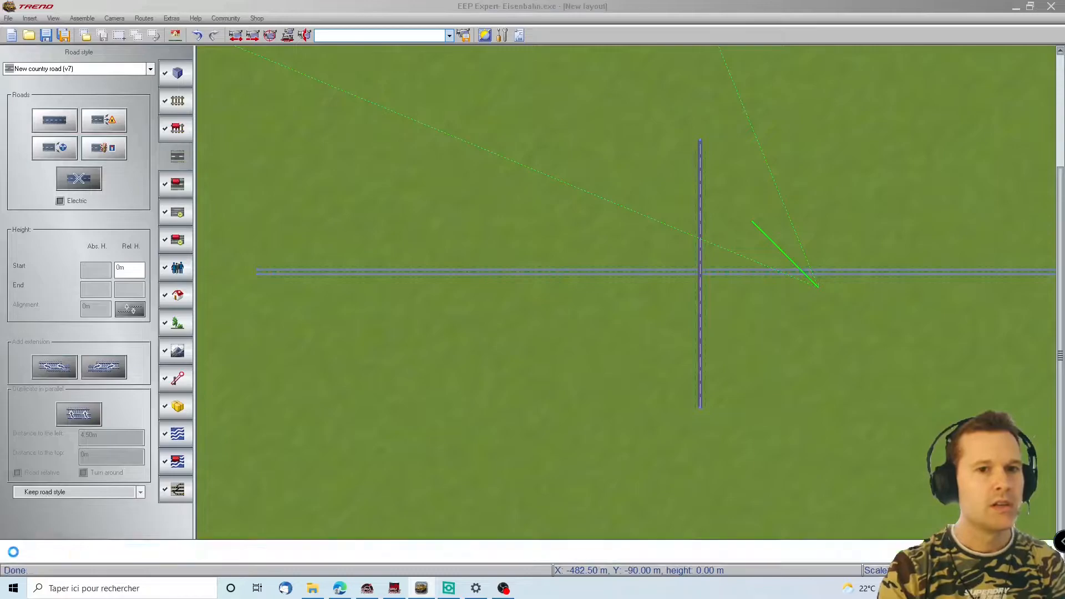
right_click_drag(409, 359, 278, 431)
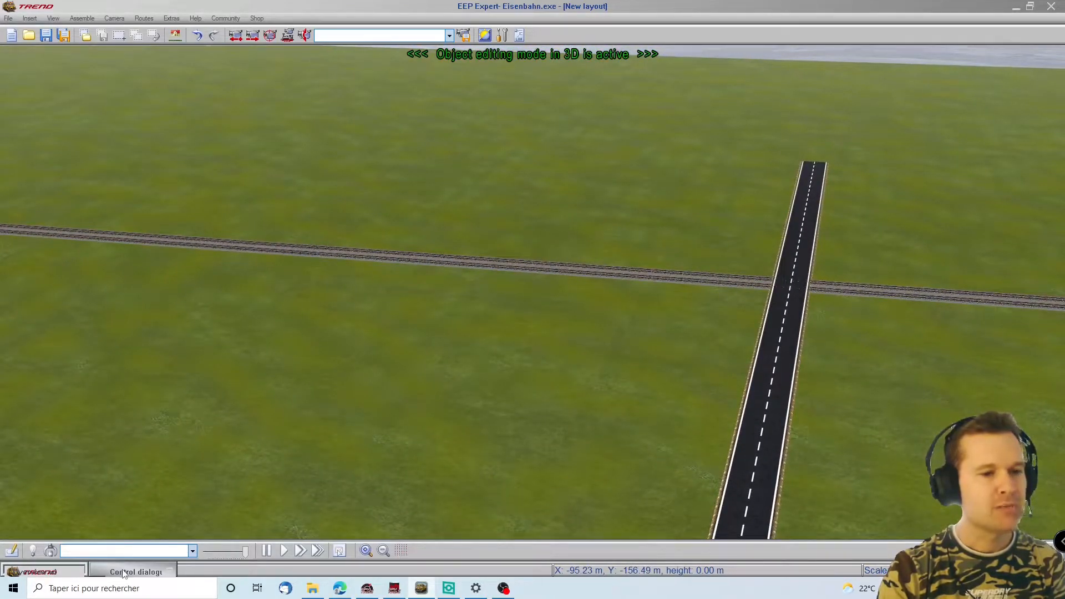
double_click(61, 571)
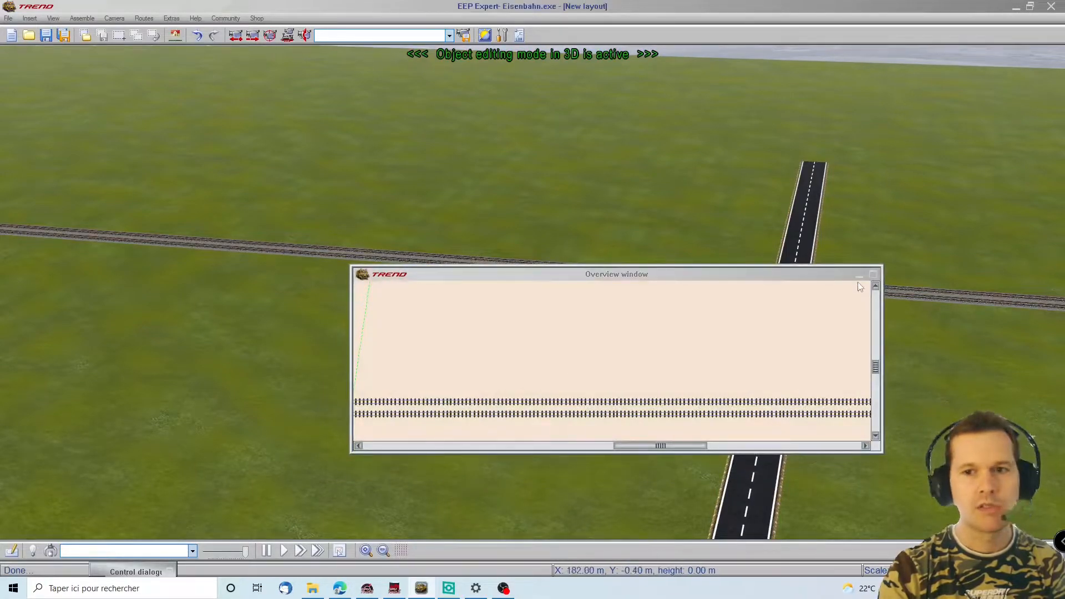
double_click(151, 577)
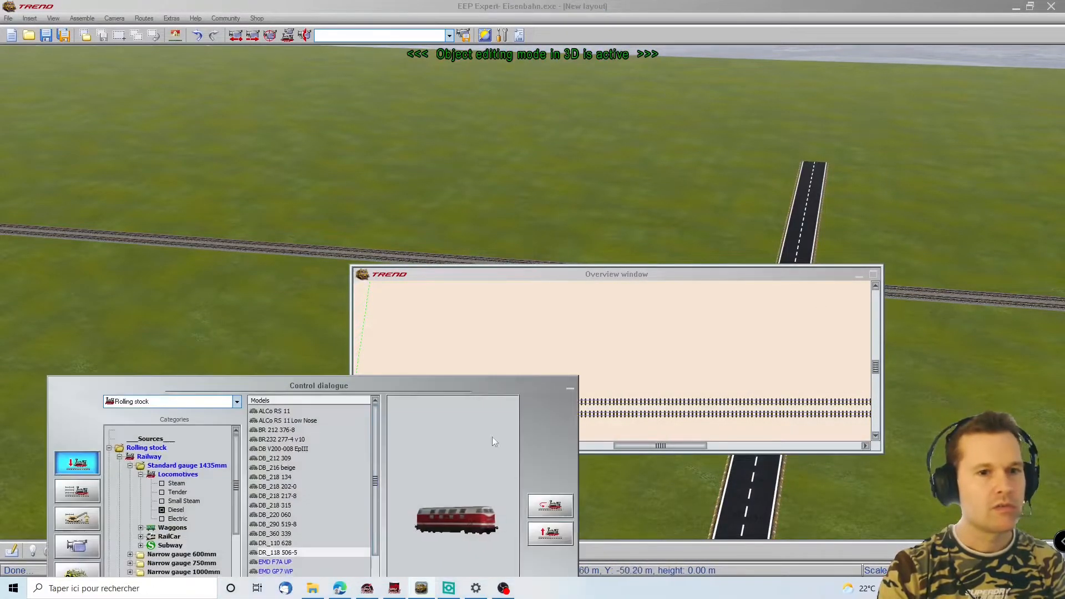
left_click(859, 275)
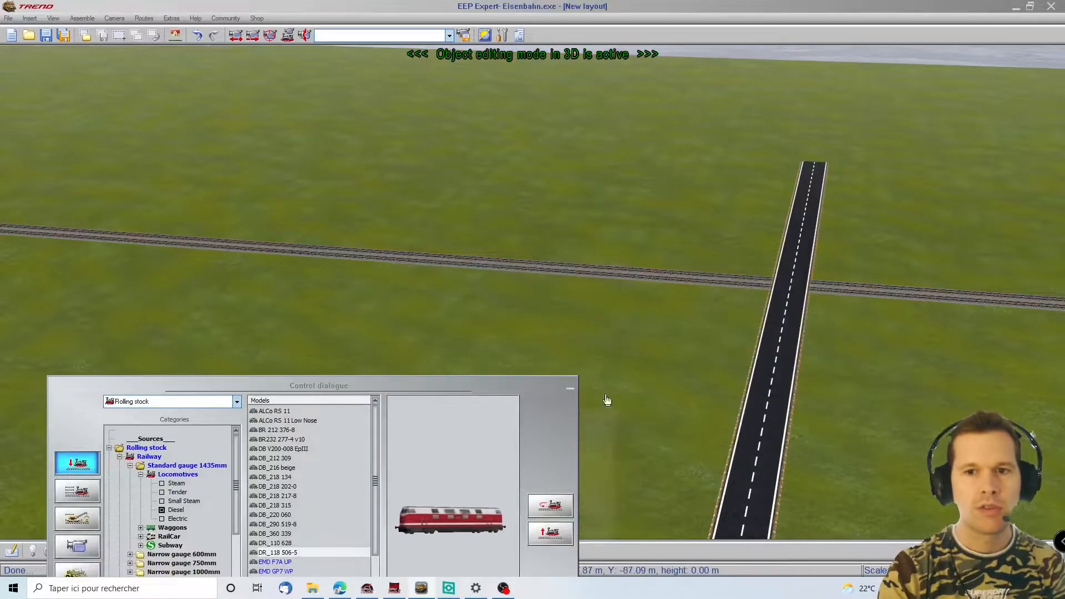
Step: Filter the rolling stock models to include street Cars and exclude standard gauge Diesel locomotives
left_click(129, 466)
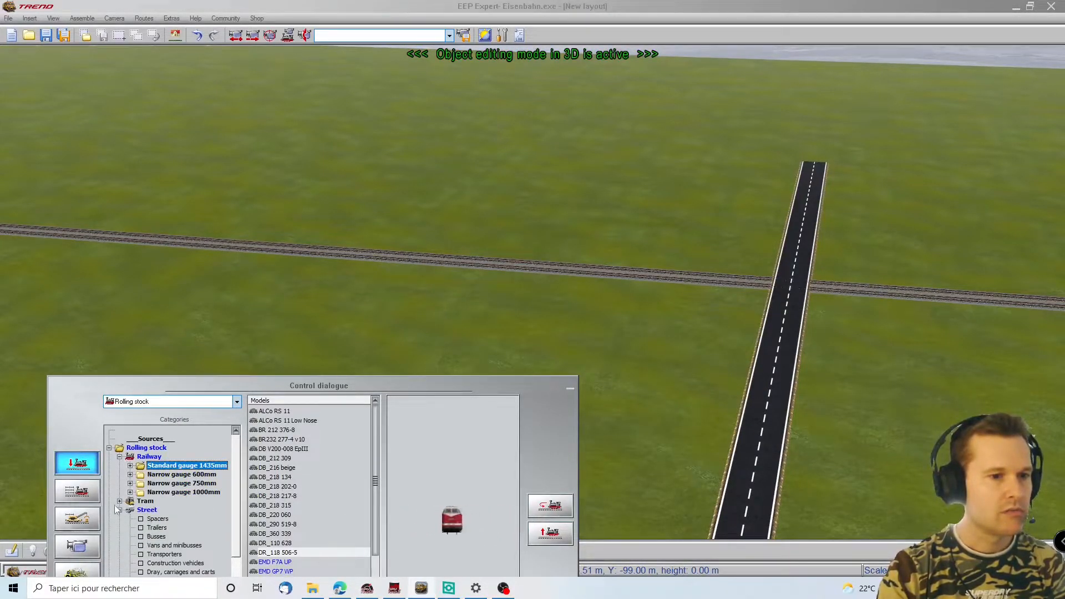
scroll(140, 537, "down", 3)
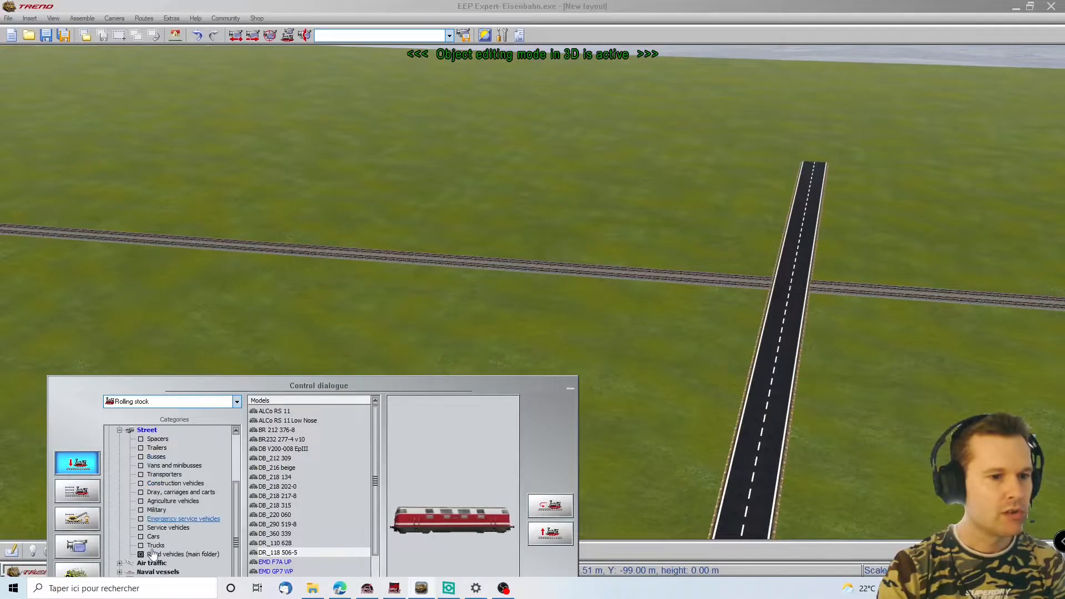
left_click(157, 536)
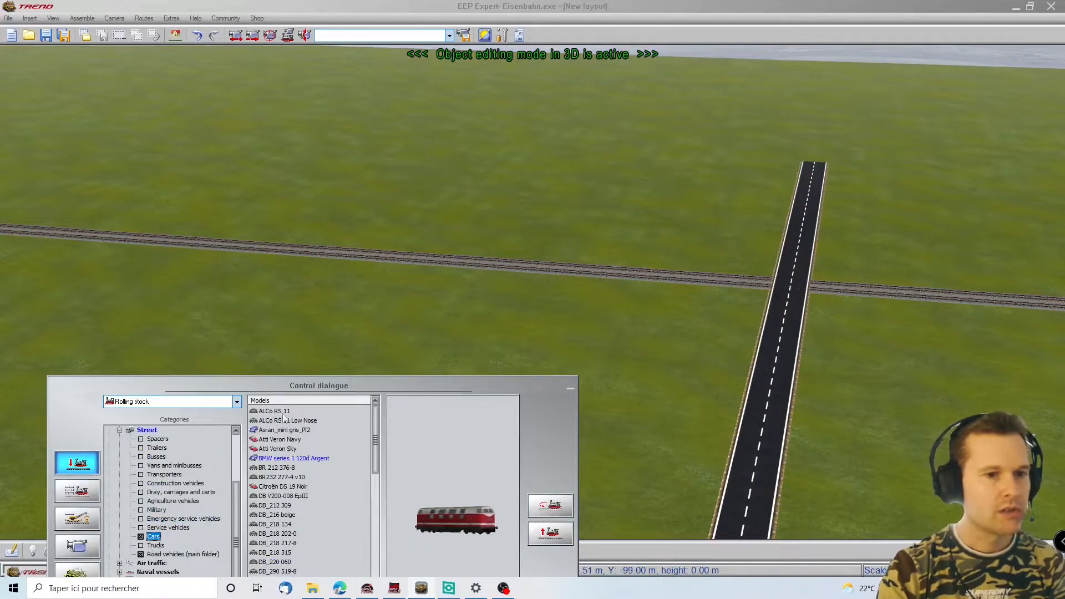
scroll(150, 458, "up", 3)
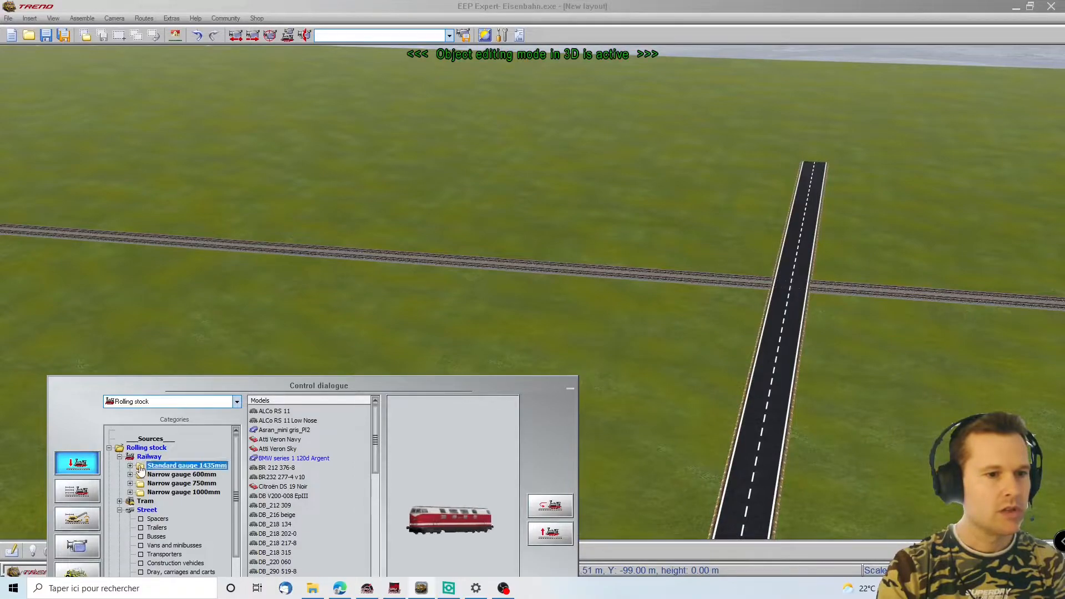
double_click(142, 466)
left_click(172, 510)
scroll(170, 515, "down", 6)
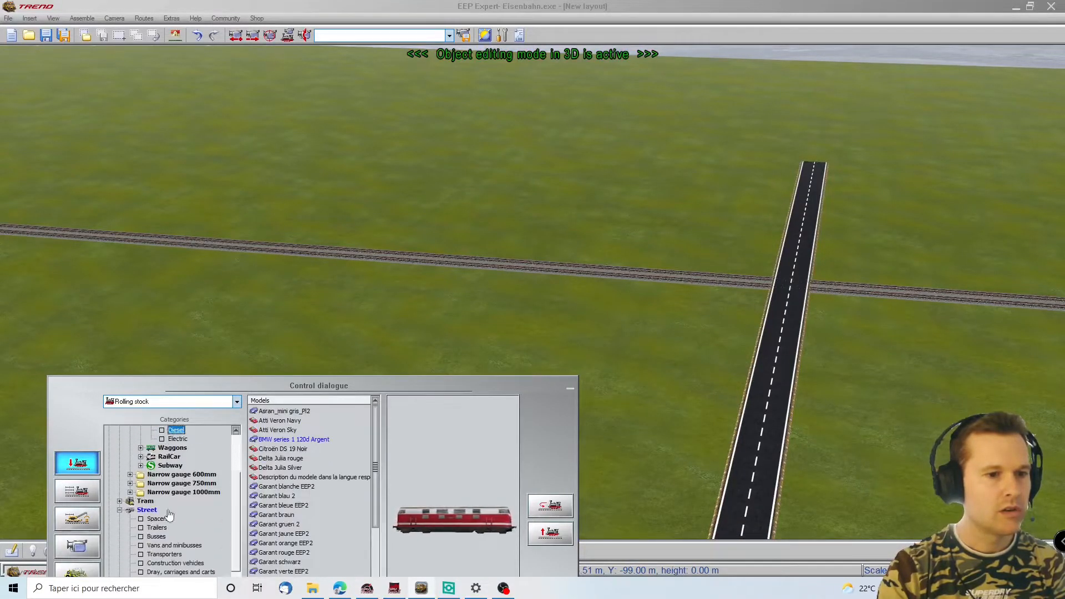
Step: Place an Atti Veron Navy car on the near end of the road
left_click(283, 422)
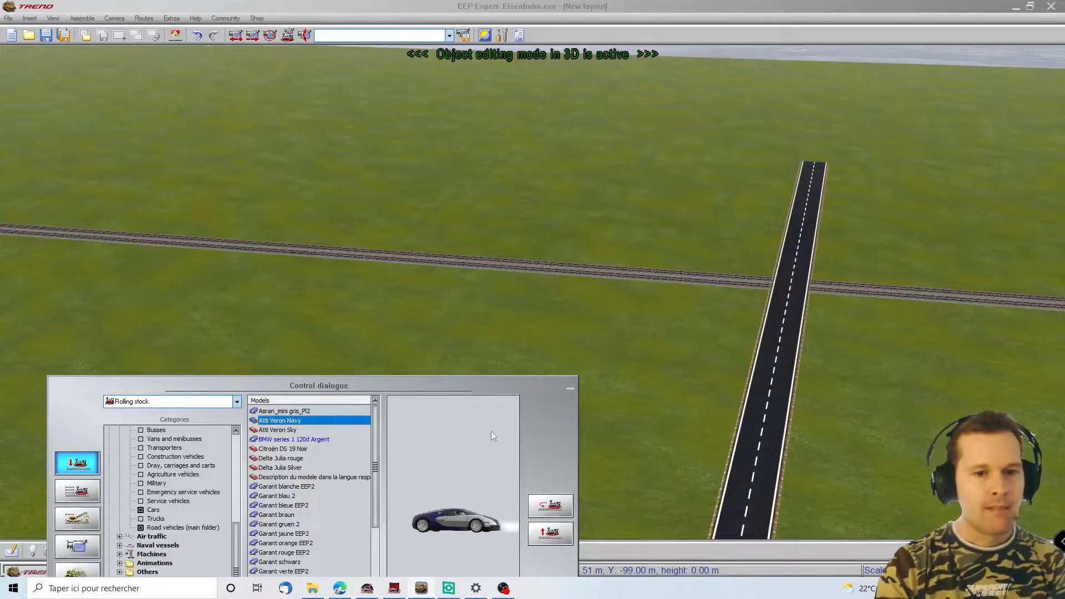
left_click(766, 516)
left_click(509, 314)
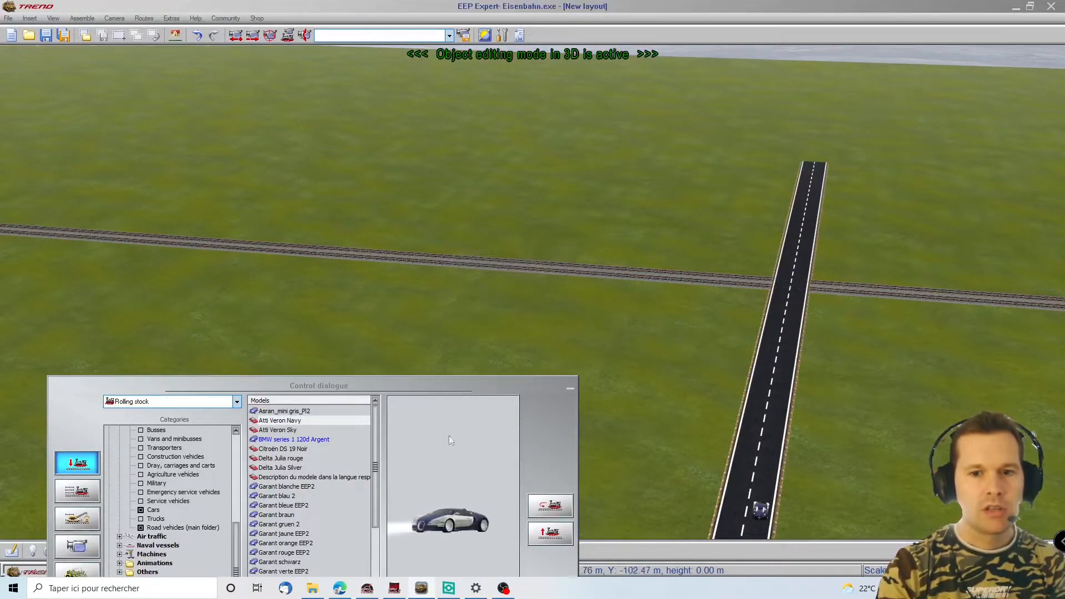
Step: Place a BMW series 1 120d Argent car on the near half of the road, ahead of the Atti Veron Navy
left_click(288, 439)
left_click(748, 430)
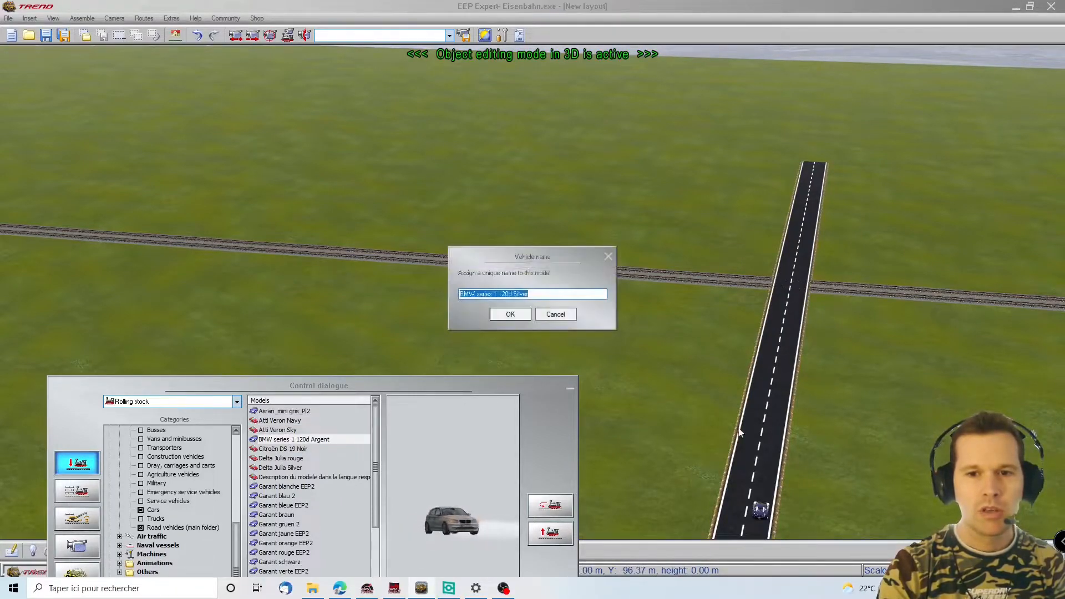
left_click(515, 313)
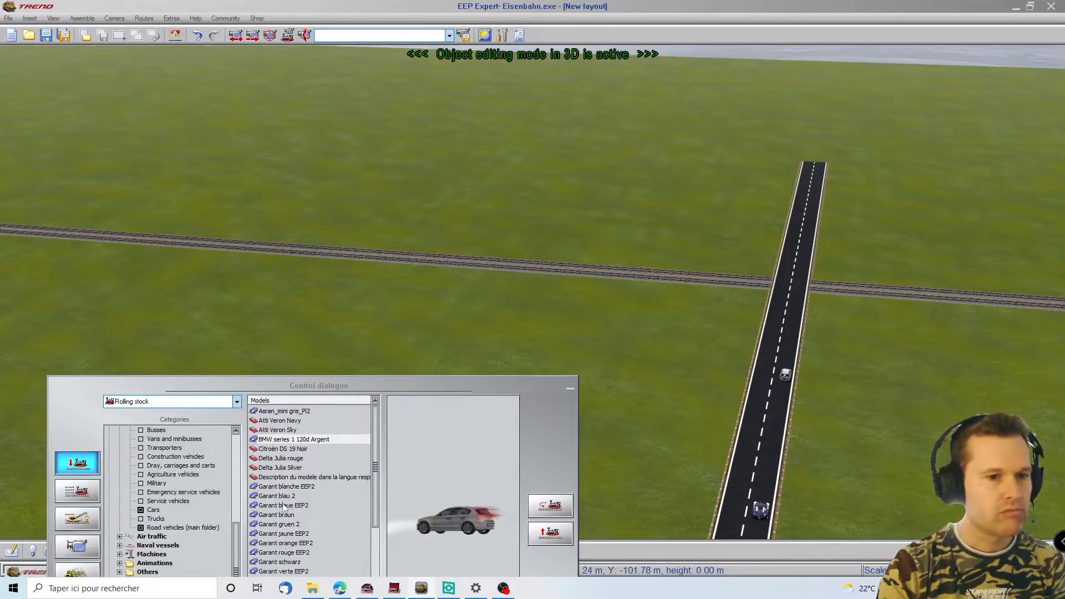
Step: Place a Limousine_11 and a Lion banquise car in the opposite lane, on the road section beyond the tracks
scroll(284, 502, "down", 3)
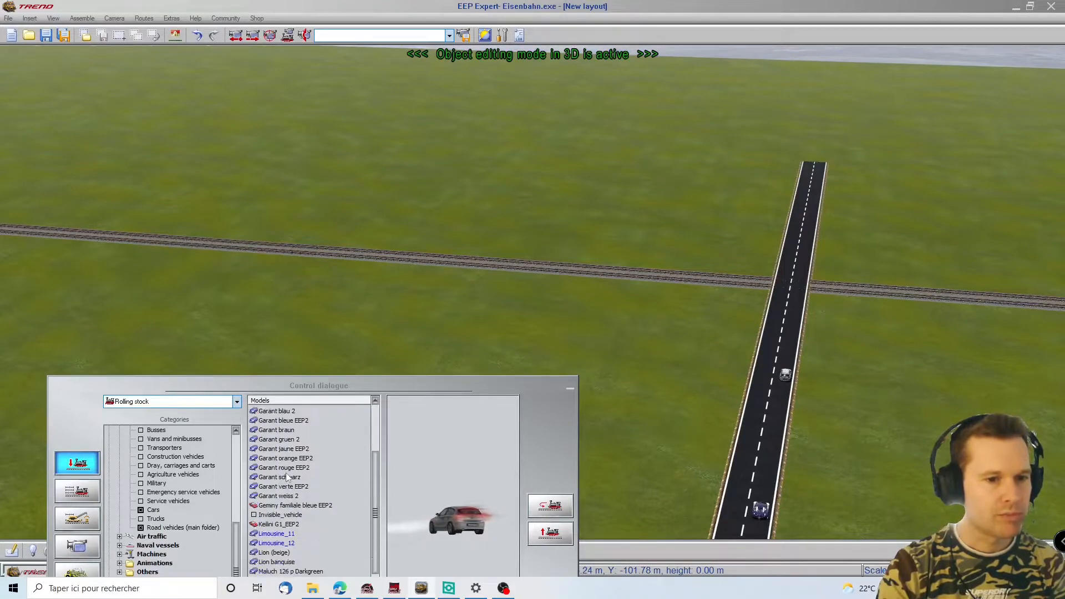
left_click(281, 534)
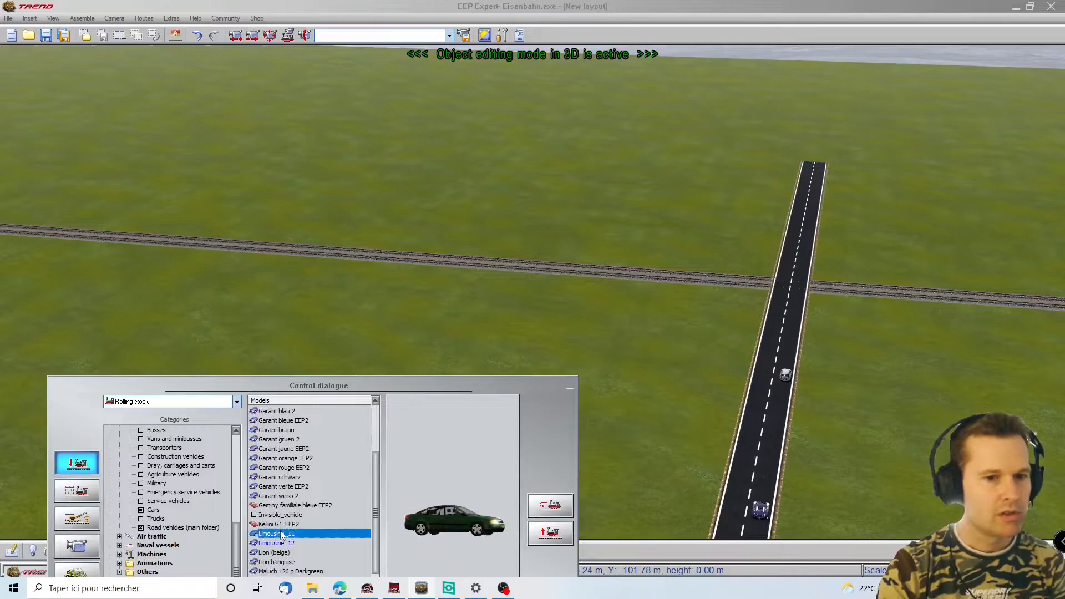
left_click(805, 210)
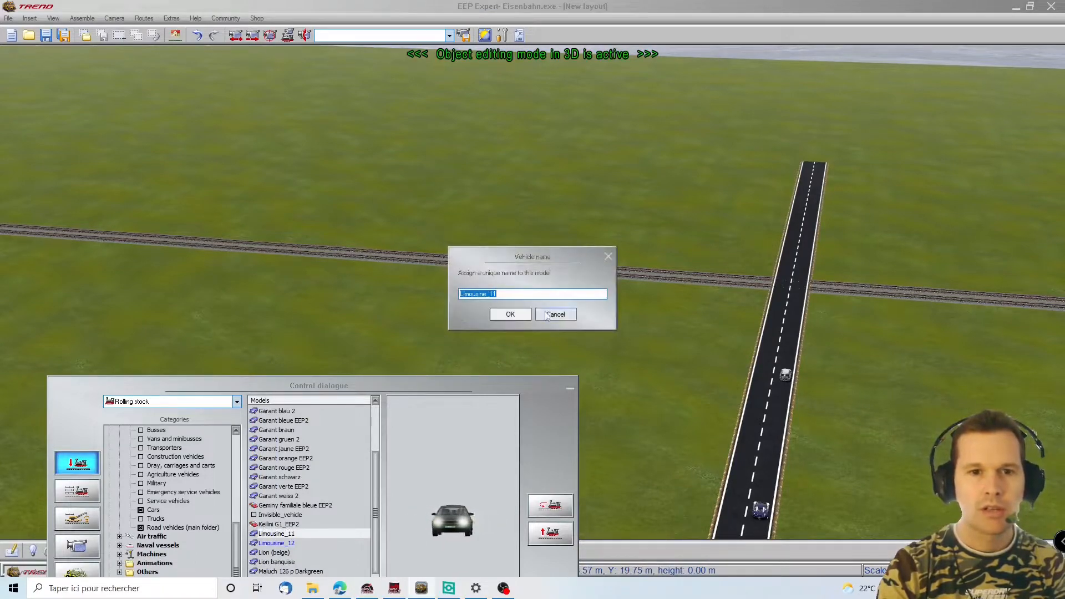
left_click(511, 314)
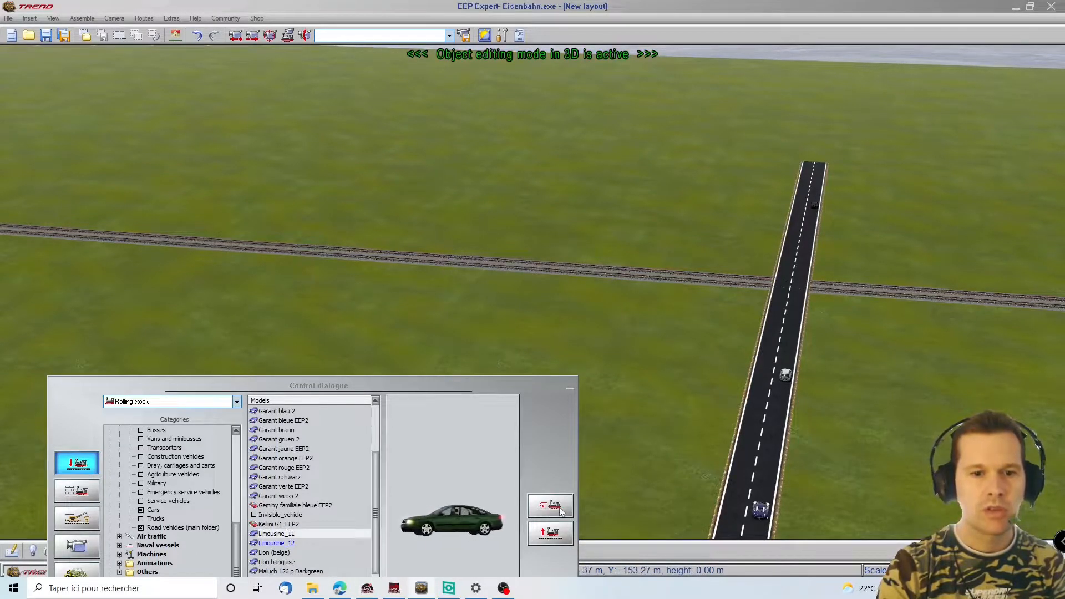
scroll(296, 524, "down", 1)
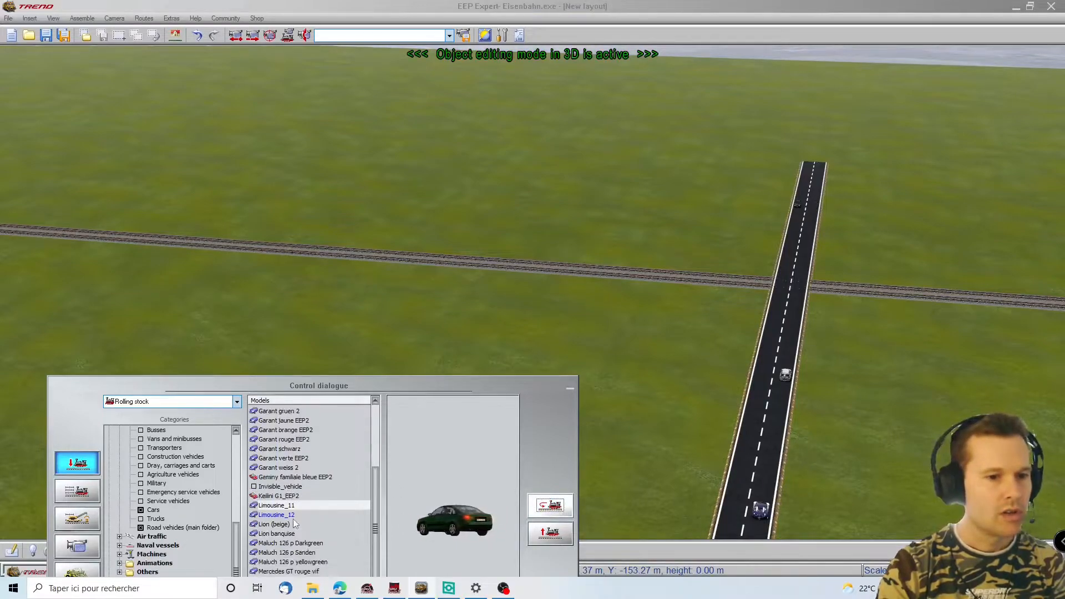
left_click_drag(295, 524, 276, 531)
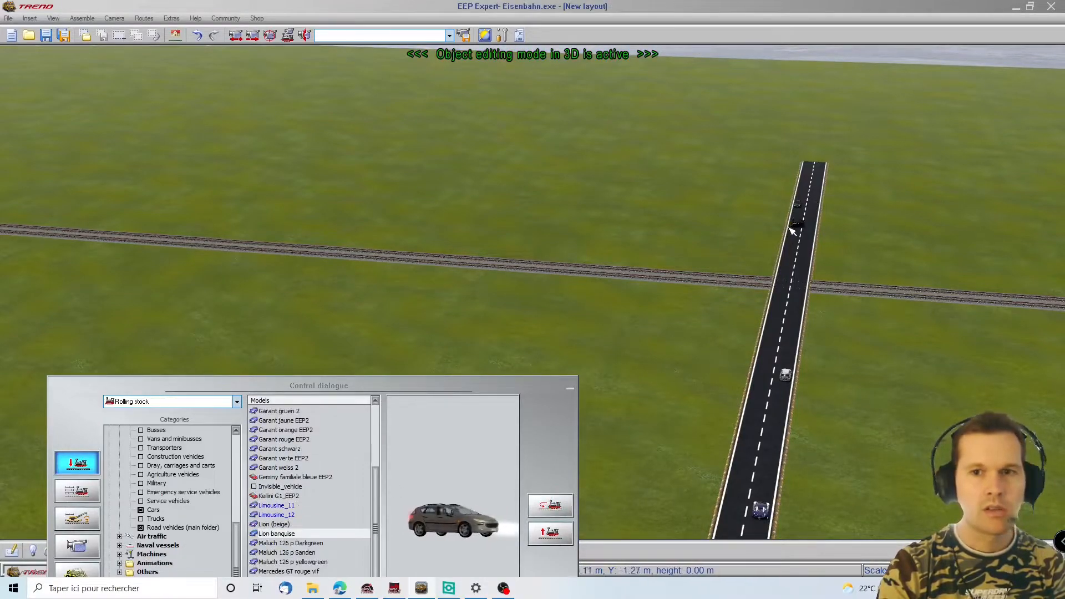
left_click(794, 229)
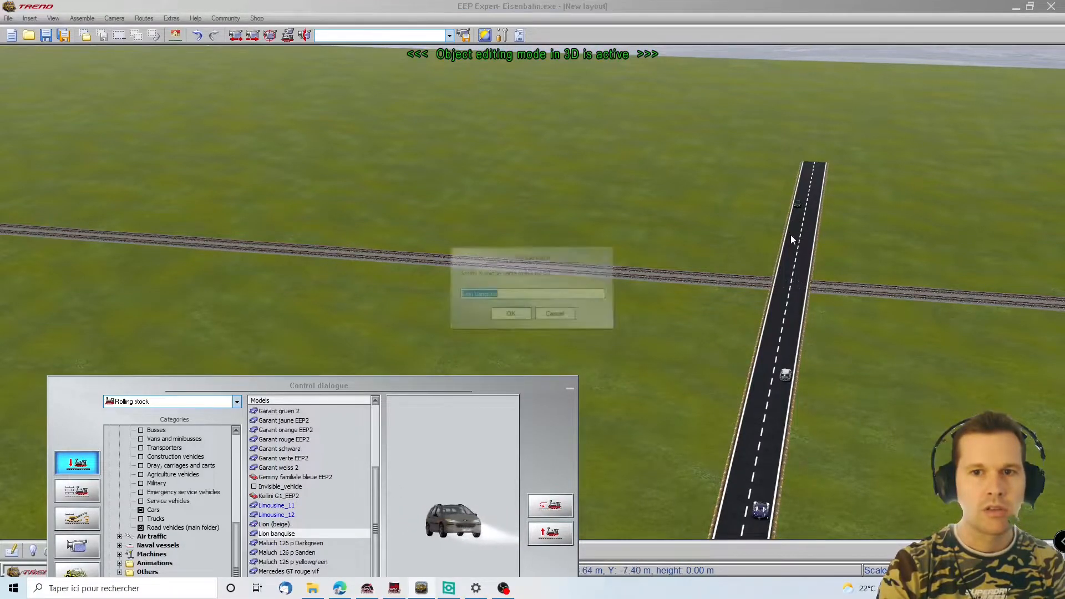
left_click(505, 313)
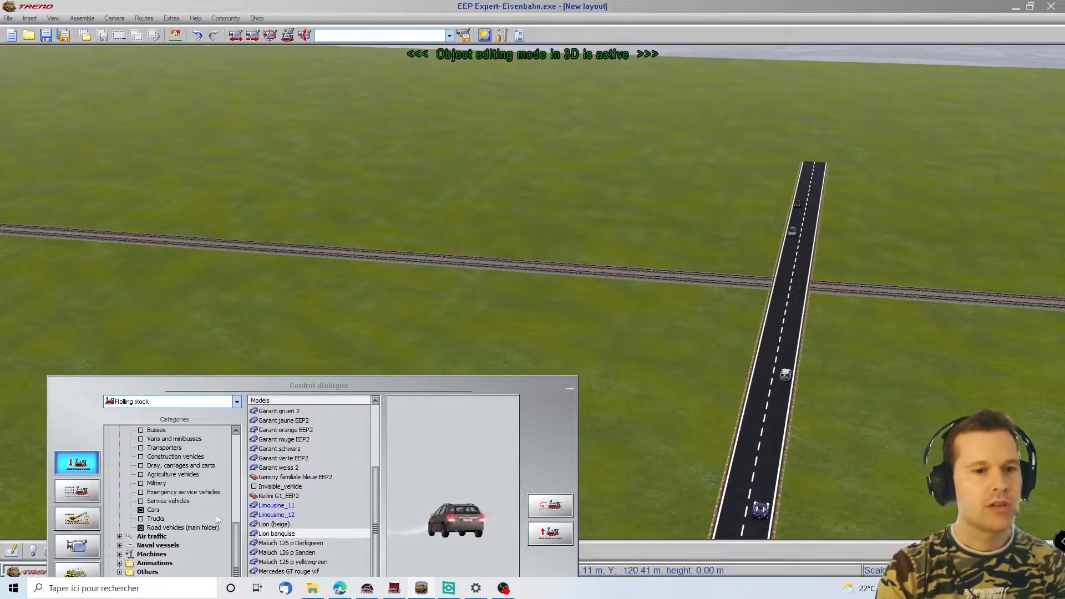
Step: Set the BMW and the Atti Veron Navy to a target speed of 60 km/h under automatic control
left_click(66, 493)
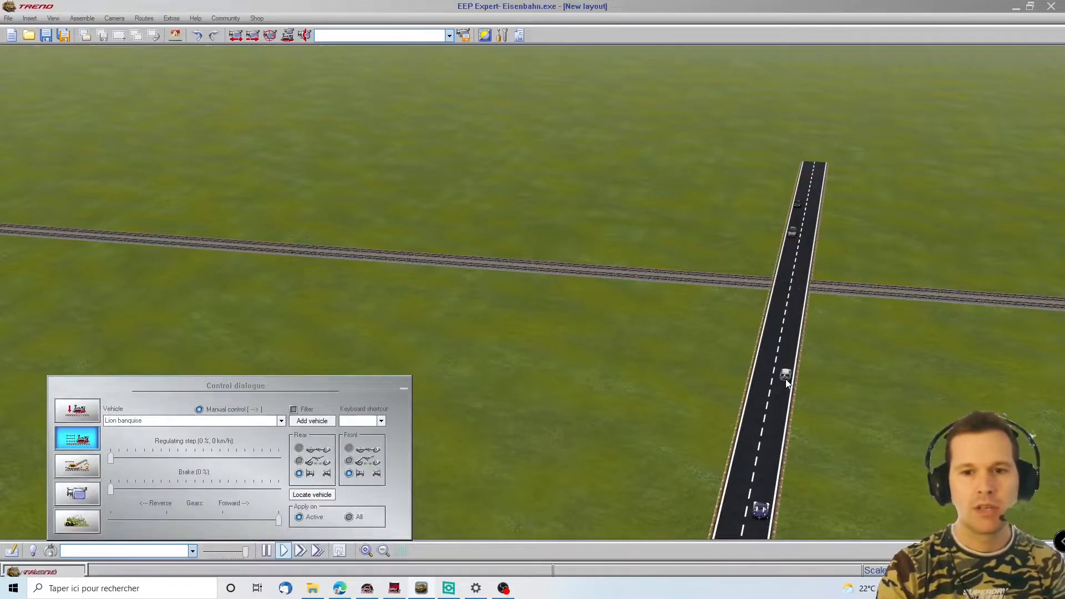
left_click(88, 444)
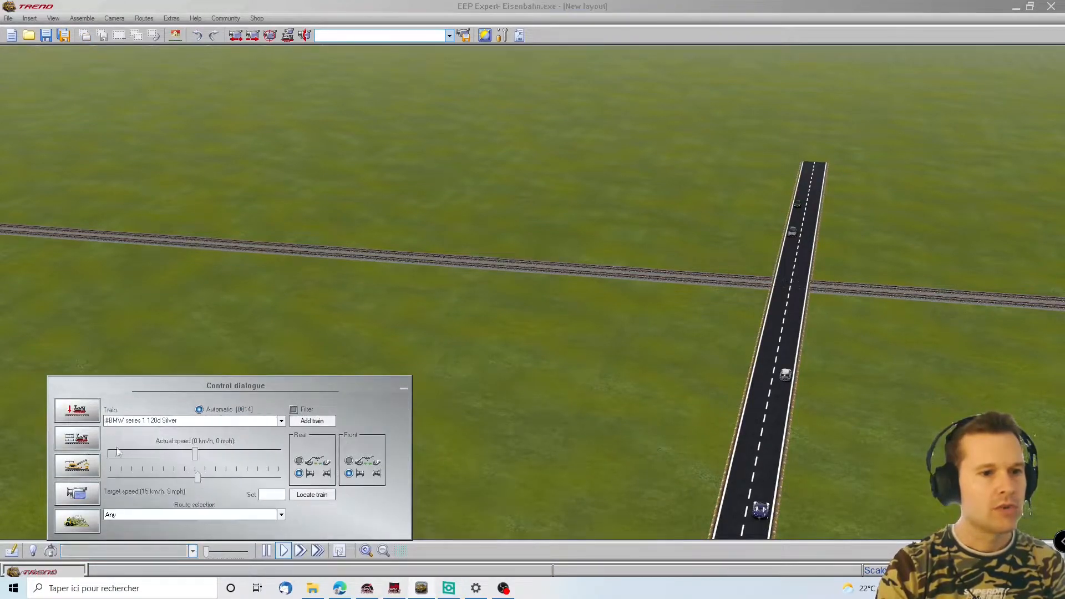
type("60")
left_click(478, 466)
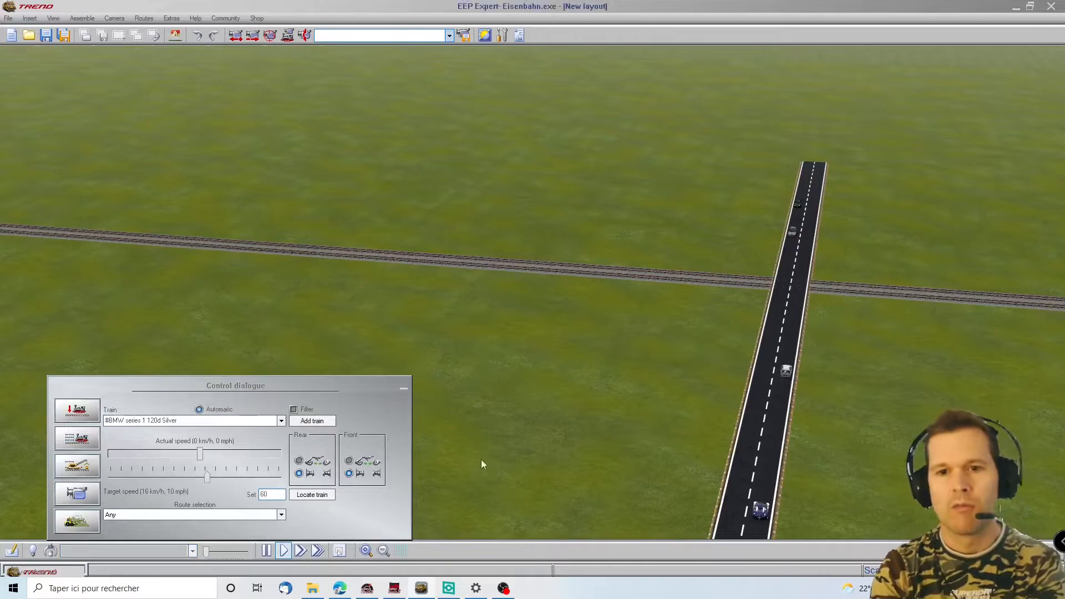
left_click(765, 511)
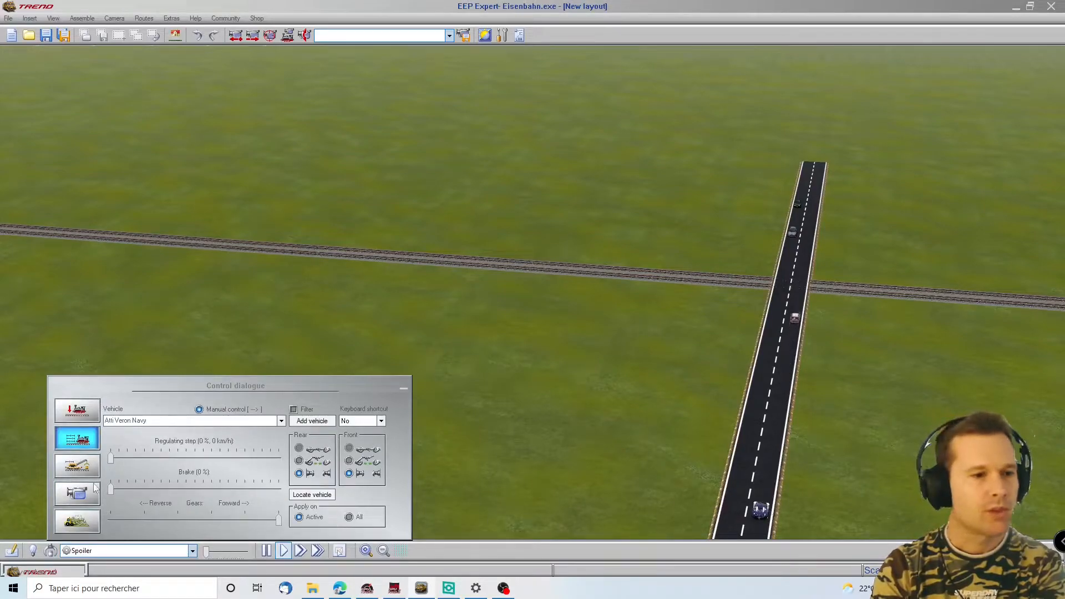
left_click(80, 447)
type("60")
left_click(735, 207)
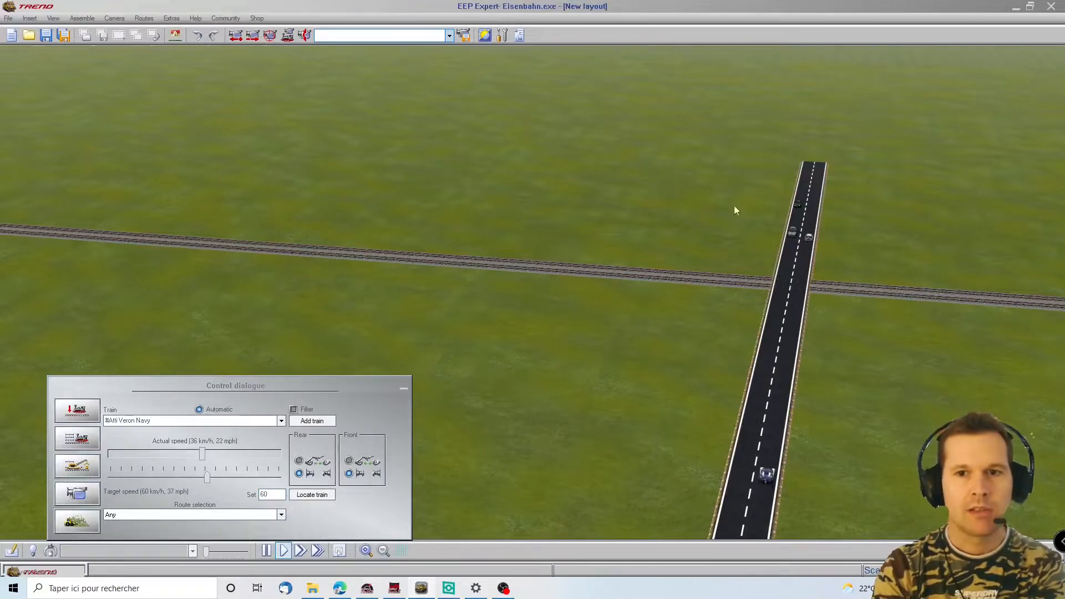
Step: Set the Lion banquise and the Limousine_11 to a target speed of 60 km/h under automatic control
left_click(793, 233)
left_click(77, 438)
left_click(276, 493)
type("60")
left_click(627, 335)
left_click(798, 210)
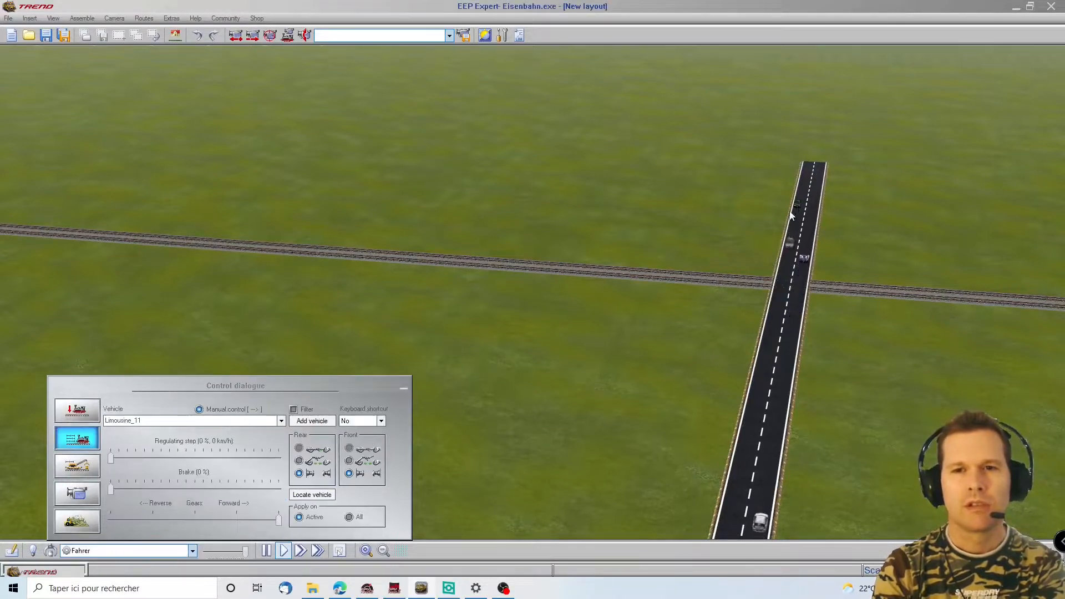
left_click(87, 444)
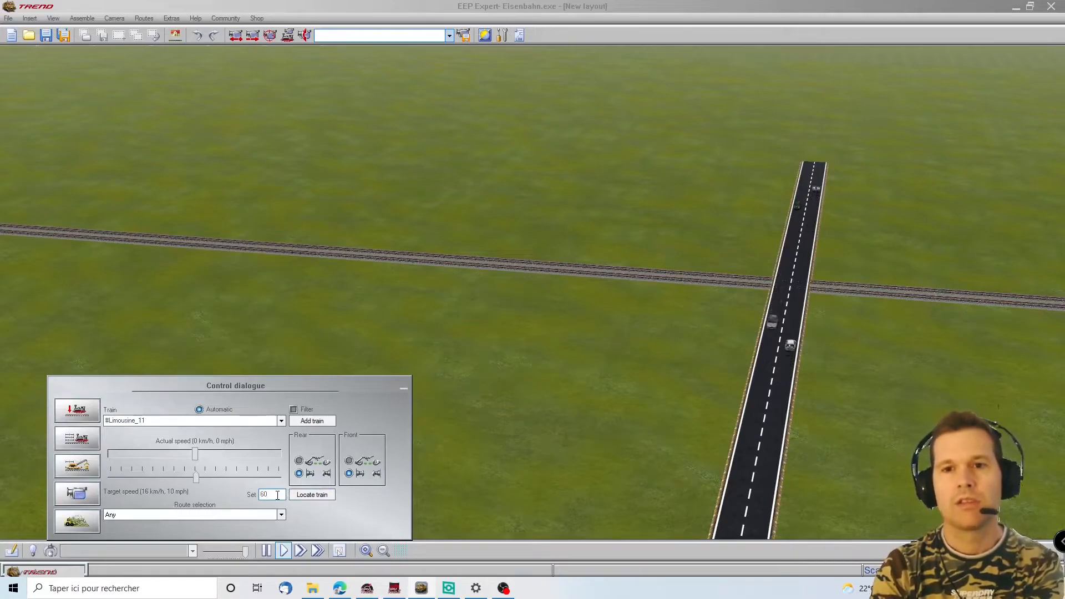
left_click(652, 288)
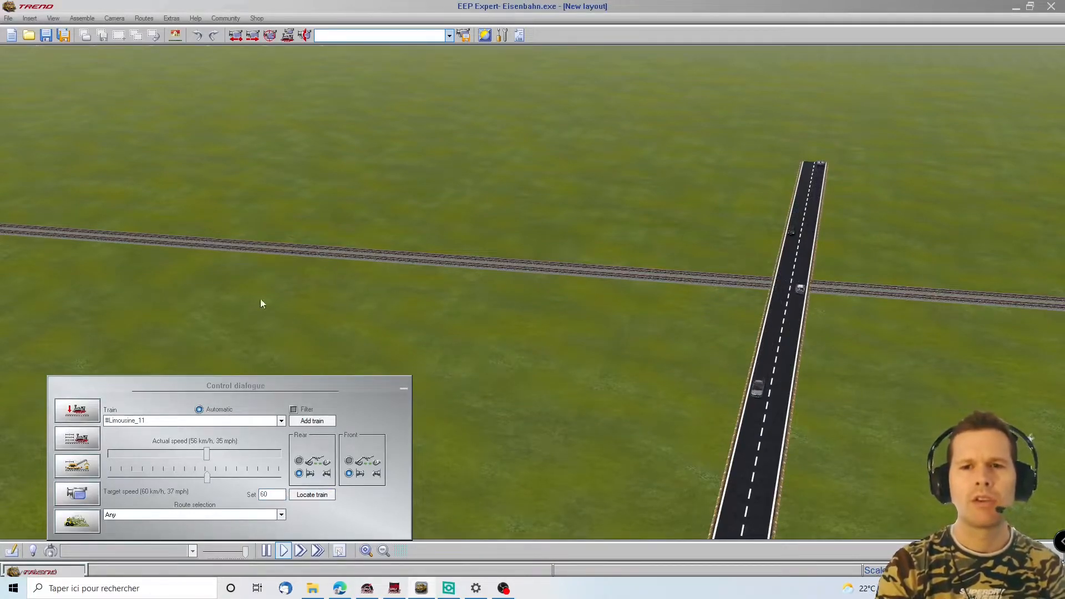
Step: List the Level crossings models of the Signal system and place R_PàN_feu+1/2 barr.droite avert. half barriers on both sides of the tracks
left_click(77, 410)
left_click(130, 402)
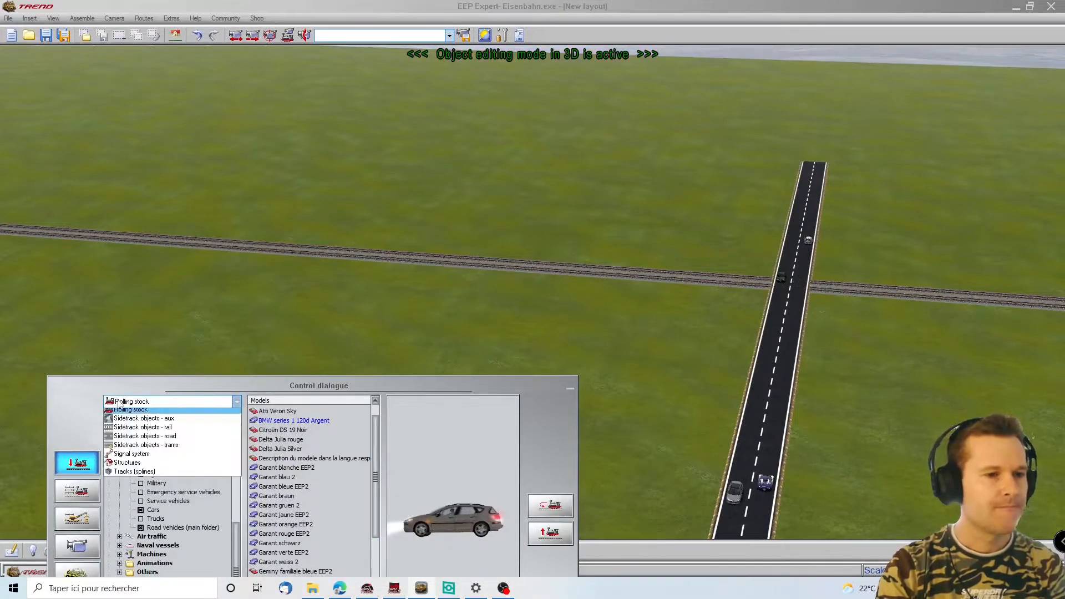
left_click(131, 475)
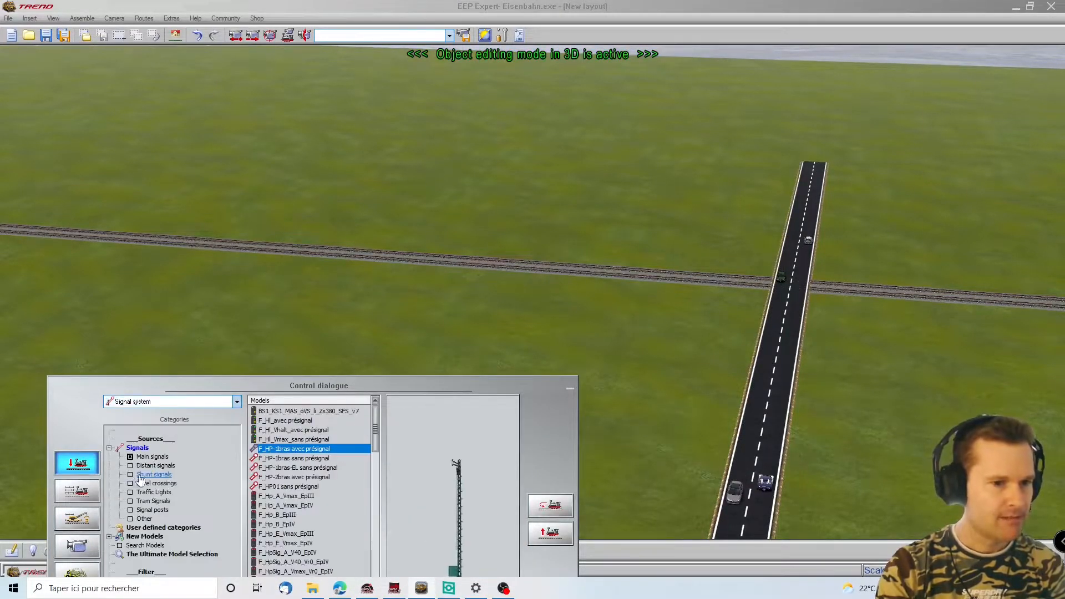
left_click(153, 475)
left_click(151, 483)
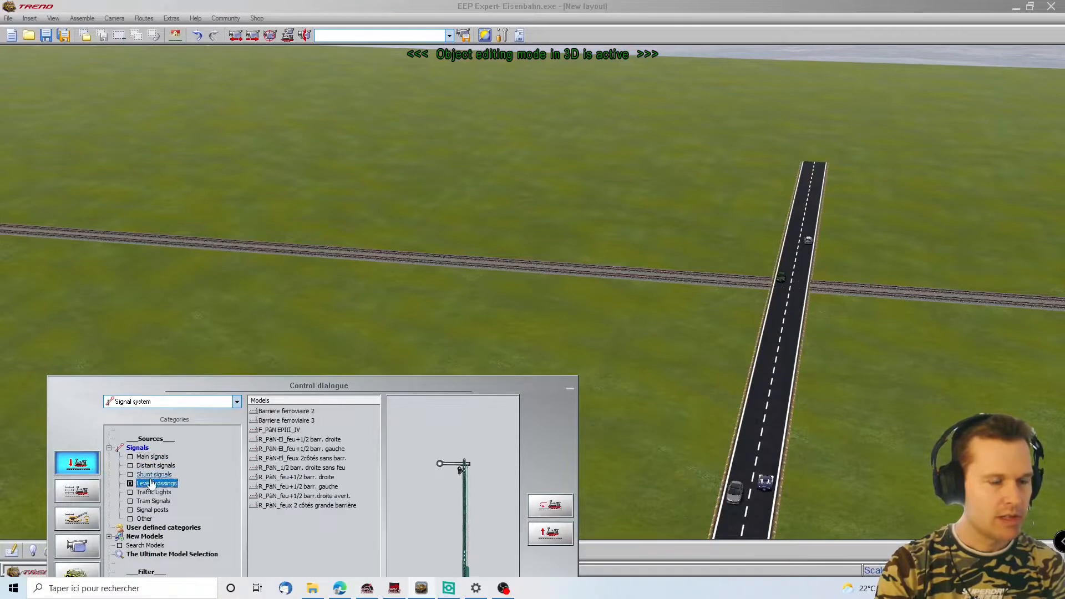
left_click(304, 497)
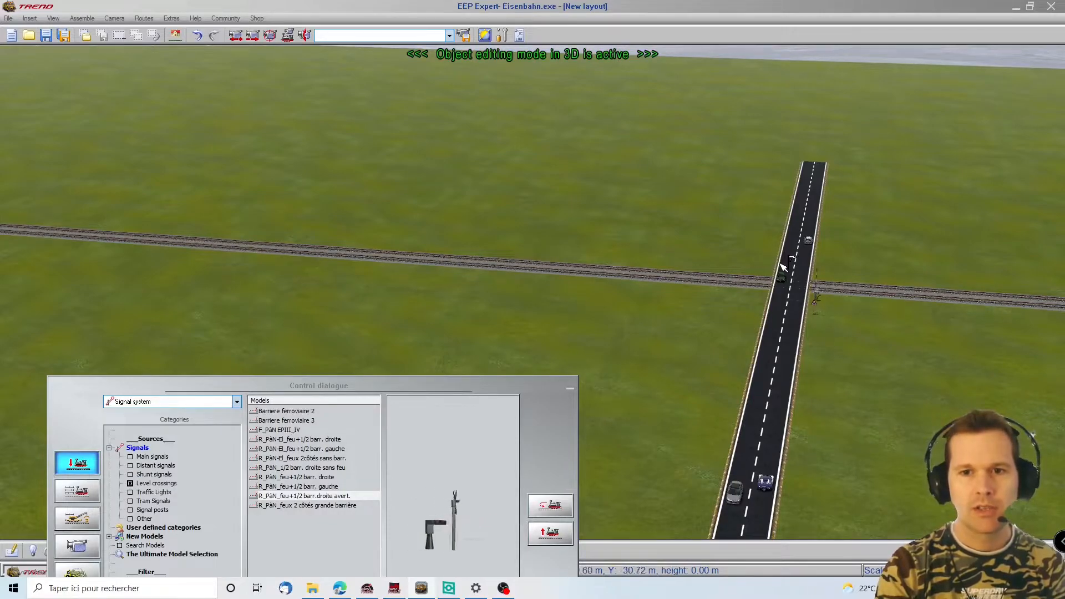
Step: Move the barrier beyond the tracks about 4 m along the road towards the rails and check its signal ID in its properties
right_click_drag(827, 310, 1013, 334)
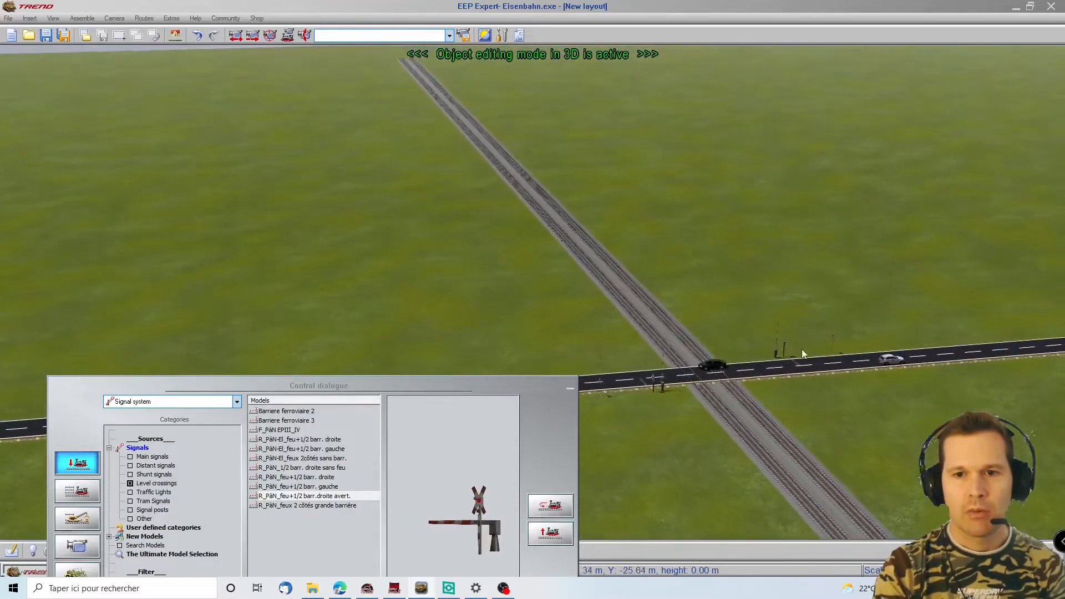
left_click(783, 349)
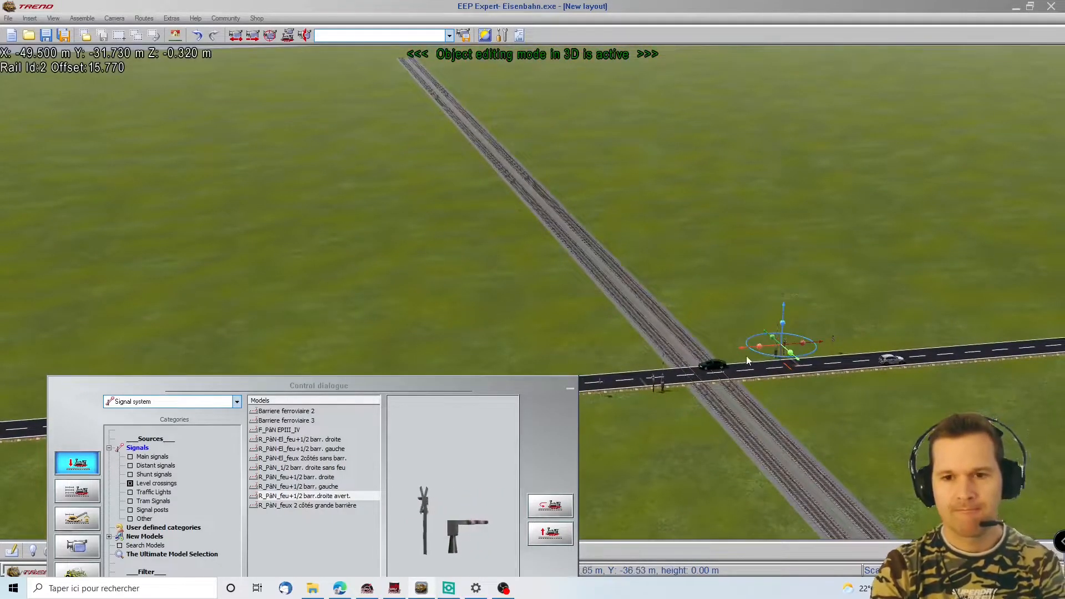
mouse_move(744, 346)
left_mouse_down()
mouse_move(719, 348)
mouse_move(757, 357)
left_mouse_up()
right_click(760, 362)
left_click(810, 475)
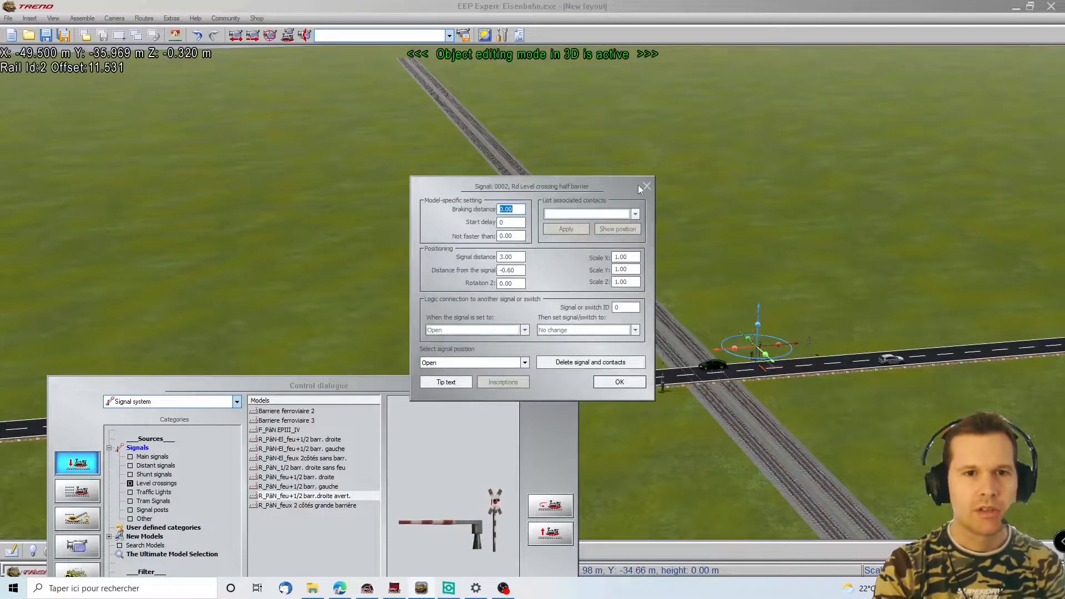
left_click(647, 188)
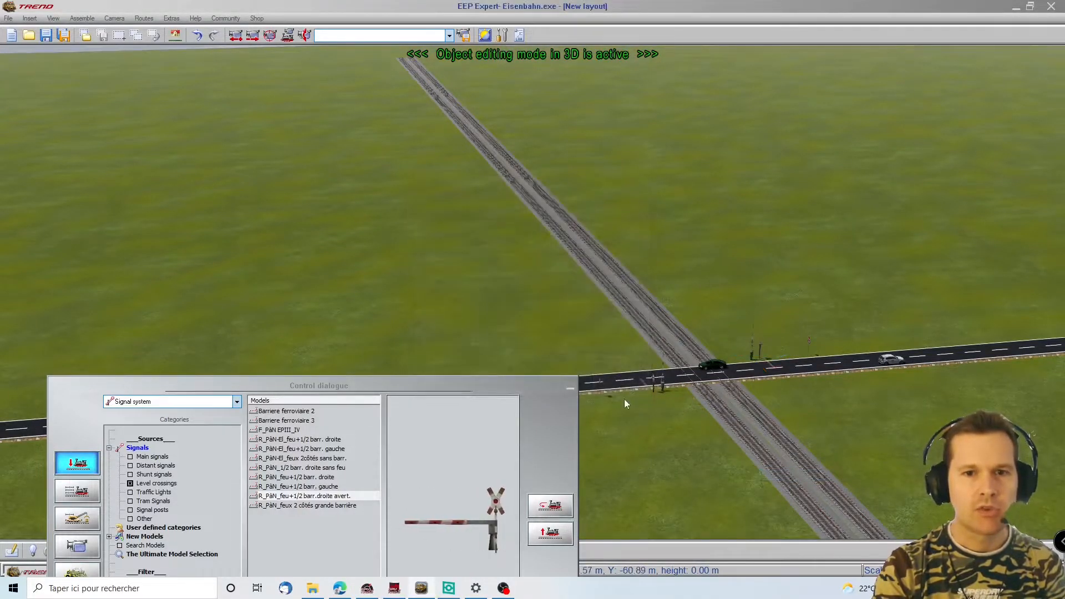
Step: Connect barrier 0001 to signal ID 2 so that setting it to Open also sets signal 2 to Open
left_click(663, 389)
right_click(663, 388)
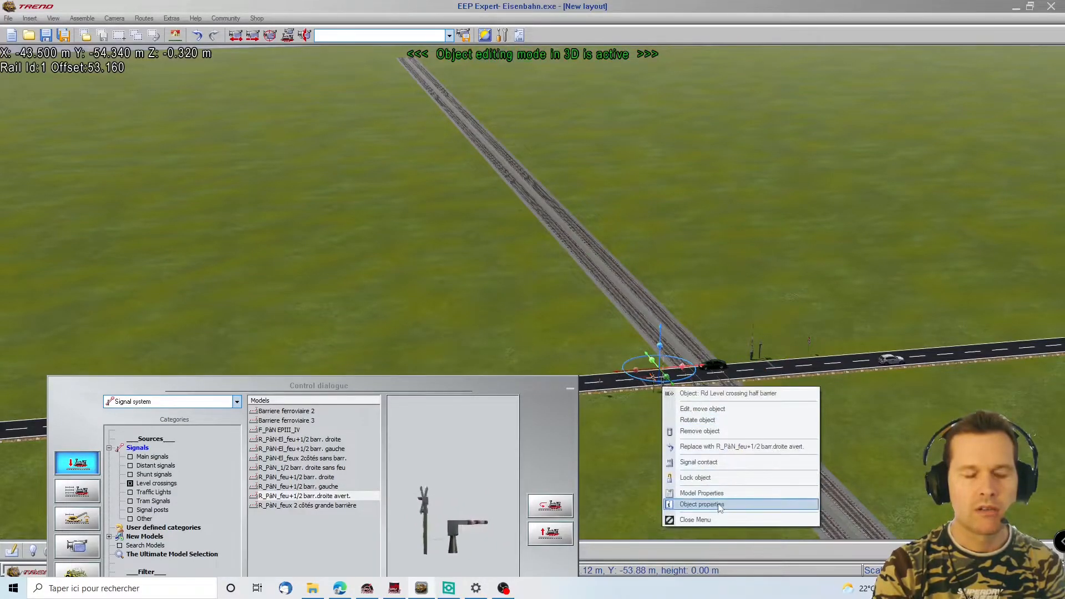
left_click(720, 505)
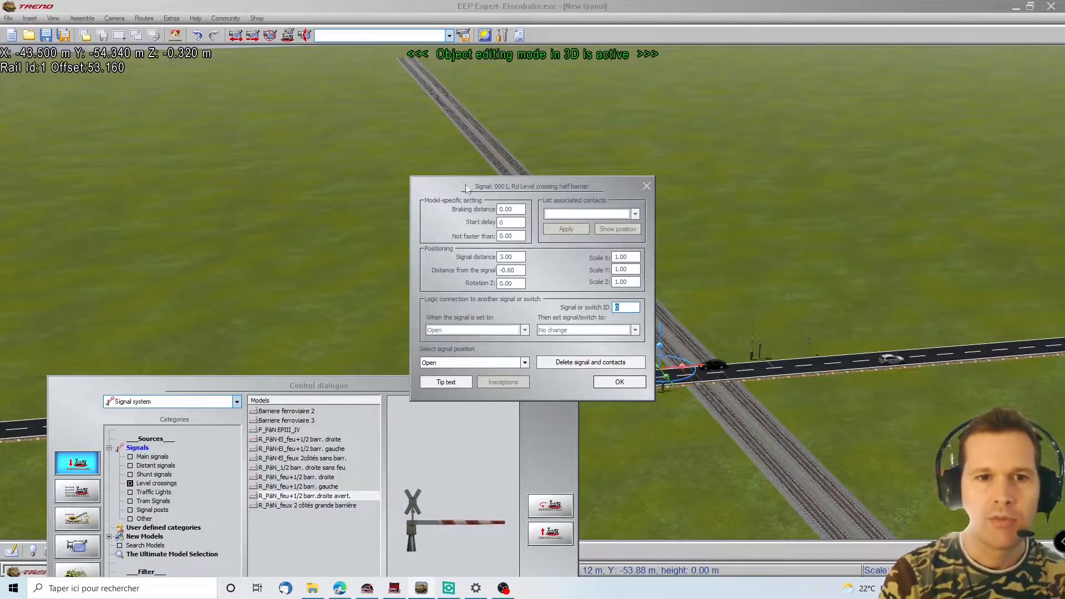
type("2")
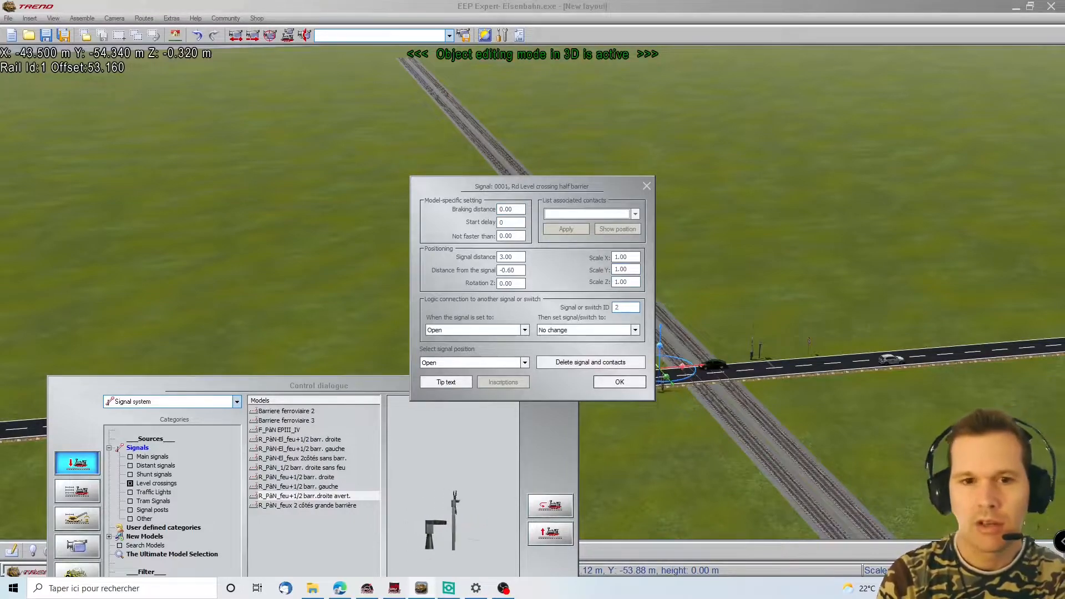
left_click(569, 333)
left_click(564, 346)
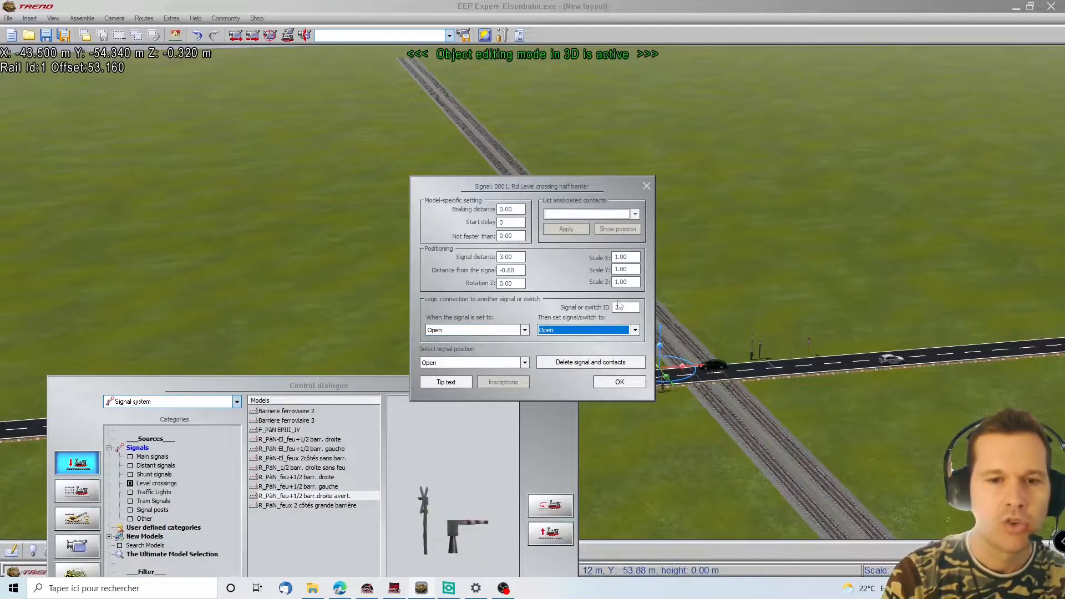
Step: Add the rule that setting barrier 0001 to Close also sets signal 2 to Close, and apply the properties
left_click(514, 331)
left_click(511, 347)
left_click(582, 330)
left_click(583, 348)
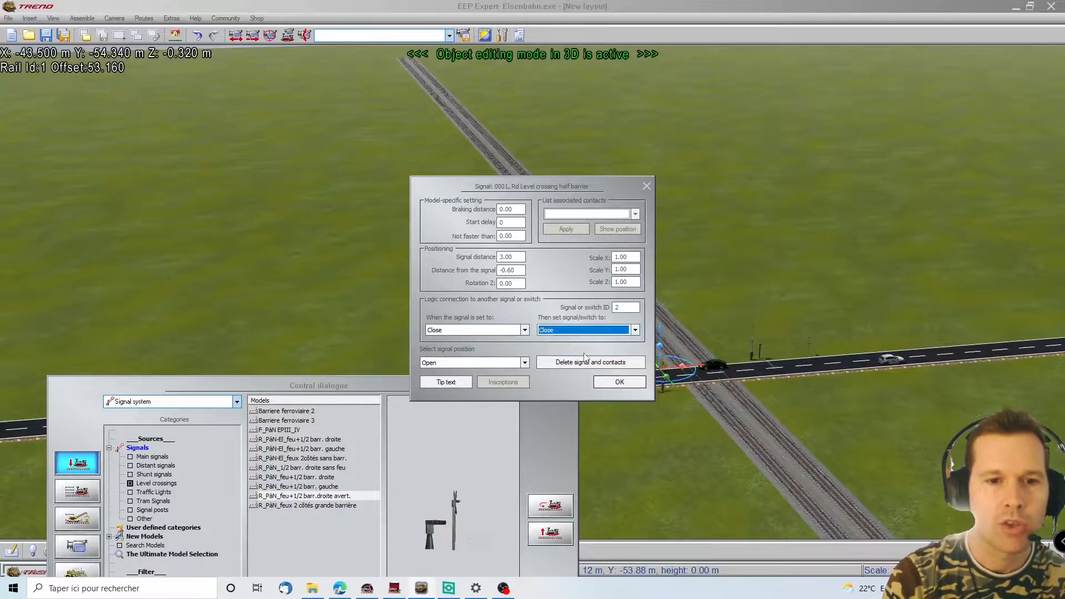
left_click(618, 383)
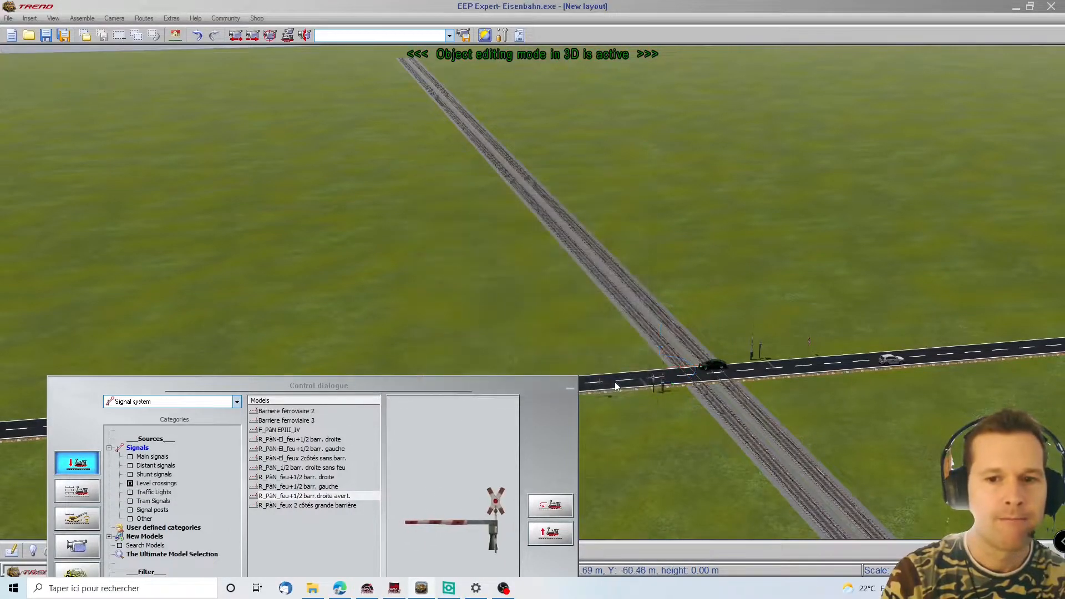
Step: Connect barrier 0002 beyond the tracks to signal ID 1 so that setting it to Open also sets signal 1 to Open
left_click(756, 354)
right_click(755, 354)
left_click(788, 465)
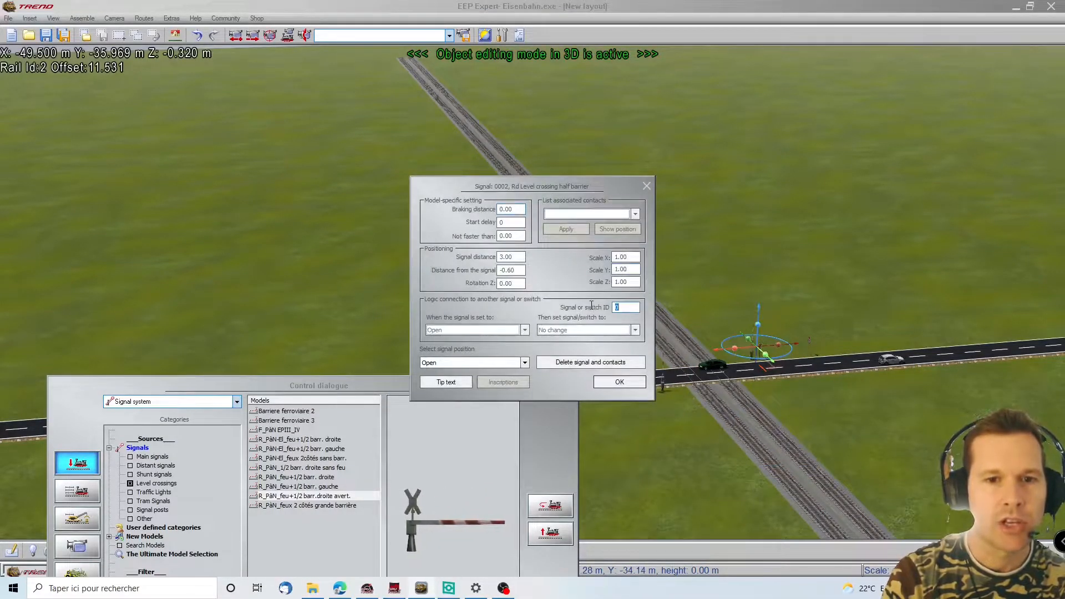
type("1")
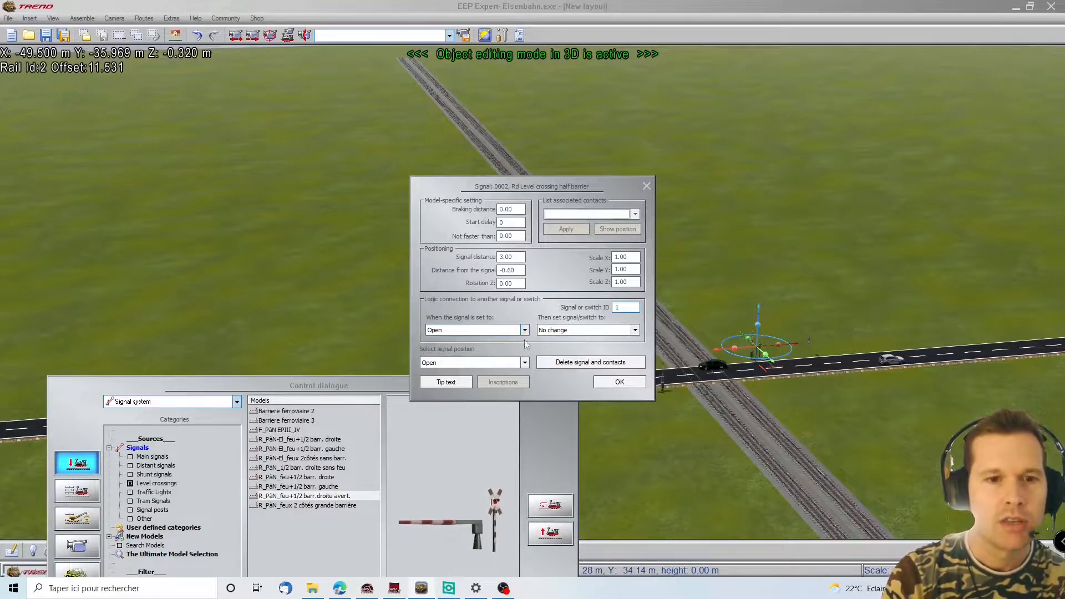
left_click(589, 331)
left_click(582, 348)
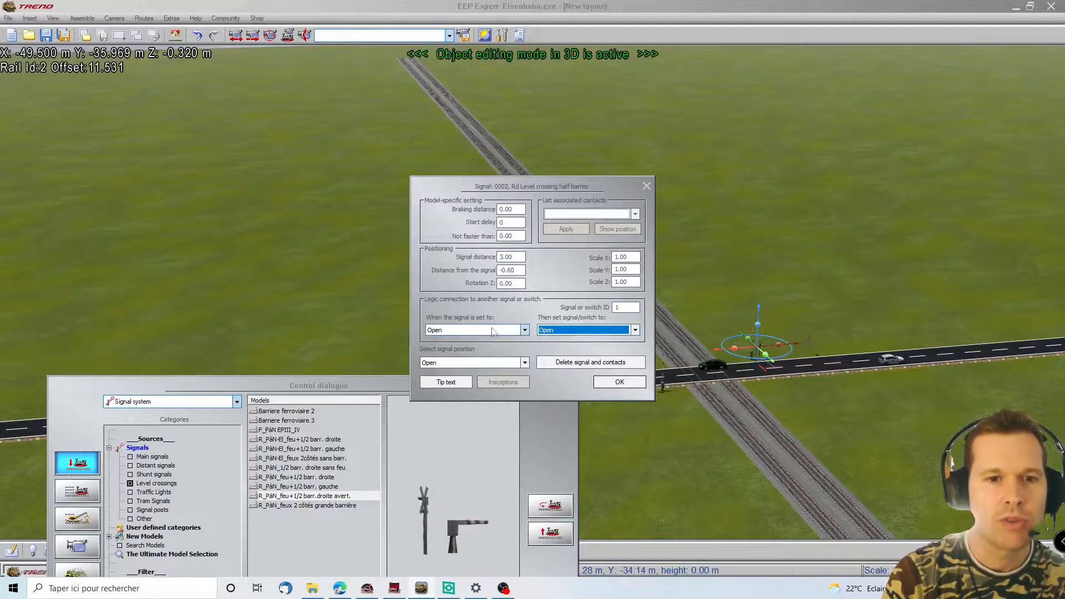
Step: Add the rule that setting barrier 0002 to Close also sets signal 1 to Close, and apply the properties
left_click(508, 330)
left_click(493, 349)
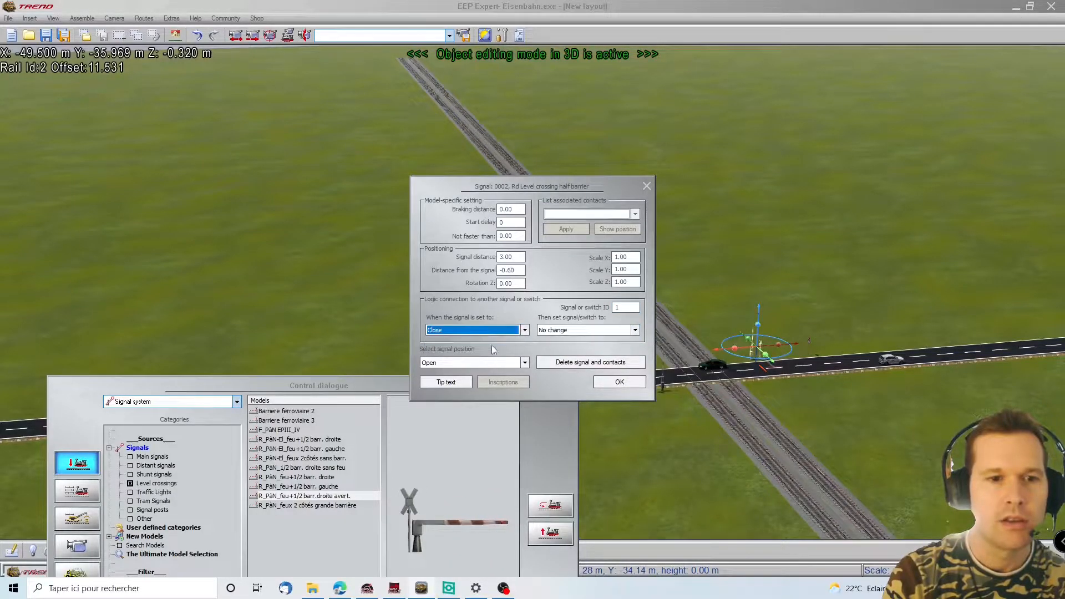
left_click(579, 330)
left_click(582, 356)
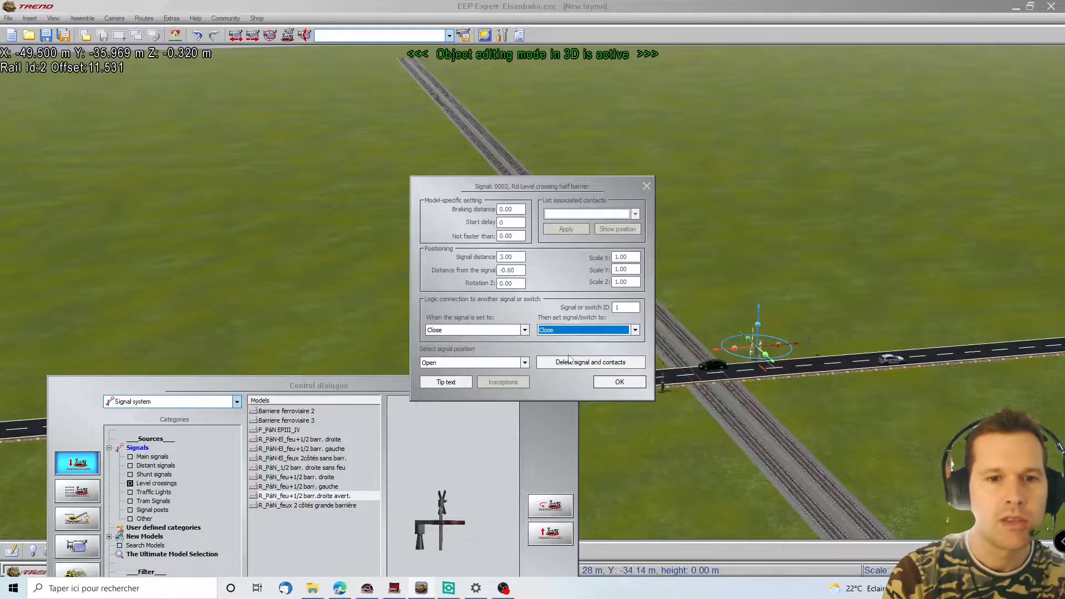
left_click(613, 383)
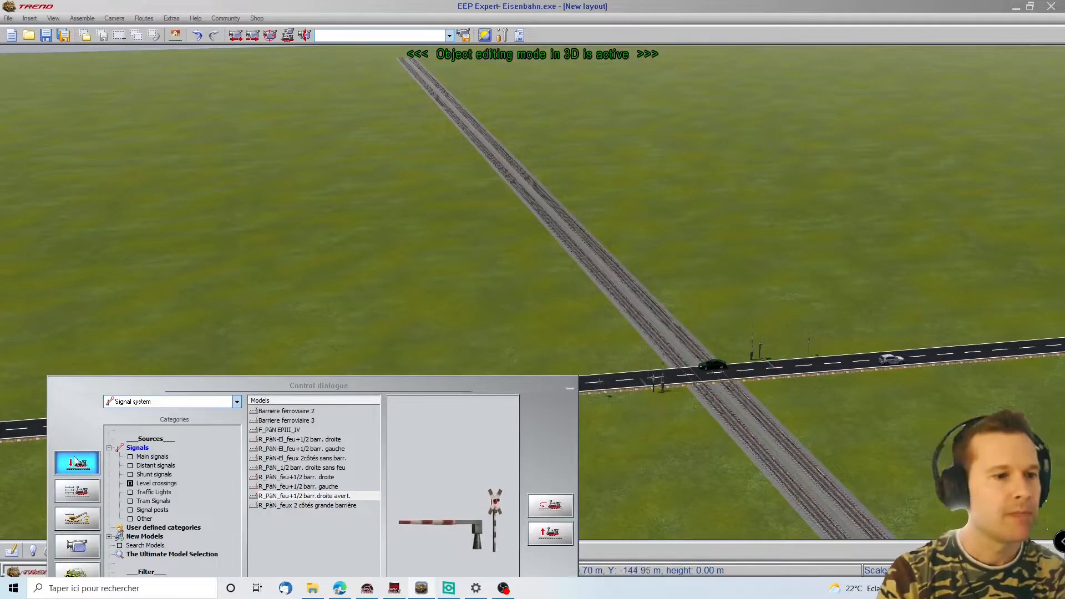
Step: Watch the cars pass the barriers in vehicle control mode, viewing the crossing along the road
left_click(77, 490)
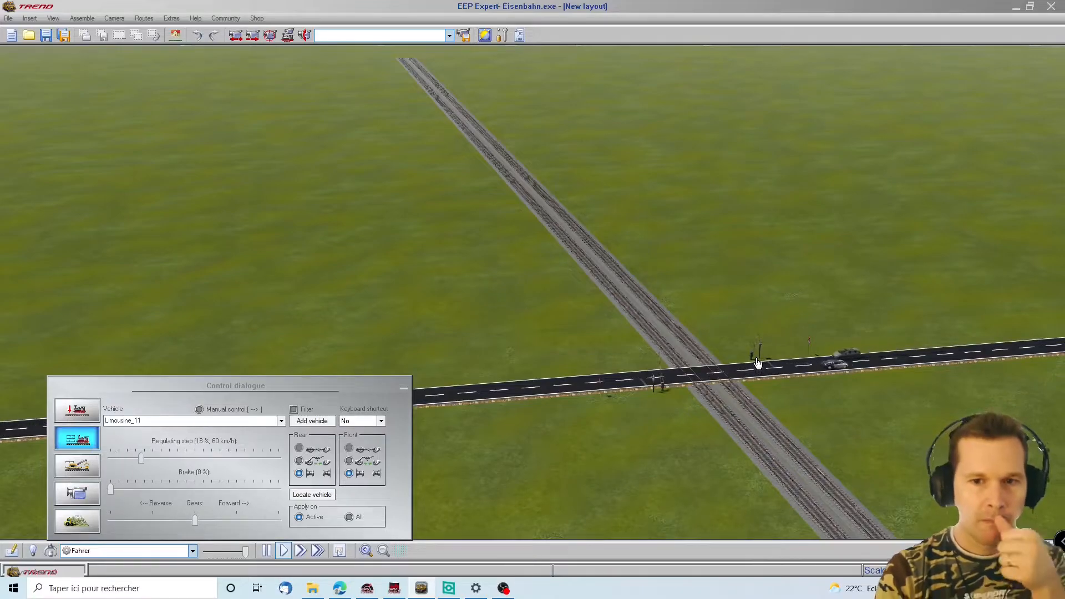
right_click_drag(559, 269, 383, 269)
right_click_drag(904, 295, 761, 266)
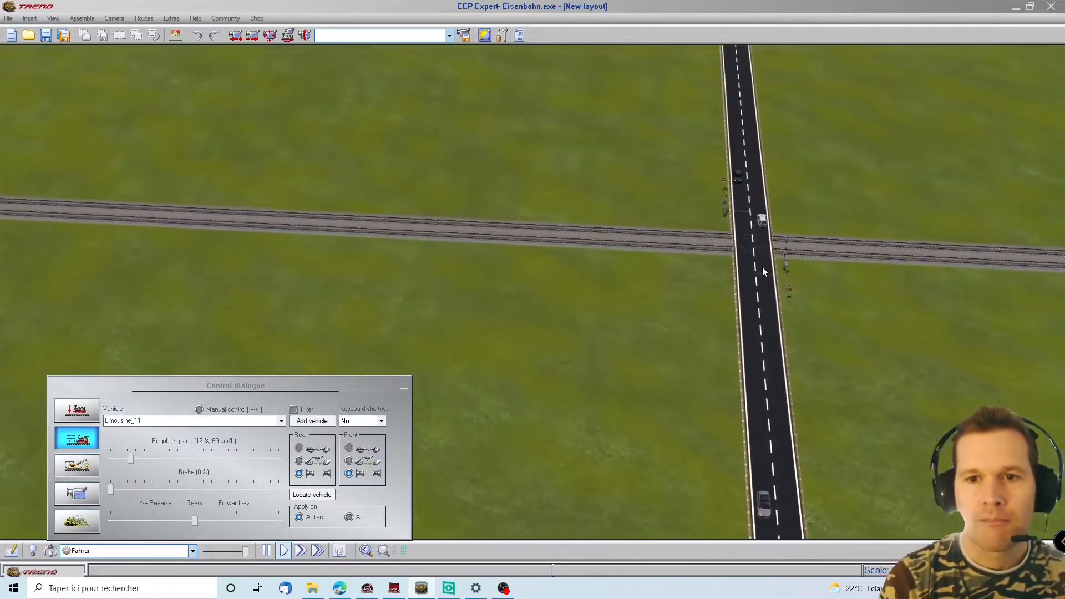
Step: Place a signal contact for barrier 0001 on the near track at about X -247 m and set its position to Close
left_click(77, 410)
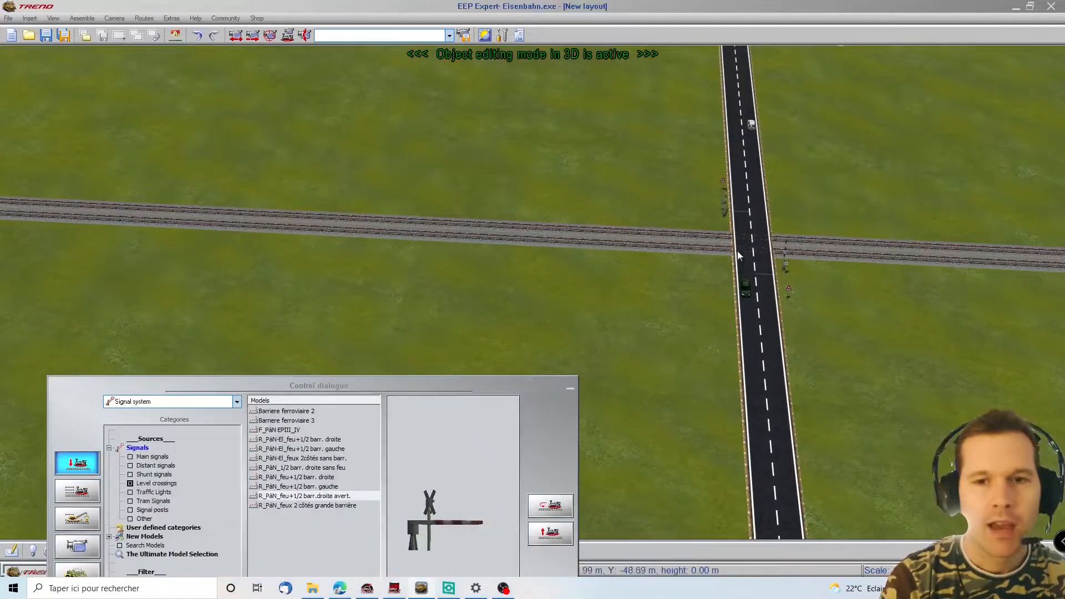
right_click(788, 270)
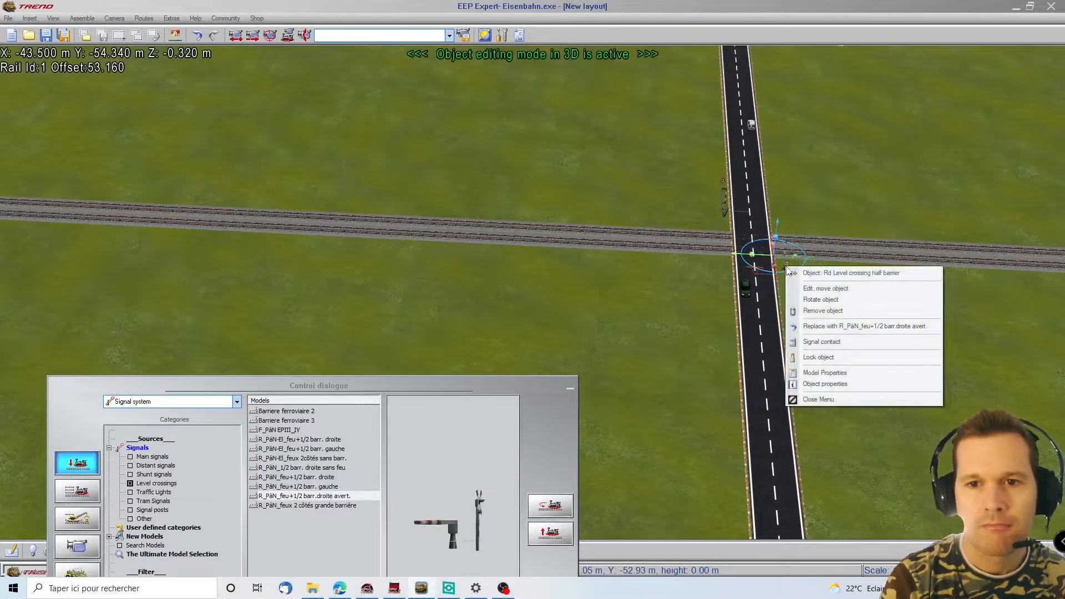
left_click(821, 342)
key("Left")
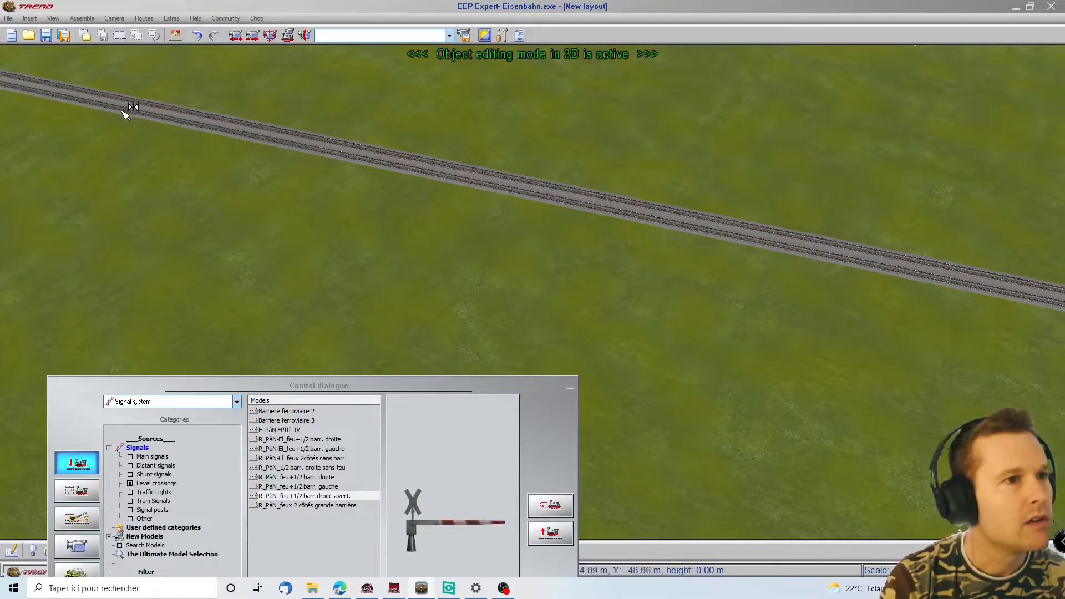
right_click(149, 113)
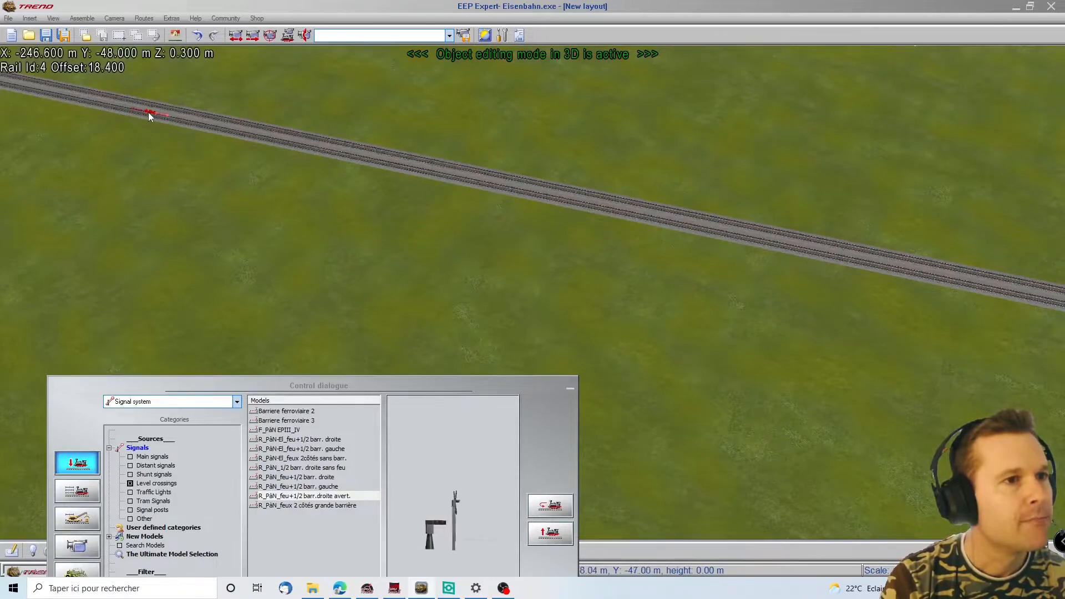
left_click(183, 189)
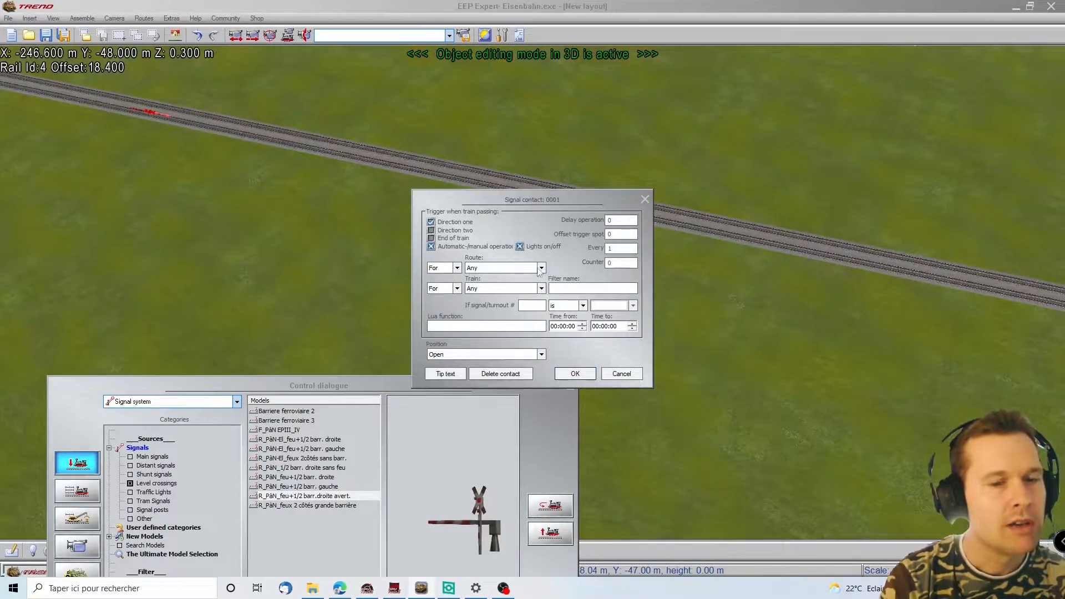
left_click(469, 364)
left_click(575, 374)
Step: Copy the Close contact onto the same track just past the road, at about X -36 m
left_click_drag(1046, 309, 949, 290)
mouse_move(119, 163)
left_mouse_down()
mouse_move(50, 148)
mouse_move(61, 145)
left_mouse_up()
right_click(186, 119)
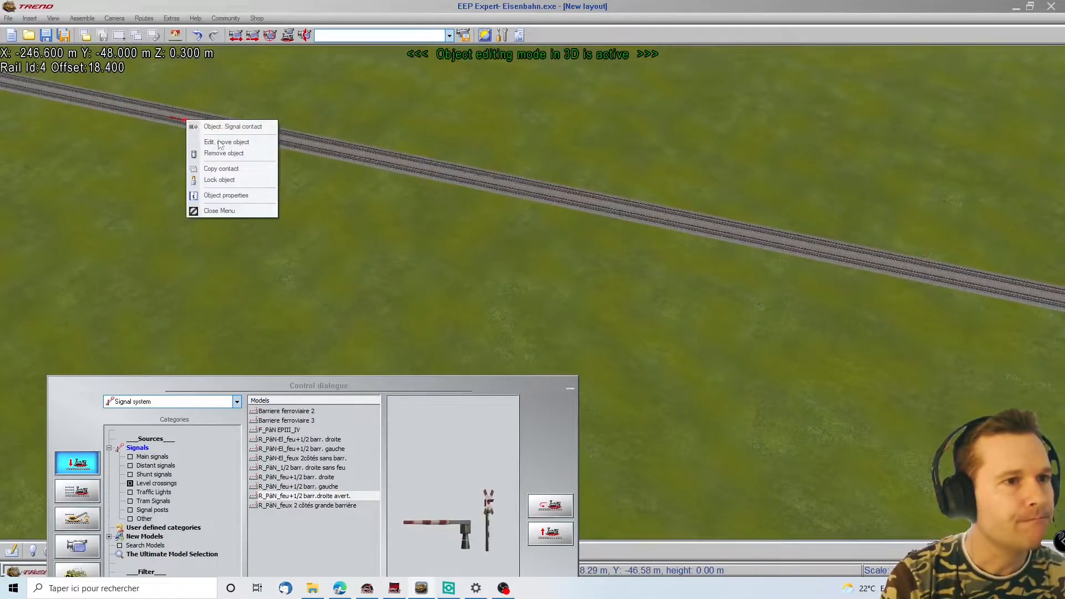
left_click(220, 169)
left_click_drag(1049, 309, 1052, 309)
left_click(811, 252)
Step: Set the position of the copied contact beside the road to Open
right_click(808, 251)
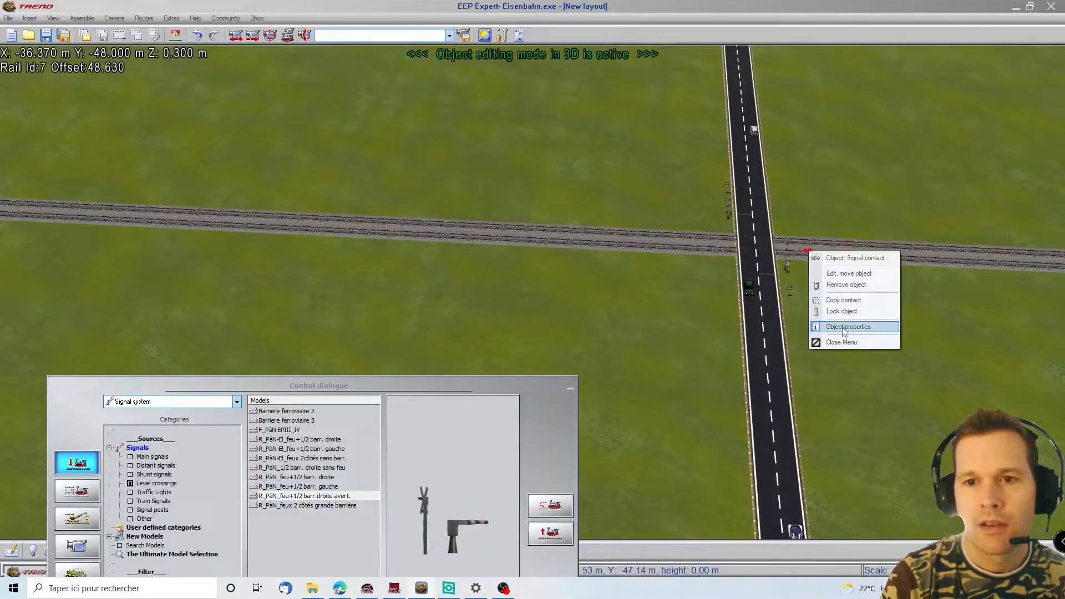
left_click(845, 328)
left_click(448, 358)
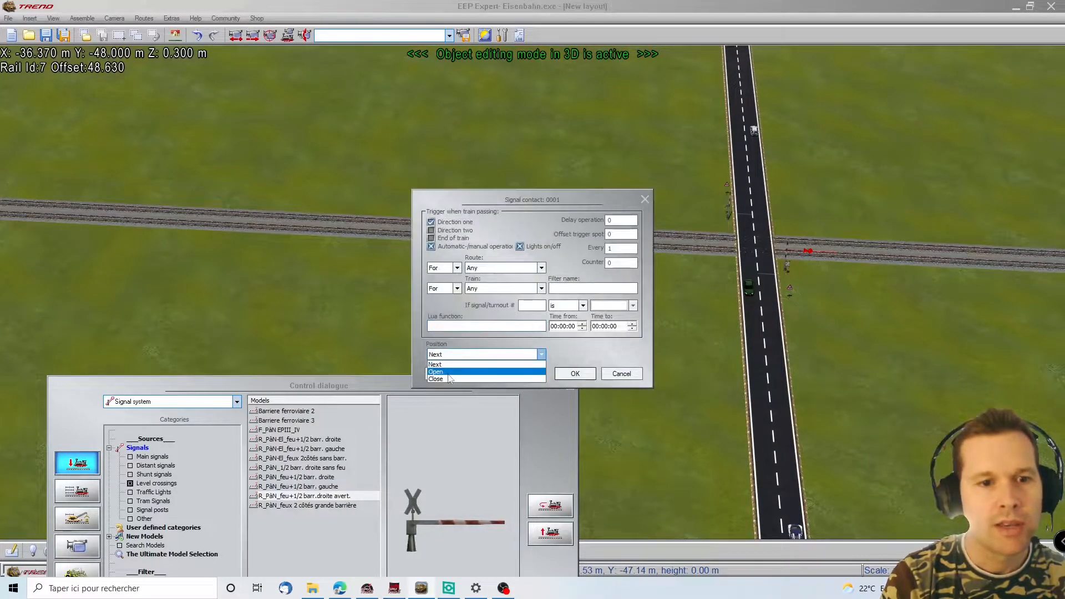
left_click(449, 364)
left_click(571, 375)
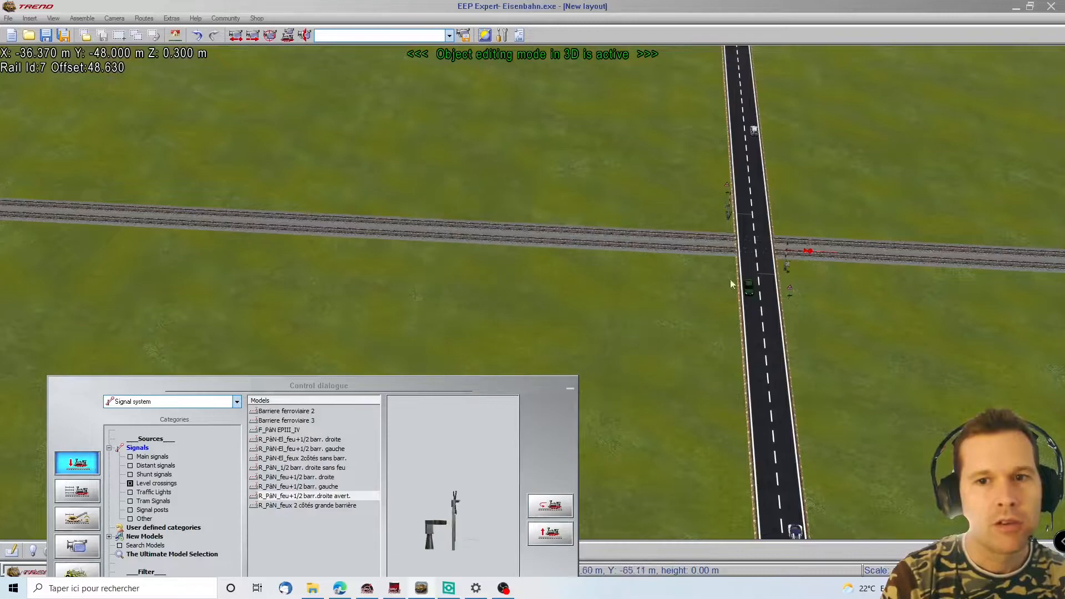
Step: Copy the distant Close contact onto the second track on the opposite side of the crossing, at about X 141 m
left_click(24, 196)
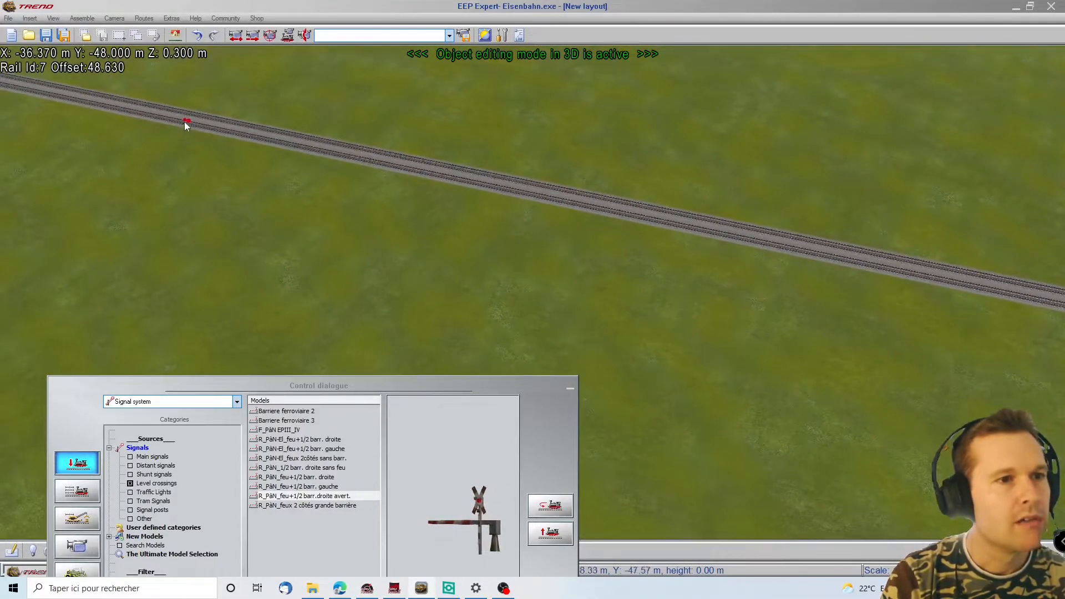
right_click(188, 120)
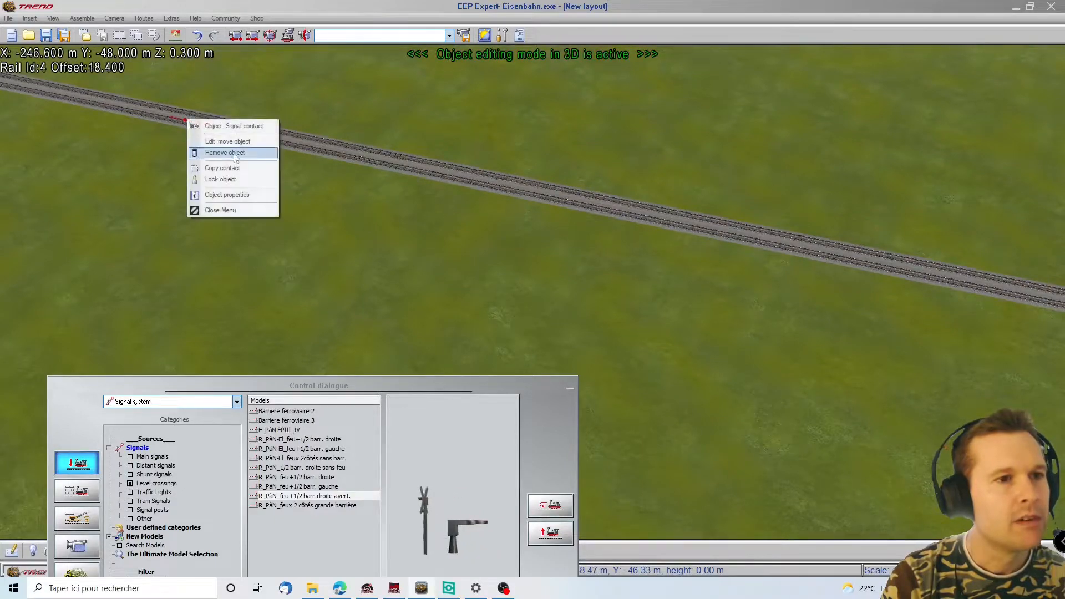
left_click(225, 171)
left_click(1037, 247)
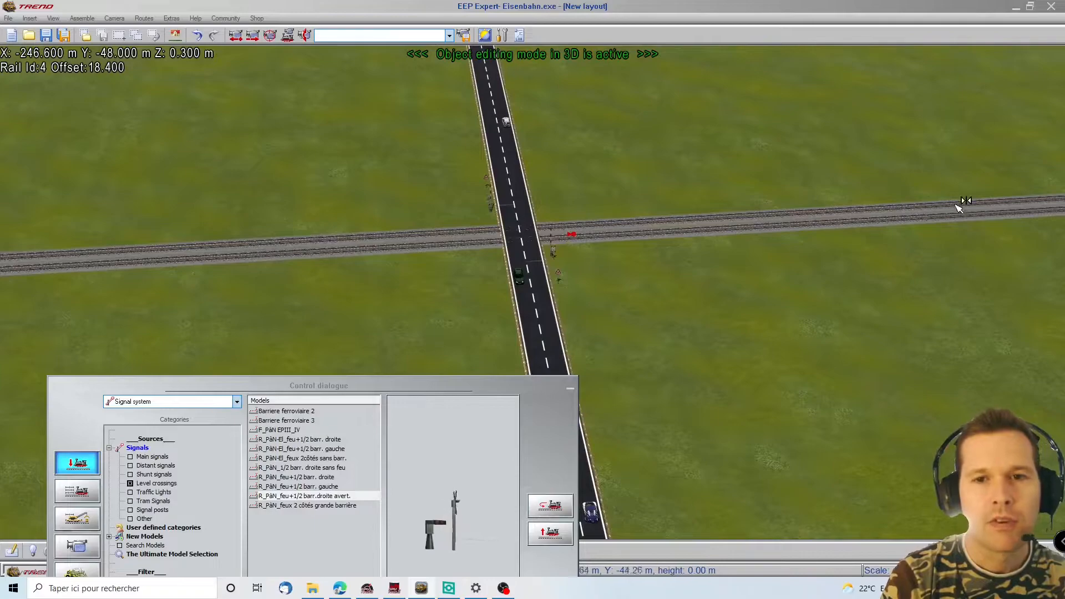
left_click(1034, 193)
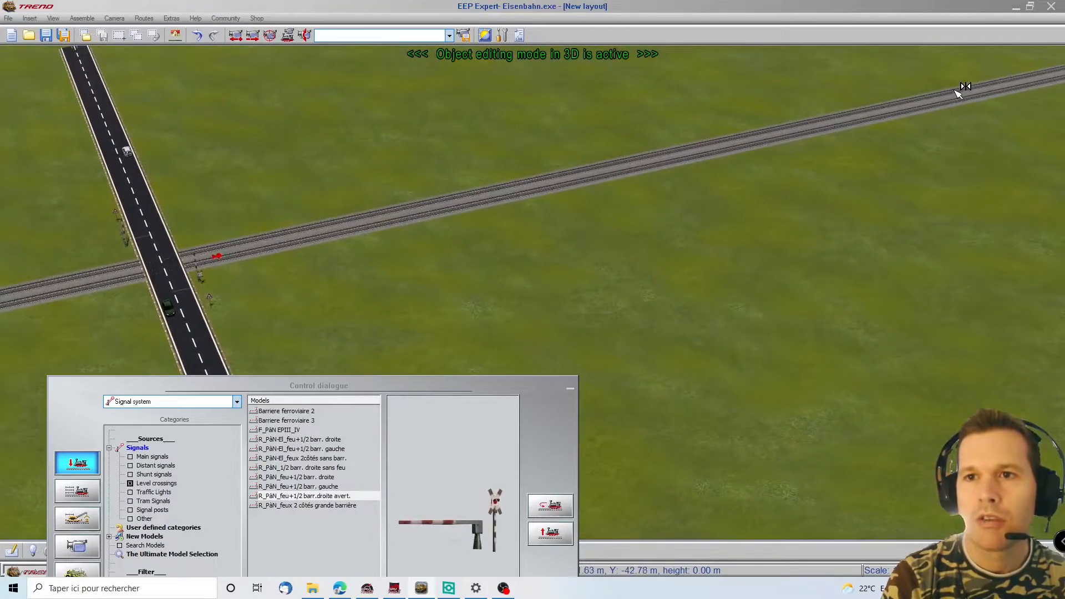
Step: Make the new contact on the second track trigger in direction two only, with its position kept at Close
right_click(956, 90)
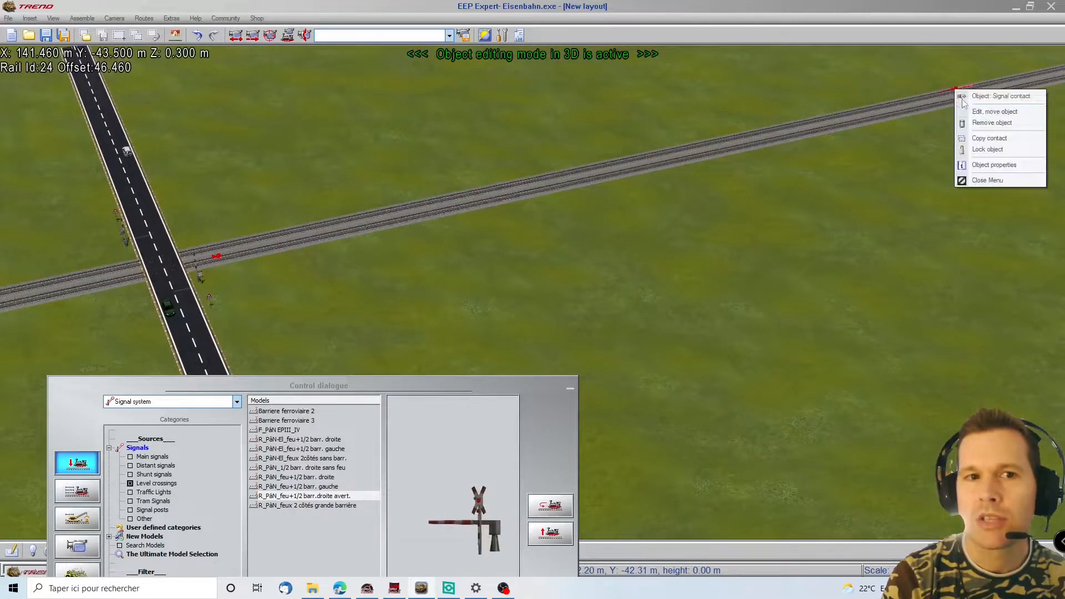
left_click(994, 165)
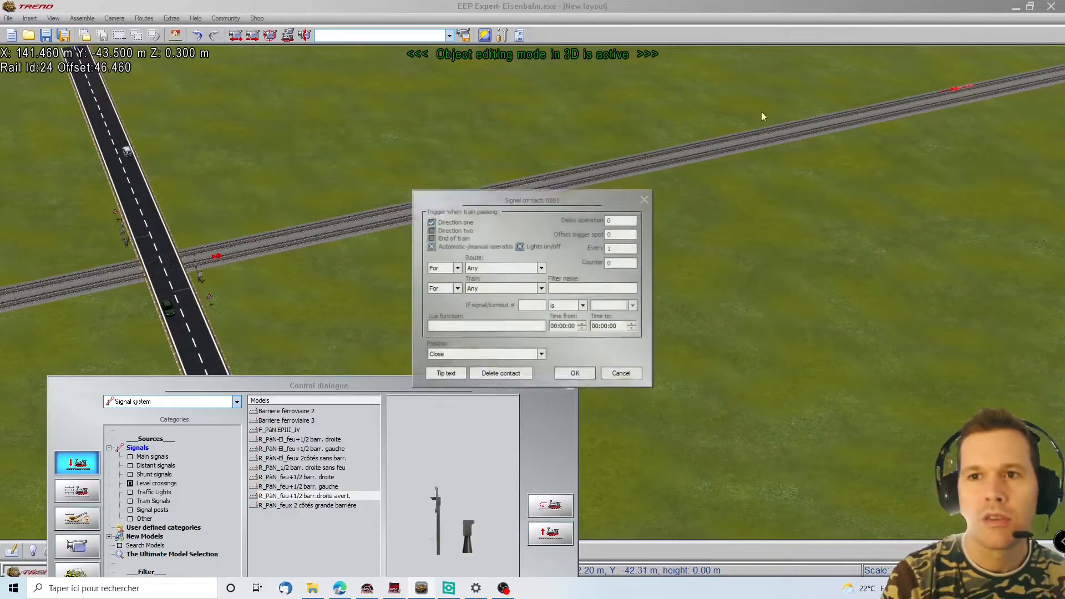
left_click(456, 223)
left_click(458, 355)
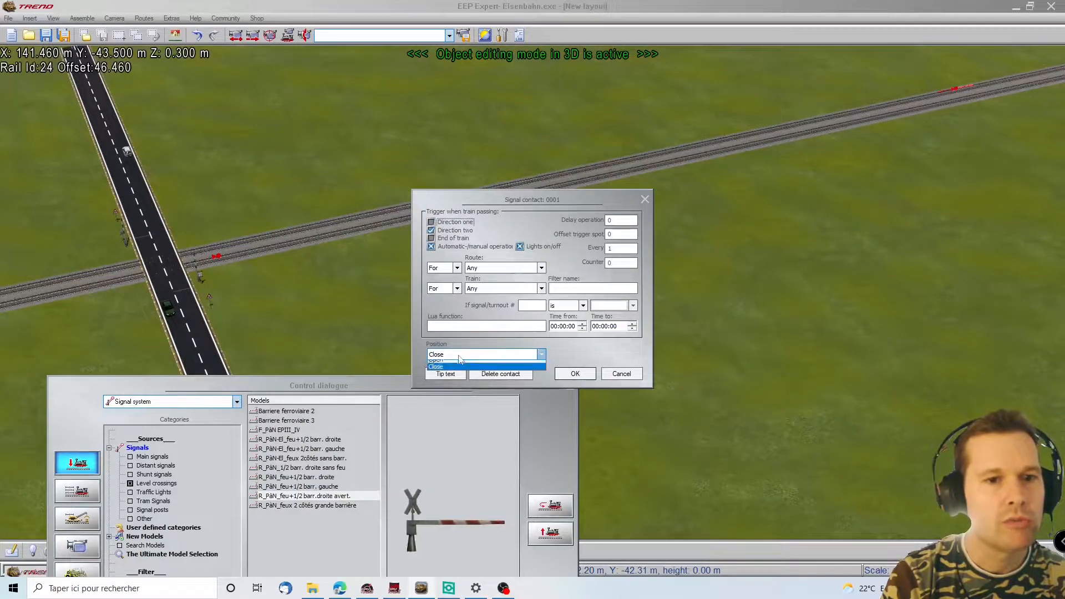
left_click(458, 355)
left_click(574, 373)
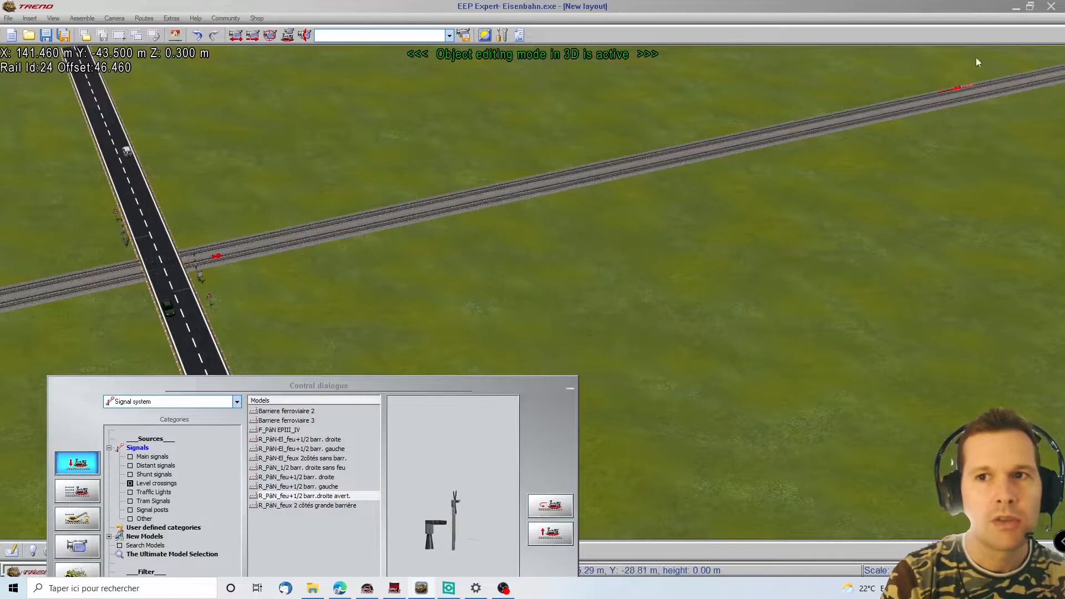
Step: Copy the Open contact beside the road onto the second track across the road, at about X -57 m
right_click(214, 258)
left_click(250, 306)
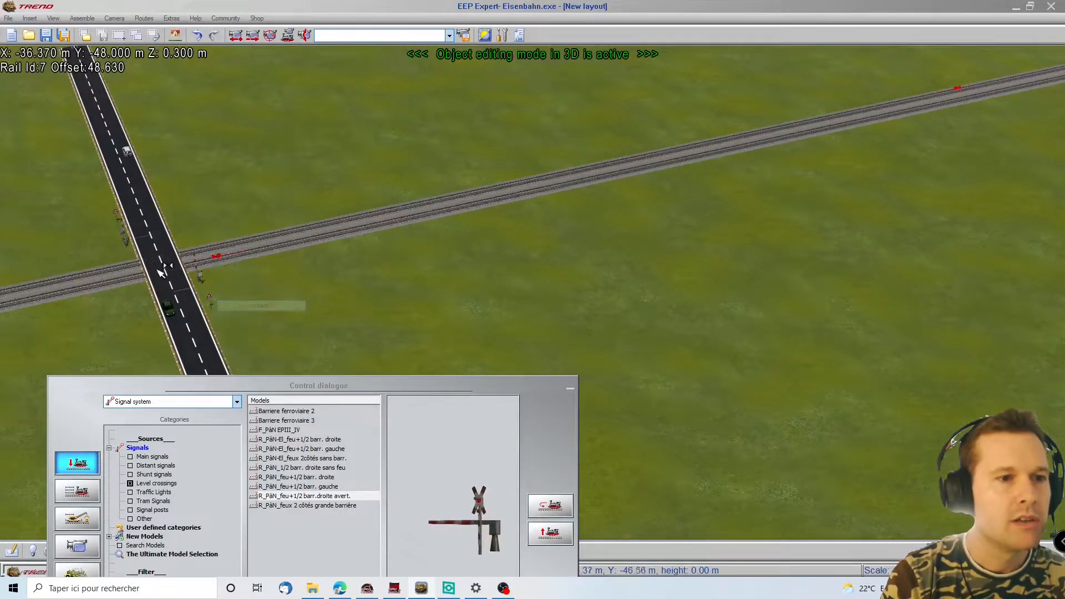
left_click(106, 270)
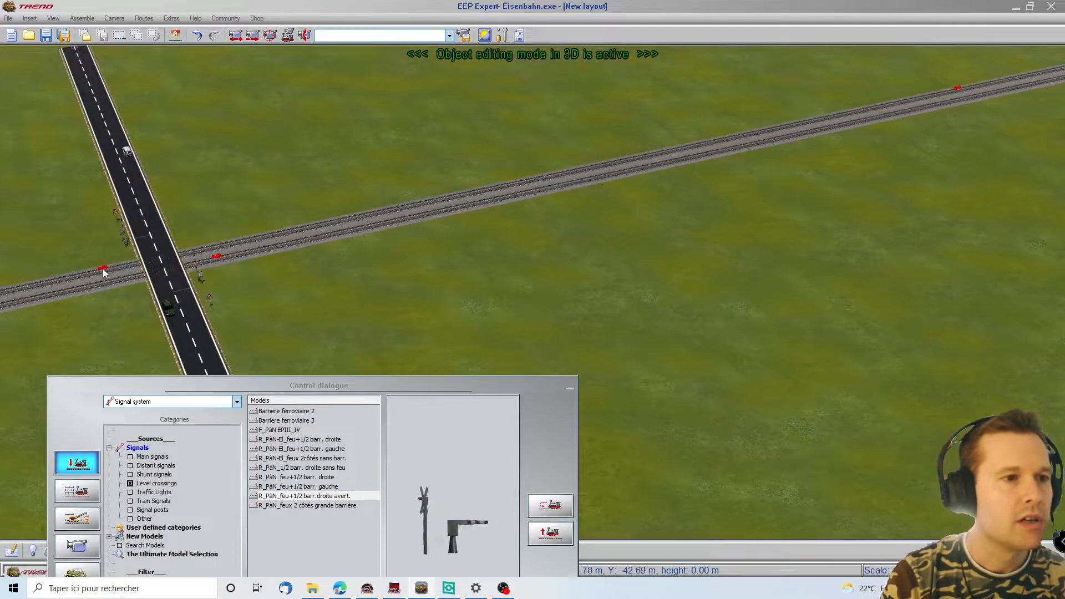
right_click(103, 270)
left_click(167, 450)
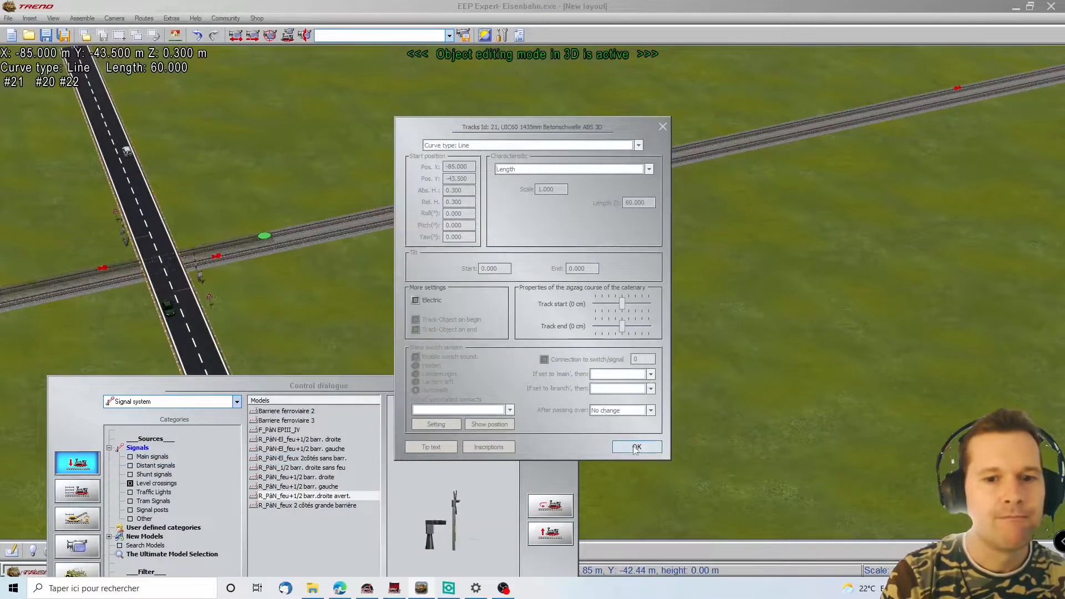
left_click(636, 448)
Step: Make the copied contact on the second track trigger in direction two only, with its position kept at Open
right_click(104, 268)
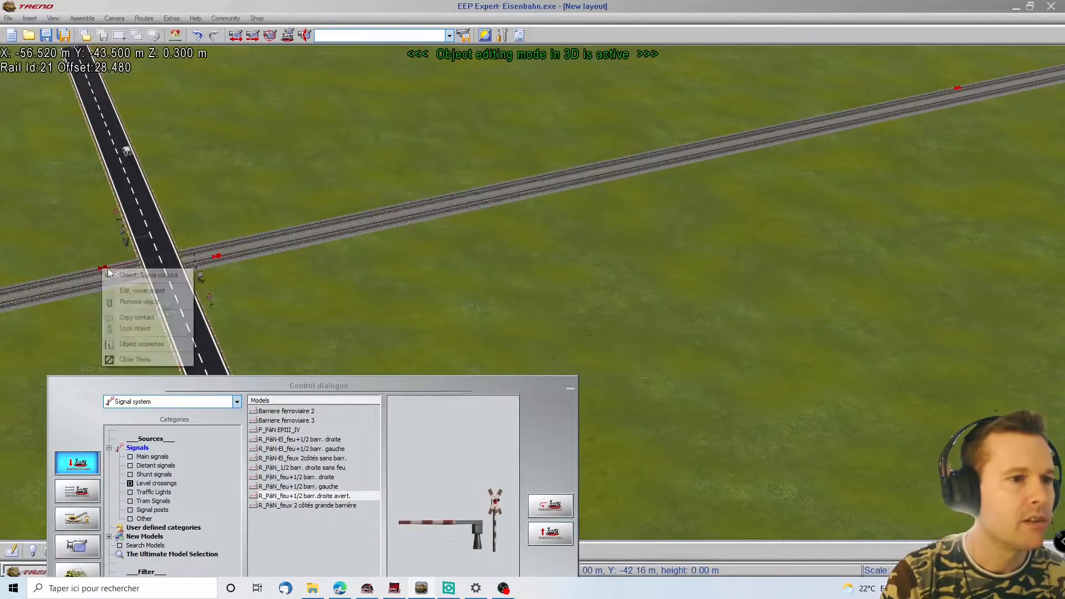
left_click(161, 344)
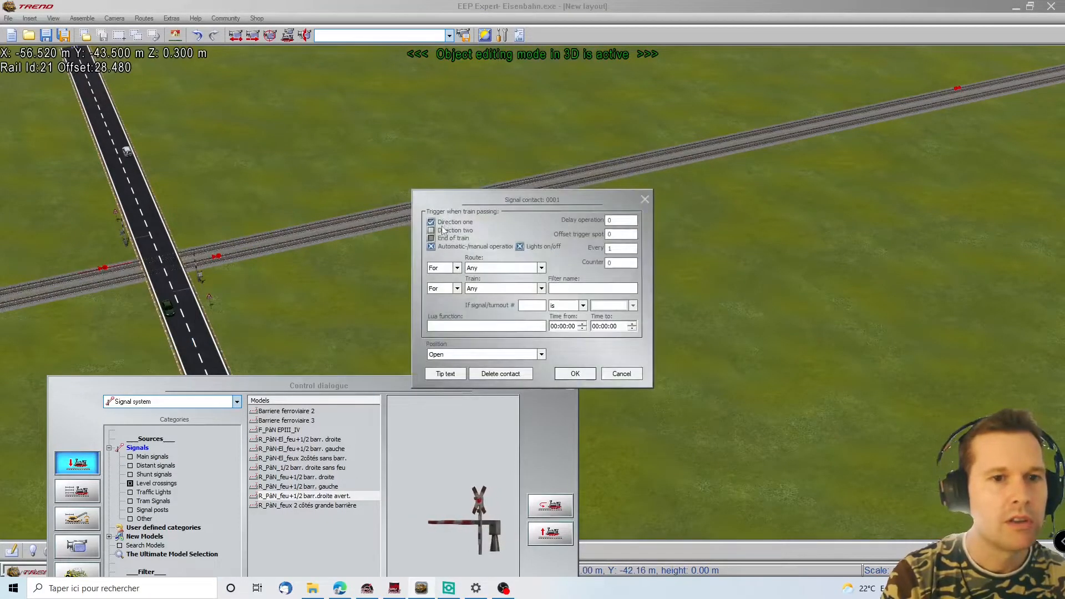
left_click(454, 355)
left_click(454, 355)
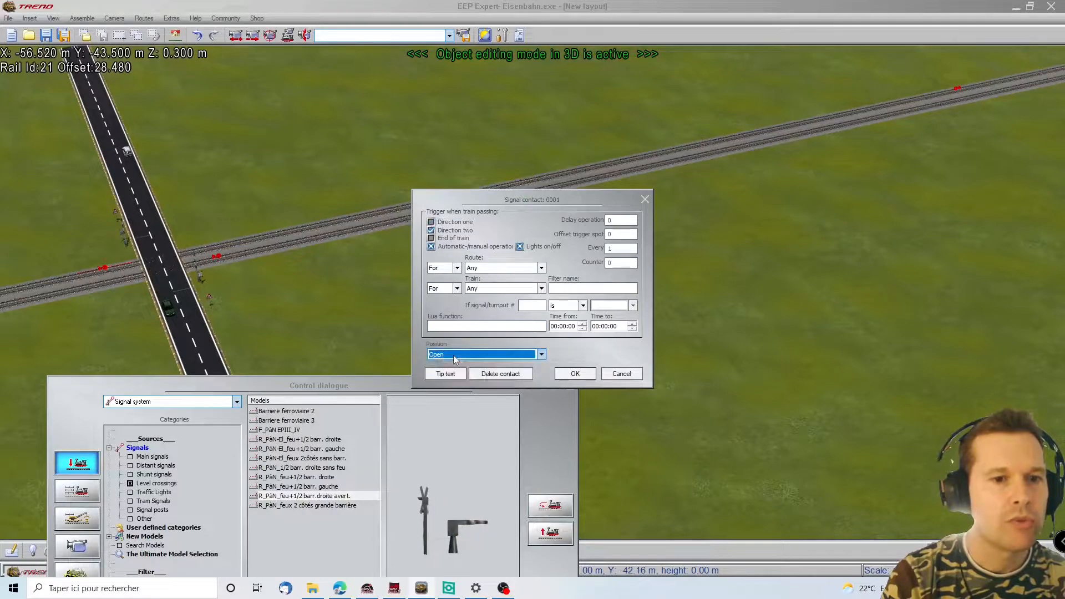
left_click(576, 373)
Step: Switch the Control dialogue to the Rolling stock catalogue and turn off the Cars category
right_click_drag(622, 277, 702, 409)
left_click(19, 241)
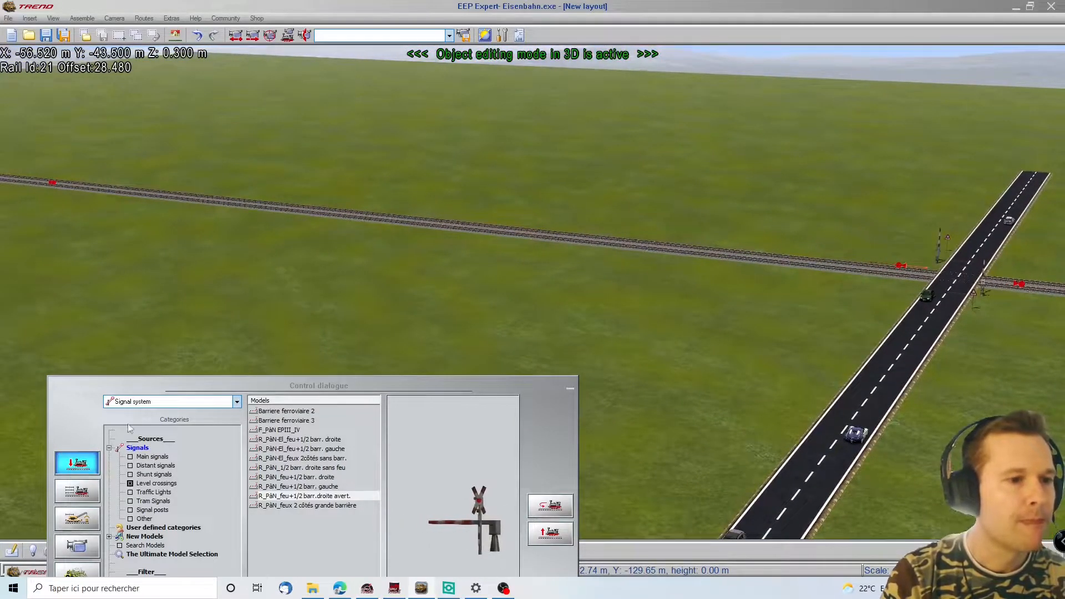
left_click(133, 401)
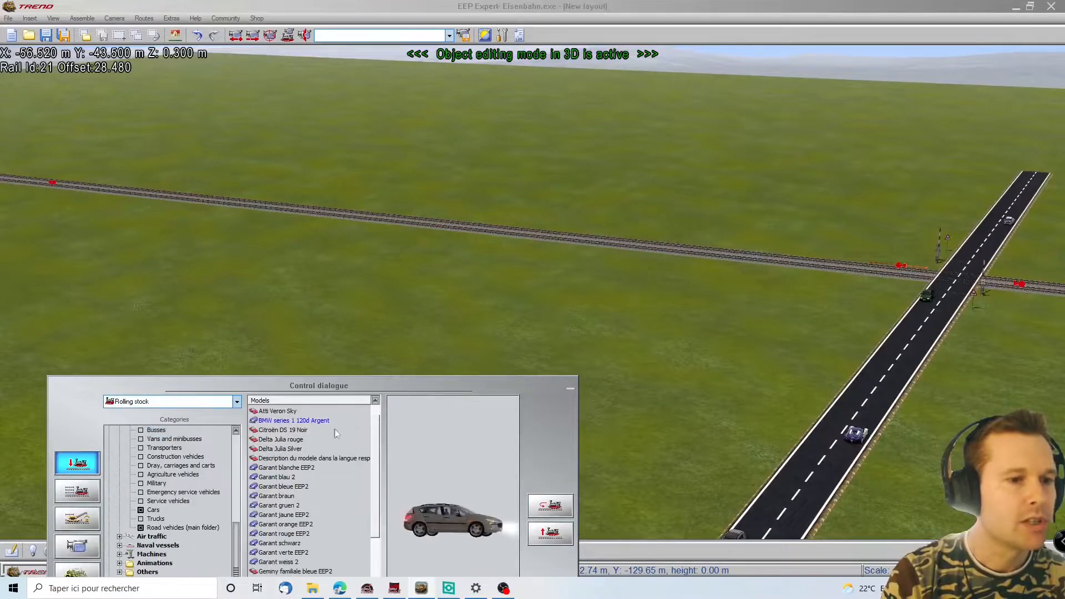
scroll(160, 442, "up", 3)
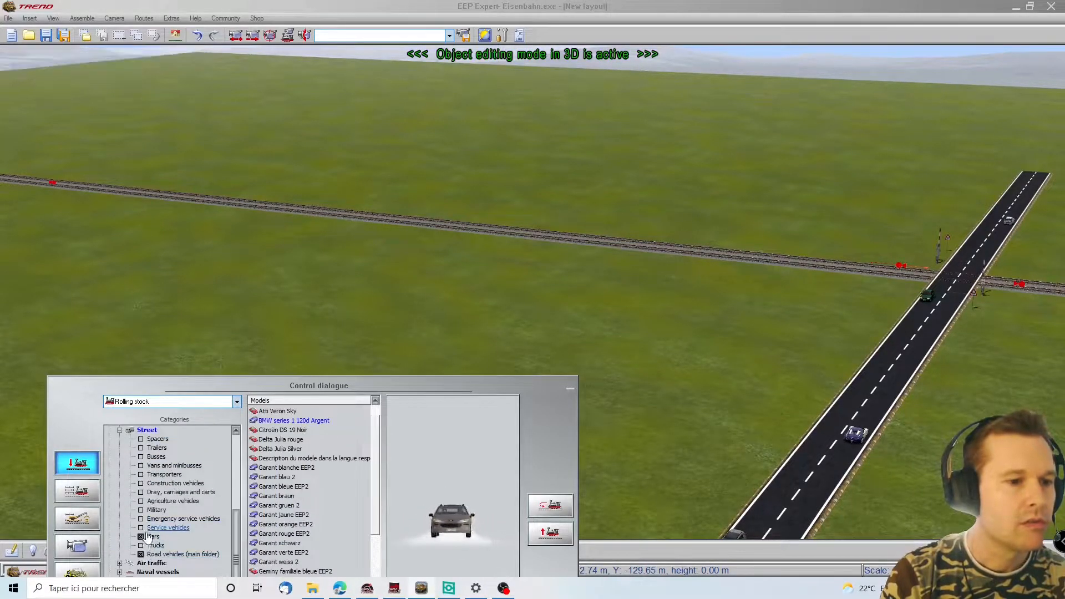
left_click(153, 538)
scroll(162, 492, "up", 10)
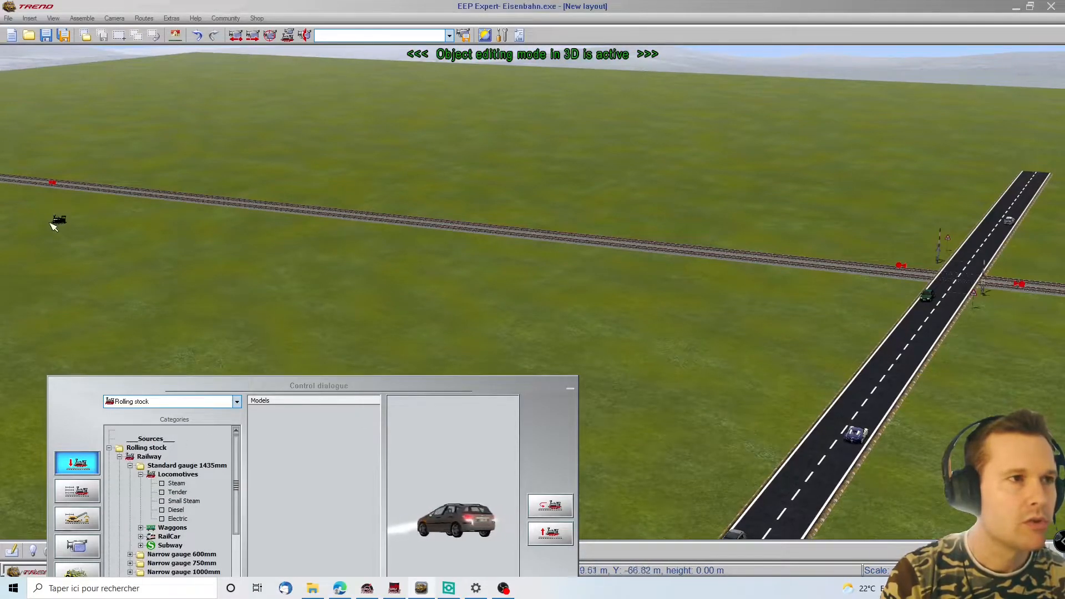
Step: Insert the train file EVB-BR654-101-iLINT.rss and place the train on the nearer track, at about X -224 m
left_click(9, 18)
left_click(33, 63)
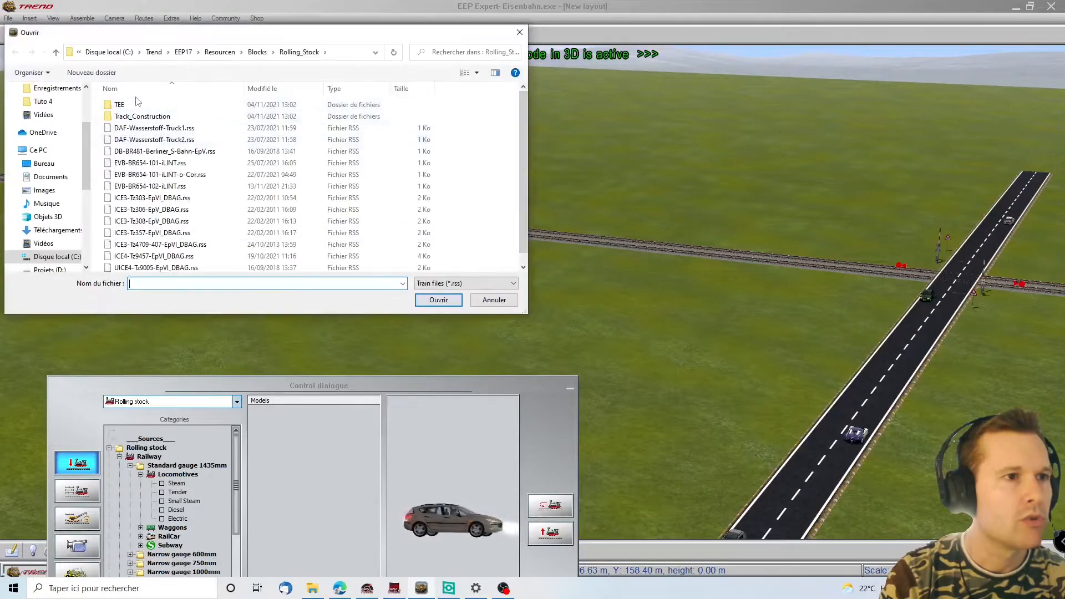
left_click(143, 163)
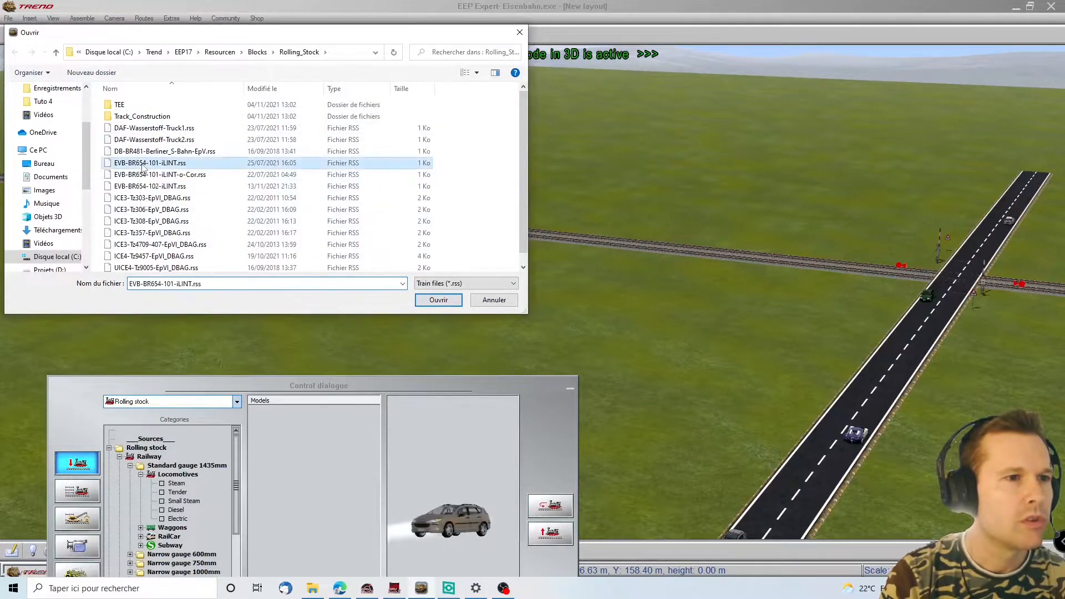
double_click(195, 162)
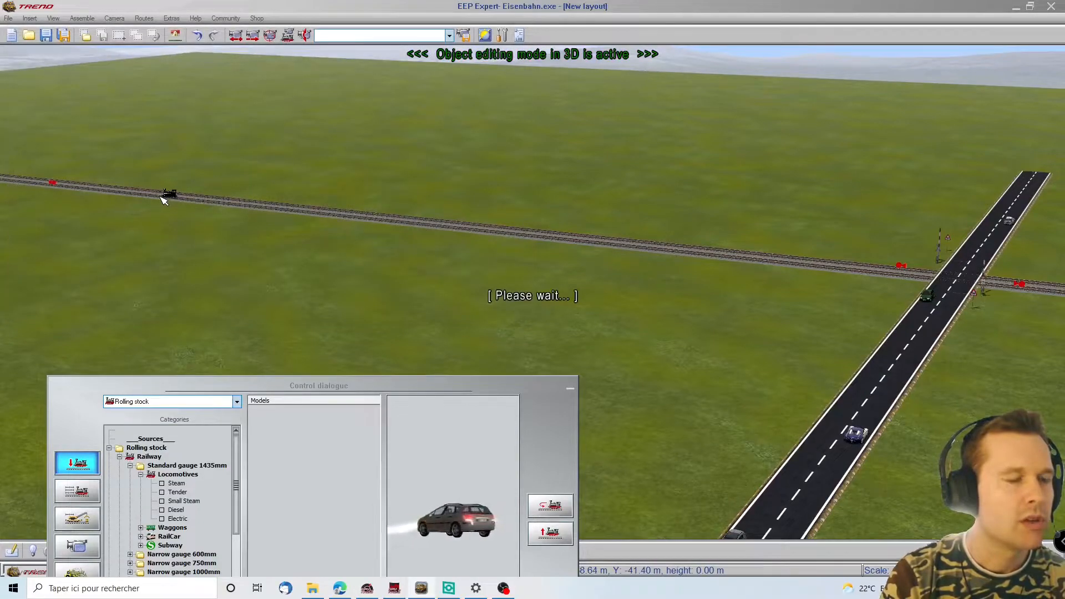
left_click(241, 199)
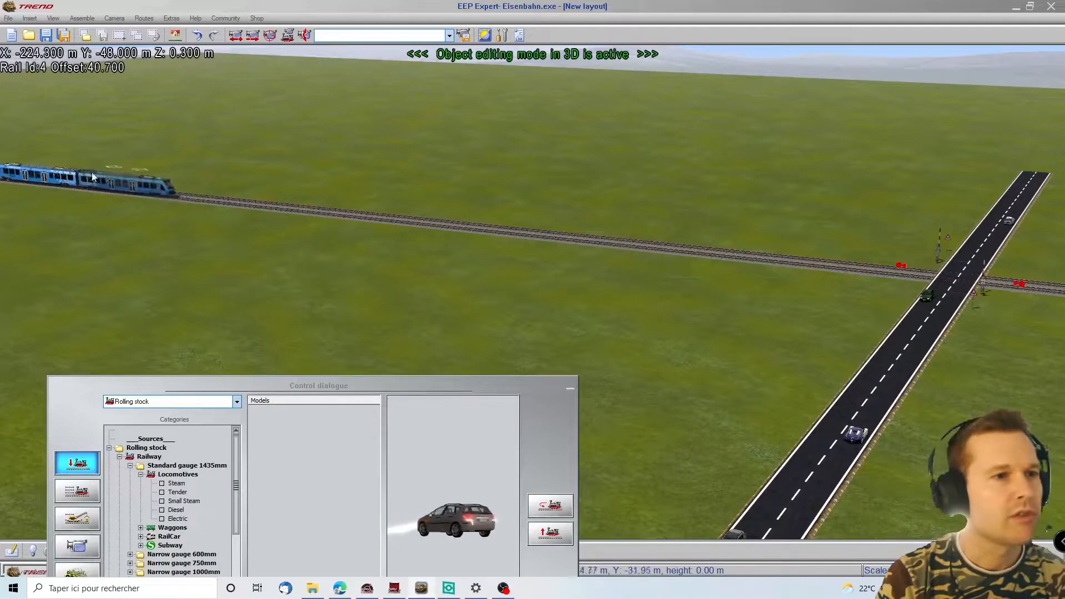
Step: Move the train back along its track to about X -285 m, ahead of the distant Close contact
left_click_drag(148, 194, 2, 135)
right_click_drag(2, 135, 75, 121)
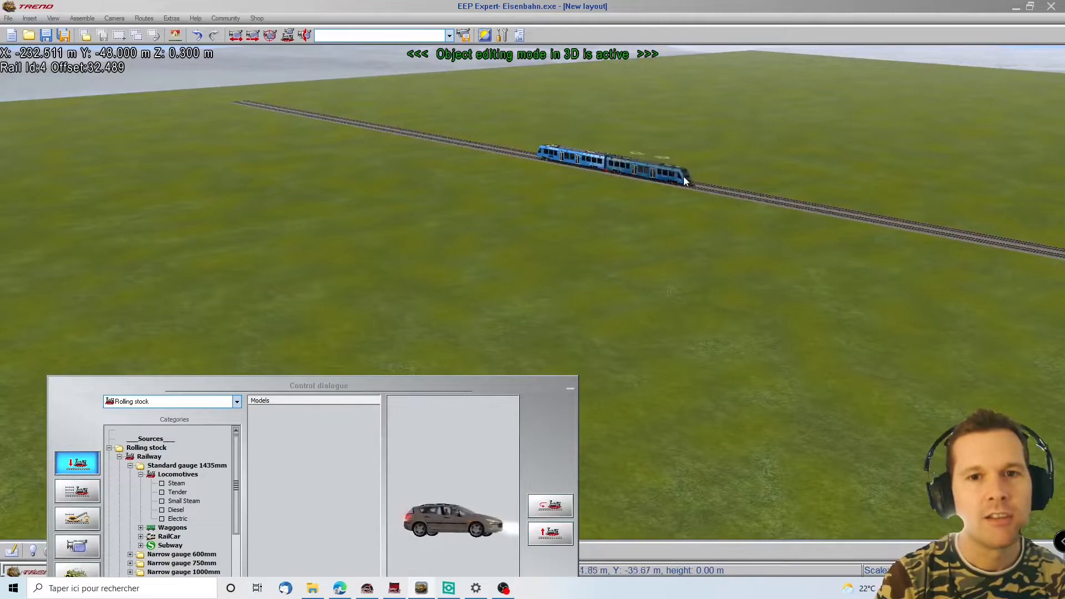
left_click_drag(408, 135, 32, 140)
left_click_drag(613, 155, 67, 114)
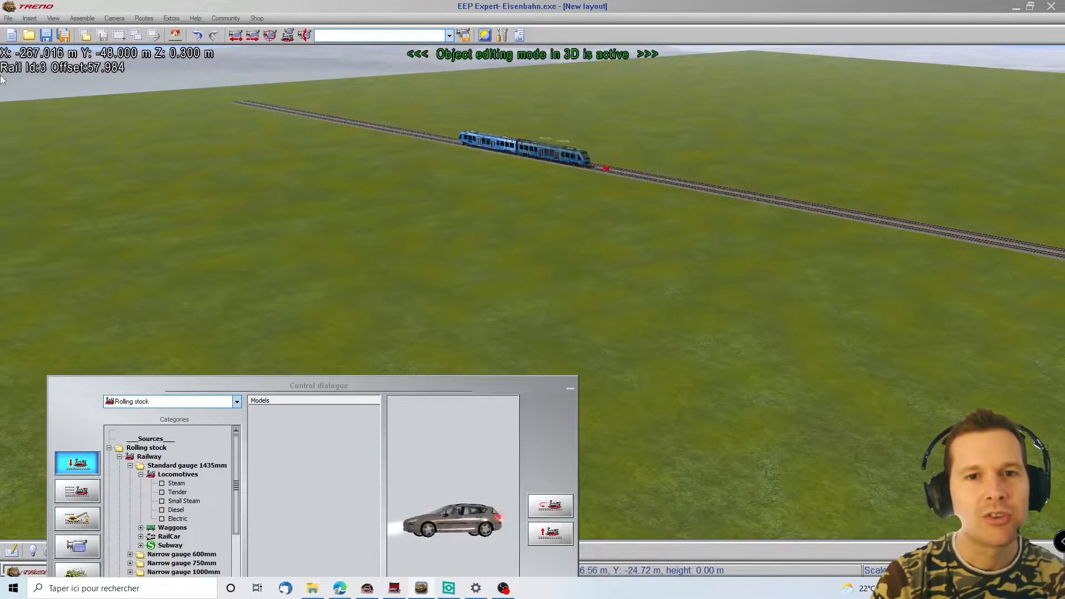
left_click_drag(559, 148, 163, 123)
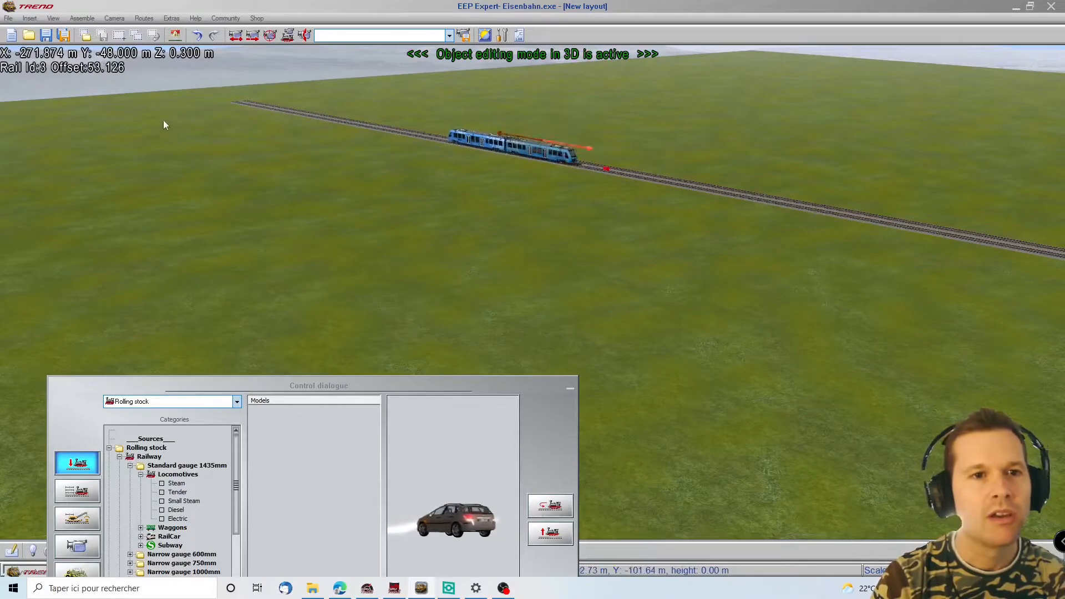
left_click_drag(528, 145, 2, 120)
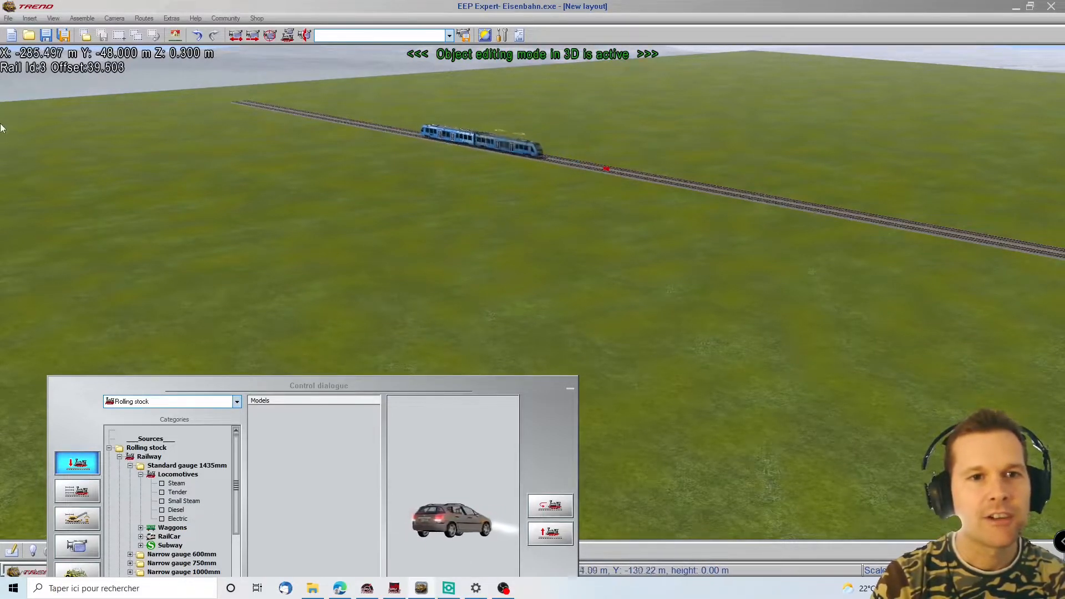
Step: Set the start delay of the level crossing half barrier, signal 0001, to 5 in its object properties
left_click(1048, 216)
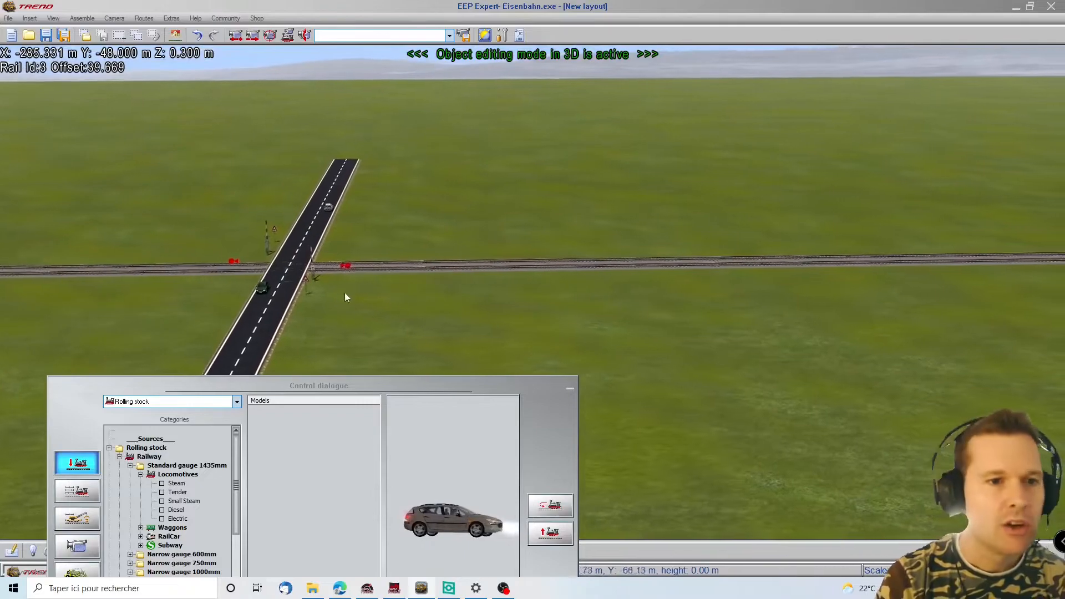
left_click(308, 272)
right_click(308, 272)
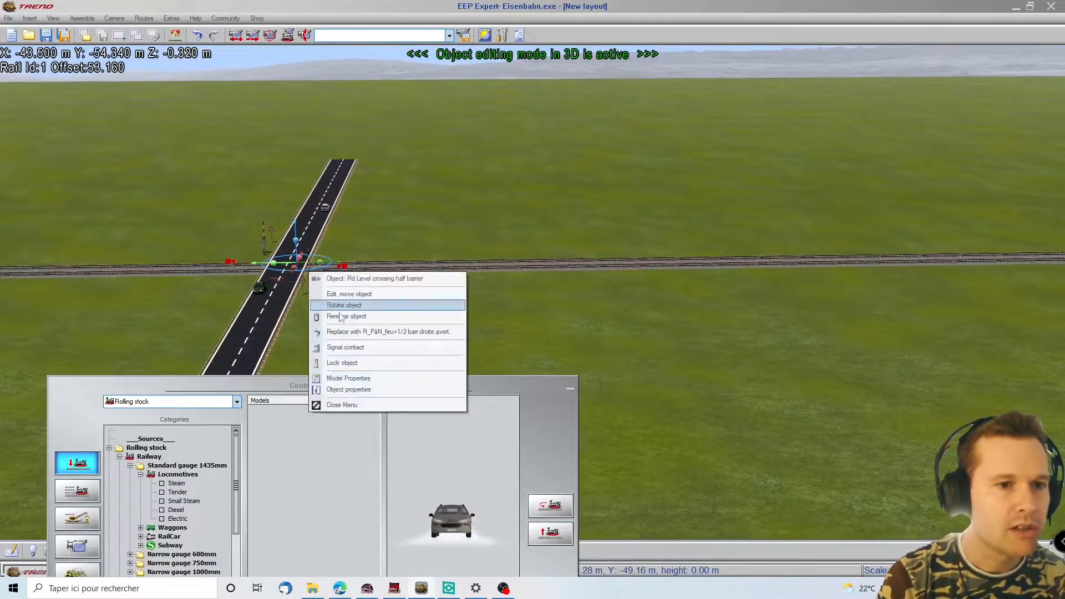
left_click(347, 389)
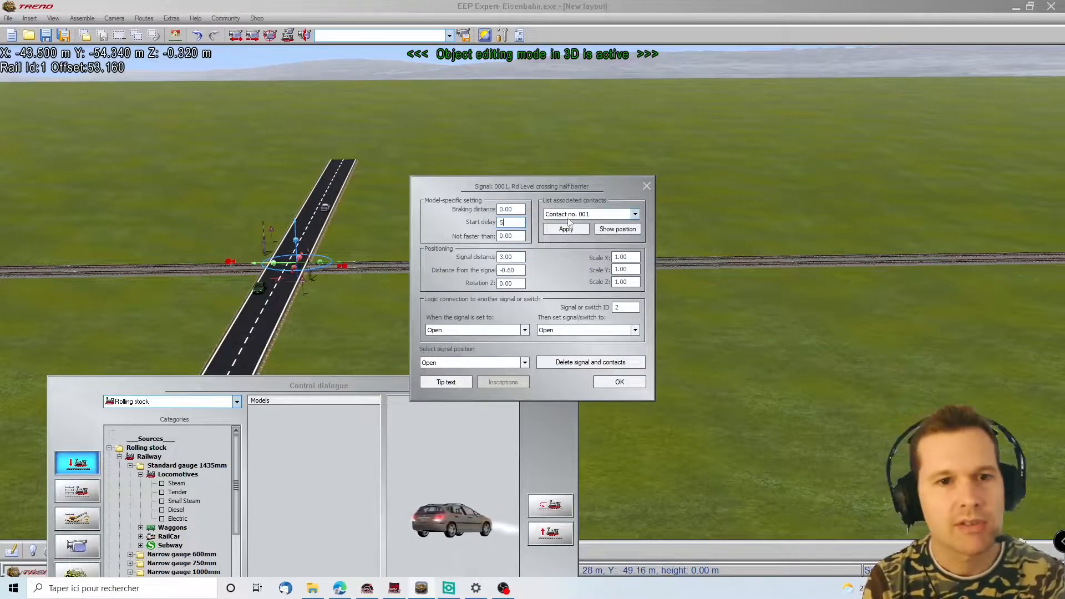
left_click(616, 382)
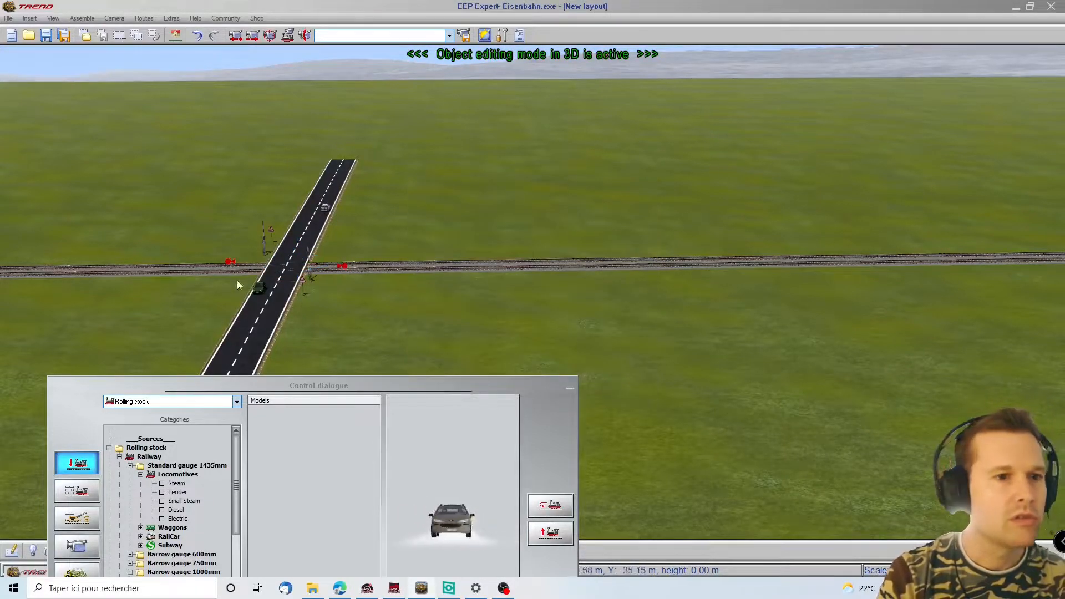
Step: Leave 3D editing mode and drive the blue train in automatic control at a target speed of 30 km/h
left_click_drag(31, 242, 289, 214)
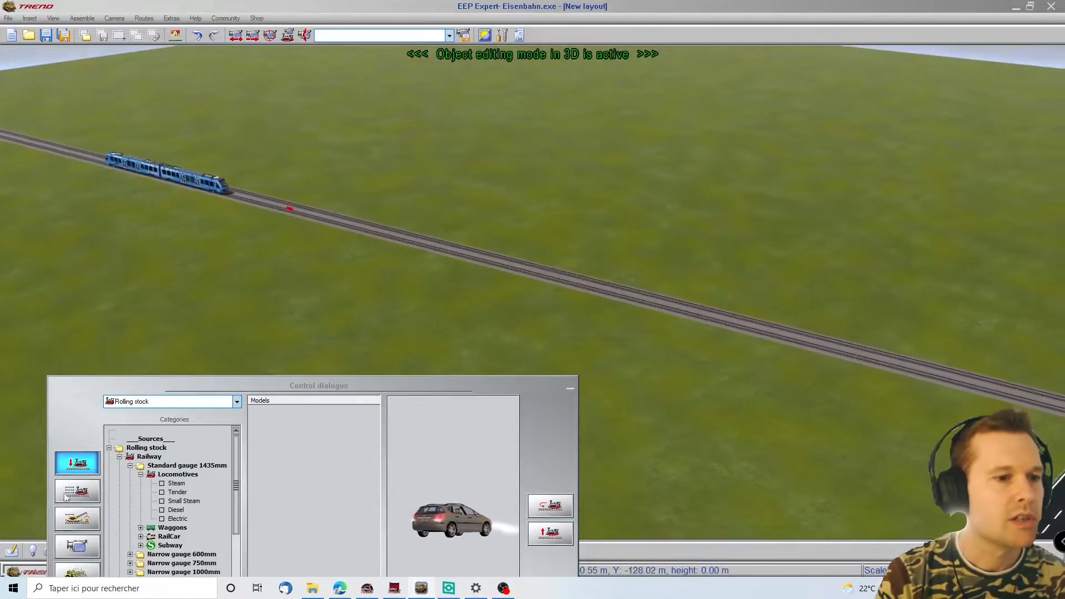
key("space")
left_click(207, 184)
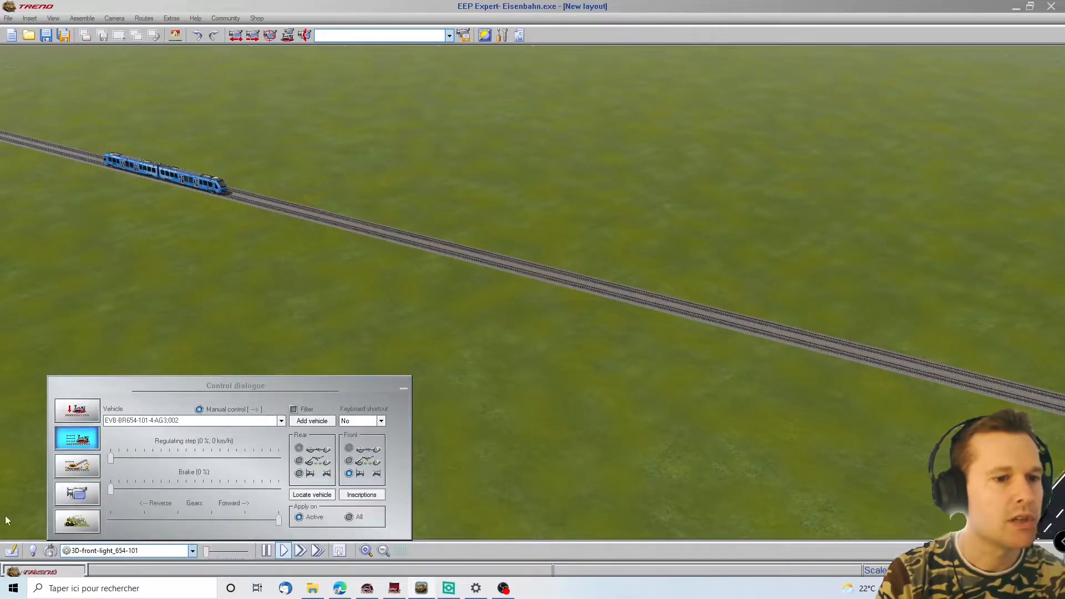
left_click(94, 435)
left_click(277, 495)
type("30")
key("Return")
Step: Follow the train as it approaches and passes over the level crossing to check the barriers and waiting cars
left_click_drag(1043, 372, 710, 425)
right_click_drag(710, 424, 853, 472)
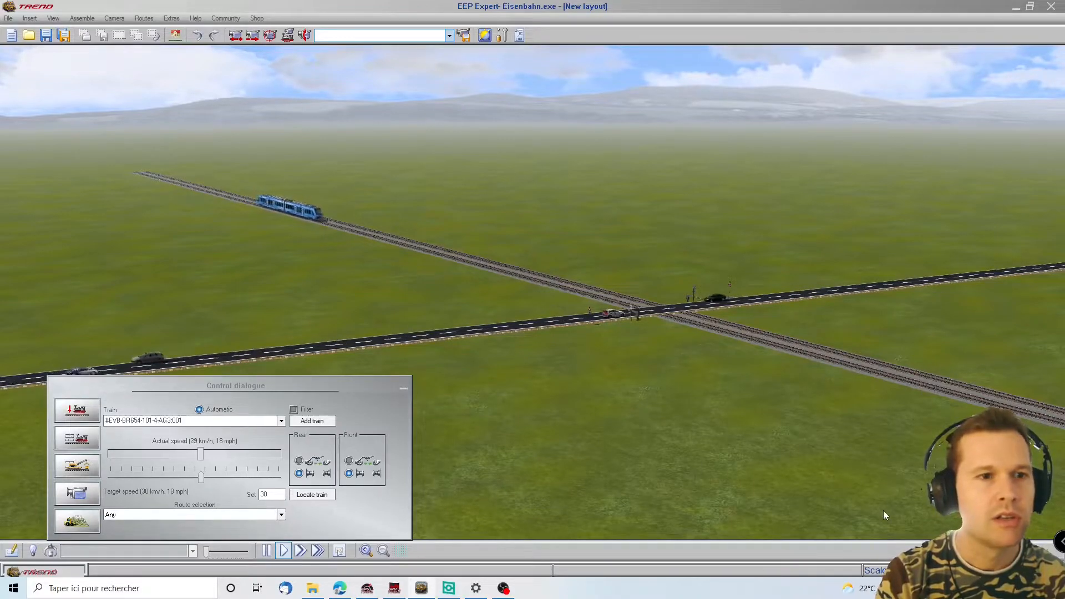
right_click_drag(852, 476, 588, 375)
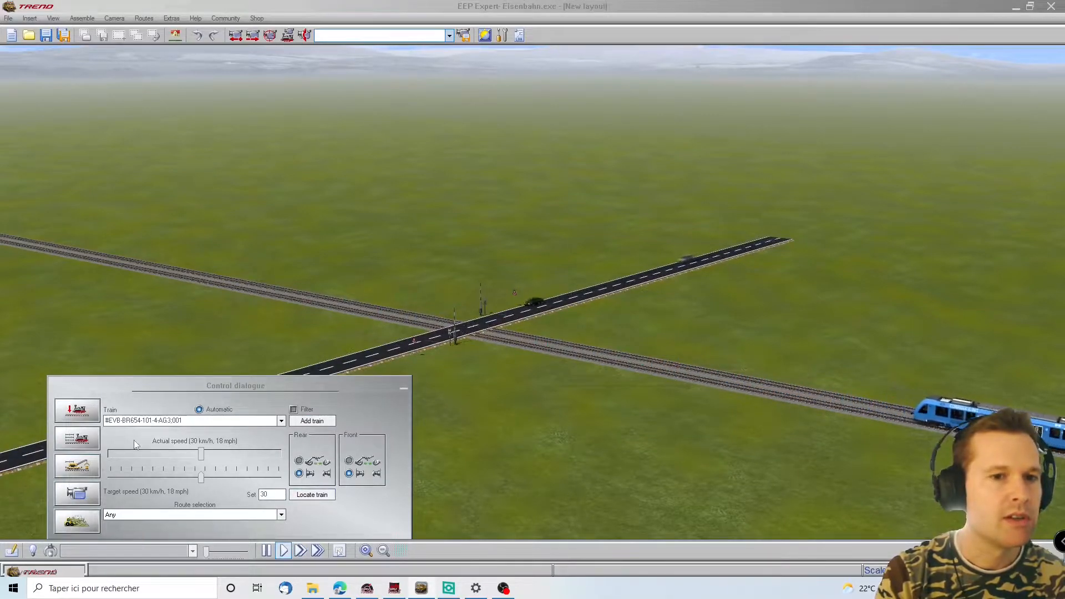
Step: In the 2D plan, make both Open contacts beside the road trigger at the end of the train
left_click(11, 551)
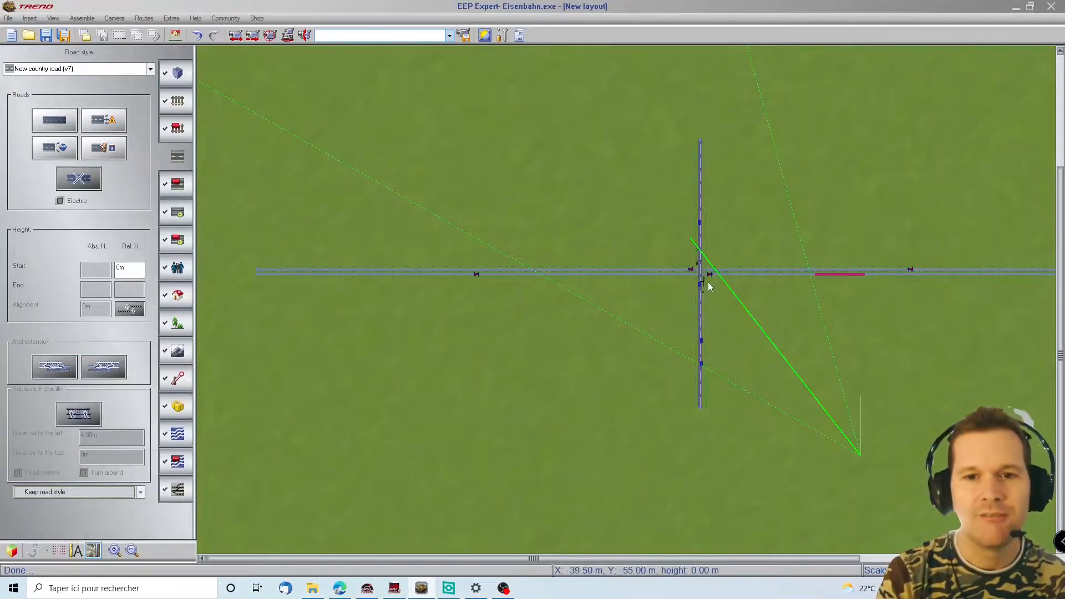
scroll(709, 287, "up", 5)
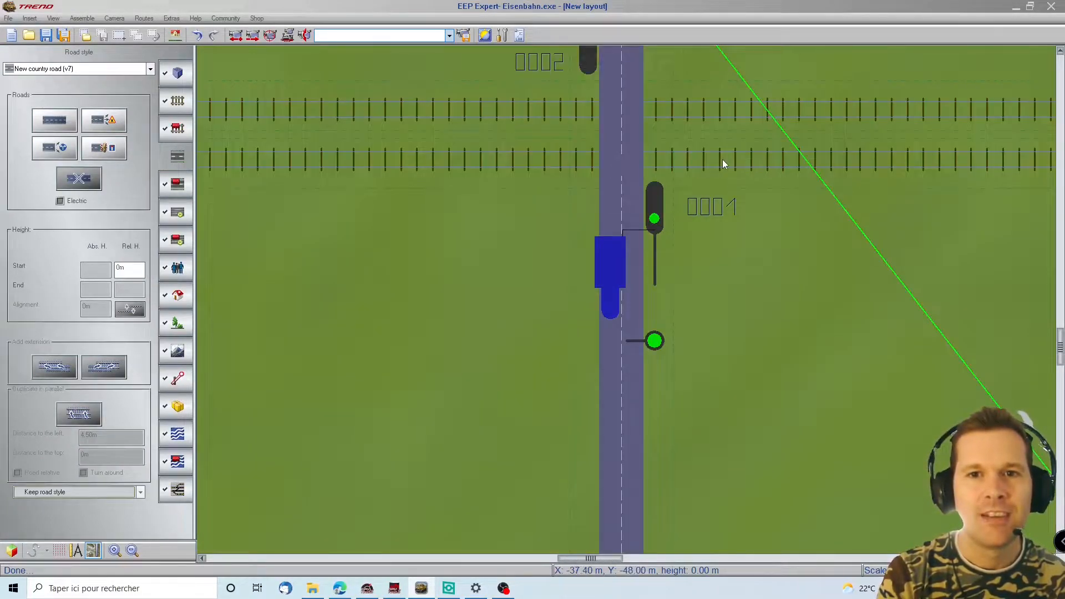
left_click(177, 378)
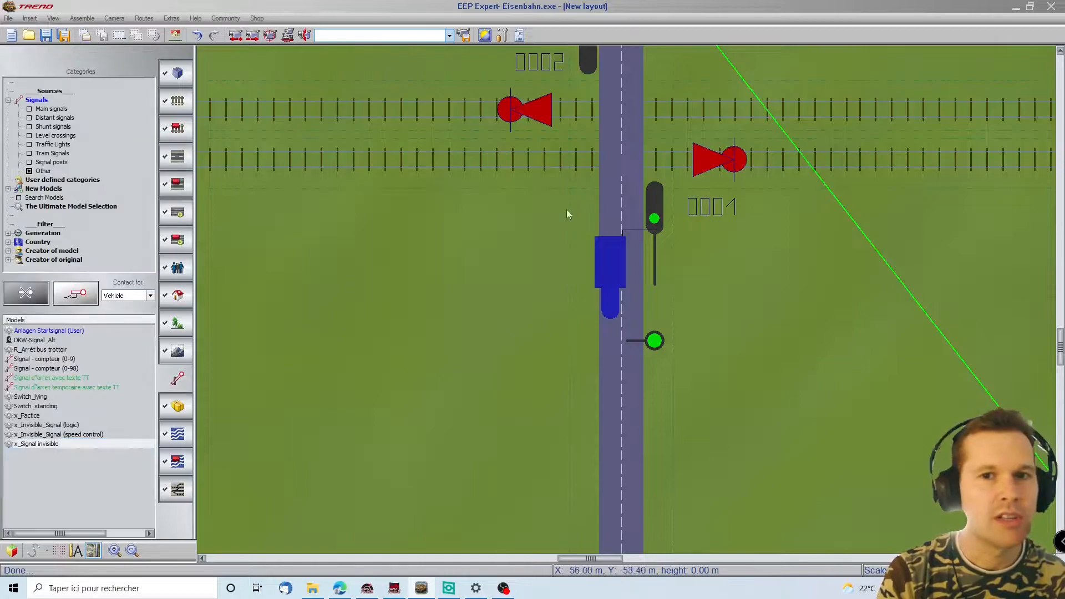
double_click(723, 164)
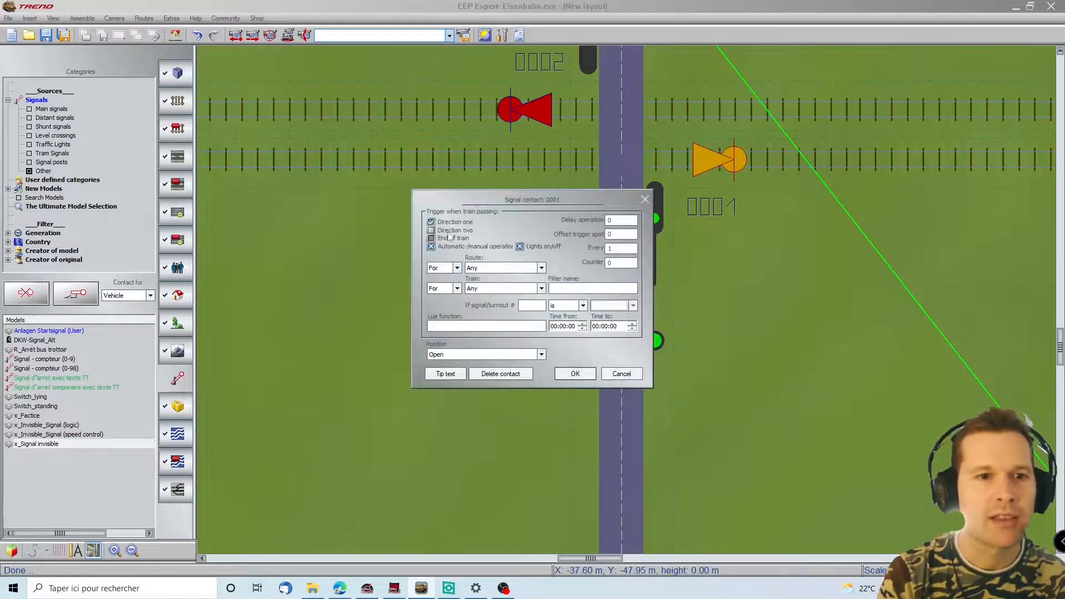
left_click(571, 372)
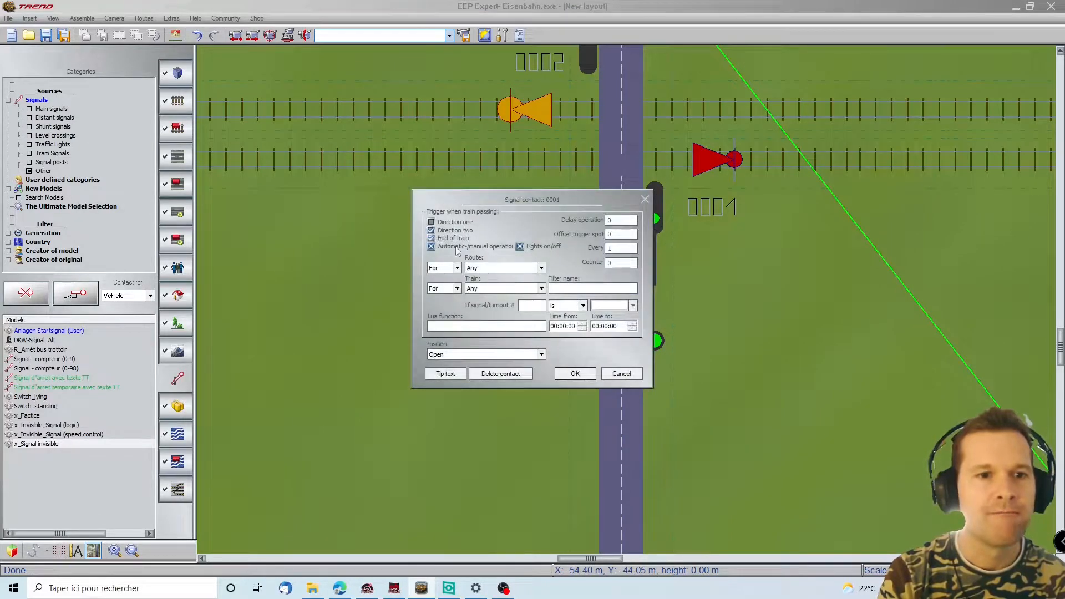
left_click(562, 377)
scroll(646, 275, "down", 10)
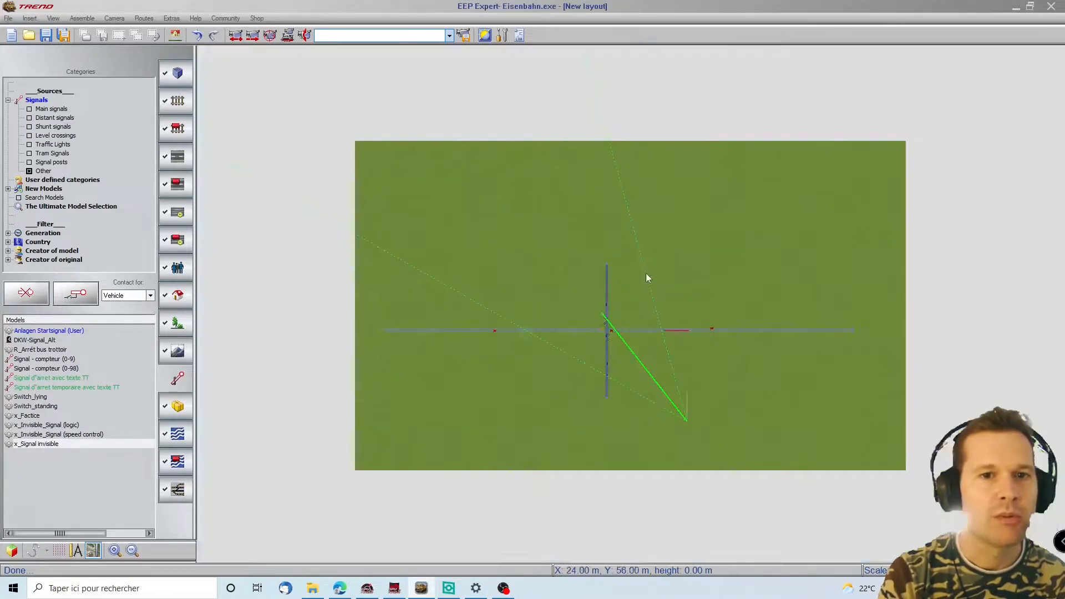
Step: Run the 3D simulation at the fastest speed until the train returns to the crossing, and restore normal speed
left_click(13, 550)
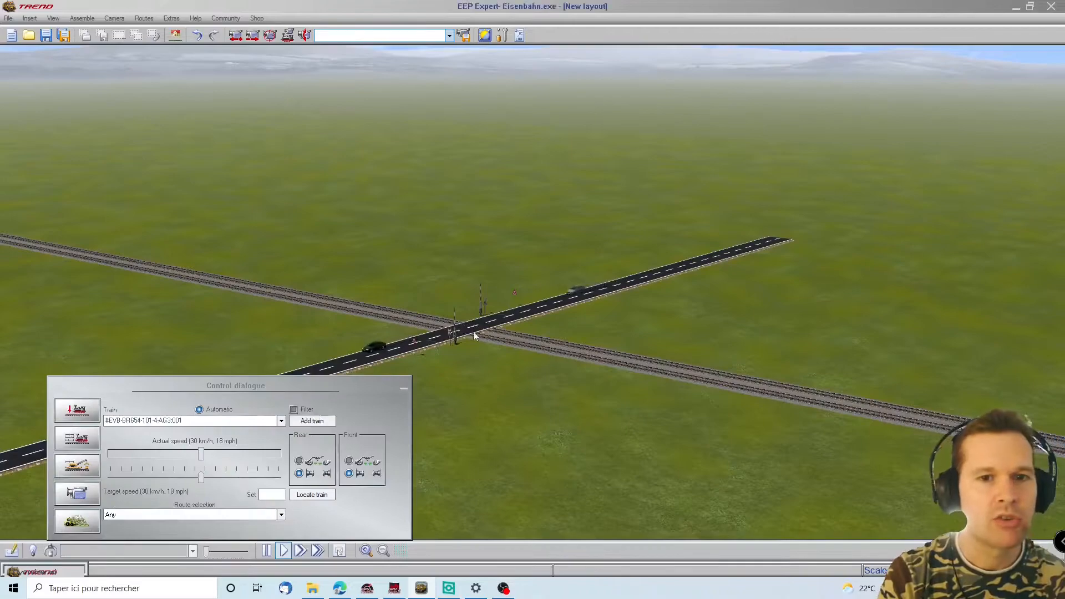
left_click(318, 550)
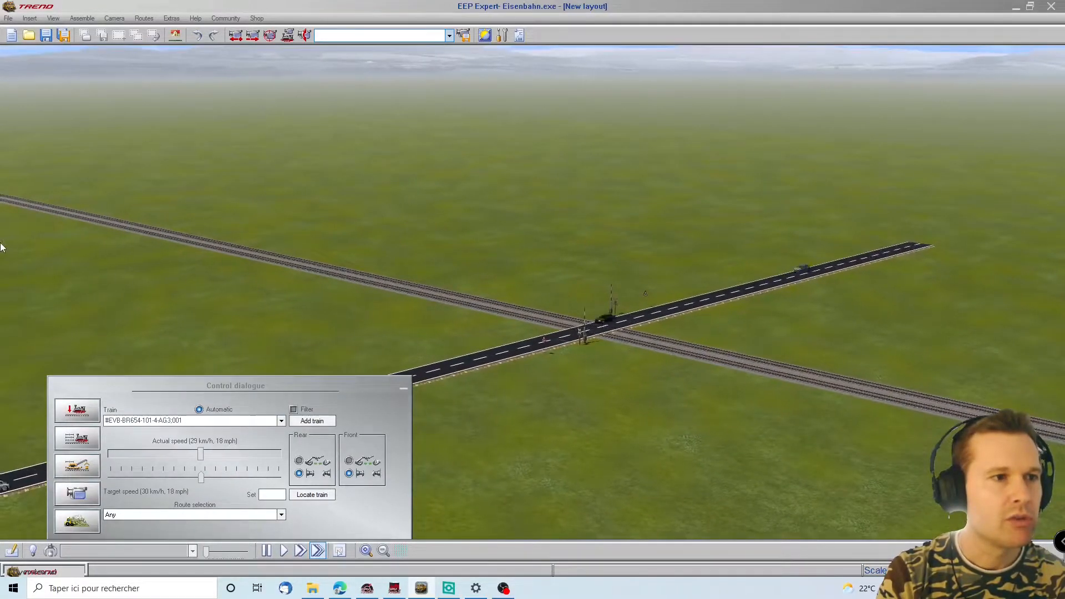
key("Left")
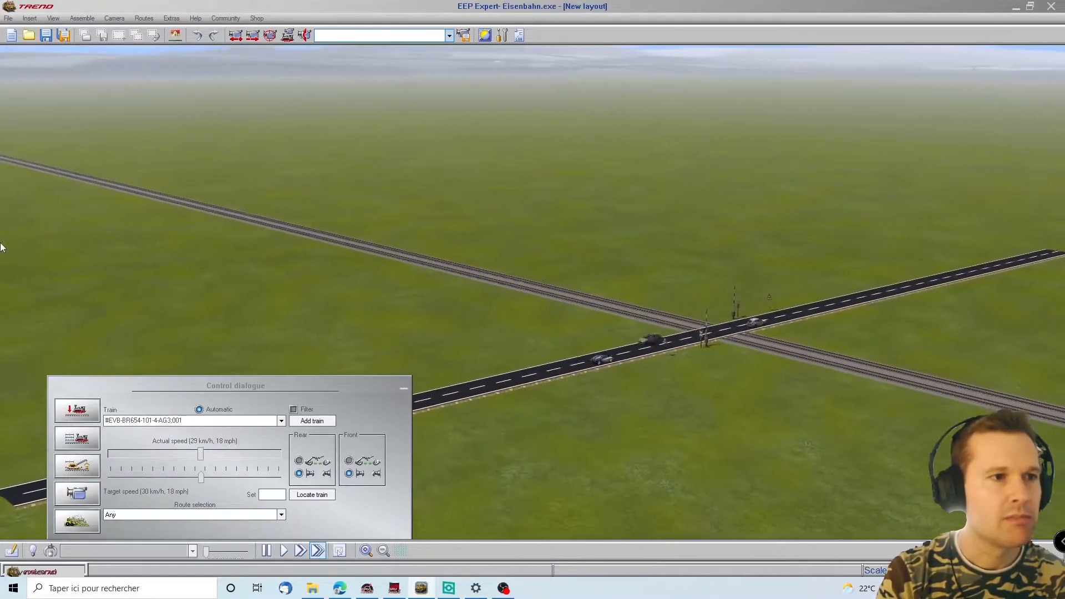
key("Right")
key("Left")
key("Right")
key("Right")
key("Right")
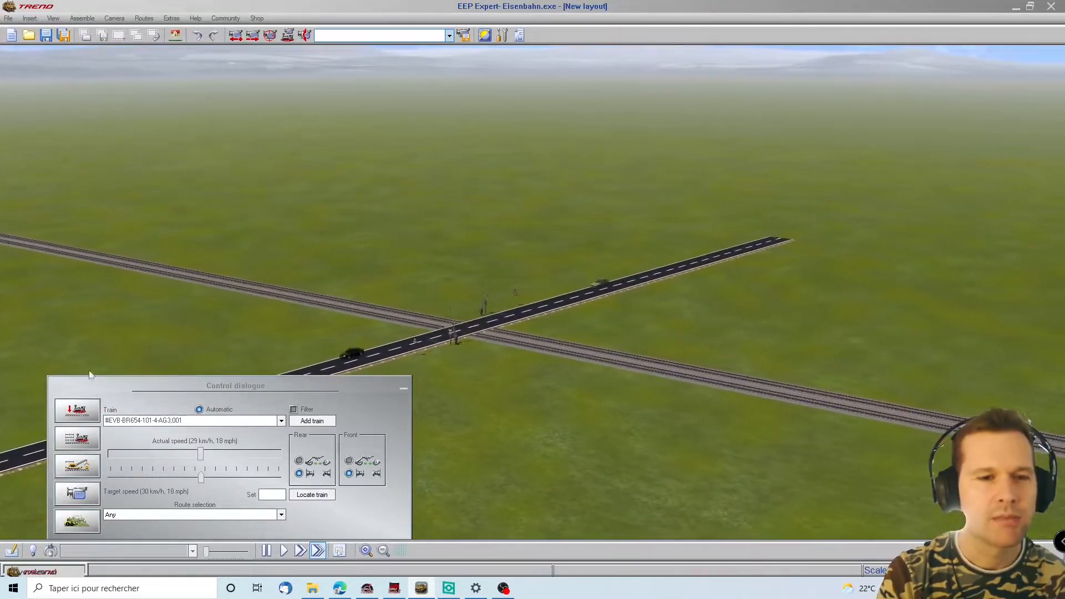
left_click(284, 551)
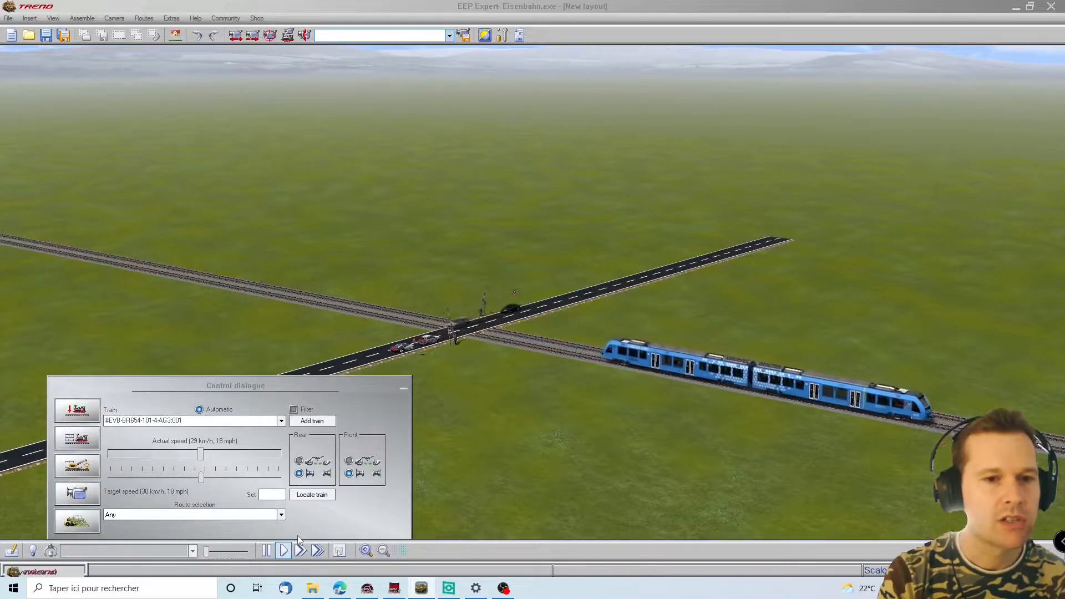
Step: Check how the cars behave at the crossing after the train passes, and minimise the Control dialogue
left_click(439, 513)
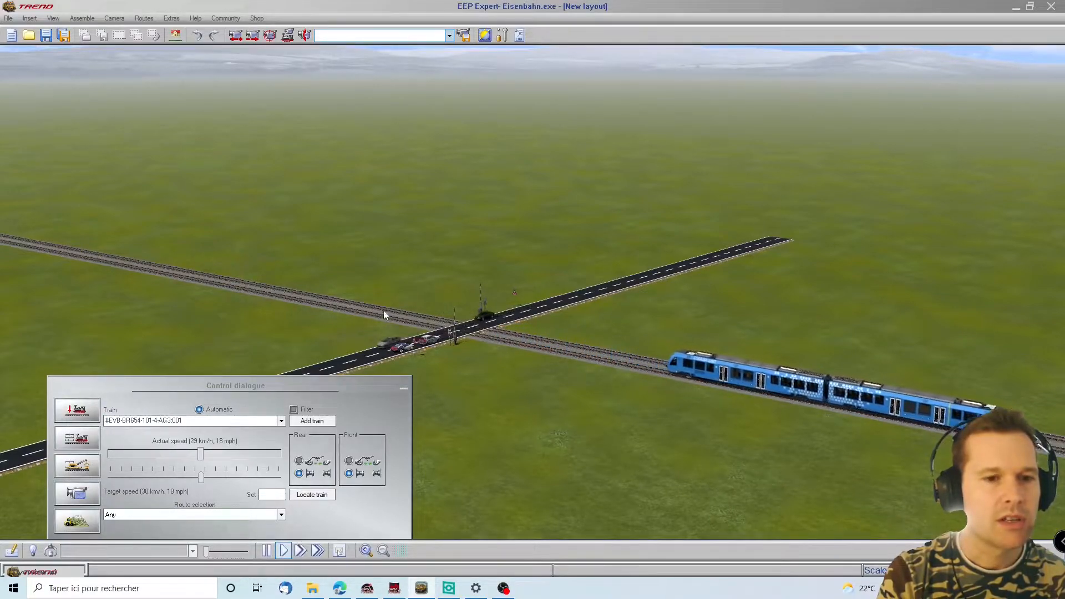
left_click(431, 342)
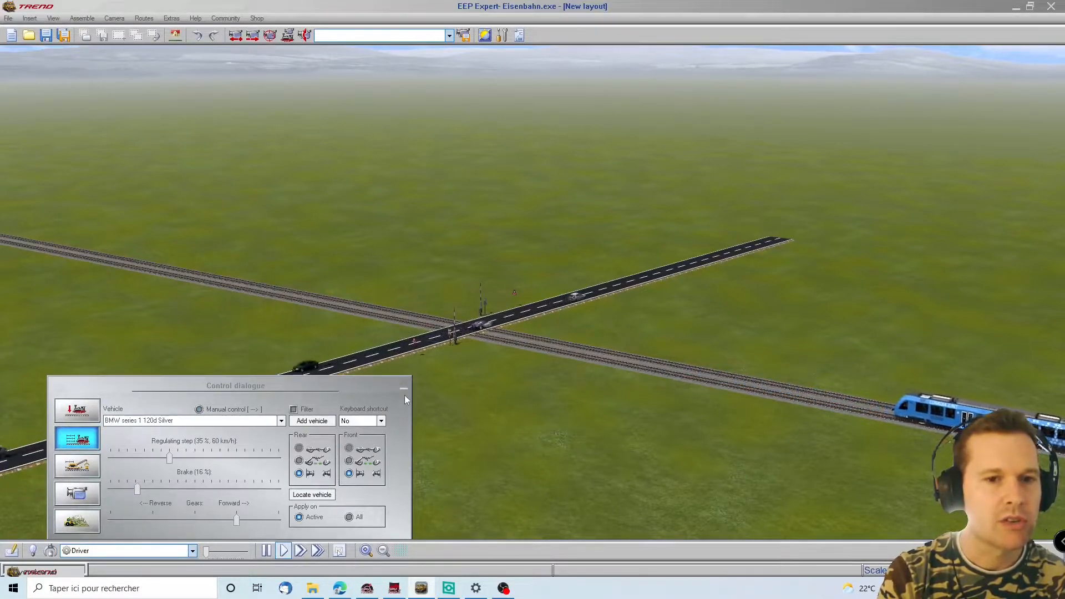
right_click_drag(541, 426, 488, 432)
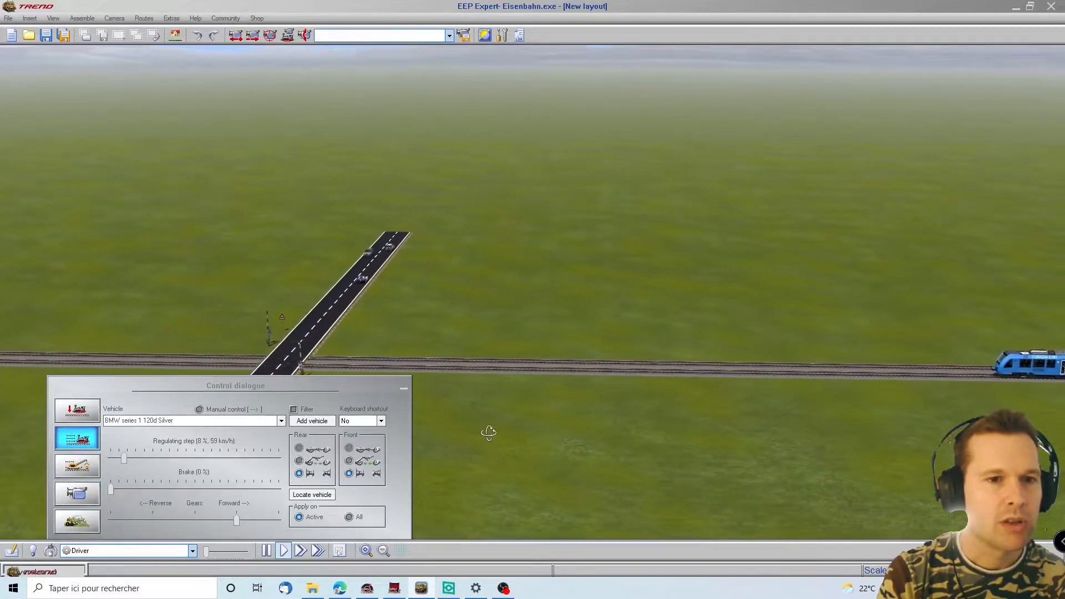
left_click(403, 388)
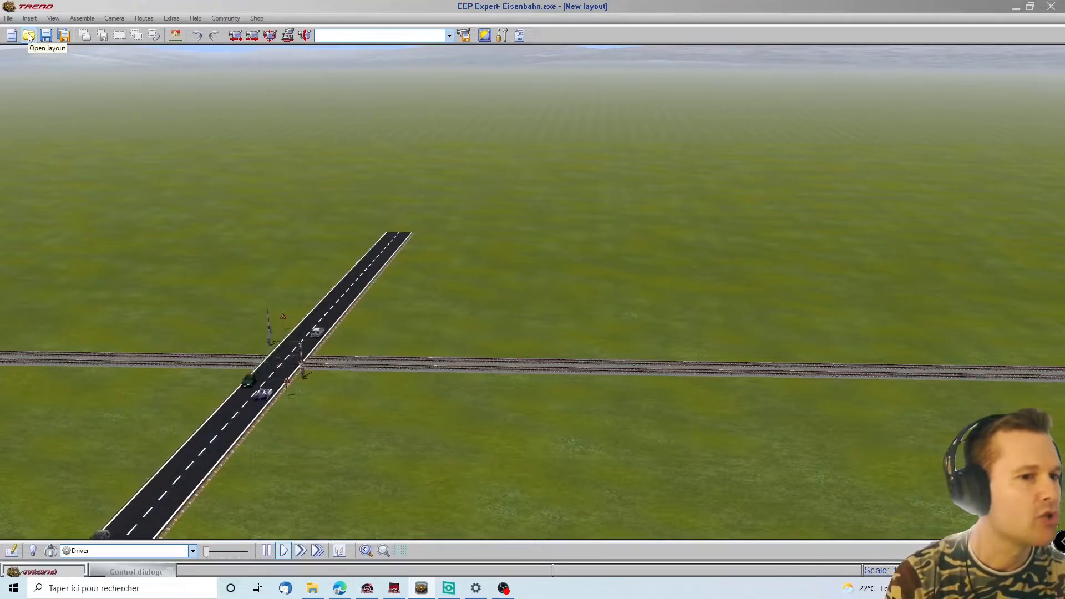
Step: Insert the saved train EVB-BR654-101-iLINT-o-Cor.rss onto the track beside the level crossing in 3D editing mode
left_click(9, 18)
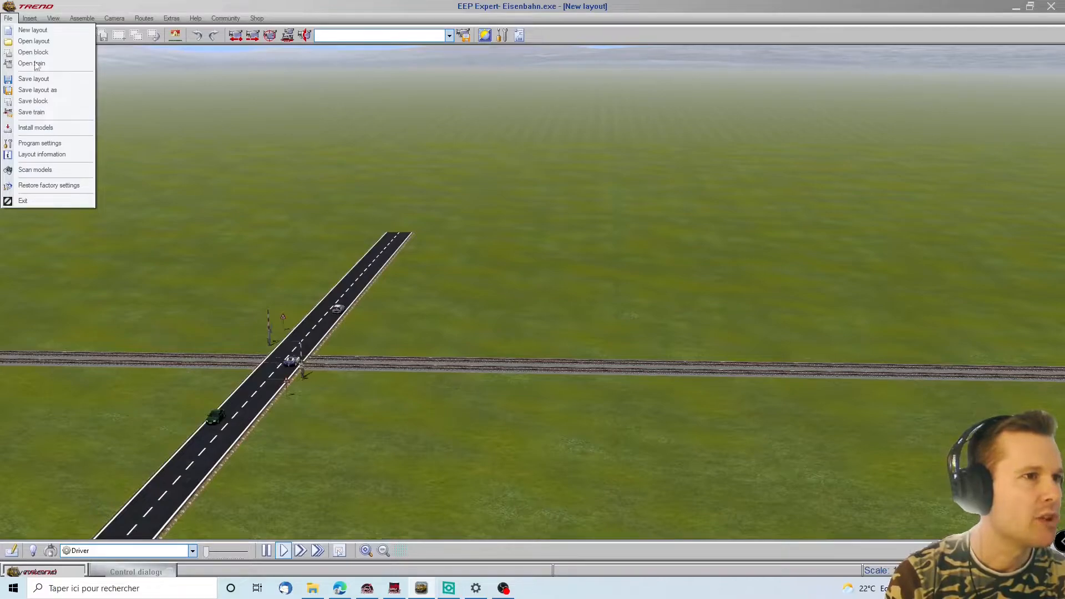
left_click(113, 575)
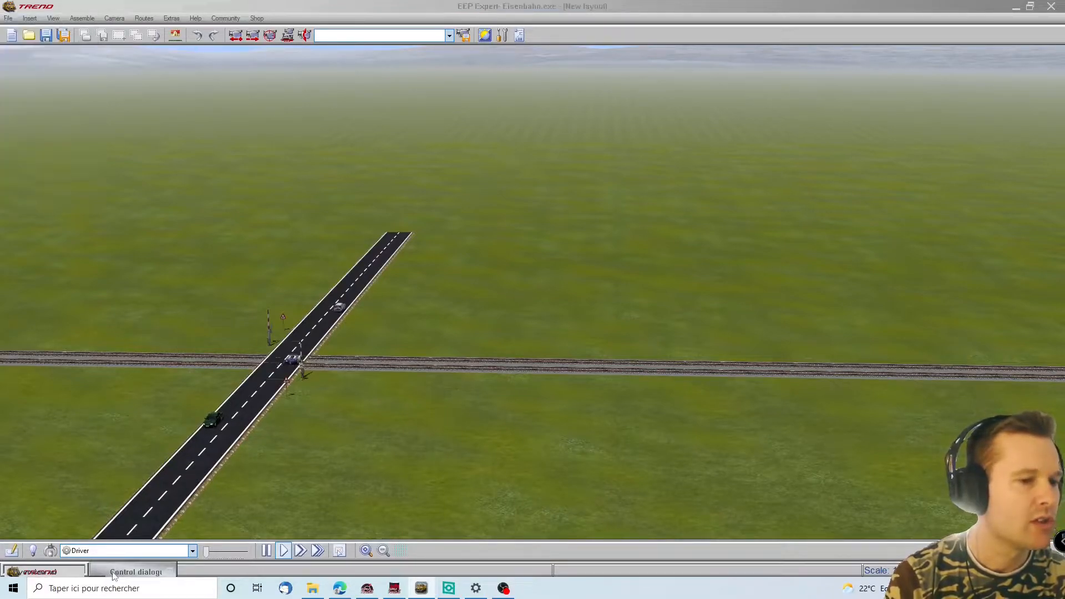
left_click(115, 573)
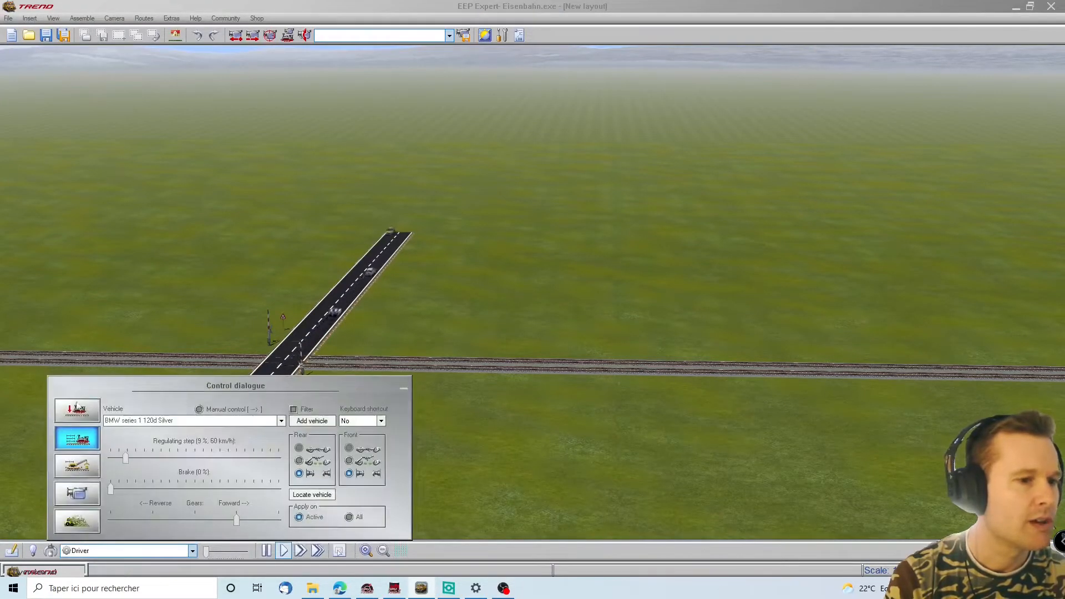
left_click(77, 408)
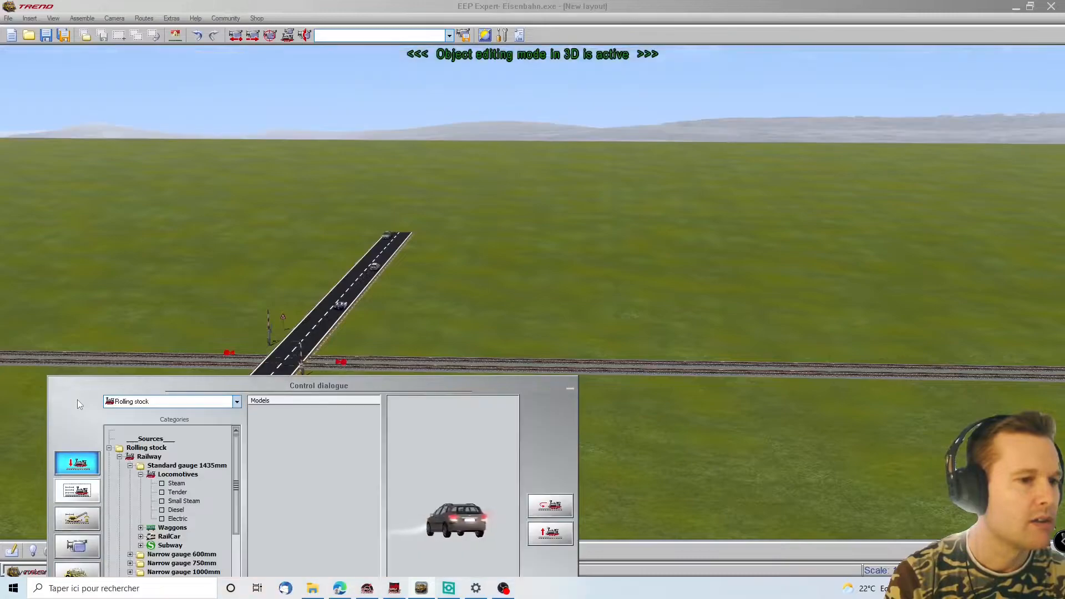
left_click(29, 19)
left_click(112, 158)
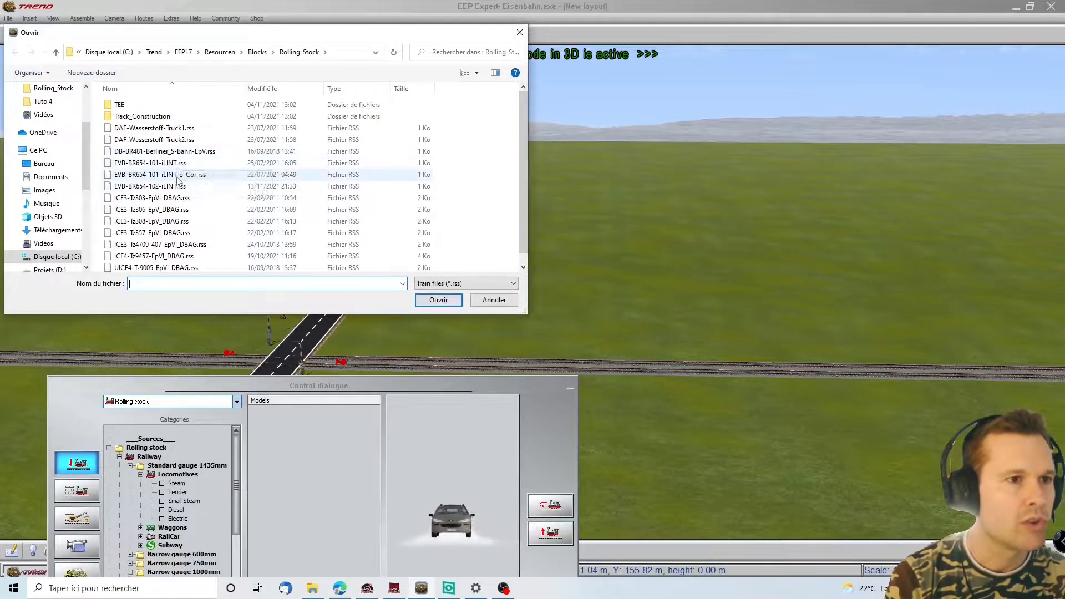
left_click(177, 176)
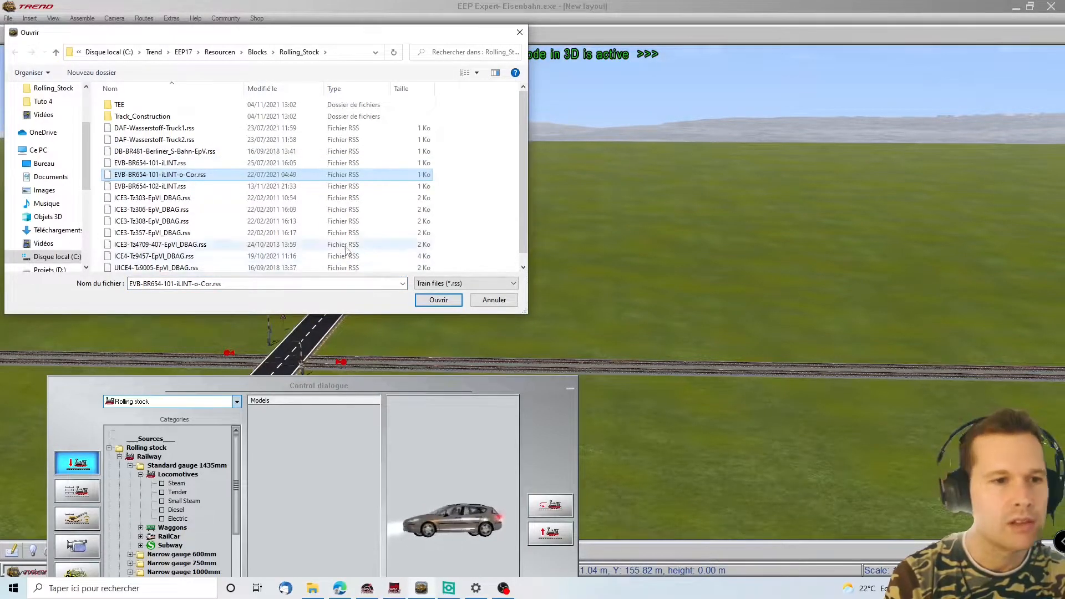
double_click(228, 180)
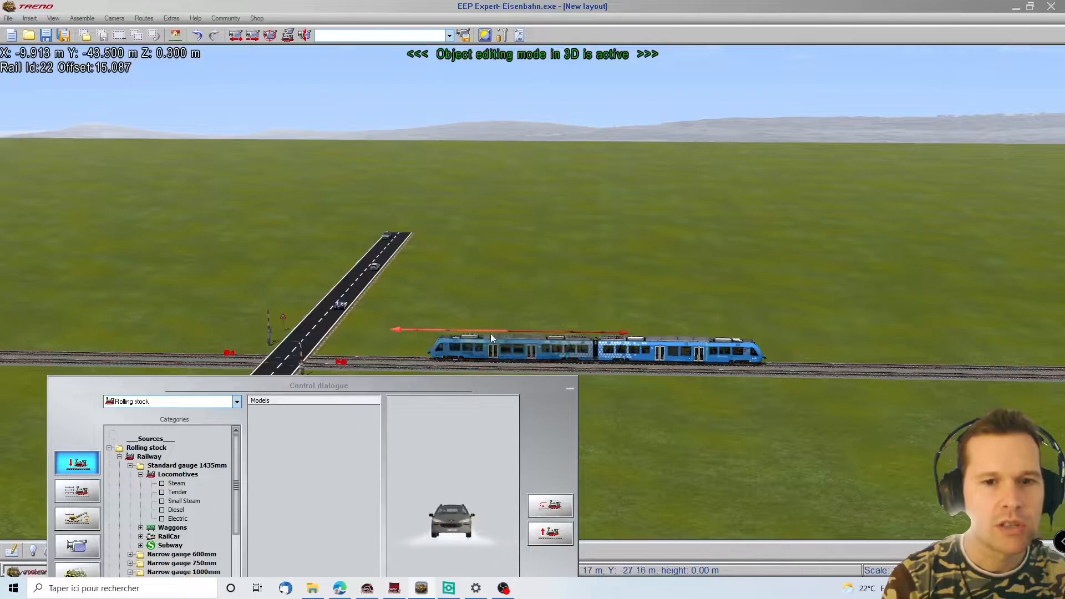
Step: Move the inserted train along its track away from the road until it stands alongside the other train
left_click_drag(461, 355, 511, 356)
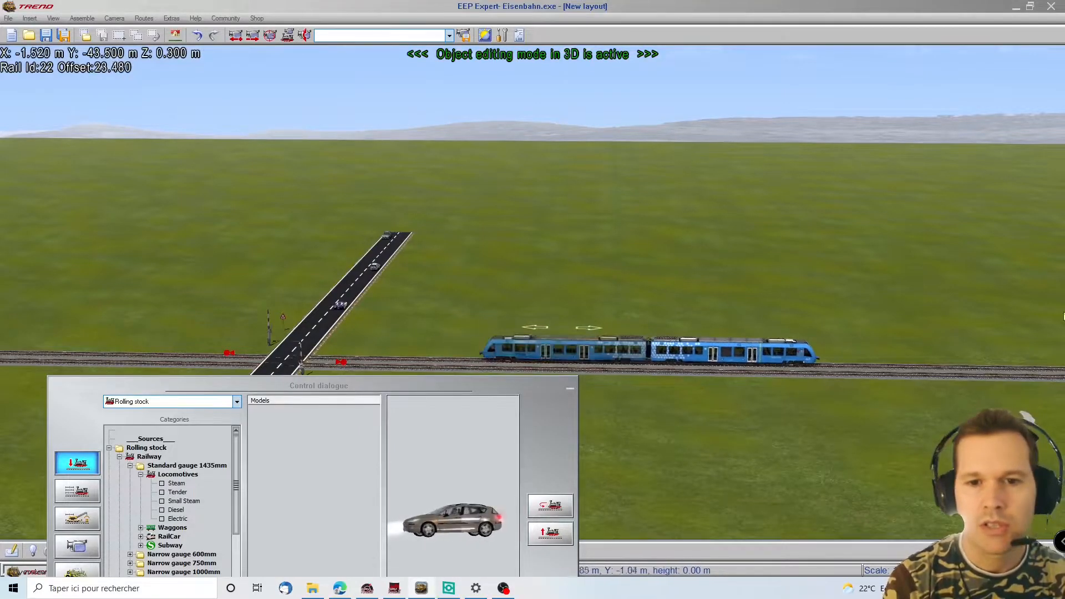
scroll(958, 322, "up", 3)
scroll(958, 322, "down", 5)
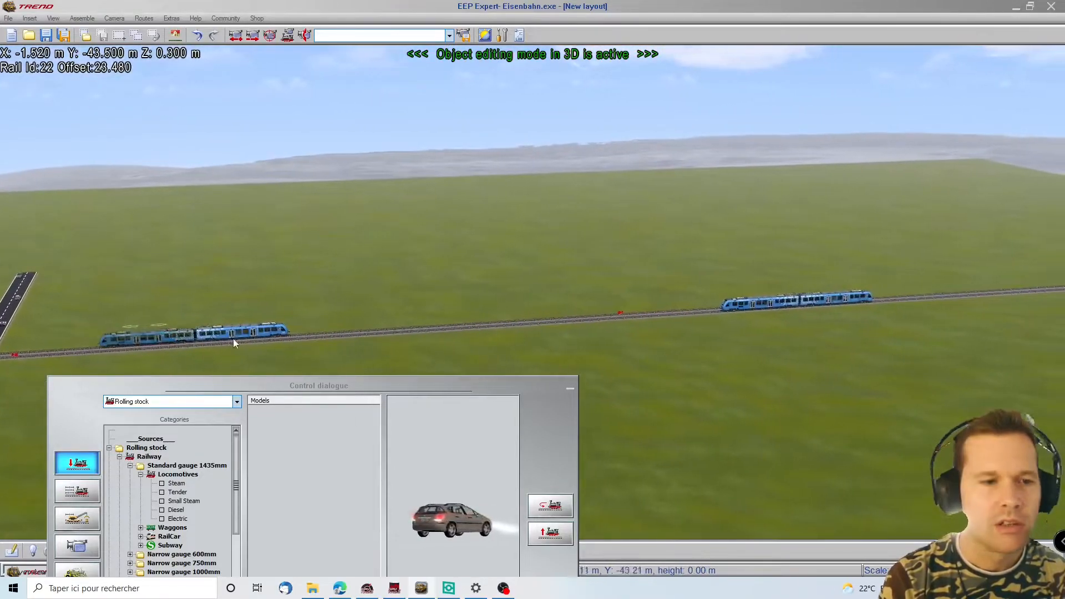
left_click_drag(147, 337, 497, 326)
left_click_drag(231, 335, 664, 314)
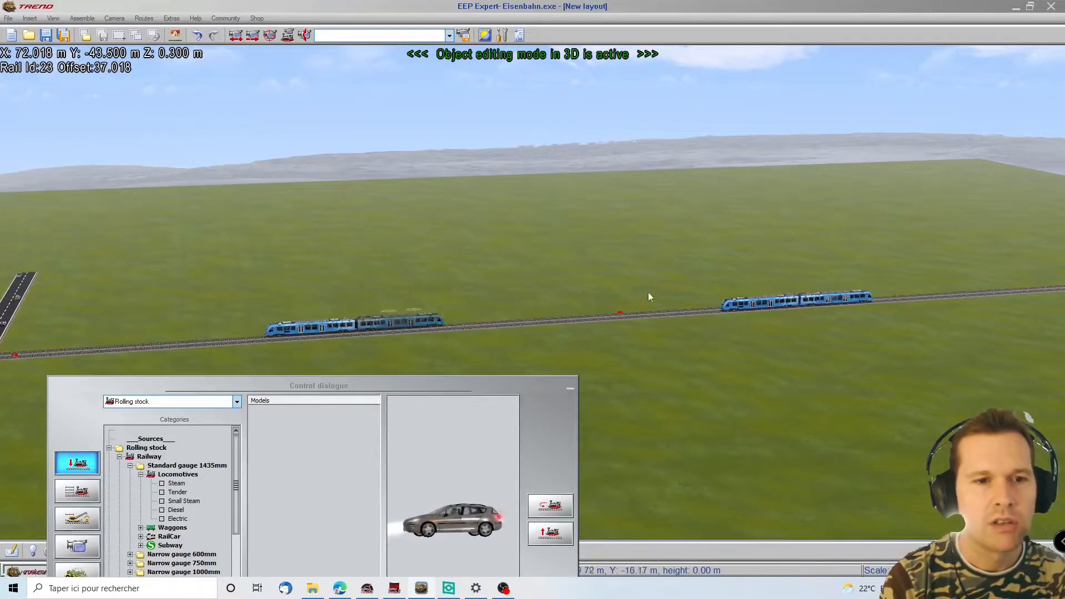
left_click_drag(303, 324, 624, 317)
left_click_drag(414, 320, 674, 299)
left_click_drag(536, 315, 557, 314)
left_click_drag(439, 317, 857, 298)
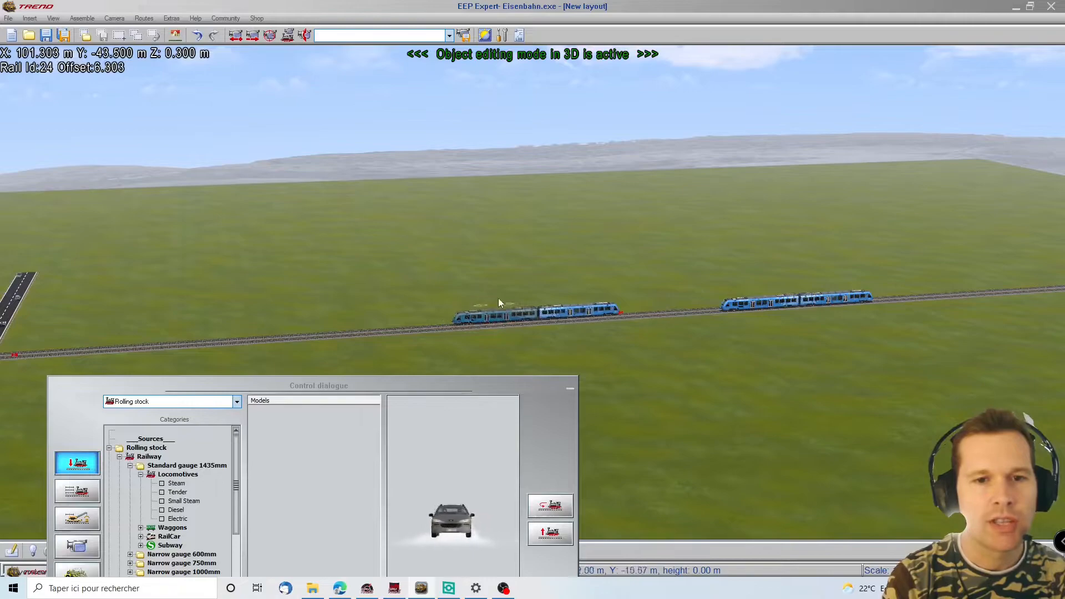
left_click_drag(477, 315, 854, 283)
left_click_drag(530, 321, 887, 293)
left_click_drag(599, 314, 983, 237)
left_click_drag(629, 313, 904, 248)
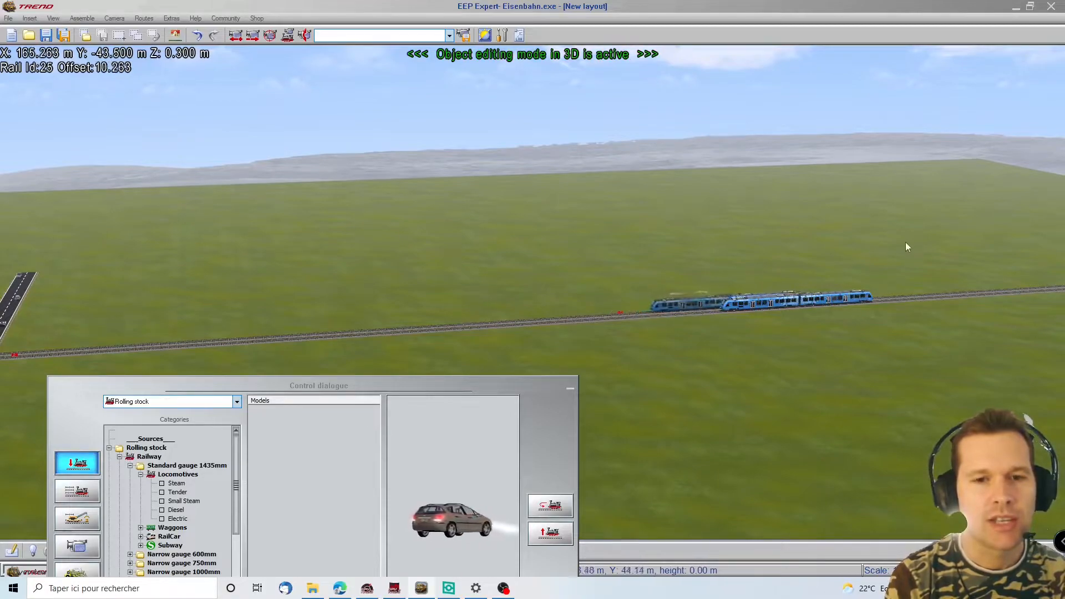
Step: Give the inserted train a target speed of 50 km/h in automatic control and reverse it to -50 km/h
left_click(91, 495)
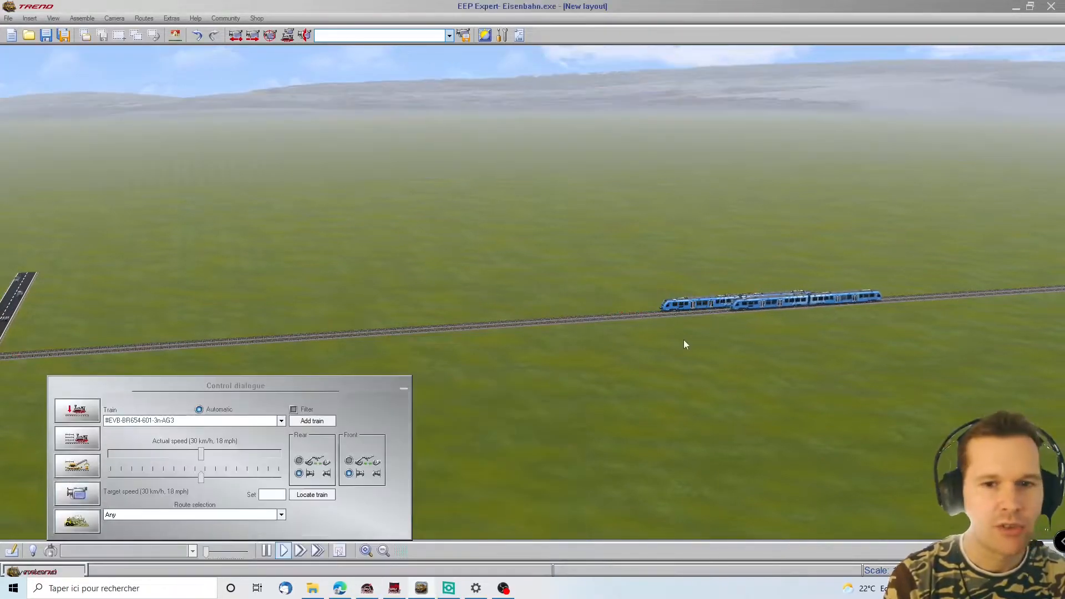
left_click(80, 439)
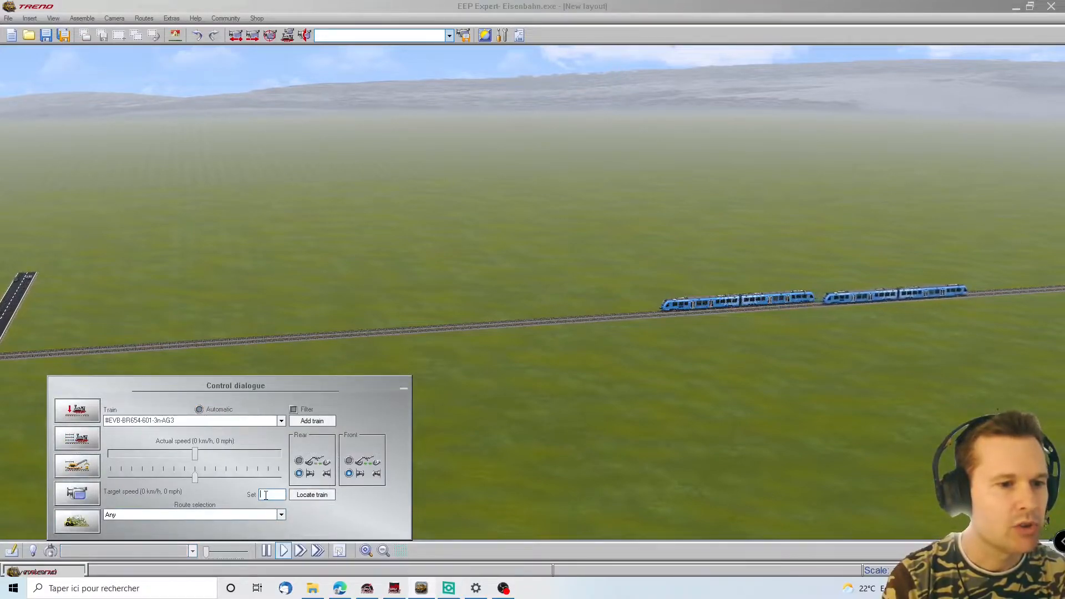
type("50")
key("Return")
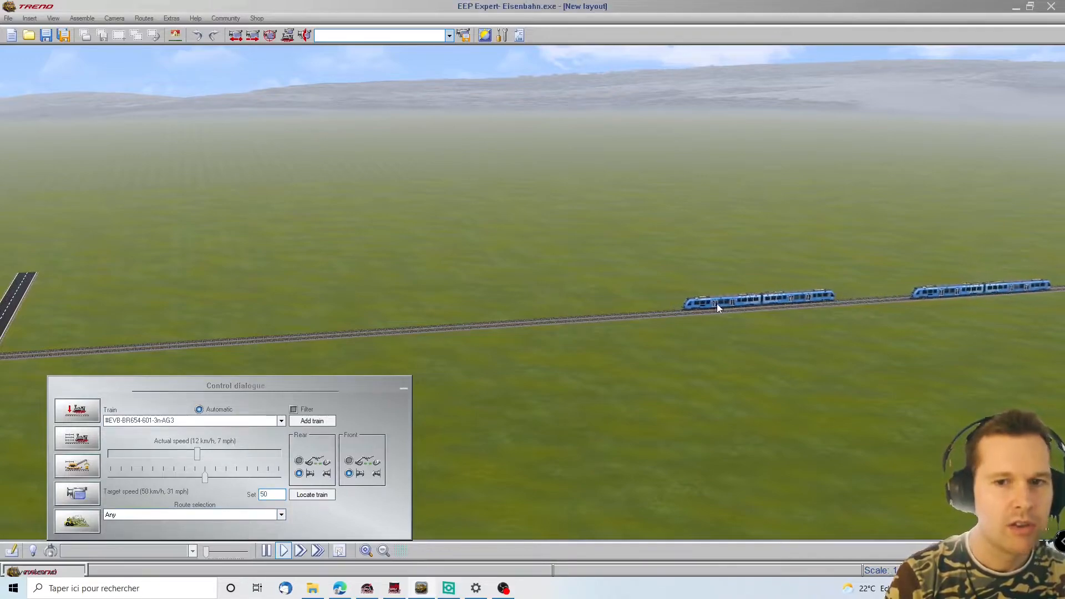
left_click(260, 495)
type("-")
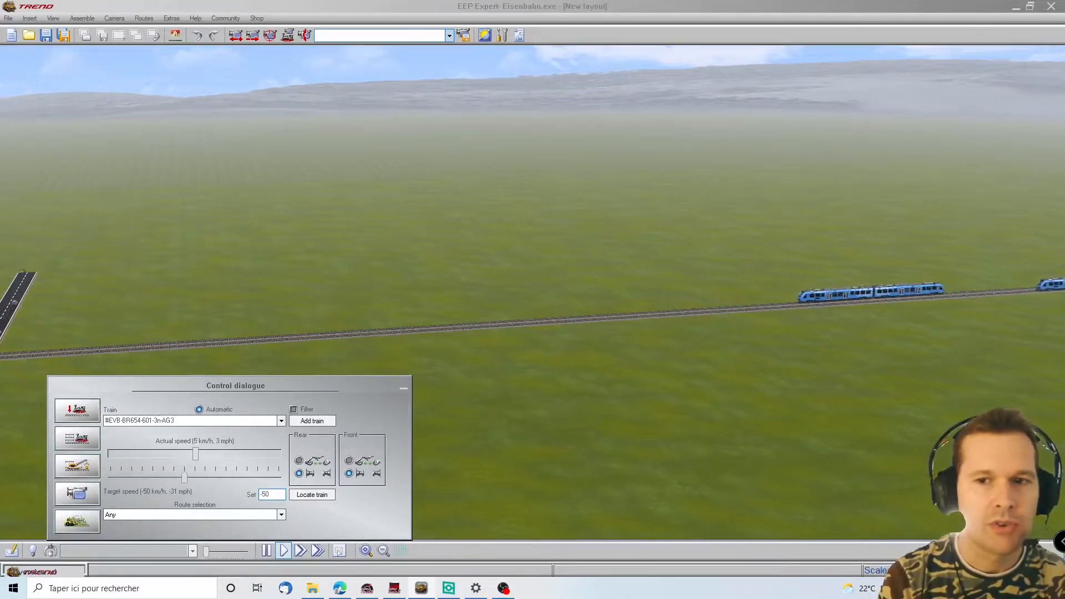
Step: Minimise the Control dialogue and run the simulation at the fastest speed to watch the trains and cars at the level crossing
left_click(404, 387)
left_click(38, 306)
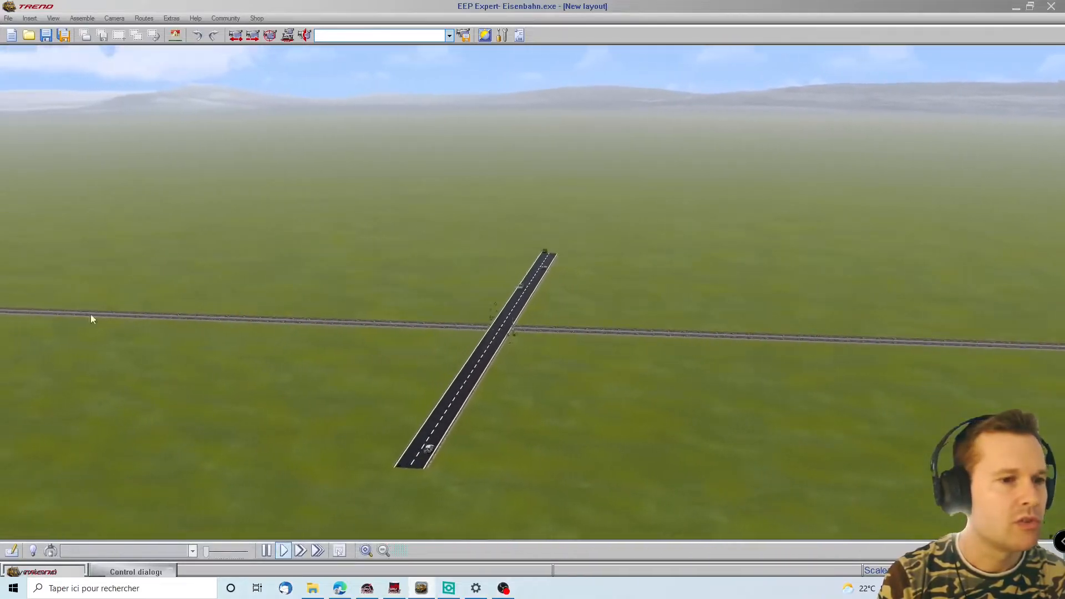
right_click_drag(628, 432, 585, 445)
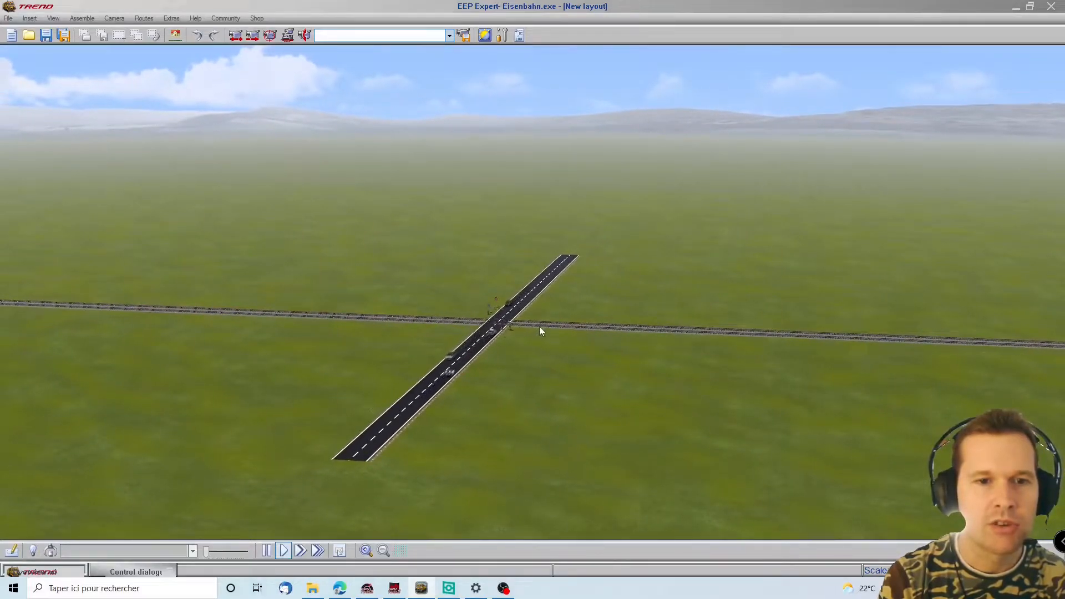
left_click(318, 551)
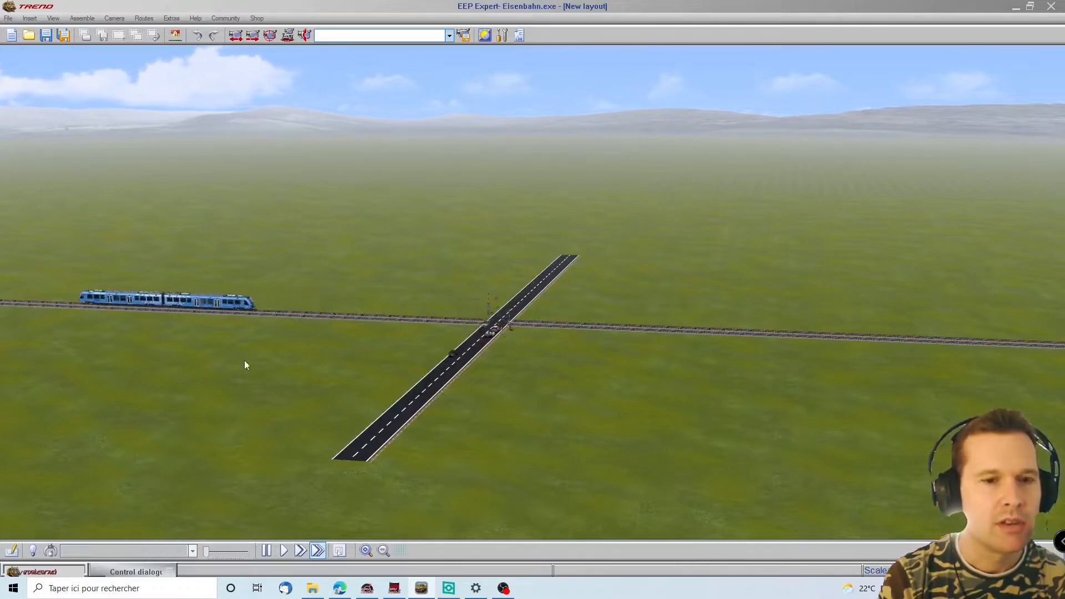
right_click_drag(458, 364, 628, 380)
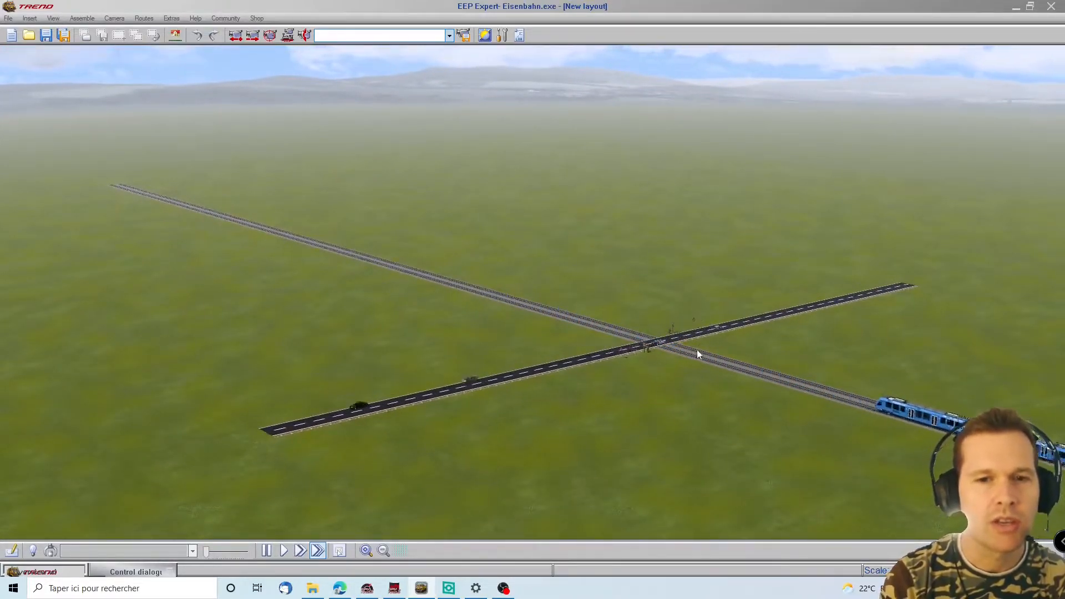
scroll(678, 344, "up", 3)
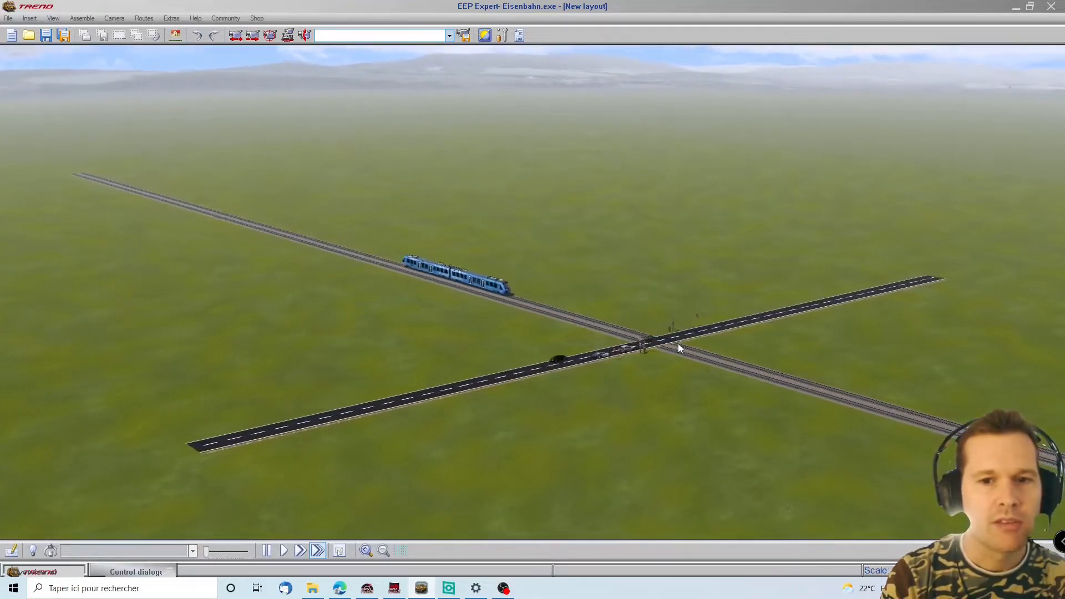
scroll(678, 344, "down", 2)
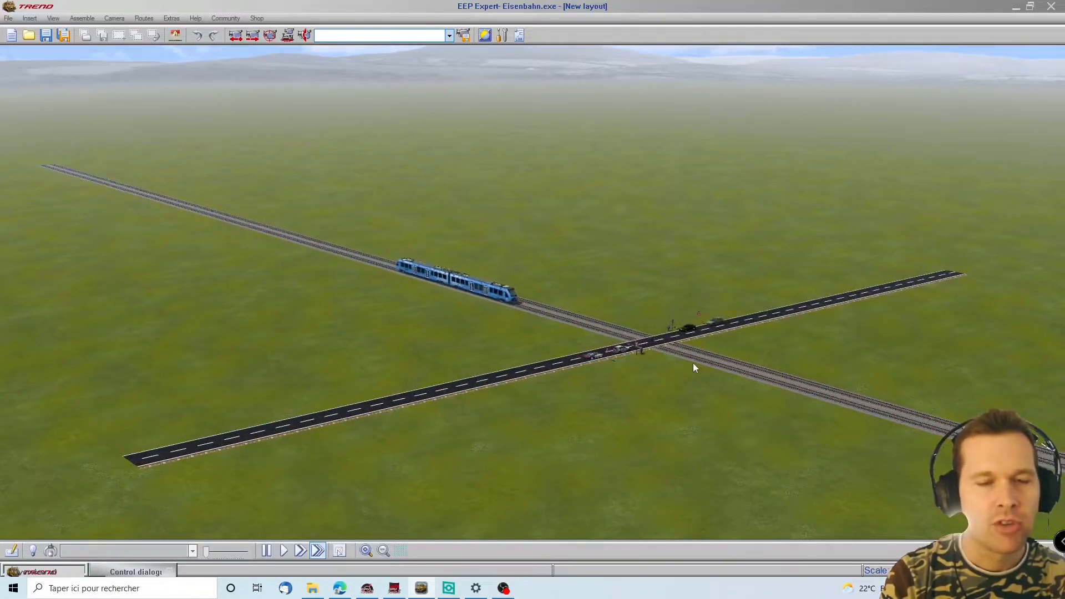
scroll(686, 355, "up", 3)
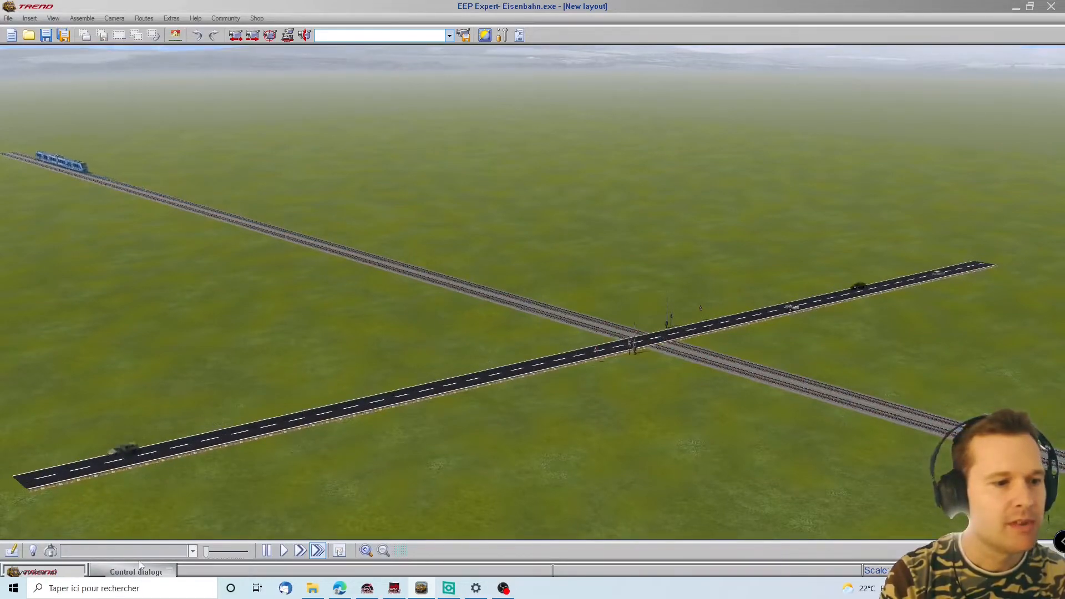
Step: Switch to the 2D plan and its auxiliary tracks layer, with Invisible auxiliary track as the style
left_click(12, 550)
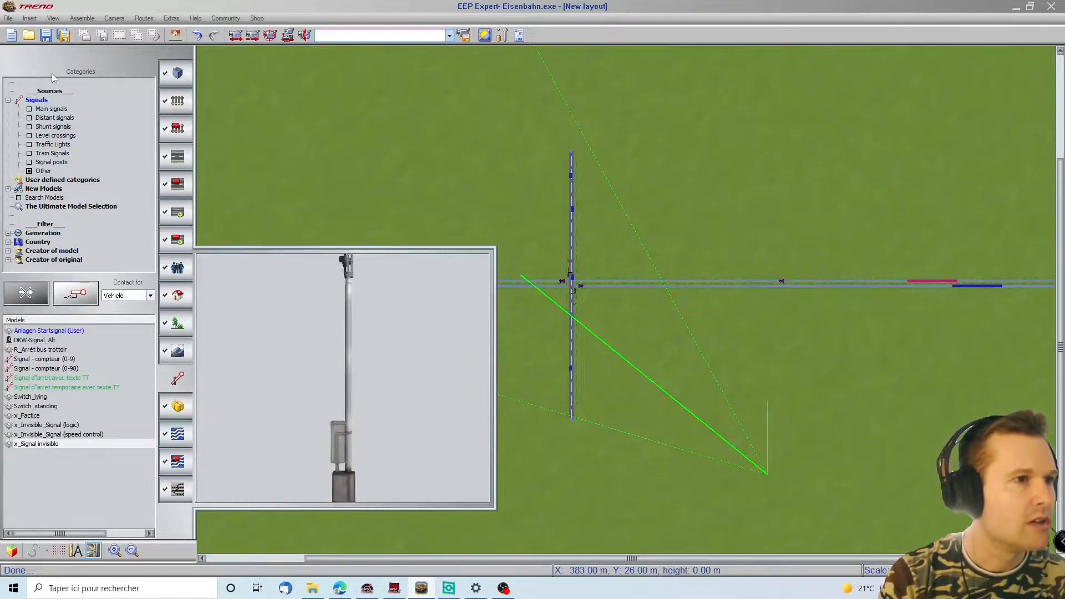
left_click(177, 101)
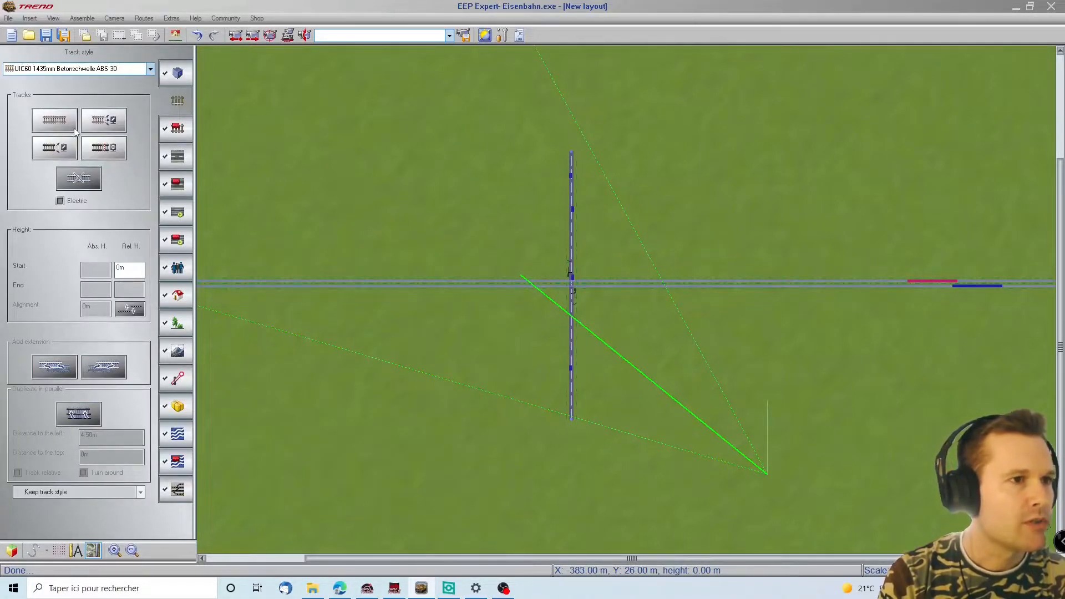
left_click(111, 71)
scroll(33, 211, "down", 5)
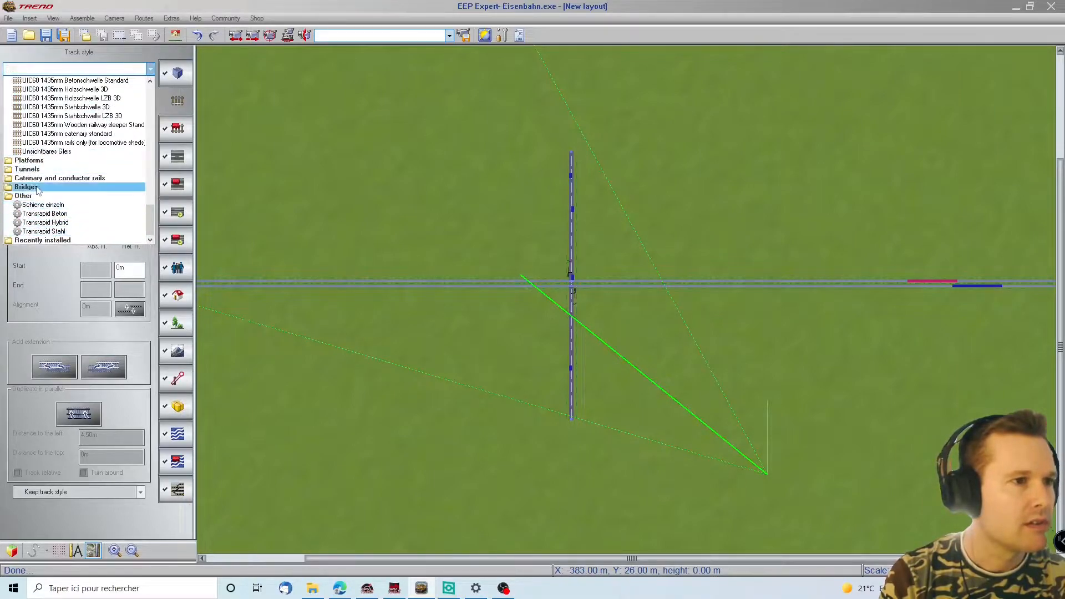
left_click(175, 437)
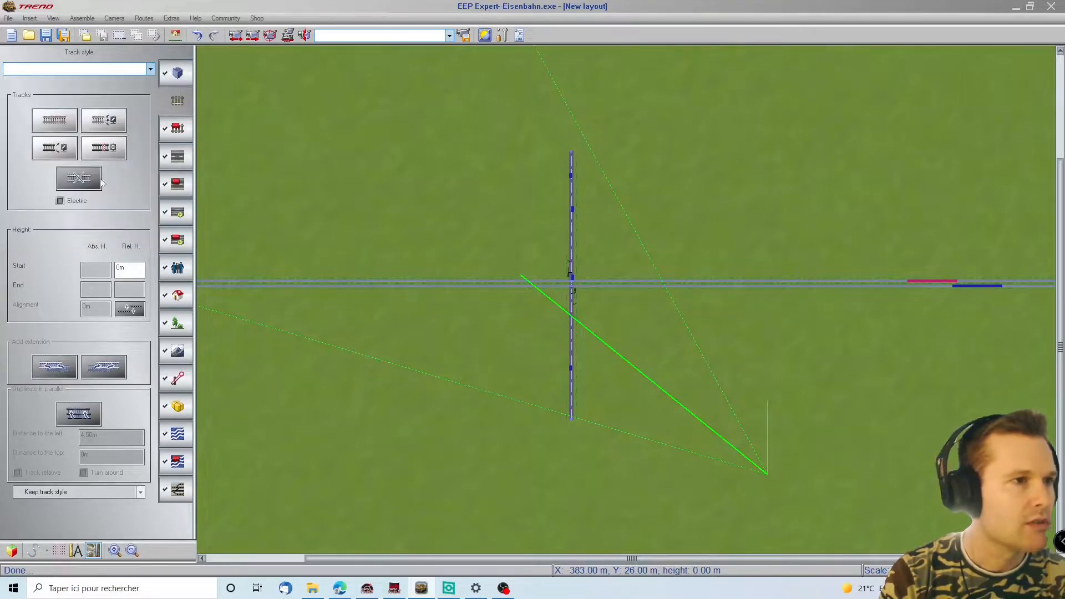
left_click(177, 435)
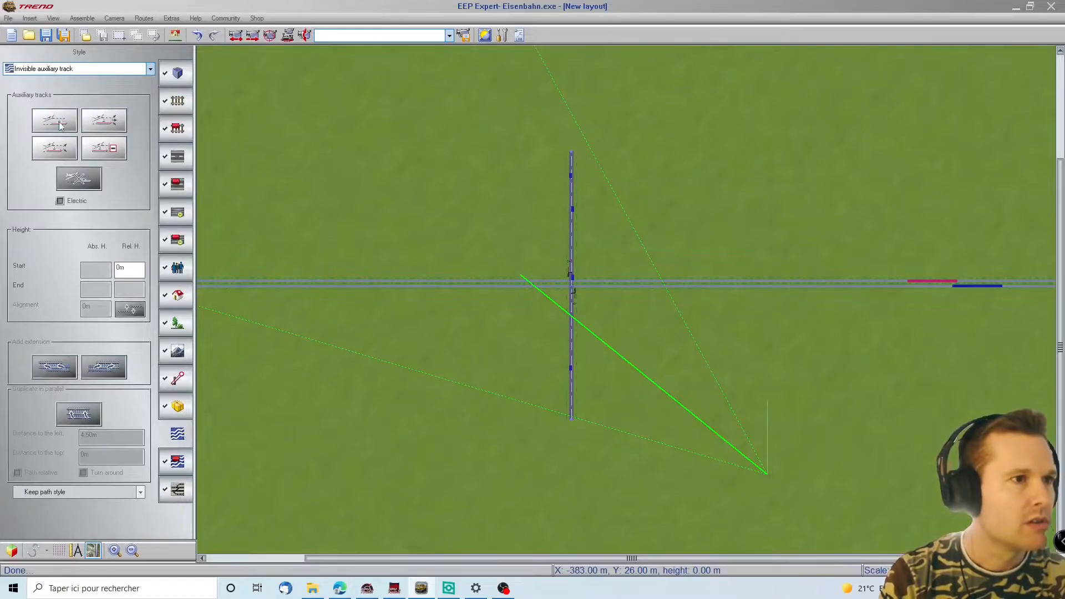
Step: Place a straight invisible auxiliary track and position it on free ground beside the road, above the railway tracks
left_click(60, 126)
left_click(633, 510)
scroll(708, 519, "down", 1)
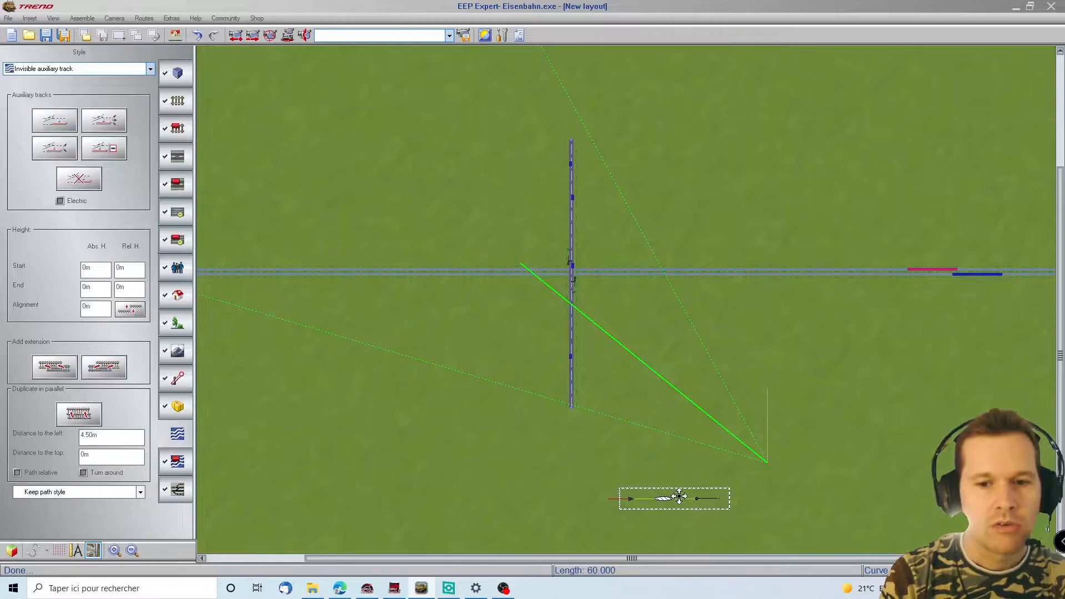
left_click(688, 145)
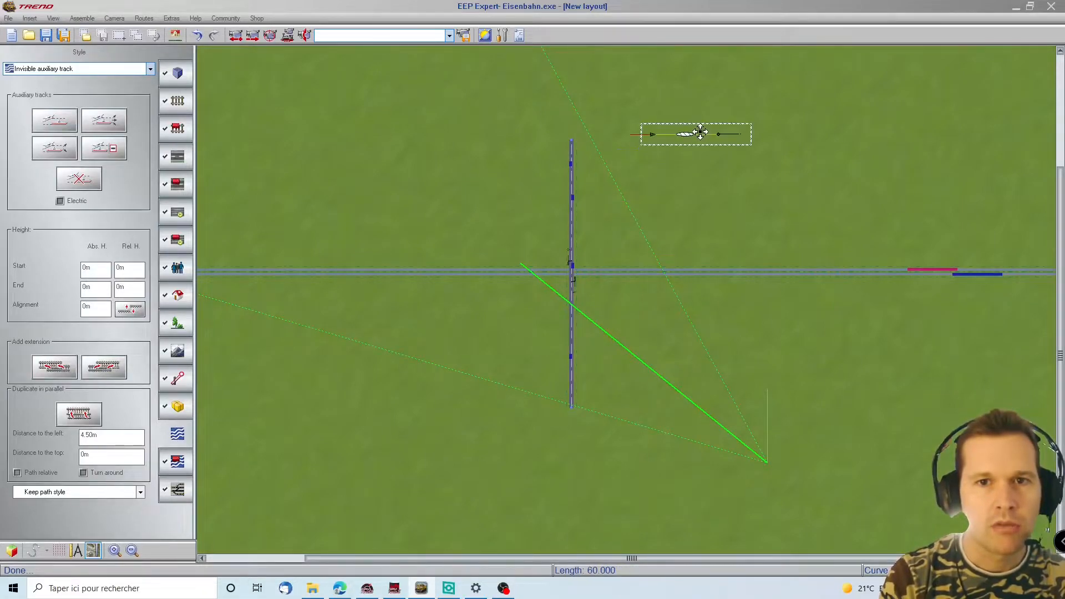
scroll(700, 130, "up", 4)
scroll(701, 131, "down", 4)
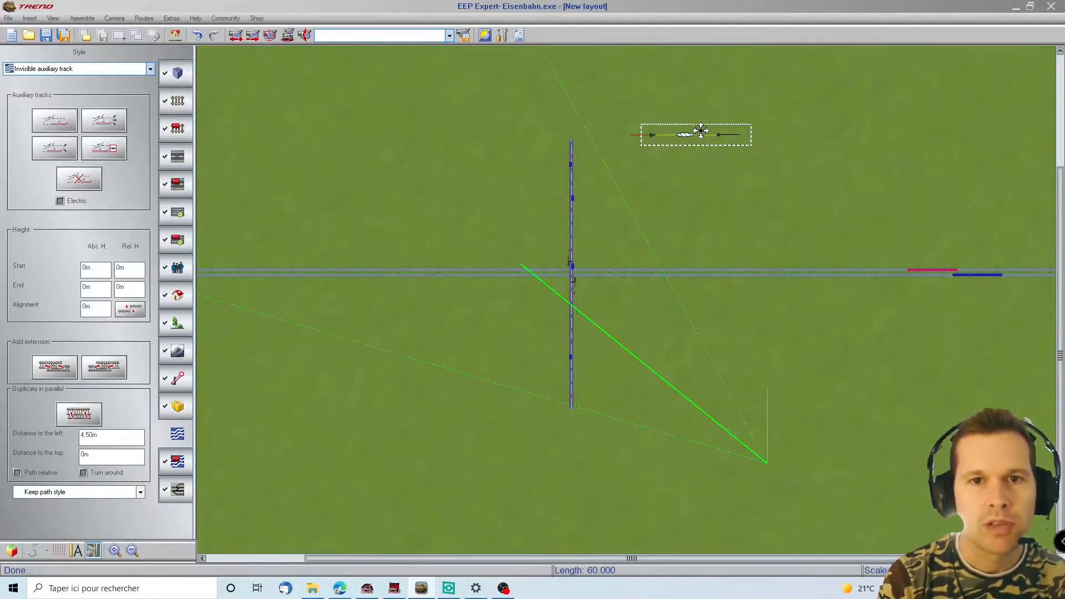
Step: Set the auxiliary track's length to 20 m and add an extension at its end
right_click(686, 132)
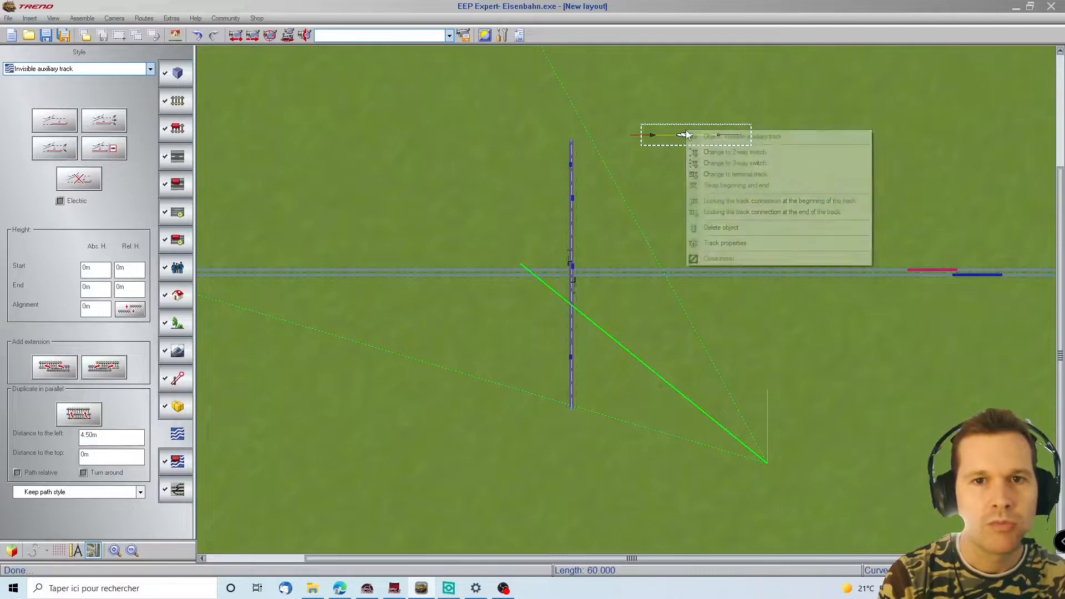
left_click(731, 244)
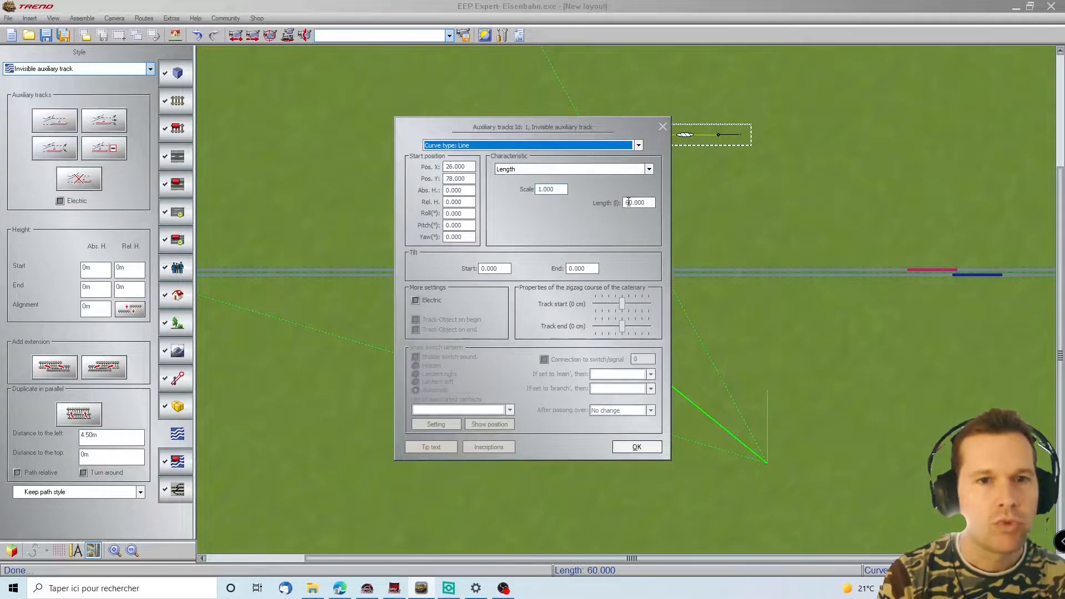
double_click(632, 203)
type("20")
key("Return")
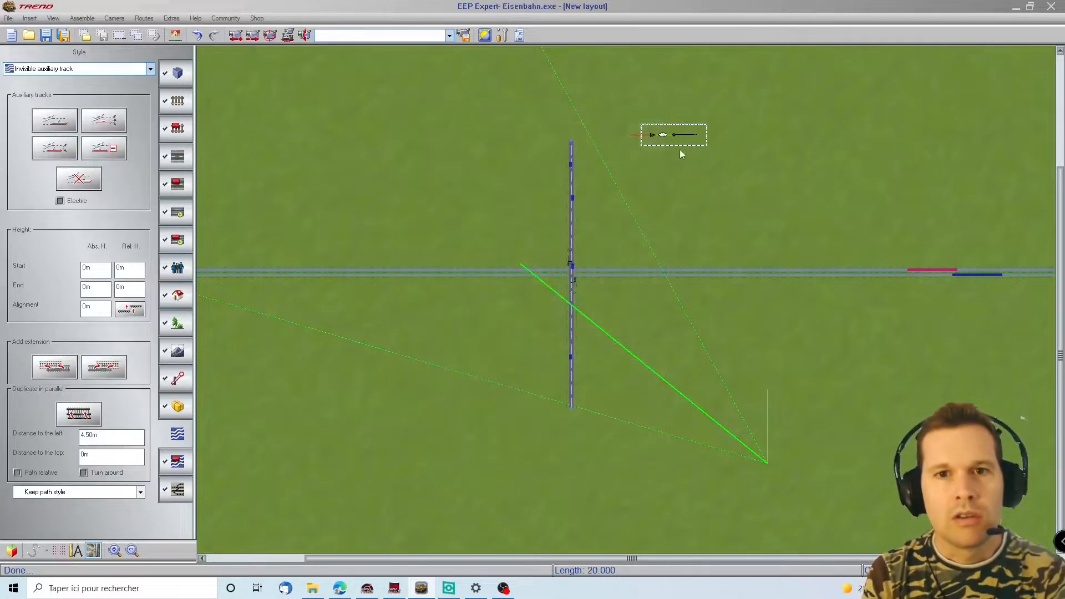
left_click(112, 374)
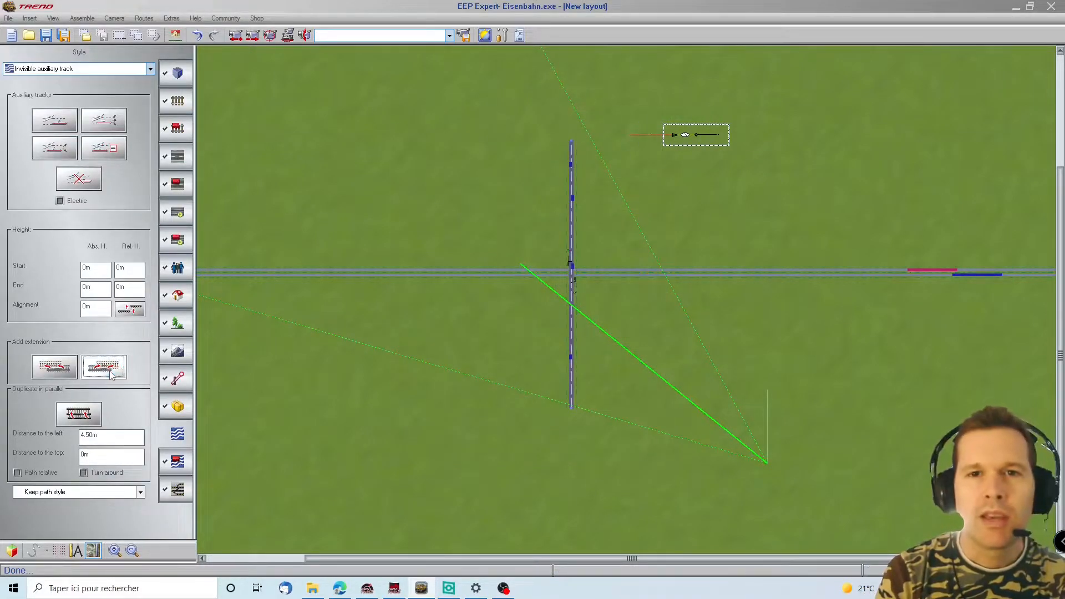
Step: Extend the invisible auxiliary track further at its end and change the third 20 m section to a 3-way switch
left_click(112, 374)
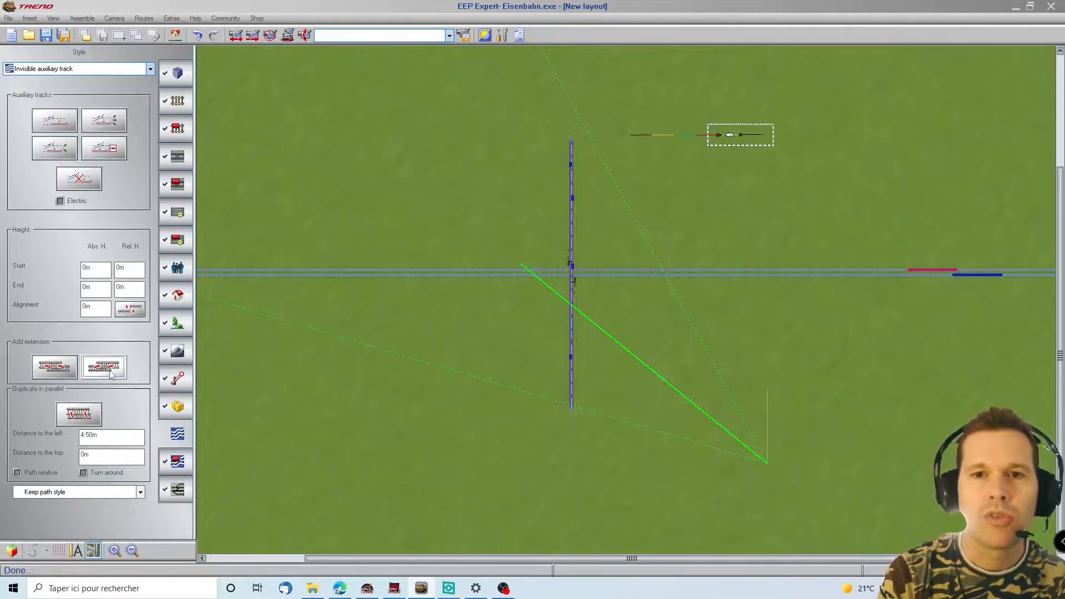
left_click(678, 172)
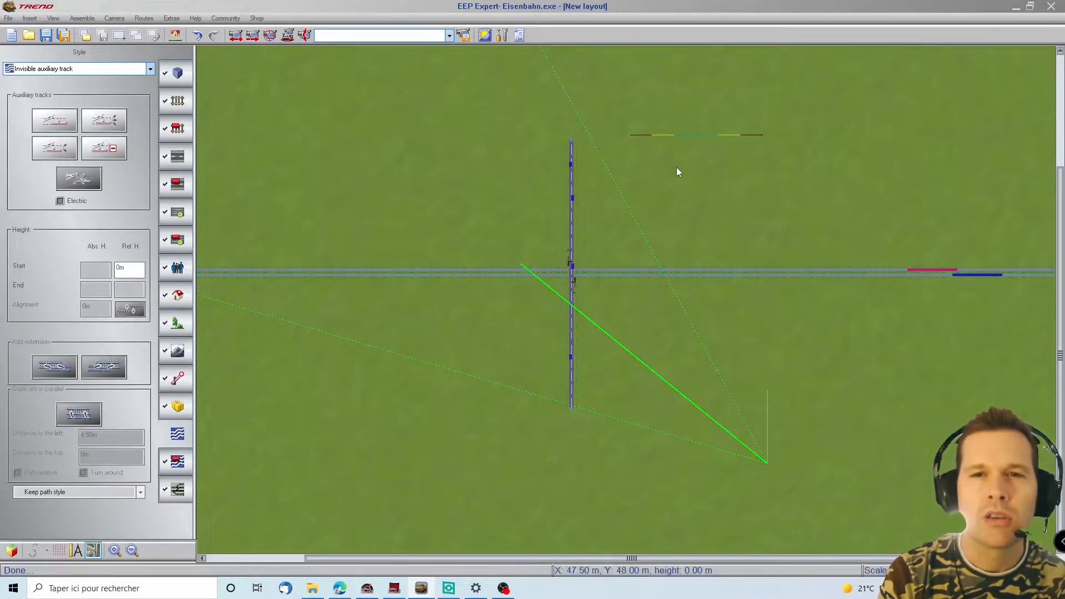
left_click(704, 134)
right_click(705, 134)
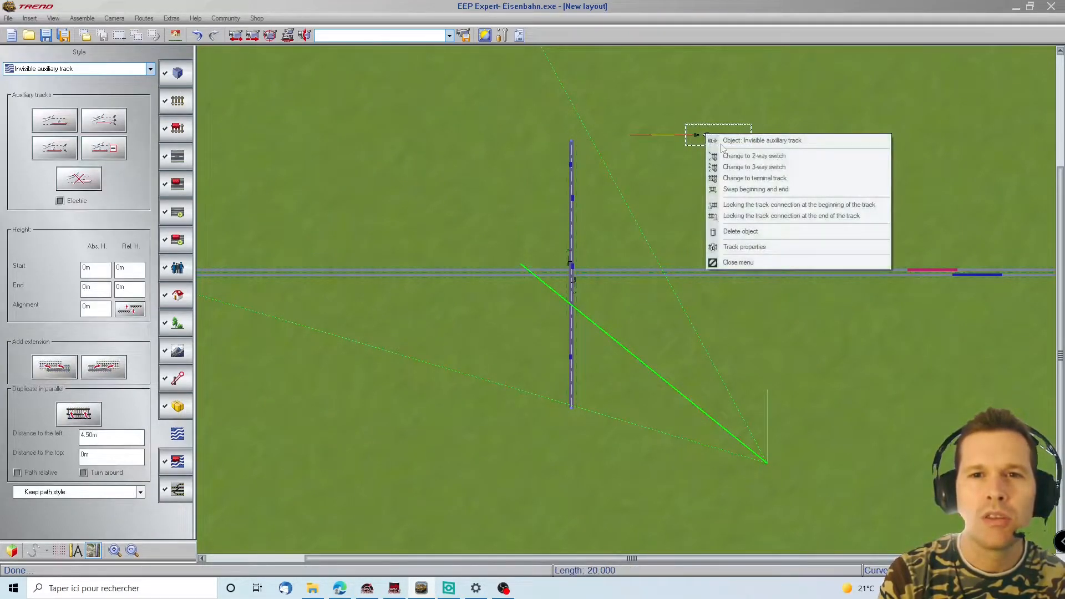
left_click(749, 167)
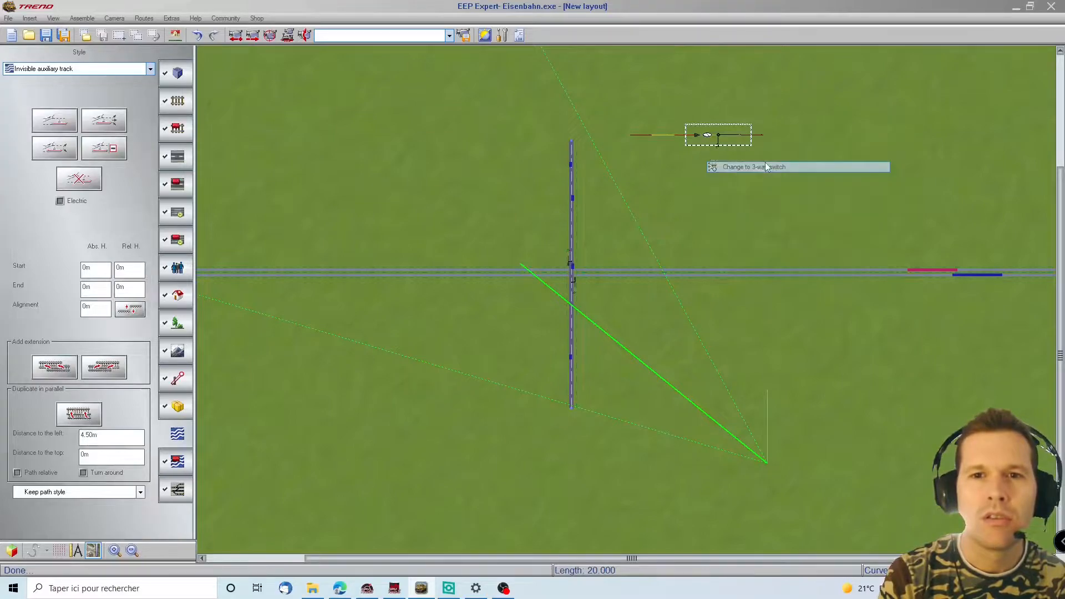
Step: Change the third auxiliary track section from a 3-way switch to a 2-way switch
left_click(680, 135)
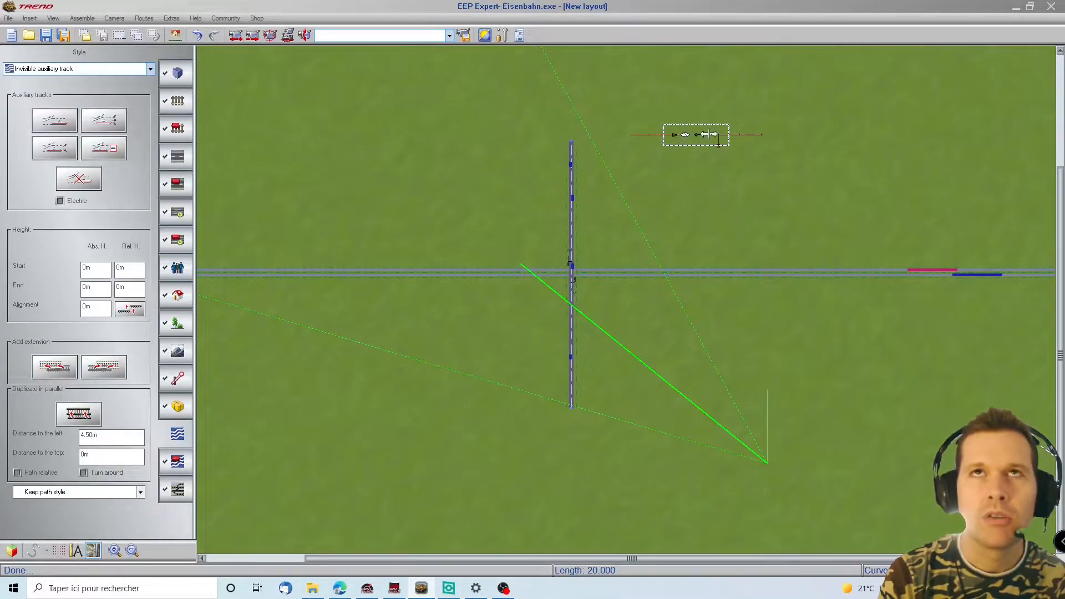
left_click(727, 191)
scroll(713, 152, "up", 5, "ctrl")
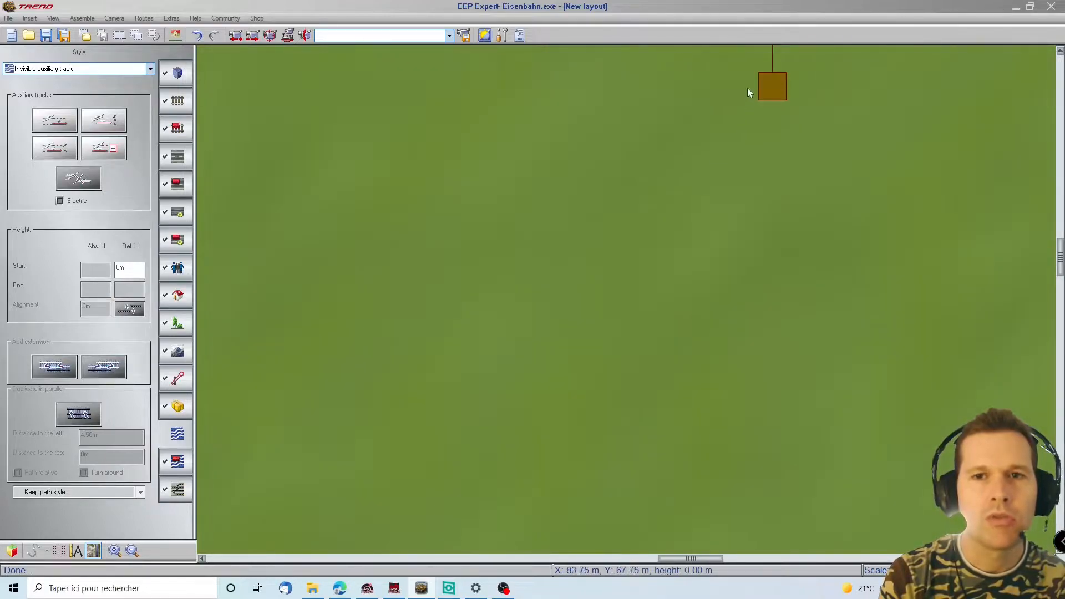
scroll(747, 89, "down", 1)
scroll(716, 132, "down", 3, "ctrl")
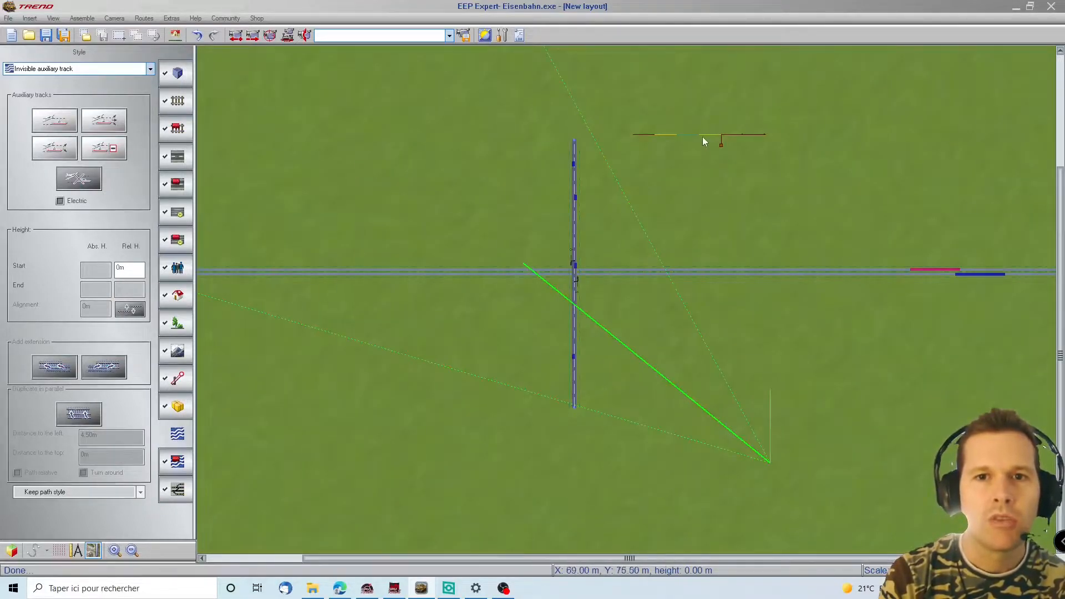
scroll(702, 137, "up", 3, "ctrl")
left_click(670, 132)
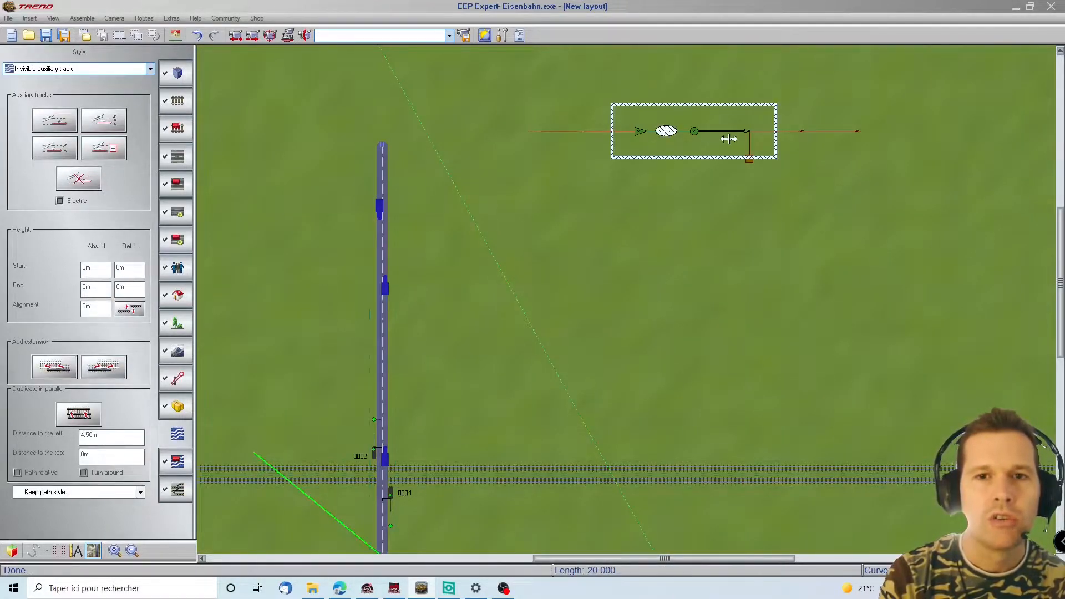
left_click(693, 203)
left_click(718, 130)
right_click(719, 129)
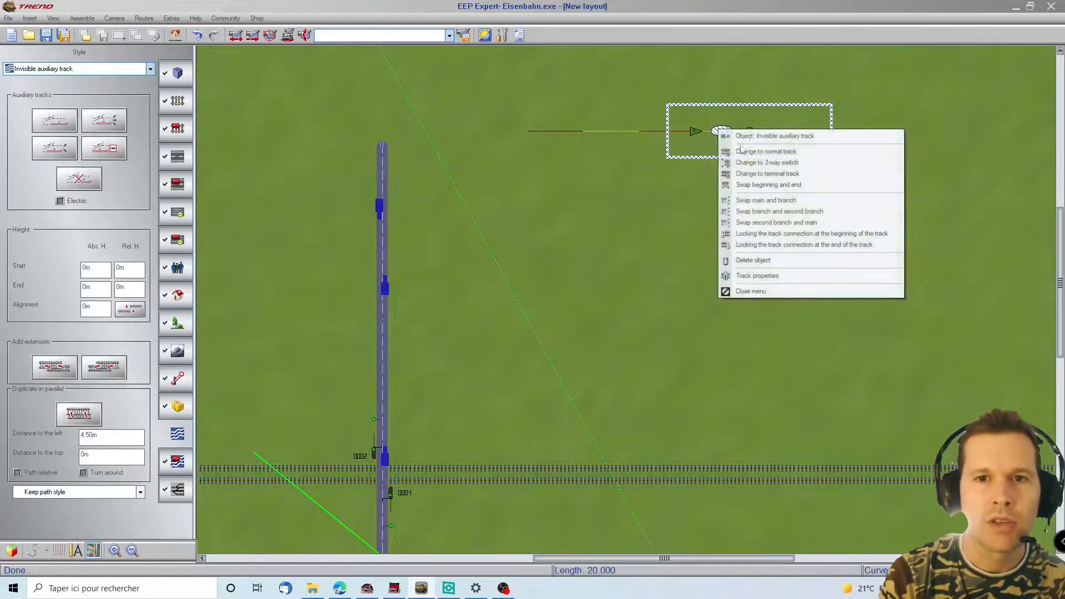
left_click(759, 162)
left_click(669, 172)
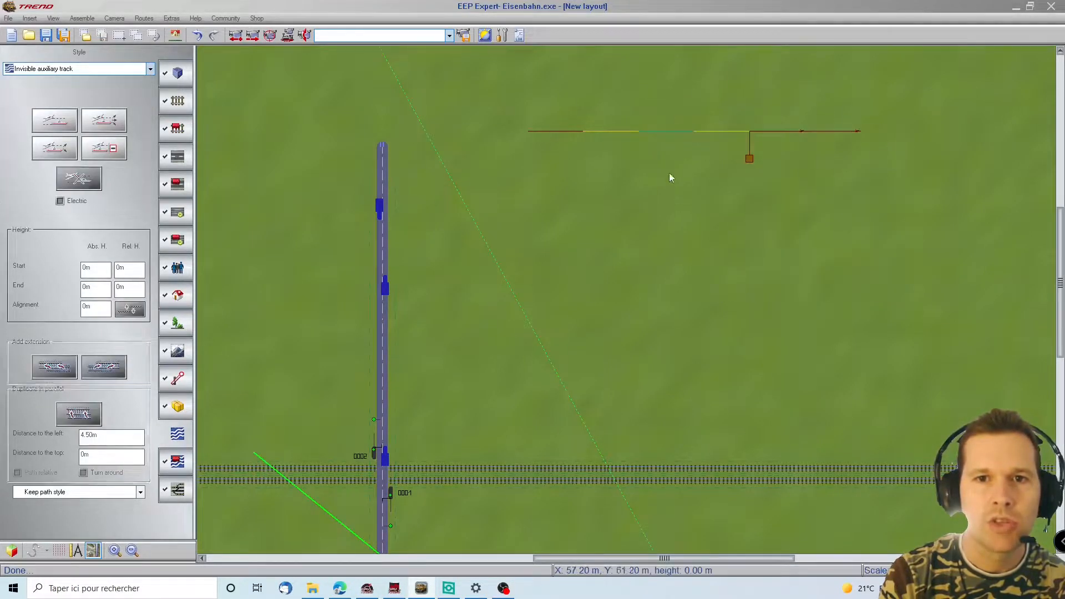
Step: Change the second auxiliary track section to a 2-way switch as well
left_click(666, 130)
right_click(663, 133)
left_click(703, 151)
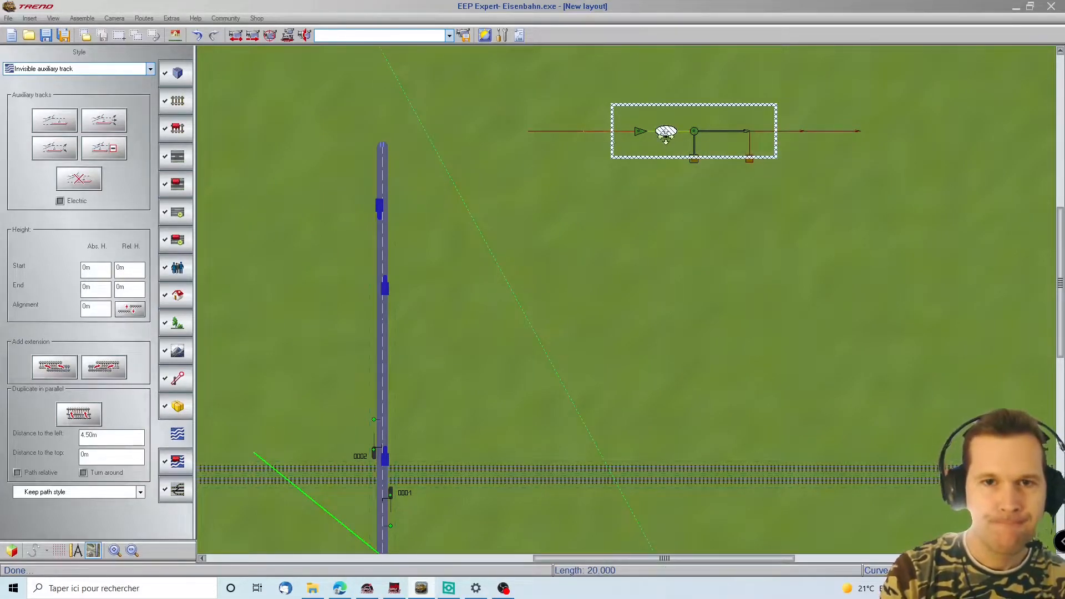
left_click(674, 234)
Step: Swap the beginning and end of the first auxiliary track section and change it to a 3-way switch
left_click(589, 132)
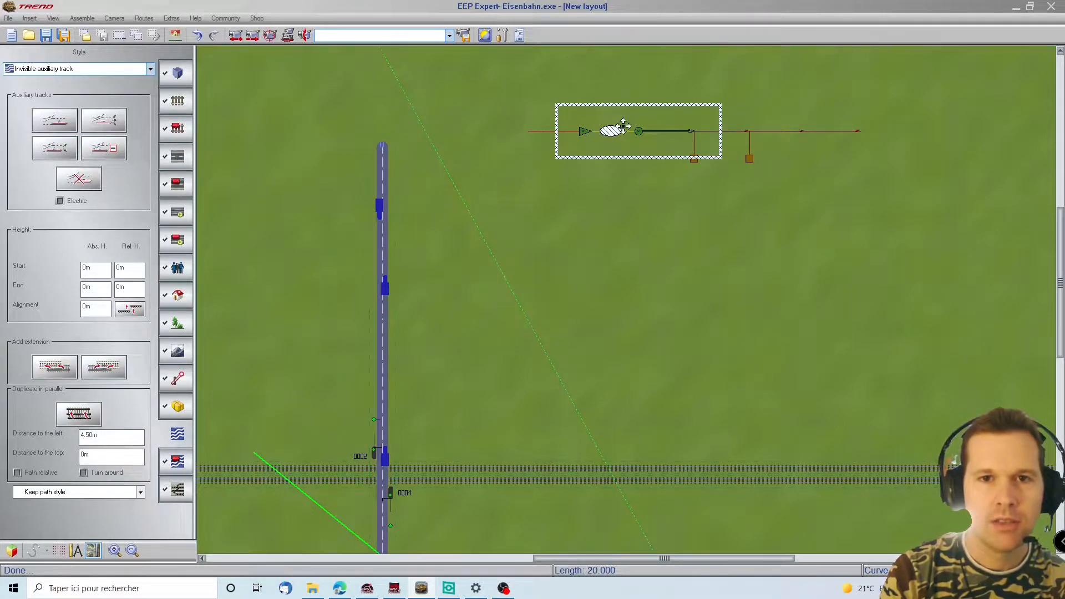
left_click(610, 133)
left_click(629, 206)
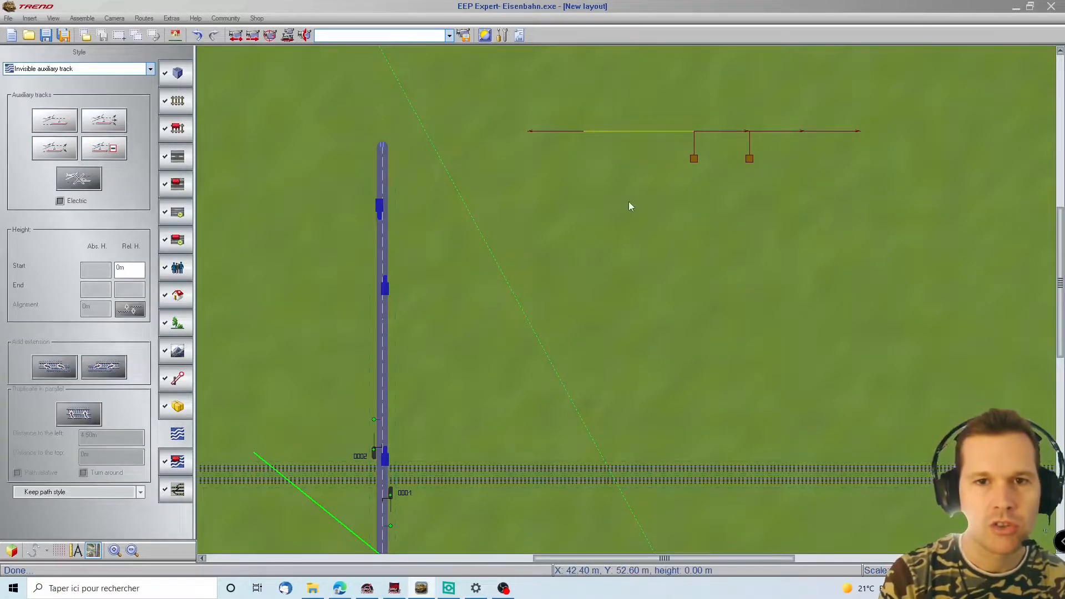
left_click(615, 132)
right_click(610, 133)
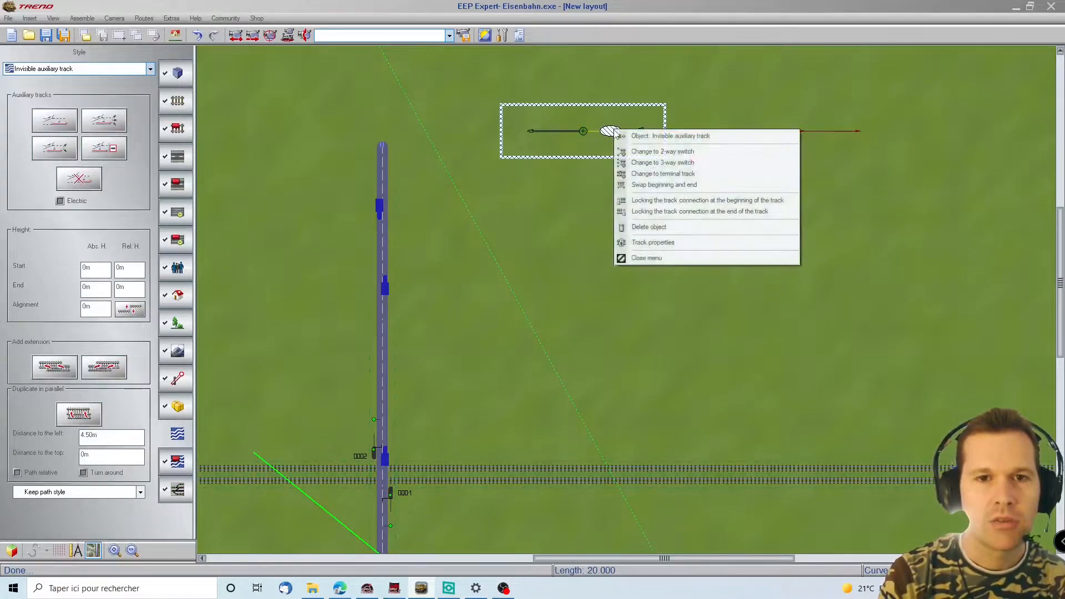
left_click(655, 163)
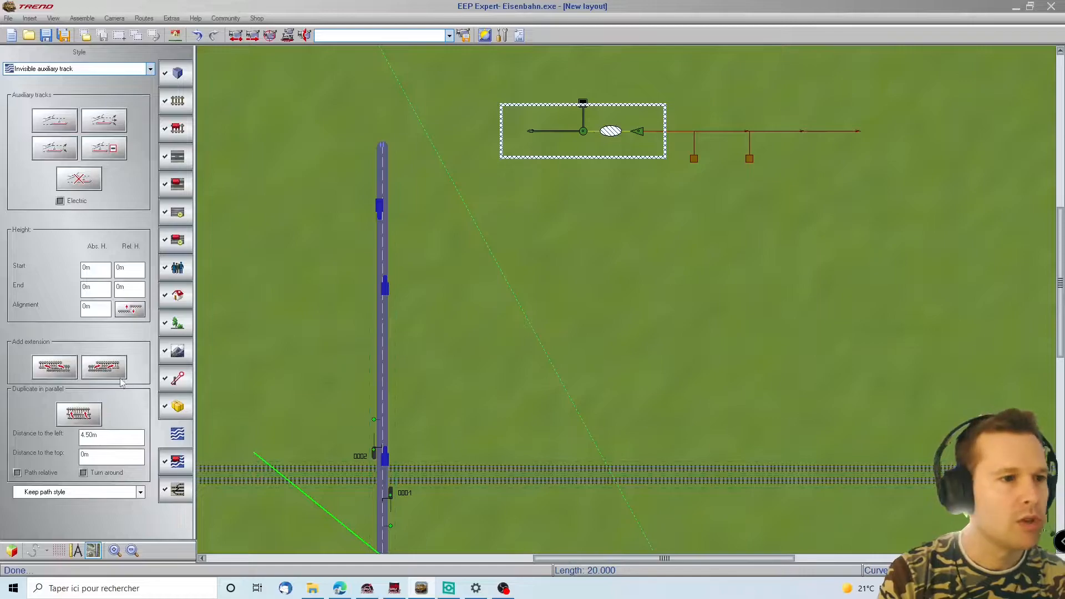
Step: Add an extension at the 3-way switch's end, change it to a normal track and bend it downward into an arc about 31 m long at 72°
left_click(104, 367)
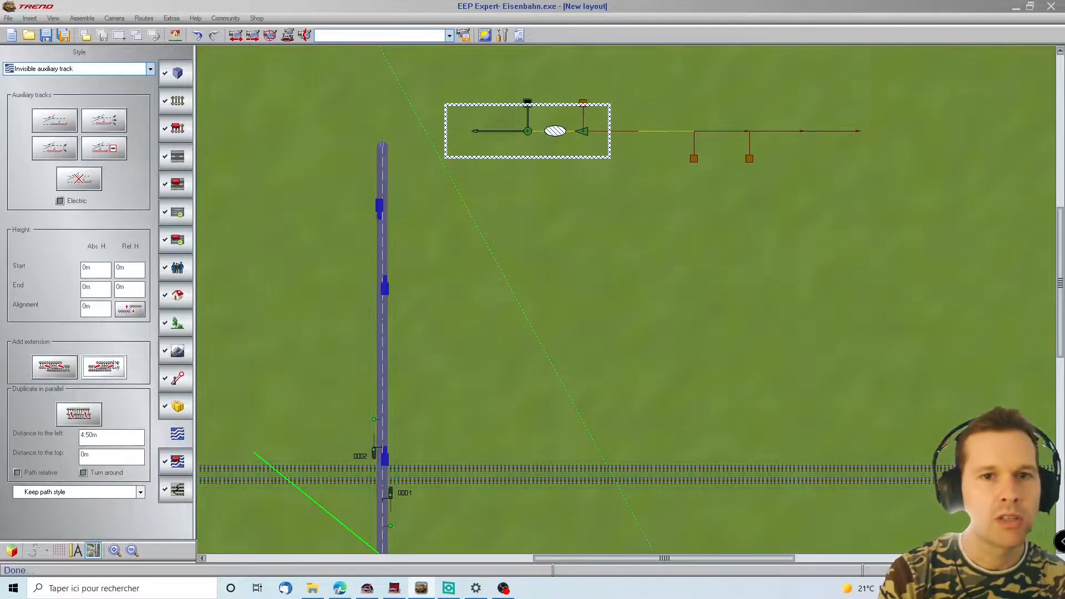
left_click(586, 251)
right_click(556, 132)
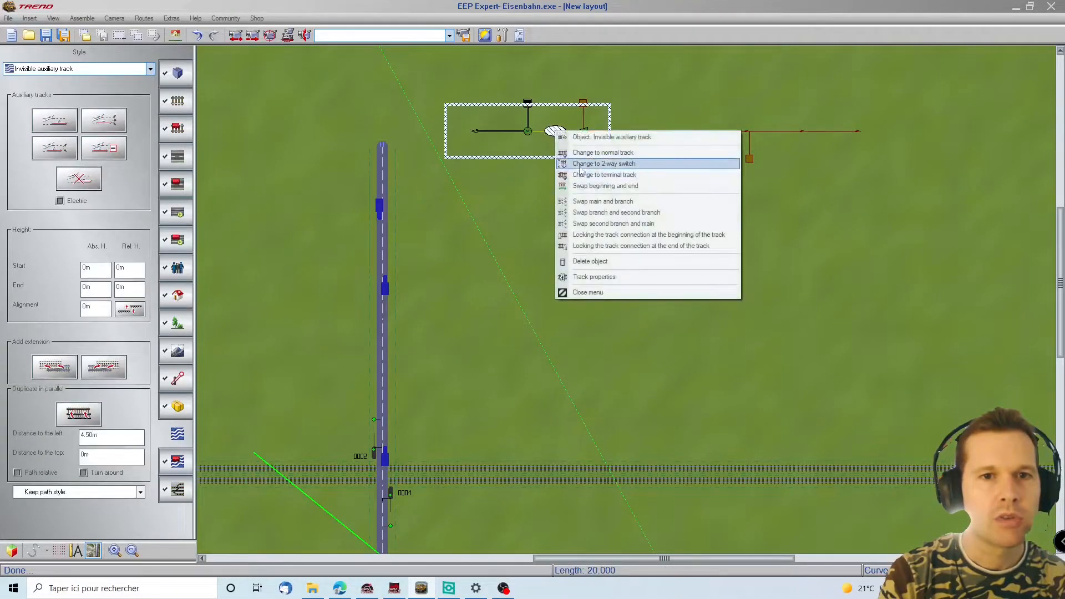
left_click(583, 147)
left_click_drag(521, 136, 533, 137)
left_click_drag(523, 183, 518, 180)
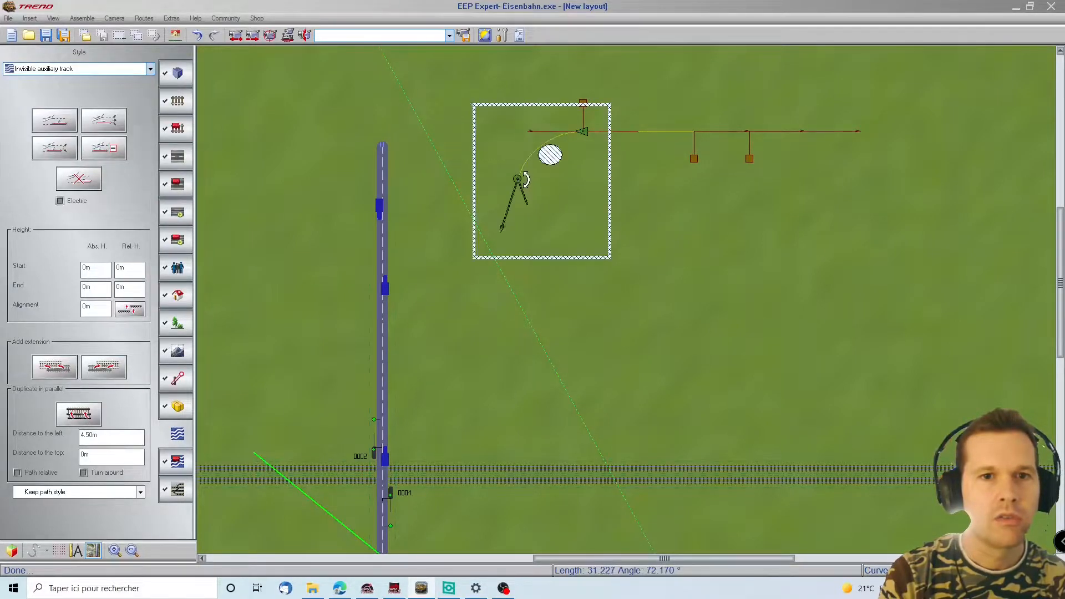
Step: Duplicate the arc in parallel twice at 4.50 m spacing and bend the second copy upward, about 33 m long at -58°
left_click(84, 418)
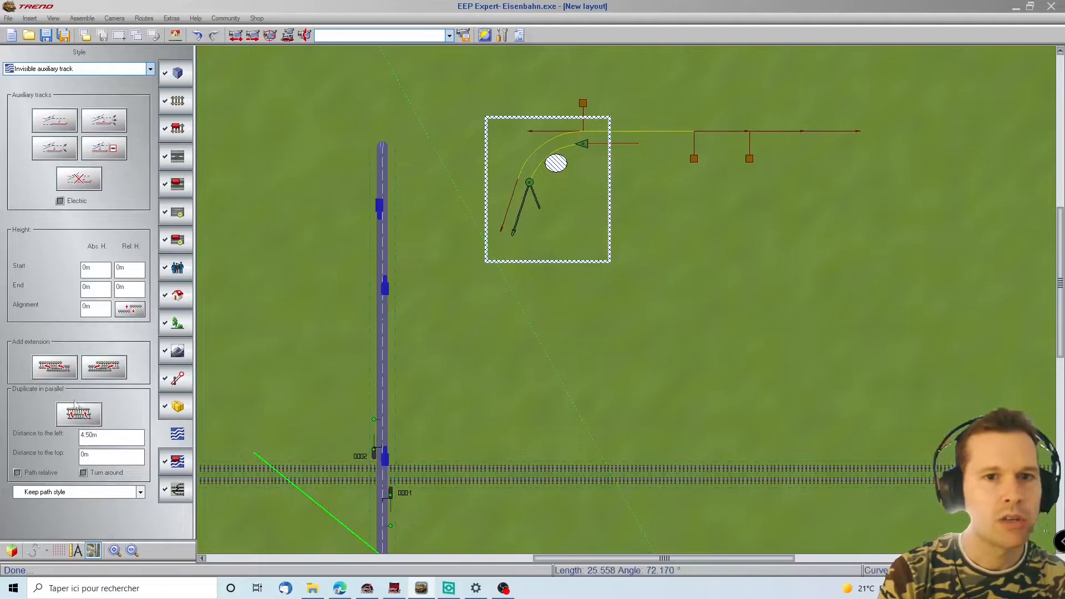
left_click(78, 417)
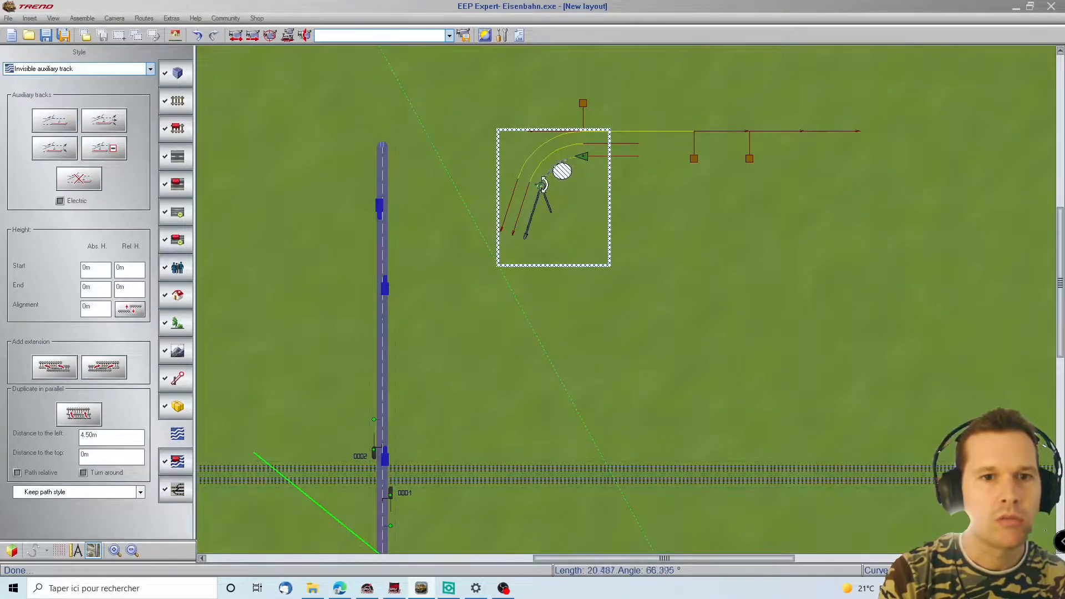
left_click_drag(507, 114, 506, 114)
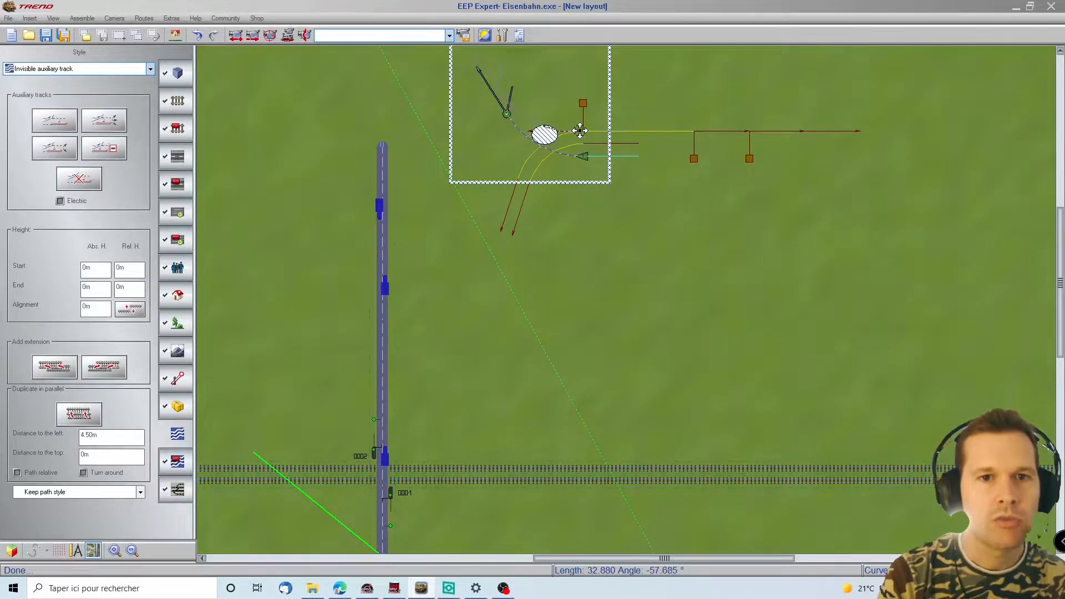
Step: Move the upward-bending track so its start lies near the 3-way switch's end
left_click_drag(580, 130, 592, 139)
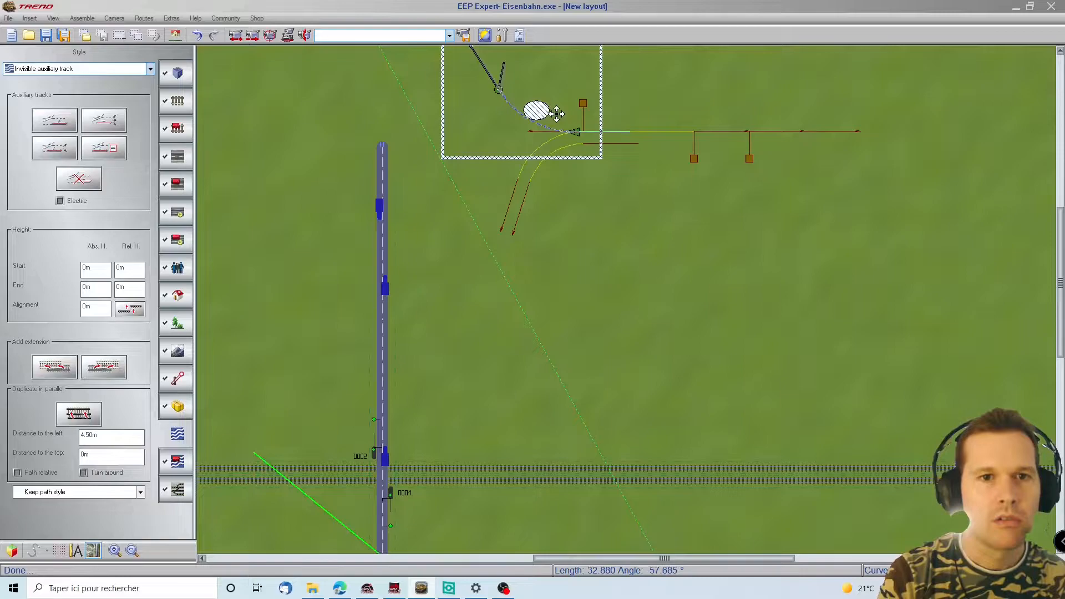
left_click_drag(566, 112, 568, 115)
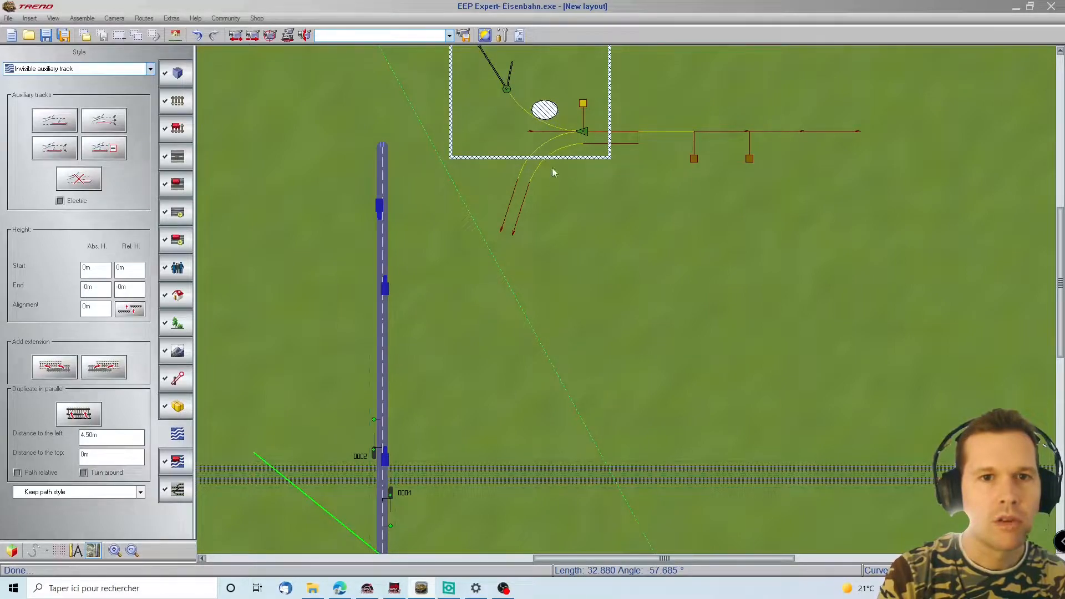
left_click(617, 205)
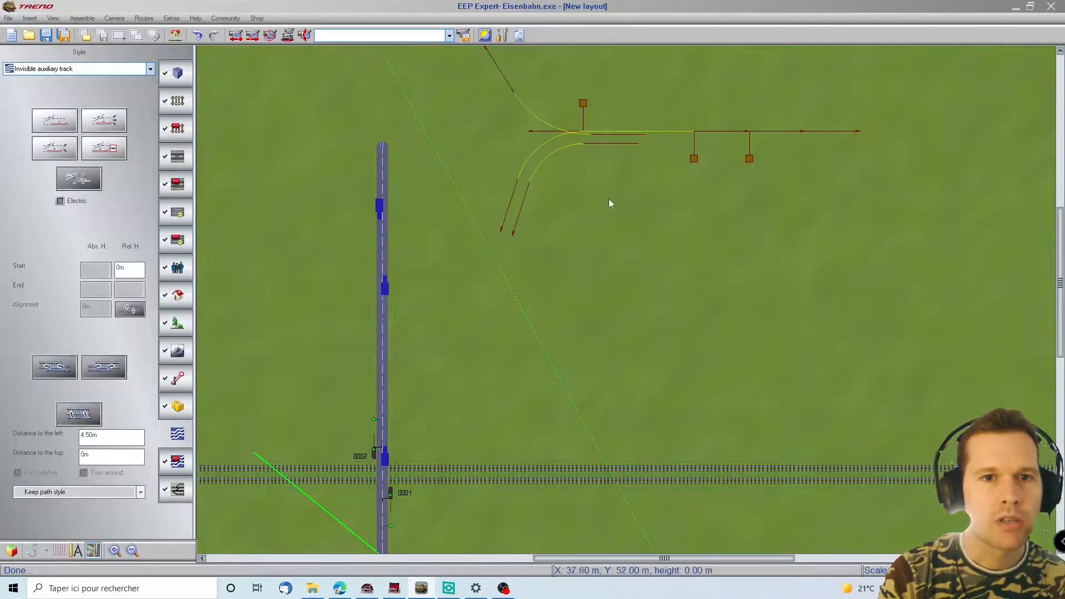
Step: Set the remaining parallel copy's curve type to Line and move it between the two arcs at the 3-way switch's end
left_click(561, 146)
right_click(557, 163)
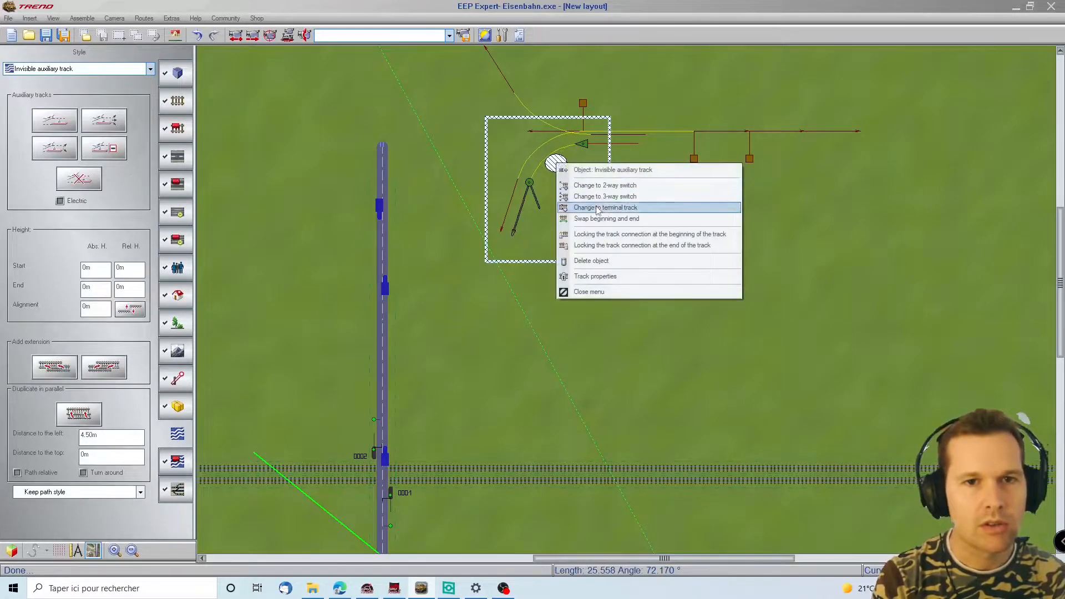
left_click(614, 278)
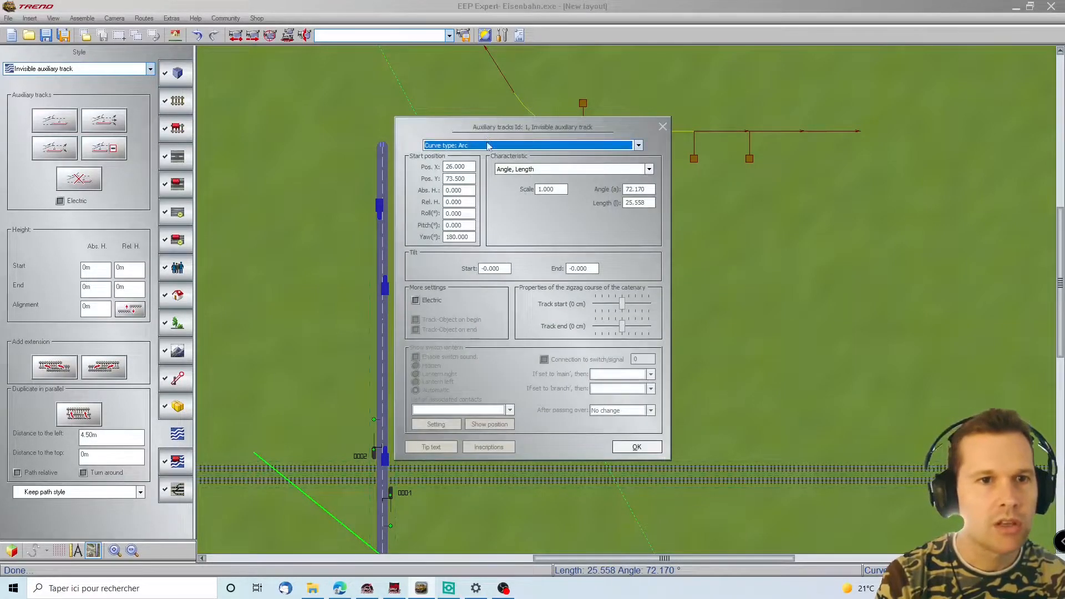
left_click(488, 146)
left_click(488, 164)
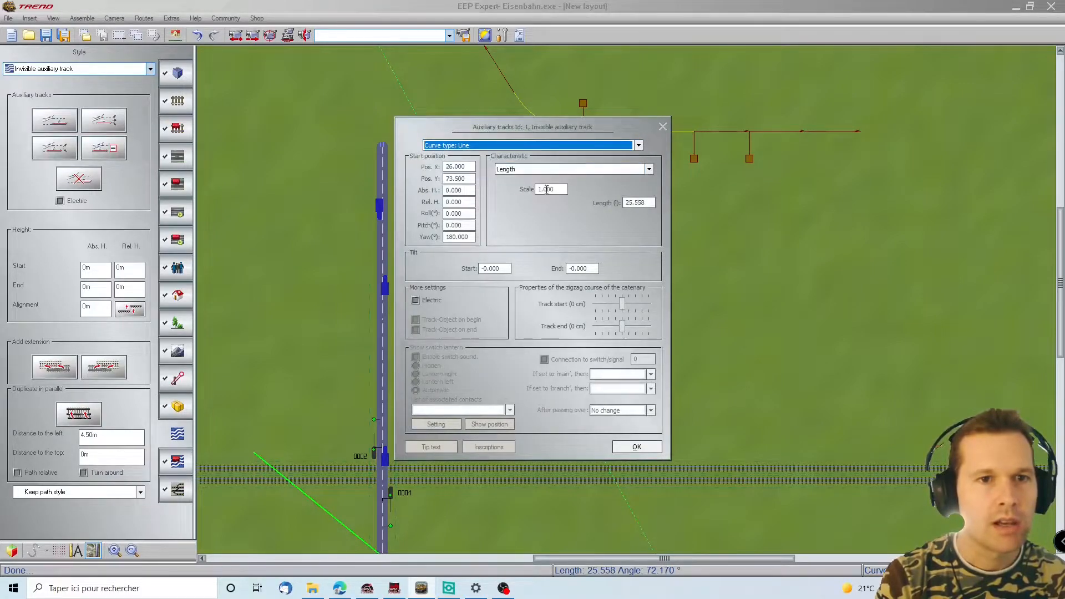
left_click(637, 448)
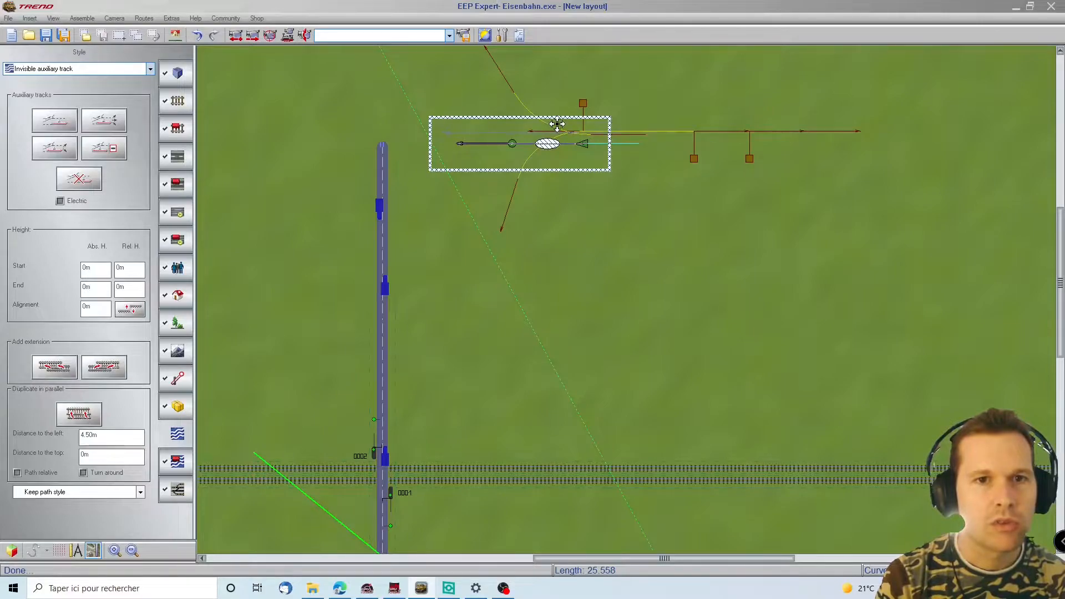
left_click_drag(557, 124, 558, 123)
scroll(581, 151, "up", 3)
scroll(572, 131, "down", 2)
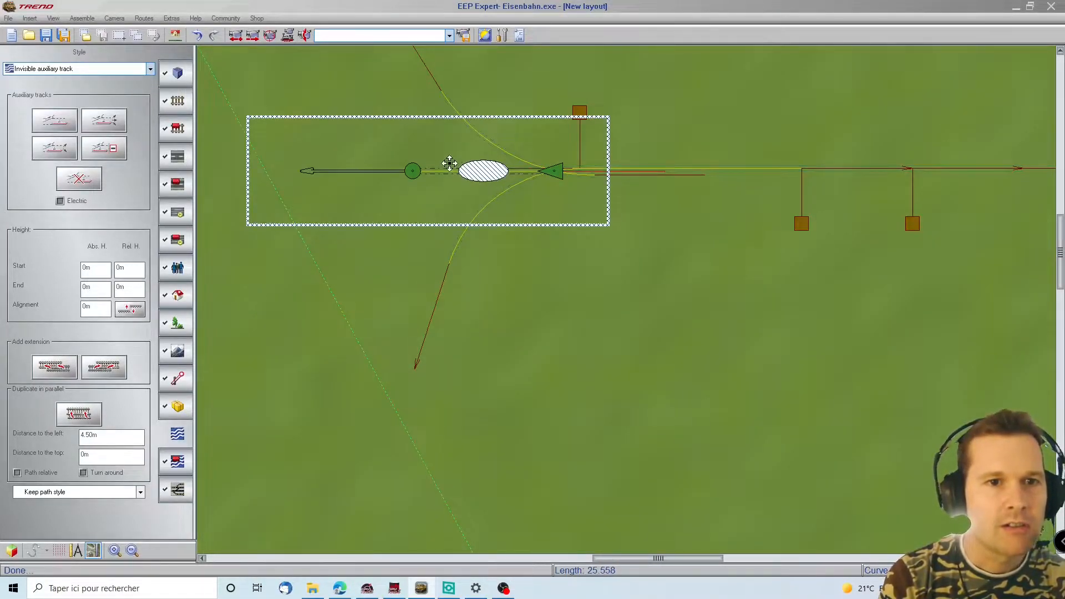
Step: Switch to the 3D view, activate object editing from the Control dialogue and bring the auxiliary track junction into view
left_click(306, 35)
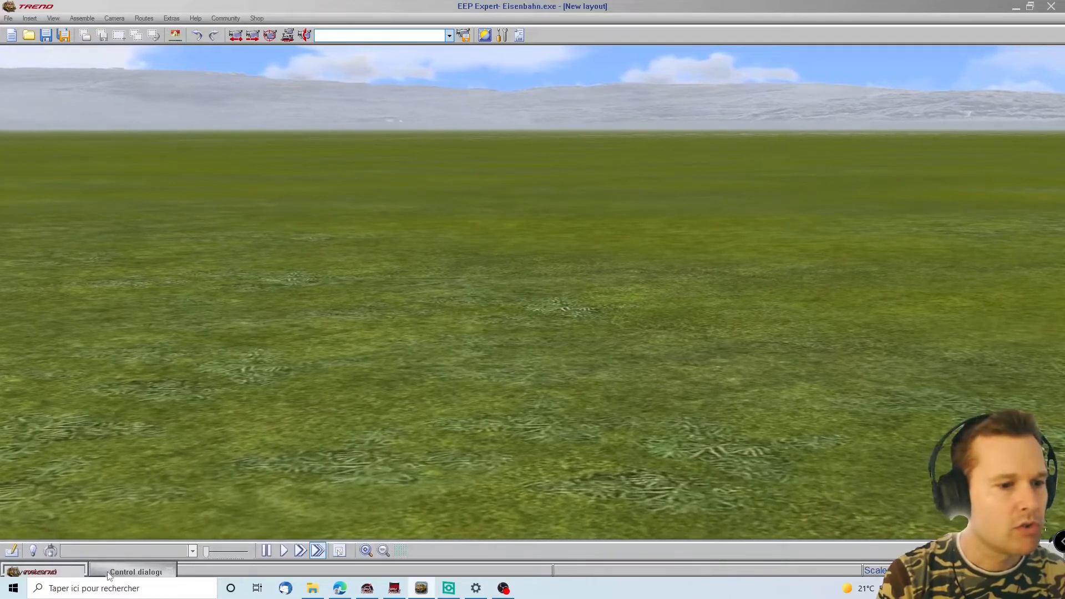
left_click(109, 574)
left_click(83, 416)
right_click_drag(743, 420, 710, 188)
scroll(500, 86, "down", 4)
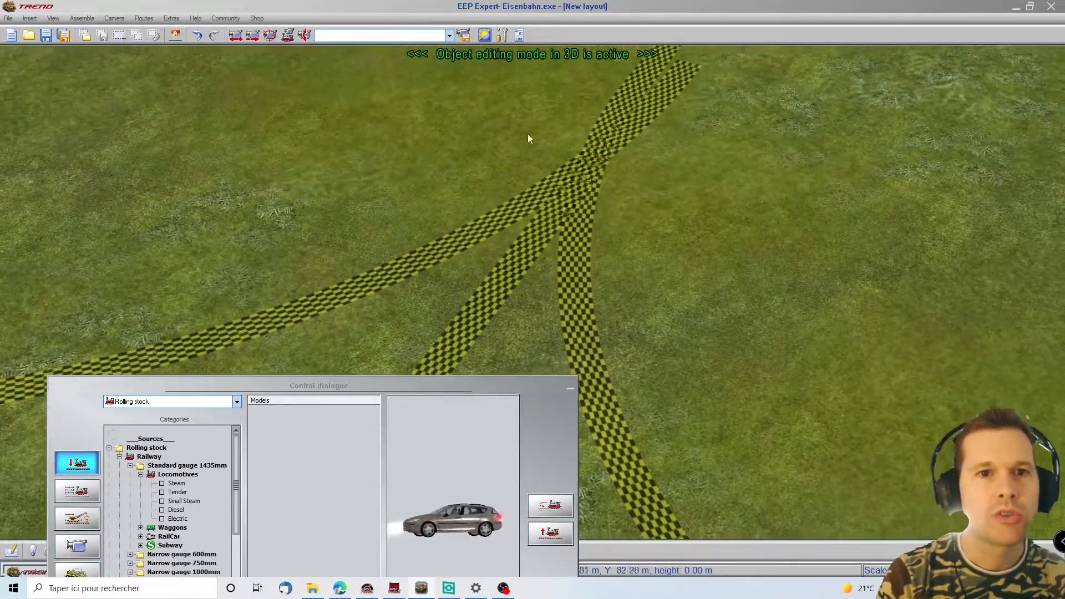
Step: Reposition the auxiliary tracks in 3D so that the straight and curved branches meet at the 3-way switch
left_click(516, 285)
left_click_drag(515, 285, 403, 271)
left_click(490, 230)
left_click(568, 272)
left_click_drag(571, 274, 572, 276)
key("Up")
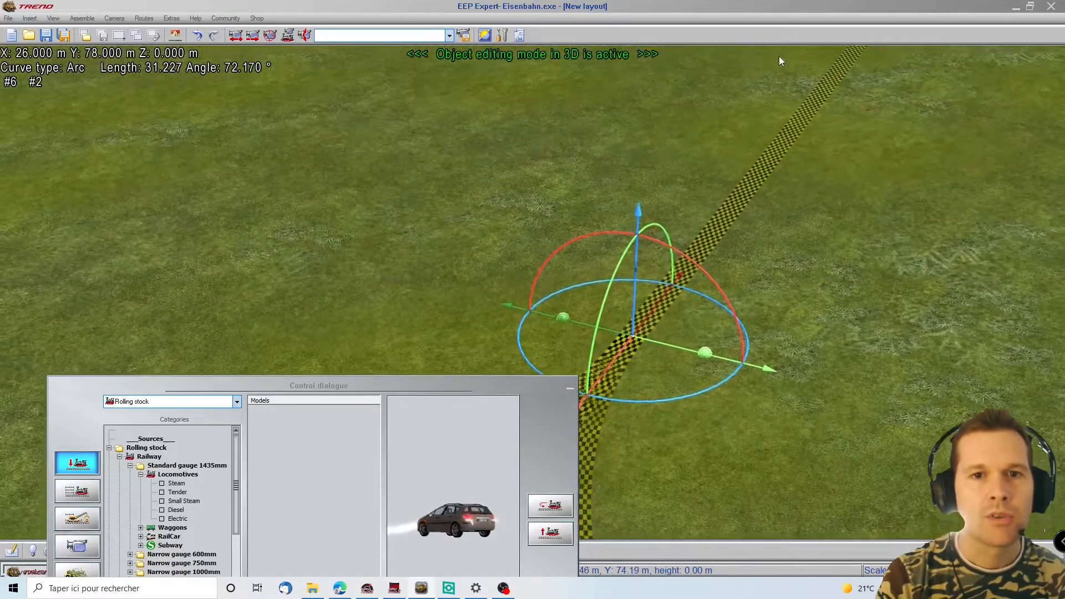
Step: Return to the 2D plan and place another straight invisible auxiliary track, 60 m long, above the row of 2-way switches
left_click(12, 551)
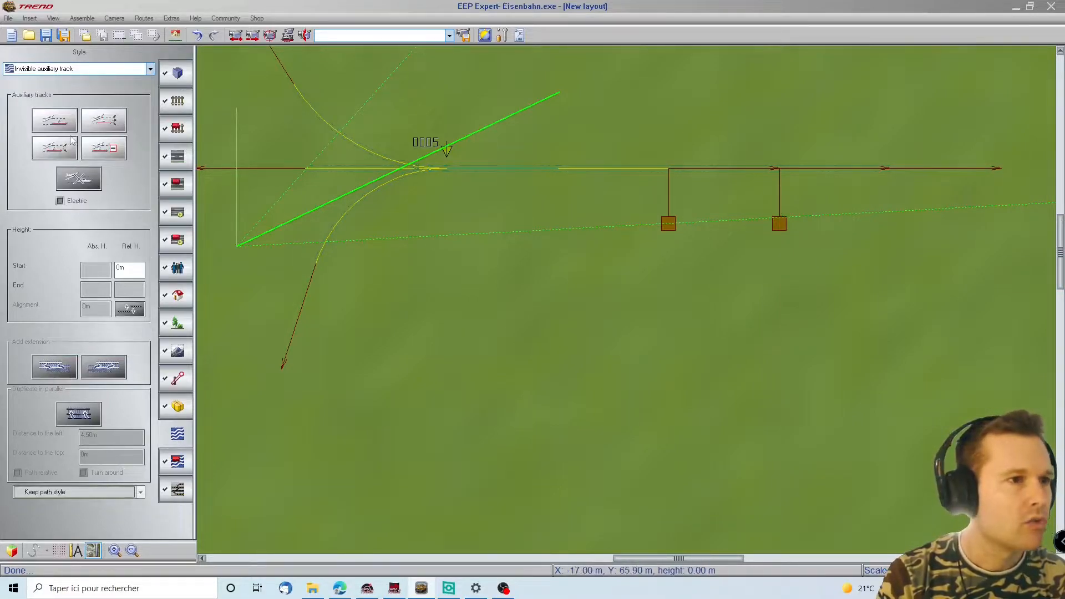
left_click(56, 125)
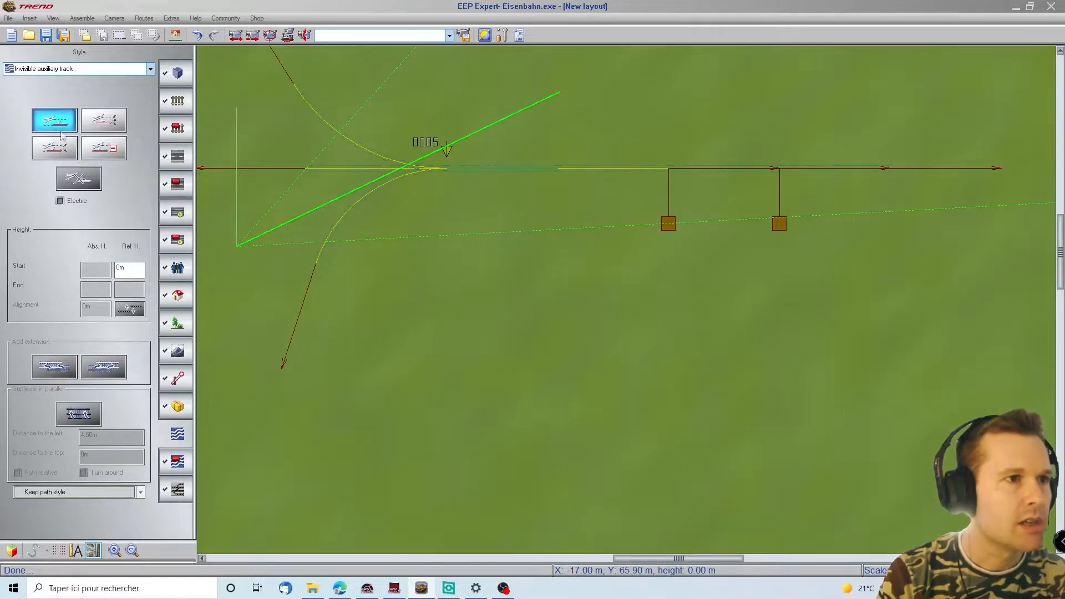
left_click(696, 133)
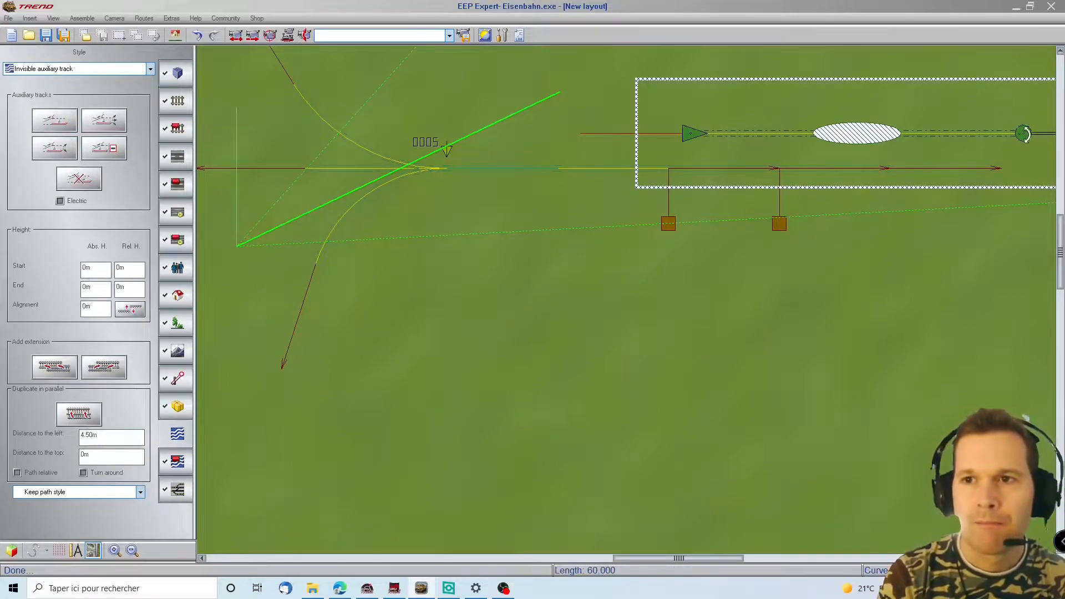
Step: Fit a curved auxiliary track, about 33 m long at 45°, onto switch 0003 and a parallel copy, about 32 m at -88°, onto switch 0004
left_click_drag(1031, 132, 801, 113)
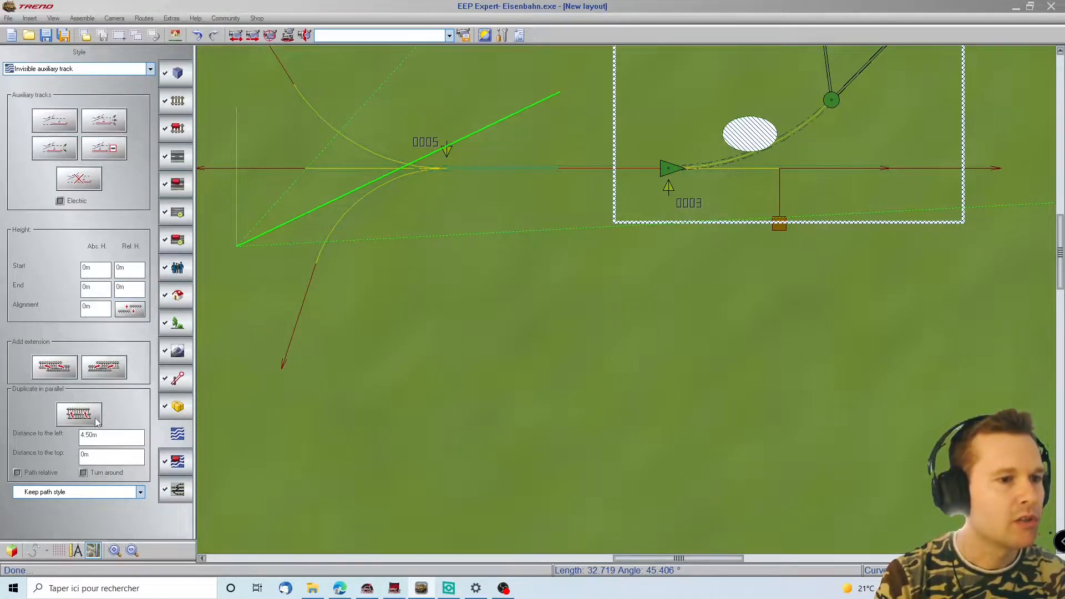
left_click(97, 423)
left_click_drag(829, 82, 784, 255)
left_click_drag(691, 144, 813, 182)
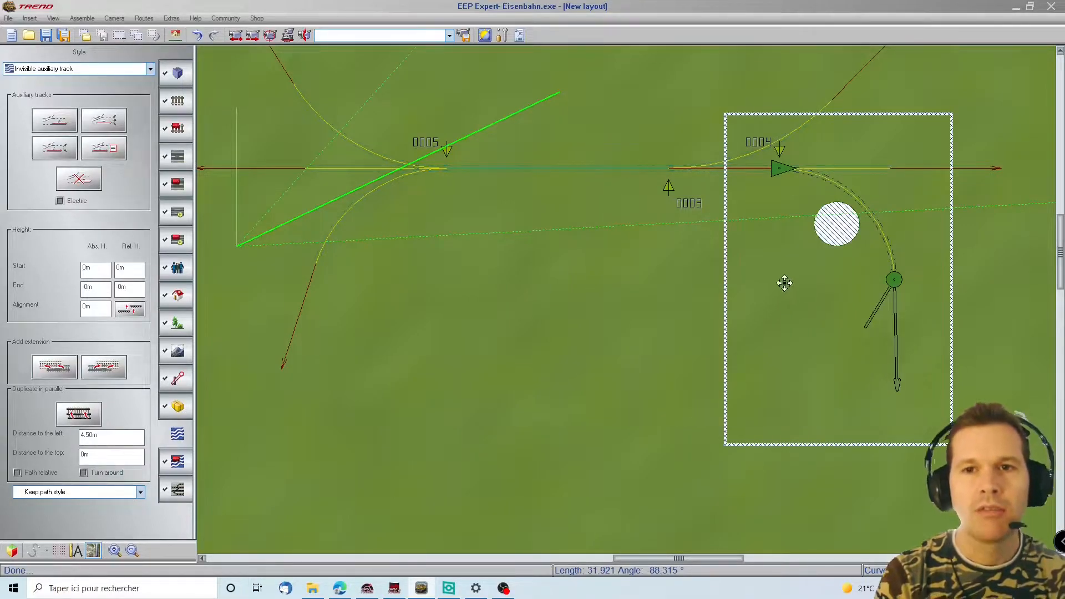
scroll(499, 302, "down", 5)
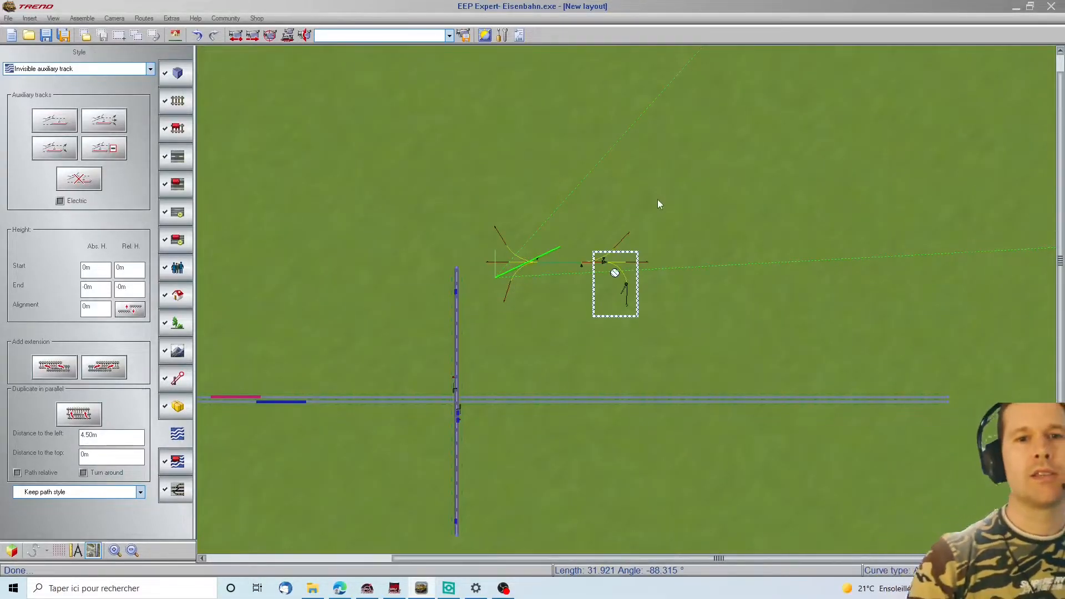
scroll(654, 208, "up", 3)
scroll(638, 262, "up", 2)
scroll(639, 262, "down", 2)
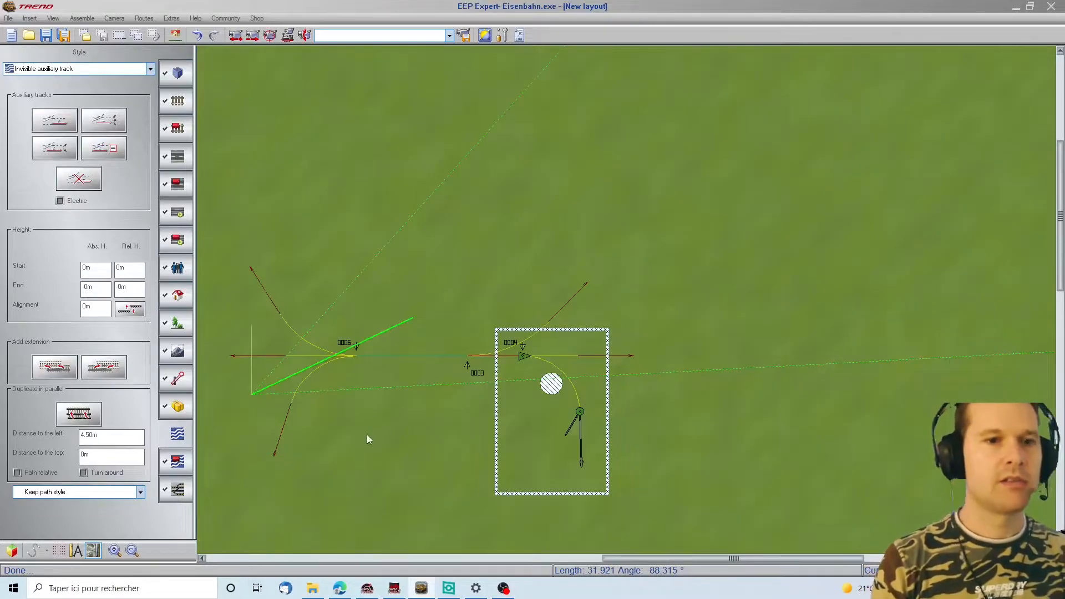
scroll(462, 488, "up", 1)
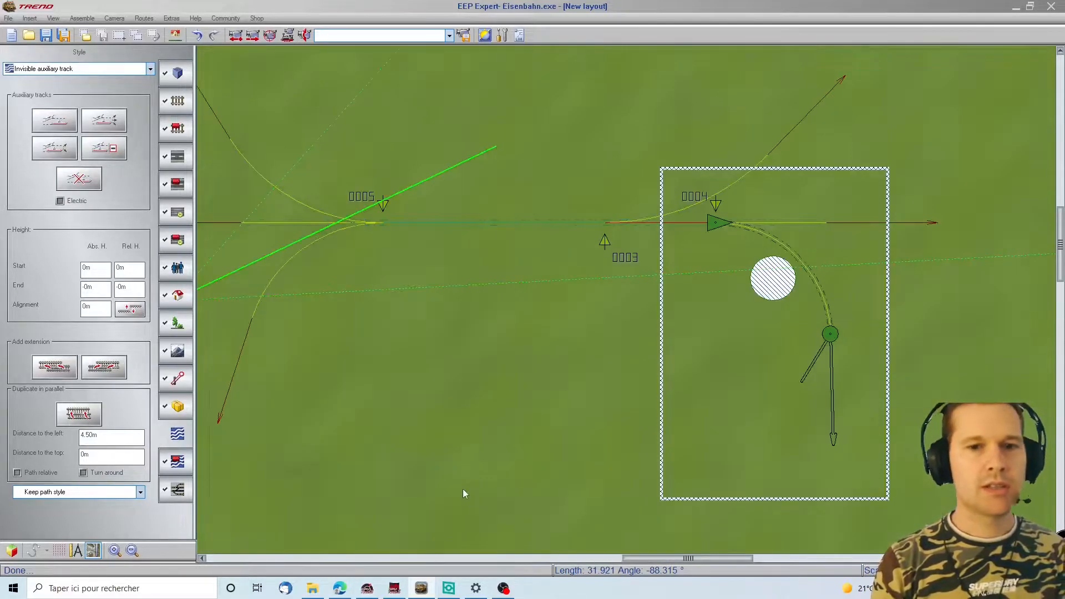
scroll(488, 461, "down", 1)
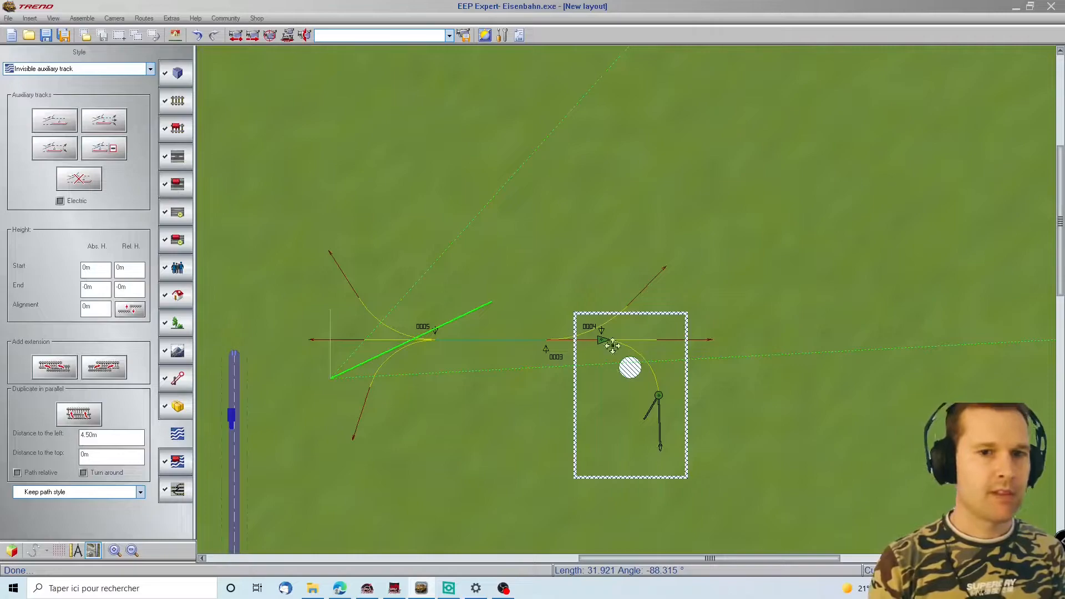
left_click(725, 339)
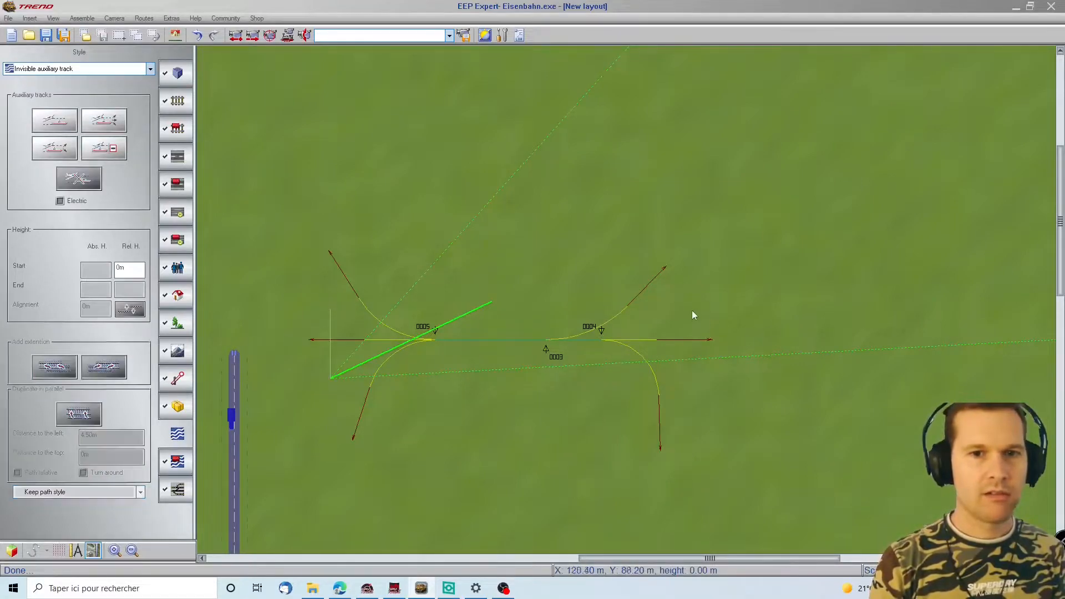
Step: Close the six open outer ends of the auxiliary track circuit, both straight and curved branches
left_click(628, 306)
left_click(358, 298)
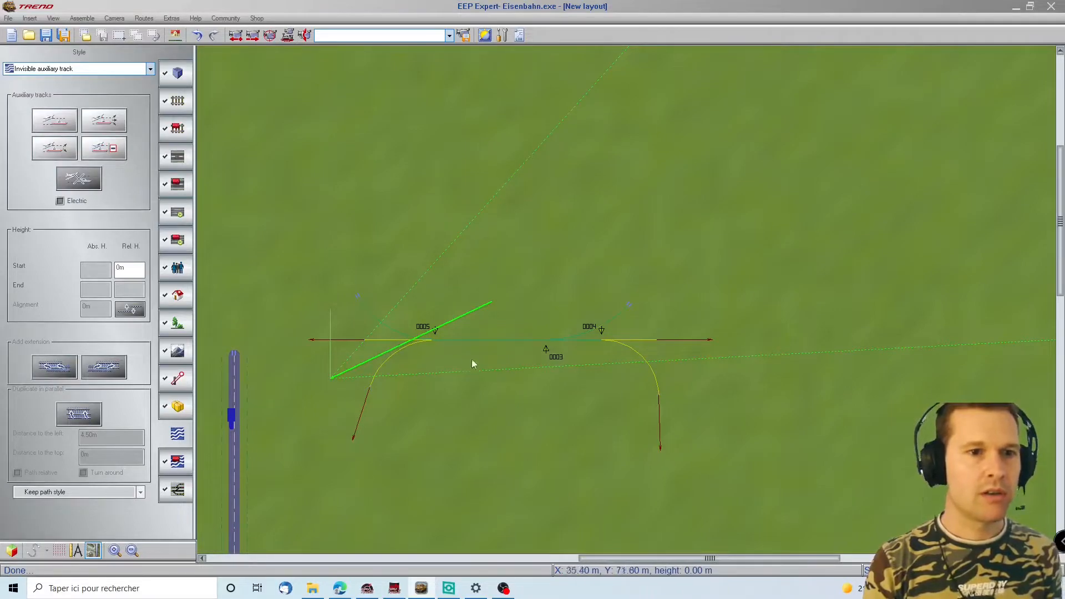
left_click(659, 397)
left_click(371, 389)
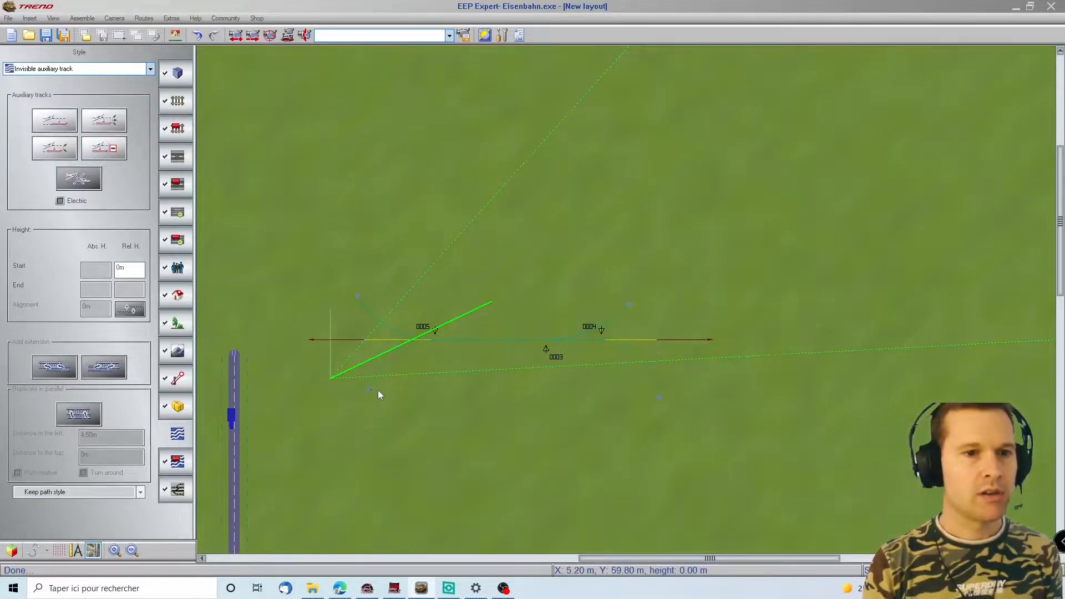
left_click(364, 339)
left_click(659, 339)
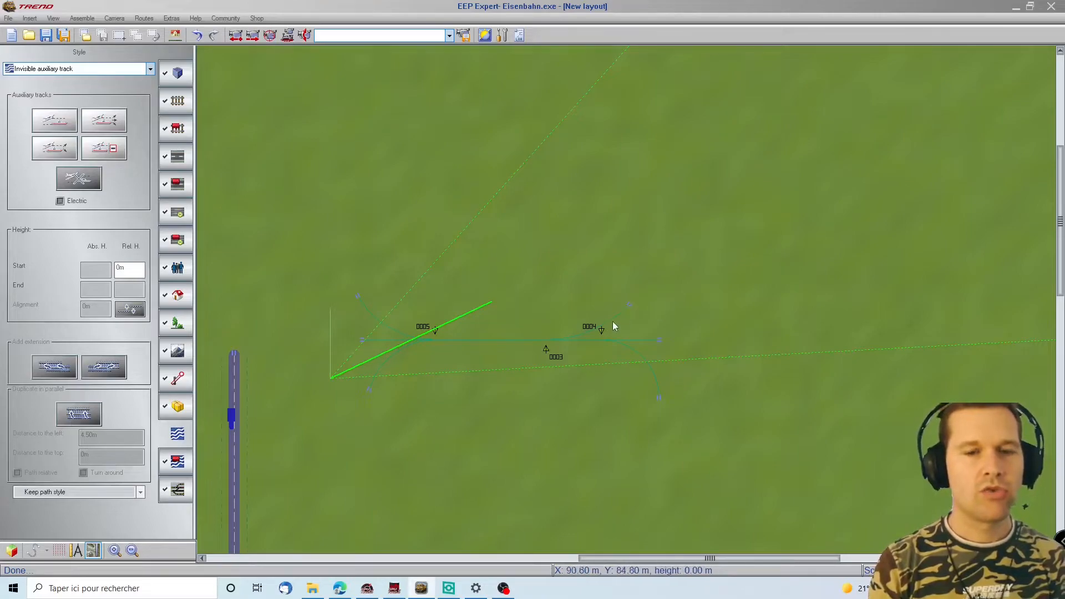
Step: Switch to signal editing, choose contacts for switches and double slip switches, and pick the 2-way auxiliary switch as the contact's target
scroll(601, 325, "up", 2)
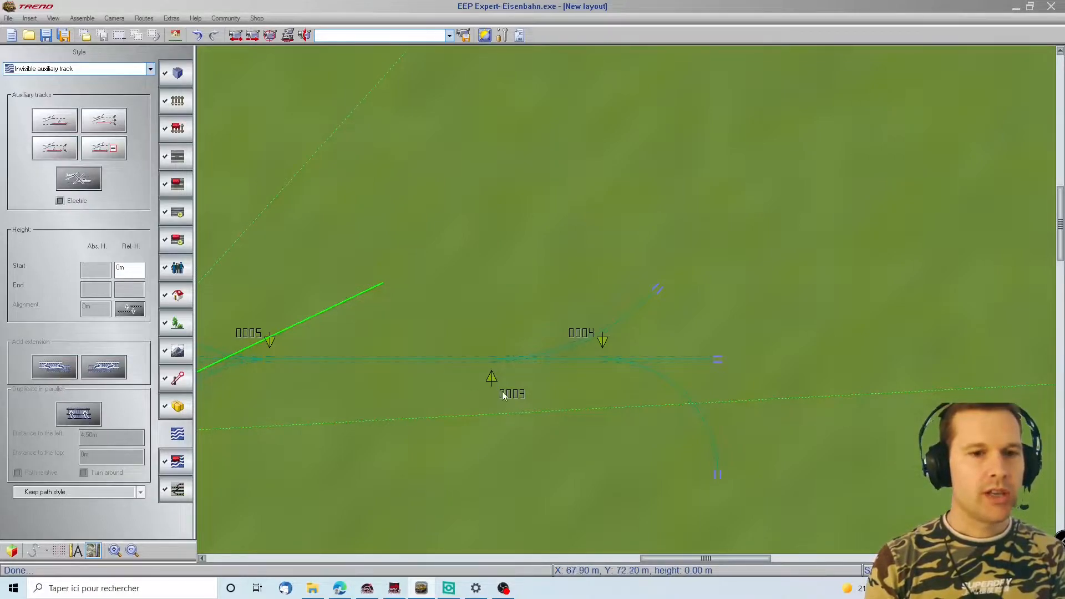
scroll(533, 540, "up", 1)
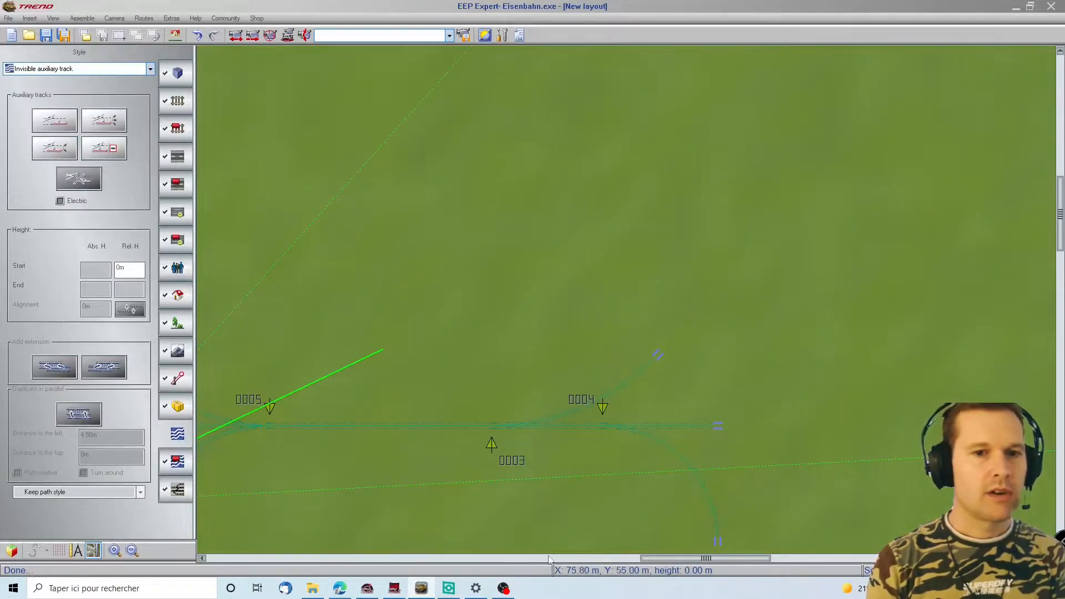
scroll(549, 557, "down", 2)
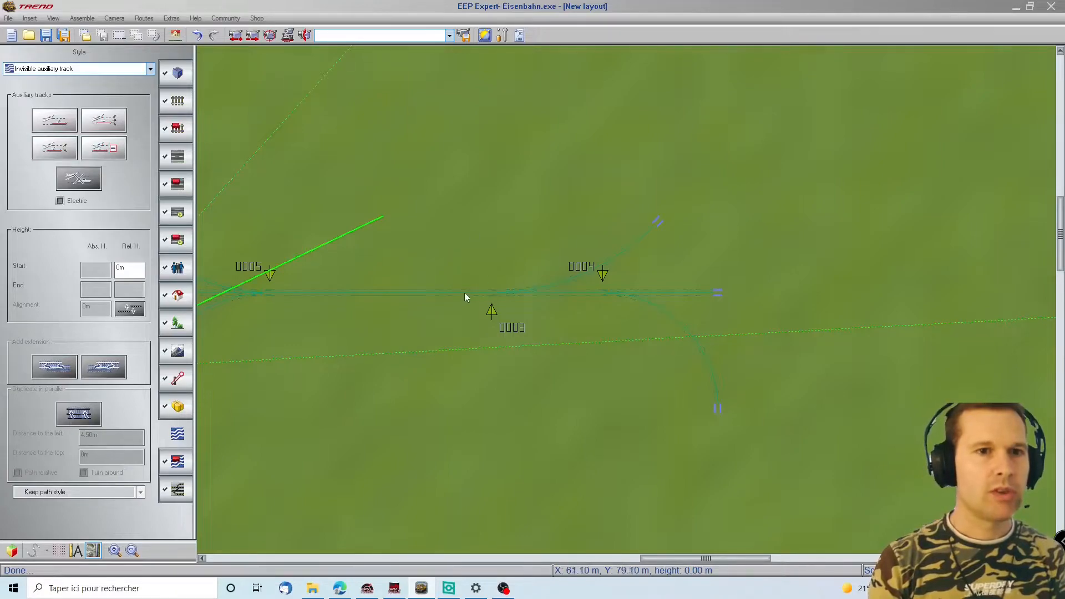
scroll(462, 305, "down", 3)
scroll(546, 292, "up", 2)
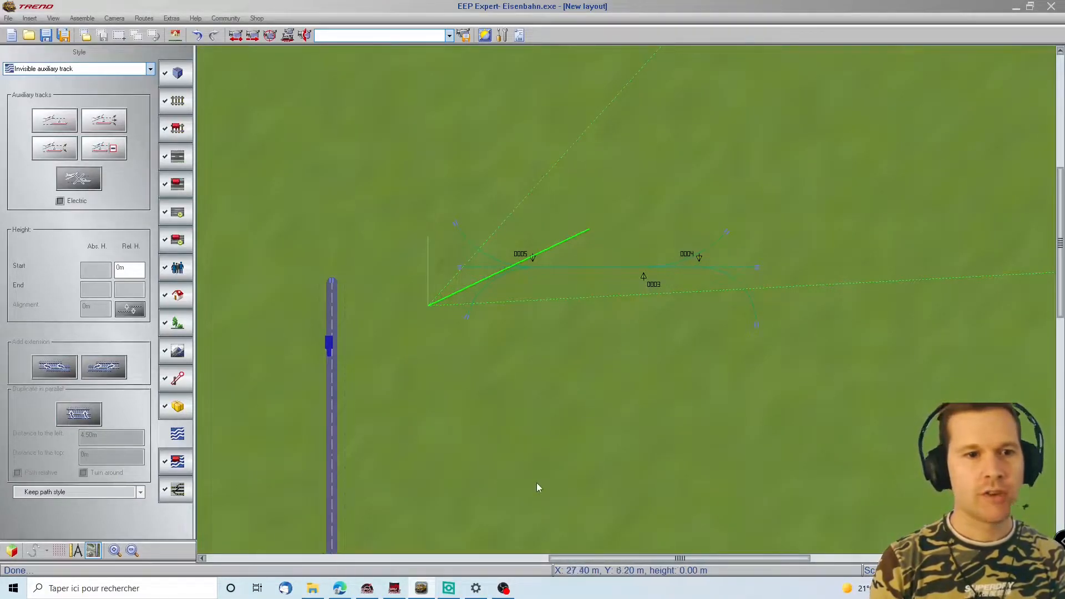
mouse_move(534, 541)
mouse_move(219, 460)
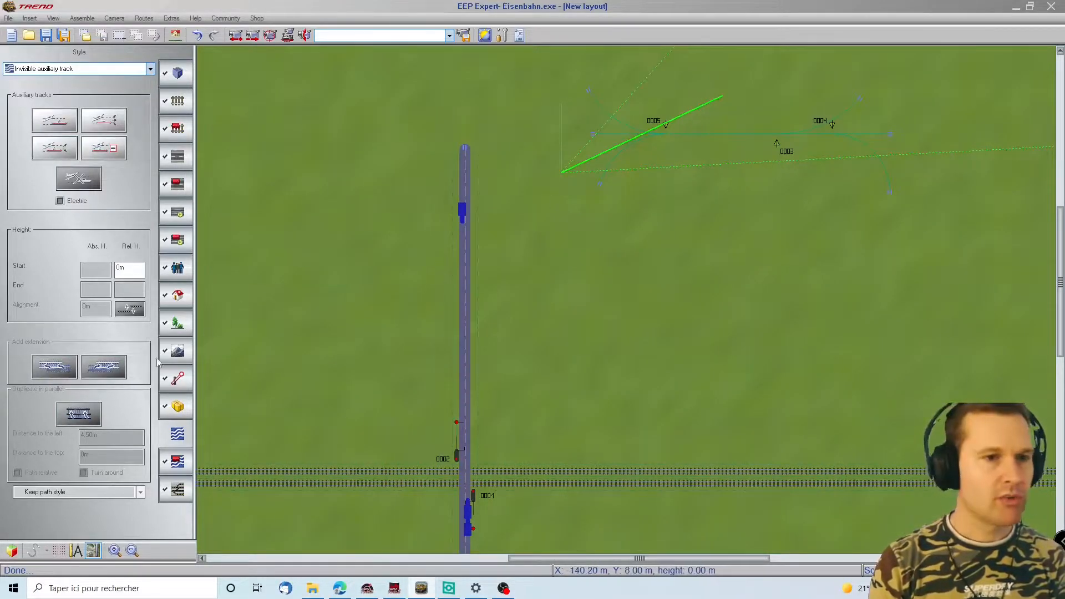
left_click(178, 379)
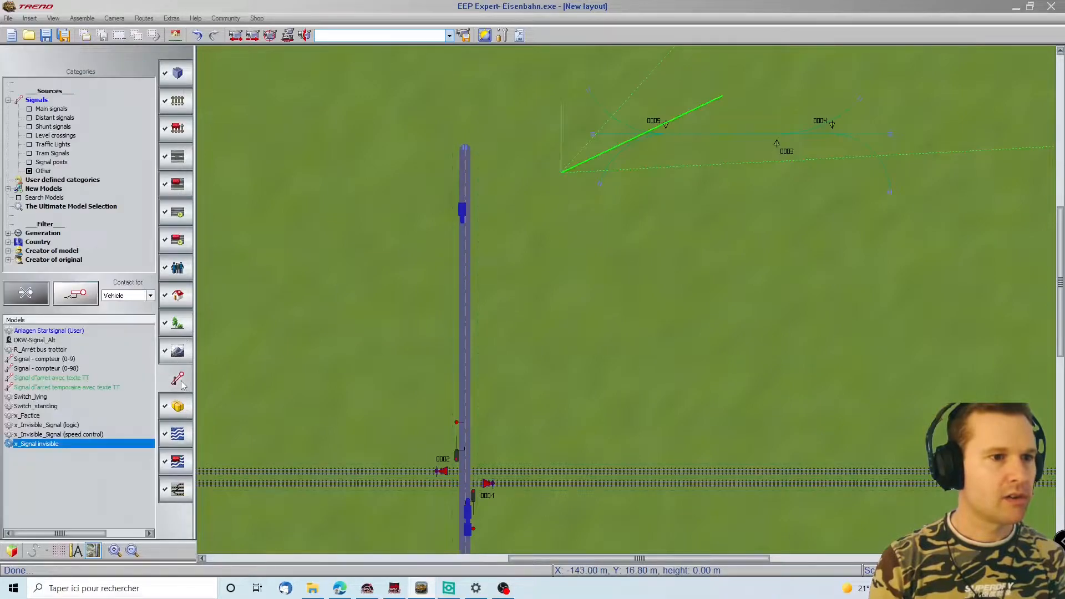
left_click(150, 295)
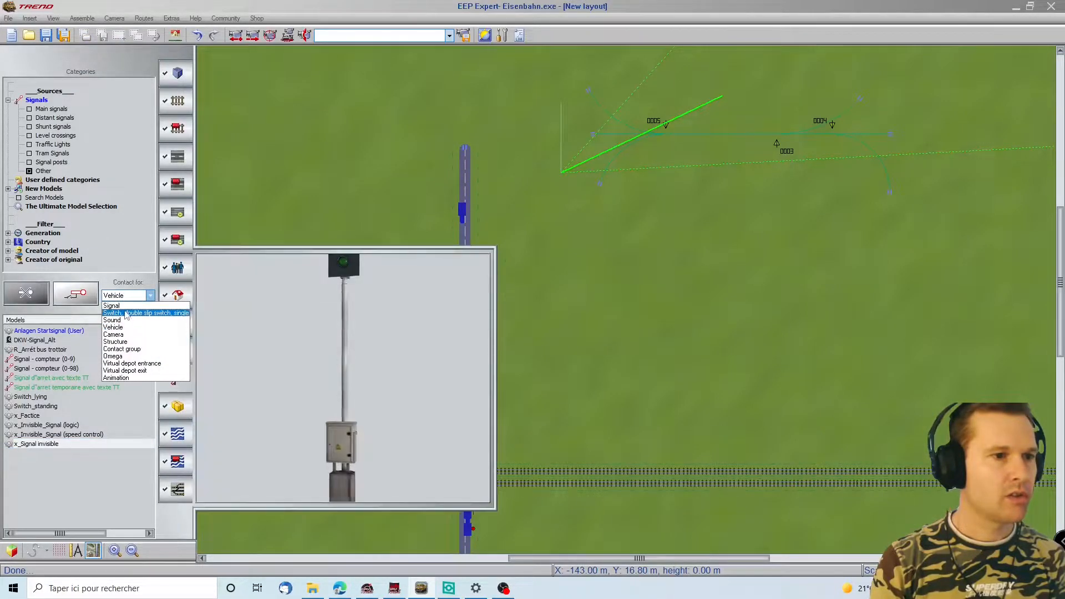
left_click(126, 315)
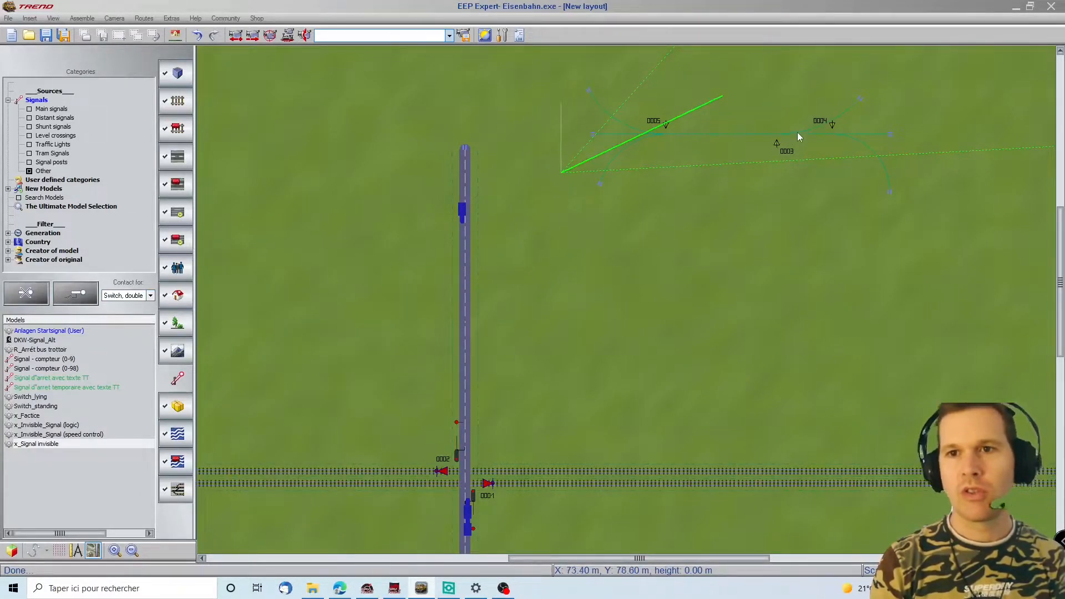
left_click(777, 133)
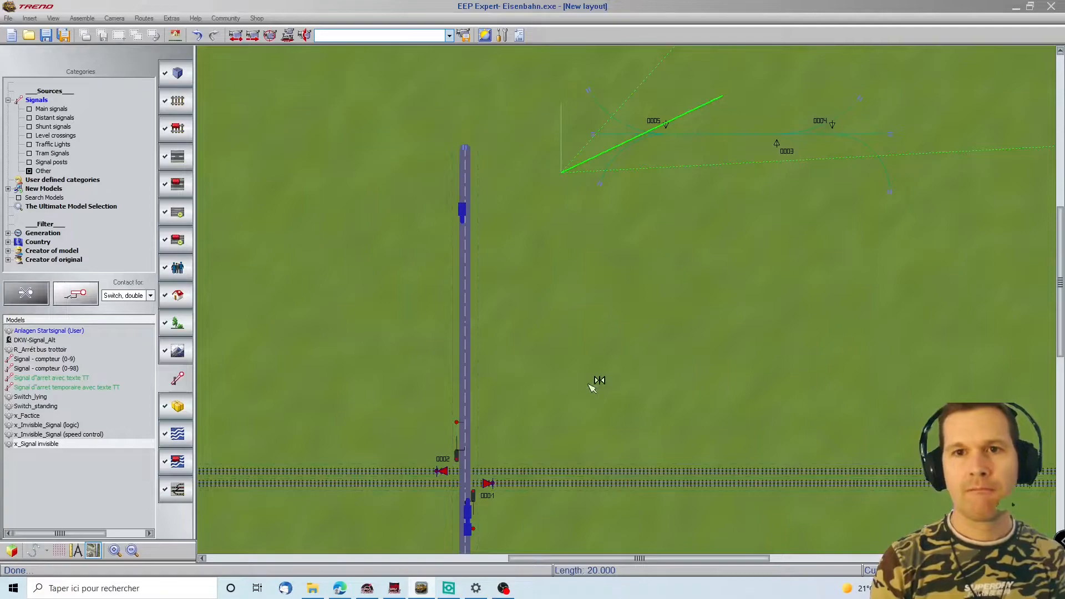
Step: Place the switch contact on the blue train's railway track, just west of the train, triggered only in direction one
key("Left")
key("Left")
key("Left")
key("Left")
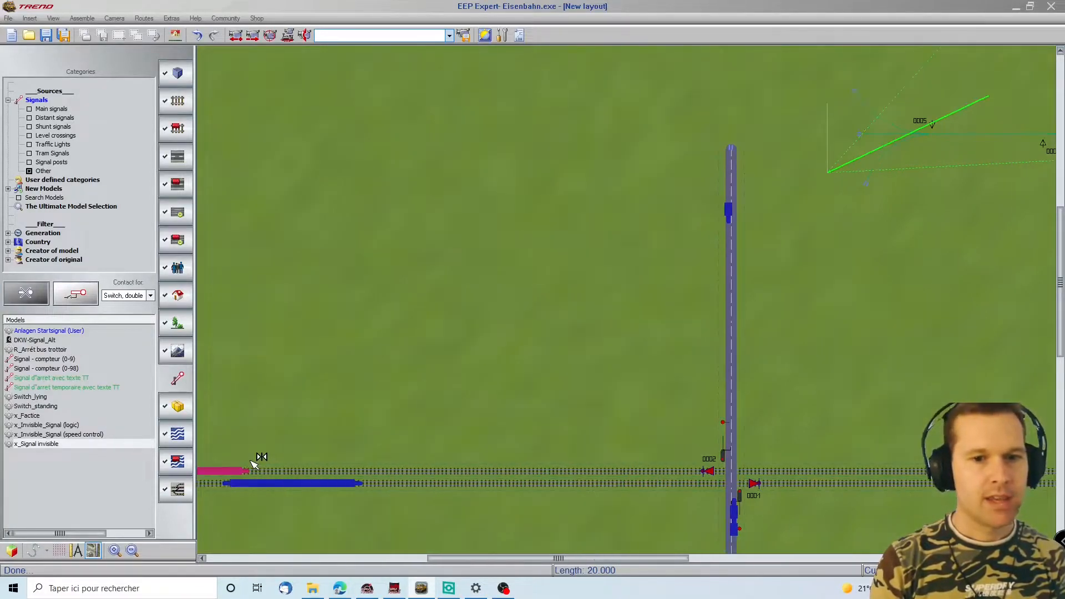
key("Left")
key("Left")
key("Left")
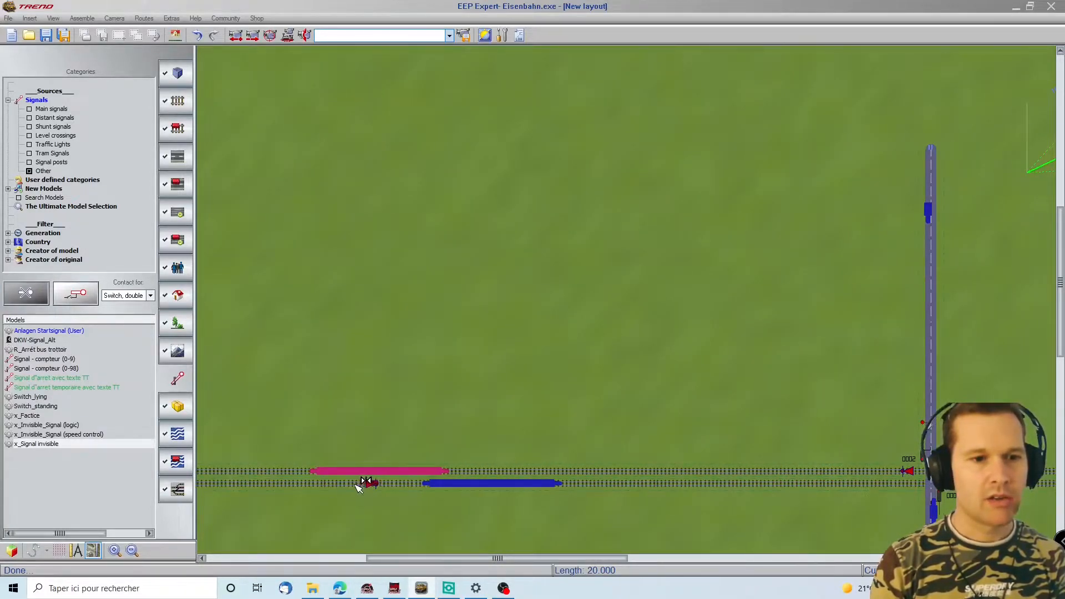
left_click(358, 484)
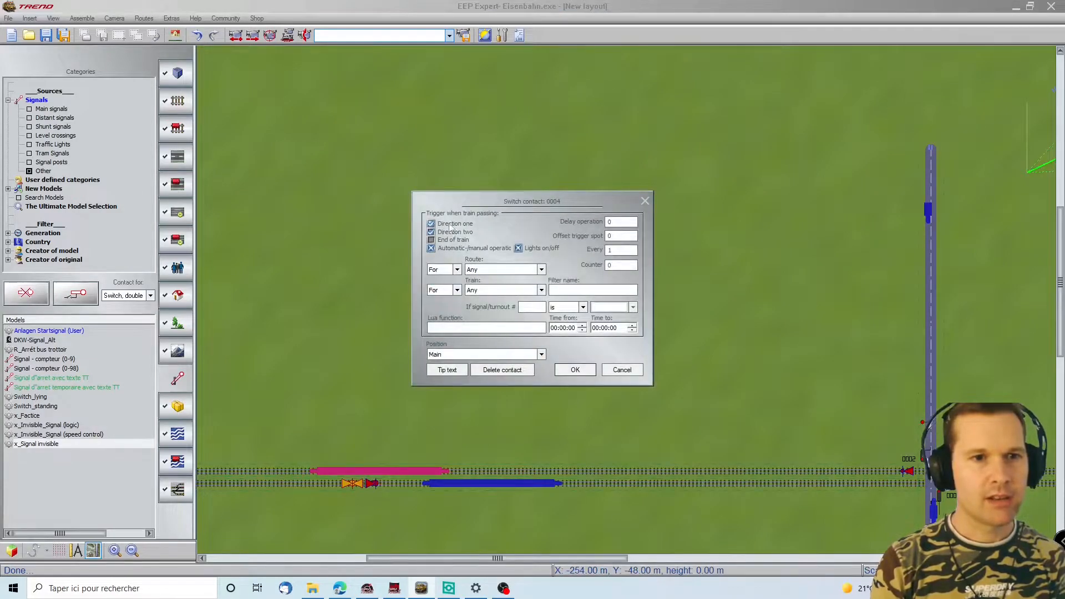
left_click(575, 370)
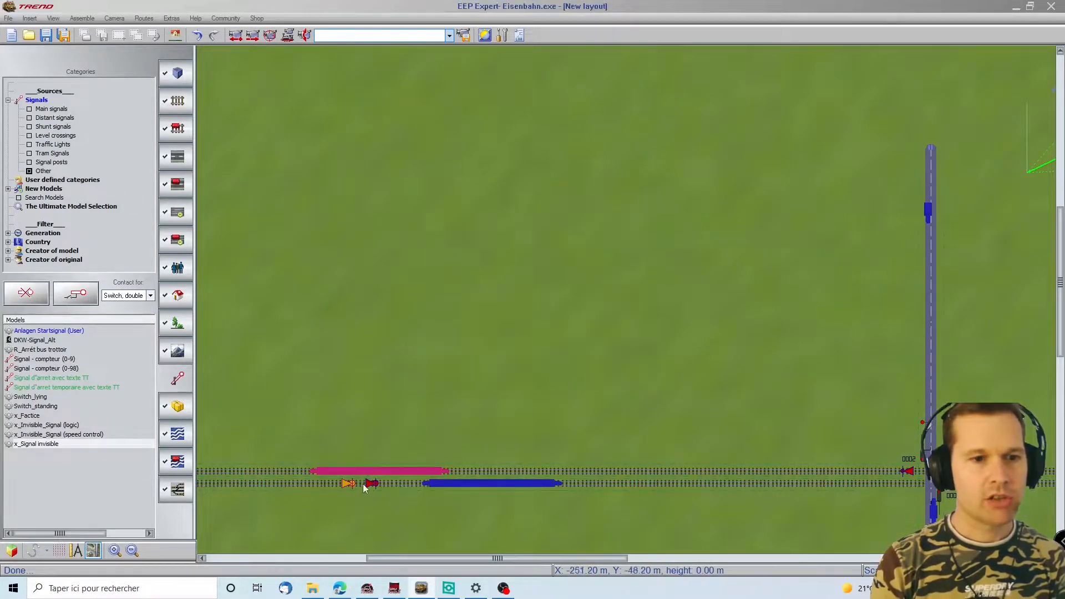
Step: Remove the red signal contact beside the new switch contact and review the switch contact's properties
key("Escape")
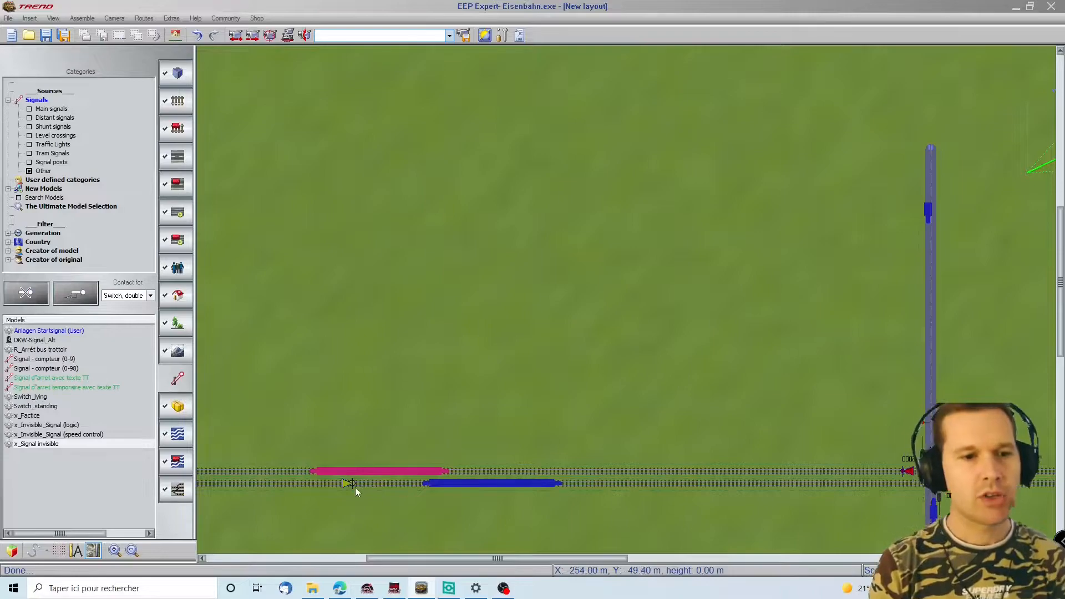
left_click(348, 484)
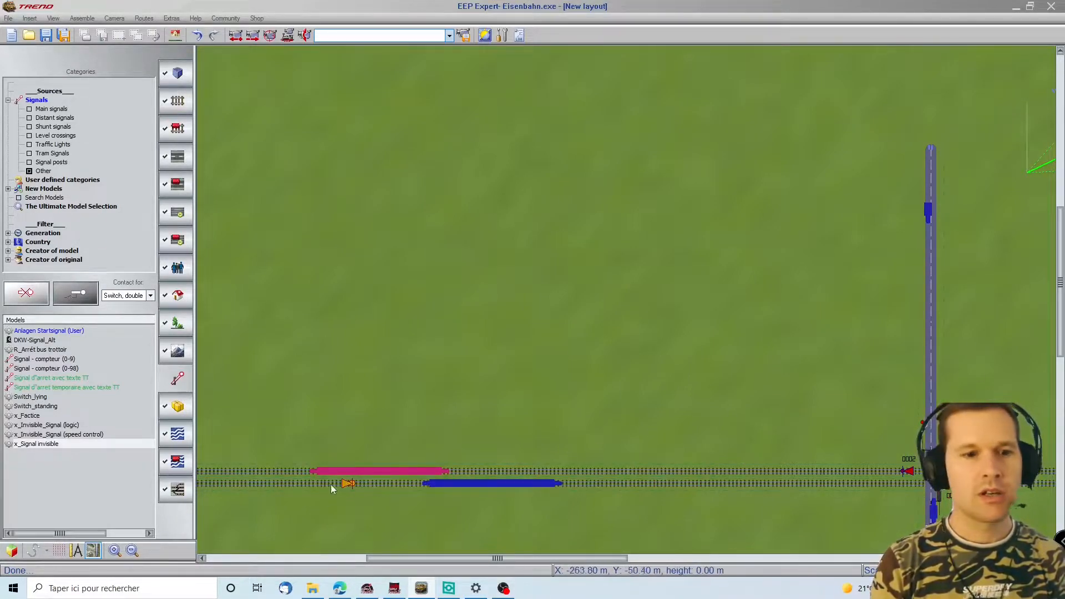
double_click(345, 483)
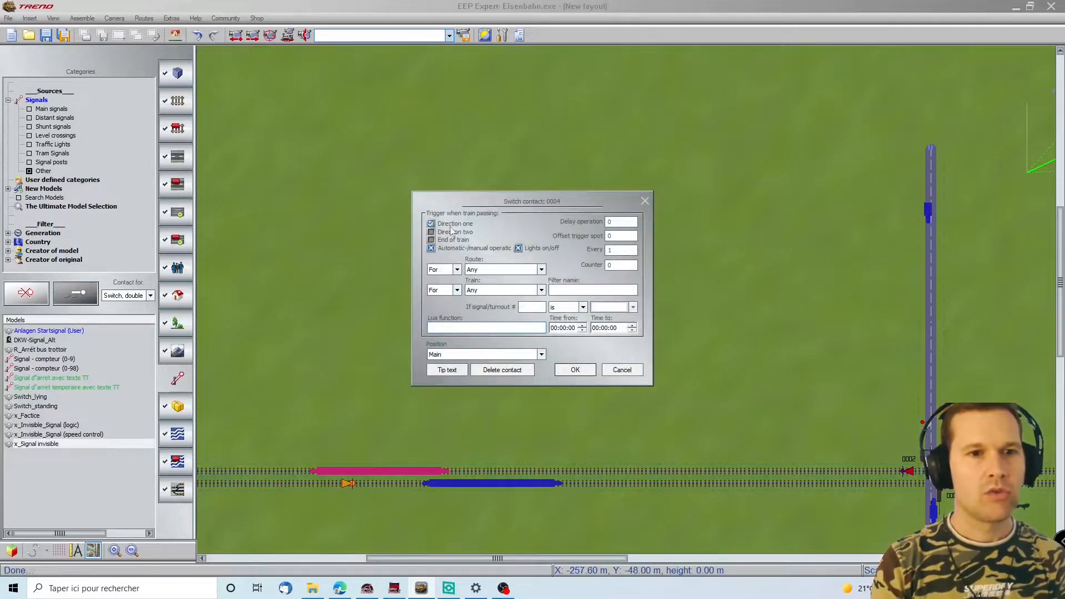
left_click(569, 373)
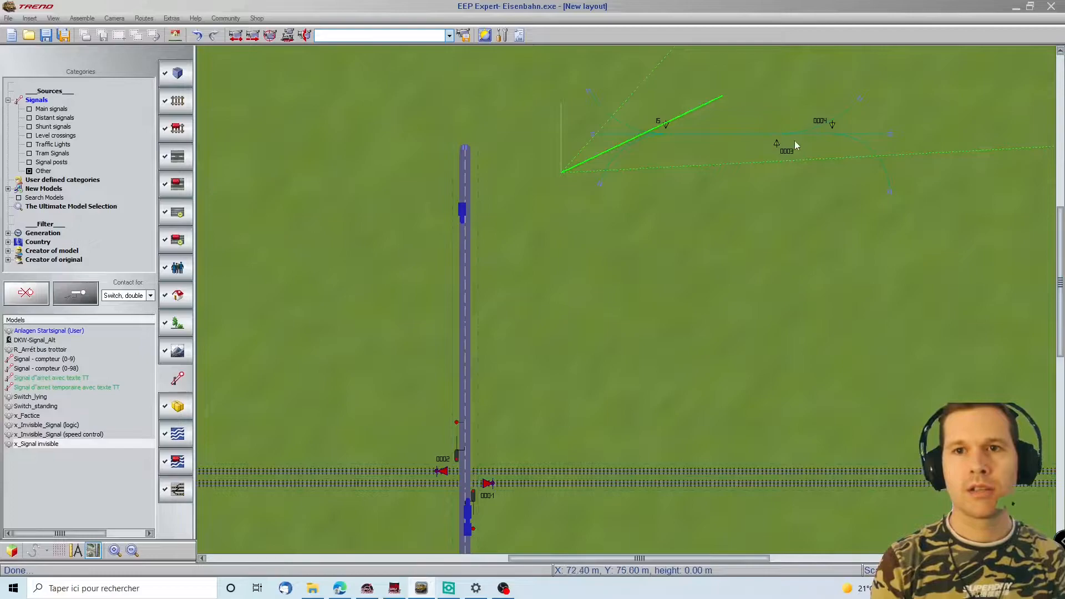
Step: Check the 2-way auxiliary switch's branch setting and set the switch contact's Position to Branch
double_click(777, 145)
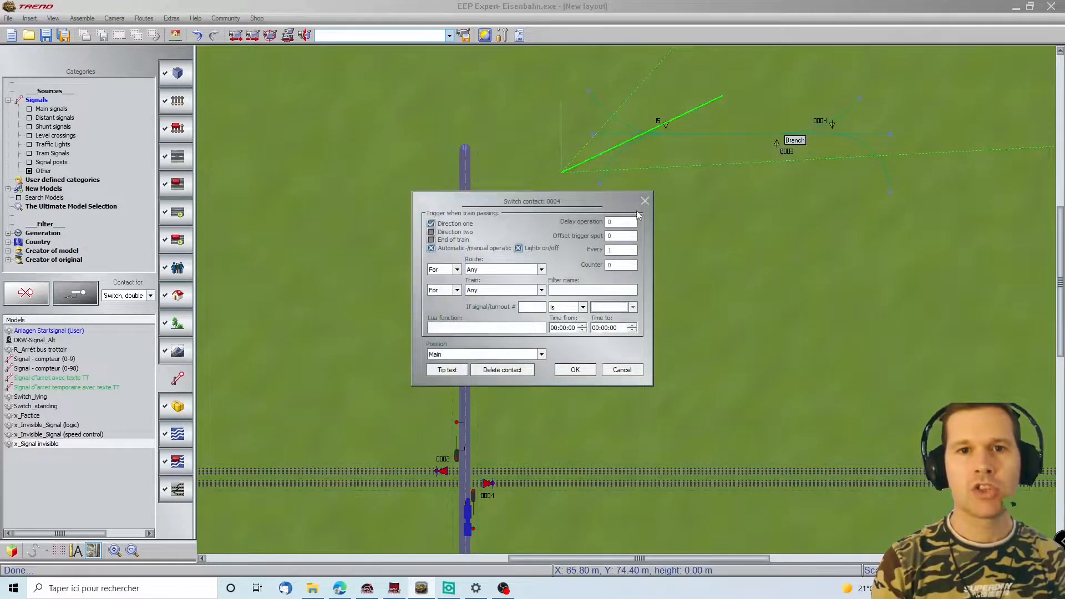
left_click(645, 201)
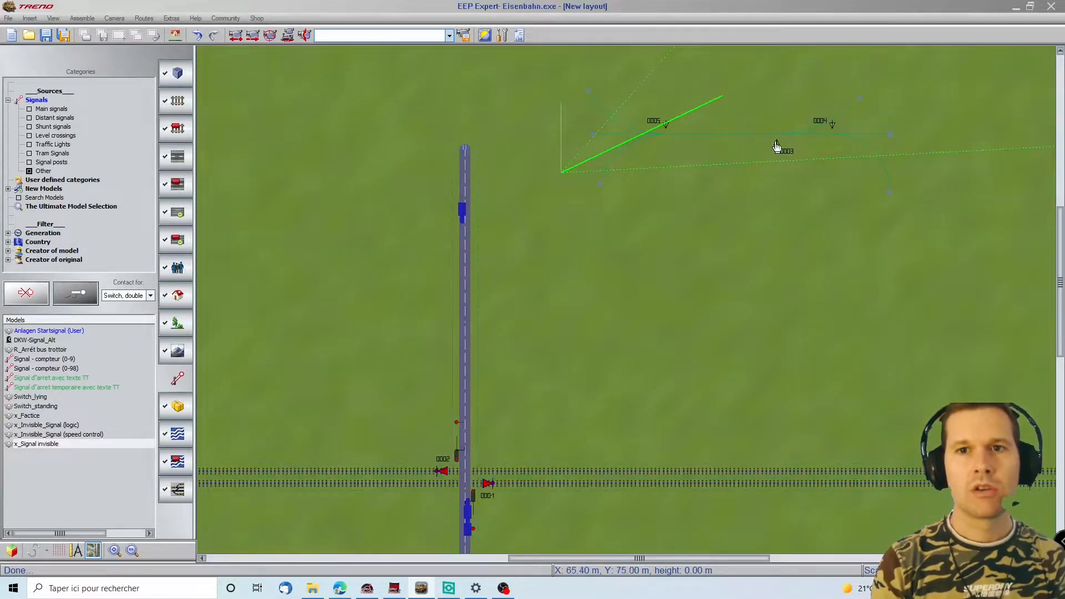
key("Delete")
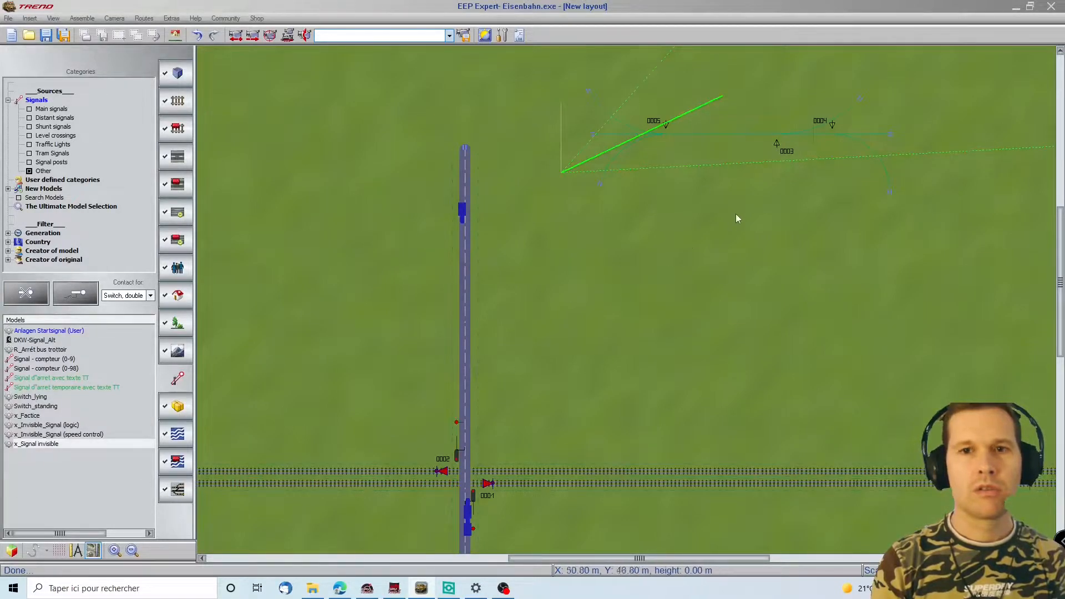
scroll(258, 384, "left", 8)
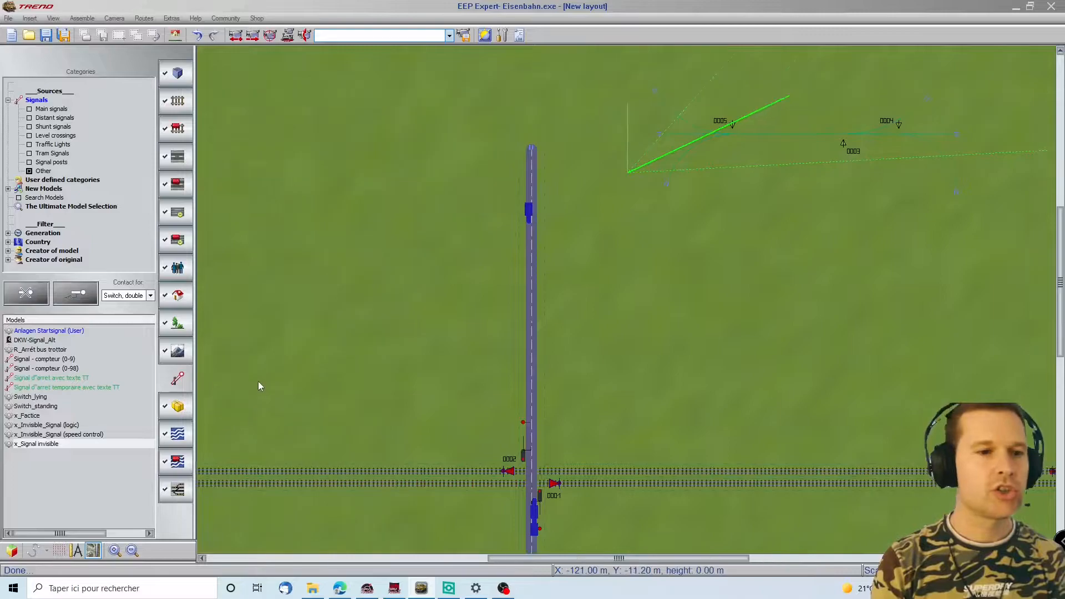
double_click(414, 485)
left_click(495, 355)
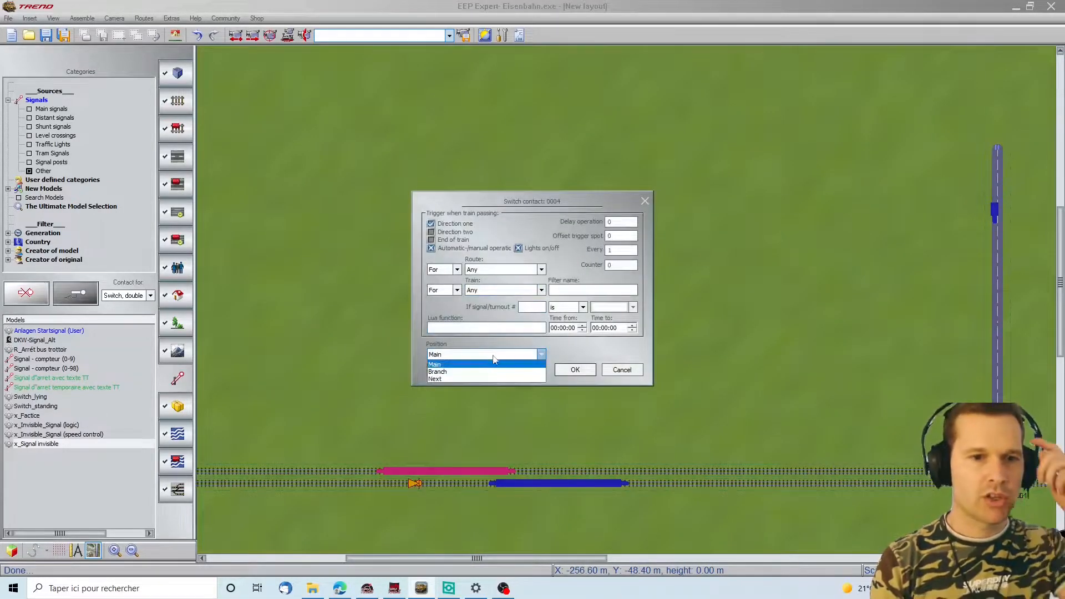
left_click(489, 372)
left_click(572, 370)
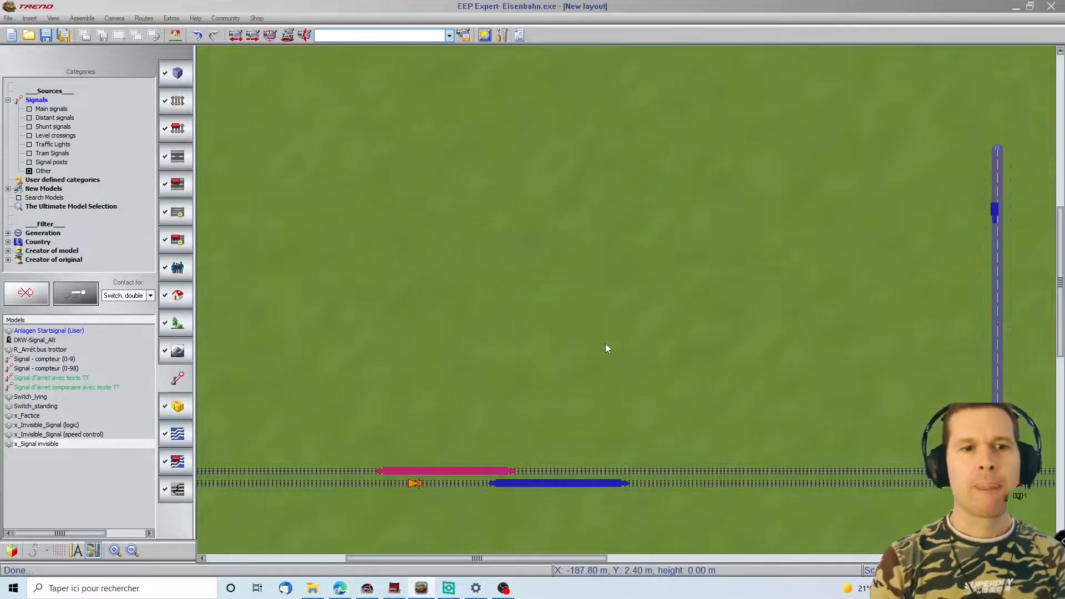
Step: Choose contacts for signals, pick crossing signal 0001 as the target, and place its contact on the branch of auxiliary switch 0004
scroll(1003, 257, "right", 8)
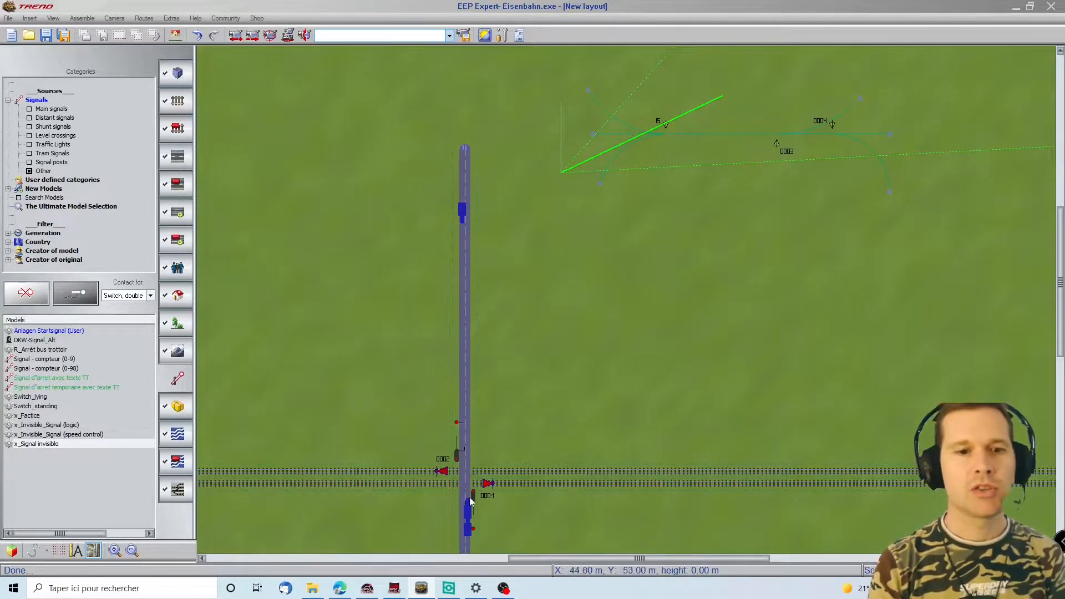
left_click(120, 297)
left_click(124, 305)
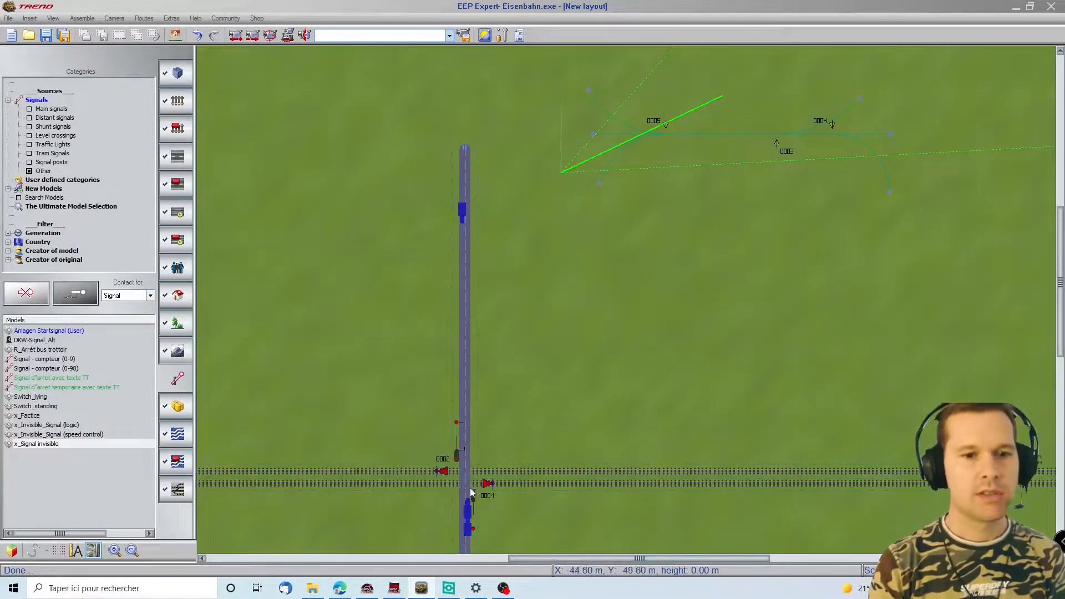
left_click(475, 500)
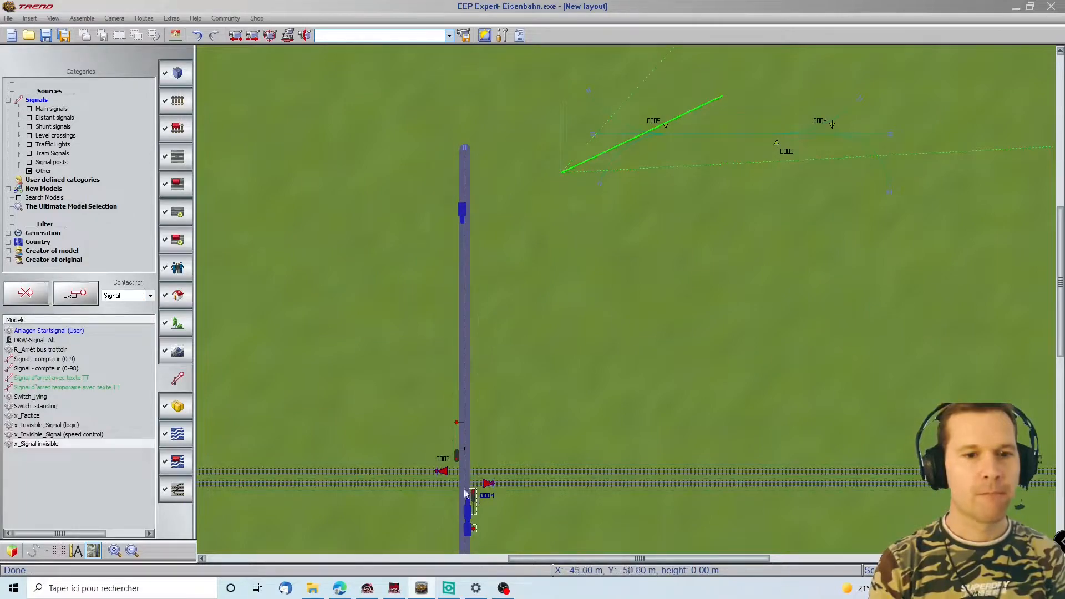
left_click(835, 122)
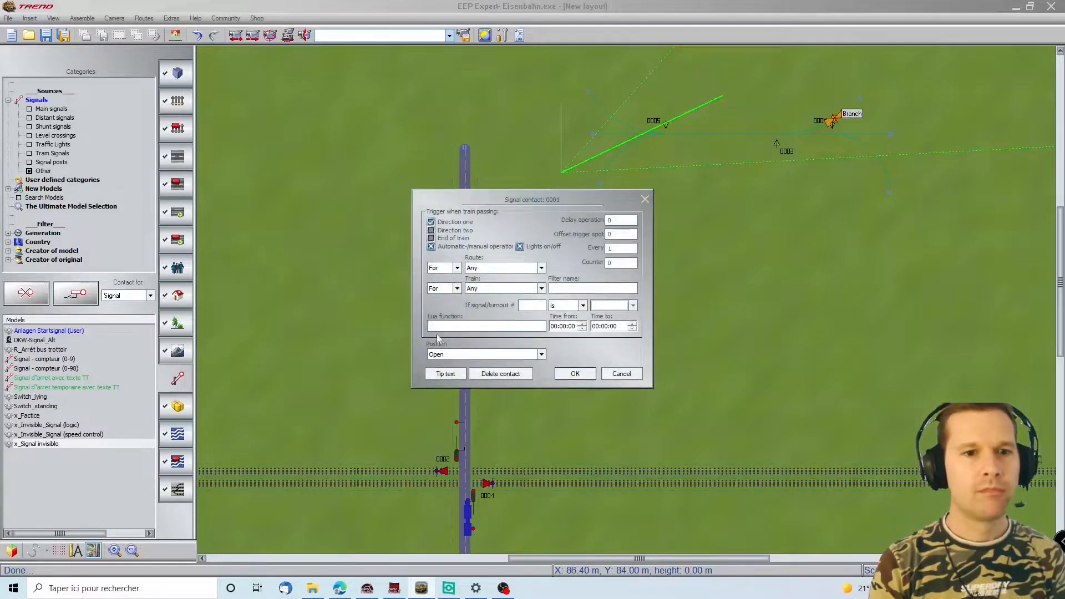
Step: Change the Position setting of the contact for signal 0001 and shift the contact outward along the auxiliary switch's branch track
left_click(441, 354)
left_click(452, 376)
left_click(575, 374)
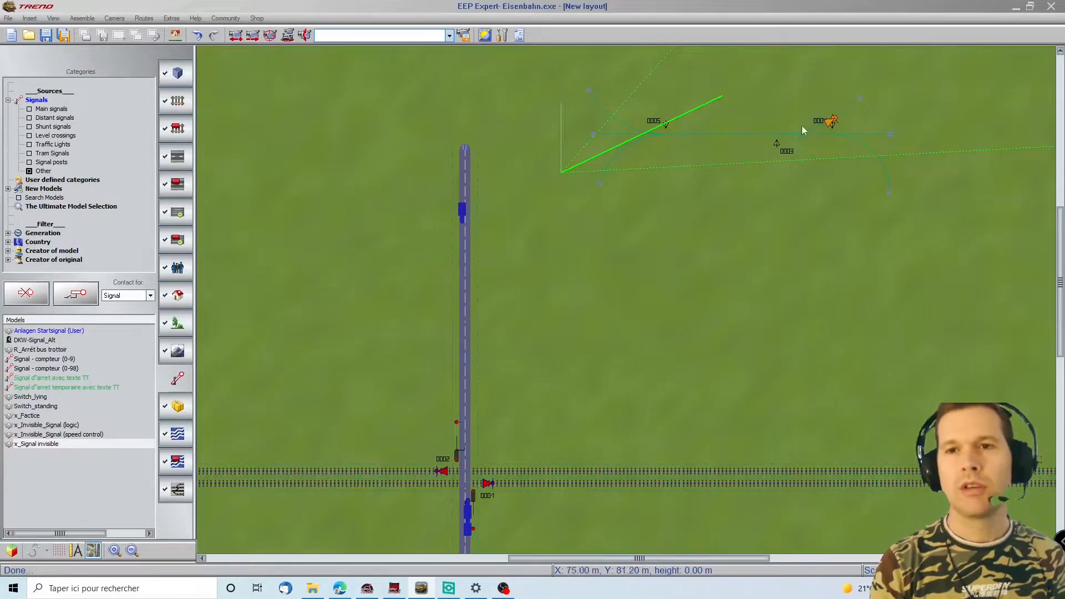
left_click(833, 125)
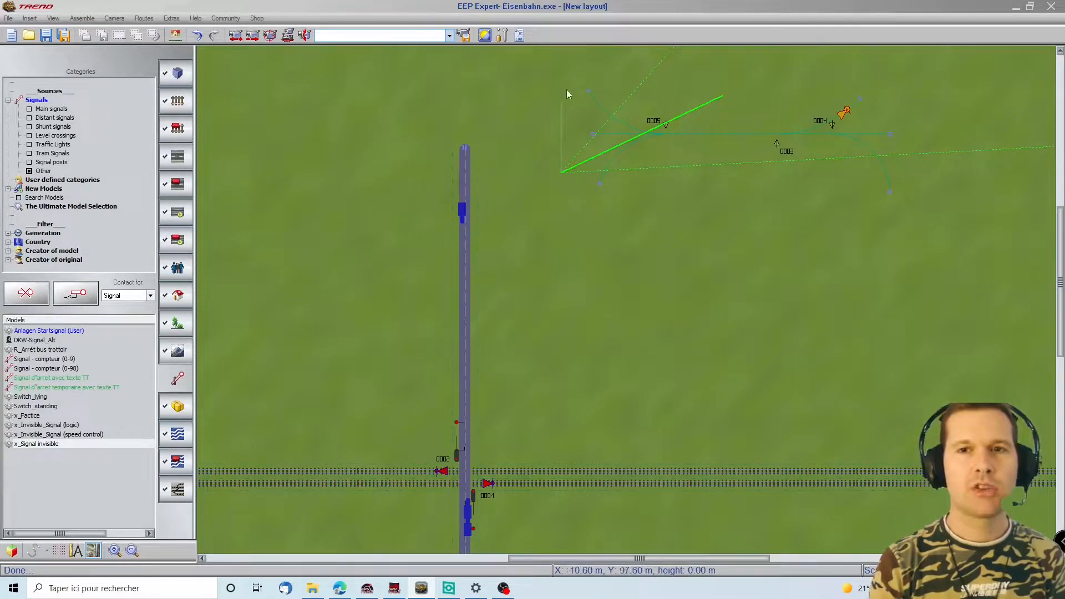
Step: Review the properties of the switch contact west of the blue train and trace its link to the signal contact on the auxiliary circuit
scroll(502, 491, "down", 3)
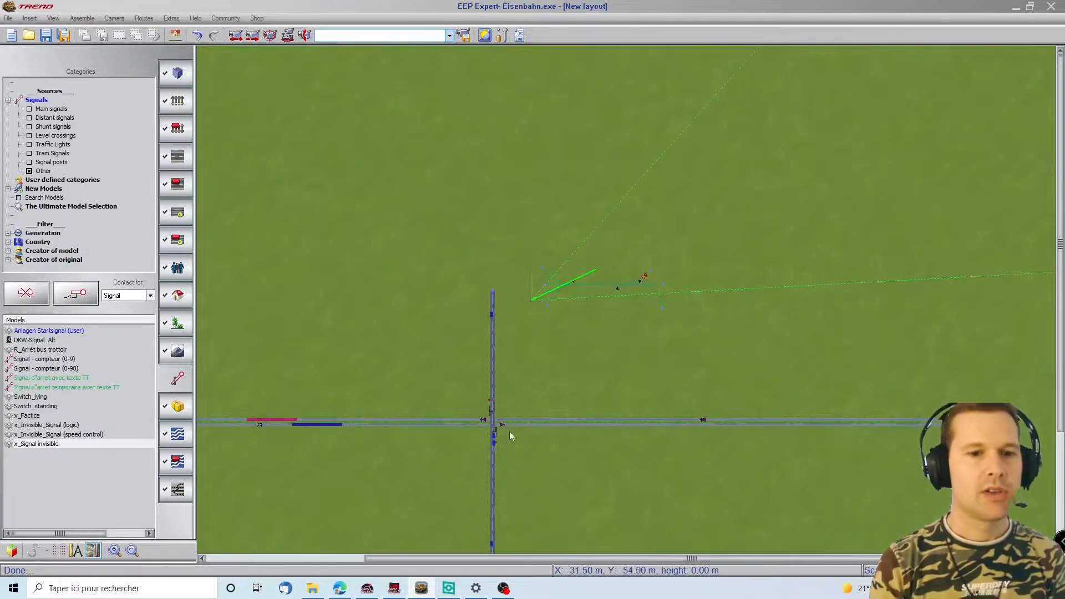
scroll(509, 431, "up", 3)
scroll(505, 427, "up", 2)
scroll(505, 424, "down", 3)
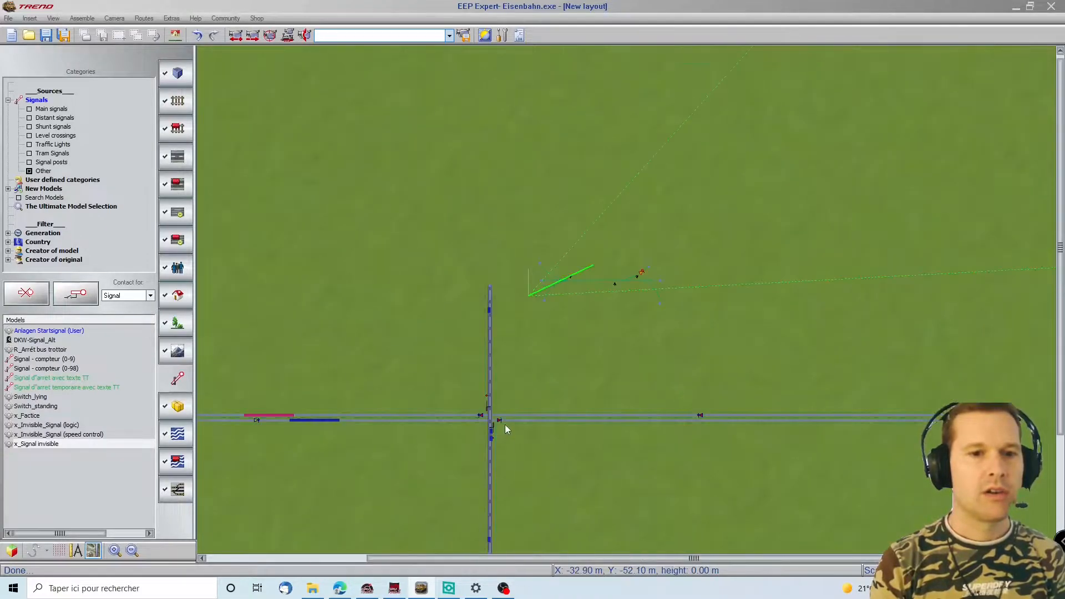
scroll(505, 425, "up", 2)
scroll(218, 427, "left", 8)
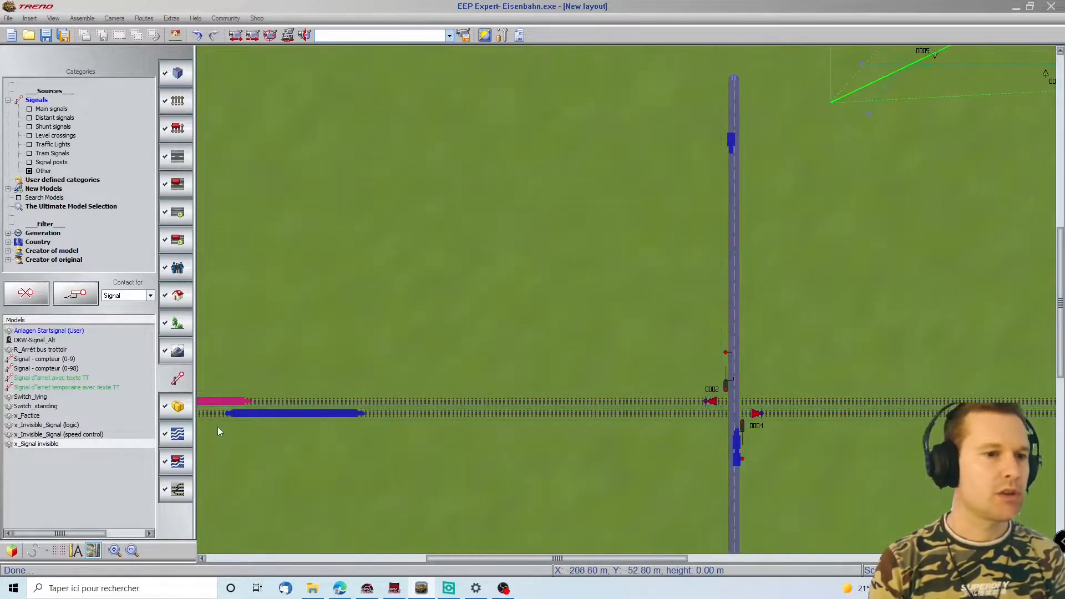
right_click(416, 413)
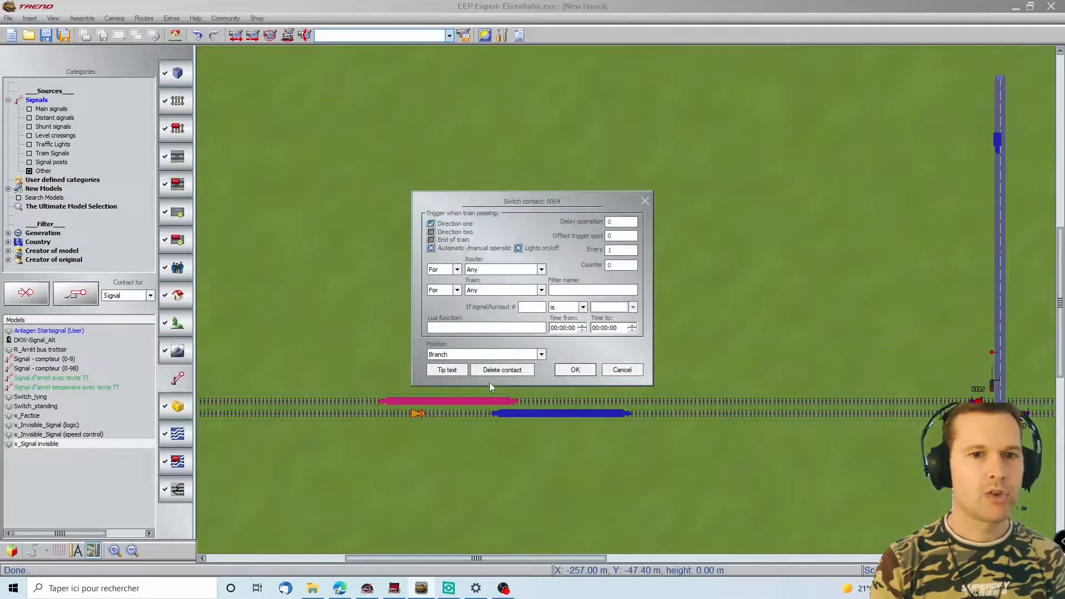
left_click(645, 201)
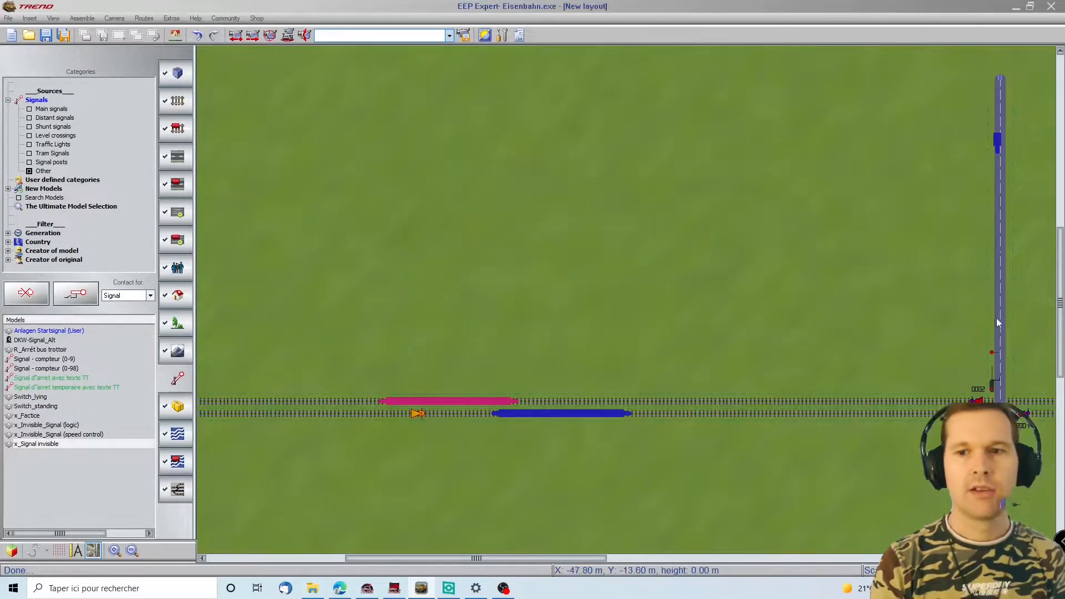
scroll(997, 317, "right", 6)
scroll(1022, 326, "right", 4)
scroll(793, 83, "up", 3)
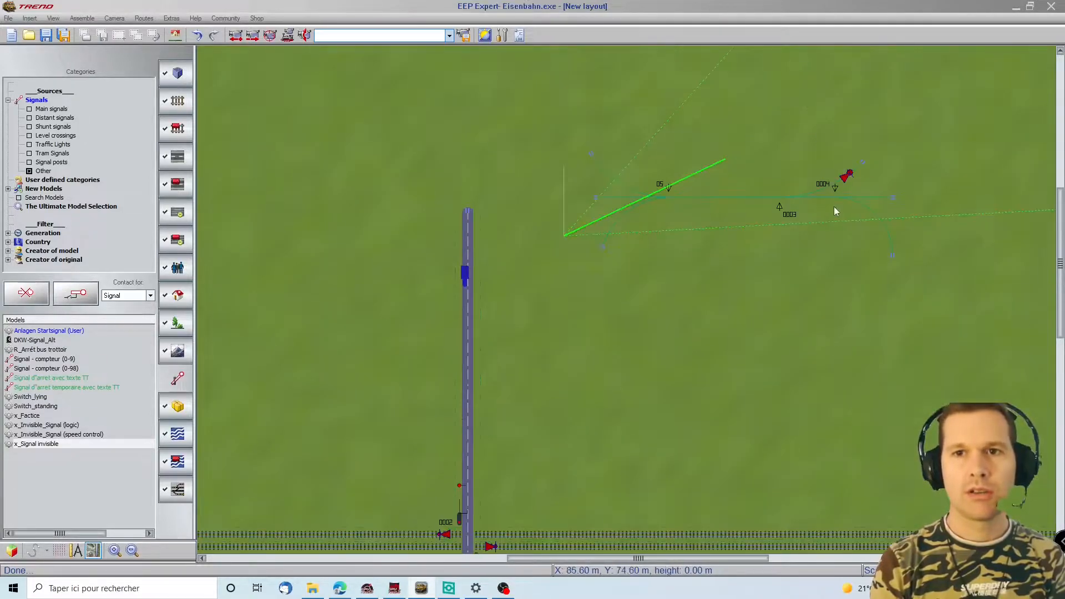
Step: Replace the signal contact on the lower track just right of the road with a double-switch contact for switch 0003
left_click(149, 295)
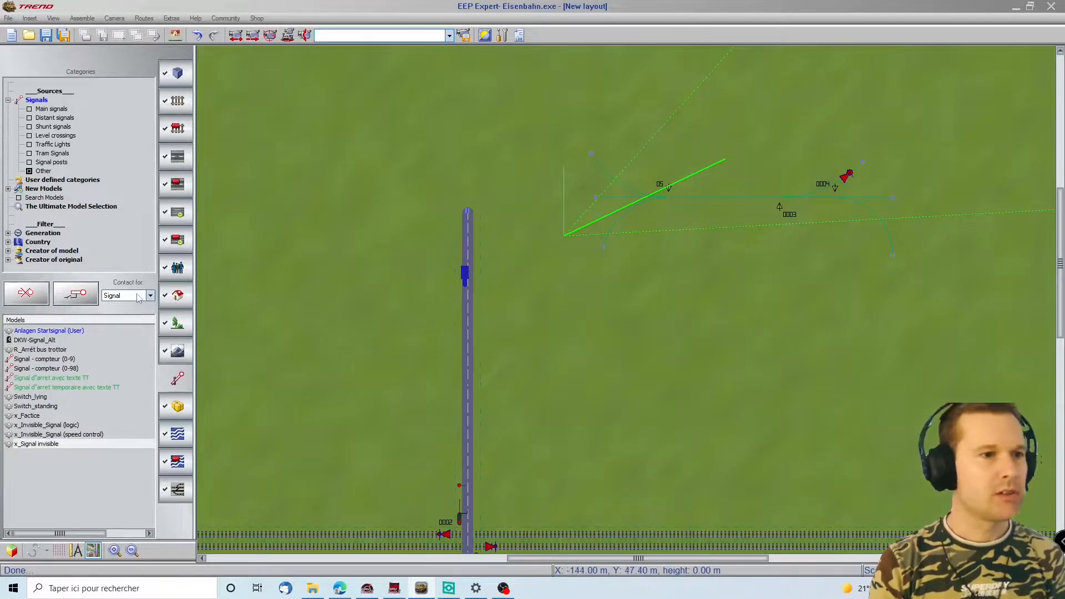
left_click(125, 313)
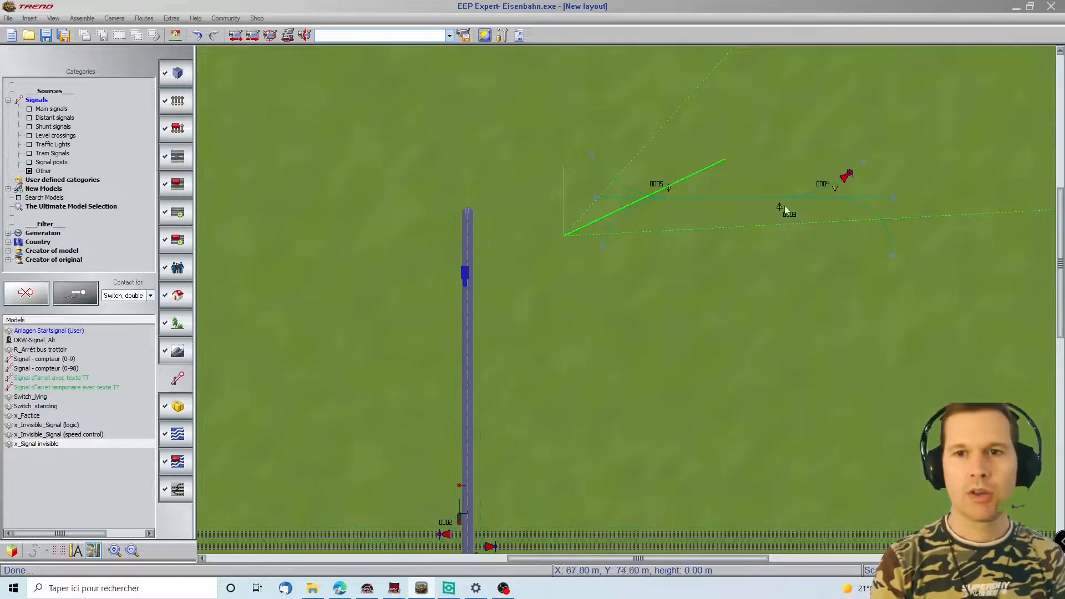
scroll(516, 521, "down", 3)
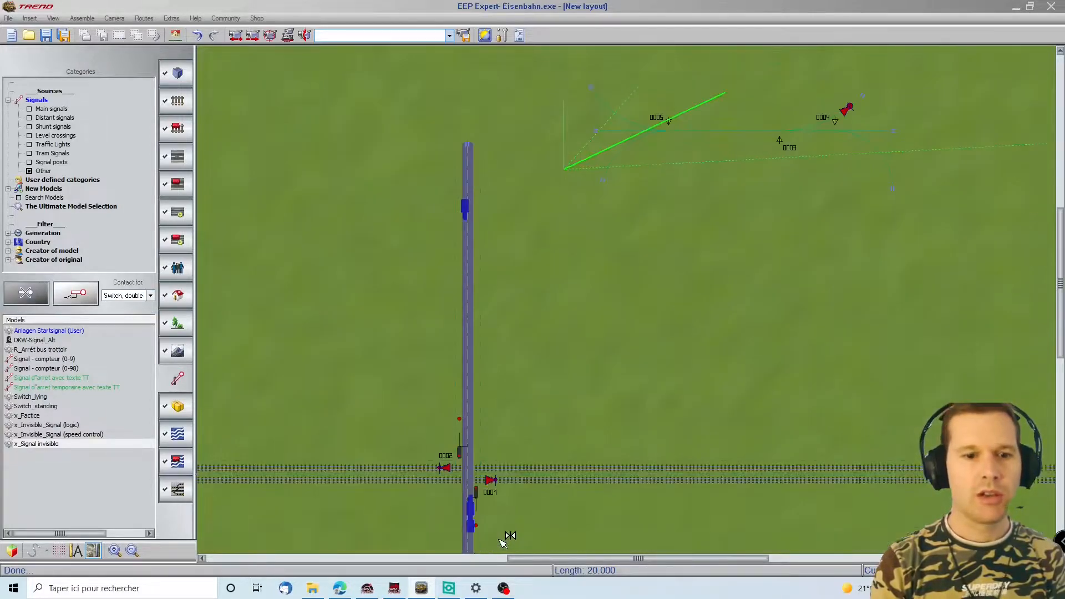
left_click(505, 418)
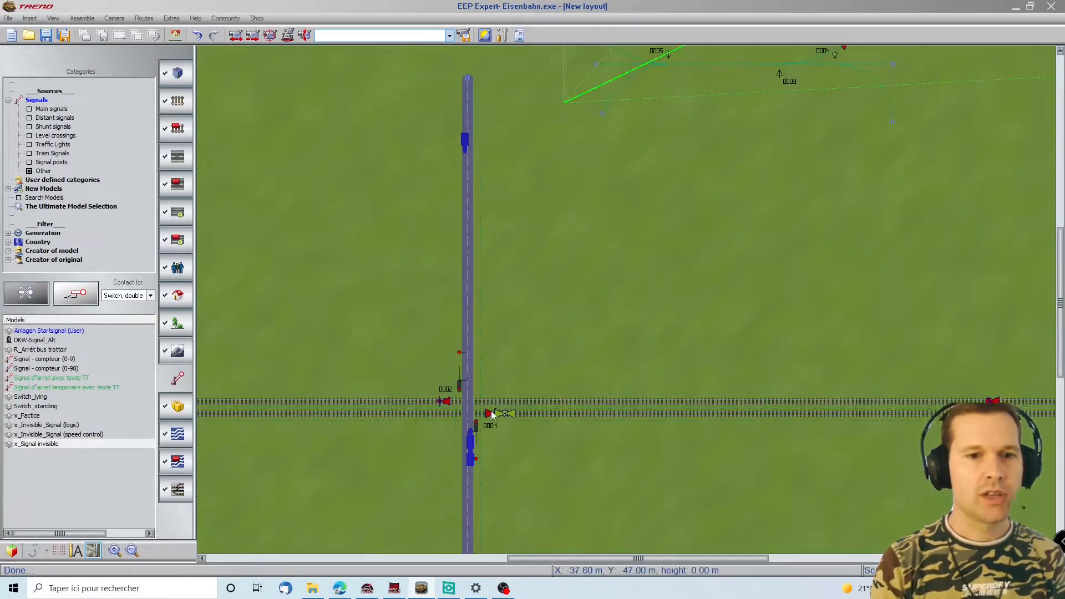
left_click(499, 413)
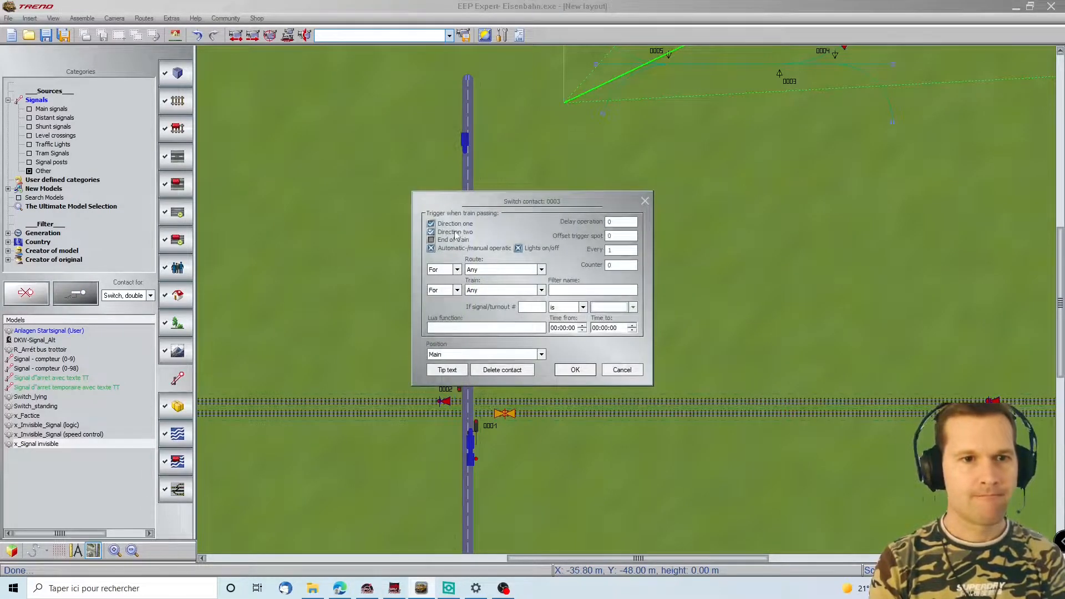
Step: Make the switch 0003 contact trigger only in direction one at the end of the train, with position Main
left_click(454, 355)
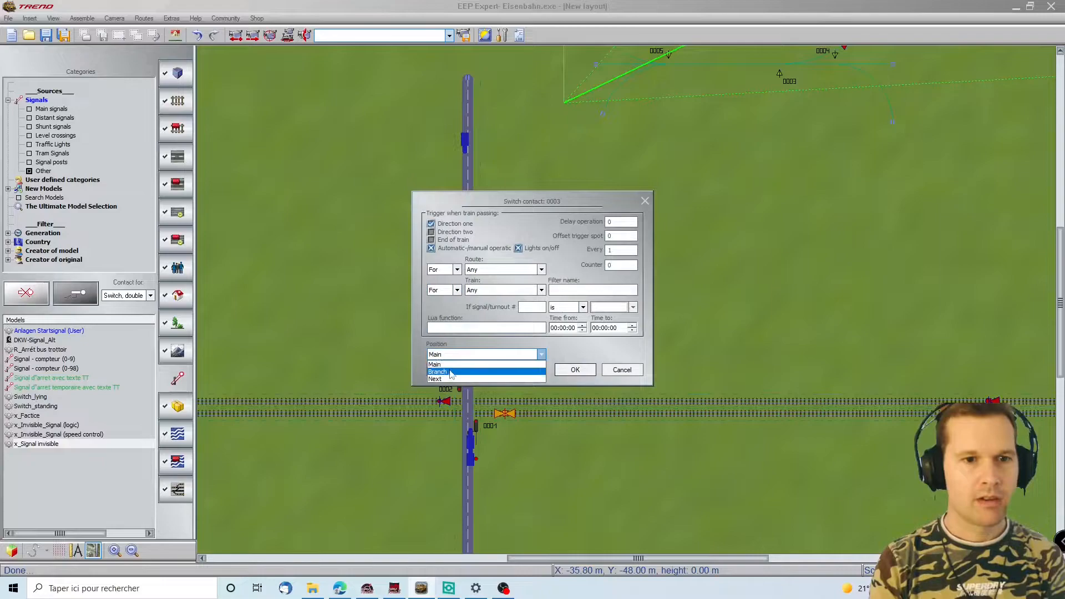
left_click(452, 361)
left_click(431, 240)
left_click(575, 370)
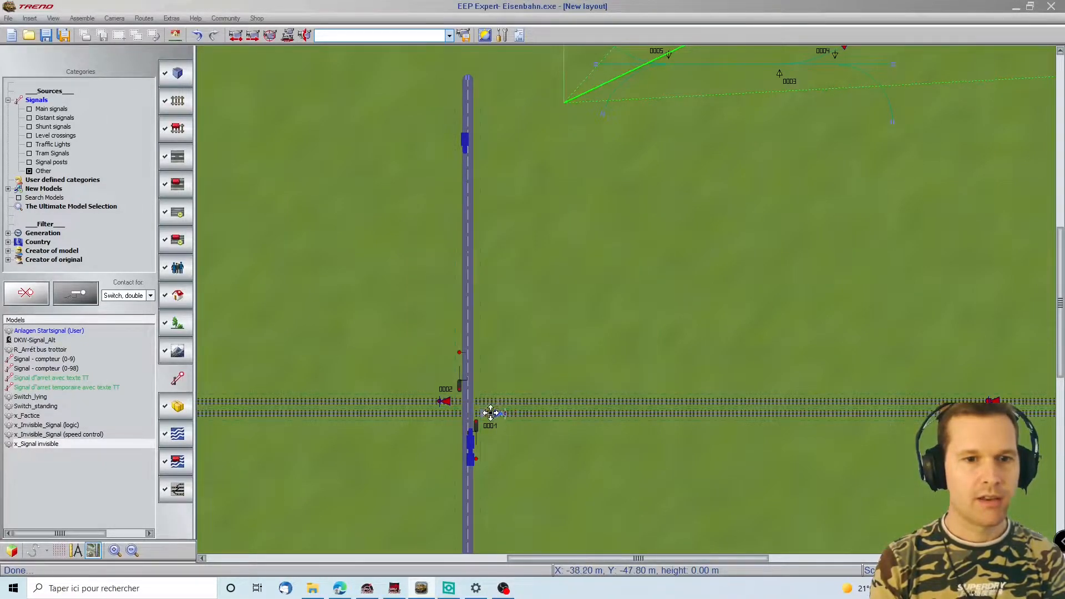
Step: Toggle switch 0003 on the separate control circuit to its other position
scroll(805, 53, "up", 3)
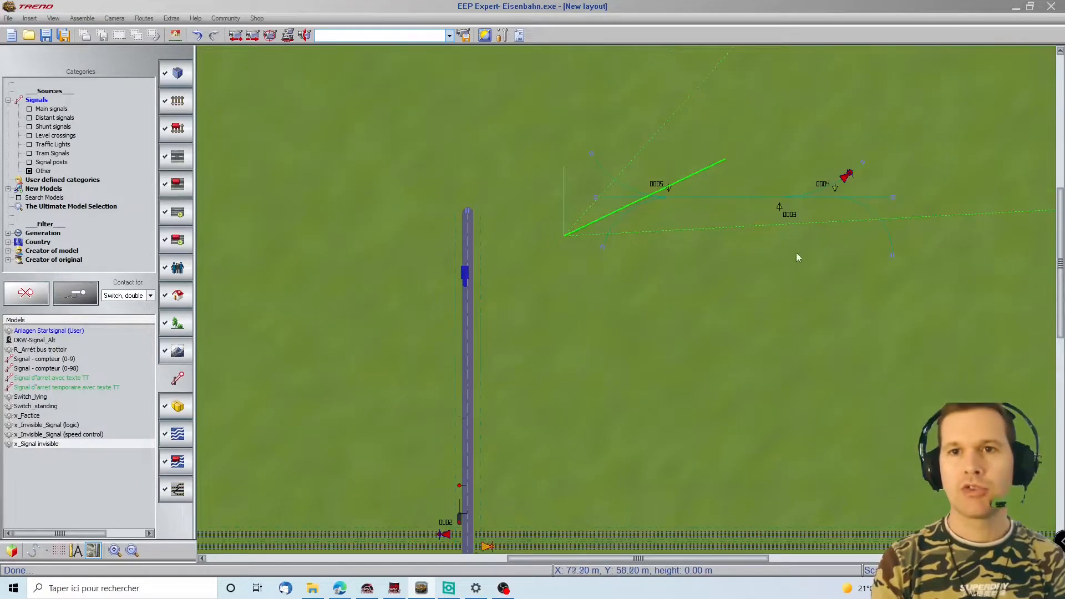
left_click(779, 204)
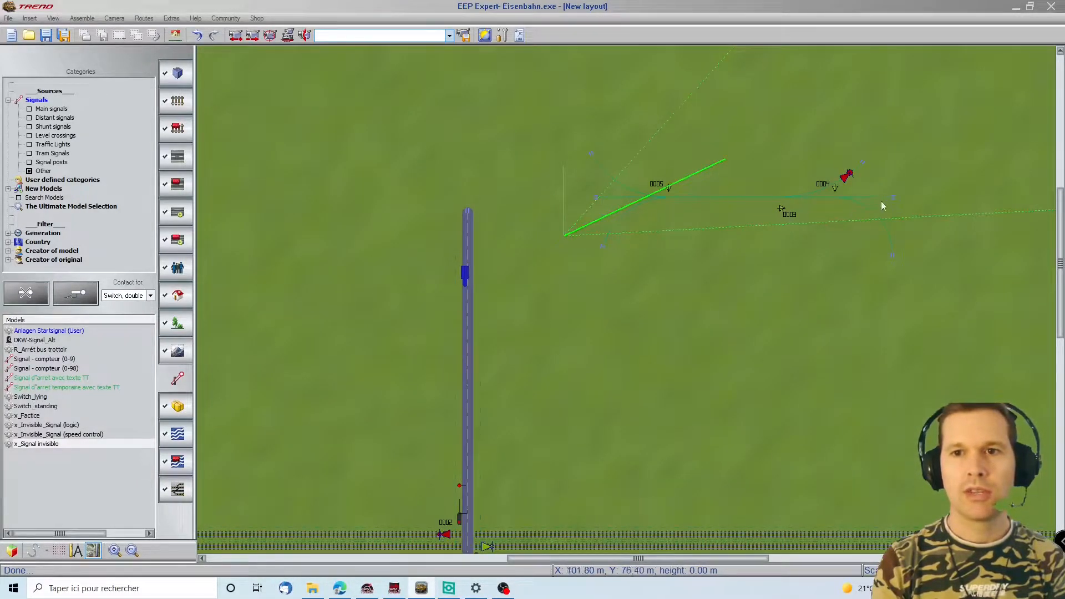
Step: Place a double-switch contact for switch 0004 on the upper track, just beyond the signal contact on the approach to the crossing
mouse_move(155, 389)
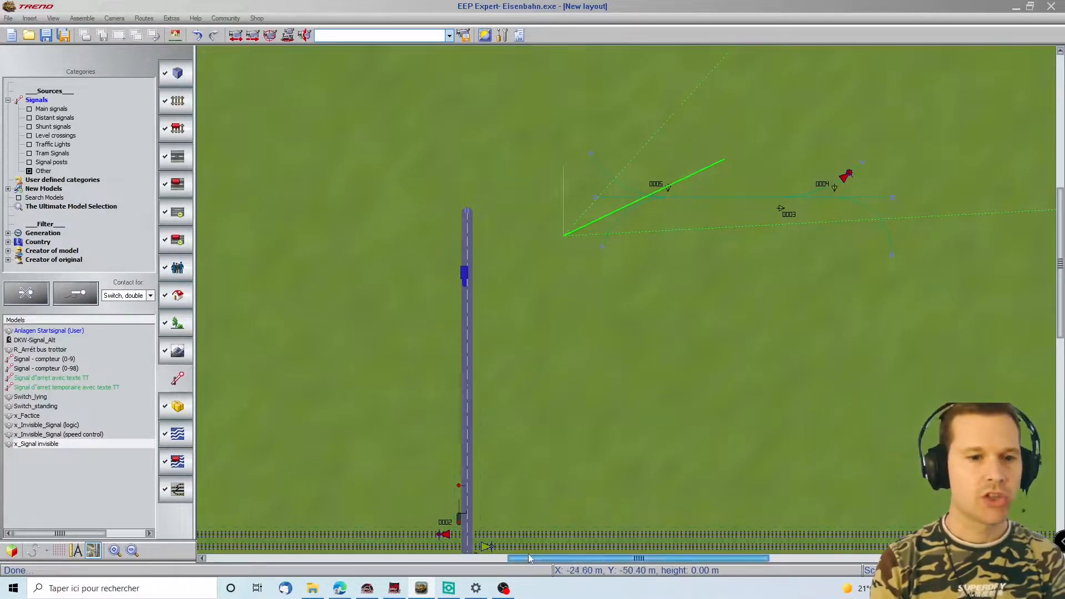
mouse_move(544, 555)
mouse_move(1059, 361)
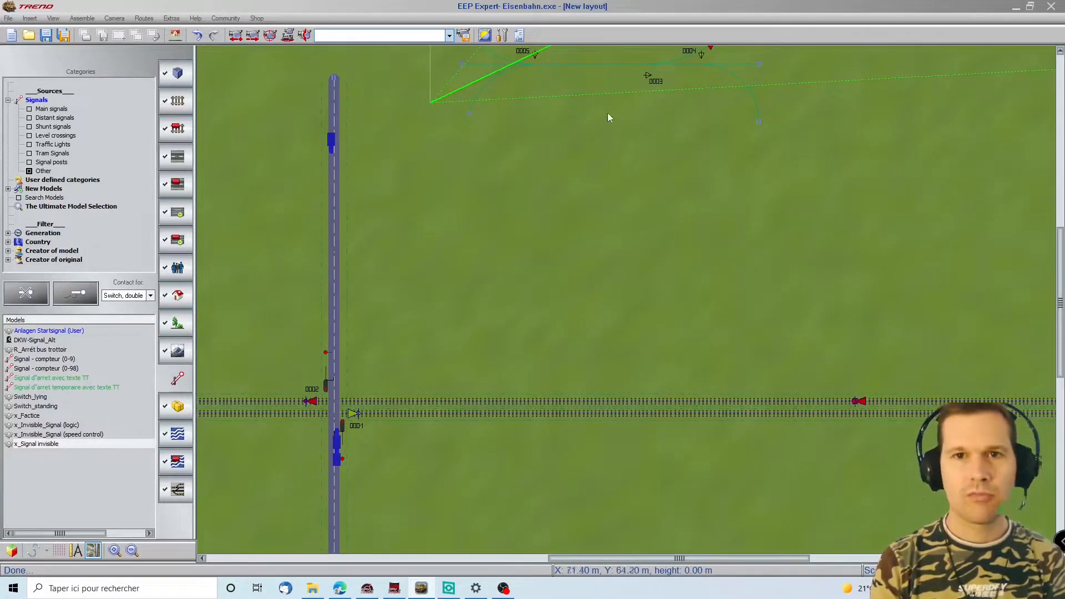
mouse_move(768, 49)
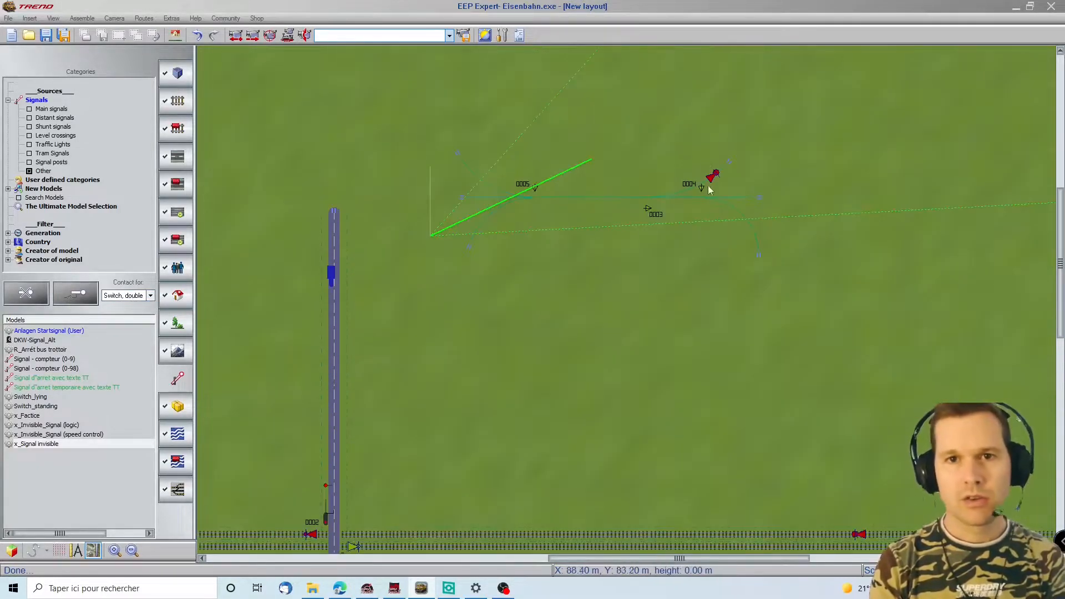
left_click(700, 200)
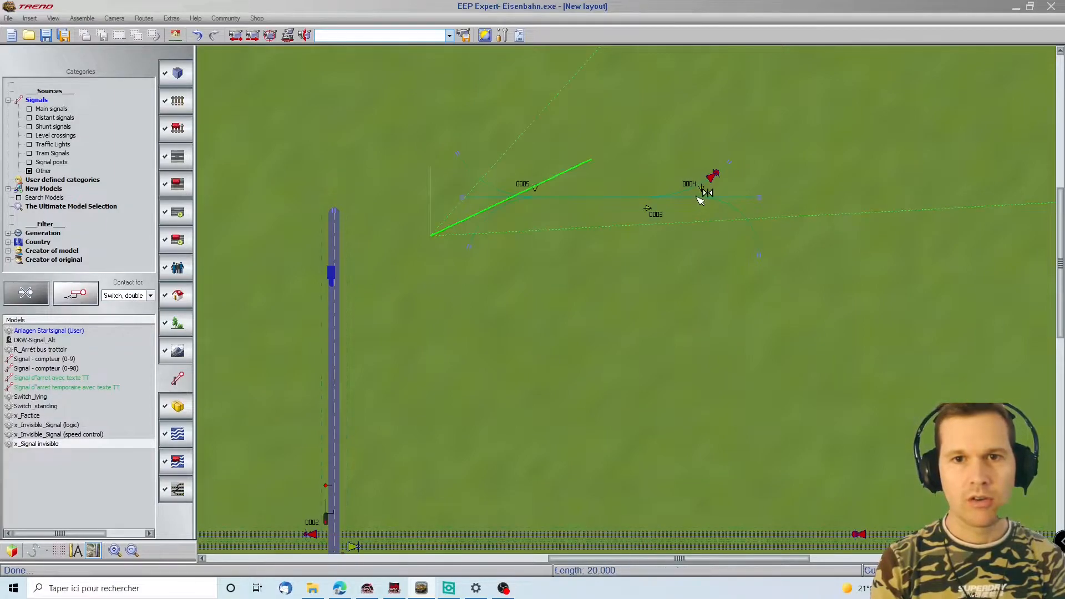
scroll(856, 507, "down", 2)
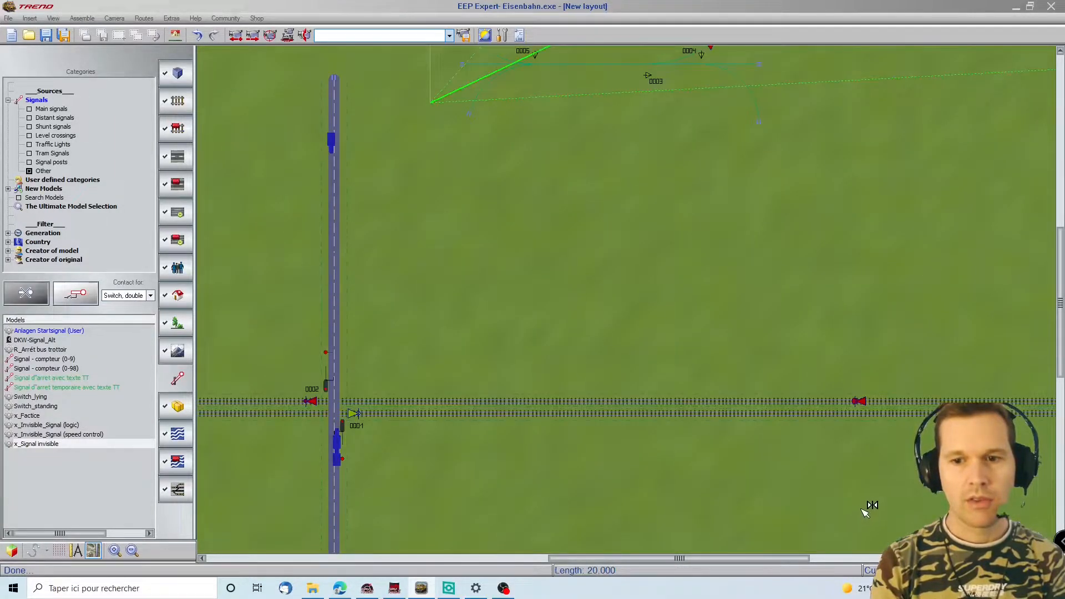
left_click(884, 402)
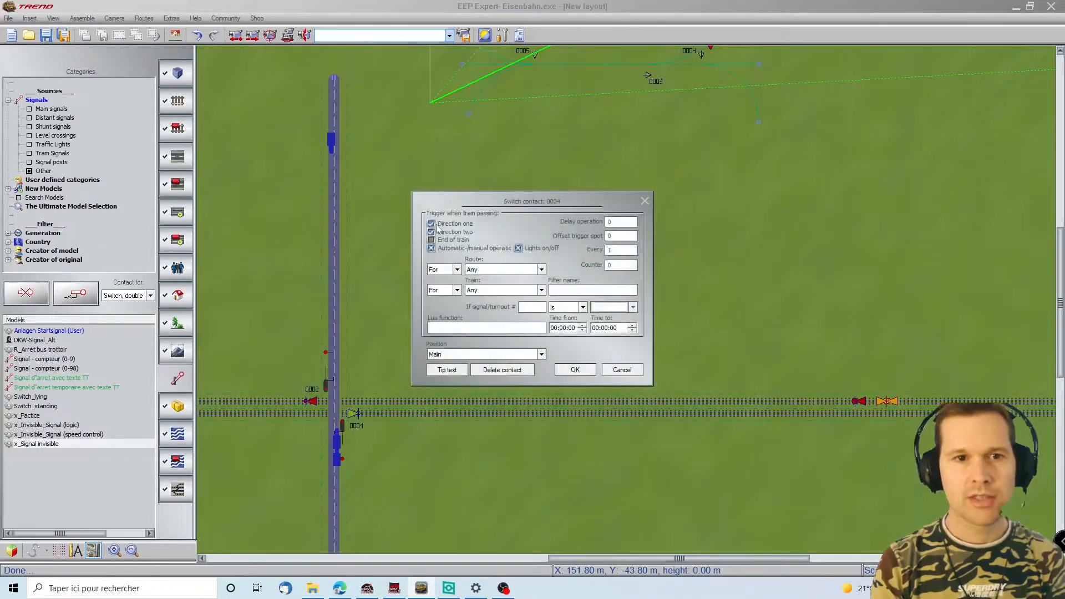
Step: Set the approach contact for switch 0004 to trigger only in direction two, with position Branch
left_click(455, 224)
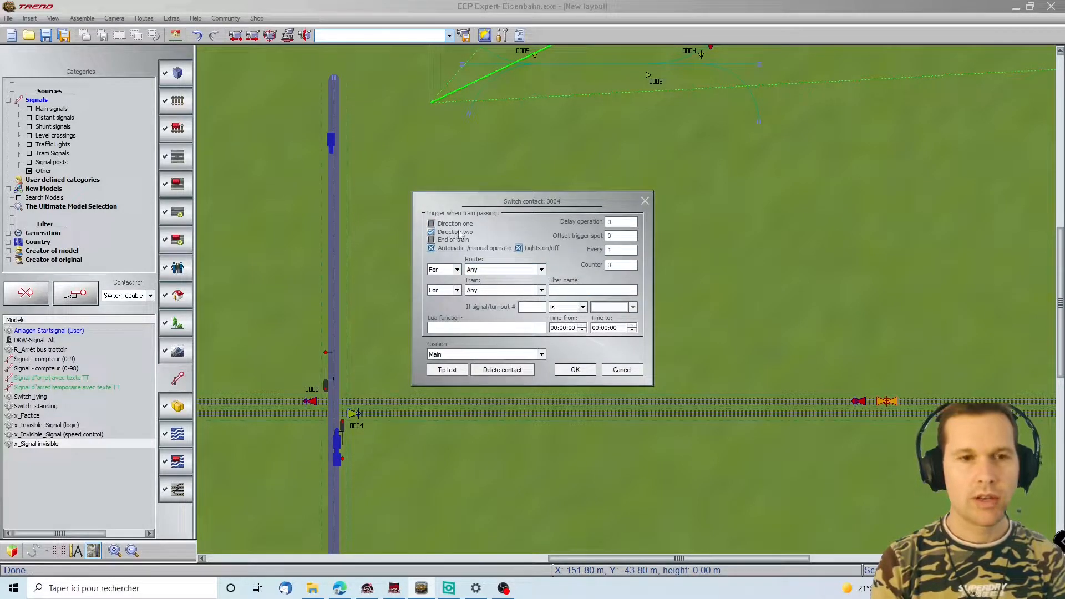
left_click(450, 356)
left_click(449, 371)
left_click(576, 370)
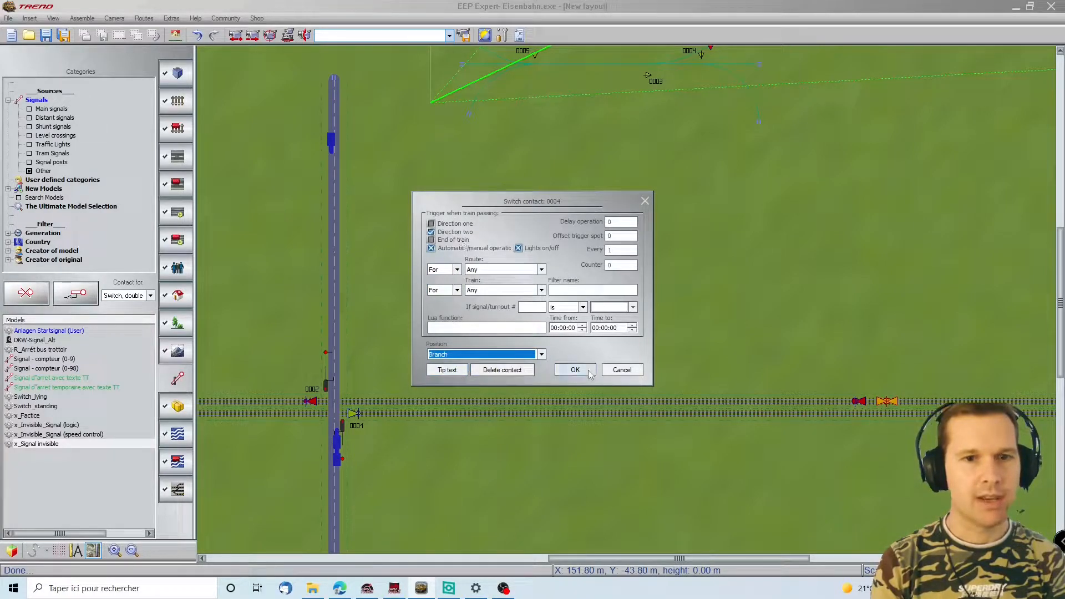
Step: Remove the old signal 0001 contact beside the new switch contact on the upper track's approach
double_click(861, 402)
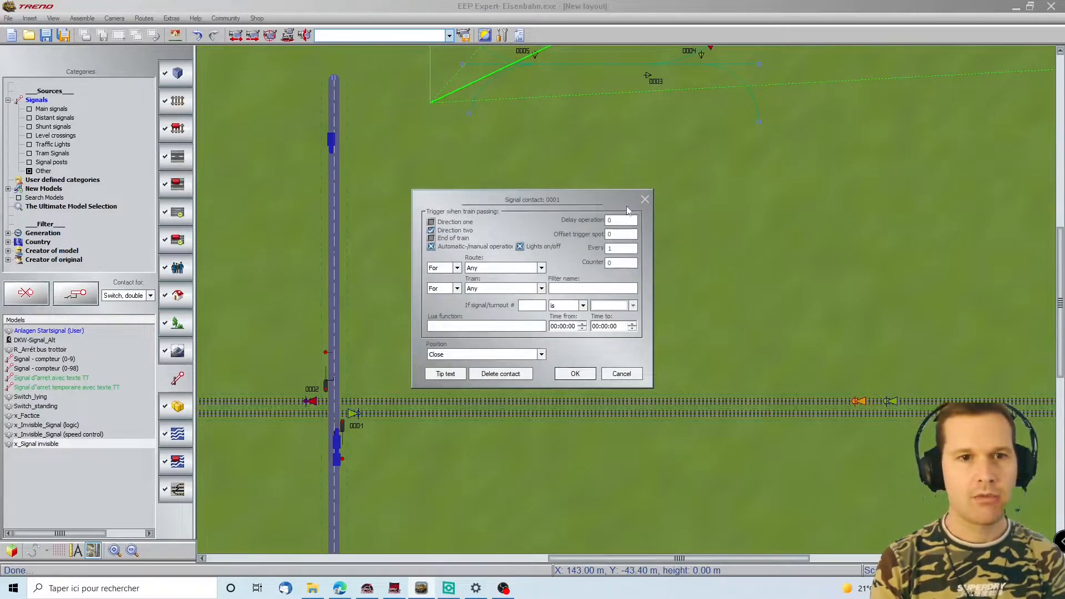
left_click(644, 198)
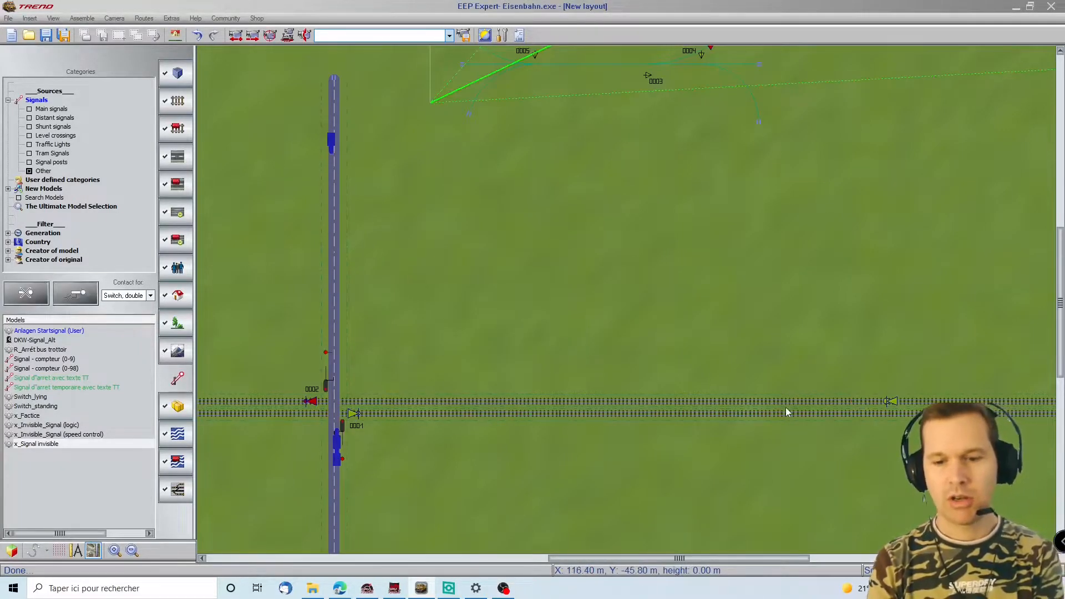
scroll(758, 146, "up", 2)
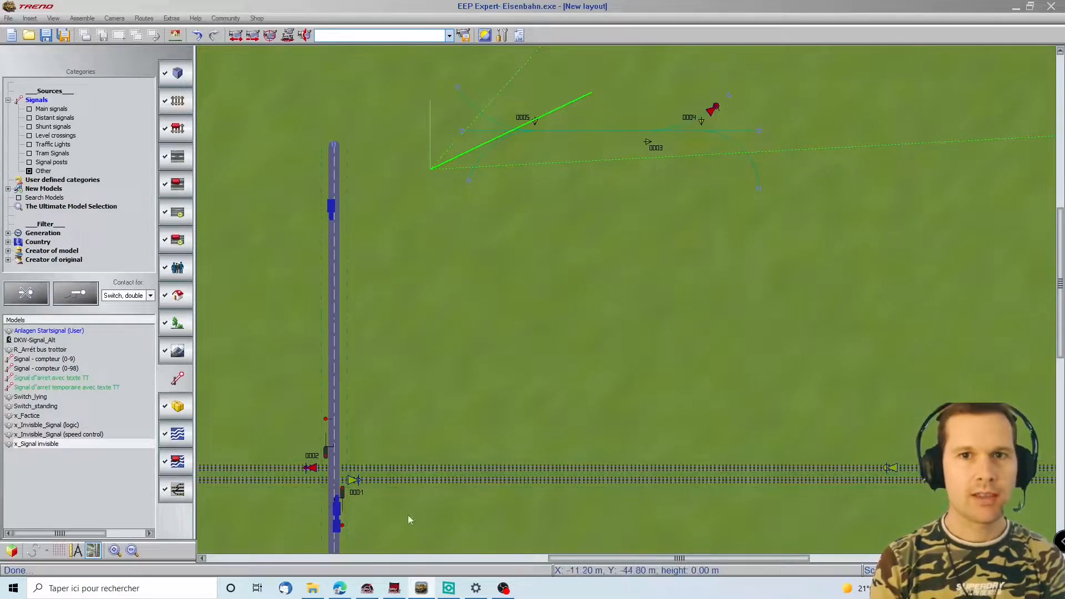
right_click(341, 492)
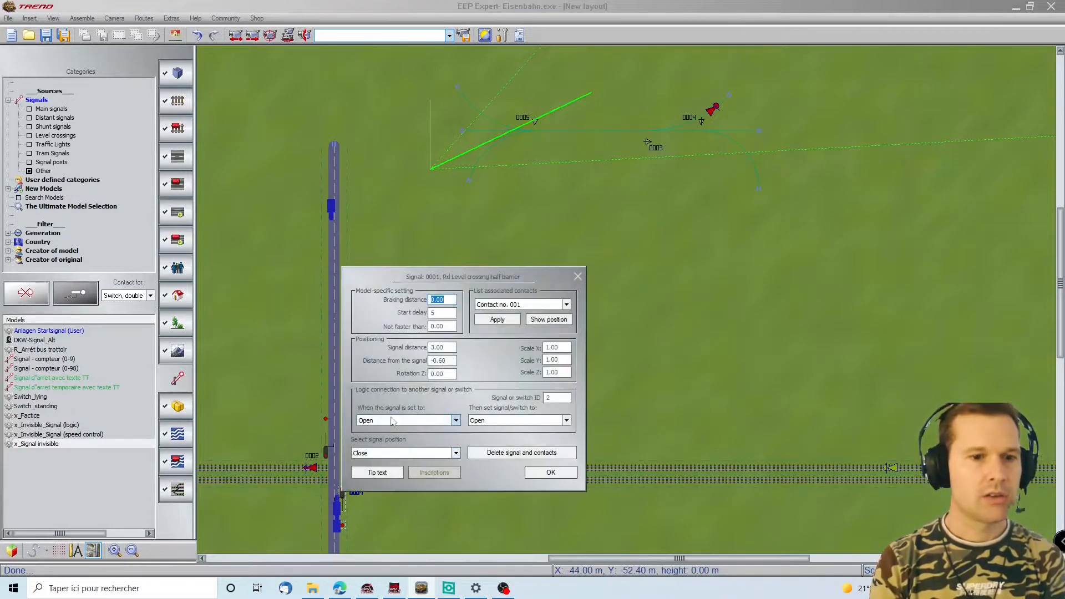
left_click(578, 277)
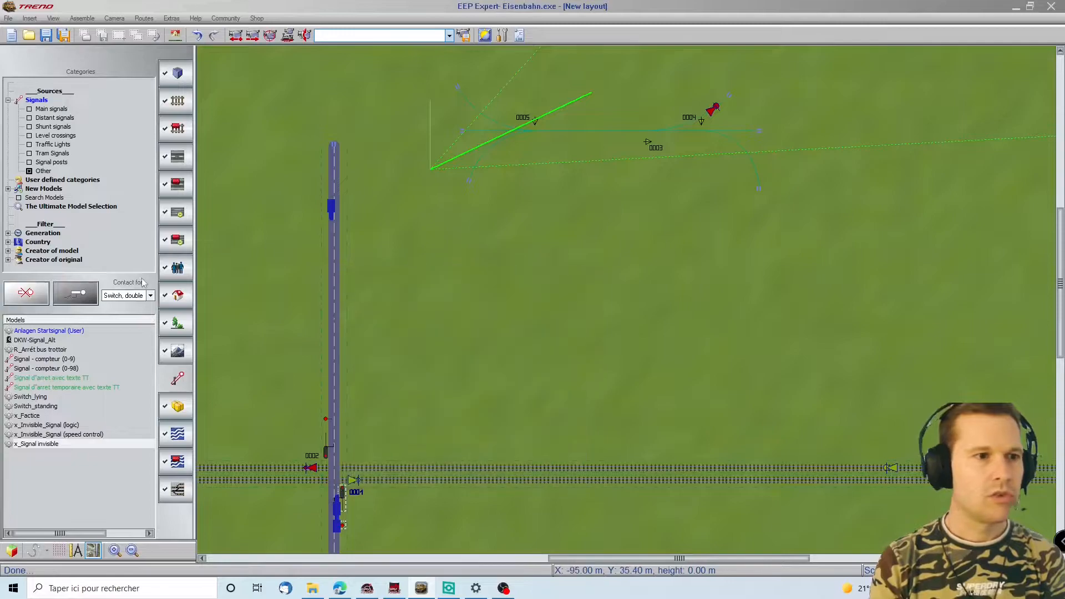
Step: Place a signal contact for barrier signal 0001 on the lower curved branch after switch 0004 in the control circuit
left_click(150, 295)
left_click(120, 304)
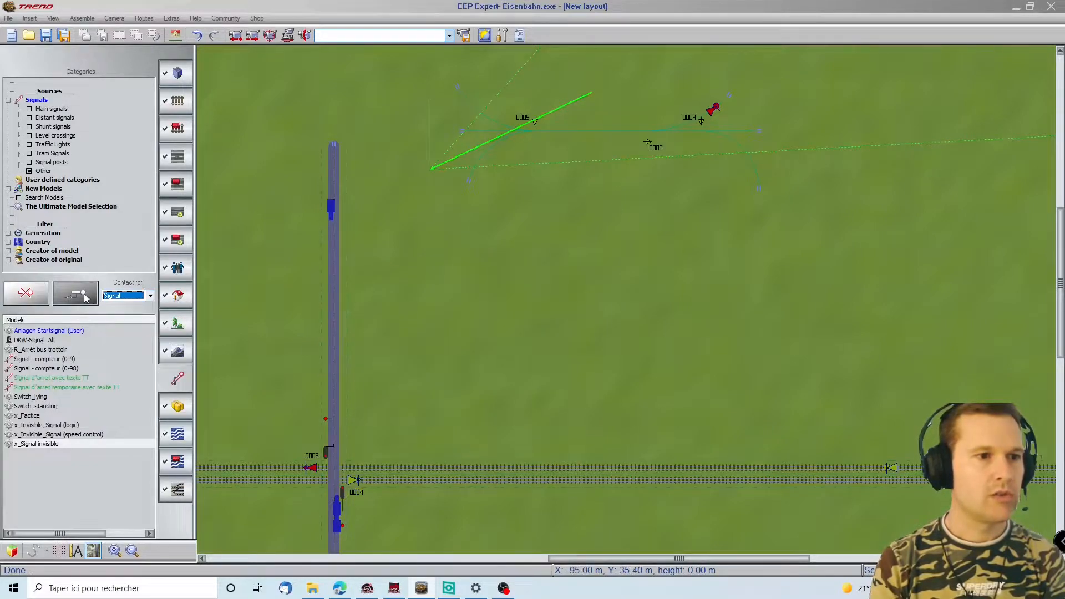
left_click(355, 492)
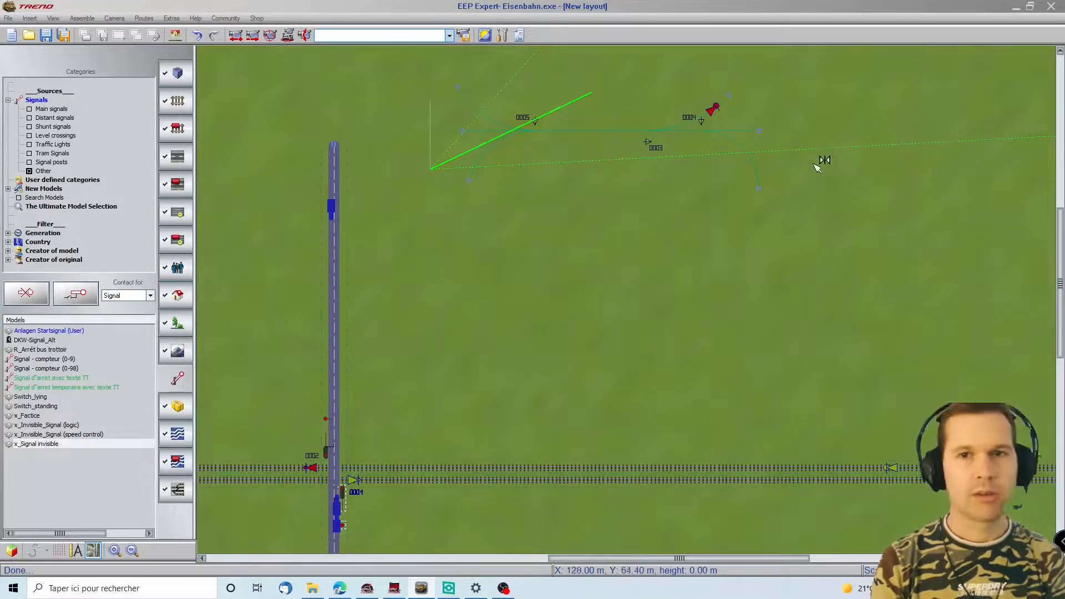
left_click(745, 152)
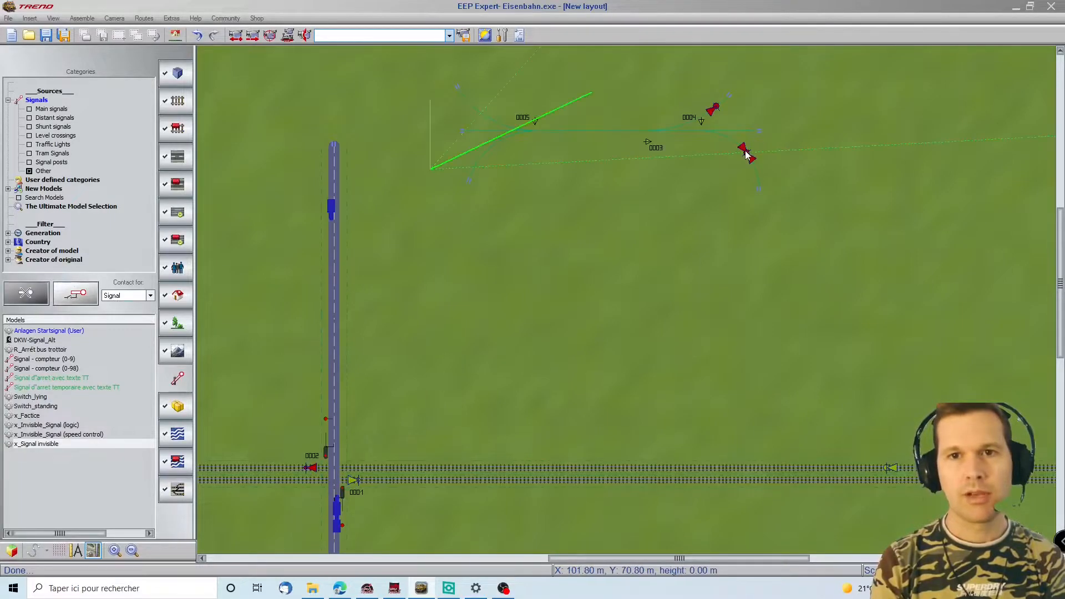
Step: Set the contact for signal 0001 on the curved branch to position Close, triggering only in direction one
left_click(746, 153)
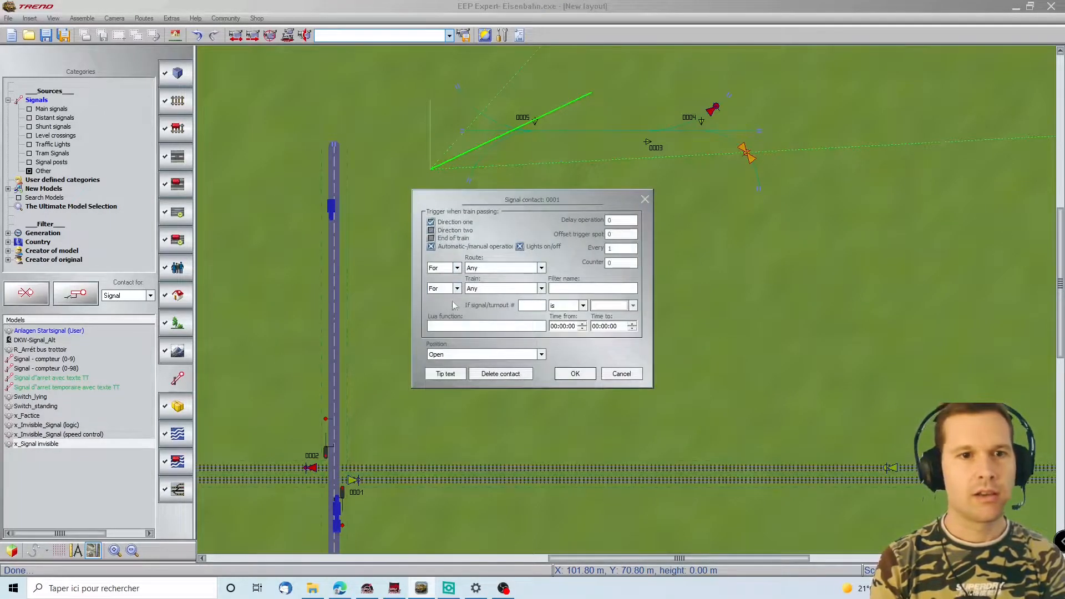
left_click(483, 354)
left_click(456, 375)
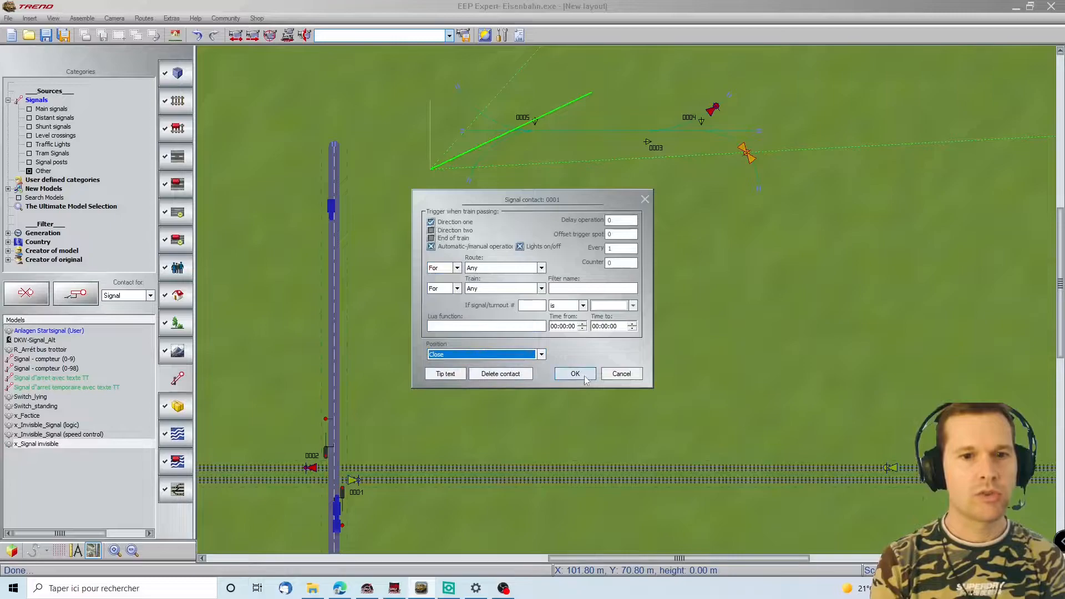
left_click(585, 377)
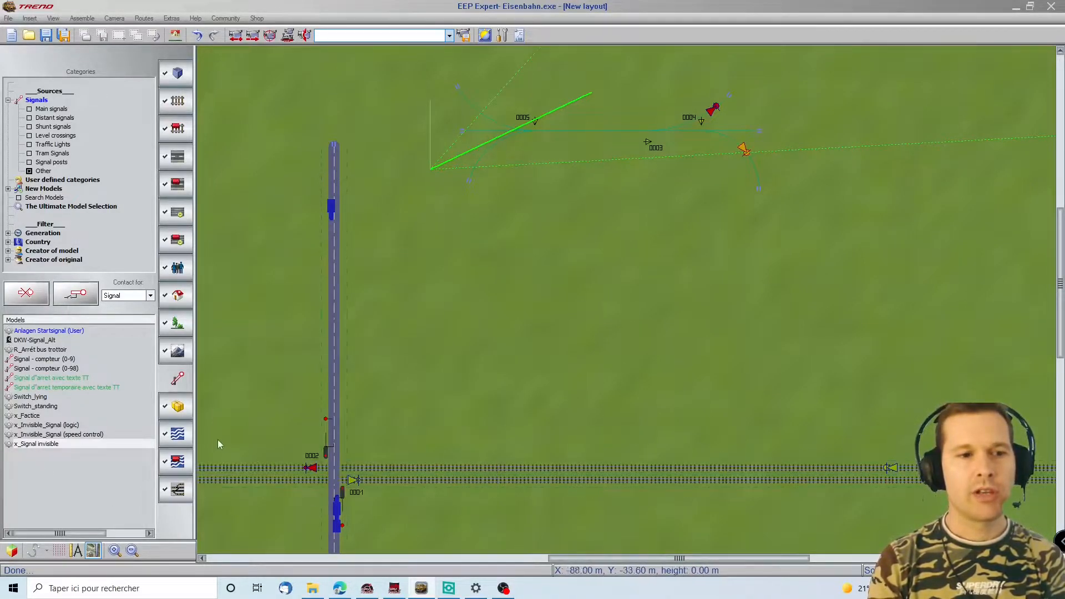
key("Left")
key("Left")
key("Left")
key("Left")
key("Left")
key("Left")
key("Left")
key("Left")
key("Left")
key("Left")
key("Right")
key("Right")
key("Right")
key("Right")
key("Right")
key("Right")
key("Right")
key("Right")
key("Right")
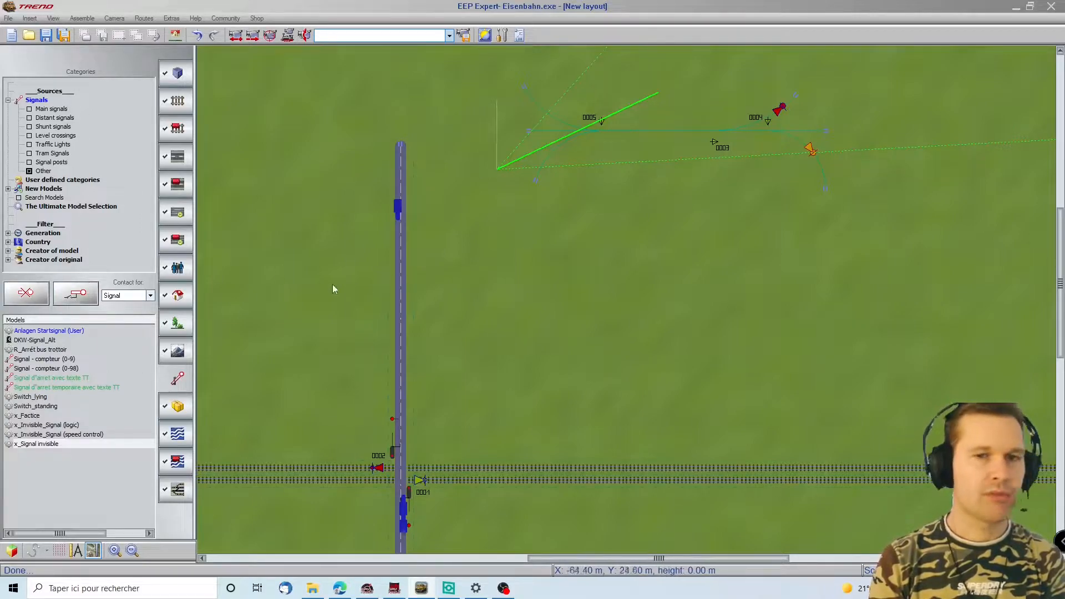
Step: Replace the signal contact on the upper track just left of the road with a double-switch contact for switch 0004
left_click(149, 295)
left_click(114, 315)
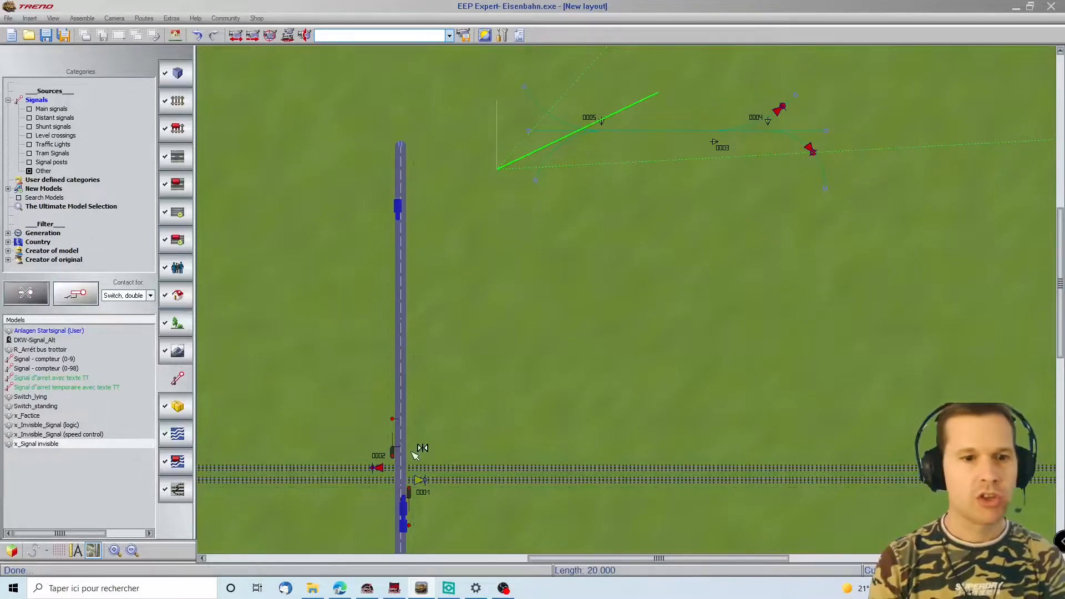
left_click(375, 470)
key("Delete")
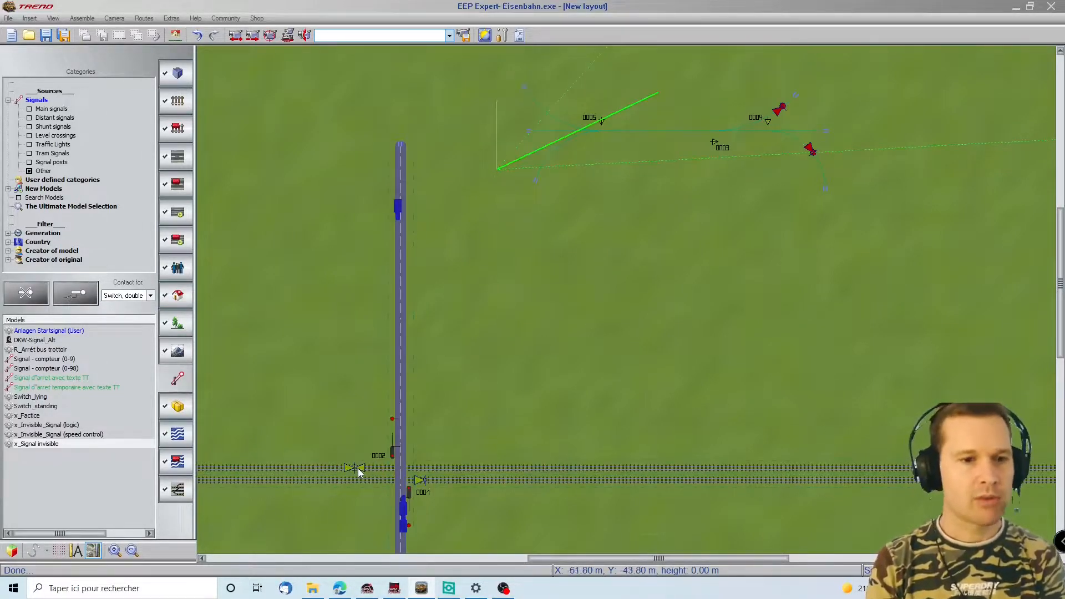
left_click(358, 468)
Step: Make the switch 0004 contact left of the road trigger only in direction two at the end of the train, with position Main
double_click(376, 467)
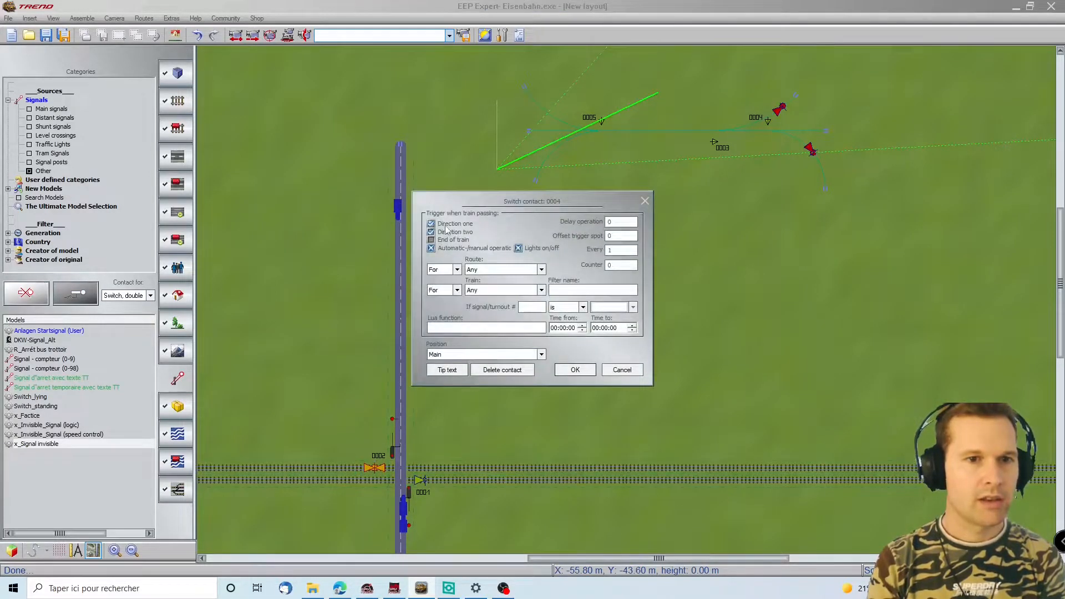
left_click(454, 224)
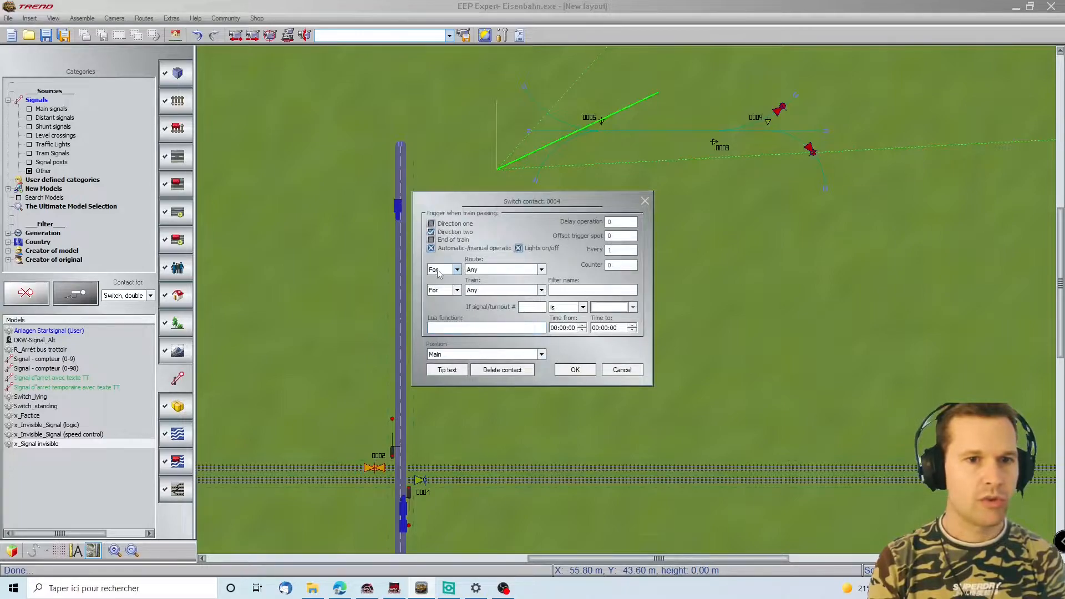
left_click(481, 355)
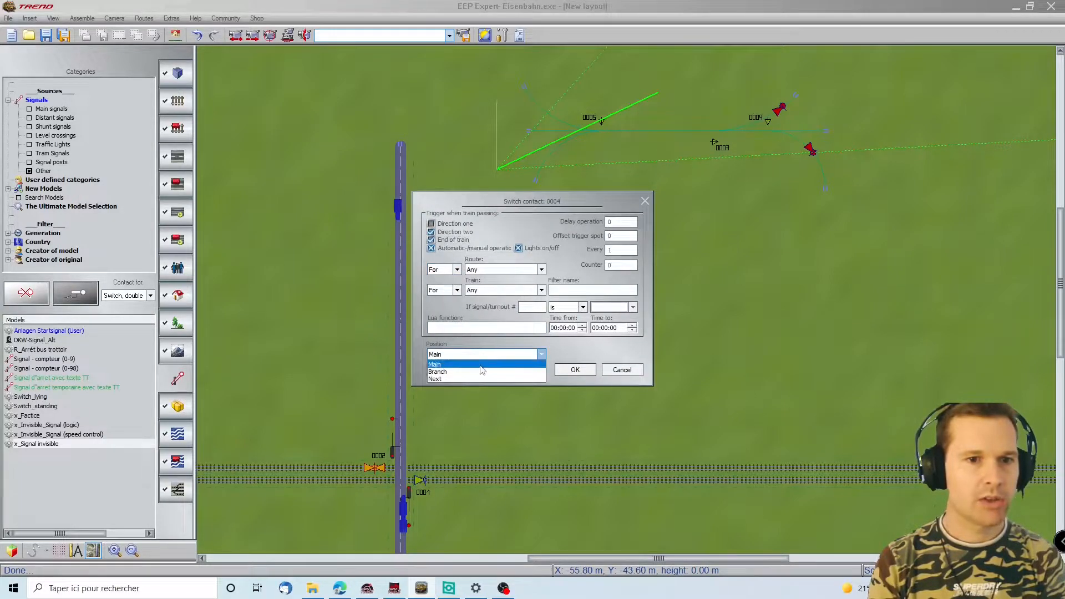
left_click(480, 365)
left_click(576, 370)
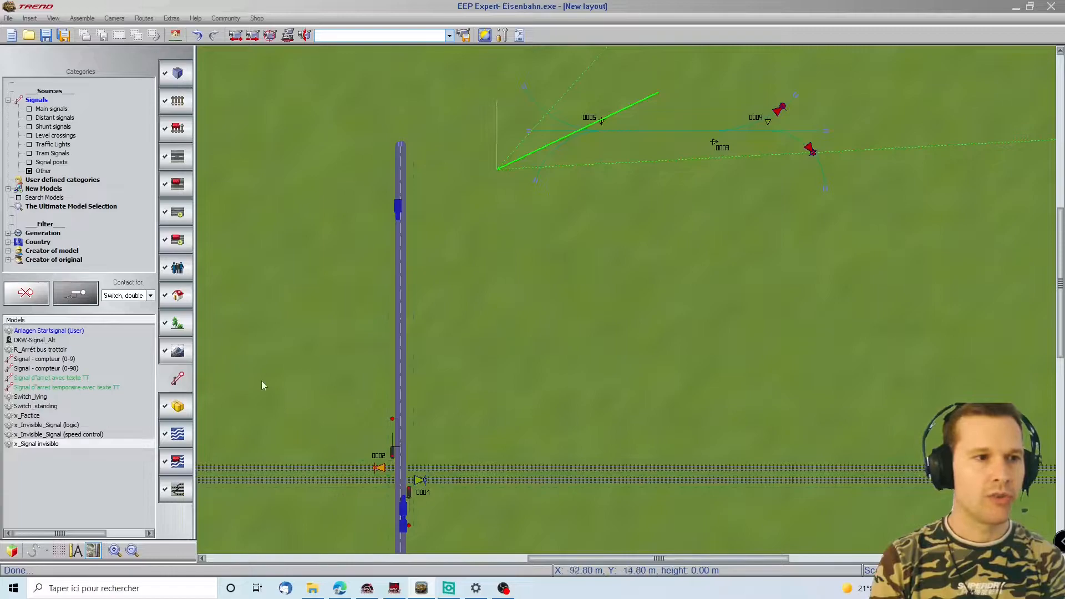
Step: Place a contact for signal 0001 on the straight branch after switch 0004, triggering only in direction one with position Open
left_click(151, 295)
left_click(118, 306)
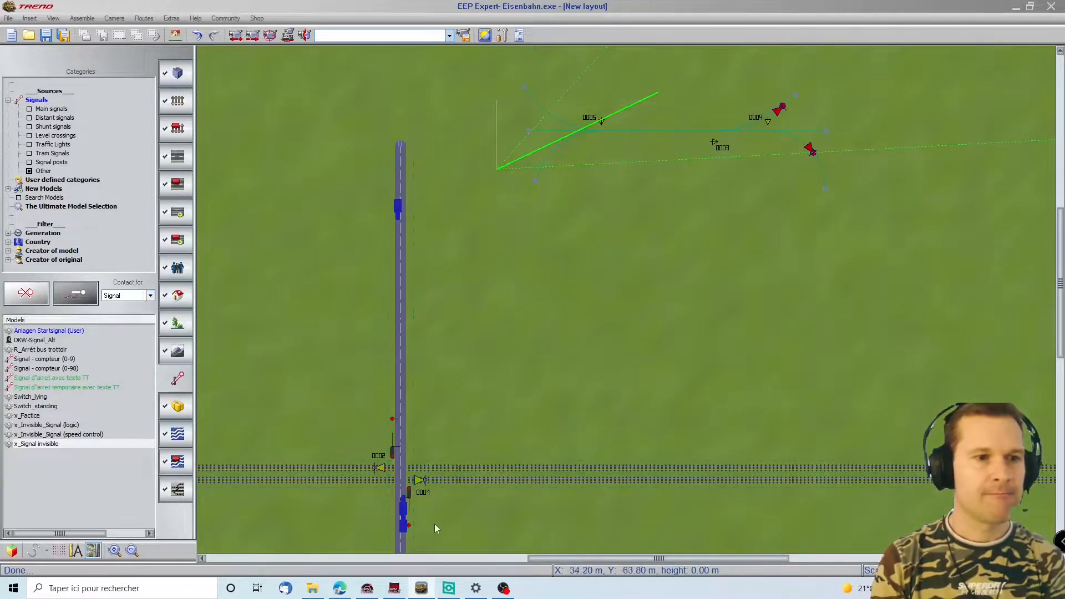
left_click(410, 502)
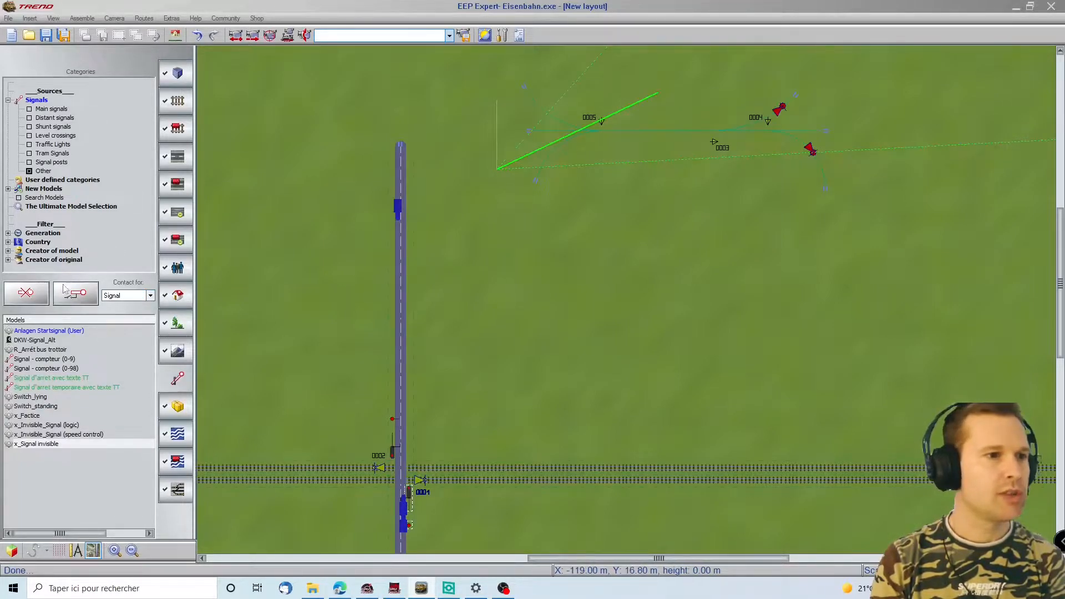
left_click(760, 139)
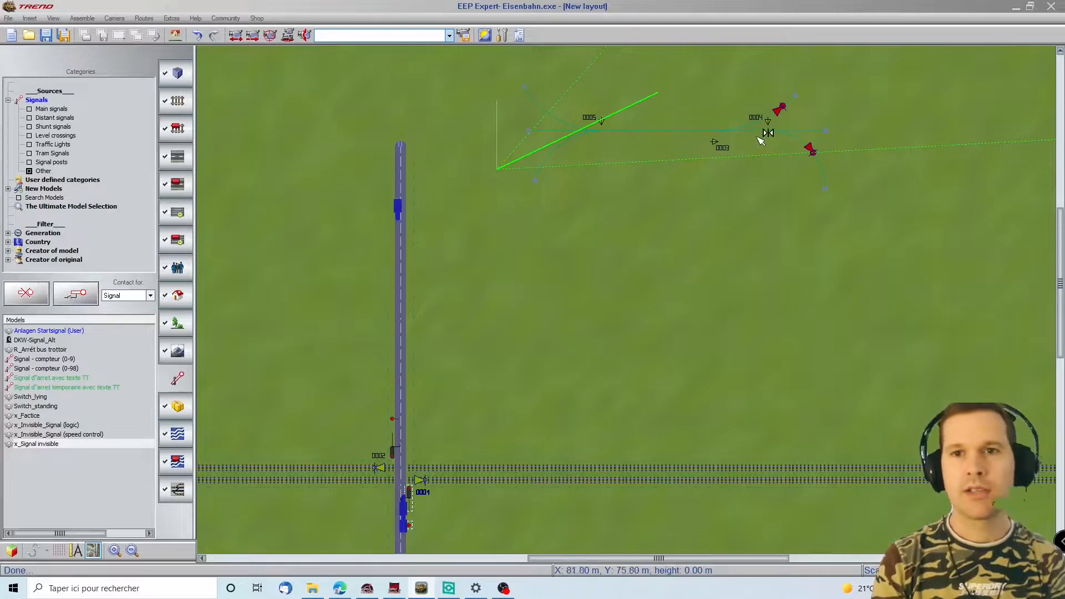
left_click(813, 133)
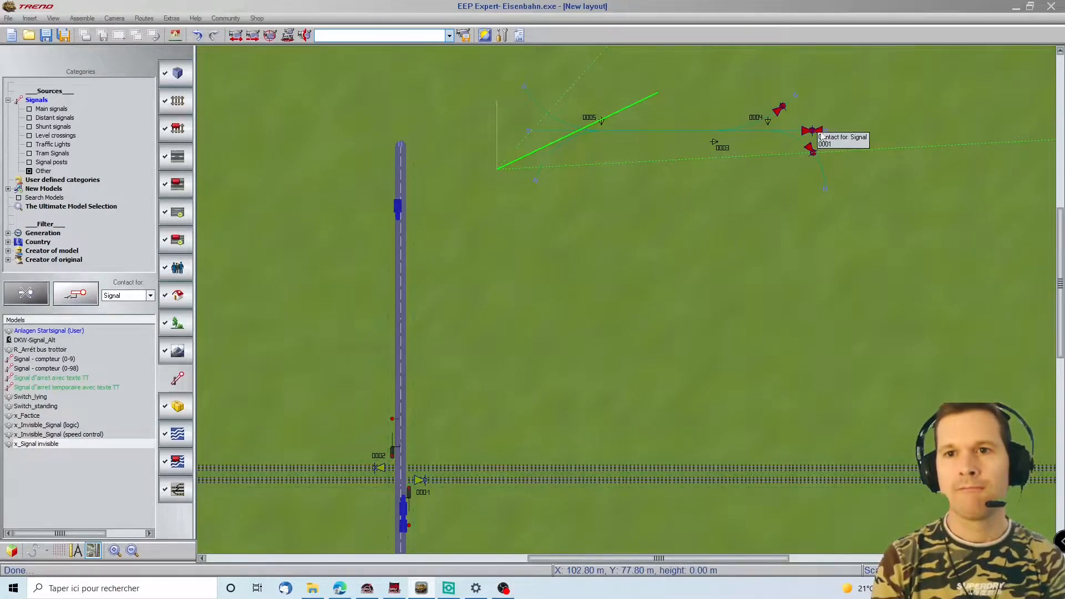
right_click(815, 129)
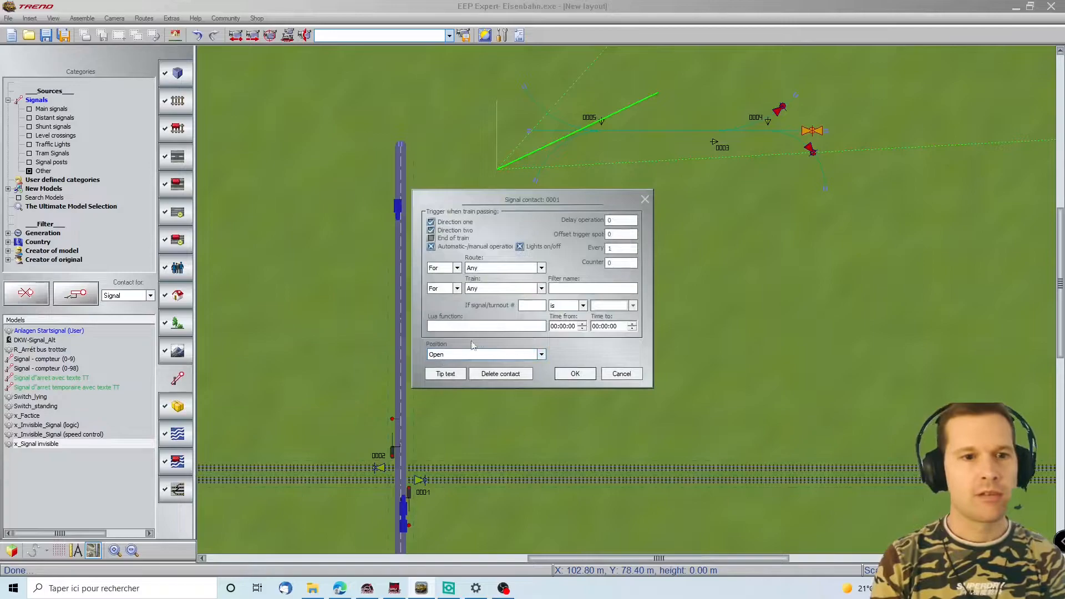
left_click(576, 374)
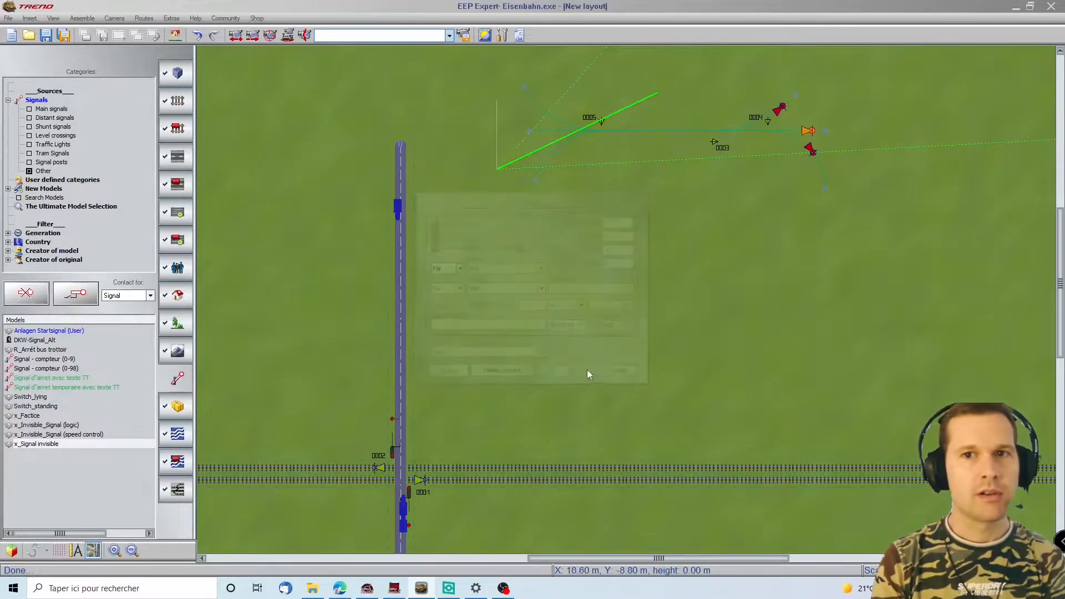
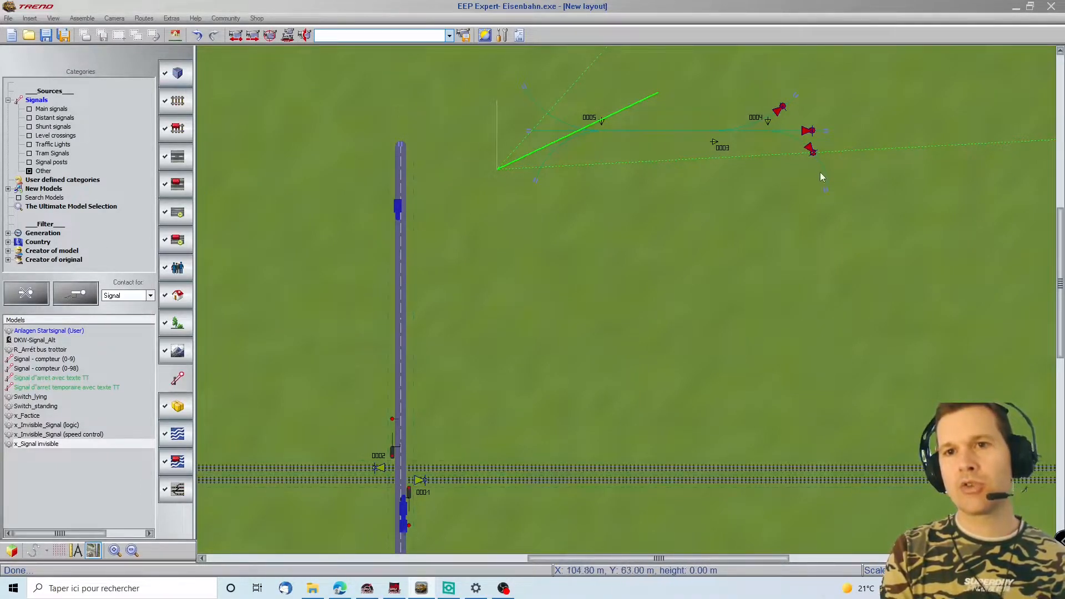
Step: Toggle double switch 0003/0004 in the control circuit and select the signal contact on the lower curved branch
left_click(713, 142, "shift")
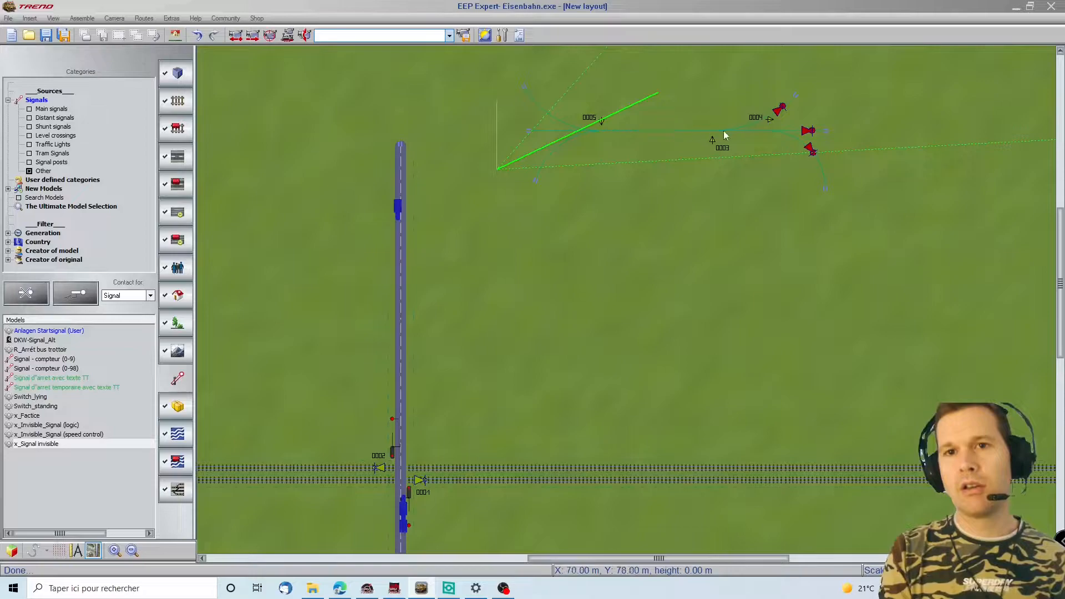
left_click(810, 149)
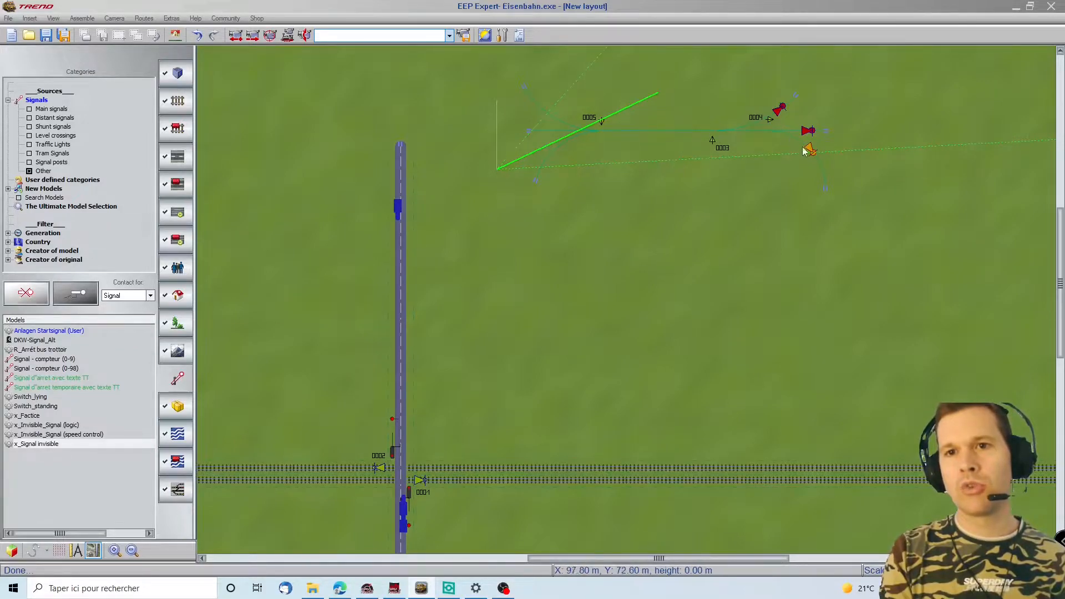
left_click(811, 147)
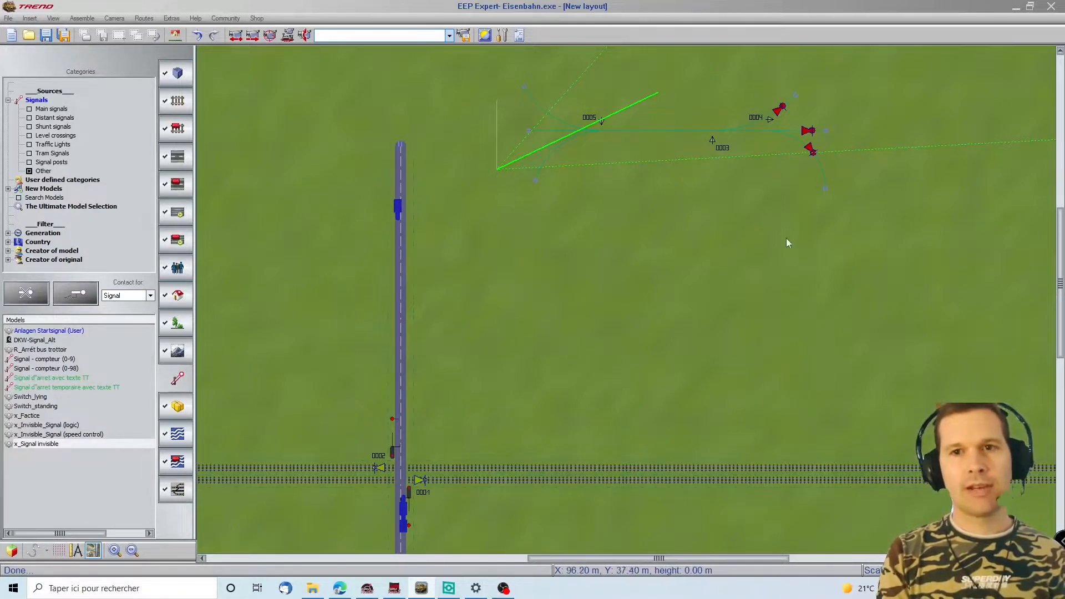
Step: Switch to the 3D view and choose the Schaltauto model from the main road vehicles folder of the rolling stock
left_click(11, 551)
right_click_drag(991, 316, 966, 371)
left_click(131, 402)
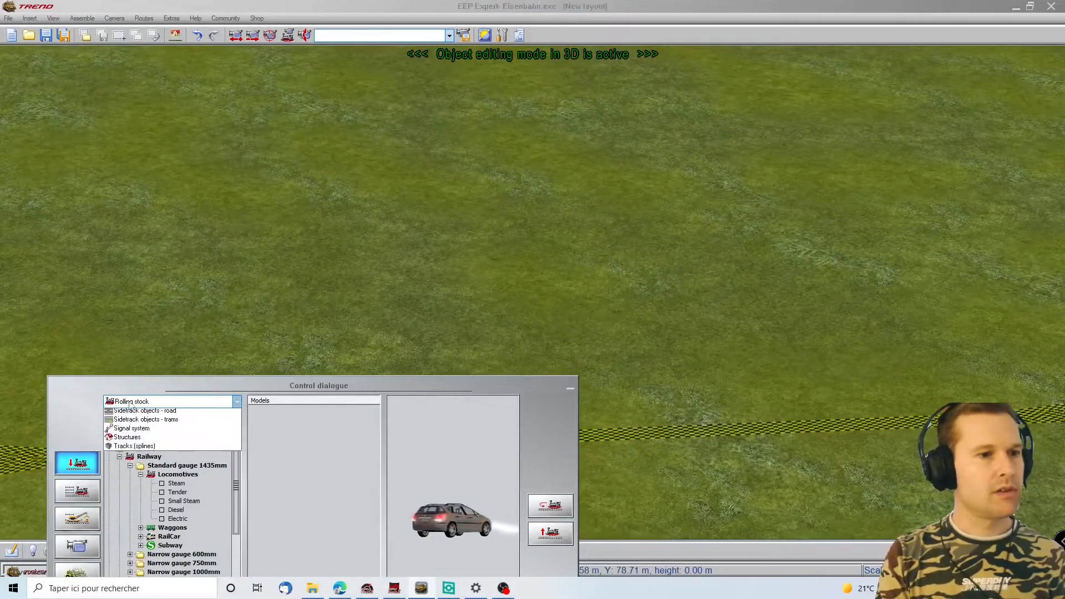
left_click(131, 431)
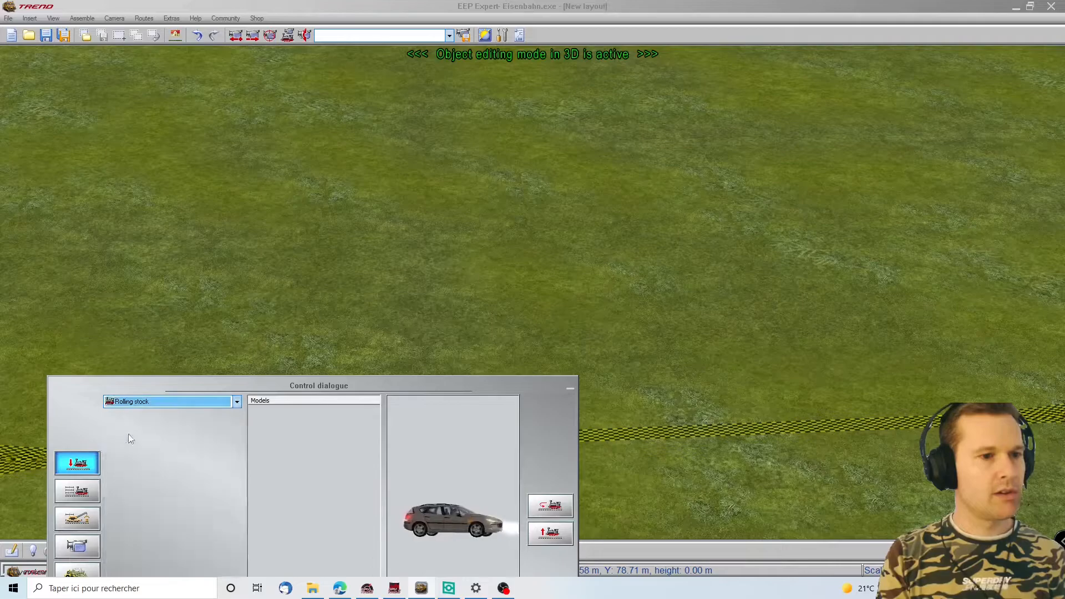
scroll(144, 503, "down", 3)
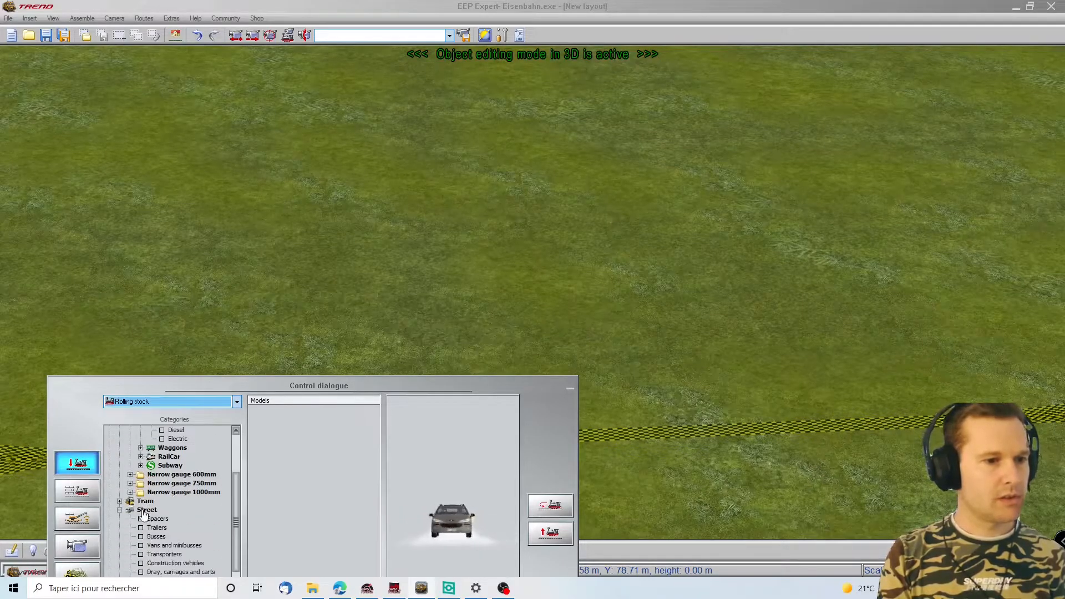
scroll(142, 527, "down", 2)
scroll(156, 573, "down", 1)
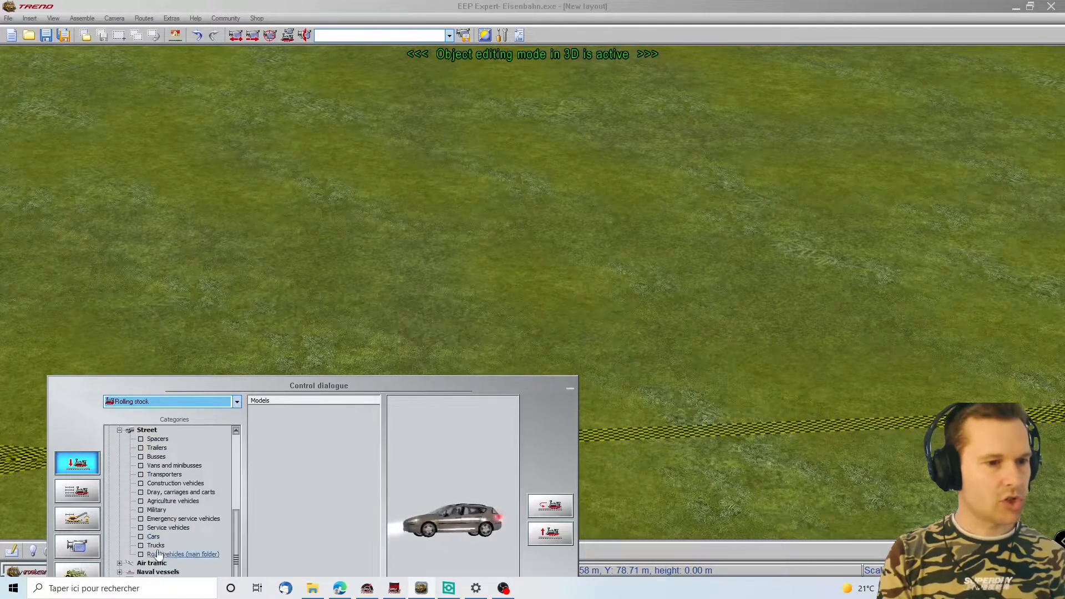
left_click(157, 555)
left_click(281, 413)
Step: Place the Schaltauto on the left end of the control circuit's straight middle track
left_click(778, 425)
scroll(770, 446, "up", 3)
scroll(770, 446, "down", 2)
scroll(770, 445, "down", 5)
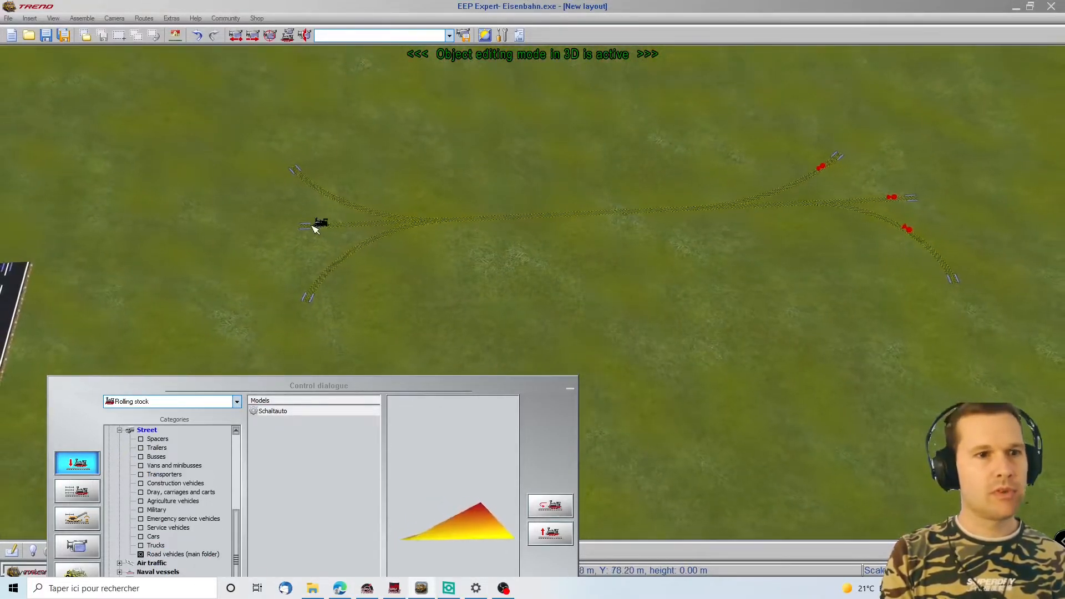
left_click(311, 225)
left_click(510, 314)
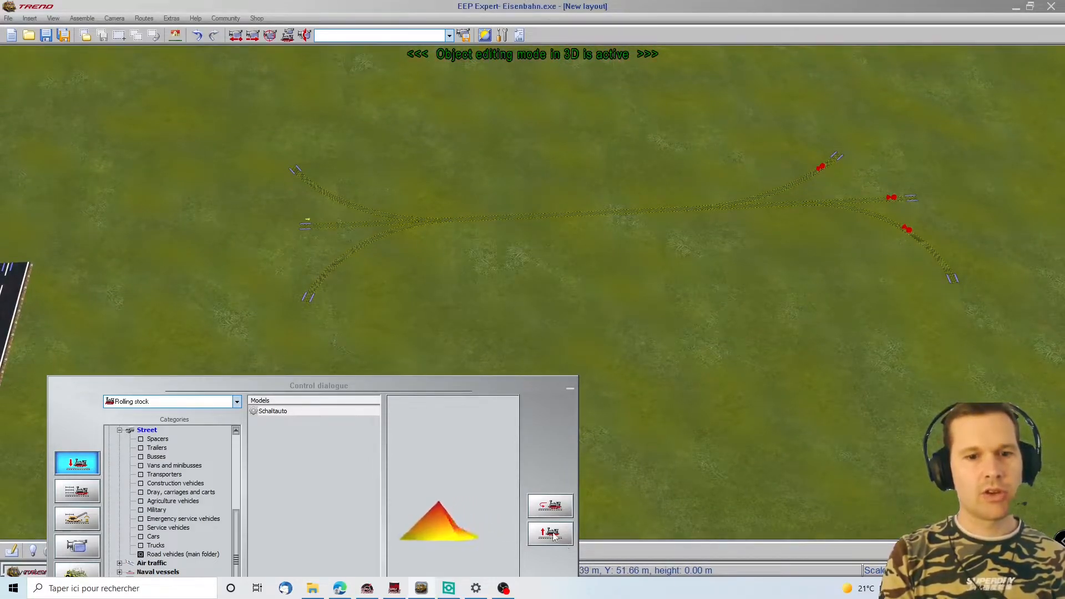
Step: Turn the Schaltauto around and let it drive automatically at a target speed of 400 km/h
left_click(555, 509)
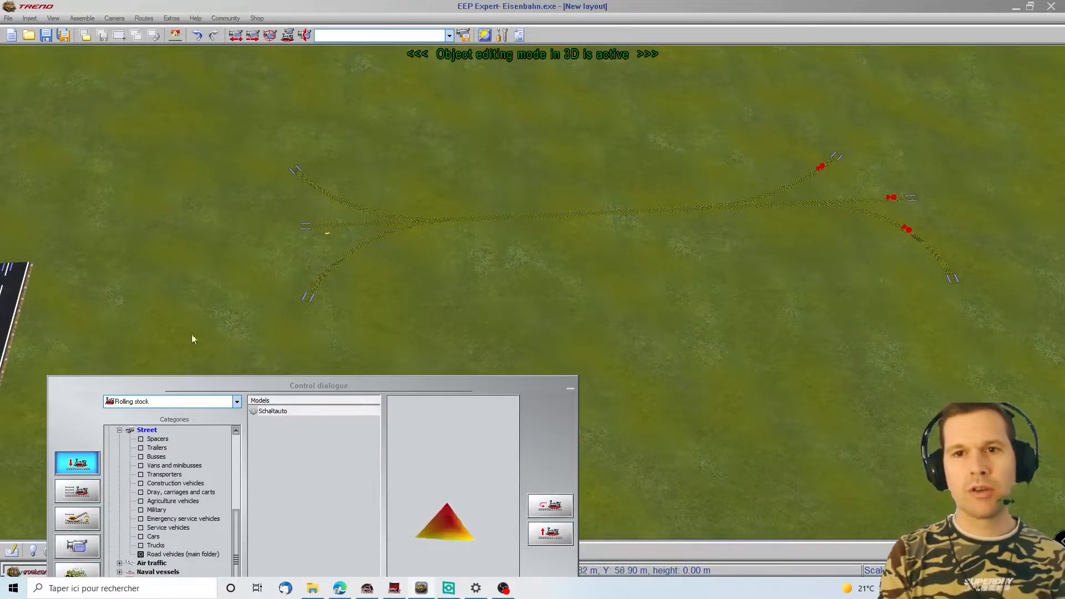
left_click(65, 495)
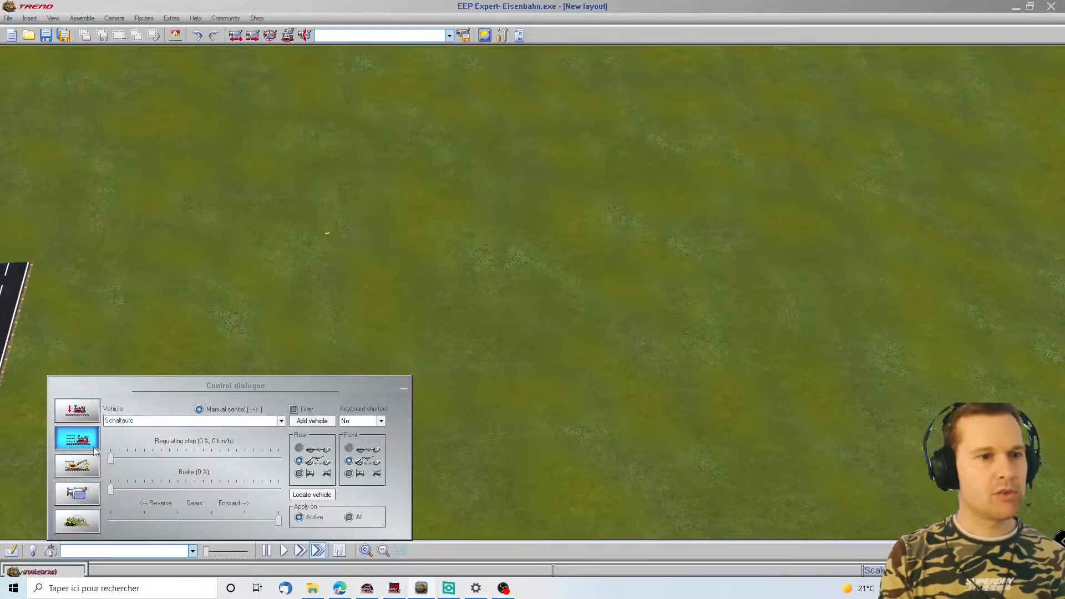
left_click(87, 446)
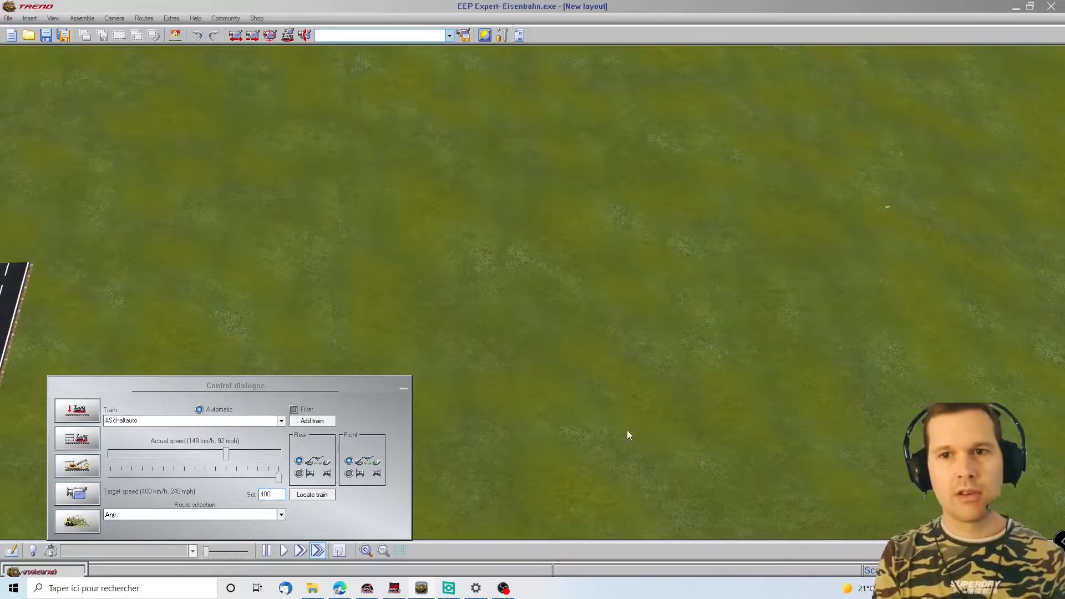
Step: Watch the level crossing in 3D while trains pass, checking when the barriers close and open for the cars
right_click_drag(516, 390, 502, 435)
right_click_drag(592, 240, 388, 291)
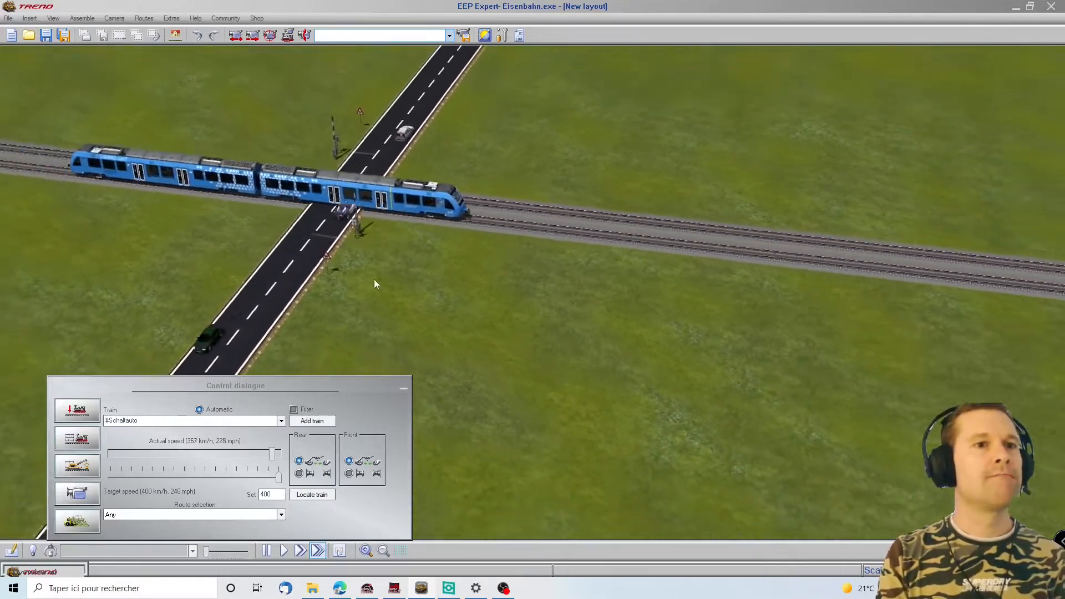
scroll(374, 280, "down", 7)
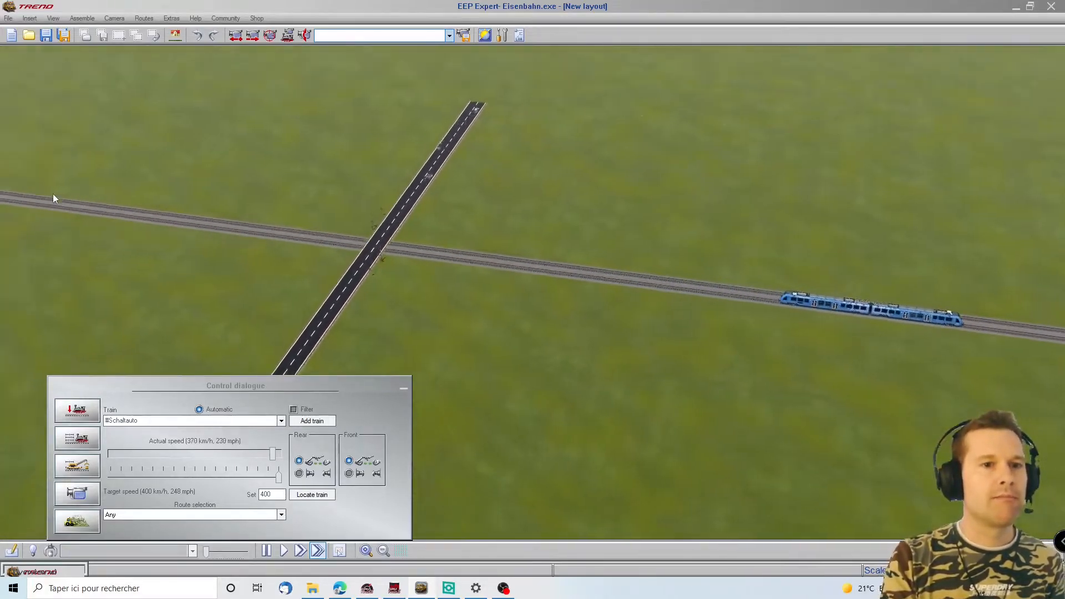
scroll(793, 261, "up", 1)
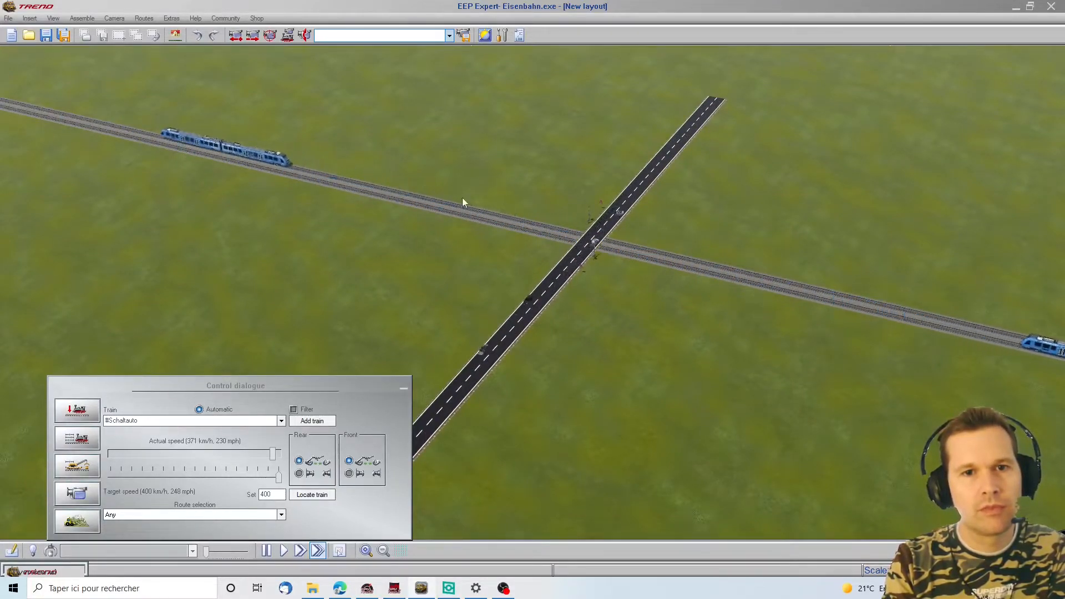
scroll(571, 242, "up", 4)
middle_click_drag(674, 306, 735, 414)
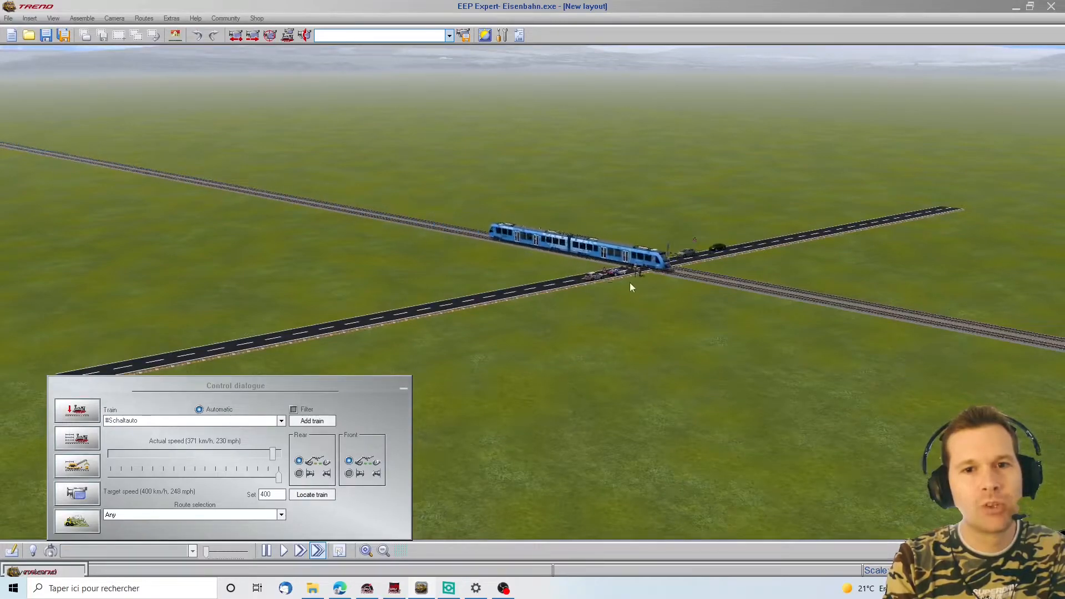
scroll(675, 258, "up", 4)
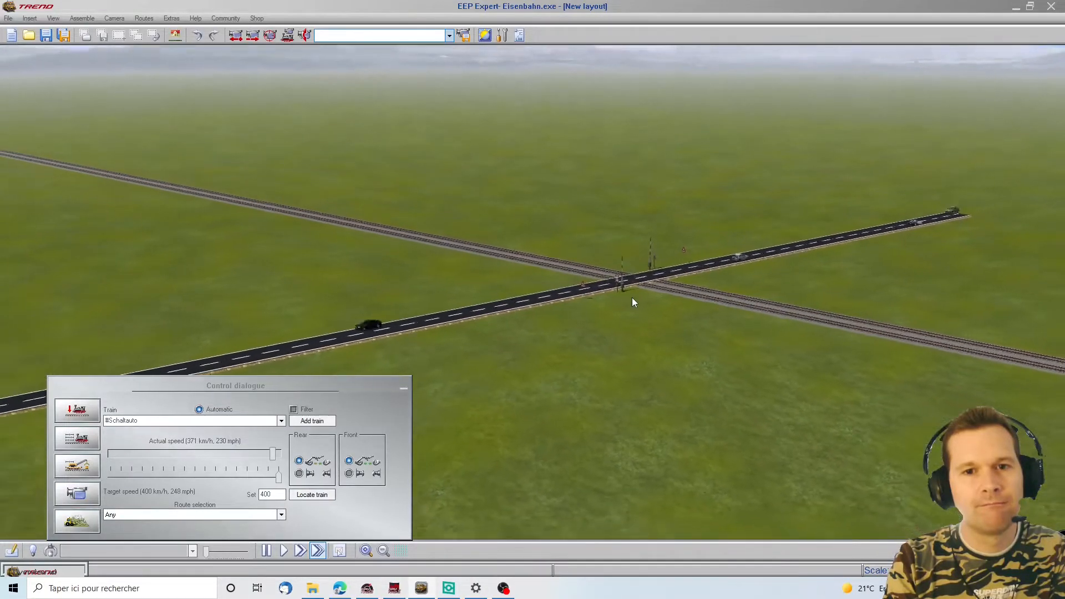
scroll(634, 303, "down", 3)
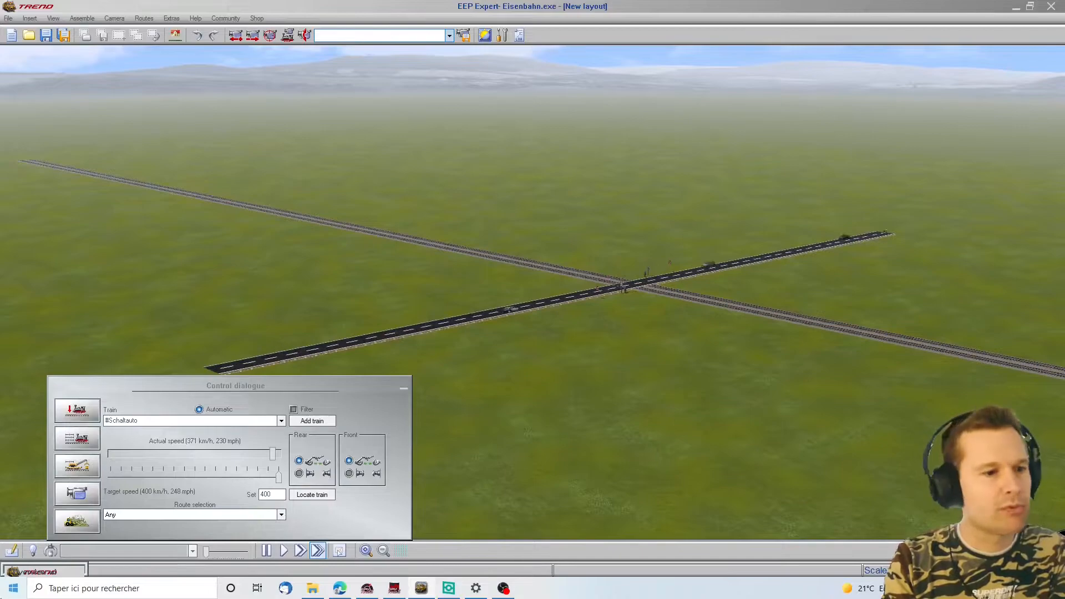
Step: Return to the 2D plan and inspect the settings of the switch contacts on both tracks beside the road
left_click(12, 551)
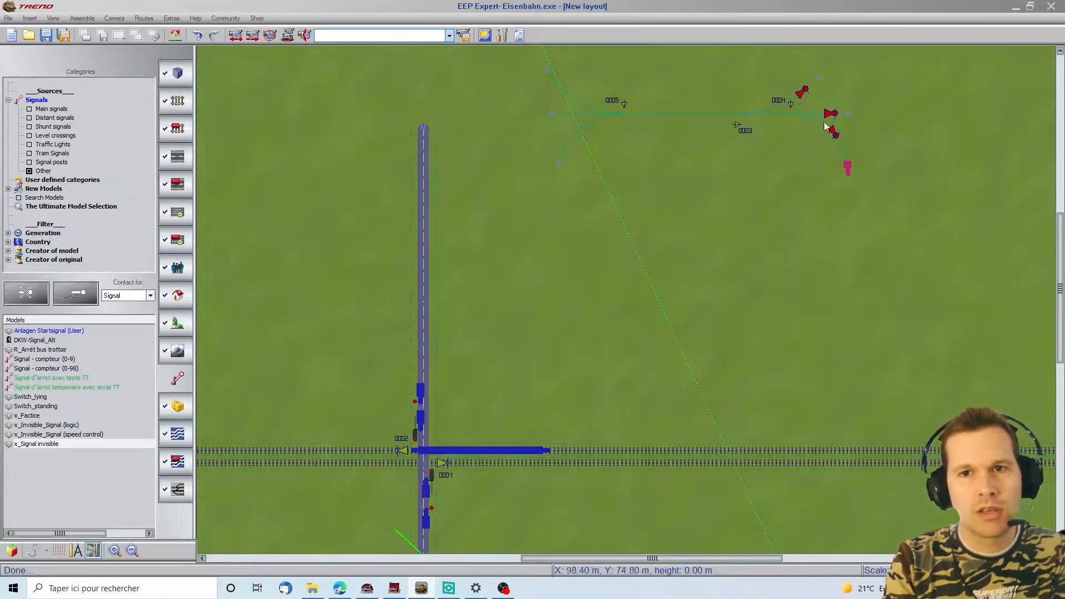
scroll(463, 455, "up", 3)
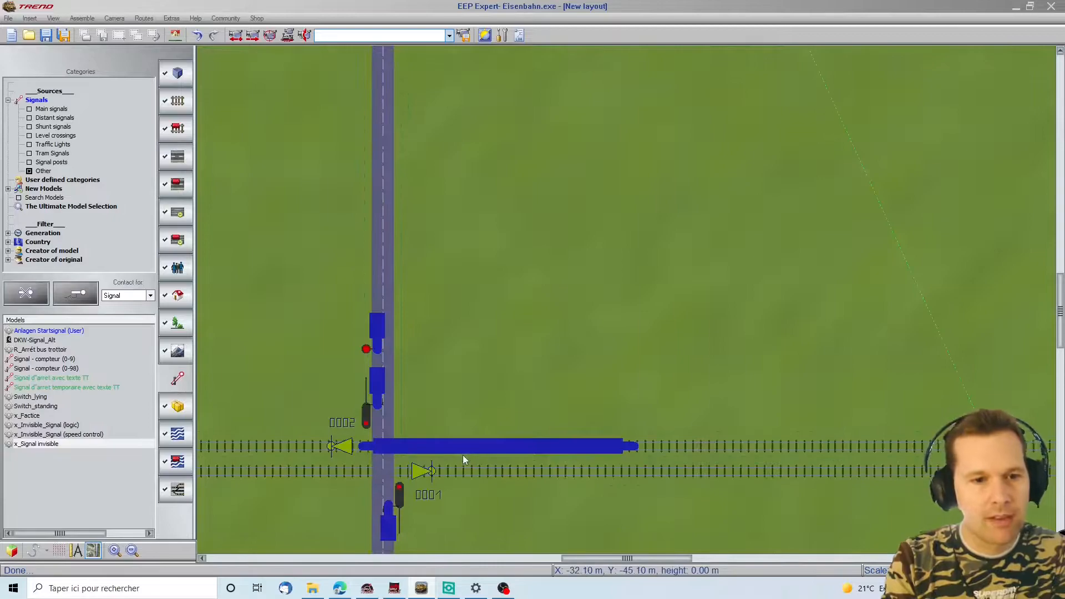
double_click(344, 444)
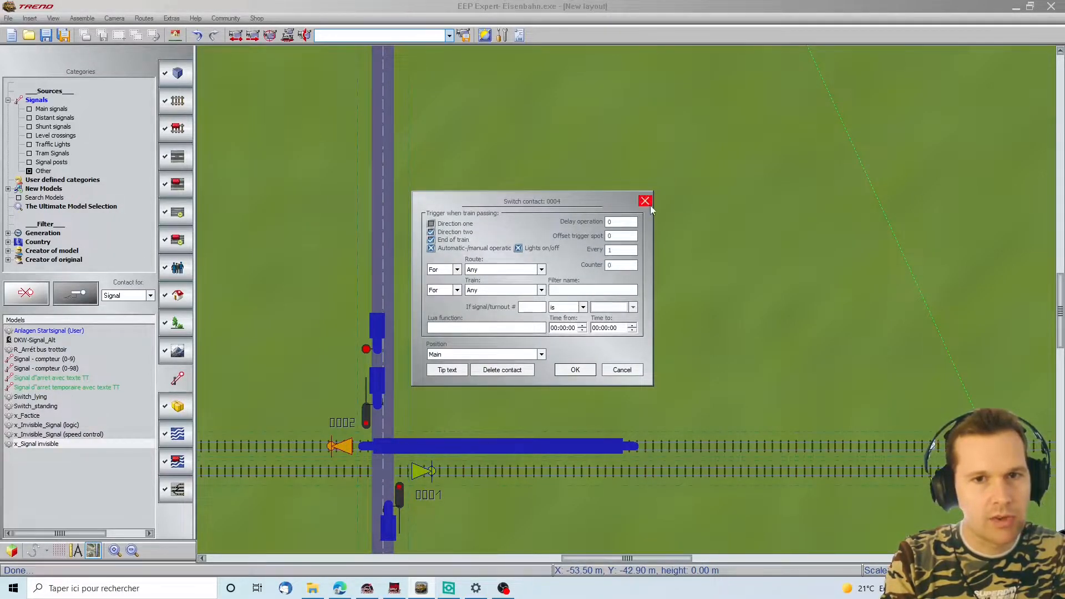
left_click(646, 201)
double_click(420, 472)
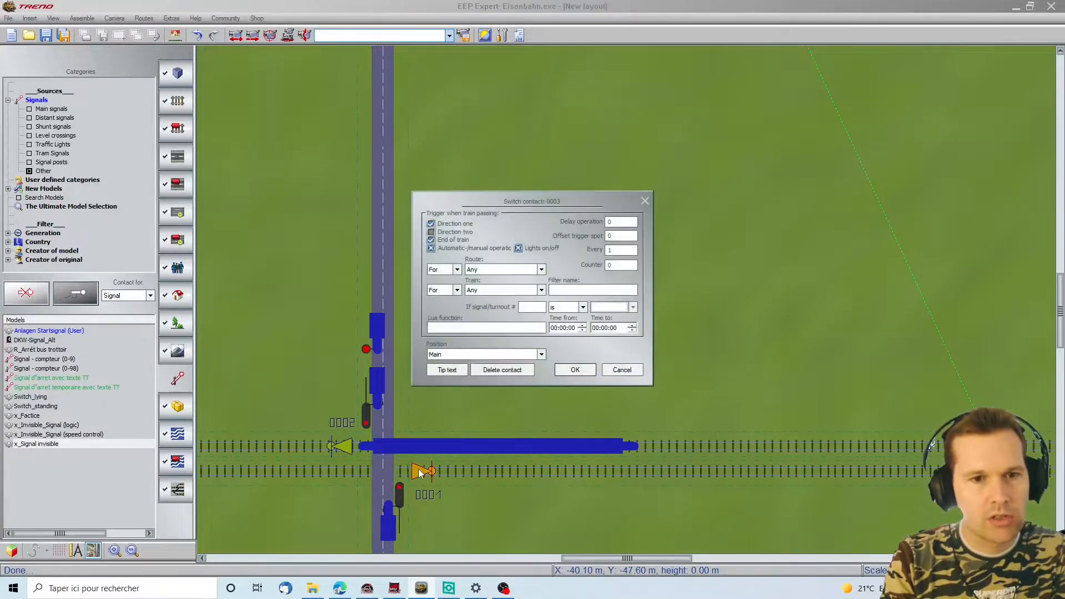
left_click(645, 203)
Step: Inspect the trigger direction, switch number and position of the approach contact far to the right of the road
key("Right")
key("Right")
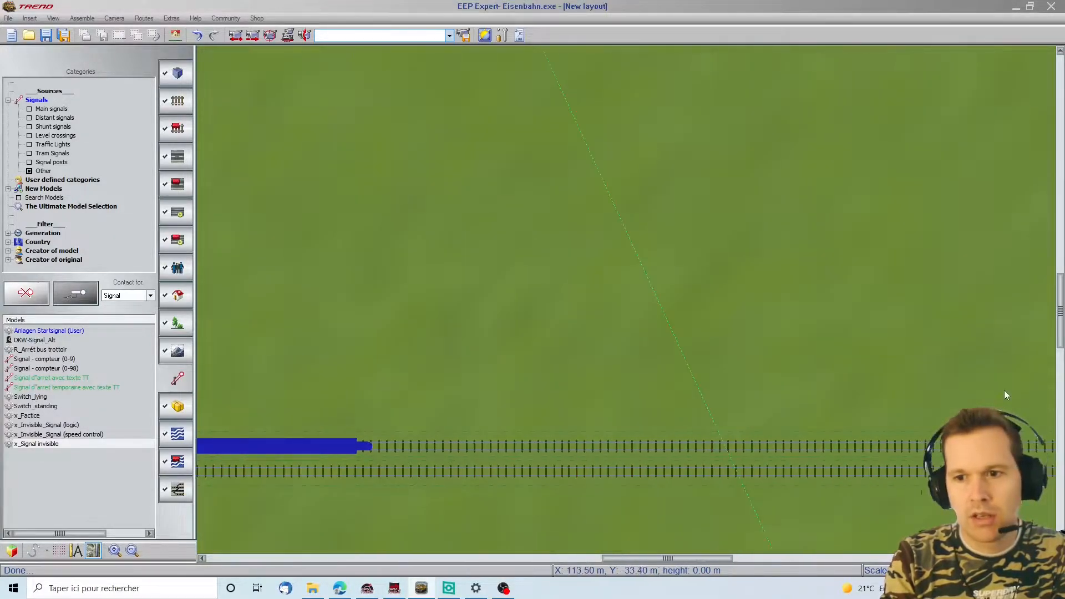
double_click(988, 471)
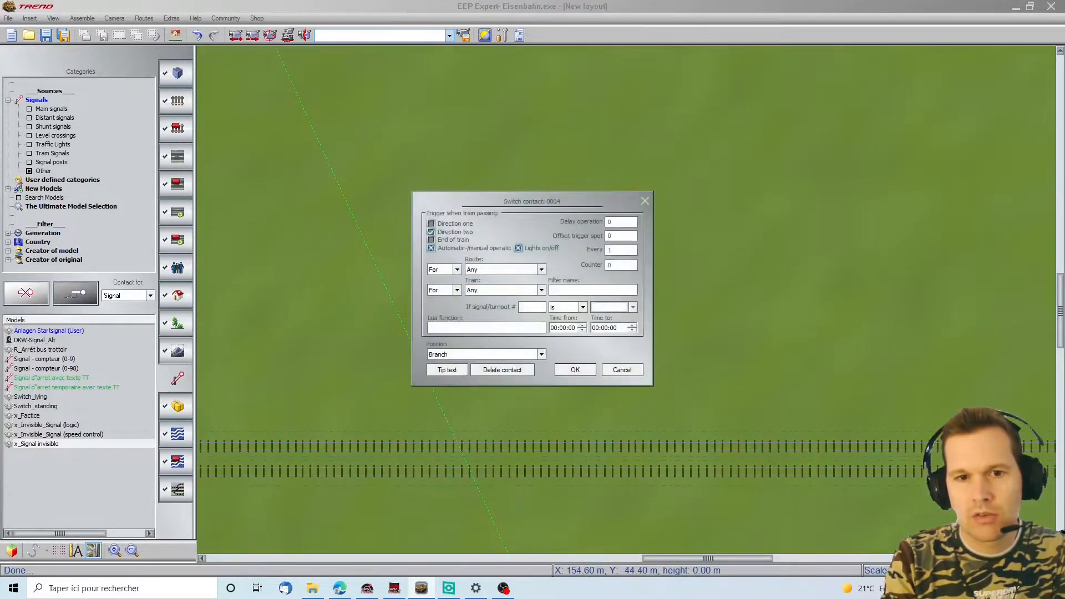
left_click(644, 202)
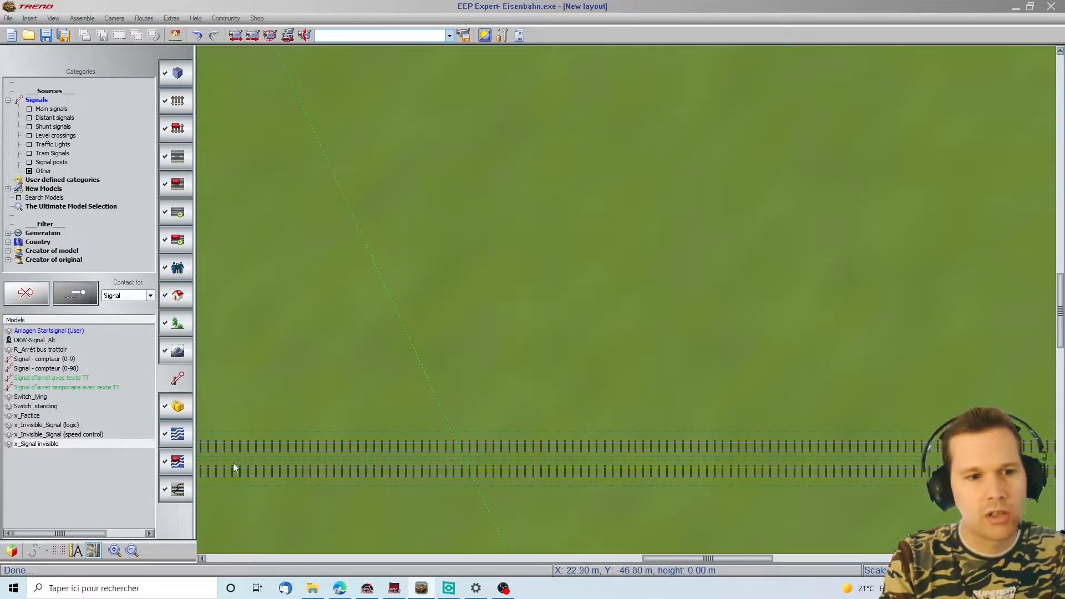
Step: Inspect the settings of the approach contact on the lower track far left of the road and return to the crossing
key("Left")
key("Left")
key("Left")
key("Left")
key("Left")
key("Left")
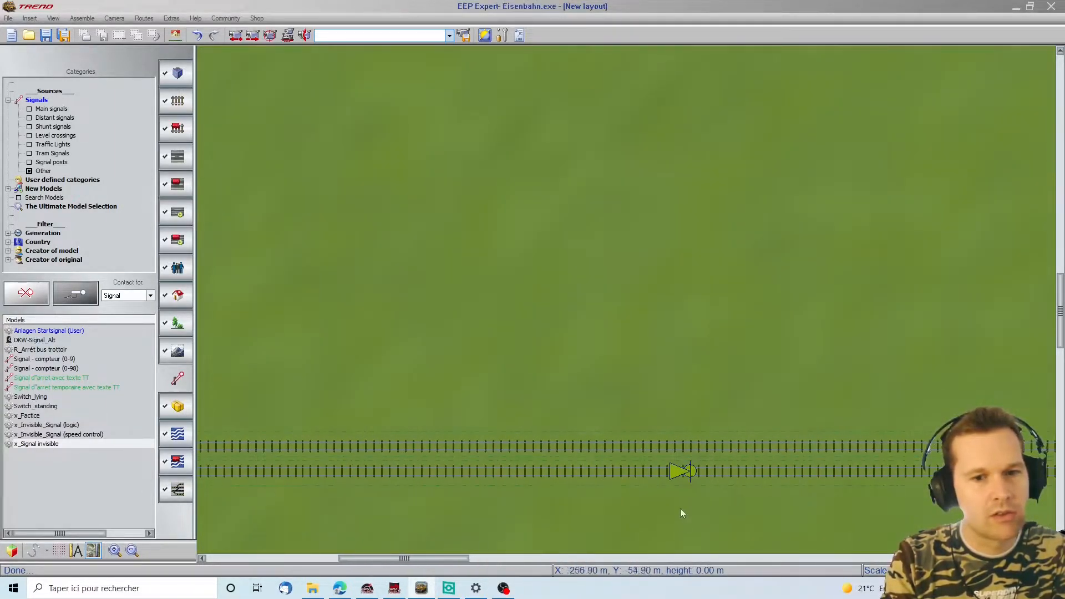
double_click(688, 475)
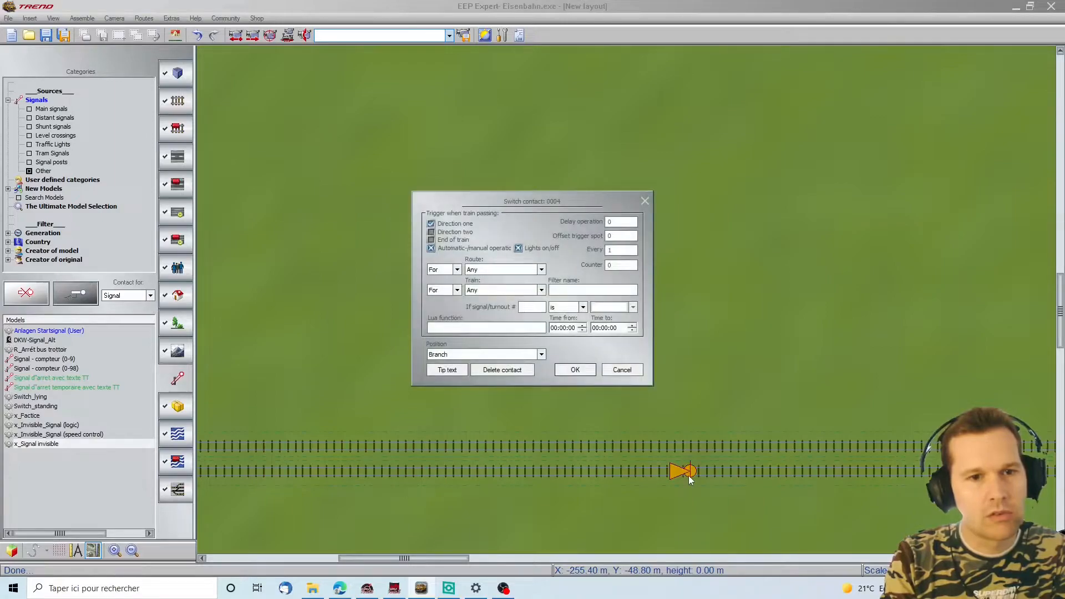
left_click(645, 201)
key("Right")
key("Right")
key("Right")
key("Right")
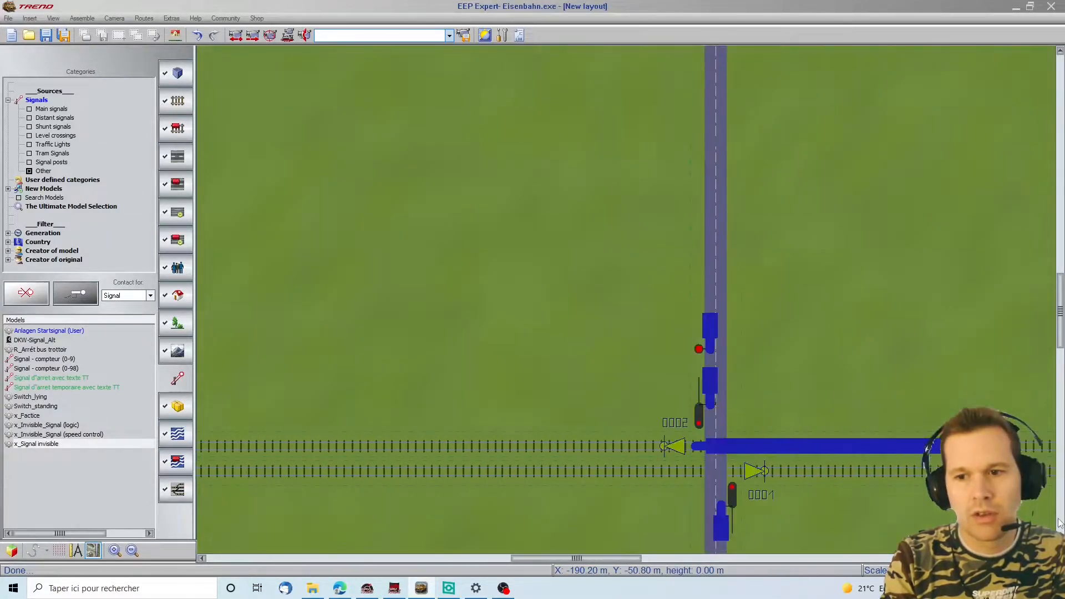
Step: Examine the approach contact right of the road and the separate circuit with switches 0003, 0004 and 0005
key("Right")
key("Right")
key("Right")
key("Right")
key("Right")
key("Right")
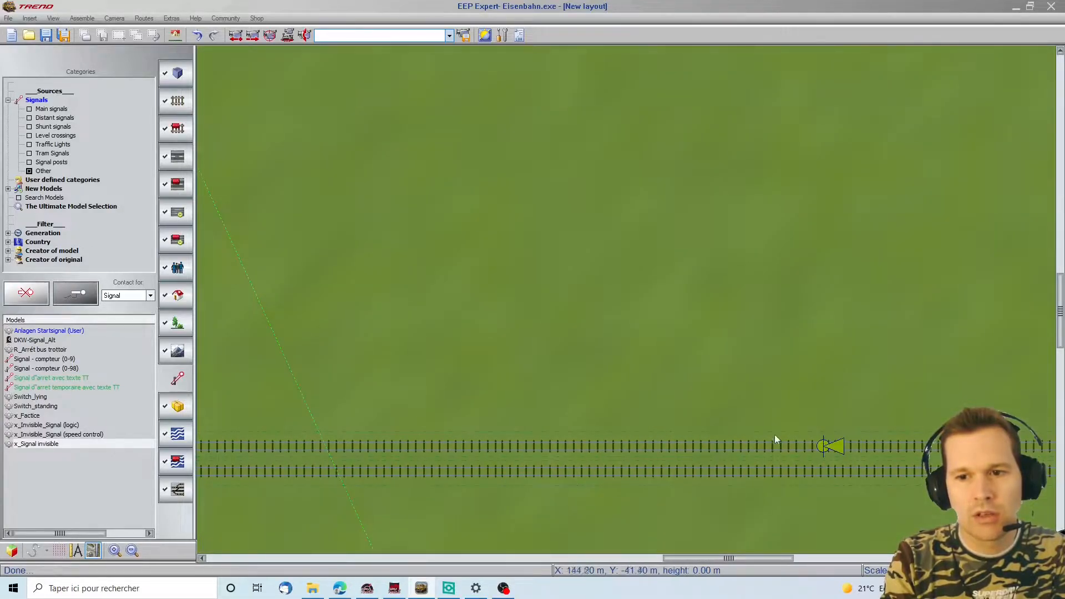
scroll(825, 437, "down", 5)
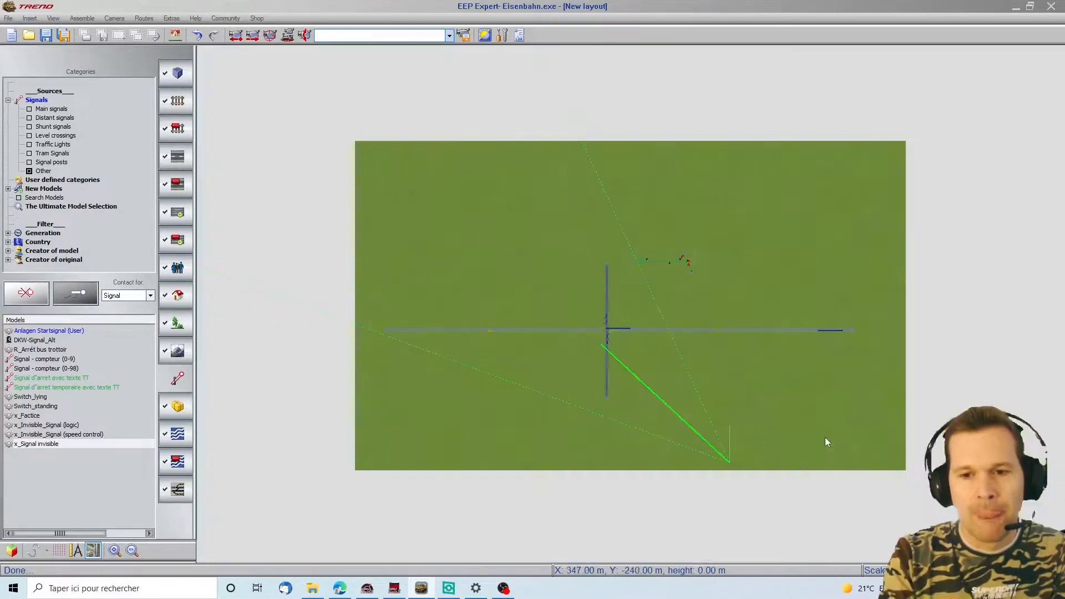
scroll(665, 262, "up", 5)
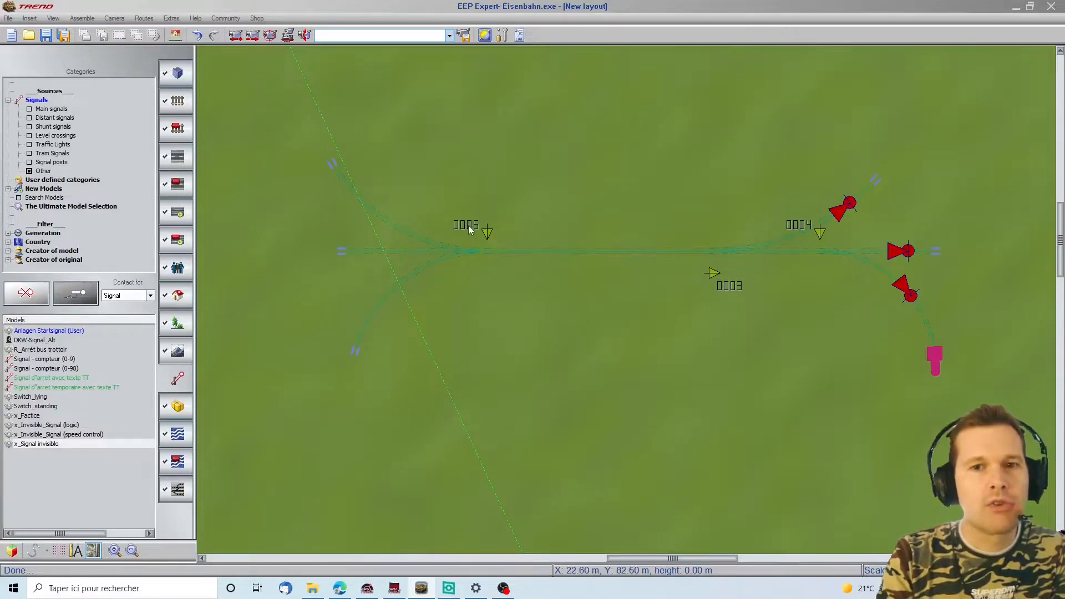
scroll(638, 397, "down", 2)
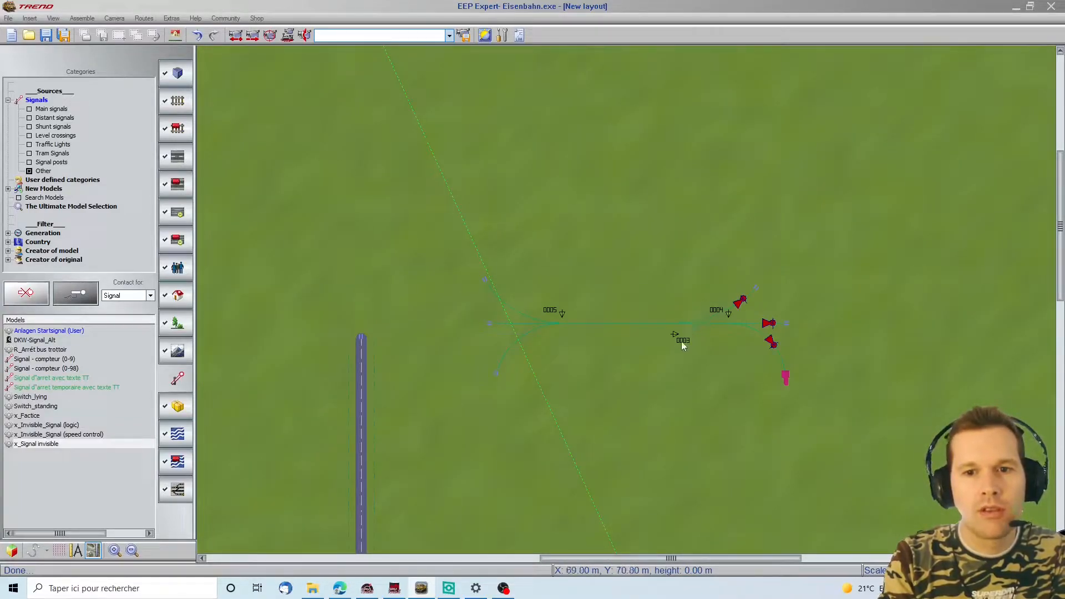
Step: Inspect the trigger direction and switch position of the approach contact on the lower track far left of the road
key("Down")
key("Down")
key("Down")
key("Down")
key("Down")
key("Down")
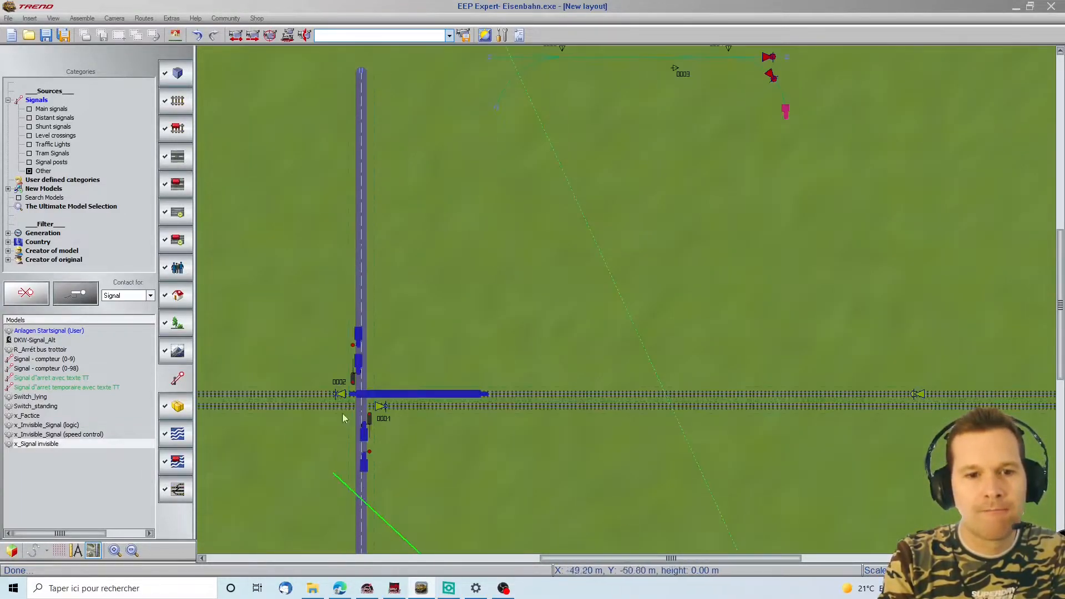
key("Left")
key("Left")
key("Left")
key("Left")
key("Left")
key("Left")
key("Left")
key("Left")
key("Left")
key("Left")
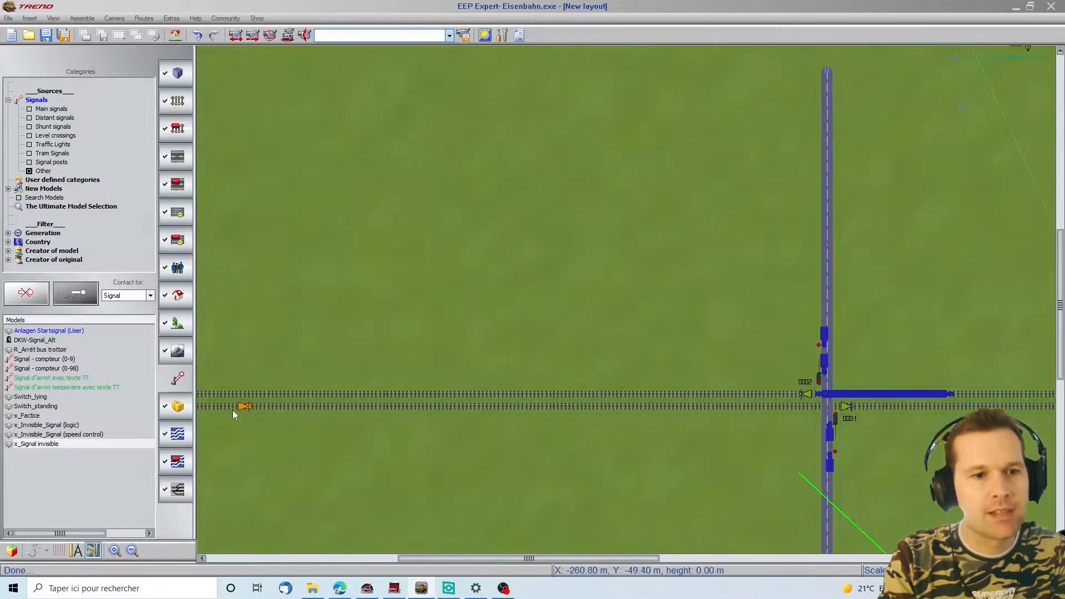
double_click(246, 408)
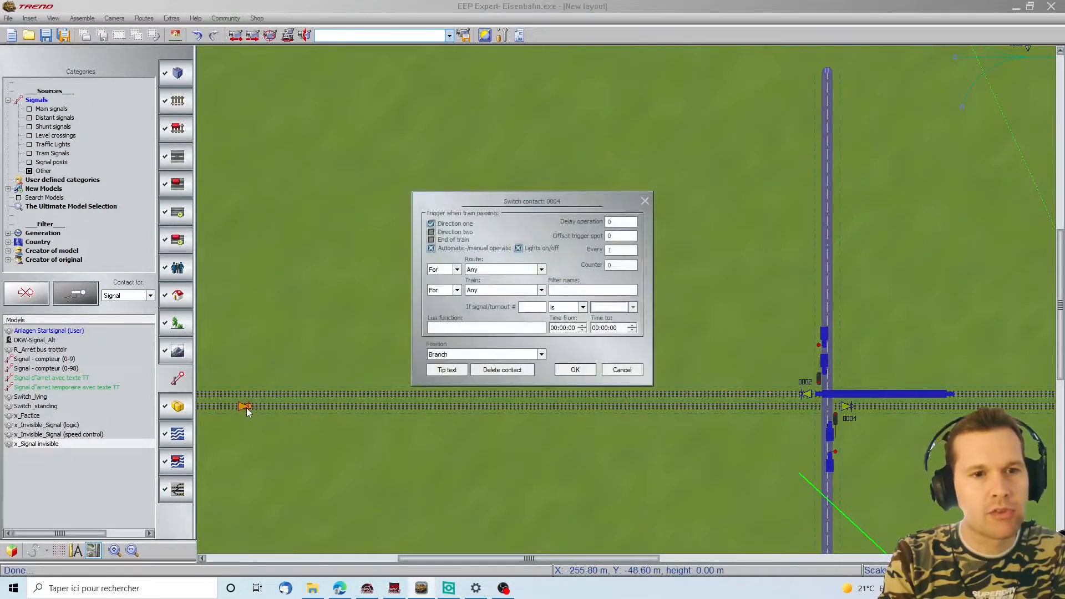
left_click(643, 202)
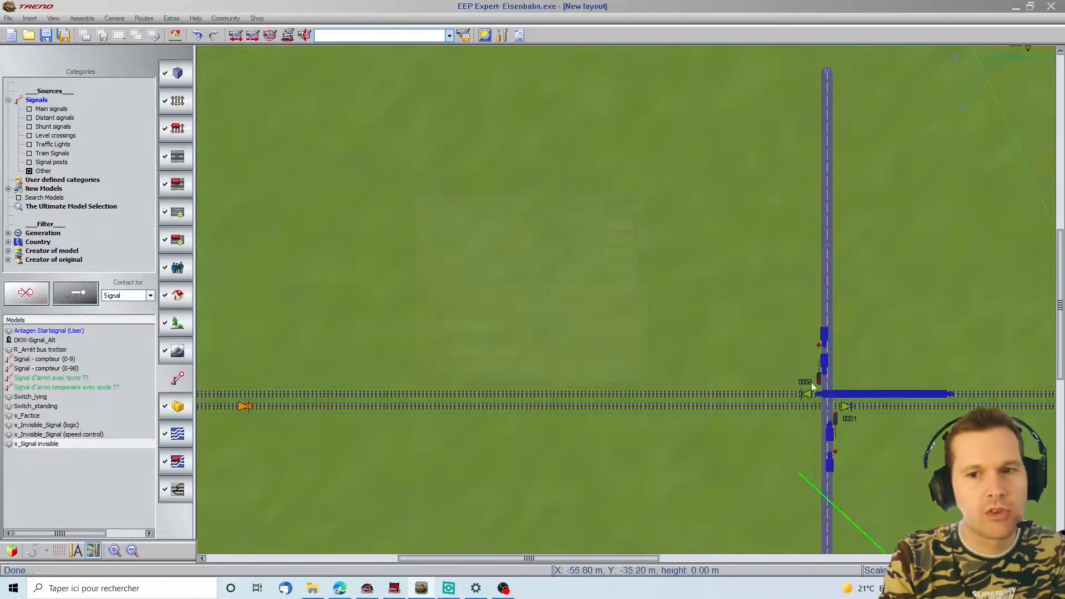
Step: Inspect the end-of-train and position settings of the two contacts beside the road, on the lower and upper tracks
double_click(847, 408)
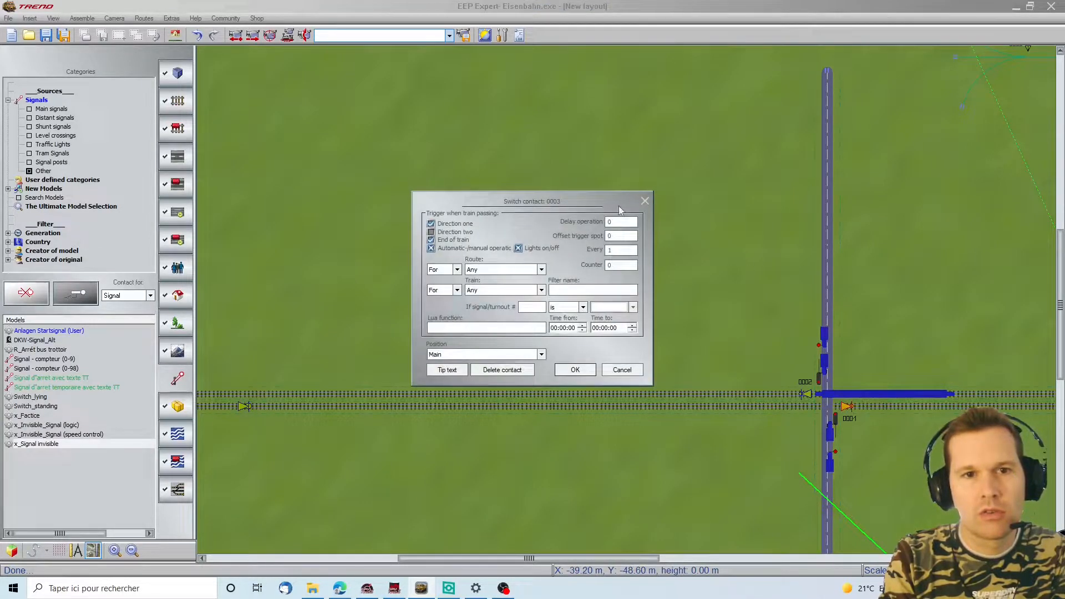
left_click(644, 202)
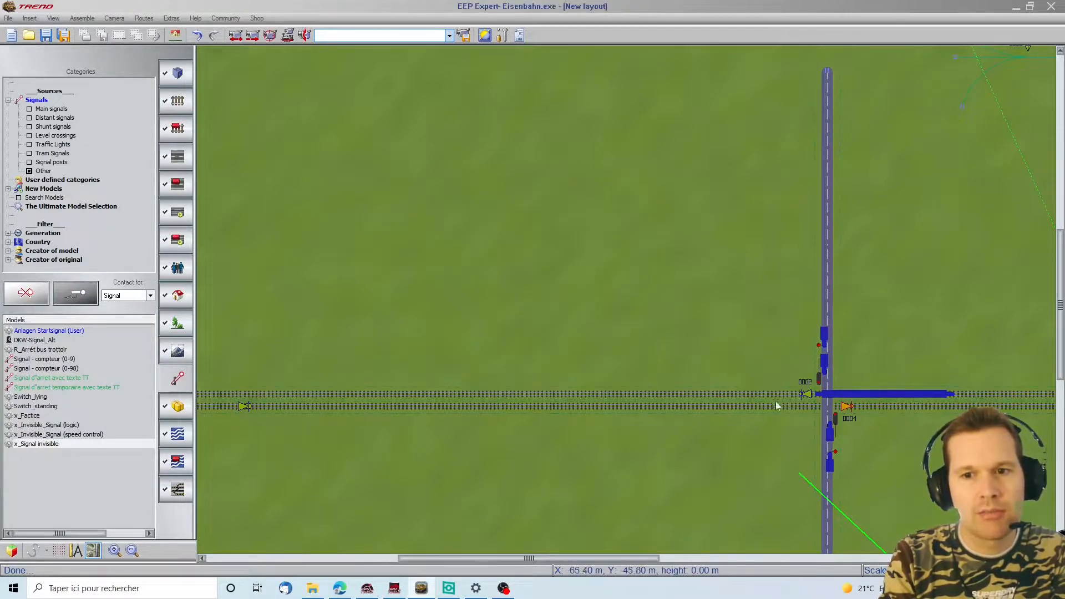
double_click(805, 394)
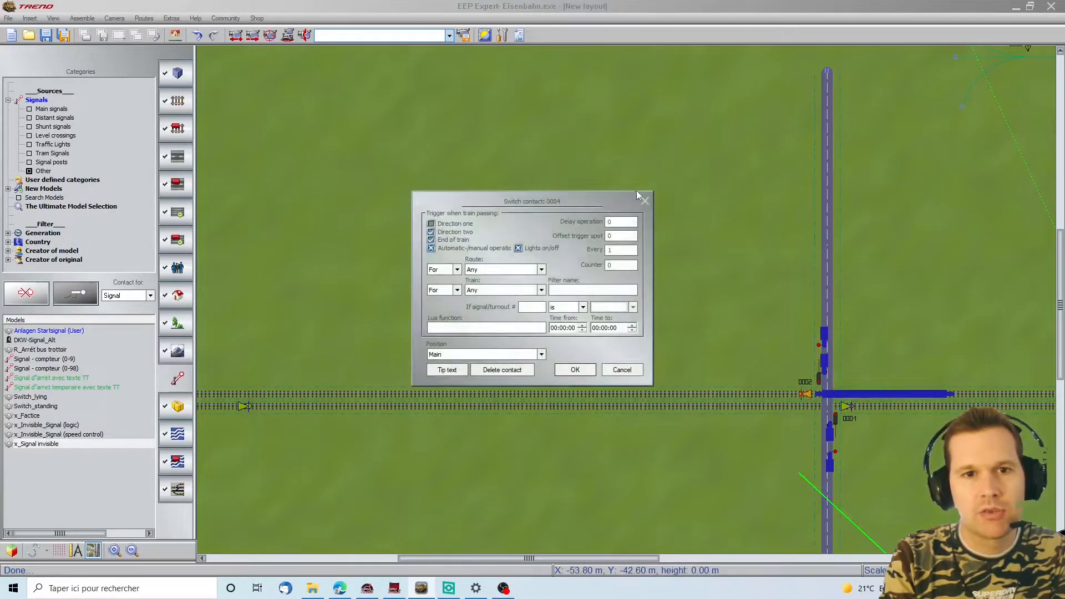
left_click(646, 205)
Step: Inspect the settings of the approach contact on the upper track far right of the road
scroll(1026, 357, "right", 7)
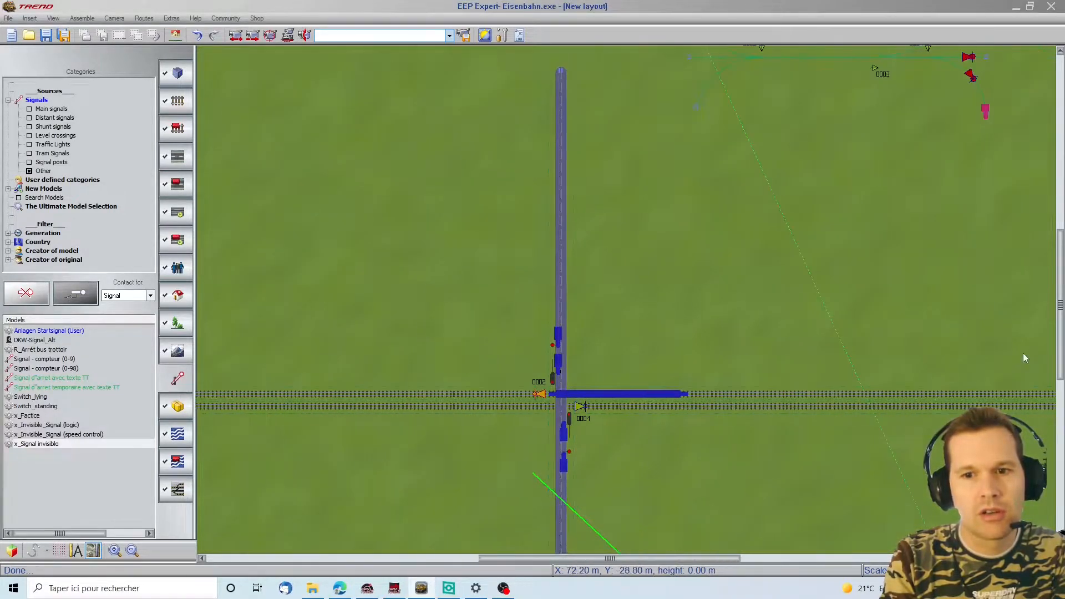
double_click(920, 395)
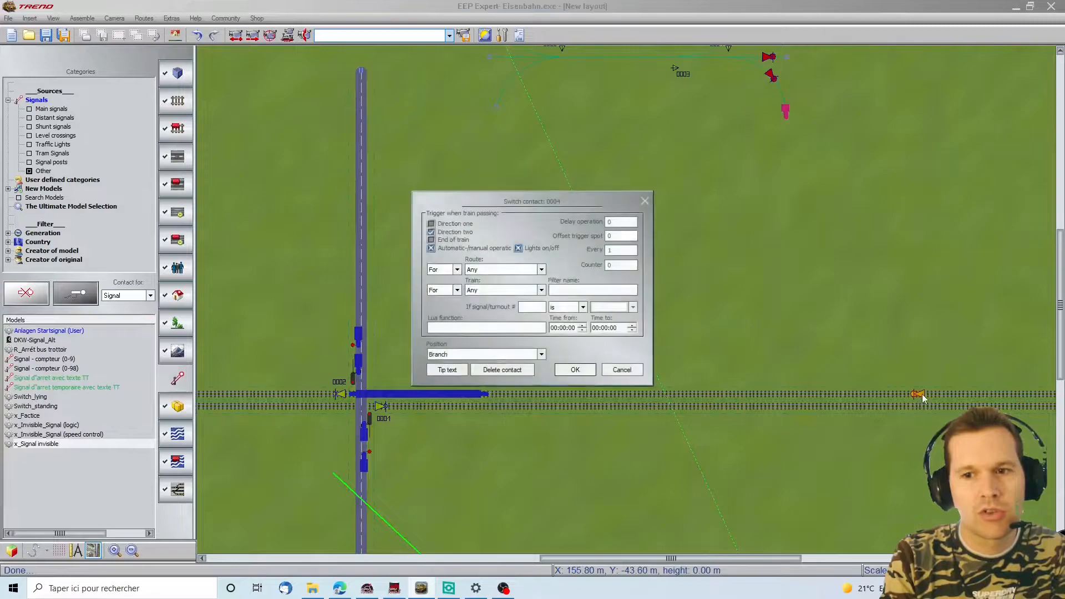
left_click(646, 203)
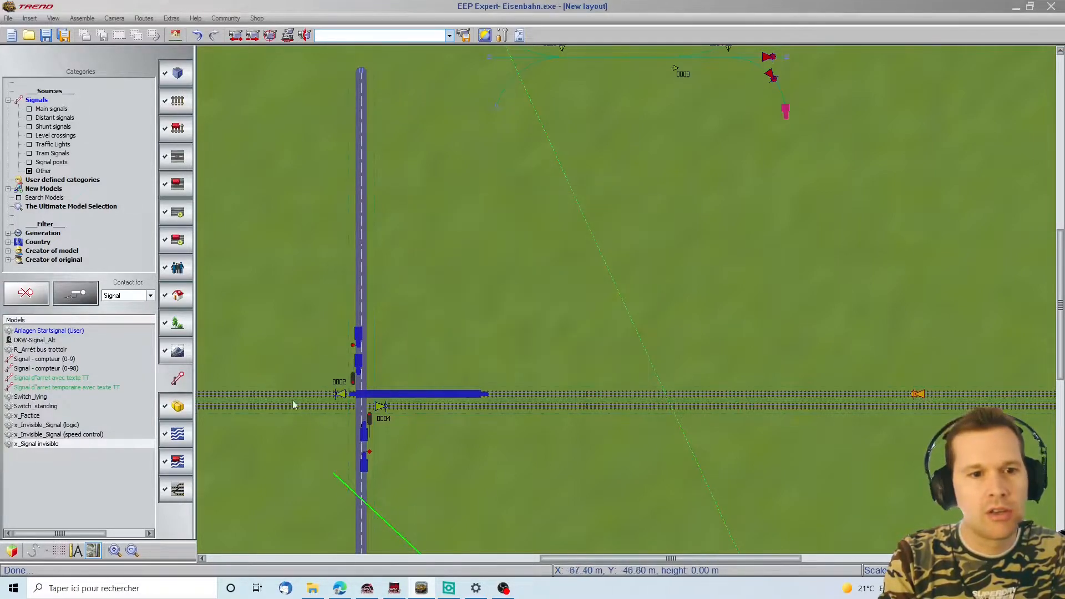
Step: Compare the settings of the lower track's far-left approach contact with those of its contact beside the road
scroll(249, 390, "left", 8)
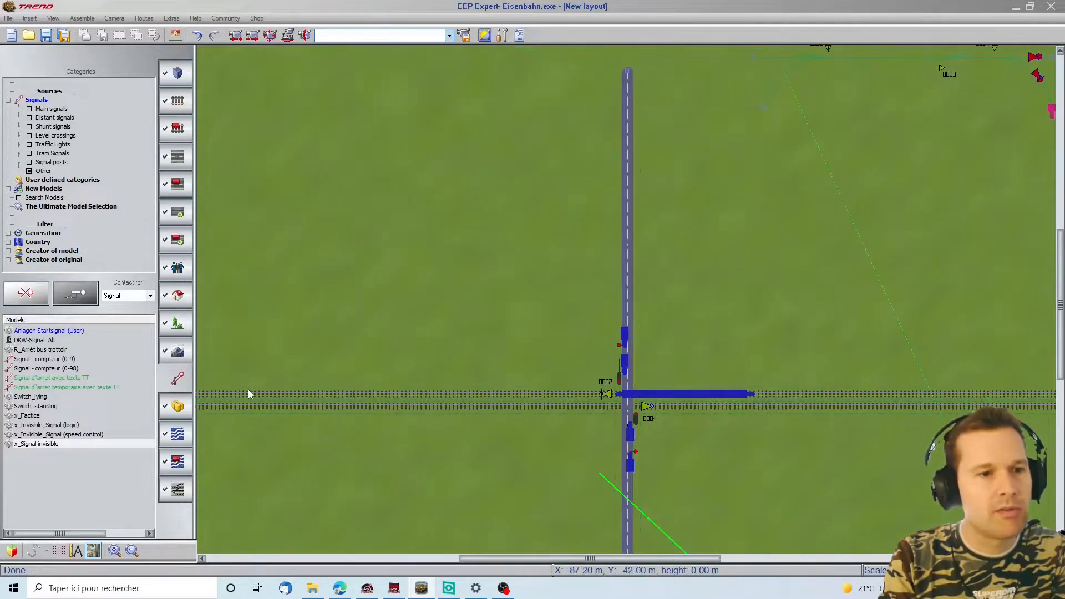
double_click(311, 406)
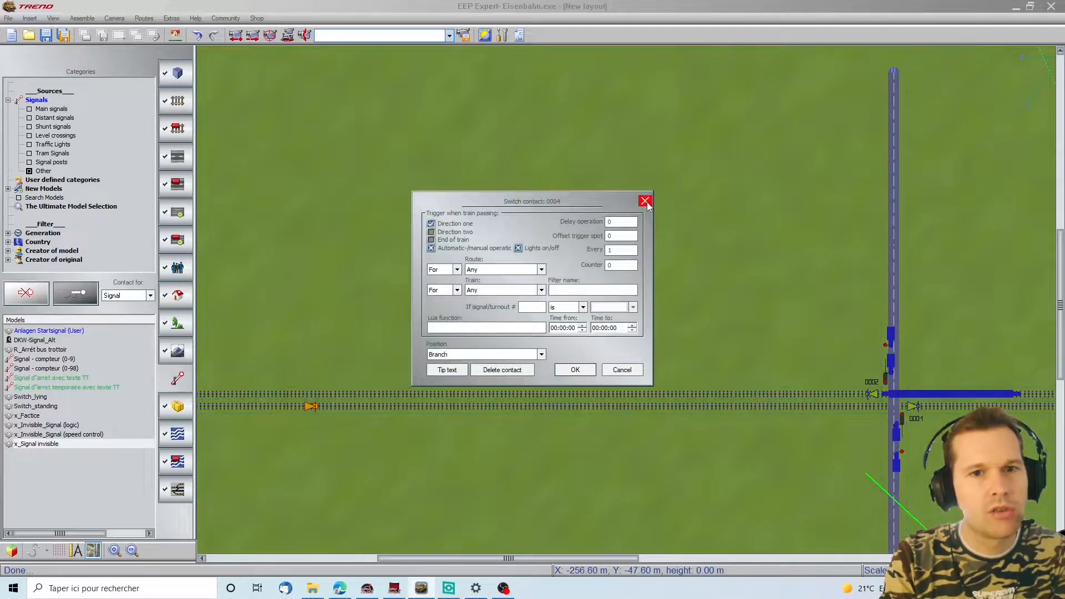
left_click(646, 201)
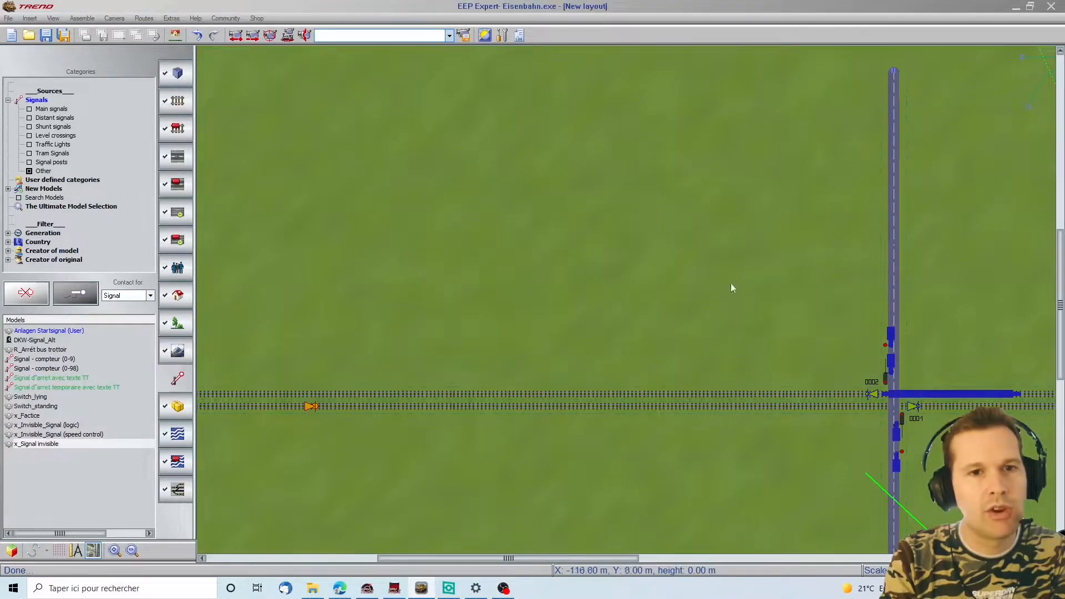
double_click(911, 407)
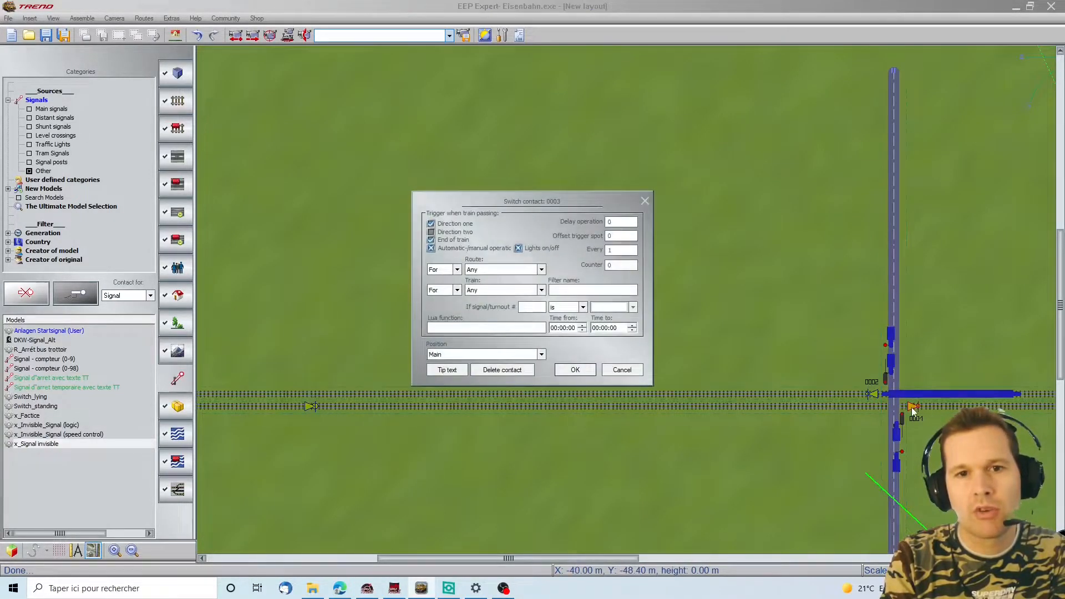
left_click(646, 201)
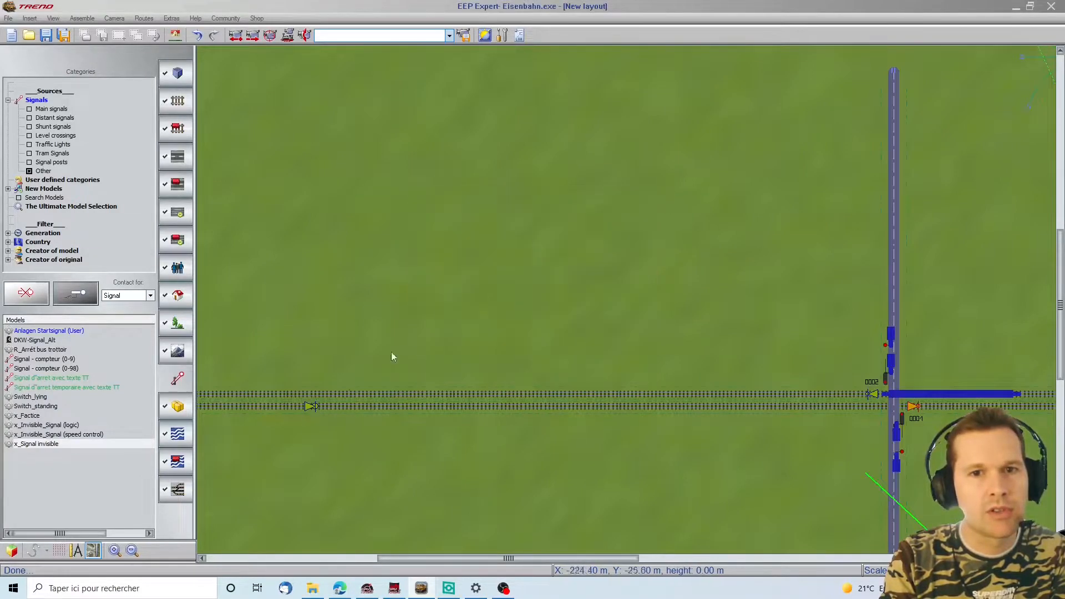
Step: Place a "Switch, double" contact for switch 0003 on the lower track far left of the road
left_click(307, 408)
scroll(1063, 180, "right", 8)
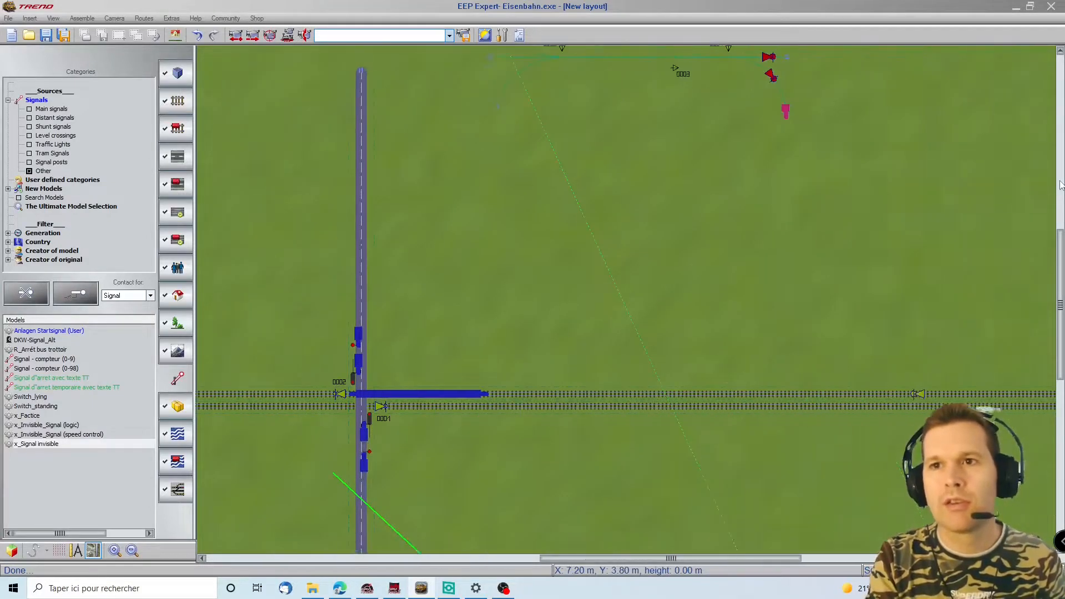
scroll(705, 59, "up", 2)
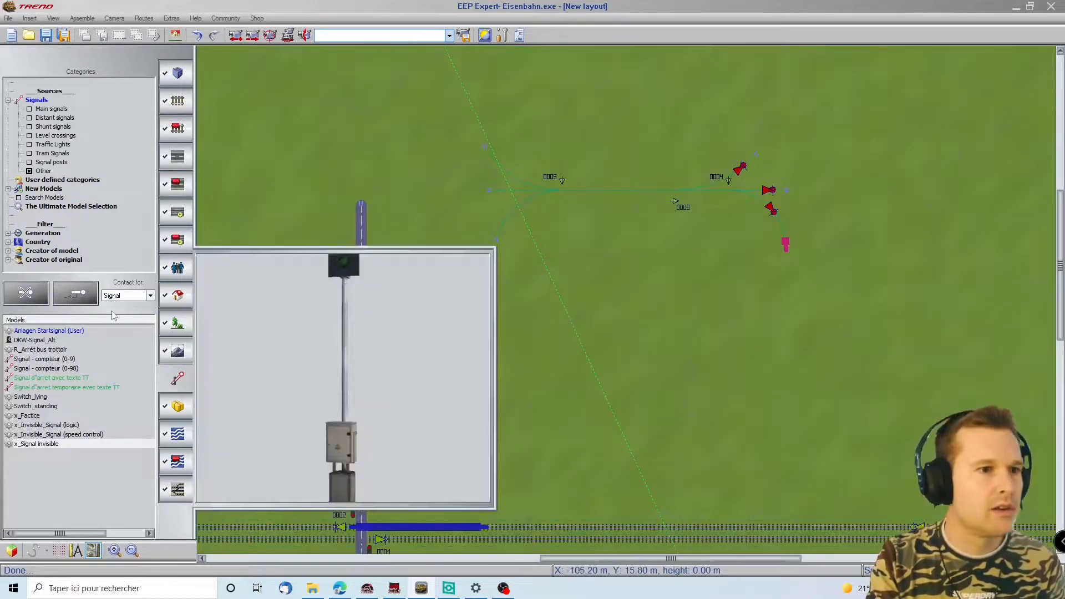
left_click(120, 298)
left_click(119, 304)
left_click(119, 299)
left_click(120, 314)
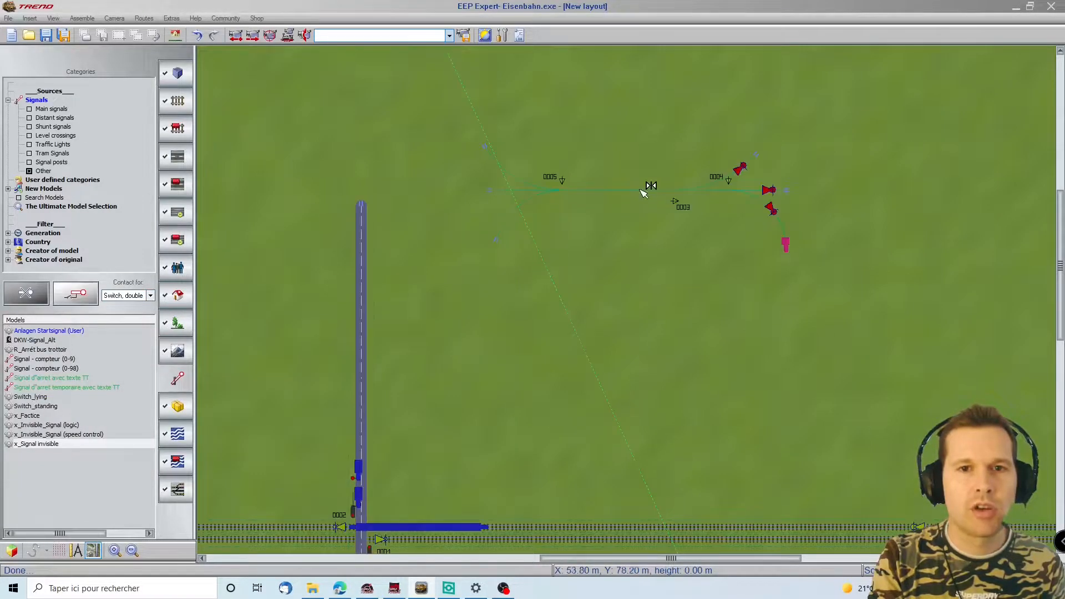
scroll(566, 447, "up", 3)
scroll(559, 459, "down", 3)
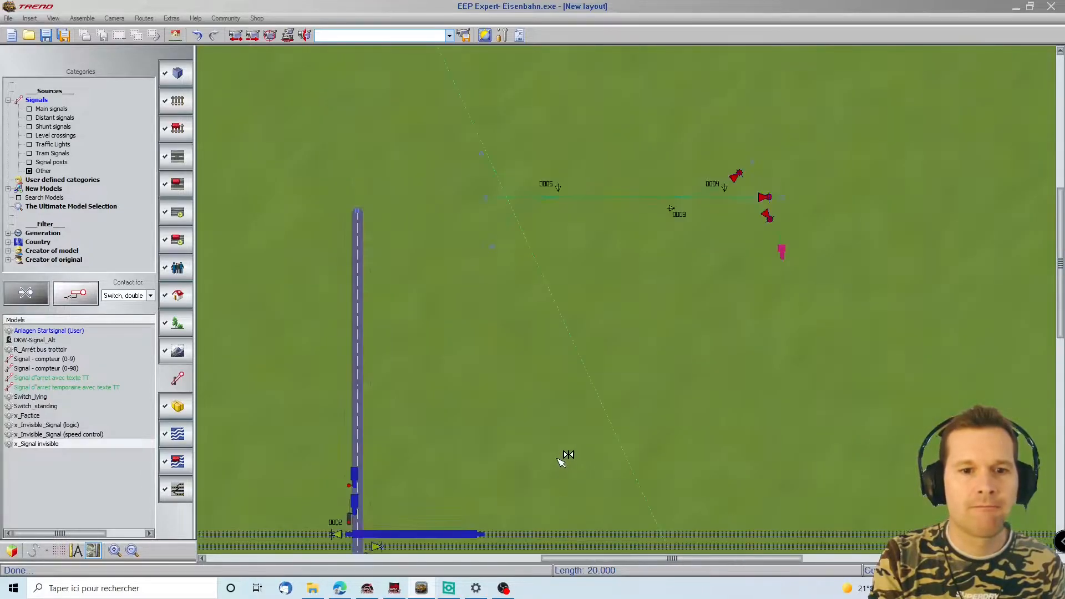
scroll(240, 556, "left", 8)
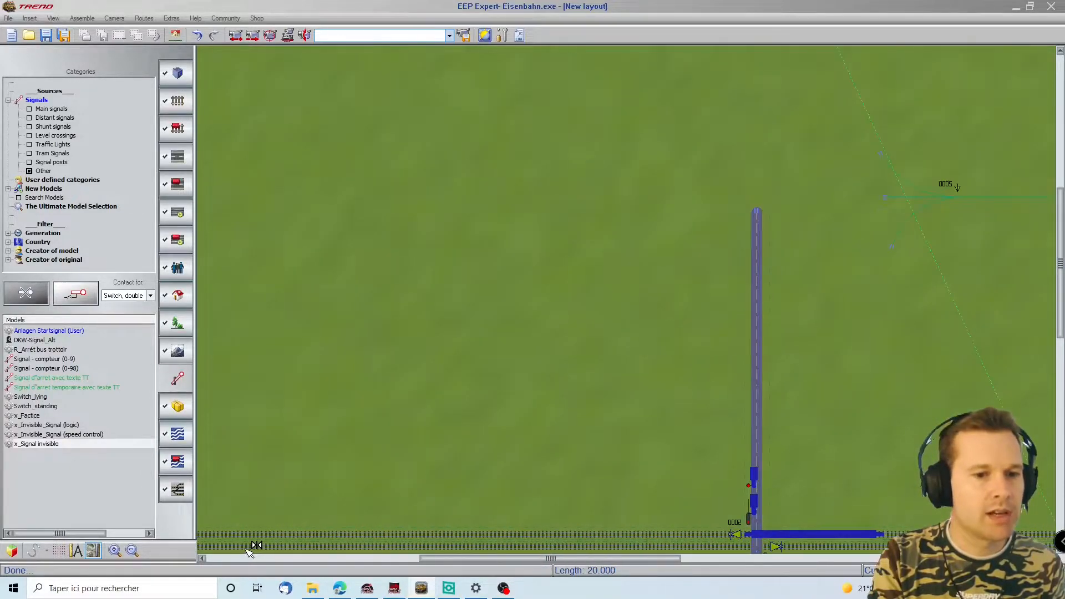
scroll(305, 549, "down", 2)
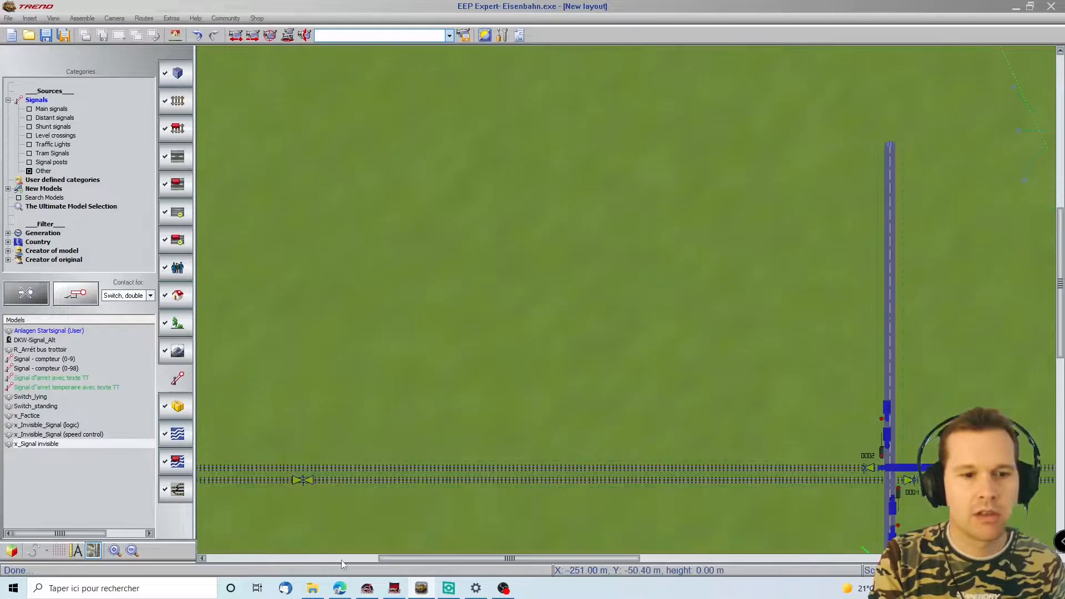
Step: Set the position of the far-left contact for switch 0003 to Branch, keeping both trigger directions enabled
double_click(304, 415)
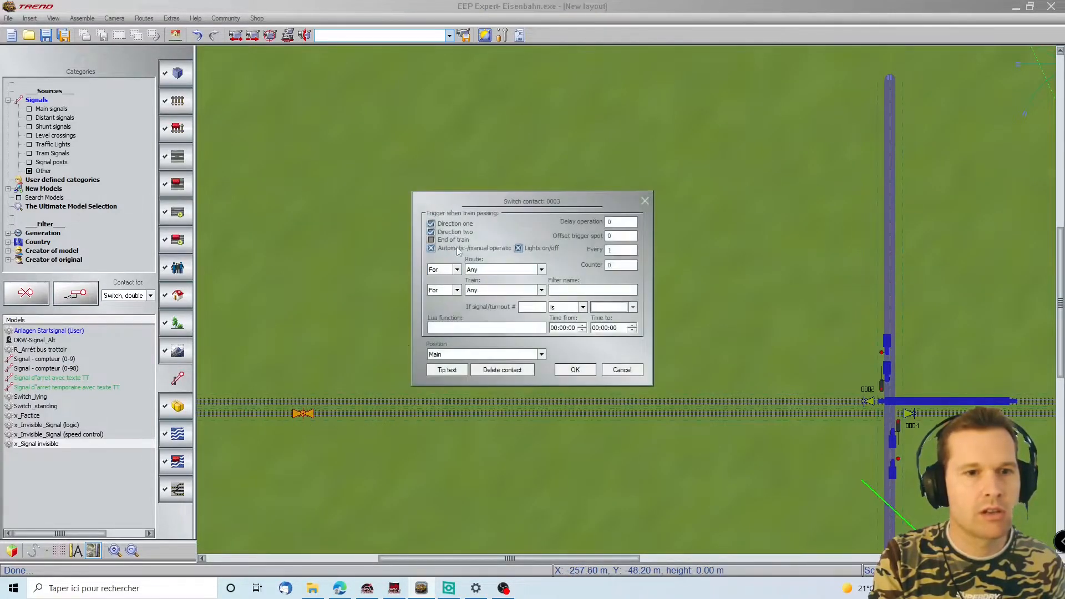
left_click(474, 355)
left_click(471, 372)
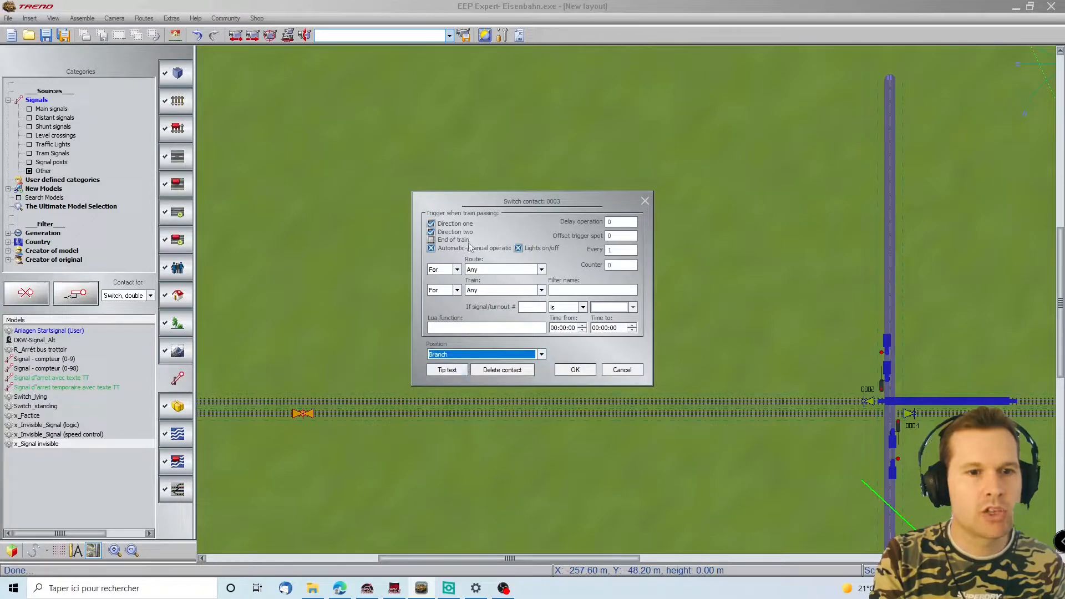
left_click(573, 370)
Step: Return to the 3D view and watch trains on both tracks pass the crossing, checking the barriers and waiting cars
left_click(11, 550)
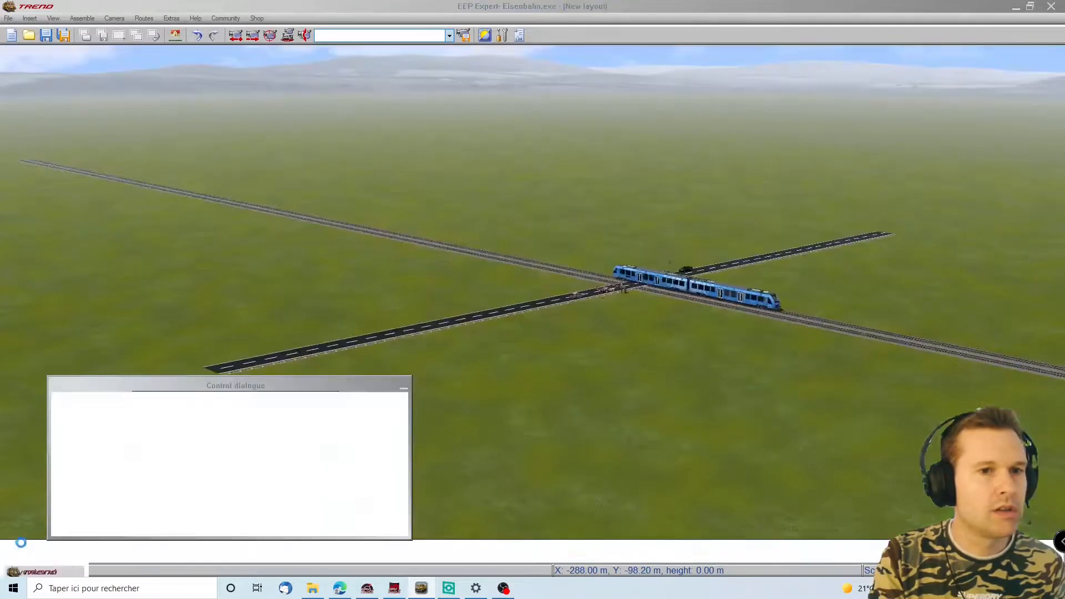
left_click_drag(659, 443, 572, 371)
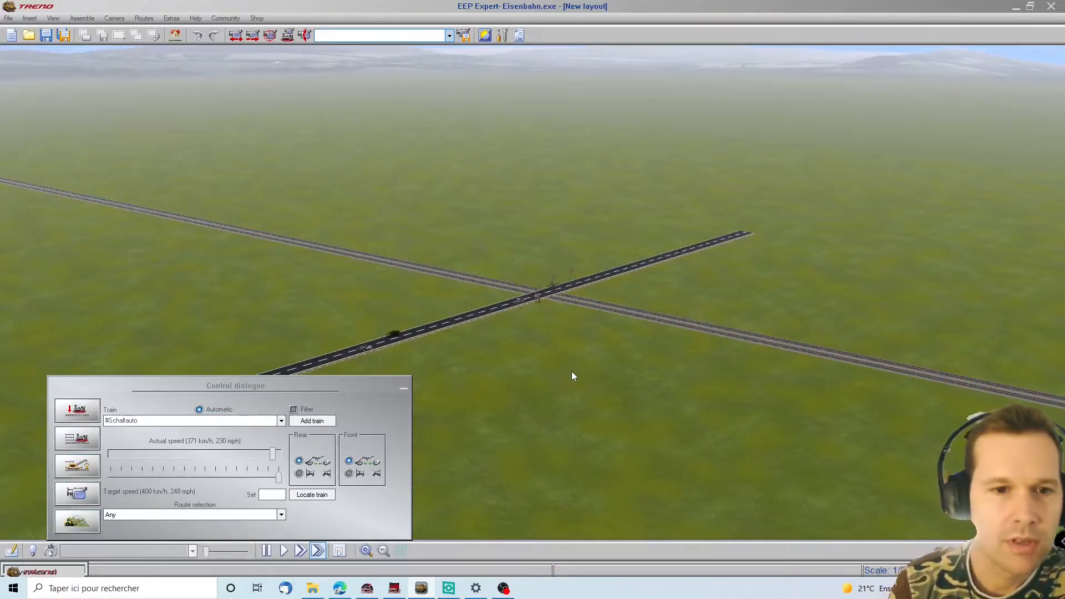
scroll(577, 316, "up", 5)
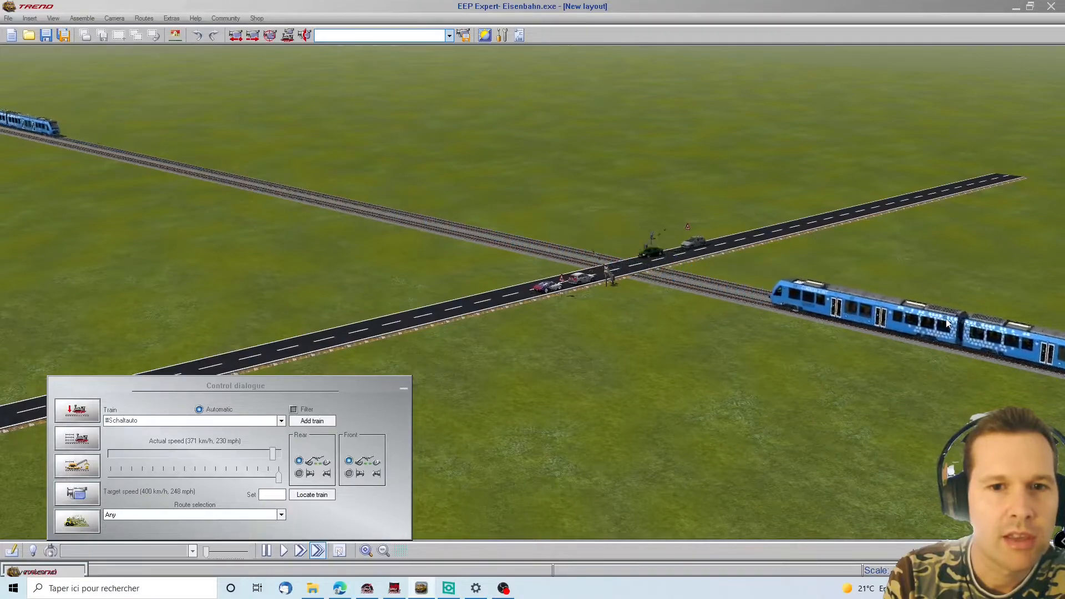
scroll(946, 318, "down", 6)
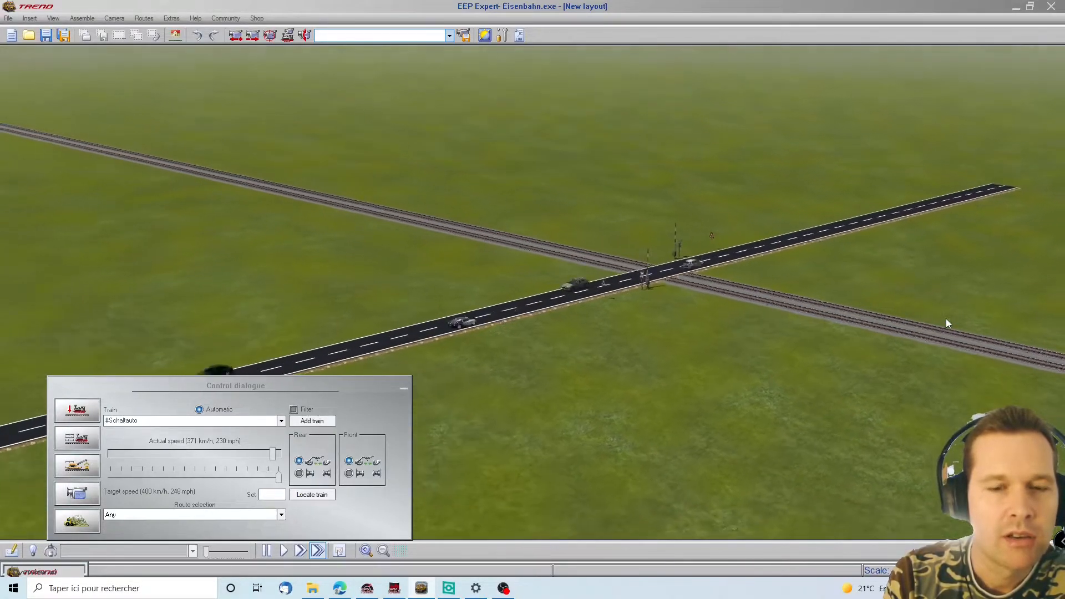
scroll(946, 318, "up", 2)
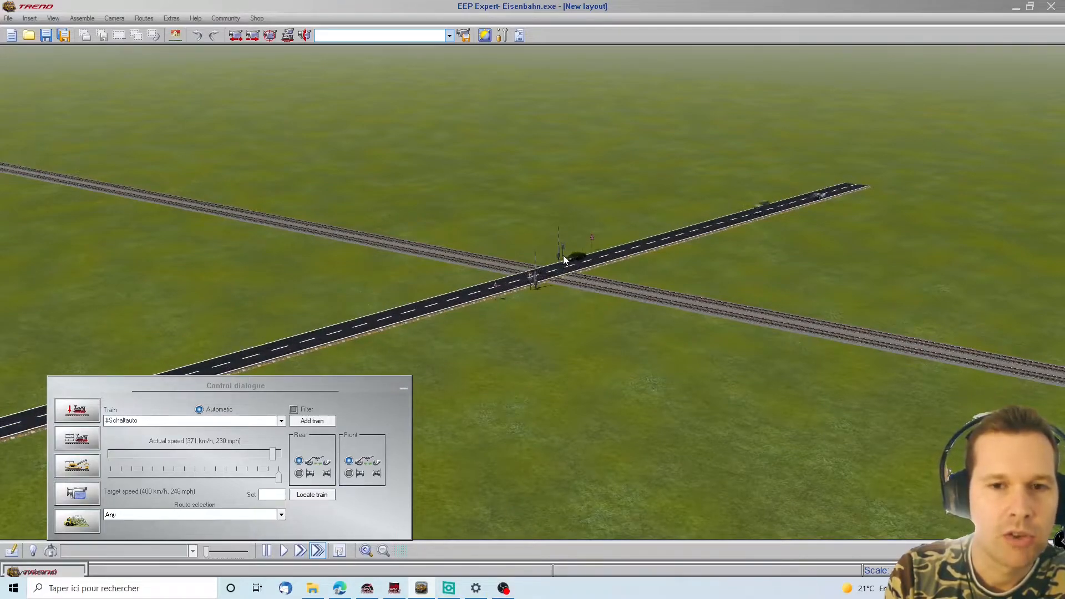
middle_click_drag(621, 372, 594, 314)
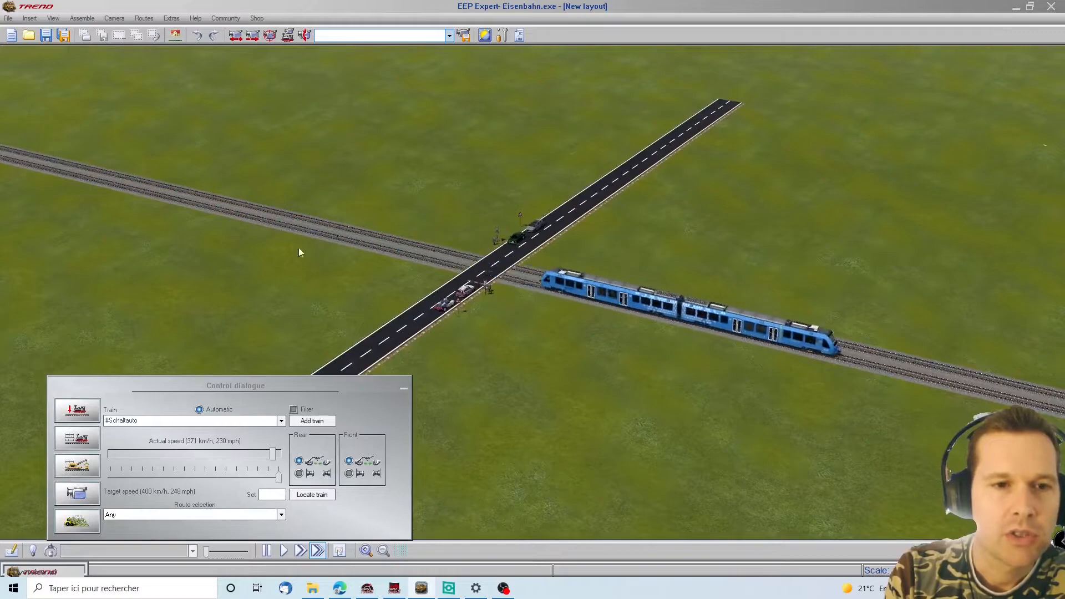
Step: View the layout's script in the Lua script editor and return to the 3D view
left_click(520, 36)
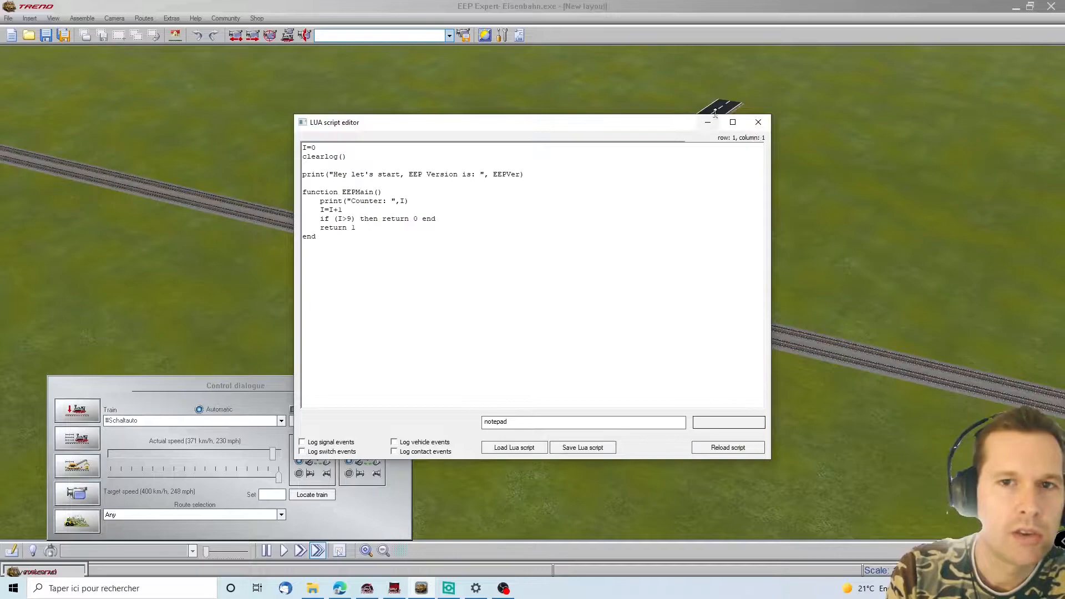
left_click(760, 123)
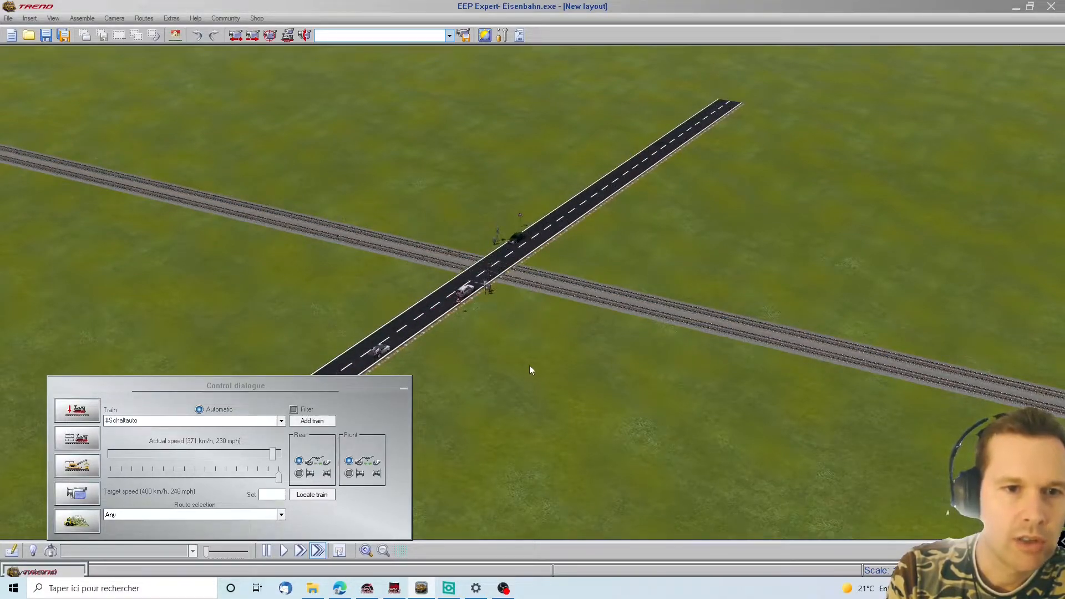
right_click_drag(541, 361, 581, 419)
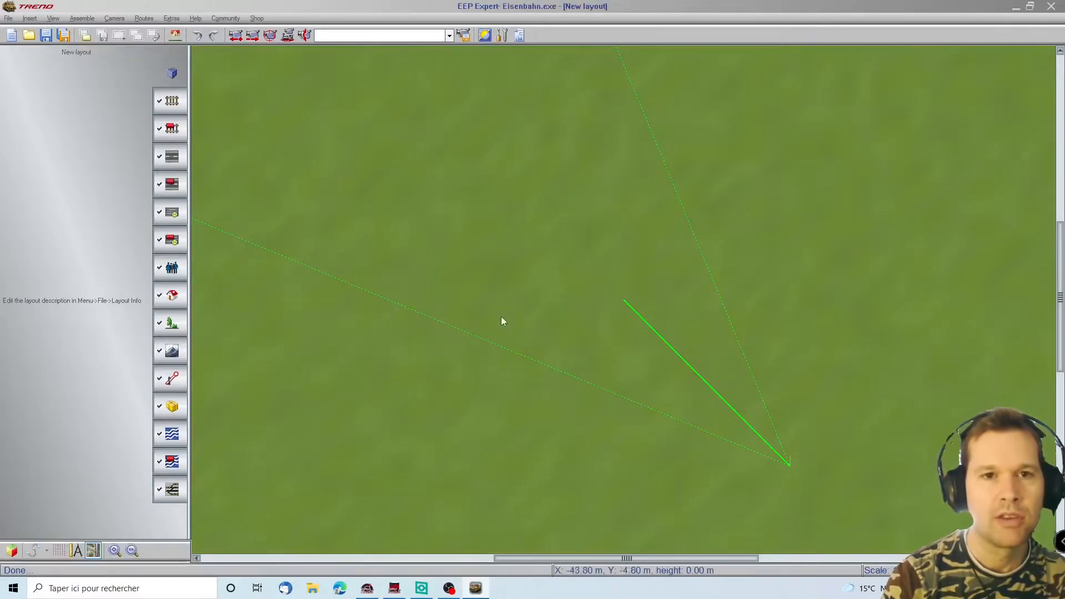
Step: Lay a straight 60 m railway track in the eastern part of the new layout and extend it twice westward
left_click(172, 103)
scroll(280, 345, "down", 3)
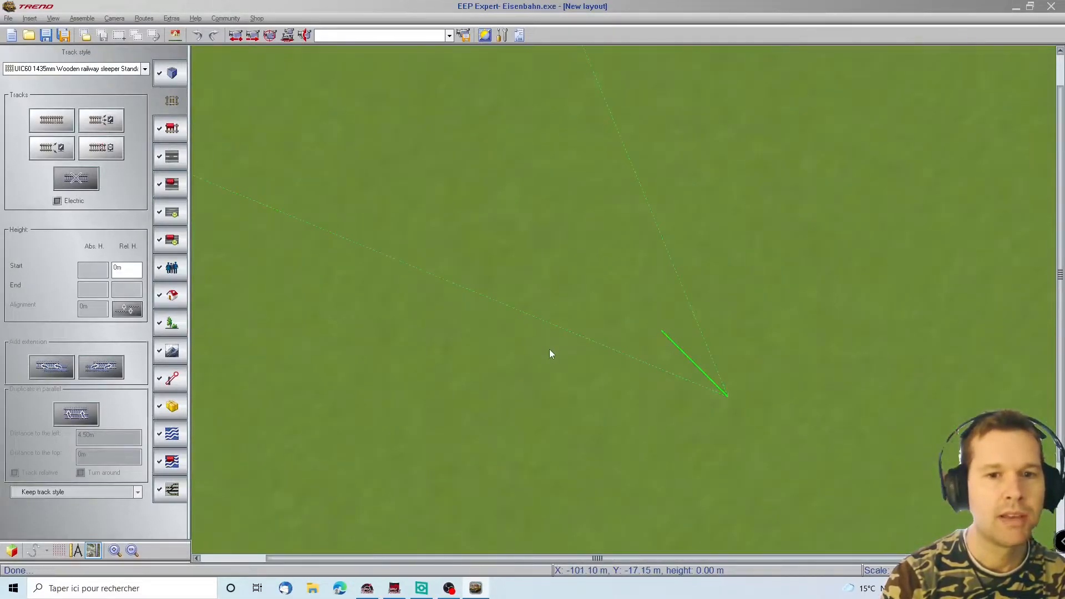
scroll(550, 351, "down", 3)
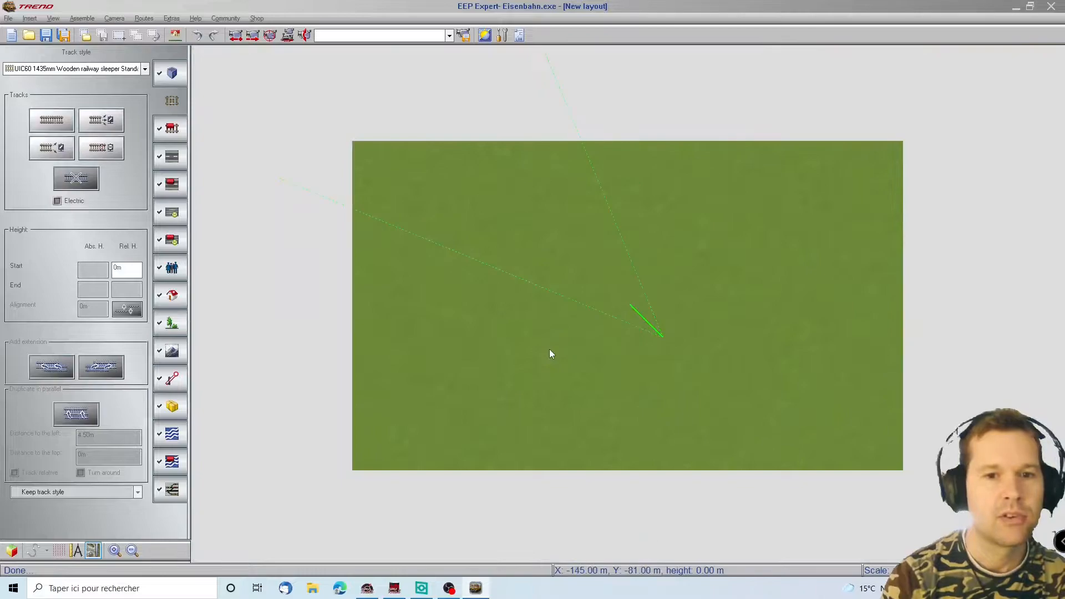
left_click(51, 126)
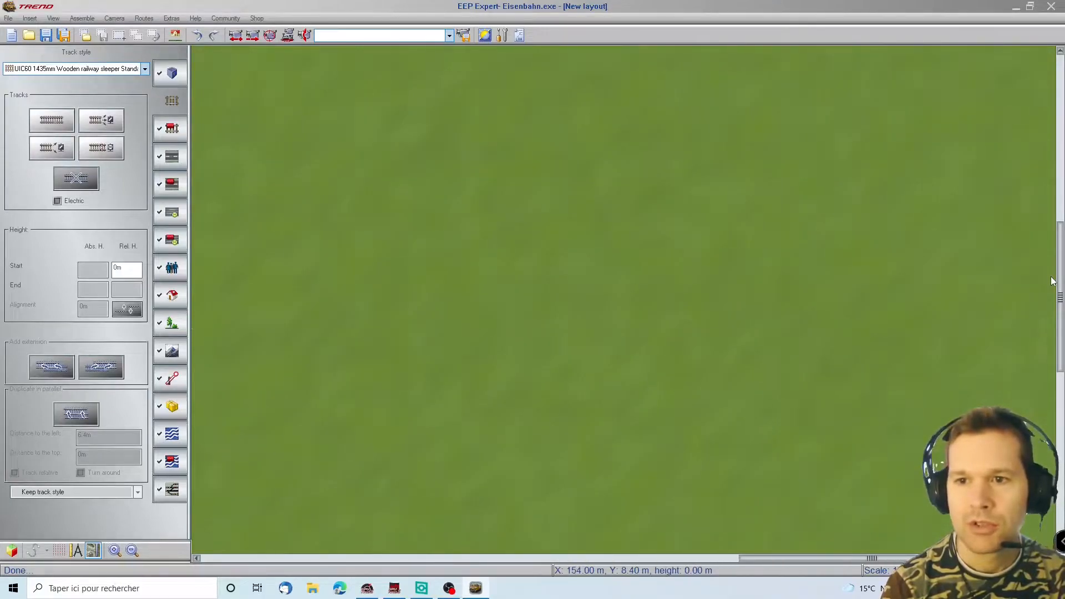
left_click(51, 120)
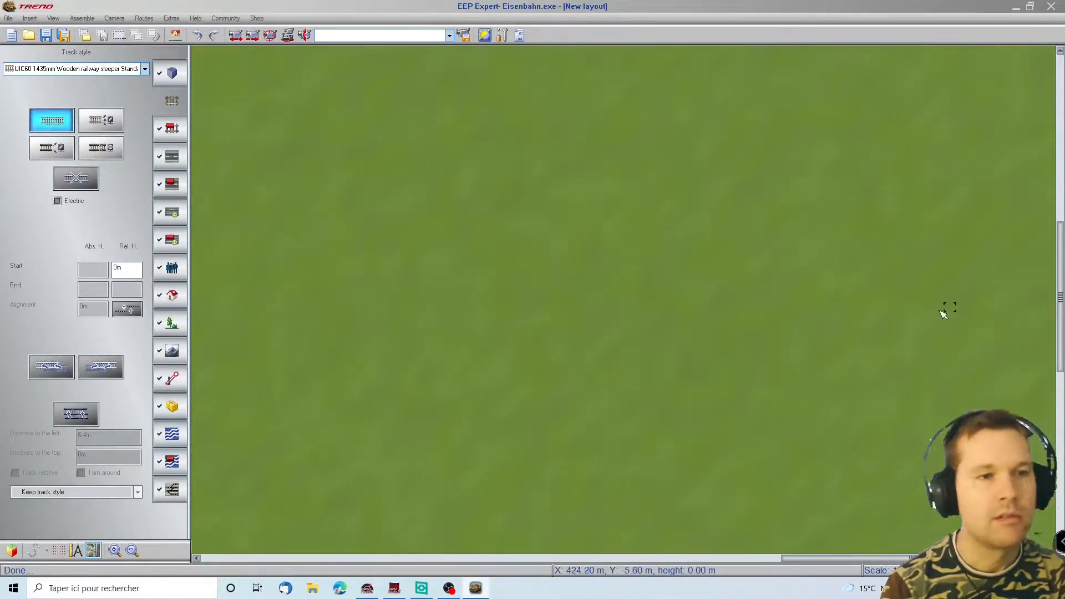
left_click(853, 292)
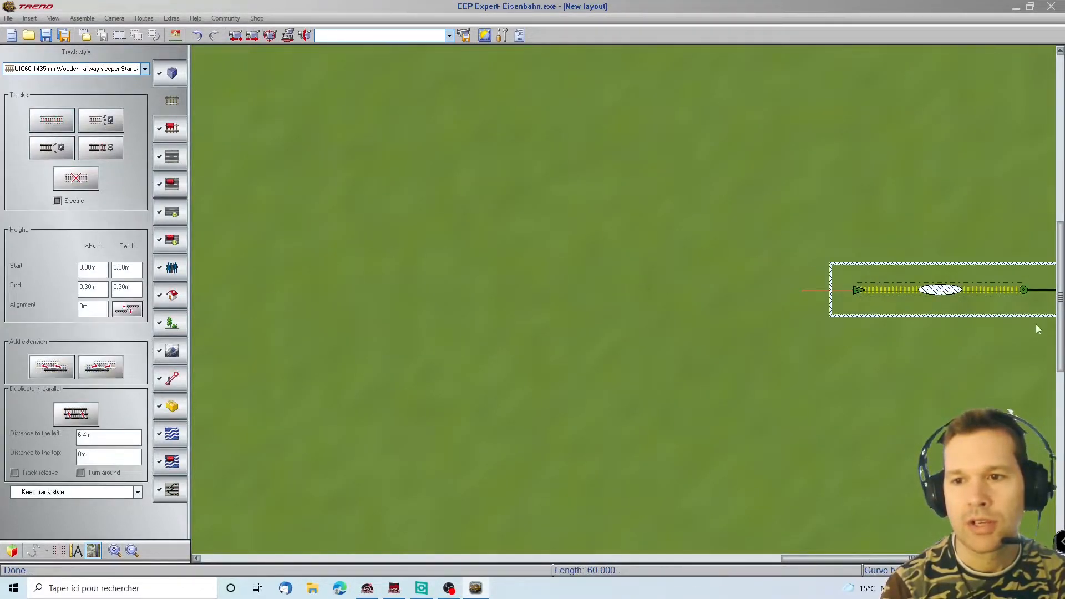
scroll(878, 336, "down", 3)
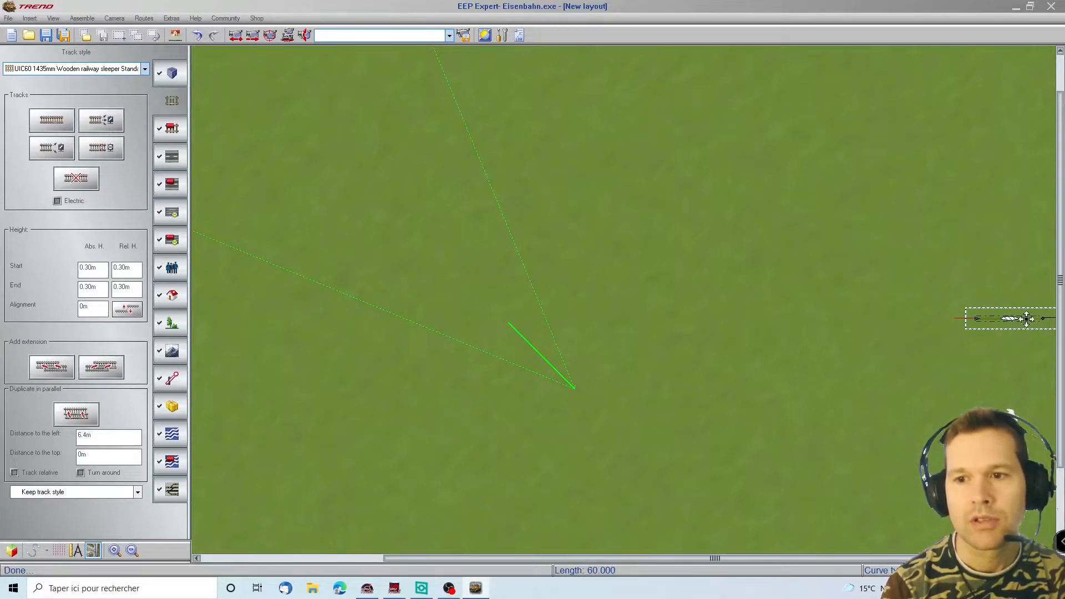
left_click_drag(1036, 319, 934, 319)
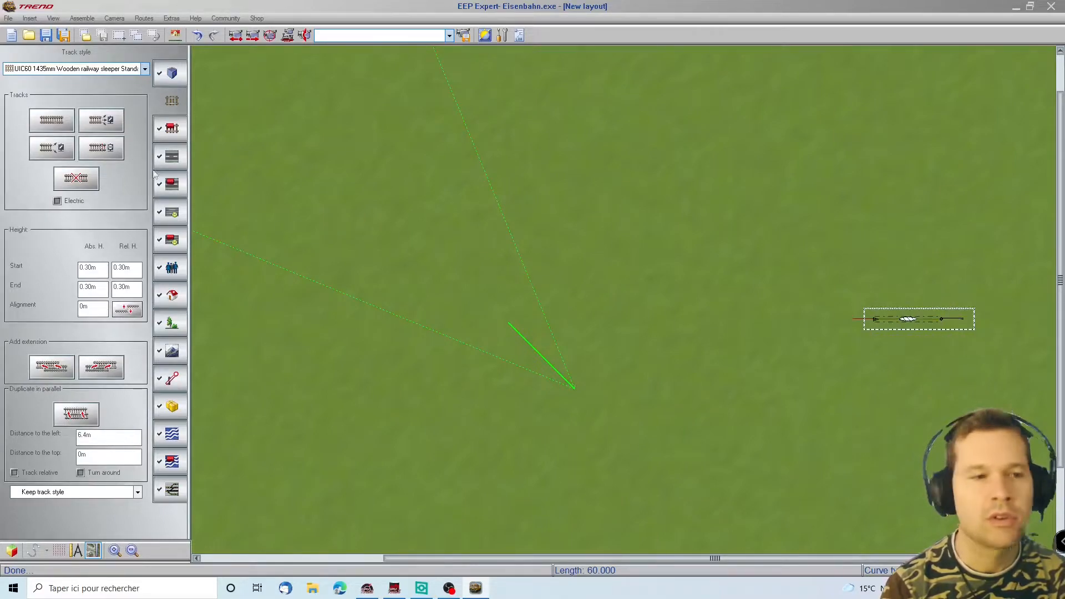
left_click(50, 368)
left_click(50, 368)
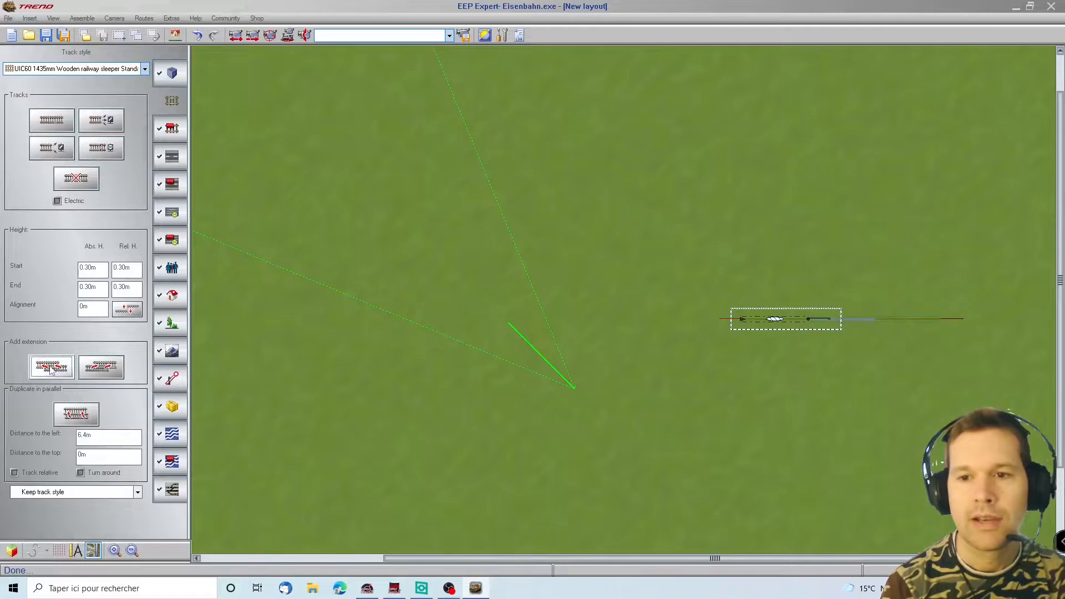
Step: Insert a left-oriented parallel connection with 6.4° angle, 190 m radius and 6.4 m spacing, and attach it to the track's west end
left_click(82, 18)
mouse_move(111, 113)
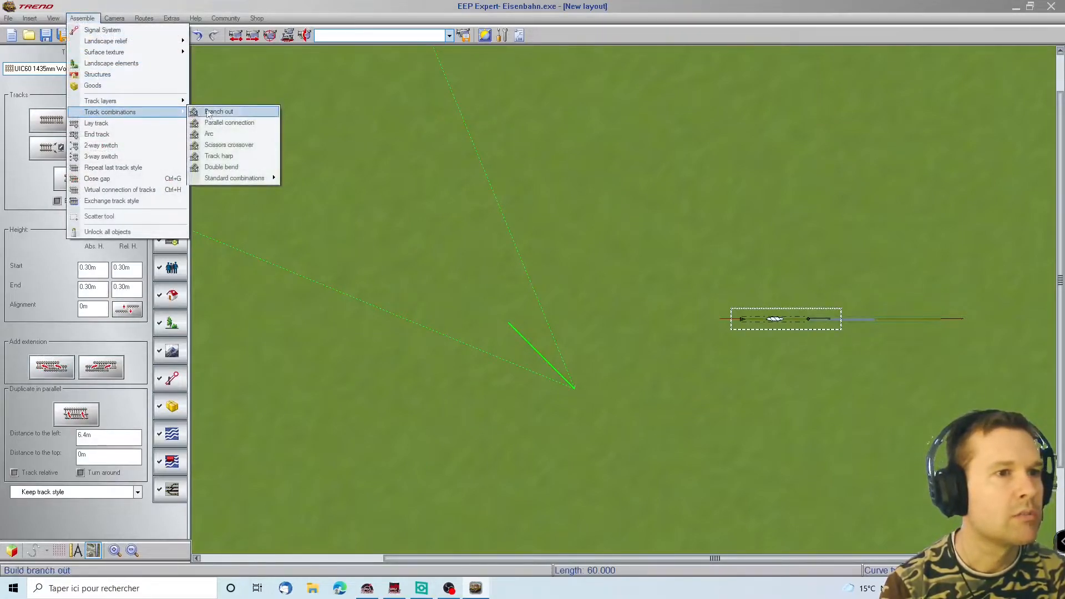
left_click(227, 124)
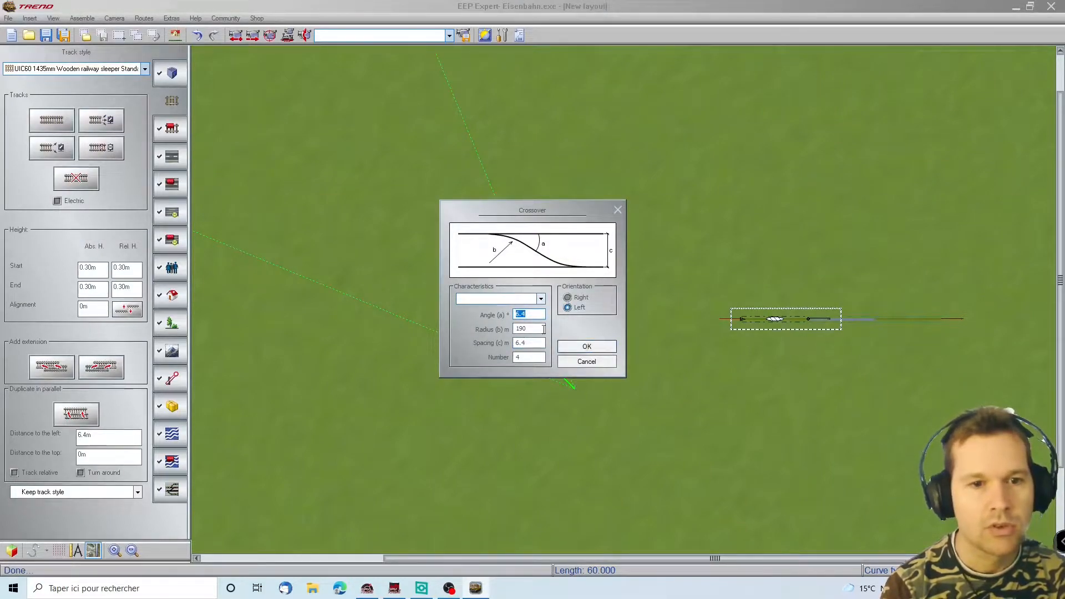
left_click(587, 347)
scroll(627, 304, "up", 2)
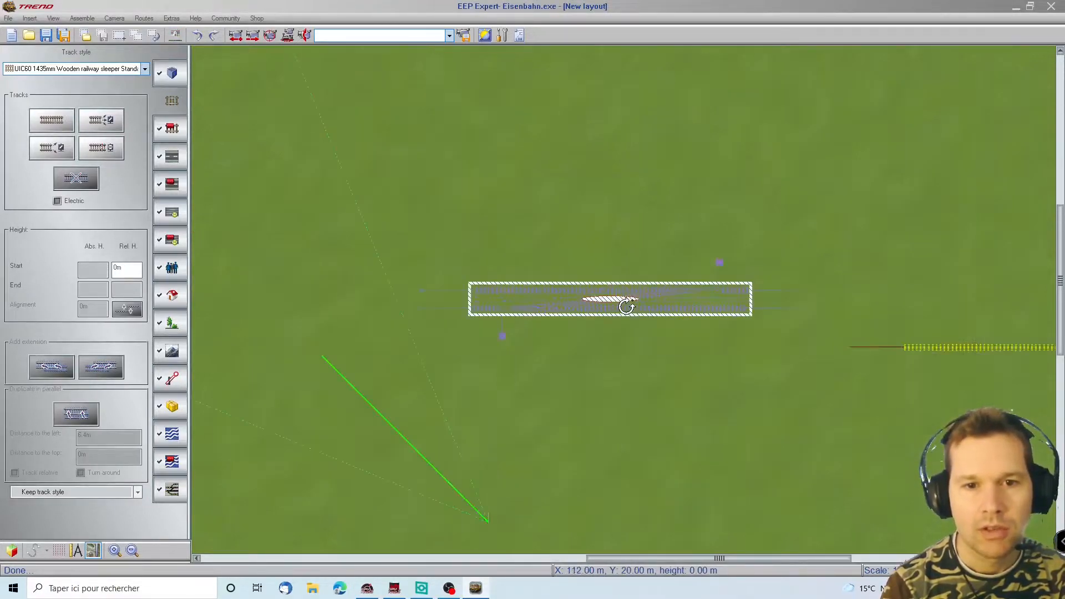
scroll(625, 304, "down", 1)
mouse_move(1054, 366)
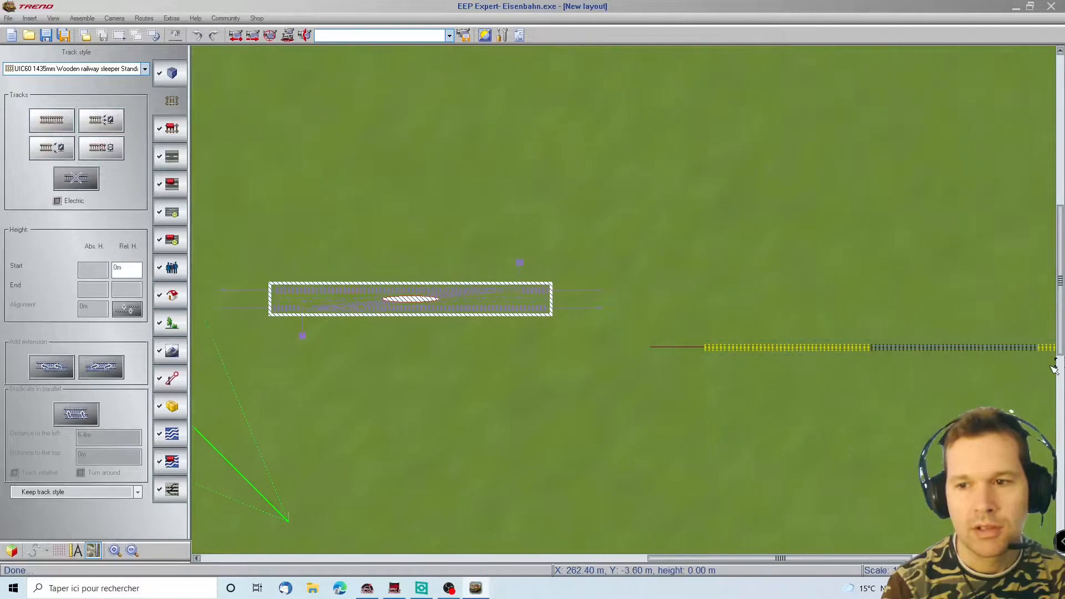
left_click_drag(465, 296, 609, 341)
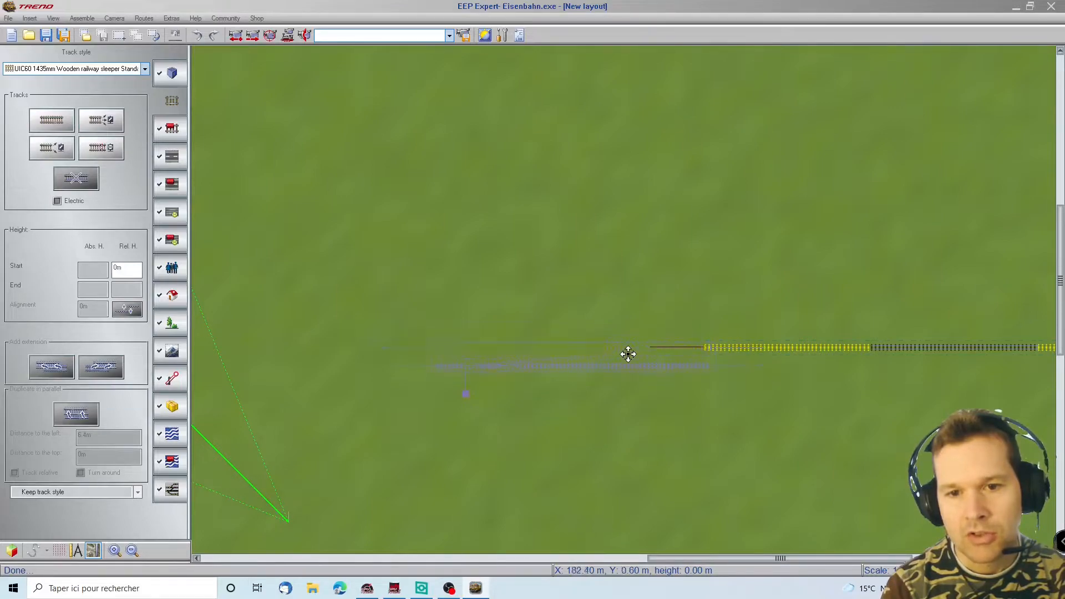
left_click_drag(613, 356, 611, 354)
left_click(591, 301)
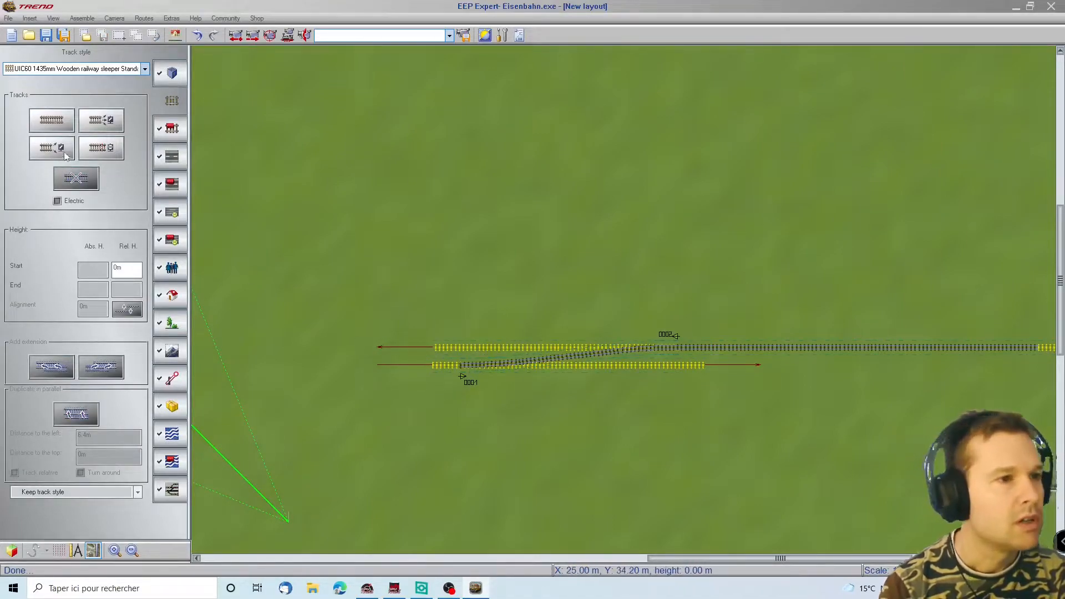
Step: Lay a straight 60 m track from the crossover's lower east end and extend it twice eastward alongside the upper track
left_click(54, 121)
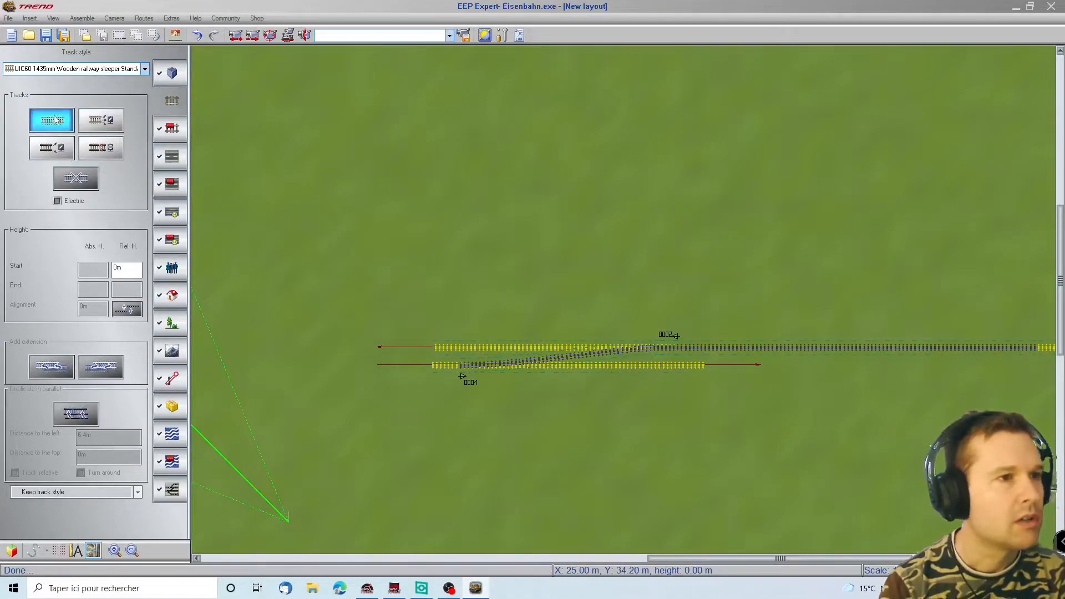
left_click(710, 366)
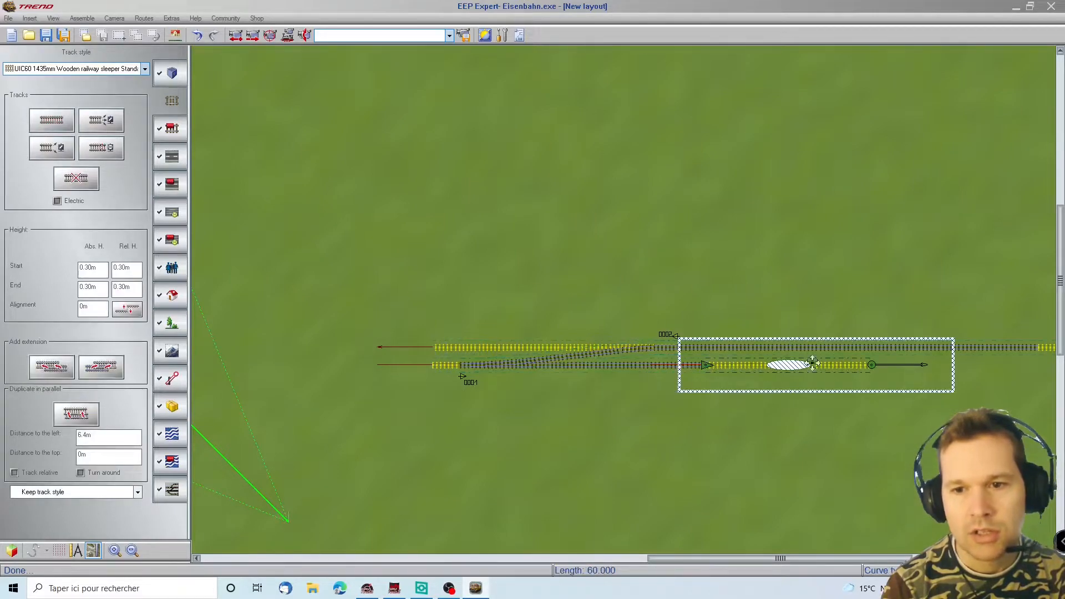
left_click(108, 370)
left_click(107, 370)
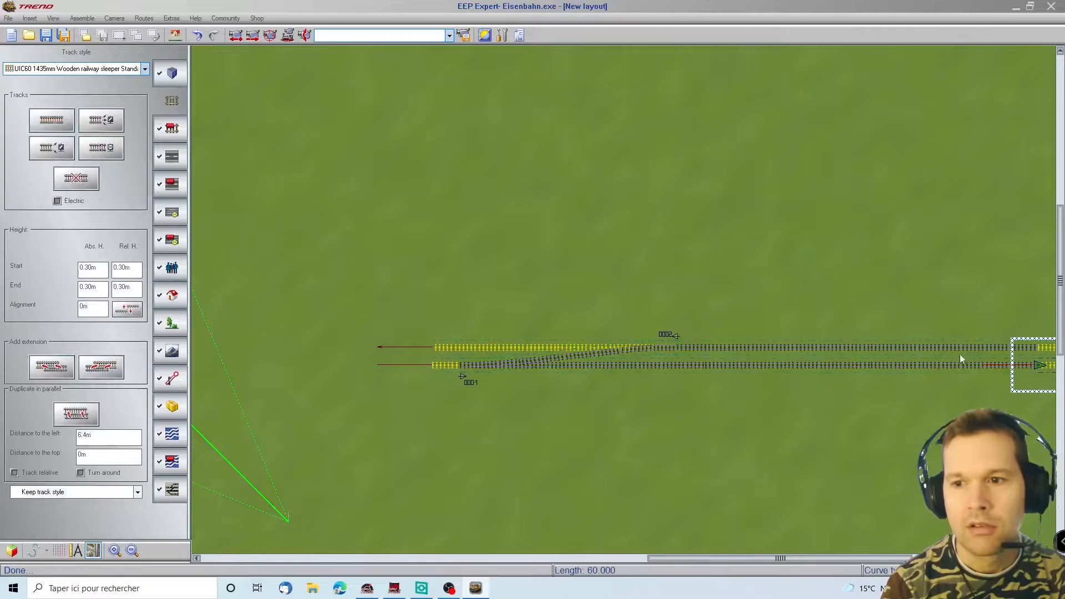
Step: Add a left-oriented branch line switch with 6.4° angle, 190 m radius and 6.4 m spacing, attached facing west to the lower track beyond switch 0001
scroll(1013, 370, "right", 5)
scroll(1013, 370, "left", 4)
scroll(1014, 369, "left", 4)
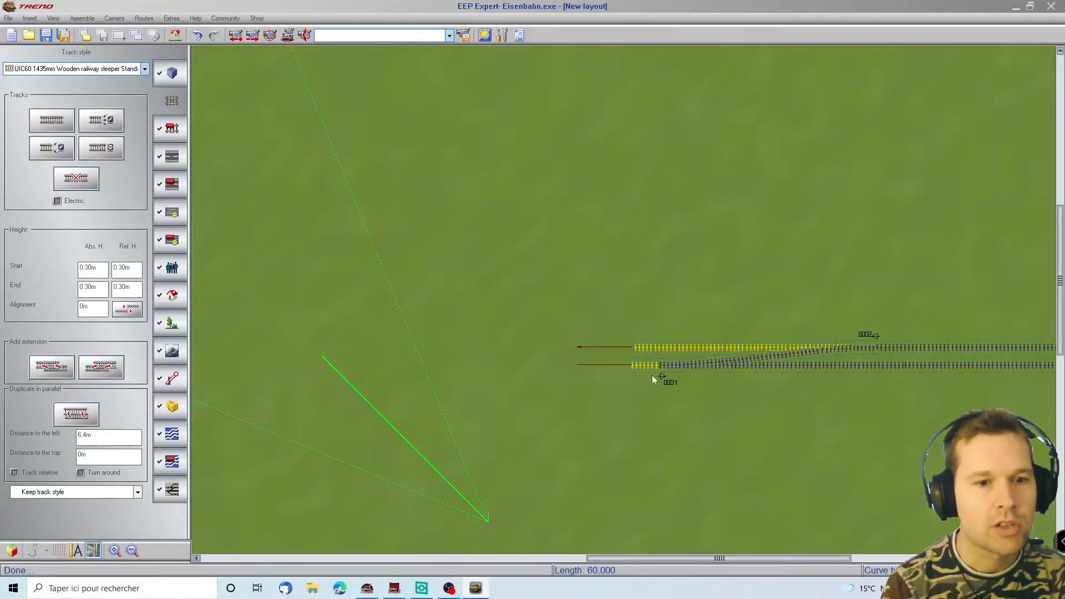
left_click(82, 18)
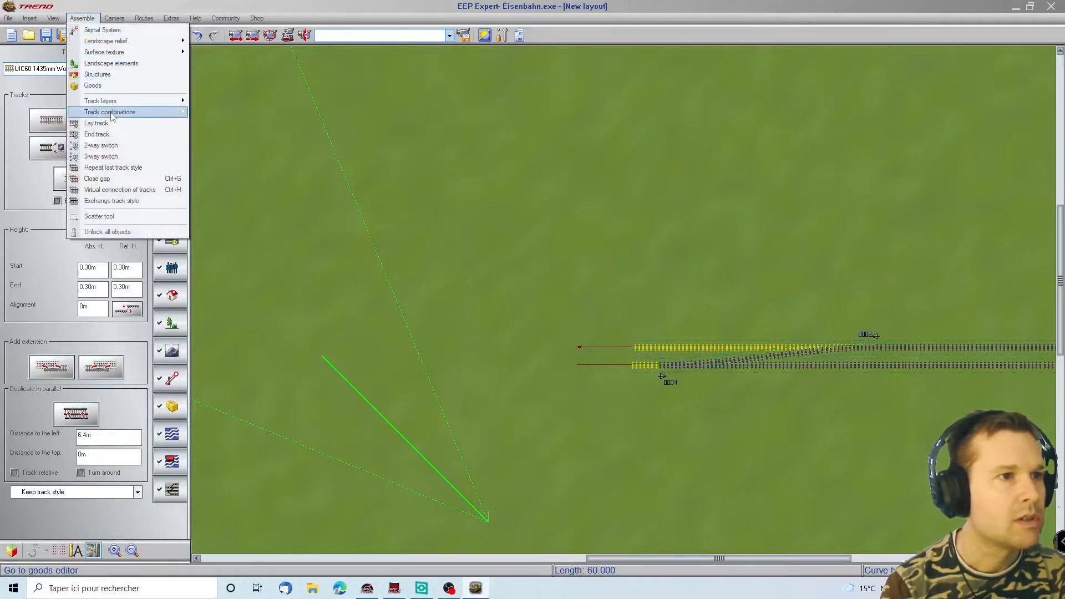
mouse_move(113, 113)
left_click(238, 112)
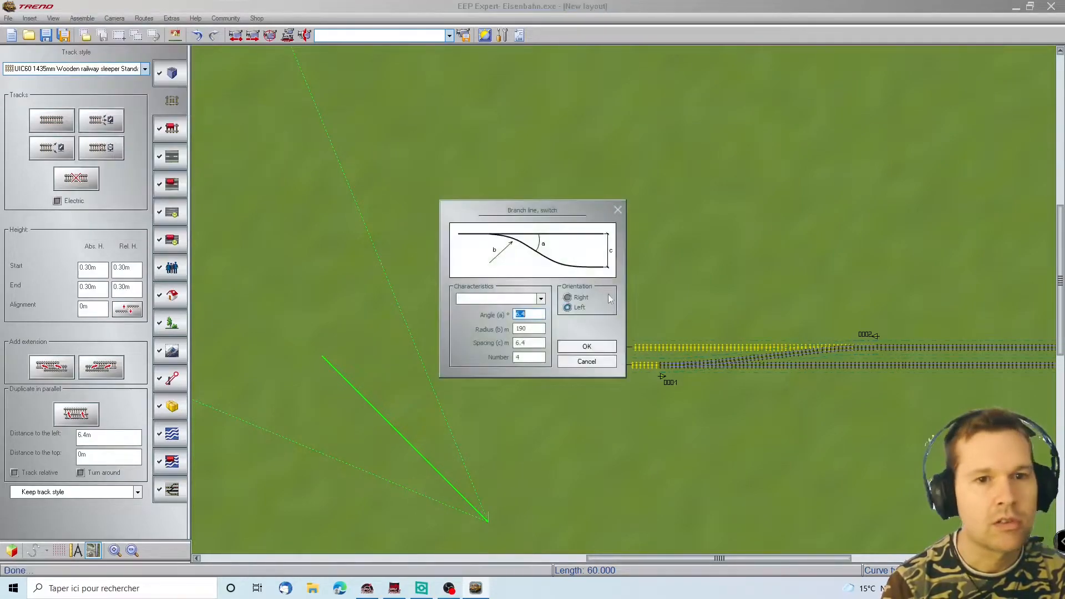
left_click(587, 347)
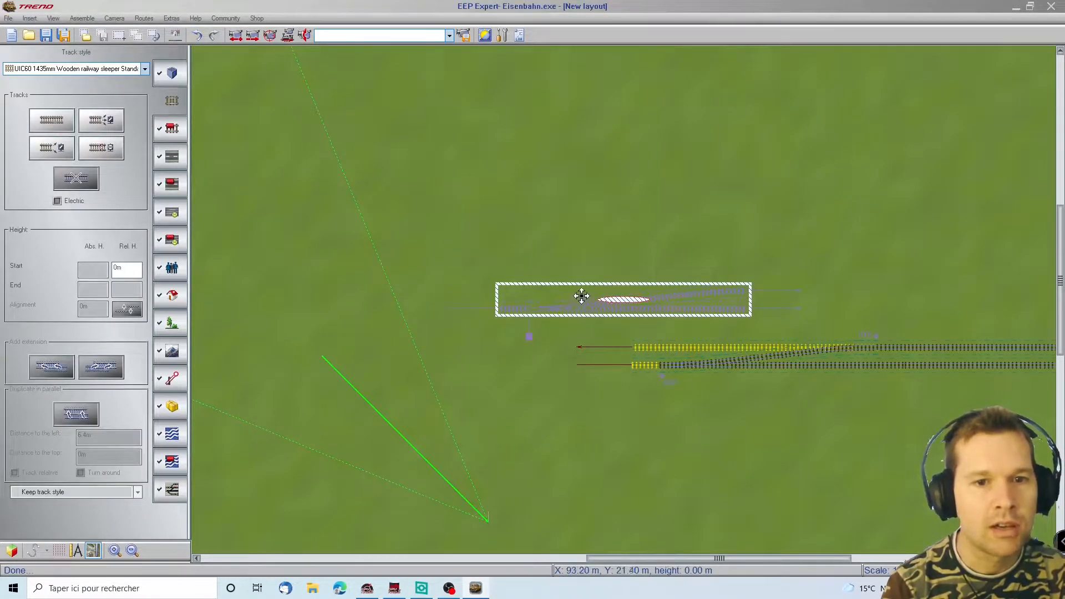
mouse_move(585, 292)
left_mouse_down()
mouse_move(561, 325)
mouse_move(733, 295)
left_mouse_up()
left_click_drag(766, 326, 721, 352)
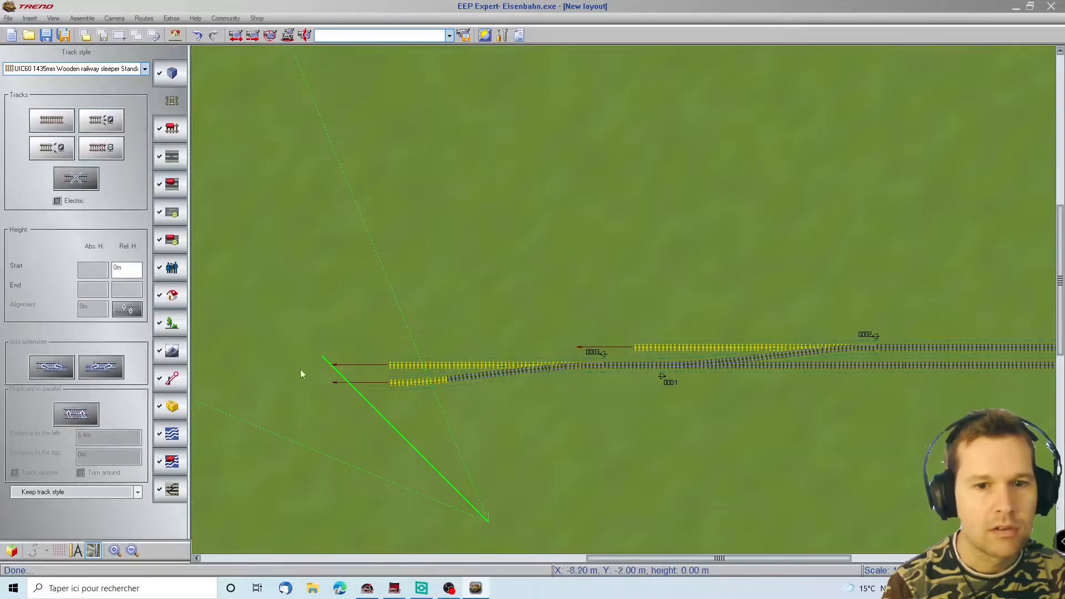
left_click(389, 382)
left_click(398, 265)
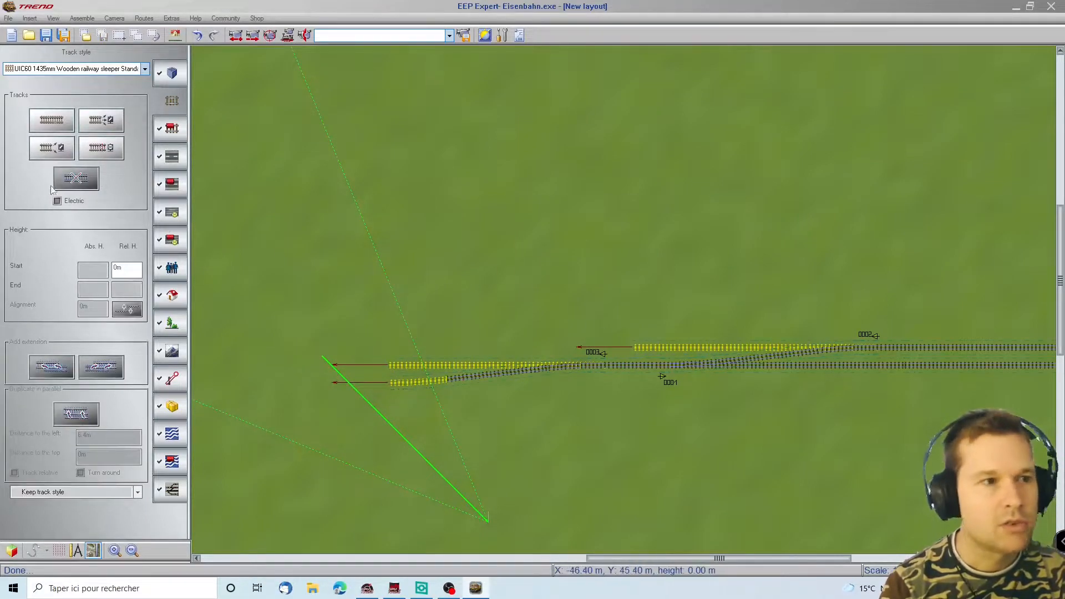
Step: Lay straight 60 m tracks westward from the upper track's open end and from the end of switch 0003's diverging branch
left_click(52, 120)
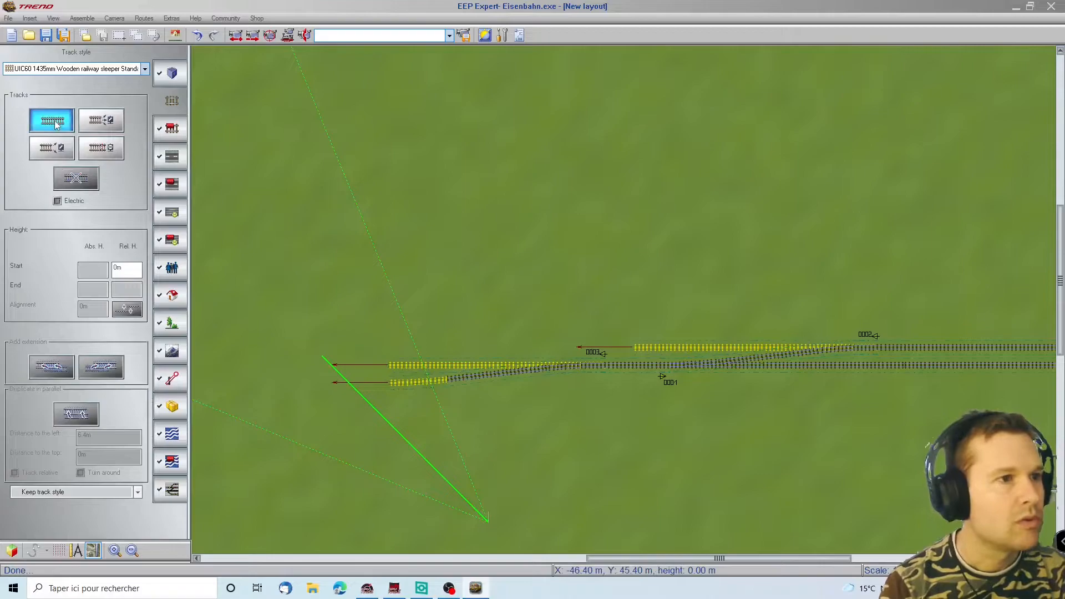
left_click(637, 351)
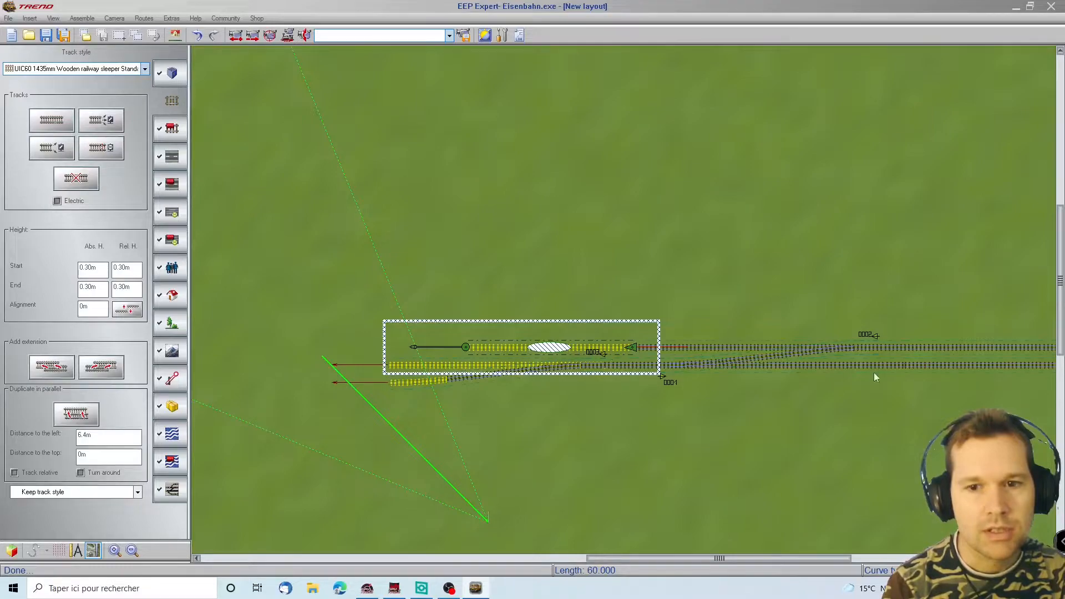
scroll(1056, 377, "right", 2)
scroll(1057, 377, "left", 6)
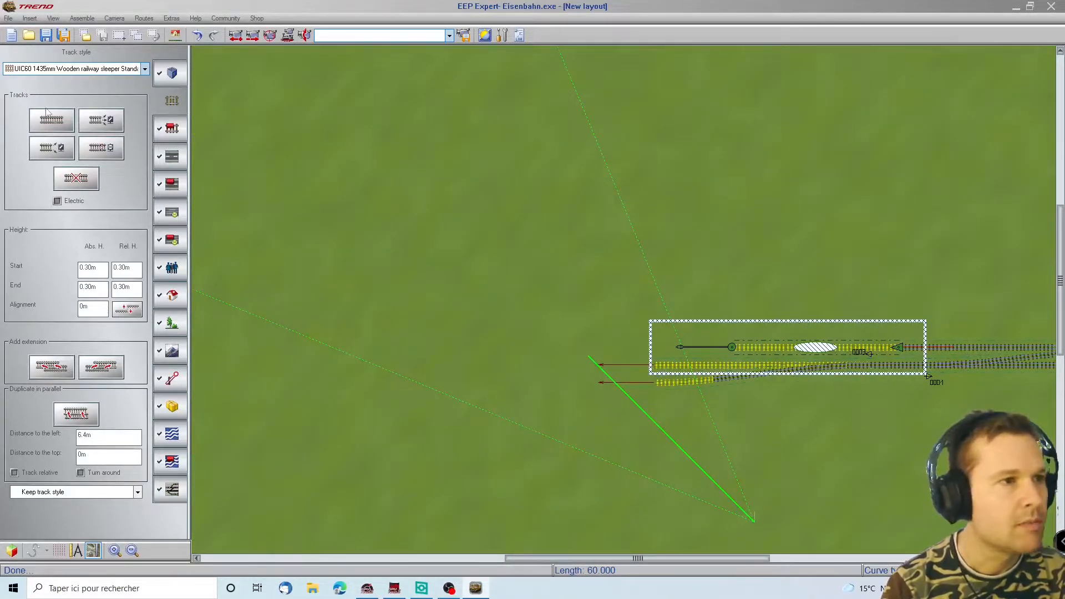
left_click(47, 113)
left_click(661, 387)
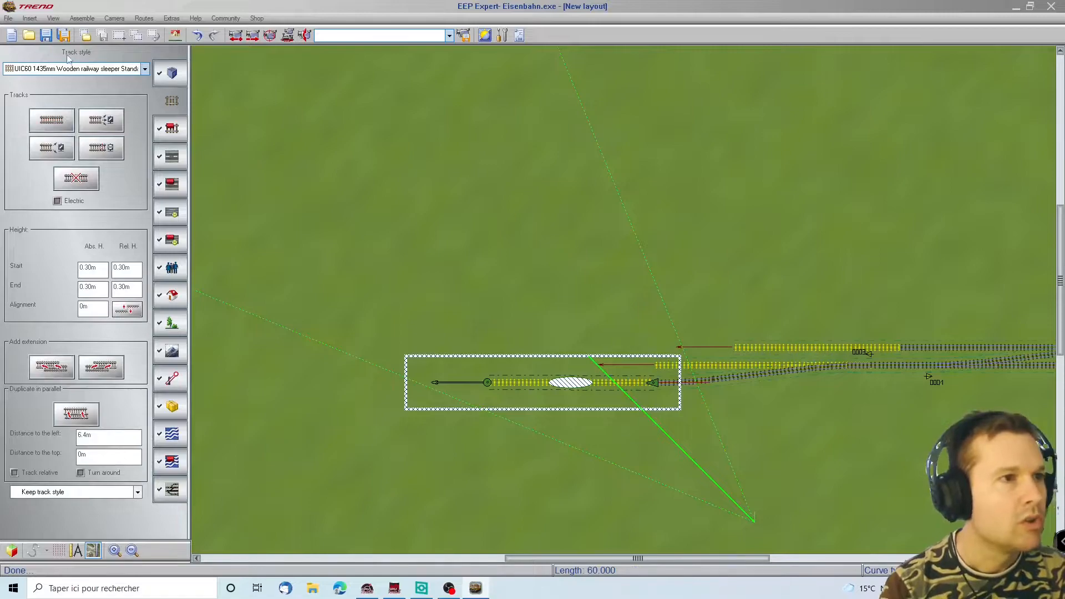
left_click(77, 19)
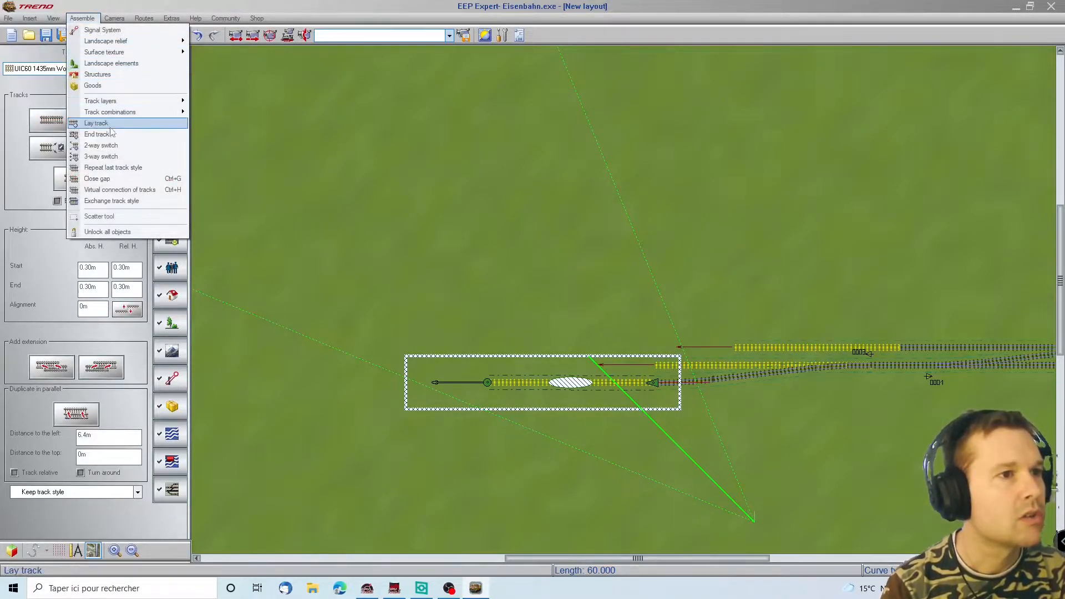
mouse_move(128, 112)
left_click(230, 113)
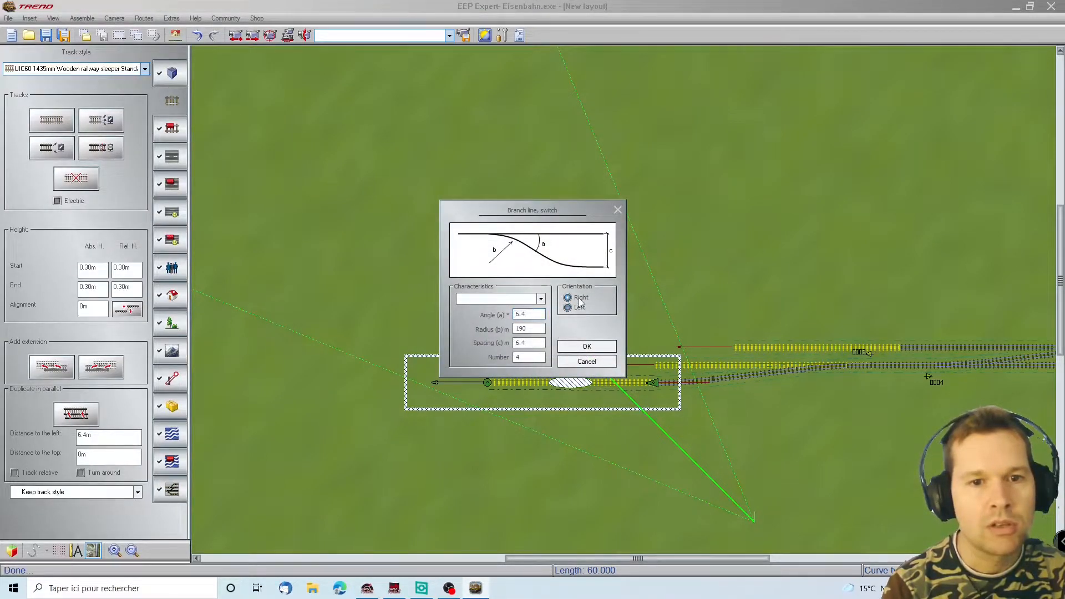
left_click(586, 347)
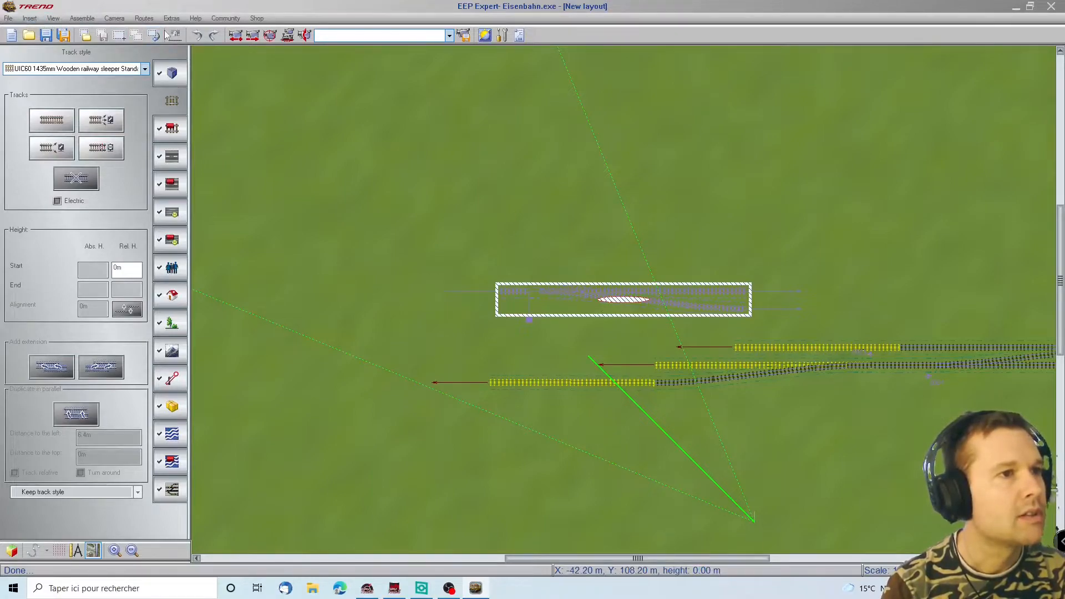
left_click(607, 323)
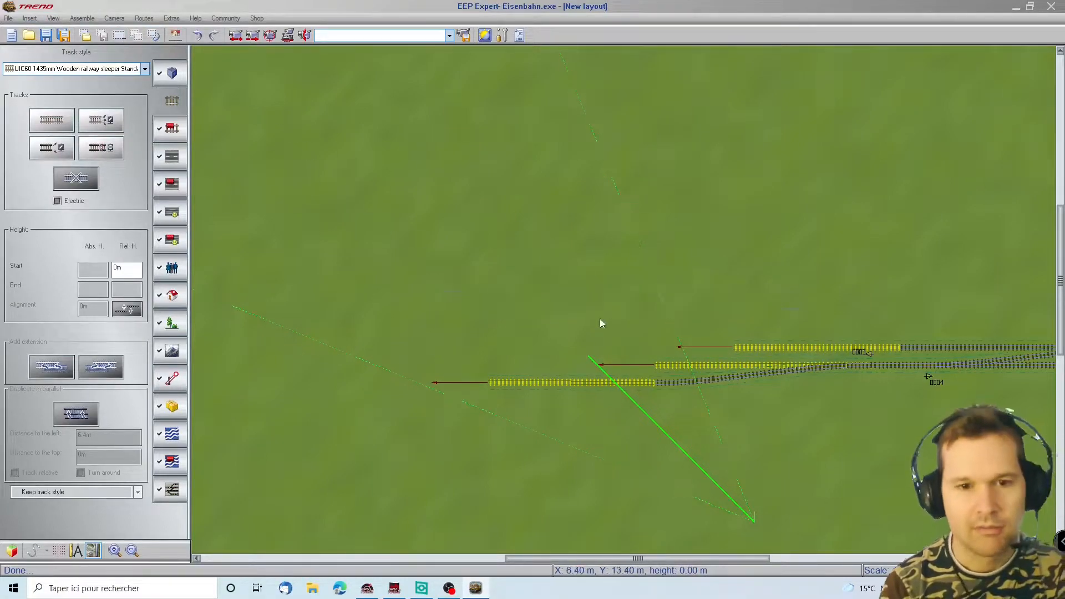
Step: Add a left-oriented branch line switch with 6.4° angle, 190 m radius and 6.4 m spacing on the middle track's west end, and close the upper track's gap
left_click(72, 21)
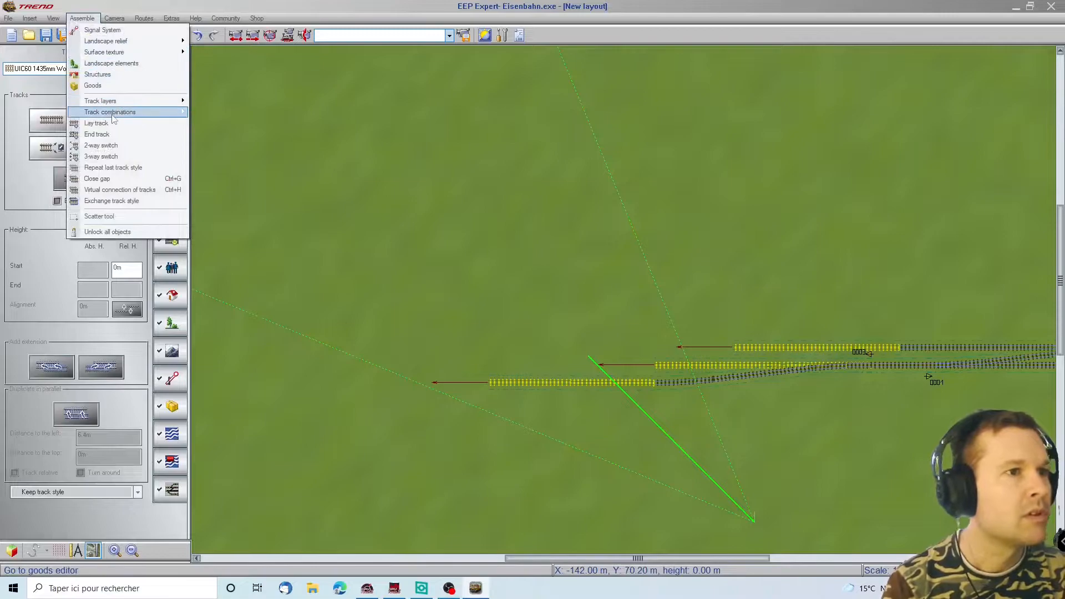
mouse_move(167, 112)
left_click(232, 123)
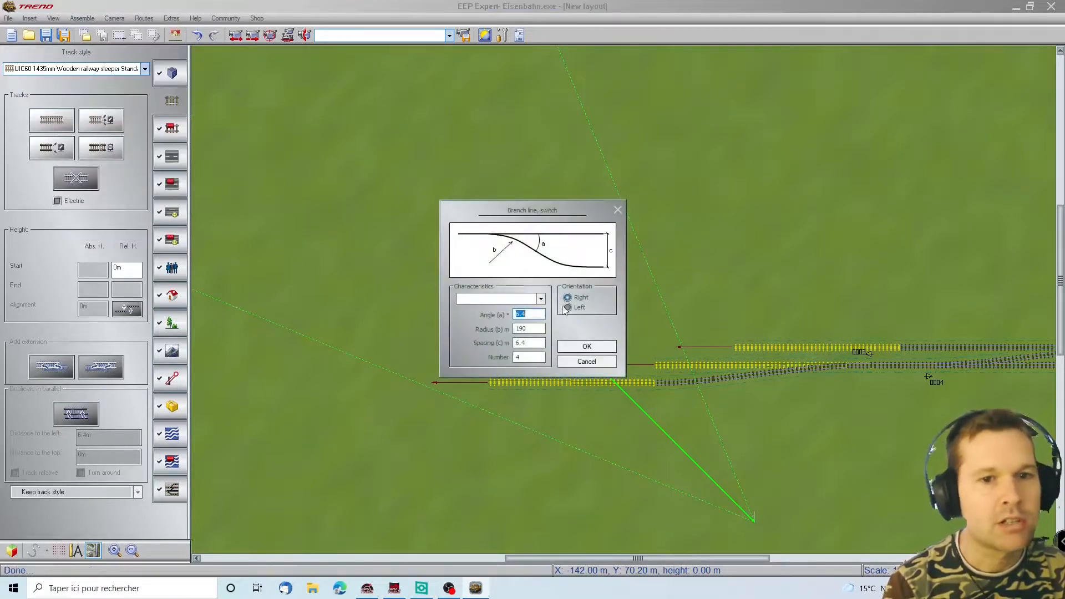
left_click(587, 346)
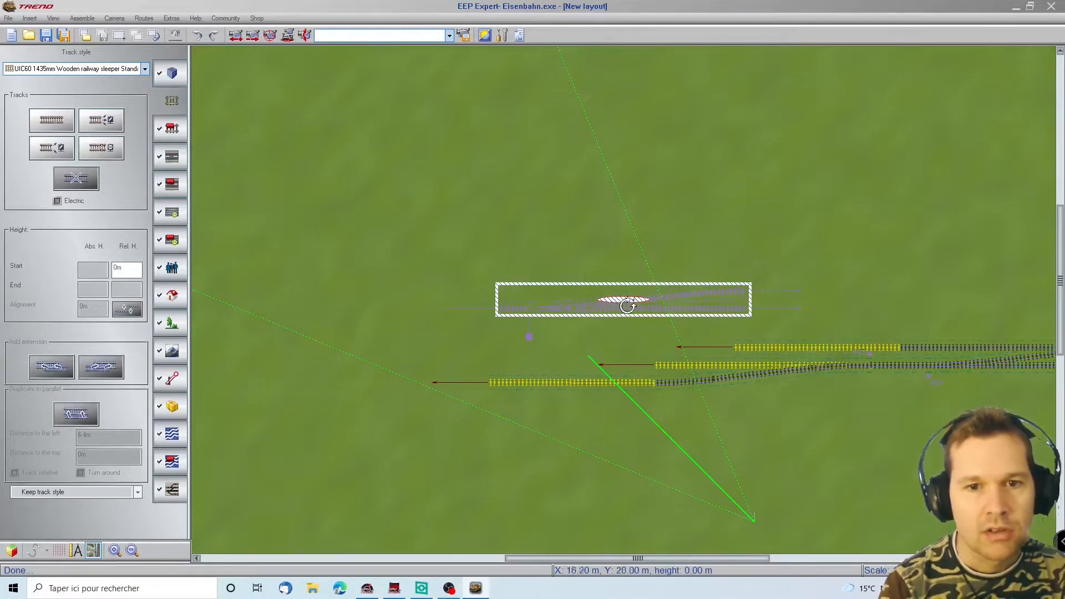
left_click_drag(668, 298, 599, 353)
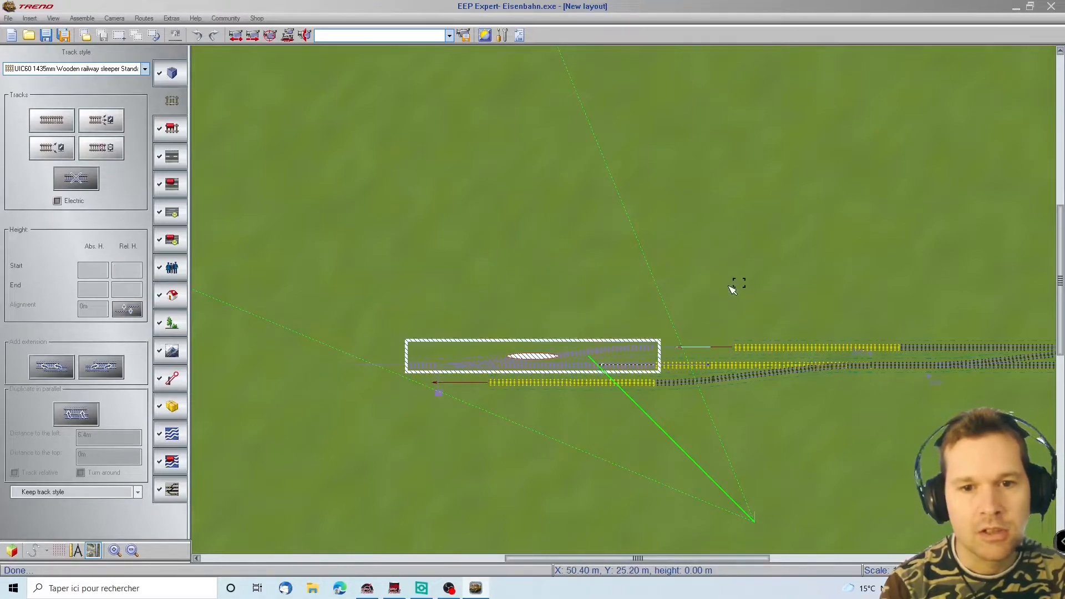
left_click(728, 285)
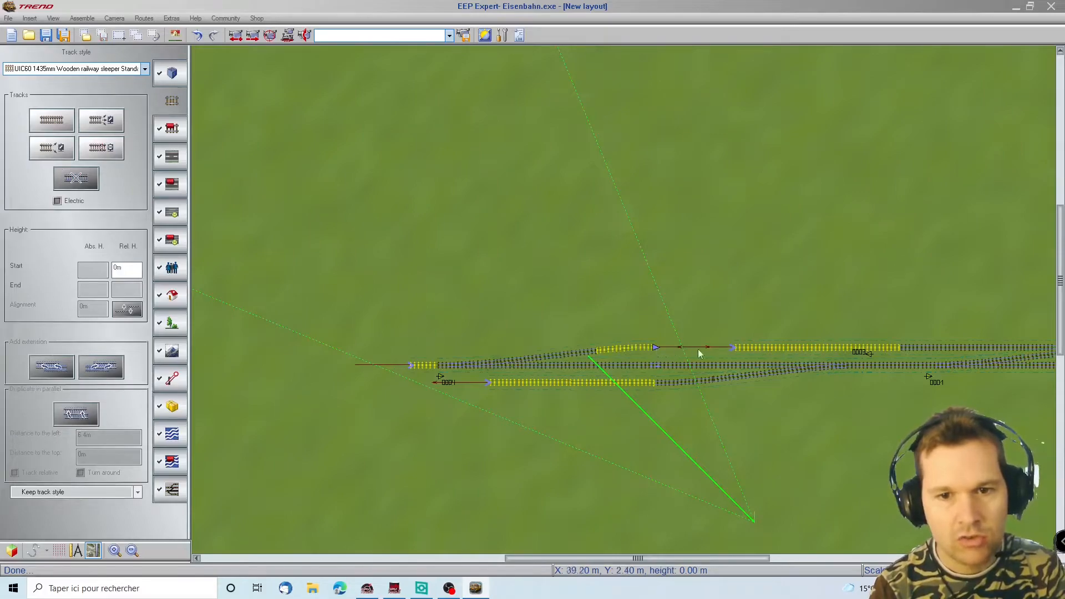
left_click(734, 349)
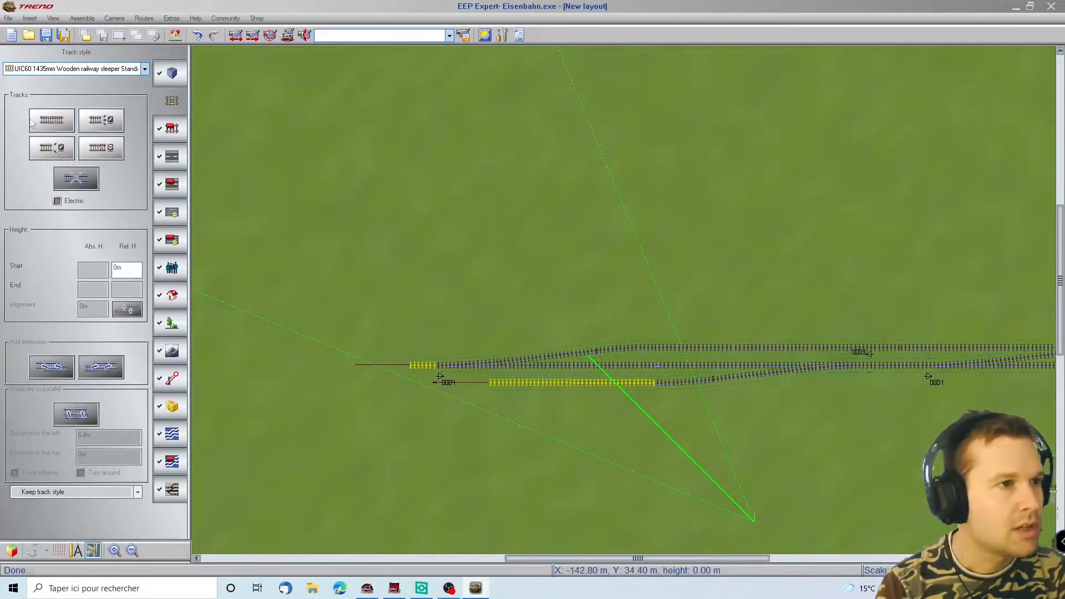
Step: Lay straight 60 m tracks westward from the west end of switch 0004 and from the lower track's open end
left_click(49, 117)
left_click(413, 370)
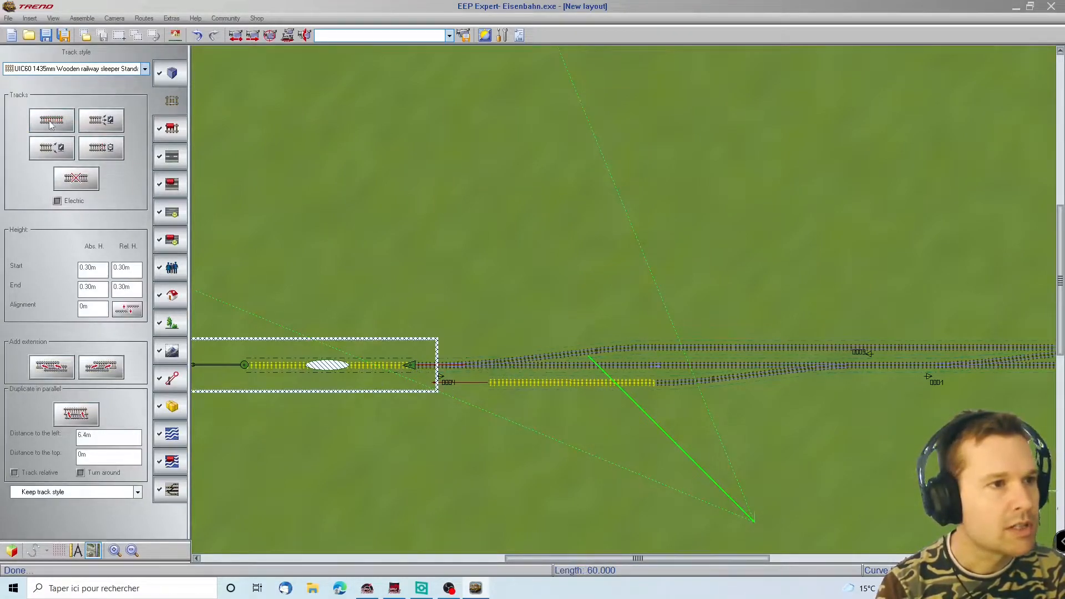
left_click(49, 122)
left_click(493, 386)
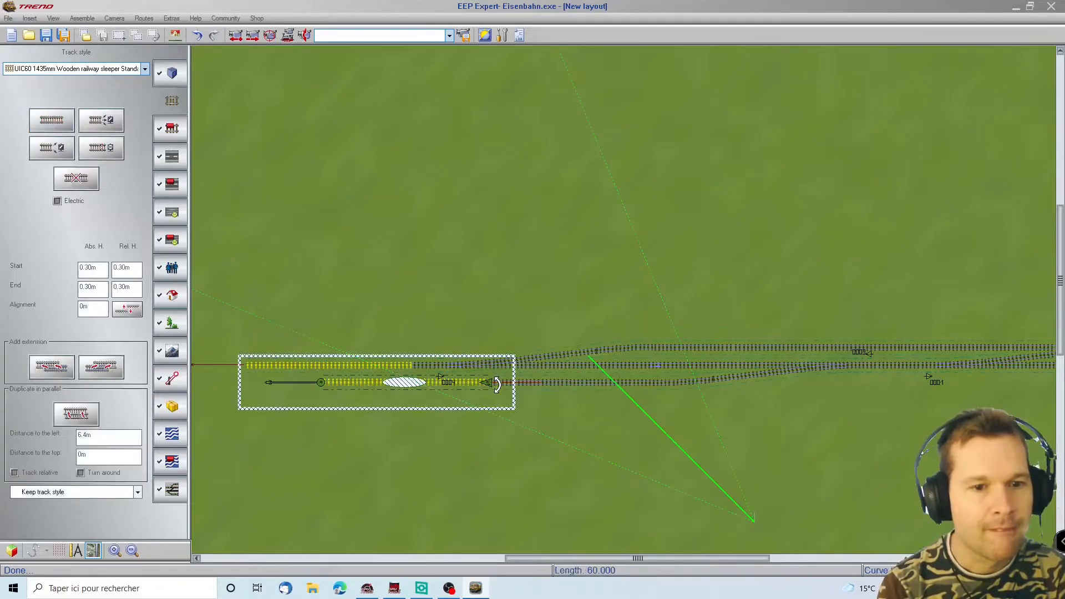
left_click(401, 388)
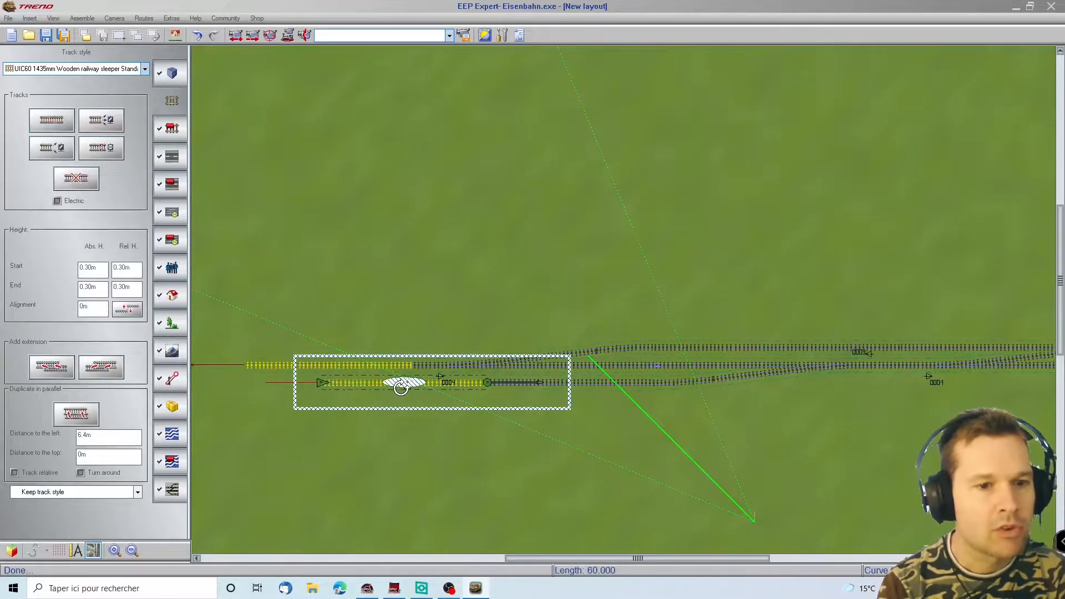
left_click(358, 283)
left_click(326, 367)
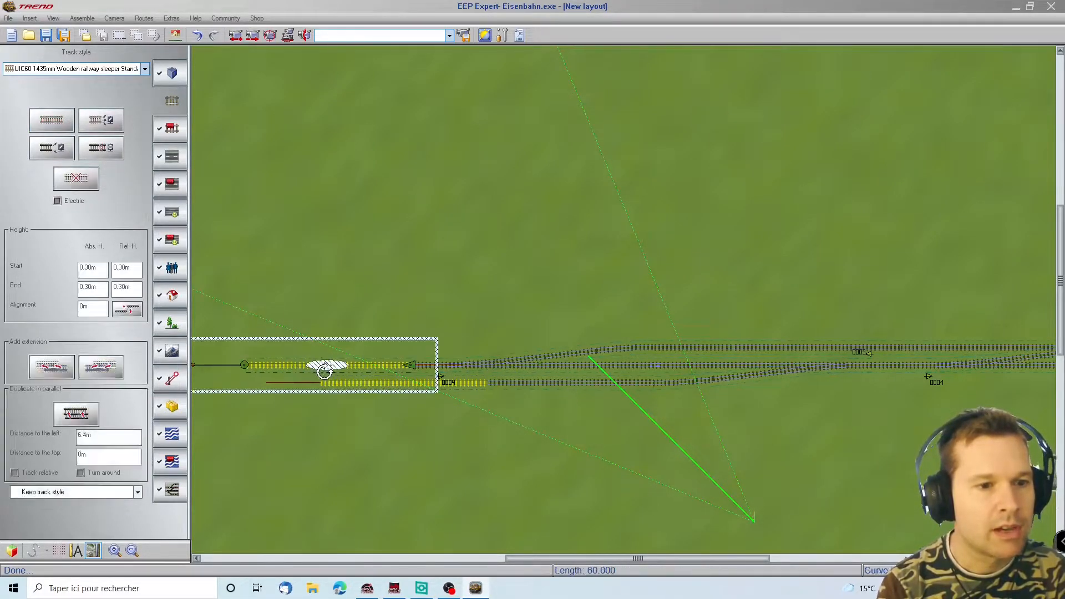
left_click(452, 443)
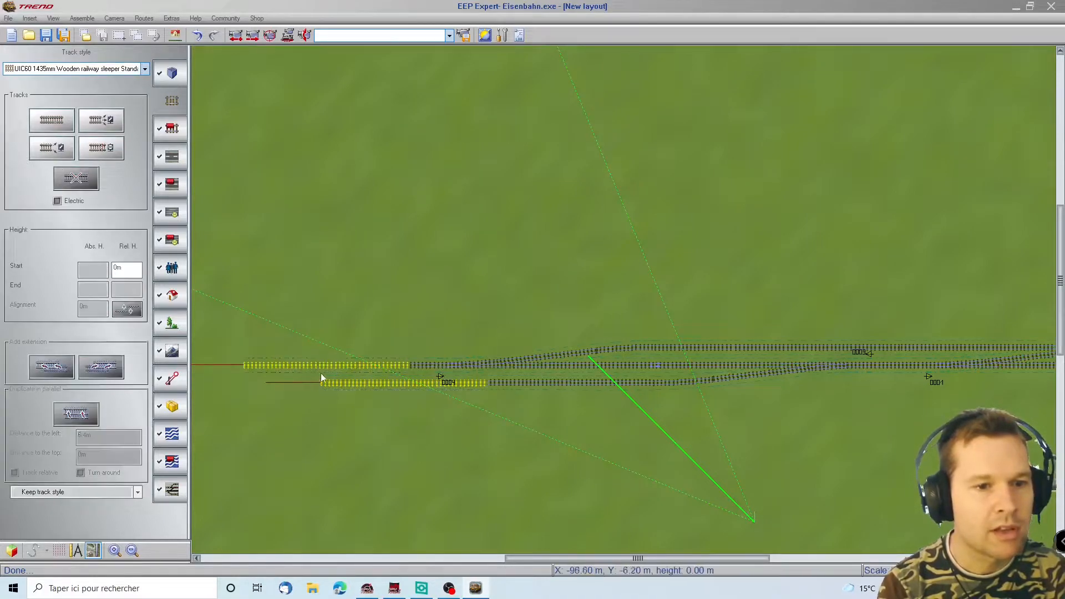
Step: Extend both the lower track and the track beyond switch 0004 twice westward with 60 m sections
left_click(330, 382)
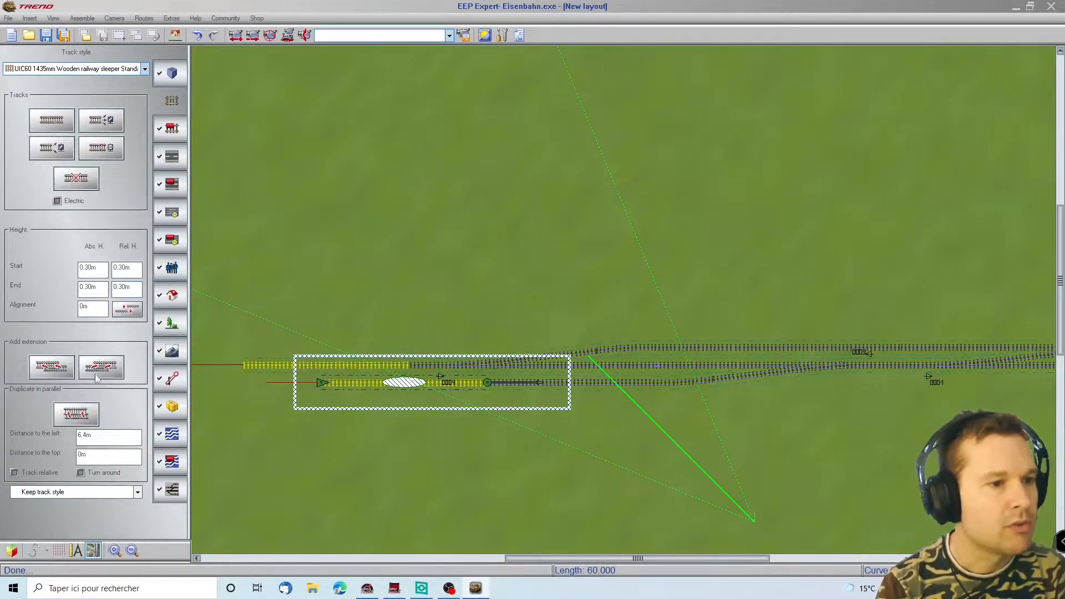
left_click(56, 369)
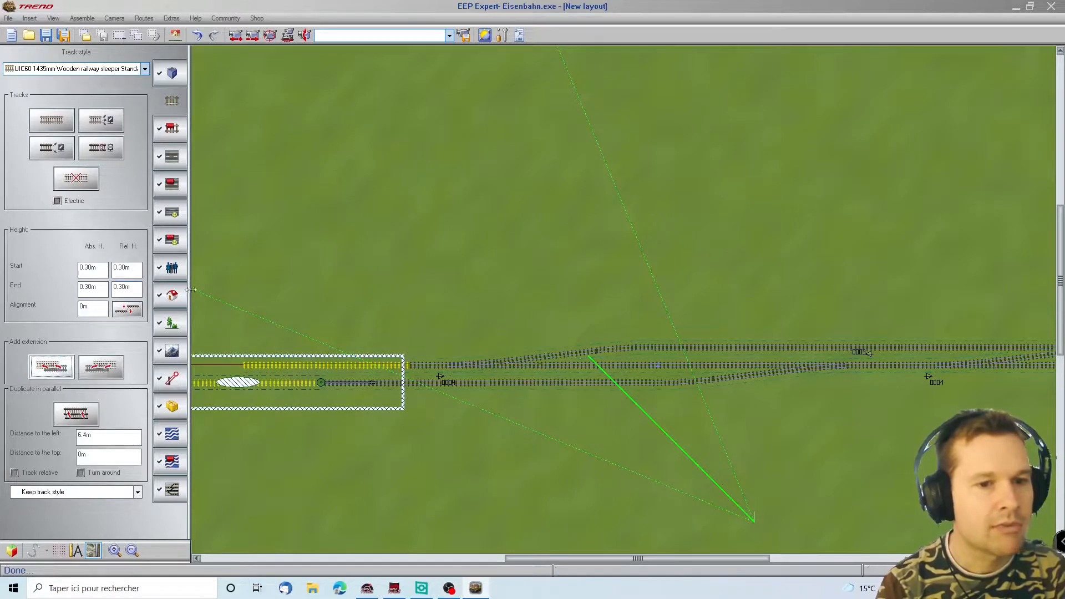
mouse_move(190, 290)
left_click(43, 365)
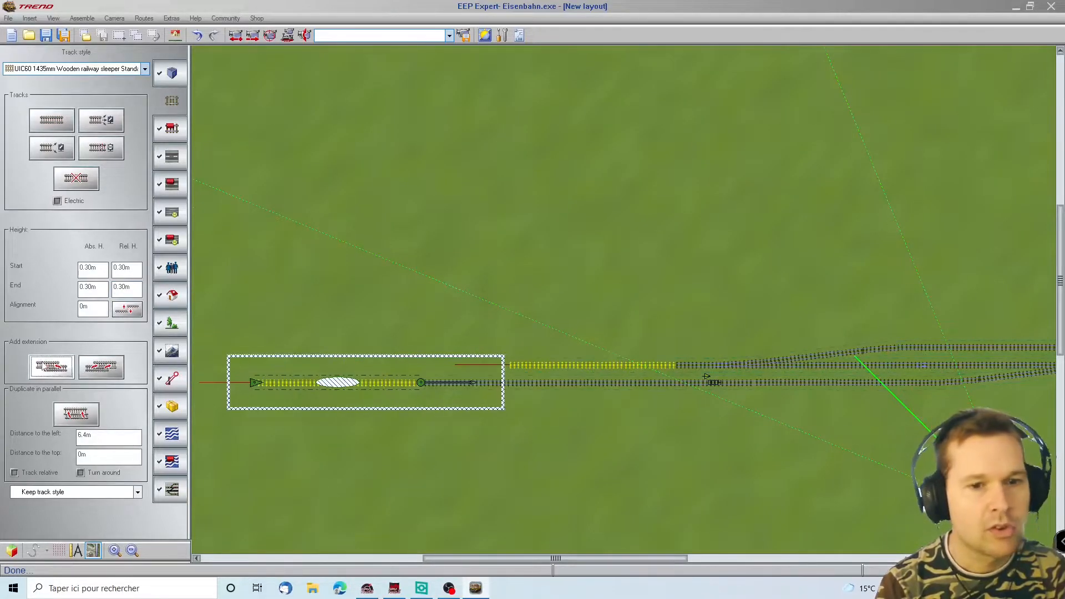
left_click(553, 365)
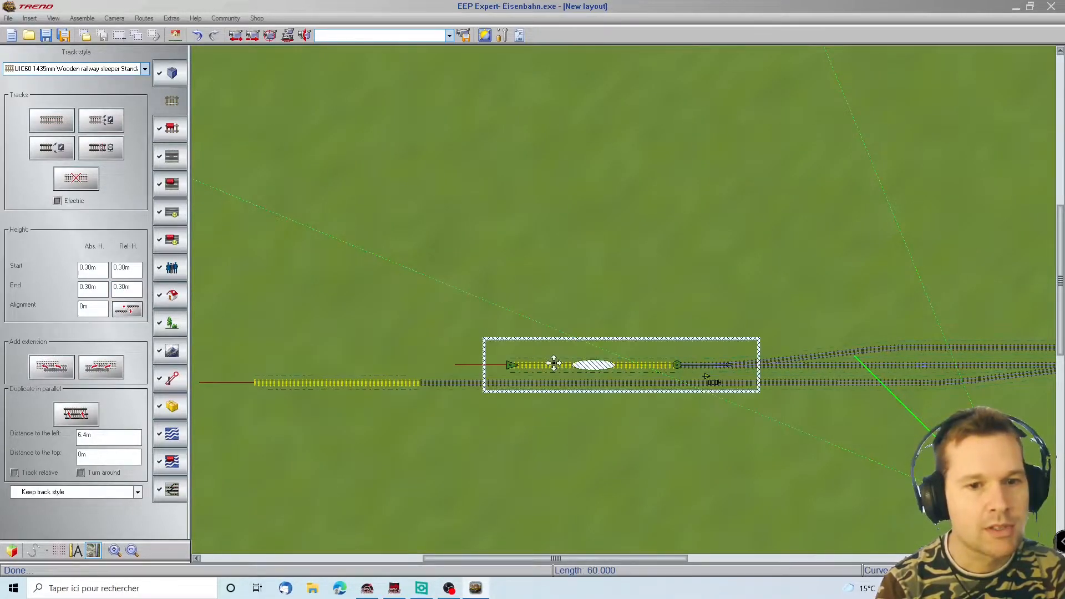
left_click(48, 371)
left_click(49, 371)
mouse_move(1057, 347)
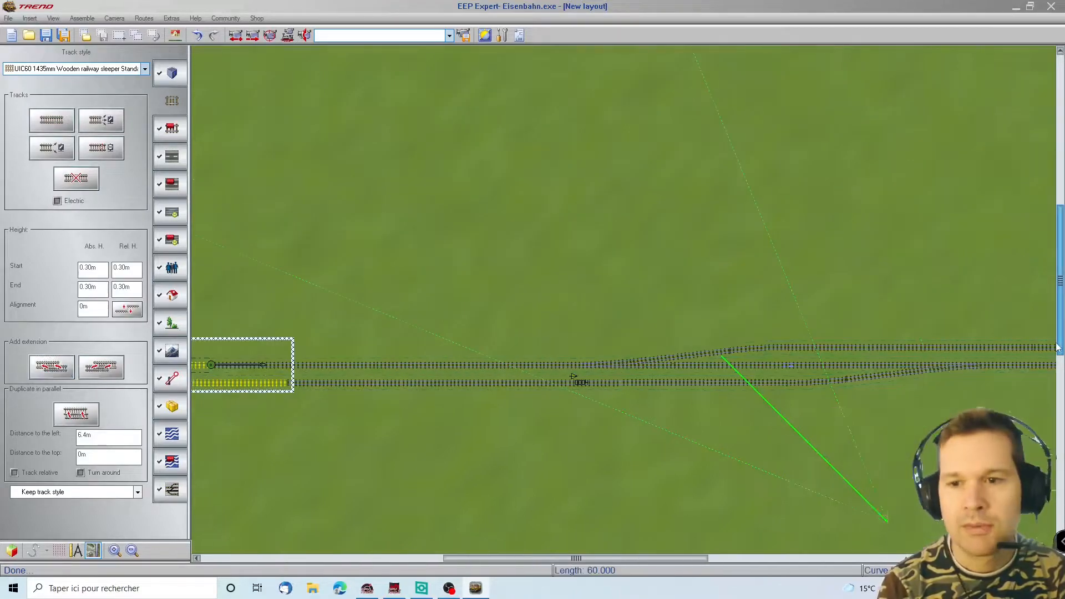
Step: Check the lengths and angles of the individual track sections and switch branches along the three parallel lines
left_click(635, 365)
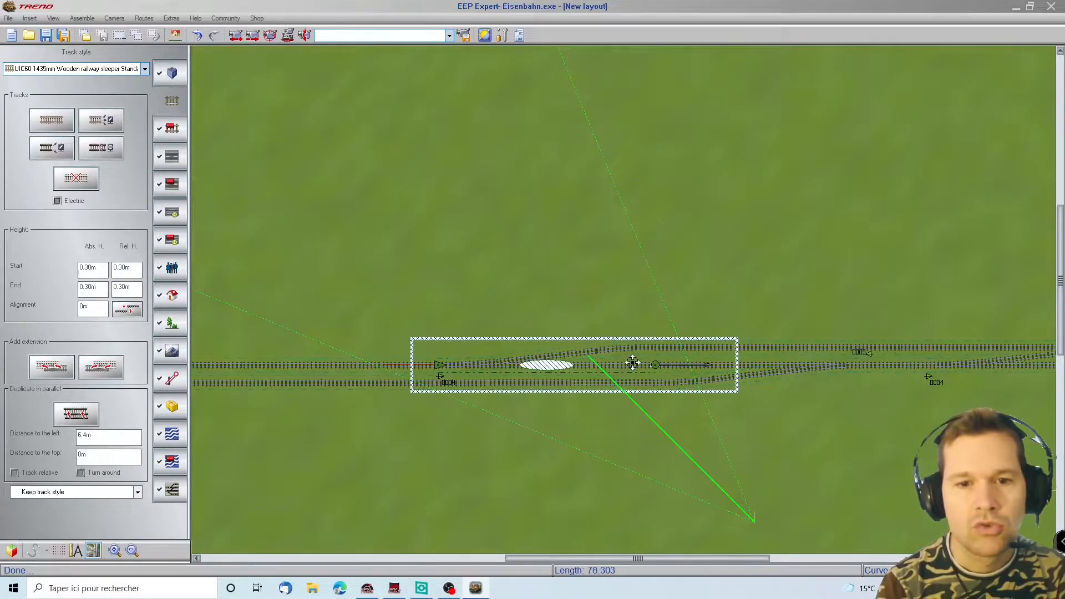
left_click(771, 347)
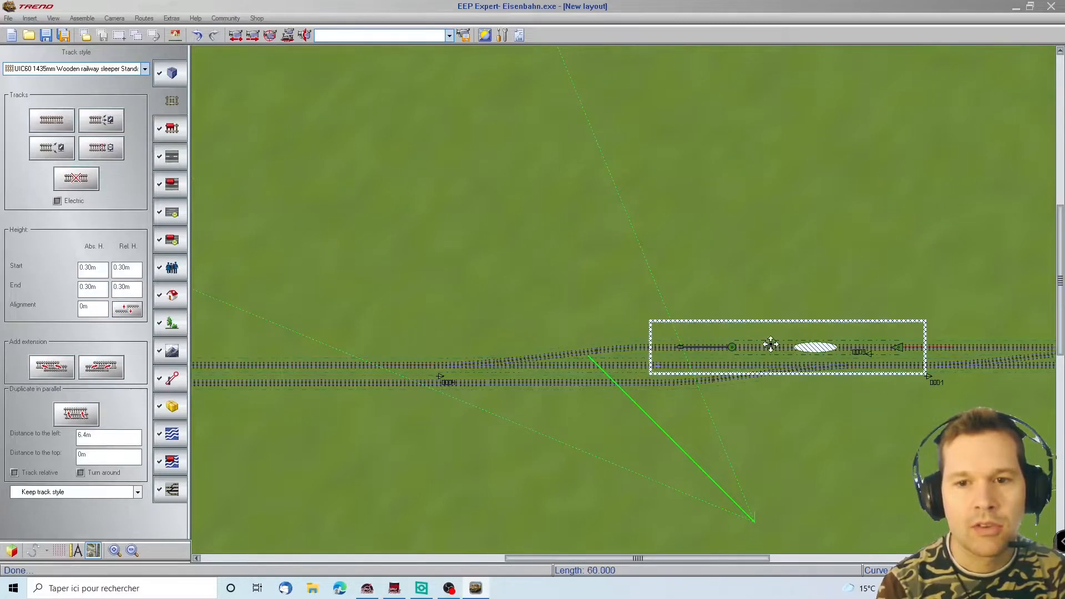
left_click_drag(814, 352, 719, 346)
left_click(675, 347)
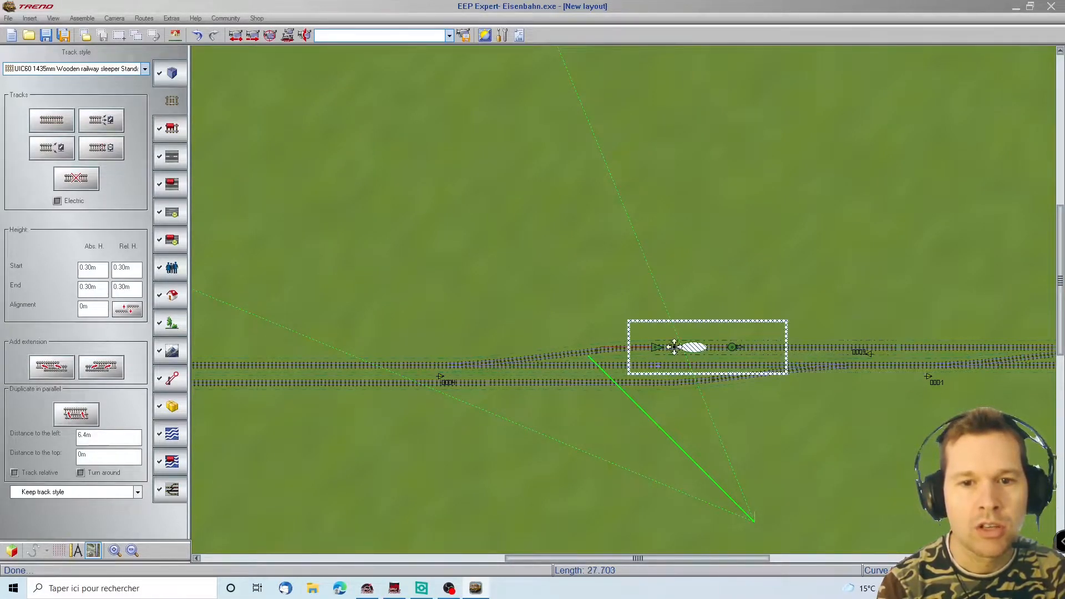
left_click(944, 345)
scroll(1049, 354, "right", 3)
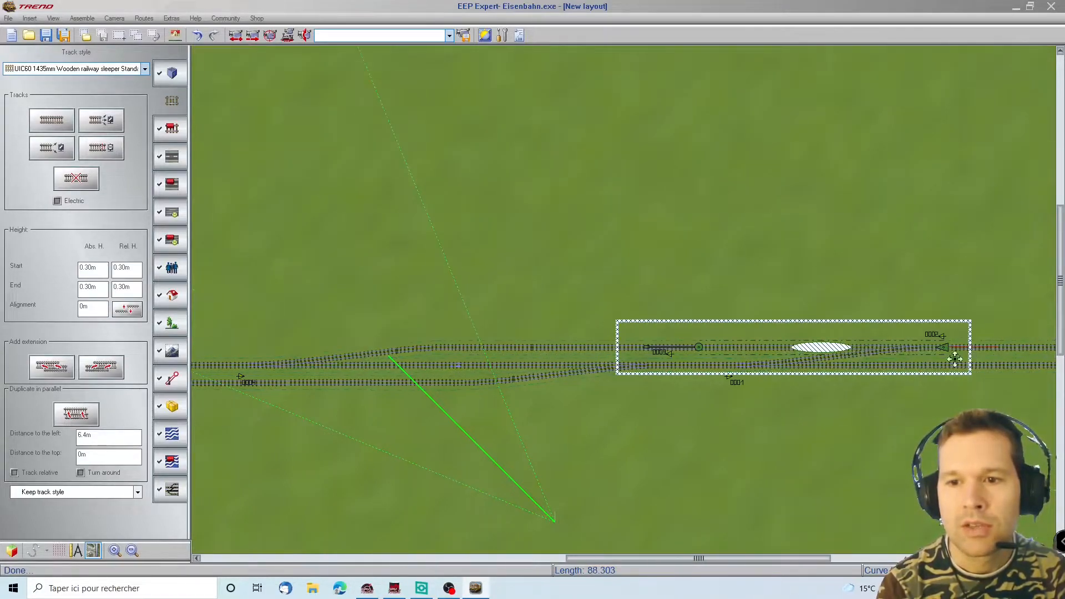
left_click(827, 351)
left_click(802, 414)
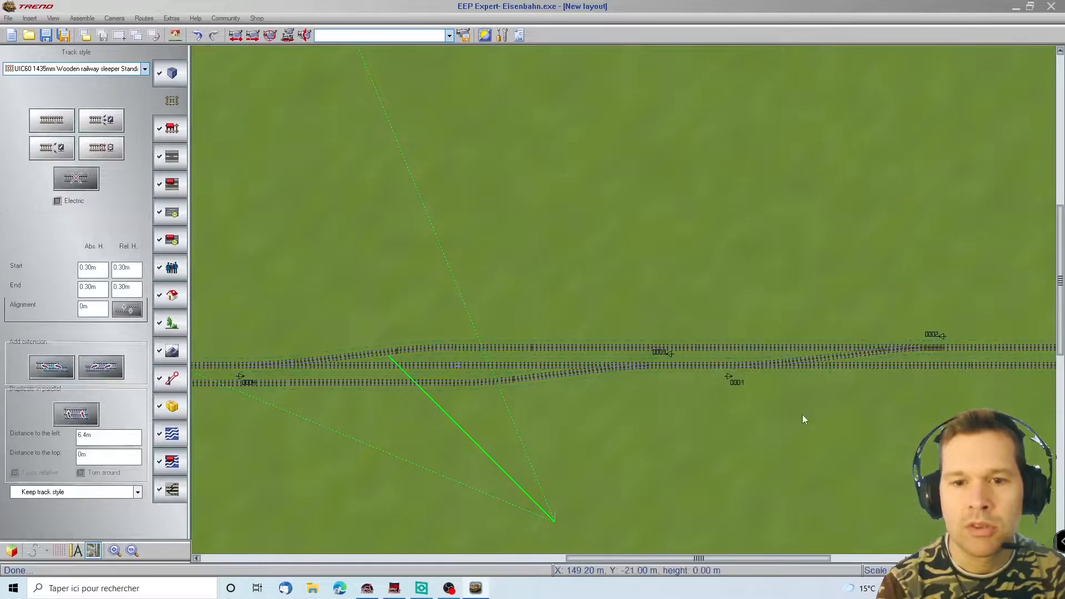
left_click(657, 365)
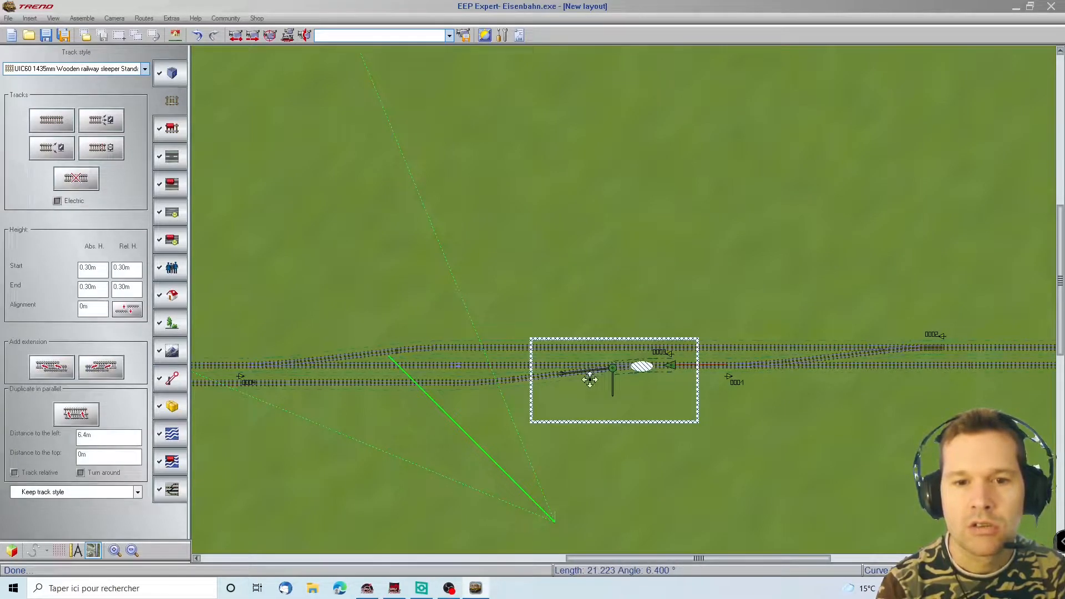
left_click(501, 379)
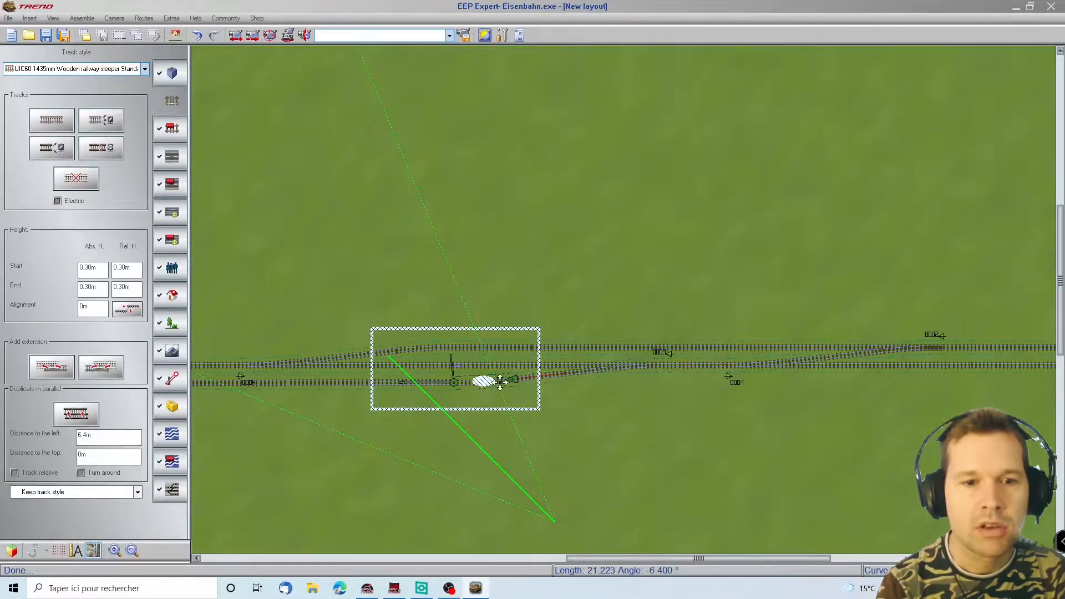
left_click(871, 365)
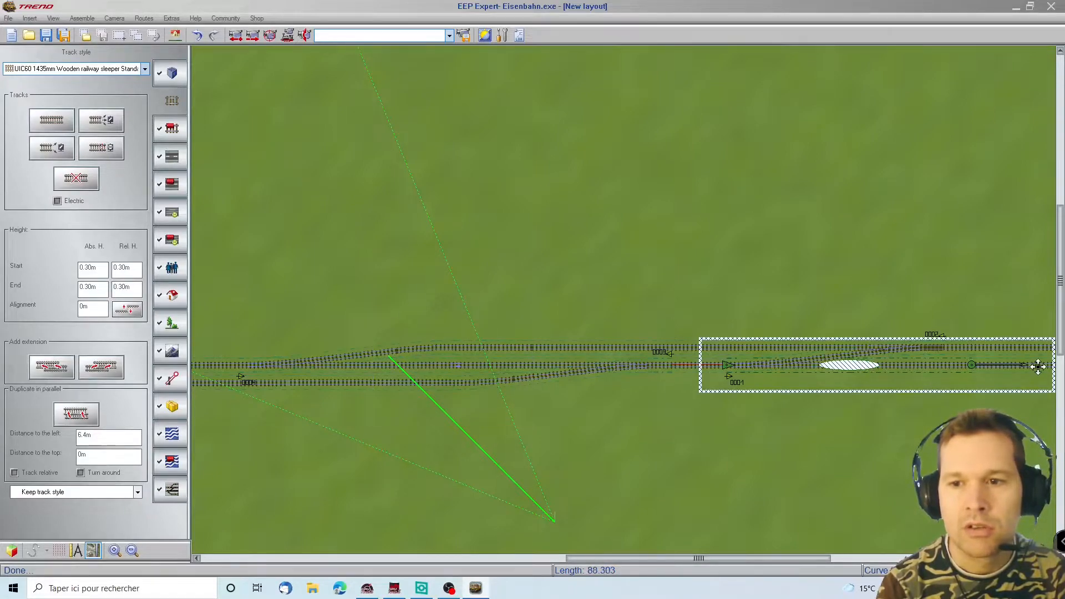
scroll(1038, 366, "right", 4)
left_click(820, 366)
left_click_drag(829, 364, 985, 348)
Step: Examine the whole track plan, comparing the crossover and the branches at switches 0003 and 0004 up close
scroll(720, 407, "down", 3)
scroll(716, 396, "up", 3)
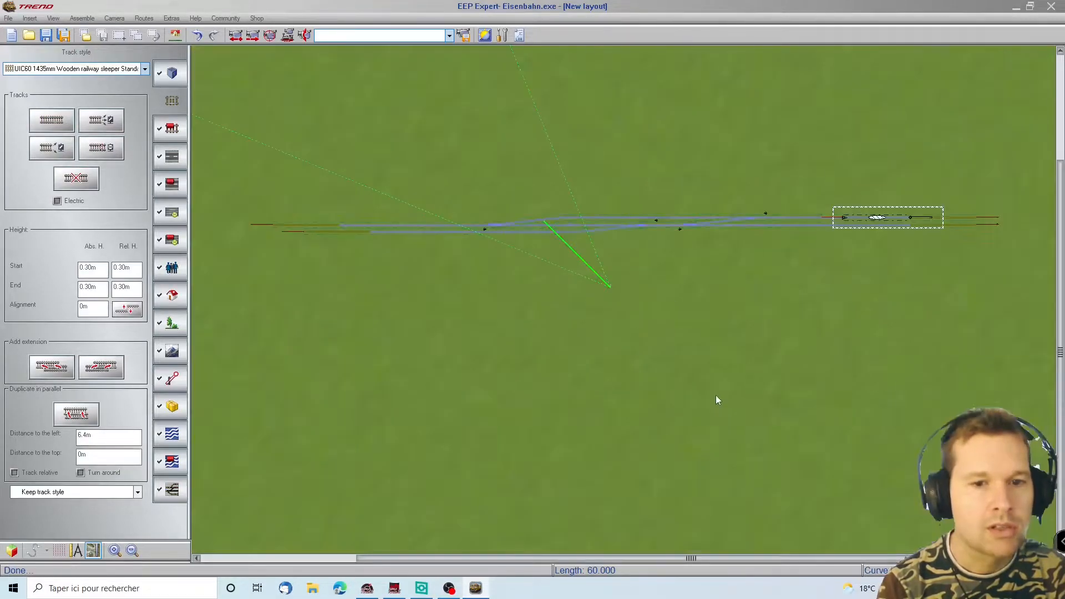
scroll(699, 288, "down", 3)
scroll(702, 291, "up", 3)
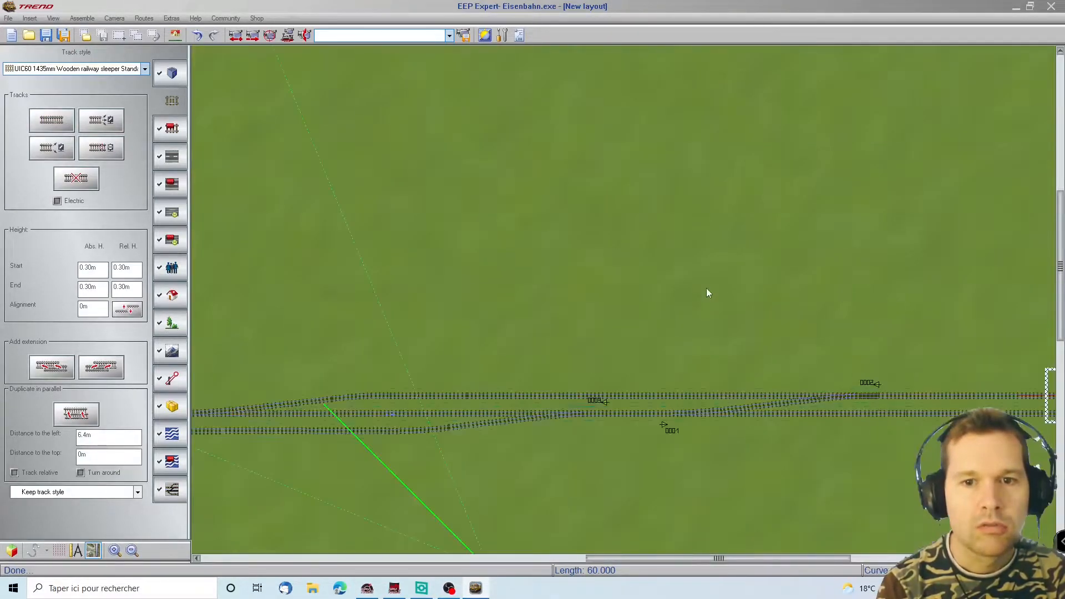
scroll(663, 490, "up", 3)
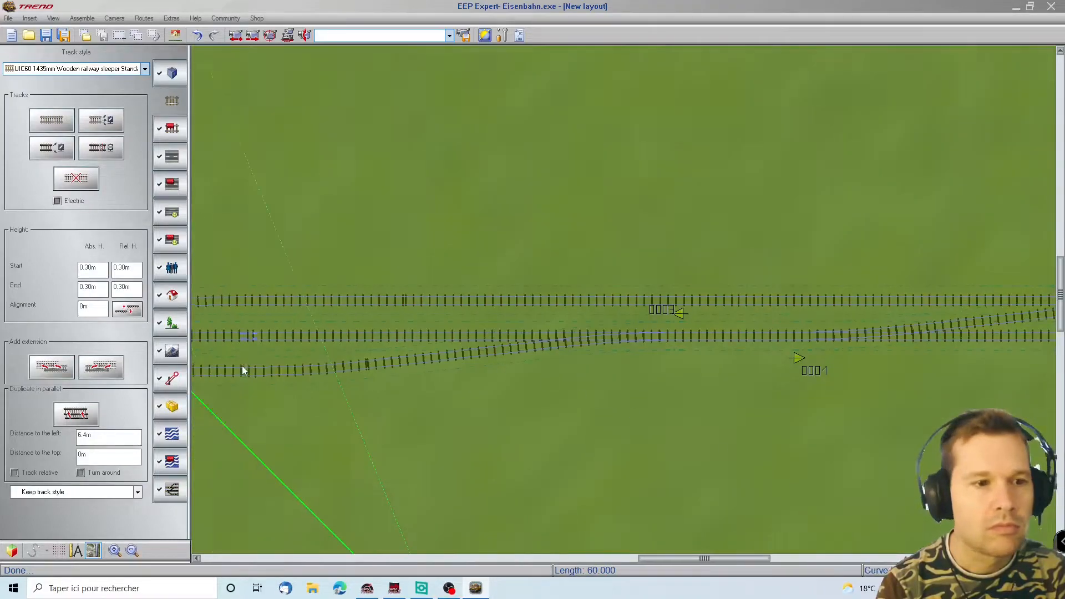
scroll(242, 365, "left", 8)
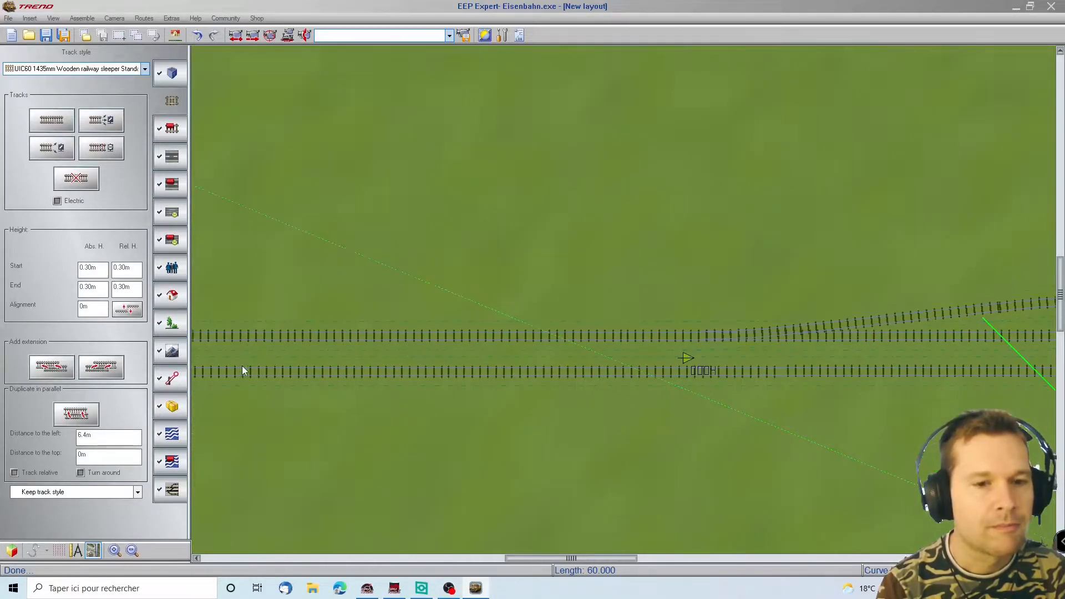
scroll(242, 370, "right", 3)
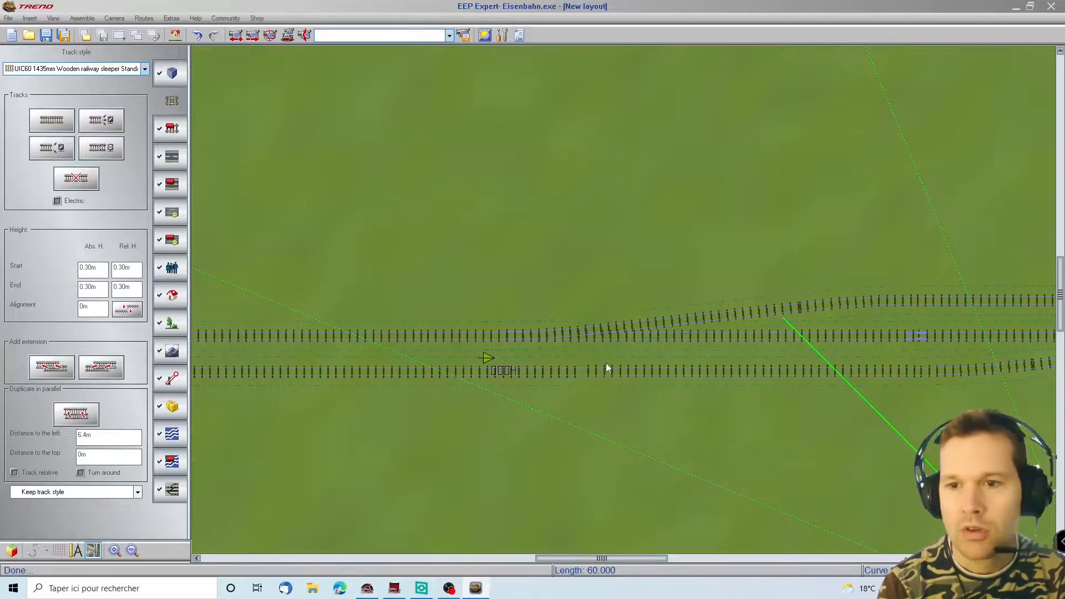
Step: Show the three parallel tracks between switches 0003 and 0004 in 3D, viewed from high above
left_click(305, 36)
left_click(921, 349)
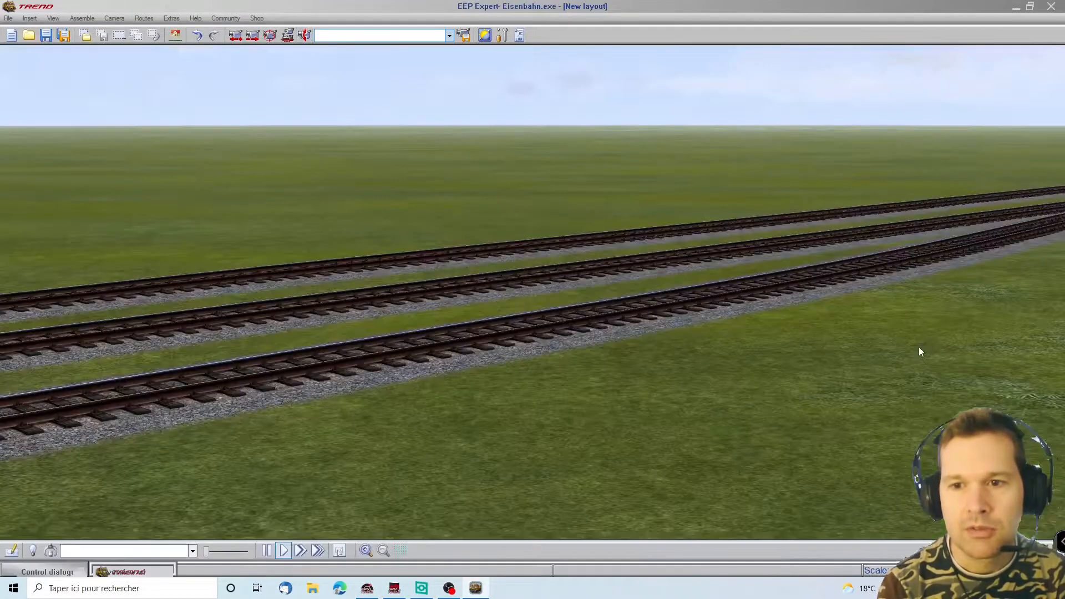
right_click_drag(896, 369, 887, 216)
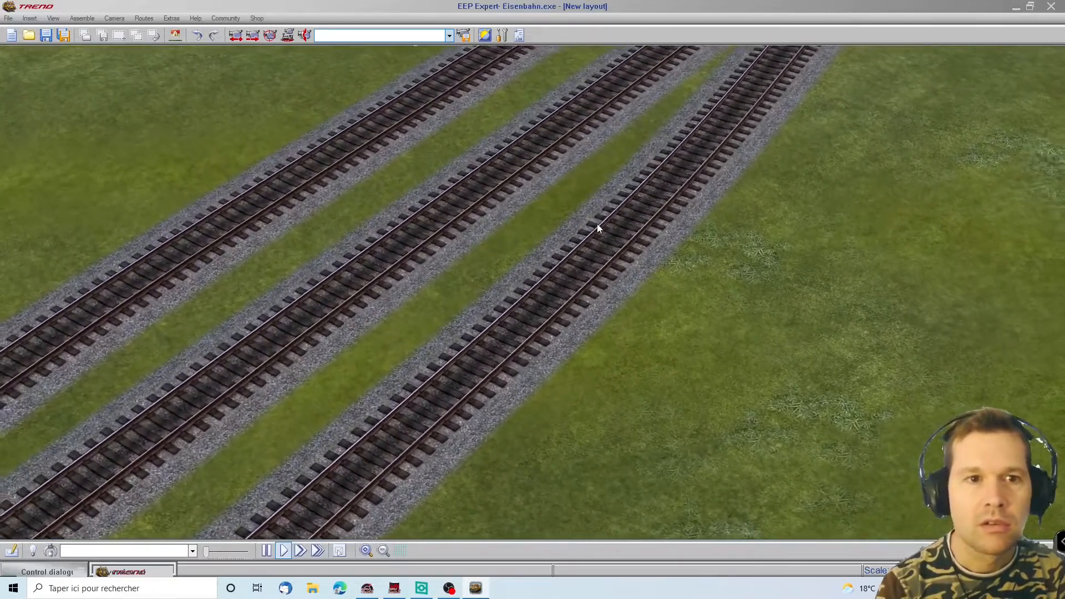
scroll(595, 226, "down", 3)
scroll(595, 225, "down", 3)
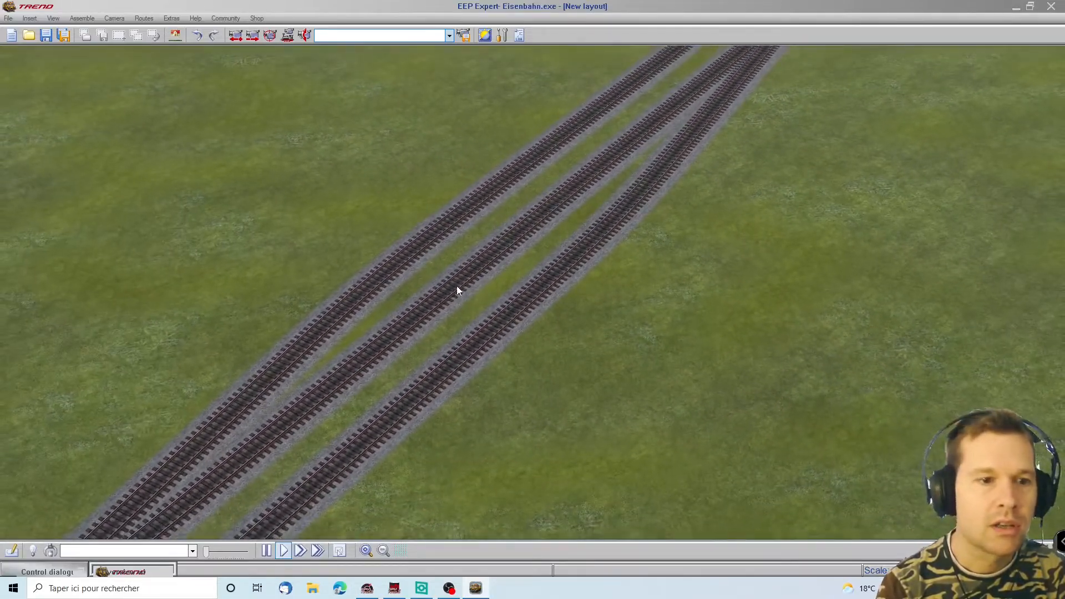
Step: Activate 3D object editing with the Tracks (splines) category in the control dialogue, and minimize the dialogue
left_click(56, 572)
left_click(91, 112)
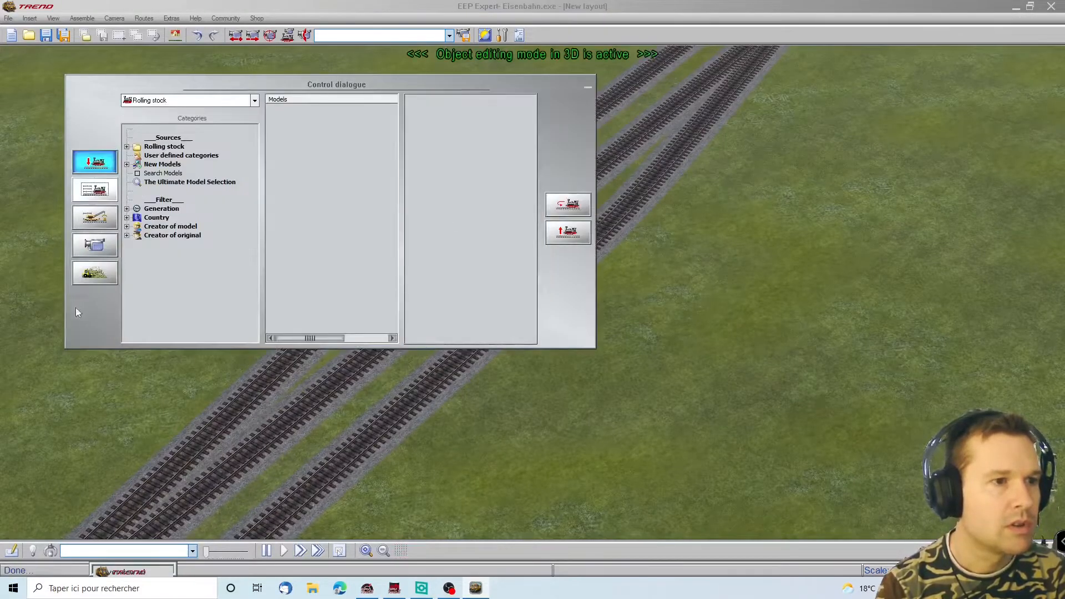
left_click(196, 99)
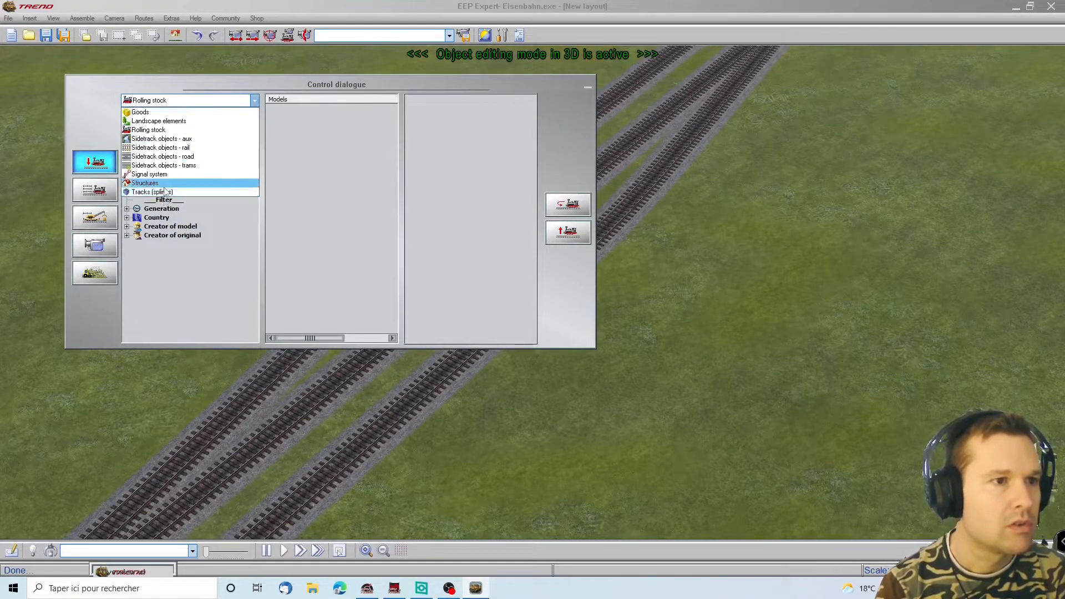
left_click(163, 194)
left_click(587, 87)
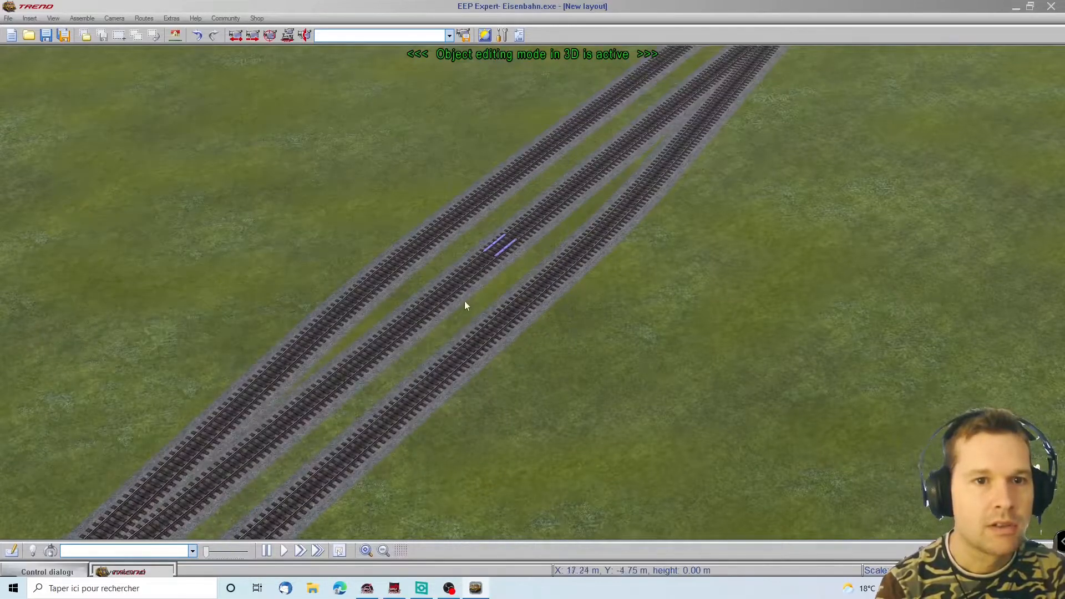
Step: Select the middle track section in the 3D view and display its move and rotate handles
left_click(452, 304)
left_click(438, 302)
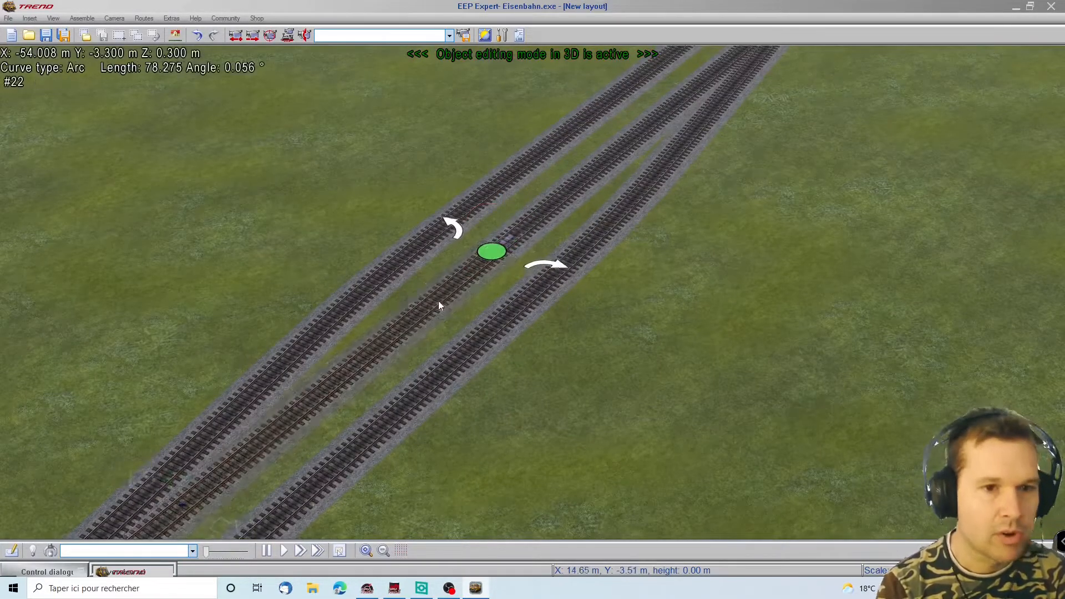
left_click(435, 302)
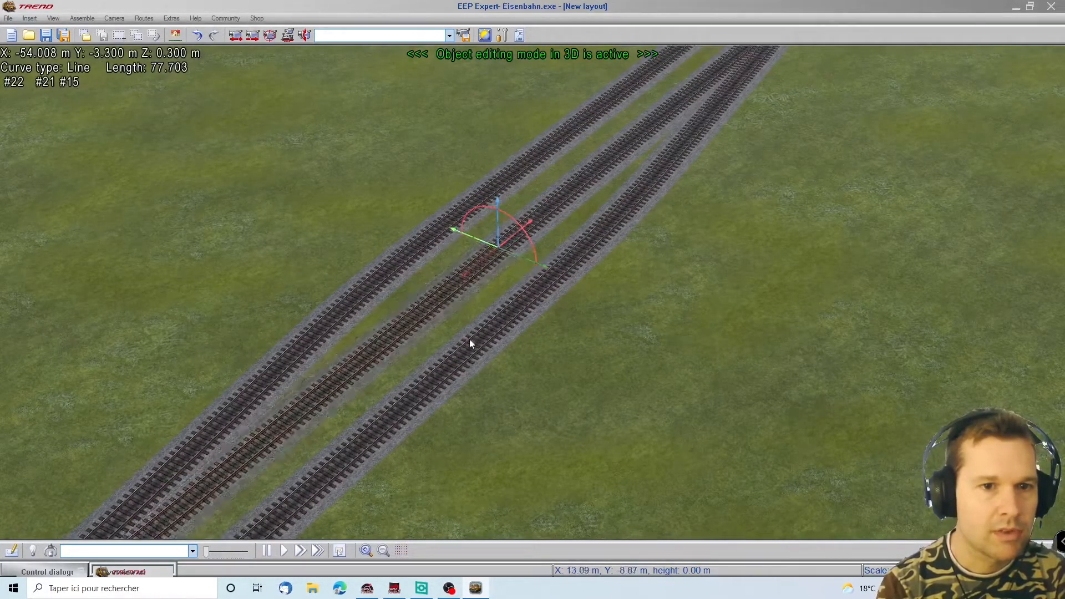
Step: Return to the 2D plan and examine the parallel tracks and switches from the eastern to the western track ends
left_click(41, 569)
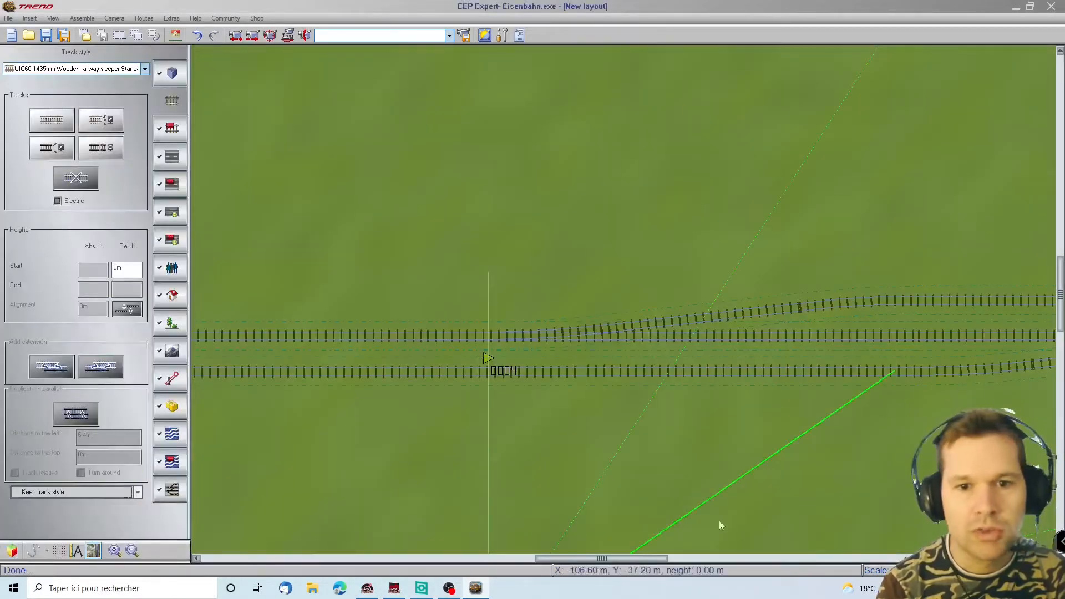
scroll(1031, 444, "right", 17)
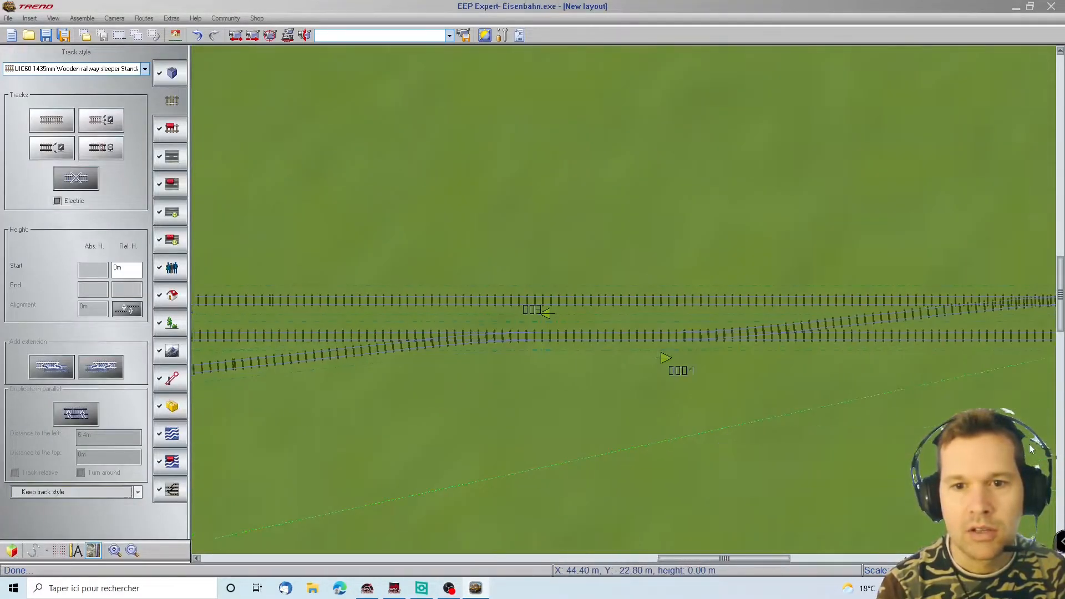
scroll(1030, 444, "right", 15)
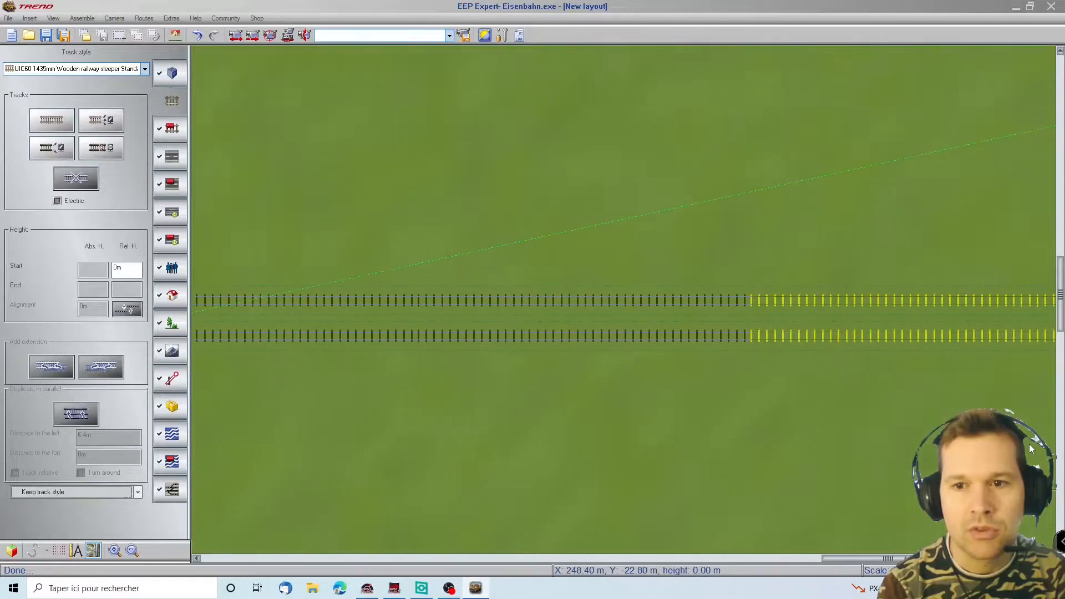
scroll(1030, 444, "left", 15)
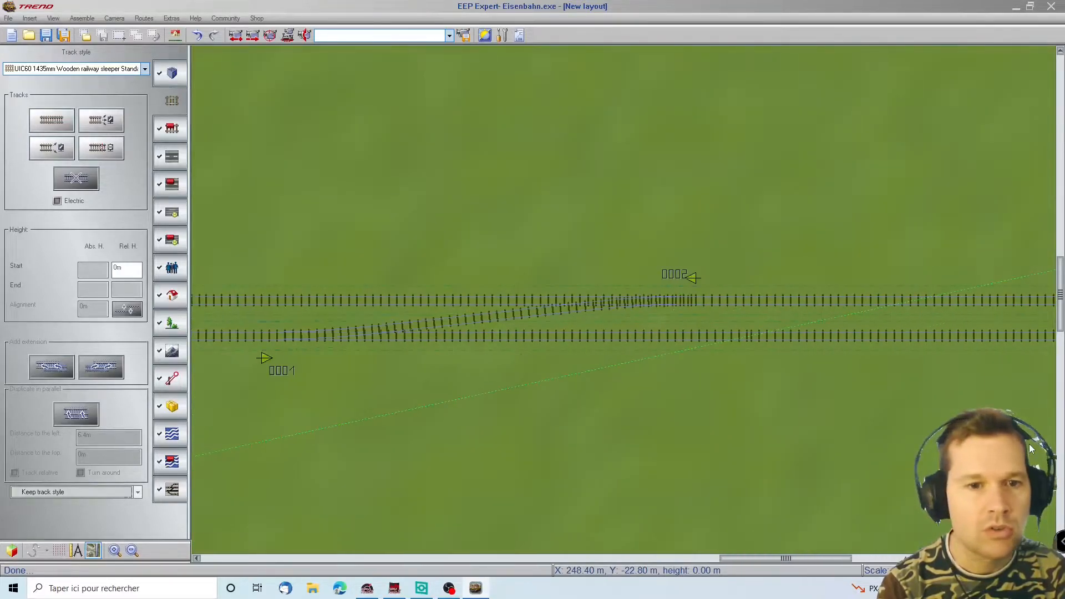
scroll(1030, 444, "left", 12)
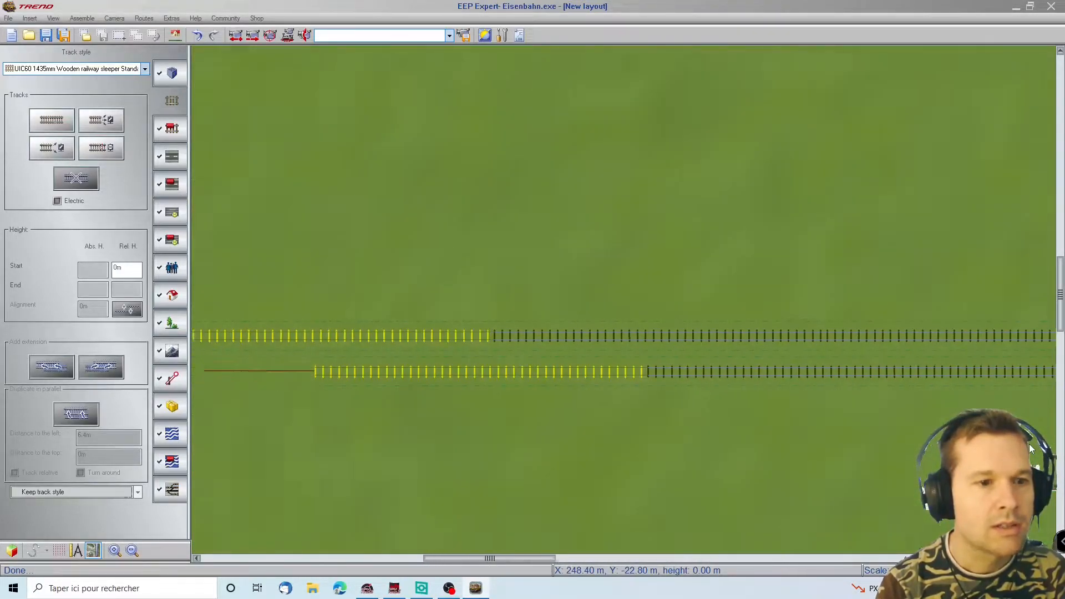
scroll(1030, 444, "right", 4)
scroll(1030, 444, "left", 4)
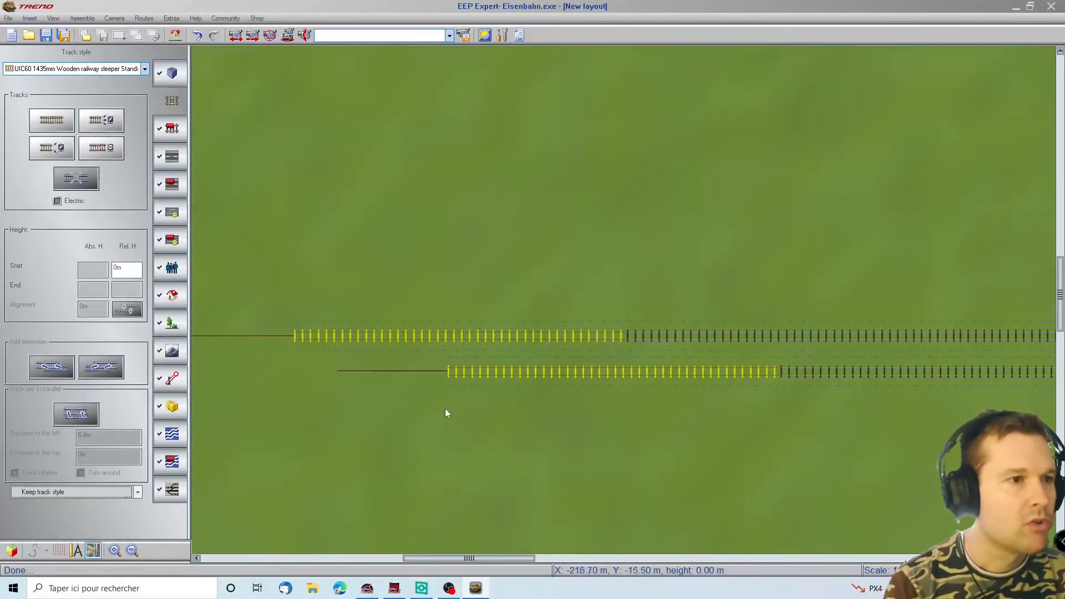
scroll(781, 407, "down", 2)
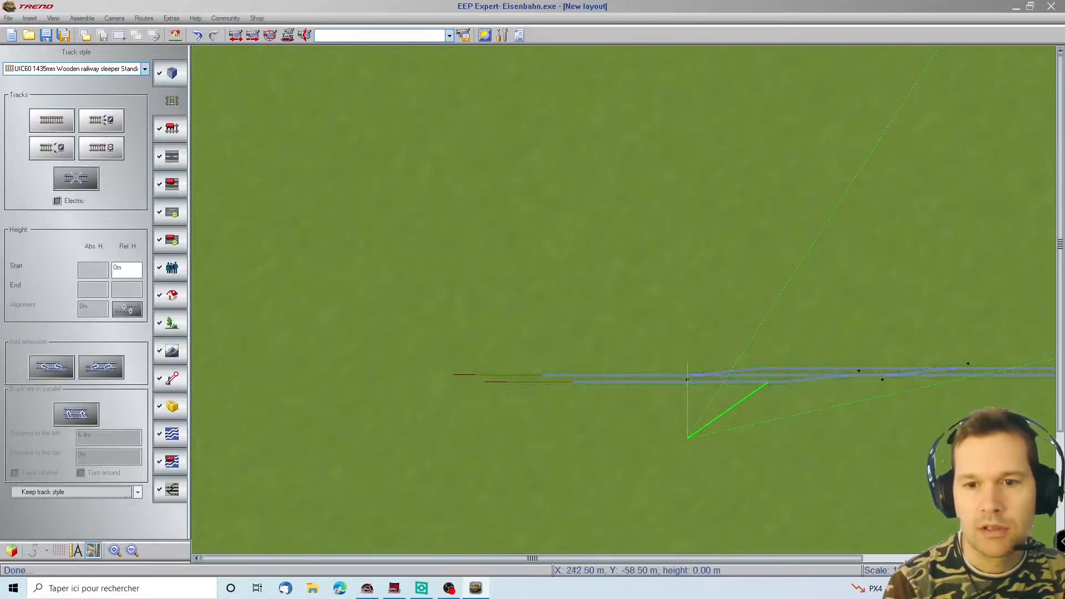
scroll(701, 417, "up", 1)
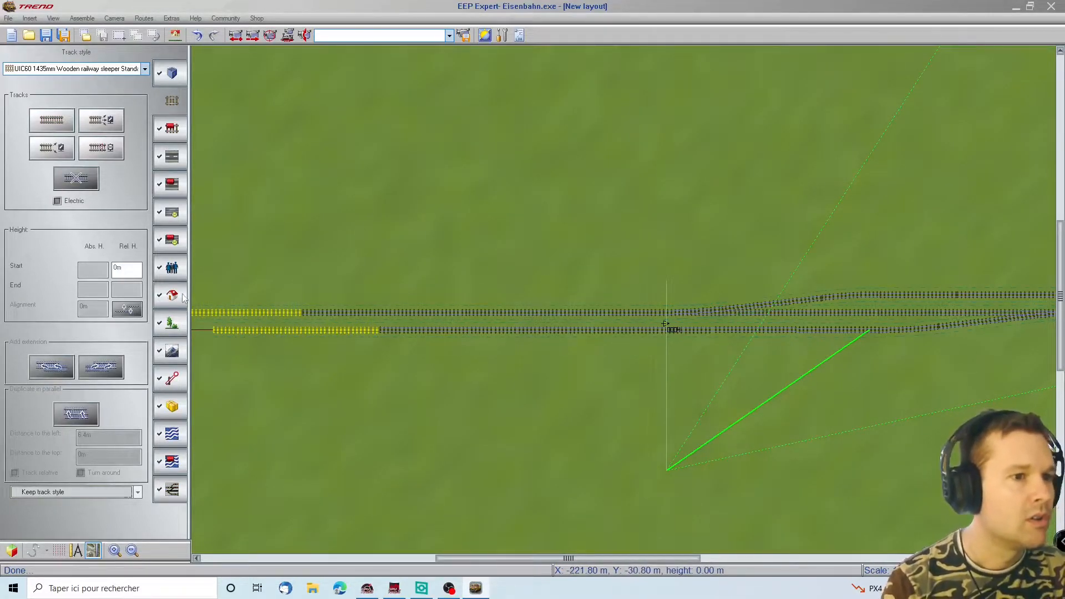
Step: Place two F_HP-1bras avec présignal main signals, one on each track west of the first switch
left_click(177, 384)
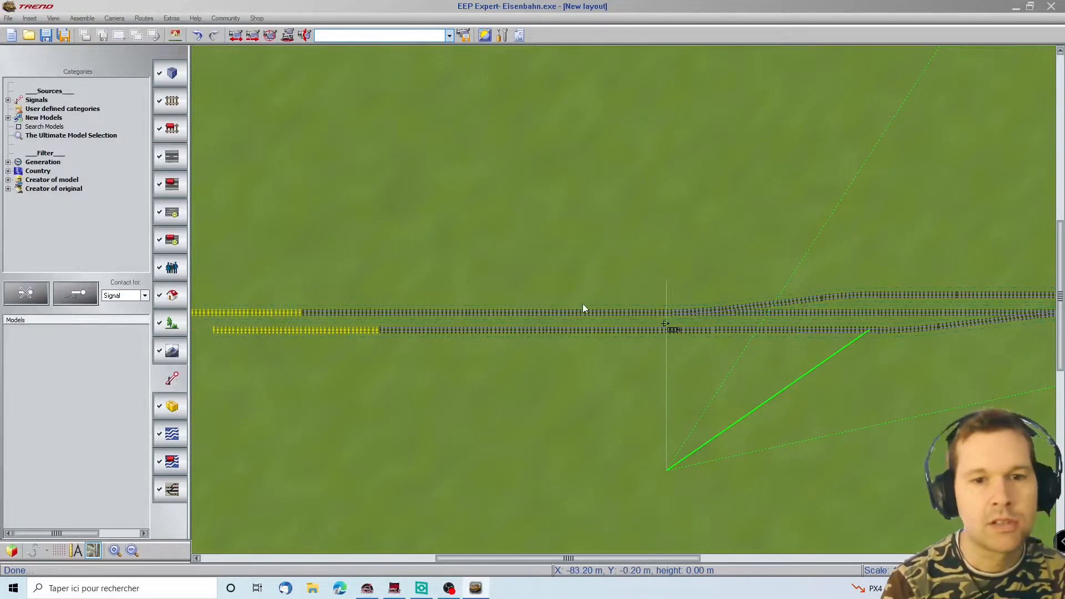
double_click(36, 100)
left_click(51, 109)
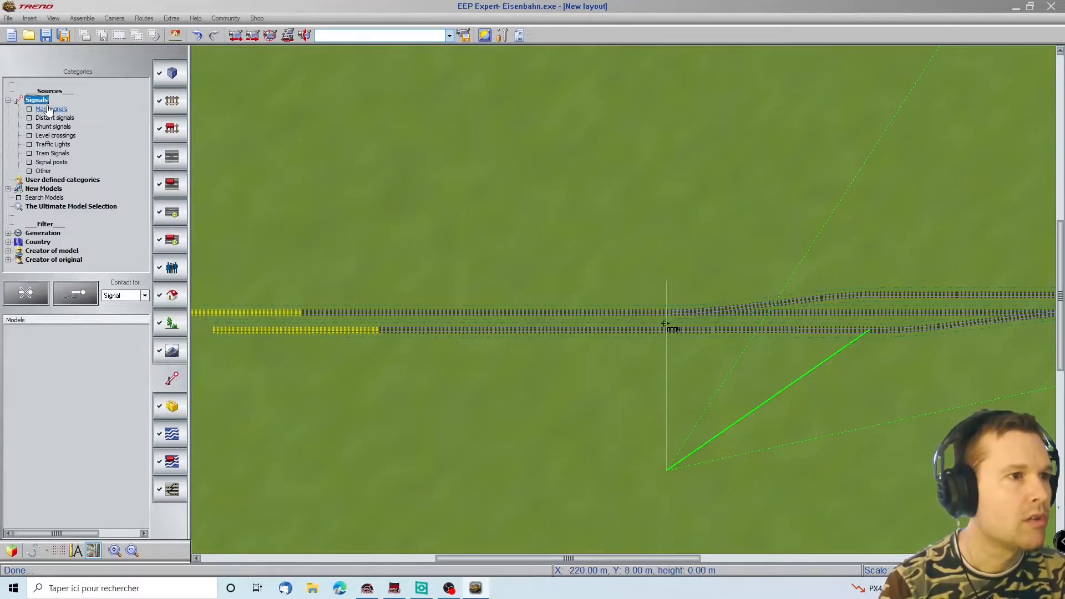
left_click(49, 368)
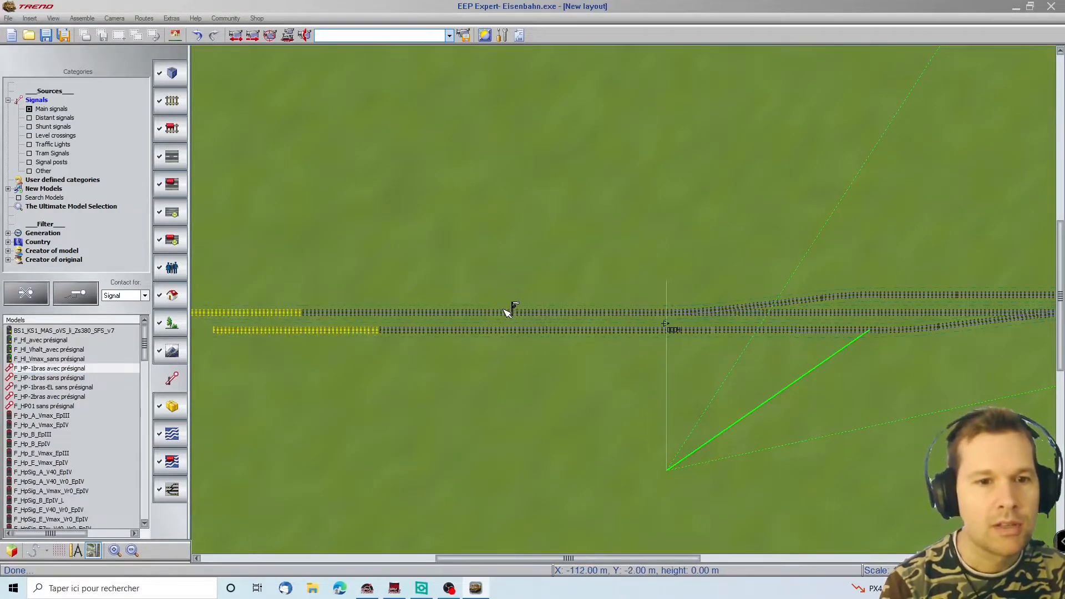
left_click(58, 369)
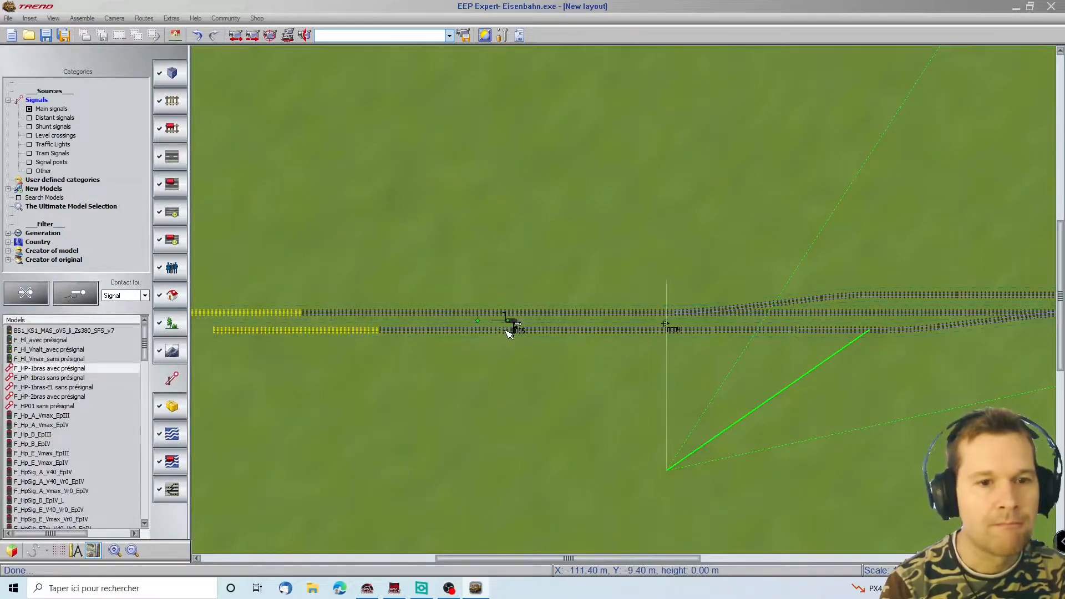
mouse_move(1043, 331)
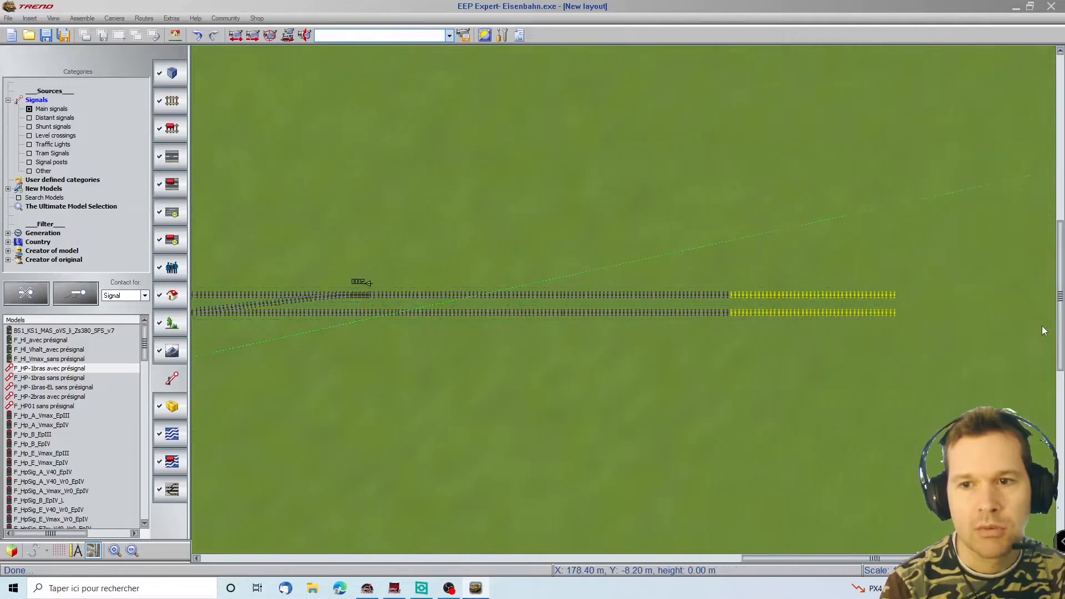
Step: Place virtual depot exit contacts on the yellow track sections at the west end
mouse_move(208, 324)
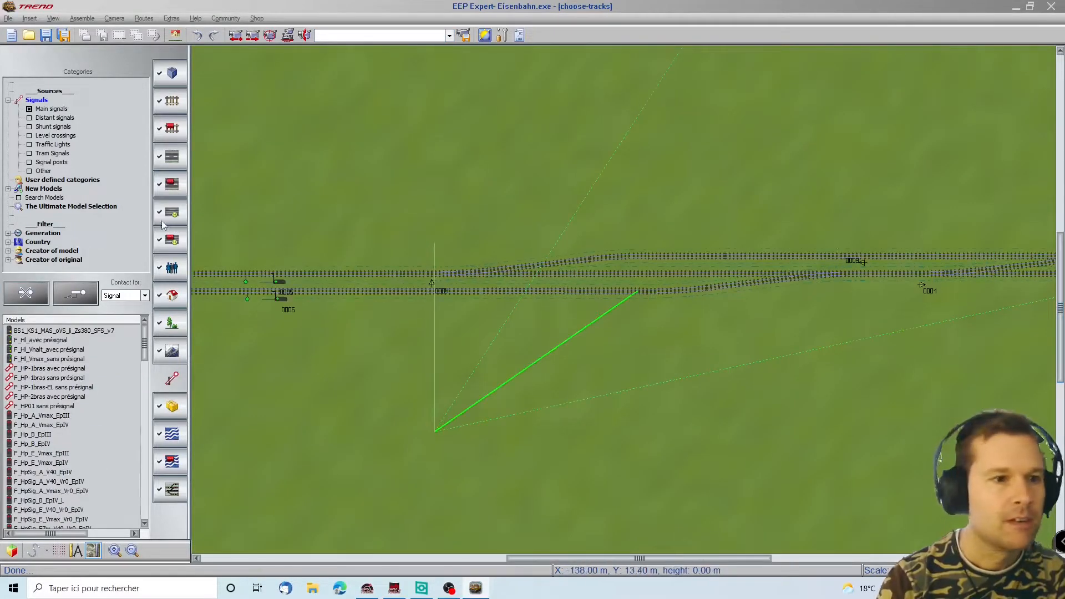
mouse_move(195, 211)
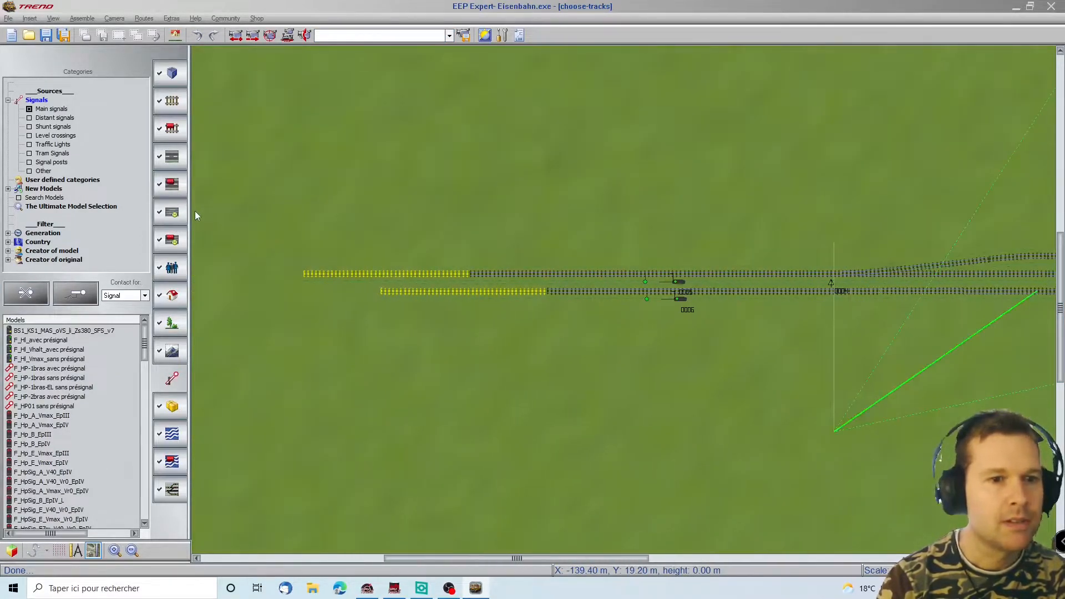
left_click(145, 296)
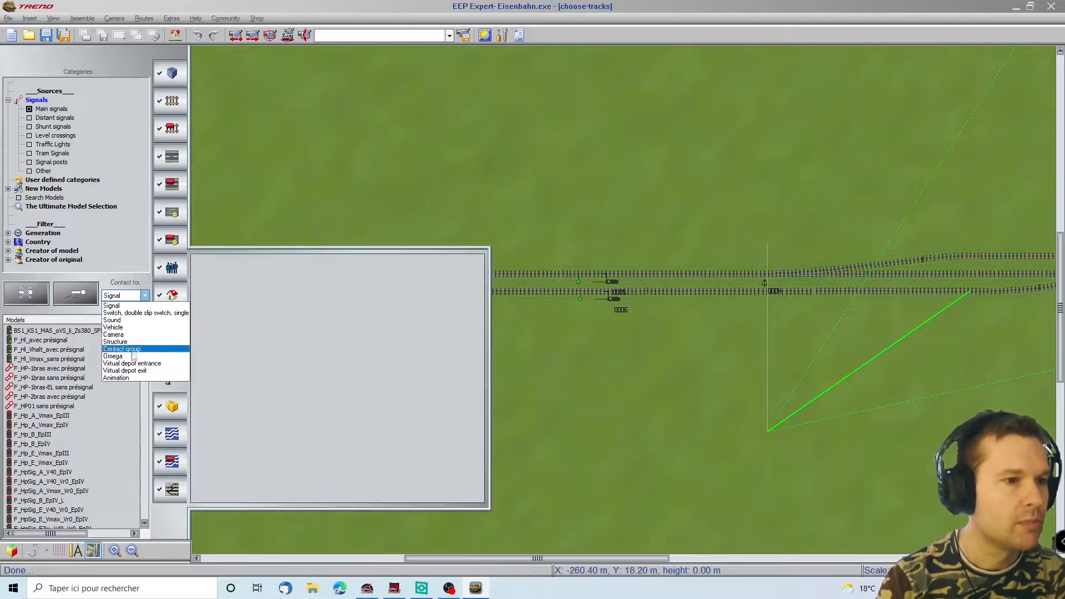
left_click(139, 371)
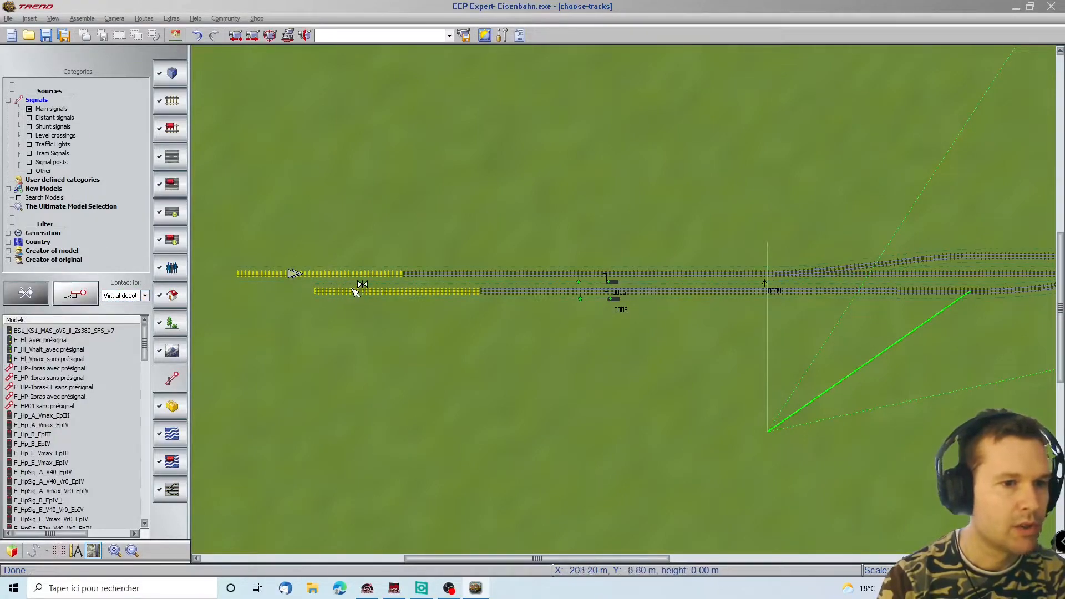
Step: Place a virtual depot entrance contact on the upper yellow track at the east end and assign it to Train yard #1
left_click(119, 297)
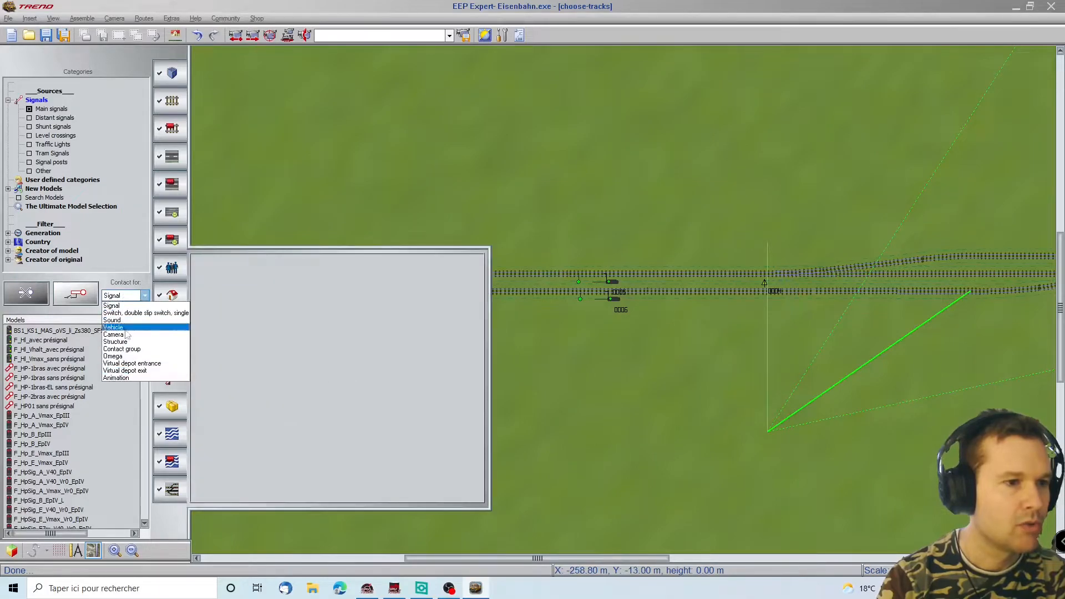
left_click(141, 365)
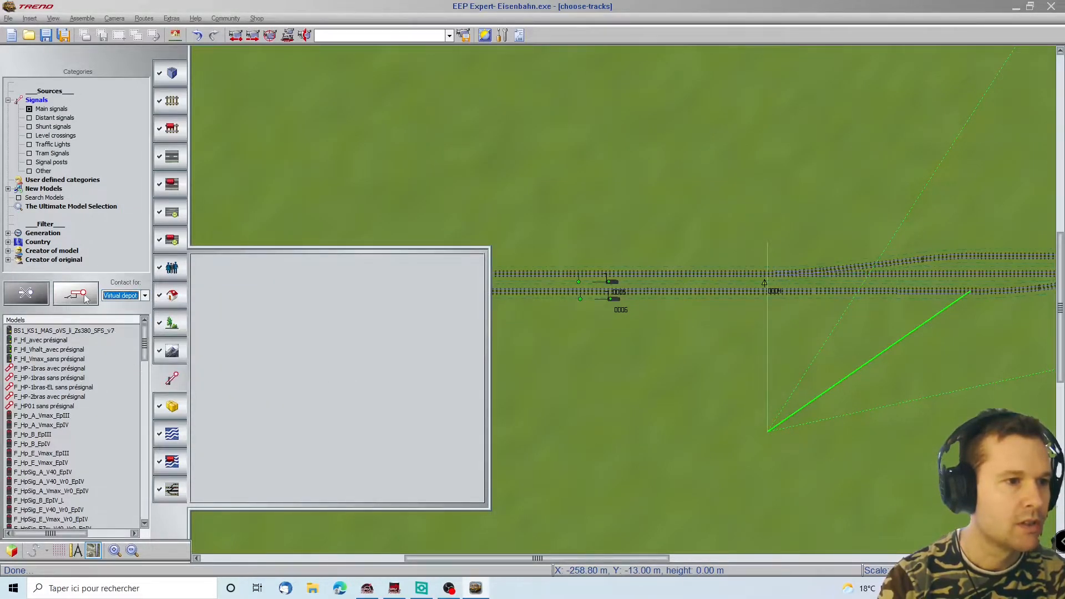
left_click(84, 298)
key("Right")
key("Right")
key("Right")
key("Right")
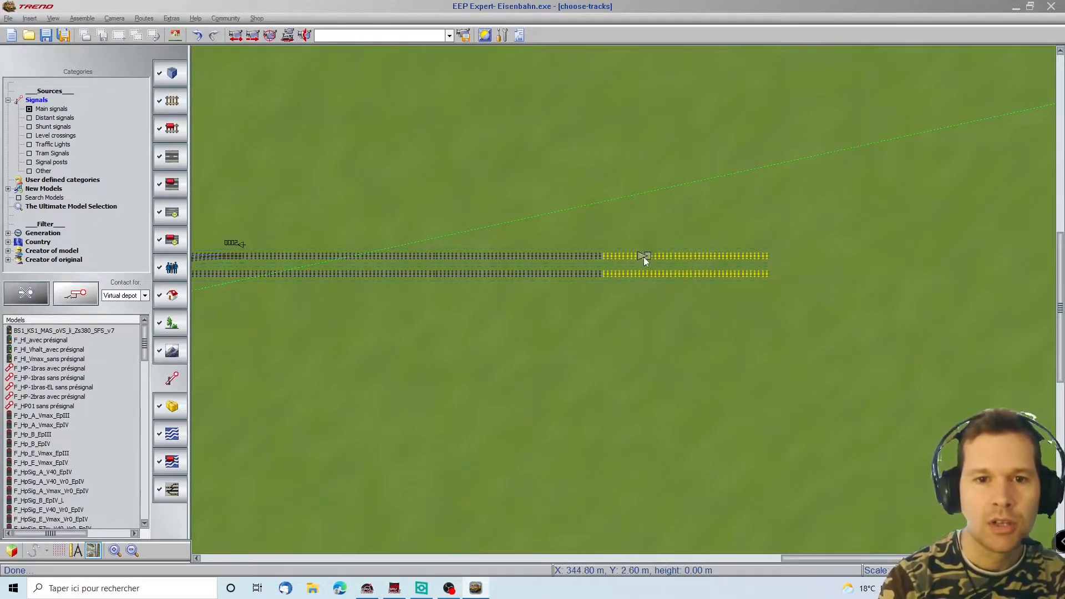
left_click(645, 257)
left_click(543, 355)
left_click(524, 370)
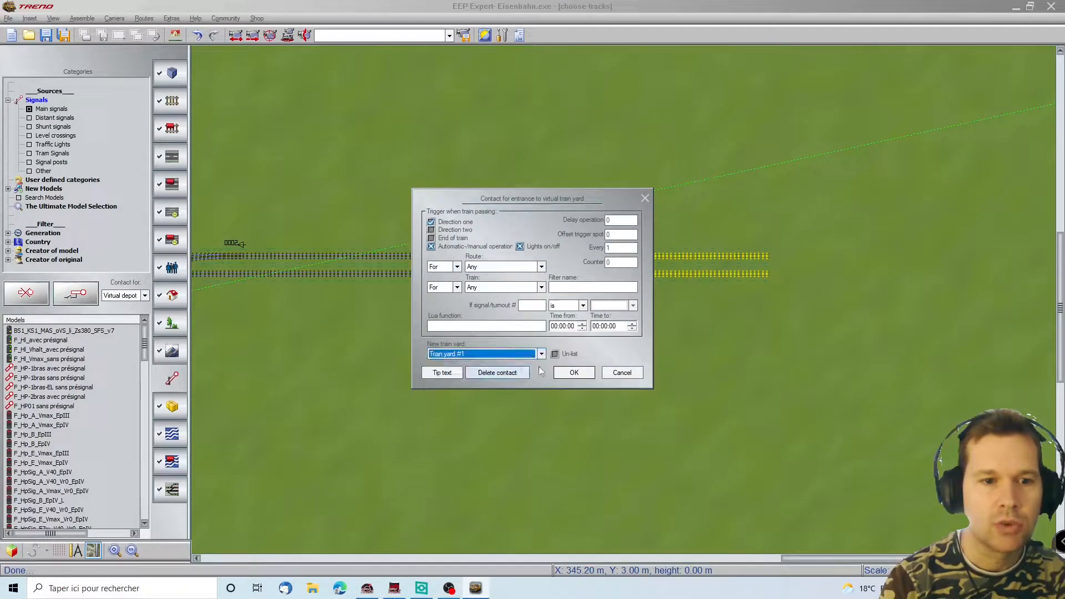
left_click(575, 373)
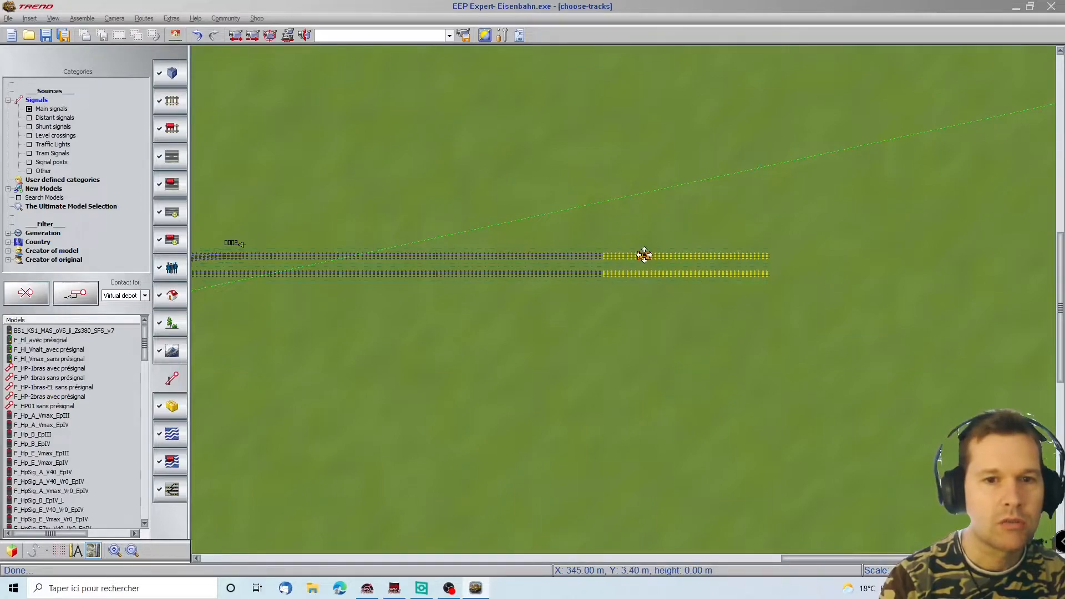
Step: Add a virtual depot entrance contact on the lower yellow track at the east end, assigned to Train yard #1
left_click(75, 293)
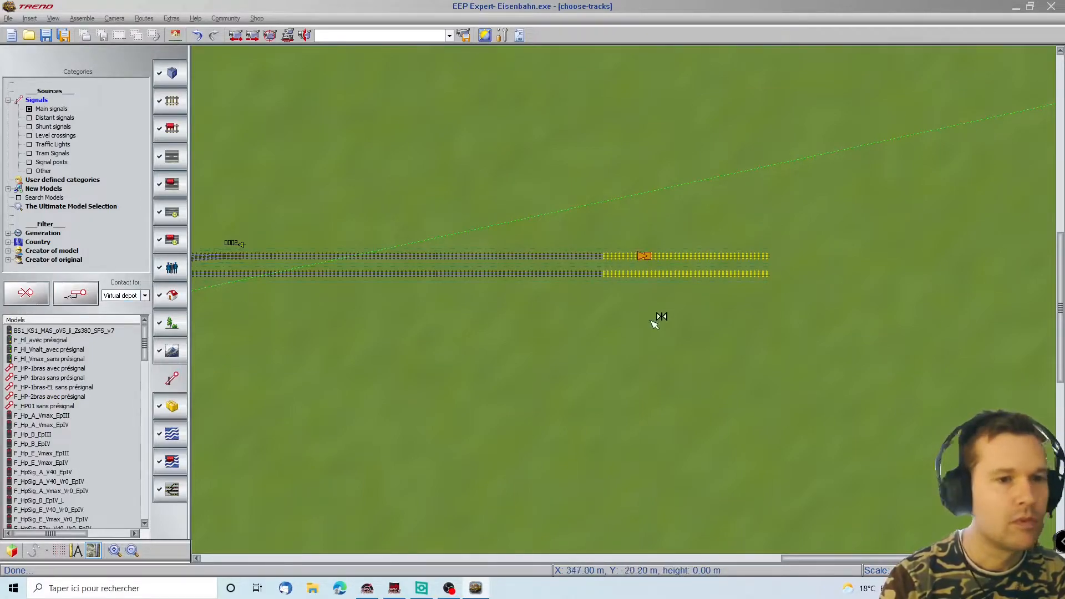
left_click(640, 273)
left_click(510, 354)
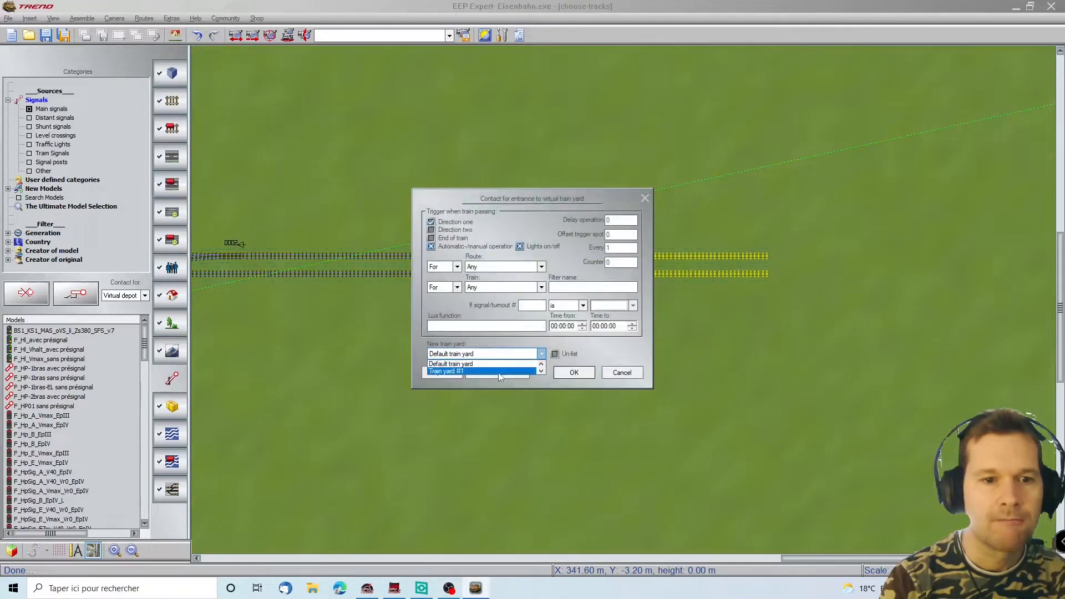
left_click(488, 371)
left_click(574, 372)
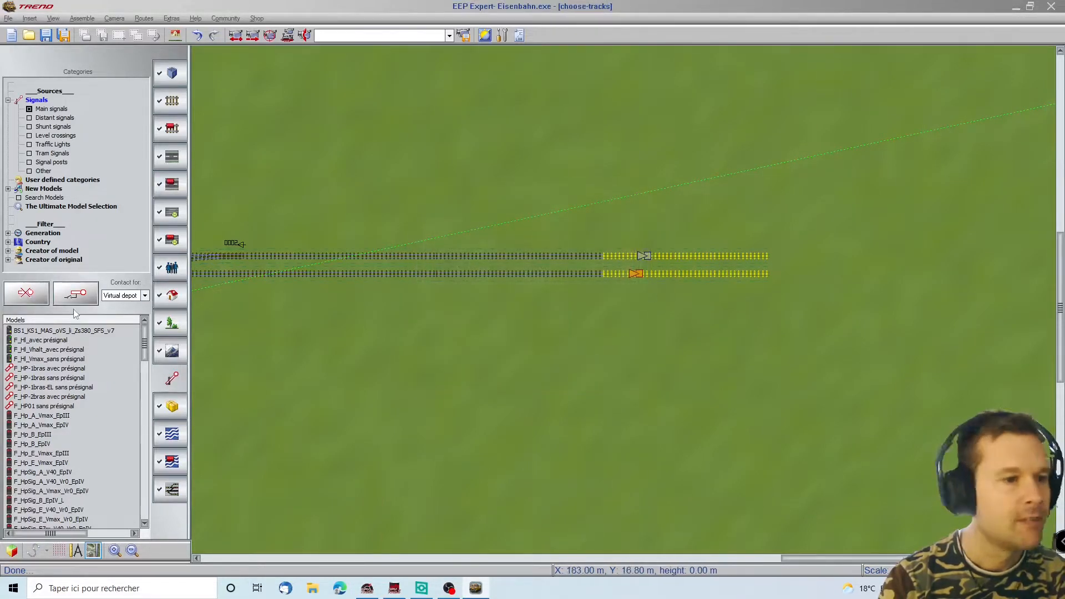
Step: Place a second entrance contact on the upper east-end track, beyond the first one, and assign it to Train yard #2
left_click(73, 298)
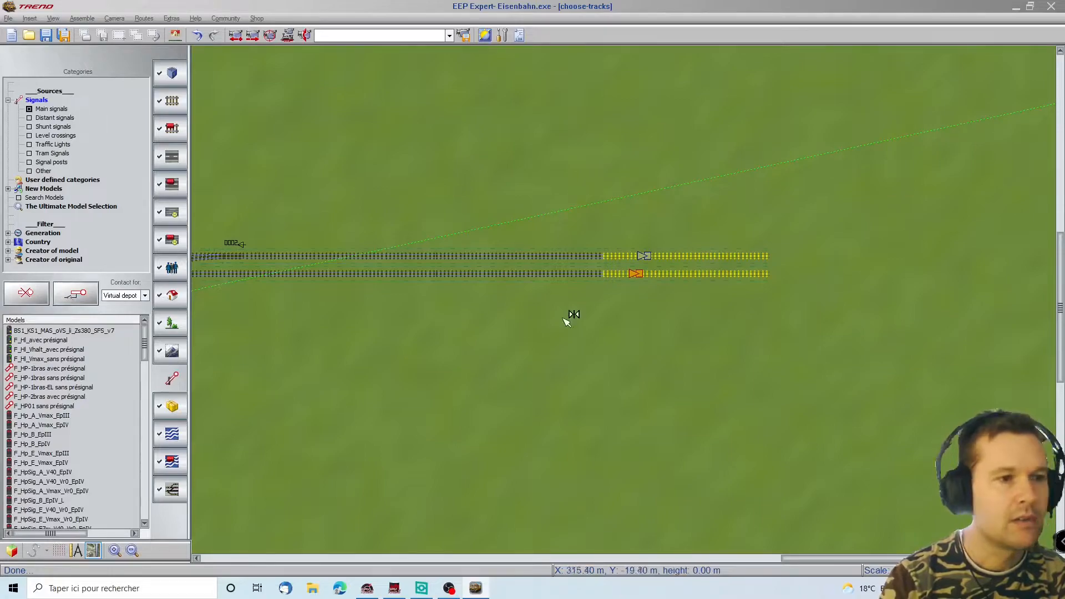
left_click(668, 258)
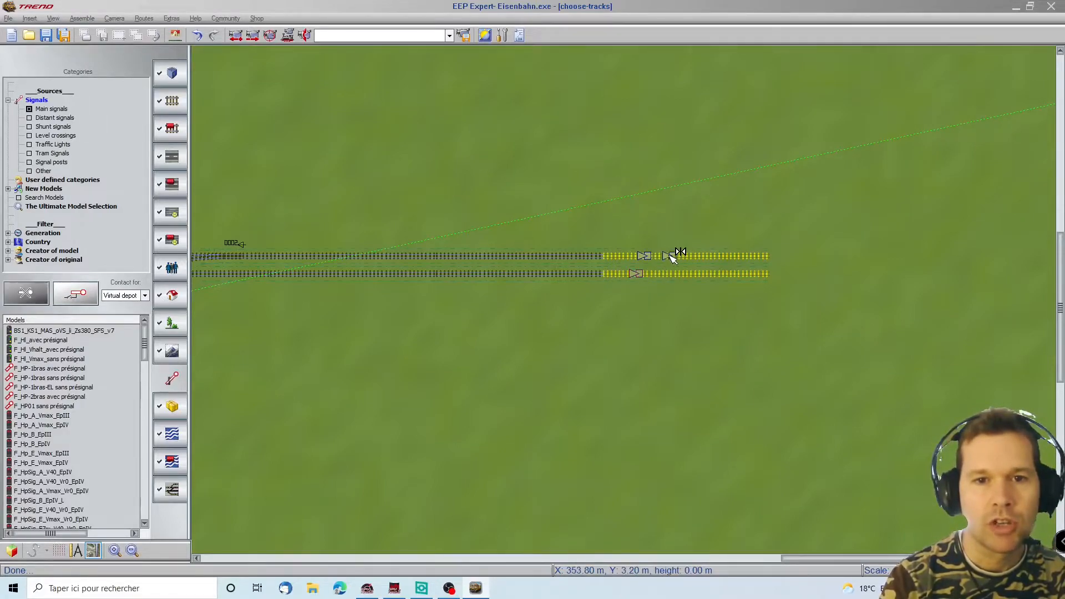
left_click(670, 258)
right_click(671, 258)
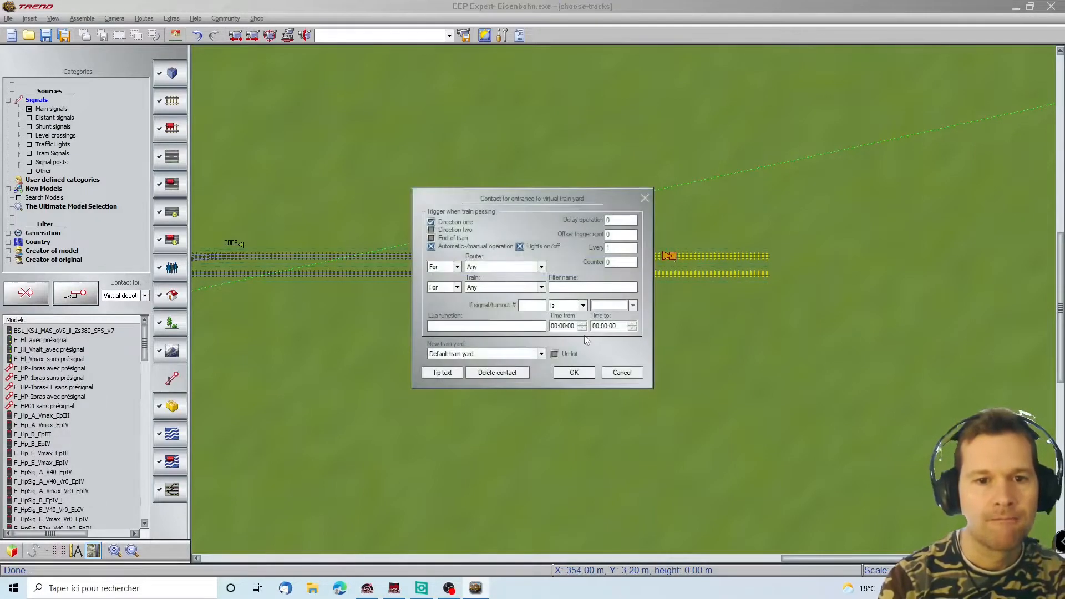
left_click(541, 355)
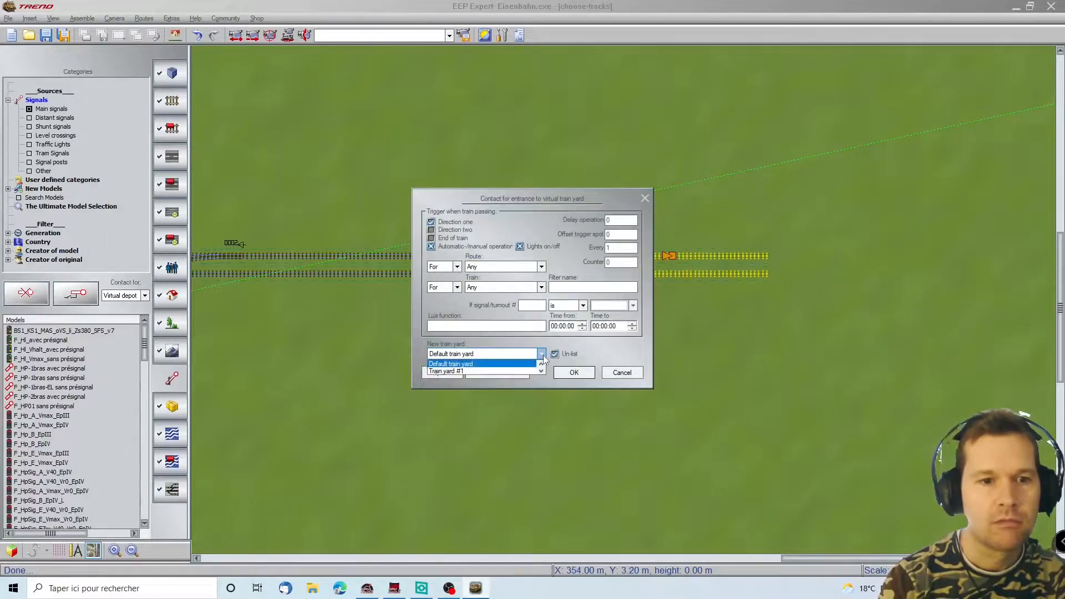
left_click(542, 355)
left_click(528, 354)
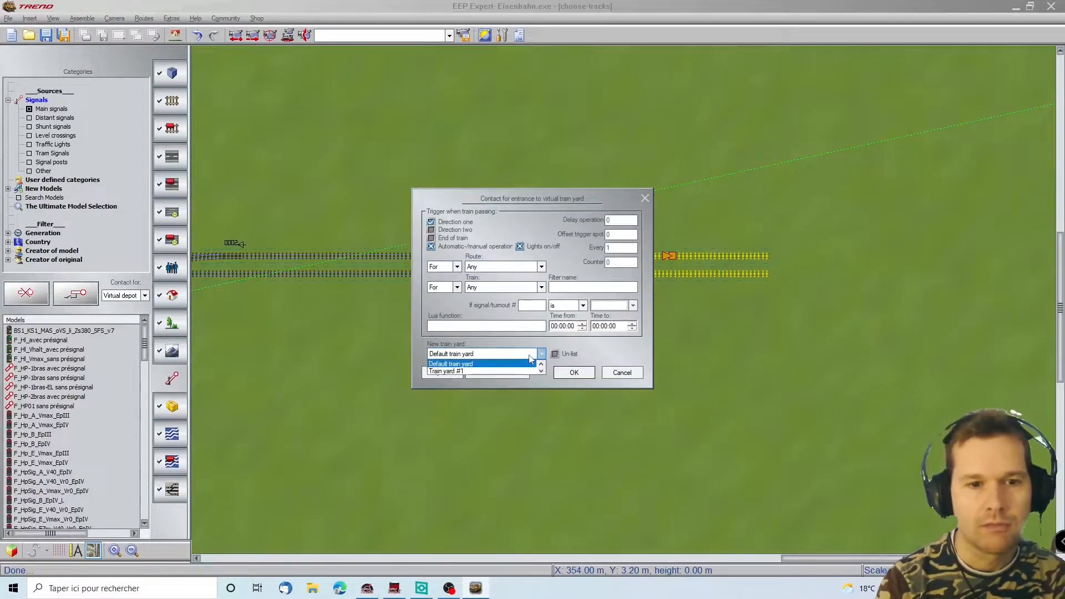
key("Down")
key("Down")
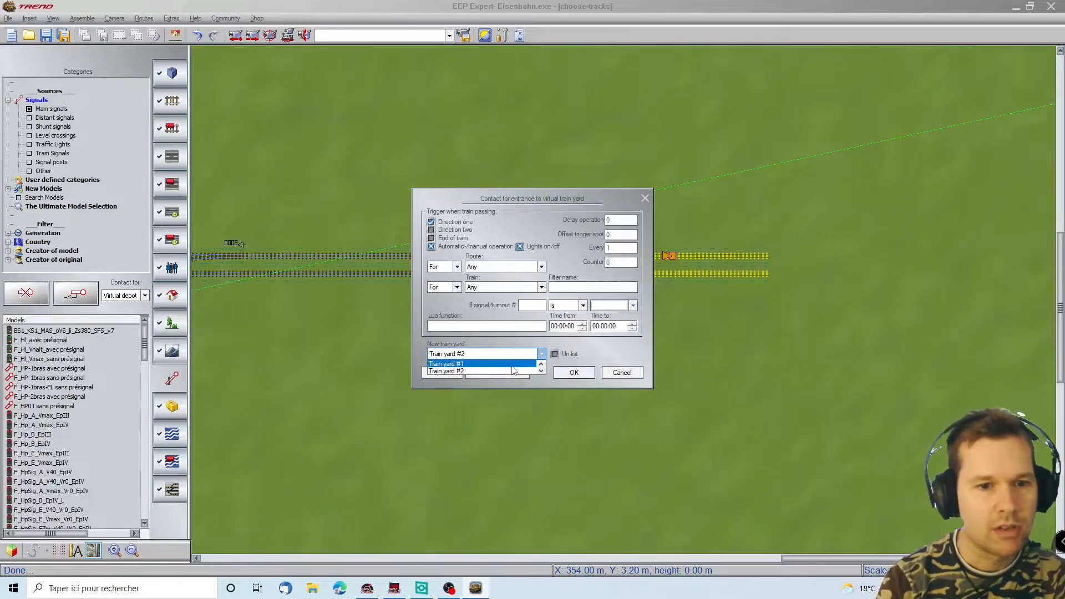
left_click(531, 370)
left_click(567, 372)
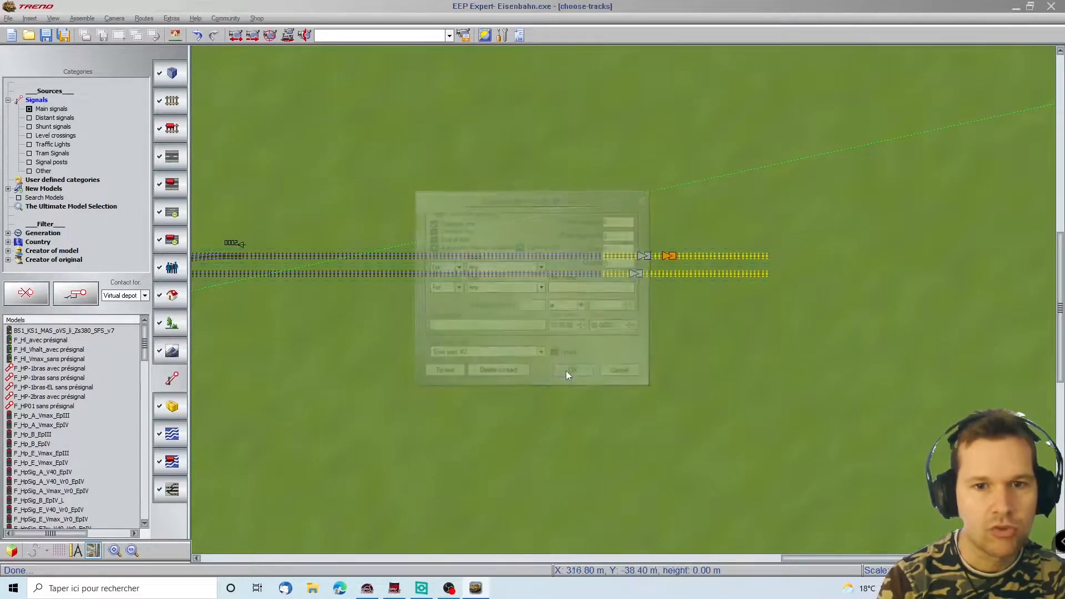
Step: Place a second virtual depot entrance contact on the lower east-end track, beyond the first one, and assign it to Train yard #2
left_click(84, 302)
left_click(672, 275)
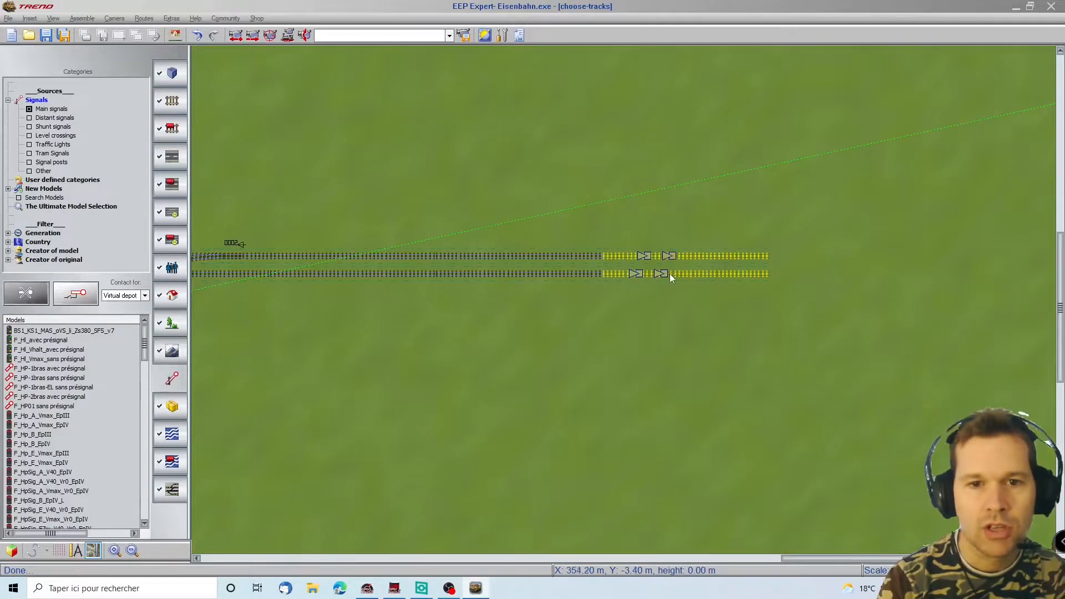
left_click(660, 273)
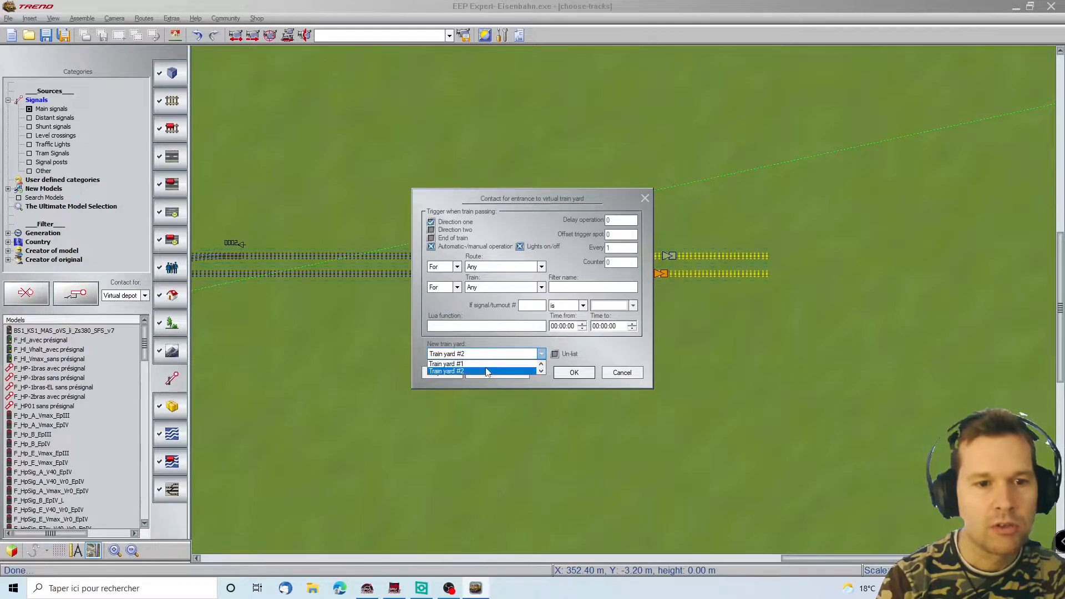
left_click(486, 372)
left_click(574, 372)
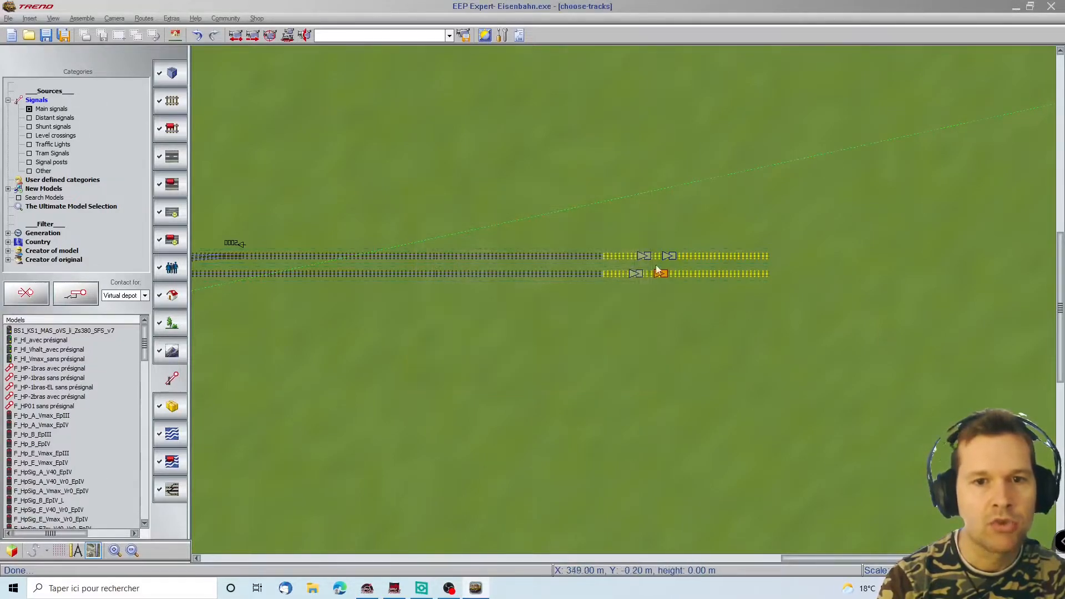
Step: Open the route editor and add a new route named A to B
scroll(221, 255, "left", 20)
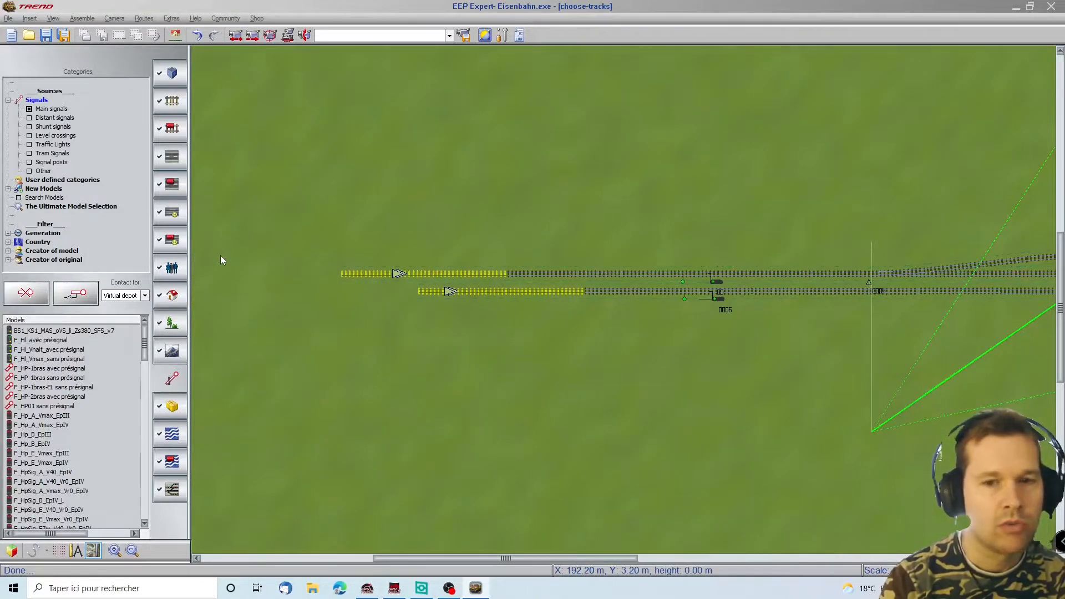
scroll(221, 259, "right", 20)
scroll(221, 259, "left", 10)
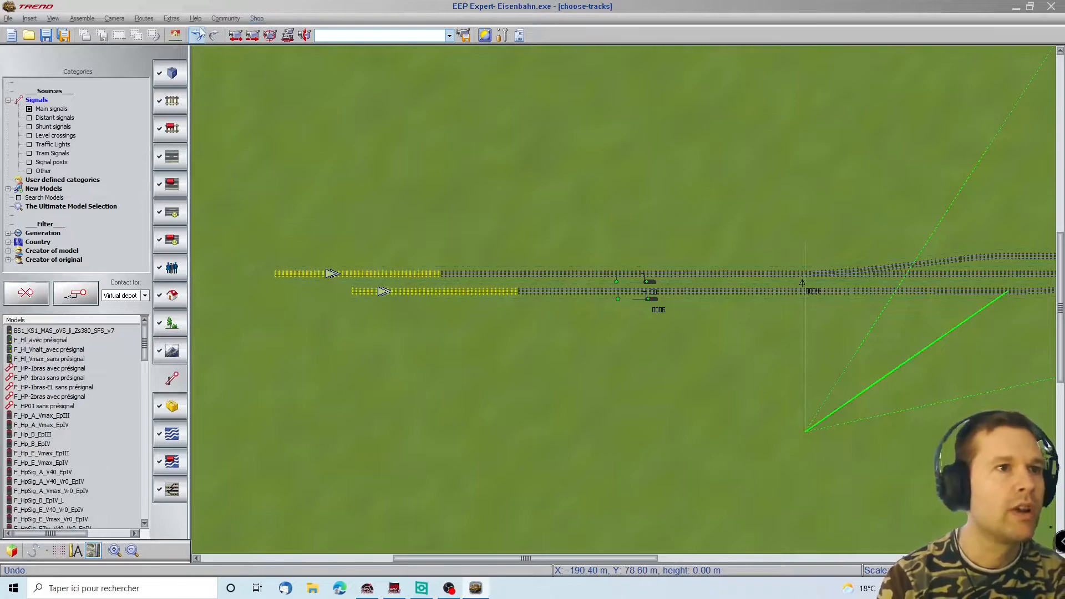
left_click(143, 19)
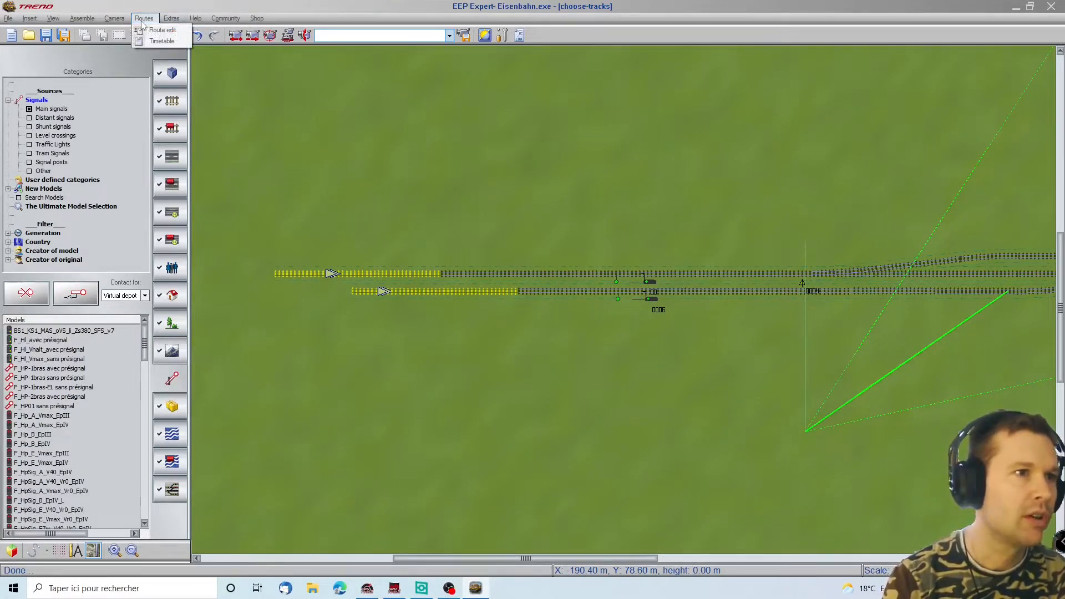
left_click(161, 32)
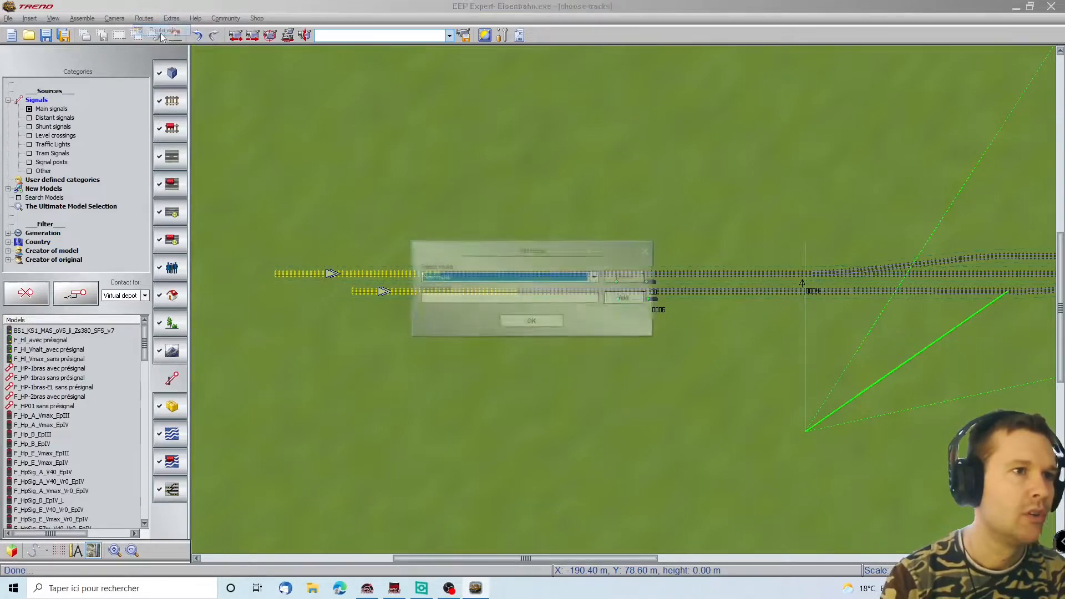
left_click(564, 301)
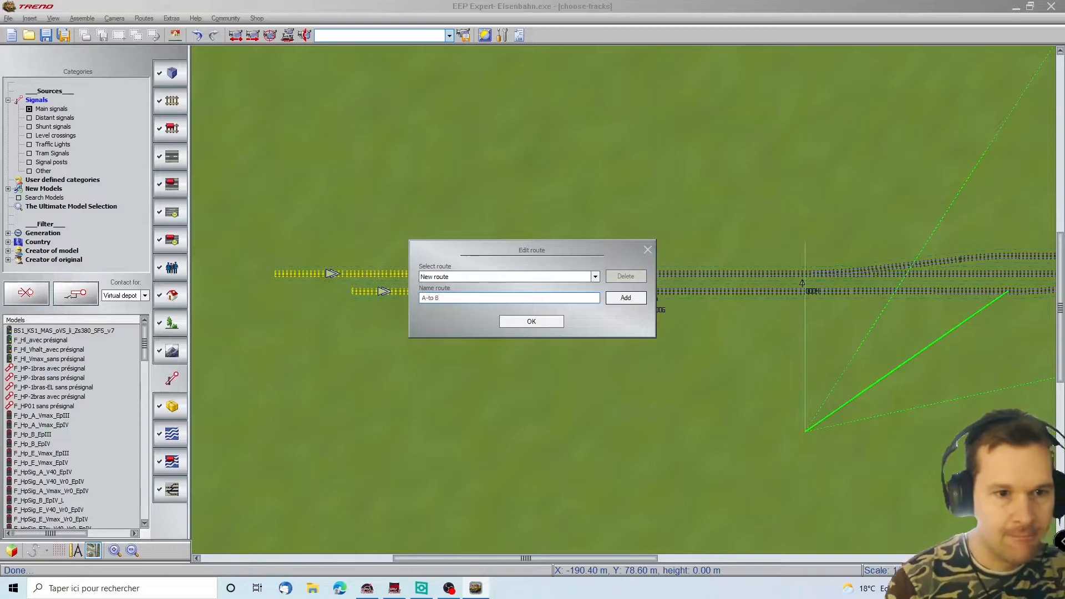
key("BackSpace")
key("BackSpace")
key("BackSpace")
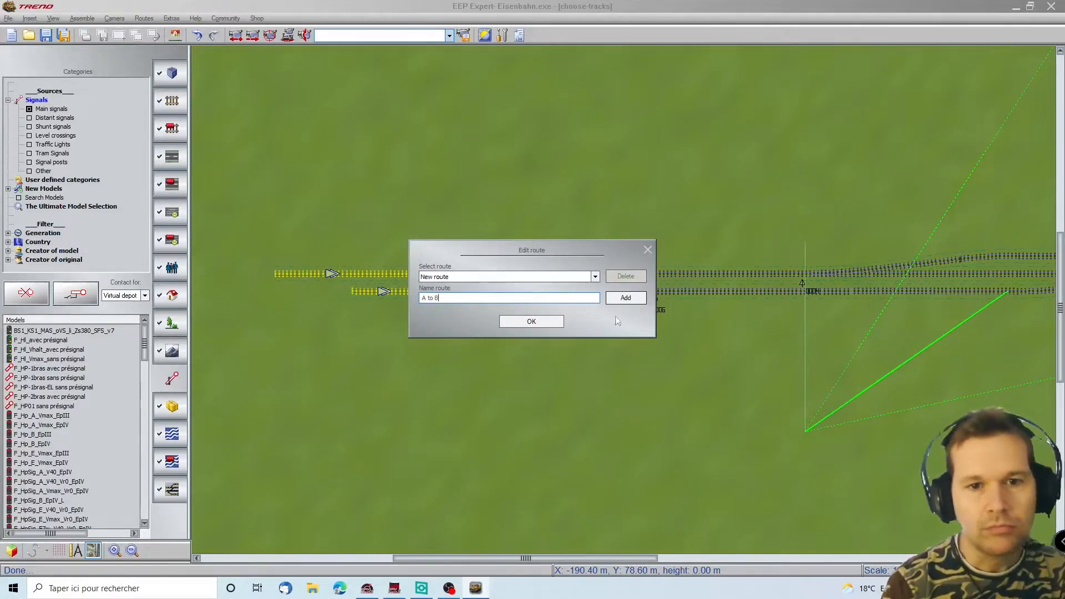
left_click(626, 298)
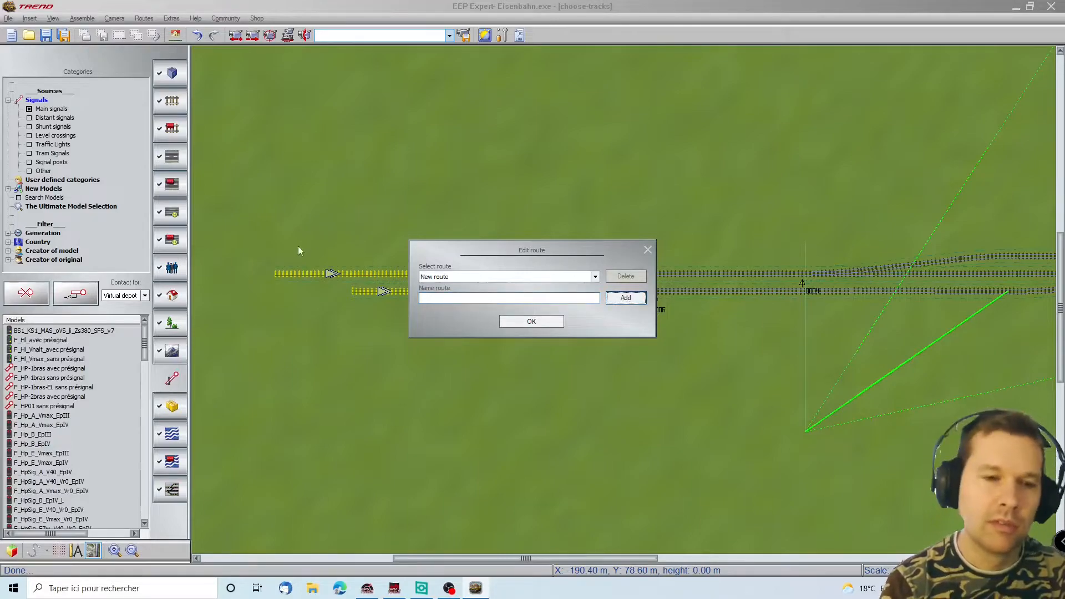
Step: Add two more routes named C to D and A to D
left_click(440, 297)
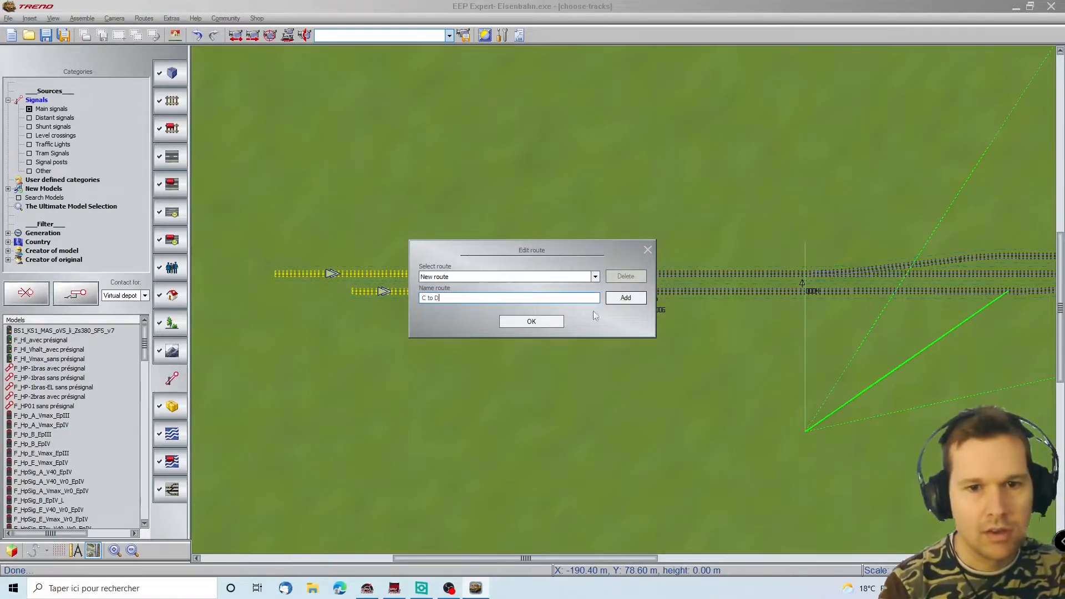
left_click(626, 298)
left_click(491, 297)
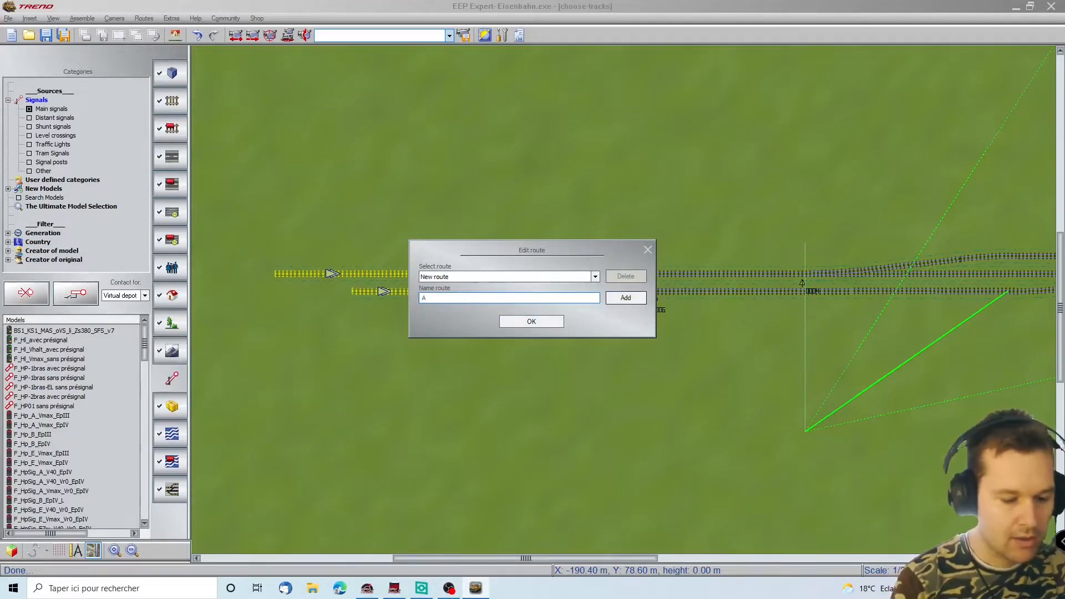
left_click(626, 298)
Step: Try to create a further route named C to B and close the route editor
left_click(449, 298)
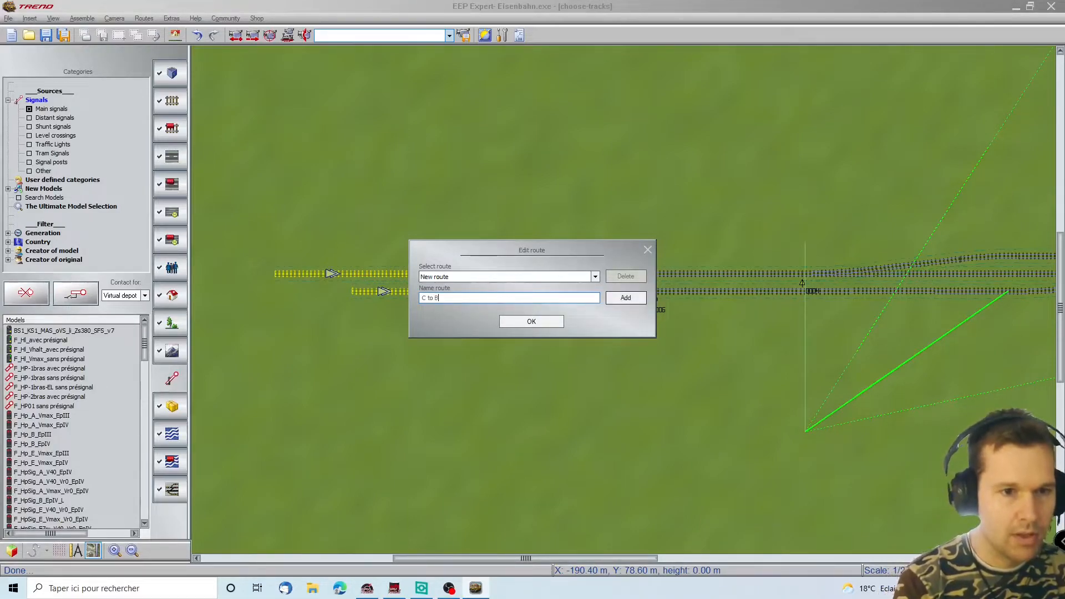
type("C to B")
left_click(522, 322)
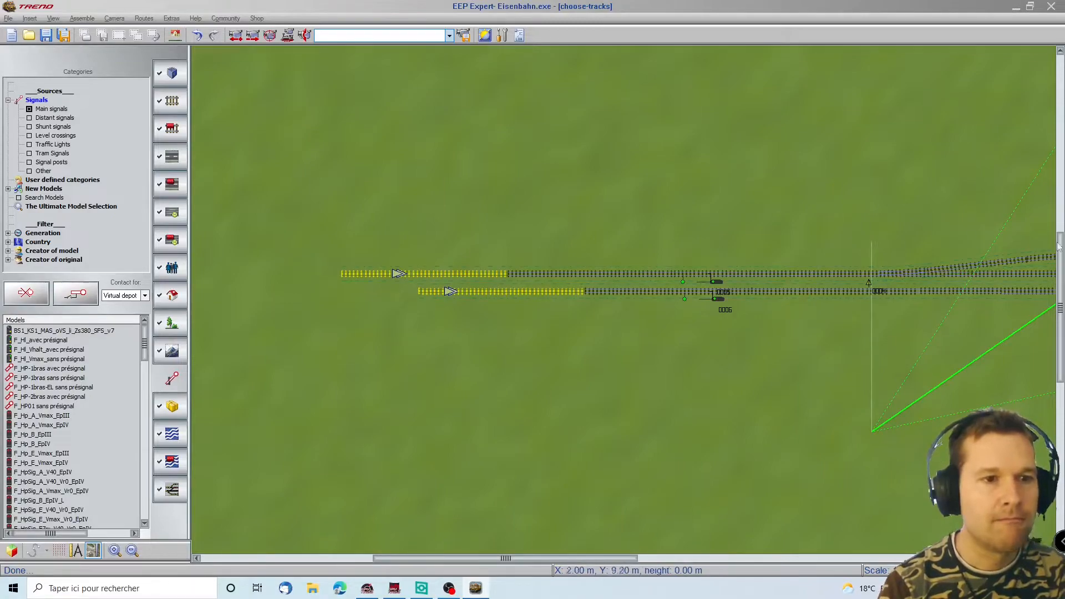
Step: Review the tracks between the west depot exits and the east end, and inspect the first upper entrance contact's settings
scroll(1044, 246, "right", 10)
scroll(1044, 245, "right", 9)
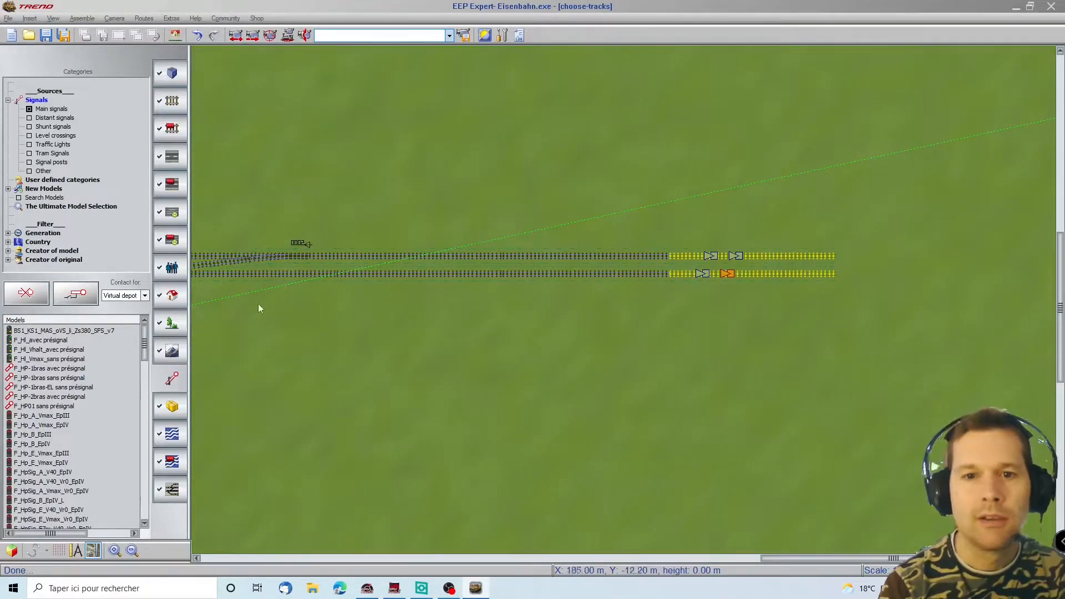
scroll(205, 301, "left", 10)
scroll(206, 302, "left", 10)
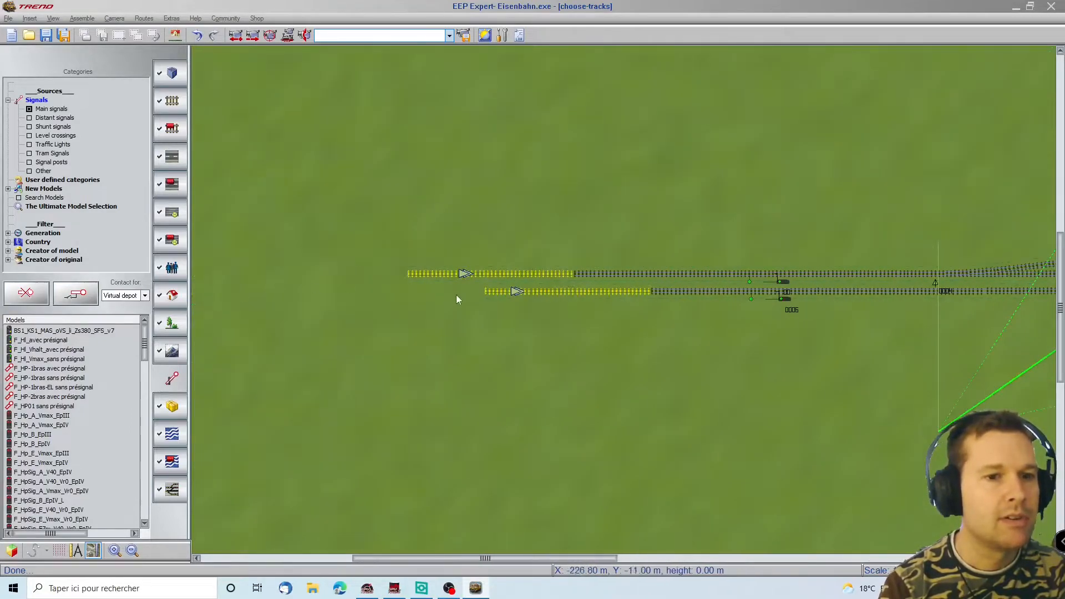
scroll(1041, 300, "right", 10)
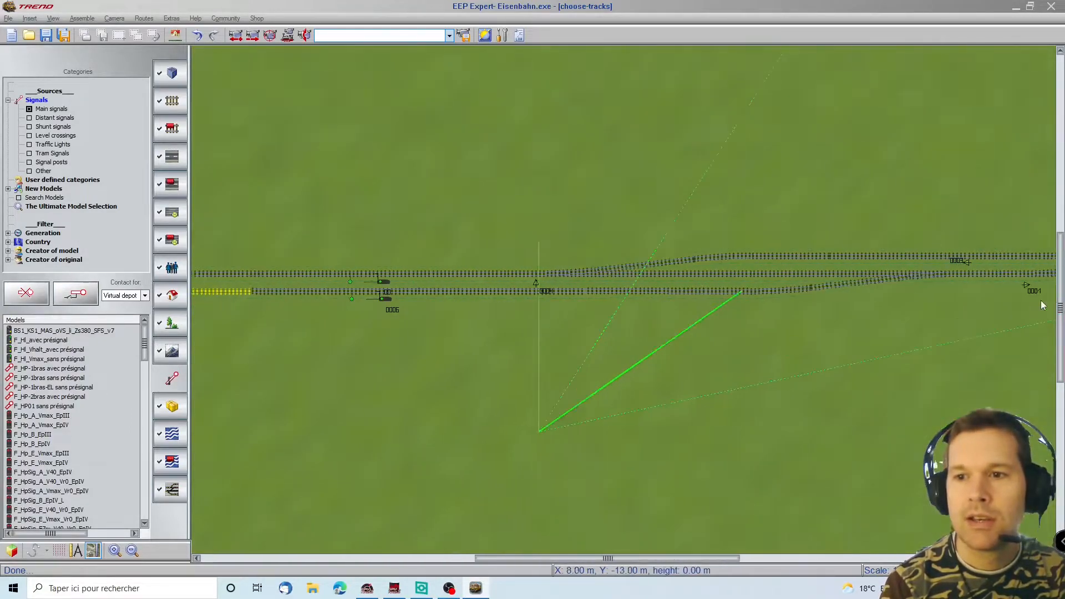
scroll(1041, 299, "right", 3)
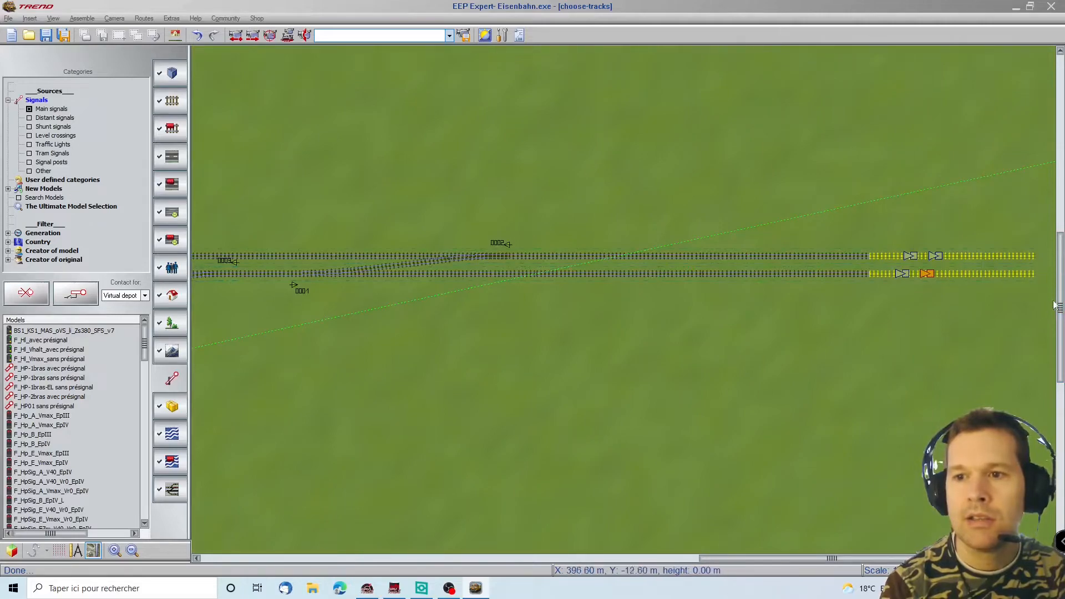
scroll(1024, 331, "left", 10)
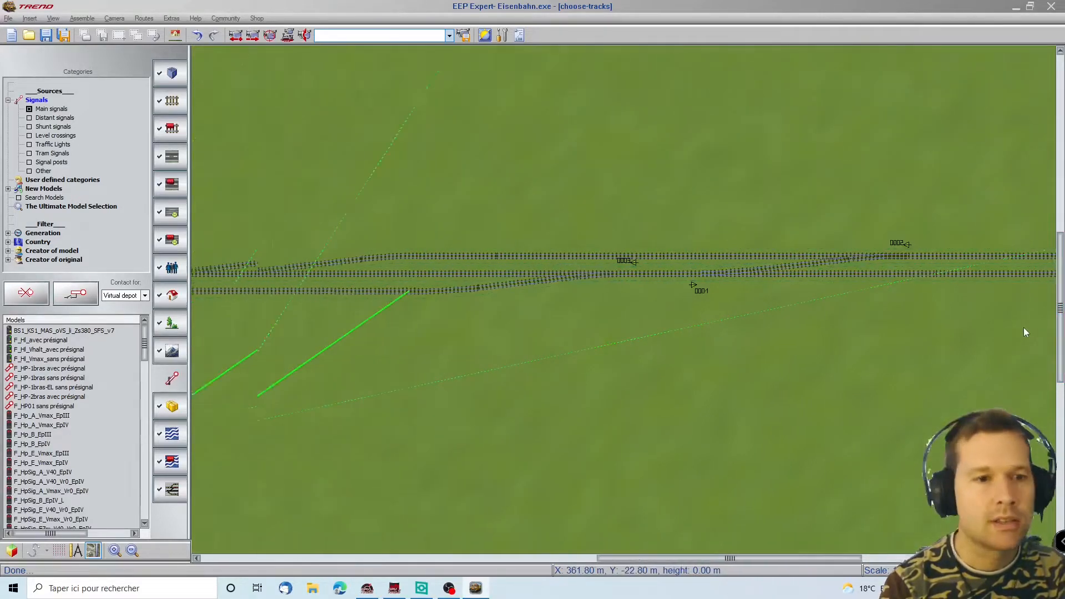
scroll(1024, 331, "left", 4)
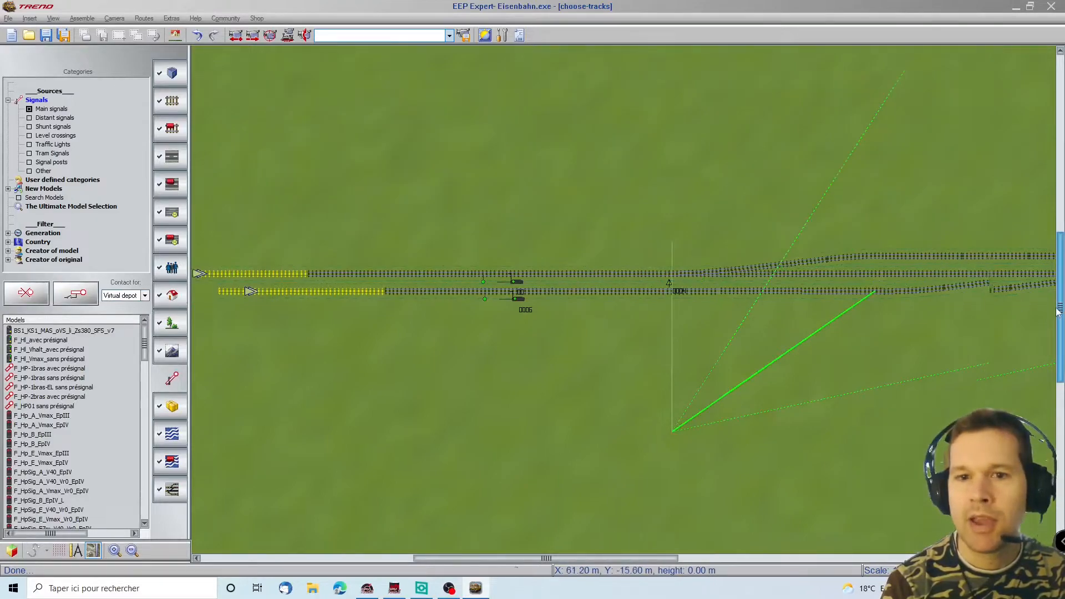
scroll(1043, 305, "right", 10)
scroll(1057, 312, "right", 4)
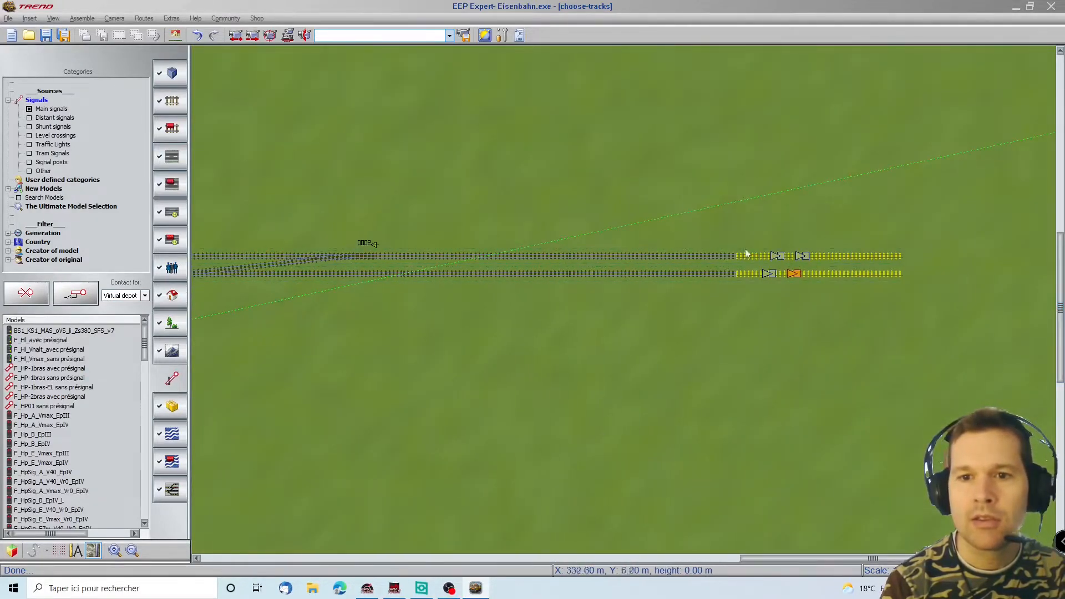
left_click(778, 255)
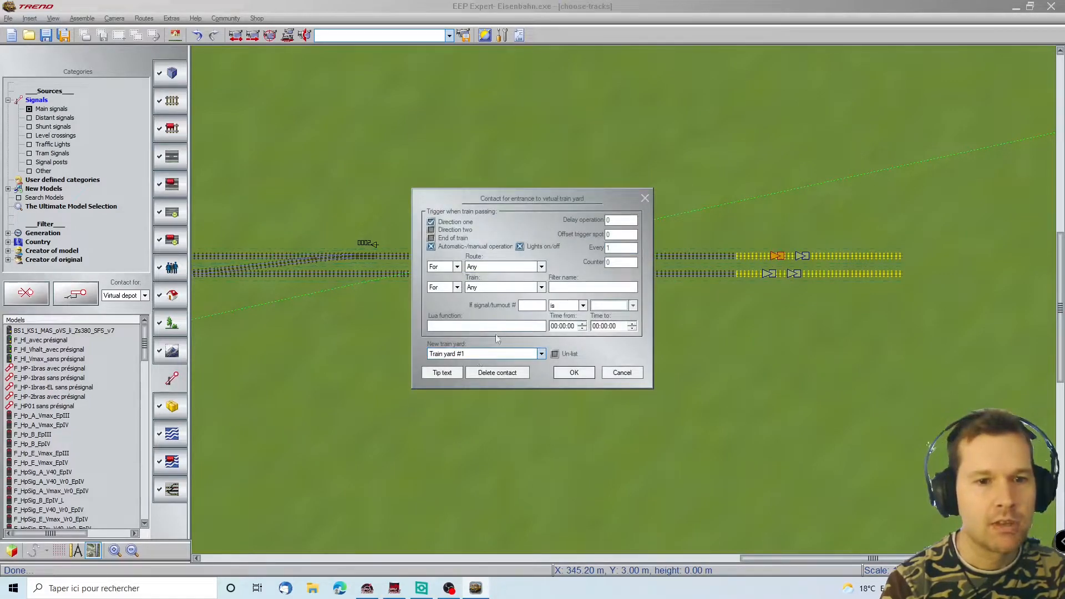
left_click(645, 198)
Step: Trace the tracks from the west exits to the east end again and inspect the second upper entrance contact's settings
scroll(222, 284, "left", 6)
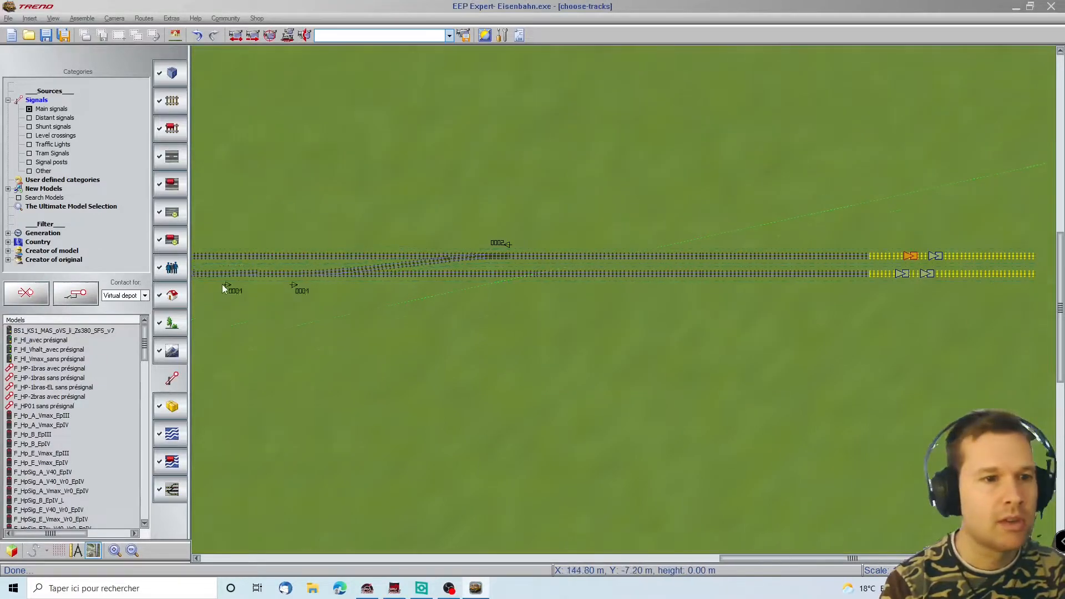
scroll(222, 284, "left", 5)
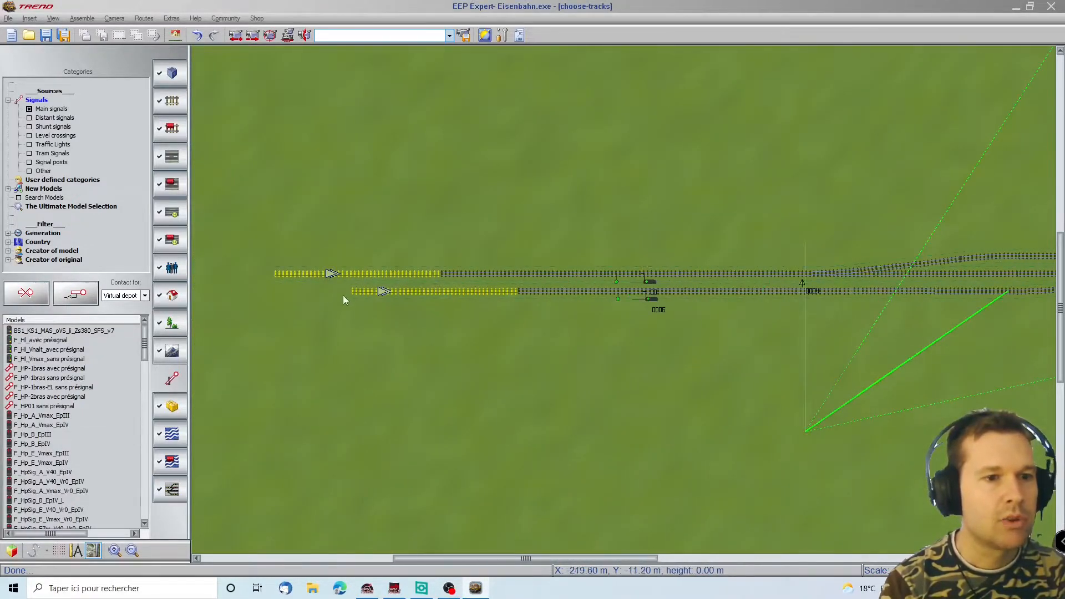
scroll(1044, 295, "left", 4)
scroll(1043, 295, "right", 7)
scroll(1043, 289, "right", 3)
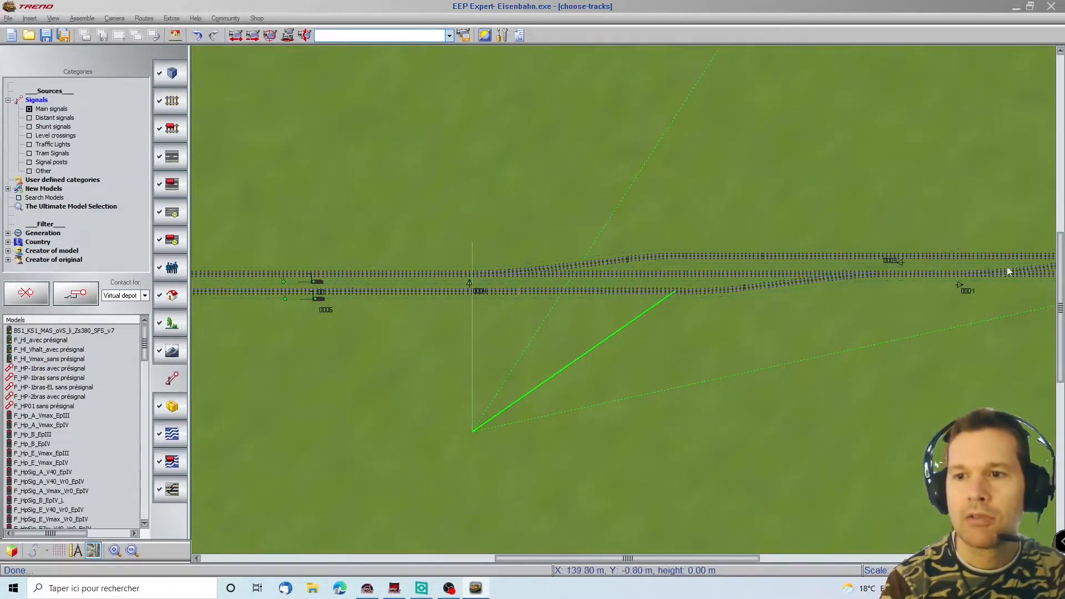
scroll(1041, 274, "right", 8)
scroll(1040, 272, "right", 5)
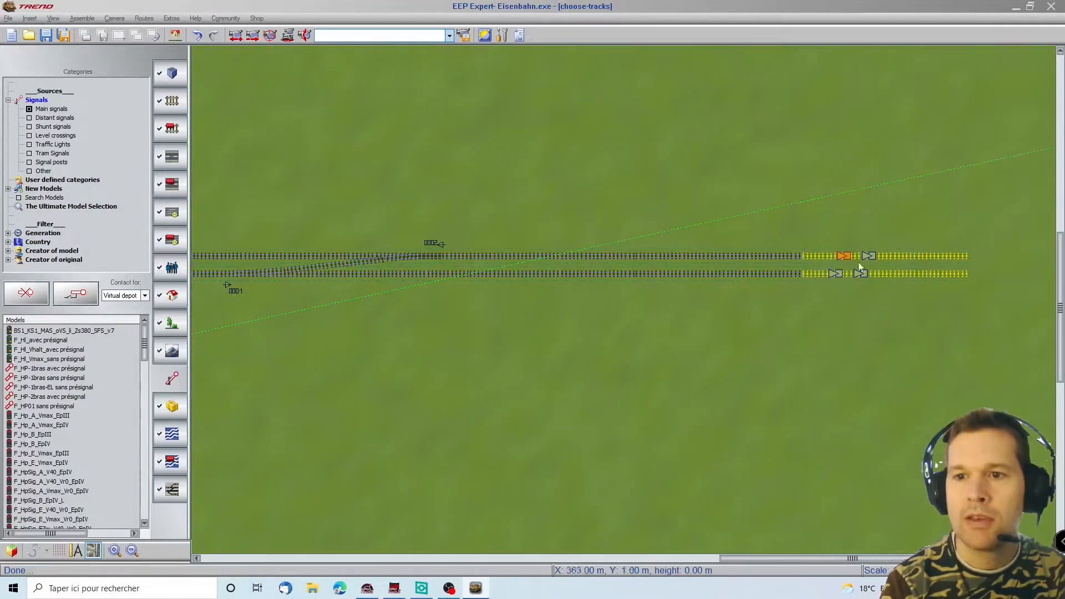
double_click(868, 255)
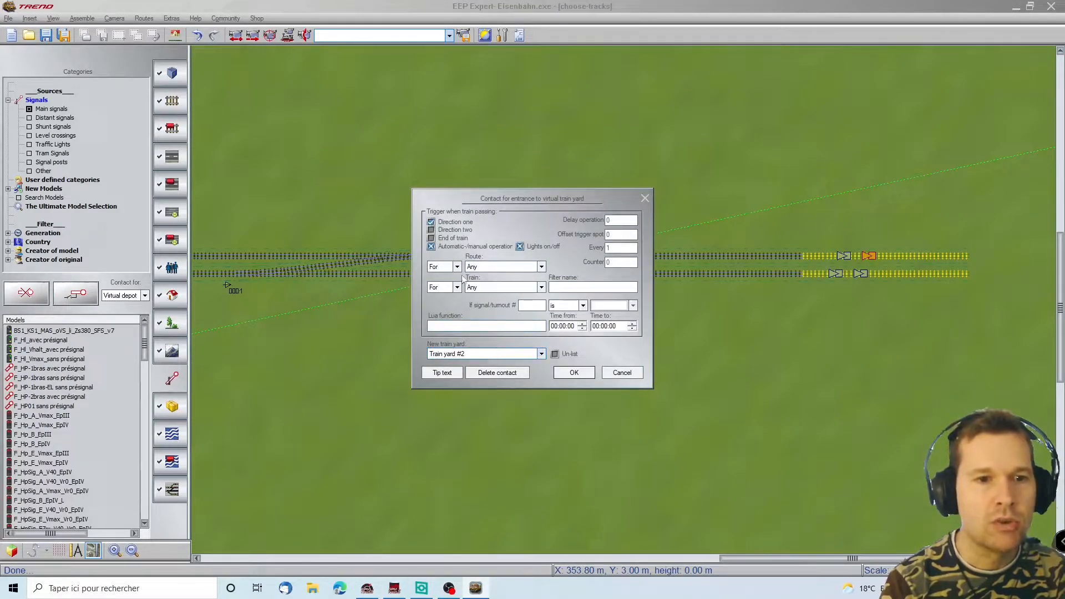
left_click(646, 199)
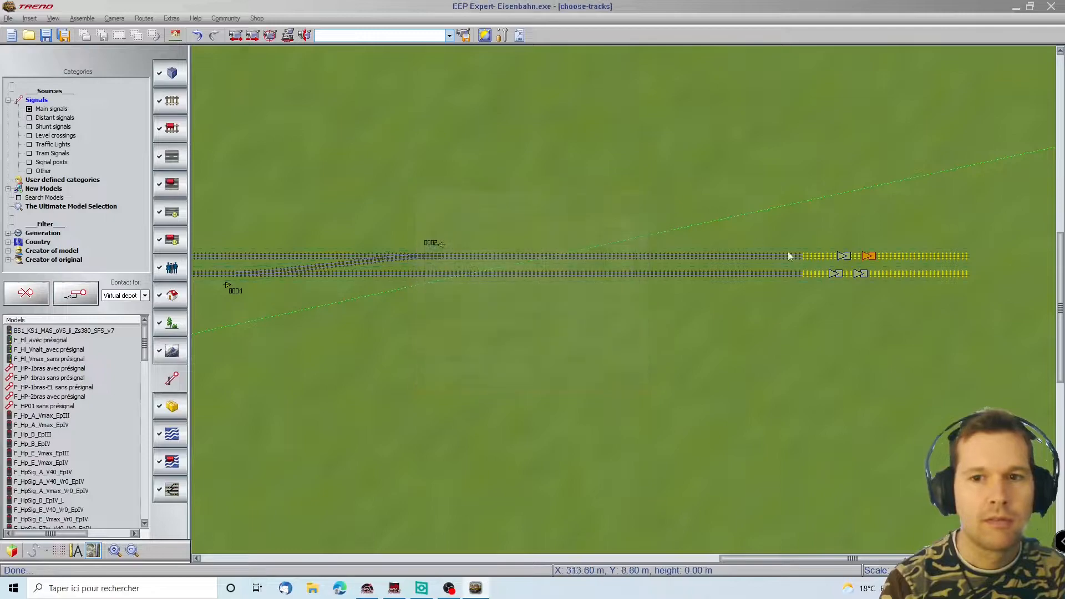
Step: Set the route filter of the first upper east-end entrance contact to Not for C to D
double_click(842, 256)
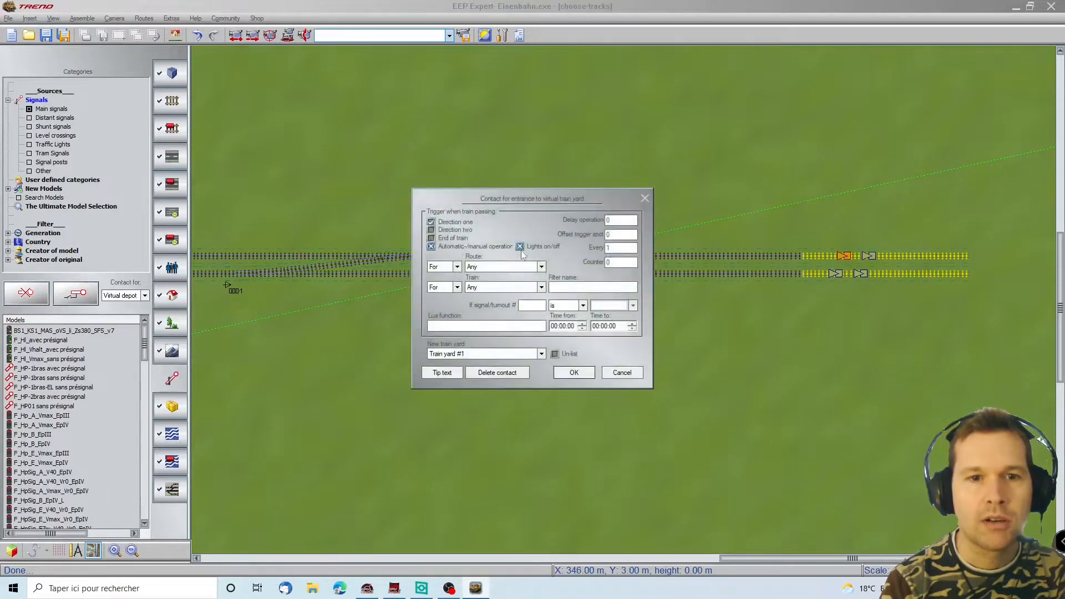
left_click(457, 267)
left_click(450, 284)
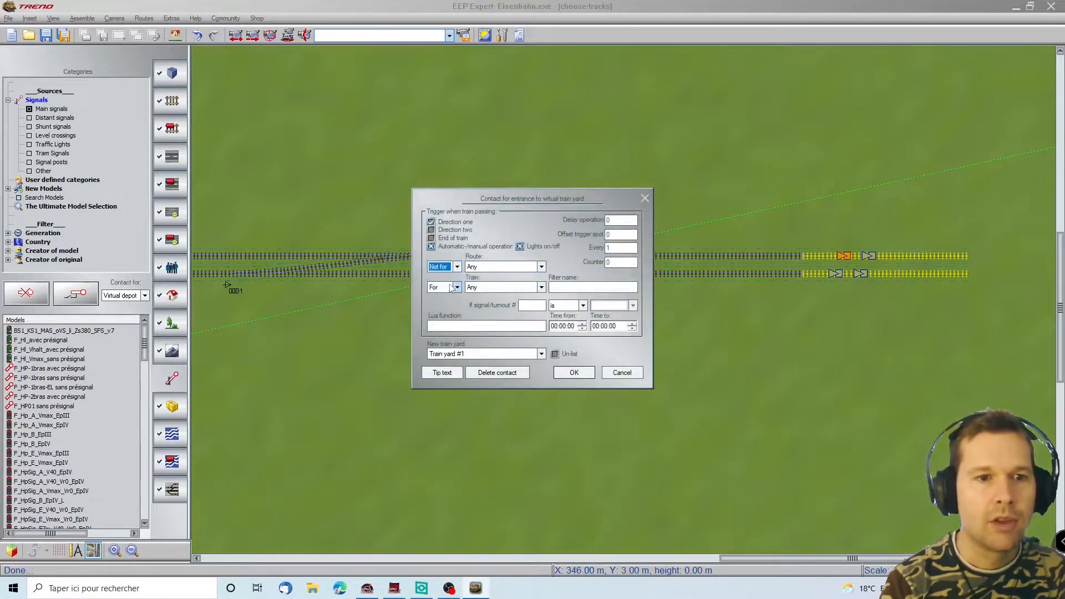
left_click(541, 267)
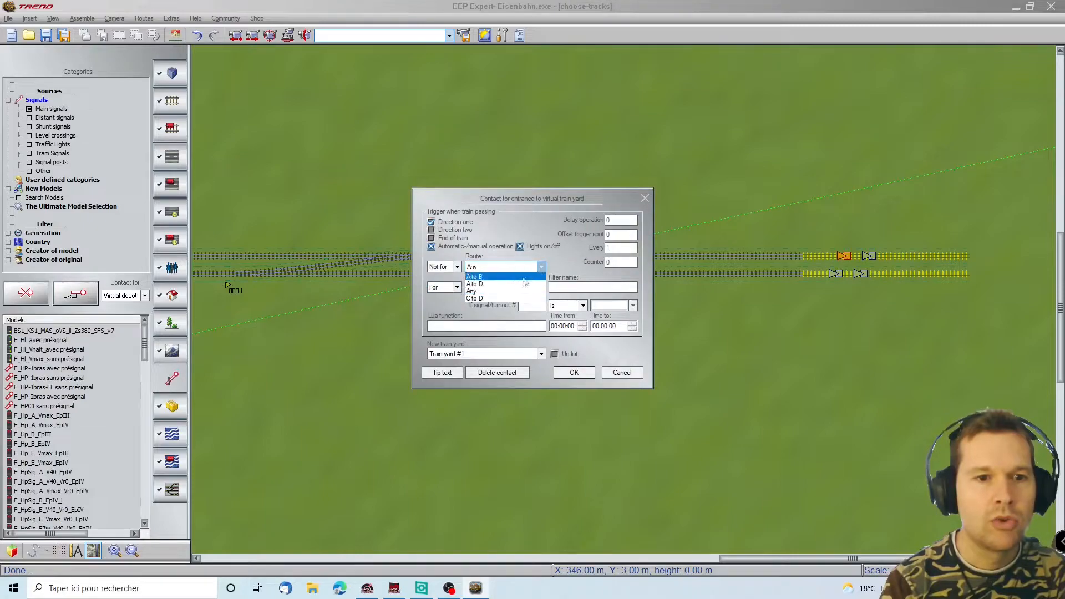
left_click(491, 299)
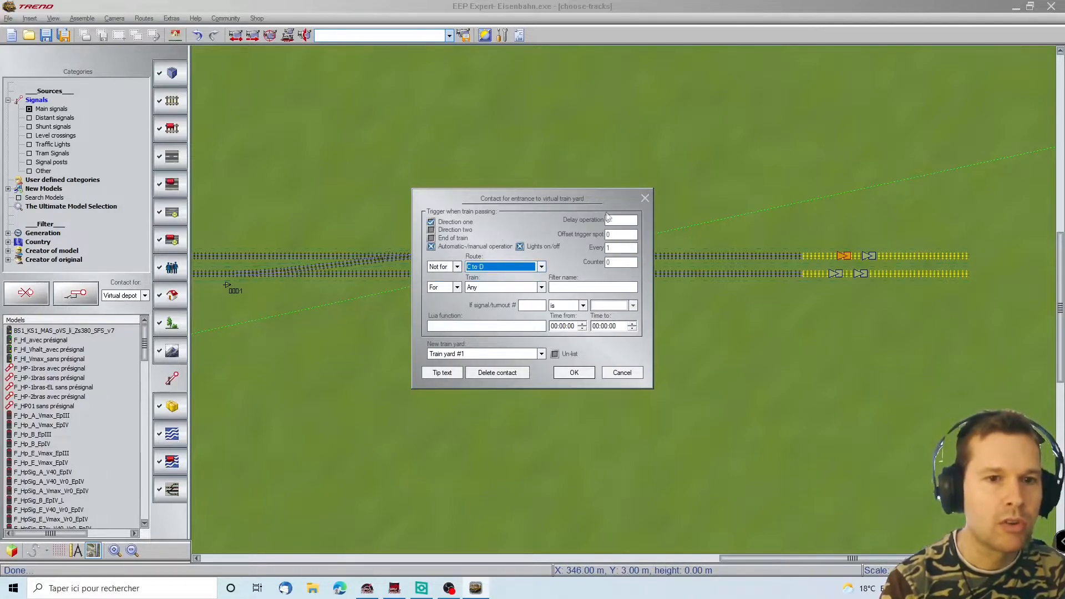
left_click(574, 373)
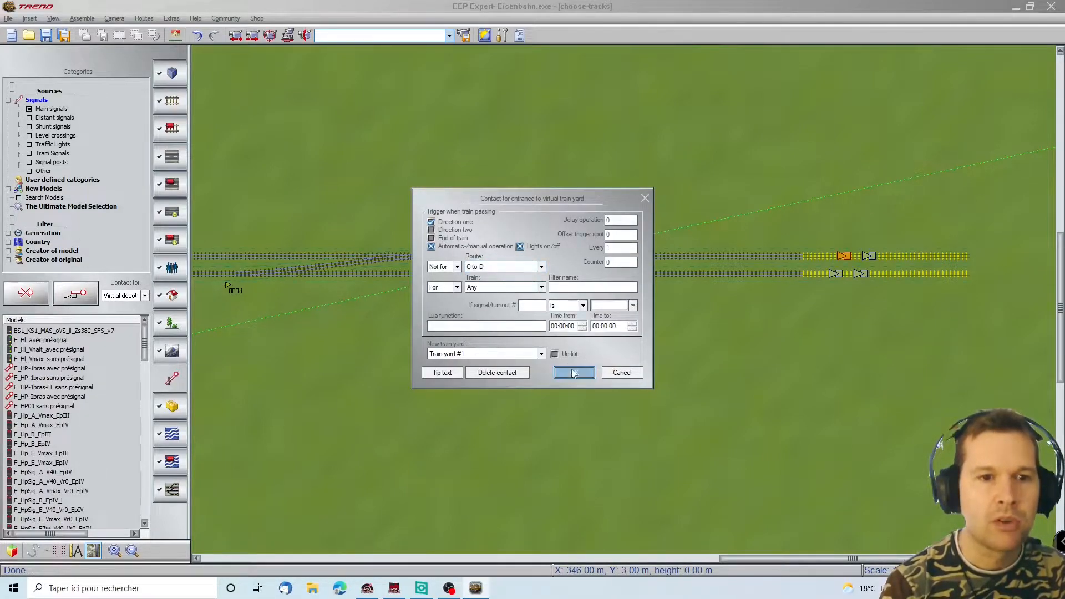
Step: Set the route filter of the second upper east-end entrance contact to For C to D
left_click(870, 256)
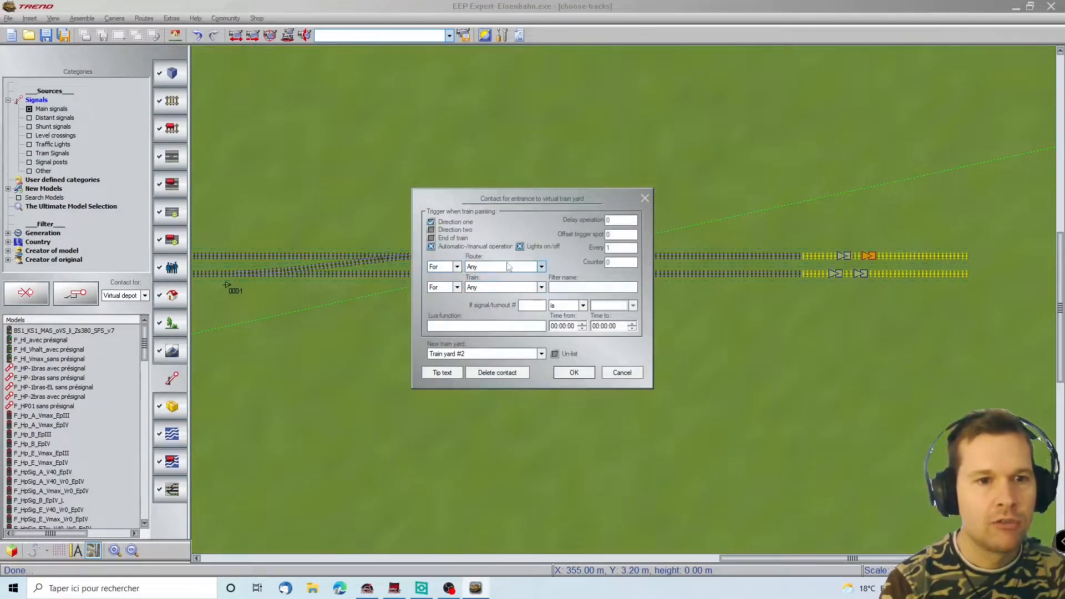
left_click(542, 268)
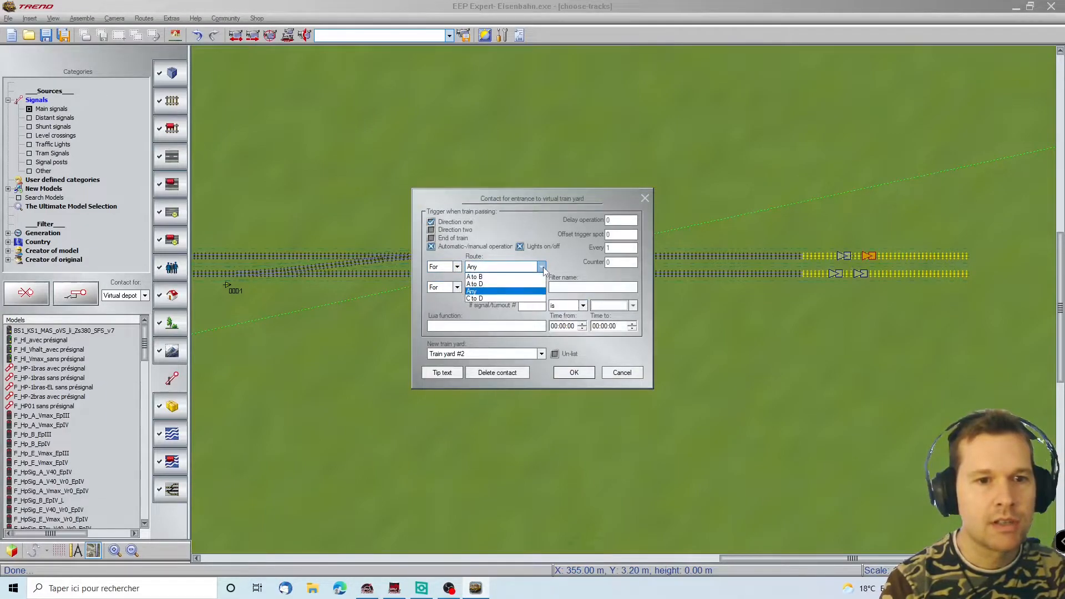
left_click(511, 299)
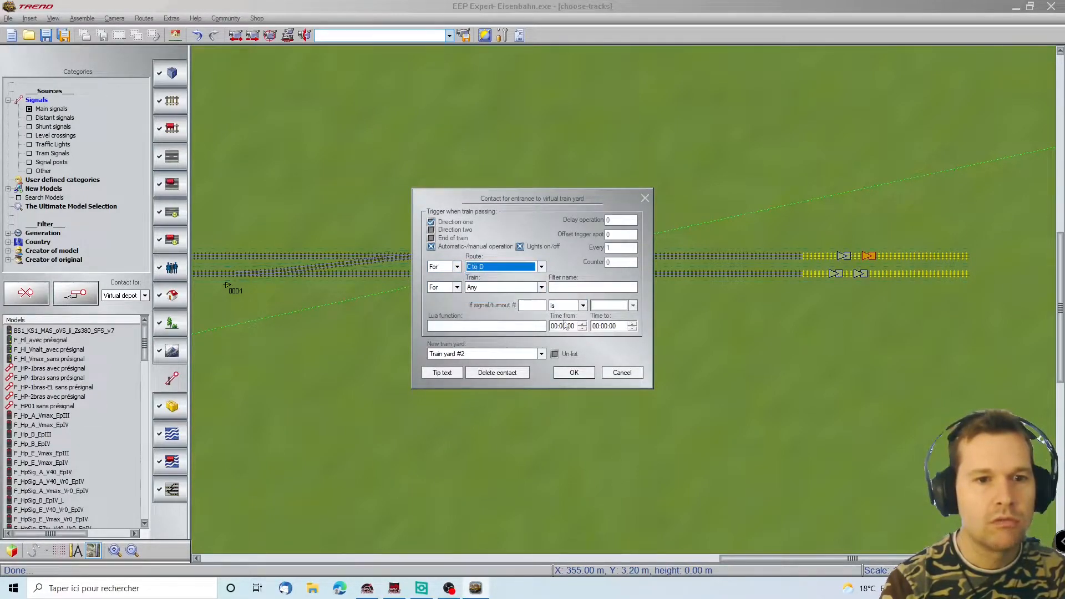
left_click(572, 376)
Step: Move the first upper east-end entrance contact slightly further west along its track
left_click(843, 255)
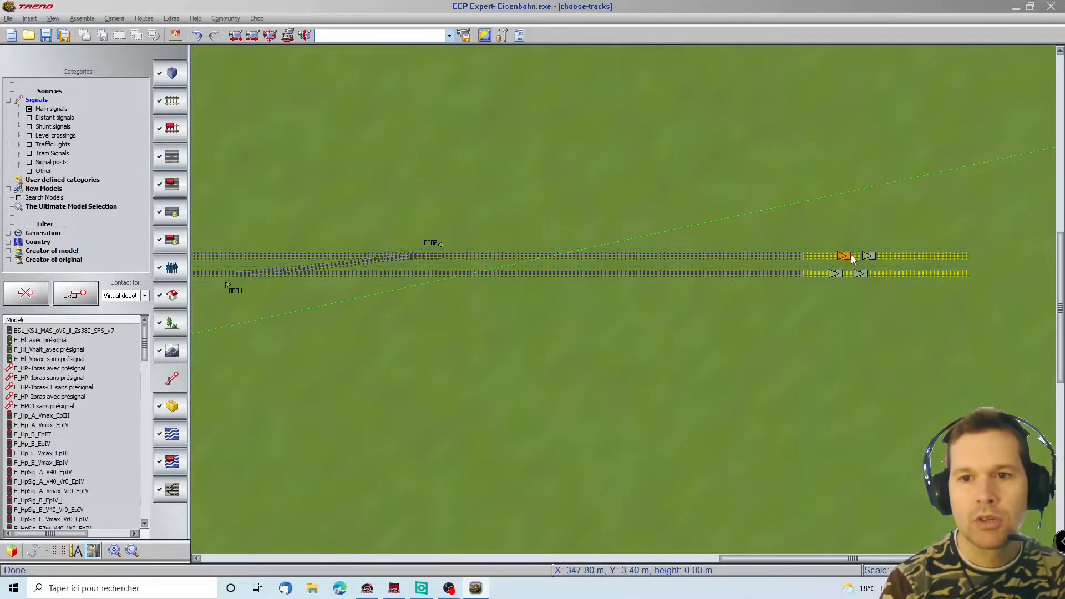
left_click_drag(849, 254, 831, 255)
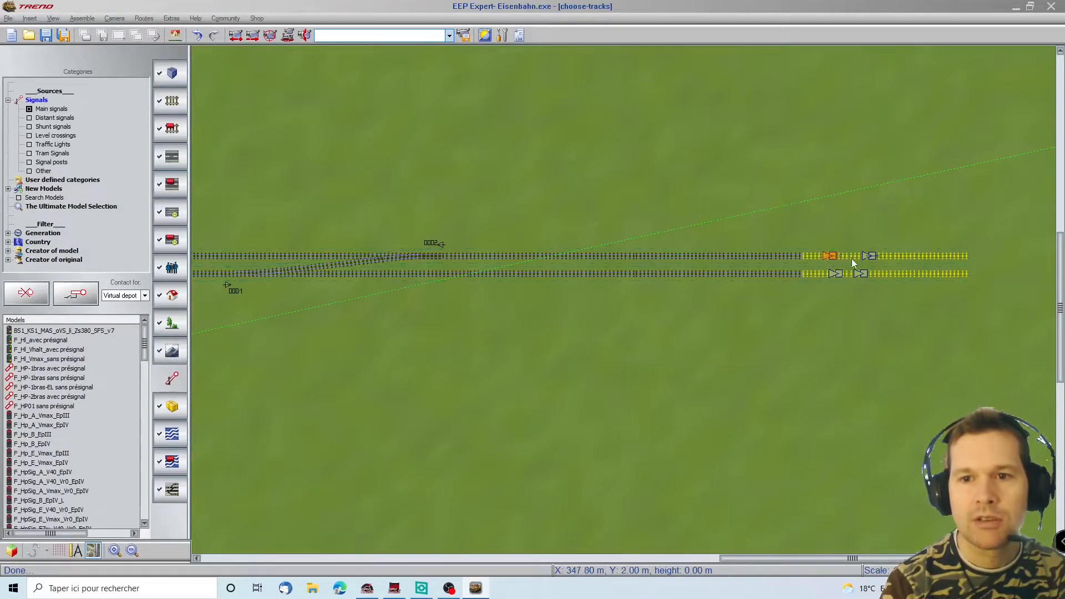
Step: Check which routes are available for the second upper entrance contact and keep C to D selected
left_click(869, 254)
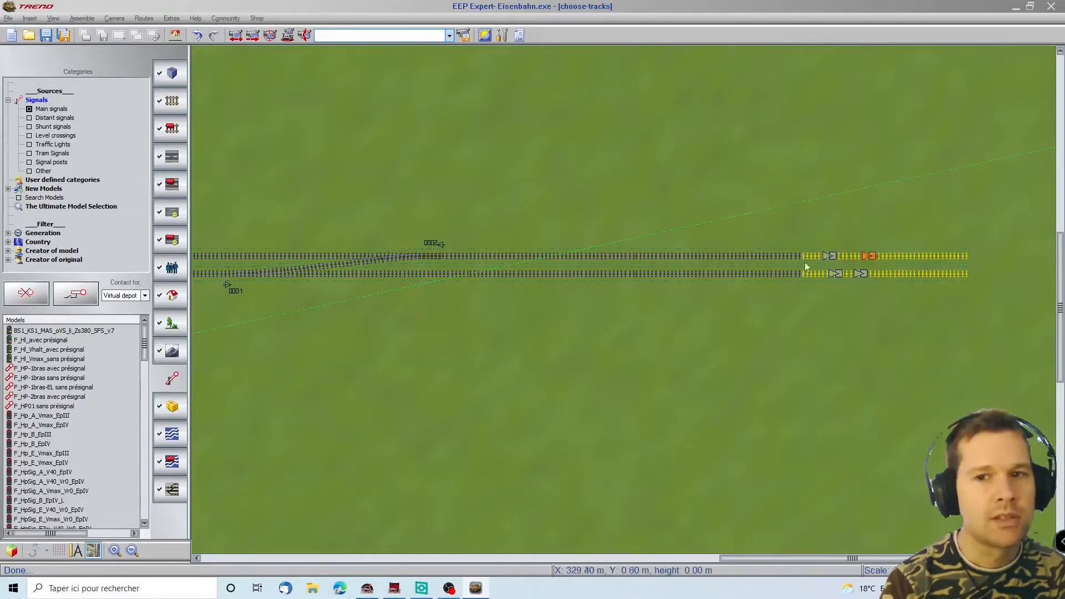
double_click(865, 255)
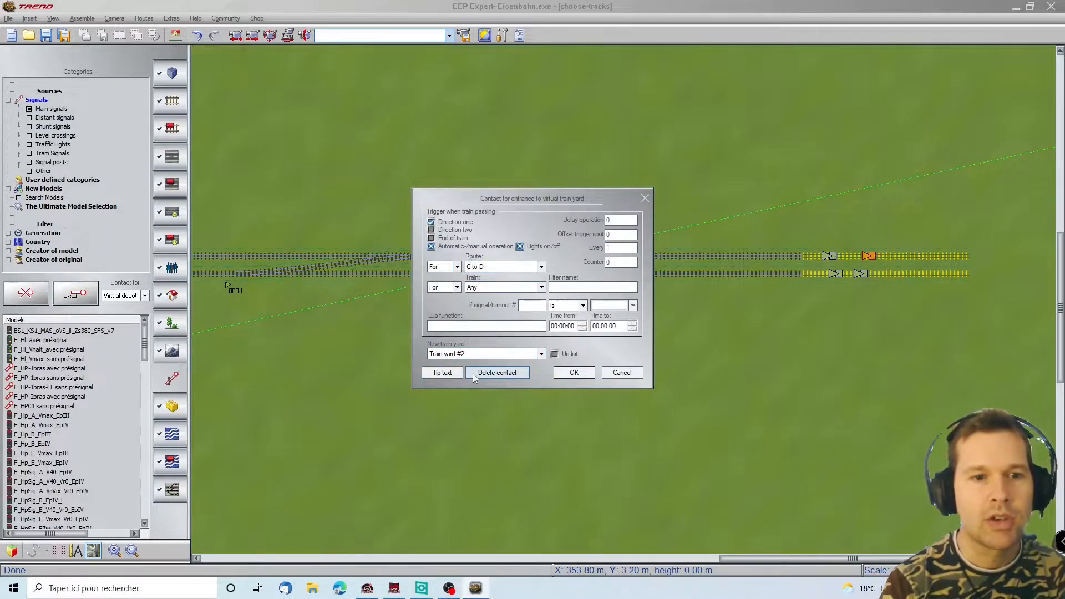
left_click(541, 267)
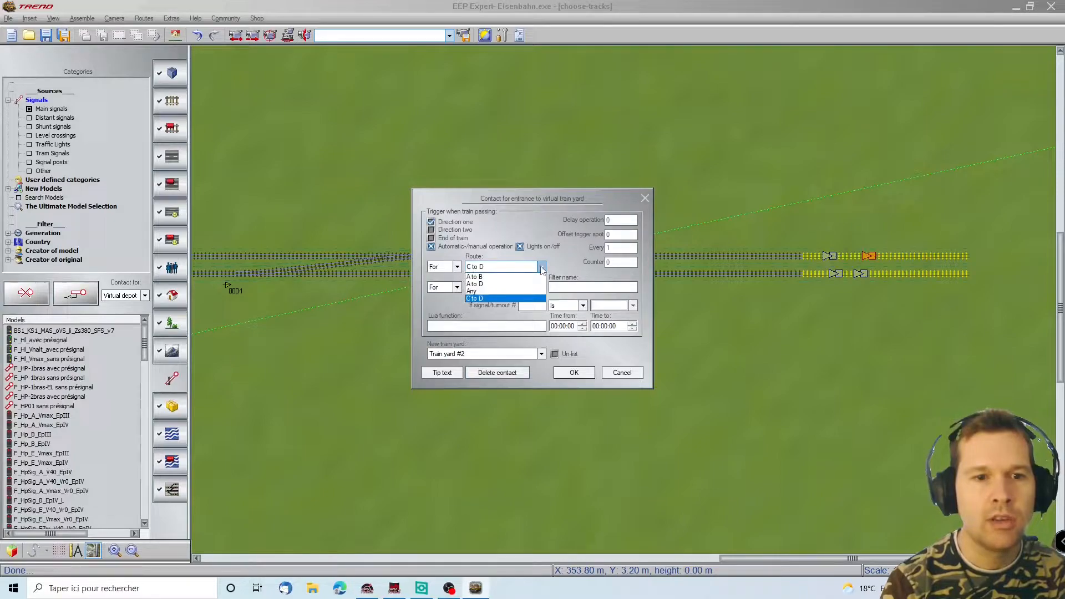
left_click(568, 267)
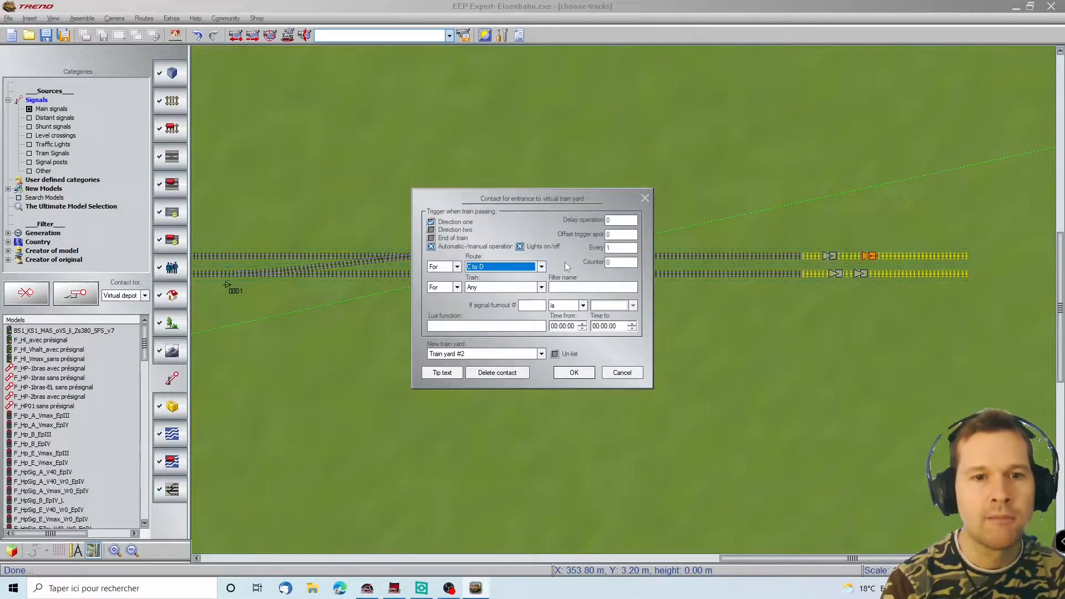
left_click(573, 372)
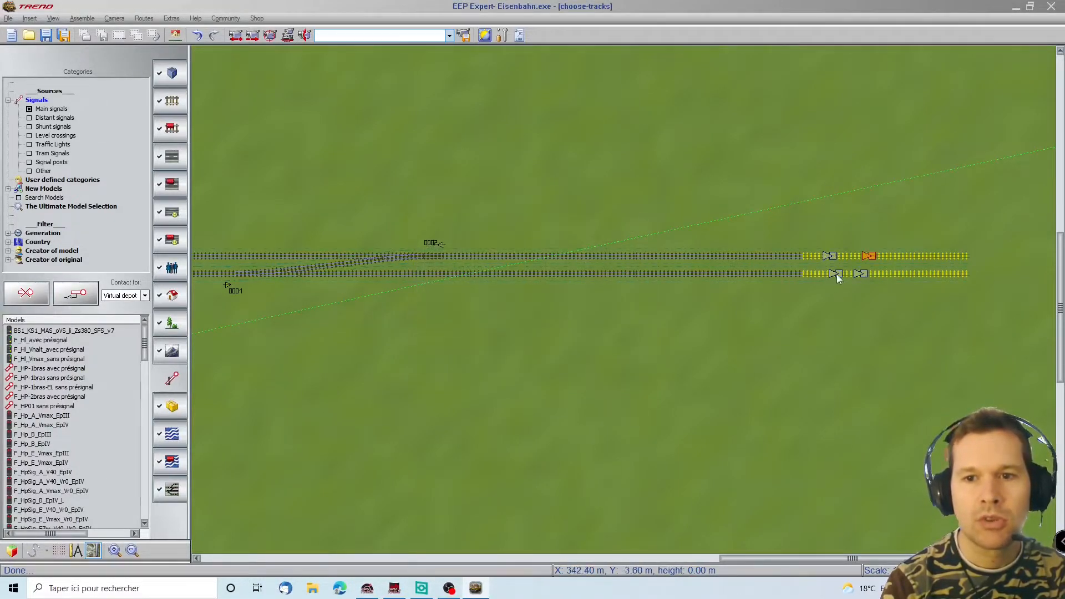
Step: Set the route filter of the first lower east-end entrance contact to Not for C to D
left_click(837, 273)
left_click(541, 267)
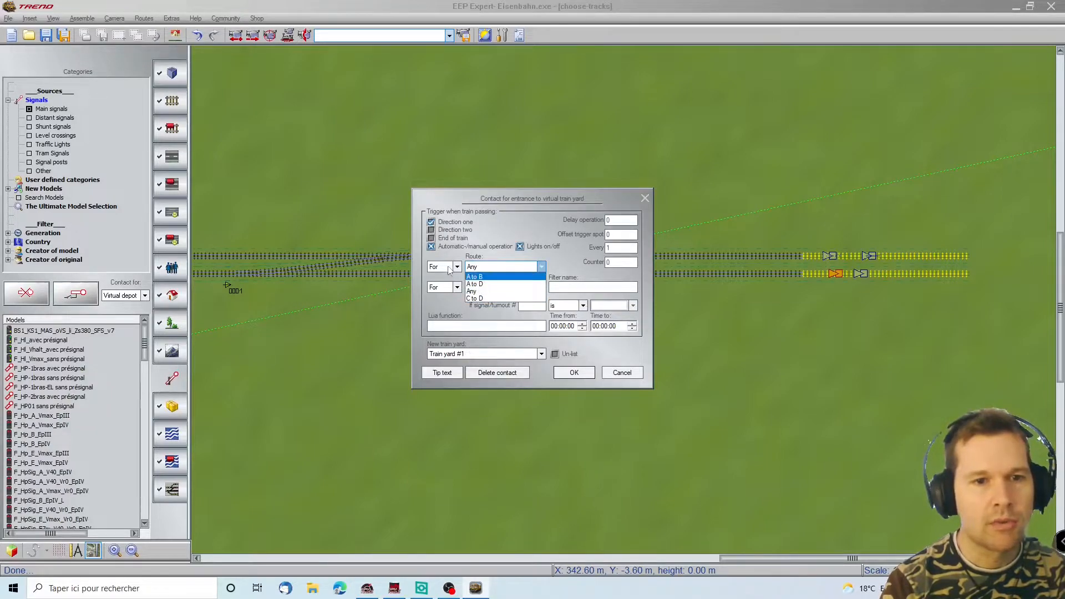
left_click(483, 298)
left_click(457, 267)
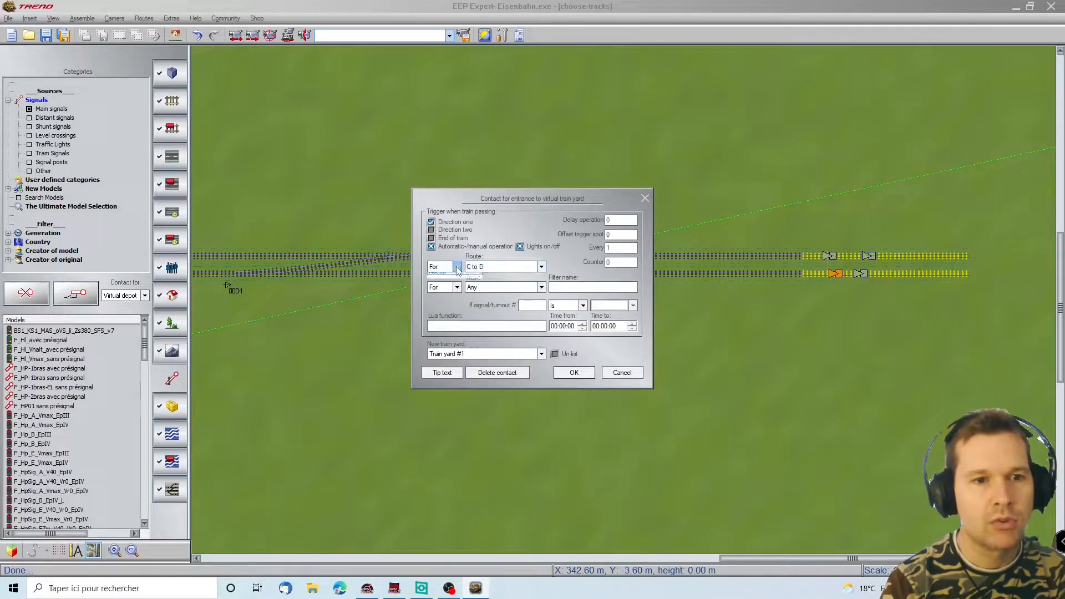
left_click(442, 284)
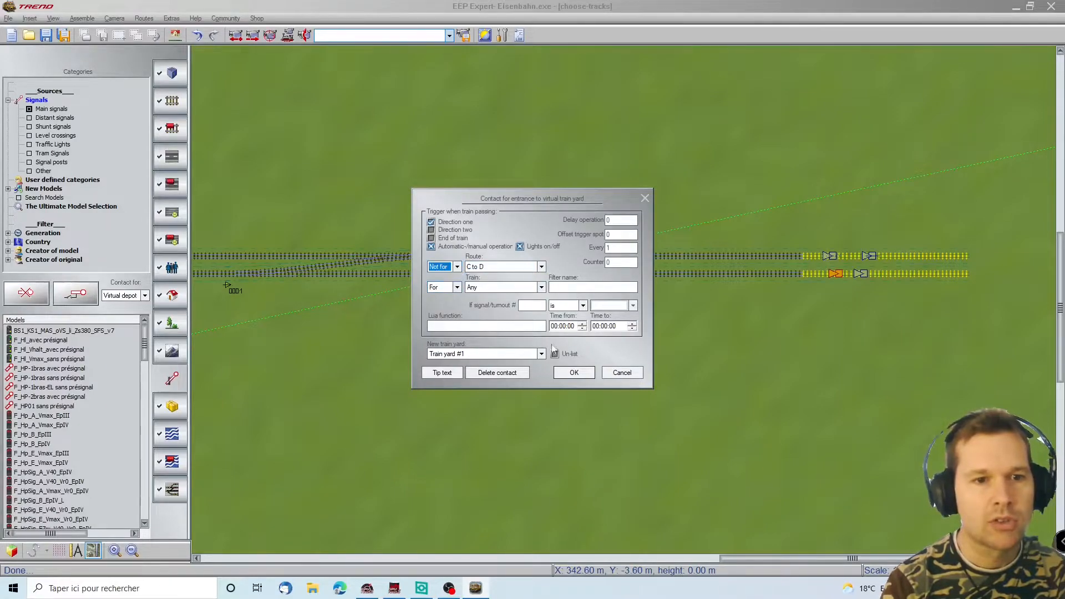
left_click(574, 373)
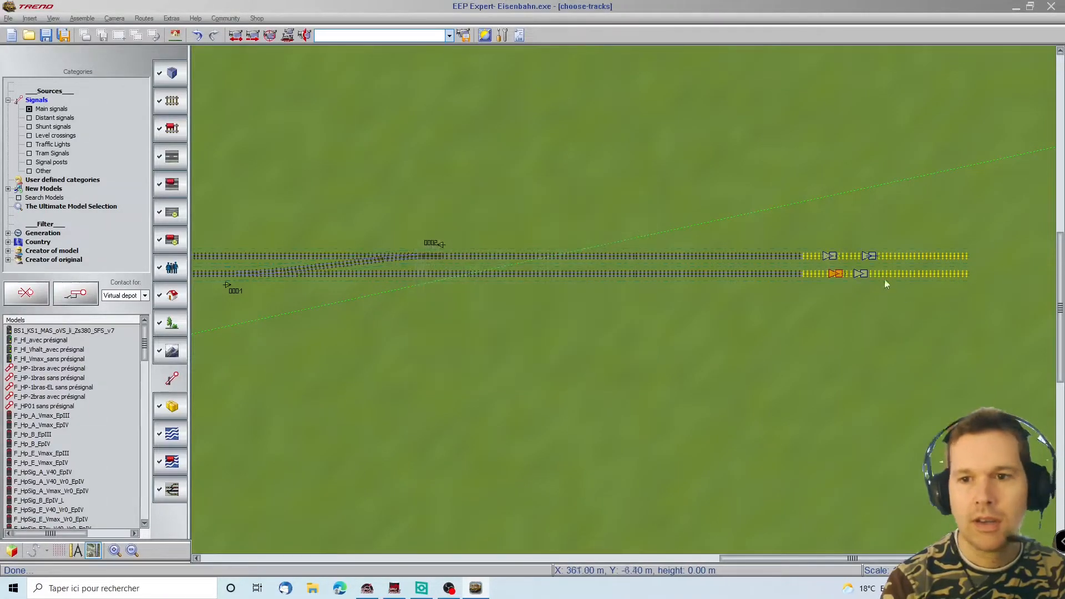
Step: Set the route filter of the second lower east-end entrance contact to For C to D
double_click(862, 274)
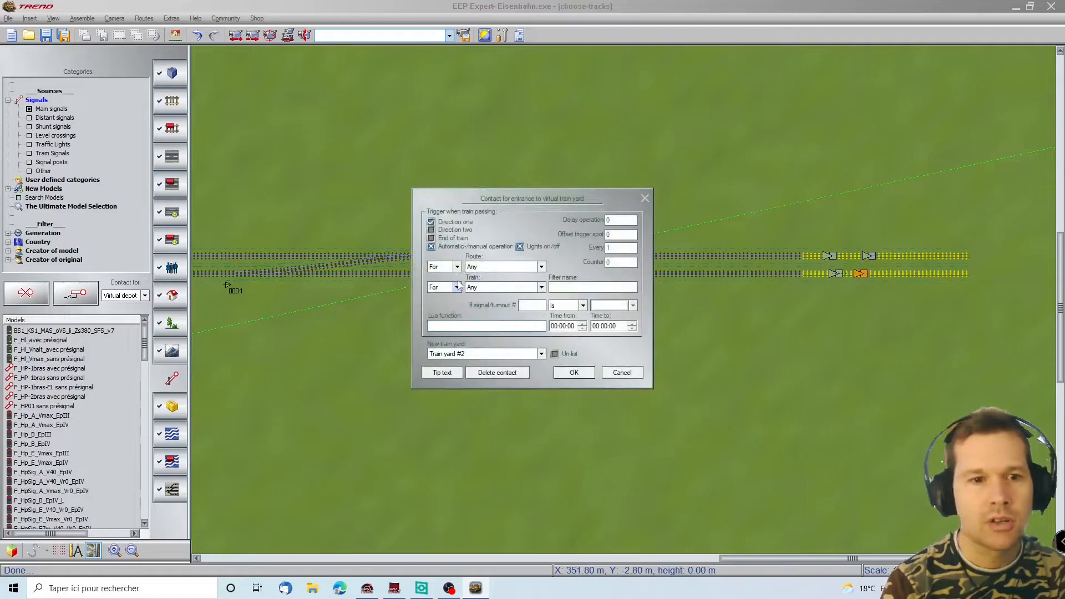
left_click(541, 267)
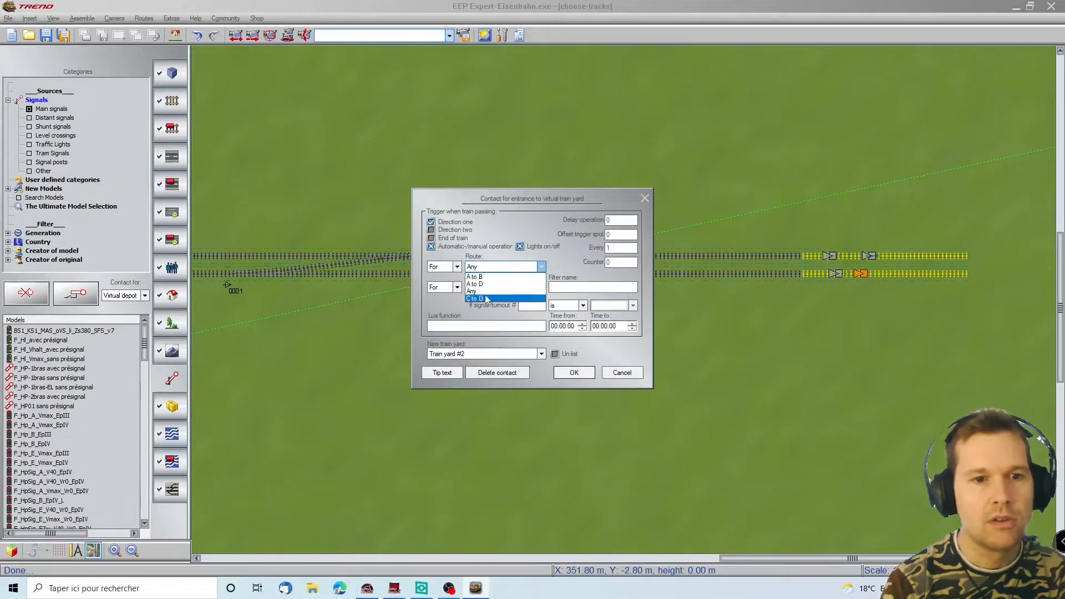
left_click(486, 300)
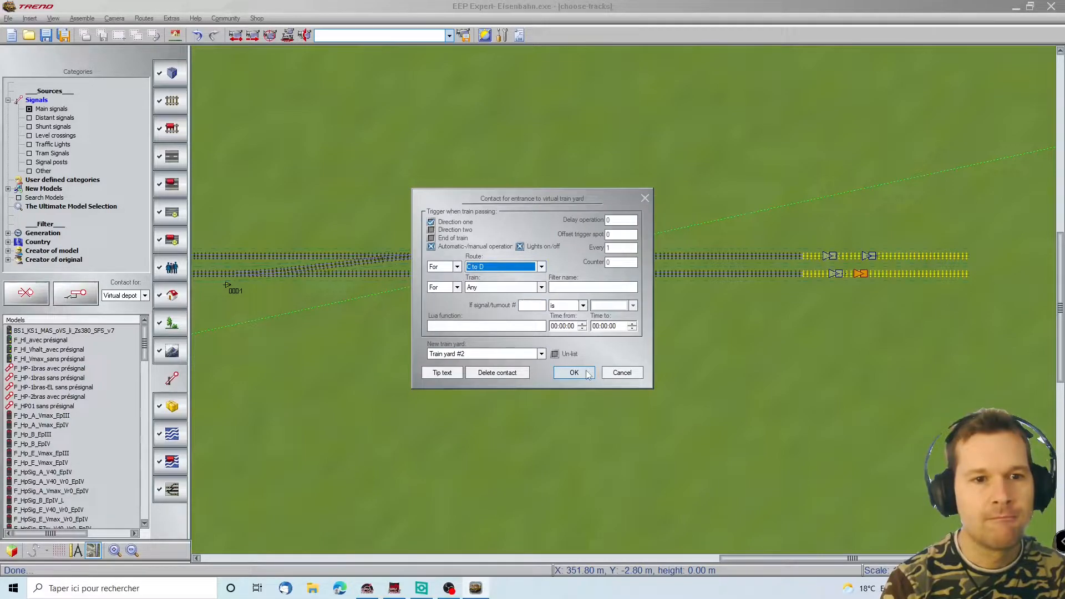
left_click(587, 373)
Step: Look for a C to B route among the second upper entrance contact's route options
double_click(869, 256)
left_click(528, 268)
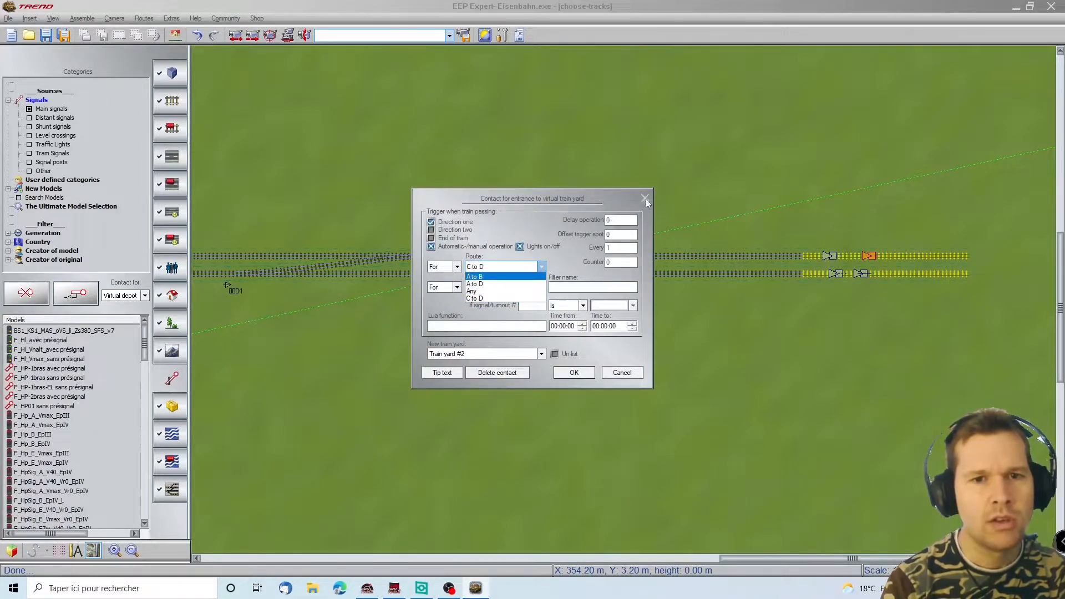
left_click(630, 375)
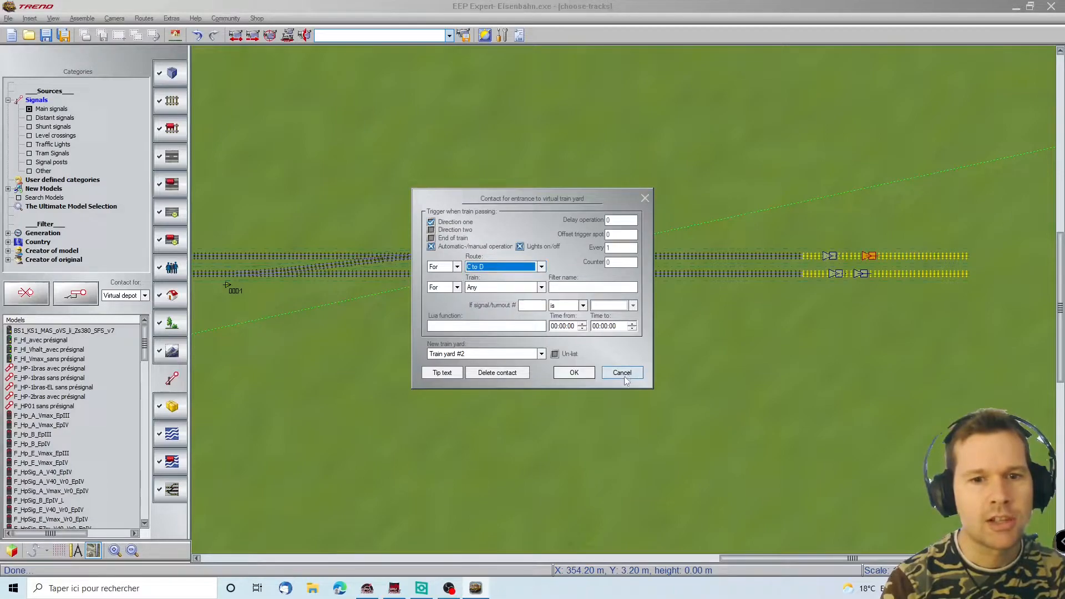
left_click(574, 372)
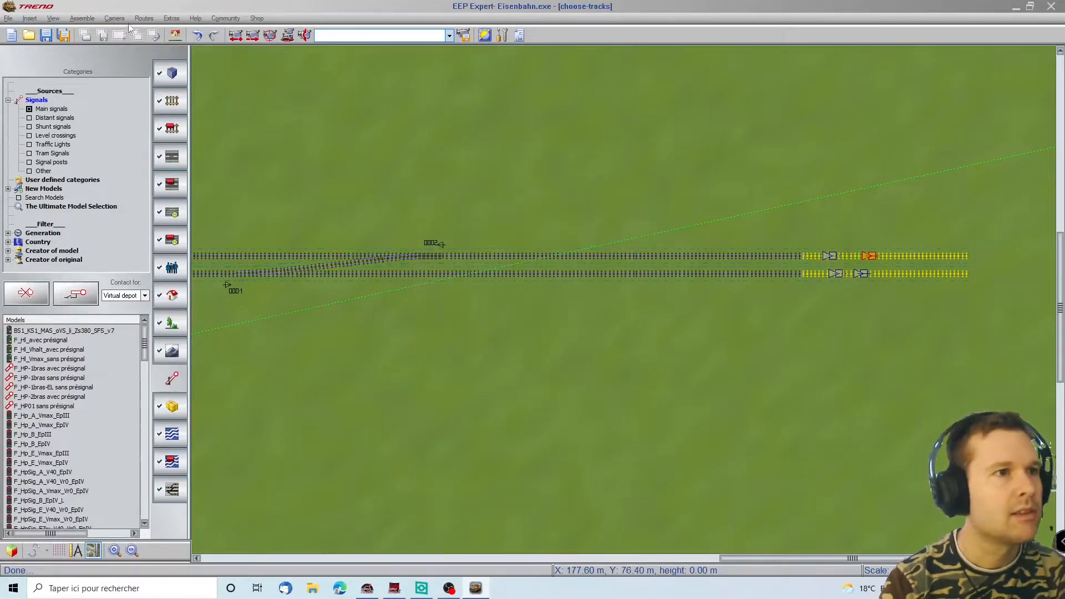
Step: Add a new route named C to B and close the route editor
left_click(144, 19)
left_click(153, 33)
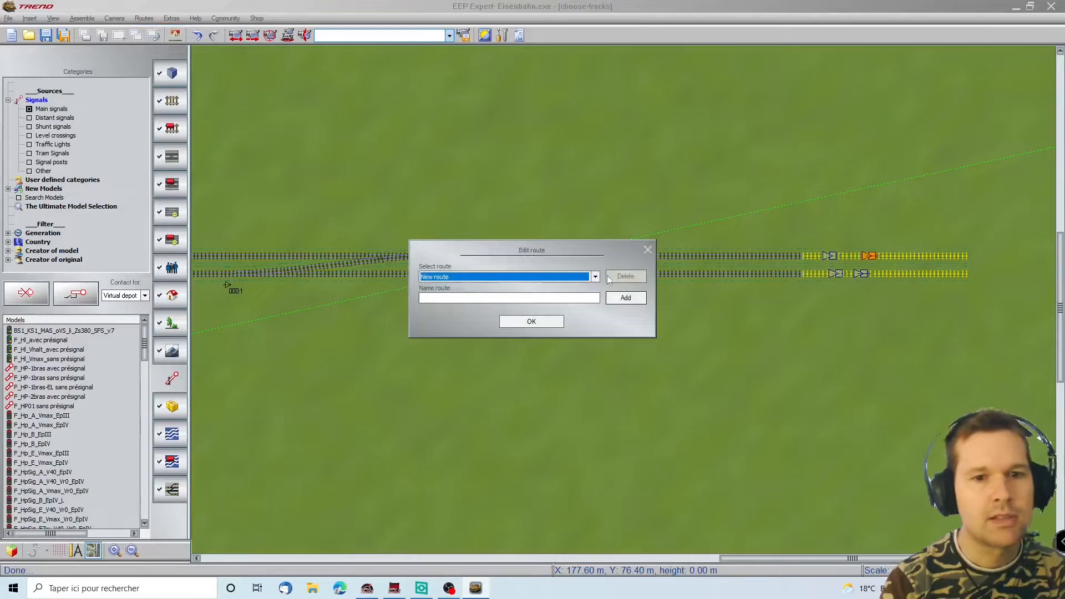
left_click(596, 276)
left_click(587, 248)
left_click(449, 299)
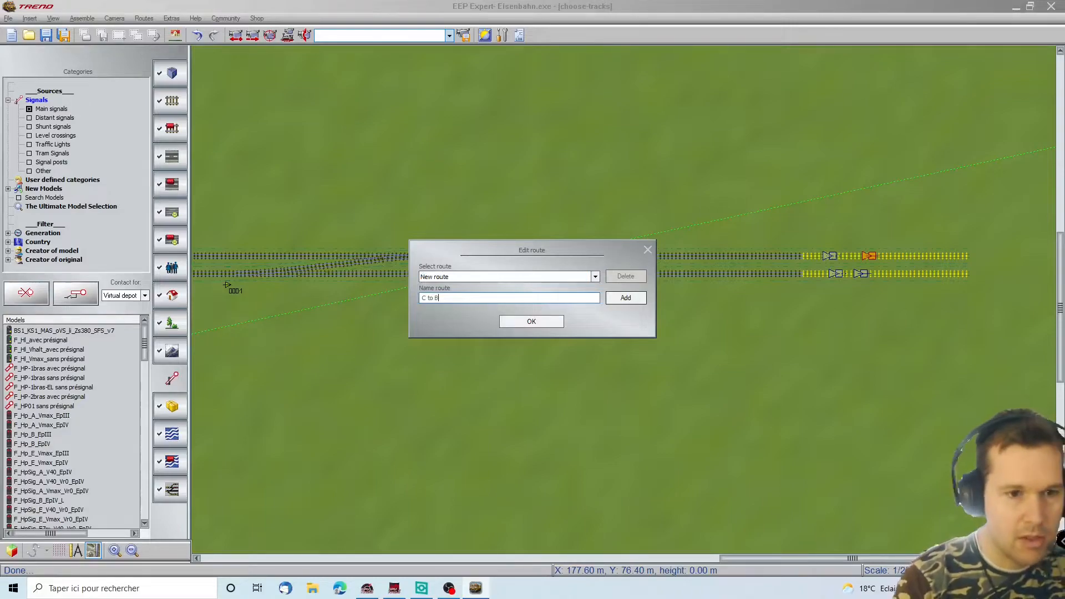
left_click(616, 299)
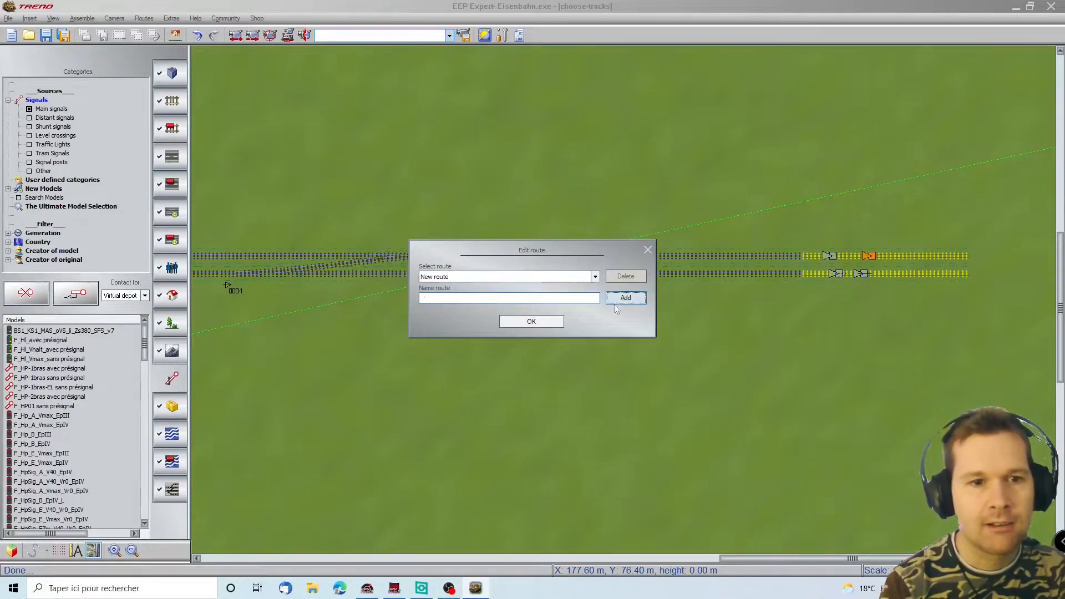
left_click(508, 322)
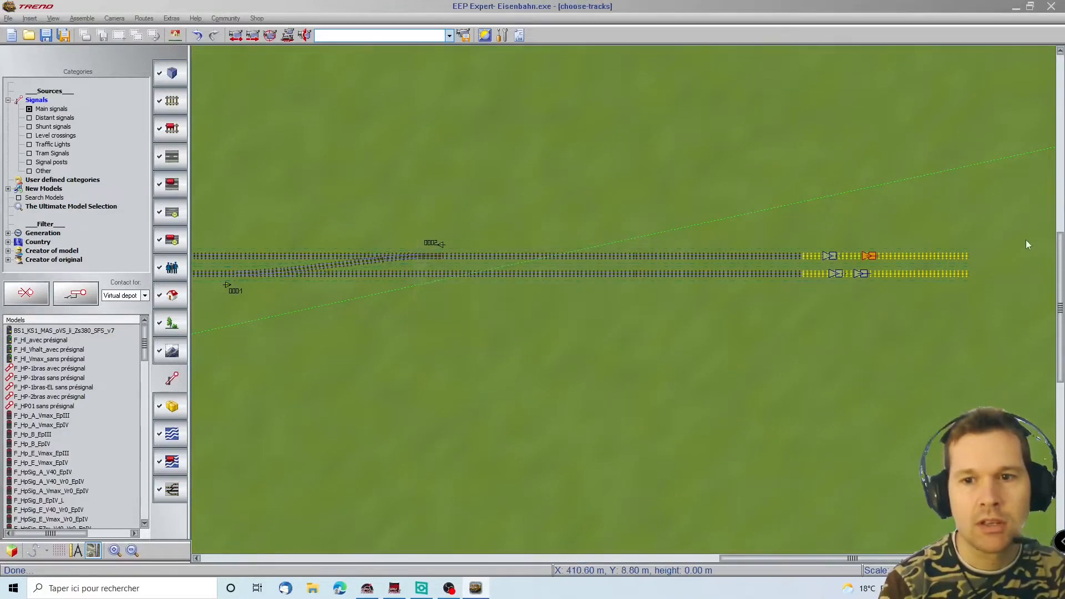
Step: Set the route filter of the second upper east-end entrance contact to C to B
left_click(868, 257)
left_click(483, 267)
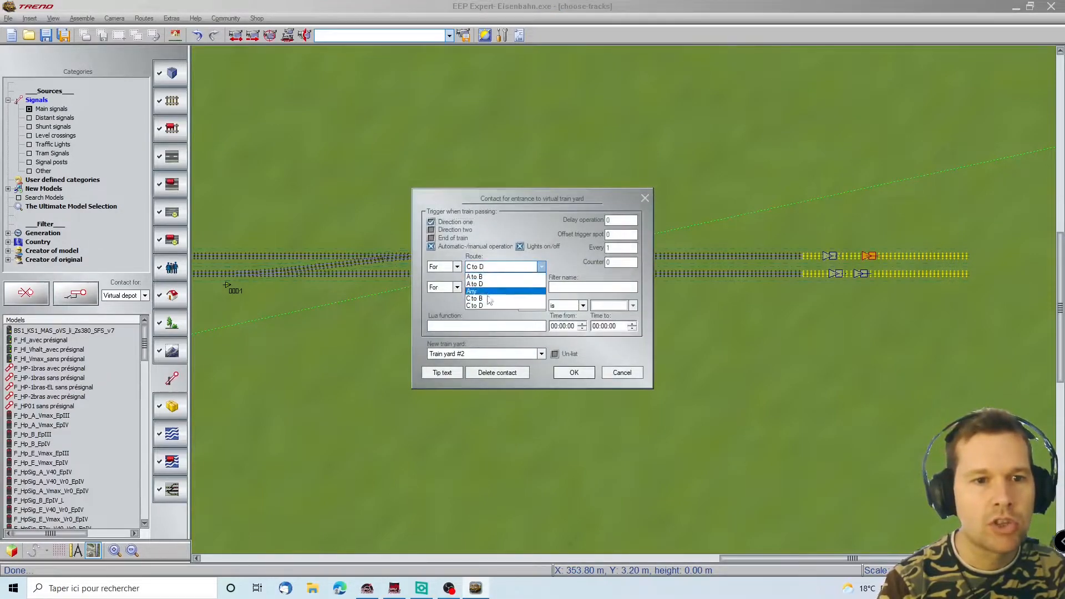
left_click(490, 302)
left_click(576, 373)
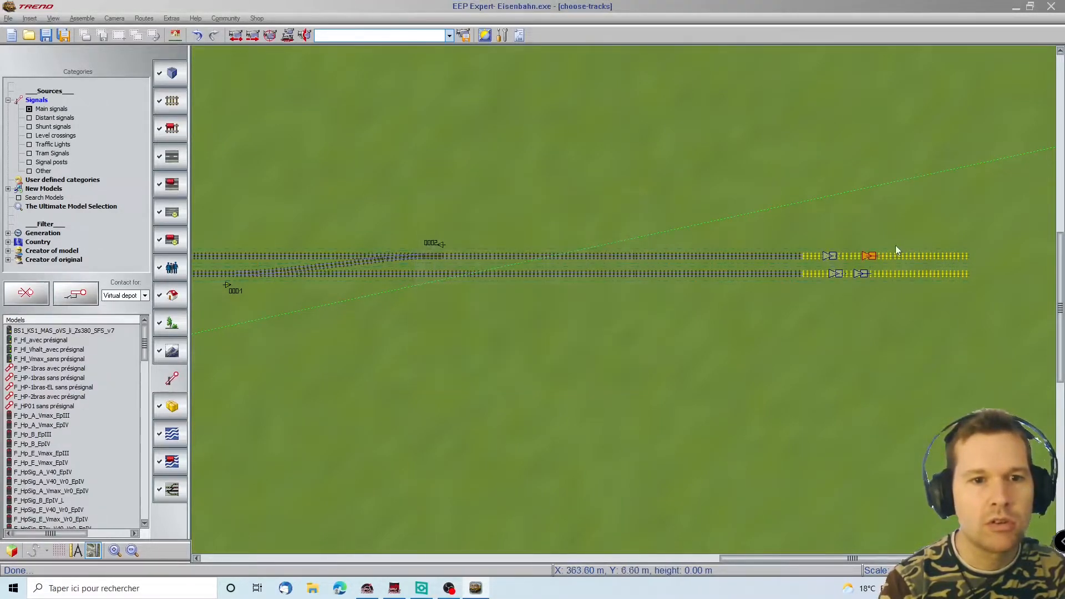
Step: Check the second lower entrance contact's route filter and keep it on C to D
left_click(863, 273)
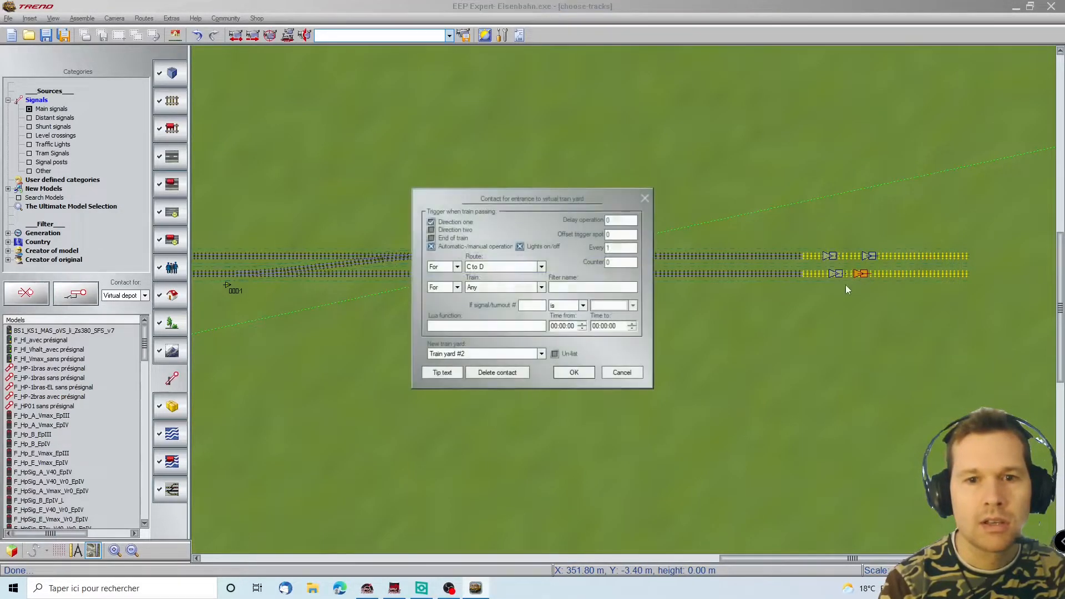
left_click(503, 269)
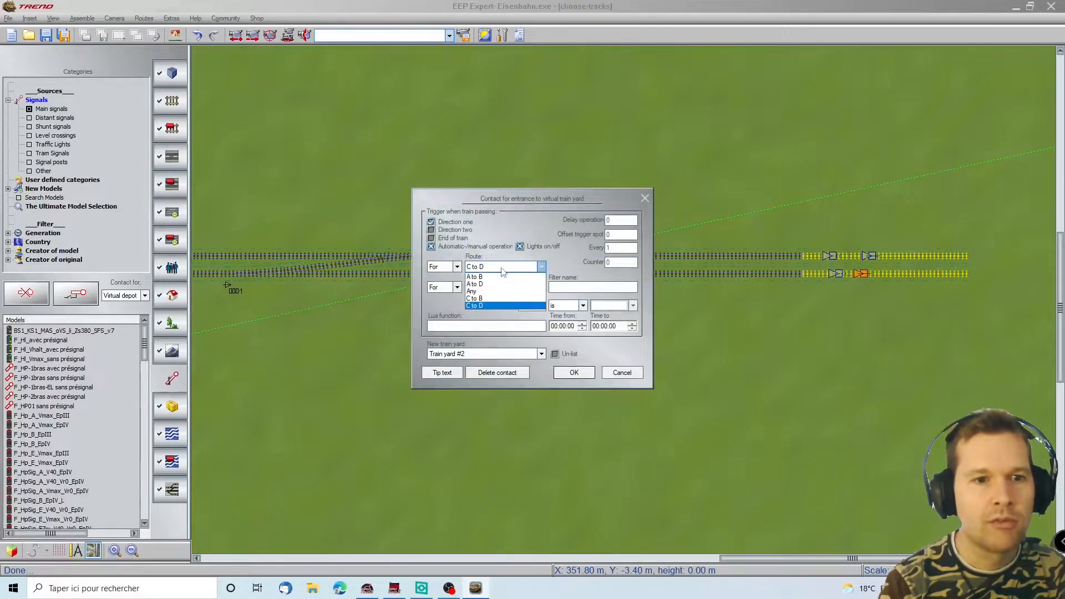
left_click(483, 305)
left_click(578, 378)
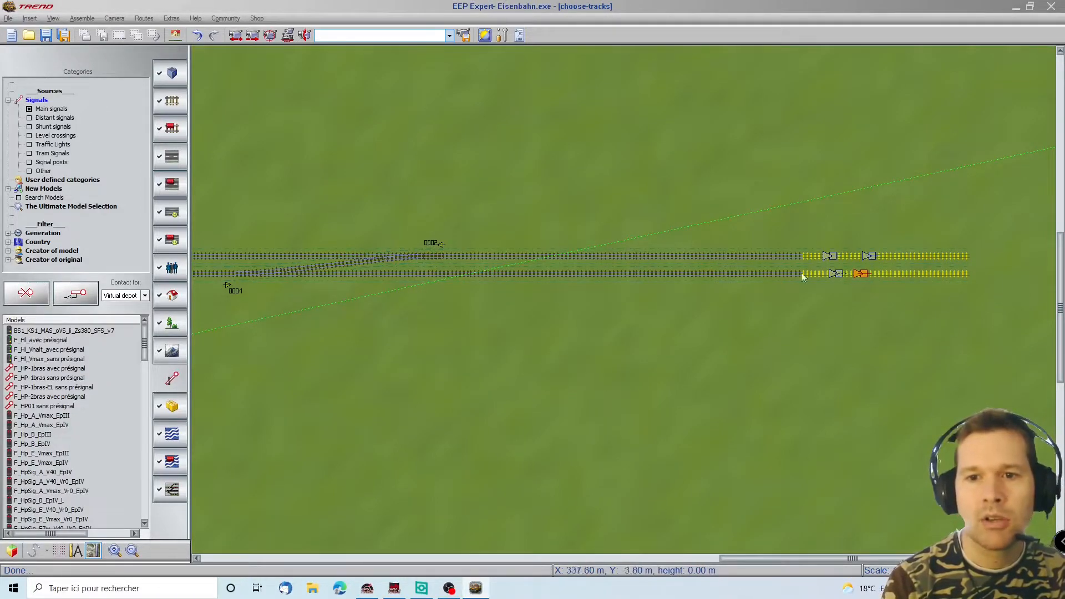
Step: Review the tracks and turnouts from the east-end entrance contacts back to the west depot exits and their signals
key("Left")
key("Left")
key("Left")
key("Left")
key("Left")
key("Left")
key("Left")
key("Left")
key("Left")
key("Left")
key("Left")
key("Left")
key("Left")
key("Left")
key("Left")
key("Left")
key("Left")
key("Left")
key("Left")
key("Left")
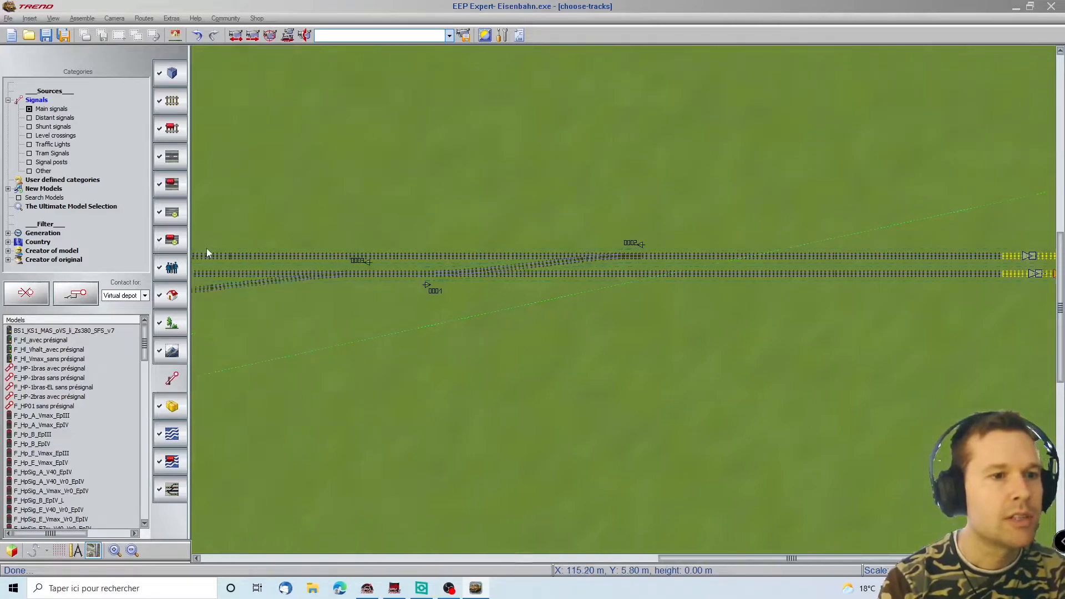
key("Right")
key("Right")
key("Right")
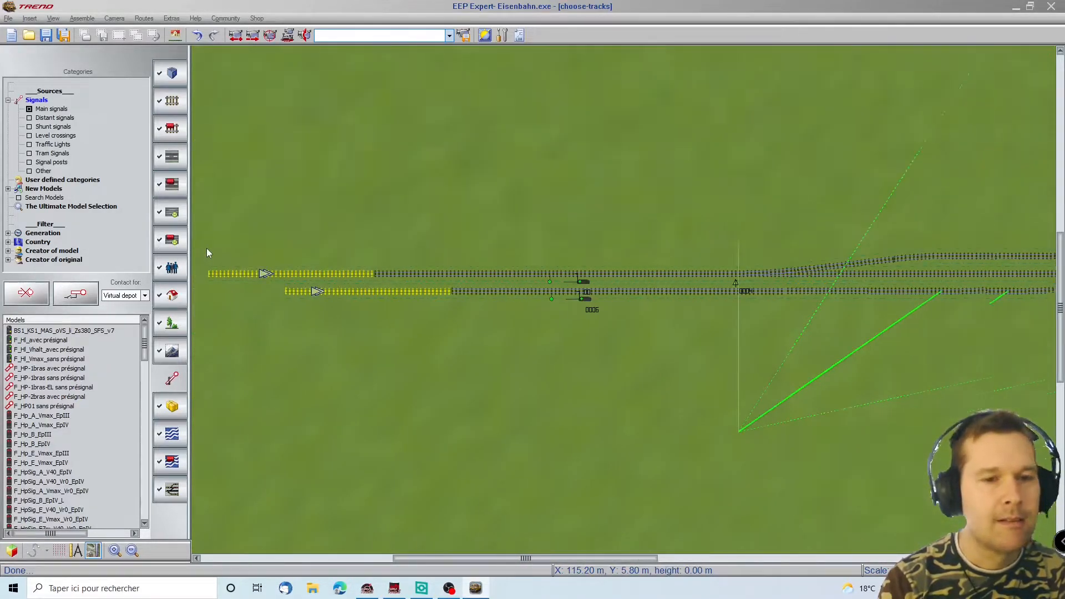
key("Down")
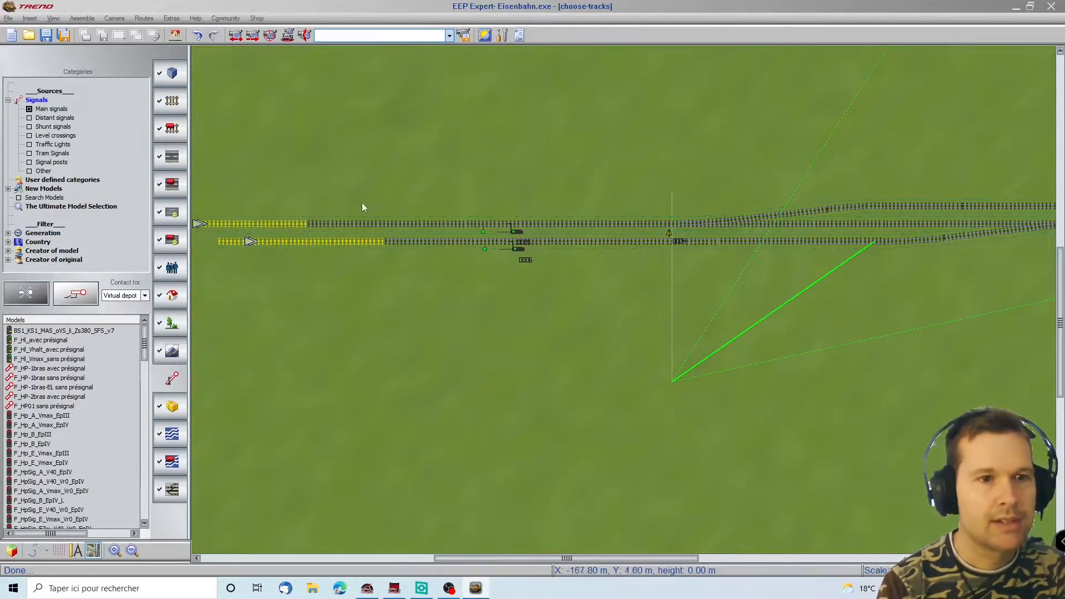
Step: Open a new LibreOffice Writer document beside the track plan, then set it aside to return to the layout
left_click(12, 588)
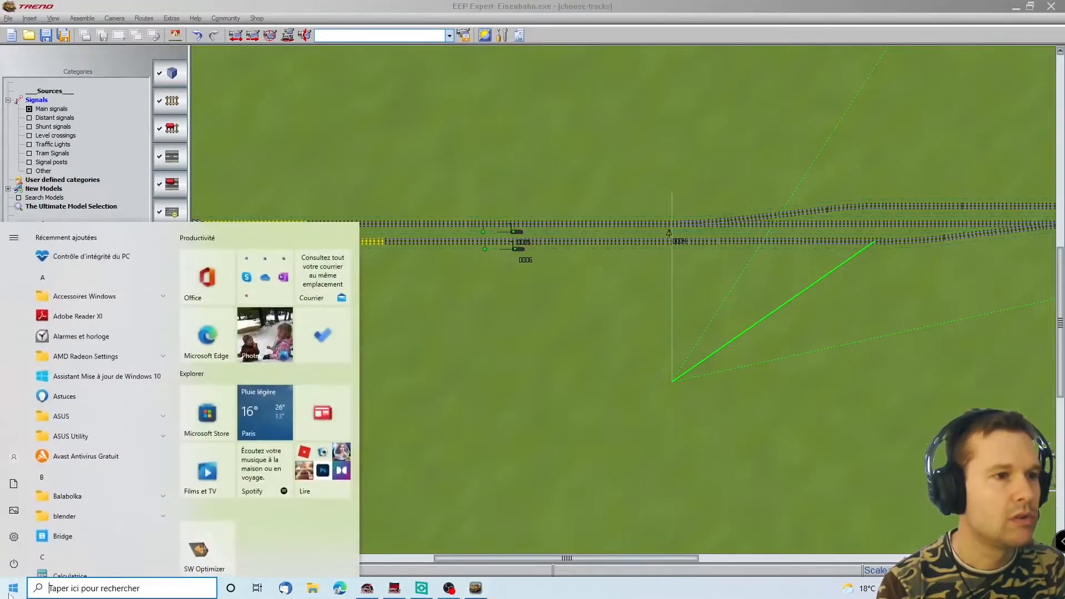
scroll(87, 370, "down", 5)
scroll(87, 369, "down", 10)
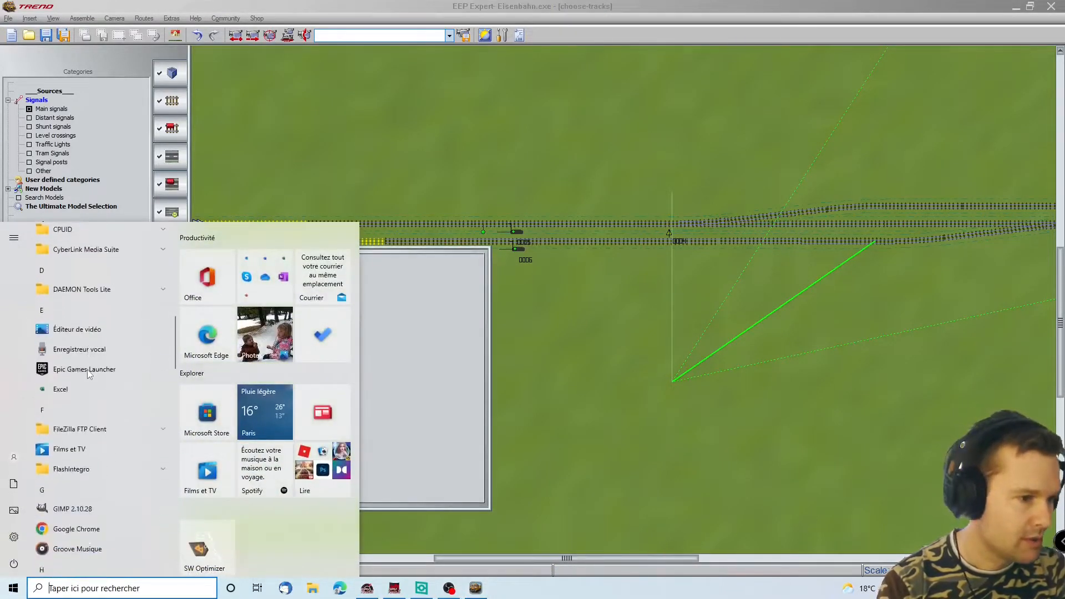
scroll(88, 426, "down", 3)
left_click(83, 382)
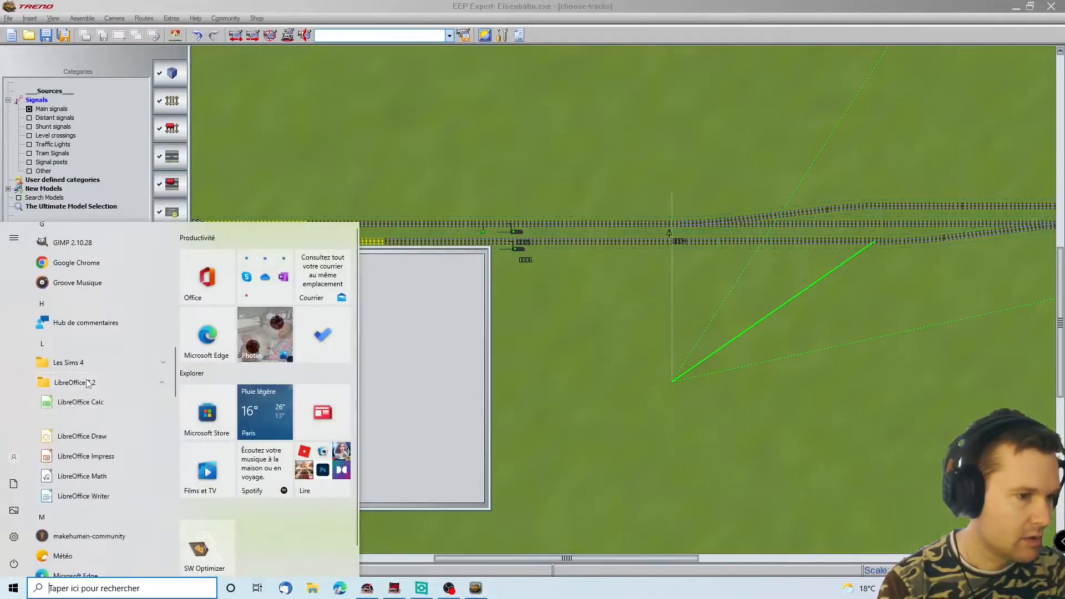
left_click(74, 542)
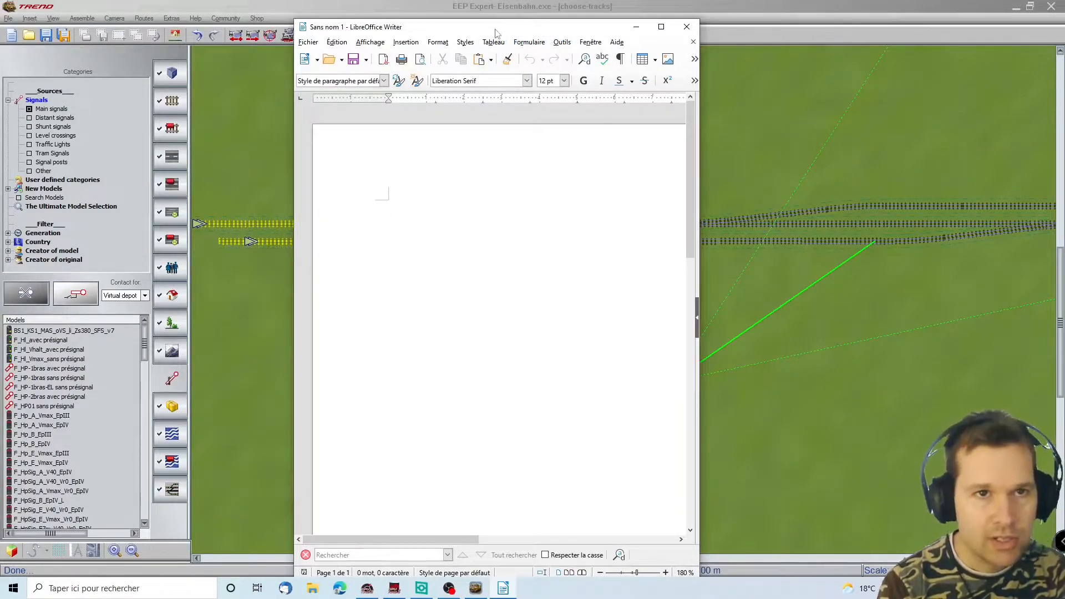
left_click_drag(496, 33, 306, 77)
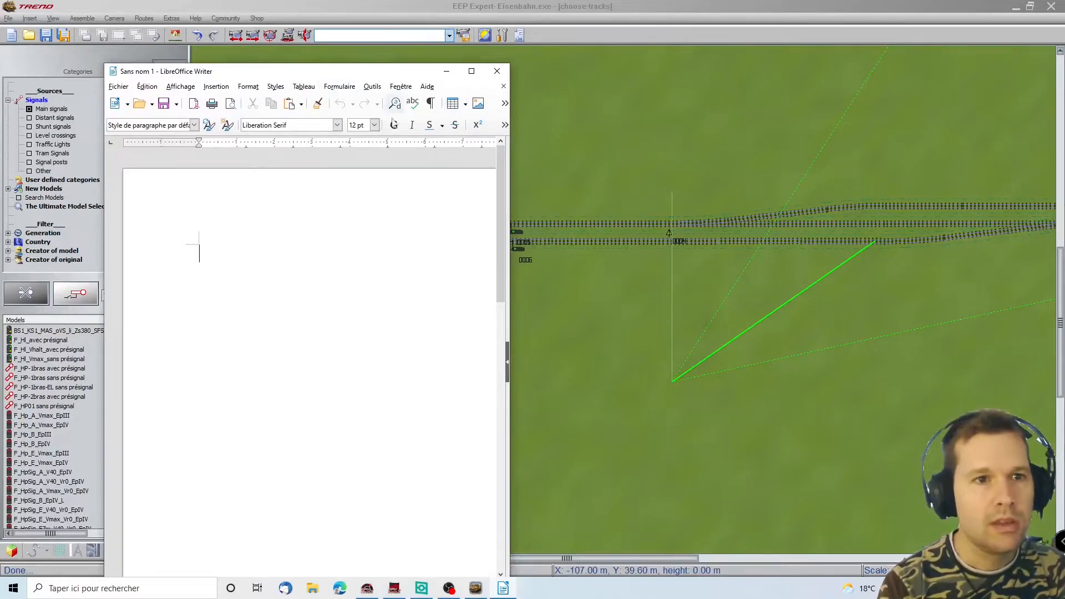
left_click(459, 108)
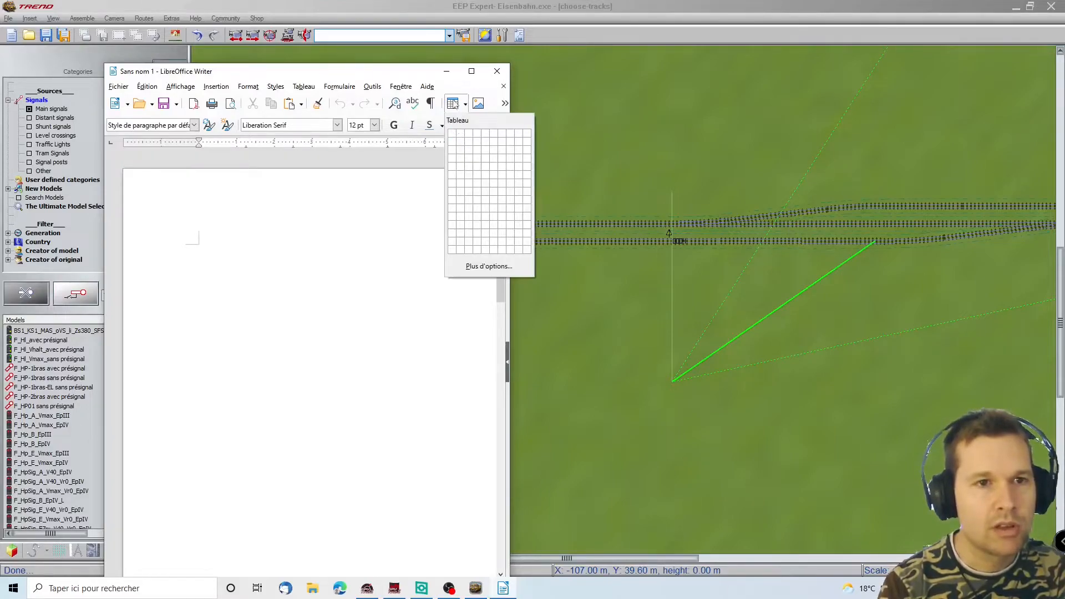
left_click(448, 74)
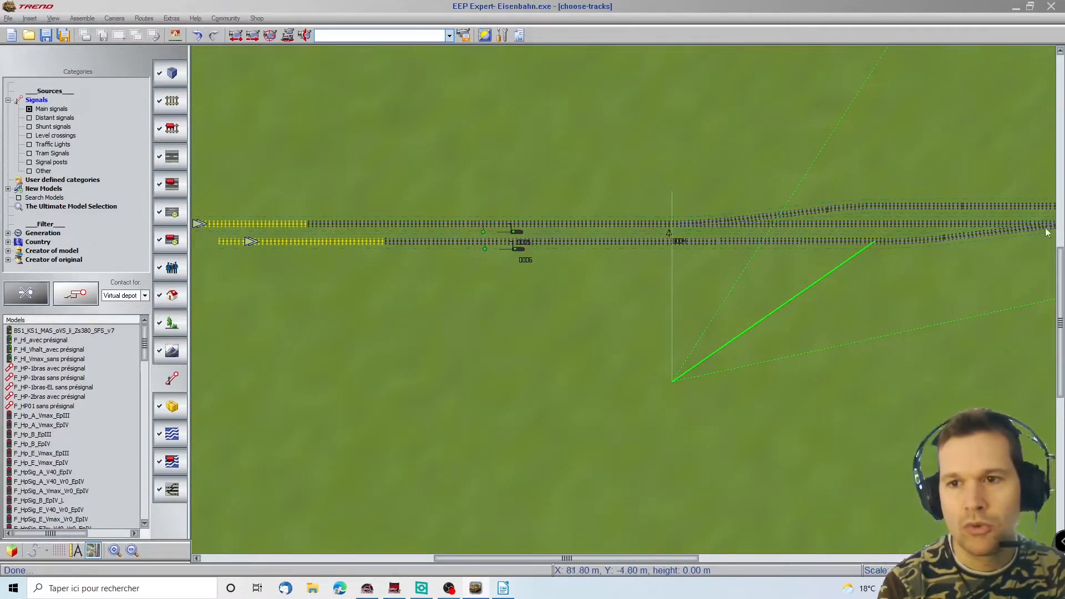
Step: Examine the signals and turnouts along the tracks from the west depot exits to the east end and back
key("Right")
key("Right")
key("Right")
key("Right")
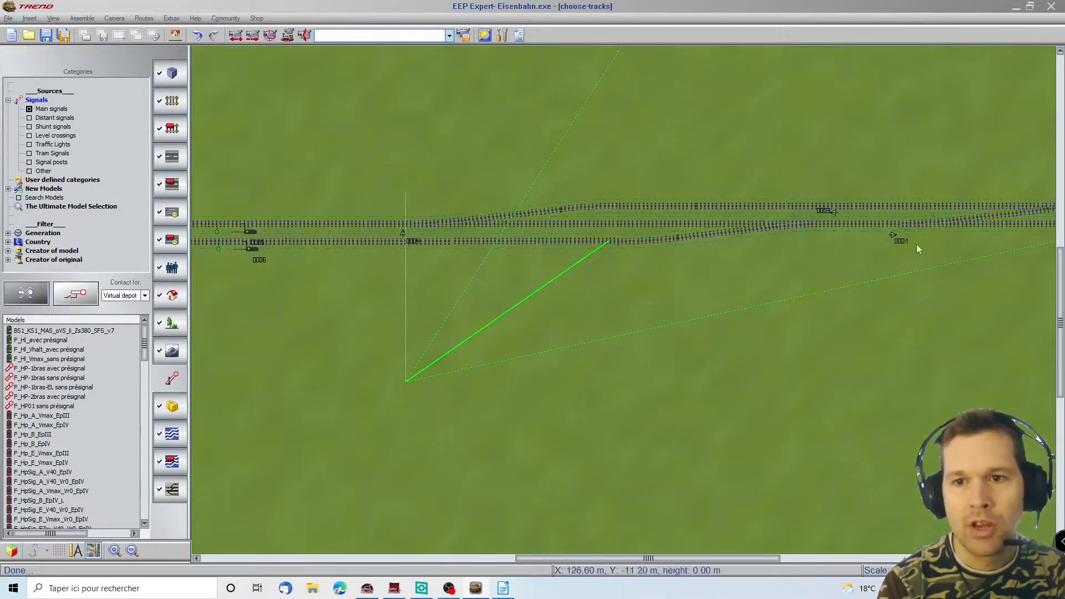
key("Right")
key("Right")
key("Right")
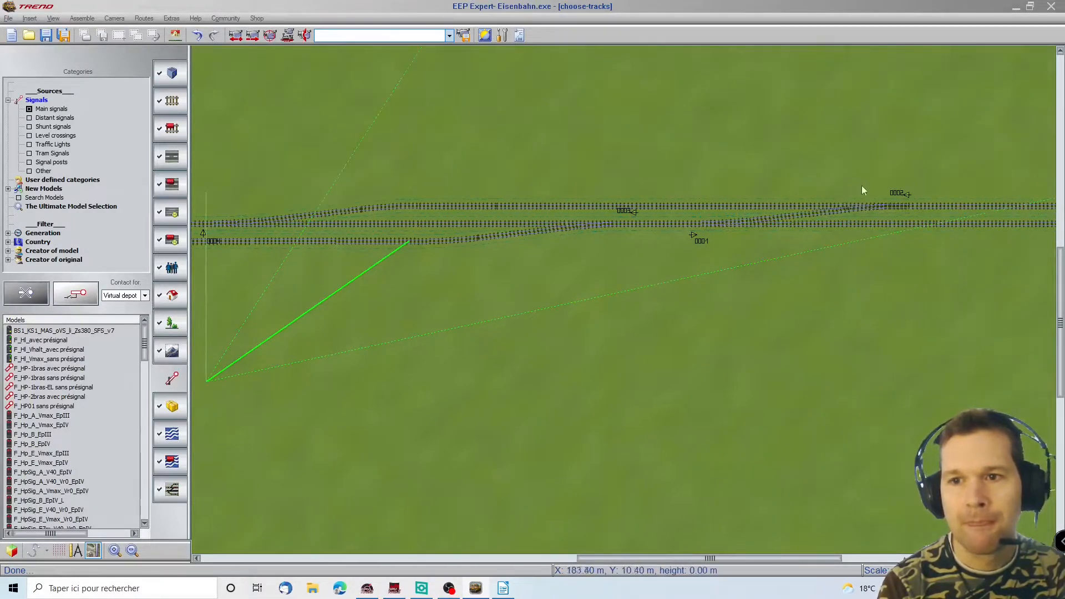
key("Right")
key("Right")
key("Right")
key("Right")
key("Right")
key("Right")
key("Left")
key("Left")
key("Left")
key("Left")
key("Left")
key("Left")
key("Left")
key("Left")
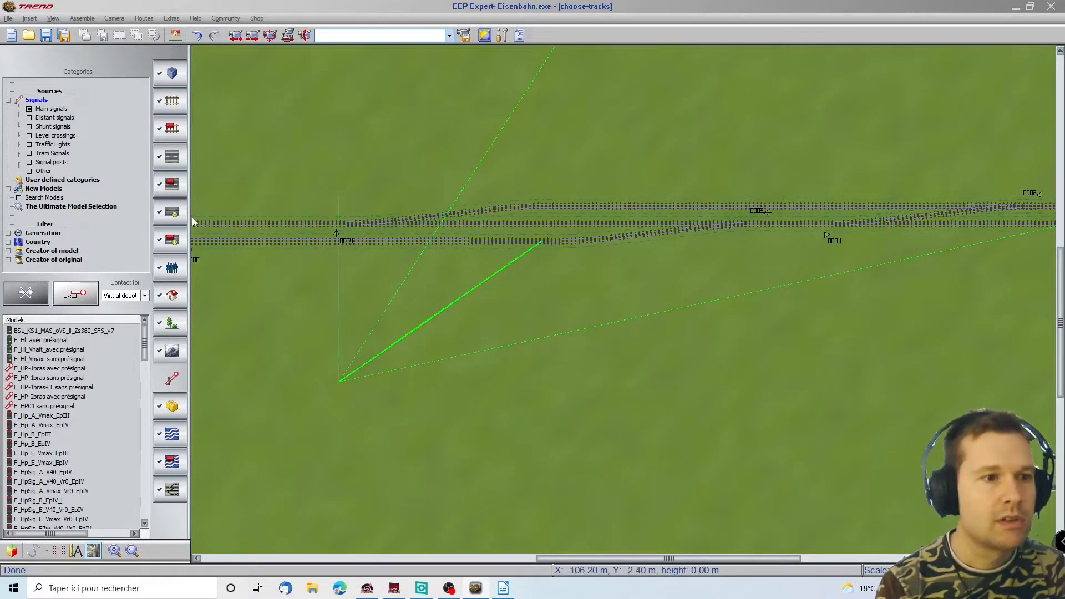
key("Left")
key("Left")
key("Left")
key("Right")
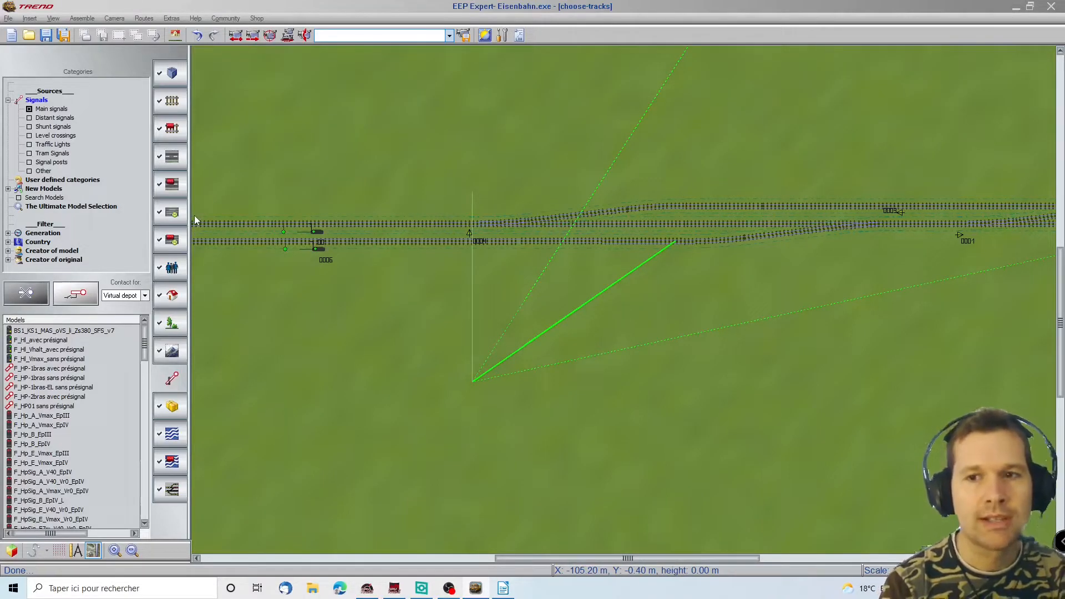
key("Left")
key("Left")
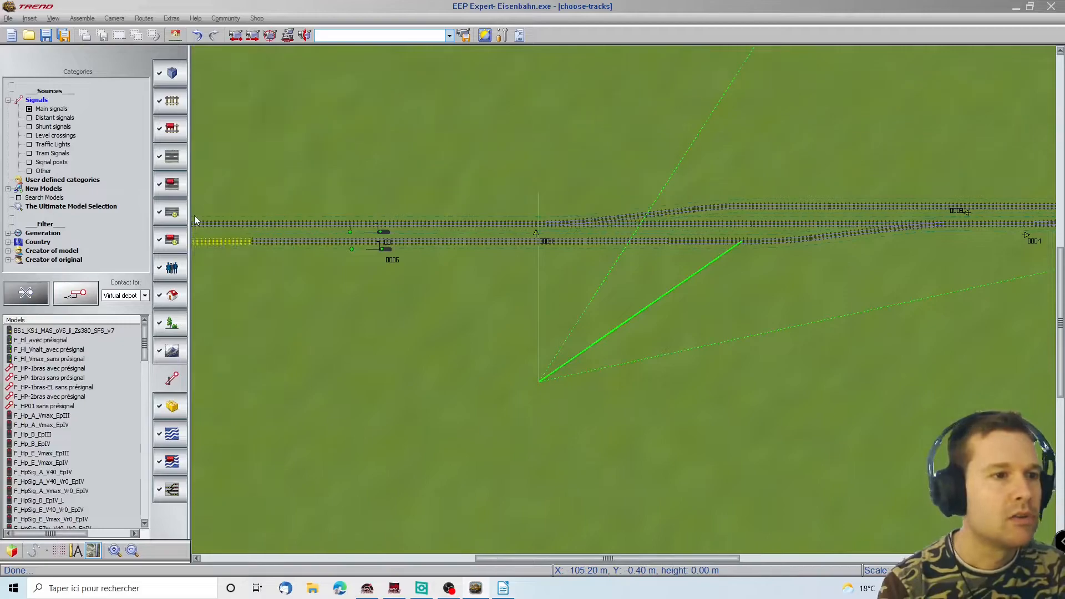
Step: Switch to LibreOffice Writer, insert a one-row table and enter Itn1 A to B in its first cell
left_click(504, 589)
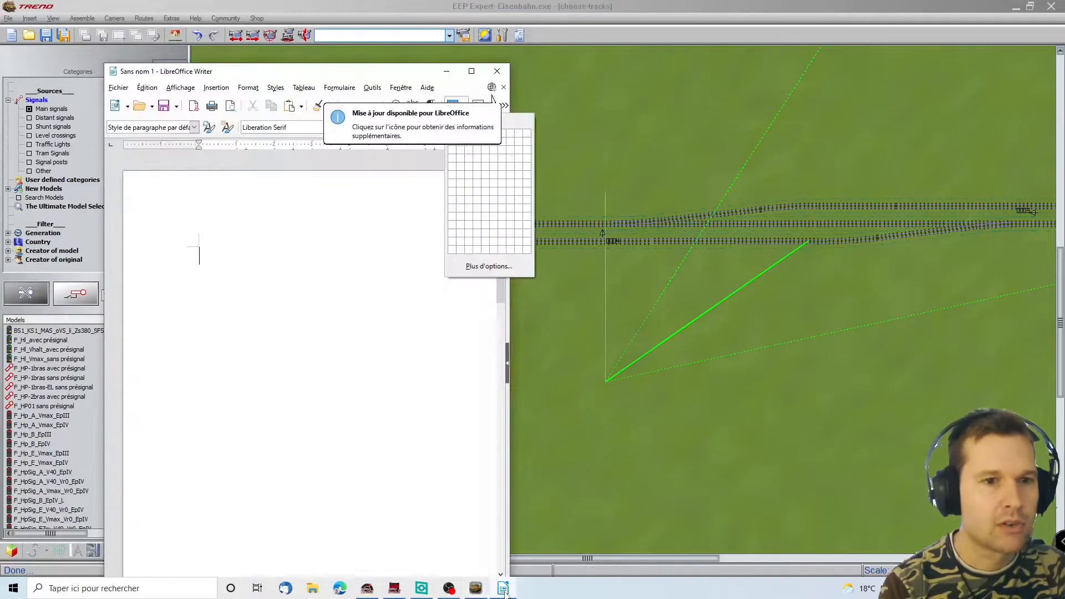
left_click(337, 253)
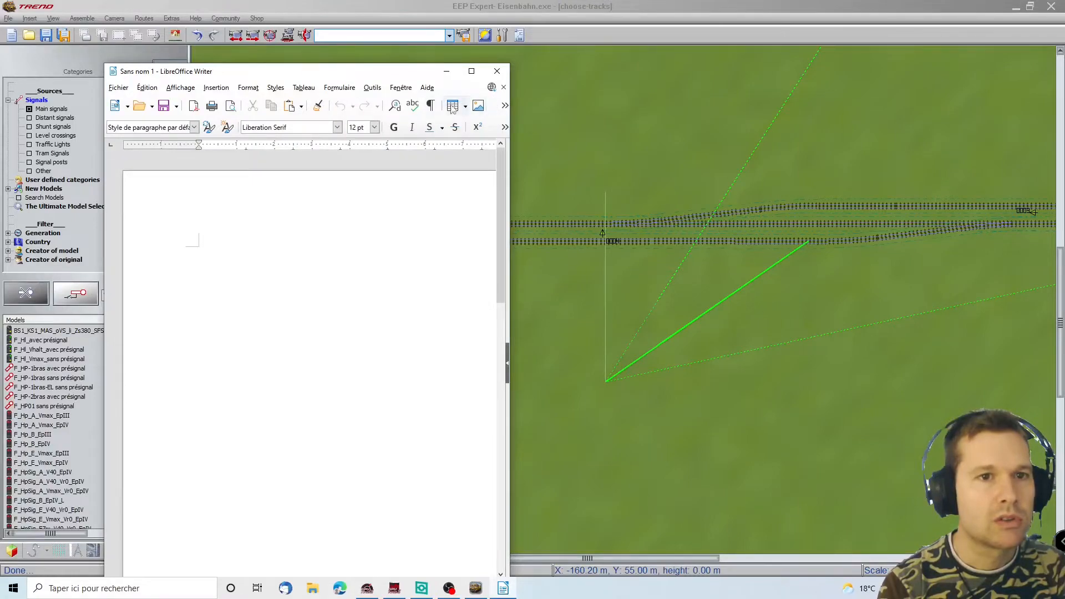
left_click(465, 107)
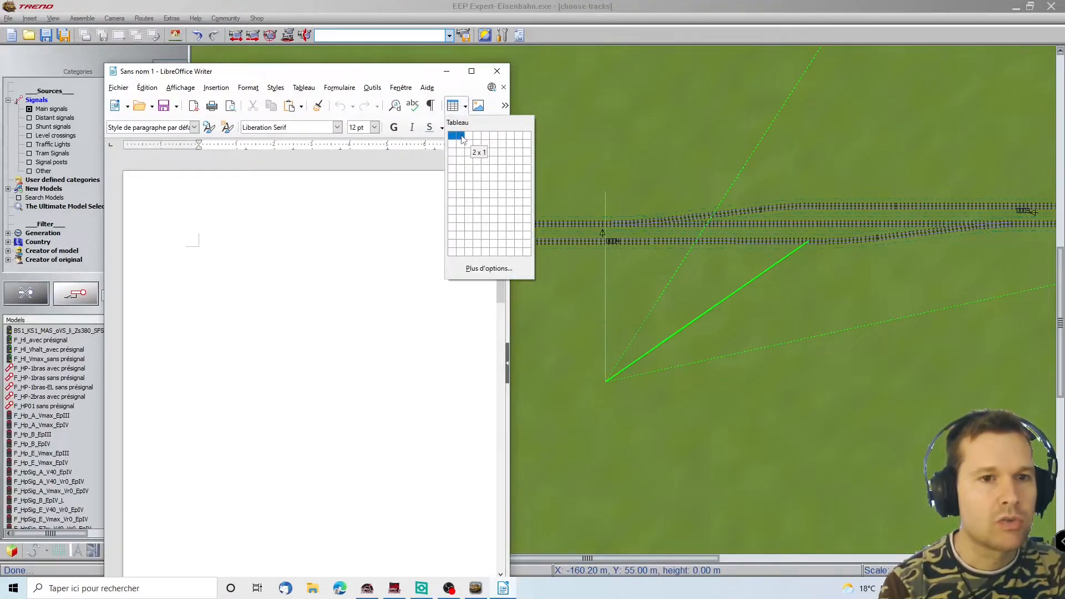
left_click(497, 137)
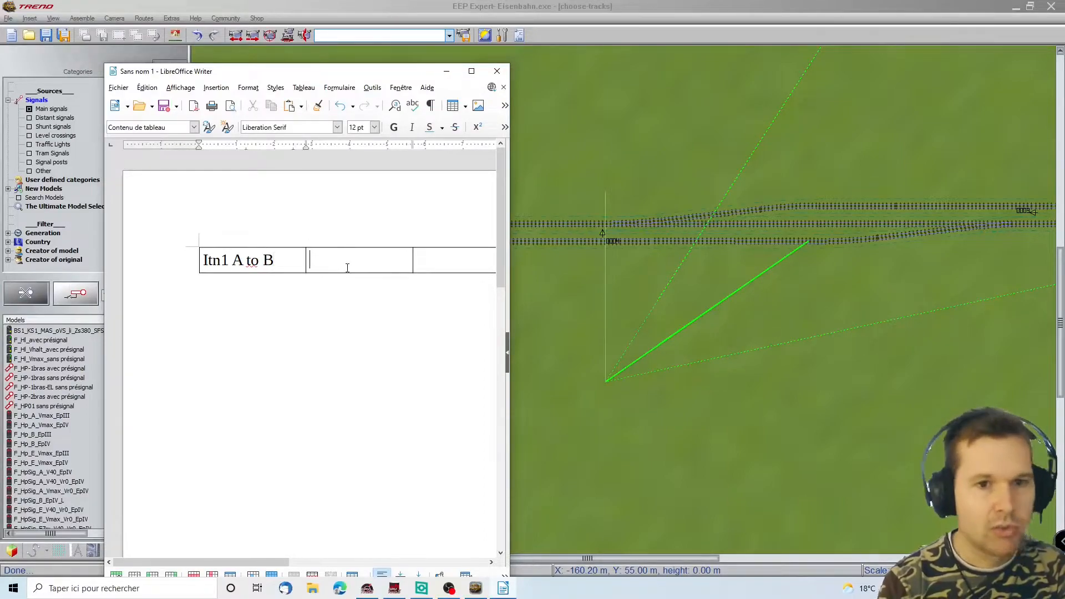
Step: Look up the number of the signal on the upper west track and enter Sig 5 in the table's second cell
left_click_drag(409, 78, 805, 115)
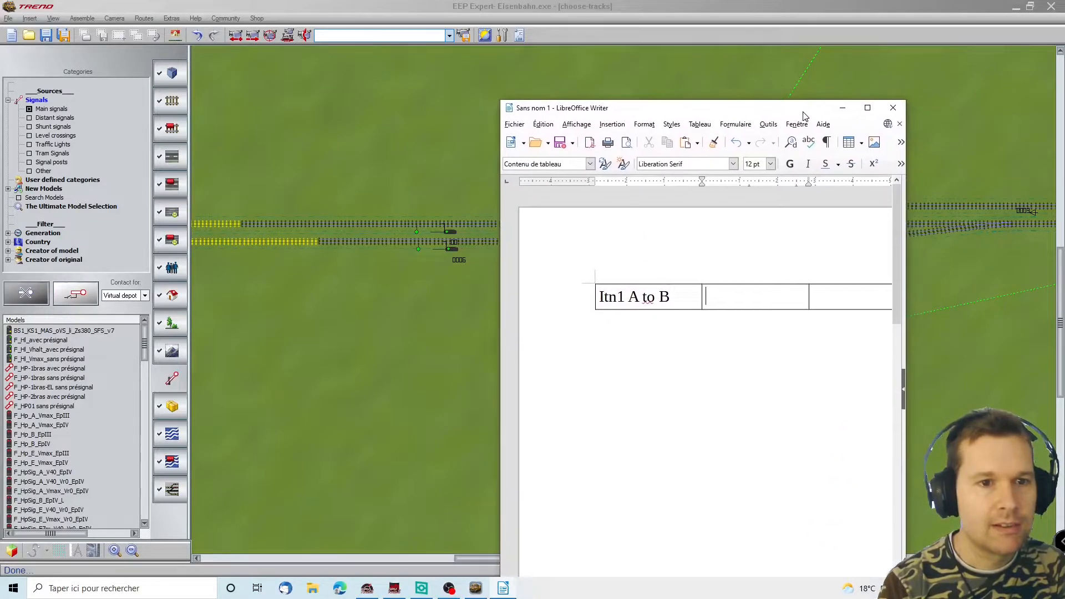
left_click(447, 228)
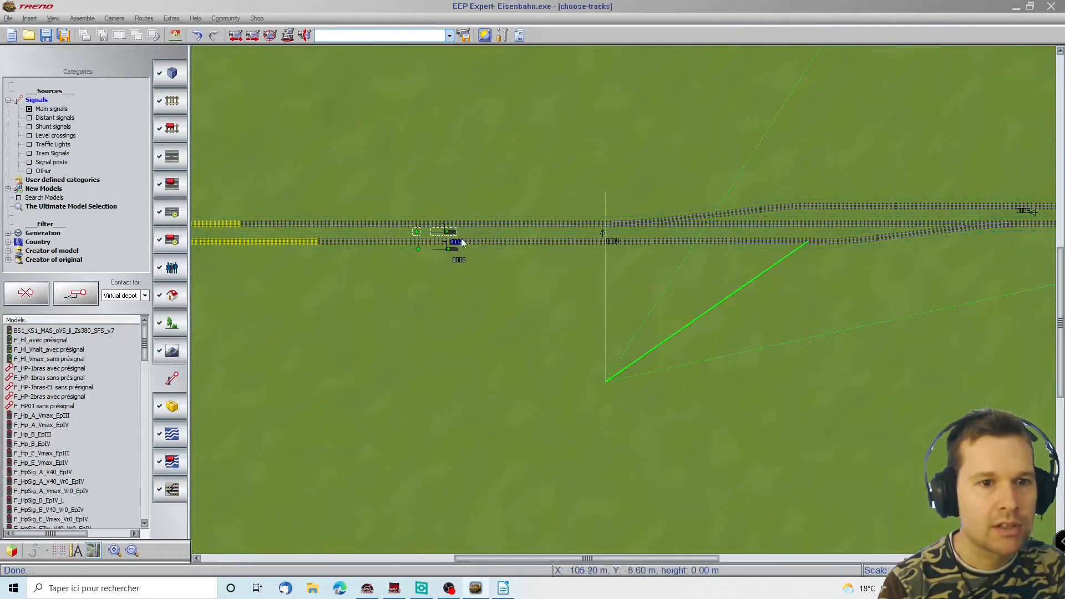
double_click(448, 229)
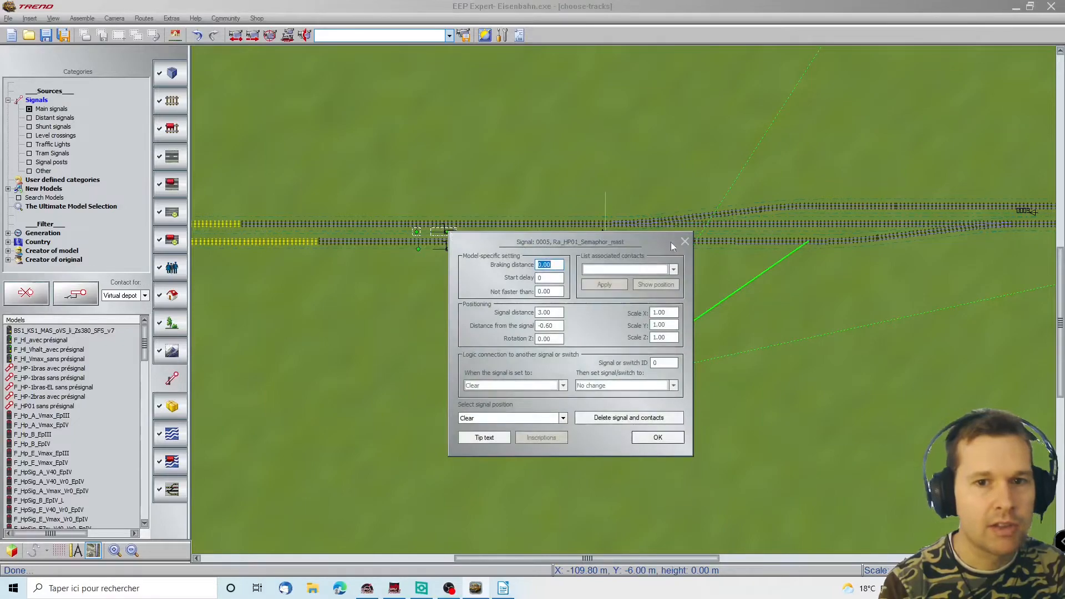
left_click(685, 242)
left_click(503, 589)
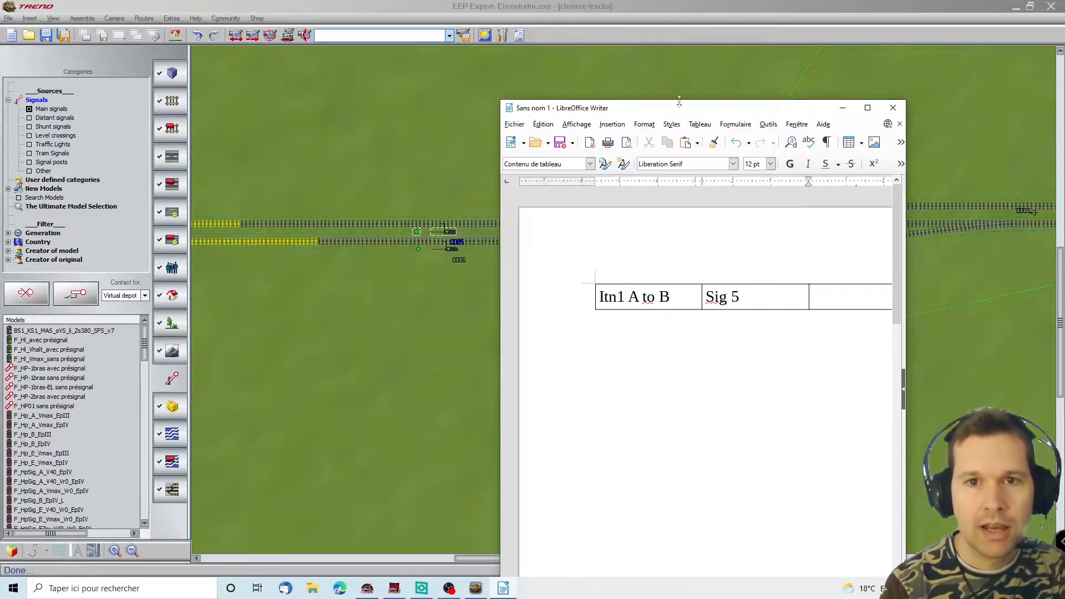
Step: Enter turnouts T 004 and T 002 in the table's third and fourth cells, checking the route to the east depots
left_click_drag(684, 111, 296, 112)
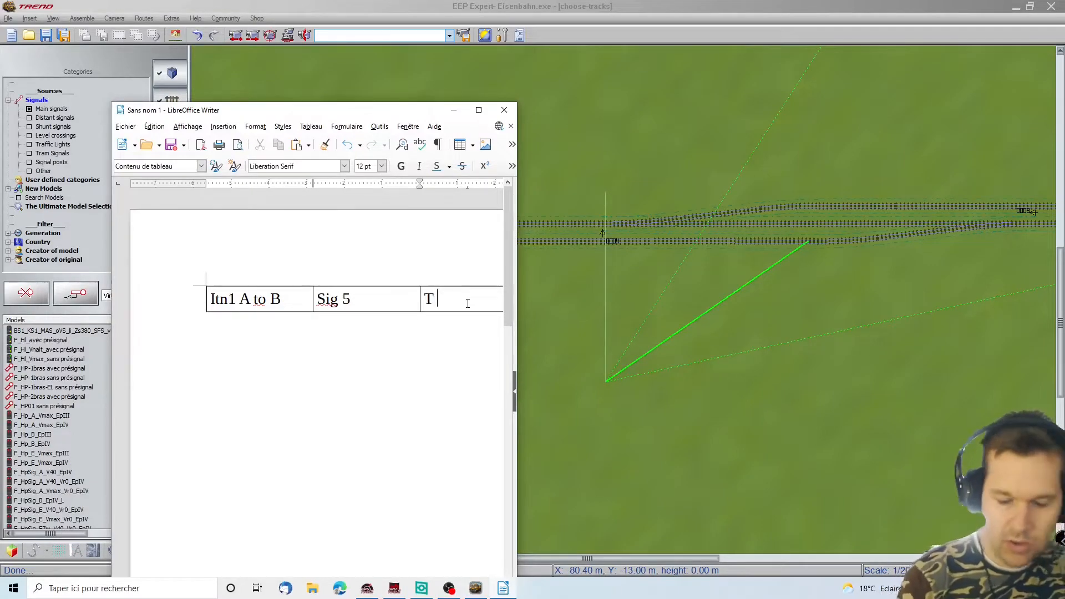
key("Tab")
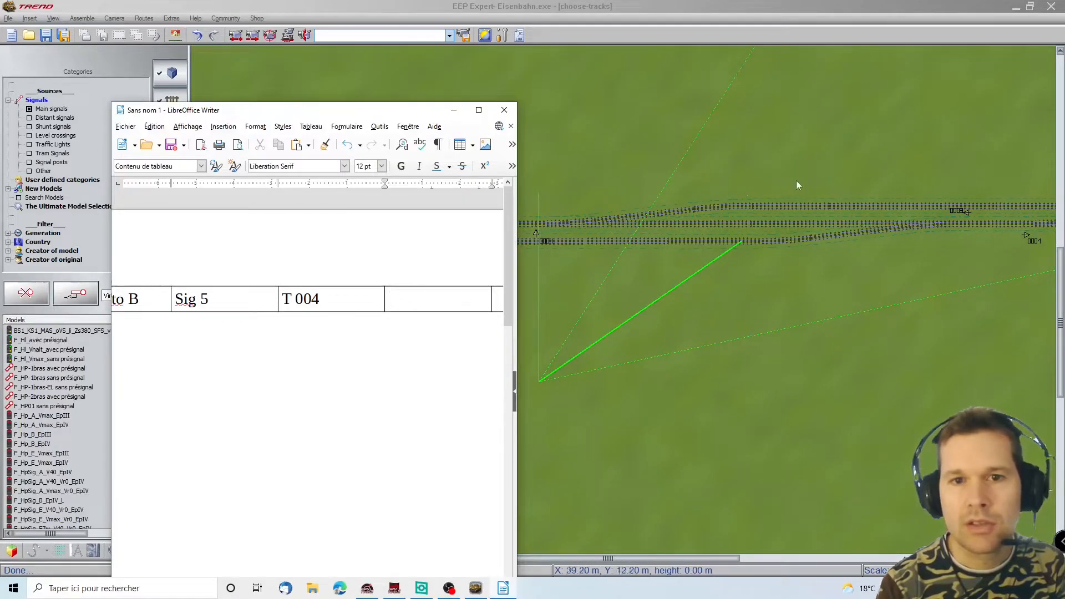
scroll(1010, 205, "right", 2)
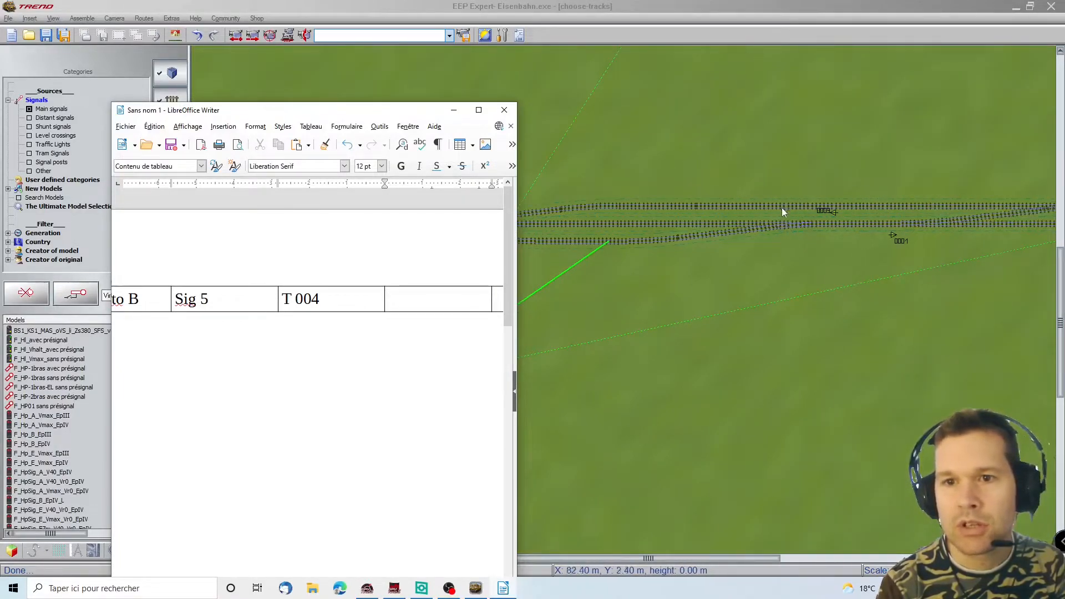
scroll(994, 203, "right", 2)
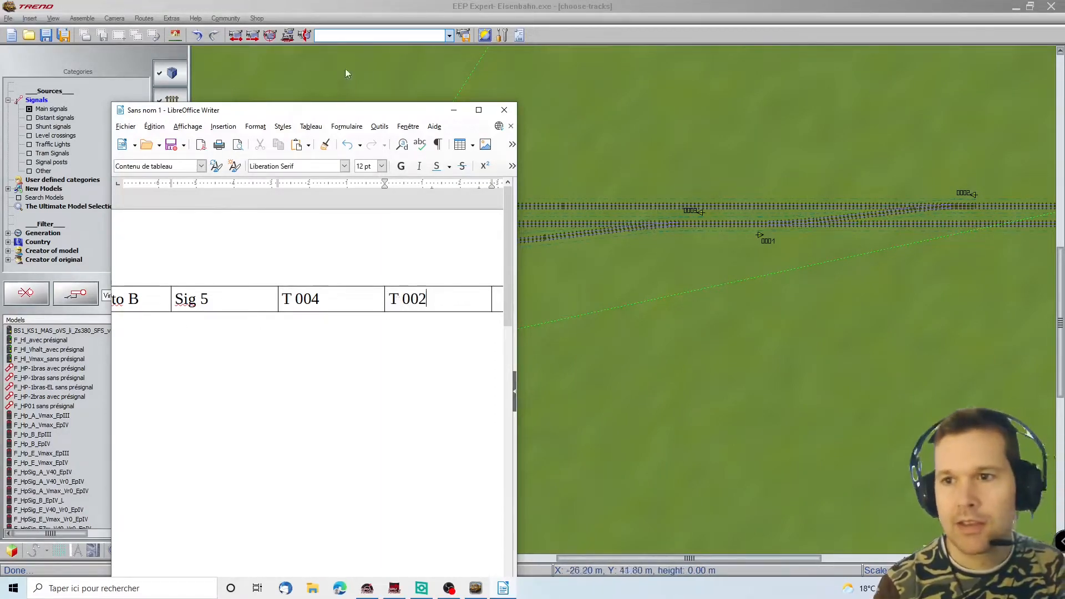
scroll(1040, 146, "right", 4)
scroll(1040, 147, "right", 4)
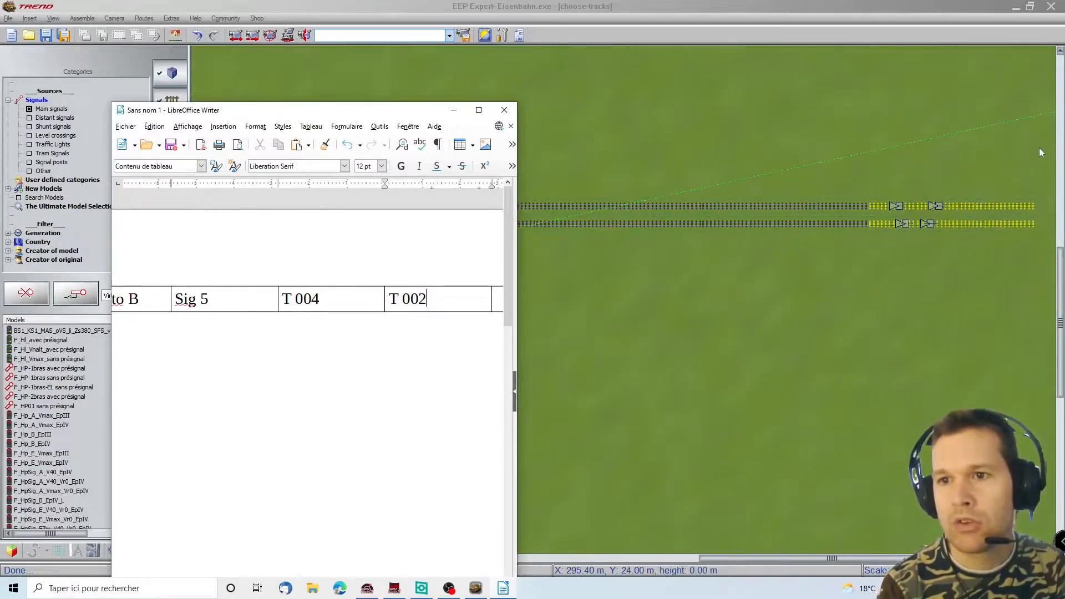
scroll(1040, 148, "left", 18)
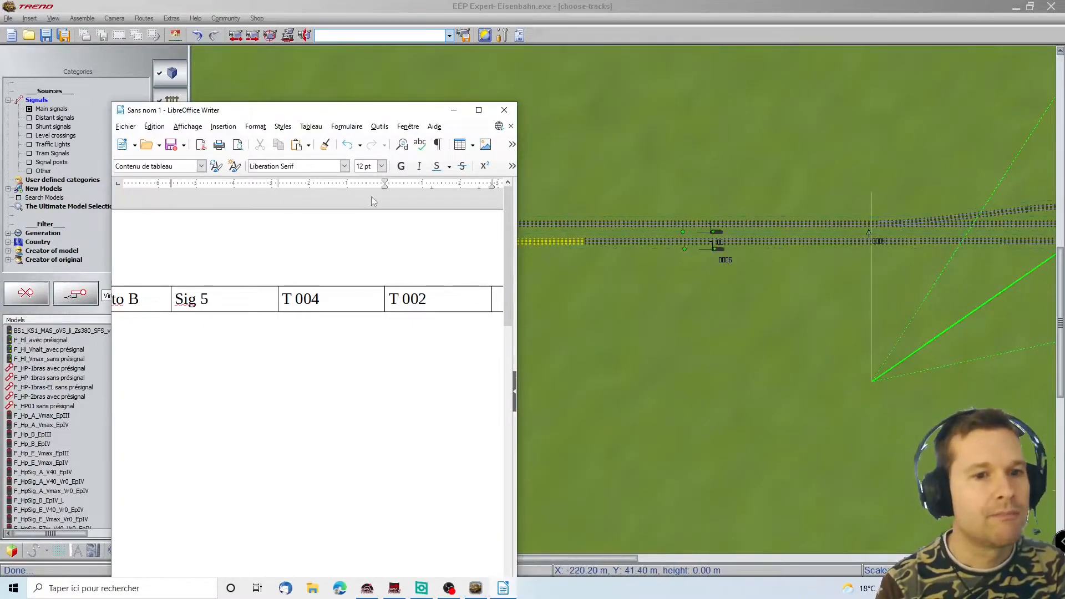
Step: Switch back to the EEP layout and place an x_Signal invisible signal on the upper west track at turnout 0004
left_click_drag(343, 116, 452, 273)
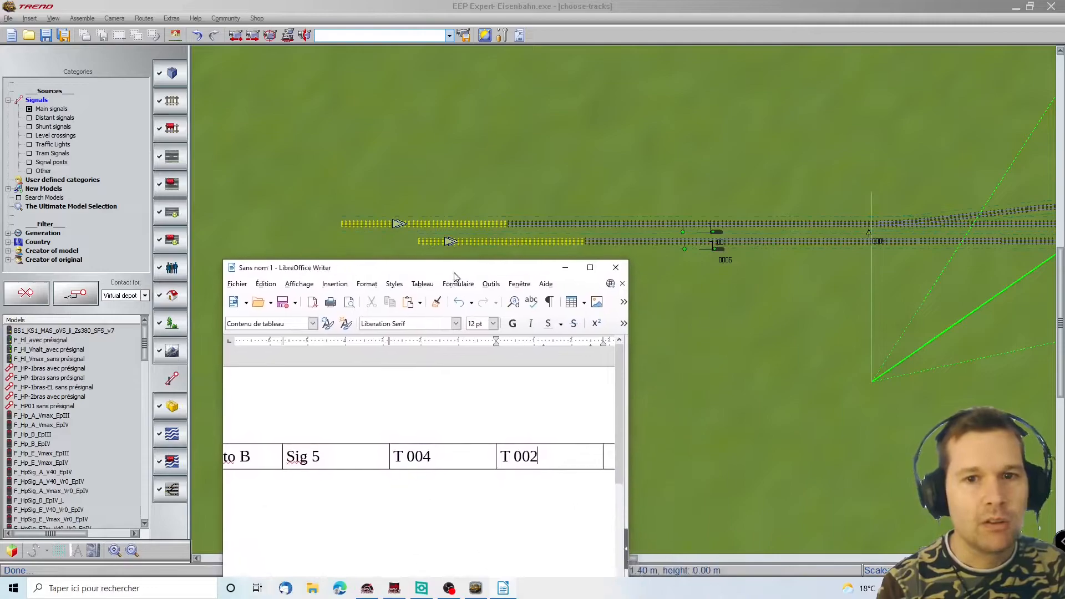
scroll(1050, 242, "right", 3)
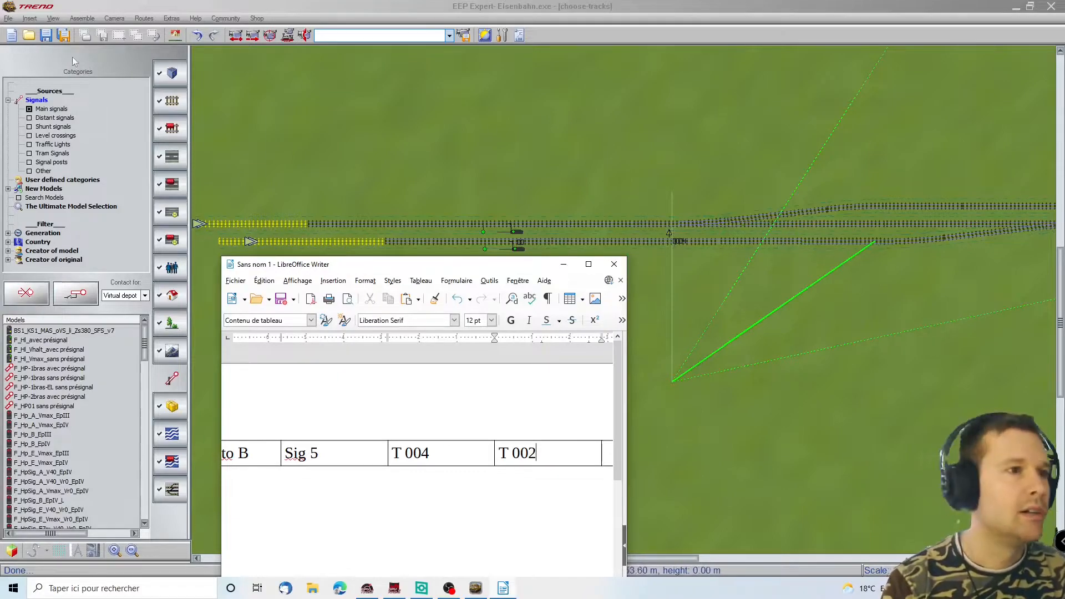
left_click(38, 111)
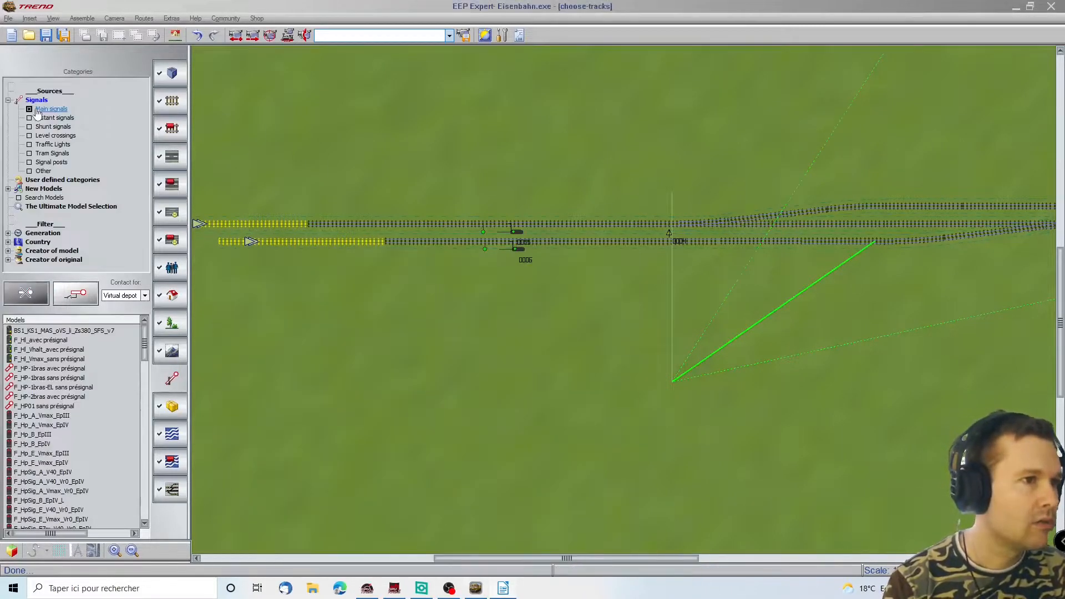
left_click(37, 111)
left_click(37, 111)
left_click(43, 171)
mouse_move(44, 352)
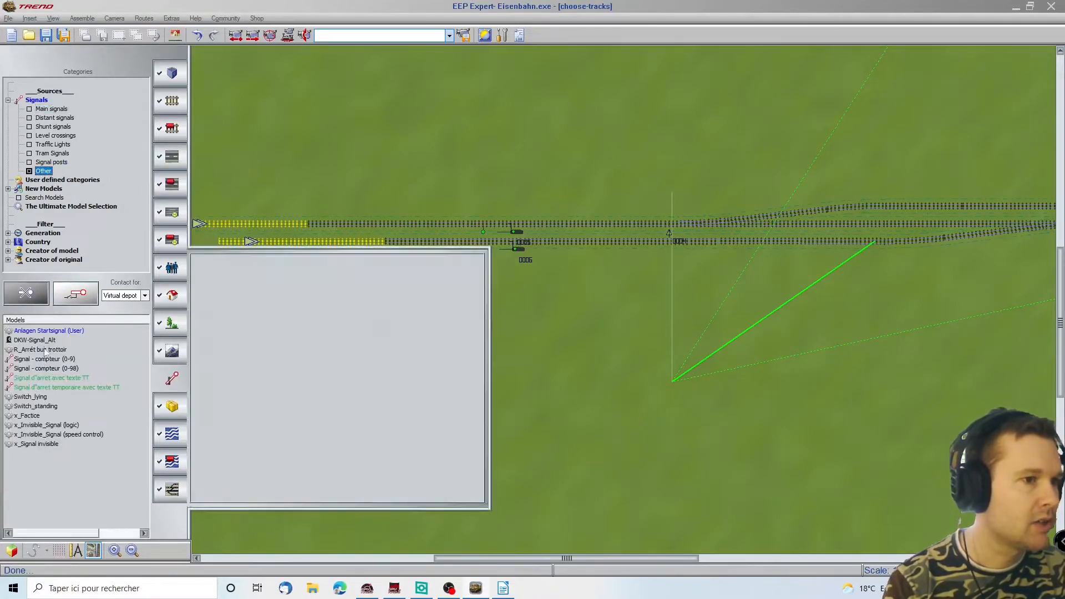
left_click(49, 446)
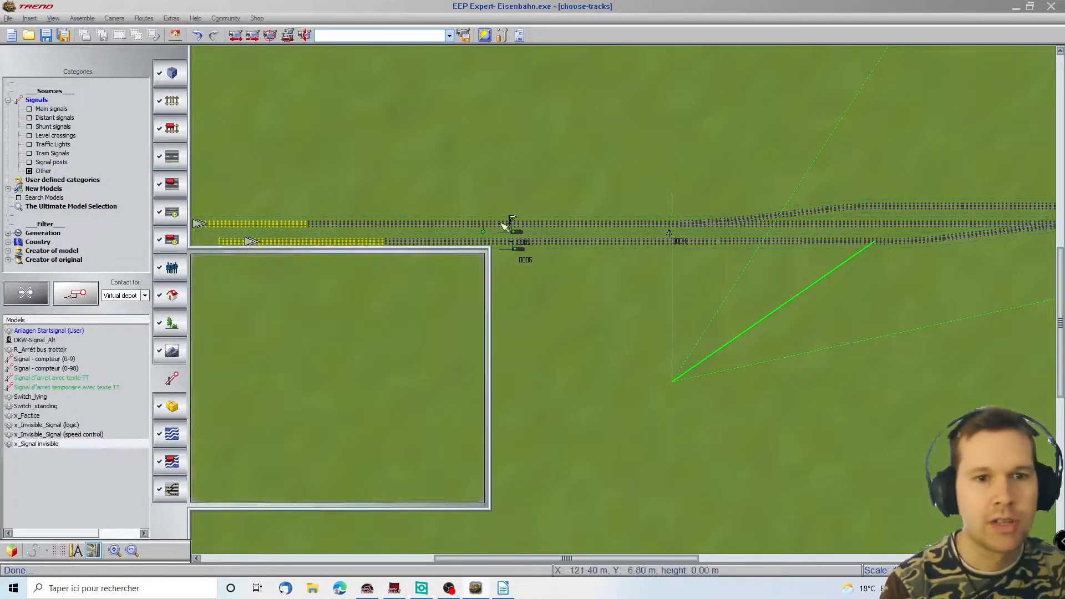
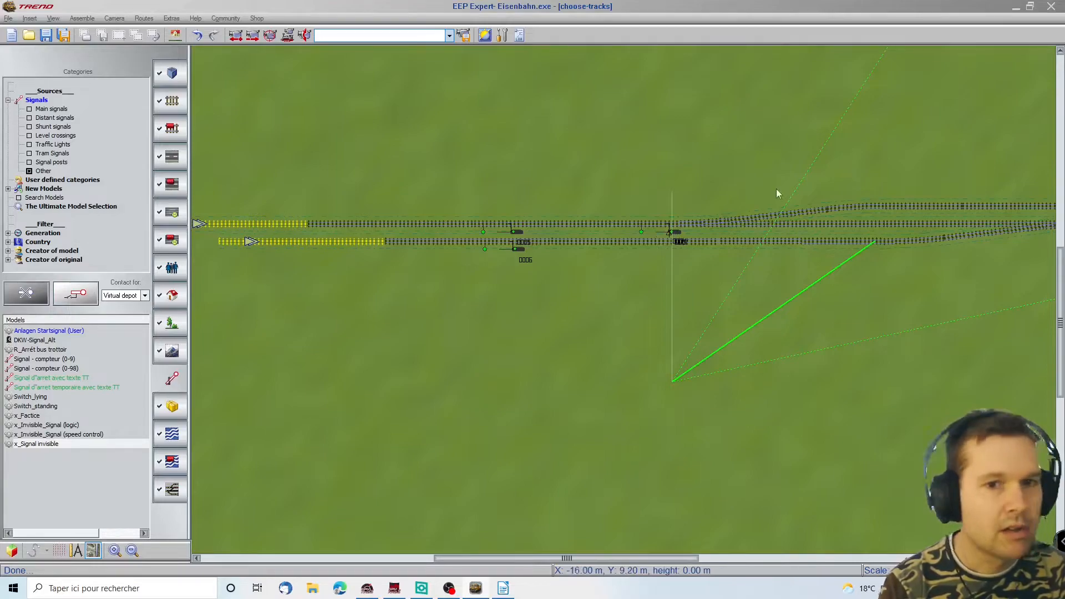
Step: Switch the layout to the 3D view and minimise the overview window to see the tracks
left_click(12, 551)
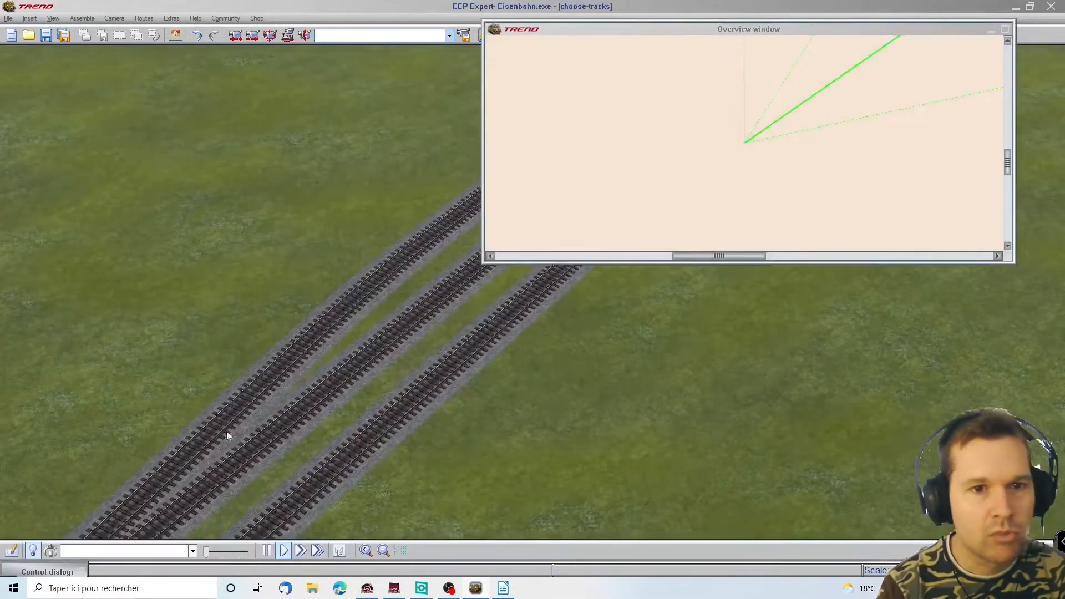
left_click(992, 30)
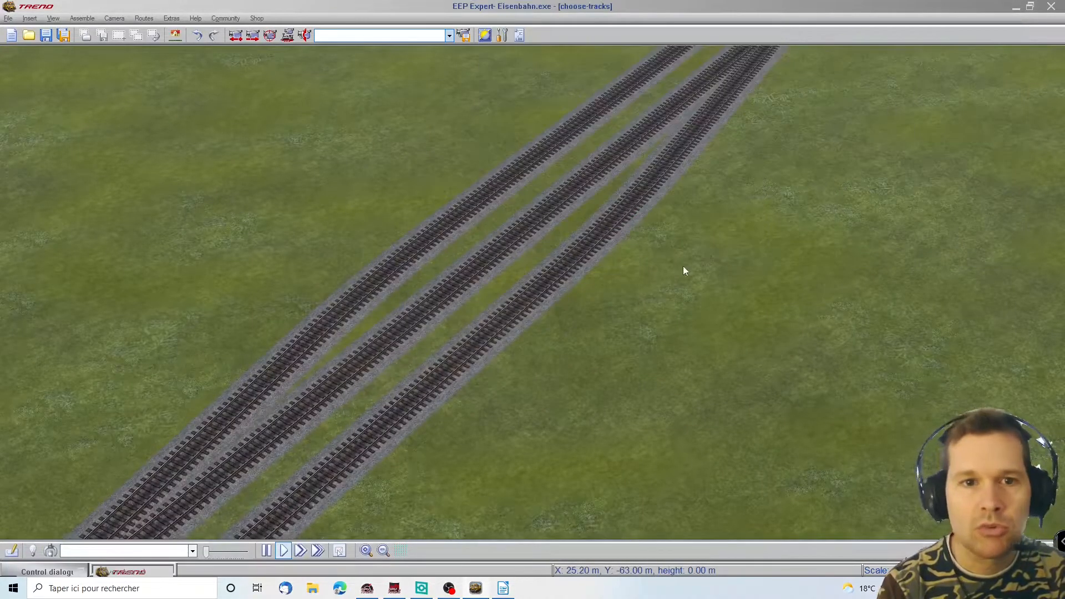
left_click(11, 402)
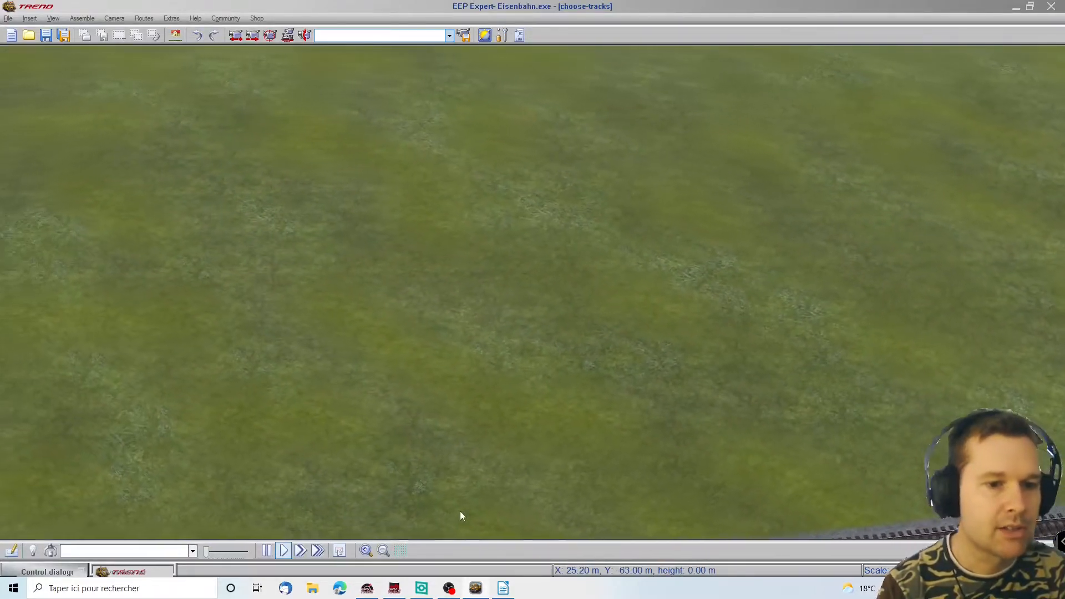
Step: Bring up the control dialogue, activate object editing mode in 3D, and minimise the dialogue to clear the track view
left_click(464, 515)
left_click(71, 258)
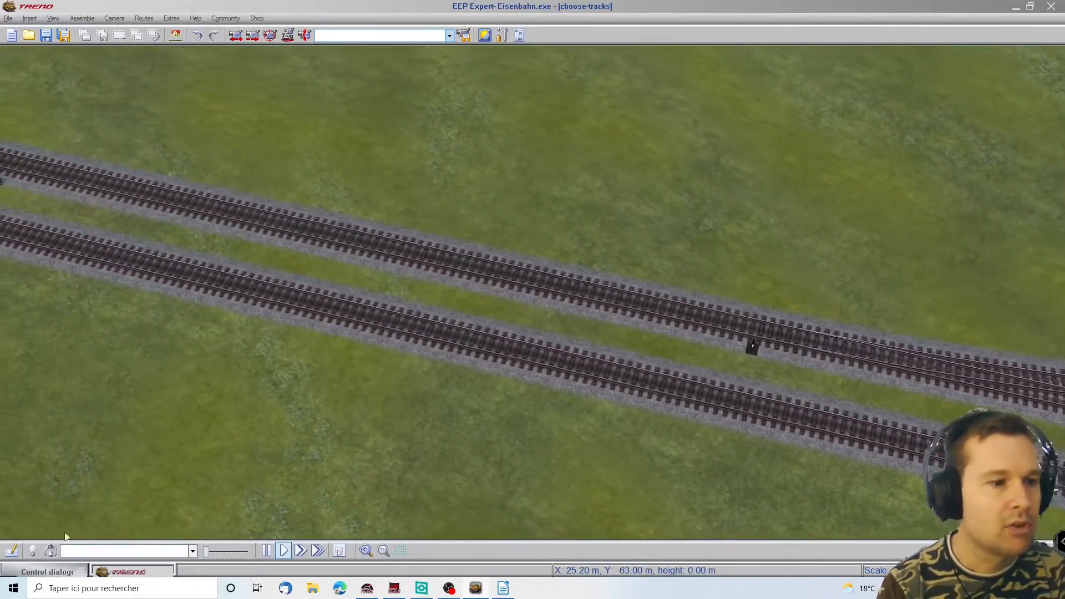
double_click(49, 572)
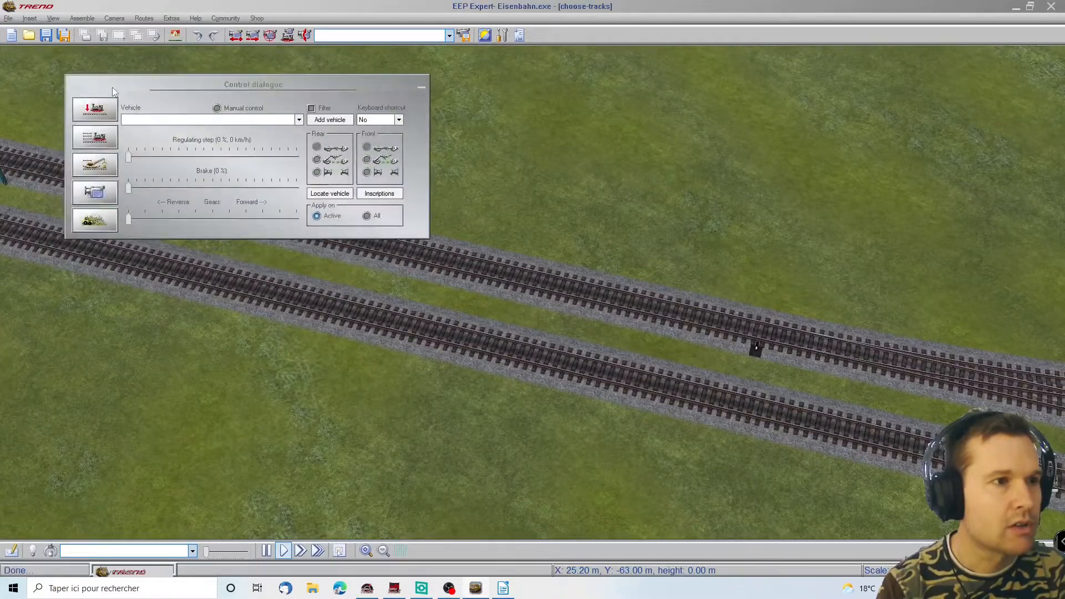
left_click(104, 111)
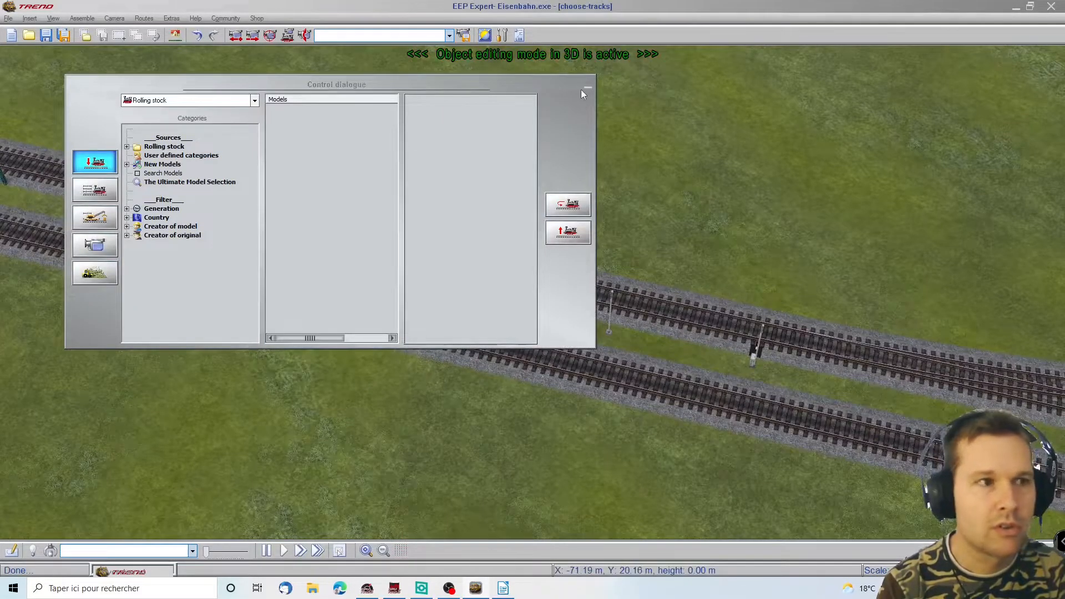
left_click_drag(247, 85, 202, 343)
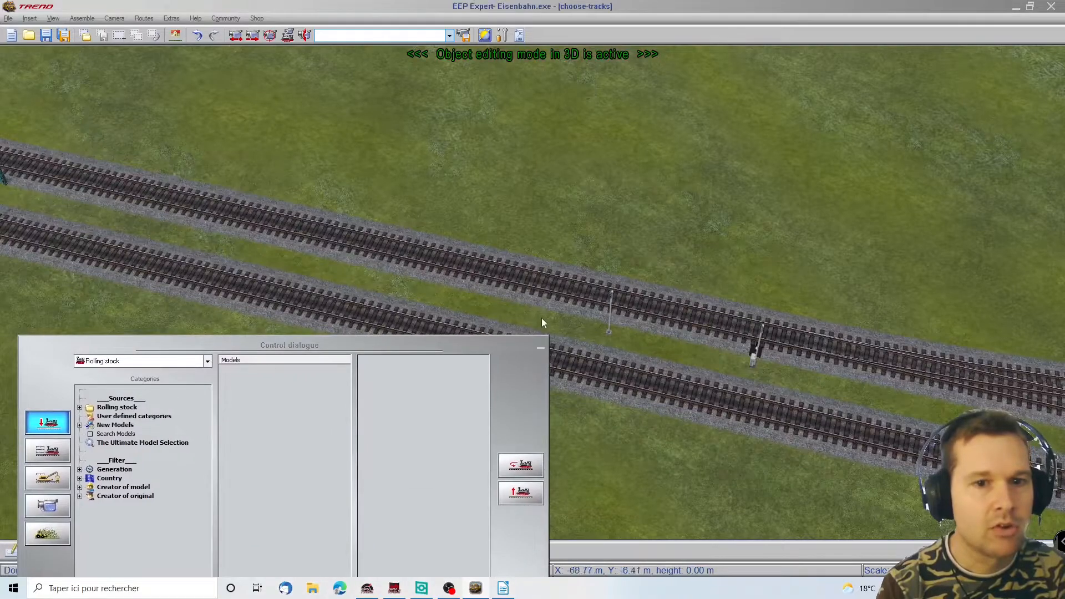
left_click(541, 348)
Step: Inspect the invisible signal beside the west turnout in 3D by selecting it, checking its placement and deselecting it
right_click_drag(616, 305, 655, 550)
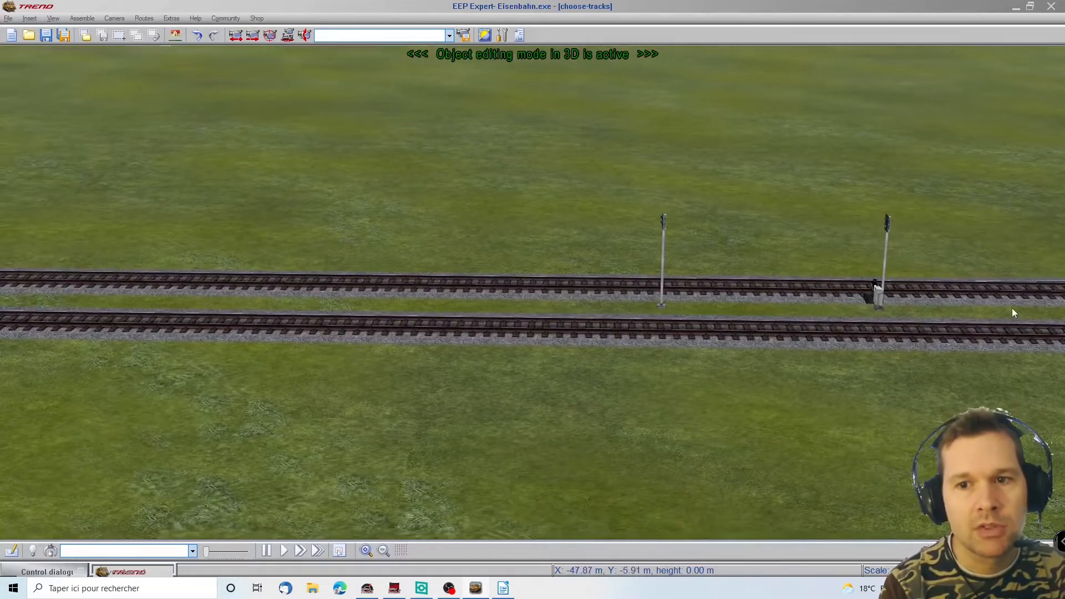
key("Left")
key("Right")
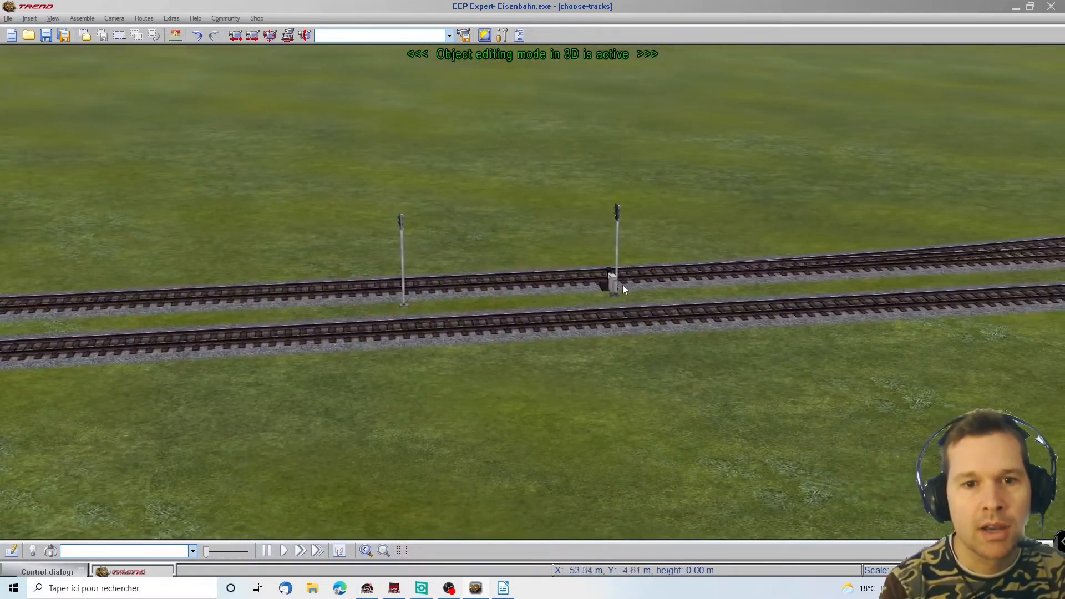
left_click(615, 285)
key("Left")
key("Right")
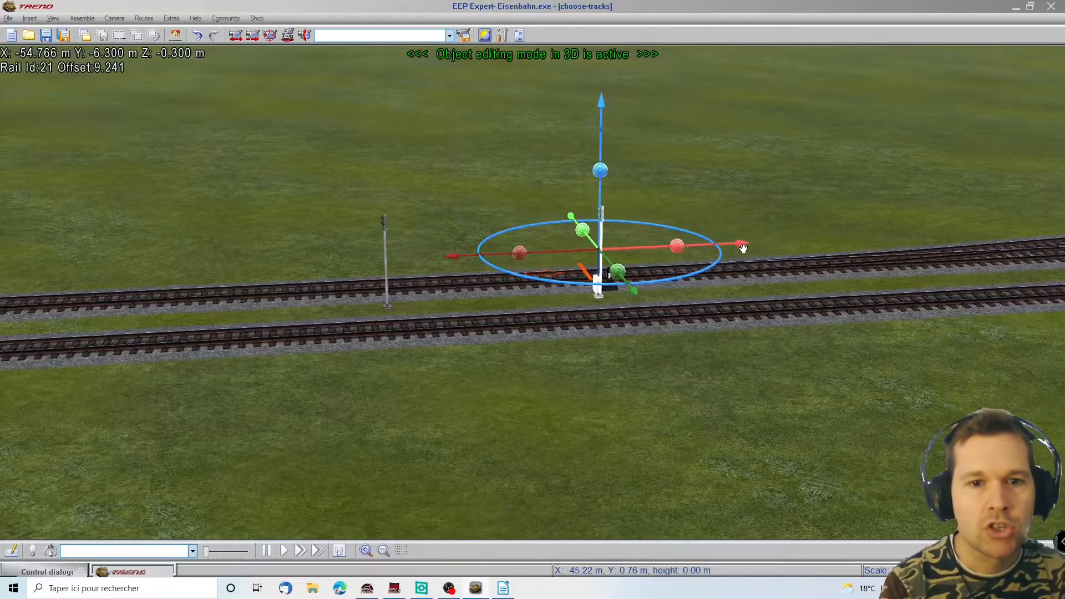
mouse_move(1047, 217)
right_mouse_down()
mouse_move(1063, 216)
mouse_move(564, 247)
right_mouse_up()
key("Escape")
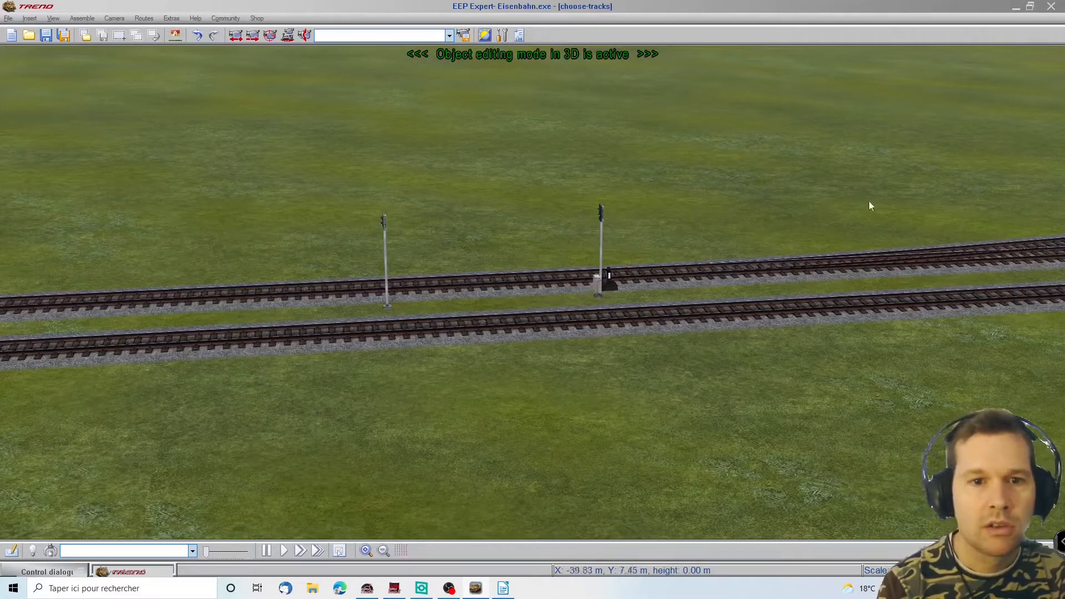
Step: Examine the signals and turnouts along the tracks from the west turnout through the crossover to the east end
right_click_drag(1047, 184, 1019, 131)
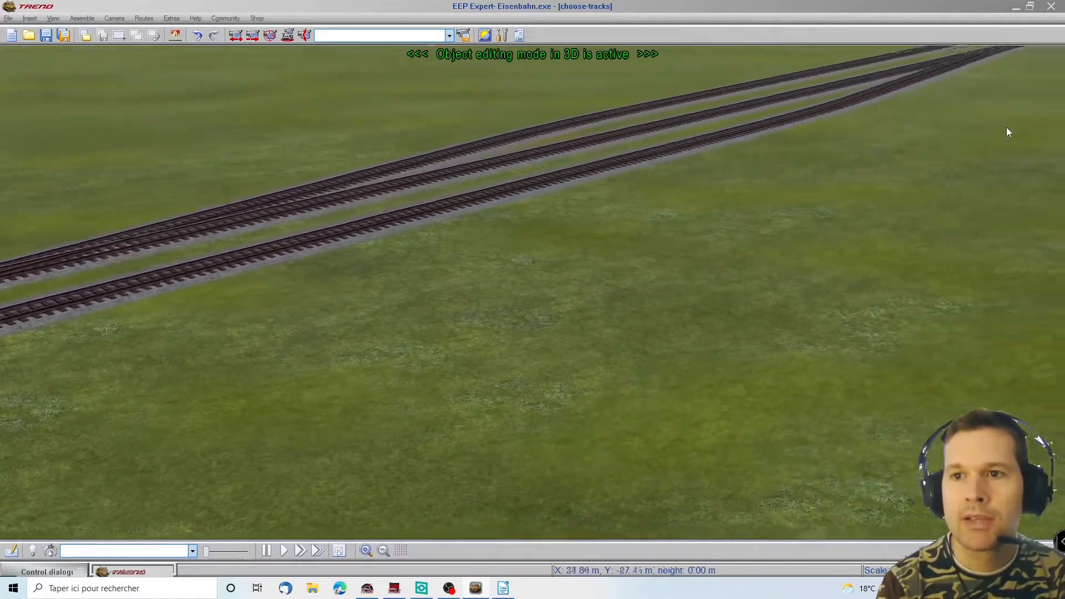
right_click_drag(27, 247, 26, 247)
right_click_drag(668, 72, 947, 290)
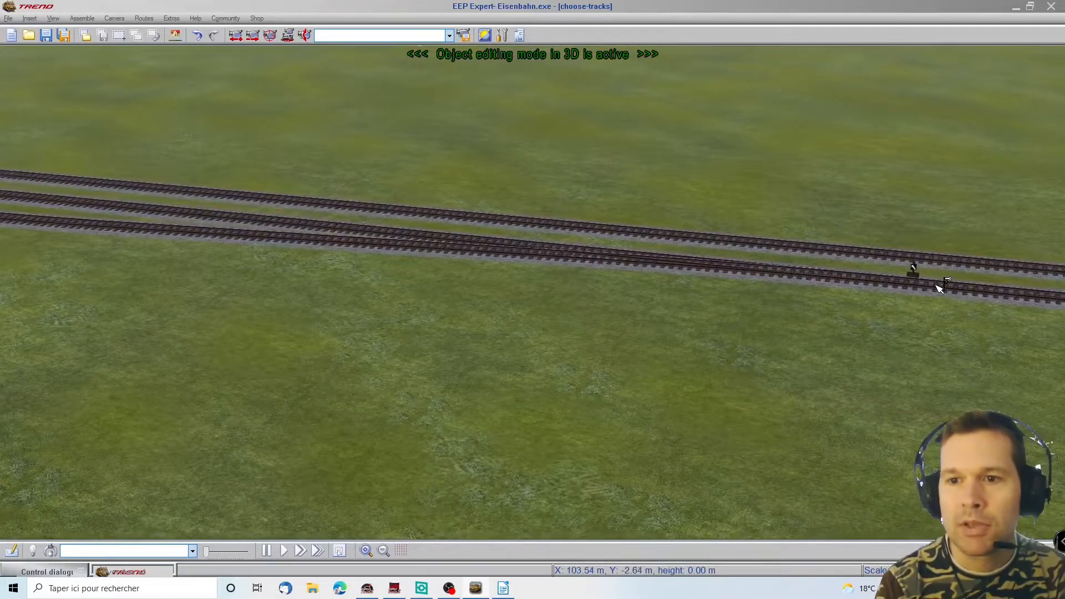
right_click_drag(1027, 252, 459, 252)
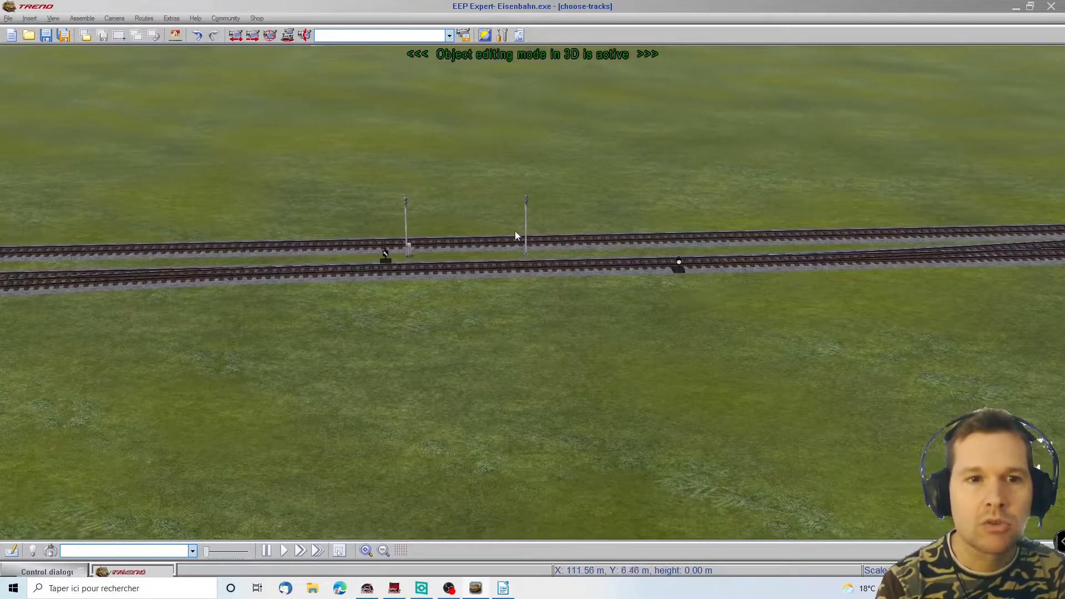
right_click_drag(992, 234, 469, 281)
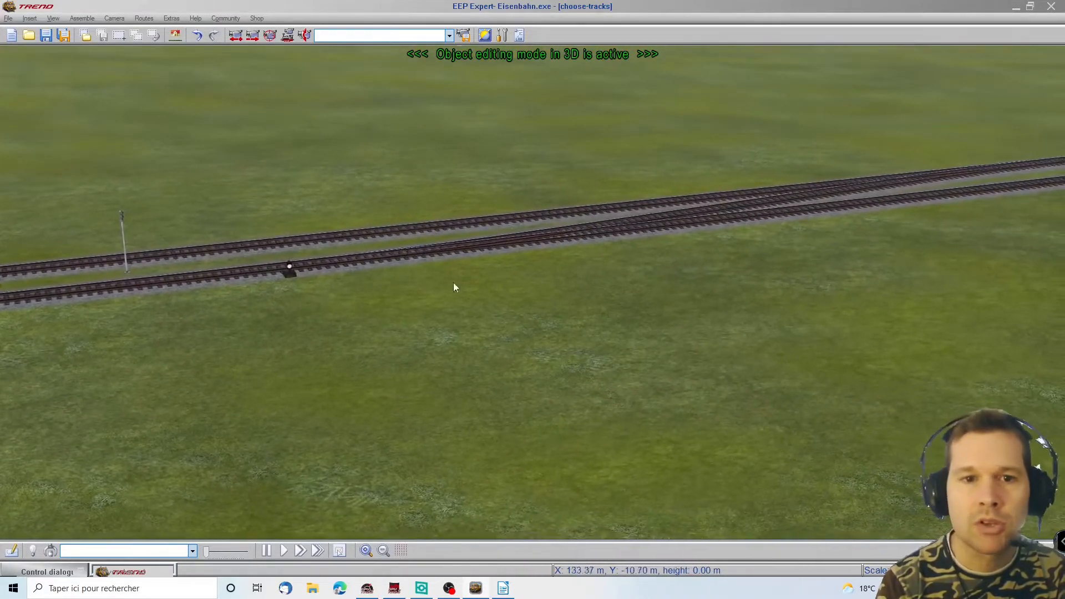
right_click_drag(18, 236, 456, 319)
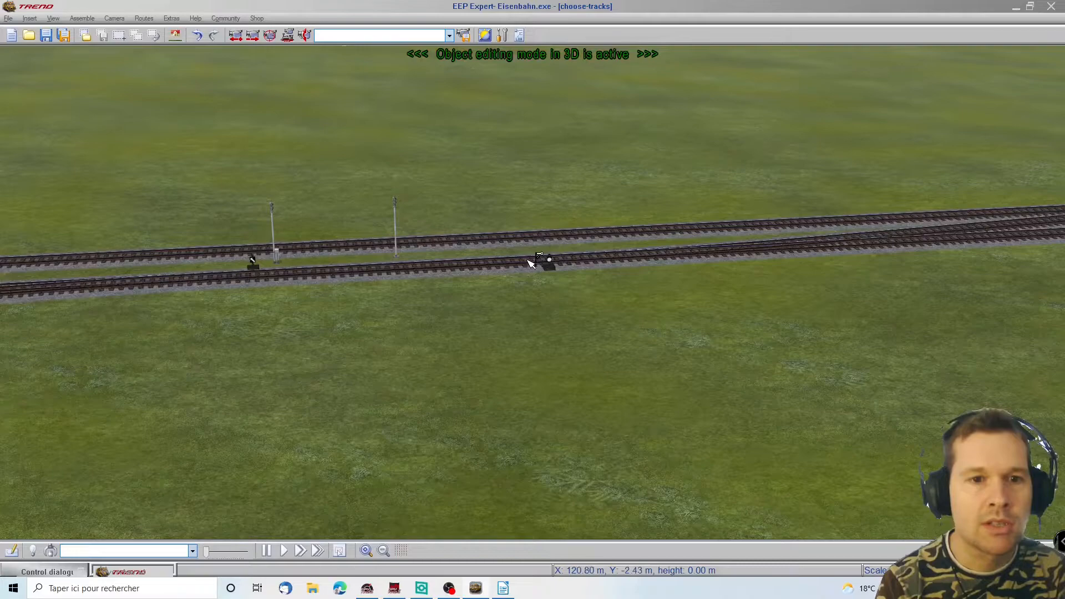
left_click(1005, 201)
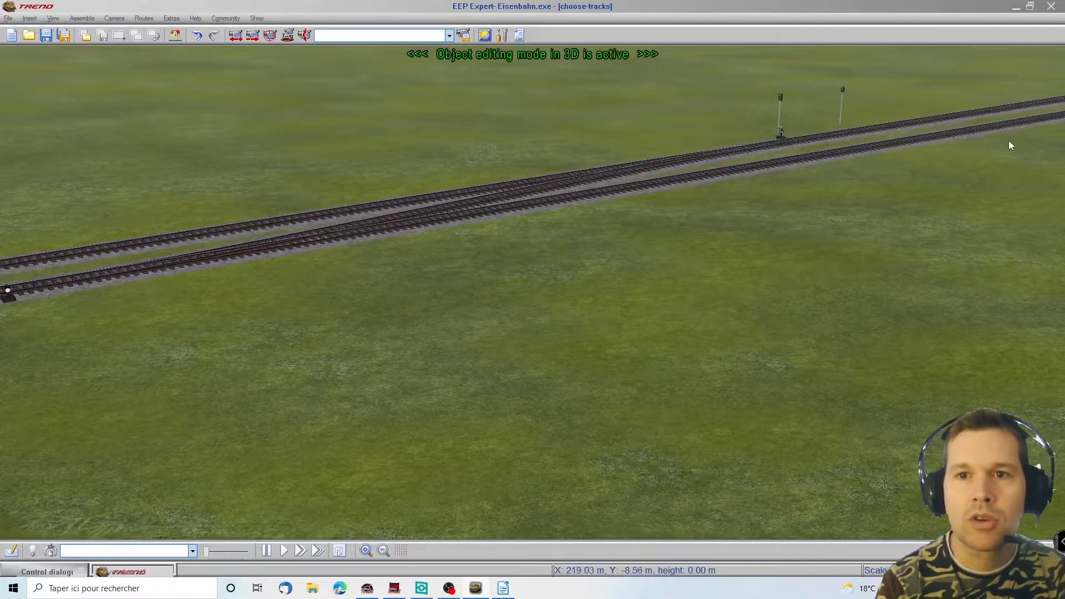
left_click(1042, 141)
left_click(807, 52)
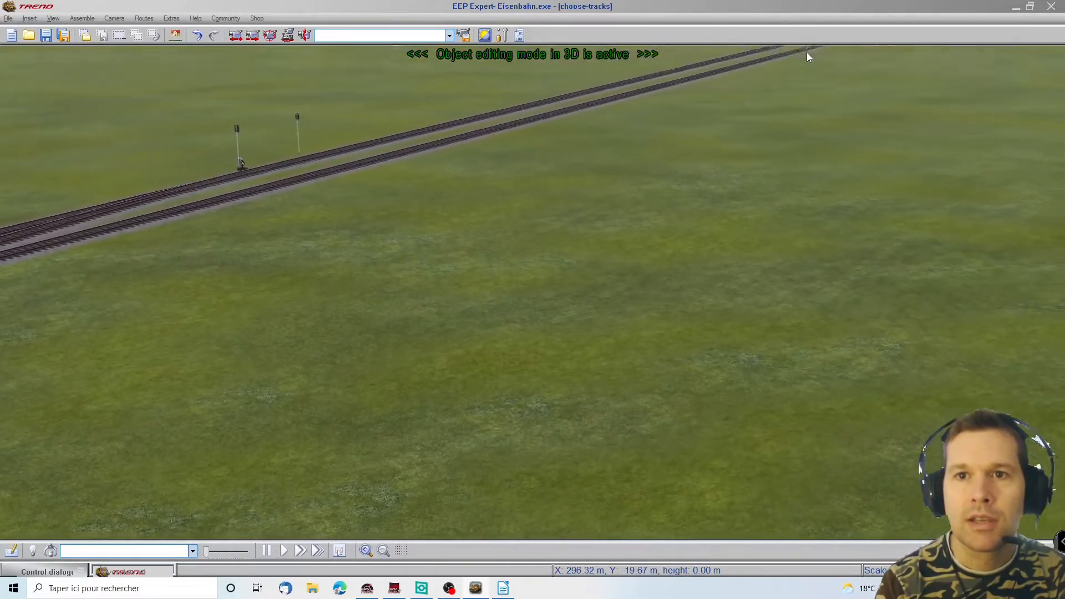
scroll(807, 52, "down", 3)
left_click(58, 202)
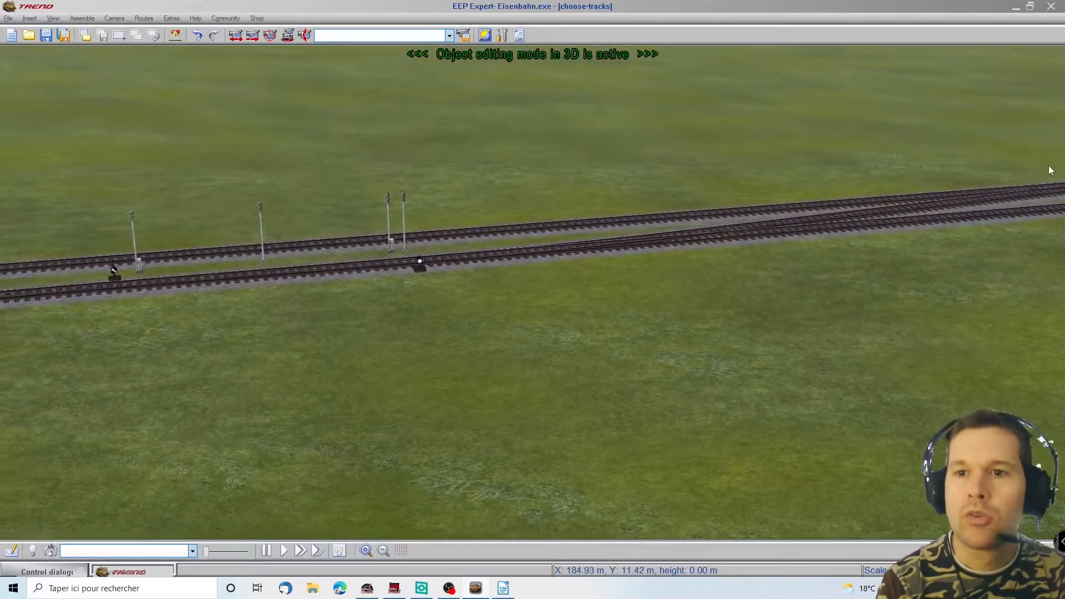
Step: Reposition the signal at the far east turnout beside its track, at about X 194.39 m and Y 0.10 m
left_click(979, 158)
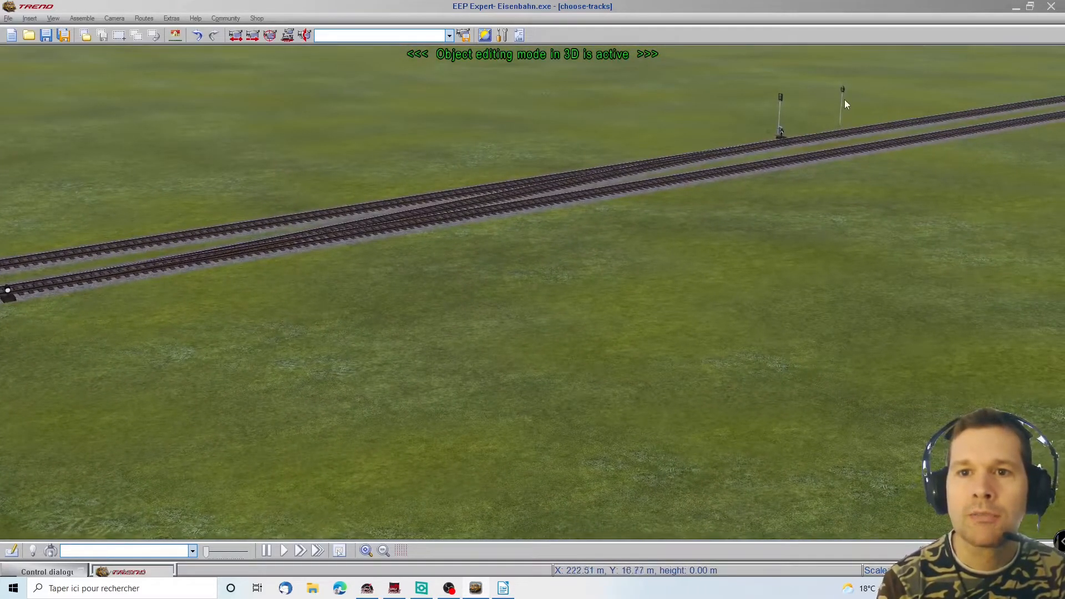
left_click(843, 100)
left_click_drag(798, 111, 715, 147)
mouse_move(4, 244)
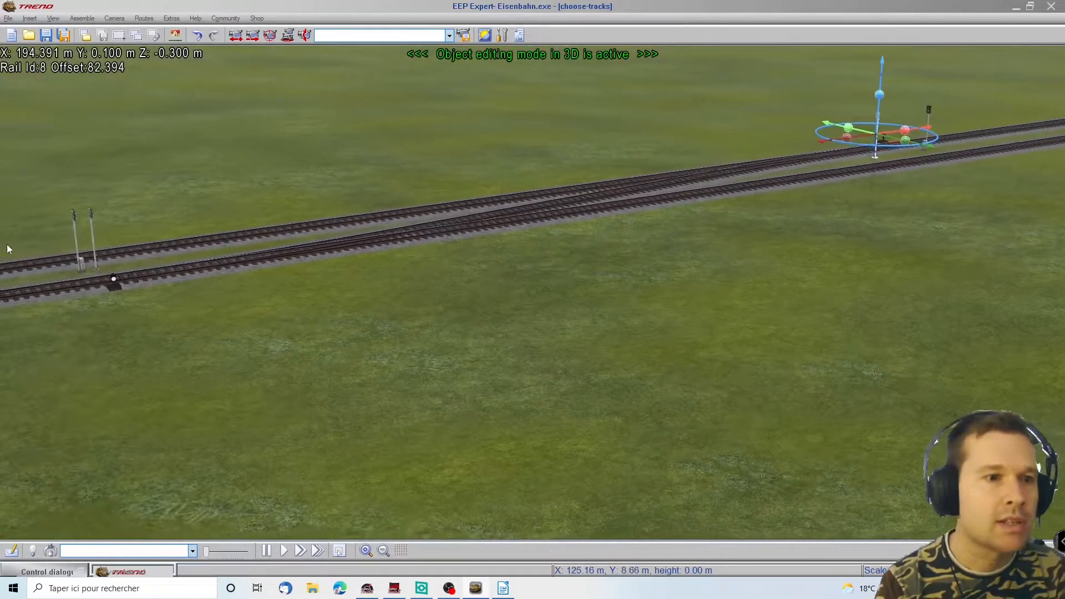
Step: Move the signals near the middle turnouts from between the tracks to the outer side of their track, at Y -6.30 m
middle_click_drag(483, 350, 298, 354)
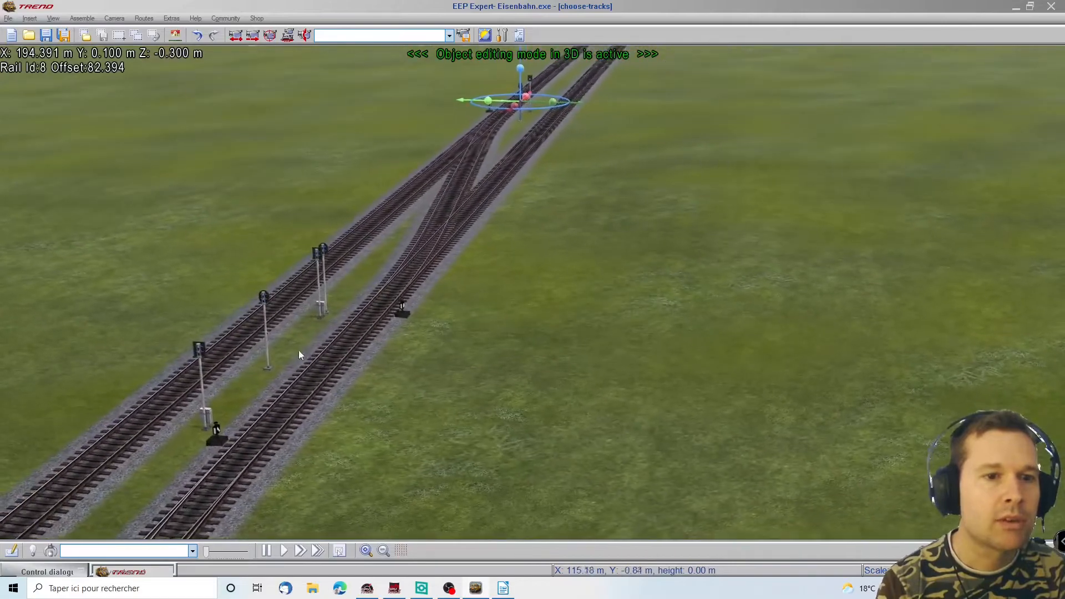
left_click(325, 301)
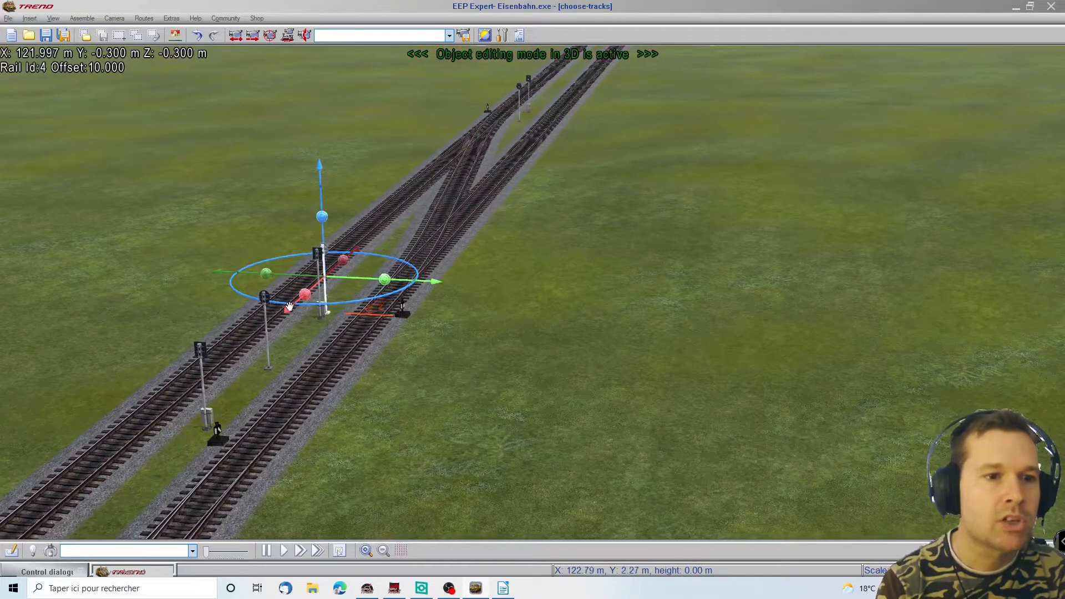
left_click_drag(288, 309, 405, 309)
mouse_move(537, 367)
middle_mouse_down()
mouse_move(480, 438)
mouse_move(516, 366)
middle_mouse_up()
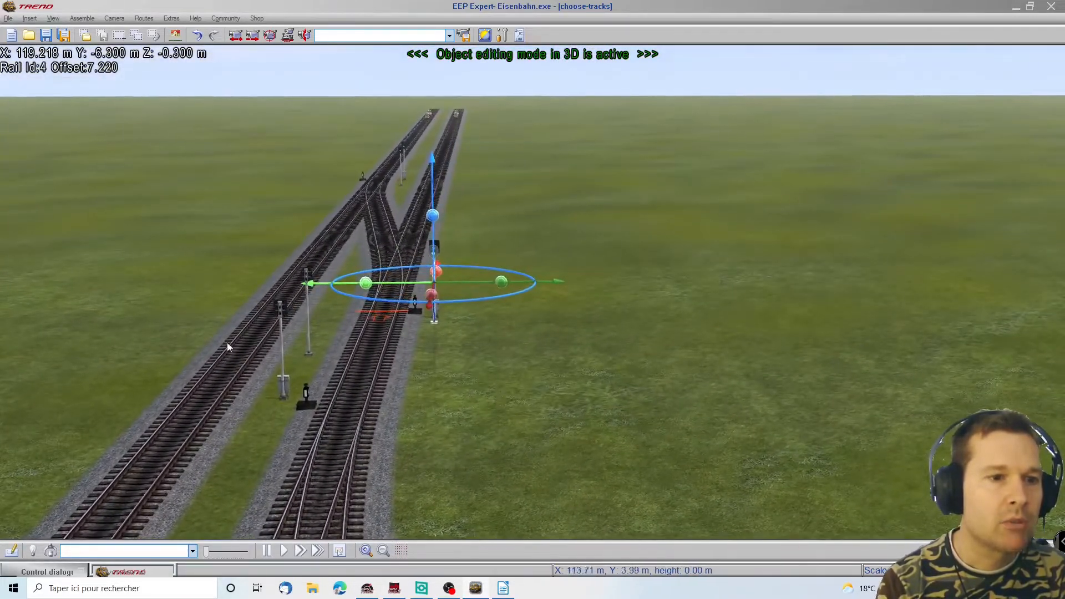
left_click(304, 340)
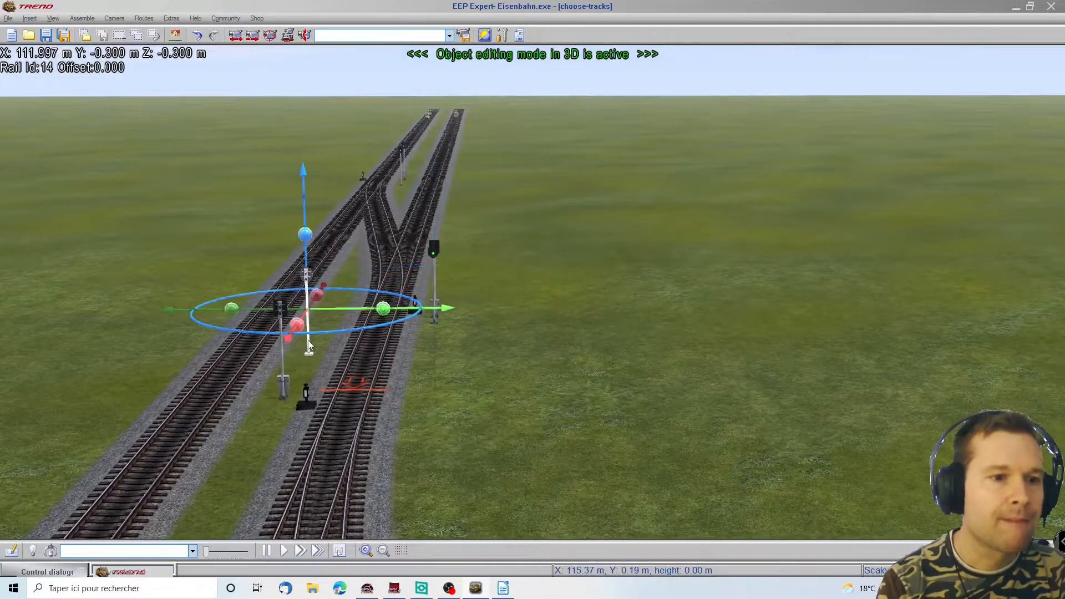
left_click_drag(304, 341, 411, 386)
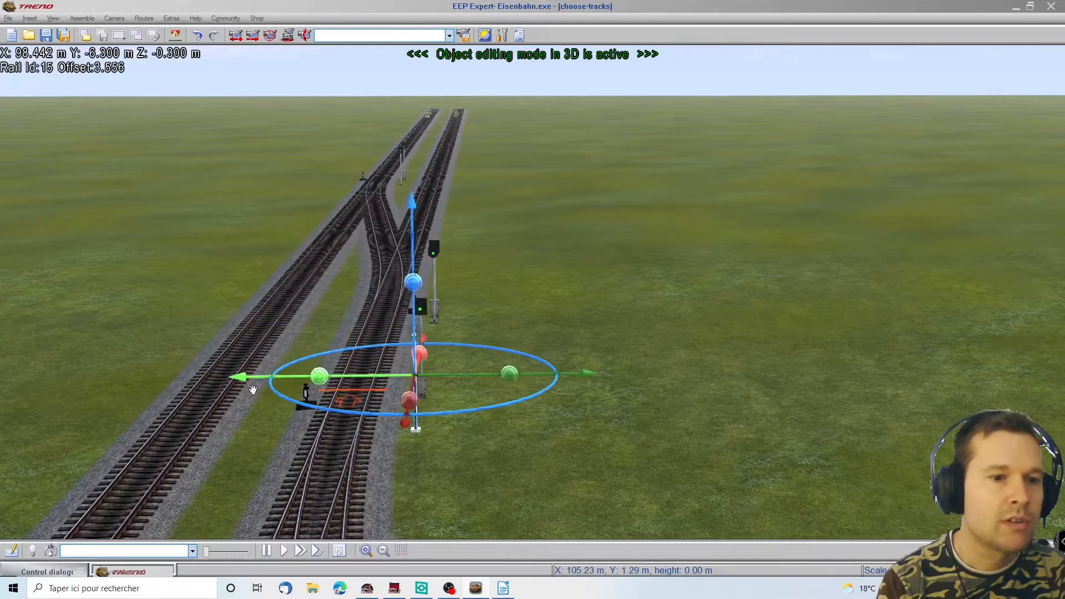
Step: Examine the signals along the tracks back to the west end, including the semaphores at the western depots
middle_click_drag(707, 438, 801, 398)
key("Left")
key("Left")
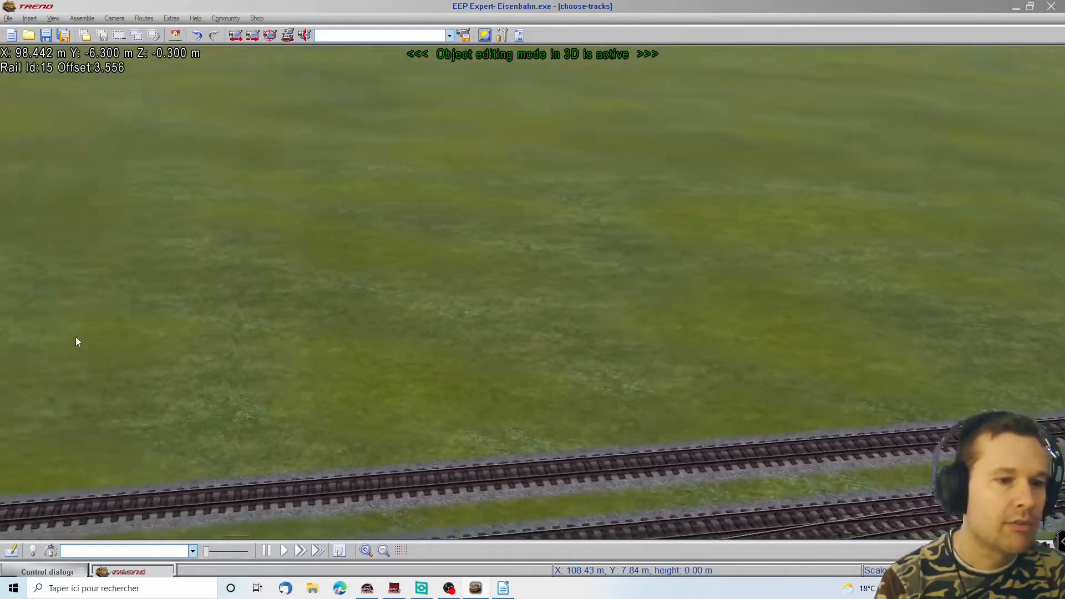
key("Left")
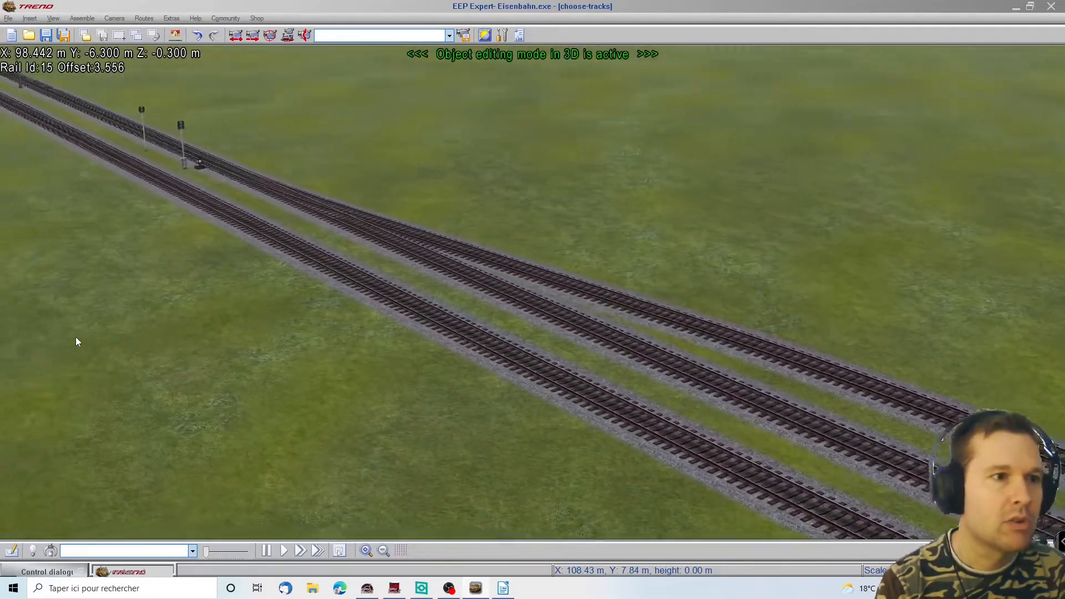
left_click_drag(55, 304, 25, 294)
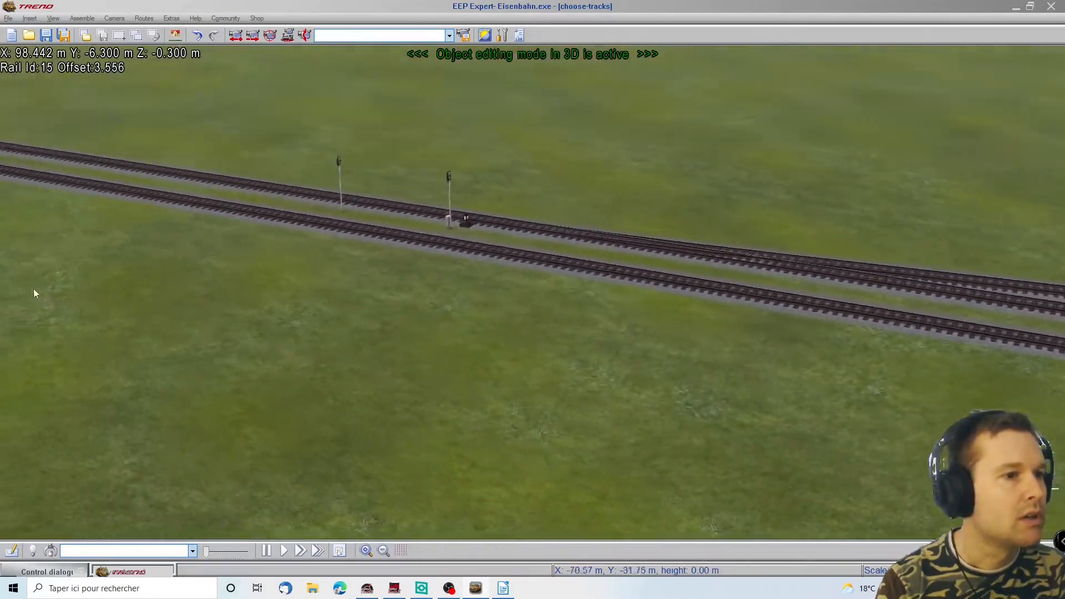
middle_click_drag(338, 359, 38, 394)
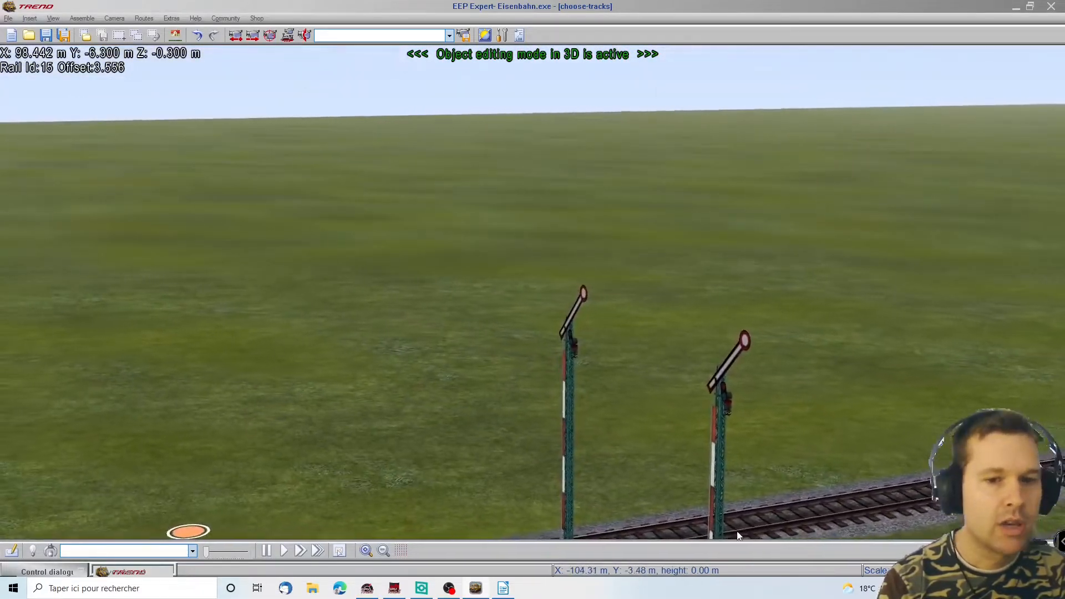
scroll(744, 524, "up", 3)
scroll(745, 525, "down", 10)
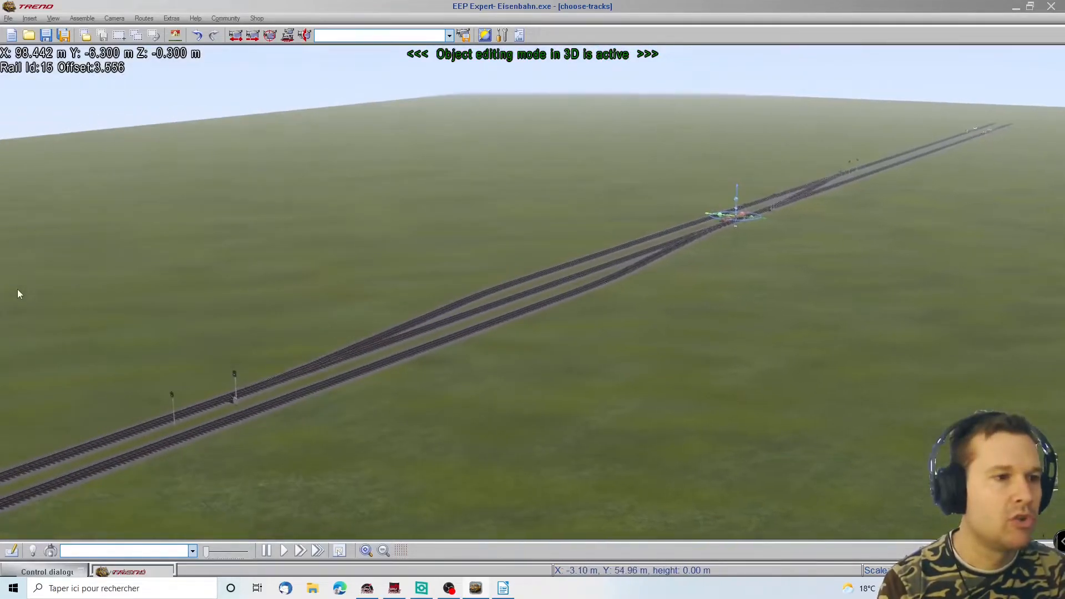
middle_click_drag(331, 452, 305, 451)
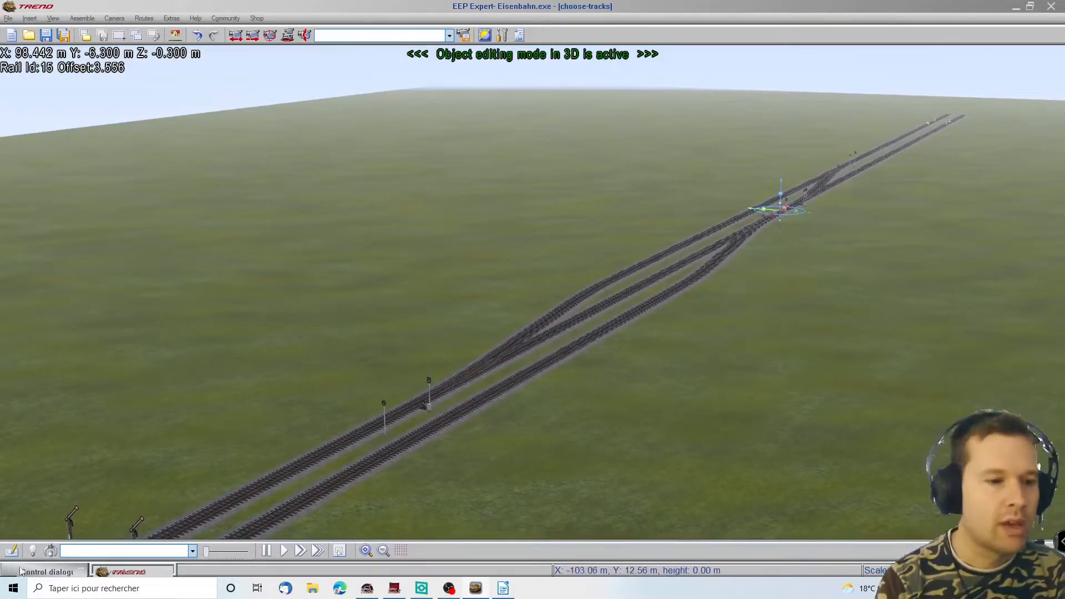
Step: Switch to the 2D plan view and check the signal and turnout positions from the west depots to the east crossover
left_click(11, 552)
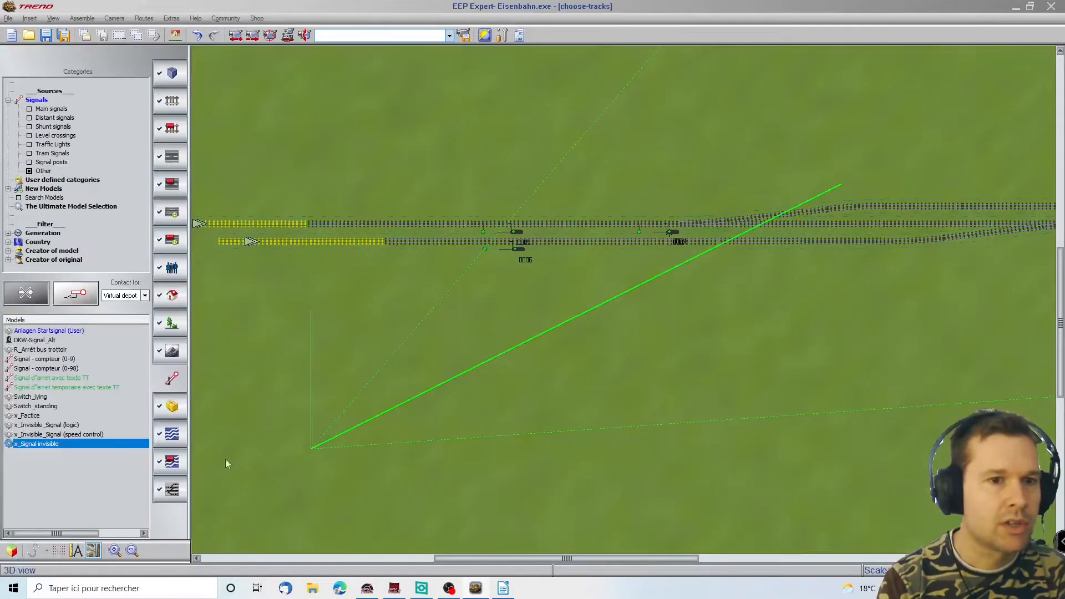
key("Right")
key("Right")
key("Right")
key("Right")
key("Right")
key("Right")
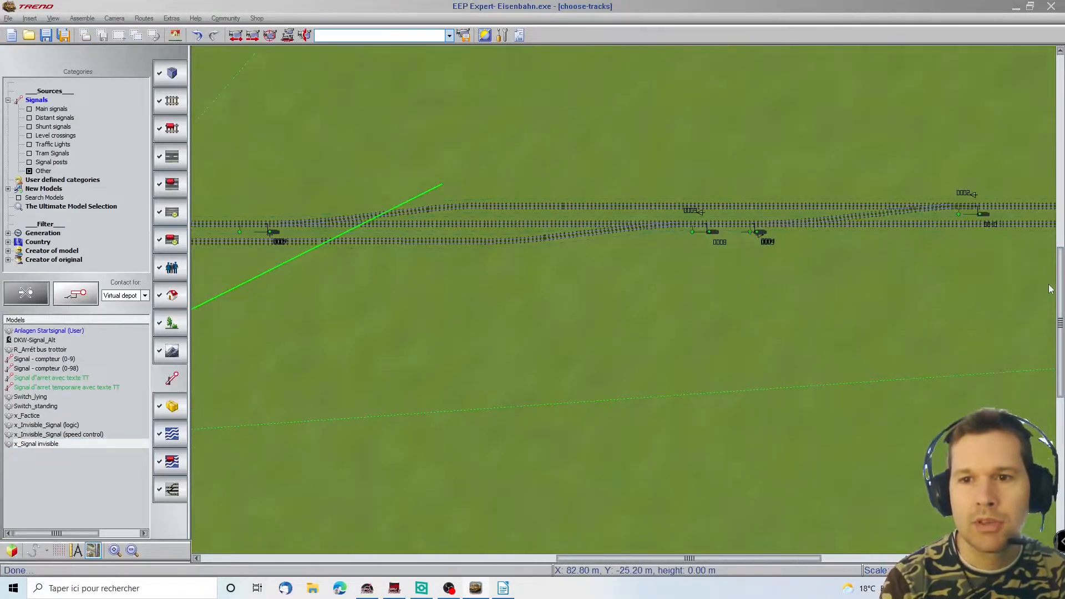
key("Right")
key("Right")
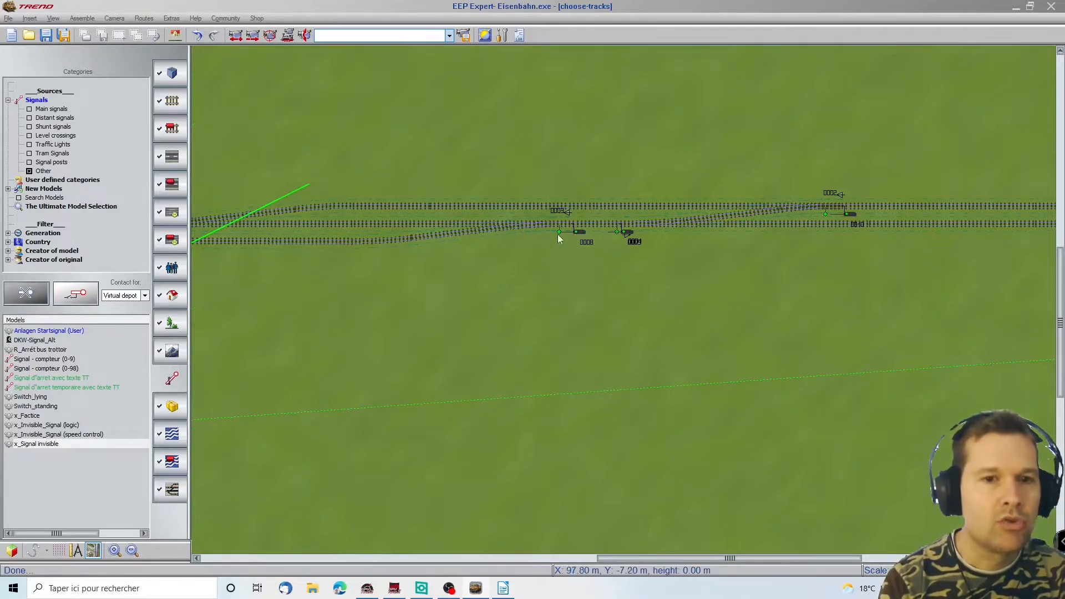
Step: In the 3D view, place a signal contact for the invisible signal on its track at the west turnout, at about X -26.02 m and Y -3.30 m
left_click(11, 551)
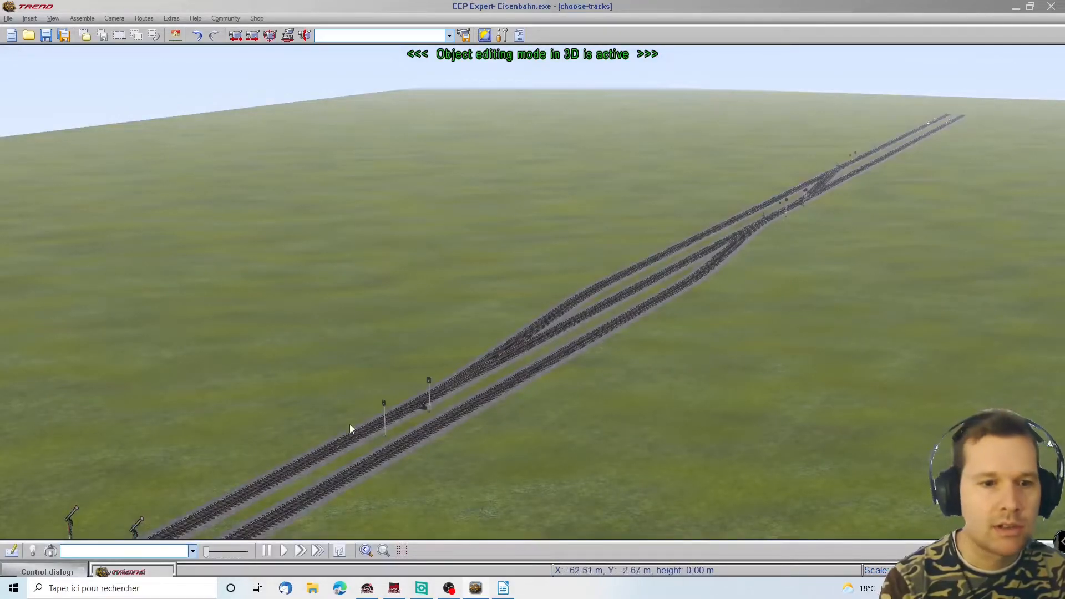
left_click(428, 408)
right_click(428, 409)
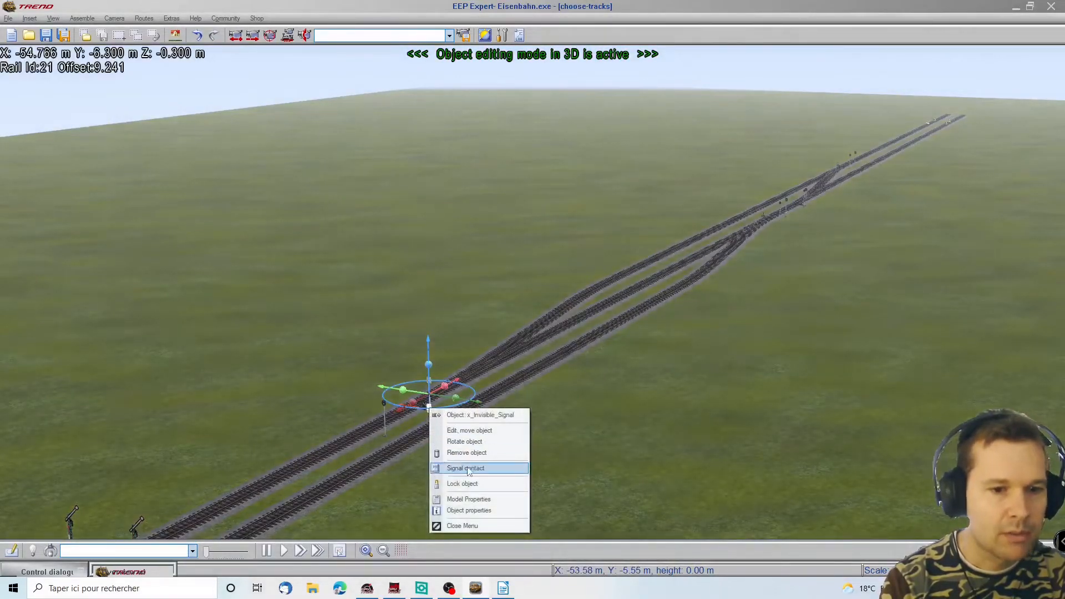
left_click(502, 430)
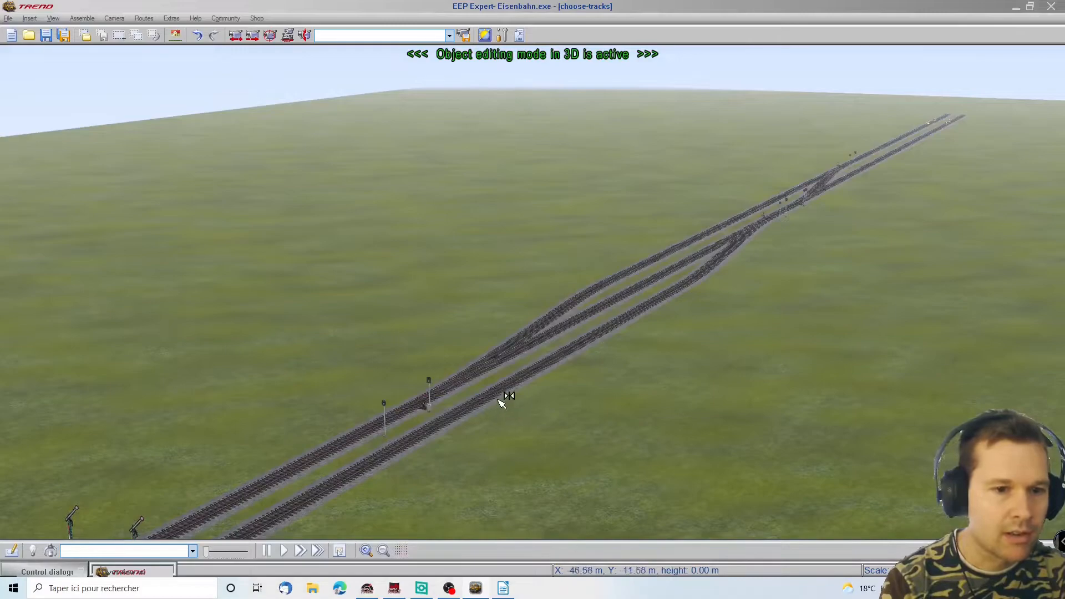
scroll(482, 369, "up", 3)
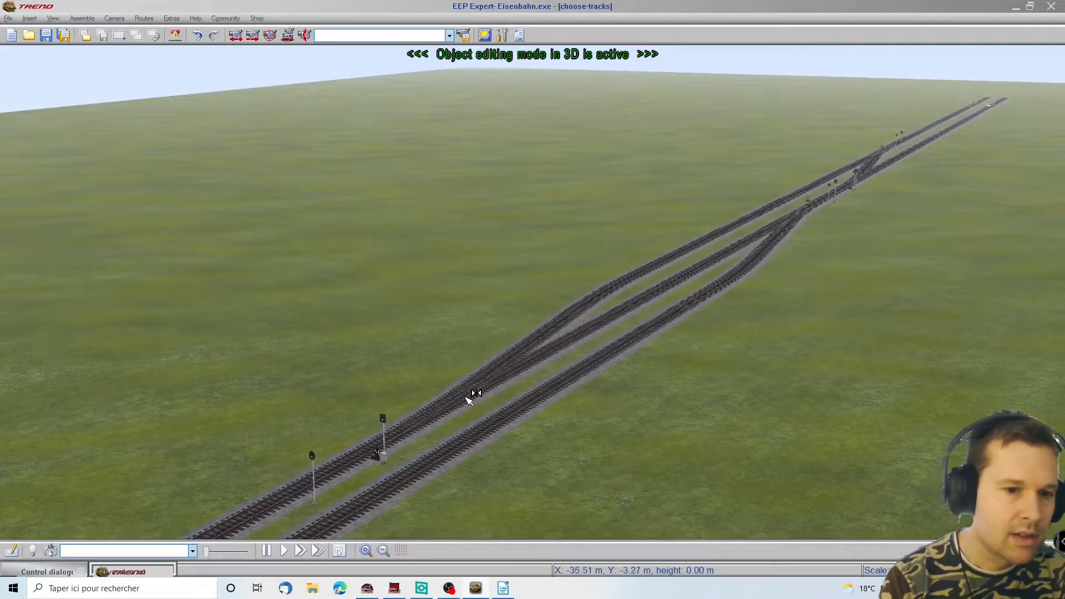
Step: Configure the west turnout's signal contact to trigger in direction one only, with automatic/manual operation enabled and position Stop
right_click(508, 365)
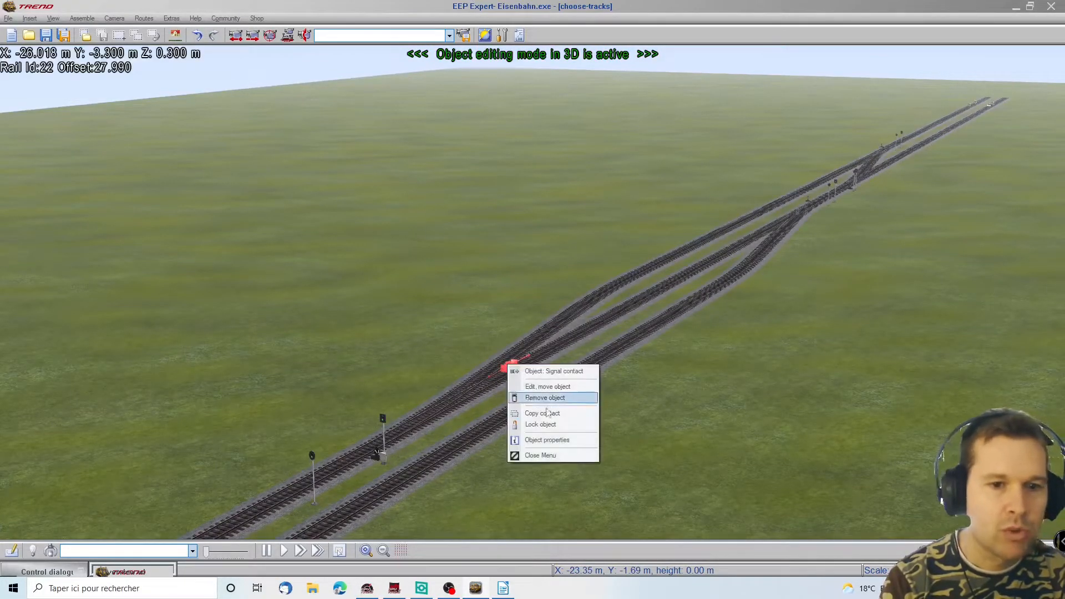
left_click(556, 441)
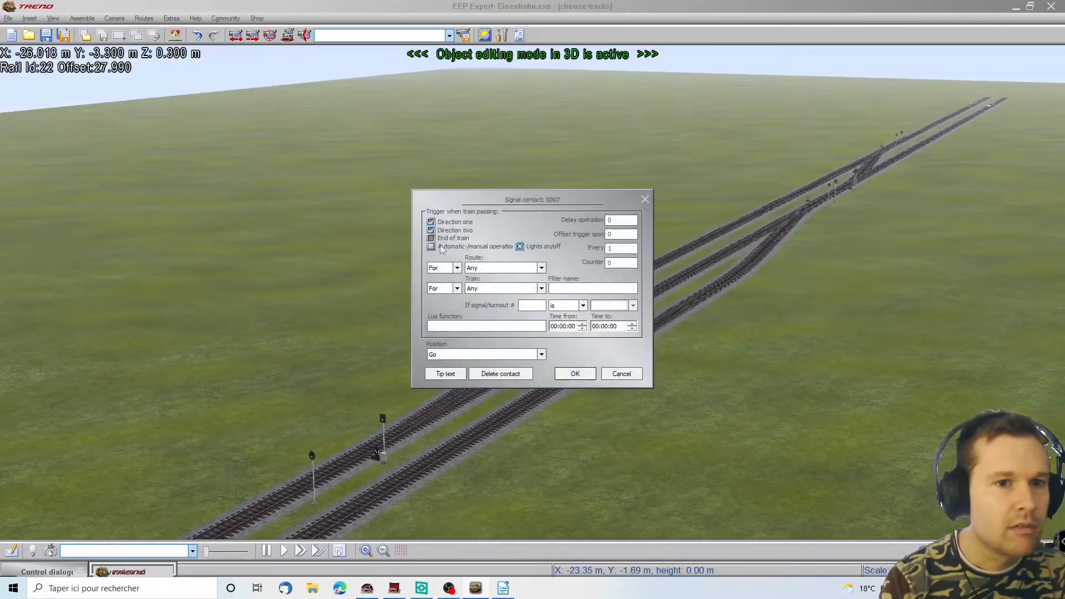
left_click(476, 355)
left_click(483, 377)
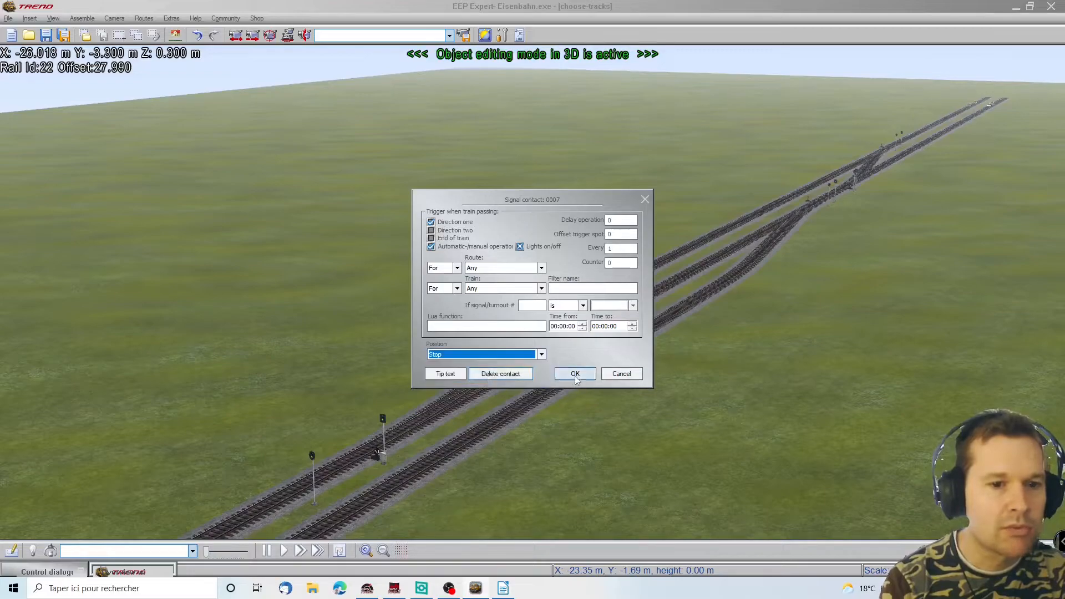
left_click(575, 374)
Step: Copy the Stop signal contact at the west turnout
right_click(511, 364)
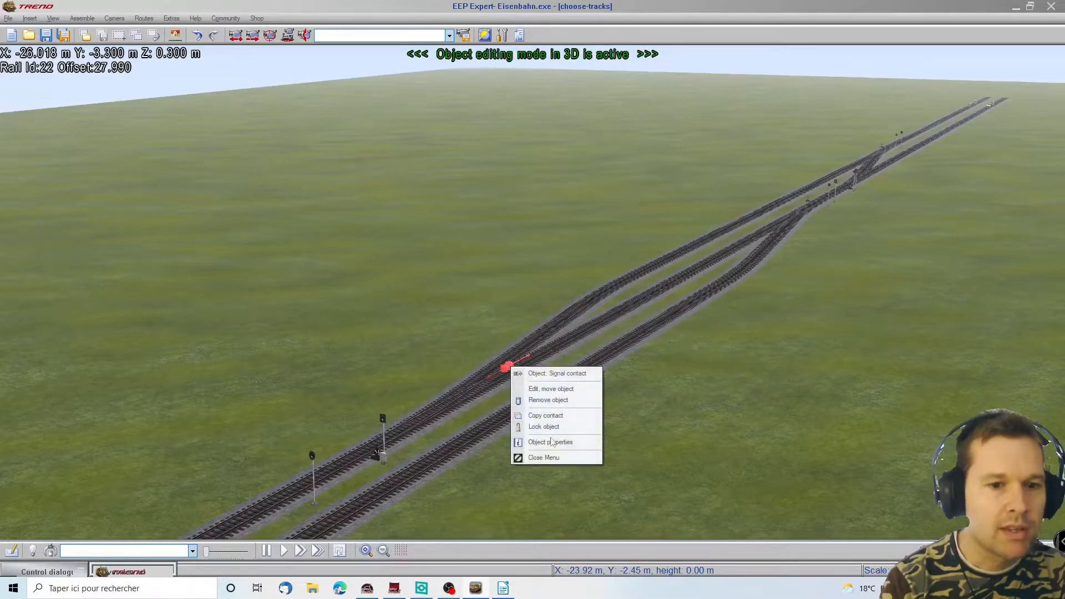
left_click(546, 416)
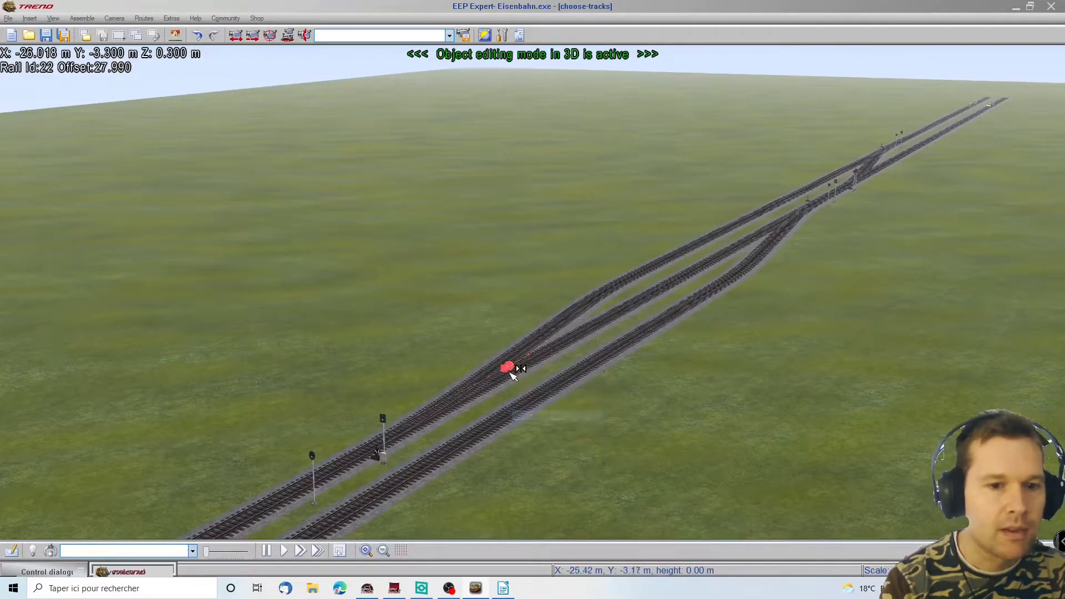
Step: Place the copied signal contact on the adjacent branch track (rail 24) at about X -24.5 m
left_click(495, 368)
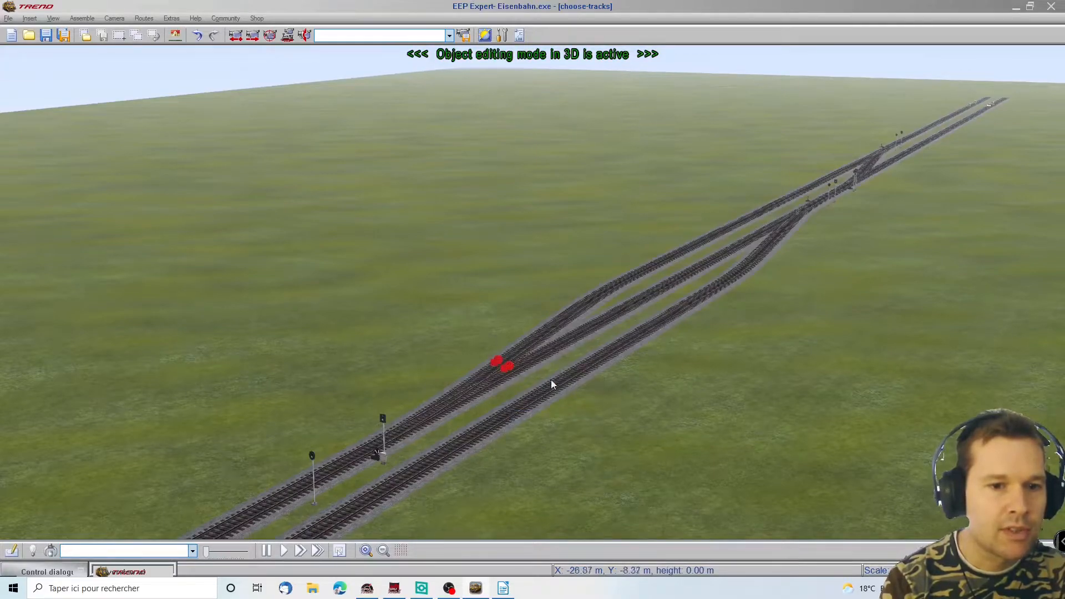
Step: Add a signal contact for the invisible signal on rail 14, placing it just past the signal at about X 108.3 m
middle_click_drag(471, 331, 731, 252)
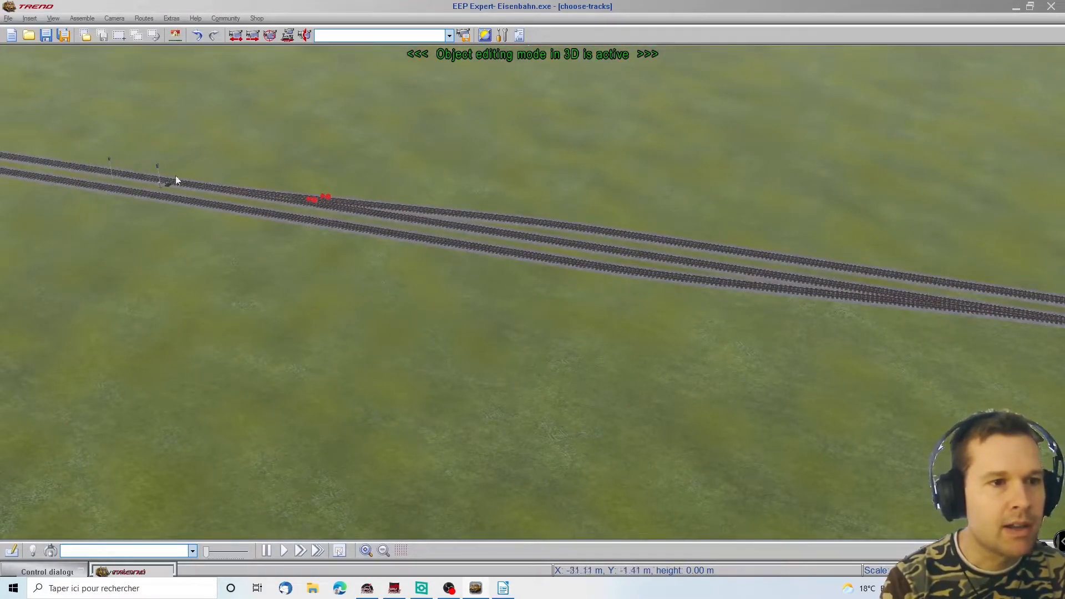
left_click(1013, 270)
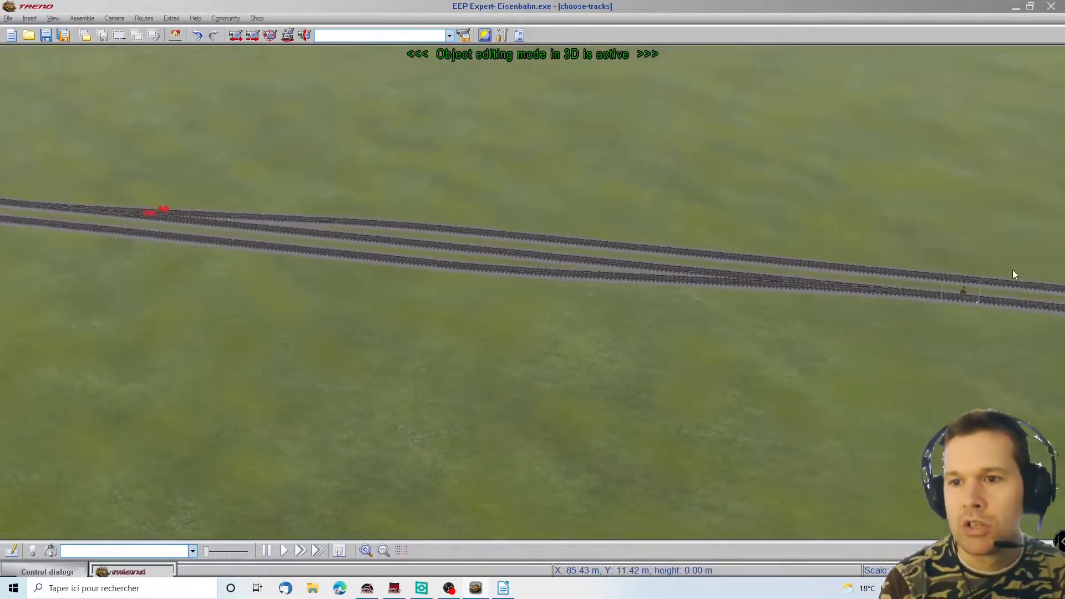
left_click(750, 275)
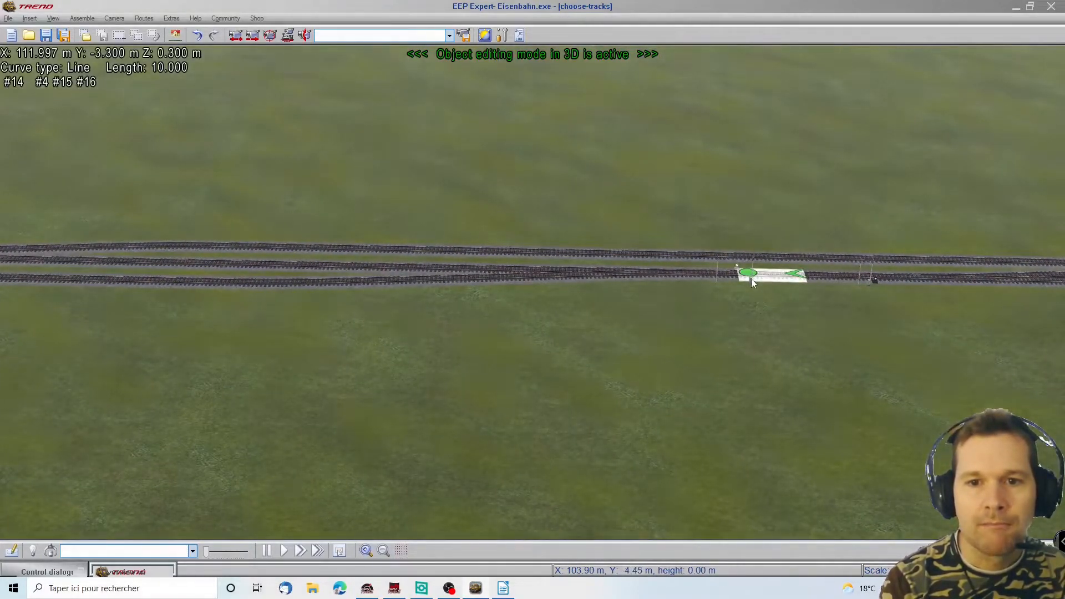
scroll(751, 316, "up", 4)
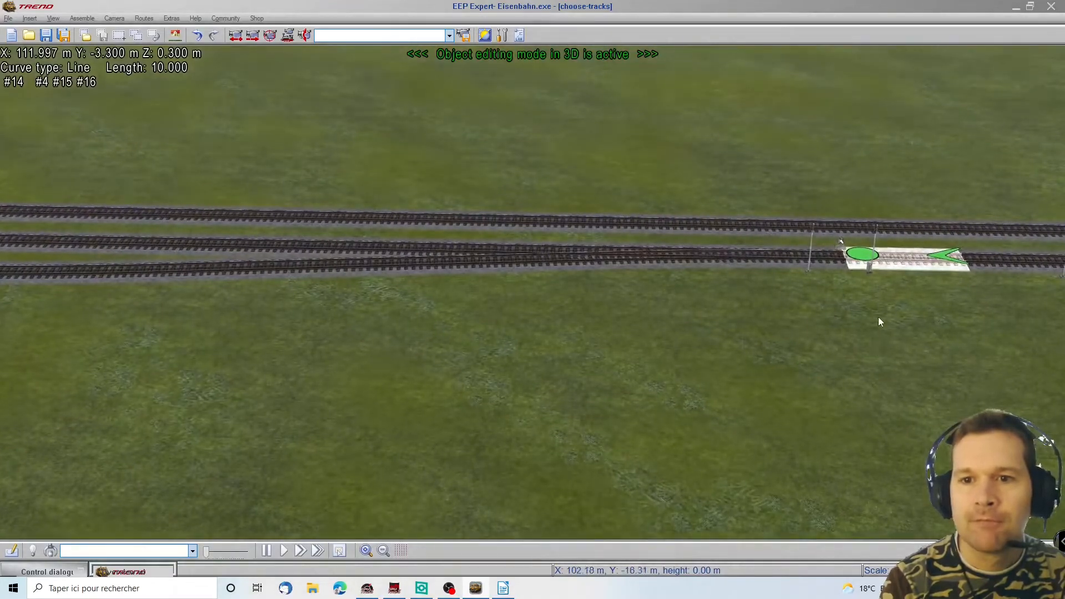
left_click(870, 267)
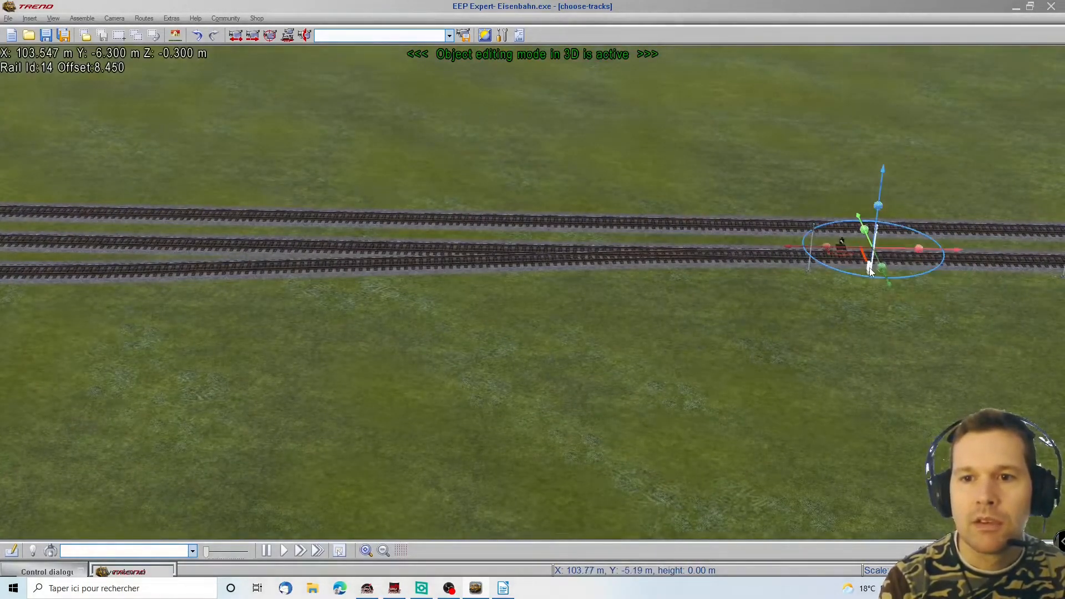
right_click(870, 267)
left_click(888, 327)
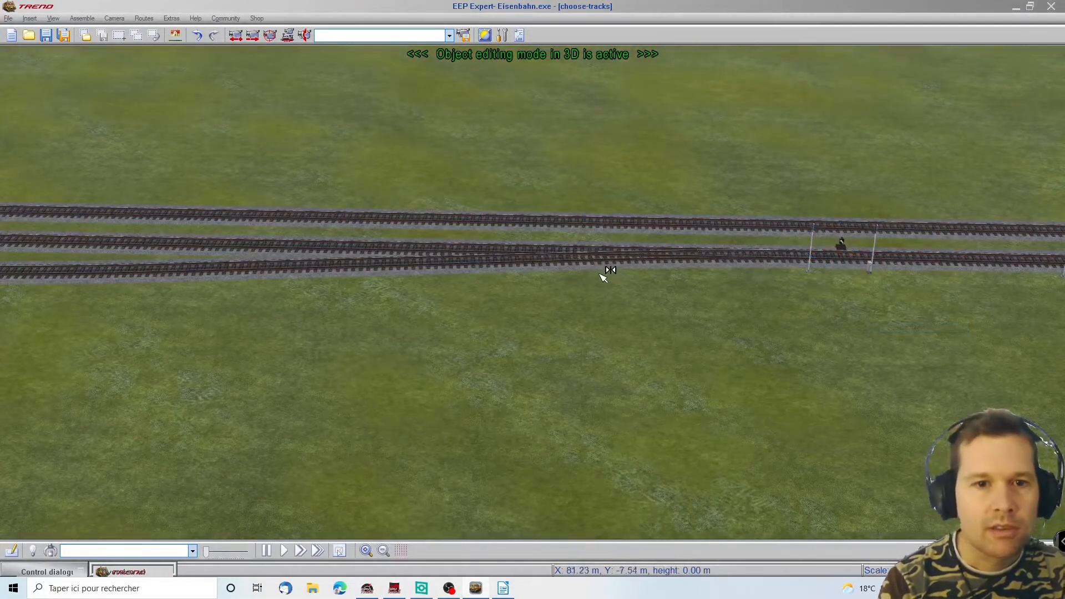
left_click(920, 253)
Step: Enable Direction two and Automatic/manual operation for the rail 14 signal contact and set its position to Stop
right_click(921, 252)
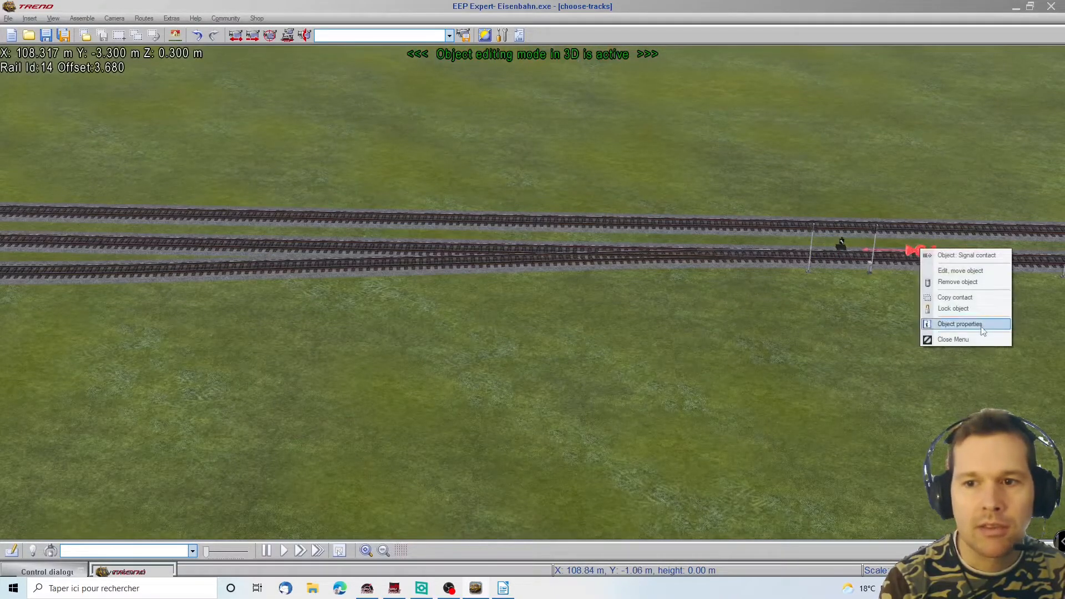
left_click(963, 323)
left_click(439, 230)
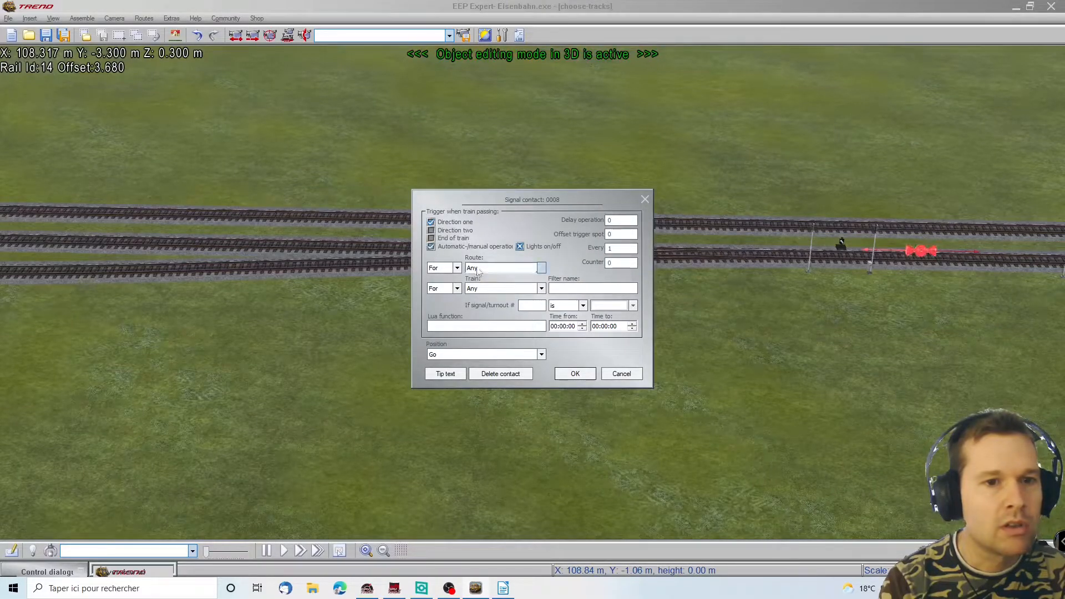
left_click(541, 354)
left_click(492, 378)
left_click(576, 374)
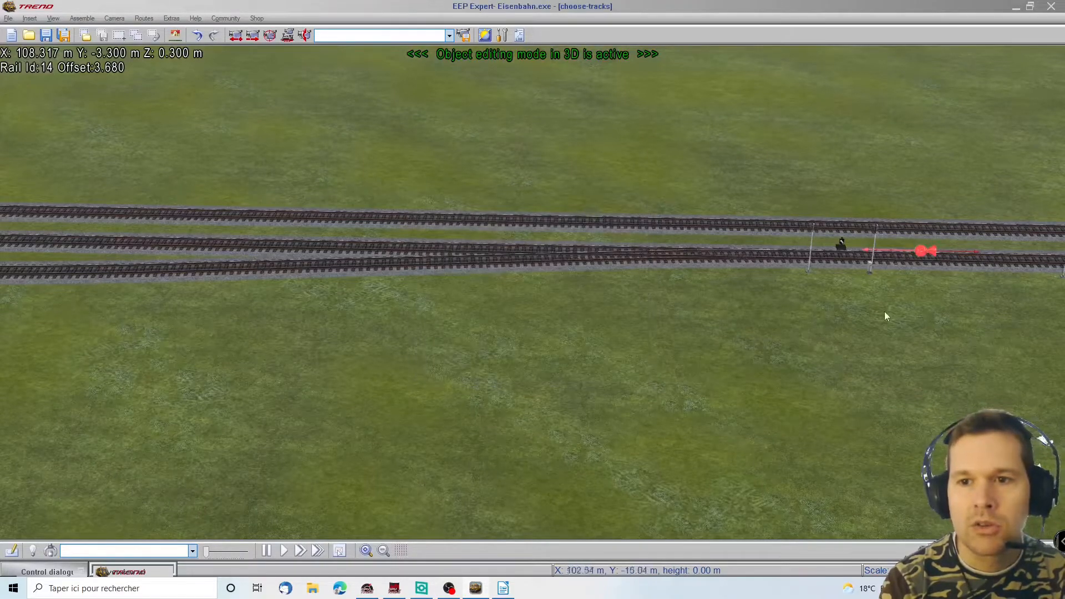
Step: Turn off Direction one and enable End of train in the rail 14 signal contact's properties
right_click(923, 251)
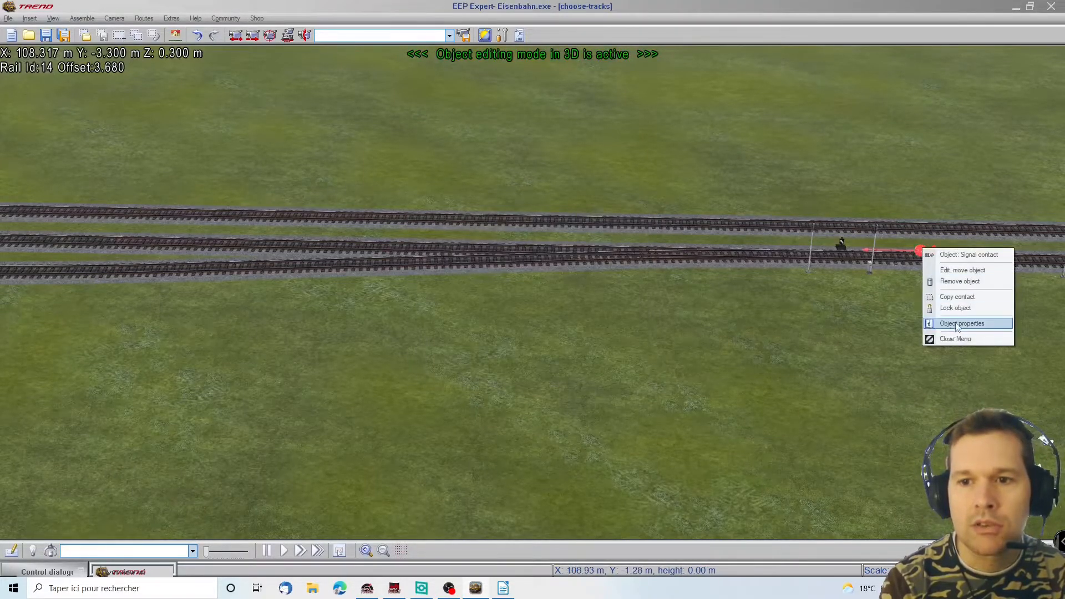
left_click(949, 323)
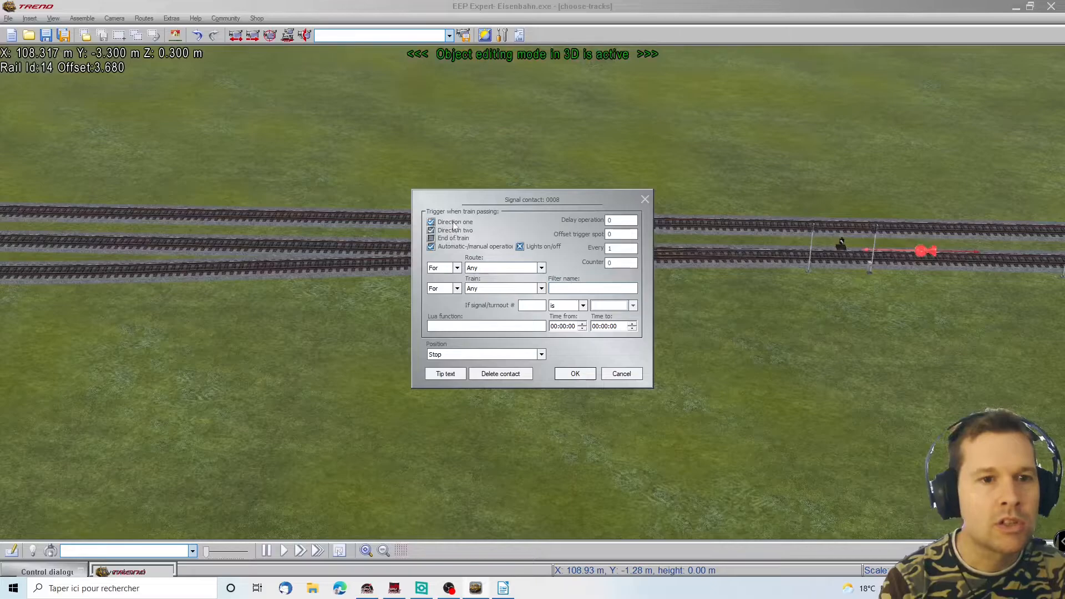
left_click(576, 374)
mouse_move(847, 364)
right_mouse_down()
mouse_move(803, 380)
mouse_move(725, 359)
mouse_move(833, 363)
right_mouse_up()
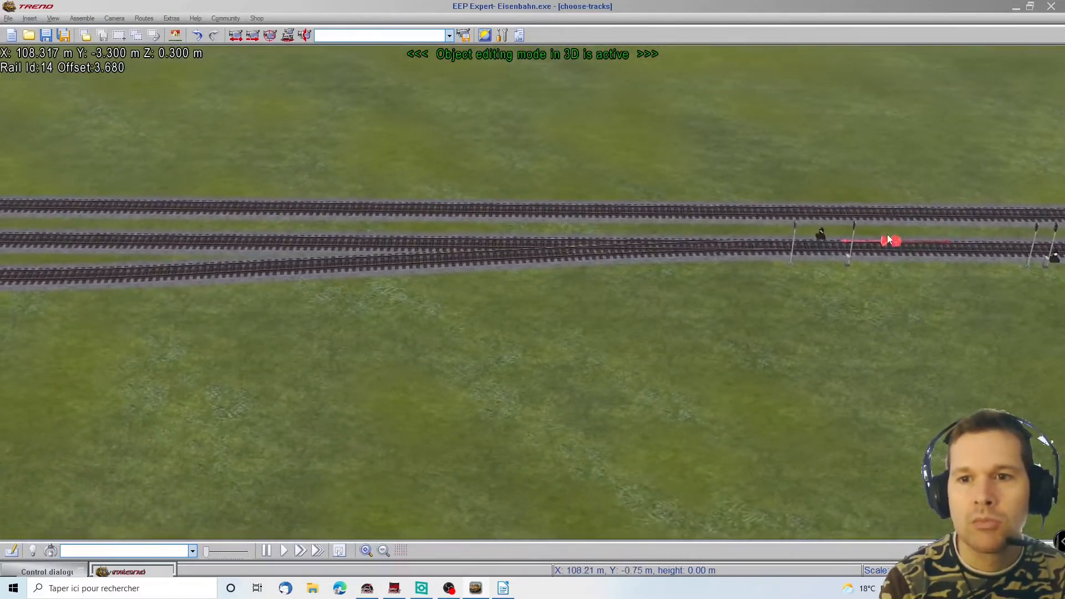
right_click(888, 234)
left_click(932, 309)
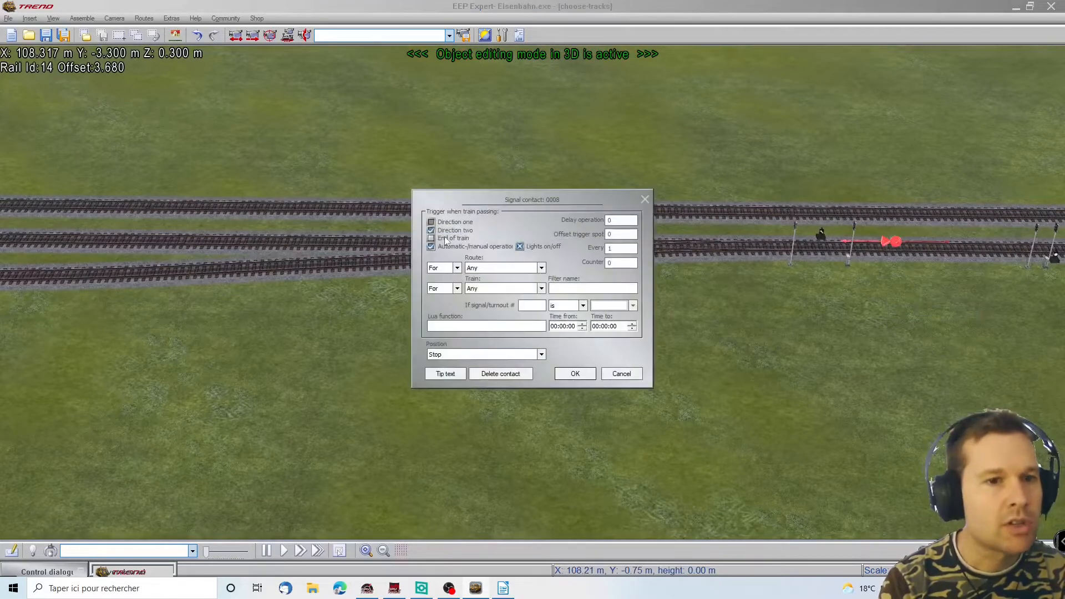
left_click(585, 377)
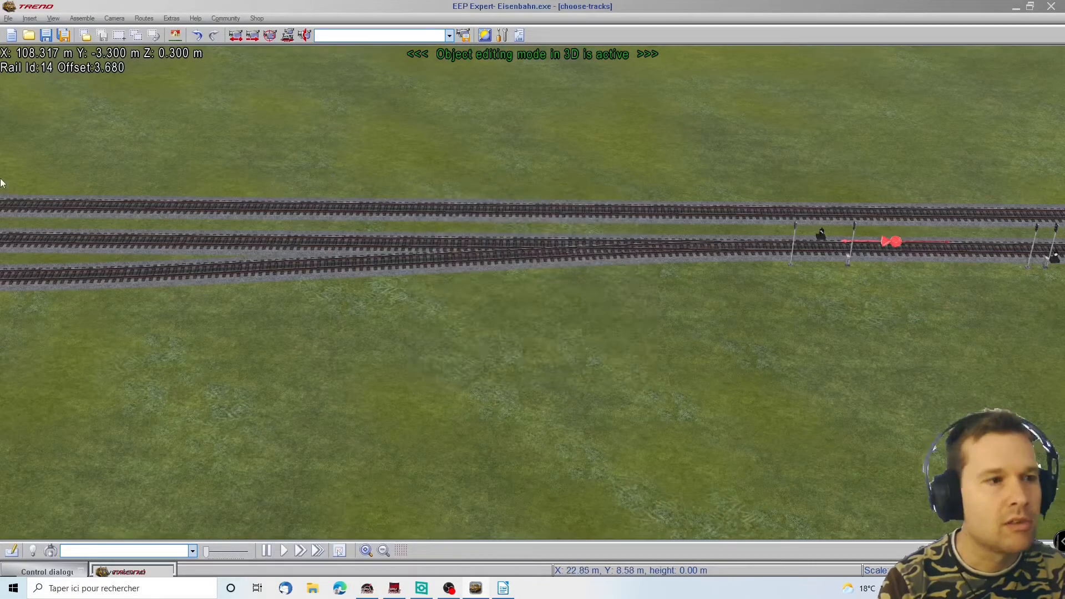
Step: Enable End of train for both signal contacts at the first turnout, on rails 22 and 24
mouse_move(1, 182)
right_click(208, 65)
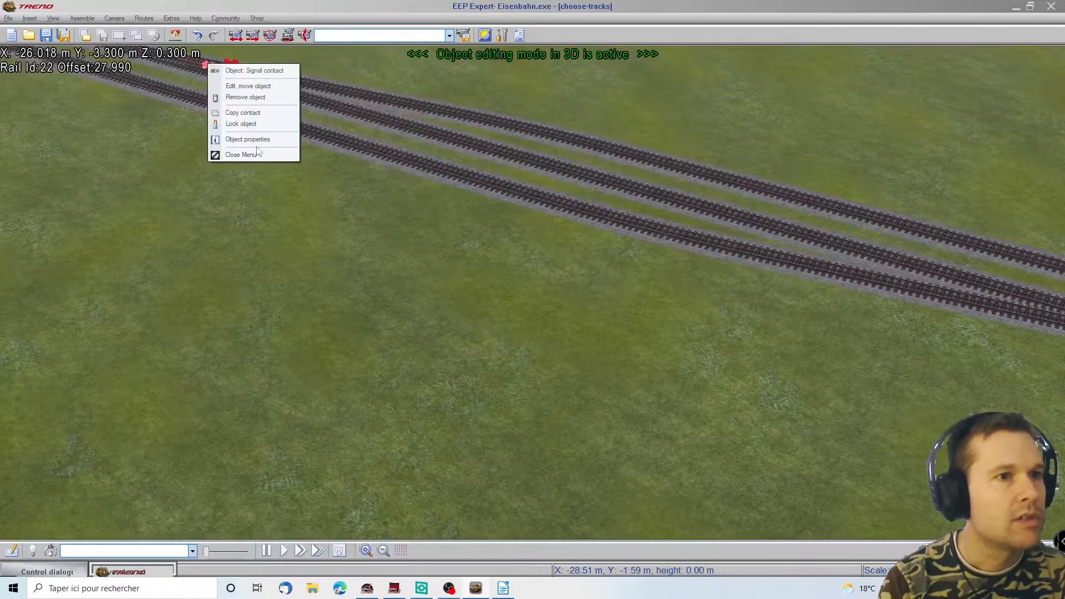
left_click(252, 139)
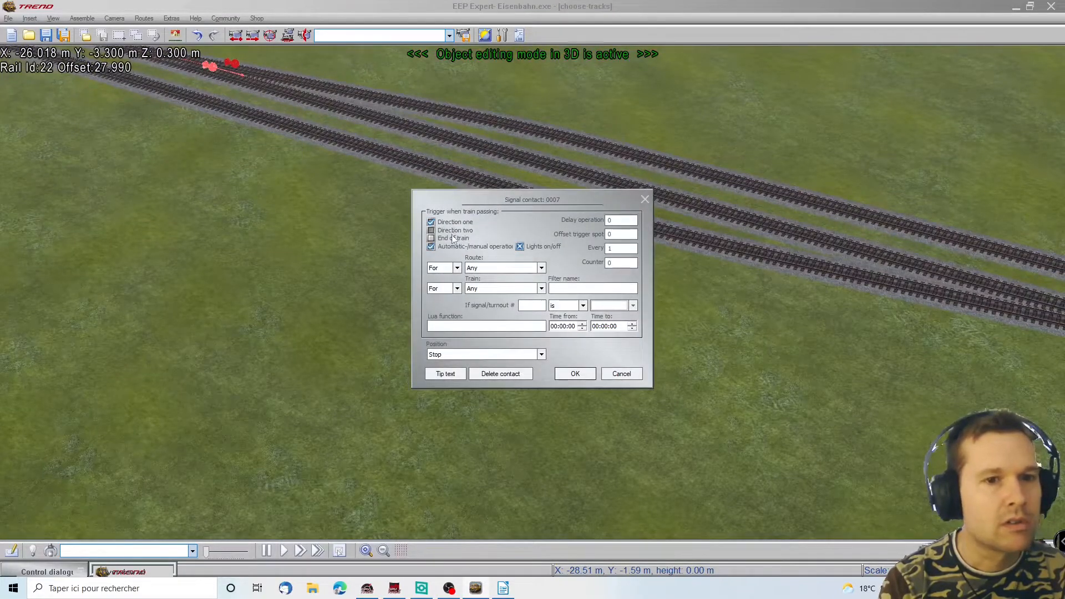
left_click(576, 373)
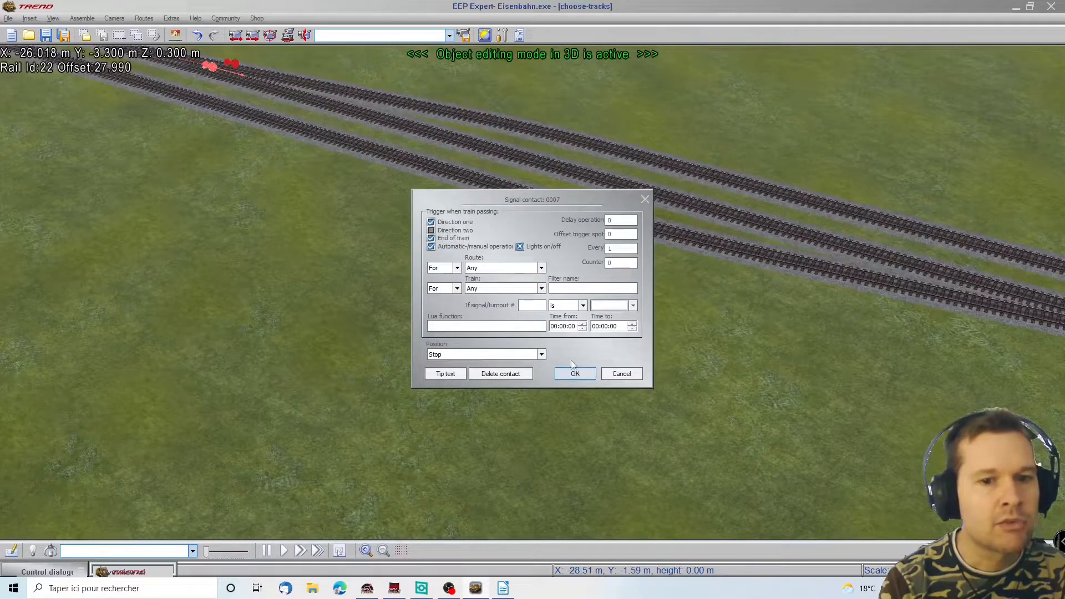
right_click(231, 62)
left_click(268, 138)
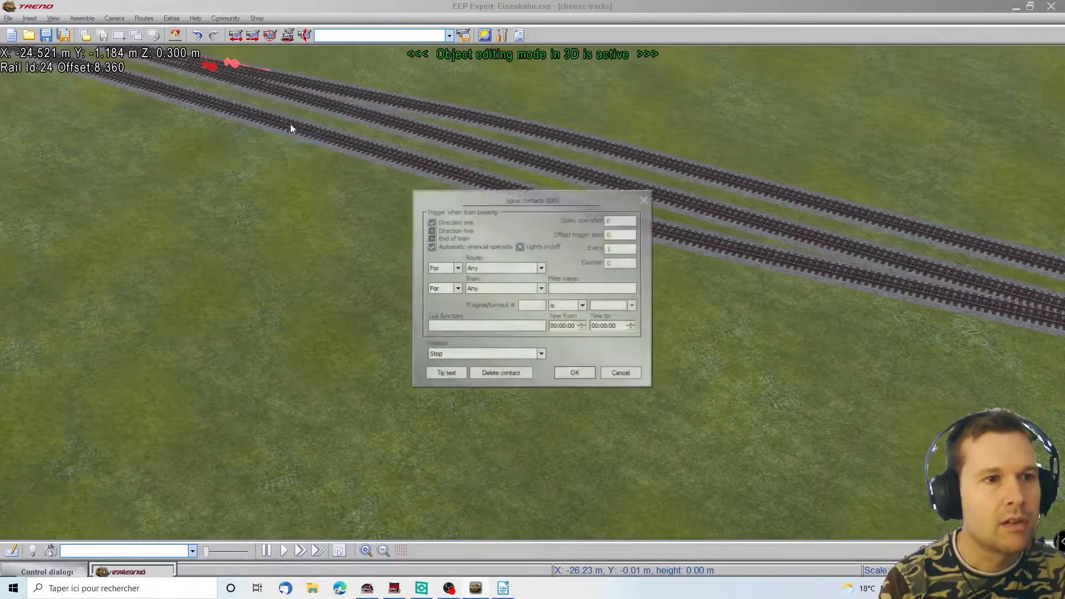
left_click(576, 371)
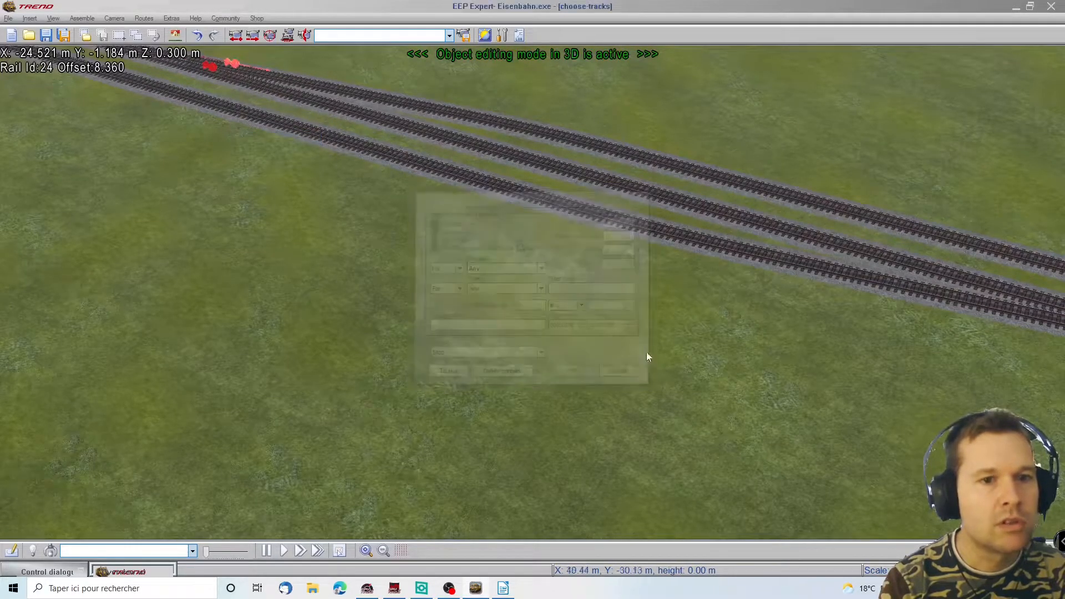
Step: Add a signal contact for the invisible signal on rail 4, placing it beyond the turnout on rail 5 at about X 154.7 m
key("Right")
right_click_drag(1013, 195, 681, 299)
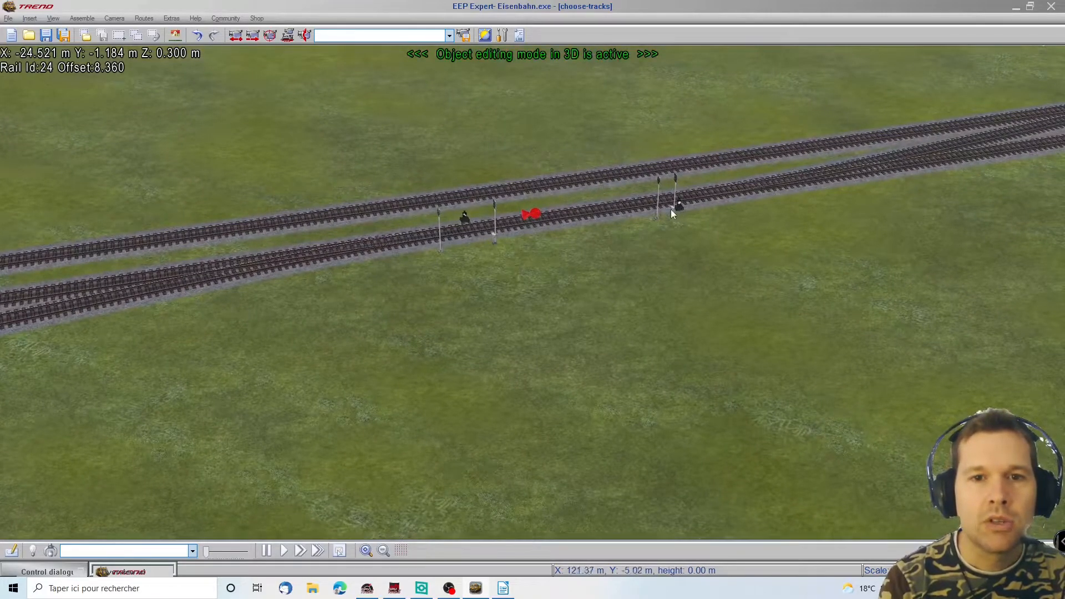
left_click(673, 214)
right_click(673, 213)
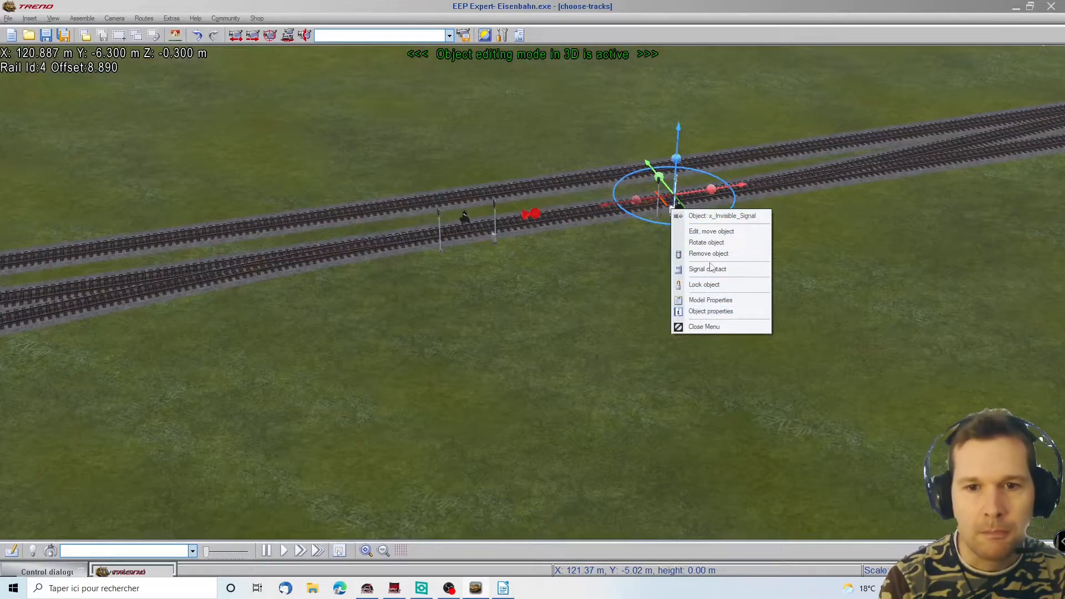
left_click(708, 269)
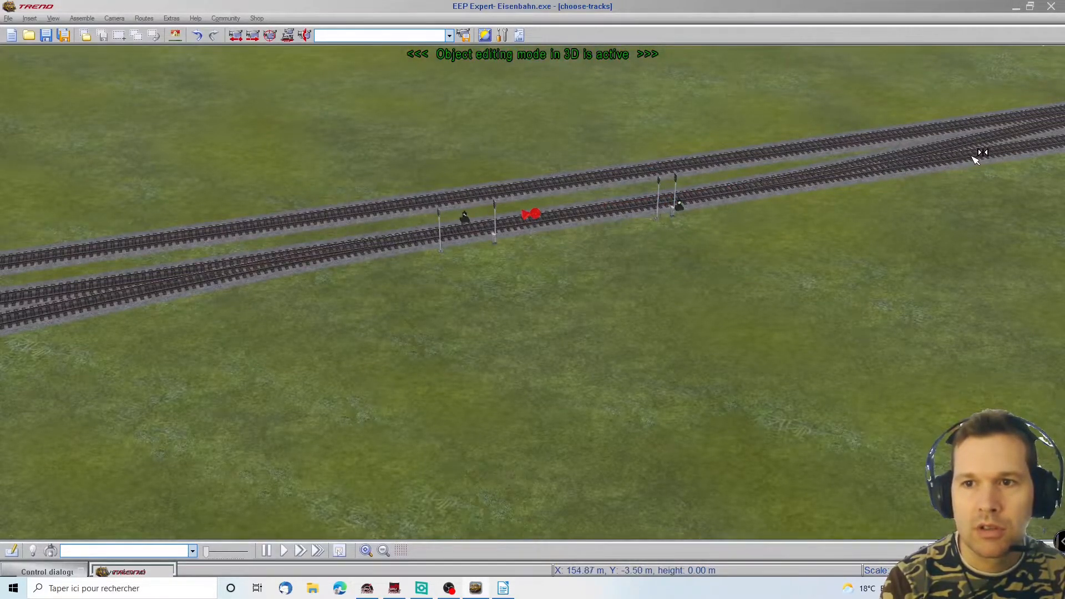
left_click(964, 149)
right_click(964, 148)
left_click(895, 215)
left_click(975, 149)
Step: Enable End of train and Automatic/manual operation for the rail 5 signal contact and set its position to Stop
right_click(974, 151)
left_click(996, 226)
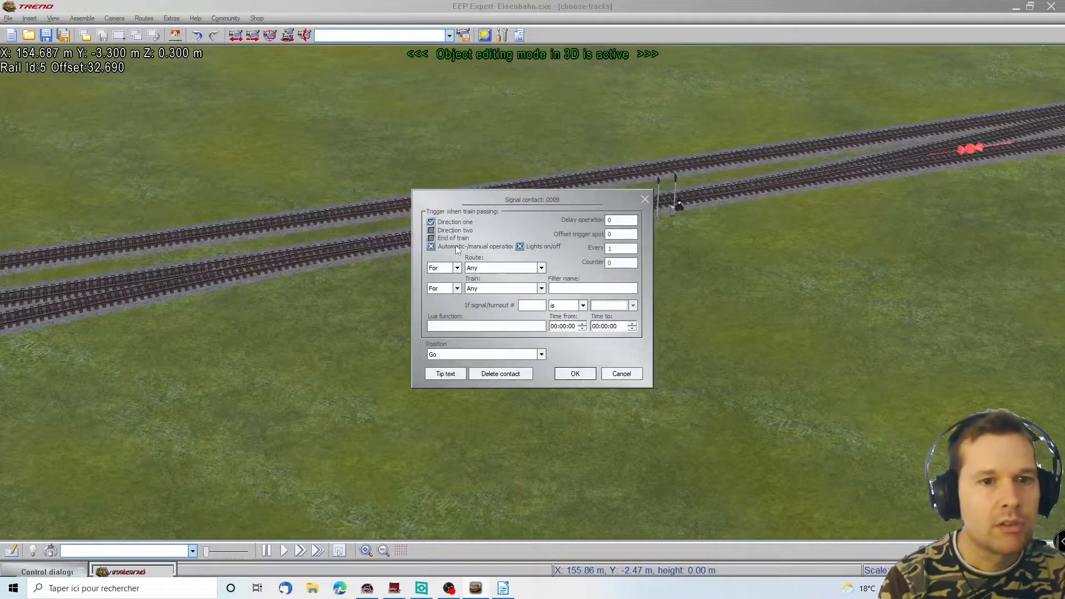
left_click(447, 240)
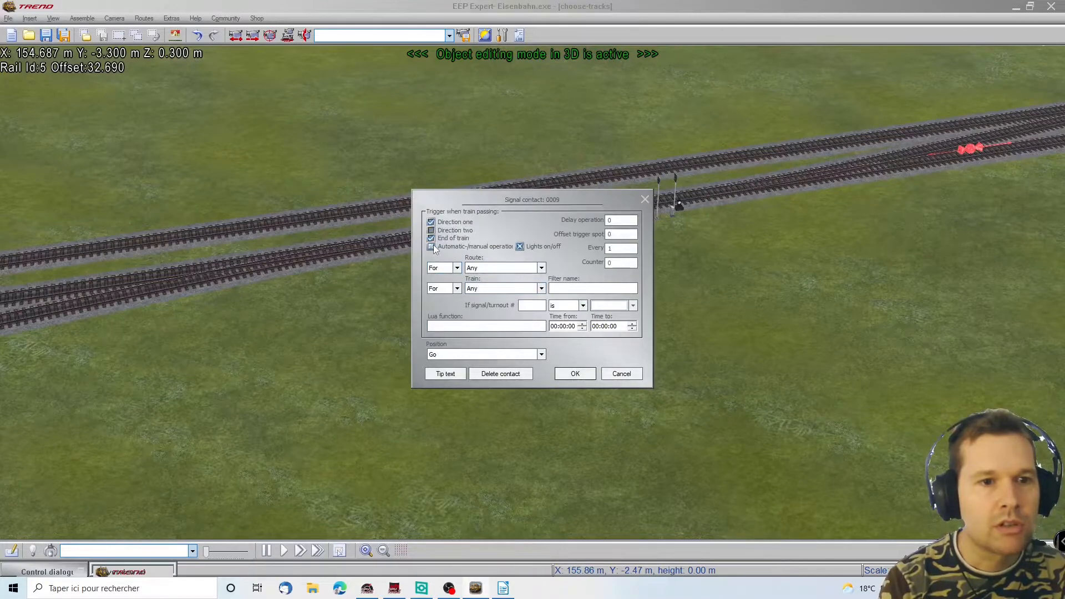
left_click(530, 358)
left_click(521, 379)
left_click(573, 375)
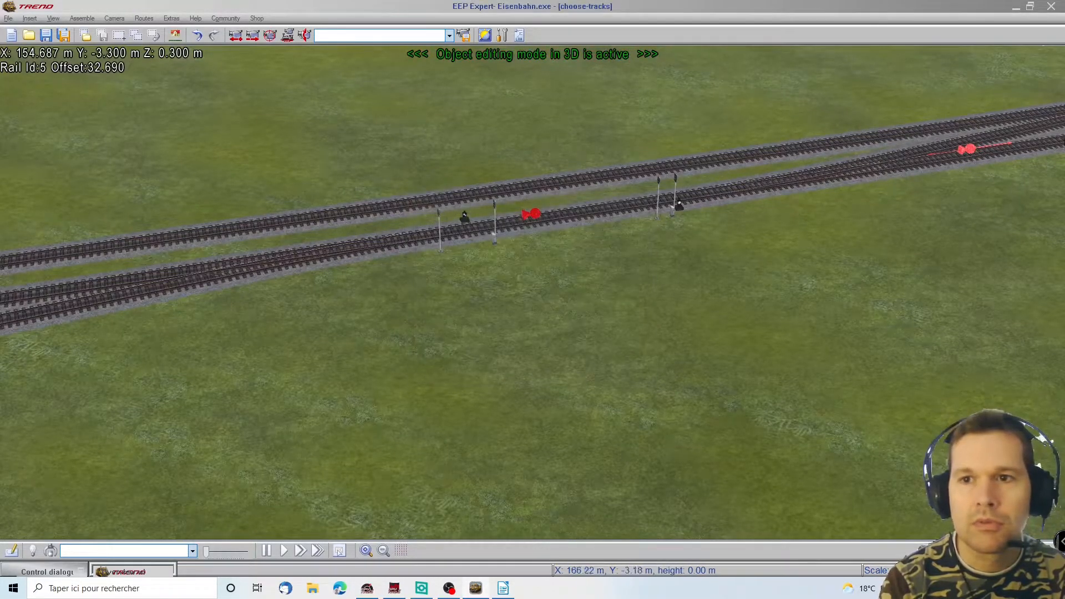
Step: Copy the rail 5 signal contact and place the duplicate beside it on the adjacent branch track
right_click(968, 148)
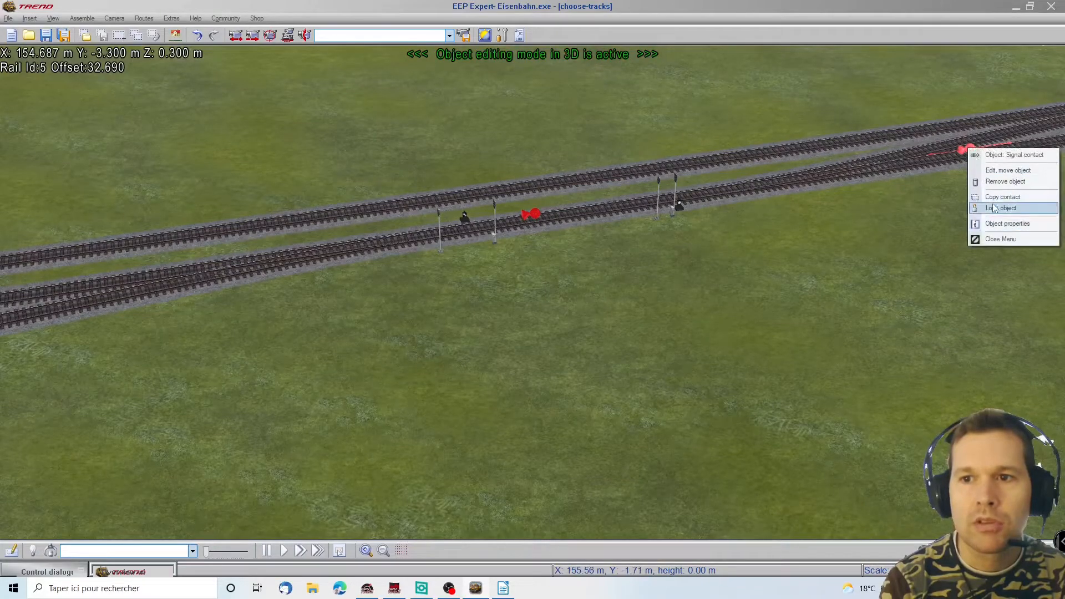
left_click(996, 207)
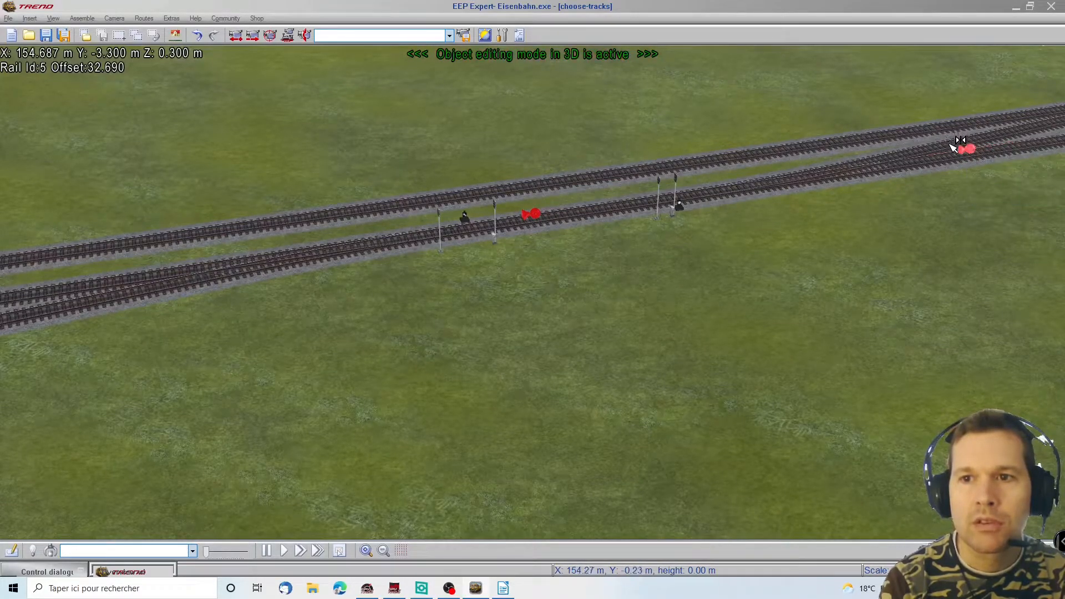
Step: Check the trigger direction and position settings of the rail 14 signal contact, then close its properties
right_click(534, 215)
left_click(562, 288)
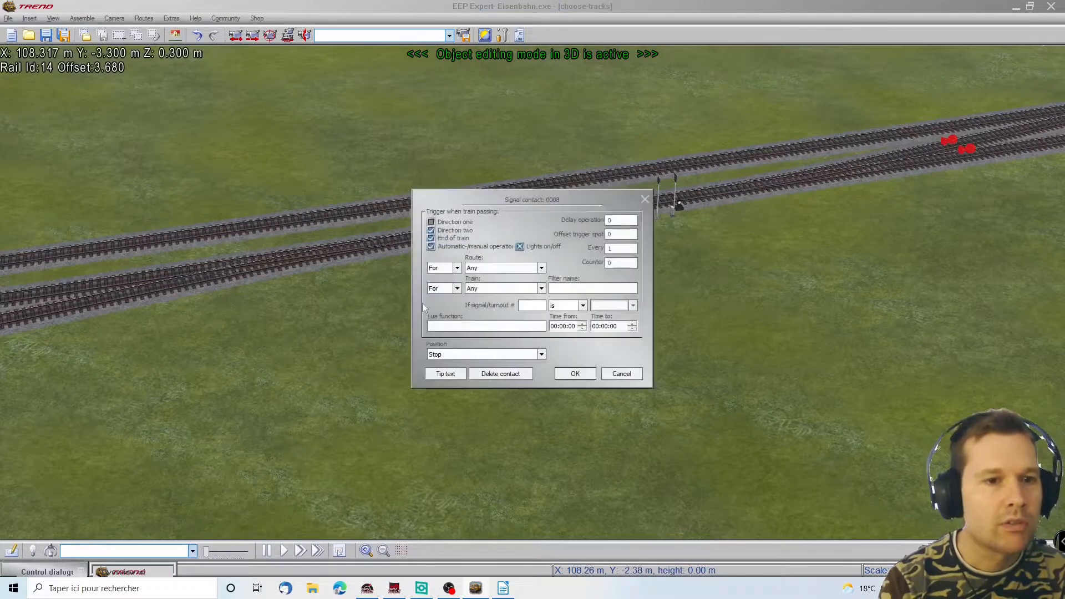
left_click(642, 199)
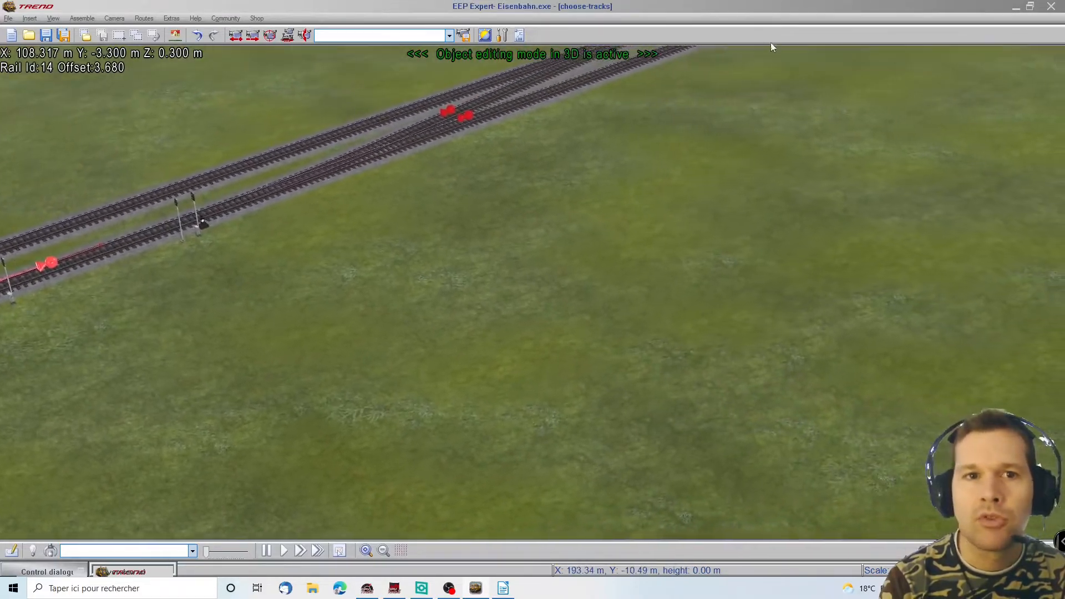
Step: Add a signal contact for the invisible signal on rail 7, placing it just past the signal at about X 207.6 m
mouse_move(771, 51)
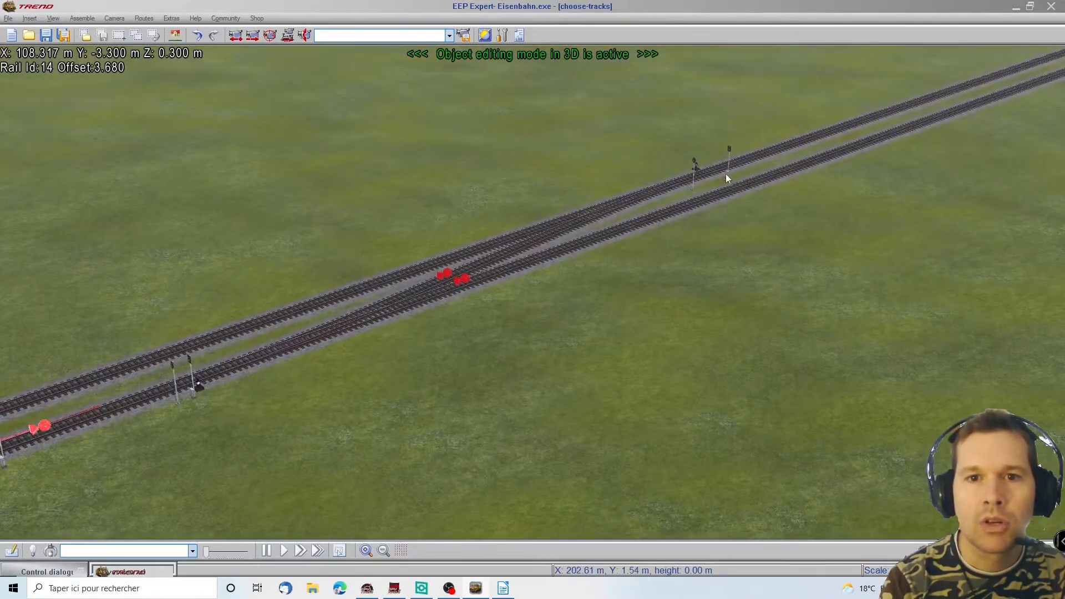
left_click(728, 174)
right_click(728, 174)
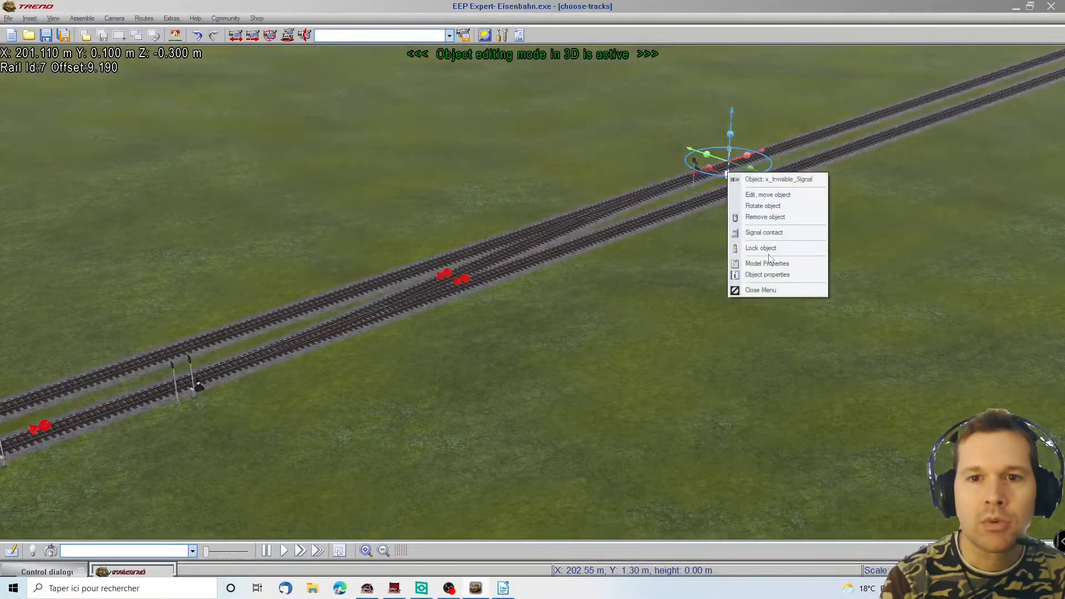
left_click(765, 233)
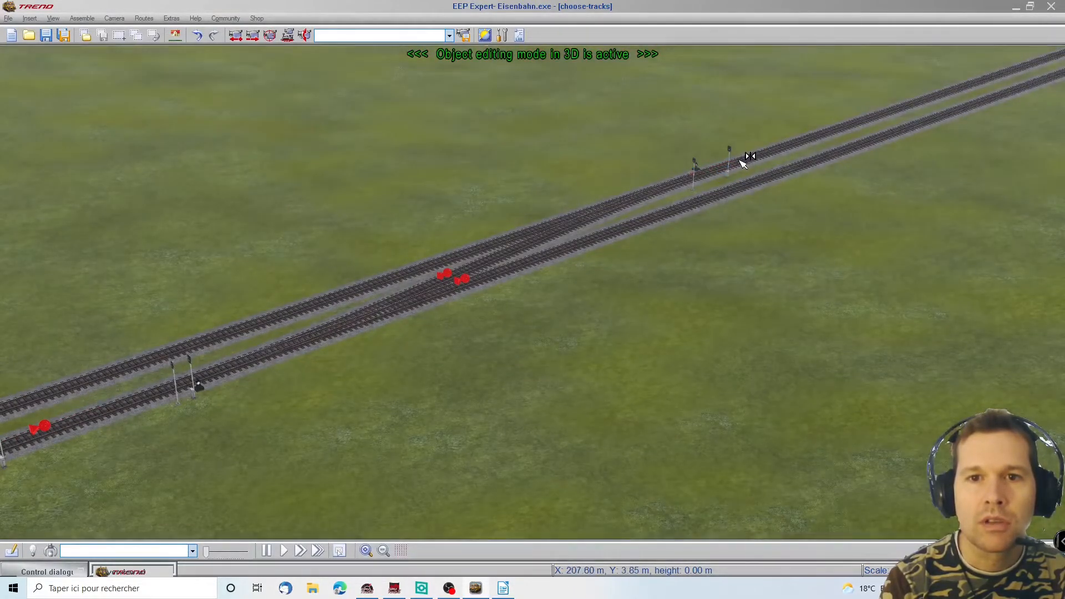
Step: Set the rail 7 signal contact to trigger in Direction one only, with End of train enabled and position Stop, and recheck its properties
right_click(741, 157)
left_click(782, 233)
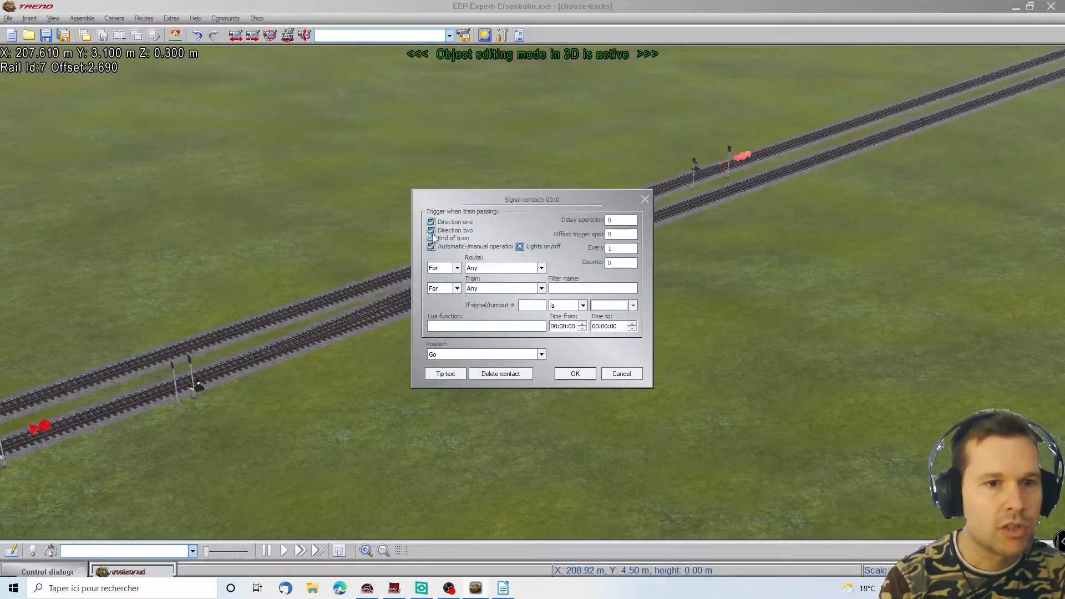
left_click(502, 354)
left_click(492, 373)
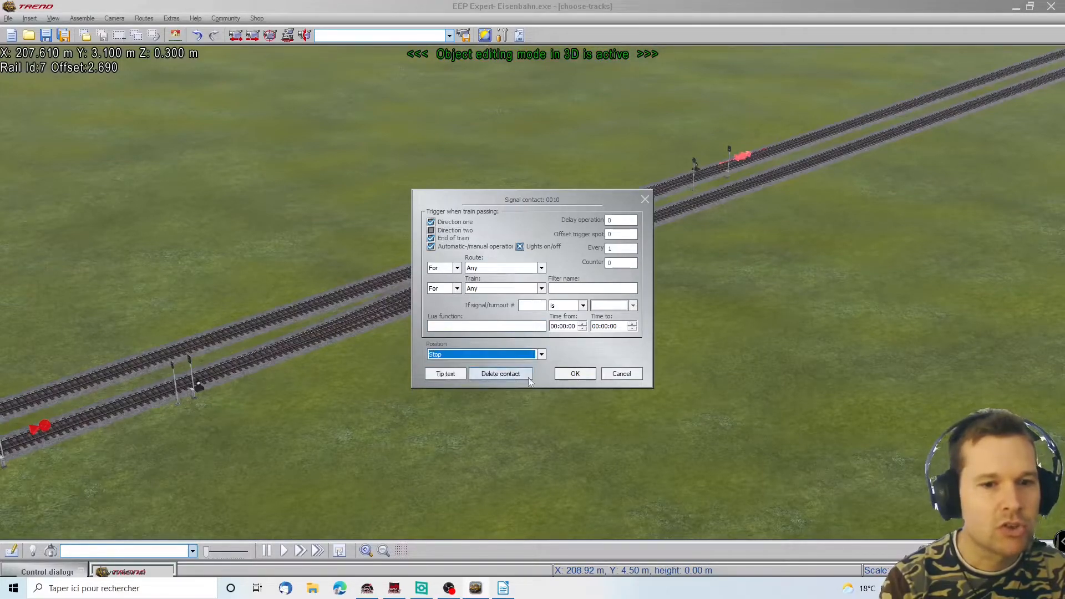
left_click(575, 374)
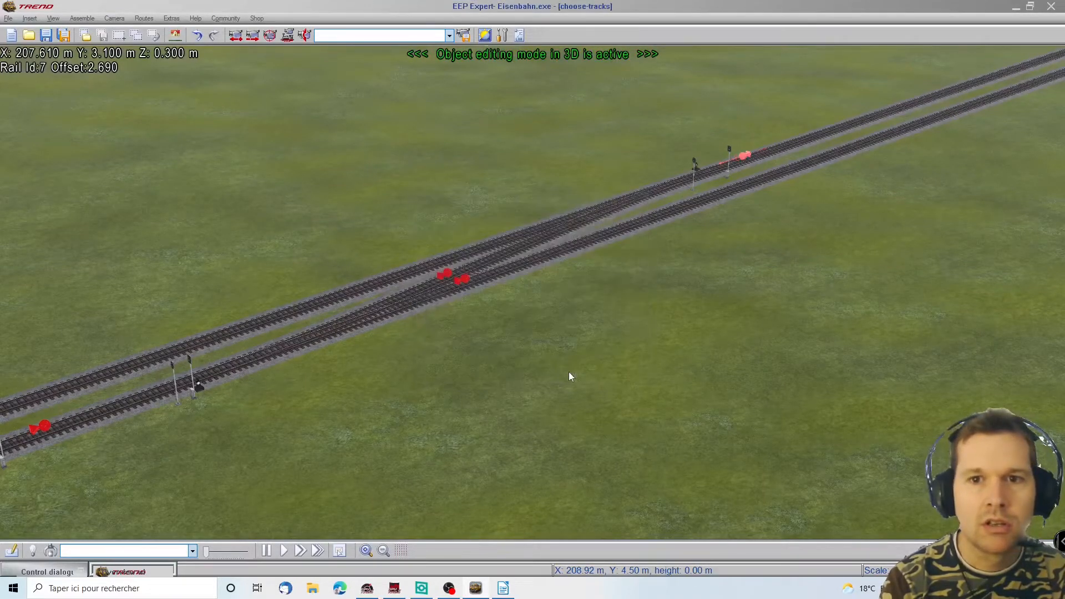
right_click(745, 156)
left_click(777, 228)
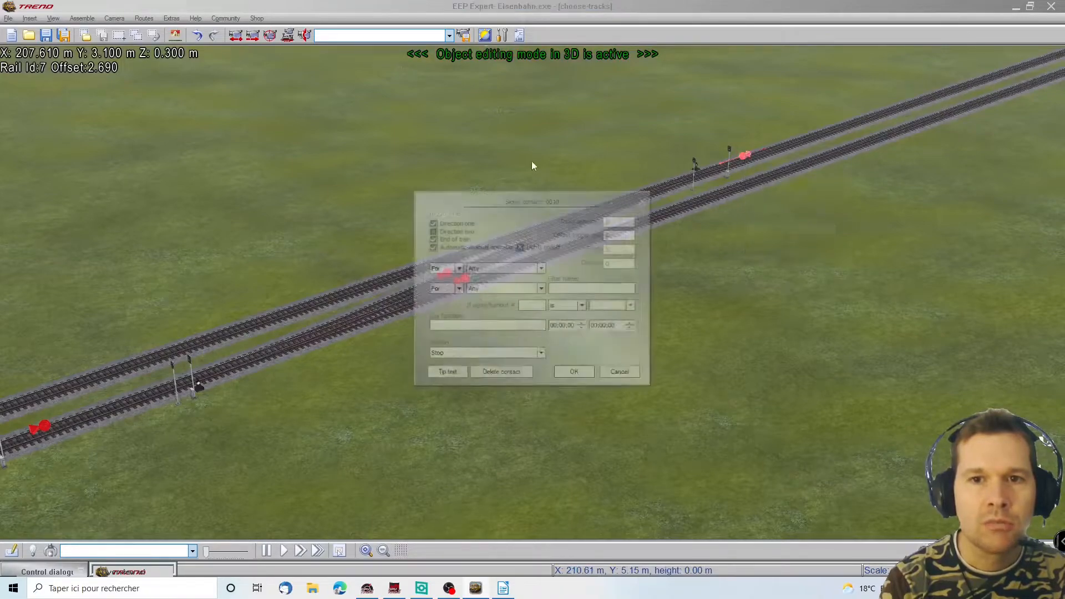
left_click(575, 374)
Step: Examine the signals, contacts and turnout tracks along the layout in the 3D view
right_click_drag(999, 170, 883, 73)
right_click_drag(72, 398, 73, 398)
right_click_drag(1039, 264, 1021, 247)
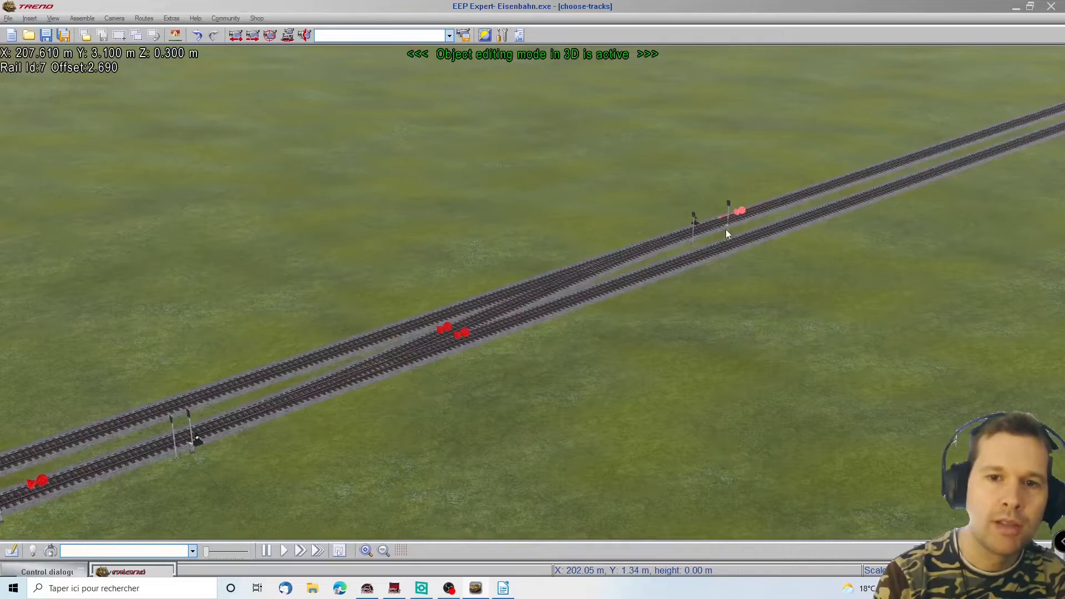
left_click(562, 283)
left_click(545, 276)
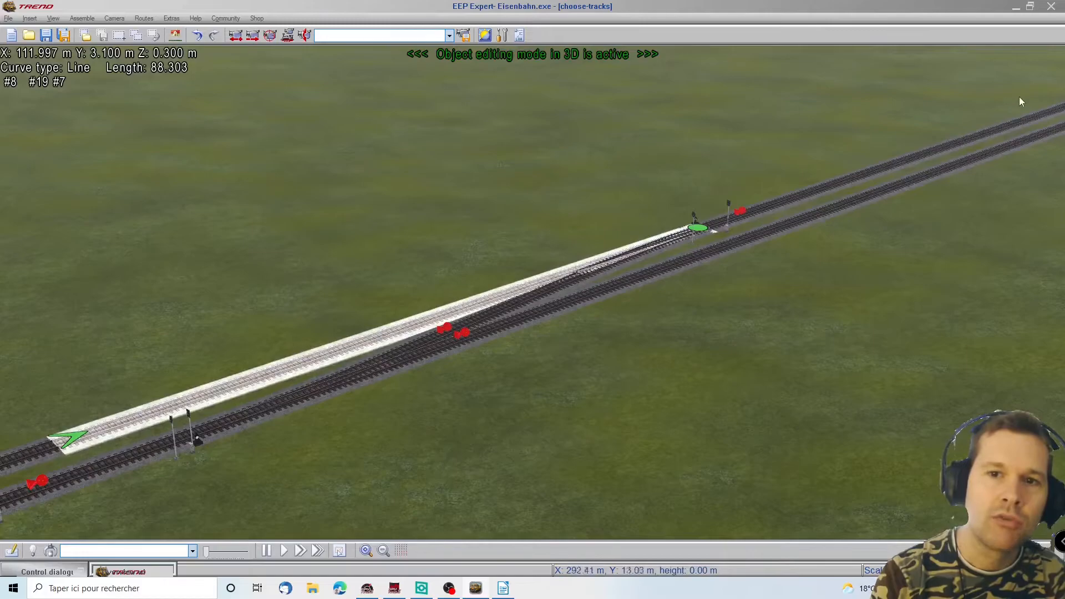
left_click(12, 288)
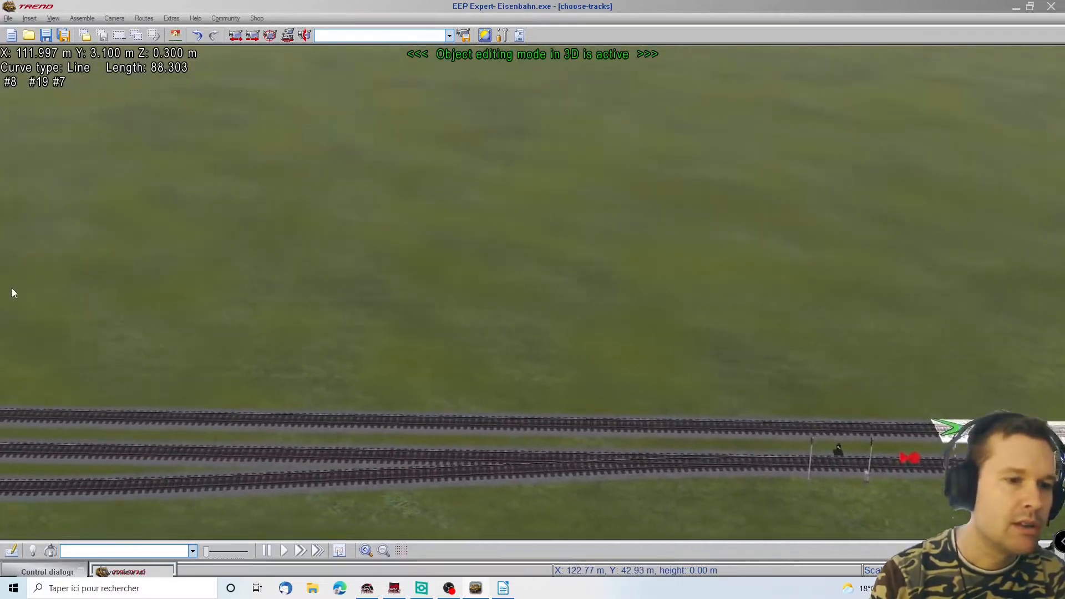
right_click_drag(11, 288, 328, 247)
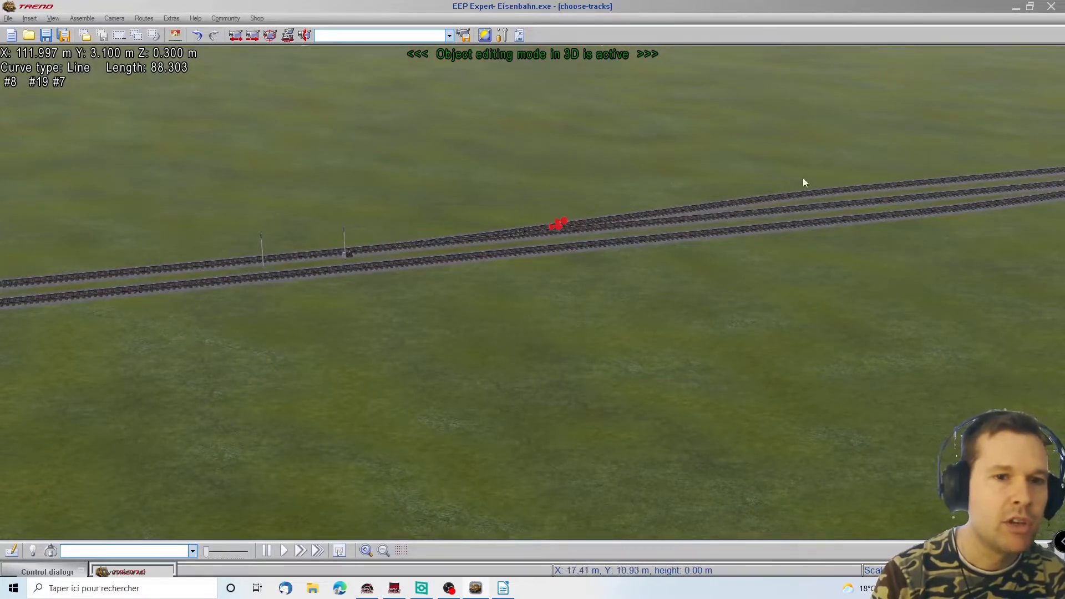
left_click(21, 260)
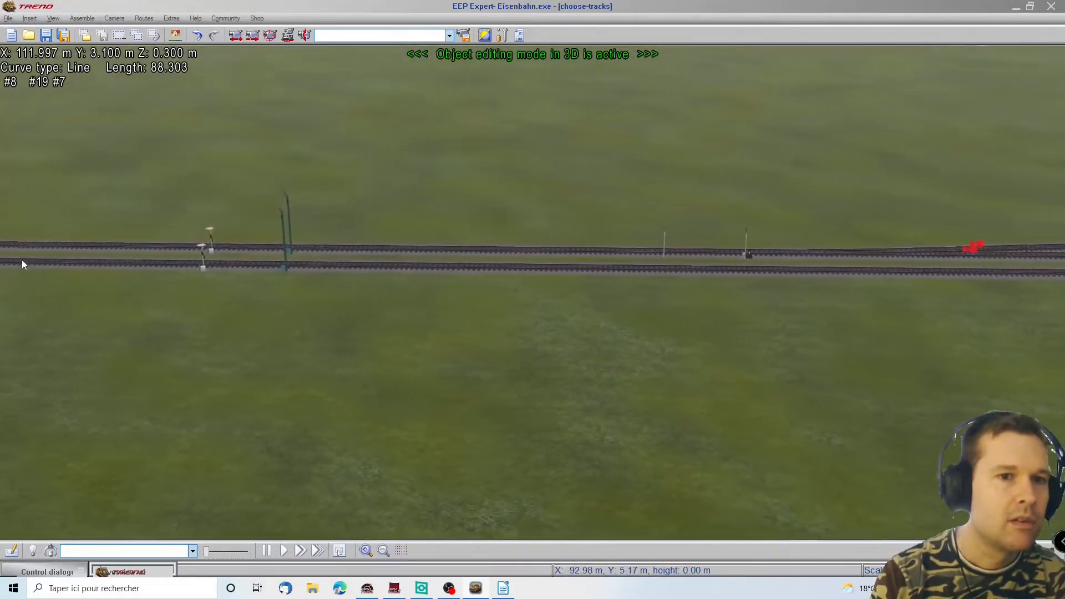
Step: Return to the 2D planning view, switch to LibreOffice Writer and add a second table row with Sig 5 in its second column
left_click(13, 552)
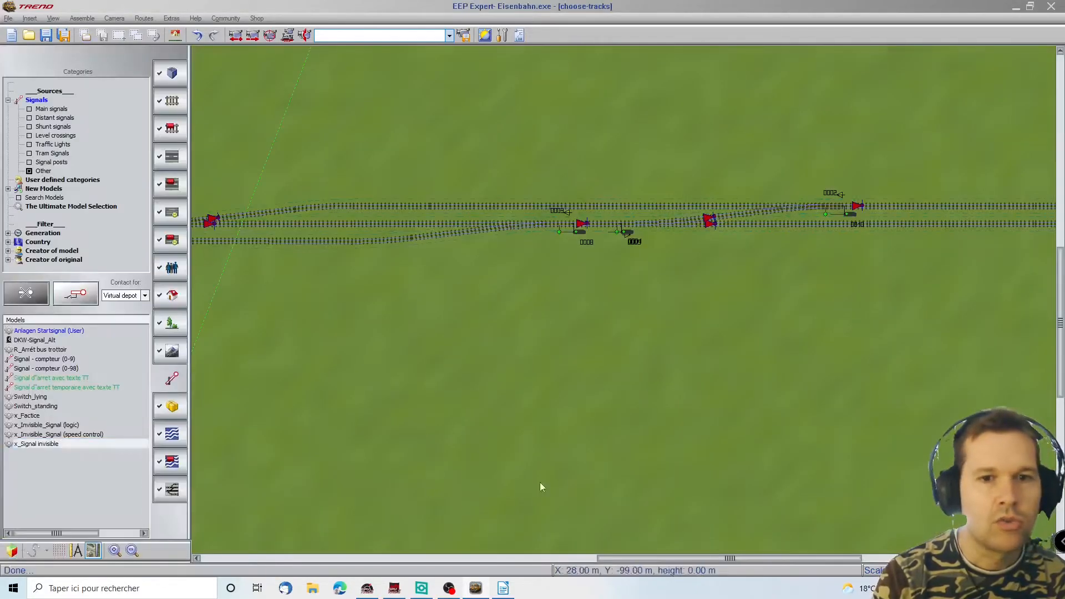
scroll(200, 293, "left", 9)
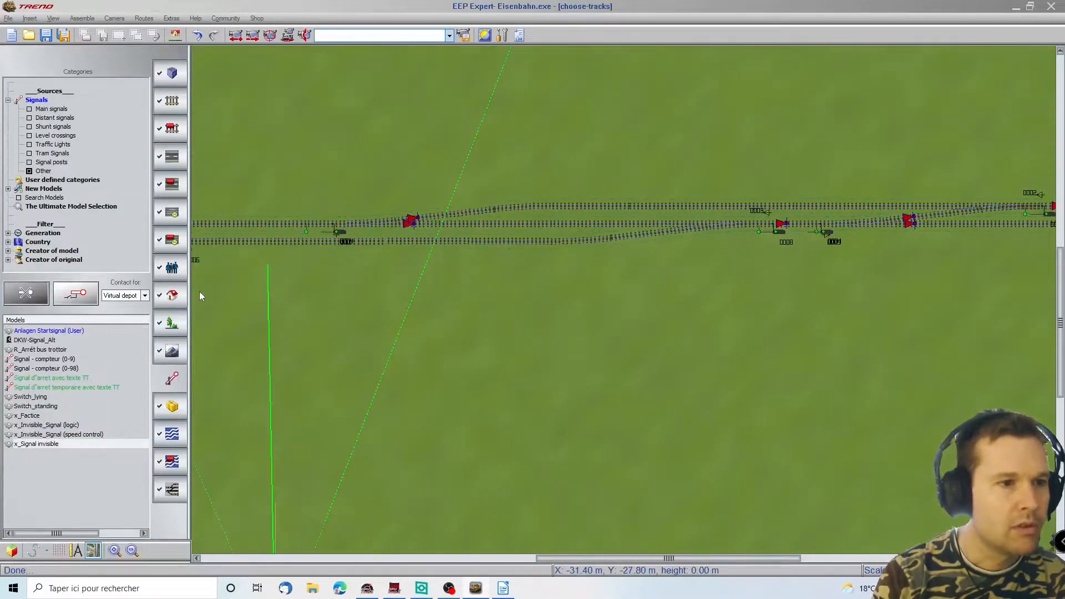
scroll(200, 293, "right", 2)
left_click(503, 588)
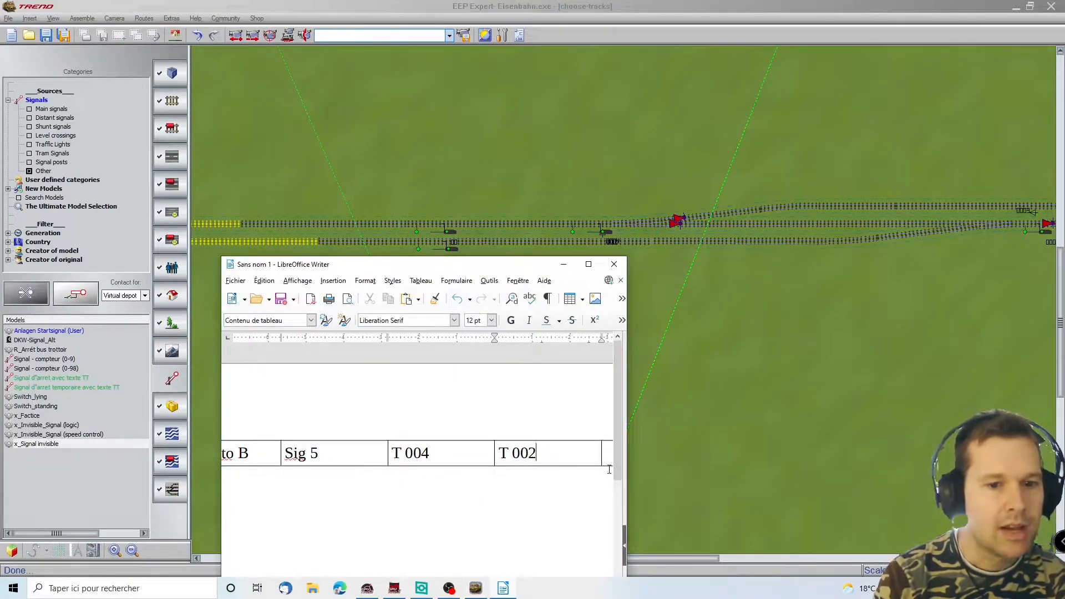
key("Tab")
key("Tab")
key("Tab")
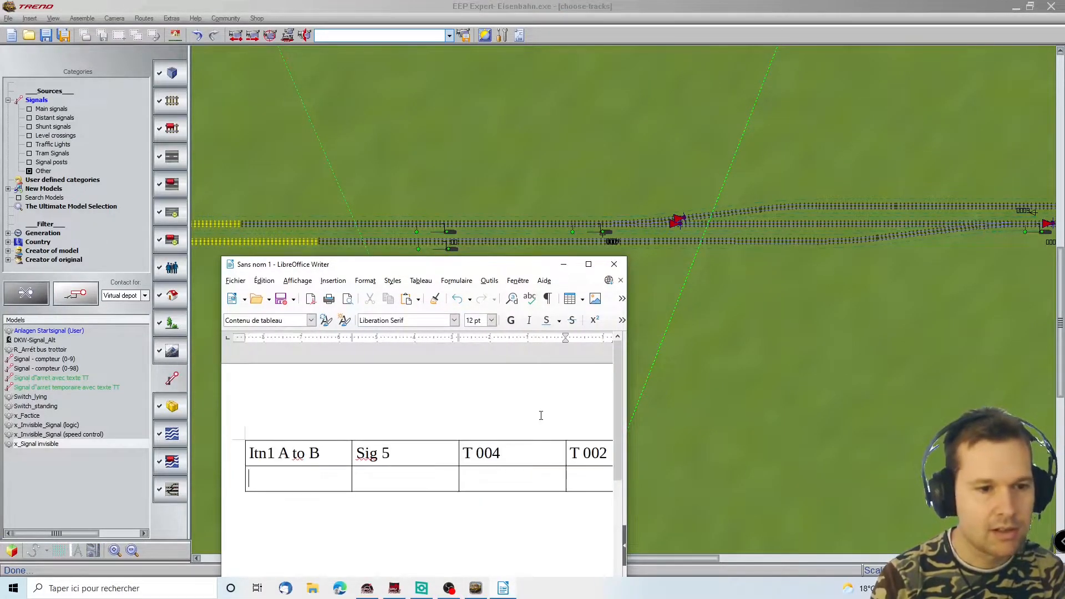
key("Tab")
type("Sig 5")
key("Tab")
Step: Identify the signal just before the first turnout in the layout and enter Sig 7 in the second row's third column
scroll(620, 240, "up", 5)
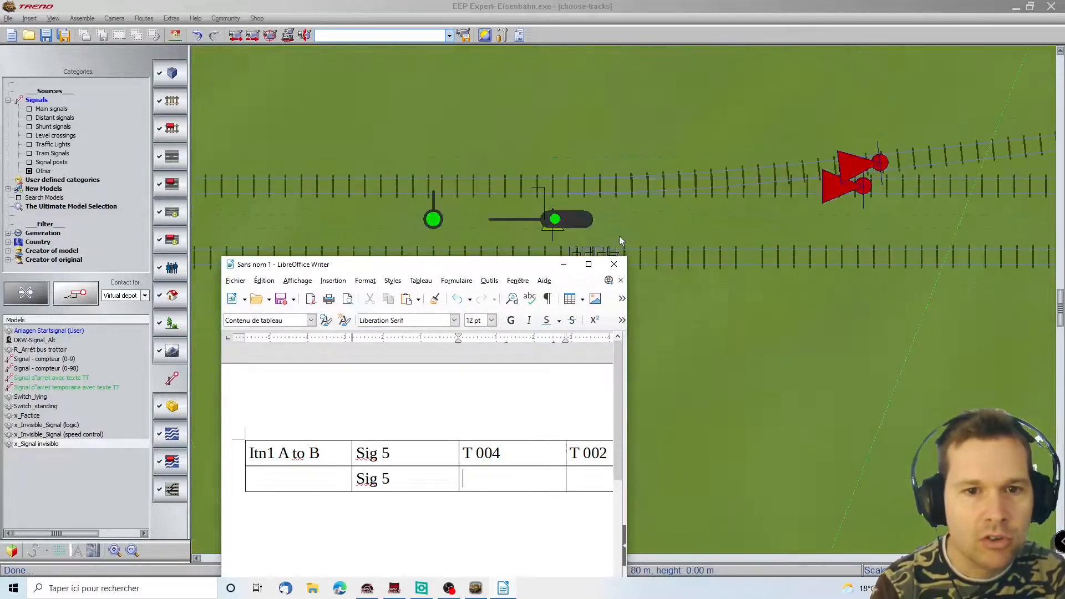
left_click_drag(521, 272, 531, 356)
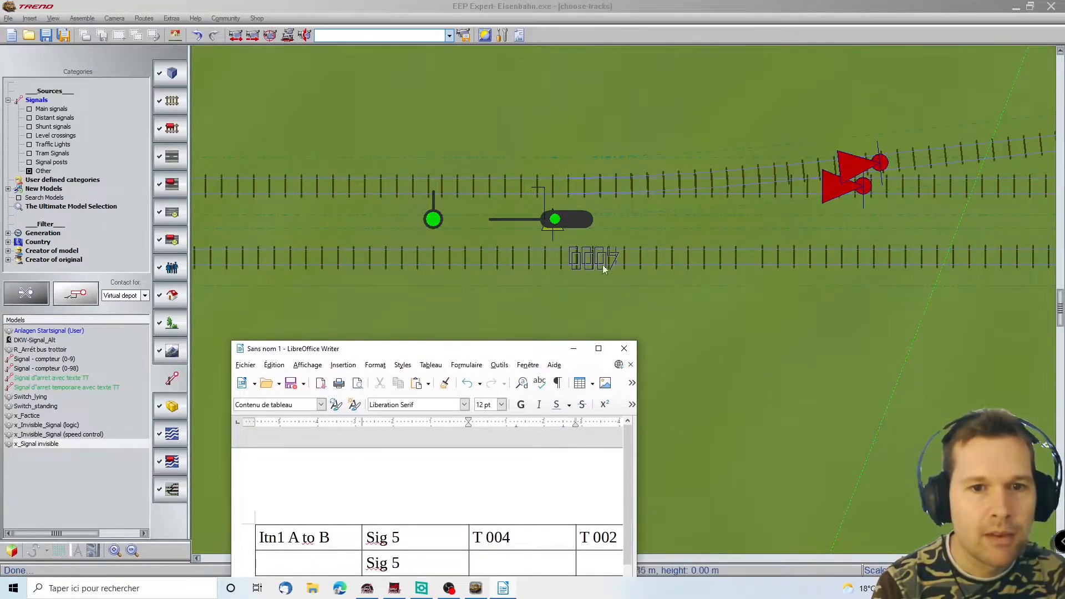
left_click(556, 220)
double_click(557, 221)
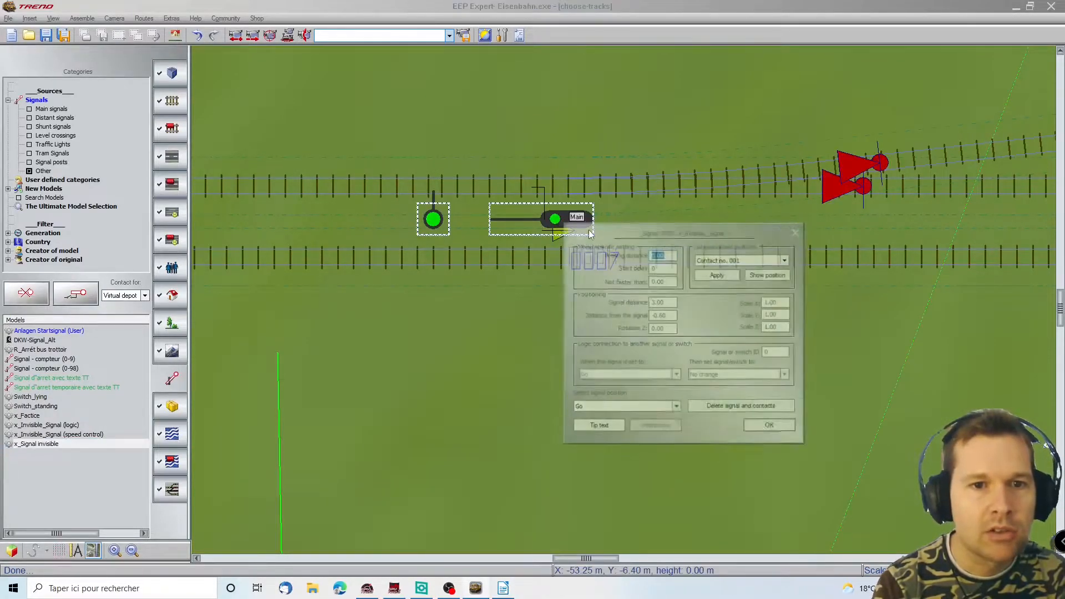
left_click(798, 231)
left_click(503, 588)
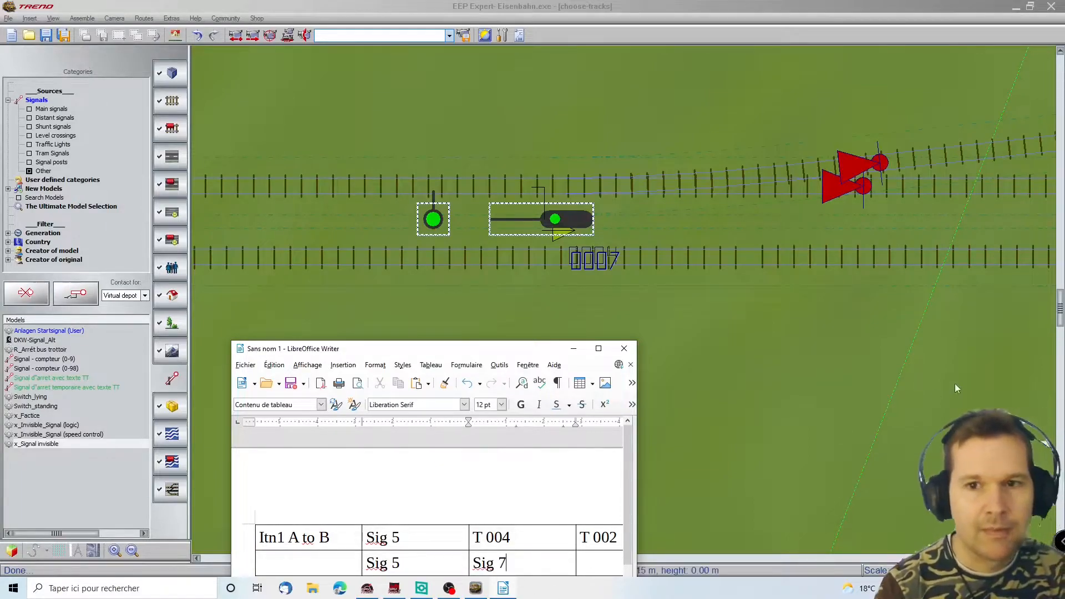
Step: Identify the signal beyond the last turnout in the layout and enter Sig 10 in the second row's fourth column
mouse_move(1040, 254)
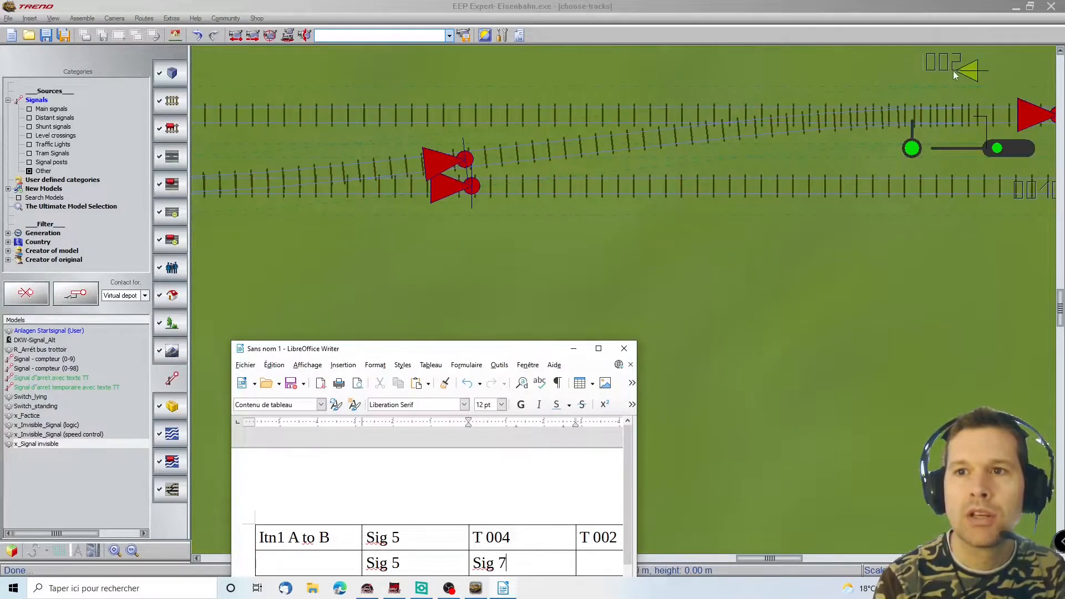
mouse_move(1060, 192)
left_click(796, 147)
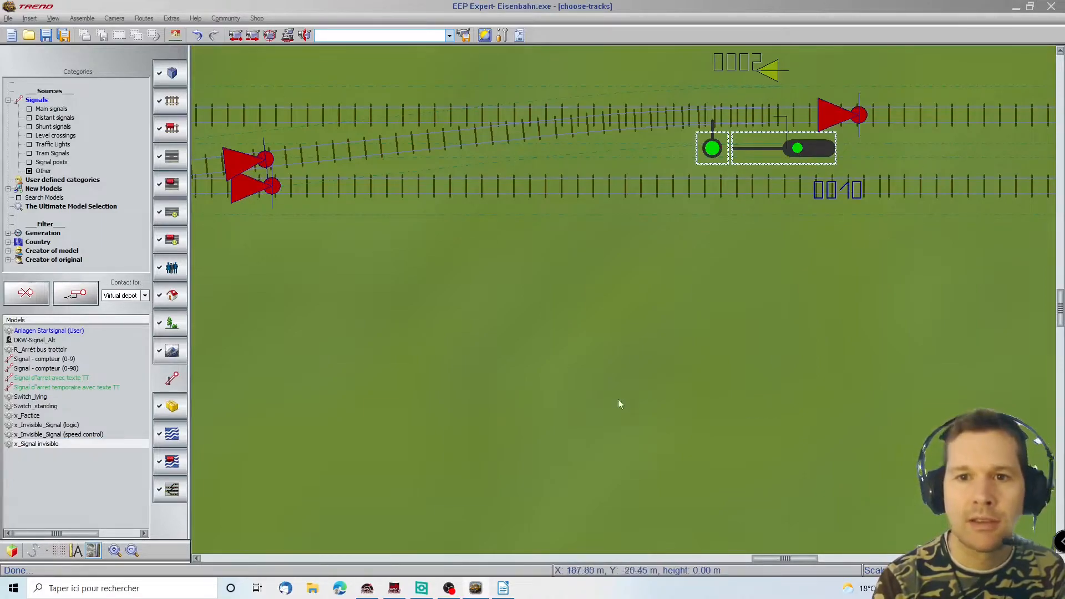
left_click(504, 588)
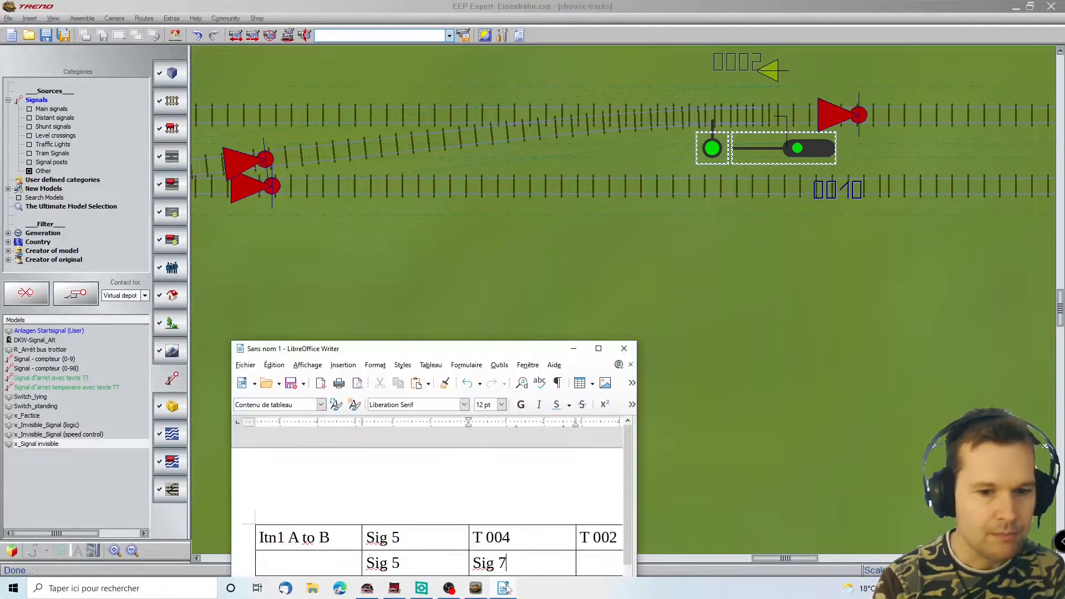
left_click(588, 562)
type("Sig 10")
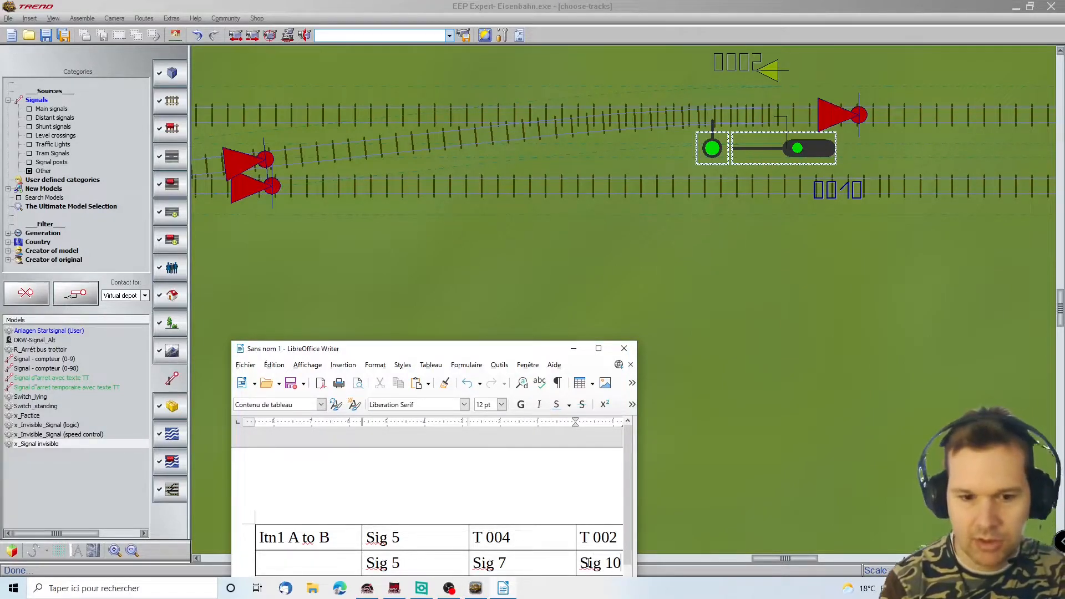
Step: Move and widen the Writer window so that all six table columns fit
left_click_drag(542, 352, 513, 211)
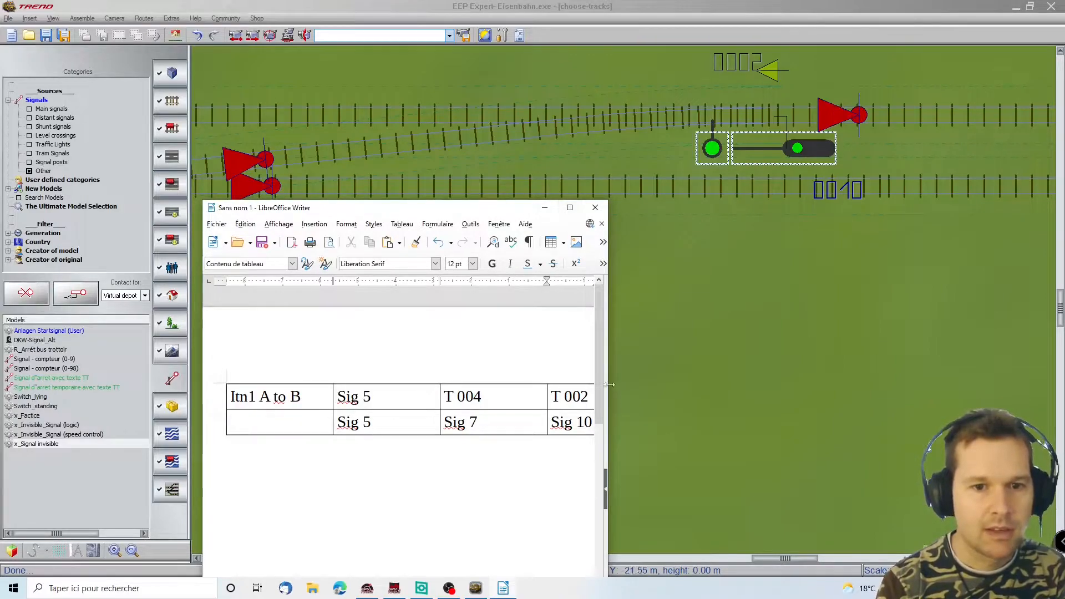
key("F5")
key("F5")
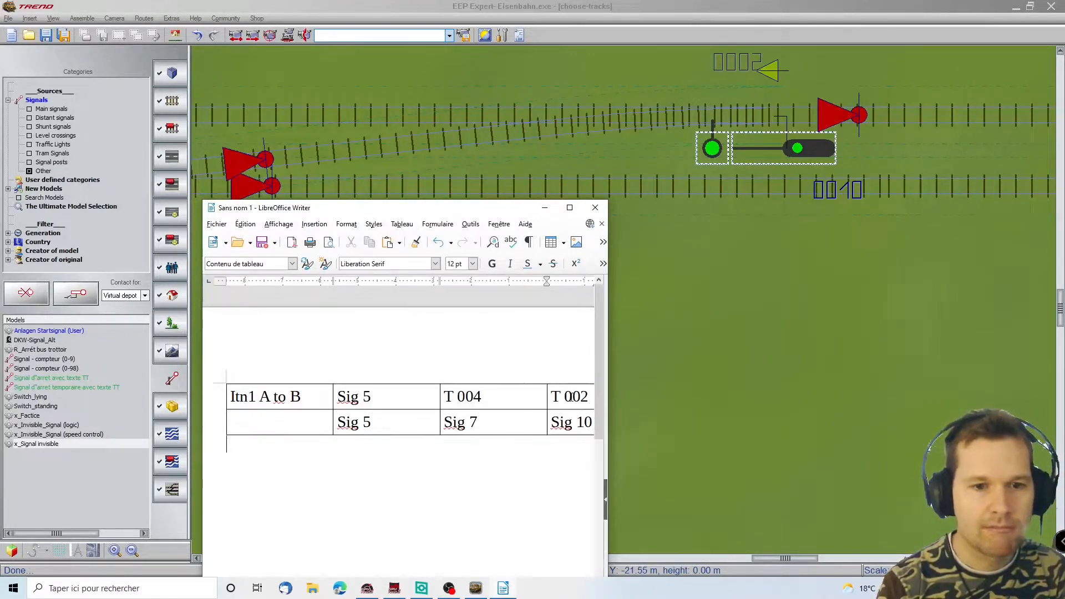
left_click(398, 458)
left_click_drag(608, 362, 943, 362)
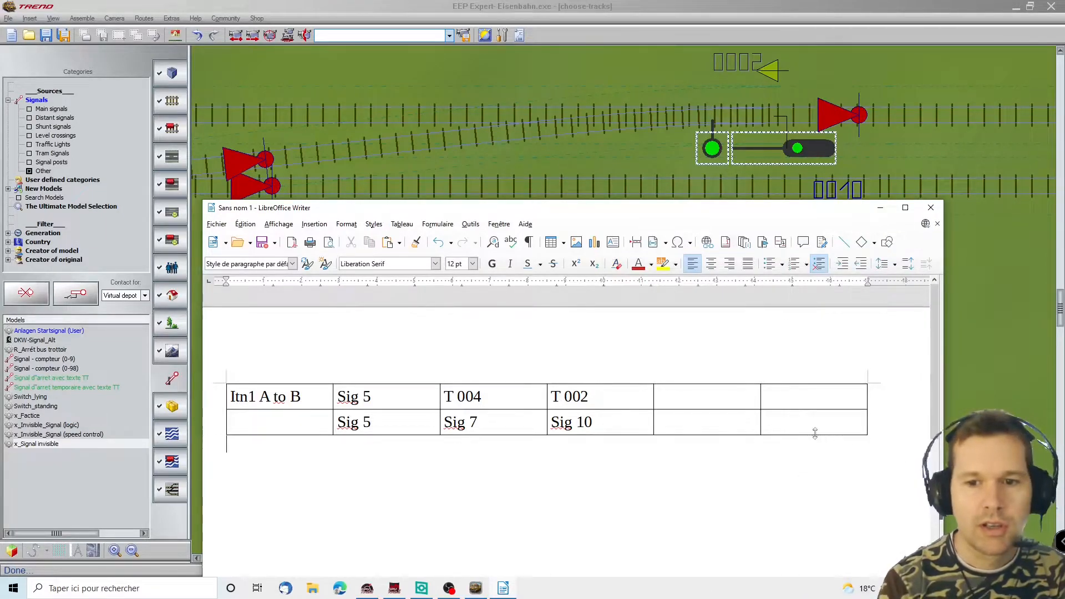
Step: Add a third table row labelled Itn2 A to B with Sig 5 in its second column
key("Tab")
type("Itn2")
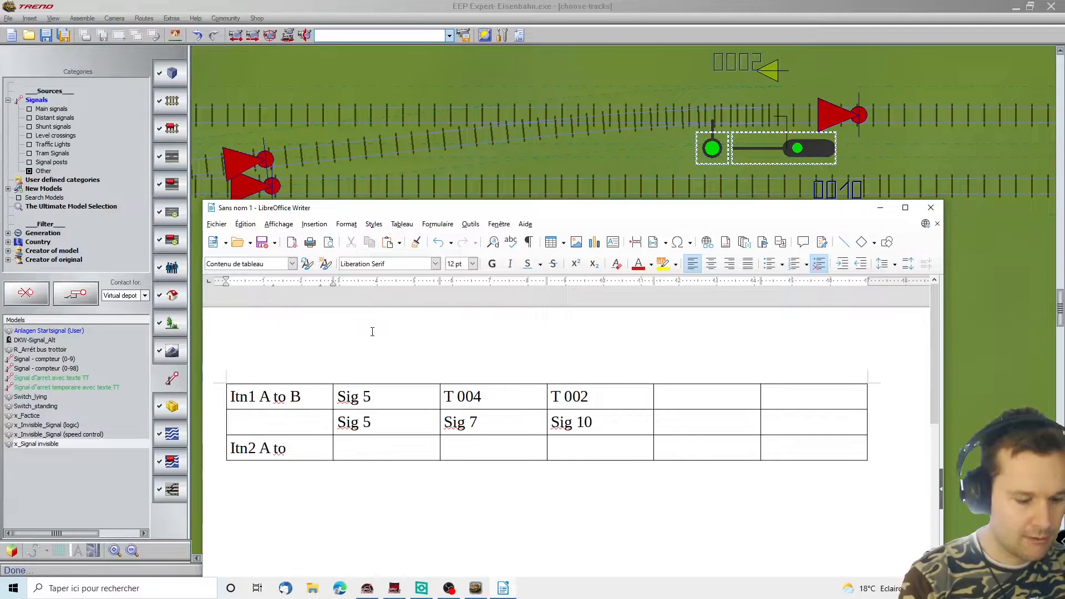
key("Tab")
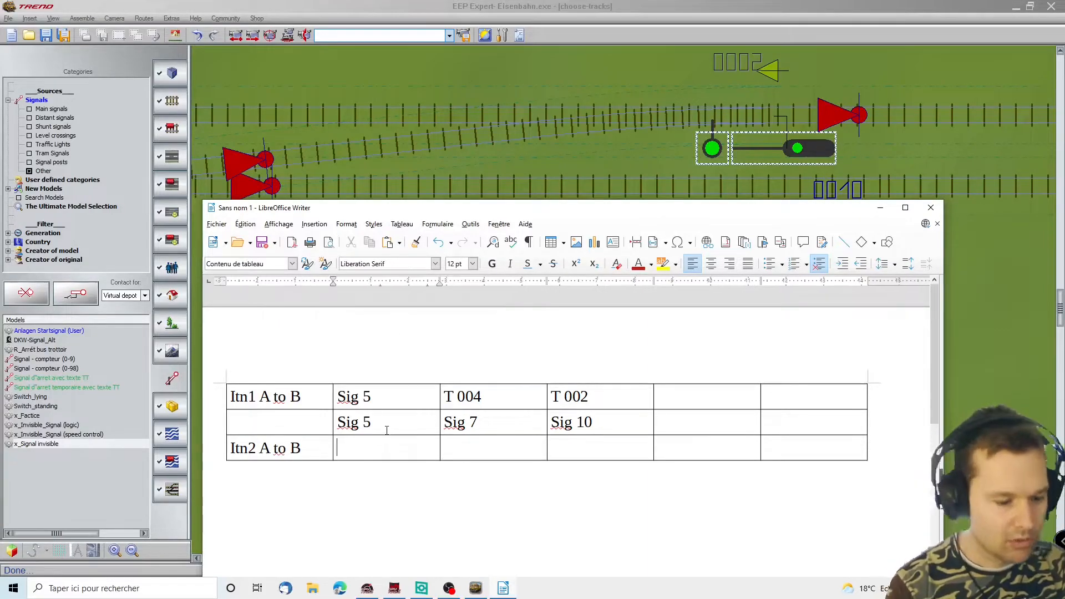
type("Sig 5")
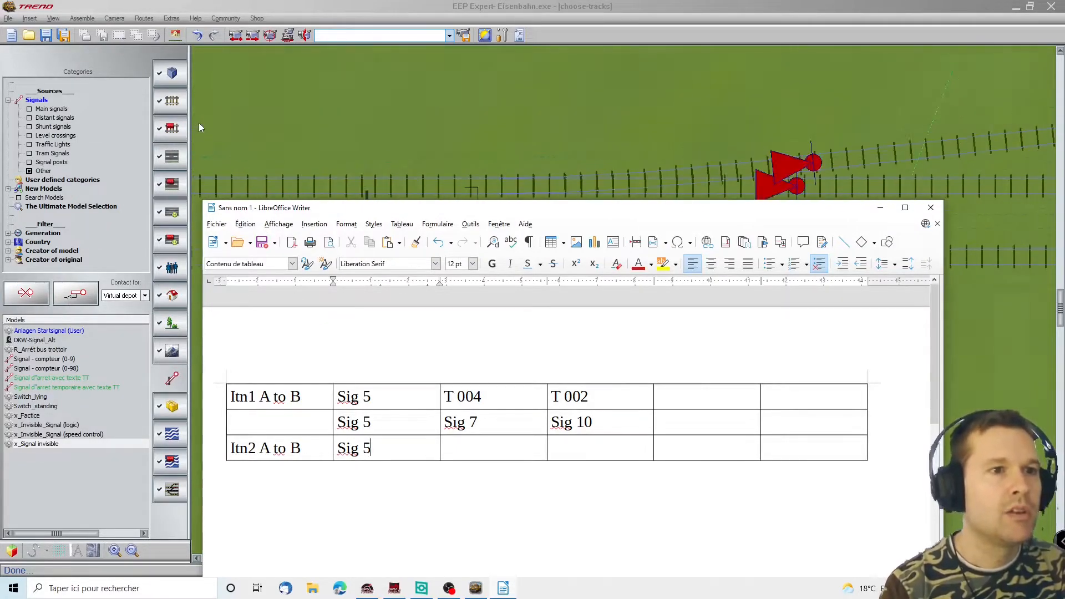
Step: Trace the second itinerary on the track plan and enter T 004 and T 003 in the Itn2 A to B row
scroll(992, 320, "left", 1)
scroll(567, 95, "down", 1)
scroll(567, 95, "down", 1, "ctrl")
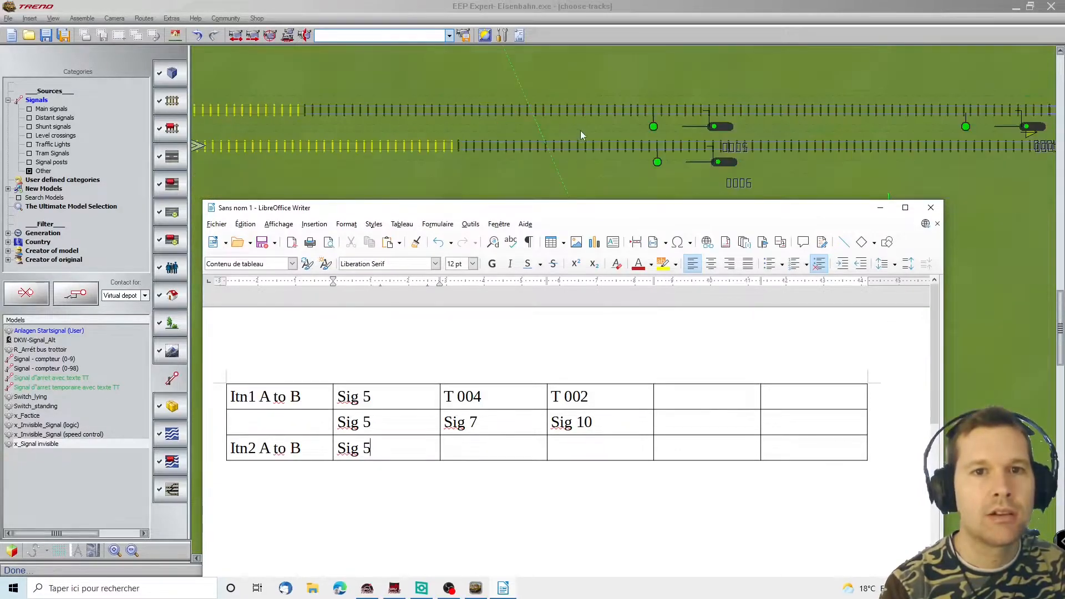
scroll(581, 132, "down", 1, "ctrl")
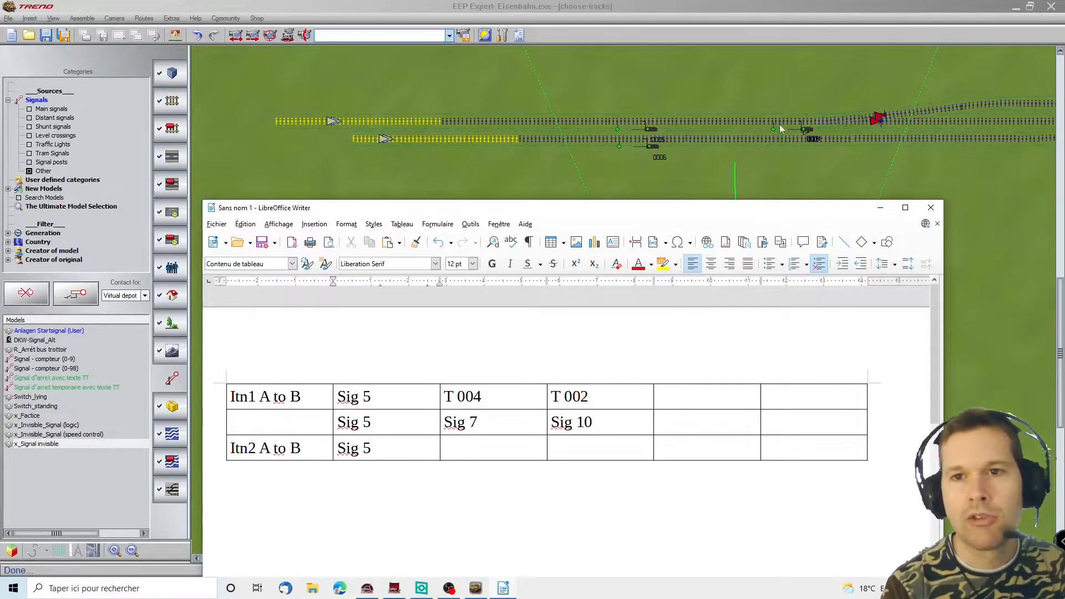
scroll(813, 132, "up", 3, "ctrl")
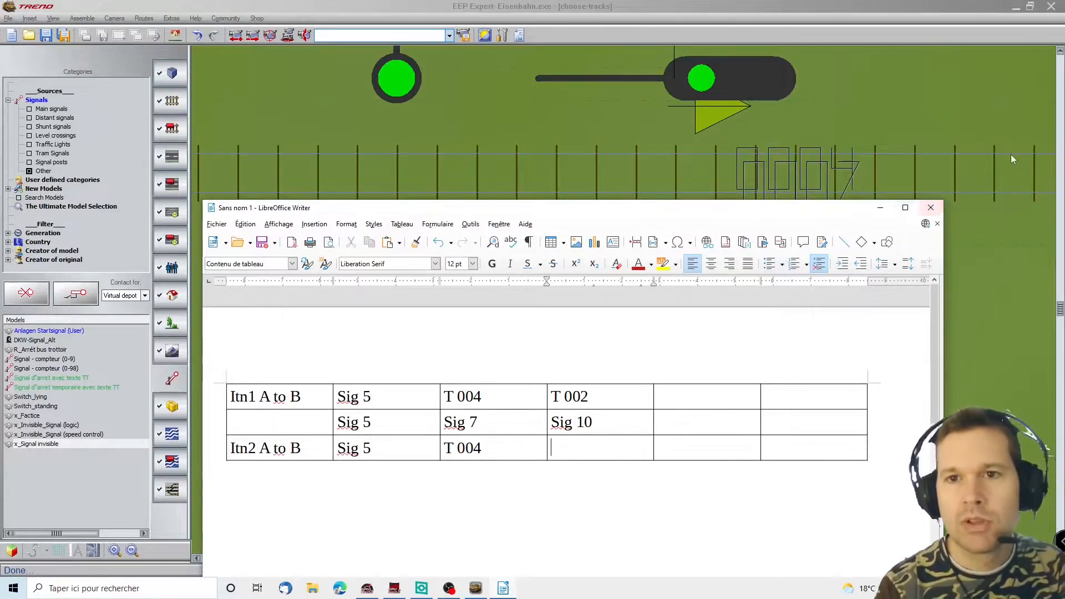
mouse_move(1048, 191)
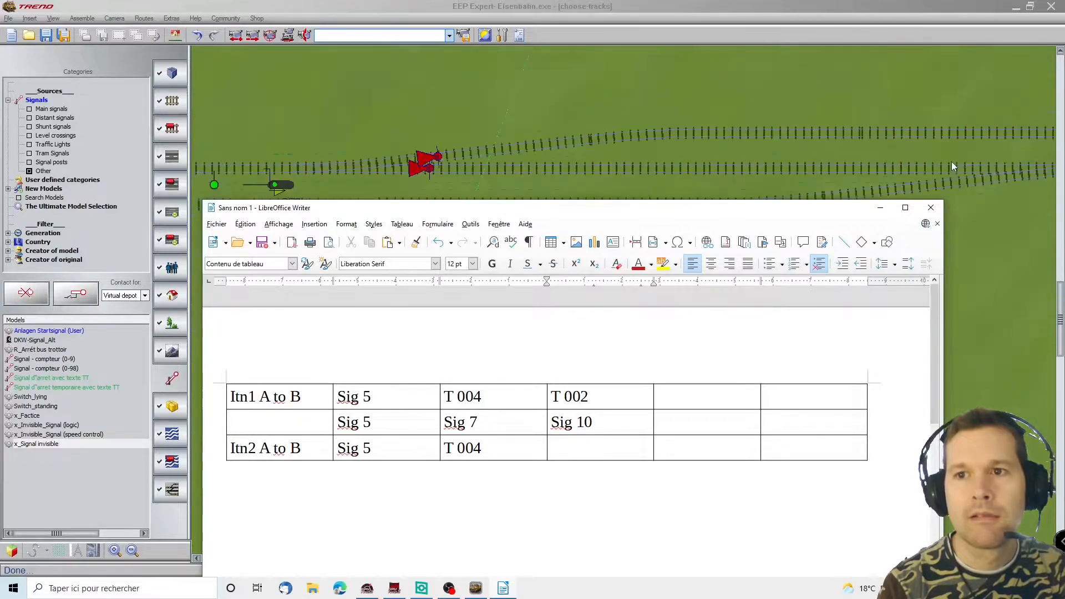
scroll(952, 163, "down", 1)
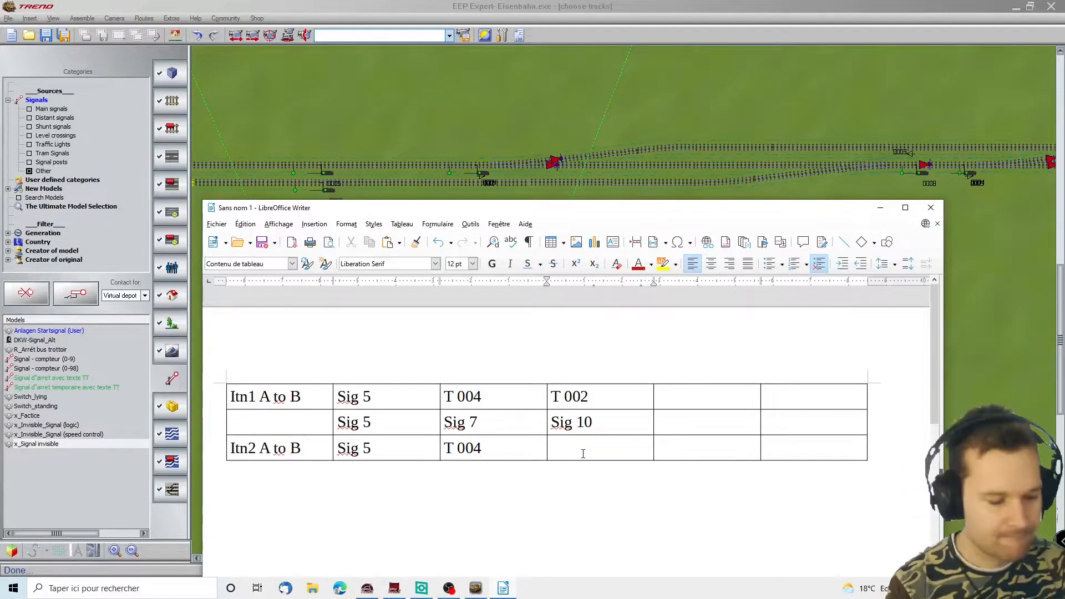
type("T 003")
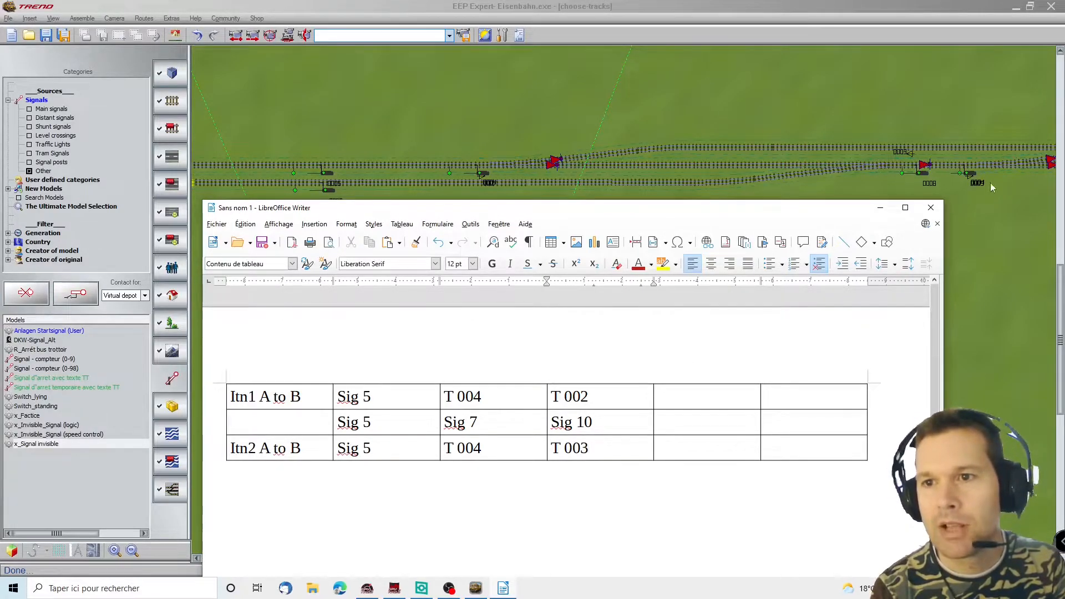
Step: Switch to the EEP track plan and examine the overlapping number labels of signal 0009 and the turnout beside it
left_click(971, 177)
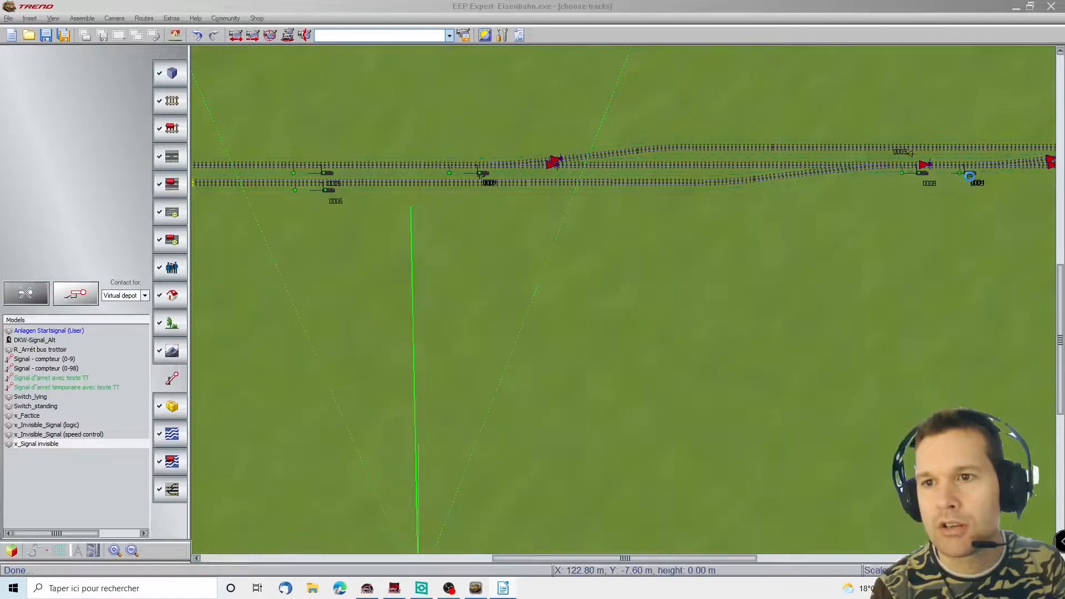
left_click(971, 182)
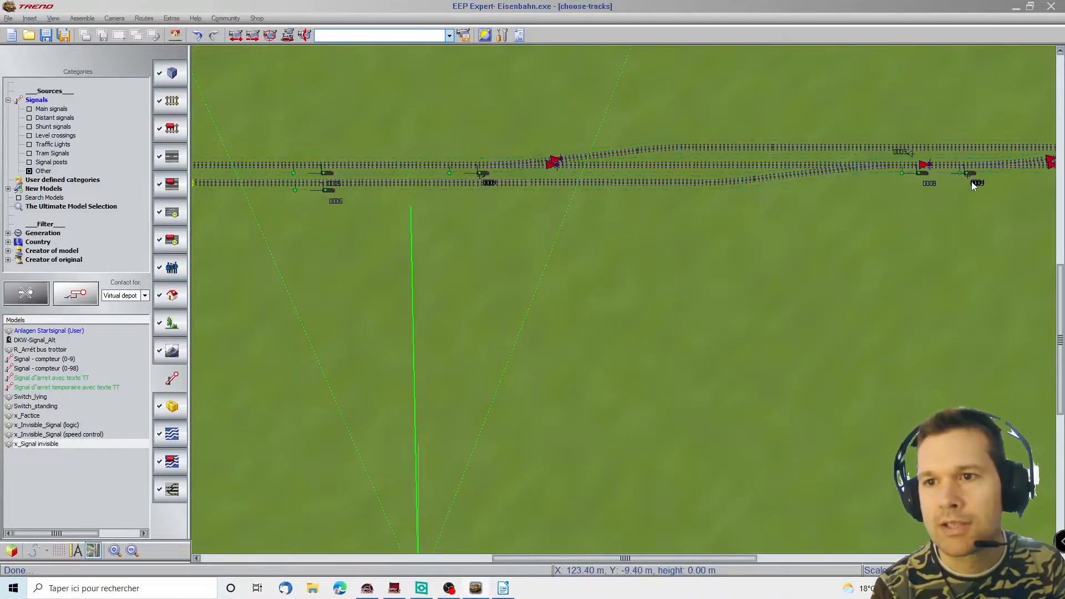
key("Right")
key("Right")
scroll(882, 187, "up", 2)
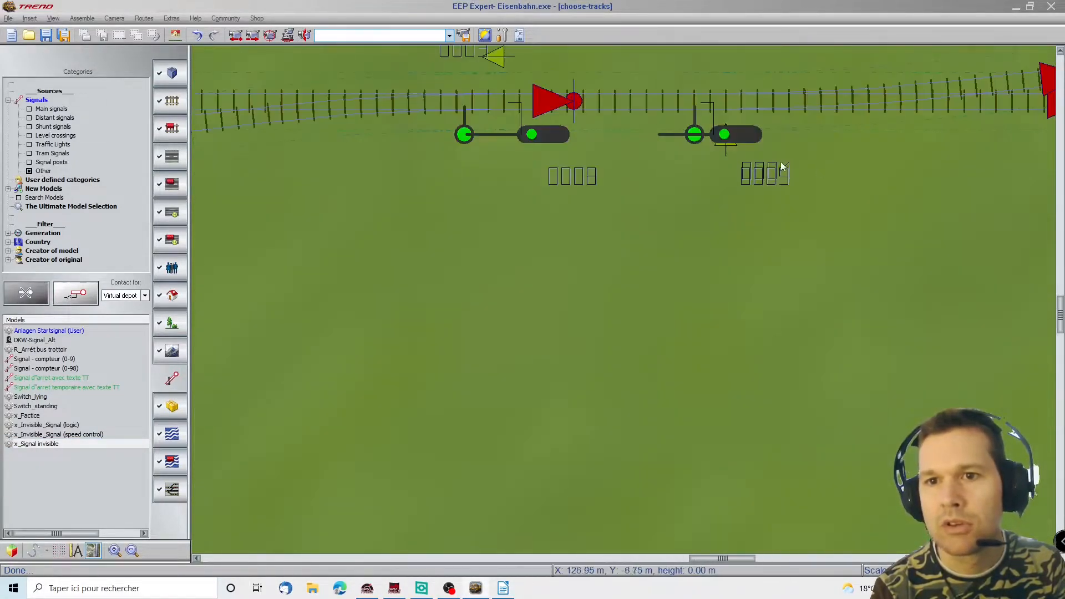
scroll(727, 170, "up", 2)
scroll(727, 170, "down", 2)
left_click(731, 121)
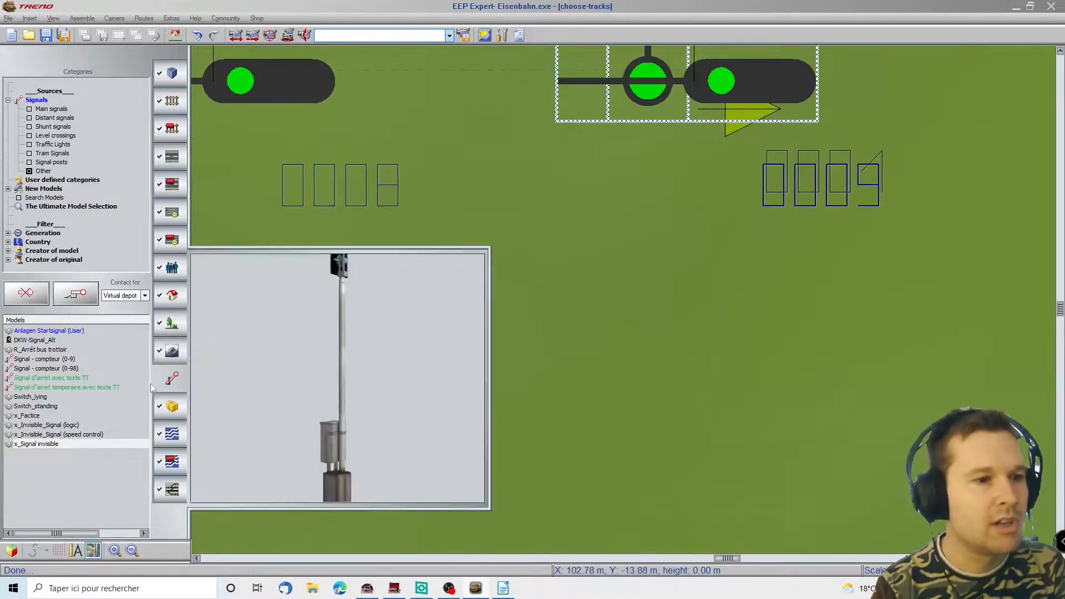
Step: Inspect the turnout and the signals next to it on the middle track in the 3D view
left_click(12, 550)
left_click(1053, 290)
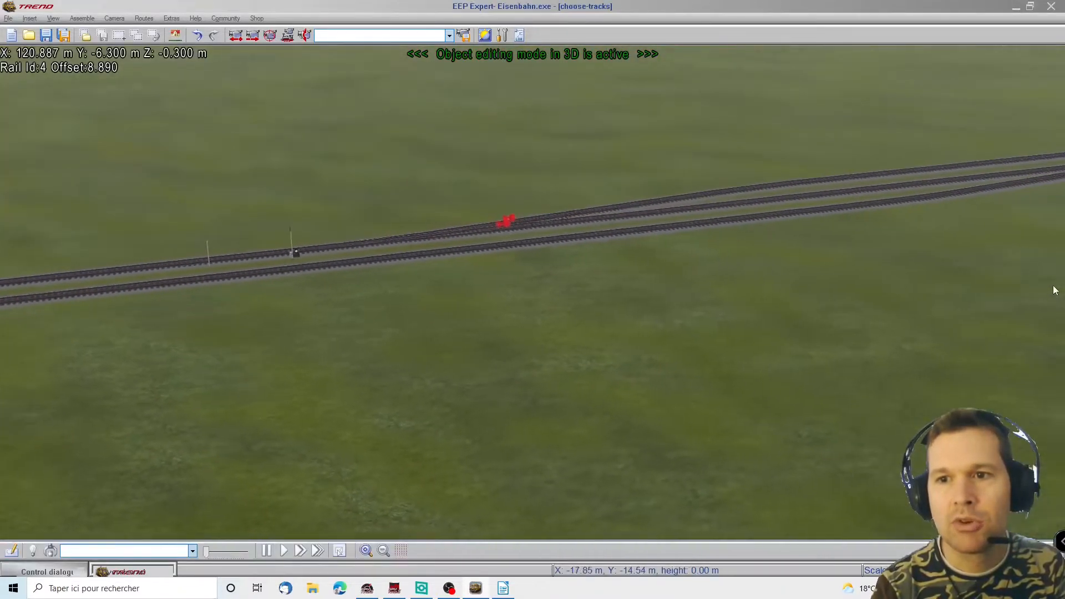
middle_click_drag(636, 269, 778, 248)
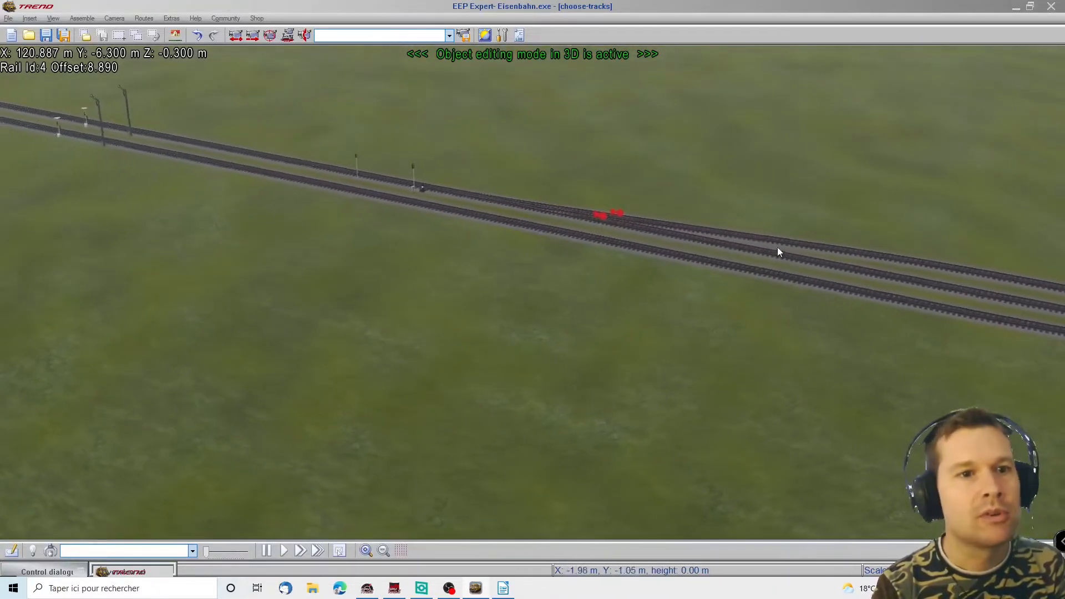
left_click(1033, 297)
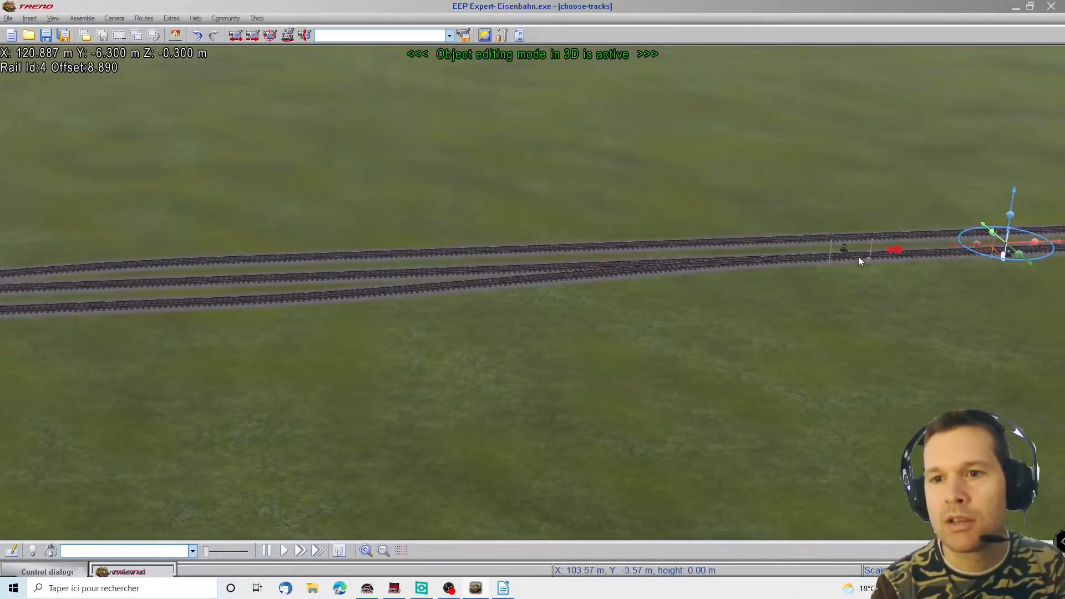
middle_click_drag(800, 291, 909, 260)
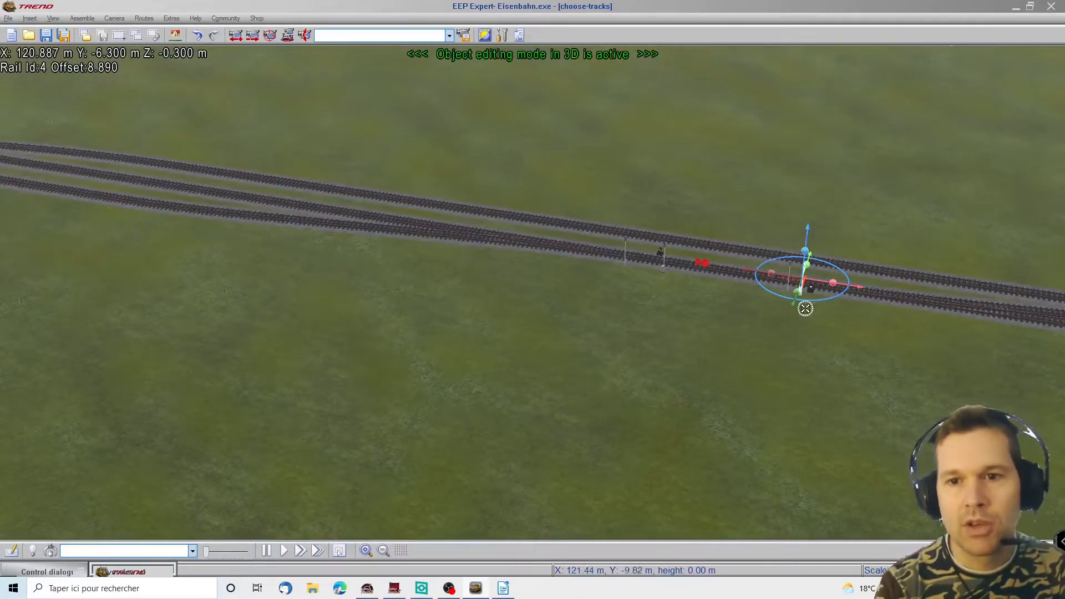
left_click(818, 288)
left_click(811, 289)
right_click(811, 288)
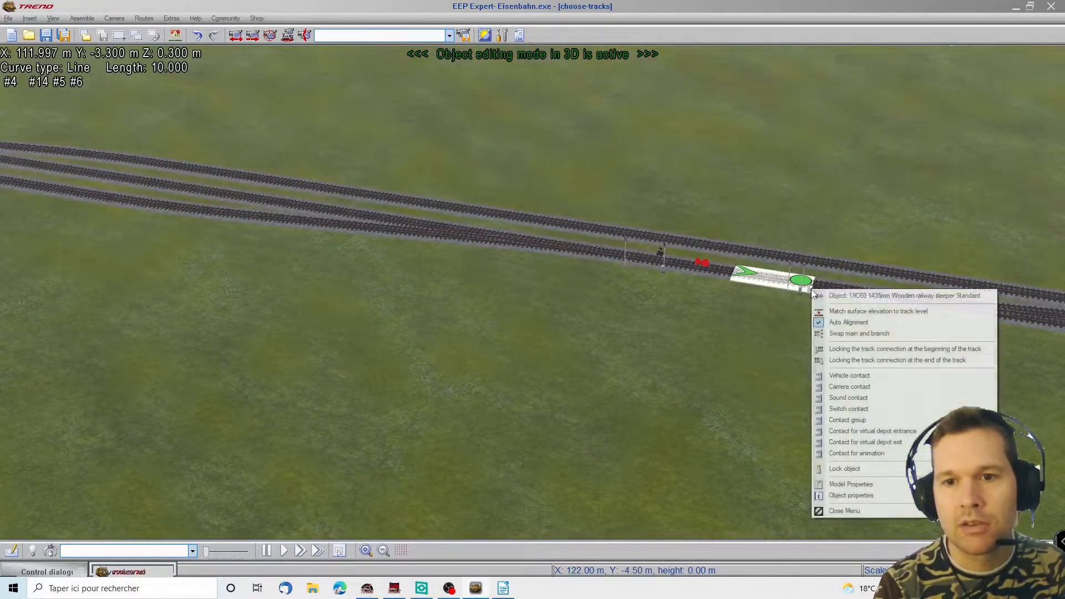
left_click(809, 288)
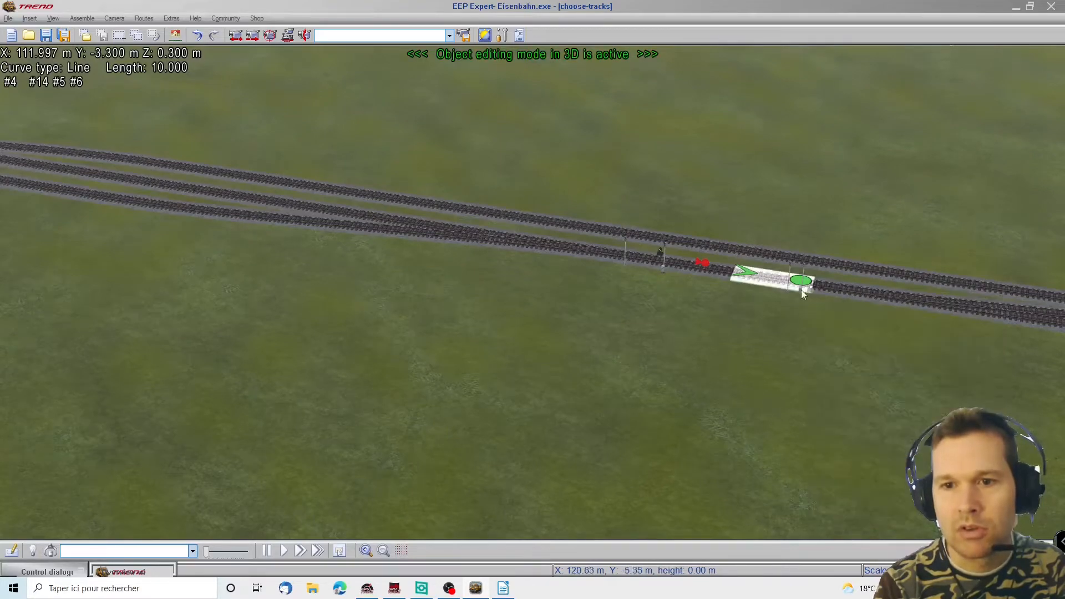
right_click(811, 289)
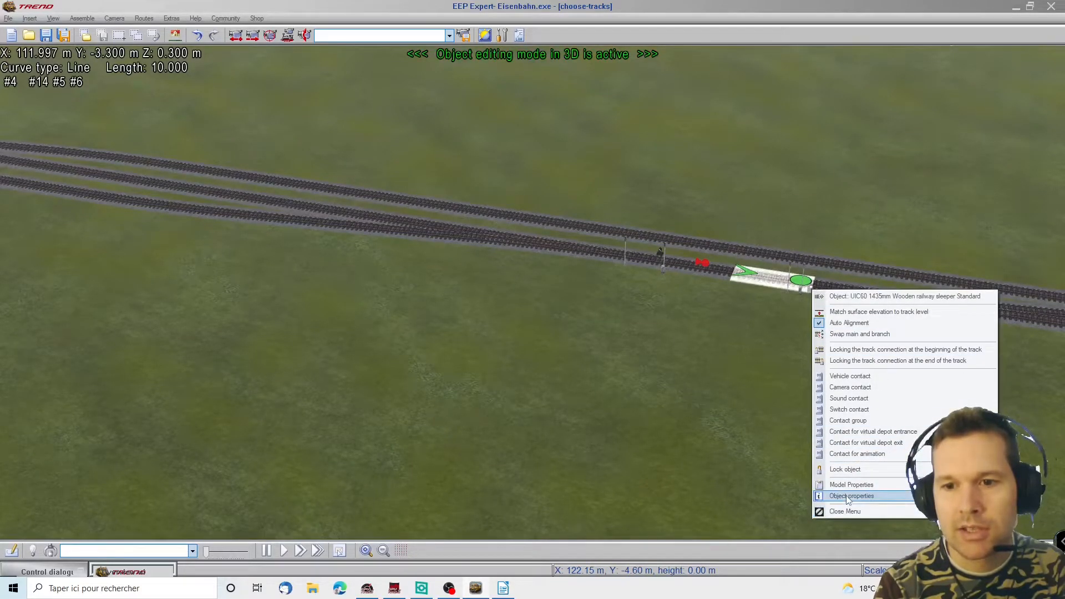
left_click(852, 401)
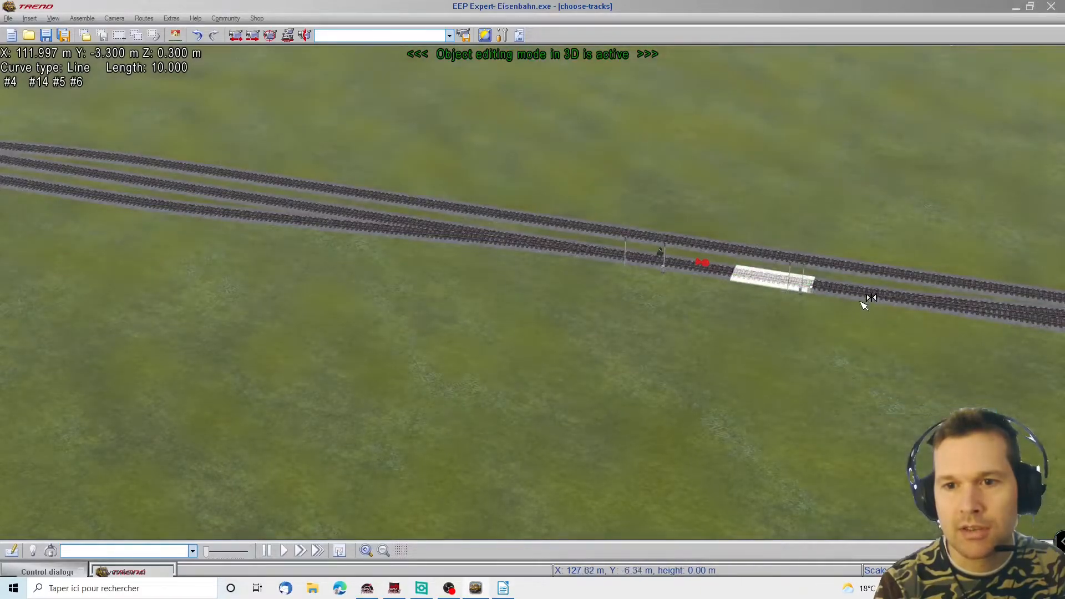
right_click(849, 285)
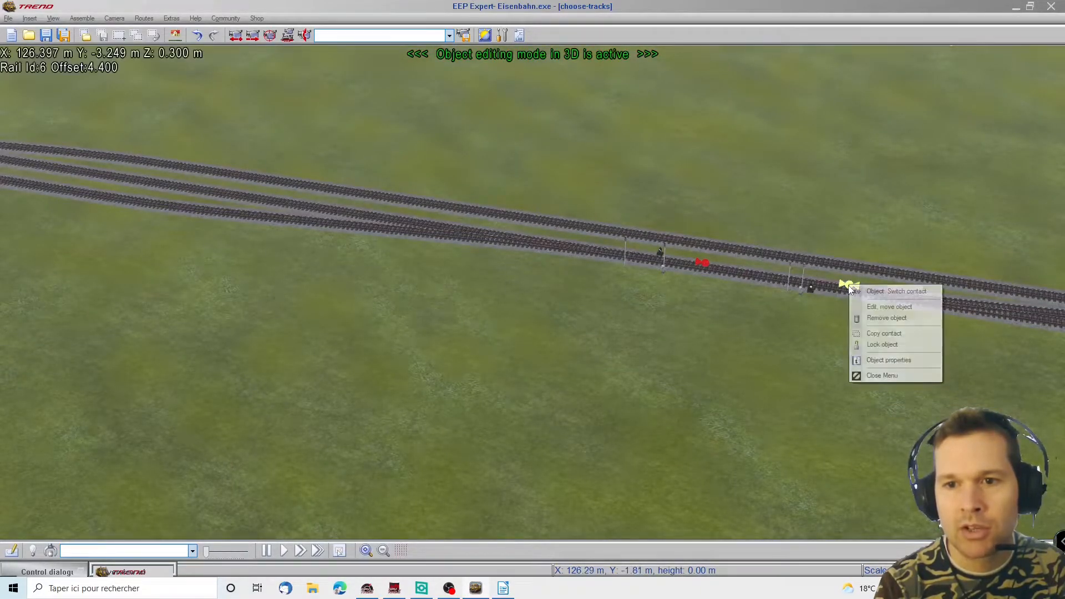
left_click(879, 360)
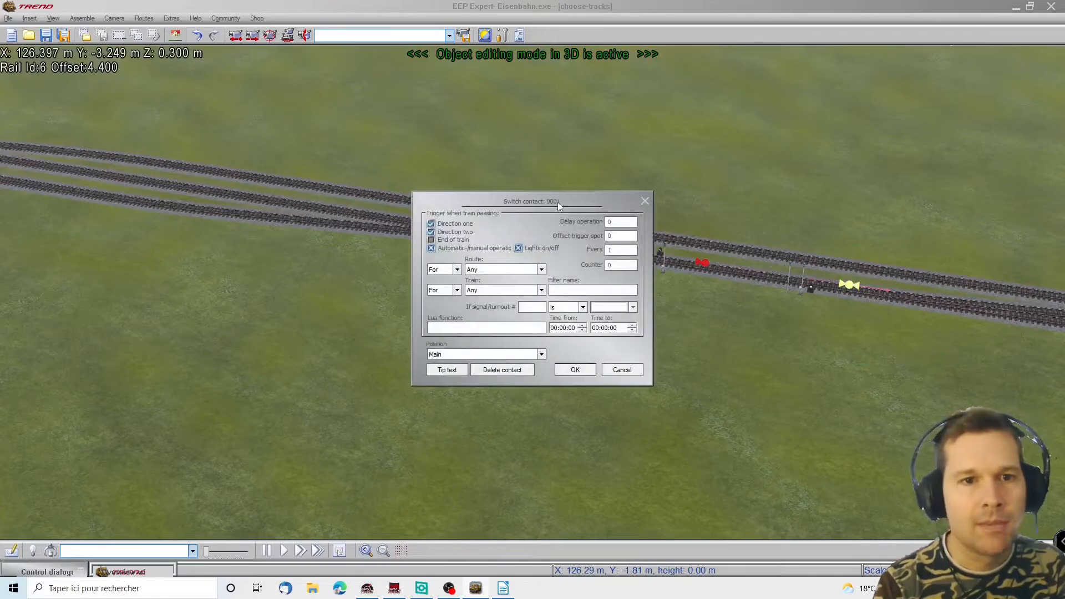
left_click(647, 202)
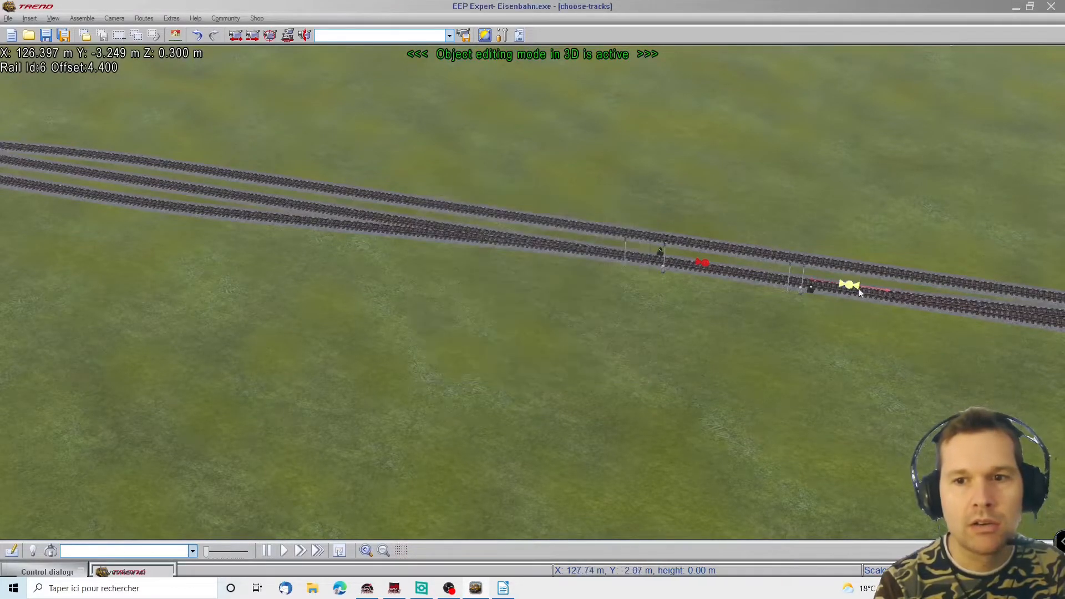
key("Delete")
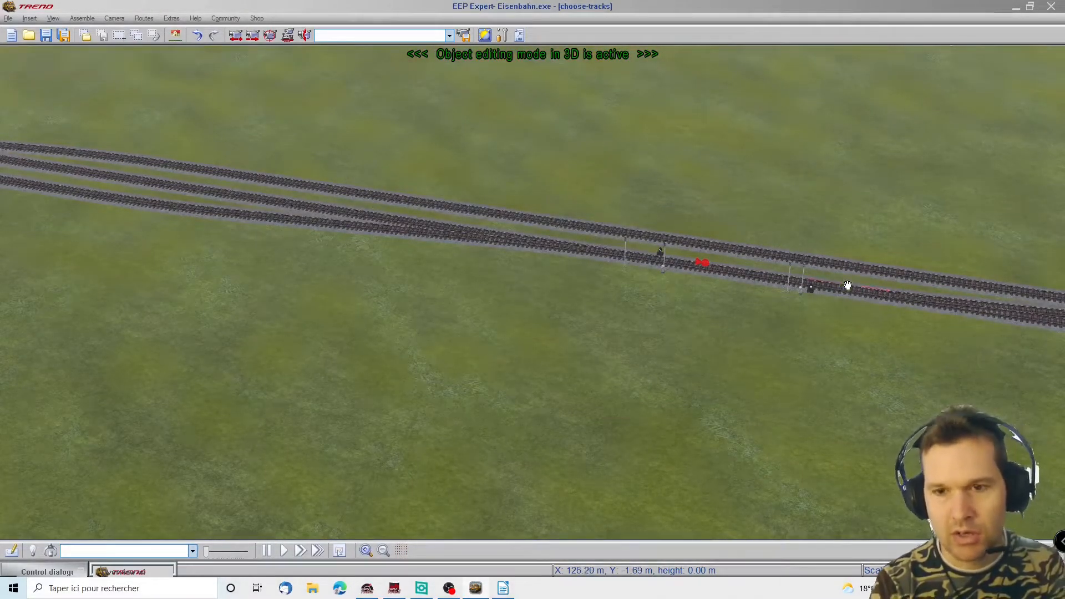
Step: Switch to Writer and enter T 001 in the fifth column of the Itn2 A to B row
left_click(503, 588)
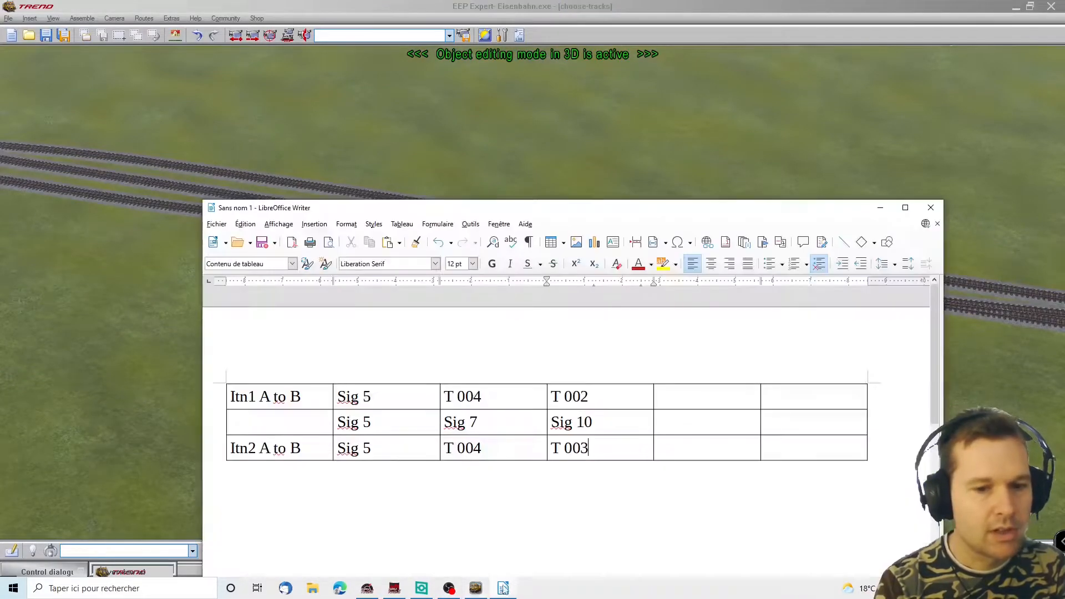
left_click(686, 448)
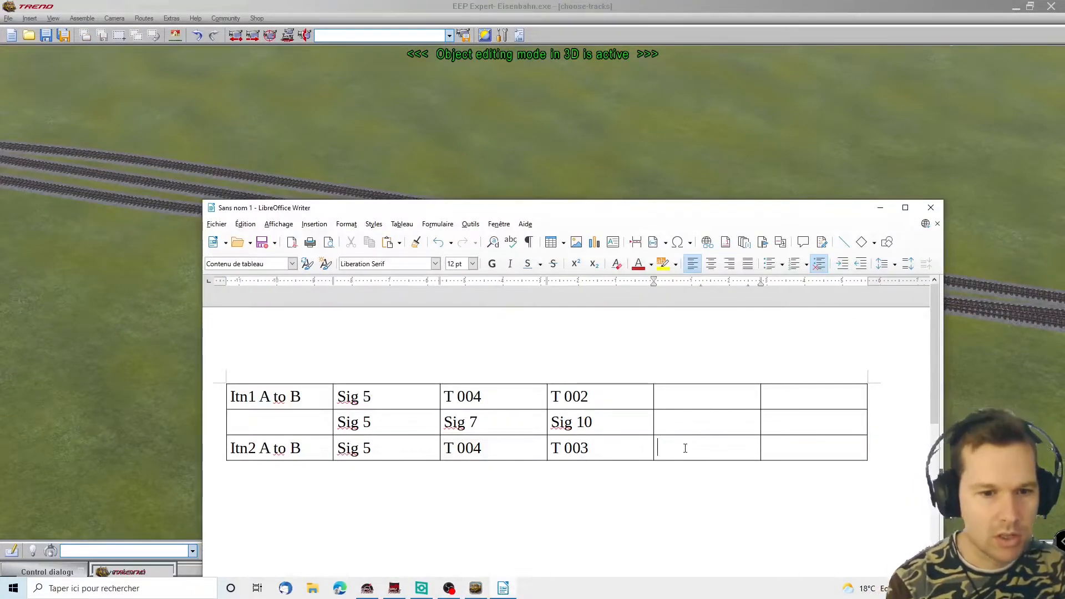
type("T 001")
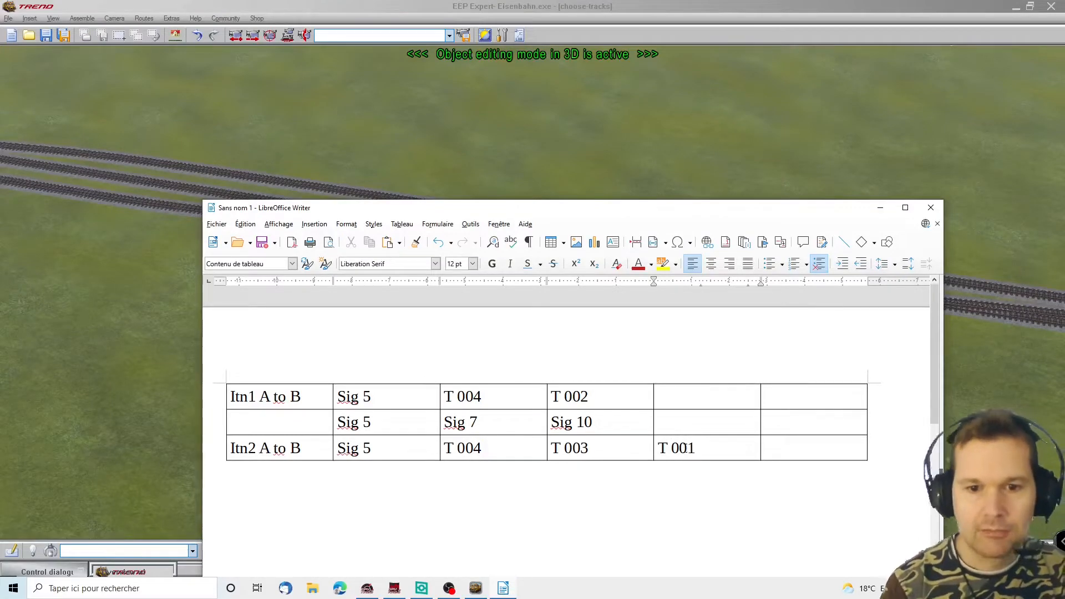
left_click(880, 207)
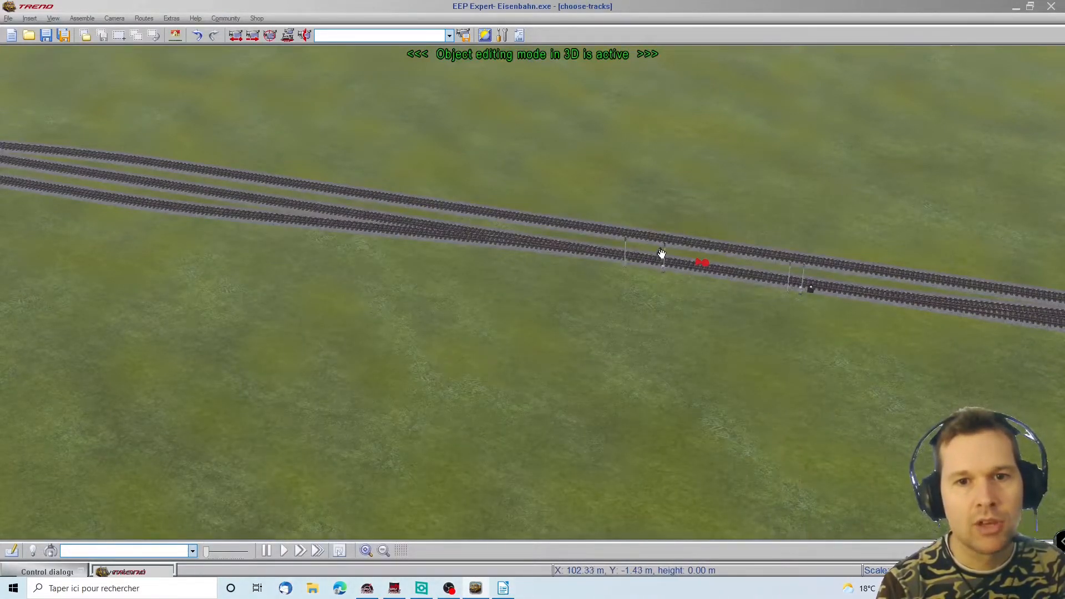
Step: On the 2D plan, move signal 0009 about 8 m along the track away from turnout 0001's label and shift signal 0008 slightly the opposite way
mouse_move(1060, 324)
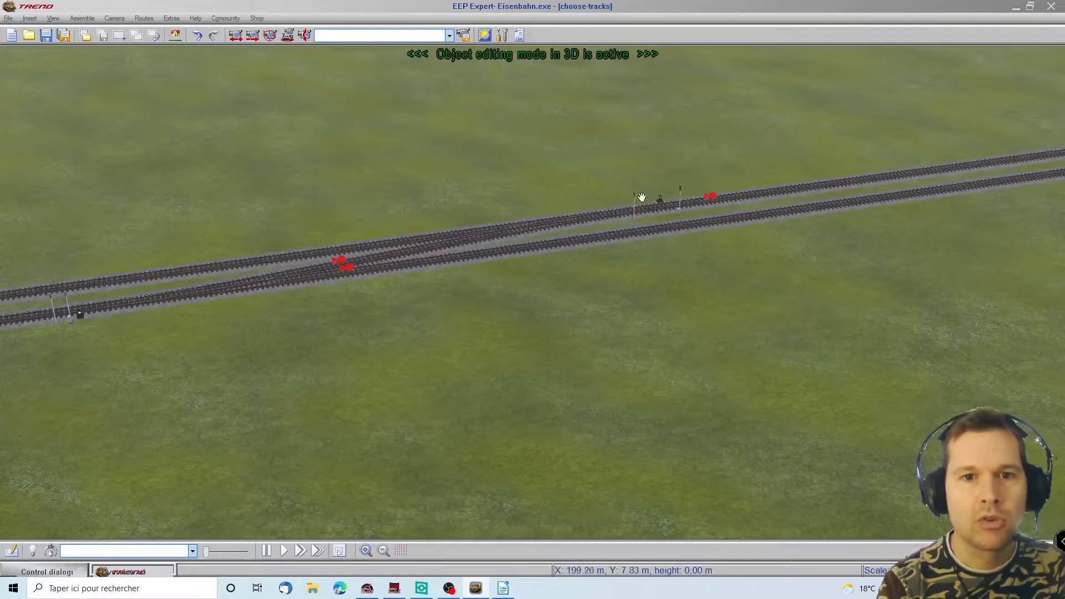
left_click(13, 551)
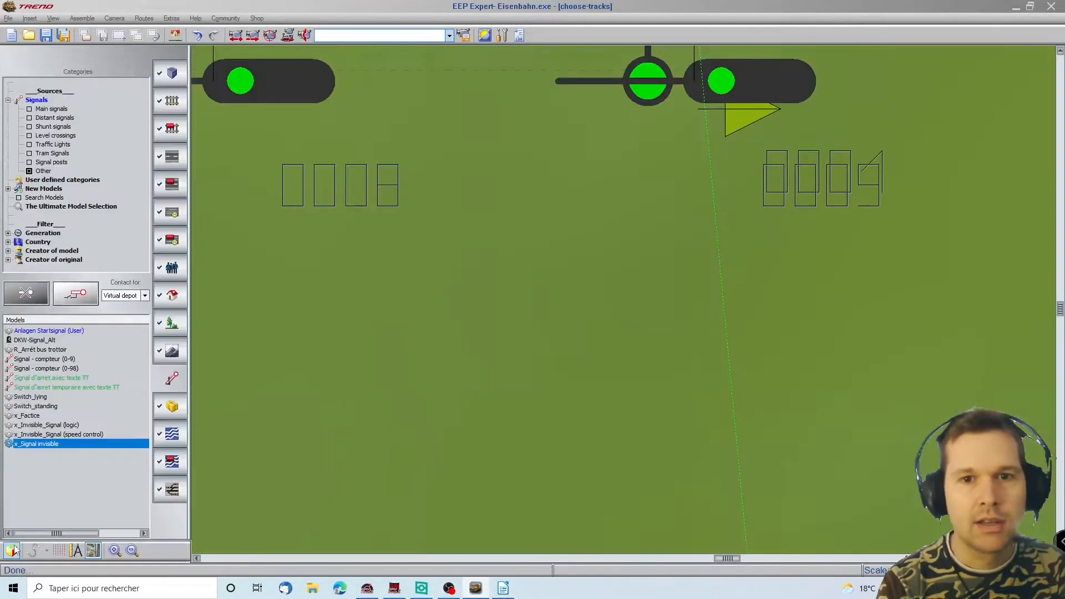
scroll(764, 167, "down", 10)
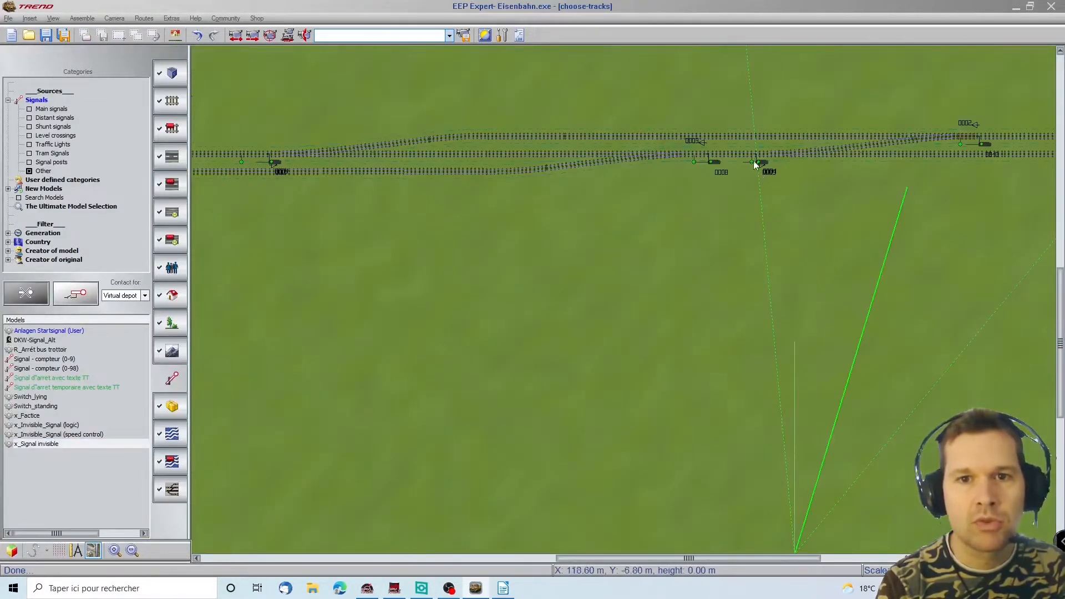
left_click(759, 163)
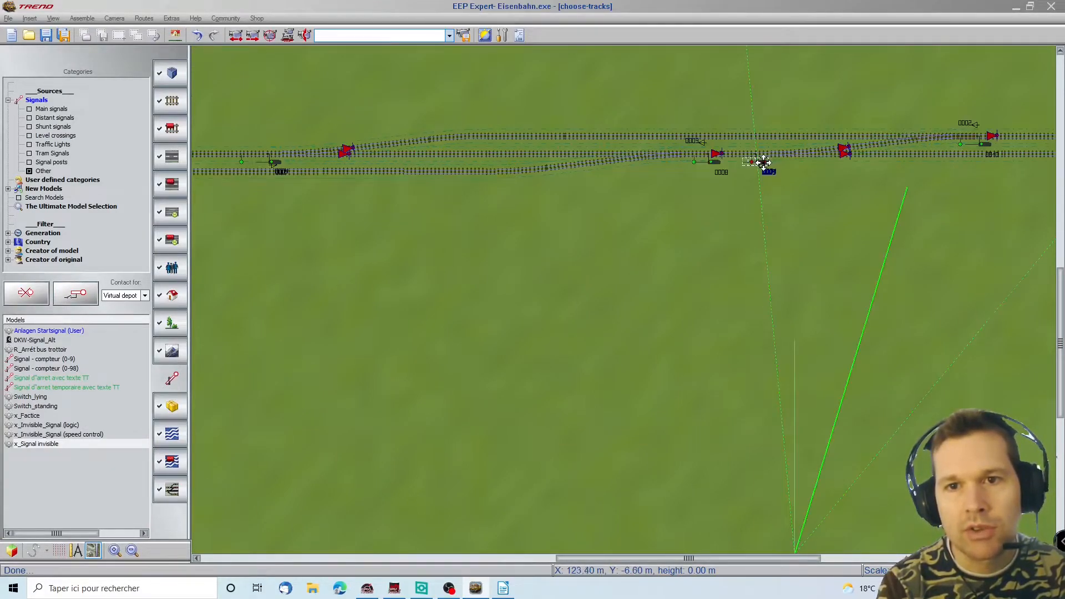
left_click(759, 164)
left_click(787, 161)
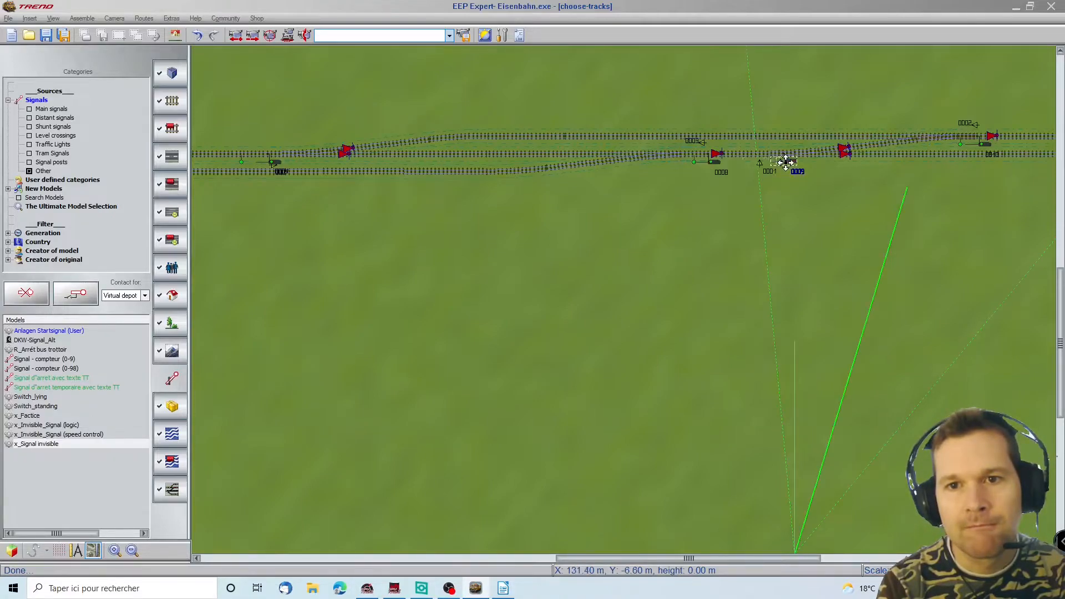
left_click(712, 163)
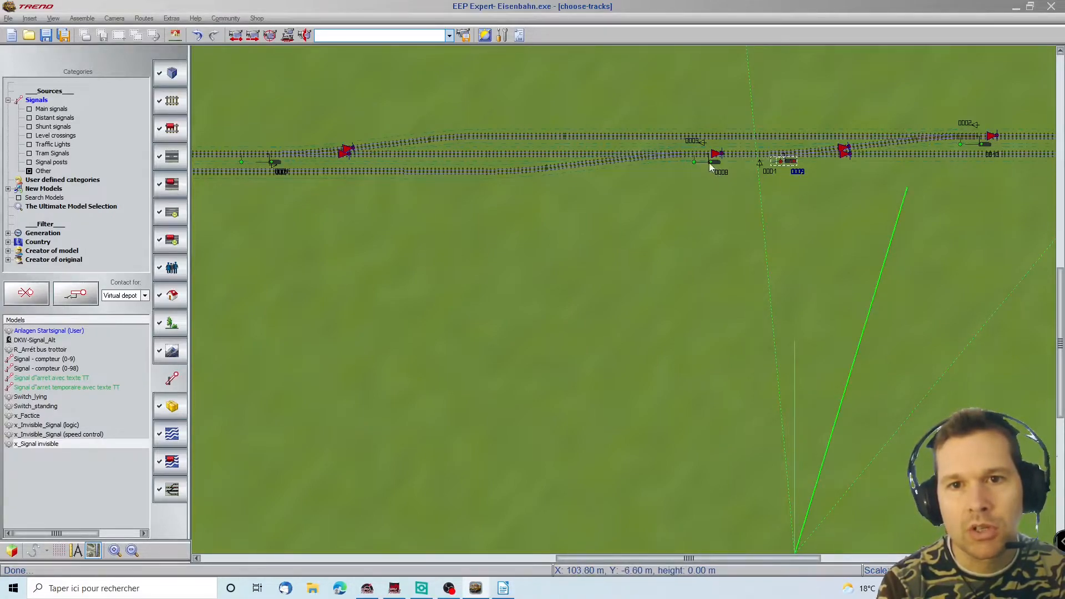
left_click_drag(712, 165, 692, 162)
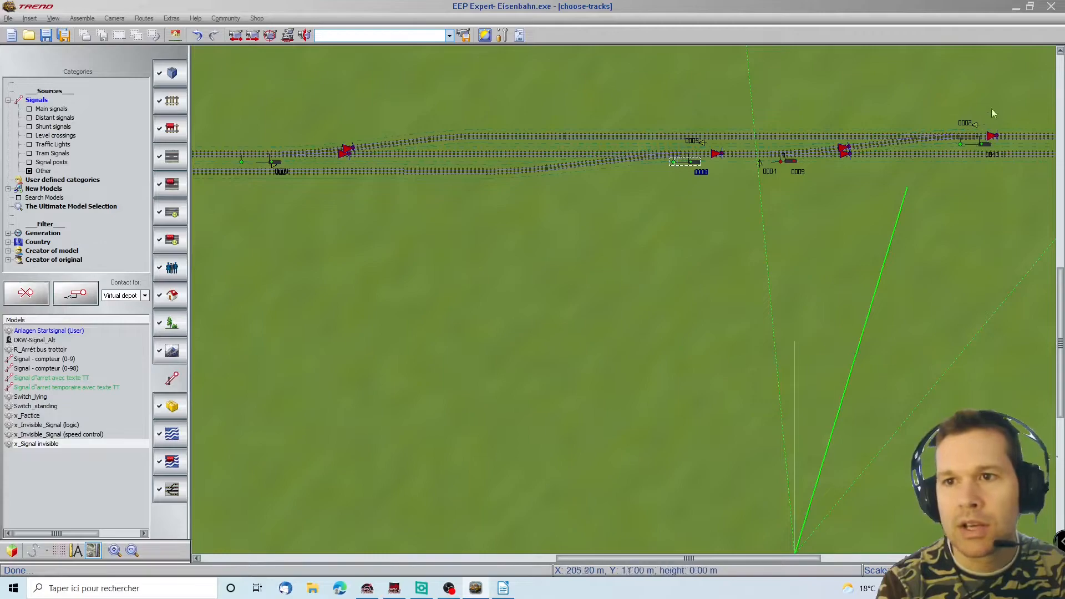
Step: Switch to Writer and enter T 002 in the sixth column of the Itn2 A to B row
left_click(503, 588)
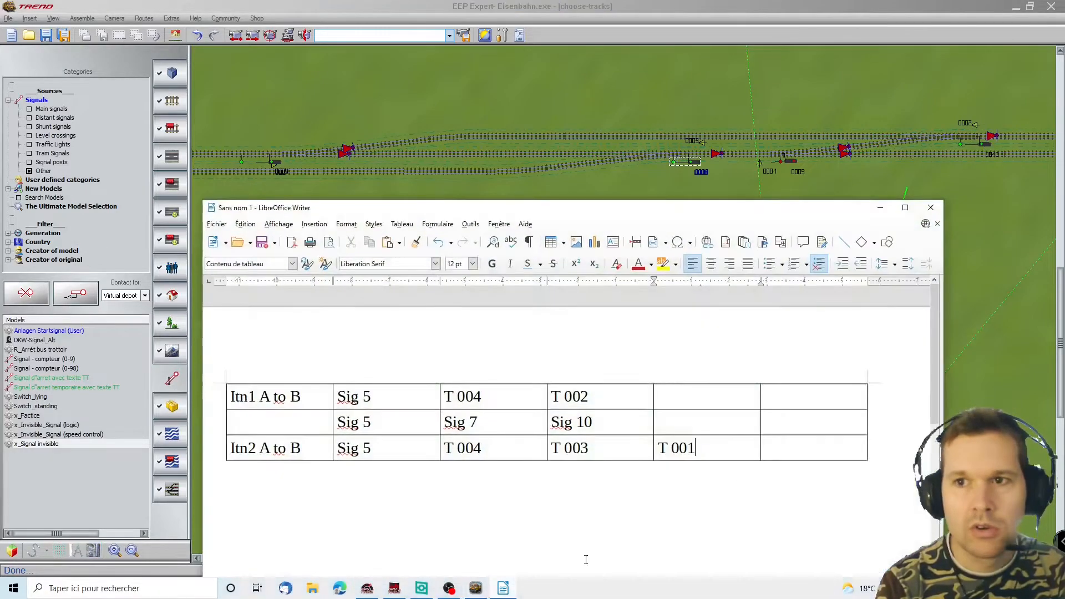
left_click(793, 452)
type("T")
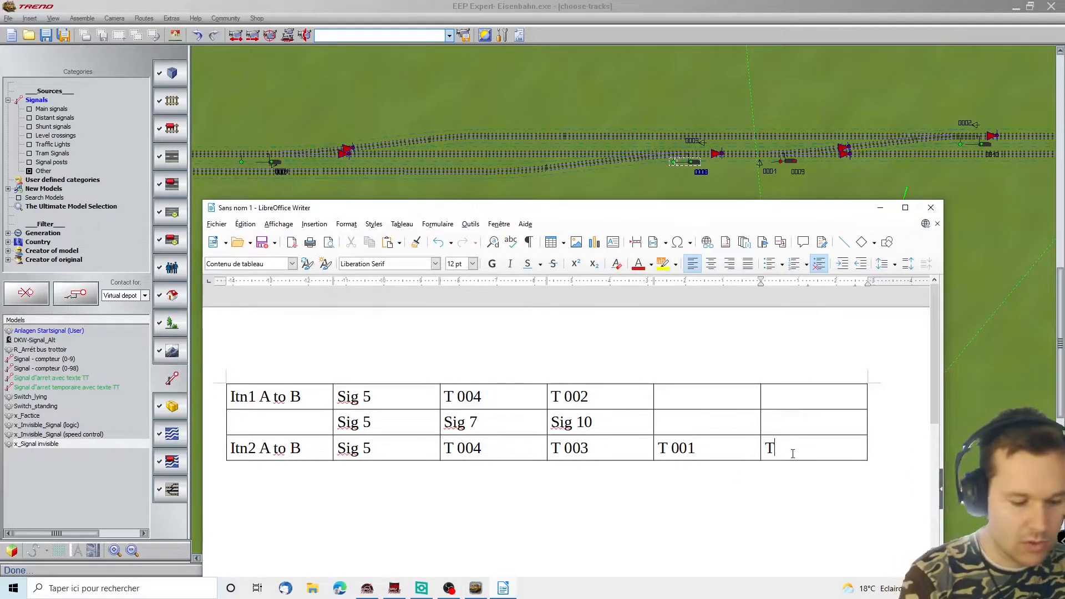
type(" 0025")
key("BackSpace")
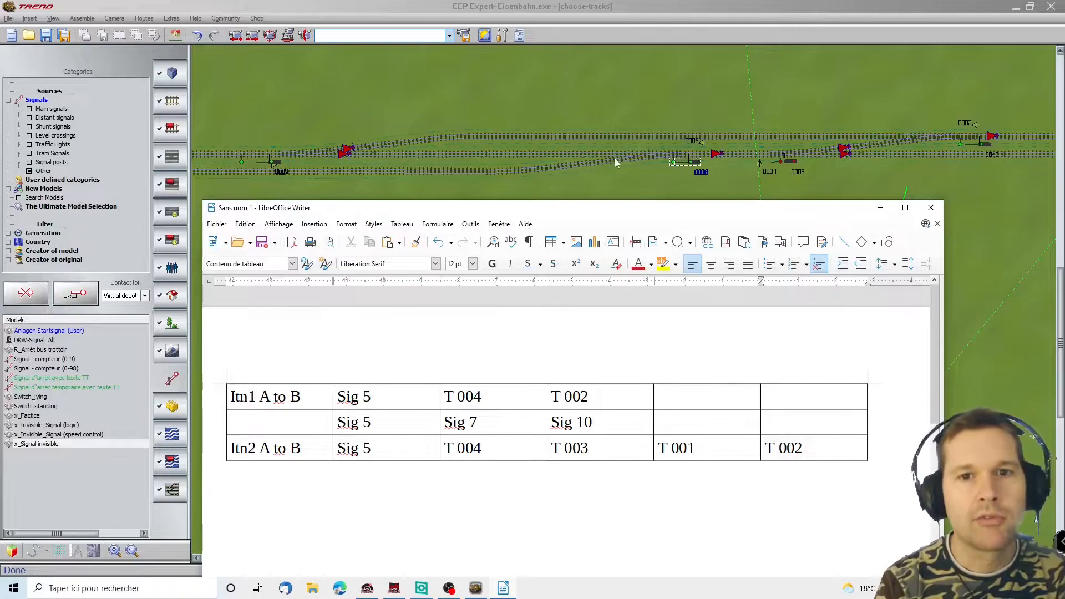
Step: Return to the EEP plan and move signal 0007 about 5 m along the track, clear of turnout 0004's label
left_click(692, 166)
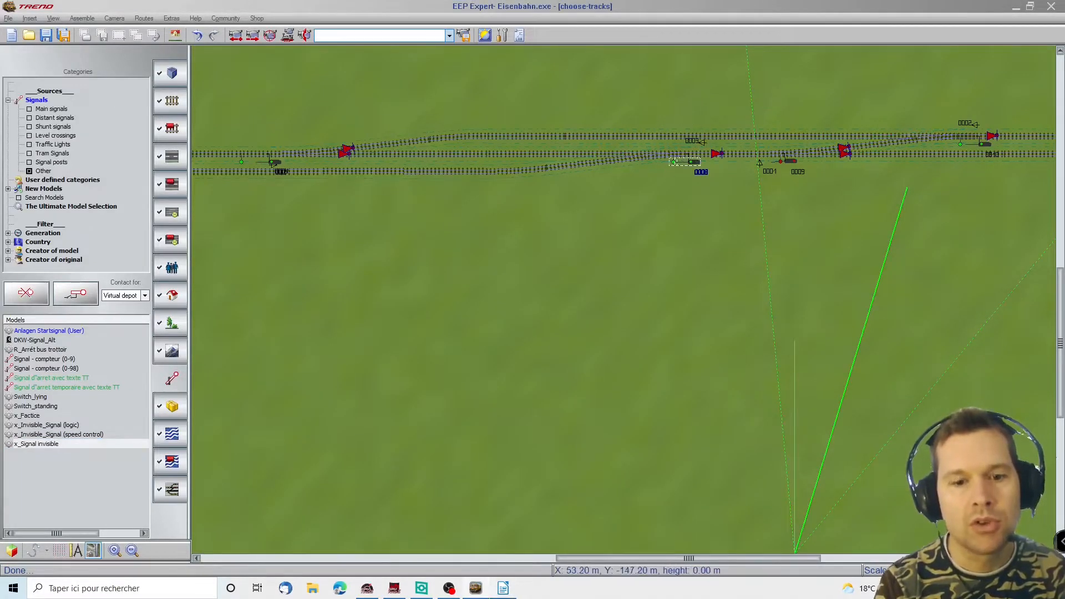
left_click(502, 589)
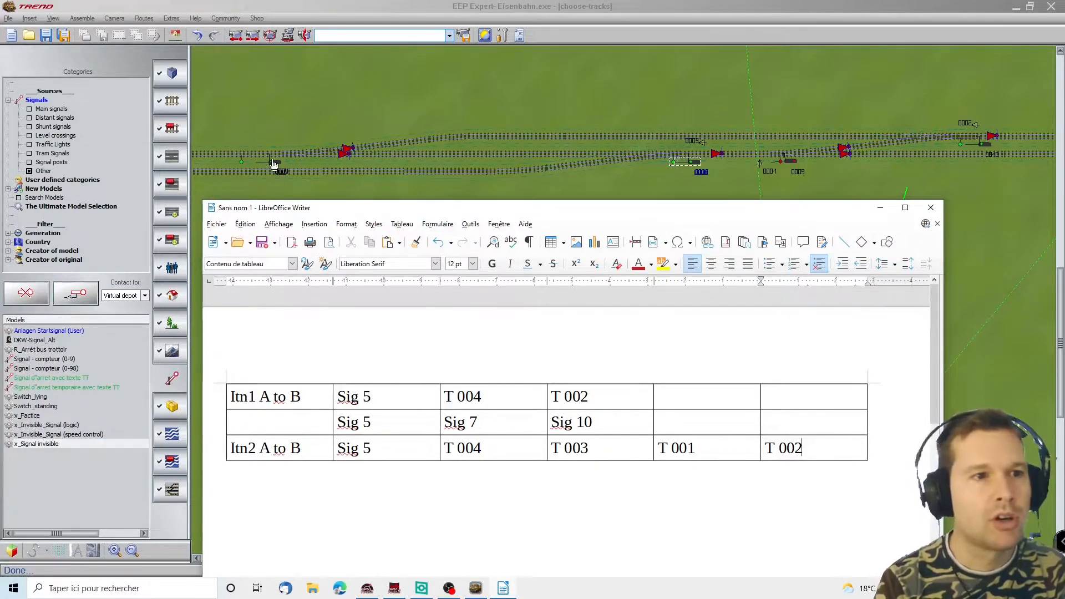
left_click(273, 166)
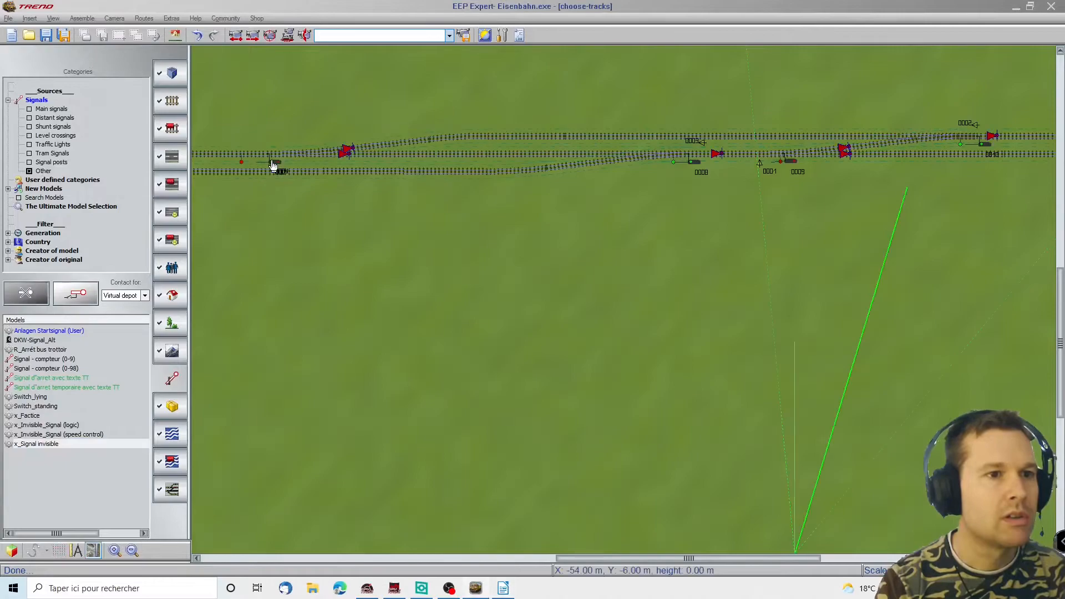
left_click(273, 164)
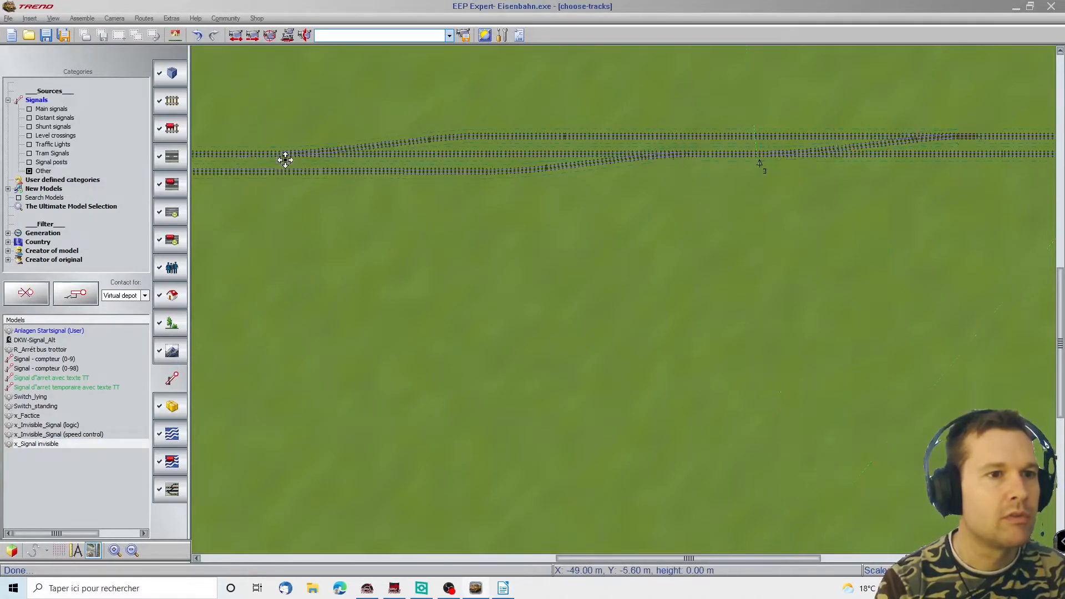
left_click(280, 172)
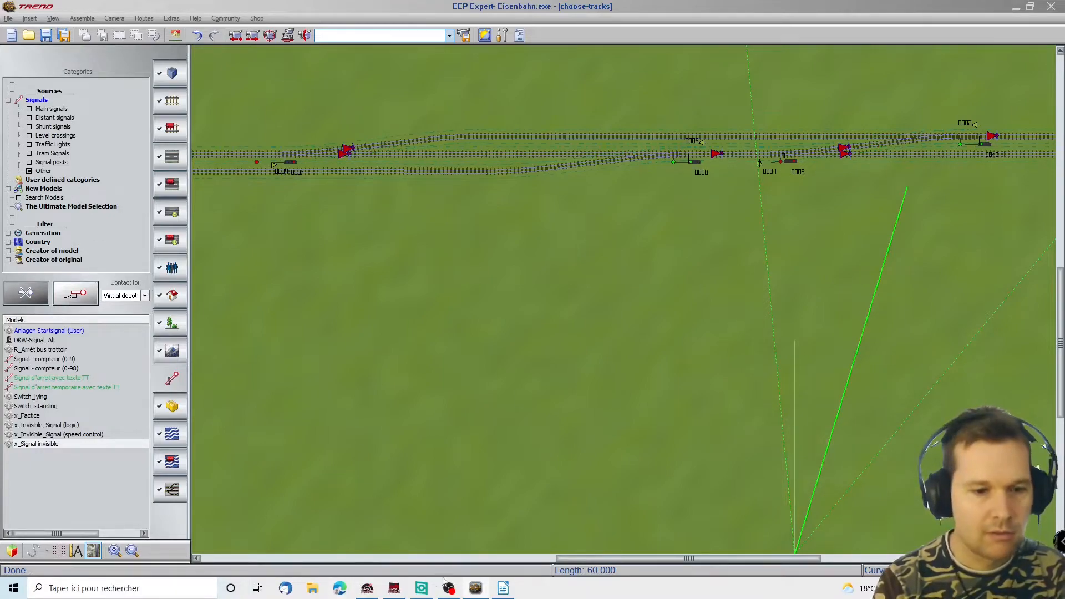
Step: Switch to Writer, add a row below Itn2 A to B, and enter Sig 5 and Sig 7 in its second and third columns
left_click(492, 593)
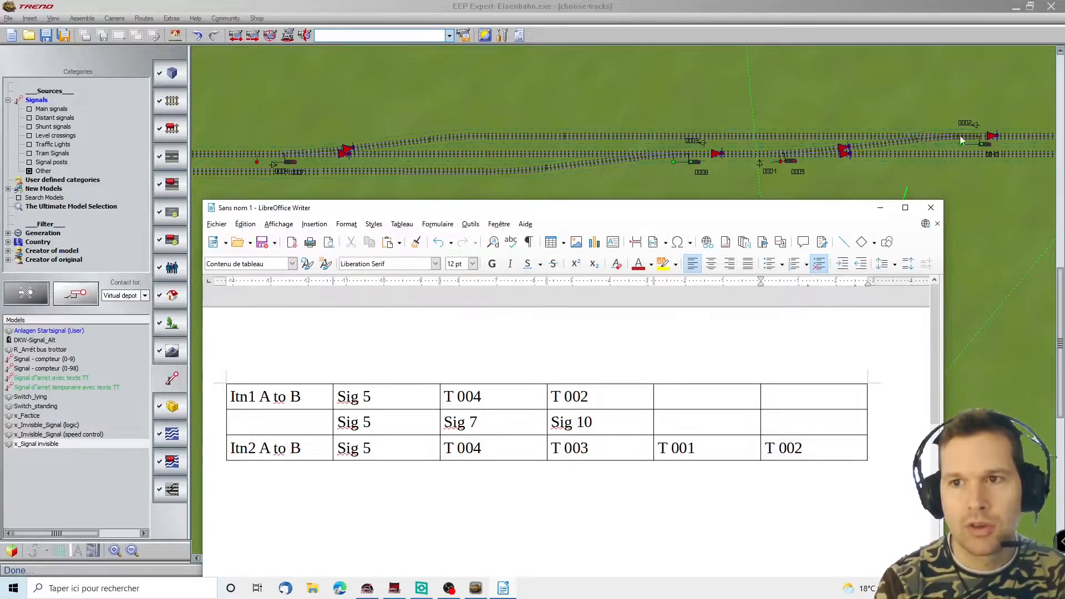
scroll(1035, 161, "right", 7)
scroll(1034, 162, "left", 4)
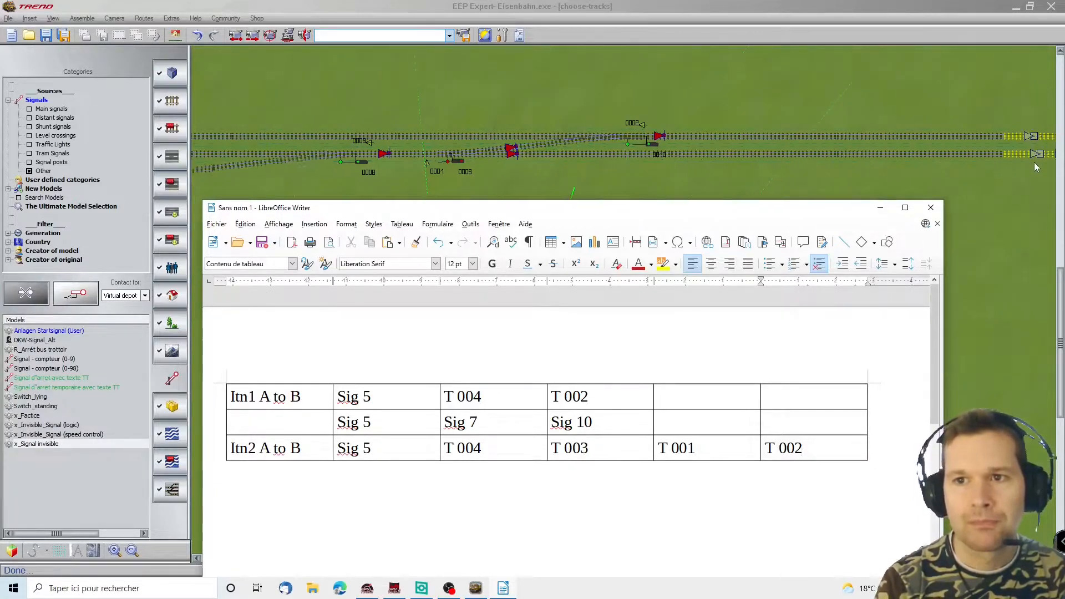
key("Tab")
key("Tab")
type("Sig 5")
key("Tab")
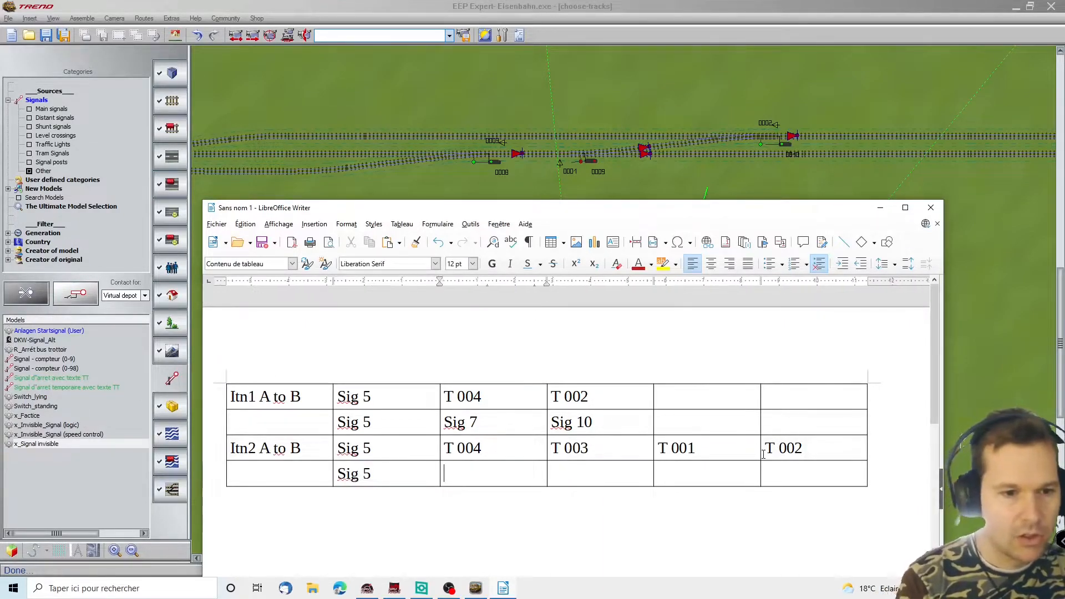
type("S")
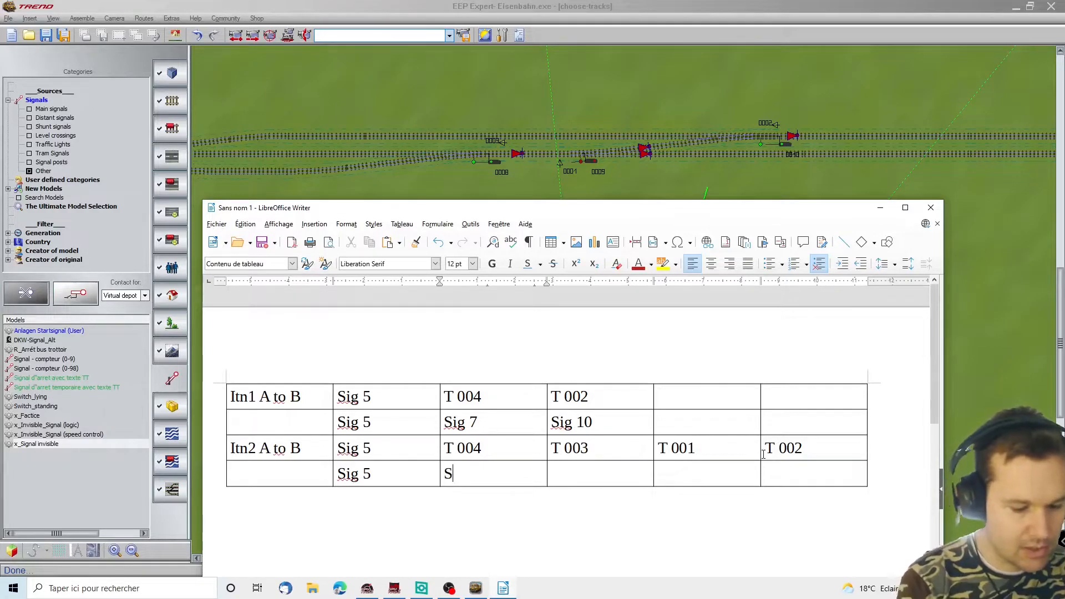
type("ig 7")
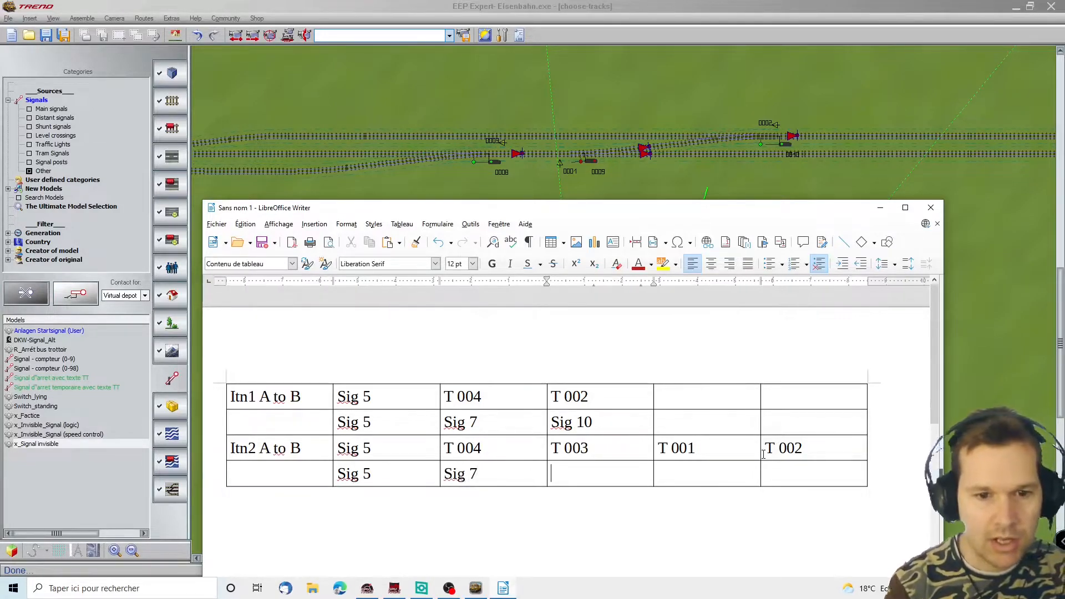
Step: Complete the signal row below Itn2 A to B with Sig 8, Sig 9 and Sig 10 in the fourth to sixth columns
key("Tab")
type("Si")
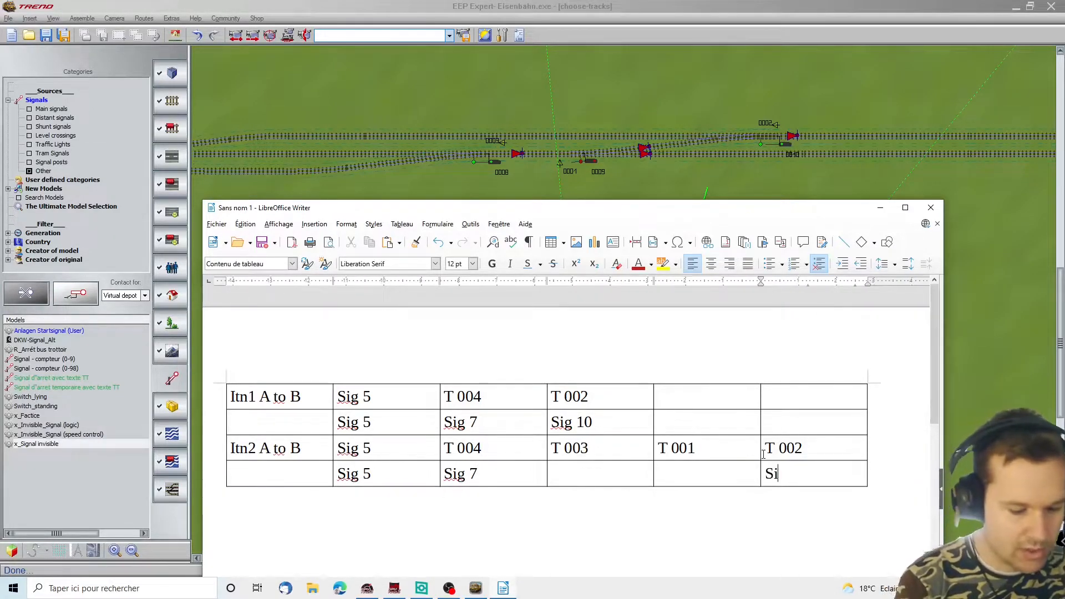
type("g 10")
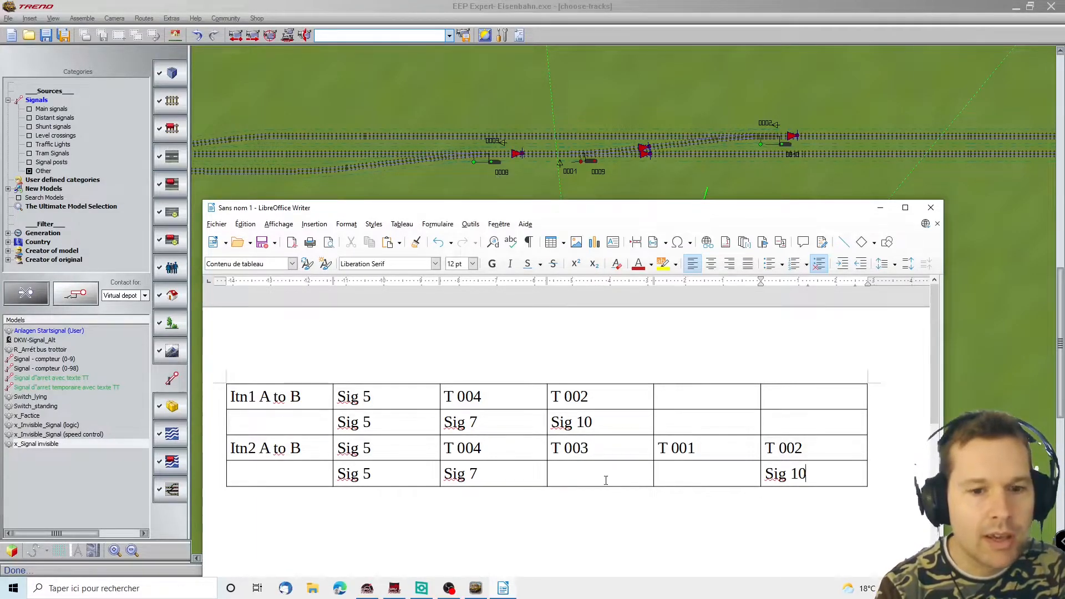
type("Sig 8")
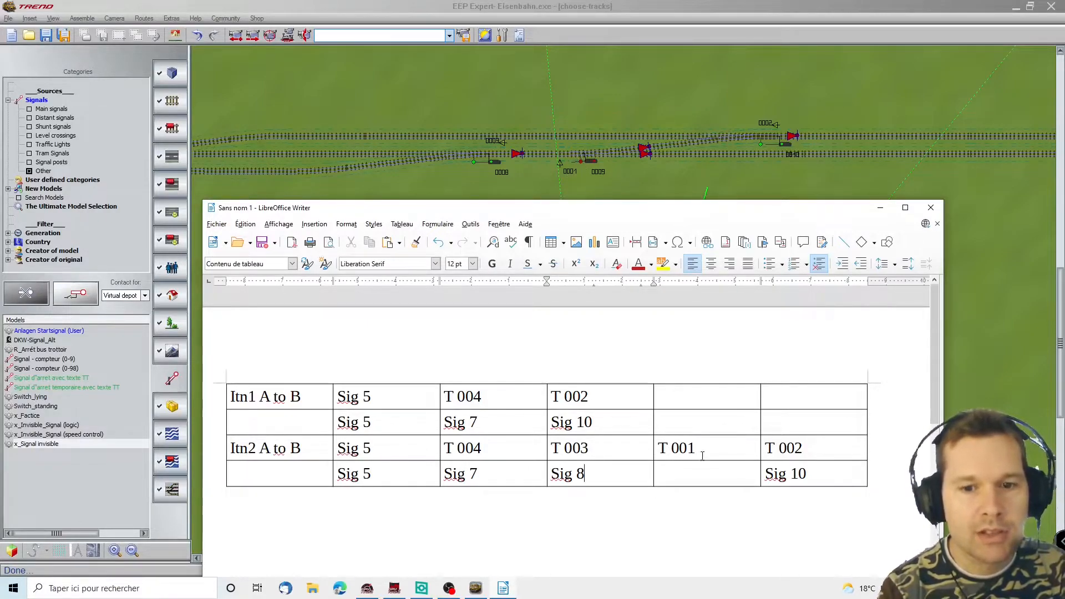
type("Sig 9")
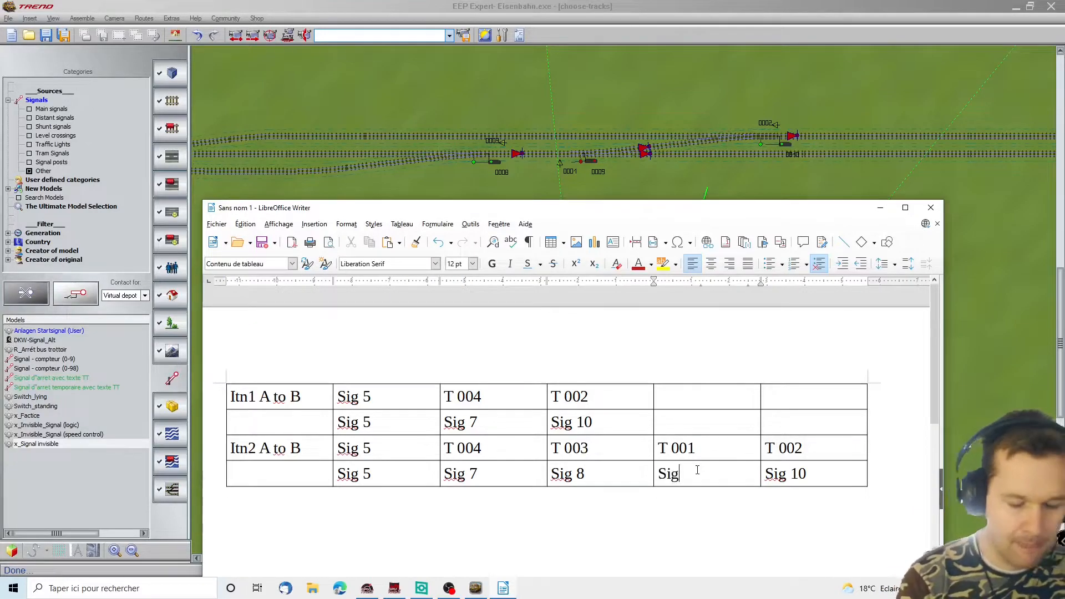
Step: Add a new row at the end of the table and label it Itn3 A to D in the first column
key("Tab")
key("Tab")
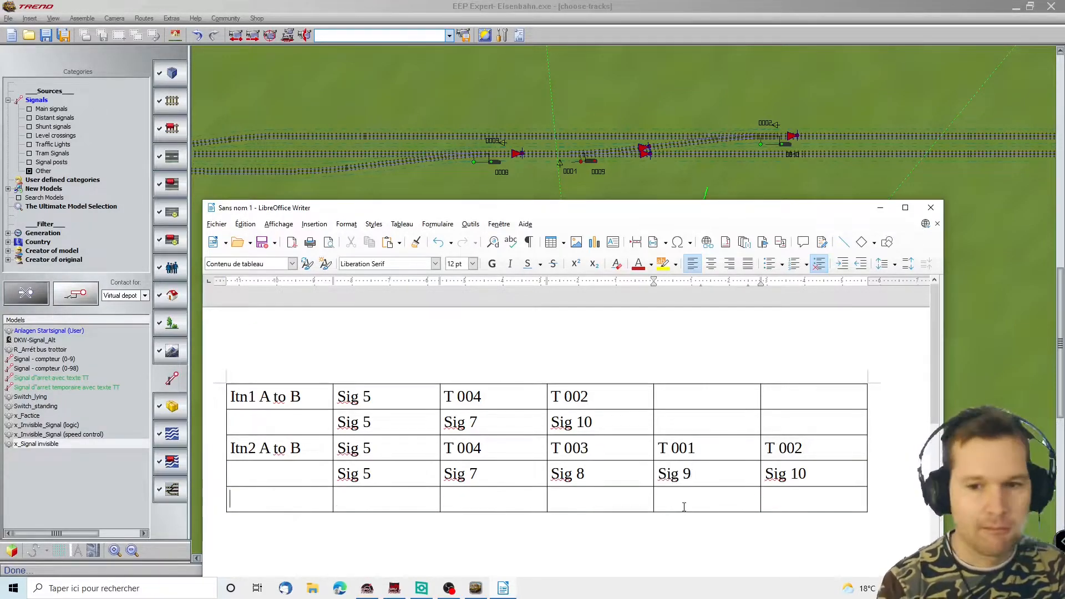
type("Itn ")
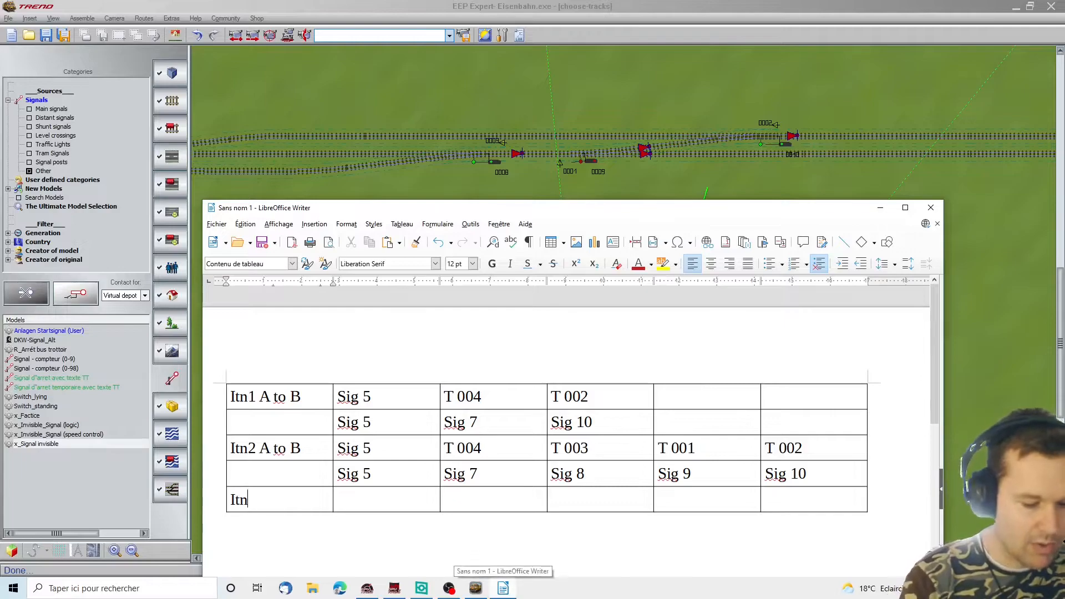
type("3")
key("BackSpace")
key("BackSpace")
type("3 A to")
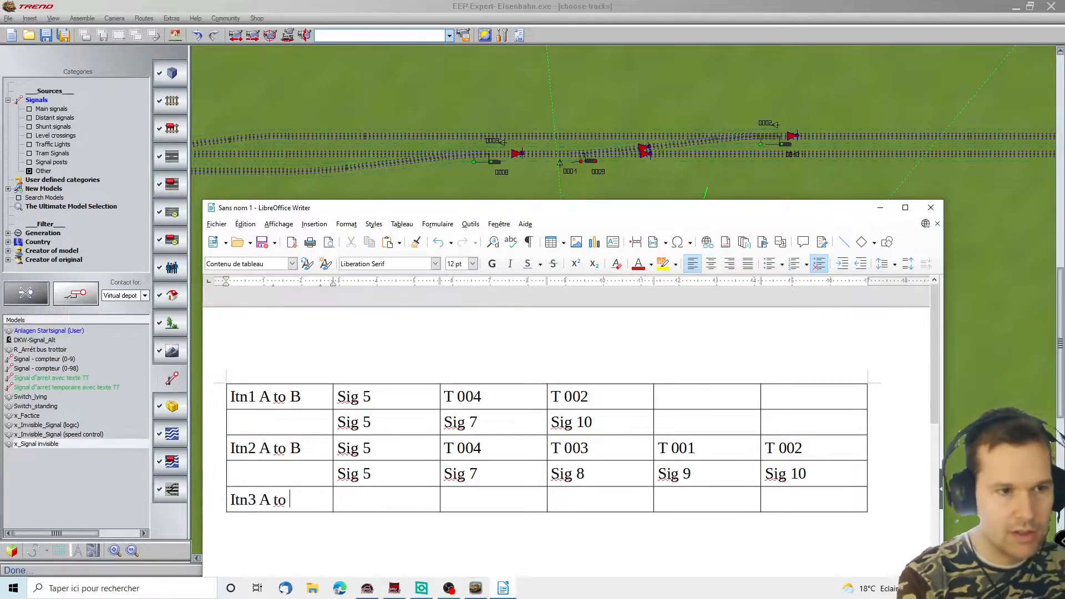
type(" D")
Step: Fill the Itn3 A to D row with Sig 5, T 004, T 003 and T 001 from the second column onward
key("Tab")
key("Tab")
type("Sig 5")
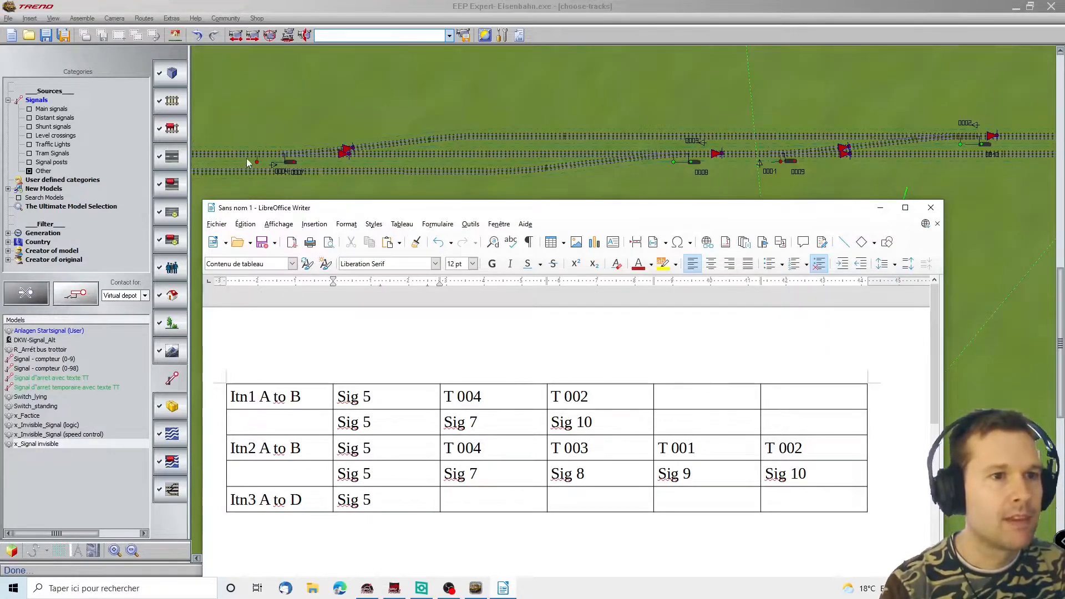
scroll(247, 159, "left", 1)
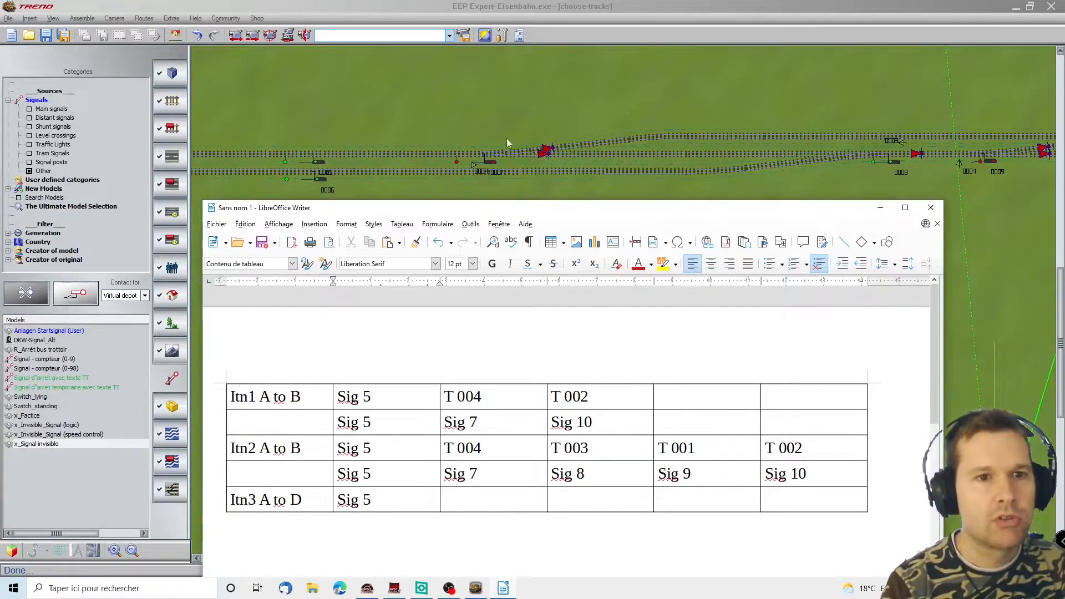
type("T 004")
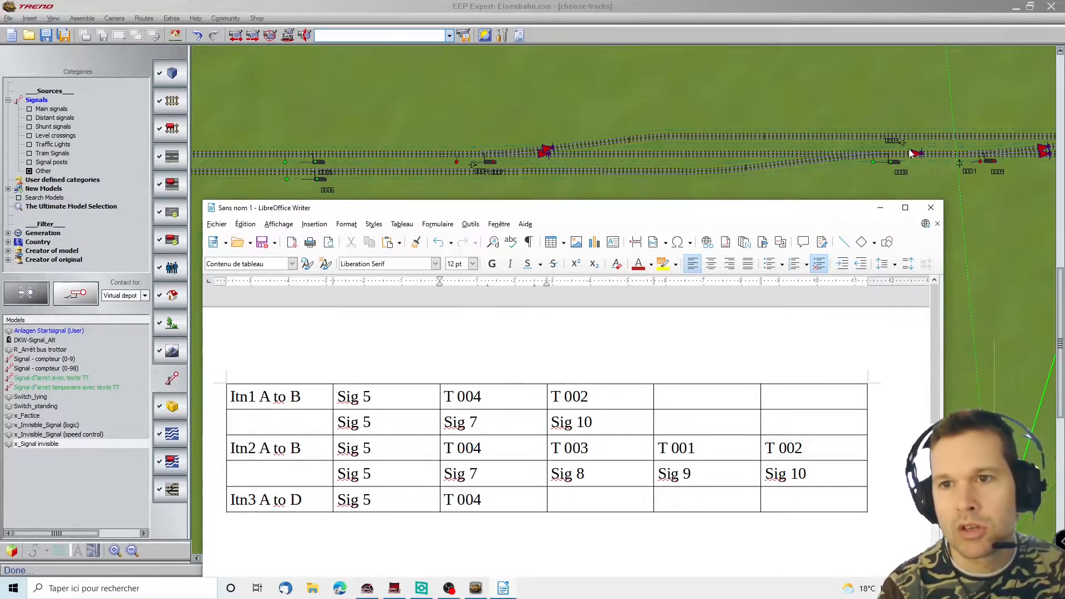
left_click(563, 500)
type("T 003")
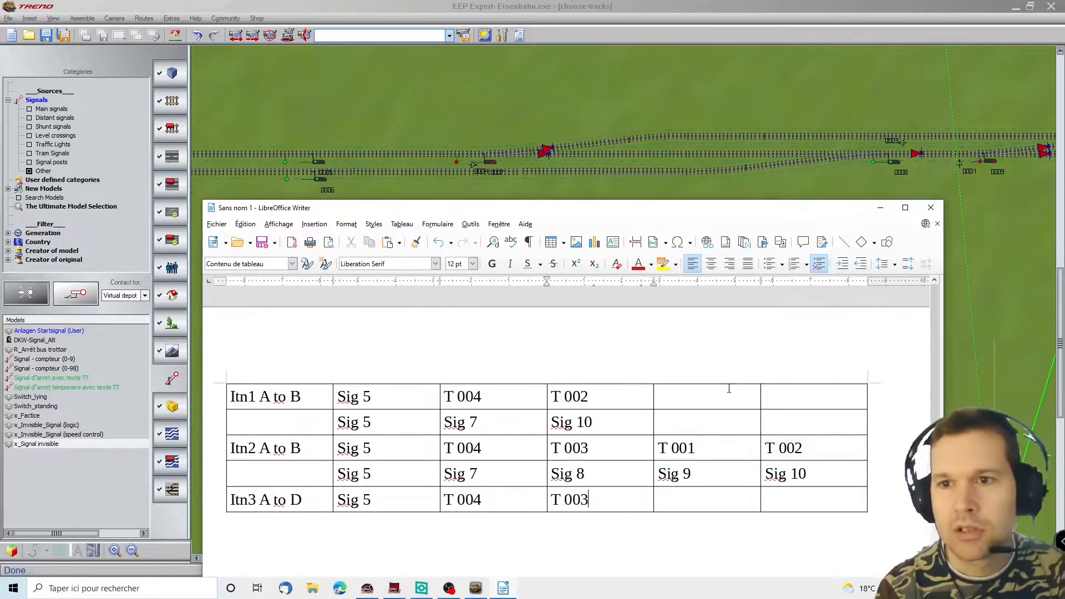
scroll(727, 390, "down", 1)
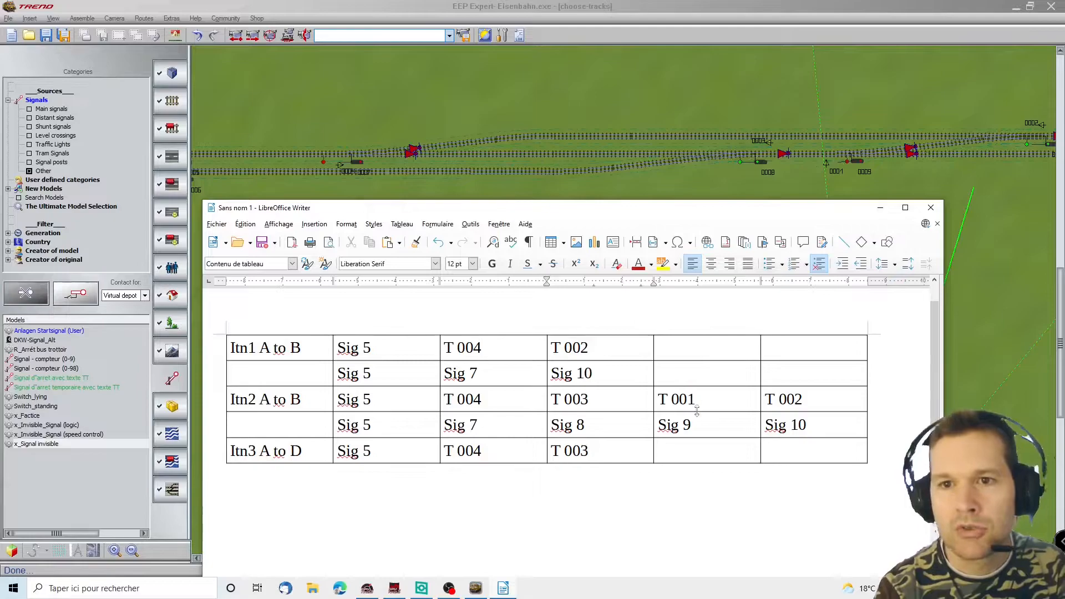
left_click(688, 450)
type("T 001")
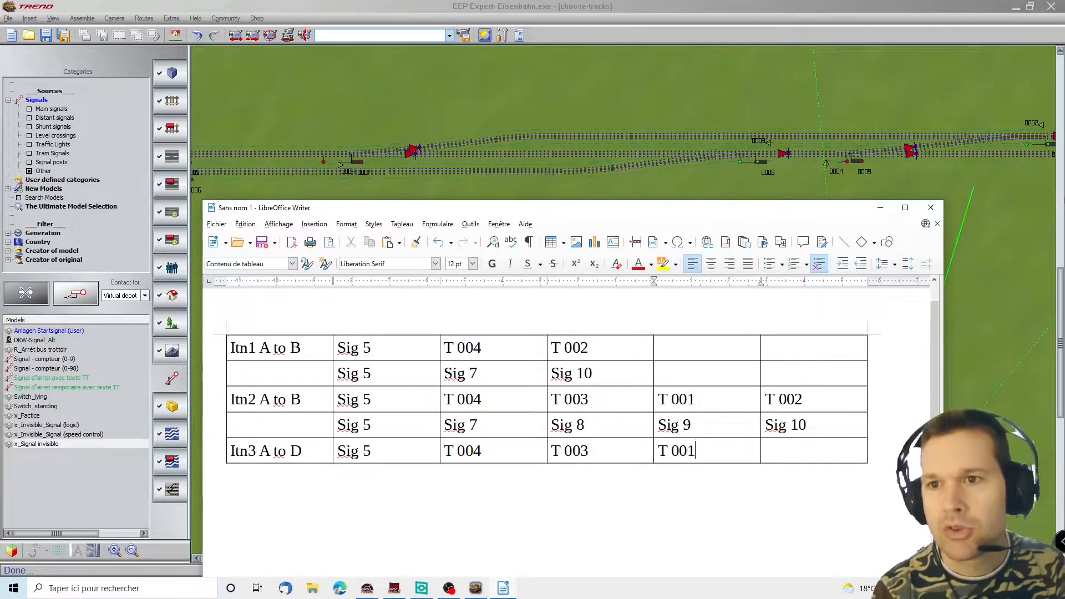
Step: Add a row below Itn3 A to D containing Sig 5, Sig 7, Sig 8 and Sig 9 from the second column onward
scroll(1018, 174, "right", 7)
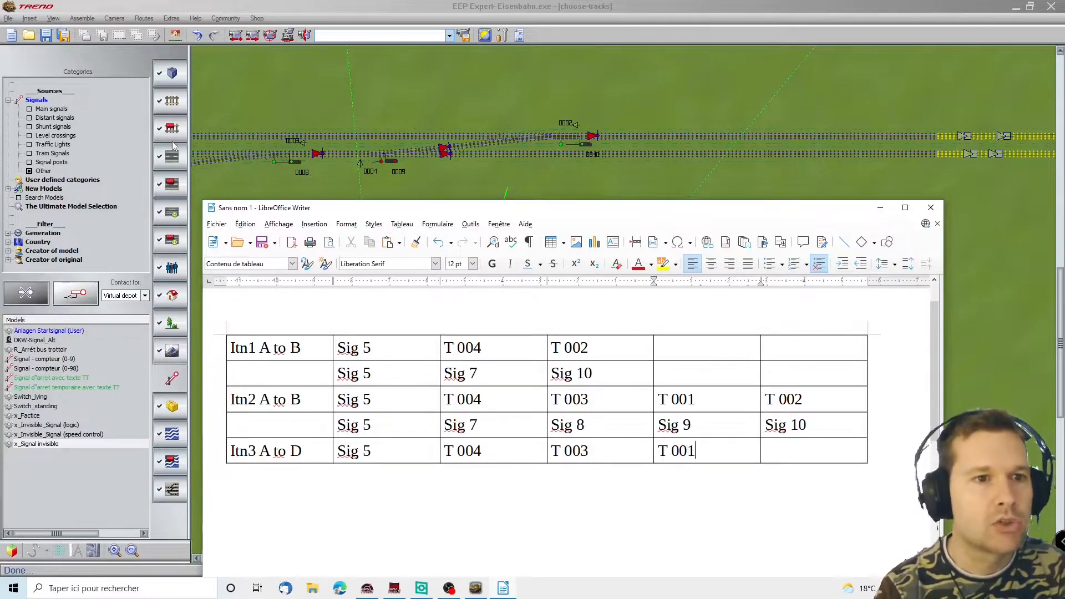
left_click(779, 459)
key("Tab")
key("Tab")
type("Sig 5 ")
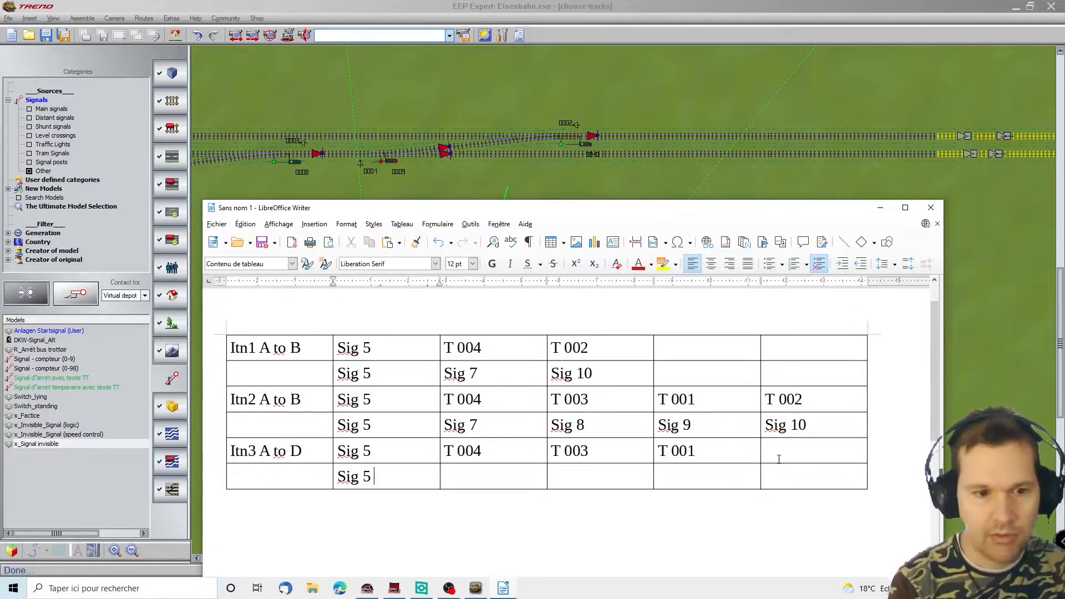
type("Sig 7")
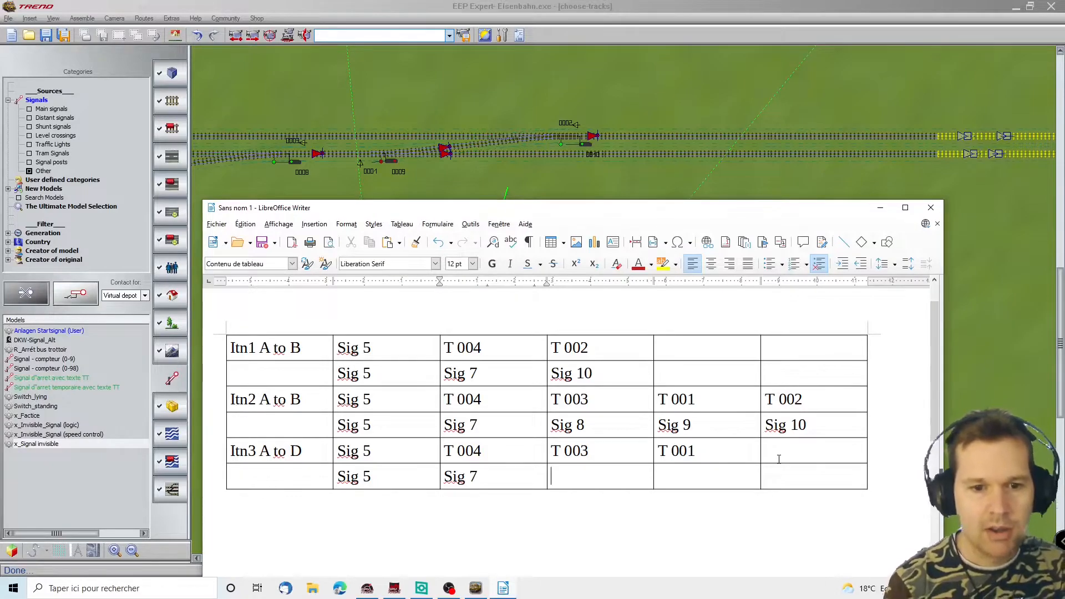
type("Sig 8")
key("Tab")
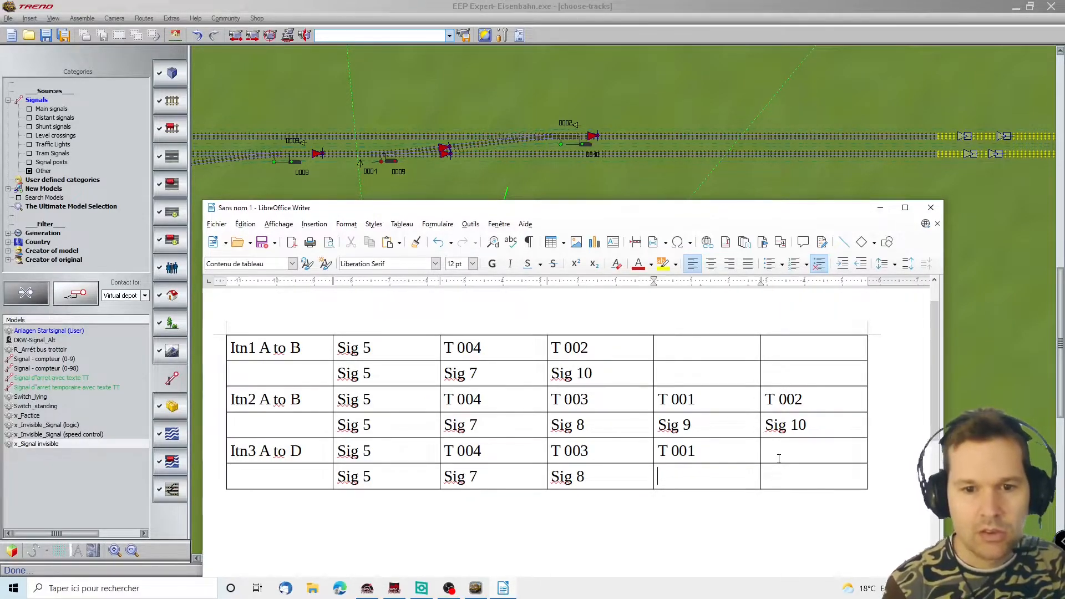
type("Sig 9")
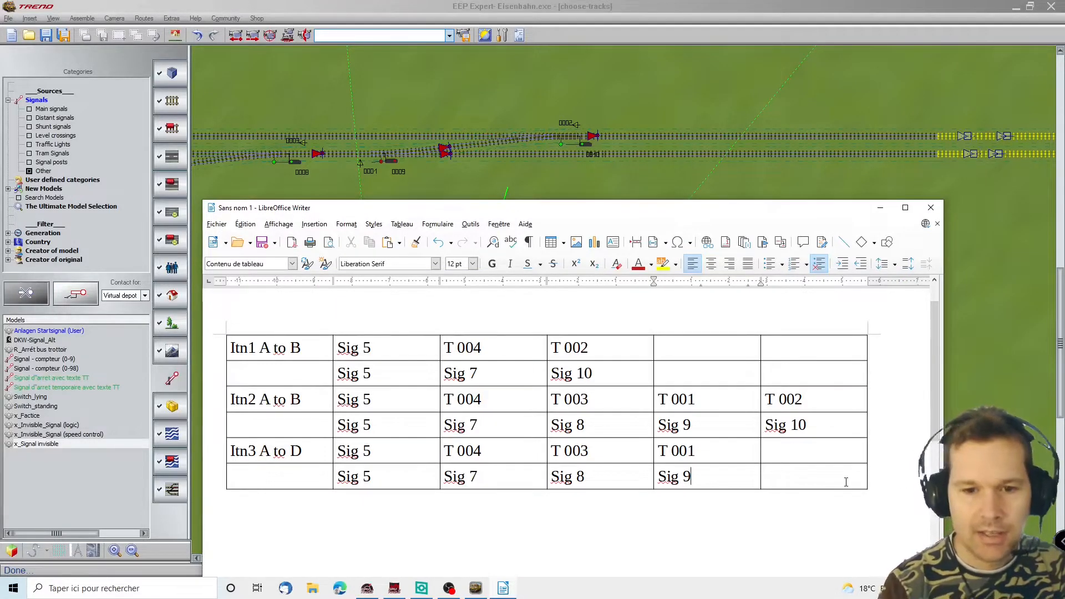
Step: Add a new table row labelled Itn4 C to B and enter Sig 6 in its second column
key("Tab")
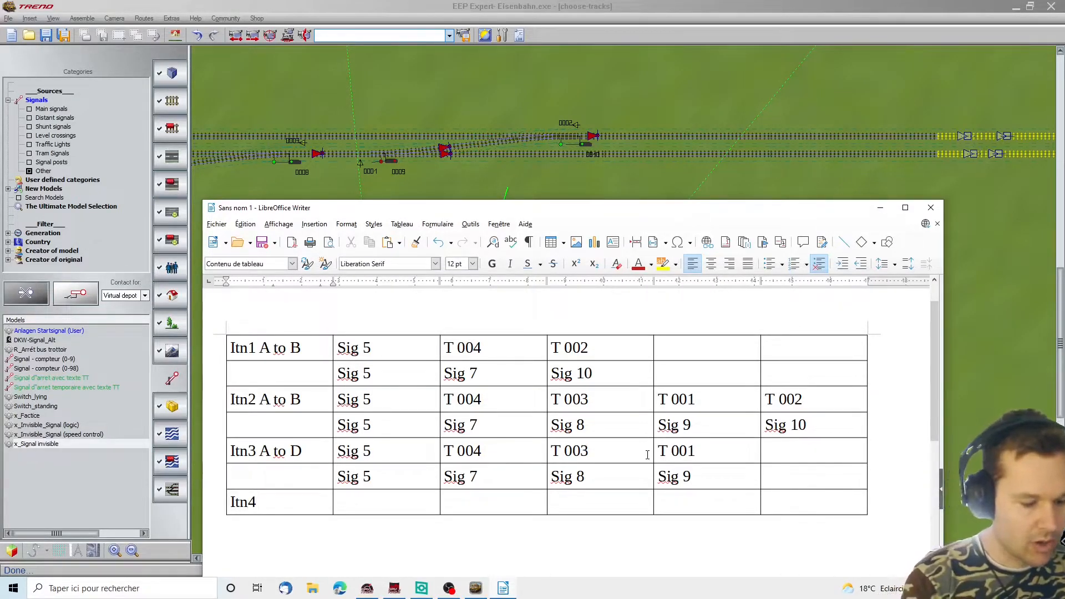
type("Itn4 C to B")
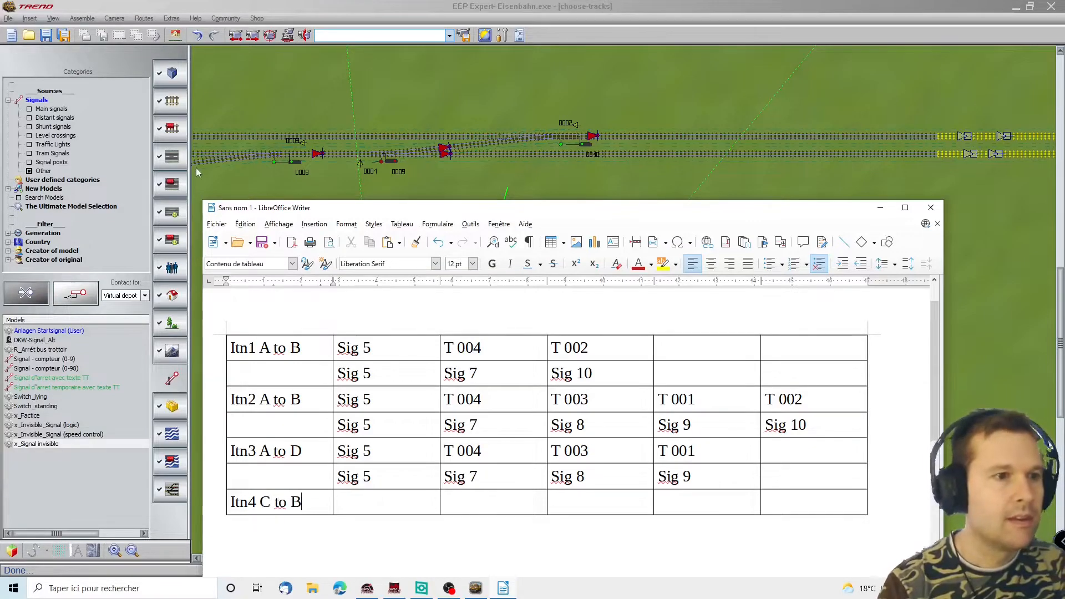
mouse_move(197, 168)
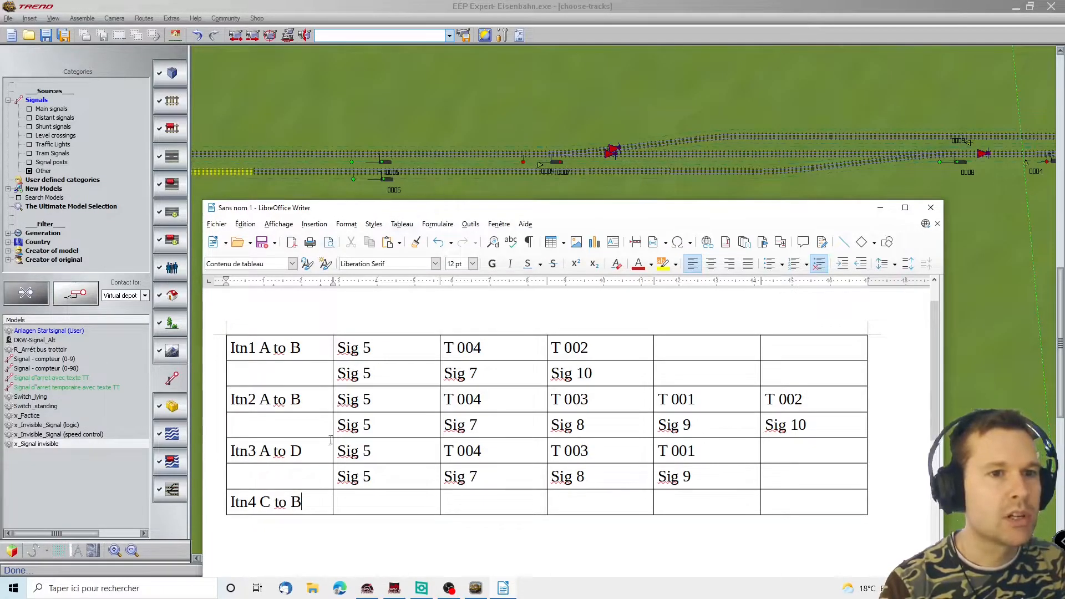
type("Sig 6")
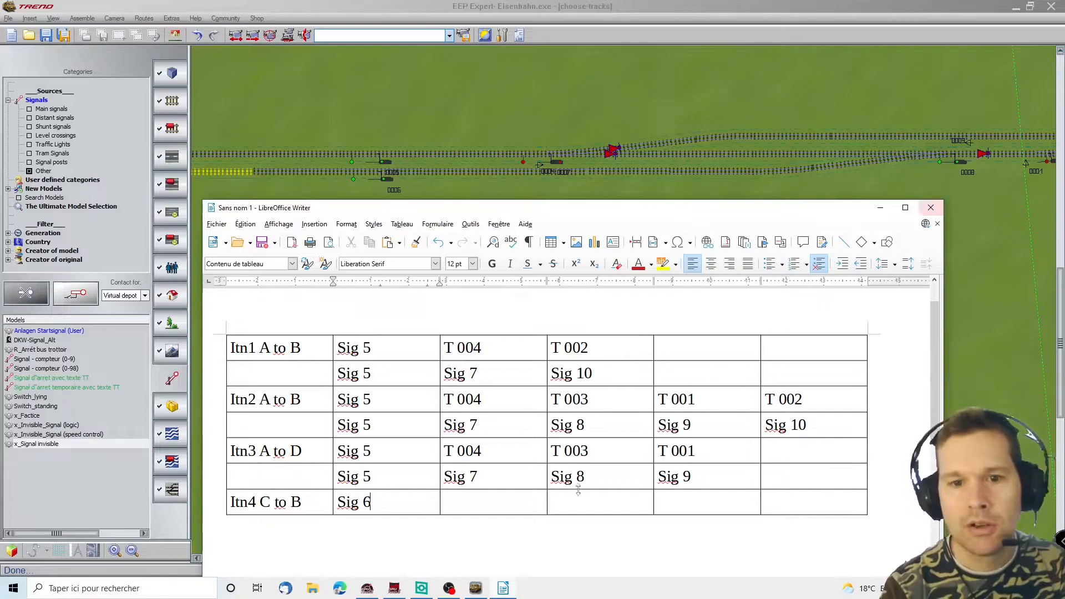
Step: Enter turnouts T 003, T 001 and T 002 in the third to fifth columns of the Itn4 C to B row
type("T 003")
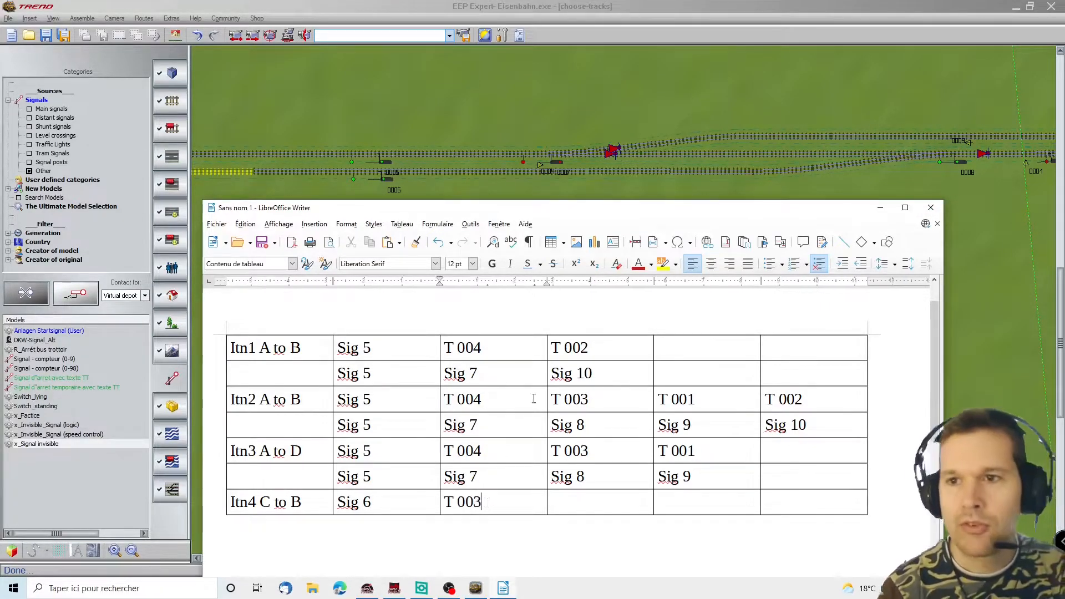
scroll(993, 177, "right", 4)
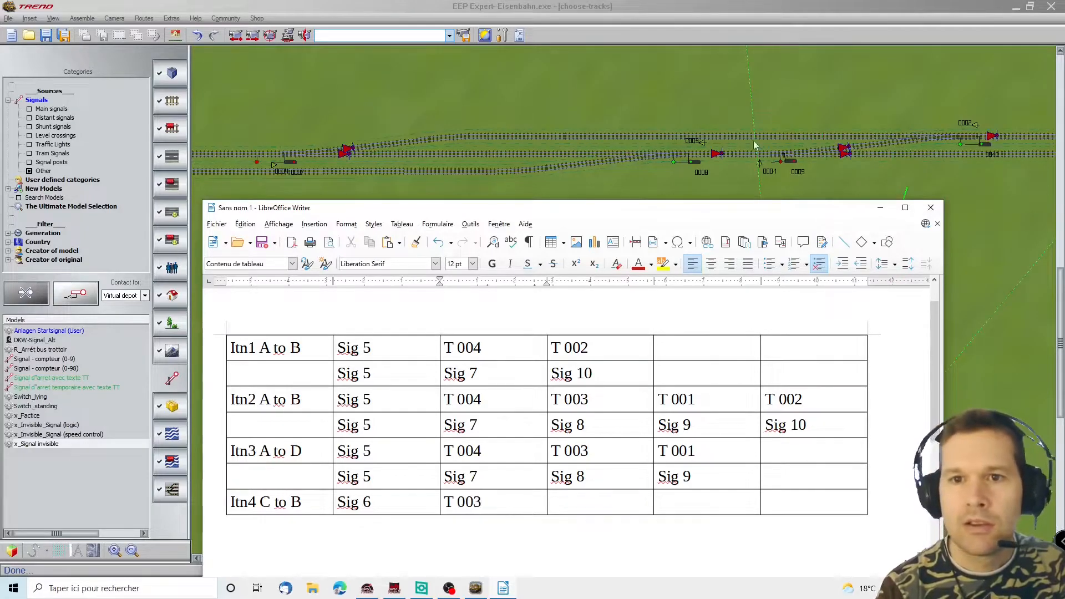
type("T 004")
key("BackSpace")
type("1")
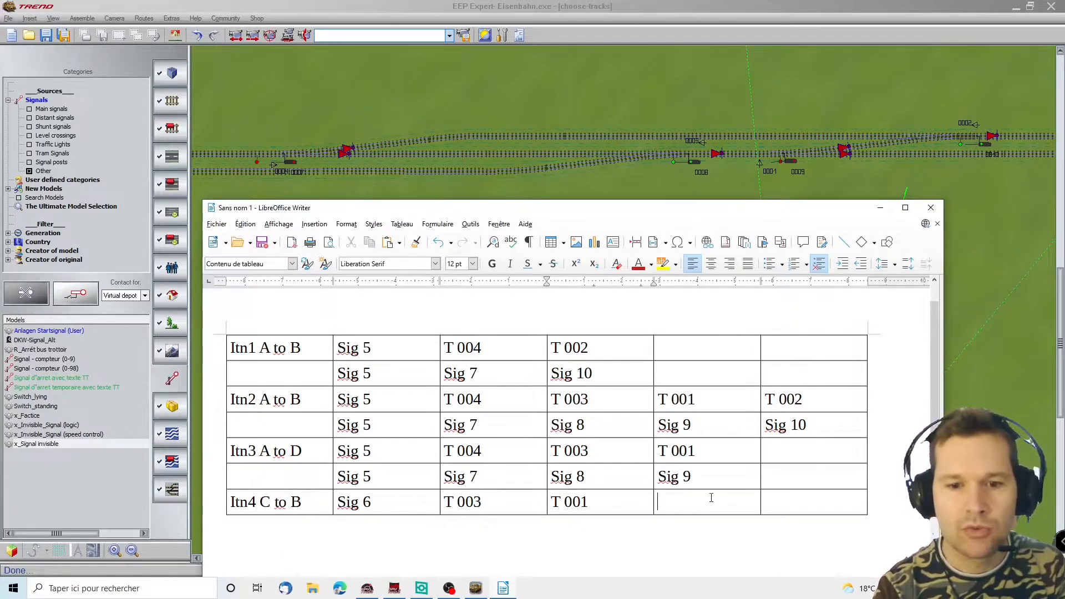
type("T 002")
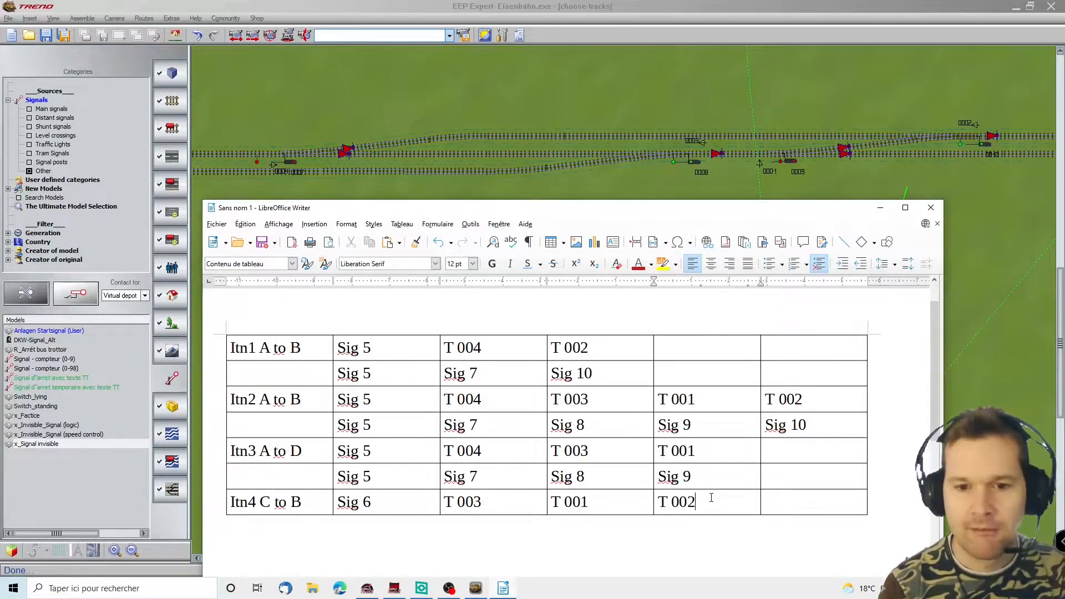
Step: Add a row below Itn4 C to B containing Sig 6, Sig 8, Sig 9 and Sig 10 from the second column onward
scroll(1043, 301, "right", 7)
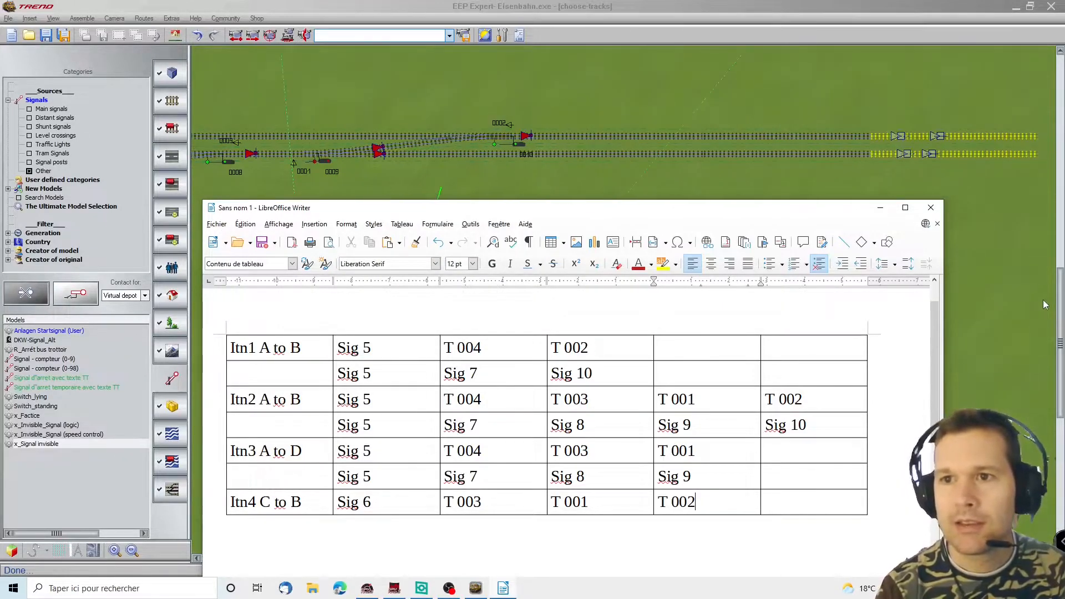
scroll(1043, 300, "left", 4)
scroll(1045, 304, "left", 5)
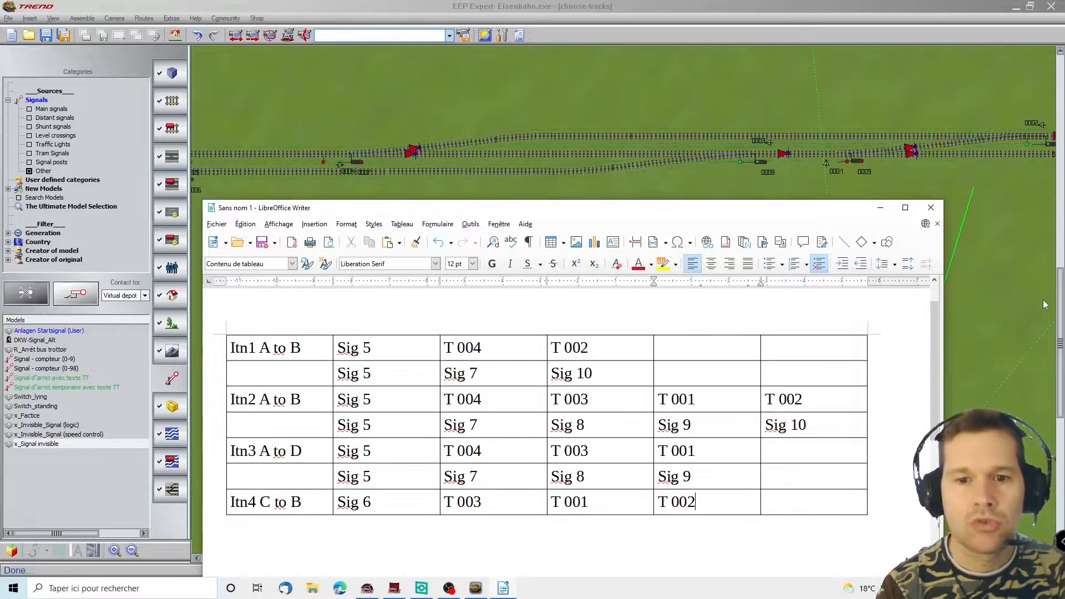
left_click(787, 505)
key("Tab")
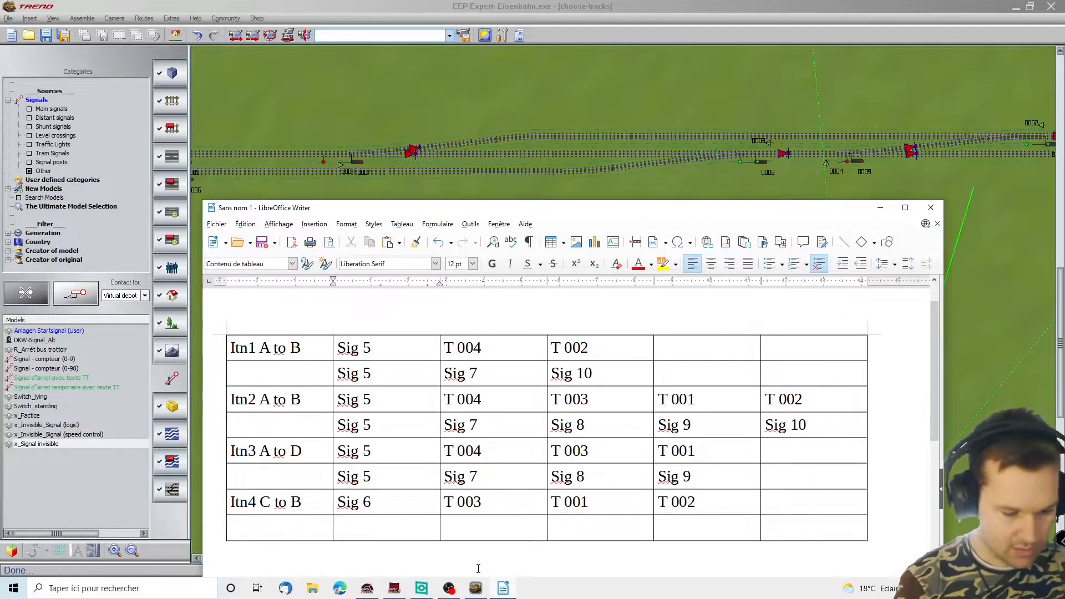
type("ig 6 ")
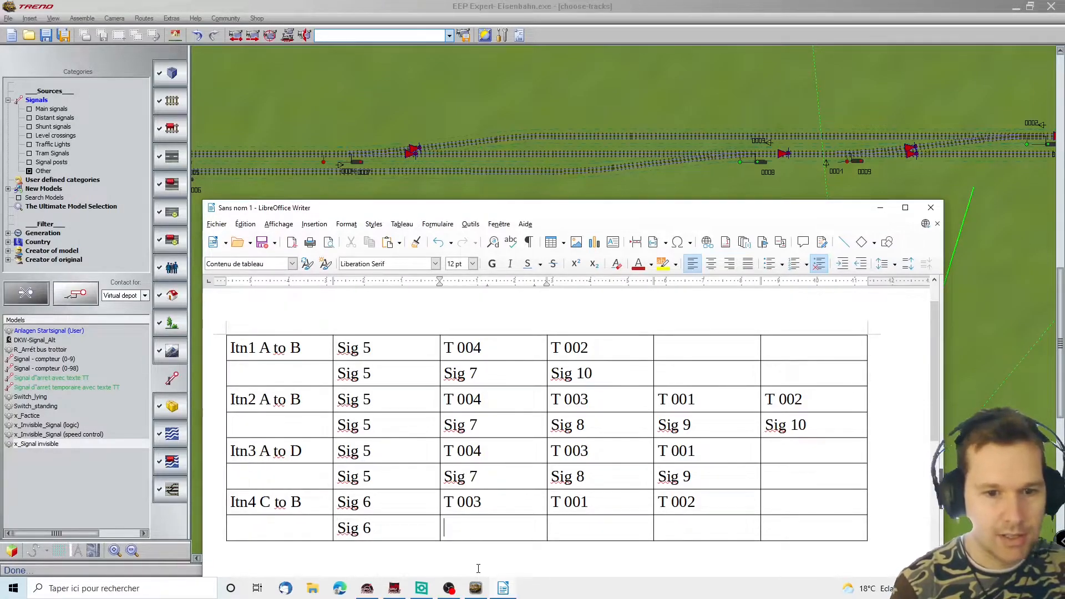
type("Sig 8 ")
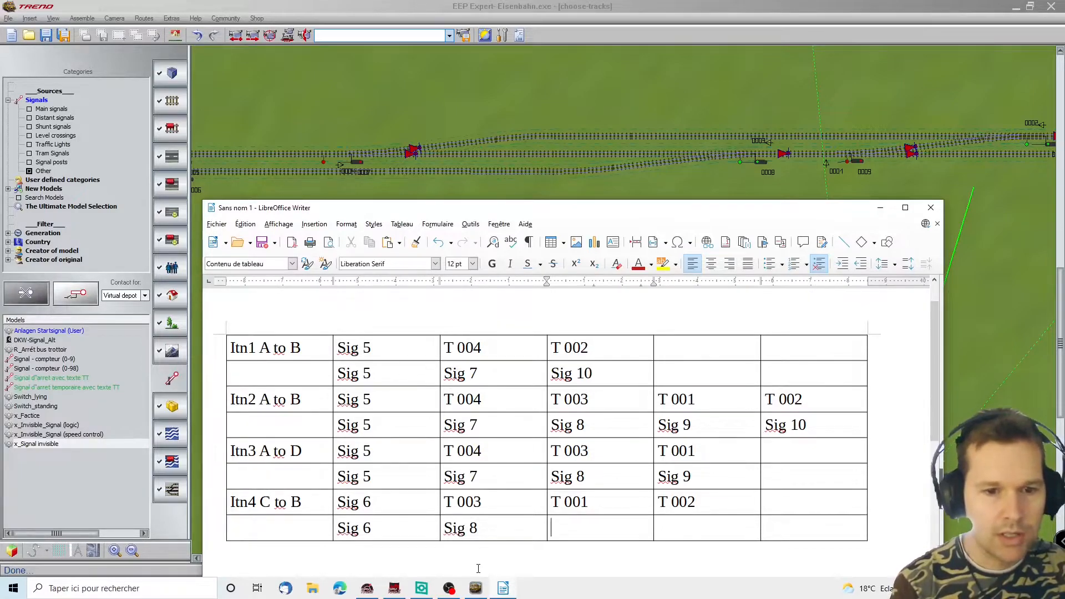
type("Sig")
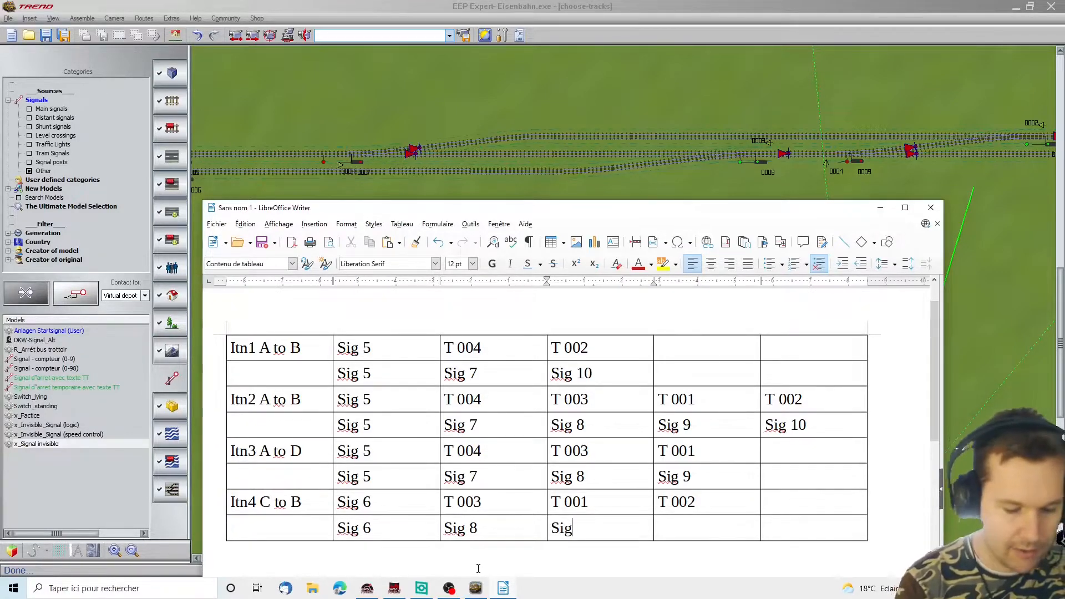
type(" 9 ")
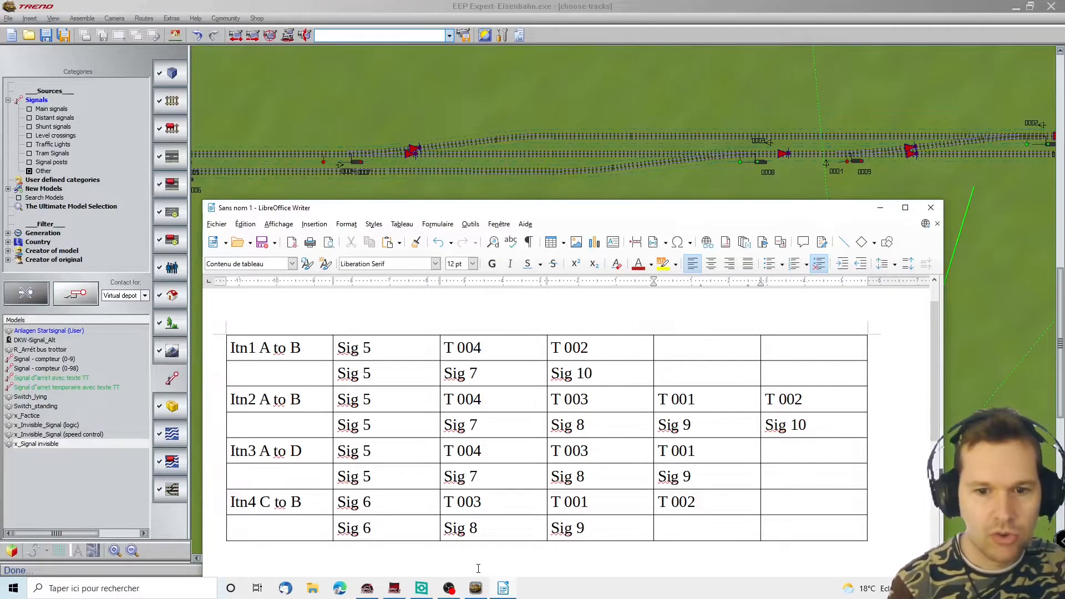
type("Sig 10")
Step: Add a new table row labelled Itn5 C to D and enter Sig 6 in its second column
key("Tab")
type("Itn")
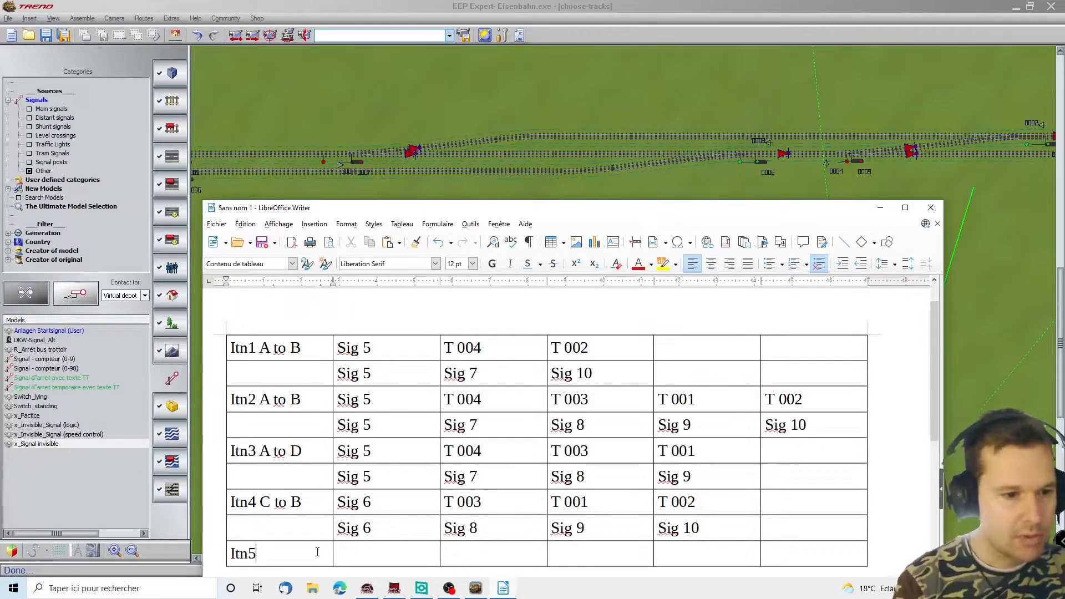
type("5 C tpo")
key("BackSpace")
key("BackSpace")
key("BackSpace")
type("o D")
key("Tab")
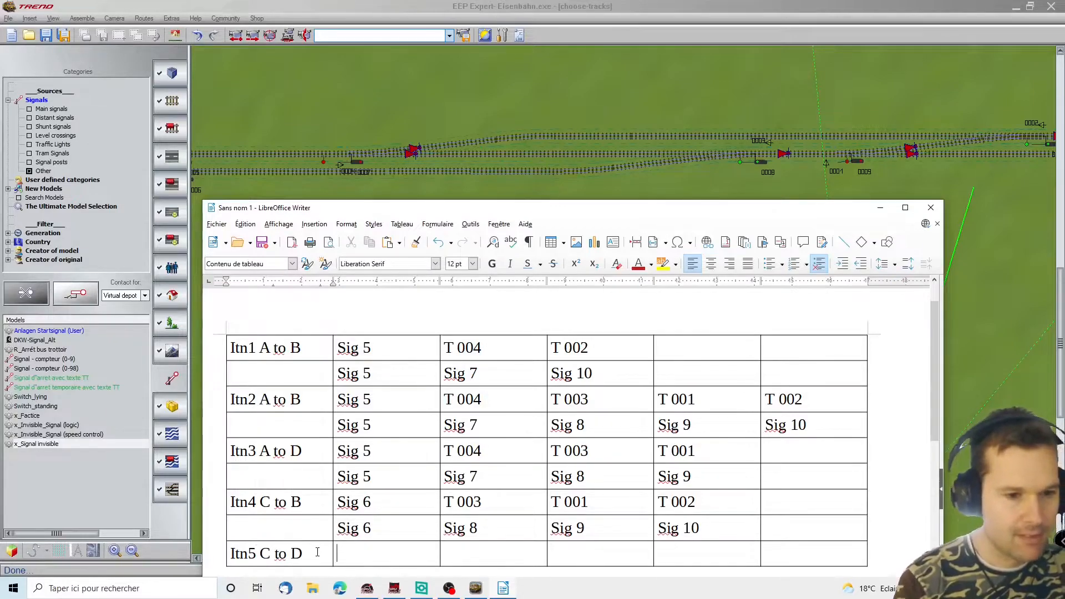
type("Sig 6")
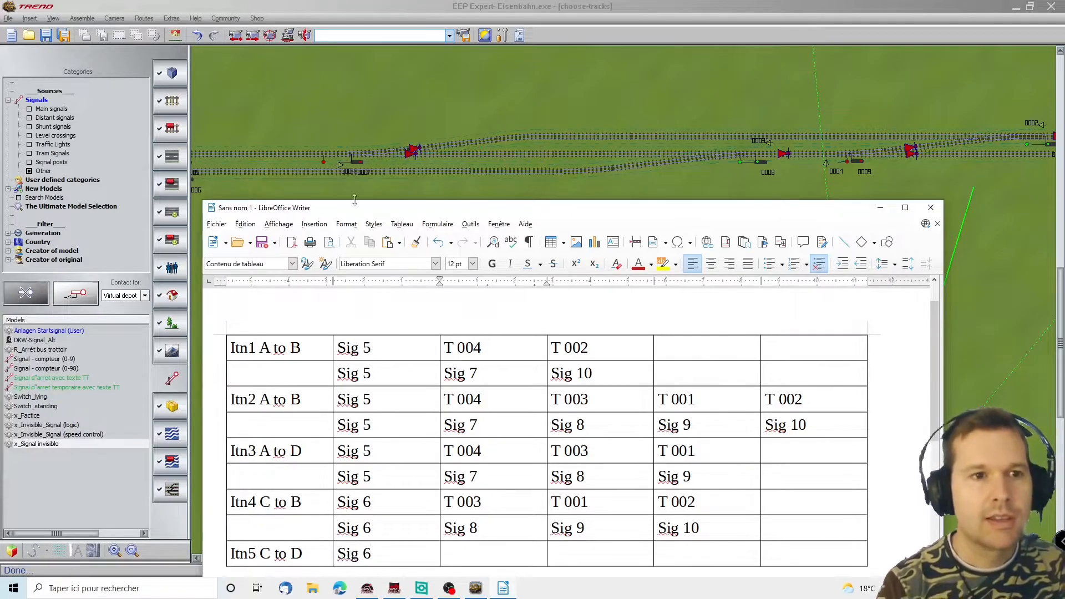
Step: Enter turnouts T 003 and T 001 in the third and fourth columns of the Itn5 C to D row
mouse_move(198, 172)
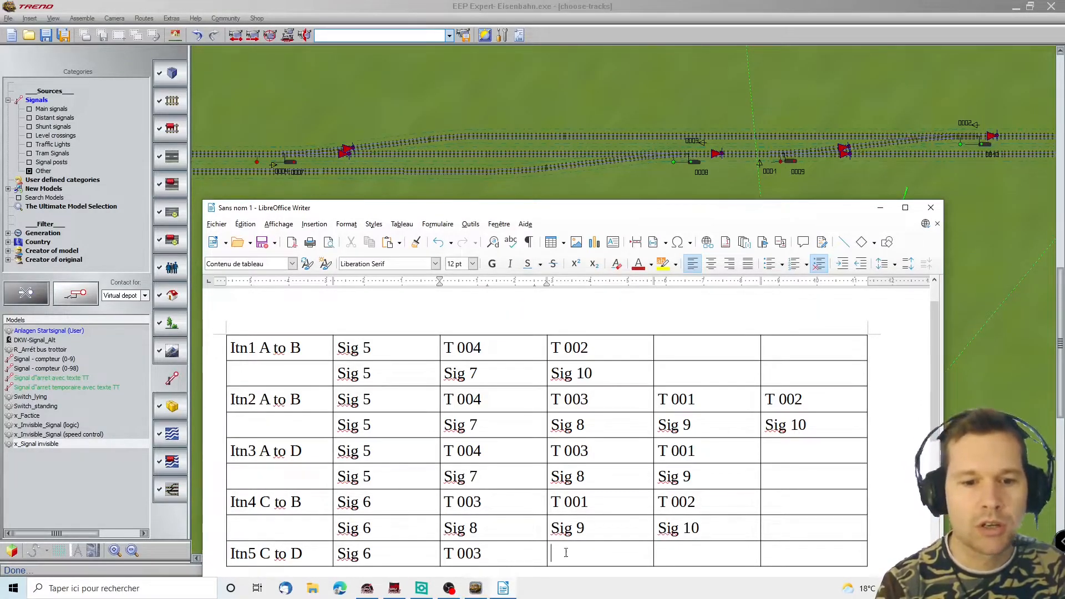
type("001")
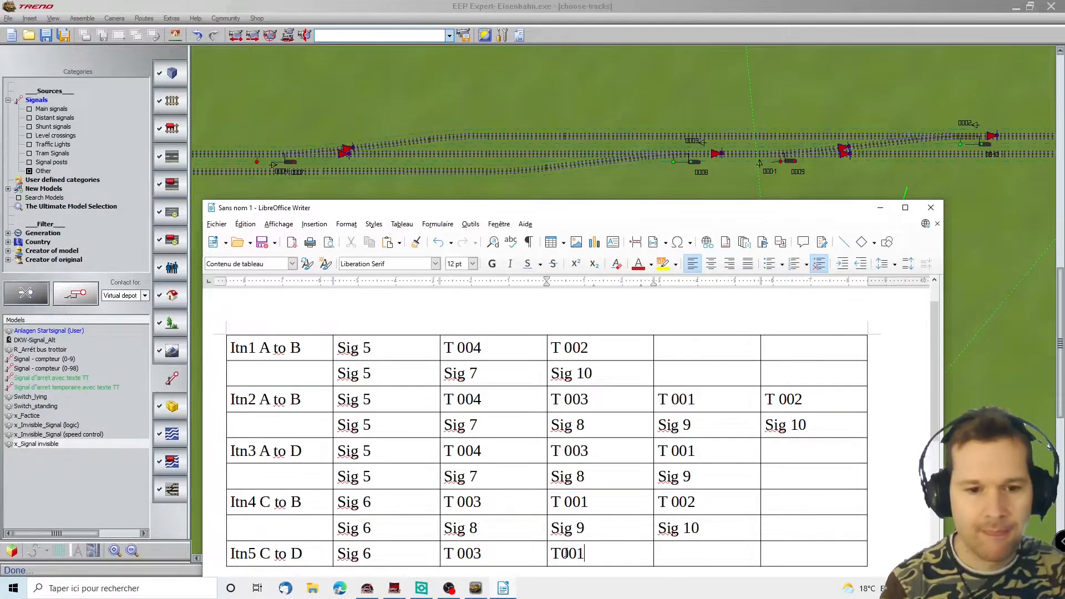
left_click(564, 553)
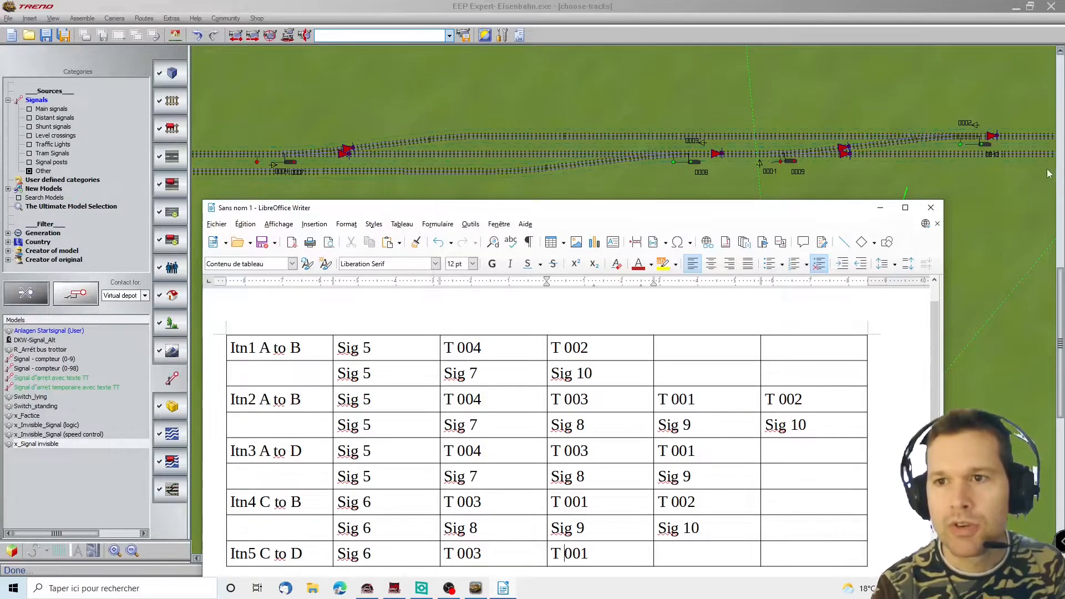
Step: Add a row below Itn5 C to D containing Sig 6, Sig 8 and Sig 9 from the second column onward
scroll(1049, 174, "left", 2)
scroll(797, 438, "down", 2)
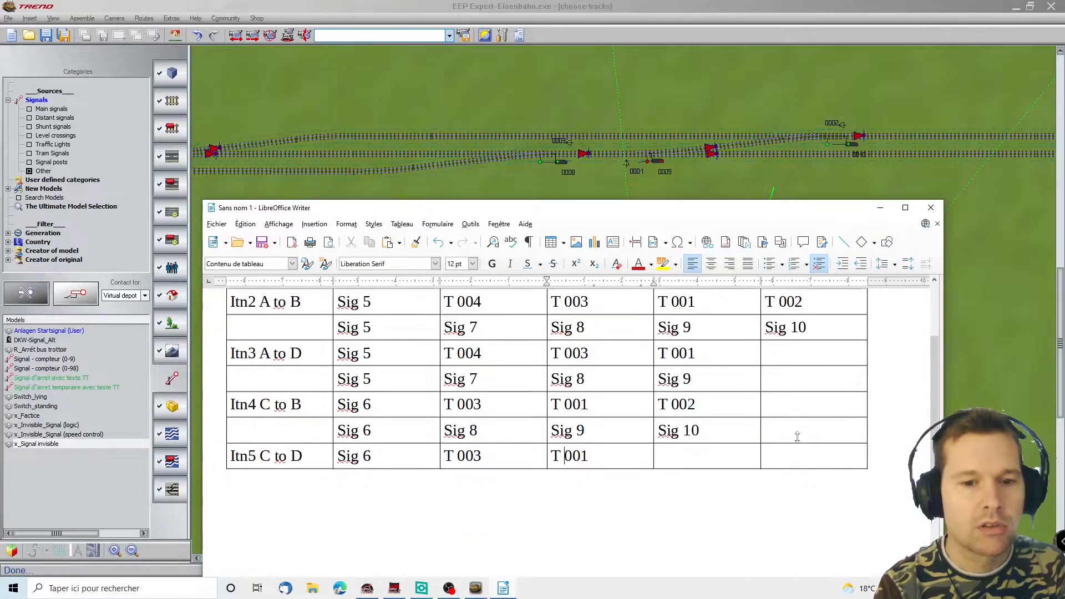
key("Tab")
key("Tab")
key("Tab")
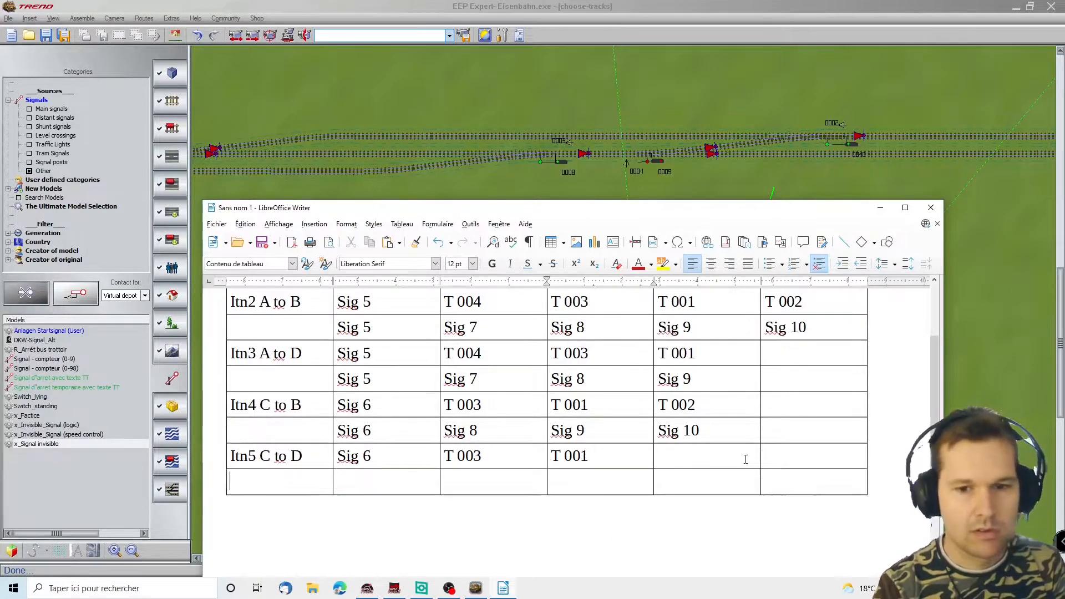
type("S")
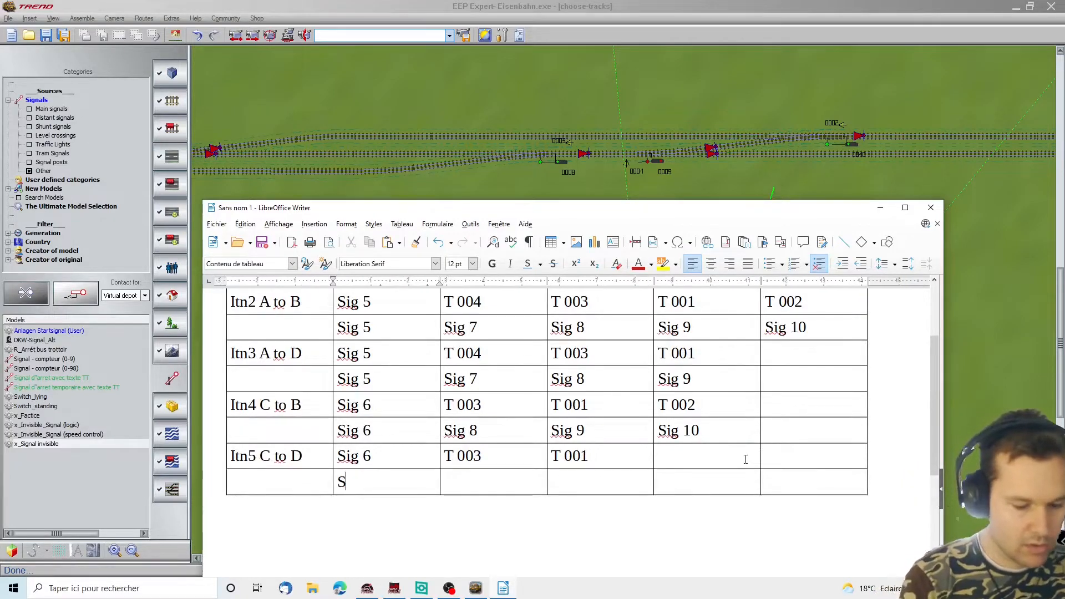
type("ig 6")
key("Tab")
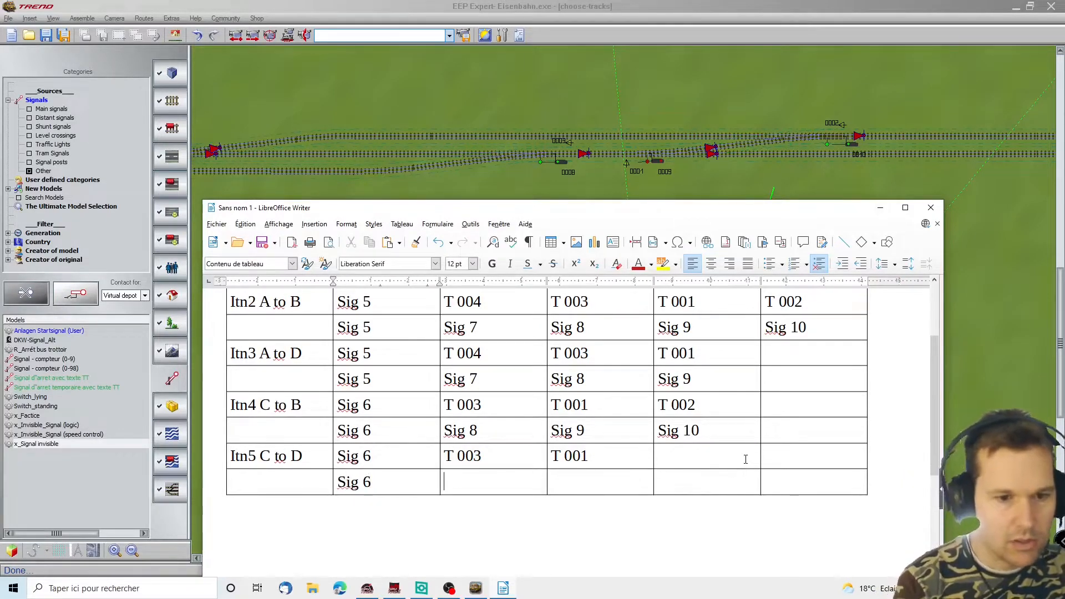
type("Sig 8")
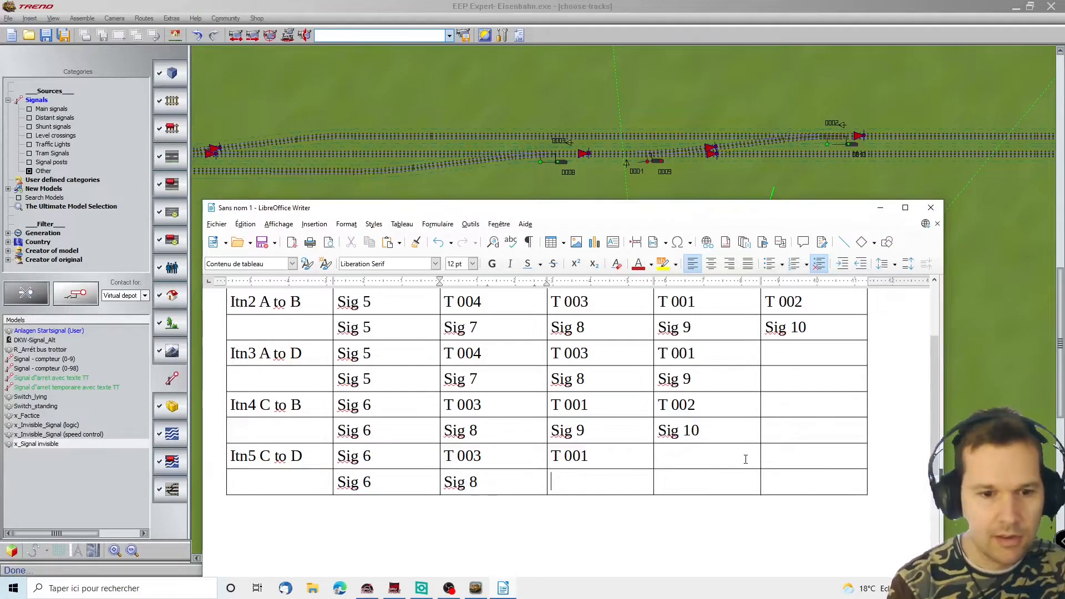
key("Tab")
type("Sig")
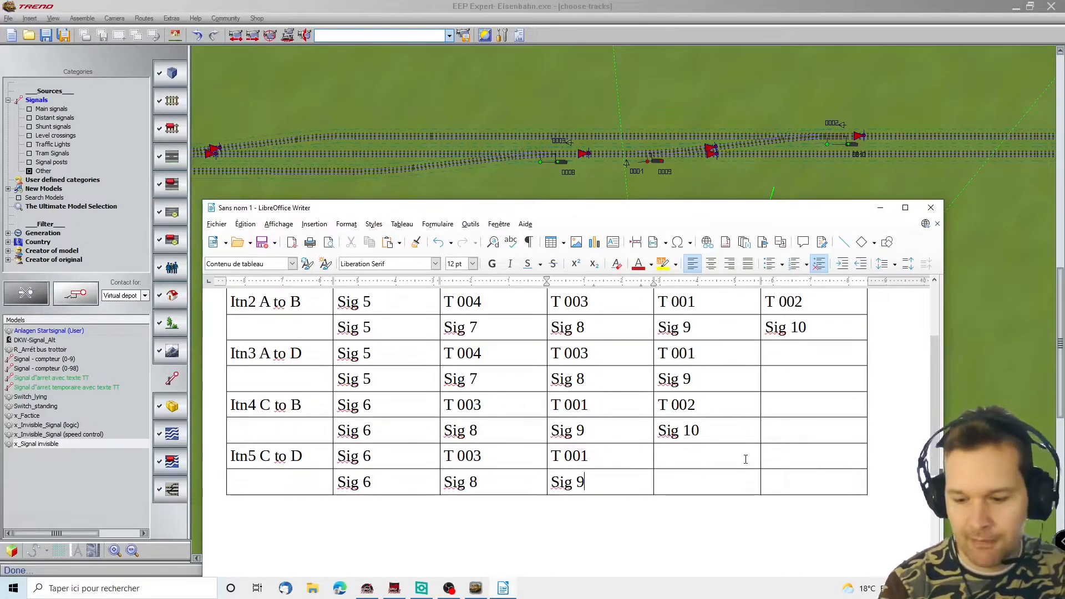
type("9")
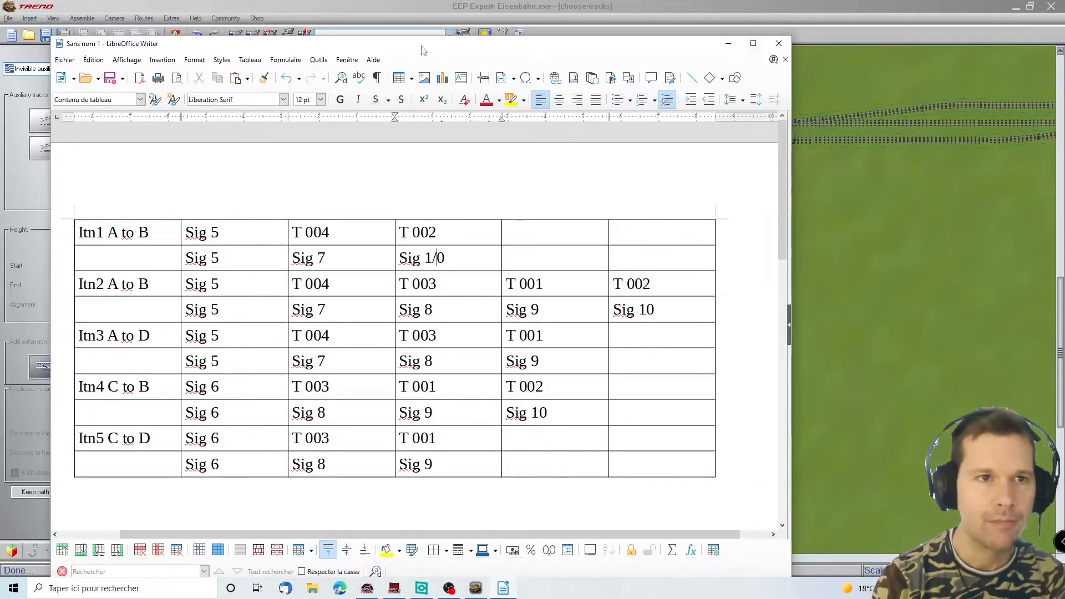
Step: Switch to EEP and place a straight invisible auxiliary track on the empty ground south of the yellow track starts
left_click_drag(428, 48, 409, 114)
left_click(710, 113)
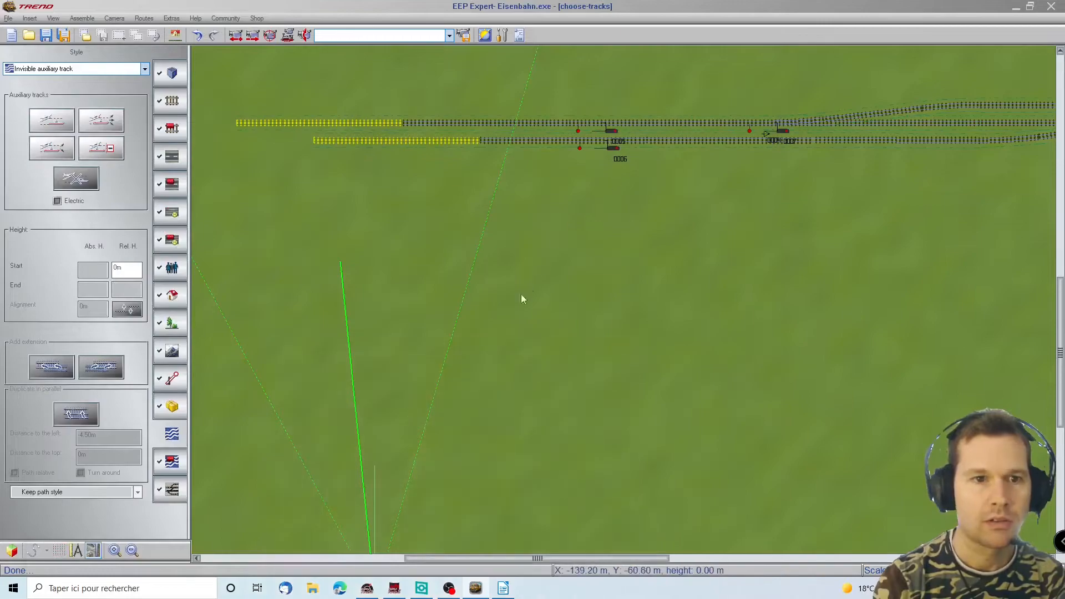
left_click(72, 125)
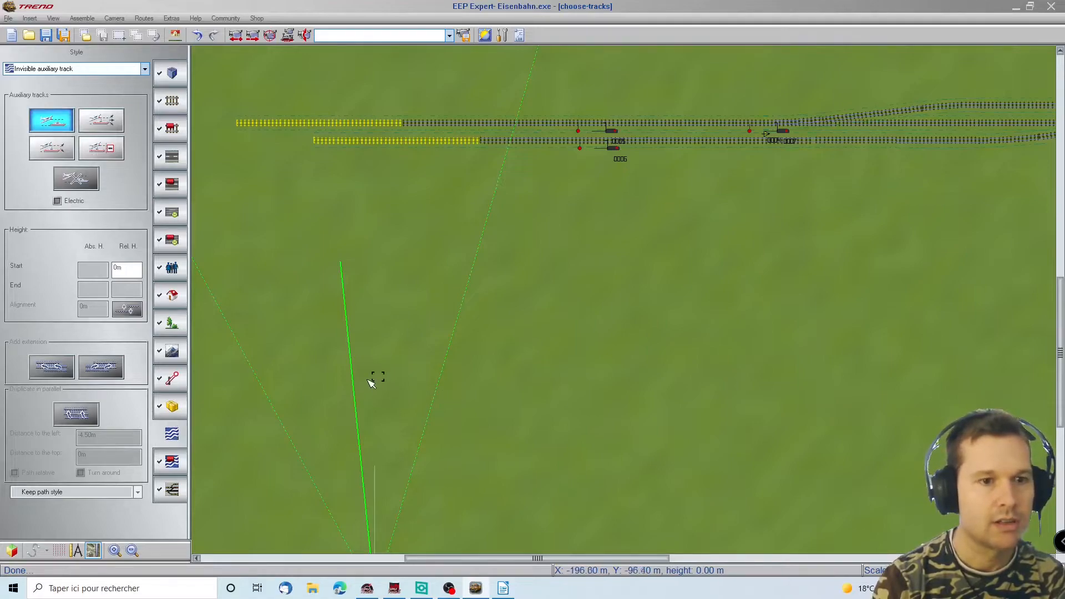
left_click(361, 369)
Step: Set the length of the new invisible auxiliary track to 10 in its track properties
right_click(414, 376)
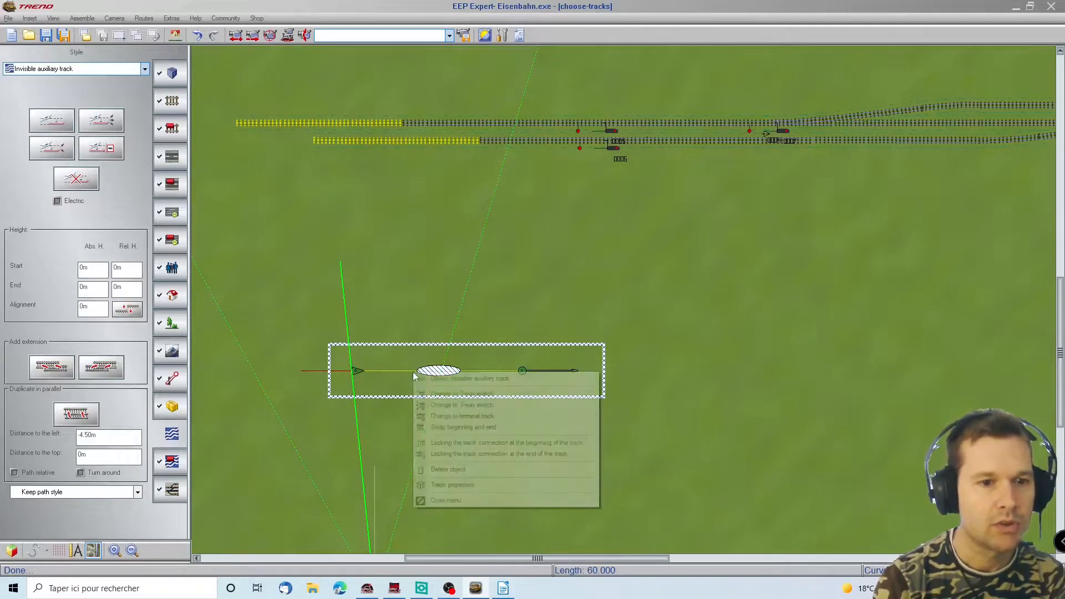
left_click(453, 485)
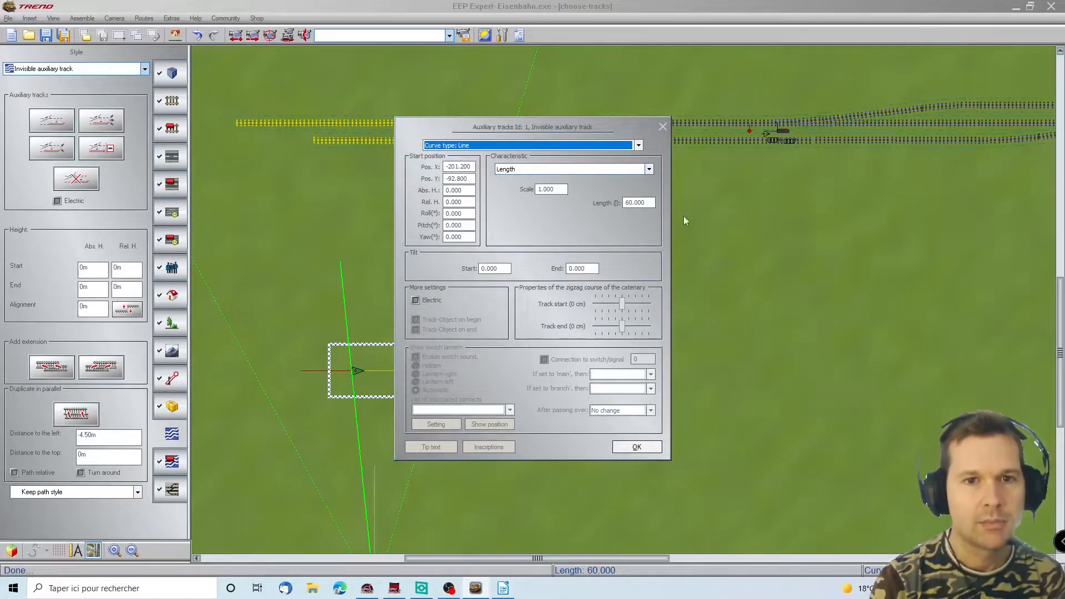
double_click(628, 201)
type("10")
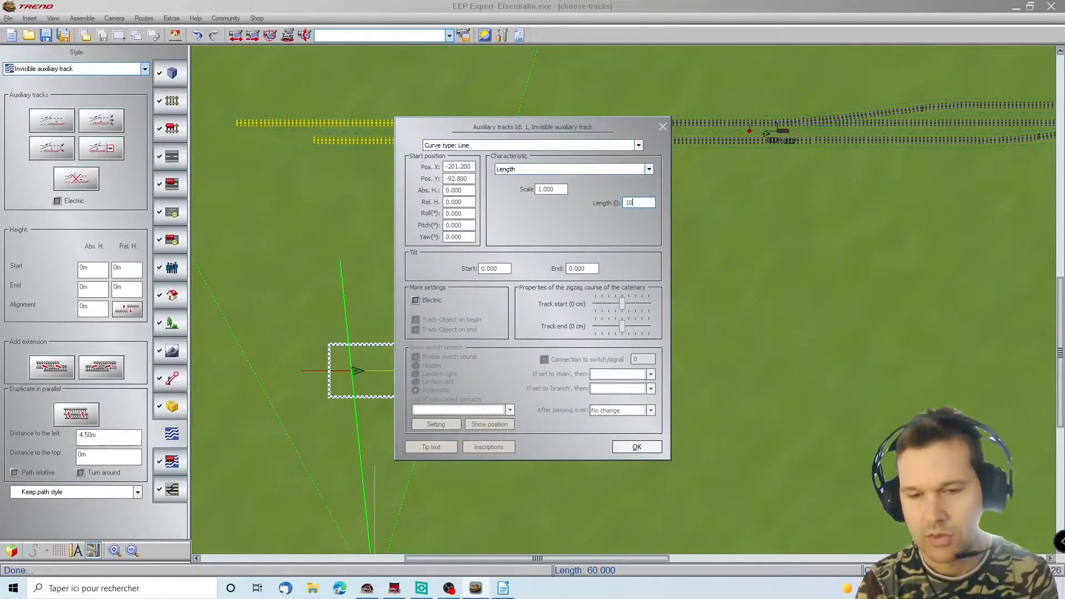
key("Return")
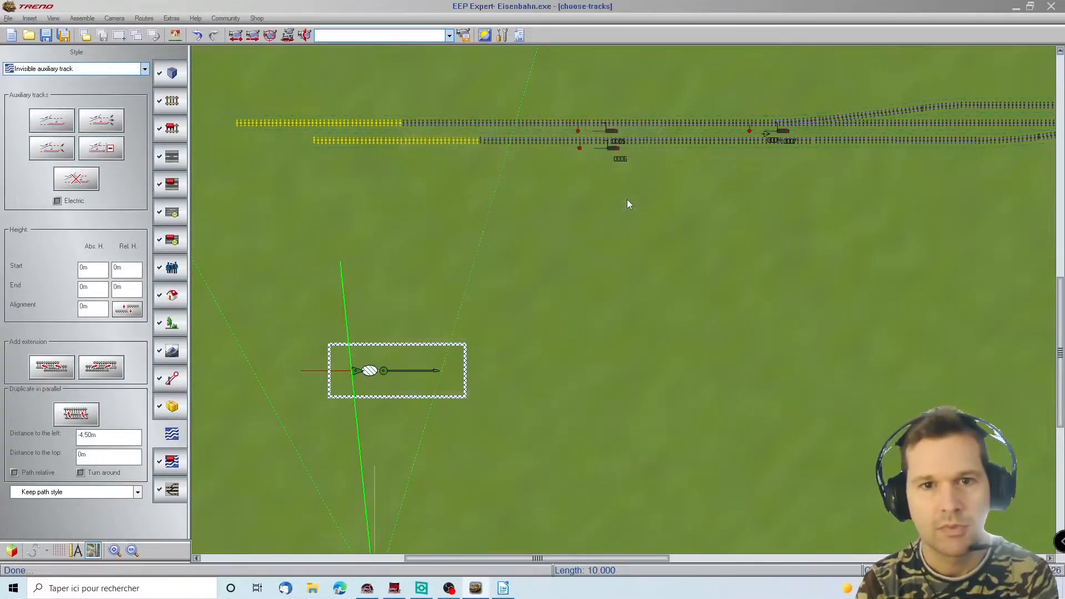
Step: Extend the auxiliary track from its end with ten more identical segments in a straight line
left_click(102, 366)
left_click(101, 367)
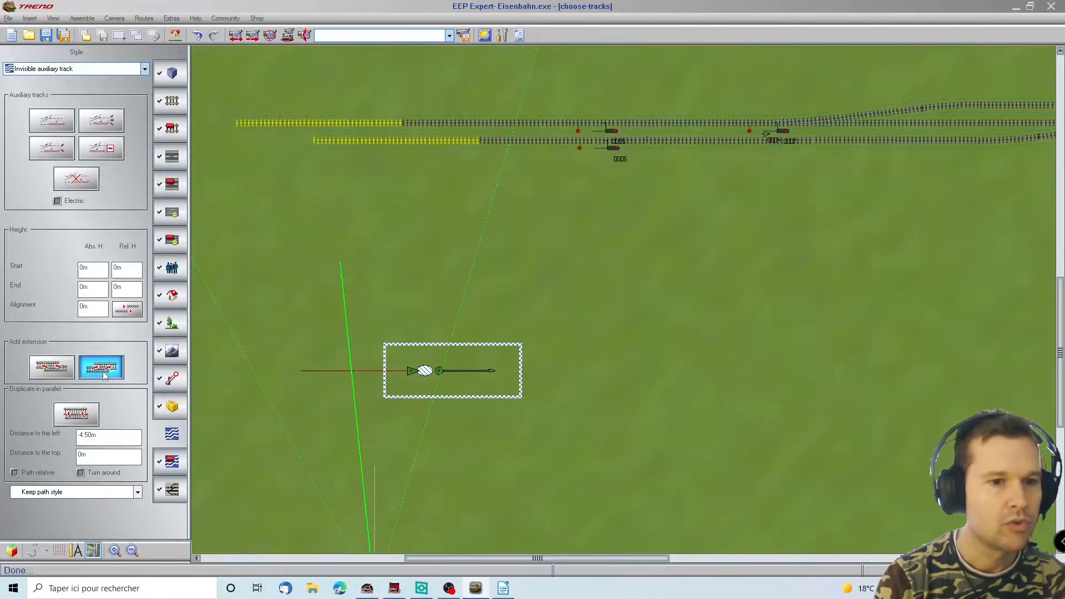
left_click(102, 367)
left_click(103, 375)
left_click(104, 375)
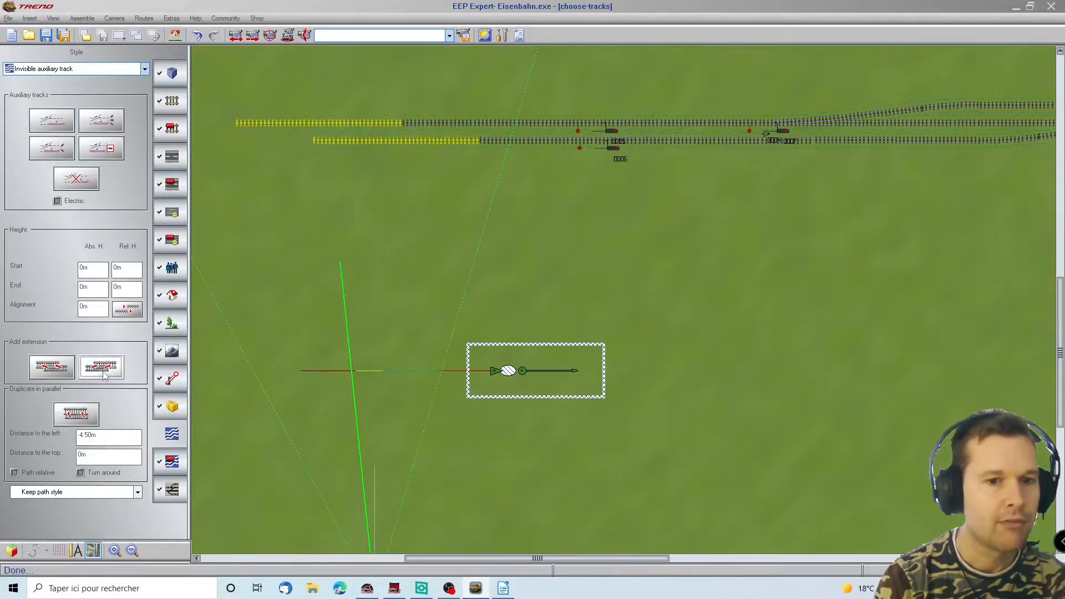
left_click(103, 375)
left_click(104, 375)
left_click(104, 375)
left_click(104, 375)
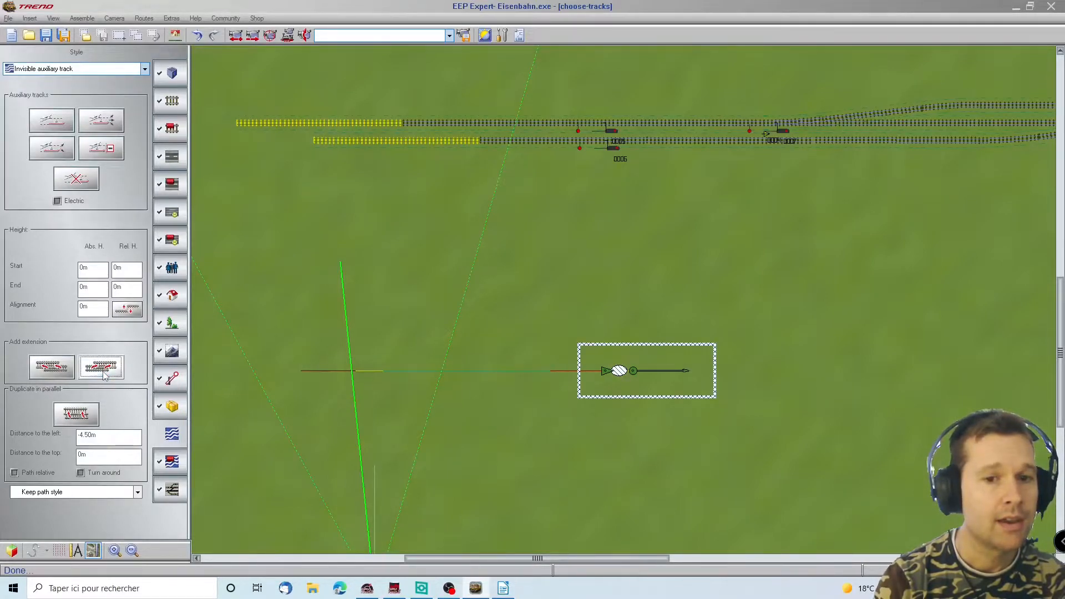
left_click(104, 375)
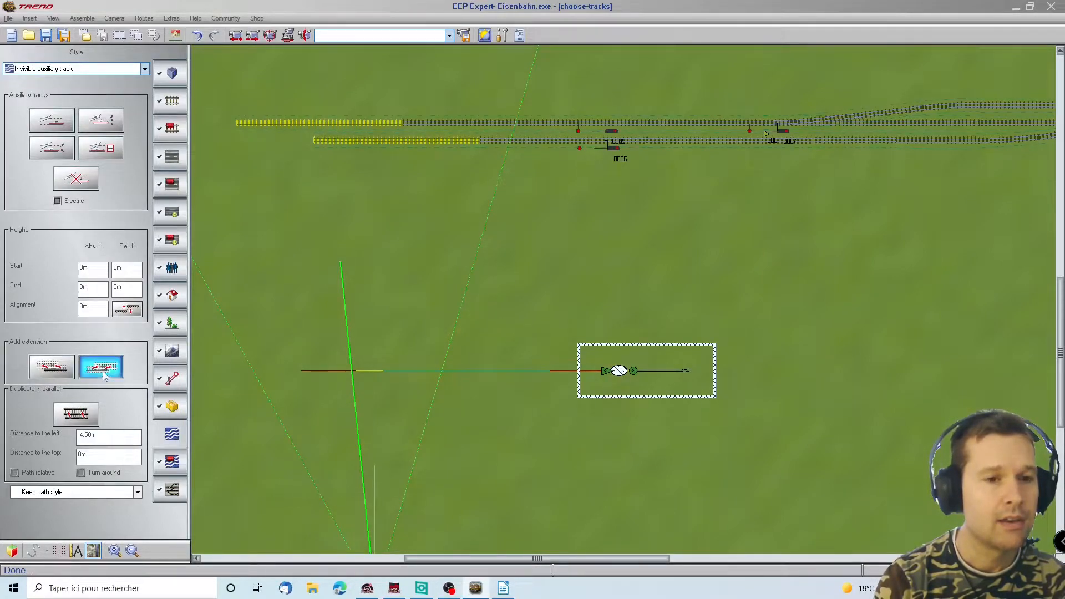
Step: Delete the second, fourth, sixth, eighth and tenth segments of the auxiliary track row
left_click(397, 372)
left_click_drag(397, 372, 452, 371)
key("Delete")
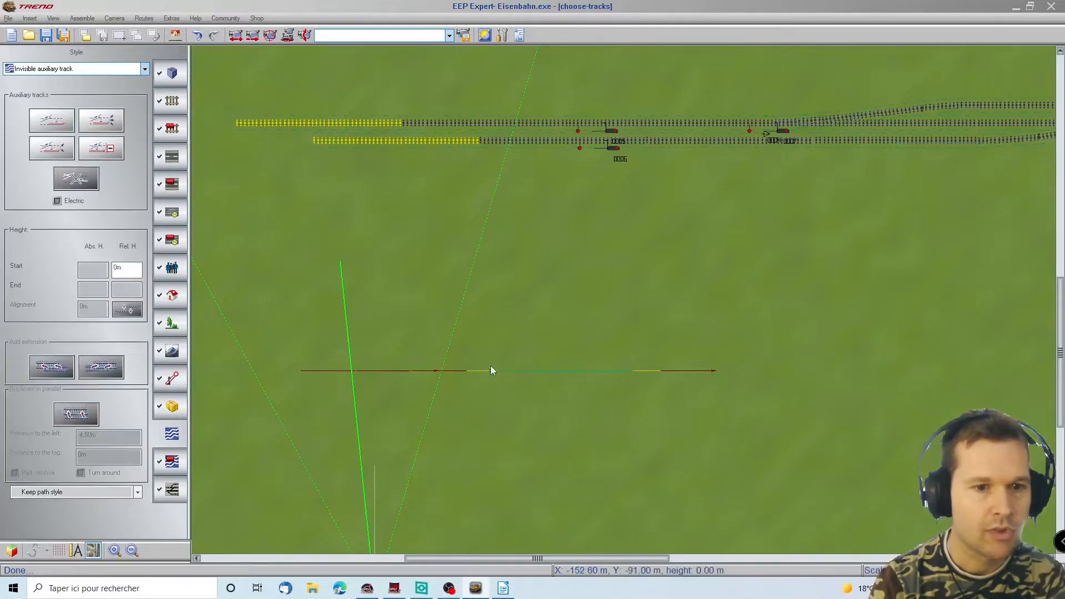
left_click(506, 369)
left_click(562, 372)
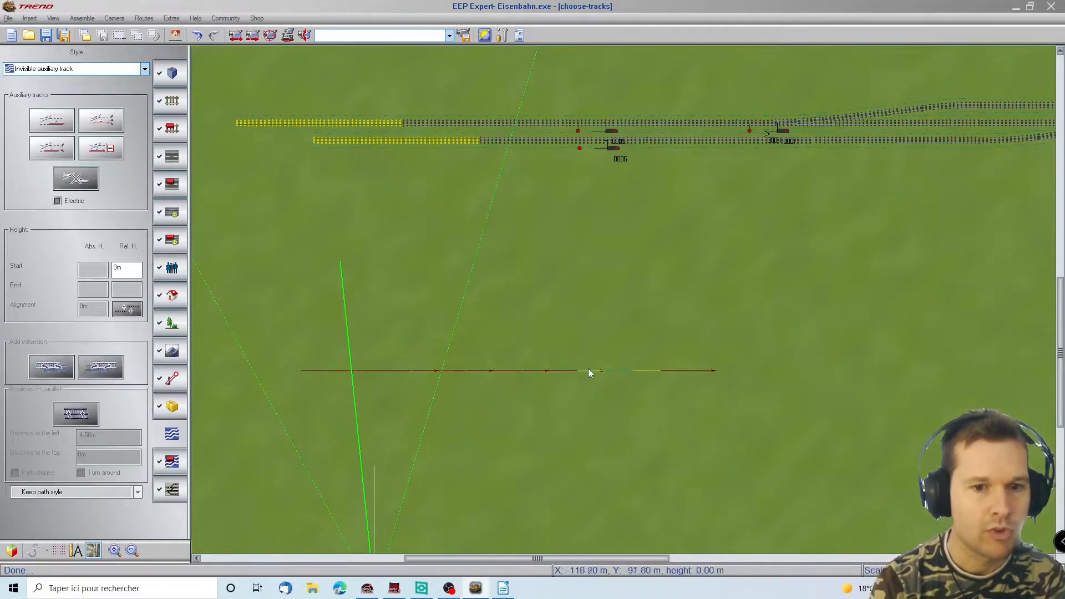
left_click(616, 370)
Step: Open the 3D view and examine the row of spaced auxiliary track segments beside the railway tracks
left_click(12, 552)
key("Right")
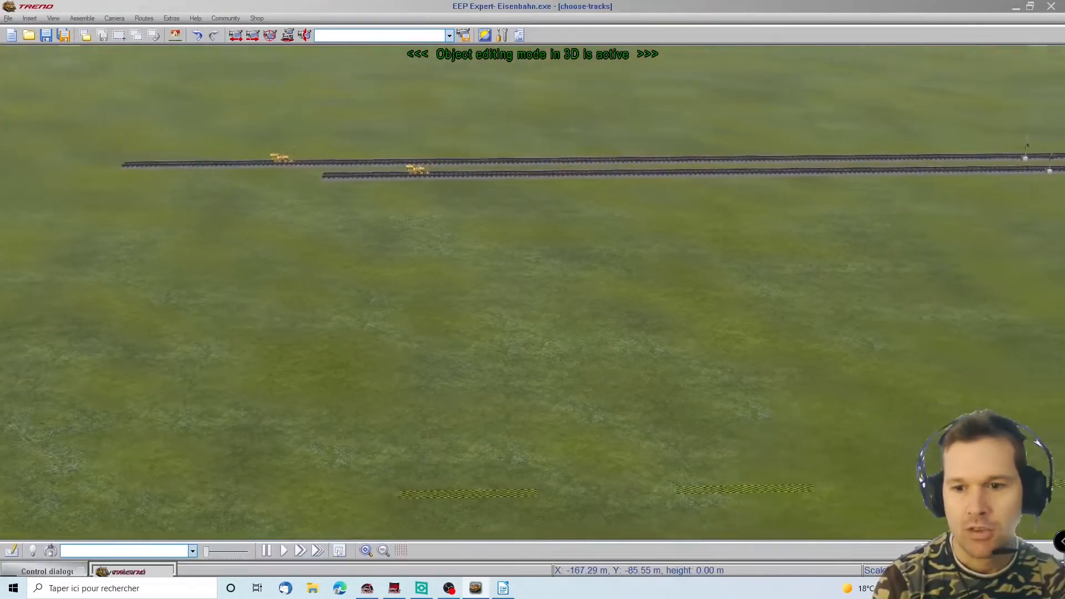
key("Right")
key("Left")
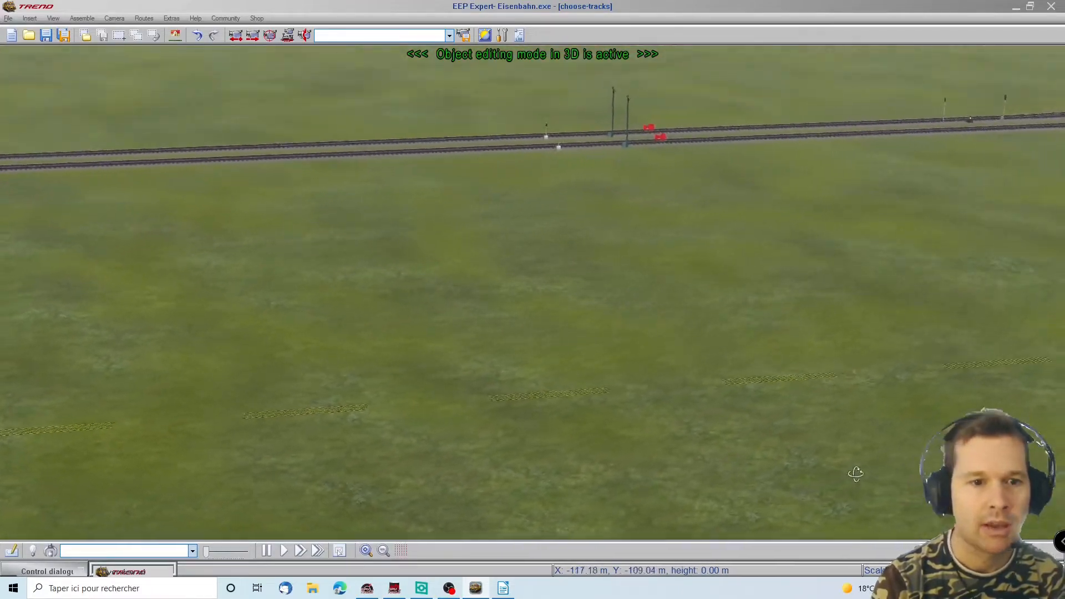
key("Down")
scroll(458, 447, "down", 5)
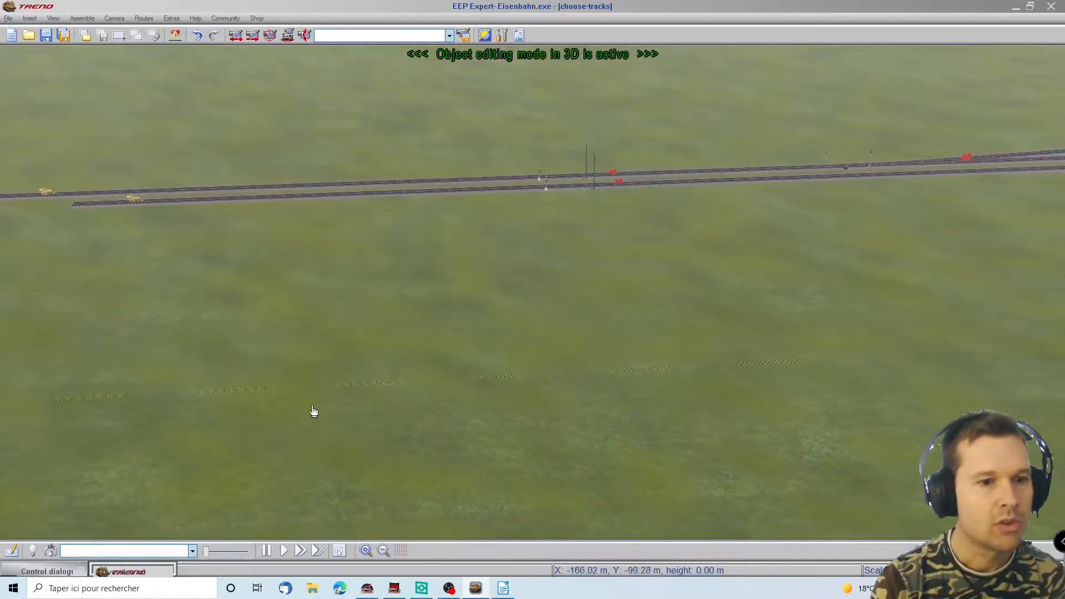
Step: Delete the sixth segment at the far end of the auxiliary track row
left_click(775, 365)
key("Delete")
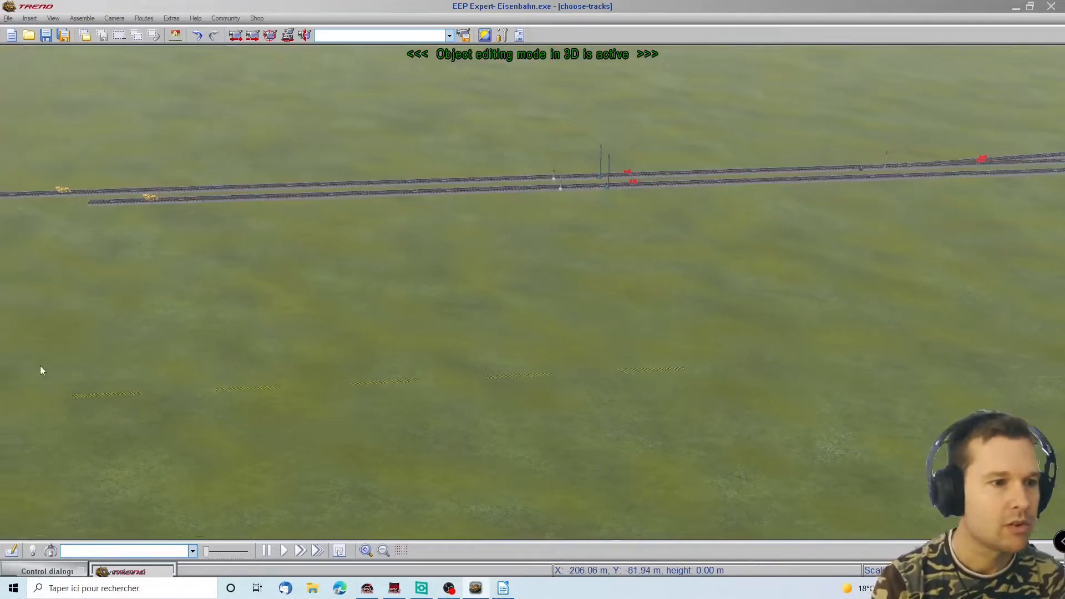
left_click(40, 365)
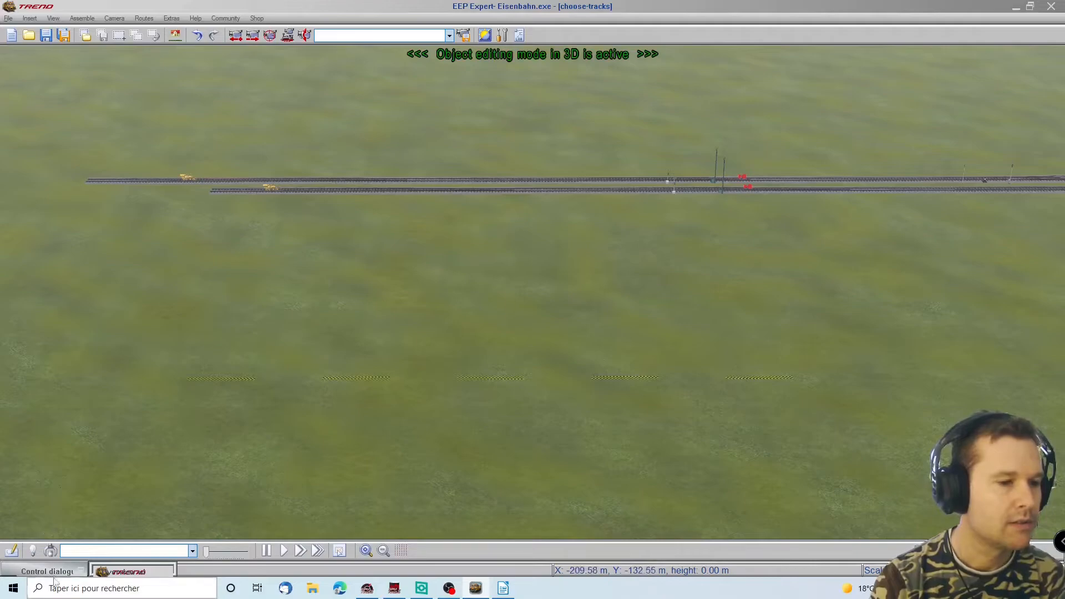
Step: Select the whole row of auxiliary segments and duplicate it in parallel four times at a distance of -4.50 m
left_click(11, 551)
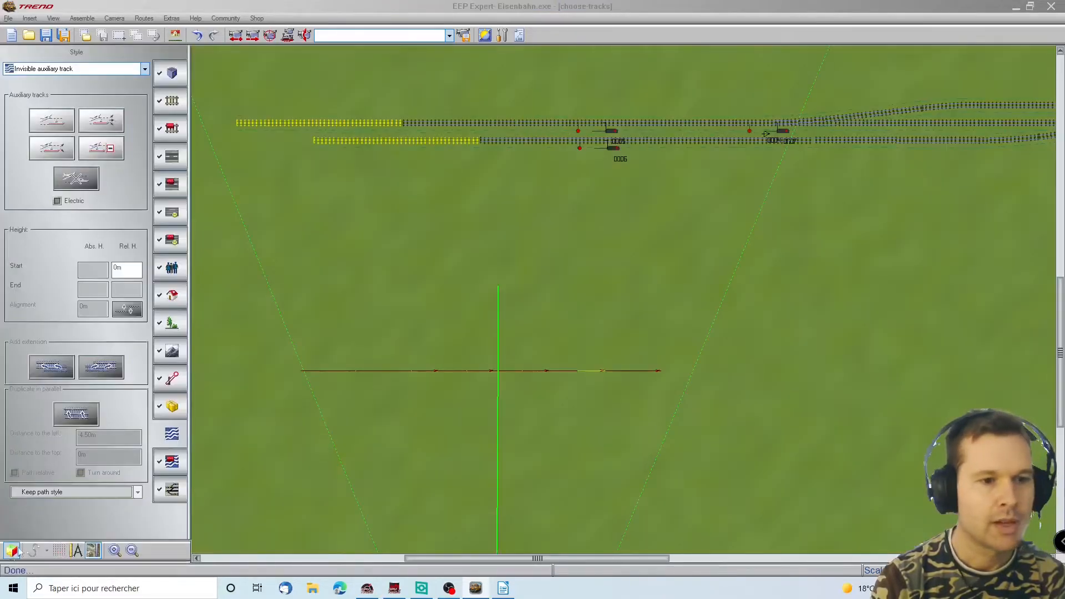
scroll(570, 390, "down", 5)
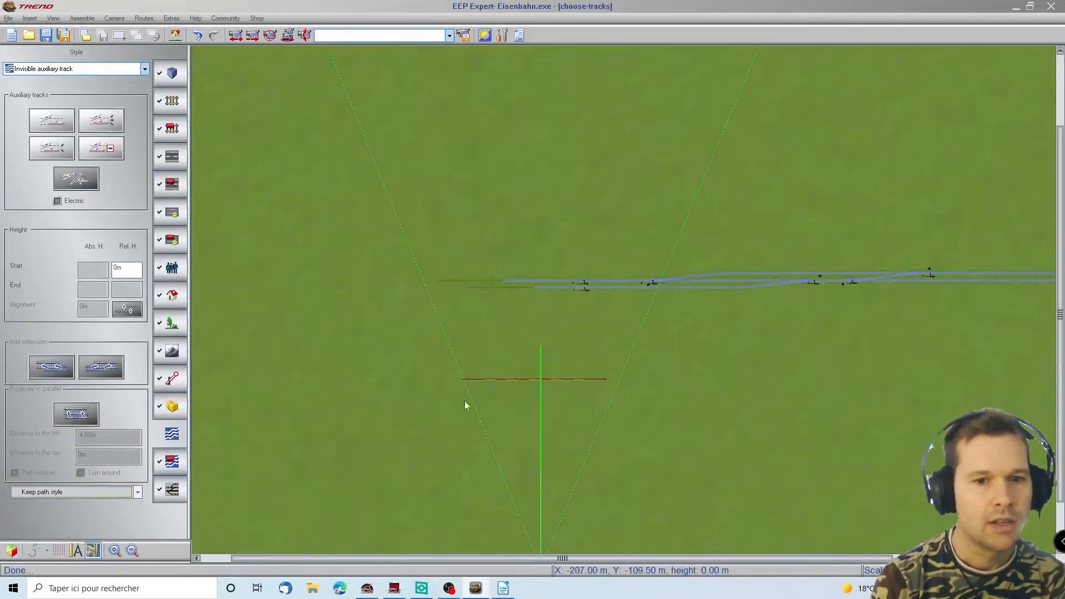
left_click(119, 37)
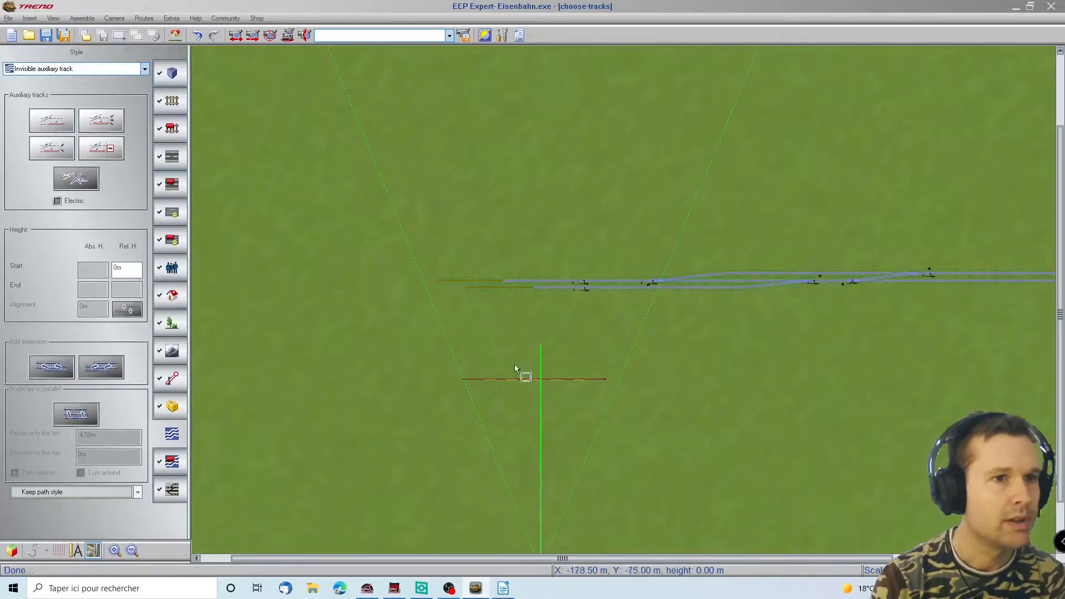
left_click_drag(443, 354, 611, 389)
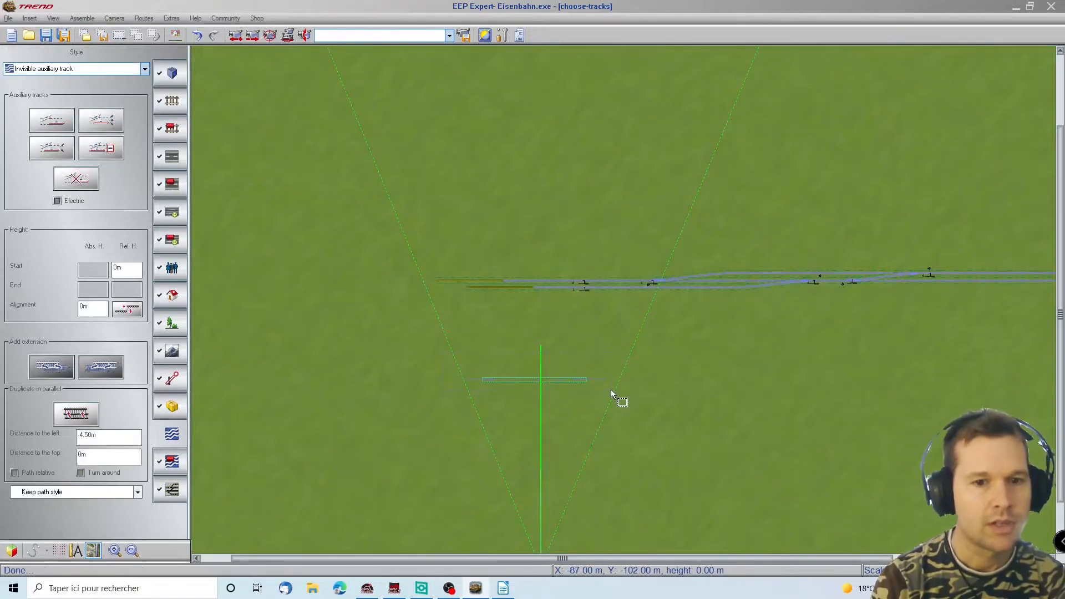
left_click(73, 417)
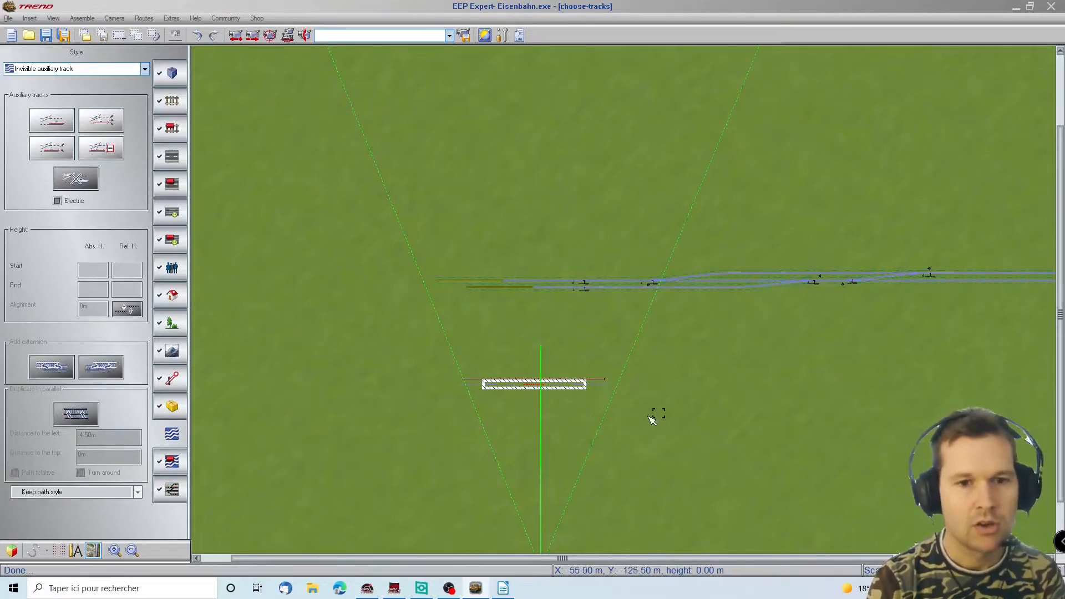
left_click(78, 414)
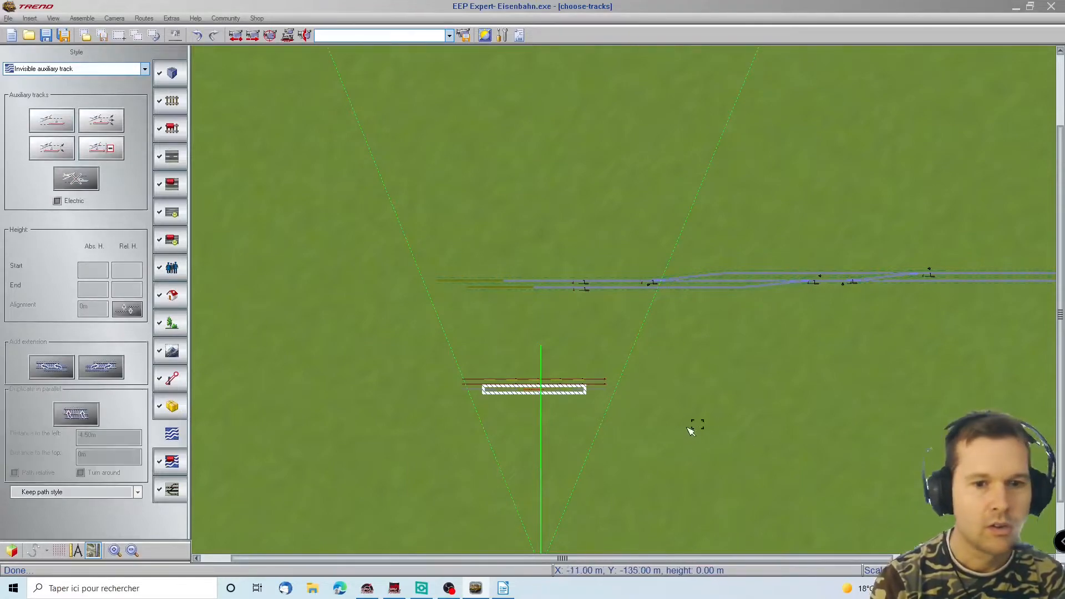
left_click(88, 416)
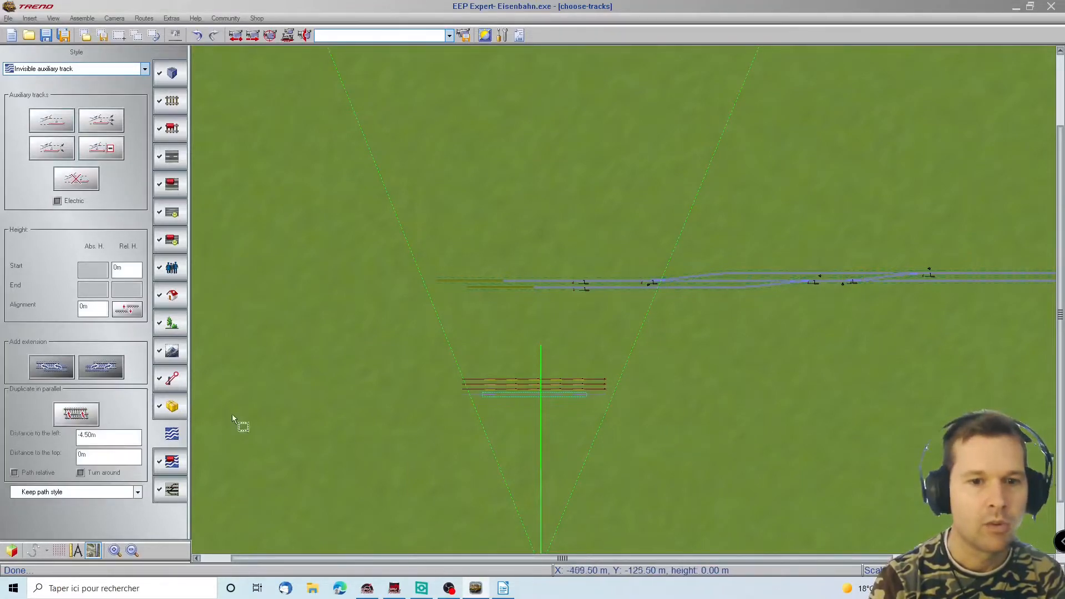
left_click(95, 411)
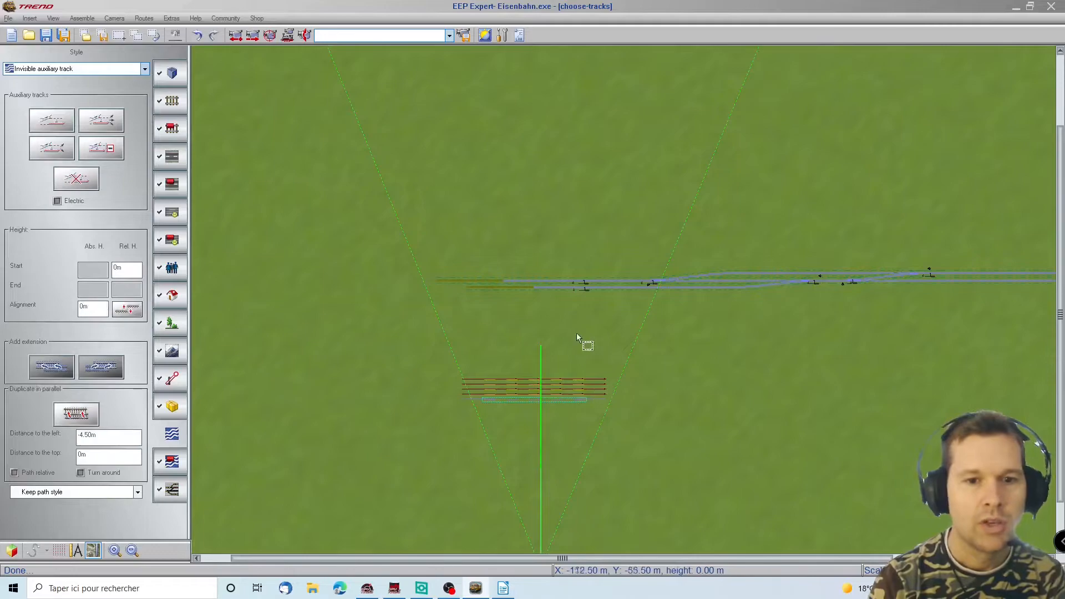
left_click(508, 447)
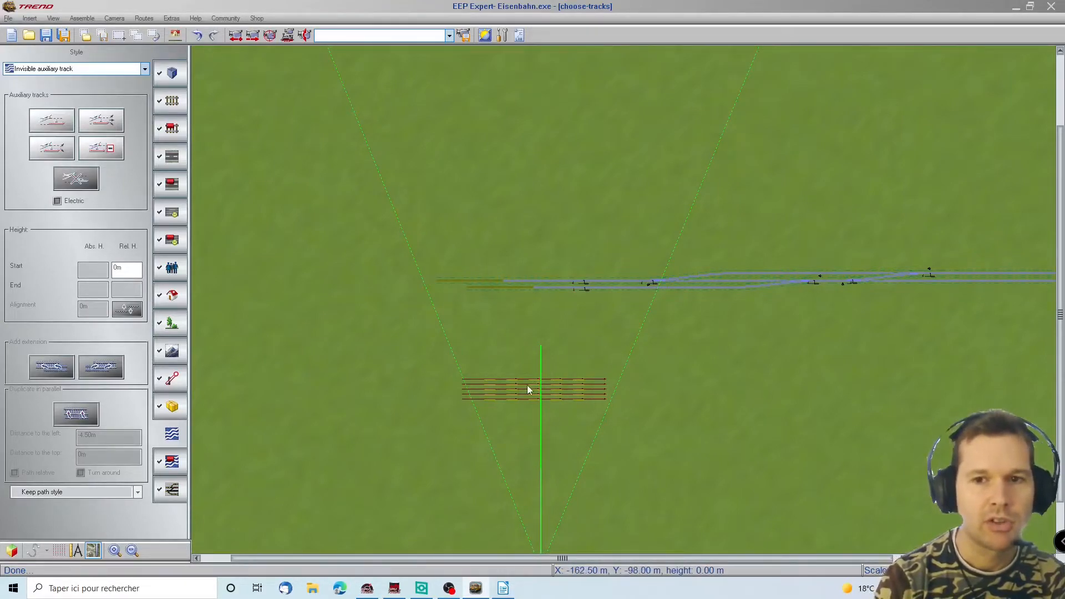
Step: Place an x_Signal invisible signal from the Other signals category on the fifth segment of the first auxiliary row
scroll(631, 388, "up", 2)
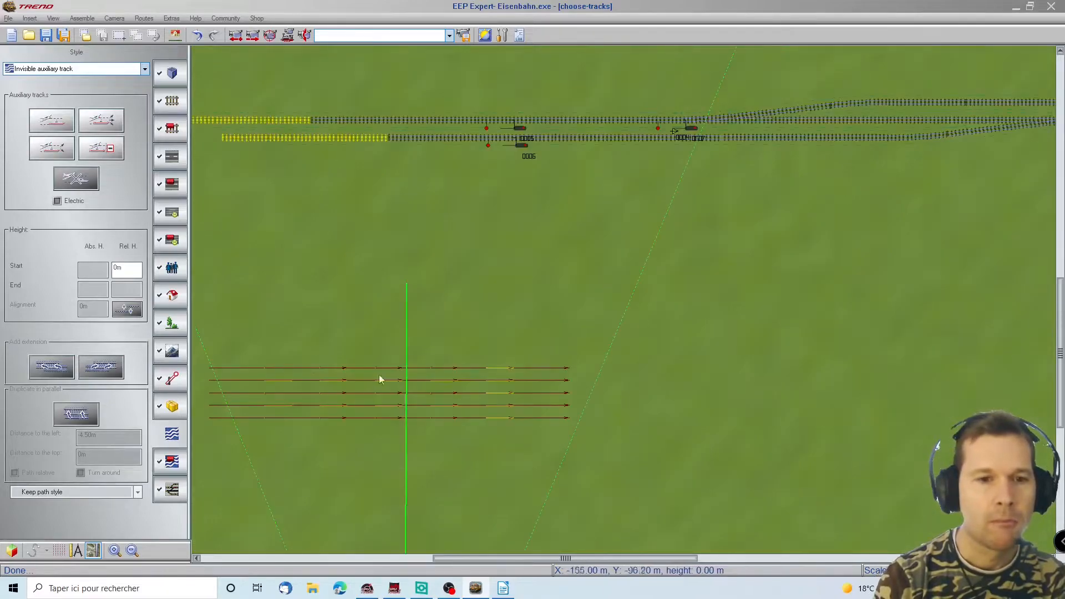
scroll(587, 377, "up", 2)
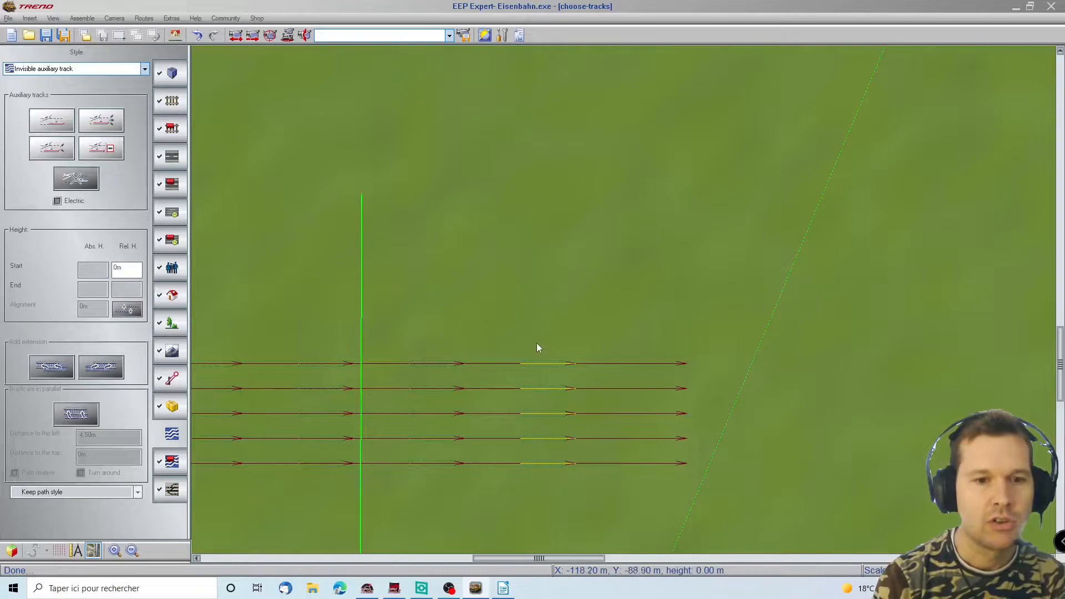
left_click(175, 380)
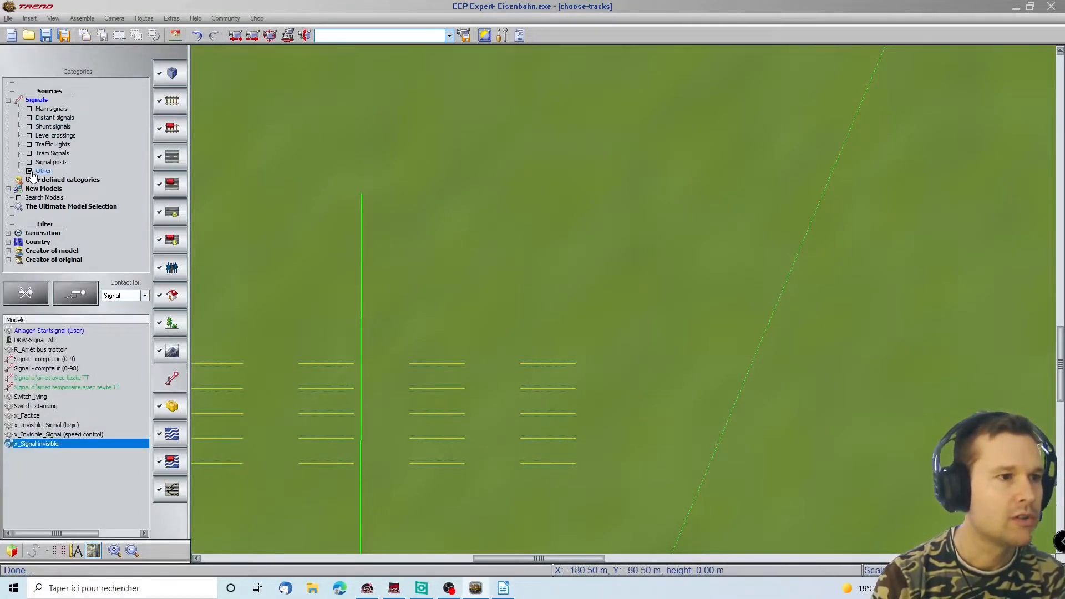
mouse_move(51, 444)
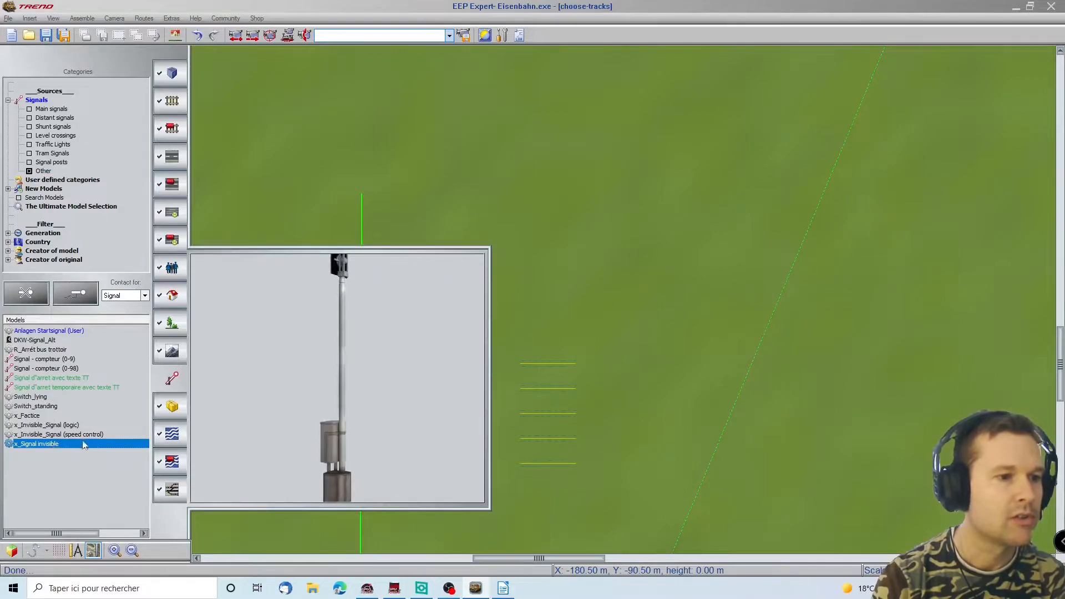
left_click(558, 364)
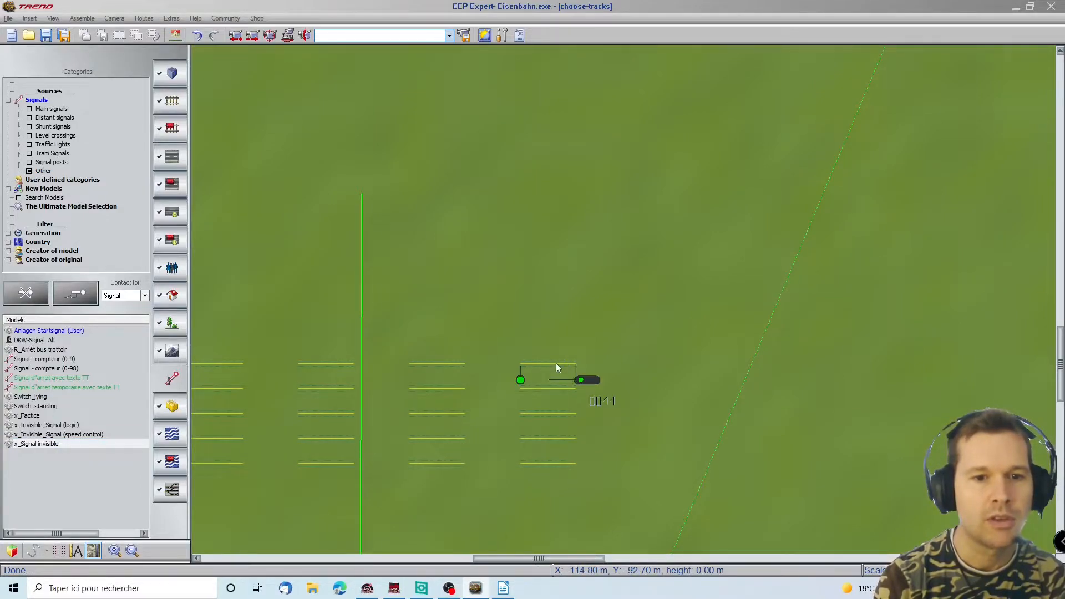
Step: Copy the invisible signal in the 3D view onto the fifth segment of each of the other four rows
left_click(12, 551)
right_click_drag(912, 444, 735, 422)
scroll(813, 304, "up", 5)
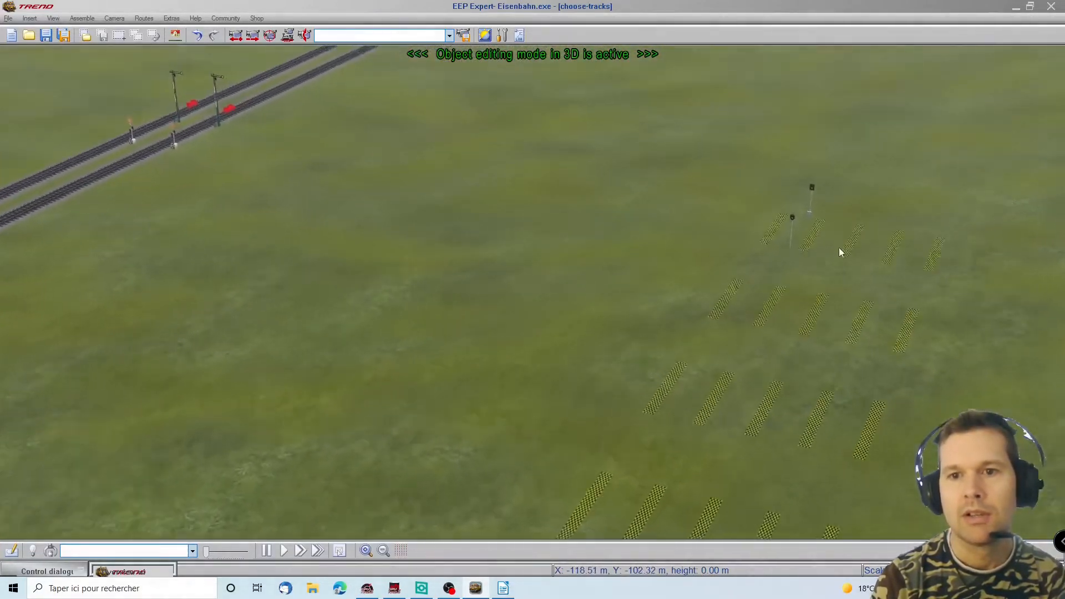
right_click_drag(838, 250, 1038, 246)
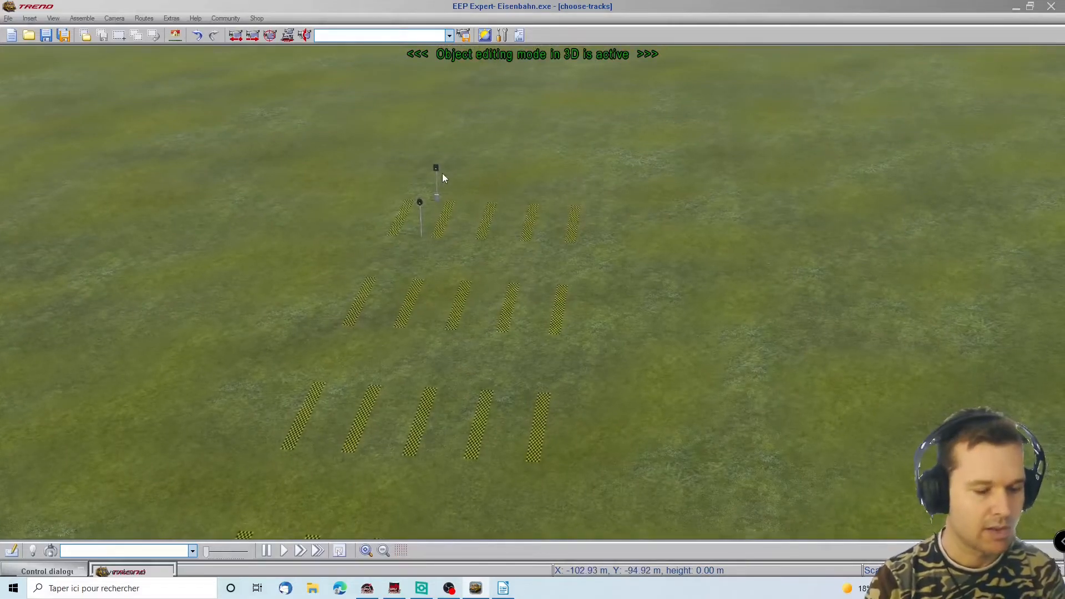
left_click(436, 172)
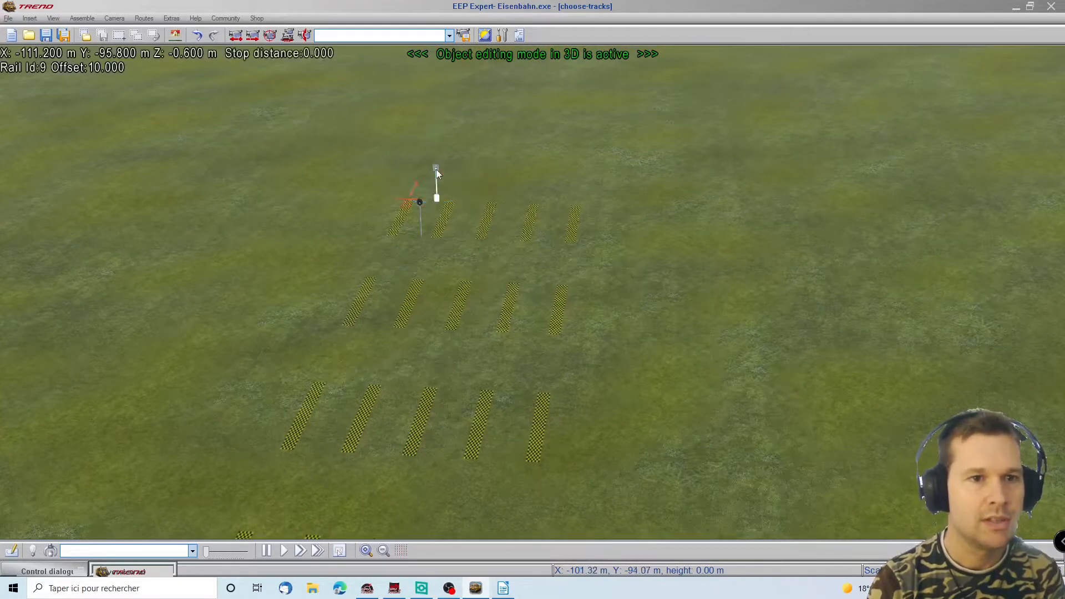
left_click(458, 209)
left_click(456, 207)
left_click(514, 211)
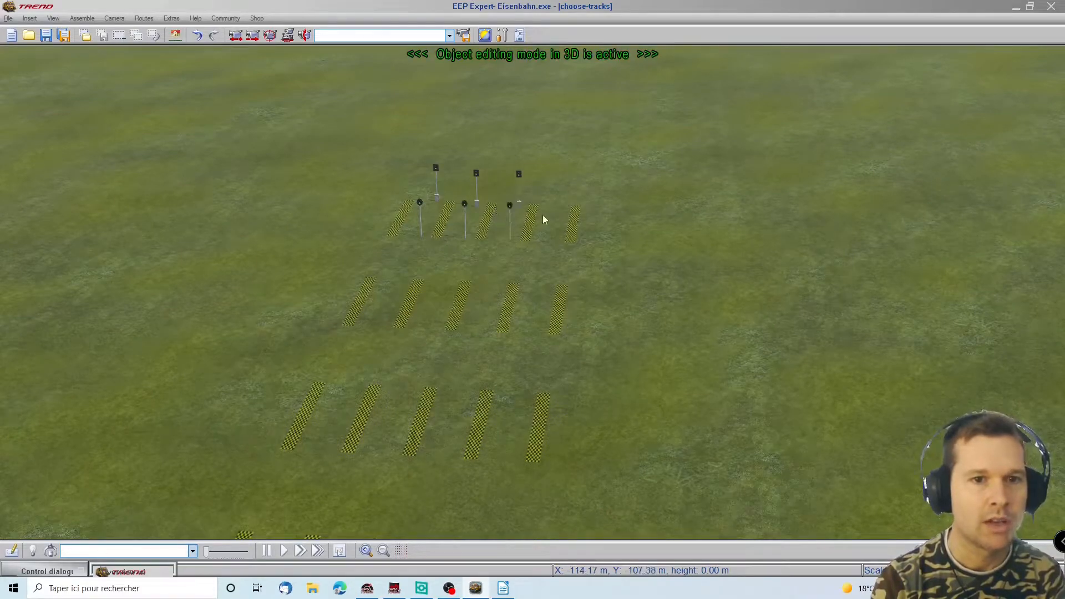
left_click(556, 210)
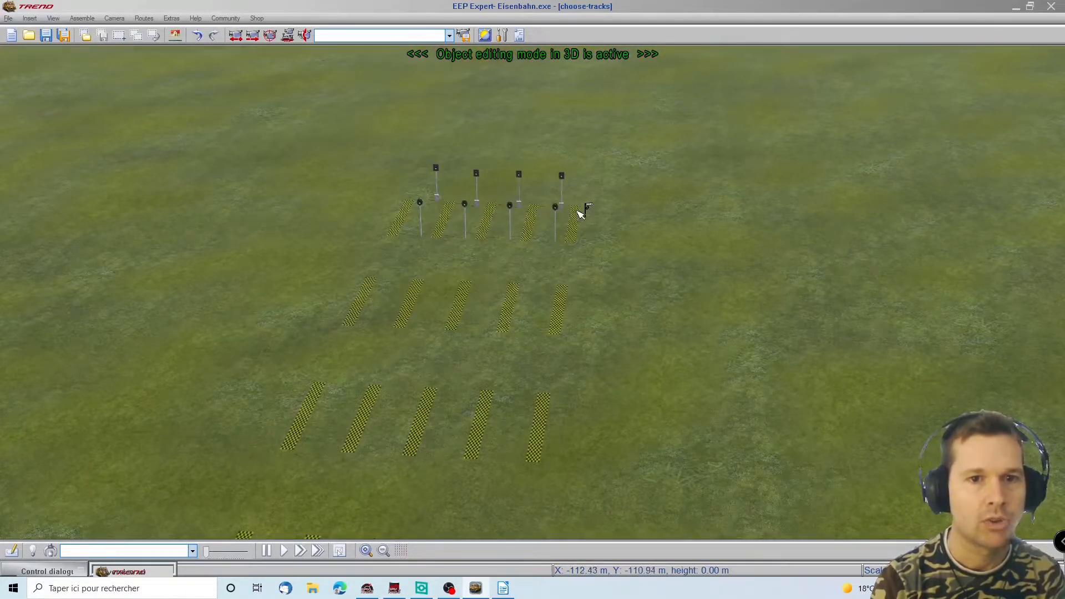
left_click(602, 211)
Step: Link the first four segments of the first auxiliary row to one another, each end to the start of the following segment
right_click_drag(613, 219, 864, 244)
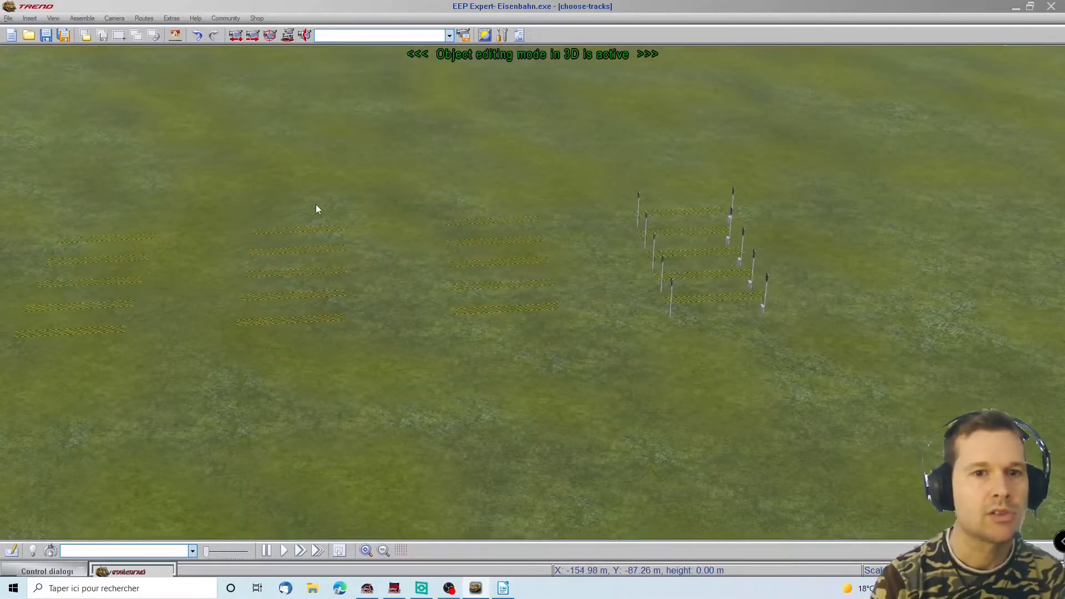
left_click(10, 181)
right_click_drag(405, 435, 350, 420)
key("l")
left_click(288, 216)
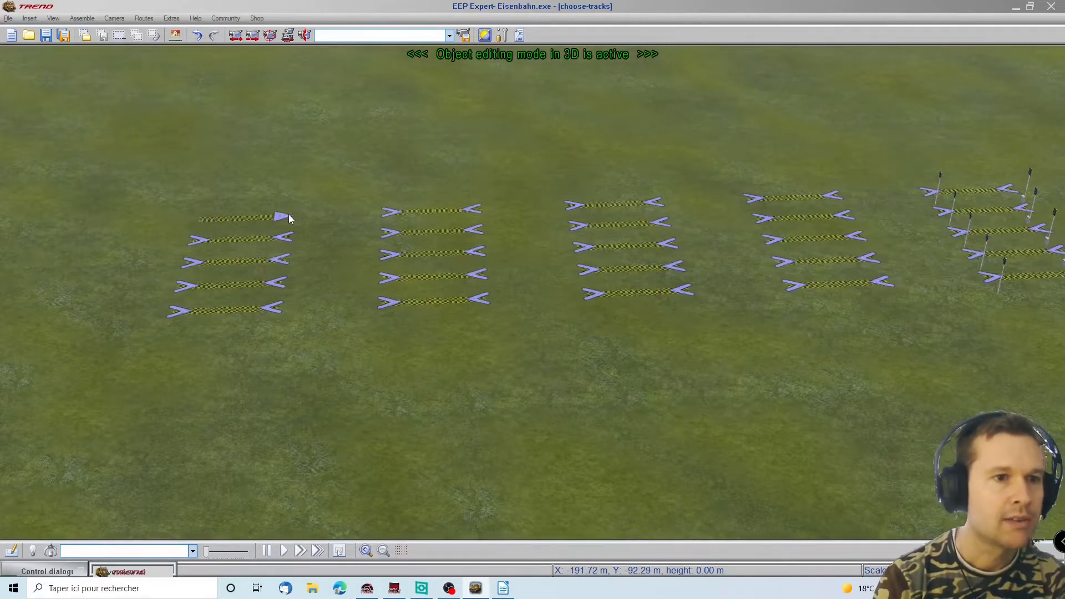
left_click(391, 212)
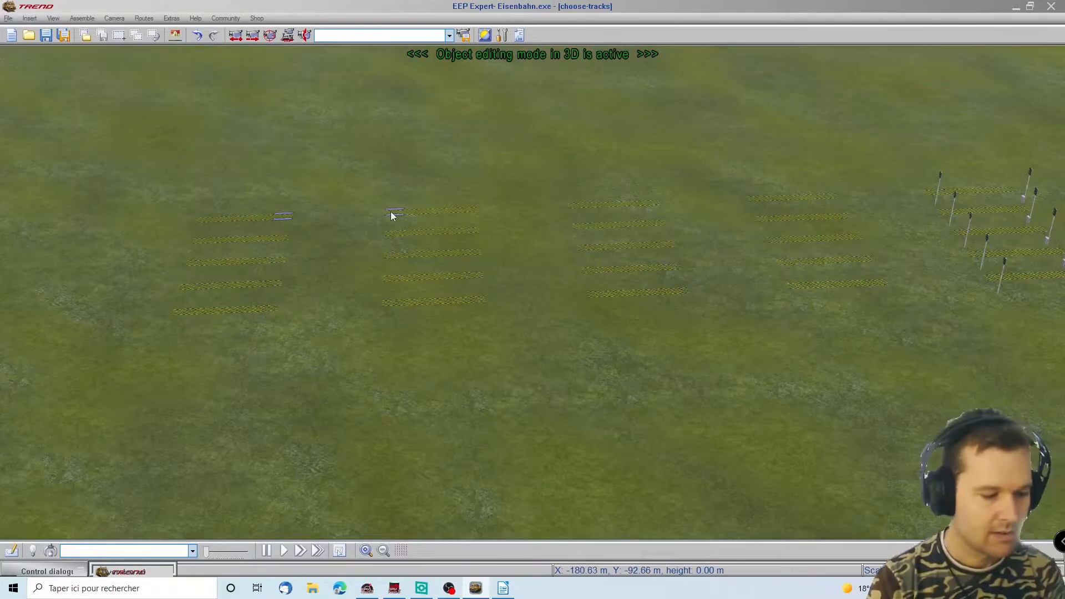
left_click(477, 212)
left_click(574, 209)
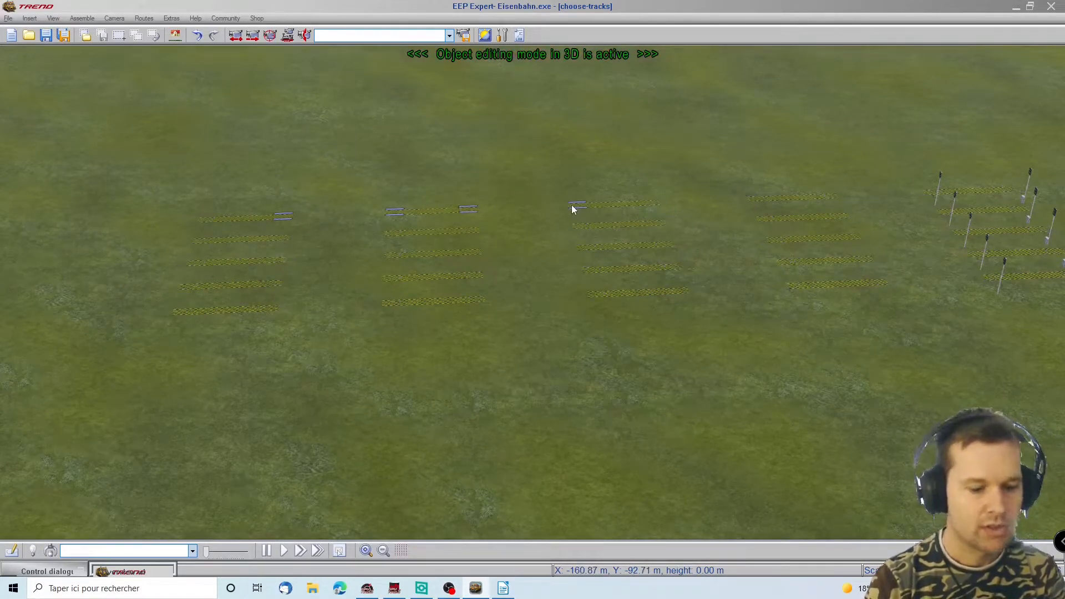
left_click(753, 200)
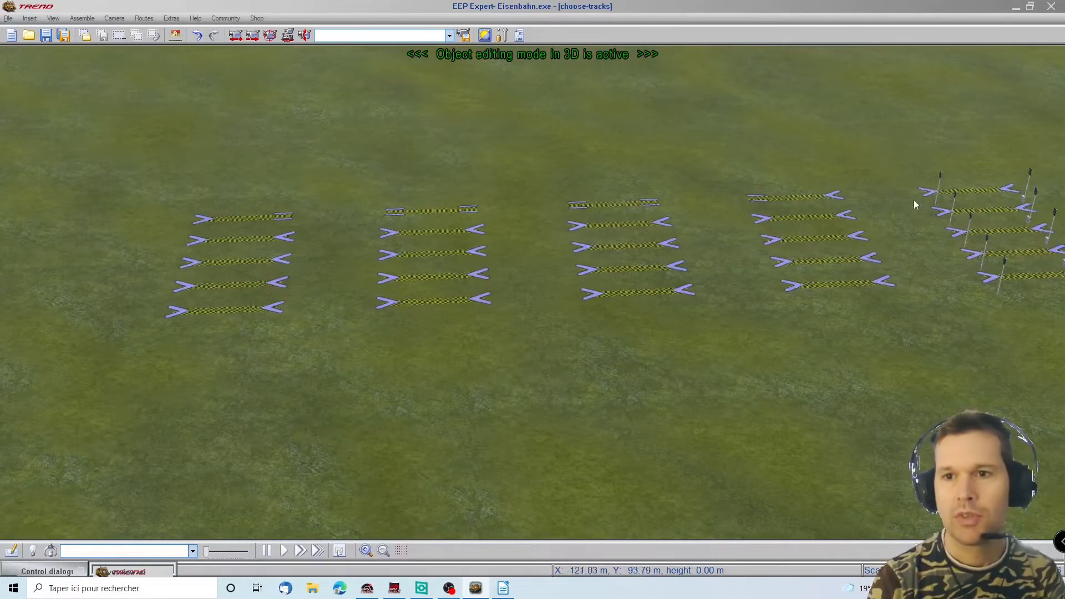
Step: Link the fourth segment of the first row to the second row's start and join the second row's first four segments end to start
left_click(831, 195)
left_click(201, 243)
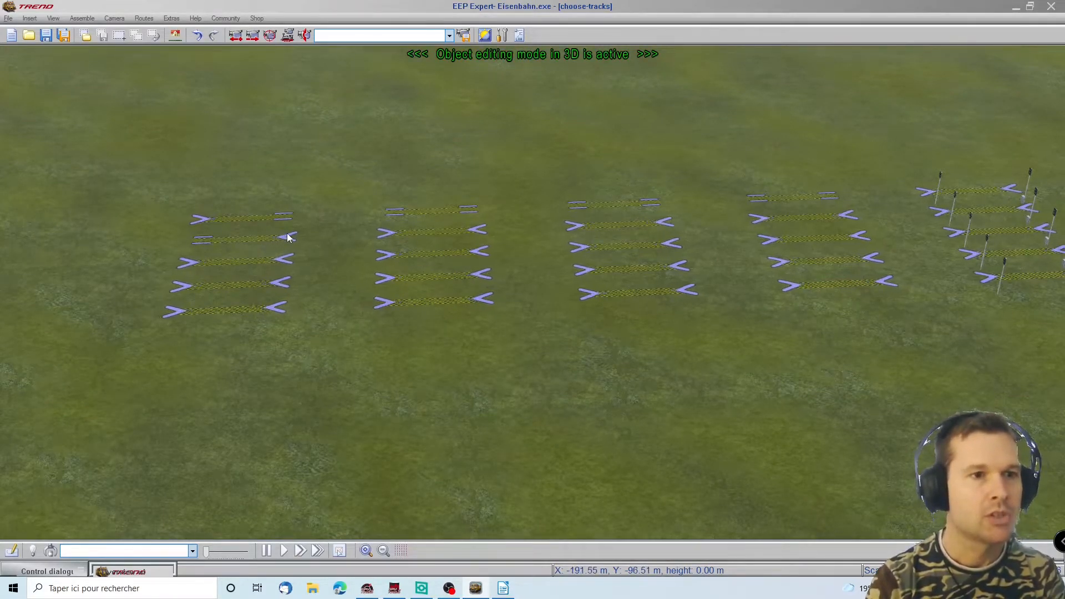
left_click(286, 239)
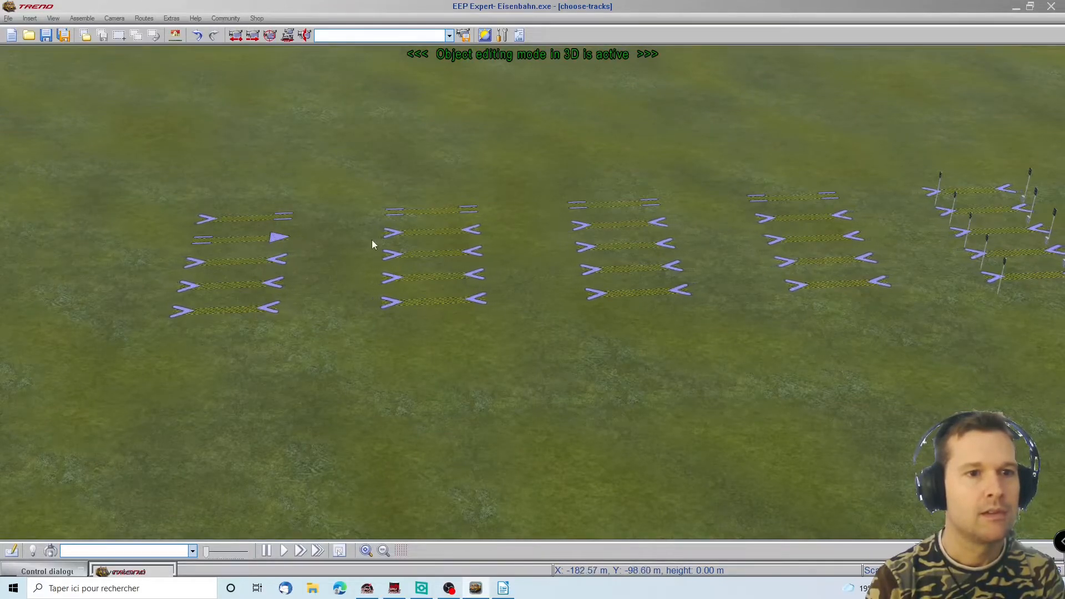
left_click(395, 233)
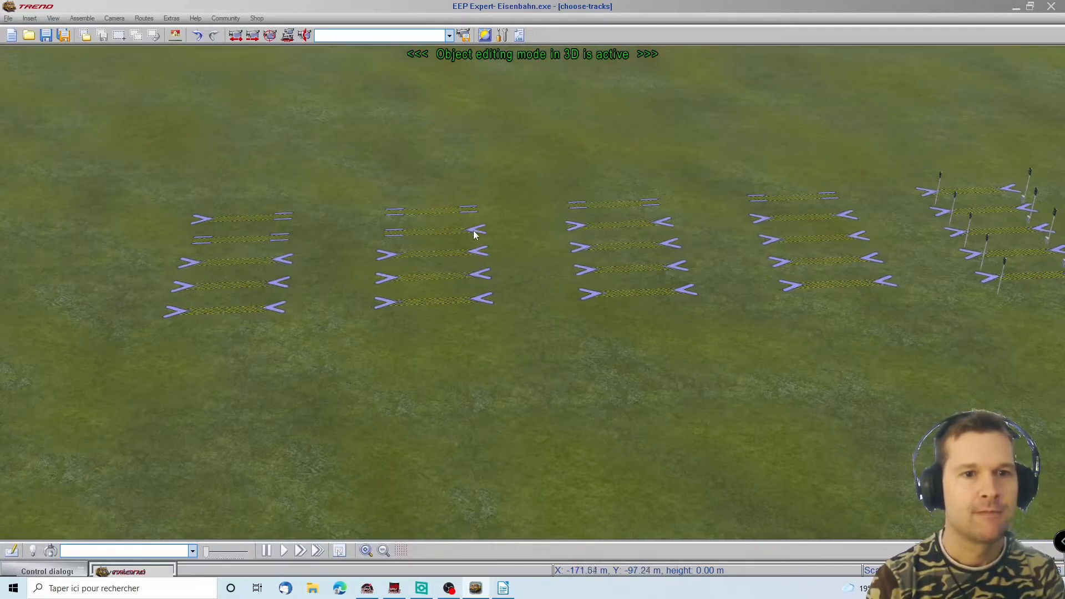
left_click(570, 228)
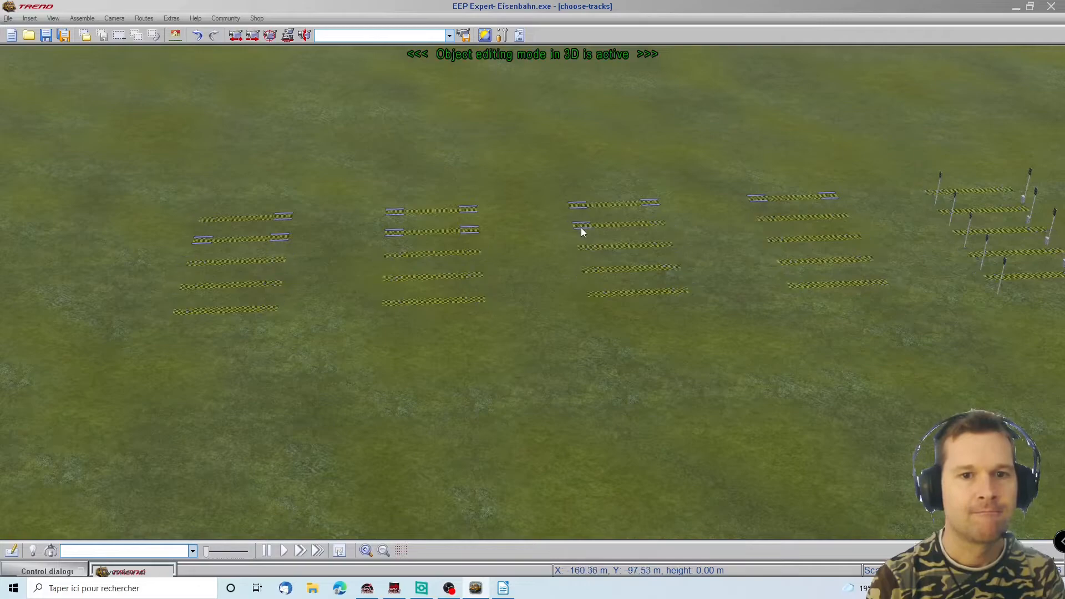
left_click(656, 224)
left_click(763, 220)
Step: Link the second row's fourth segment to the third row's start and join the third row's first four segments end to start
left_click(846, 217)
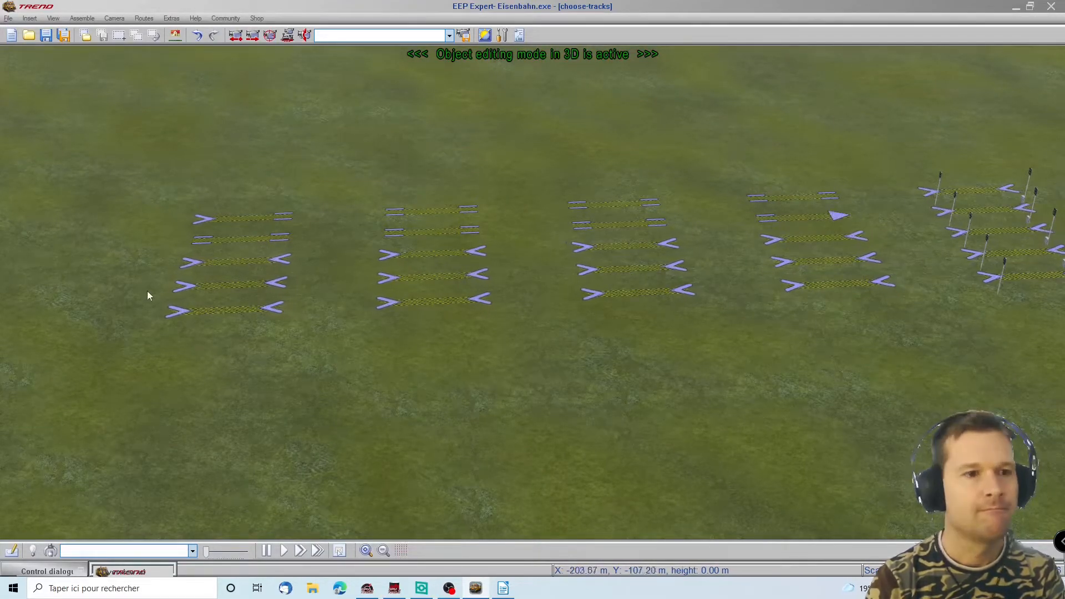
left_click(197, 264)
left_click(275, 260)
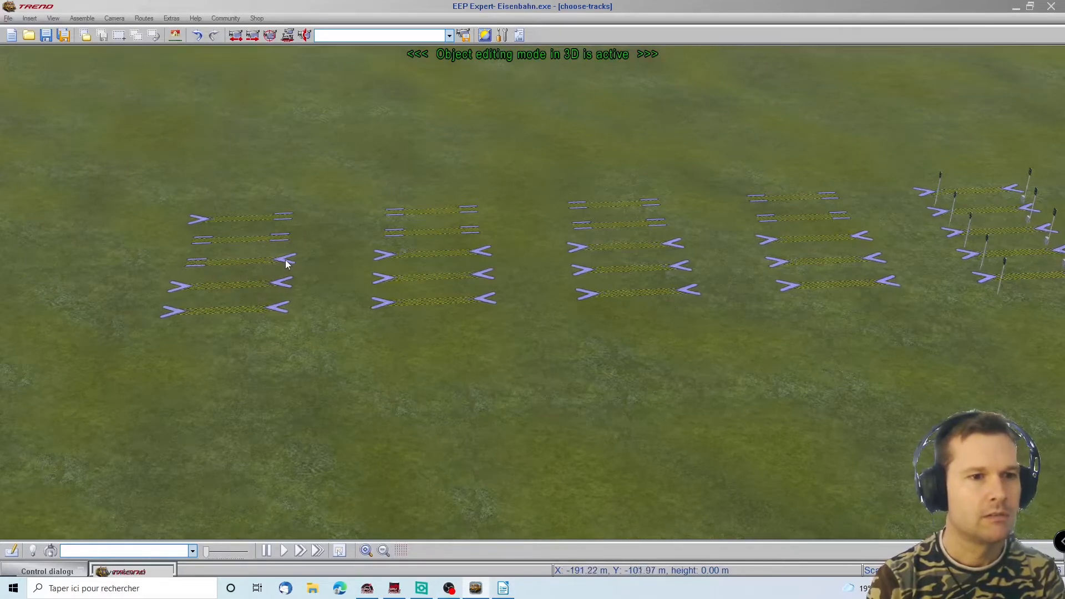
left_click(394, 253)
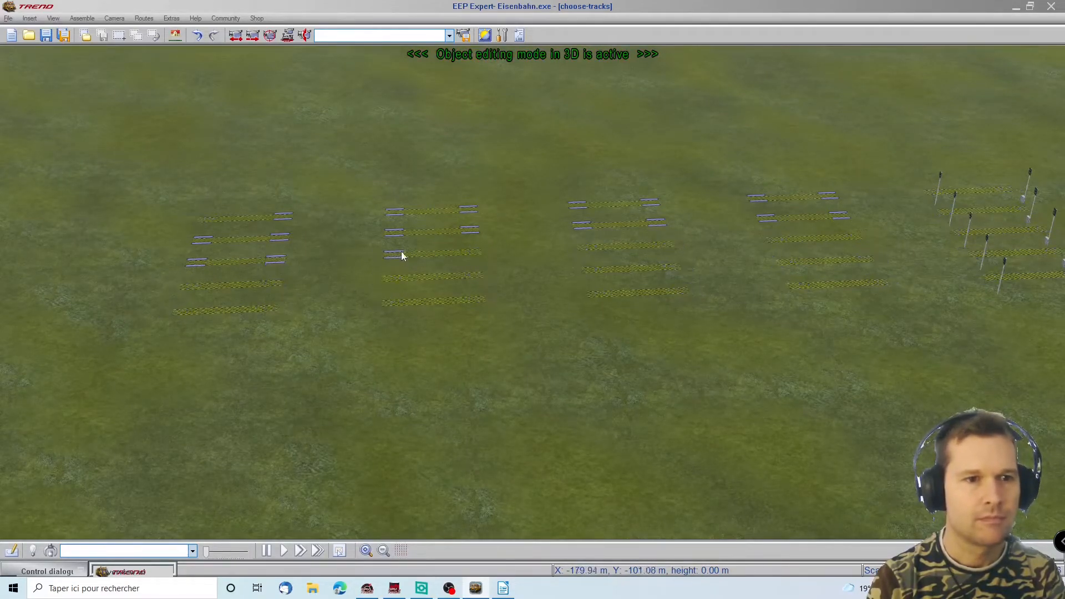
left_click(473, 254)
left_click(582, 245)
left_click(663, 244)
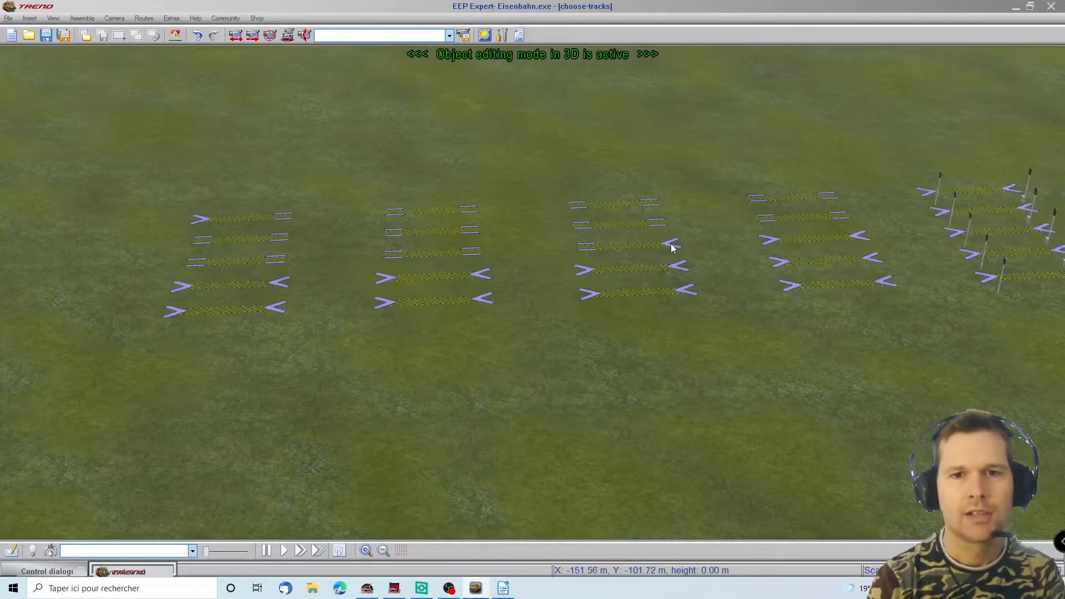
left_click(774, 240)
Step: Link the third row's fourth segment to the fourth row's start and join the fourth row's first four segments end to start
left_click(852, 238)
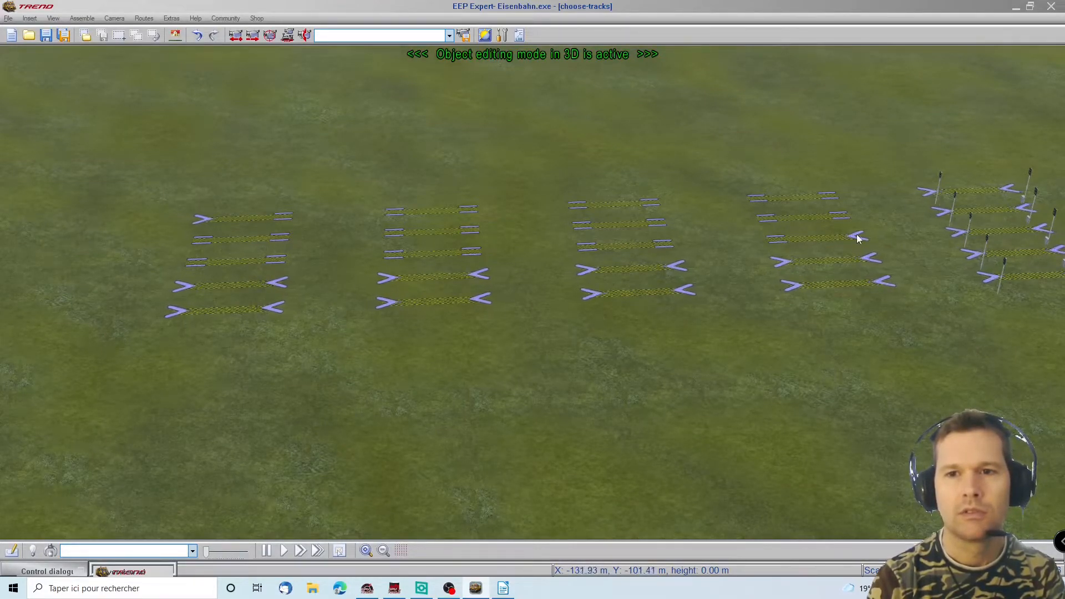
left_click(192, 286)
left_click(271, 282)
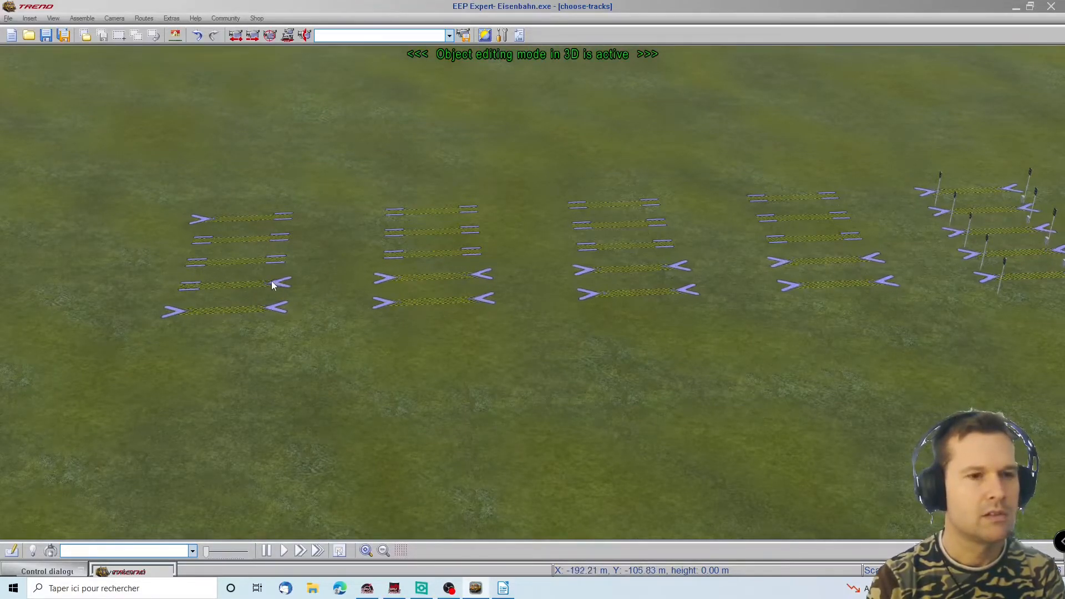
left_click(391, 279)
left_click(477, 276)
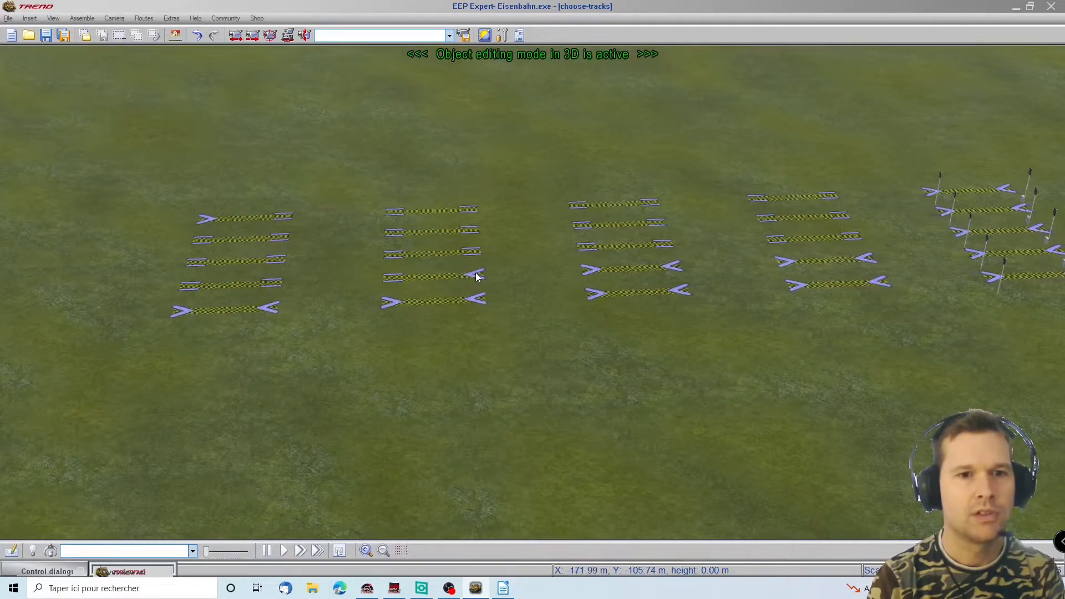
left_click(590, 274)
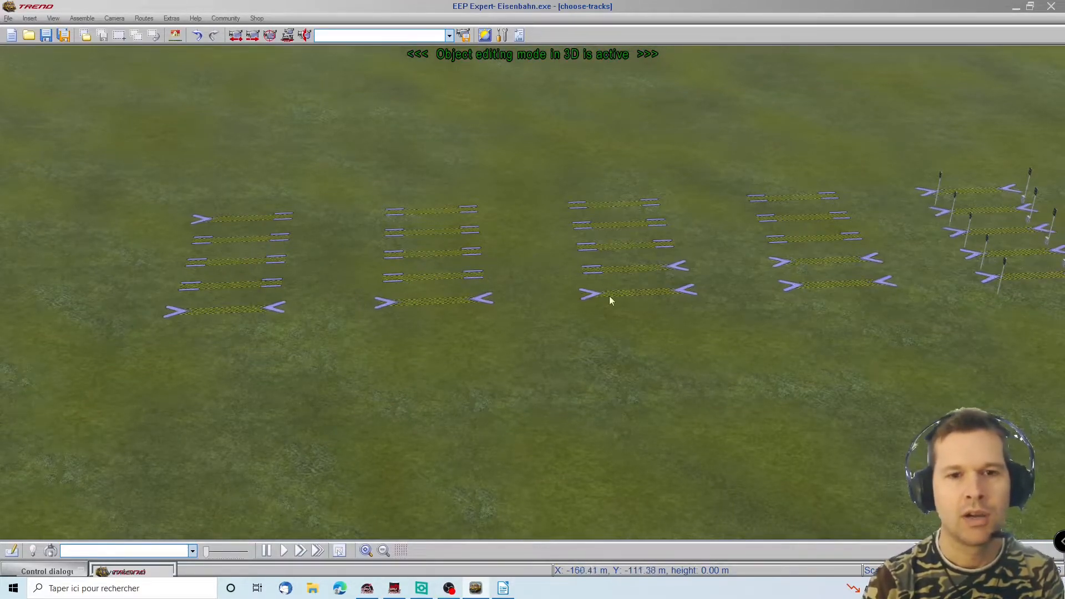
left_click(675, 266)
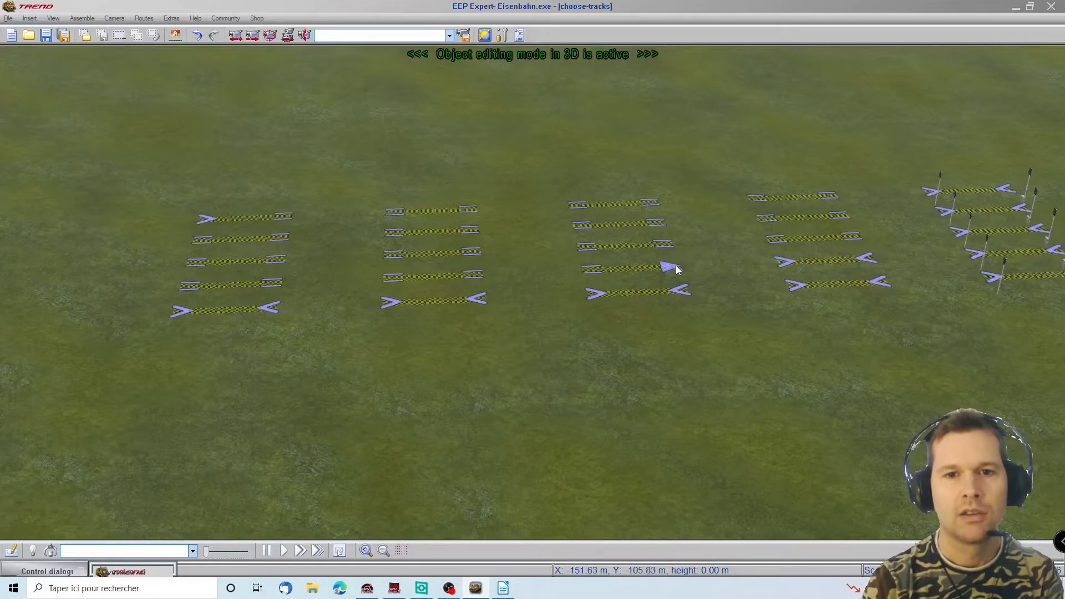
left_click(781, 266)
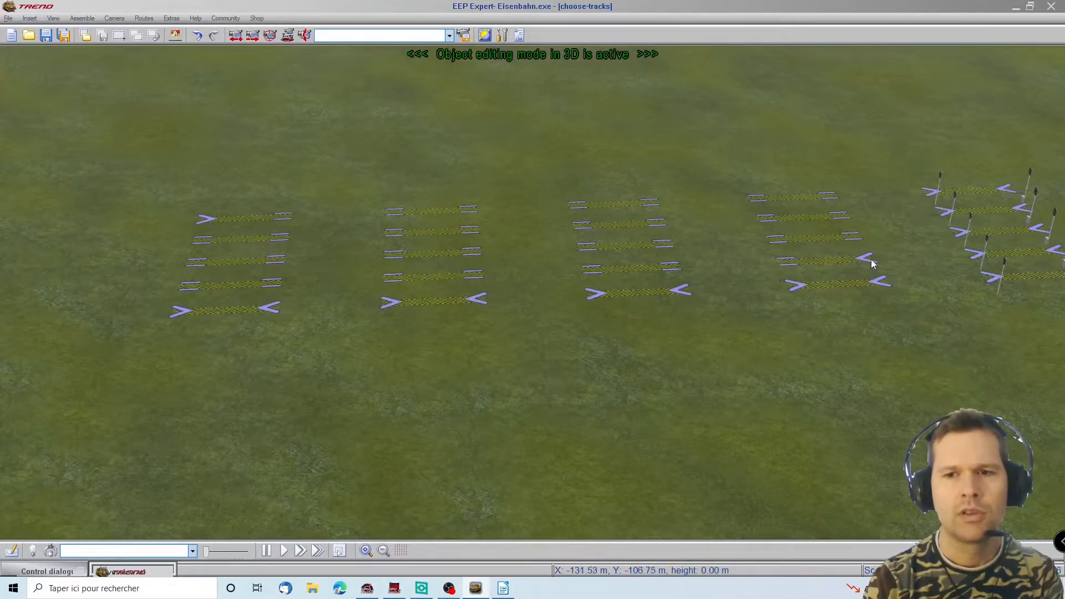
Step: Continue the chain from the fourth row through the fifth row's first four segments and close it back to the first row's start
left_click(869, 263)
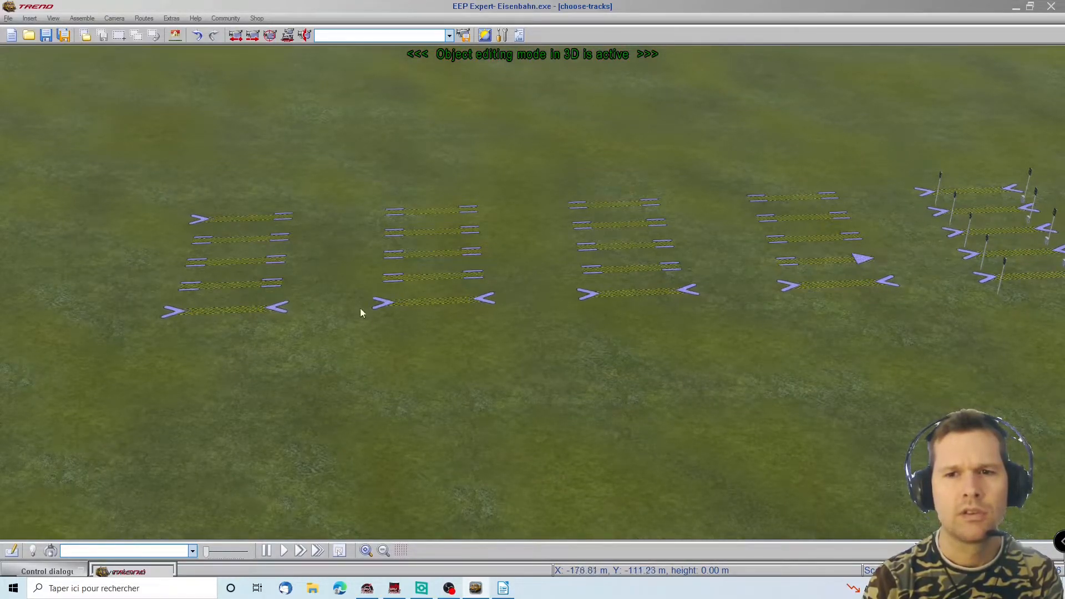
left_click(179, 314)
left_click(266, 309)
left_click(390, 304)
left_click(481, 301)
left_click(594, 297)
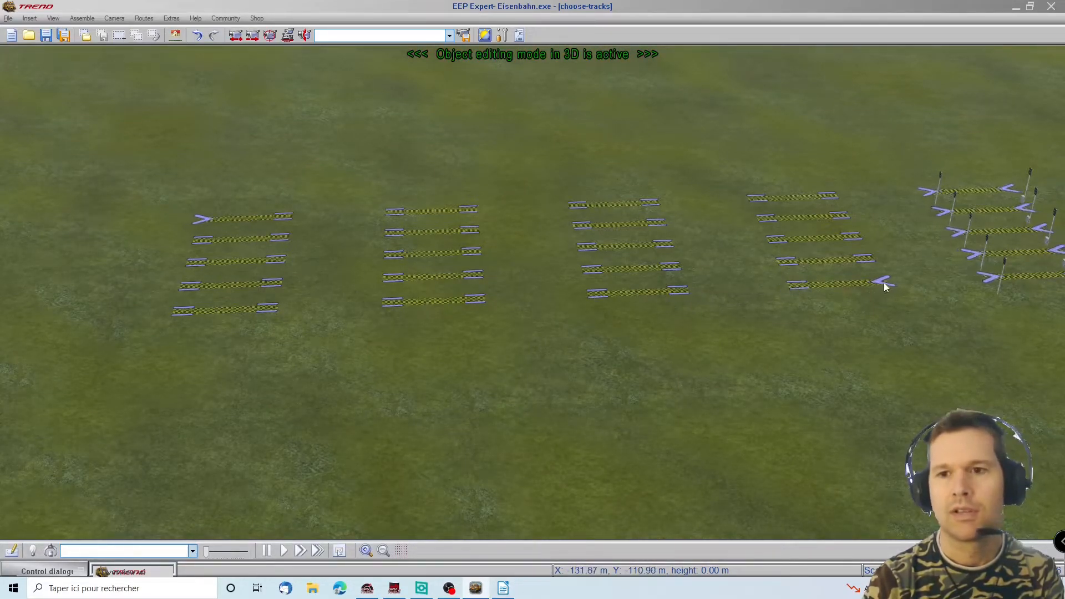
left_click(201, 220)
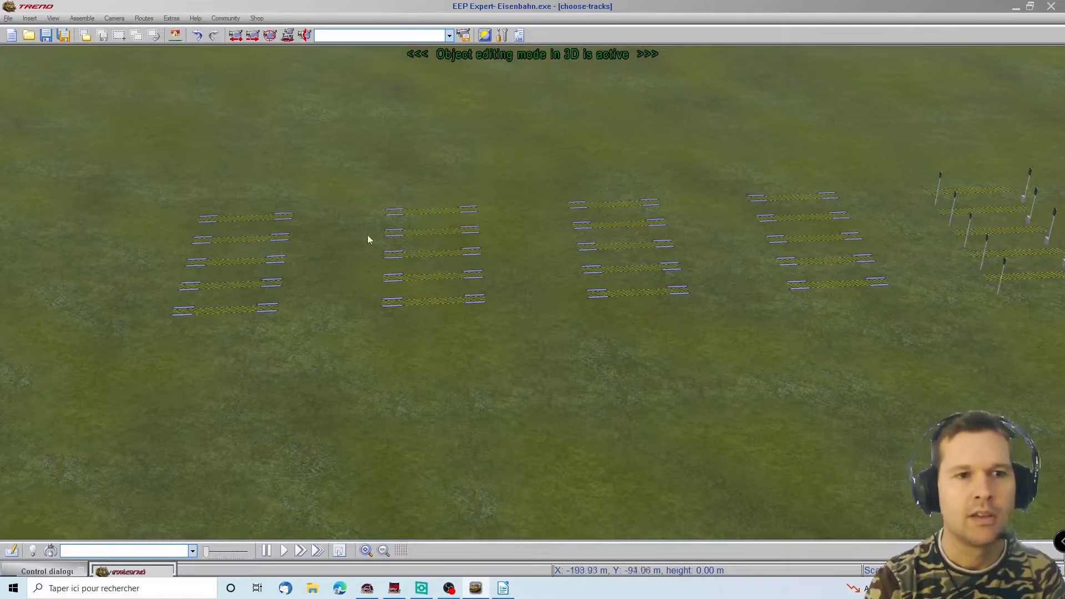
Step: Place a Schaltauto from the Street rolling stock's Road vehicles (main folder) on the first segment of the first auxiliary row
left_click(47, 571)
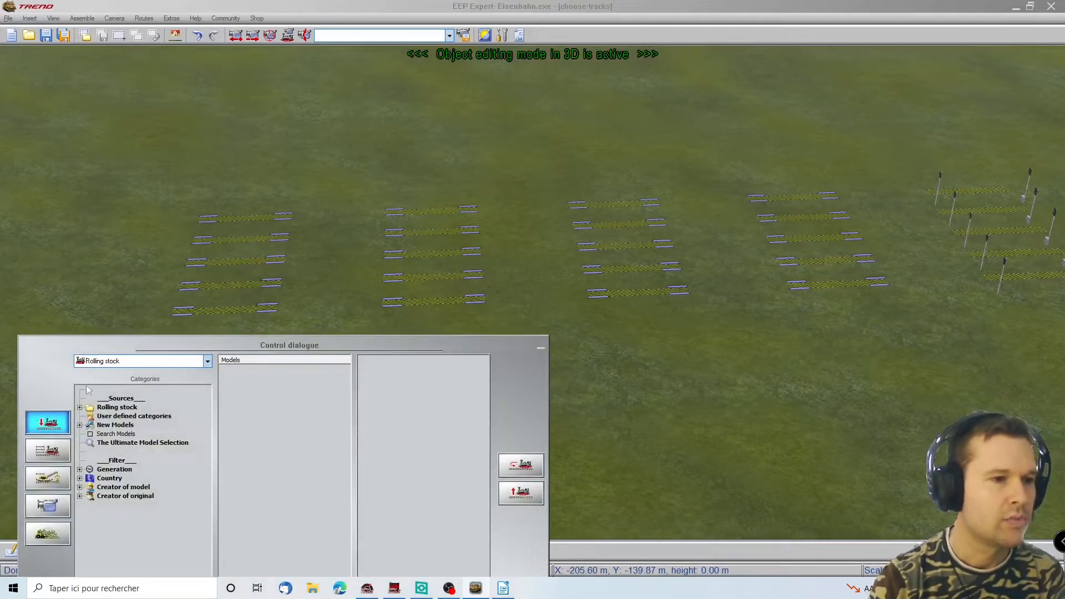
left_click(106, 363)
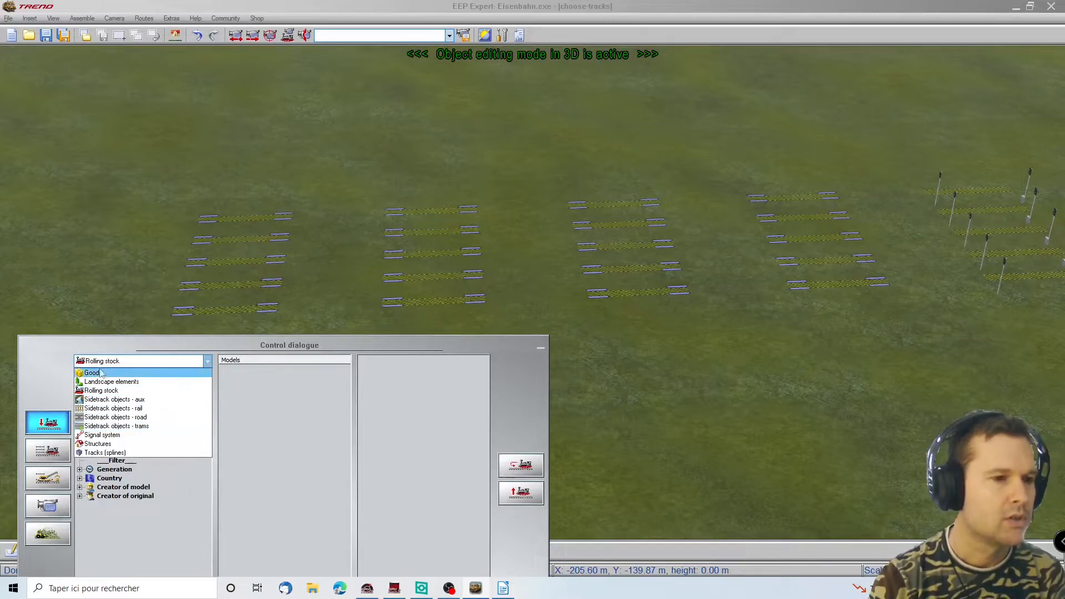
left_click(98, 391)
double_click(102, 408)
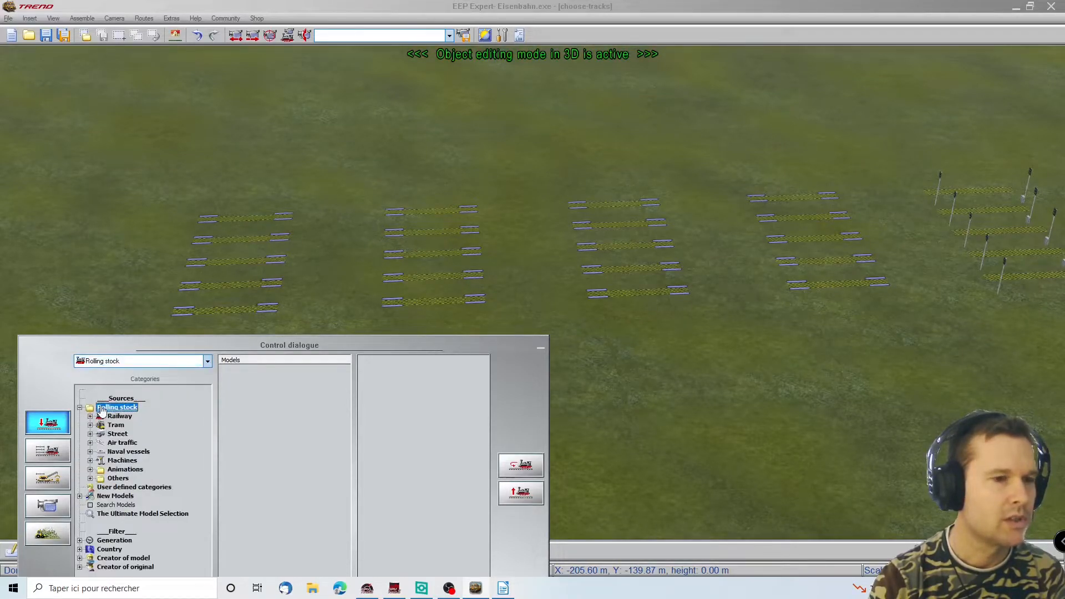
double_click(118, 436)
left_click(140, 559)
left_click(244, 370)
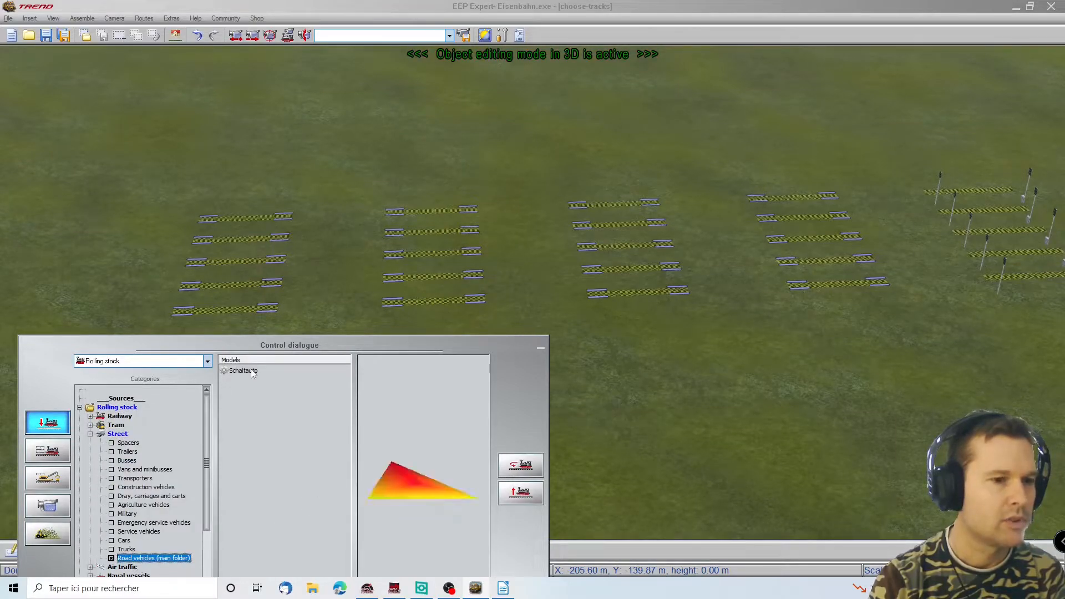
left_click(239, 218)
left_click(510, 314)
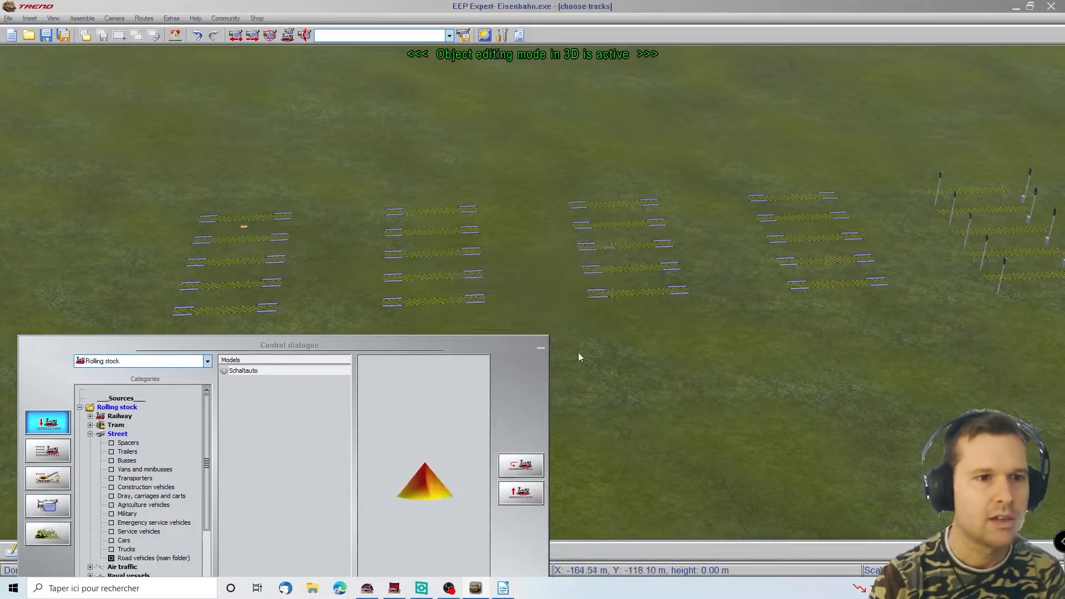
Step: Test the linked circuit by running the Schaltauto in automatic mode at a target speed of 400 km/h
left_click(52, 451)
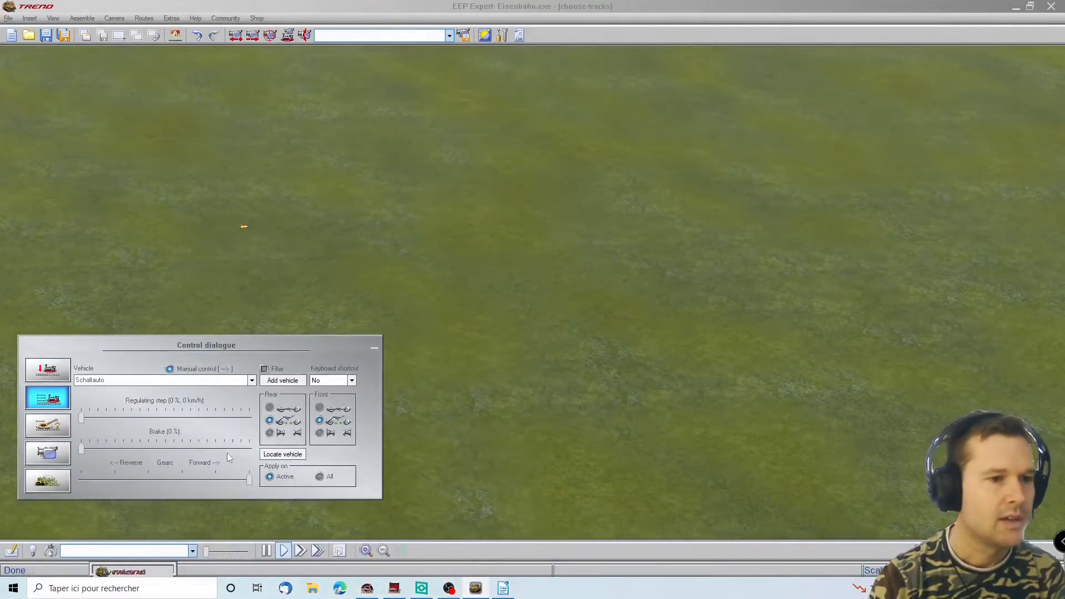
left_click(56, 398)
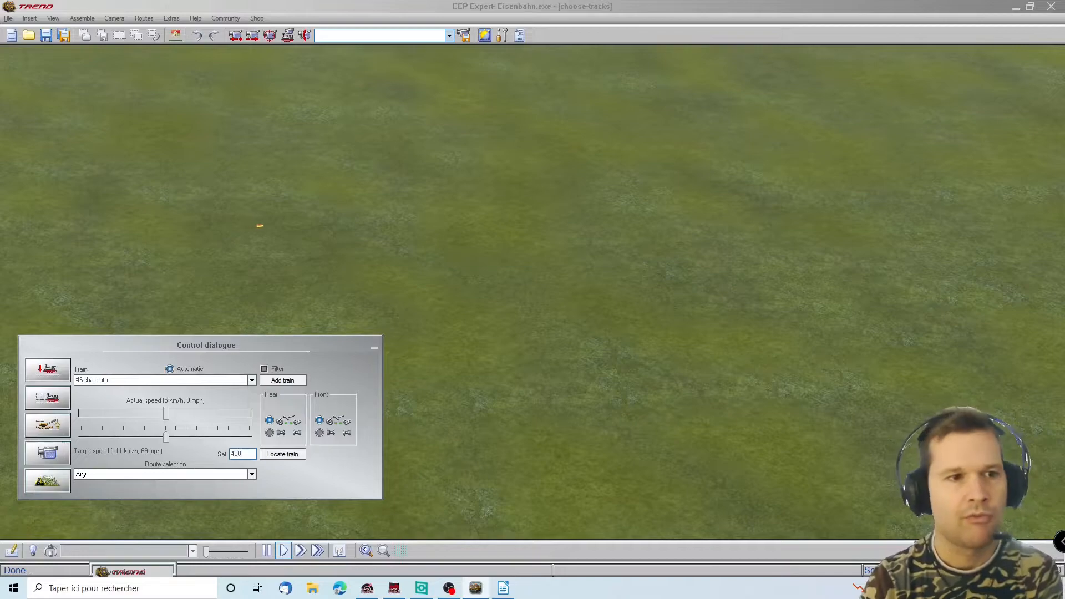
key("Return")
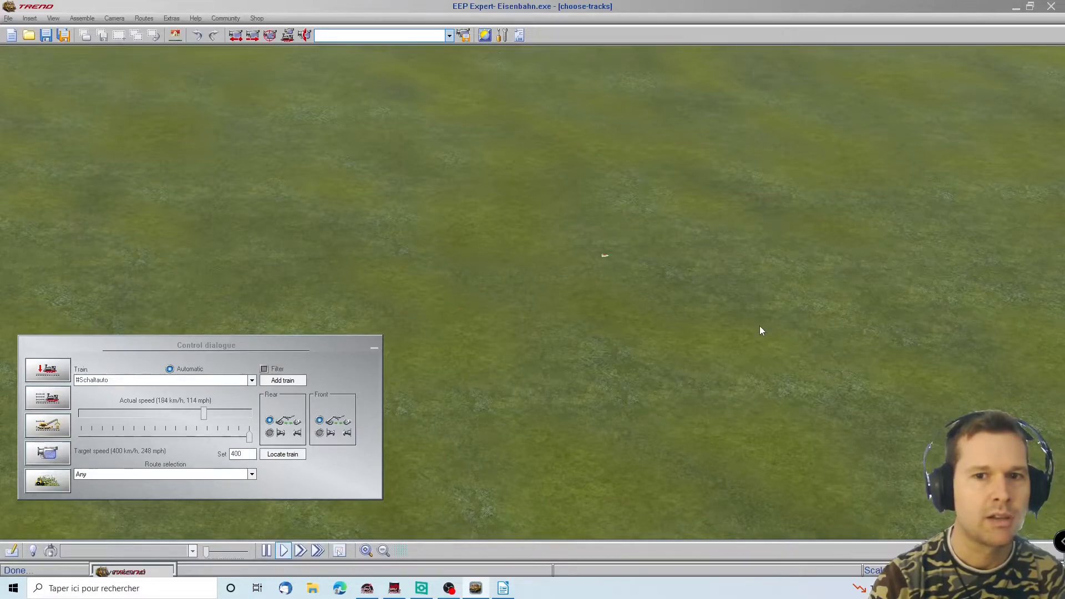
right_click_drag(738, 357, 440, 381)
scroll(453, 343, "down", 4)
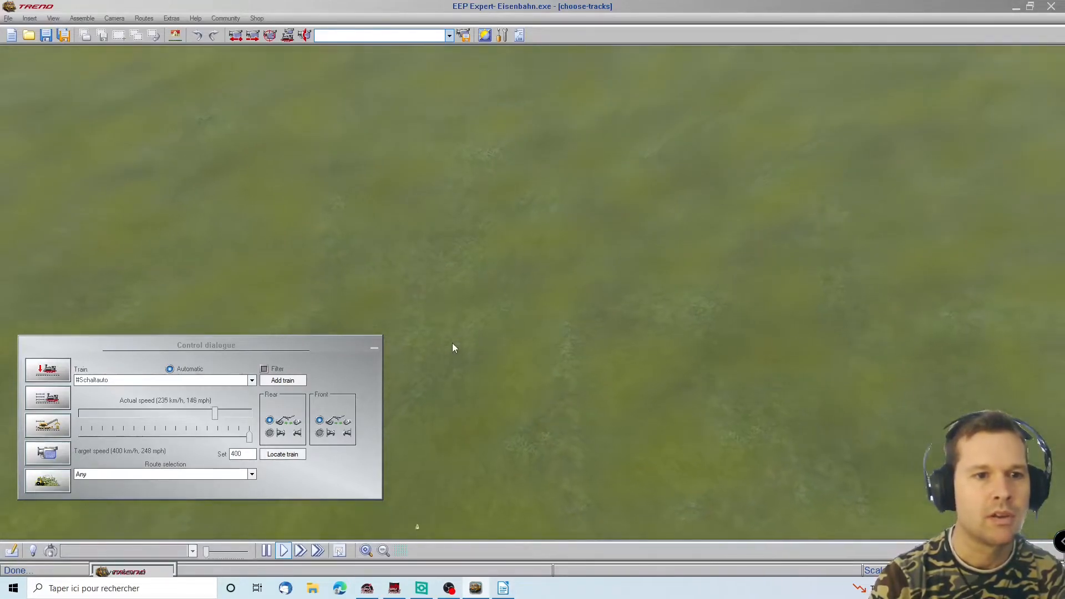
right_click_drag(453, 344, 226, 351)
right_click_drag(478, 374, 481, 438)
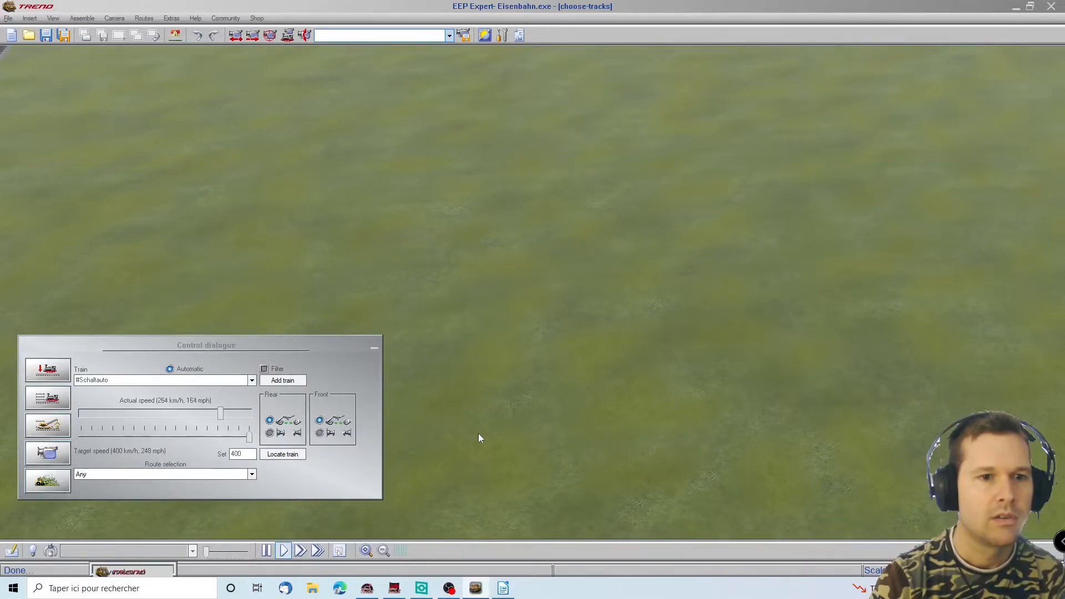
right_click_drag(380, 314, 822, 424)
Step: Return to 3D object editing and remove the Schaltauto from the second auxiliary row
left_click(48, 370)
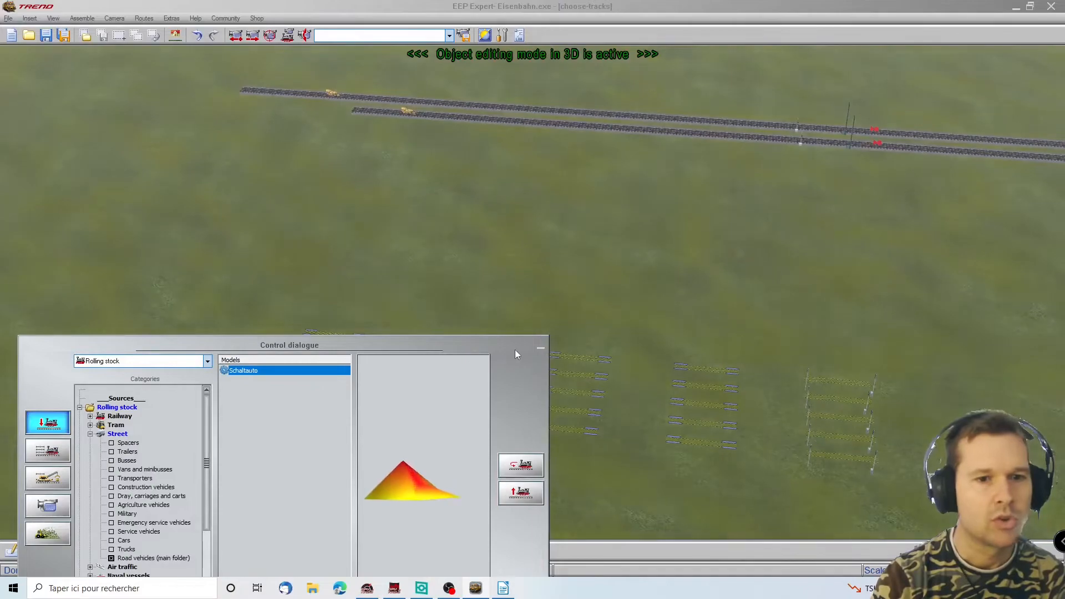
scroll(516, 469, "up", 3)
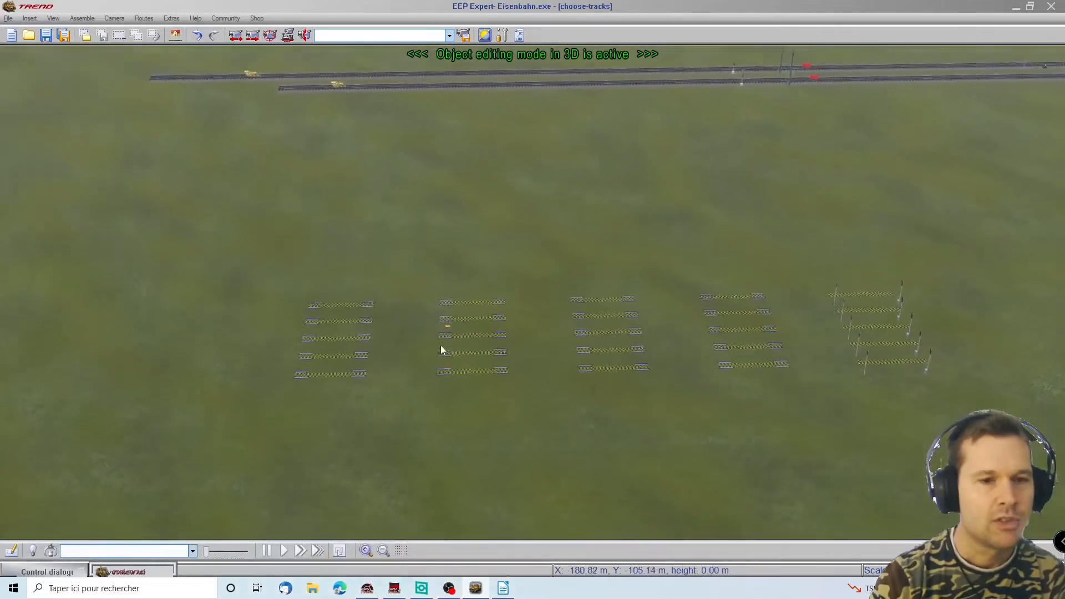
left_click(449, 322)
left_click(448, 326)
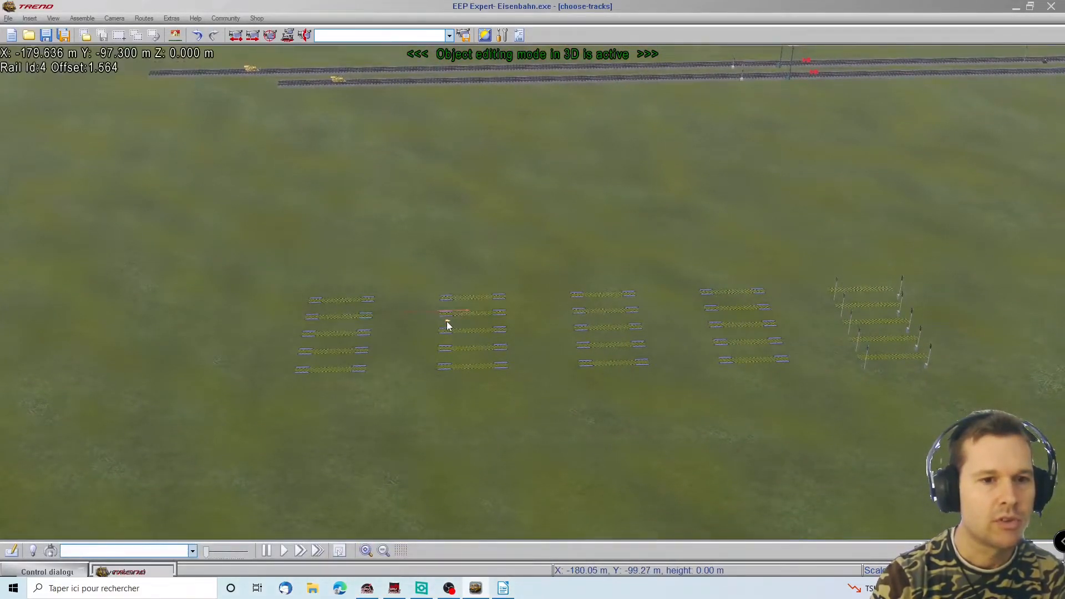
left_click(477, 318)
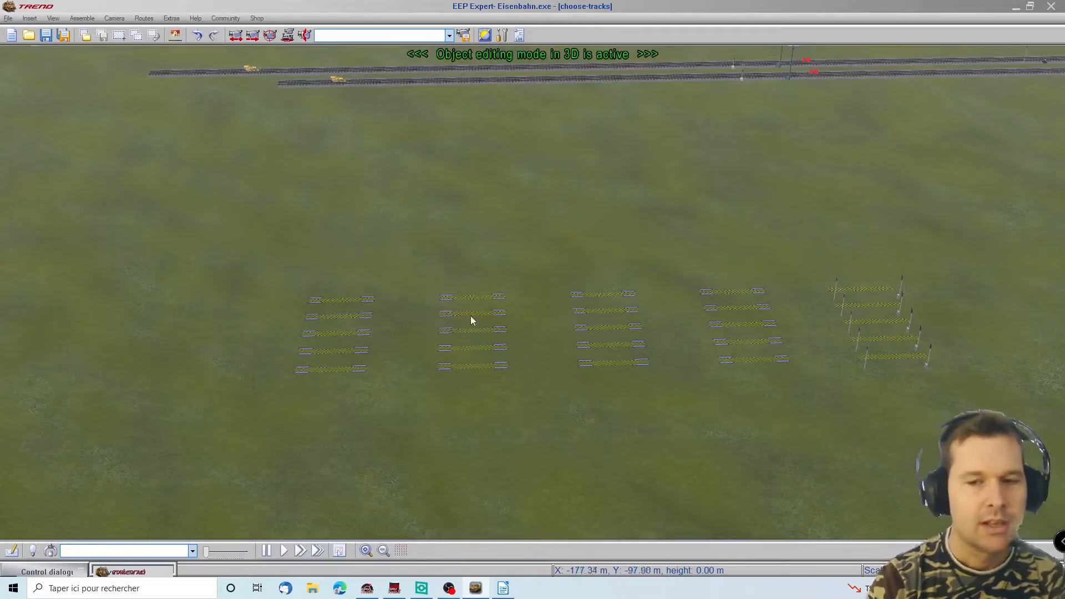
Step: Create a signal contact for the first auxiliary row's end invisible signal and place it on the far main track, about 53 m along
right_click_drag(520, 376, 563, 491)
scroll(585, 368, "up", 4)
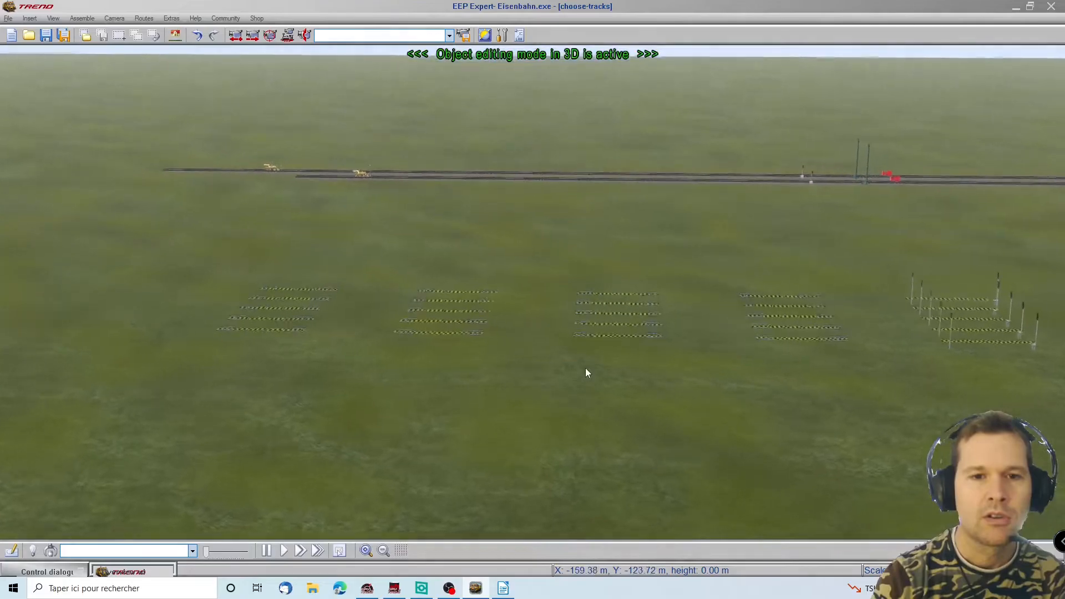
scroll(666, 389, "up", 5)
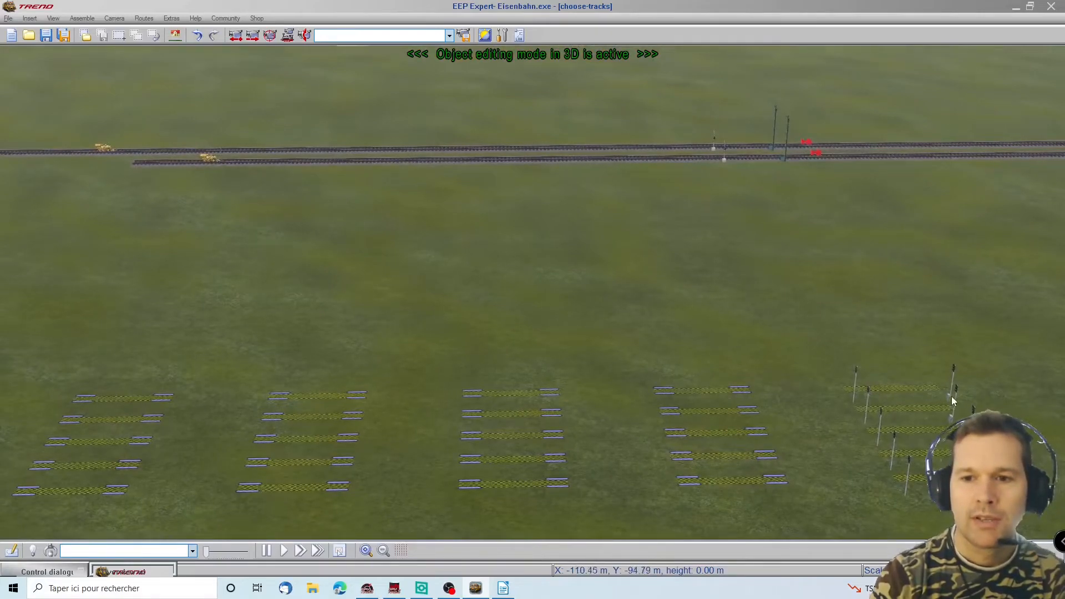
left_click(951, 398)
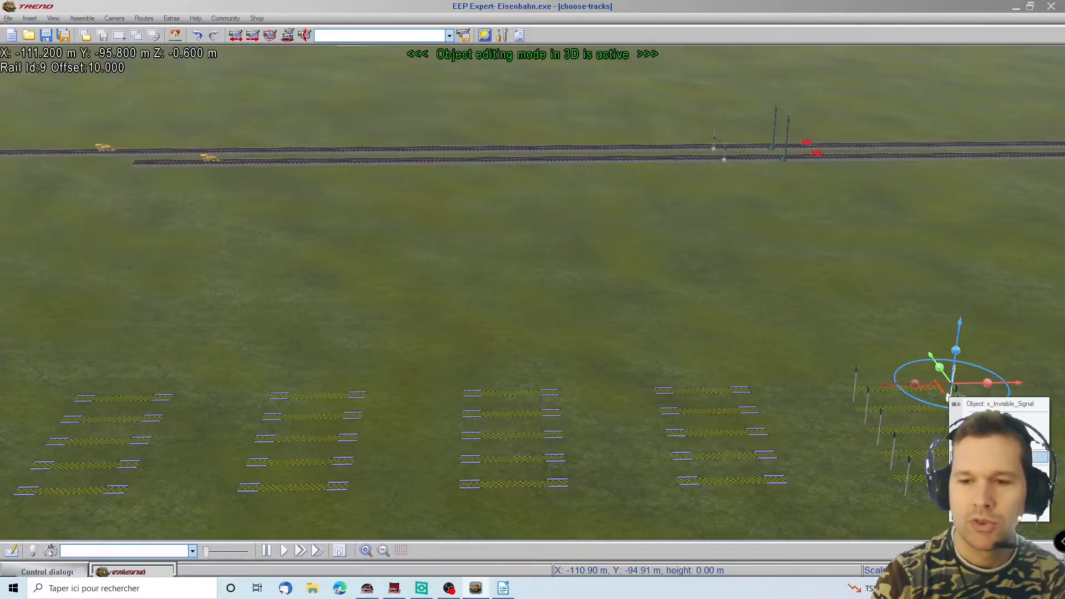
left_click(993, 457)
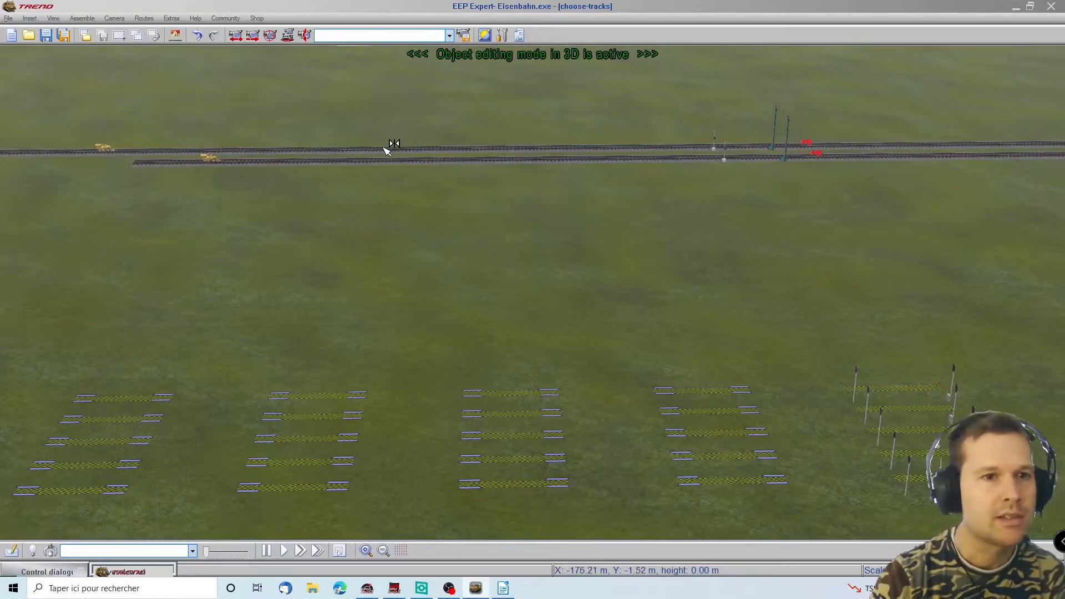
left_click(298, 149)
Step: Set the first auxiliary row's signal contact, about 53 m along the far main track, to route A to B and position Stop
right_click(296, 148)
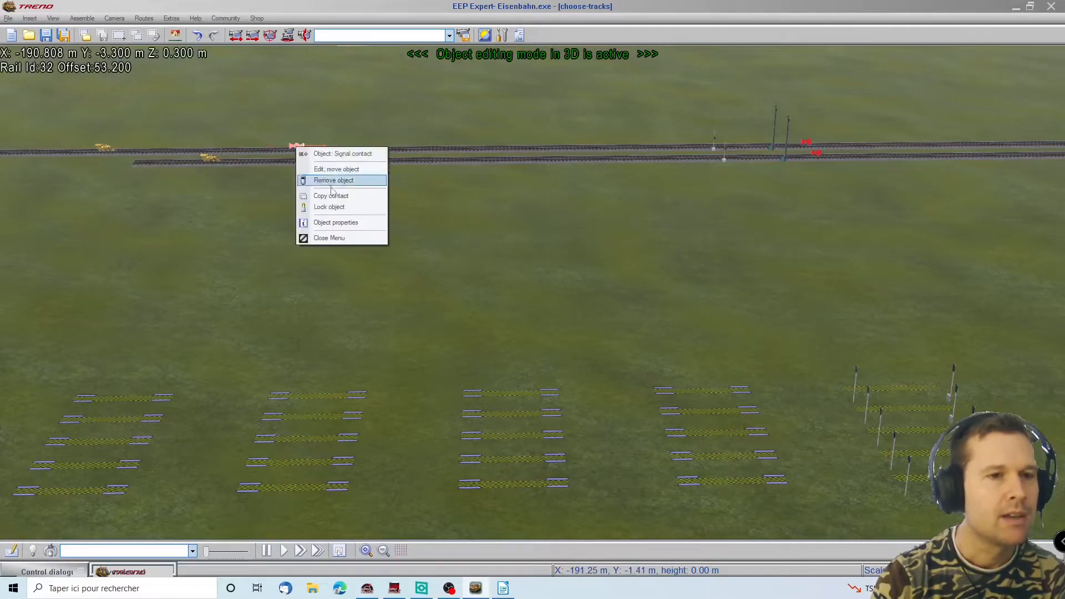
left_click(341, 225)
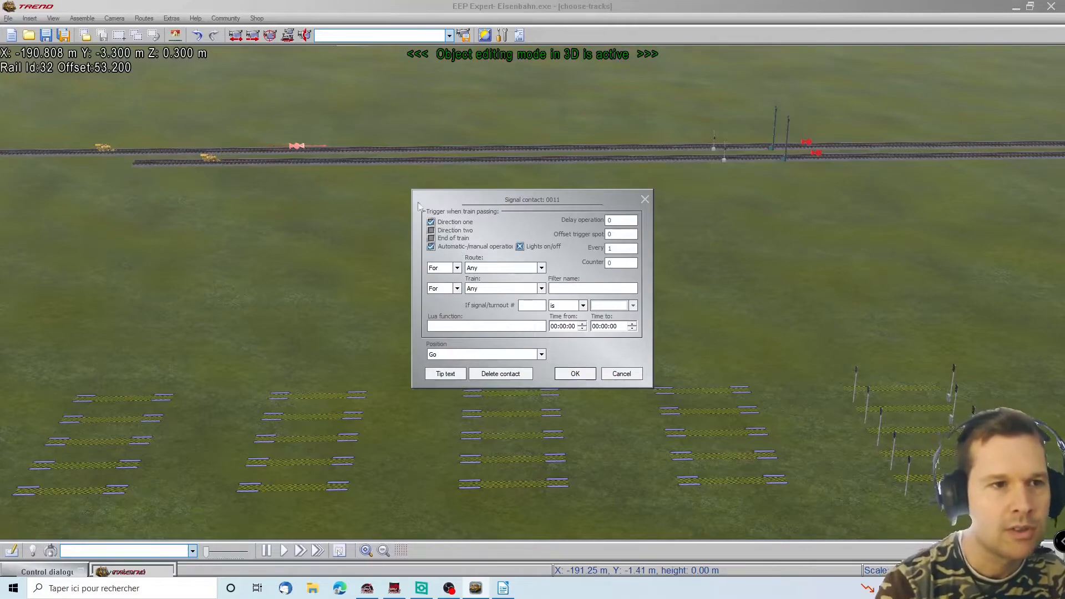
left_click(532, 269)
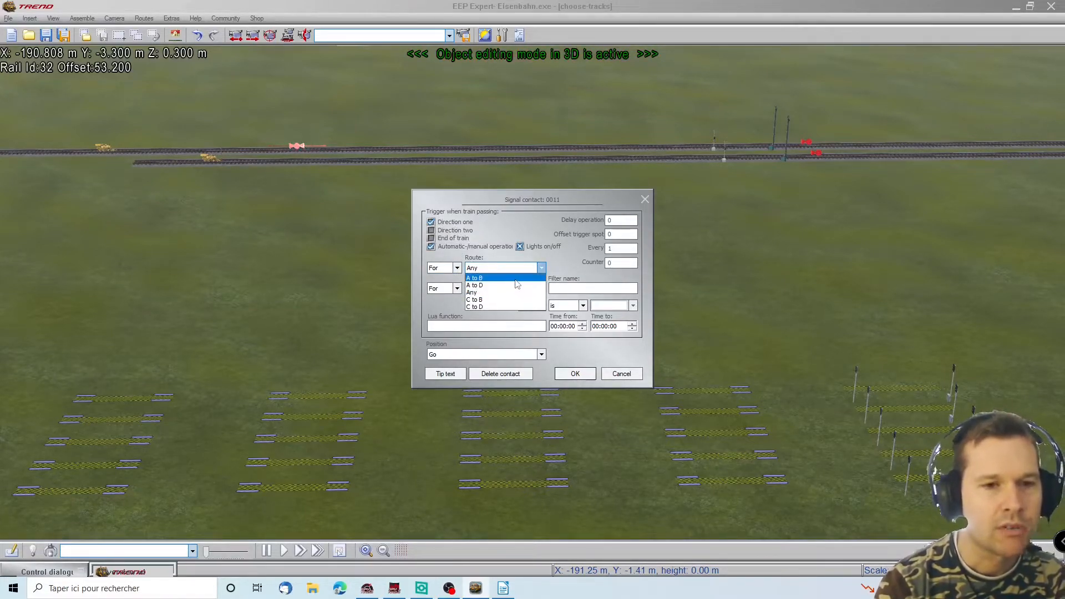
left_click(516, 279)
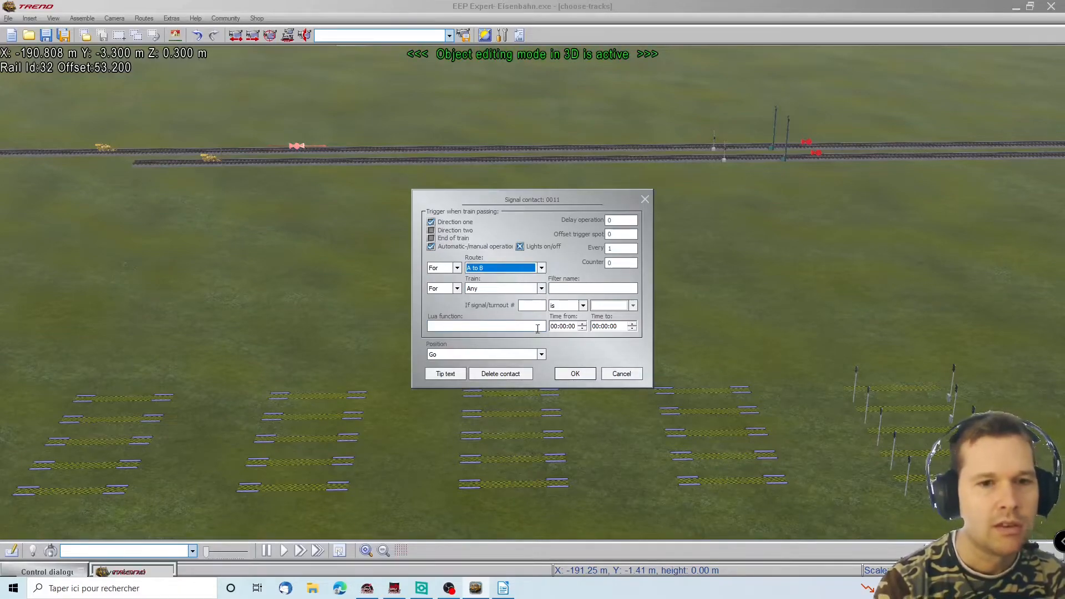
left_click(466, 358)
left_click(459, 379)
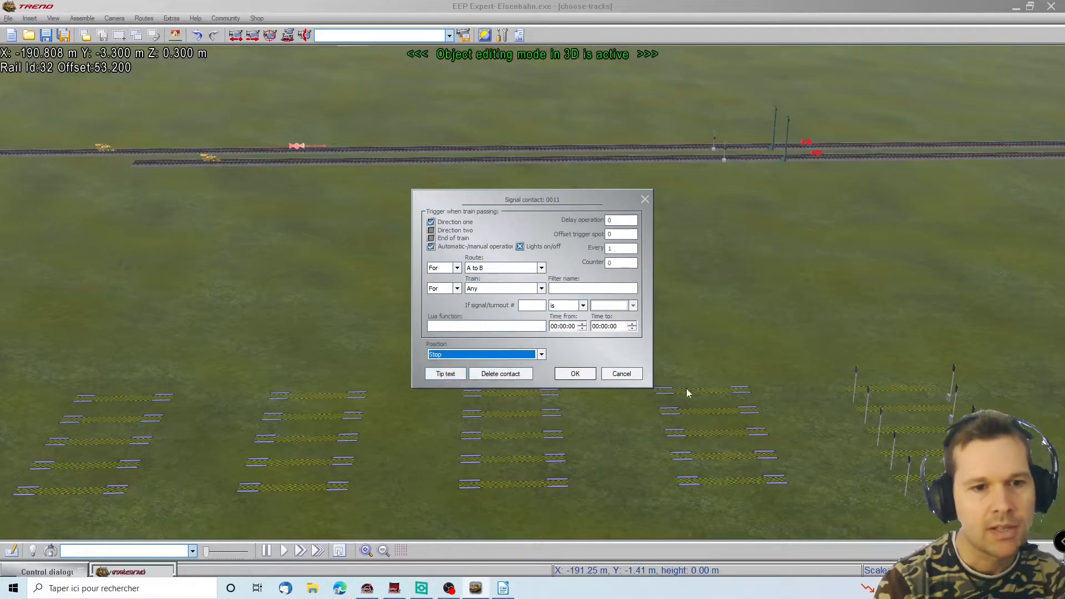
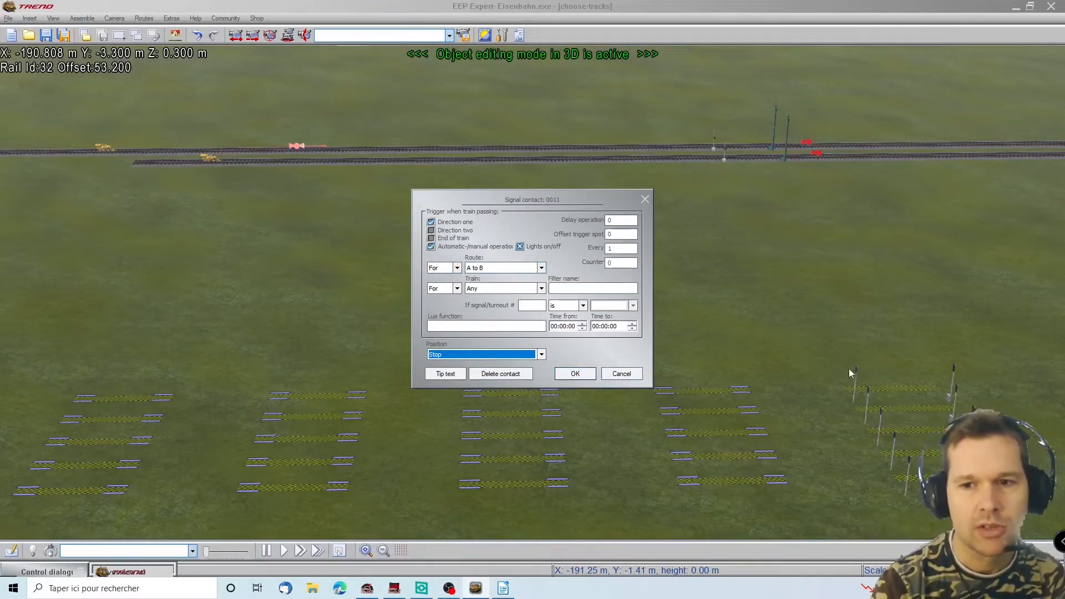
left_click(577, 373)
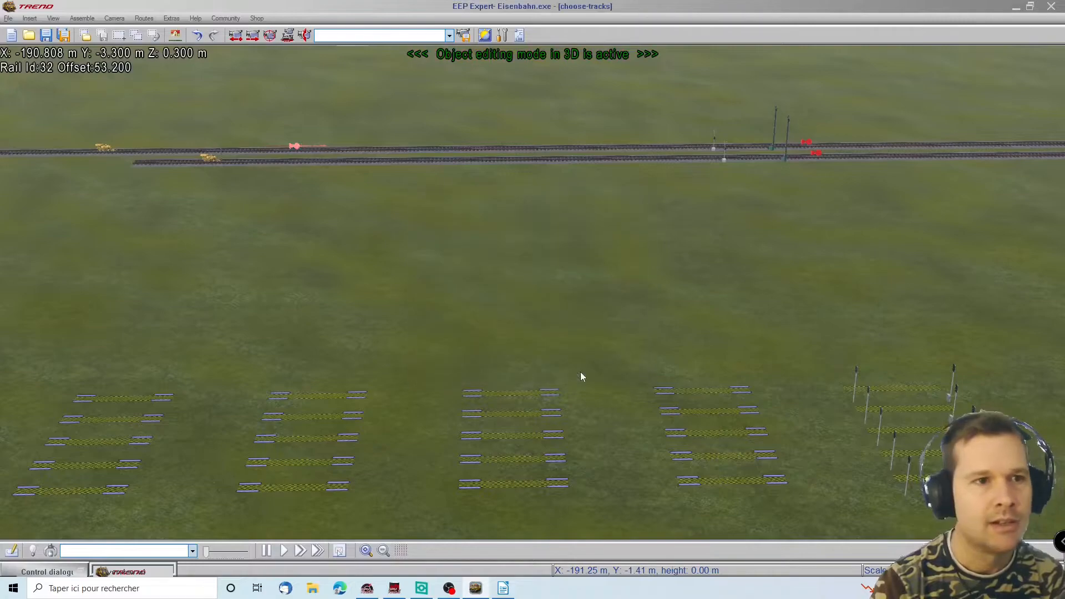
Step: Add a contact for the second auxiliary row's end signal about 57 m along the far main track, with automatic operation, route A to B, position Stop
left_click(954, 415)
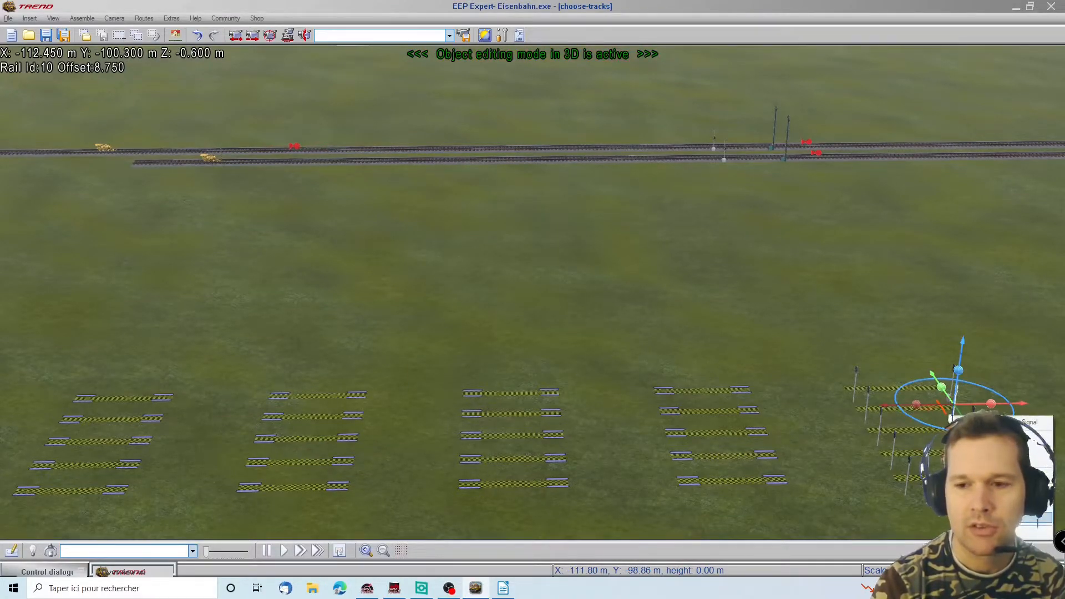
left_click(1047, 480)
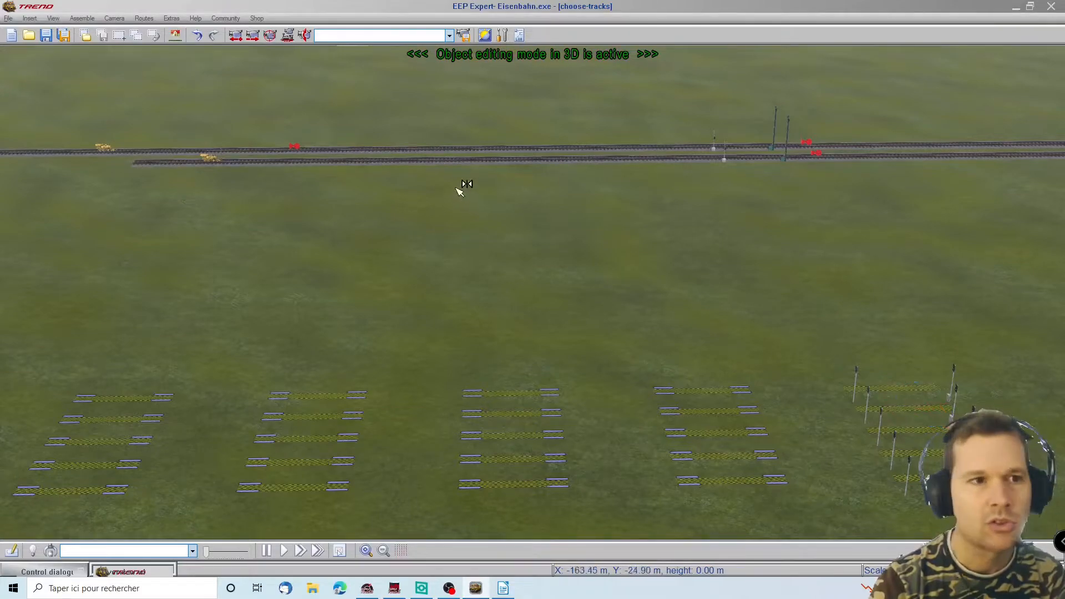
right_click(319, 148)
left_click(355, 221)
left_click(432, 247)
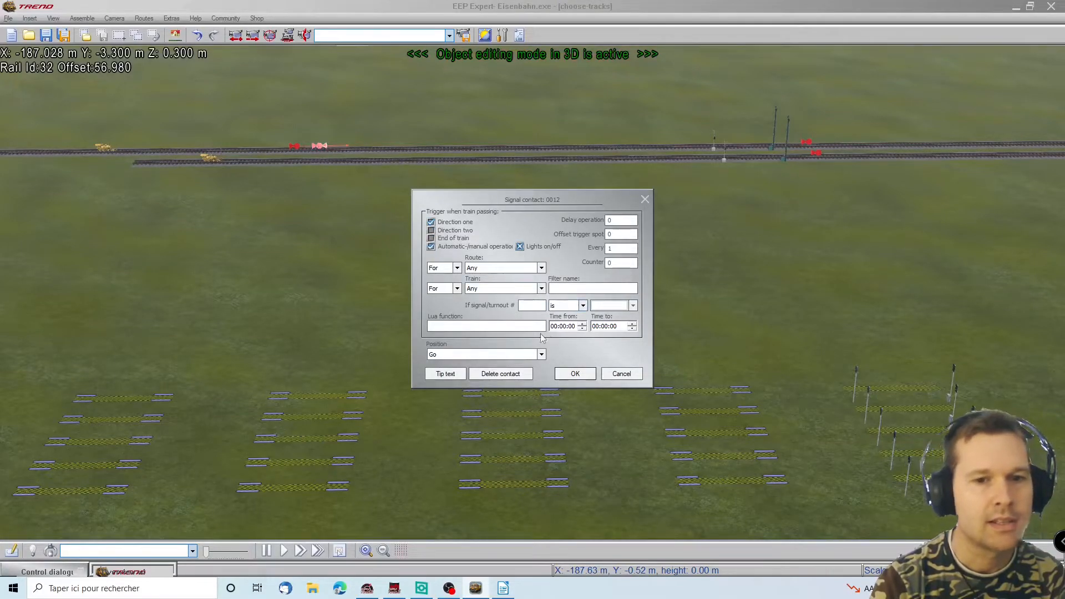
left_click(515, 357)
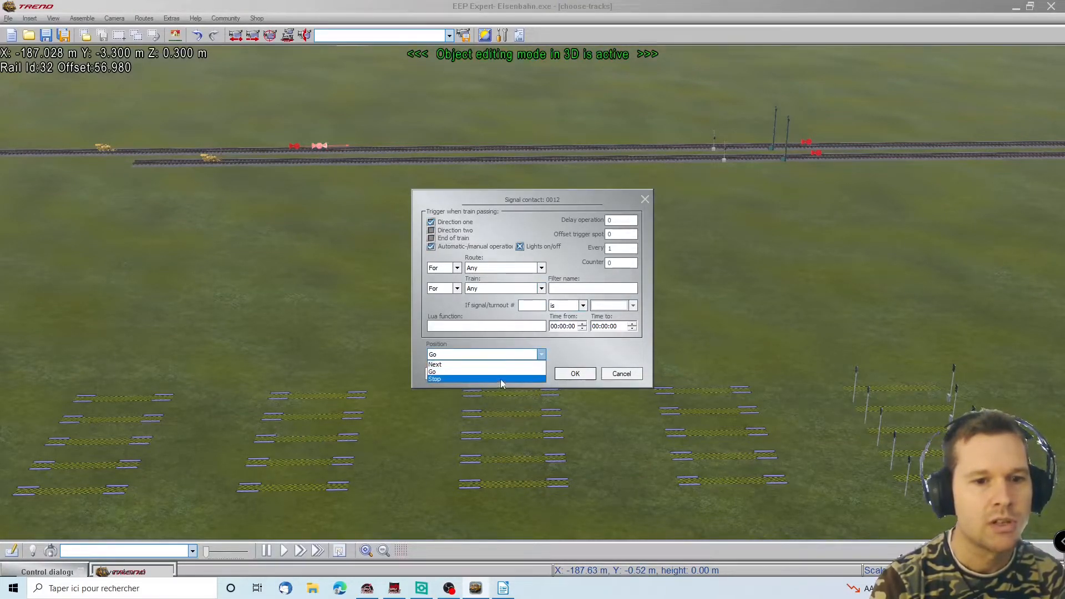
left_click(501, 379)
left_click(510, 268)
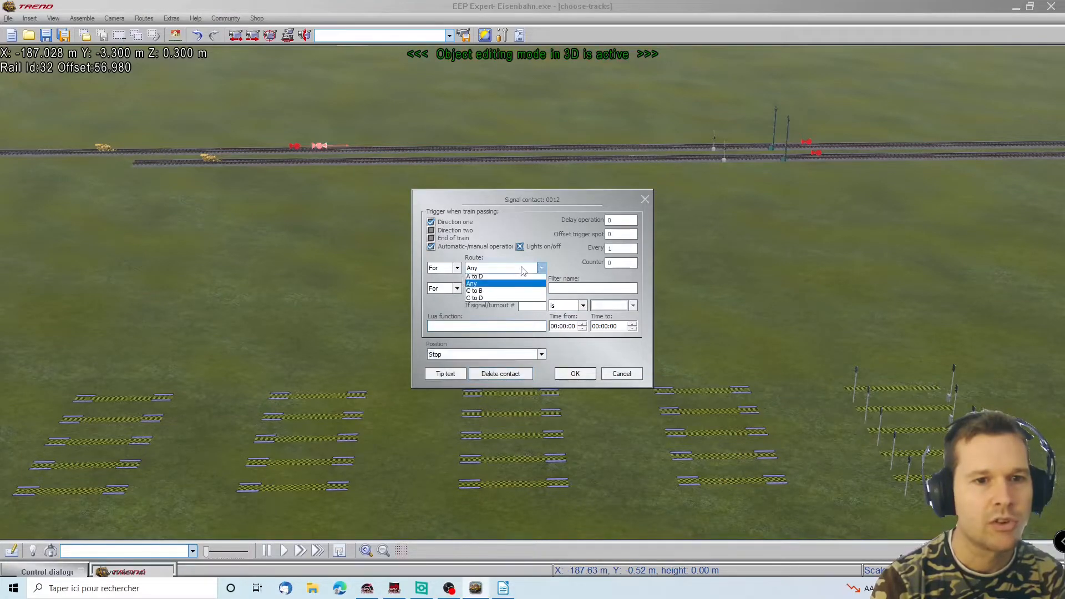
left_click(507, 278)
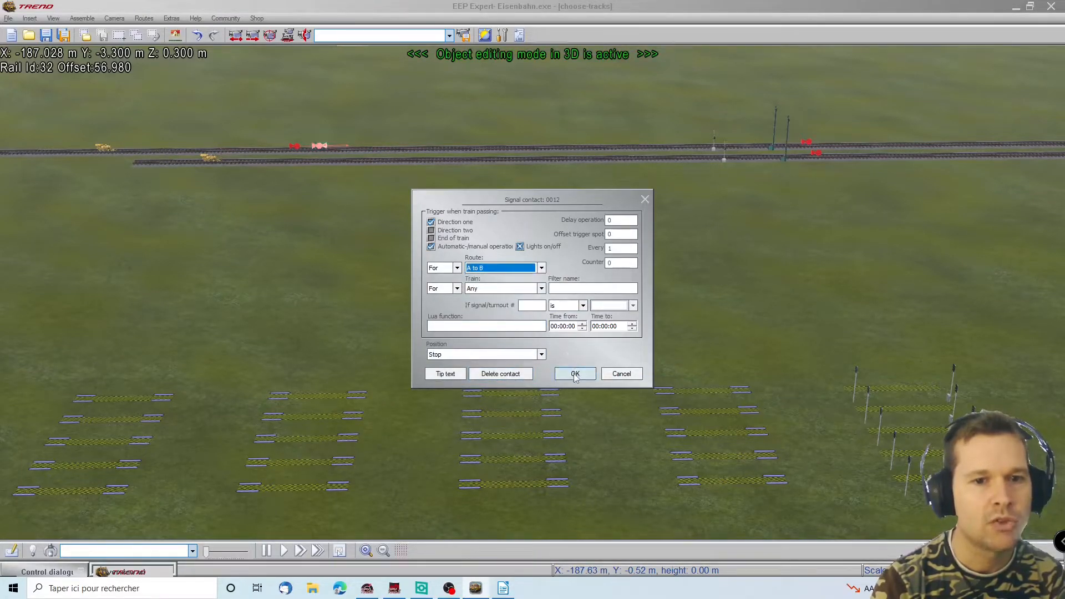
left_click(575, 375)
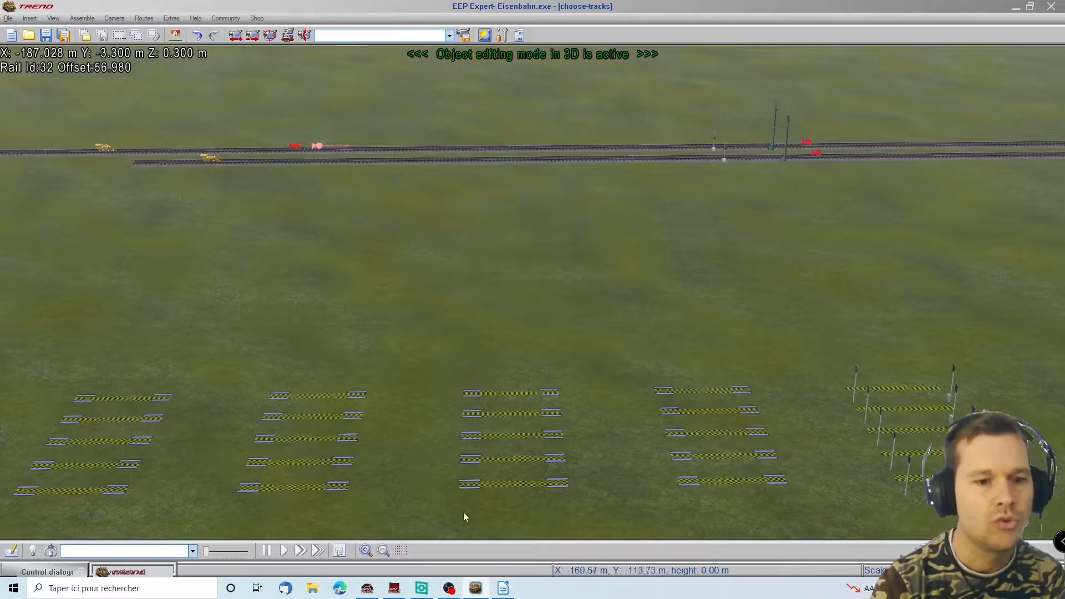
Step: Consult the itinerary table in LibreOffice Writer, then place a contact for the third auxiliary row's end signal about 59 m along the far main track
left_click(504, 588)
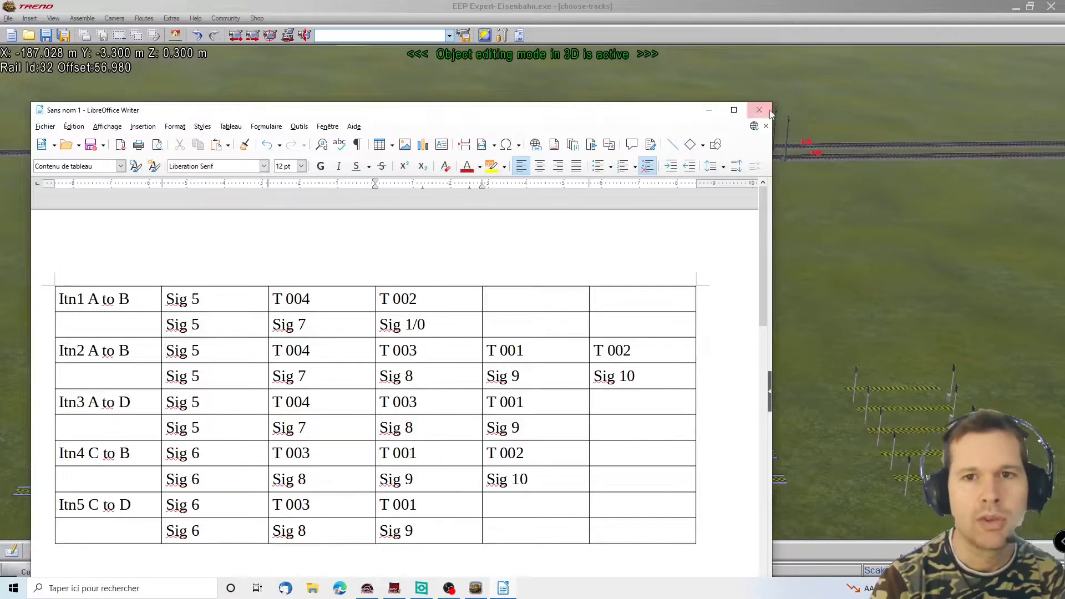
left_click(709, 109)
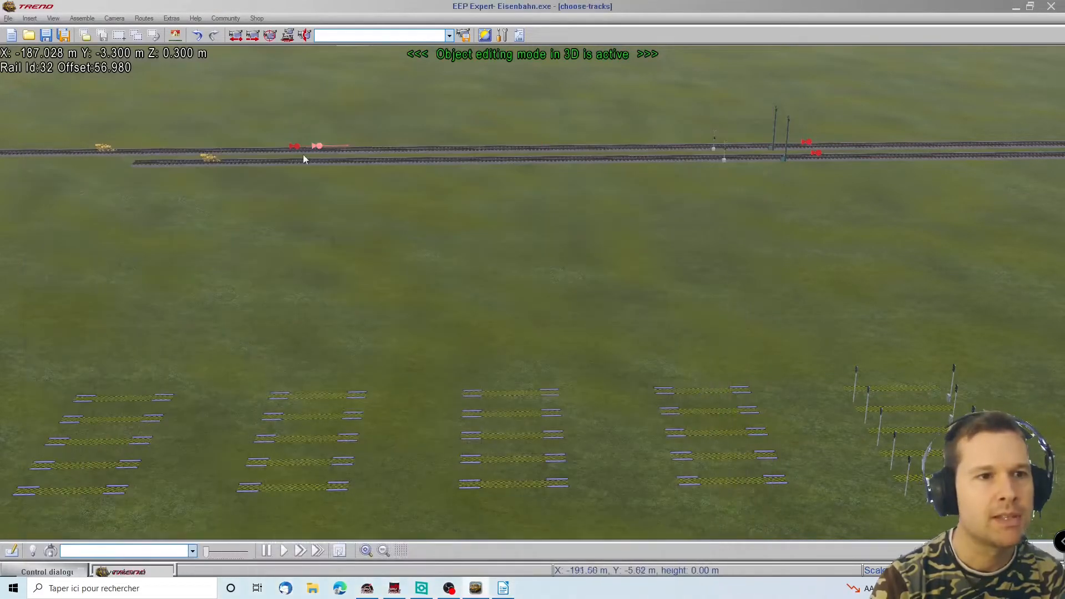
left_click(973, 424)
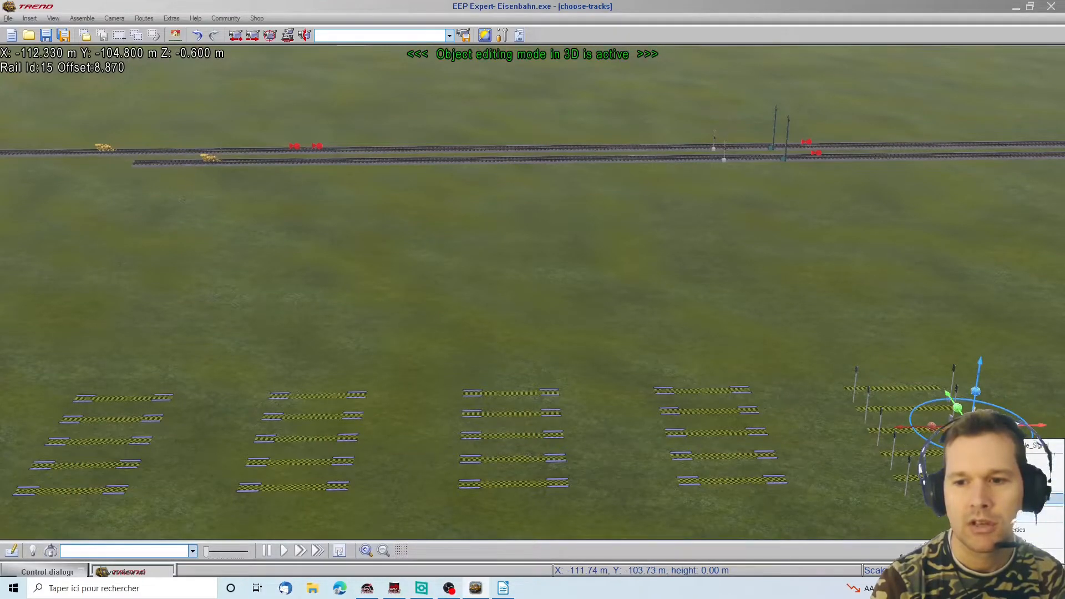
left_click(1023, 499)
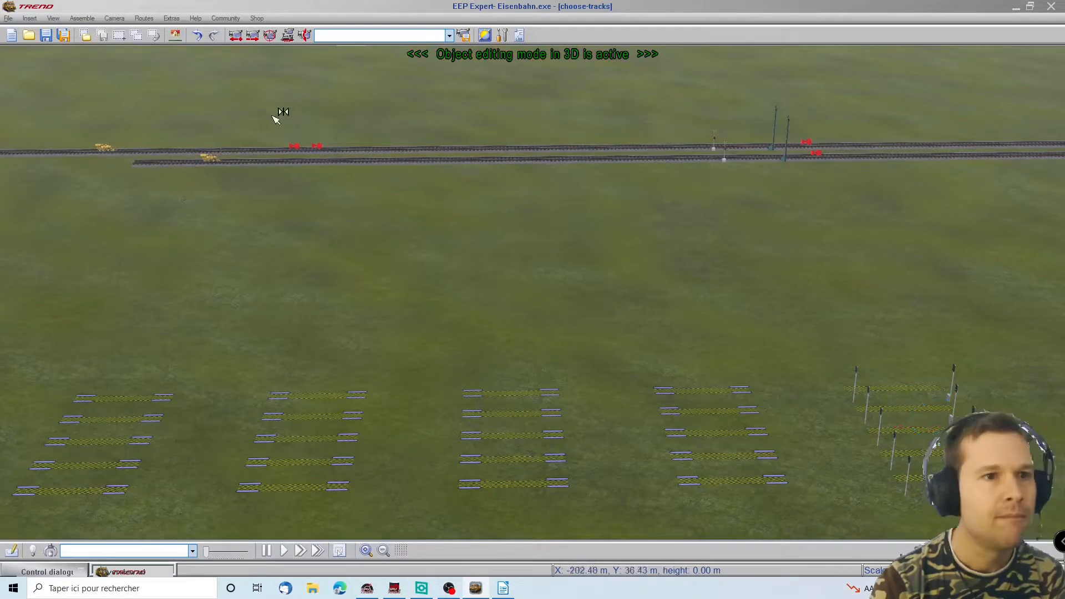
left_click(334, 148)
Step: Configure the third row's contact for direction one only, with automatic operation enabled, route A to D and position Stop
right_click(332, 146)
left_click(375, 223)
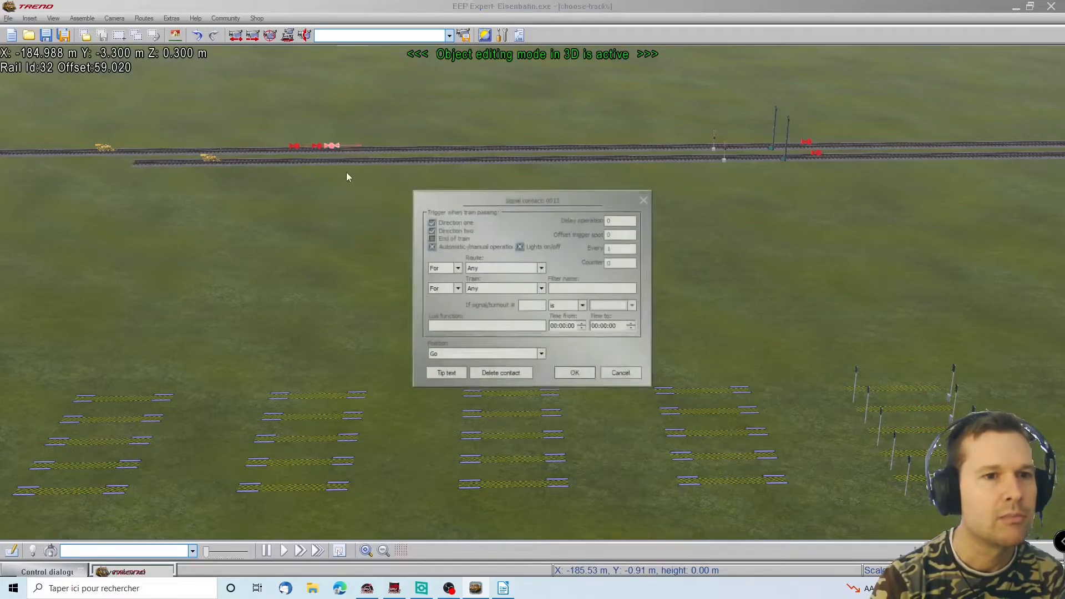
left_click(435, 246)
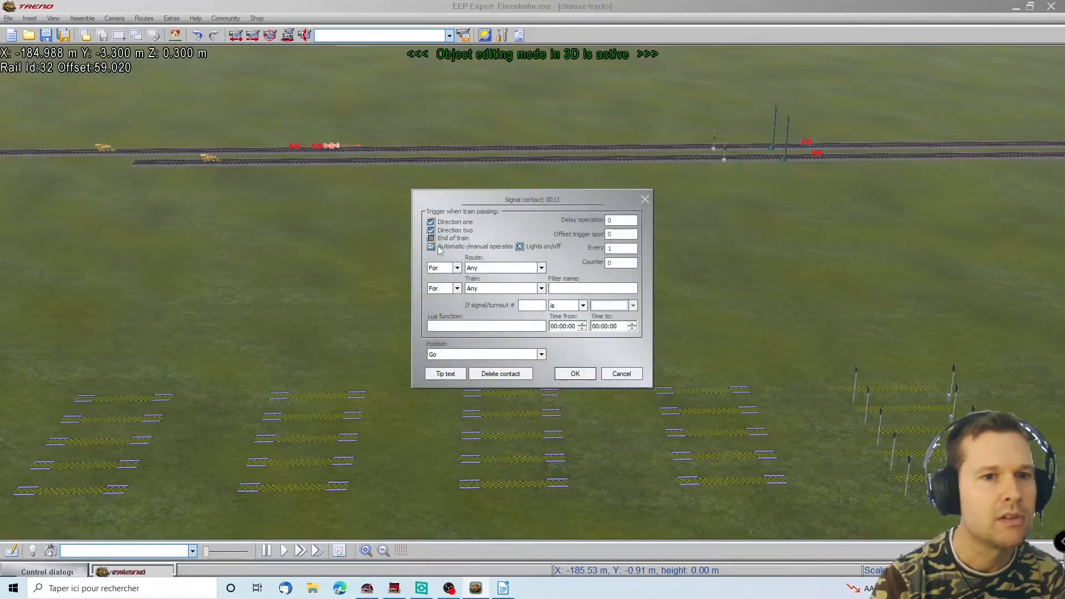
left_click(433, 230)
left_click(477, 271)
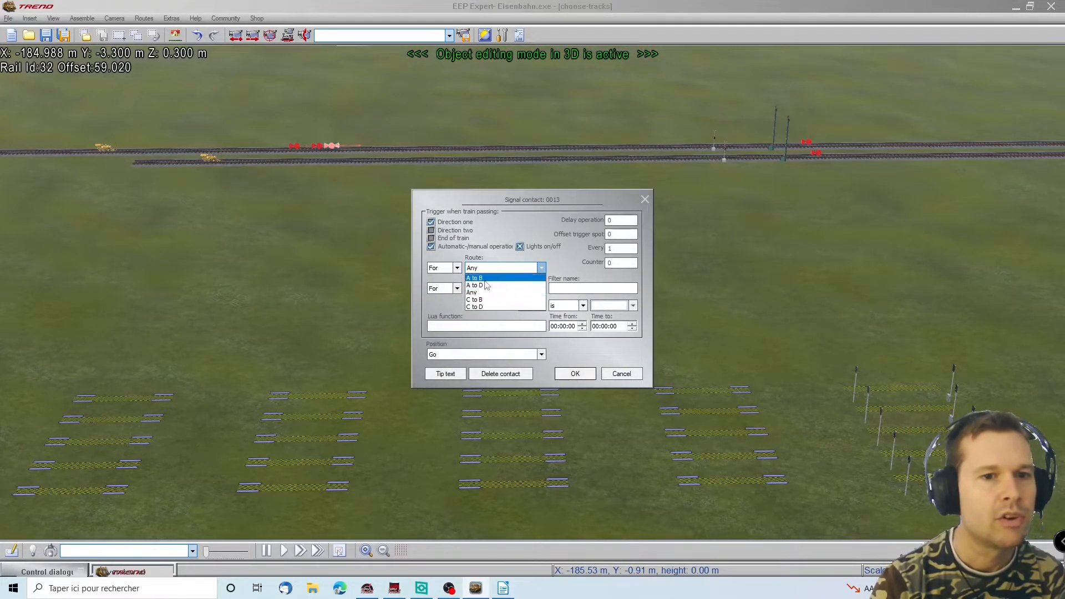
left_click(485, 283)
left_click(504, 355)
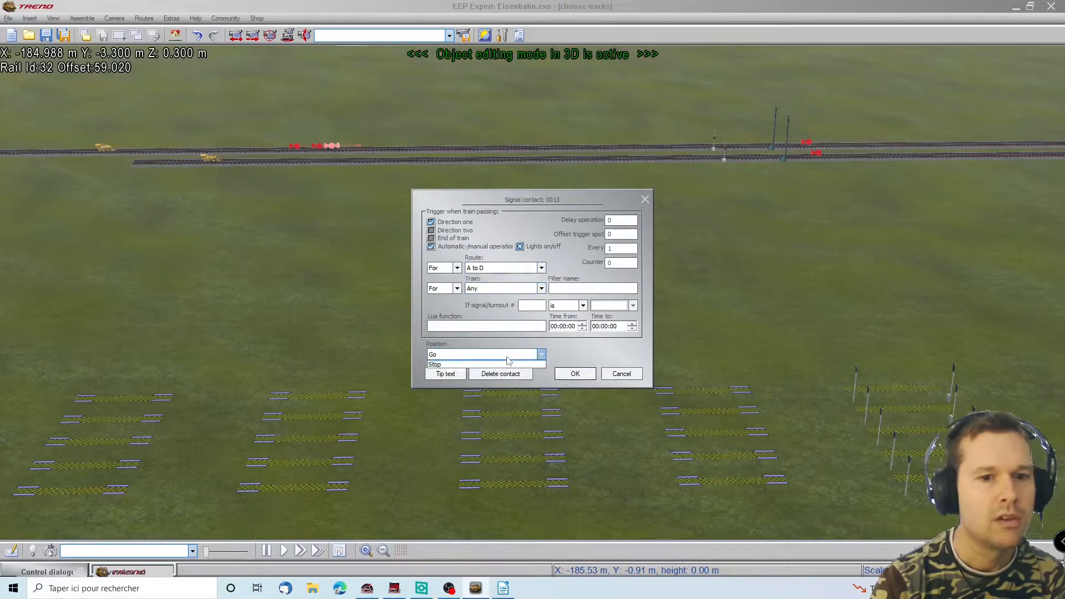
left_click(575, 376)
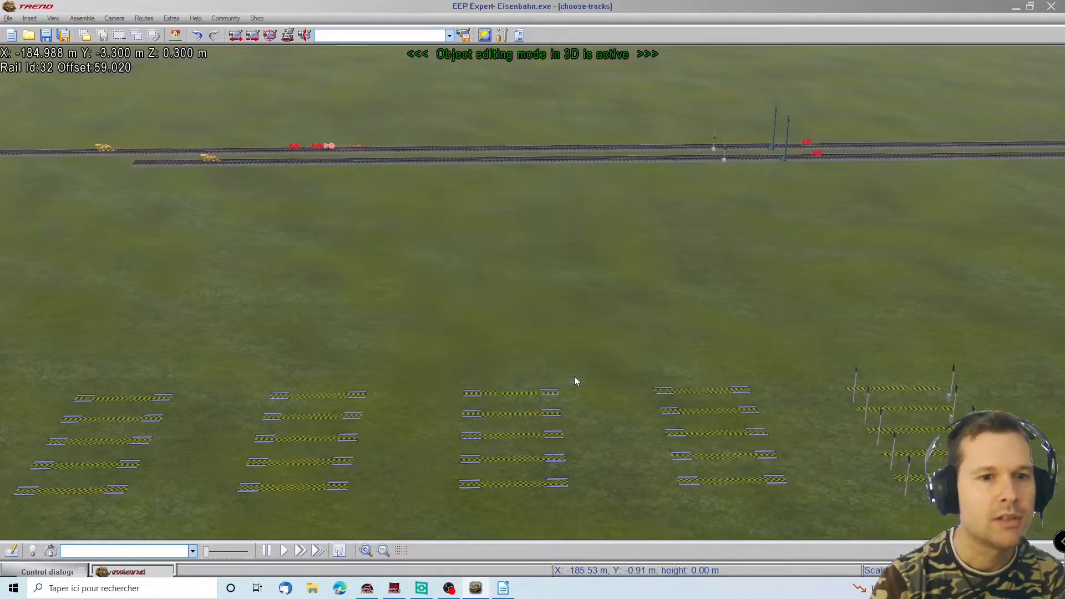
Step: Review the route and position settings of the first and second auxiliary rows' signal contacts on the far main track
right_click(295, 146)
left_click(352, 220)
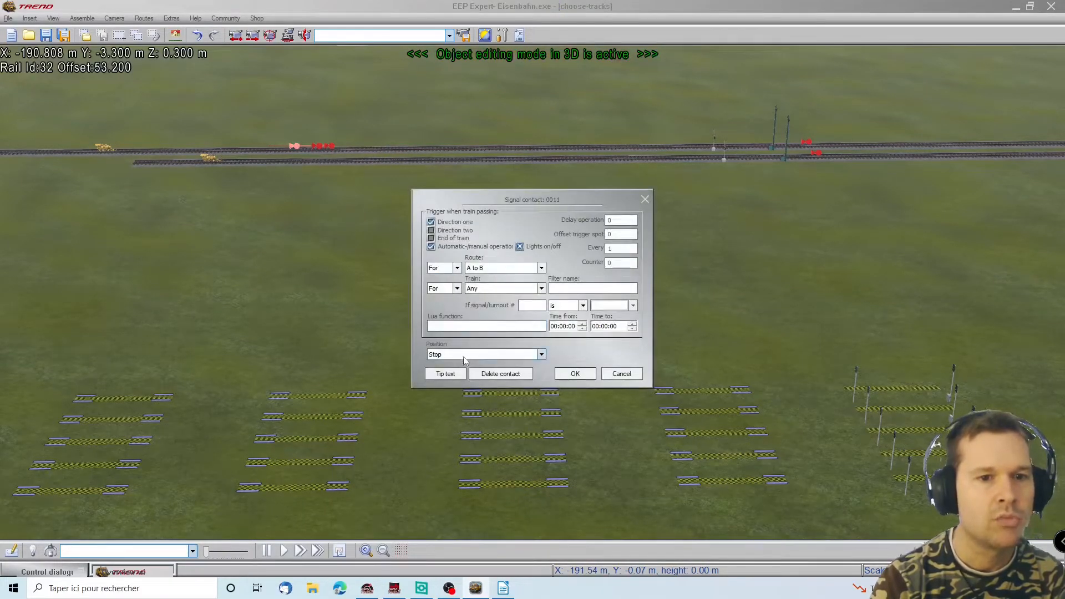
left_click(576, 375)
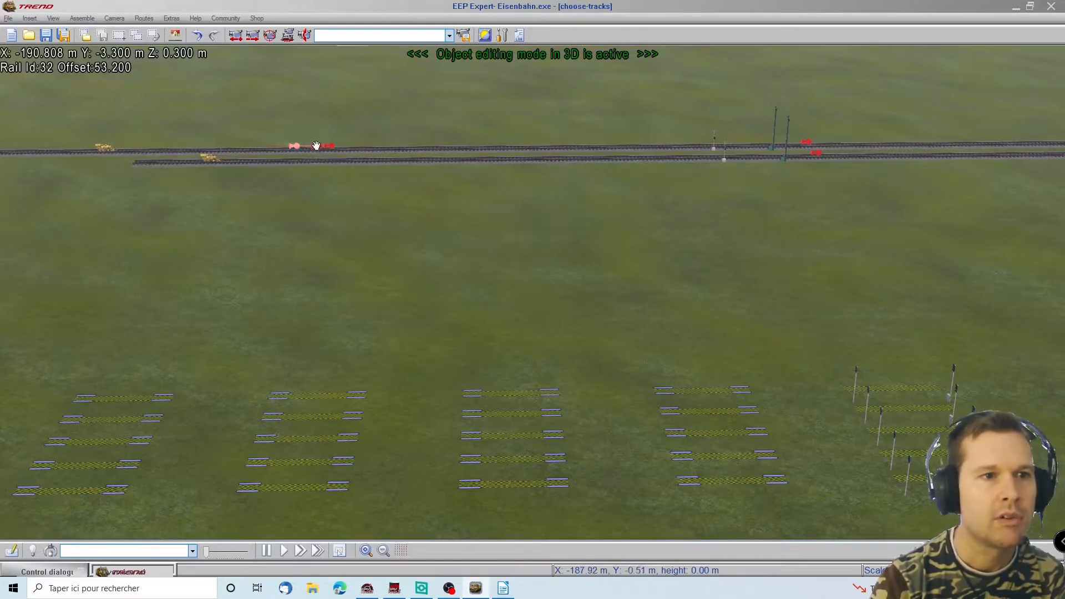
right_click(317, 148)
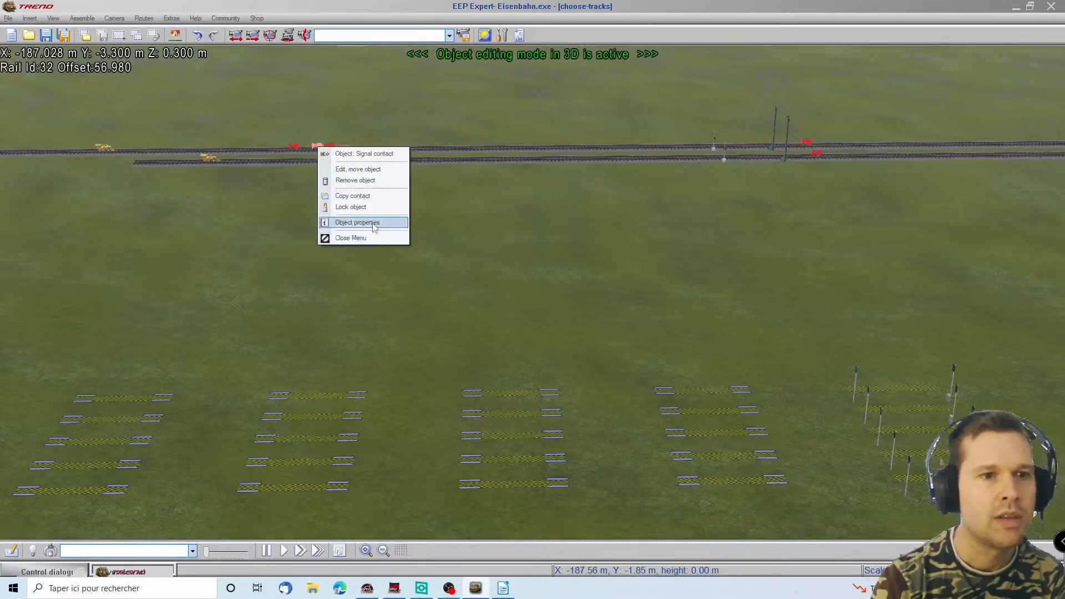
left_click(356, 222)
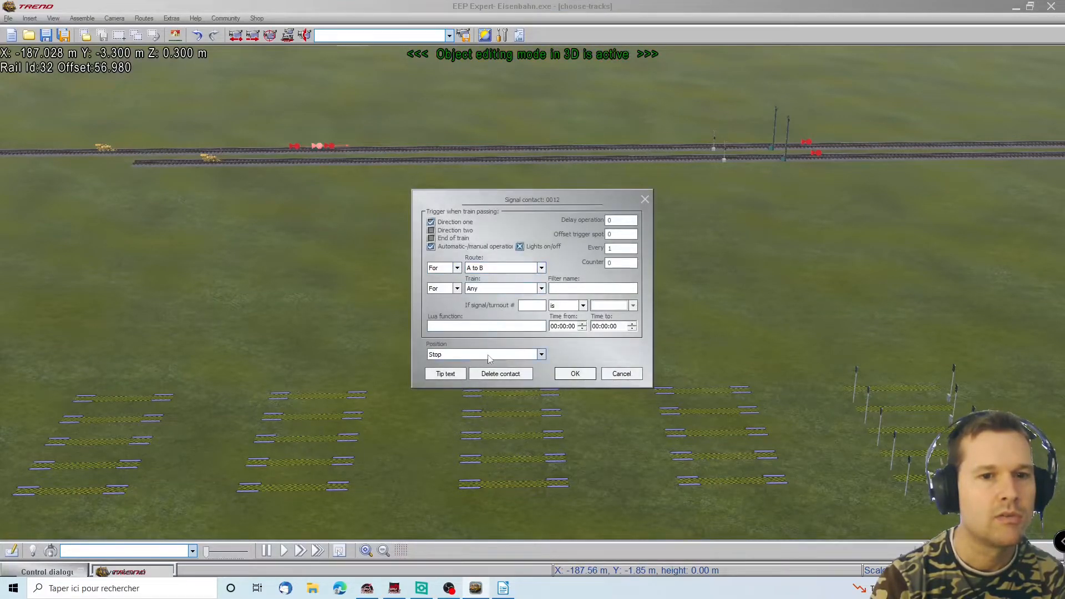
left_click(576, 374)
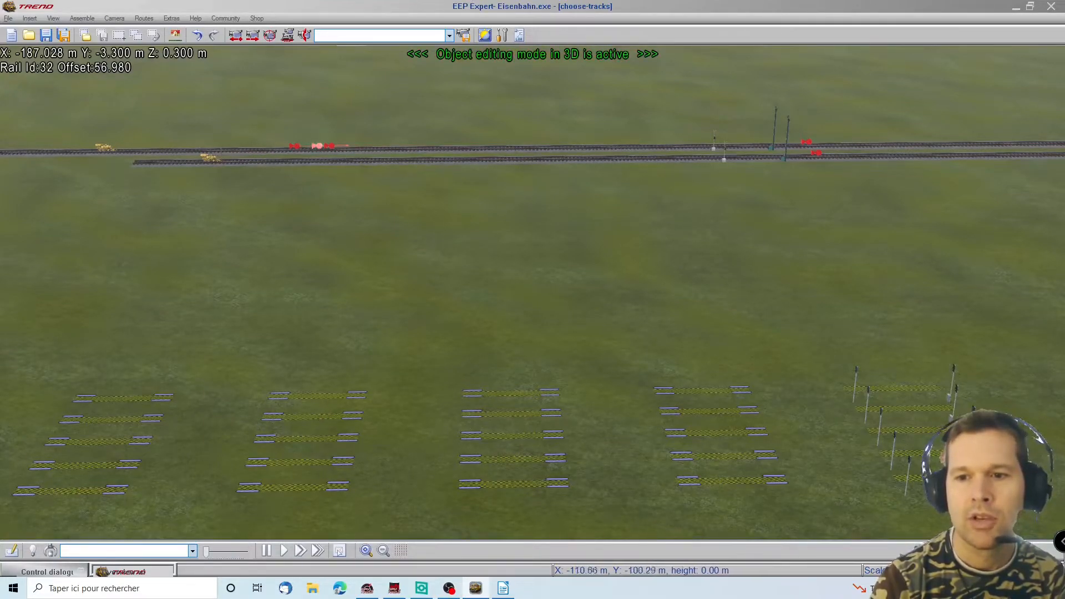
Step: Inspect the properties of the far main track's semaphore signal and of the signal contact just beyond it
right_click_drag(813, 202, 823, 131)
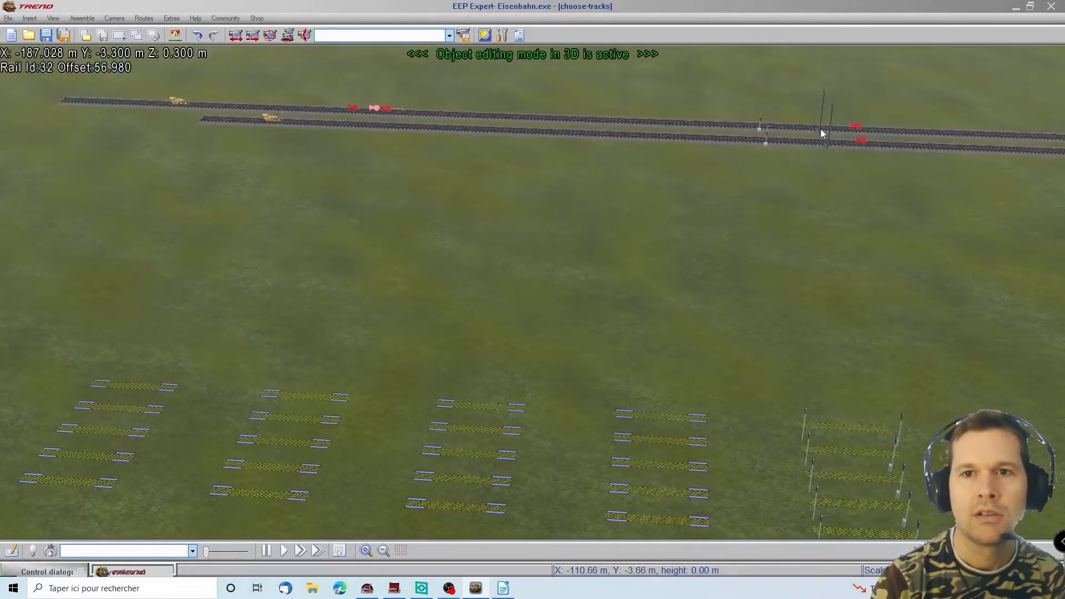
left_click(819, 128)
right_click(819, 129)
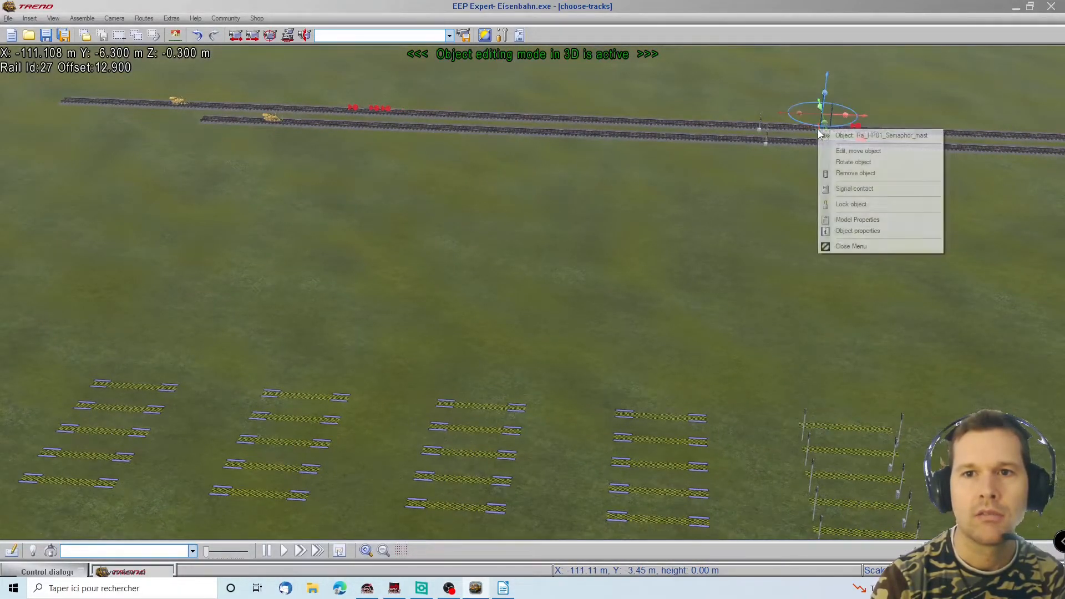
left_click(868, 231)
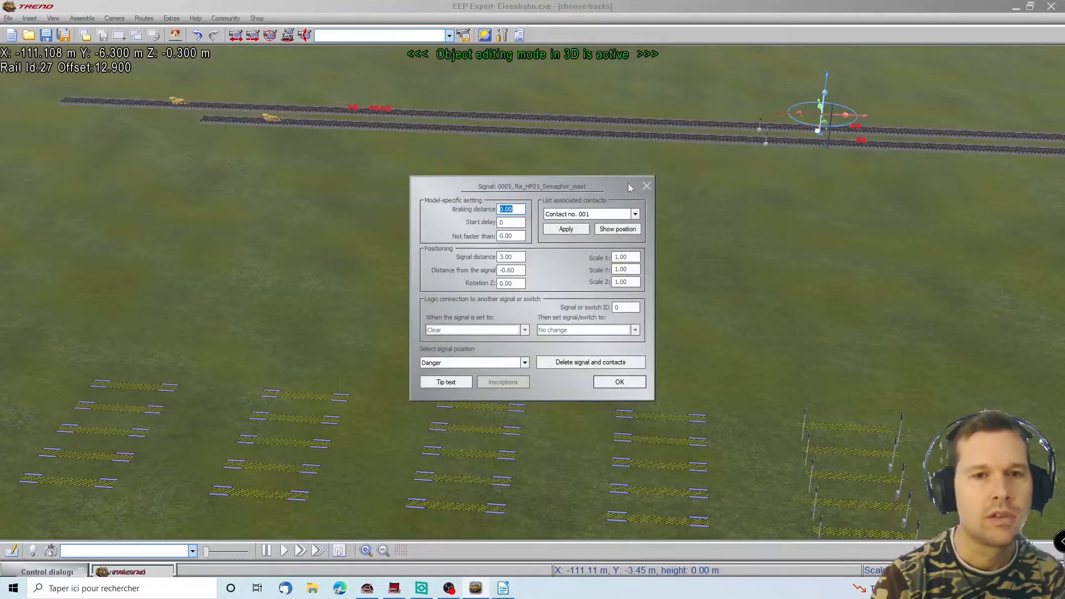
left_click(645, 188)
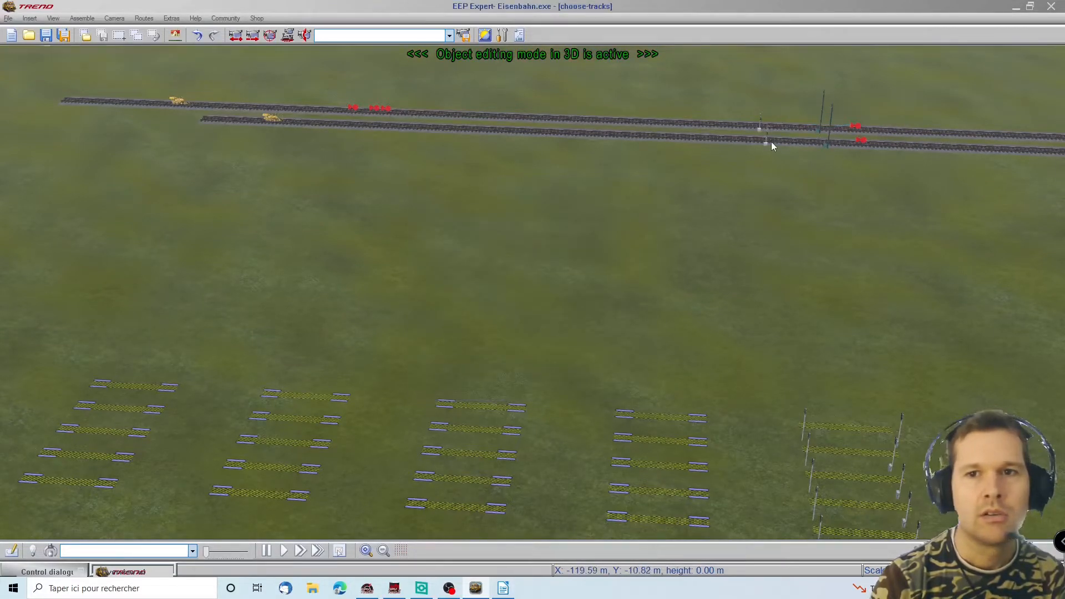
left_click(855, 128)
right_click(855, 128)
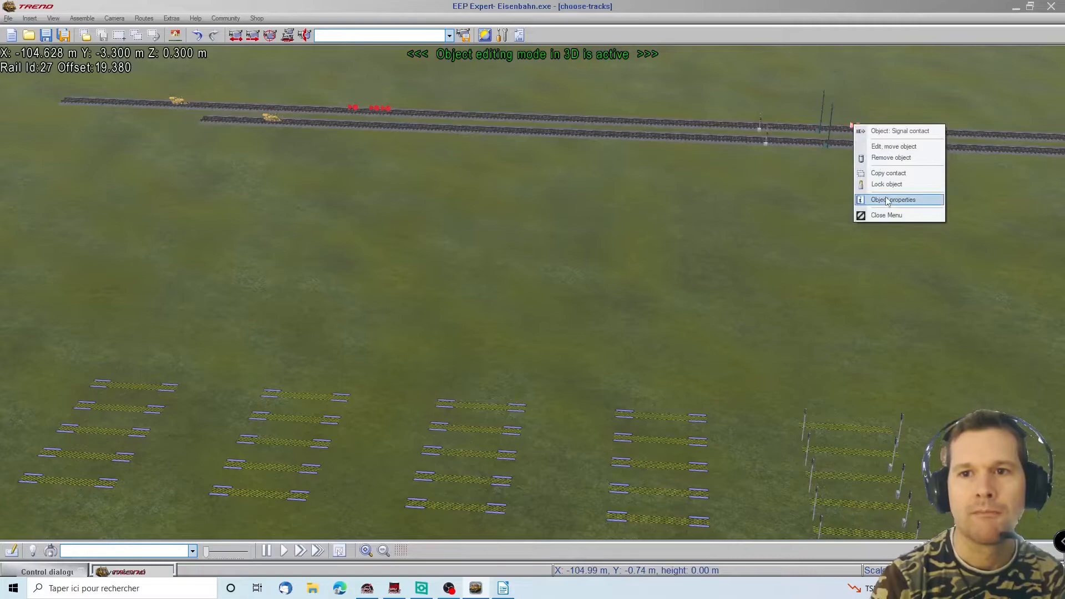
left_click(888, 199)
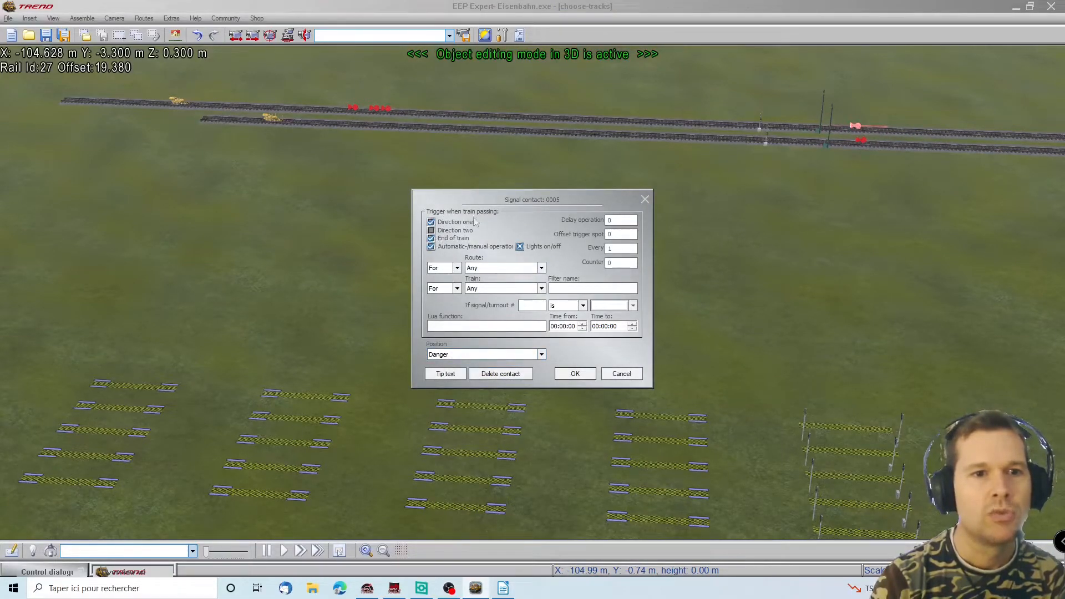
left_click(581, 376)
key("Right")
key("Right")
key("Up")
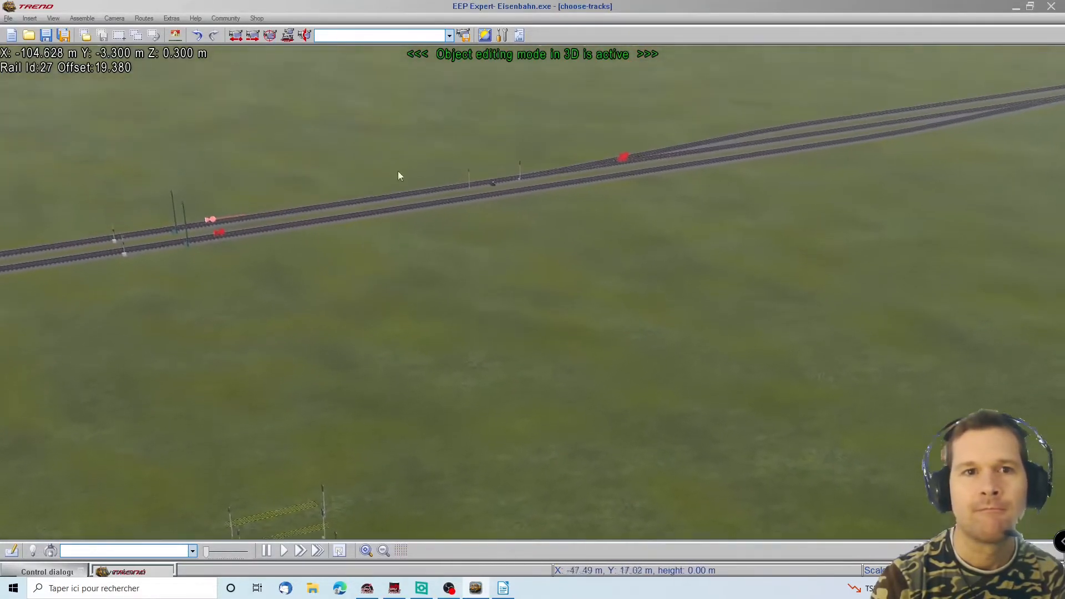
Step: Place a contact for the fourth auxiliary row's end signal about 34 m along the near main track
key("Left")
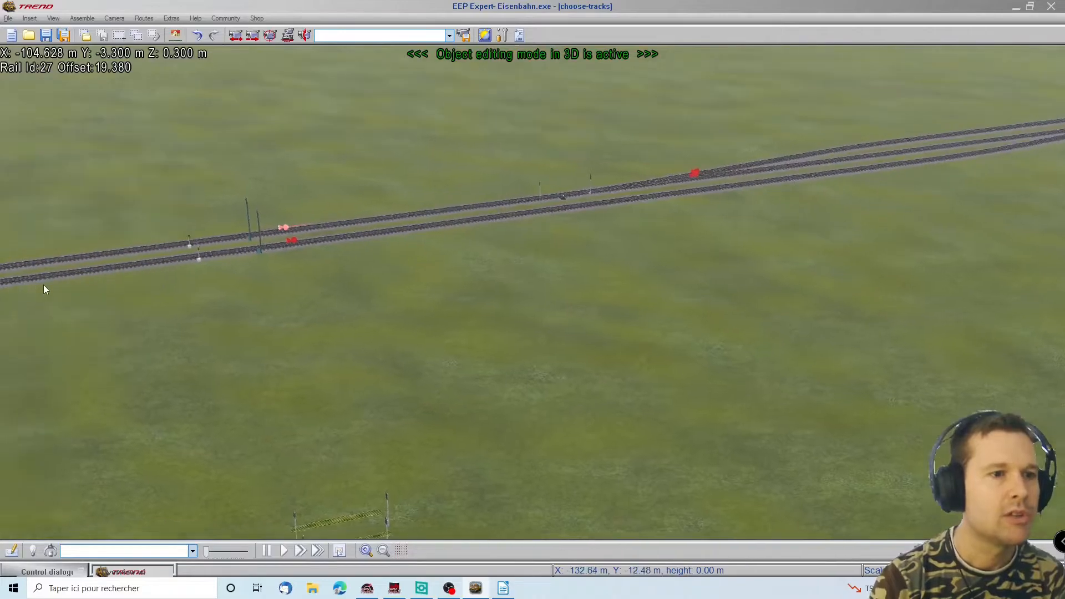
key("Up")
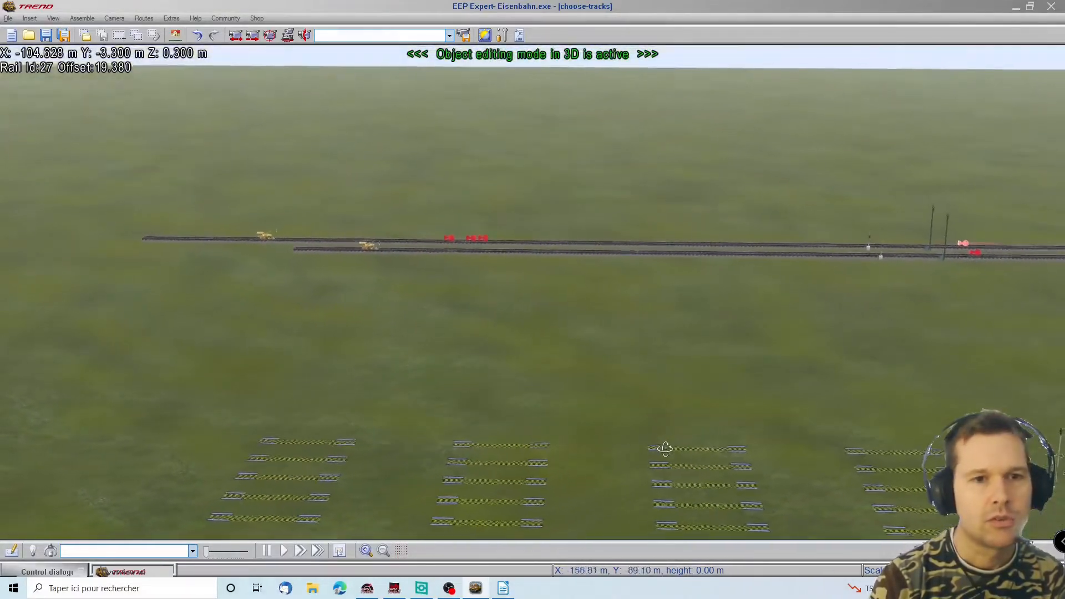
key("Right")
key("Right")
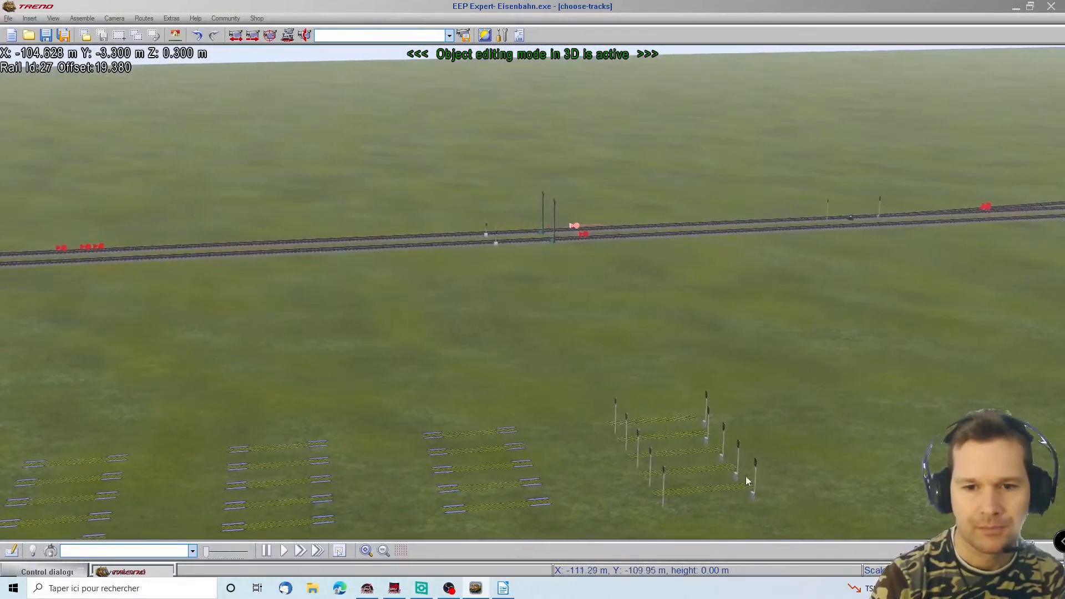
right_click(737, 477)
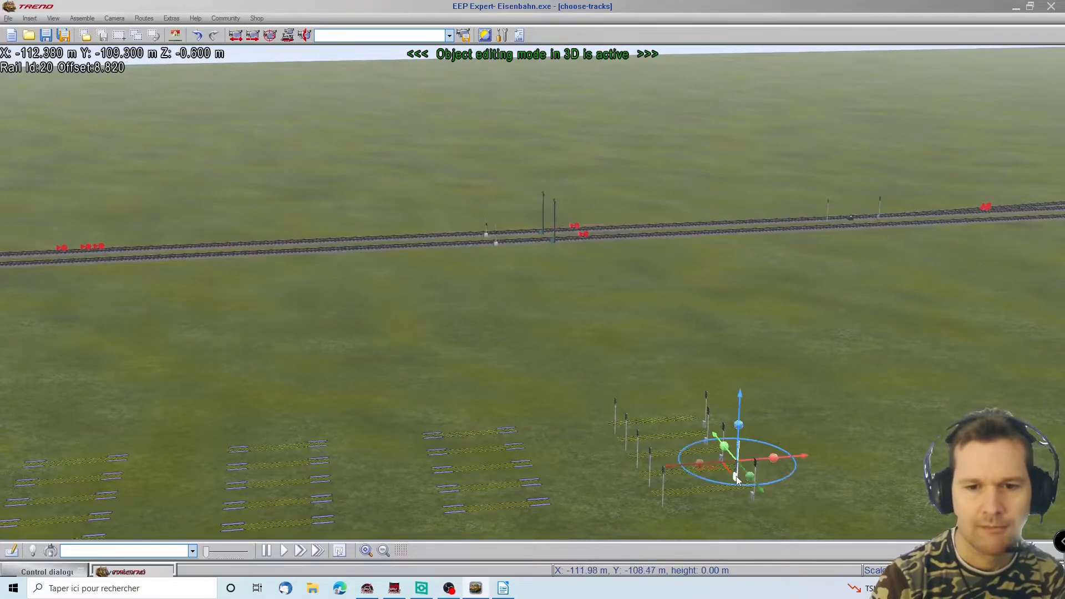
left_click(772, 411)
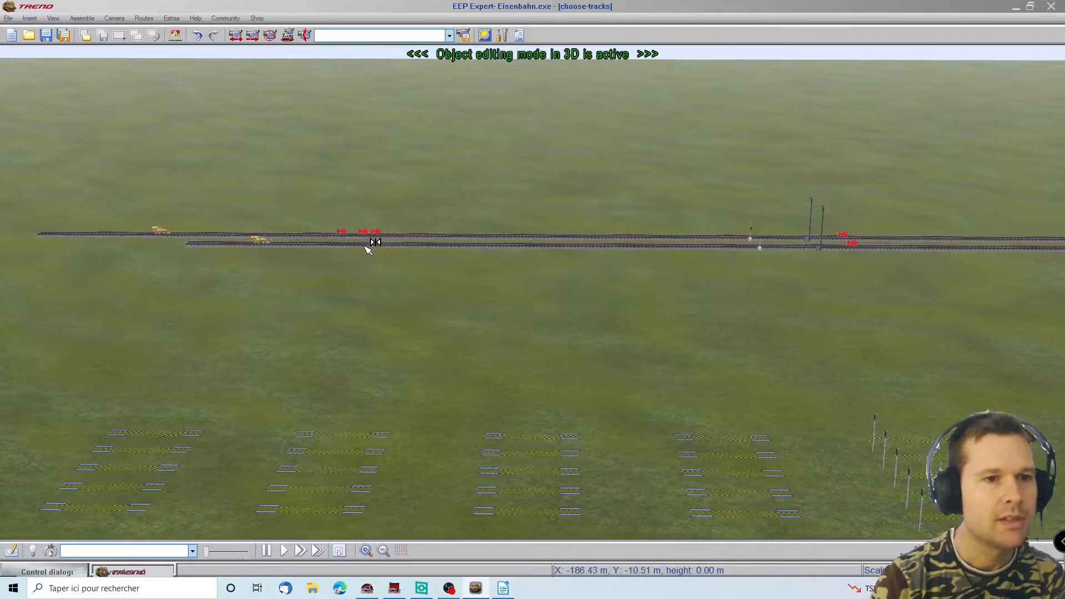
left_click(387, 243)
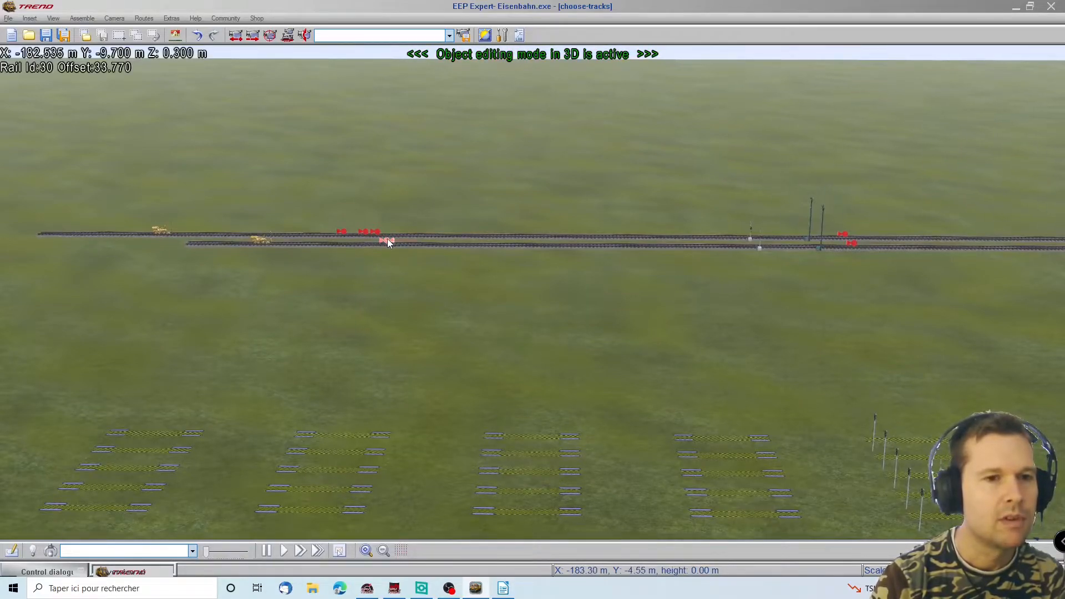
Step: Configure the fourth row's contact for direction one only, with automatic operation enabled, route C to B and position Stop
right_click(386, 243)
left_click(427, 313)
left_click(432, 231)
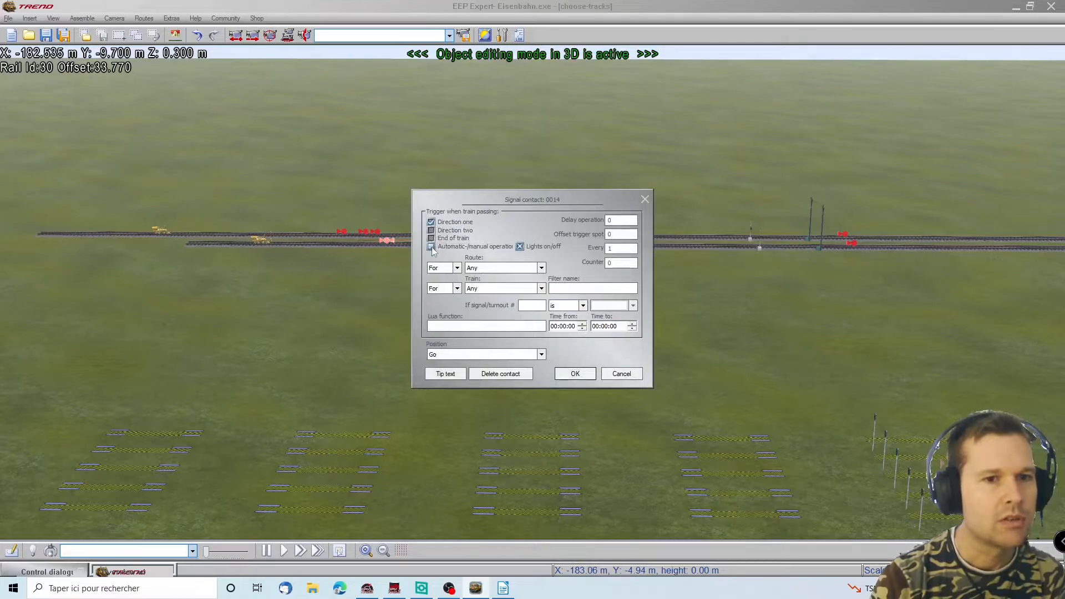
left_click(488, 268)
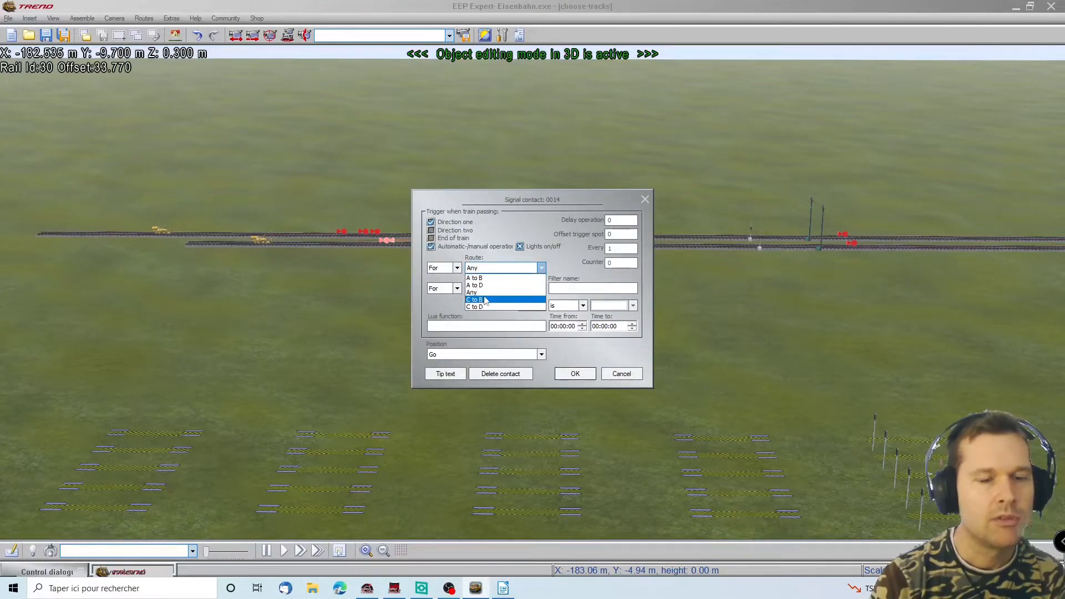
left_click(482, 299)
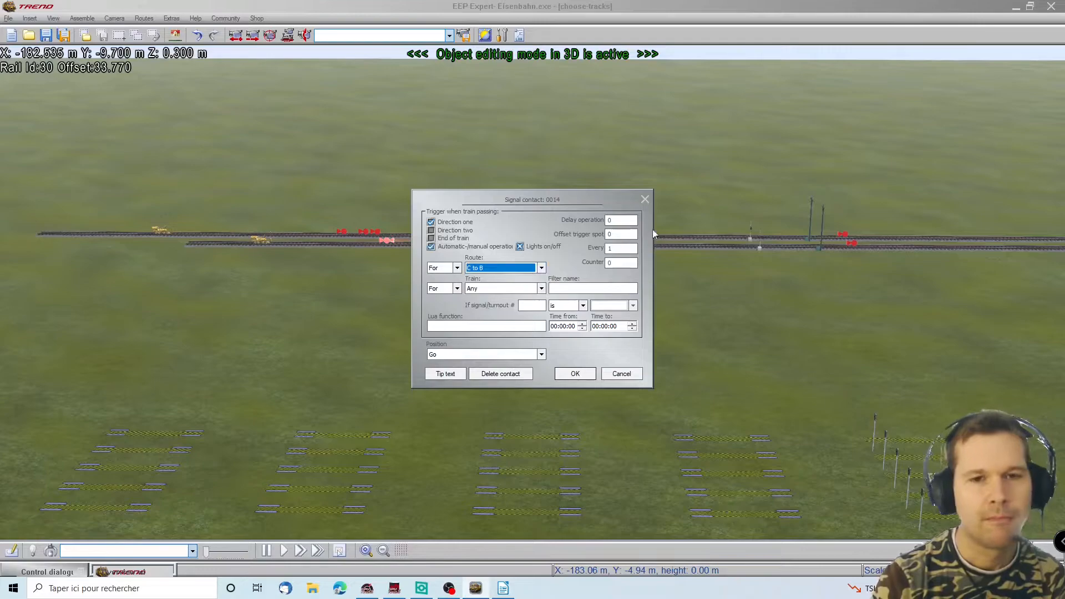
left_click(534, 357)
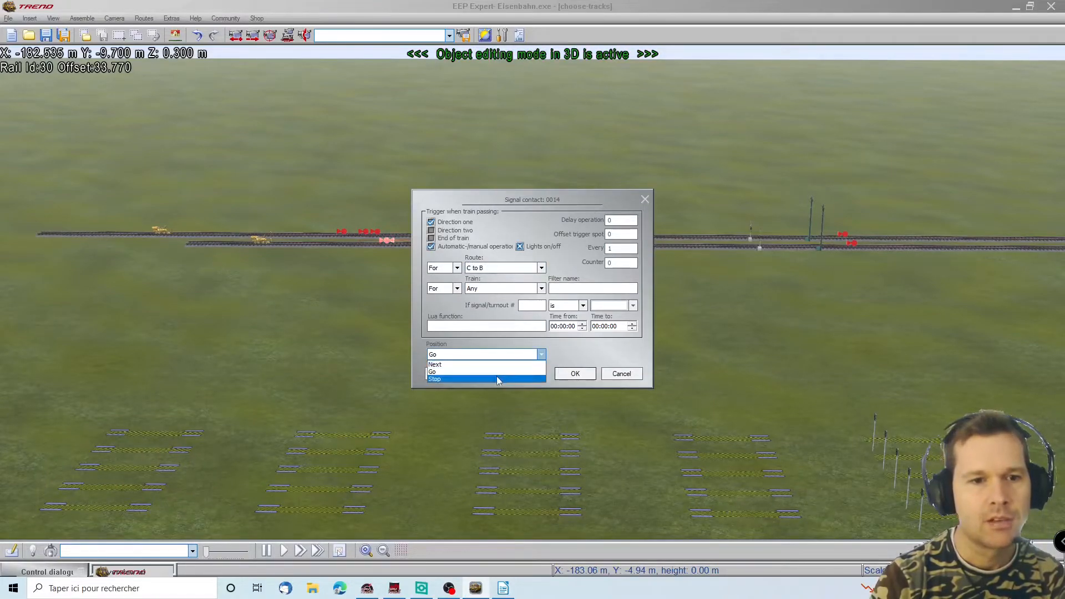
left_click(497, 376)
left_click(575, 374)
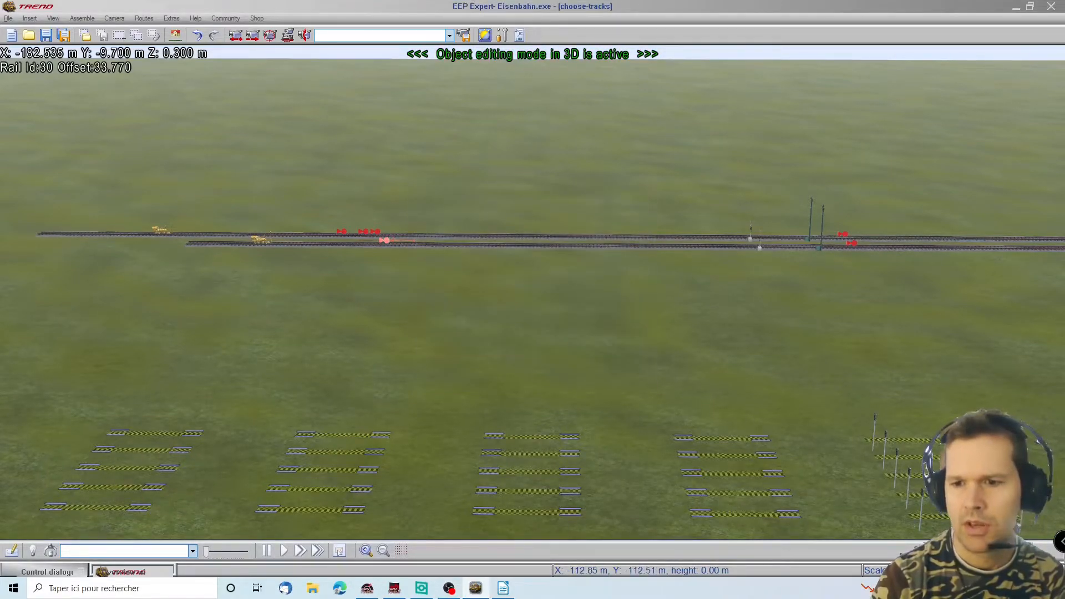
Step: Place a contact for the fifth auxiliary row's end signal about 36 m along the near main track
left_click(886, 511)
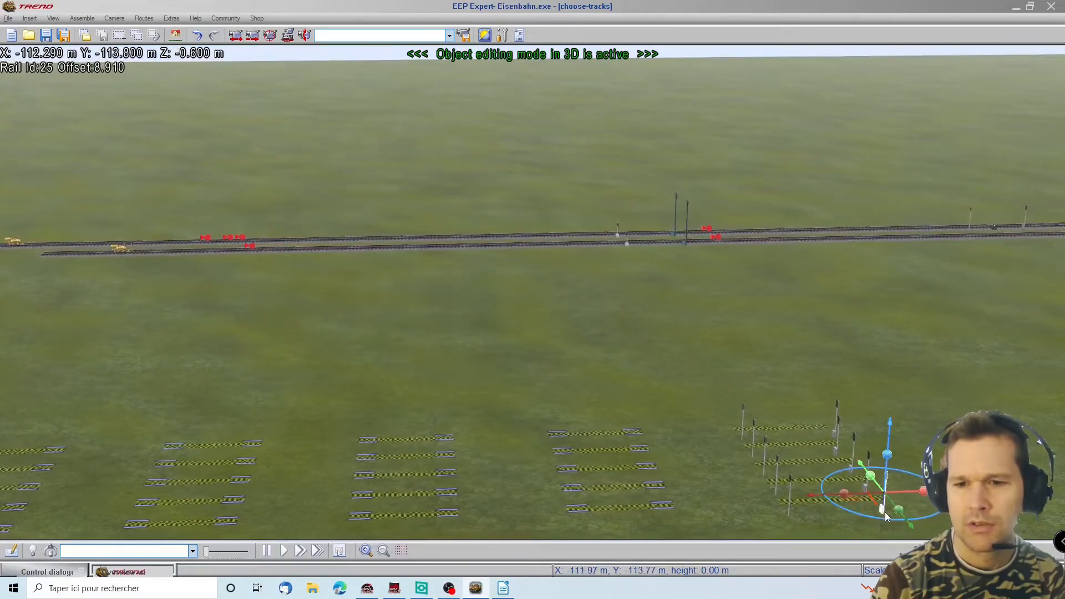
right_click(886, 512)
key("Escape")
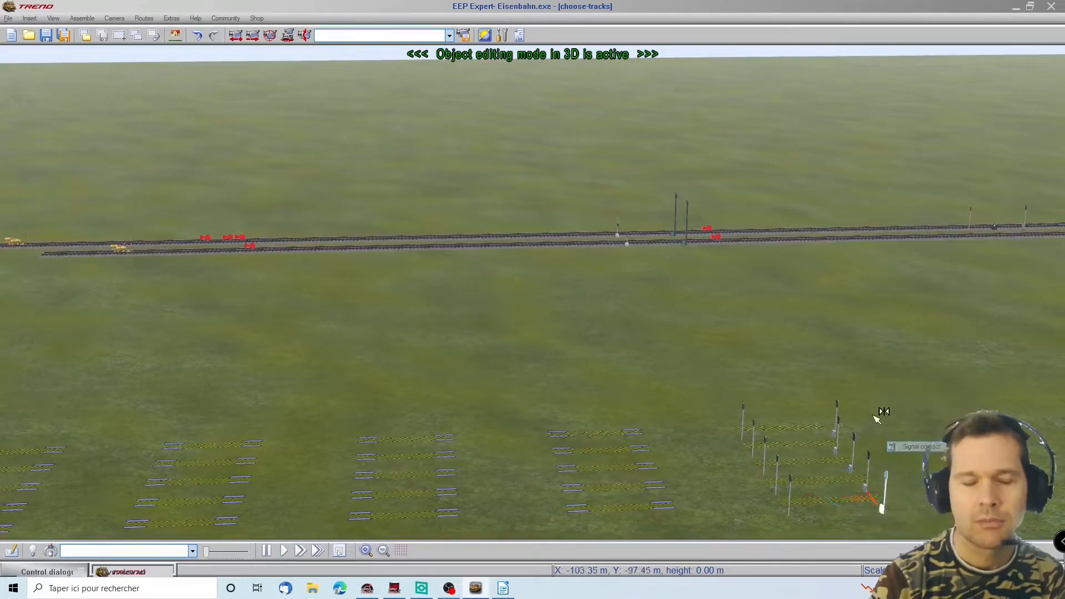
right_click(266, 245)
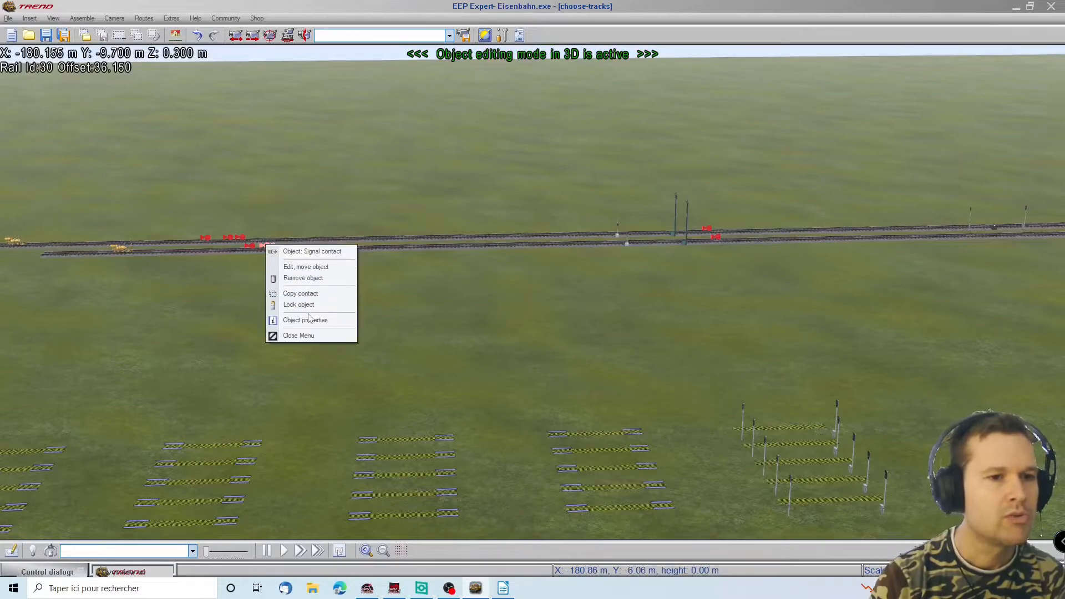
Step: Configure the fifth row's contact for direction one only, with automatic operation enabled, route C to D and position Stop
left_click(310, 319)
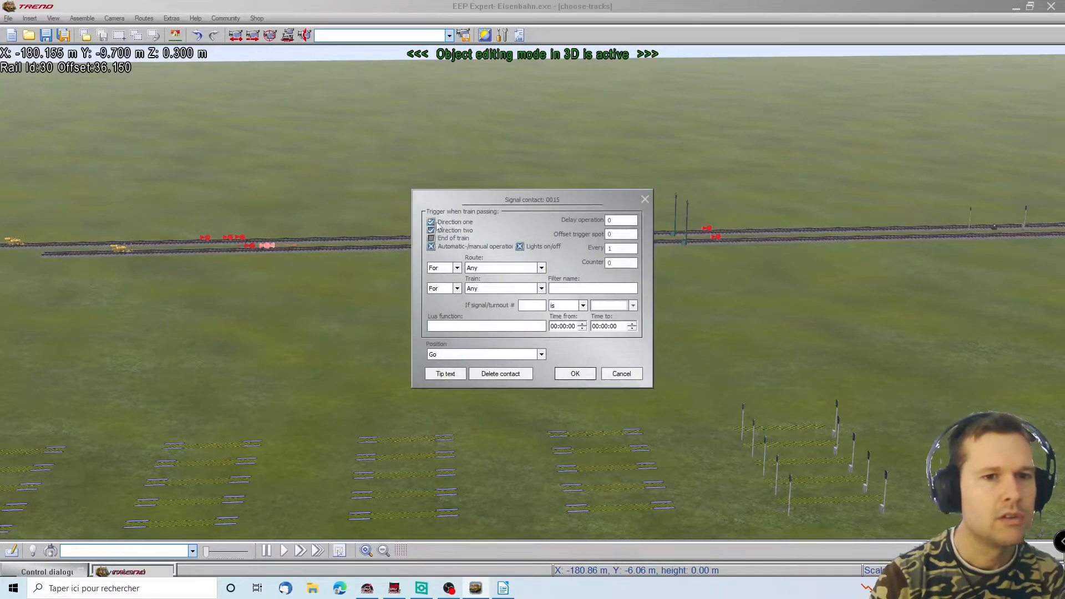
left_click(432, 246)
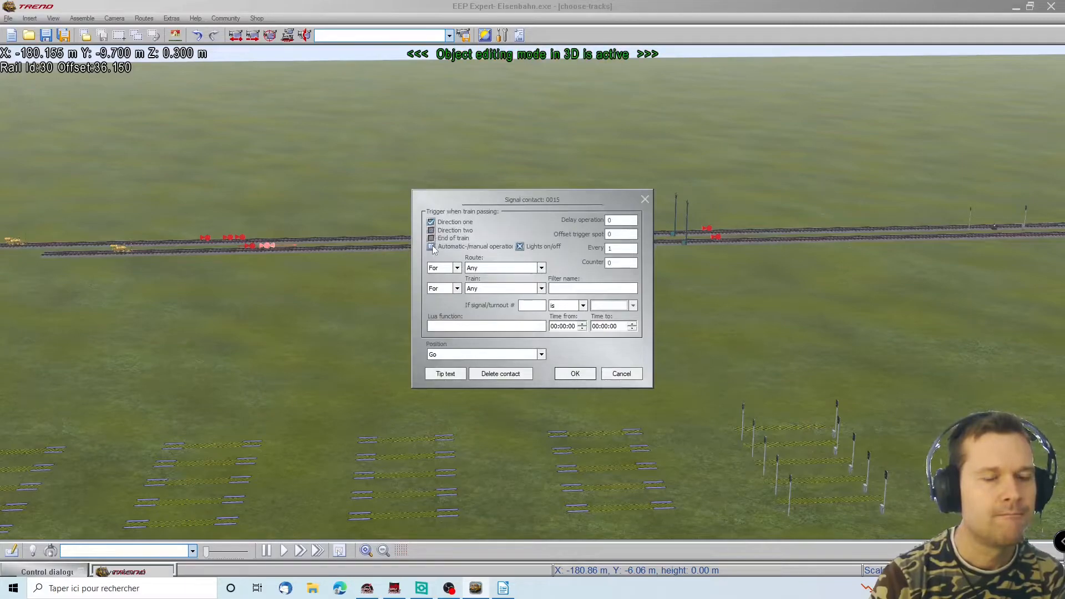
left_click(486, 269)
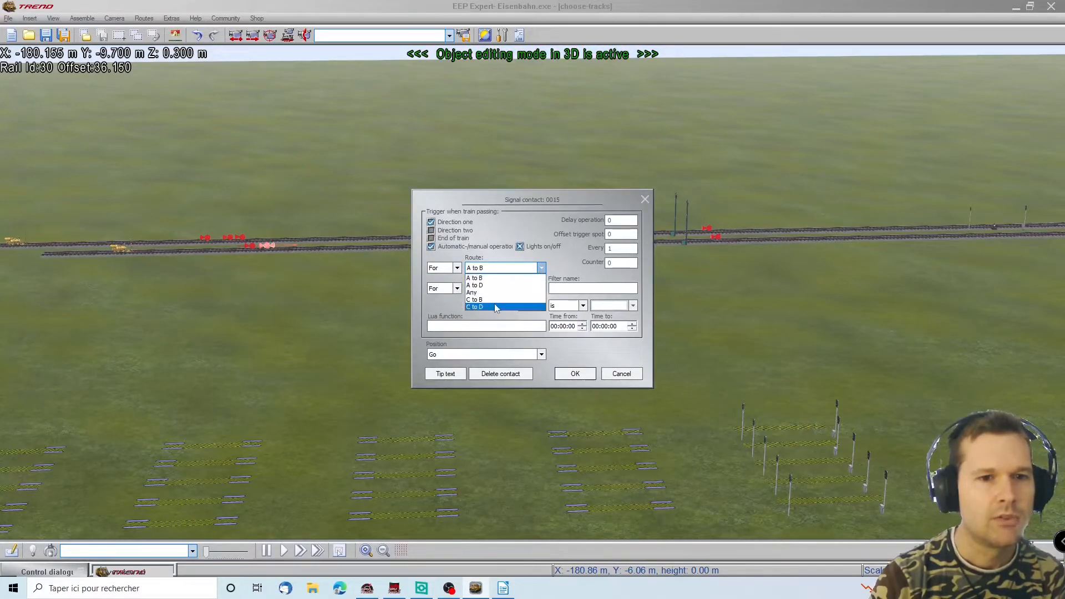
left_click(495, 304)
left_click(541, 354)
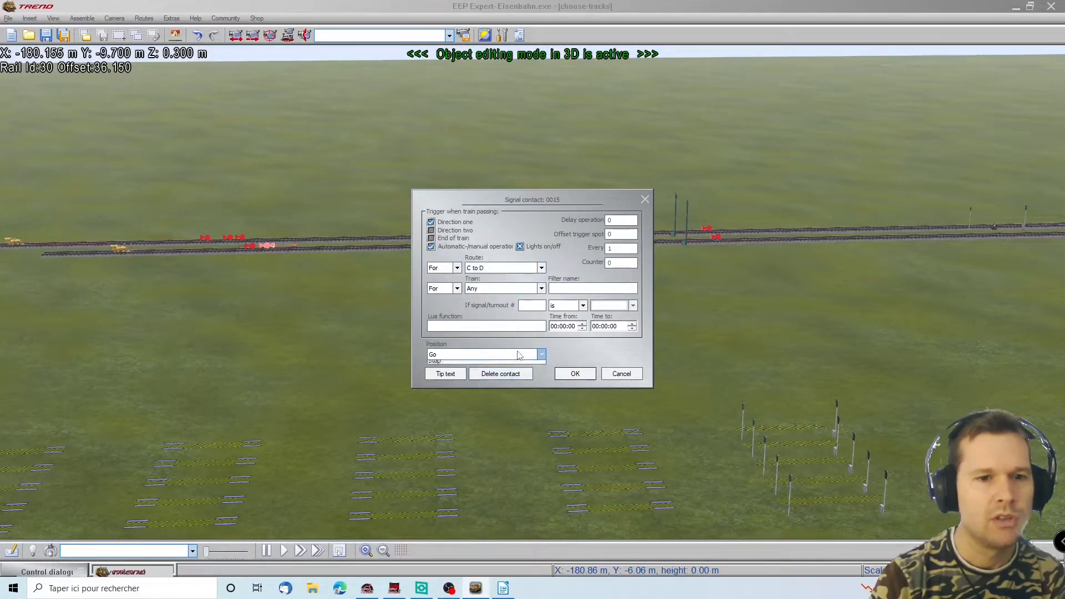
left_click(514, 379)
left_click(578, 373)
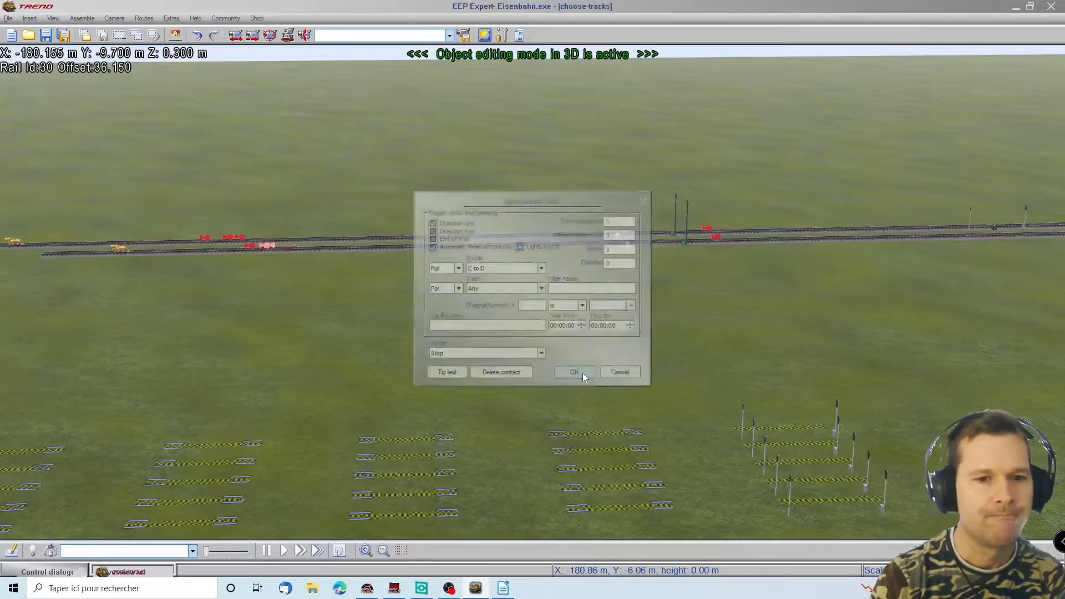
Step: Examine the main tracks, turnouts and signals along the whole layout in the 3D view and the overview window
right_click_drag(567, 328, 389, 320)
key("Right")
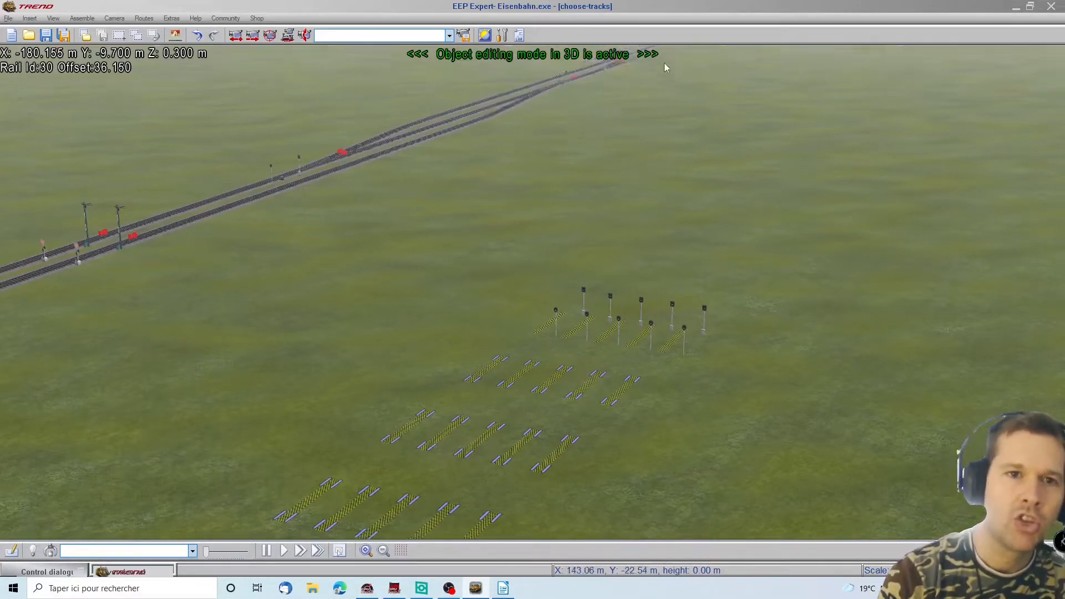
right_click_drag(664, 62, 693, 217)
right_click_drag(766, 258, 885, 200)
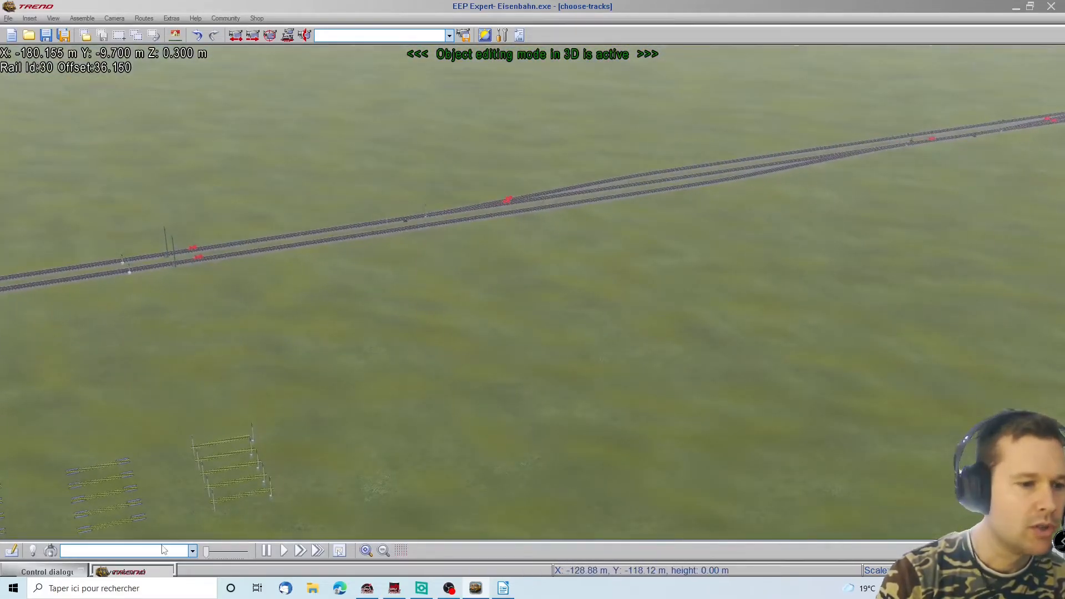
left_click(150, 571)
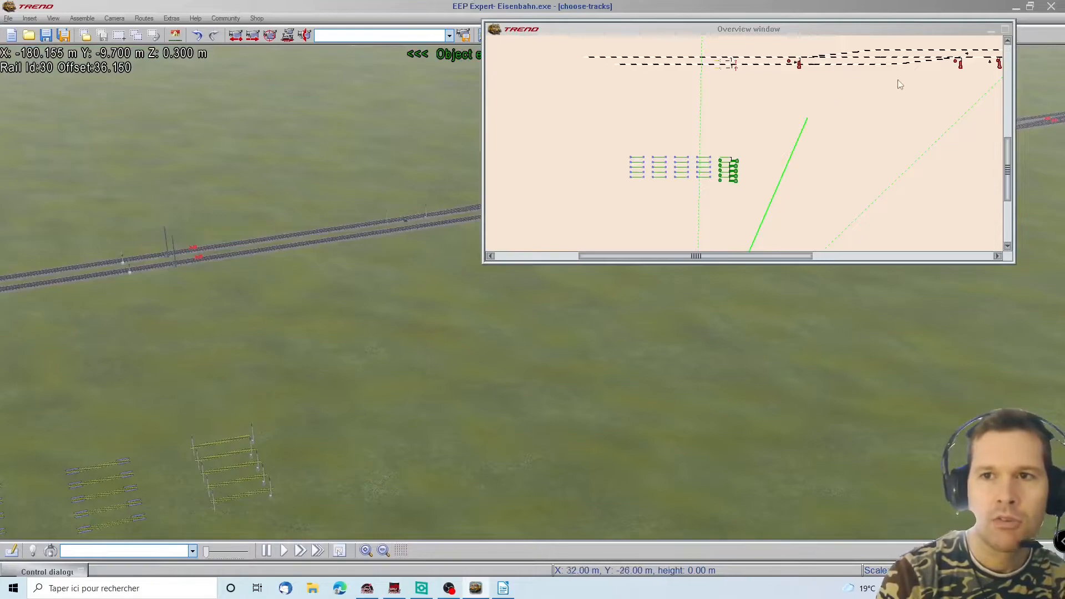
key("Right")
key("Right")
key("Right")
key("Down")
key("Up")
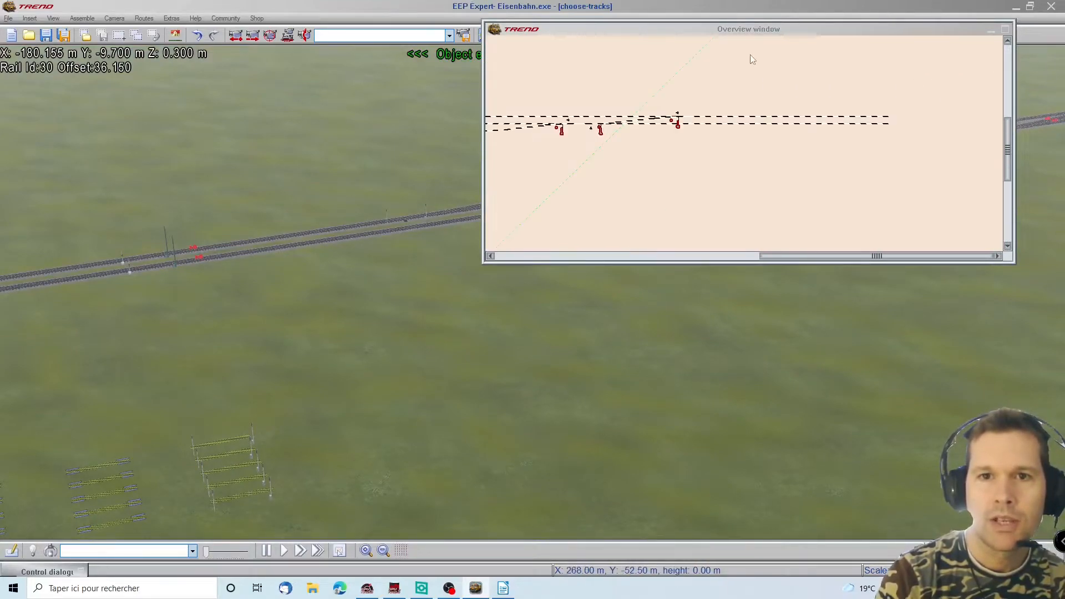
key("Left")
key("Left")
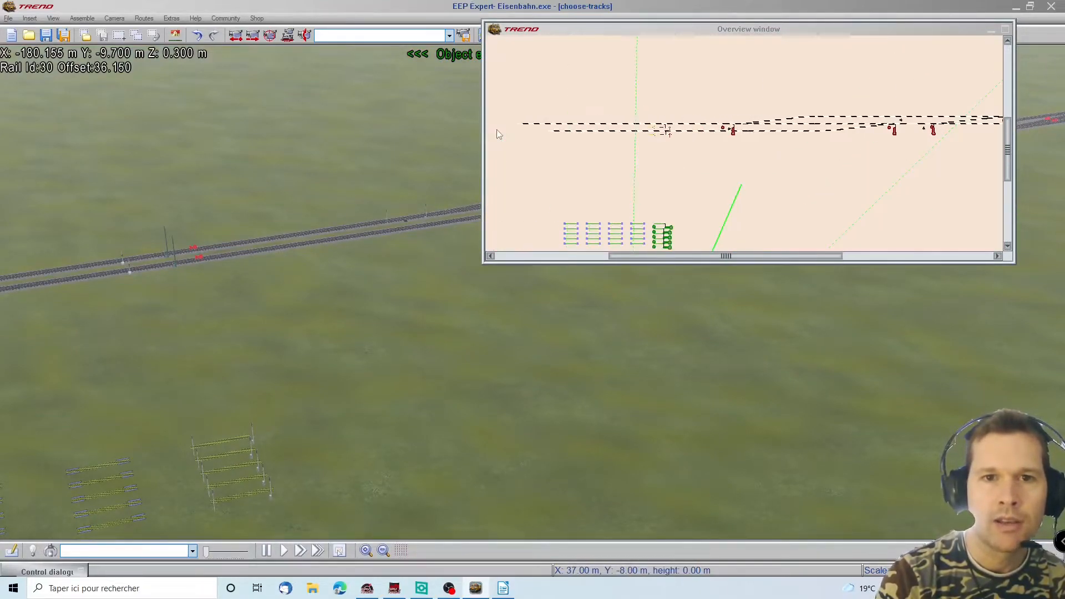
scroll(712, 131, "up", 5)
scroll(988, 119, "up", 2)
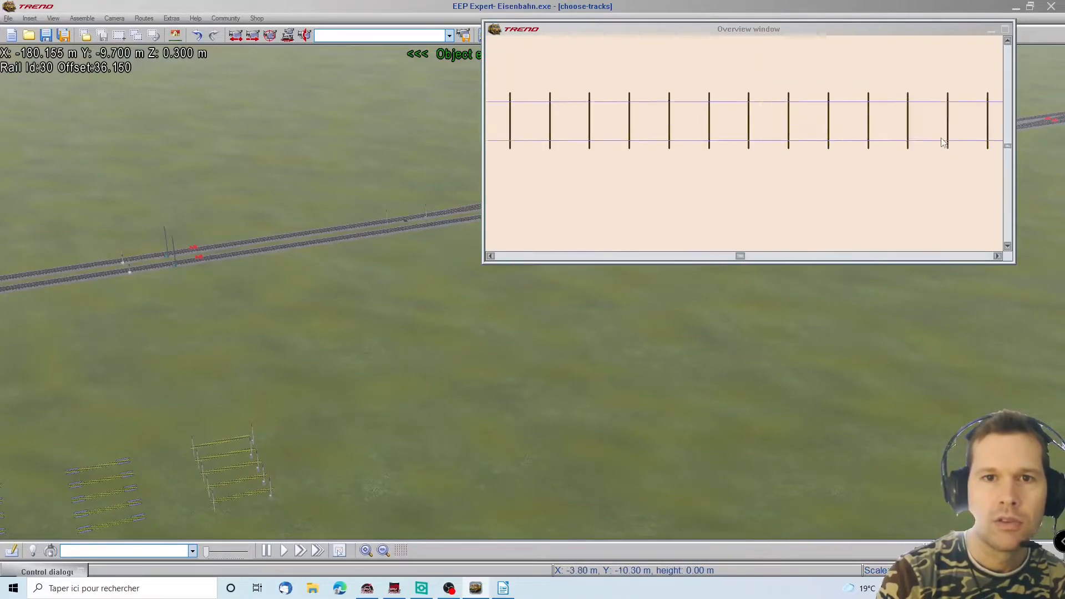
scroll(941, 137, "down", 5)
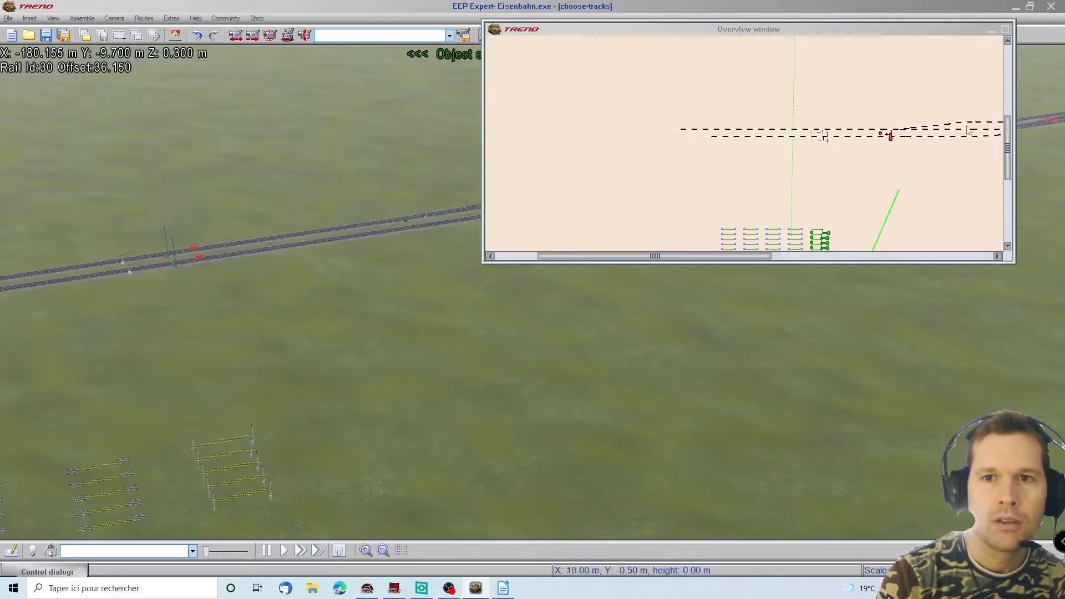
key("Right")
key("Right")
key("Right")
key("Right")
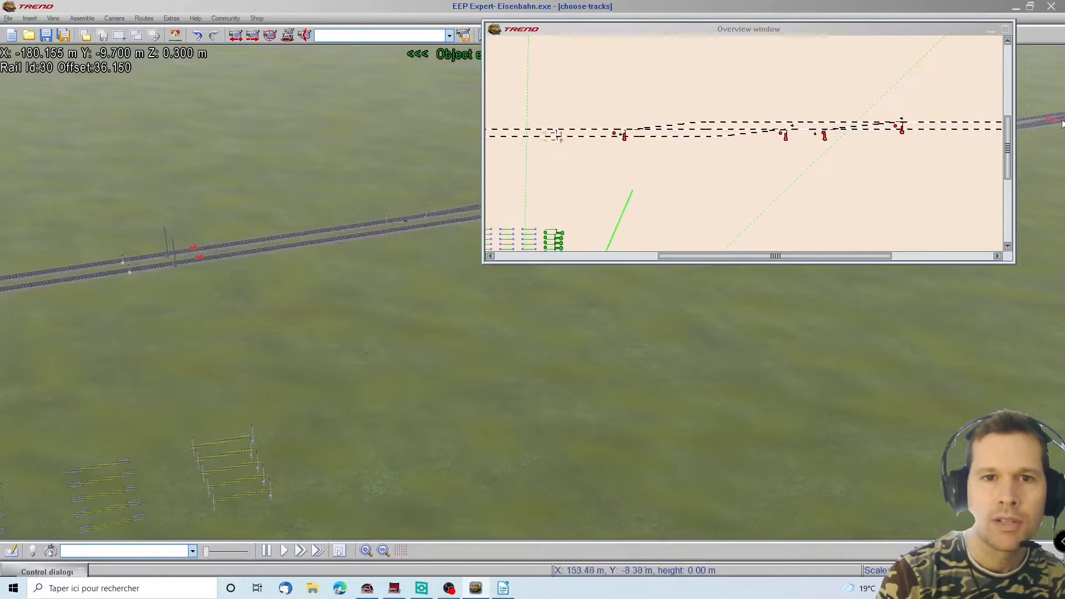
key("Left")
key("Left")
key("Left")
key("Right")
key("Right")
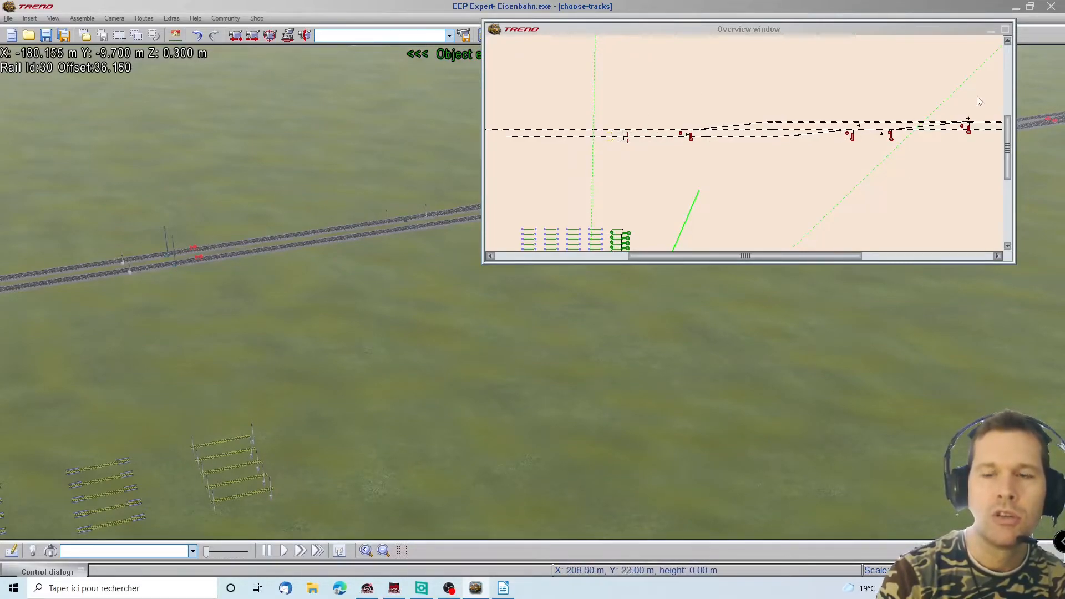
left_click(992, 30)
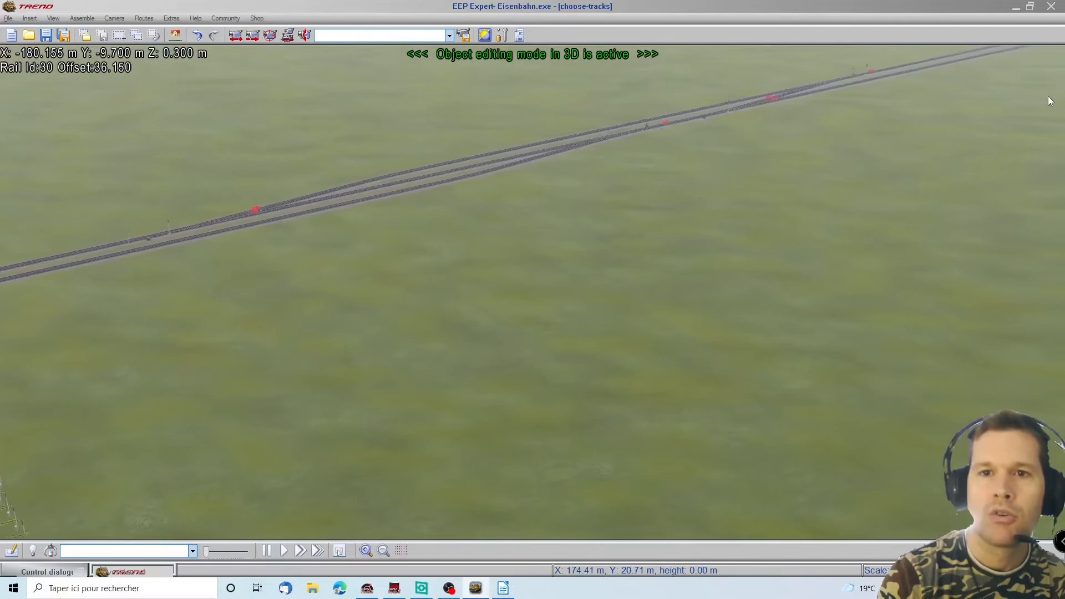
Step: Place a vehicle contact about 2.57 m along the first invisible auxiliary track of the first row, at the end farthest from the signals
key("Left")
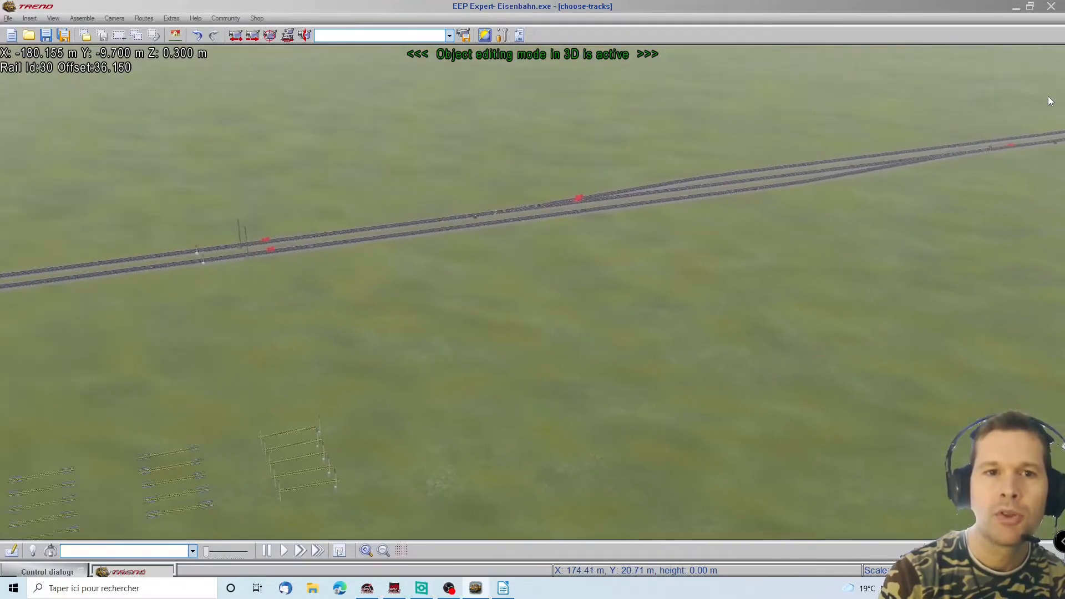
key("Left")
key("Left")
key("Left")
key("Right")
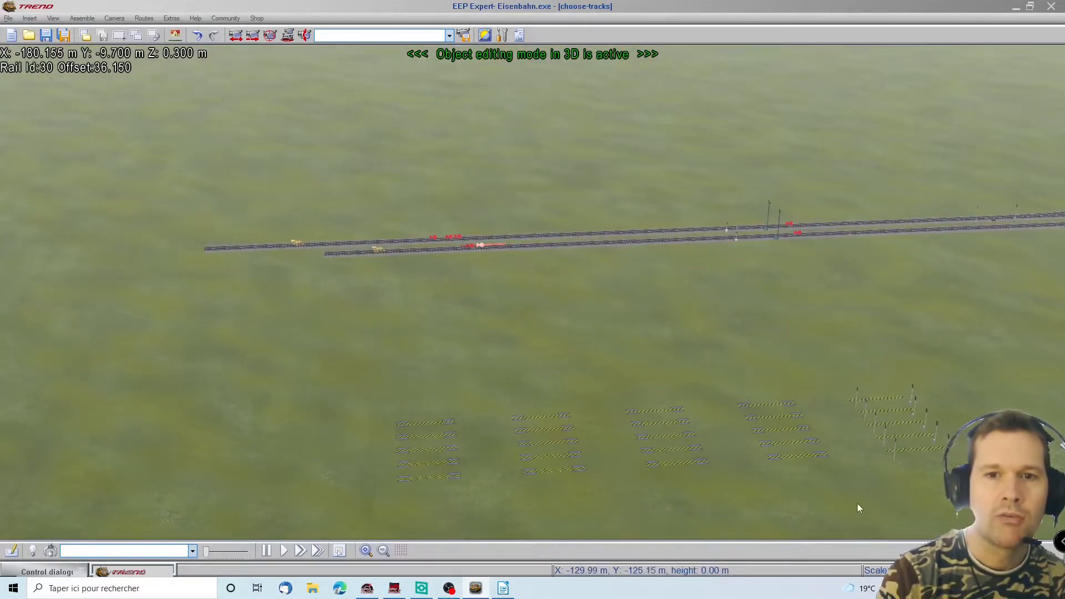
key("Down")
scroll(577, 347, "up", 1)
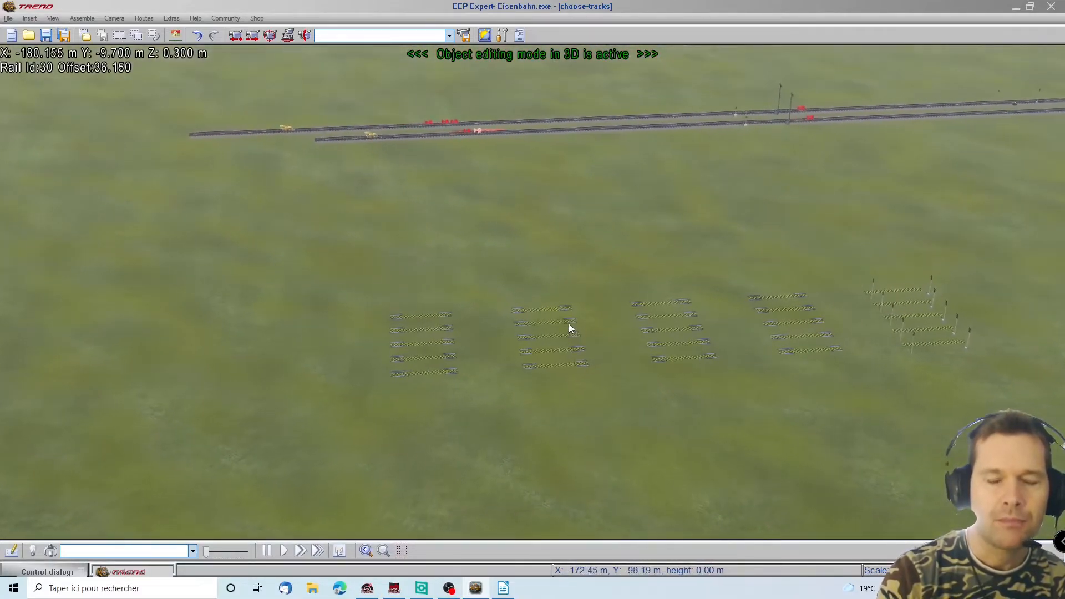
scroll(568, 324, "up", 2)
key("Left")
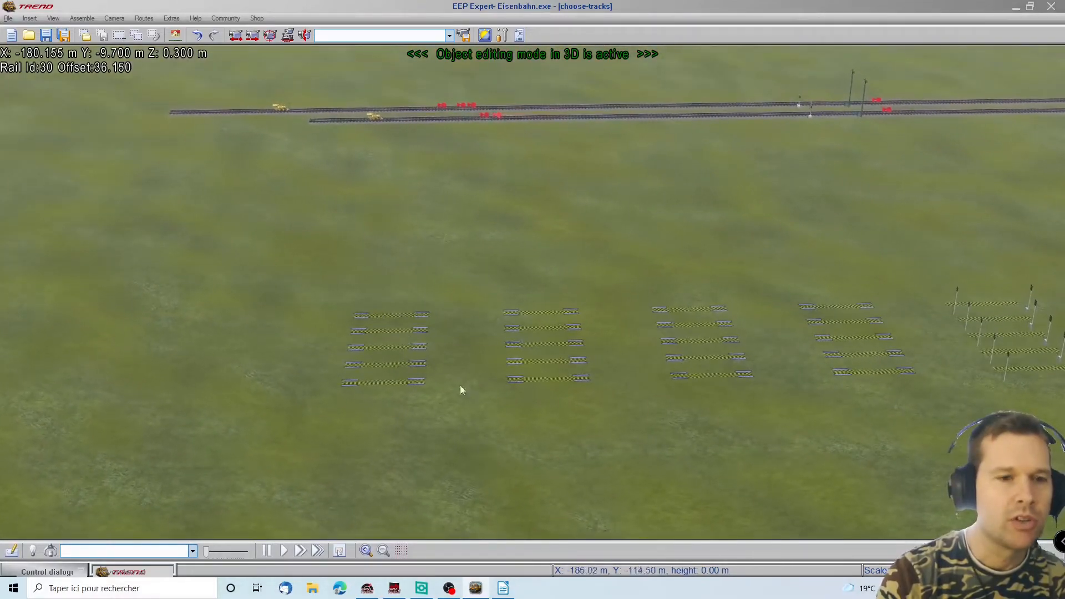
left_click(365, 308)
right_click(376, 315)
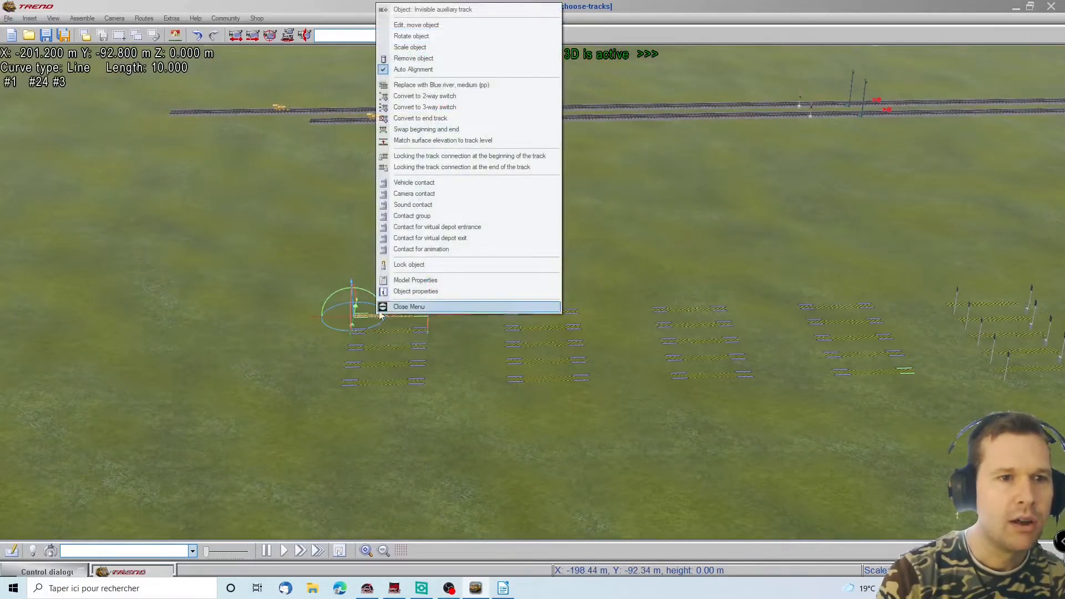
left_click(425, 183)
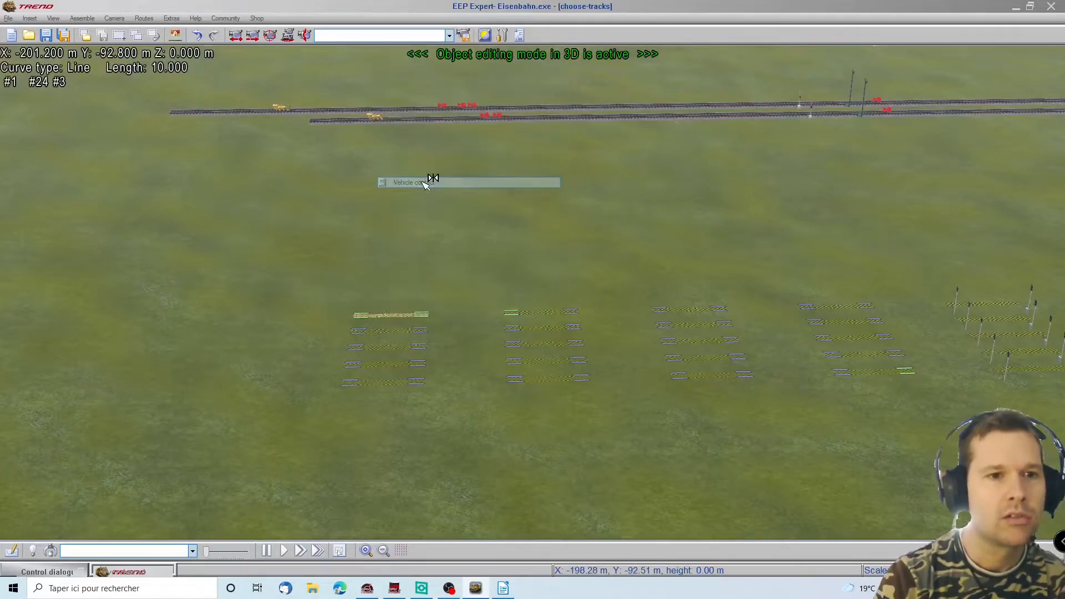
left_click(373, 314)
right_click(373, 314)
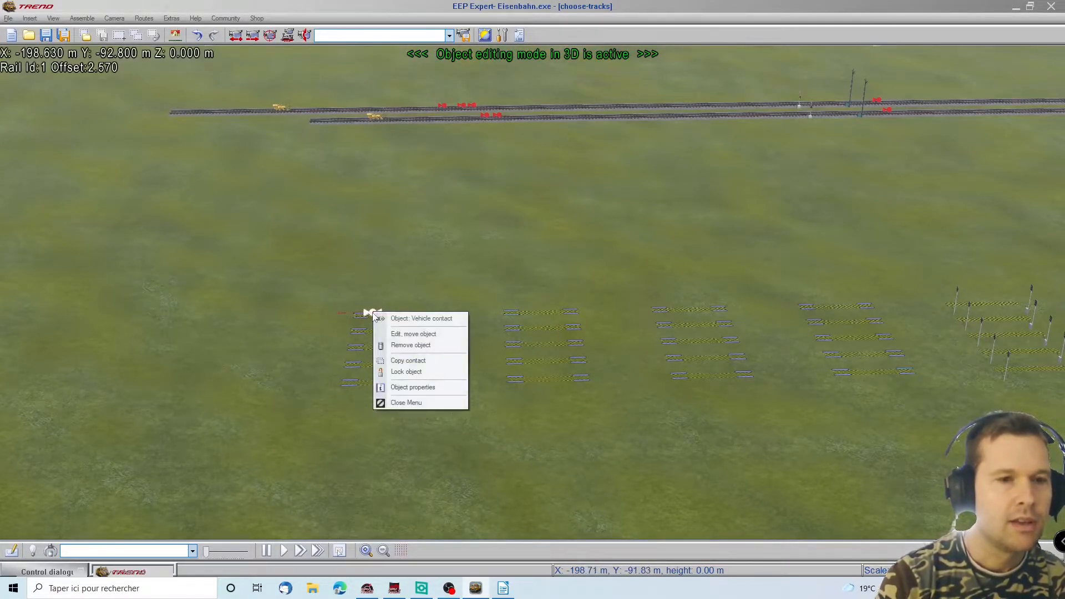
left_click(422, 387)
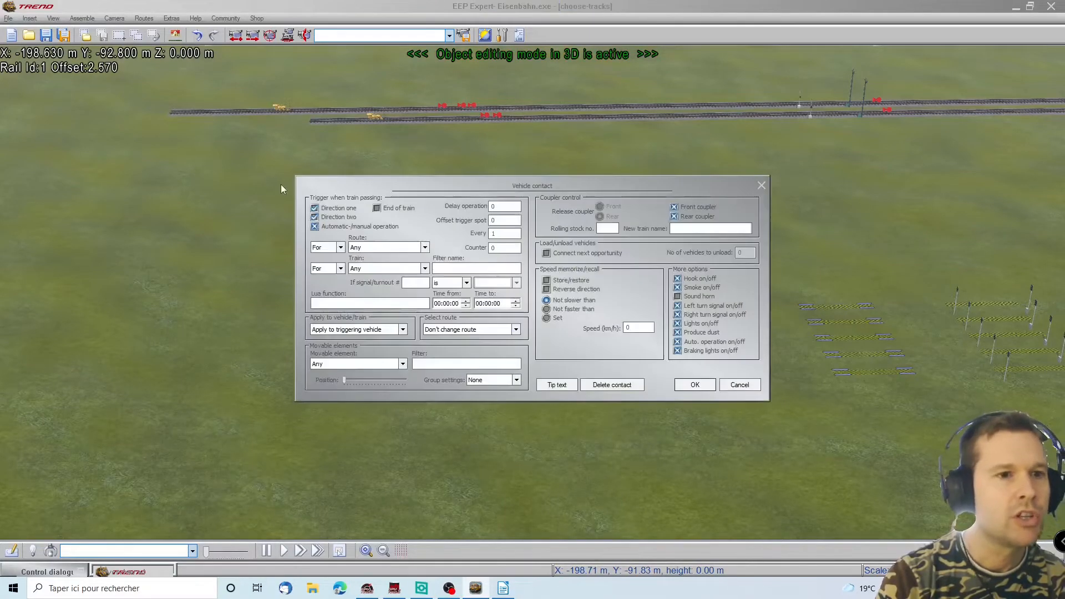
left_click(314, 227)
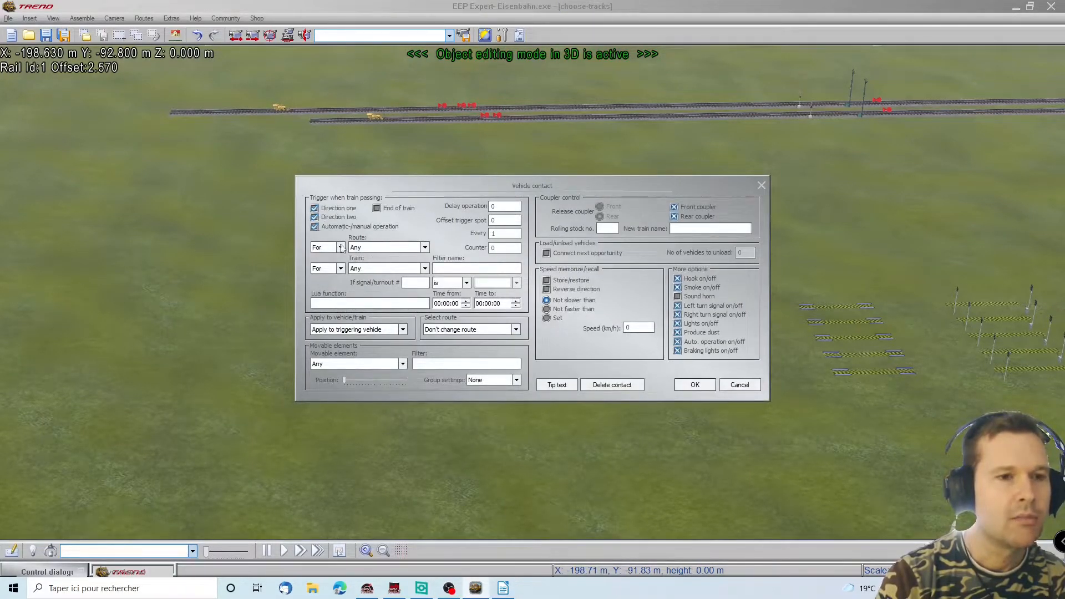
left_click(763, 187)
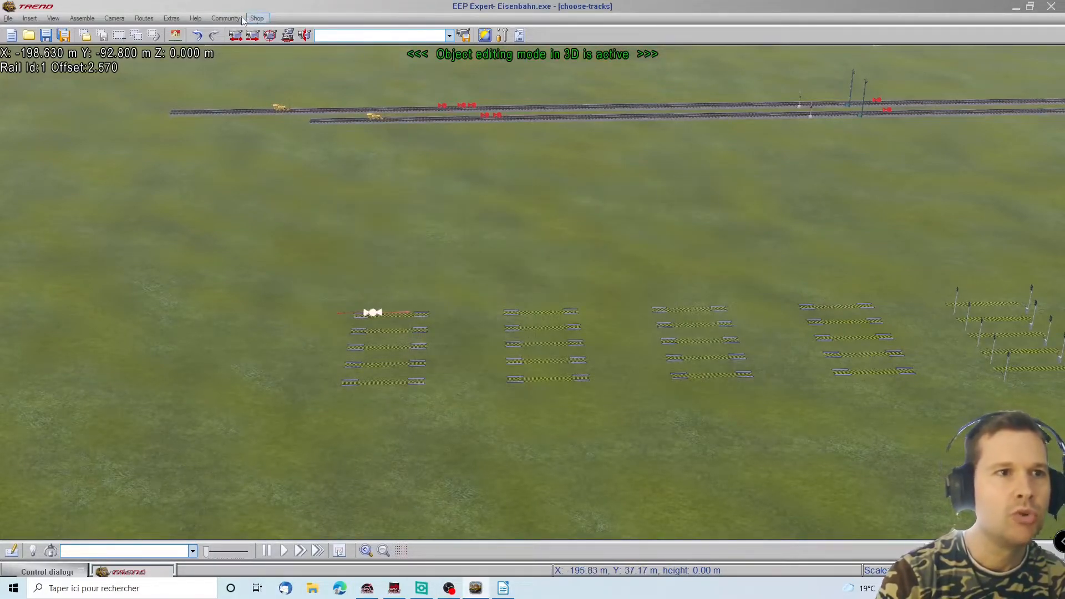
Step: Add a new route named NEUTRAL to the layout's routes
left_click(143, 18)
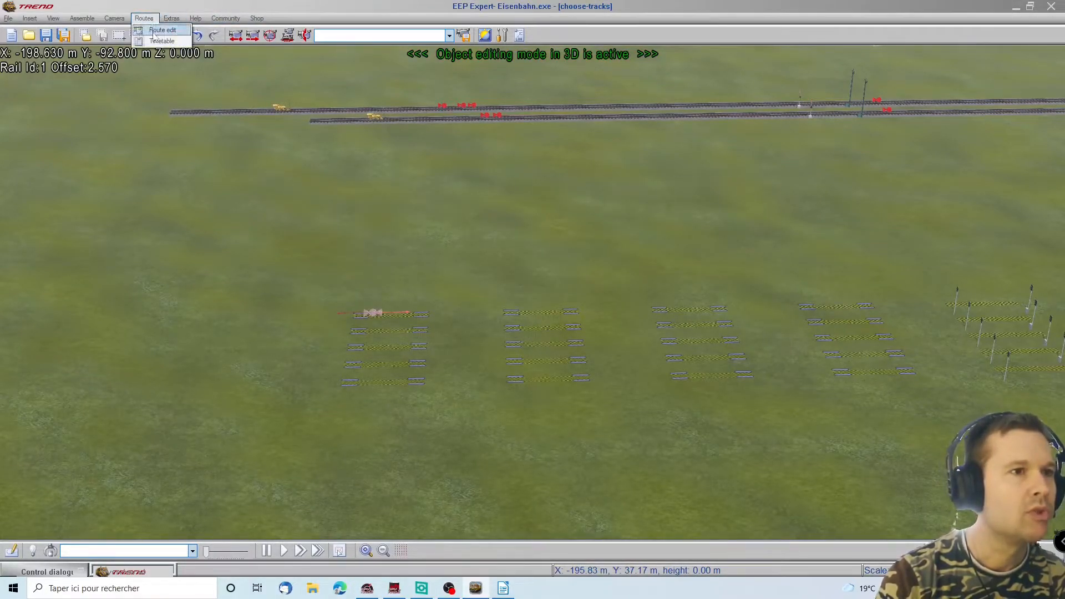
left_click(155, 37)
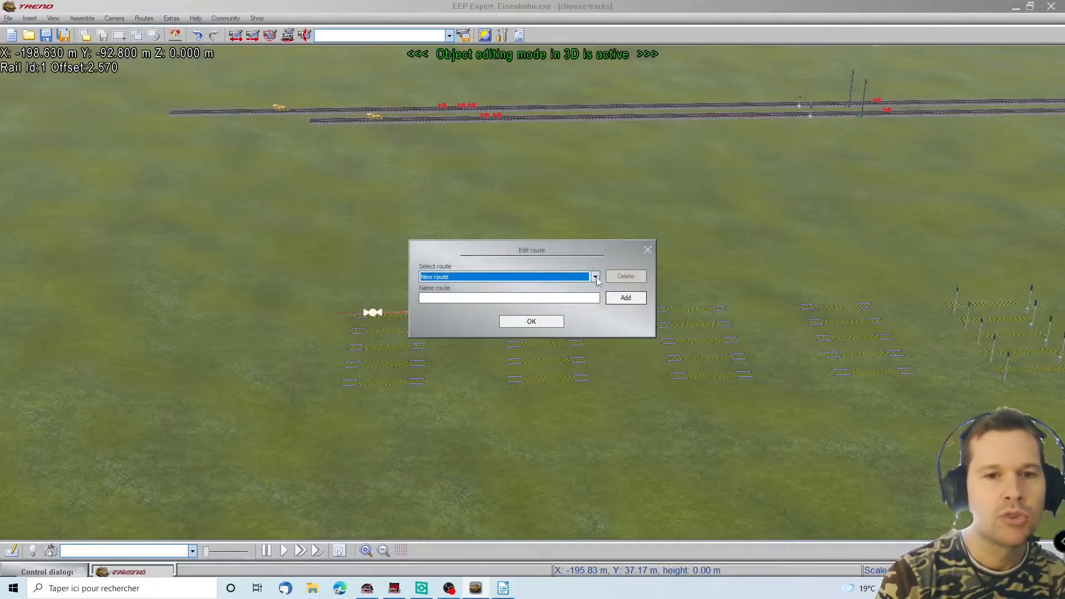
left_click(596, 278)
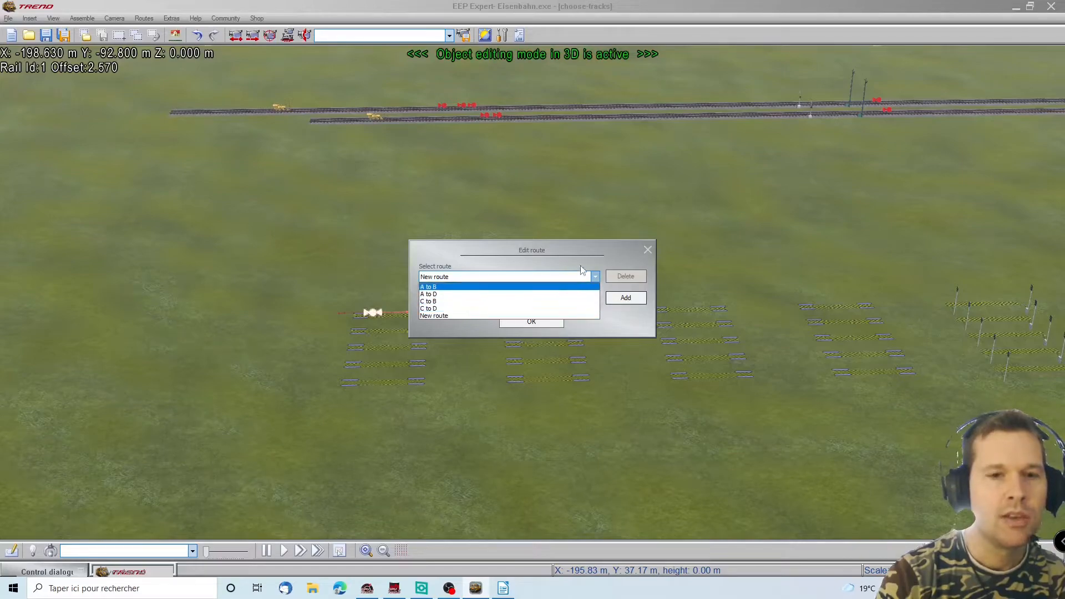
left_click(604, 255)
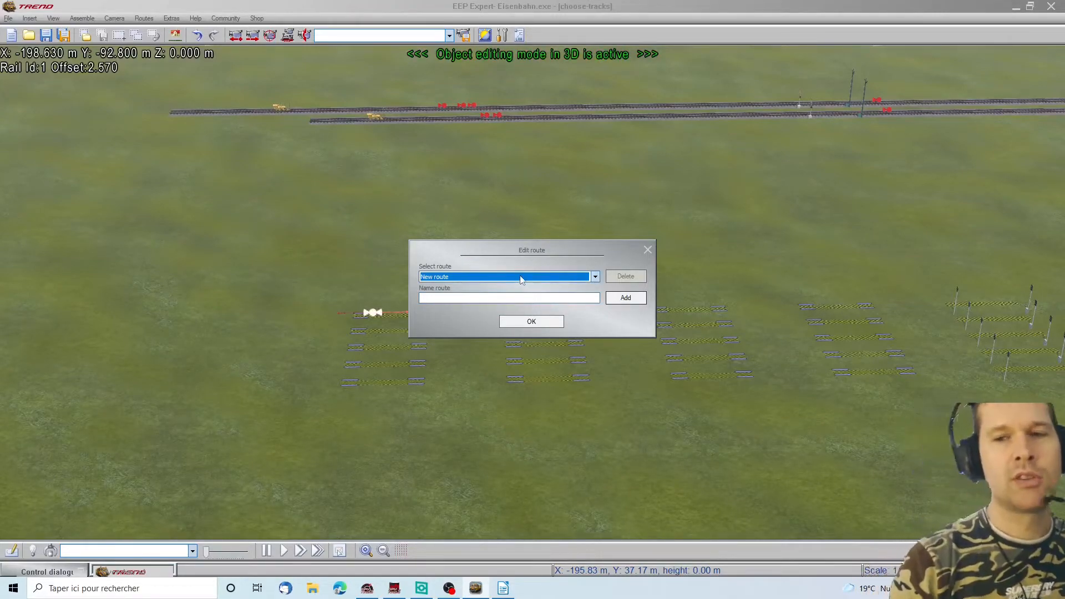
left_click(492, 297)
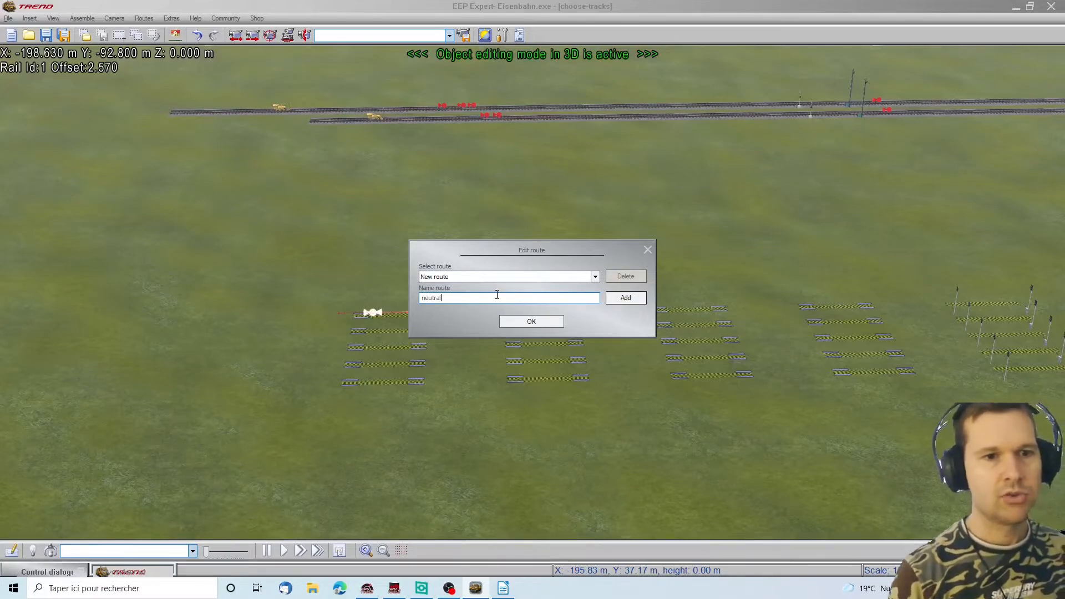
key("BackSpace")
key("BackSpace")
key("BackSpace")
key("BackSpace")
key("BackSpace")
key("BackSpace")
key("BackSpace")
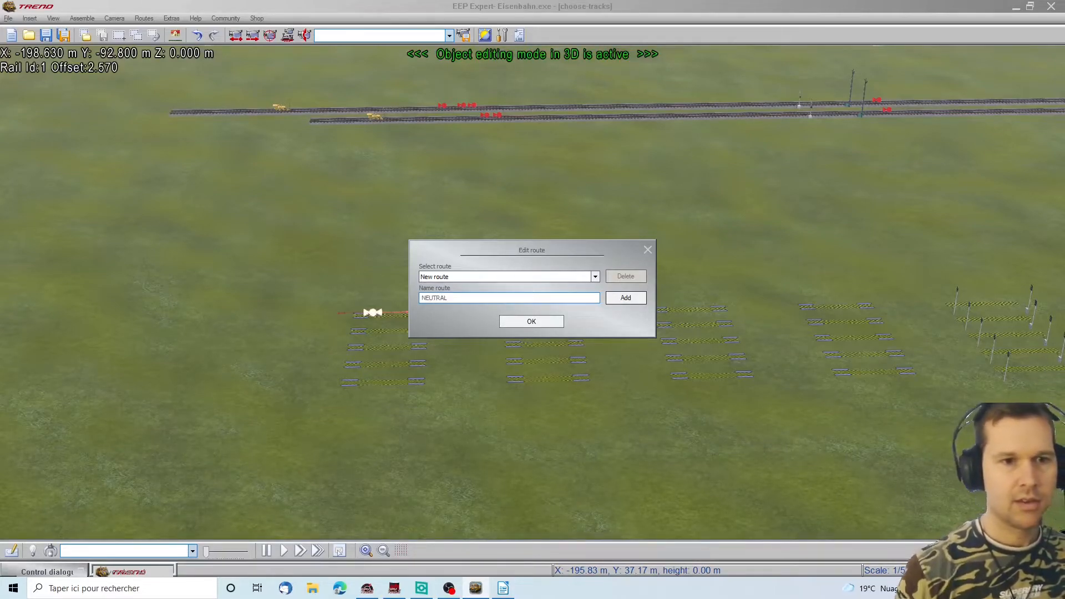
left_click(611, 301)
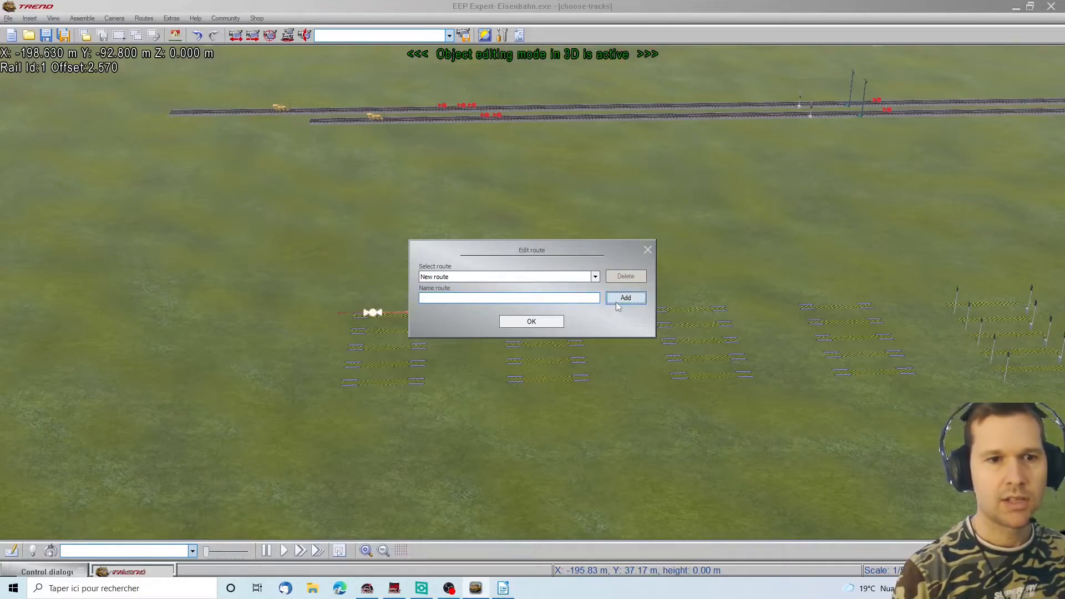
Step: Add a new route named ASK
left_click(516, 298)
type("ASK")
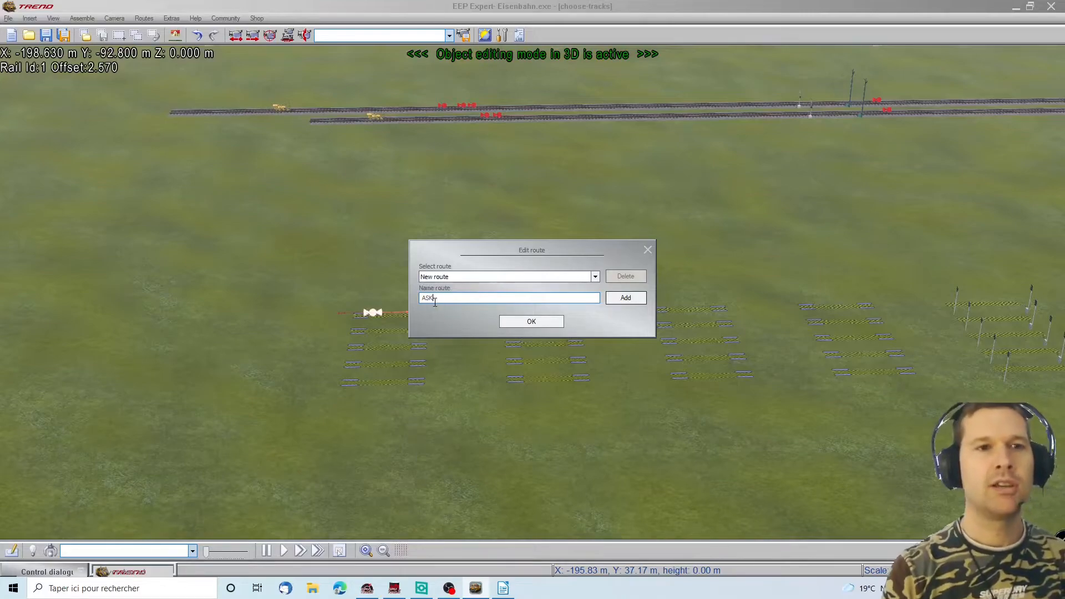
left_click(625, 298)
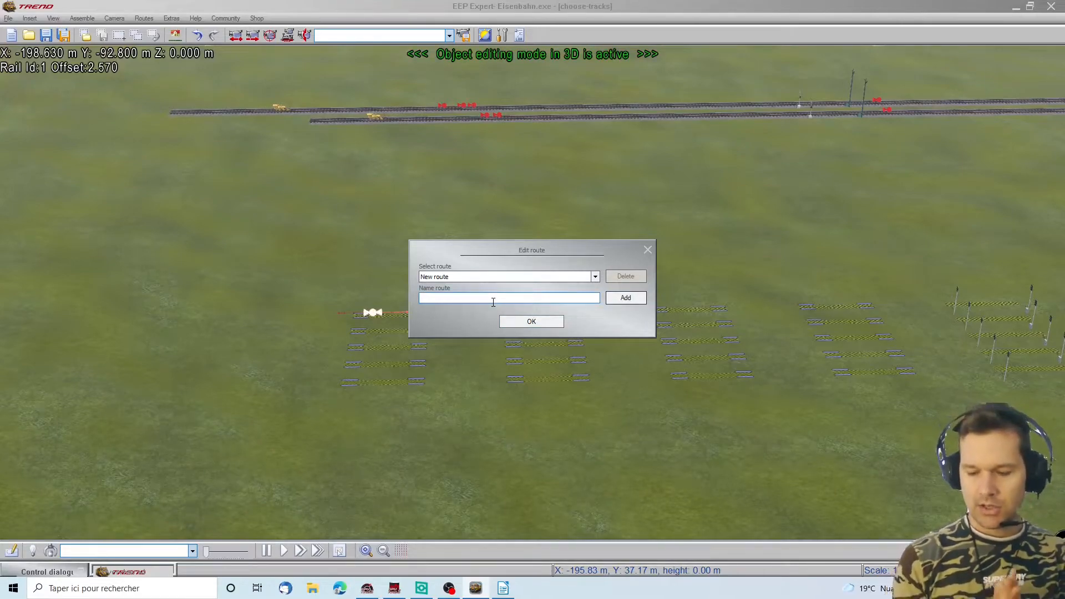
Step: Add two more routes named VERIFY and LOCK
type("VERIFY")
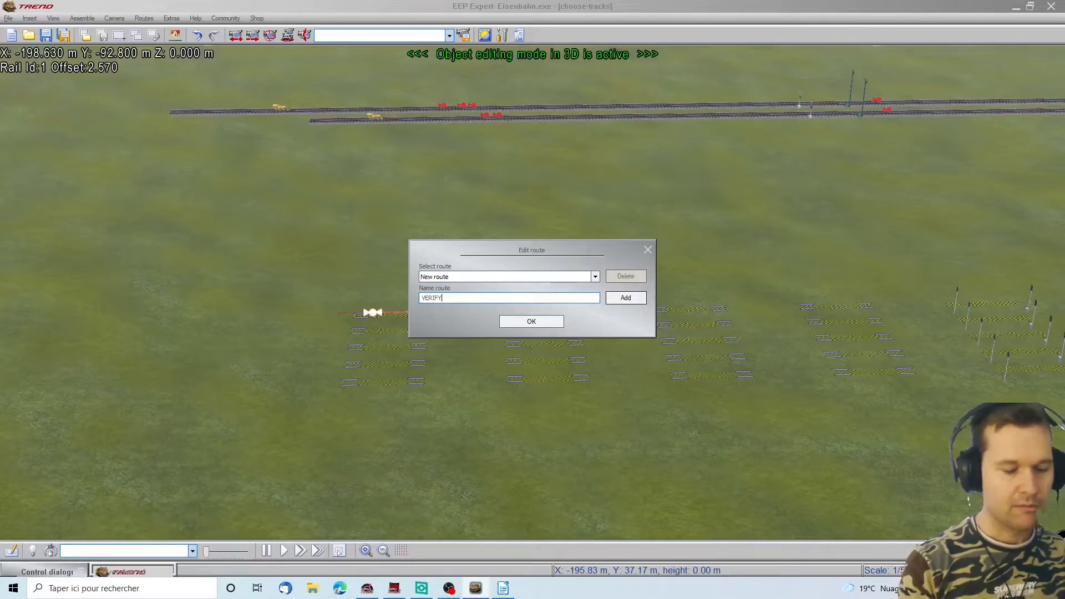
left_click(625, 299)
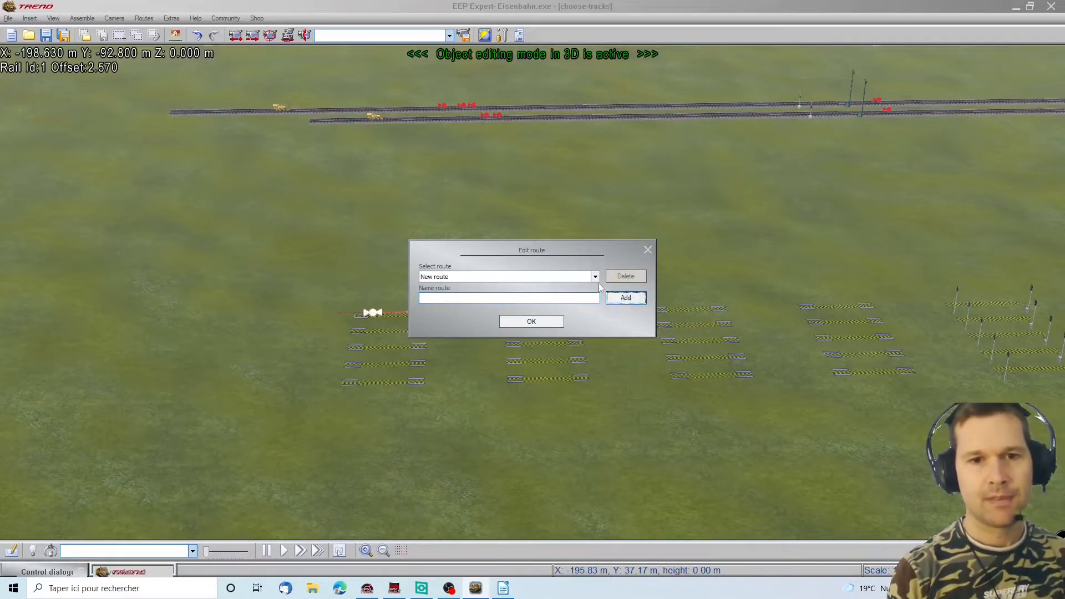
left_click(467, 302)
type("LO")
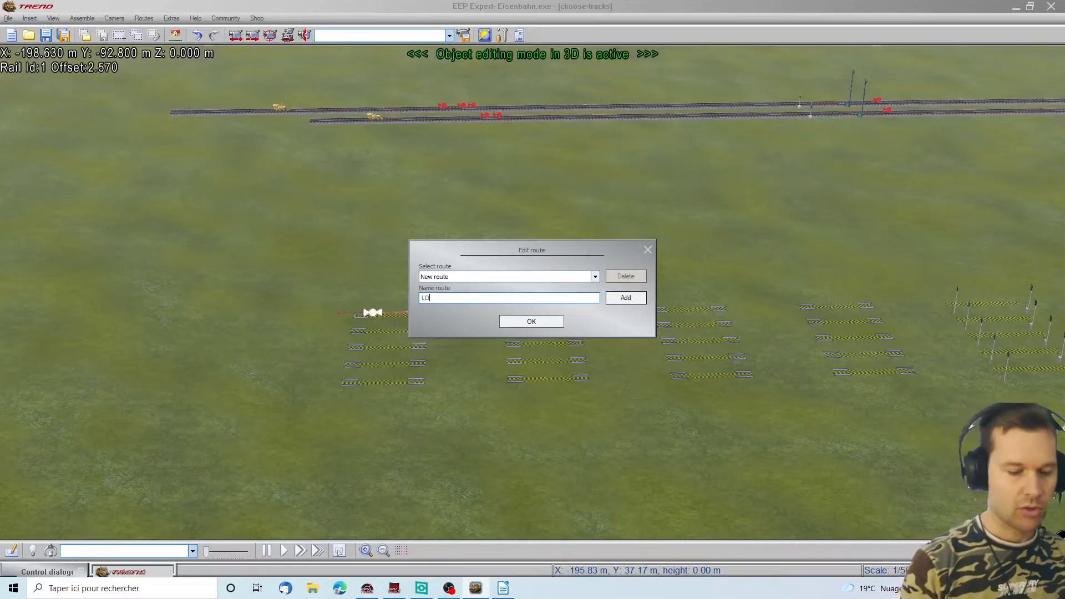
type("CK")
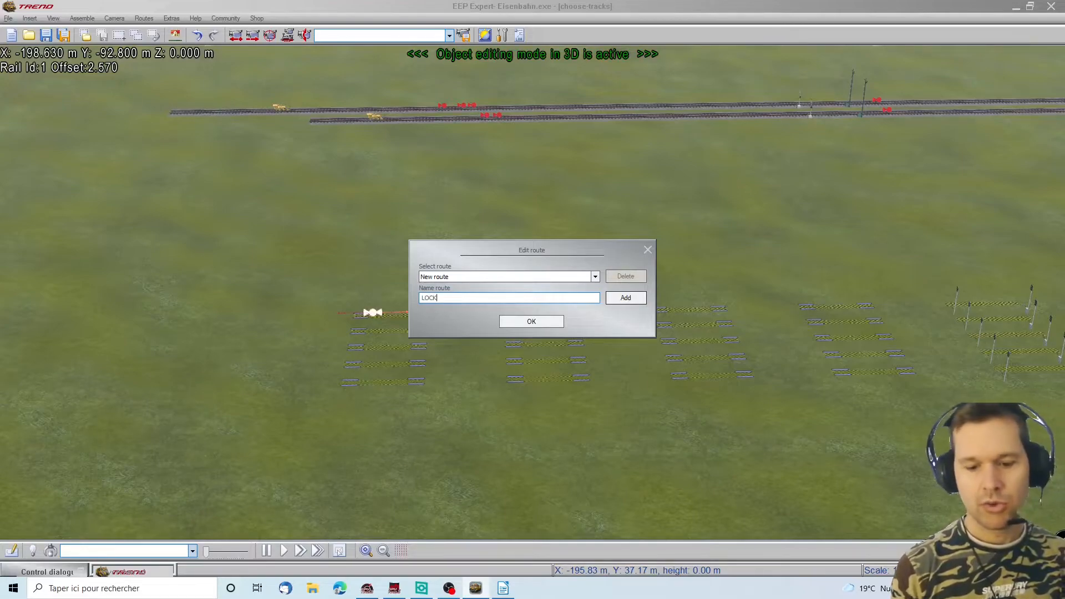
left_click(626, 298)
Step: Add the routes EXECUTE and WAIT
left_click(534, 299)
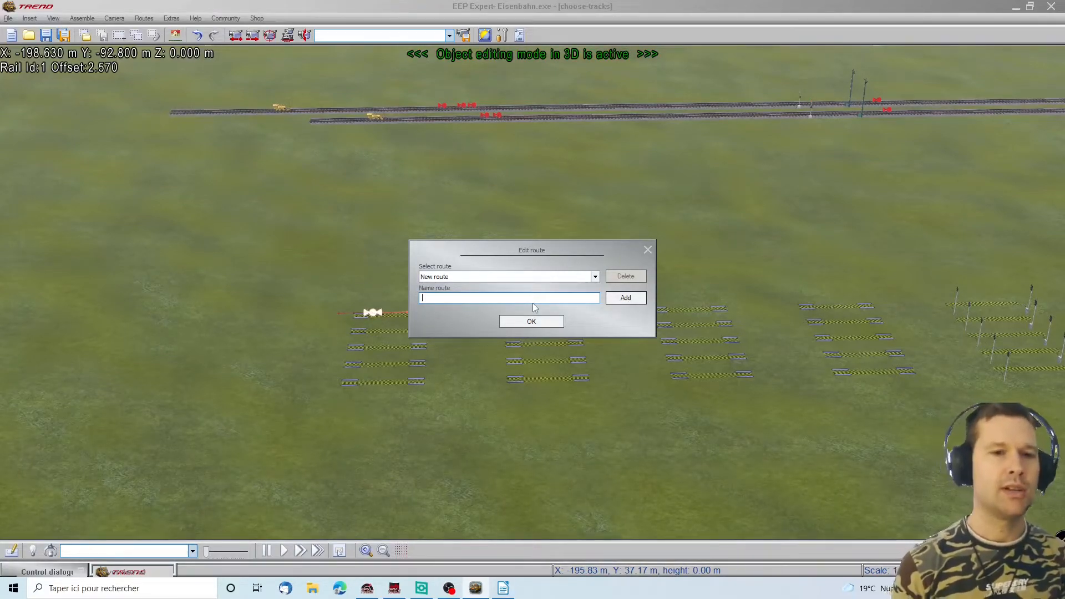
type("EXECUTE")
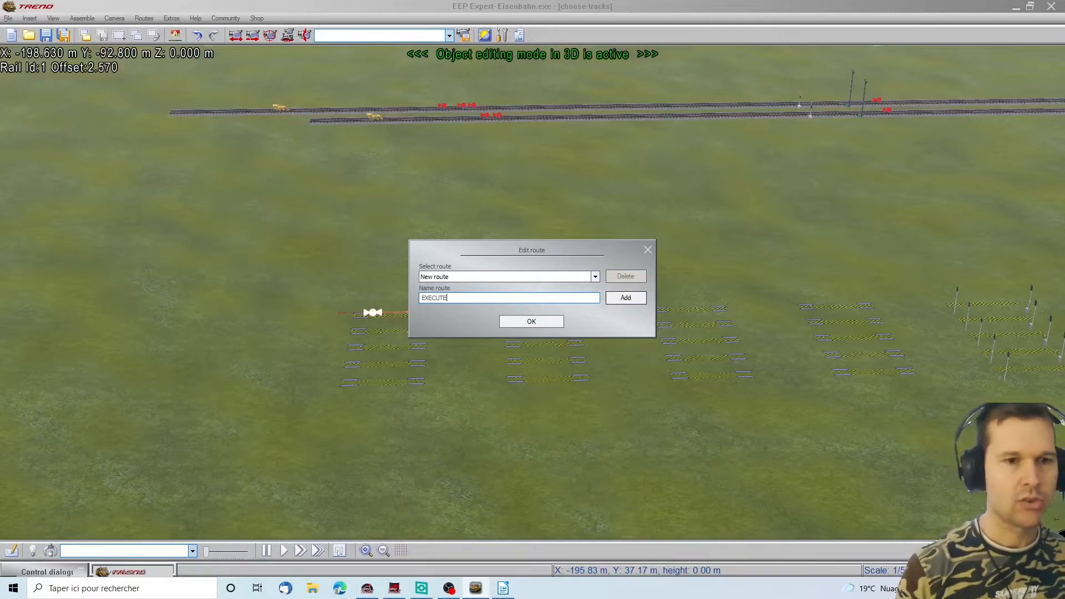
left_click(626, 298)
left_click(466, 300)
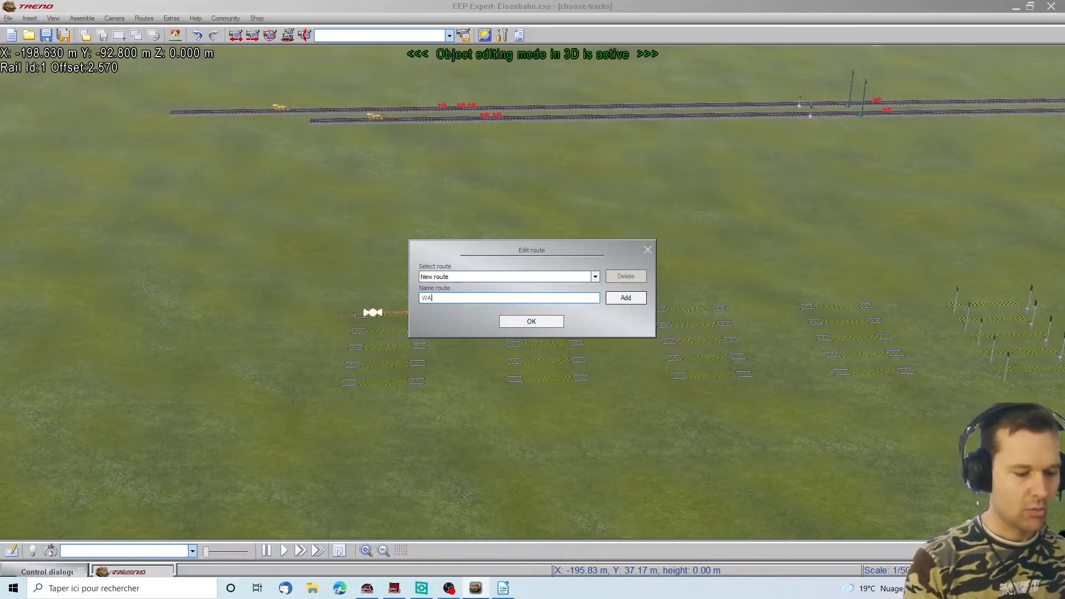
left_click(626, 300)
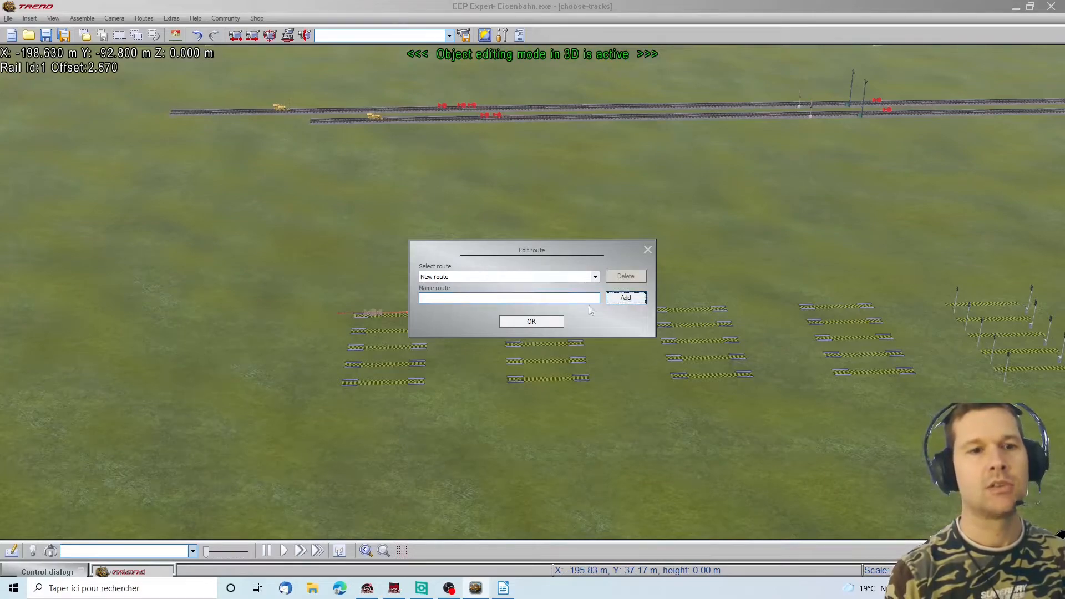
Step: Review the full list of defined routes and close the route editor
left_click(594, 277)
scroll(472, 300, "up", 1)
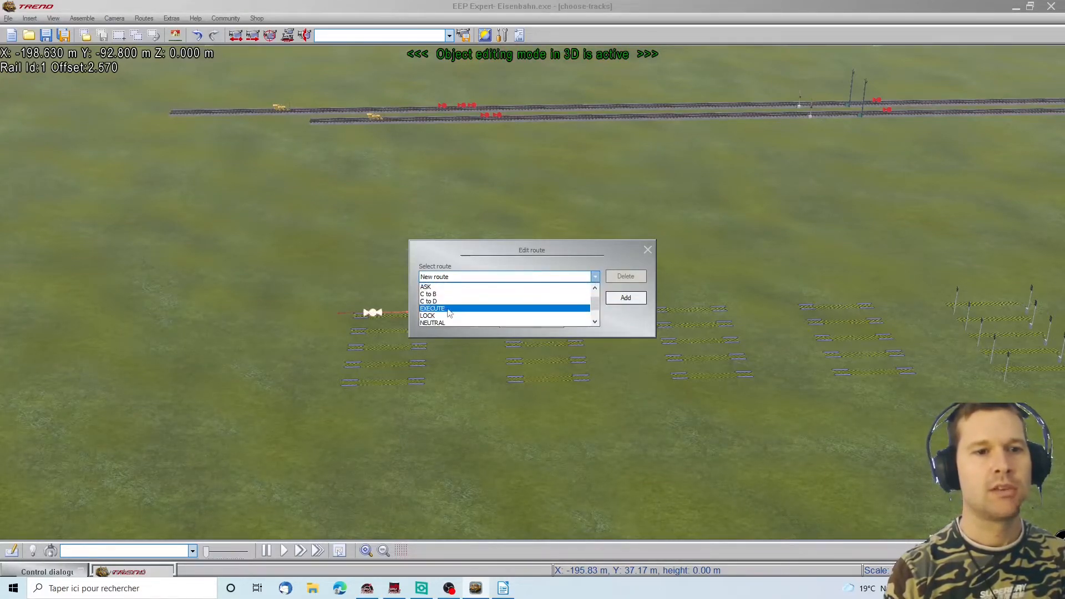
scroll(451, 290, "down", 1)
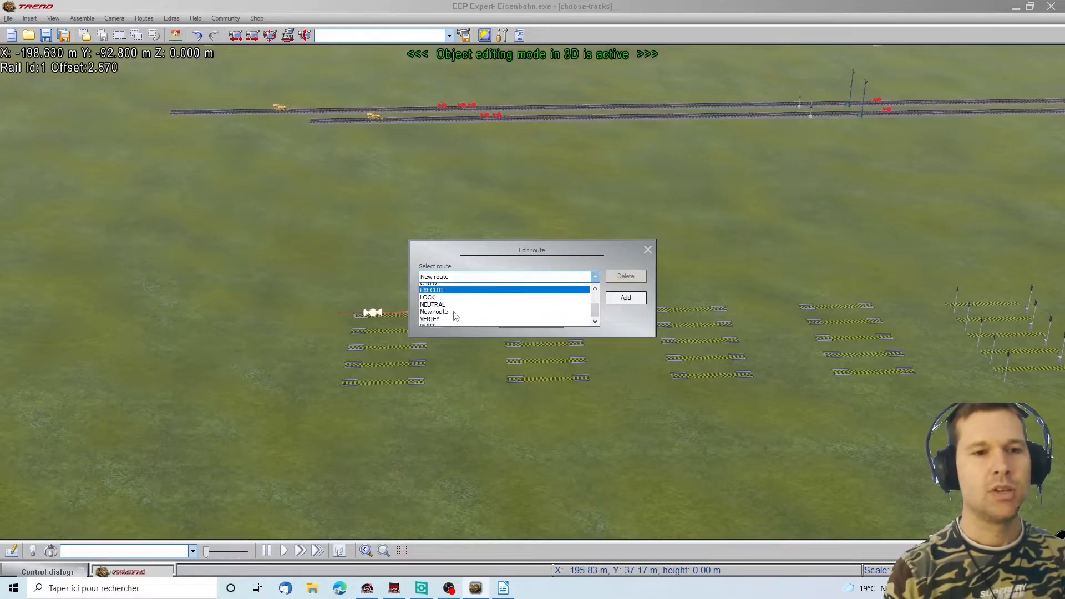
scroll(451, 304, "up", 2)
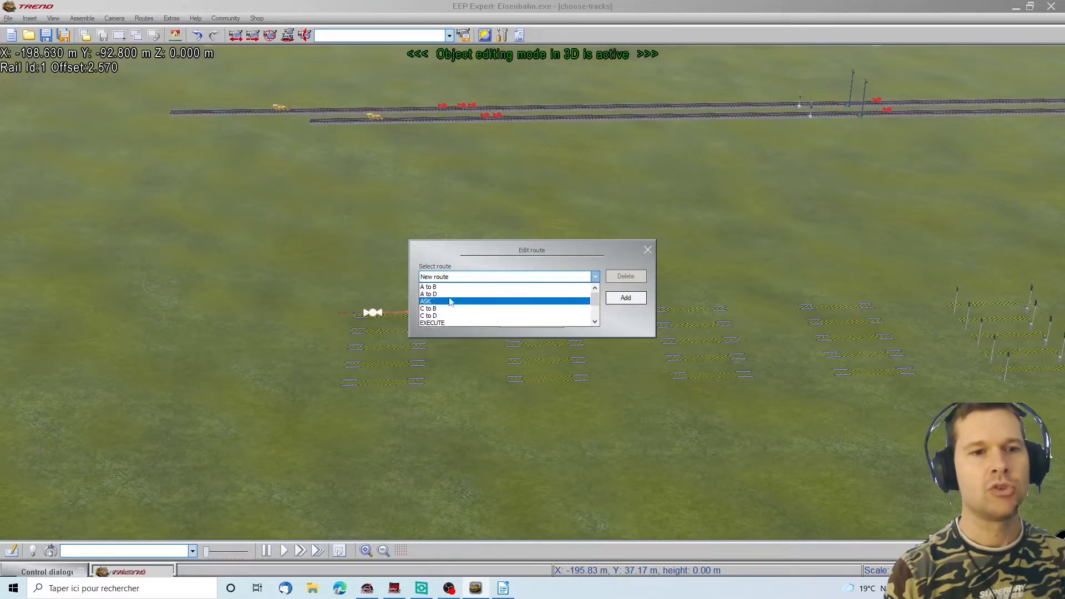
scroll(449, 311, "down", 2)
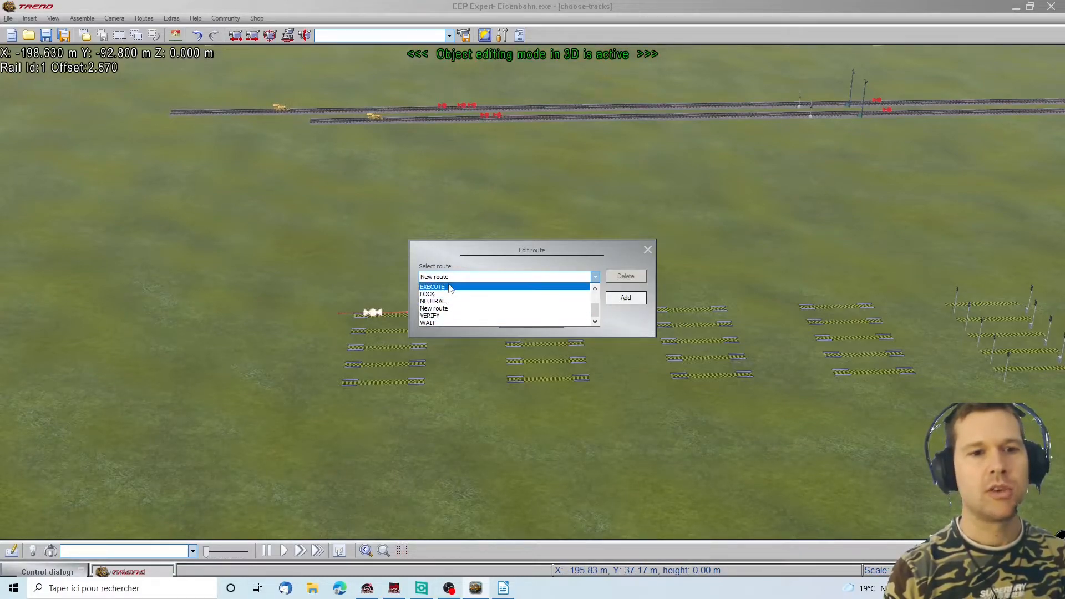
scroll(454, 319, "up", 2)
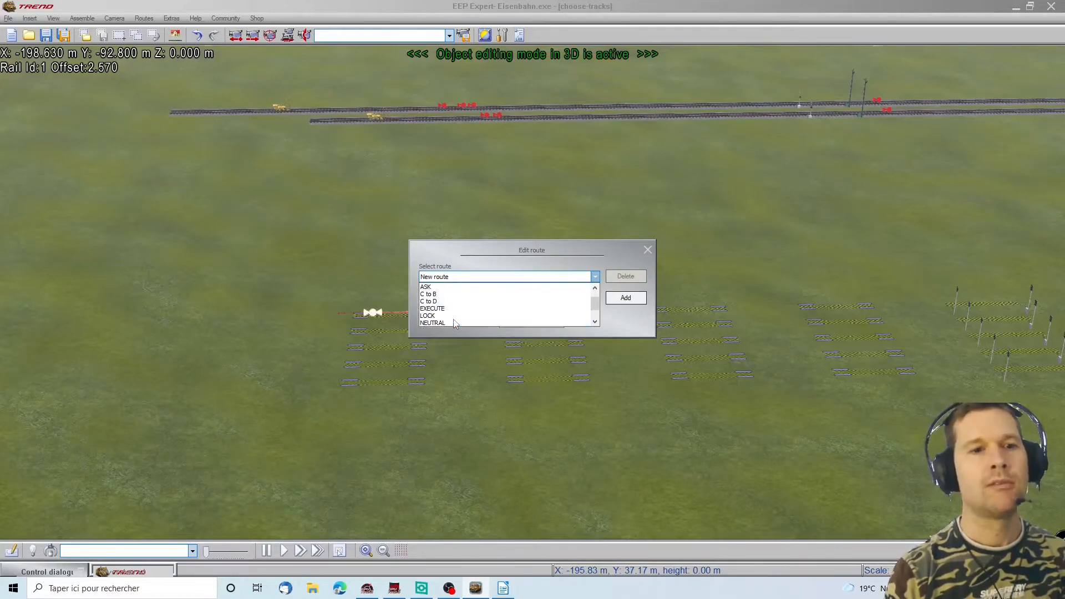
left_click(652, 252)
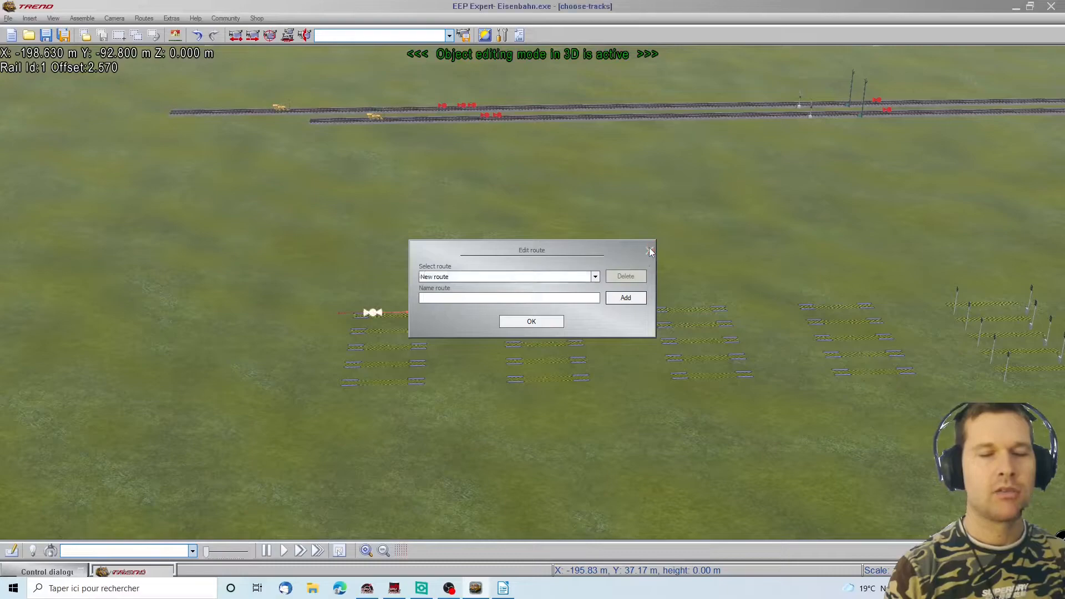
left_click(648, 250)
Step: Check the ID of the invisible signal on the first track of the far row in its object properties
right_click(370, 314)
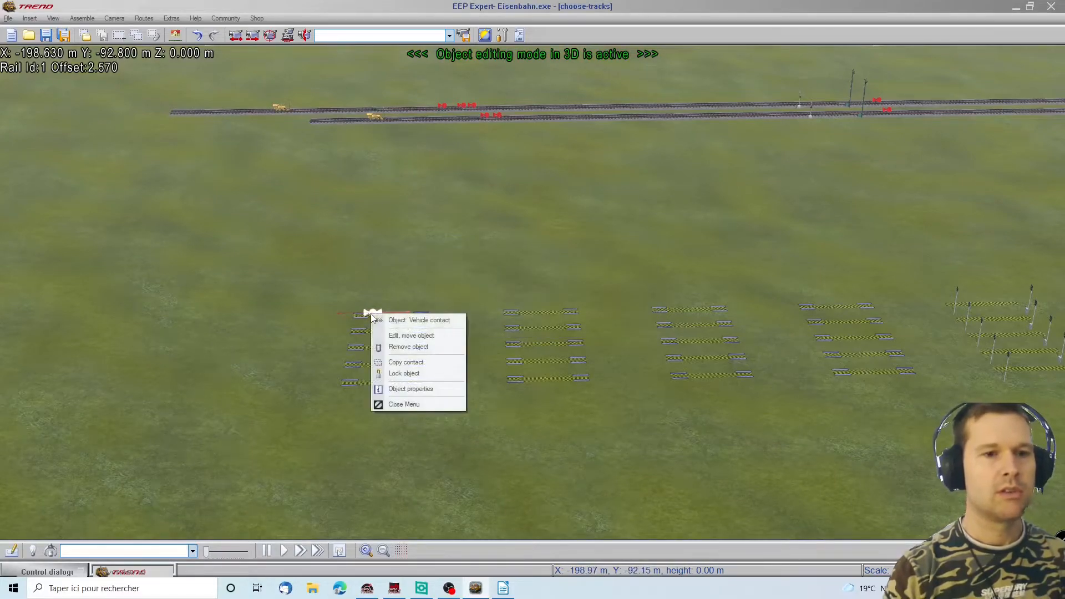
left_click(396, 390)
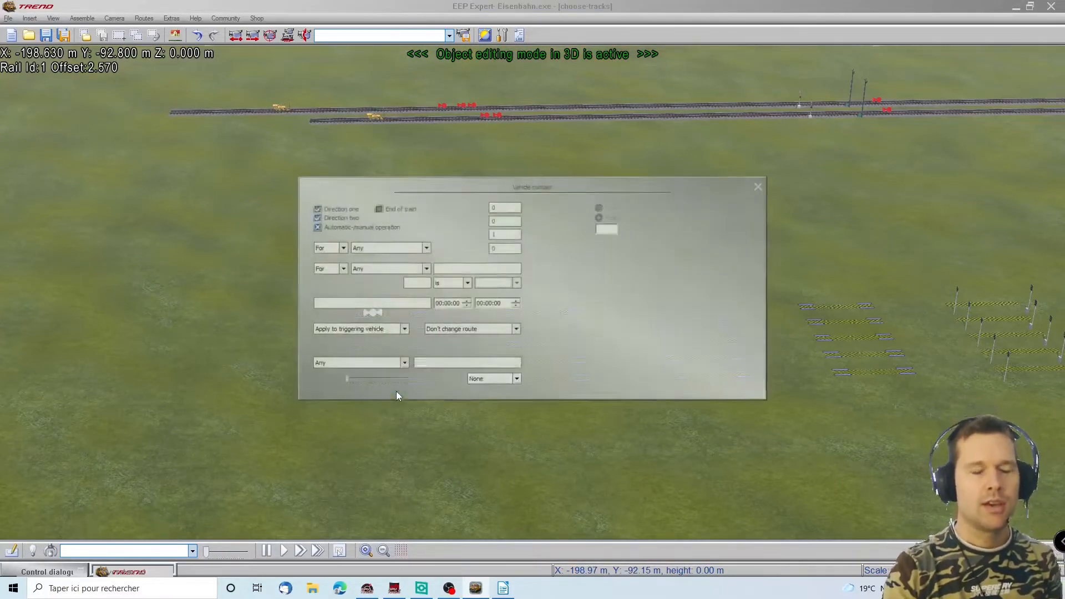
left_click(761, 185)
right_click(1028, 298)
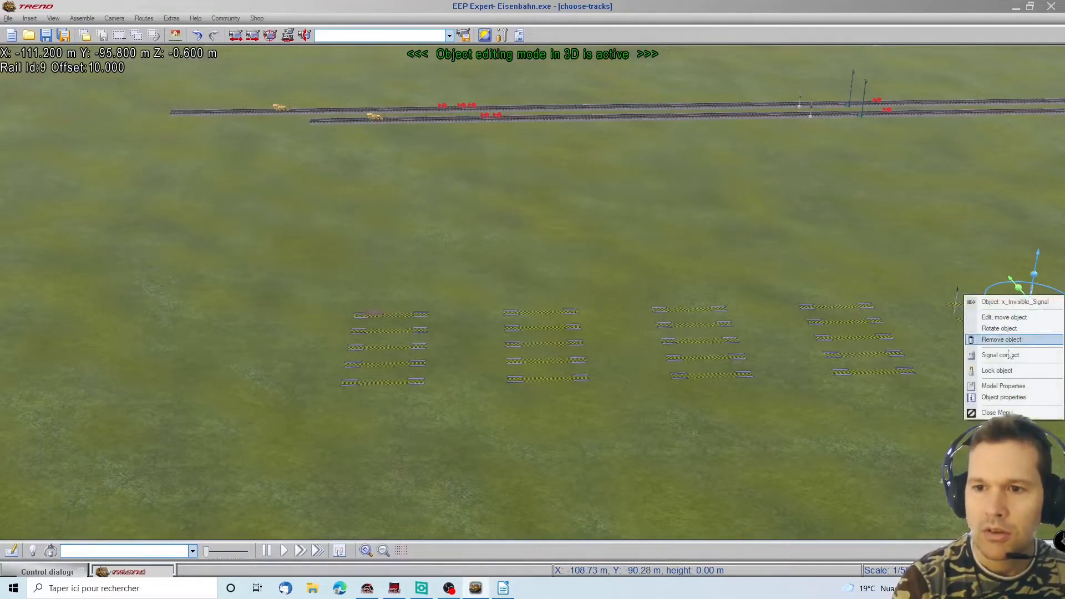
left_click(999, 398)
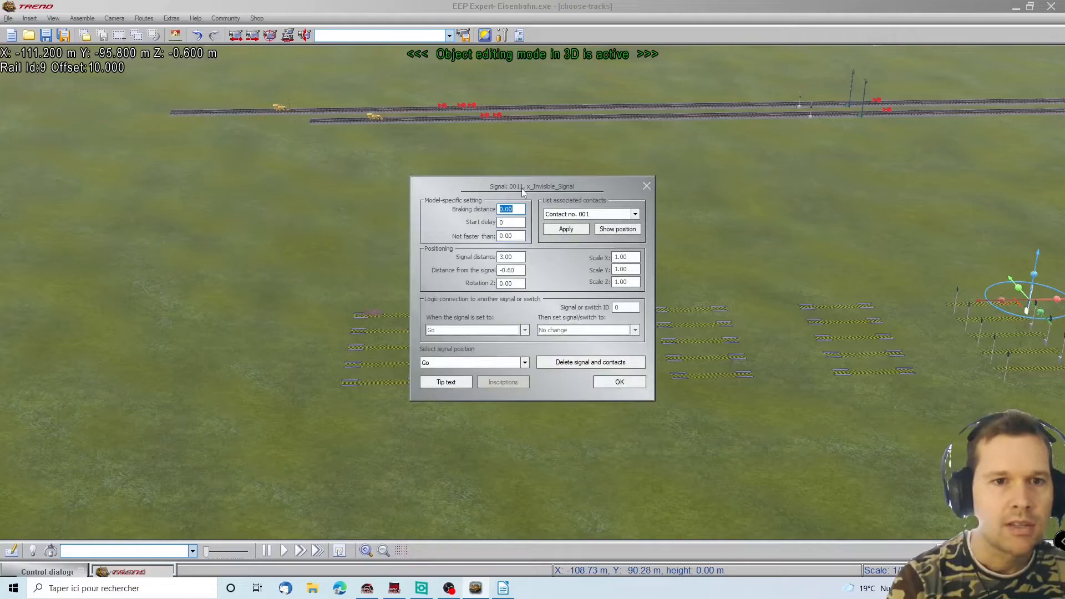
left_click(648, 188)
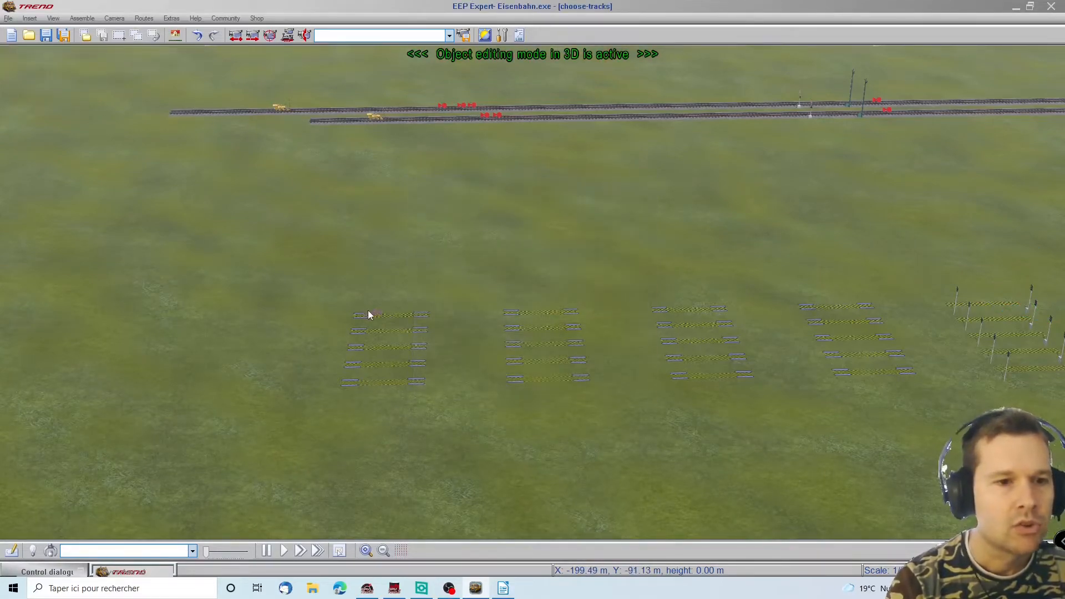
Step: Filter the vehicle contact on the first auxiliary track to the NEUTRAL route and switch its automatic/manual operation trigger to a tick
right_click(370, 314)
left_click(419, 386)
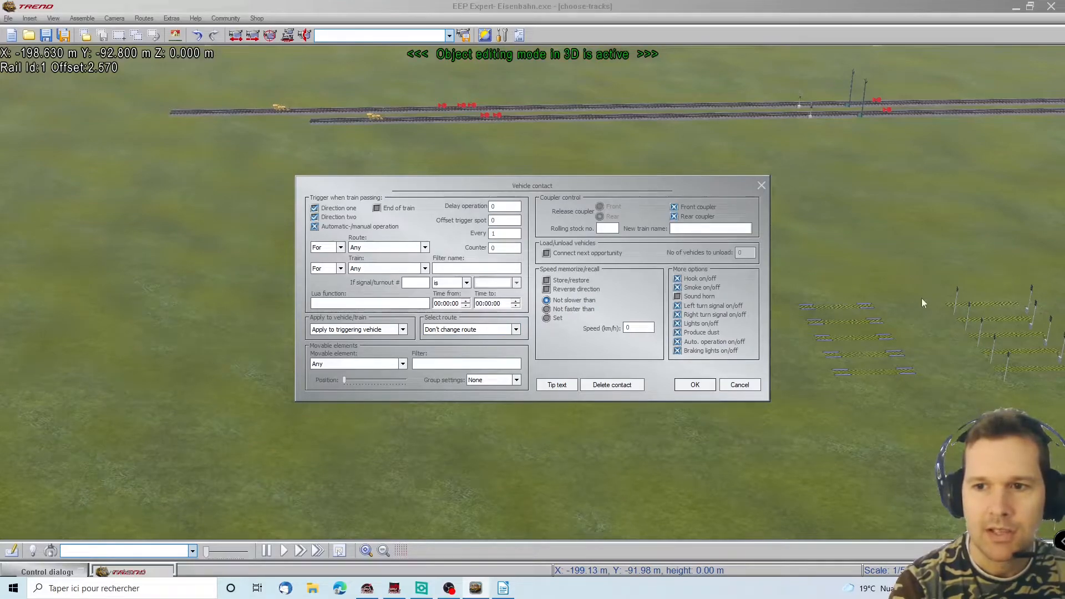
left_click(424, 247)
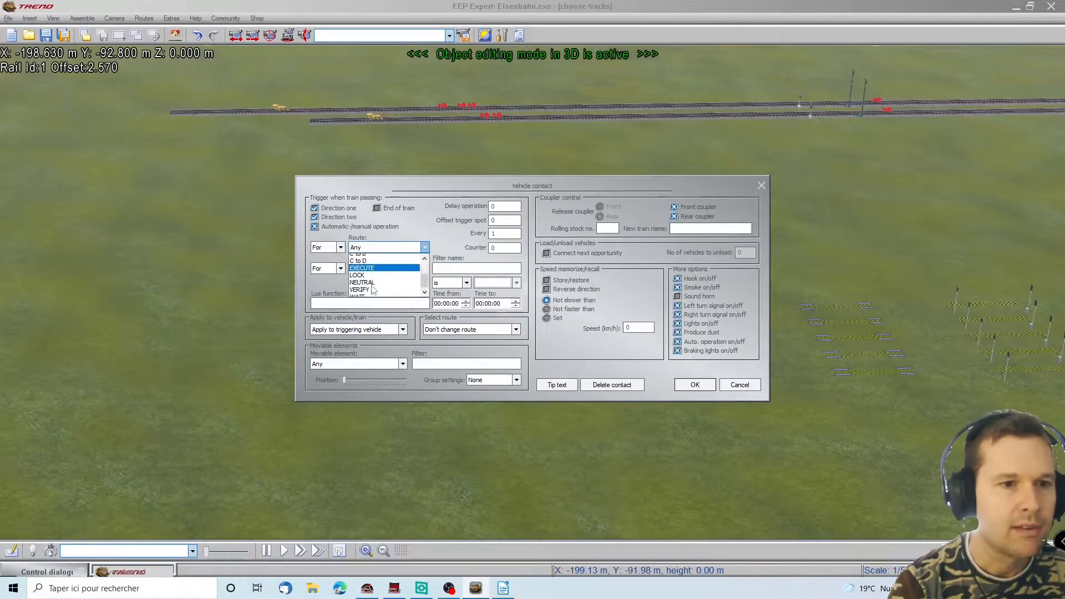
left_click(372, 273)
left_click(424, 247)
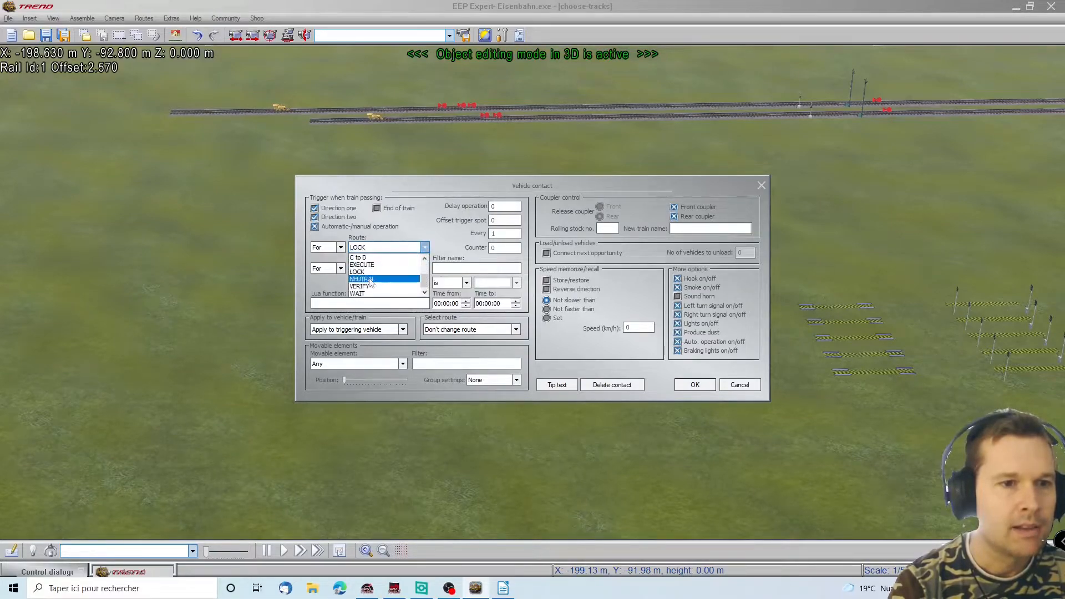
left_click(378, 293)
left_click_drag(400, 191, 418, 388)
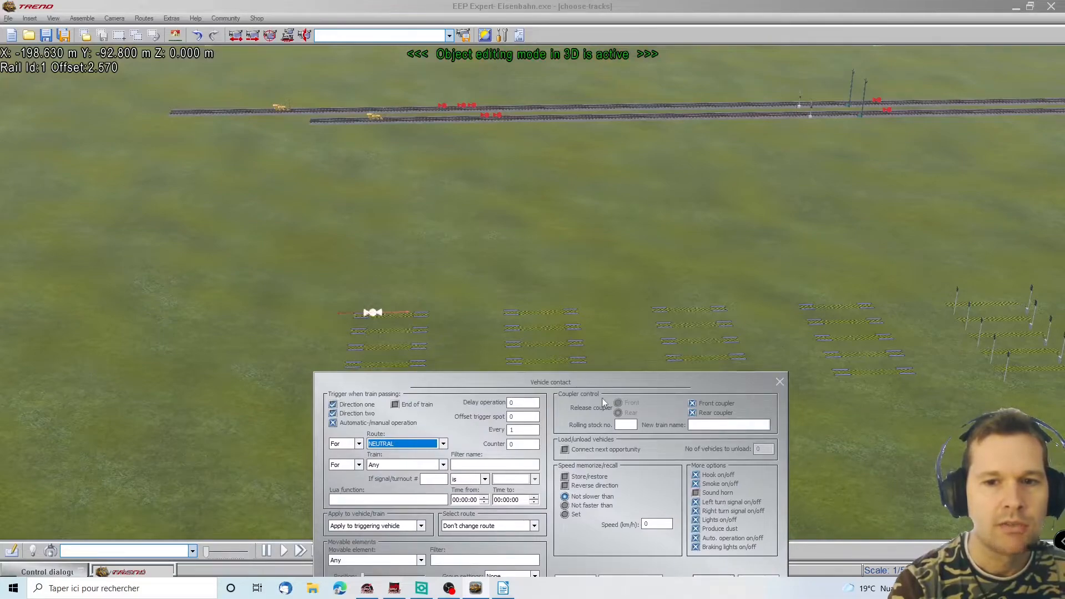
left_click_drag(558, 383, 524, 198)
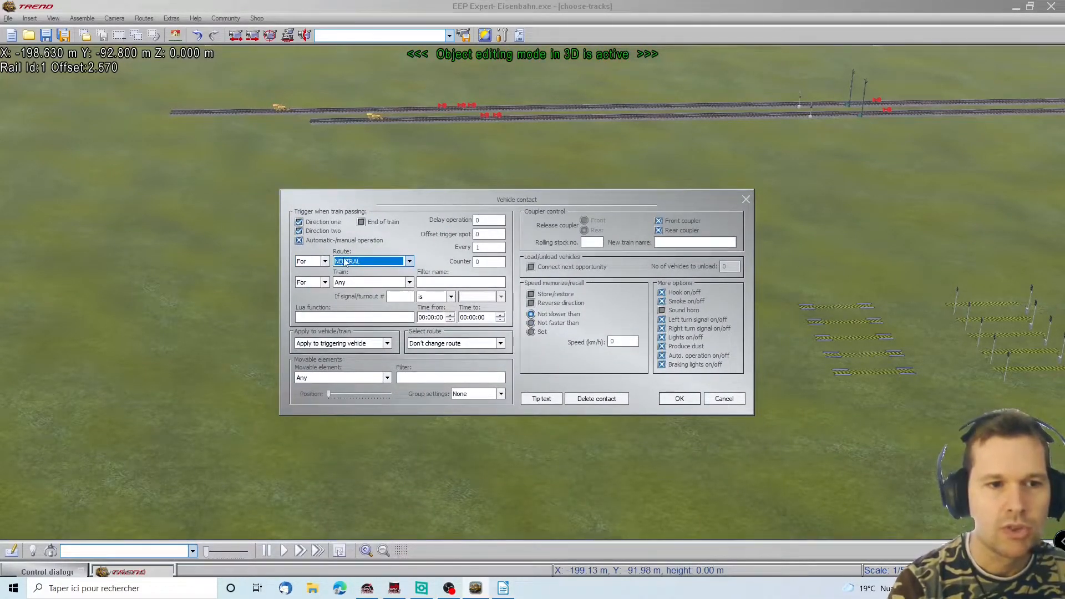
left_click(300, 241)
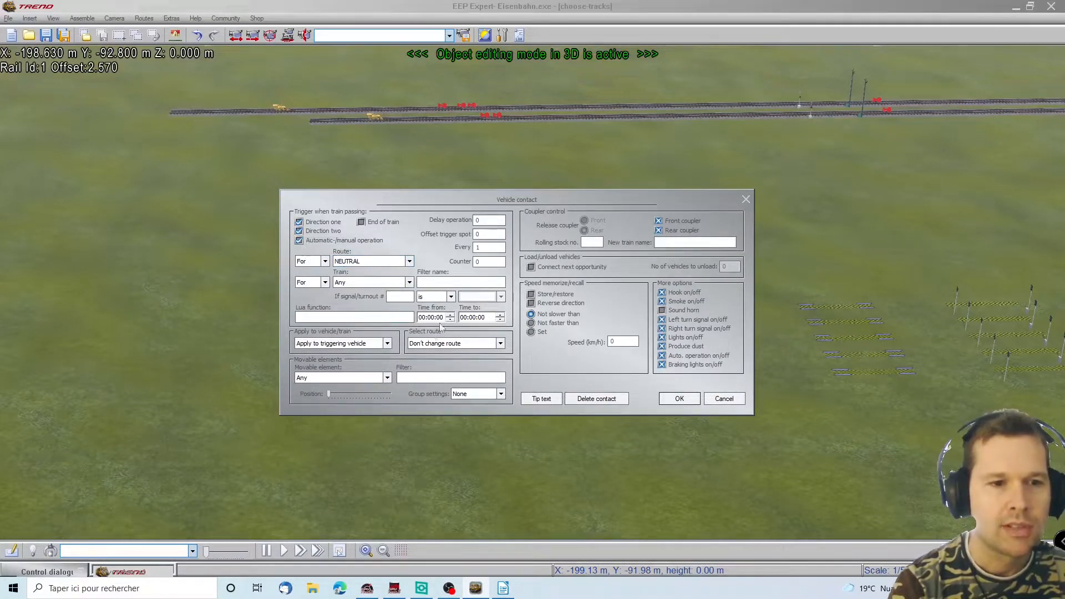
Step: Make the contact change the triggering vehicle's route to ASK if signal 11 is Stop, and save the contact
left_click(397, 296)
type("11")
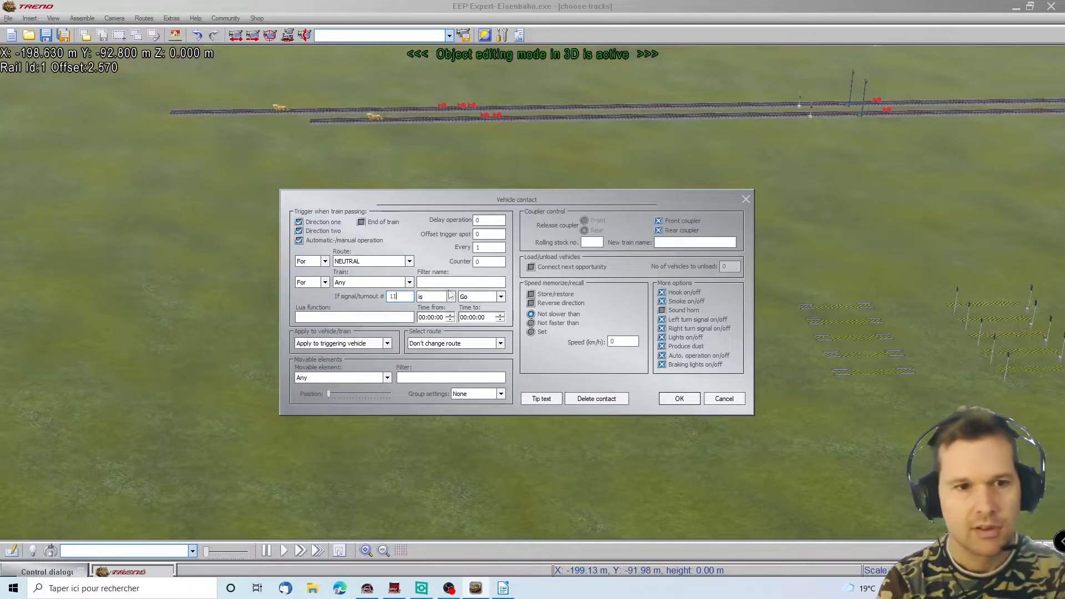
left_click(500, 297)
left_click(485, 314)
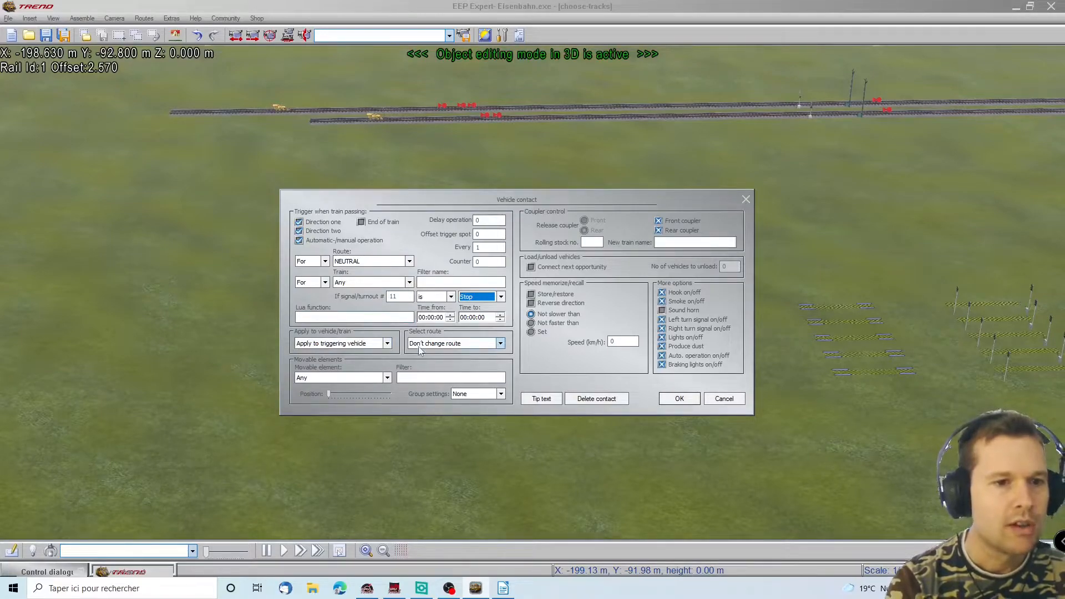
left_click(500, 343)
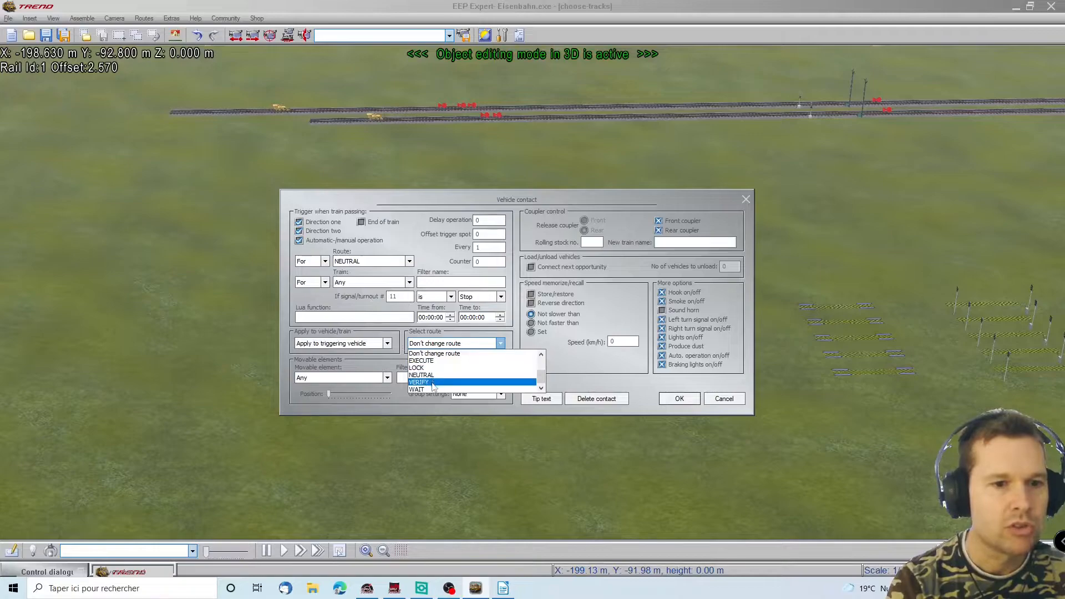
scroll(430, 369, "up", 1)
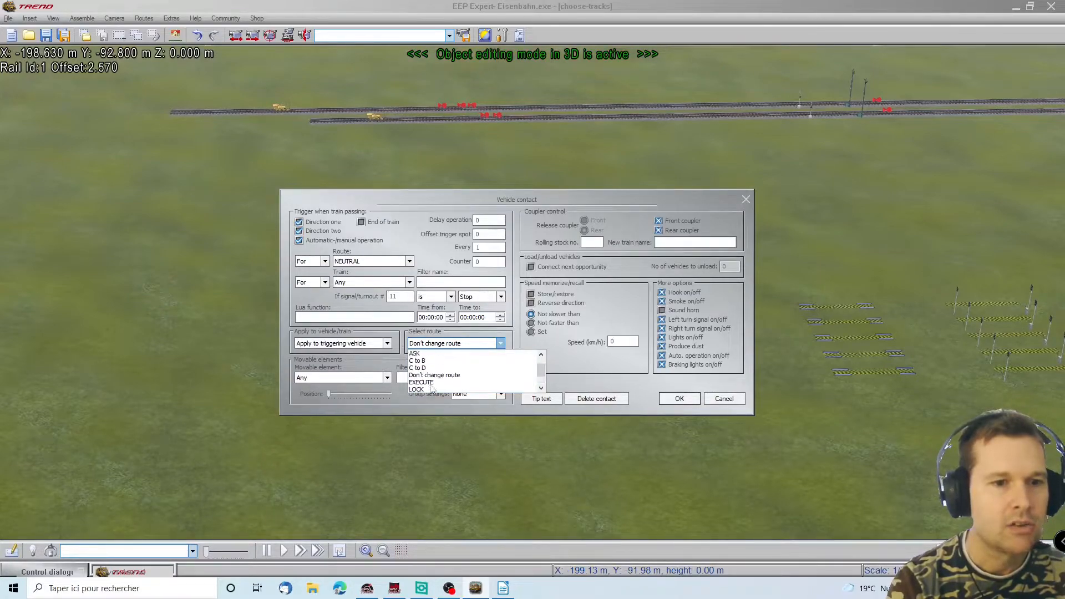
left_click(424, 354)
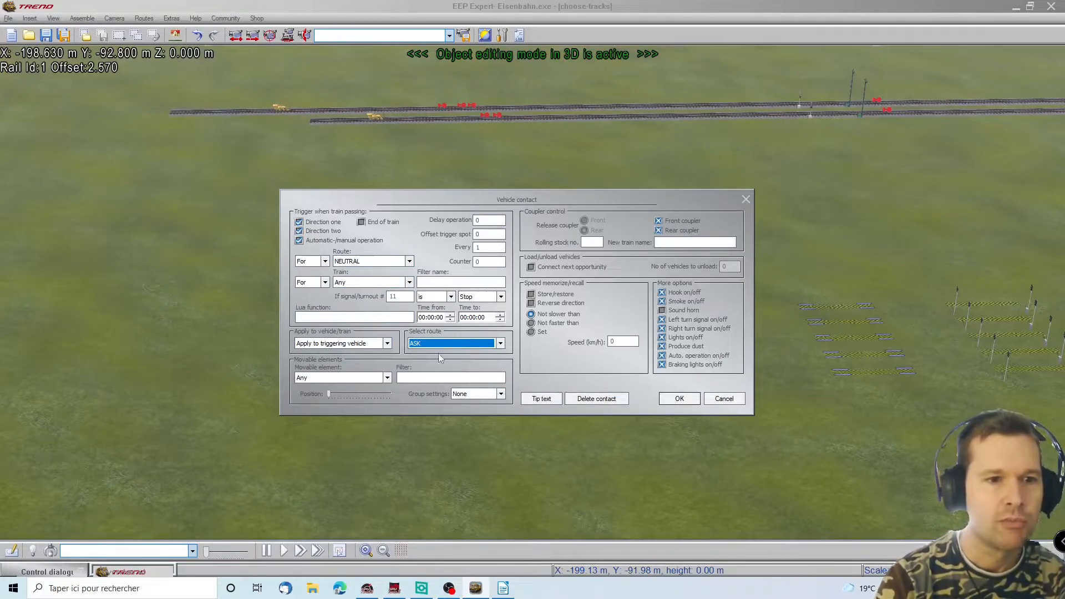
left_click(680, 399)
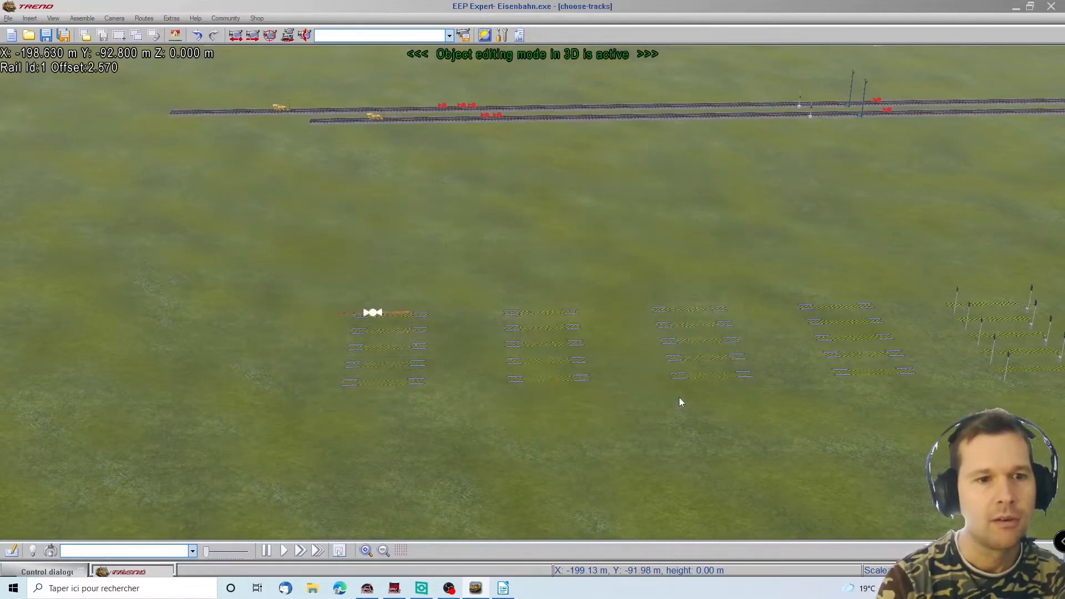
Step: Place a second vehicle contact on the same auxiliary track, about 3.3 m beyond the first one
left_click(395, 317)
right_click(395, 317)
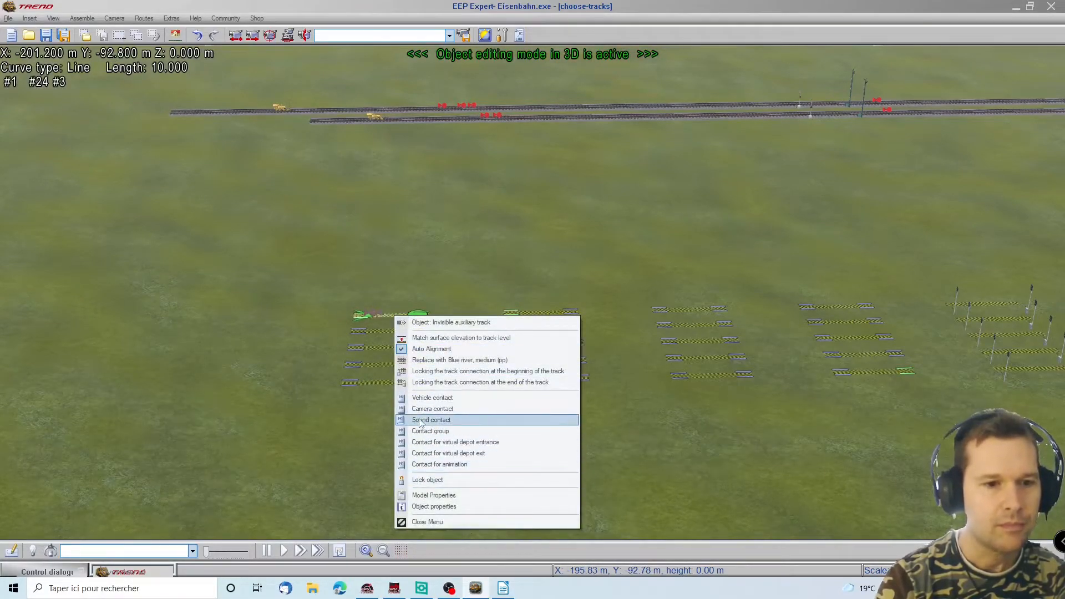
left_click(426, 398)
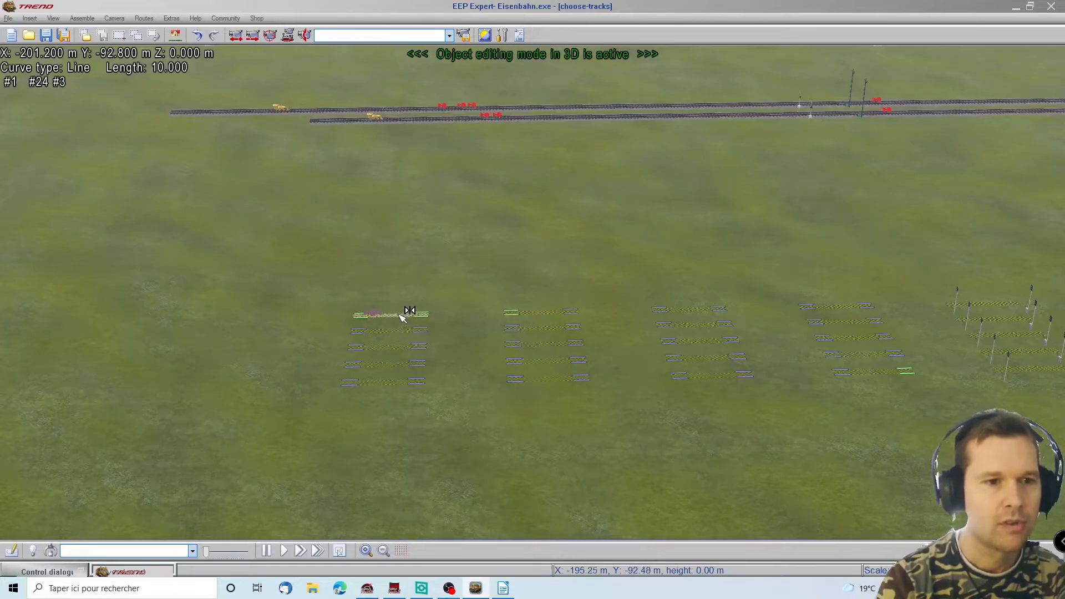
left_click(399, 315)
Step: Open the second vehicle contact's properties, tick its automatic/manual operation trigger and bring up its route filter choices
right_click(399, 313)
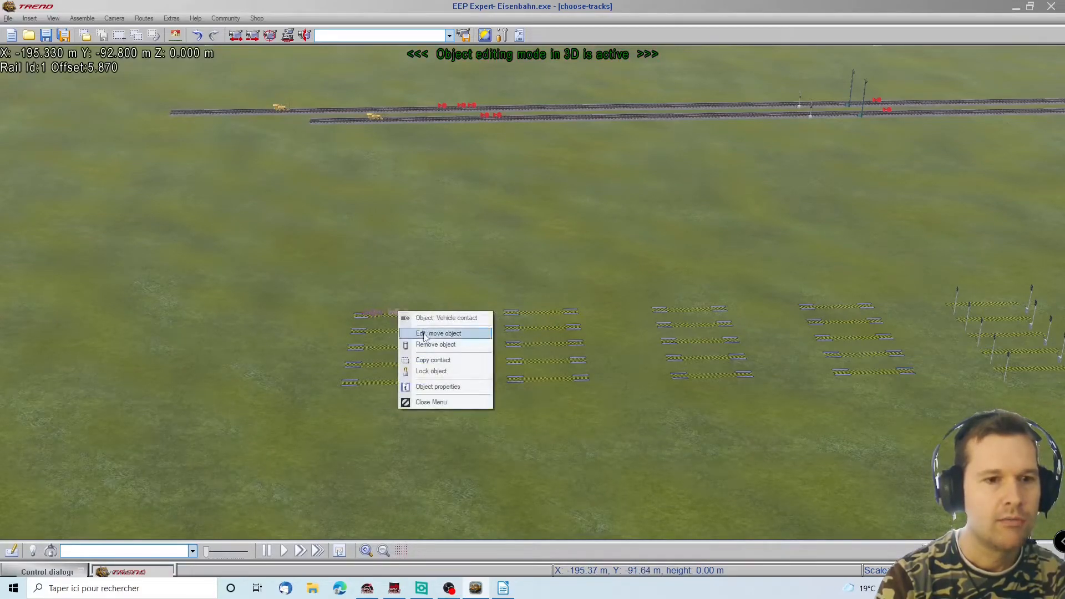
left_click(436, 386)
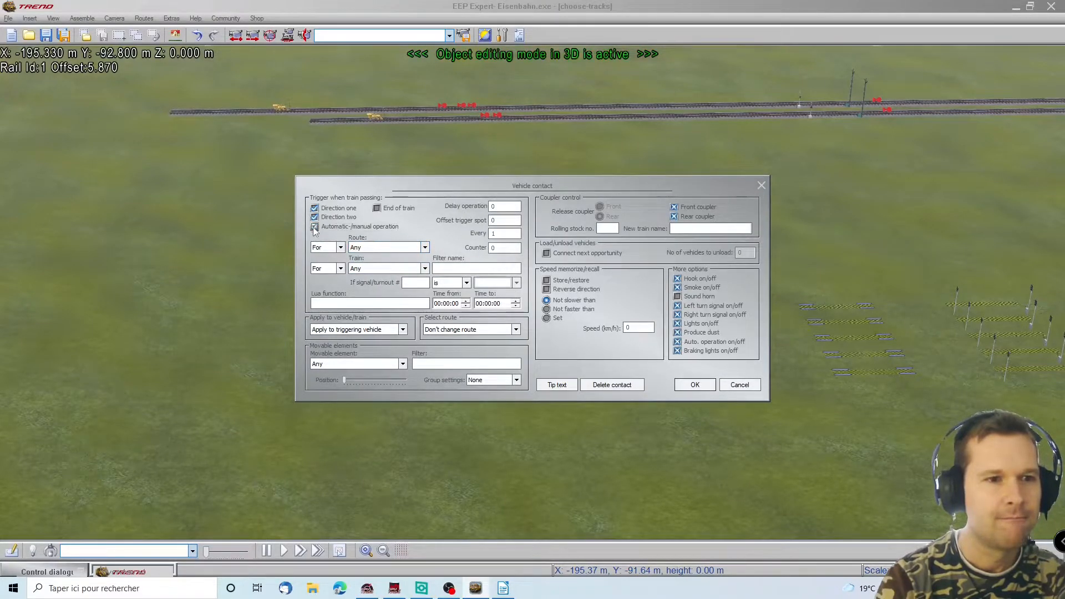
left_click(367, 250)
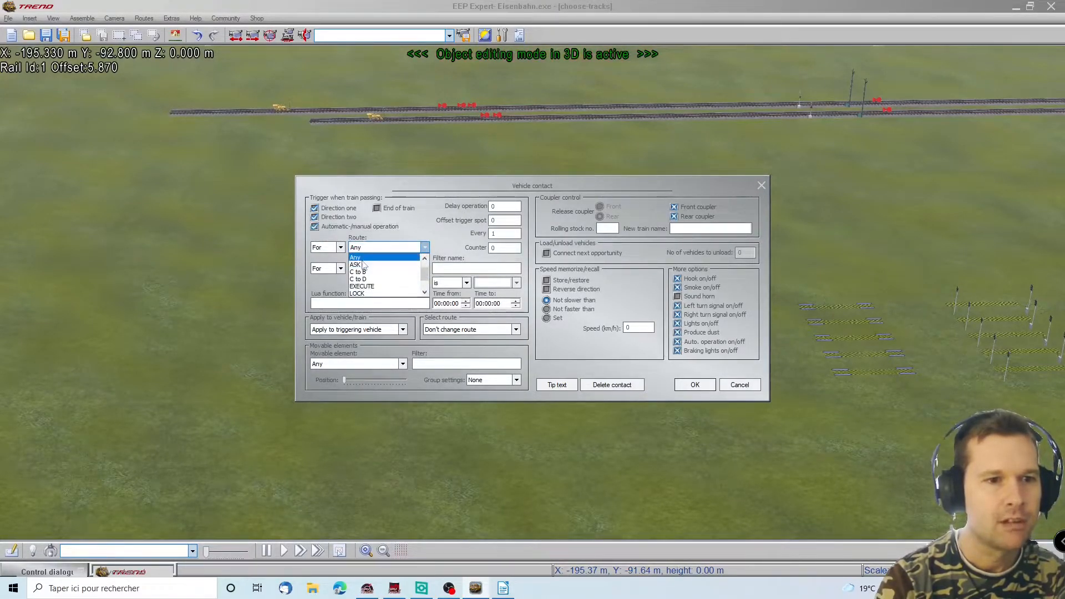
Step: Restrict the vehicle contact's trigger to route ASK, set its selected route to VERIFY, and confirm the settings
left_click(360, 265)
left_click(452, 329)
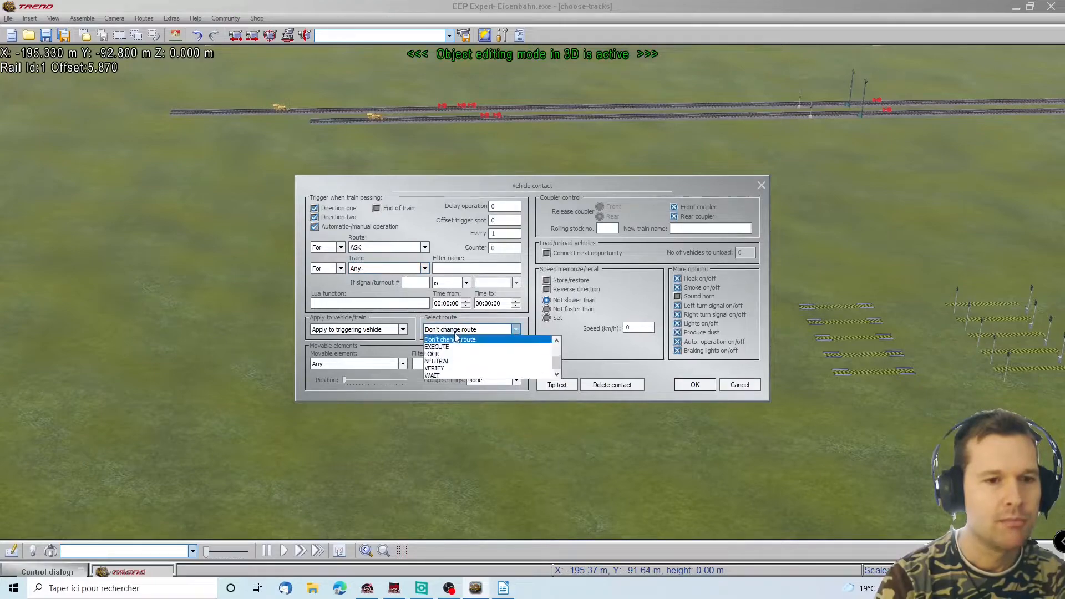
left_click(443, 369)
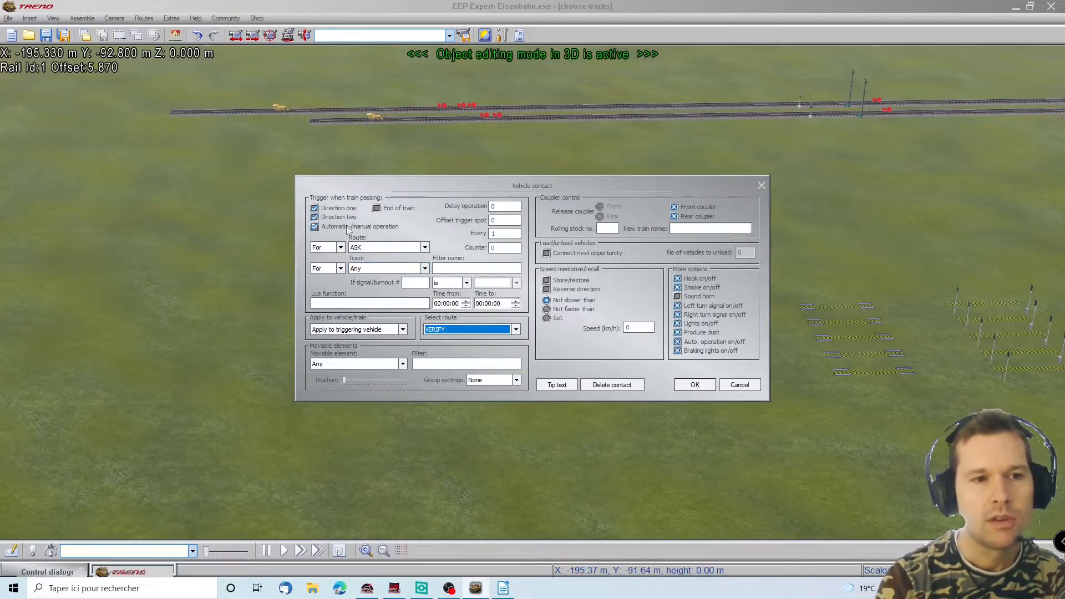
left_click_drag(430, 186, 372, 359)
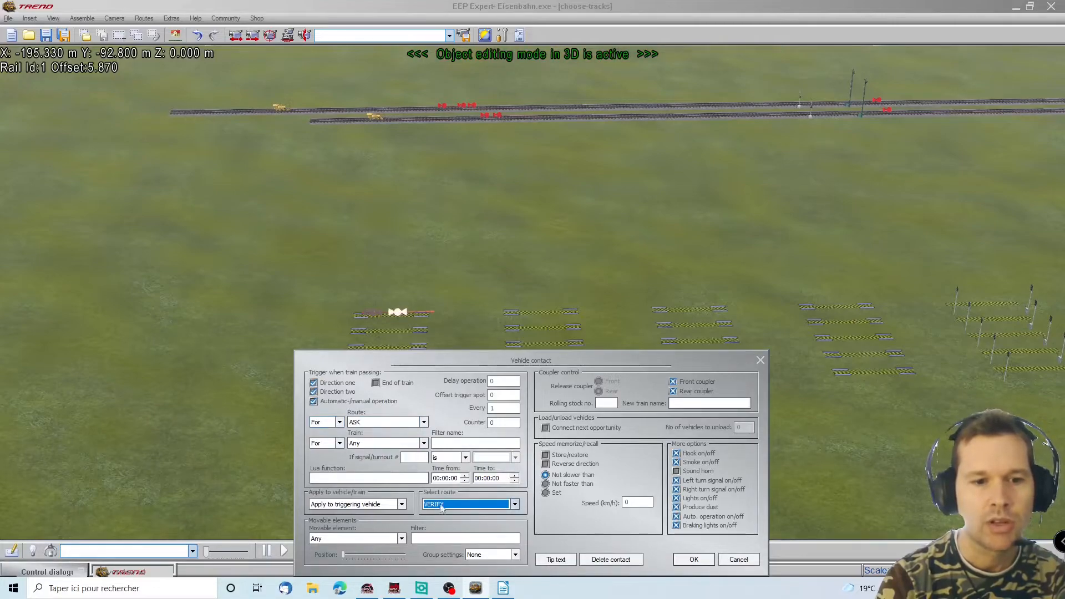
left_click(698, 561)
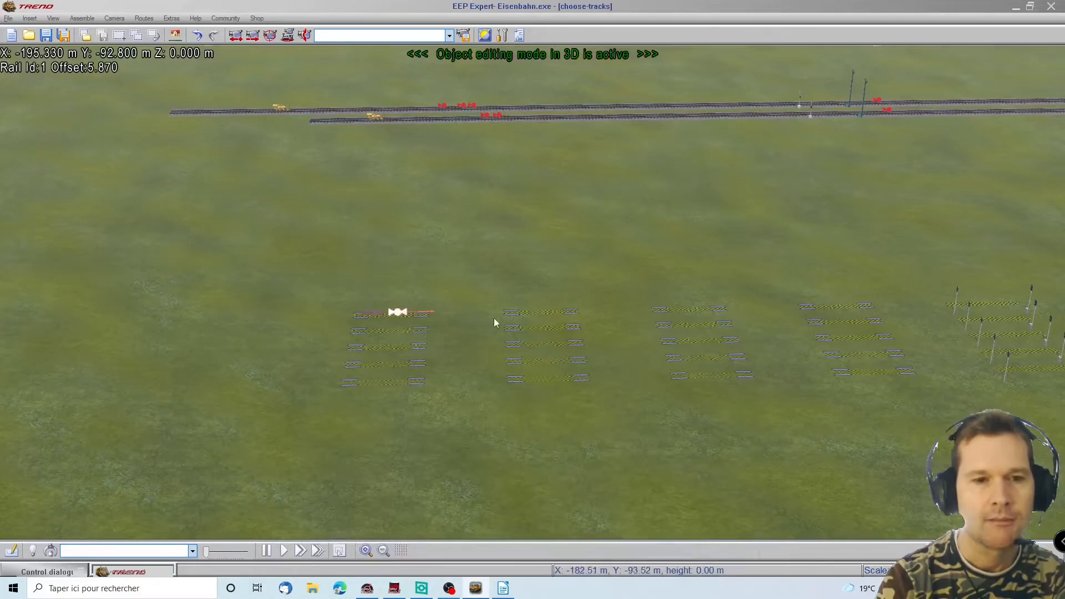
Step: Place a contact near the start of the first auxiliary track in the second track group
right_click(524, 311)
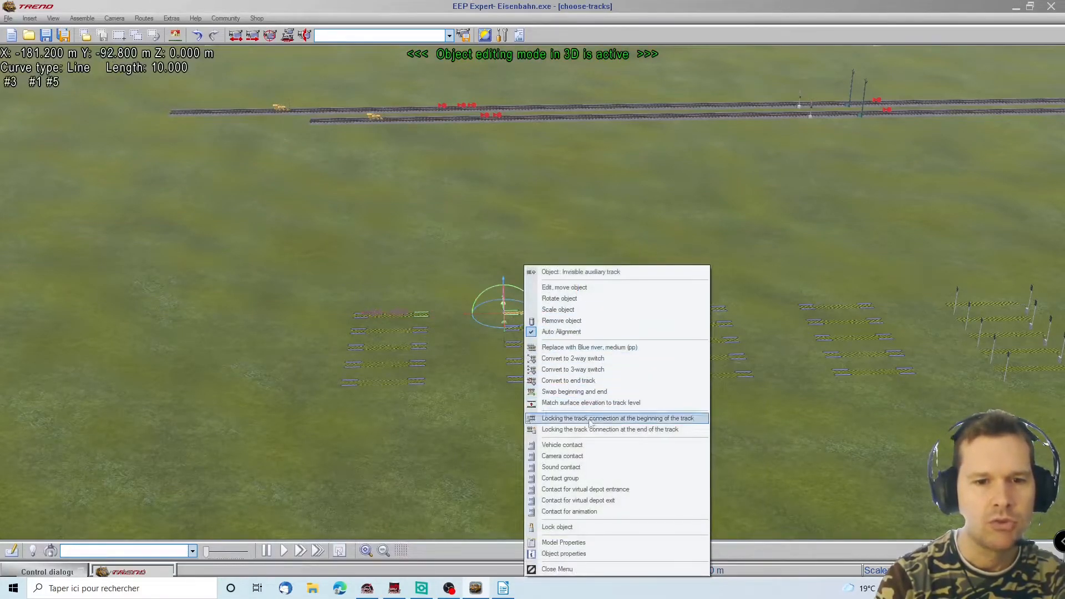
left_click(524, 312)
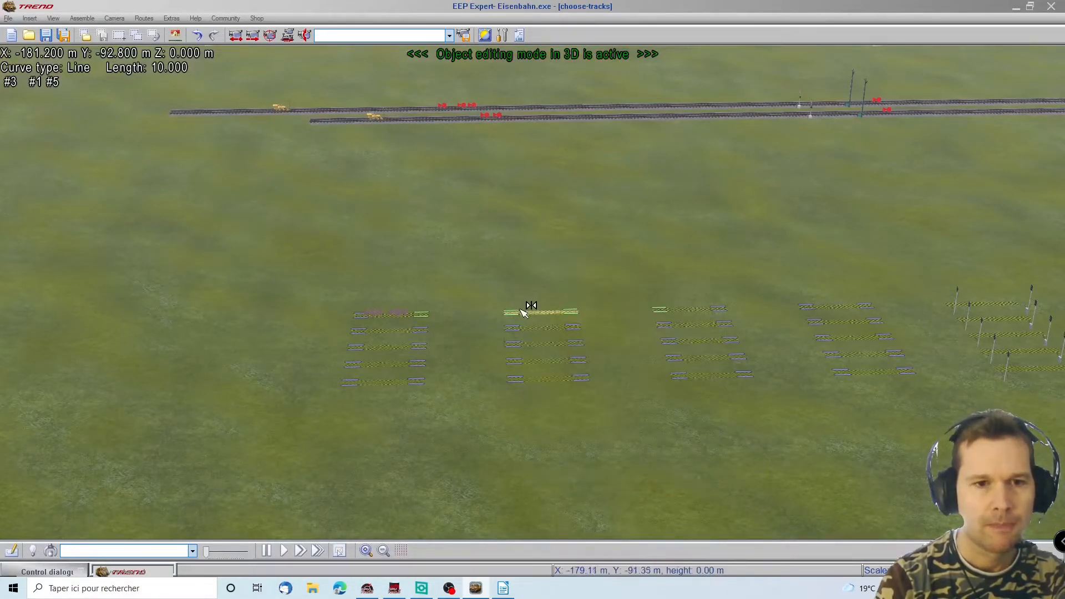
left_click(521, 312)
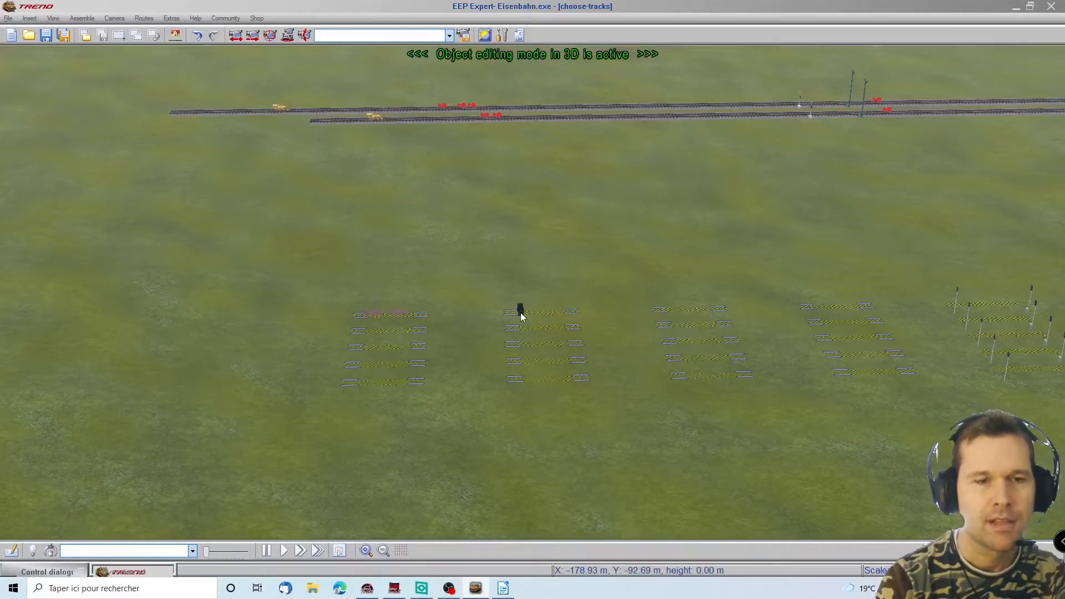
Step: Consult the itinerary table in LibreOffice Writer for the signals belonging to Itn1 A to B
left_click(510, 595)
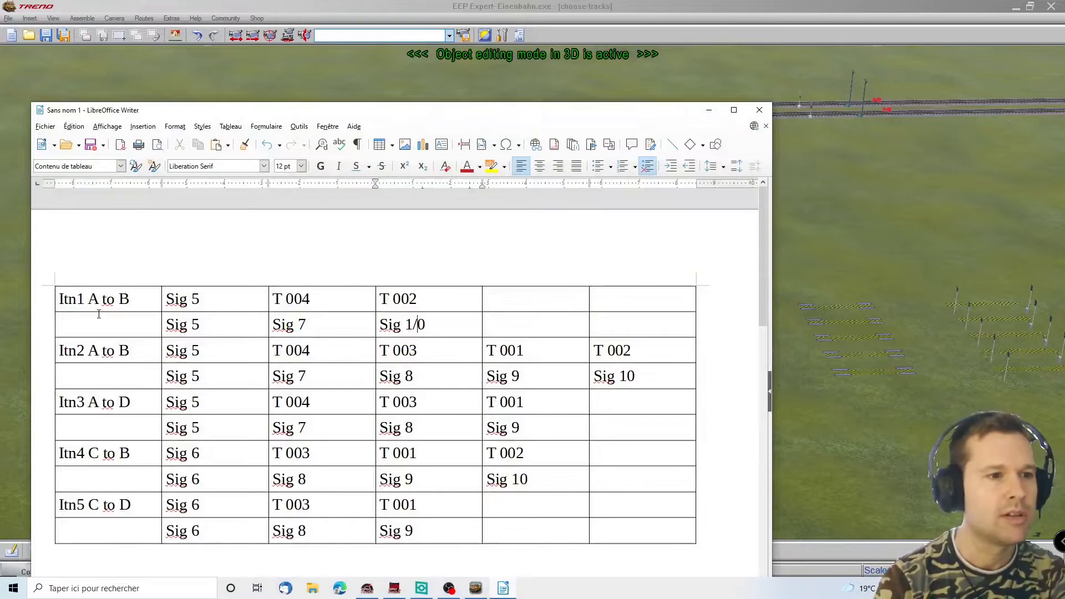
left_click_drag(333, 112, 393, 123)
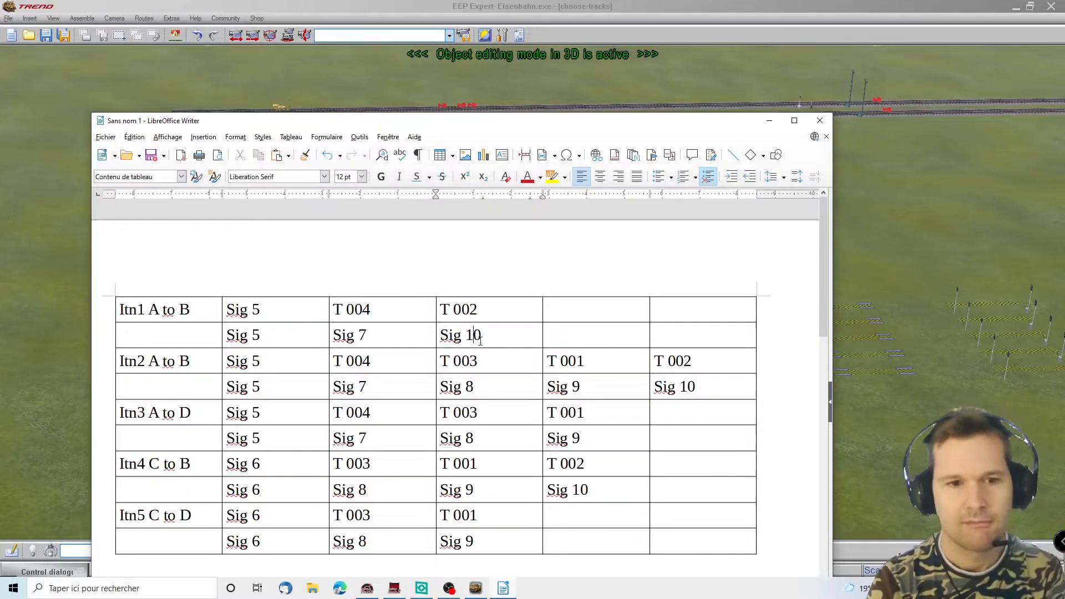
left_click_drag(119, 310, 190, 303)
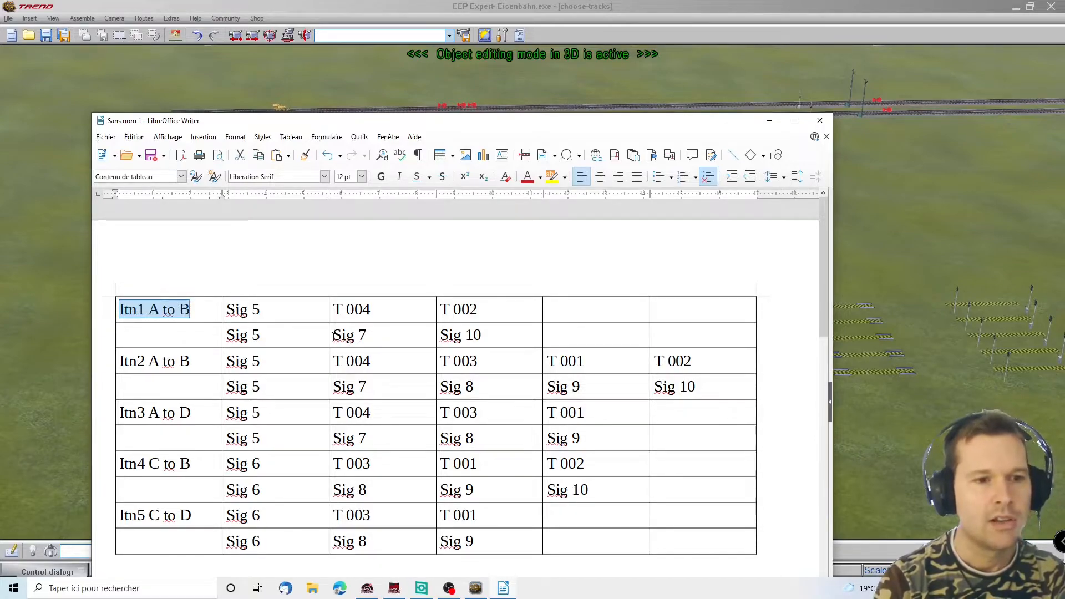
left_click_drag(333, 336, 371, 330)
left_click_drag(436, 335, 500, 337)
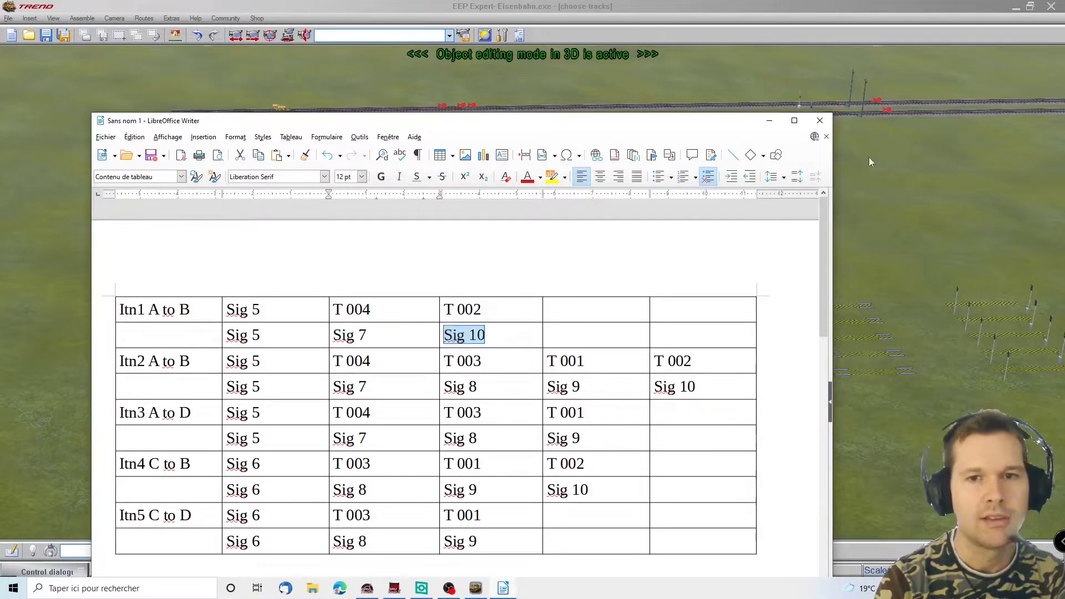
left_click(769, 121)
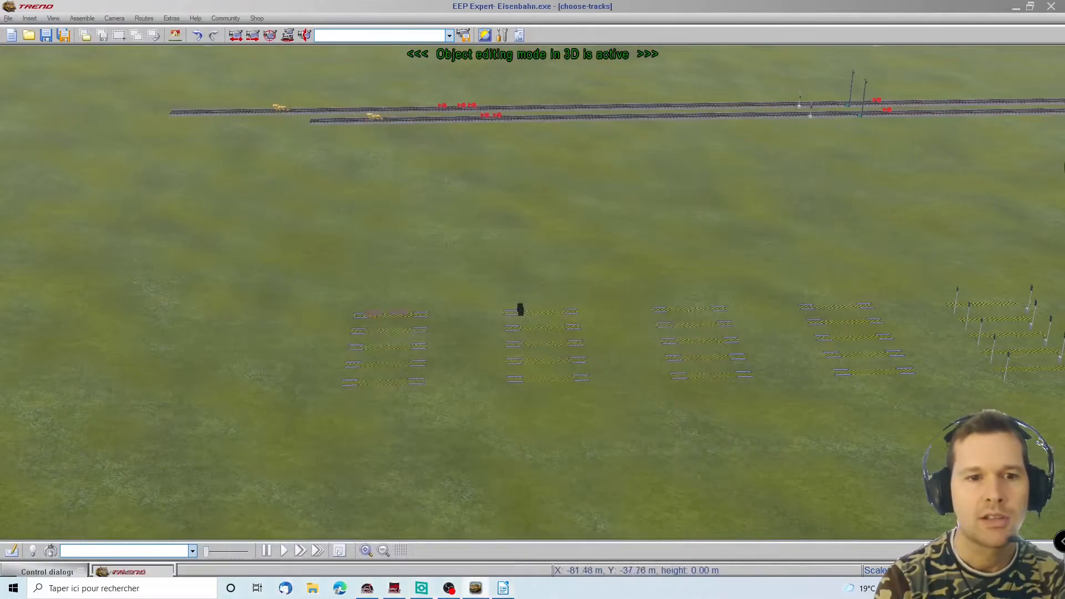
Step: Examine the main lines with their signals and turnouts, as well as the groups of auxiliary tracks
key("Up")
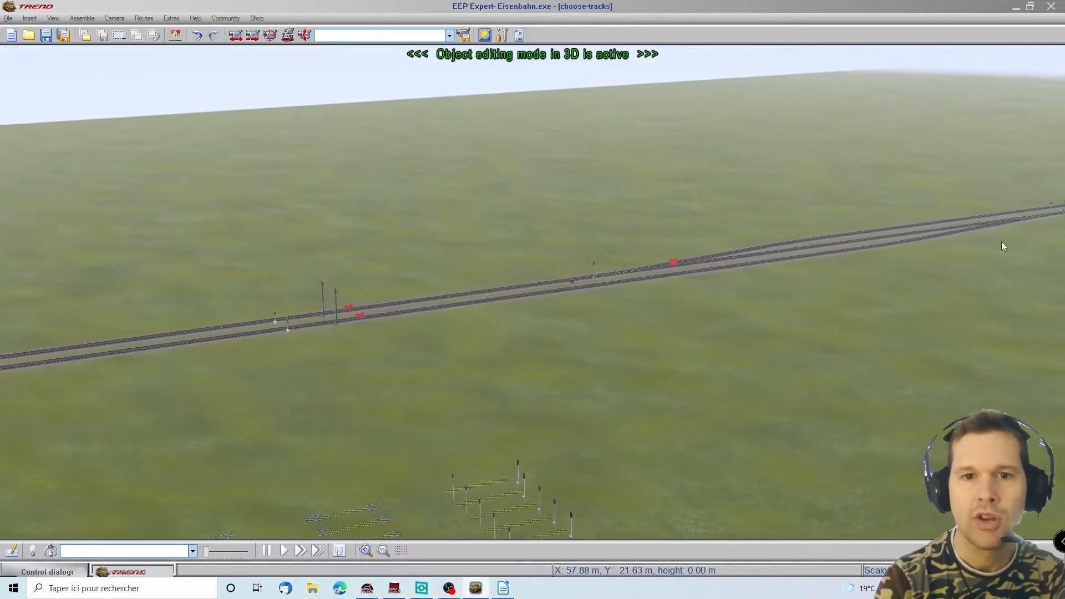
key("Right")
key("Right")
left_click_drag(1001, 242, 928, 243)
left_click_drag(688, 267, 782, 207)
scroll(768, 191, "up", 2)
middle_click_drag(849, 155, 673, 161)
key("Up")
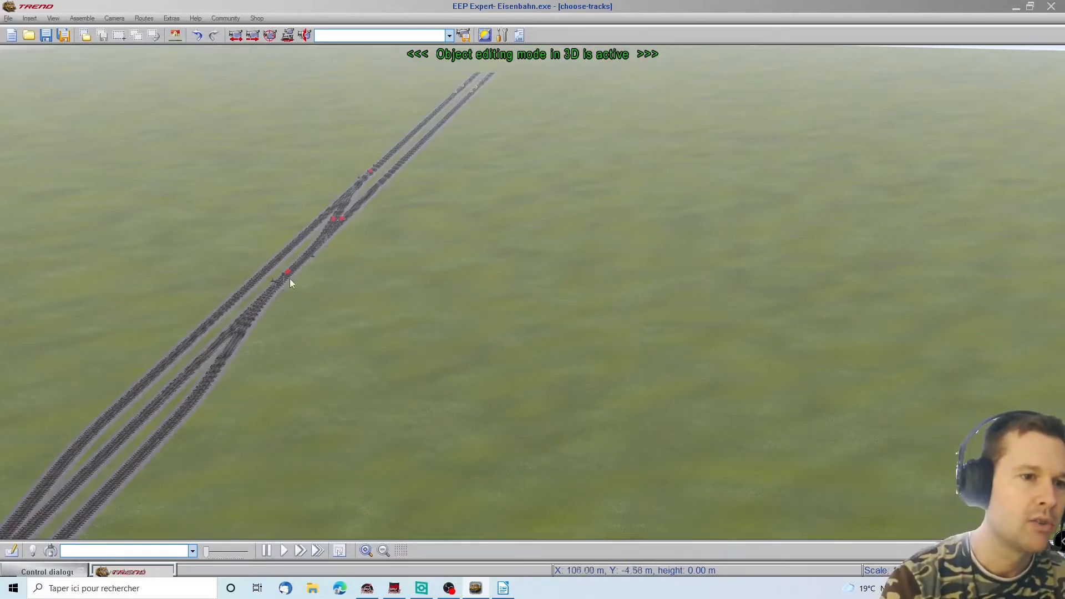
right_click_drag(14, 441, 499, 392)
right_click_drag(497, 518, 804, 478)
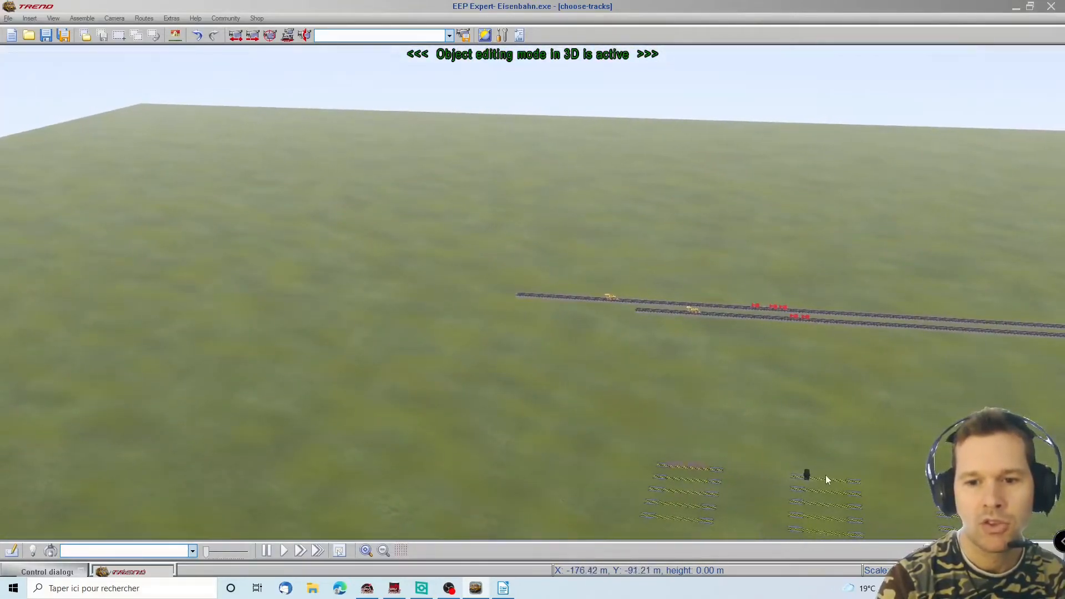
right_click_drag(1019, 394, 1061, 377)
right_click_drag(641, 434, 634, 449)
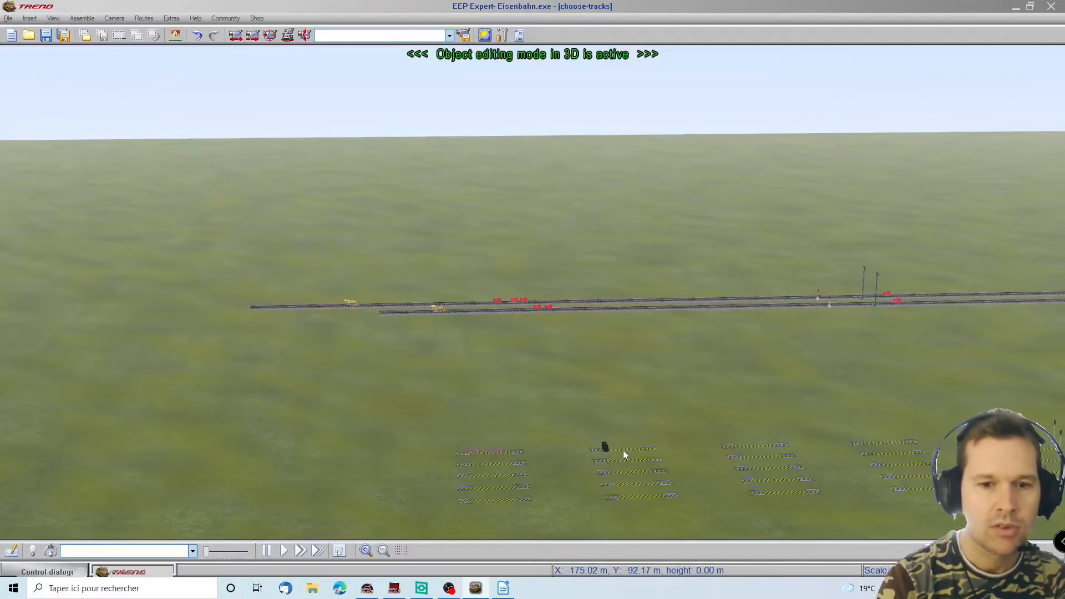
left_click(28, 572)
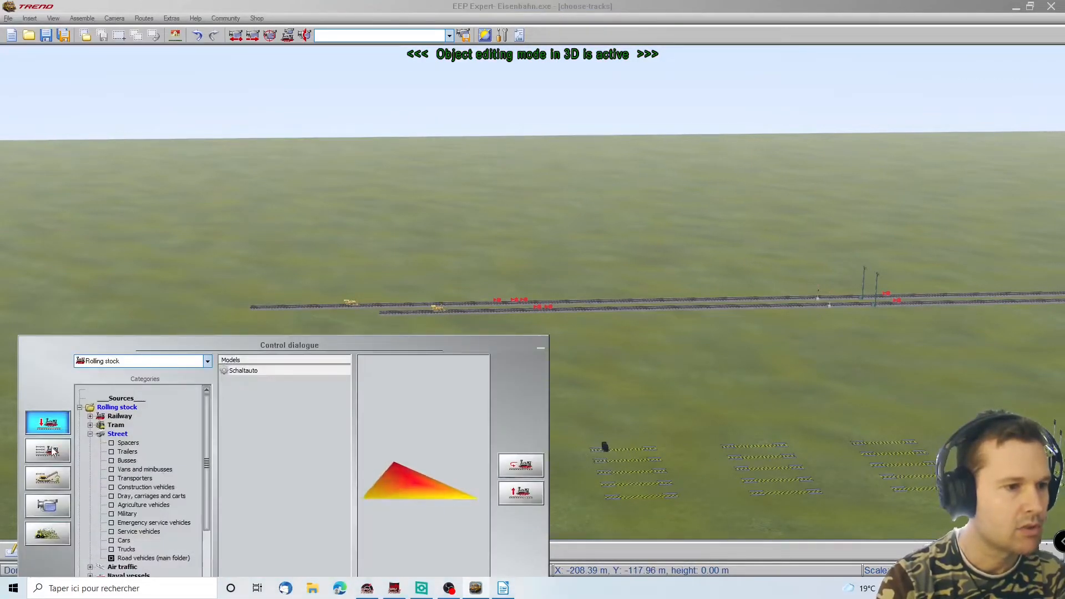
left_click(541, 348)
Step: Add a vehicle contact in the middle of the first auxiliary track of the second group
right_click_drag(652, 472, 648, 211)
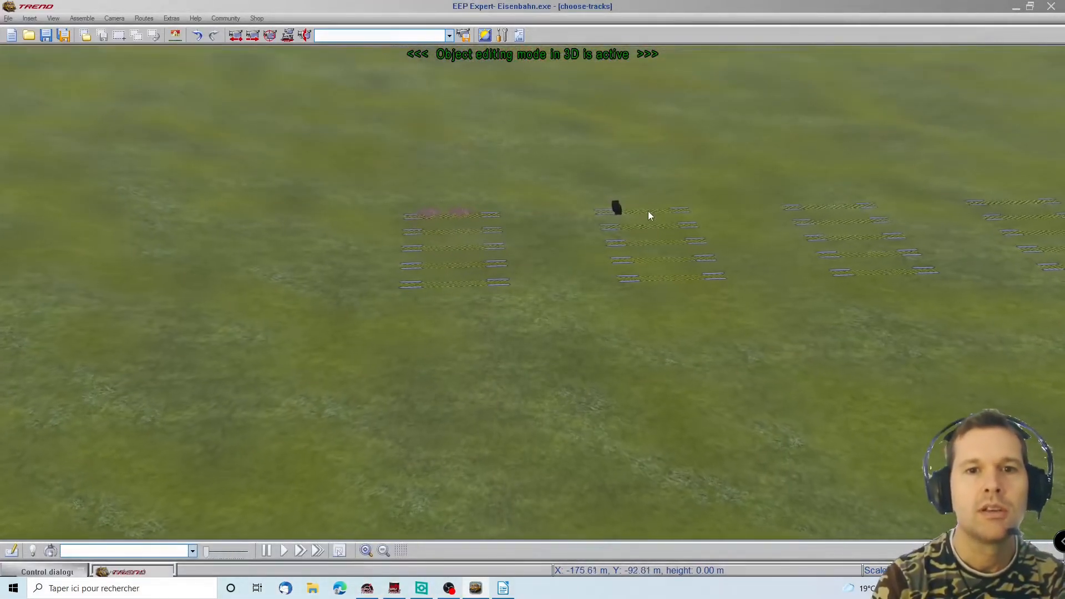
right_click_drag(772, 345, 839, 401)
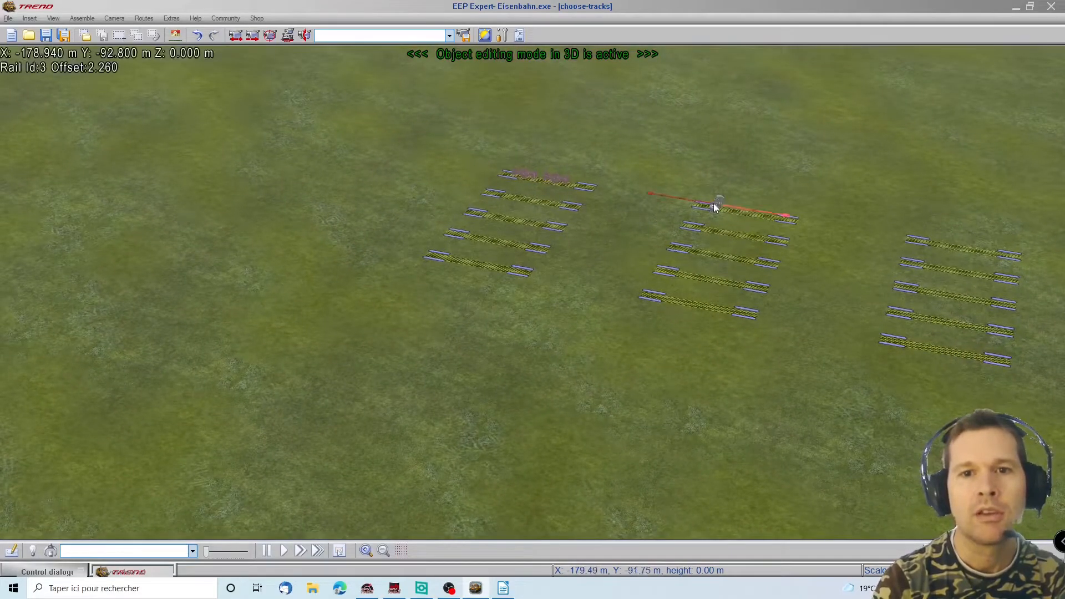
left_click(751, 214)
right_click(752, 214)
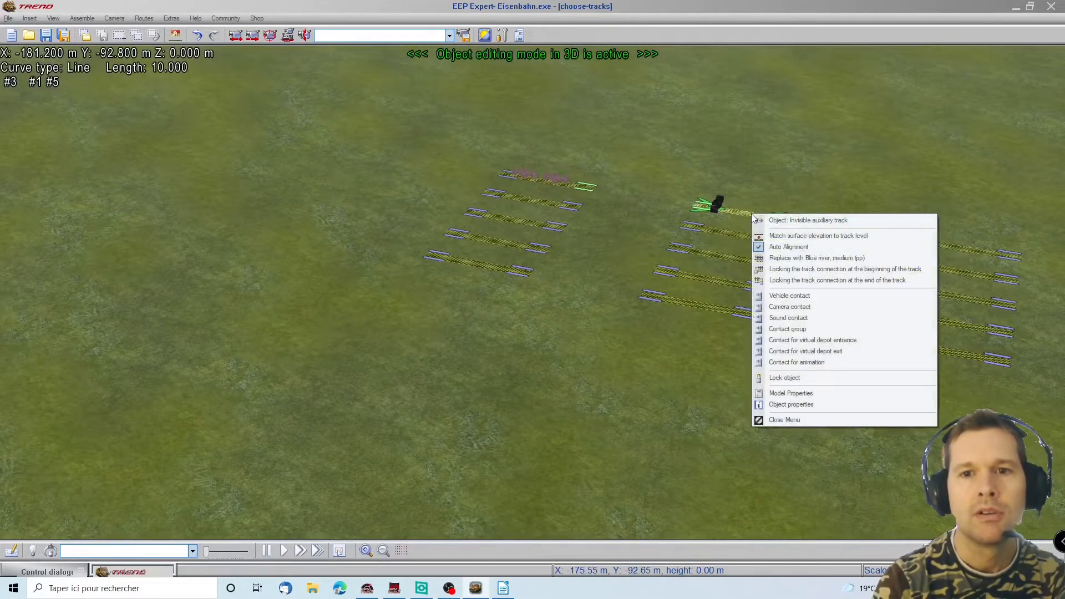
left_click(799, 300)
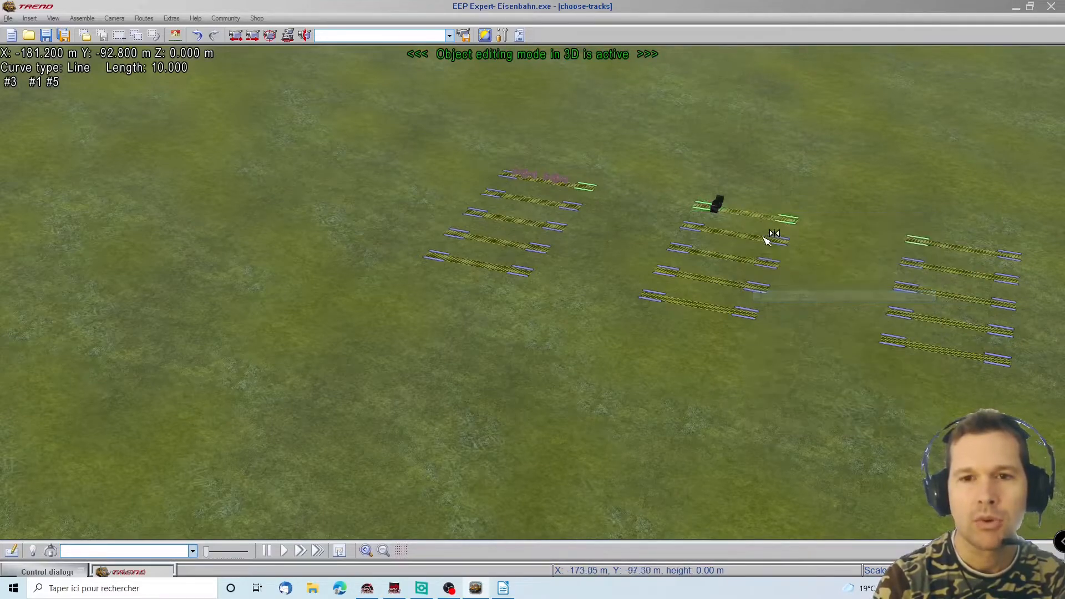
Step: In the new vehicle contact's properties, tick automatic/manual operation and restrict the trigger to route VERIFY
right_click(742, 211)
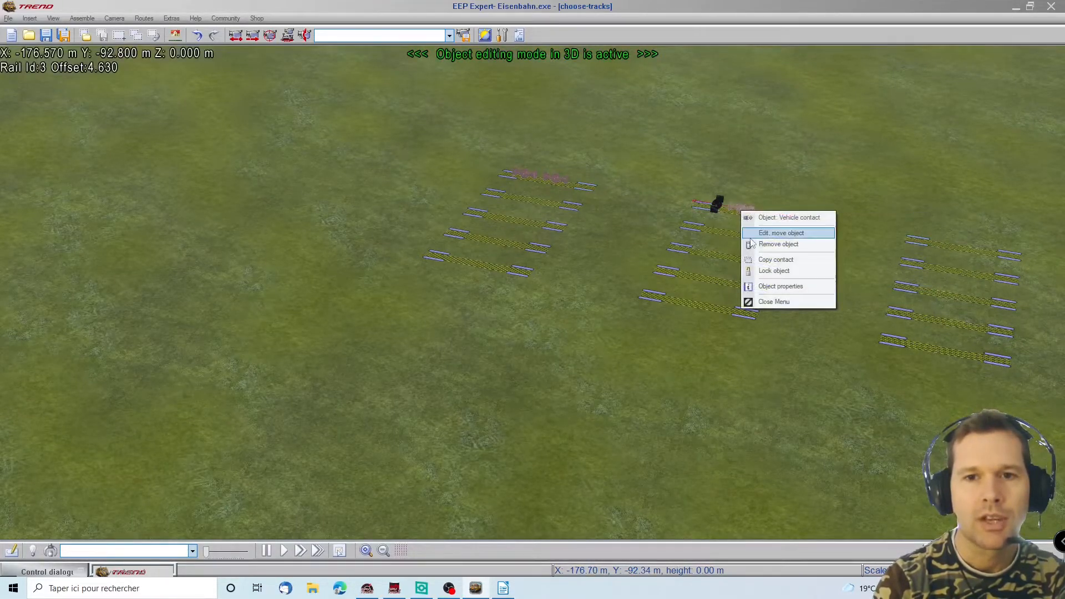
left_click(757, 286)
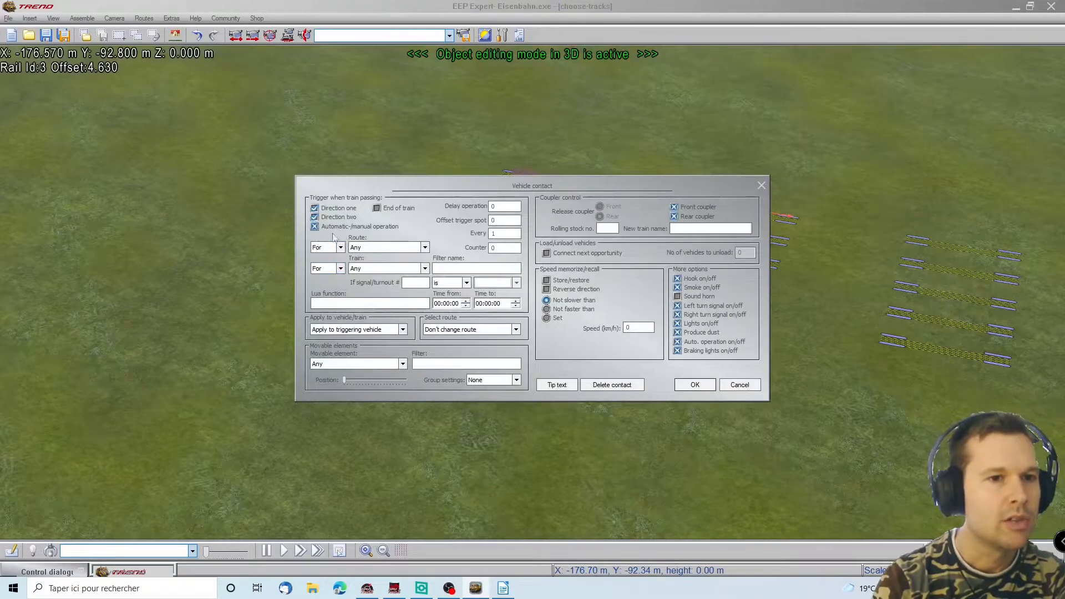
left_click(315, 227)
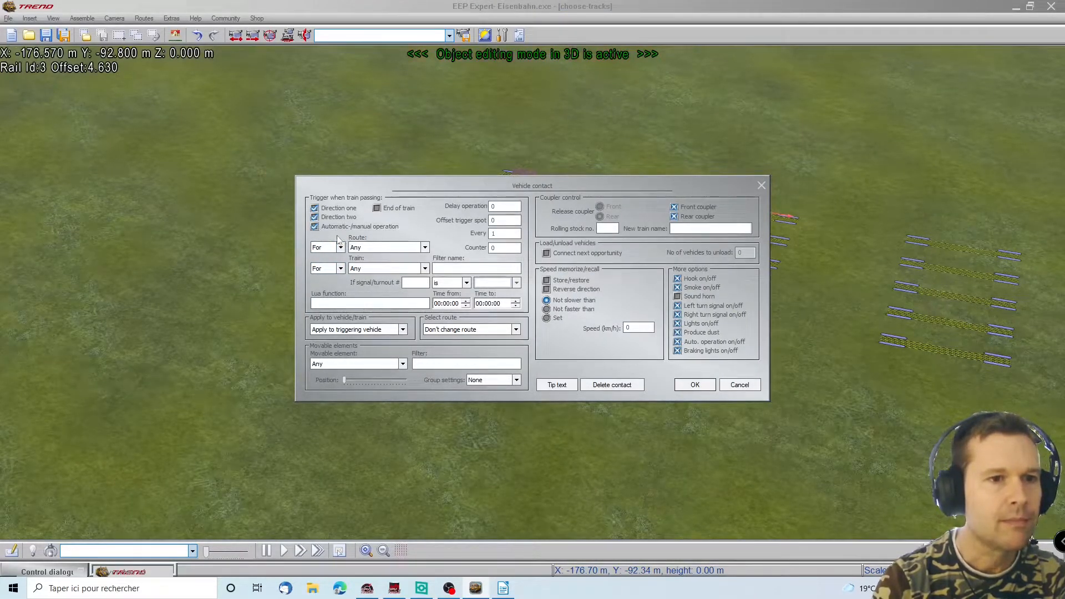
left_click(424, 248)
scroll(371, 275, "down", 1)
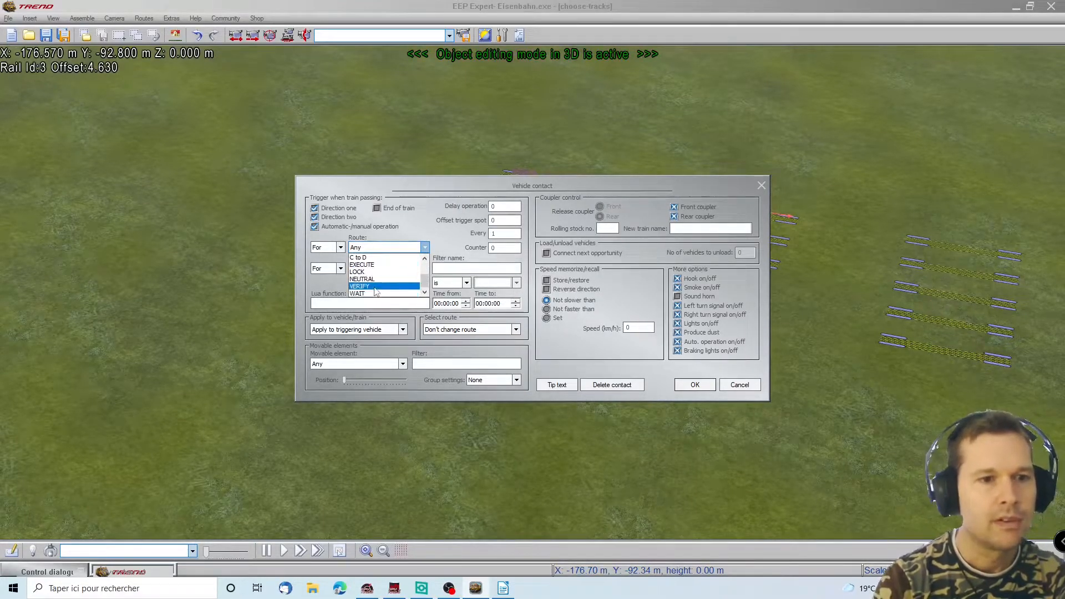
left_click(375, 286)
left_click_drag(450, 185, 305, 245)
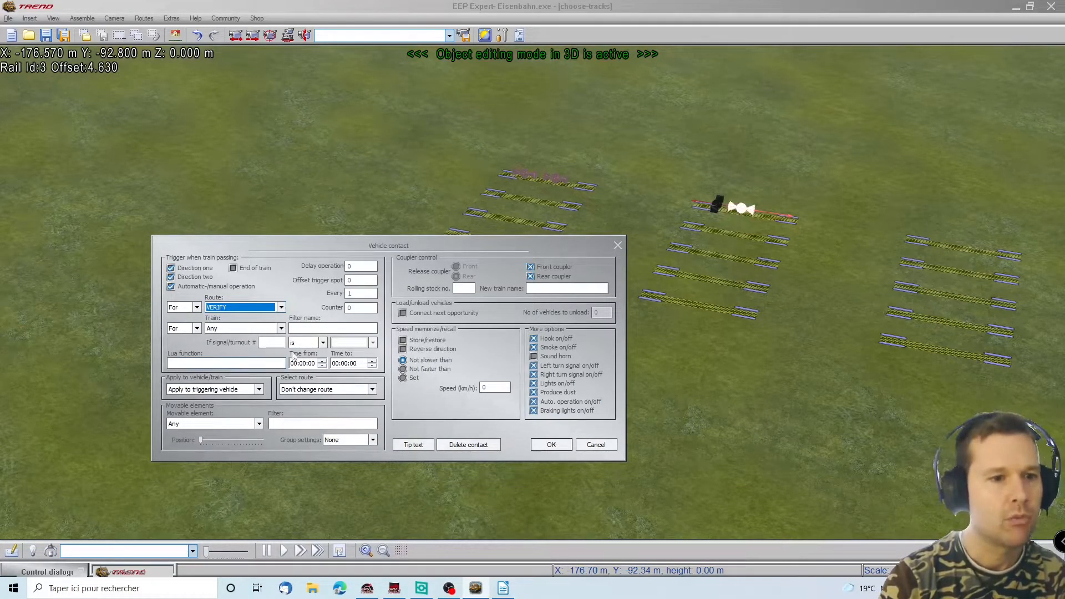
Step: Make the contact trigger if signal 7 is Go, set its selected route to WAIT, and confirm the settings
left_click(507, 591)
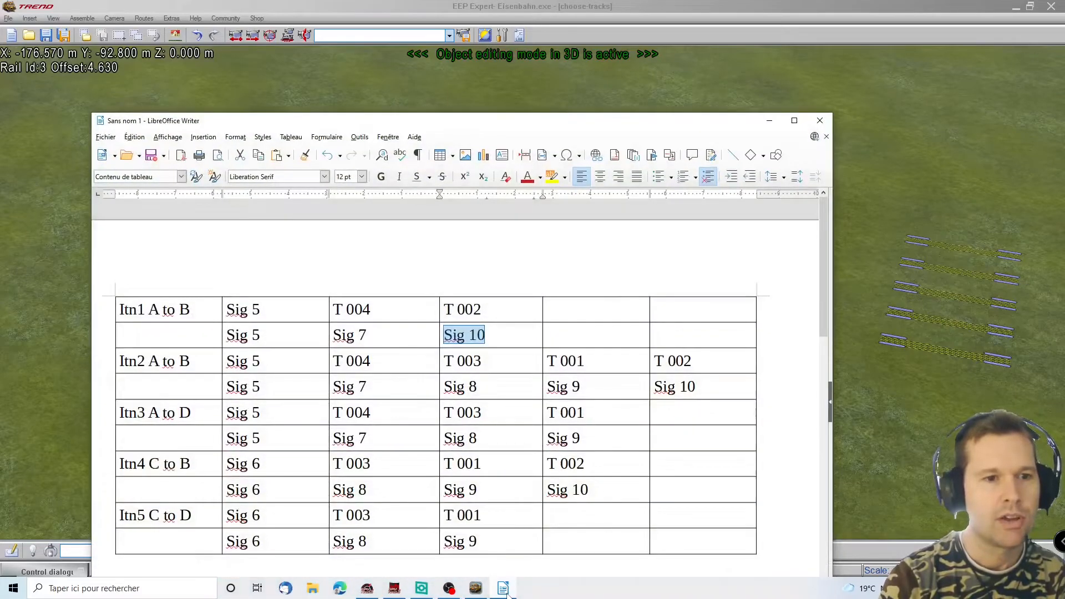
left_click(506, 590)
left_click(274, 344)
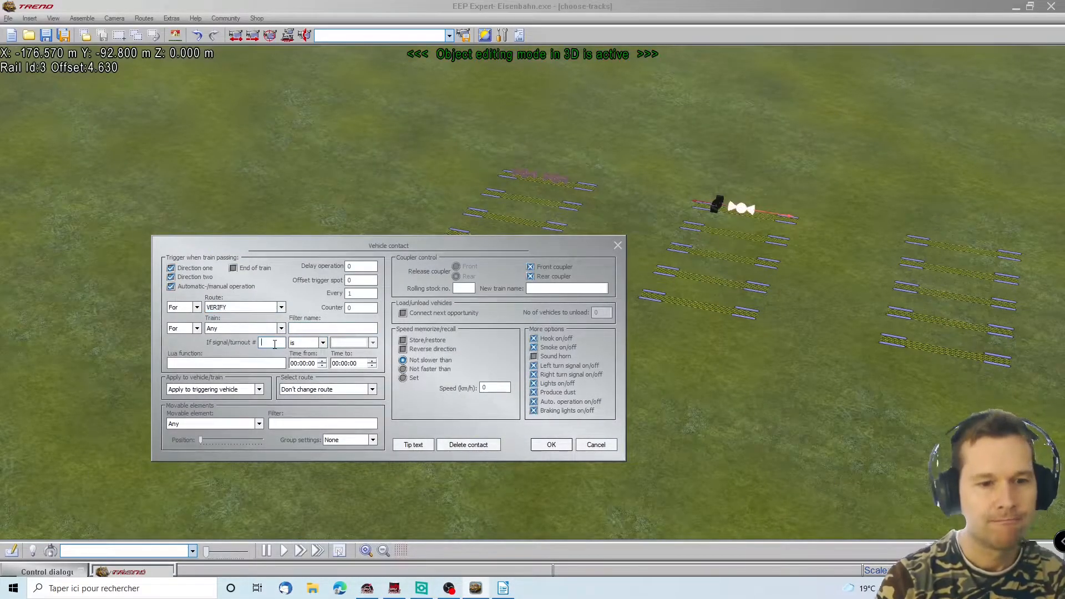
type("7")
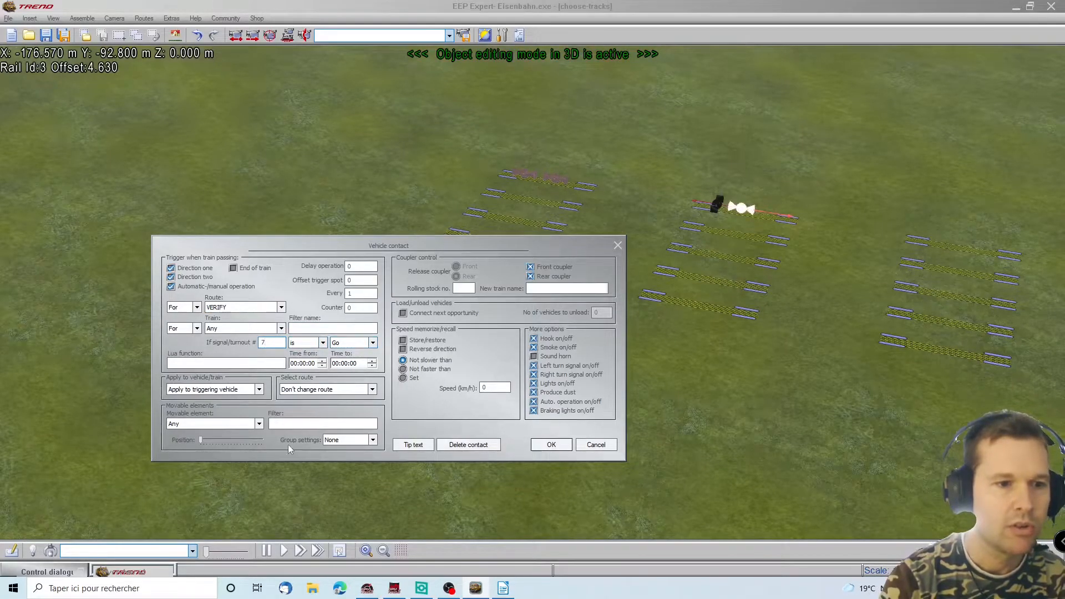
left_click(306, 390)
left_click(311, 437)
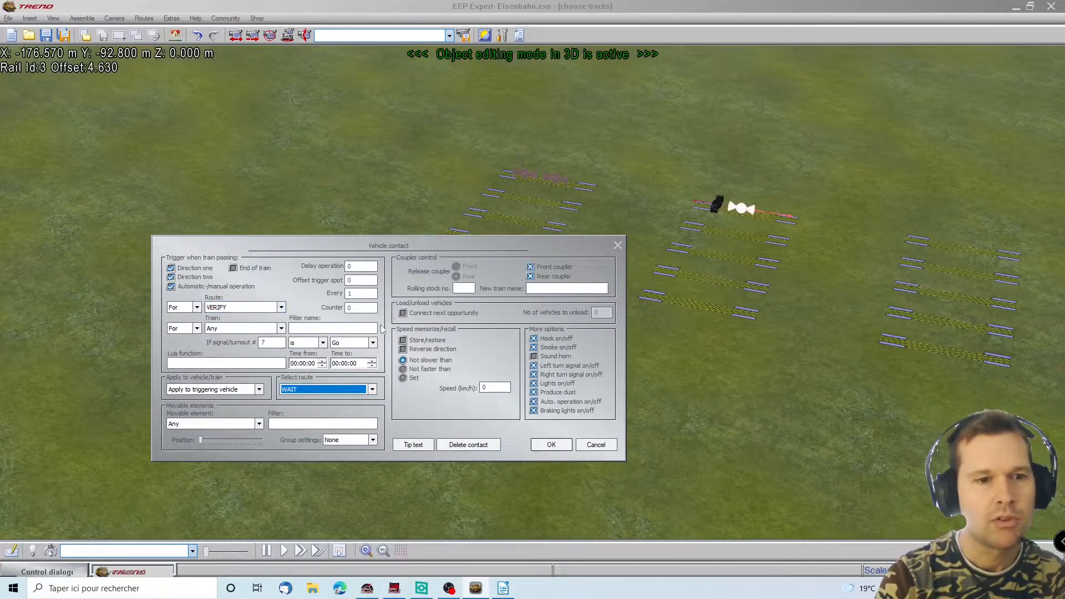
left_click(551, 447)
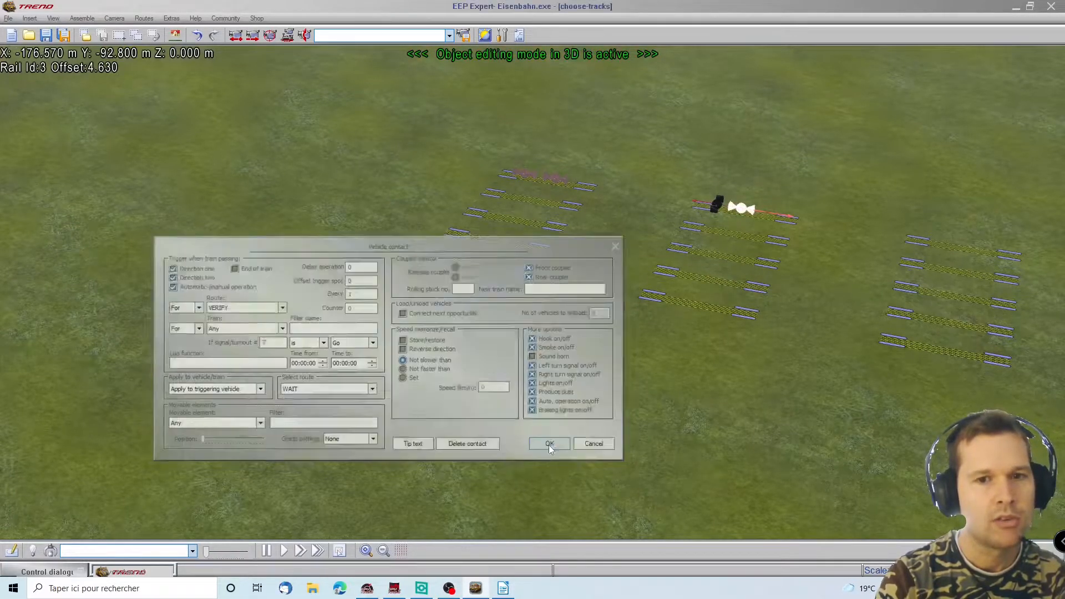
Step: Shift the configured contact toward the start of its track and place another vehicle contact beside it
mouse_move(745, 207)
left_mouse_down()
mouse_move(712, 204)
mouse_move(729, 208)
left_mouse_up()
right_click(743, 212)
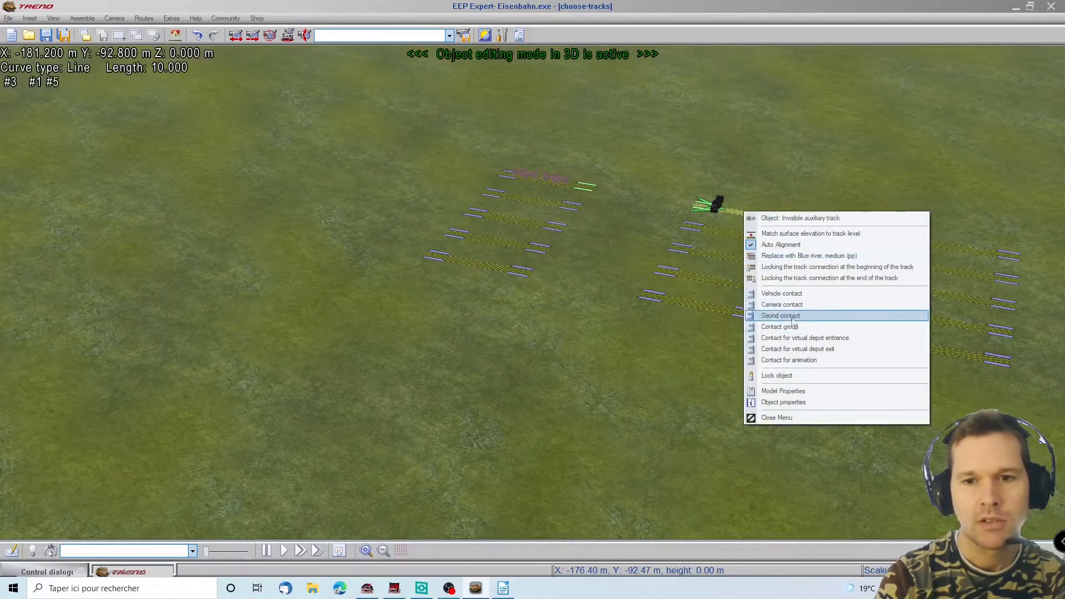
left_click(783, 294)
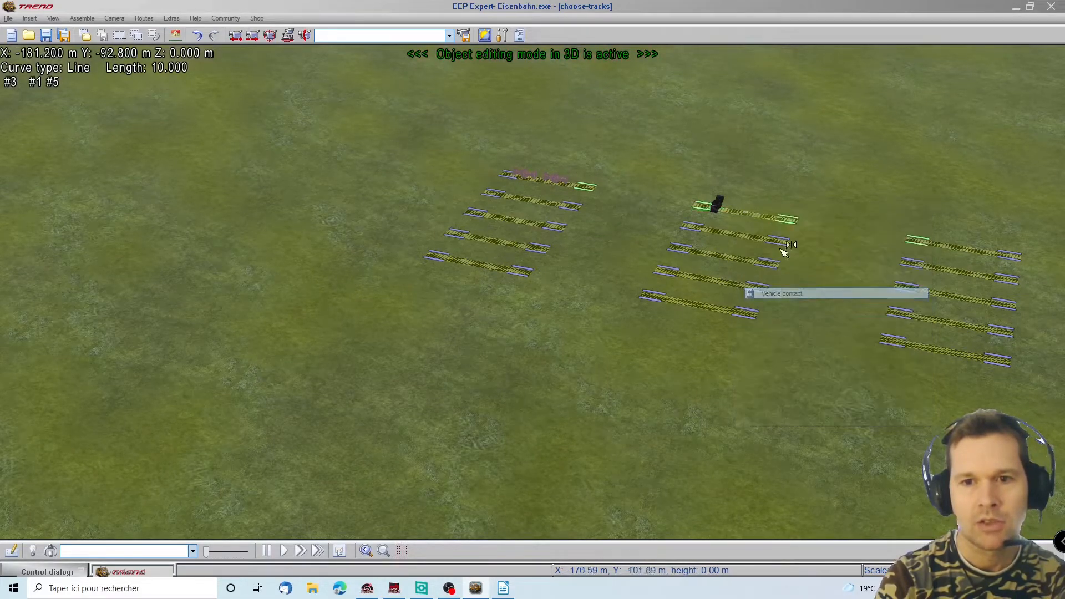
left_click(754, 214)
Step: Place the new vehicle contact beside the configured one on the same track and restrict its trigger to route VERIFY
right_click(749, 213)
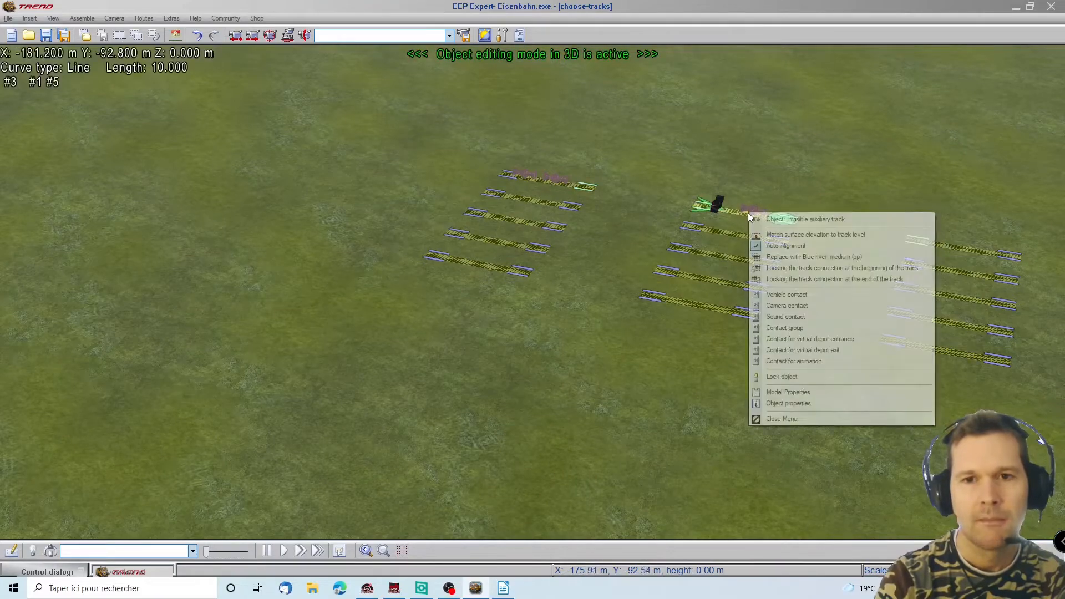
left_click(773, 178)
right_click(755, 212)
right_click(754, 212)
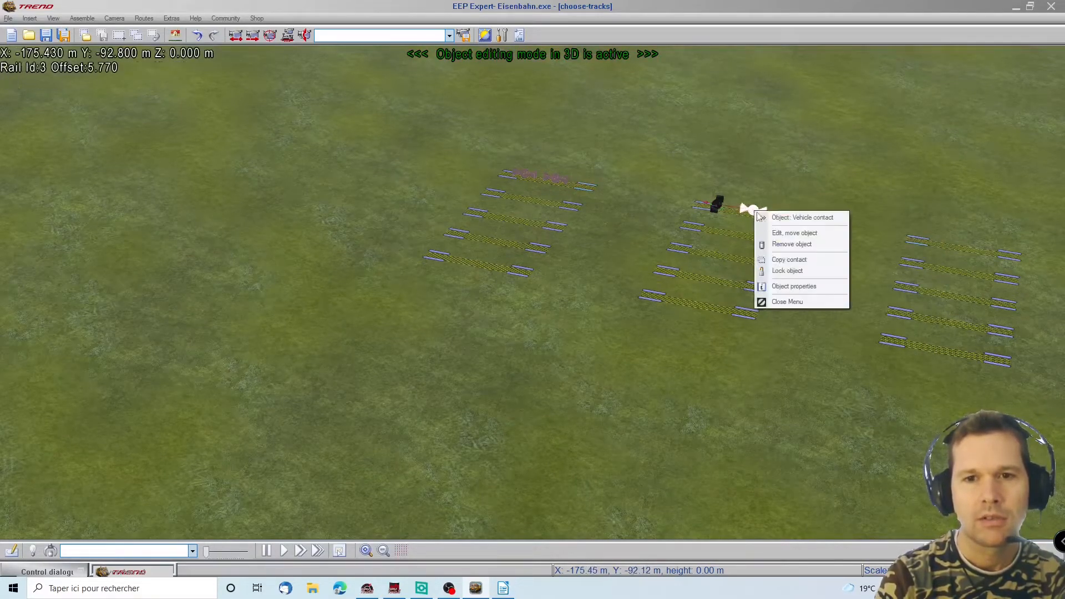
left_click(777, 287)
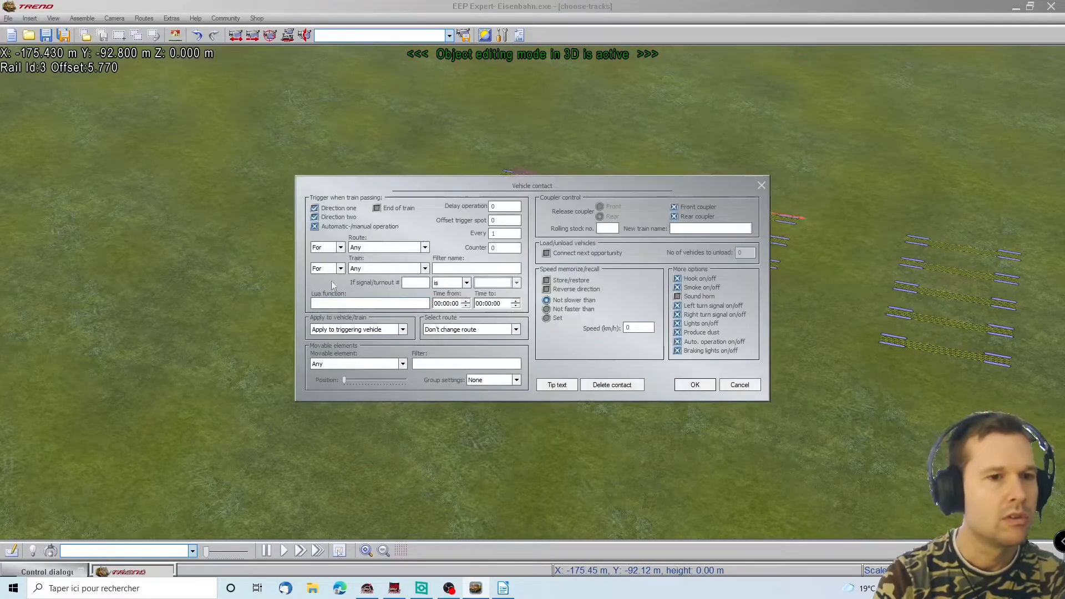
left_click(373, 248)
scroll(373, 289, "down", 2)
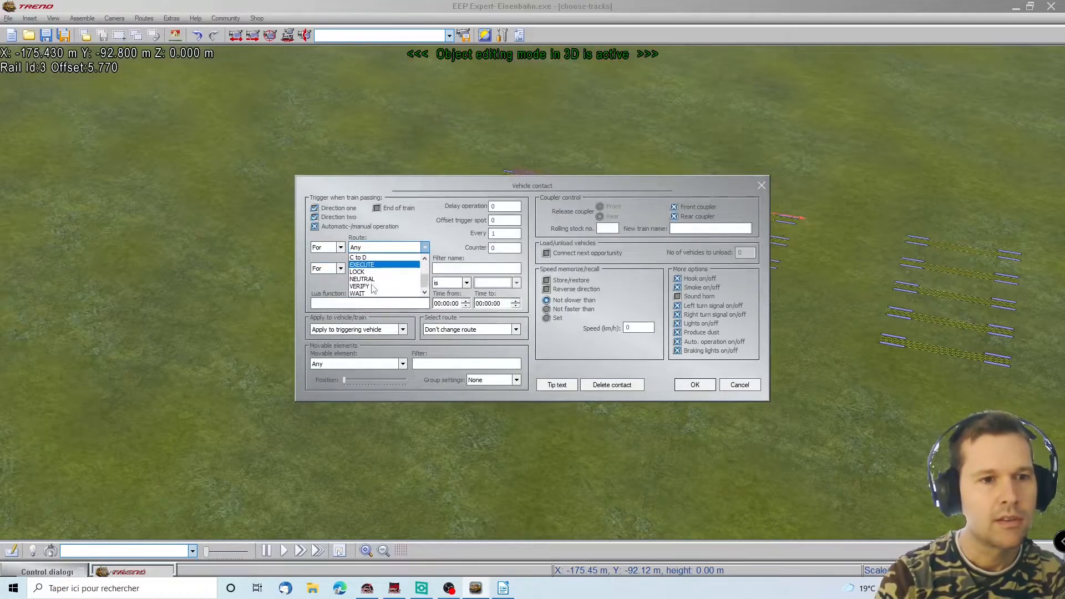
left_click(373, 286)
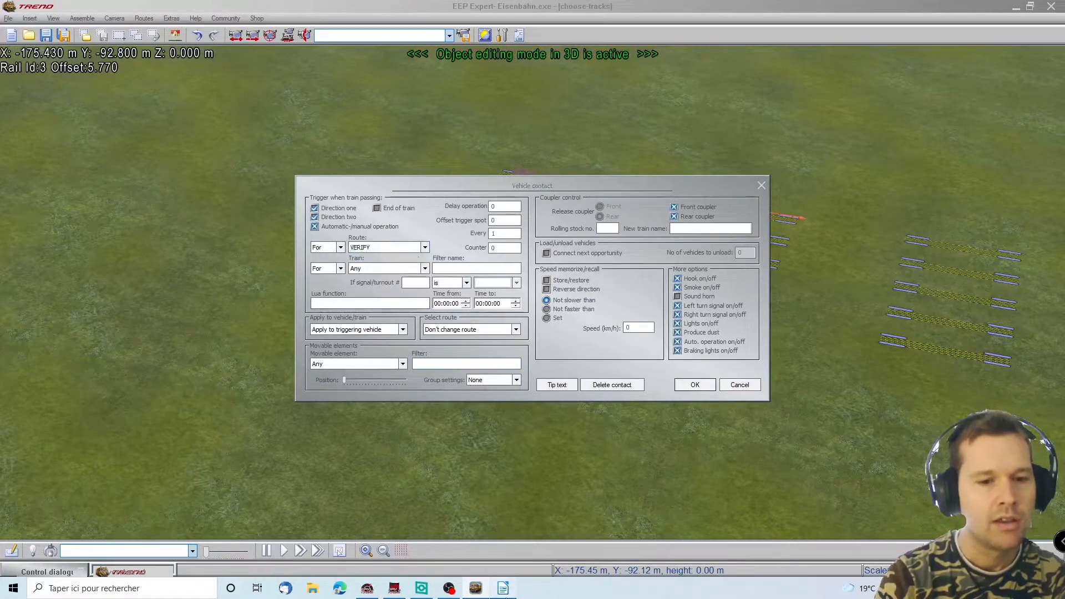
Step: Make the contact trigger if signal 10 is Go, set its selected route to WAIT, tick automatic/manual operation, and confirm the settings
left_click(503, 588)
left_click(503, 588)
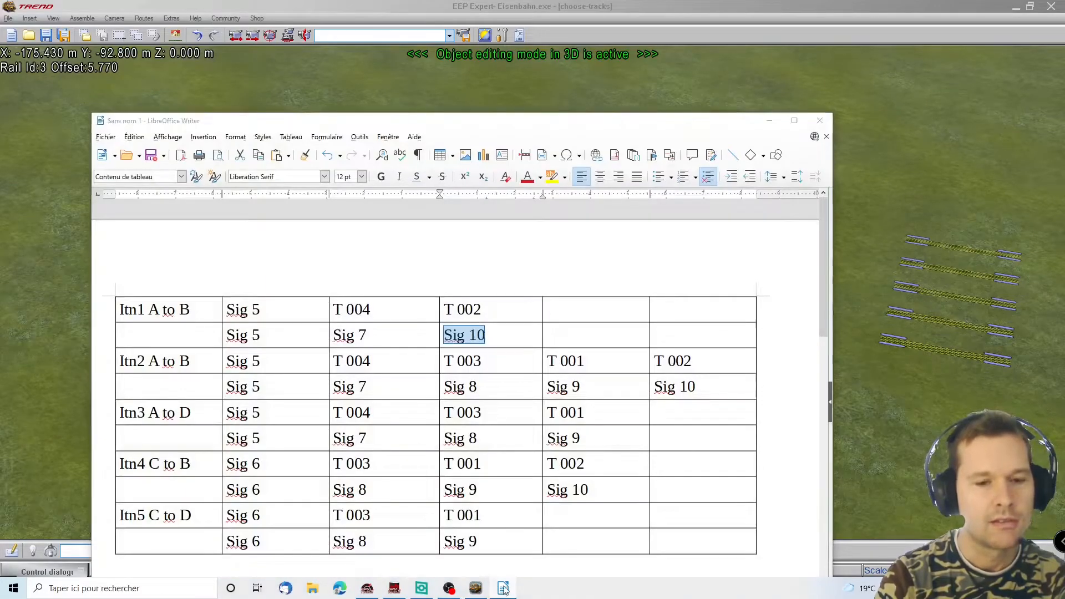
type("10")
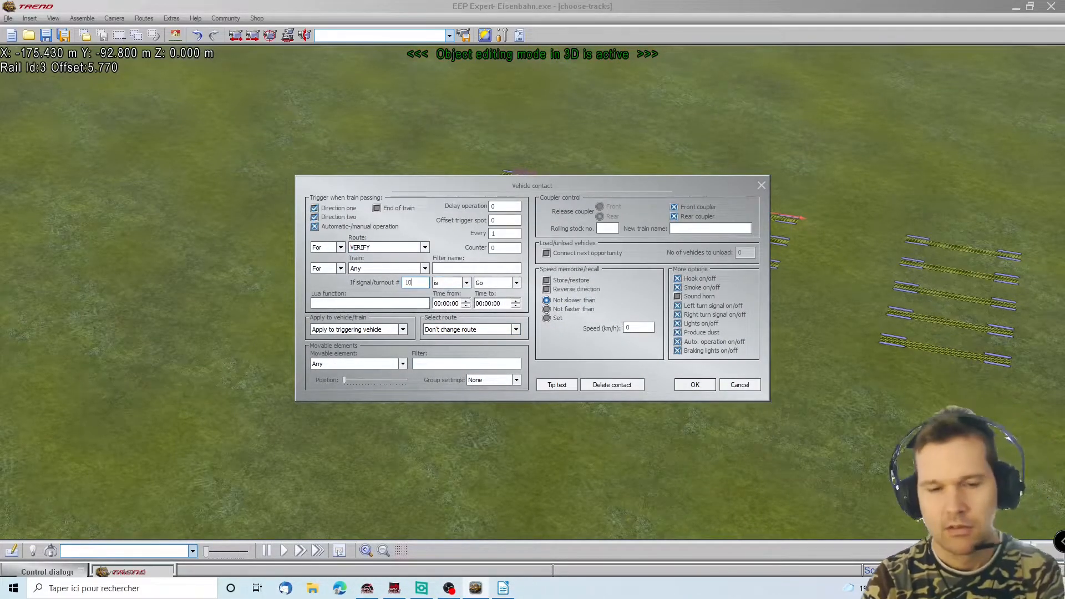
left_click(515, 330)
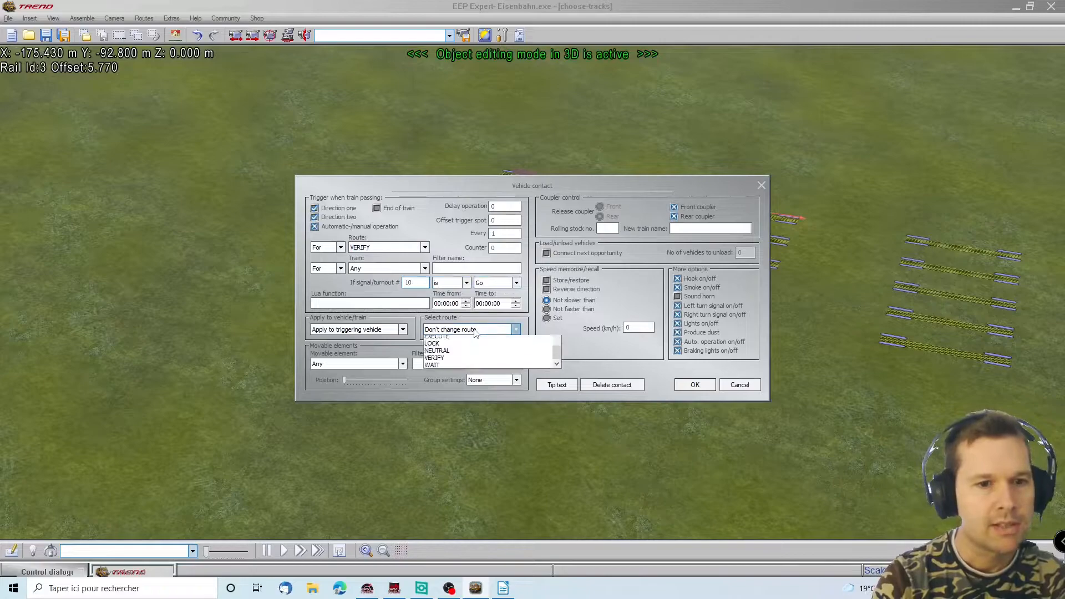
left_click(454, 374)
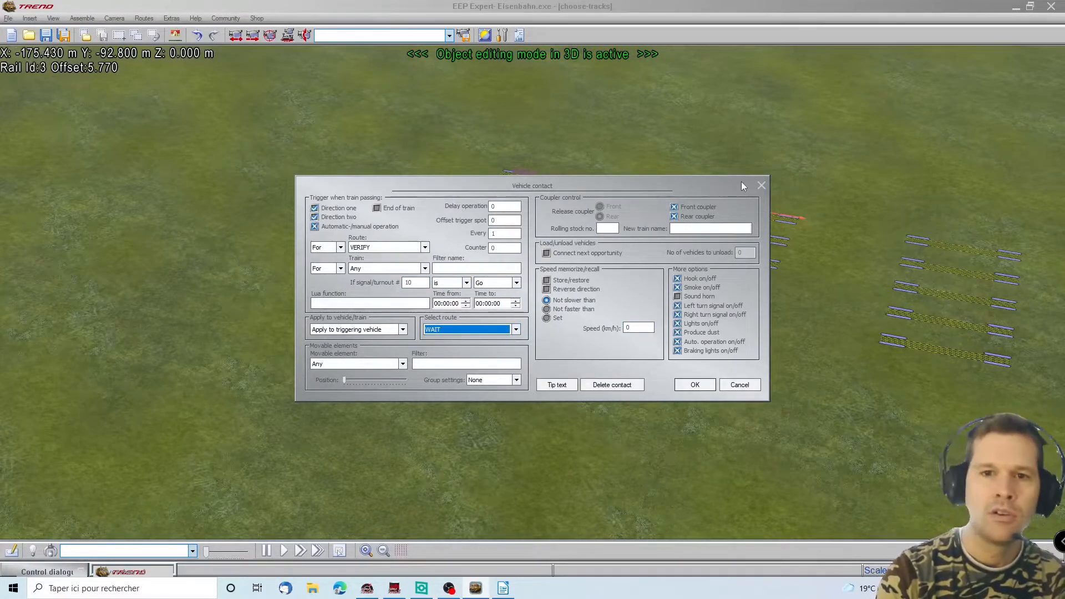
left_click(314, 227)
left_click(314, 227)
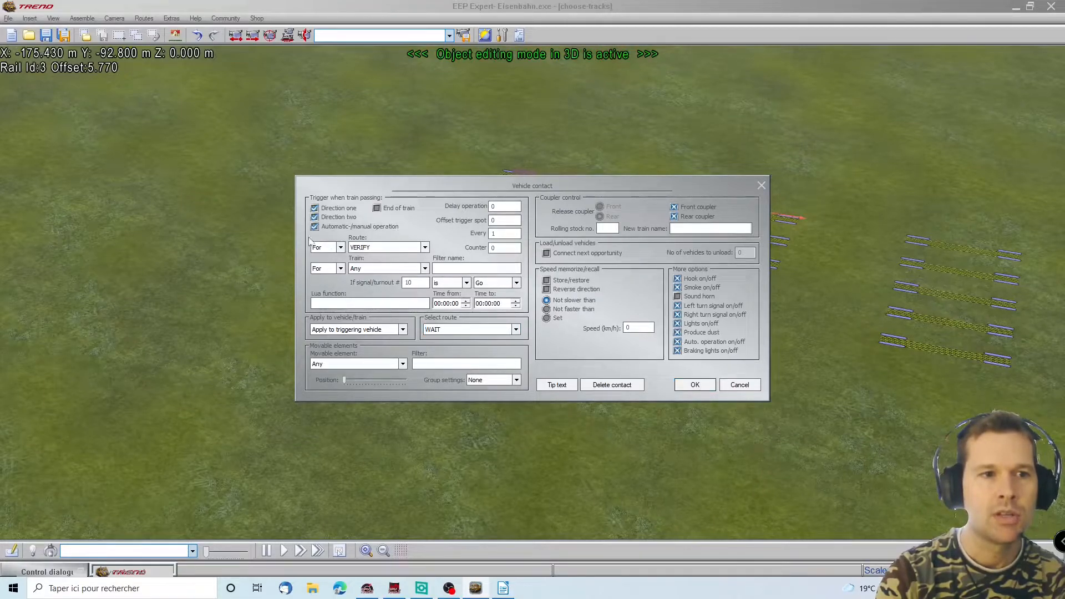
left_click(696, 385)
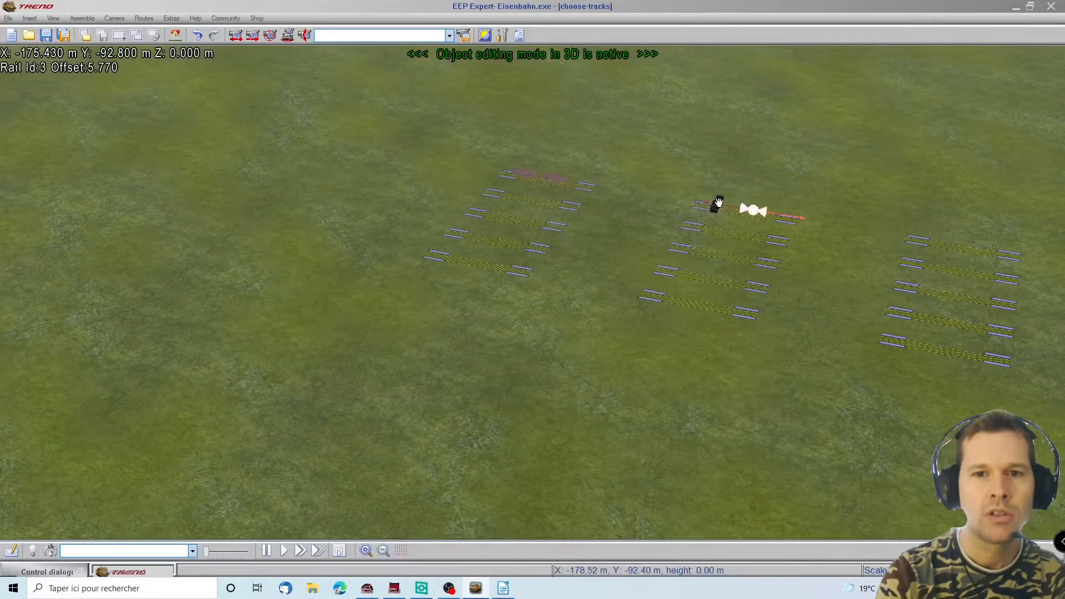
Step: Move the signal 10 contact onto the signal 7 contact to form a contact group, and review the group's entries against the itinerary table
left_click_drag(753, 210, 734, 209)
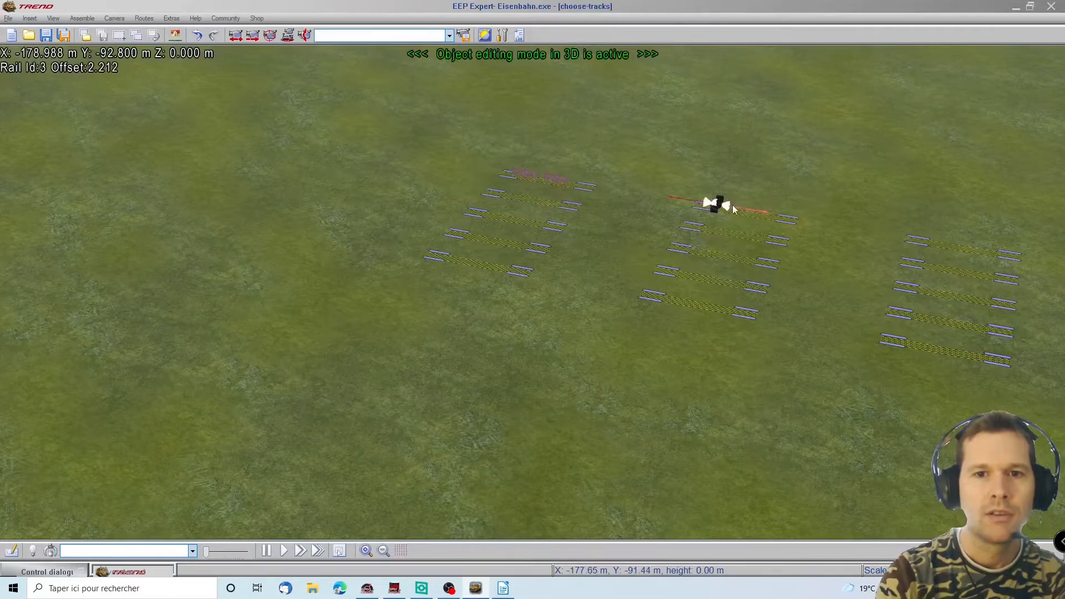
right_click(717, 205)
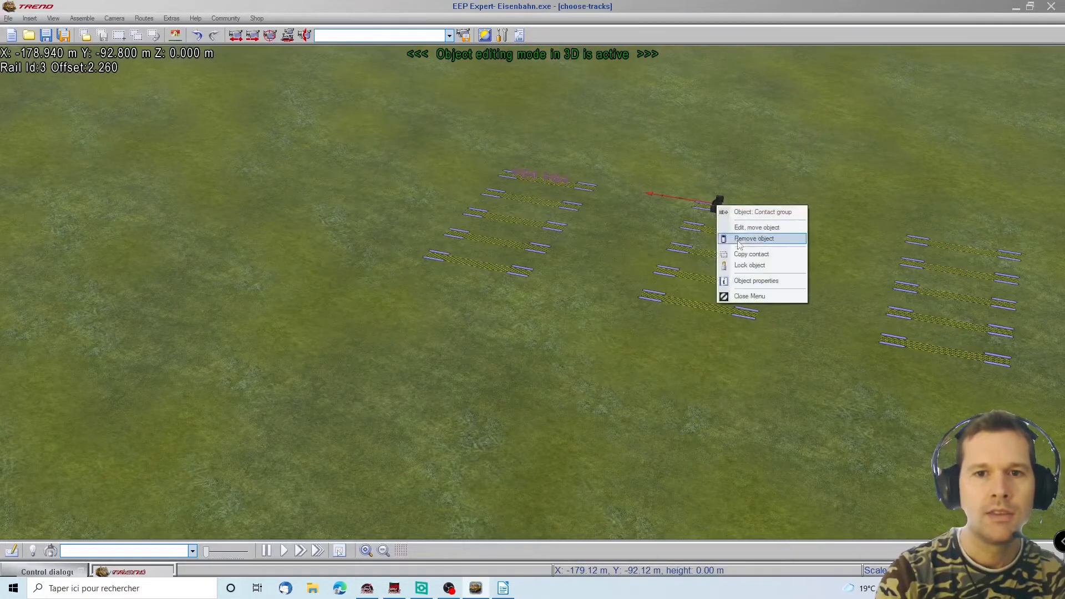
left_click(737, 279)
left_click_drag(471, 348, 670, 343)
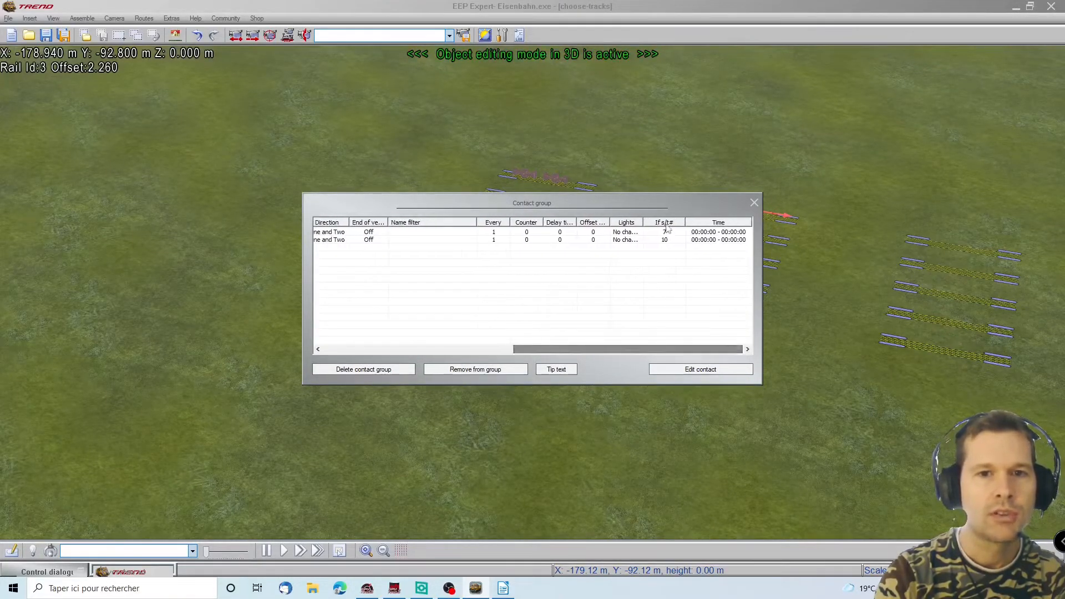
left_click_drag(621, 351, 427, 355)
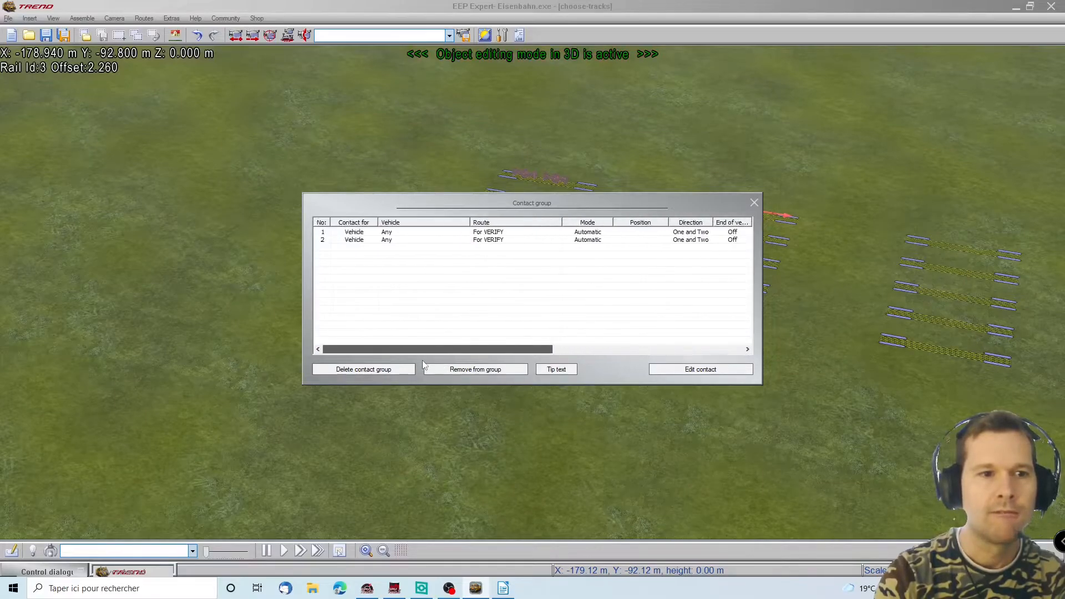
left_click(502, 589)
left_click(503, 589)
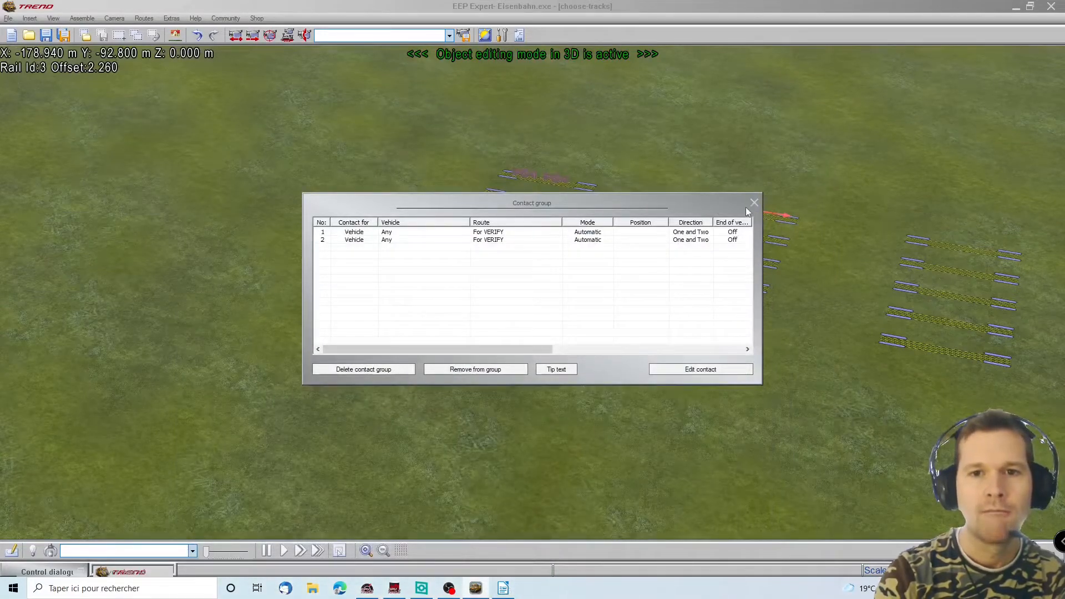
left_click_drag(690, 207, 653, 304)
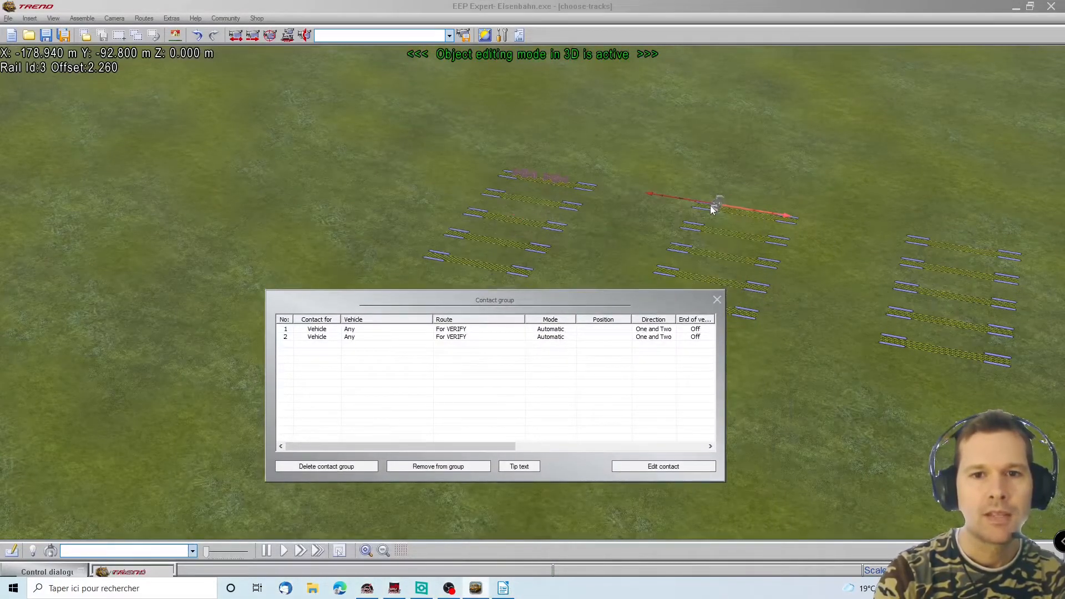
left_click(718, 300)
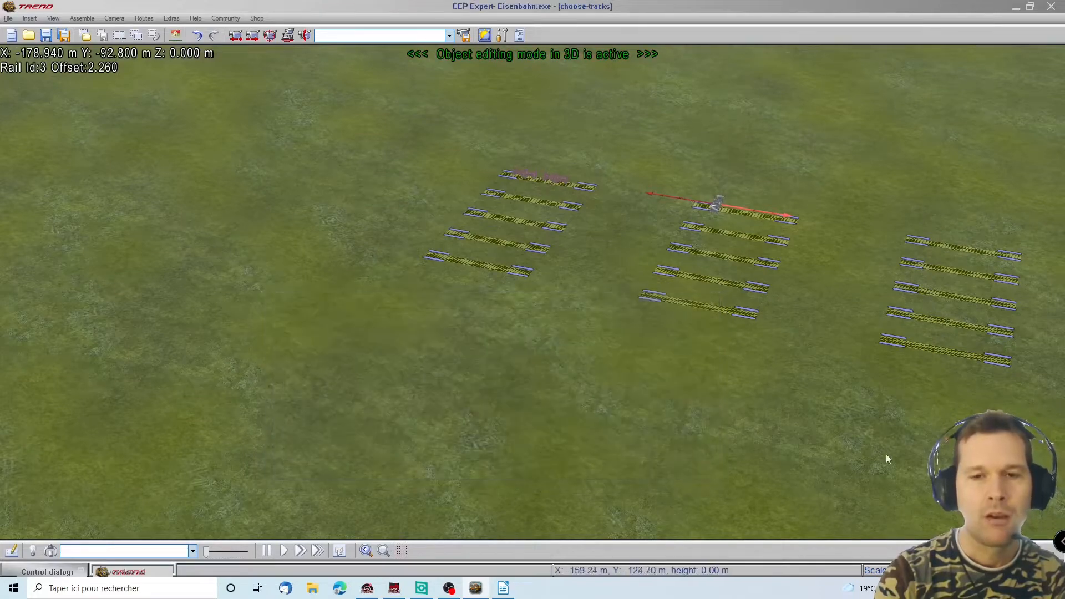
Step: Add a vehicle contact just after the contact group on the first auxiliary track of the second group
middle_click_drag(876, 448, 699, 355)
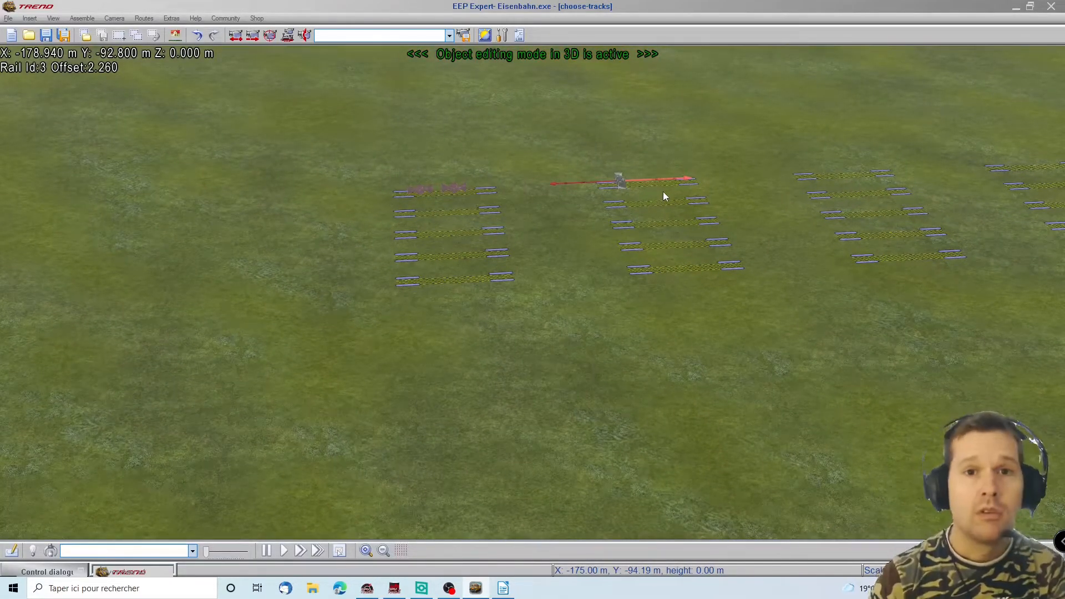
scroll(641, 188, "up", 3)
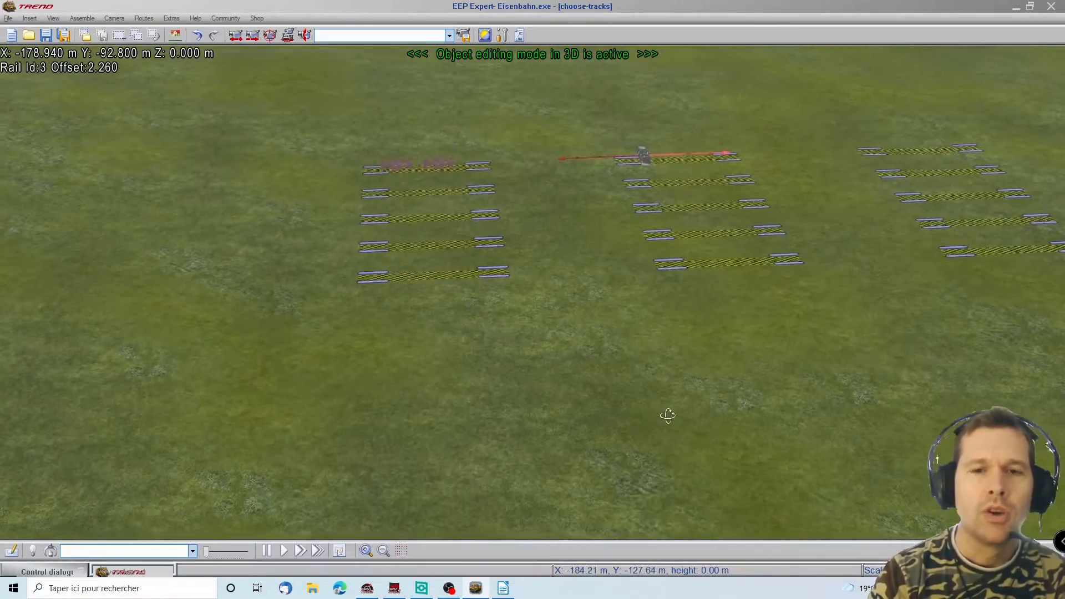
middle_click_drag(666, 416, 782, 334)
middle_click_drag(717, 61, 694, 231)
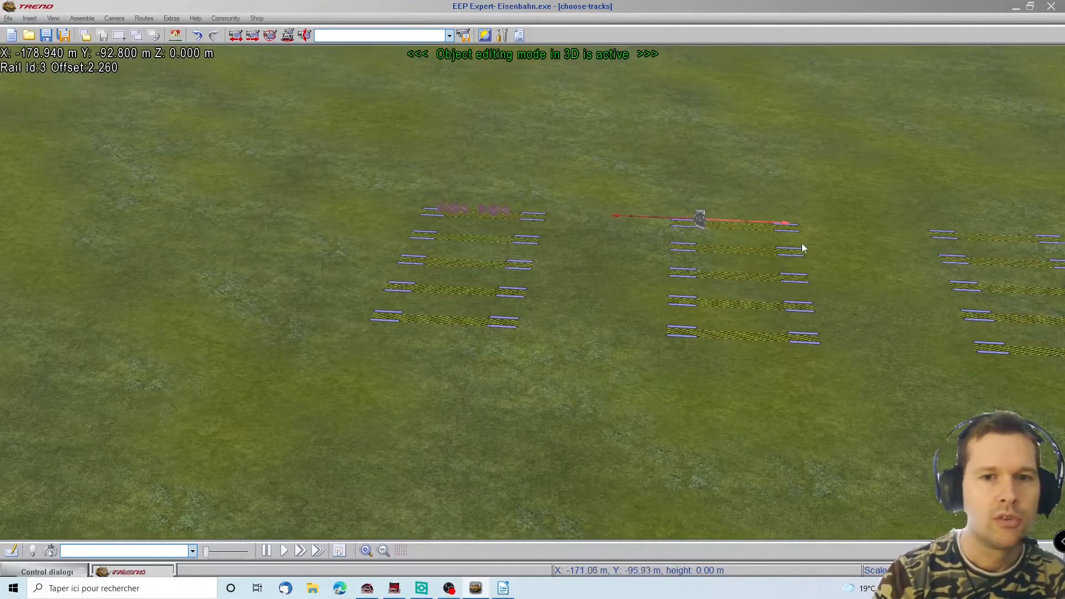
left_click(749, 231)
right_click(744, 225)
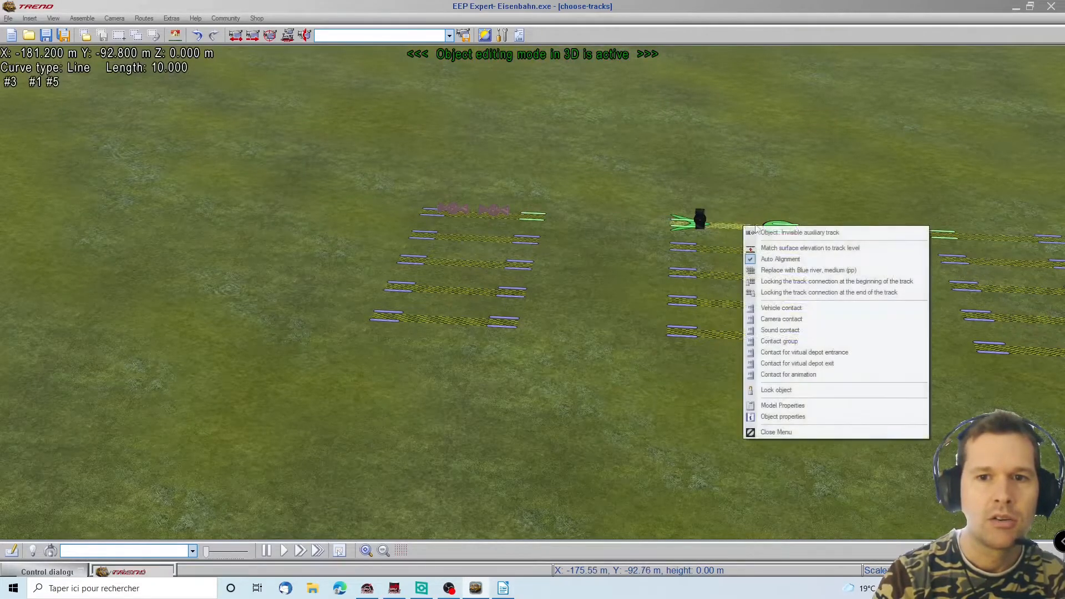
left_click(781, 308)
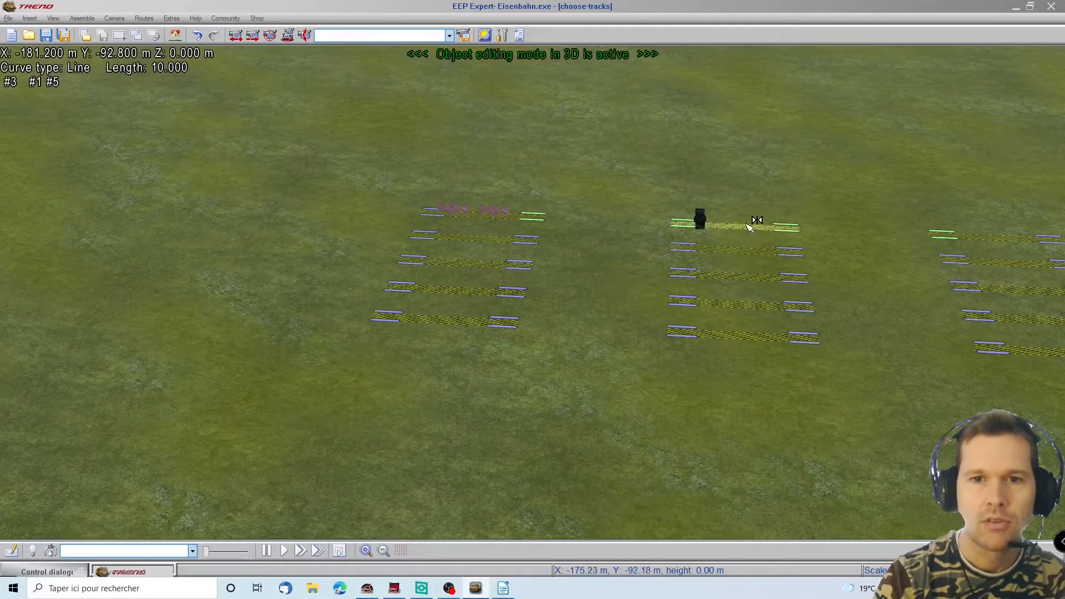
left_click(730, 224)
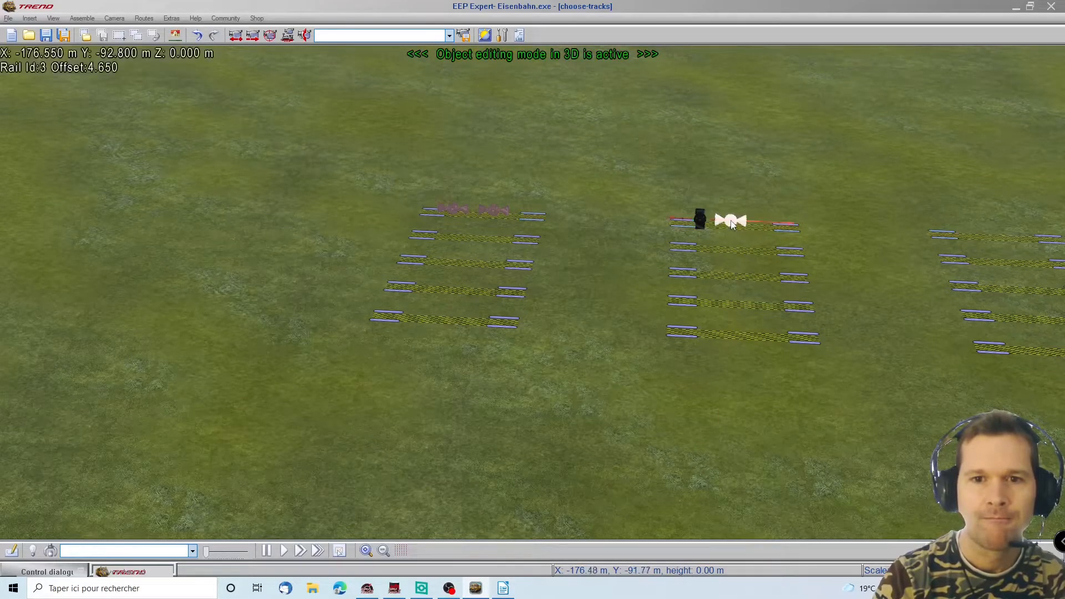
Step: Restrict the new contact's trigger to route VERIFY, set its selected route to LOCK, and confirm the settings
right_click(731, 223)
left_click(780, 294)
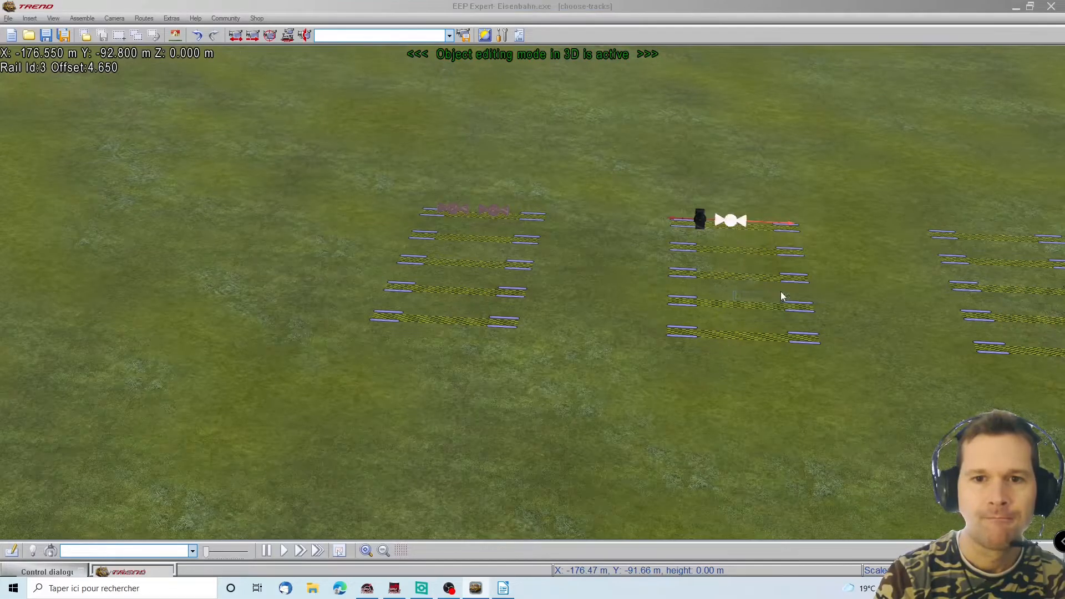
left_click(425, 248)
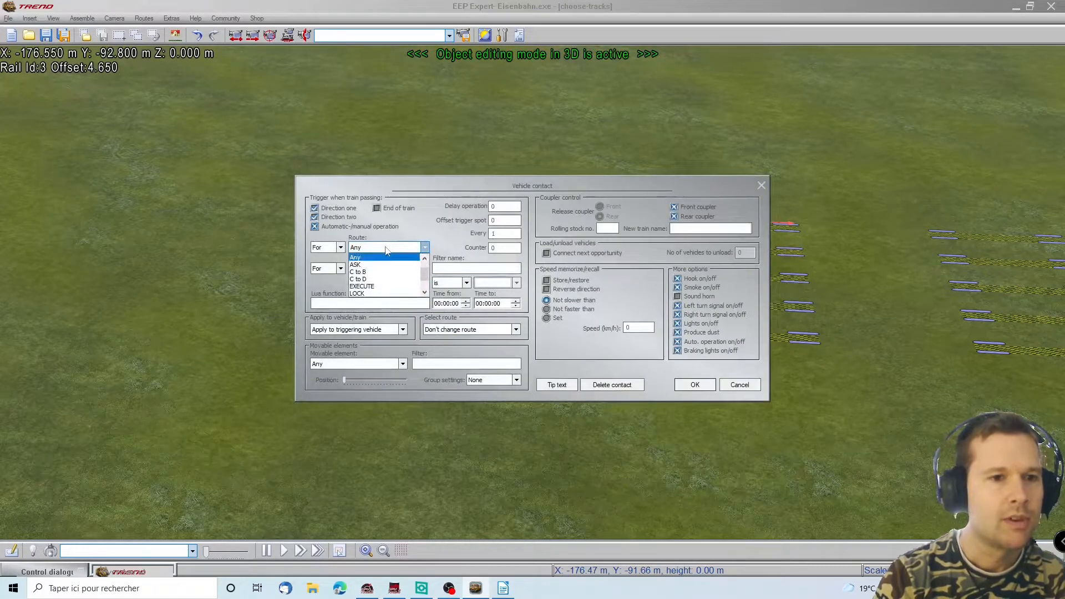
scroll(370, 287, "down", 3)
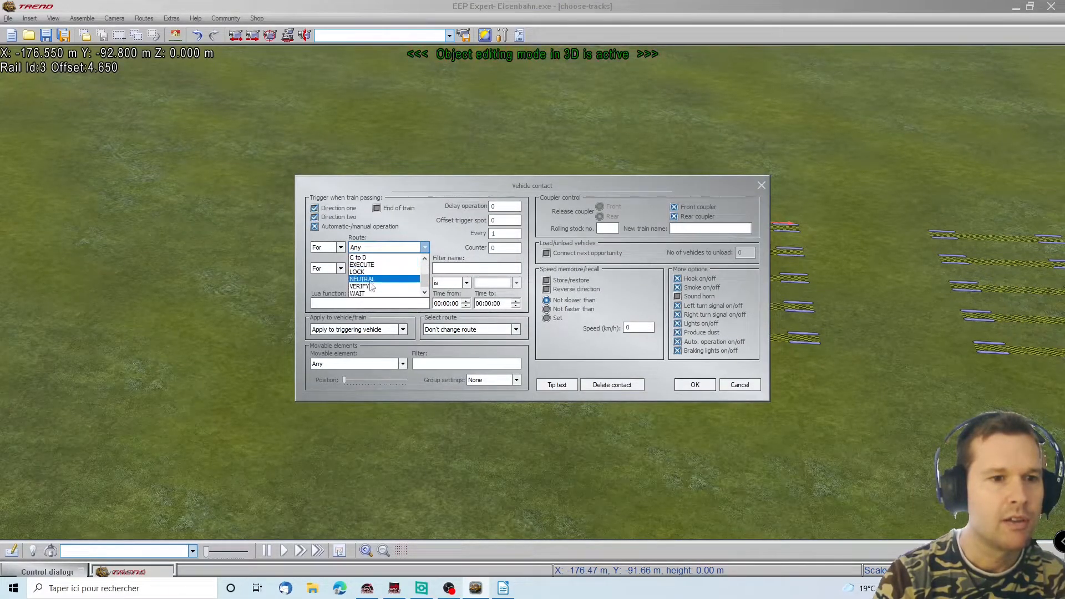
left_click(370, 287)
left_click_drag(420, 183, 448, 302)
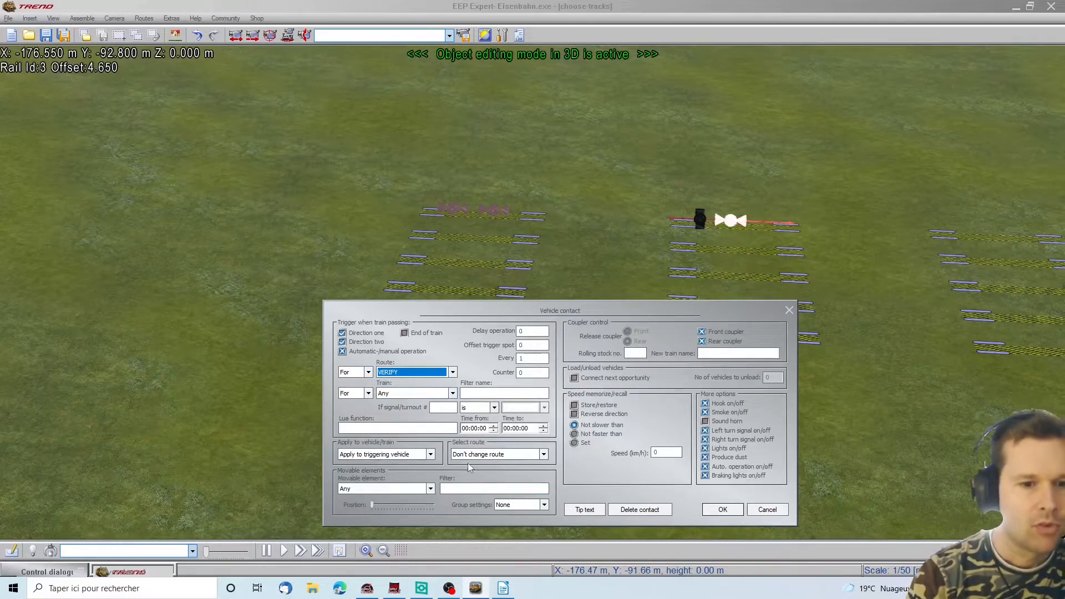
left_click(543, 455)
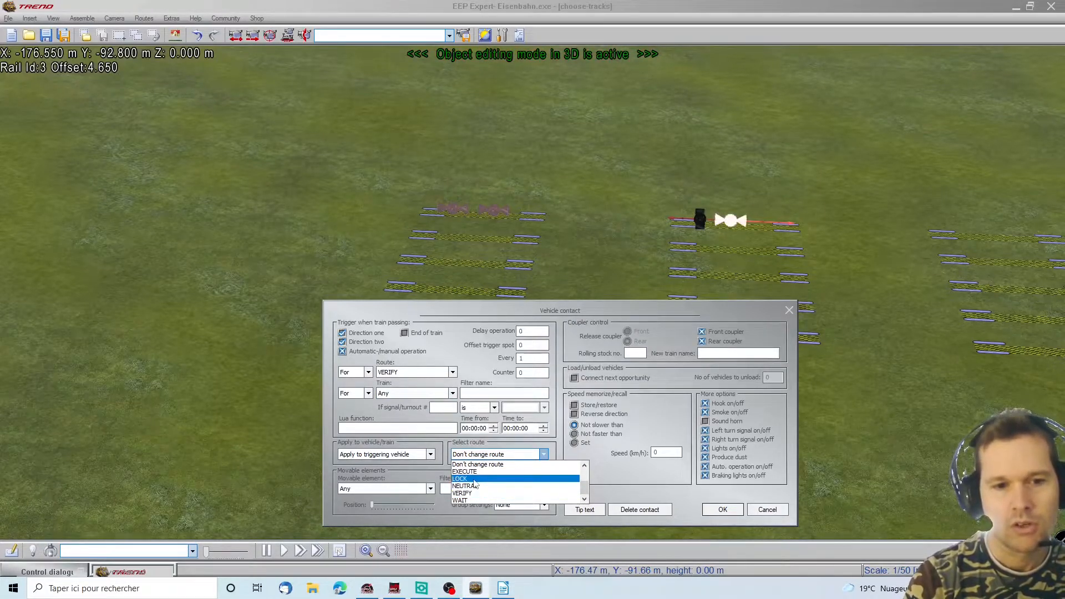
left_click(473, 480)
left_click(725, 510)
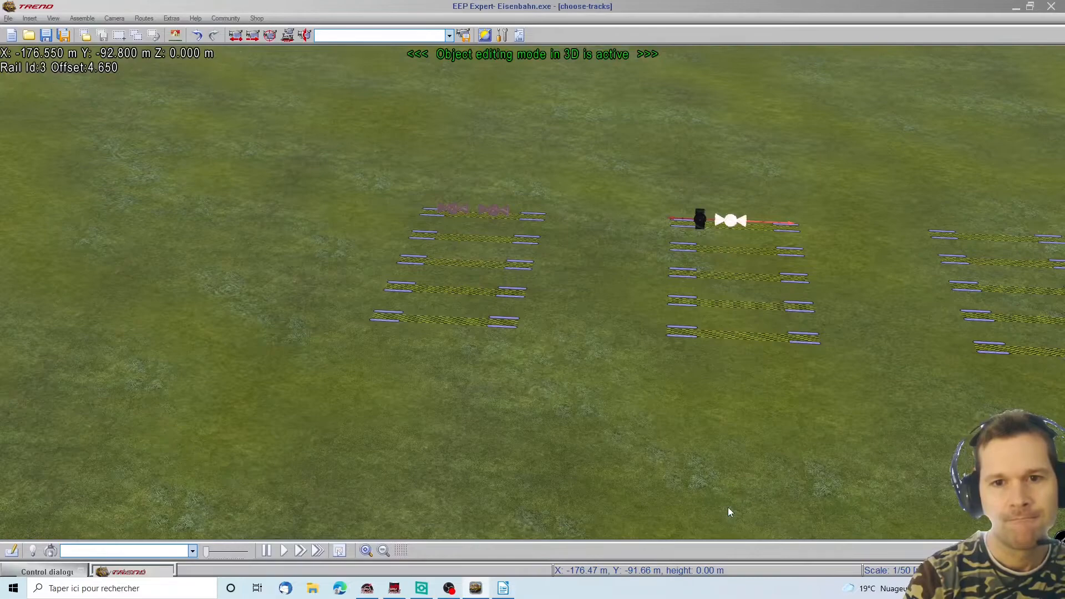
Step: Reopen the LOCK contact's properties, tick automatic/manual operation, and confirm the settings
right_click(731, 220)
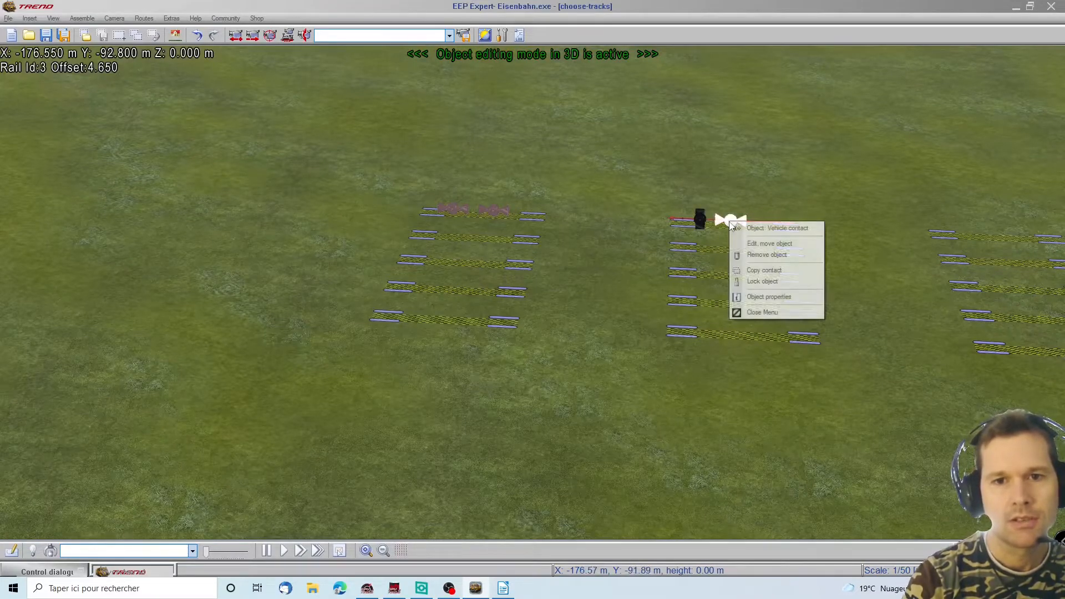
left_click(744, 297)
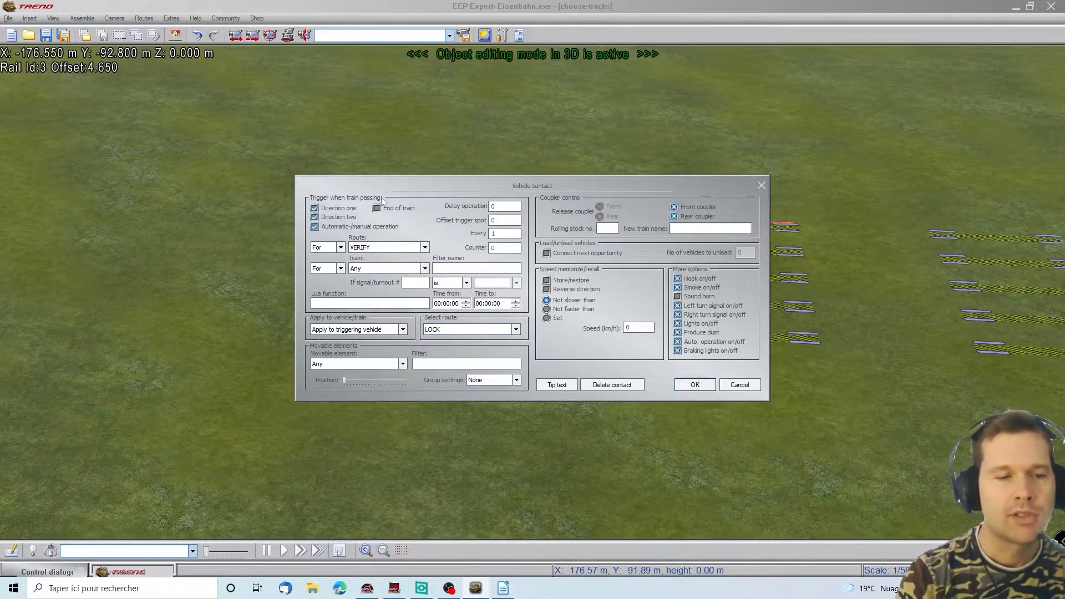
left_click(694, 387)
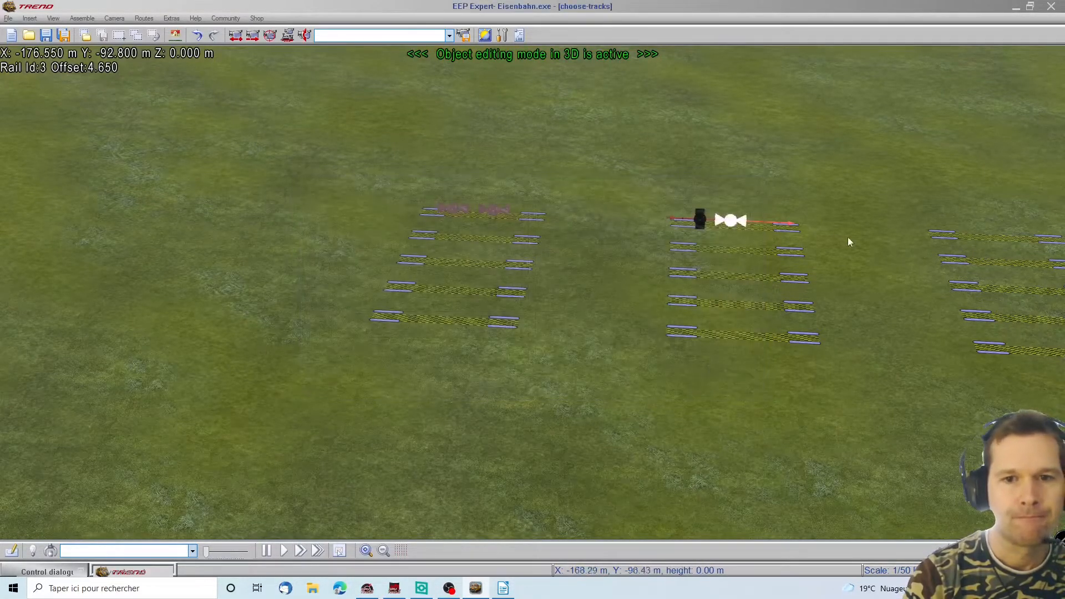
key("Right")
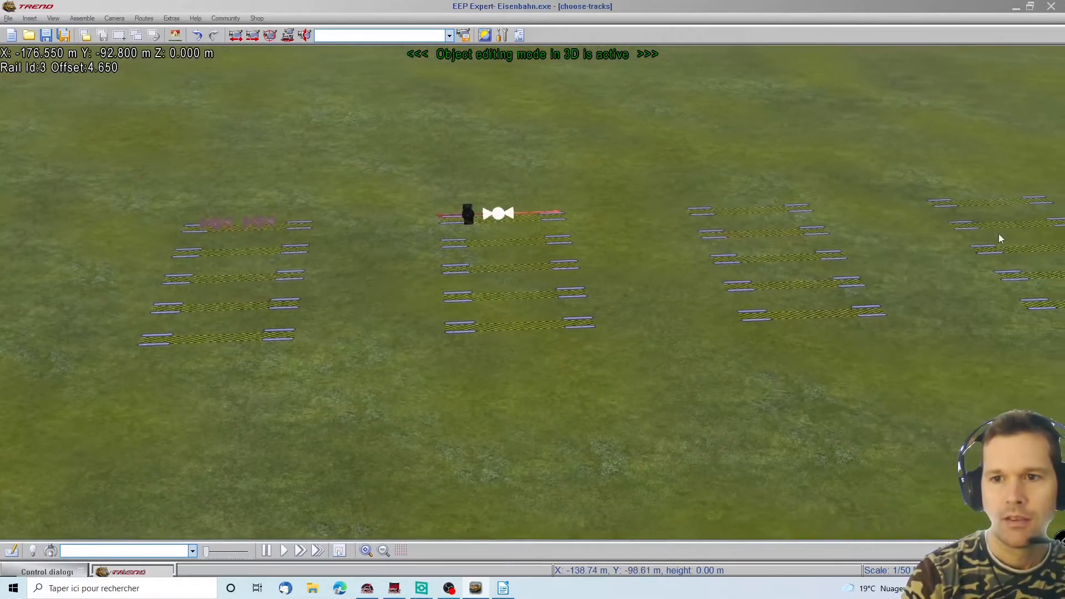
middle_click_drag(651, 443, 716, 448)
middle_click_drag(1058, 300, 575, 402)
left_click(62, 292)
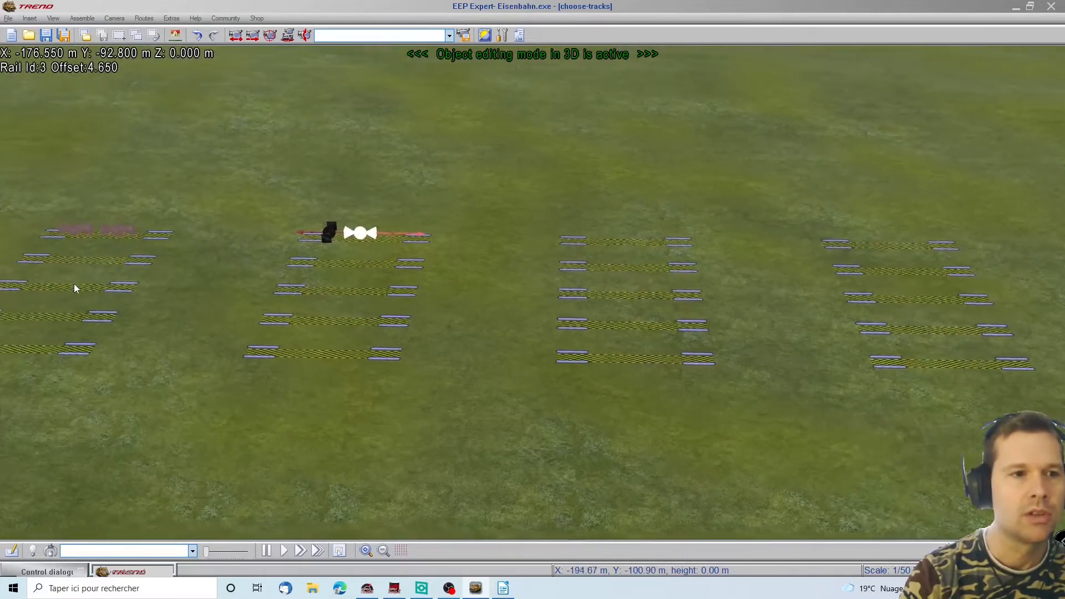
Step: Add a contact group near the start of the first auxiliary track of the third group
right_click(637, 248)
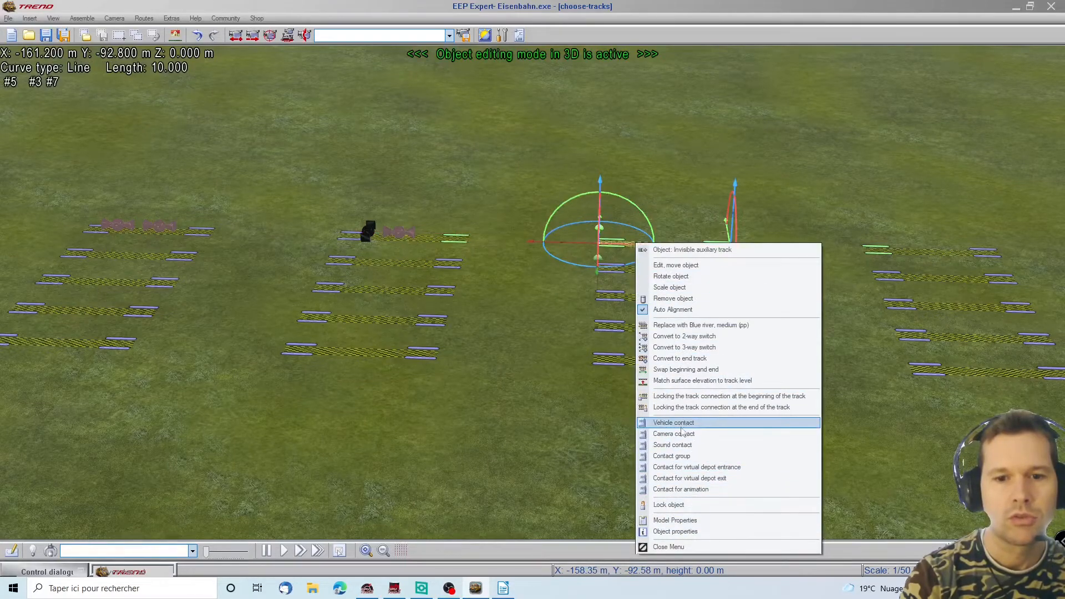
left_click(681, 457)
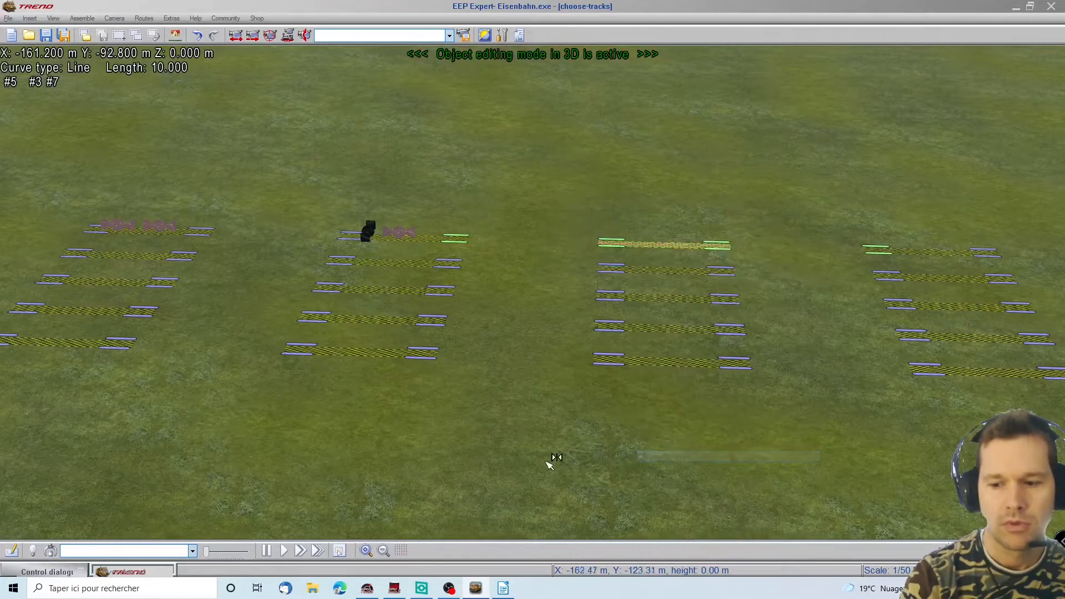
left_click(632, 244)
left_click(631, 243)
right_click(631, 243)
left_click(692, 164)
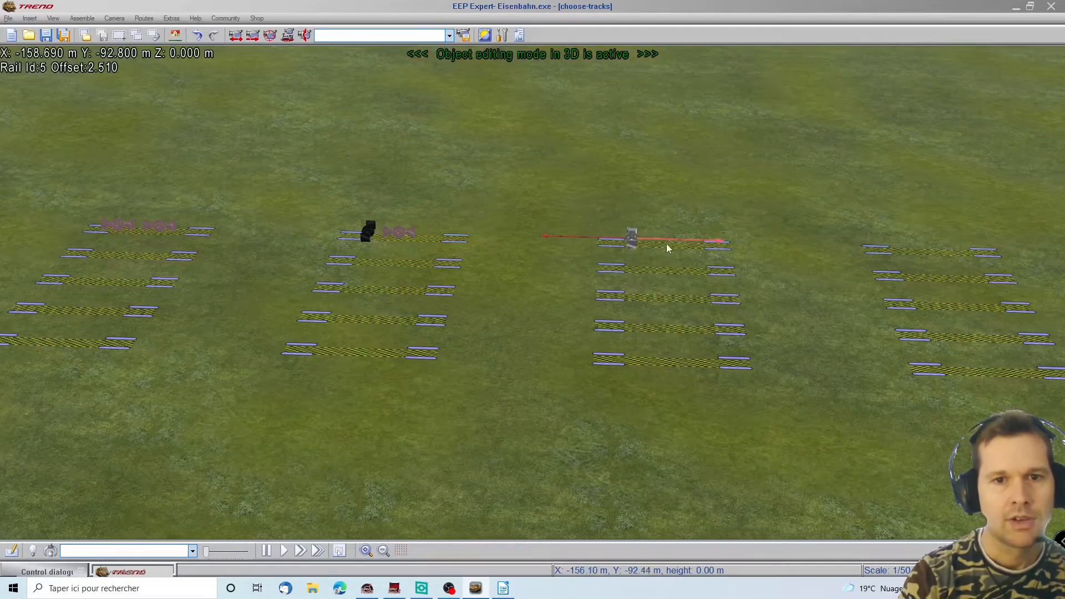
Step: Add a signal contact for the invisible signal just before the main line's first turnout, placing it beside the third group's contact group
scroll(705, 199, "down", 3)
right_click_drag(706, 200, 700, 51)
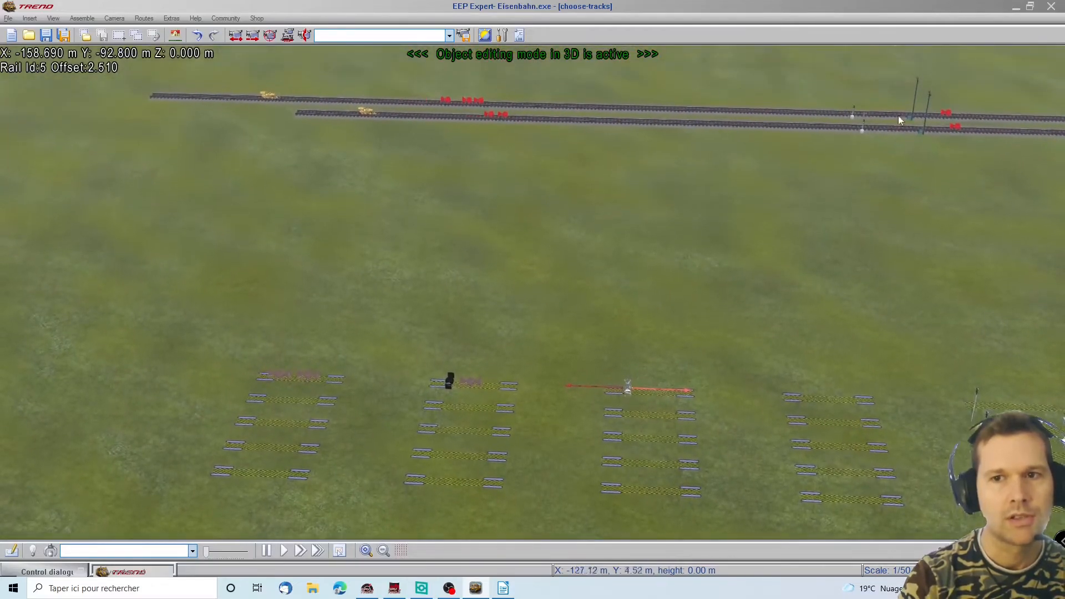
key("Right")
key("Left")
key("Left")
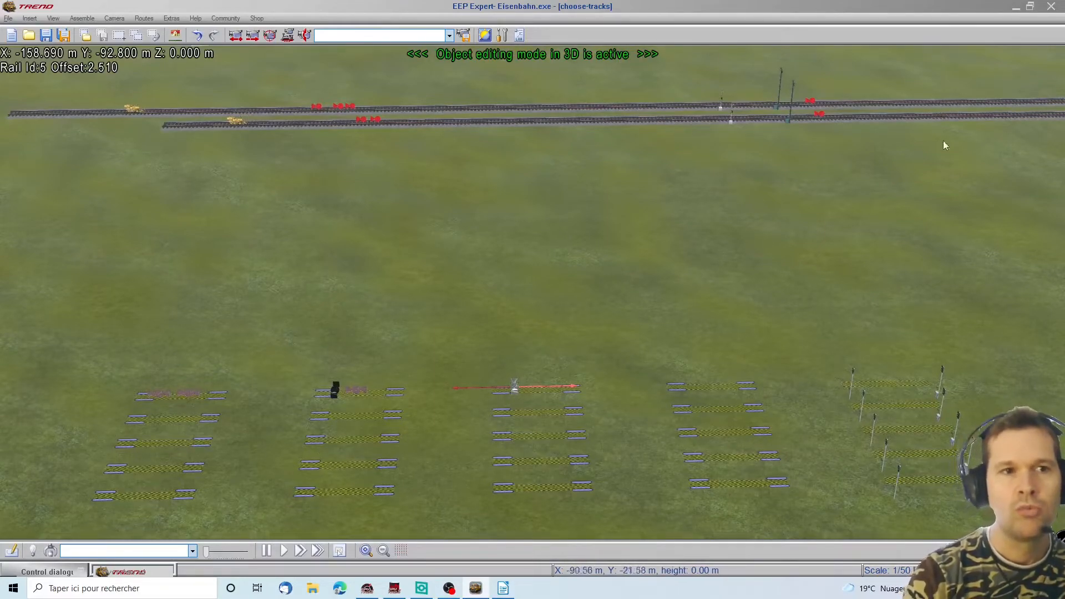
right_click_drag(1006, 115, 998, 124)
right_click_drag(1011, 54, 871, 64)
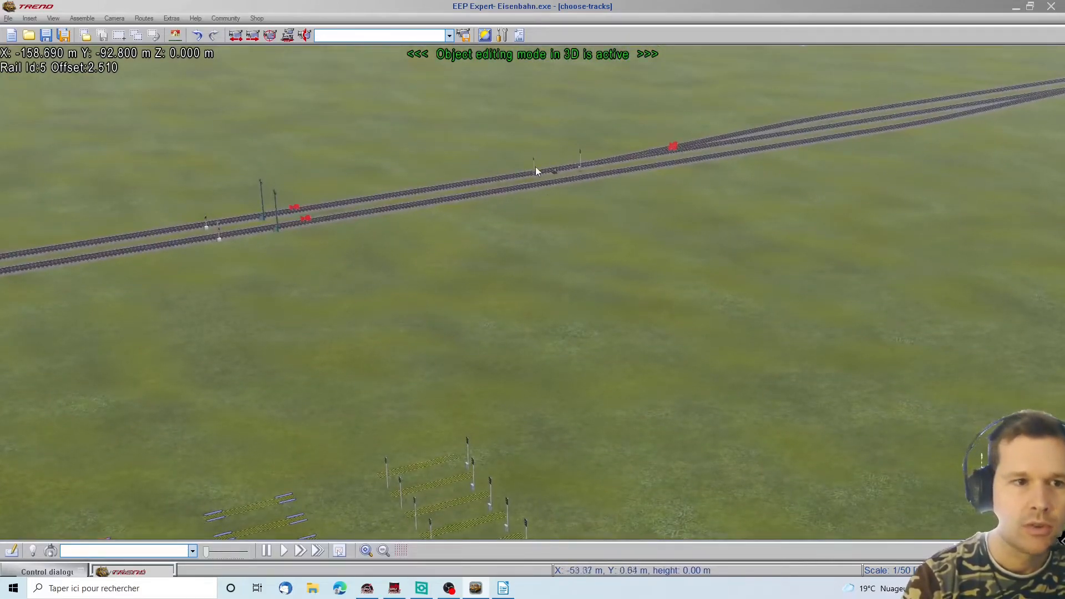
right_click(578, 169)
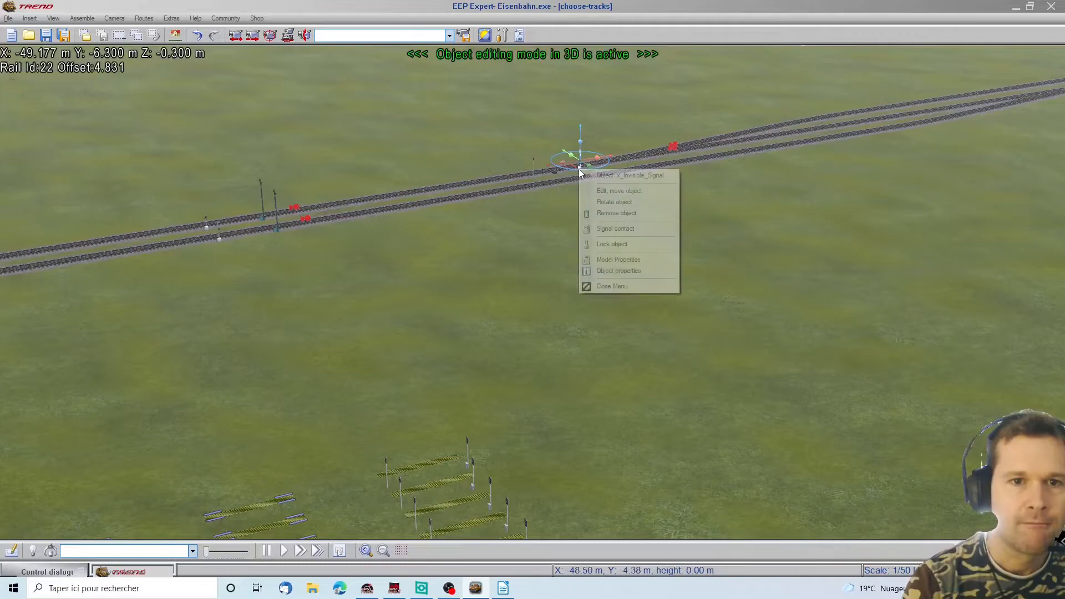
left_click(628, 228)
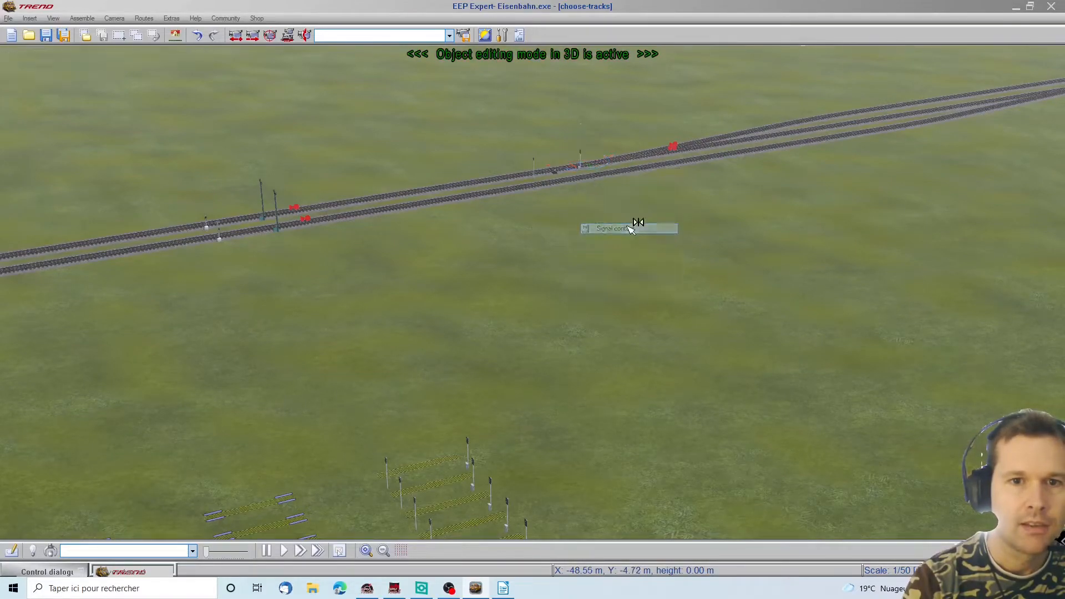
right_click_drag(14, 370, 203, 385)
right_click_drag(344, 504, 434, 387)
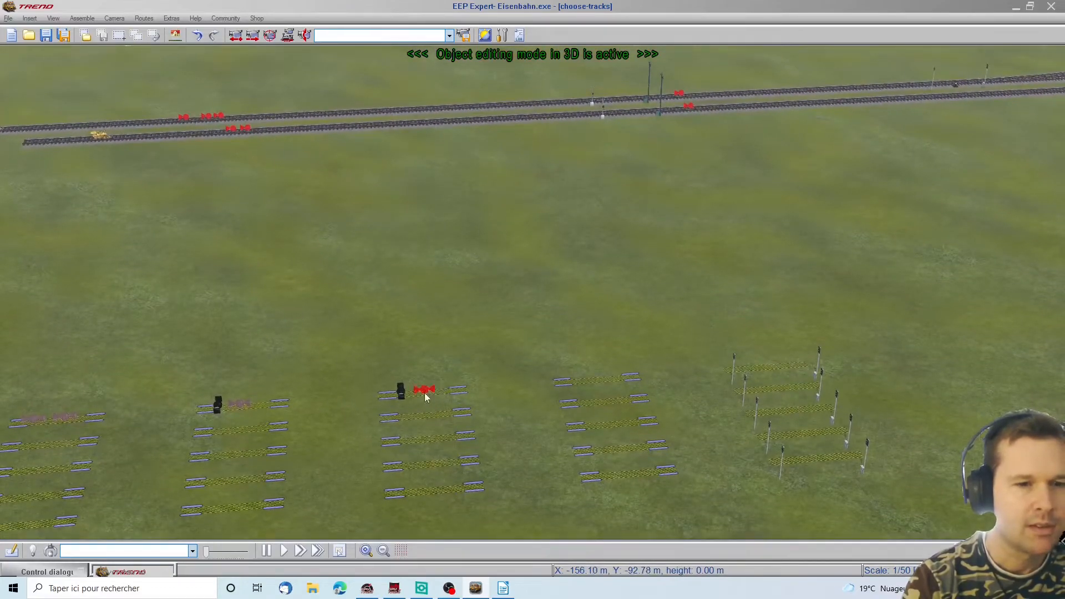
Step: Enable automatic/manual operation for the signal 7 contact with position Go, and confirm the settings
right_click(424, 391)
left_click(460, 468)
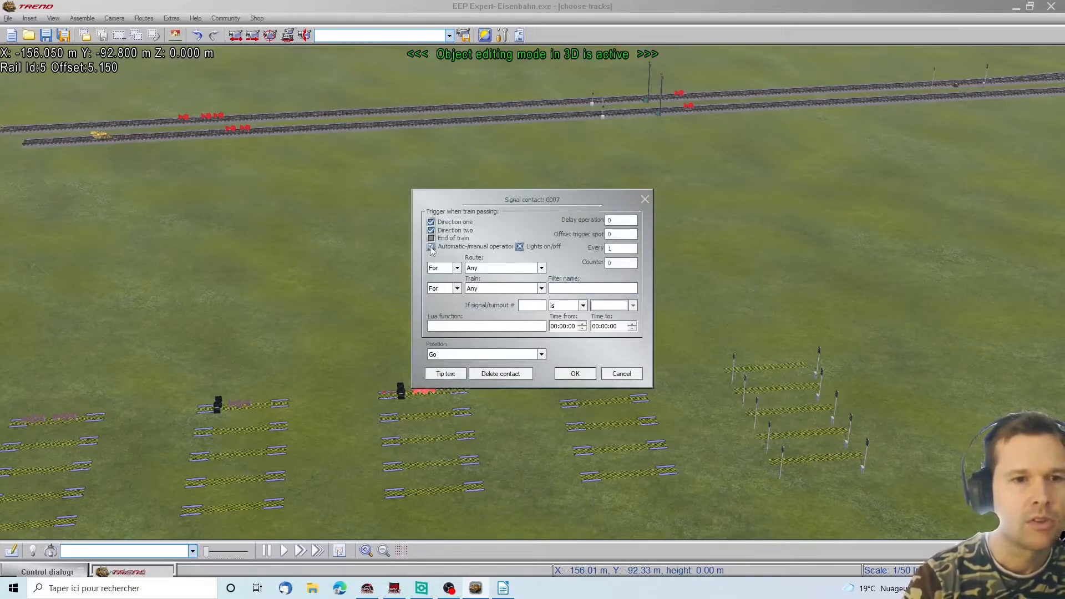
left_click(522, 355)
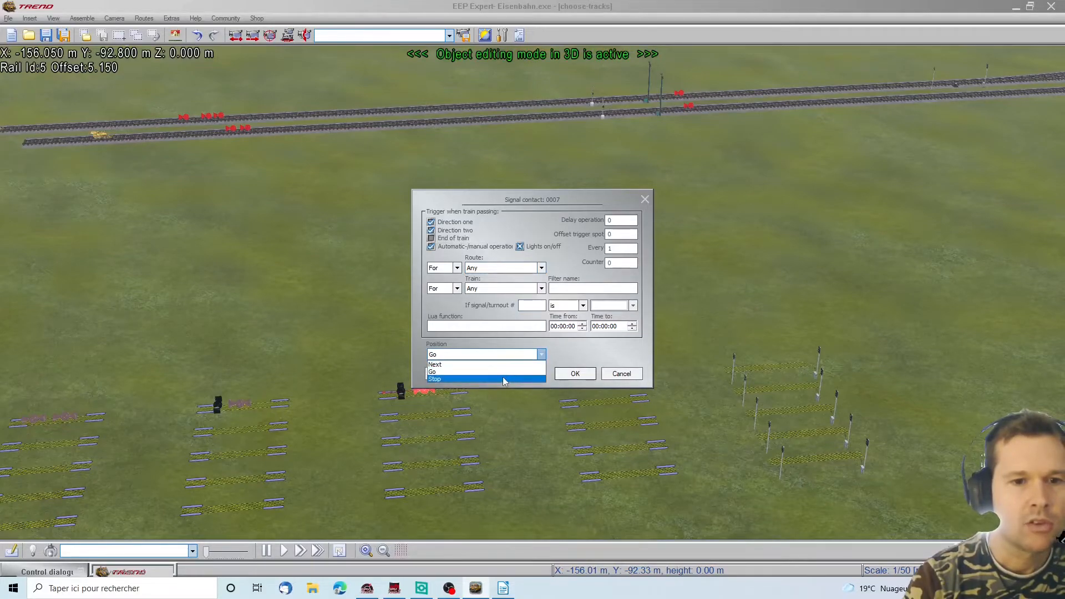
left_click(502, 372)
left_click(576, 374)
Step: Move the signal 7 contact into the third group's contact group and restrict its trigger to route LOCK
right_click_drag(958, 143, 239, 207)
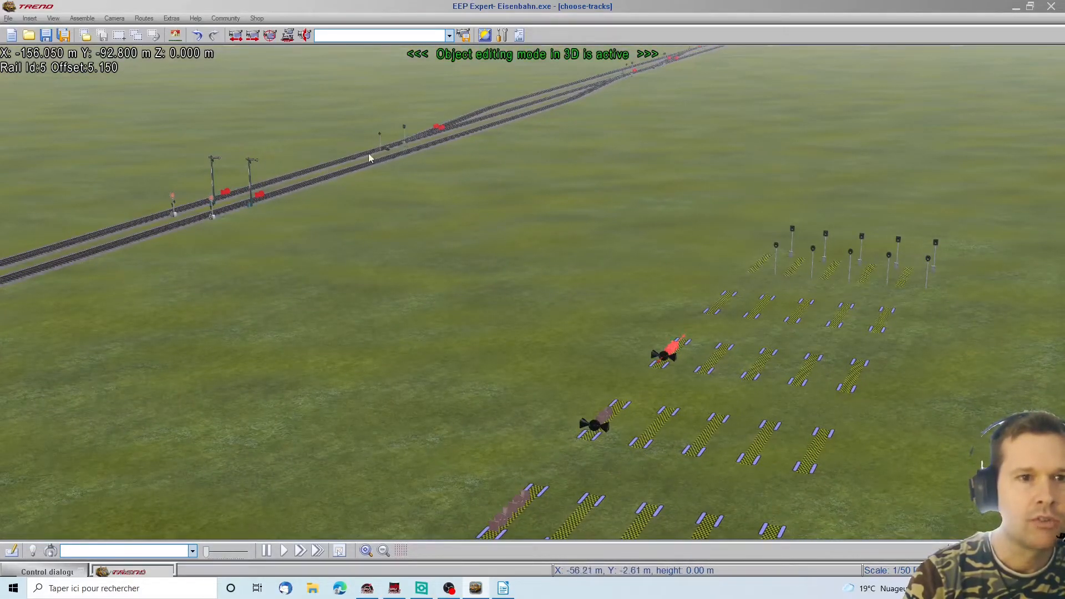
right_click_drag(433, 237, 615, 181)
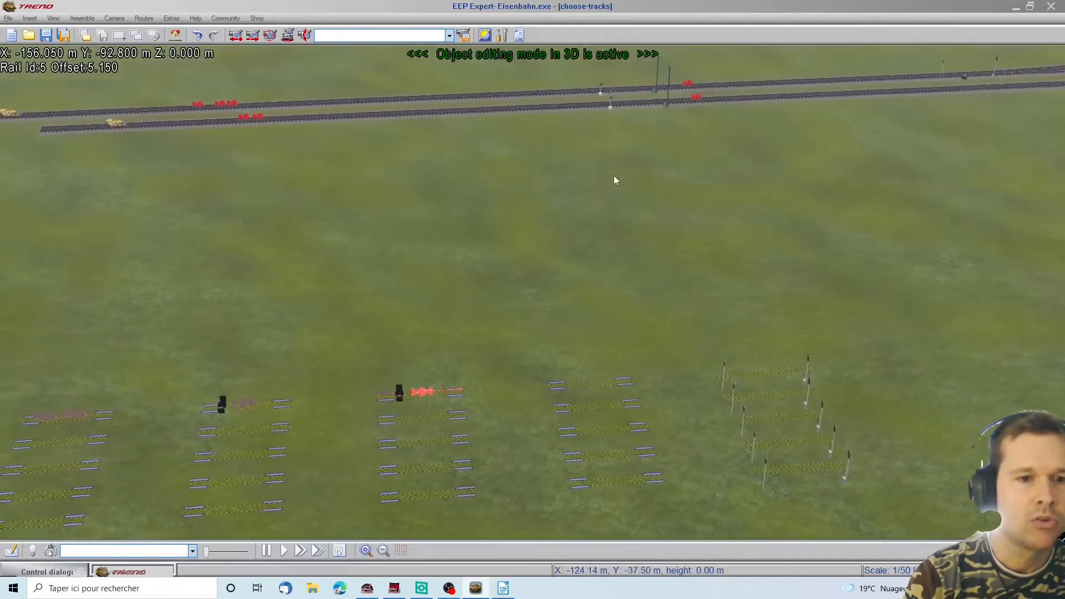
left_click_drag(423, 392, 401, 395)
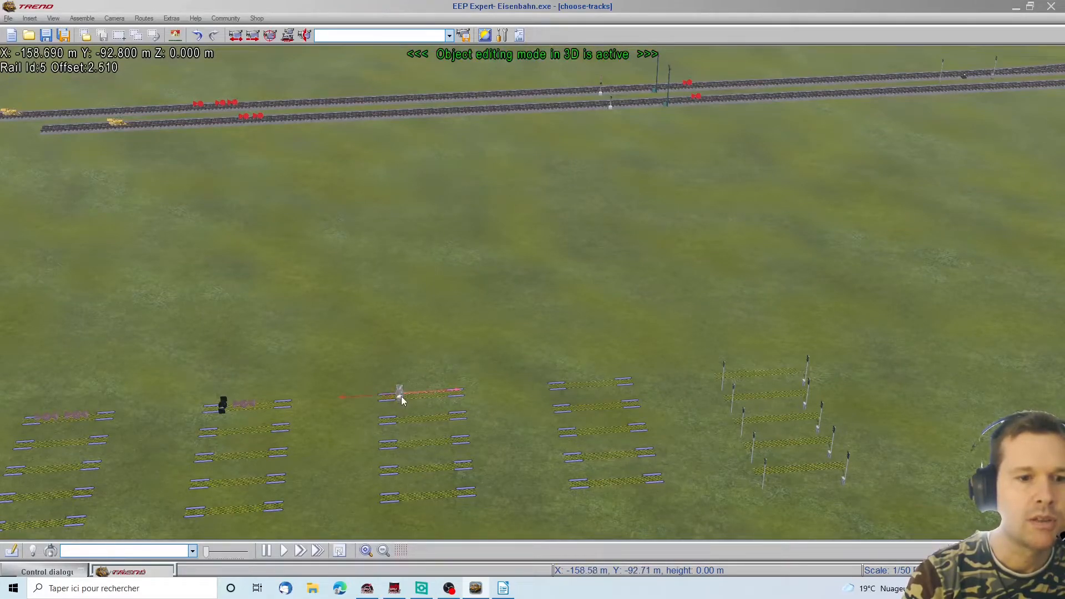
right_click(402, 399)
left_click(442, 470)
left_click(400, 233)
double_click(399, 233)
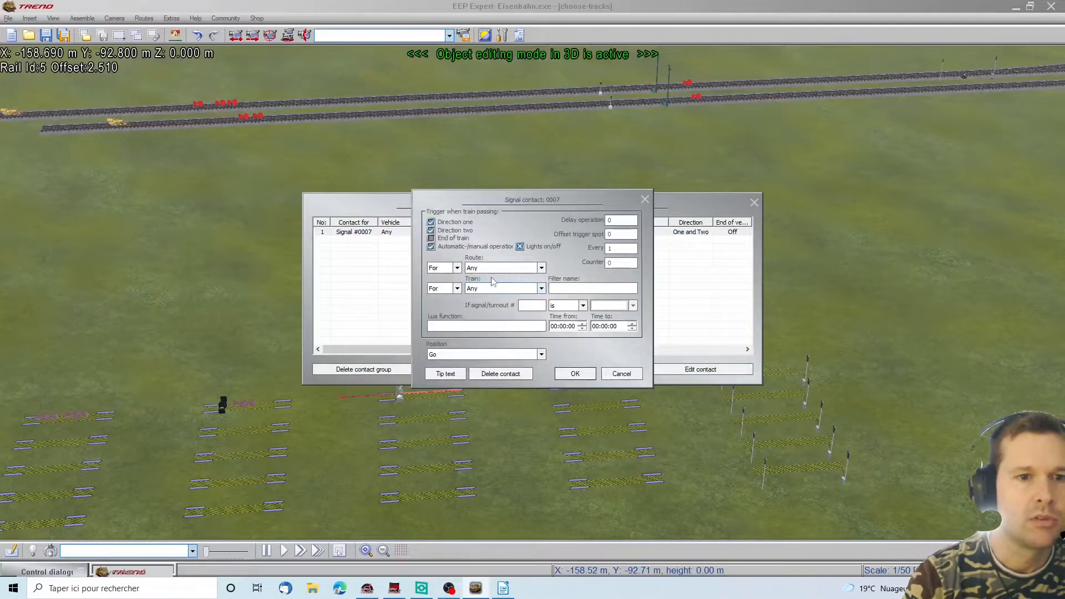
left_click(542, 268)
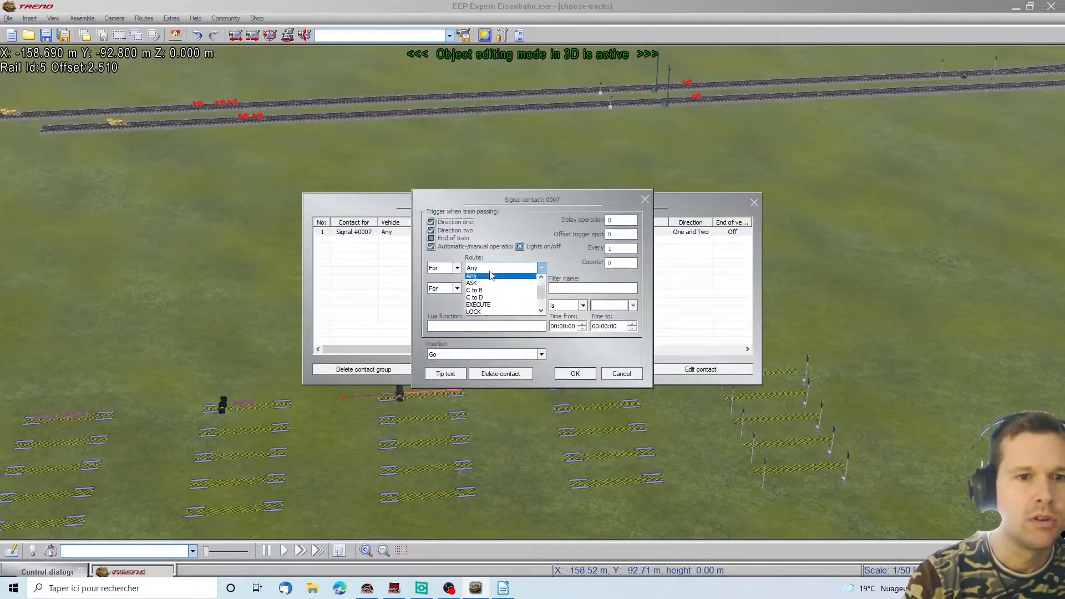
left_click(490, 315)
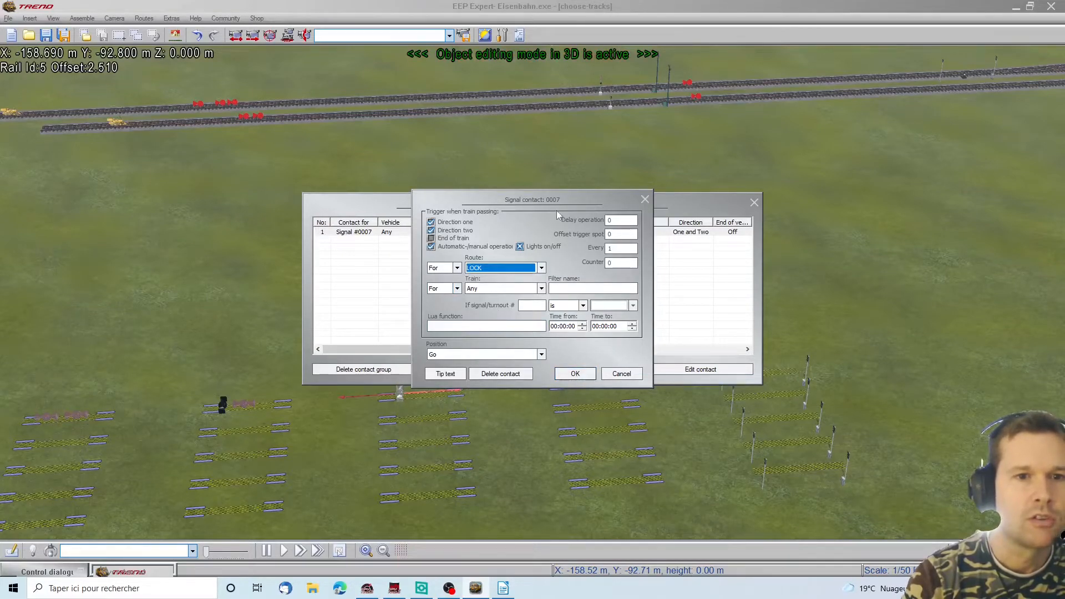
left_click(576, 374)
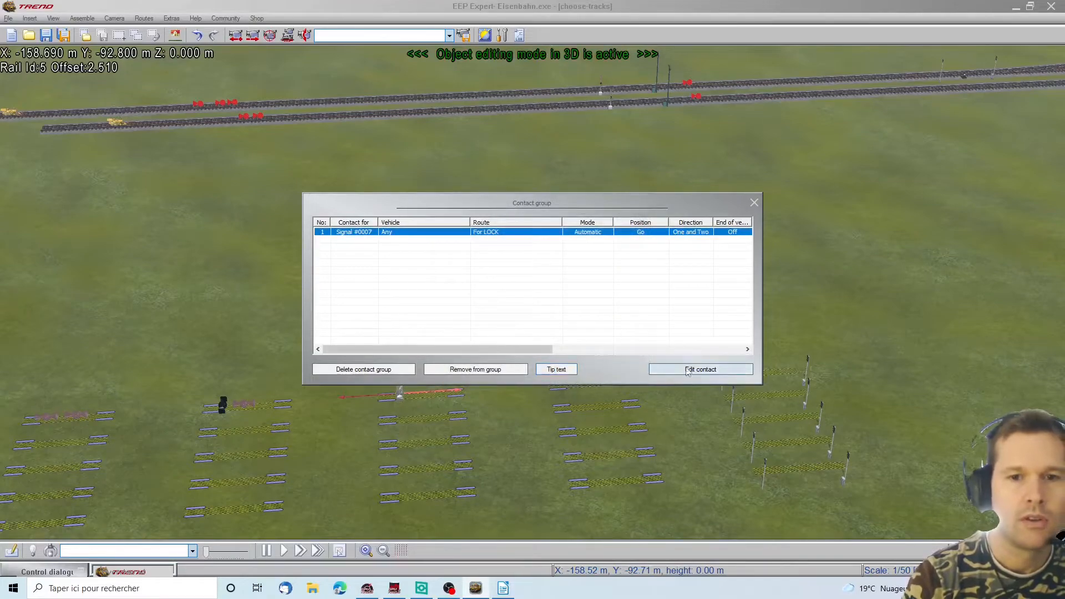
left_click(755, 203)
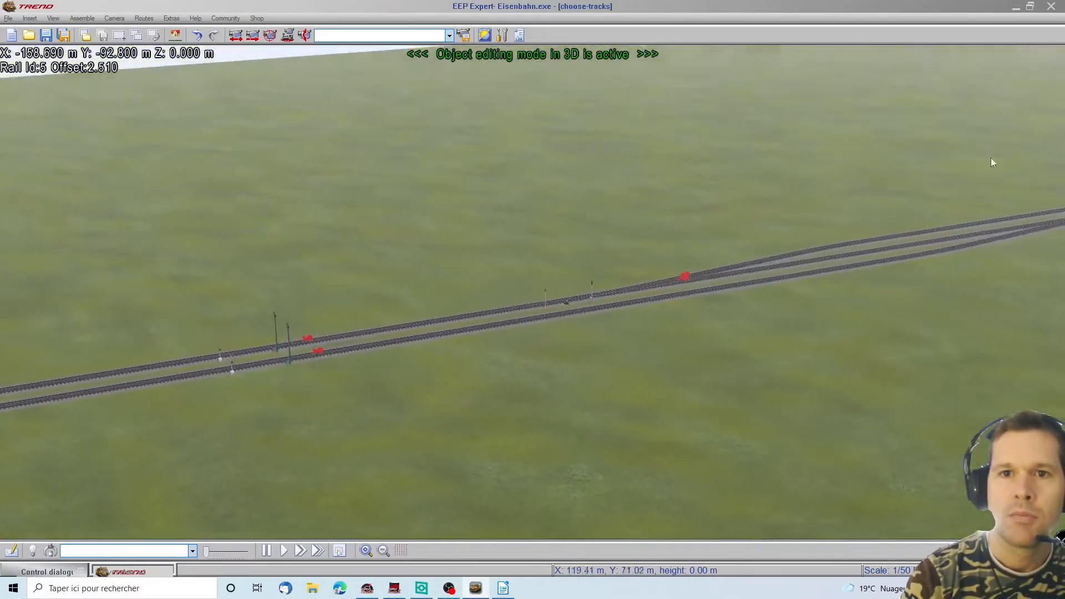
Step: Add a signal contact for the invisible signal beyond the far turnouts, placing it just after the third group's contact group
right_click_drag(1055, 195, 804, 168)
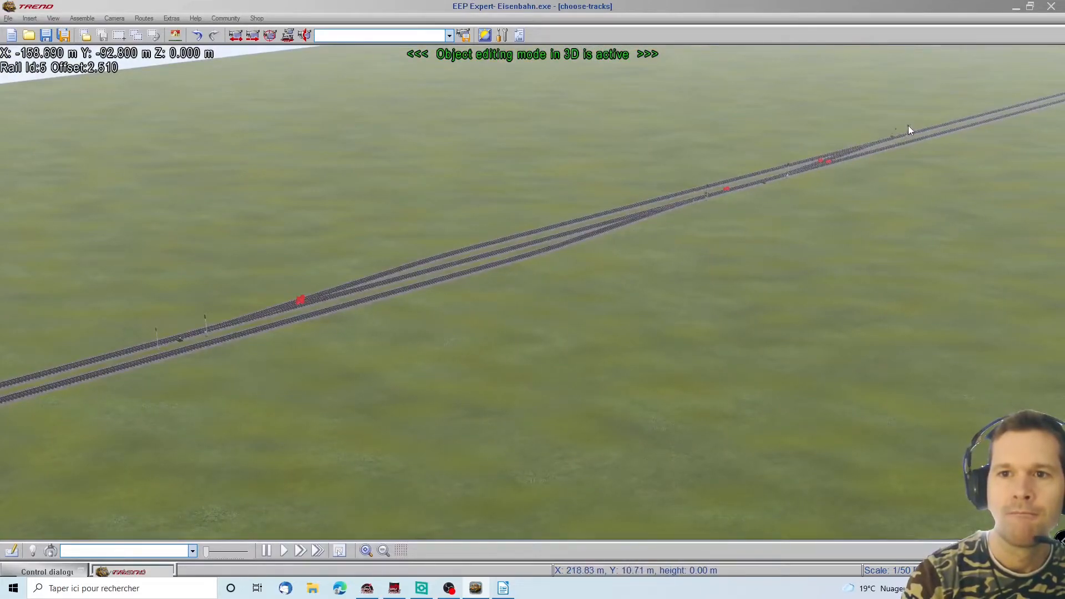
left_click(908, 127)
right_click(908, 129)
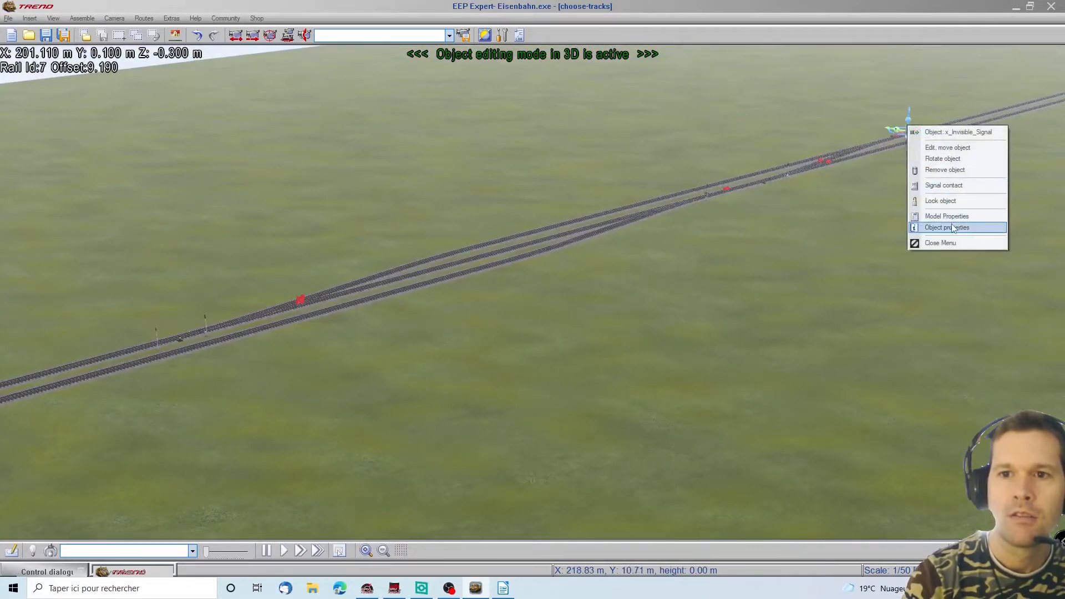
left_click(941, 187)
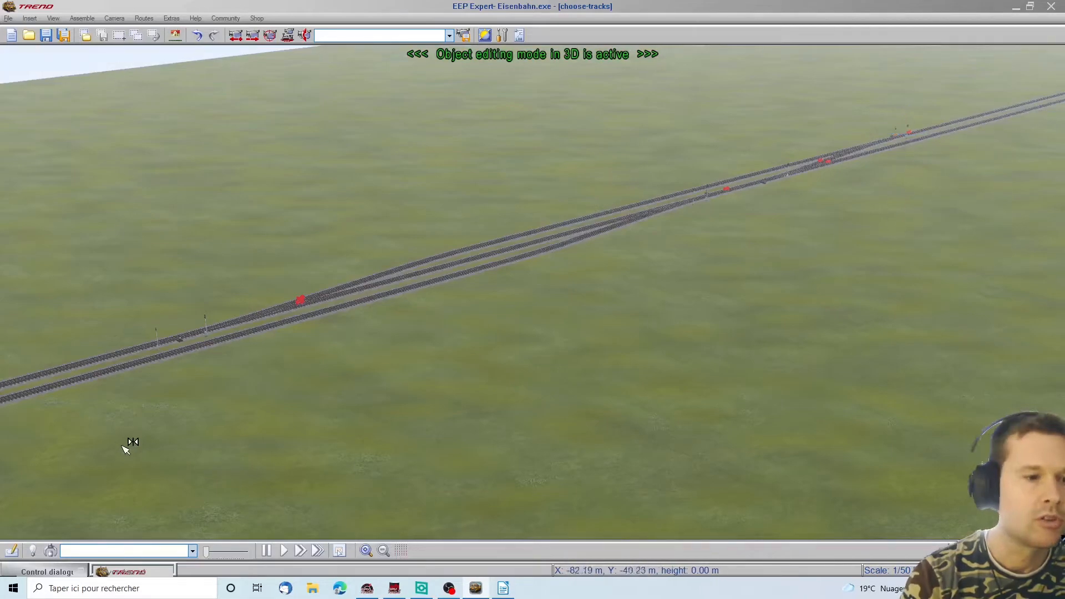
key("Left")
left_click(469, 533)
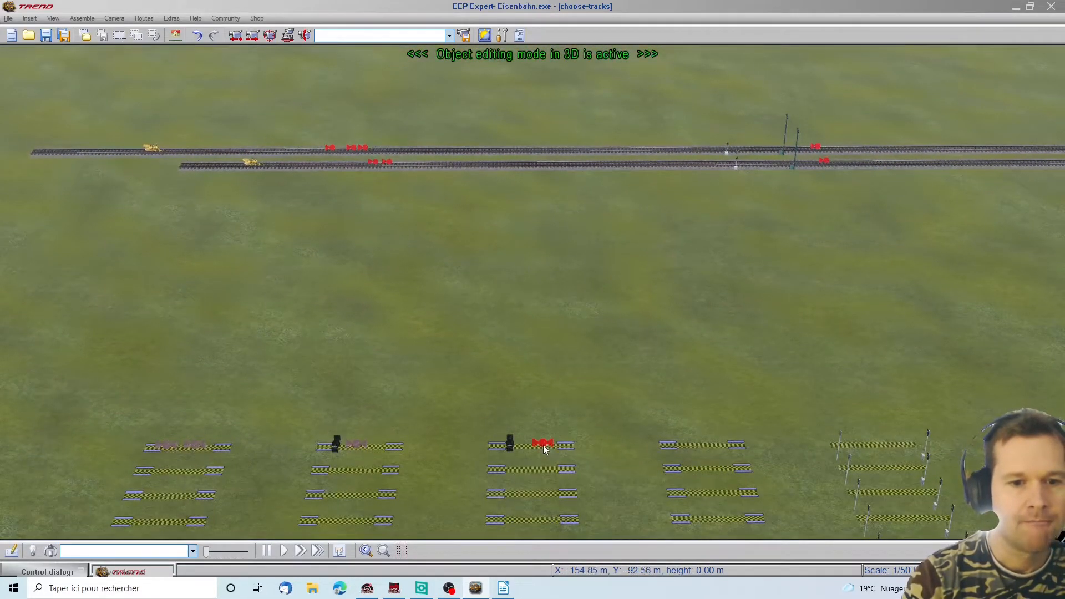
Step: Set the signal 10 contact to automatic/manual operation, route LOCK and position Go, and confirm the settings
right_click(544, 448)
left_click(583, 521)
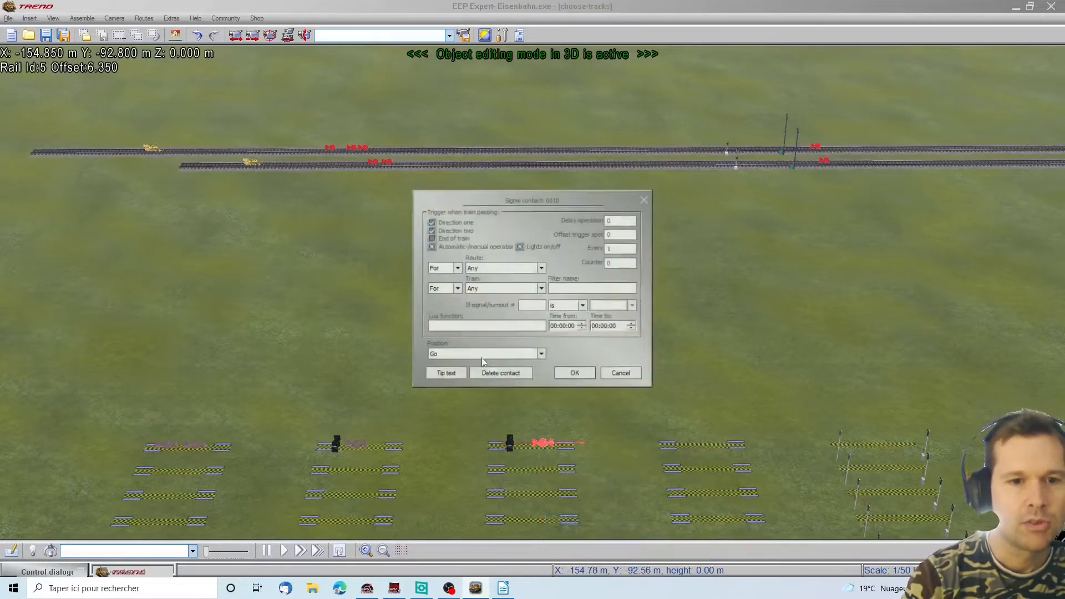
left_click(431, 246)
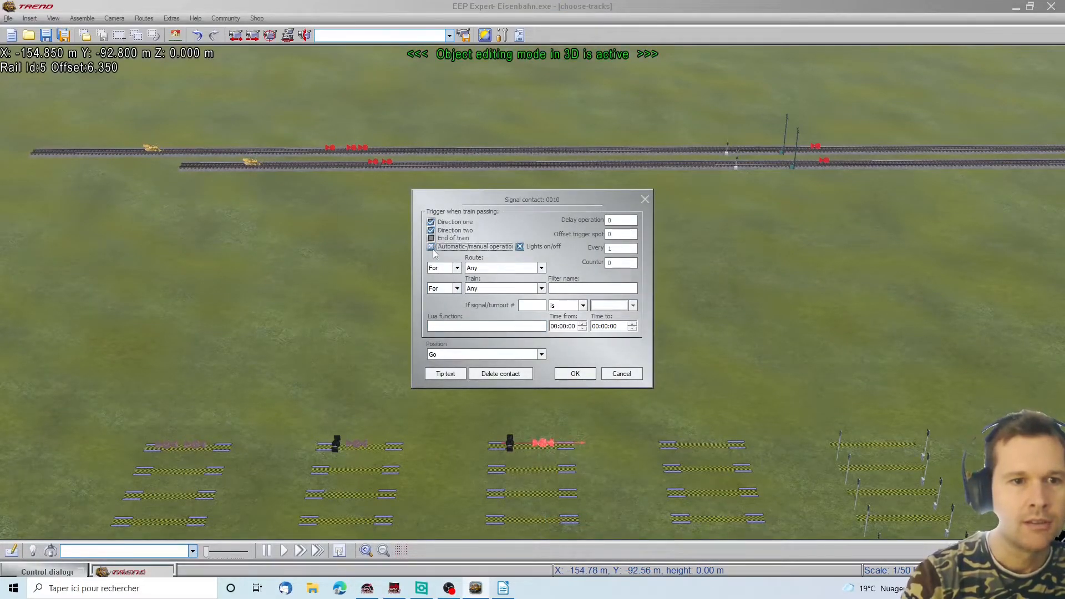
left_click(486, 269)
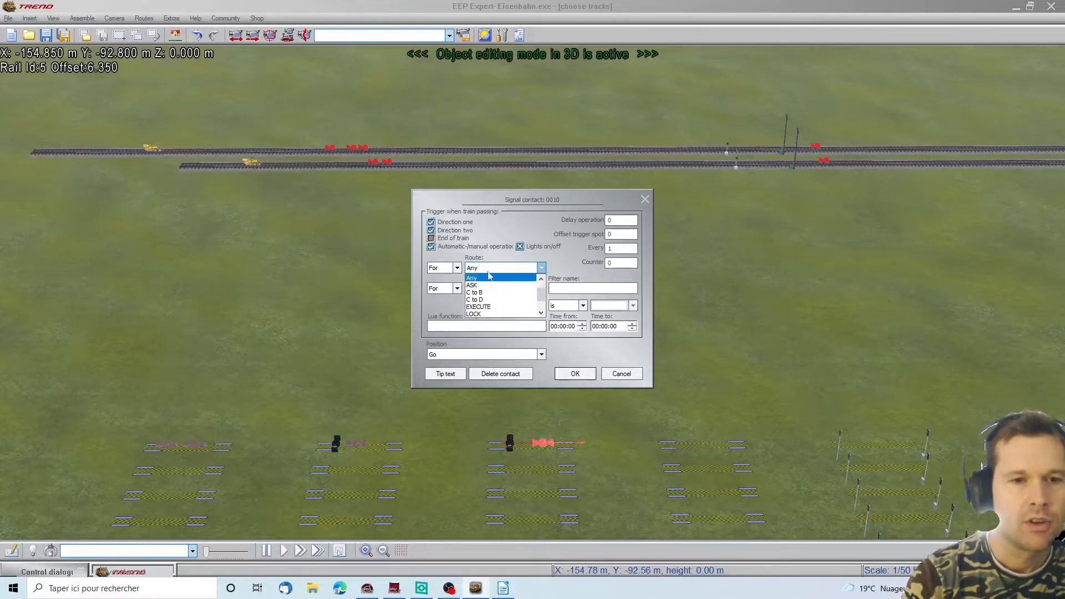
left_click(487, 316)
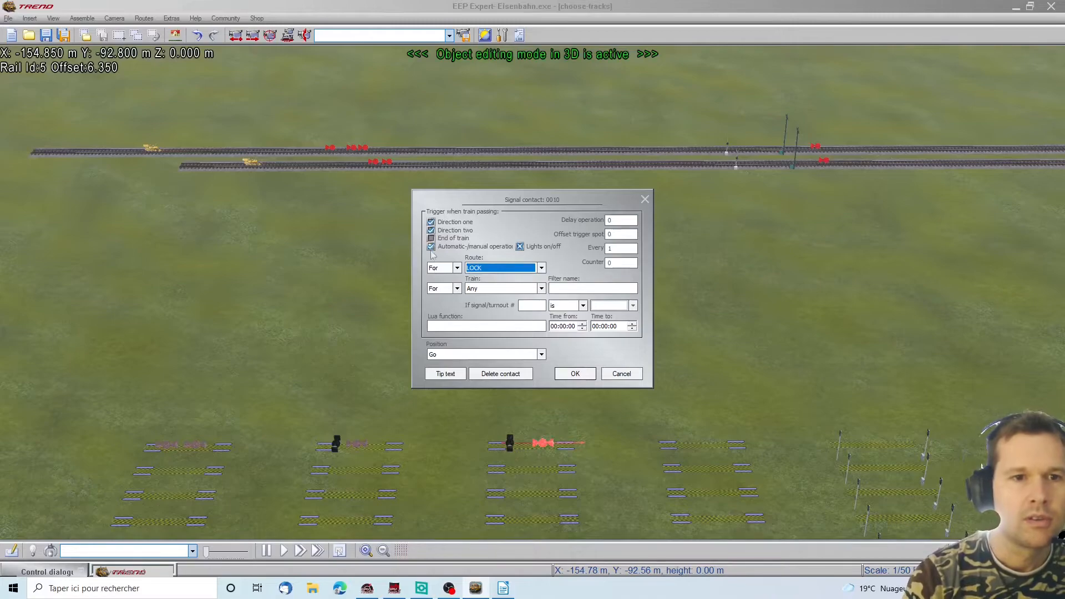
left_click(530, 356)
left_click(530, 371)
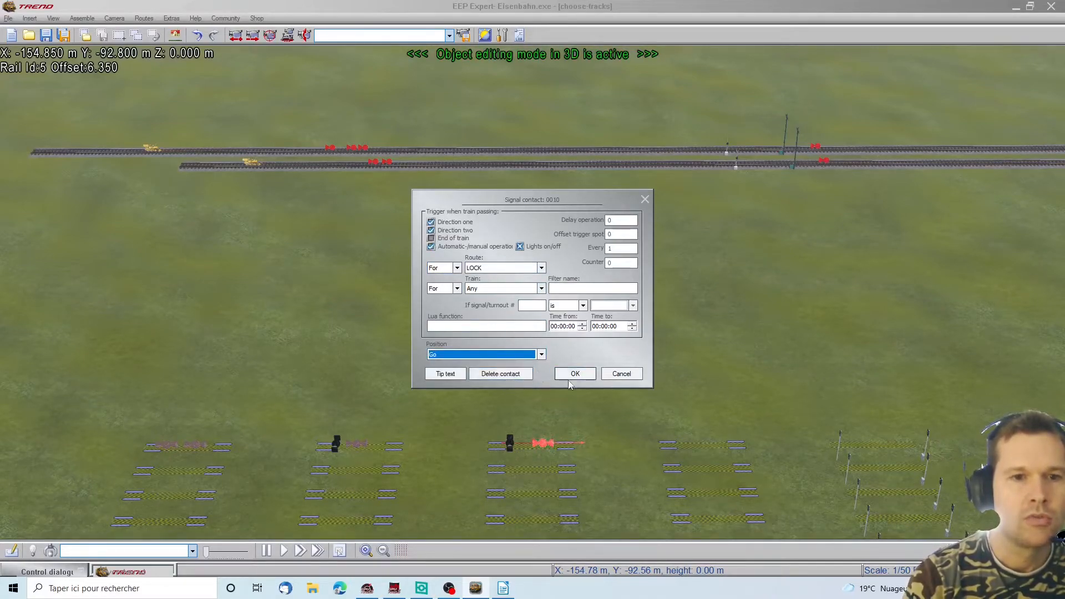
key("Return")
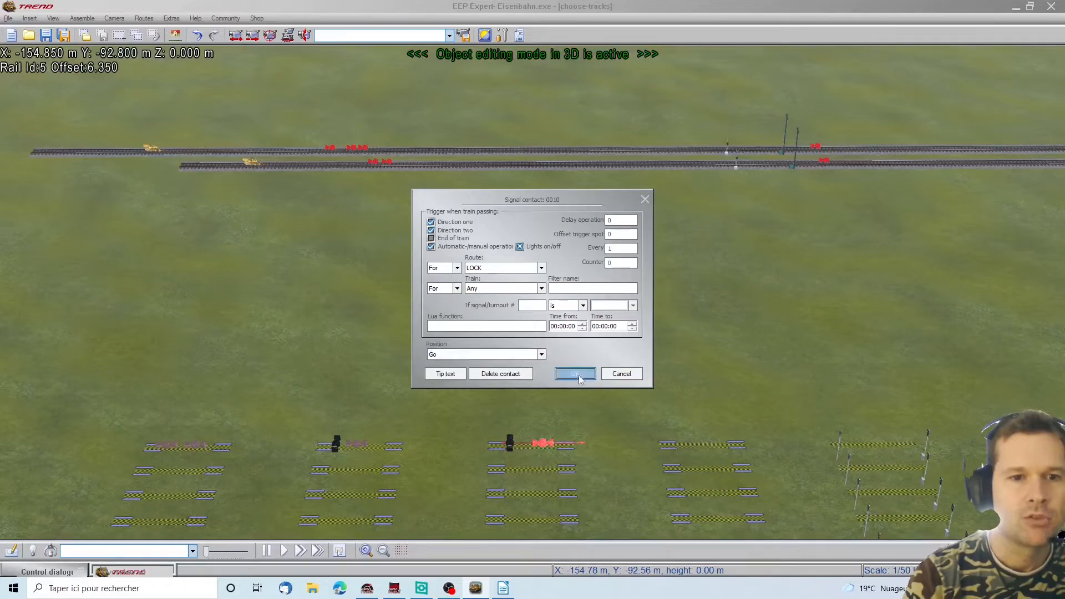
Step: Move the signal 10 contact into the third group's contact group and review the group's entries
left_click_drag(547, 442, 508, 448)
right_click(509, 448)
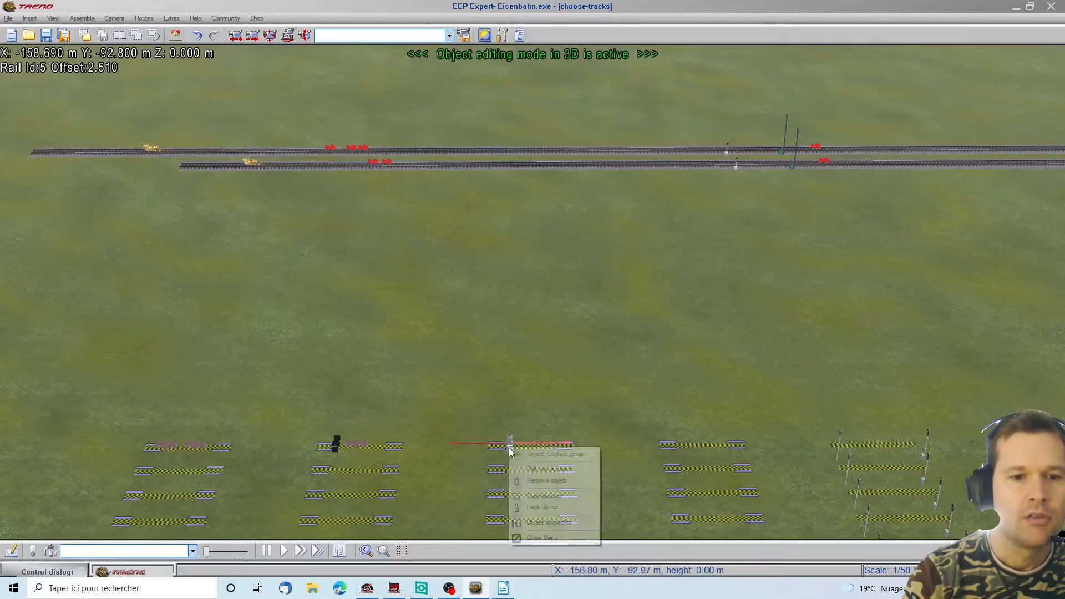
left_click(542, 523)
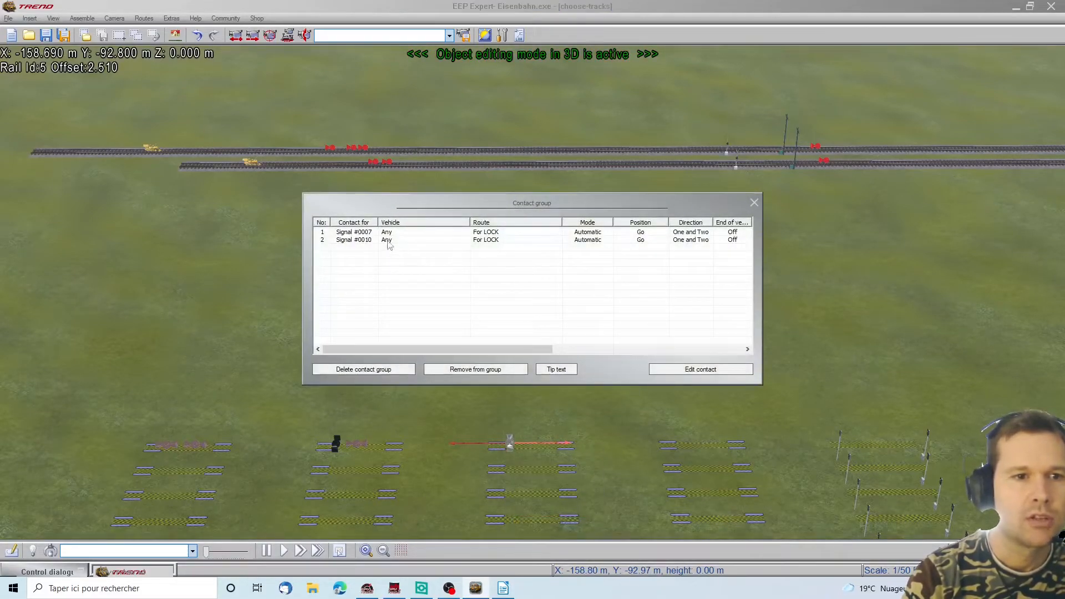
left_click_drag(498, 345, 467, 359)
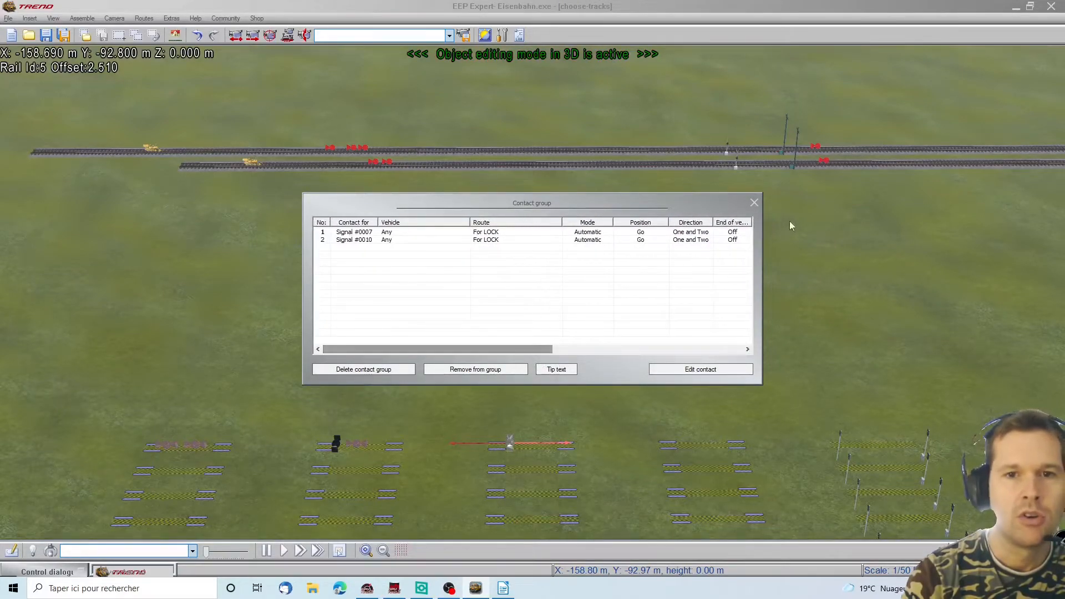
left_click(754, 203)
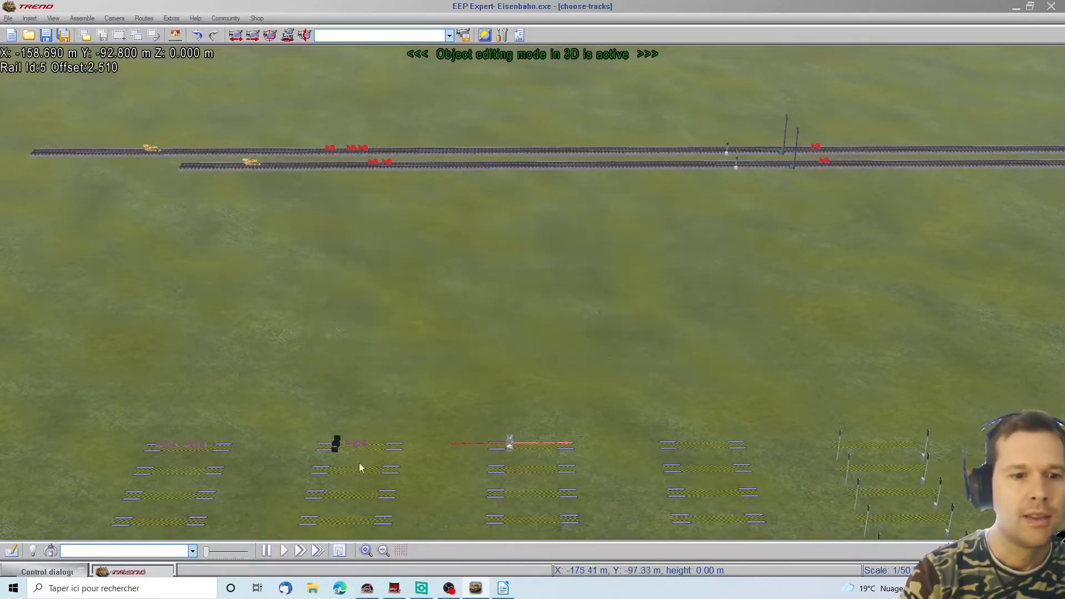
Step: Open the contact group on the second group's first auxiliary track and examine its VERIFY entries
right_click(333, 449)
left_click(377, 522)
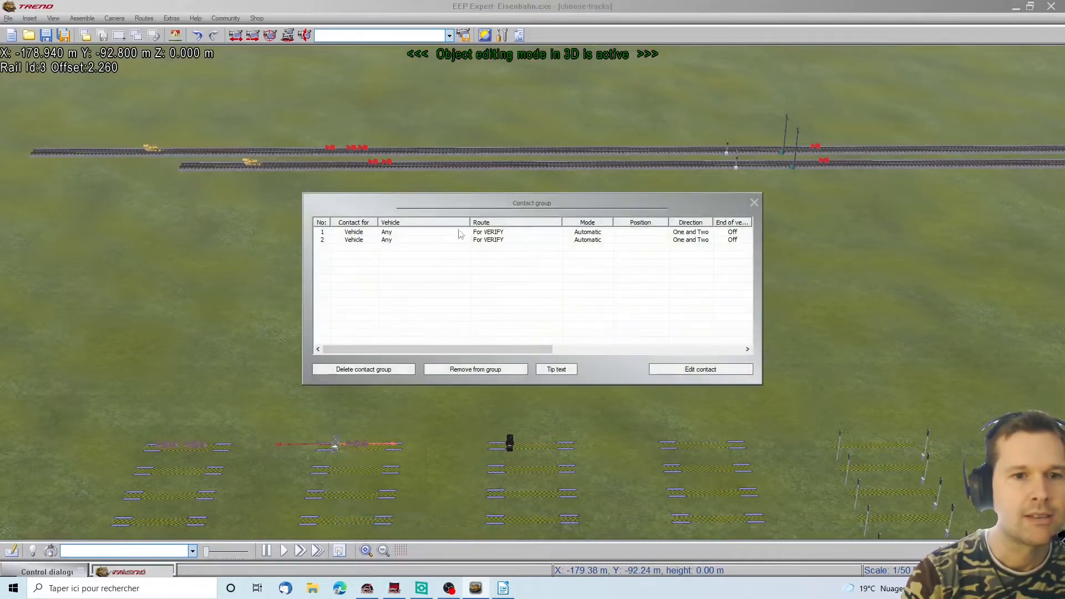
mouse_move(532, 348)
left_mouse_down()
mouse_move(636, 347)
mouse_move(534, 348)
left_mouse_up()
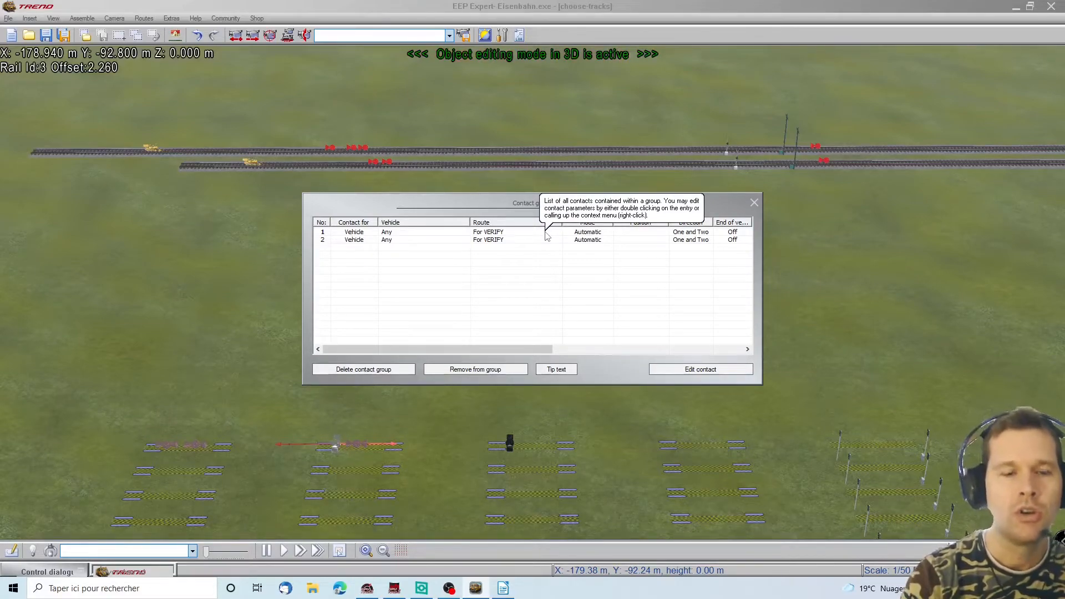
left_click(754, 203)
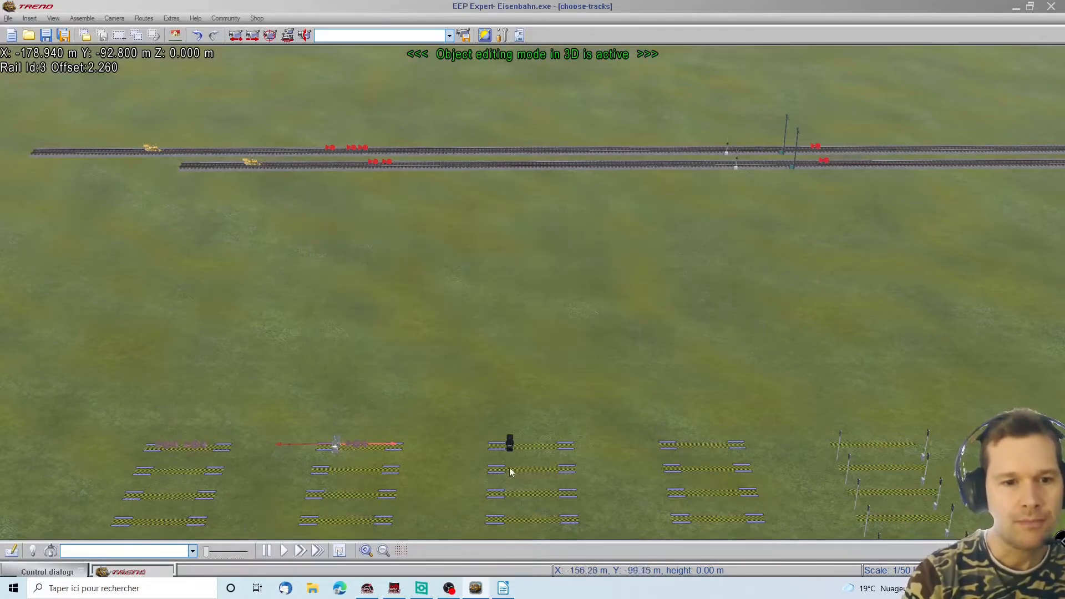
left_click(511, 448)
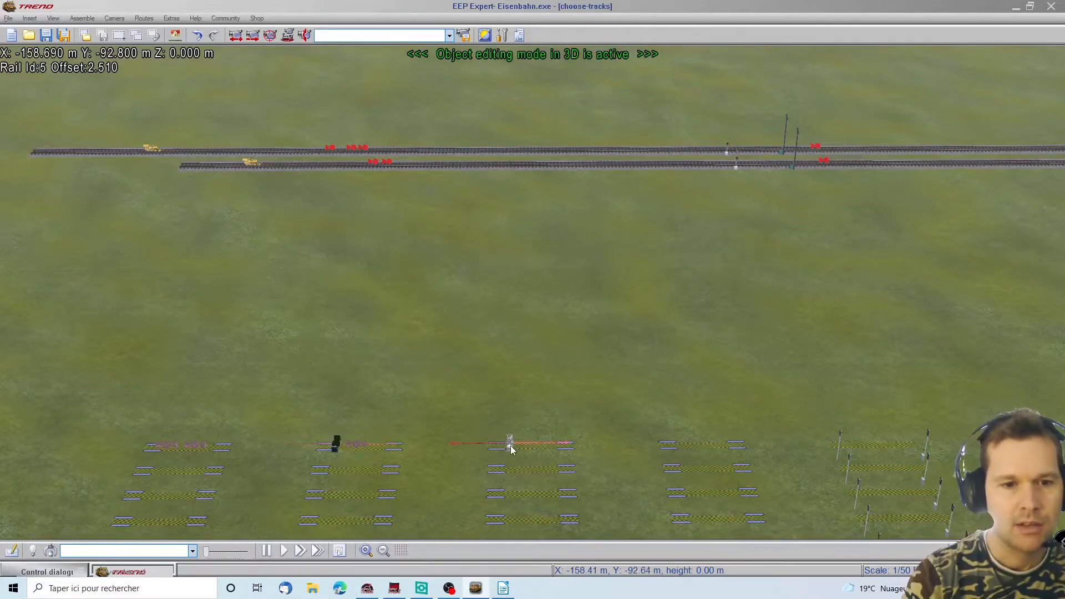
left_click(355, 447)
right_click(356, 447)
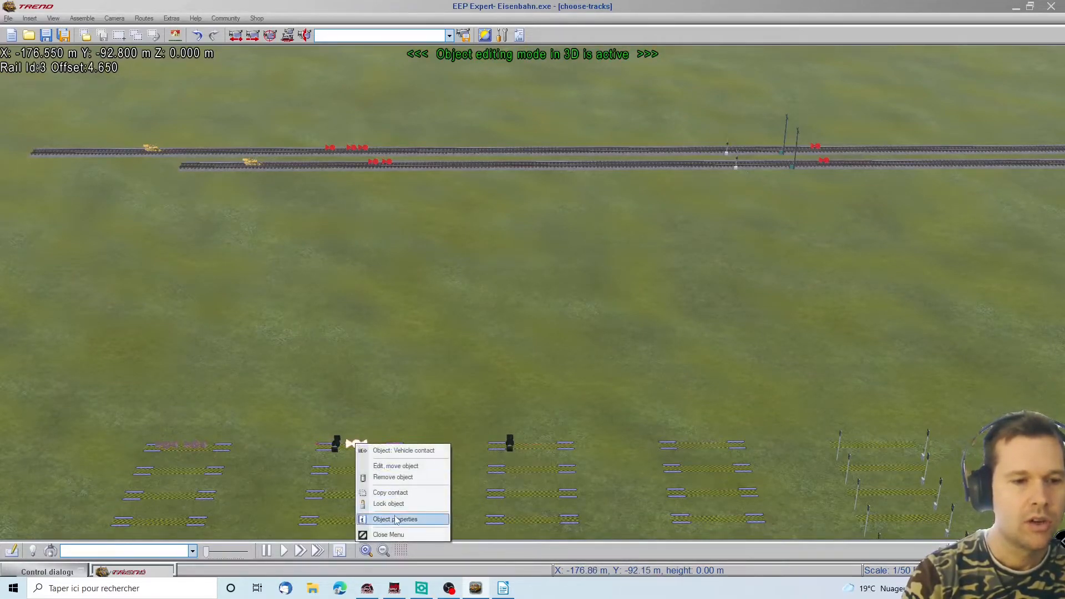
left_click(512, 445)
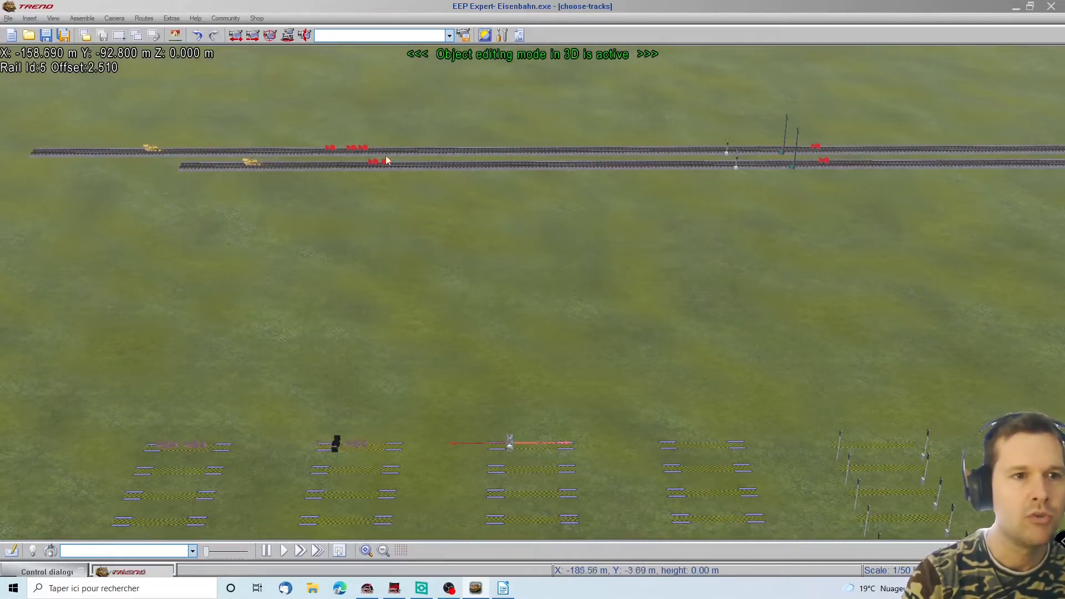
left_click(531, 446)
Step: Add a signal contact for the invisible signal on the fifth group's first track, placing it just after the third group's contact group
right_click_drag(1046, 418, 826, 422)
right_click(694, 417)
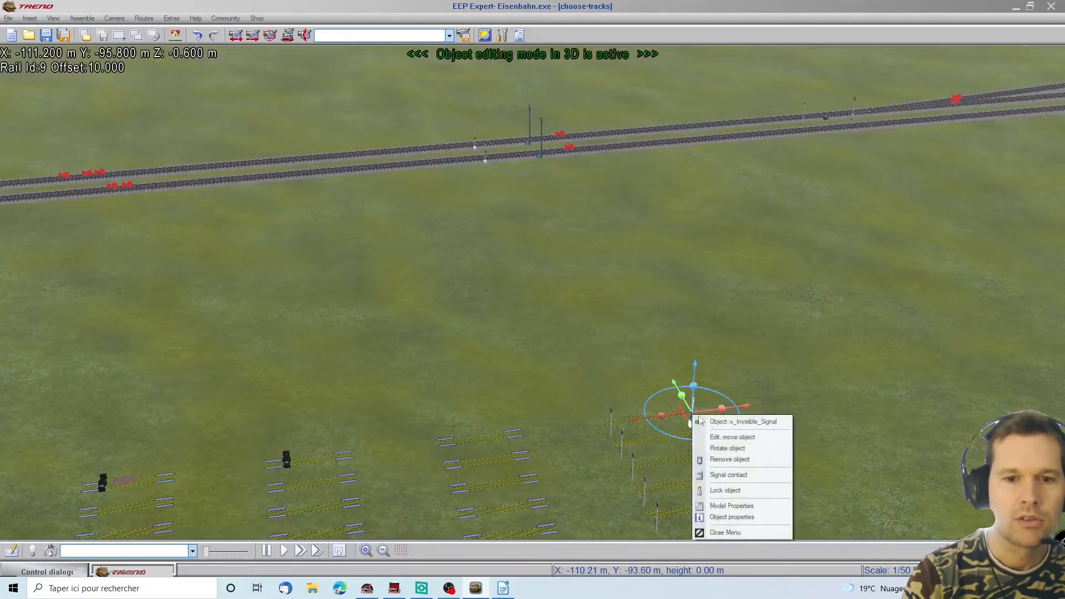
left_click(728, 475)
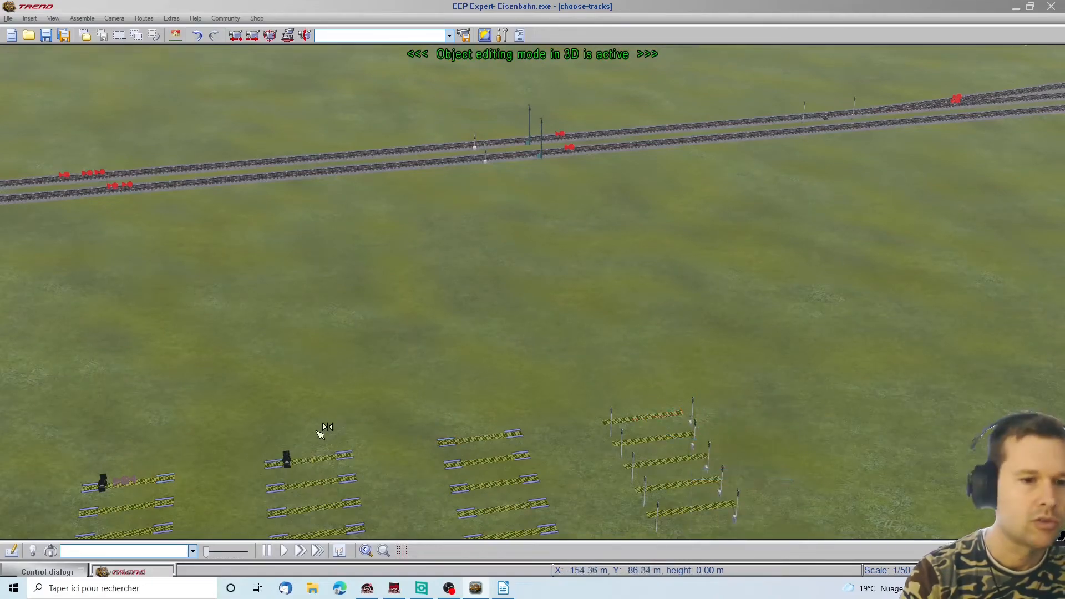
right_click(298, 462)
Step: Set the signal 11 contact to automatic/manual operation, route LOCK and position Go, and confirm the settings
left_click(327, 467)
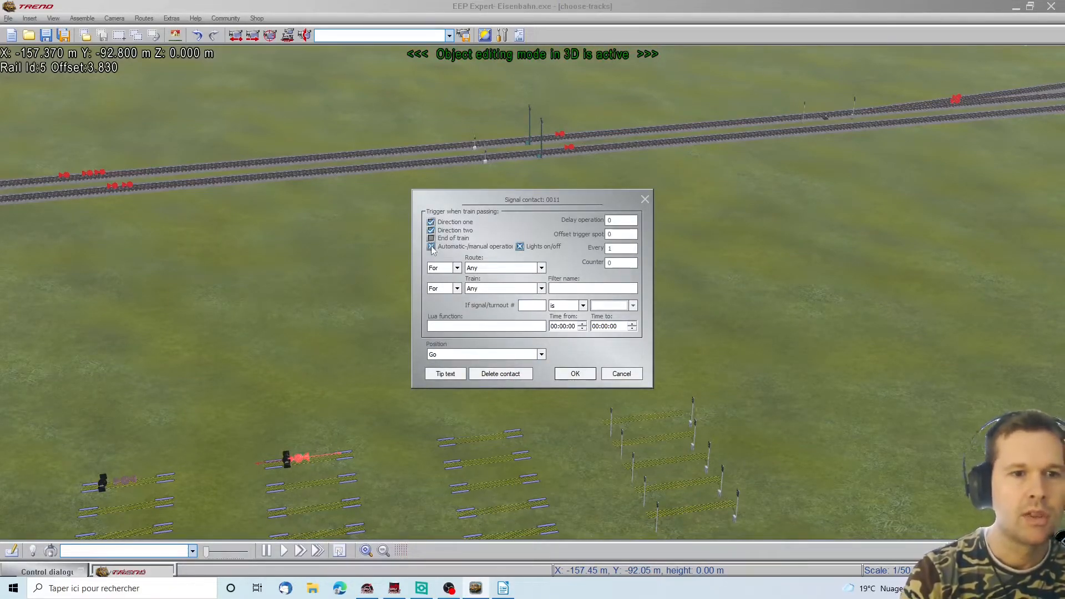
left_click(491, 269)
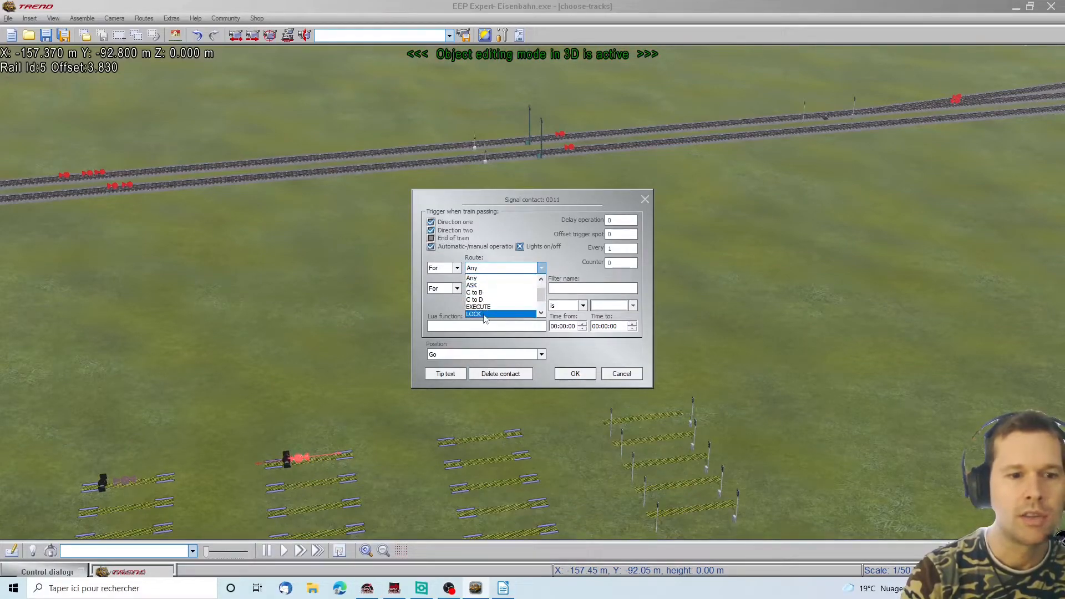
left_click(485, 314)
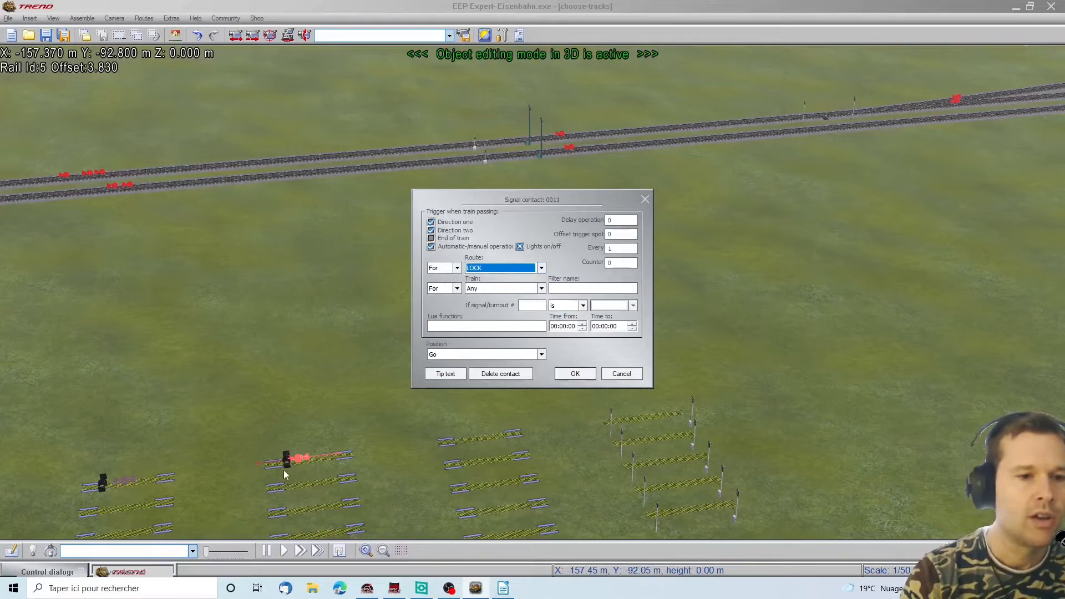
left_click(477, 355)
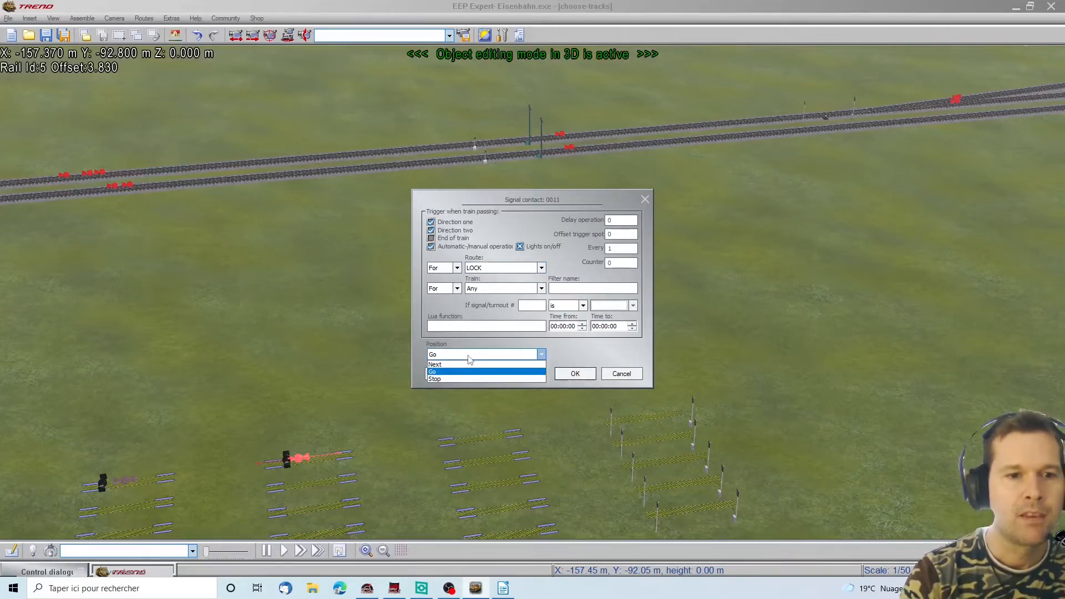
left_click(451, 372)
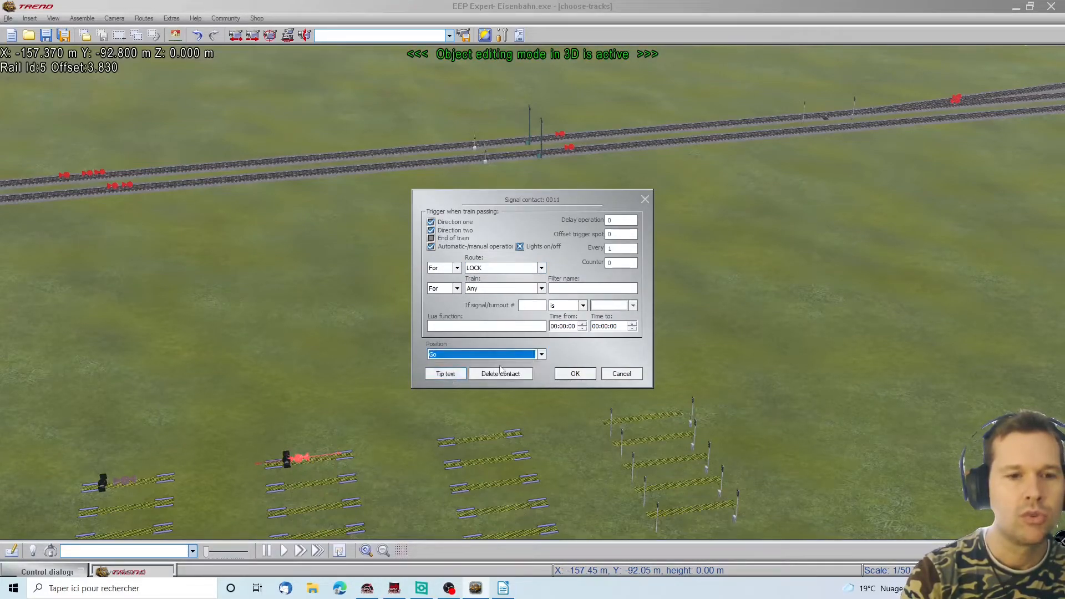
left_click(576, 374)
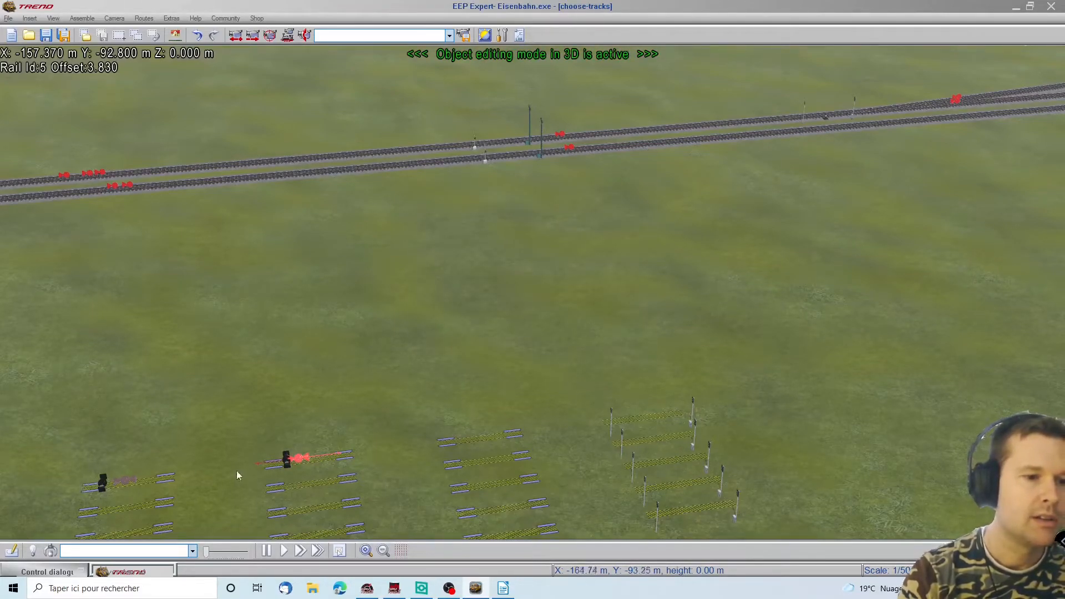
Step: Reopen the signal 11 contact's properties and examine its route and position settings
right_click(300, 459)
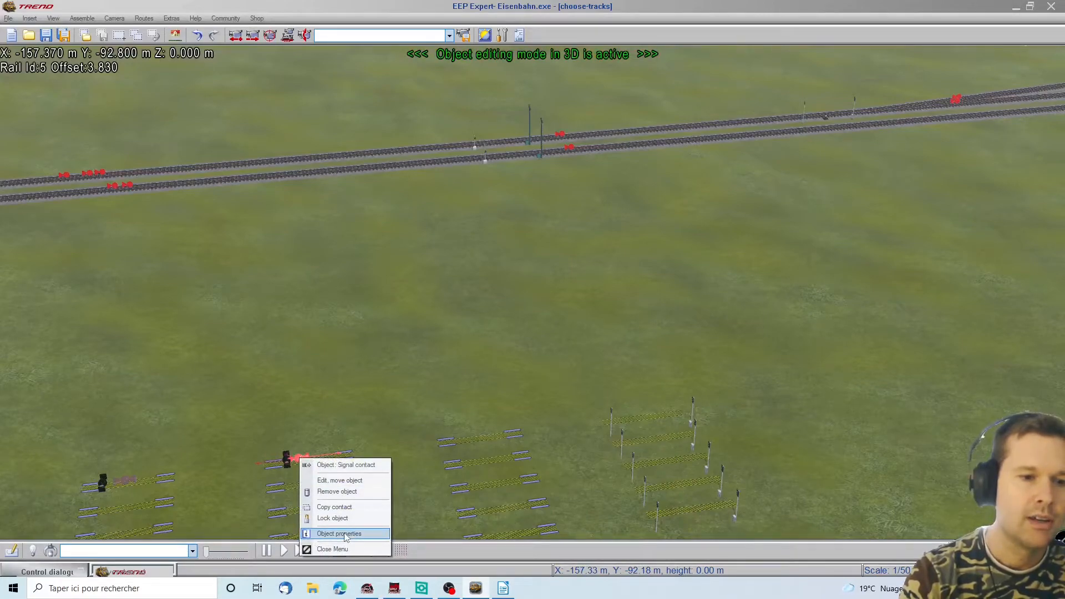
left_click(345, 534)
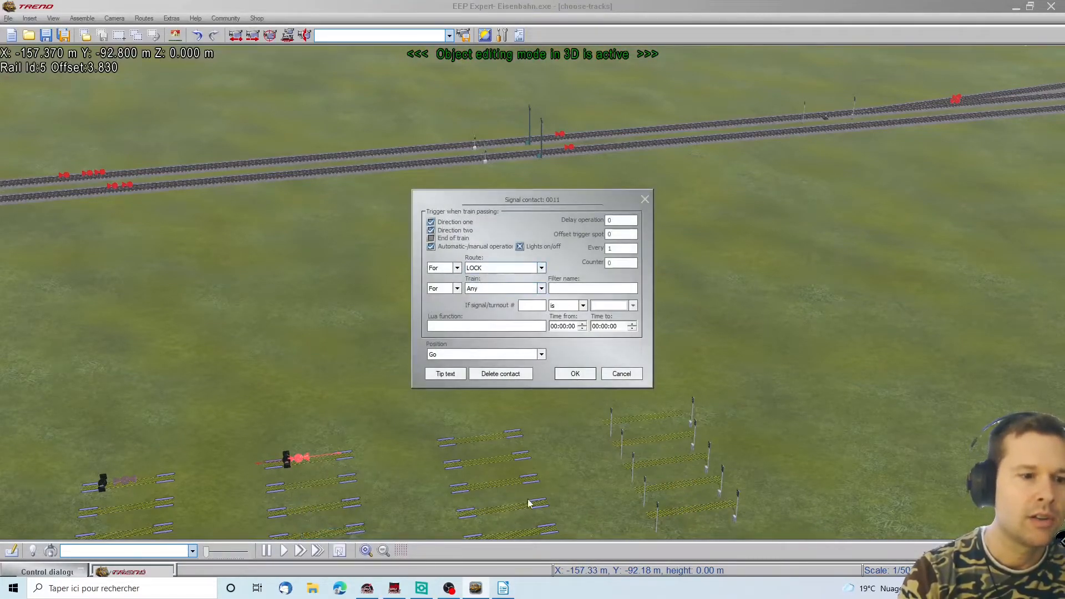
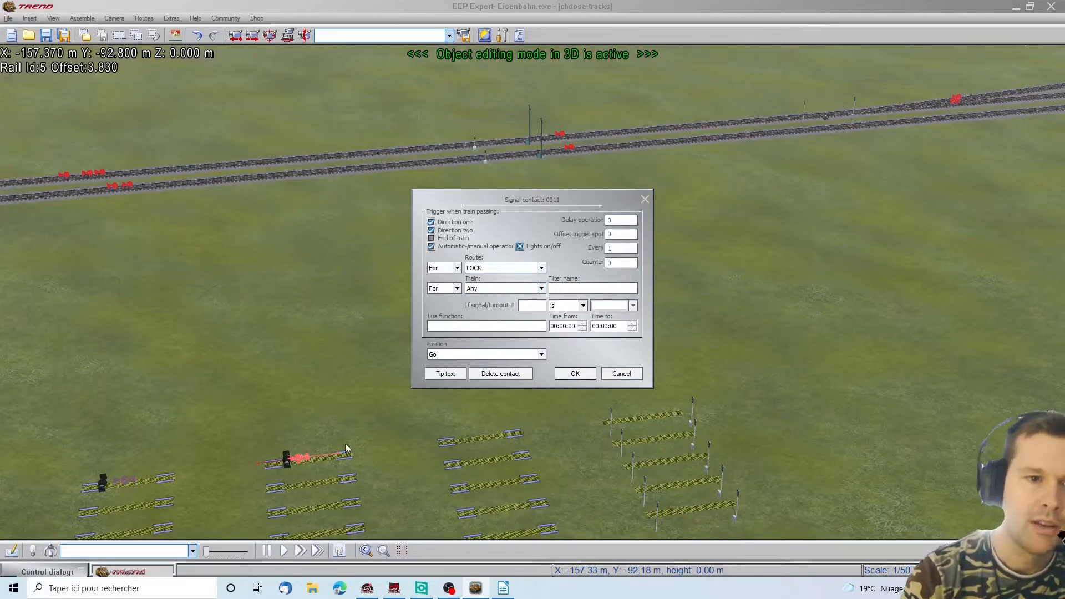
left_click(584, 376)
Step: Add a signal contact for the invisible signal on the fifth group's second track, placing it just after the signal 11 contact
left_click_drag(34, 405, 300, 412)
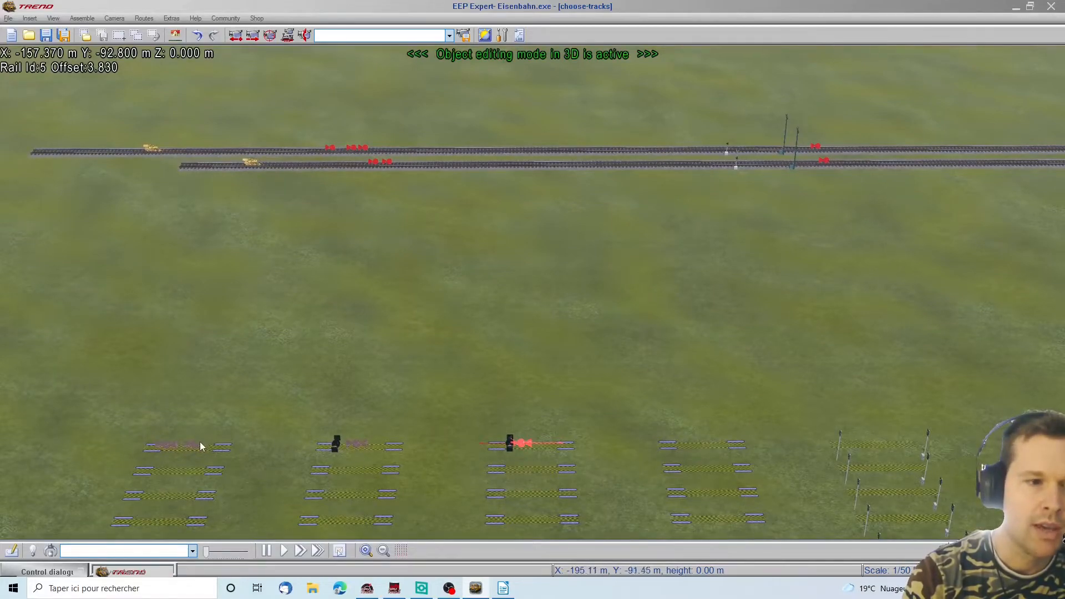
left_click(922, 479)
right_click(922, 478)
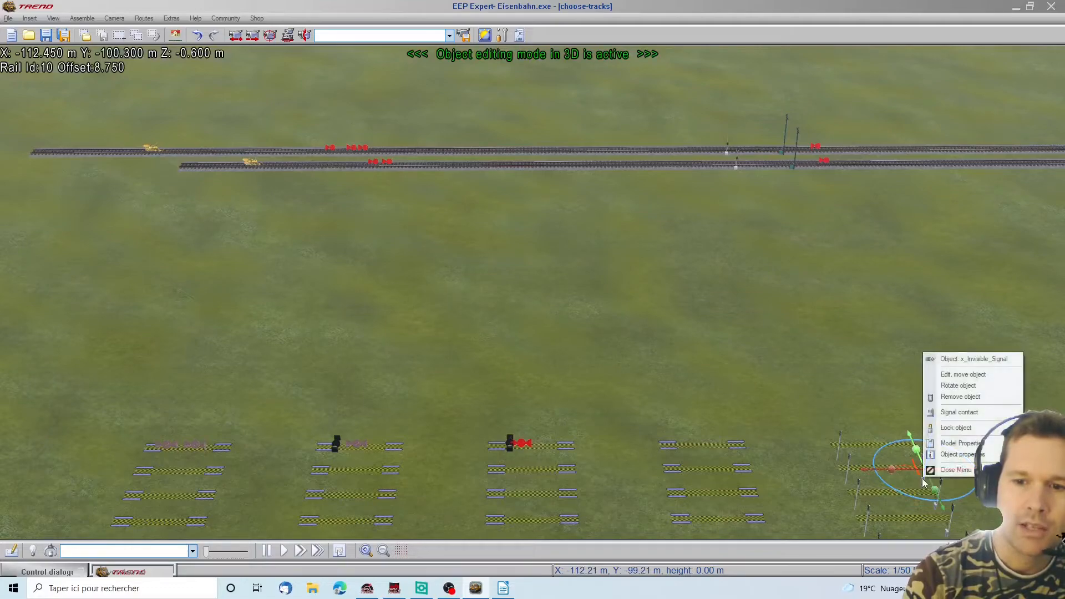
left_click(956, 417)
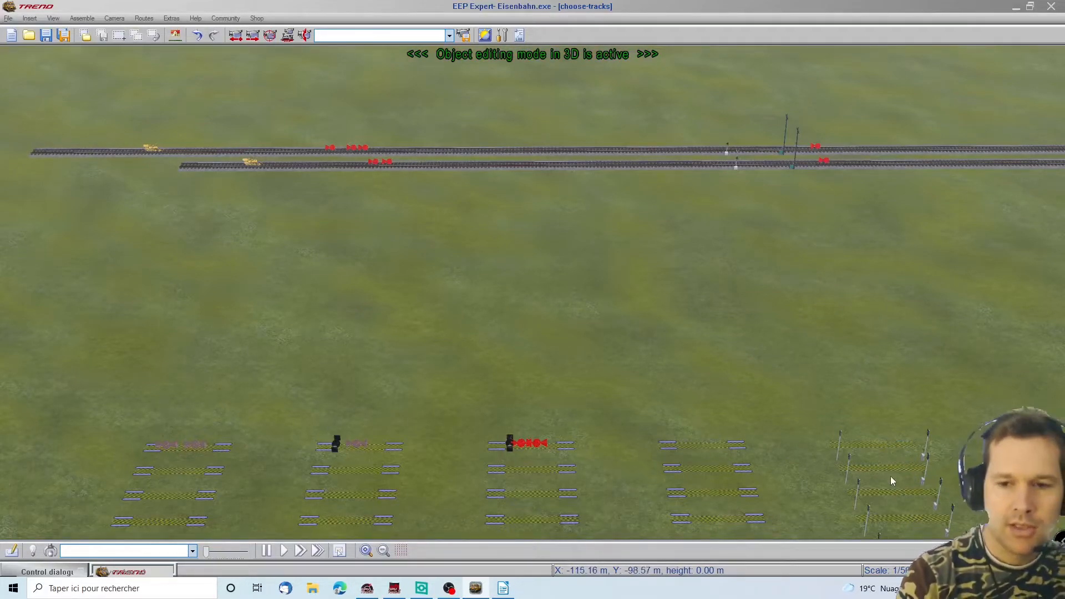
Step: Set the signal 12 contact to route LOCK with automatic/manual operation and confirm the settings
left_click(537, 447)
right_click(538, 447)
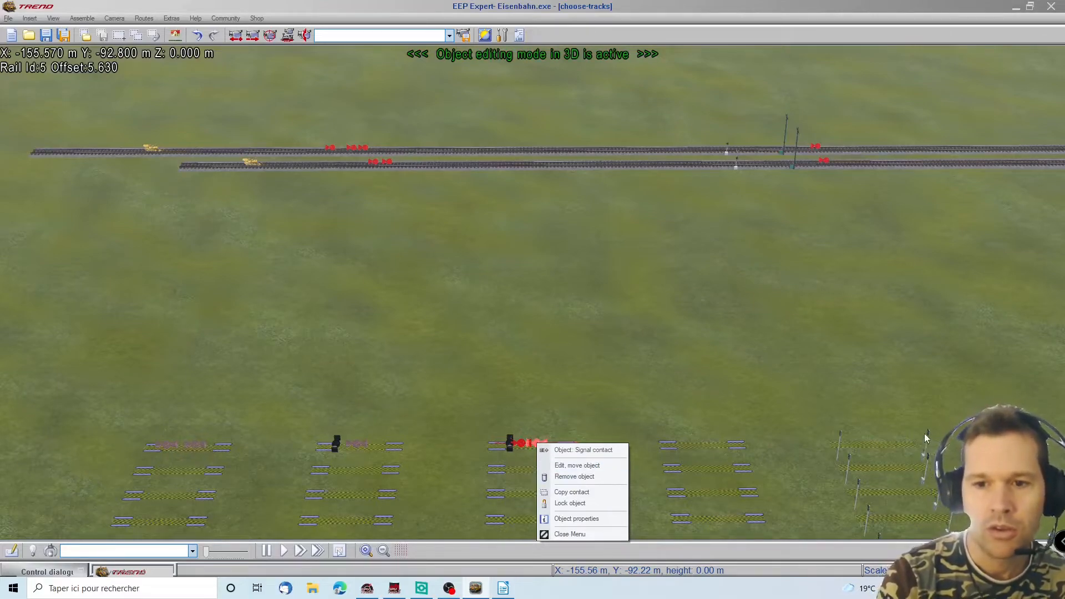
left_click(582, 519)
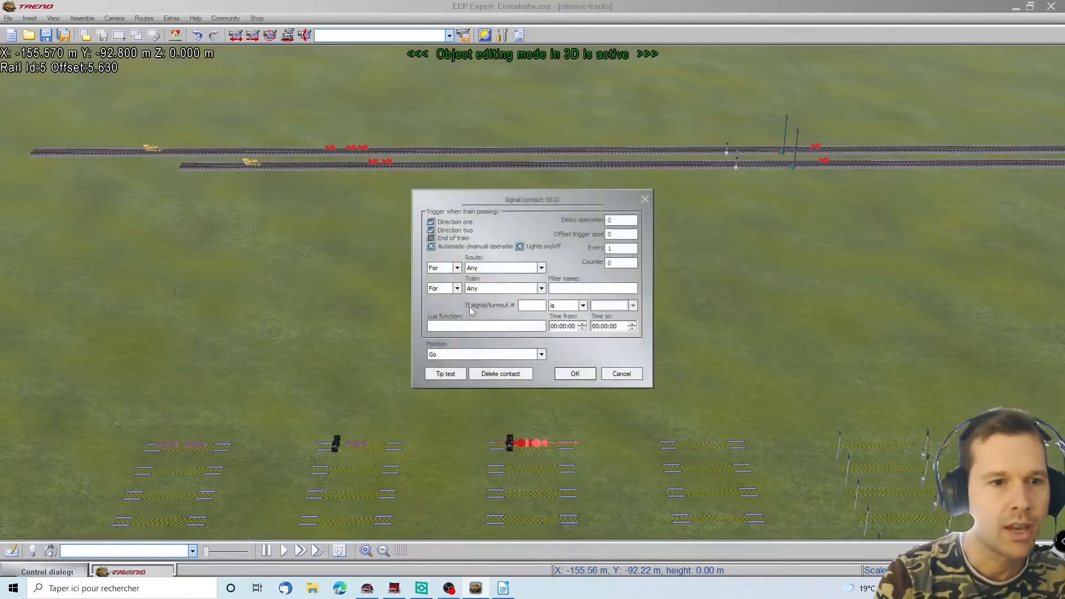
left_click(502, 268)
left_click(482, 315)
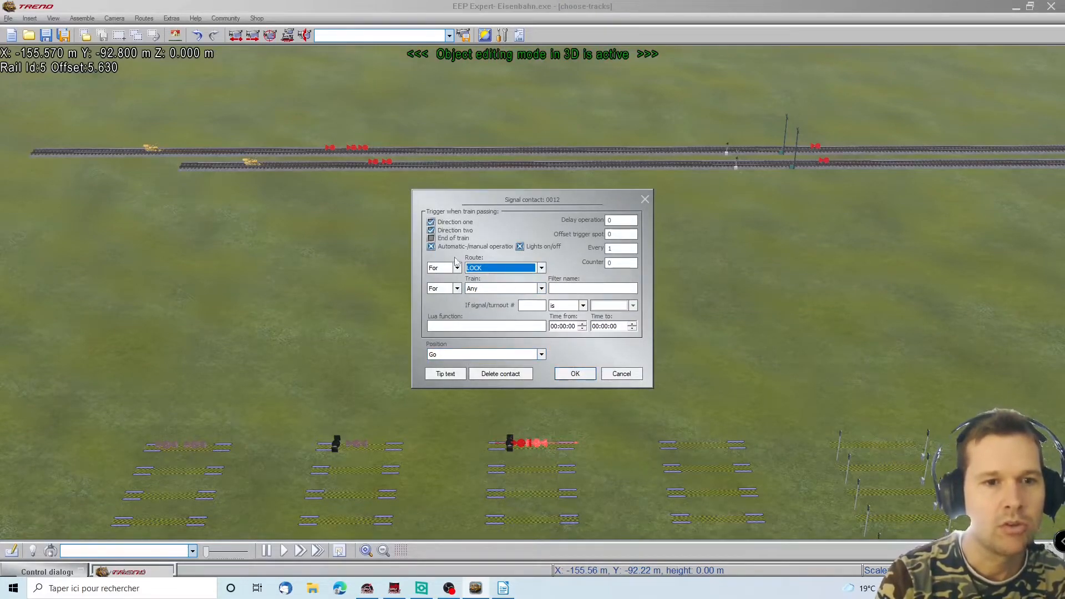
left_click(431, 246)
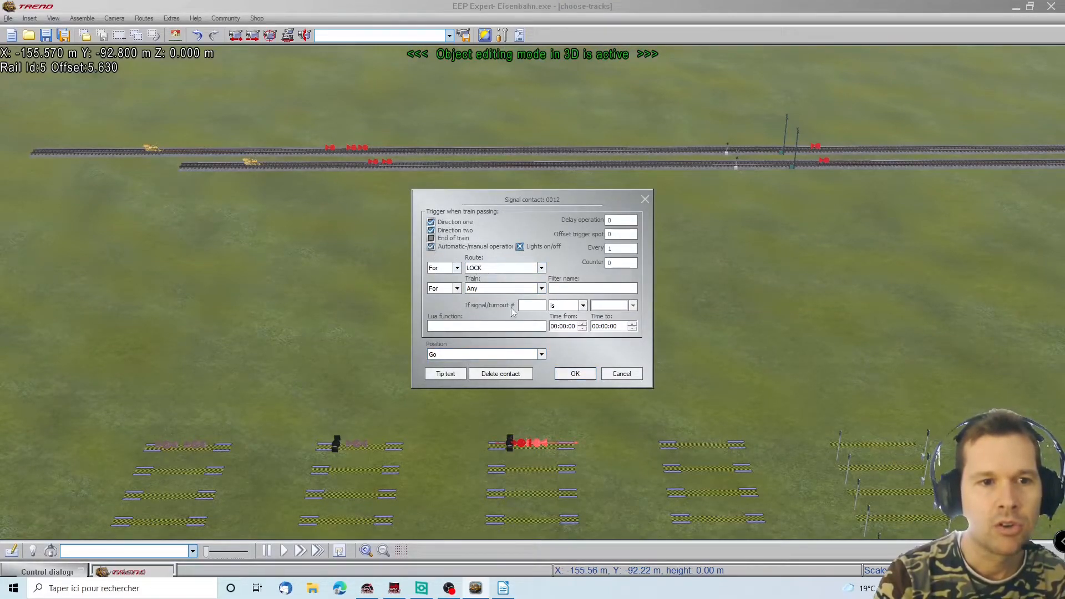
left_click(574, 374)
Step: Check the signal 11 contact's settings and shift the signal 12 contact closer to it on the third group's first track
right_click(521, 448)
left_click(566, 521)
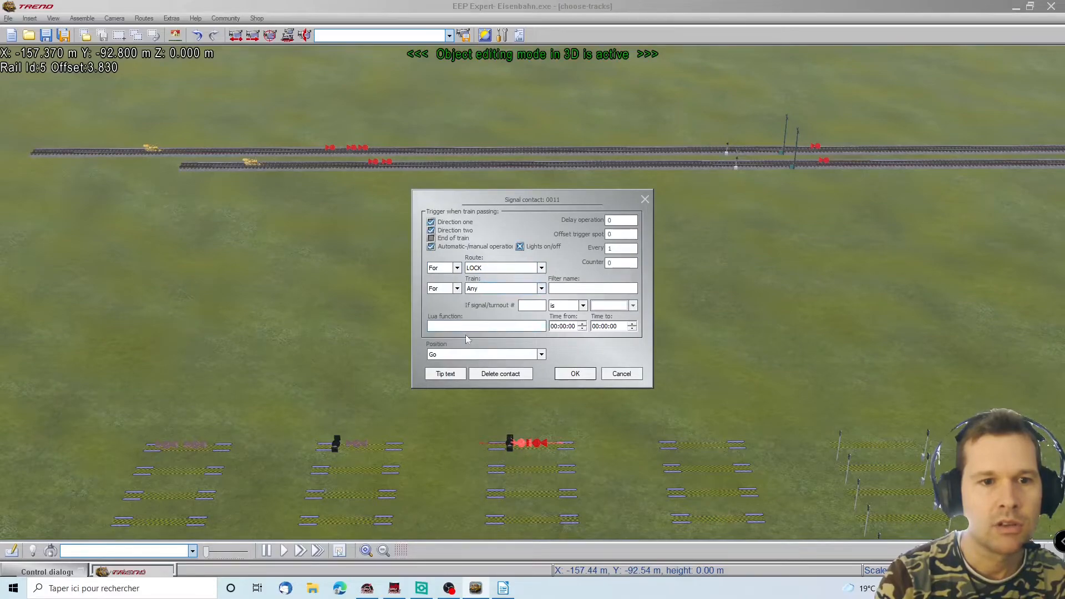
left_click(574, 375)
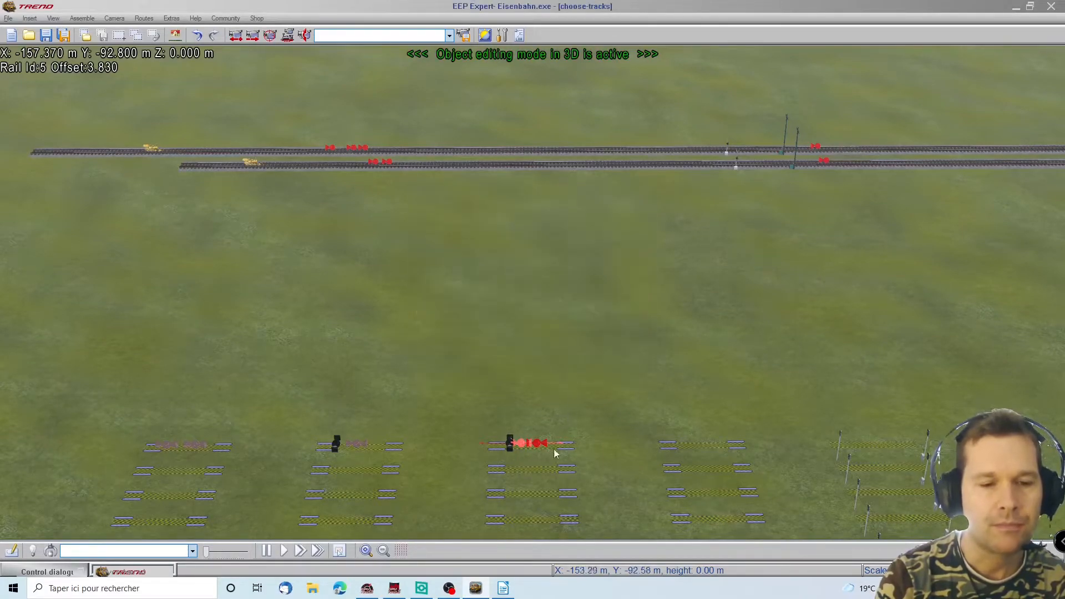
left_click_drag(547, 442, 569, 442)
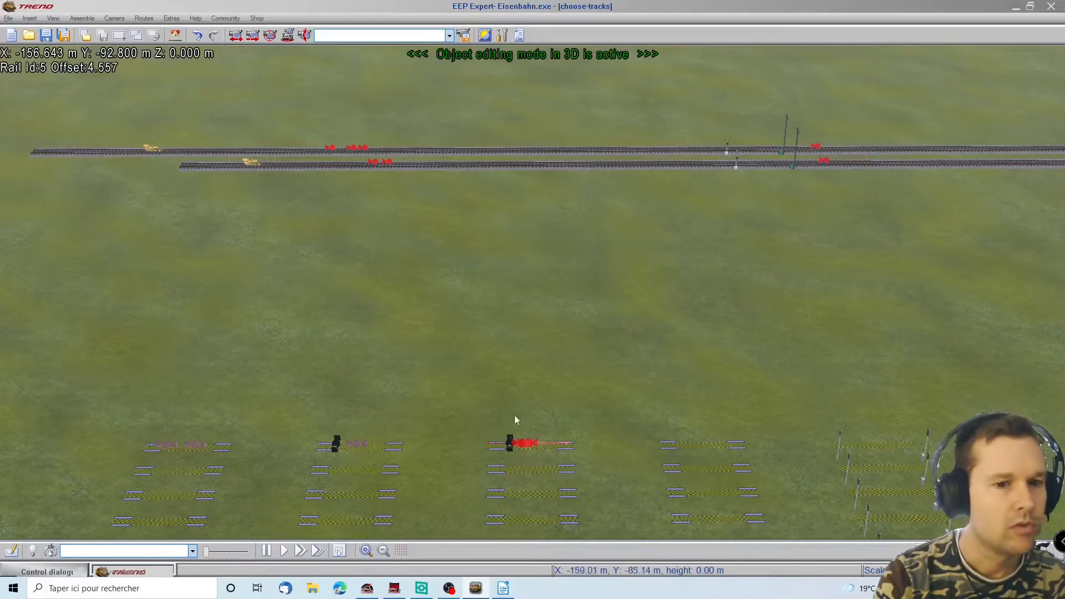
Step: Add a vehicle contact just after the two signal contacts on the third group's first auxiliary track
right_click(552, 448)
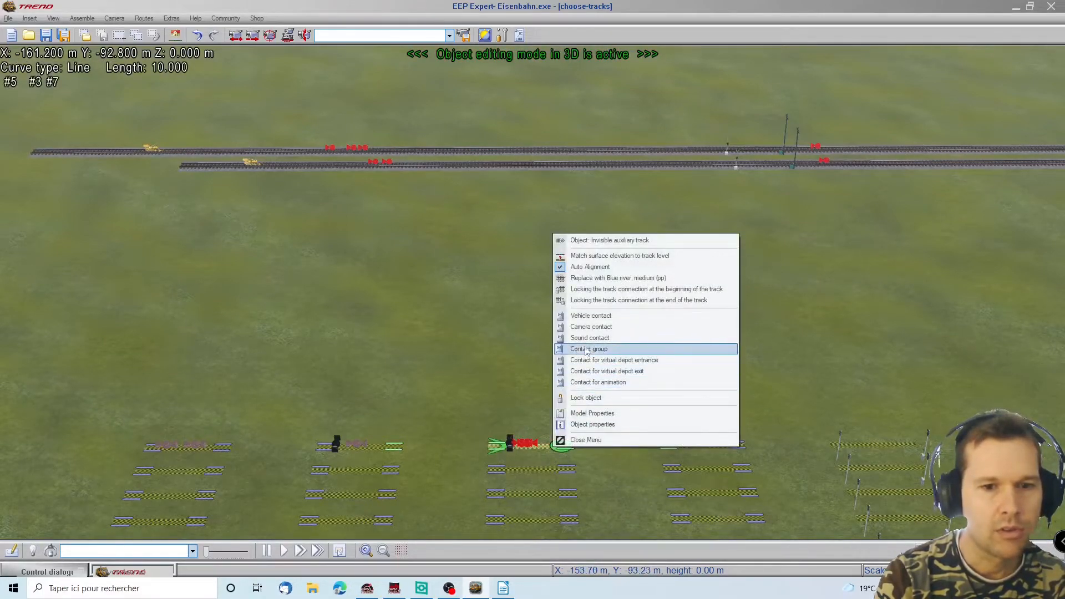
left_click(594, 316)
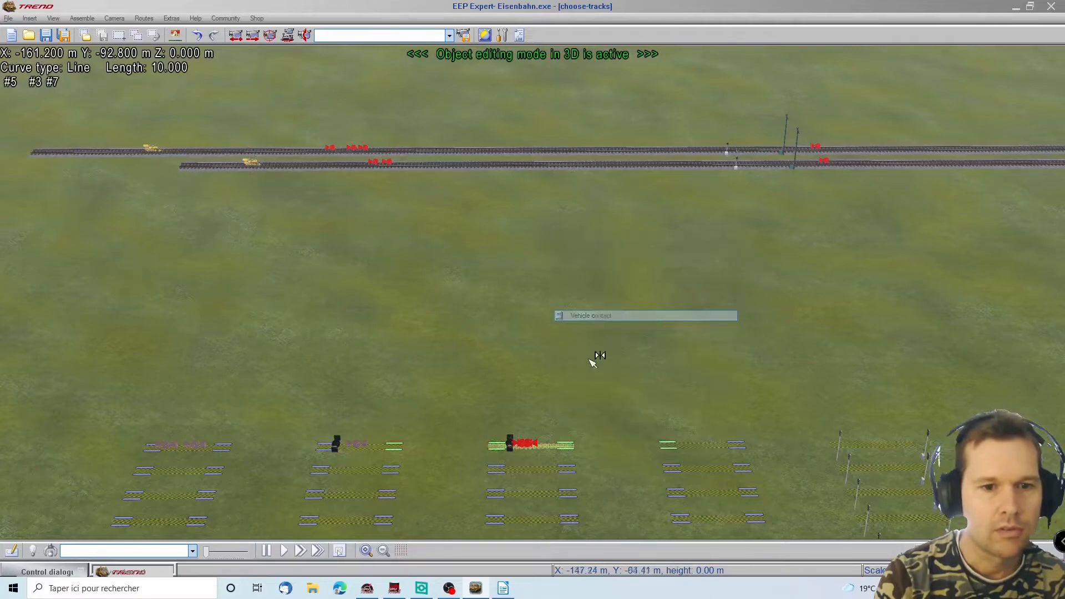
right_click(549, 447)
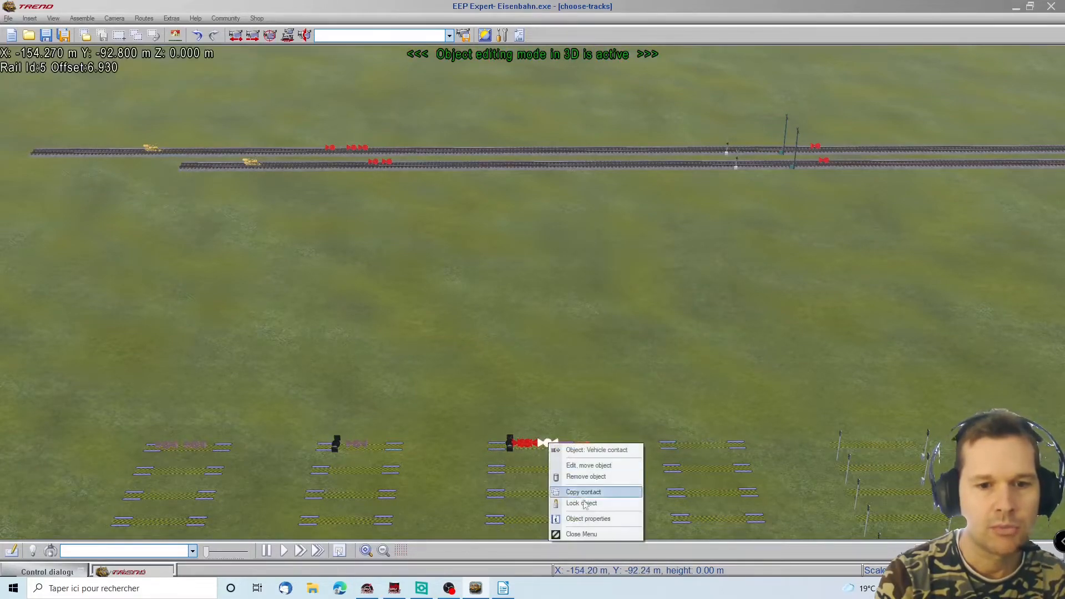
Step: Make the new vehicle contact change route LOCK to EXECUTE with automatic/manual operation, and shift it closer to the signal contacts
left_click(591, 519)
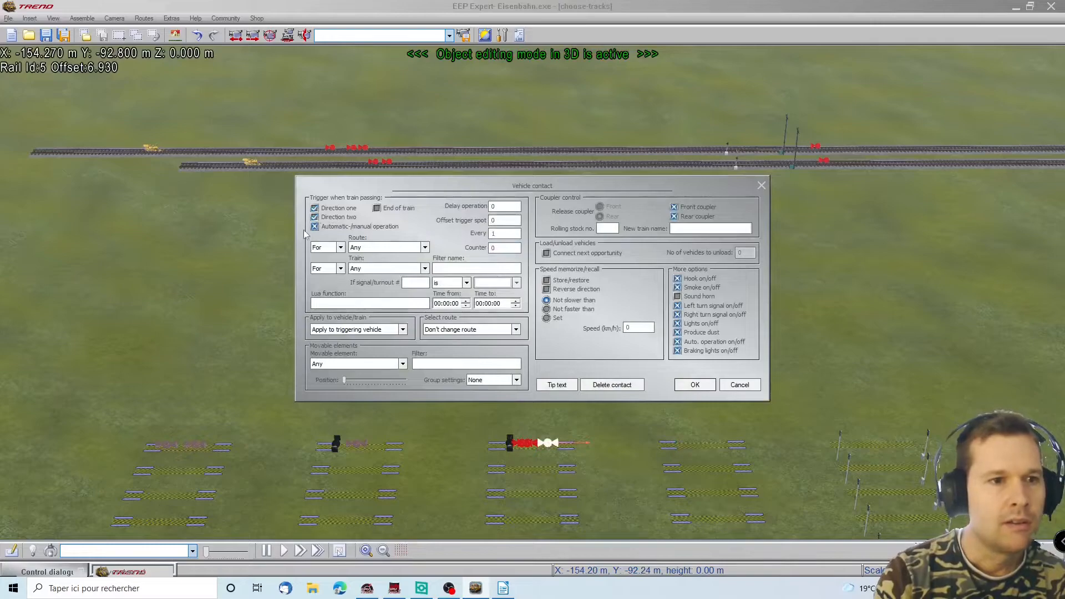
left_click(314, 227)
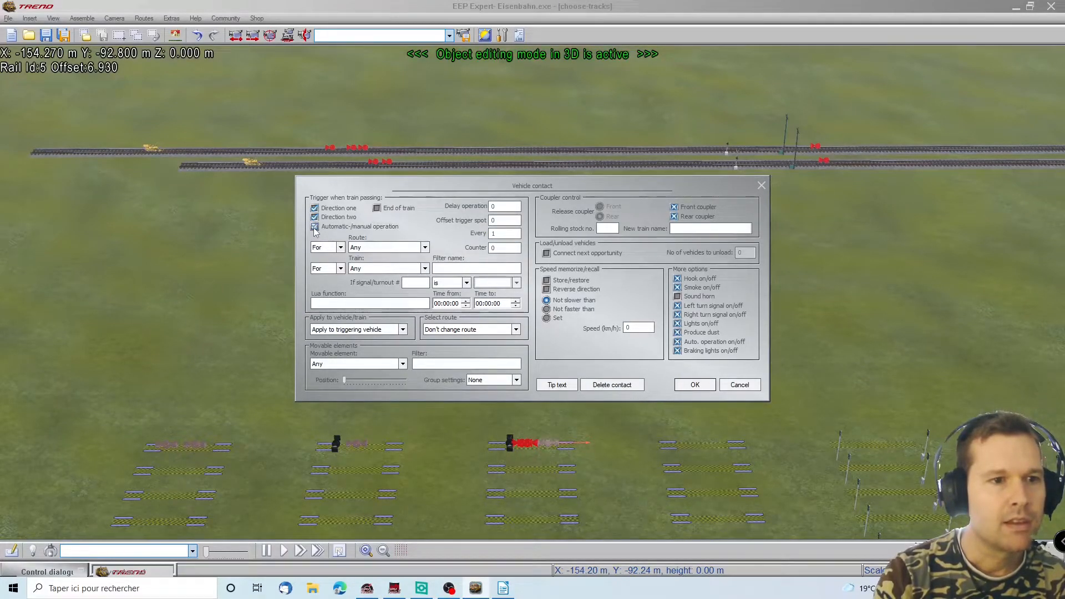
left_click(364, 248)
left_click(366, 294)
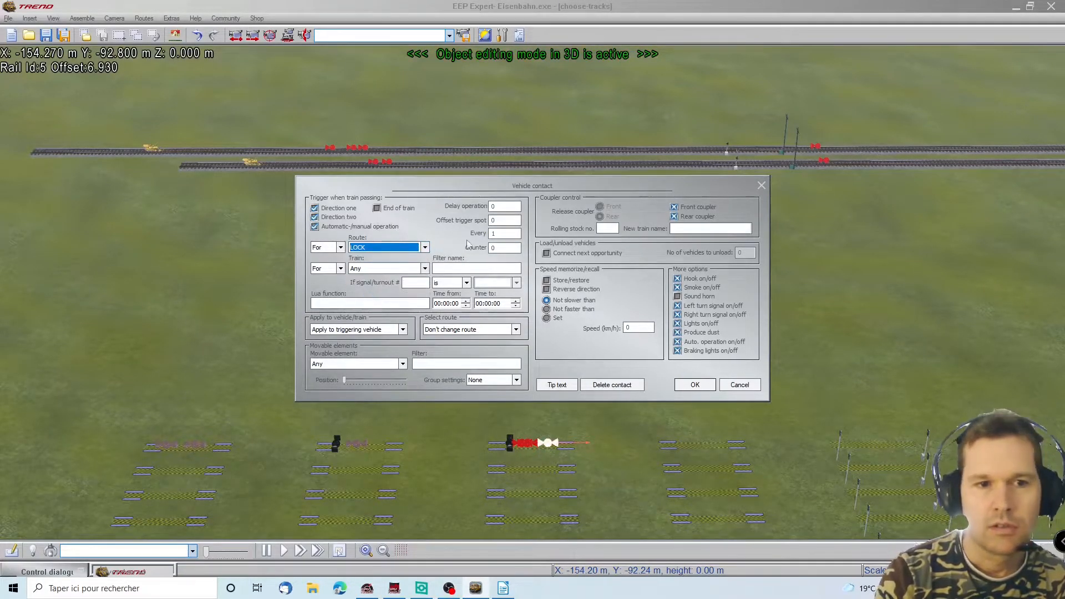
left_click(444, 330)
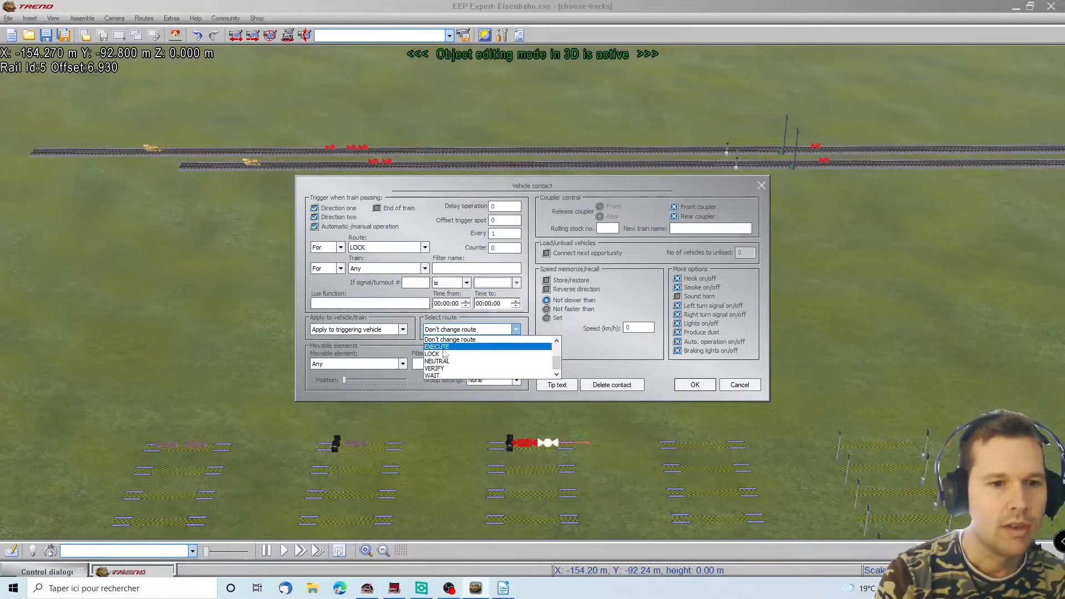
left_click(444, 346)
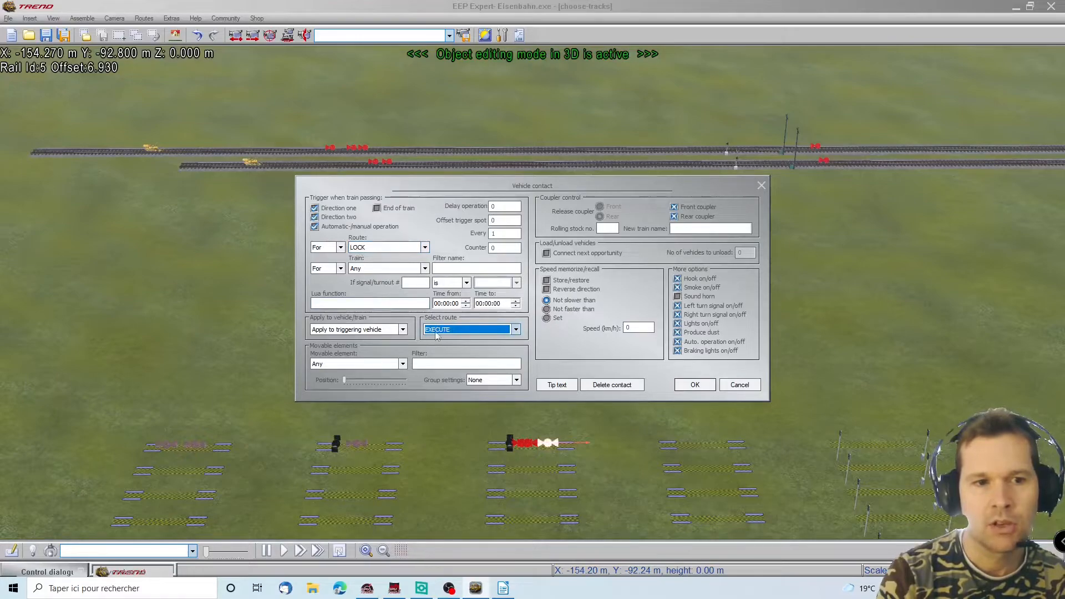
left_click(690, 385)
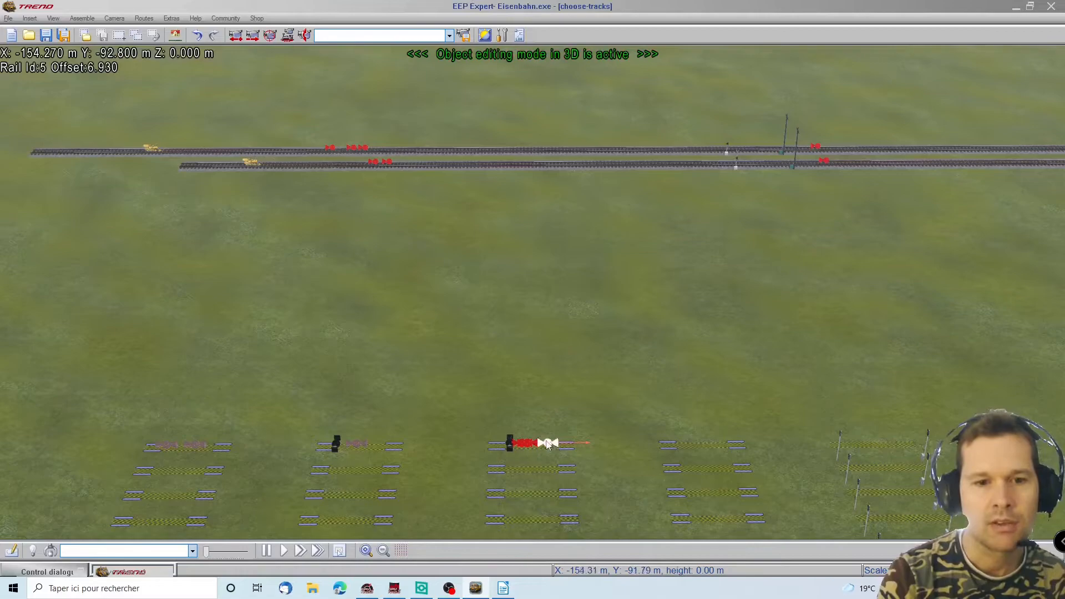
left_click_drag(548, 447, 542, 444)
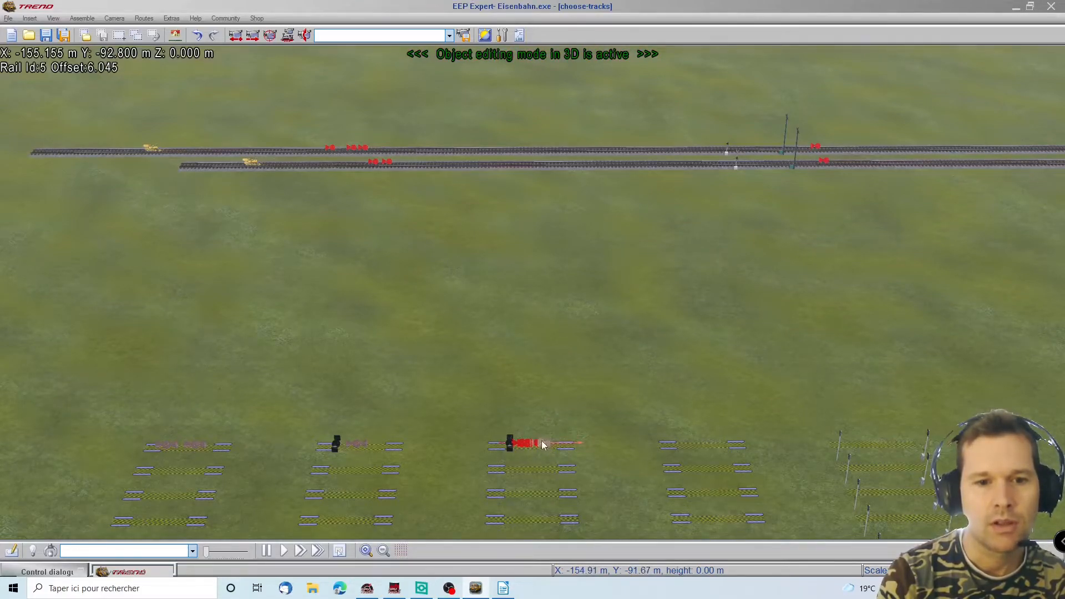
Step: Add a contact group near the start of the fourth group's first auxiliary track and adjust its position slightly toward the track's beginning
left_click(677, 445)
right_click(681, 445)
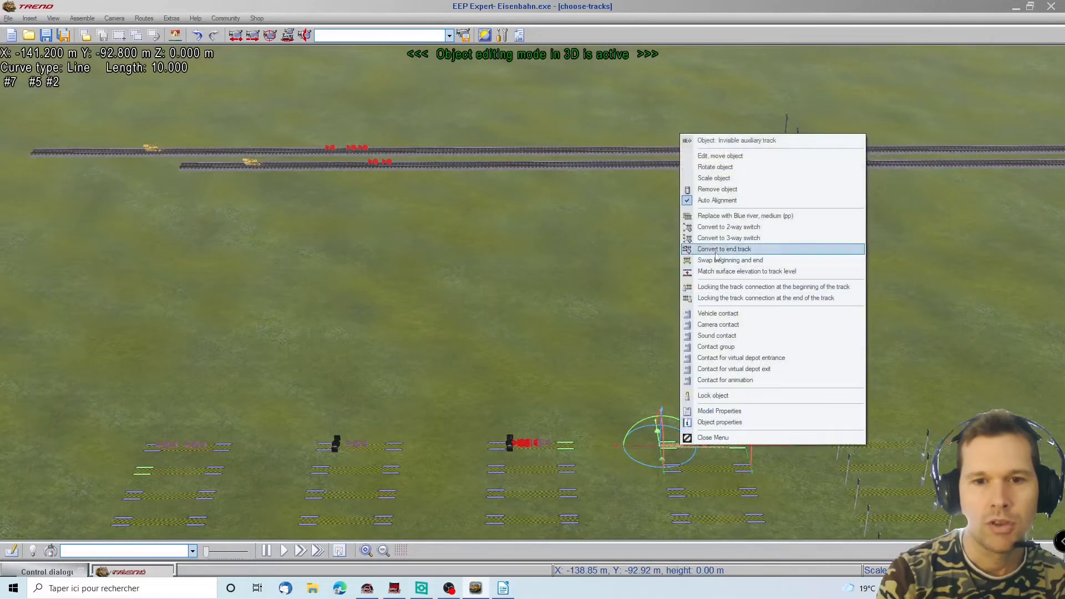
left_click(720, 348)
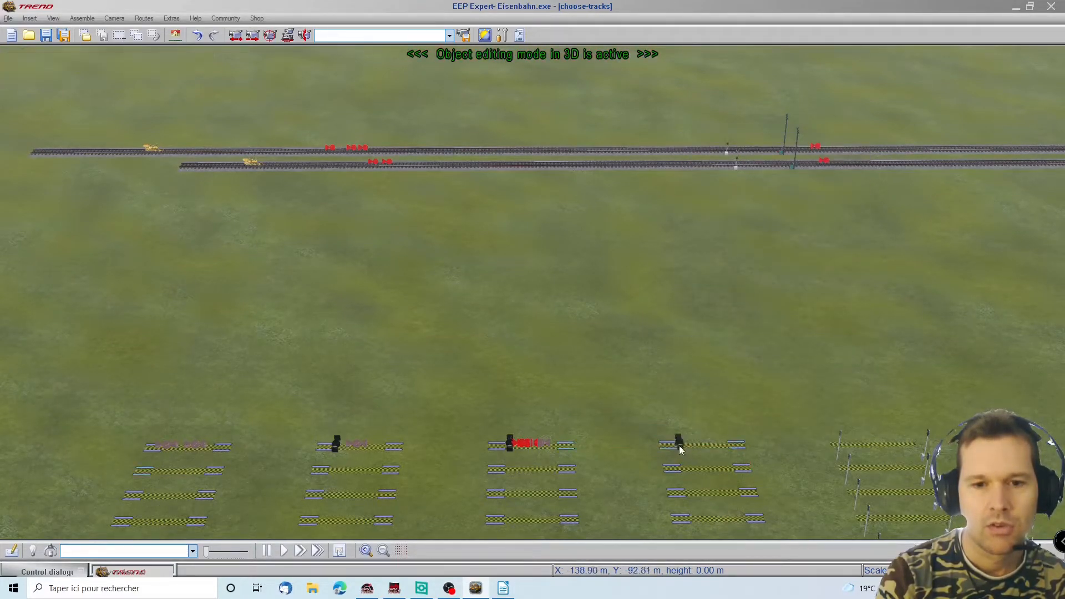
left_click(681, 443)
left_click_drag(680, 443, 678, 443)
right_click(678, 444)
left_click(710, 450)
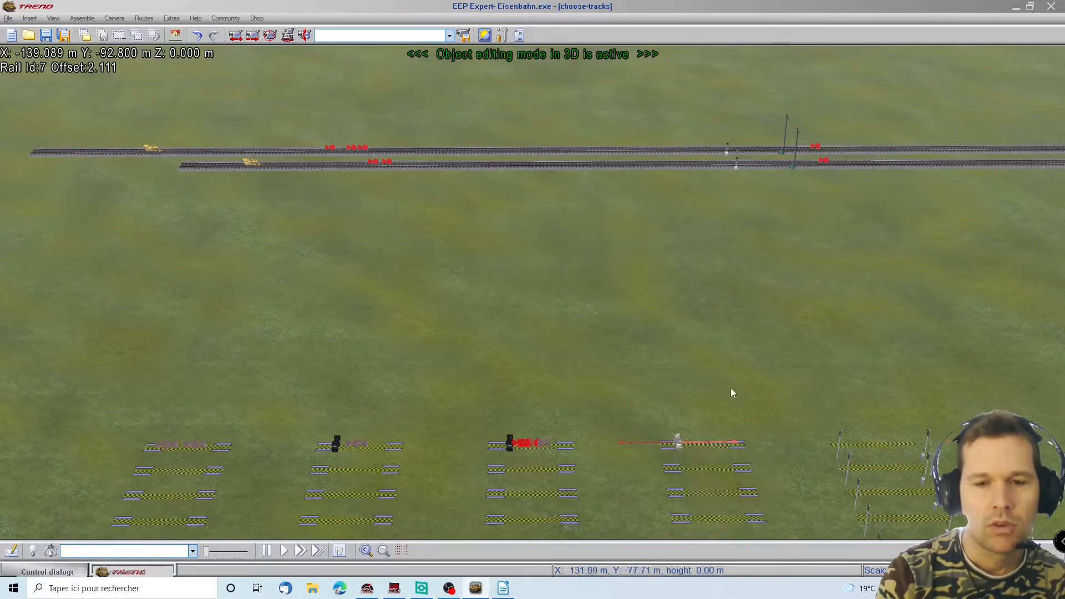
Step: Create a switch contact for the first turnout of the main line and place it on the fourth group's first track, just after the contact group
right_click_drag(1064, 267, 984, 283)
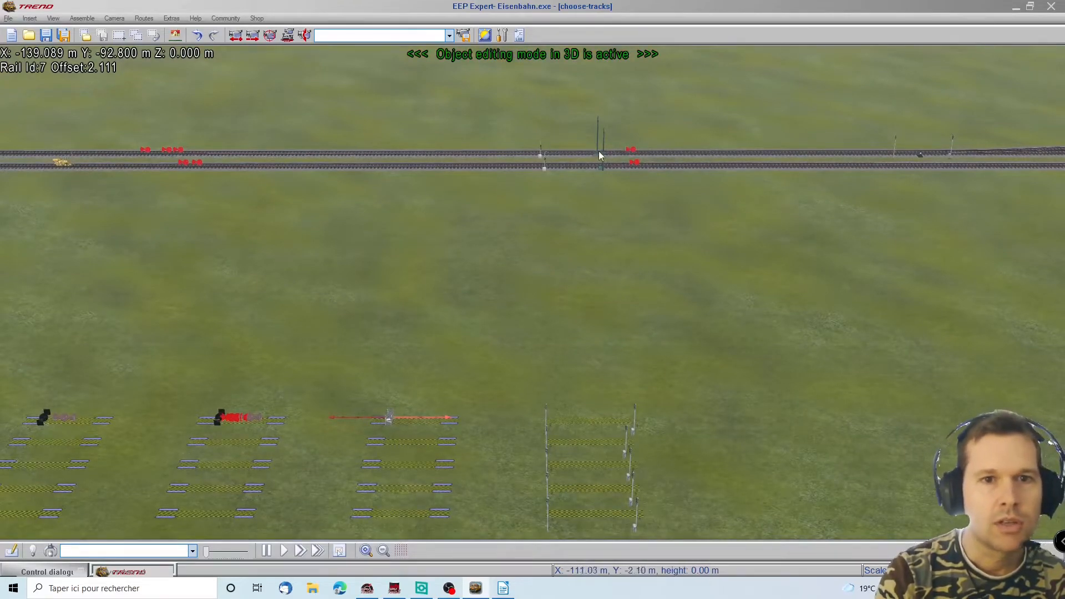
right_click(910, 157)
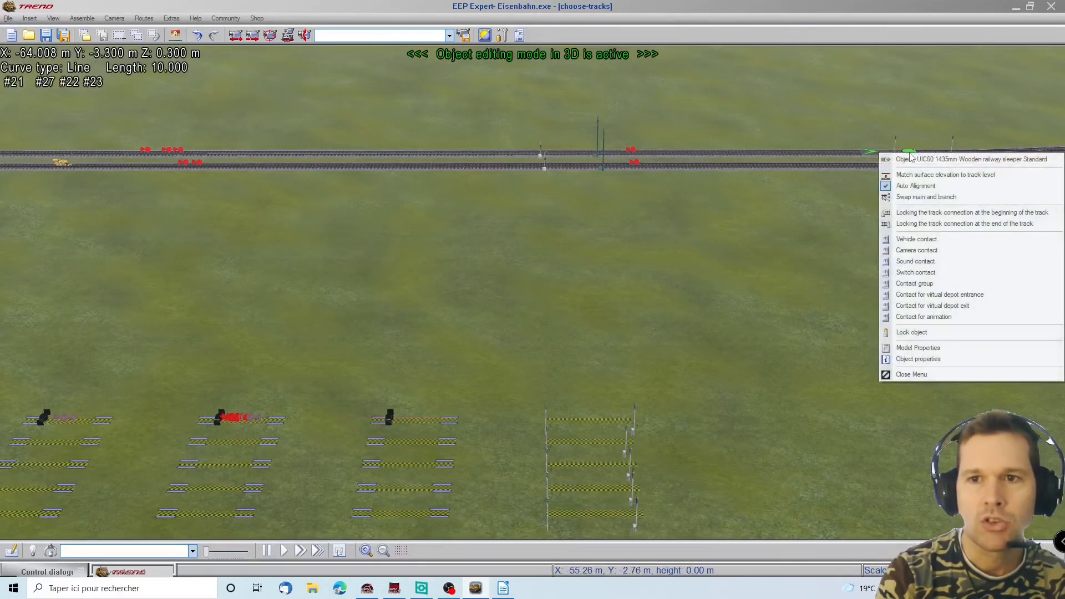
left_click(925, 272)
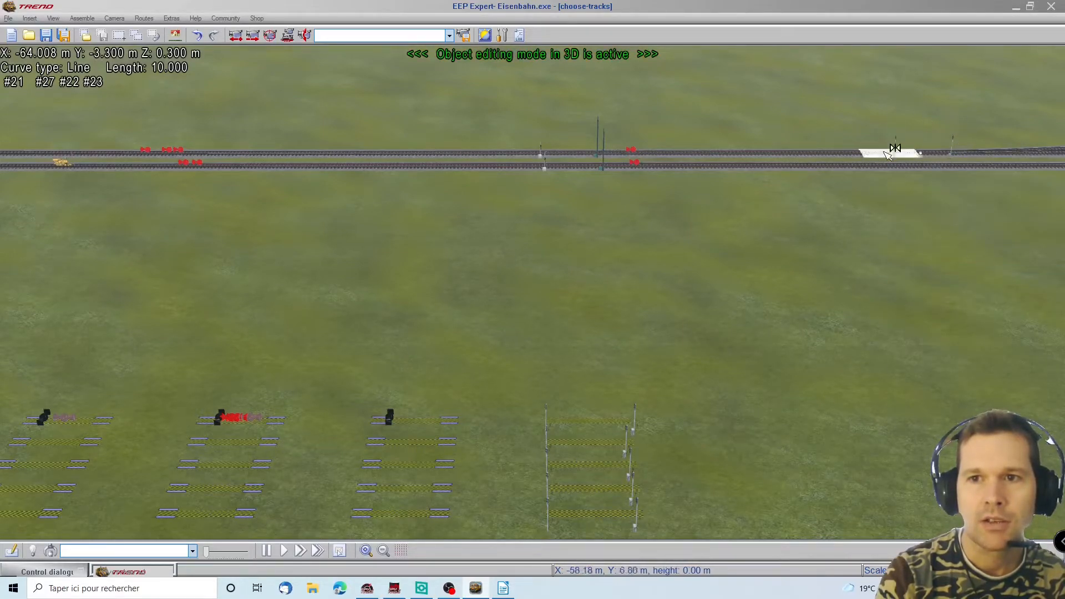
left_click(413, 422)
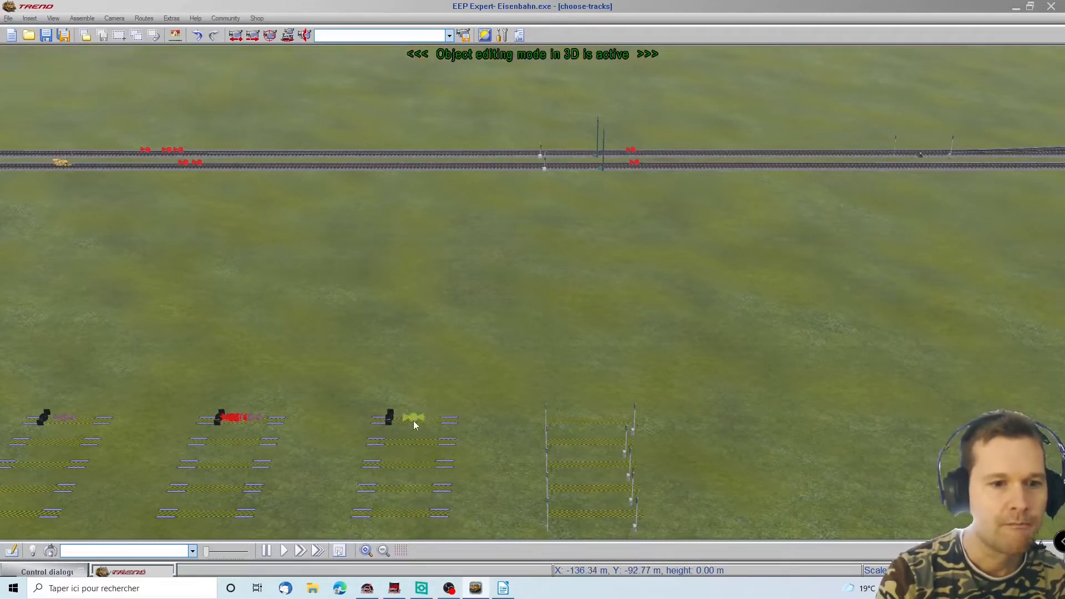
Step: Check the Itn1 A to B turnouts in the LibreOffice Writer table and review the new switch contact's settings in EEP
left_click(503, 587)
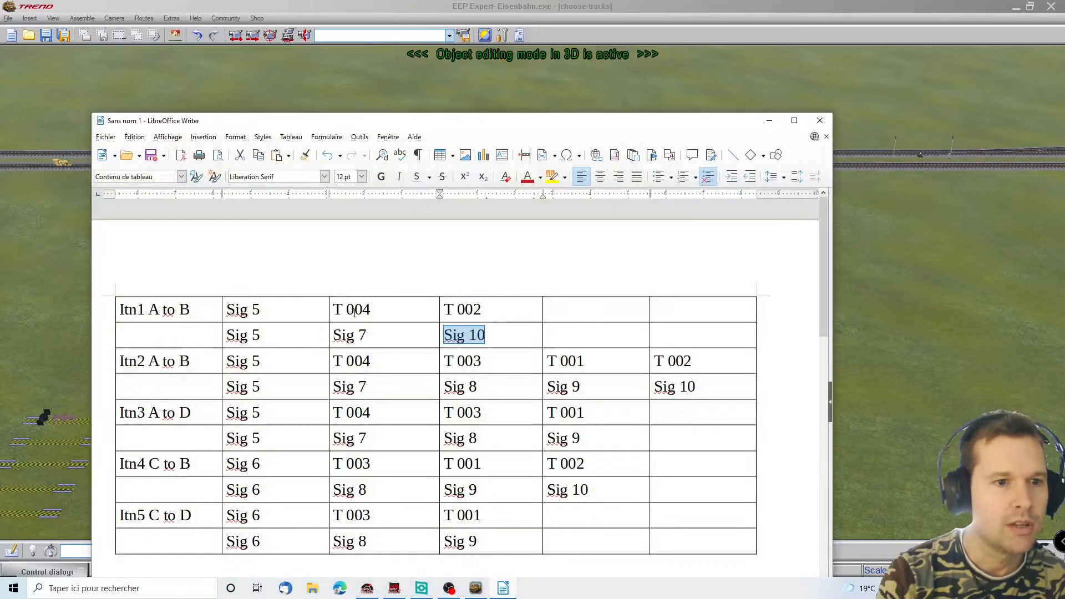
left_click(503, 588)
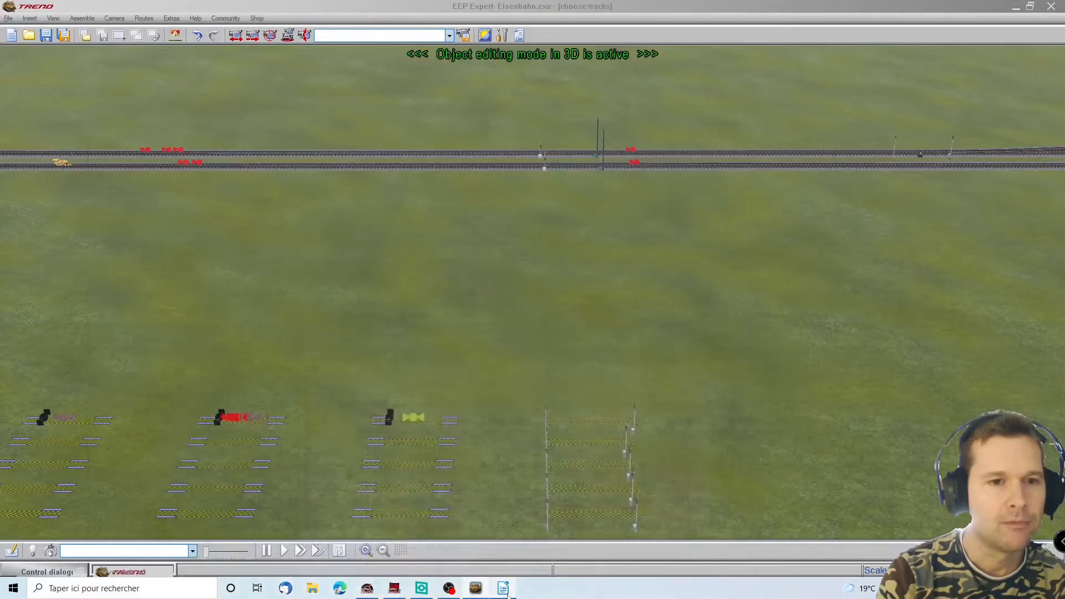
right_click(409, 420)
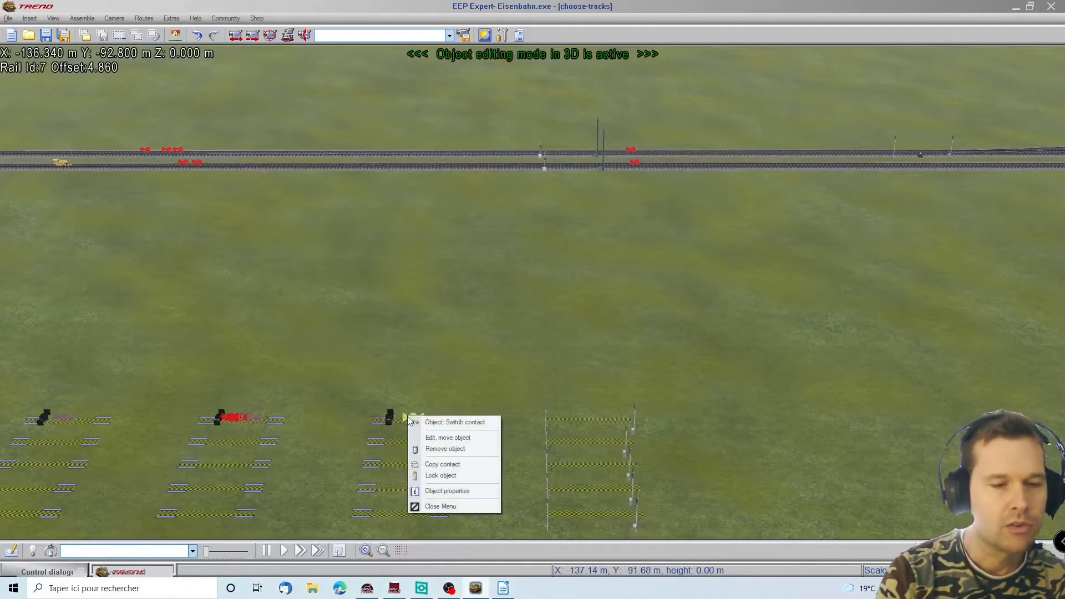
left_click(449, 491)
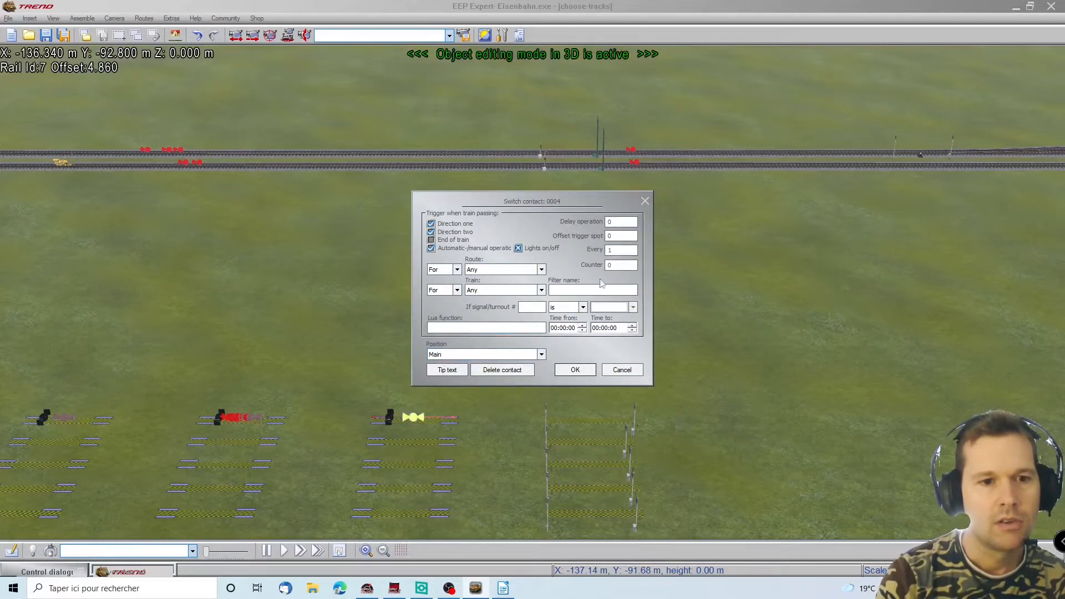
left_click(645, 202)
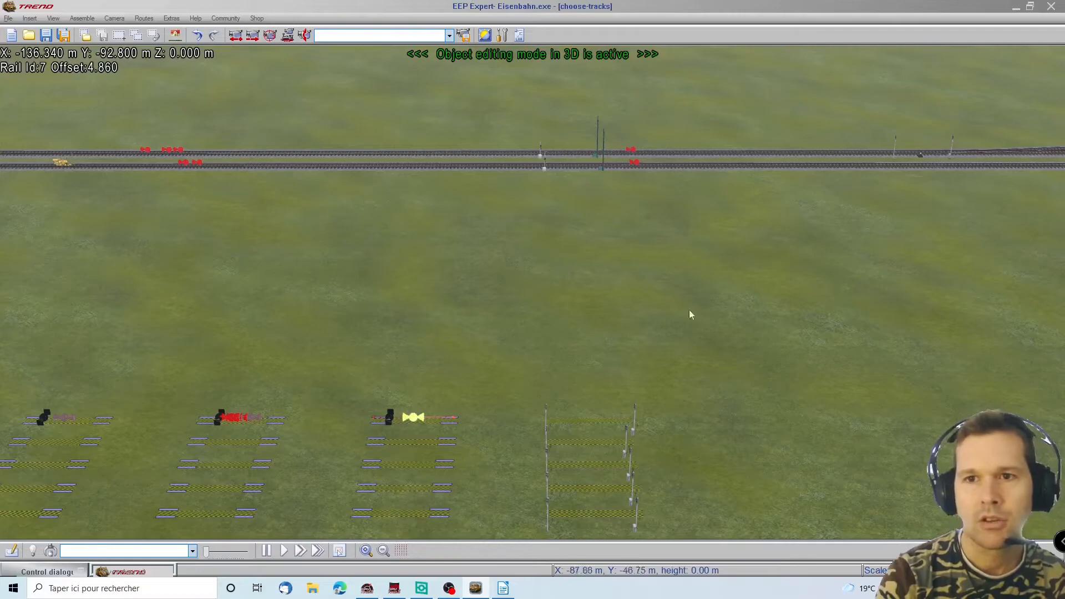
Step: Locate the turnout beside signal 7 in the overview window and switch it to its Branch position
left_click(106, 572)
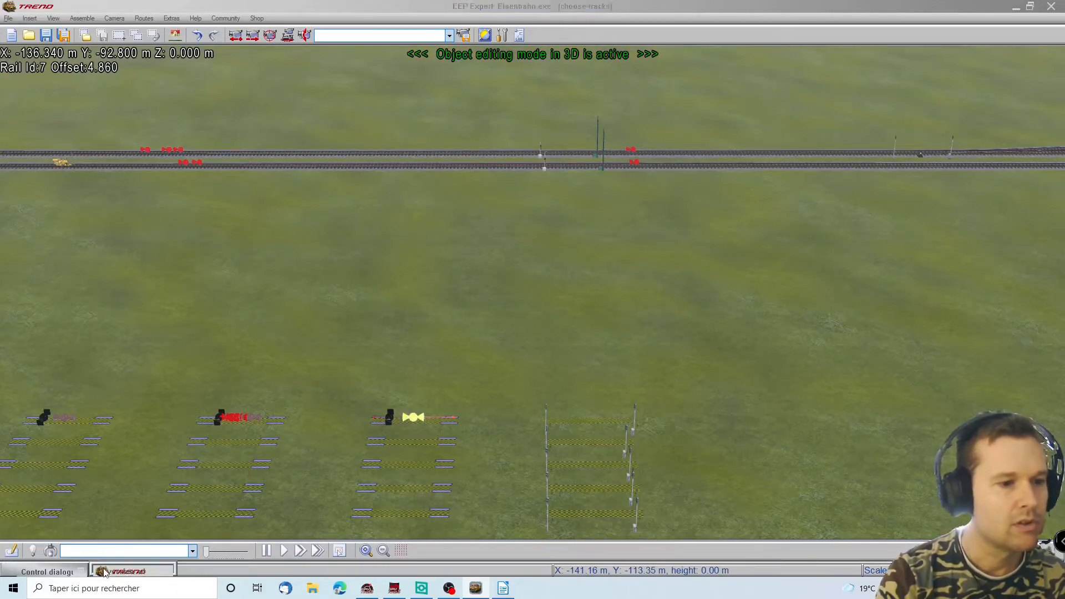
scroll(747, 132, "up", 4)
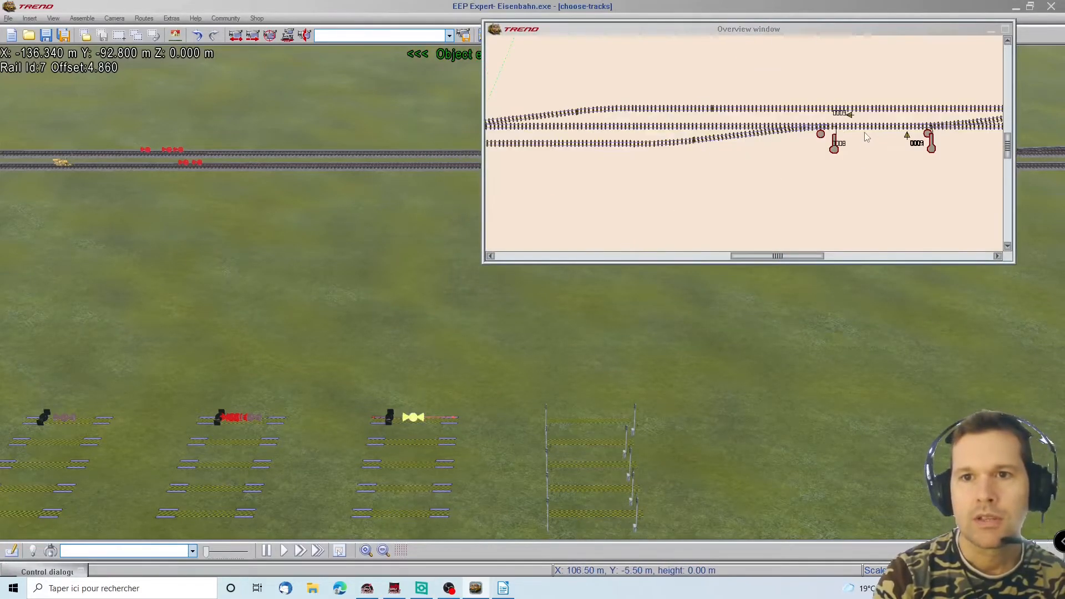
scroll(528, 115, "left", 15)
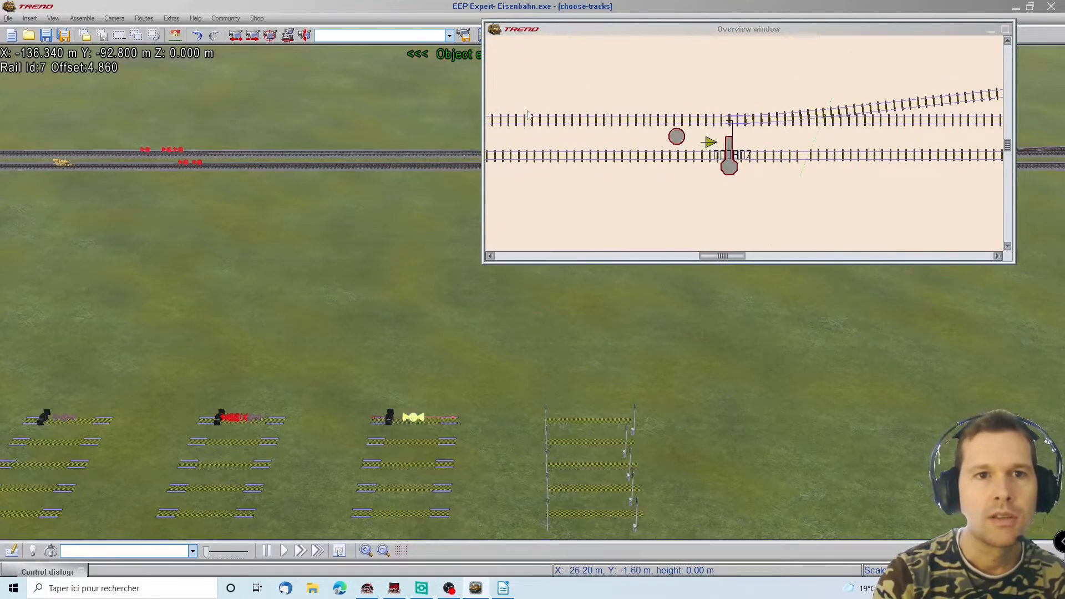
scroll(529, 115, "right", 4)
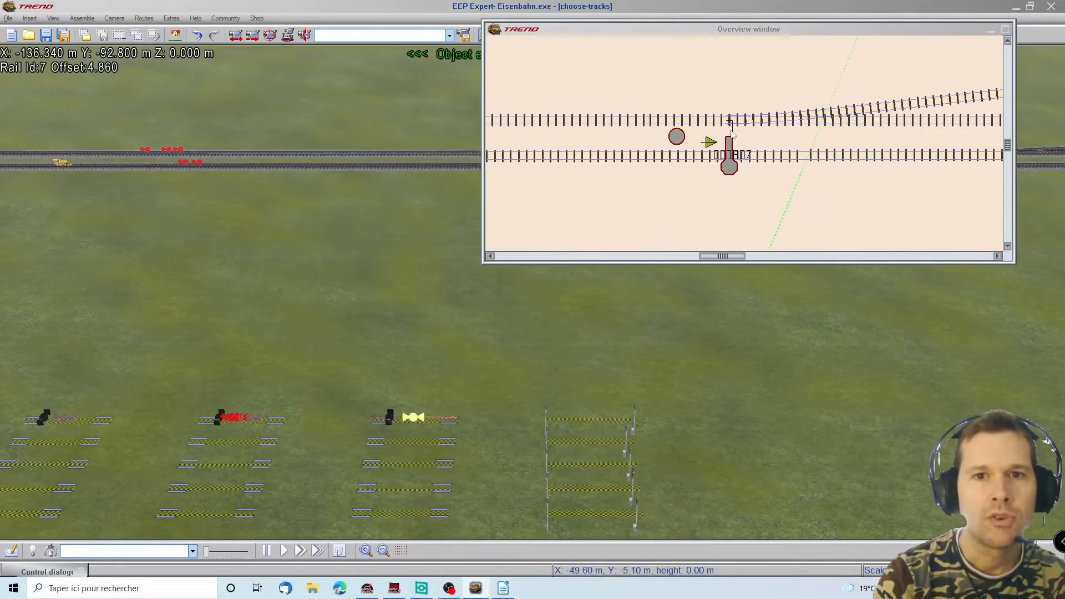
left_click(705, 144)
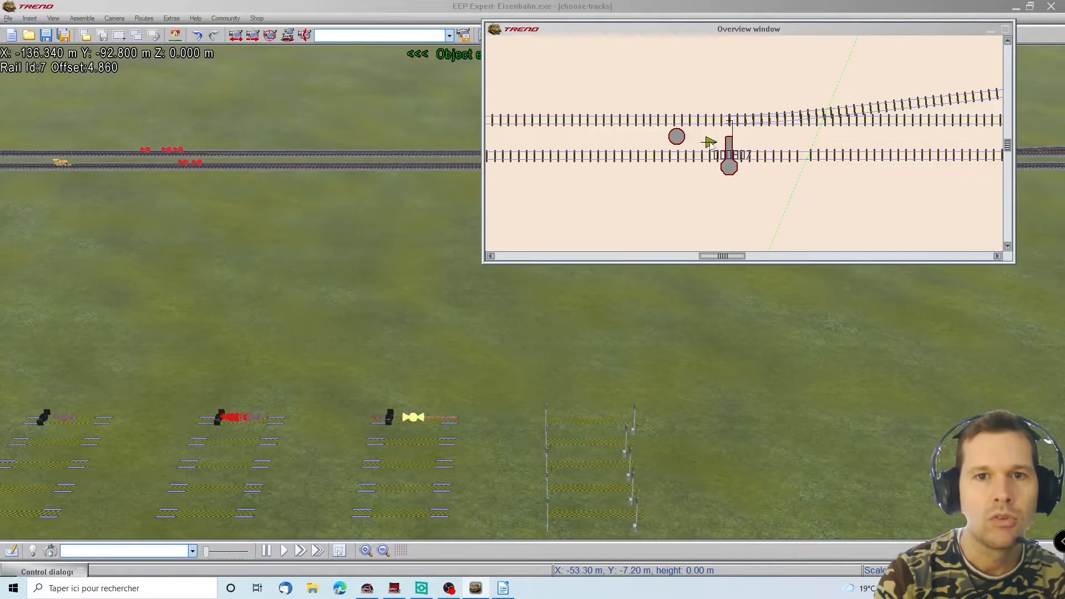
left_click(710, 140)
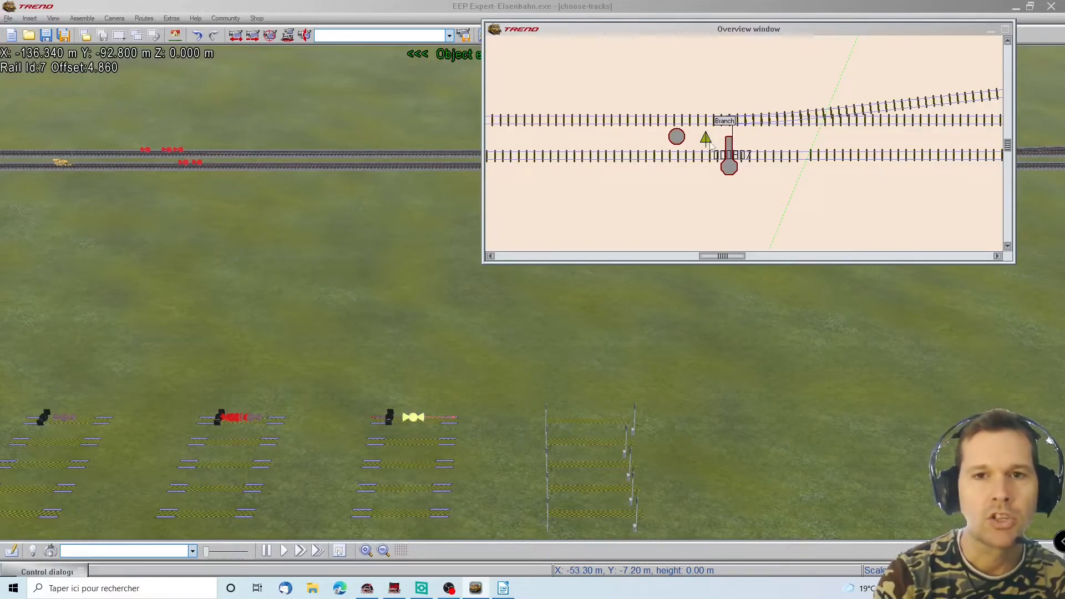
Step: Set the switch contact to route EXECUTE, position Branch with automatic/manual operation, and shift it into the contact group
right_click(415, 423)
left_click(459, 496)
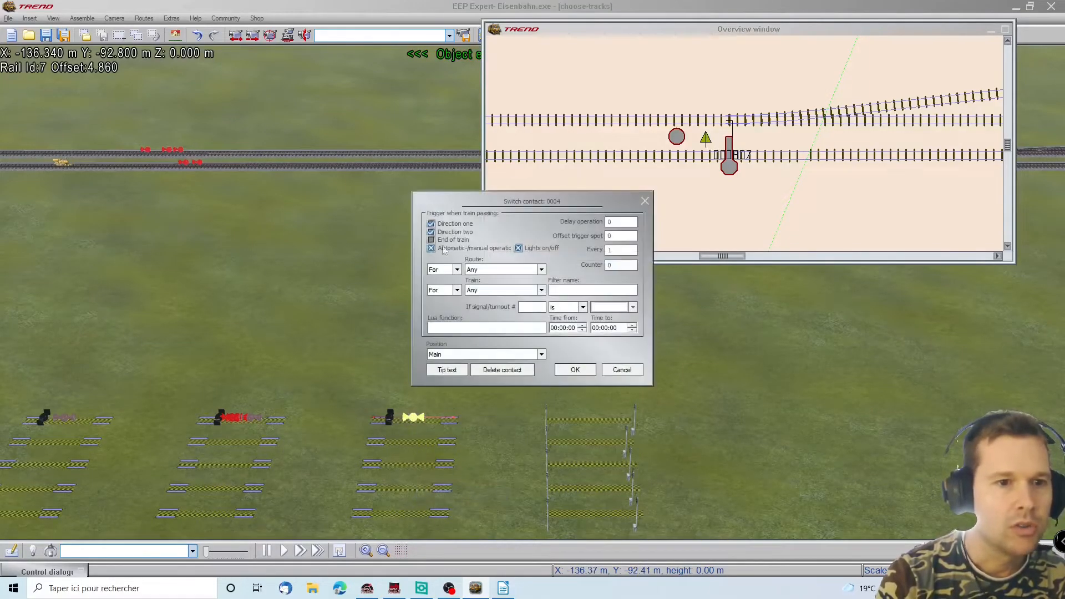
left_click(490, 270)
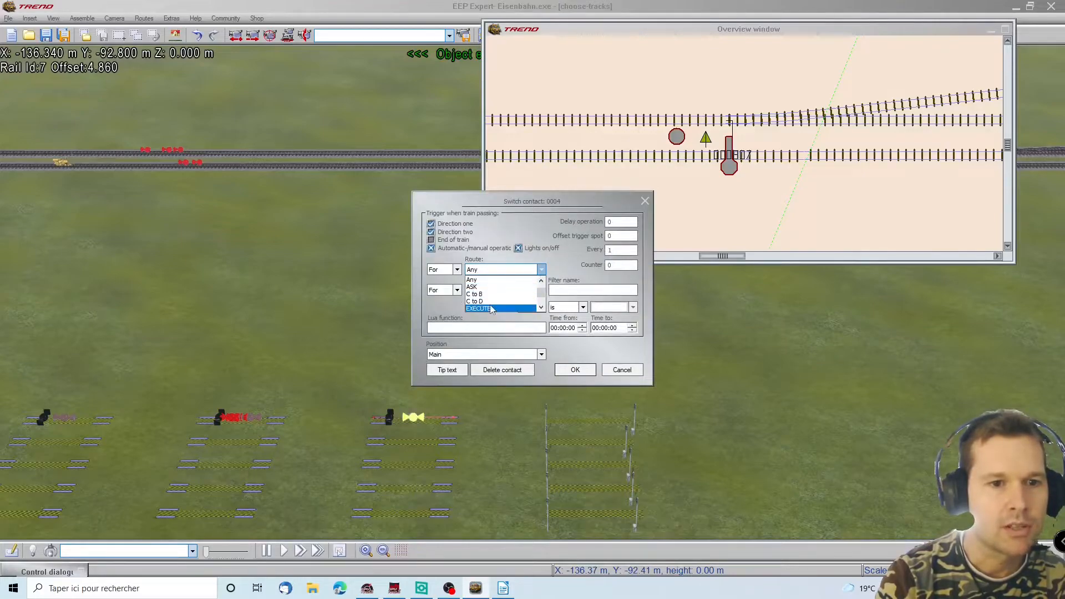
left_click(493, 308)
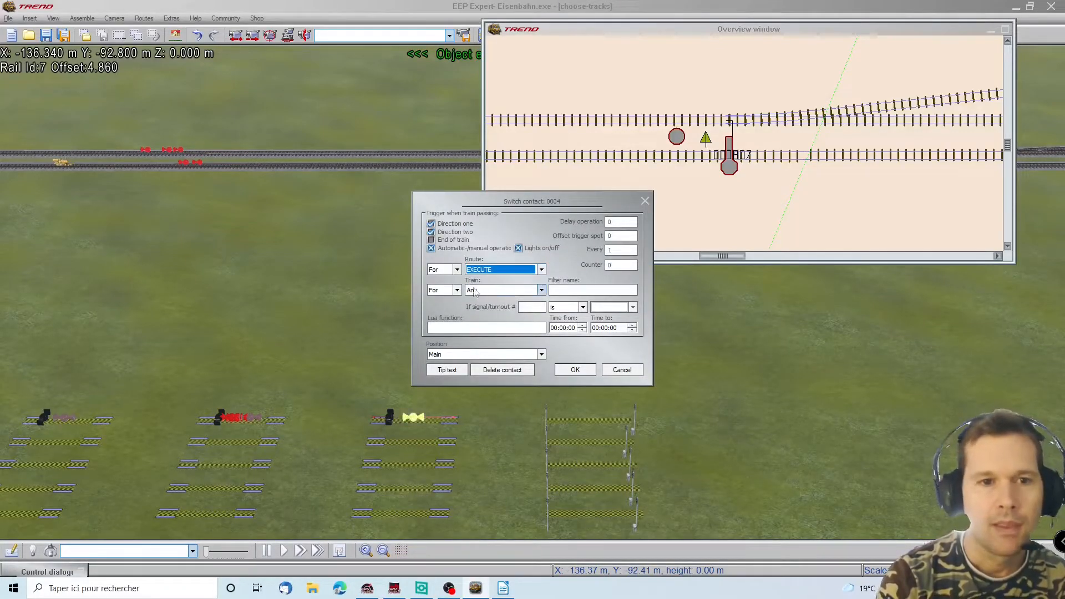
left_click(449, 356)
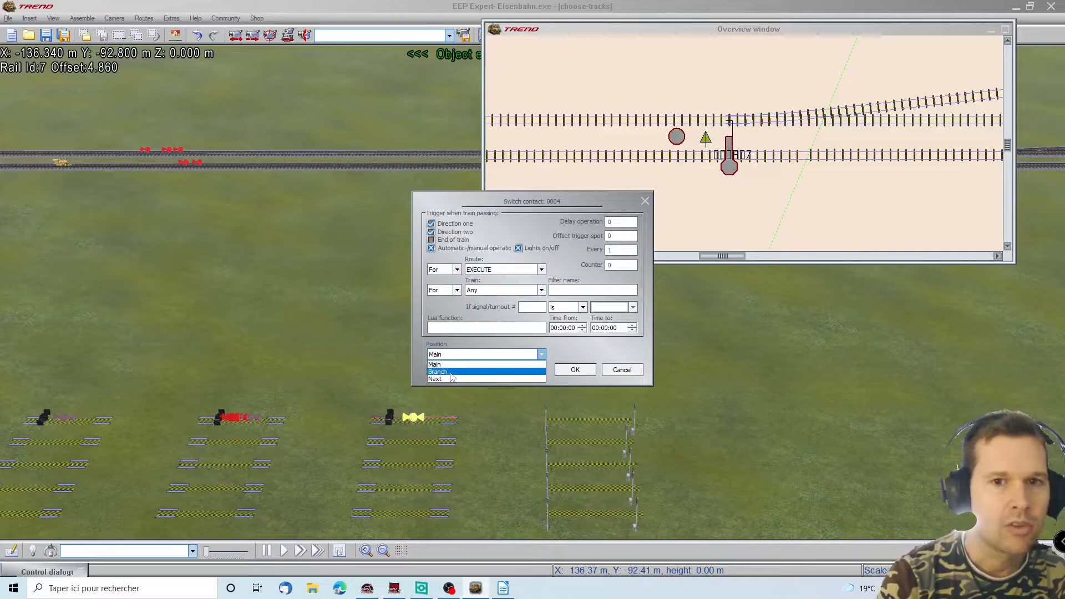
left_click(451, 372)
left_click(432, 249)
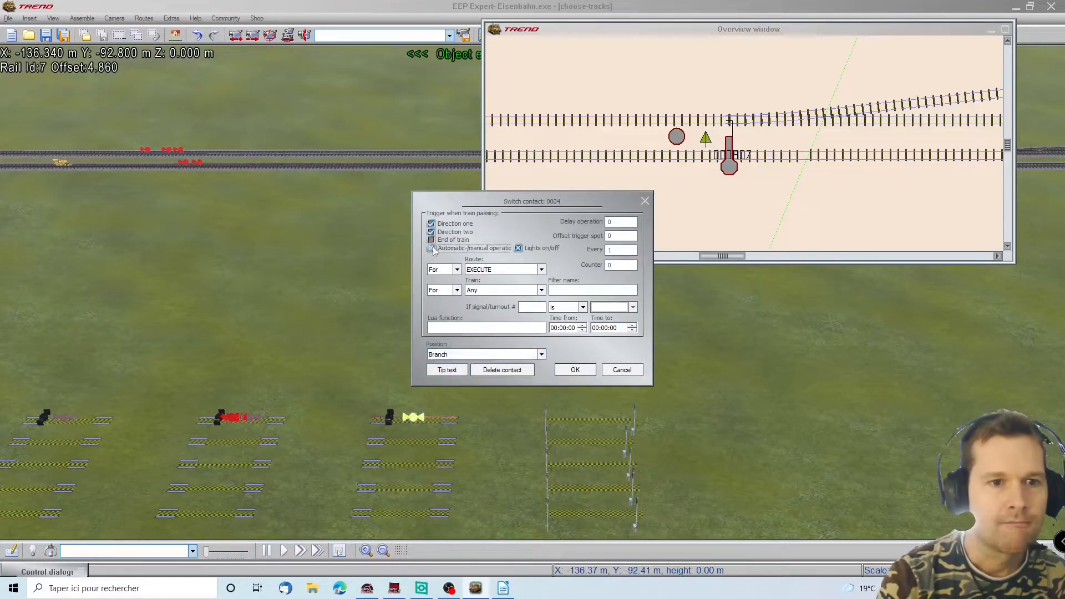
left_click(431, 248)
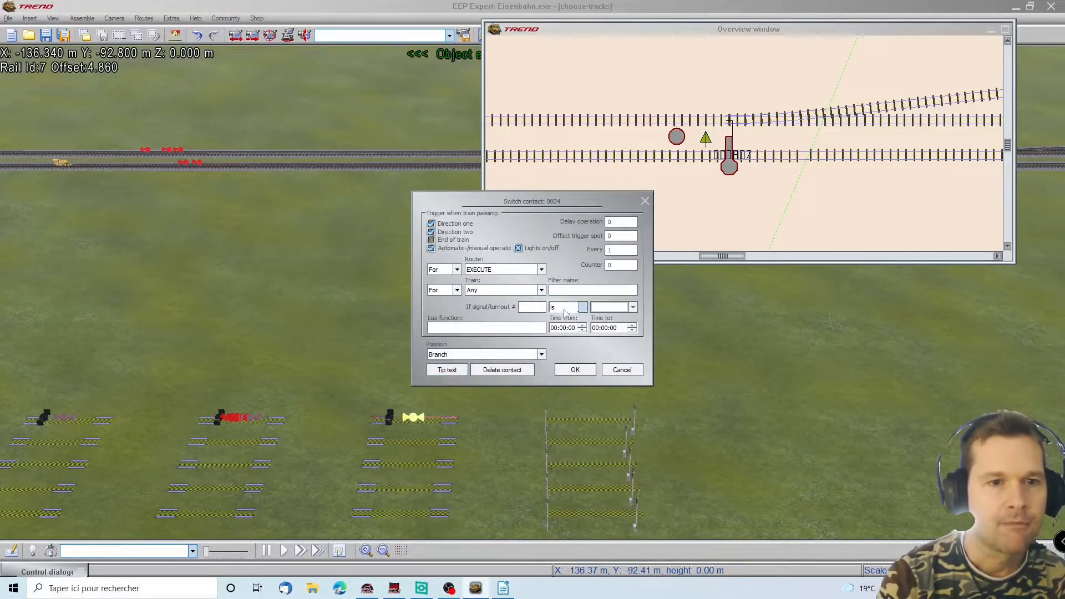
left_click(575, 370)
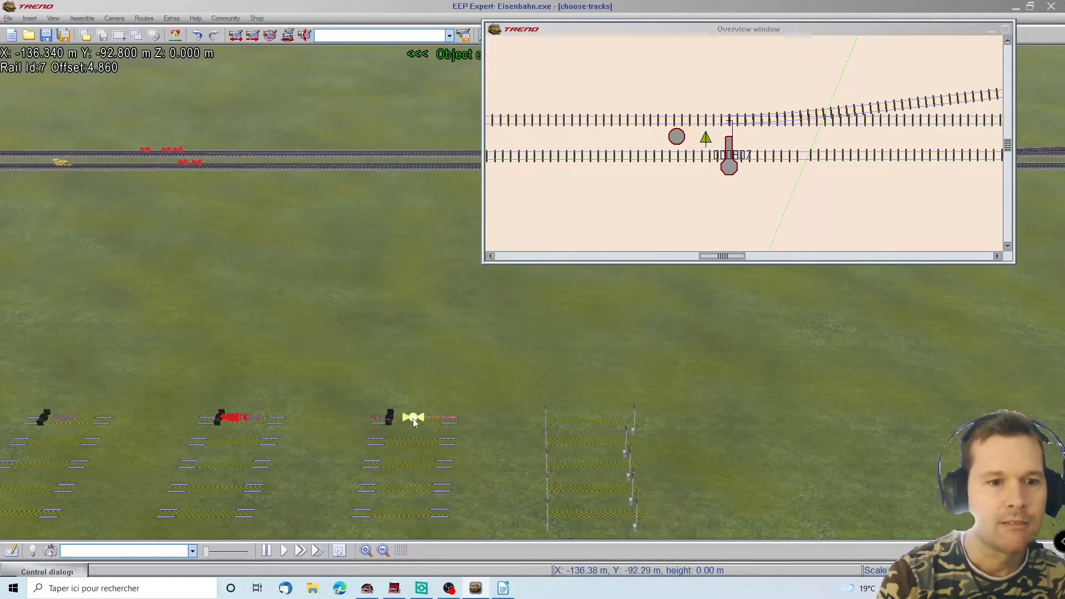
left_click_drag(415, 423, 397, 417)
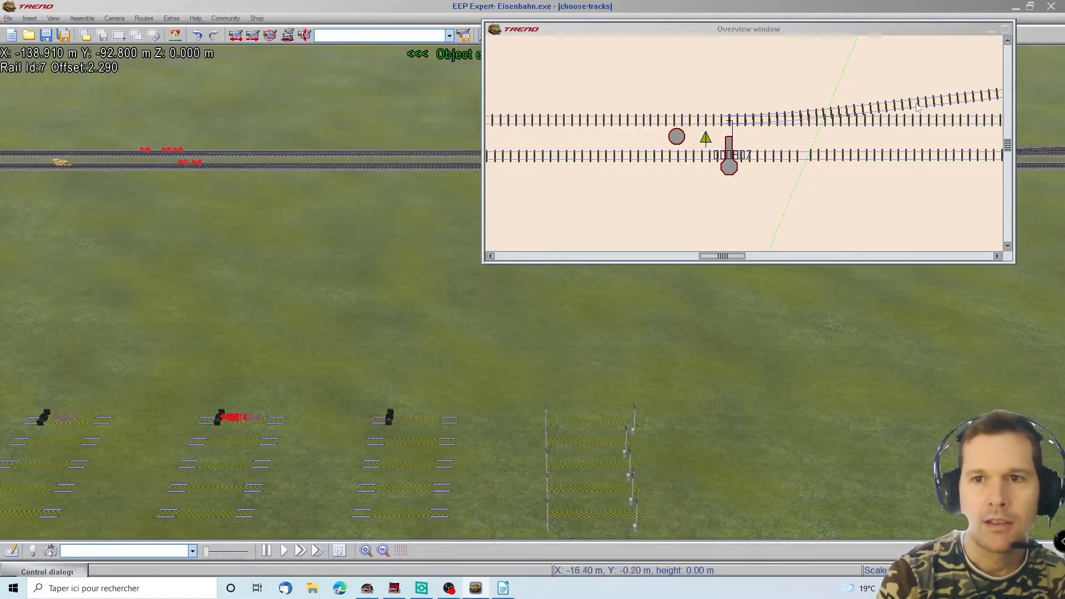
Step: Find the turnout near signal 10 in the overview window and check it against T 002 of Itn1 in the Writer table
left_click_drag(742, 259, 855, 257)
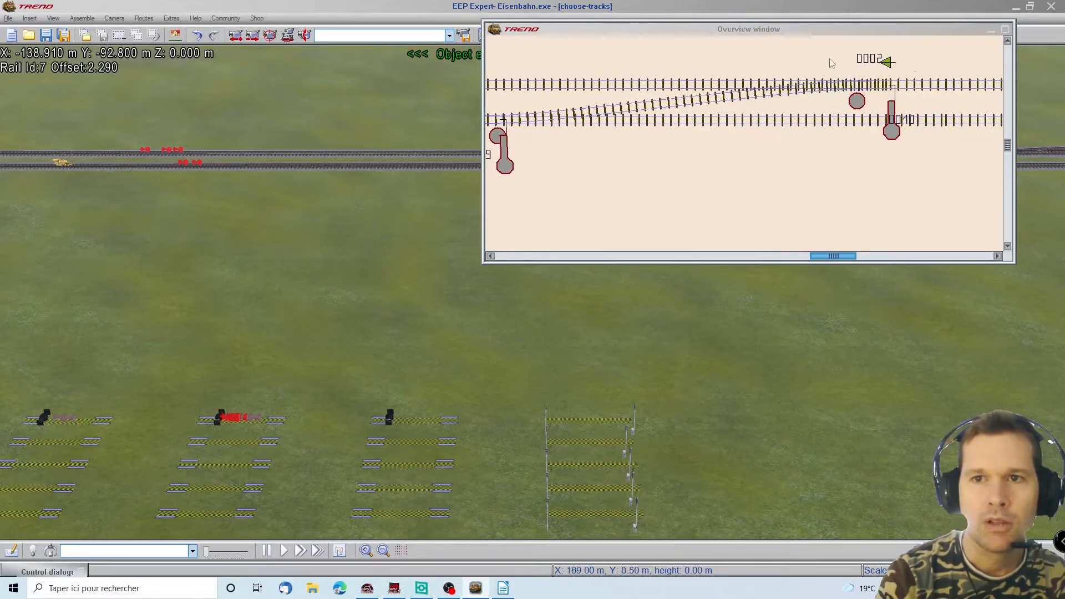
left_click(503, 589)
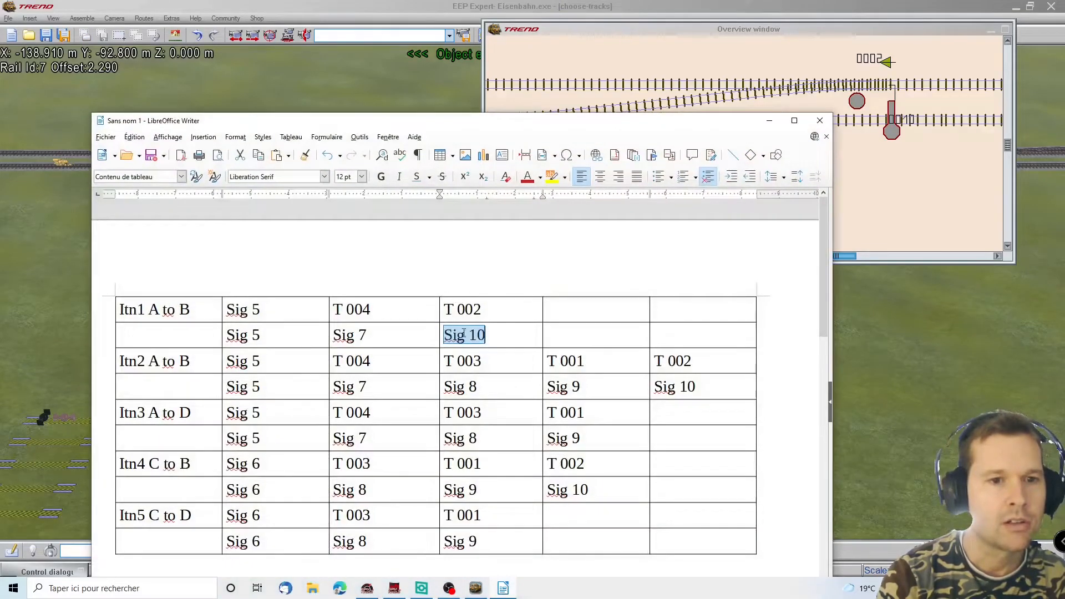
double_click(470, 309)
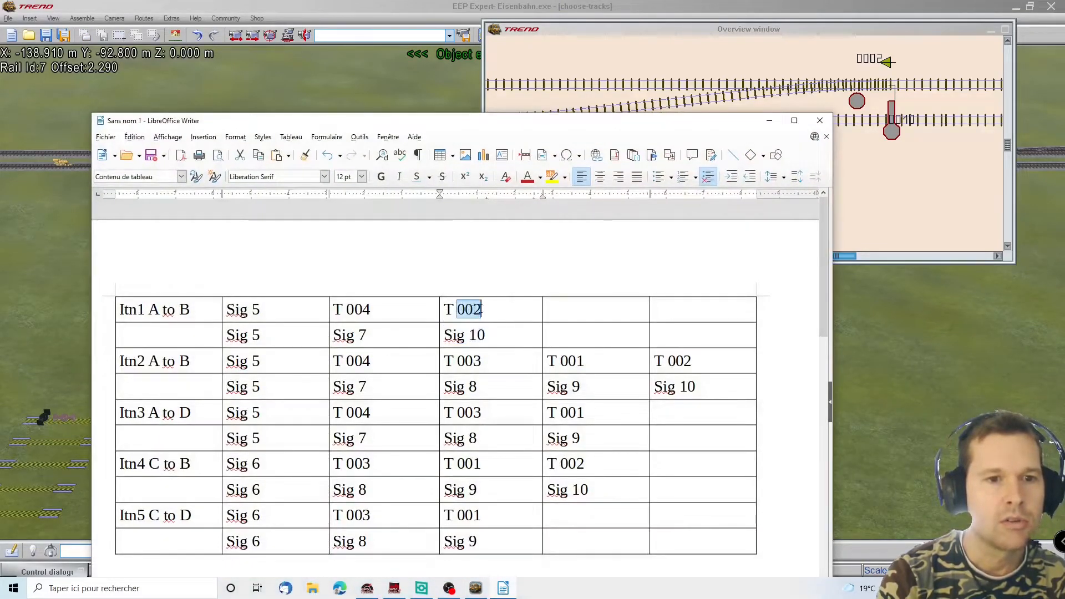
left_click(771, 121)
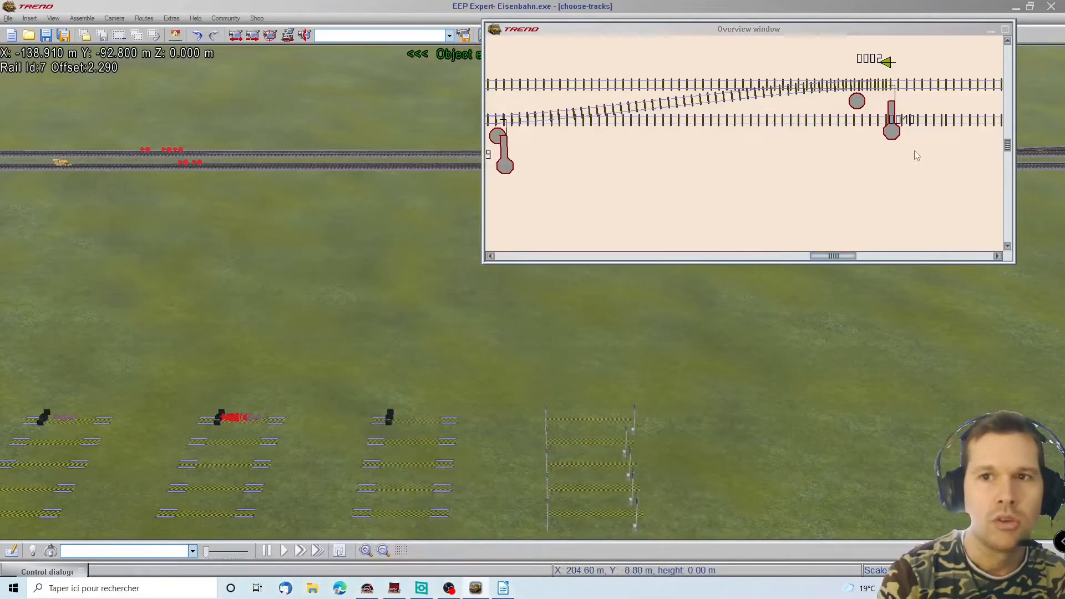
left_click(875, 84)
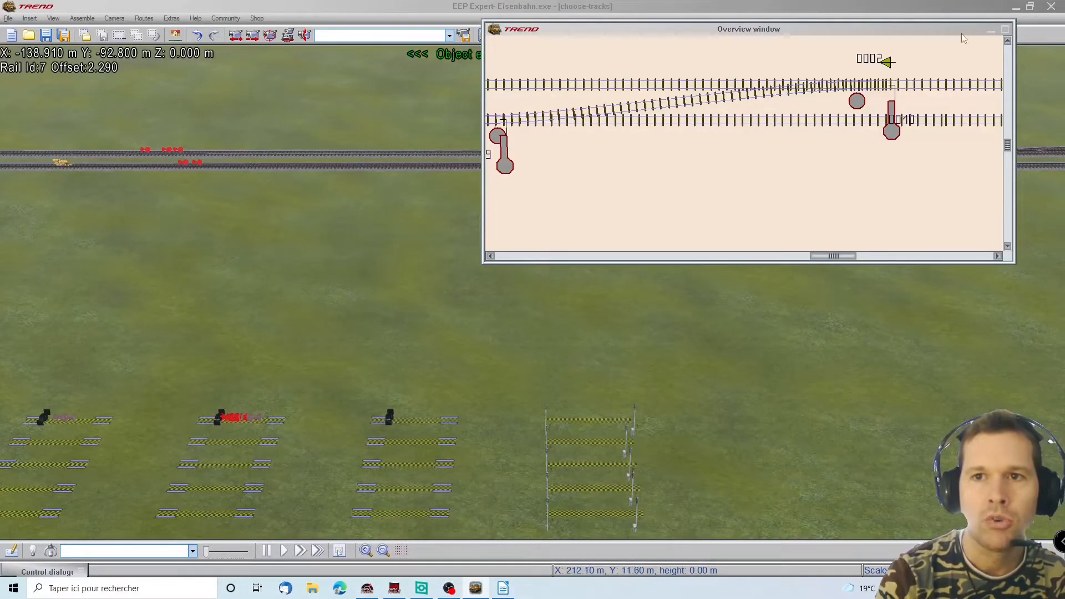
Step: Create a switch contact for the turnout near signal 10 and place it on the first auxiliary track behind the contact group
left_click(303, 36)
left_click_drag(812, 83, 869, 140)
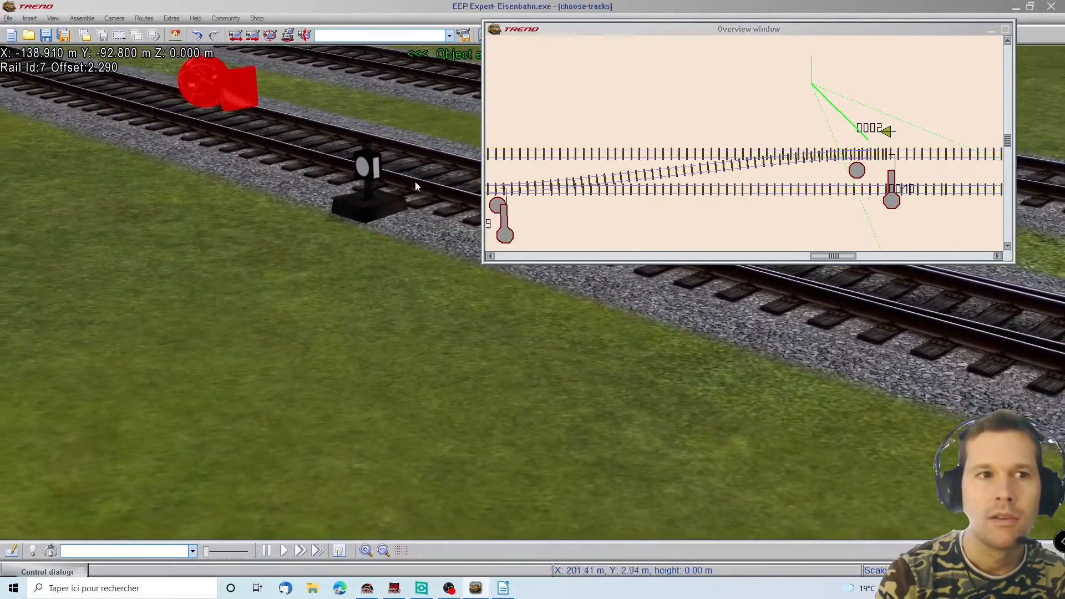
right_click(461, 191)
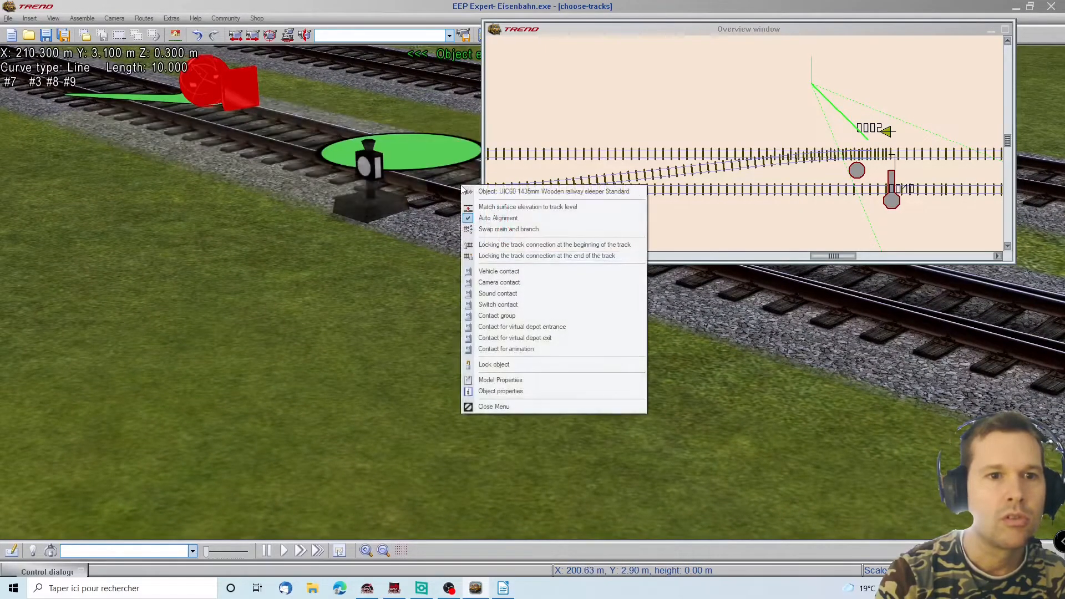
left_click(518, 304)
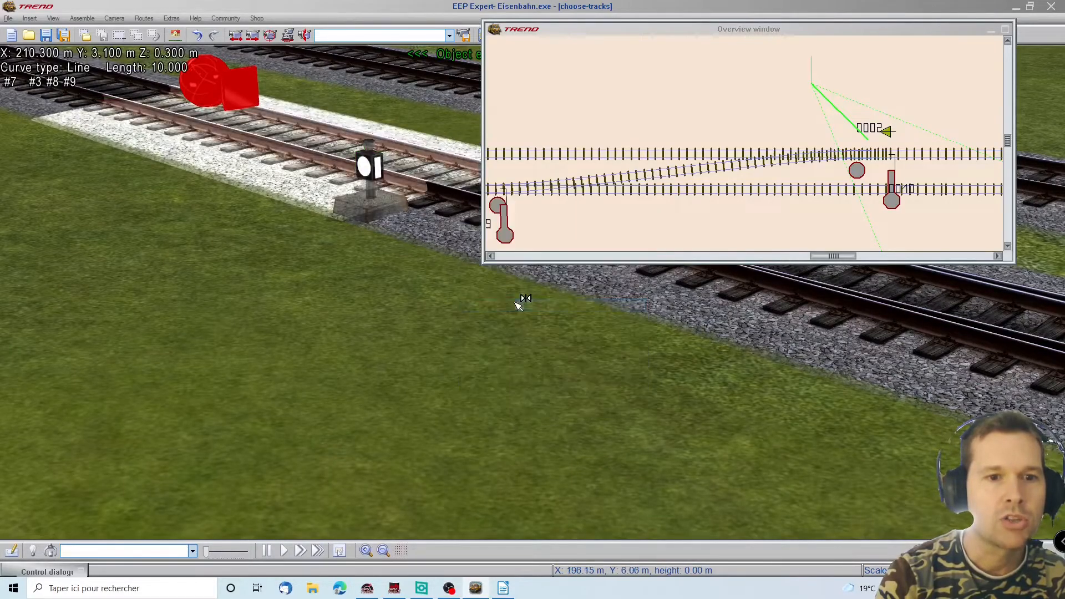
scroll(721, 352, "down", 1)
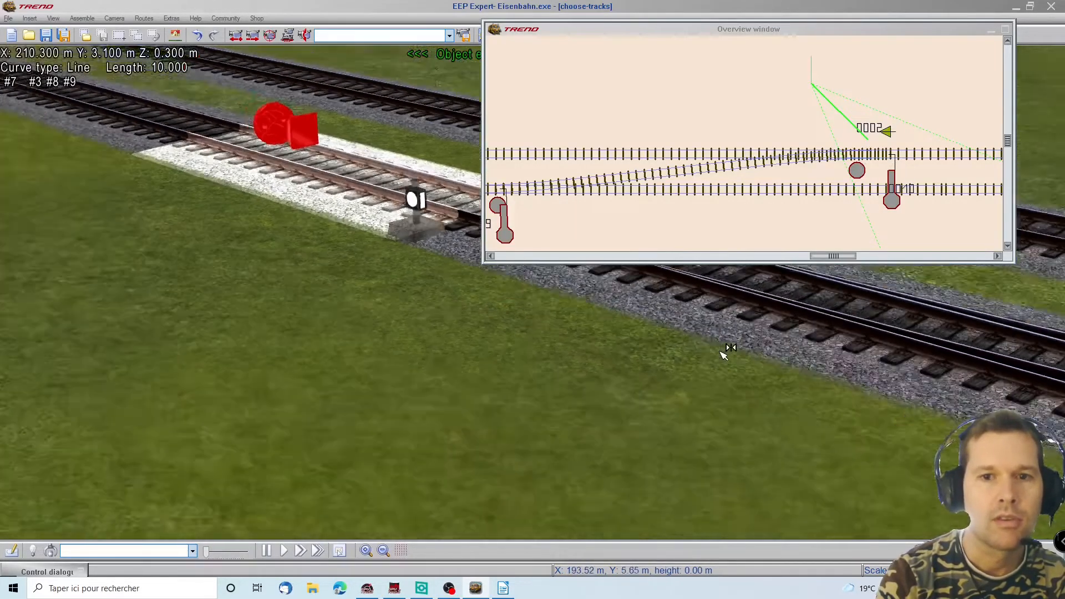
scroll(724, 355, "down", 6)
right_click_drag(992, 351, 554, 511)
right_click_drag(899, 433, 907, 381)
right_click_drag(978, 356, 95, 298)
scroll(621, 365, "up", 3)
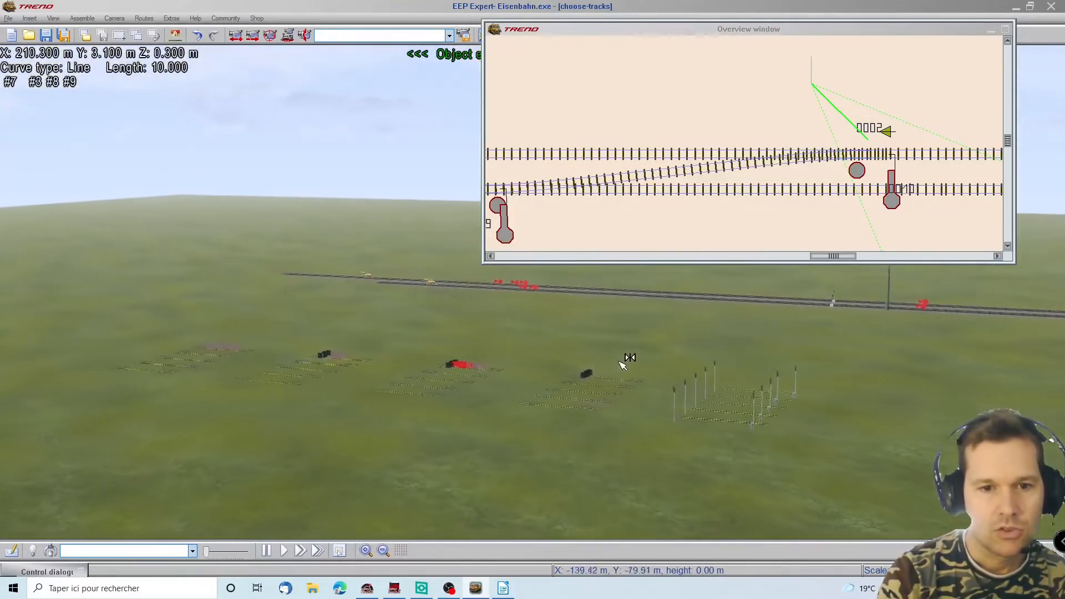
scroll(595, 379, "up", 3)
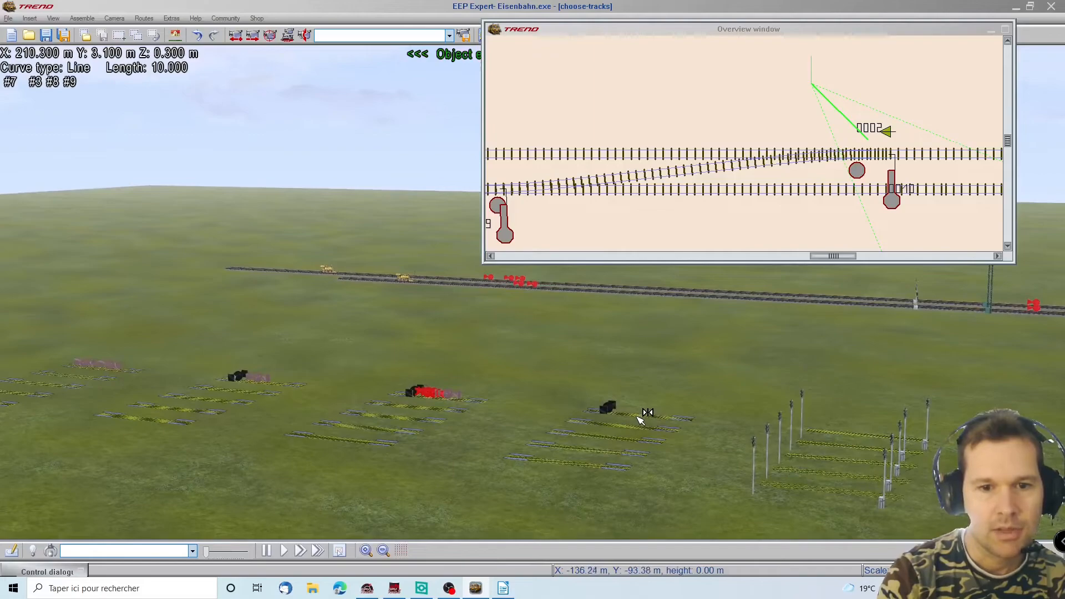
left_click(638, 417)
right_click_drag(680, 482, 641, 464)
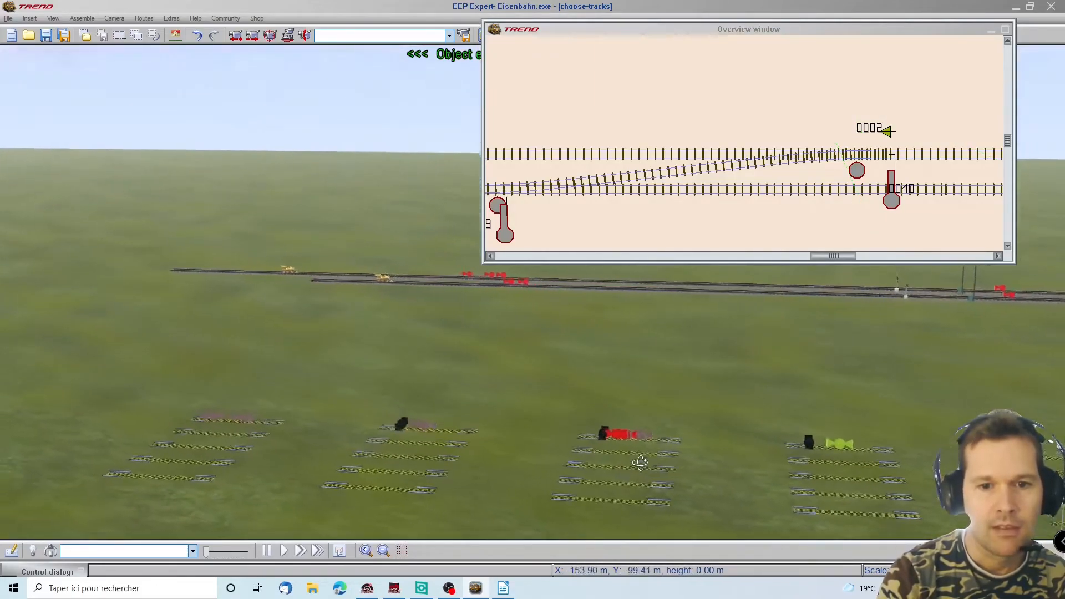
right_click(857, 450)
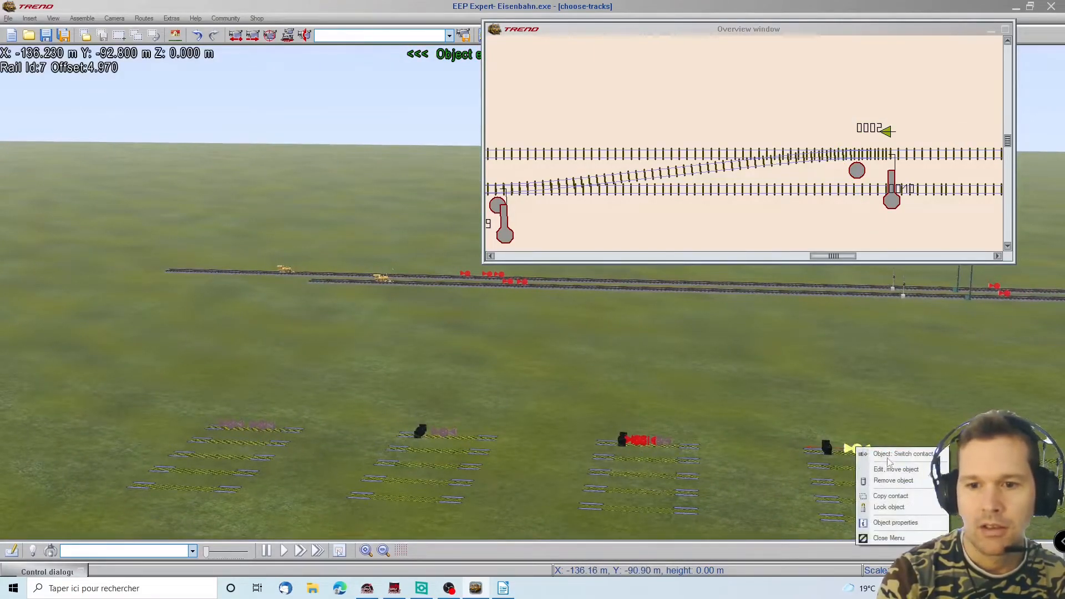
left_click(895, 523)
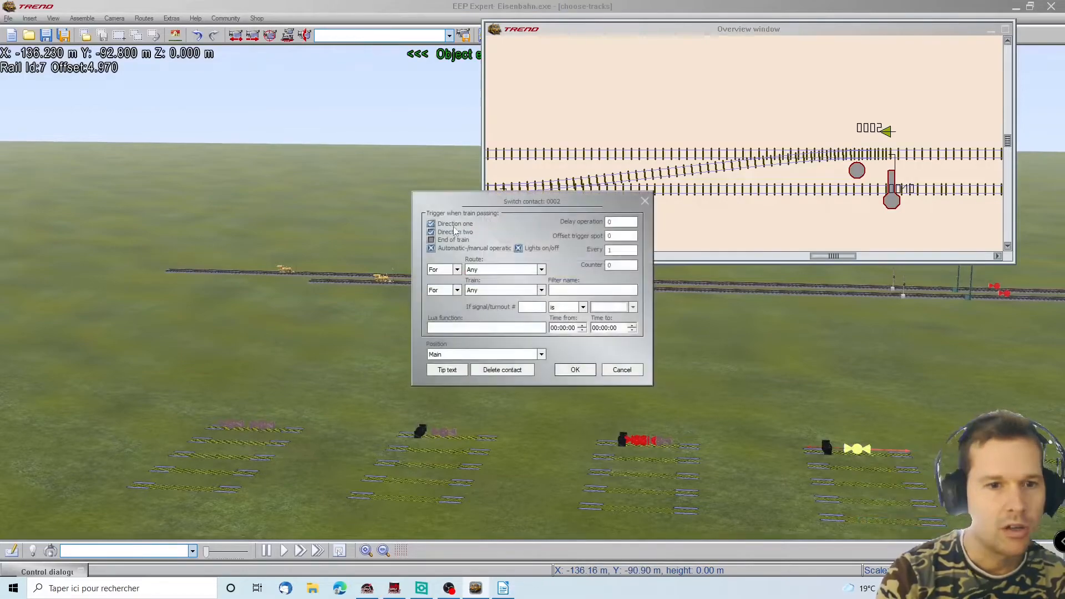
left_click(431, 249)
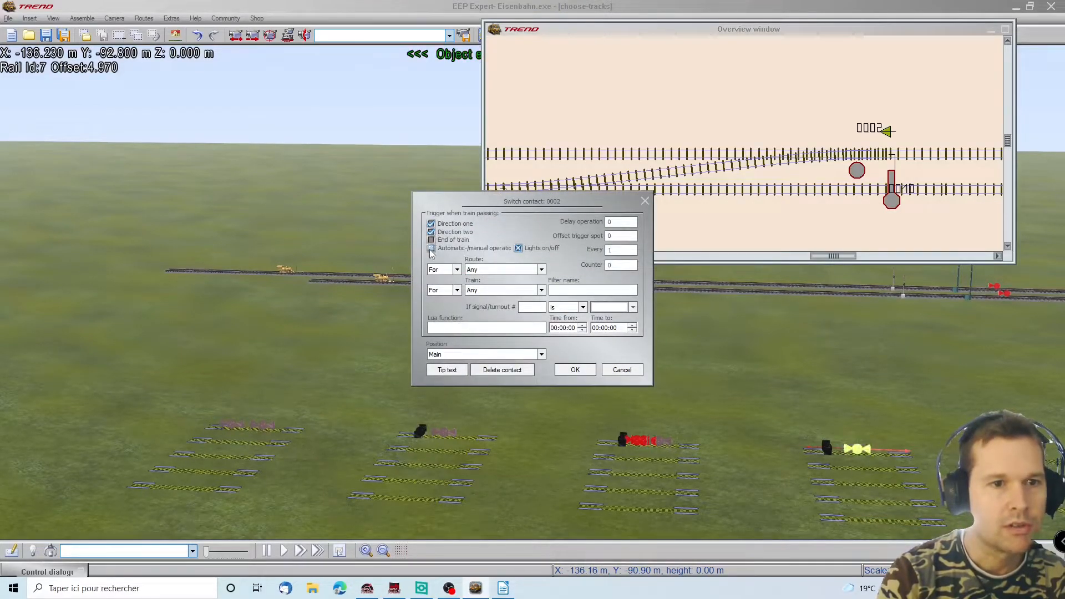
left_click(431, 249)
left_click(541, 270)
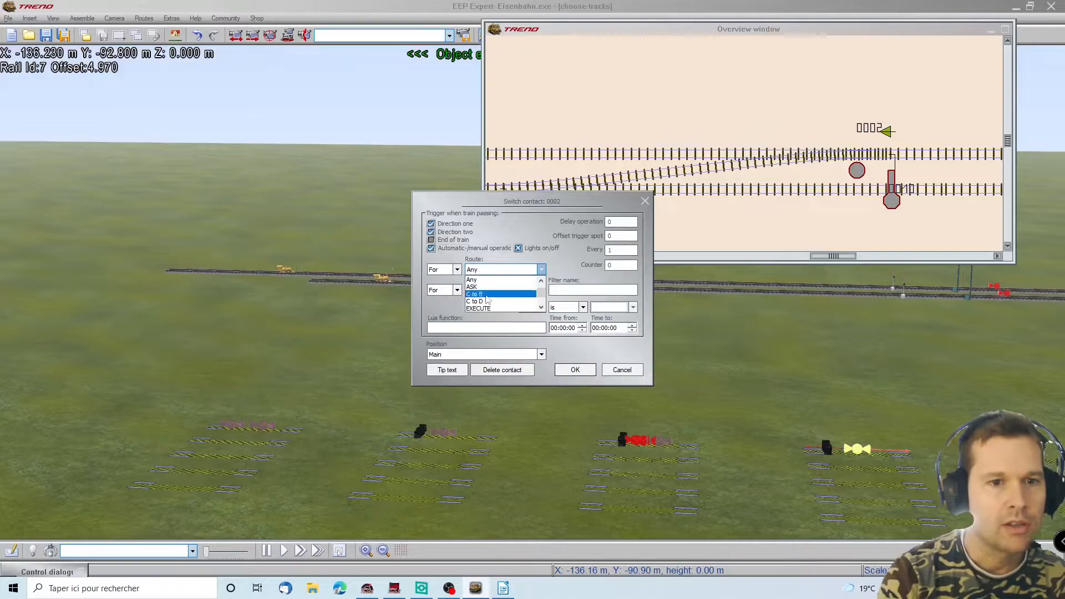
left_click(487, 309)
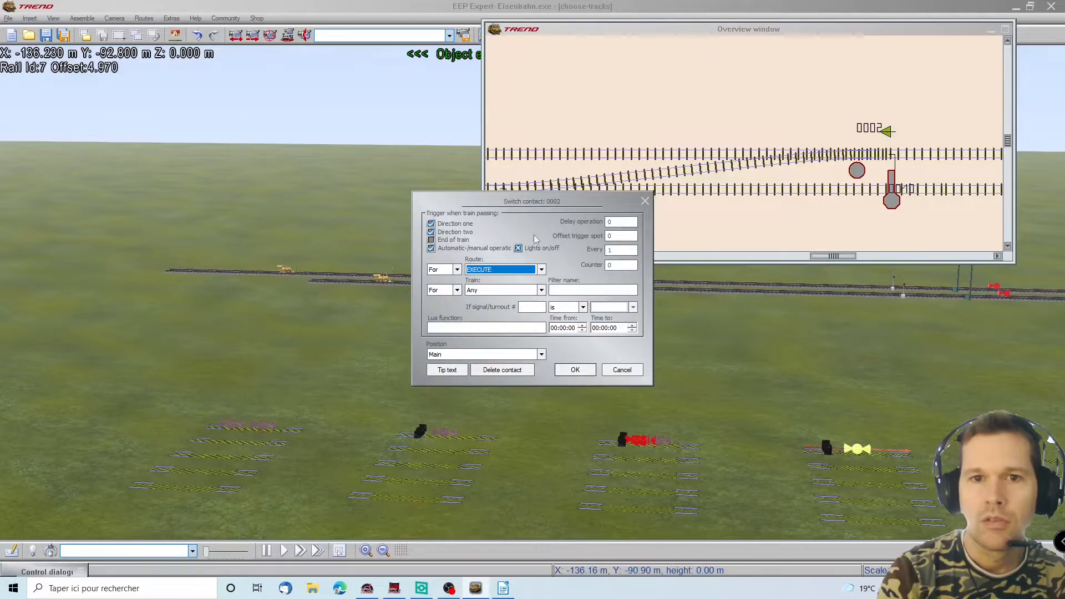
left_click(645, 201)
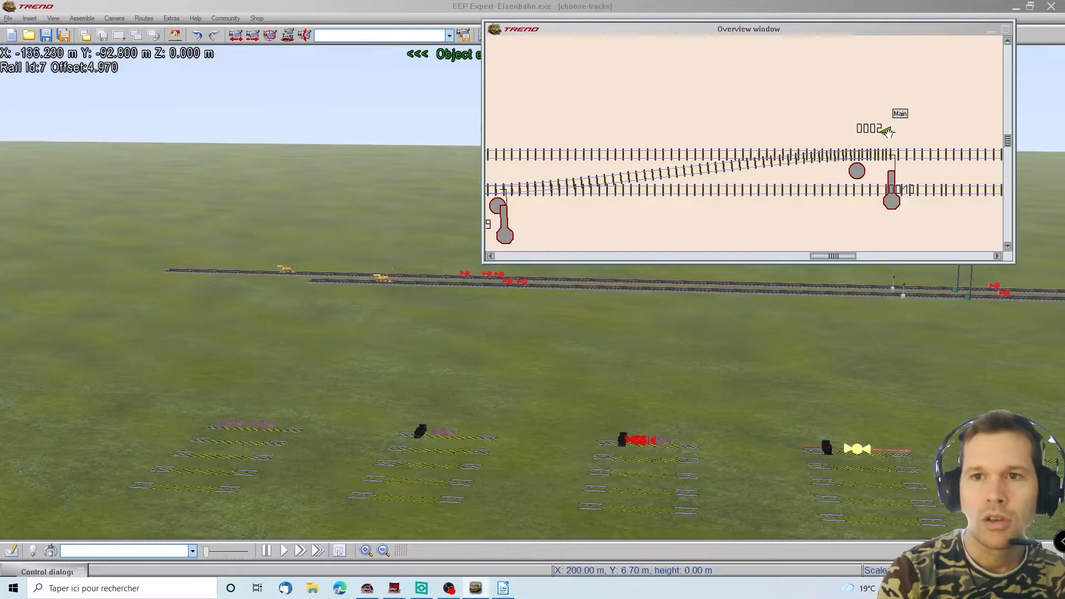
Step: Set the new switch contact to route EXECUTE with automatic/manual operation enabled and shift it into the contact group
right_click(861, 454)
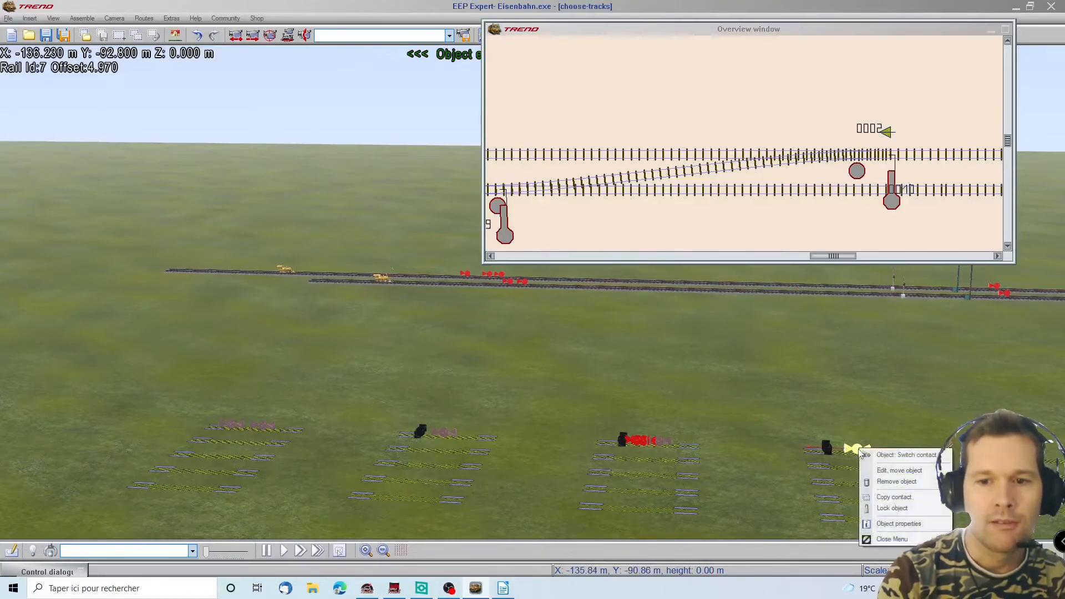
left_click(900, 524)
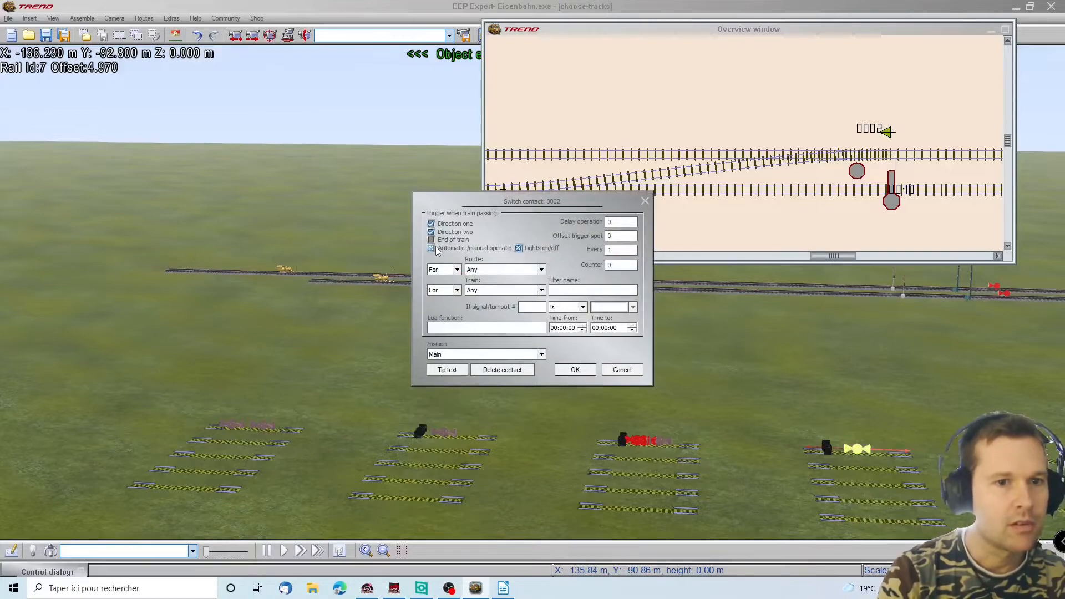
left_click(431, 248)
left_click(541, 269)
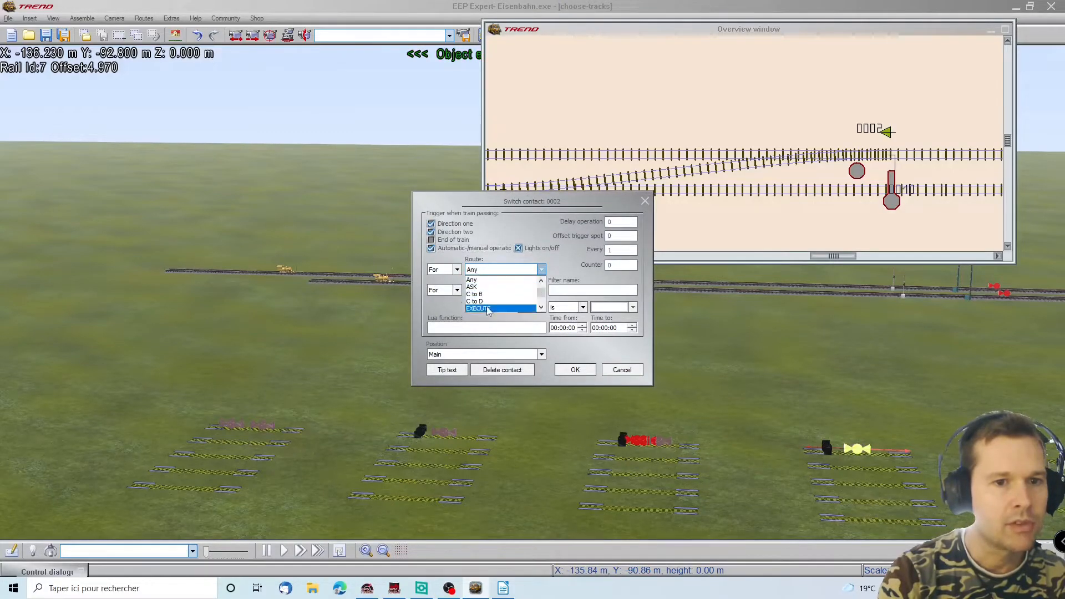
left_click(504, 309)
left_click(574, 370)
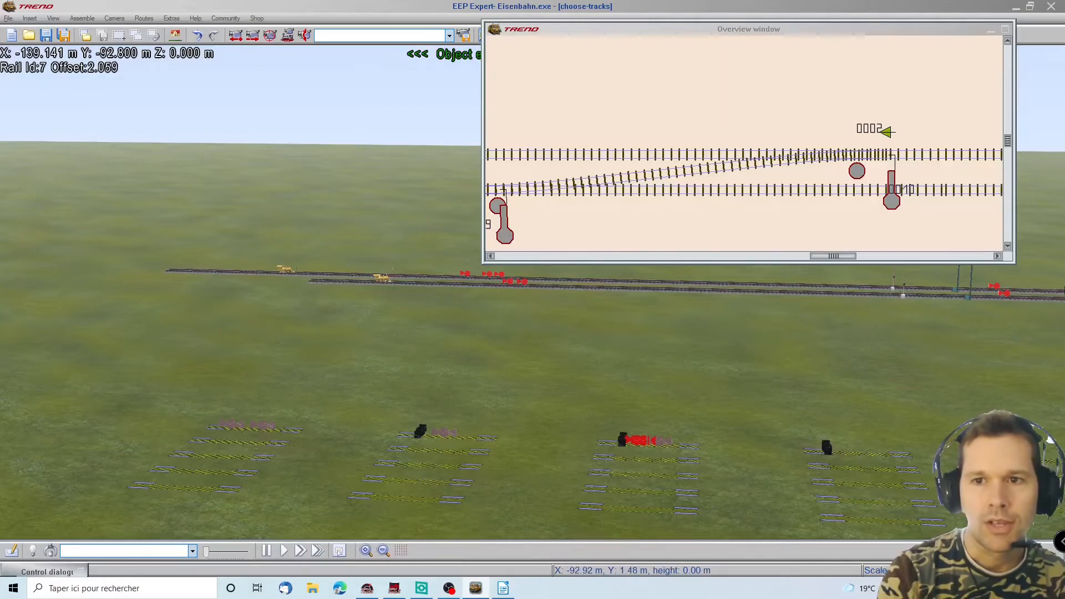
Step: Create a signal contact for the tall signal on the far main track and place it beside the contact group on the auxiliary track
key("Right")
middle_click_drag(618, 382, 627, 324)
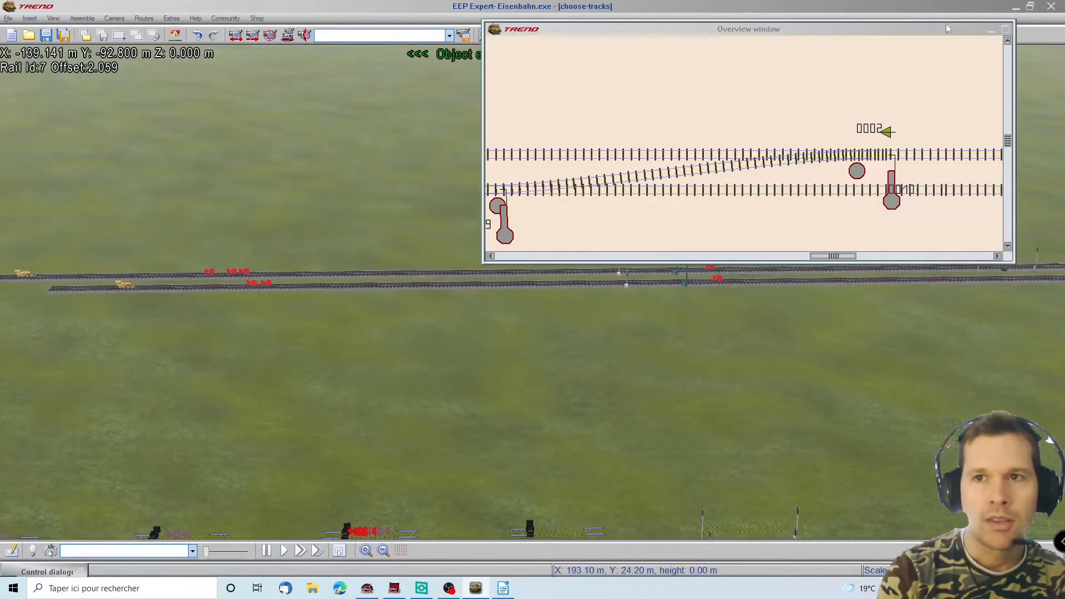
left_click(987, 30)
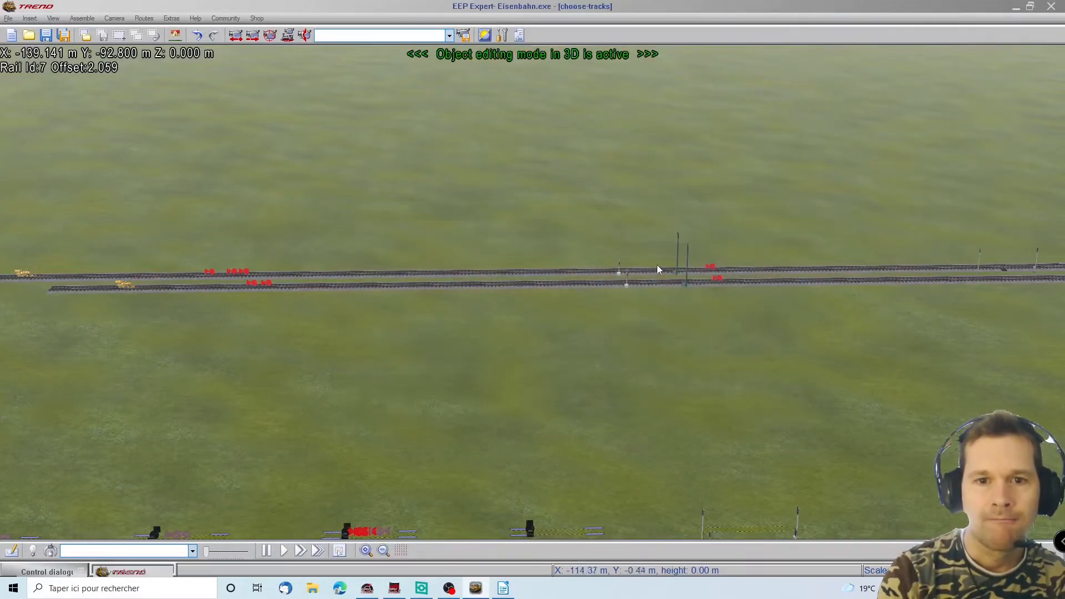
left_click(677, 272)
left_click(677, 272)
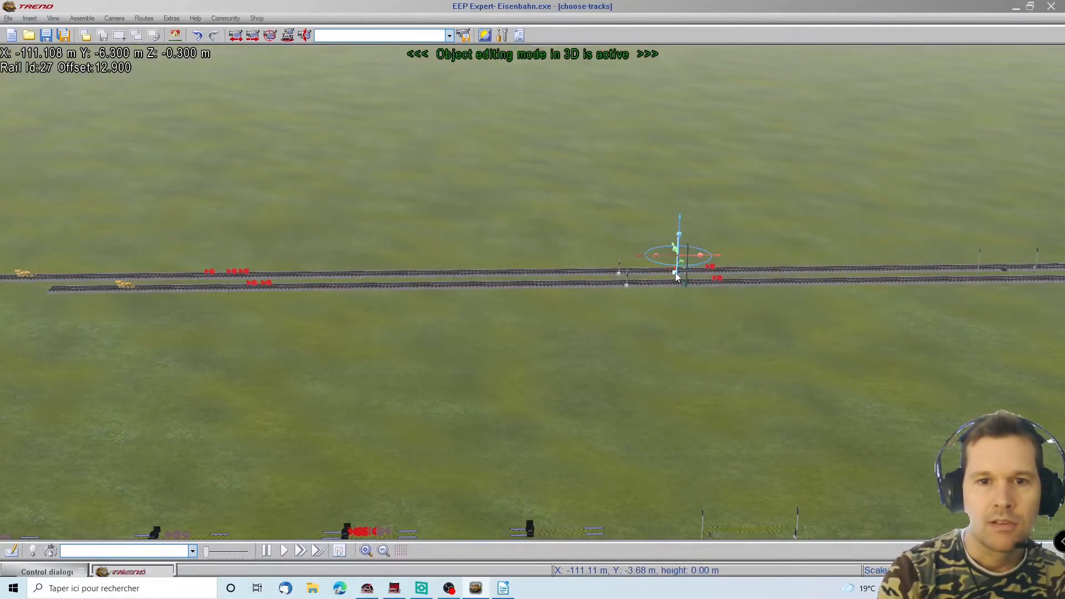
right_click(677, 272)
left_click(722, 333)
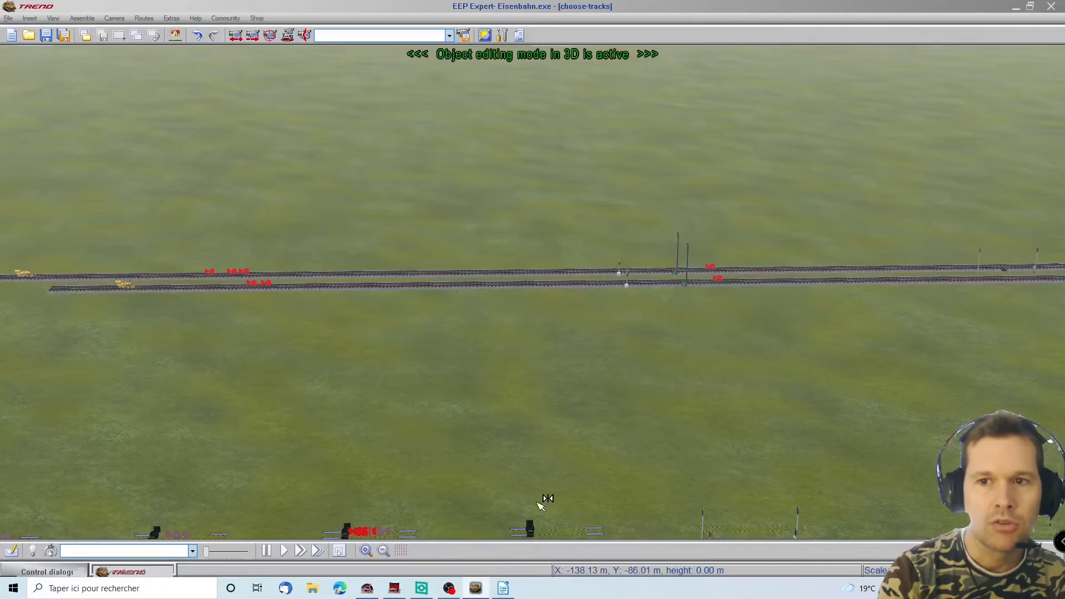
right_click_drag(523, 538, 549, 480)
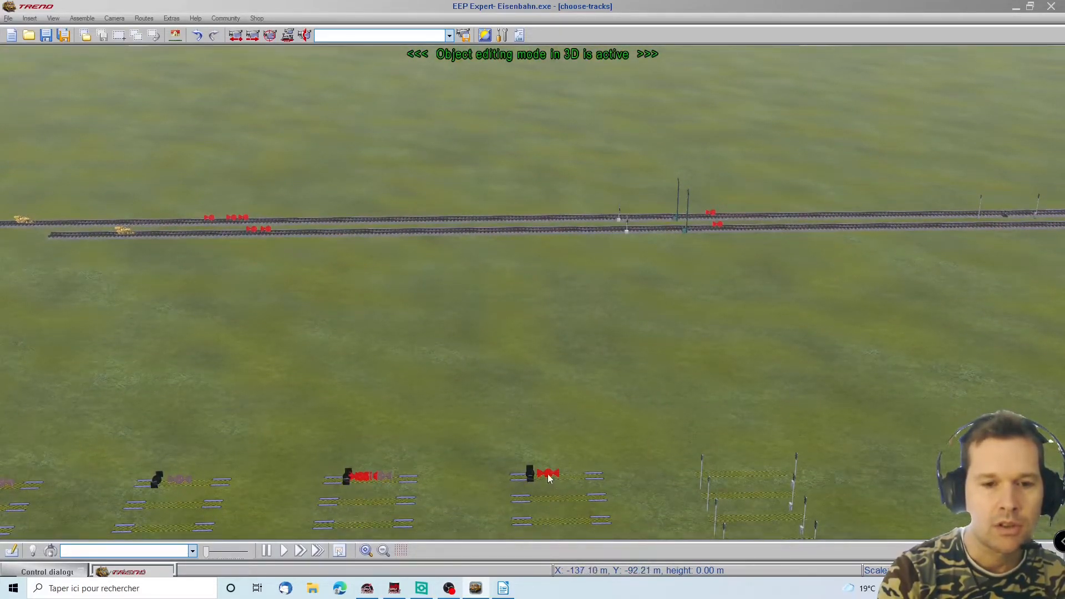
Step: Set the signal contact to route EXECUTE with automatic/manual operation enabled
right_click(549, 478)
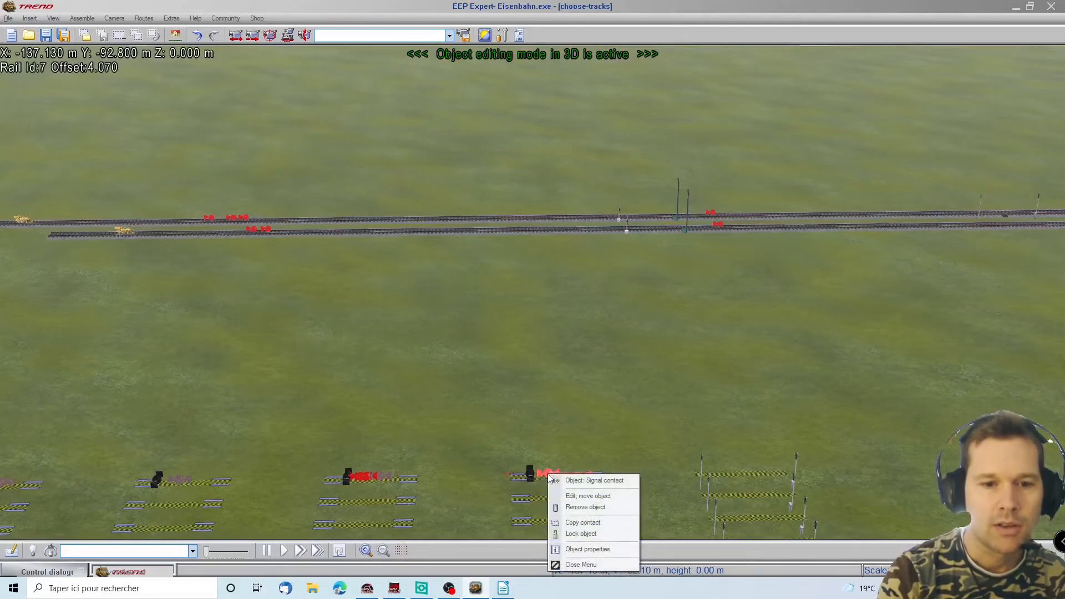
left_click(594, 551)
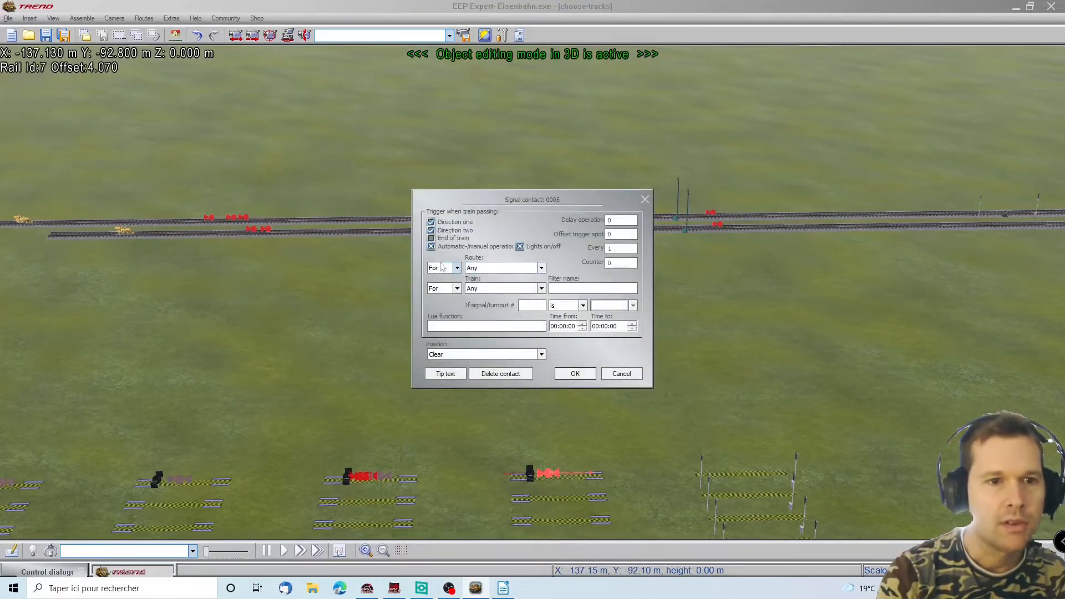
left_click(432, 247)
left_click(542, 268)
left_click(488, 310)
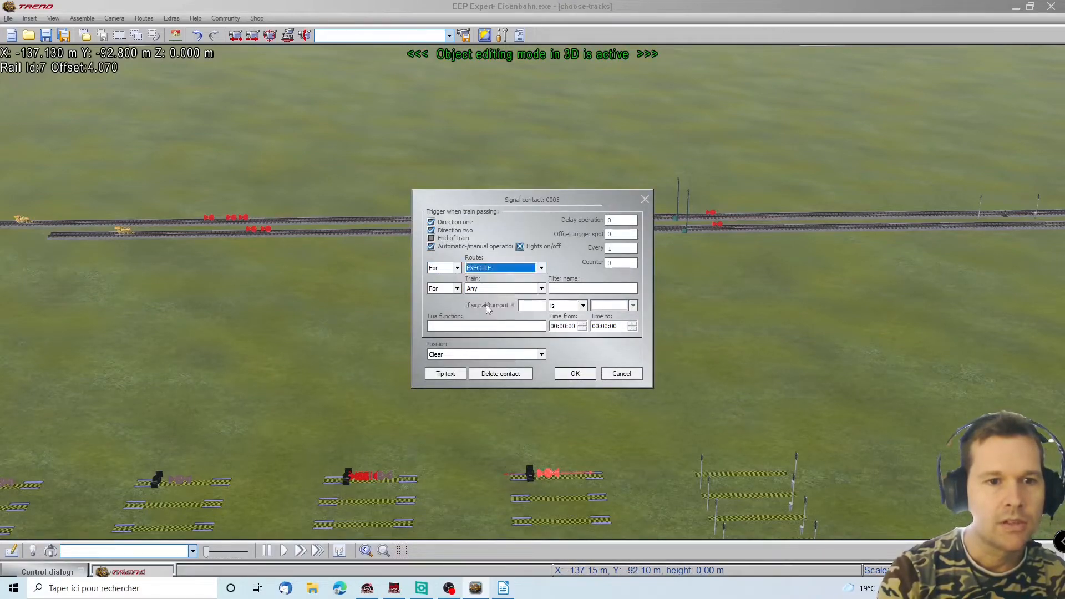
left_click(575, 374)
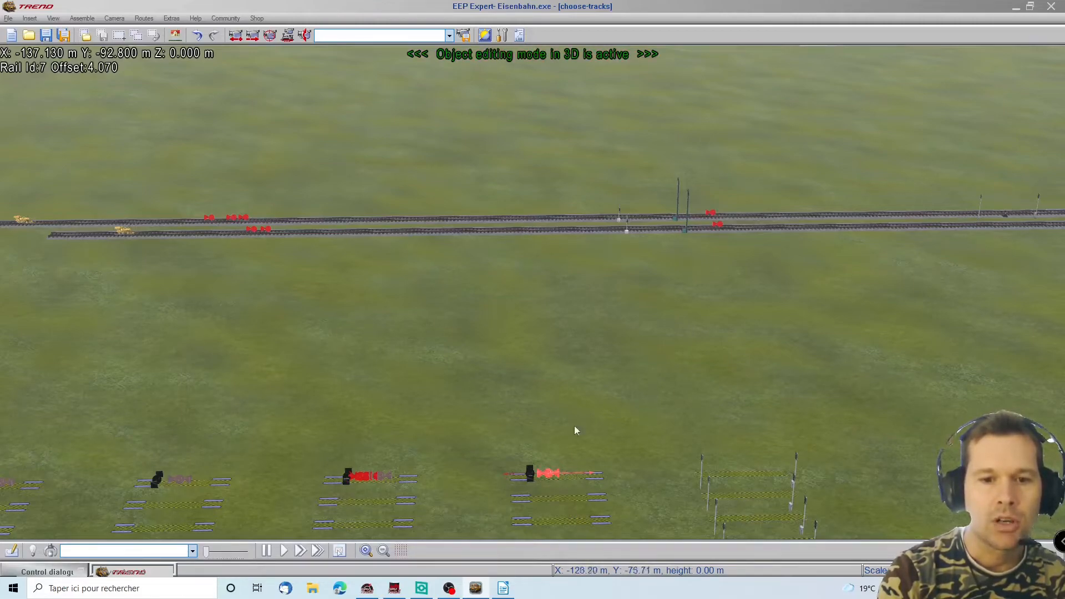
Step: Add a vehicle contact on the same auxiliary track, just past the signal contact
left_click(576, 482)
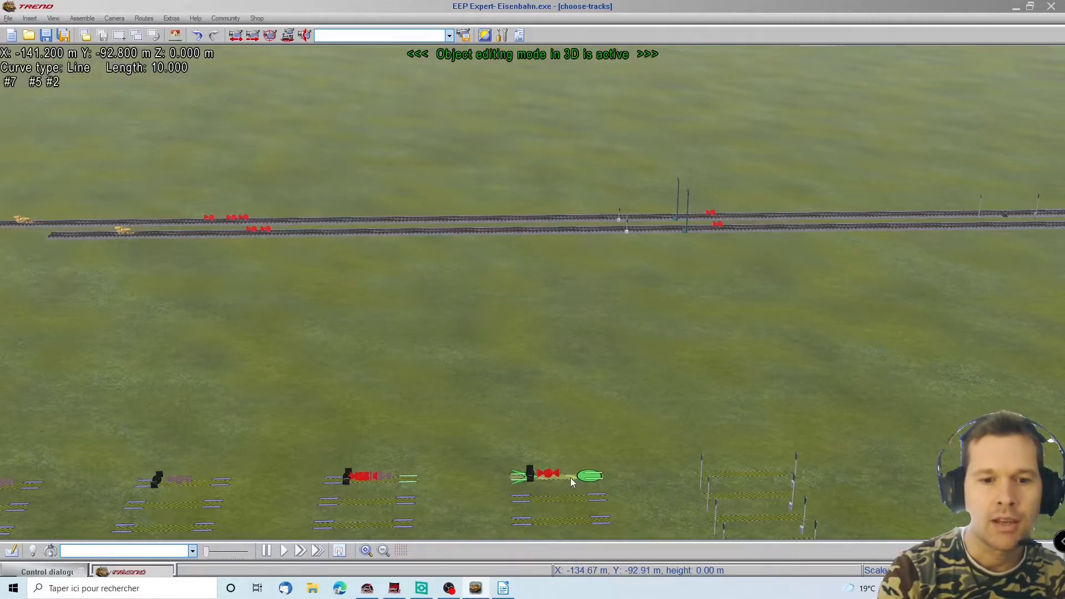
right_click(576, 482)
left_click(603, 347)
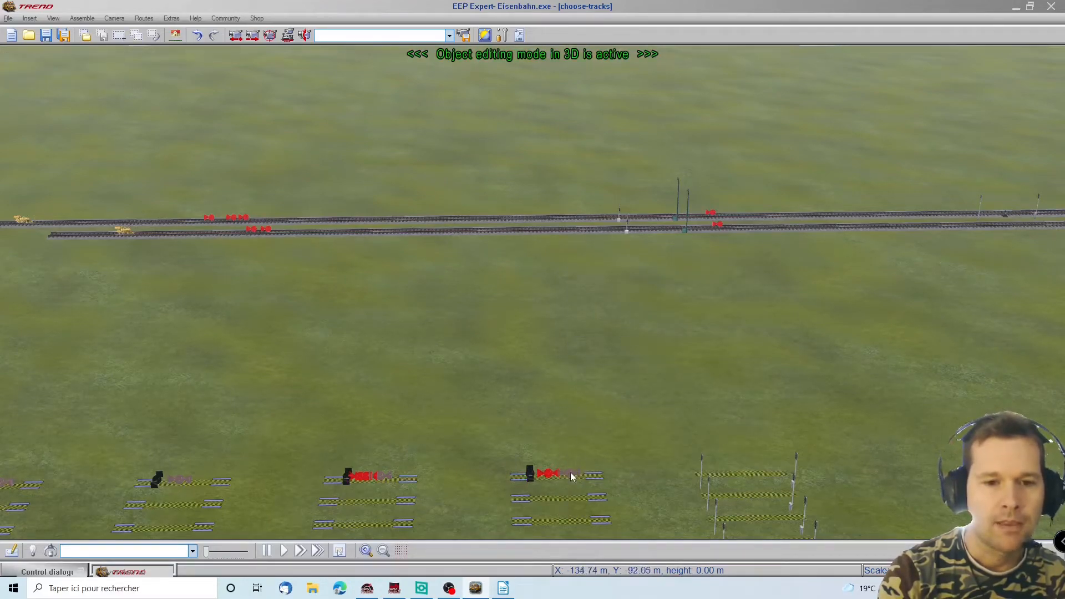
Step: Open the new vehicle contact's properties, try the triggering routes EXECUTE, WAIT and NEUTRAL, and settle on Any
right_click(572, 475)
left_click(610, 547)
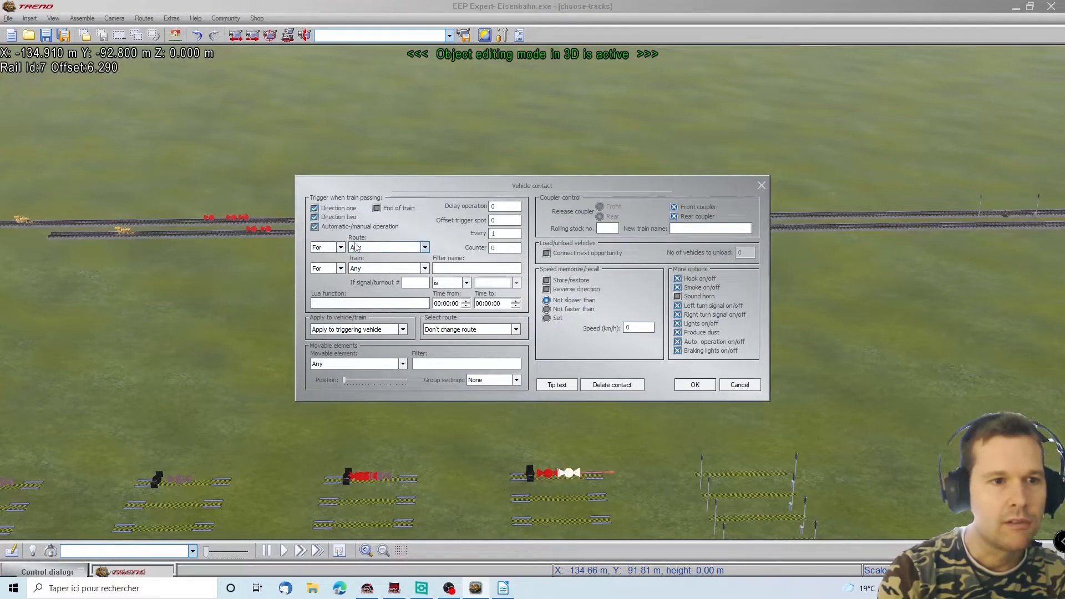
left_click(425, 247)
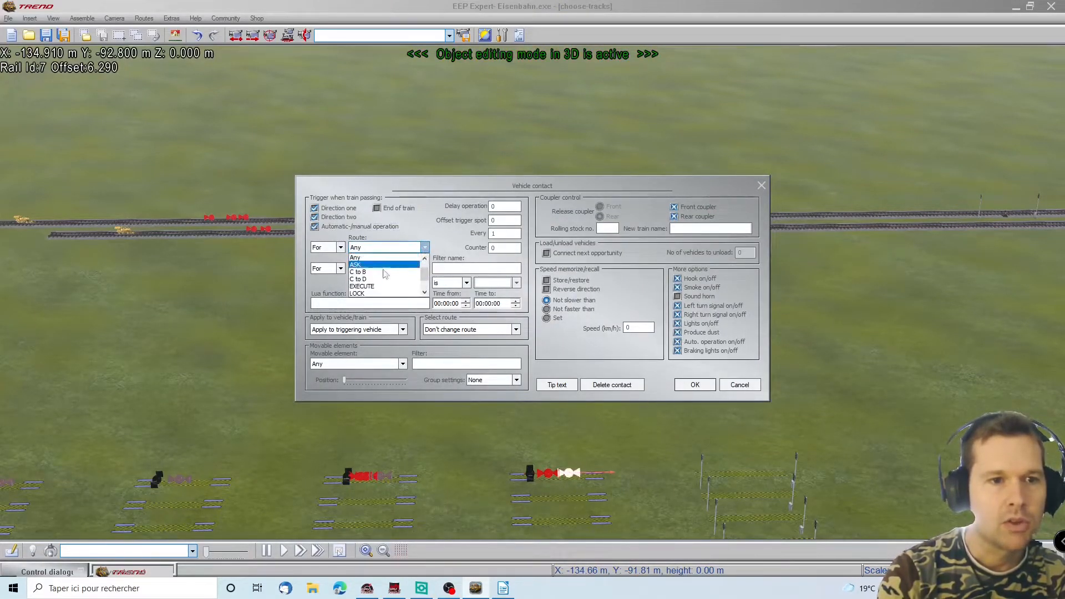
left_click(367, 287)
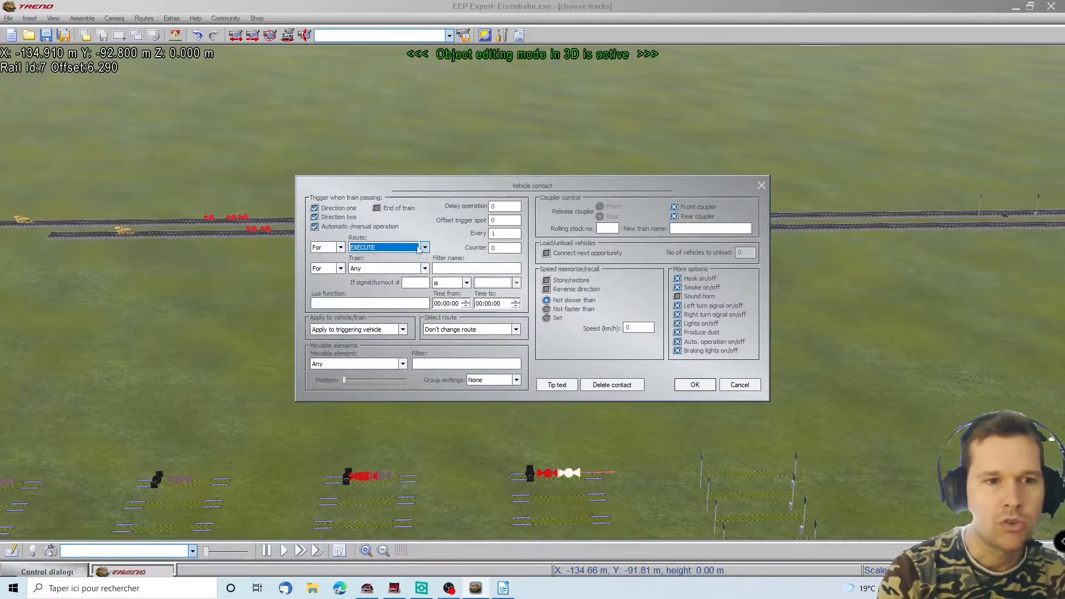
left_click(425, 247)
left_click(361, 294)
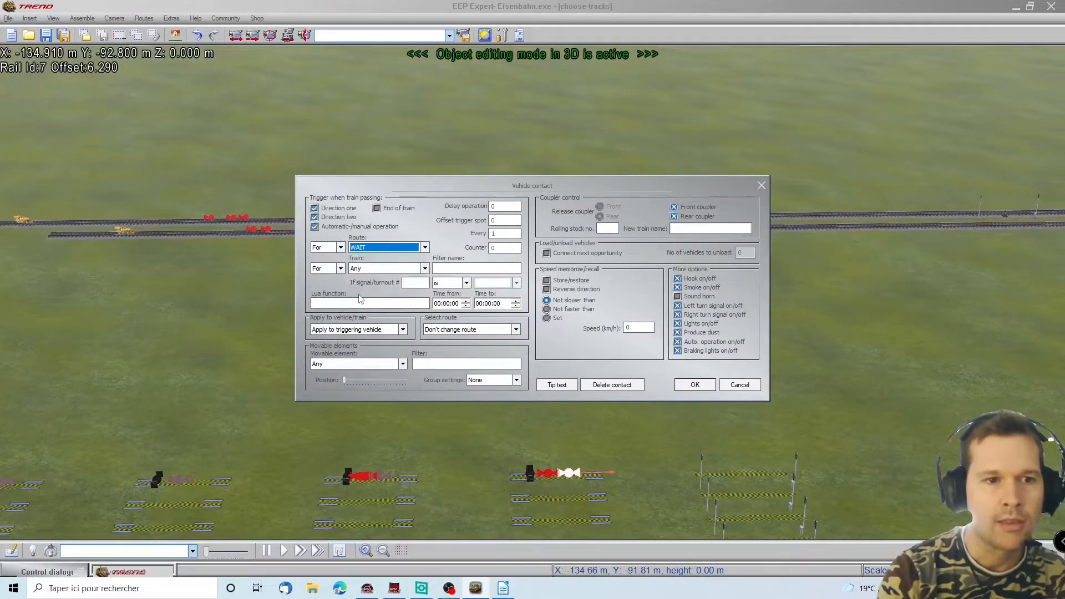
left_click(398, 249)
scroll(383, 272, "up", 3)
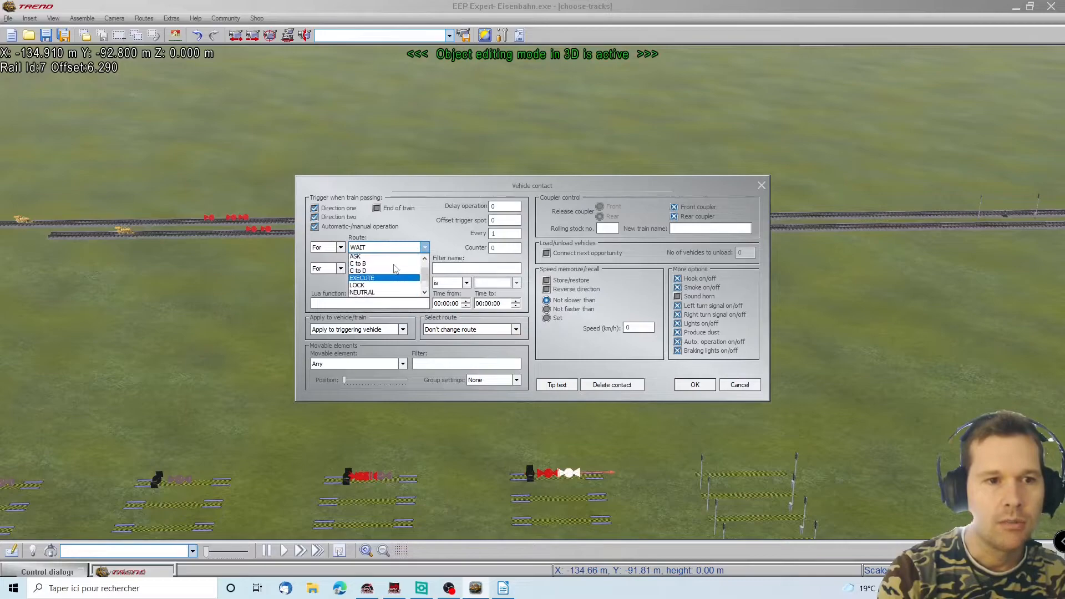
scroll(387, 266, "down", 4)
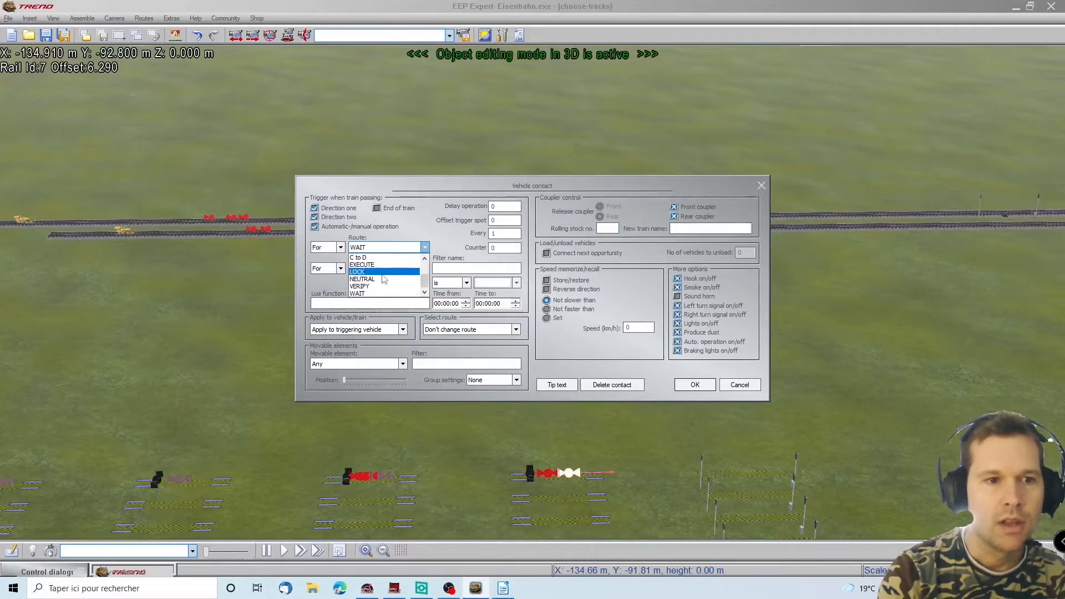
left_click(414, 280)
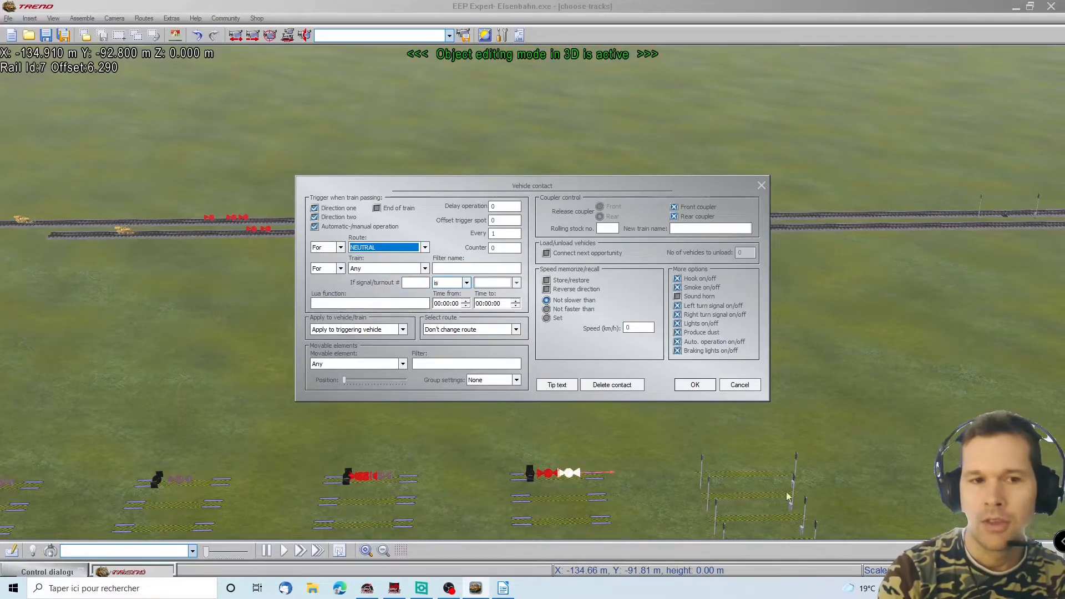
left_click(418, 249)
scroll(392, 269, "up", 1)
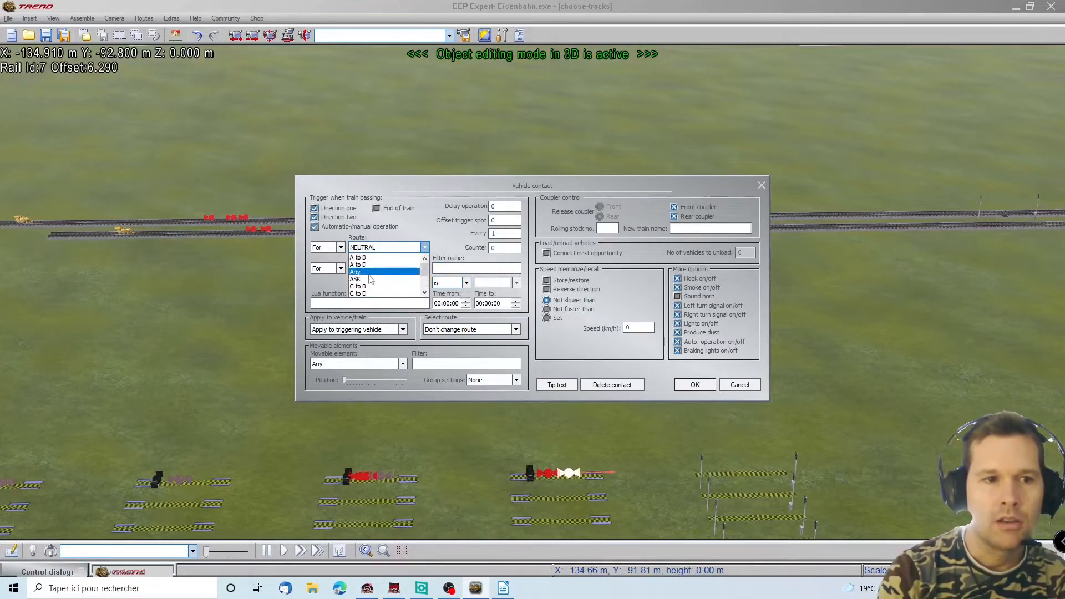
left_click(358, 259)
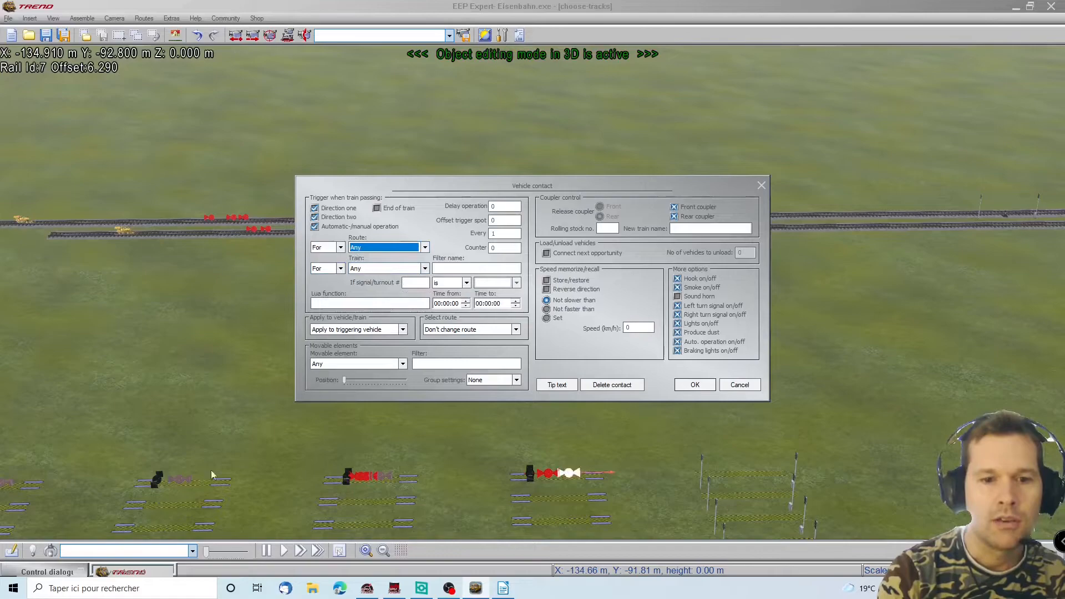
Step: Make the vehicle contact switch the triggering train's route to NEUTRAL
left_click(455, 332)
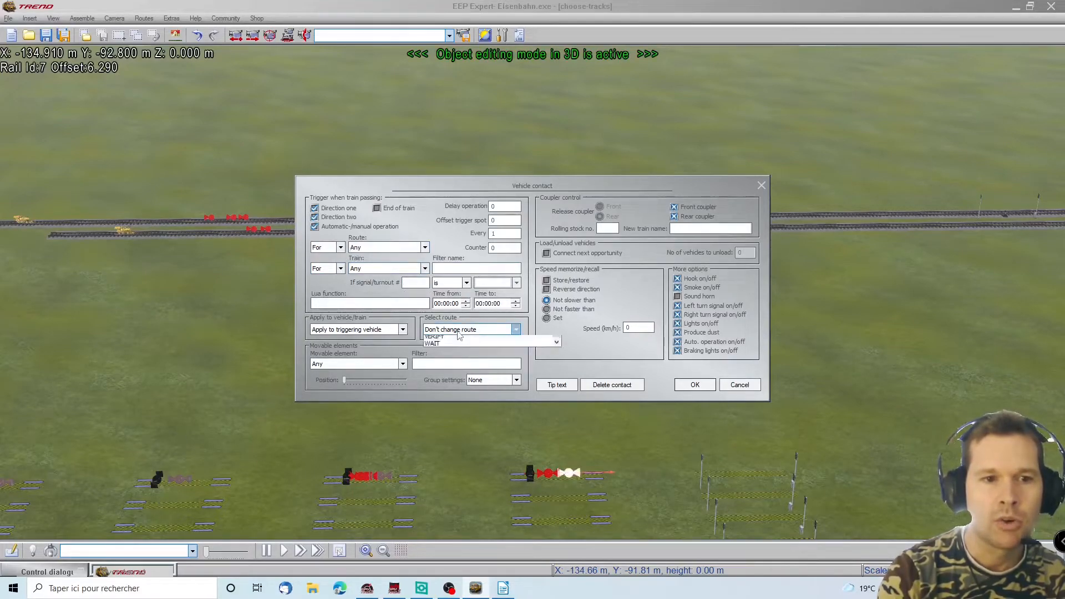
left_click(445, 364)
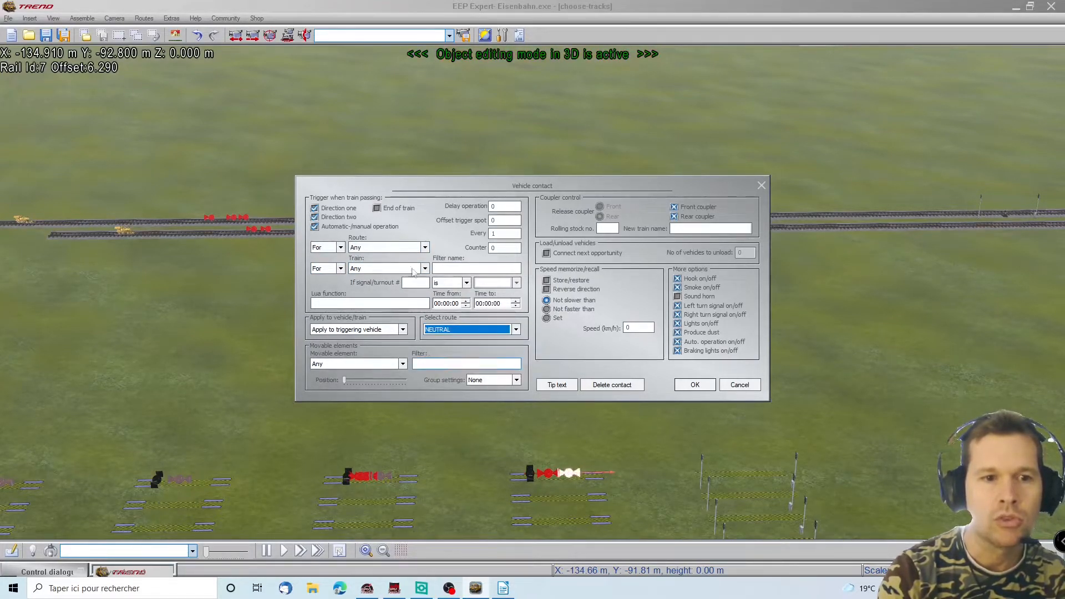
left_click(695, 385)
Step: Examine the auxiliary track groups and their contacts, from the EXECUTE group back to the ASK group
middle_click_drag(642, 463, 647, 512)
scroll(134, 389, "up", 3)
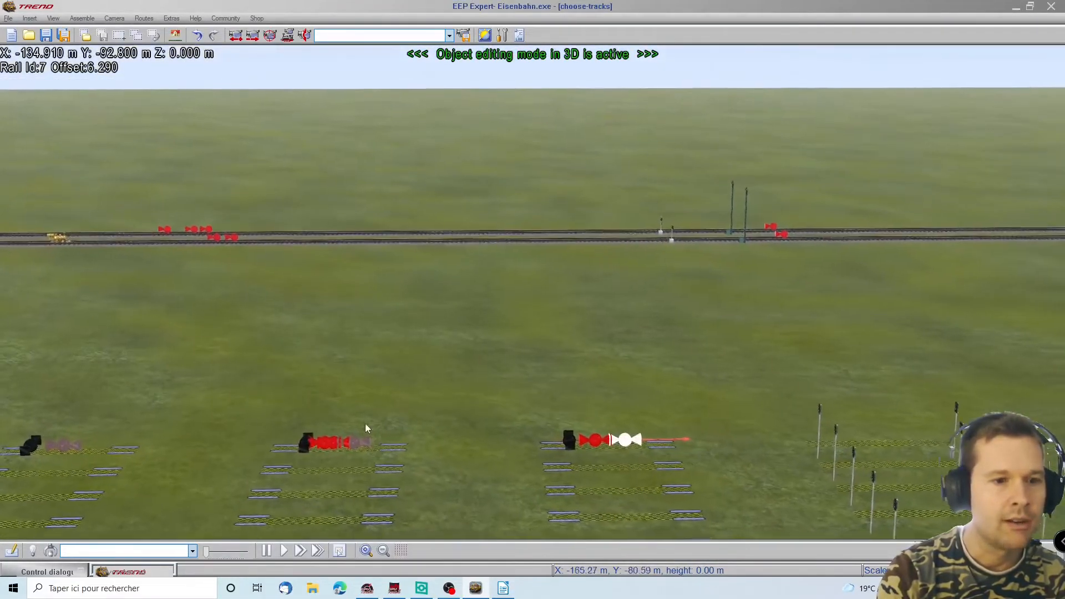
middle_click_drag(677, 371, 521, 402)
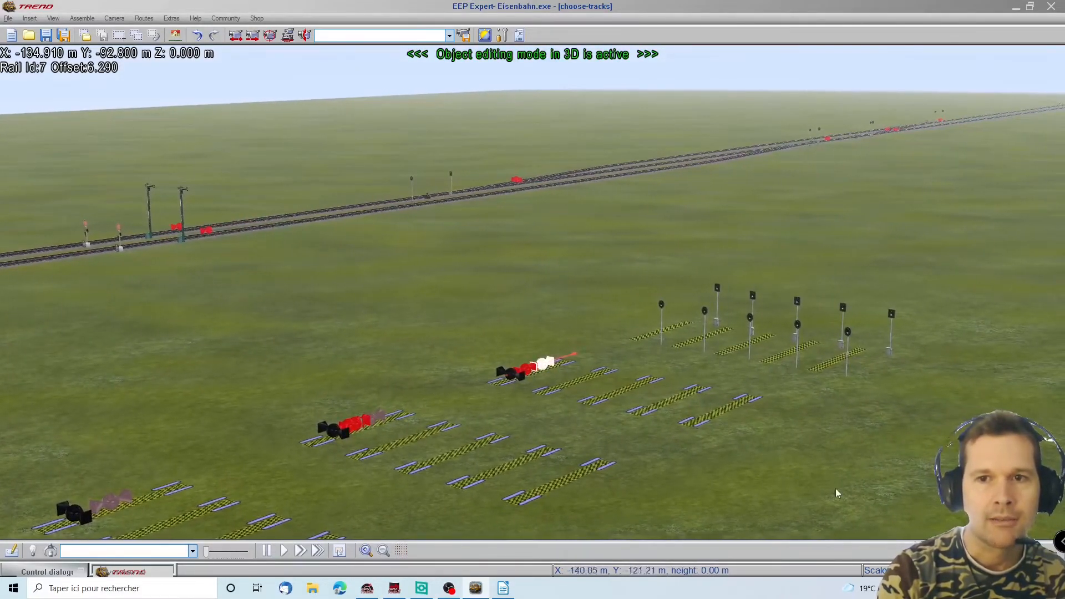
scroll(112, 332, "up", 3)
scroll(224, 296, "down", 5)
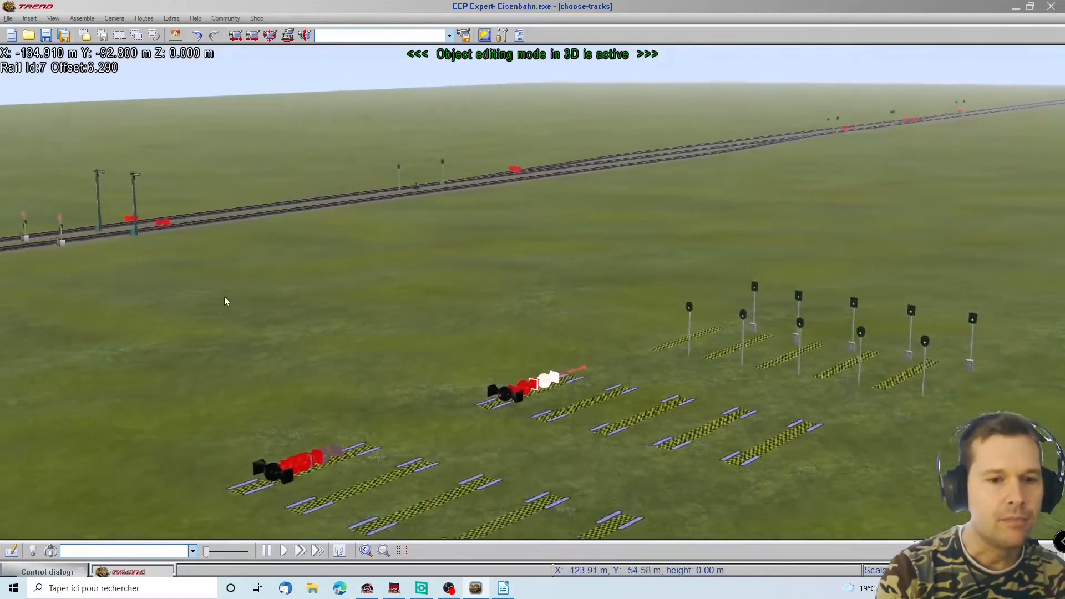
scroll(224, 296, "down", 3)
middle_click_drag(326, 464, 368, 335)
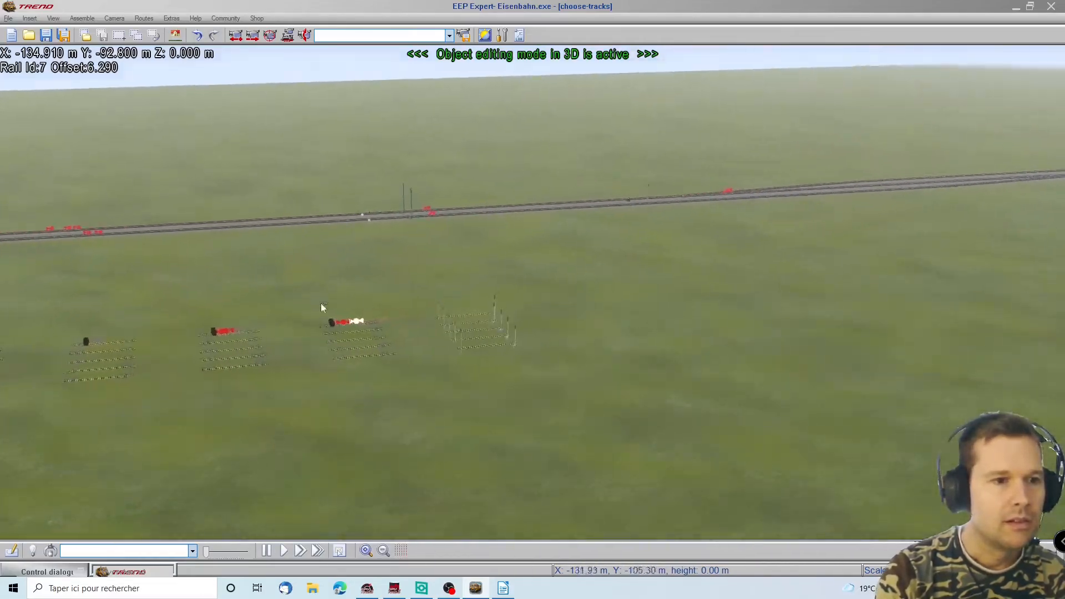
middle_click_drag(0, 163, 499, 254)
scroll(490, 324, "up", 2)
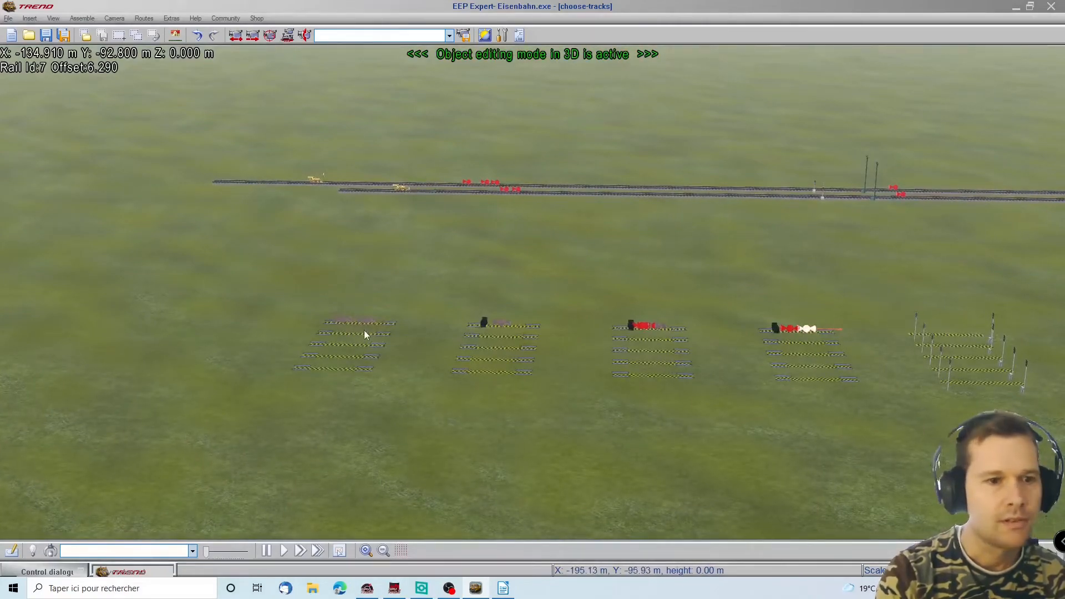
left_click(345, 337)
right_click(345, 337)
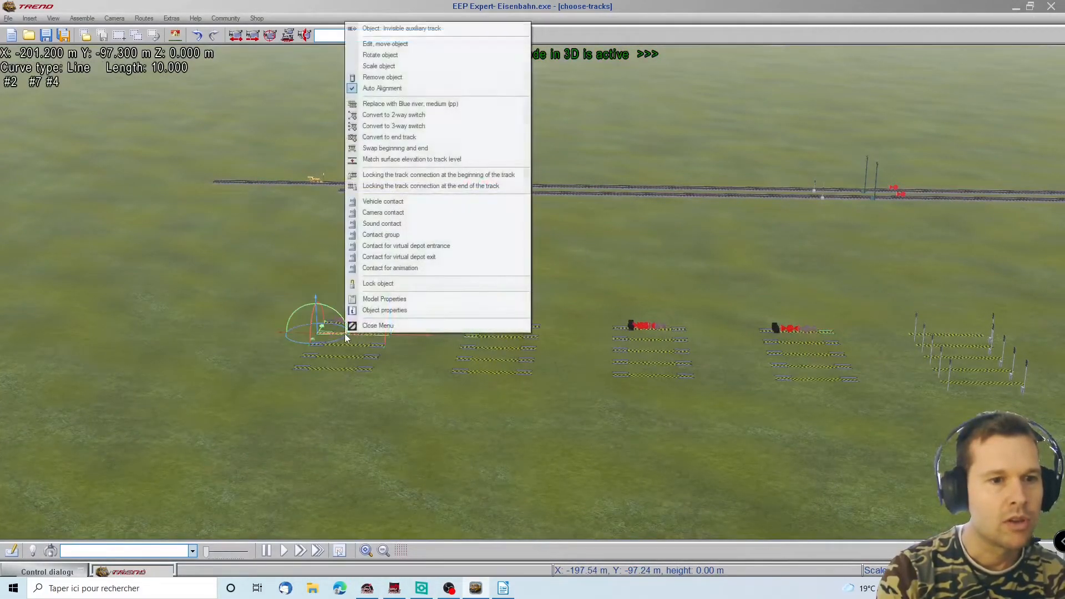
left_click(382, 203)
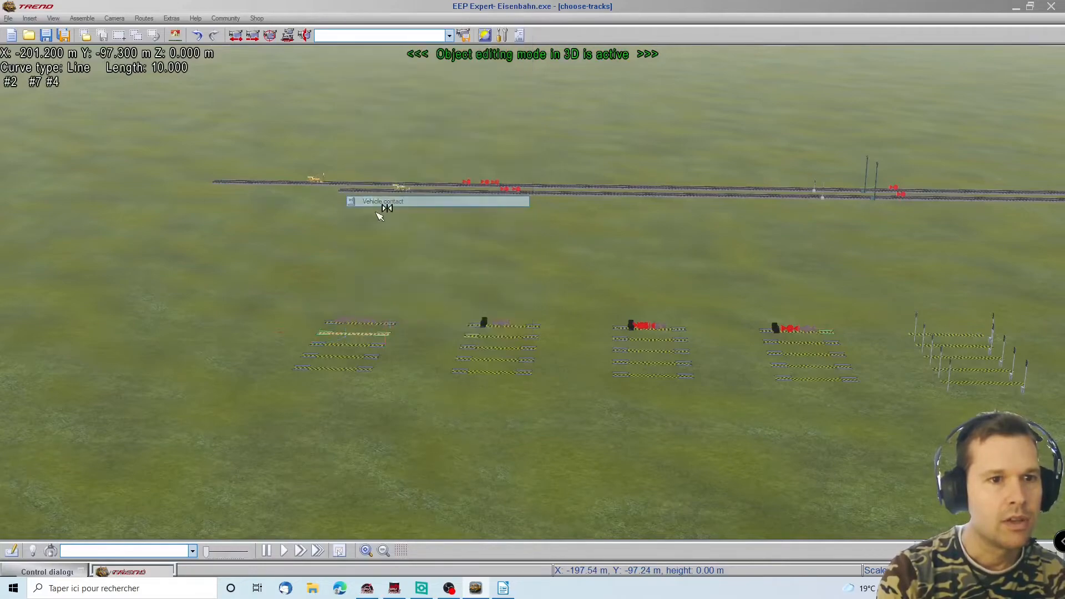
left_click(341, 336)
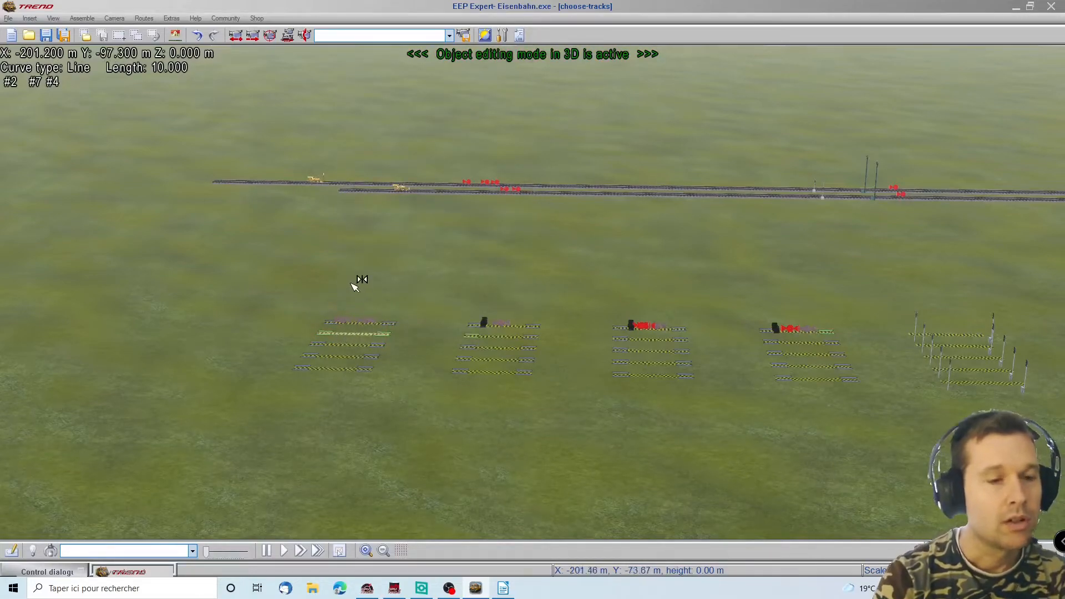
left_click(345, 333)
Step: Review the properties of the existing vehicle contact on the first auxiliary track of the ASK group
right_click(344, 320)
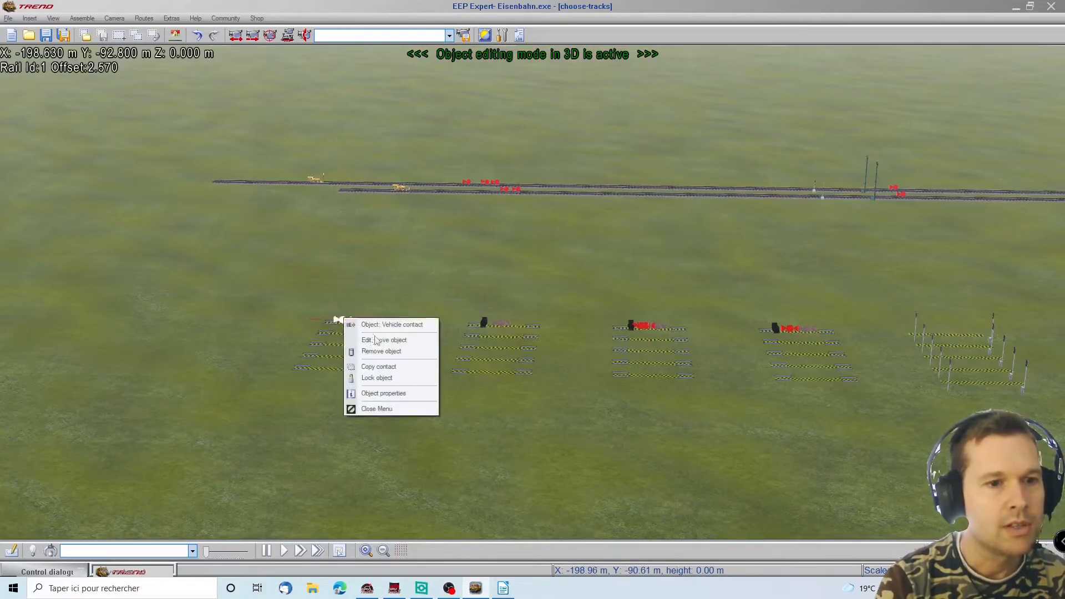
left_click(389, 395)
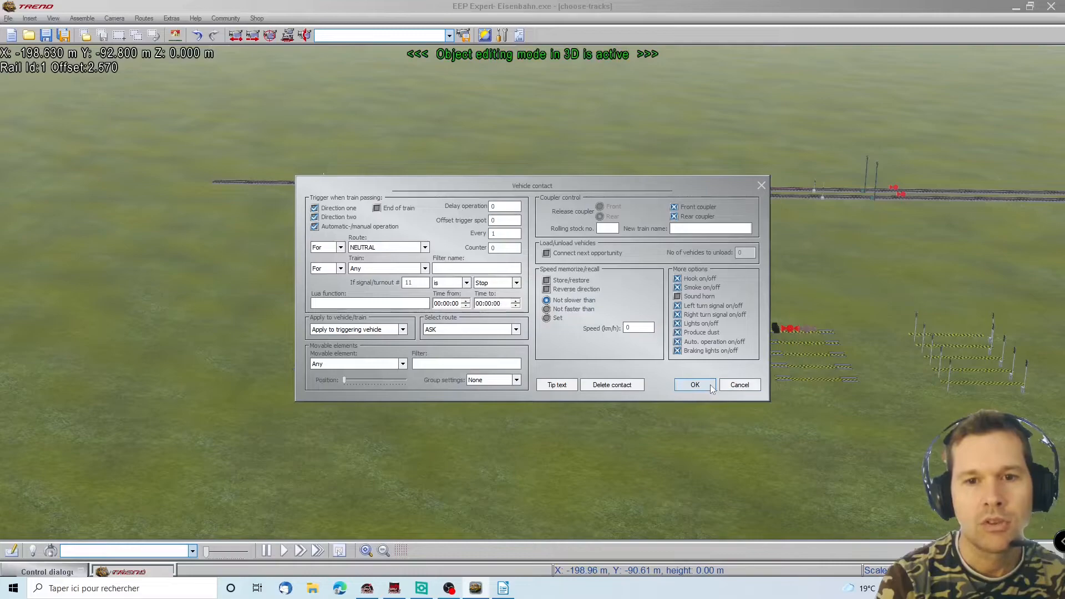
left_click(694, 385)
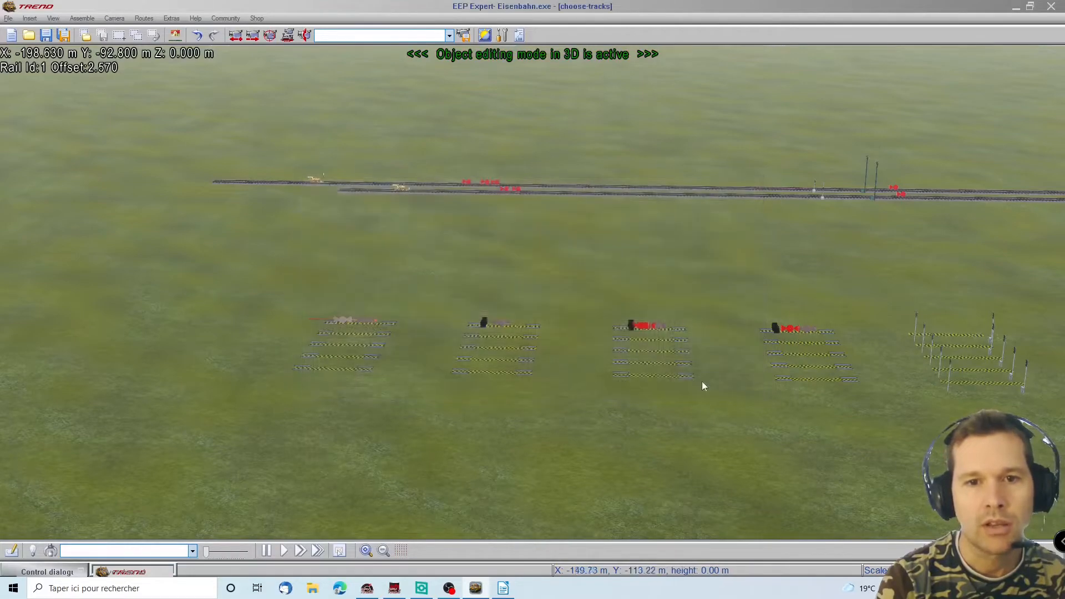
Step: Copy the first track's ASK vehicle contact down the group, one copy on each of the other four auxiliary tracks
right_click(346, 322)
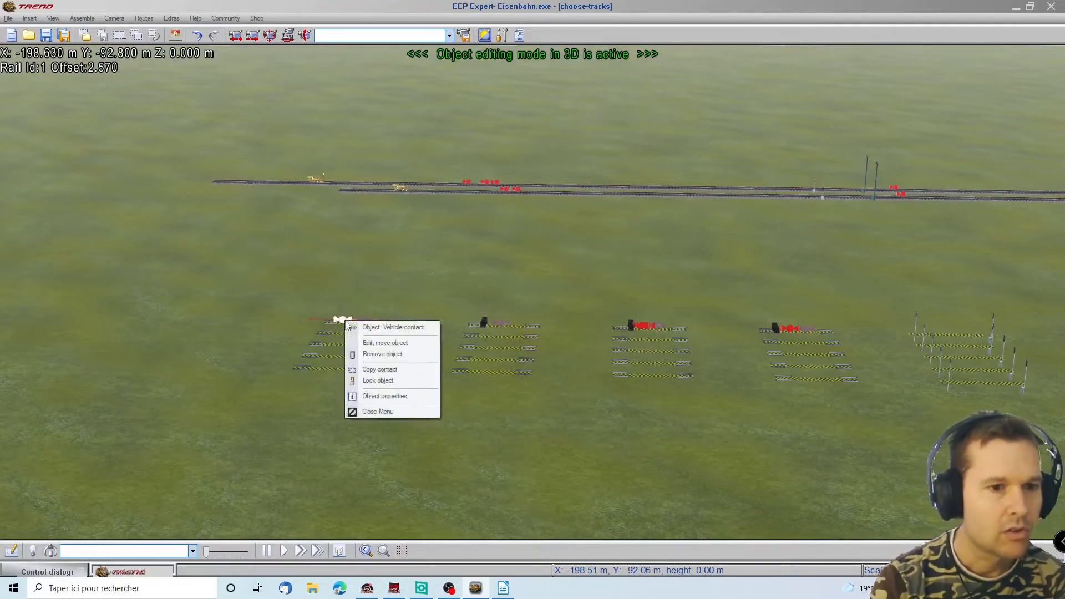
left_click(380, 369)
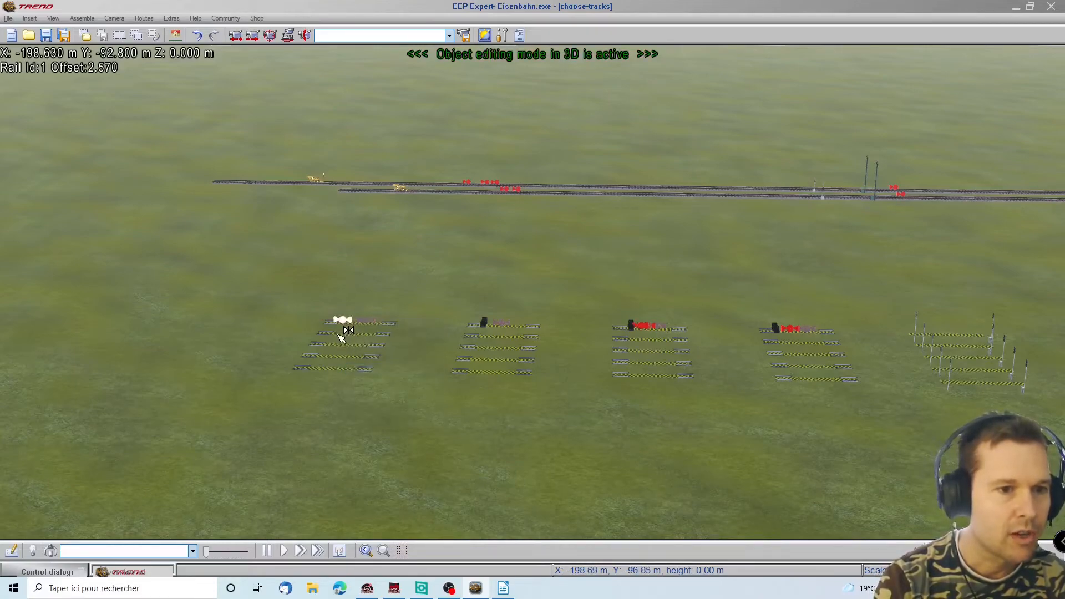
right_click(338, 331)
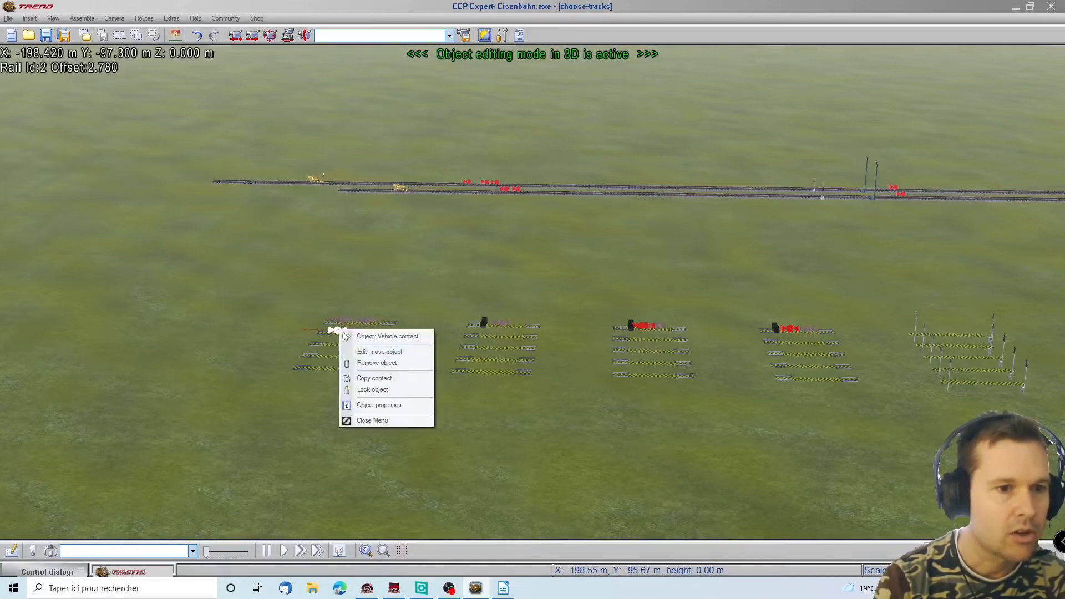
left_click(375, 378)
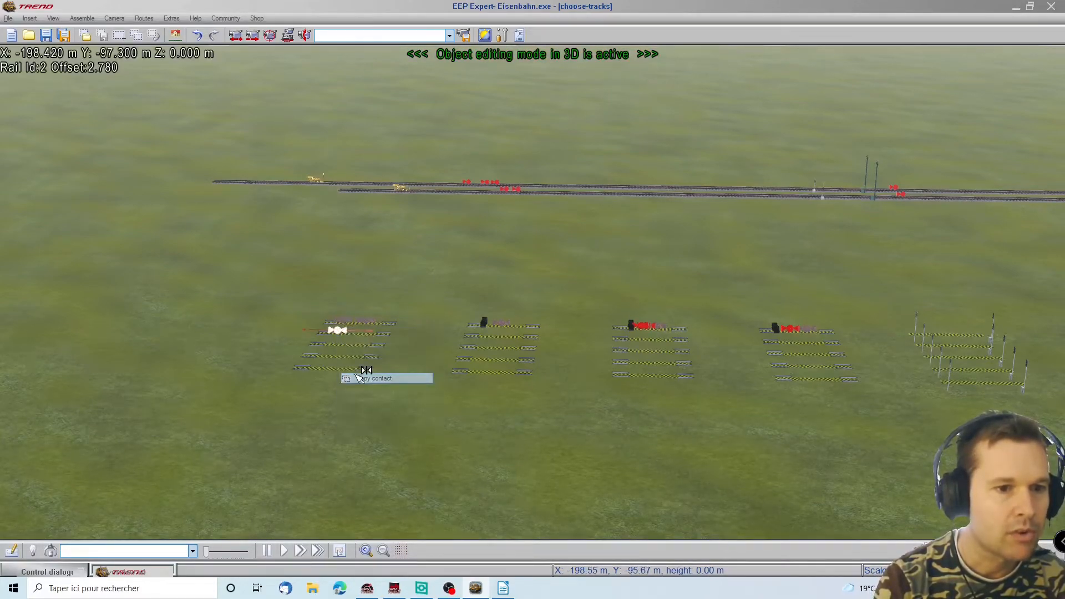
right_click(328, 341)
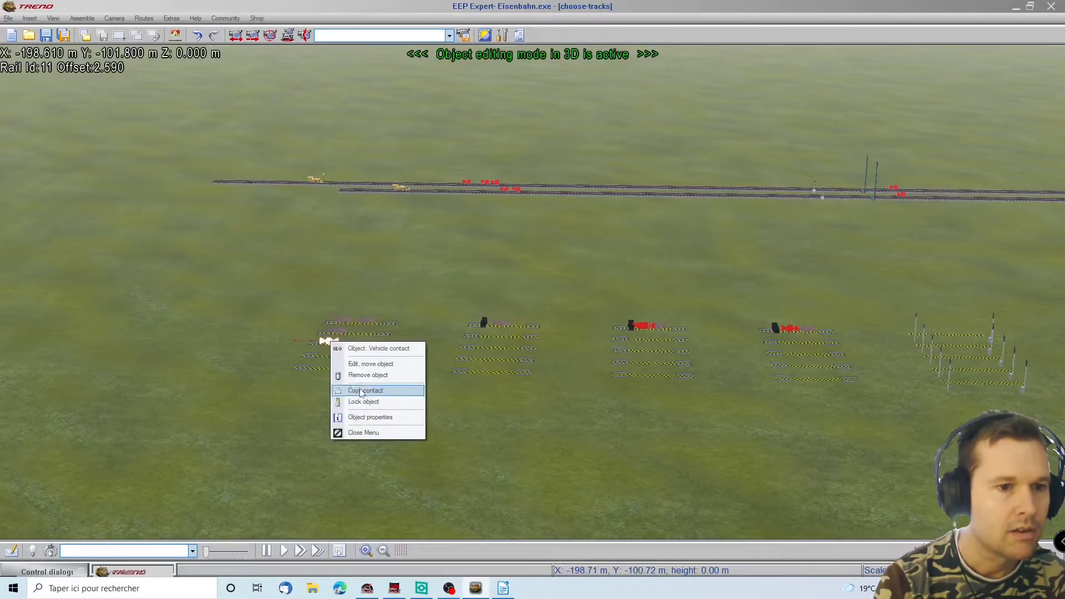
left_click(377, 388)
right_click(325, 354)
left_click(356, 403)
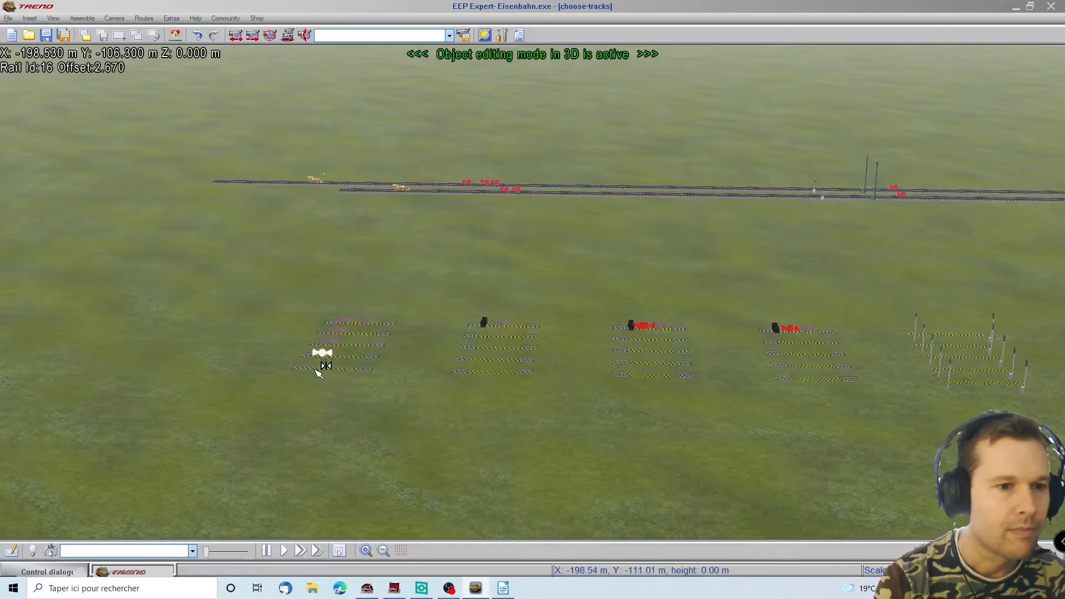
Step: Set the signal/turnout condition of the copied vehicle contact on the second auxiliary track to number 12
right_click(338, 331)
left_click(363, 405)
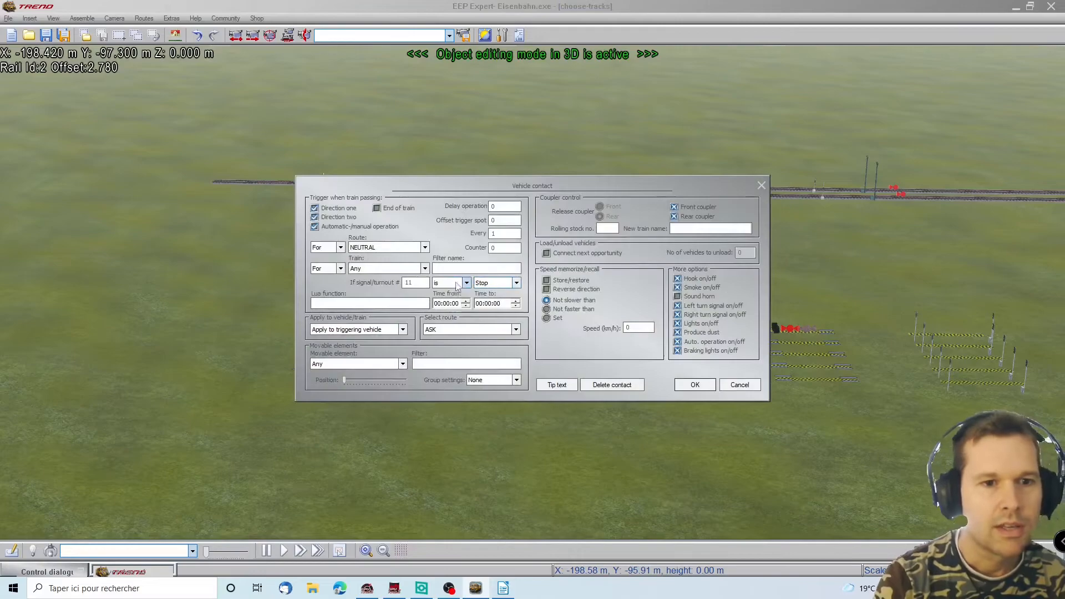
double_click(423, 282)
type("12")
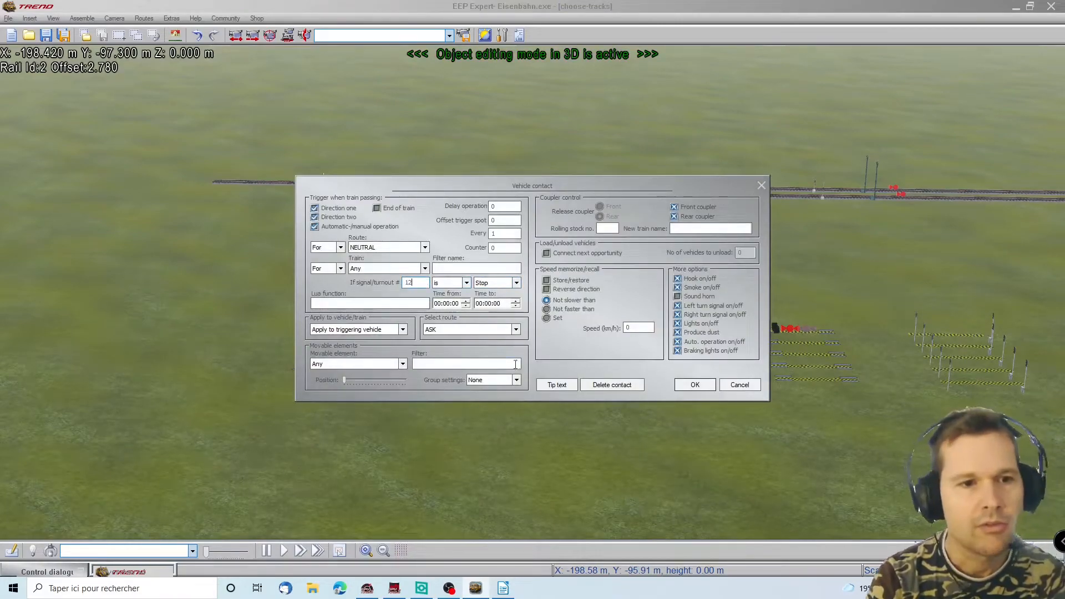
left_click(695, 384)
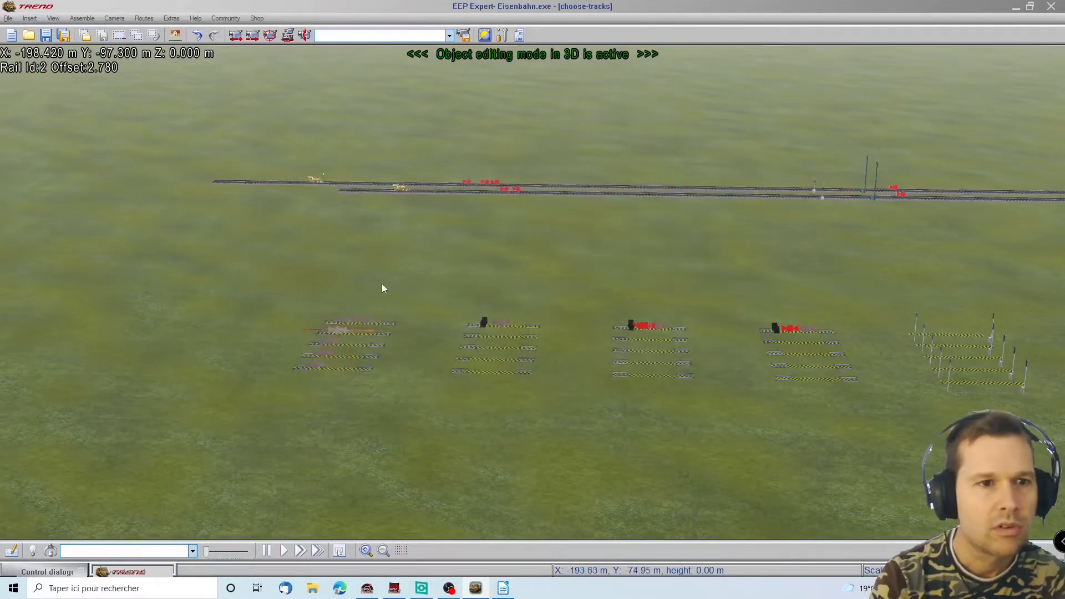
Step: Set the signal/turnout condition of the copied vehicle contact on the third auxiliary track to number 13
right_click(332, 345)
left_click(414, 364)
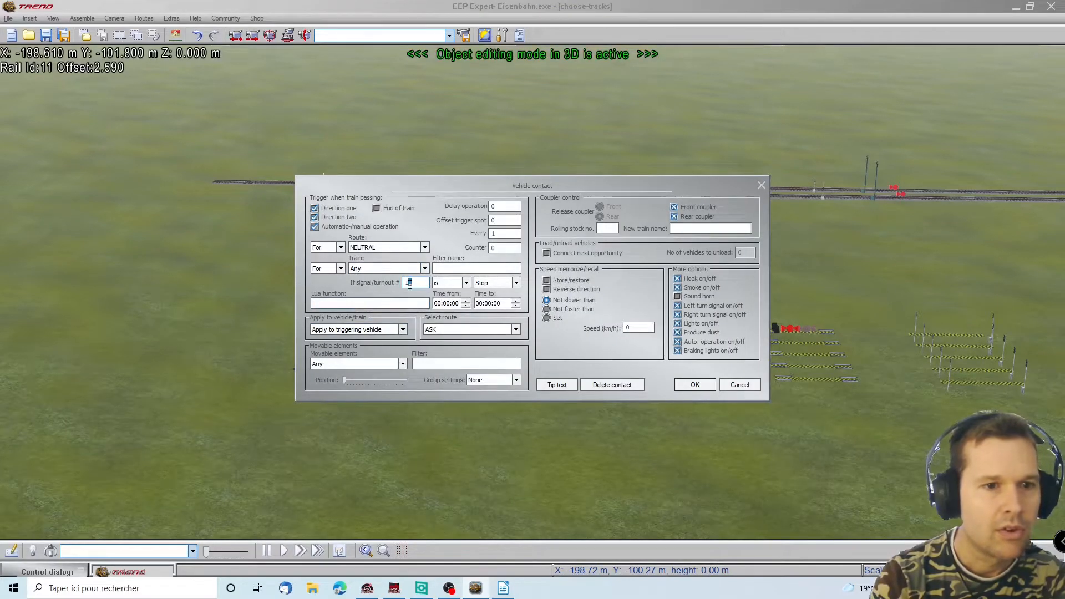
type("3")
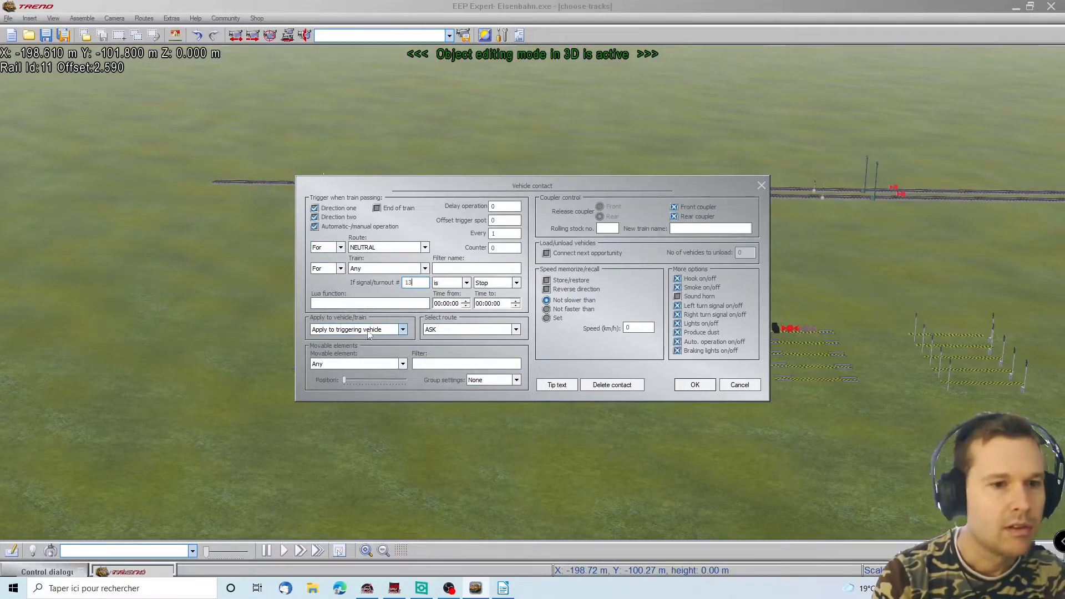
left_click(695, 385)
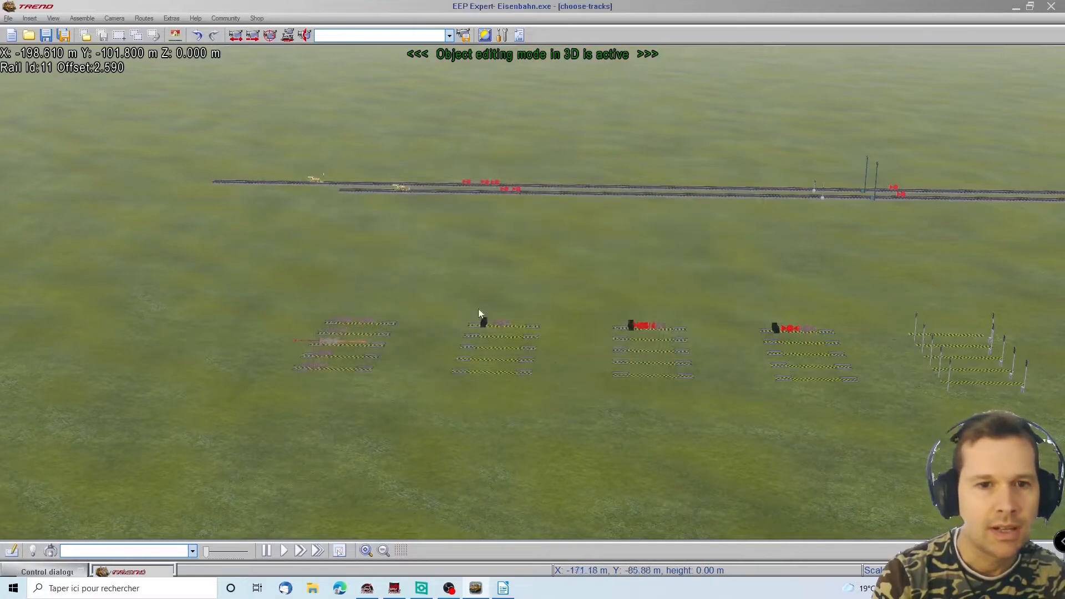
Step: Set the signal/turnout condition of the copied vehicle contact on the fourth auxiliary track to that track's own signal number
right_click(328, 356)
left_click(367, 429)
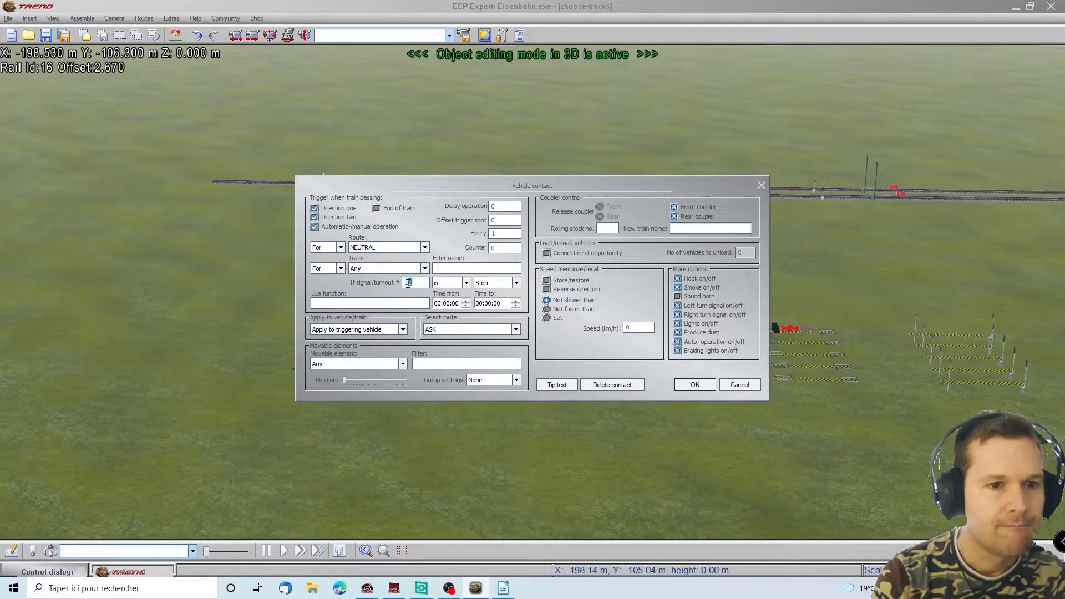
left_click(696, 385)
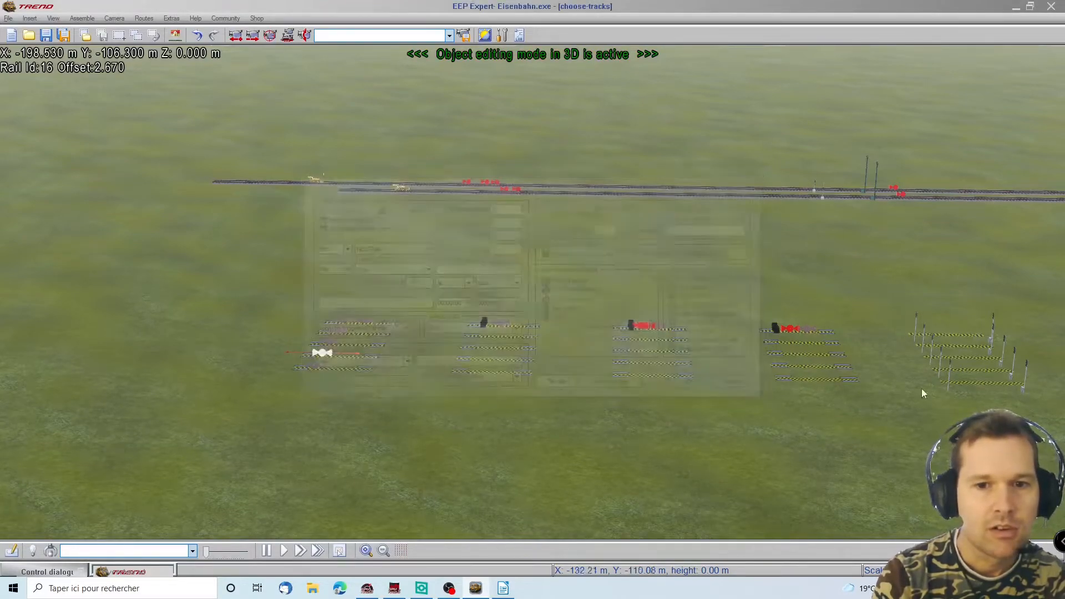
Step: Set the signal/turnout condition of the copied vehicle contact on the fifth auxiliary track to number 15
left_click(312, 364)
right_click(314, 366)
left_click(372, 440)
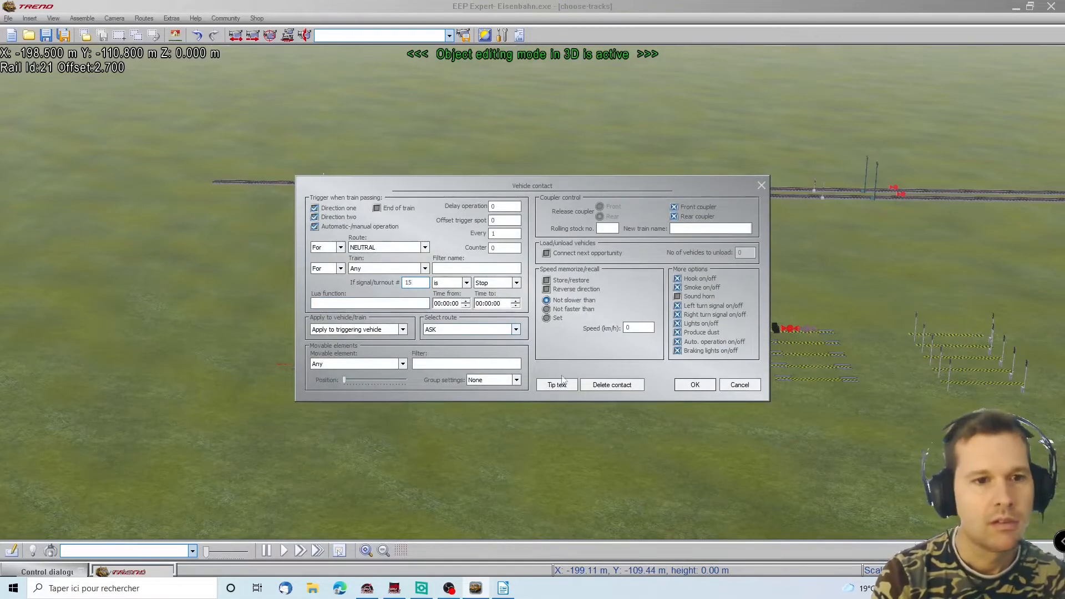
left_click(723, 384)
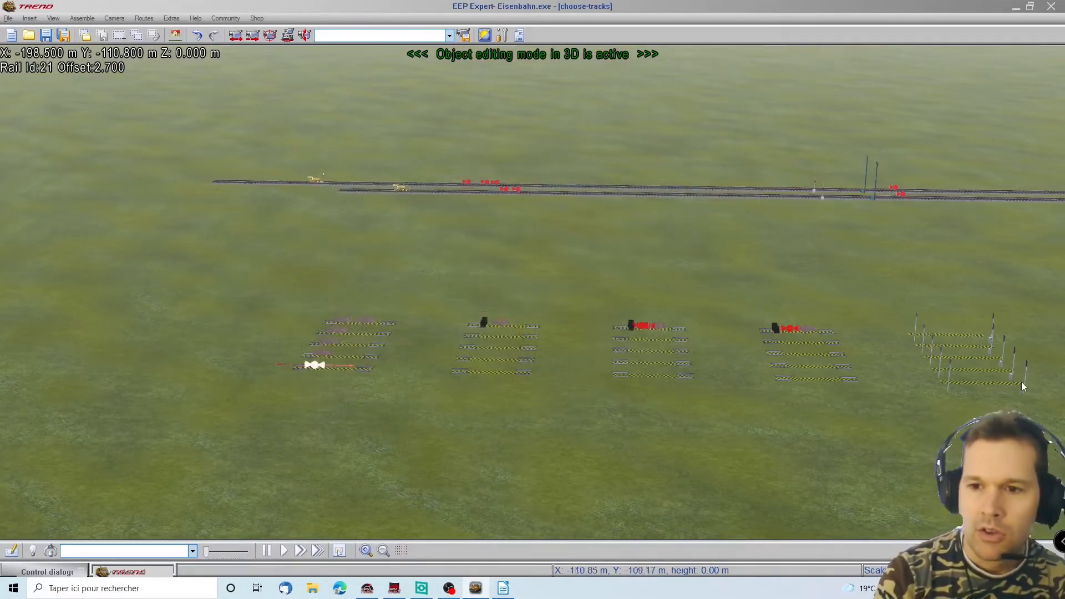
Step: Check the number of the invisible signal on the fifth track against the condition of the fifth ASK vehicle contact
left_click(1023, 387)
right_click(1023, 387)
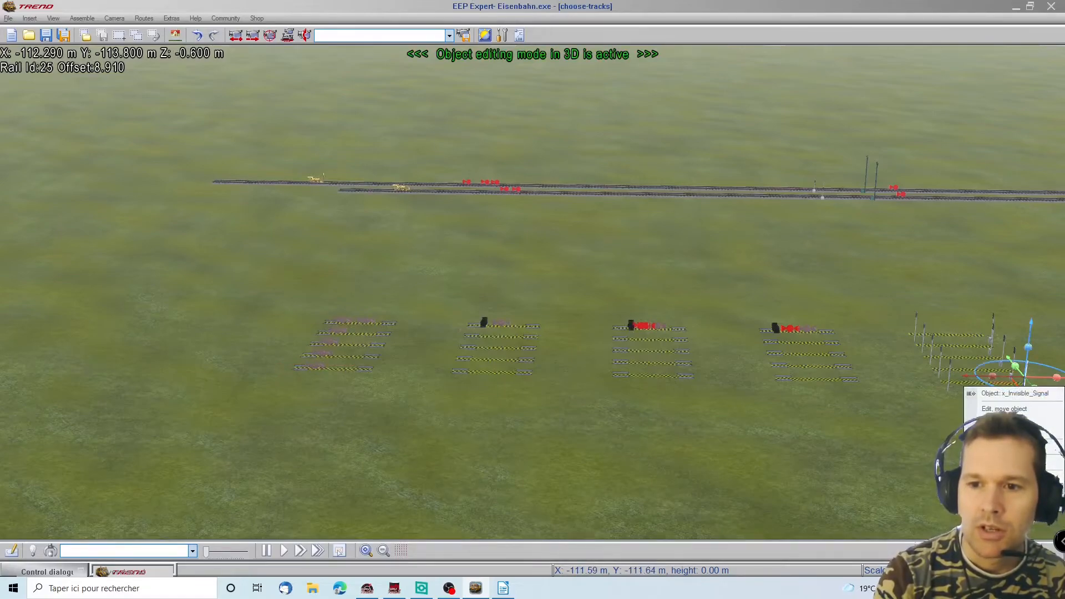
left_click(1006, 394)
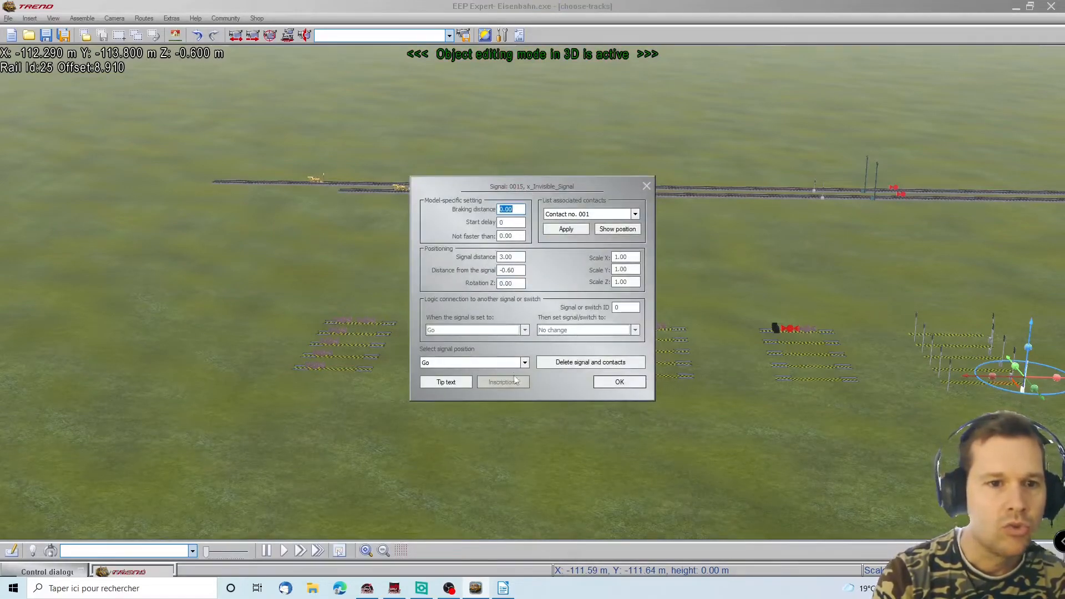
left_click(619, 382)
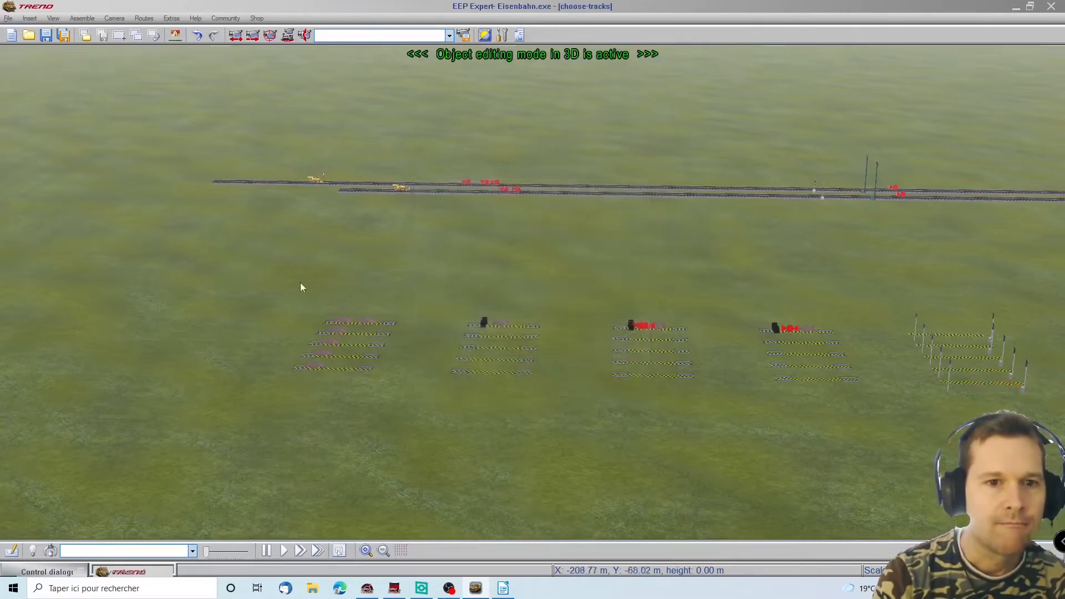
right_click(314, 366)
left_click(367, 442)
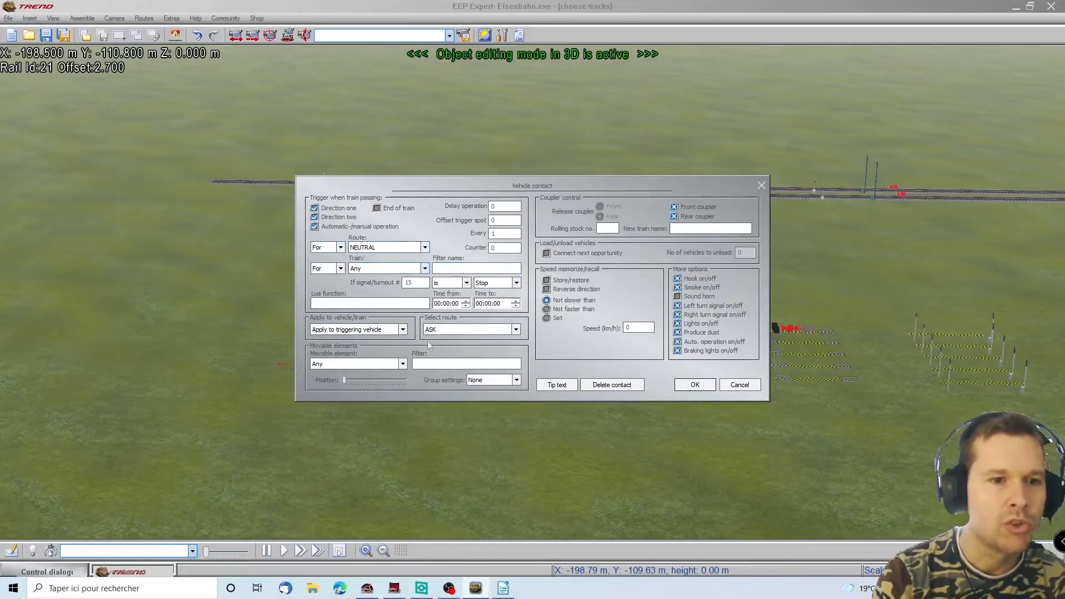
left_click(743, 387)
Step: Copy the first track's ASK-to-VERIFY vehicle contact to the other four auxiliary tracks and check the last copy's properties
right_click(365, 324)
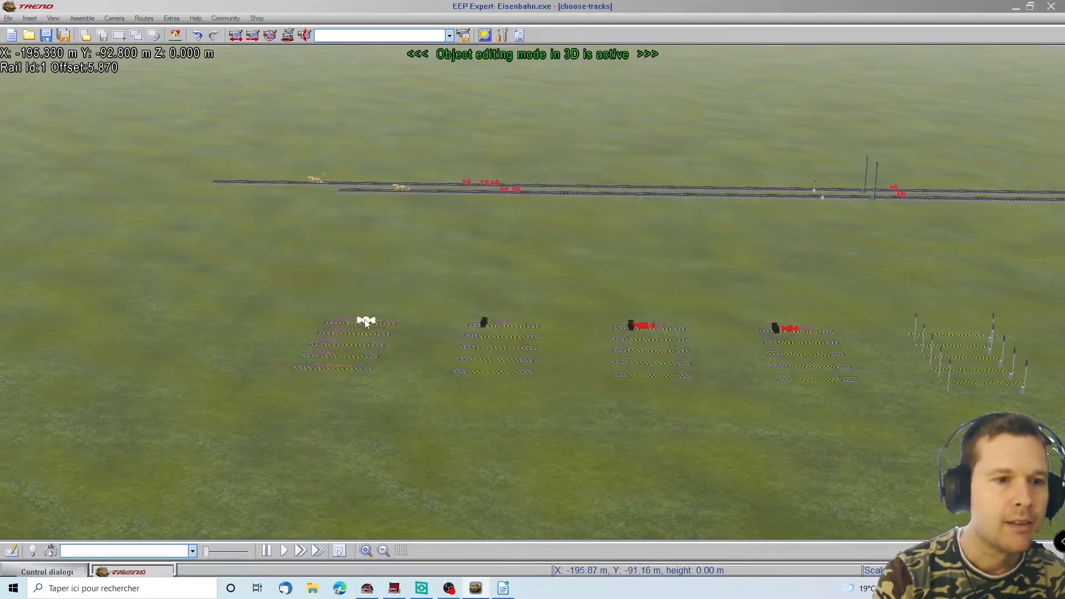
left_click(411, 395)
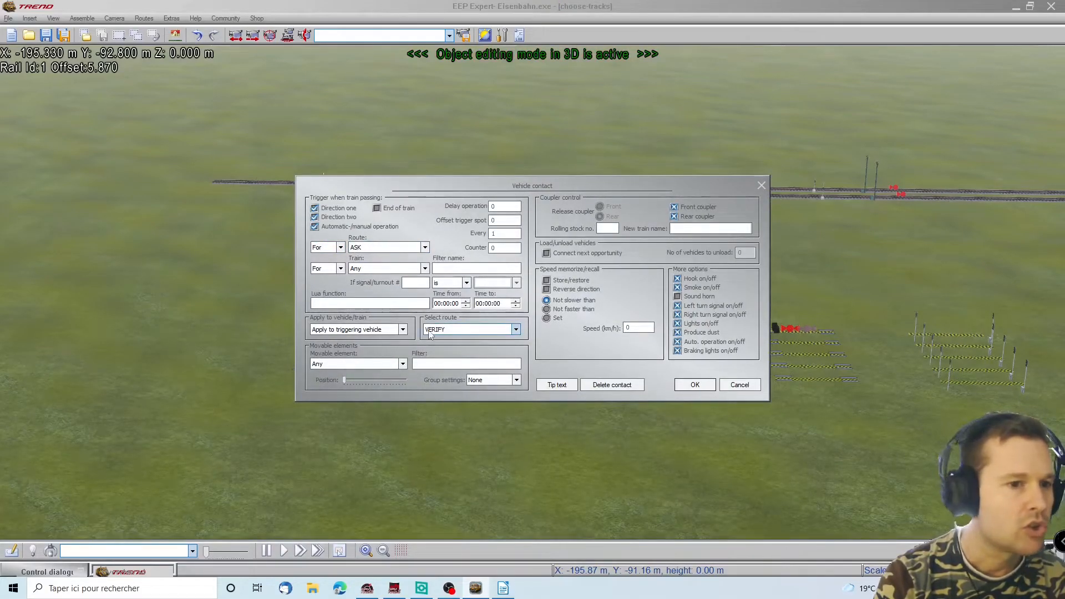
left_click(697, 385)
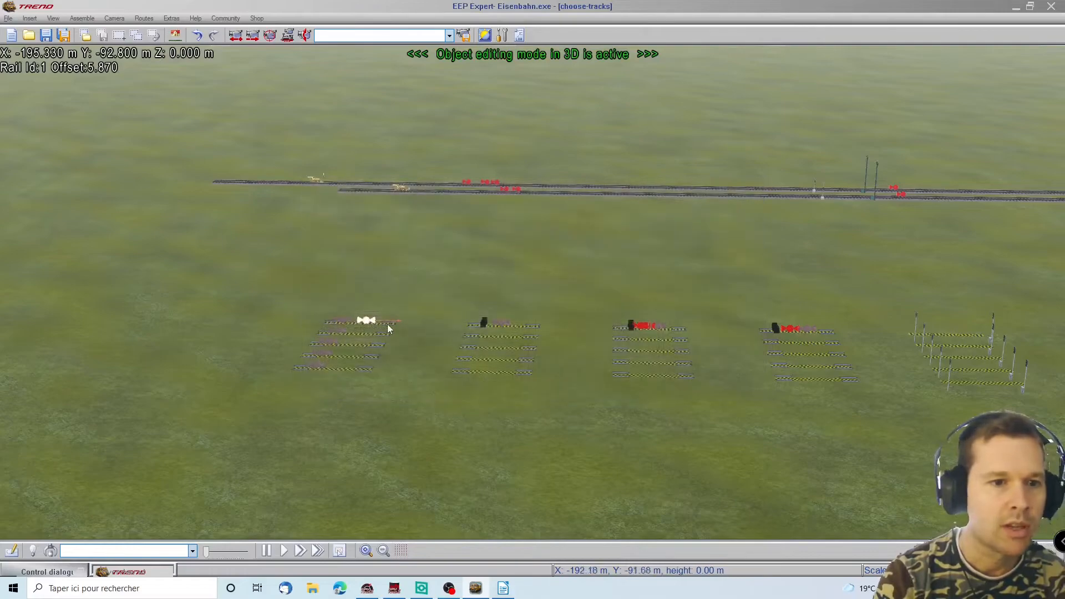
right_click(341, 366)
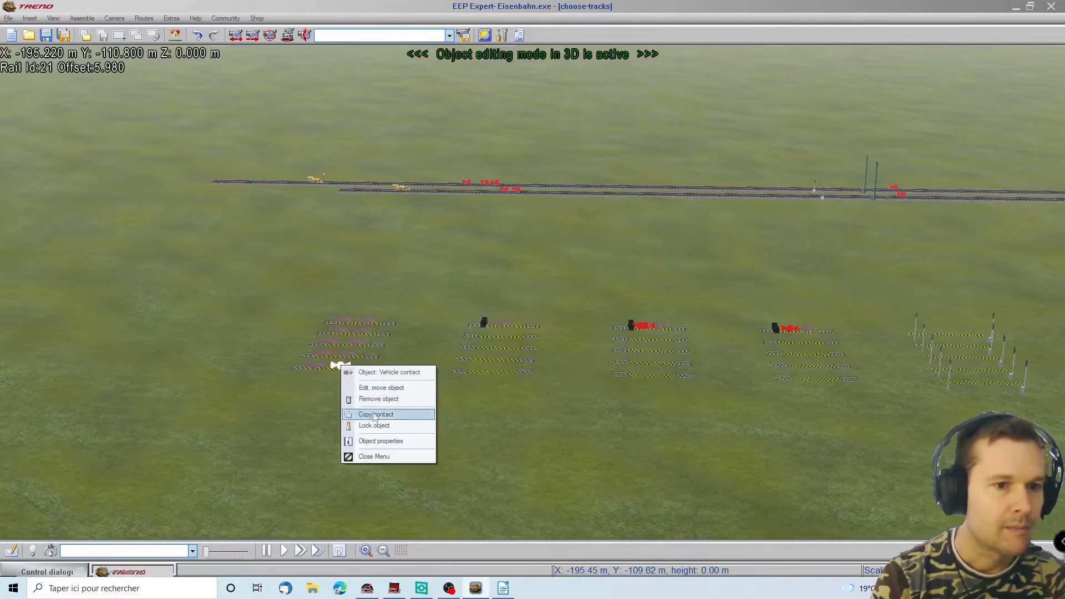
left_click(383, 440)
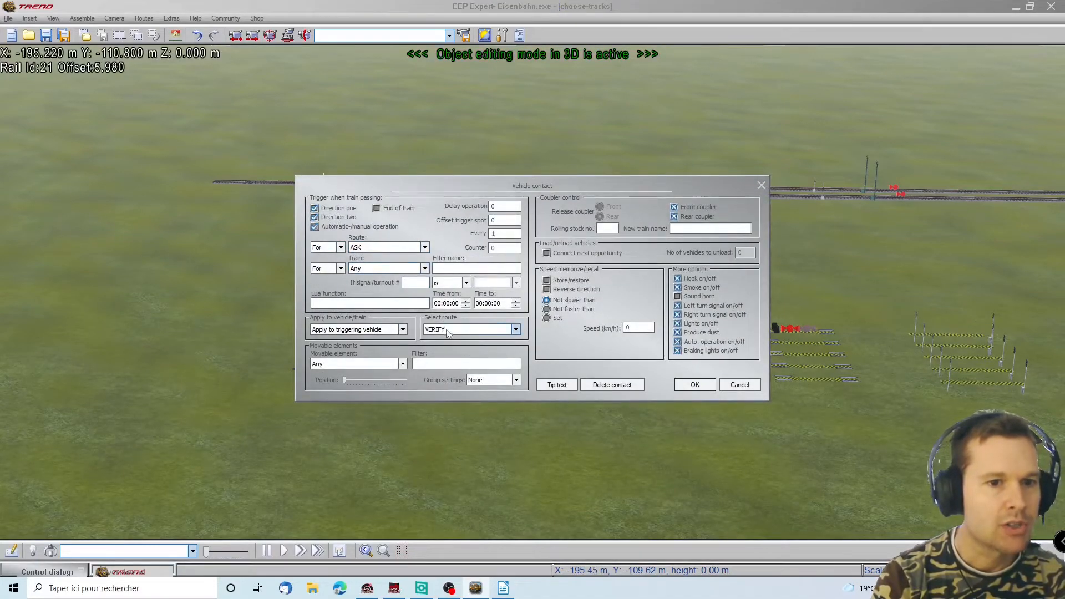
left_click(703, 385)
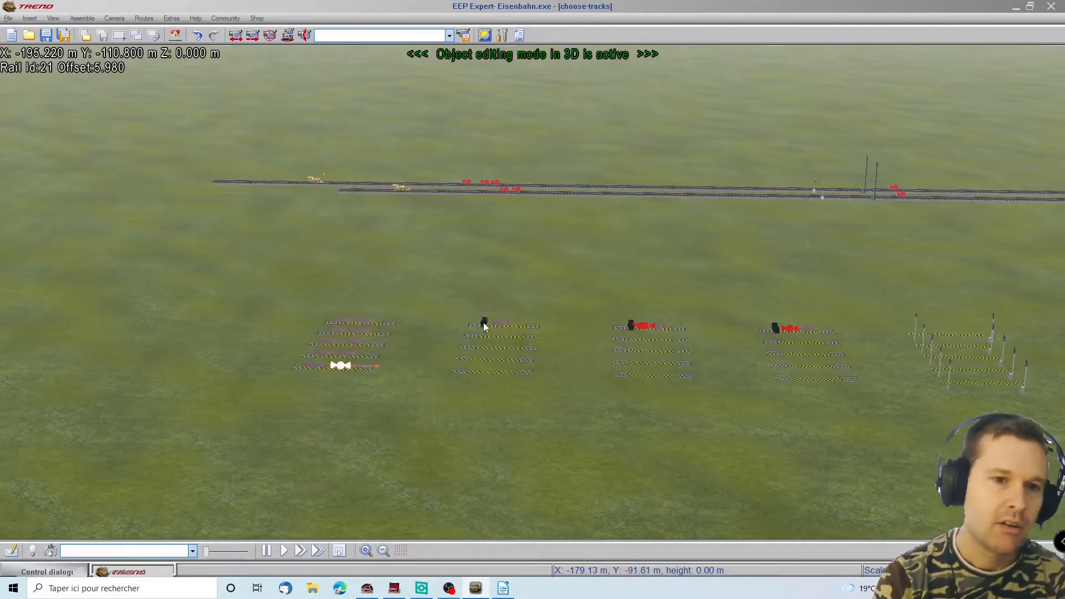
Step: Place a contact group and, beside it, a vehicle contact on the second auxiliary track of the second track group
left_click(484, 326)
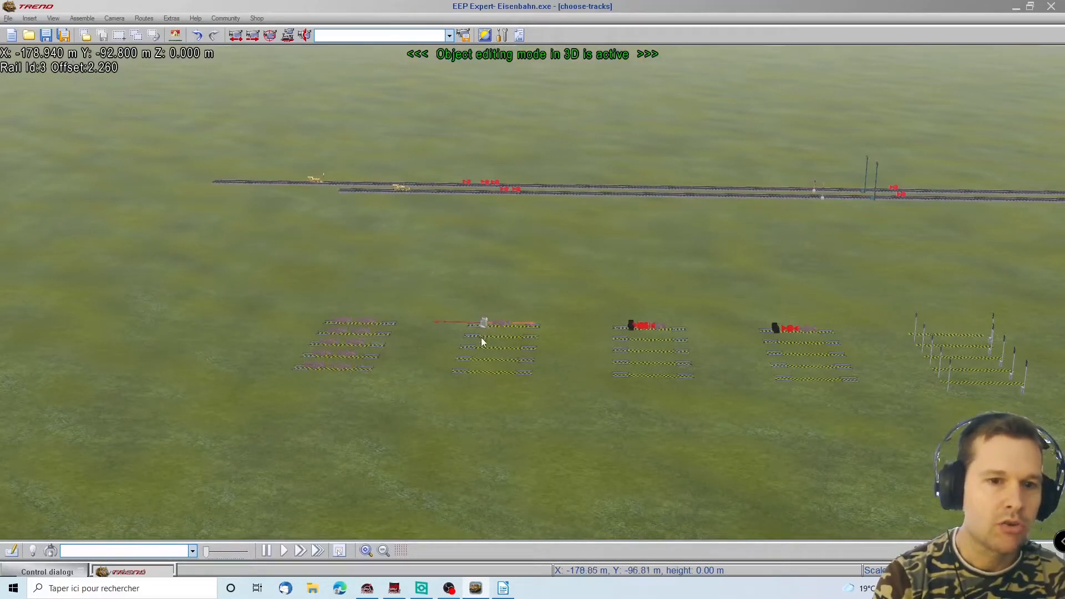
left_click(483, 337)
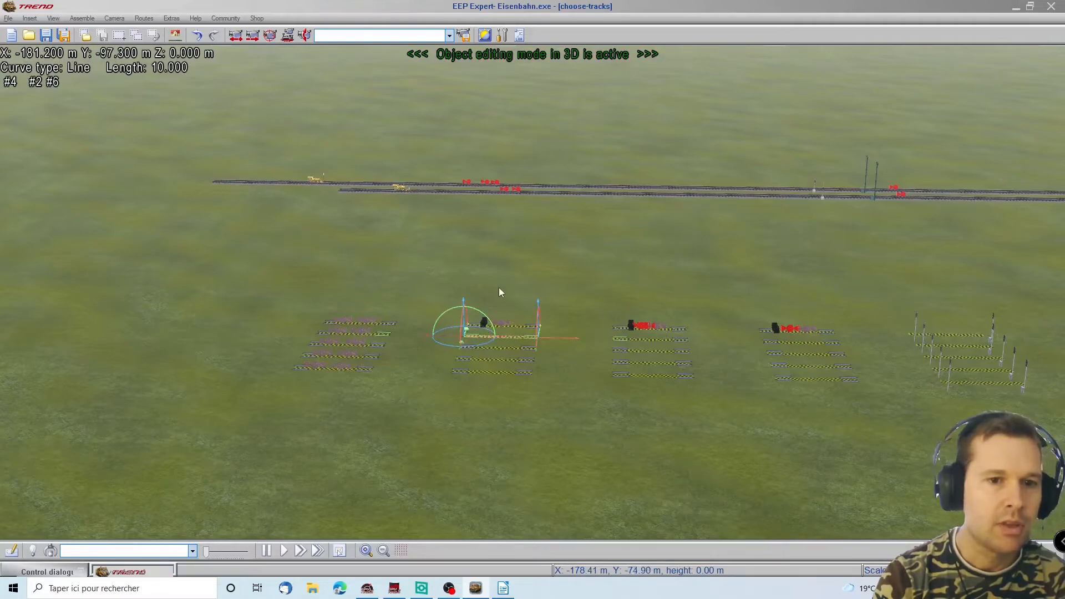
right_click(488, 339)
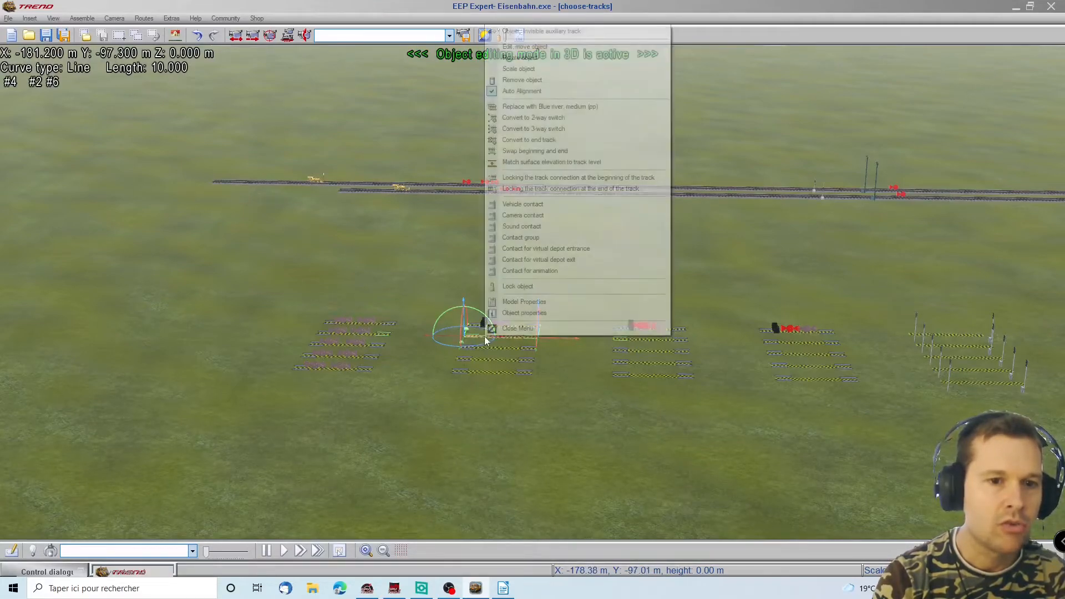
left_click(516, 237)
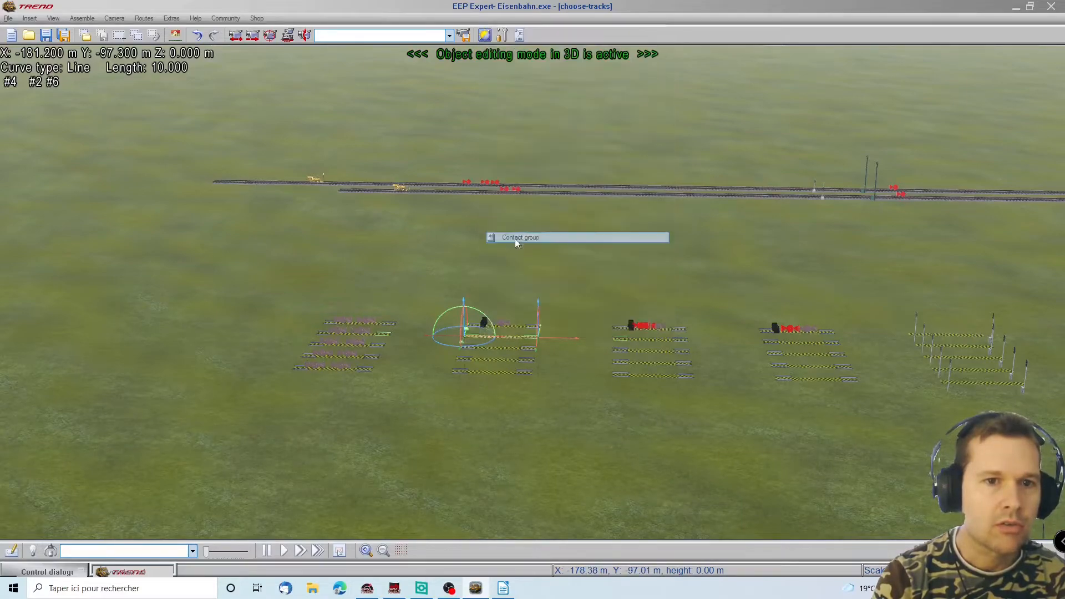
left_click(481, 337)
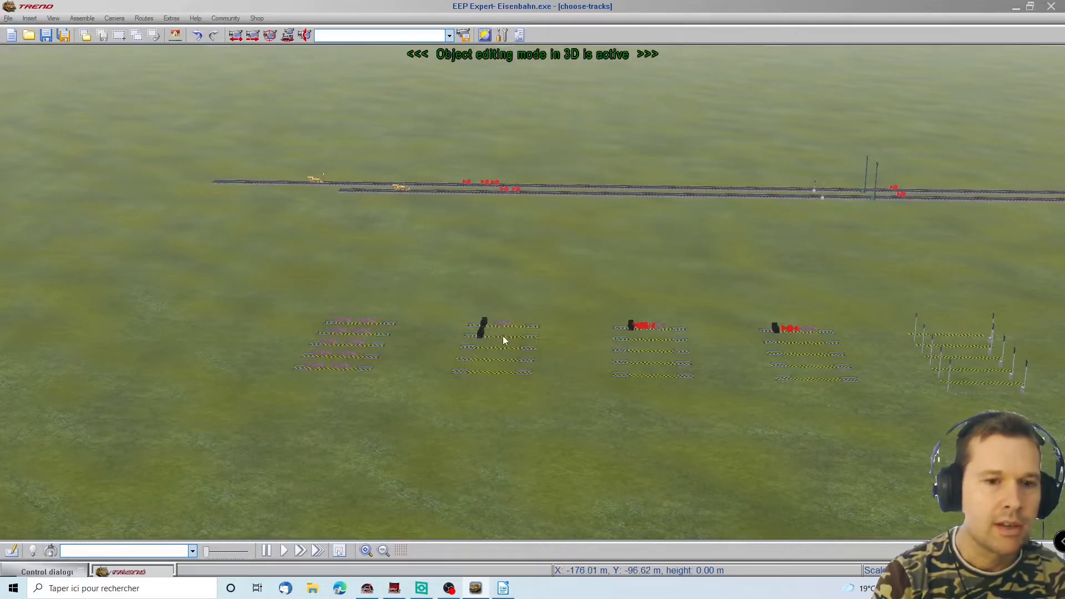
right_click(502, 339)
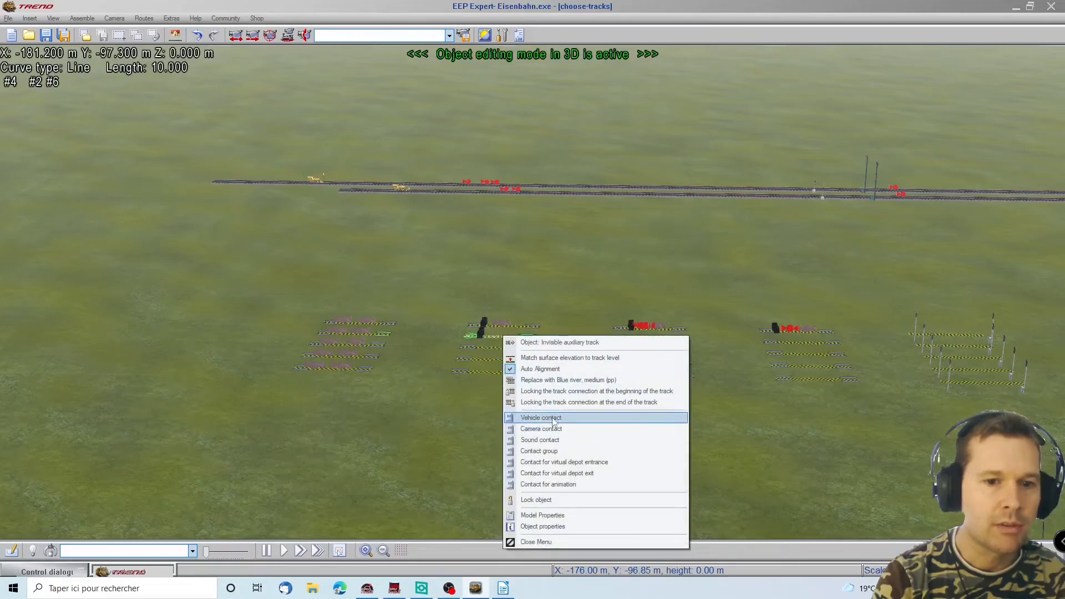
left_click(553, 419)
left_click(505, 337)
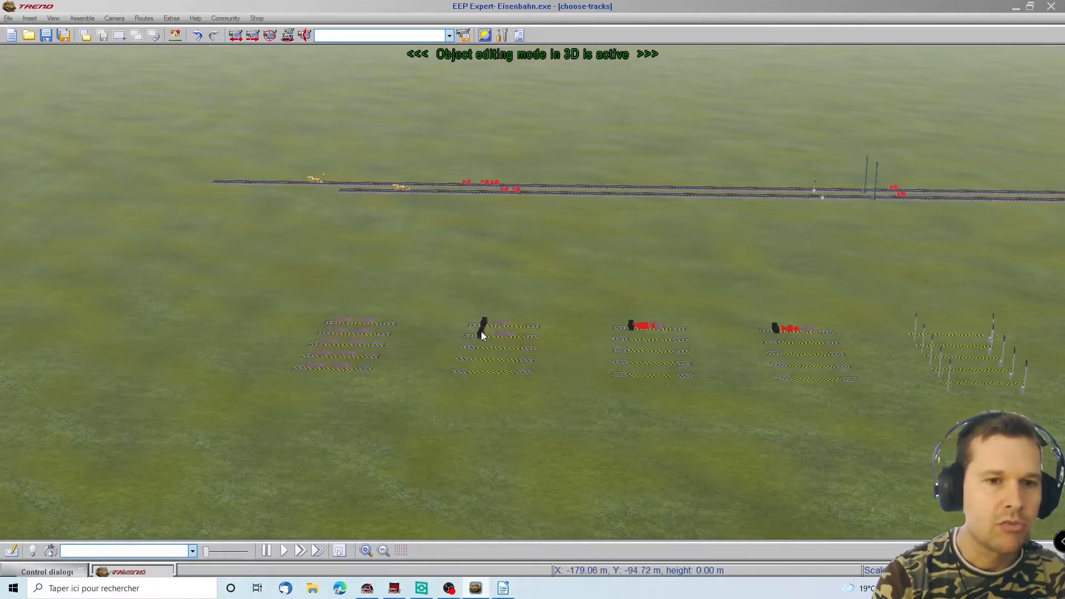
Step: Switch to LibreOffice Writer and review the signal numbers listed for the second itinerary, Itn2 A to B
key("Right")
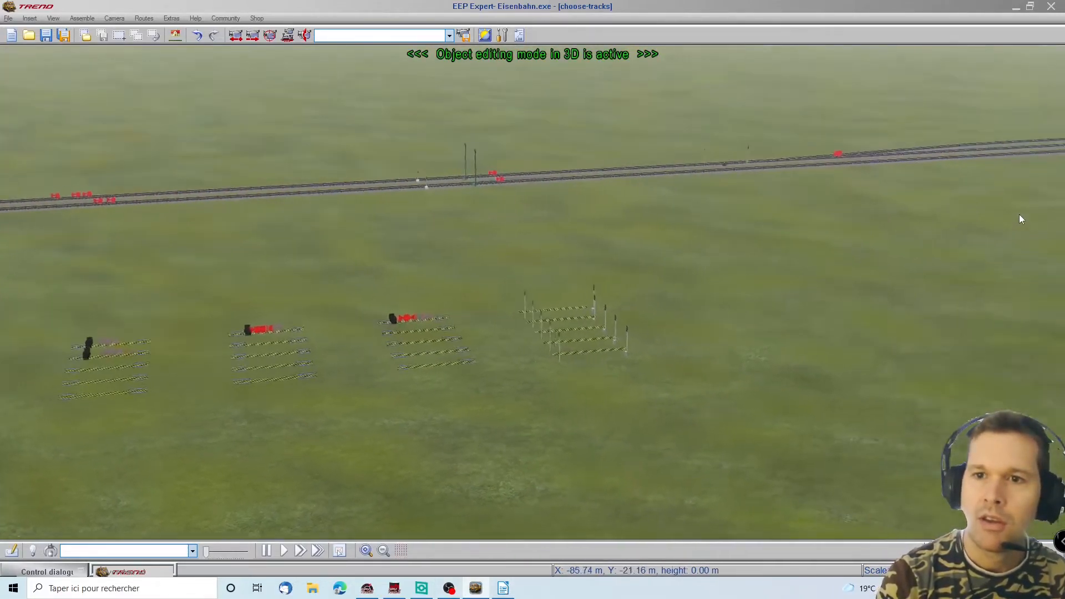
key("Left")
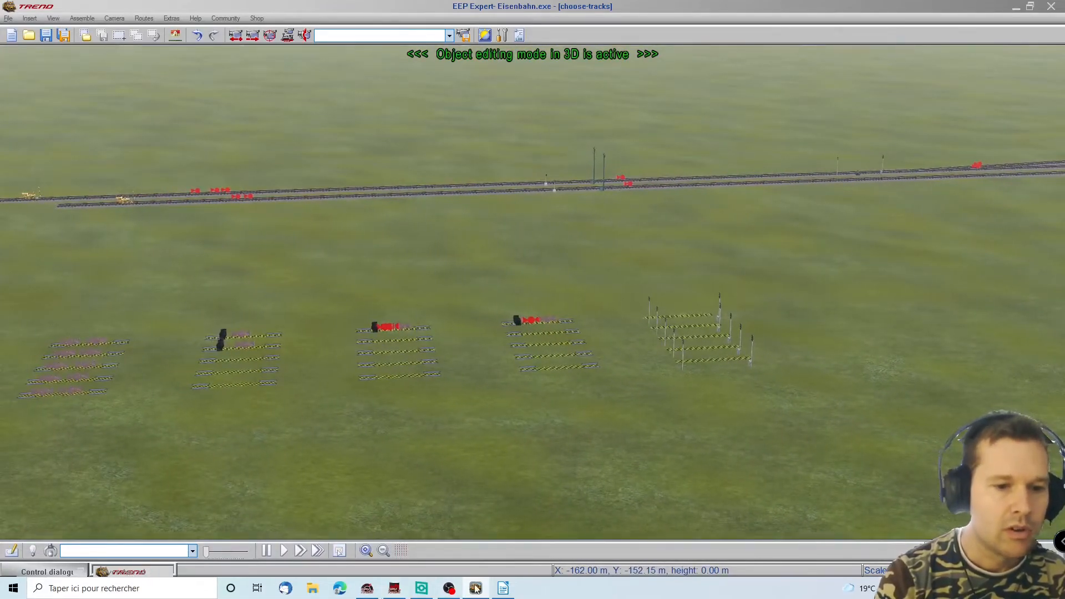
left_click(503, 589)
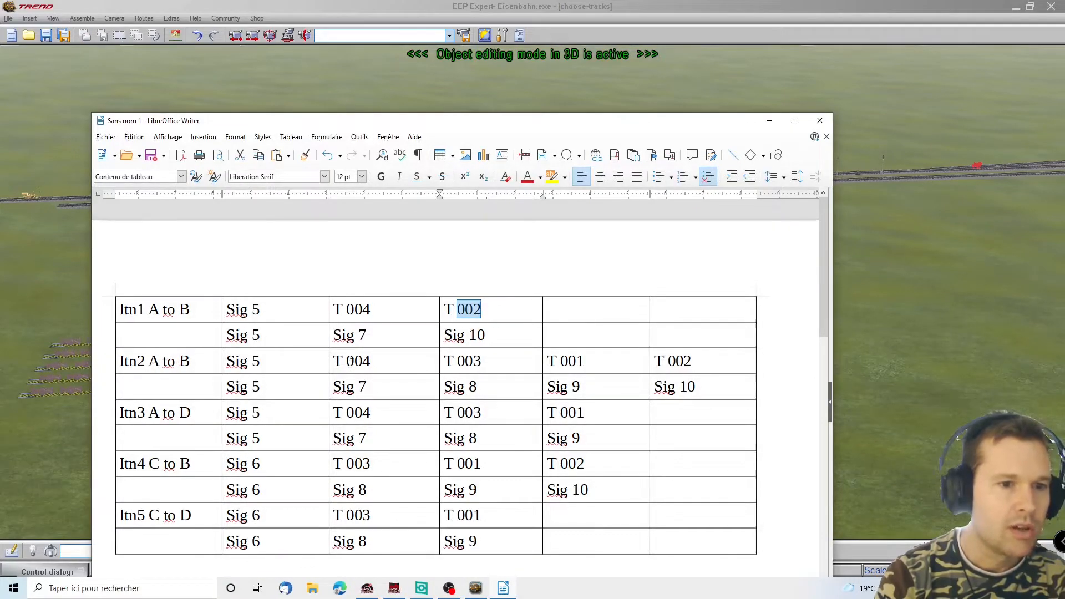
double_click(352, 388)
left_click(476, 387)
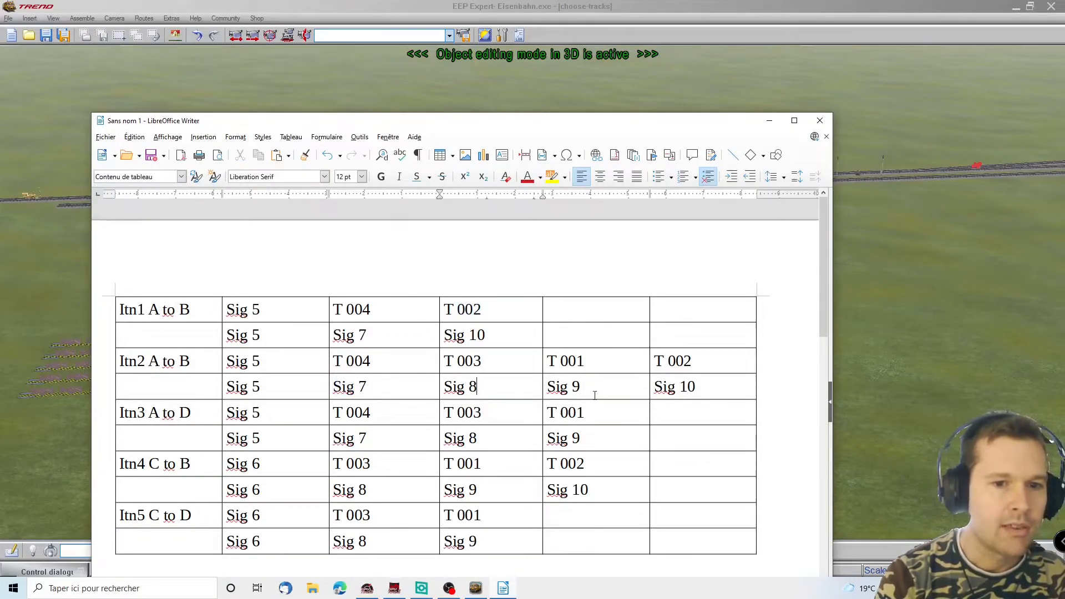
double_click(575, 386)
double_click(688, 387)
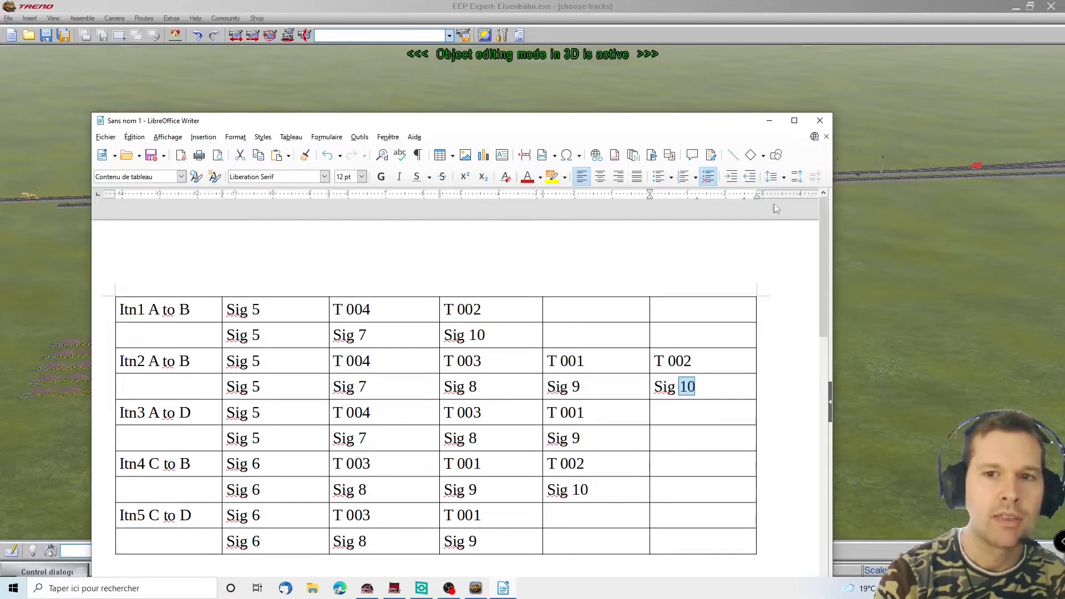
left_click(770, 120)
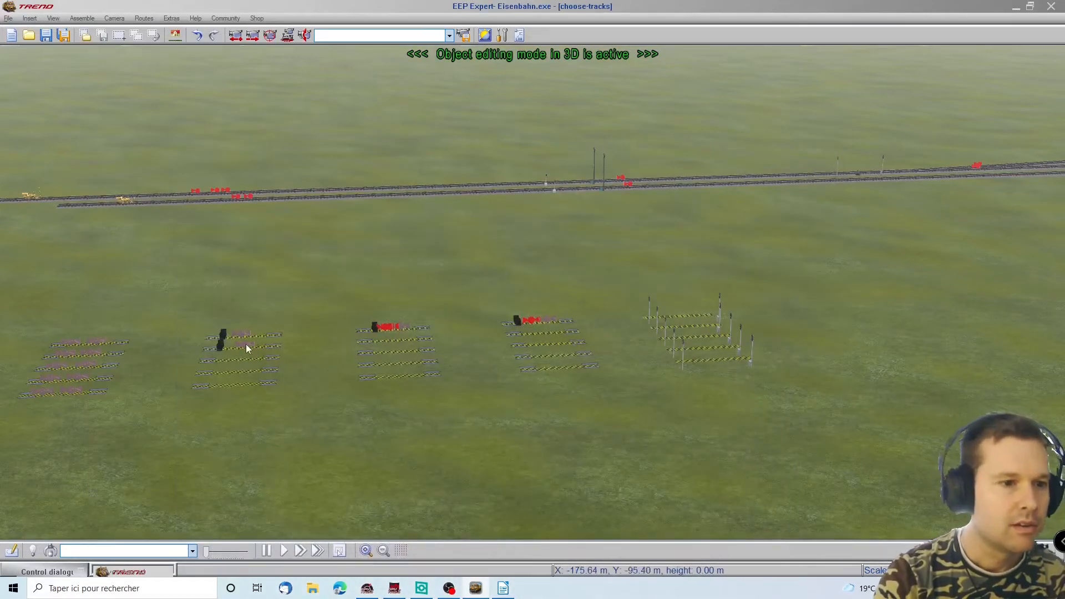
Step: Set the route condition of the new vehicle contact on the second auxiliary track to VERIFY
right_click(245, 345)
left_click(286, 420)
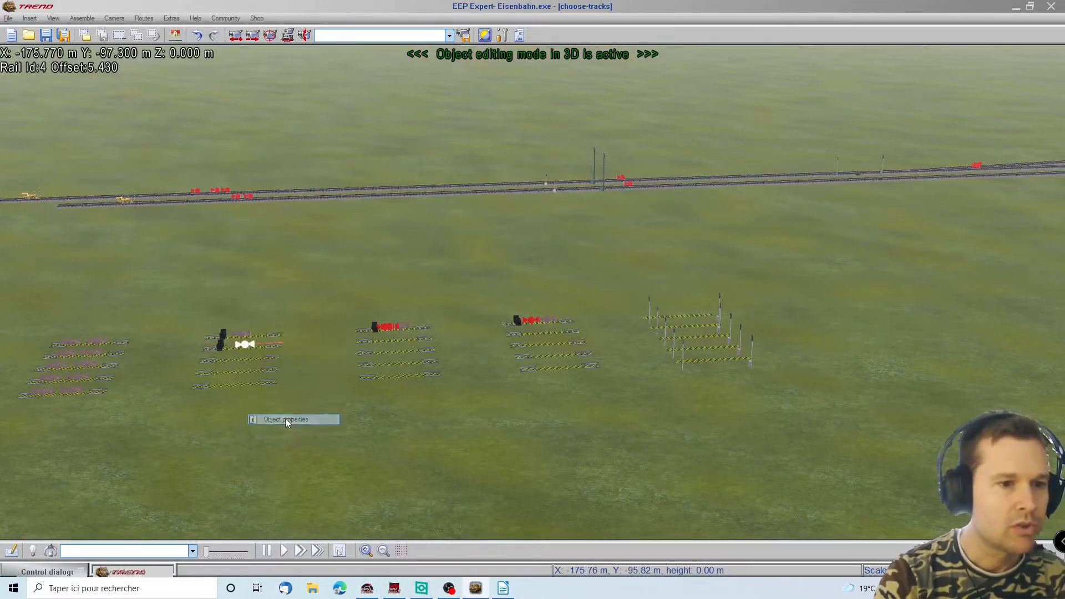
left_click(425, 247)
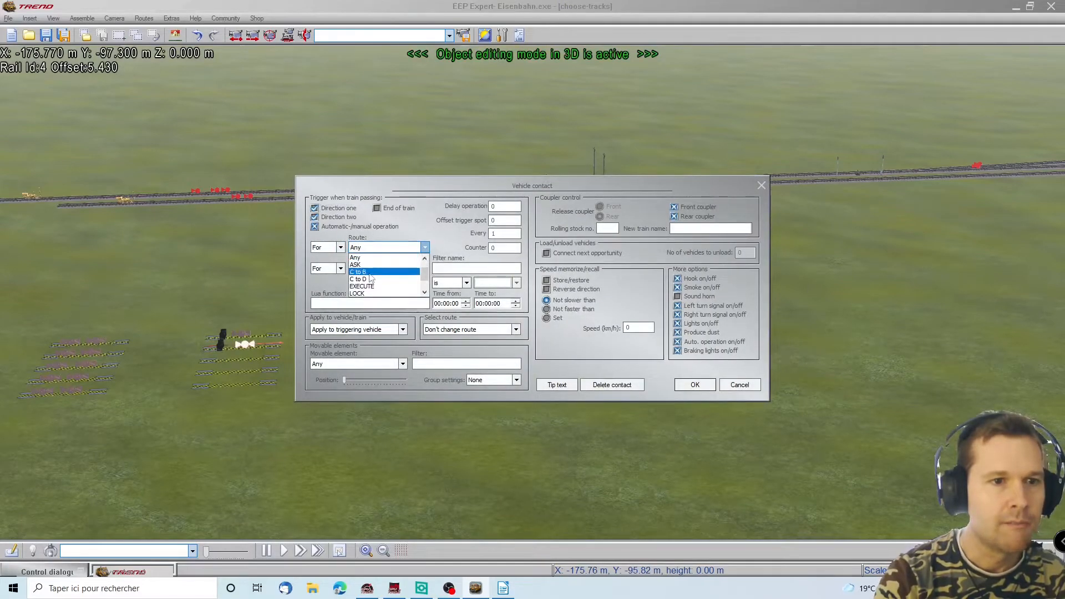
left_click(369, 266)
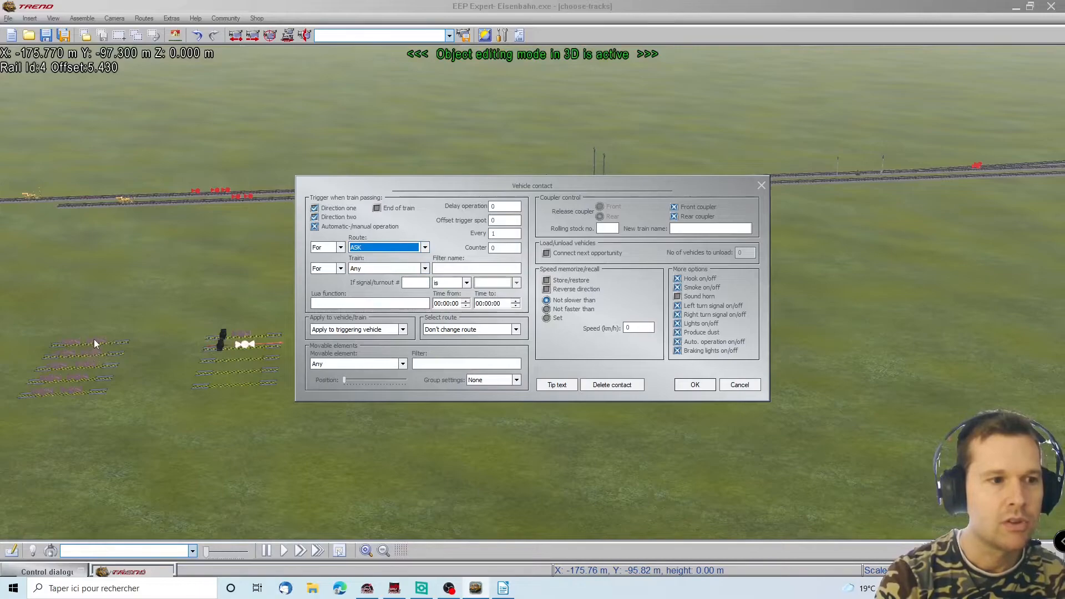
left_click(398, 249)
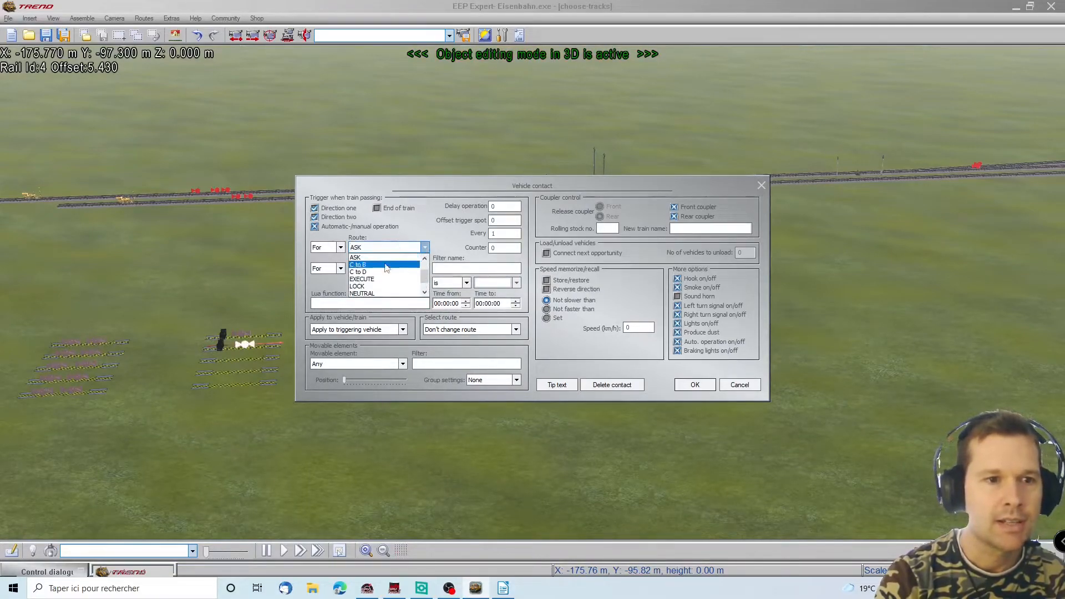
left_click(372, 286)
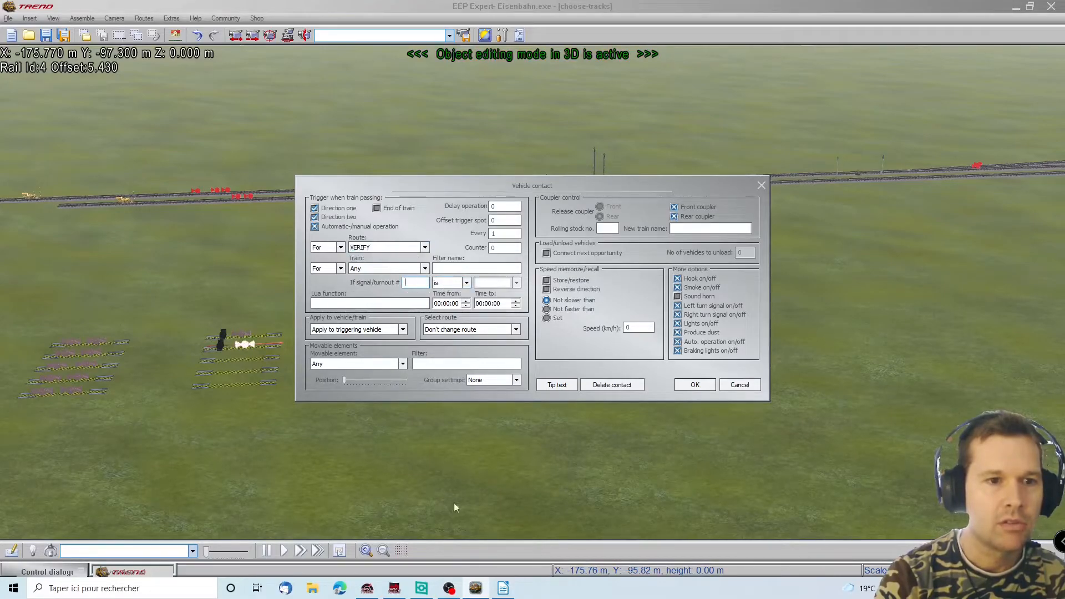
Step: Look up the signal numbers of Itn2 A to B in LibreOffice Writer and set the vehicle contact's condition to signal 7 is Go
left_click(503, 590)
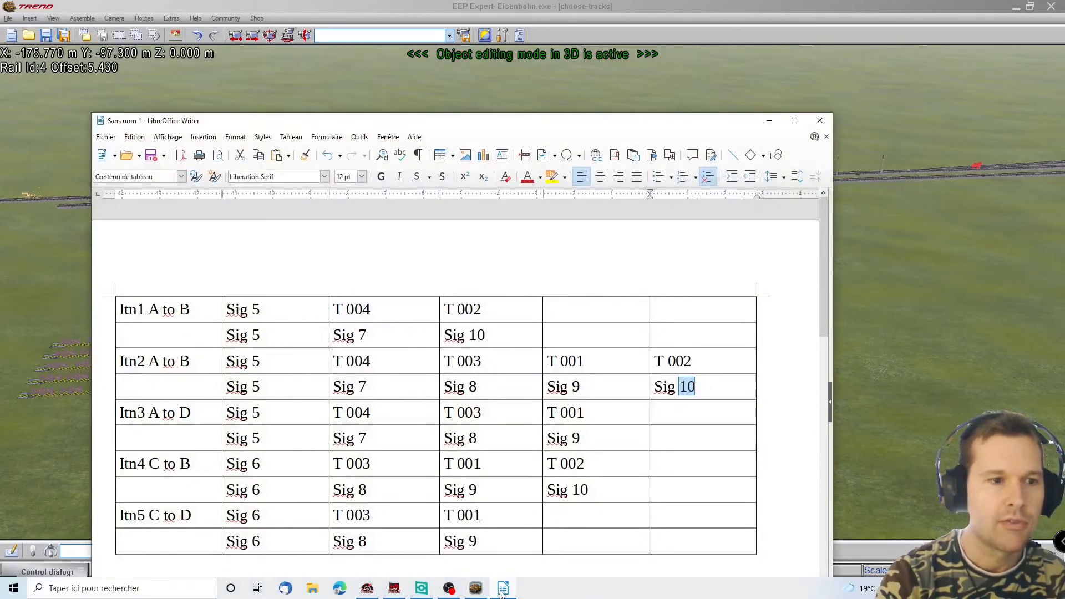
left_click(503, 589)
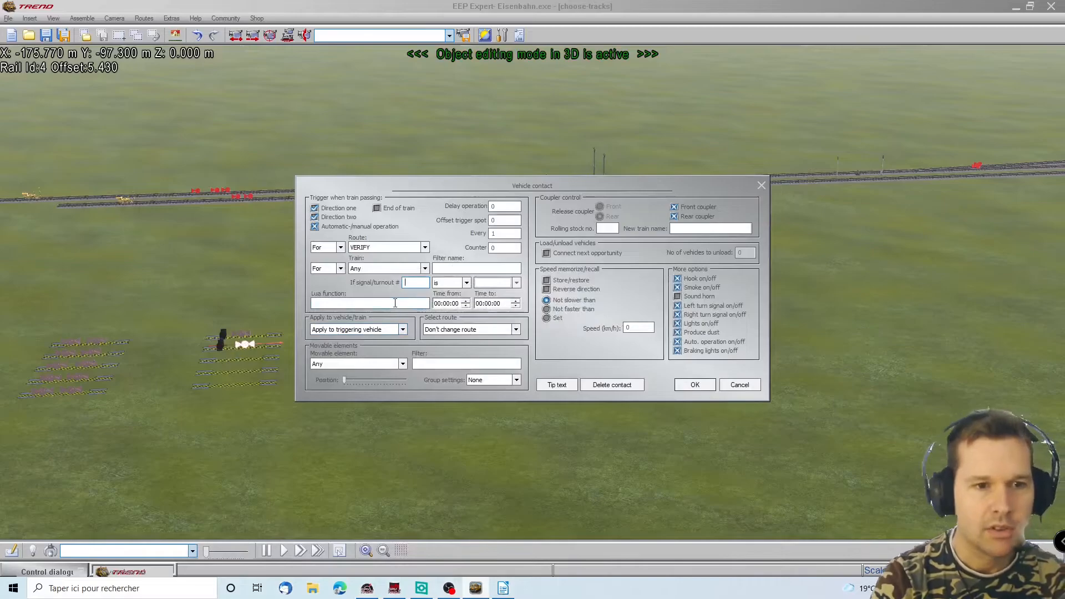
left_click(502, 589)
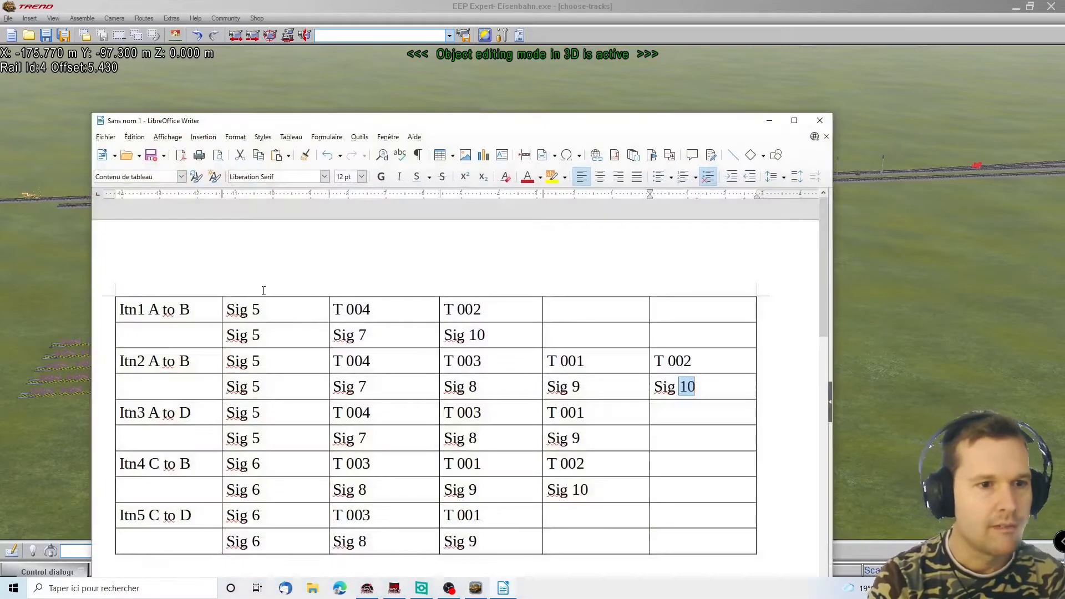
left_click(357, 367)
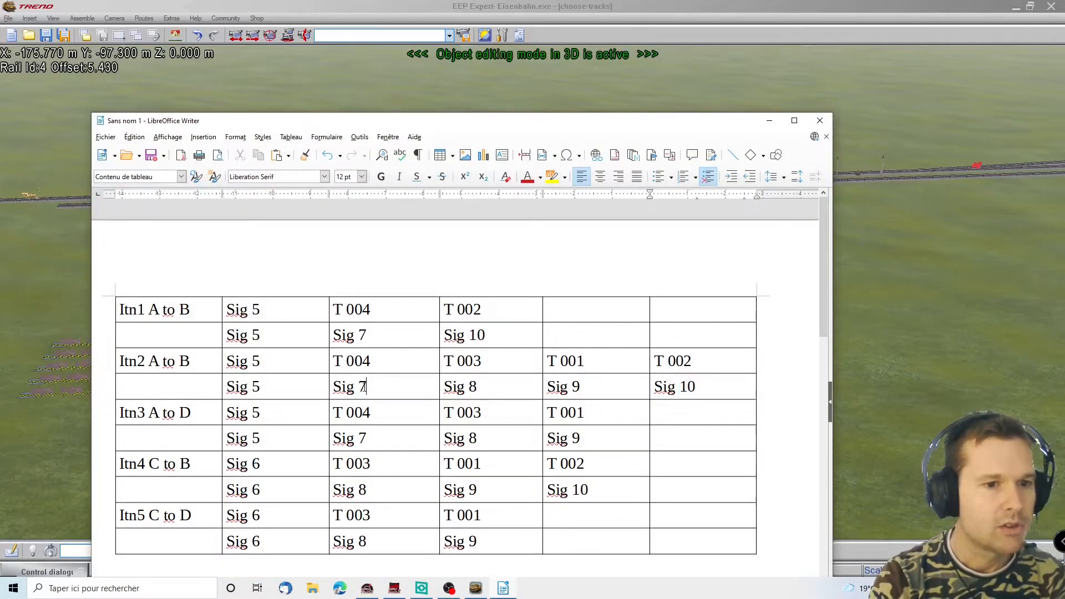
left_click(503, 589)
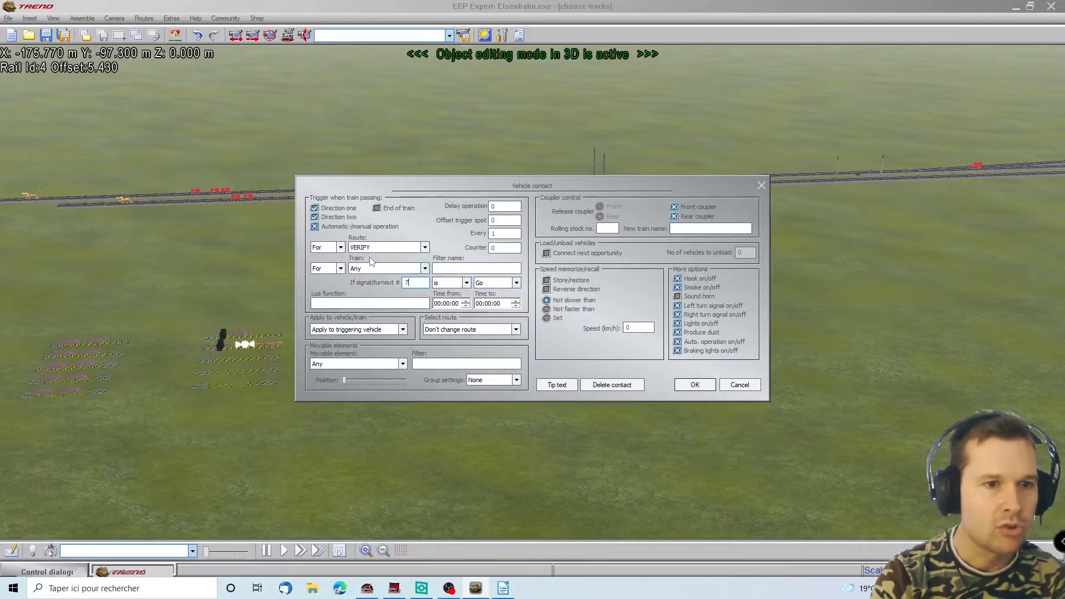
Step: Make the vehicle contact change the route to WAIT and restrict its trigger to automatic operation
left_click(450, 330)
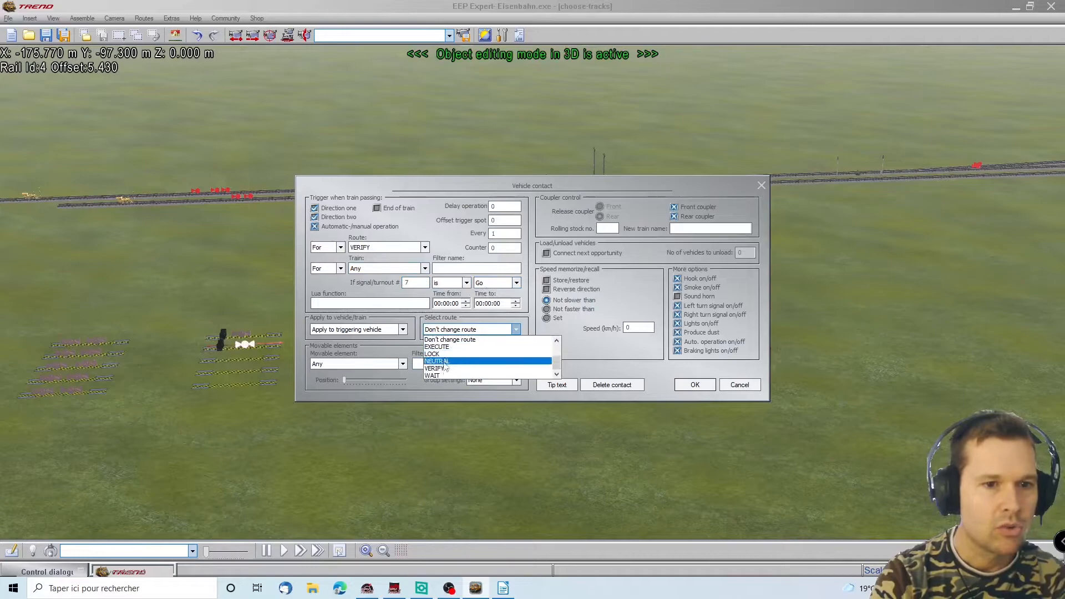
left_click(442, 375)
left_click(314, 226)
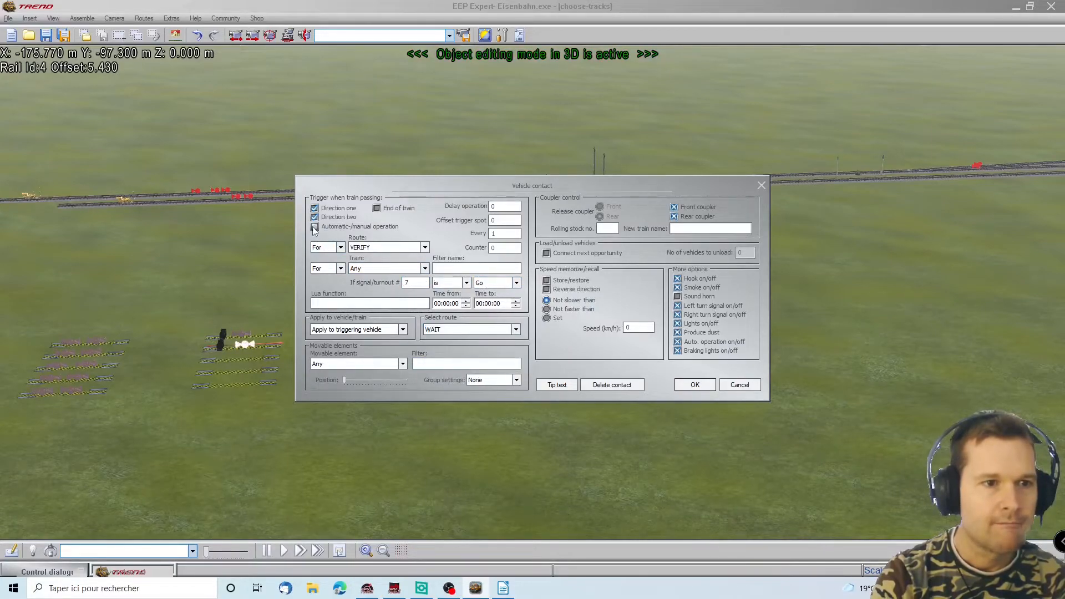
left_click(696, 385)
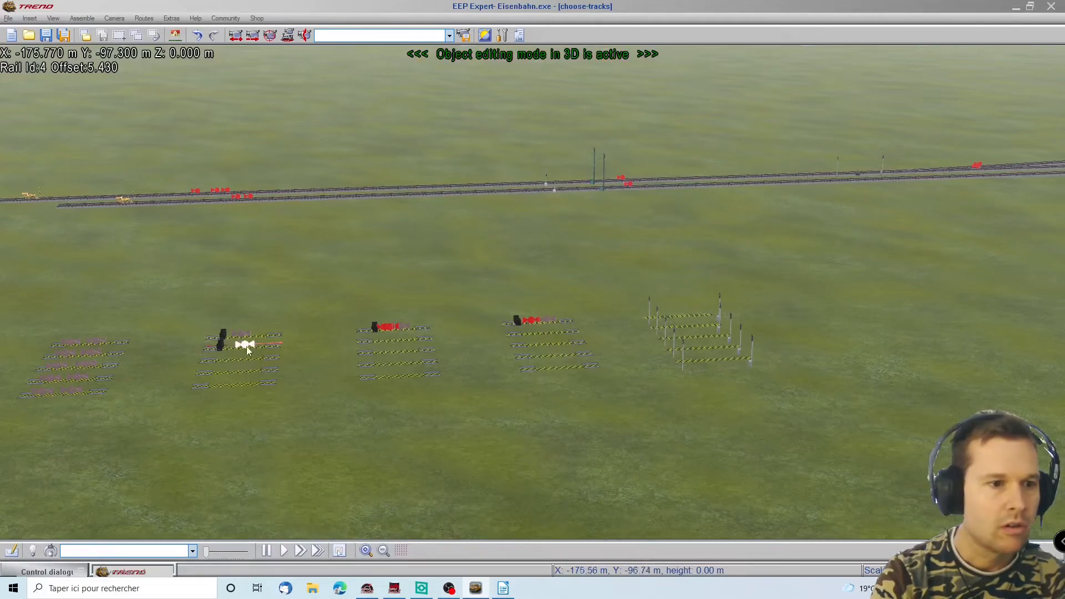
Step: Try moving the vehicle contact into the second auxiliary track's contact group, and remove it from the group again
left_click_drag(244, 346, 221, 347)
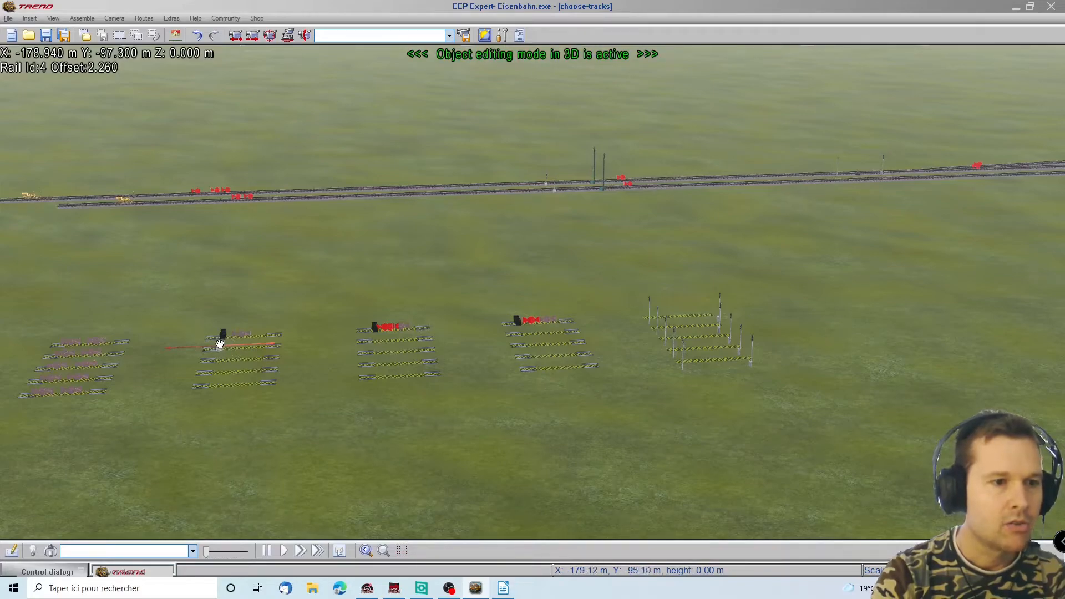
right_click(219, 344)
left_click(247, 418)
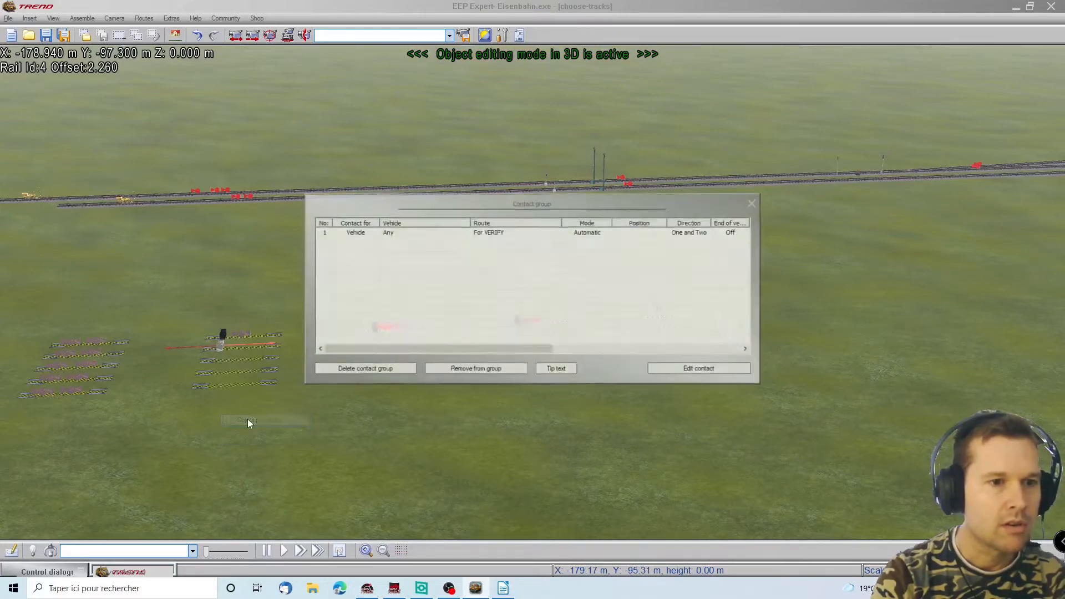
left_click(335, 233)
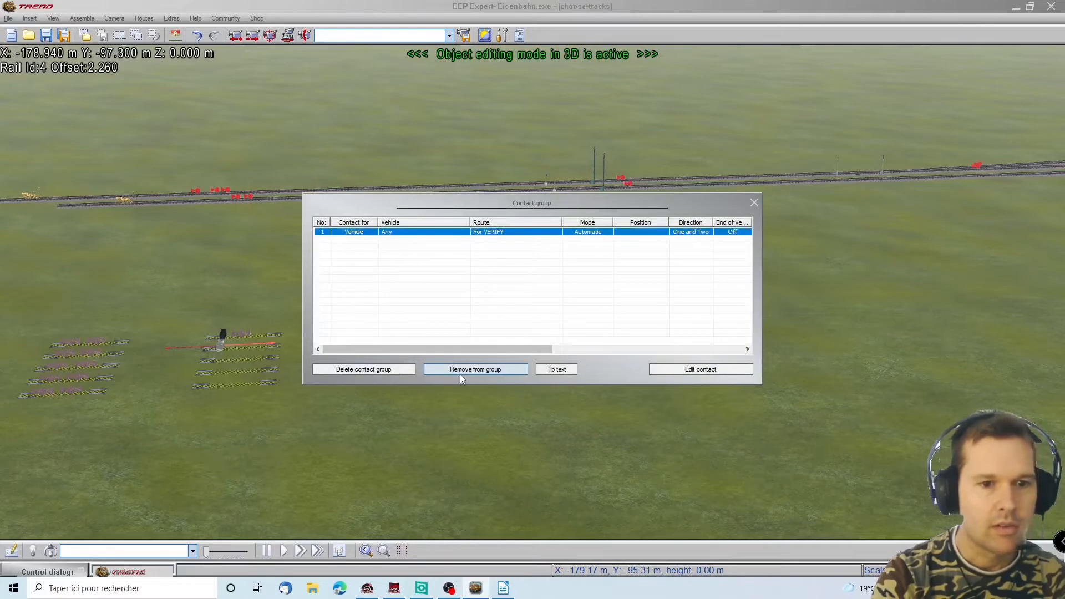
left_click(475, 370)
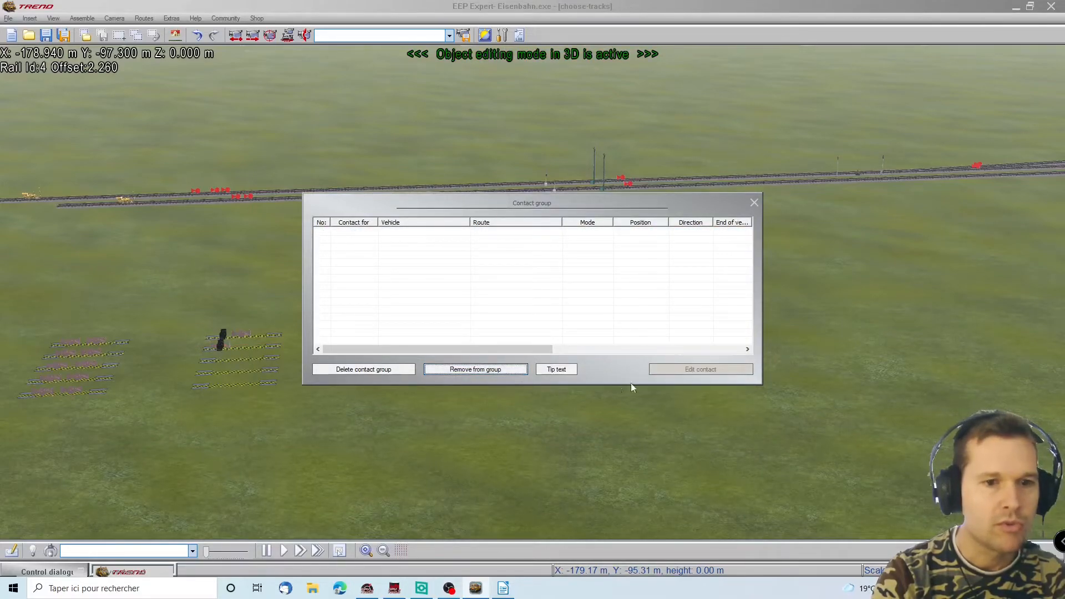
left_click(755, 204)
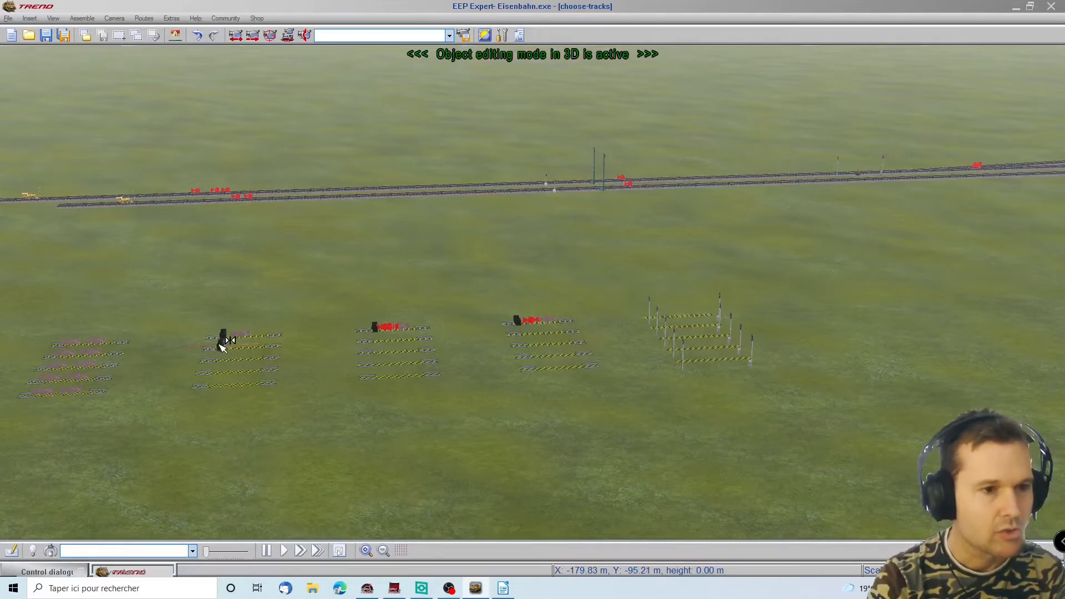
Step: Place a vehicle contact copy beside the contact group and look up the signal for T 003 of Itn2 A to B in LibreOffice Writer
left_click(250, 346)
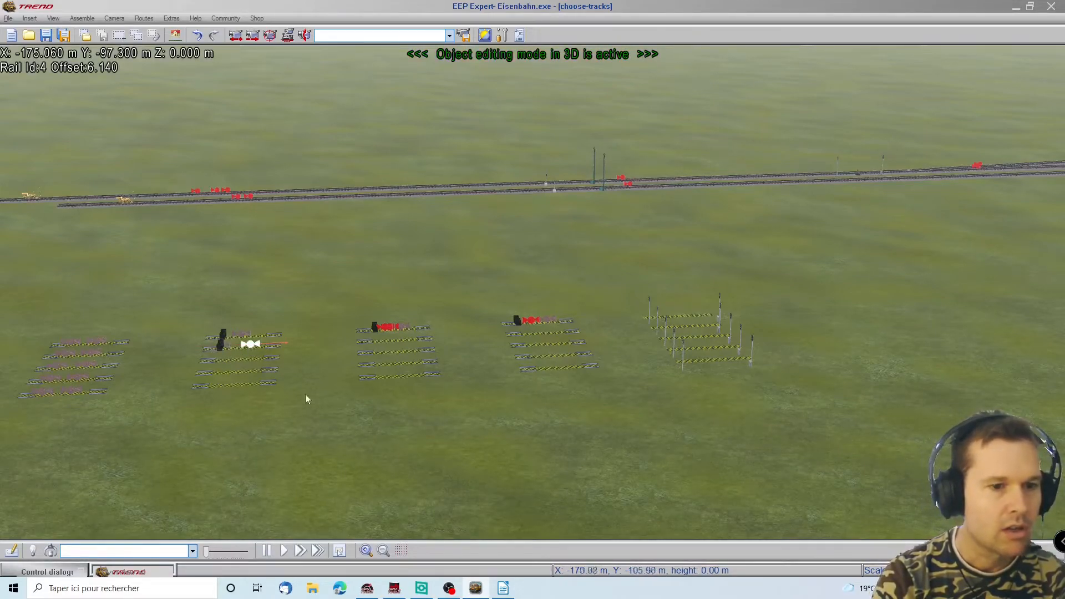
left_click(503, 590)
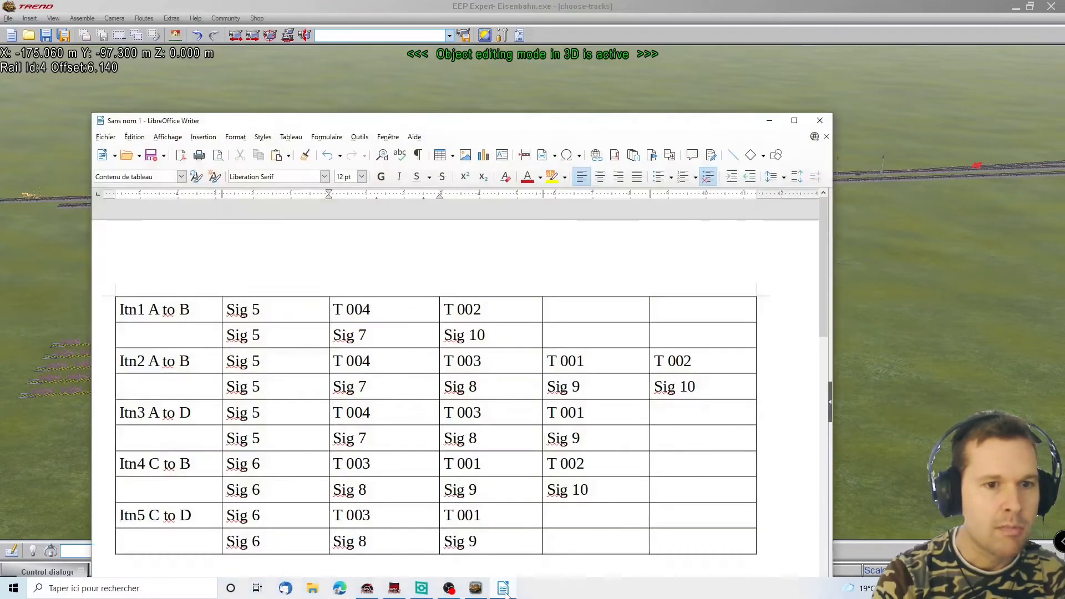
left_click(503, 589)
left_click(504, 590)
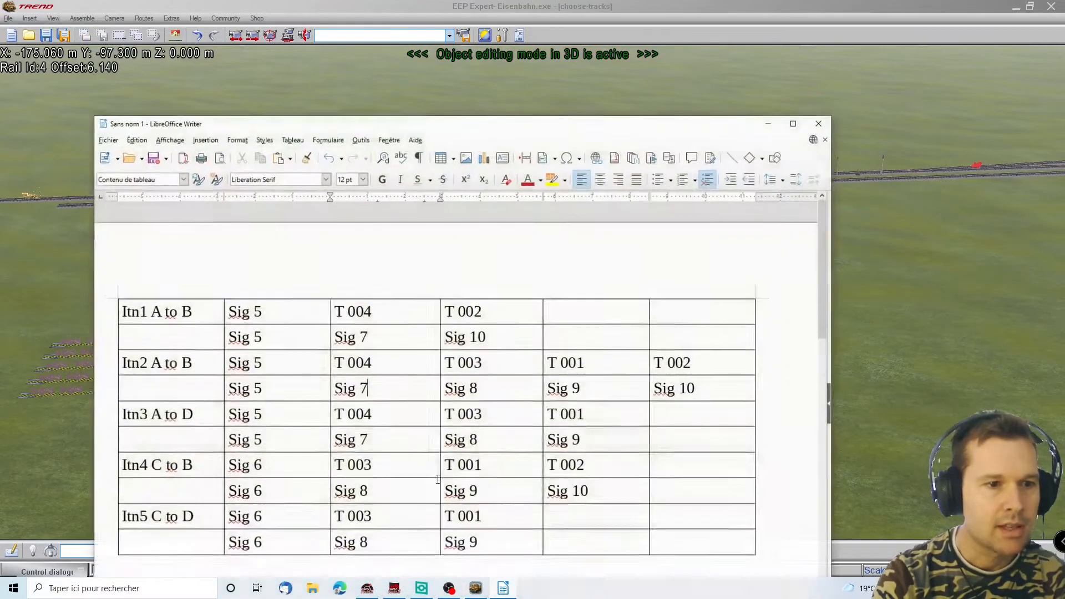
double_click(456, 387)
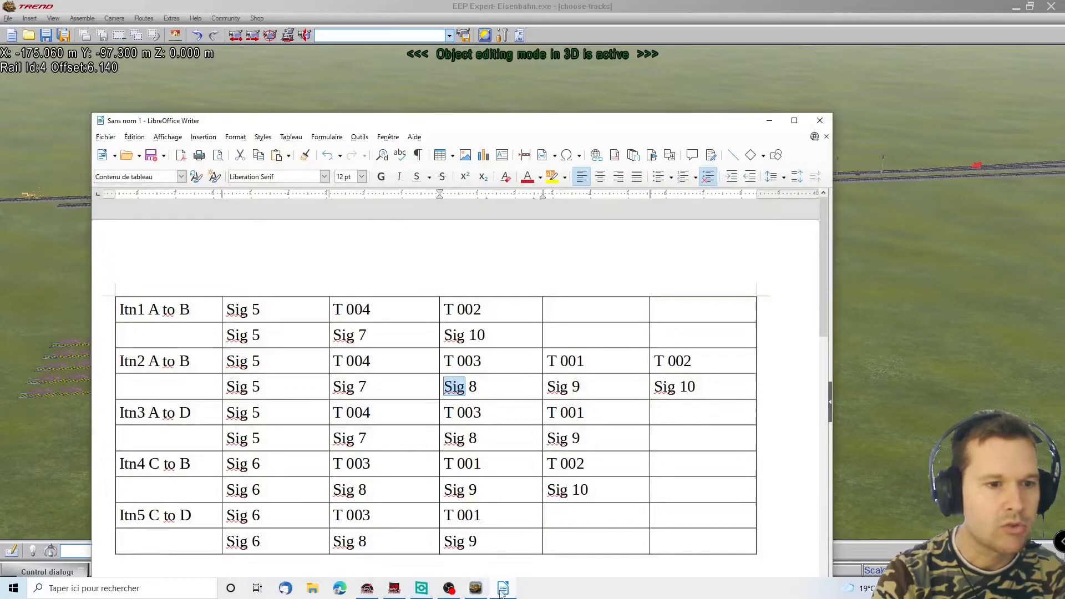
key("alt+Tab")
Step: Set the signal condition of the vehicle contact beside the group to signal 8, cross-checking it against the itinerary table
right_click(253, 343)
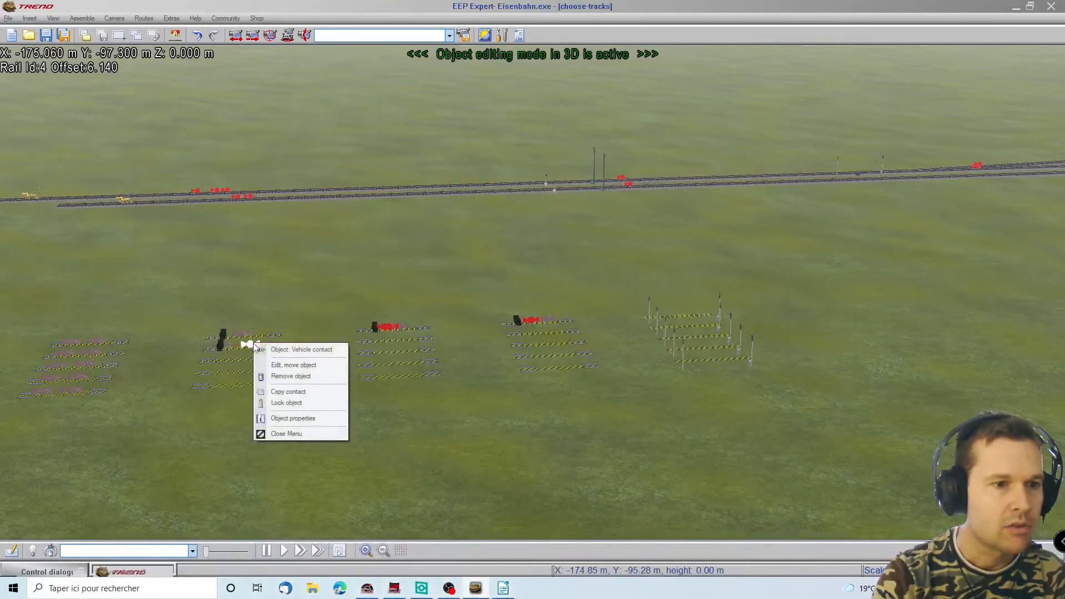
left_click(299, 419)
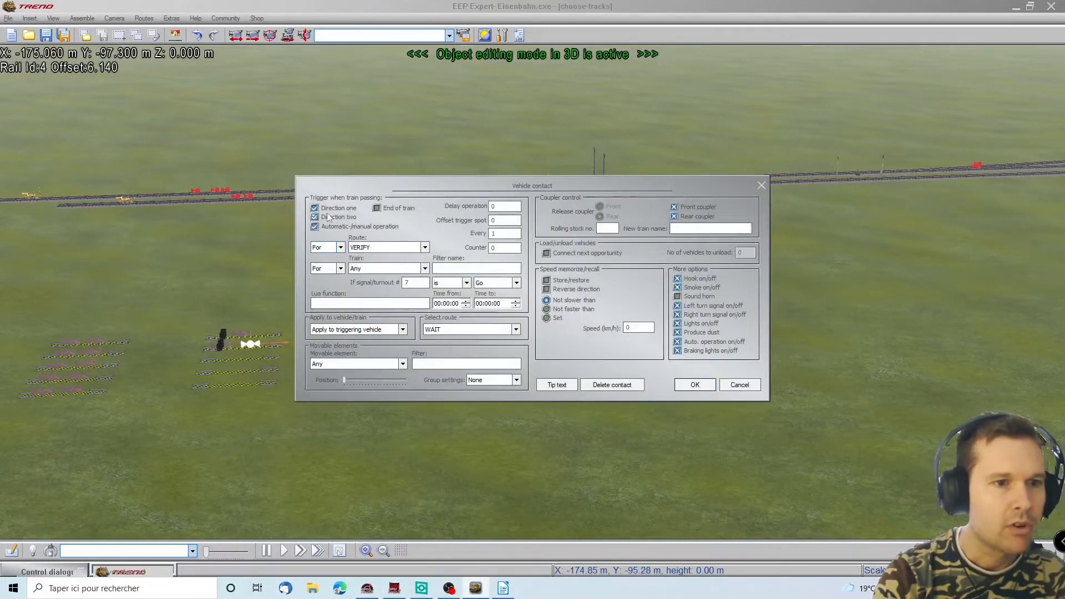
double_click(407, 282)
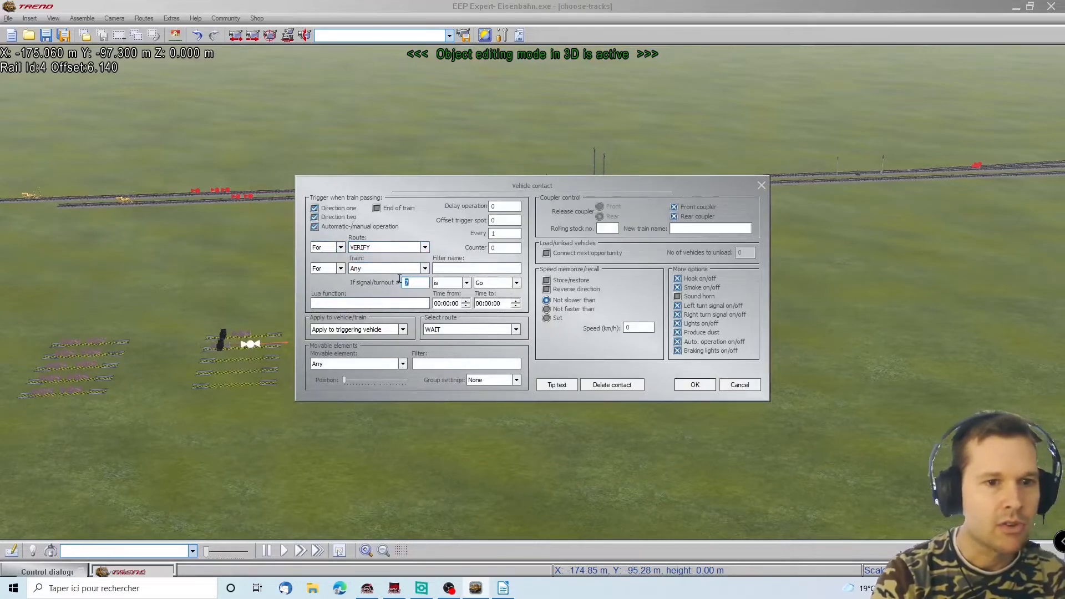
type("8")
left_click(503, 588)
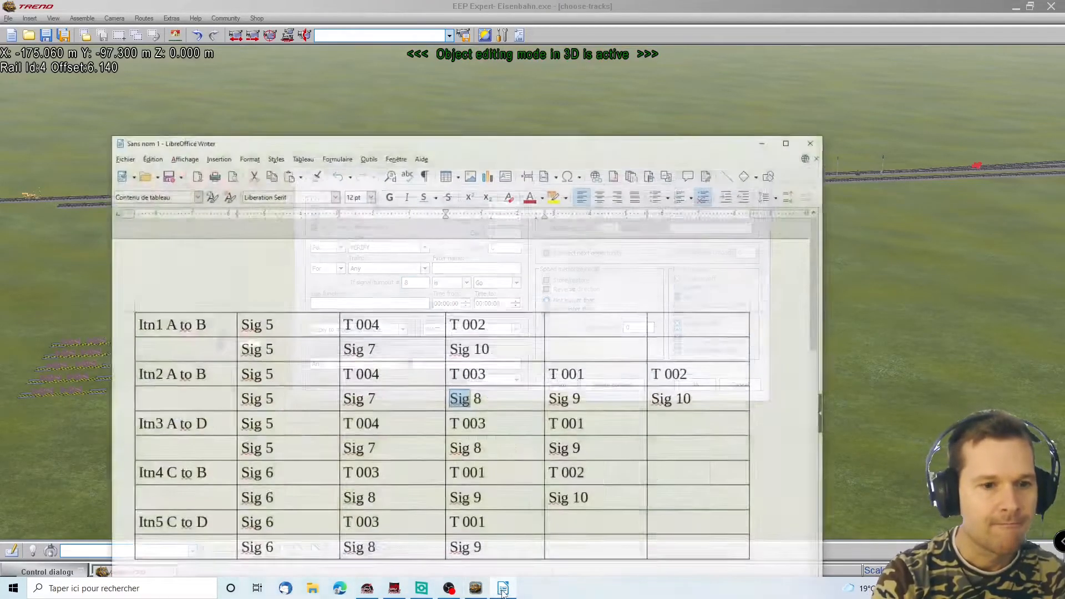
left_click(503, 588)
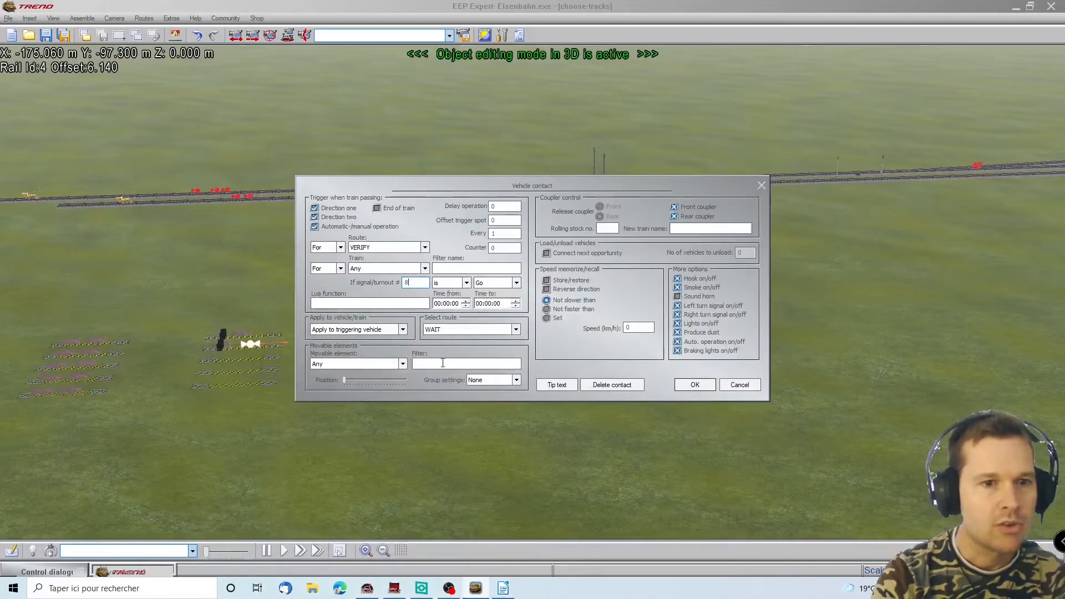
left_click(695, 384)
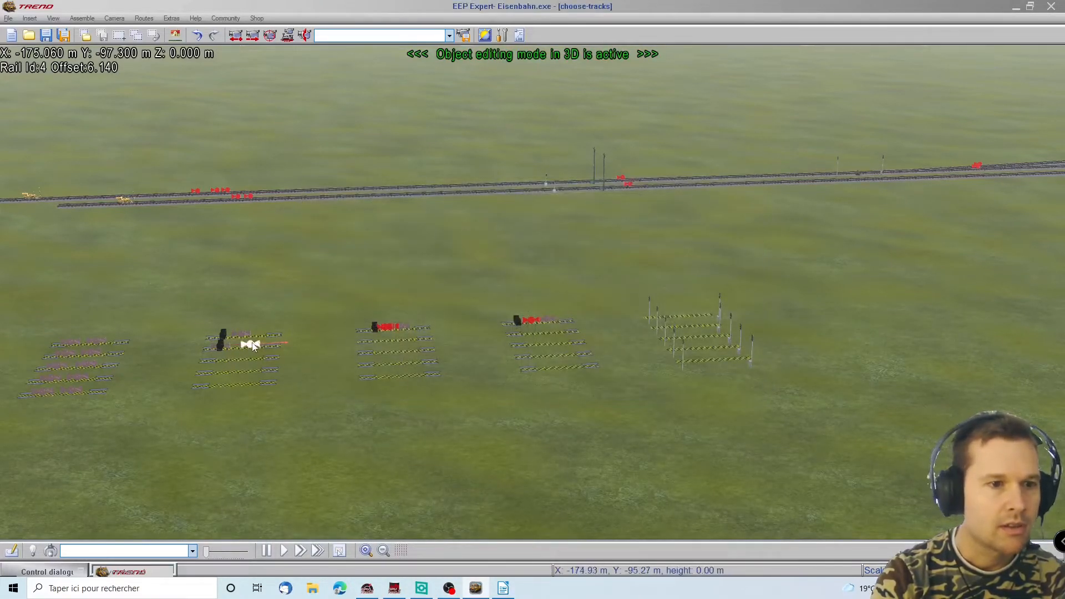
Step: Copy the signal 8 vehicle contact and place one of the contacts into the second auxiliary track's contact group
left_click_drag(253, 343, 229, 348)
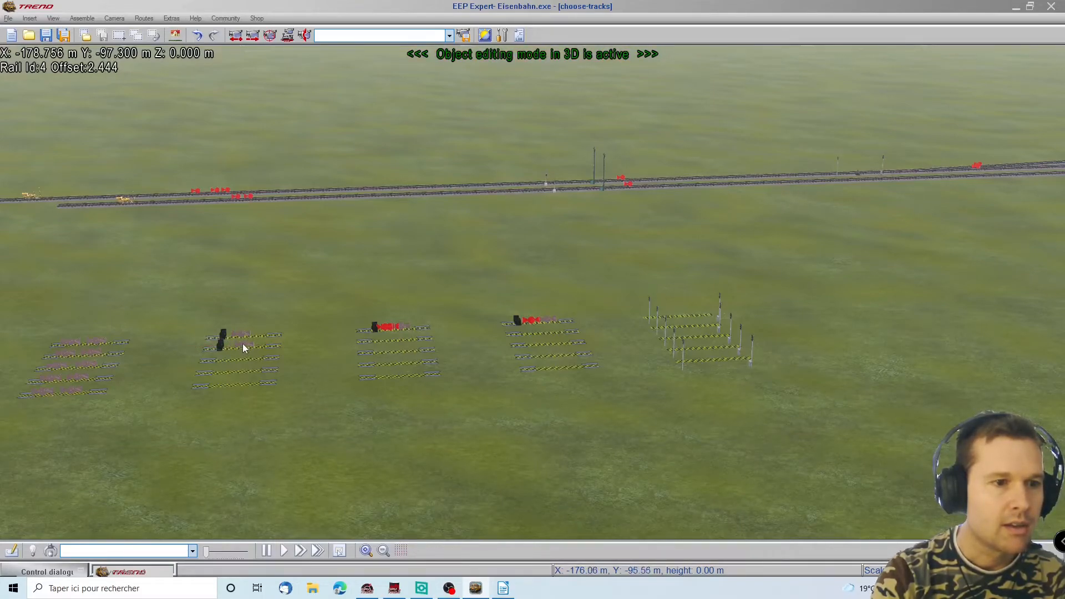
key("ctrl+z")
right_click(246, 345)
left_click(283, 398)
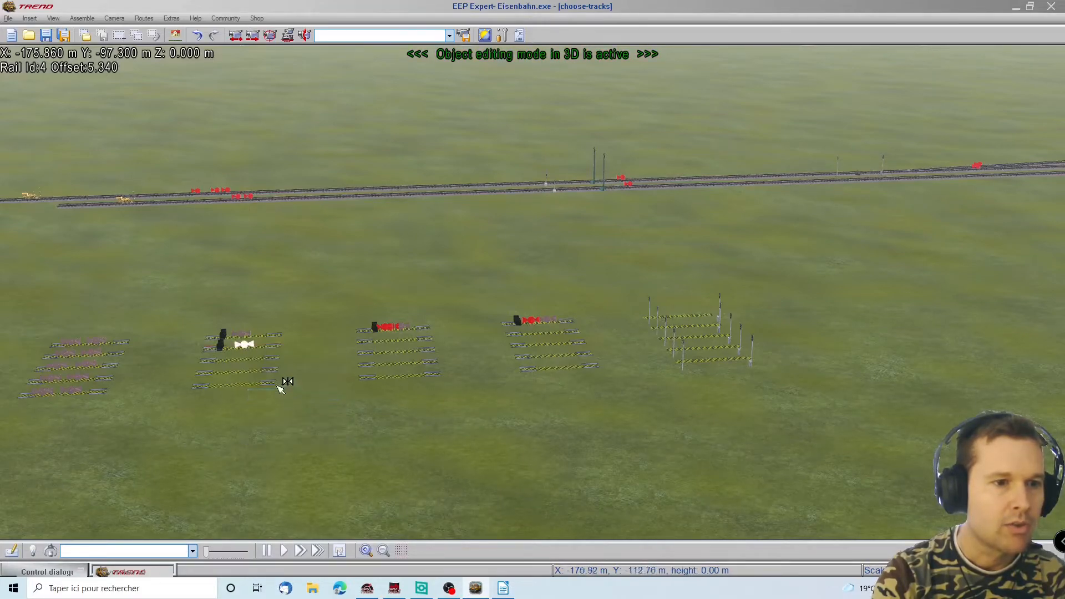
left_click(230, 345)
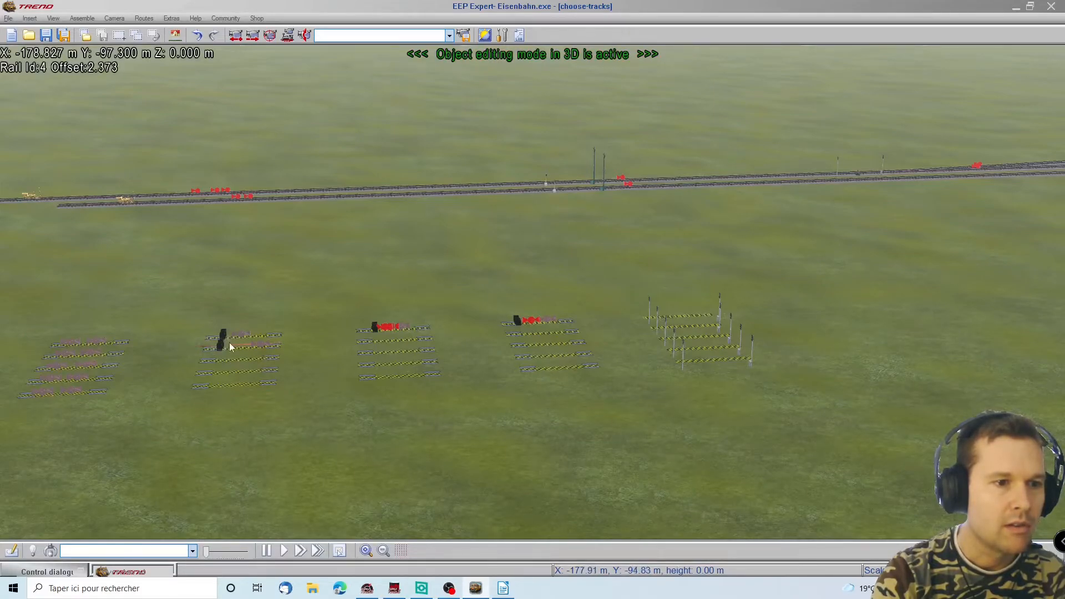
Step: Set the remaining vehicle contact's signal condition to signal 9, as listed for T 001 of Itn2 A to B
right_click(261, 343)
left_click(312, 418)
left_click(503, 589)
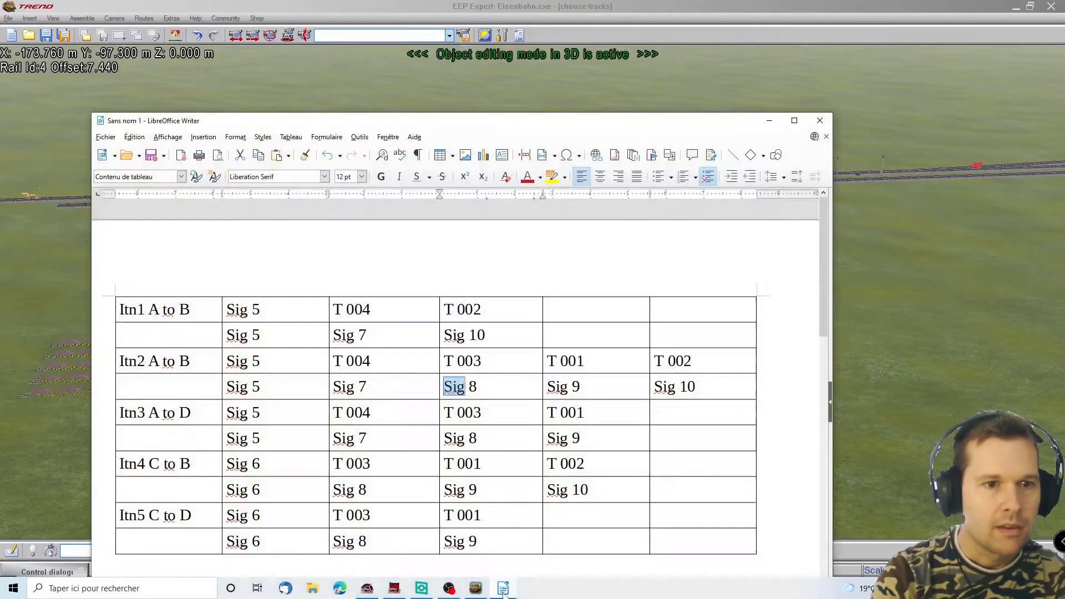
left_click(503, 590)
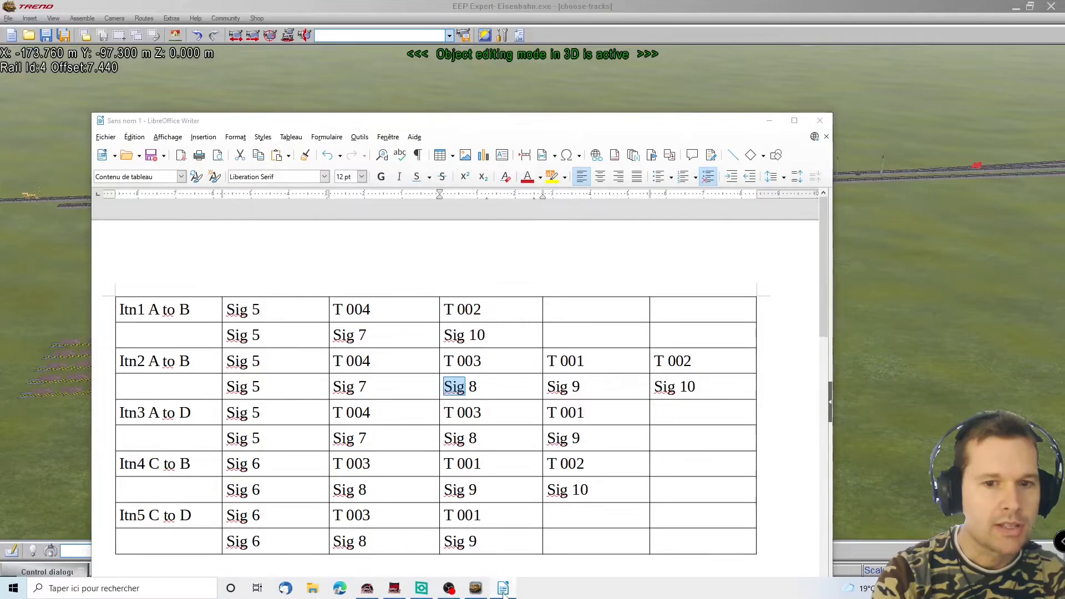
type("9")
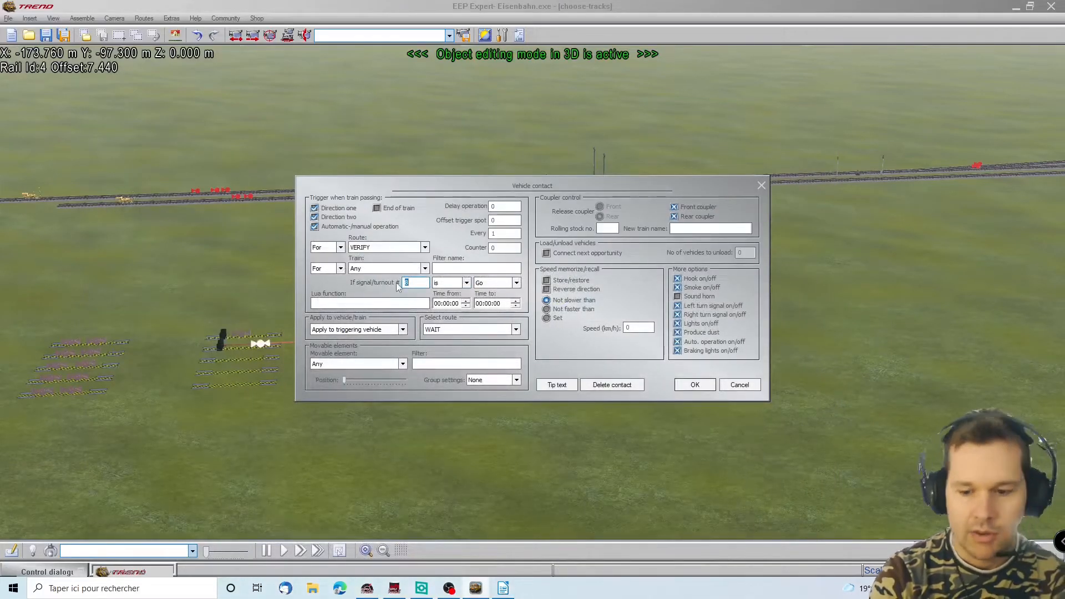
left_click(695, 385)
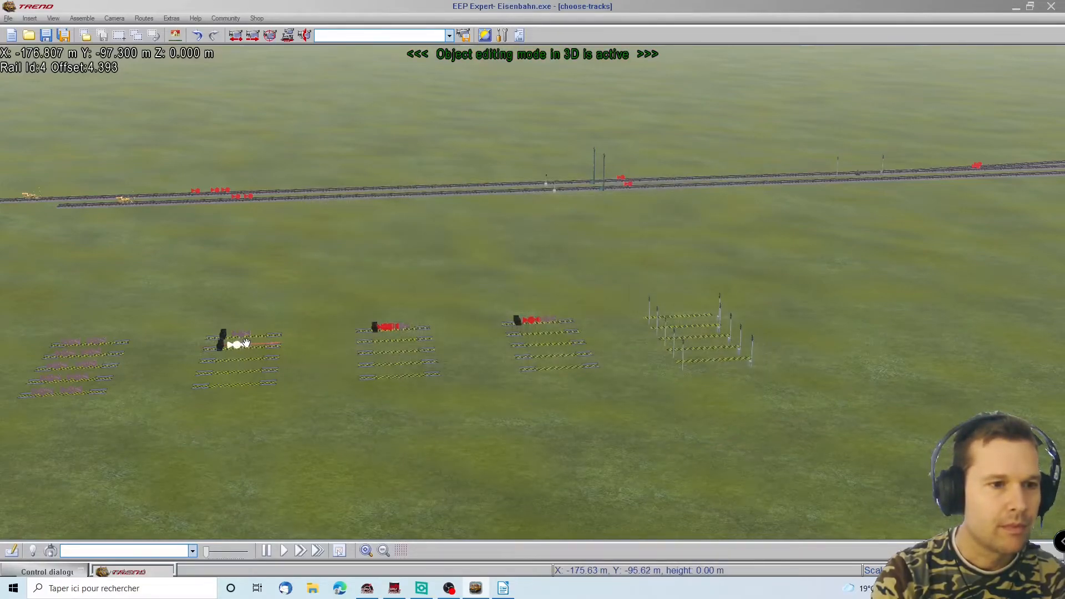
Step: Copy the signal 9 vehicle contact along the track and move one of the two contacts into the contact group
right_click(236, 346)
left_click(263, 381)
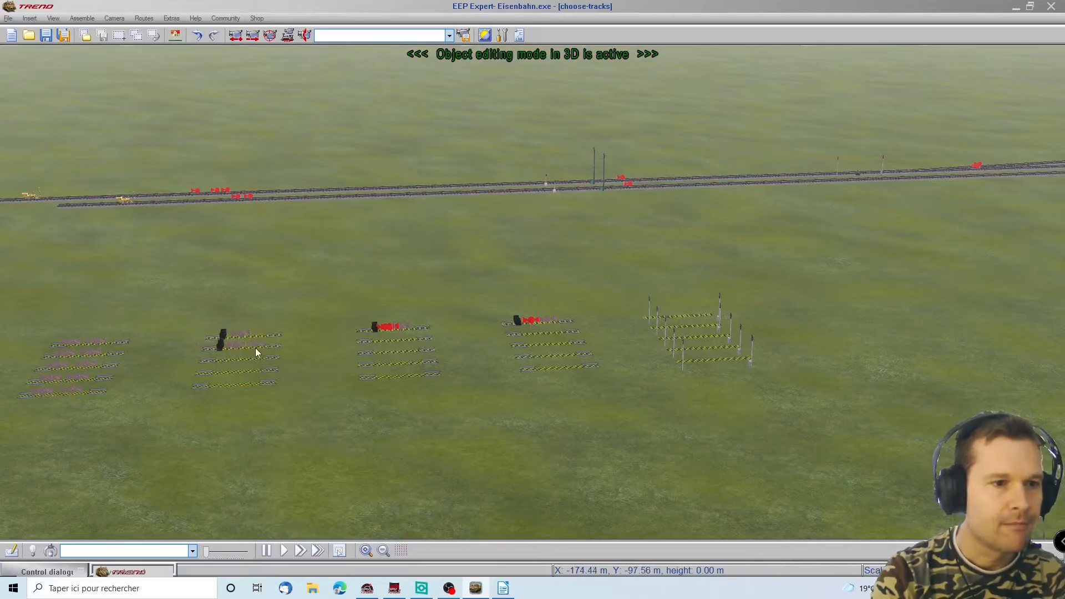
left_click_drag(236, 345, 227, 342)
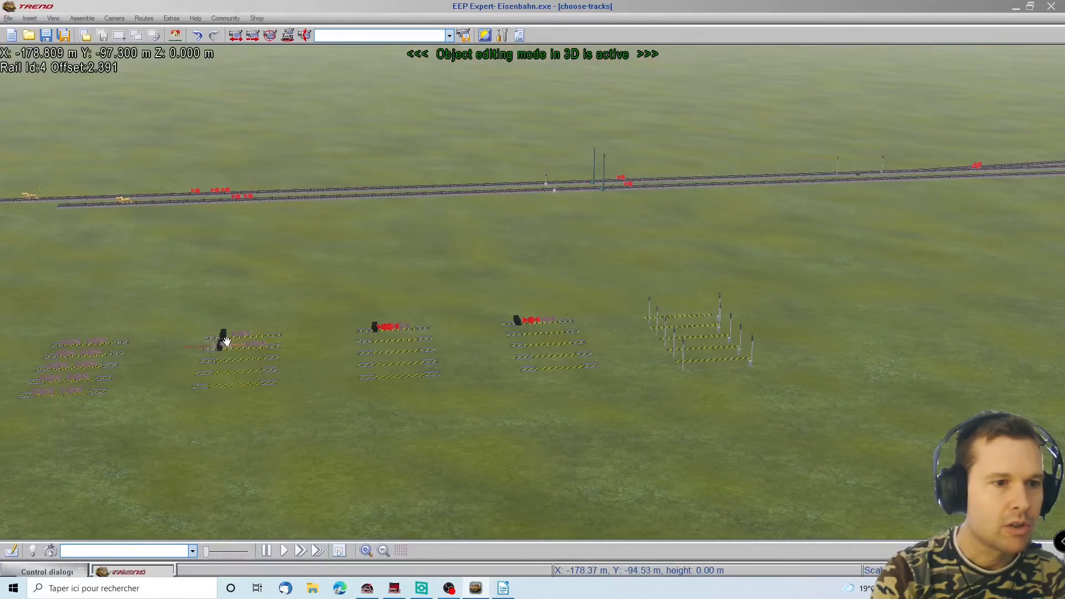
Step: Set the remaining vehicle contact's signal condition to signal 10, as listed for T 002 of Itn2 A to B, and move it into the contact group
right_click(254, 345)
left_click(294, 419)
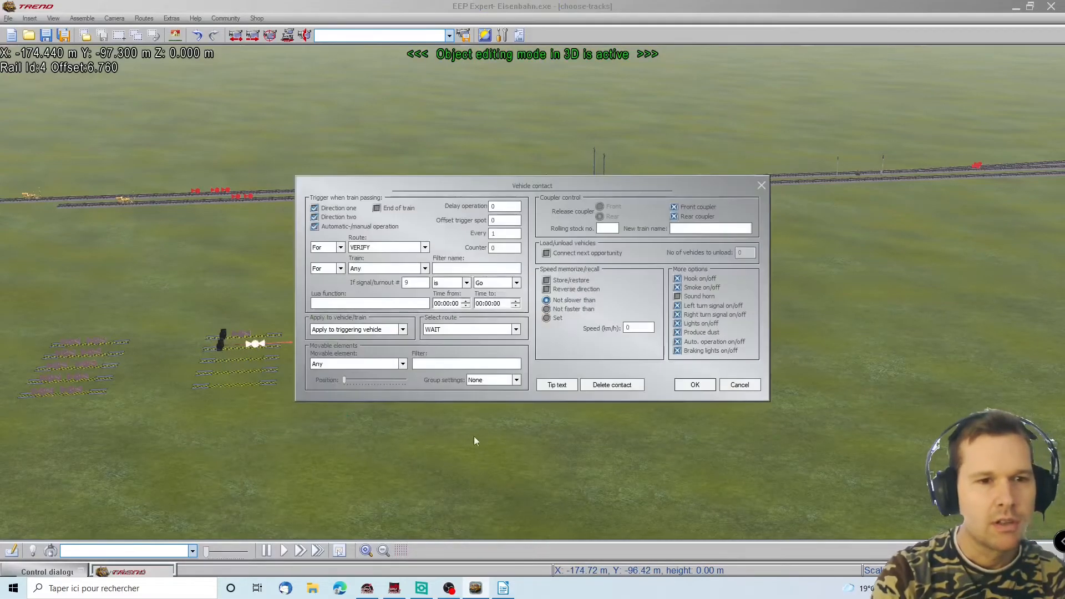
left_click(506, 590)
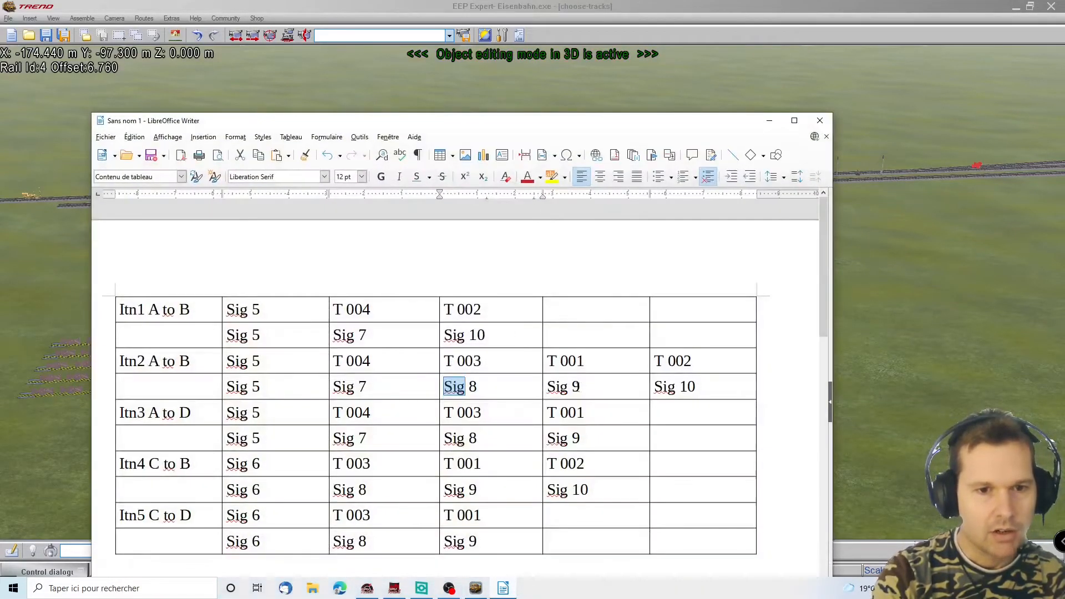
left_click(668, 387)
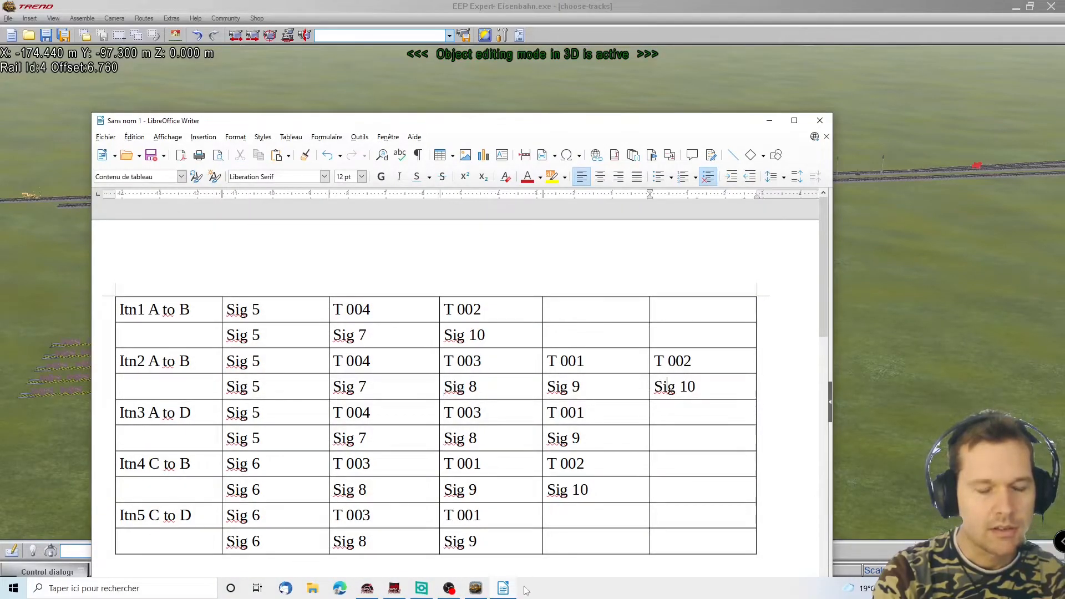
left_click(506, 589)
double_click(414, 284)
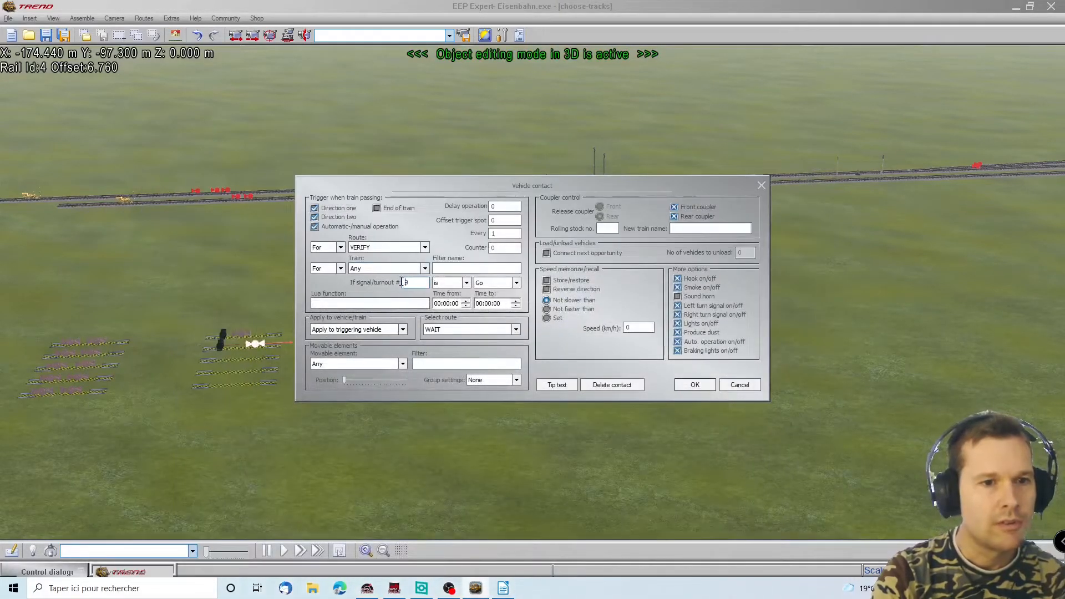
type("10")
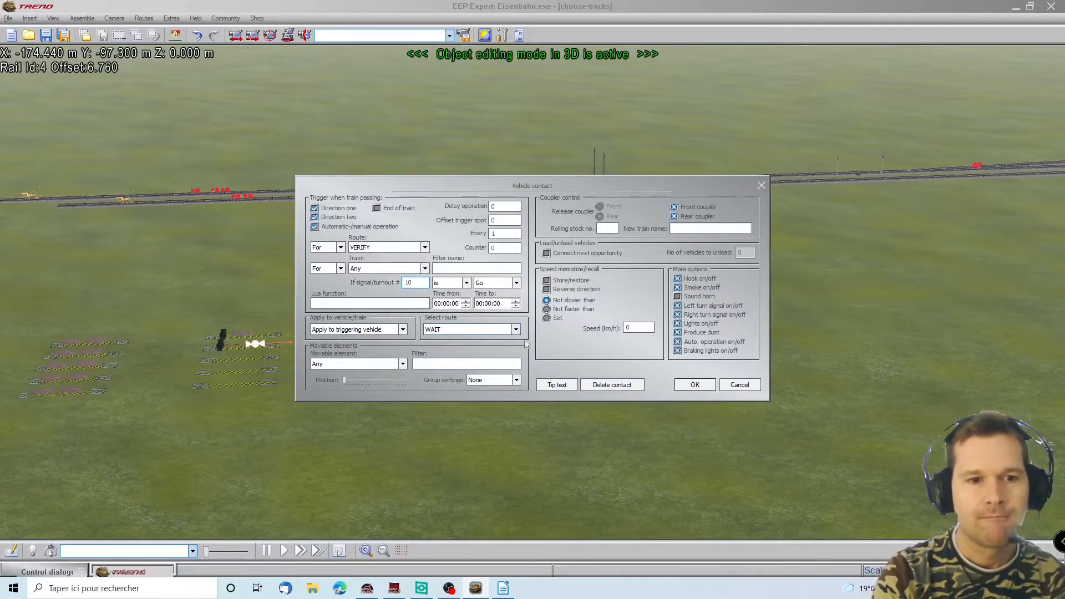
left_click(695, 386)
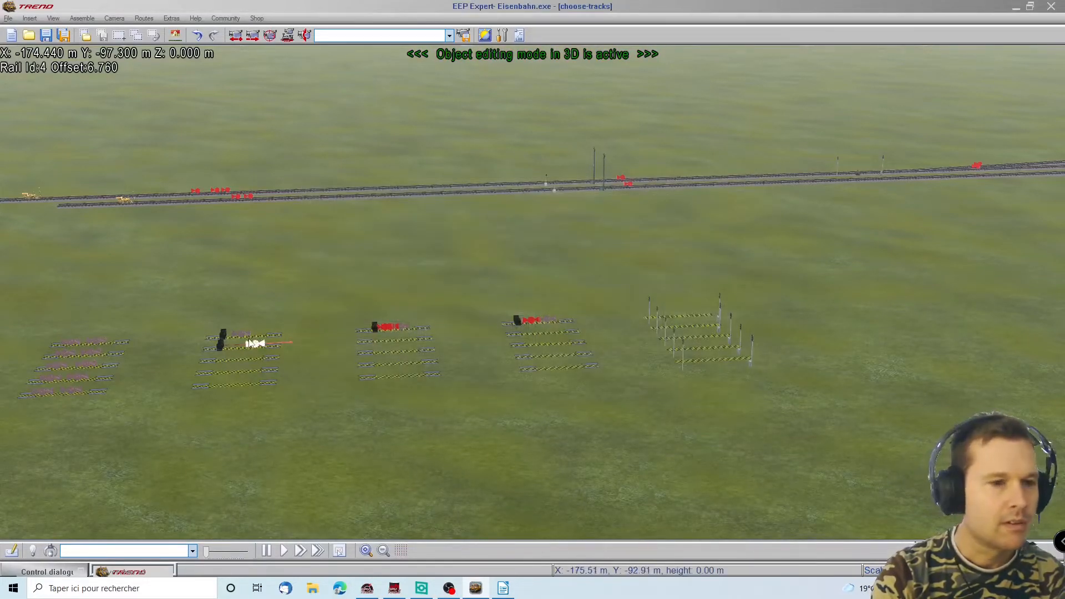
mouse_move(257, 342)
left_mouse_down()
mouse_move(221, 341)
mouse_move(234, 341)
left_mouse_up()
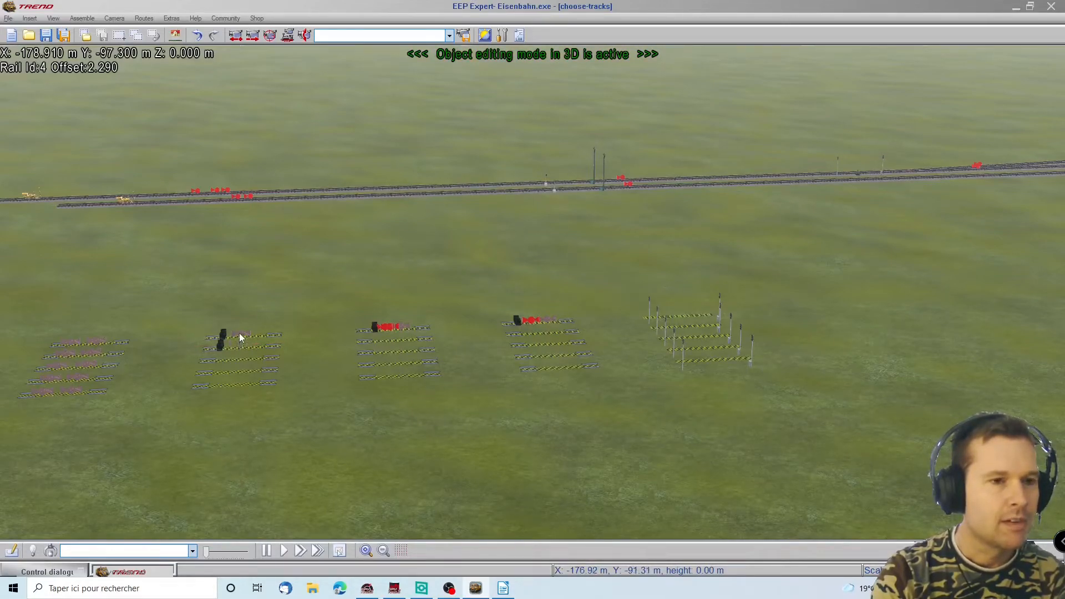
Step: Check the properties of the unconditional VERIFY-to-LOCK vehicle contacts on the first and second VERIFY auxiliary tracks
right_click(238, 334)
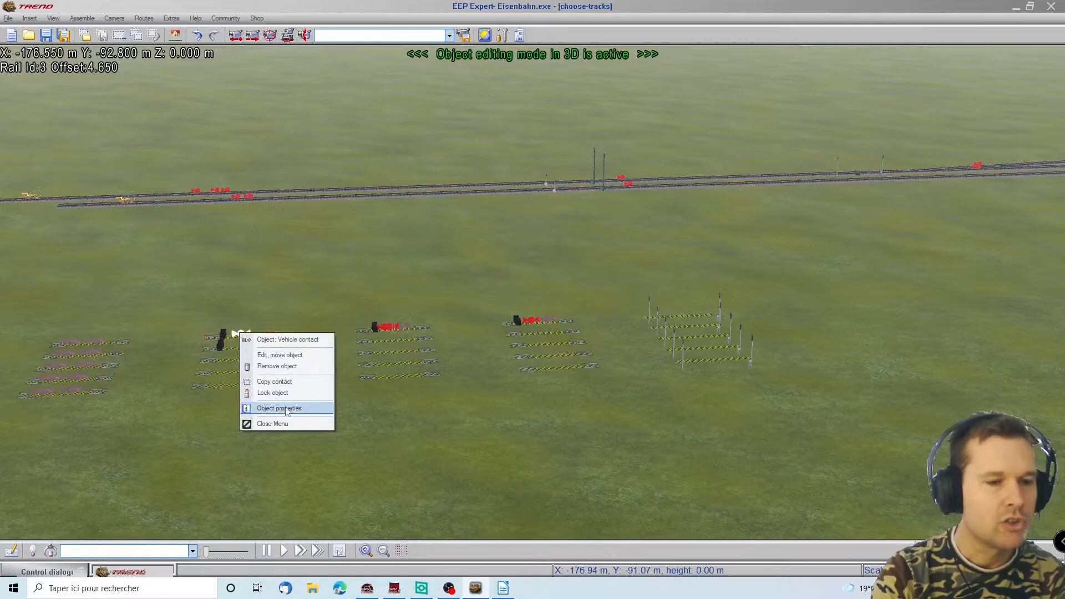
left_click(286, 410)
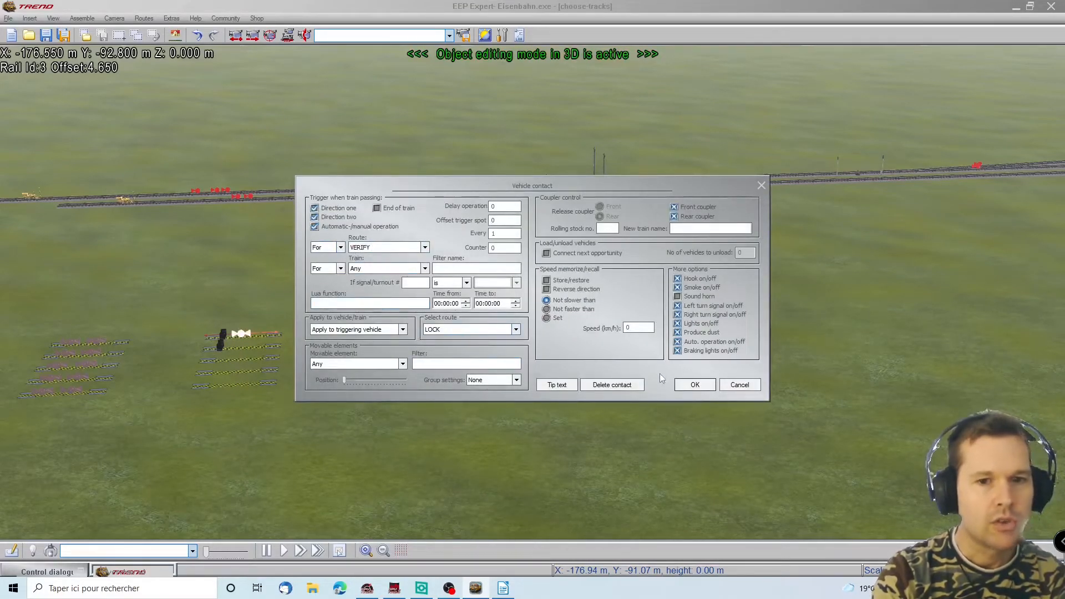
left_click(726, 384)
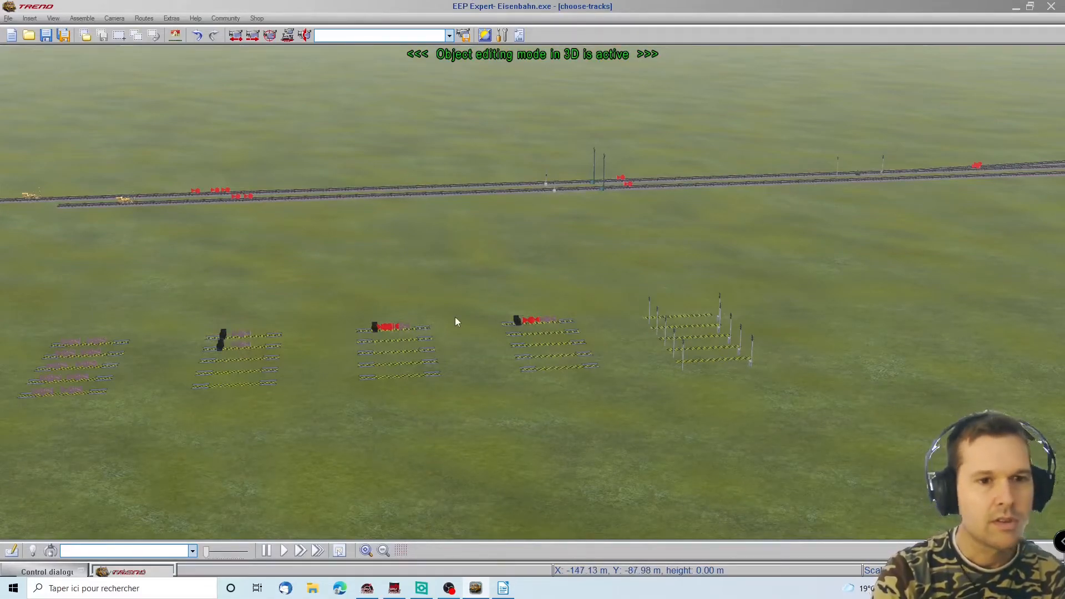
right_click(239, 348)
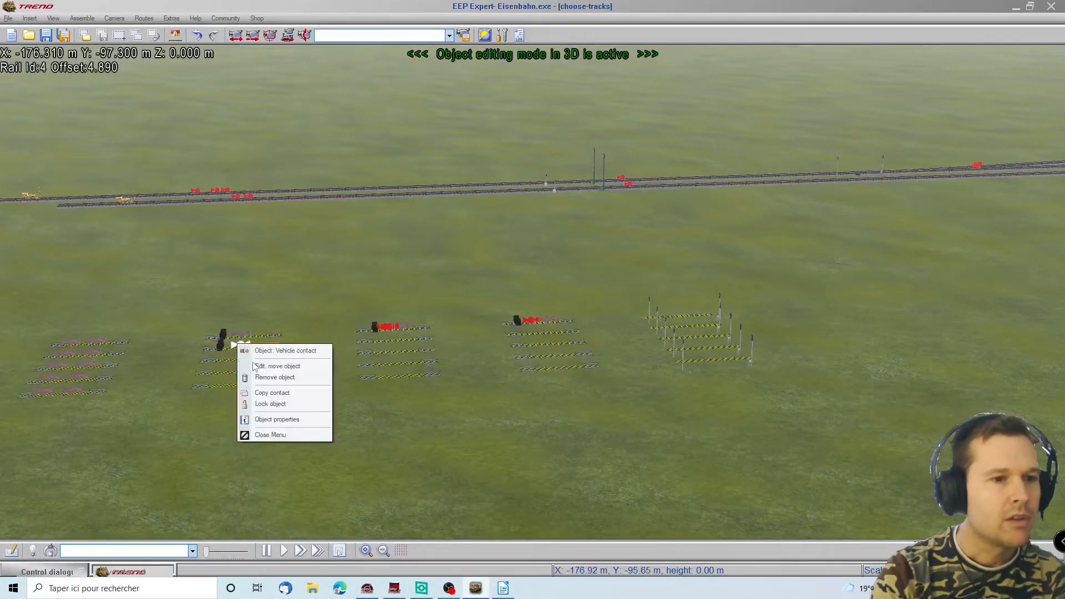
left_click(278, 422)
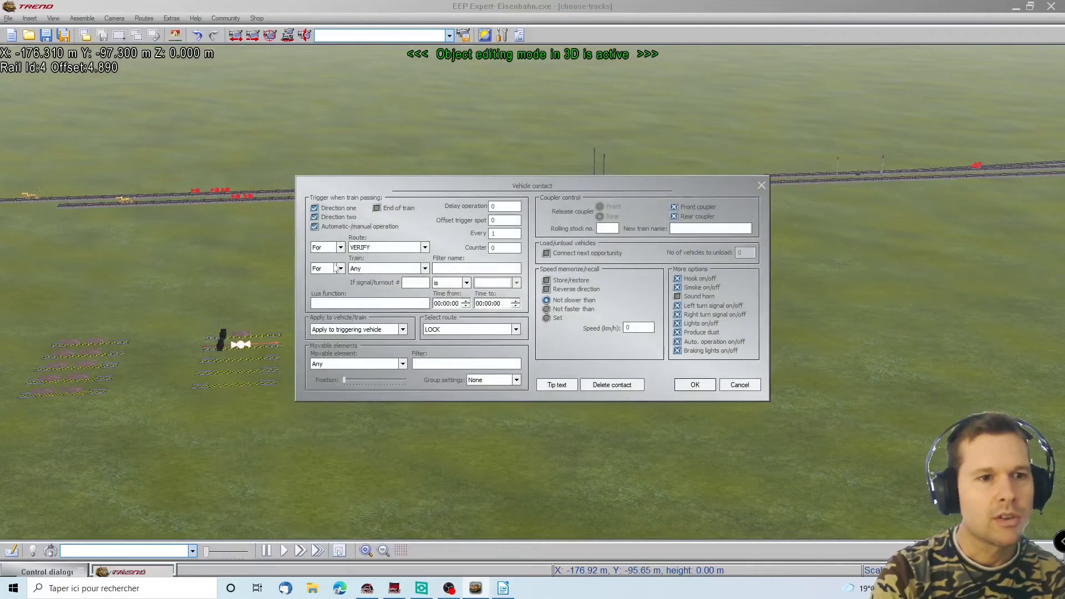
left_click(709, 388)
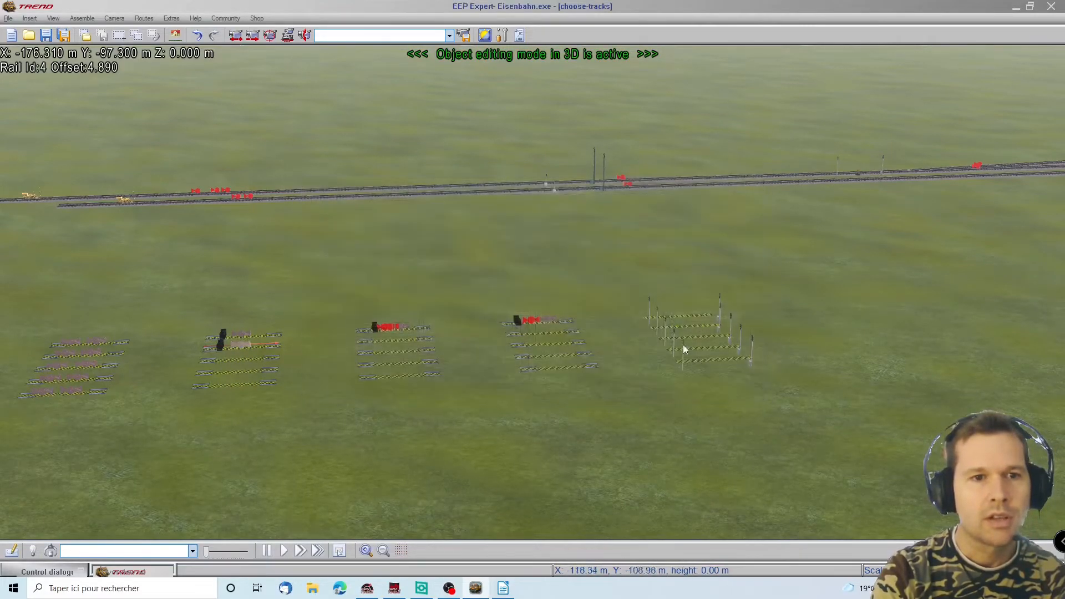
Step: Add a contact group at the start of the second auxiliary track in the LOCK set
left_click(378, 342)
right_click(377, 342)
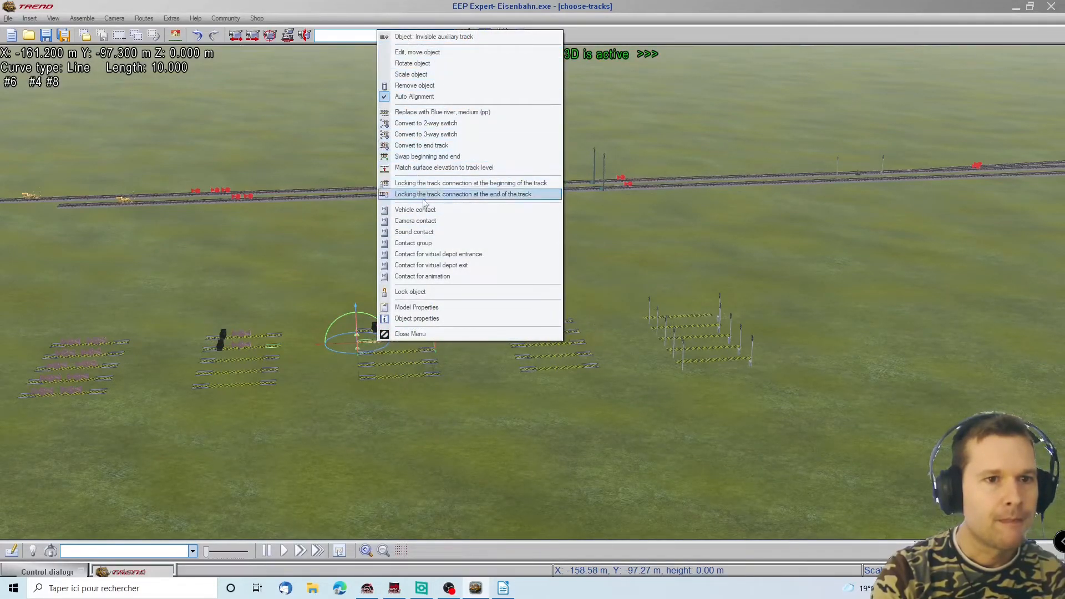
left_click(421, 249)
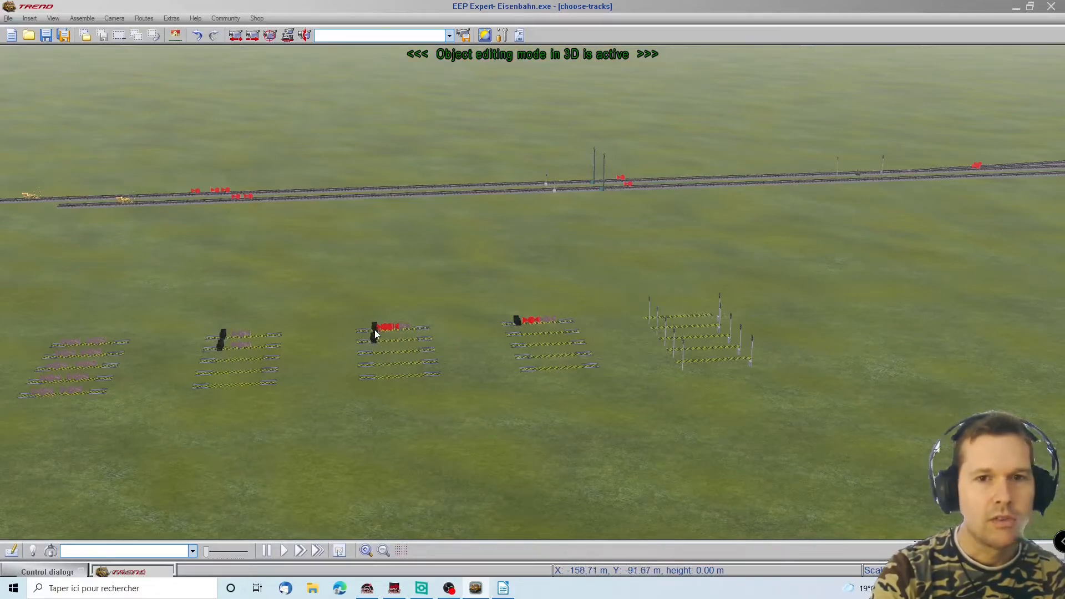
Step: Consult the itinerary table, then create a signal contact for signal 7 and place it beside the new contact group
left_click(503, 589)
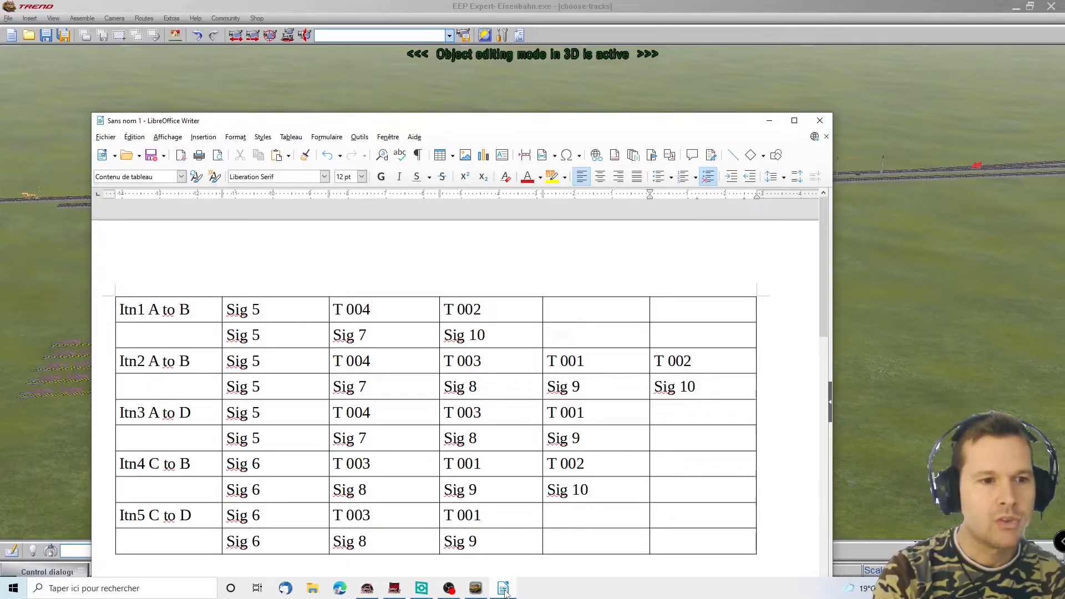
left_click(503, 588)
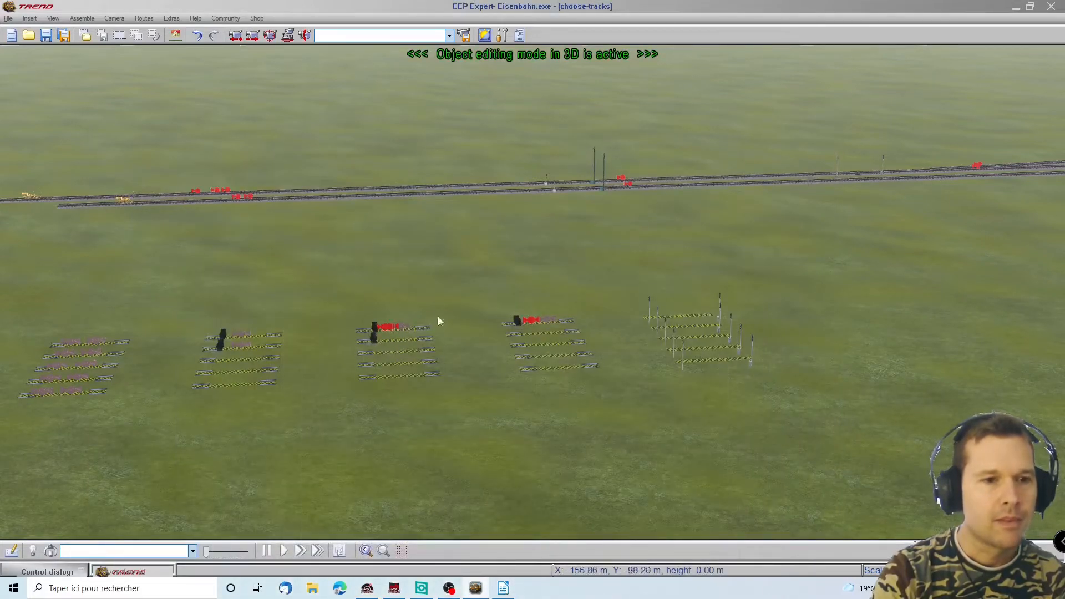
right_click(882, 175)
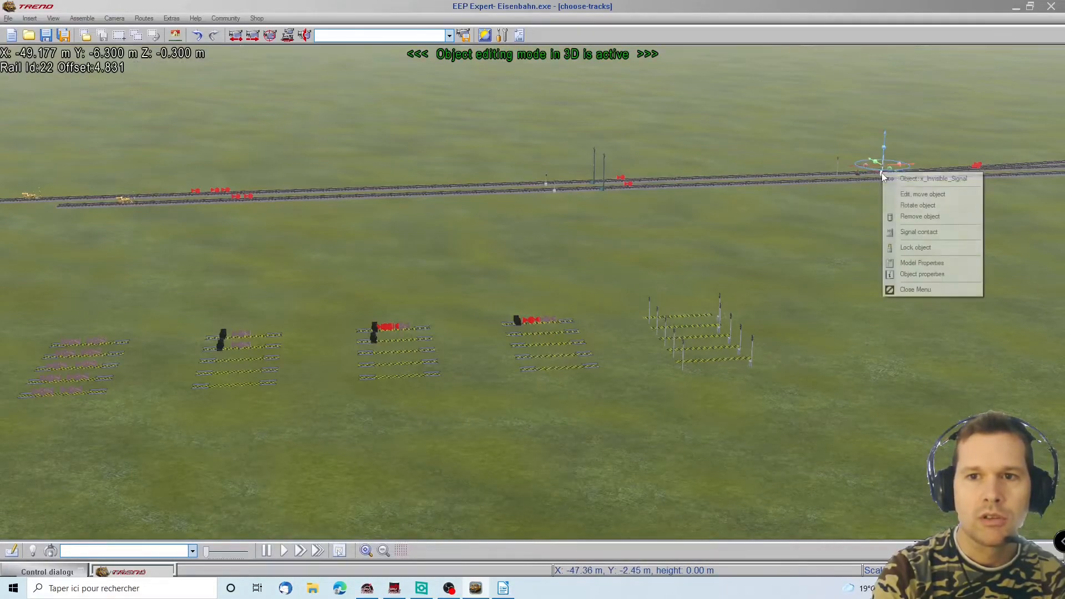
left_click(932, 233)
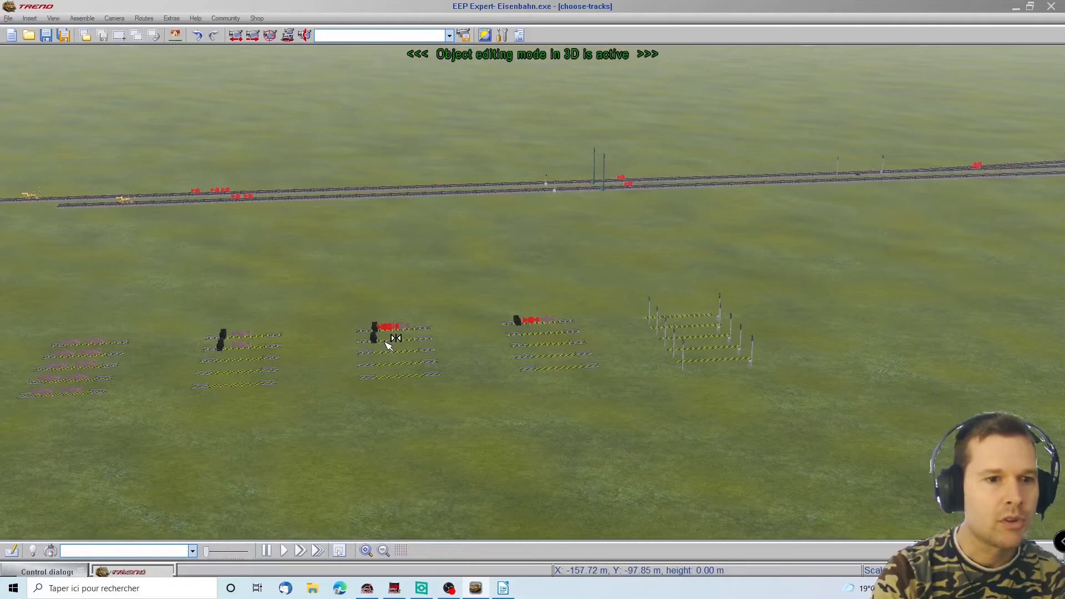
left_click(389, 340)
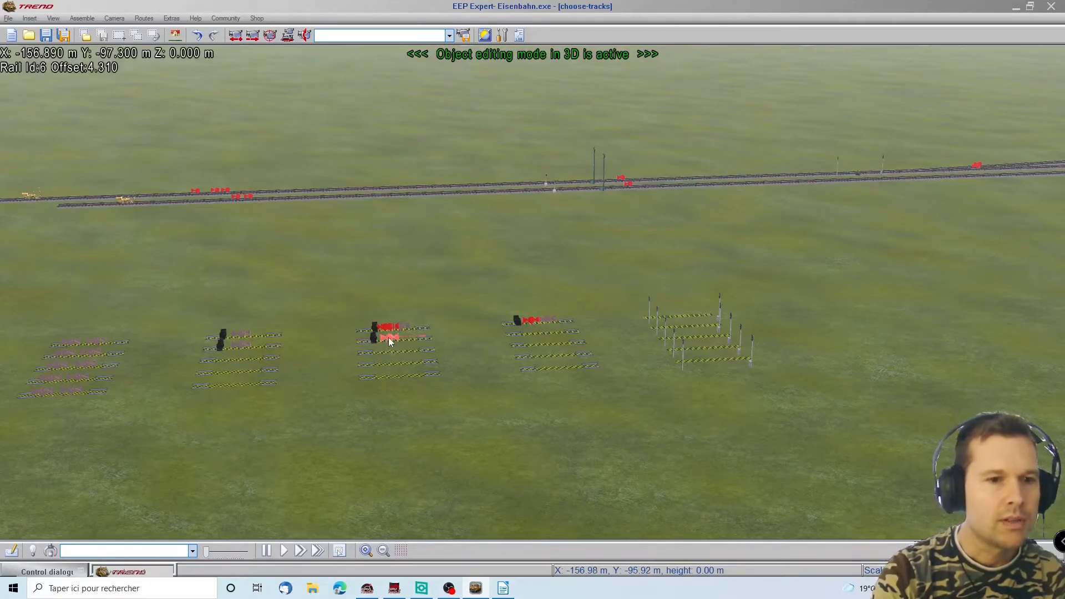
Step: Configure the signal 7 contact with automatic/manual operation enabled, route LOCK and position Go
right_click(388, 338)
left_click(428, 413)
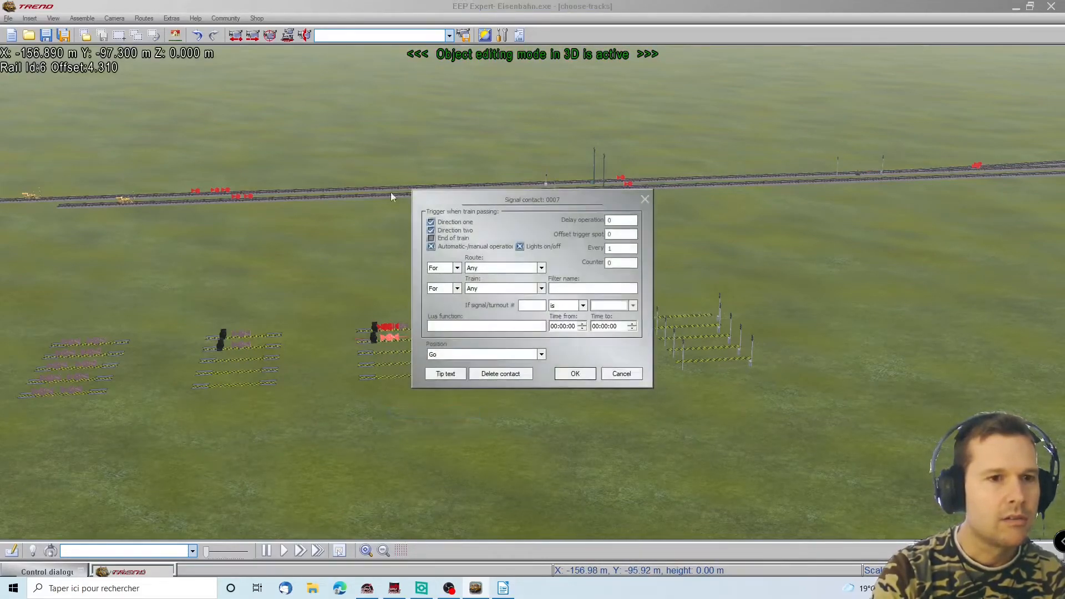
left_click(432, 247)
left_click(542, 268)
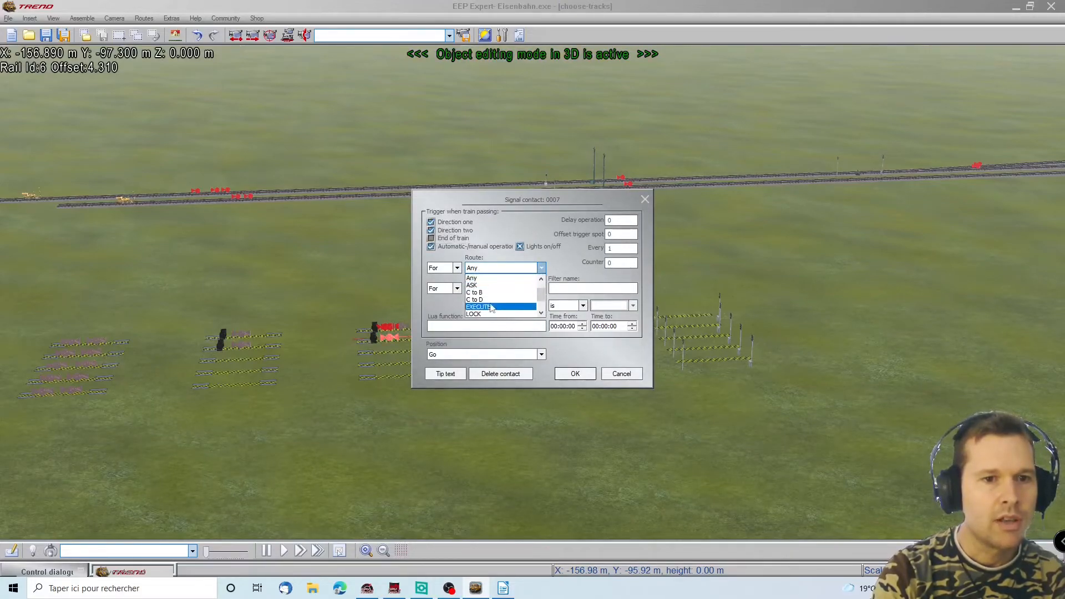
left_click(490, 314)
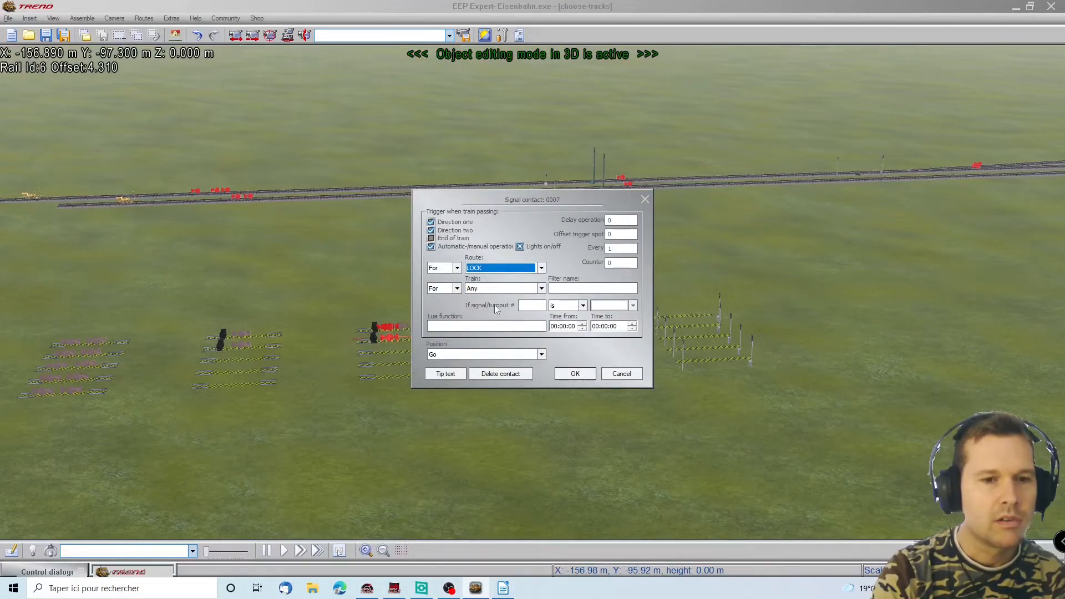
left_click(499, 271)
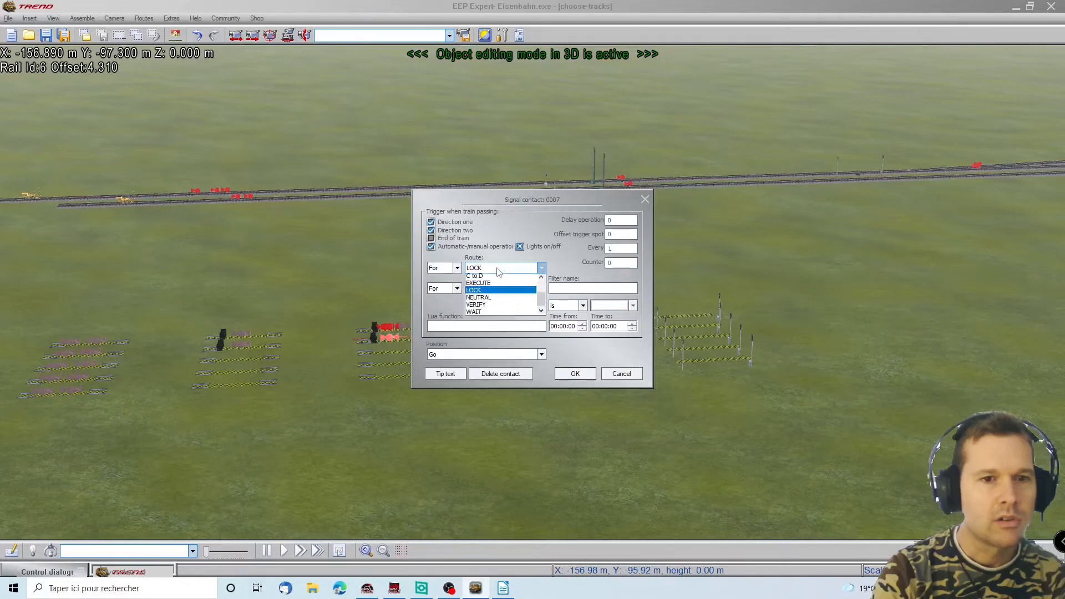
left_click(474, 293)
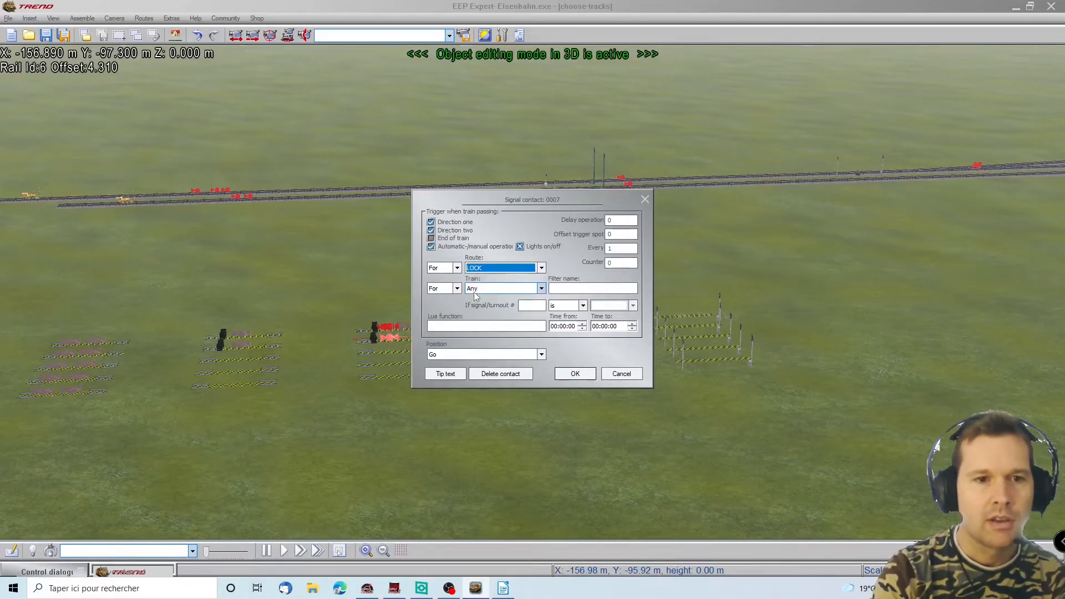
left_click(489, 355)
left_click(497, 359)
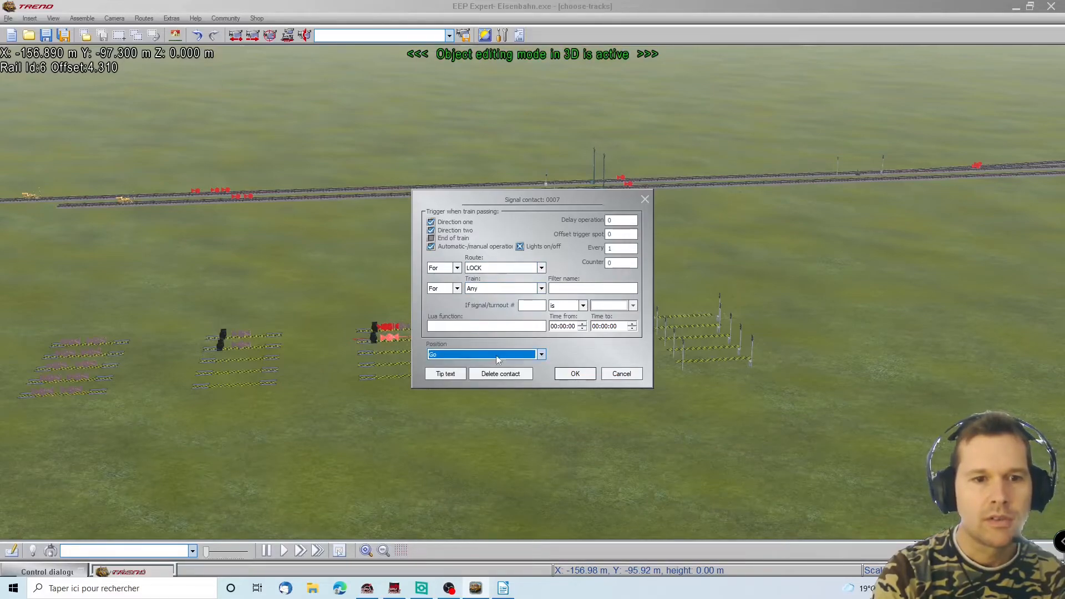
left_click(574, 374)
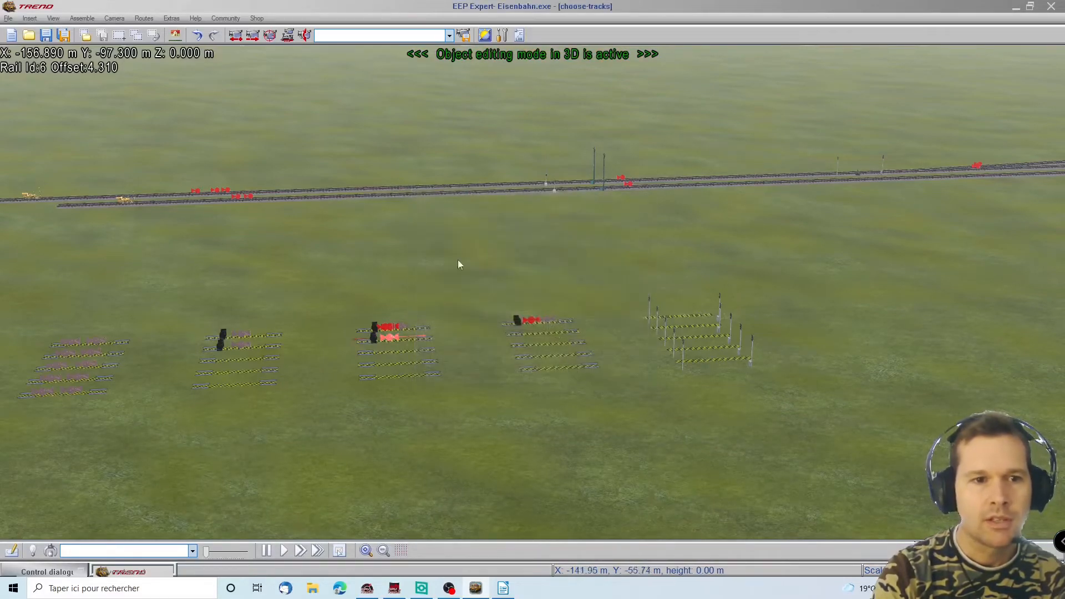
Step: Review the route settings of the unconditional vehicle contact on the second VERIFY track
right_click(239, 345)
left_click(279, 420)
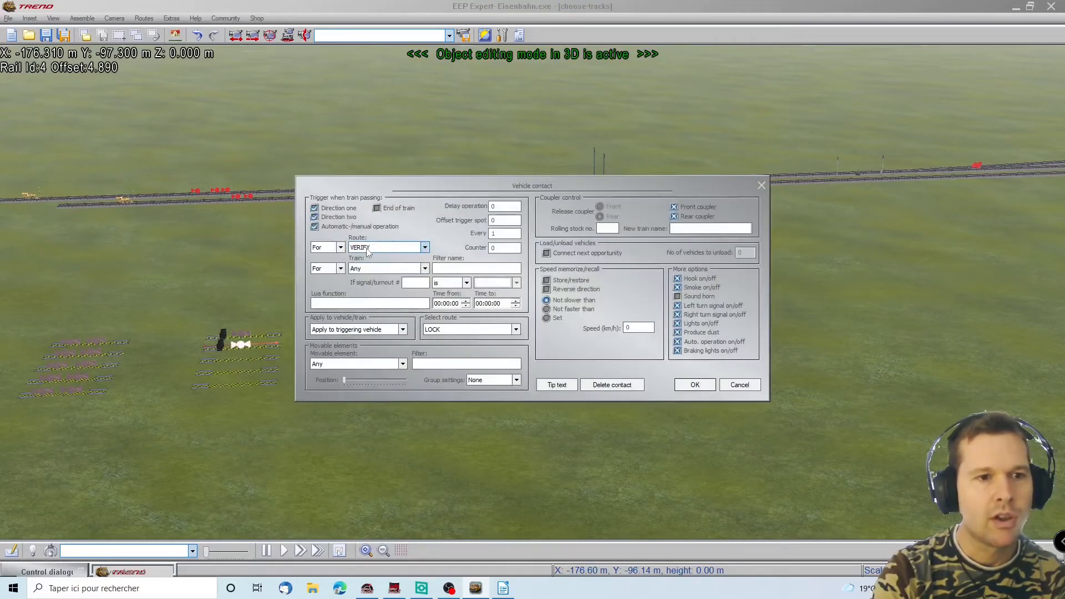
left_click(761, 183)
Step: Recheck the signal 7 contact's LOCK route and Go position, and move it into the second LOCK track's contact group
right_click(390, 339)
left_click(427, 413)
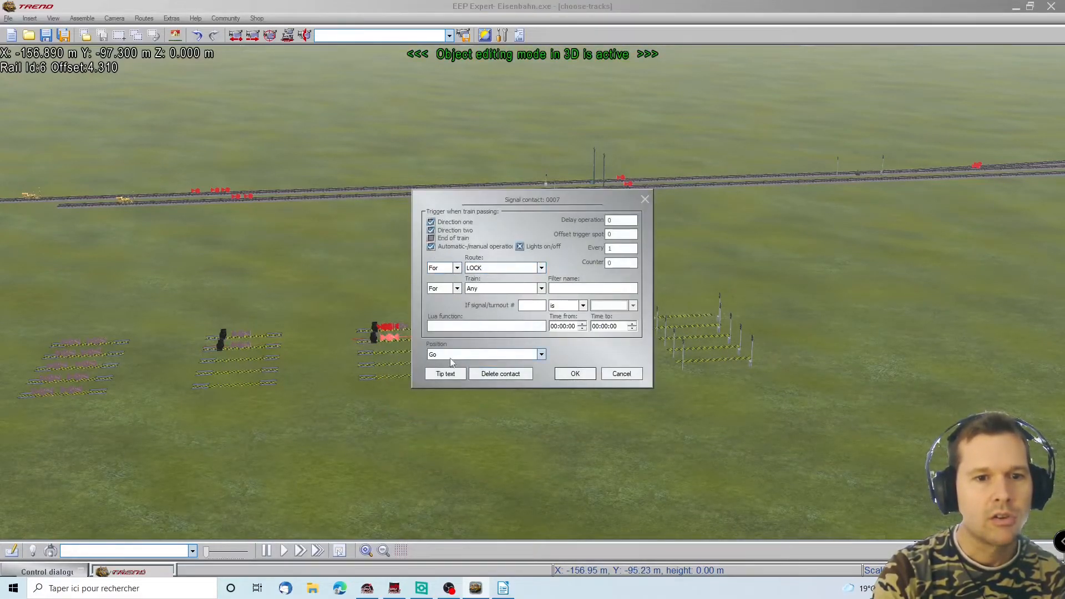
left_click(589, 377)
left_click_drag(389, 337, 377, 335)
Step: Switch to the LibreOffice Writer table, check which signals the second itinerary needs after signal 7, and return to the layout
left_click(503, 589)
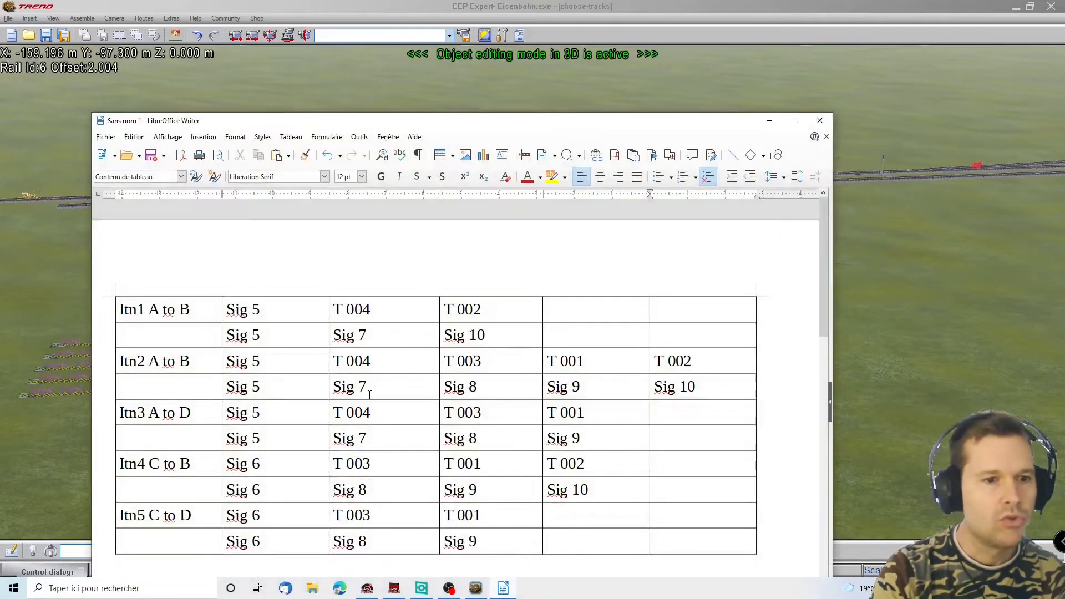
left_click(457, 383)
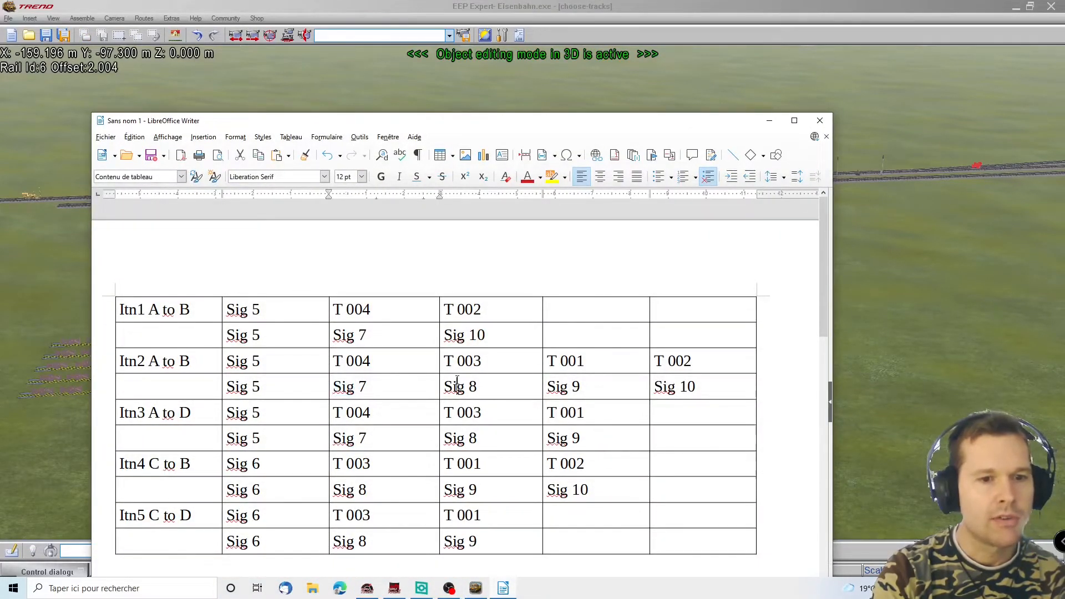
double_click(565, 387)
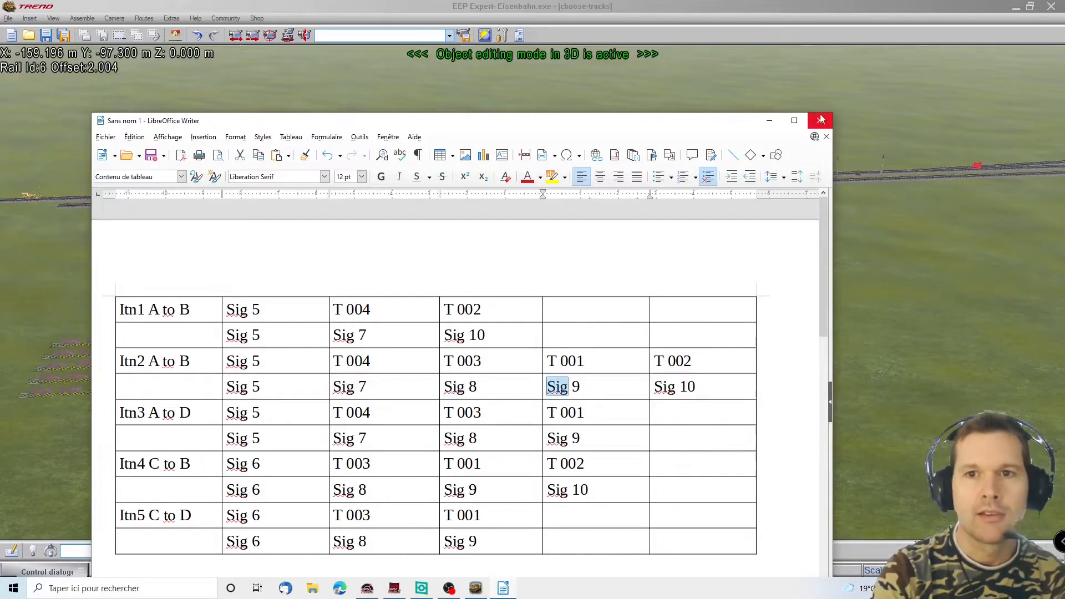
left_click(820, 121)
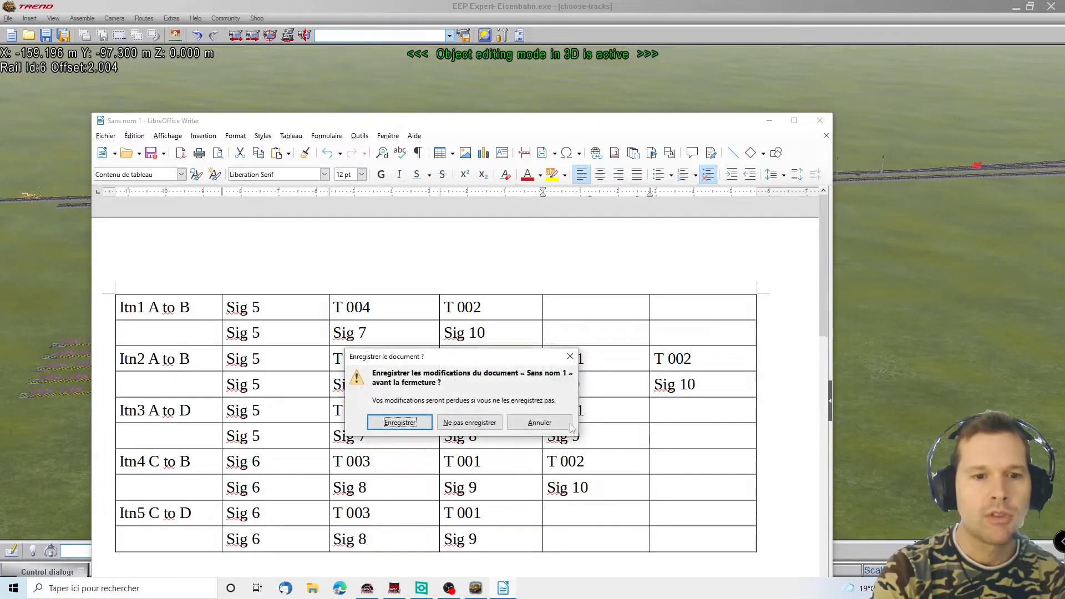
left_click(522, 426)
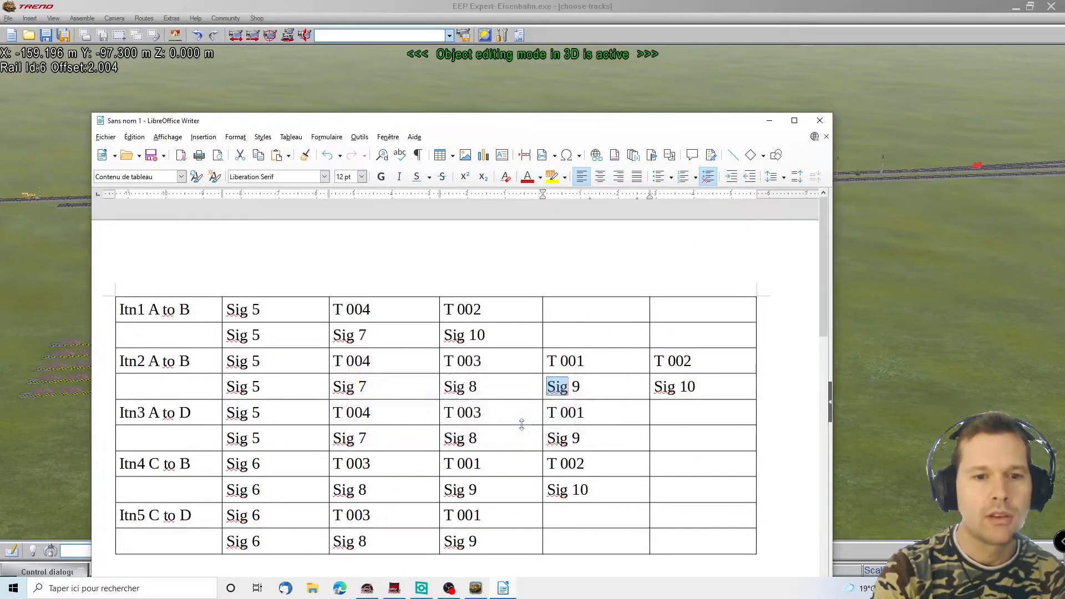
left_click(769, 122)
Step: Create a signal contact for the invisible signal 8 on the main line and place it on the second LOCK track
right_click_drag(1014, 178, 680, 150)
left_click(681, 144)
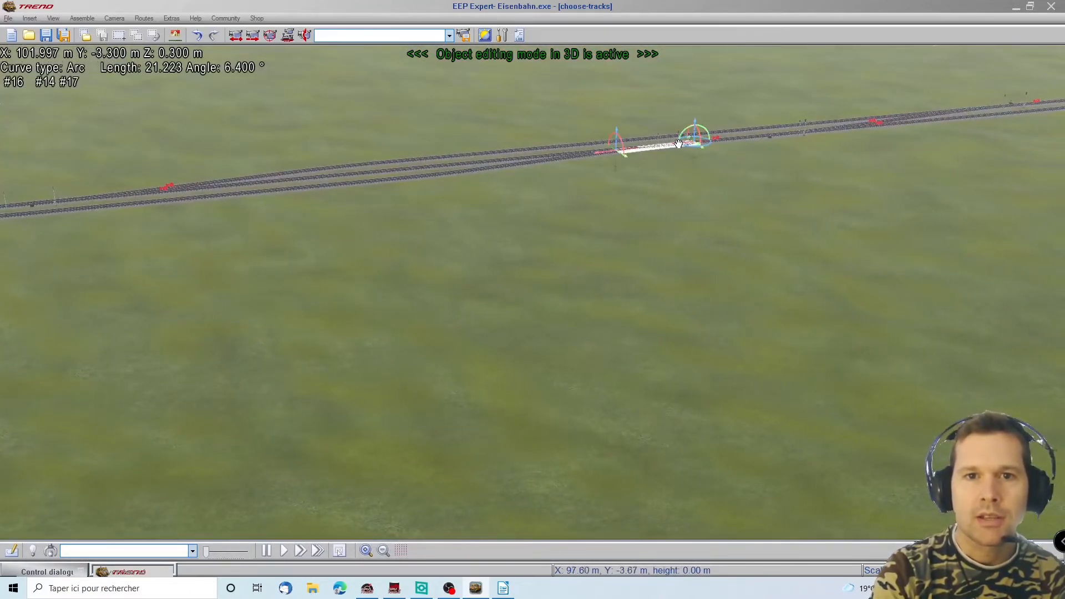
right_click_drag(681, 148, 740, 221)
left_click(731, 198)
right_click(731, 193)
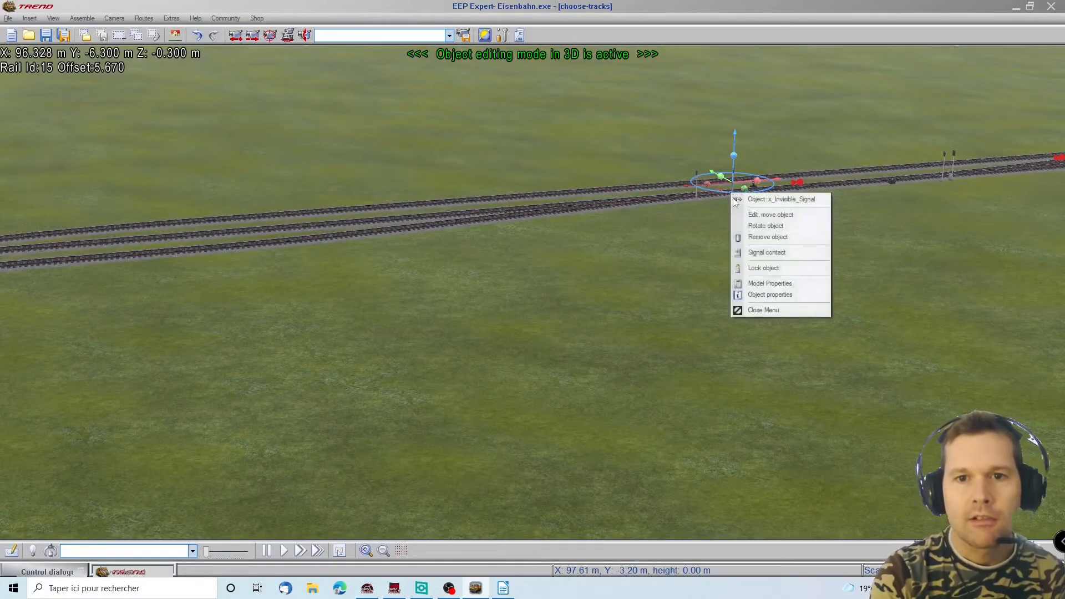
left_click(777, 253)
key("Left")
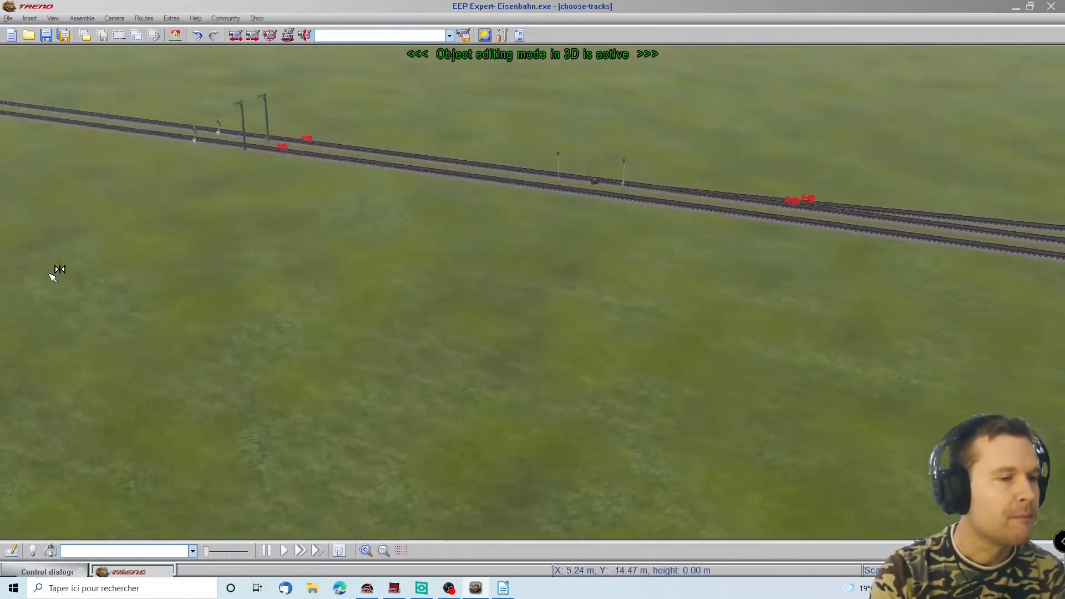
right_click_drag(201, 223, 172, 339)
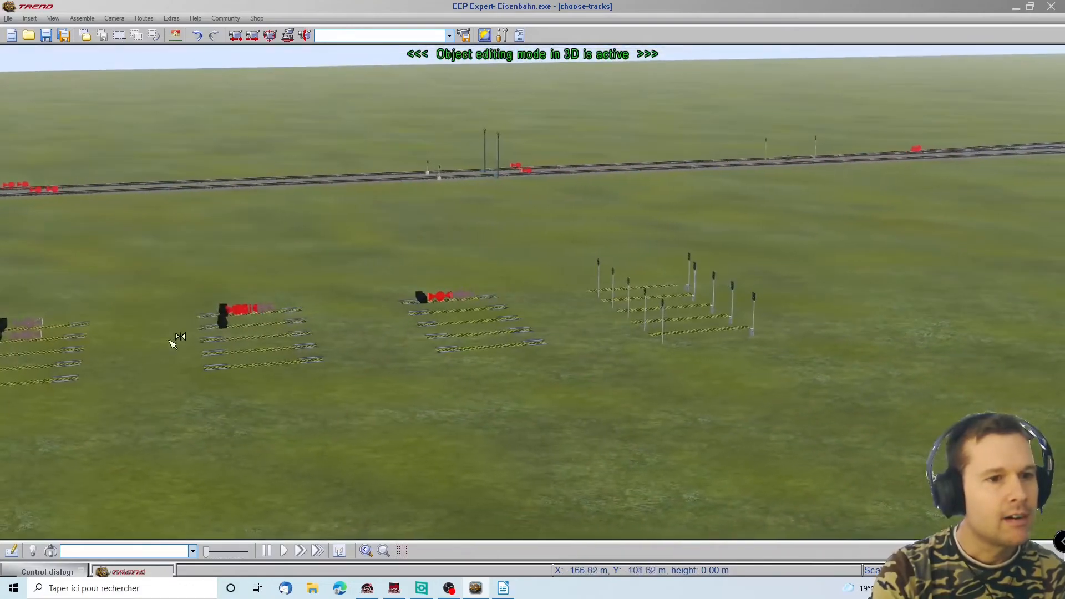
Step: Enable automatic/manual operation and set route LOCK for the signal 8 contact, and move it into the second LOCK track's contact group
right_click(252, 320)
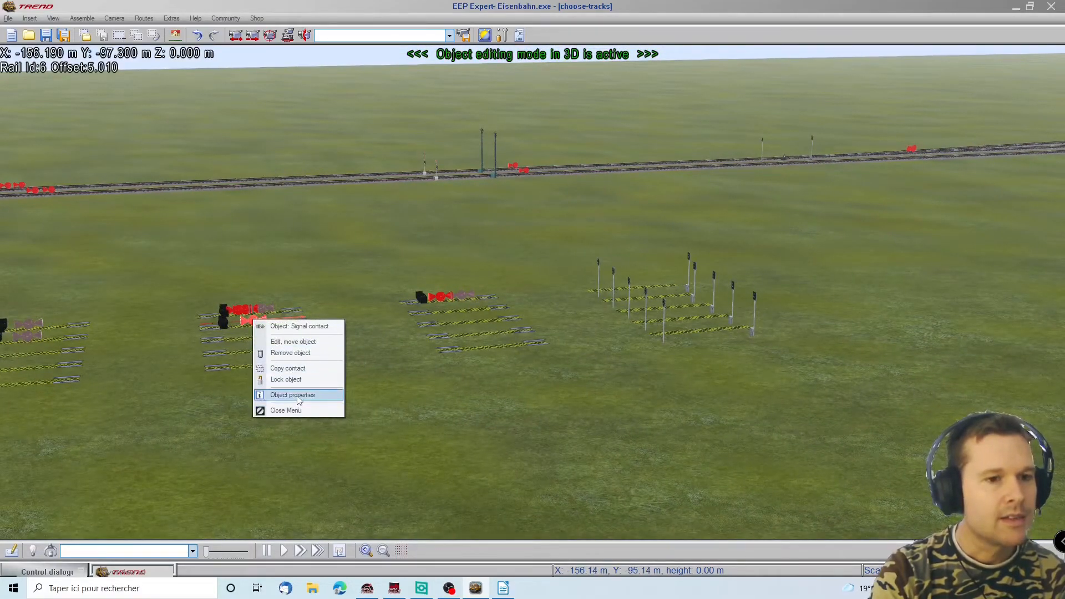
left_click(294, 395)
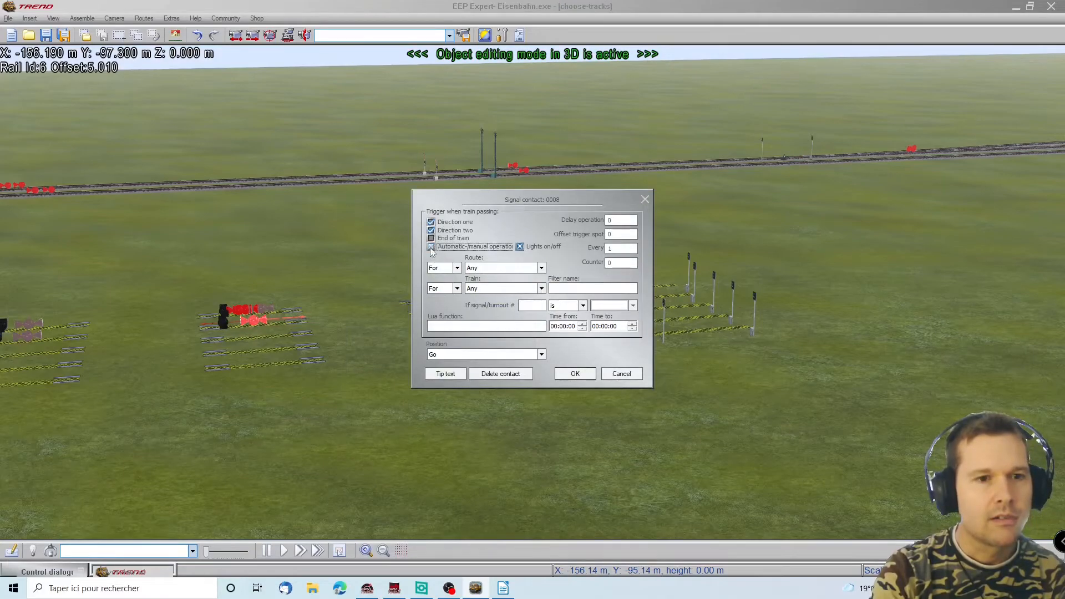
left_click(479, 270)
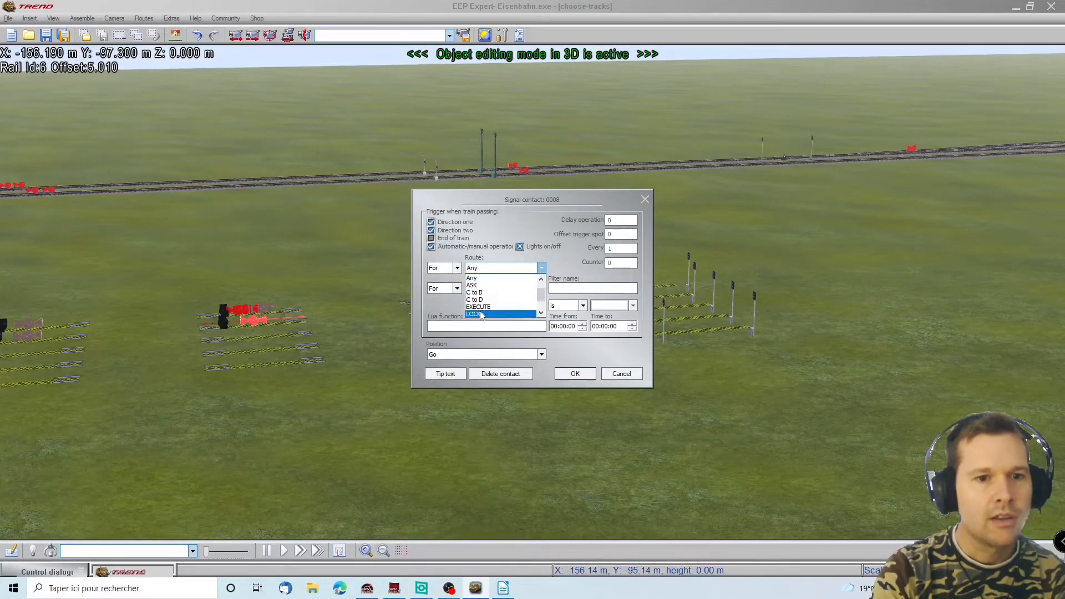
left_click(499, 314)
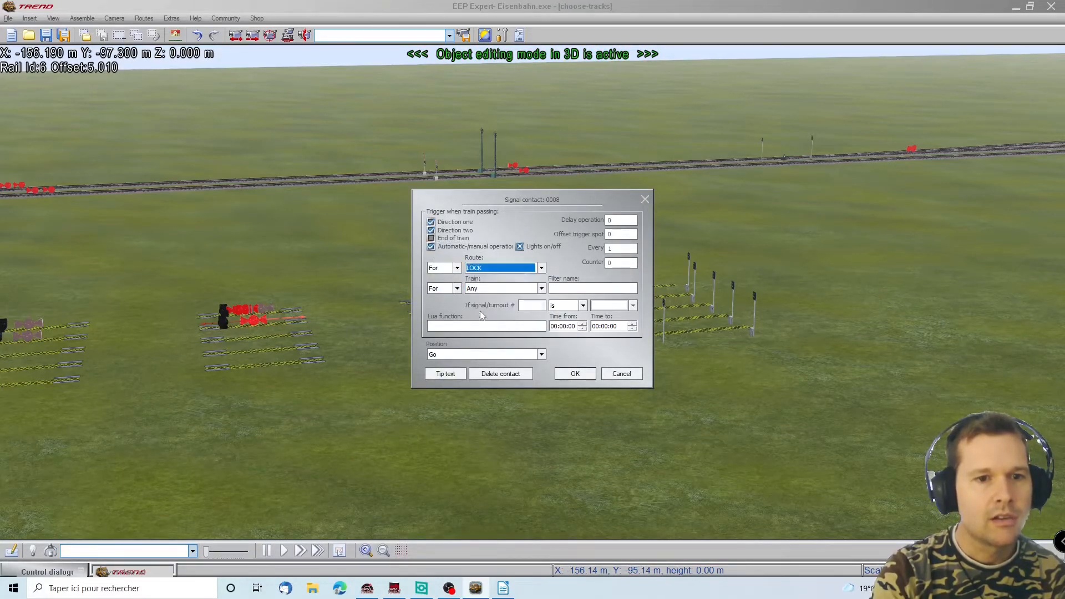
left_click(576, 373)
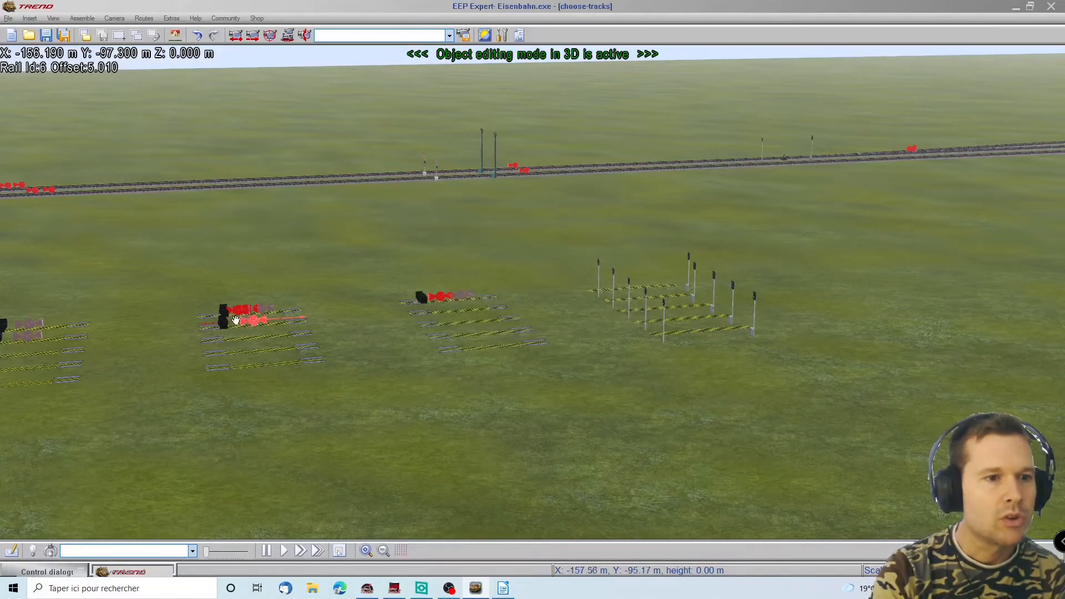
left_click_drag(255, 321, 234, 318)
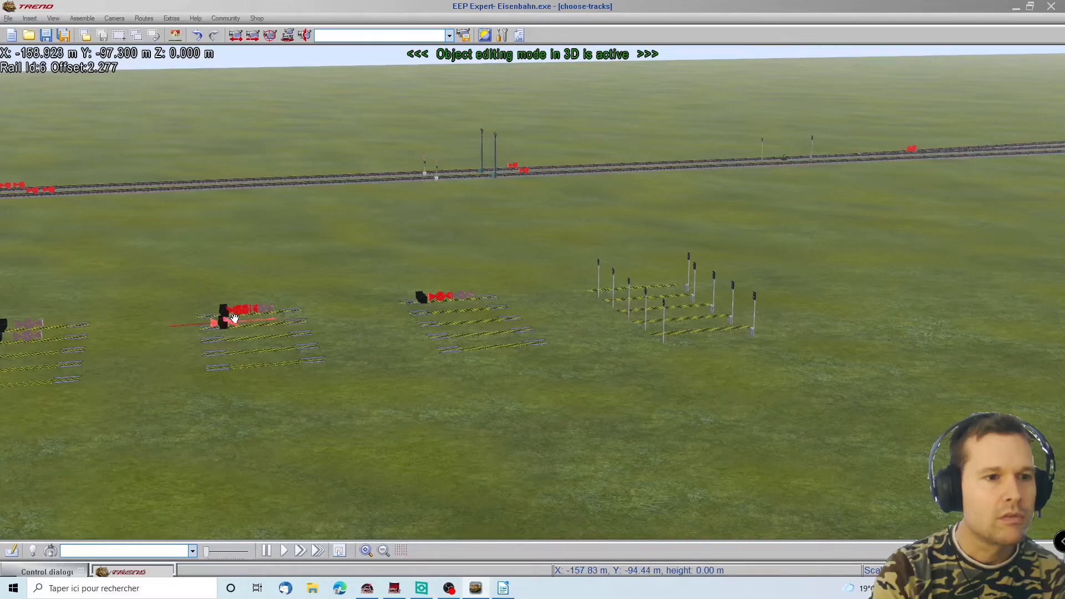
Step: Create a signal contact for the invisible signal 9 farther along the line and place it on the second LOCK track
key("Right")
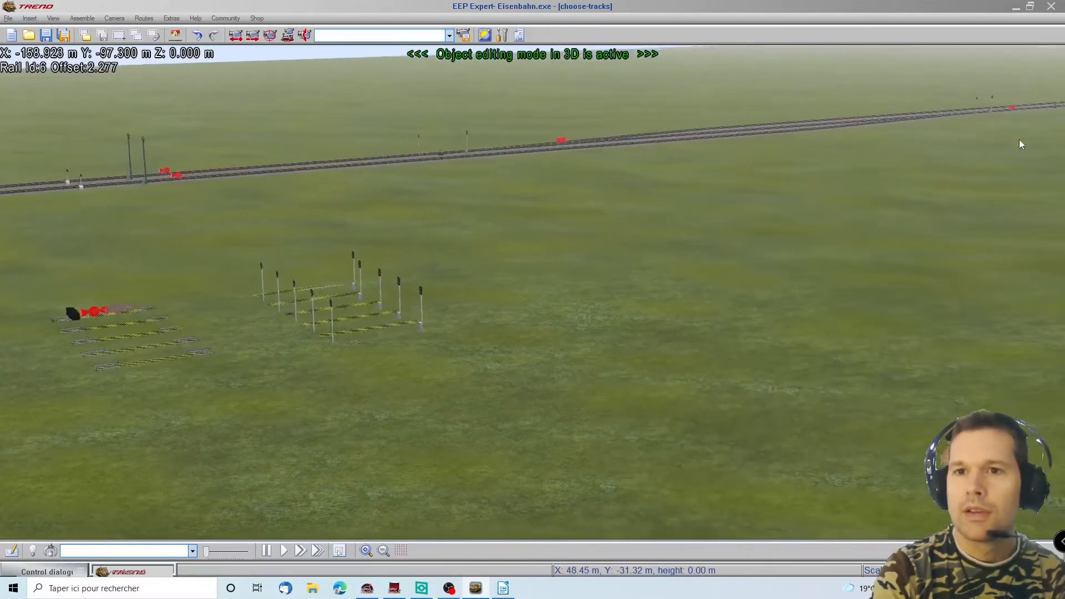
right_click_drag(744, 91, 111, 111)
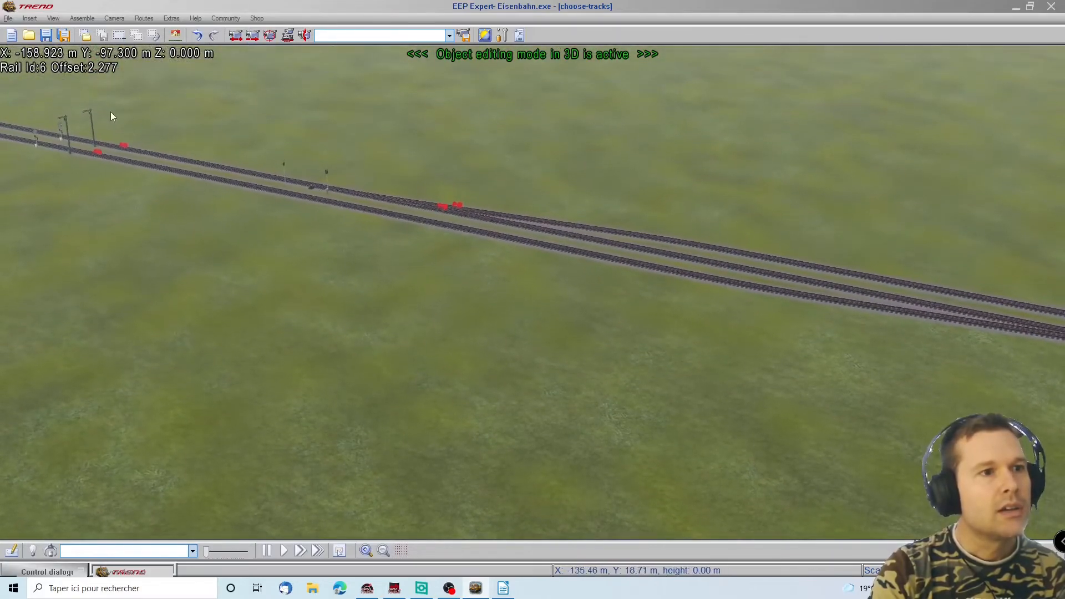
right_click_drag(1057, 323, 598, 311)
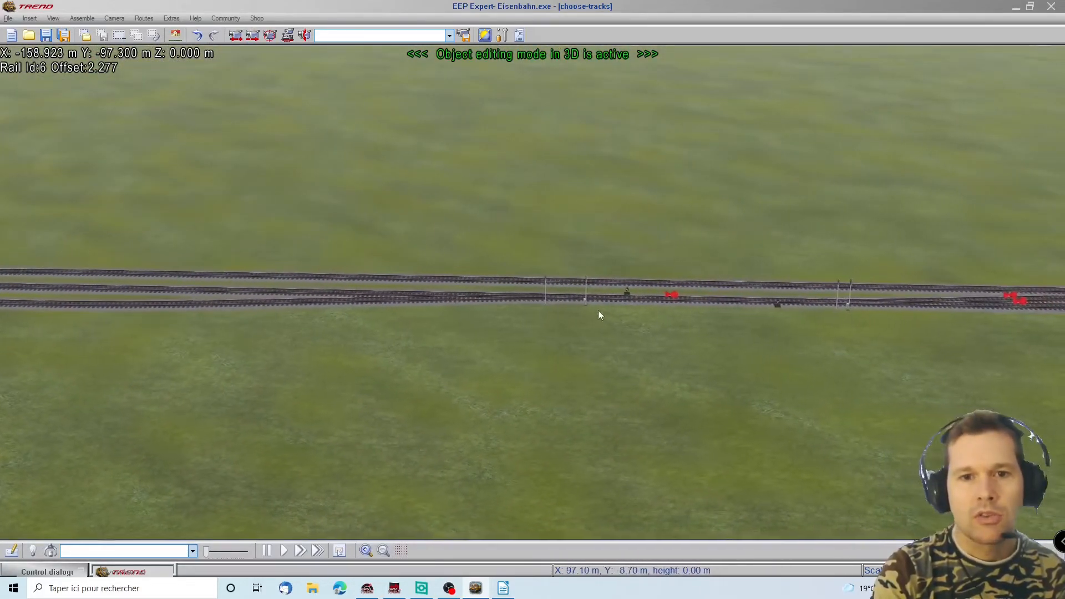
right_click(846, 308)
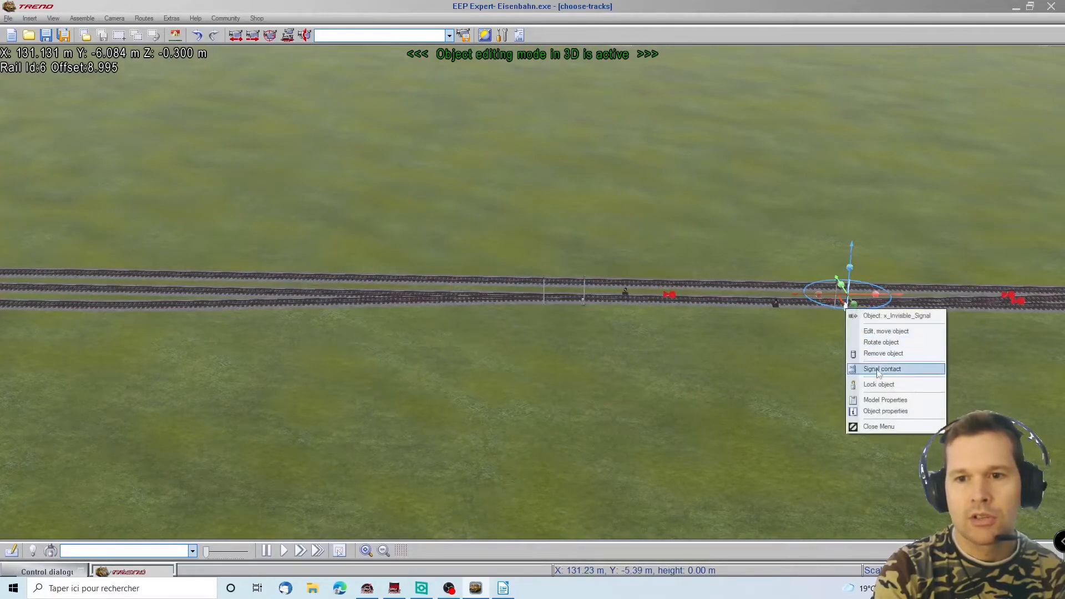
left_click(882, 369)
right_click_drag(26, 218, 283, 318)
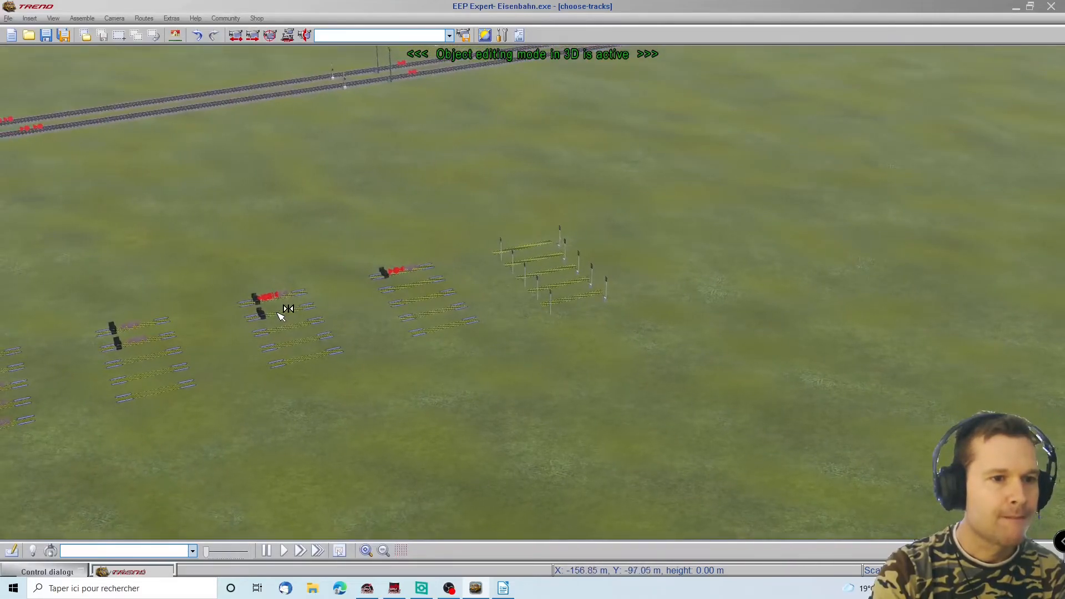
Step: Set the route of the signal 9 contact to LOCK
right_click(275, 312)
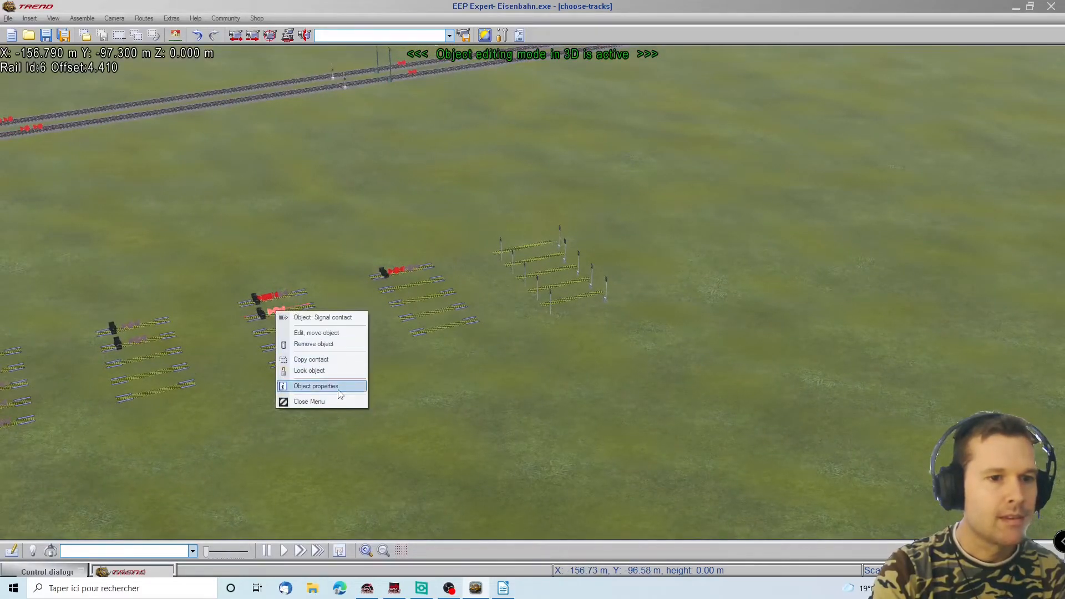
left_click(317, 386)
left_click(492, 269)
left_click(487, 313)
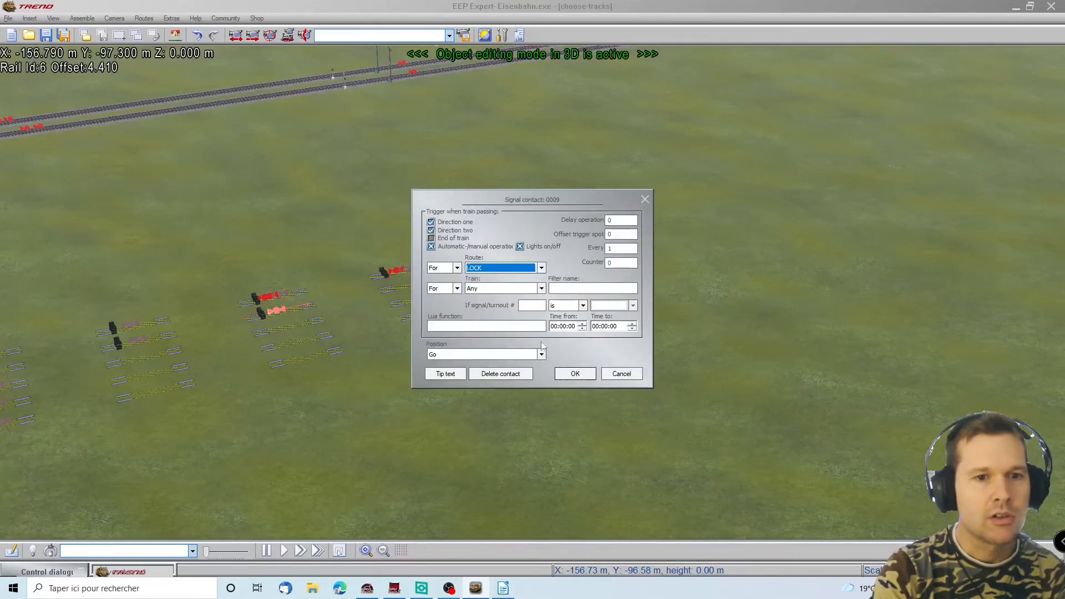
Step: Enable automatic operation for the signal 0009 contact on route LOCK and merge it into the second track's contact group
left_click_drag(581, 378, 597, 304)
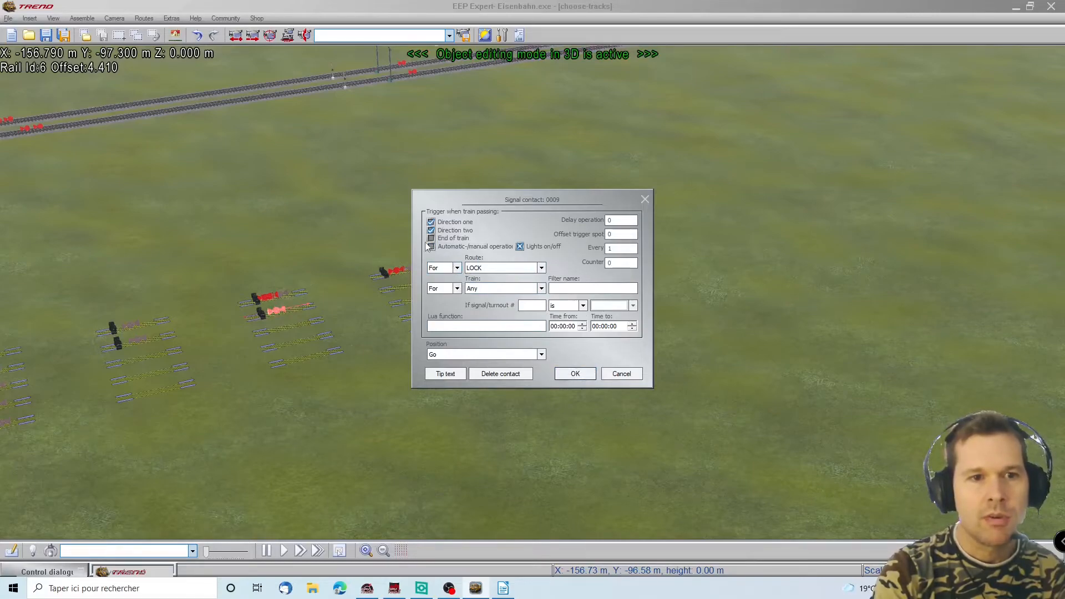
left_click(566, 373)
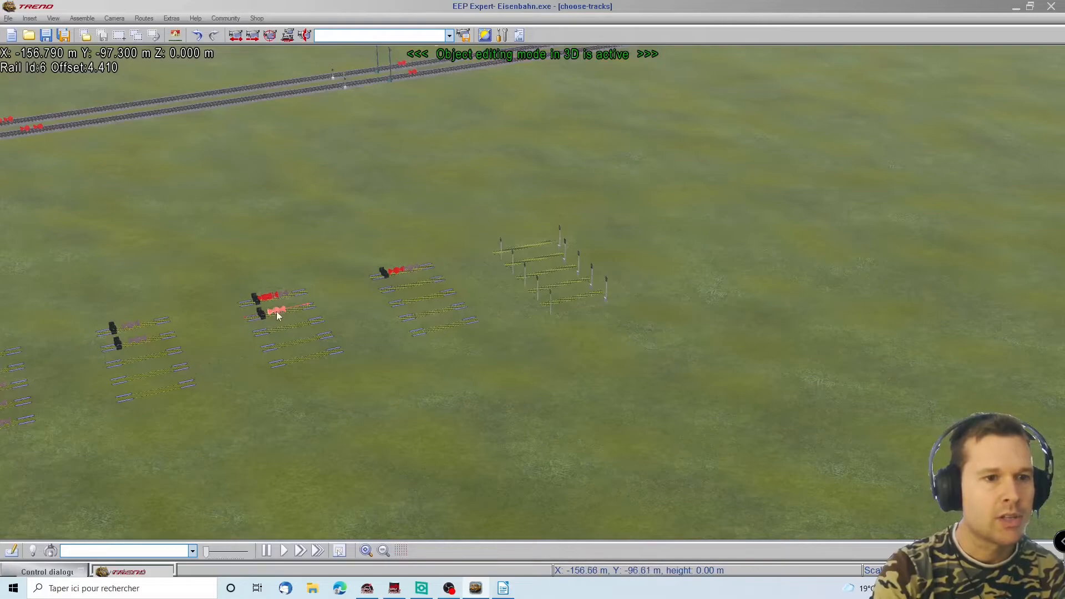
mouse_move(276, 309)
left_mouse_down()
mouse_move(255, 312)
mouse_move(264, 312)
left_mouse_up()
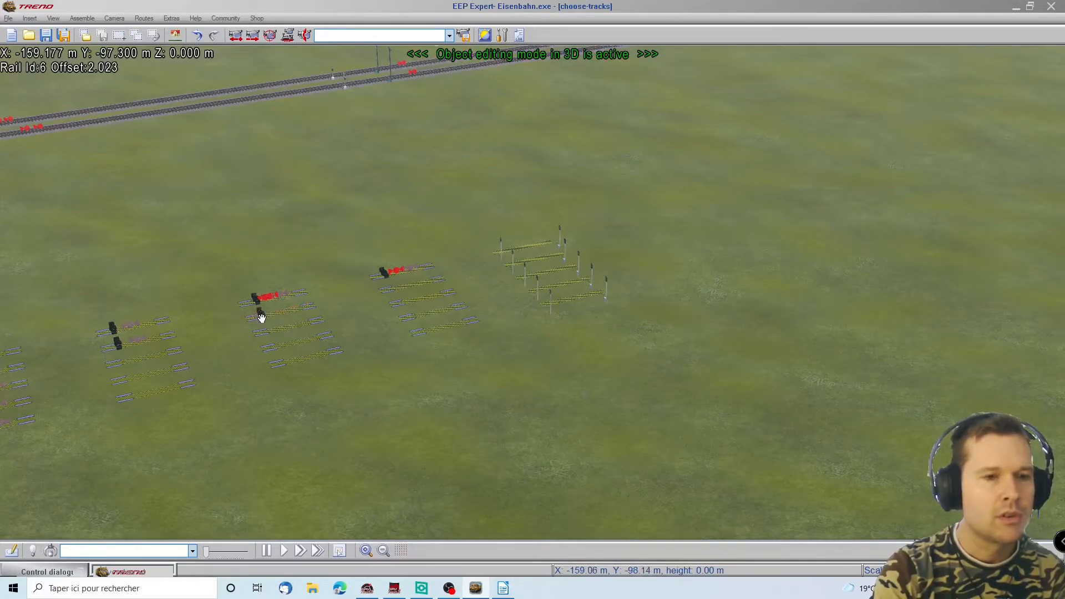
Step: Create a signal contact for signal 0010 beside the main-line junction and place it on the second track of the middle group
right_click_drag(973, 75, 591, 239)
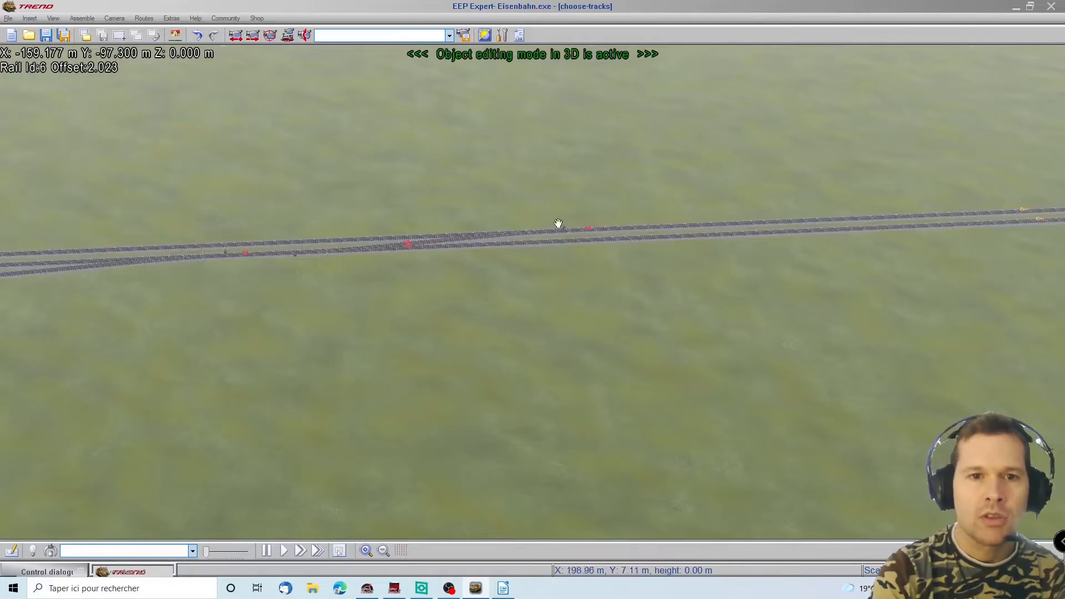
scroll(558, 223, "up", 5)
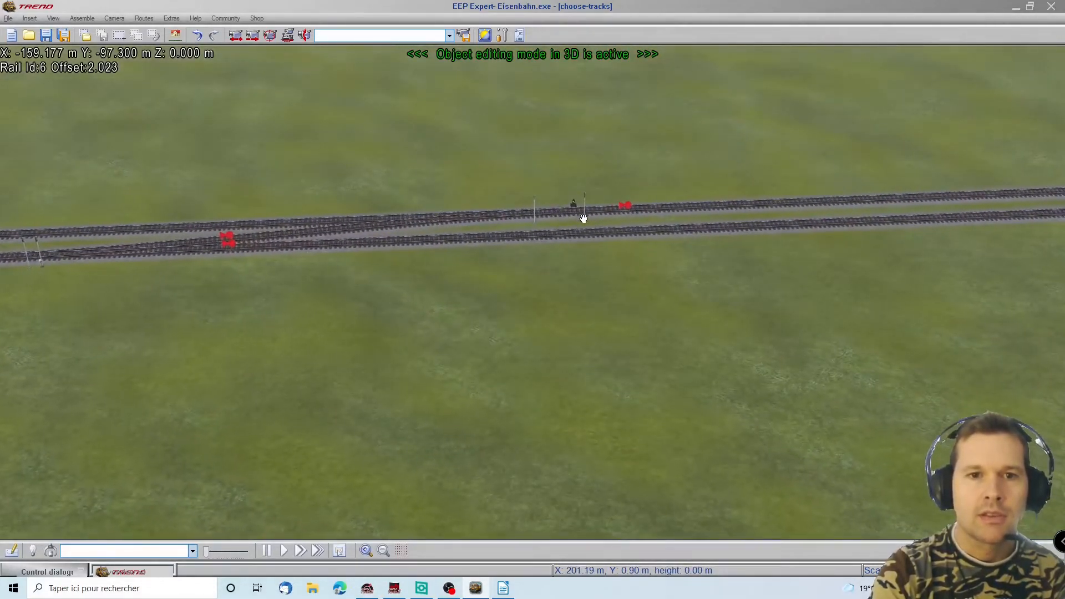
left_click(584, 218)
right_click(584, 218)
left_click(634, 281)
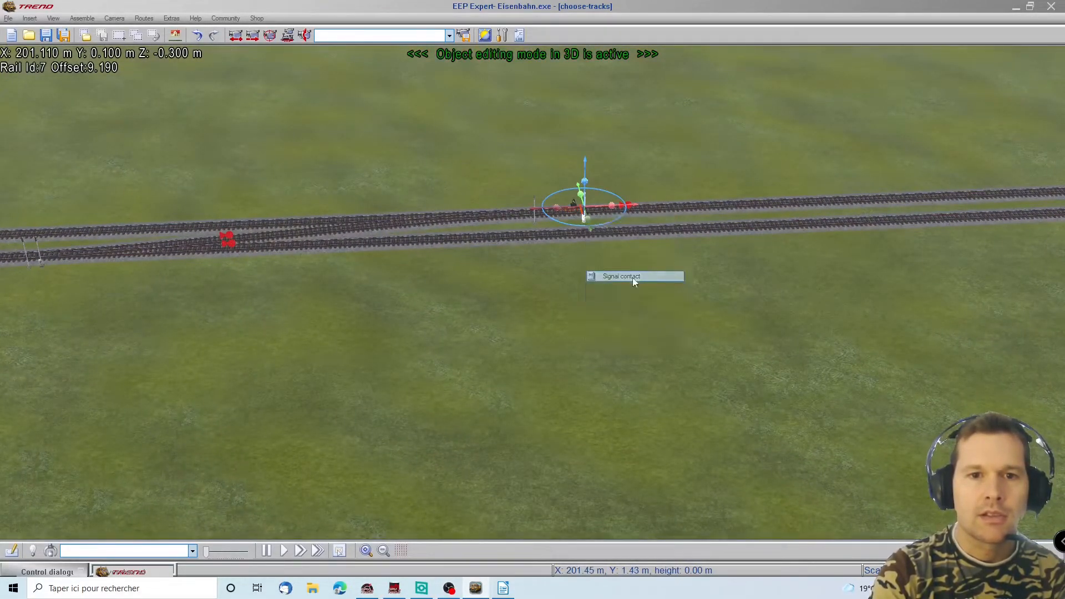
scroll(110, 215, "up", 5)
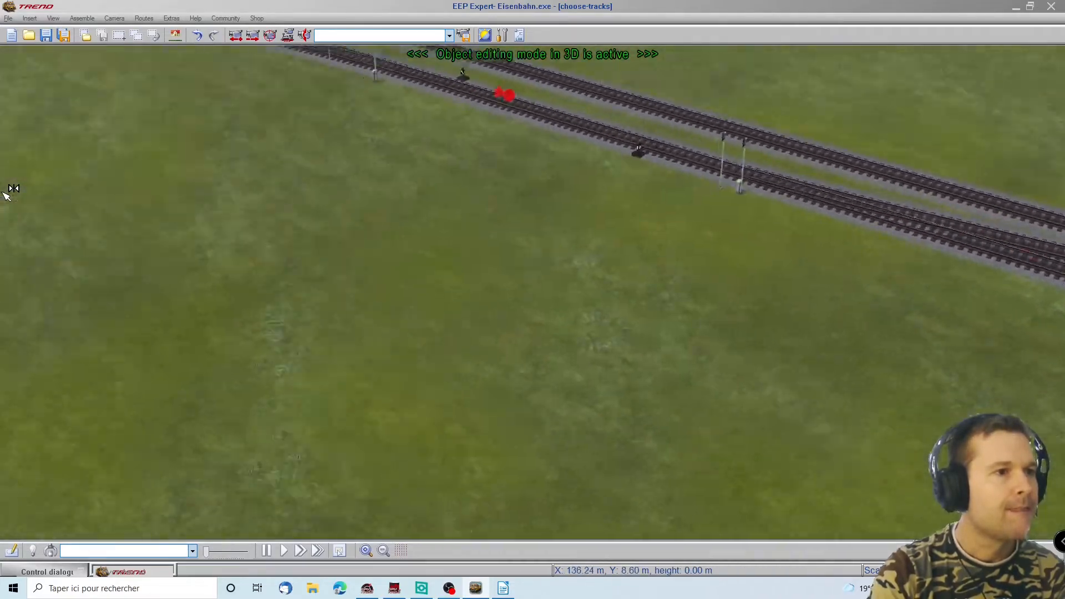
scroll(220, 70, "down", 8)
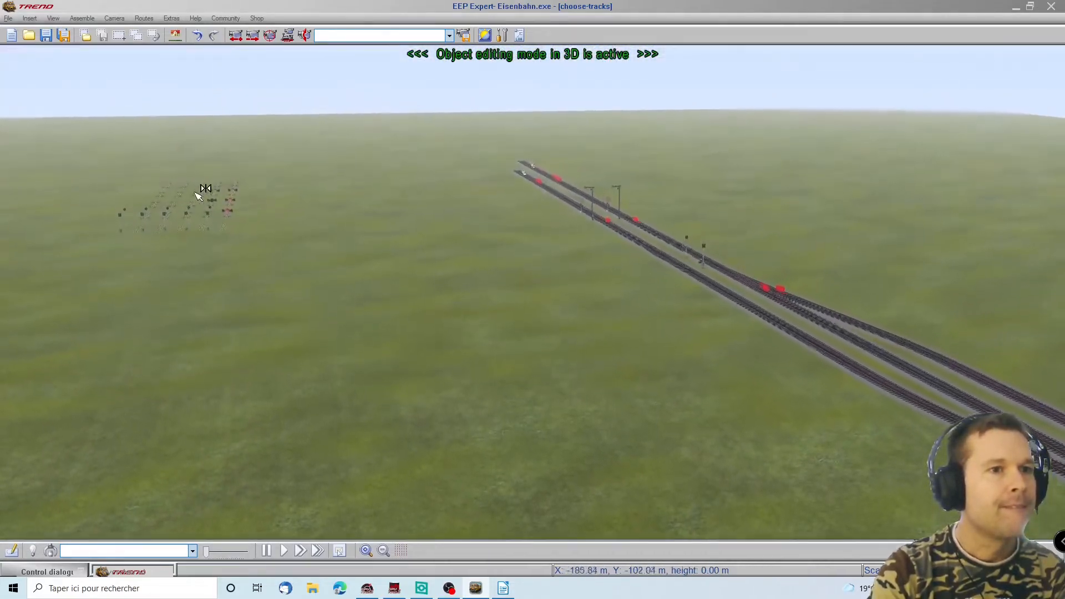
middle_click_drag(258, 193, 261, 382)
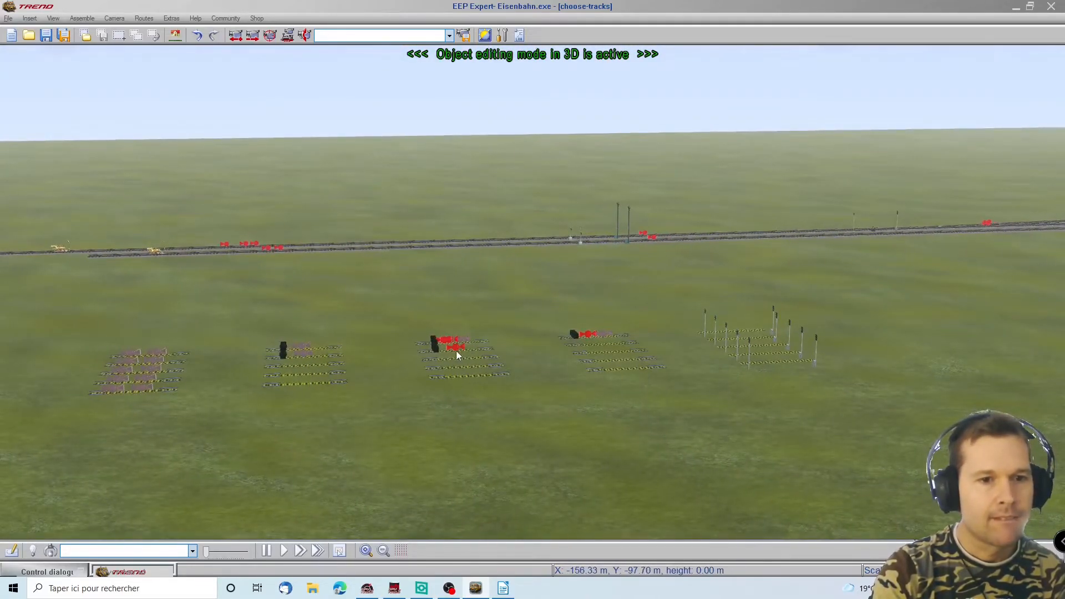
scroll(463, 355, "up", 5)
Step: Set the signal 0010 contact to automatic operation for route LOCK and merge it into the second track's contact group
right_click(370, 414)
left_click(399, 491)
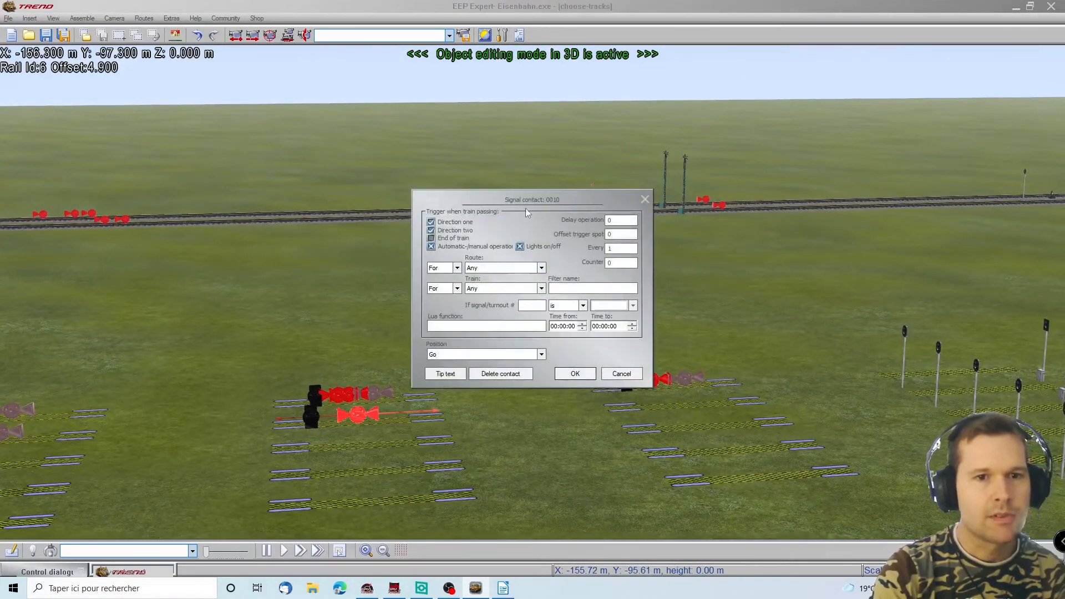
left_click(430, 248)
left_click(431, 247)
left_click(469, 268)
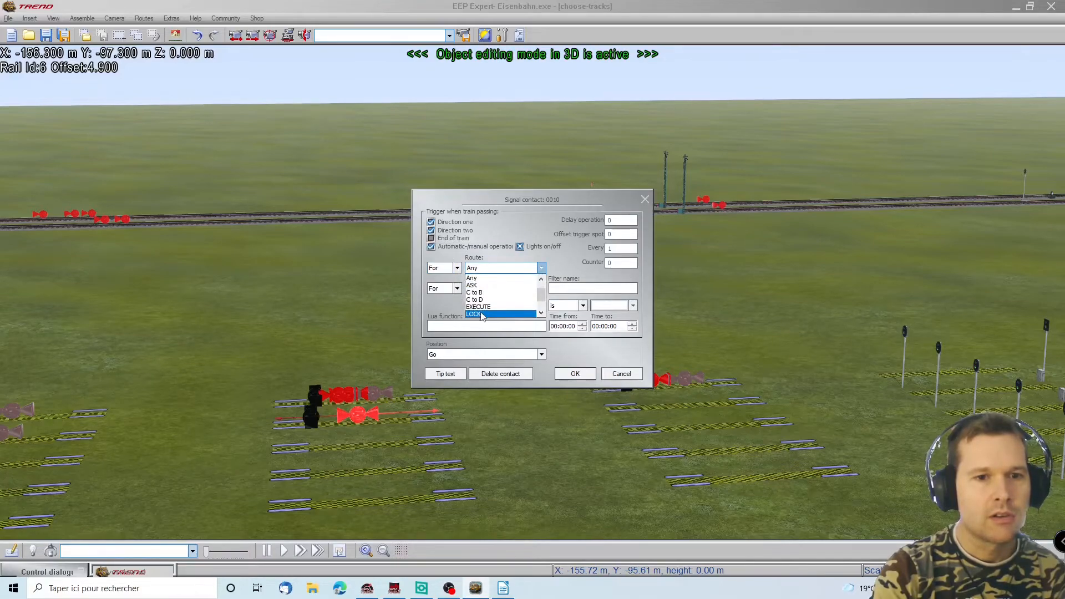
left_click(481, 314)
left_click(576, 376)
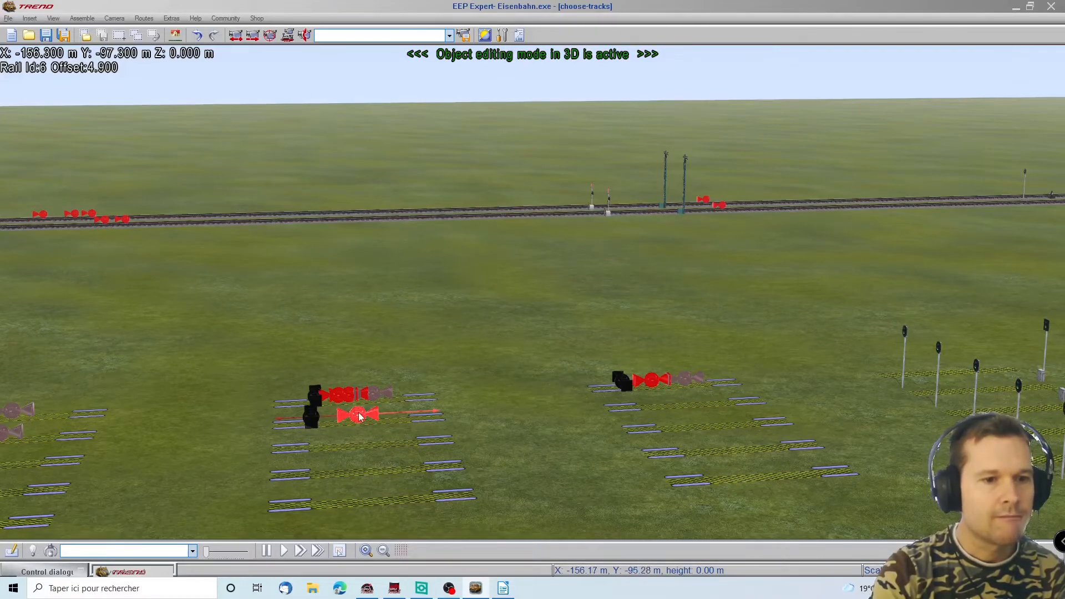
left_click_drag(358, 414, 325, 416)
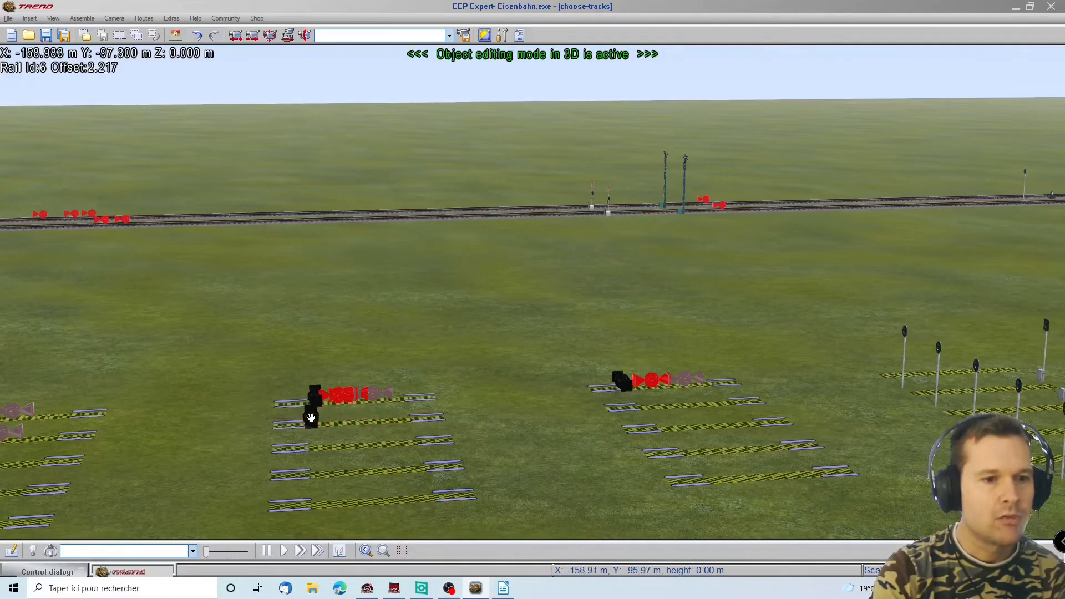
Step: Review the second track's contact group entries and compare the signals with the itinerary table in LibreOffice Writer
right_click(313, 421)
left_click(351, 493)
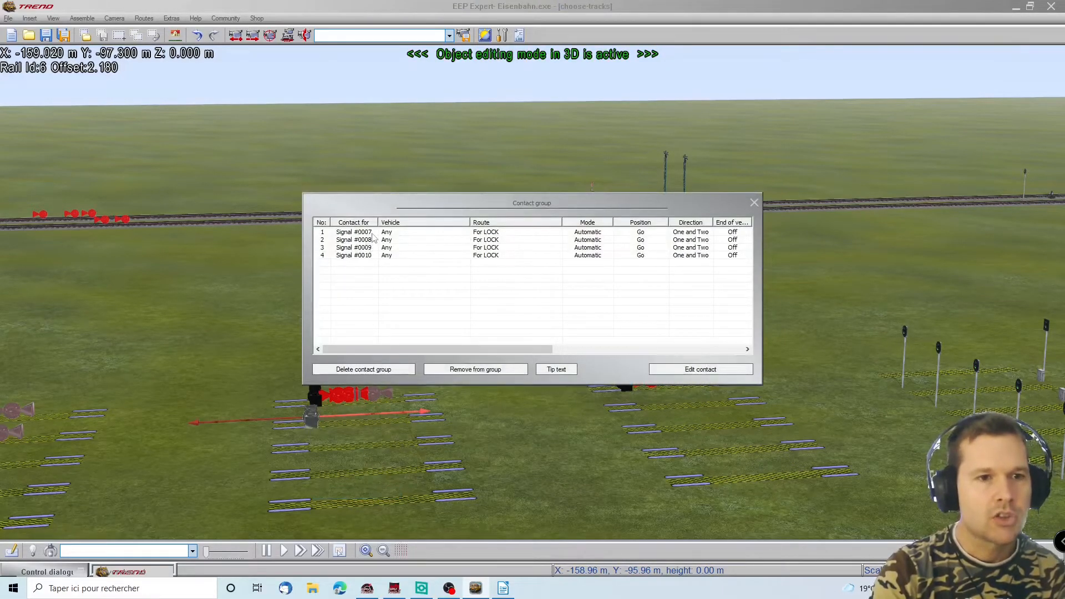
left_click(504, 588)
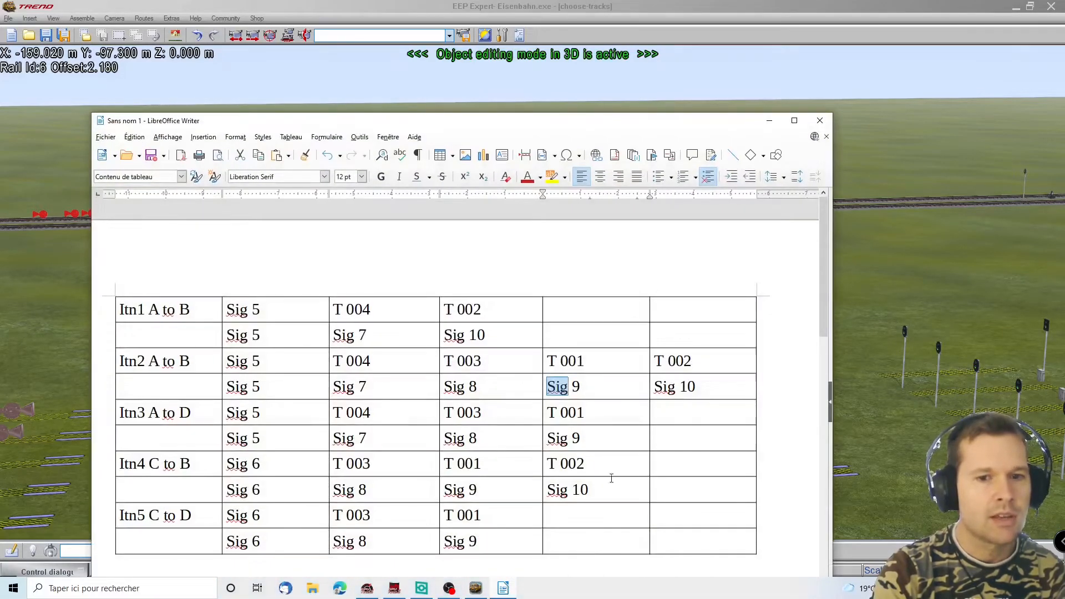
left_click(502, 589)
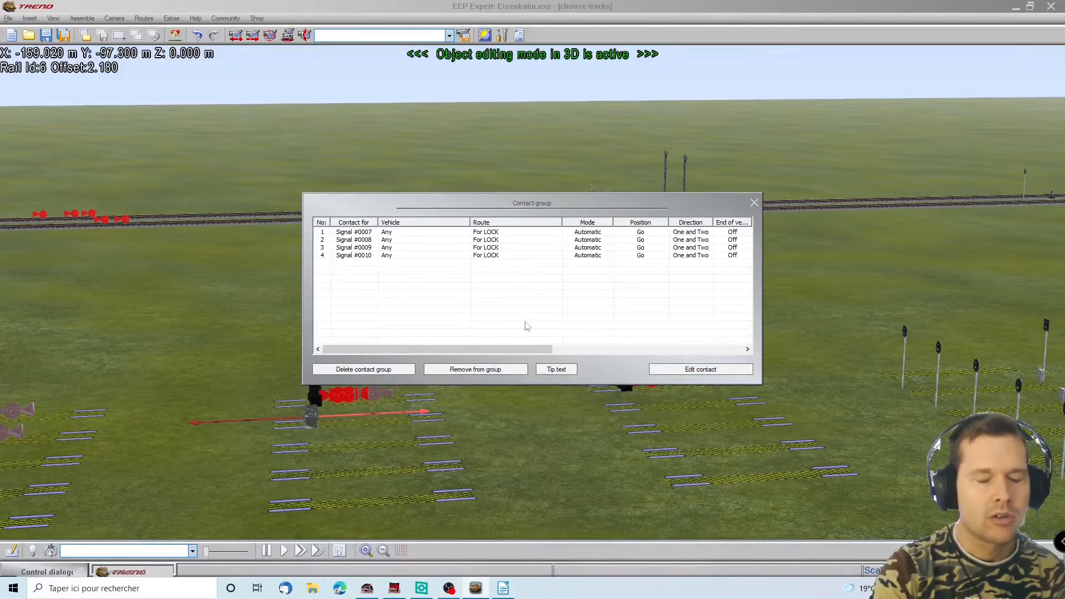
left_click_drag(534, 351, 574, 348)
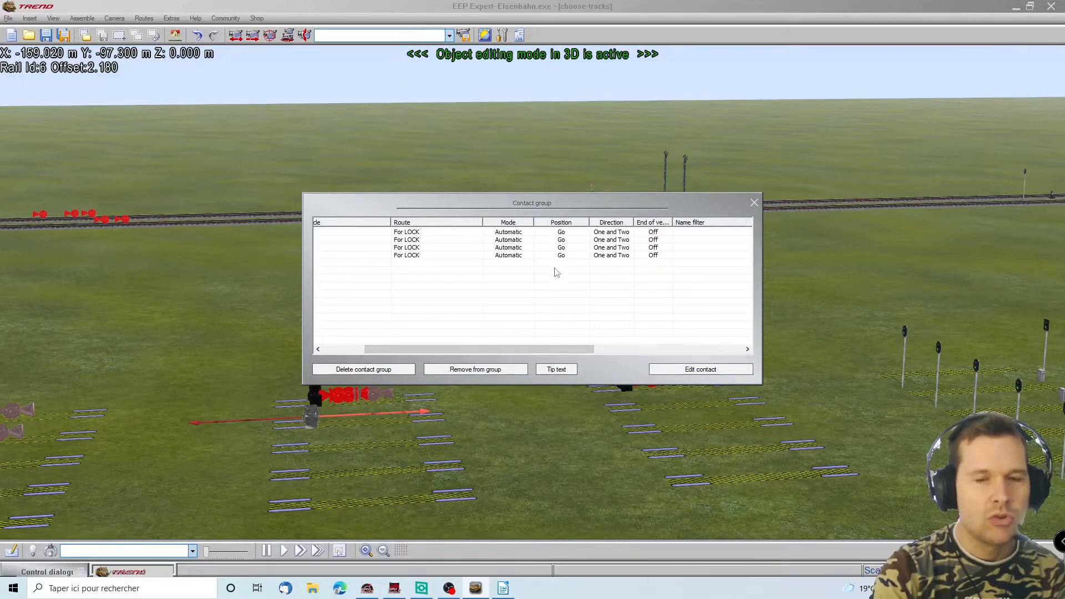
left_click_drag(585, 348, 541, 348)
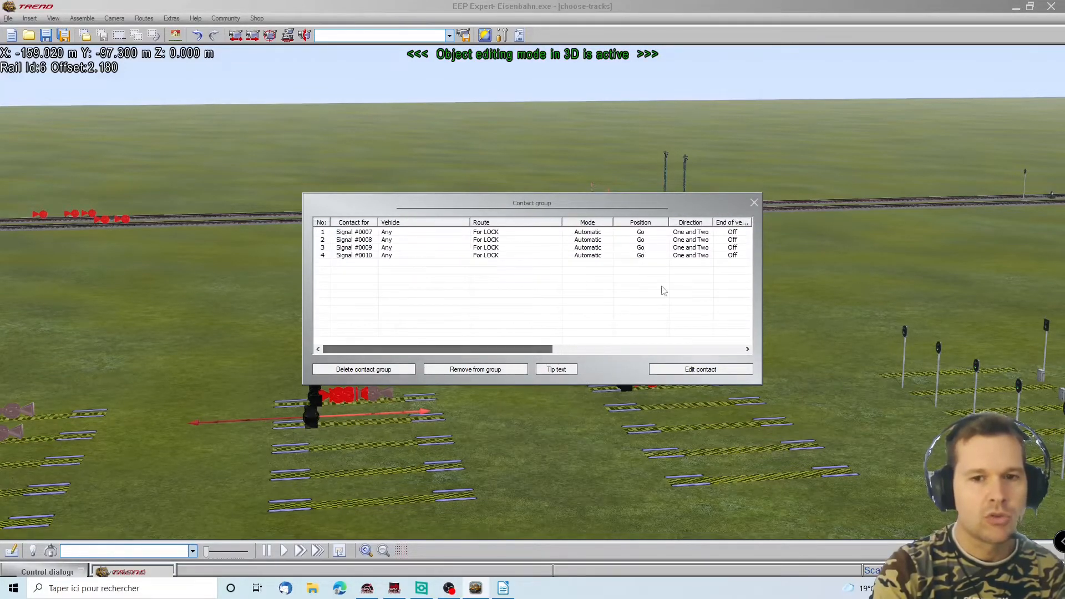
left_click(755, 203)
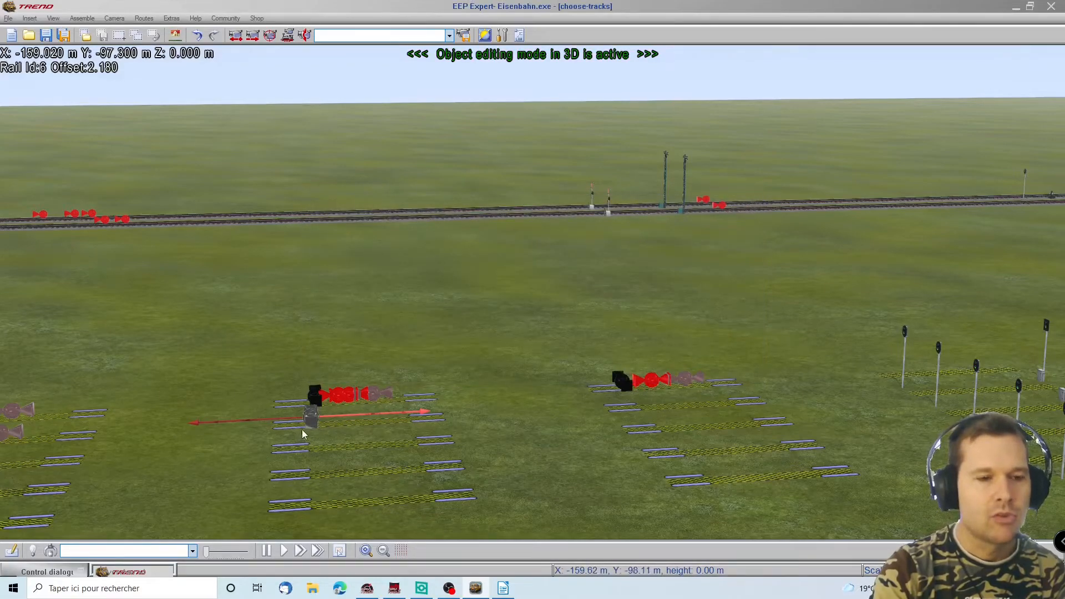
Step: Check the properties of the first red signal contact beside the contact group on the middle group's first track
left_click_drag(325, 415, 335, 398)
right_click(335, 398)
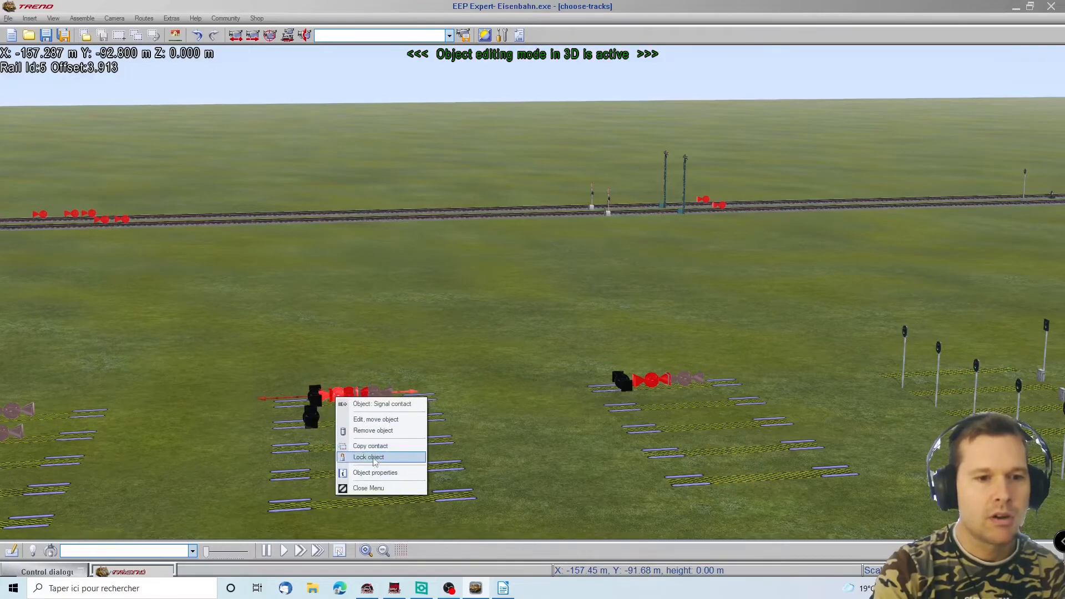
left_click(375, 472)
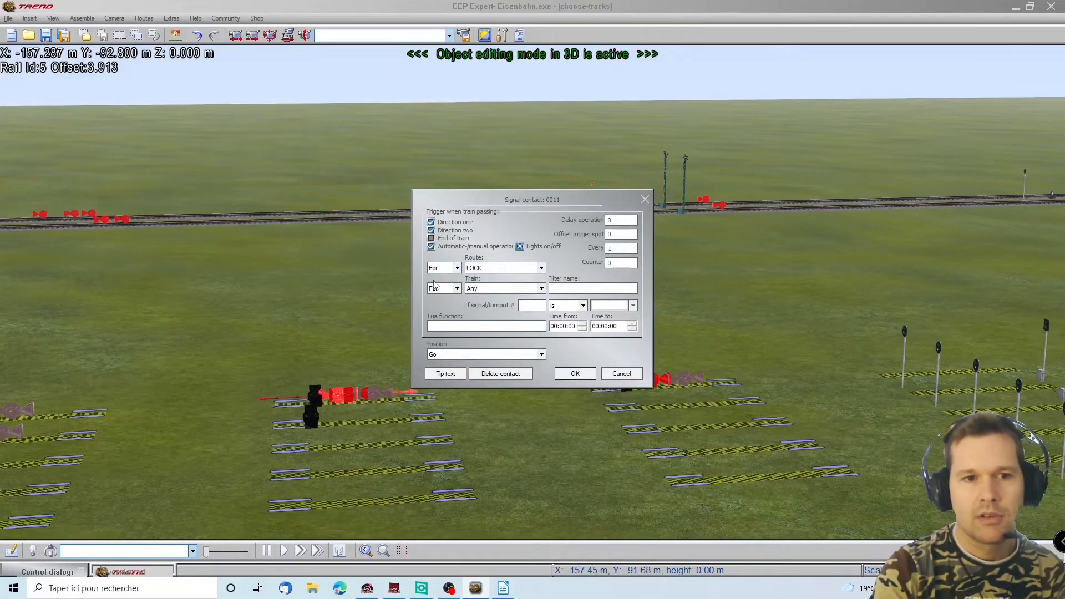
left_click(562, 375)
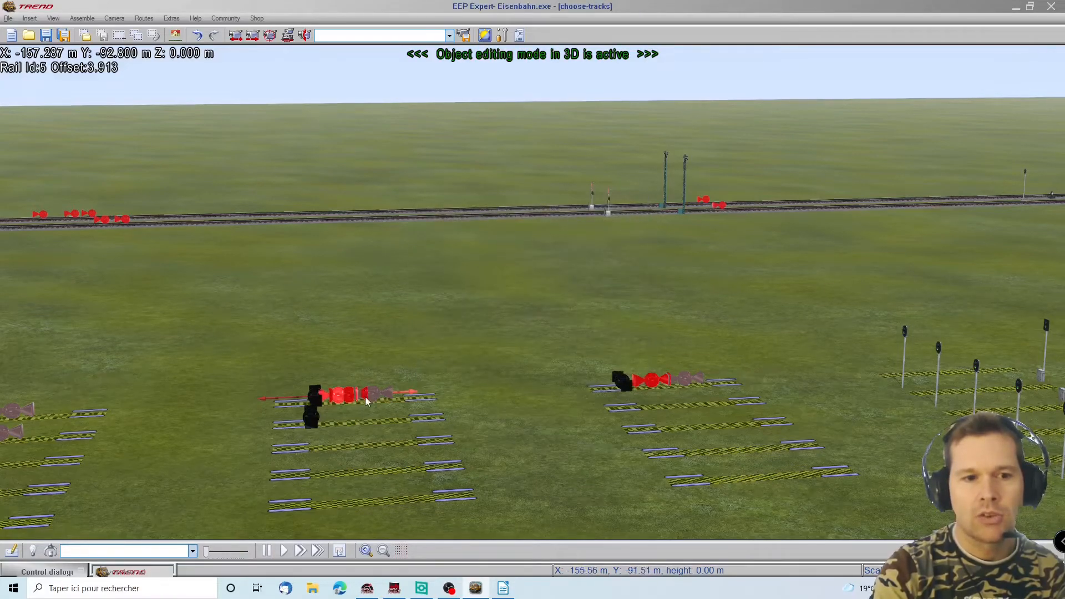
Step: Copy the signal 0011 and 0012 contacts from the middle group's first track and place them side by side on its second track
key("Left")
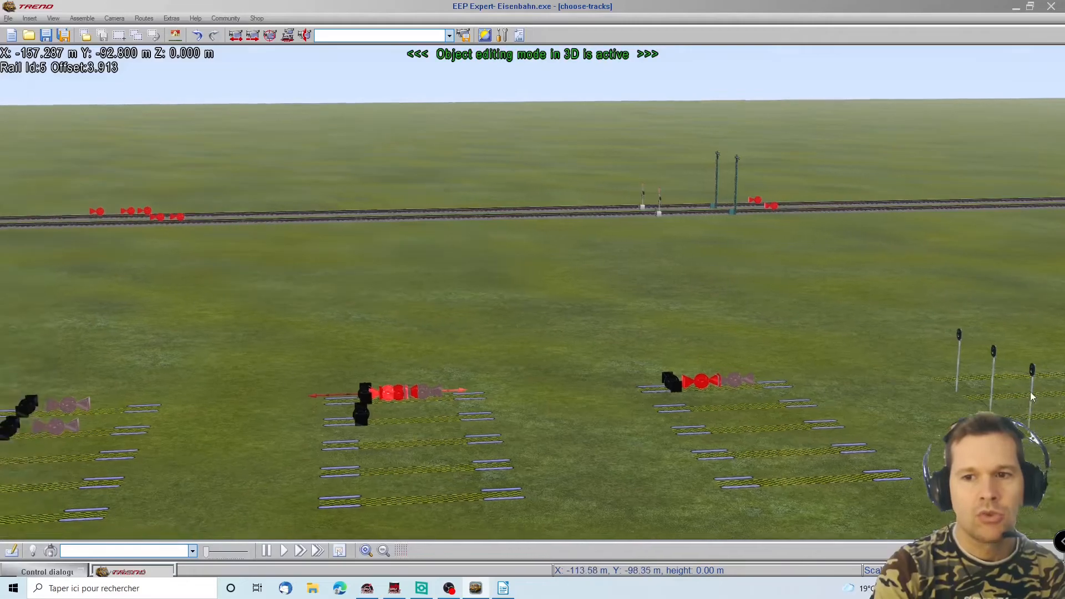
key("Right")
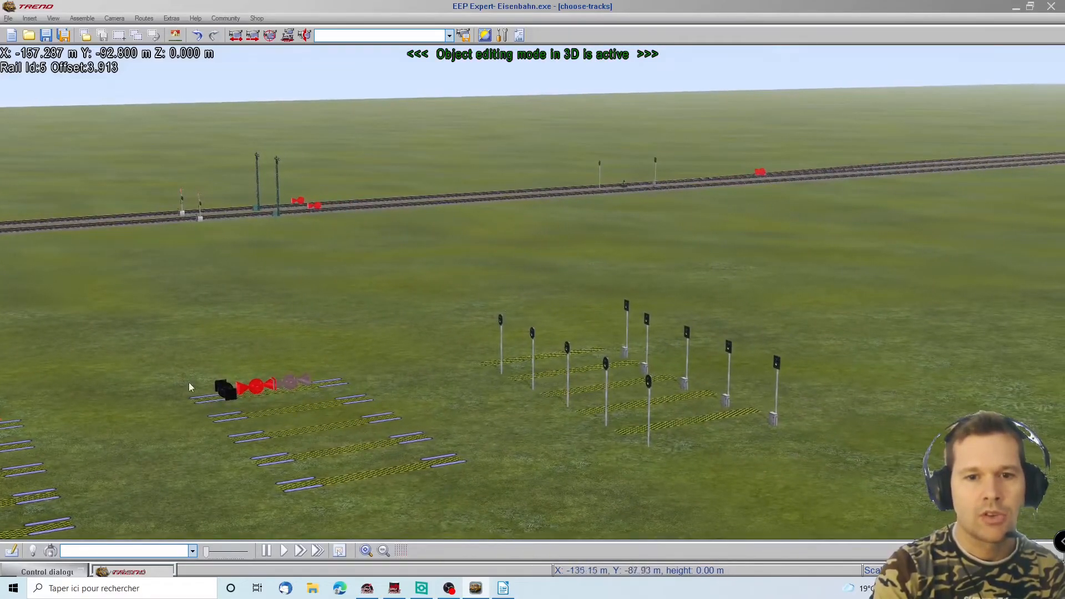
key("Left")
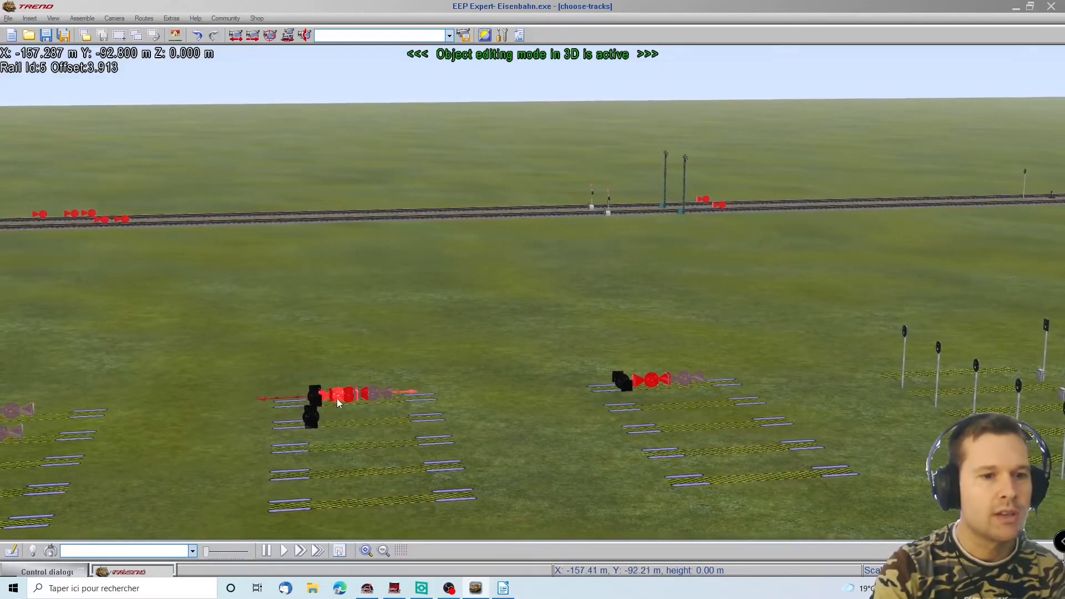
right_click(337, 398)
left_click(348, 434)
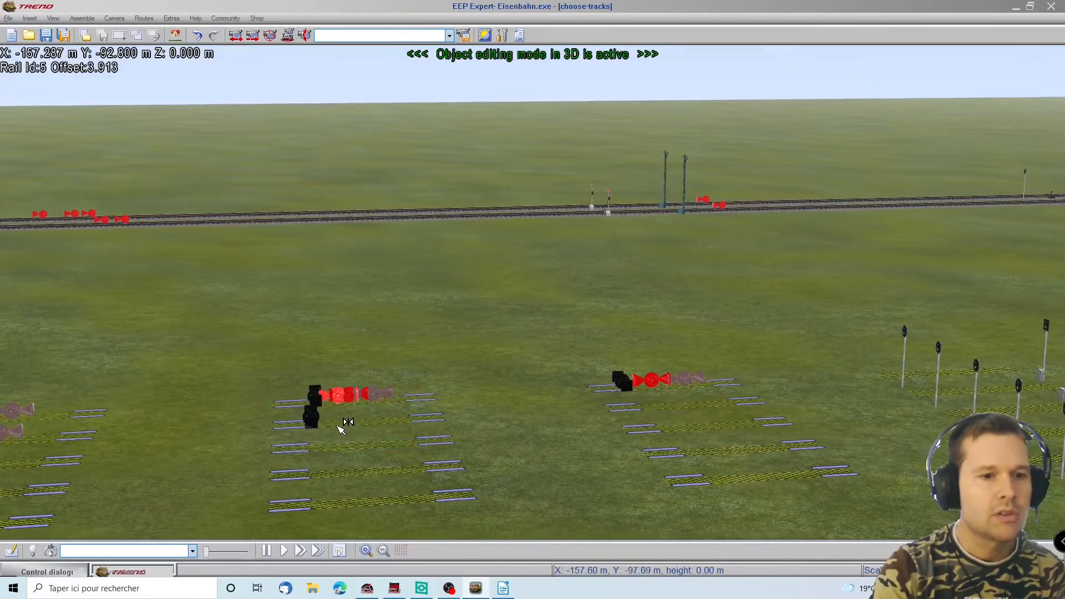
left_click(336, 426)
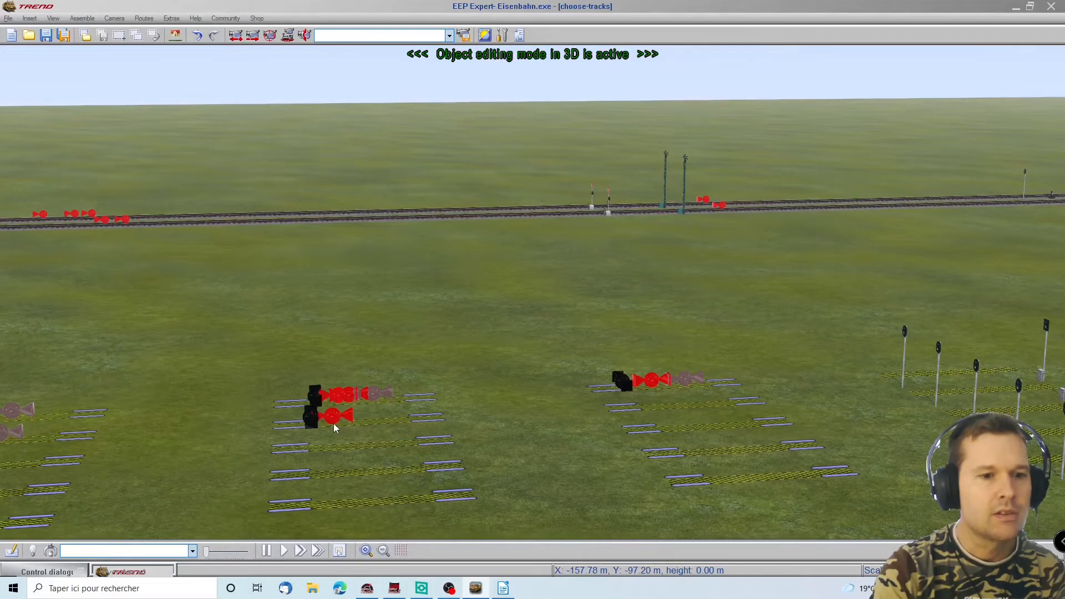
right_click(354, 398)
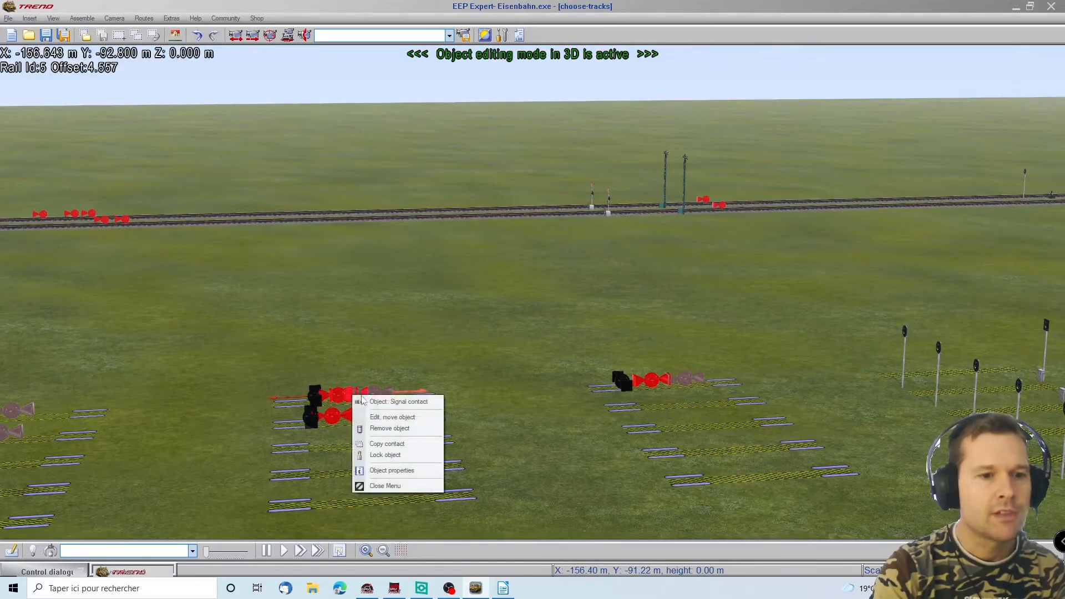
left_click(393, 445)
left_click(359, 424)
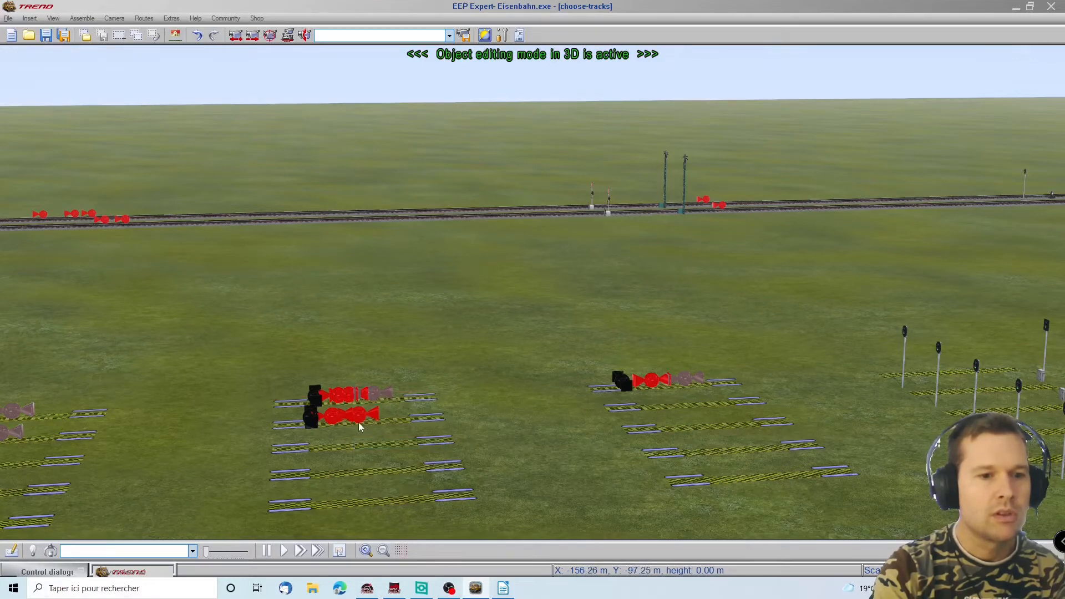
Step: Check the signal, route, operation mode and position settings of the two copied contacts on the second track
right_click(333, 415)
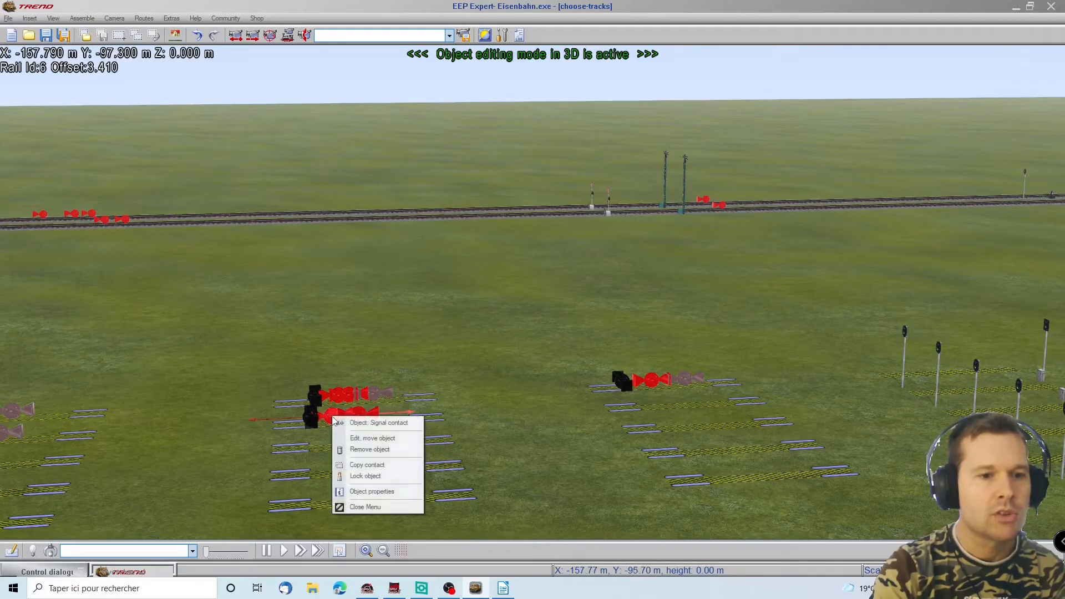
left_click(363, 493)
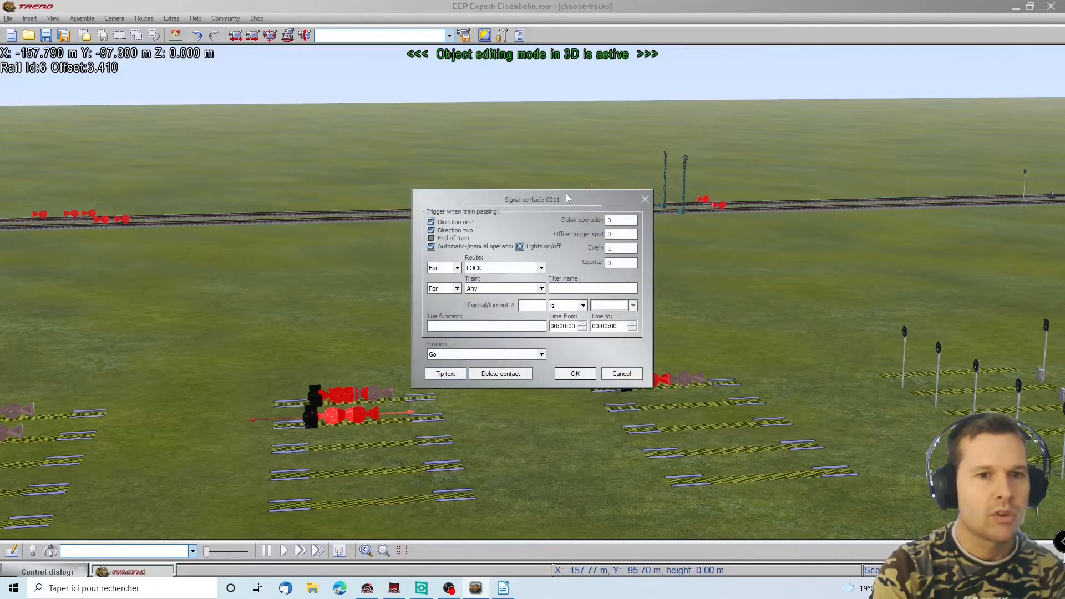
left_click(576, 374)
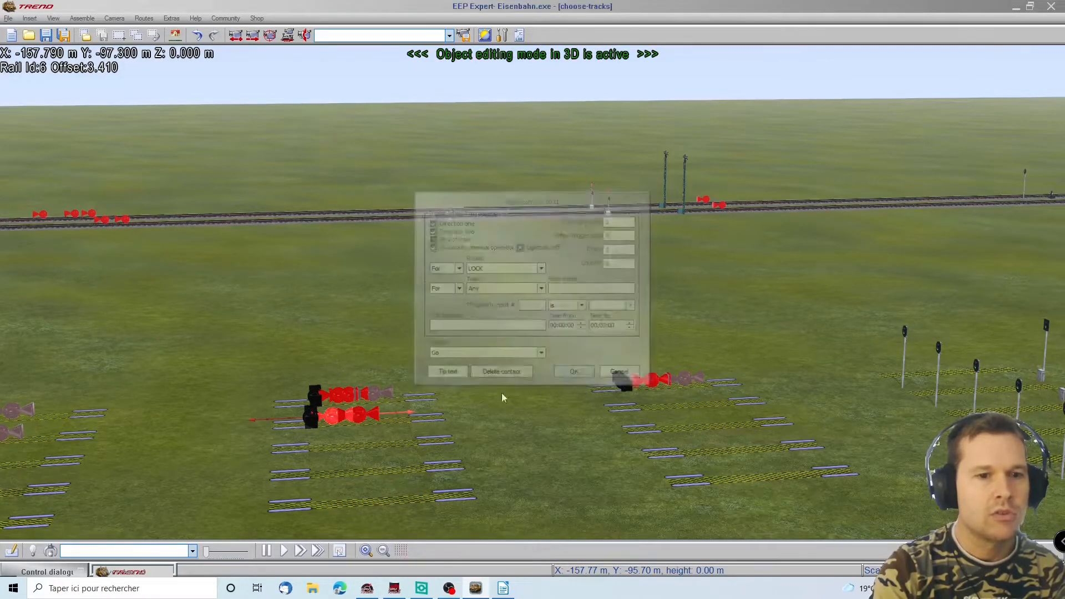
right_click(370, 416)
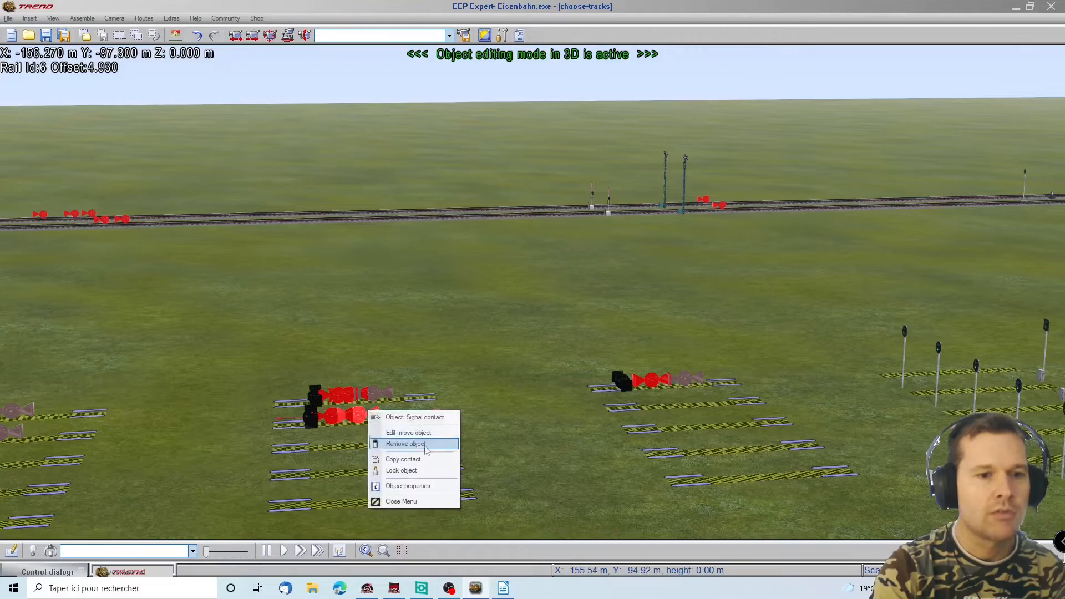
left_click(421, 486)
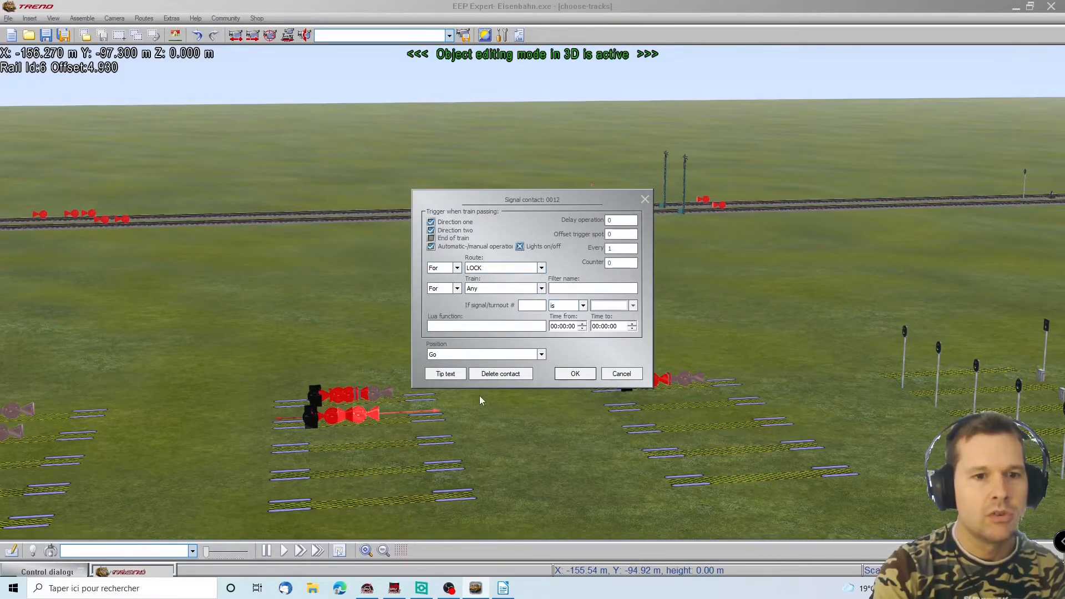
left_click(581, 375)
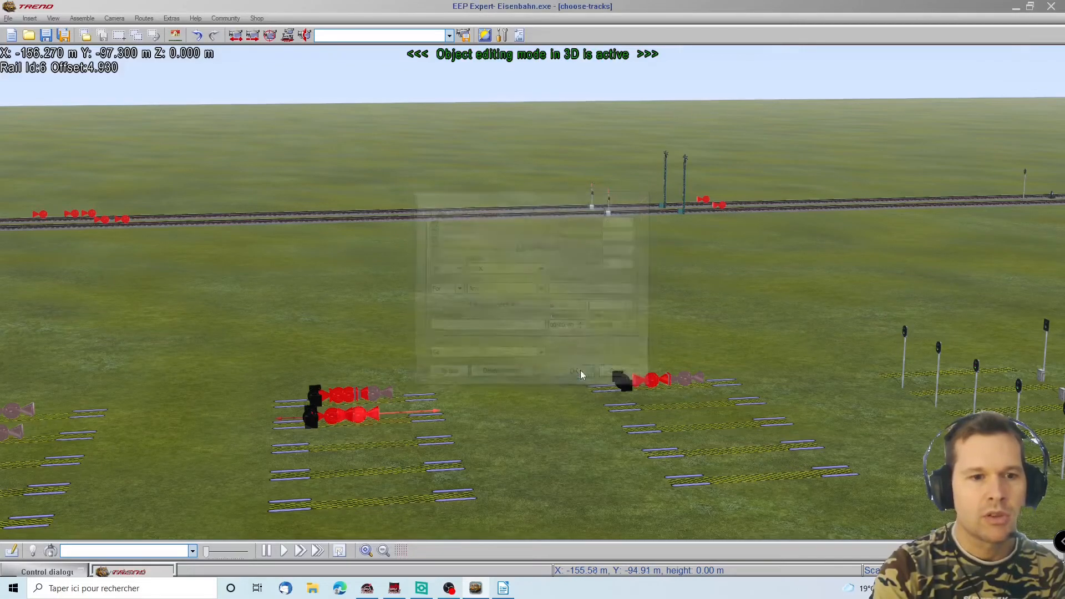
Step: Copy the vehicle contact from the middle group's first track onto its second track and check the copy's route settings
right_click(376, 394)
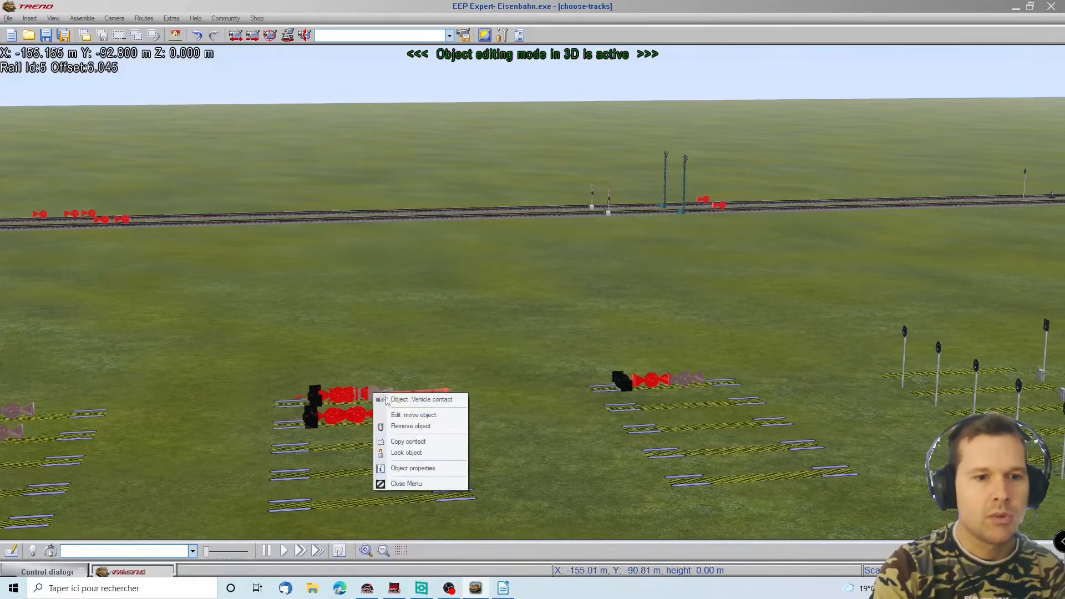
left_click(409, 442)
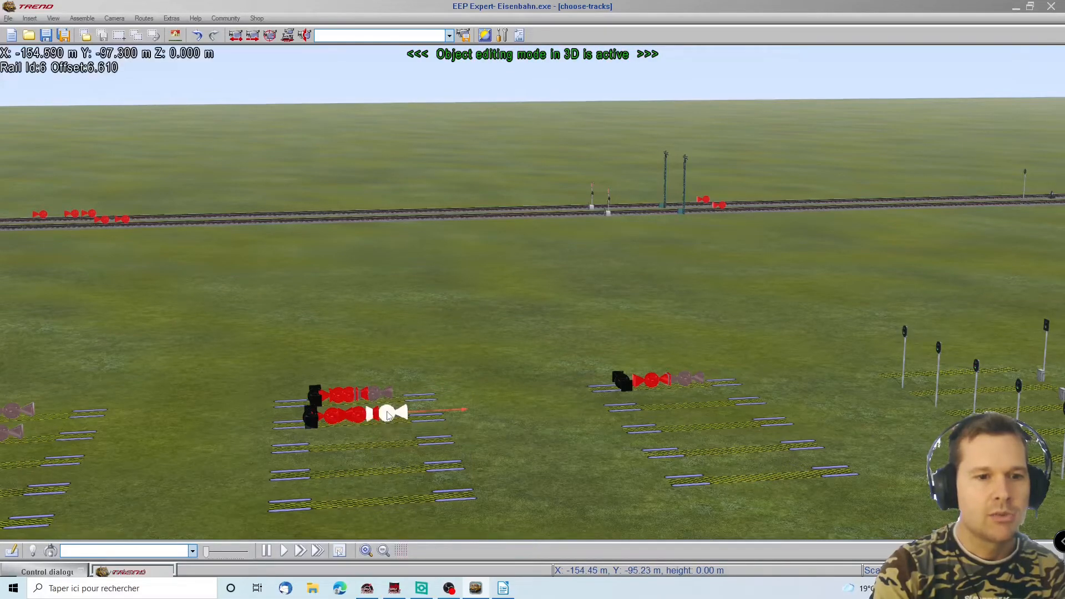
right_click(388, 413)
left_click(433, 485)
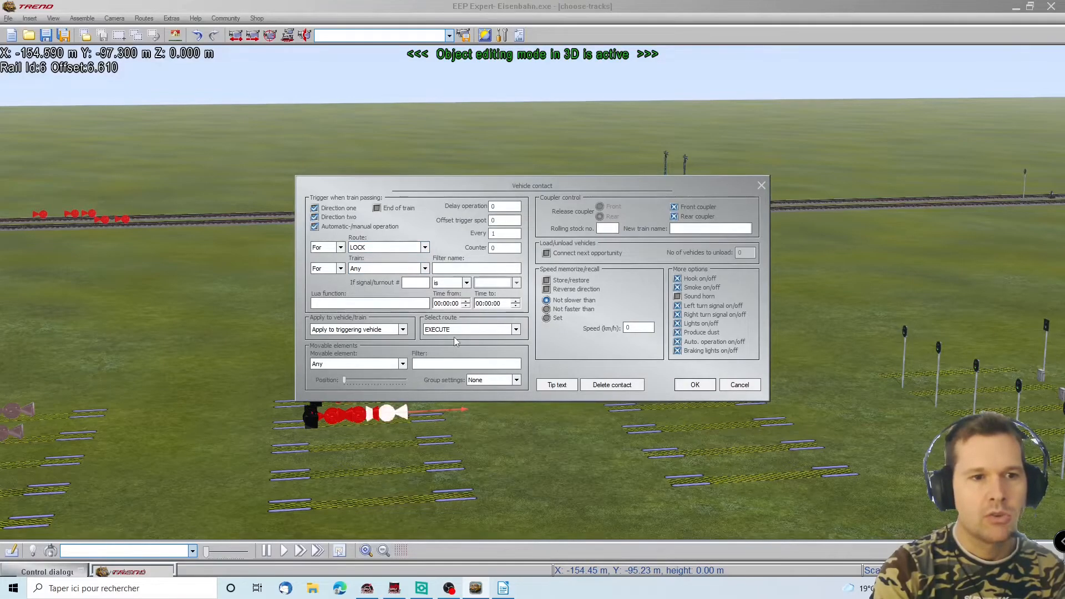
left_click(693, 386)
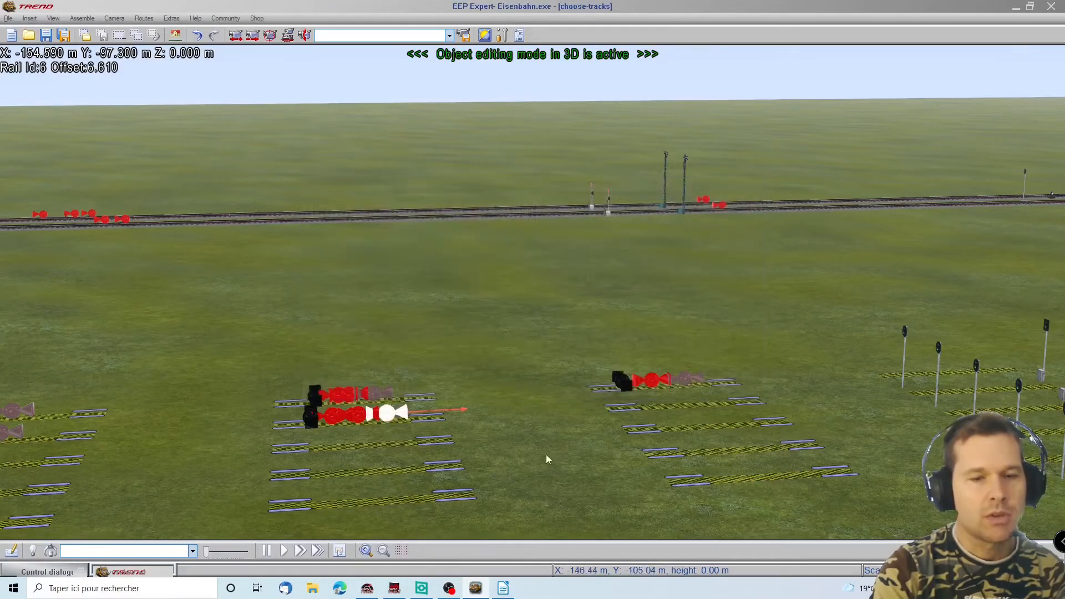
Step: Add a contact group at the start of the second track in the control track group nearest the signals
right_click_drag(555, 445, 523, 433)
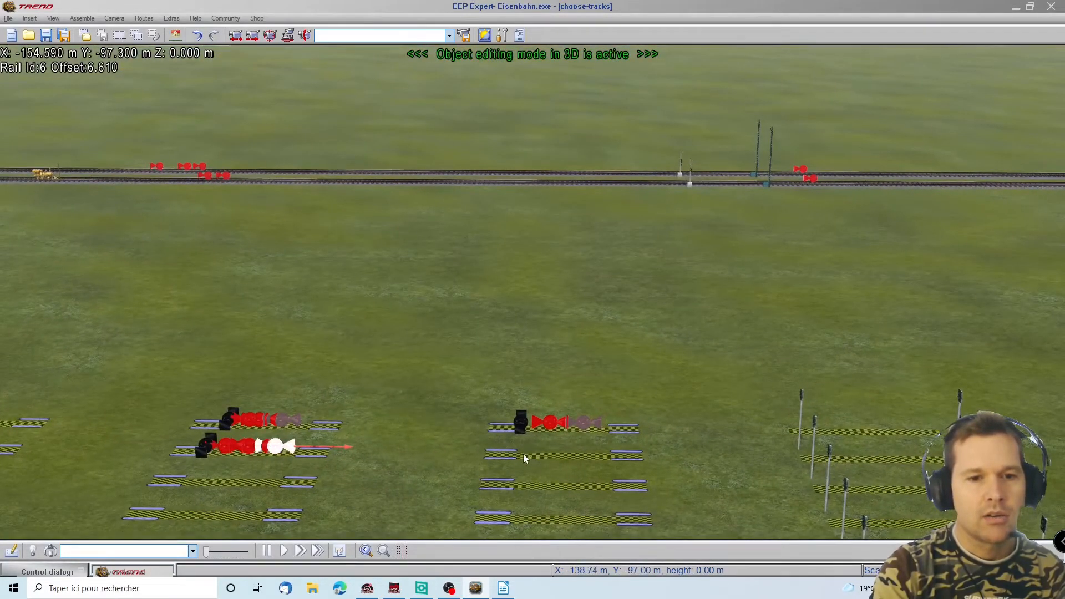
left_click(524, 454)
right_click(524, 454)
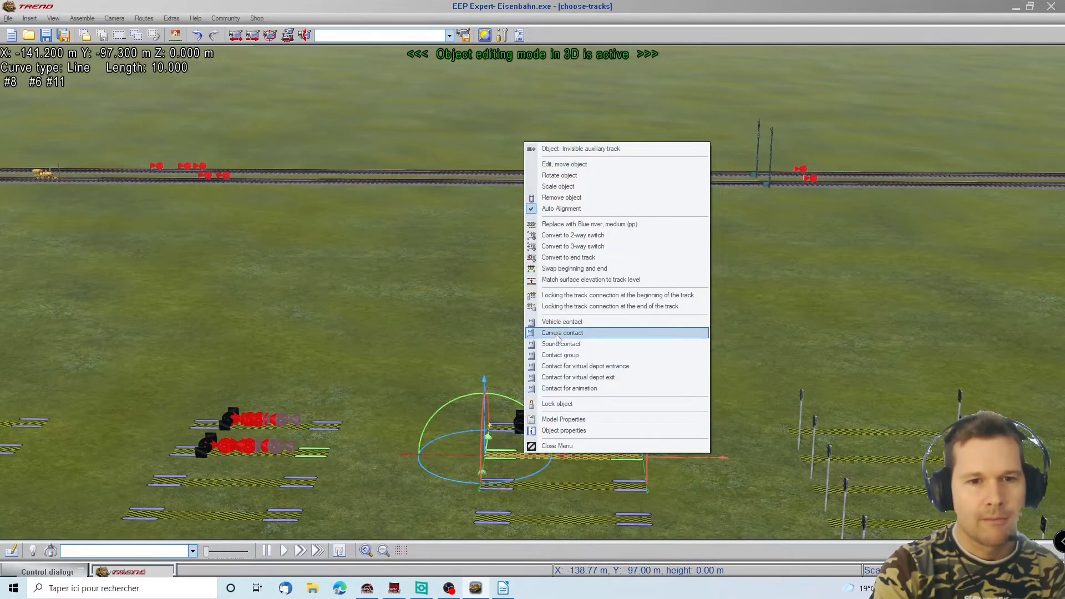
left_click(560, 356)
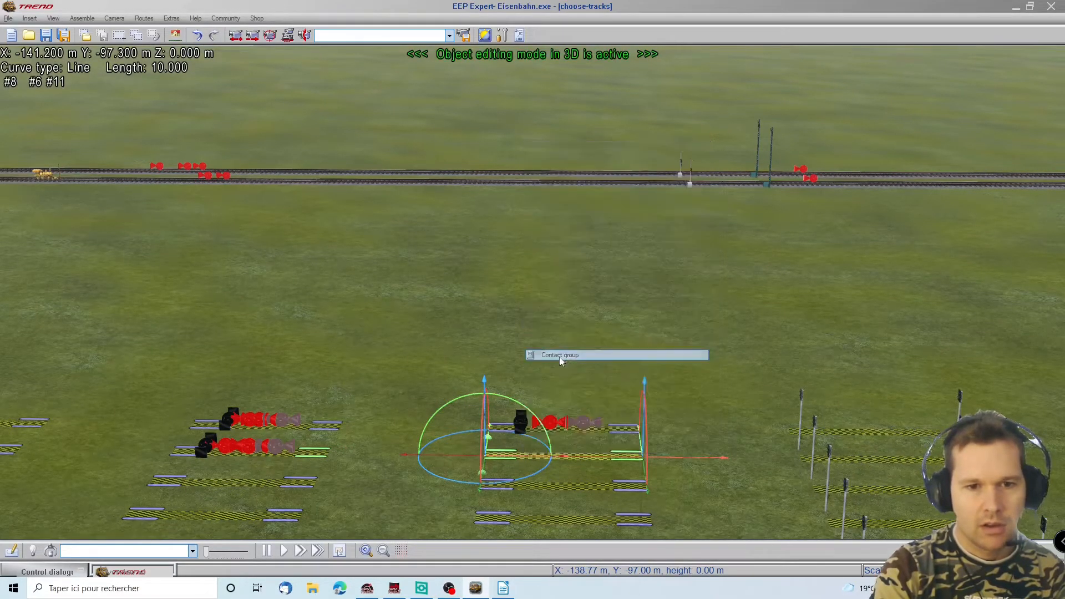
left_click(521, 459)
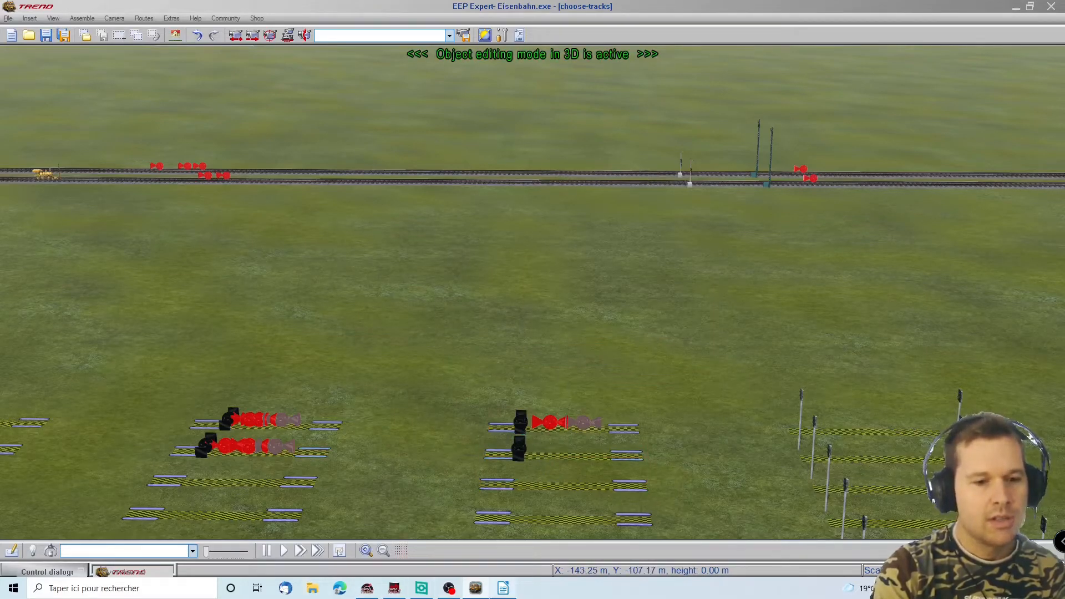
Step: Consult the Itn2 turnouts in the LibreOffice Writer table and bring turnout 0004 into view in the 2D plan
left_click(503, 589)
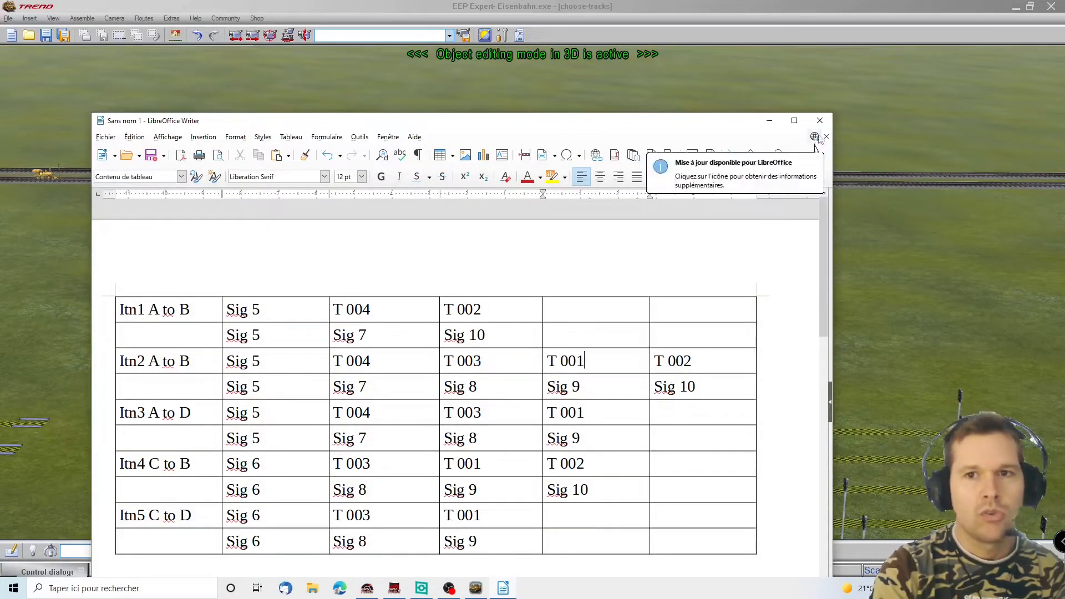
left_click(770, 122)
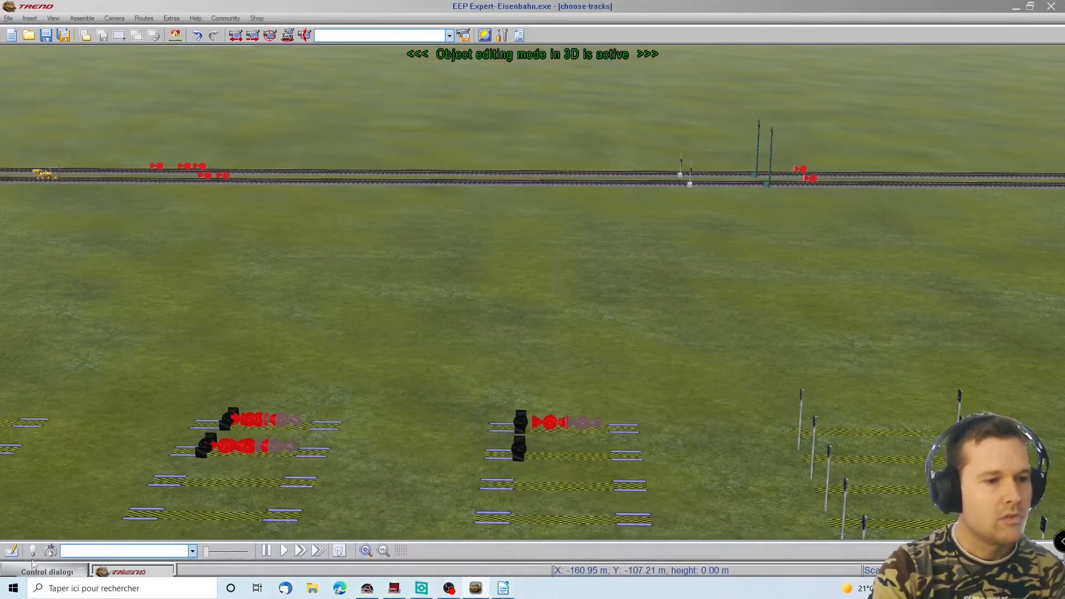
left_click(13, 551)
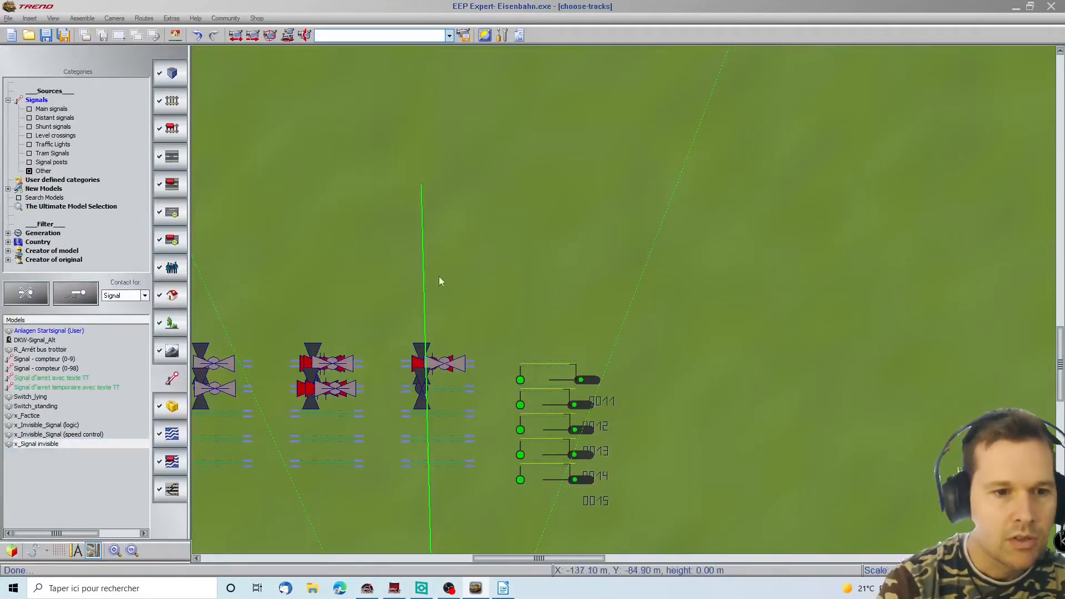
scroll(525, 81, "up", 6)
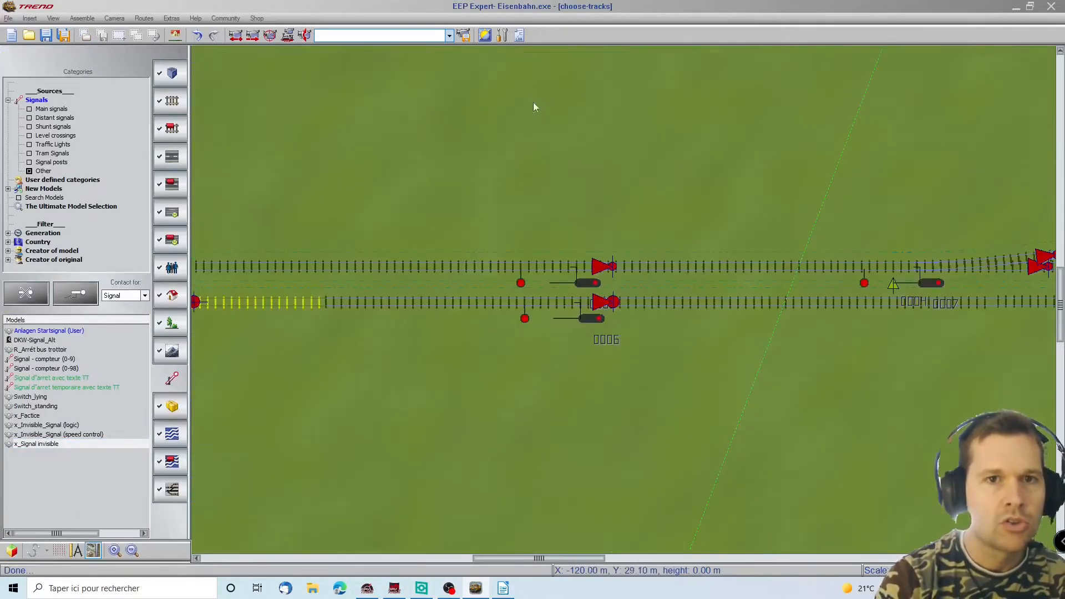
scroll(1050, 314, "right", 3)
scroll(1053, 318, "right", 3)
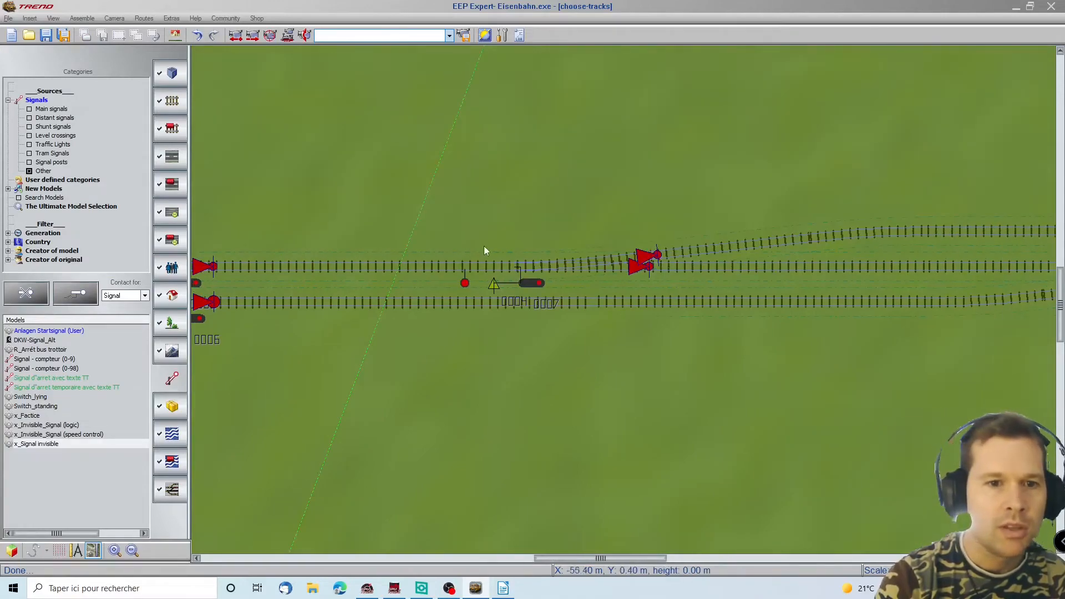
left_click(495, 288)
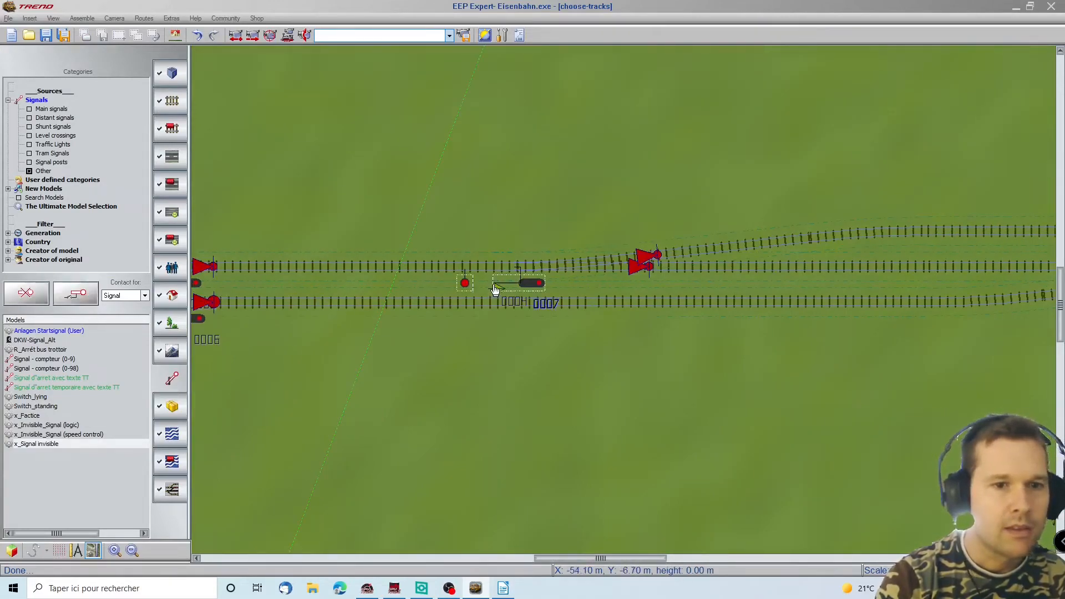
right_click(494, 288)
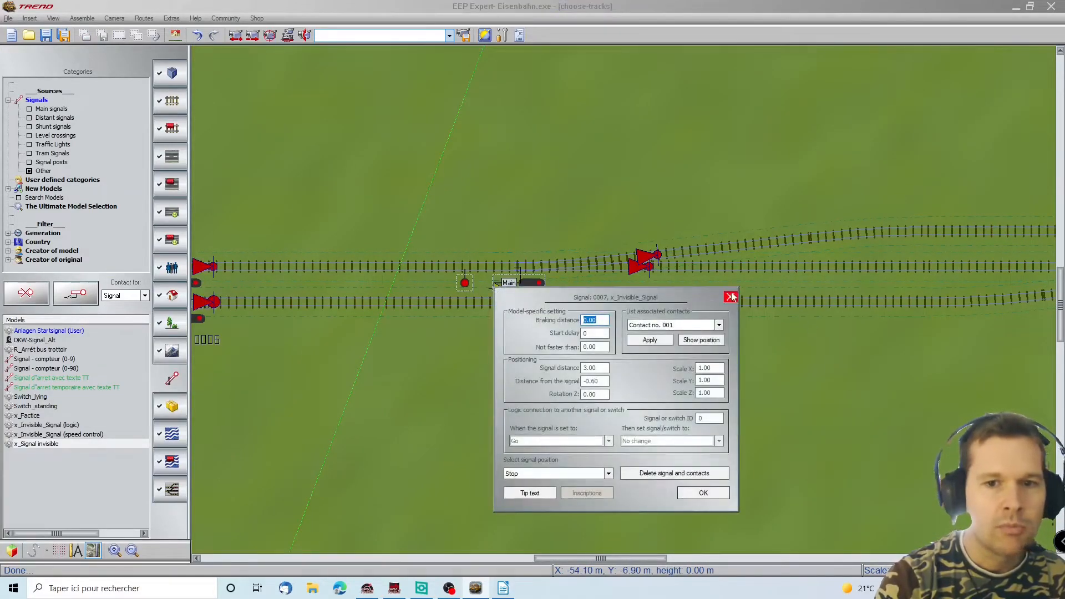
left_click(732, 299)
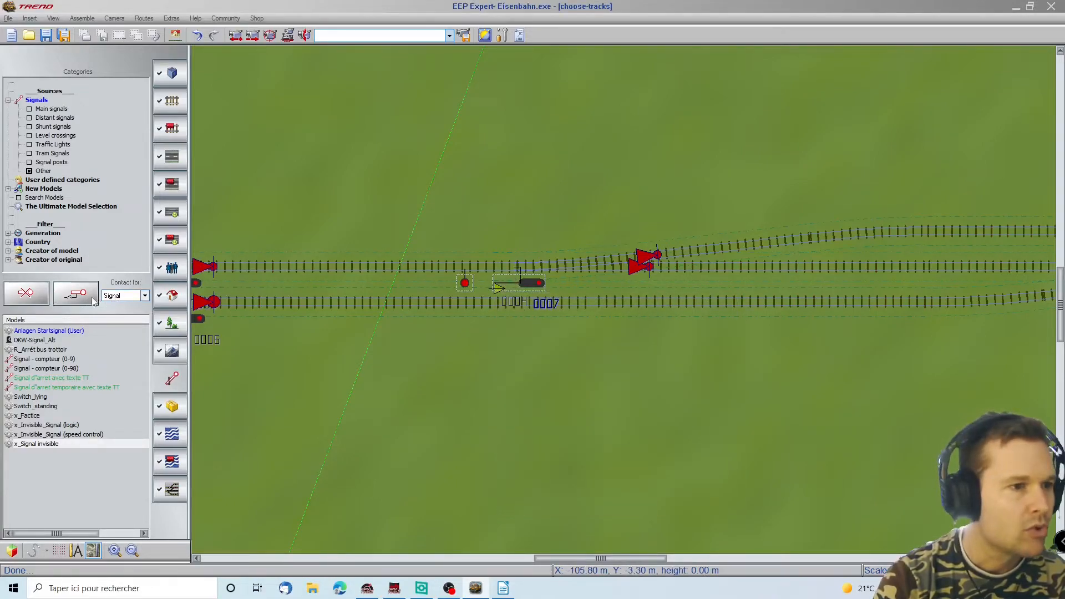
Step: Place a double switch contact for turnout 0004 on the second track, beside the new contact group
left_click(145, 296)
left_click(135, 313)
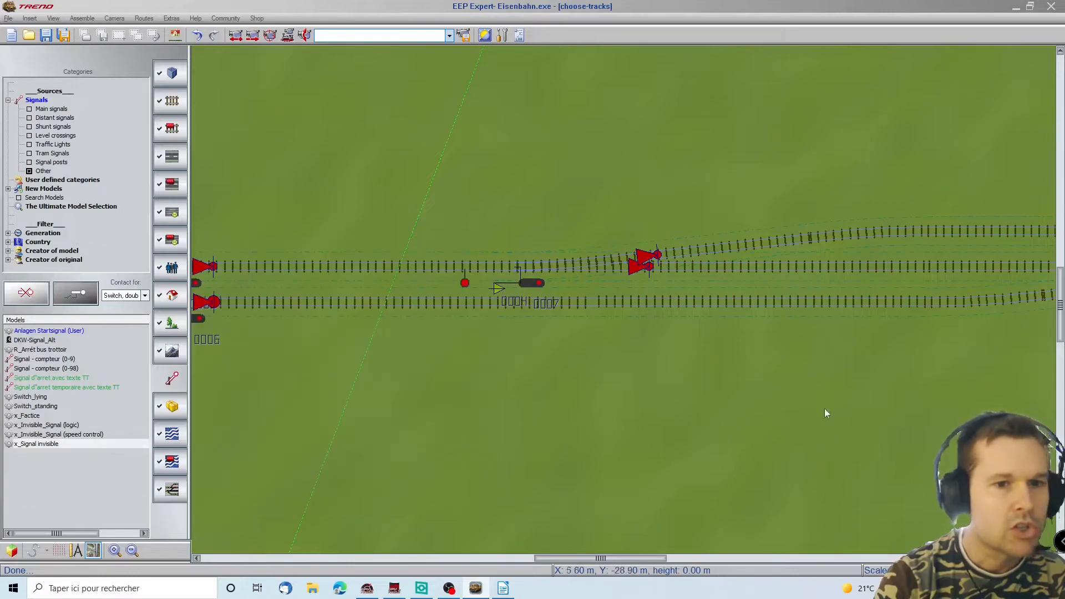
left_click(481, 264)
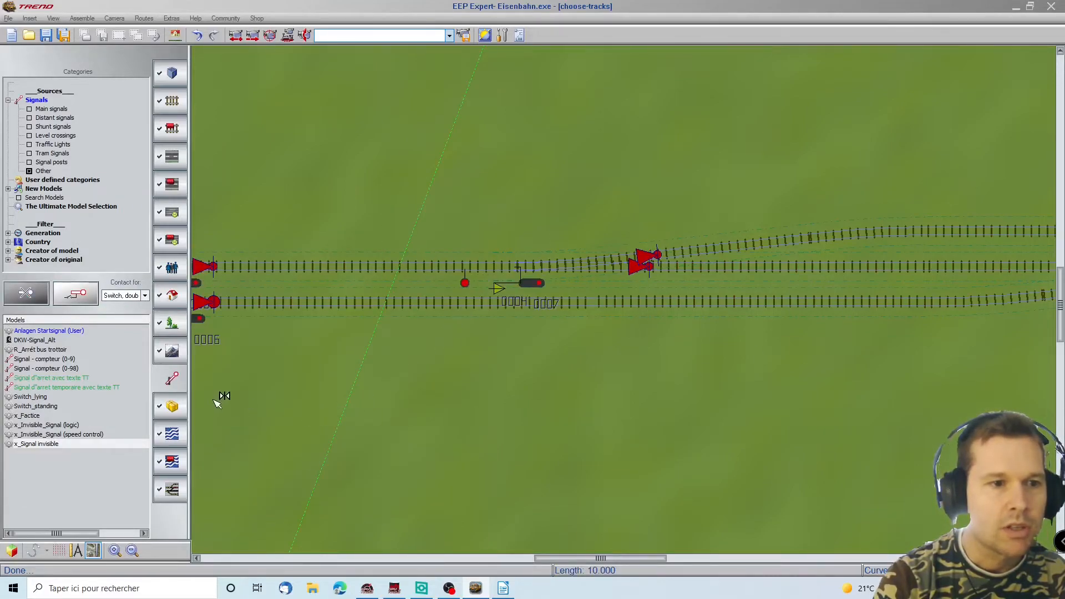
mouse_move(212, 399)
mouse_move(502, 538)
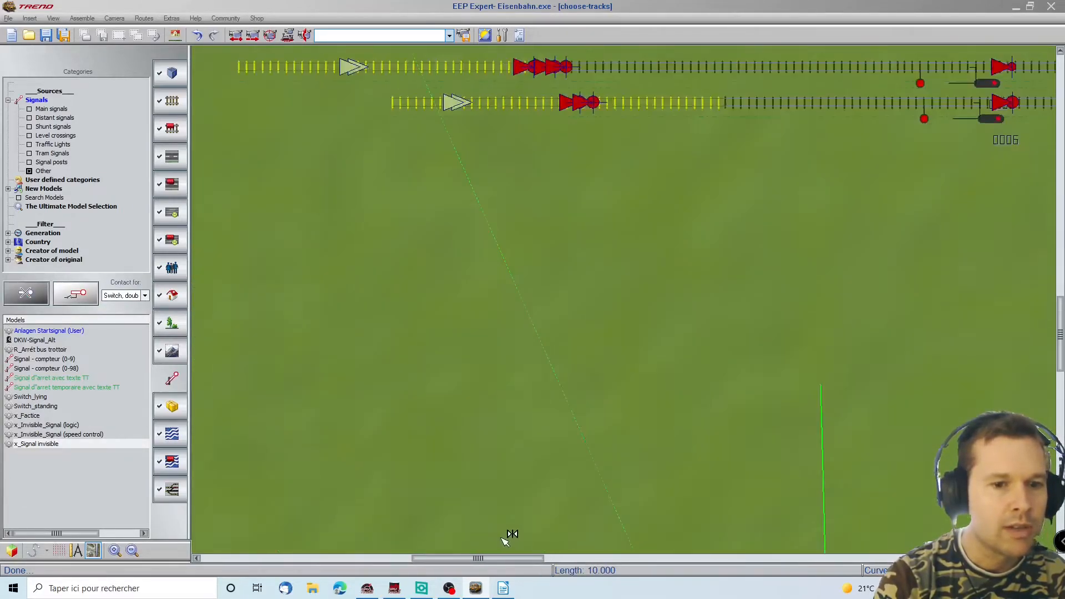
mouse_move(1041, 420)
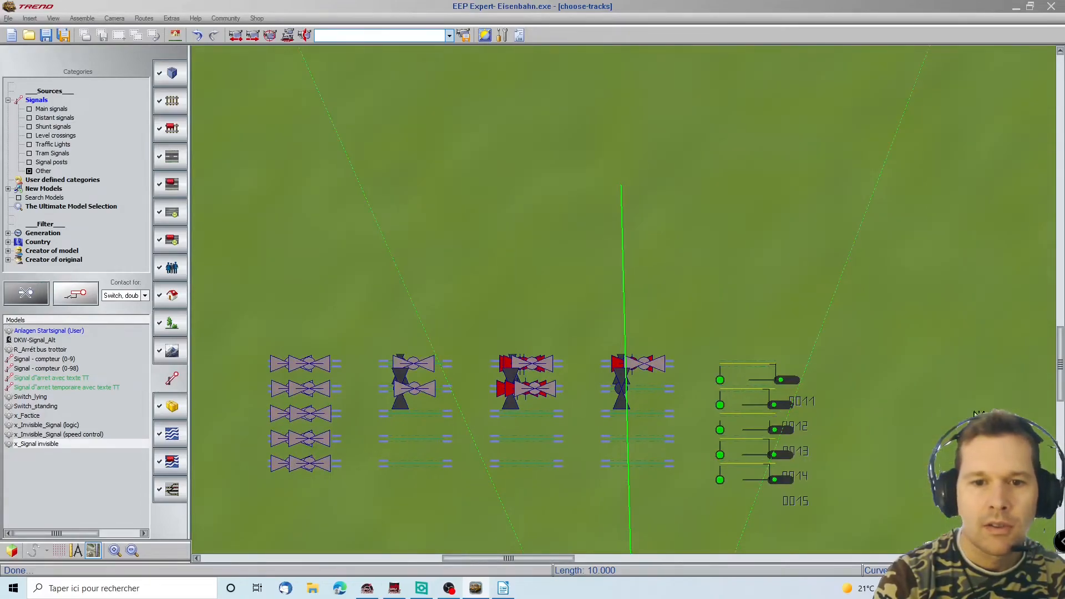
left_click(646, 389)
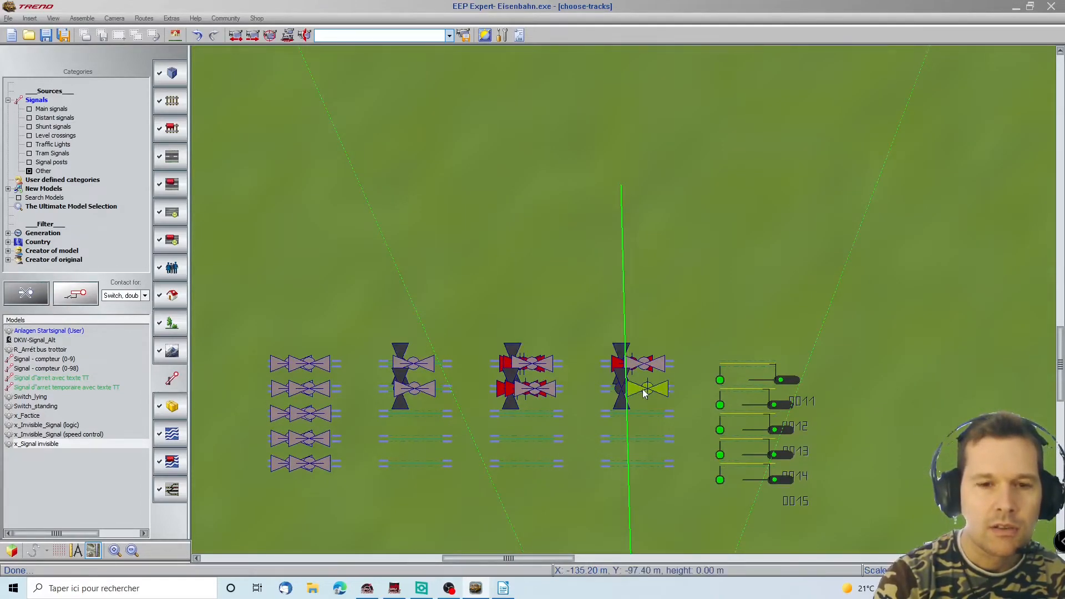
left_click(644, 393)
left_click(754, 203)
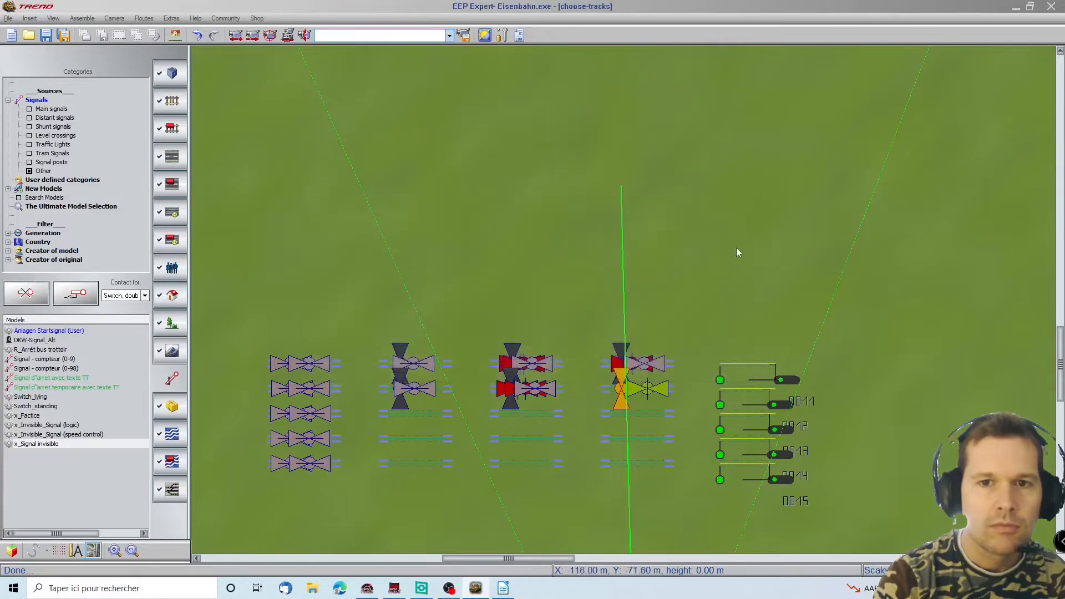
Step: Set the turnout 0004 contact's route to EXECUTE and move the contact into the second track's contact group
left_click(650, 388)
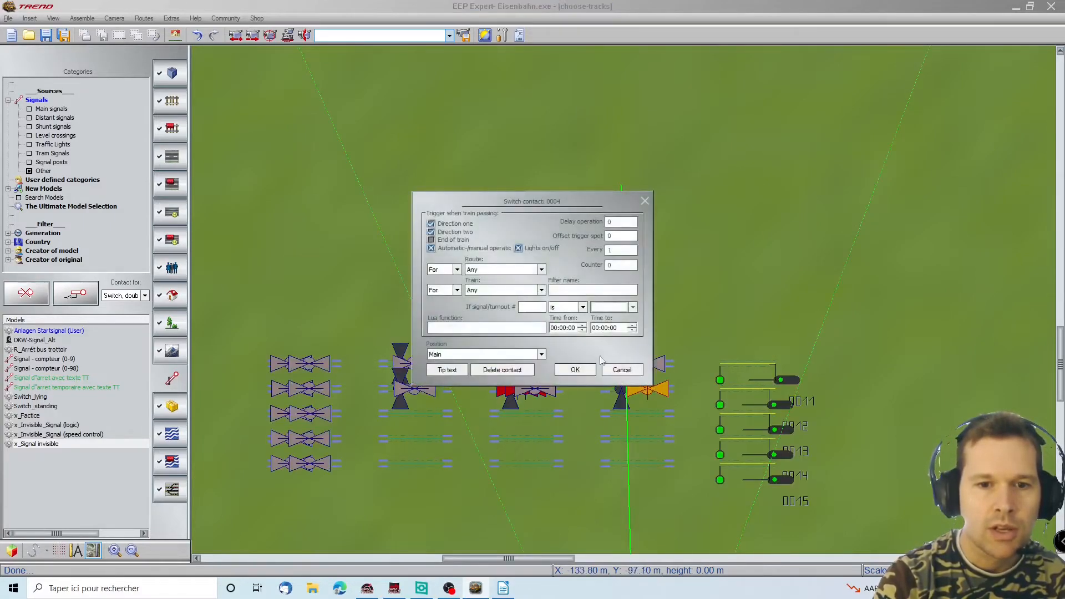
left_click(473, 270)
left_click(483, 312)
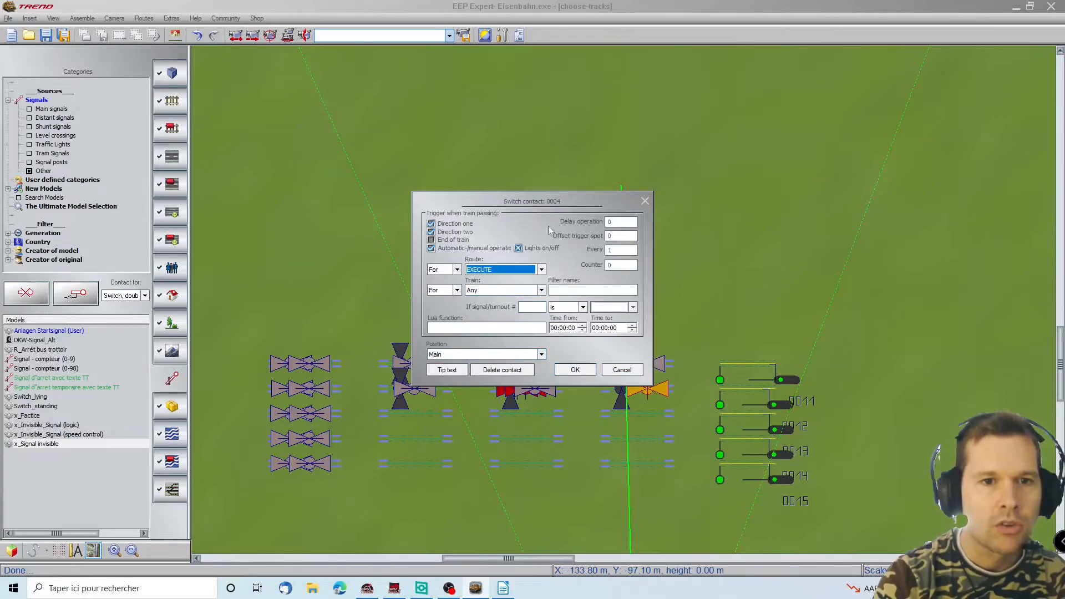
left_click(572, 372)
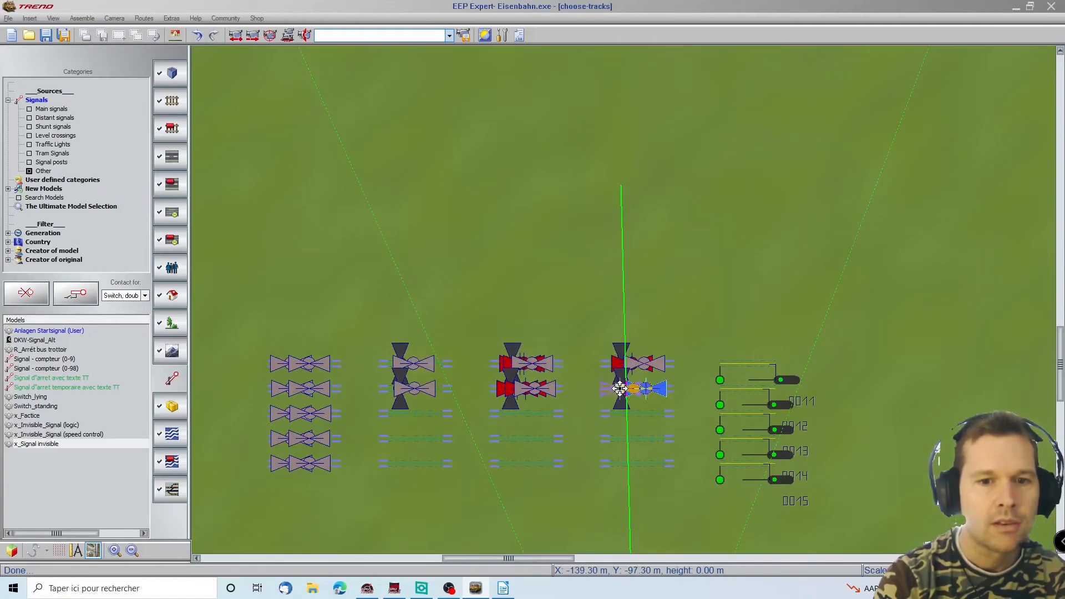
key("Delete")
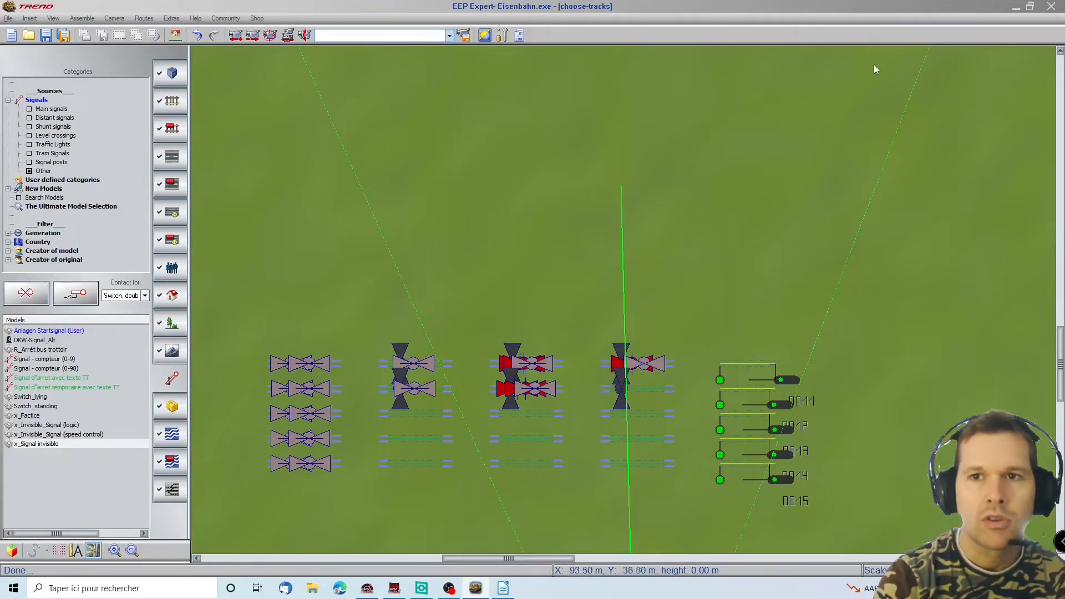
Step: Check the Itn2 row in the LibreOffice Writer table and place a turnout 0003 contact with route EXECUTE on the second track
left_click(502, 589)
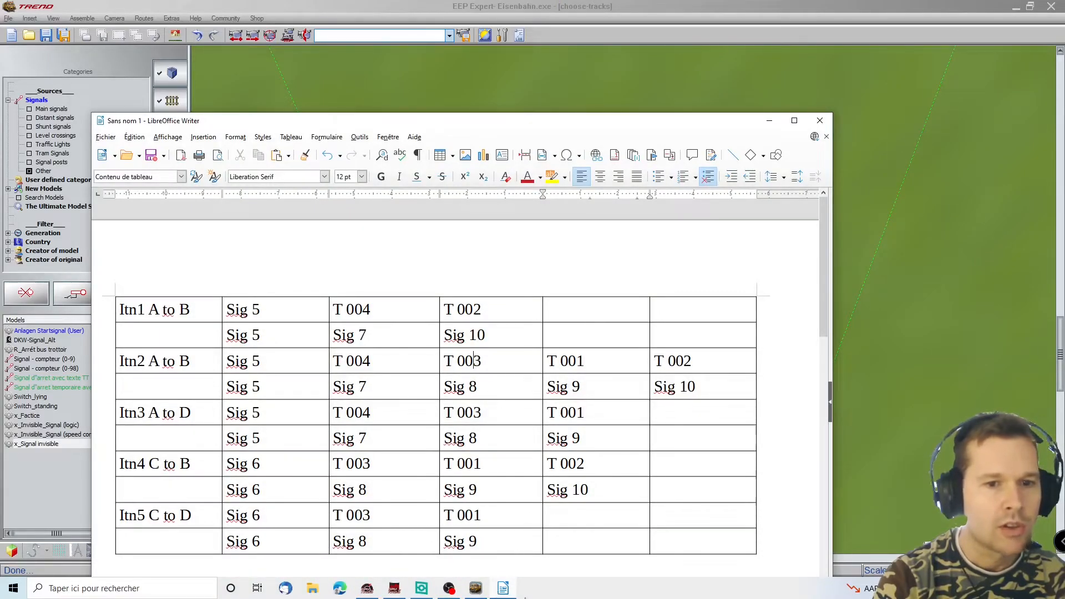
left_click(504, 589)
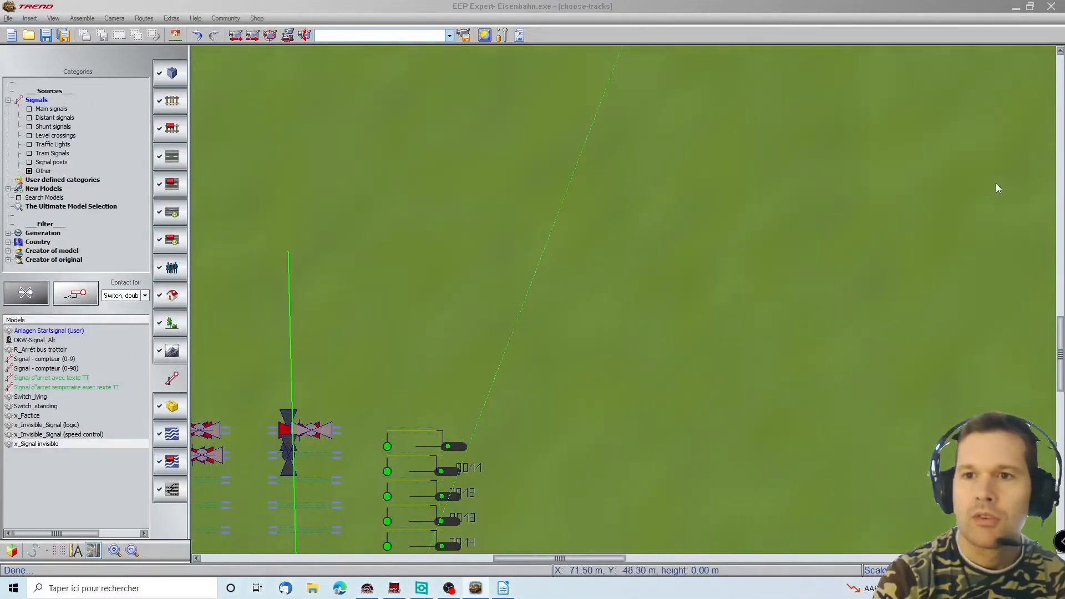
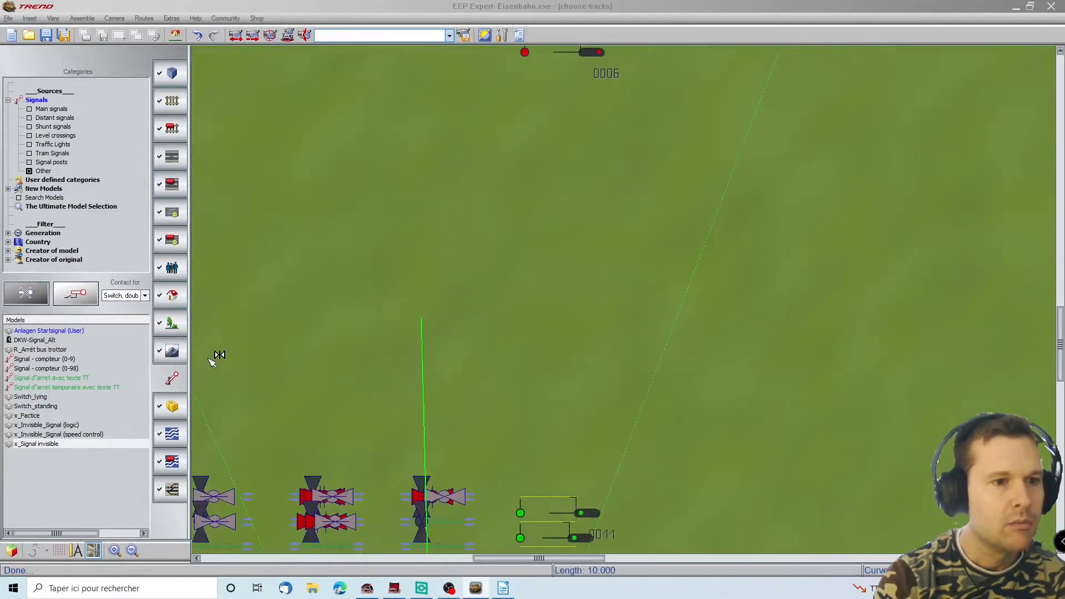
scroll(385, 496, "down", 1)
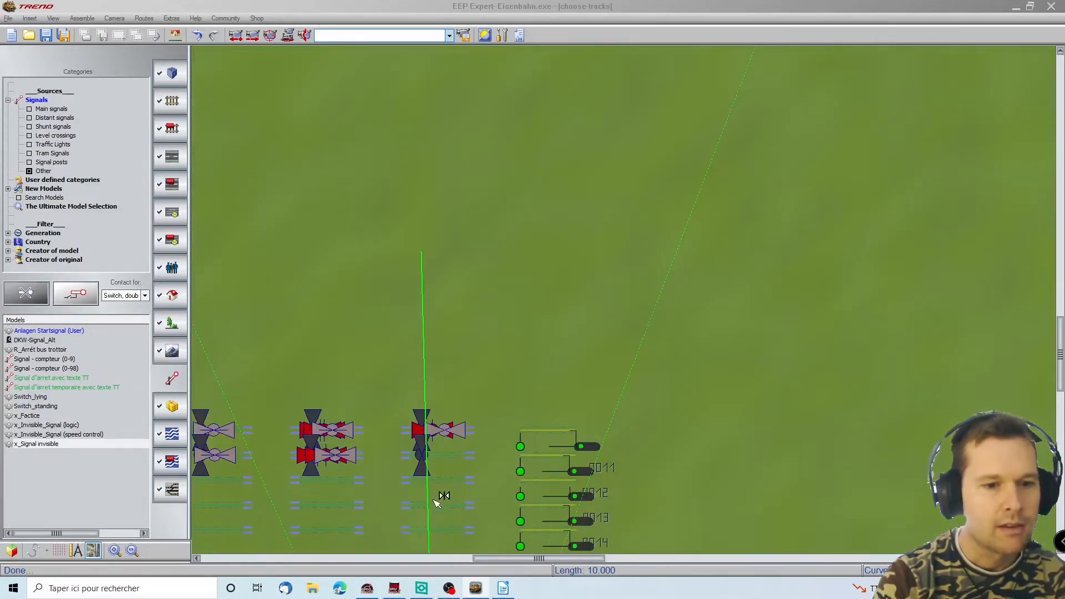
left_click(449, 456)
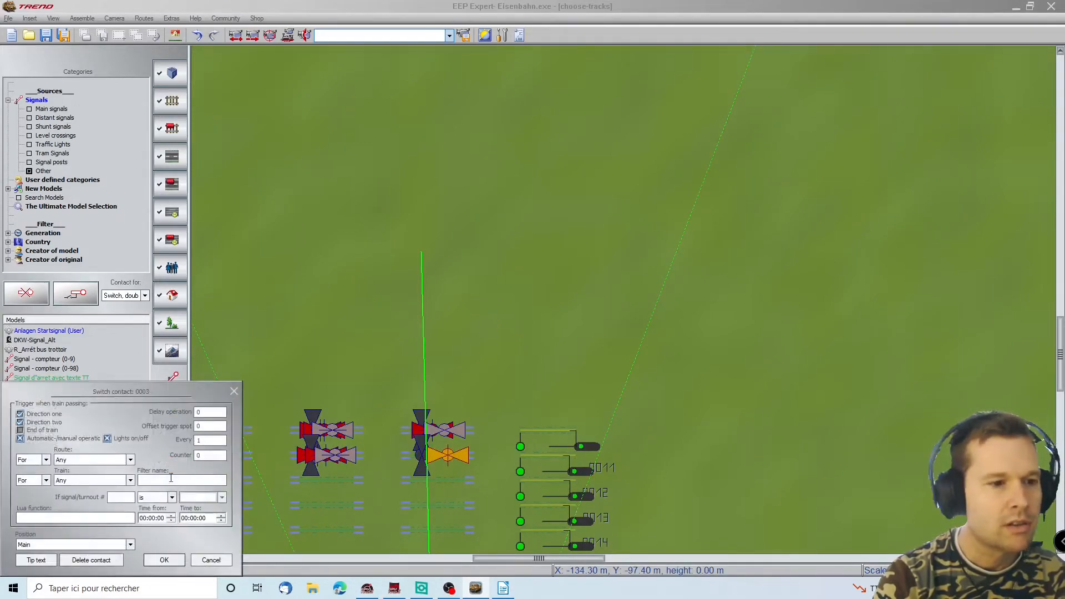
left_click(130, 460)
left_click(92, 502)
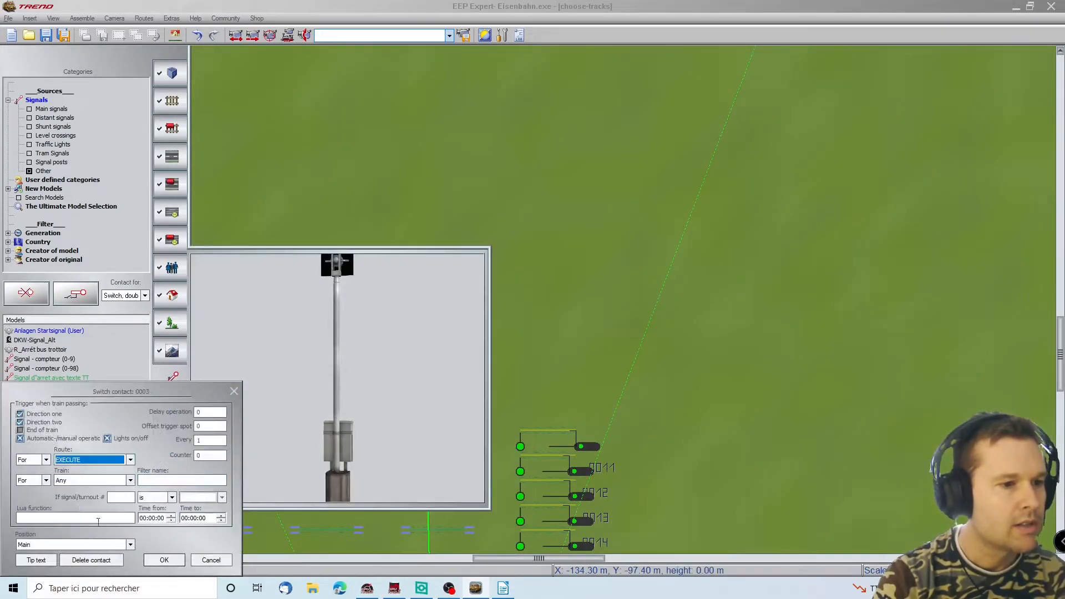
left_click(162, 560)
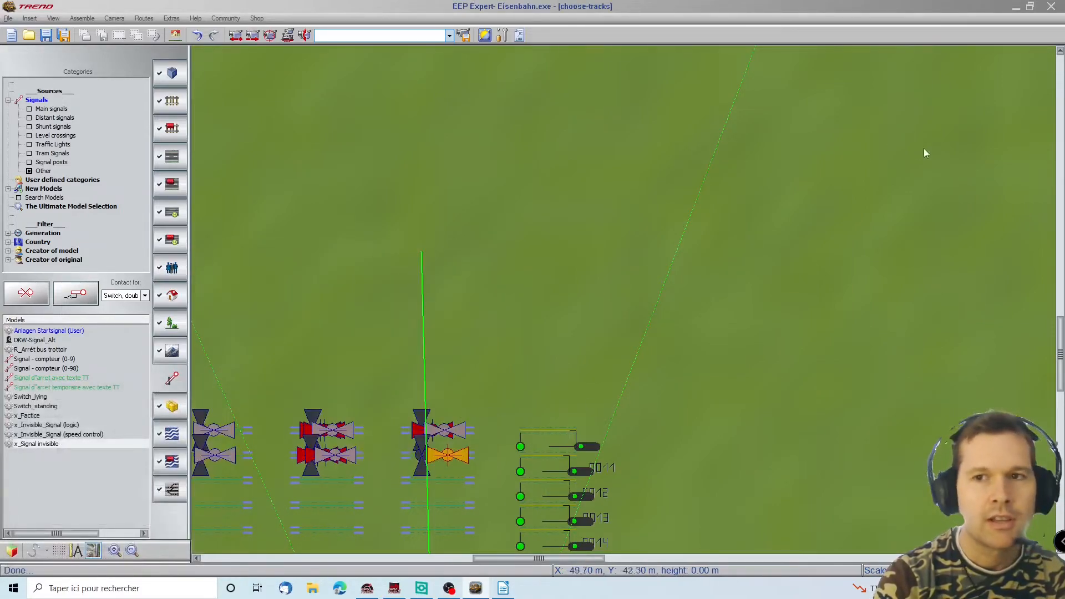
Step: Locate turnout 0003 near signal 0008 in the 2D plan
mouse_move(1058, 189)
mouse_move(820, 55)
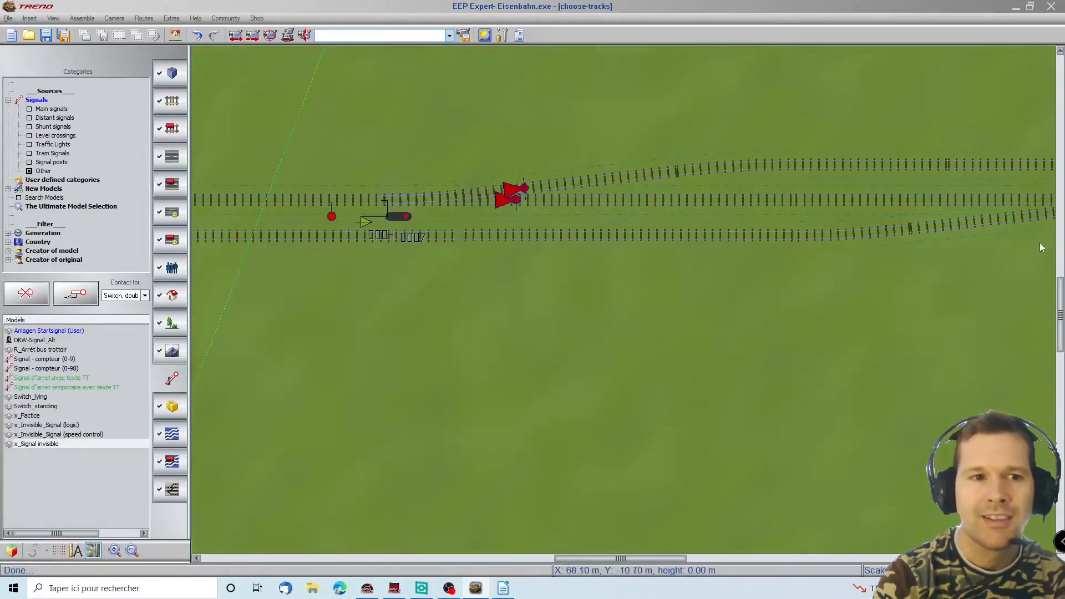
mouse_move(1038, 241)
scroll(819, 172, "up", 3)
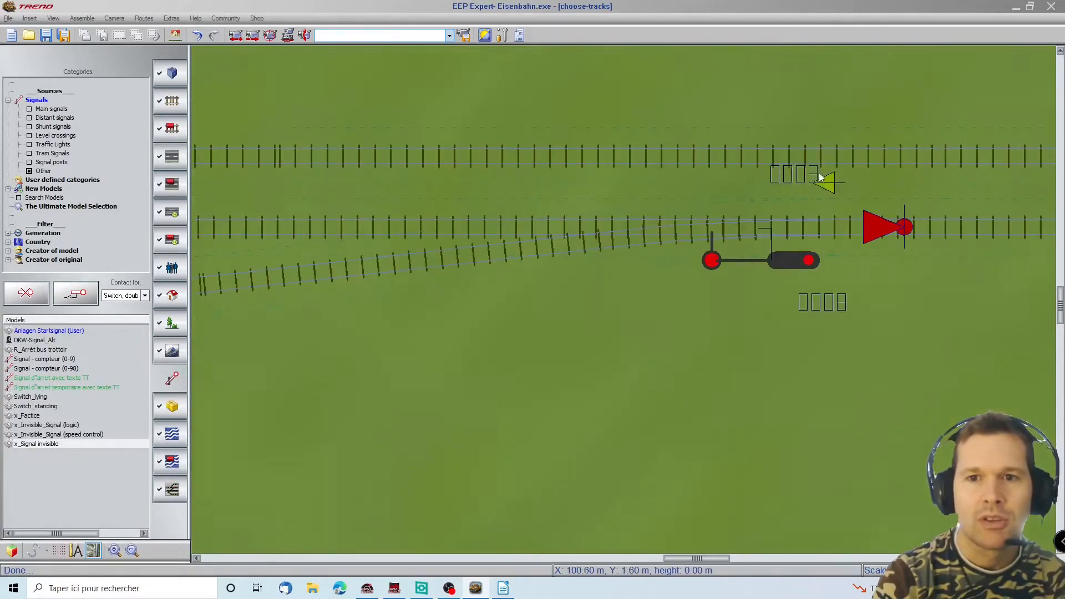
Step: Check the turnout 0003 contact's settings and position from the turnout near signal 0008 in the 2D plan
scroll(818, 173, "up", 2)
double_click(834, 196)
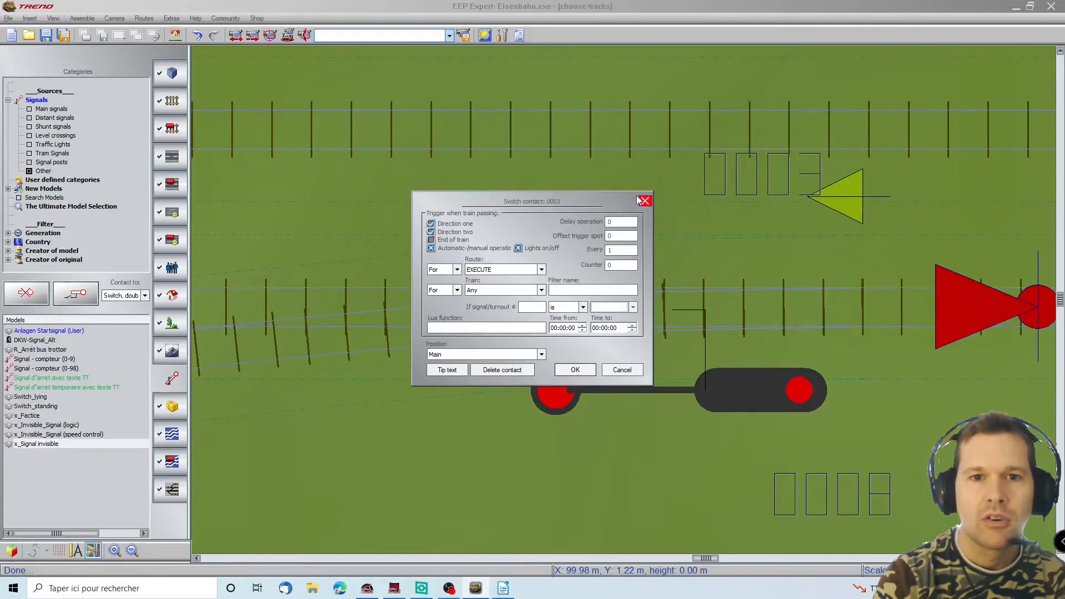
left_click(644, 201)
double_click(854, 213)
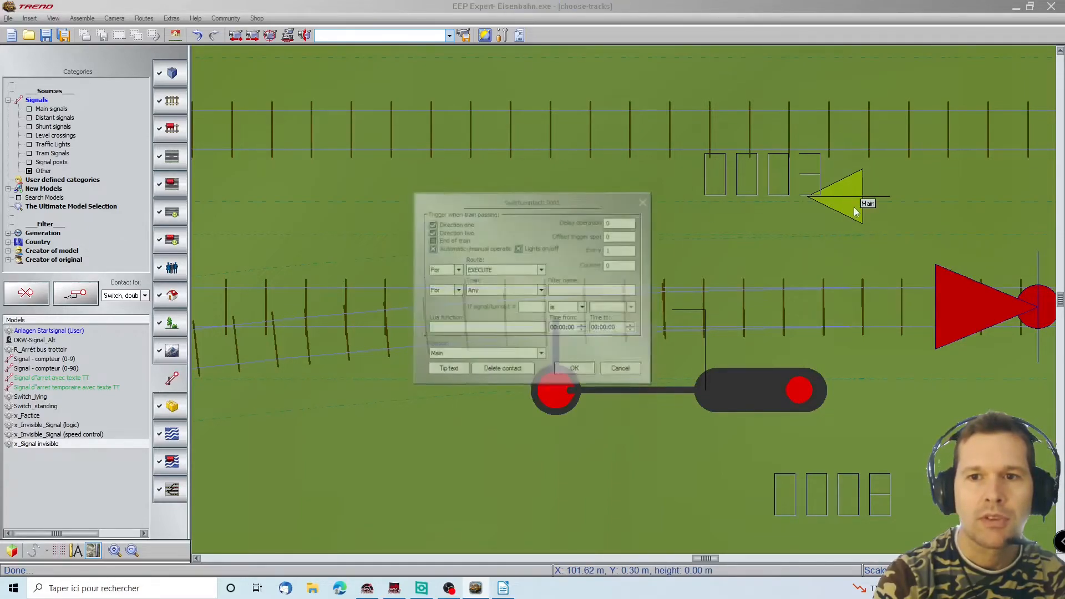
left_click(646, 201)
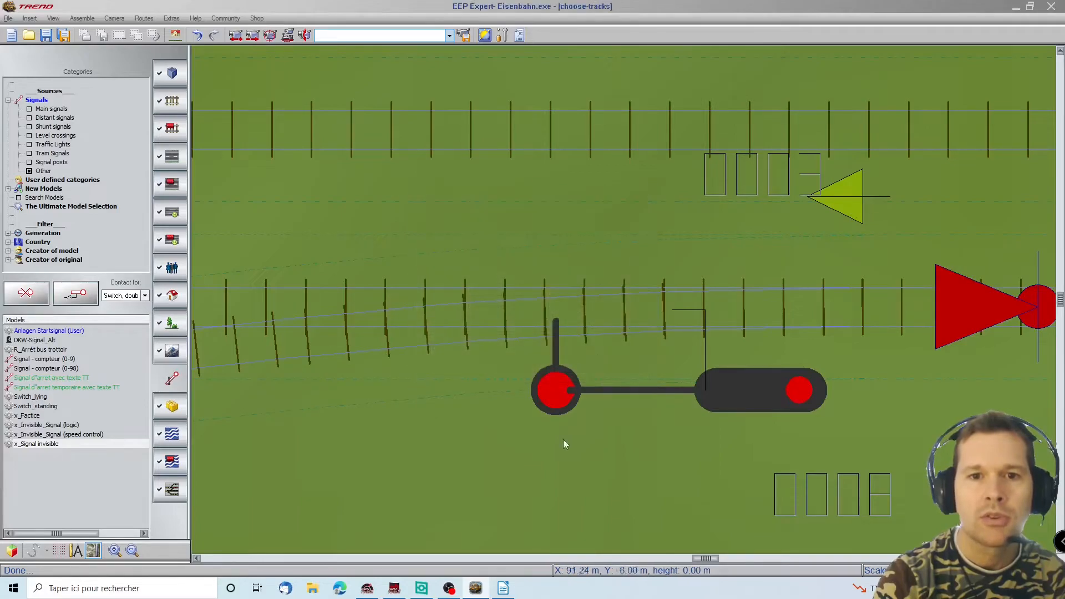
Step: Set the automatic/manual operation option on the turnout 0003 contact and move the contact into the second track's contact group
scroll(541, 396, "down", 5)
key("Left")
key("Left")
key("Left")
key("Left")
key("Left")
key("Left")
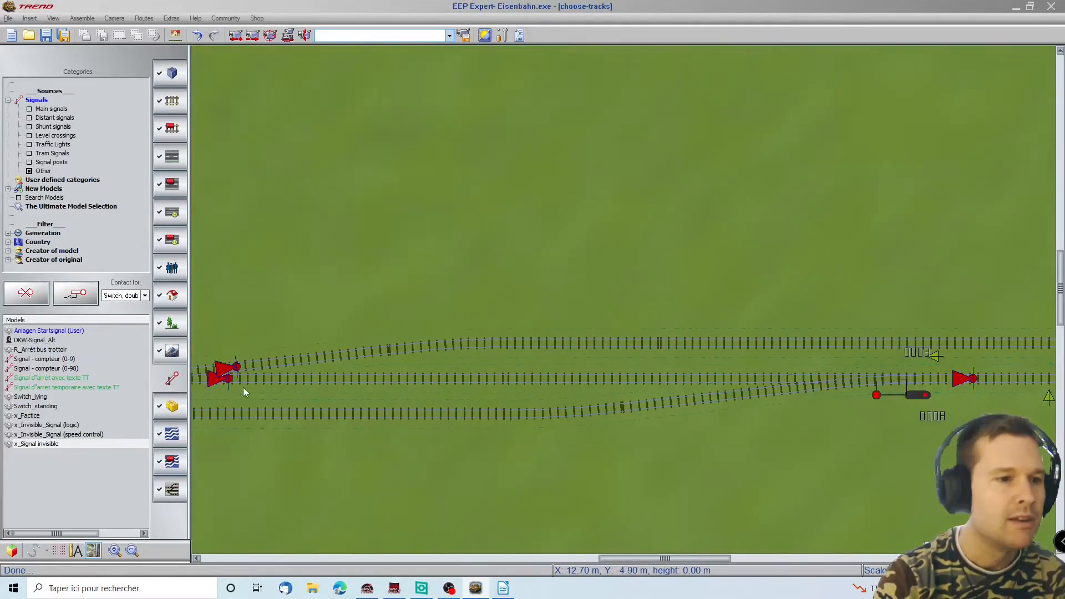
scroll(387, 480, "up", 5)
key("Left")
key("Left")
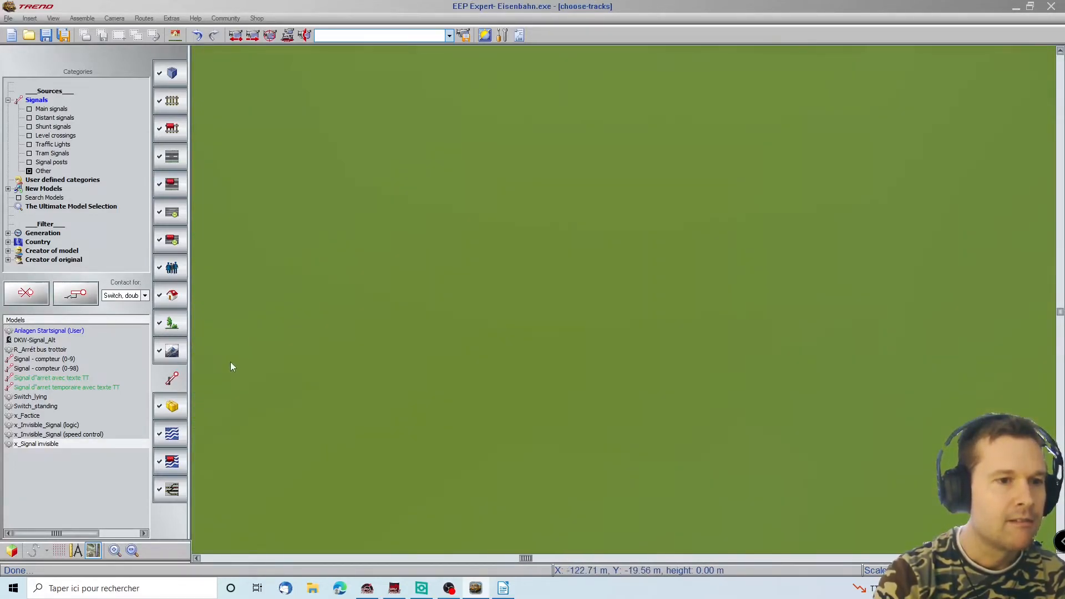
scroll(671, 322, "down", 4)
key("Left")
key("Left")
key("Left")
key("Left")
key("Left")
key("Left")
key("Left")
key("Left")
key("Left")
key("Left")
key("Left")
key("Left")
key("Left")
key("Left")
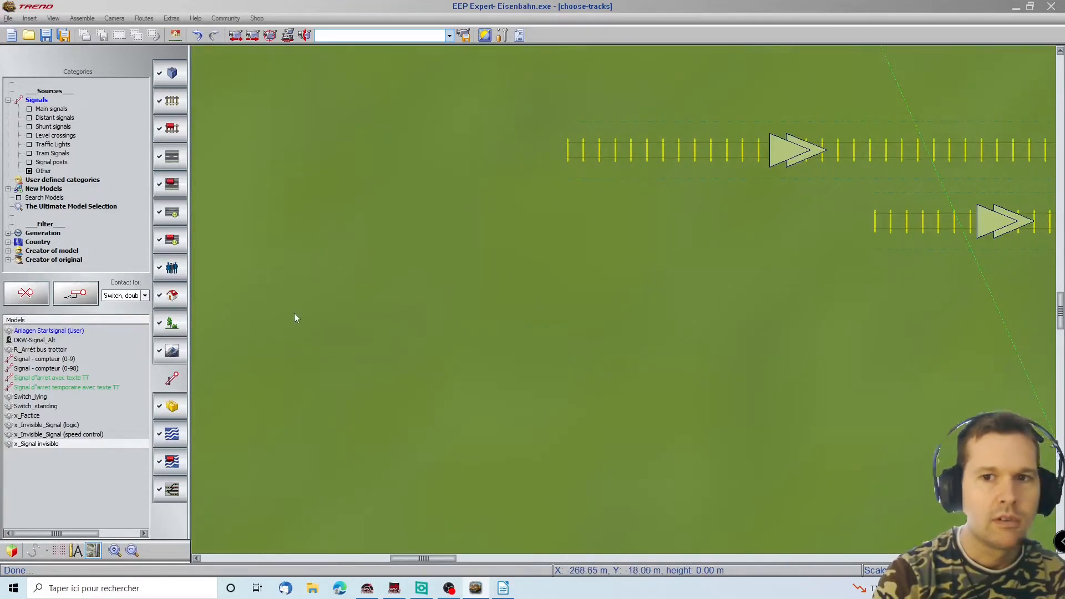
scroll(294, 317, "down", 3)
scroll(442, 428, "up", 4)
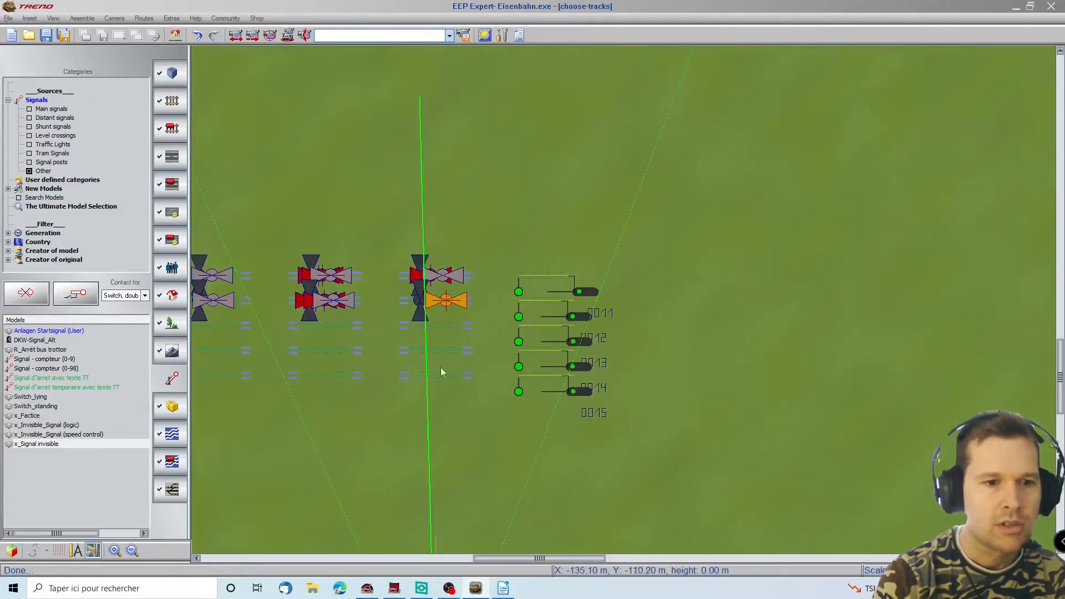
left_click(438, 303)
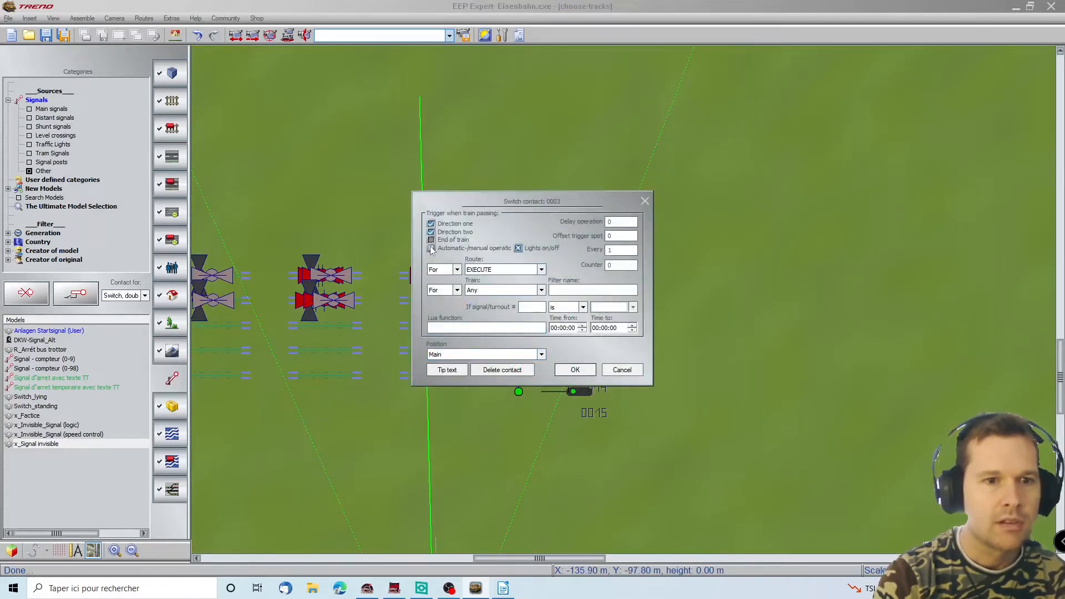
left_click(577, 372)
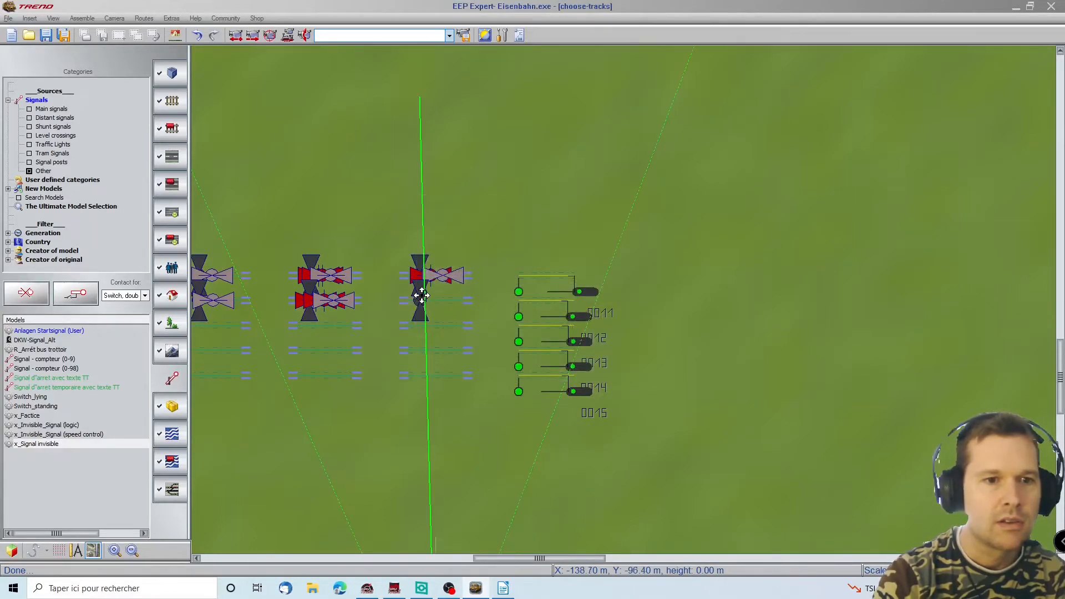
Step: Check the itinerary table in LibreOffice Writer and pick turnout 0001 near signal 0009 as the target for another double switch contact
left_click(503, 588)
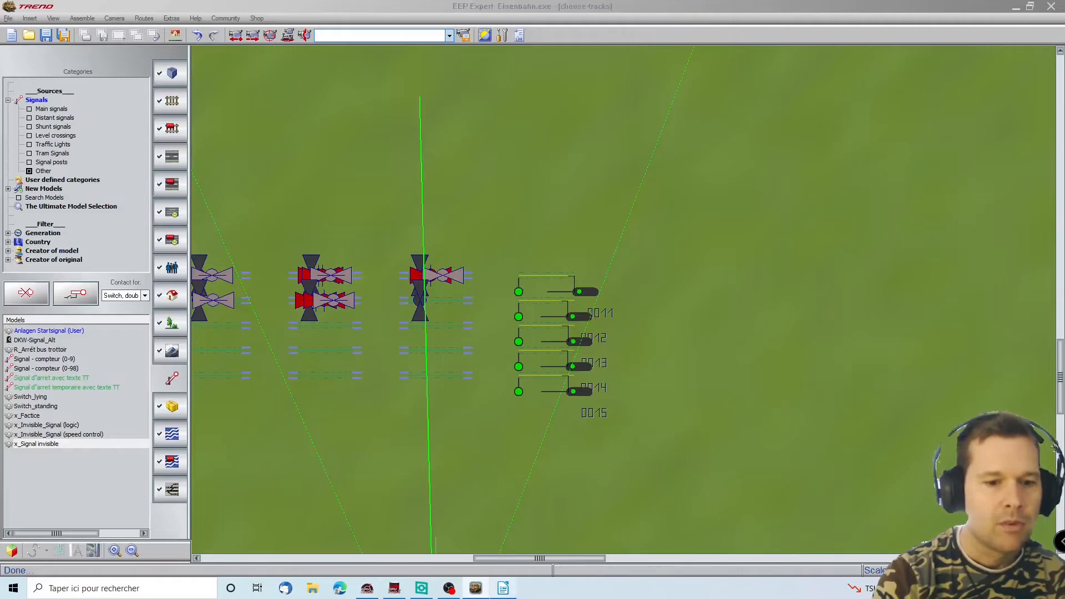
left_click(503, 589)
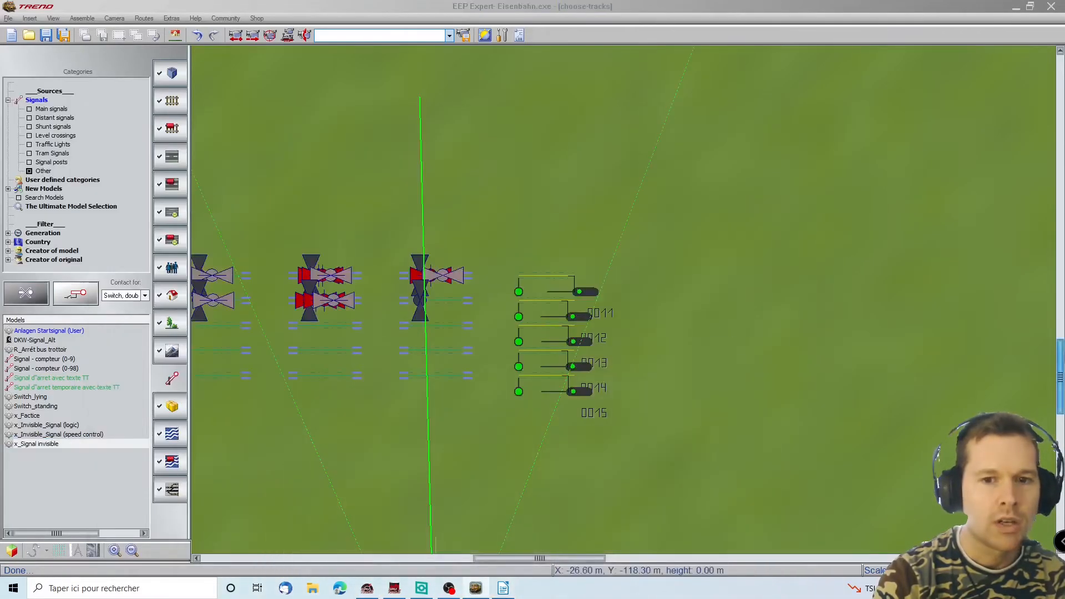
left_click(1034, 270)
left_click(1034, 270)
left_click(1034, 270)
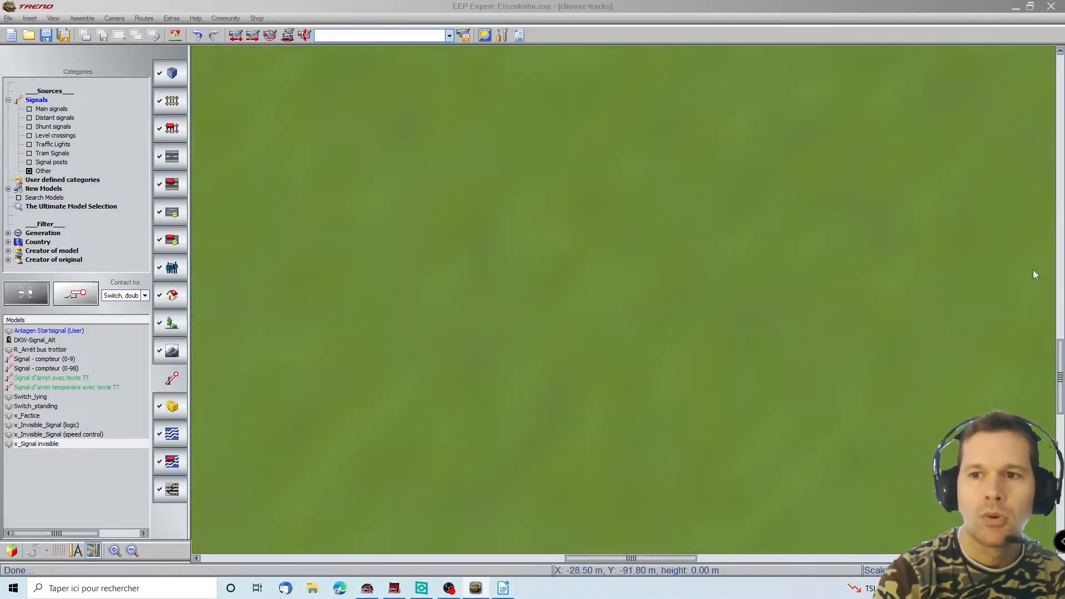
left_click(722, 63)
left_click(722, 64)
scroll(1059, 277, "right", 7)
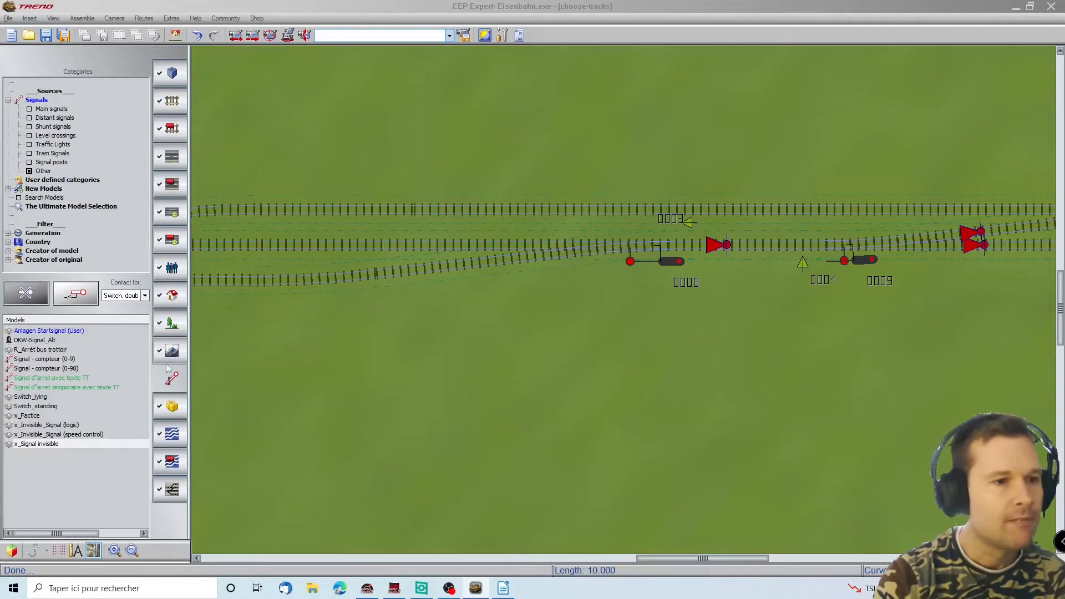
Step: Place the turnout 0001 contact on the second track with automatic/manual operation enabled and its position set to Branch
mouse_move(195, 343)
mouse_move(464, 532)
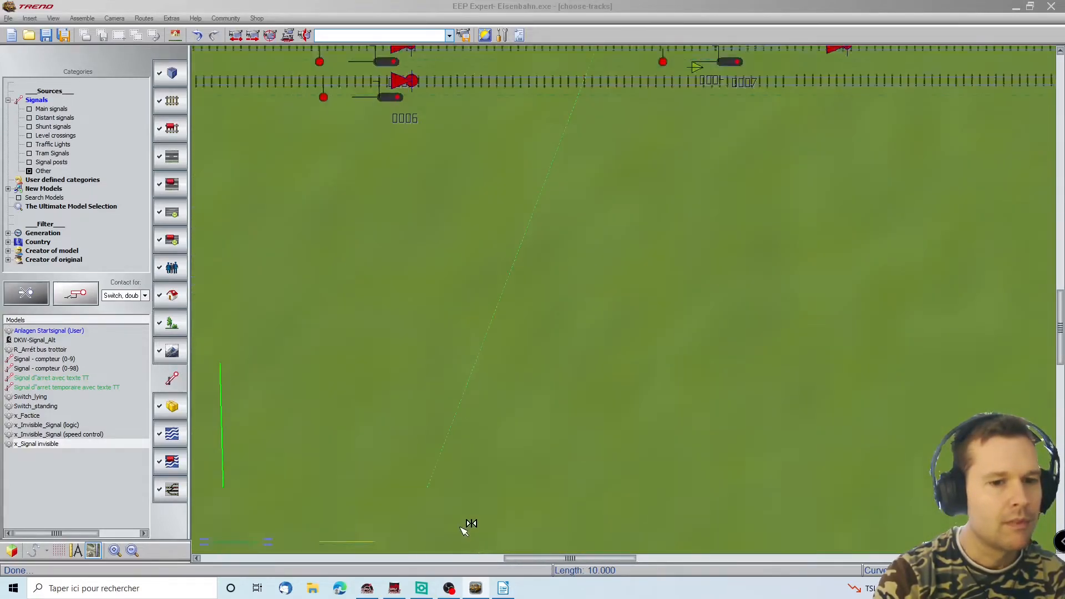
mouse_move(201, 469)
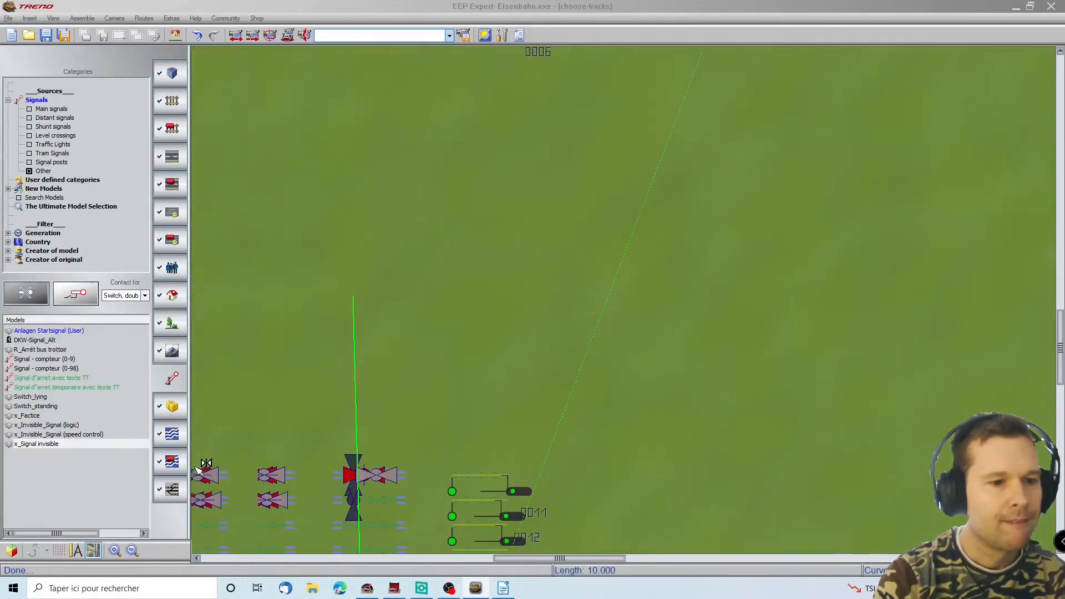
left_click(380, 502)
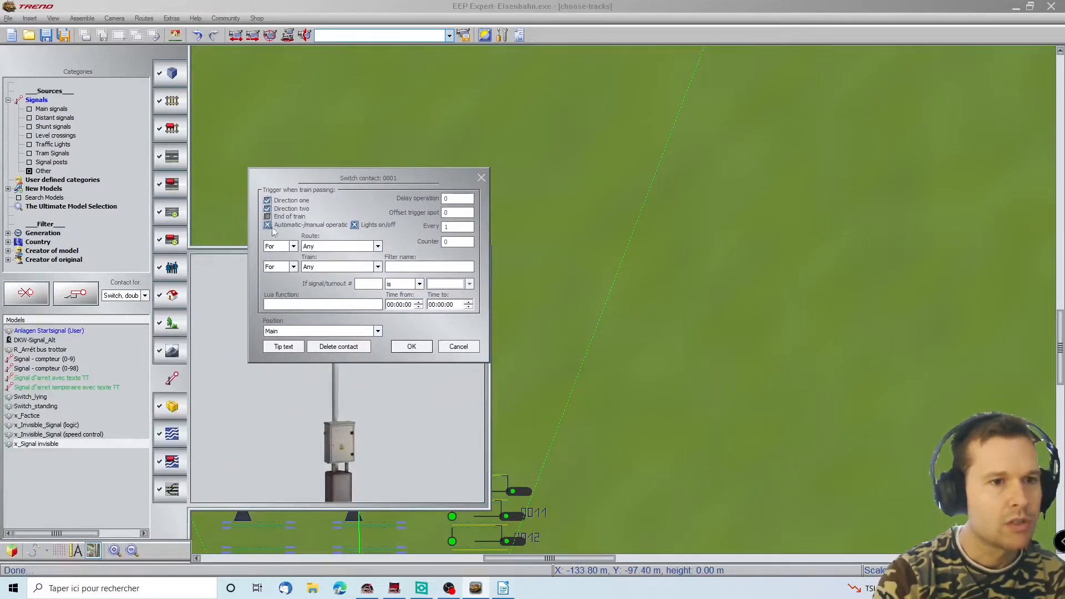
left_click(273, 226)
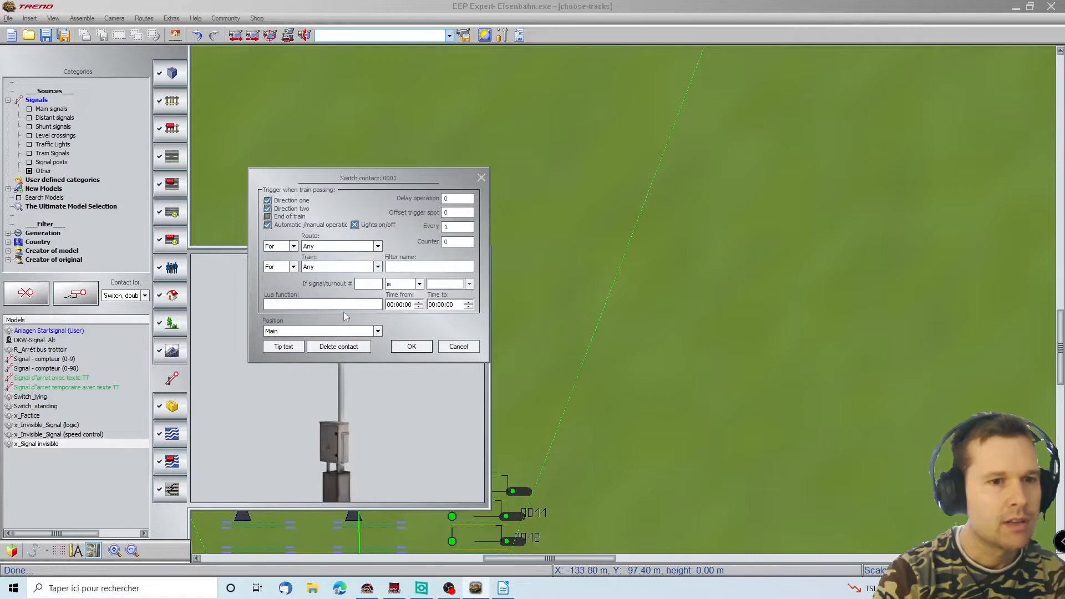
left_click(342, 331)
left_click(343, 349)
left_click(410, 347)
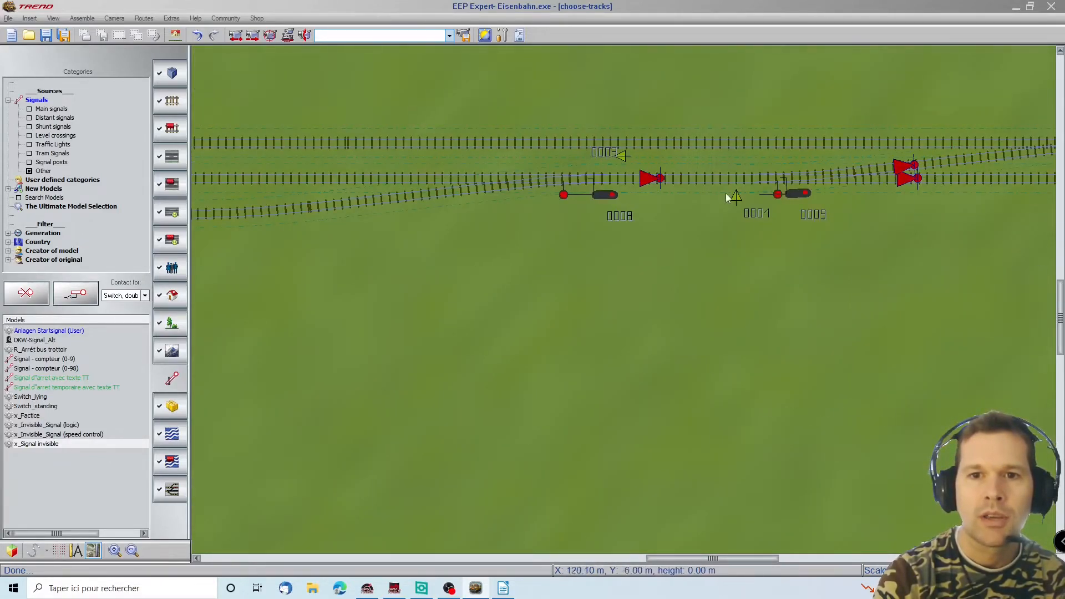
Step: Review the turnout 0001 contact, set its route to Any and move it into the second track's contact group
left_click(736, 197)
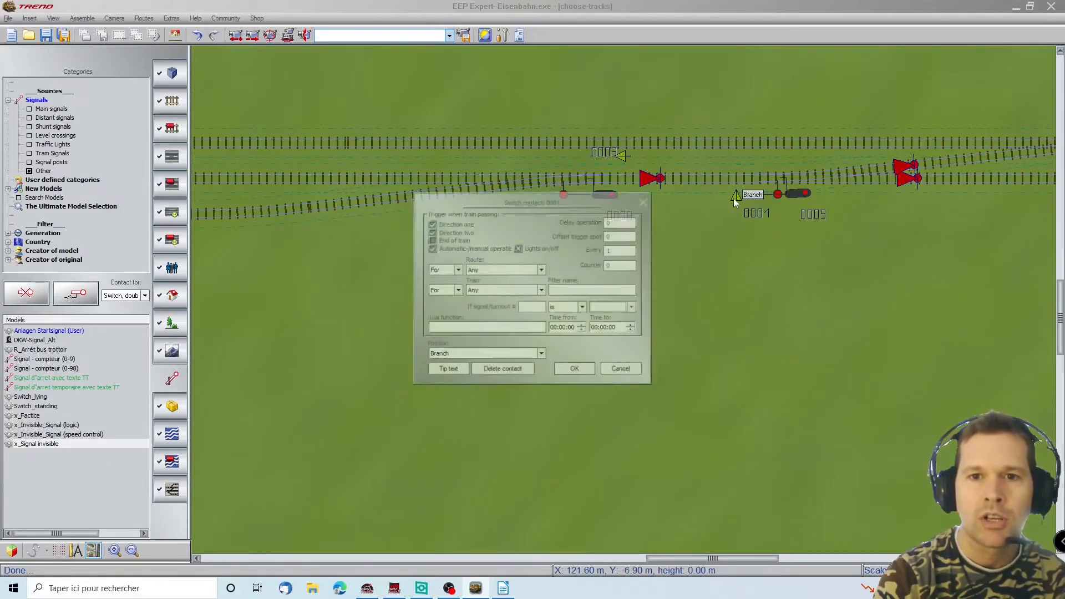
left_click(646, 200)
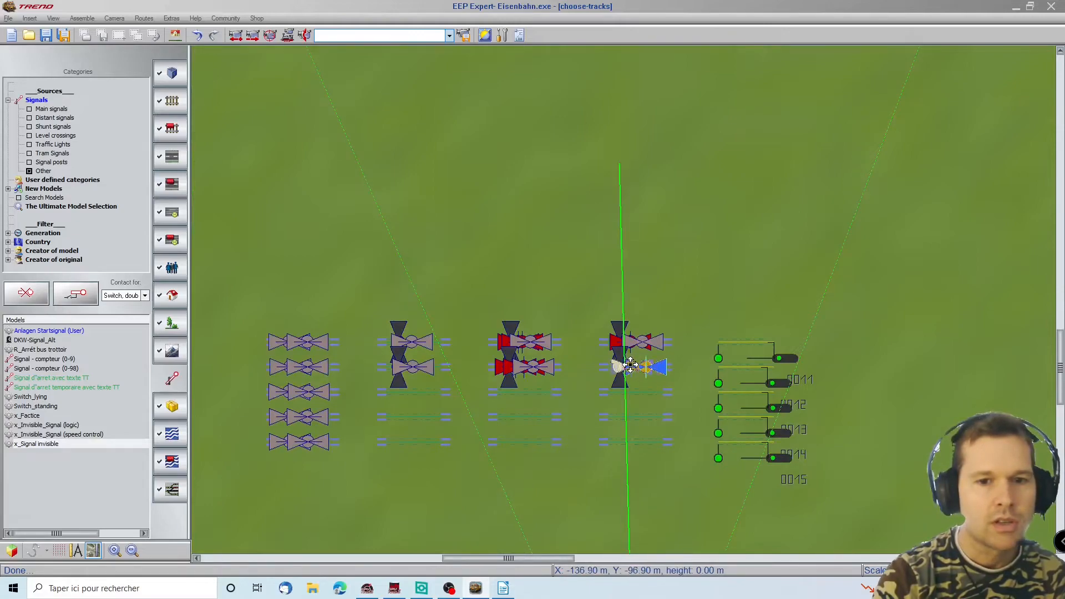
right_click(625, 367)
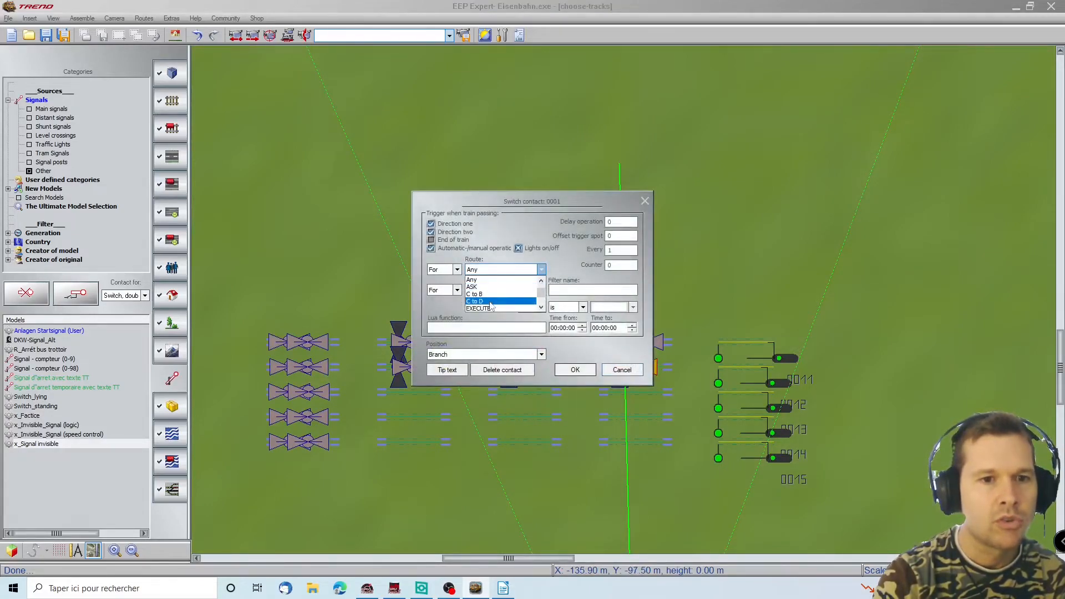
left_click(491, 307)
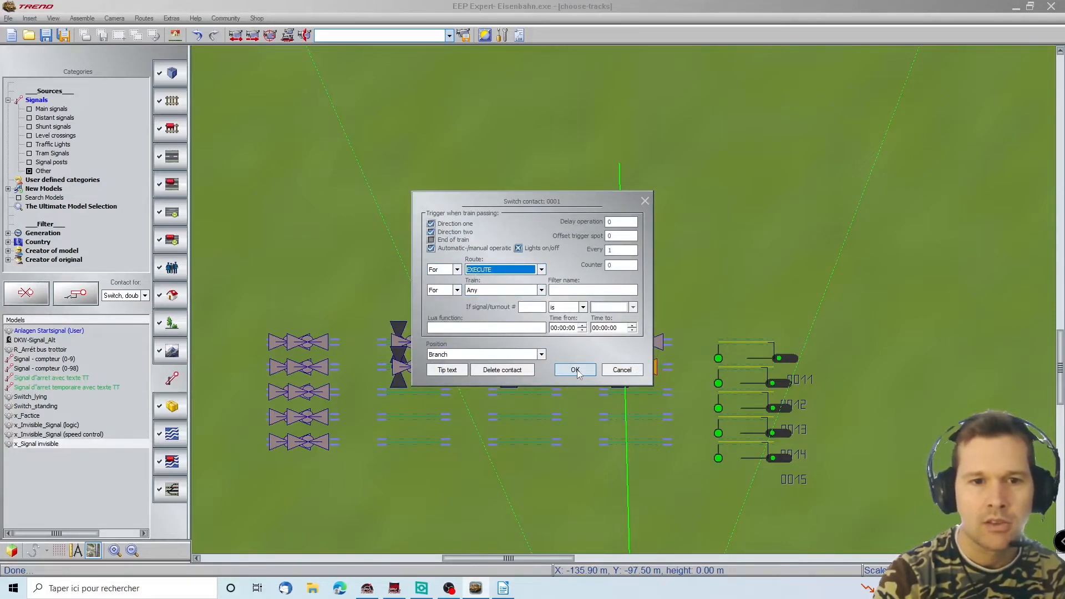
left_click(511, 274)
scroll(500, 292, "up", 5)
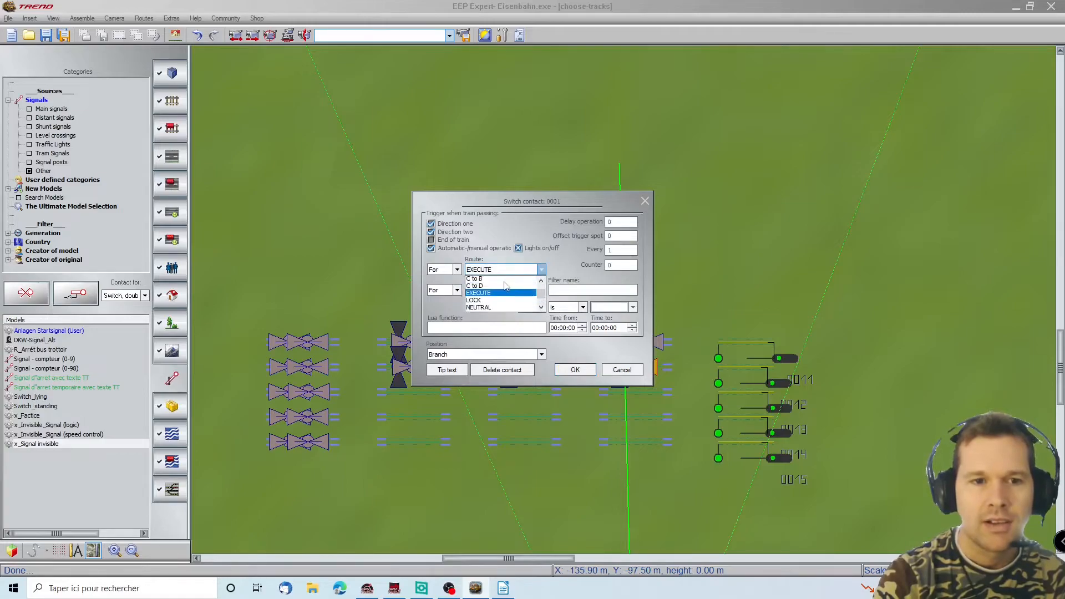
left_click(493, 288)
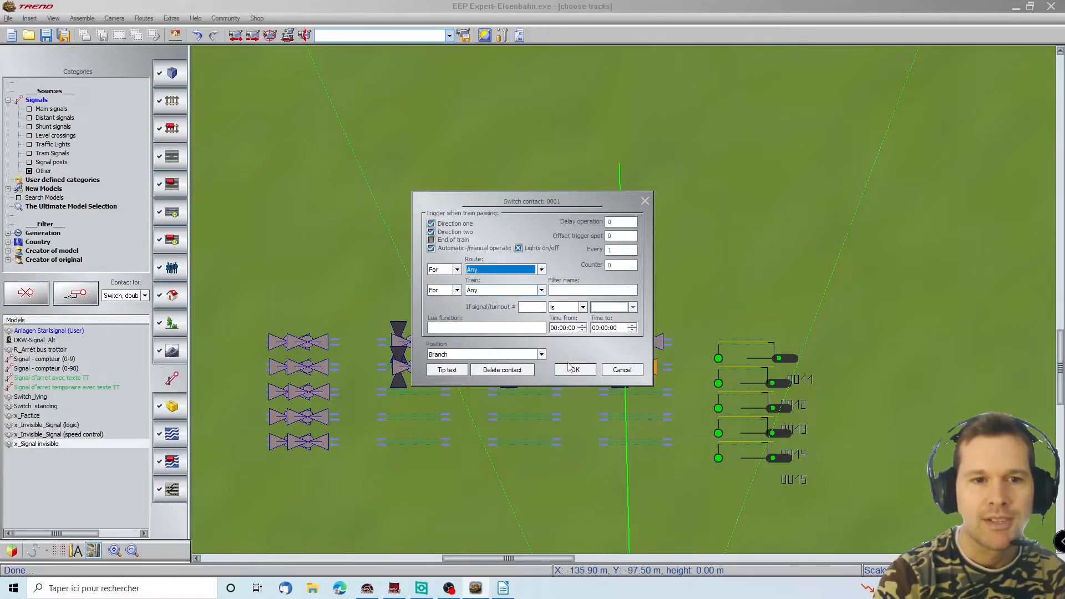
left_click(576, 370)
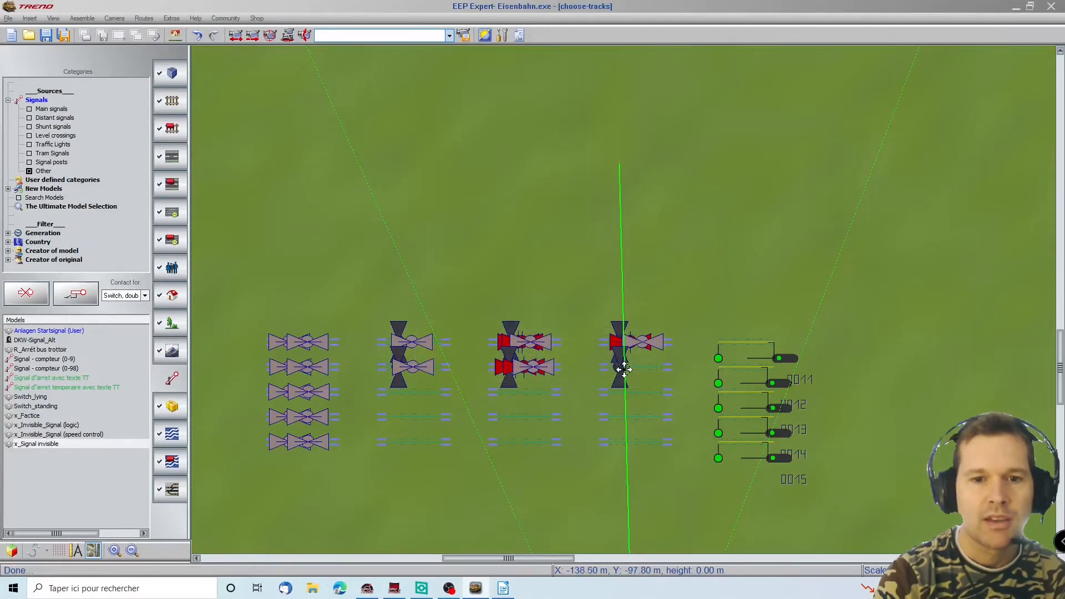
Step: Pick turnout 0002 near signal 0010 as the target for a new double switch contact
mouse_move(1050, 319)
mouse_move(1027, 316)
left_mouse_down()
mouse_move(905, 114)
mouse_move(841, 62)
left_mouse_up()
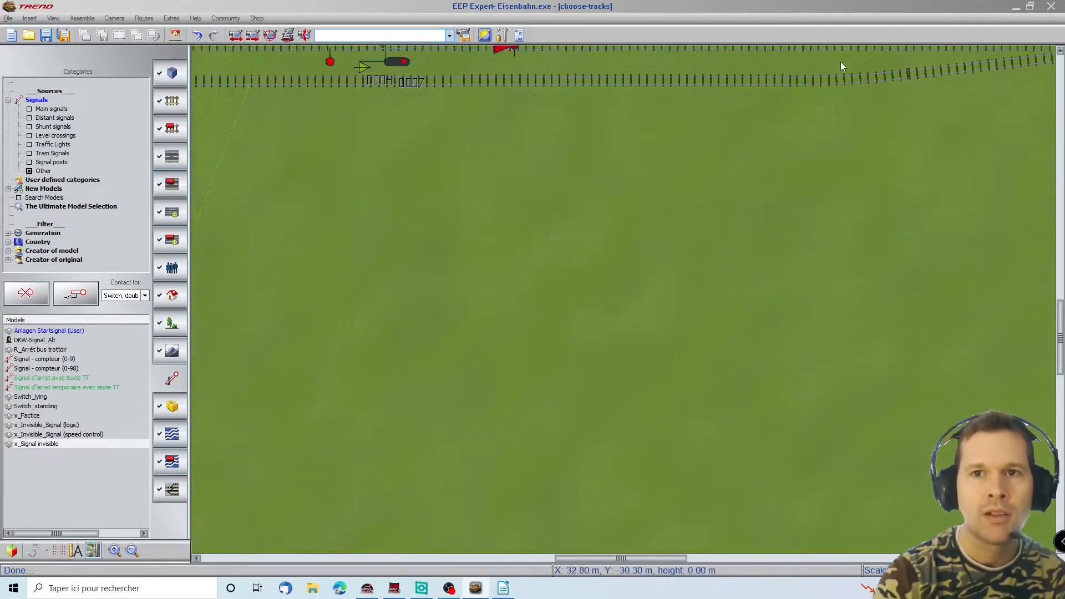
scroll(841, 62, "up", 2)
scroll(1013, 163, "right", 3)
mouse_move(1027, 177)
left_mouse_down()
mouse_move(1040, 188)
mouse_move(1034, 182)
left_mouse_up()
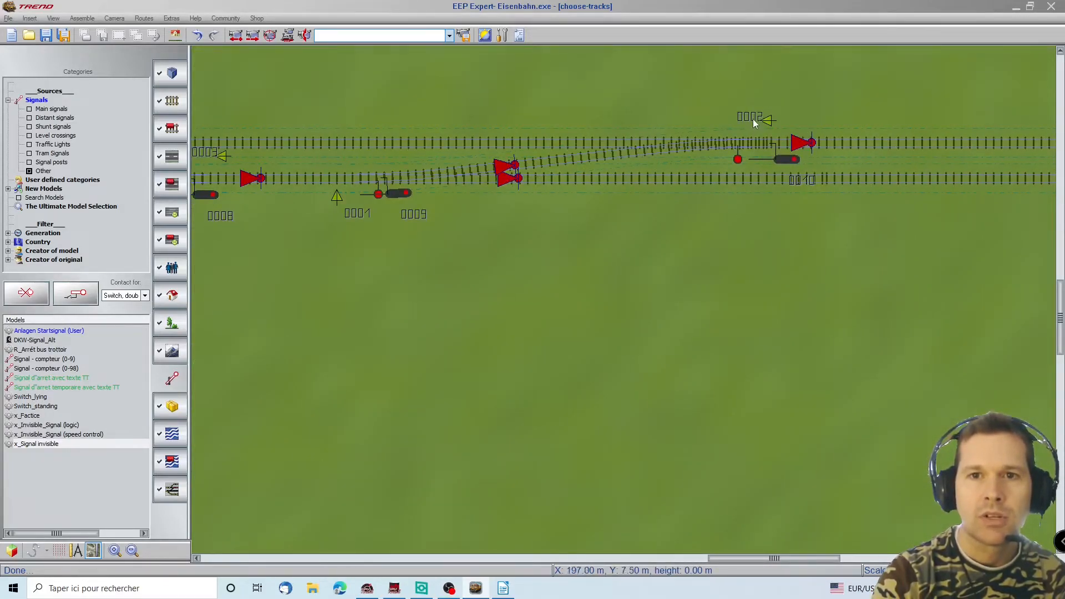
left_click(759, 146)
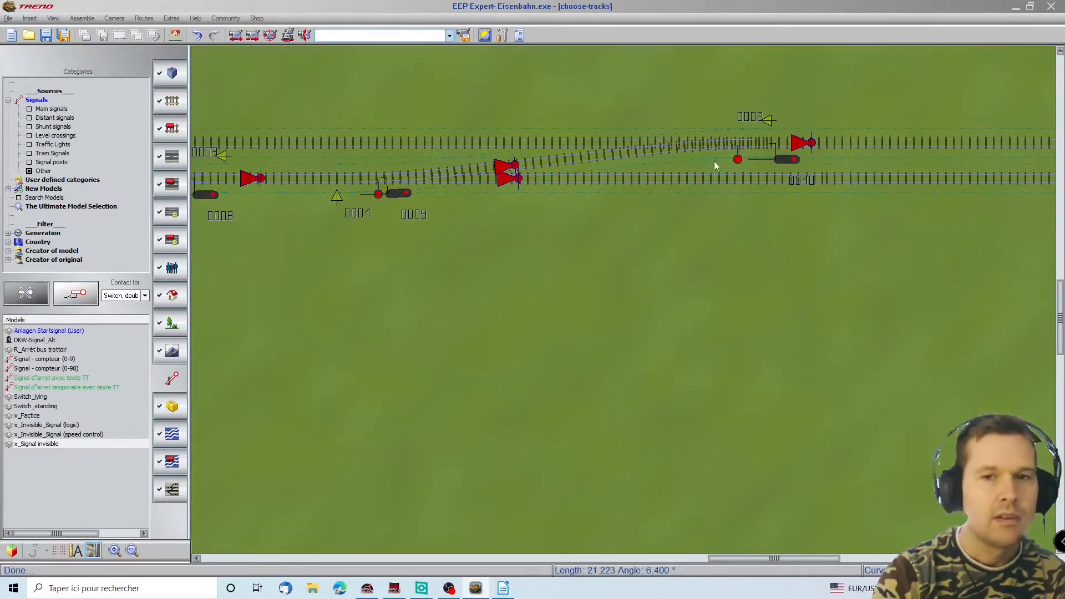
Step: Try to place the turnout 0002 double switch contact on the second turnout control track, beside its contact group
scroll(714, 167, "up", 2)
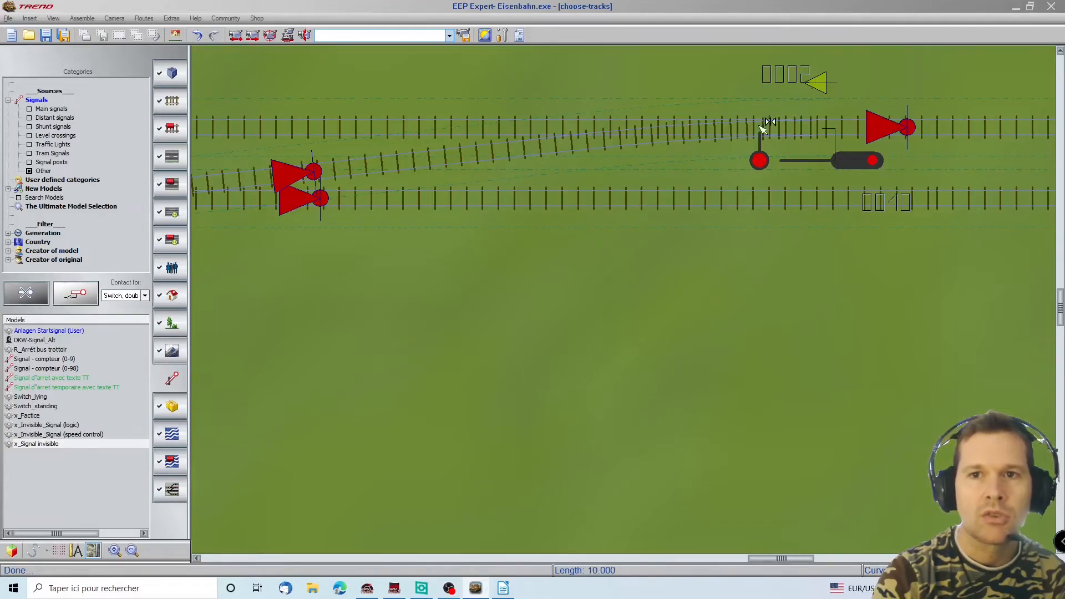
scroll(229, 453, "left", 5)
scroll(229, 453, "left", 10)
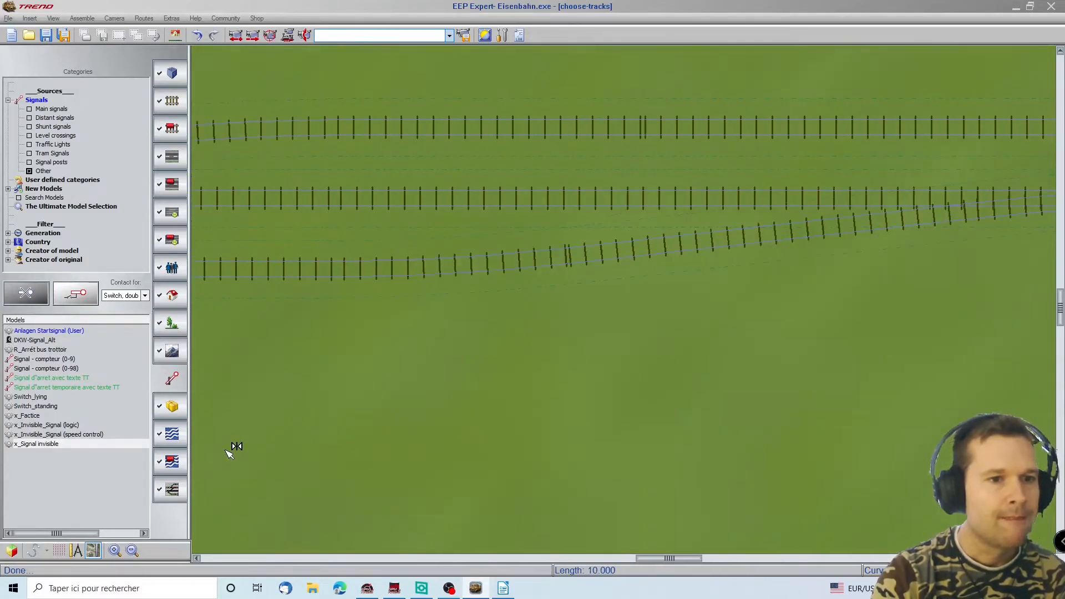
scroll(521, 529, "down", 6)
scroll(521, 528, "up", 5)
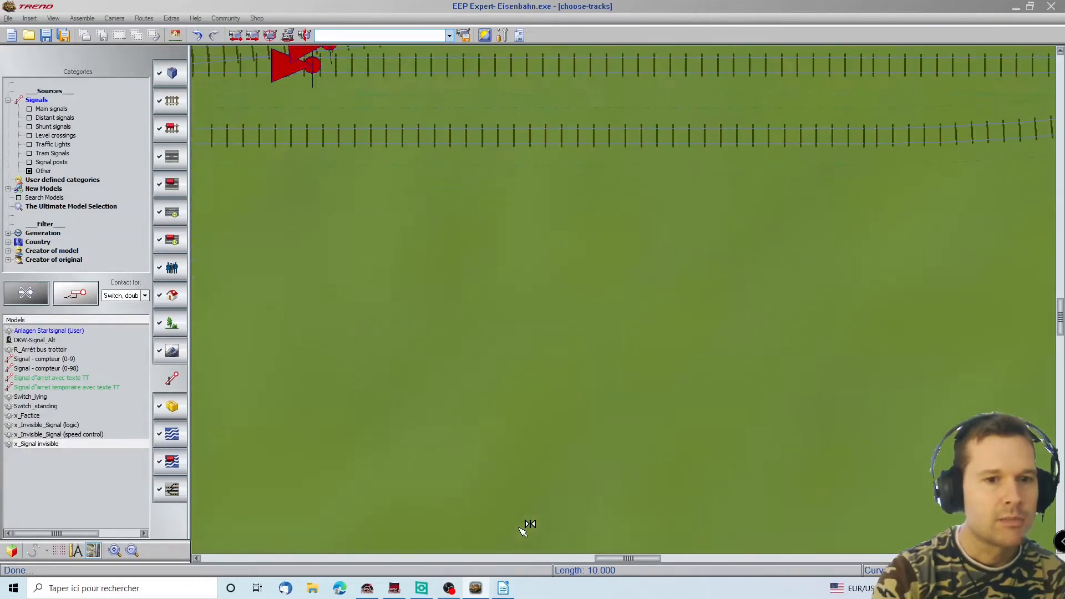
scroll(304, 391, "left", 8)
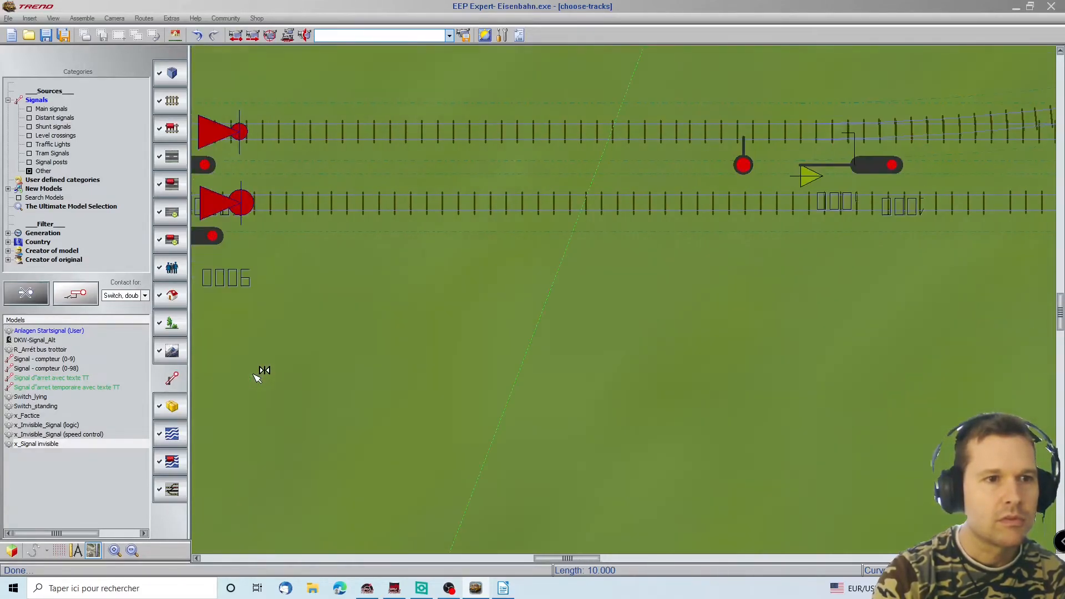
scroll(638, 515, "down", 5)
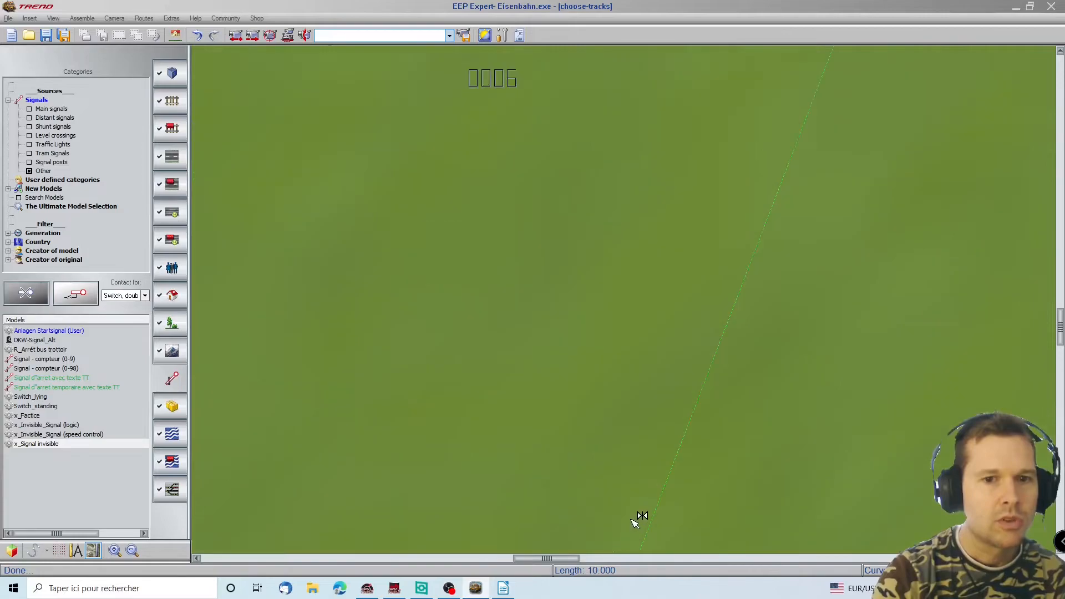
scroll(227, 267, "left", 8)
scroll(227, 266, "left", 8)
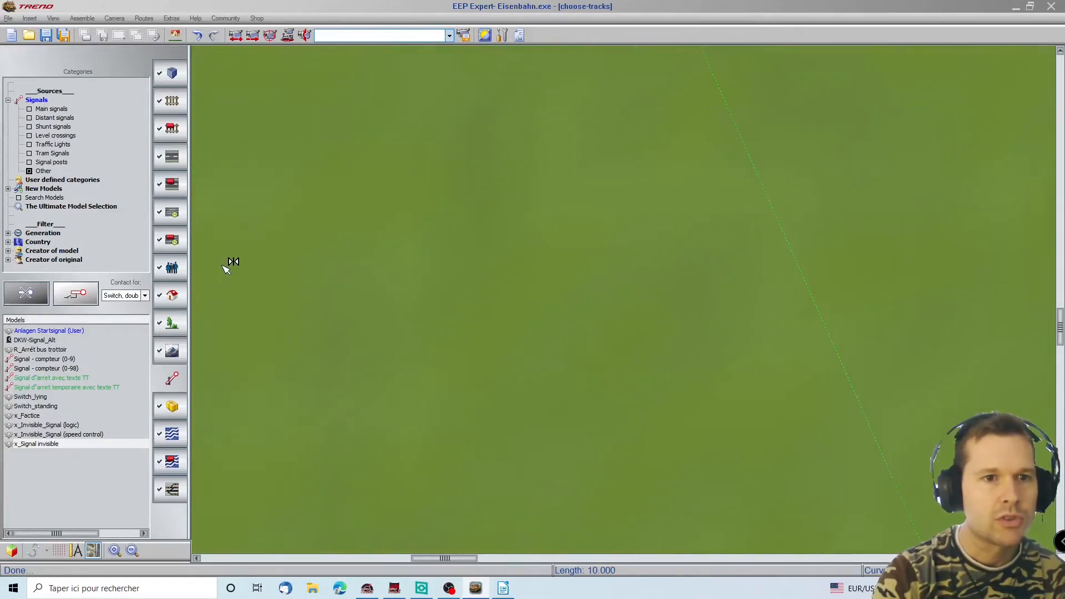
scroll(667, 262, "down", 2)
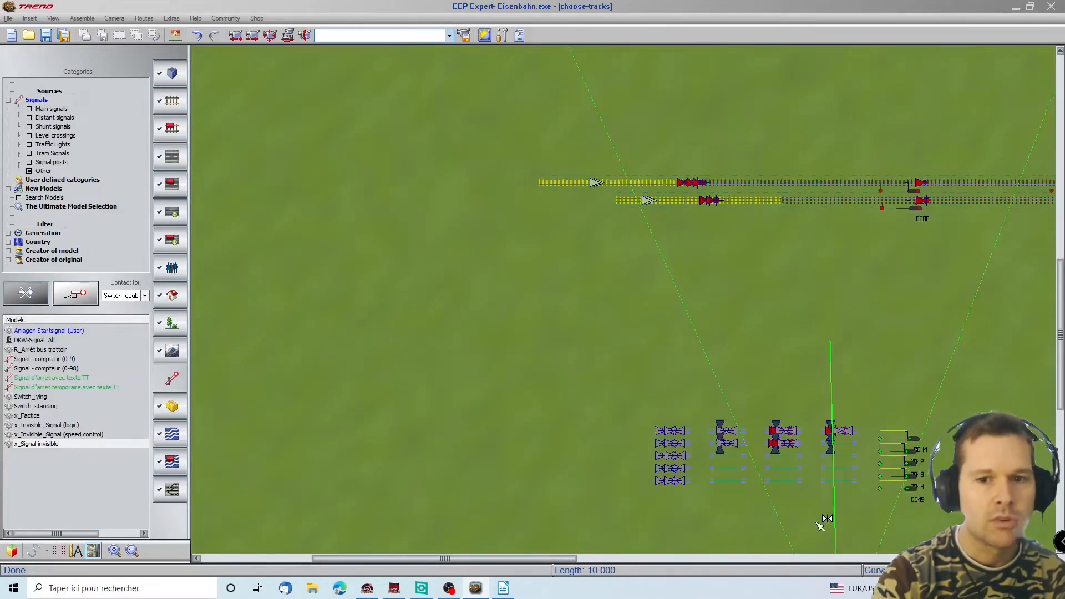
scroll(847, 485, "up", 2)
left_click(823, 307)
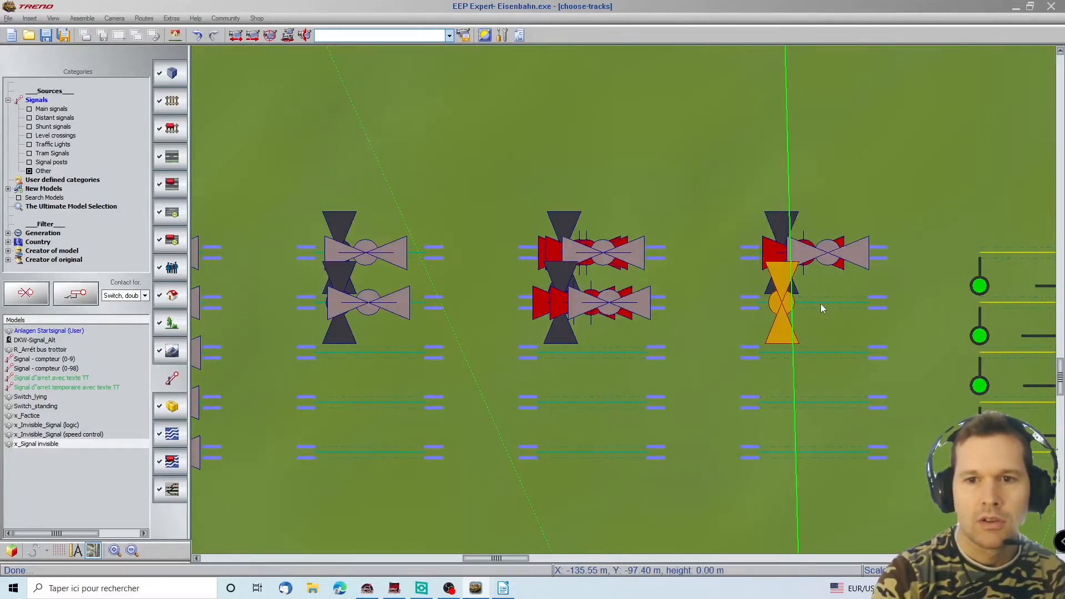
Step: Pick turnout 0002 near signal 0010 again and place its double switch contact on the second turnout control track
scroll(848, 291, "down", 3)
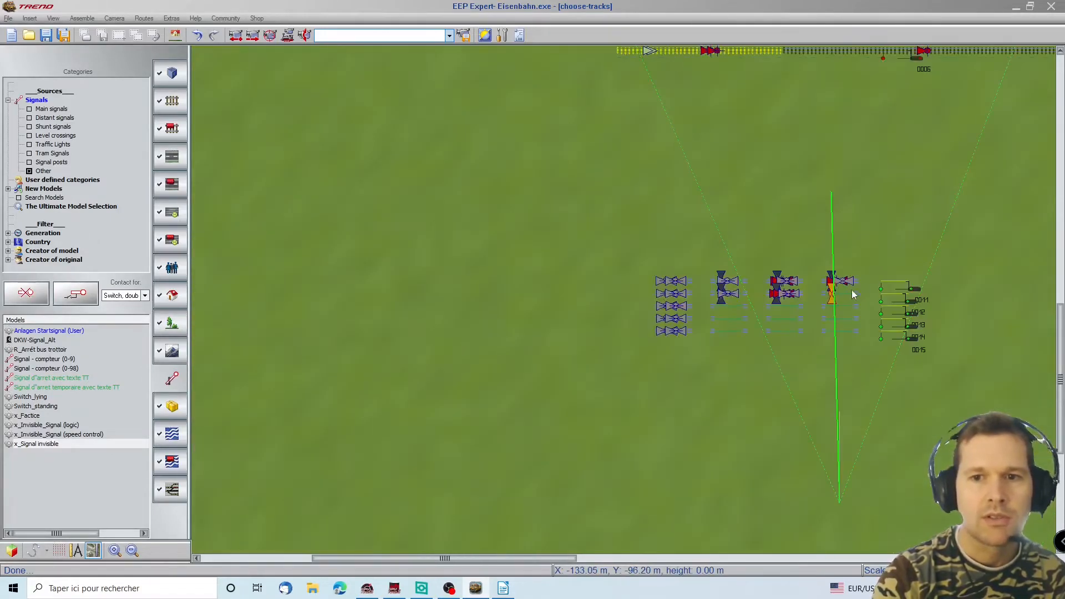
scroll(1027, 234, "right", 10)
scroll(1027, 233, "right", 4)
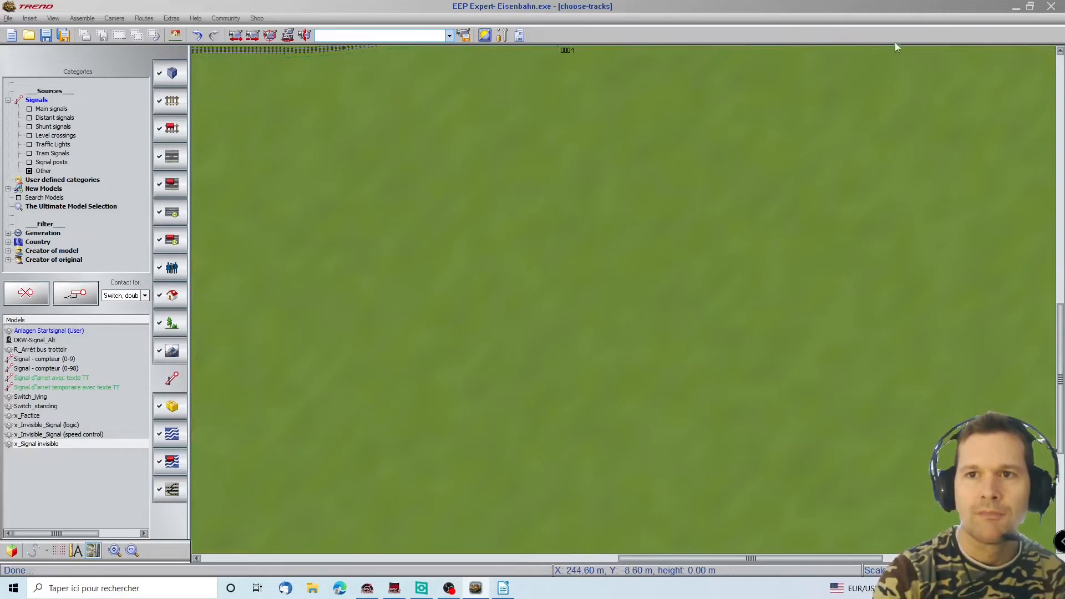
scroll(899, 68, "up", 3)
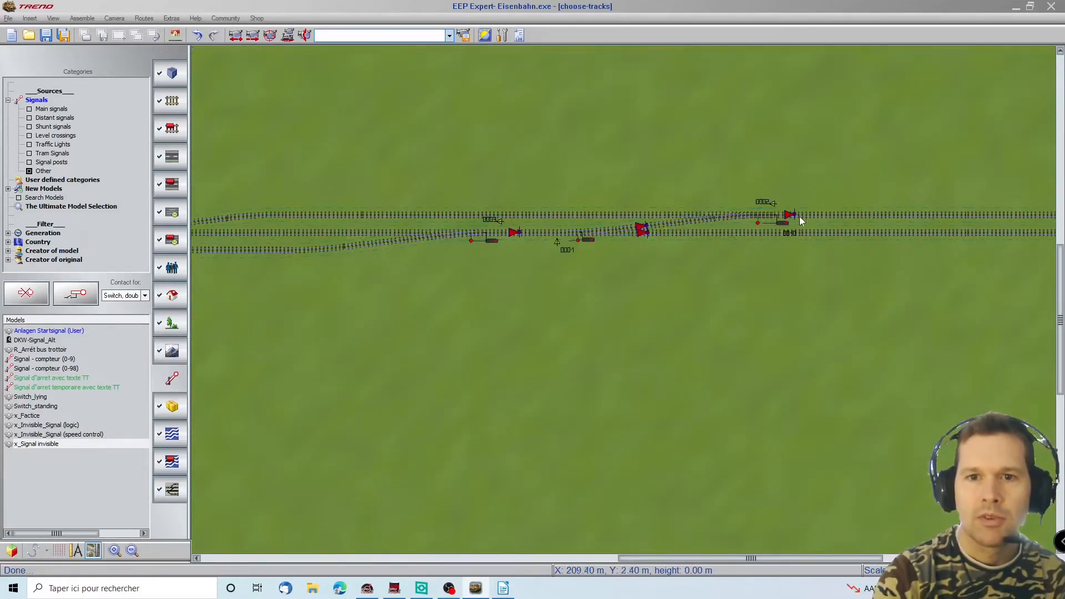
scroll(209, 355, "left", 4)
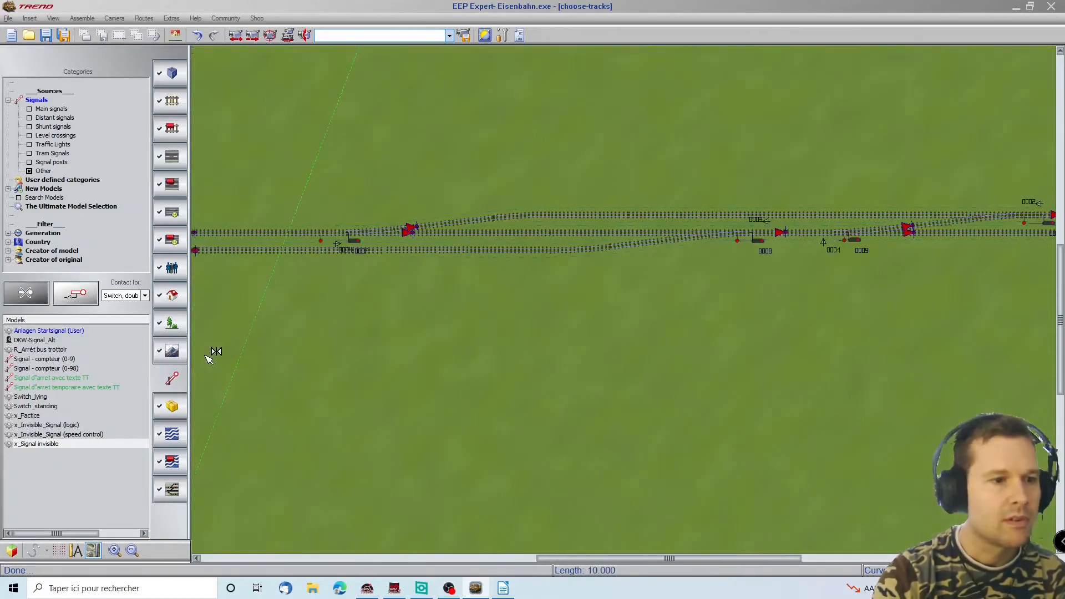
scroll(209, 355, "left", 1)
scroll(527, 519, "down", 2)
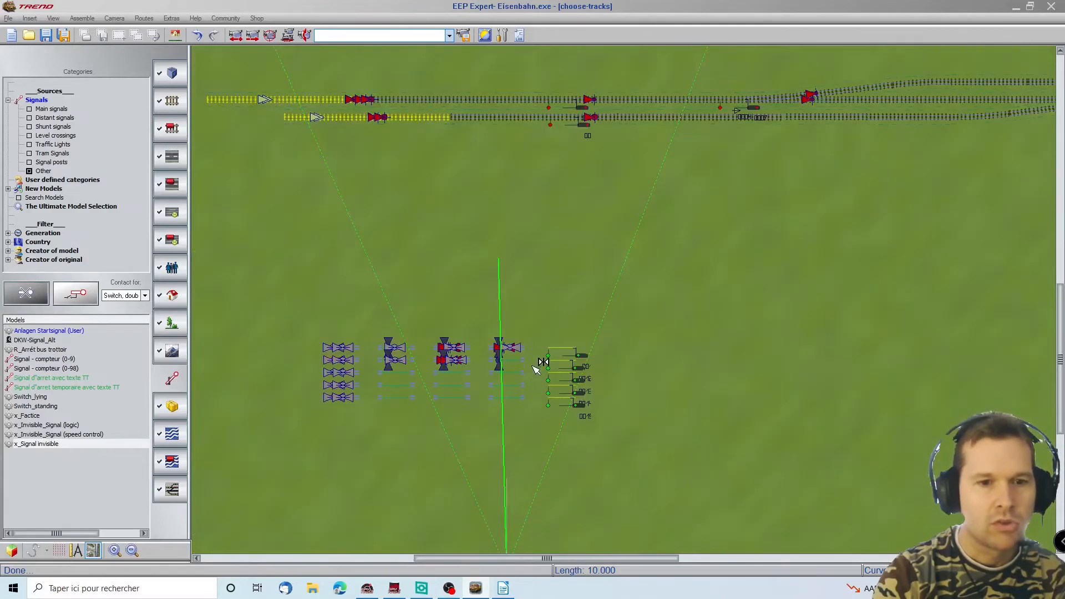
scroll(534, 373, "up", 3)
left_click(473, 364)
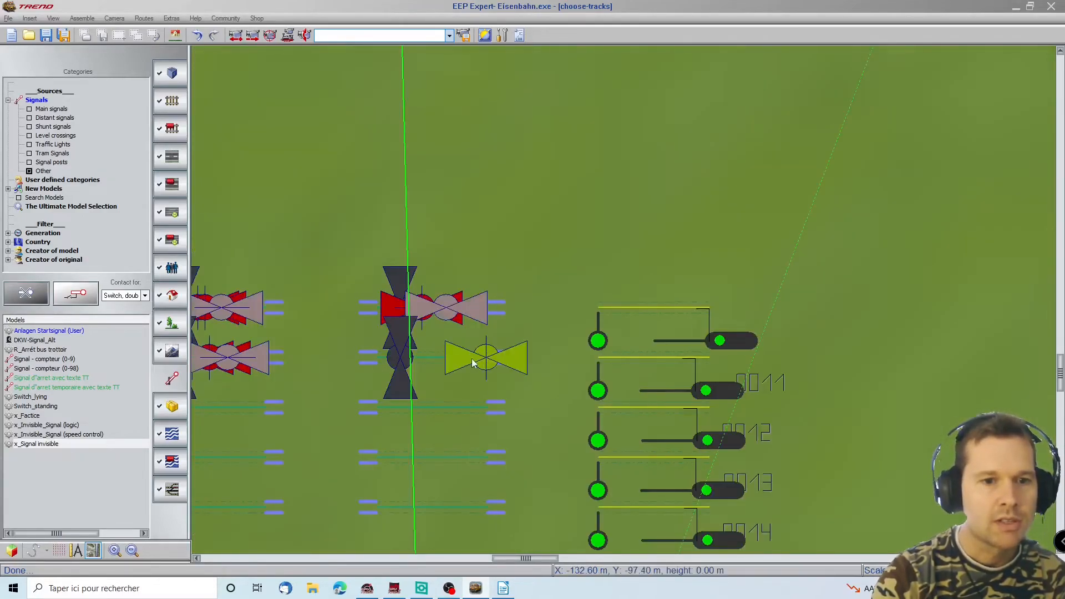
Step: Enable automatic/manual operation on the turnout 0002 contact, with its route set to EXECUTE and its position to Branch
double_click(482, 358)
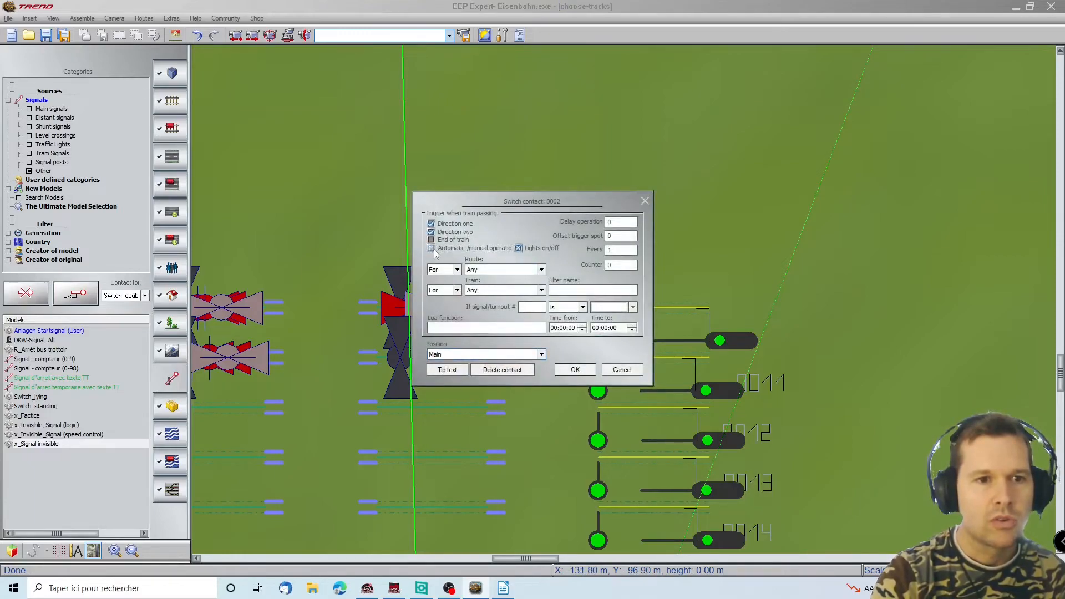
left_click(541, 269)
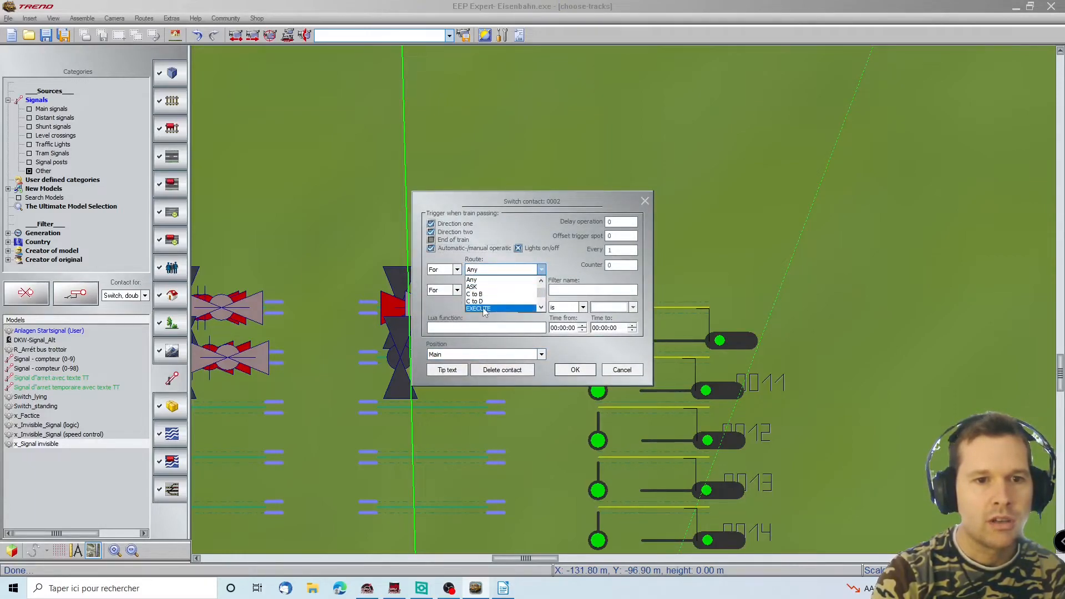
left_click(483, 308)
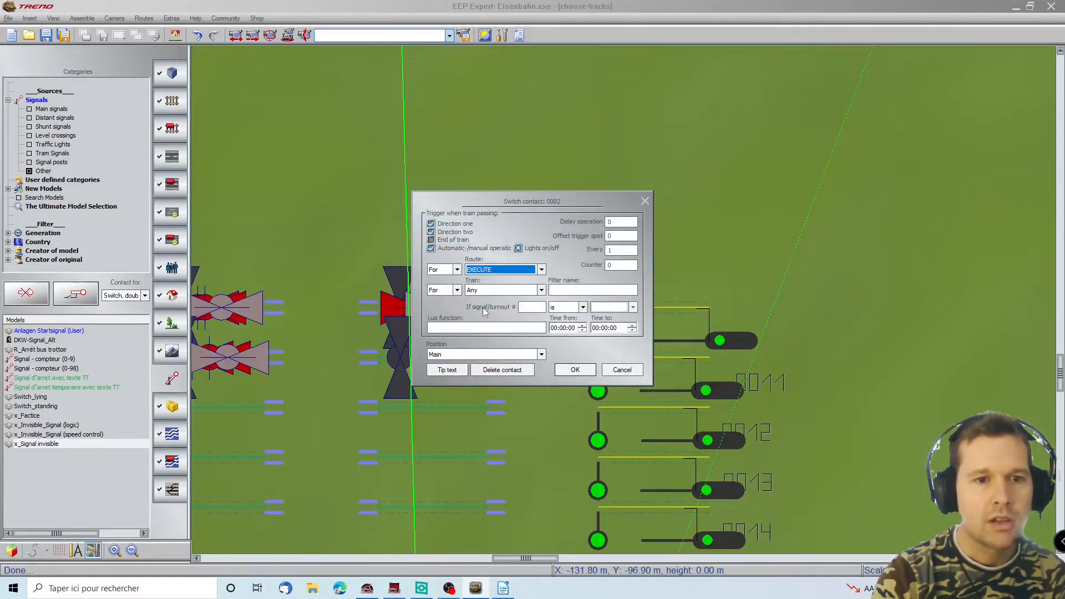
left_click(472, 355)
left_click(479, 371)
left_click(571, 371)
Step: Open and close the turnout 0002 contact settings near signal 0010 and switch that turnout to its other position
scroll(1014, 201, "right", 14)
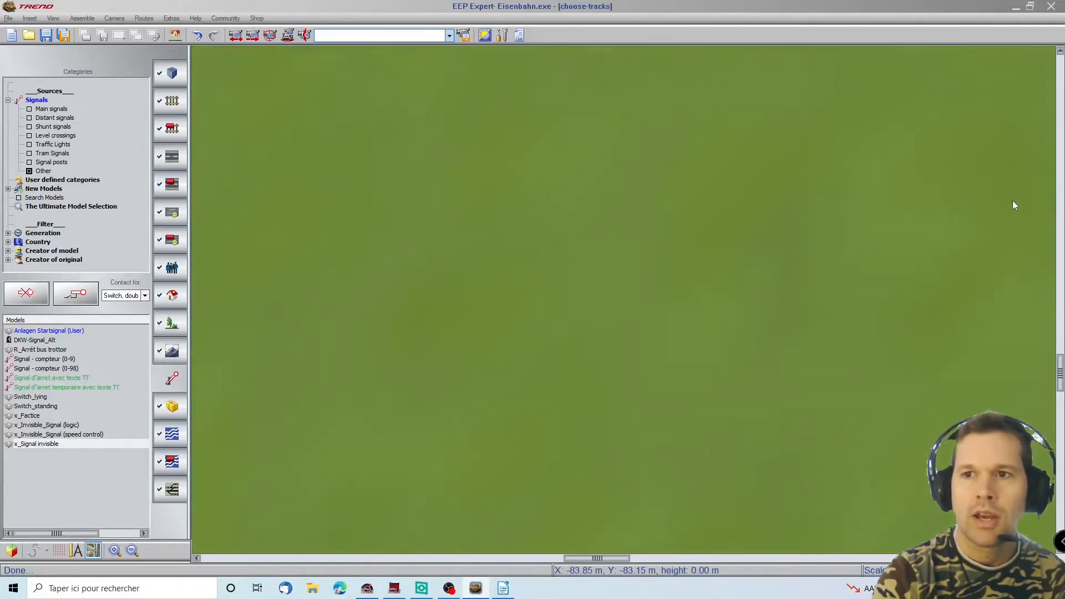
scroll(907, 49, "up", 10)
scroll(1024, 167, "right", 10)
scroll(1030, 172, "right", 10)
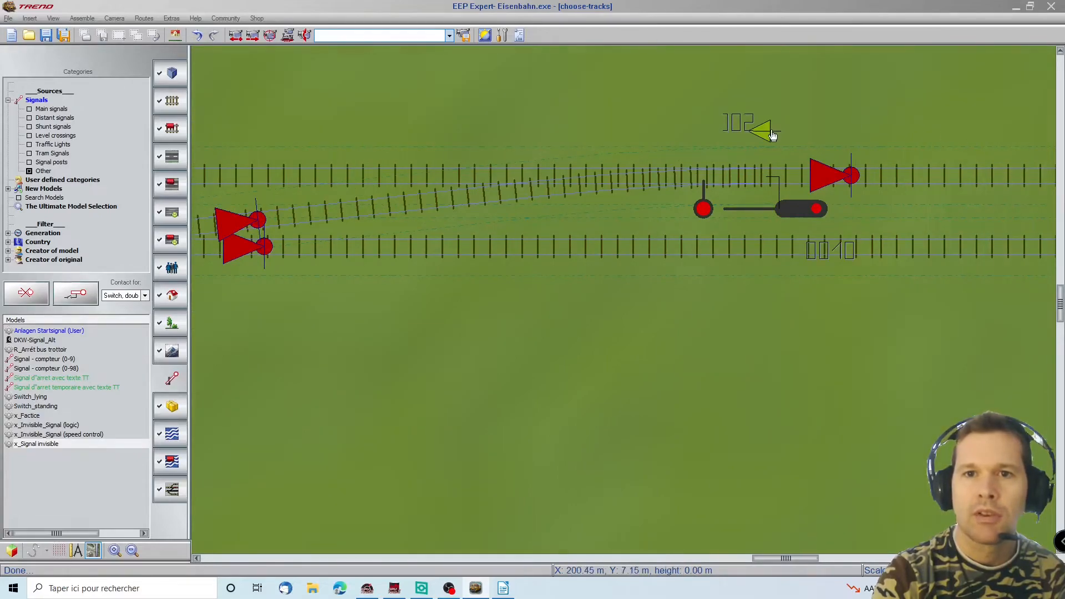
double_click(772, 135)
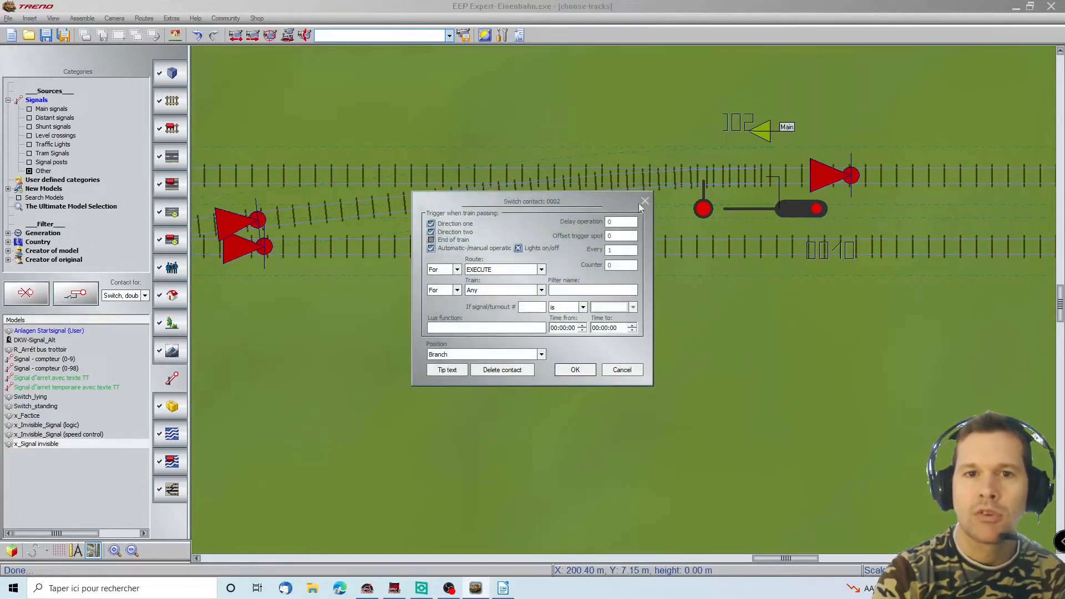
left_click(644, 201)
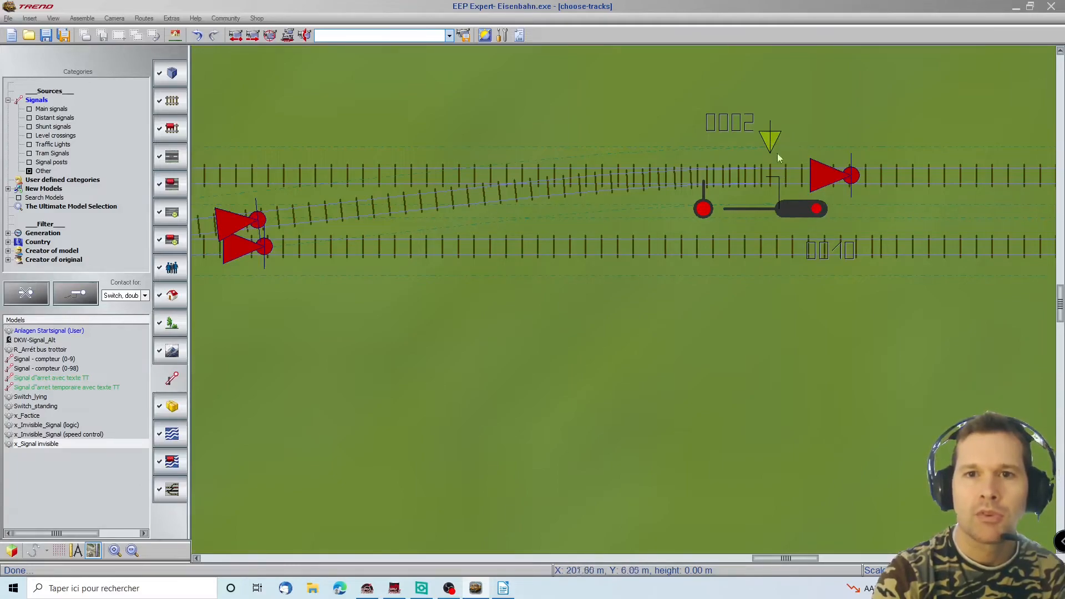
Step: Review the turnout 0002 contact's settings on the second control track and move it into that track's contact group
key("Left")
key("Left")
key("Left")
key("Left")
key("Left")
key("Left")
key("Left")
key("Left")
key("Left")
key("Left")
key("Left")
key("Left")
key("Left")
key("Left")
key("Left")
key("Left")
key("Left")
key("Left")
key("Left")
key("Left")
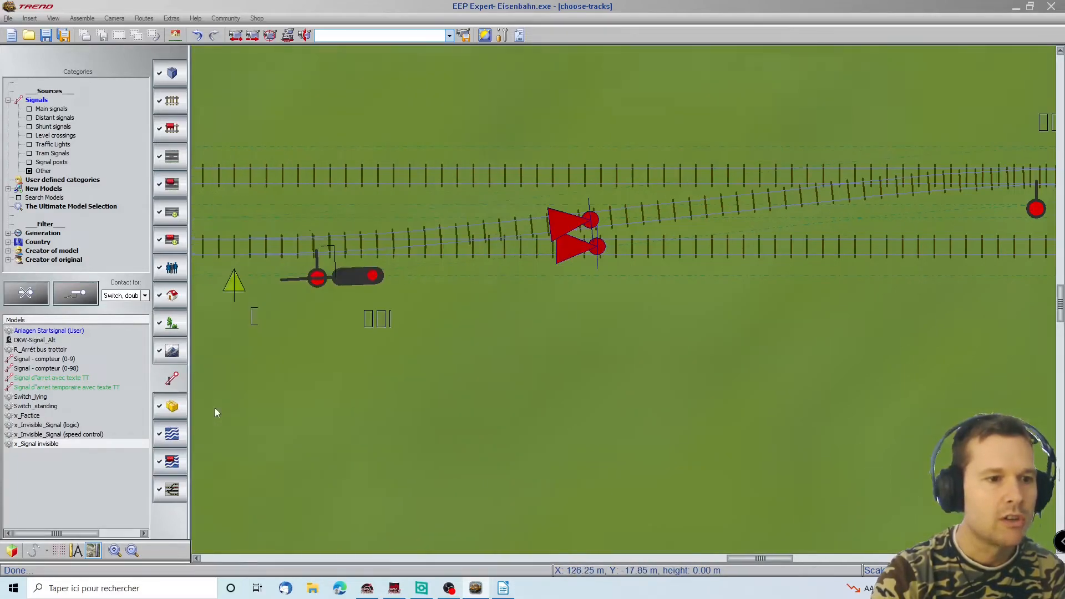
key("Left")
key("Left")
key("Left")
key("Left")
key("Left")
key("Left")
key("Left")
key("Left")
key("Left")
key("Left")
key("Left")
key("Left")
key("Left")
key("Left")
key("Left")
key("Left")
key("Left")
key("Left")
key("Left")
key("Left")
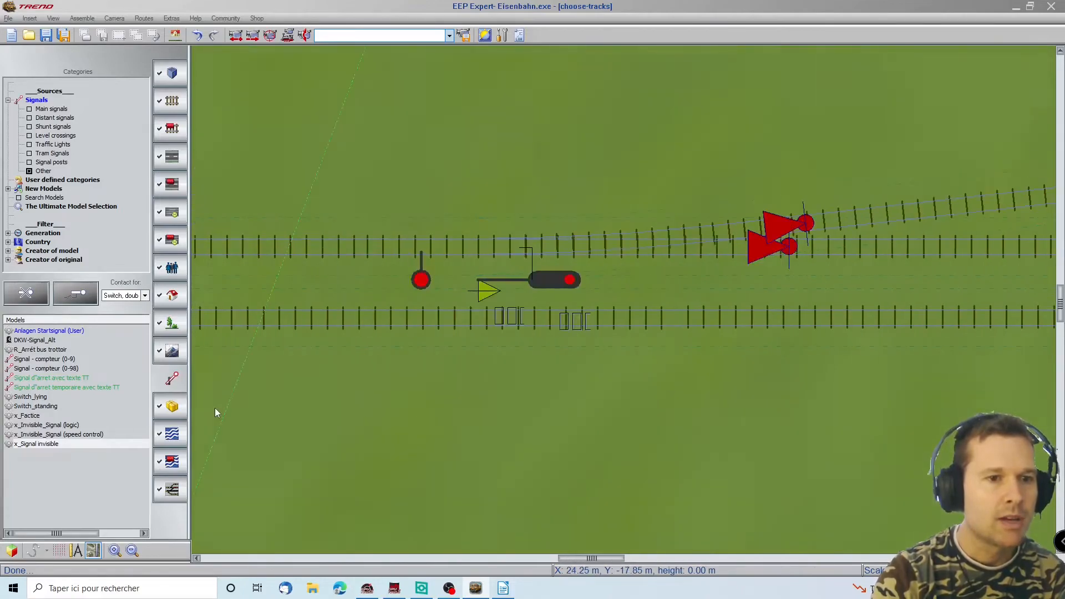
key("Down")
key("Down")
key("Down")
key("Down")
key("Down")
key("Left")
key("Left")
key("Left")
key("Left")
key("Left")
key("Left")
key("Left")
key("Left")
key("Left")
key("Left")
key("Left")
key("Left")
key("Left")
key("Left")
key("Left")
scroll(607, 418, "down", 2)
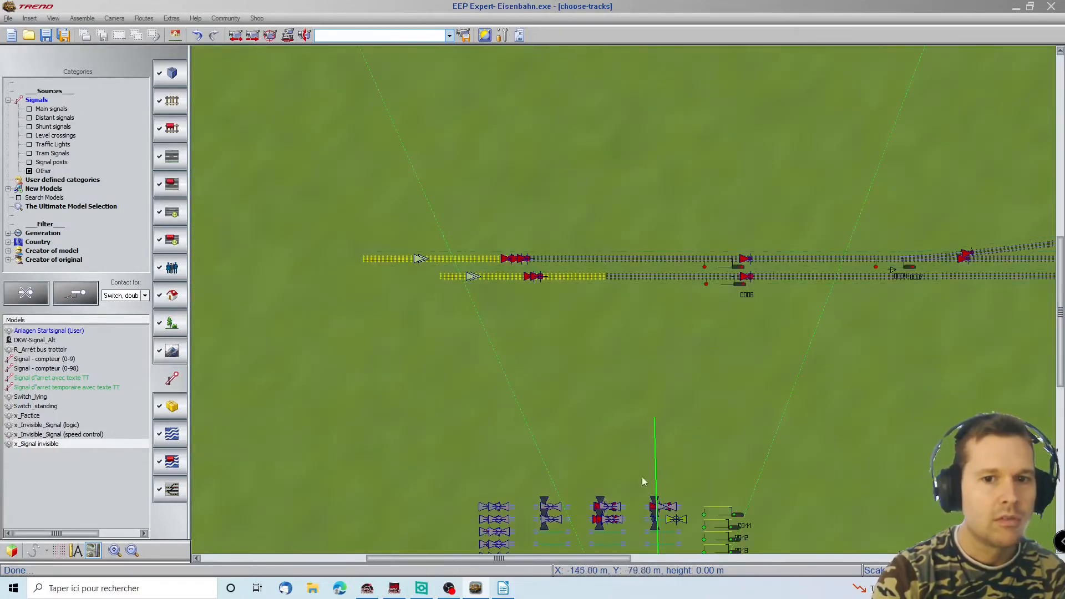
key("Down")
key("Down")
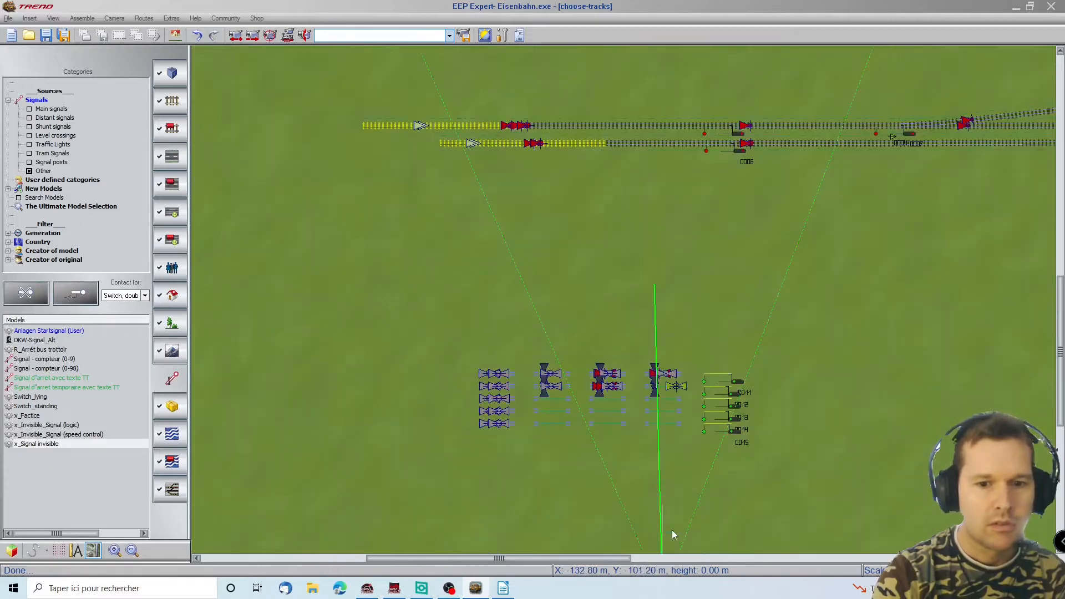
double_click(678, 386)
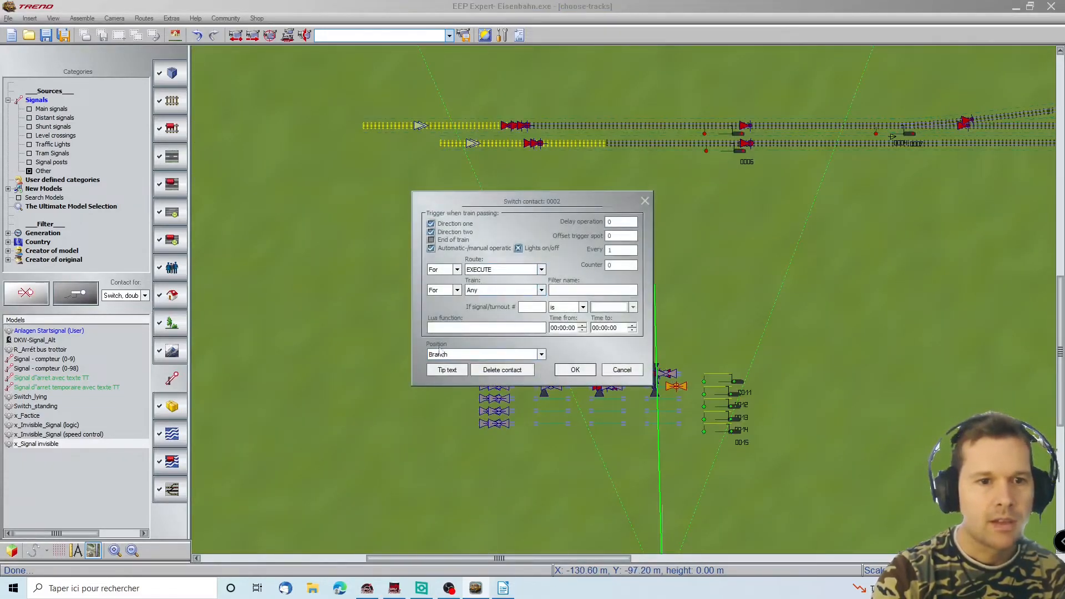
left_click(576, 369)
left_click_drag(676, 387, 654, 387)
Step: Open the second track's turnout contact group and compare its entries with the Itn2 row of the LibreOffice Writer itinerary table
double_click(655, 387)
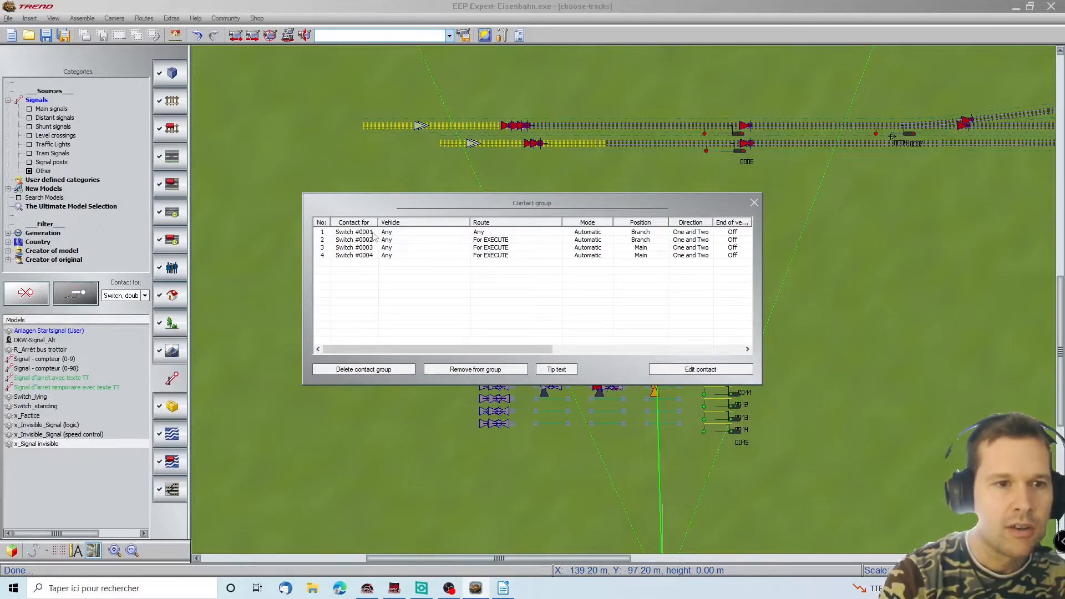
left_click(503, 588)
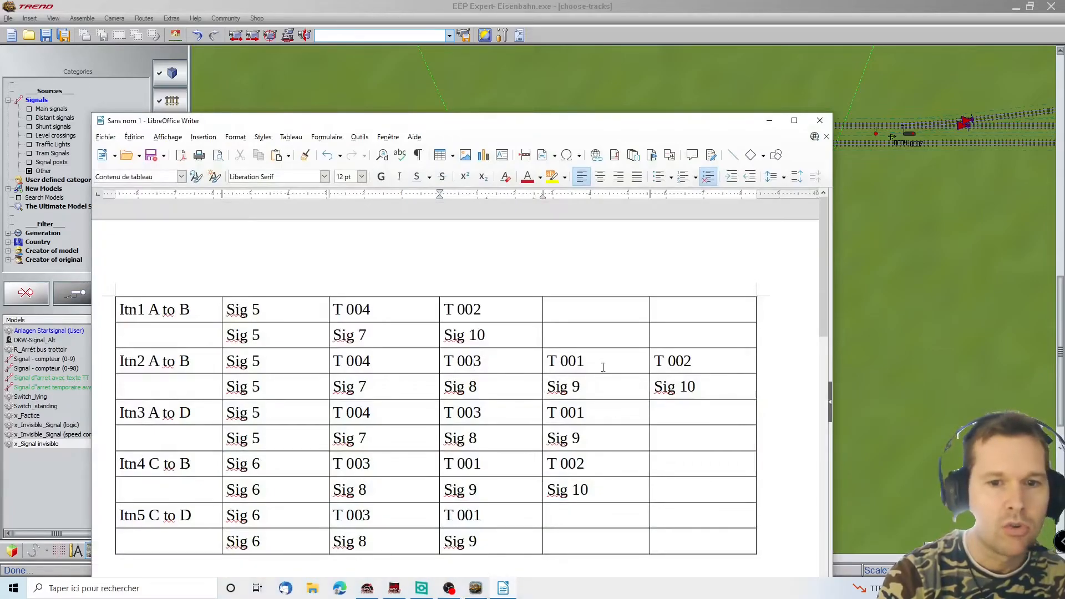
left_click(477, 588)
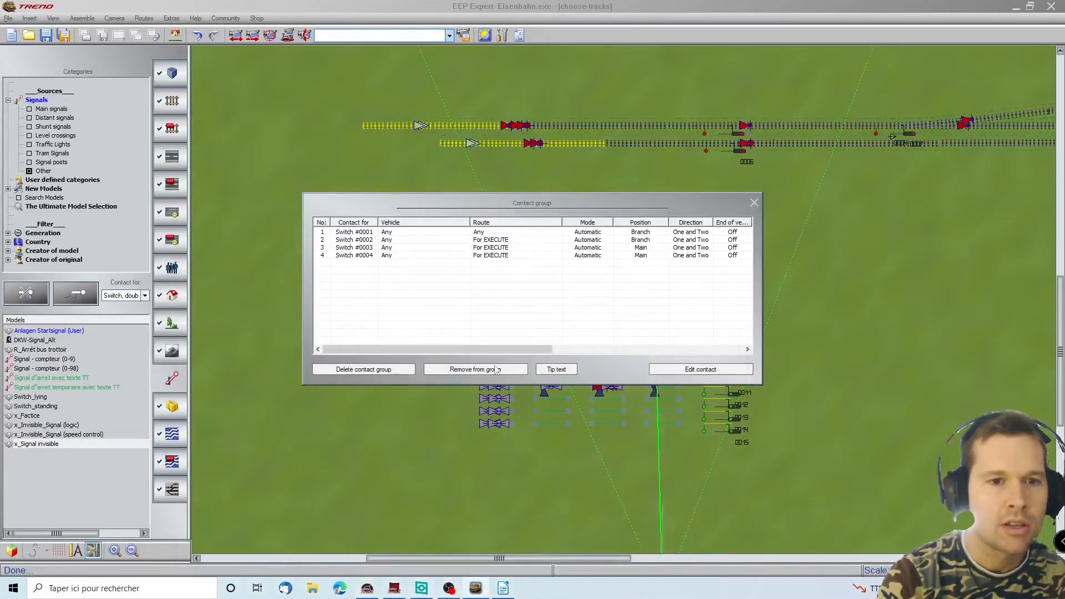
Step: Set the route of the turnout 0001 contact in the group to EXECUTE, then close the contact group
left_click(486, 234)
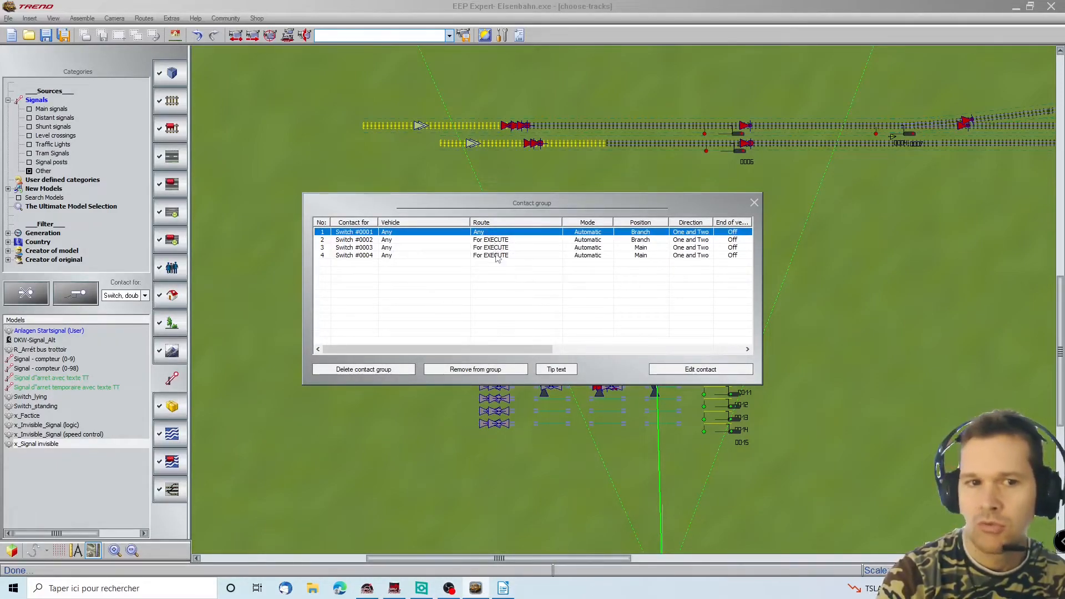
double_click(499, 234)
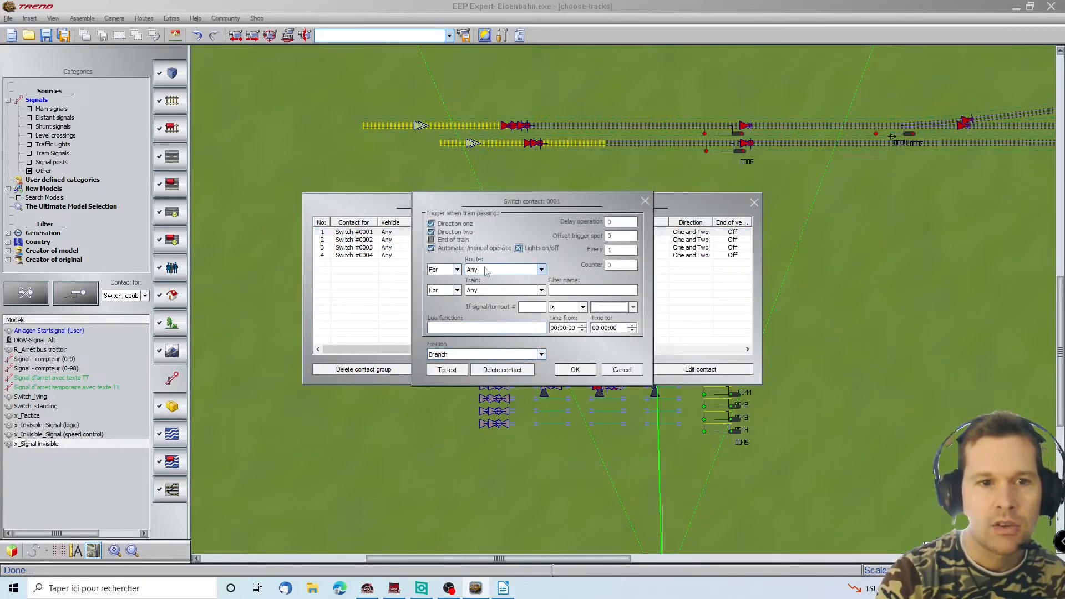
left_click(541, 269)
left_click(488, 309)
left_click(575, 369)
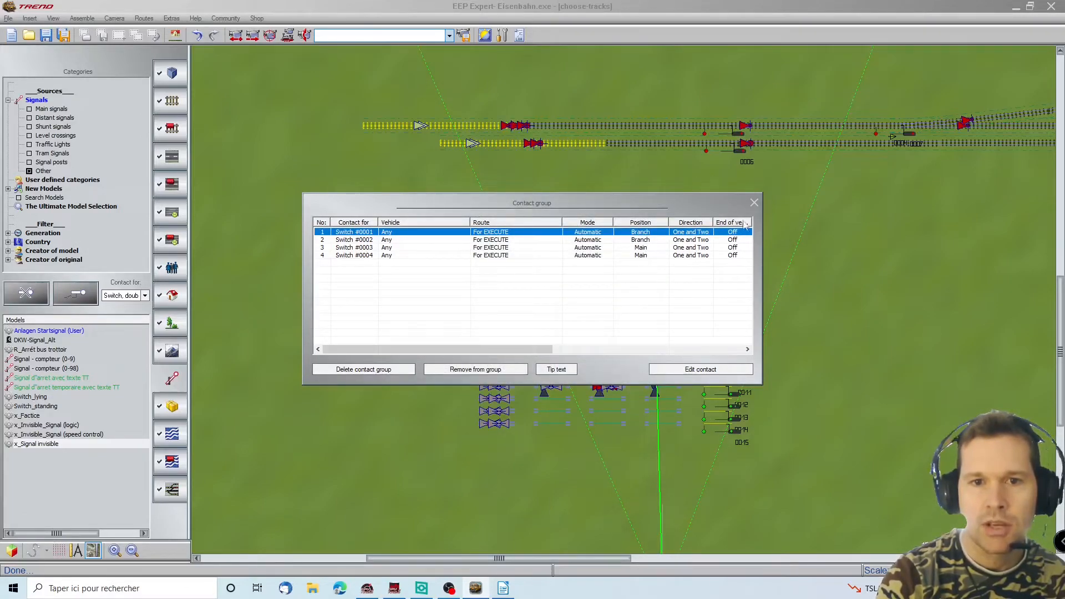
left_click_drag(555, 348, 680, 357)
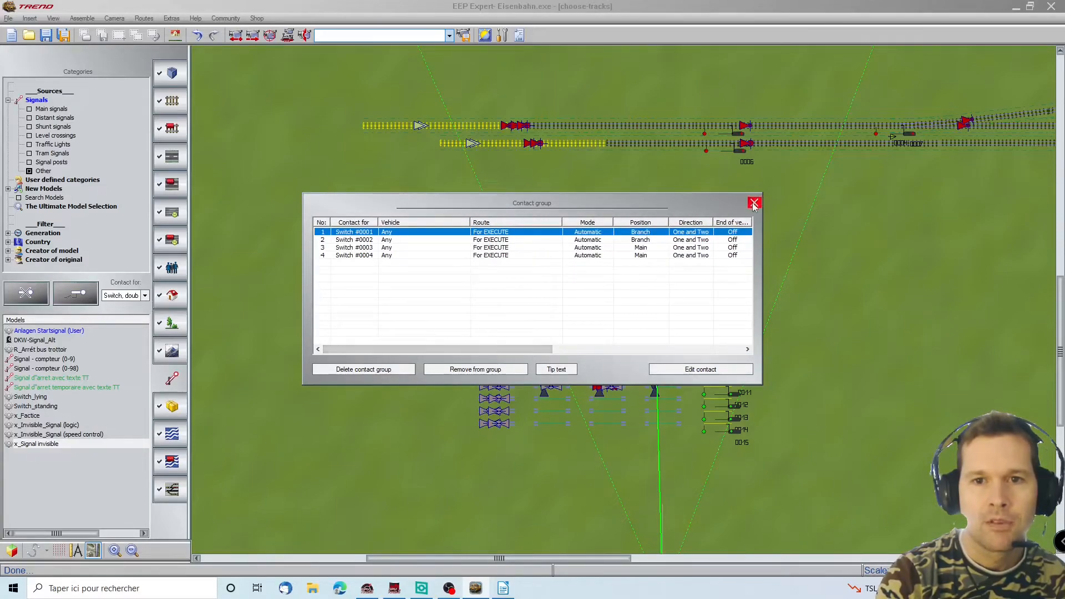
left_click(754, 202)
scroll(668, 388, "up", 4)
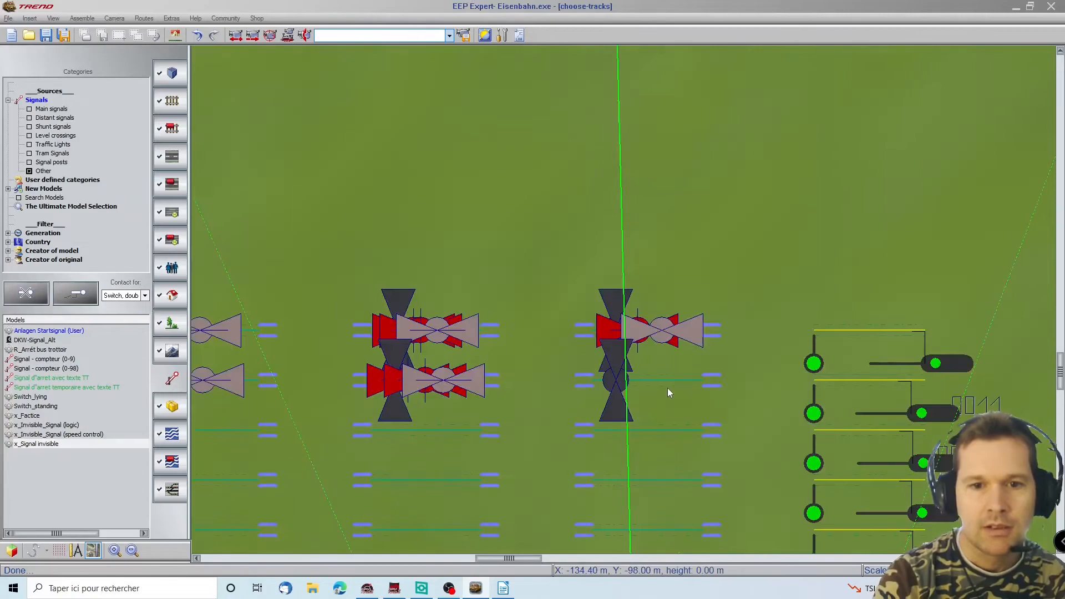
scroll(663, 387, "down", 2)
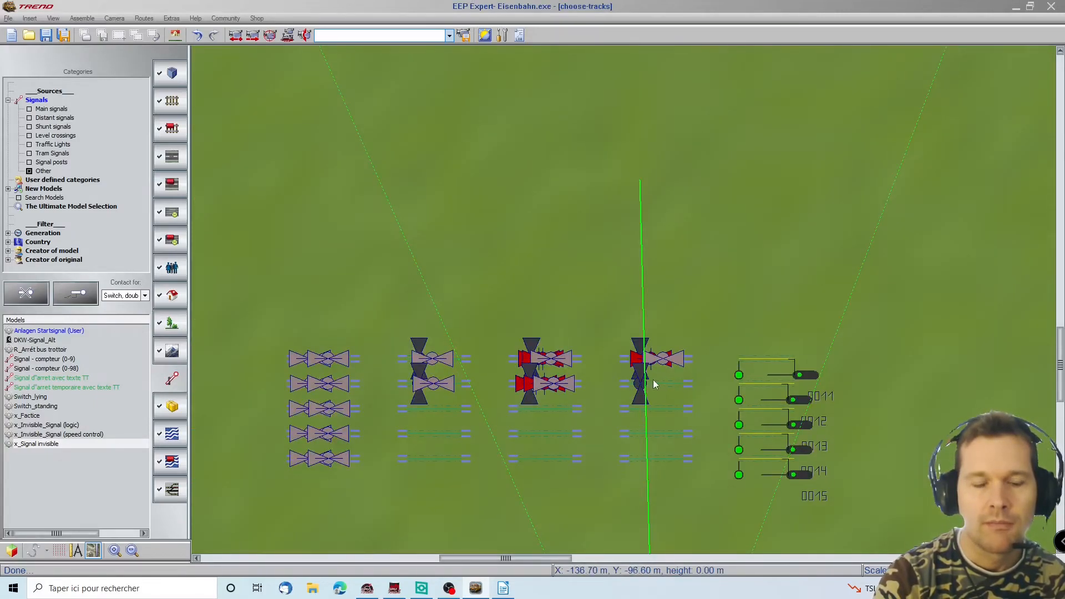
Step: Open the properties of the signal on the upper main track to identify it, then close them without changes
scroll(697, 72, "up", 4)
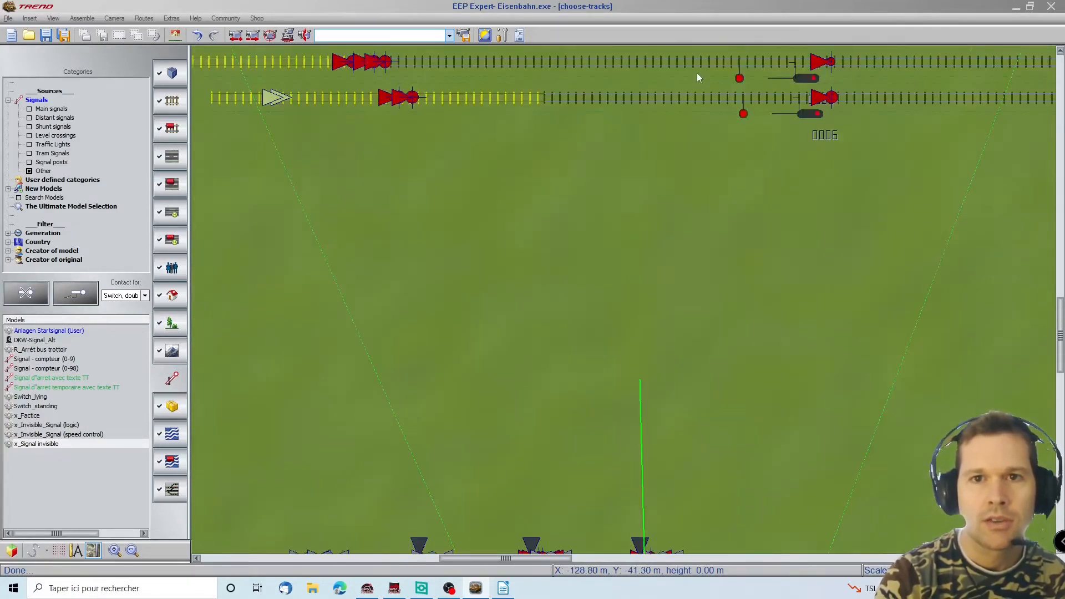
left_click(791, 146)
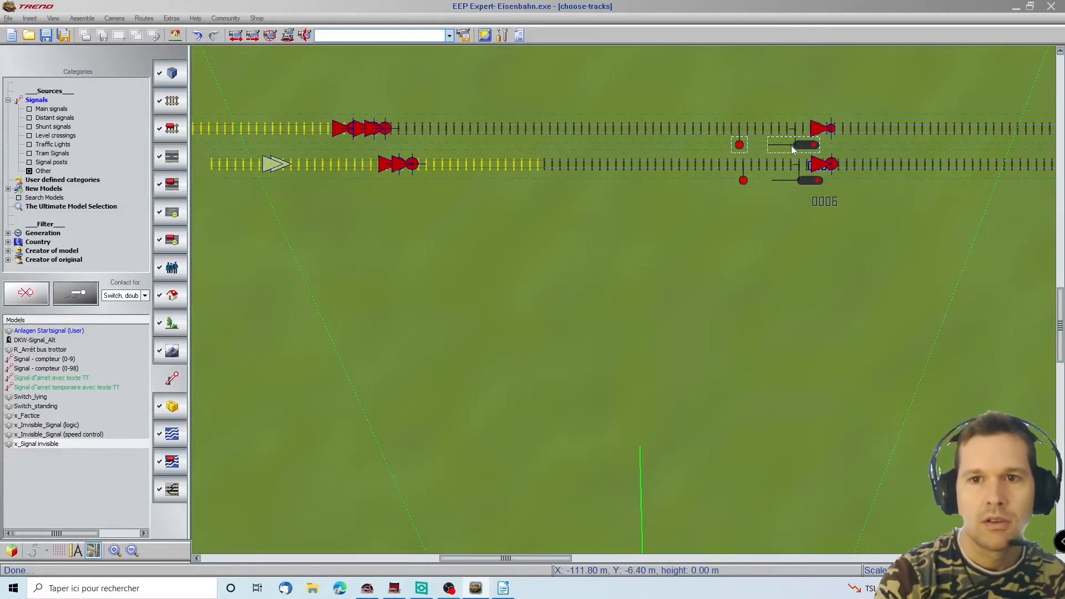
right_click(792, 145)
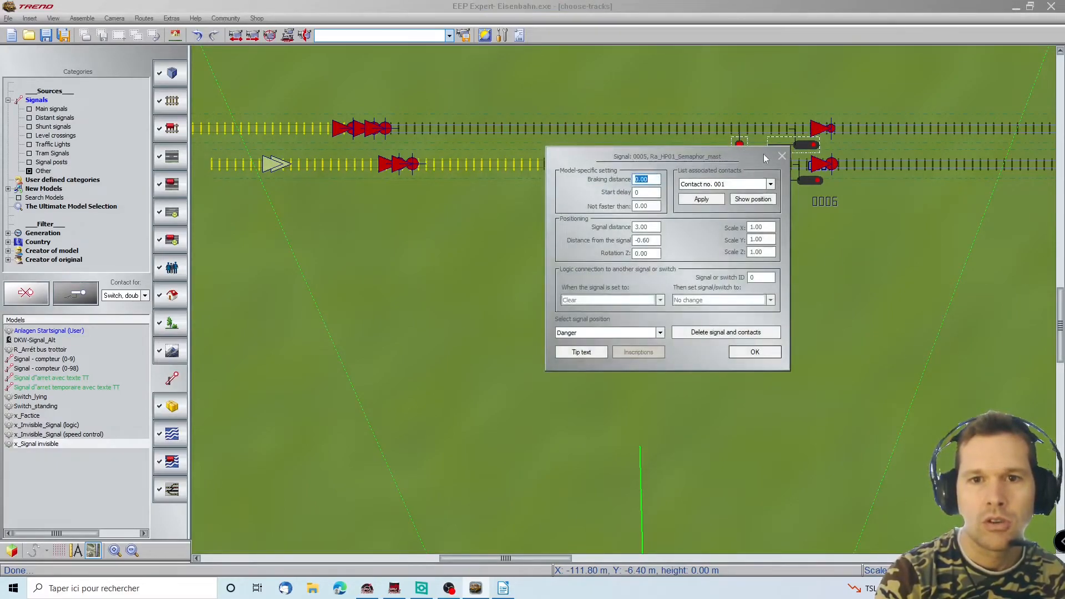
left_click(783, 156)
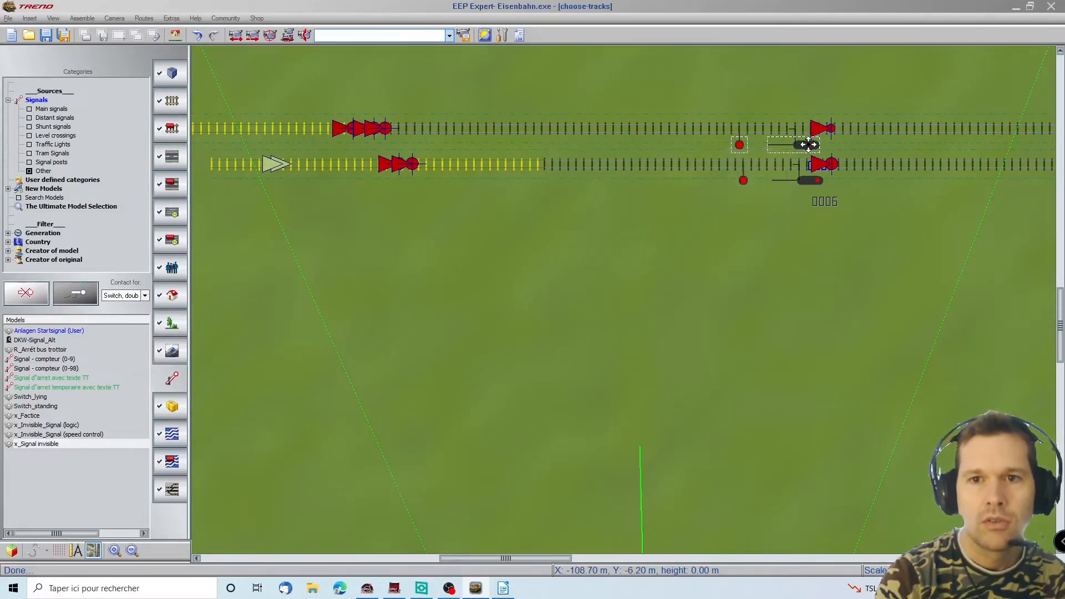
Step: Place a signal contact linked to signal 0005 on the second control track of the fourth column
left_click(145, 295)
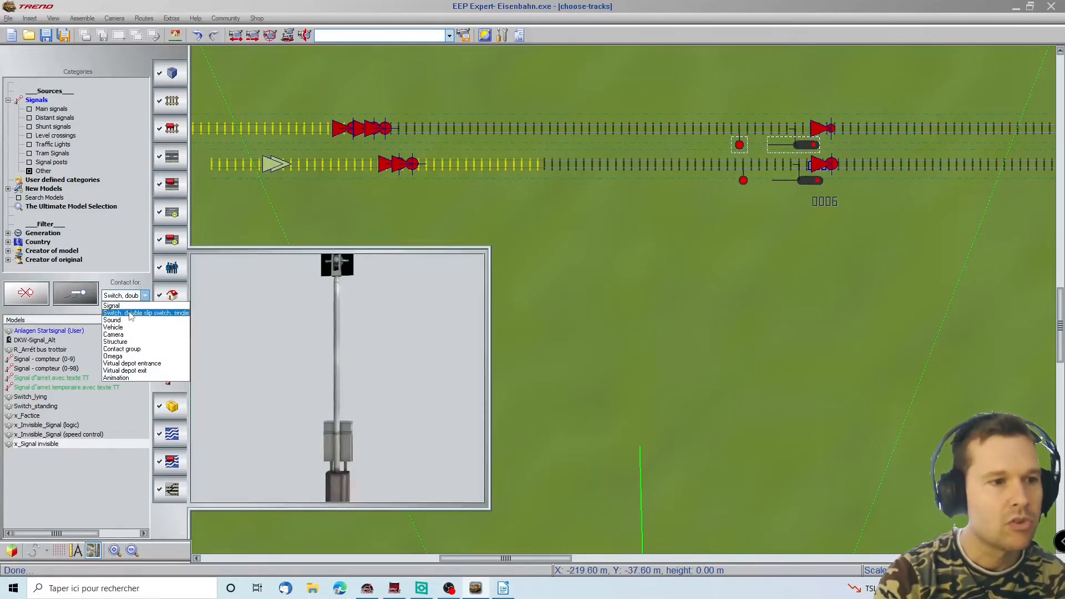
left_click(111, 306)
left_click(793, 142)
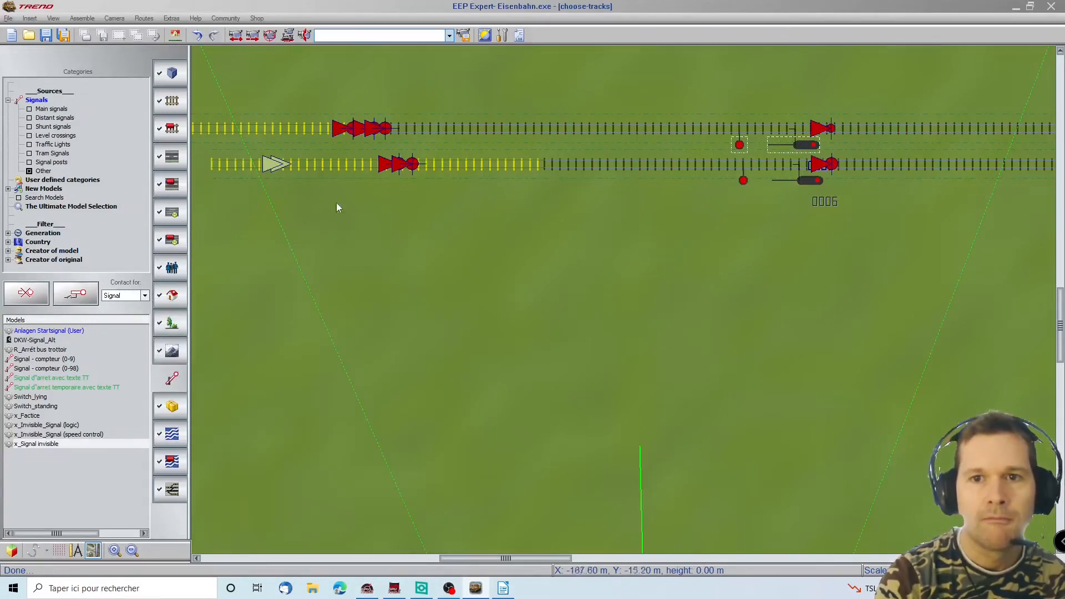
left_click(91, 296)
scroll(619, 520, "down", 1)
scroll(622, 522, "down", 4)
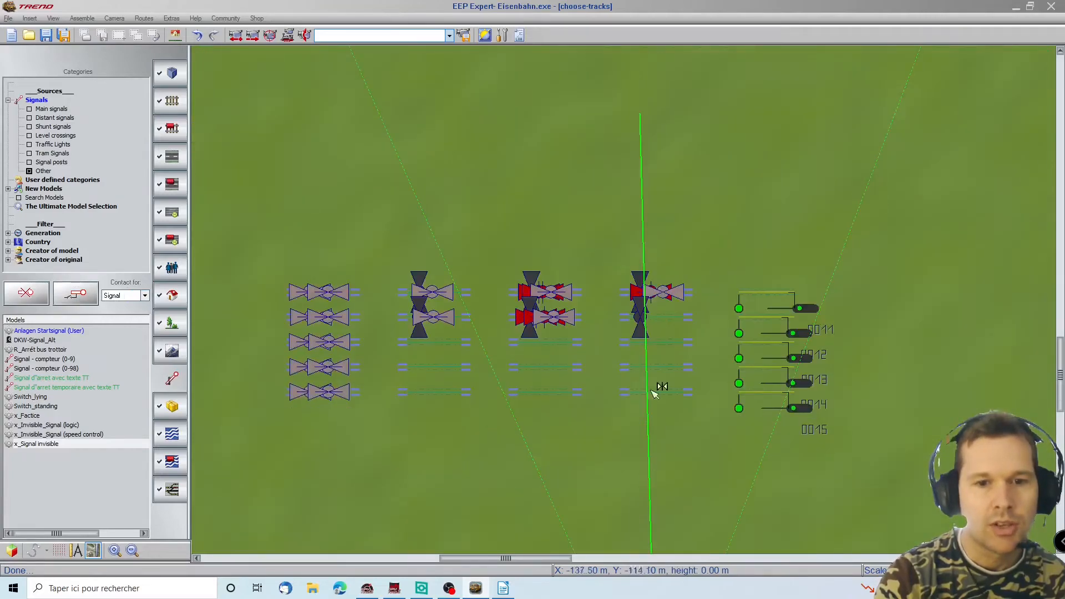
left_click(666, 322)
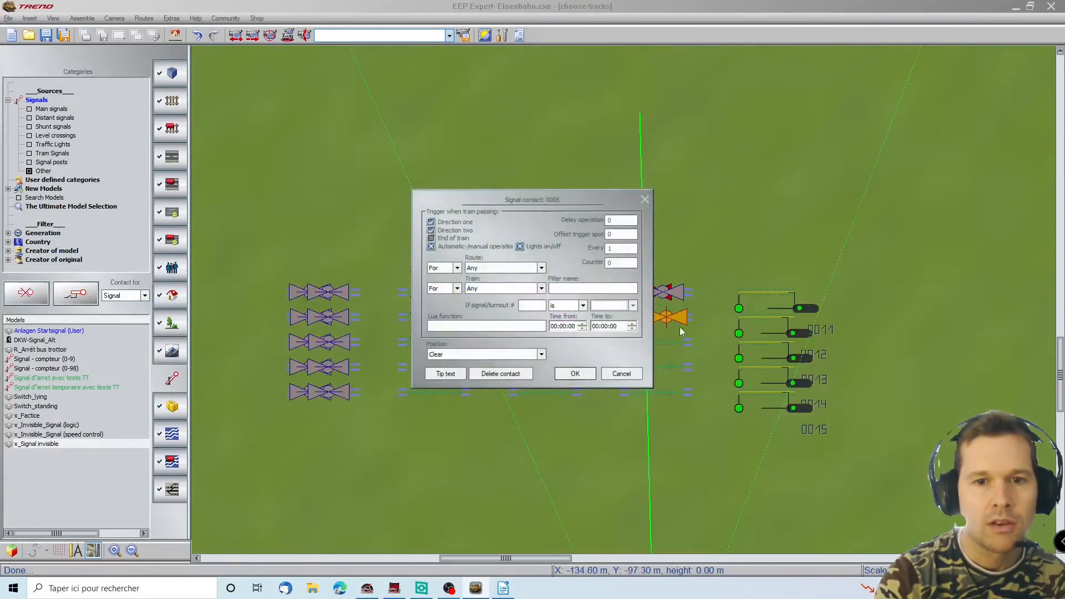
Step: Set the signal 0005 contact's route to EXECUTE with automatic operation enabled, and shift it slightly along the track toward the contact group
left_click(541, 268)
left_click(482, 307)
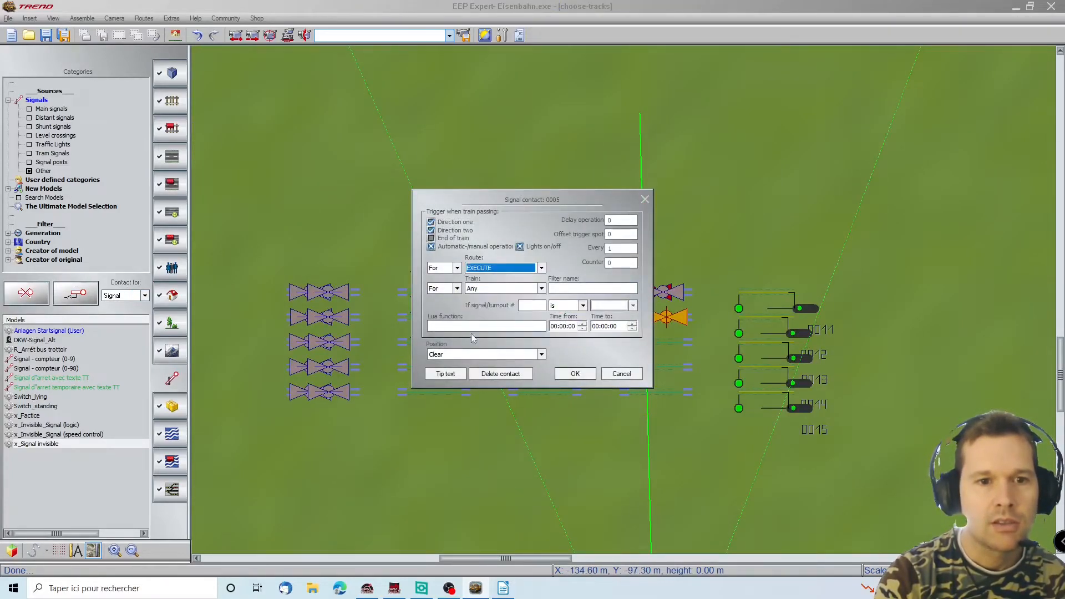
left_click(431, 247)
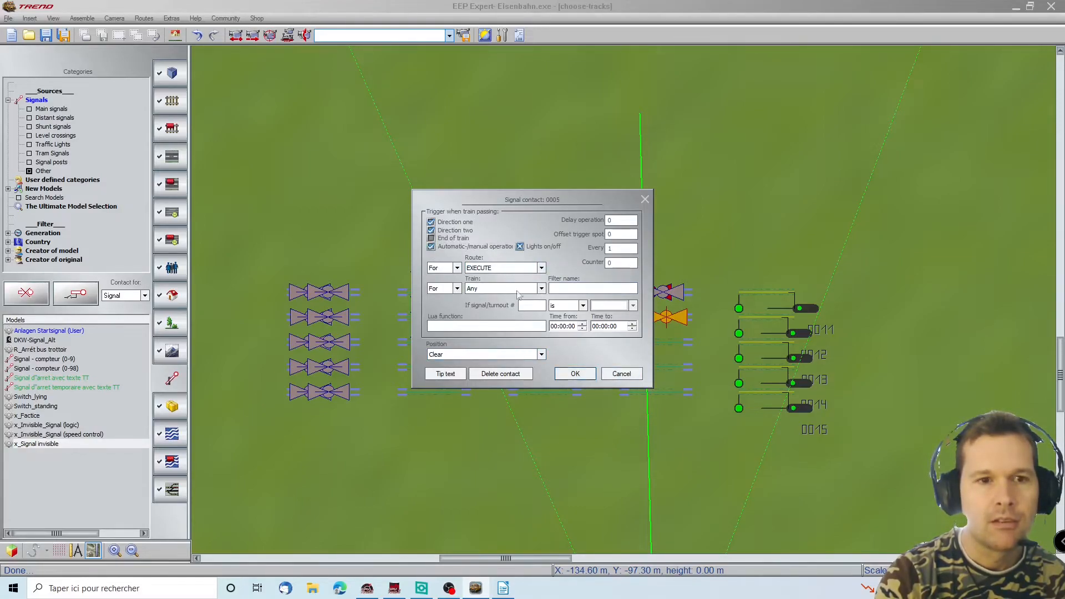
left_click(574, 375)
left_click_drag(661, 316, 654, 315)
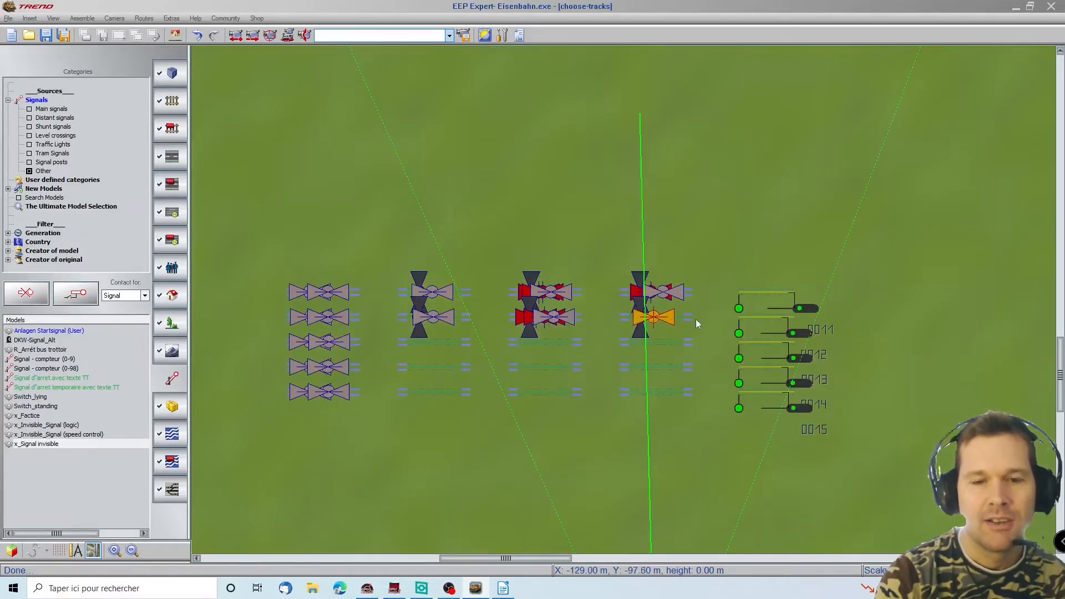
Step: Place a vehicle contact near the end of the fourth column's second control track, beside the signal 0005 contact
left_click(135, 295)
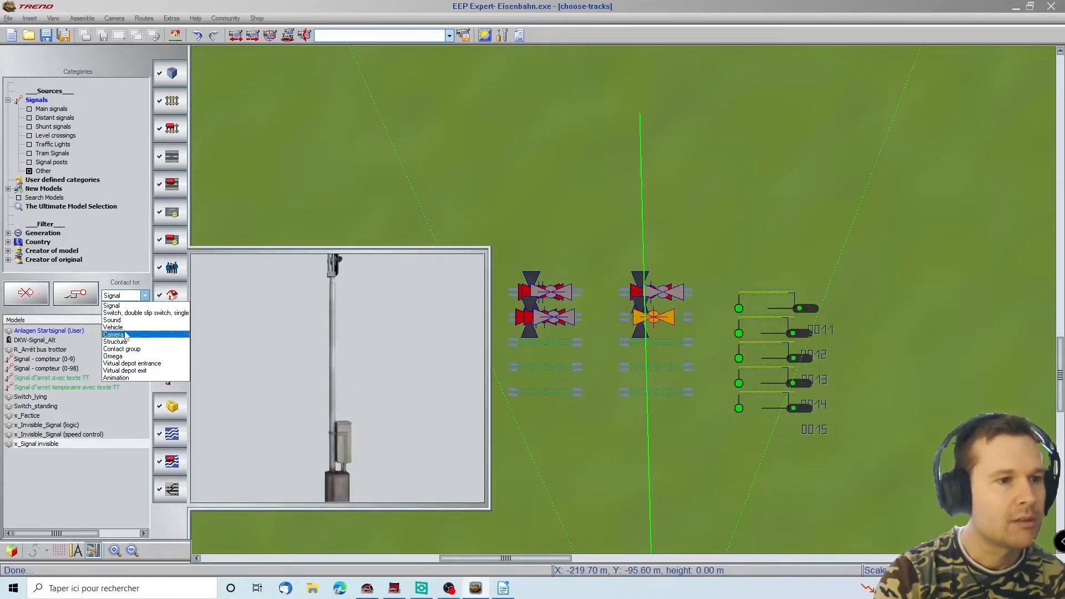
left_click(114, 327)
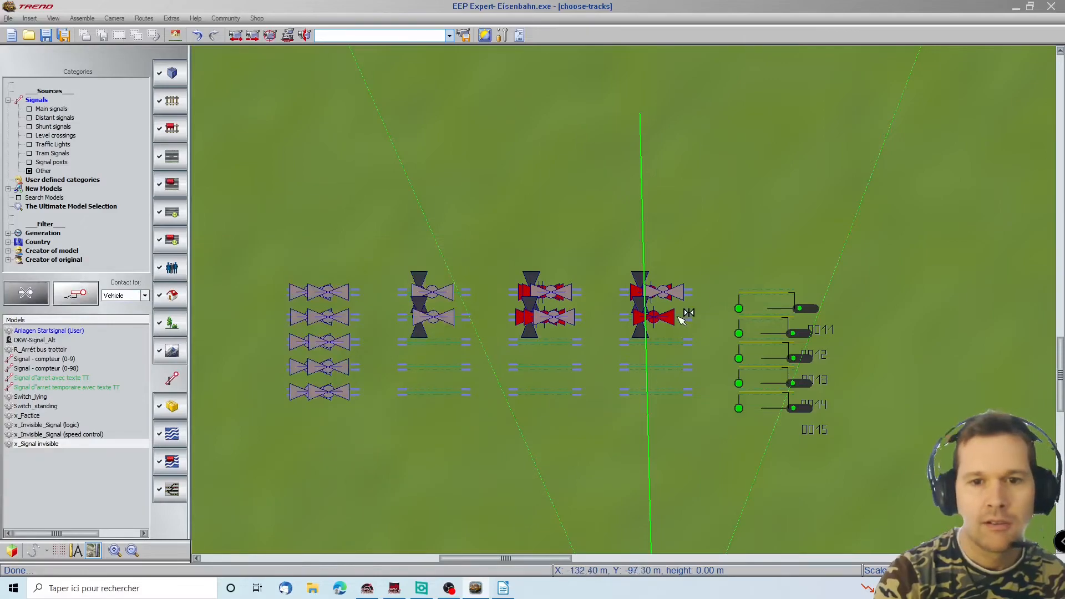
left_click(683, 318)
right_click(686, 320)
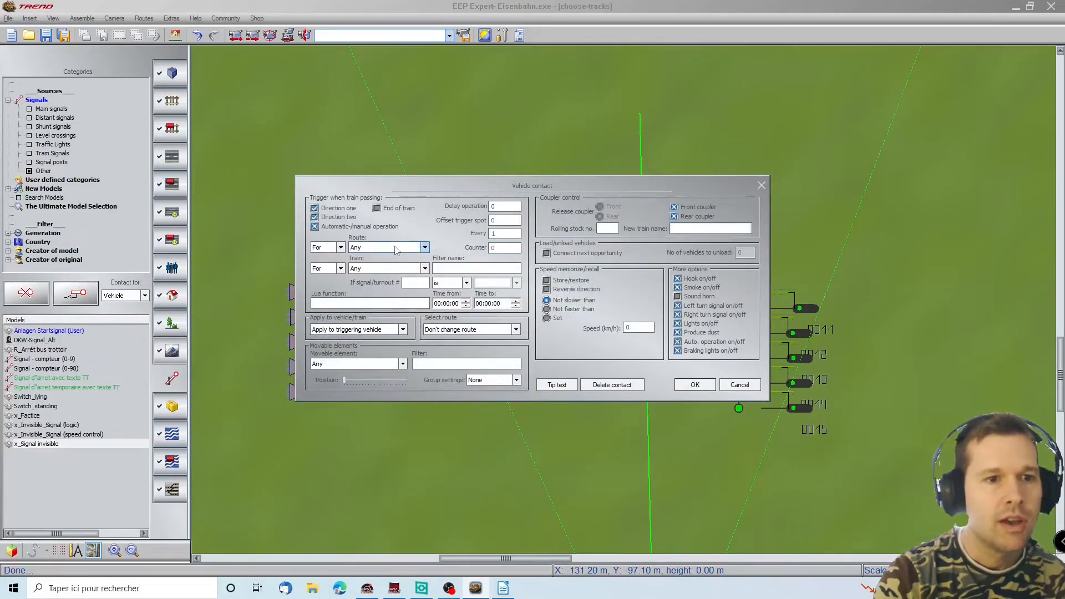
Step: Make the vehicle contact change the triggering vehicle's route to NEUTRAL with automatic operation enabled, and shift it slightly back along the track
left_click(396, 250)
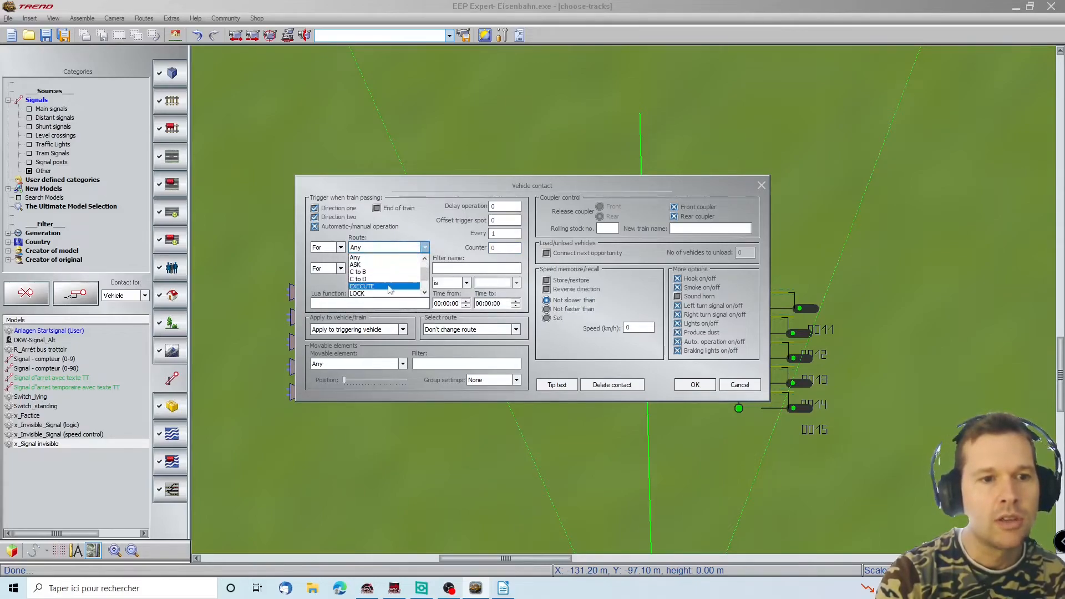
scroll(389, 289, "down", 3)
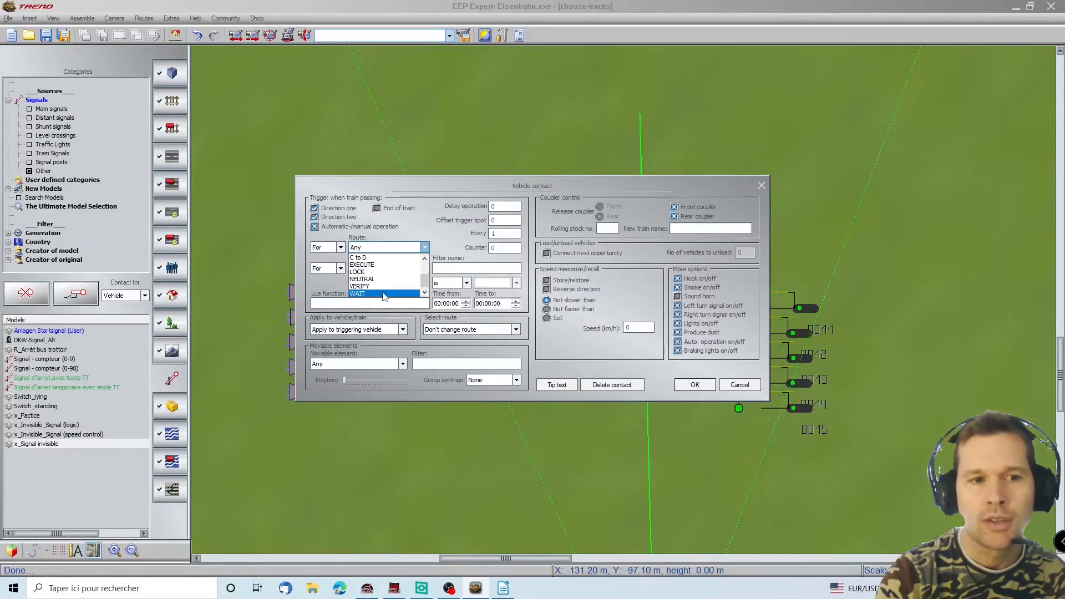
scroll(383, 297, "up", 2)
left_click(473, 258)
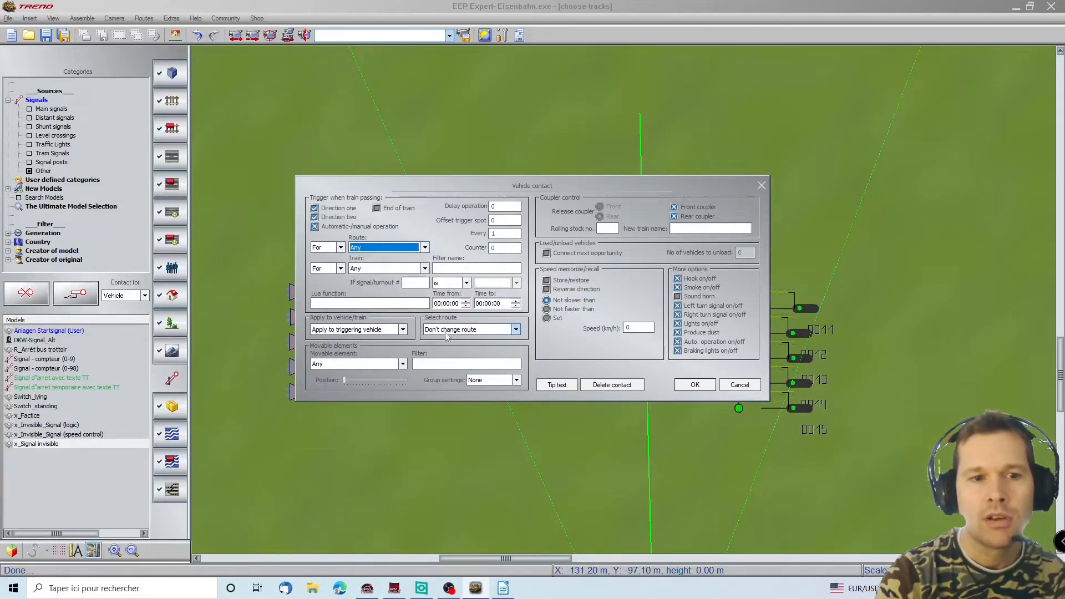
left_click(515, 330)
left_click(453, 362)
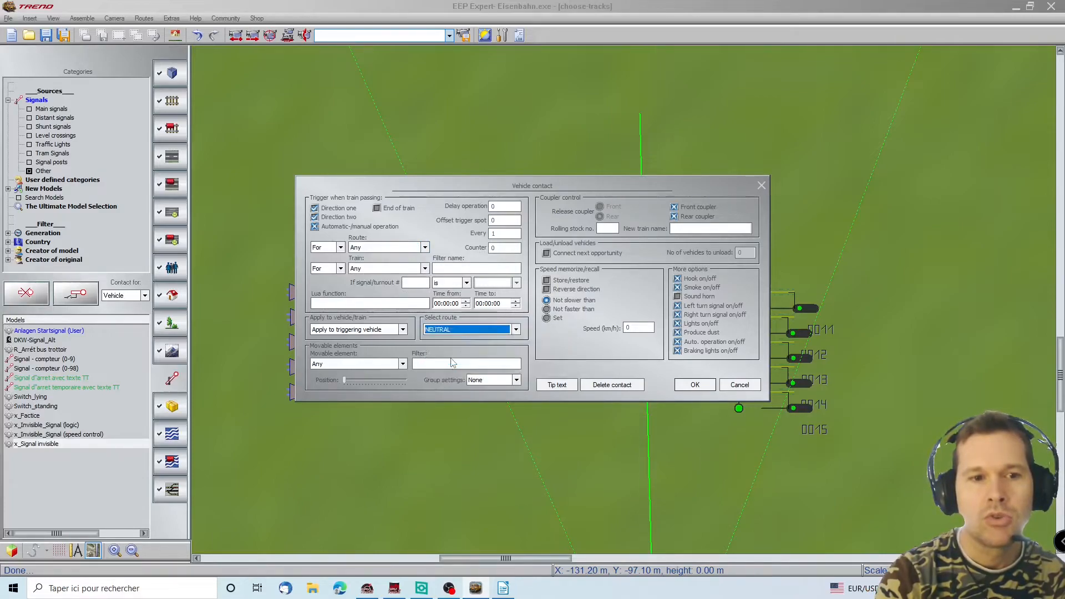
left_click(320, 232)
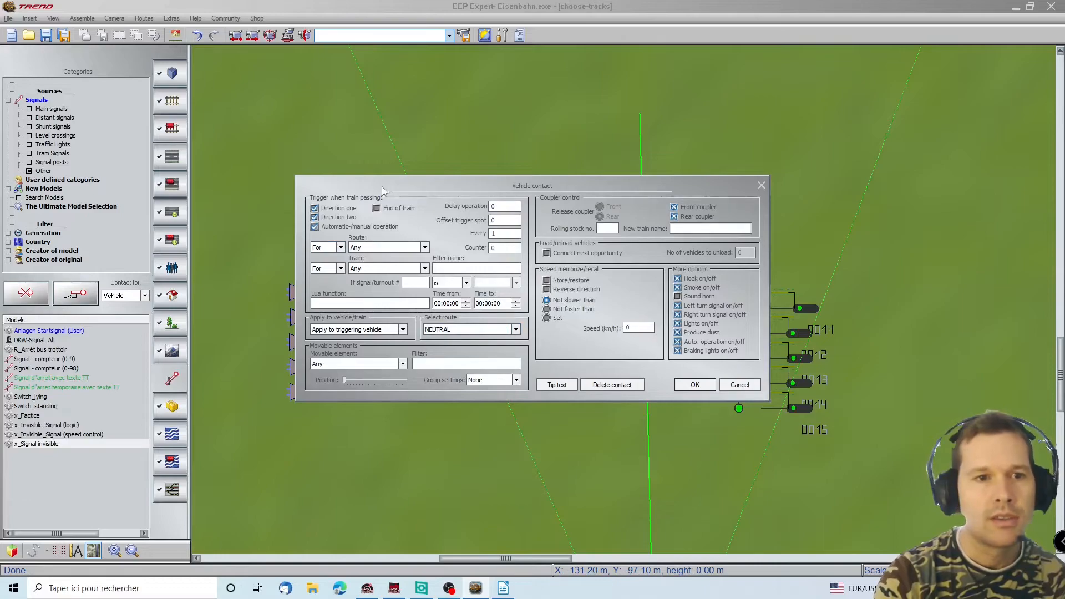
left_click(694, 384)
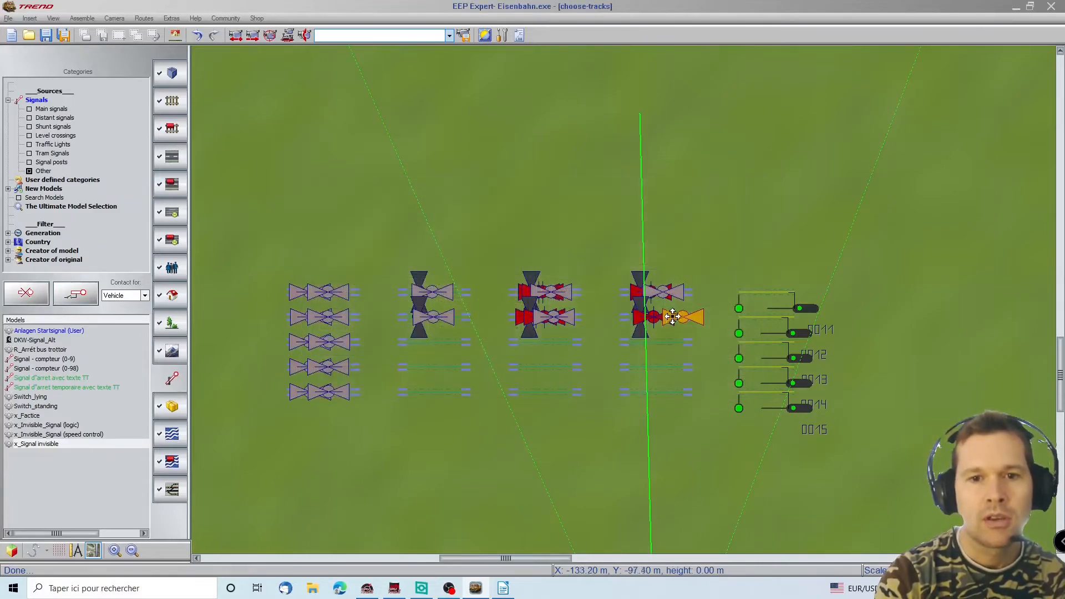
left_click_drag(678, 317, 670, 317)
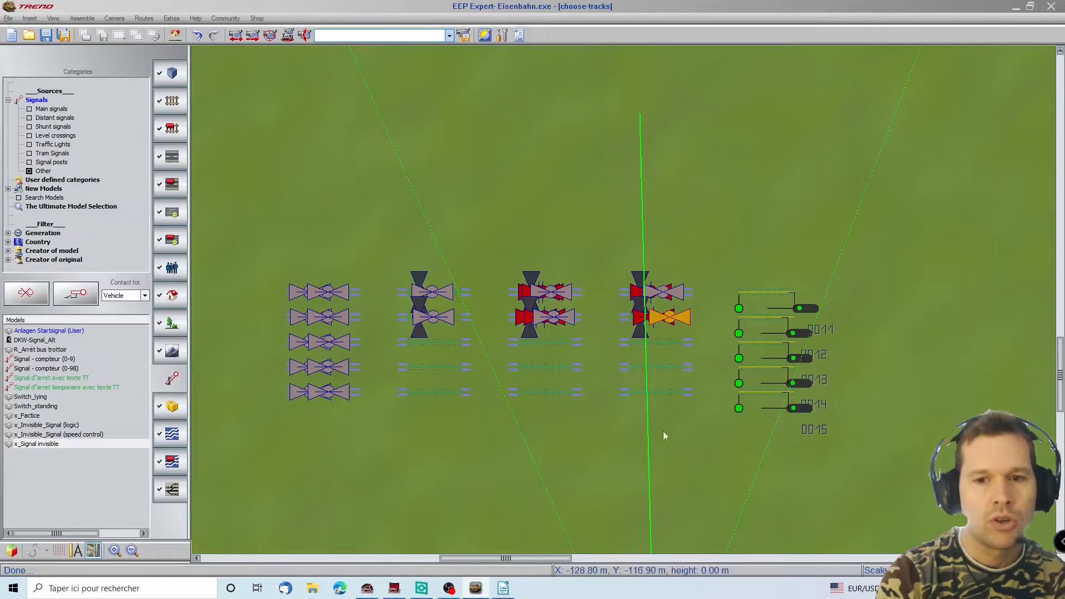
Step: Consult the itinerary table in LibreOffice Writer, then copy the second track's LOCK contact group onto the third, fourth and fifth tracks of its column
left_click(503, 588)
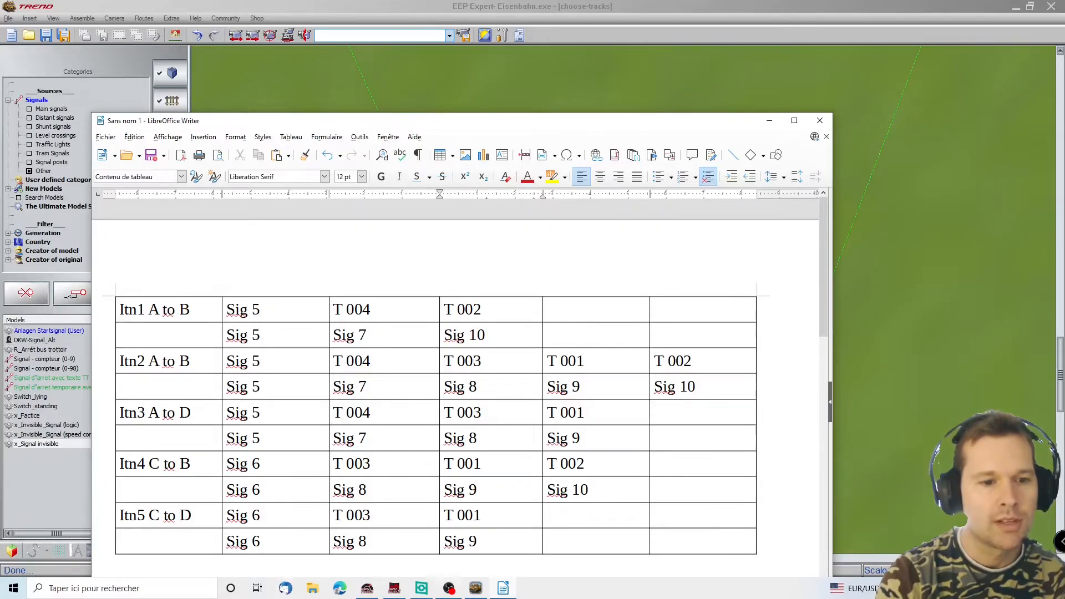
left_click(768, 122)
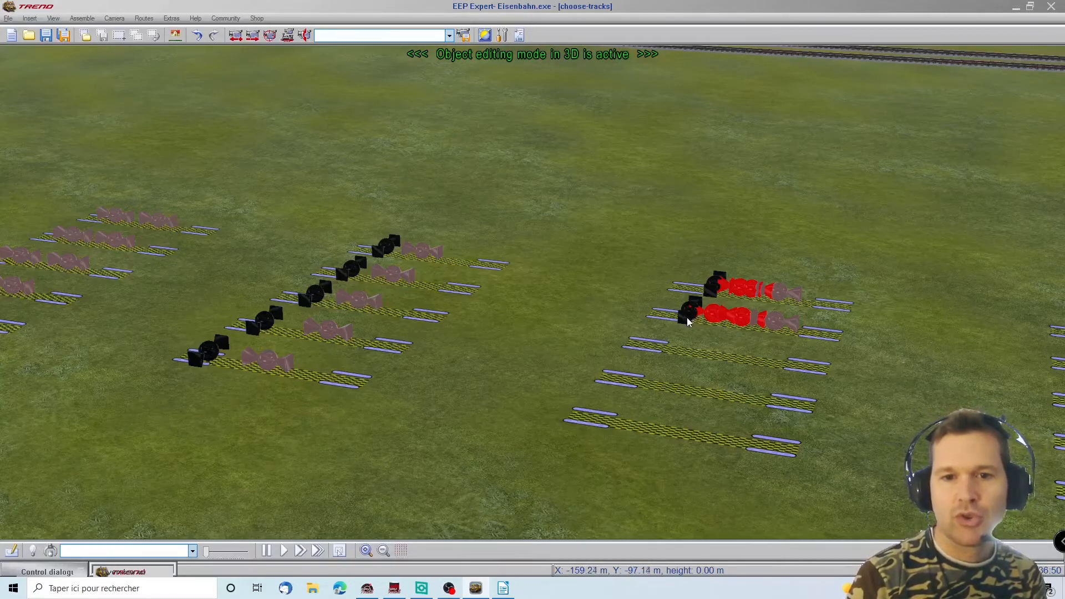
right_click(688, 317)
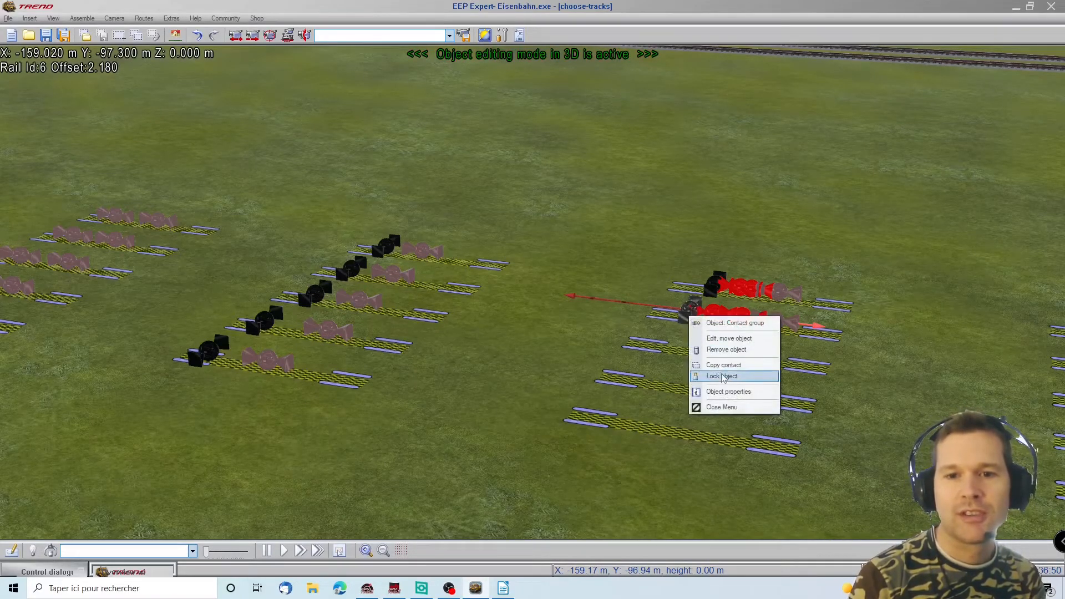
left_click(723, 377)
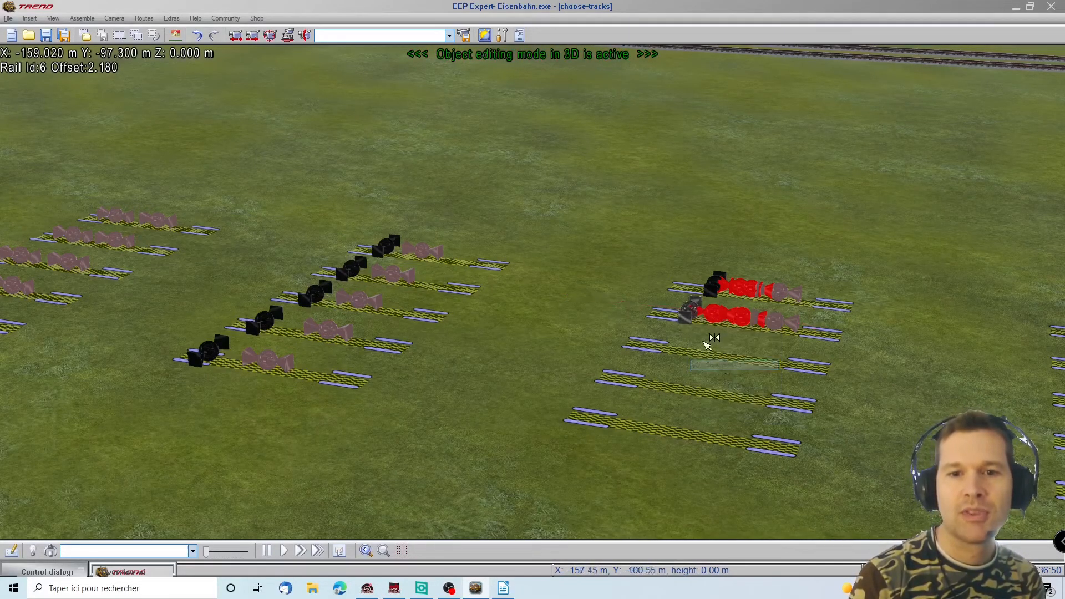
right_click(669, 344)
left_click(680, 390)
left_click(652, 387)
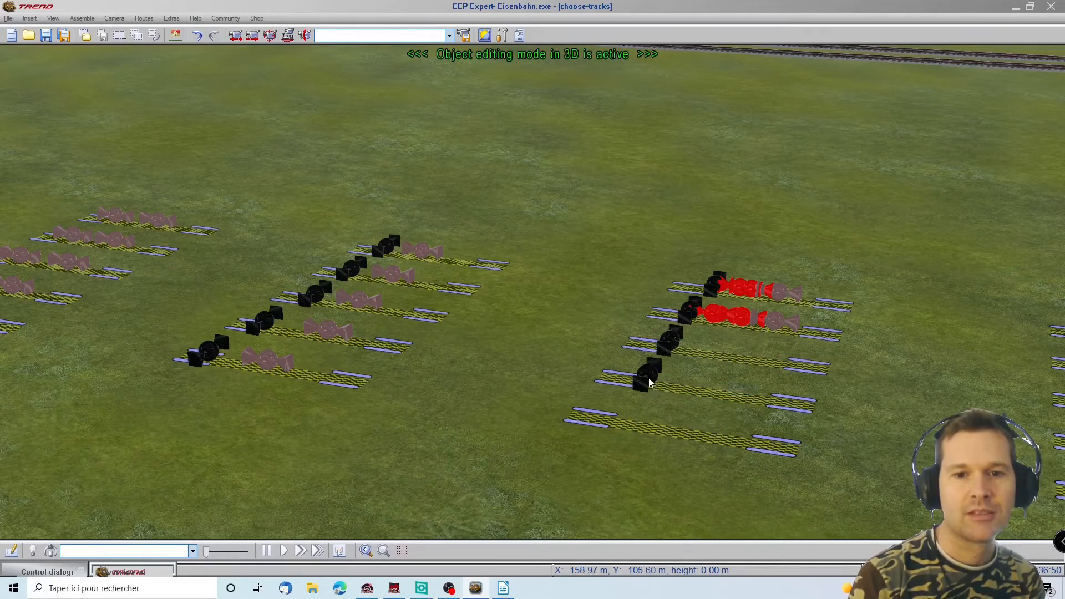
right_click(650, 383)
left_click(675, 427)
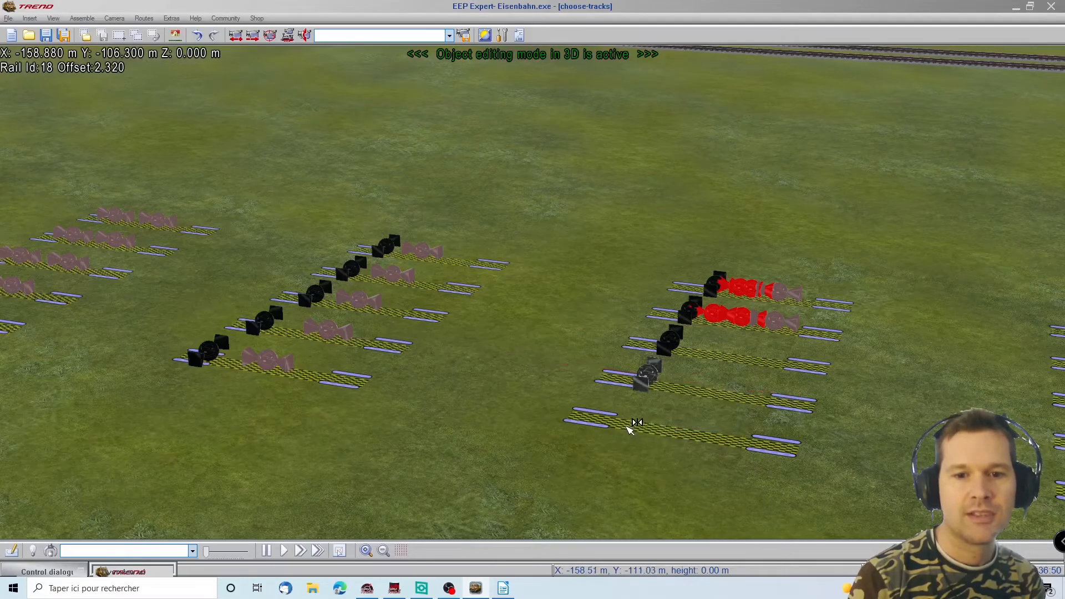
left_click(627, 426)
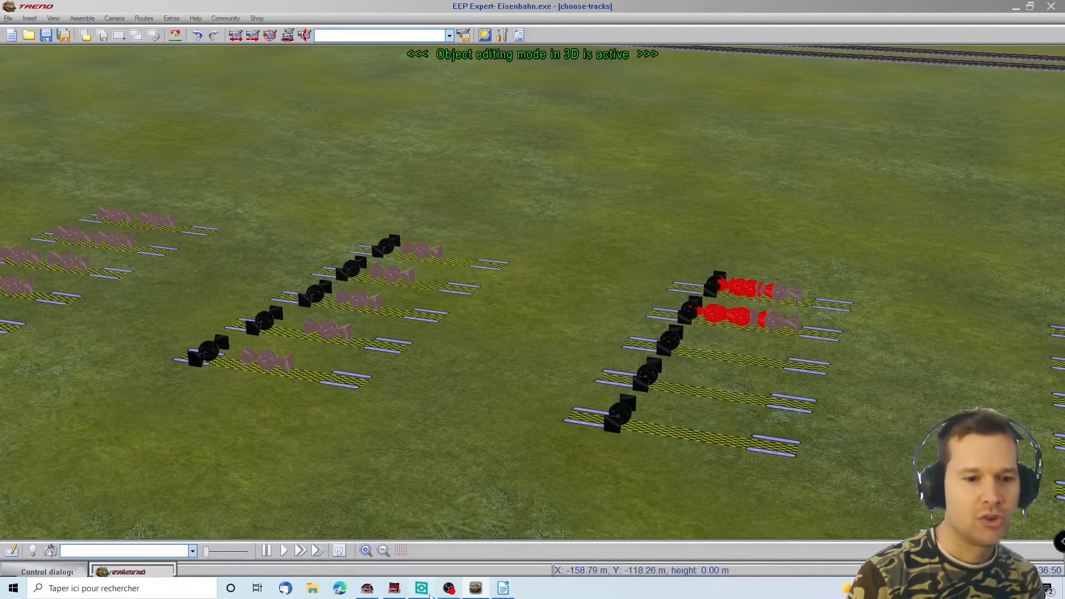
Step: Open the copied contact group on the third control track and compare its signal entries with the Itn3 row in LibreOffice Writer
left_click(503, 589)
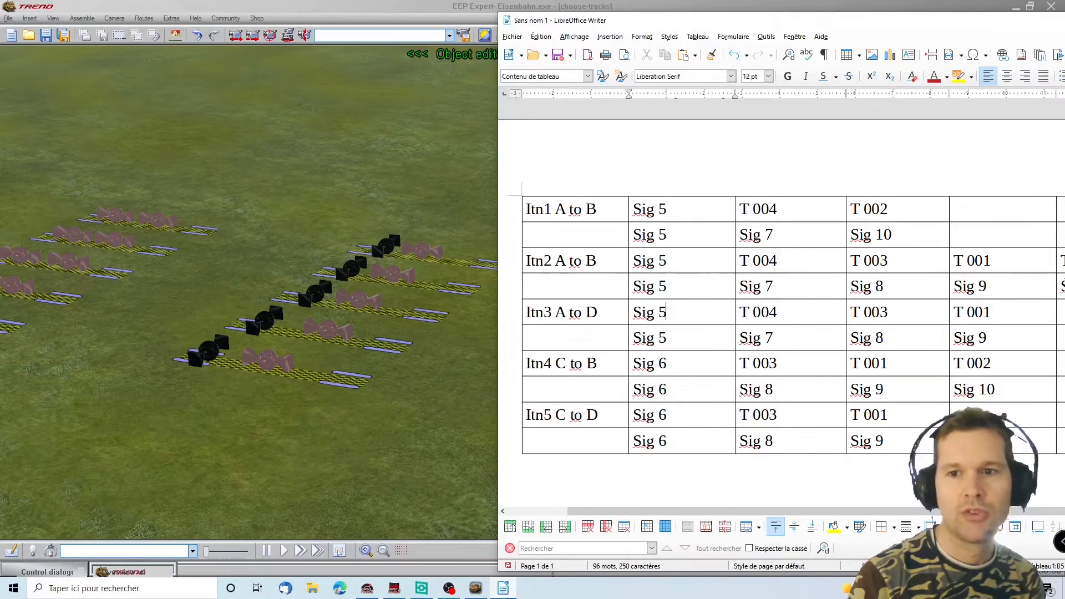
left_click_drag(633, 513, 706, 520)
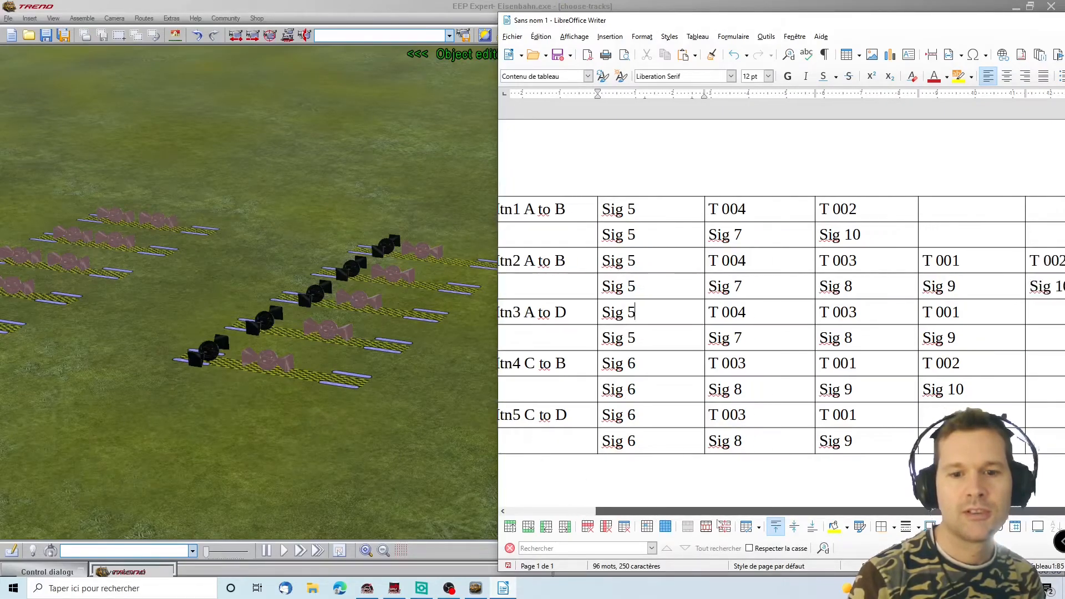
left_click_drag(938, 519, 578, 511)
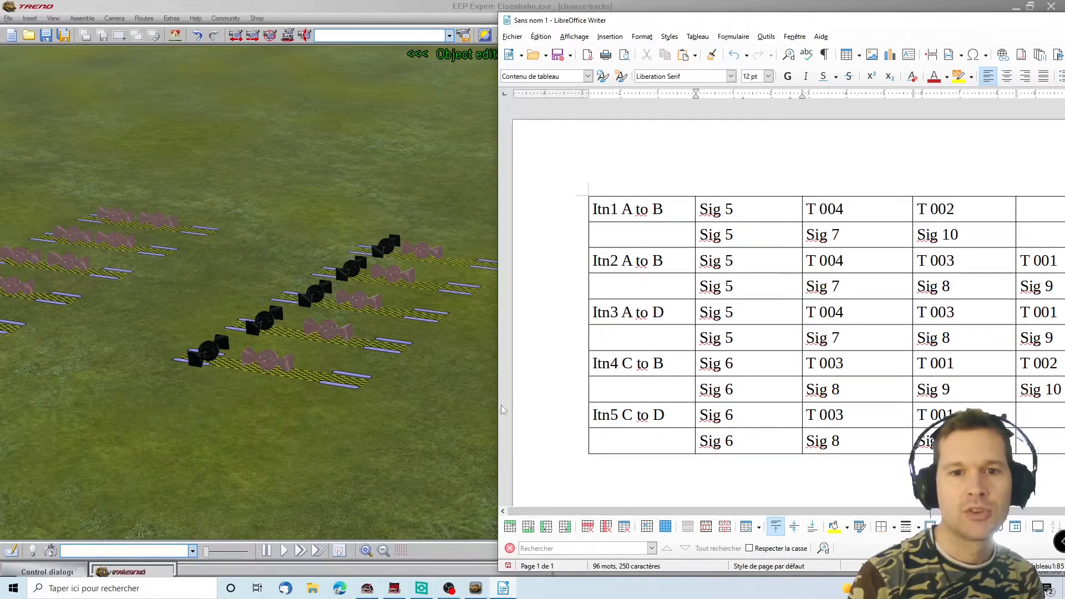
left_click(464, 418)
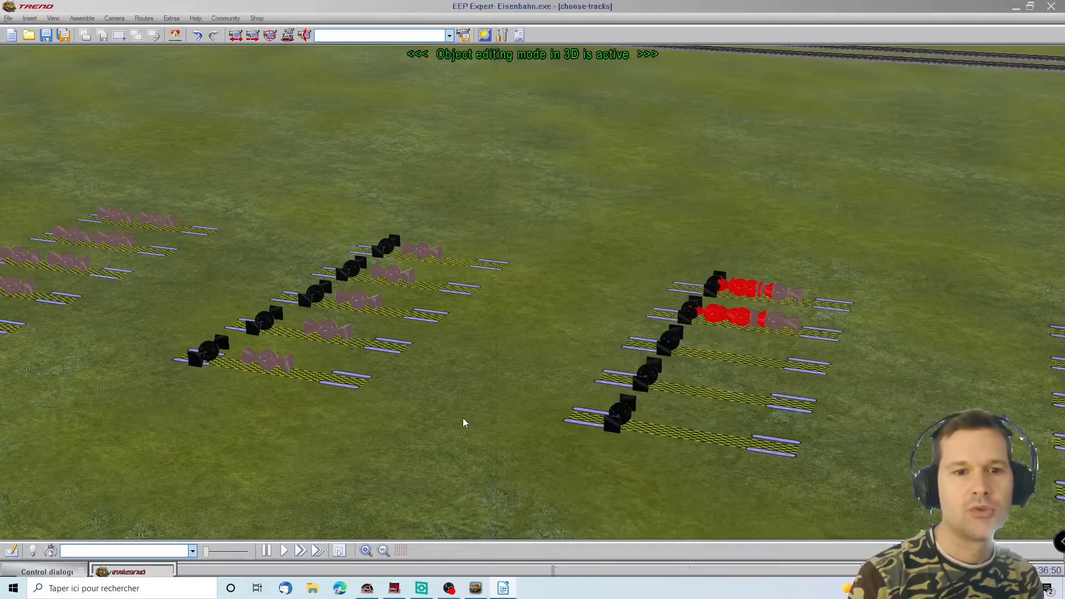
right_click(673, 347)
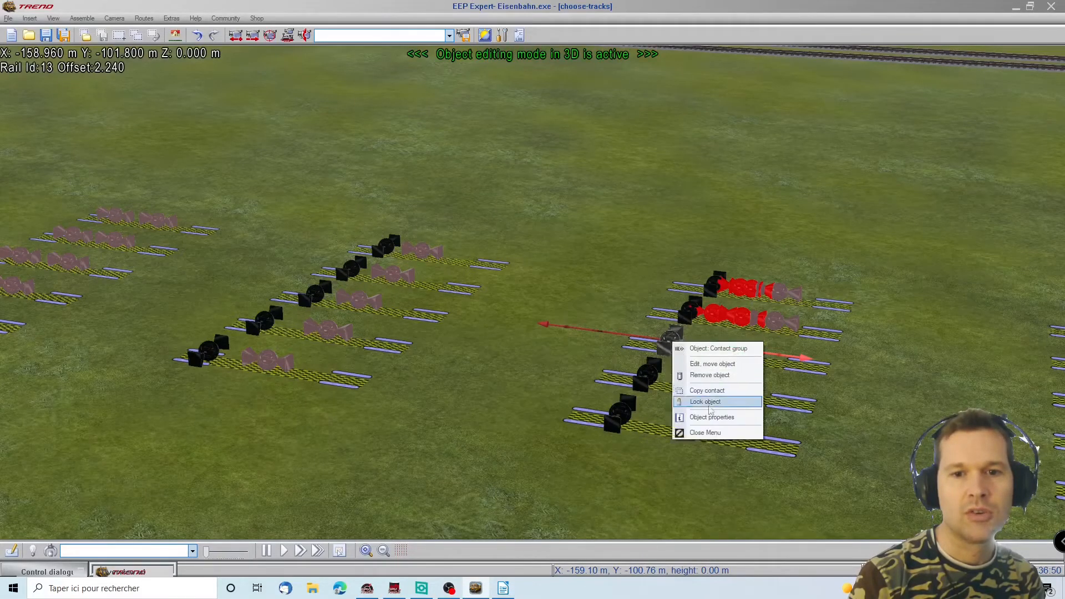
left_click(716, 417)
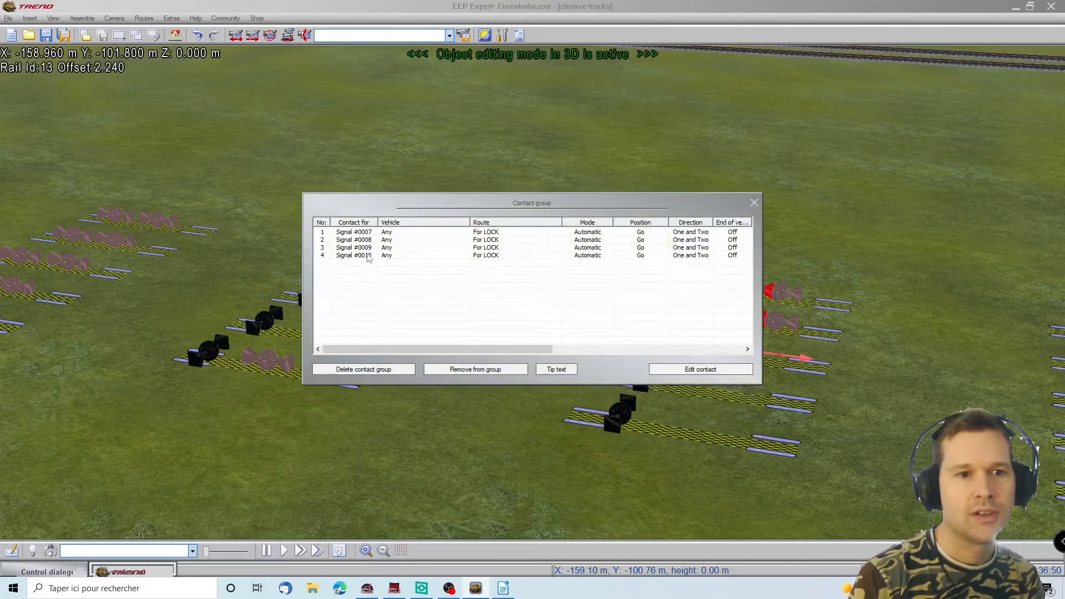
left_click(503, 589)
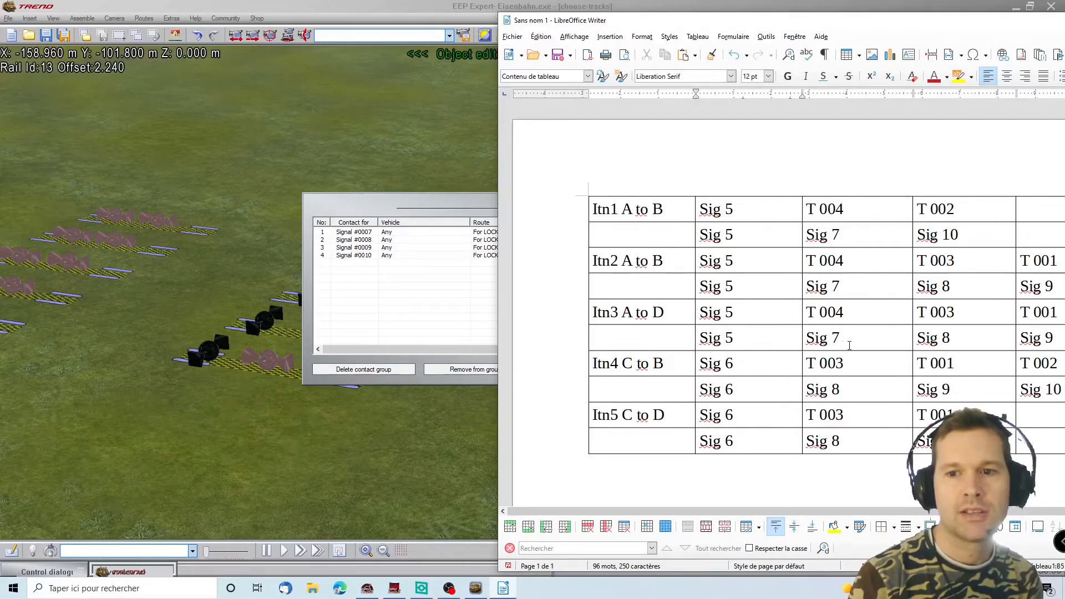
Step: Compare the third control track's LOCK contact group with the Itn3 rows in LibreOffice Writer, and remove the signal 0010 contact from the group
mouse_move(852, 513)
left_mouse_down()
mouse_move(930, 515)
mouse_move(859, 512)
left_mouse_up()
left_click(376, 214)
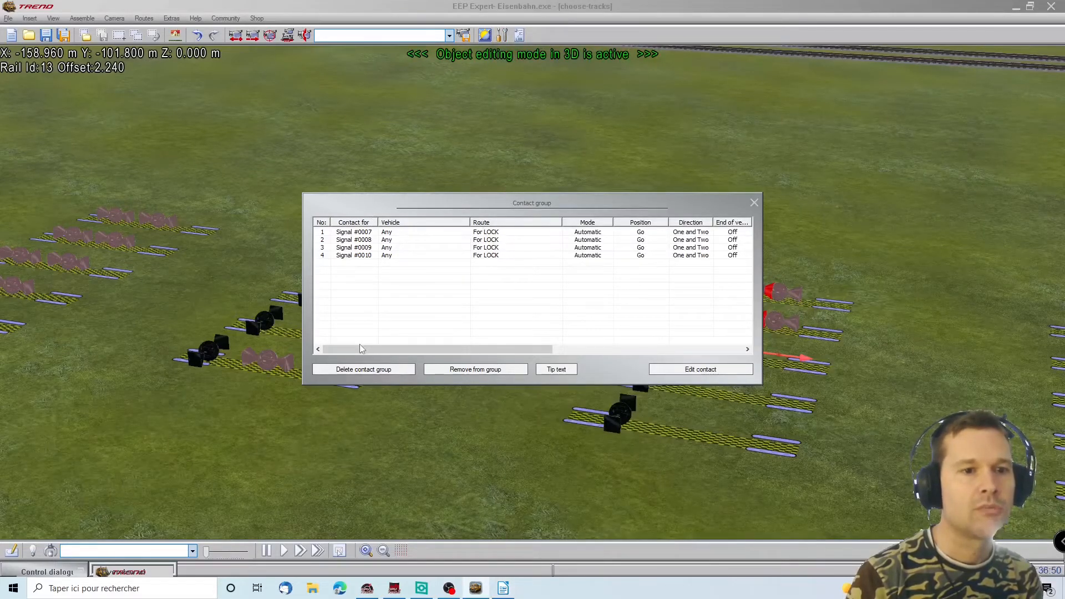
left_click(368, 259)
key("alt+Tab")
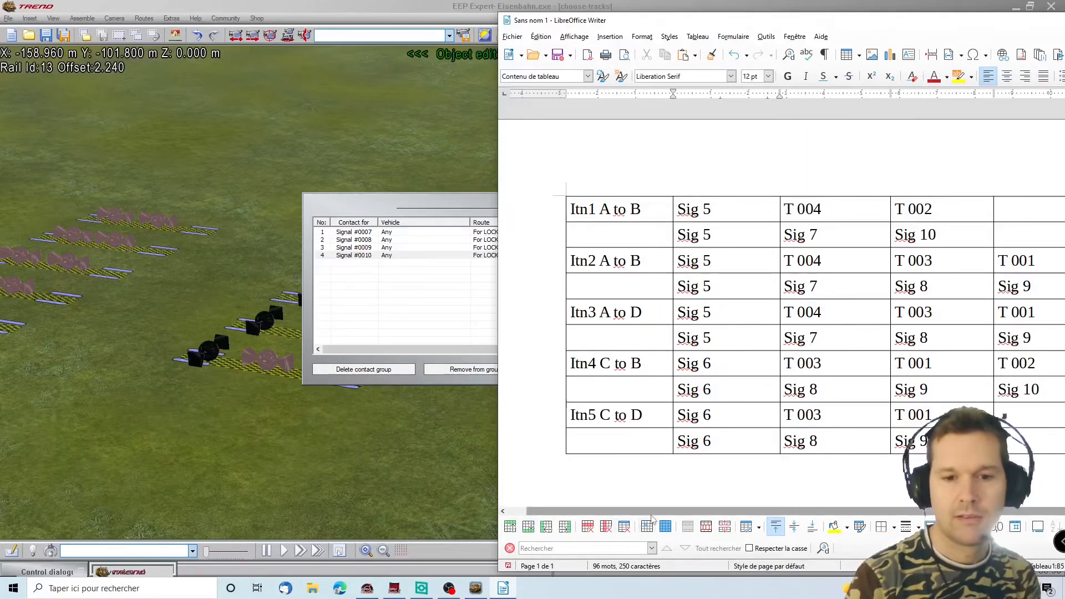
left_click_drag(659, 512, 728, 522)
left_click_drag(795, 531, 596, 519)
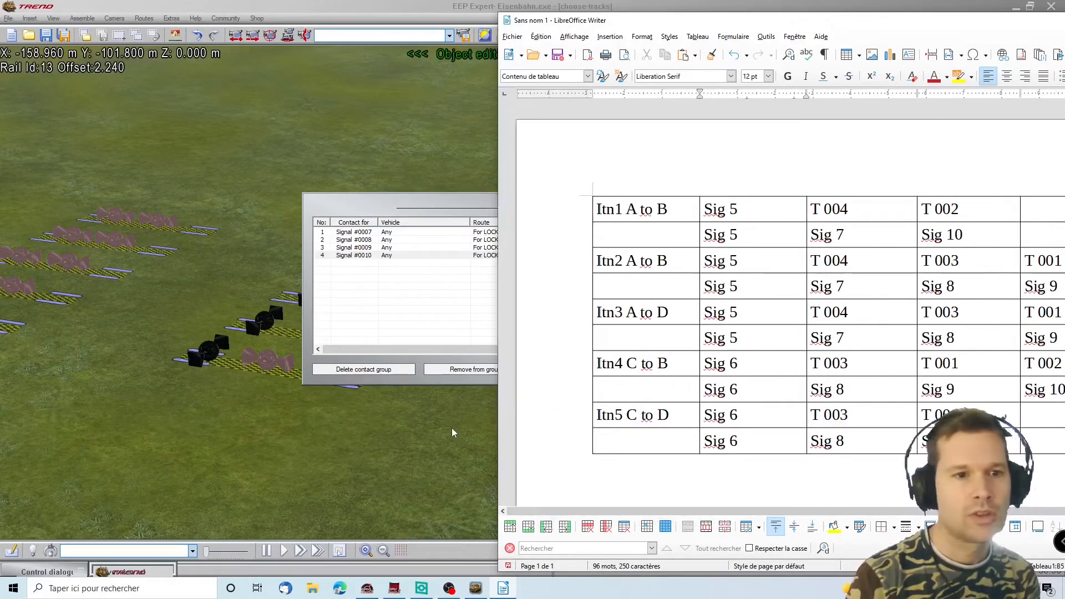
left_click(408, 456)
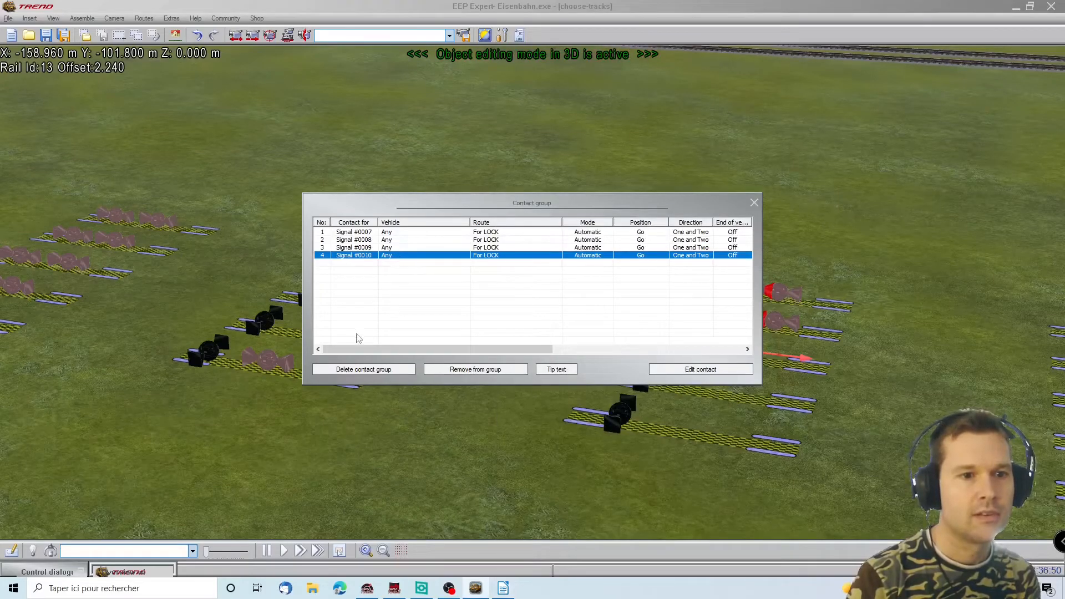
left_click(497, 371)
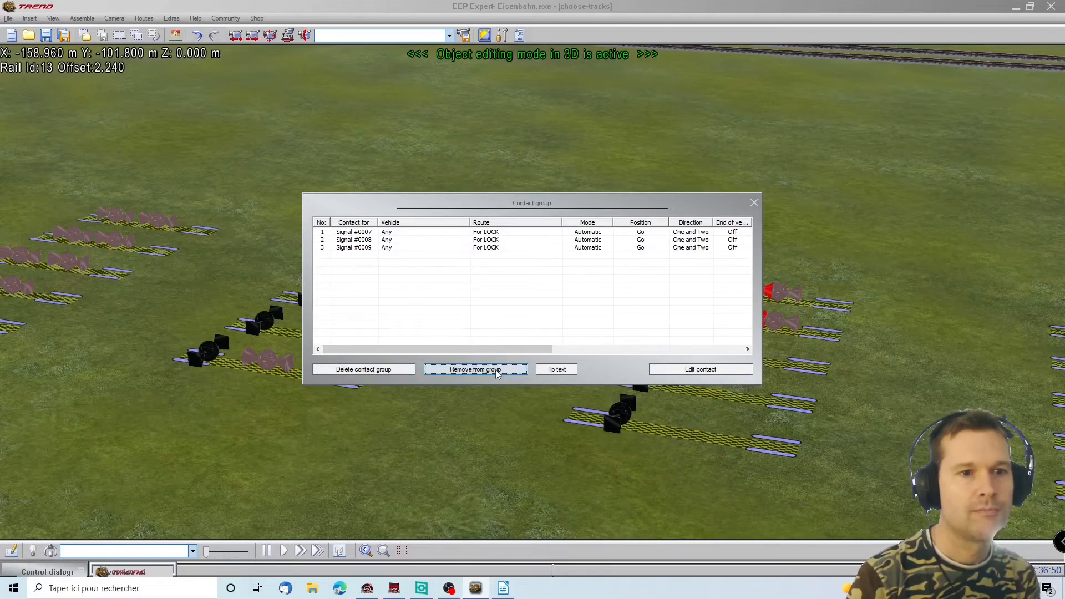
left_click(754, 203)
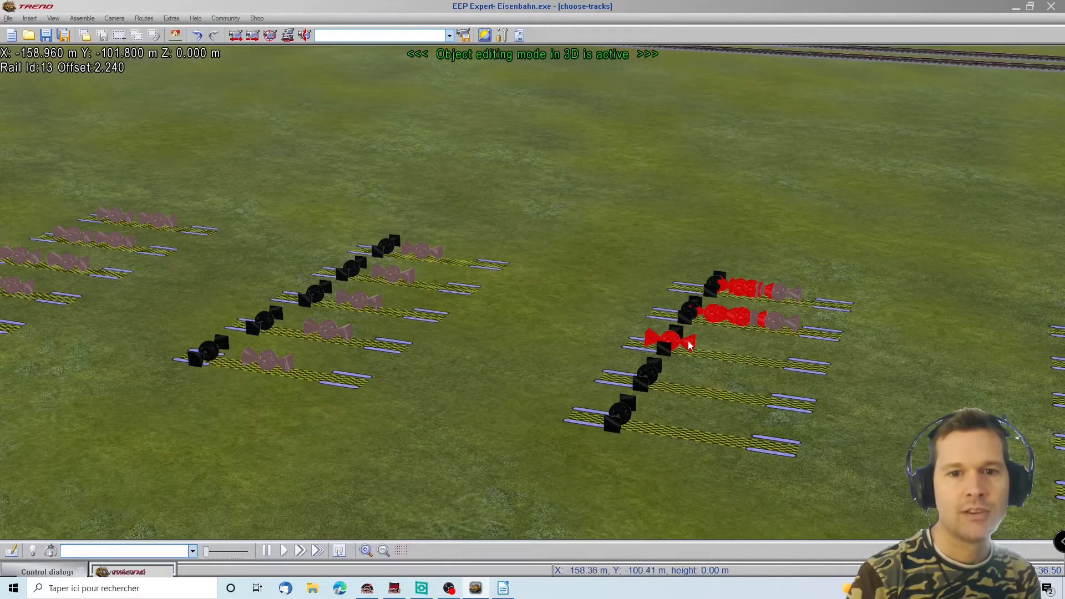
Step: Delete the loose signal contact hidden beneath the third track's LOCK contact group, shifting the group aside and returning it near the track's start
left_click(668, 343)
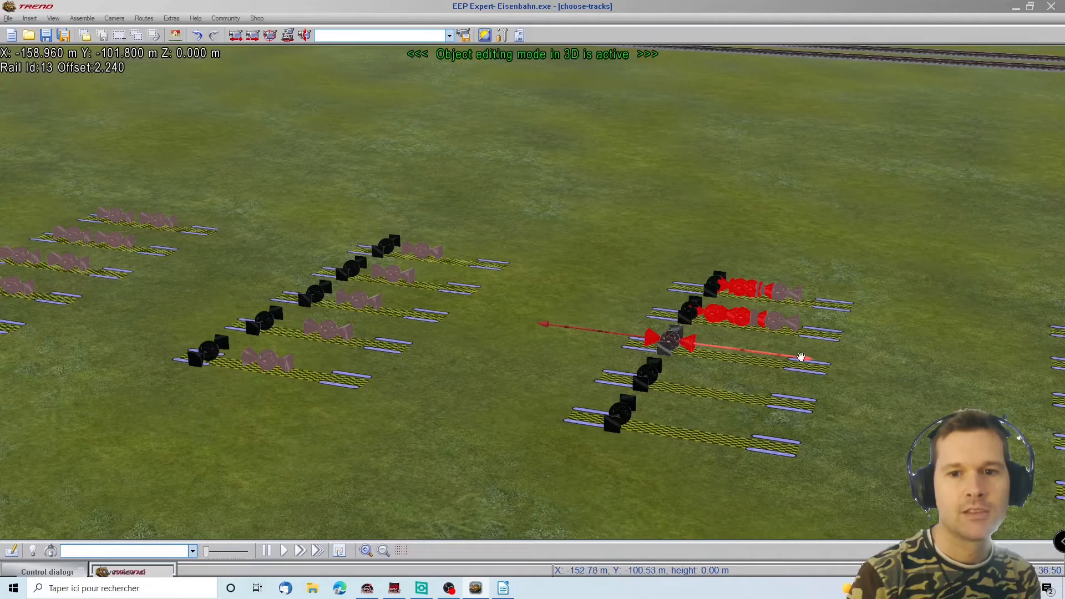
left_click_drag(806, 359, 863, 367)
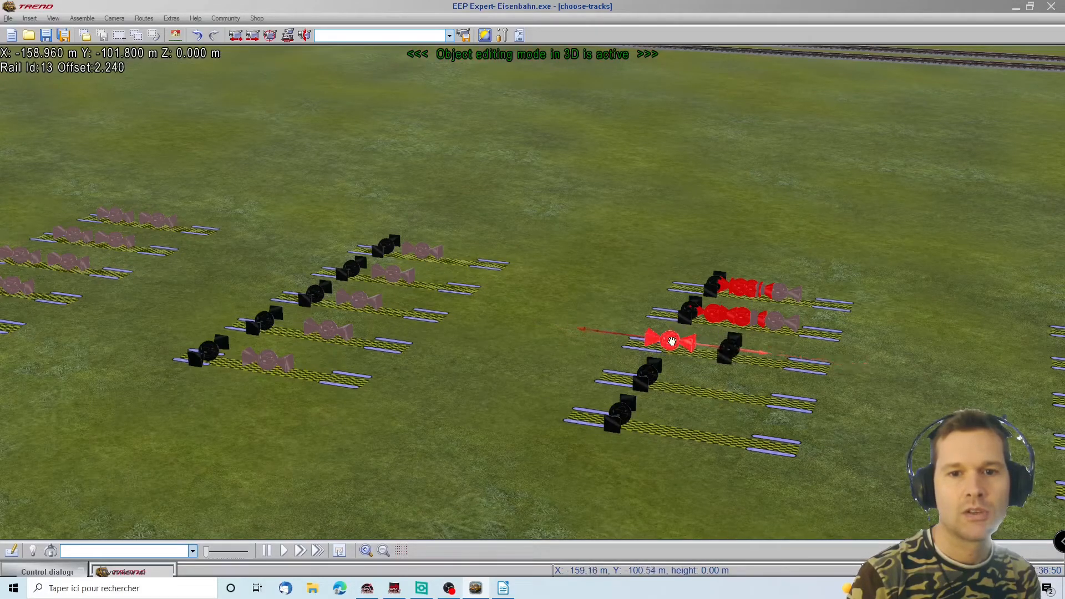
key("Delete")
left_click(729, 348)
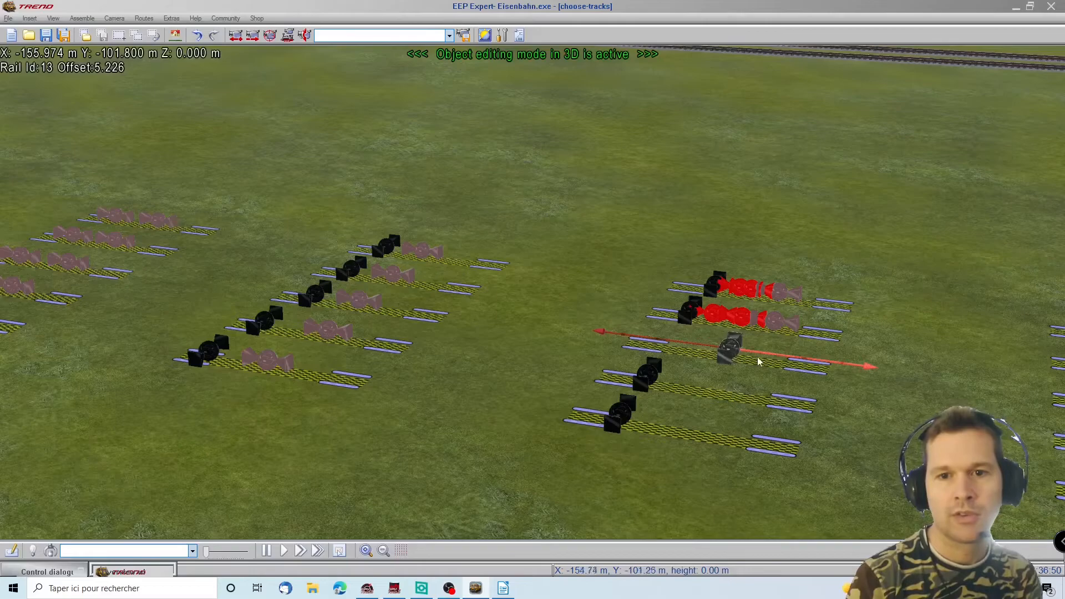
left_click_drag(869, 363, 827, 371)
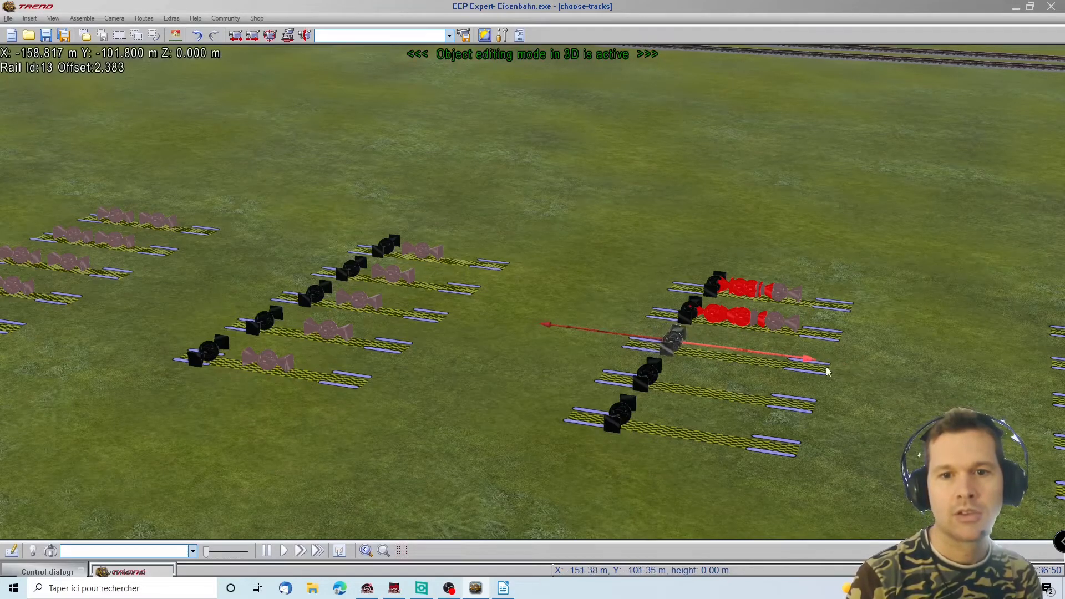
Step: Recheck the third control track's remaining LOCK signal entries against the Itn3 rows of the itinerary table
right_click(664, 344)
left_click(686, 419)
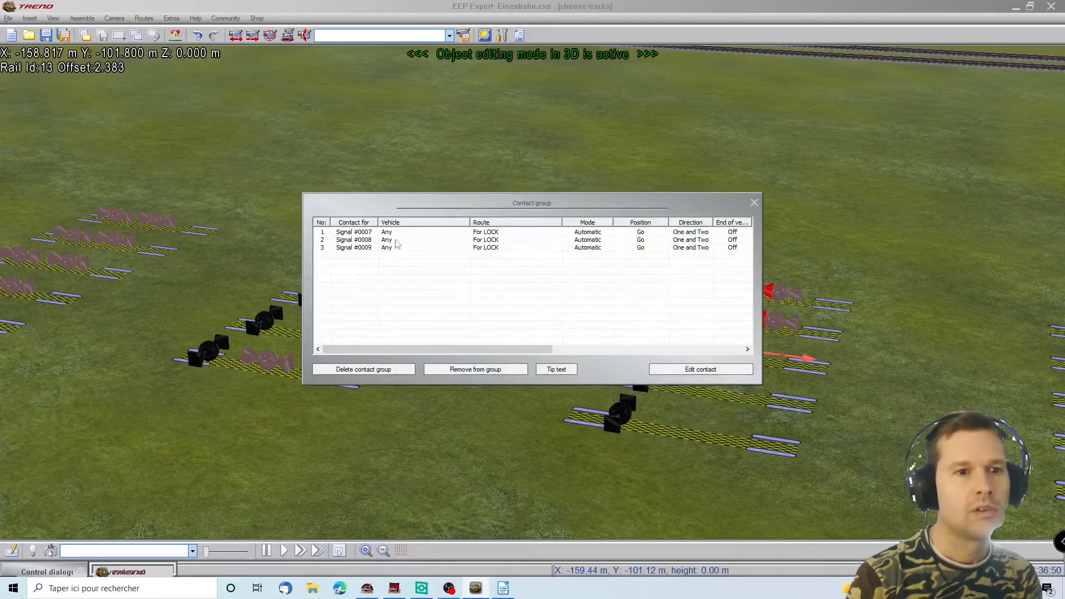
left_click(504, 588)
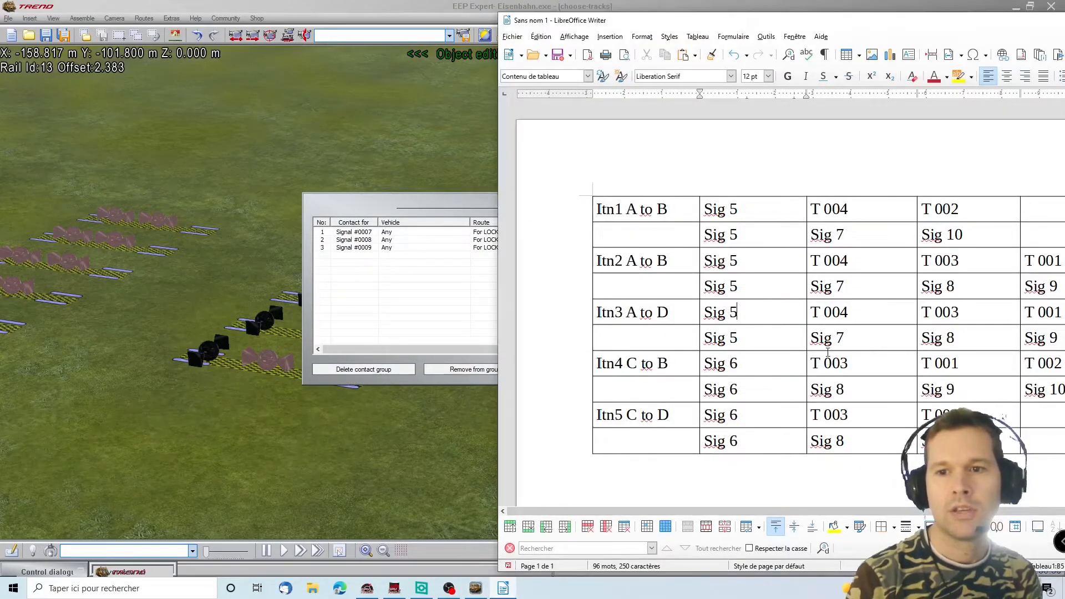
left_click(395, 281)
left_click(571, 248)
left_click(754, 203)
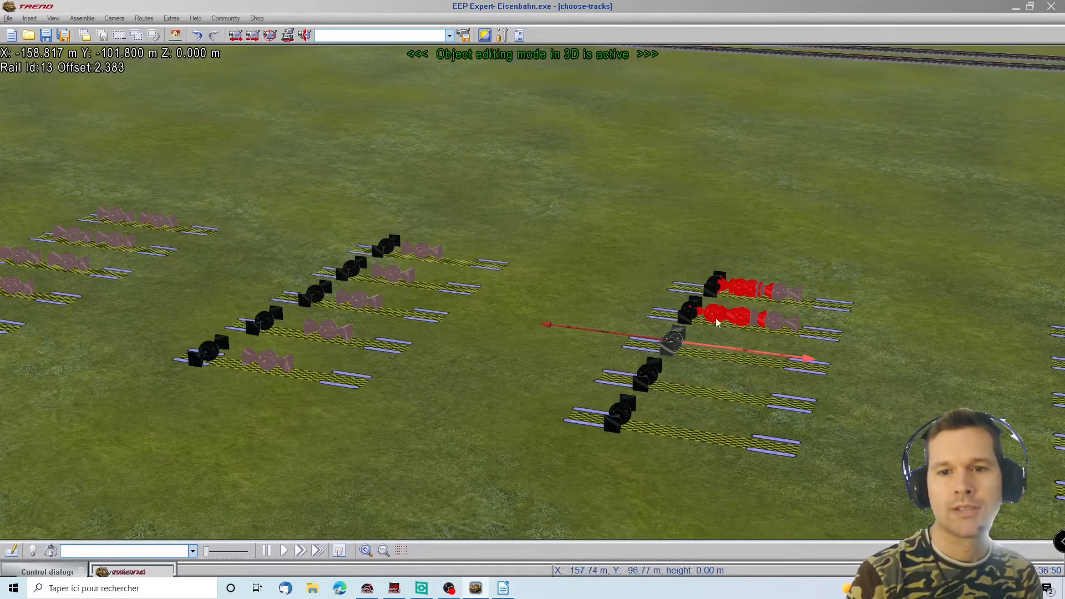
Step: Place a contact for the third invisible signal on the third control track, just beyond its LOCK contact group
key("Right")
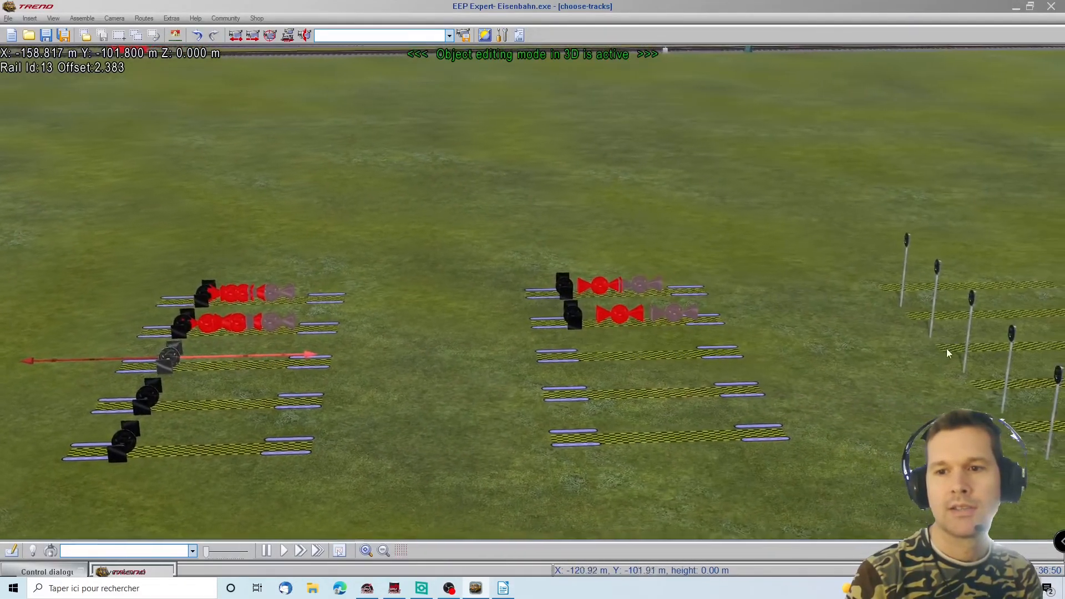
left_click(961, 350)
right_click(962, 351)
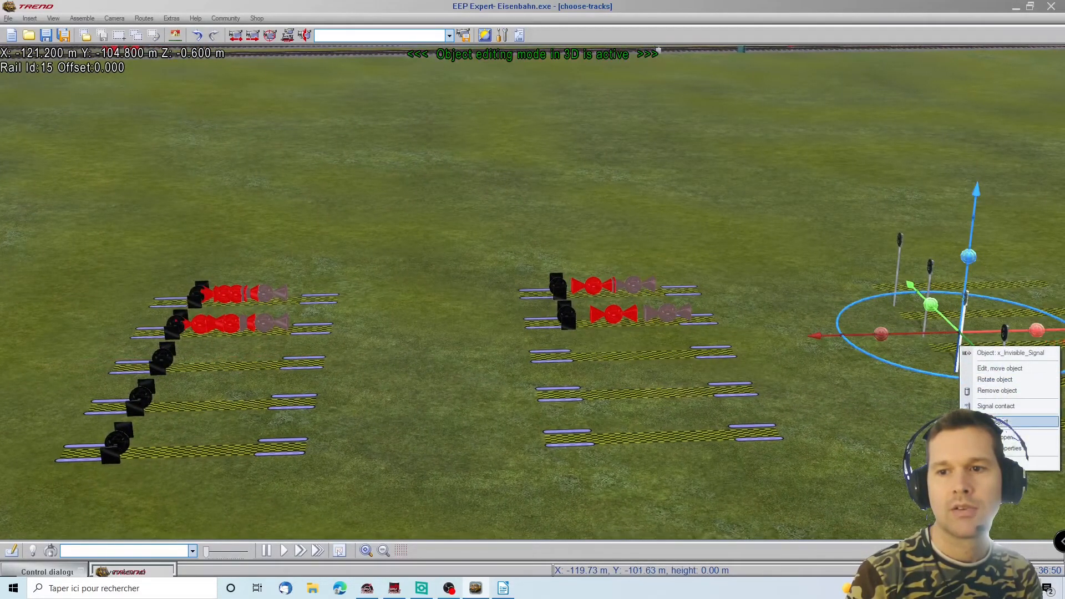
left_click(995, 407)
left_click(184, 372)
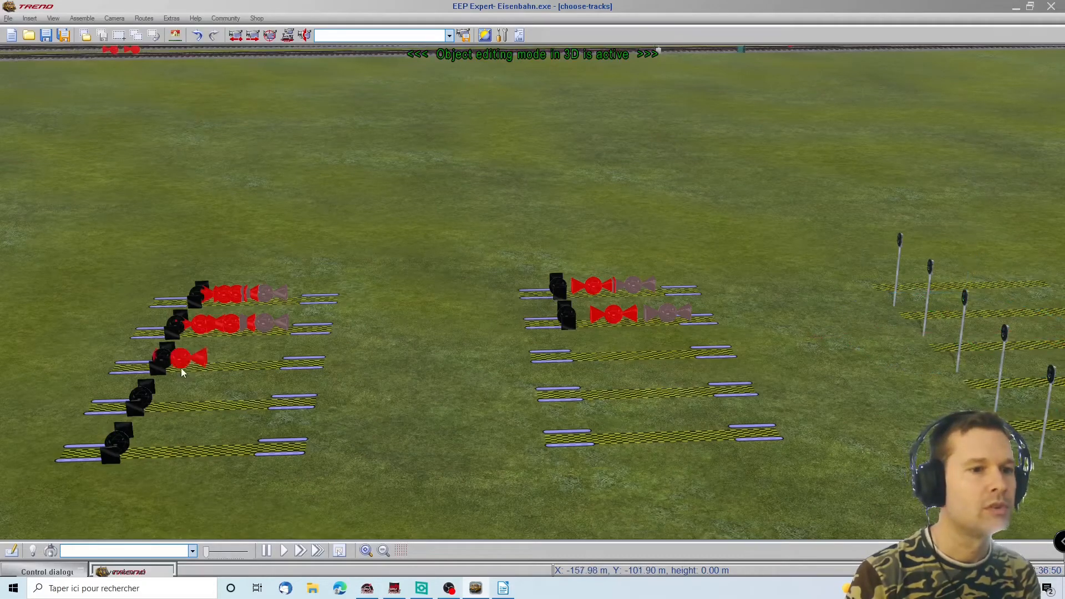
Step: Configure the signal 0013 contact for route LOCK with position Go, and change its automatic/manual operation setting
right_click(183, 362)
left_click(222, 434)
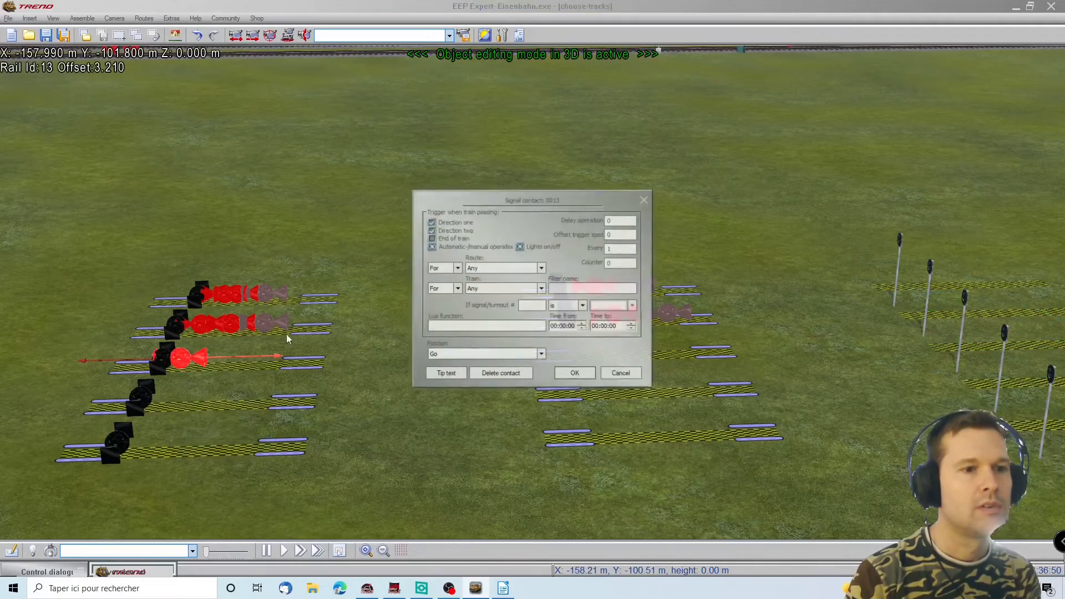
left_click(480, 269)
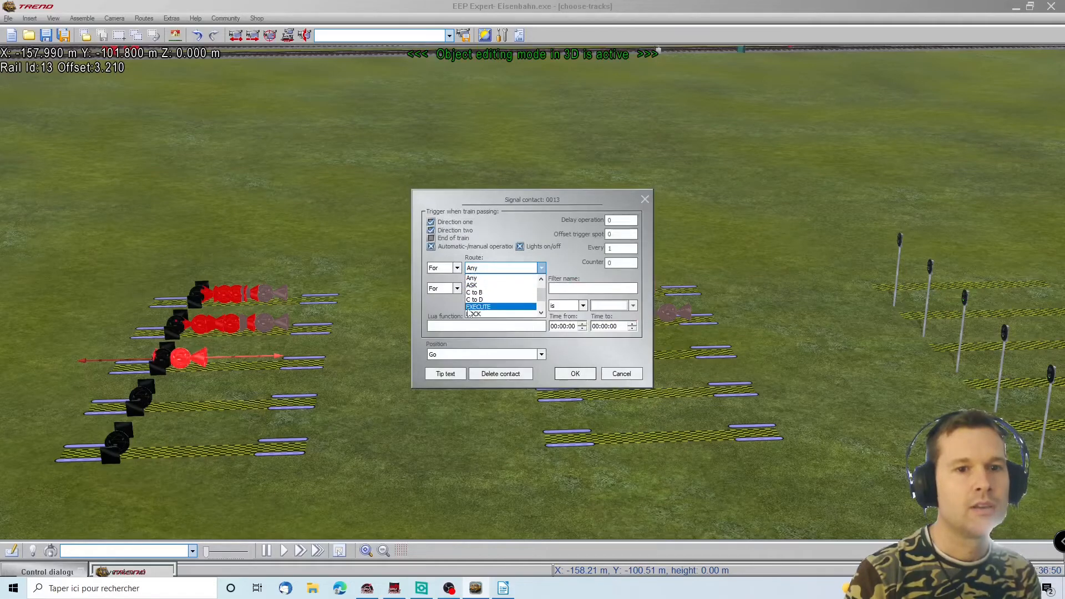
left_click(509, 314)
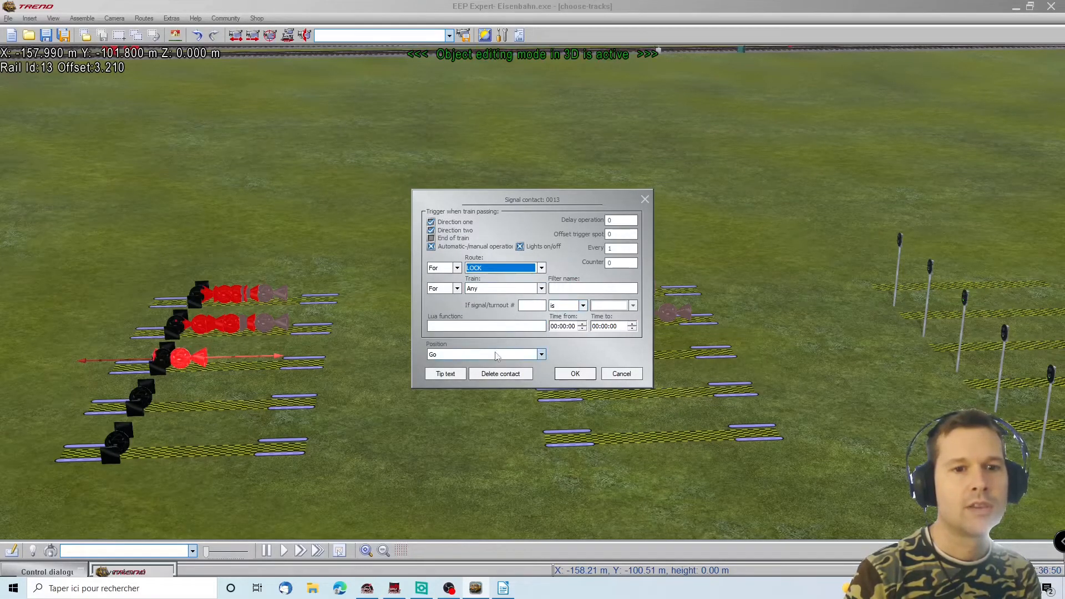
left_click(537, 354)
left_click(532, 364)
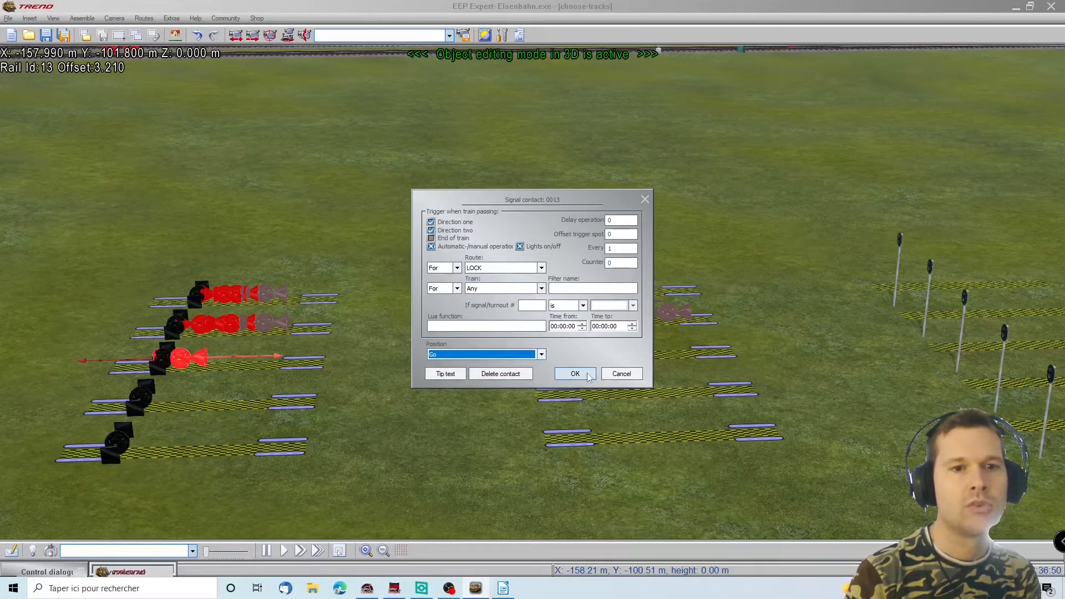
left_click(431, 247)
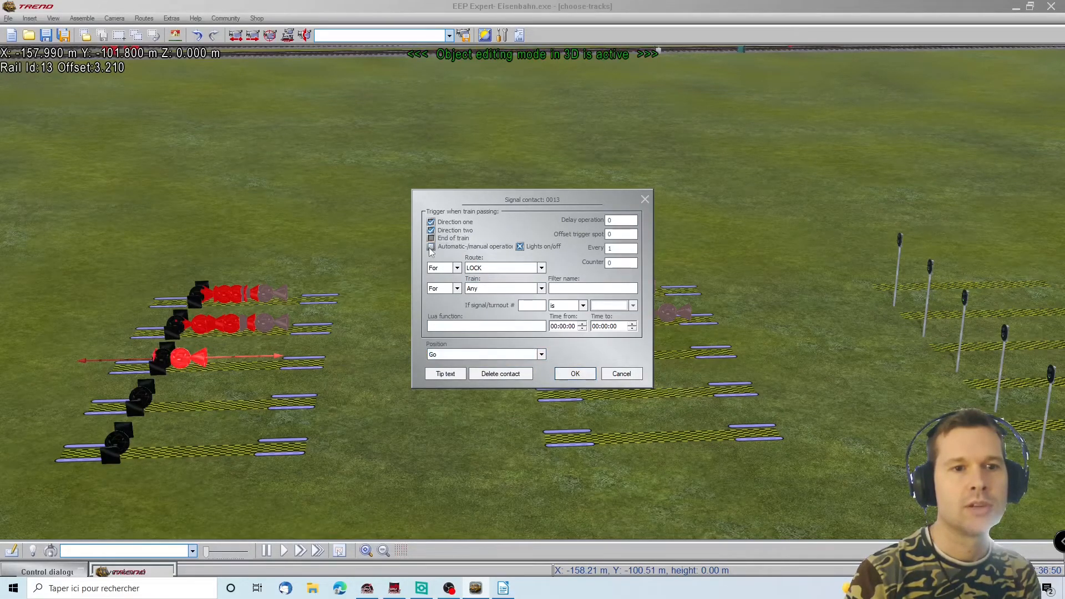
left_click(575, 373)
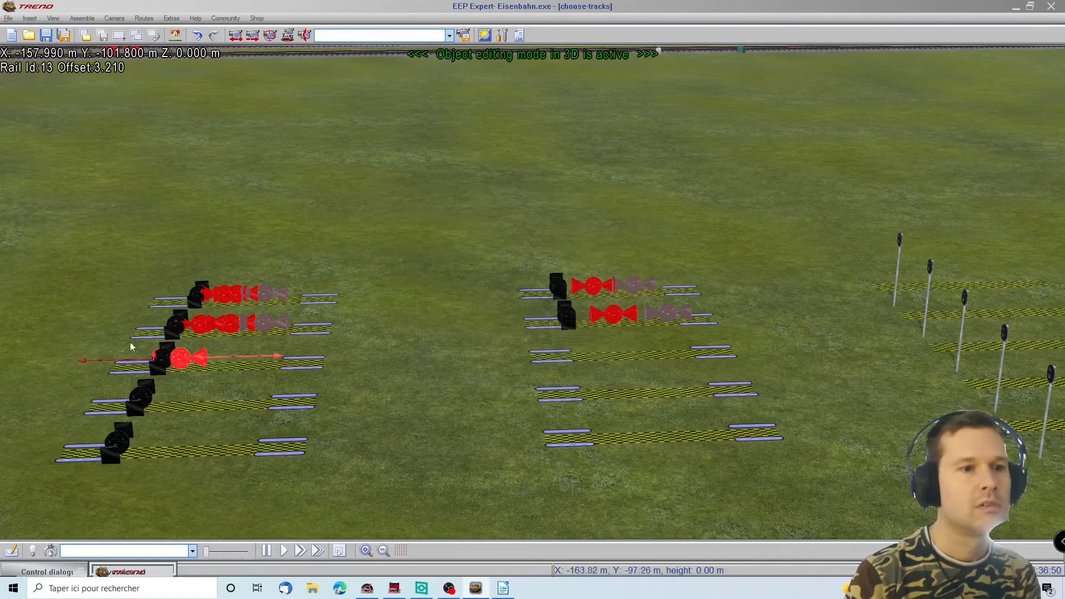
Step: Review the settings of the signal 0011 contact on the second control track for comparison
left_click(203, 325)
right_click(202, 321)
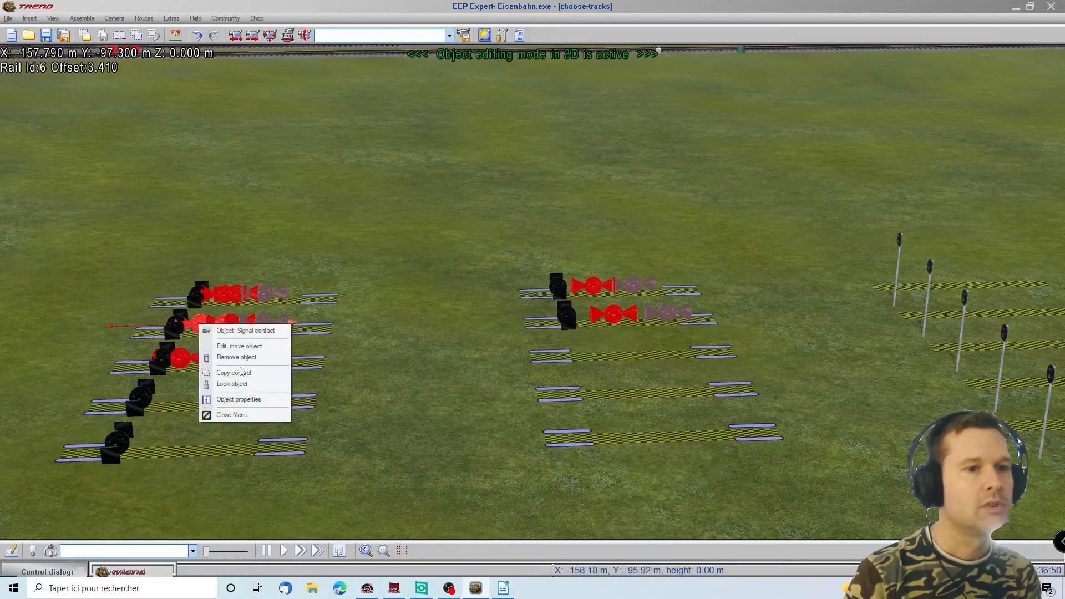
left_click(245, 399)
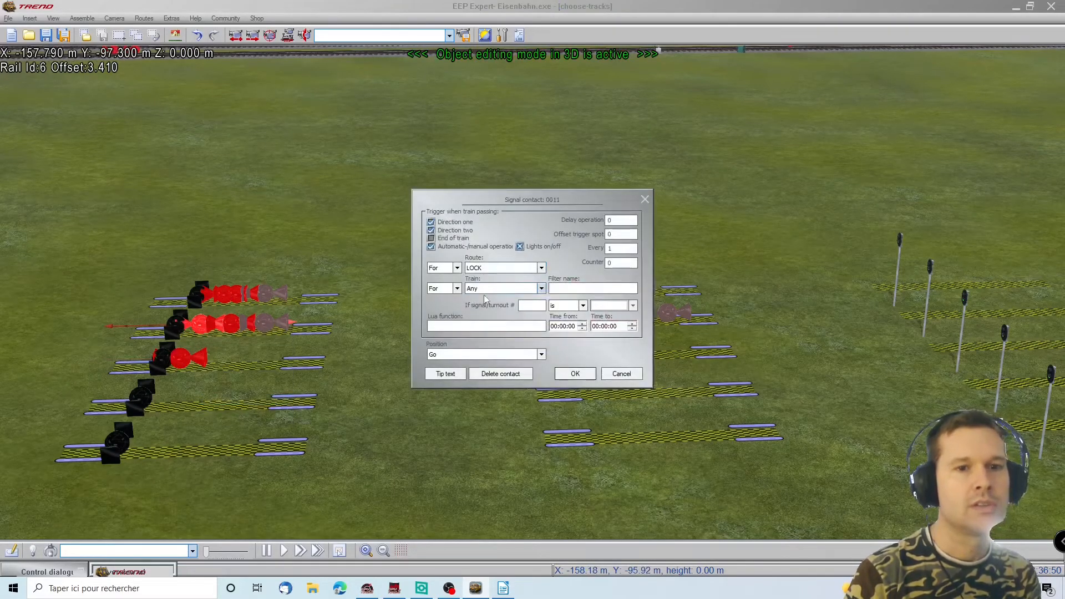
left_click(621, 374)
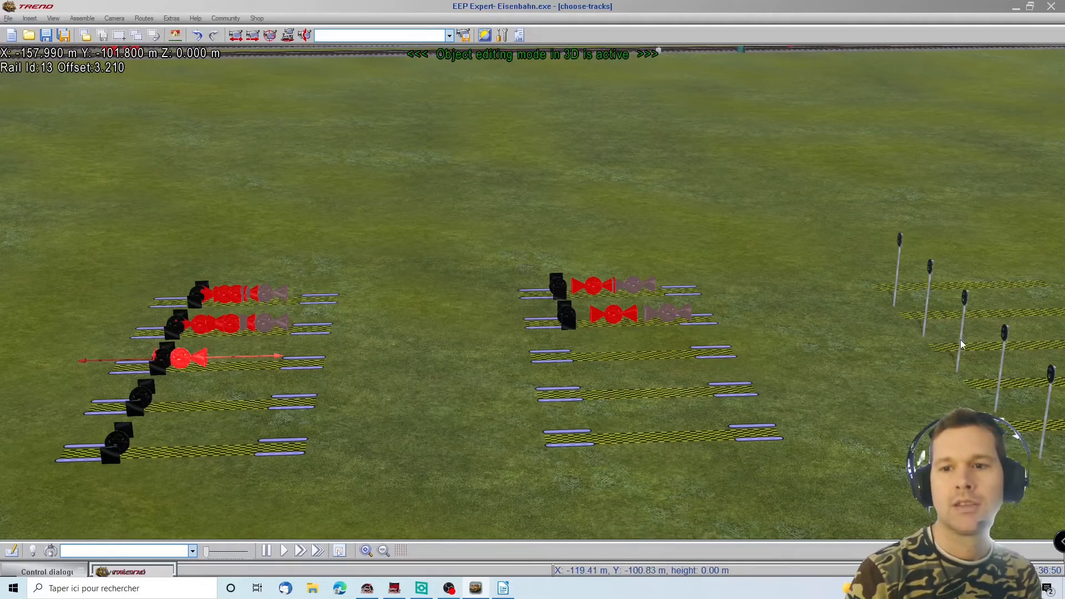
Step: Copy the second control track's vehicle contact onto the third track, beyond the signal 0013 contact
right_click(269, 328)
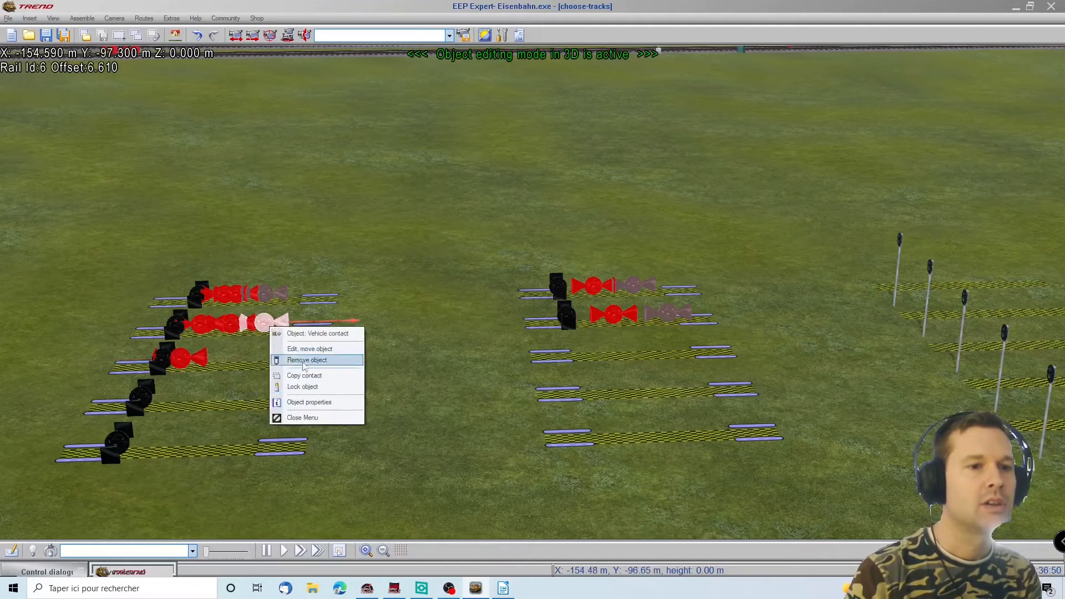
left_click(259, 373)
left_click(241, 368)
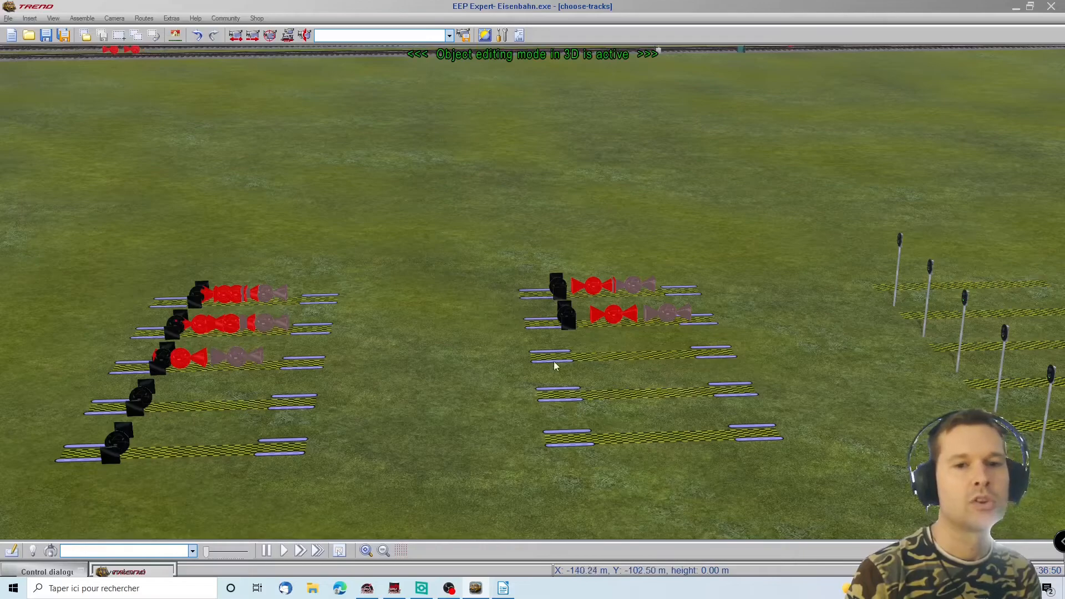
Step: Copy the EXECUTE contact group from its column's second control track to the start of the third track
right_click(567, 315)
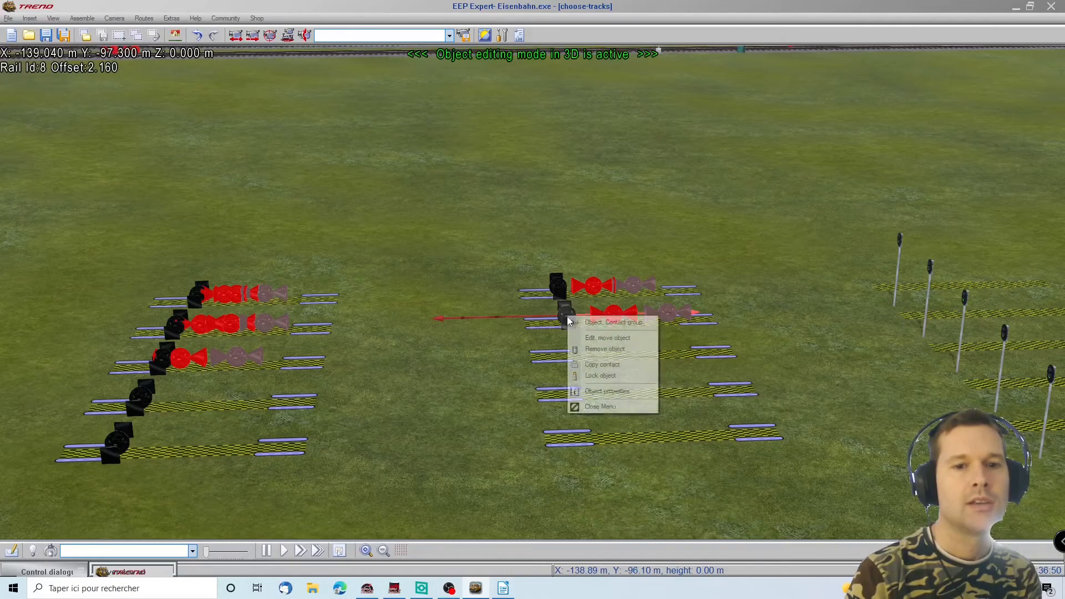
left_click(605, 365)
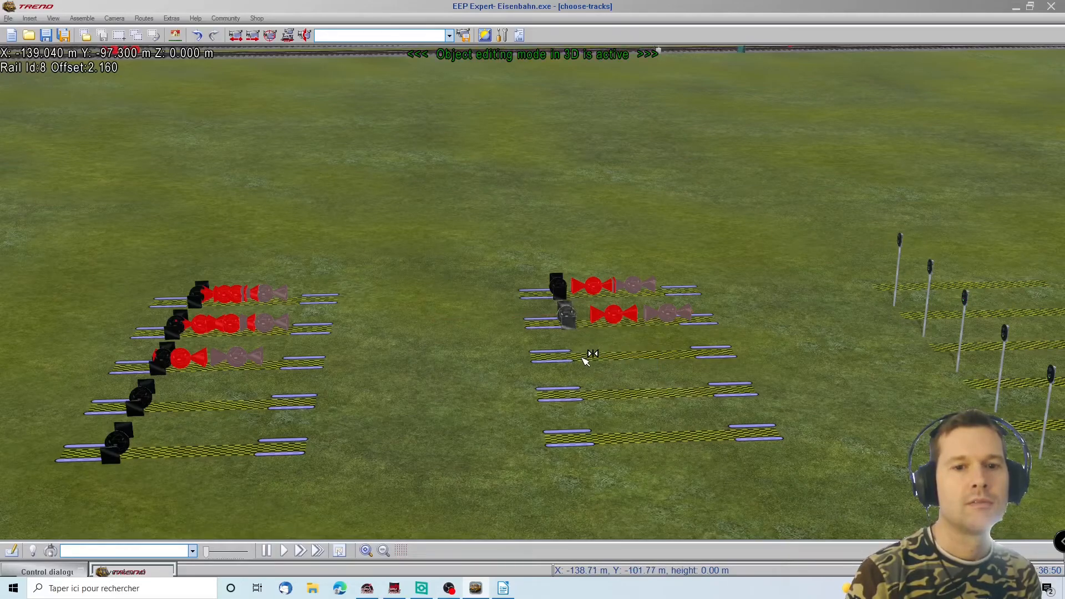
left_click(583, 360)
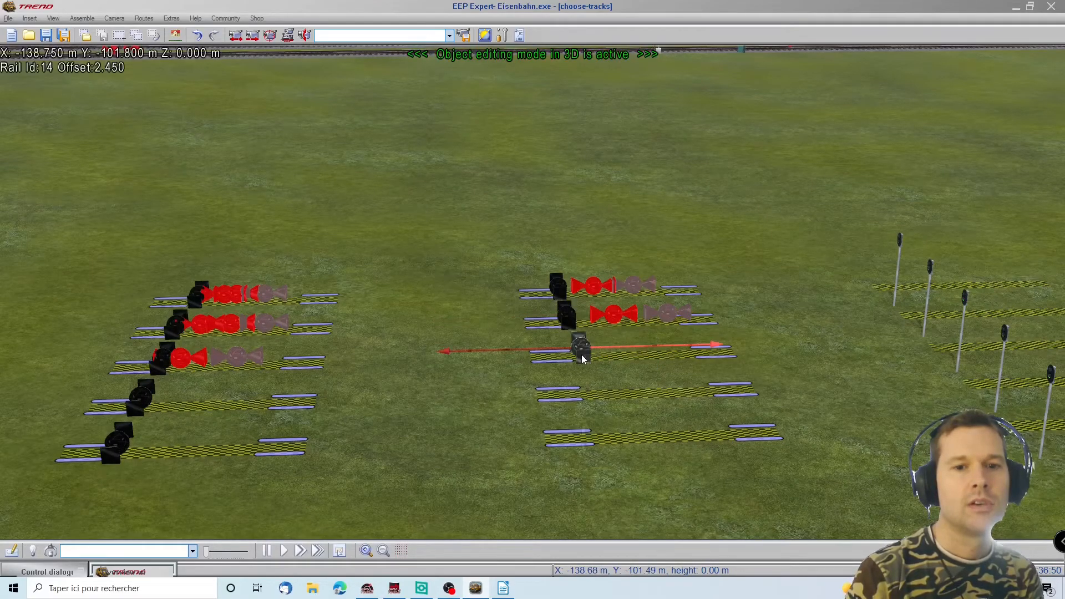
Step: Compare the copied EXECUTE group's switch entries with the Itn3 row in LibreOffice Writer, and remove the switch 0002 contact from the group
right_click(581, 355)
left_click(622, 430)
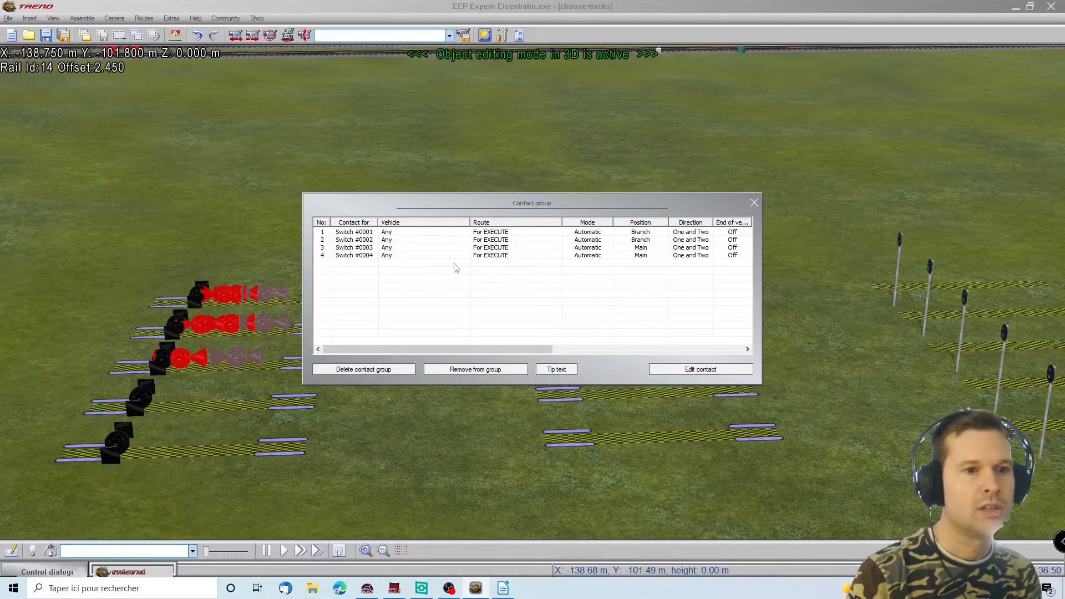
left_click(504, 589)
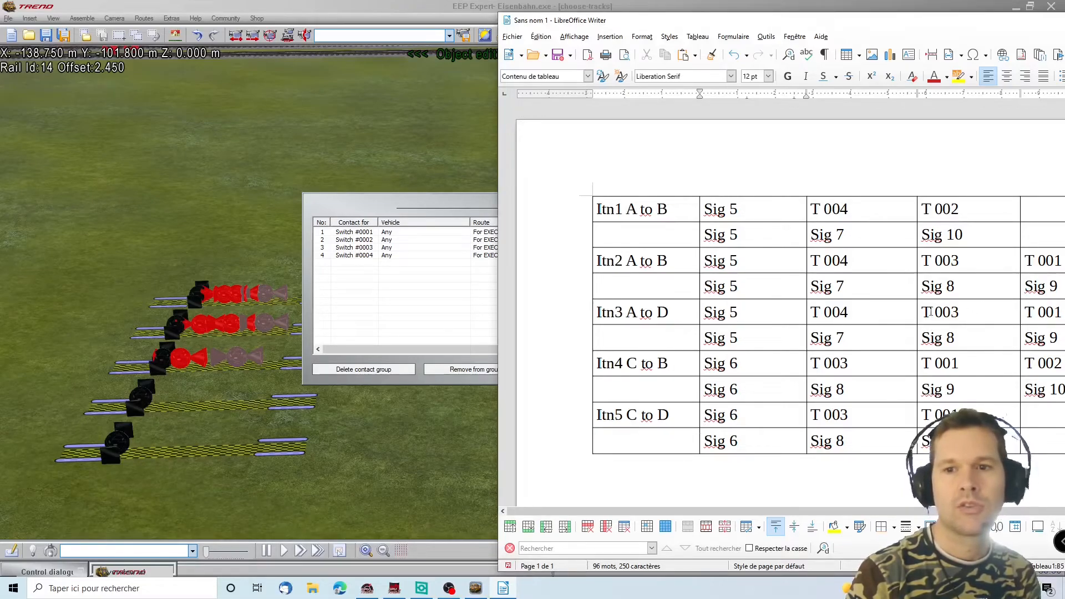
mouse_move(686, 510)
left_mouse_down()
mouse_move(828, 496)
mouse_move(687, 509)
left_mouse_up()
left_click(399, 256)
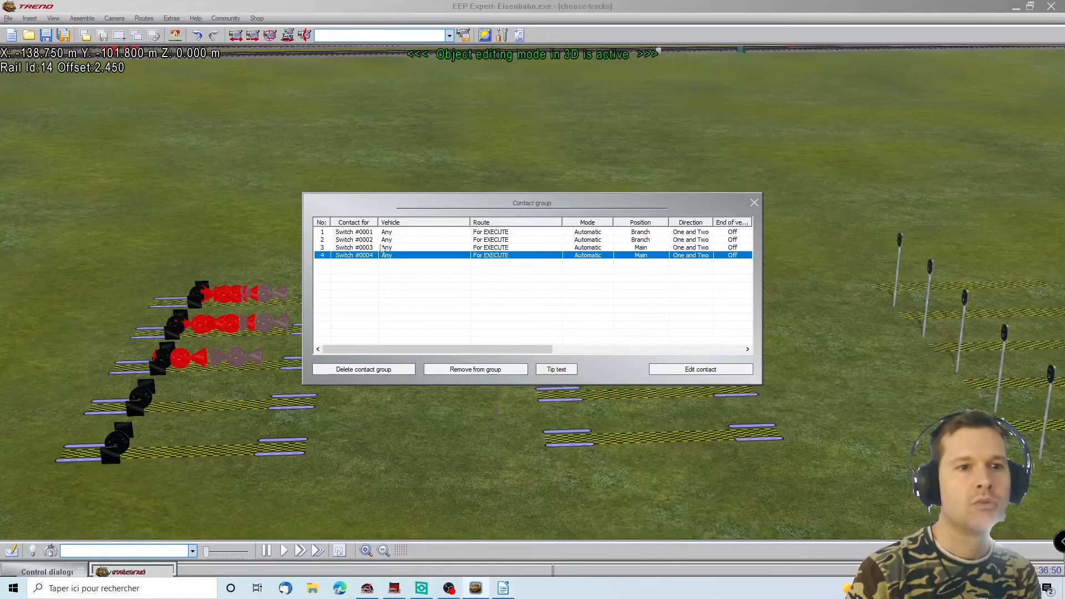
left_click(371, 241)
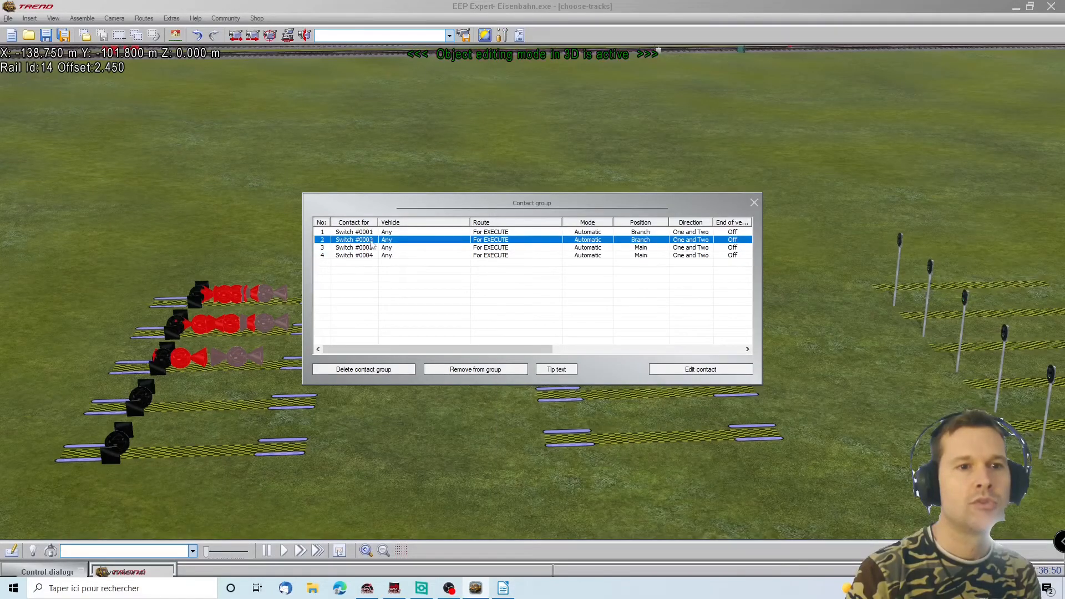
left_click(465, 370)
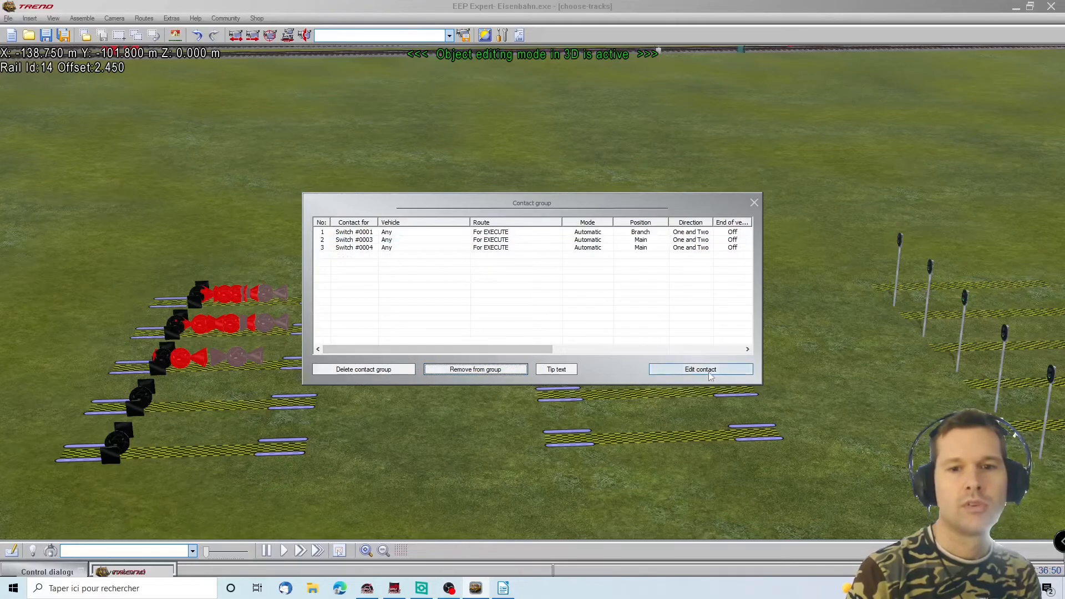
Step: Delete the switch 0002 contact taken out of the third track's EXECUTE group, and place the group back at the track's start
left_click(755, 204)
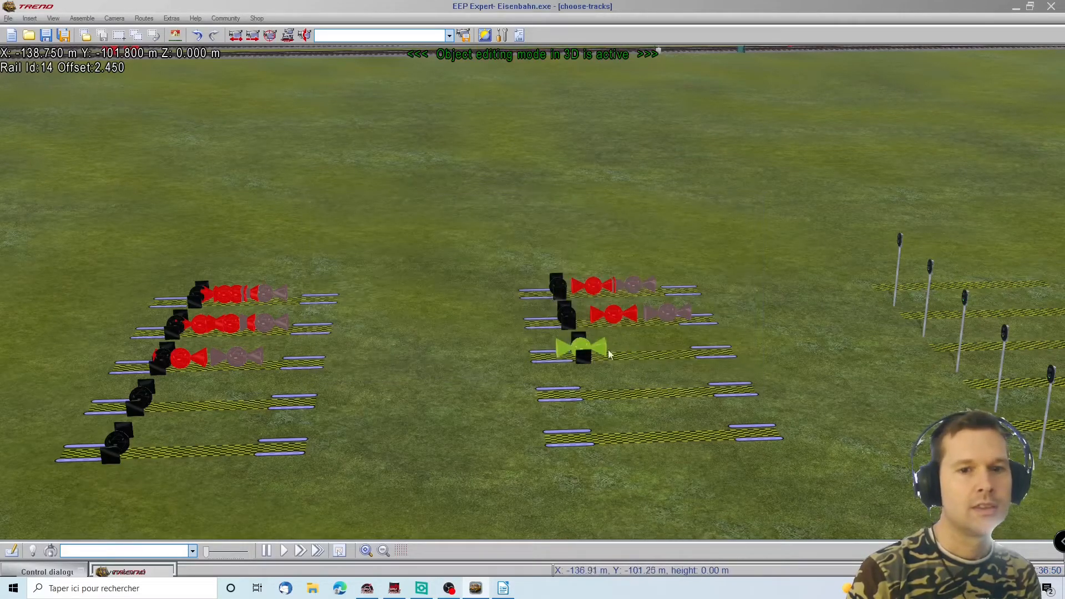
left_click_drag(586, 347, 700, 340)
left_click(584, 353)
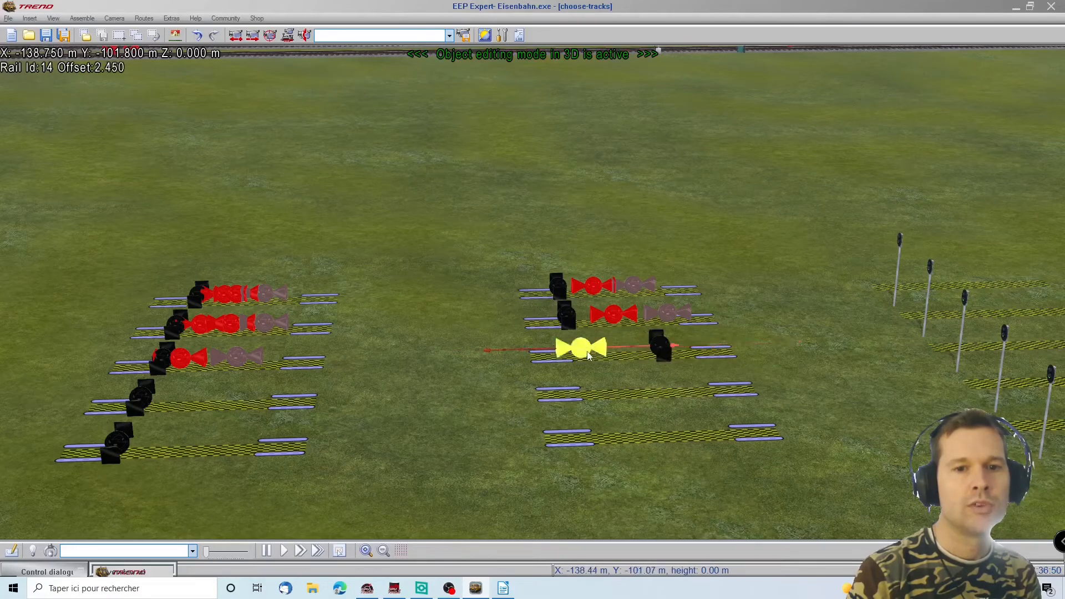
key("Delete")
left_click(662, 344)
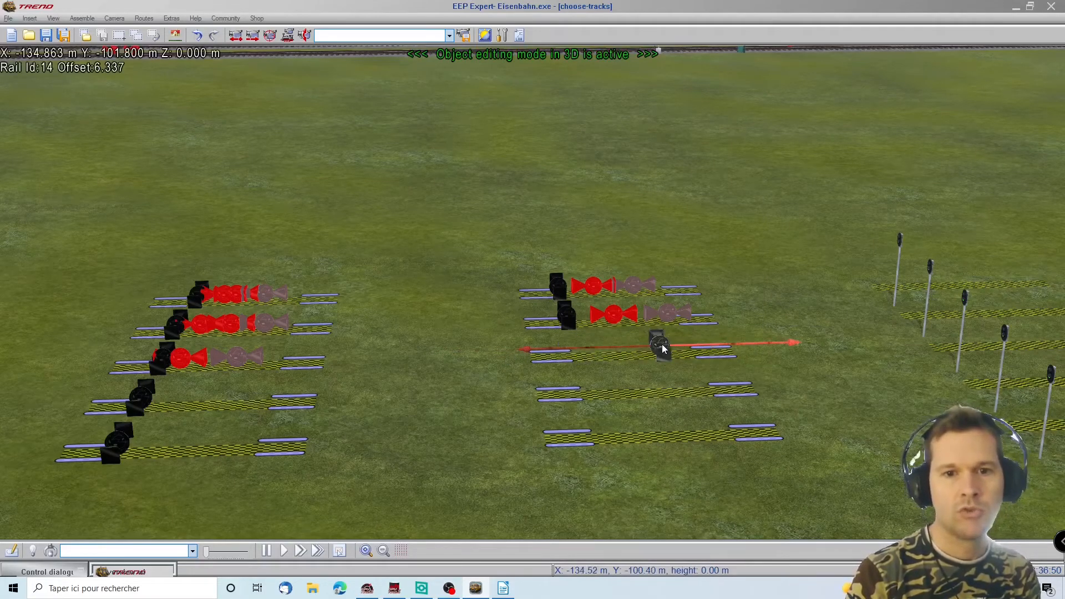
left_click_drag(538, 345, 482, 349)
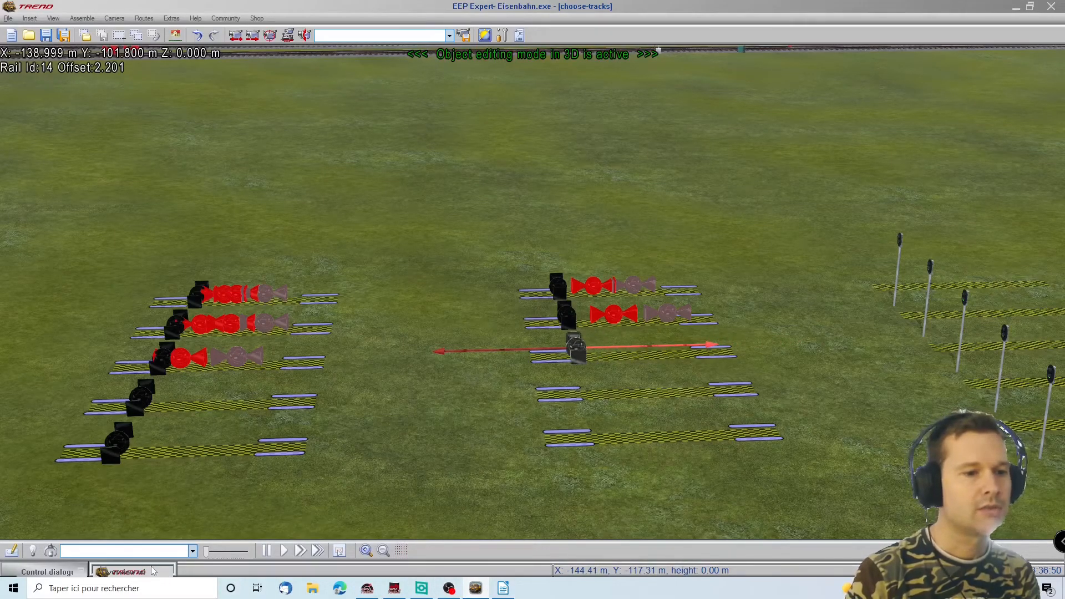
Step: Examine the switches along the main line in the overview window, including which position counts as Main
left_click(132, 572)
scroll(697, 203, "down", 3)
scroll(588, 205, "up", 3)
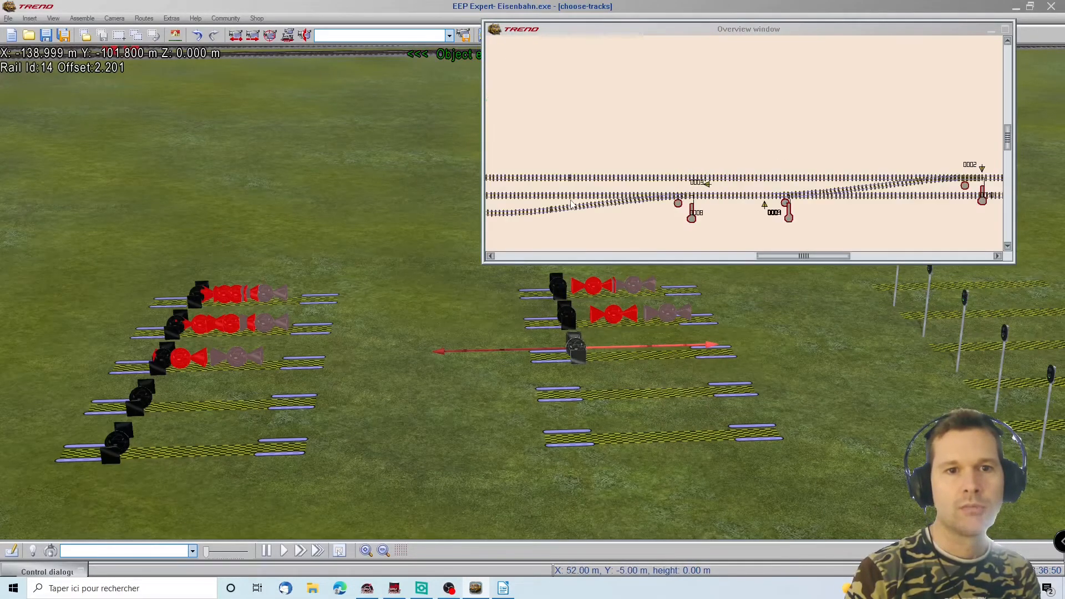
key("Left")
key("Left")
key("Left")
key("Left")
key("Left")
key("Left")
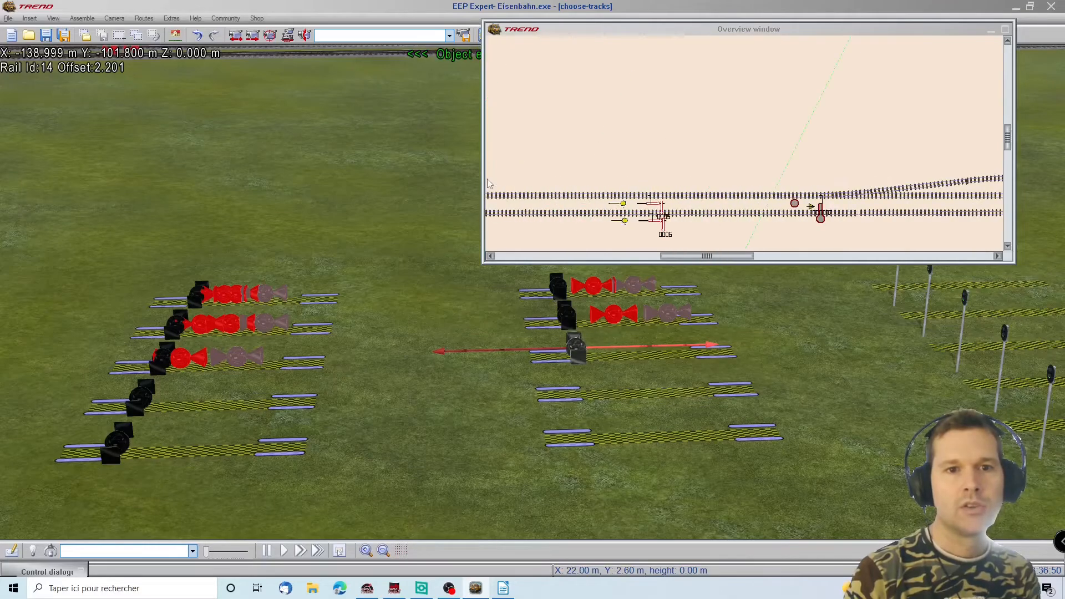
key("Right")
key("Right")
key("Right")
key("Right")
key("Right")
key("Right")
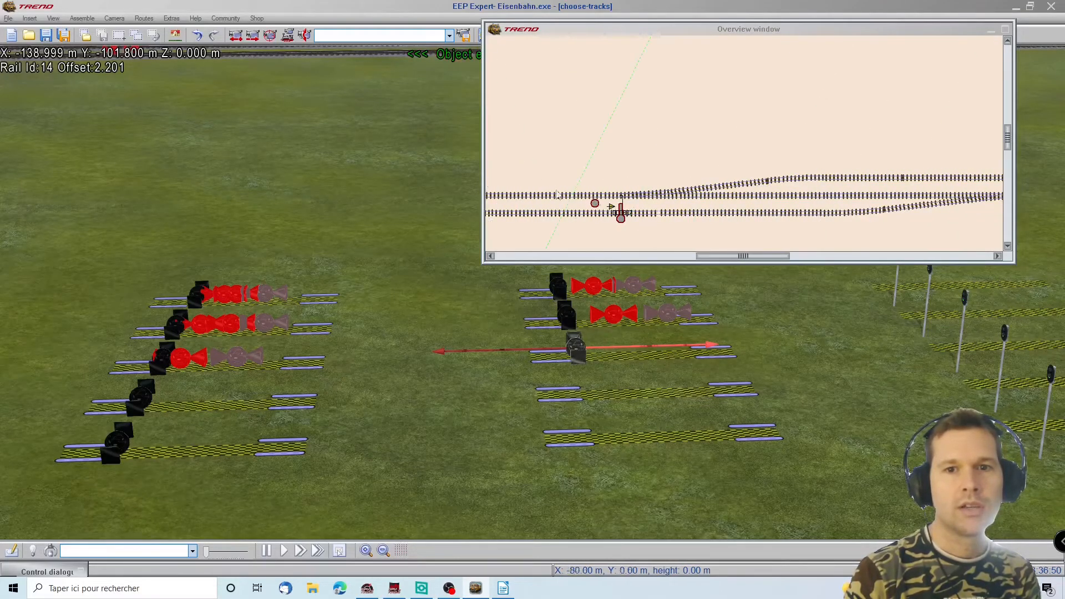
left_click(611, 207)
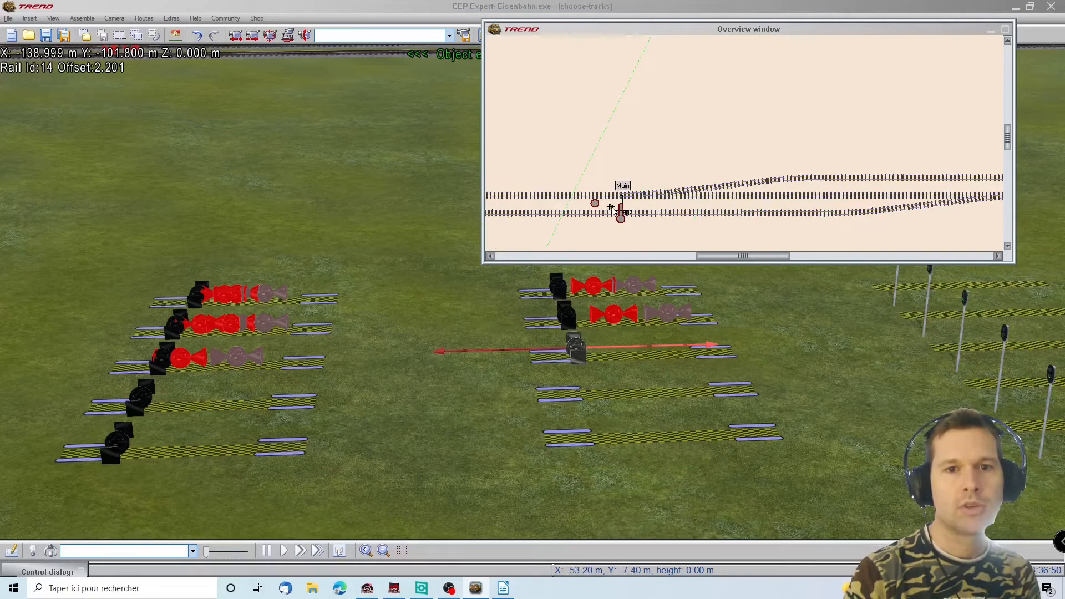
key("Right")
key("Right")
key("Right")
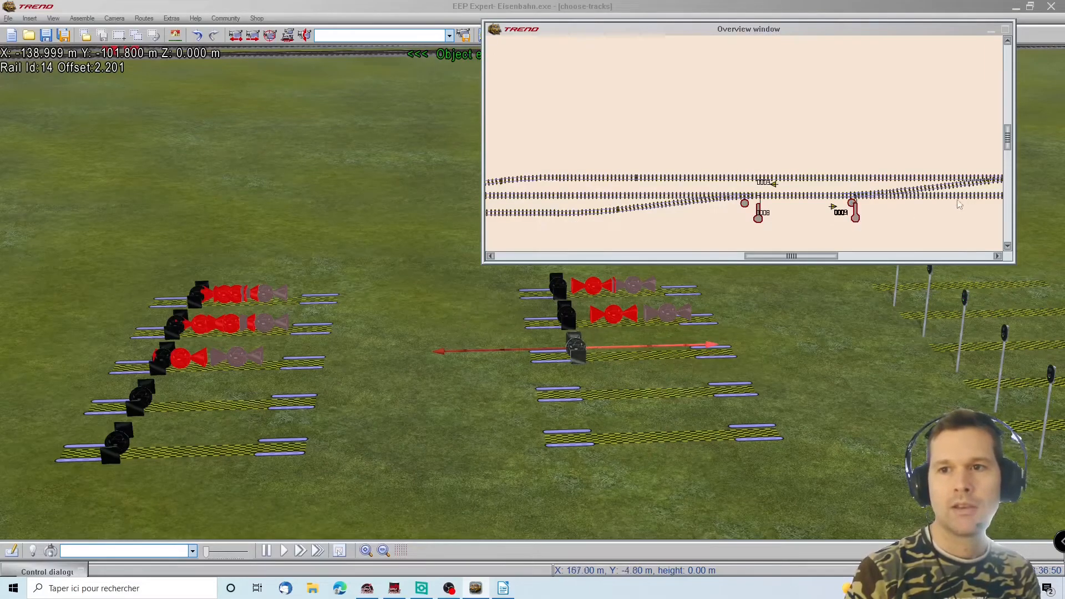
scroll(990, 210, "right", 6)
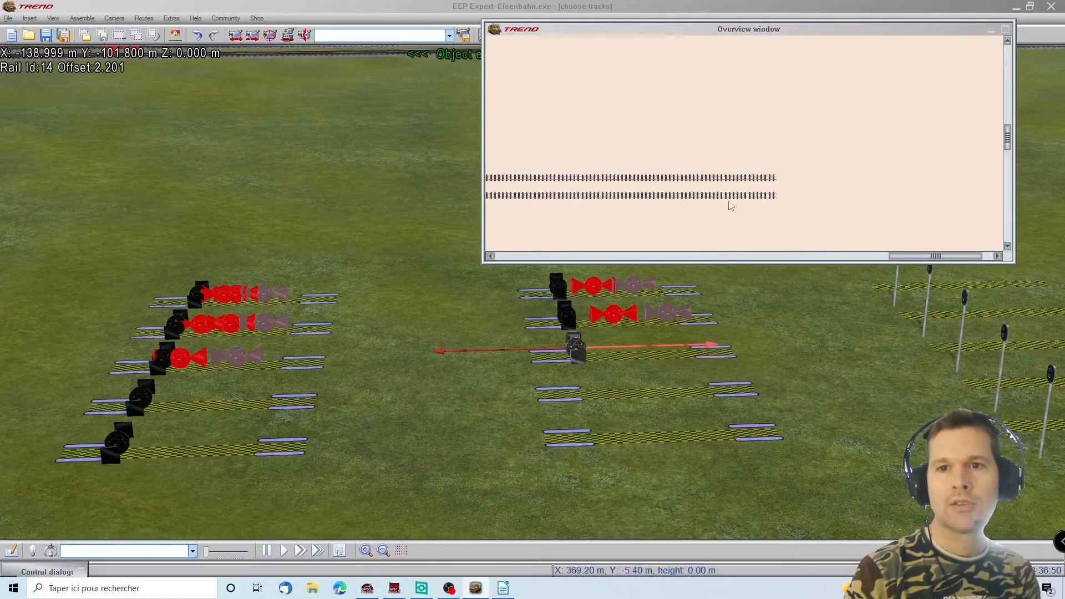
left_click(577, 358)
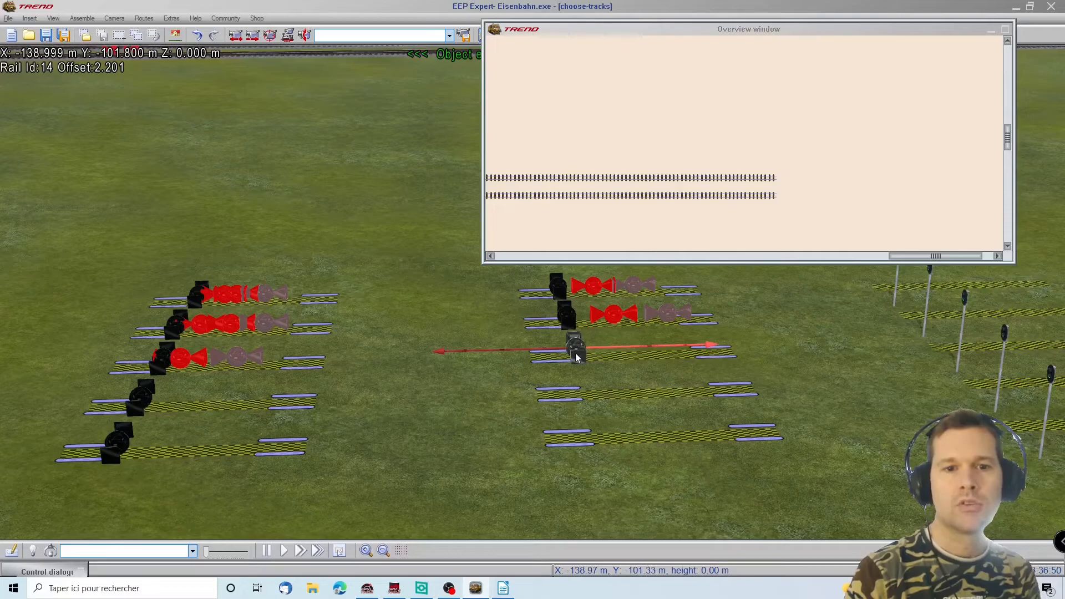
left_click(983, 28)
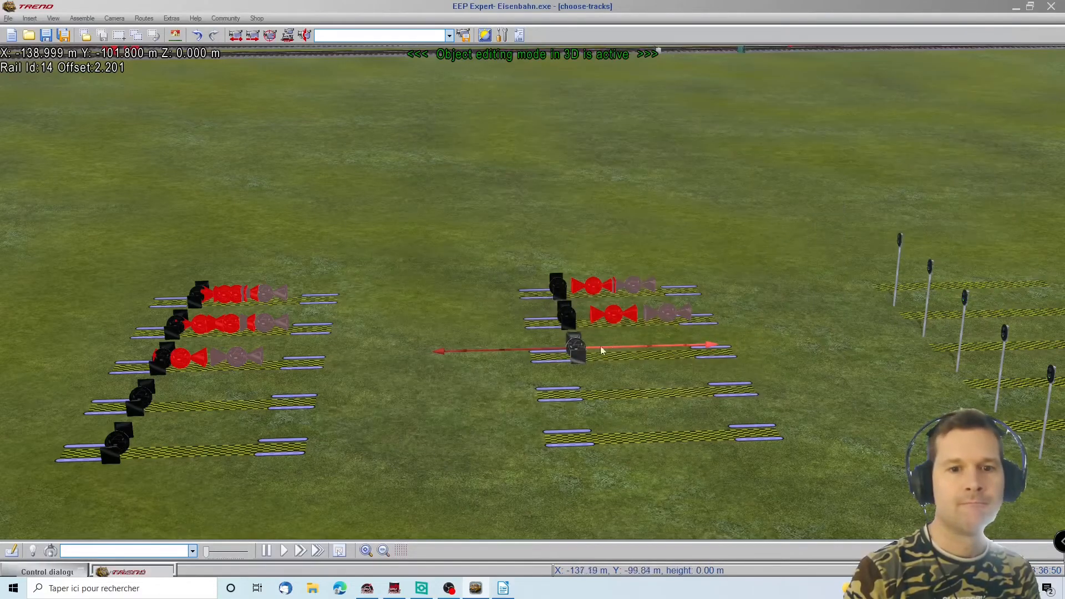
Step: Set the switch 0001 contact in the third track's EXECUTE contact group to the Main position
right_click(576, 351)
left_click(621, 357)
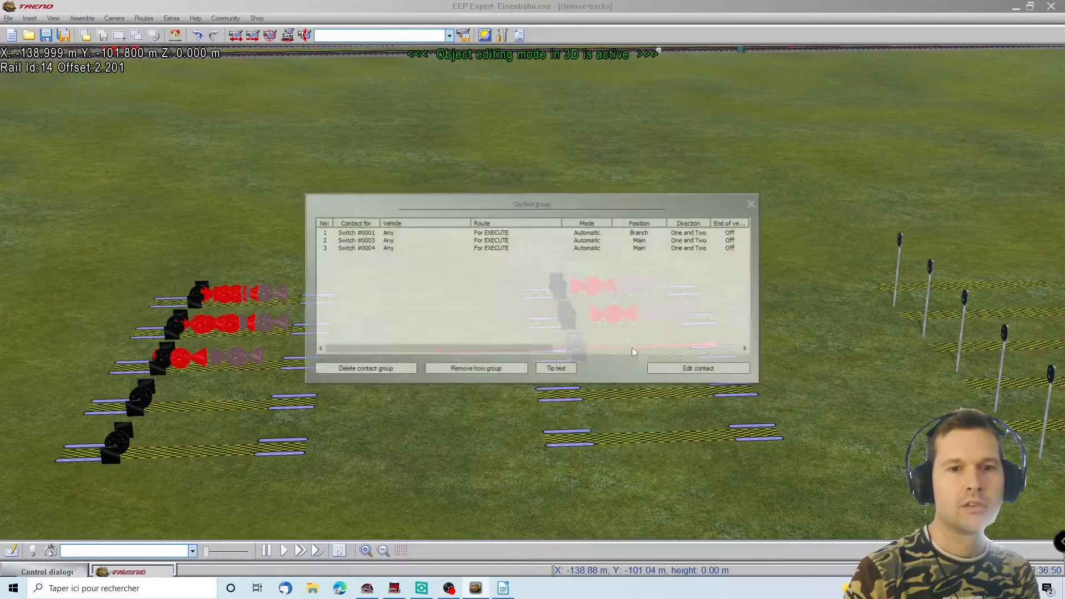
double_click(640, 236)
left_click(467, 355)
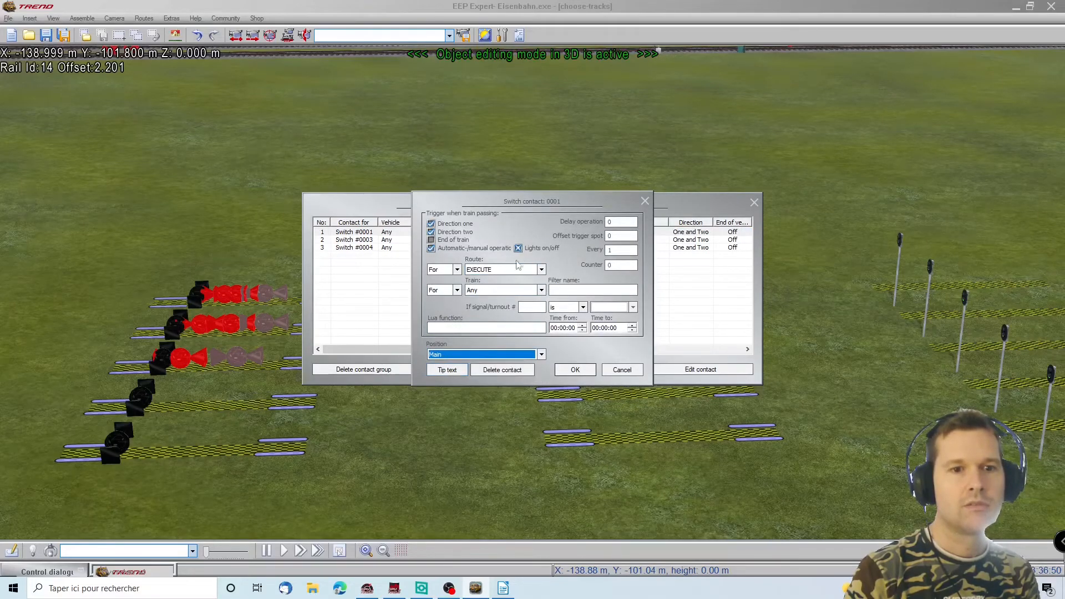
left_click(573, 370)
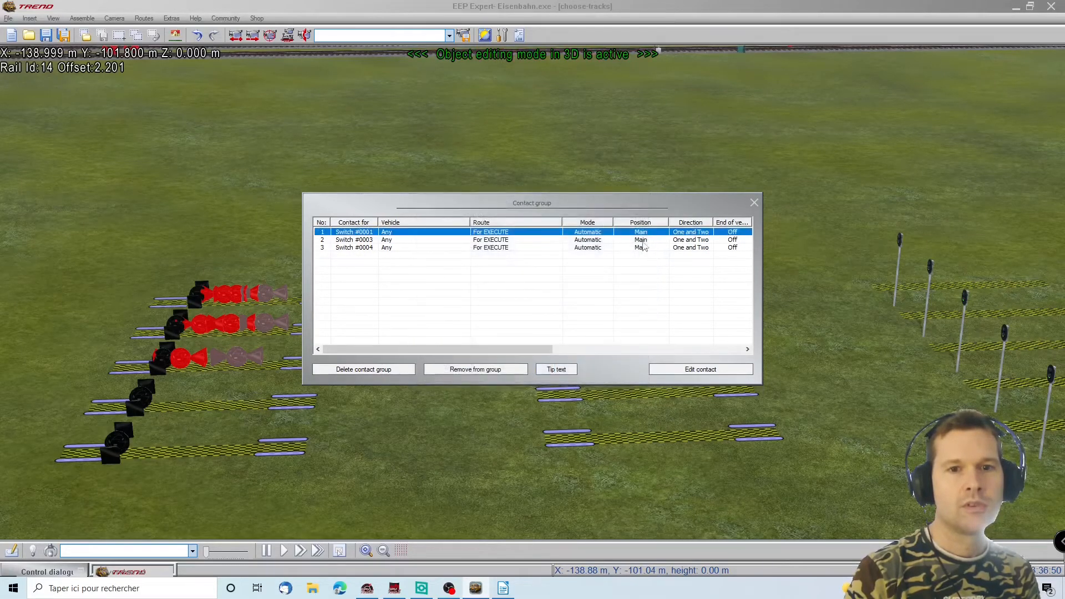
left_click(754, 203)
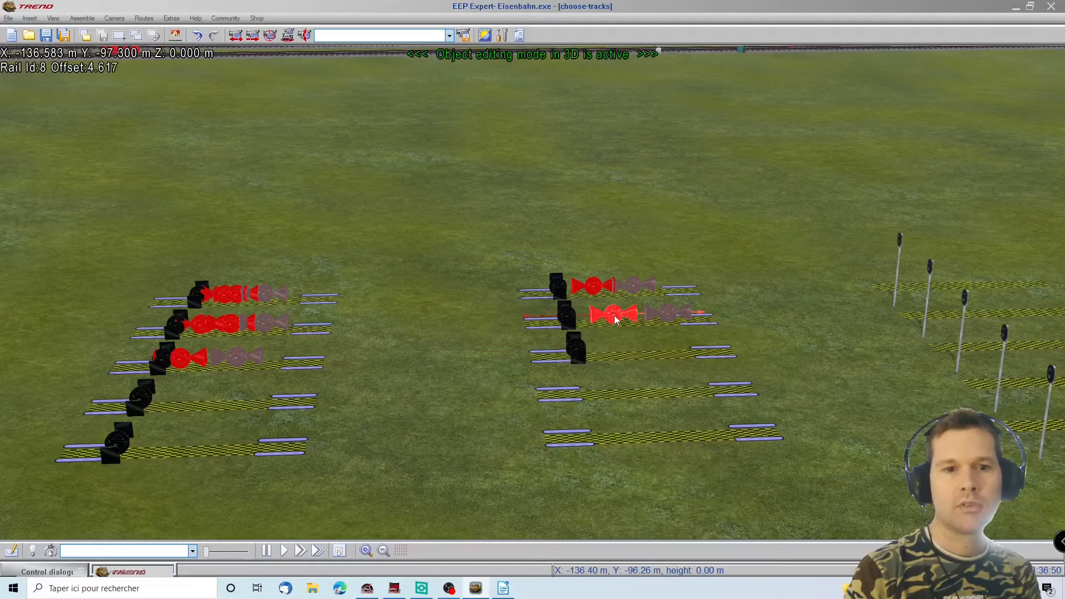
Step: Copy the second EXECUTE track's signal 0005 contact onto the third track, just beyond the contact group, and check its settings
left_click(595, 76)
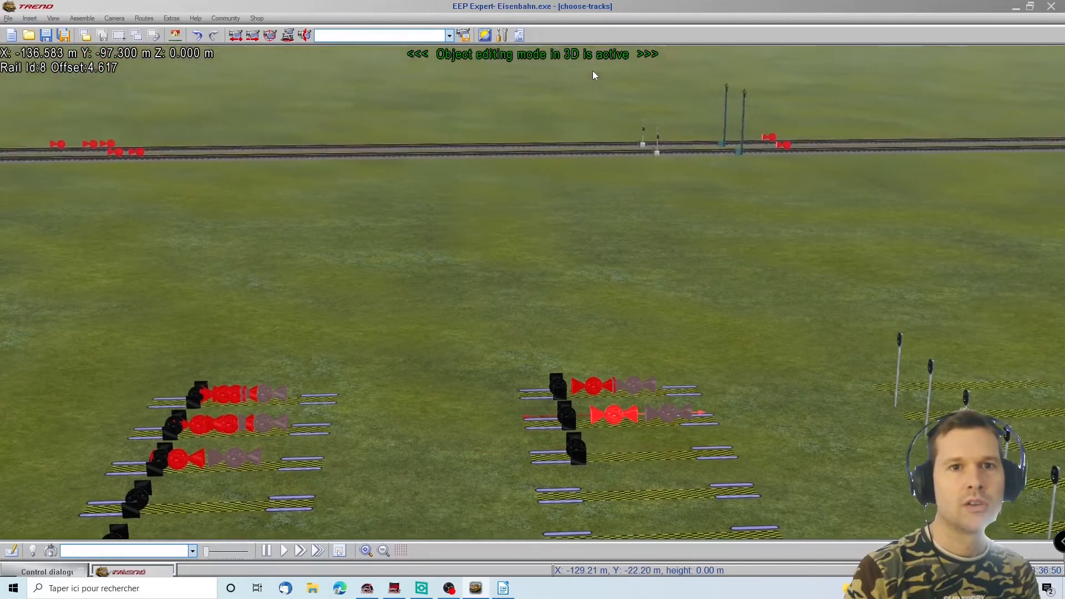
right_click(615, 425)
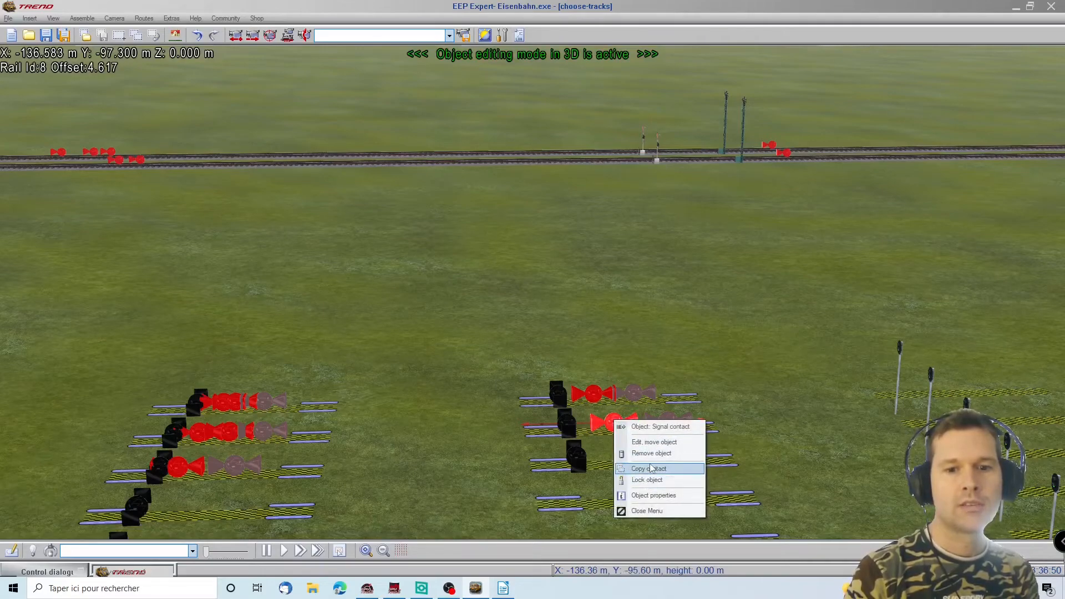
left_click(651, 469)
left_click(608, 465)
right_click(607, 465)
left_click(644, 529)
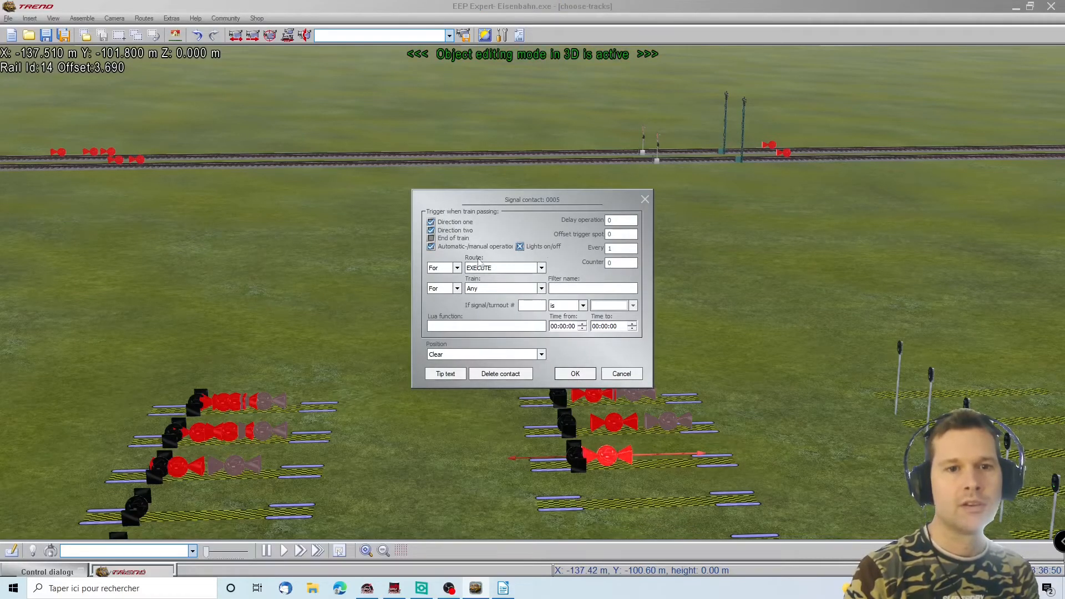
left_click(580, 375)
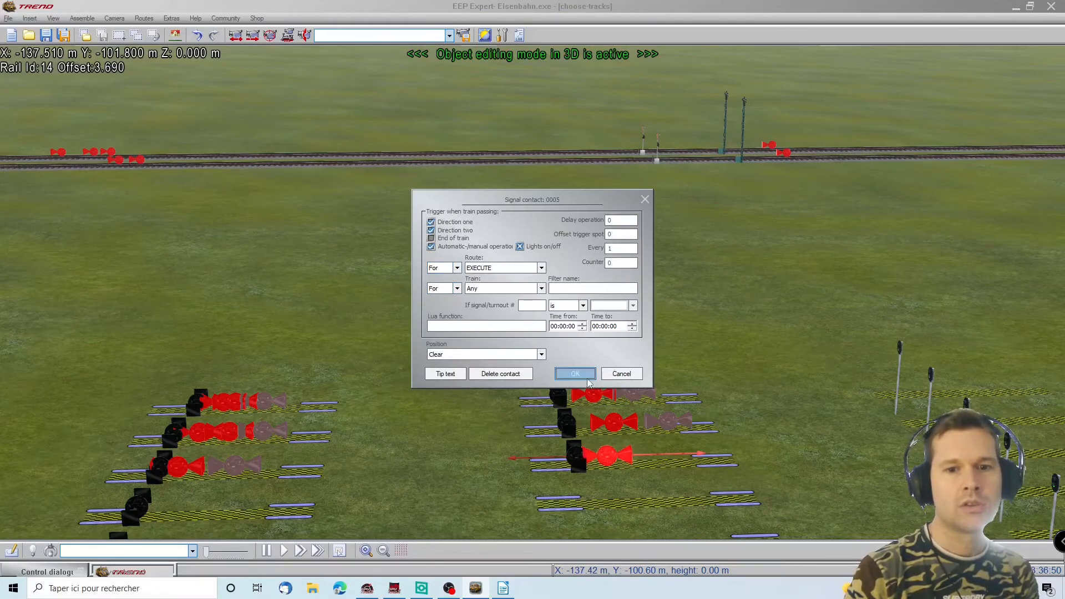
Step: Copy the second EXECUTE track's vehicle contact onto the third track, beyond the signal 0005 contact, and check its settings
right_click(670, 426)
left_click(674, 472)
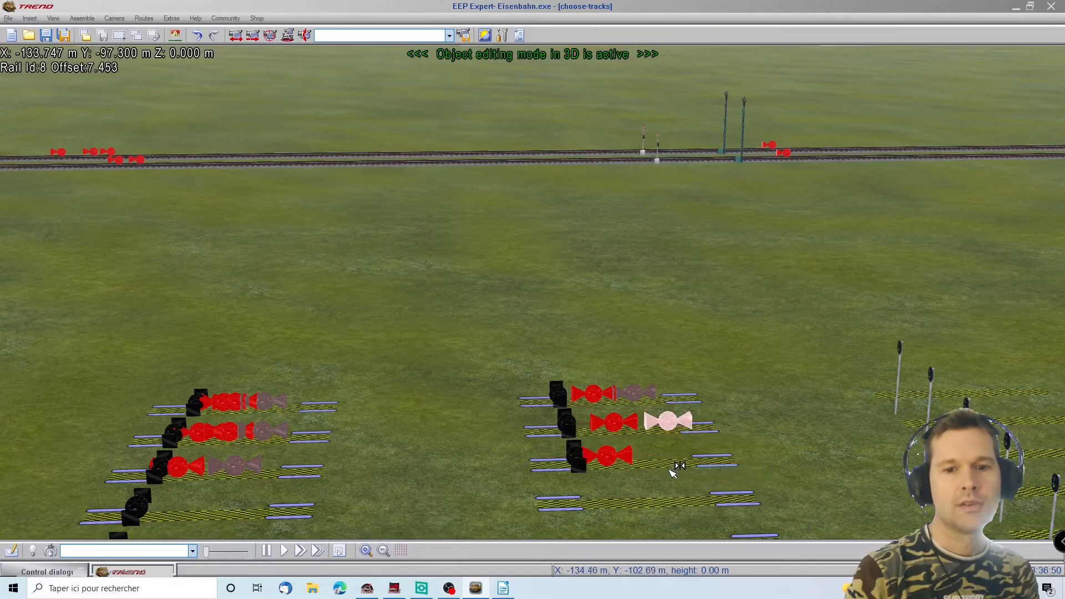
left_click(669, 468)
right_click(668, 456)
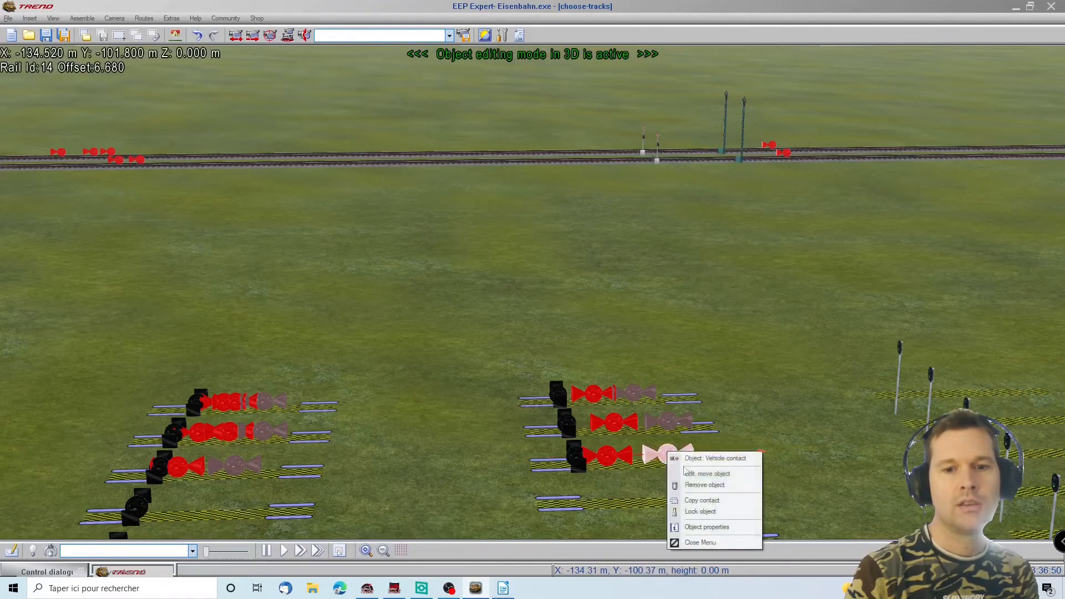
left_click(715, 526)
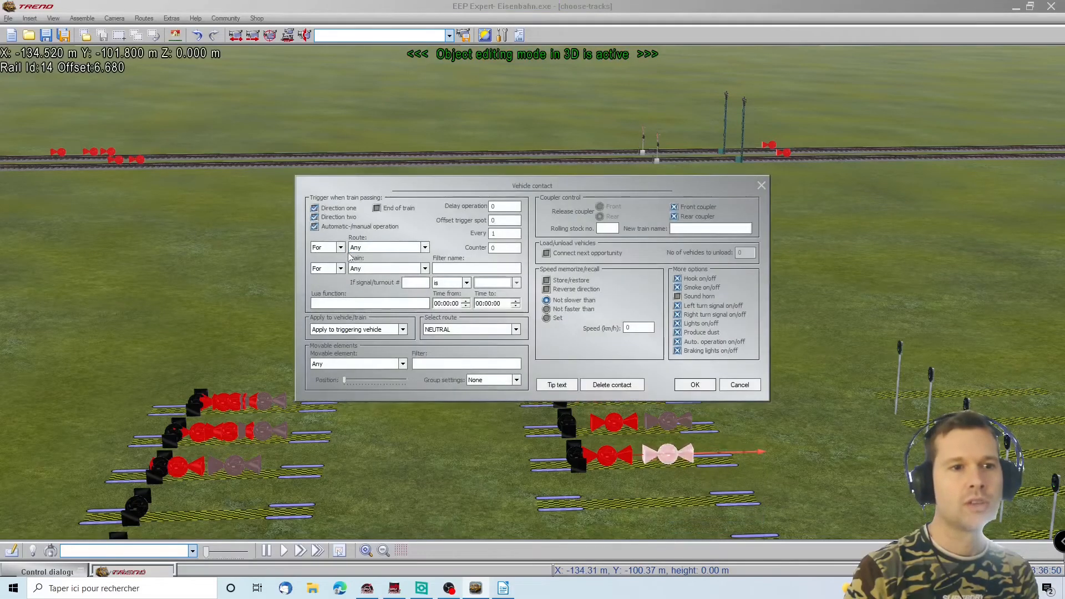
left_click(695, 384)
scroll(673, 477, "down", 3)
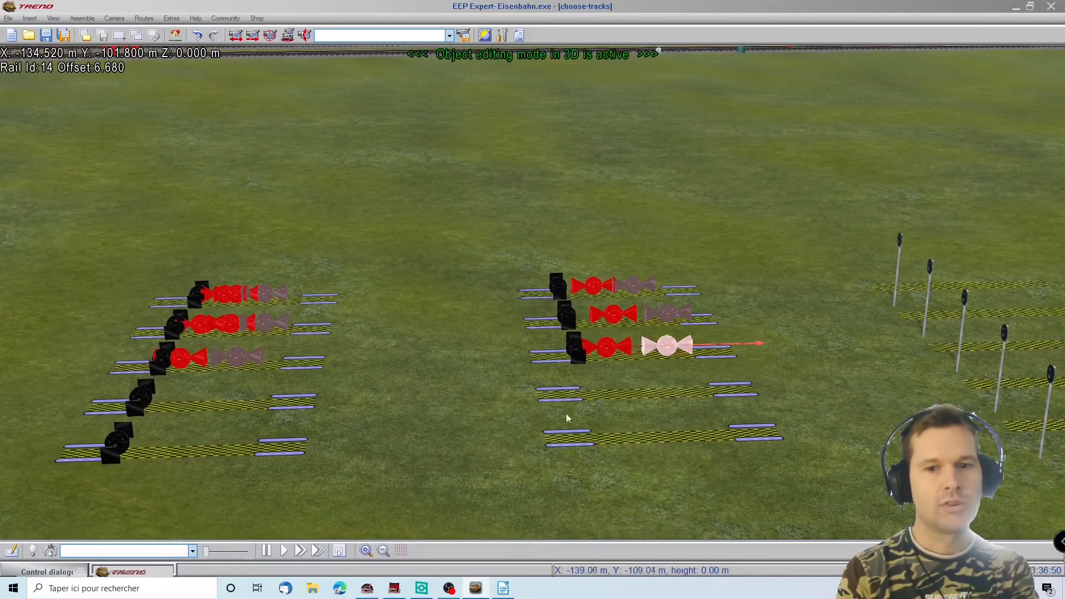
Step: Look over the contact groups, signal contacts and vehicle contacts on all columns of the itinerary control tracks
left_click(49, 360)
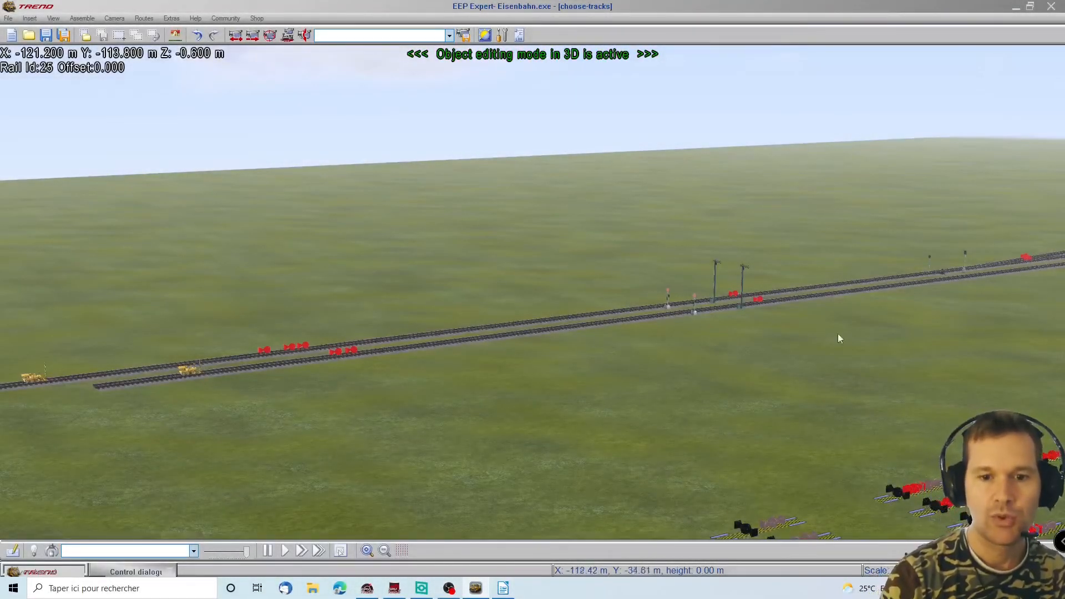
left_click(970, 285)
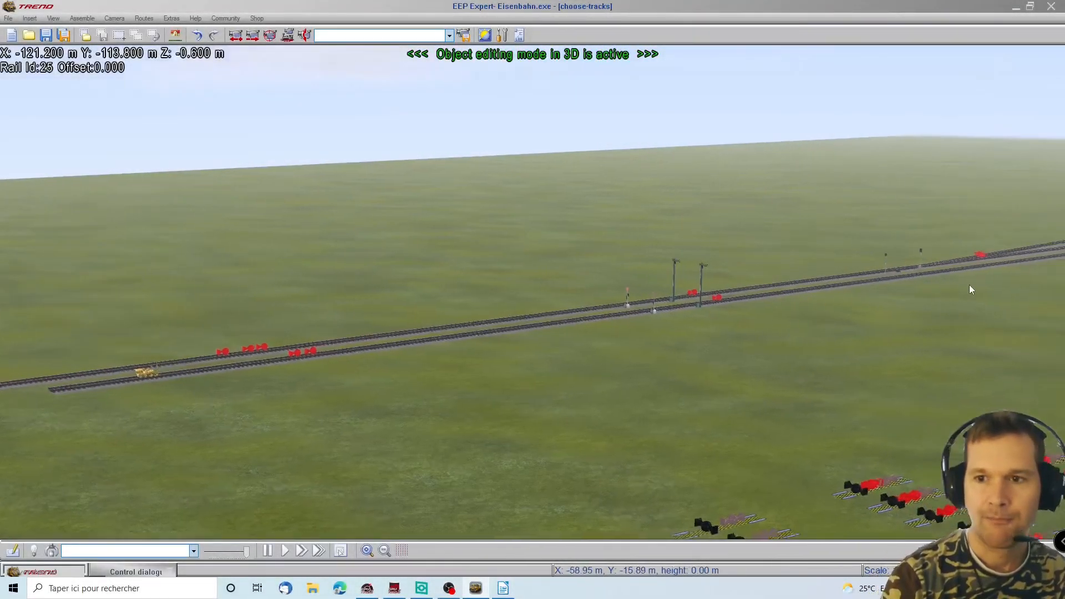
left_click(654, 485)
right_click_drag(492, 497, 135, 345)
left_click(79, 319)
right_click_drag(79, 318, 285, 423)
right_click_drag(654, 422, 701, 356)
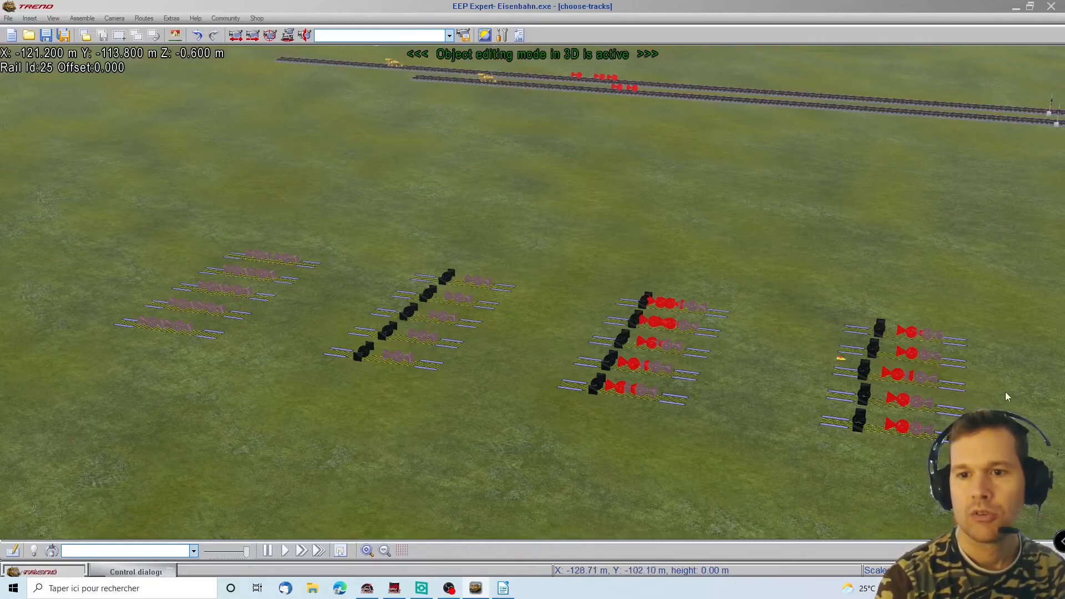
Step: Review the settings of the main-line contact for signal 0005, located just beyond that signal
key("Right")
right_click_drag(742, 430, 176, 228)
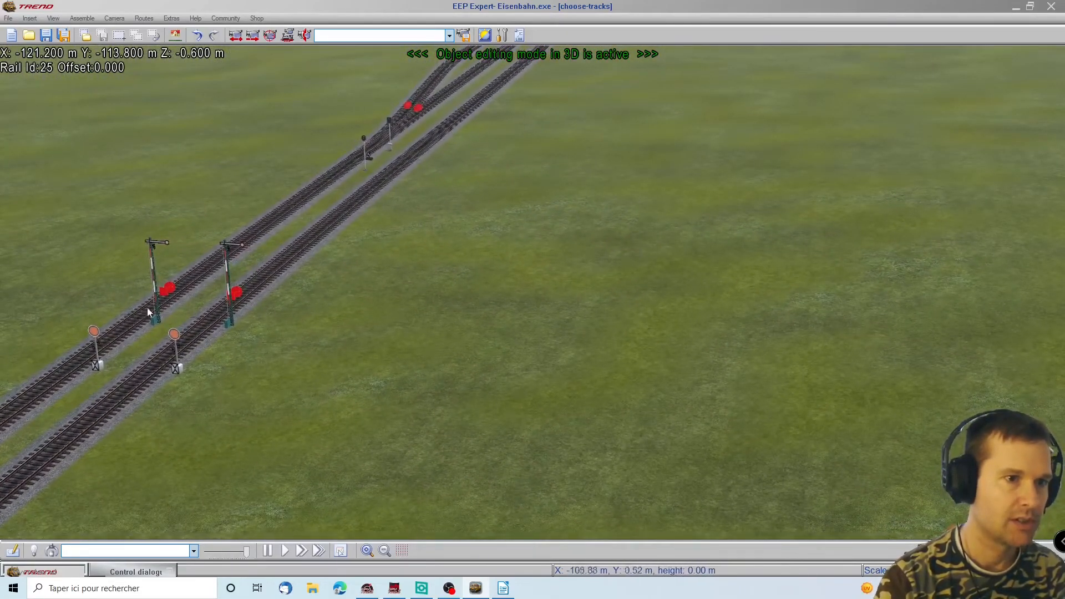
right_click(172, 290)
left_click(225, 362)
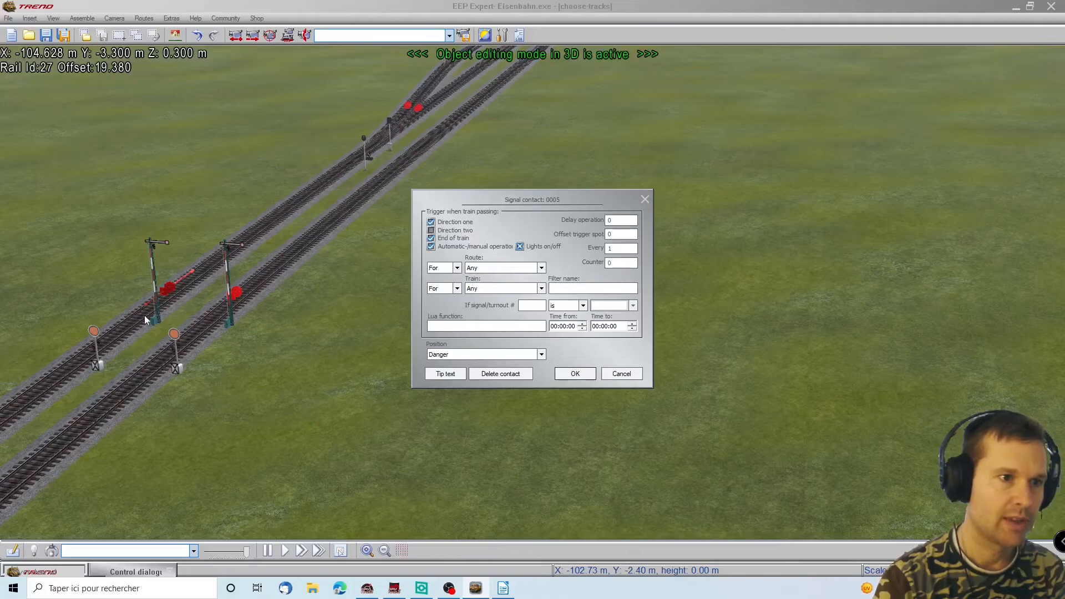
left_click(621, 374)
Step: Examine the contacts, switches and signals along the main line to its far end, and return to the itinerary control tracks
right_click_drag(480, 92, 336, 272)
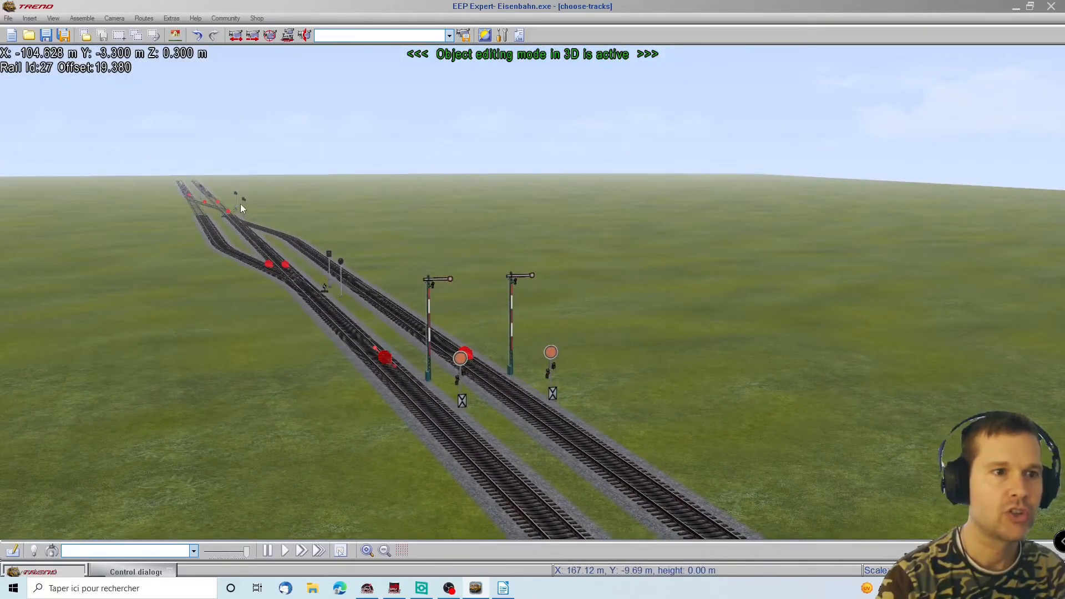
scroll(241, 204, "up", 10)
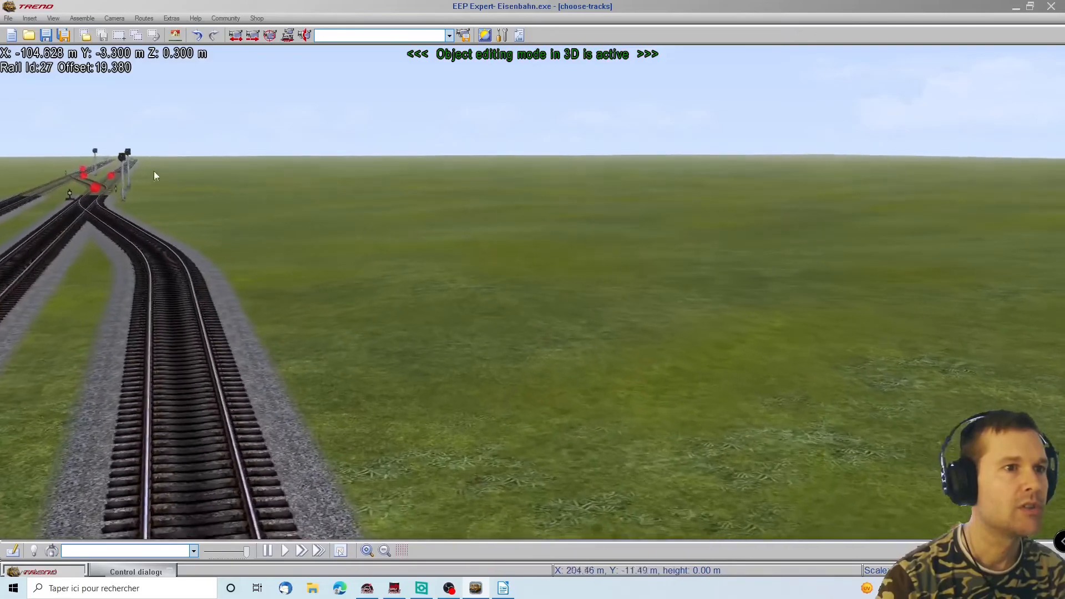
scroll(172, 182, "up", 3)
right_click_drag(183, 187, 441, 165)
right_click_drag(366, 172, 224, 149)
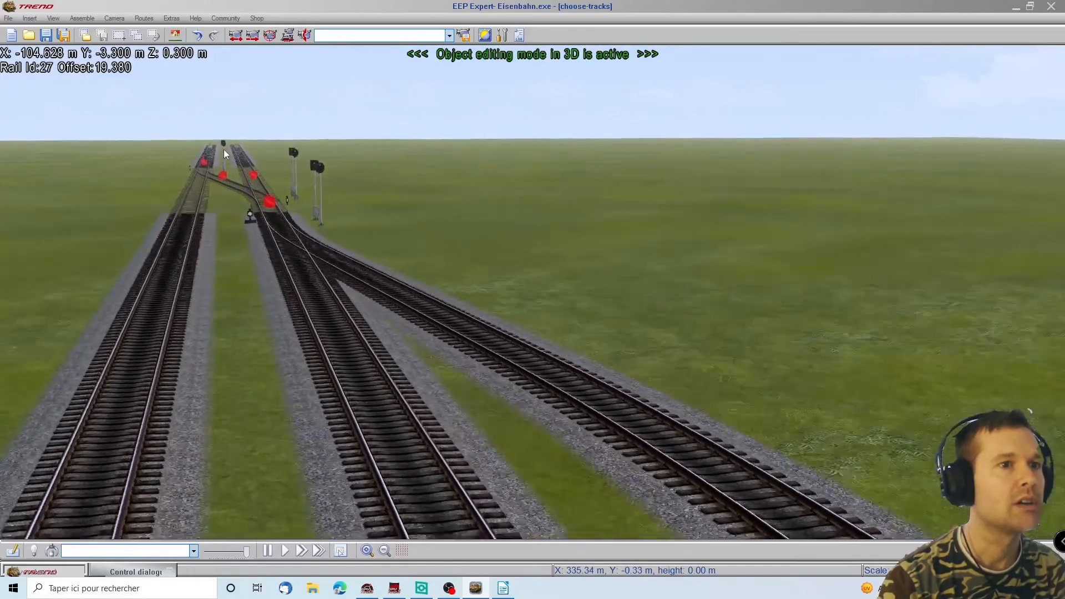
scroll(224, 149, "up", 6)
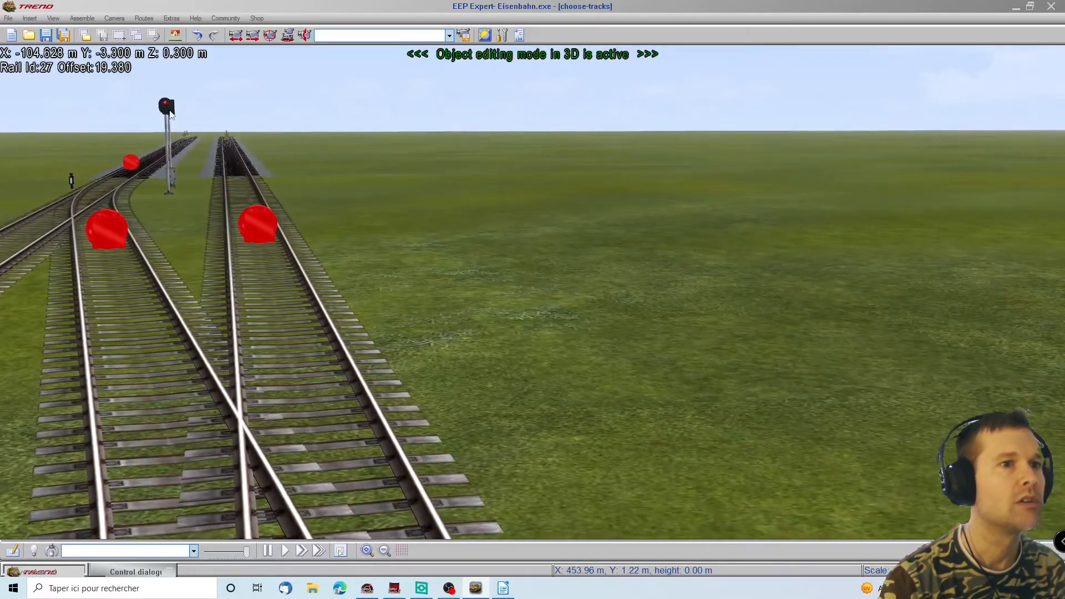
scroll(443, 403, "down", 8)
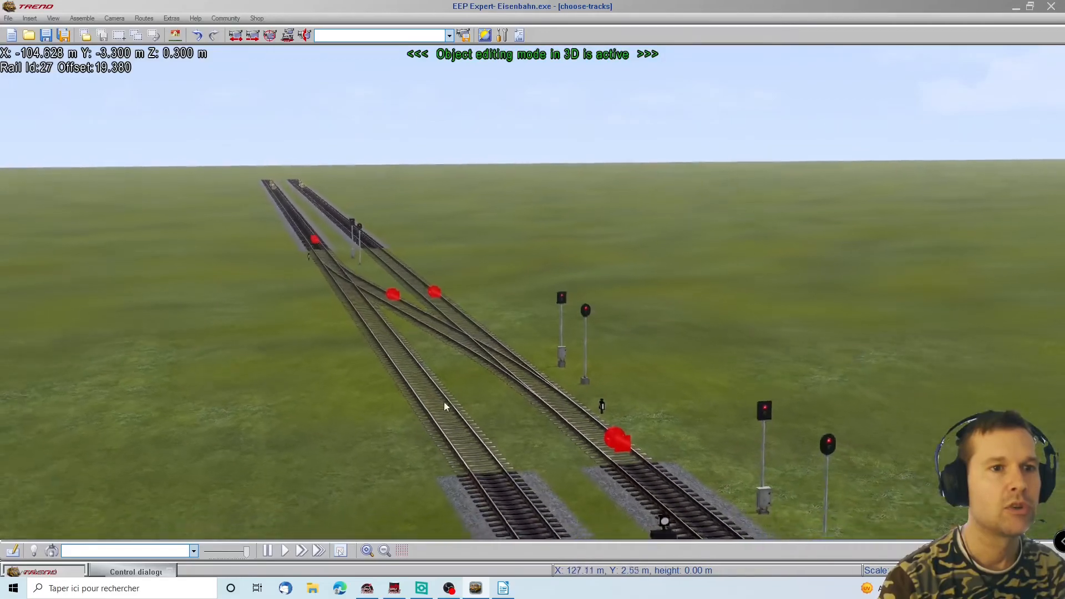
right_click_drag(443, 403, 591, 170)
middle_click_drag(592, 170, 1006, 175)
right_click_drag(869, 336, 548, 377)
middle_click_drag(548, 378, 635, 365)
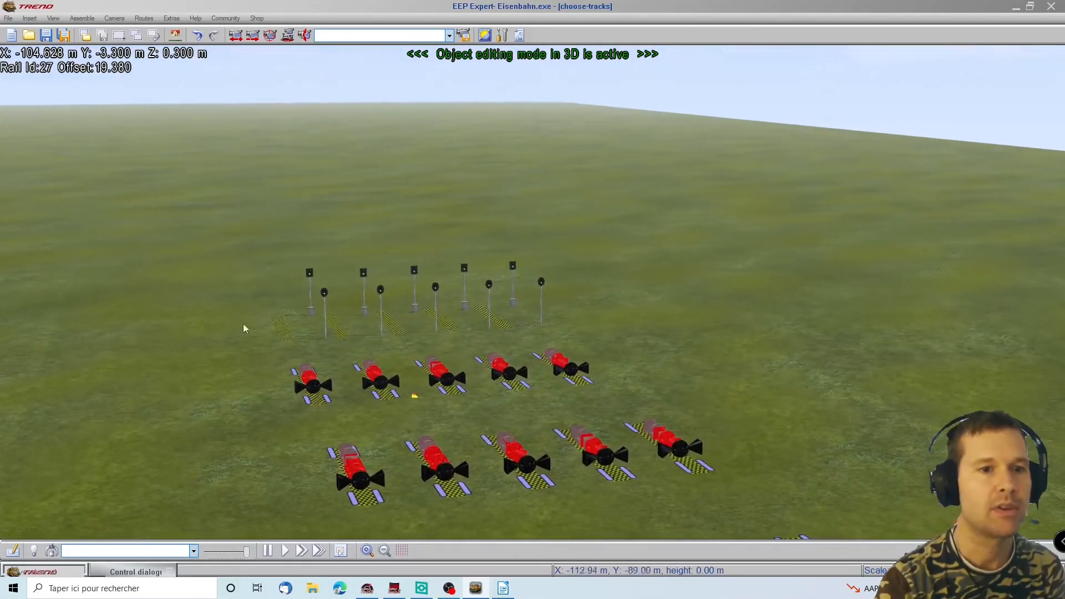
Step: Choose the main signal model F_Hp_A_Vmax_EpIII from the signal system models as the replacement for the itinerary signals
left_click(134, 574)
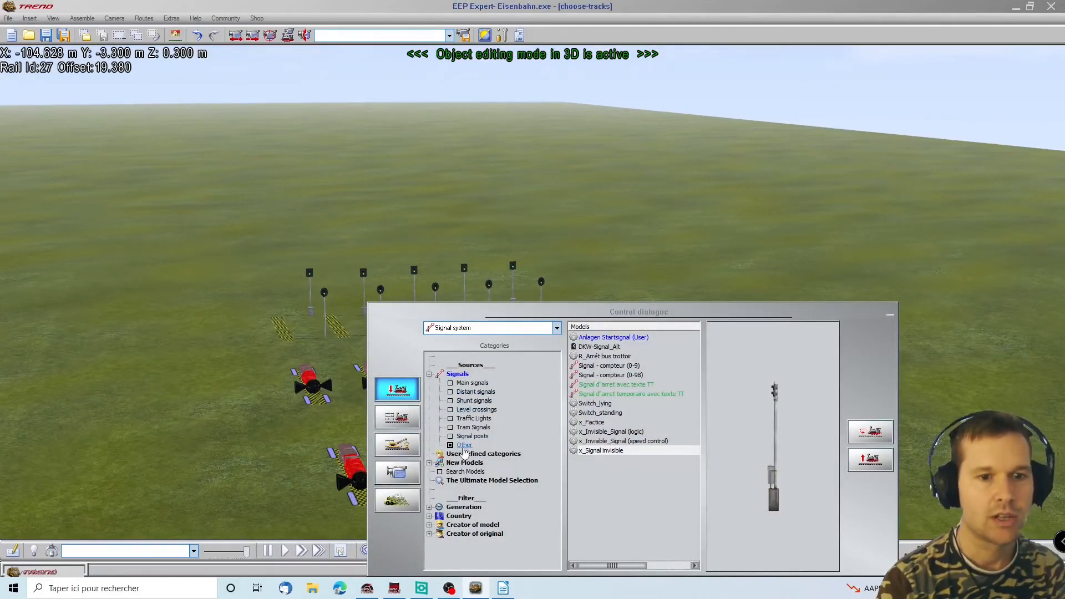
left_click(464, 446)
left_click(450, 383)
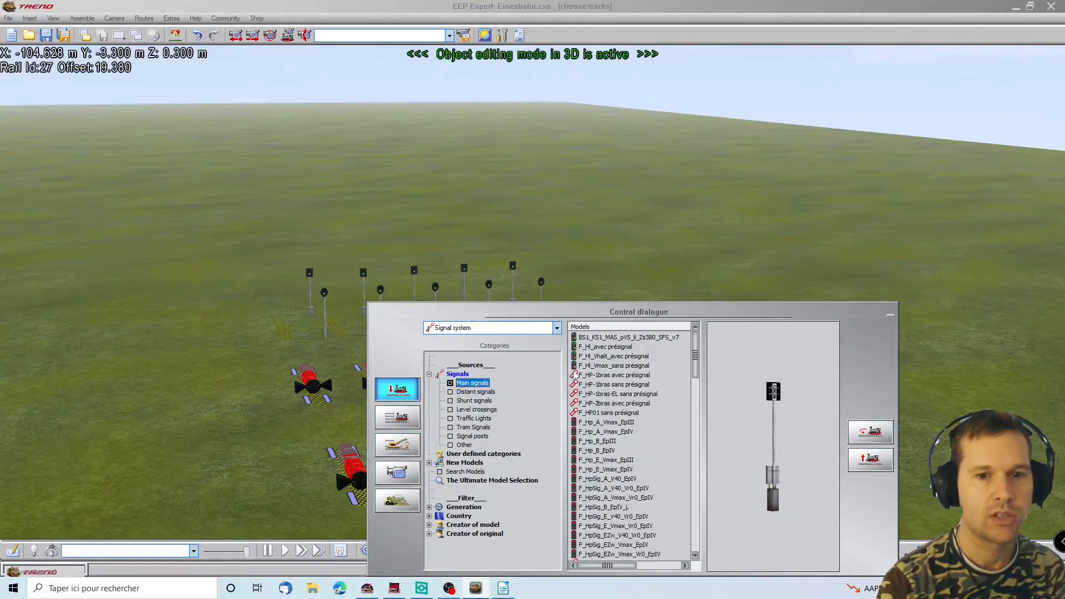
left_click(613, 365)
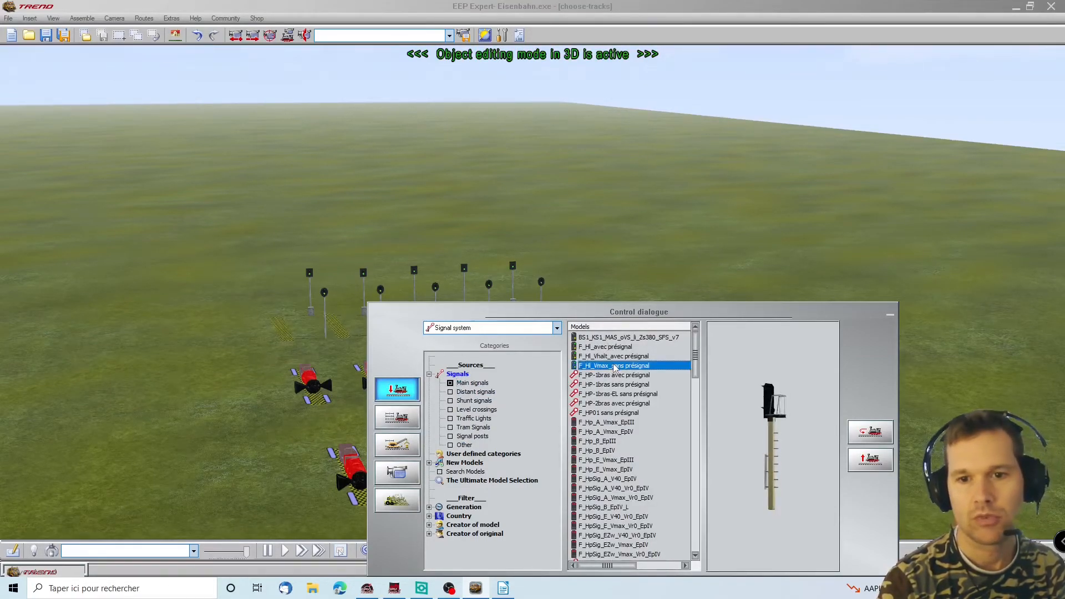
left_click(624, 423)
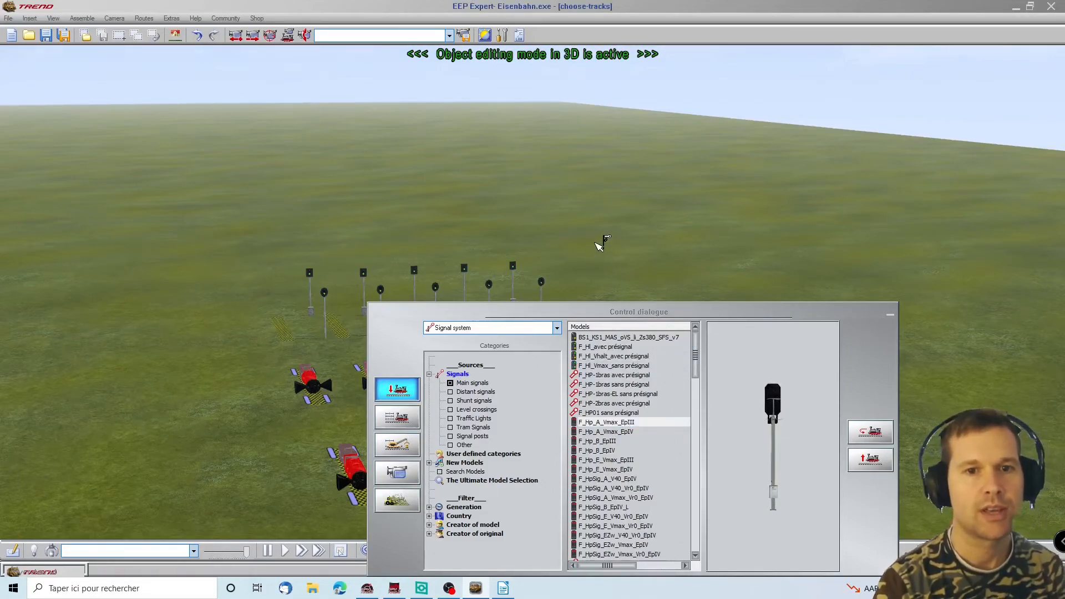
left_click(889, 315)
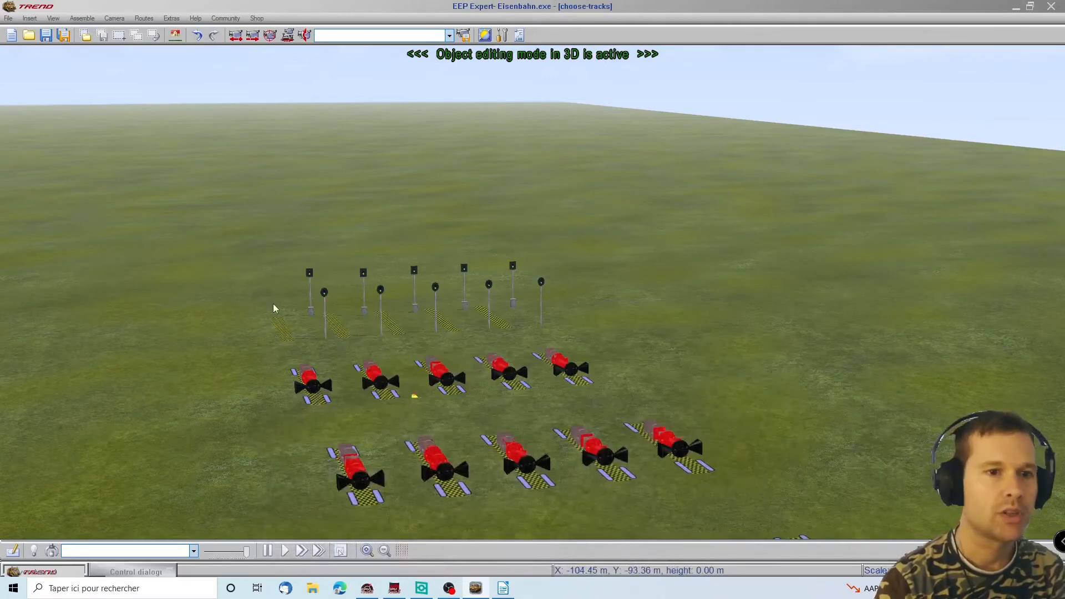
Step: Replace the five invisible signals at the head of the itinerary control tracks with F_Hp_A_Vmax_EpIII signals
right_click(310, 286)
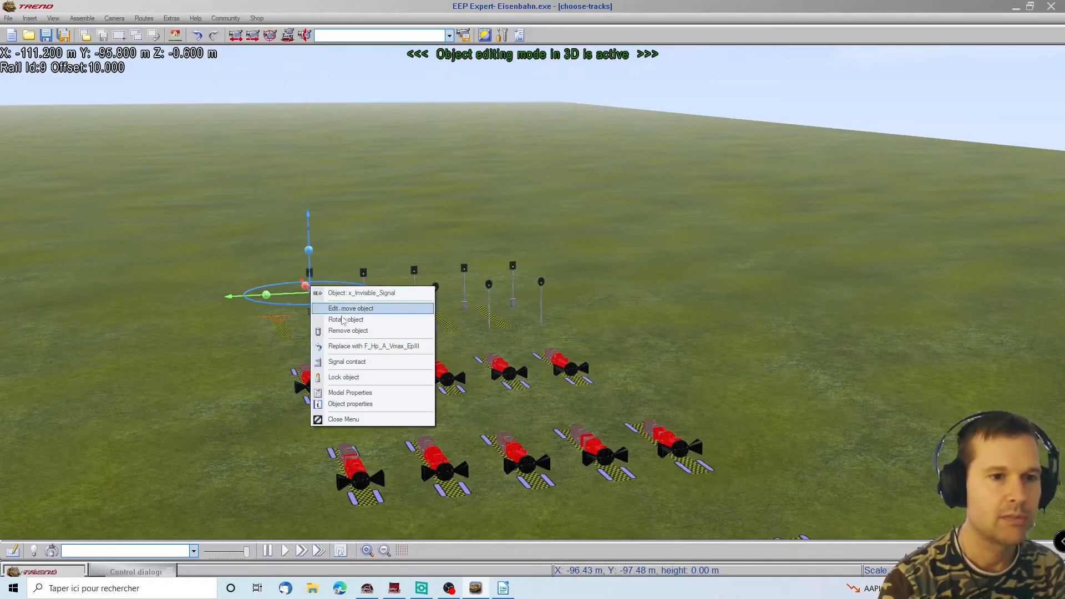
left_click(355, 346)
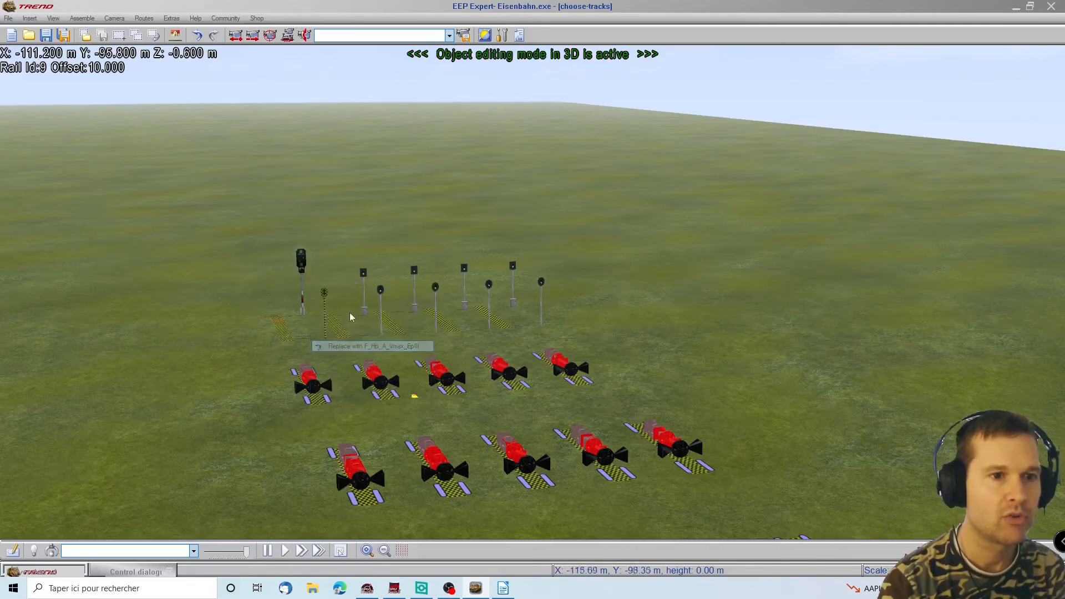
right_click(361, 278)
left_click(388, 336)
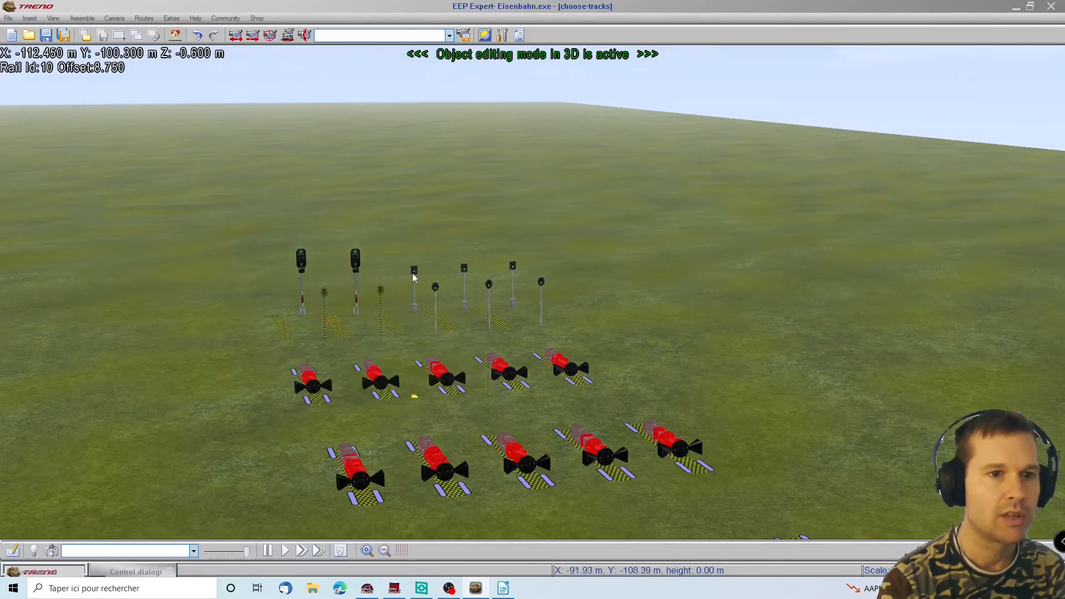
right_click(415, 272)
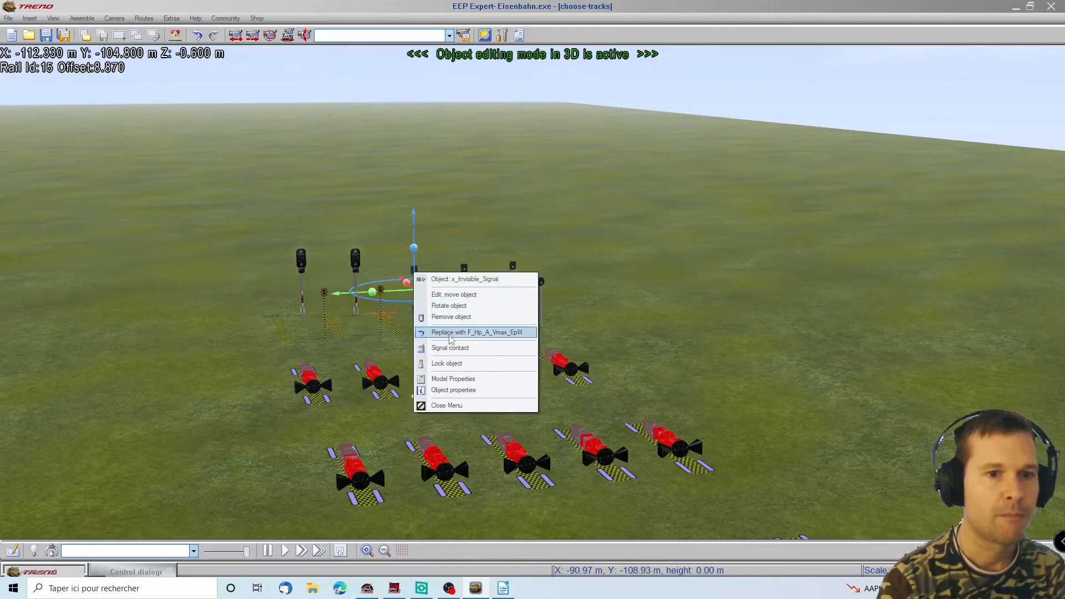
left_click(444, 332)
left_click(465, 273)
right_click(466, 273)
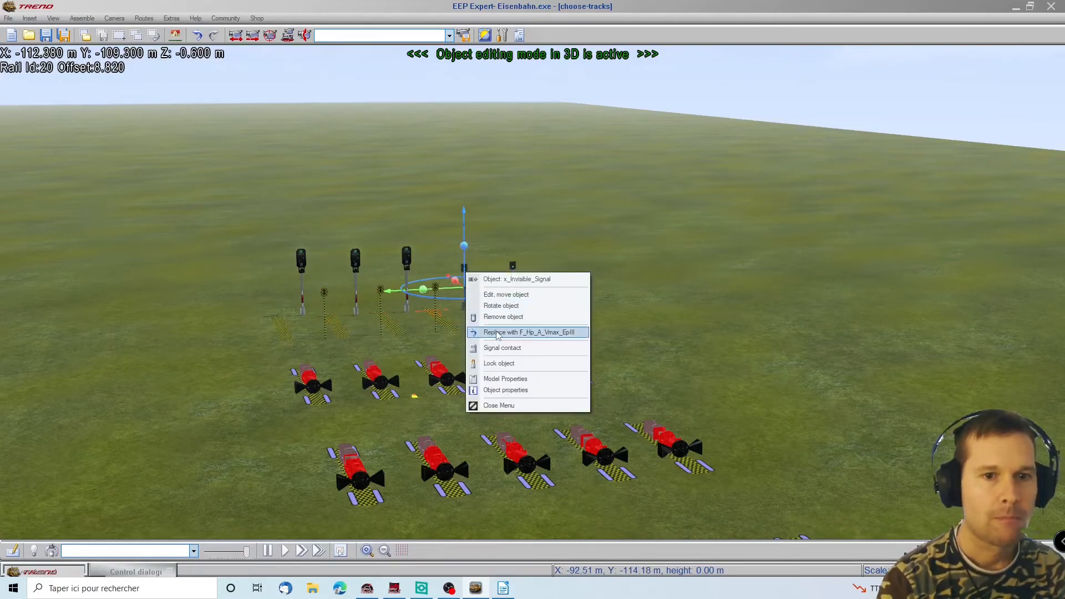
left_click(498, 334)
left_click(512, 267)
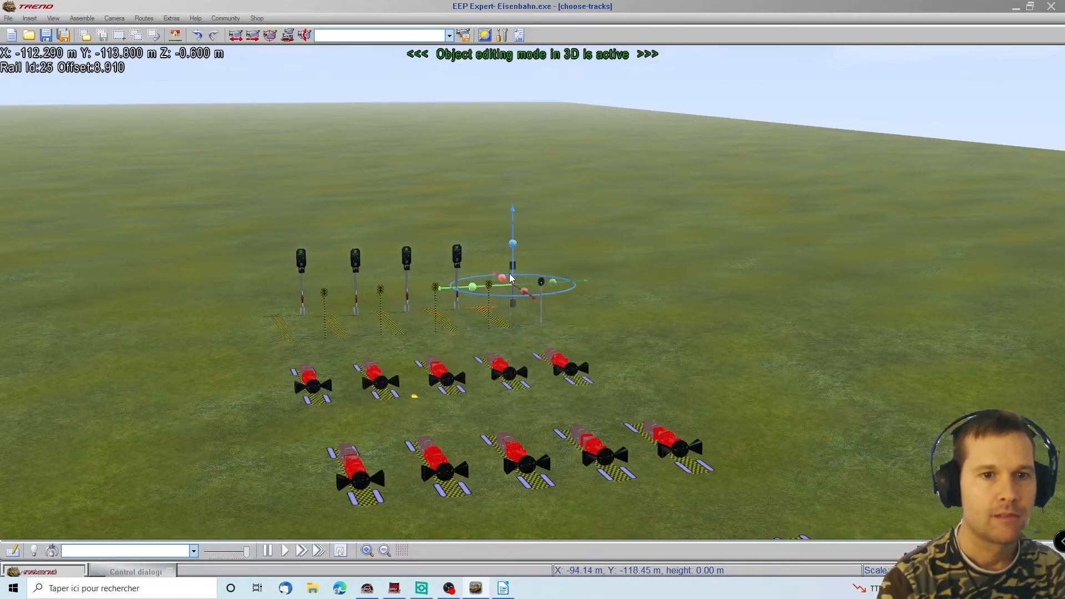
right_click(511, 273)
left_click(541, 332)
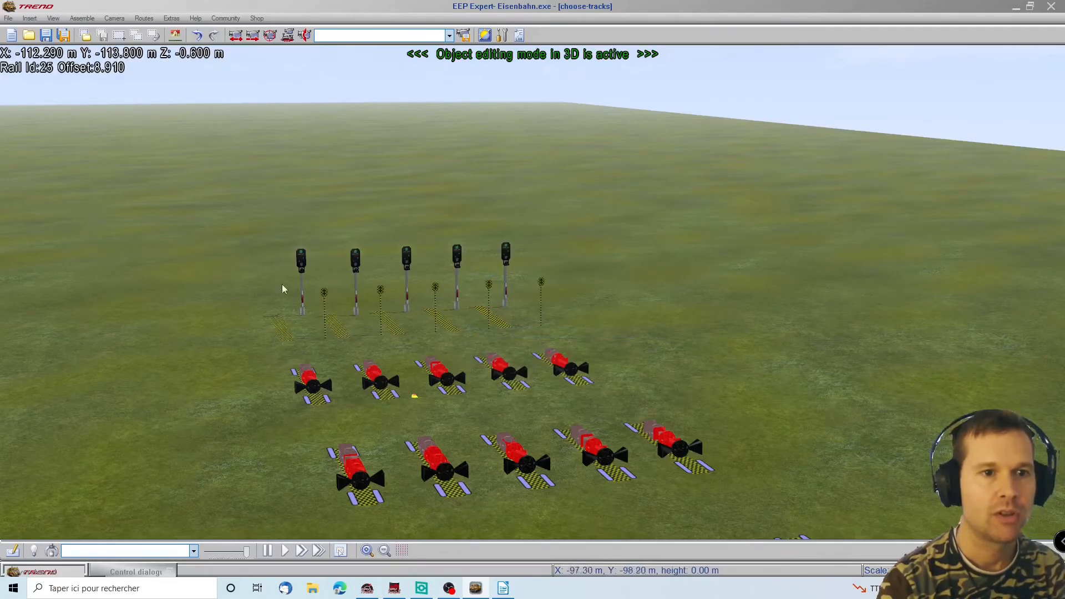
Step: Place a straight invisible auxiliary track on the grass beside the virtual depots at the start of the main line
left_click(0, 354)
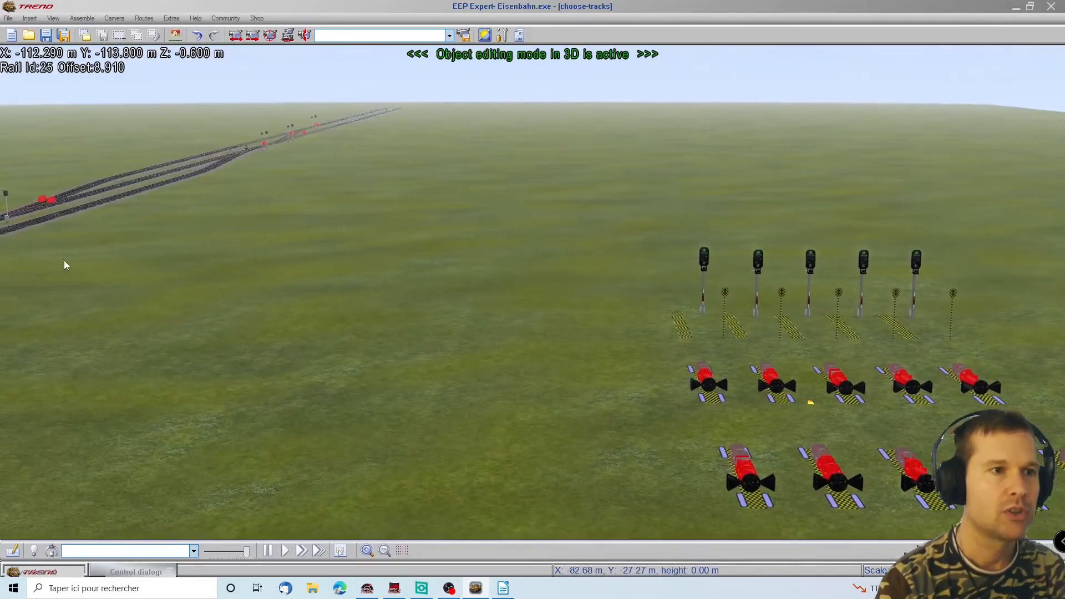
left_click(64, 261)
left_click(64, 261)
left_click(48, 319)
right_click_drag(458, 481, 267, 485)
left_click(1027, 321)
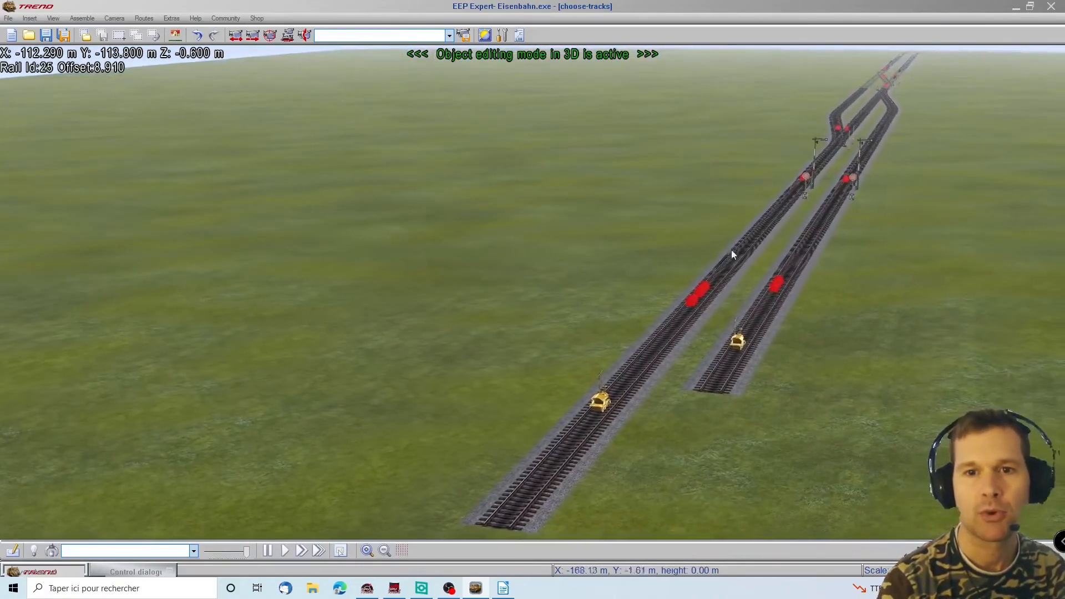
left_click(12, 551)
left_click(12, 552)
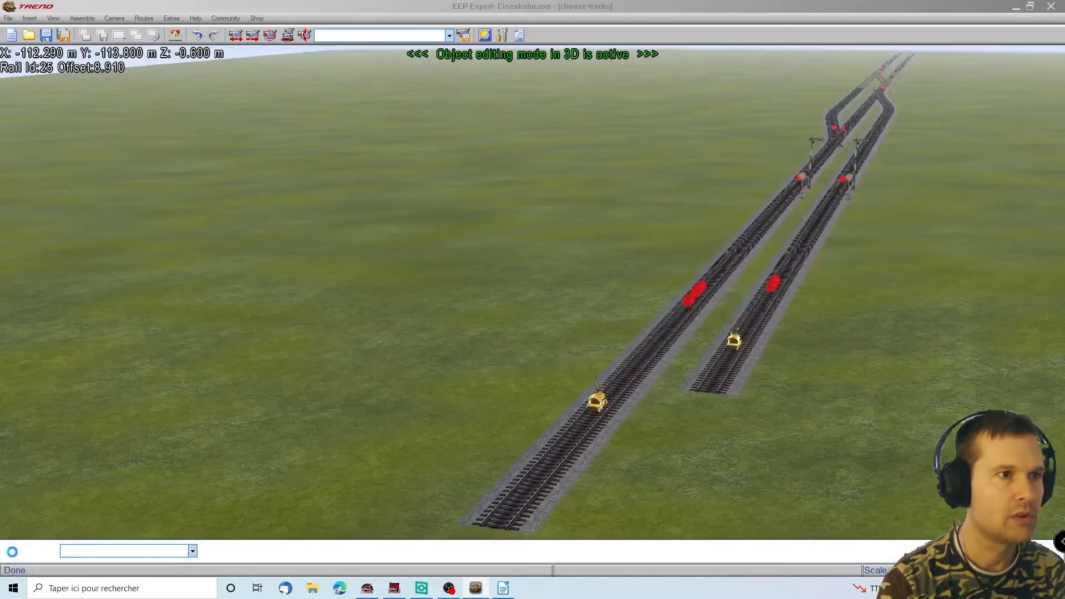
left_click(111, 572)
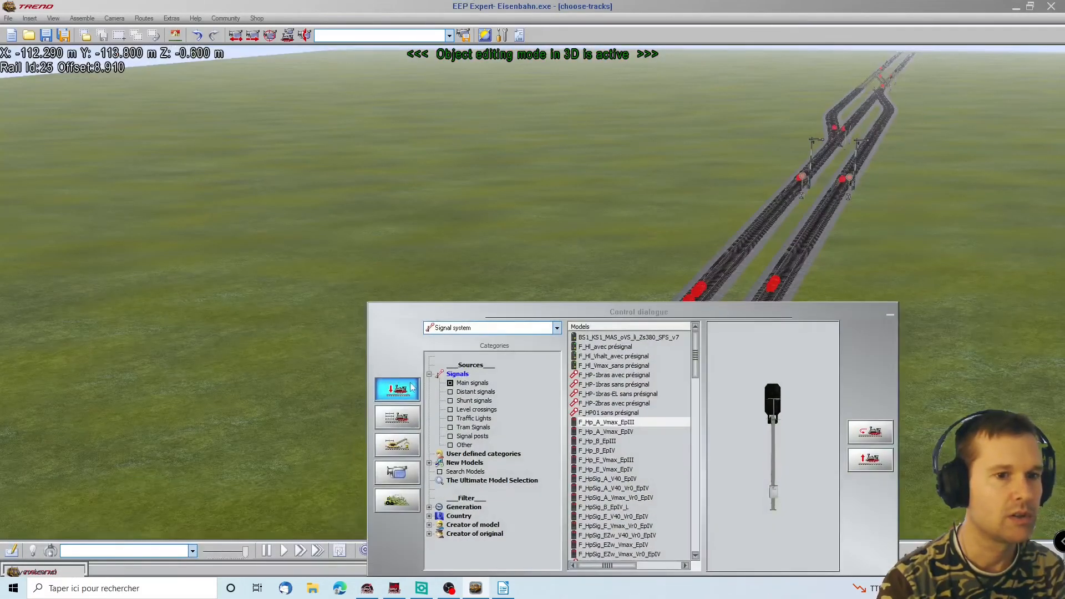
left_click(444, 328)
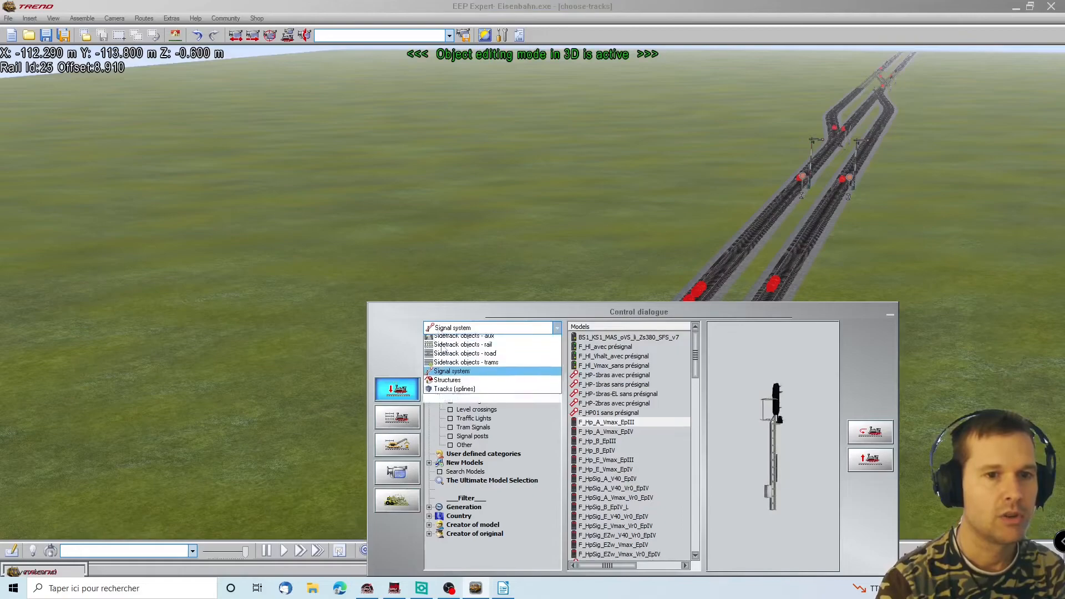
left_click(462, 419)
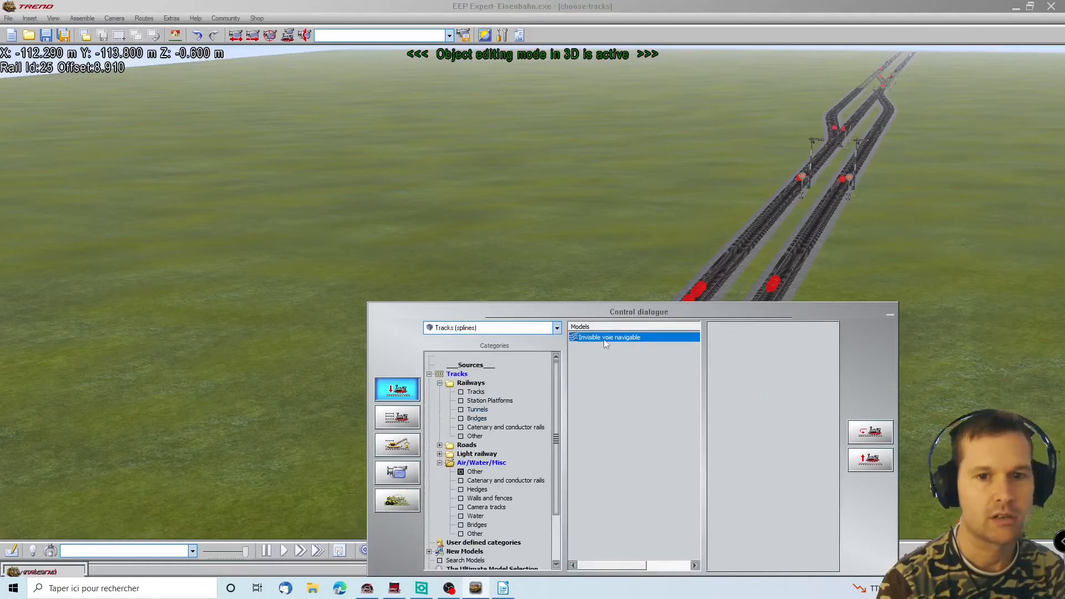
Step: Set the length of the new invisible auxiliary track to 10
right_click(285, 405)
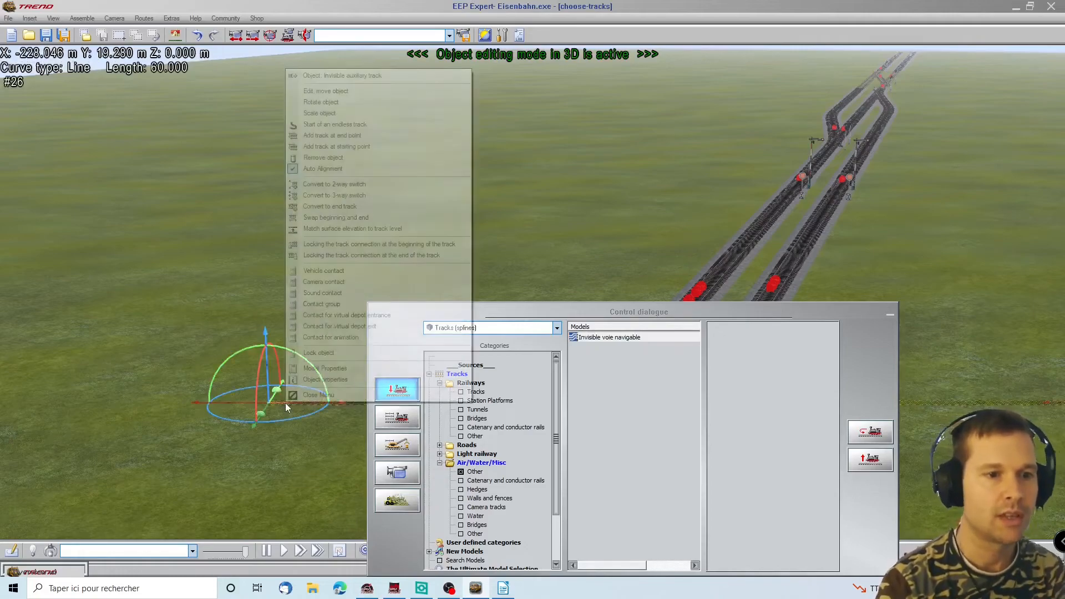
left_click(314, 382)
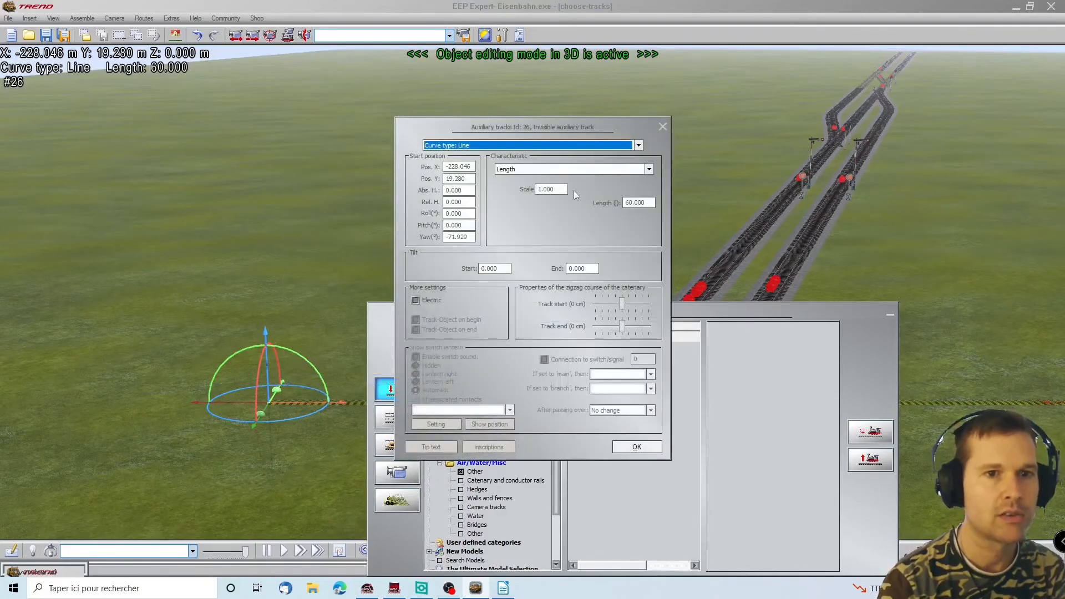
double_click(634, 203)
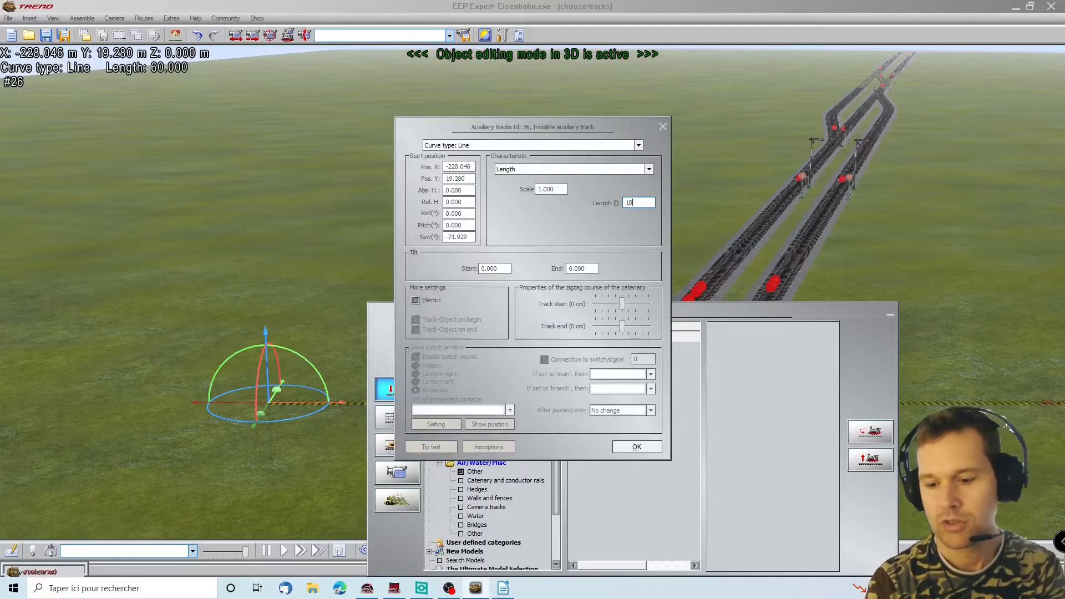
key("Return")
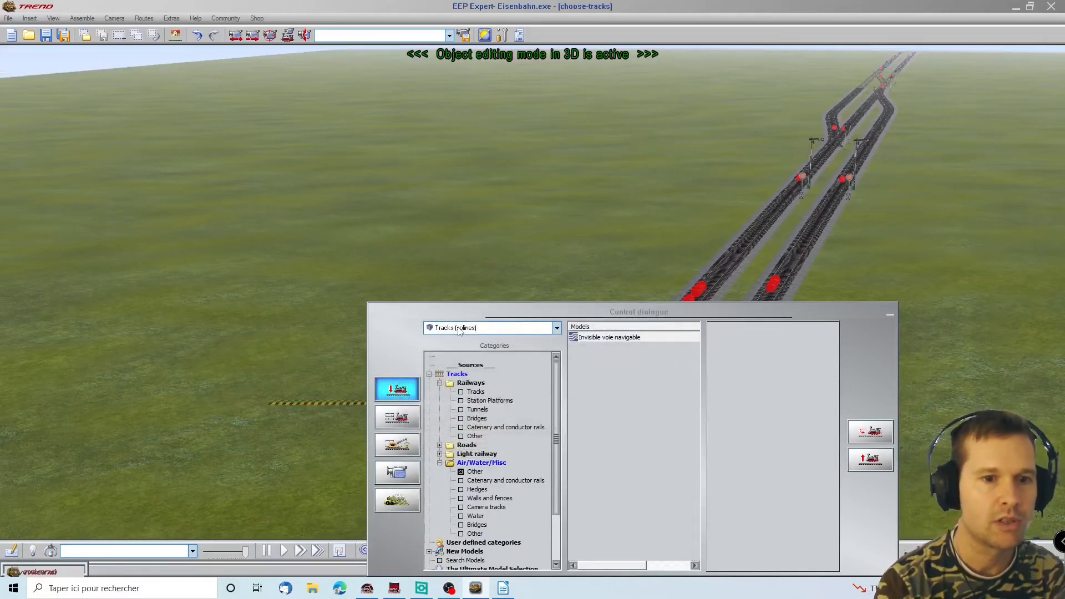
Step: Copy the first itinerary control signal onto the new auxiliary track and check the copy's object properties
left_click(1044, 211)
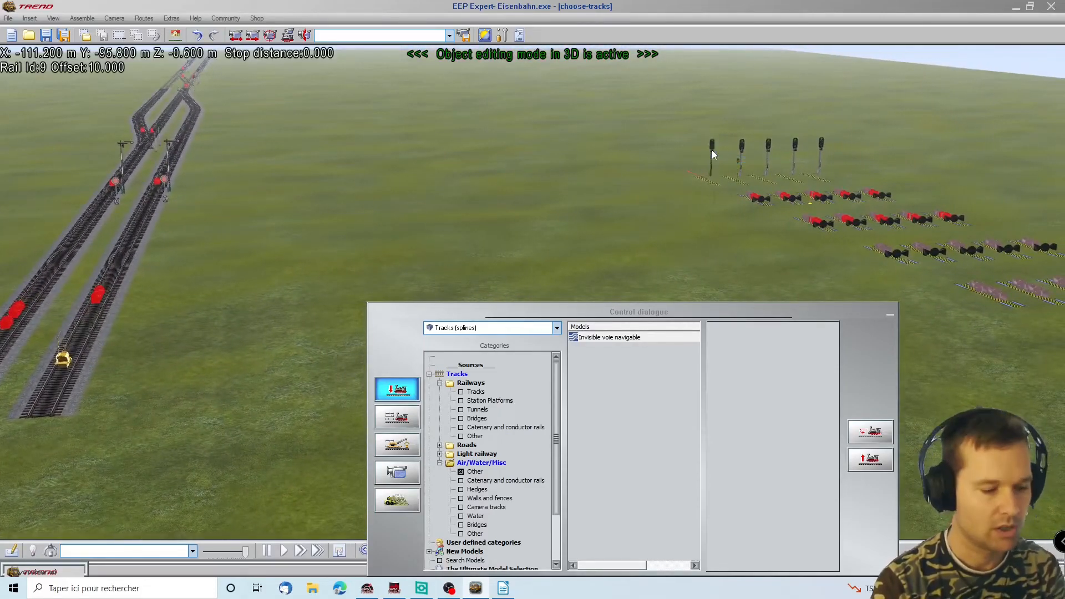
left_click(23, 251)
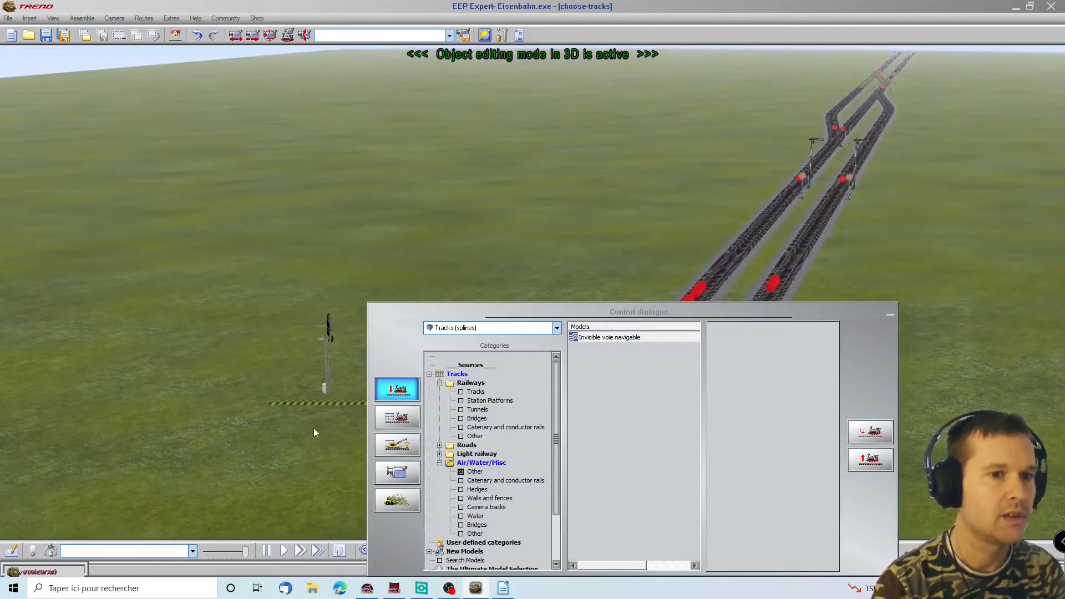
middle_click_drag(324, 438, 434, 430)
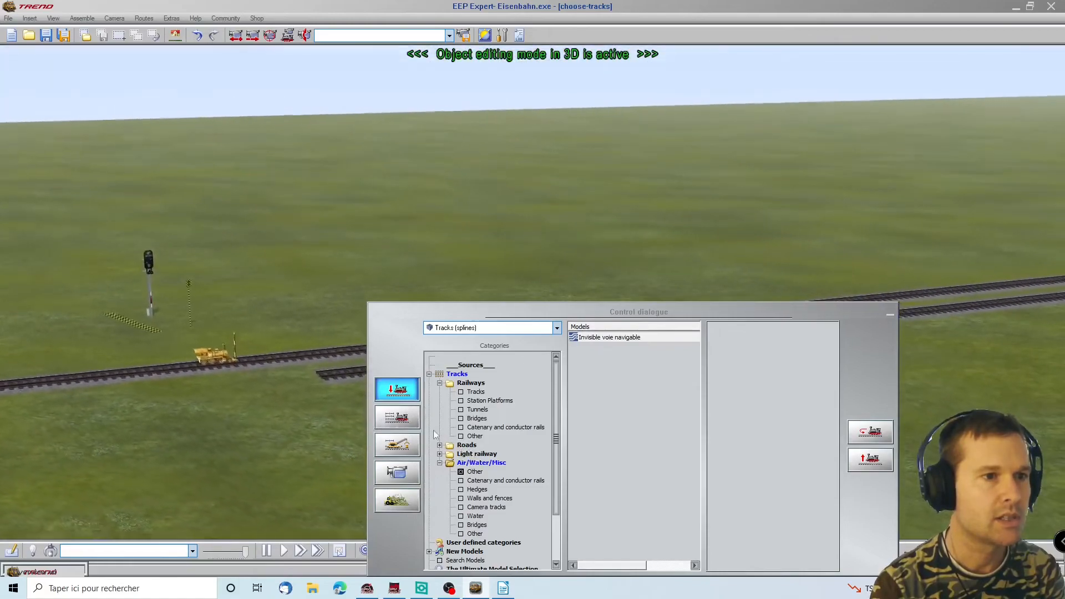
left_click(148, 274)
right_click(148, 274)
left_click(211, 387)
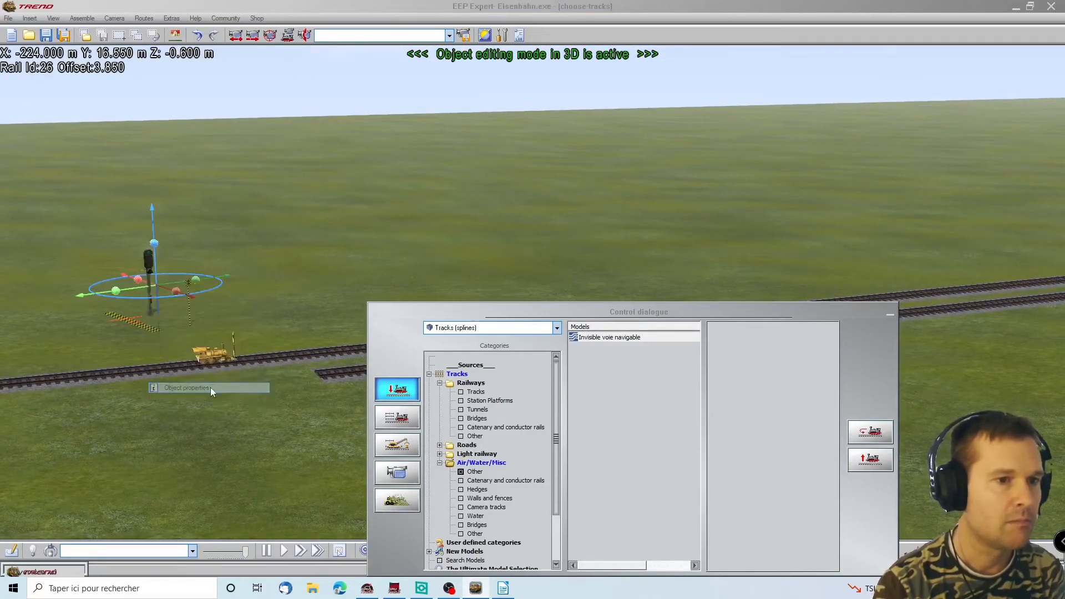
left_click(647, 187)
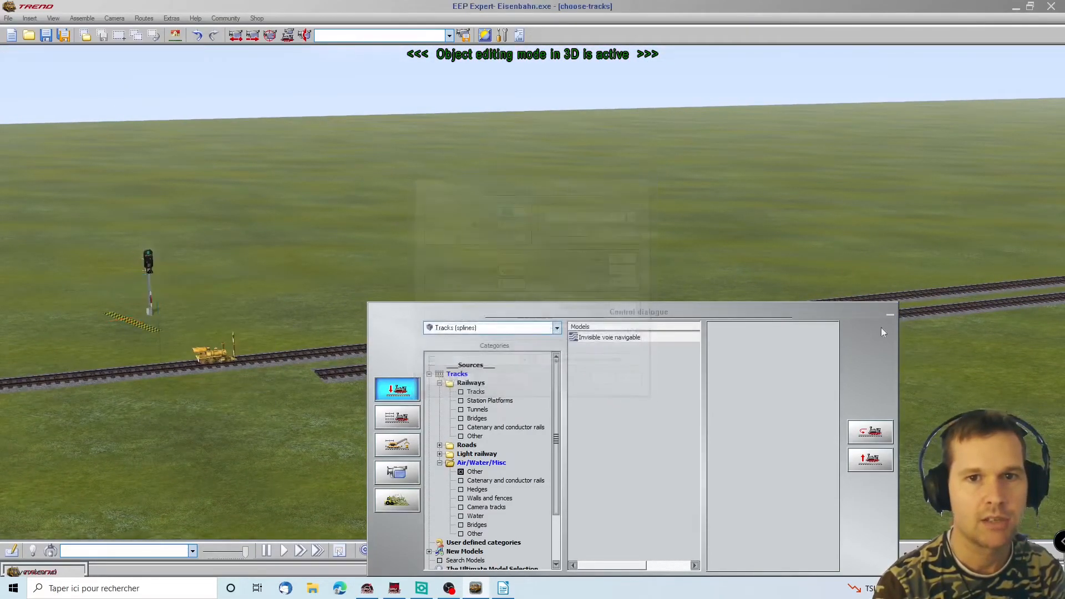
left_click(890, 315)
Step: Set both train depots on the main-line tracks to eject trains automatically by signal ID 16
right_click(200, 357)
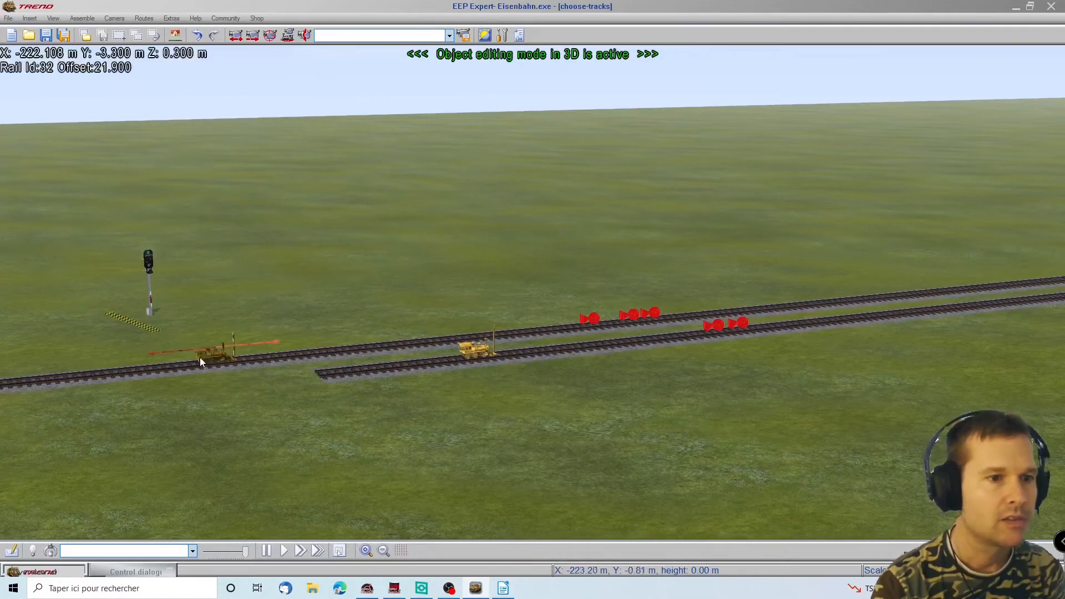
left_click(237, 445)
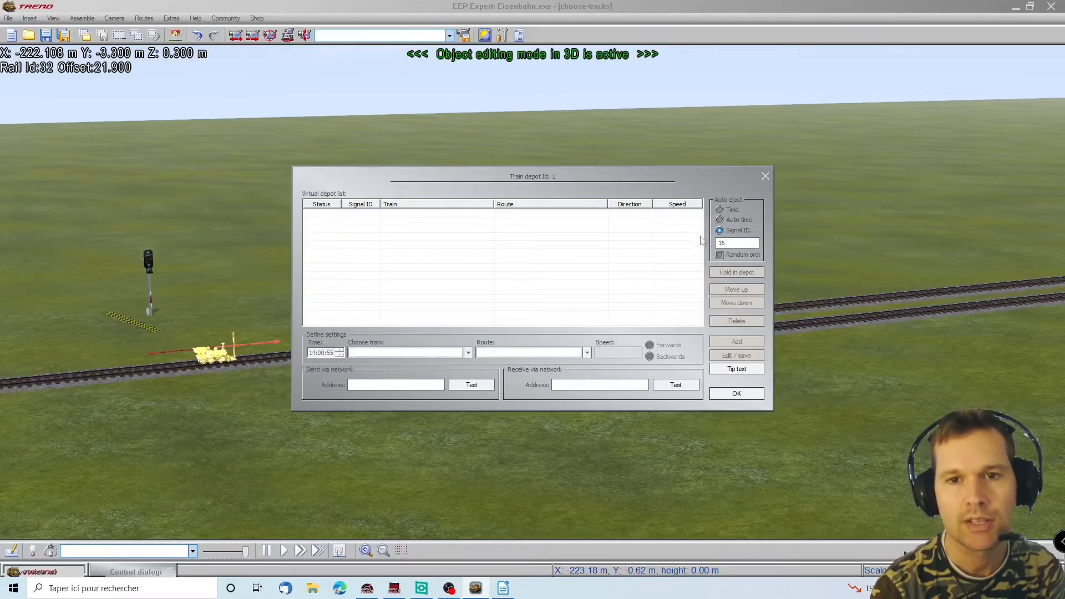
left_click(733, 395)
right_click(484, 354)
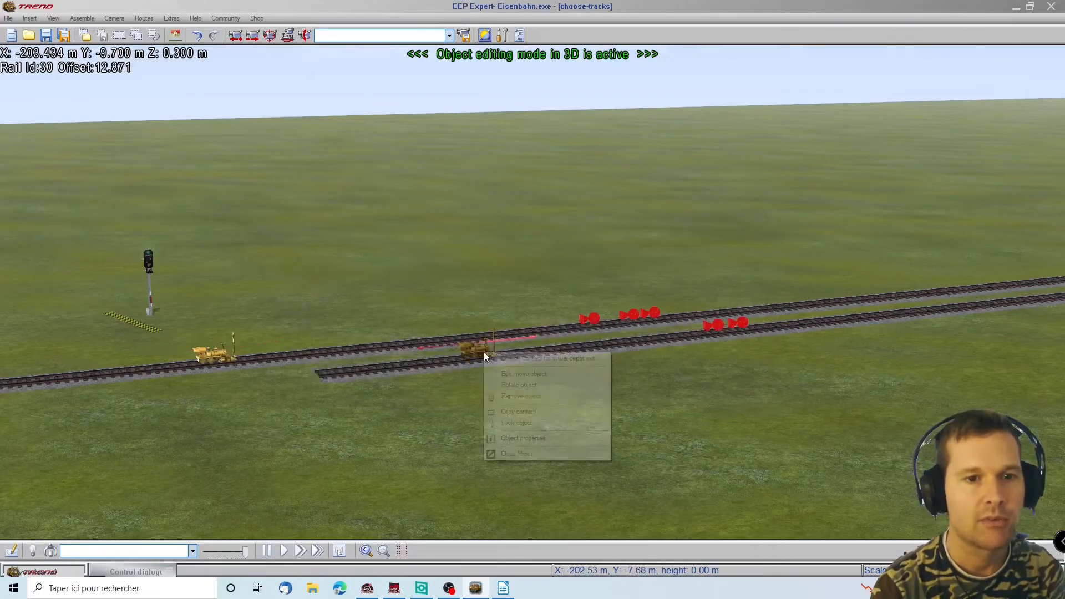
left_click(516, 439)
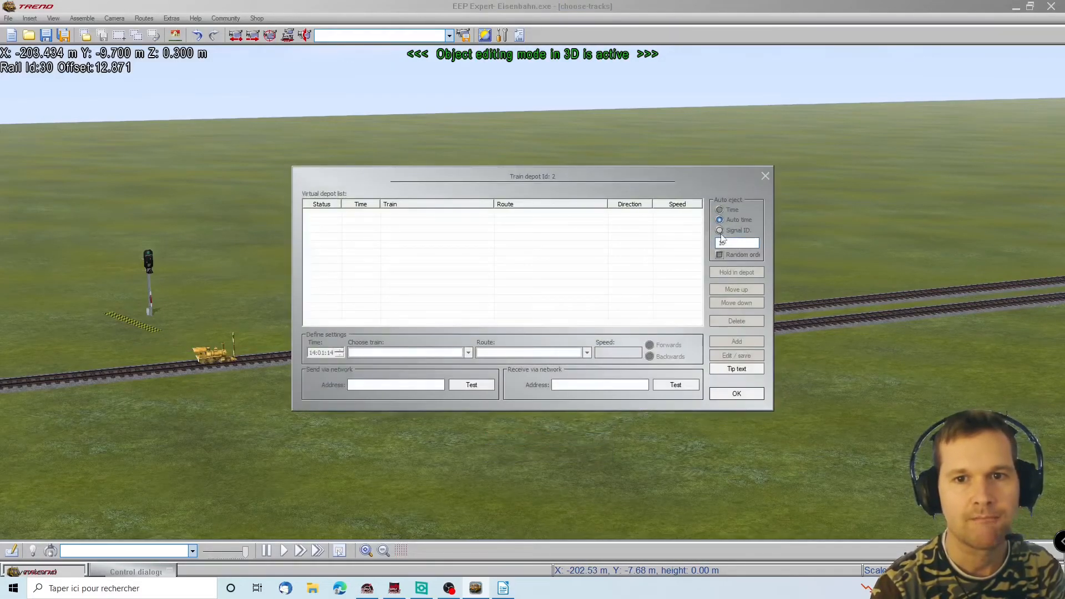
left_click(737, 393)
Step: Leave the 3D object editing mode and make the Schaltauto vehicle the active one for control
right_click_drag(600, 356, 640, 287)
scroll(534, 426, "up", 3)
scroll(504, 403, "down", 5)
left_click(51, 550)
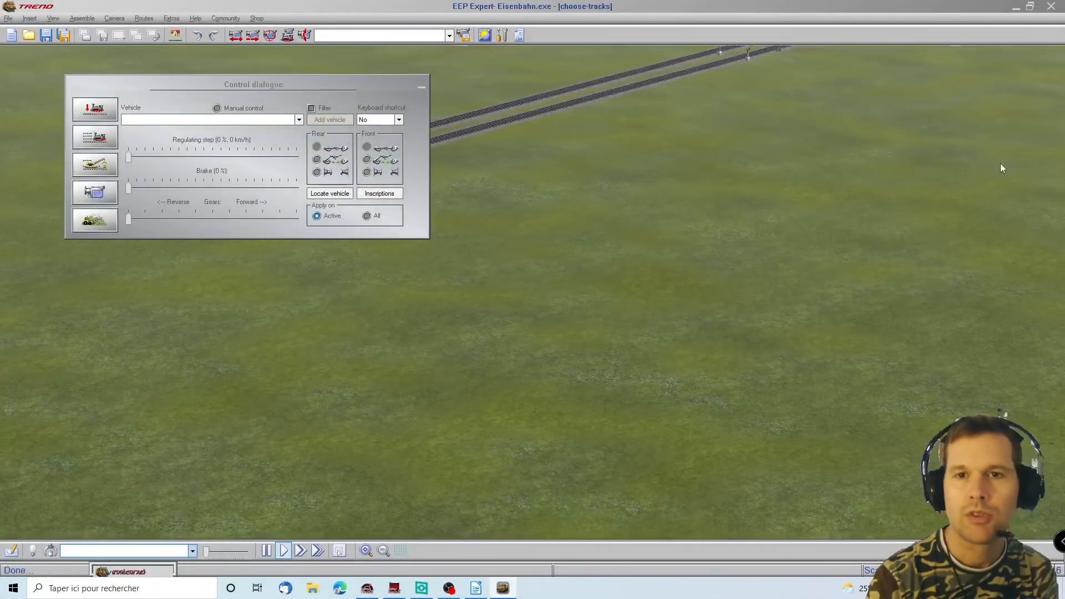
key("Right")
key("Left")
key("Up")
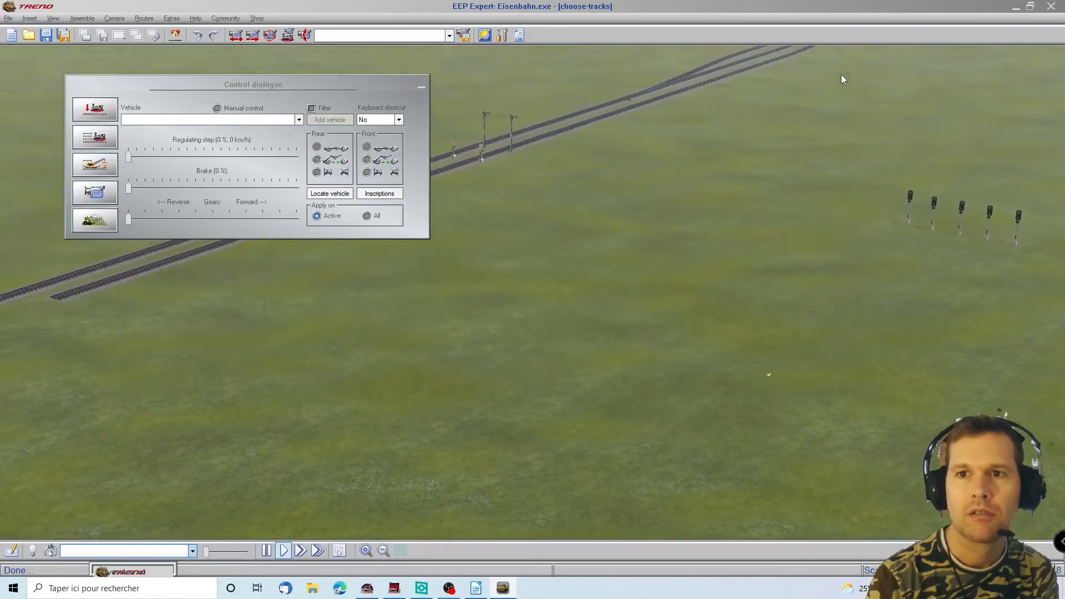
left_click(292, 120)
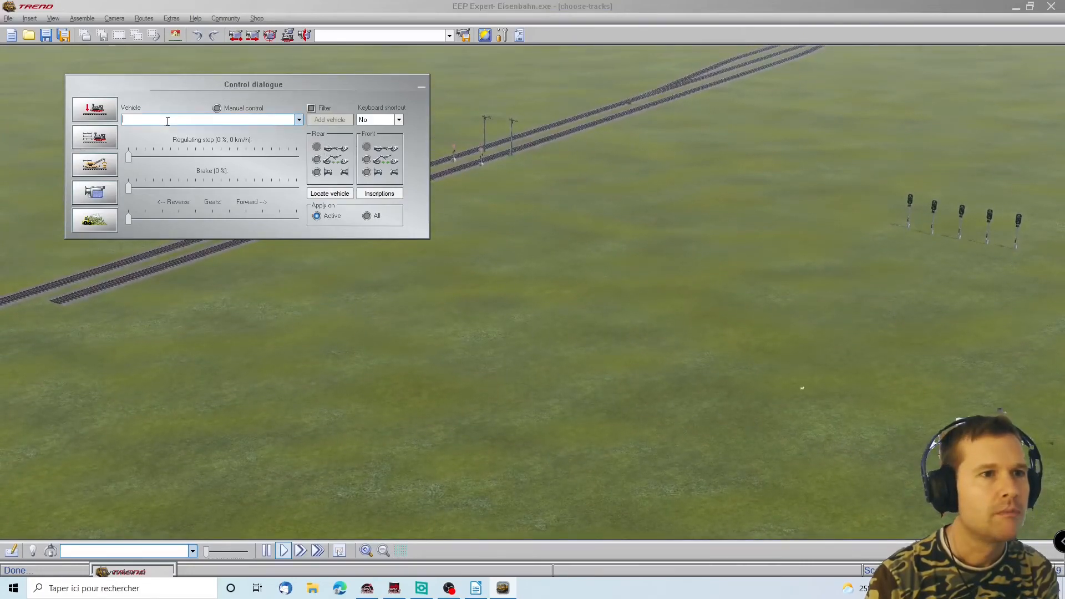
left_click(298, 120)
left_click(291, 126)
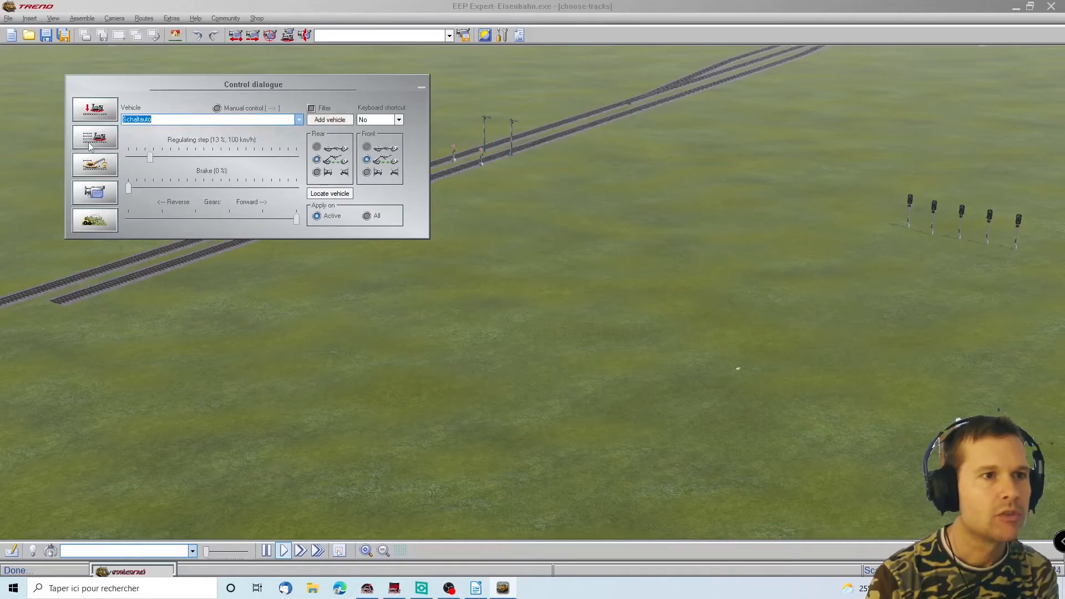
Step: Place an ALCo RS 11 from the standard-gauge diesel locomotives at the start of the farther main-line track, keeping its default name
left_click(96, 141)
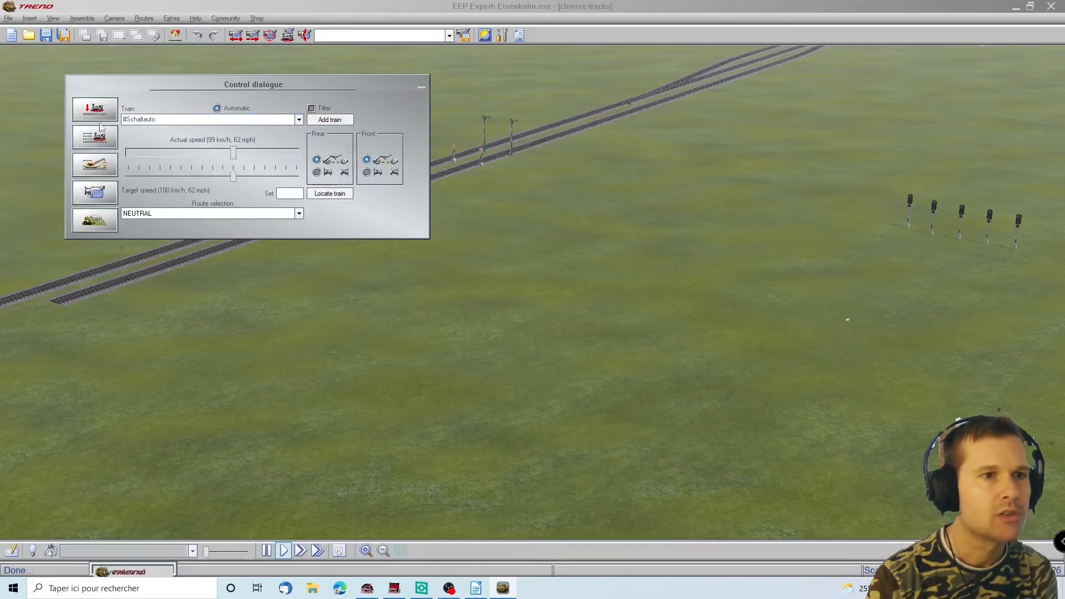
left_click(95, 109)
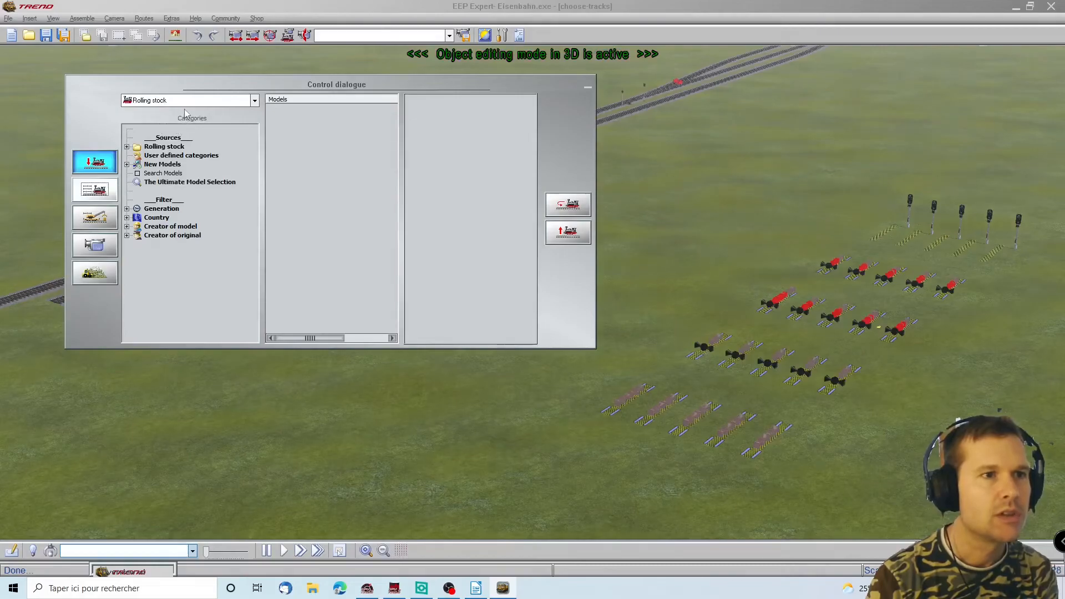
double_click(166, 155)
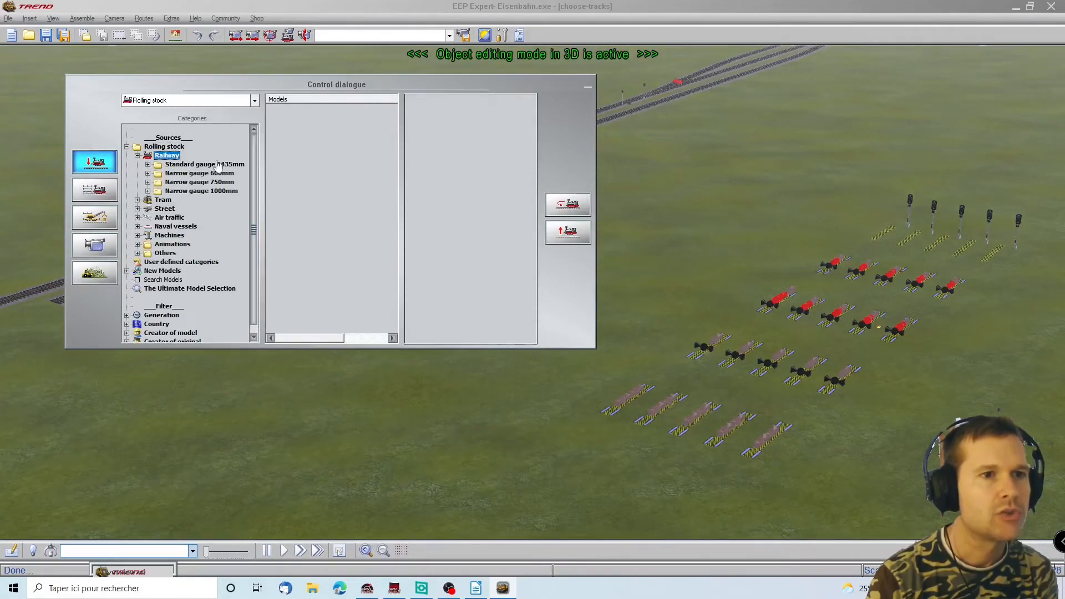
double_click(204, 164)
double_click(195, 173)
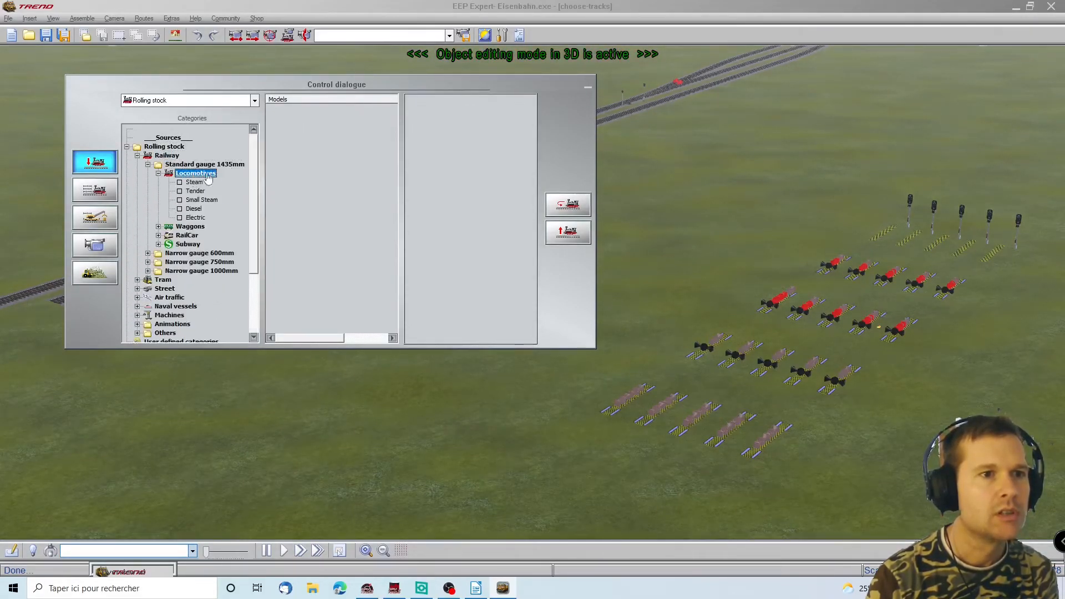
left_click(194, 182)
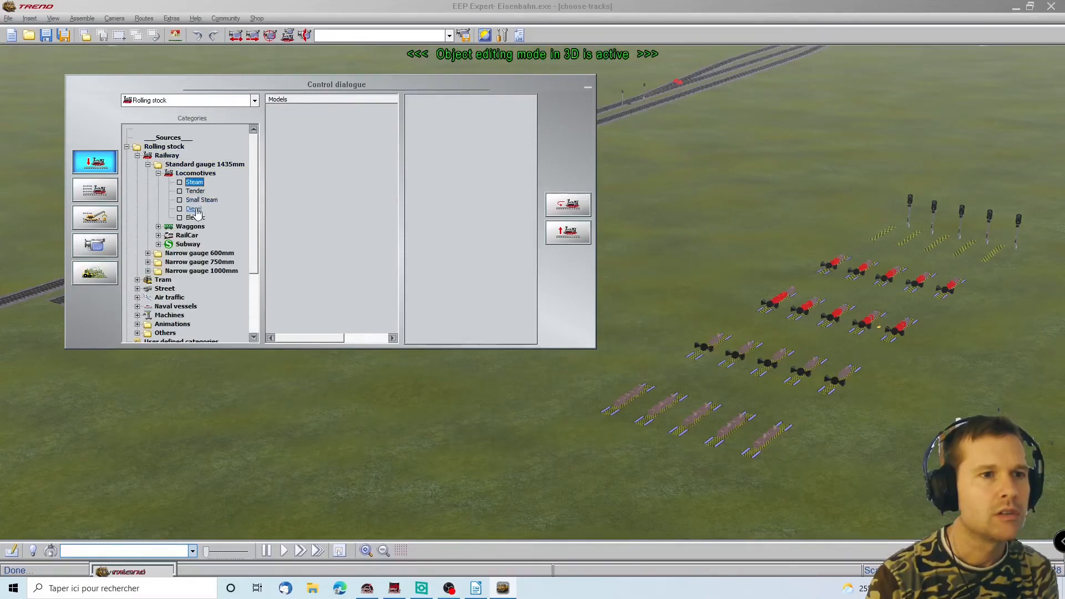
left_click(194, 209)
left_click(309, 109)
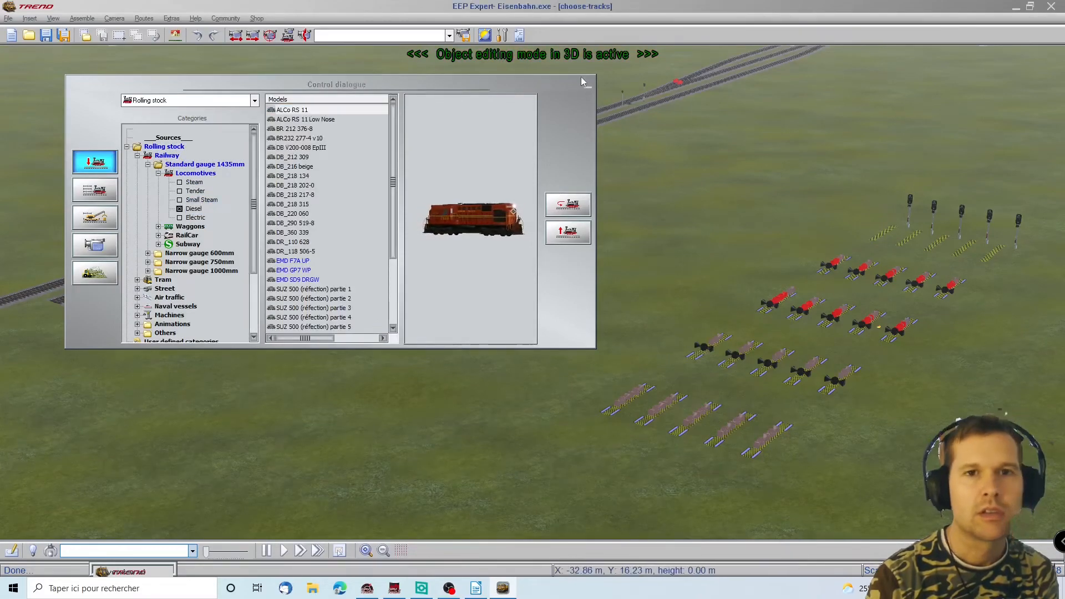
left_click(30, 297)
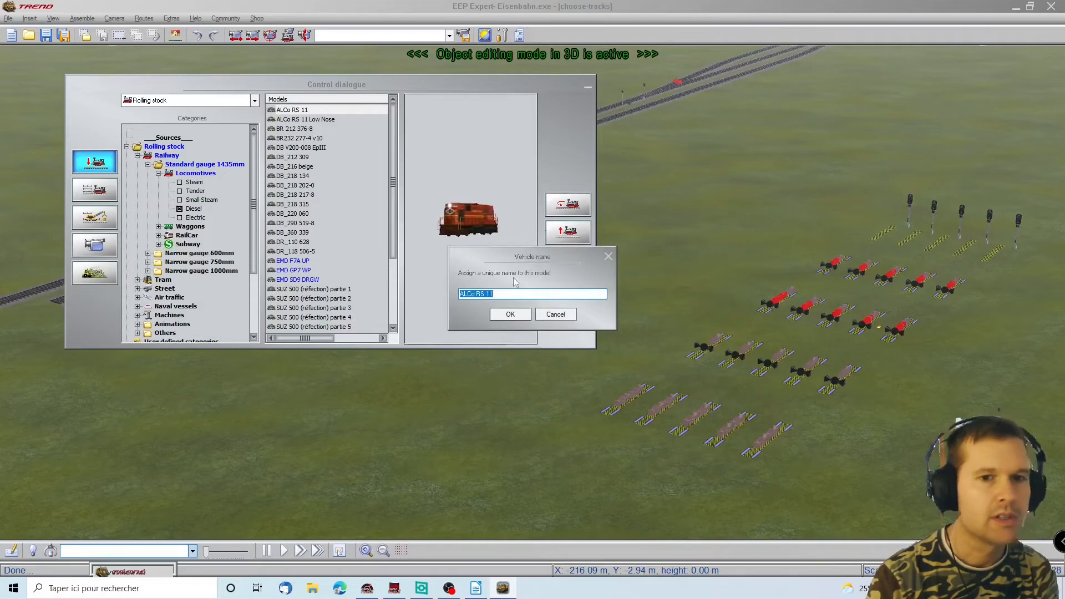
key("Return")
Step: Assign the ALCo RS 11 train the route A to B and set its target speed to 80 km/h
left_click(96, 190)
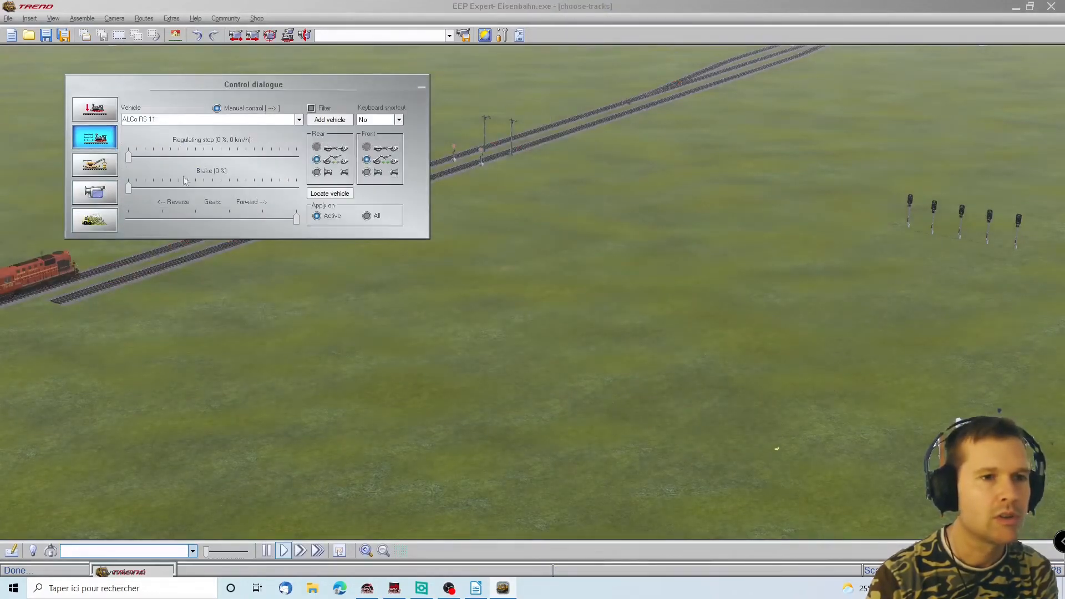
left_click(117, 132)
left_click(298, 214)
left_click(133, 223)
left_click(300, 194)
type("80")
key("Return")
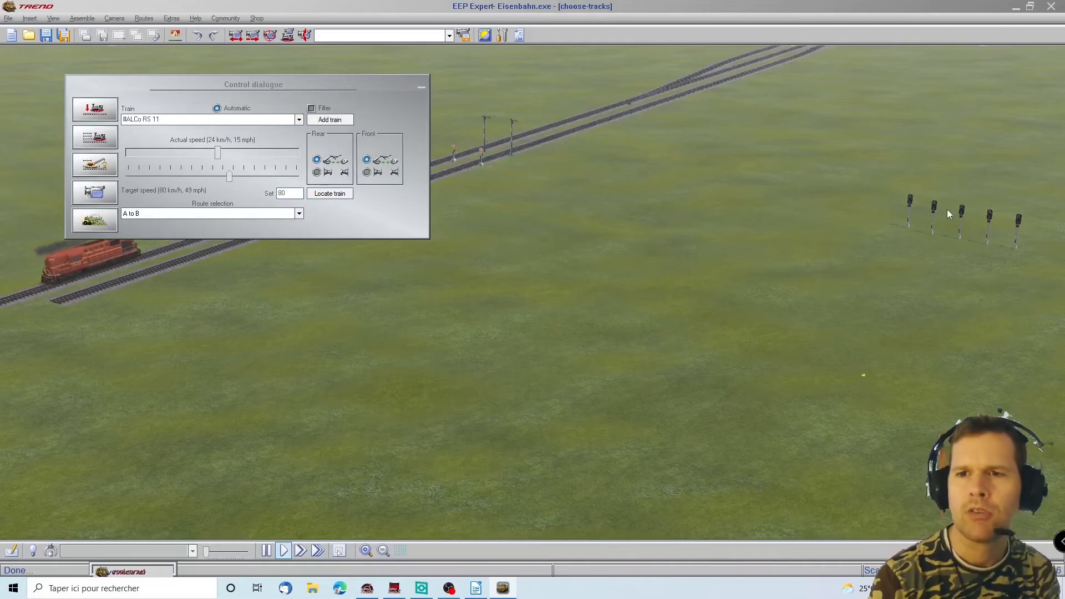
Step: Hide the control dialogue and follow the ALCo RS 11 along the main line through the signals and switches
scroll(943, 212, "up", 4)
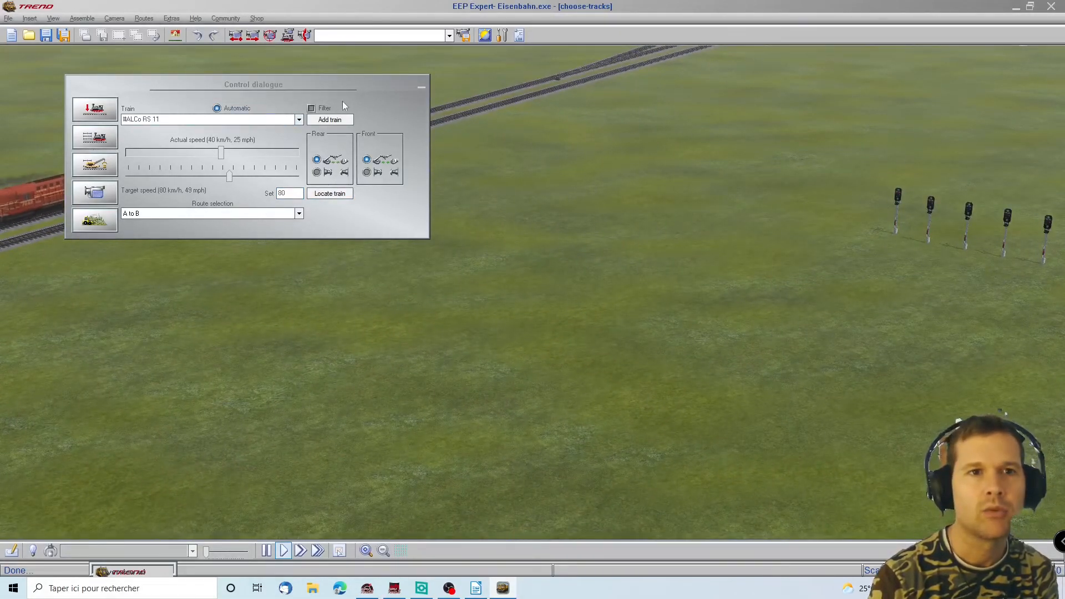
left_click(423, 87)
left_click(696, 58)
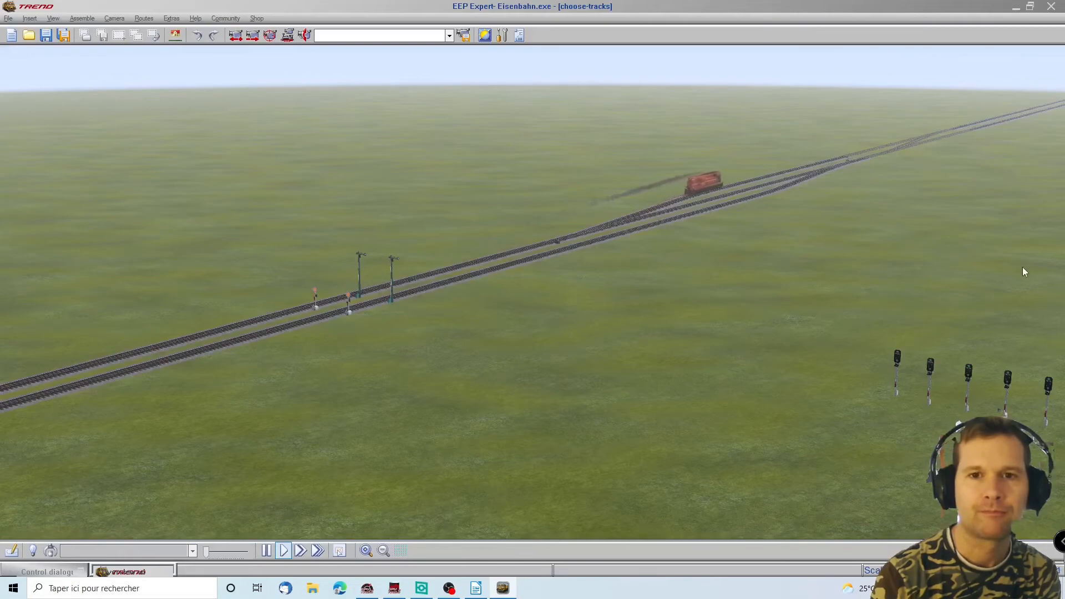
left_click(11, 306)
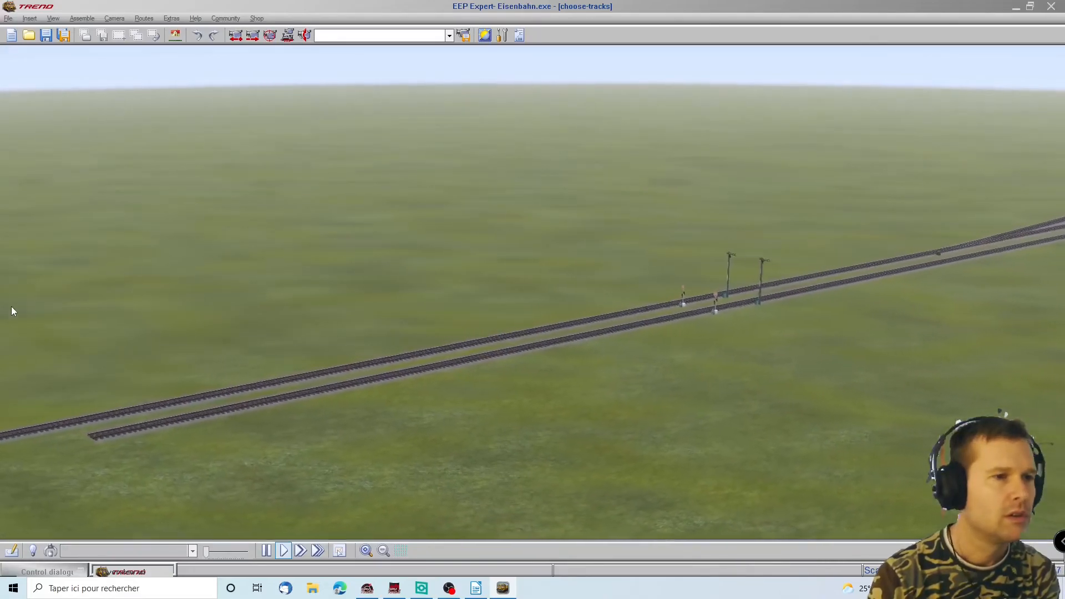
left_click(1039, 291)
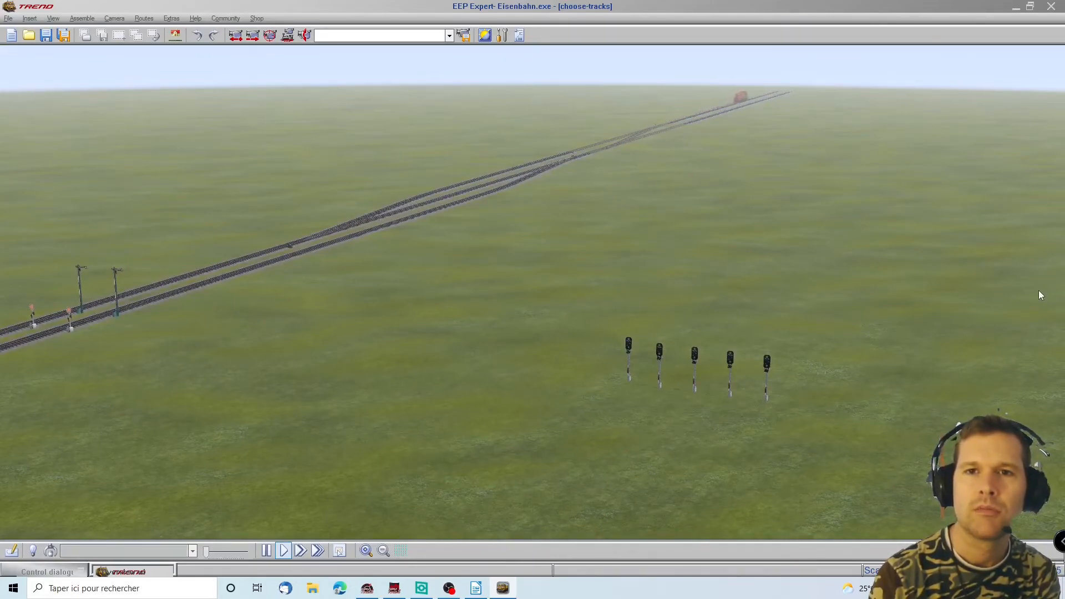
key("Left")
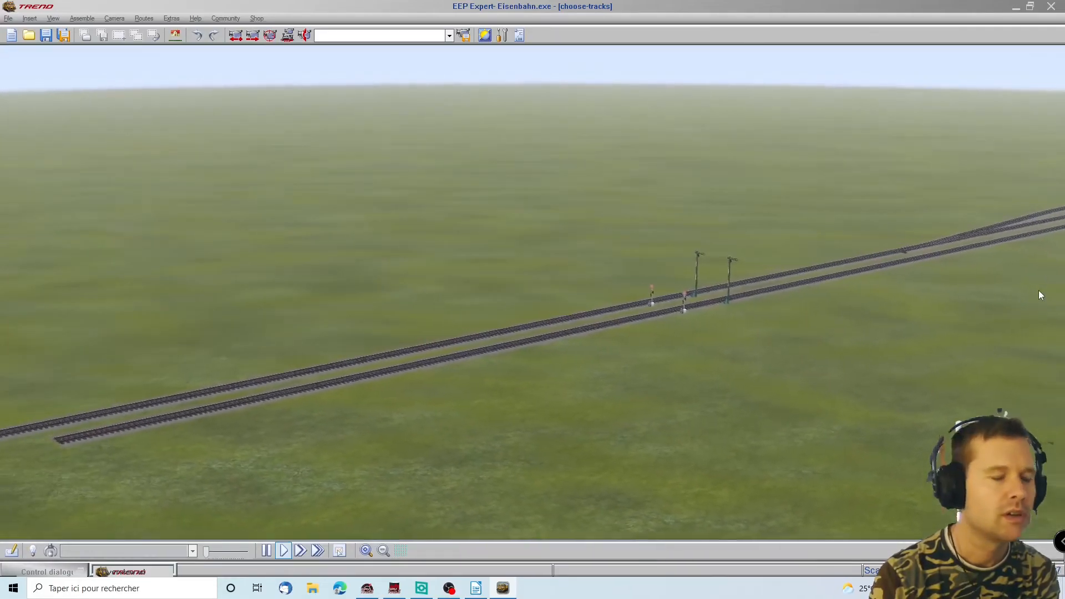
Step: Place an ALCo RS 11 Low Nose diesel locomotive at the depot on the farther main-line track, keeping its default name
left_click(65, 571)
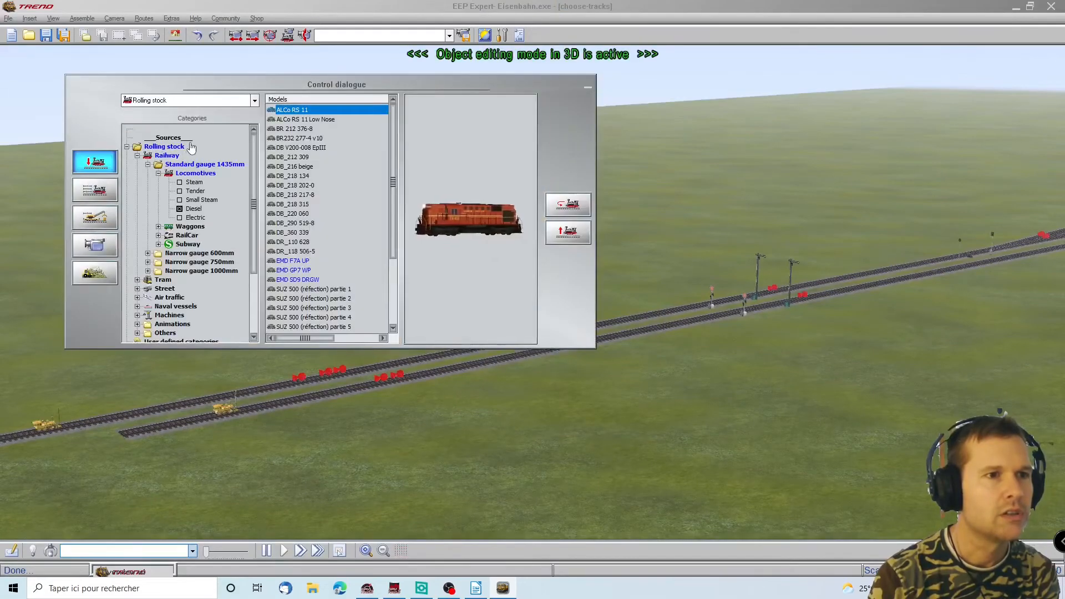
left_click(305, 119)
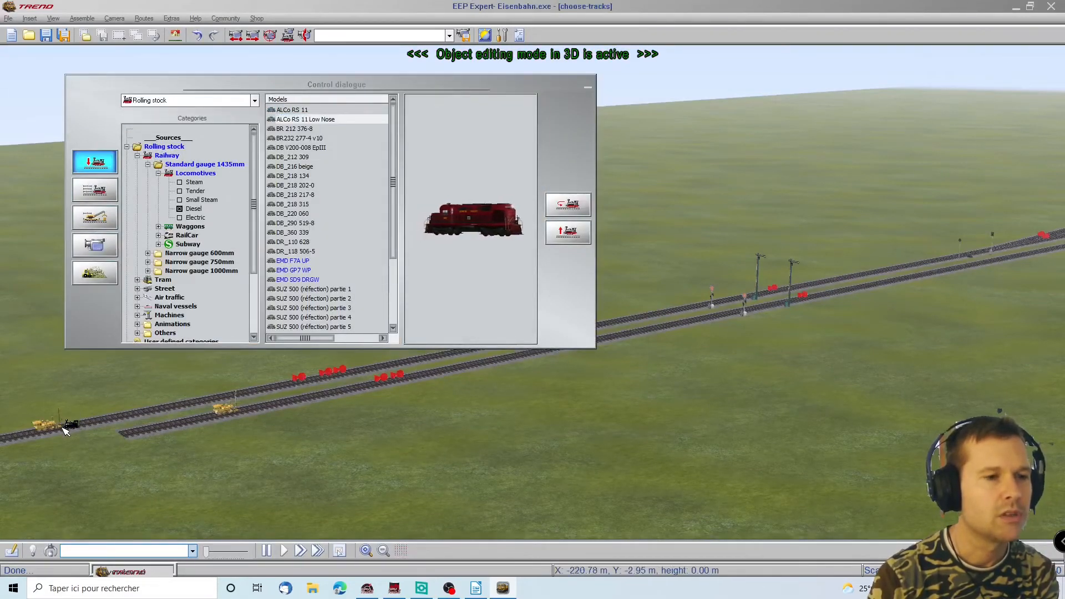
left_click(64, 428)
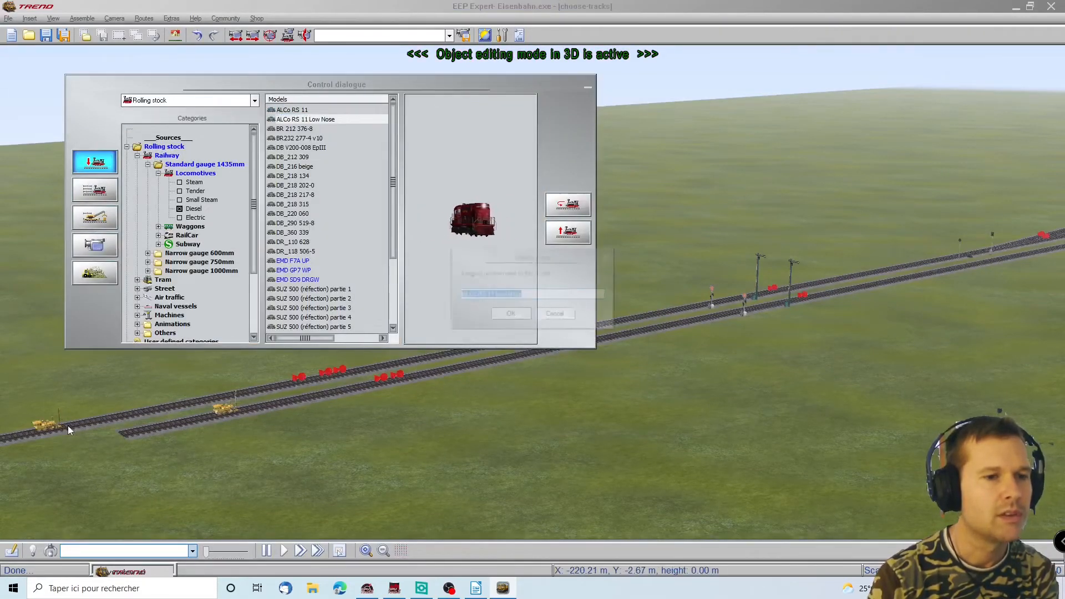
left_click(510, 315)
Step: Assign the ALCo RS 11 Low Nose train the route A to D, set its target speed to 80 km/h and watch its run
left_click(95, 127)
left_click(96, 133)
left_click(222, 214)
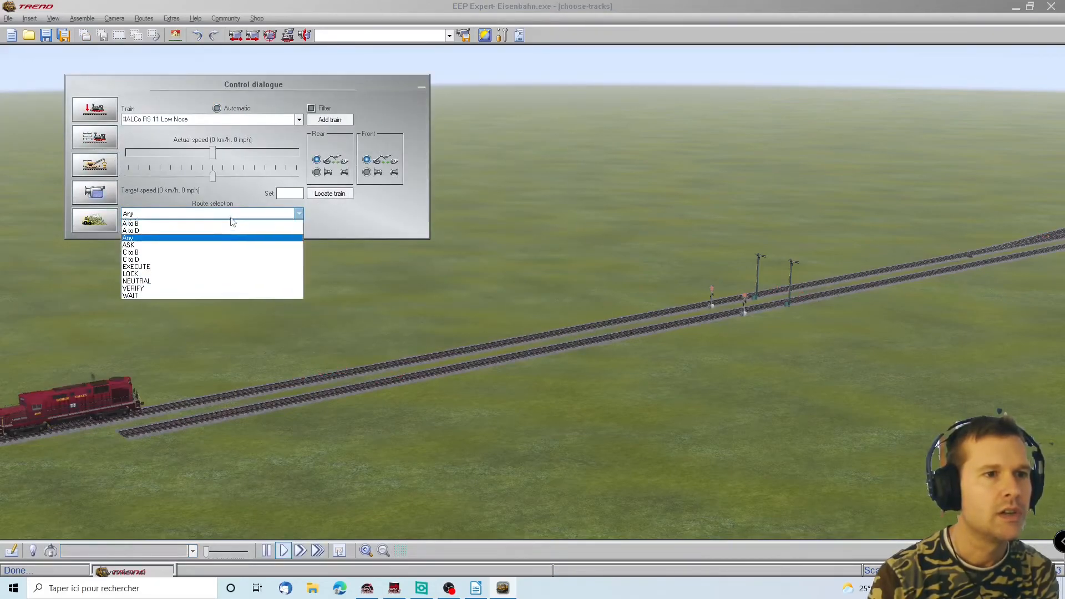
left_click(229, 231)
left_click(288, 193)
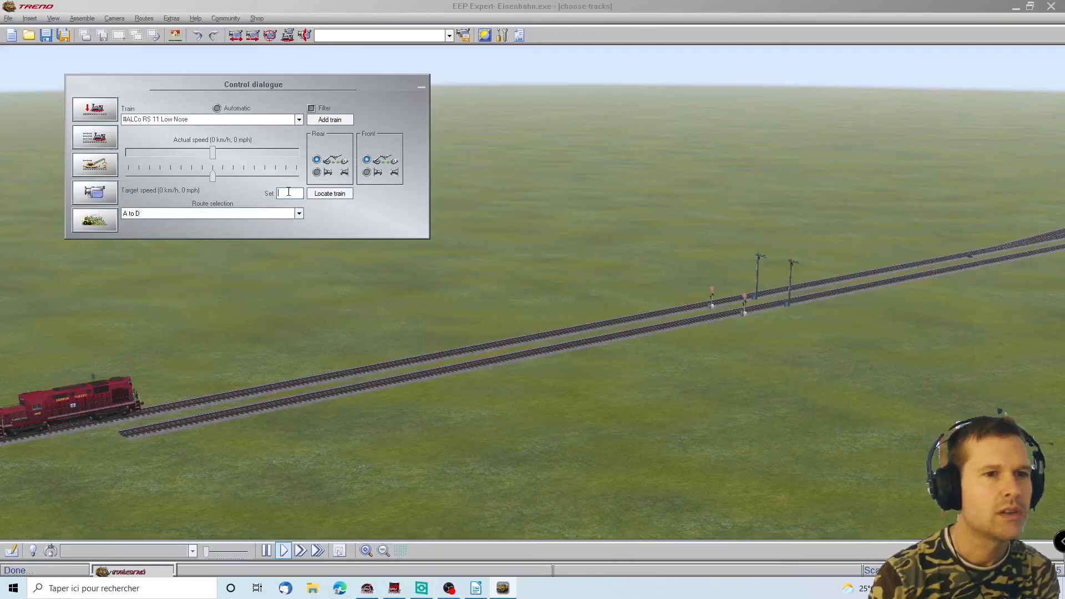
type("80")
key("Return")
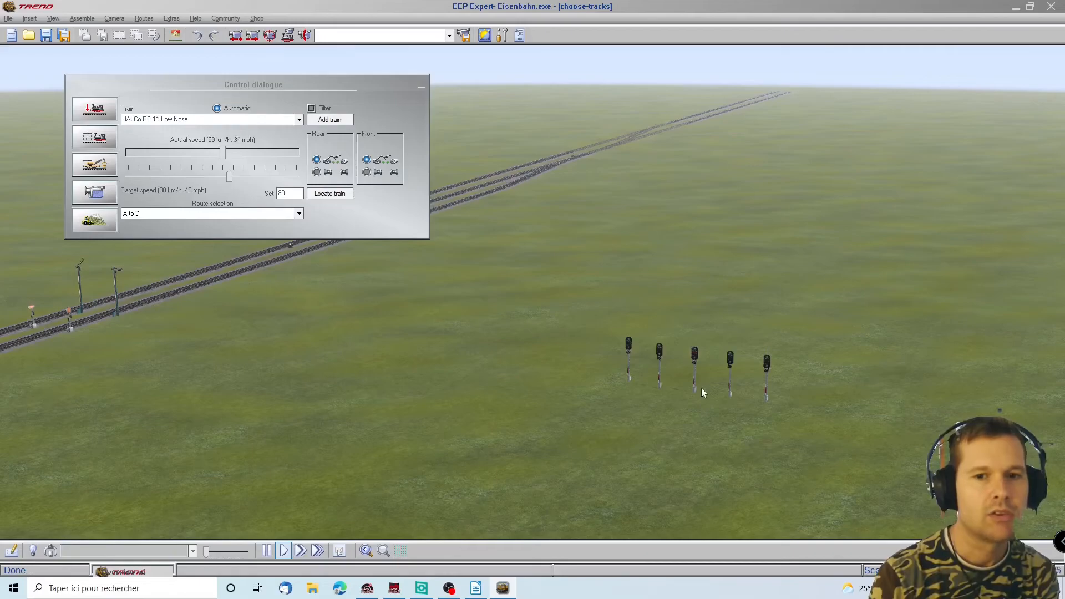
left_click(419, 87)
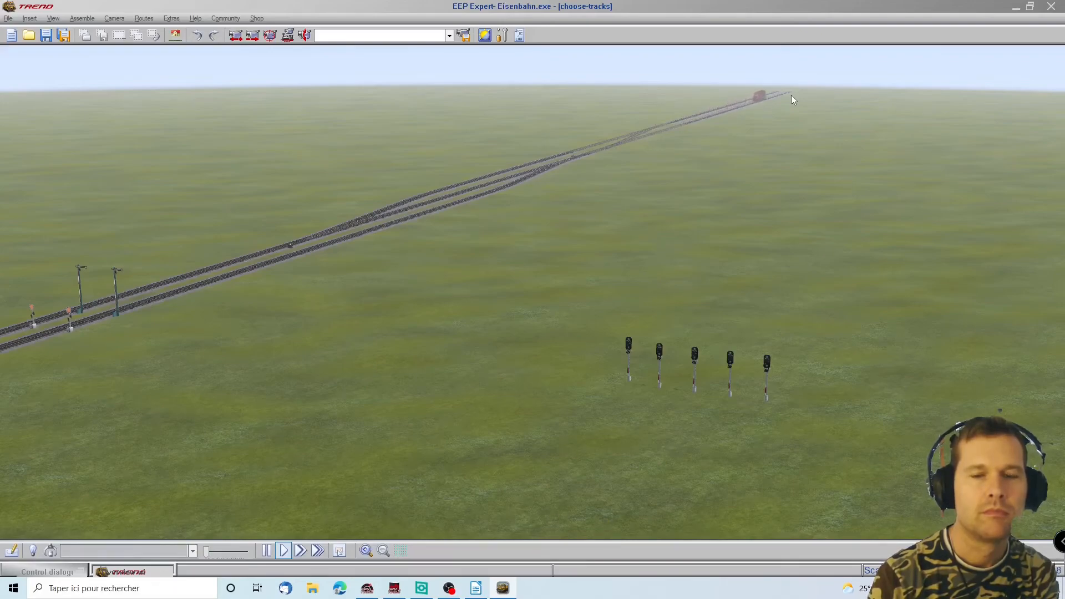
Step: Place a BR 212 376-8 diesel locomotive at the start of the nearer main-line track, keeping its default name
mouse_move(0, 331)
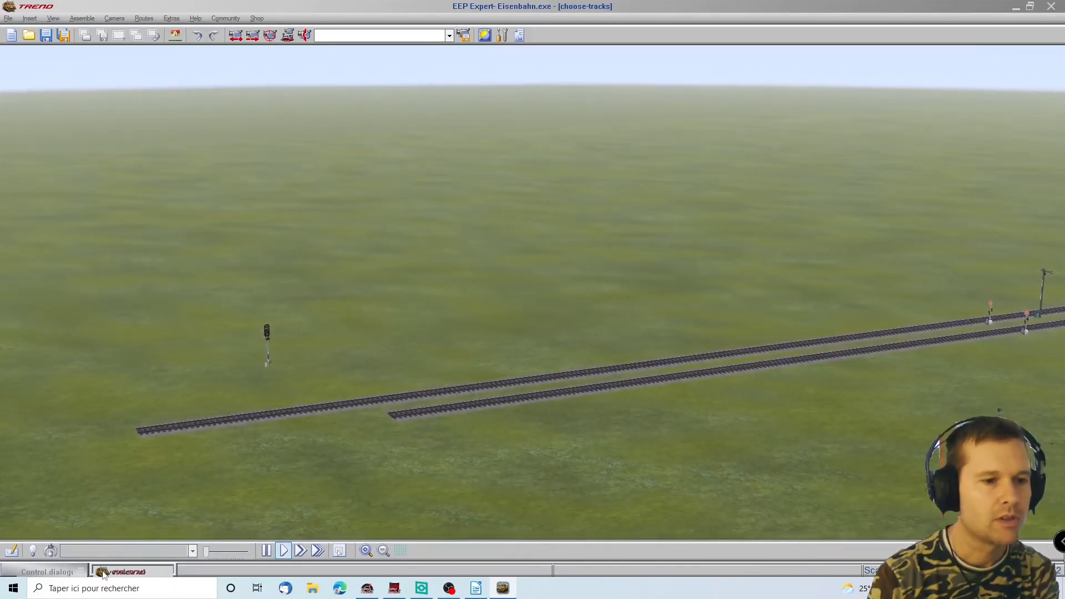
left_click(50, 573)
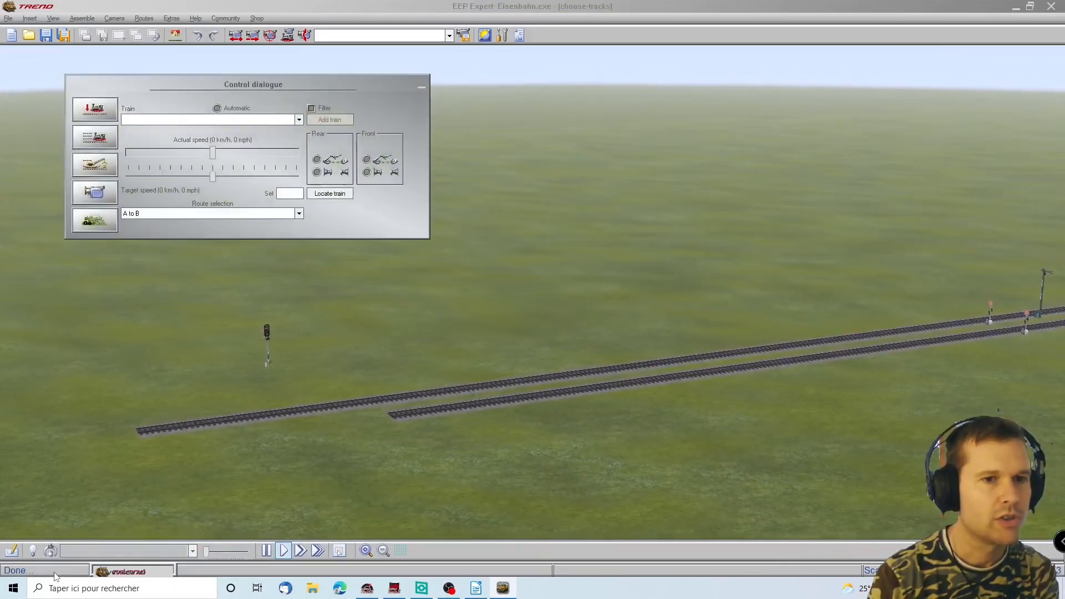
left_click(106, 111)
left_click(302, 129)
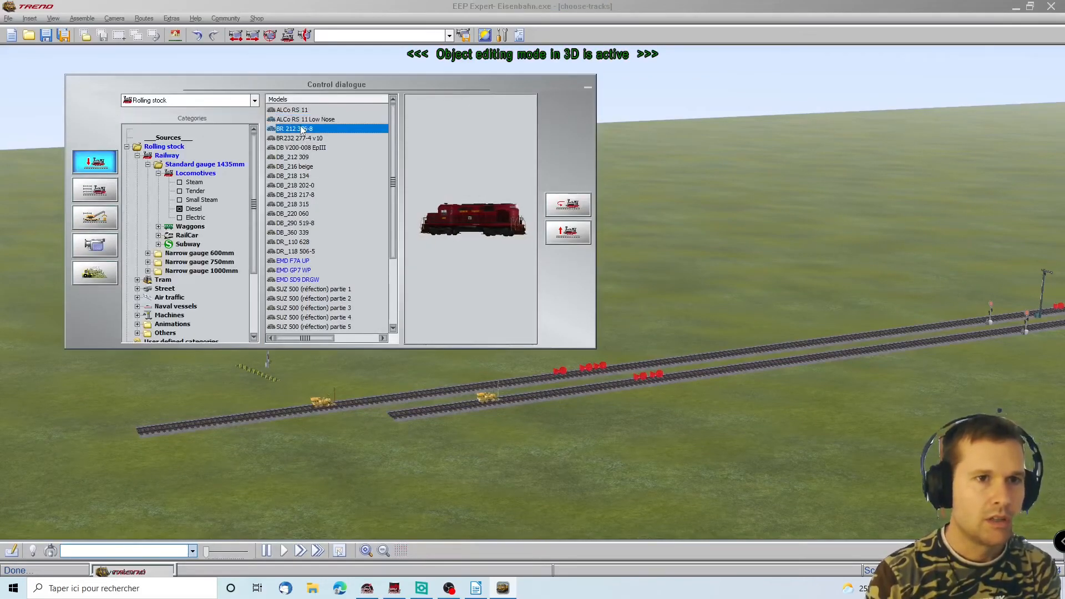
left_click(441, 415)
key("Return")
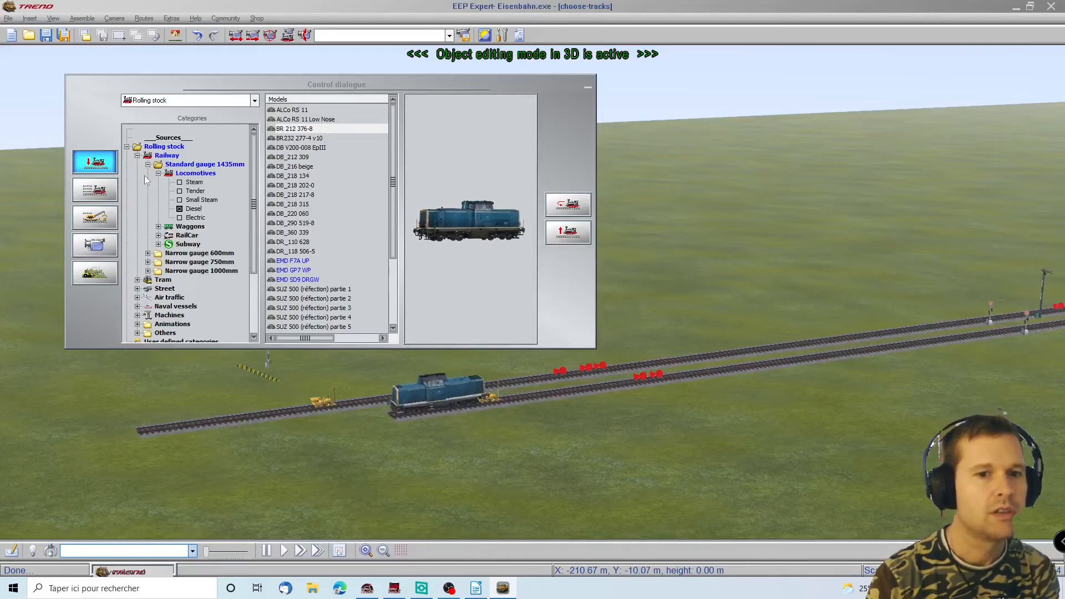
Step: Assign the BR 212 376-8 train the route C to B, set its target speed to 80 km/h and watch its run unobstructed
left_click(100, 190)
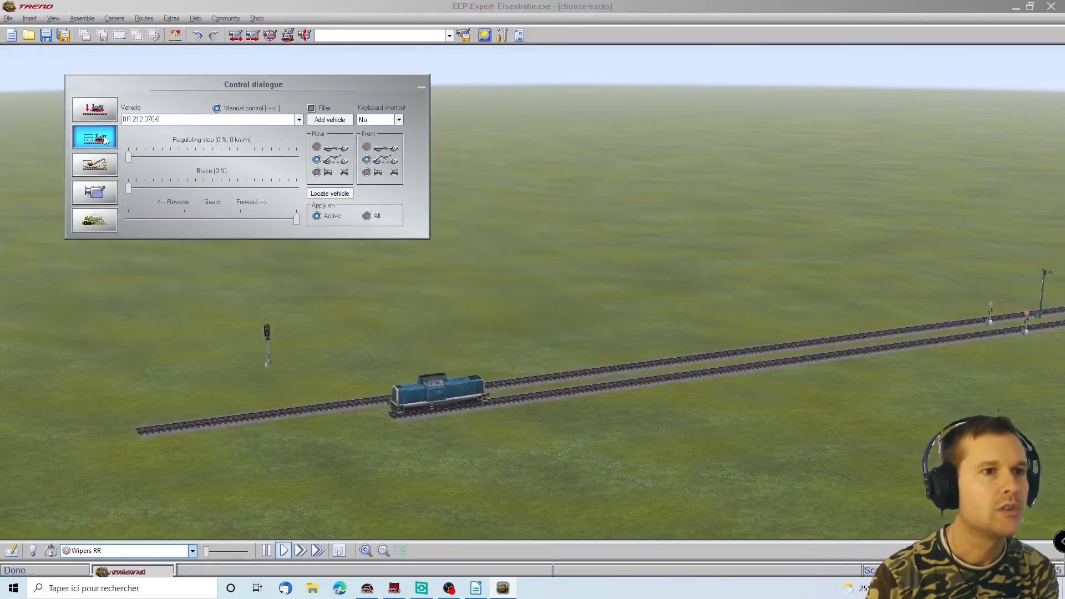
left_click(105, 140)
left_click(198, 215)
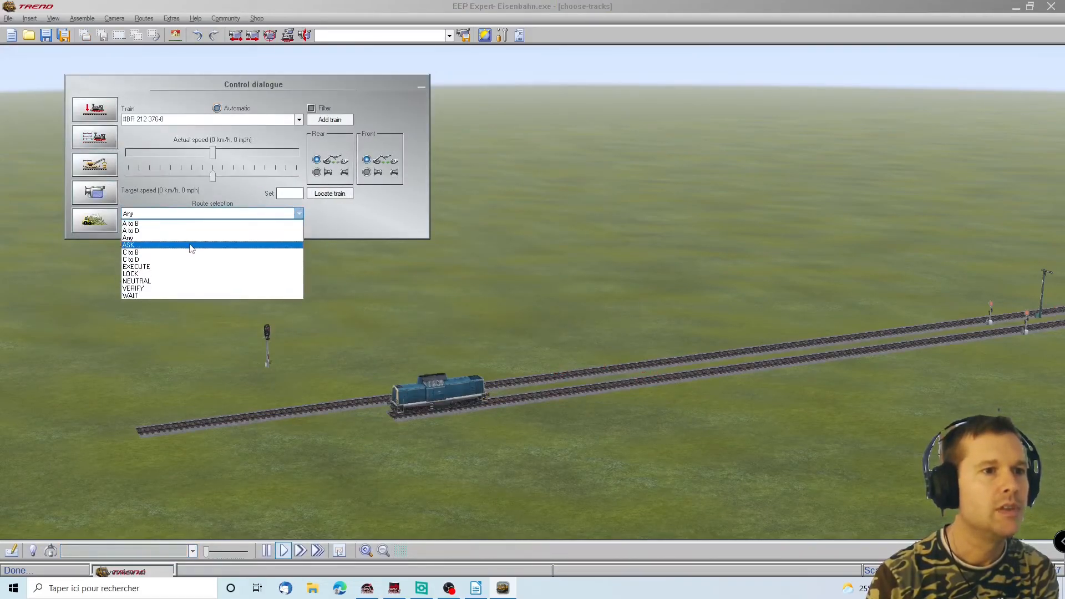
left_click(194, 253)
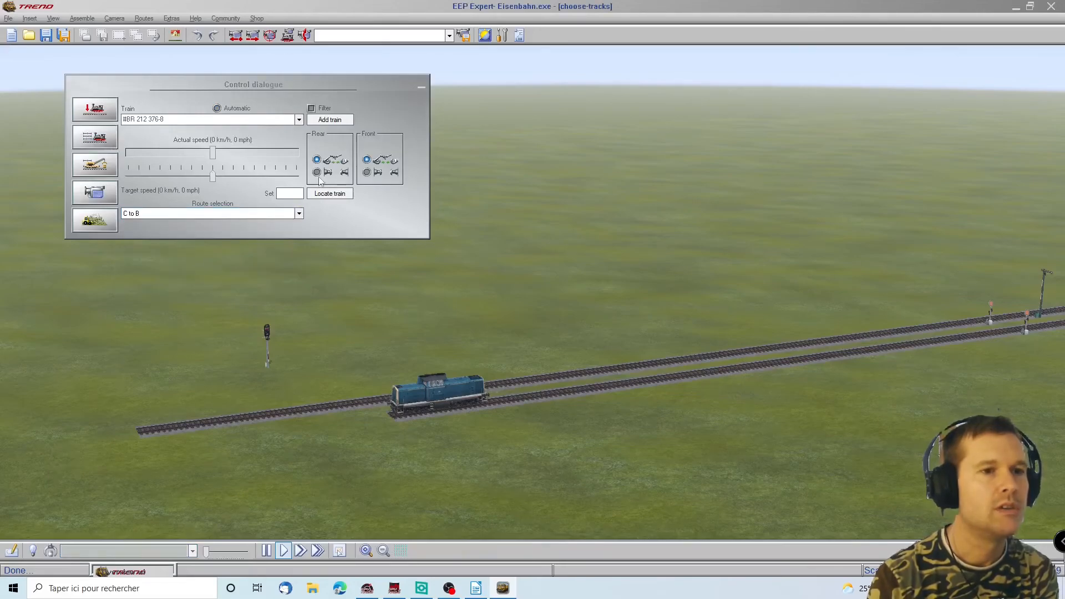
type("80")
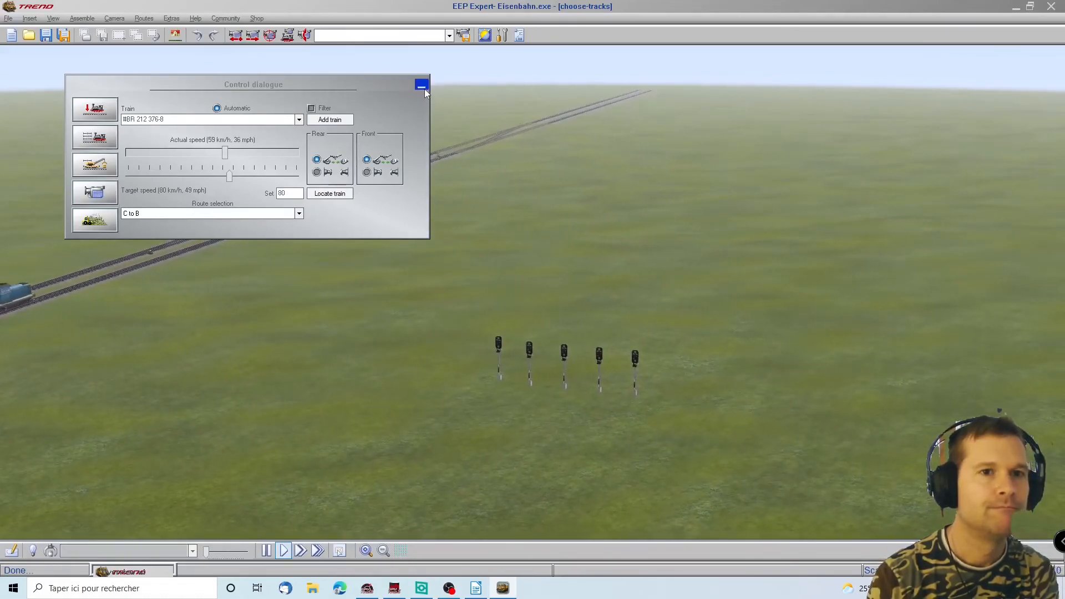
left_click_drag(382, 85, 365, 337)
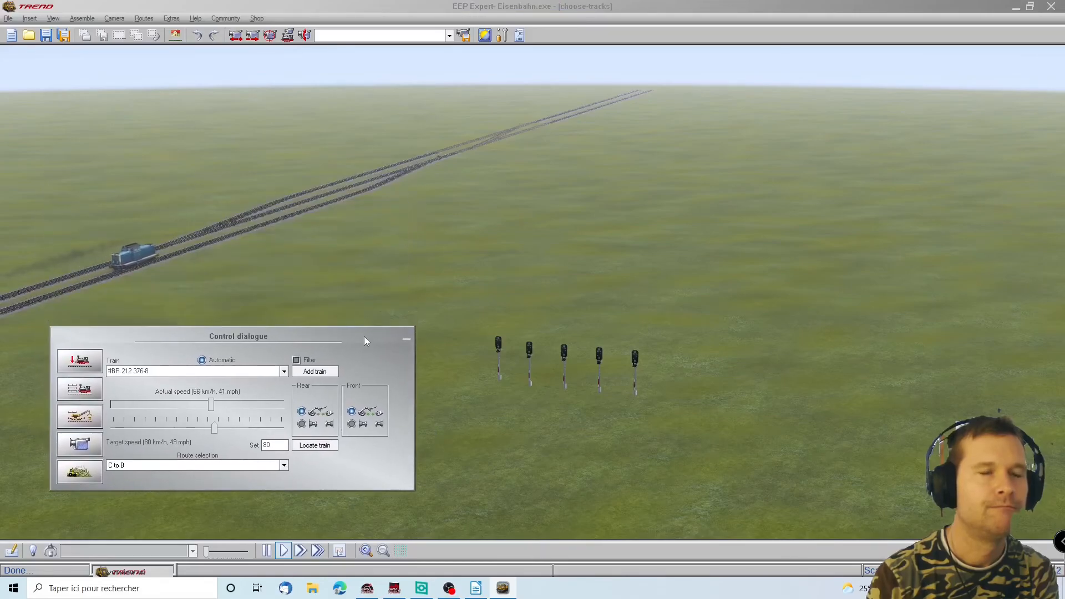
left_click(187, 240)
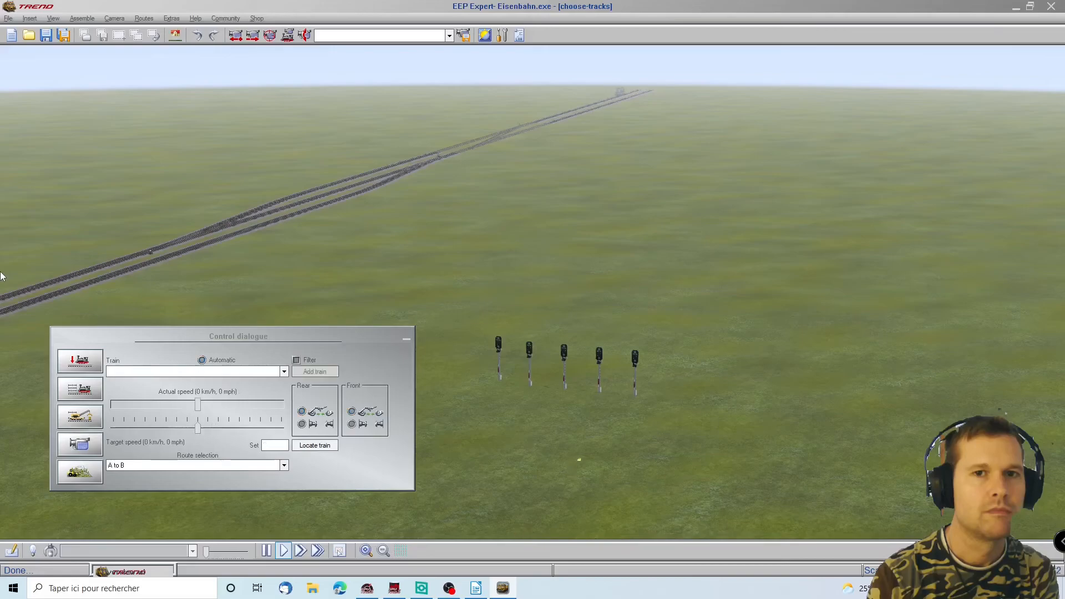
Step: Place a BR232 277-4 v10 diesel locomotive at the start of the nearer main-line track, keeping its default name
key("Left")
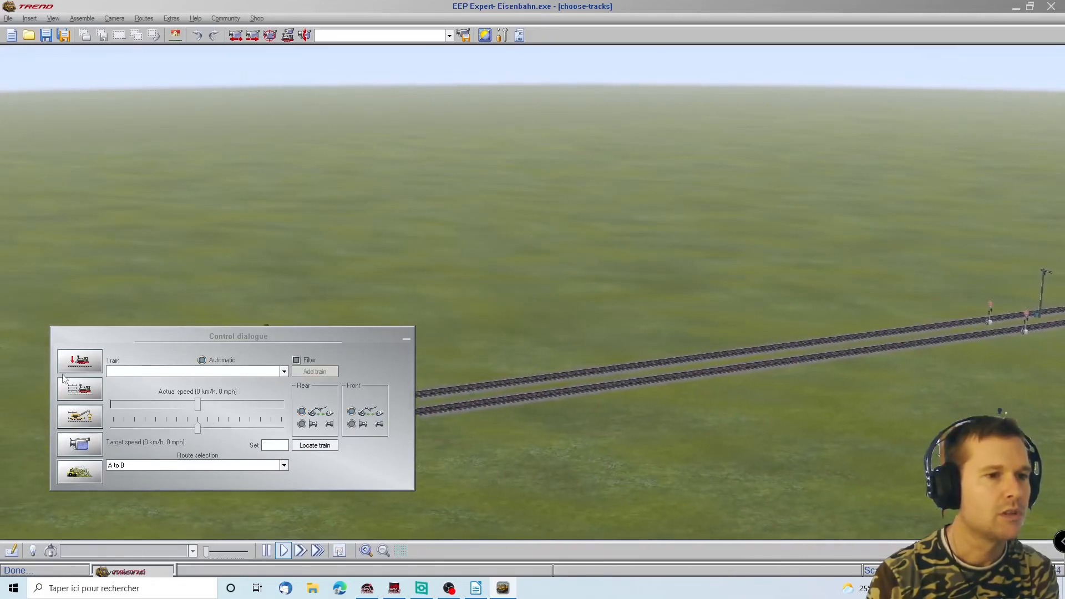
left_click(72, 366)
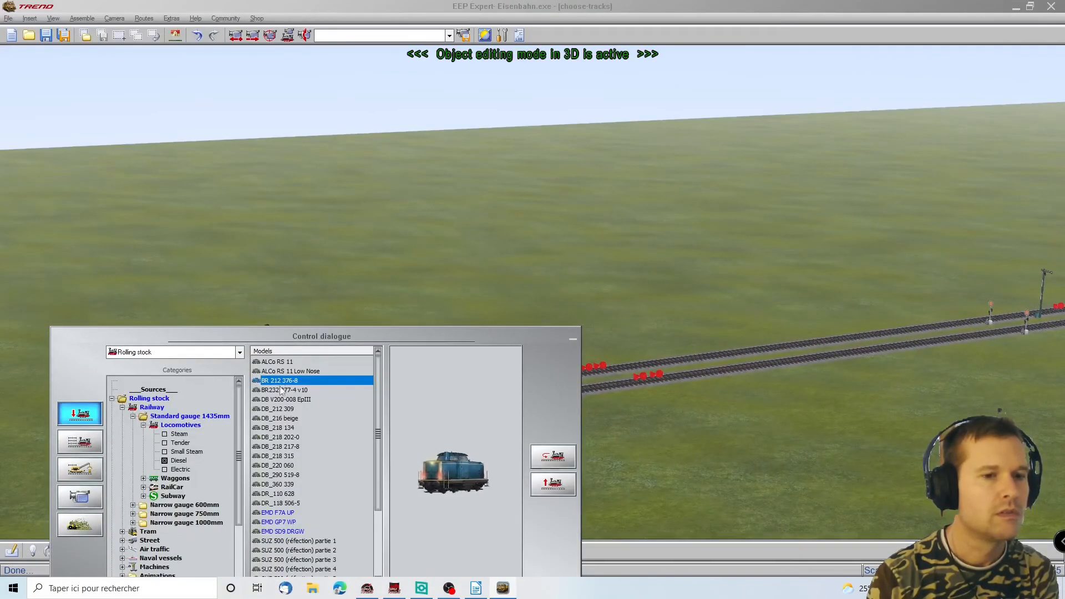
key("Down")
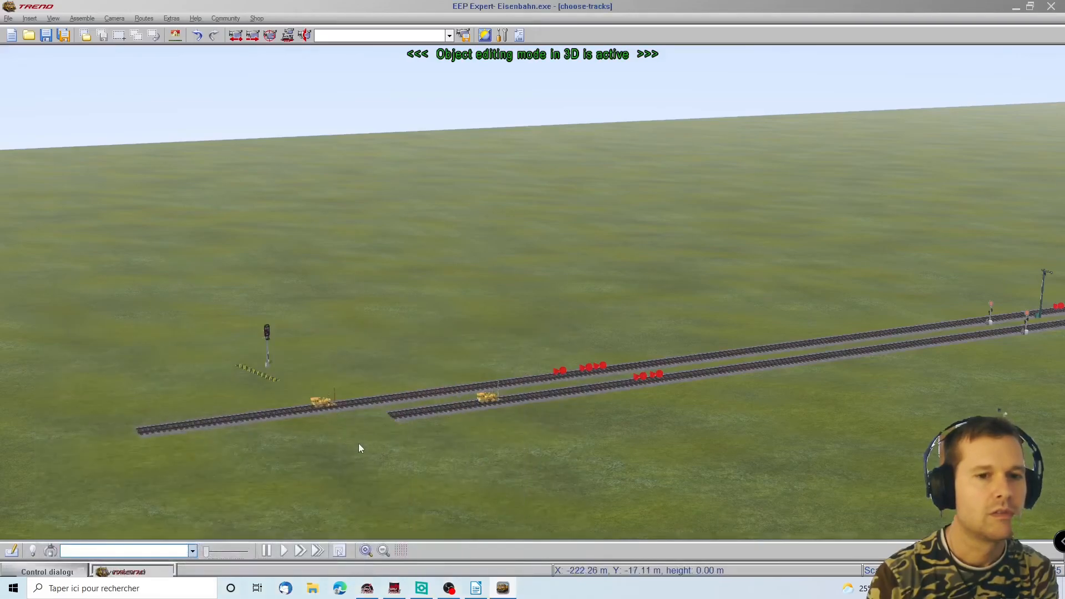
left_click(426, 411)
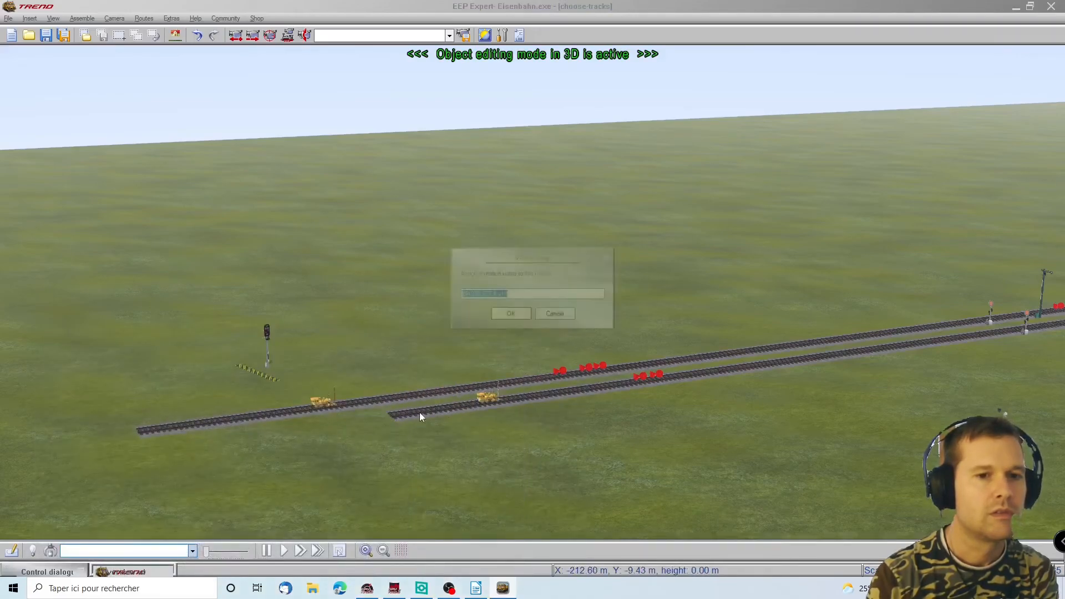
left_click(518, 321)
Step: Assign the BR232 277-4 v10 train the route C to D, set its target speed to 80 km/h and watch its run
left_click(50, 573)
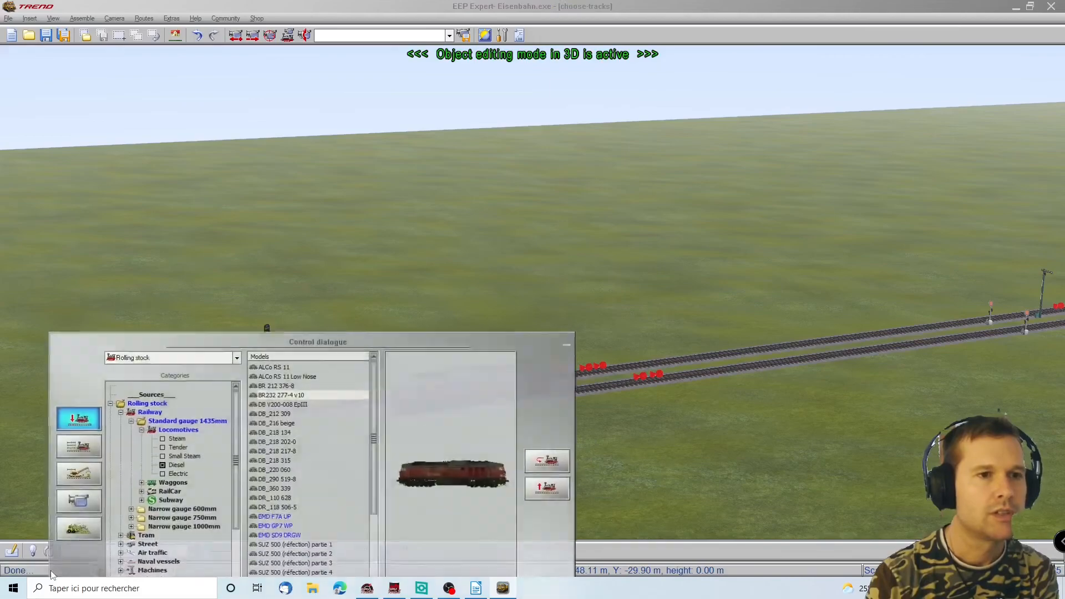
left_click(80, 390)
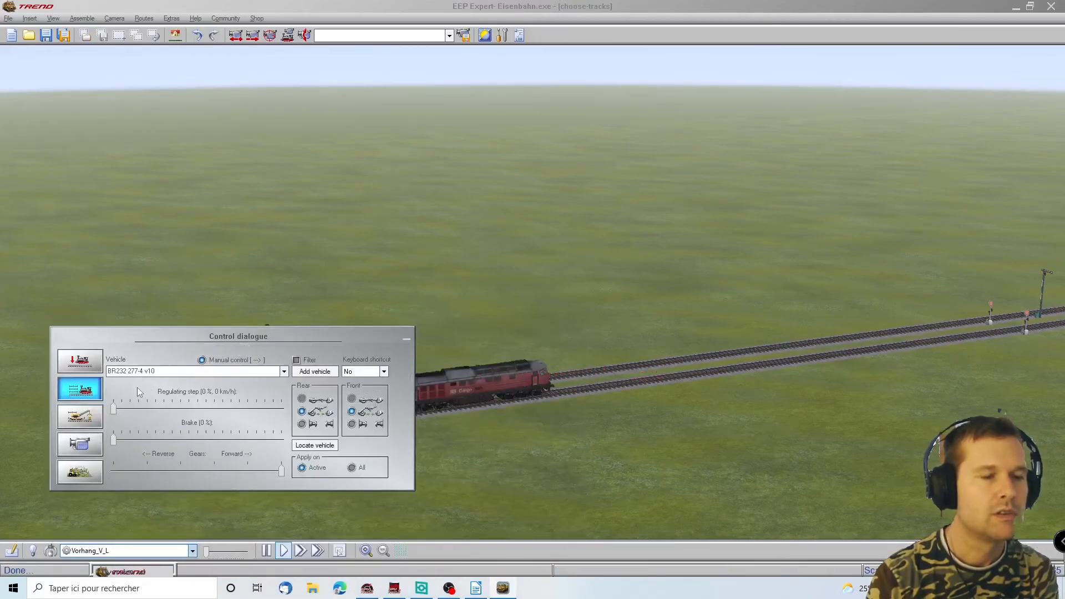
left_click(79, 394)
left_click(239, 465)
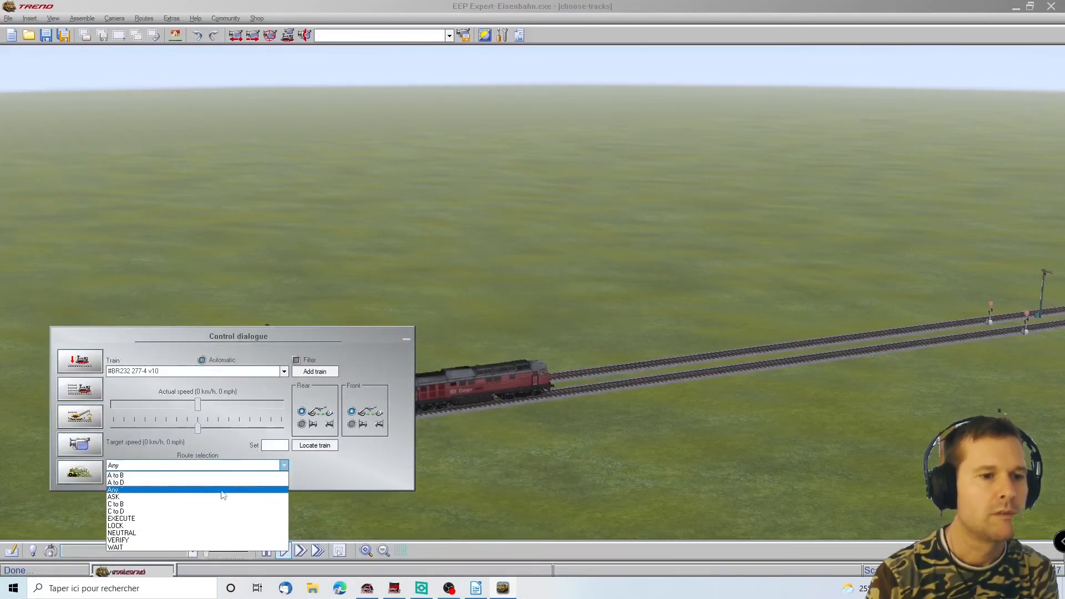
left_click(217, 512)
left_click(273, 444)
type("80")
key("Return")
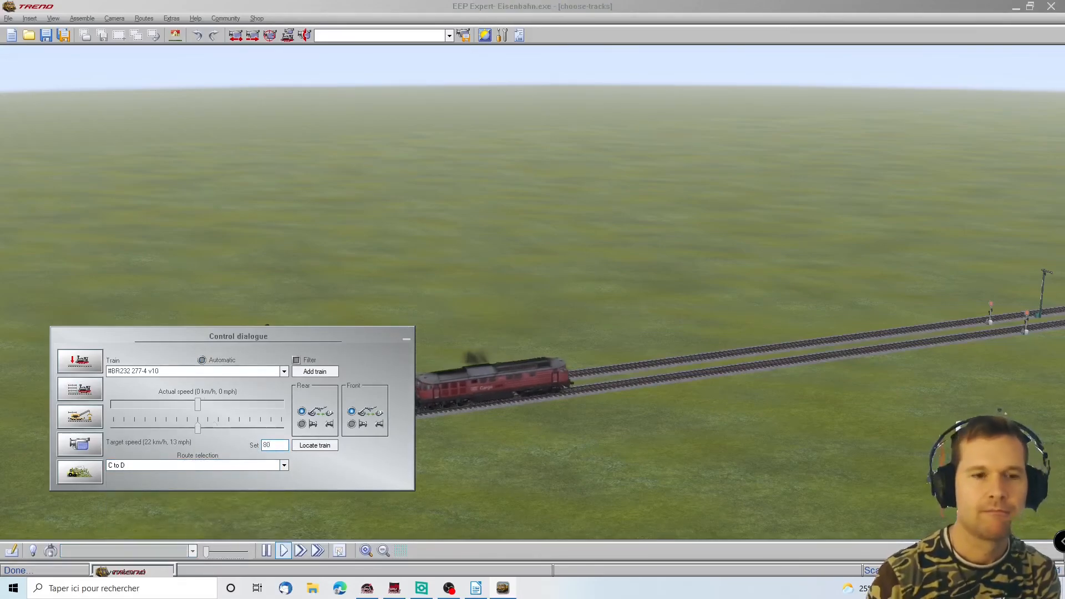
left_click_drag(1056, 310, 686, 365)
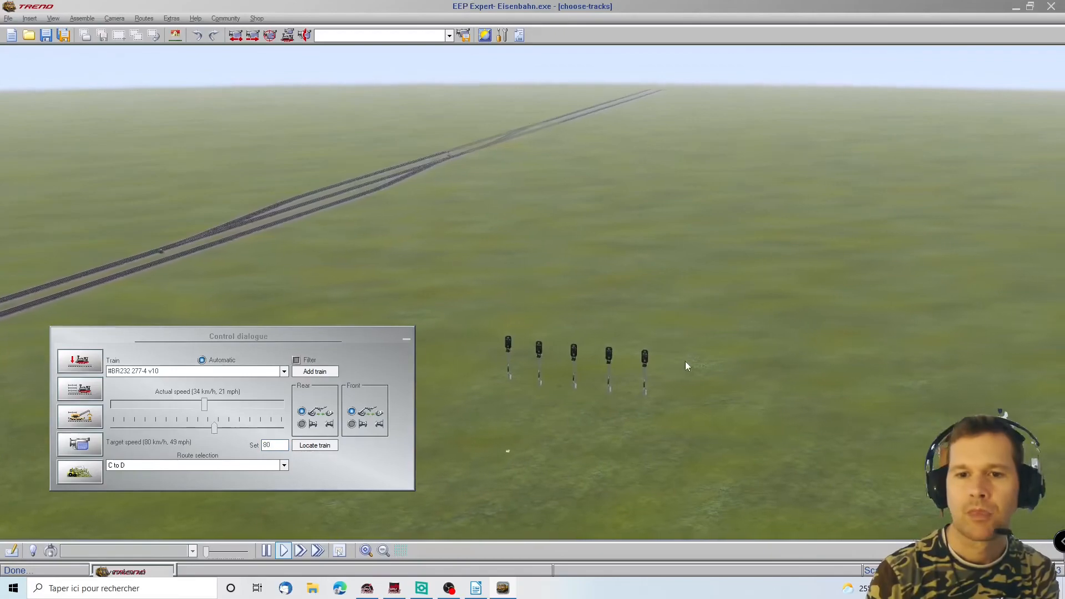
right_click_drag(22, 259, 26, 255)
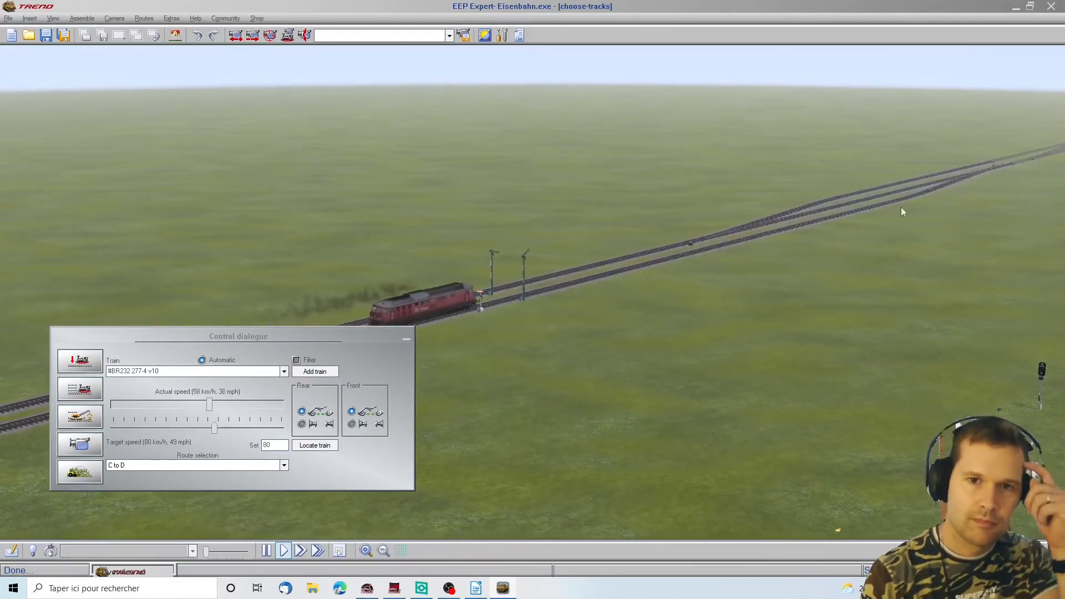
right_click_drag(1055, 195, 1059, 196)
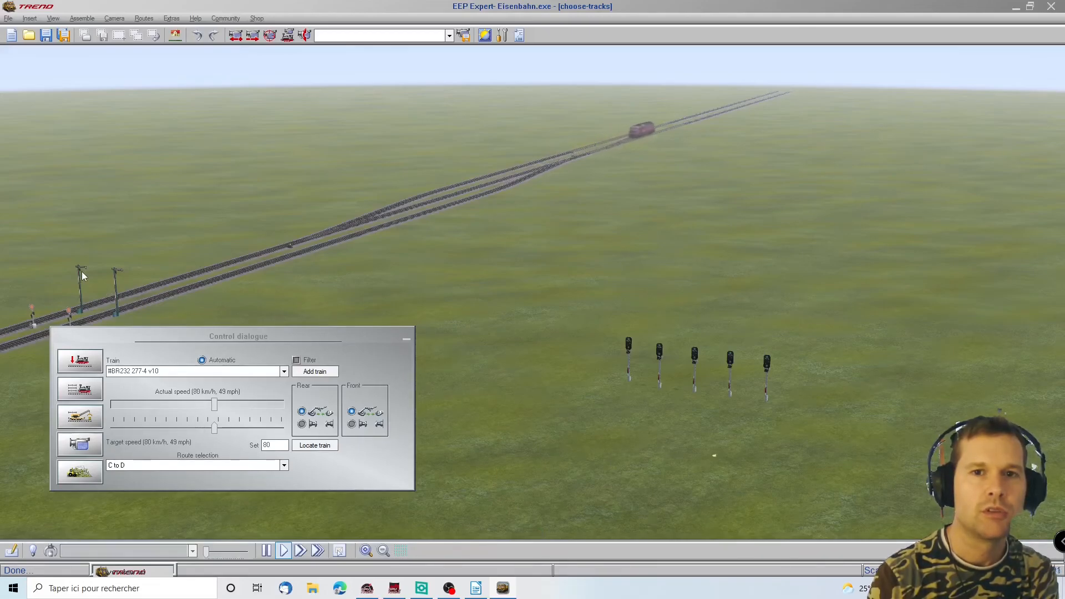
Step: Move the control dialogue clear of the tracks and place a DB V200-008 EpIII locomotive at the nearer track's start, keeping its default name
key("Left")
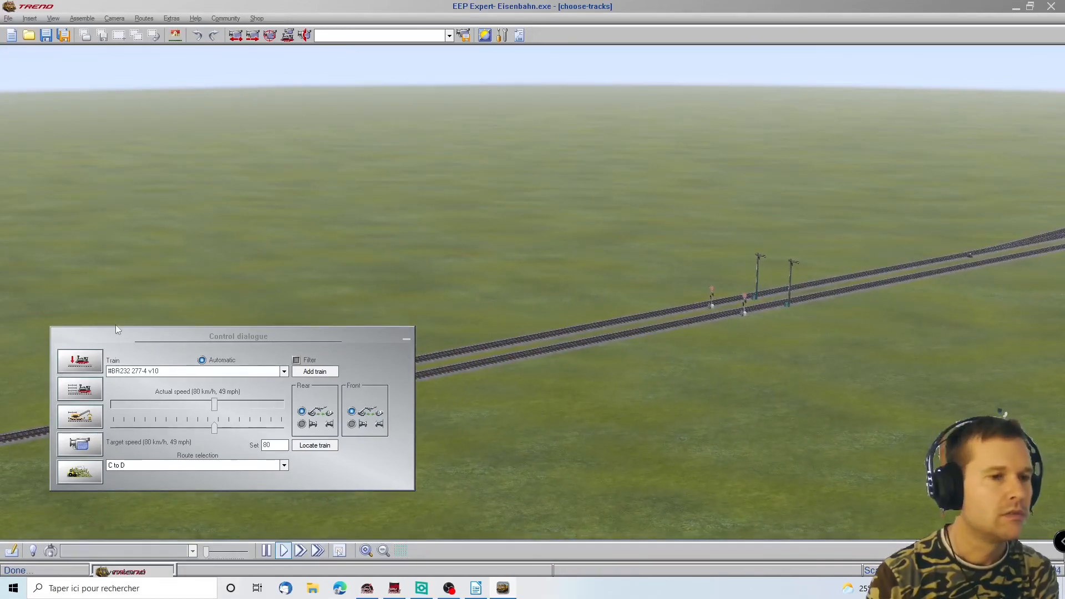
left_click_drag(118, 337, 166, 170)
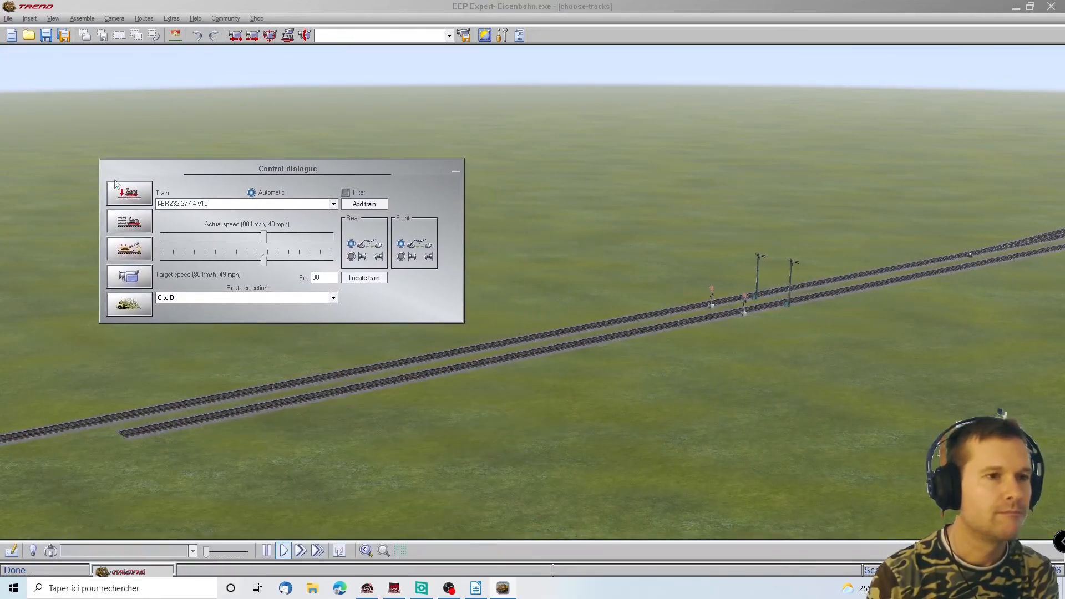
left_click(1014, 253)
right_click_drag(1040, 265, 1040, 263)
left_click(130, 194)
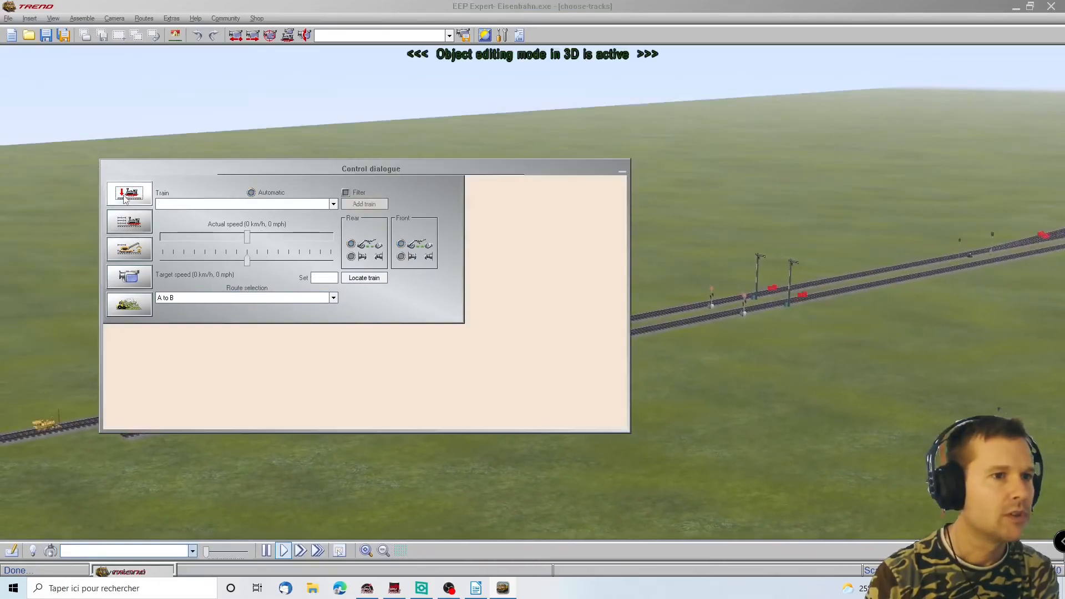
left_click(331, 233)
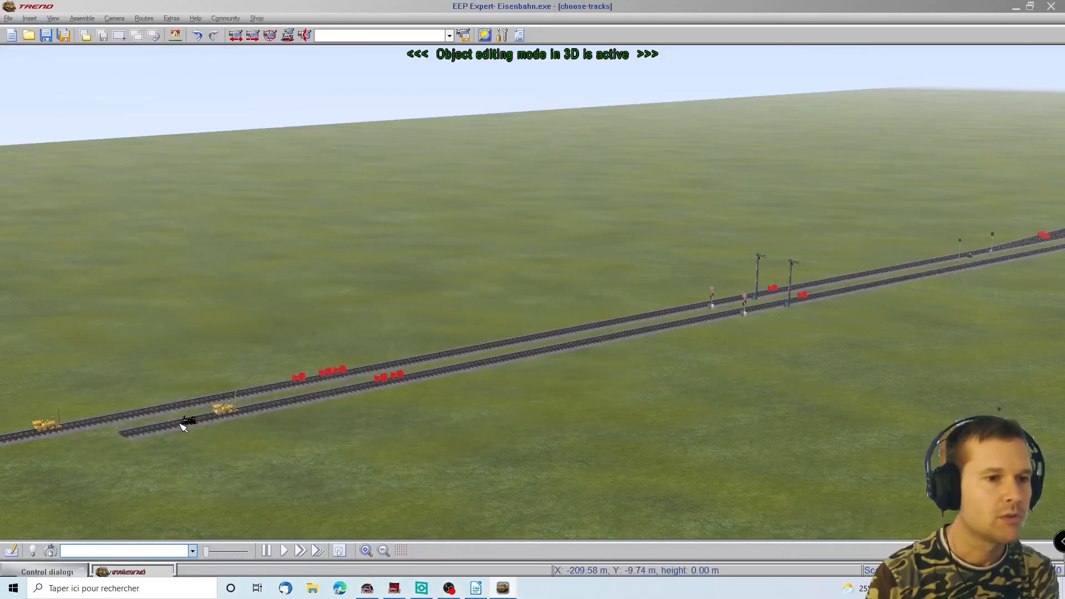
left_click(215, 419)
left_click(511, 314)
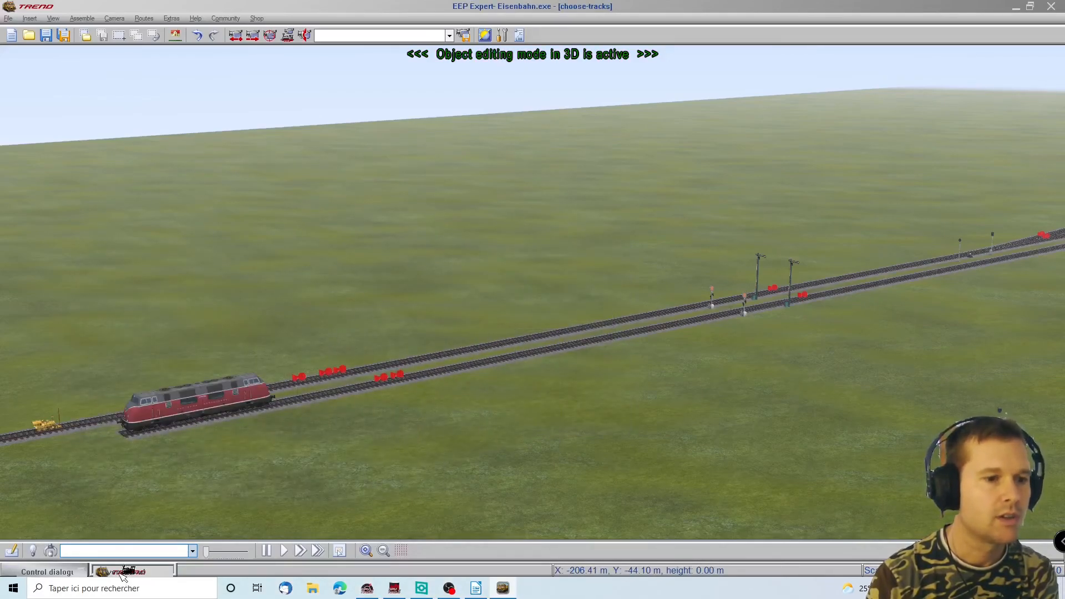
Step: Assign the DB V200-008 EpIII train the route C to B, set its target speed to 80 km/h and watch its run
mouse_move(51, 574)
left_click(124, 275)
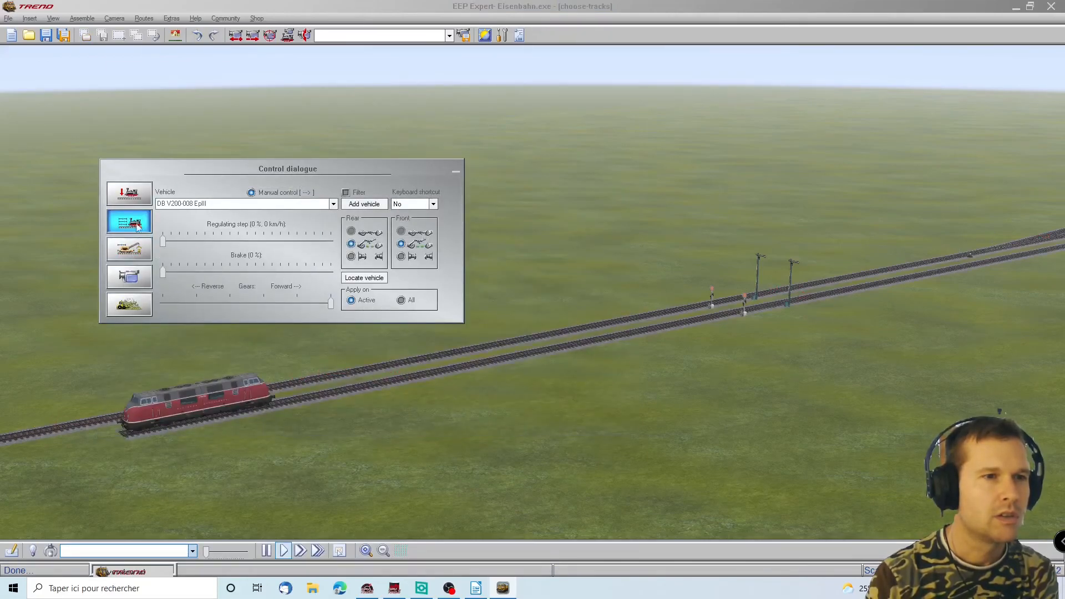
left_click(143, 228)
left_click(333, 298)
left_click(233, 336)
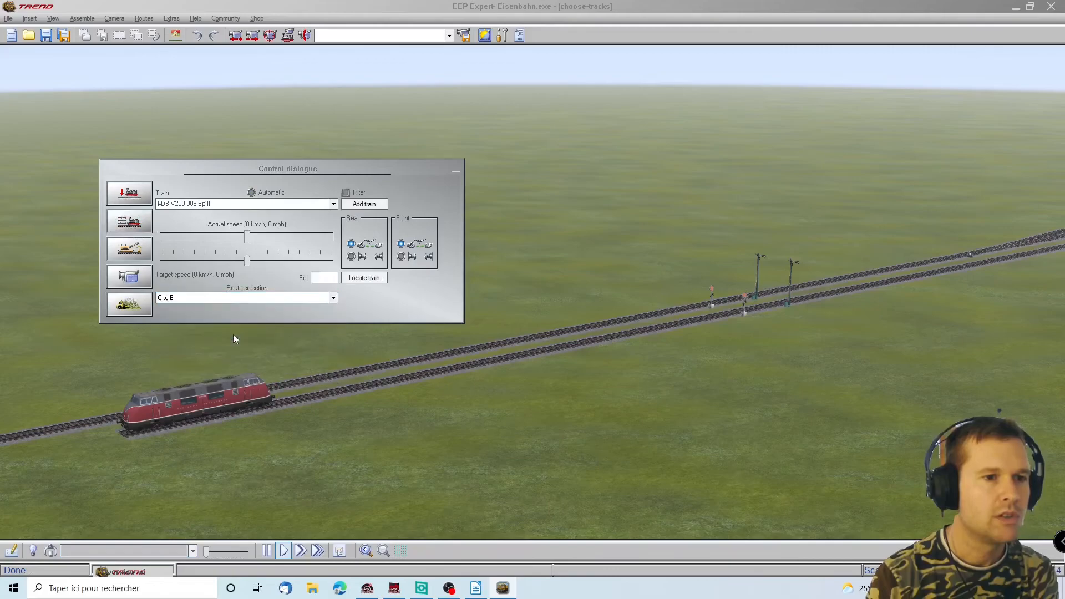
left_click(325, 278)
type("80")
key("Return")
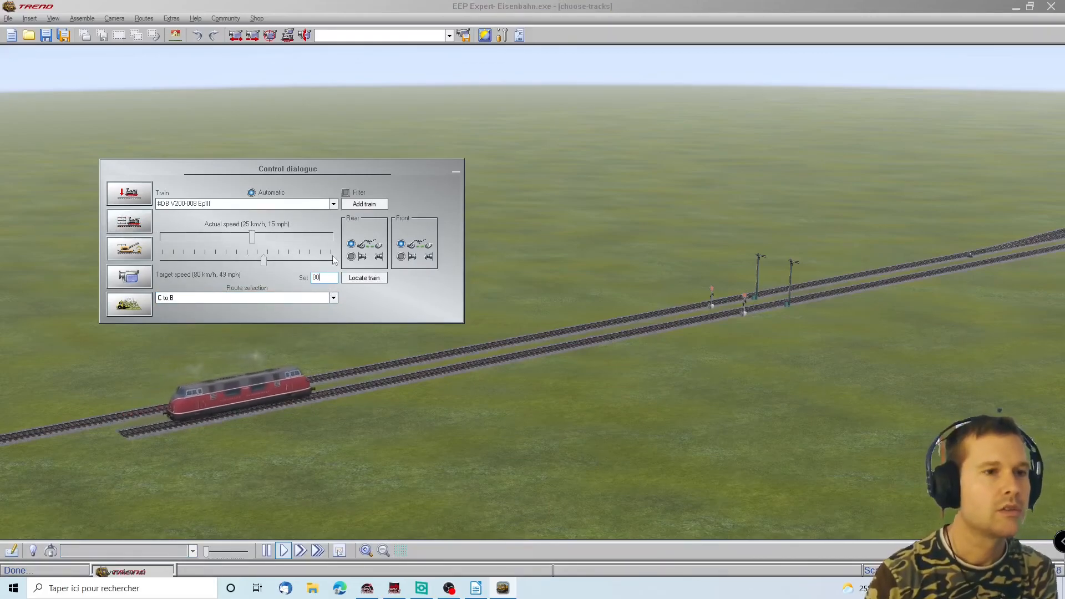
left_click(1034, 207)
left_click(1034, 207)
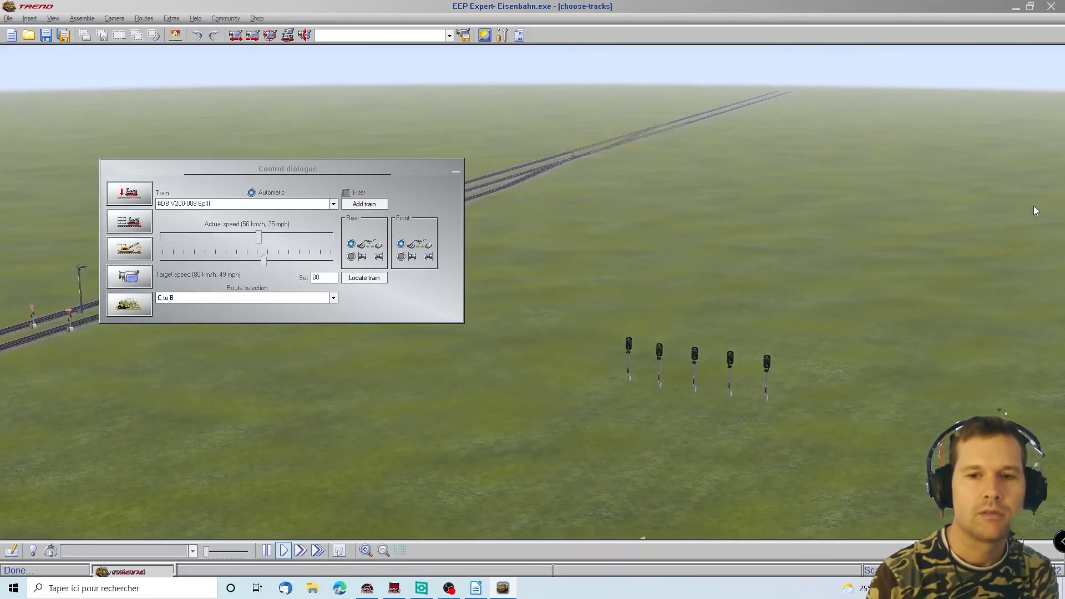
key("Left")
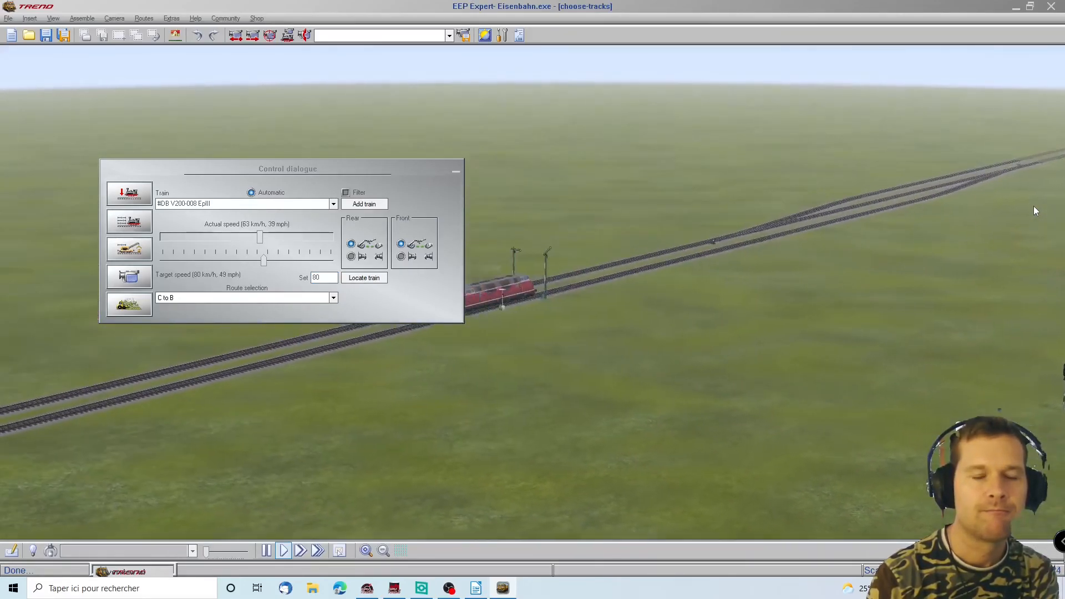
key("Right")
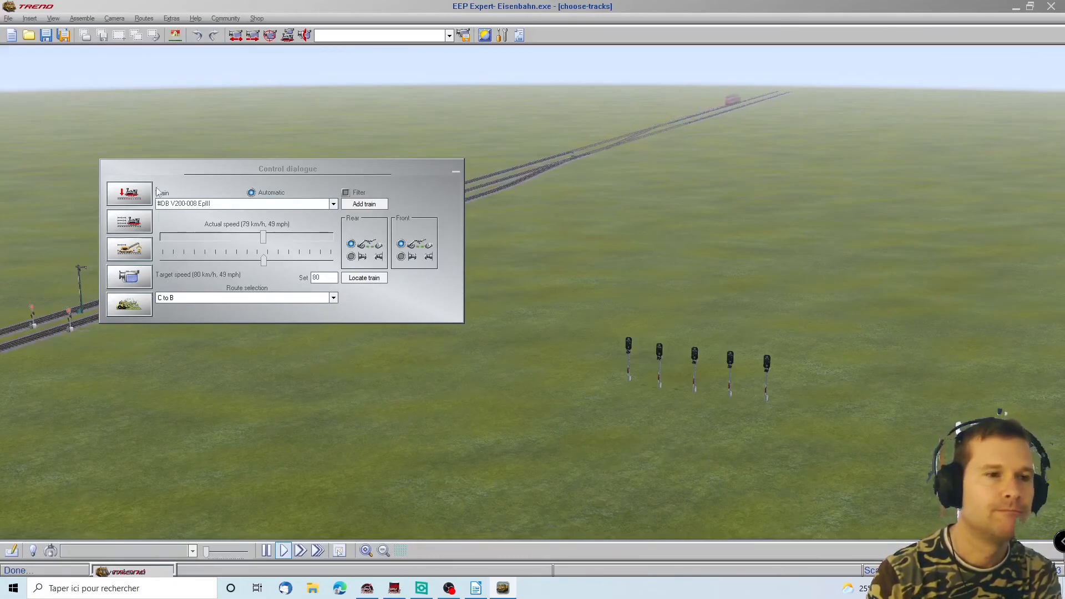
Step: Place a DB_216 beige diesel locomotive at the start of the nearer main-line track, keeping its default name
left_click(134, 229)
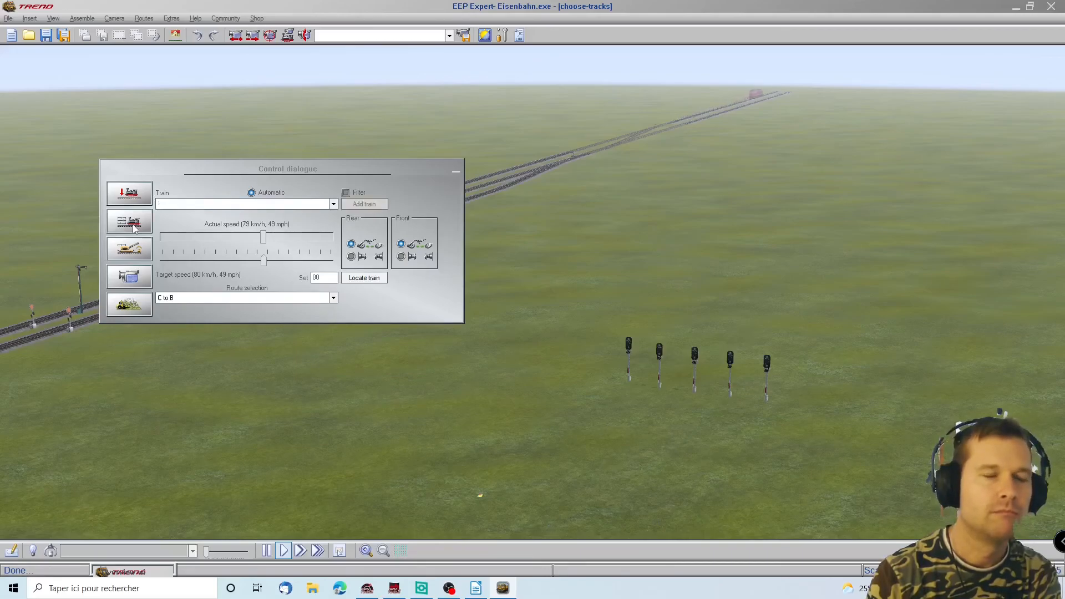
left_click(135, 228)
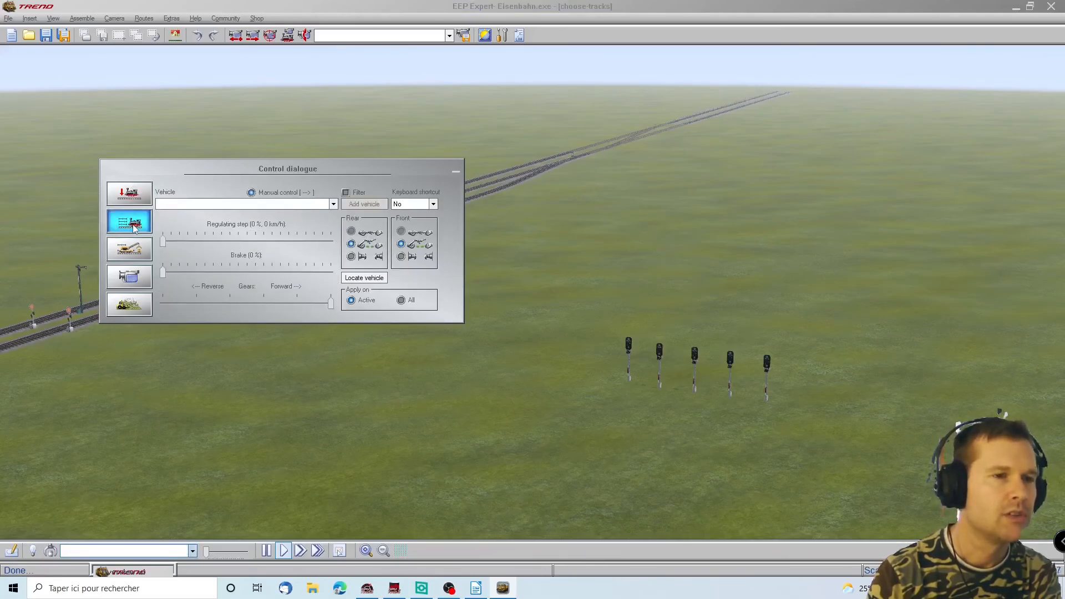
left_click(130, 194)
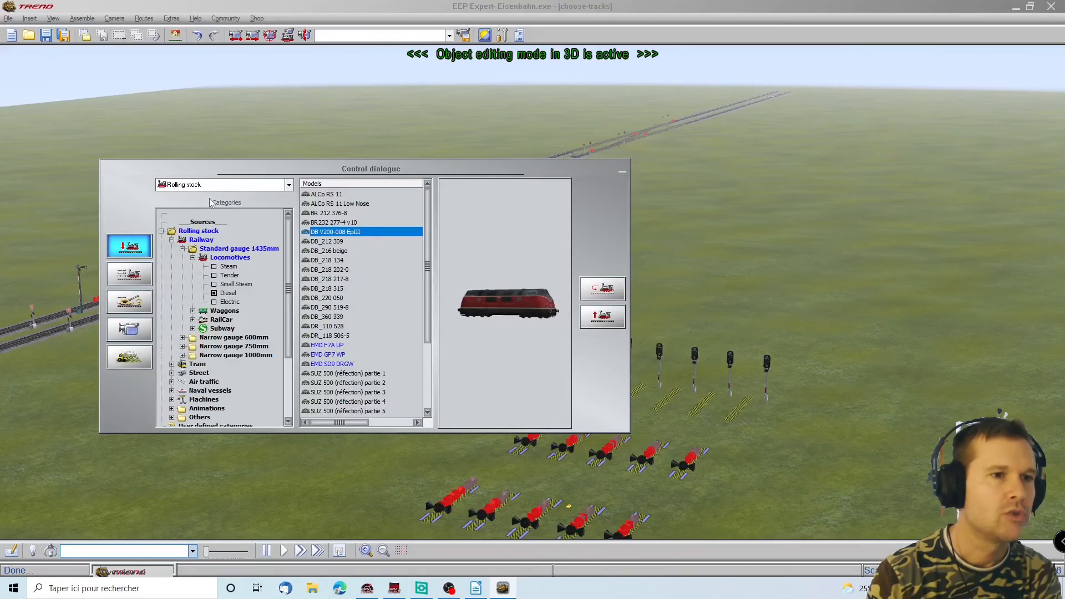
left_click(335, 241)
left_click(330, 251)
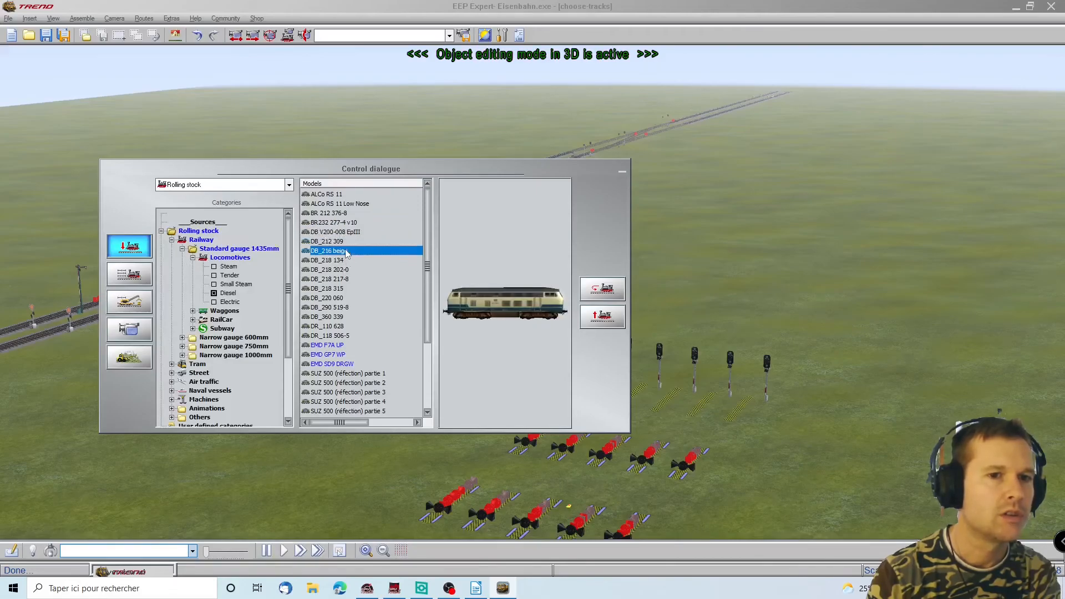
mouse_move(2, 338)
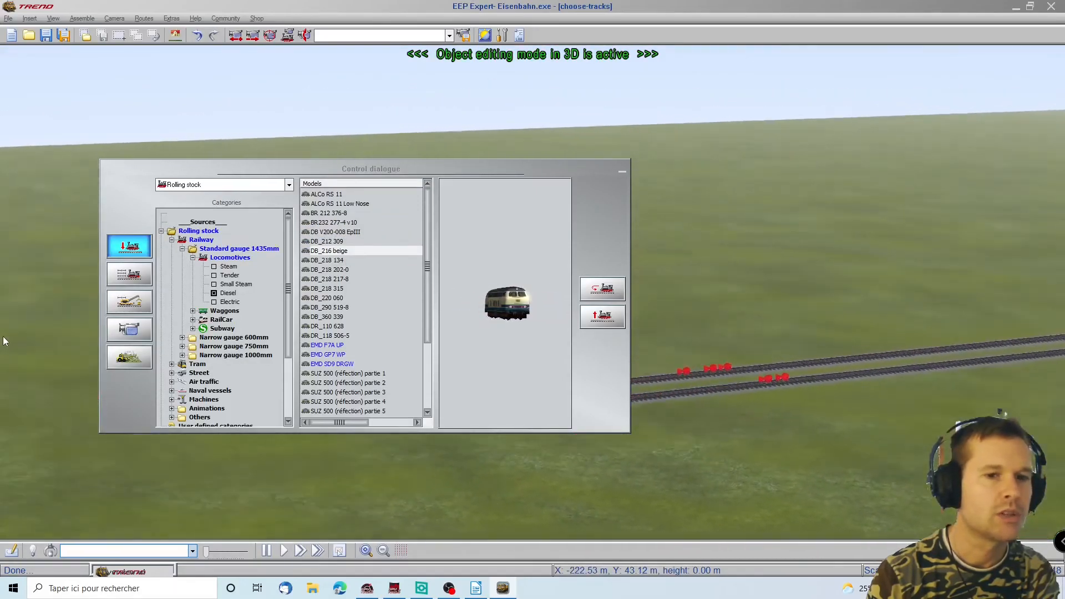
left_click(833, 420)
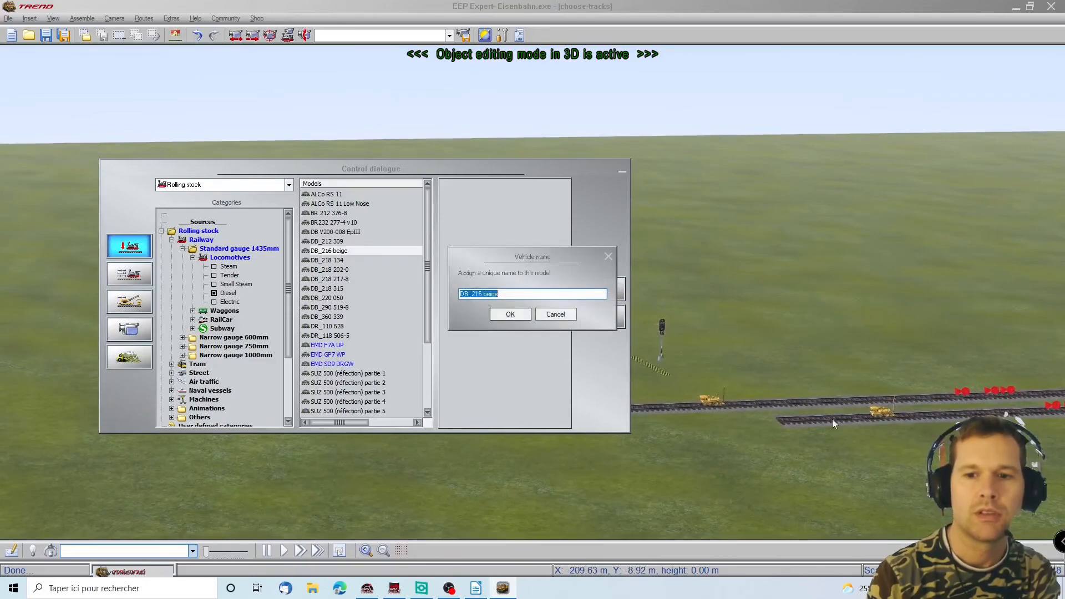
left_click(522, 315)
Step: Assign the DB_216 beige train the route C to D, set its target speed to 80 km/h and watch its run unobstructed
left_click(133, 275)
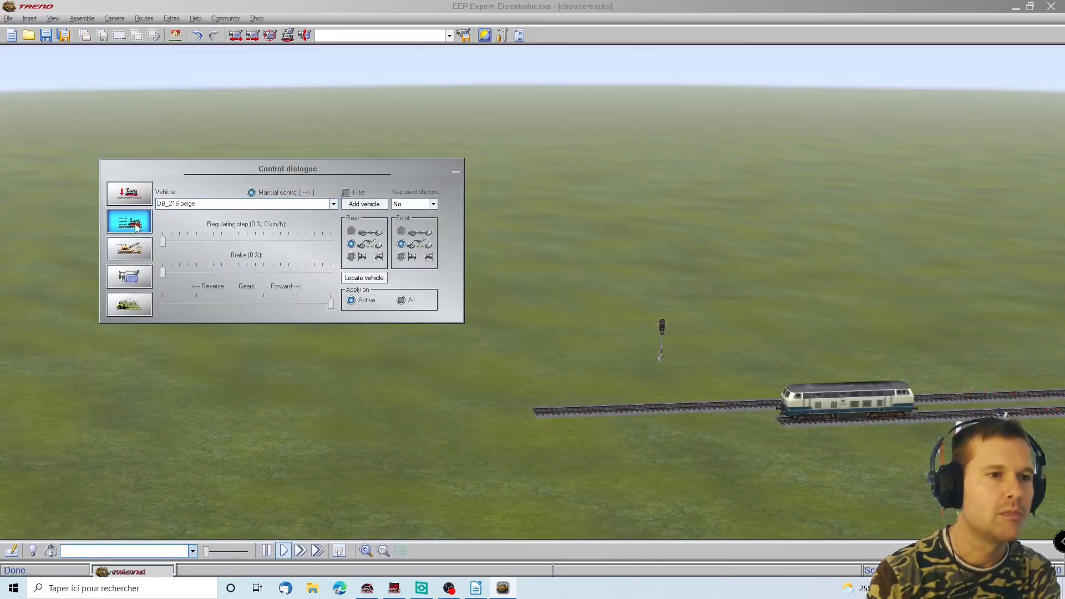
left_click(135, 226)
left_click(246, 298)
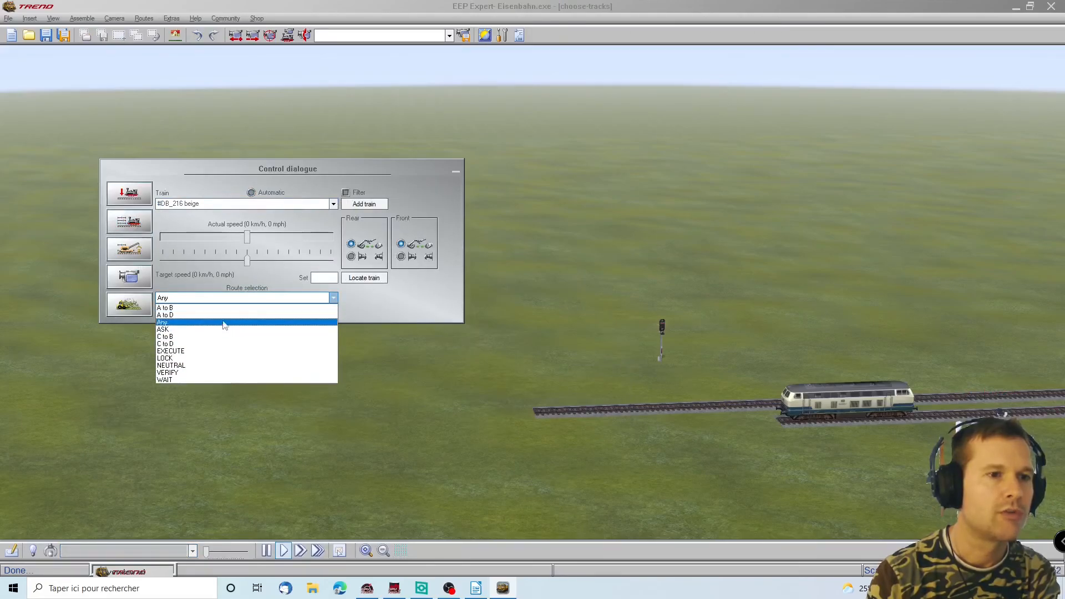
left_click(216, 344)
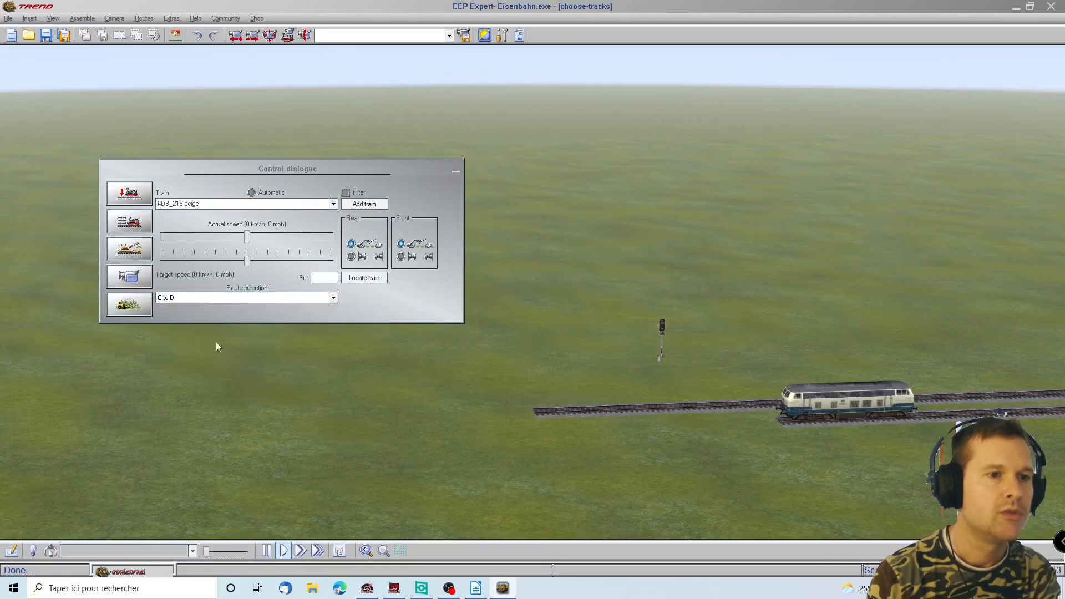
left_click(334, 279)
type("80")
key("Return")
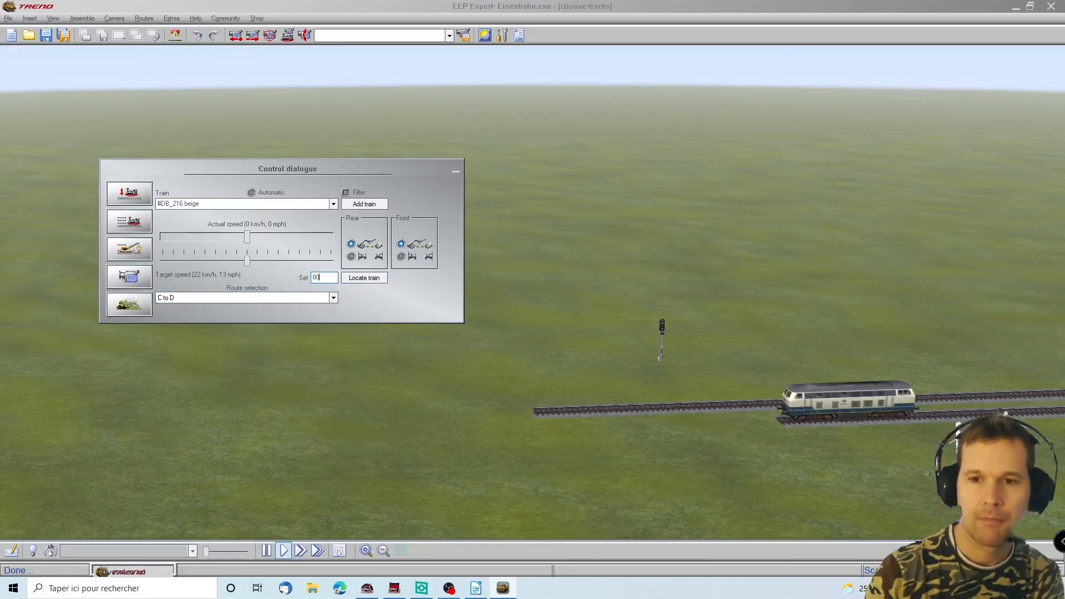
right_click_drag(1004, 237, 1004, 237)
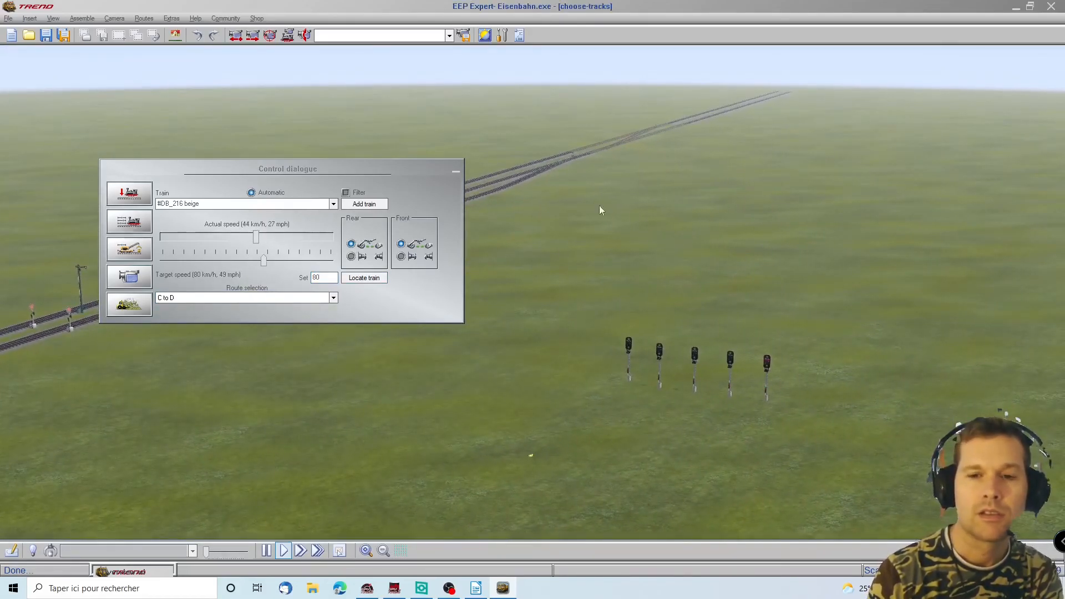
left_click(452, 171)
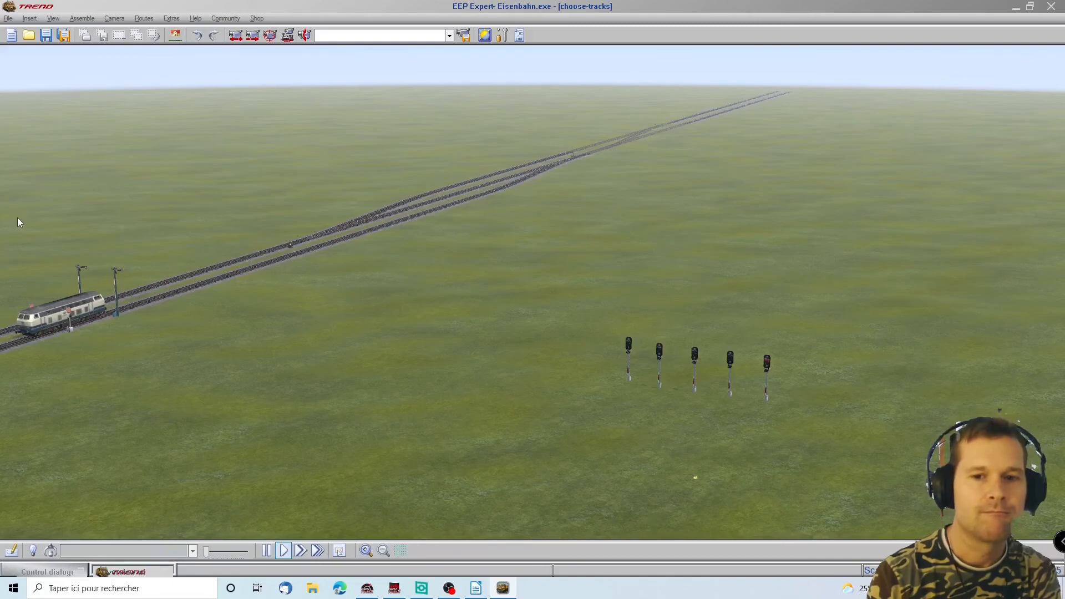
key("Left")
key("Left")
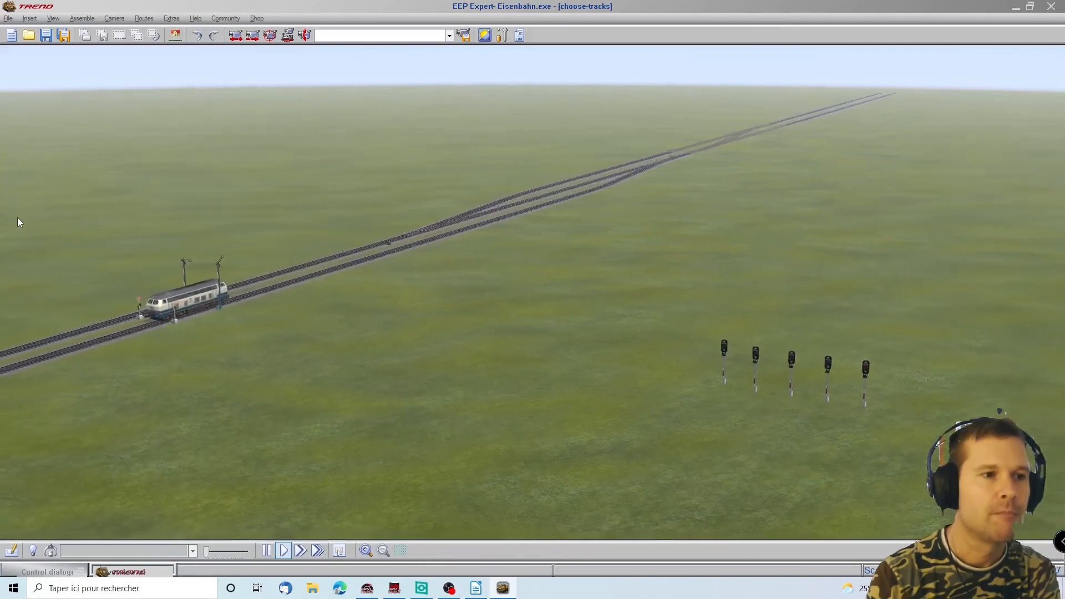
Step: Follow the locomotives from the main-line track starts past the entry signals towards the junction to check their routing
key("Left")
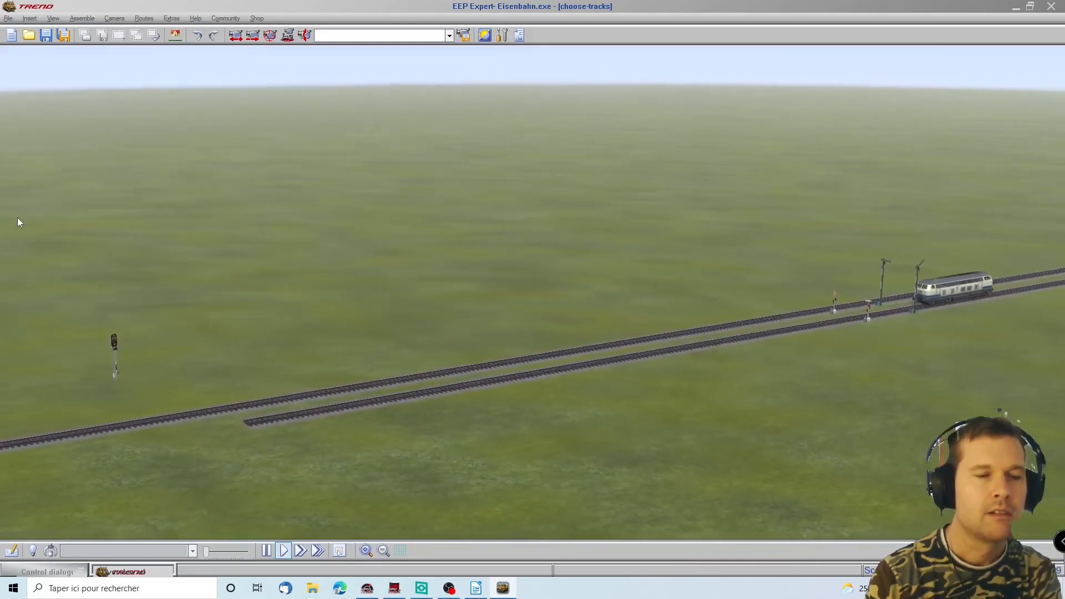
key("Right")
key("Left")
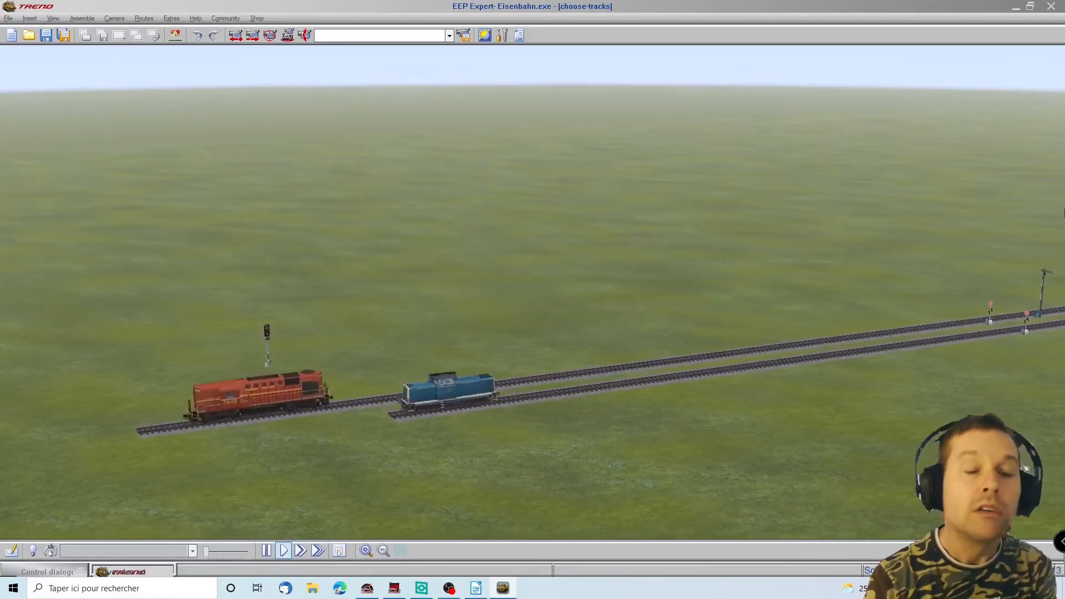
key("Right")
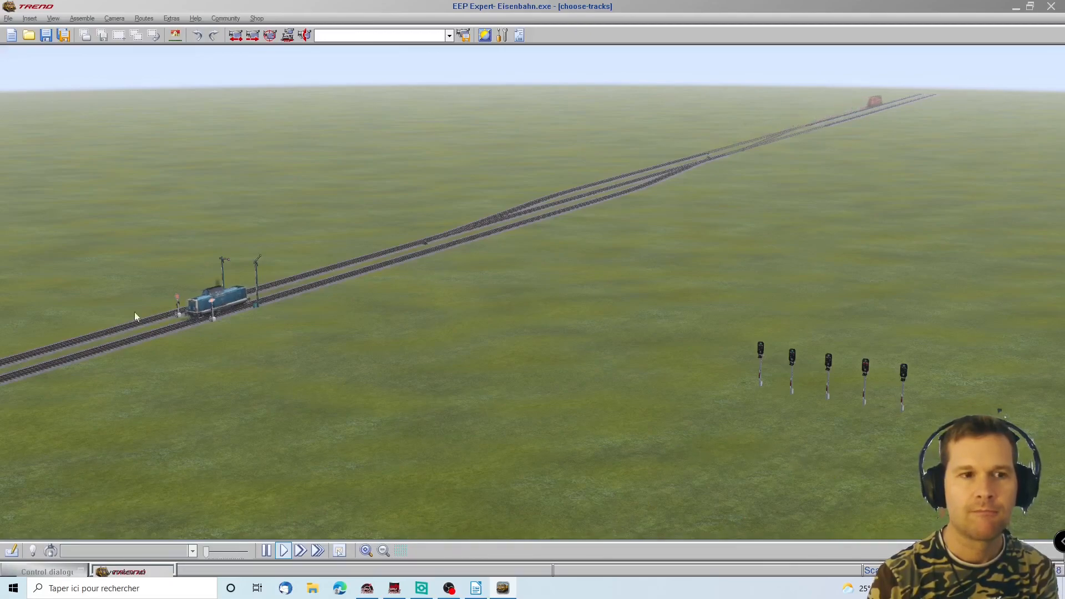
Step: Switch the signal beside the main-line track starts to send out the next pair of locomotives and watch them approach the junction
key("Left")
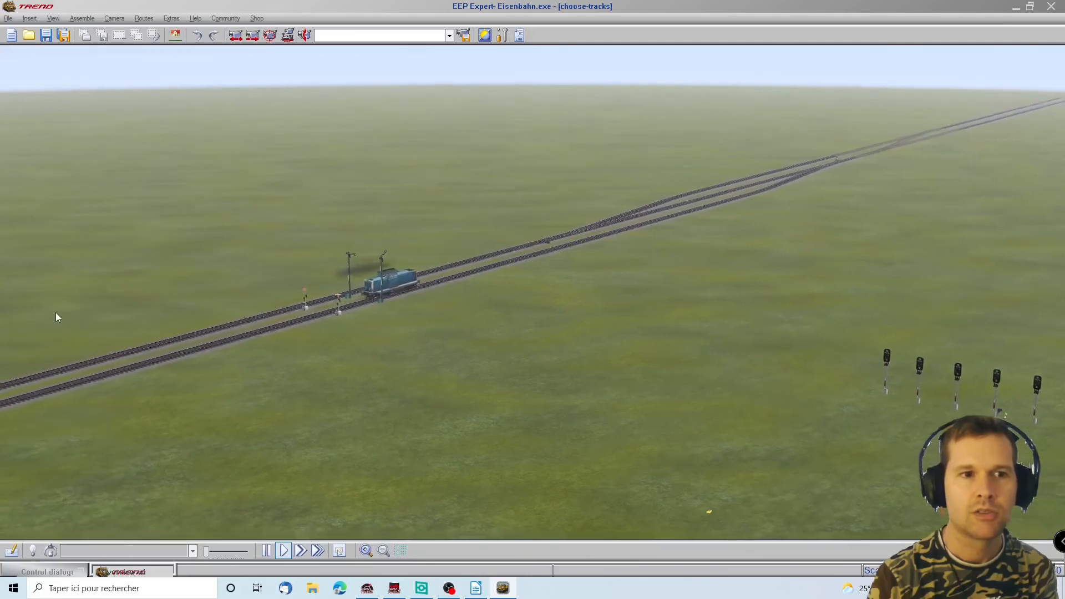
key("Right")
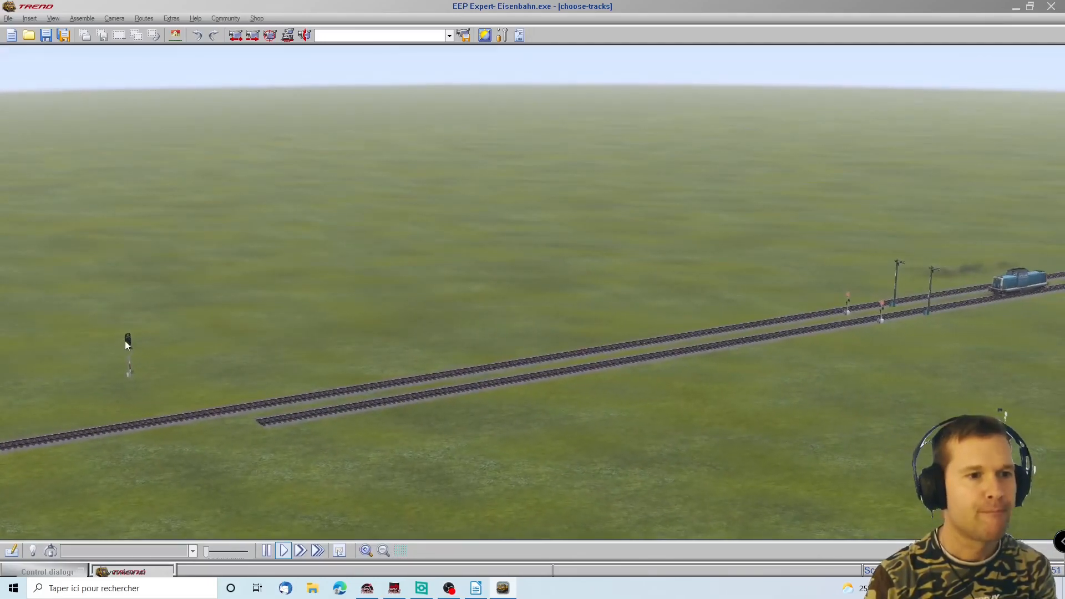
left_click(128, 347, "shift")
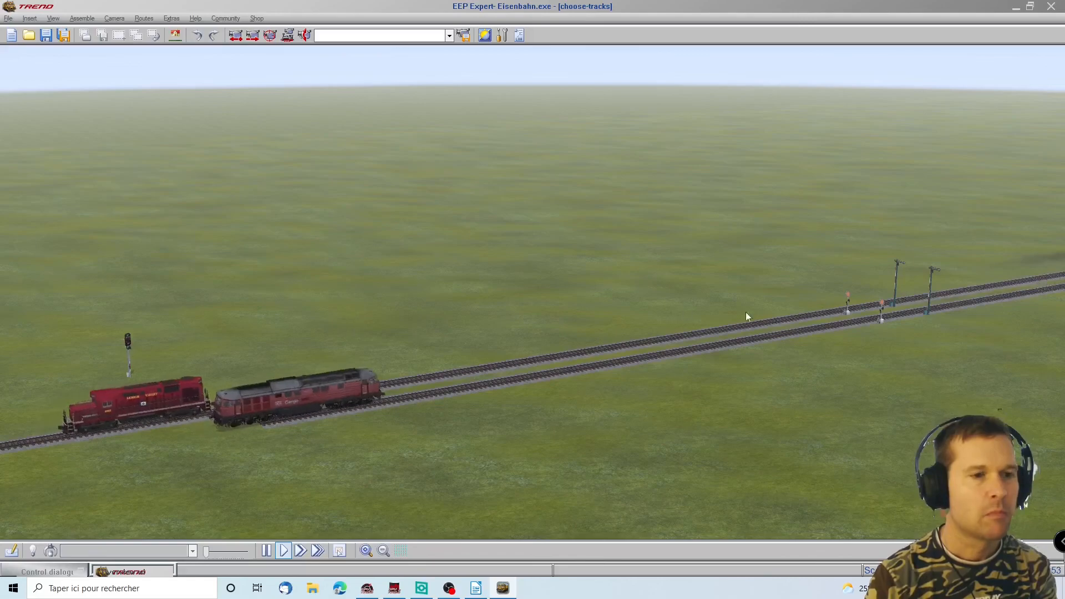
key("Right")
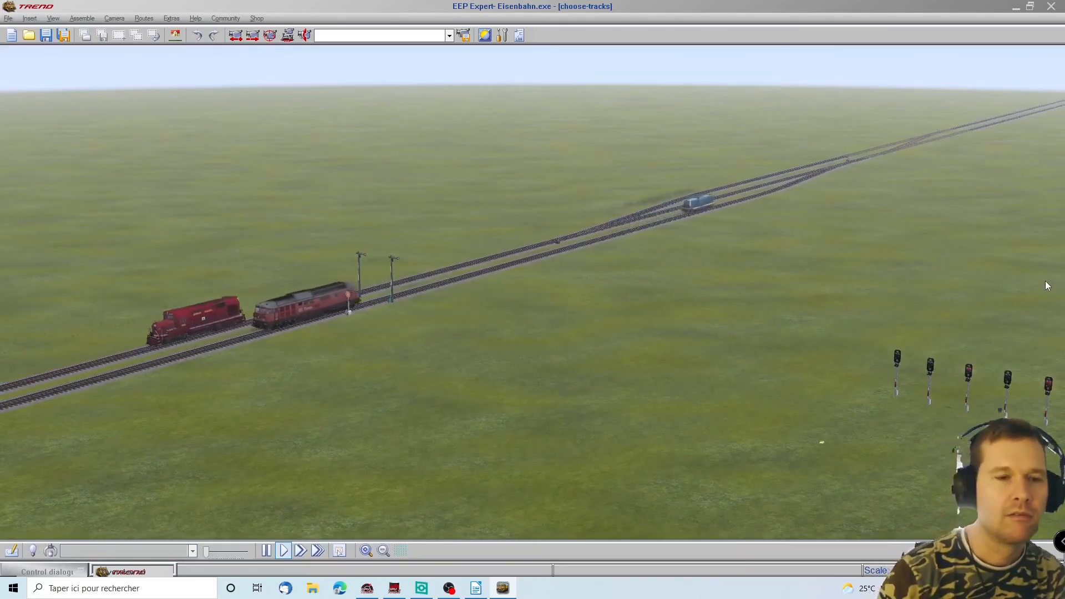
mouse_move(1064, 202)
key("Left")
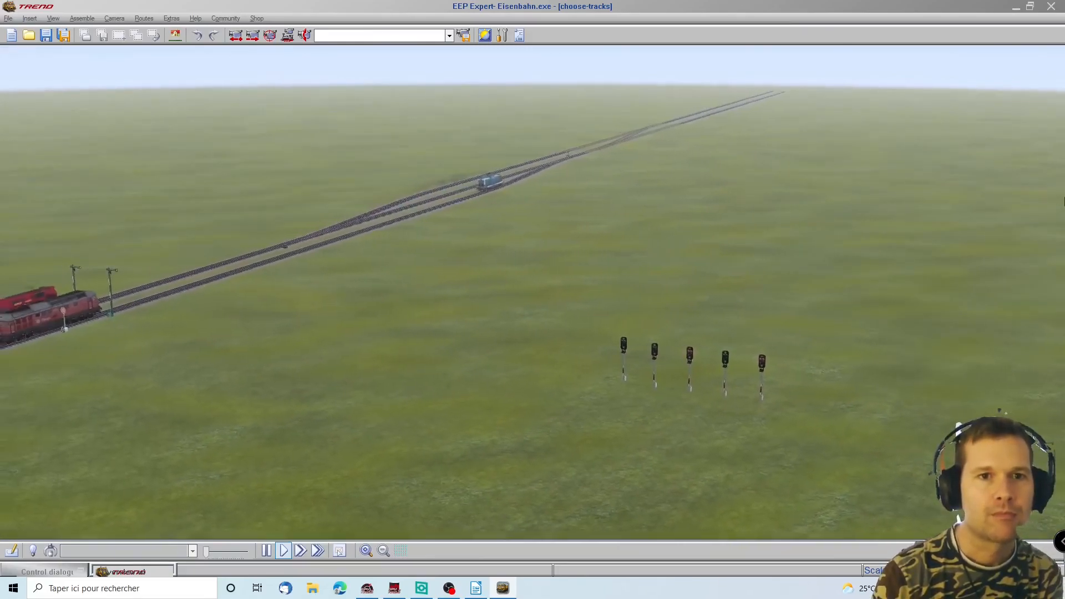